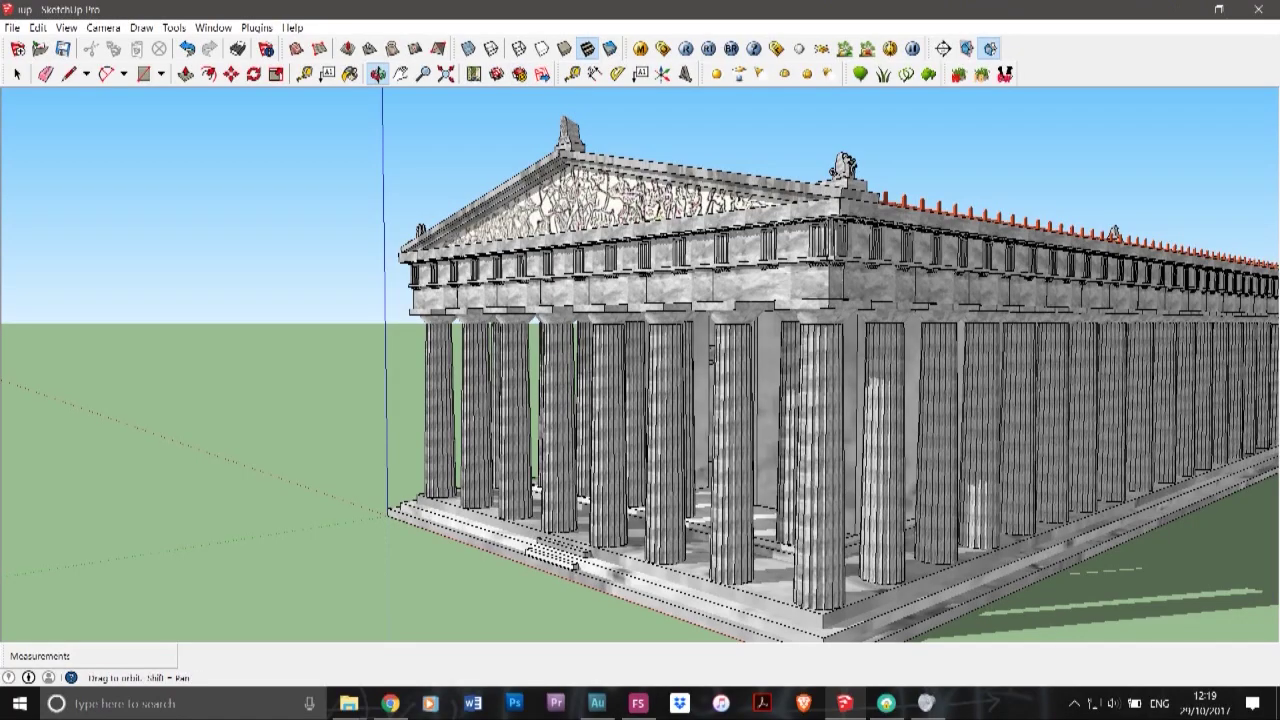
- Start a new empty model, discarding the changes to the temple model
mouse_move(660, 205)
mouse_down()
mouse_move(820, 220)
mouse_move(1105, 362)
mouse_move(1195, 308)
mouse_move(1188, 234)
mouse_move(1015, 224)
mouse_move(860, 240)
mouse_move(742, 316)
mouse_move(715, 378)
mouse_move(672, 388)
mouse_move(636, 338)
mouse_move(556, 306)
mouse_move(594, 322)
mouse_move(892, 323)
mouse_up()
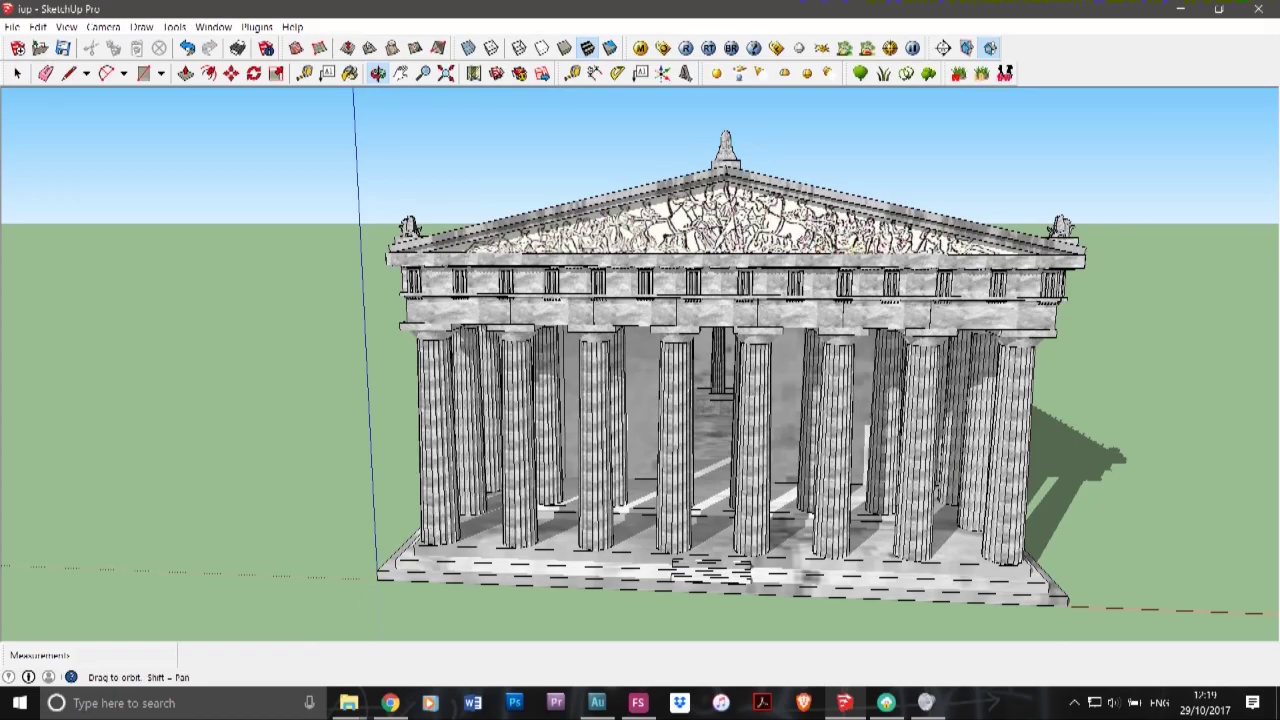
mouse_move(560, 340)
mouse_down()
mouse_move(710, 412)
mouse_move(800, 350)
mouse_move(1000, 286)
mouse_move(998, 302)
mouse_move(590, 342)
mouse_move(250, 282)
mouse_move(335, 324)
mouse_move(590, 362)
mouse_move(775, 445)
mouse_move(970, 475)
mouse_move(935, 480)
mouse_move(795, 445)
mouse_move(610, 345)
mouse_move(455, 365)
mouse_up()
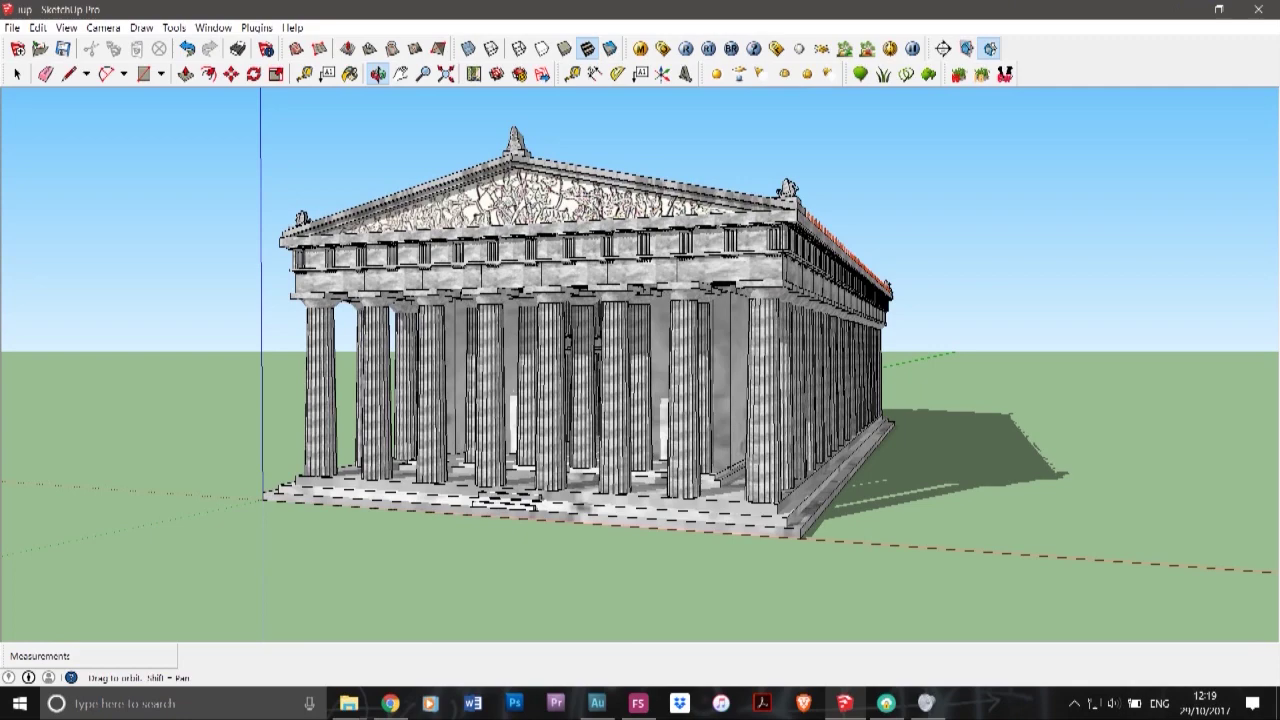
mouse_move(583, 340)
mouse_down()
mouse_move(710, 415)
mouse_move(925, 450)
mouse_move(930, 405)
mouse_move(800, 325)
mouse_move(620, 350)
mouse_up()
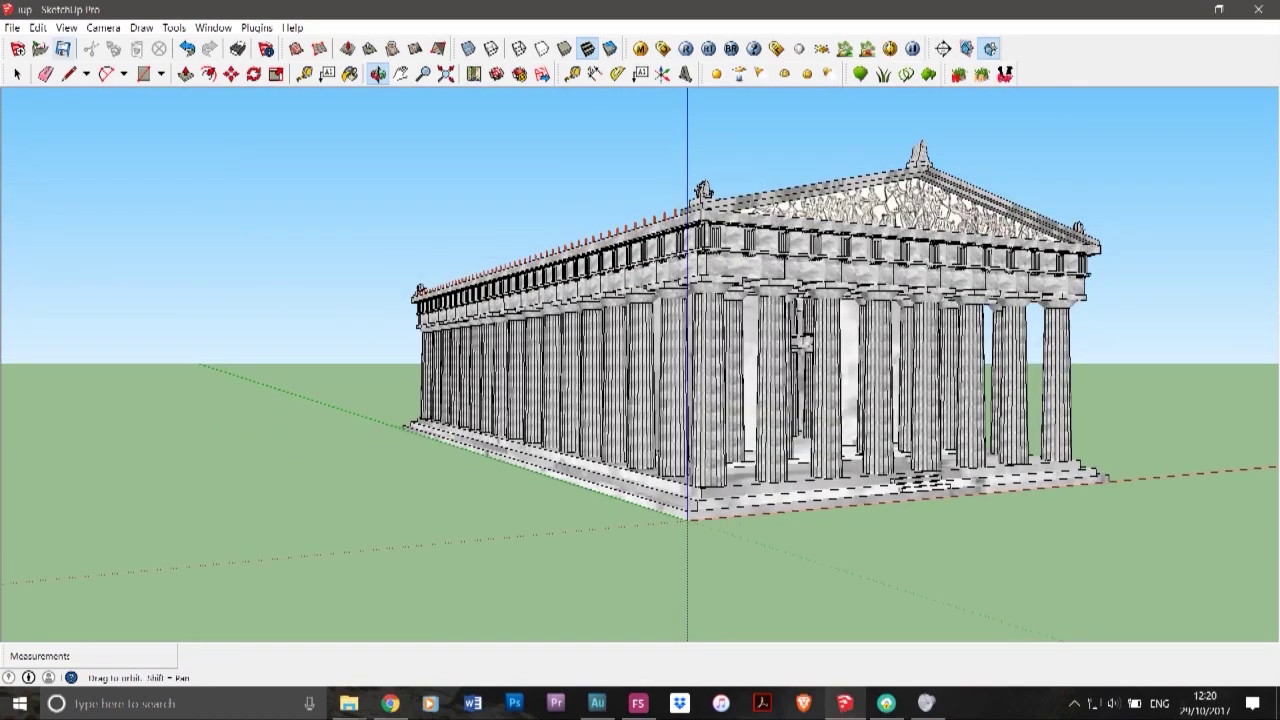
click(12, 28)
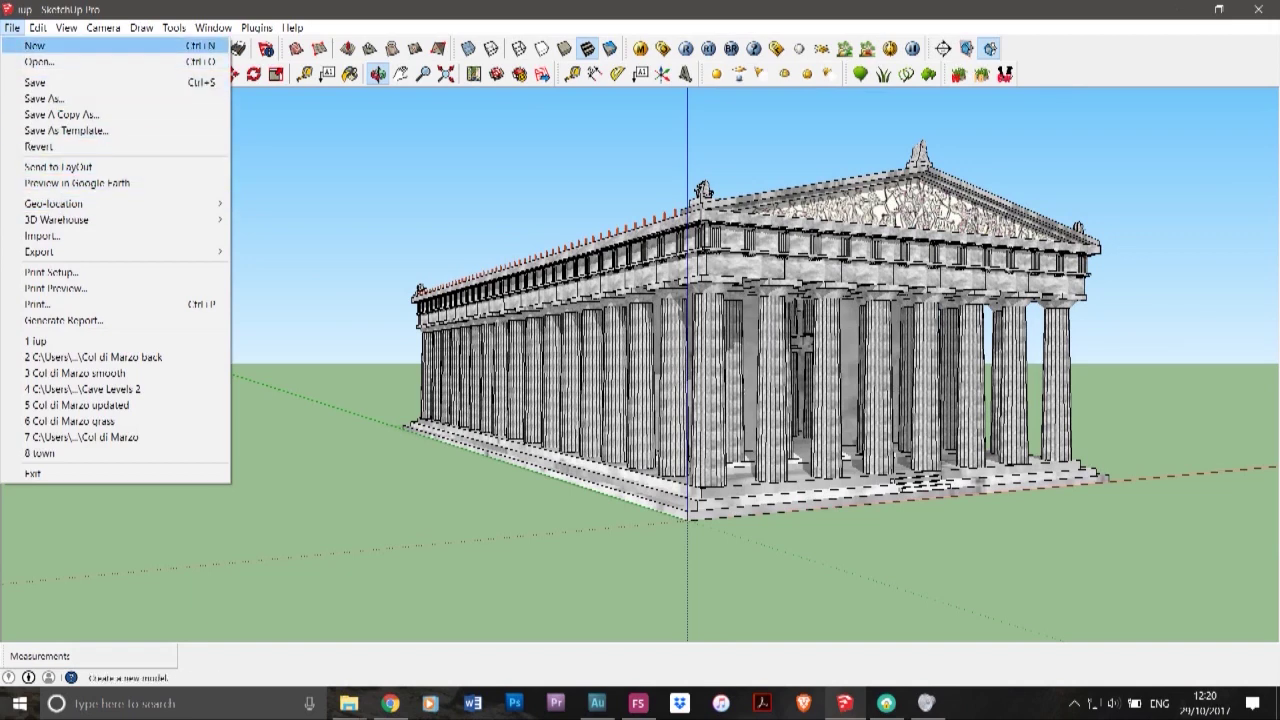
click(35, 45)
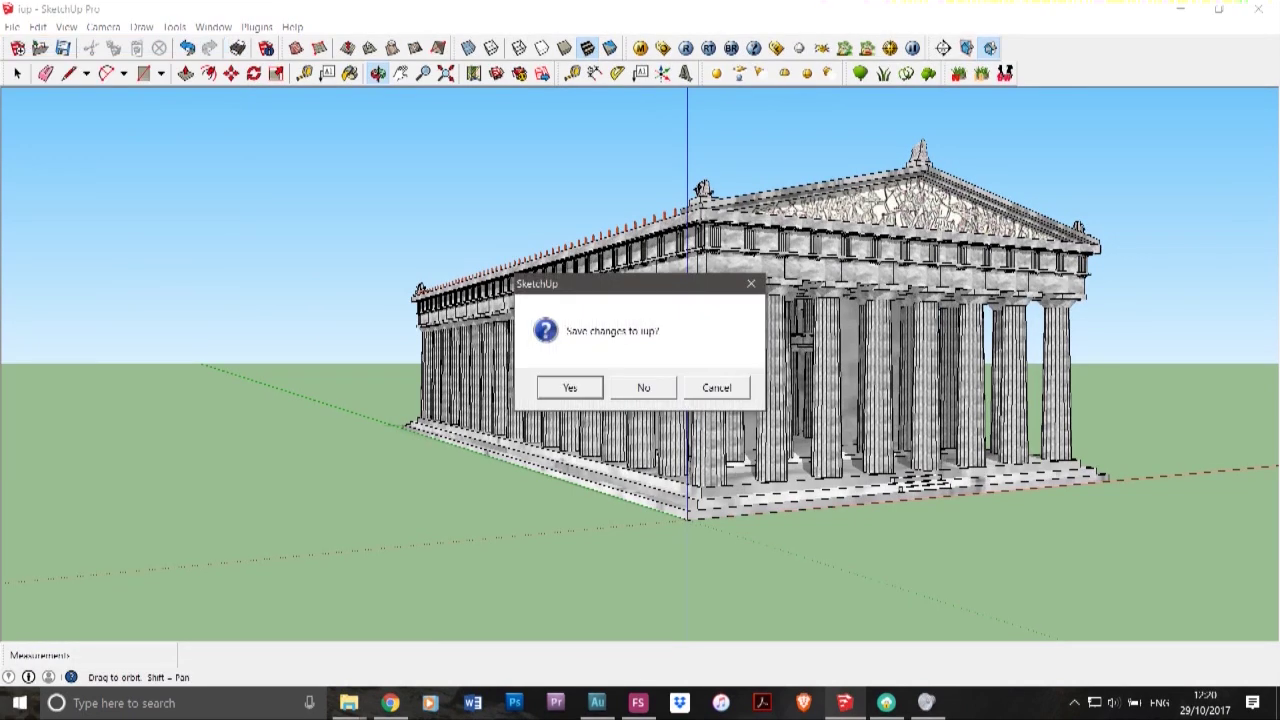
click(643, 388)
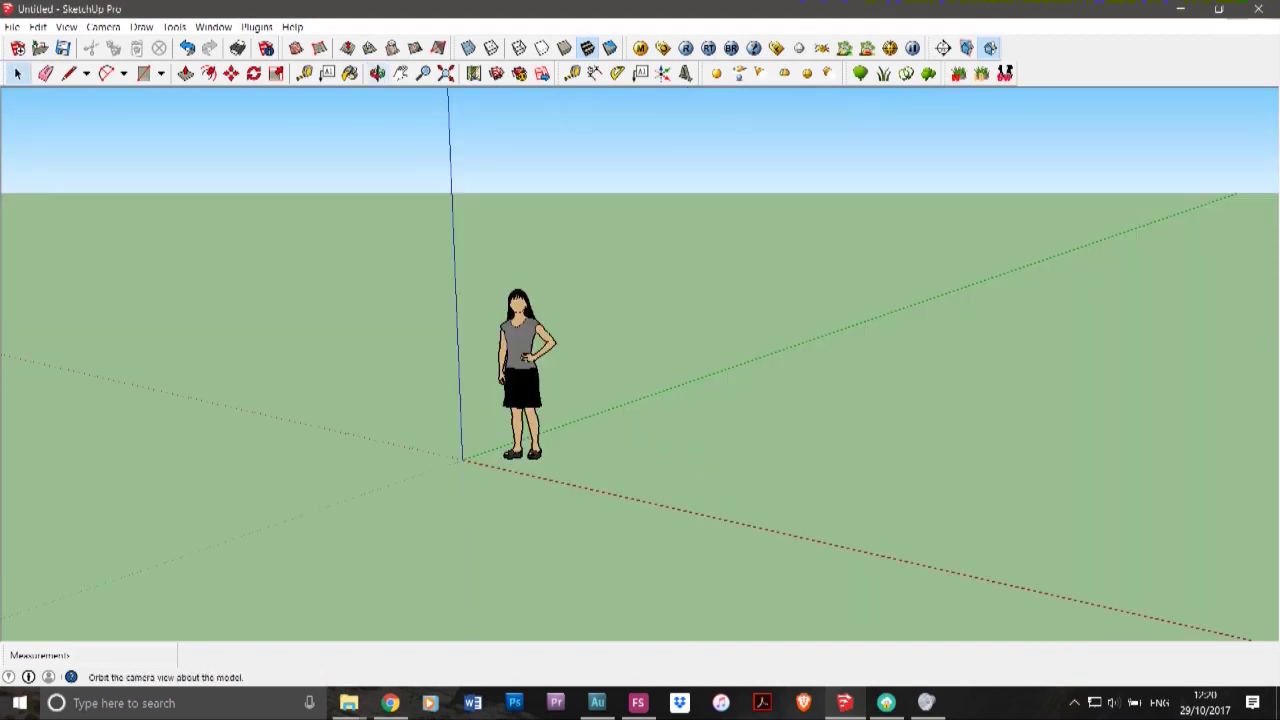
- Examine the empty model's axes and scale figure from different angles and distances by orbiting, panning and zooming
drag(440, 310, 540, 440)
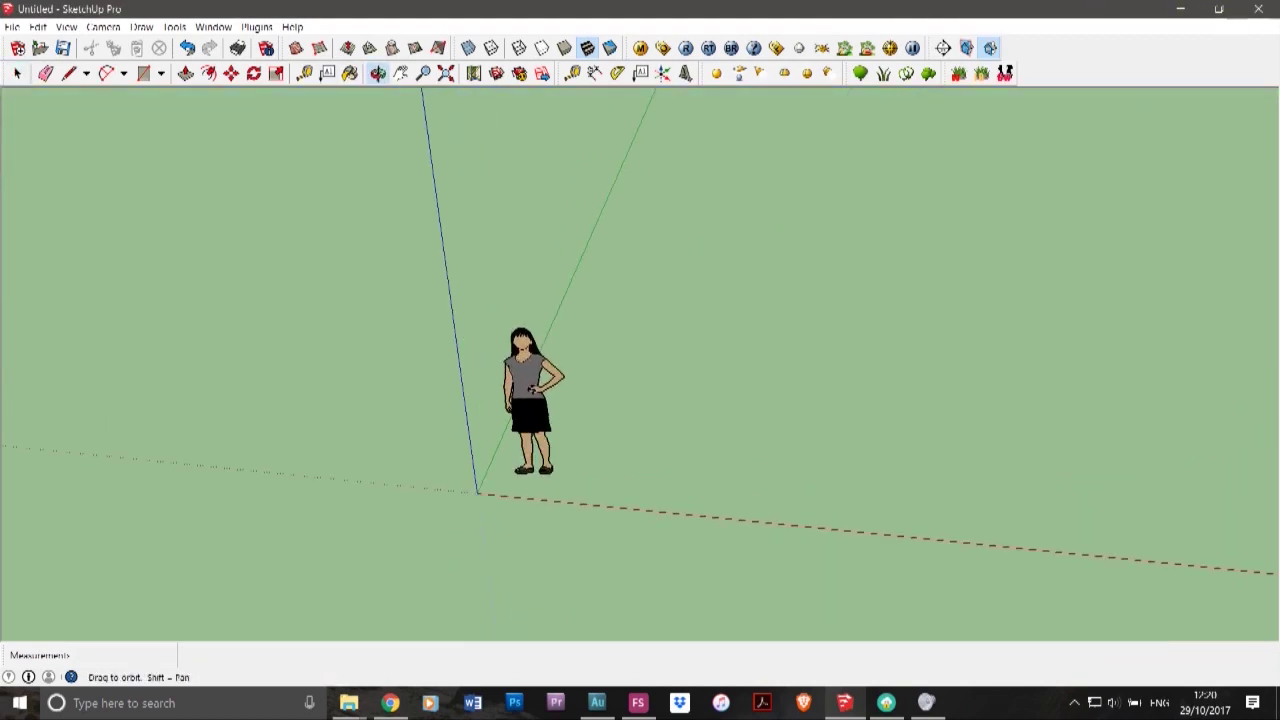
scroll(540, 440, down, 6)
scroll(910, 412, up, 3)
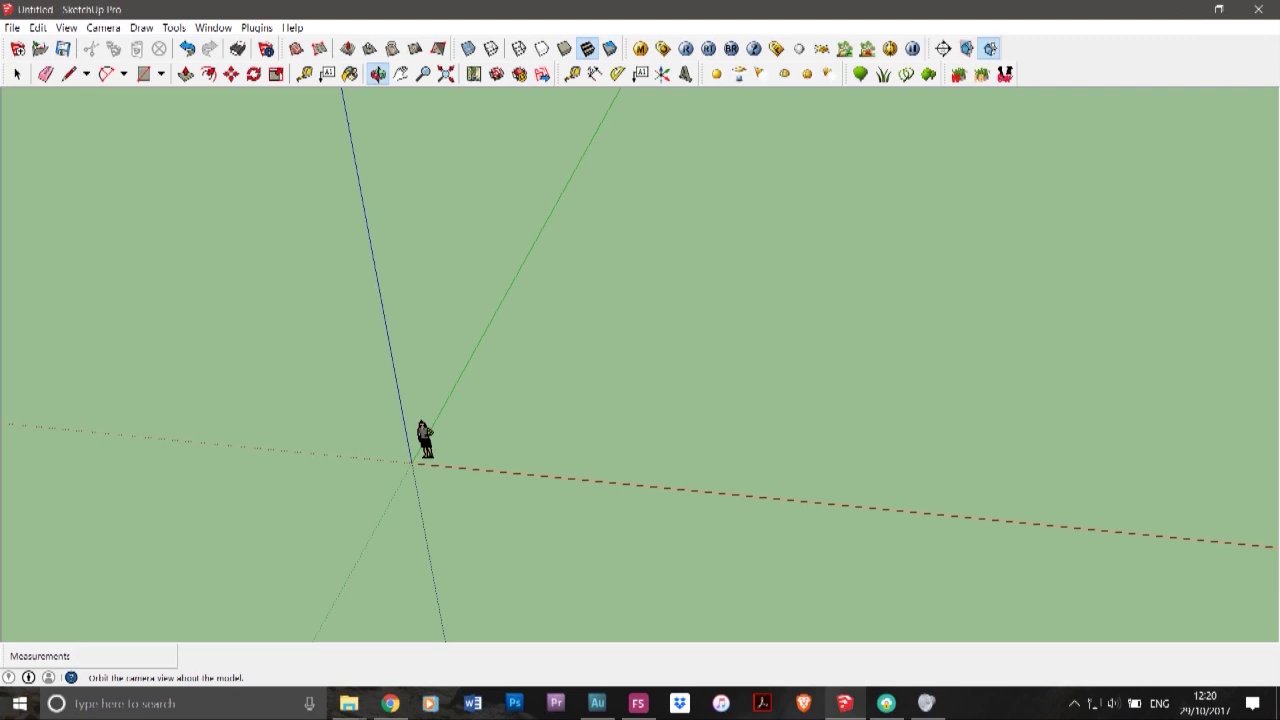
mouse_move(600, 400)
mouse_down()
mouse_move(780, 420)
mouse_move(580, 300)
mouse_move(660, 285)
mouse_move(790, 300)
mouse_move(650, 390)
mouse_move(770, 220)
mouse_move(570, 215)
mouse_move(710, 330)
mouse_move(610, 385)
mouse_move(715, 390)
mouse_move(660, 315)
mouse_up()
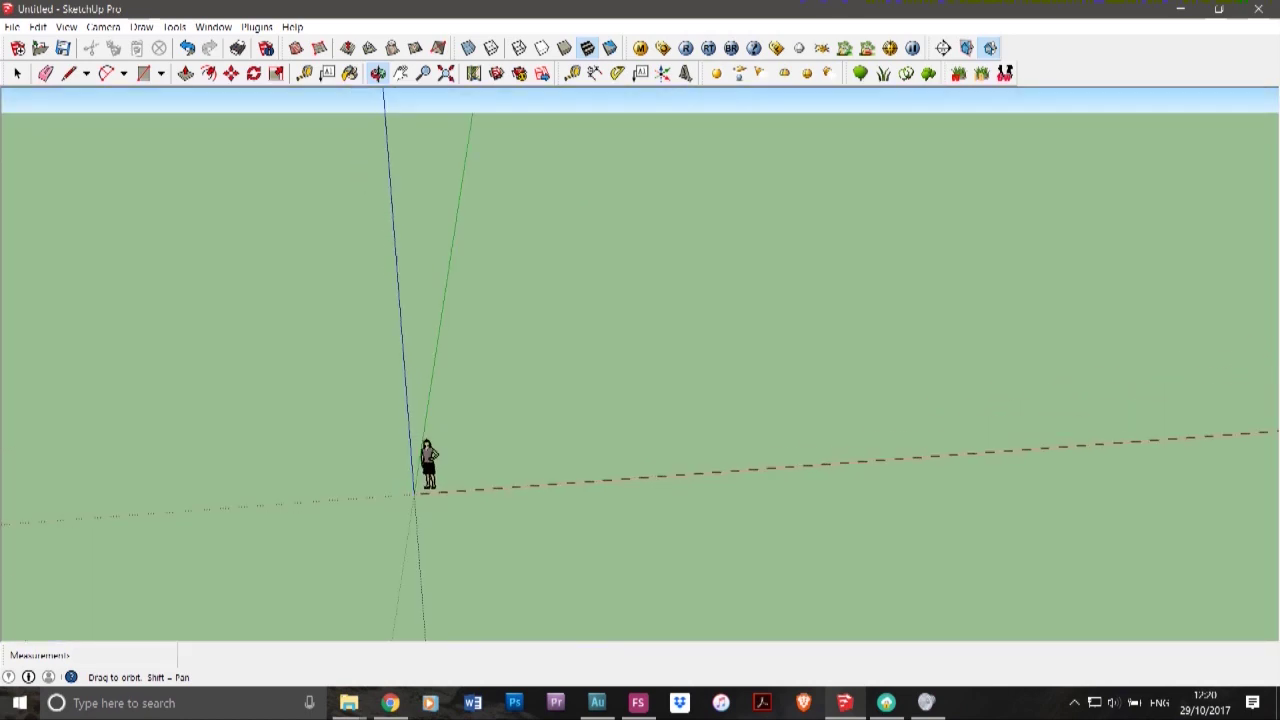
click(401, 73)
drag(450, 330, 545, 257)
click(424, 73)
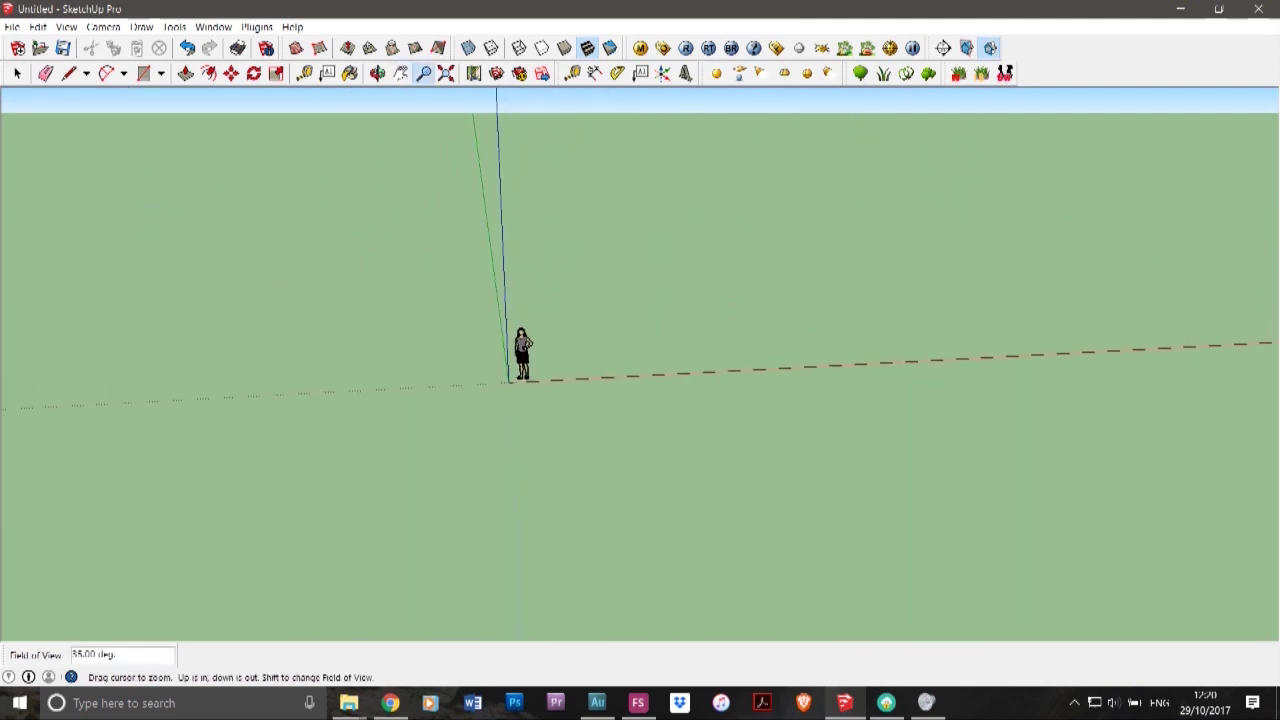
mouse_move(600, 390)
mouse_down()
mouse_move(600, 200)
mouse_move(600, 415)
mouse_up()
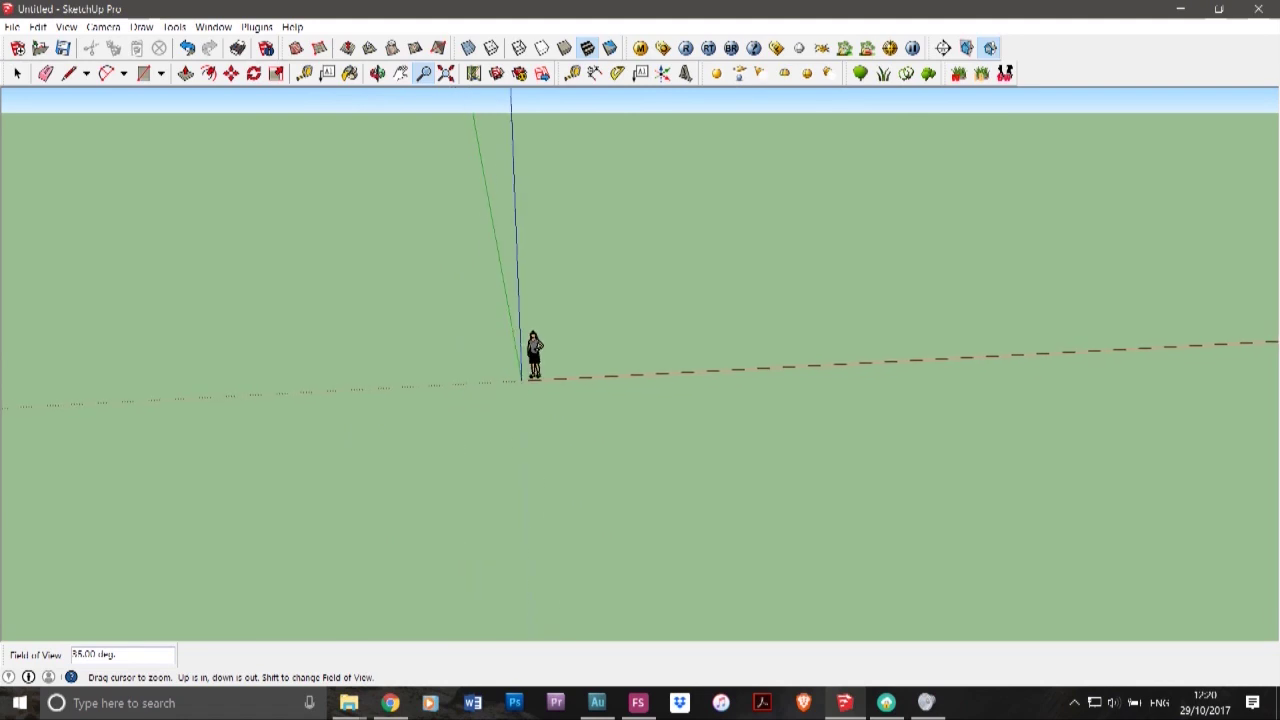
scroll(540, 290, up, 4)
scroll(540, 295, down, 4)
scroll(558, 333, up, 6)
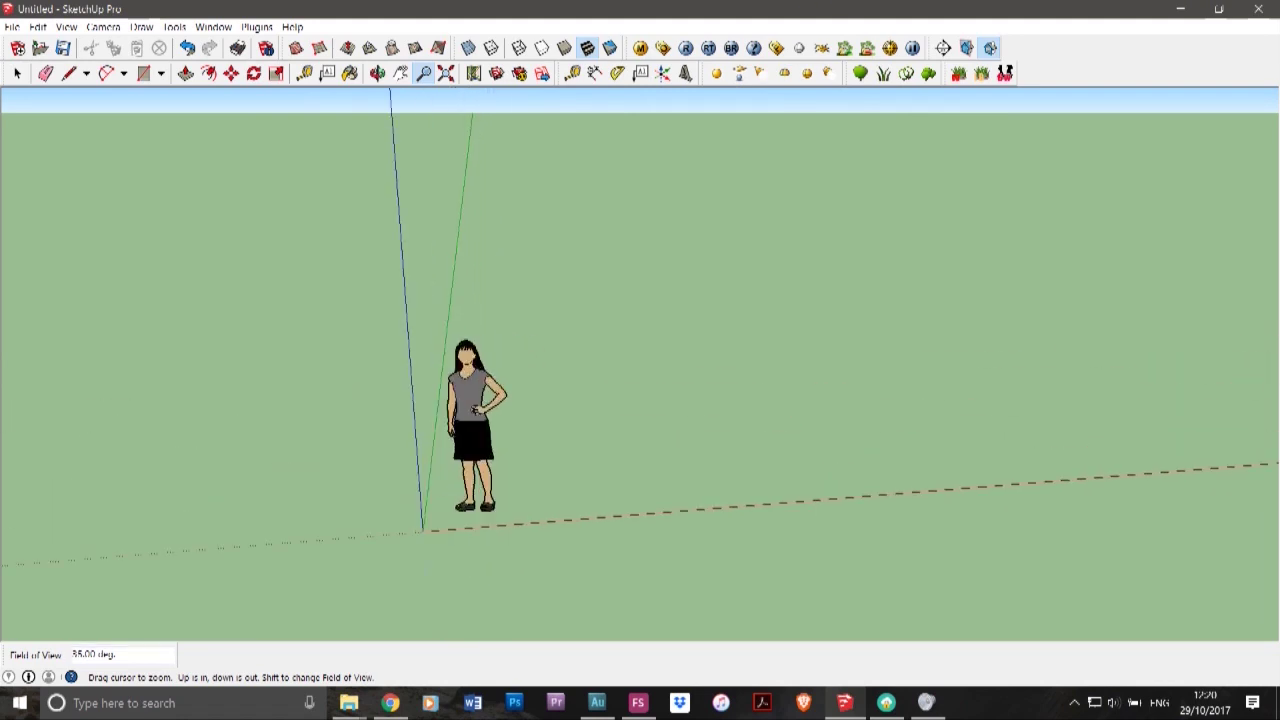
scroll(563, 338, down, 6)
right_click(628, 368)
key(Escape)
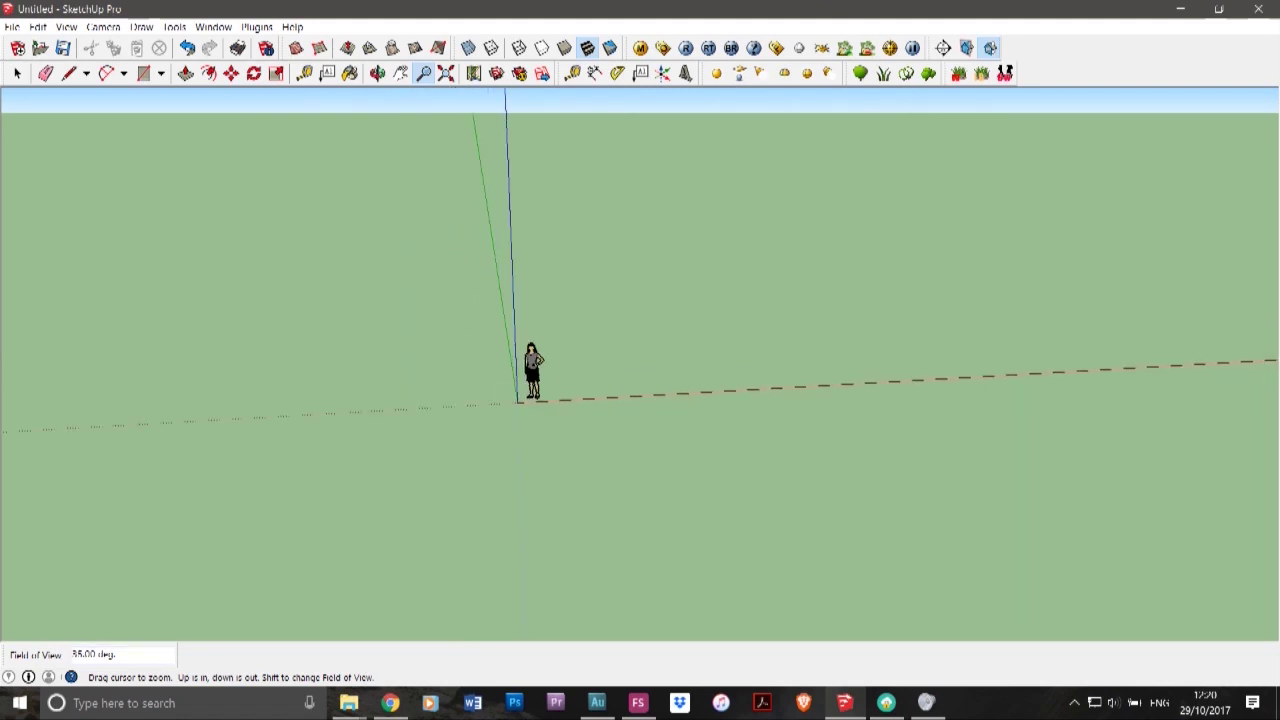
click(378, 74)
drag(640, 350, 655, 420)
click(401, 74)
mouse_move(500, 340)
mouse_down()
mouse_move(487, 355)
mouse_move(633, 375)
mouse_move(580, 348)
mouse_move(500, 340)
mouse_up()
click(378, 74)
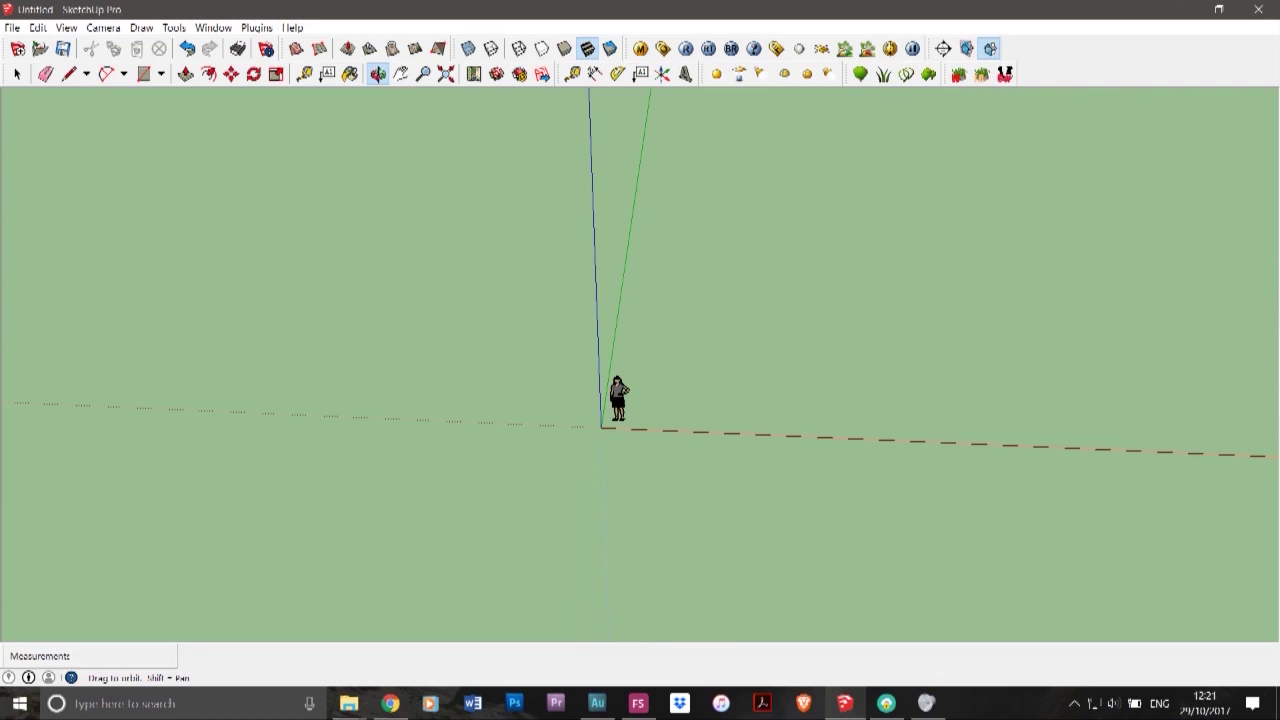
drag(500, 340, 306, 322)
scroll(610, 340, up, 4)
drag(610, 340, 650, 358)
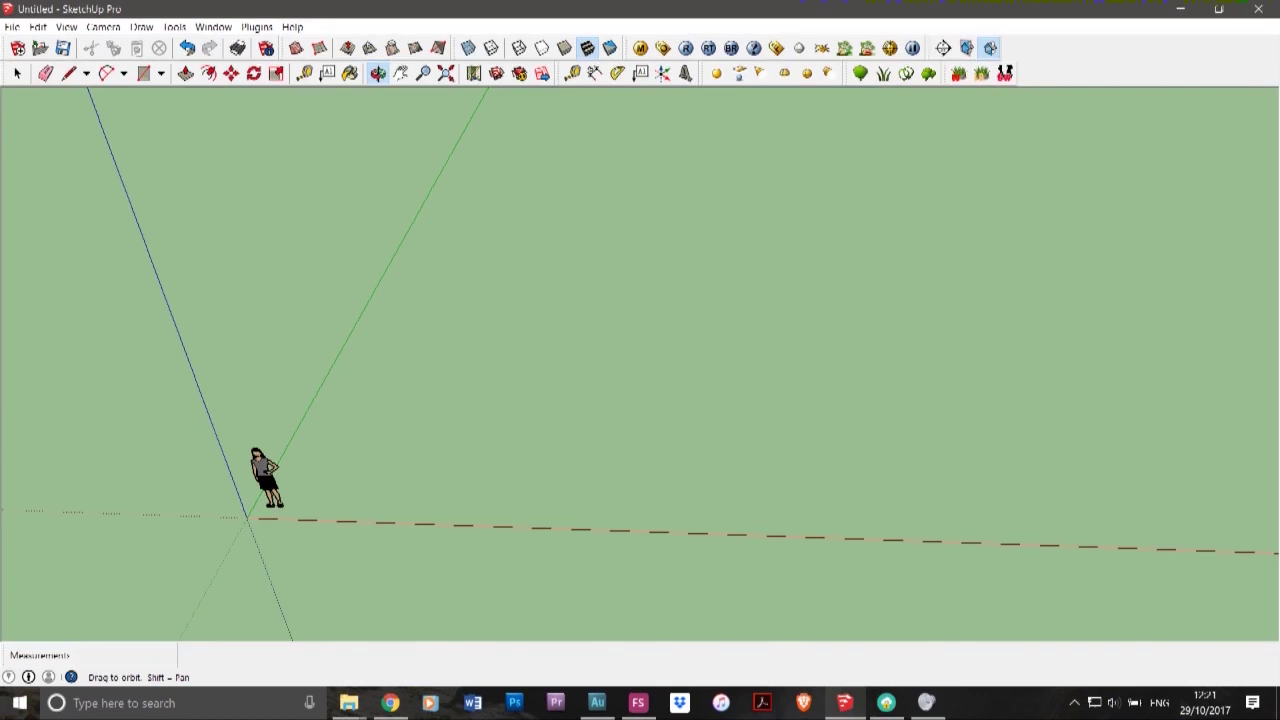
mouse_move(640, 360)
mouse_down()
mouse_move(672, 354)
mouse_move(640, 295)
mouse_move(550, 255)
mouse_move(615, 335)
mouse_move(672, 356)
mouse_up()
- Switch to the Images folder in File Explorer and display its files as large icons
click(349, 703)
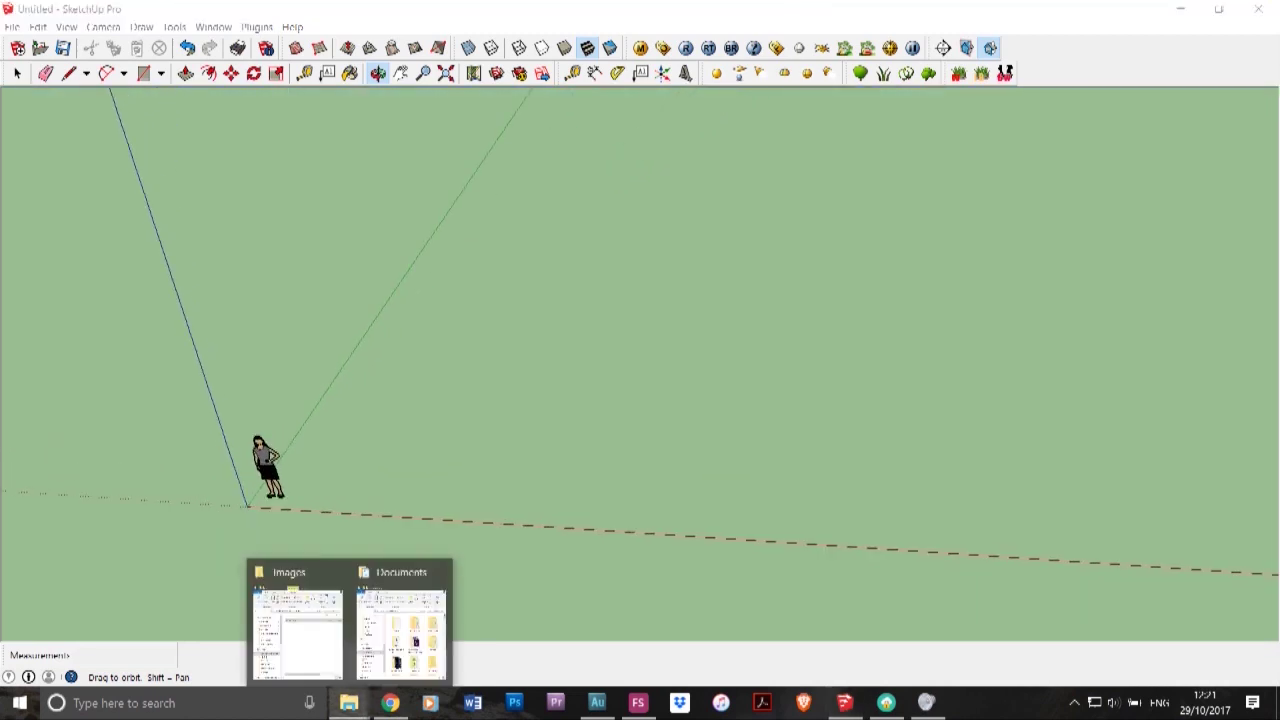
click(298, 634)
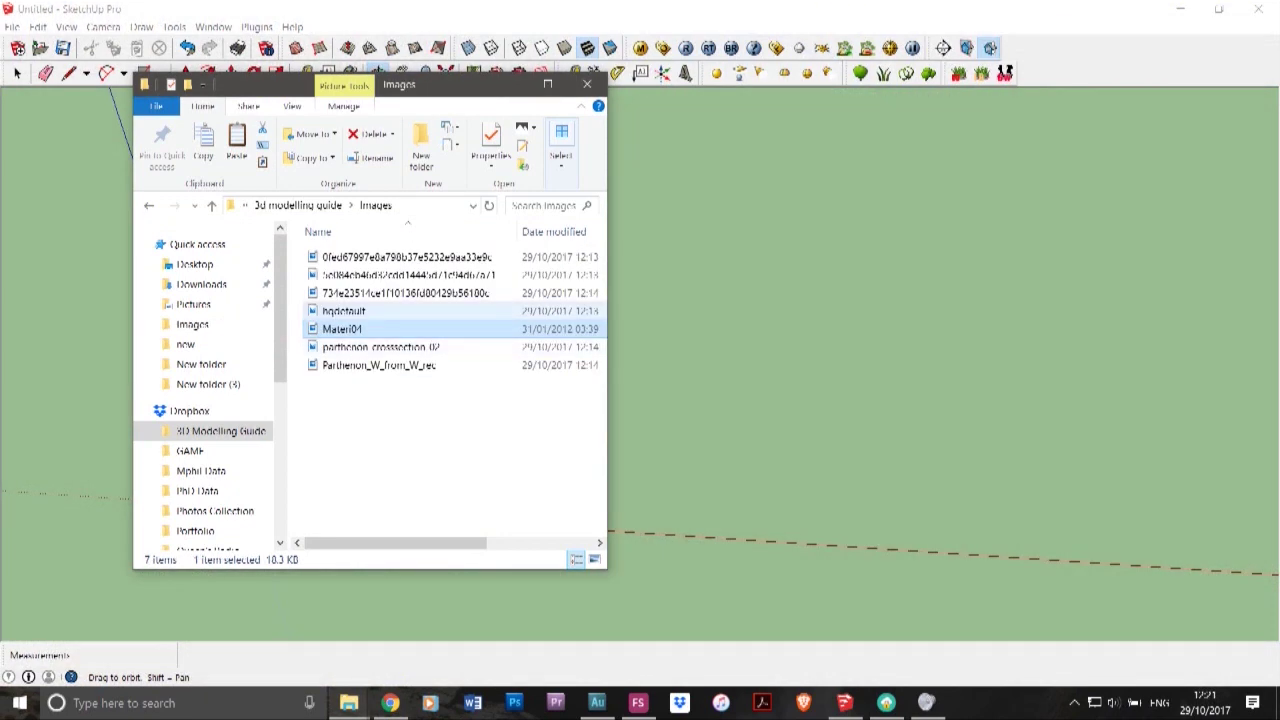
click(392, 311)
right_click(402, 447)
mouse_move(450, 236)
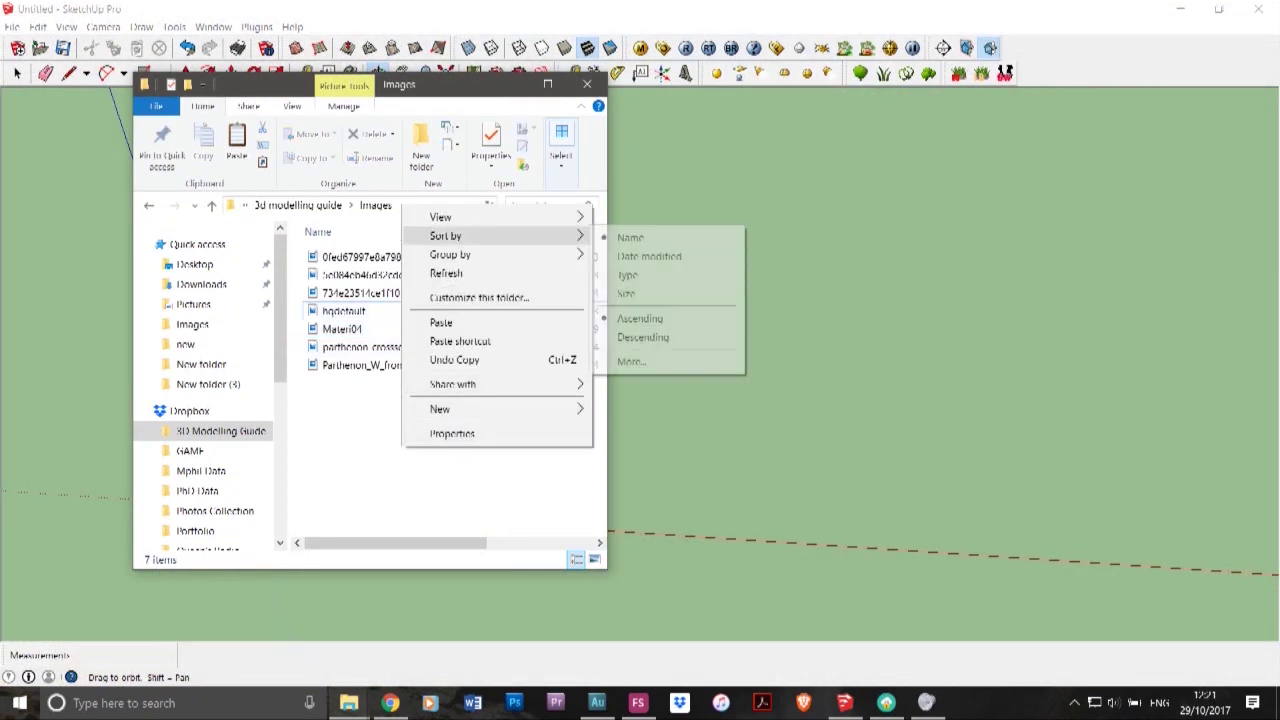
click(652, 237)
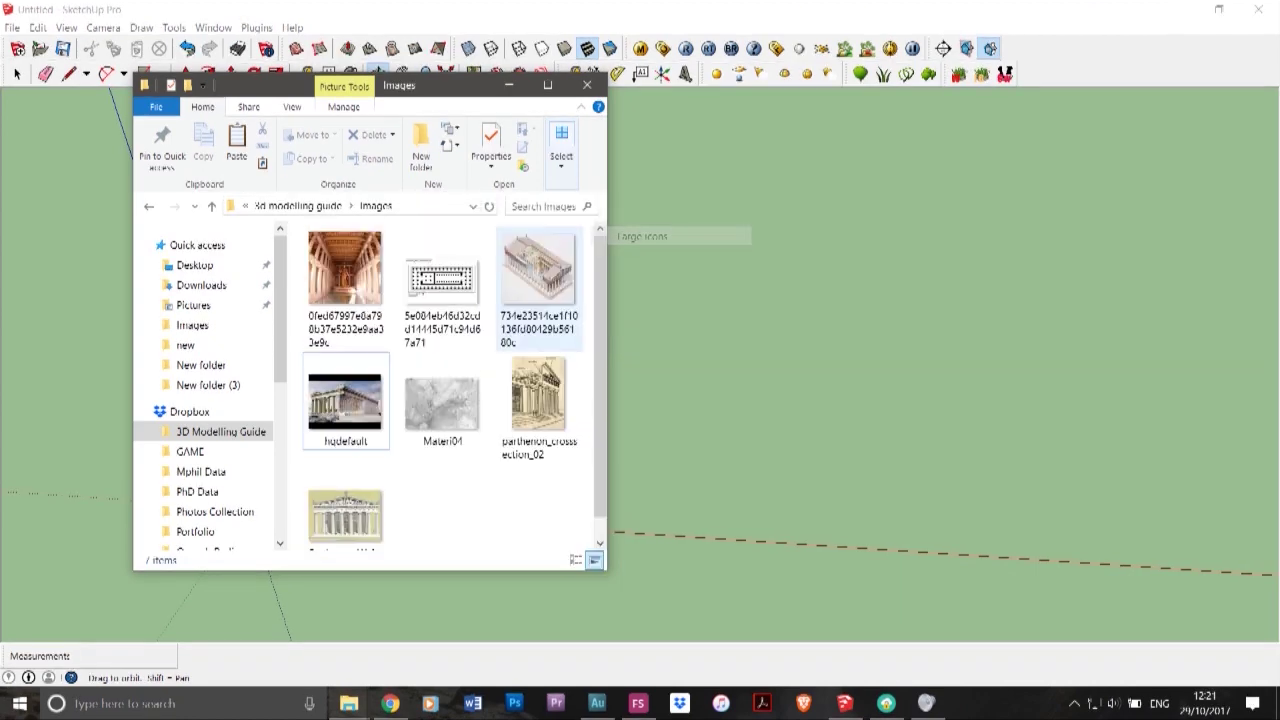
- Bring the temple floor plan image from the folder into the SketchUp model, placing its corner at the origin
click(442, 289)
drag(470, 86, 1051, 99)
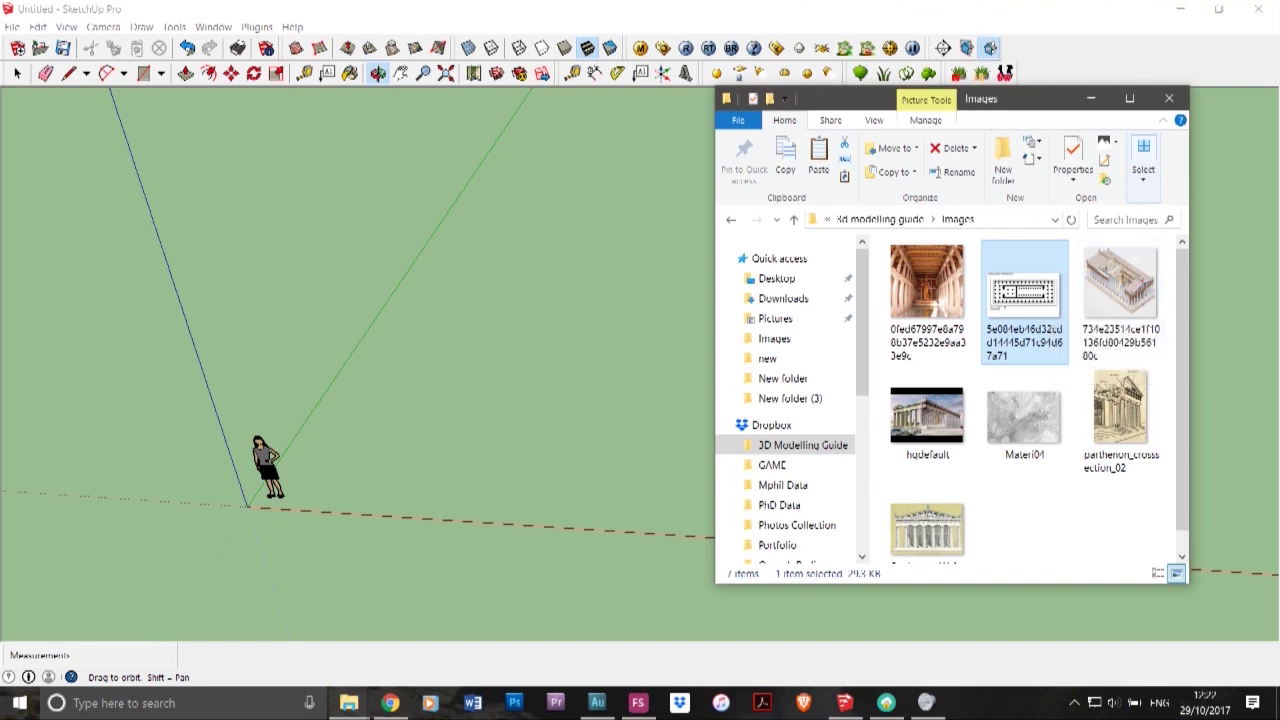
mouse_move(1032, 312)
mouse_down()
mouse_move(219, 467)
mouse_move(247, 507)
mouse_up()
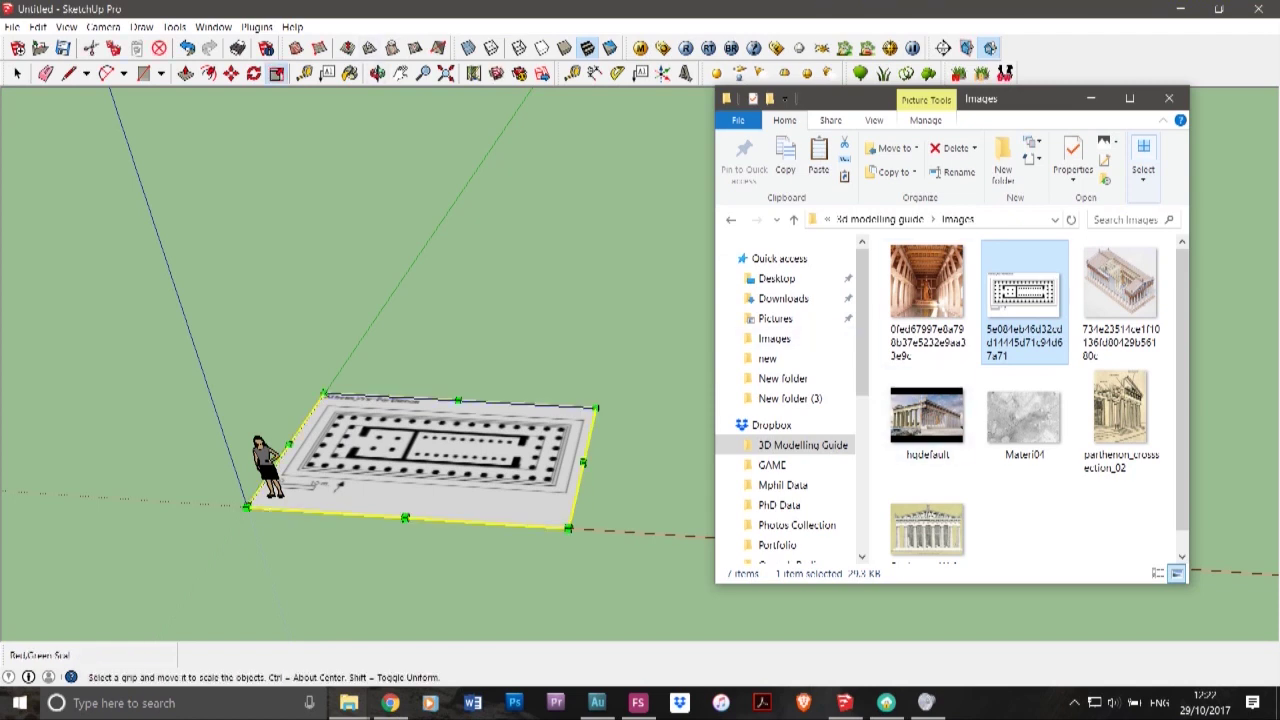
- Mark a guide point 10 m from the origin along the red axis with the Tape Measure tool
click(377, 73)
click(377, 73)
mouse_move(430, 330)
mouse_down()
mouse_move(500, 285)
mouse_move(365, 335)
mouse_move(355, 400)
mouse_move(362, 375)
mouse_move(440, 455)
mouse_move(462, 500)
mouse_move(410, 505)
mouse_move(225, 355)
mouse_move(400, 375)
mouse_move(455, 350)
mouse_move(470, 440)
mouse_move(445, 522)
mouse_up()
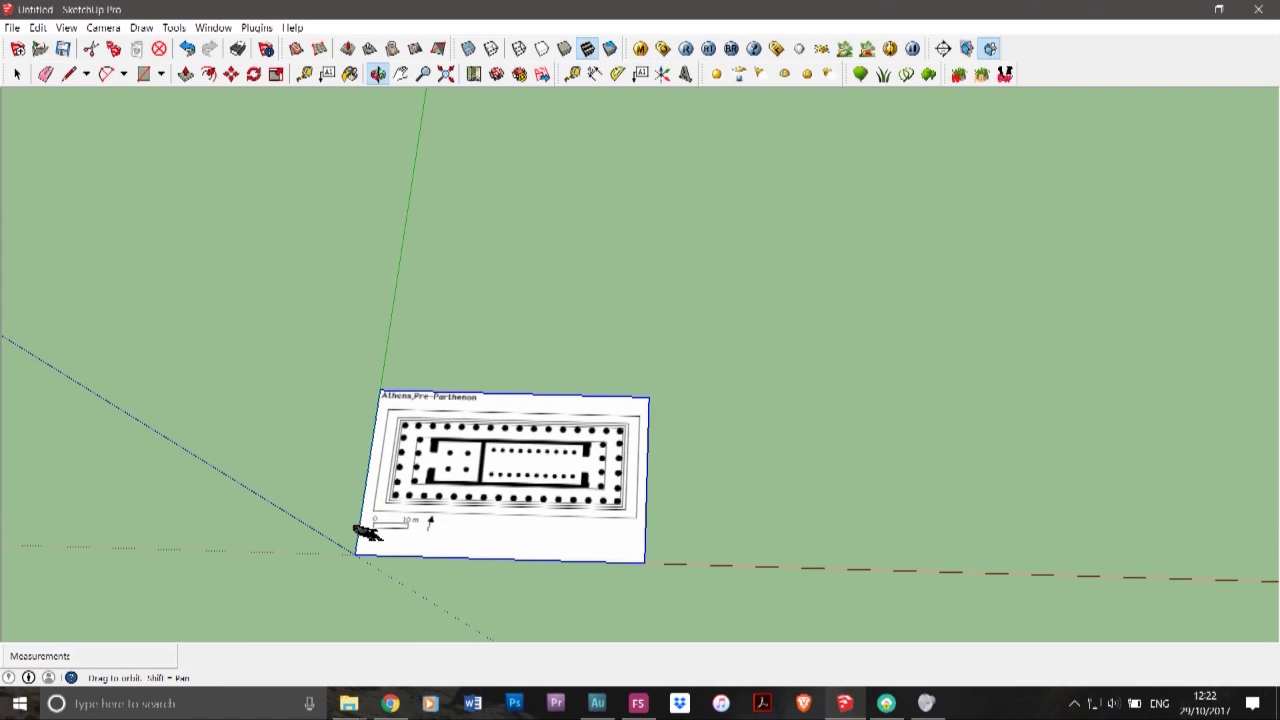
scroll(368, 532, up, 5)
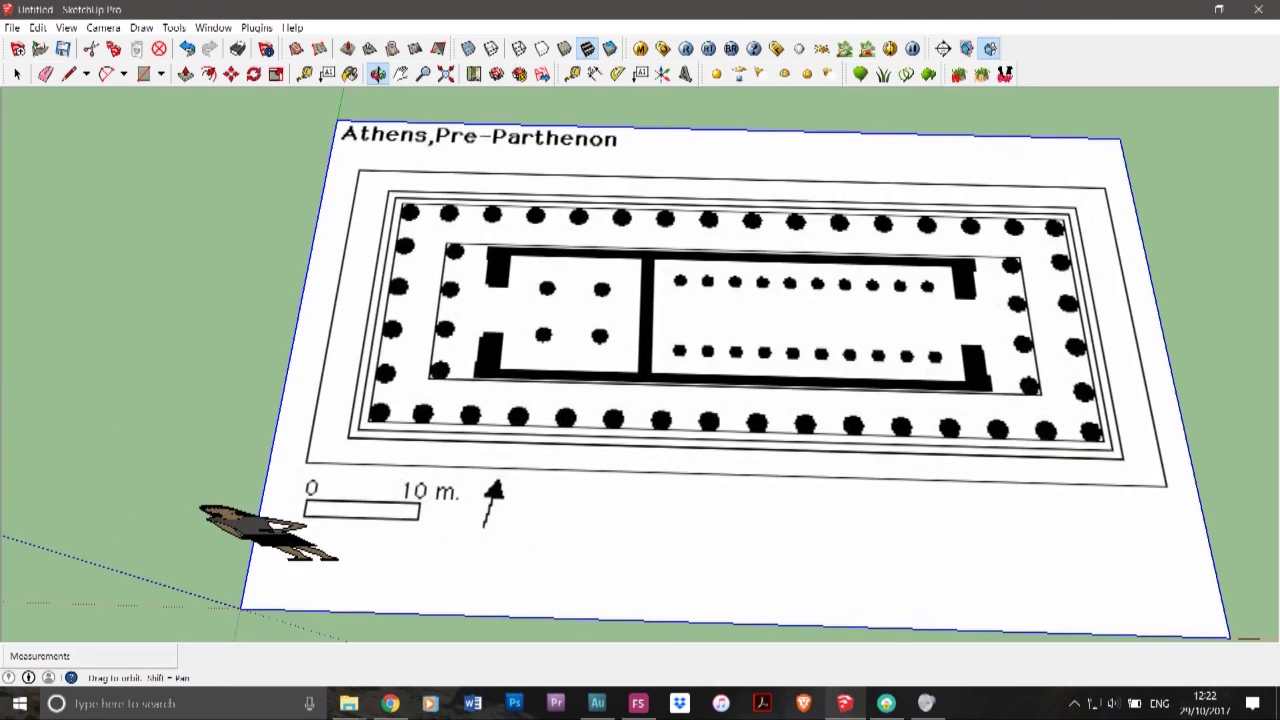
scroll(400, 500, down, 3)
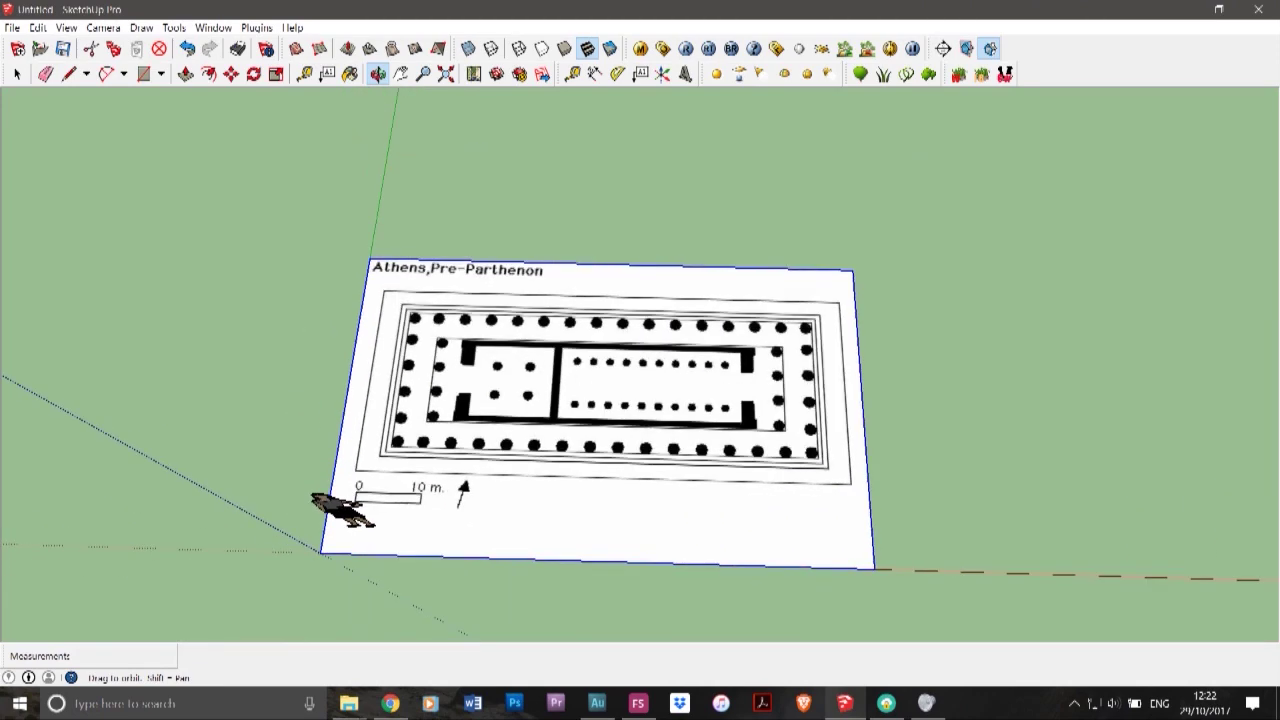
scroll(480, 485, up, 5)
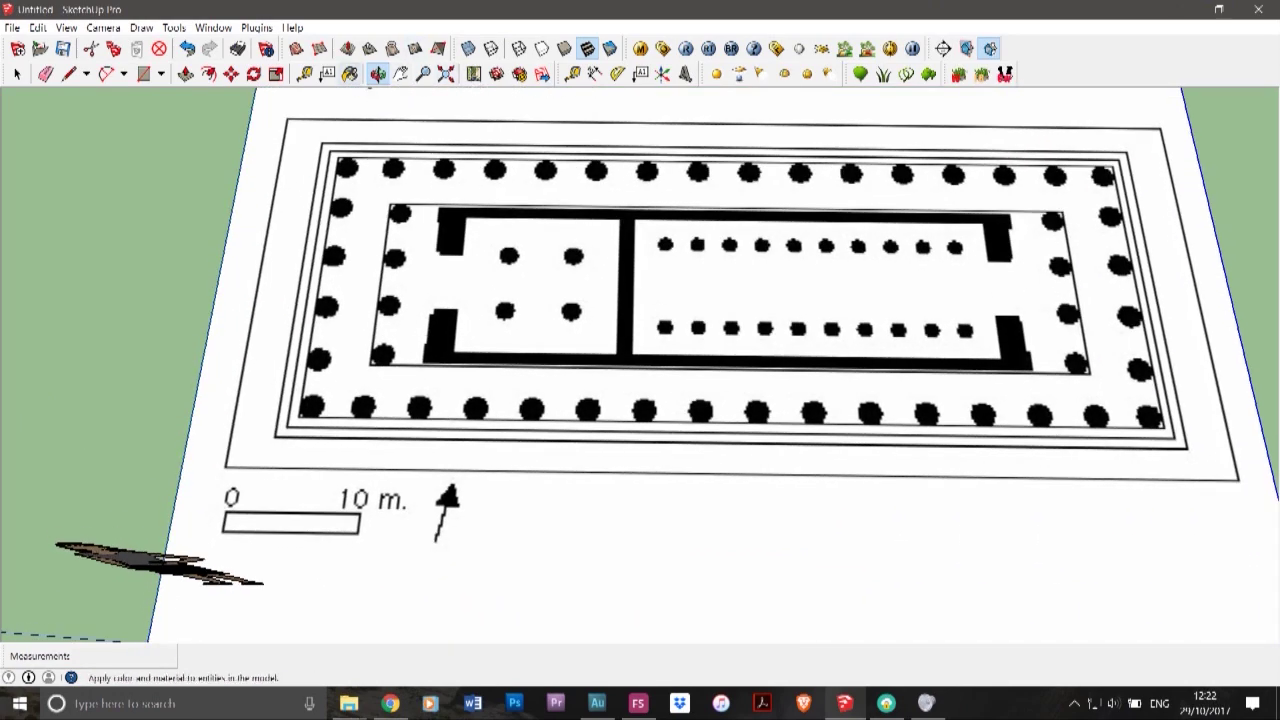
click(304, 73)
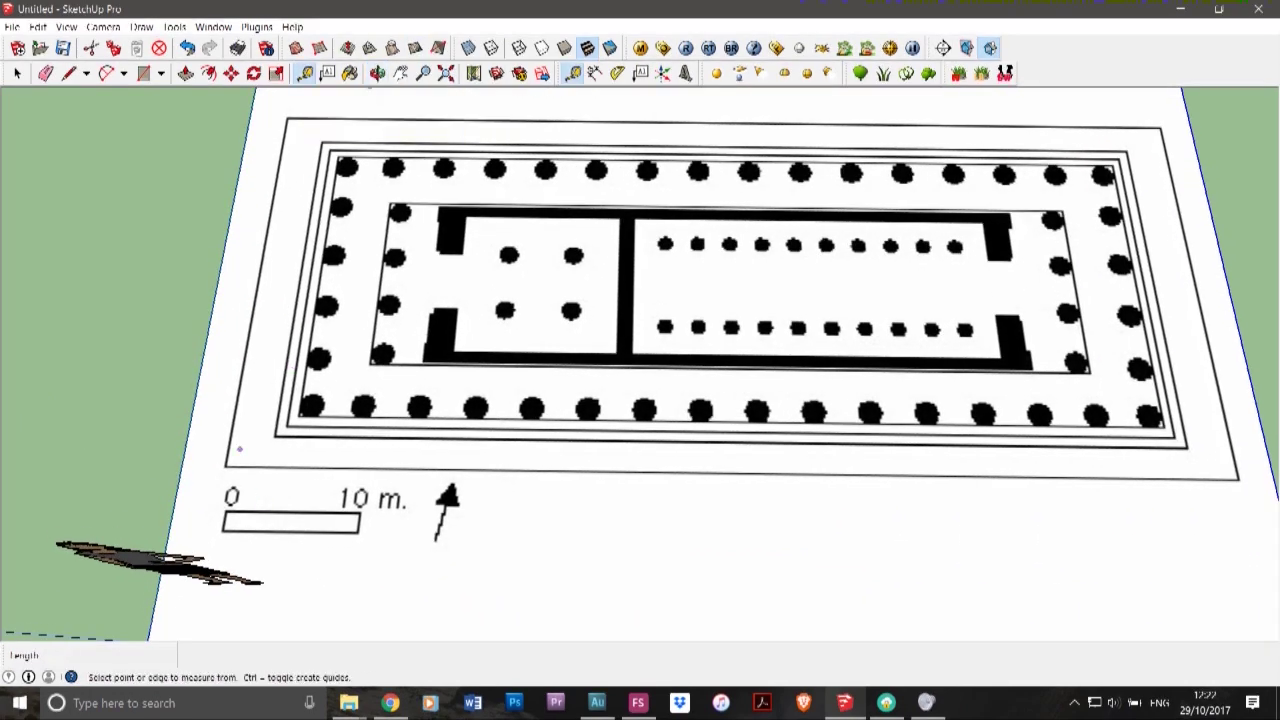
scroll(239, 449, down, 4)
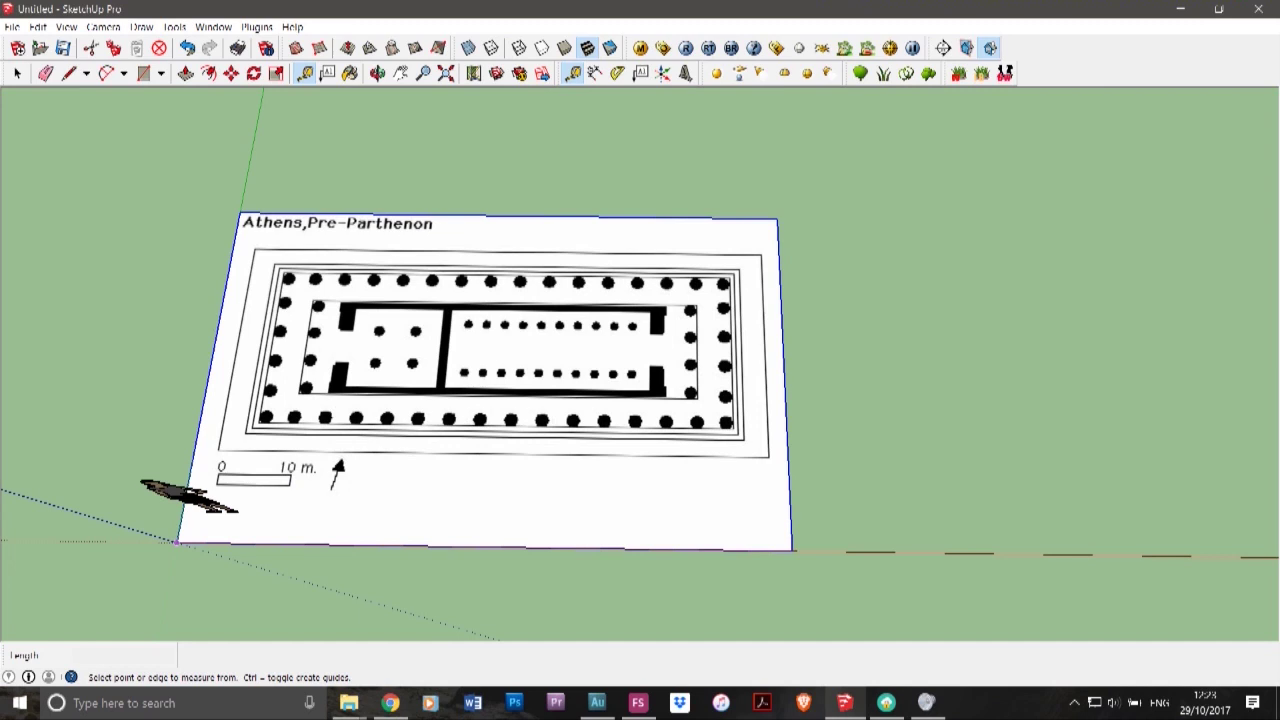
click(176, 541)
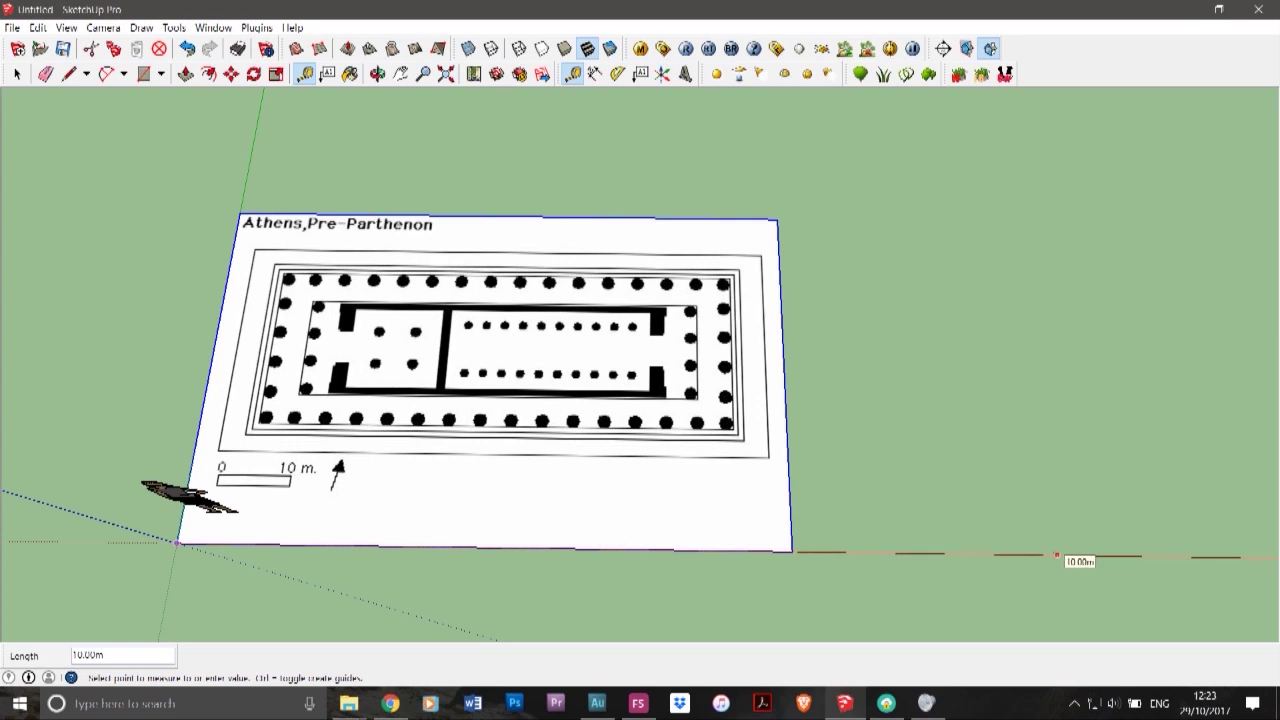
click(1056, 554)
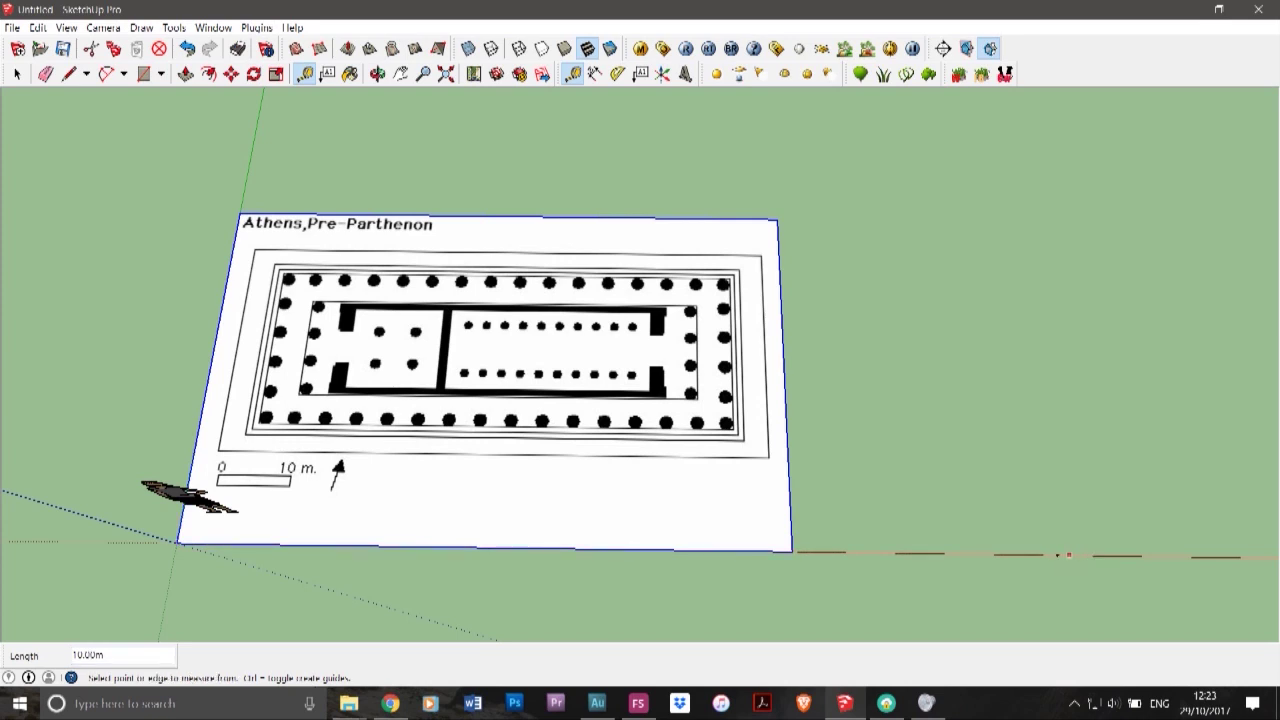
key(space)
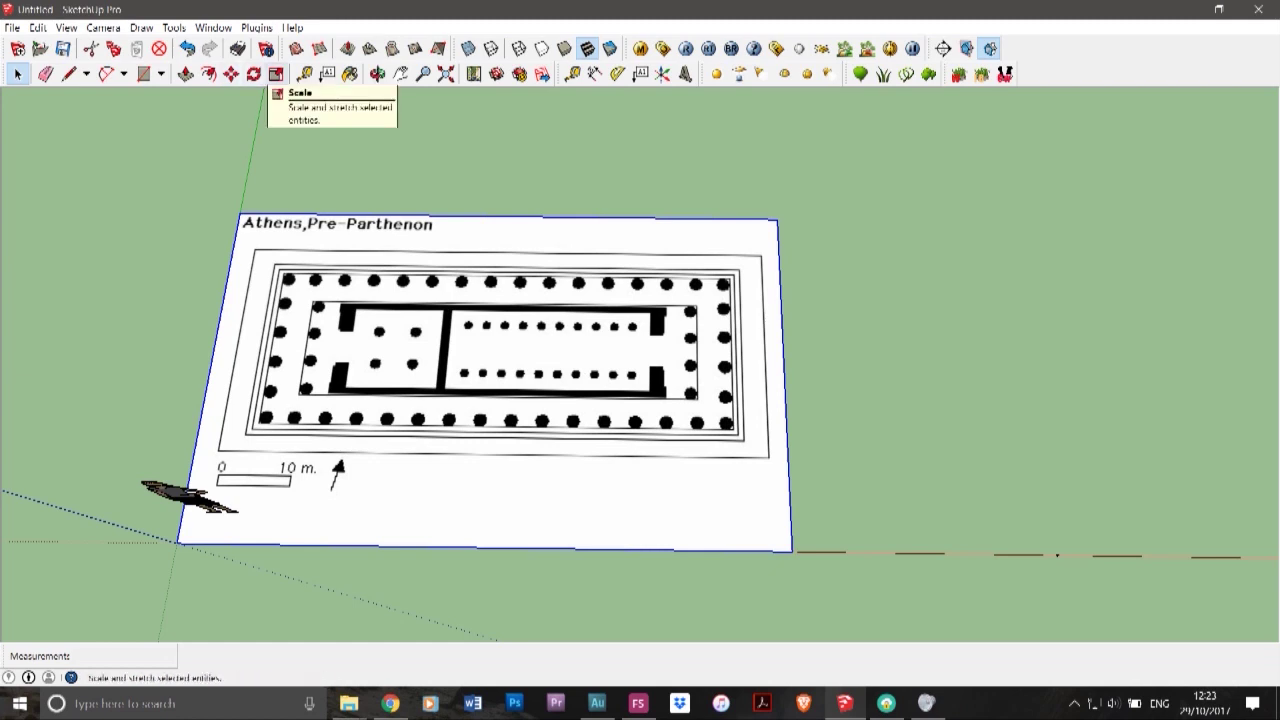
- Enlarge the floor plan image uniformly about its origin corner in several passes, with factors including 6.42 and 1.40
click(276, 74)
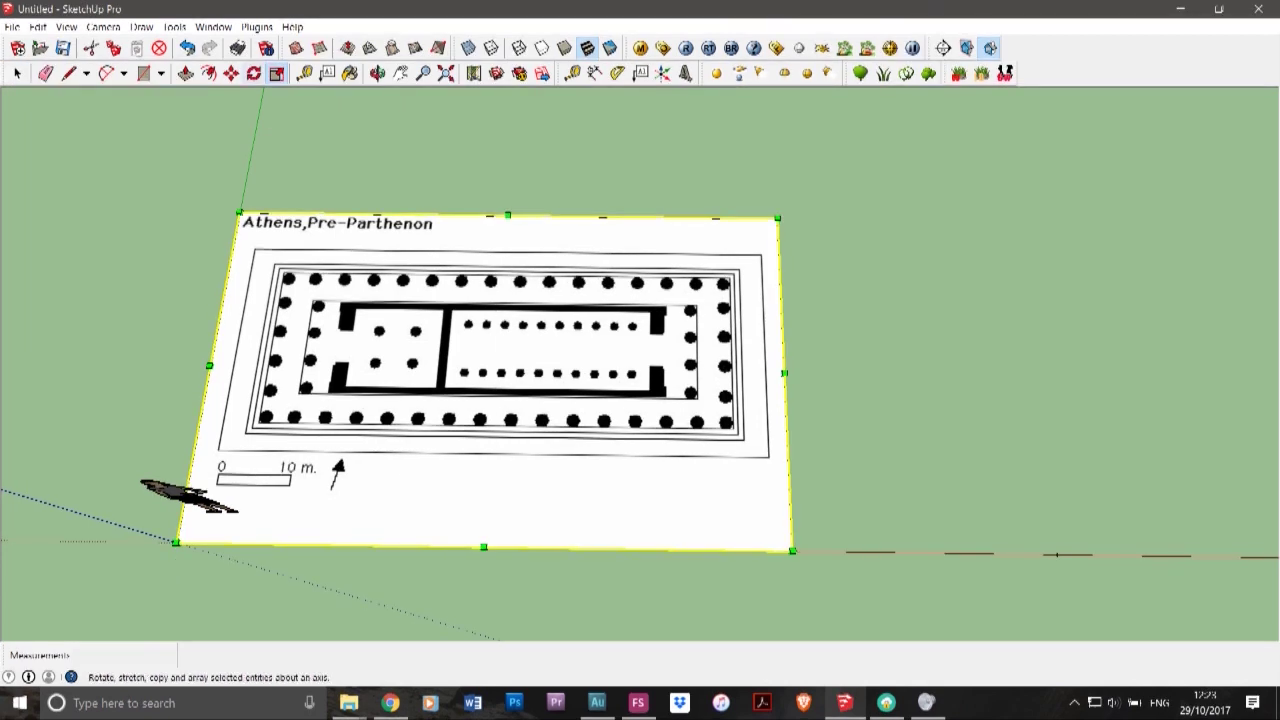
scroll(337, 451, down, 5)
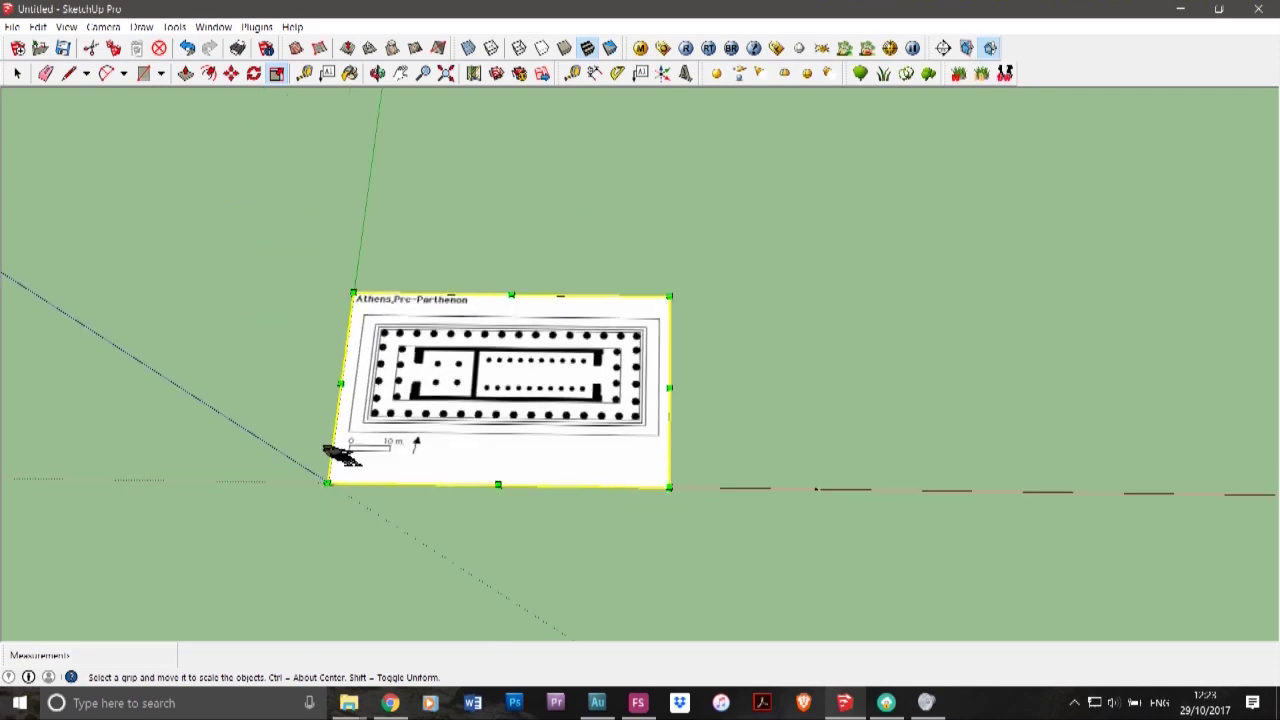
drag(604, 342, 1215, 10)
scroll(325, 456, down, 8)
drag(524, 341, 928, 126)
scroll(736, 425, down, 7)
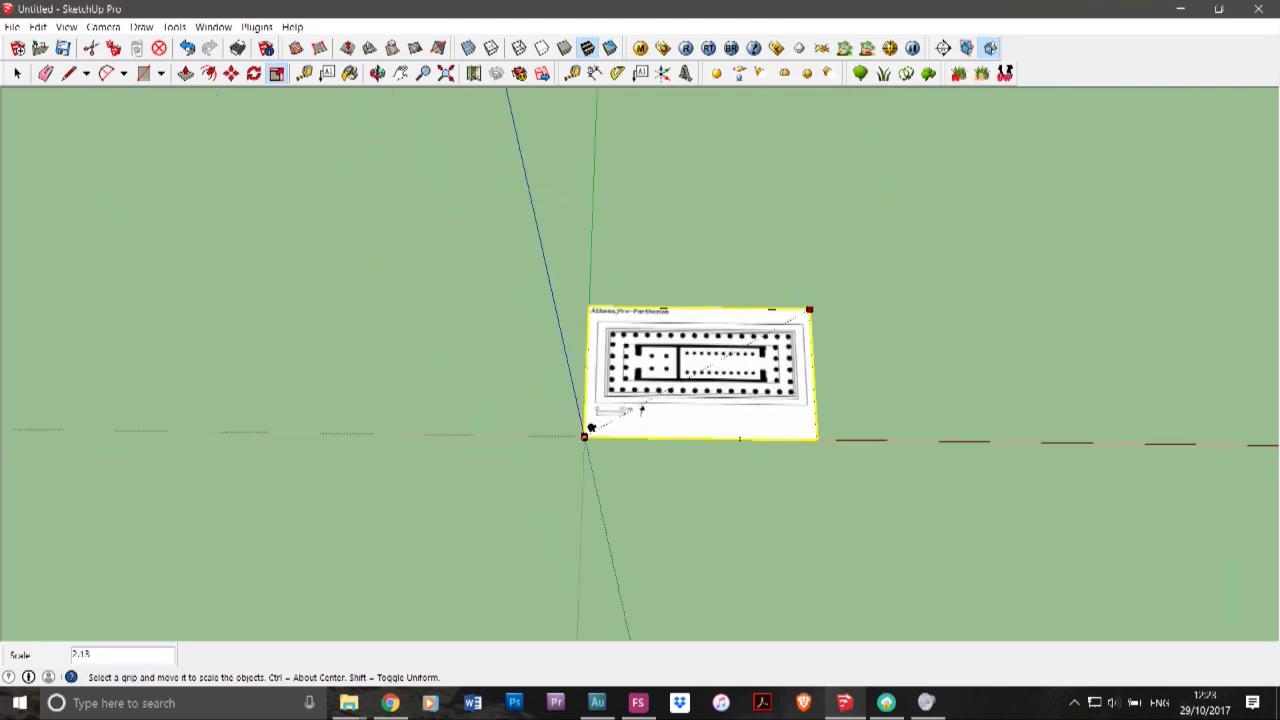
drag(787, 342, 1152, 137)
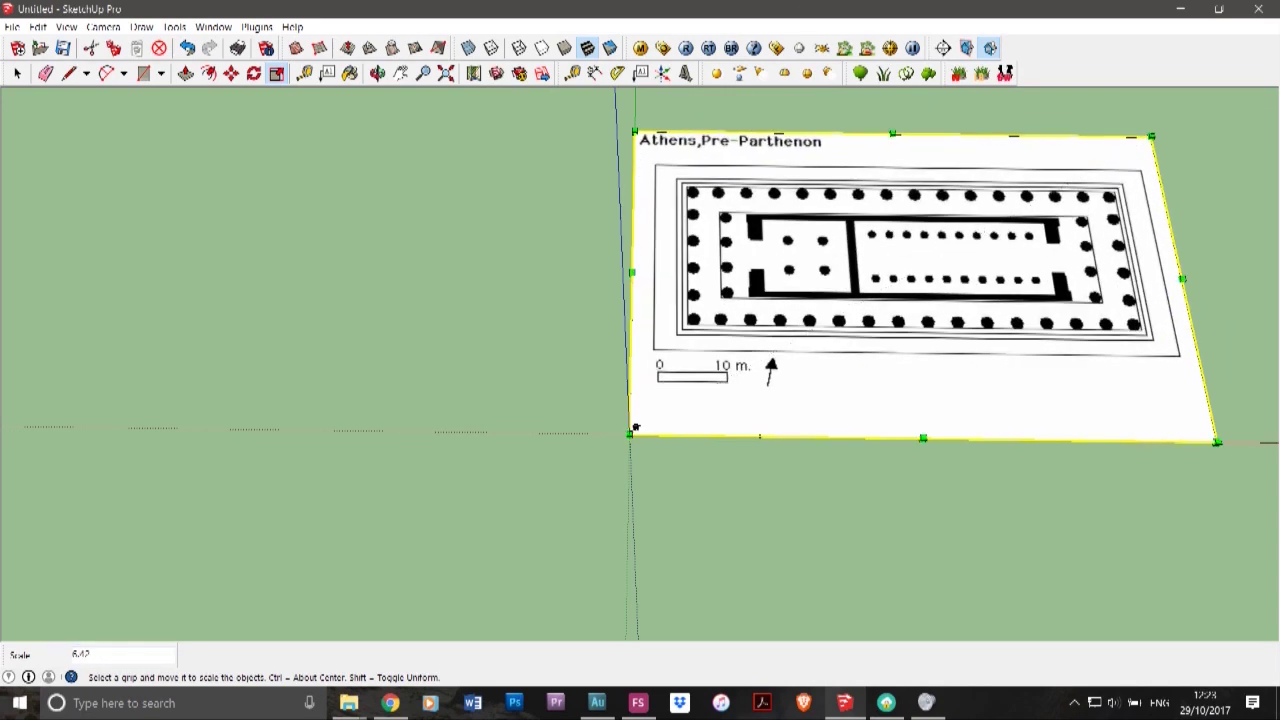
scroll(503, 600, down, 4)
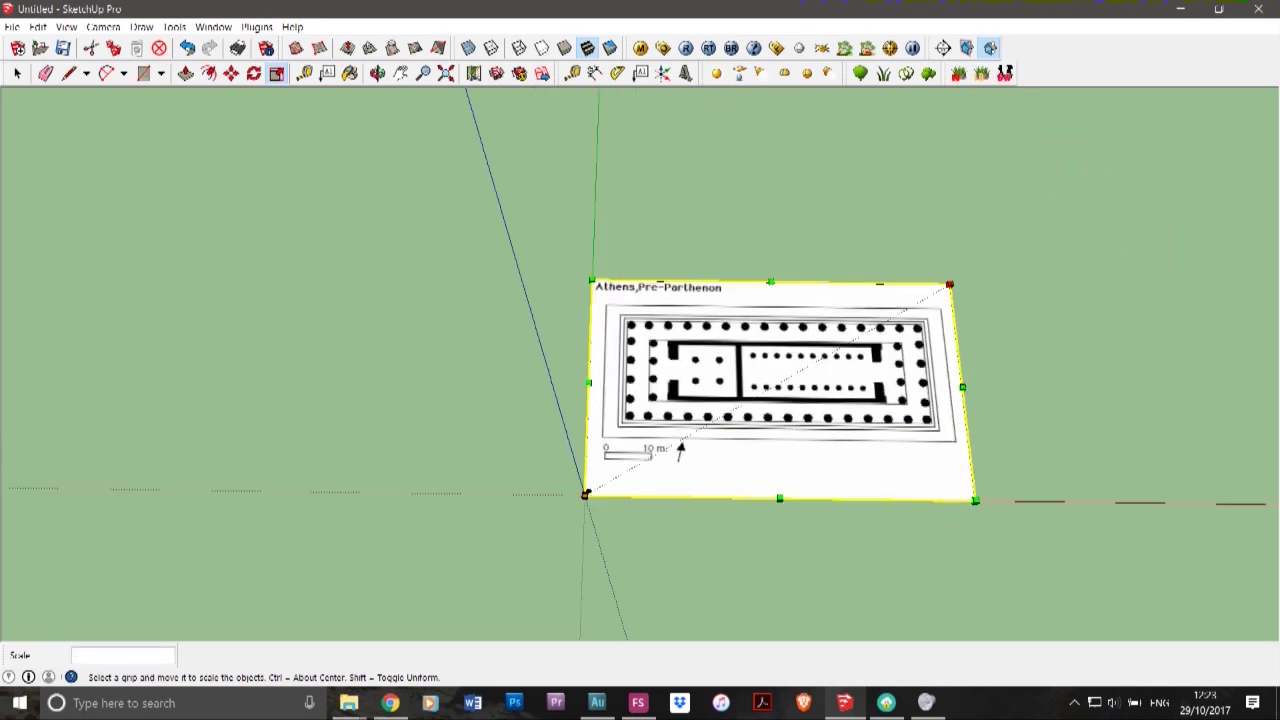
drag(949, 285, 1080, 209)
- Move the floor plan image so the zero corner of its 10 m scale bar lies on the origin
key(m)
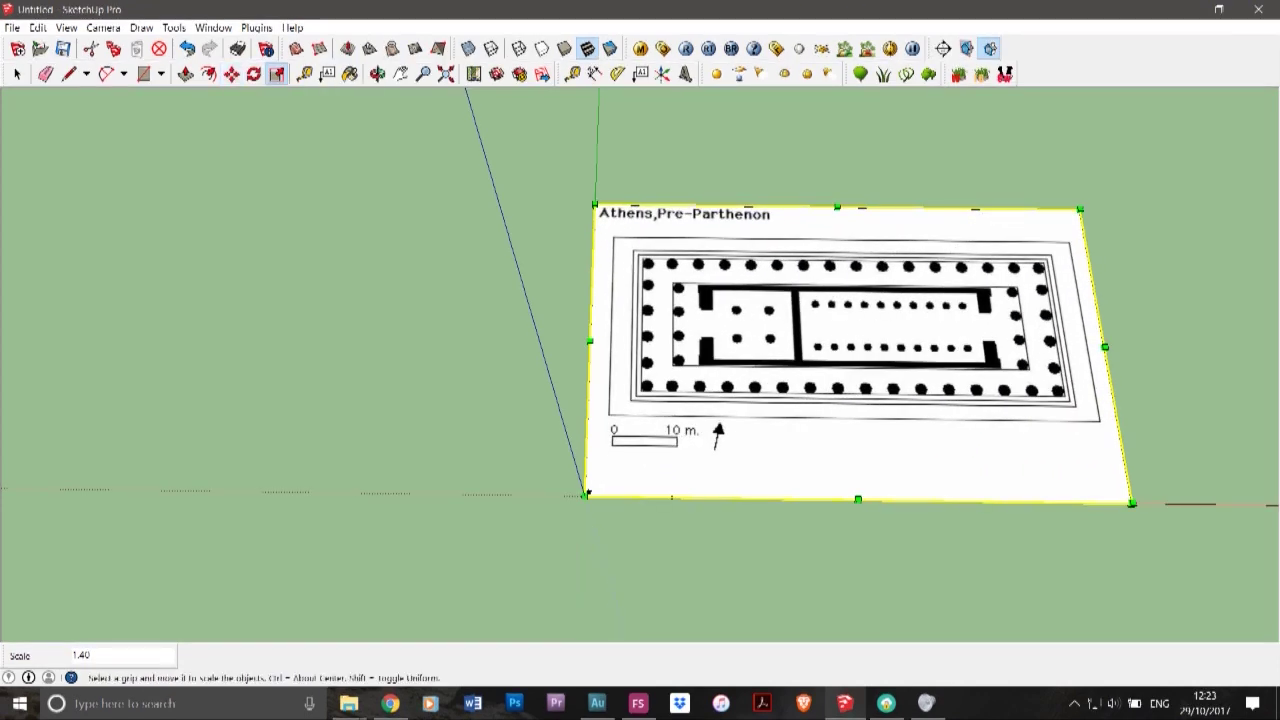
click(231, 75)
drag(745, 445, 713, 477)
scroll(587, 490, up, 5)
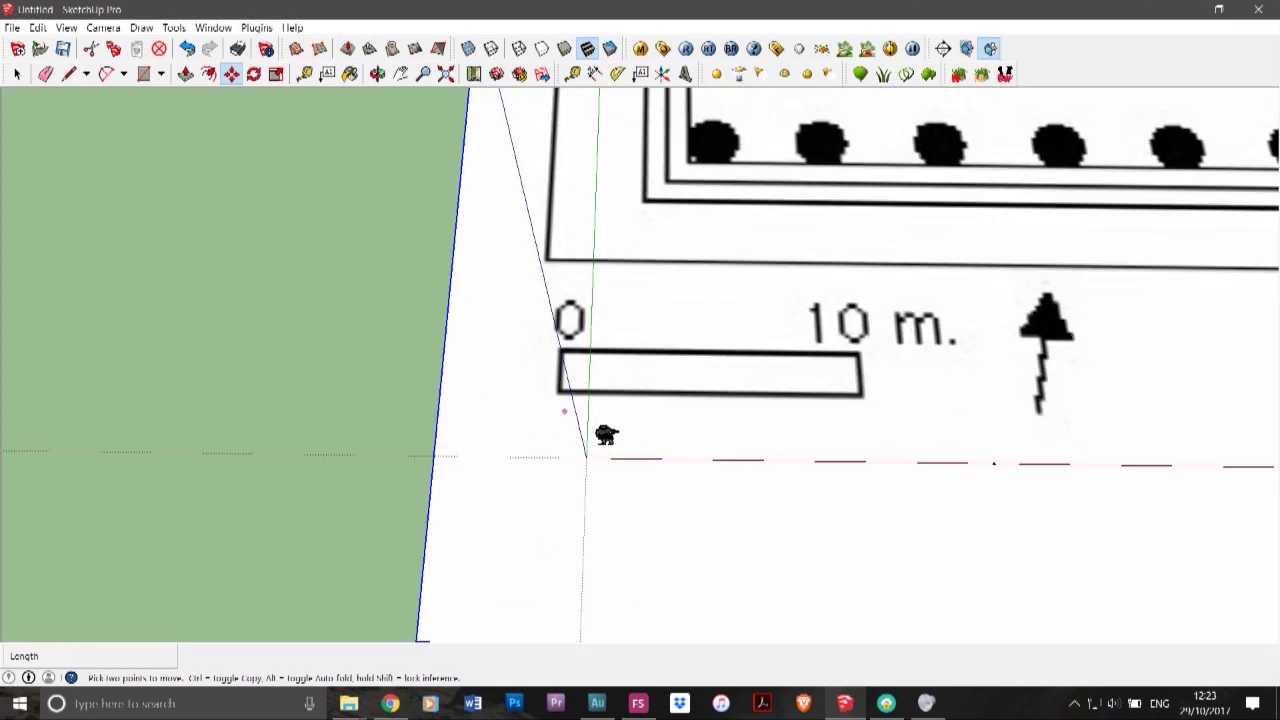
drag(559, 395, 587, 458)
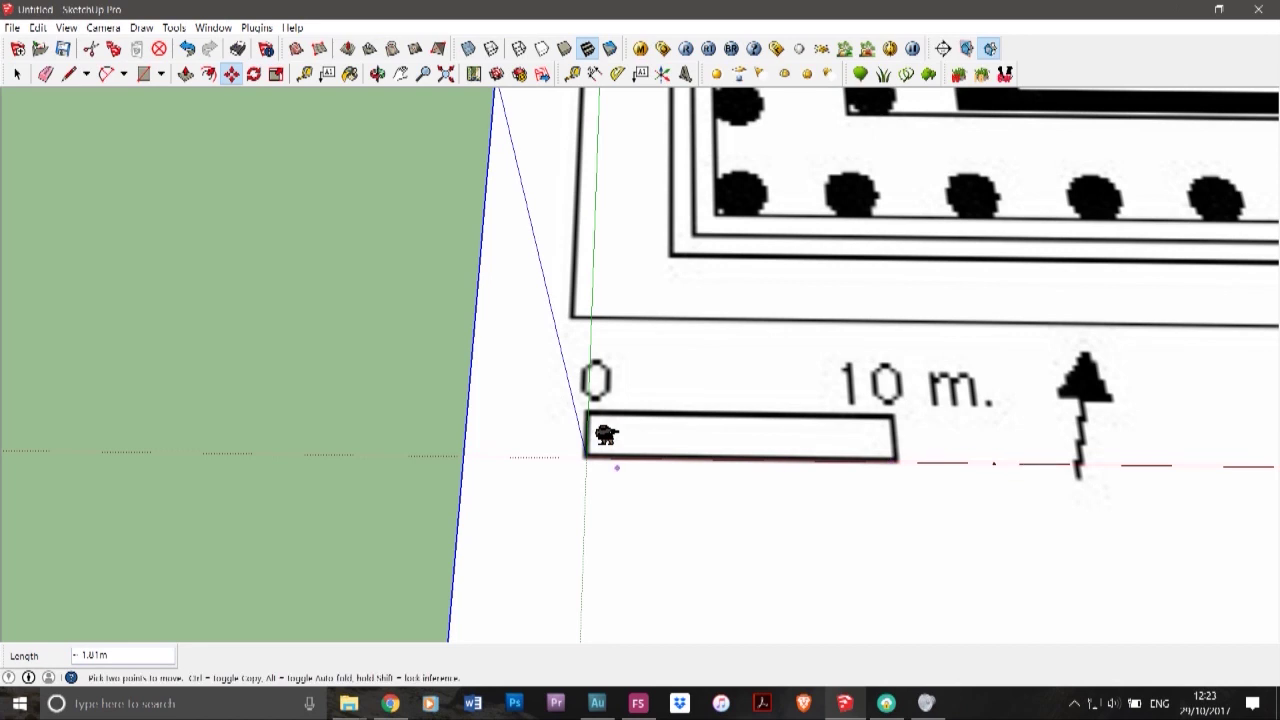
scroll(606, 434, down, 8)
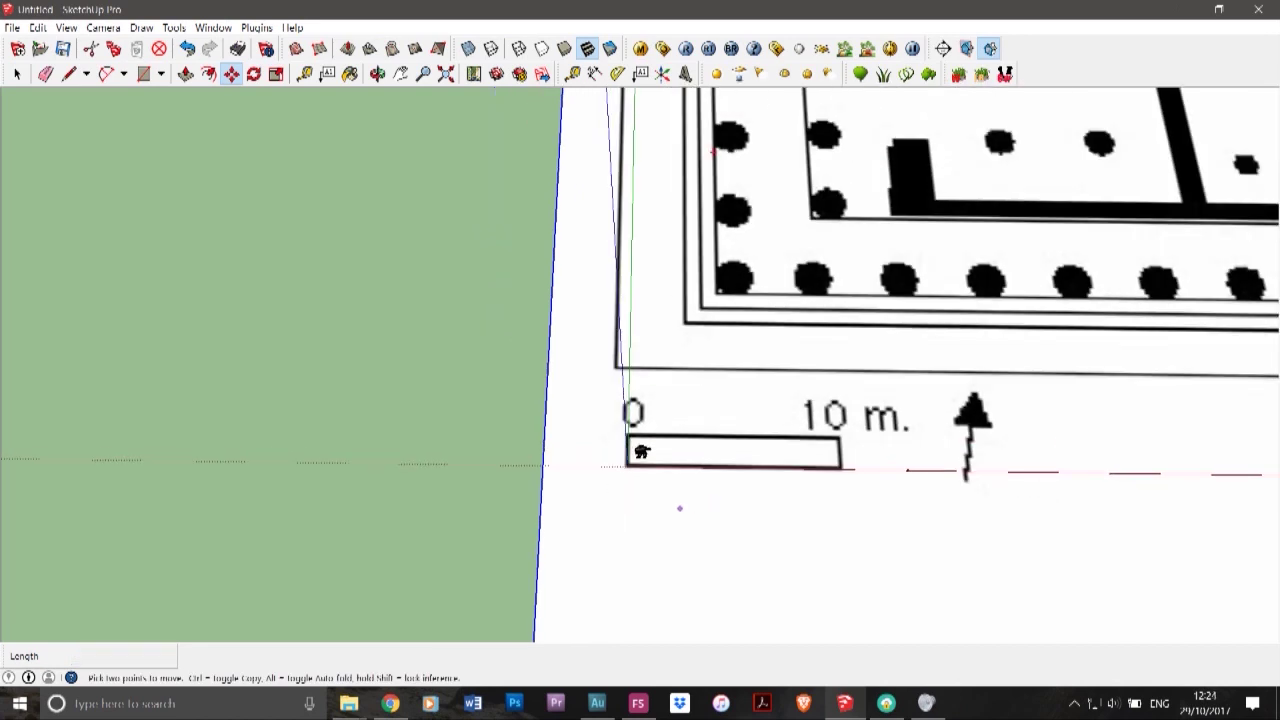
- Scale the plan image up slightly so its scale bar gets closer to the 10 m guide point
key(s)
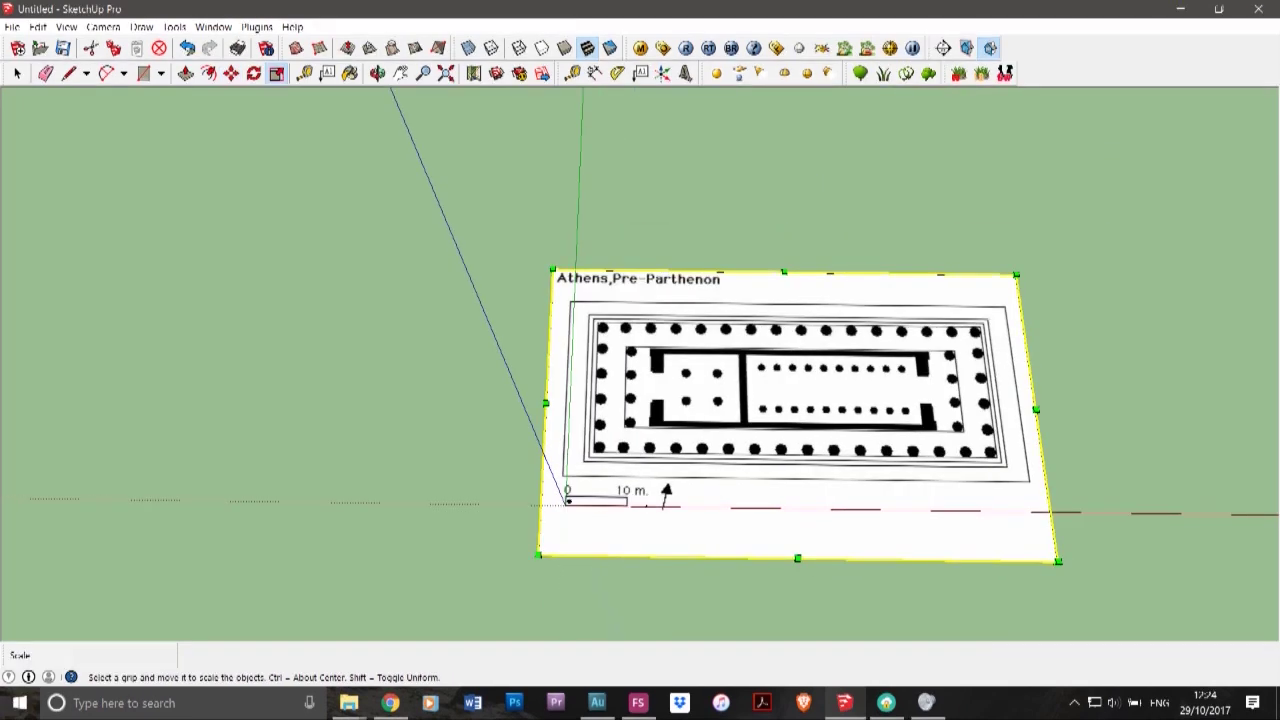
scroll(480, 517, down, 3)
drag(900, 328, 1049, 240)
scroll(546, 505, up, 6)
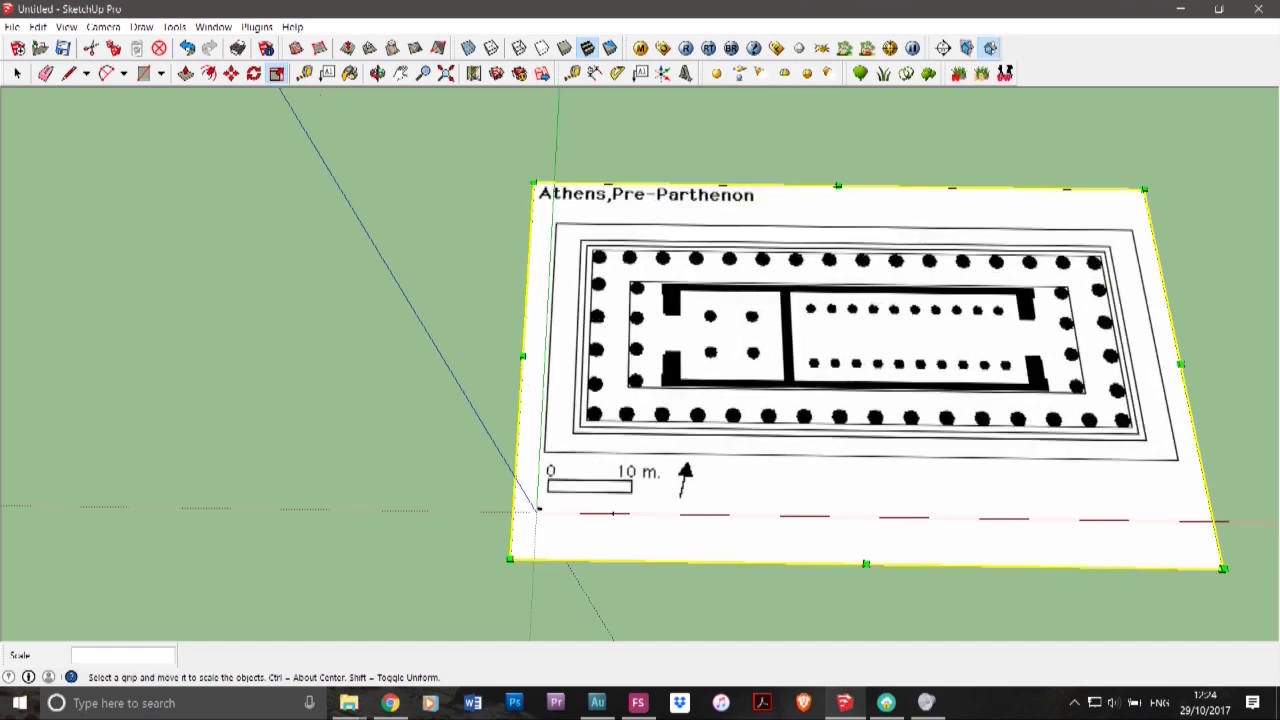
- Realign the enlarged plan's scale bar start with the origin and compare the bar's end with the guide point
key(m)
click(231, 73)
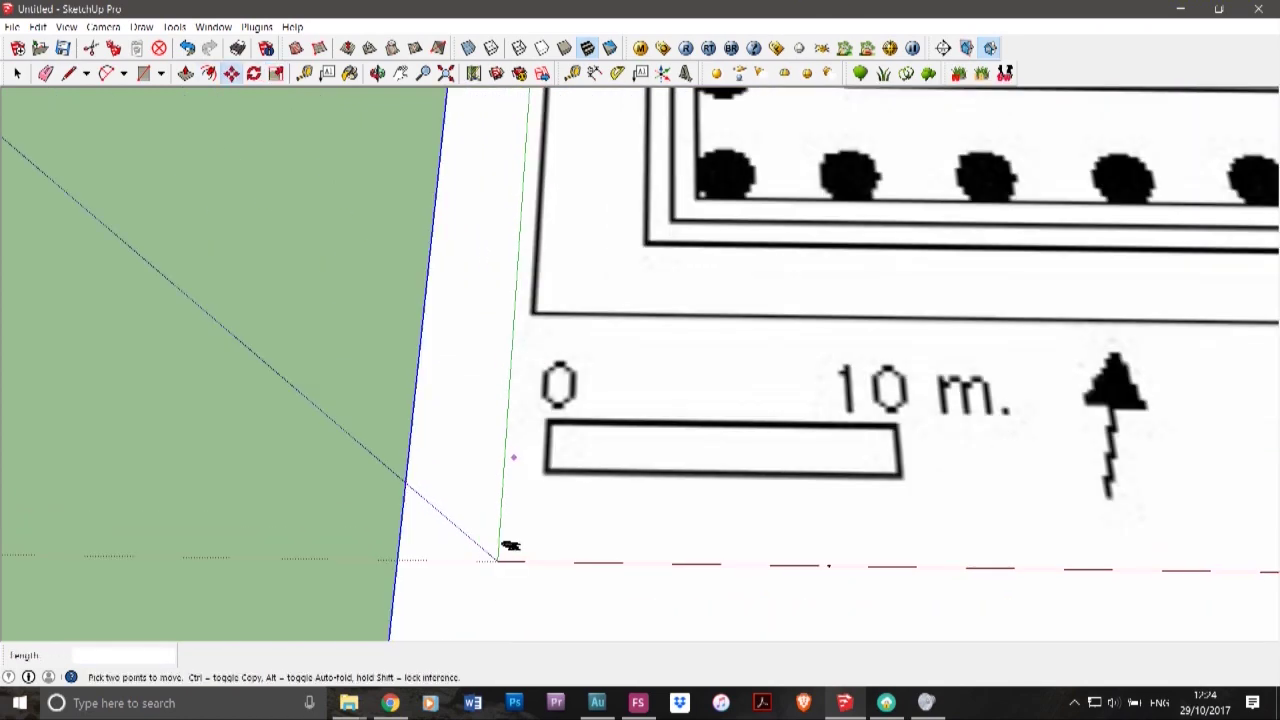
click(547, 472)
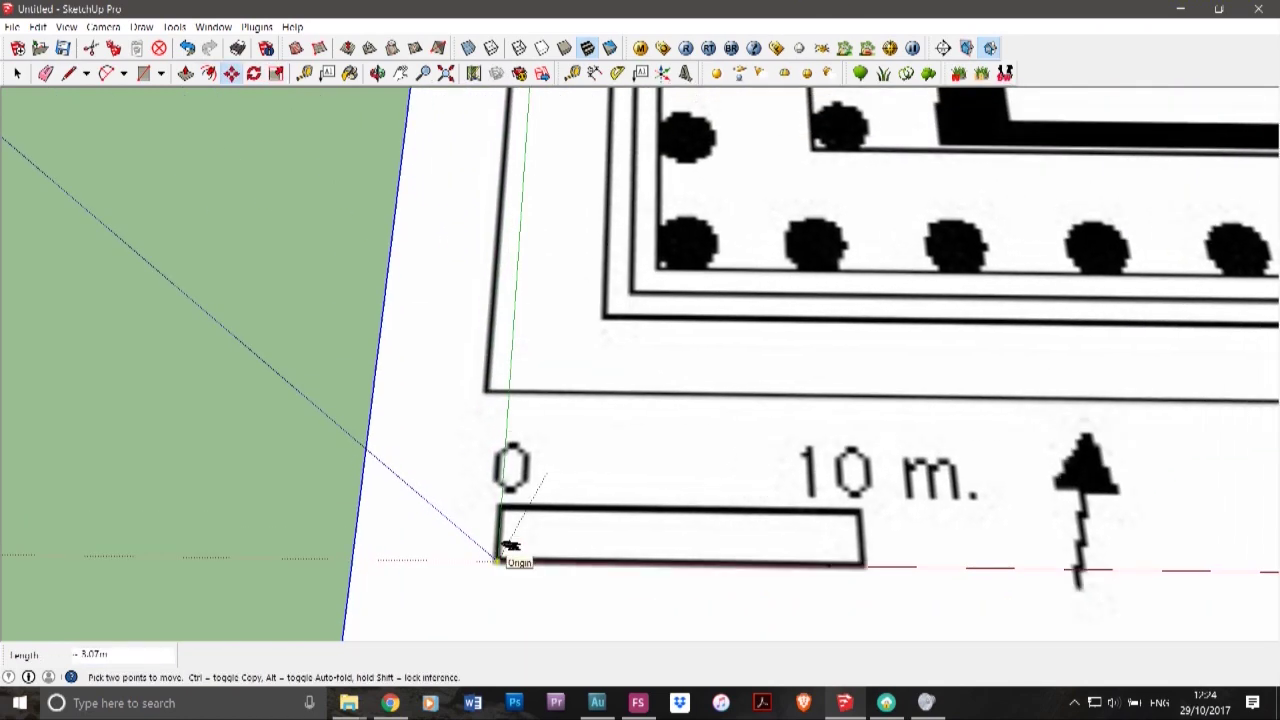
click(498, 561)
scroll(845, 590, up, 3)
scroll(855, 570, up, 4)
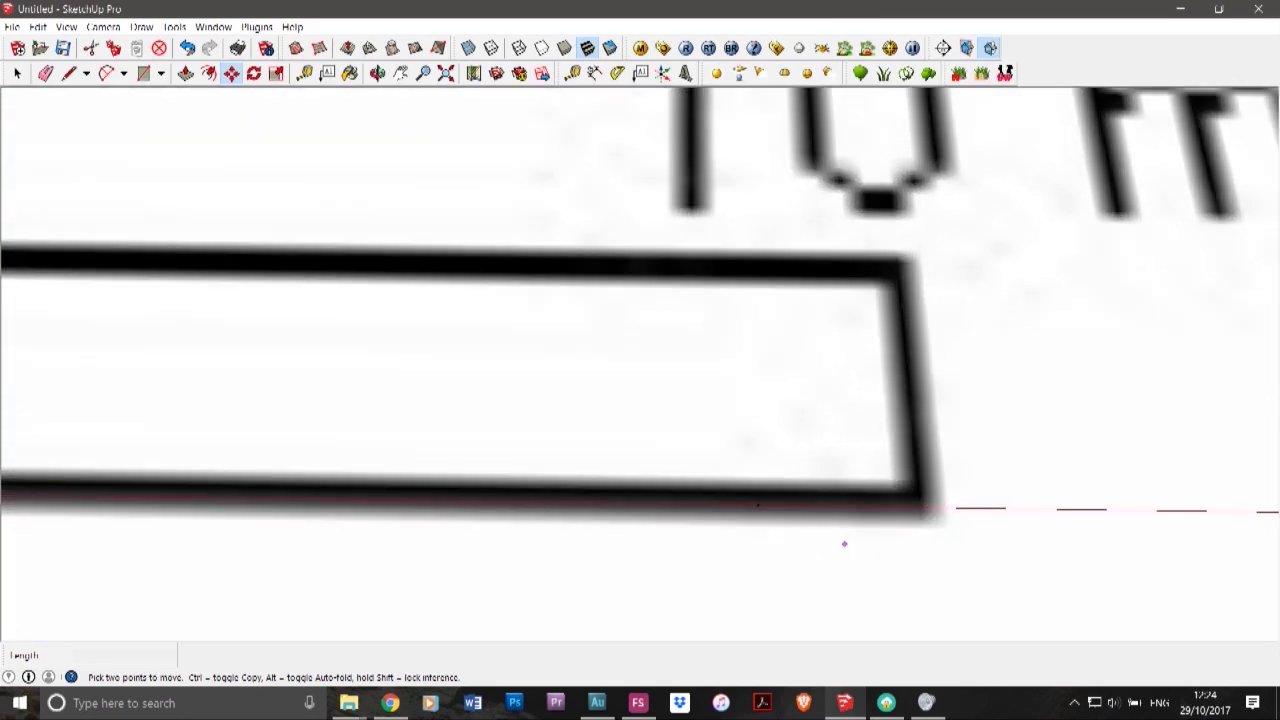
scroll(510, 490, down, 8)
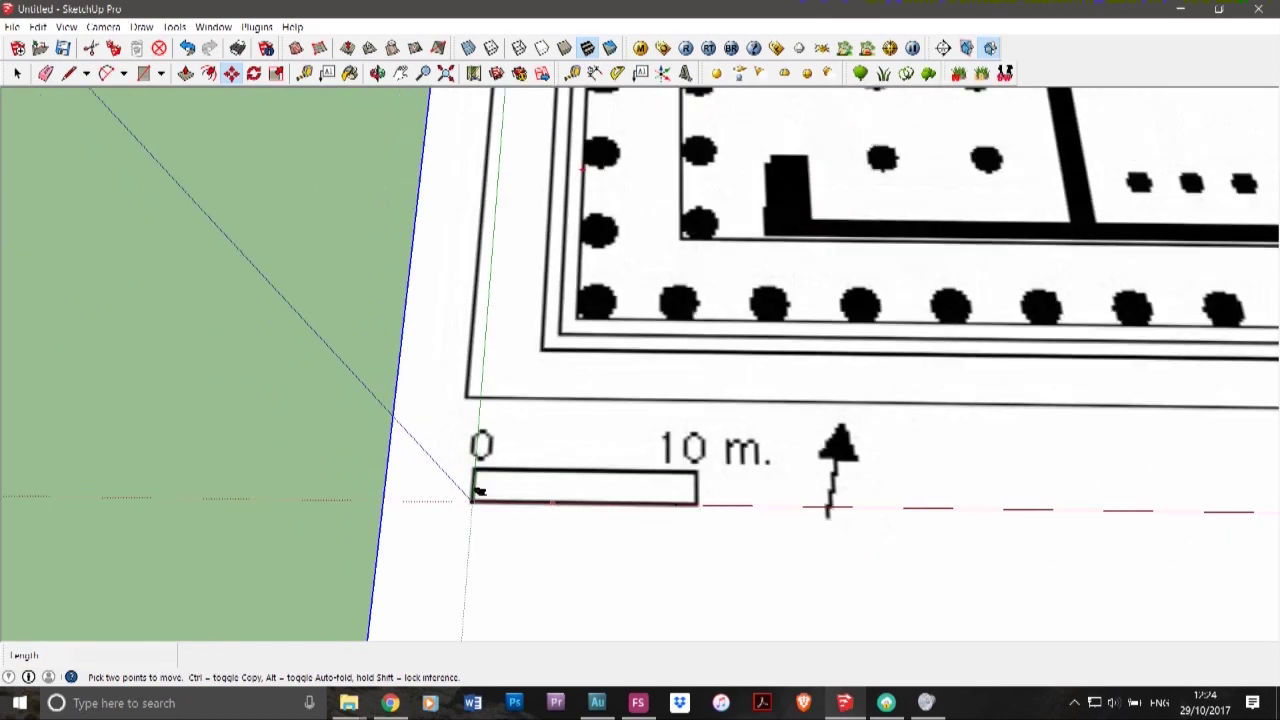
- Shrink the floor plan image uniformly by a factor of 0.90
key(s)
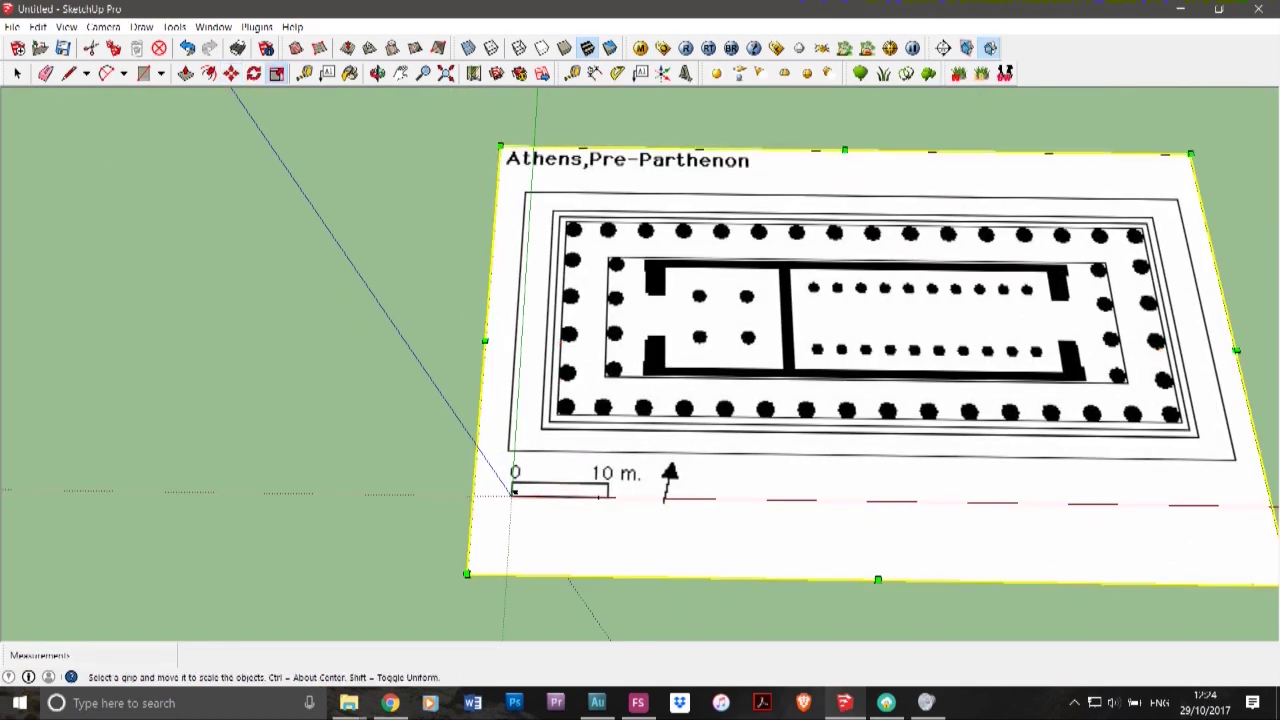
drag(1189, 155, 1129, 191)
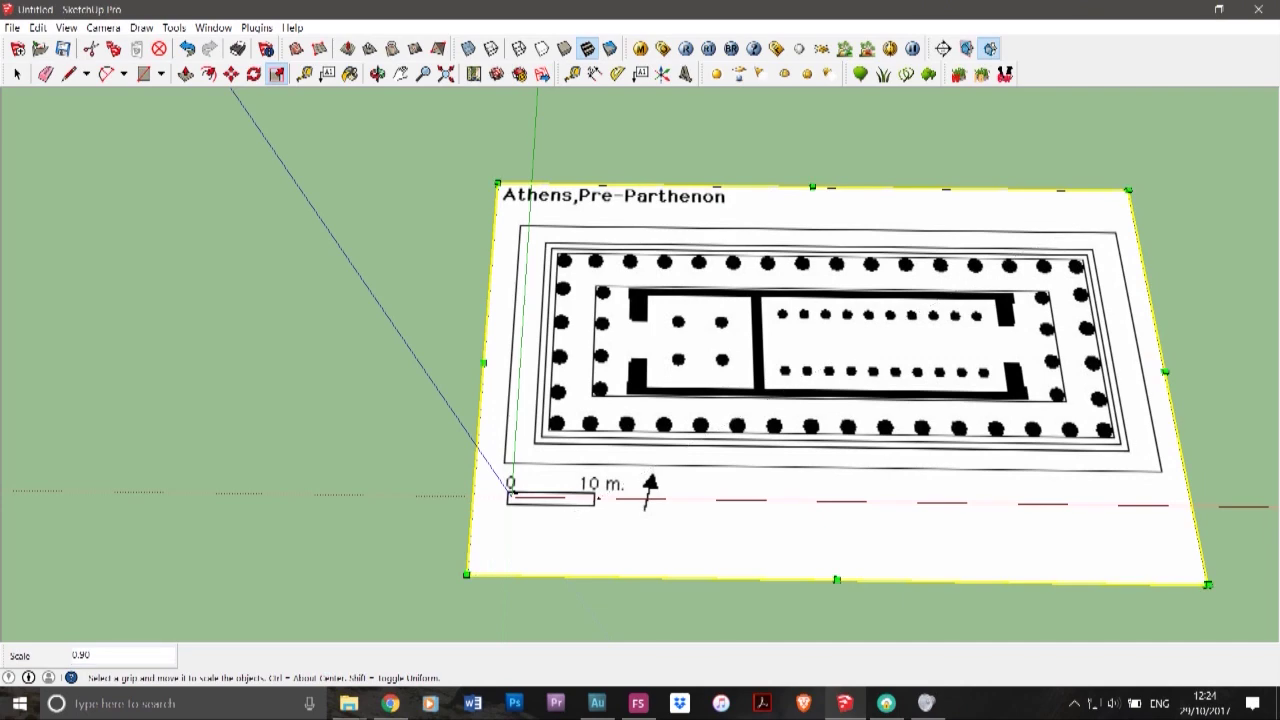
scroll(488, 531, up, 3)
- Place the reduced plan's scale bar start on the origin and check its end against the 10 m guide point
key(m)
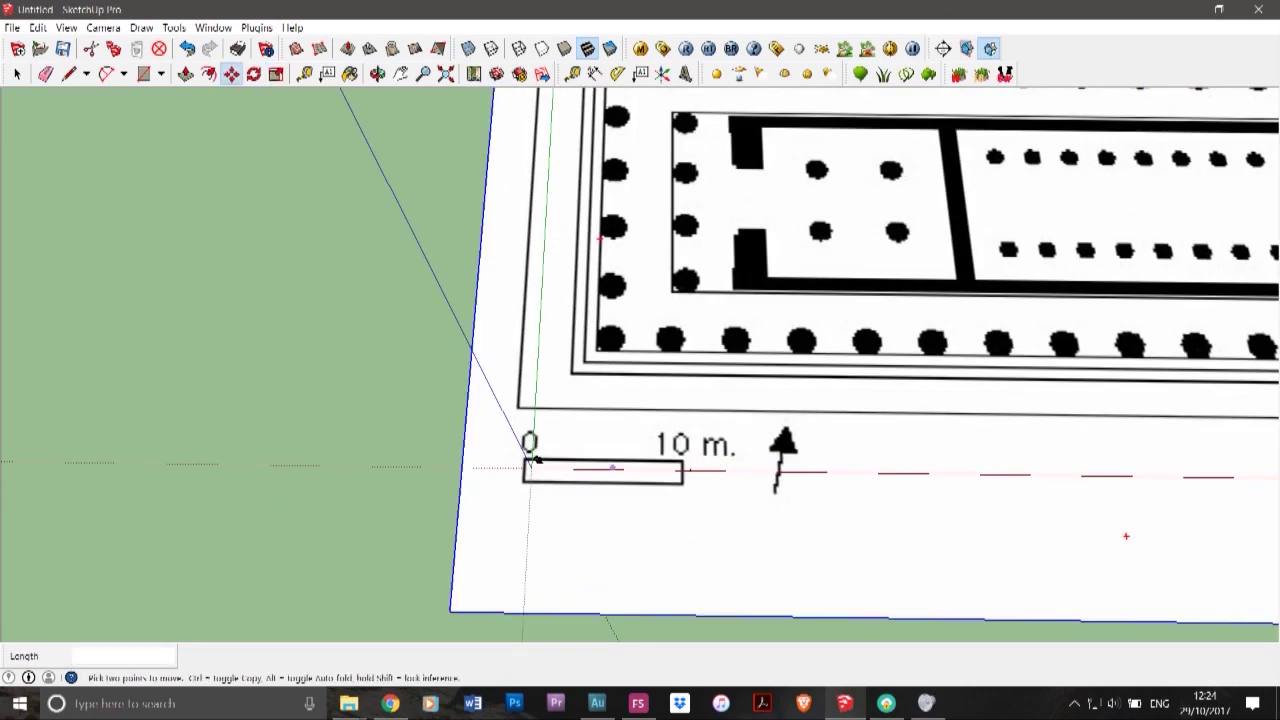
scroll(530, 455, up, 4)
click(473, 492)
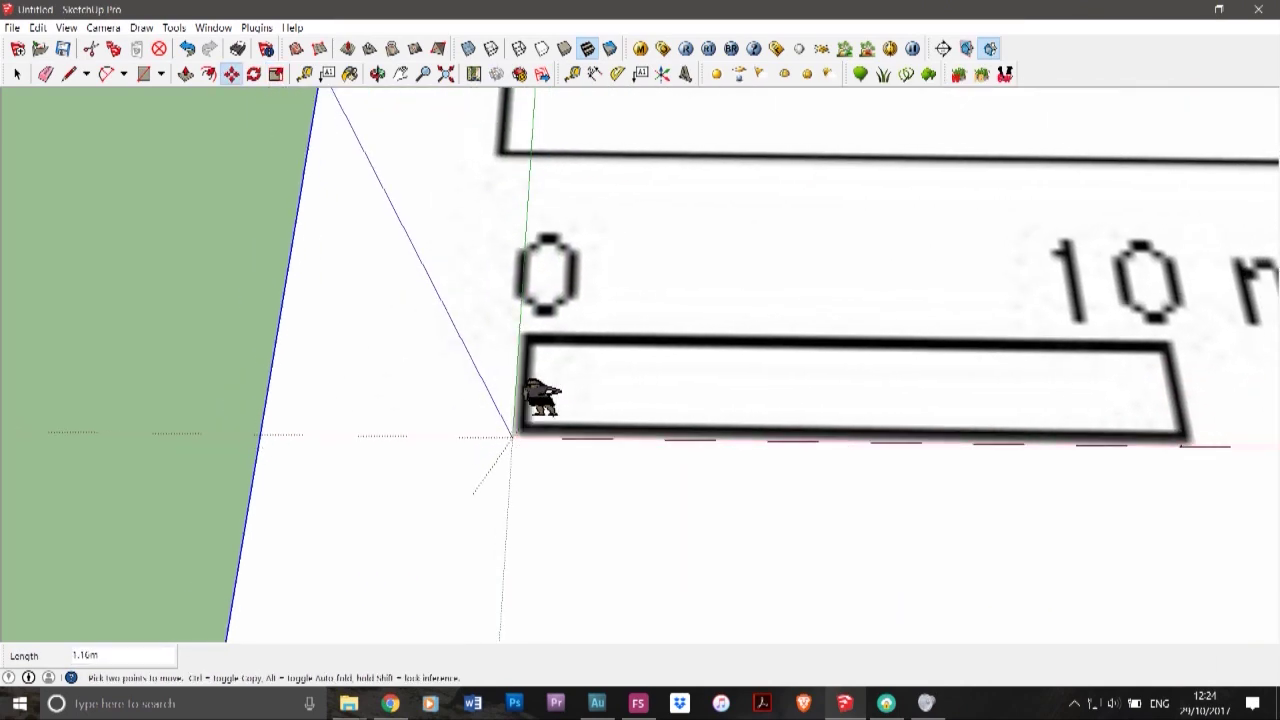
click(512, 438)
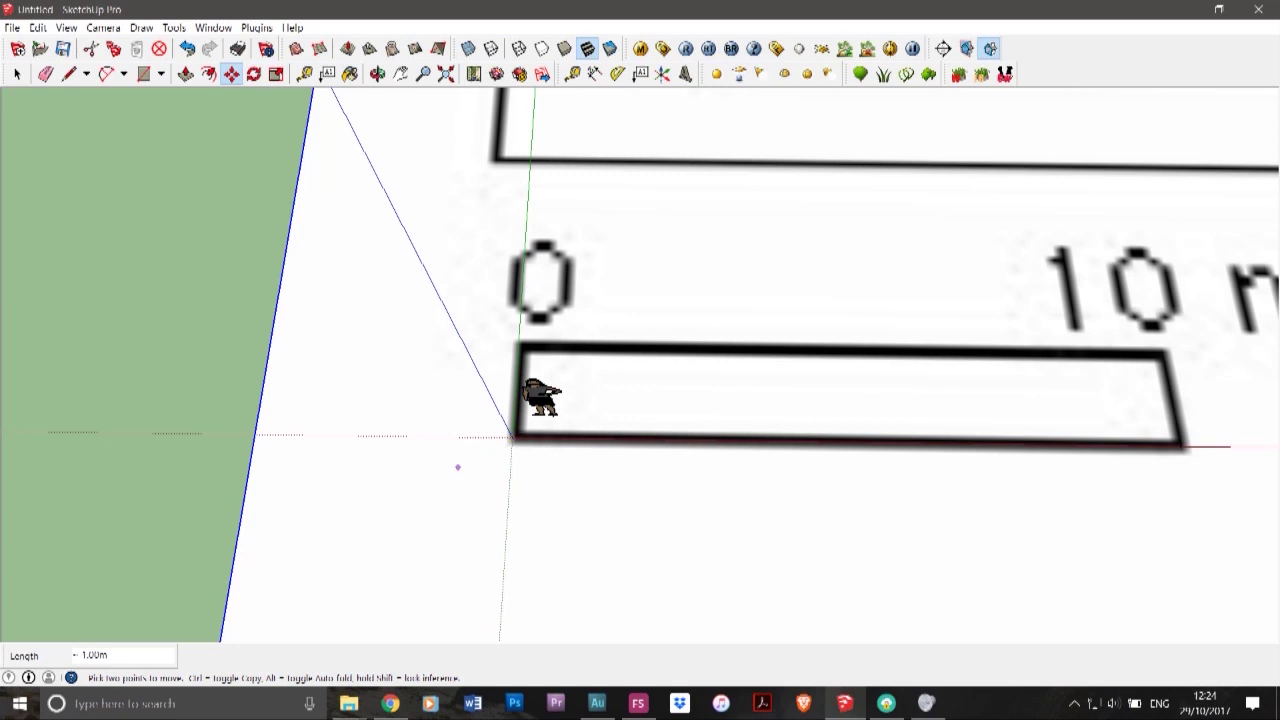
scroll(457, 466, down, 1)
scroll(1077, 449, up, 4)
scroll(1021, 472, up, 3)
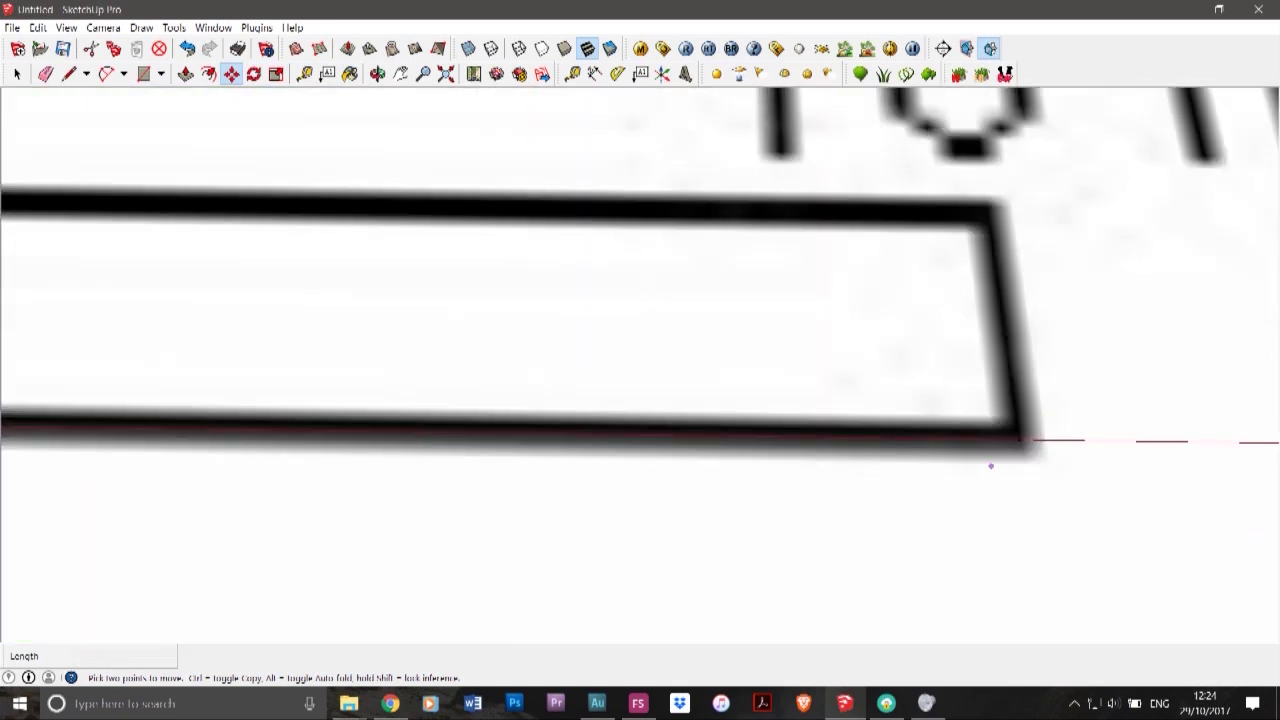
scroll(1006, 428, down, 4)
scroll(1006, 428, down, 3)
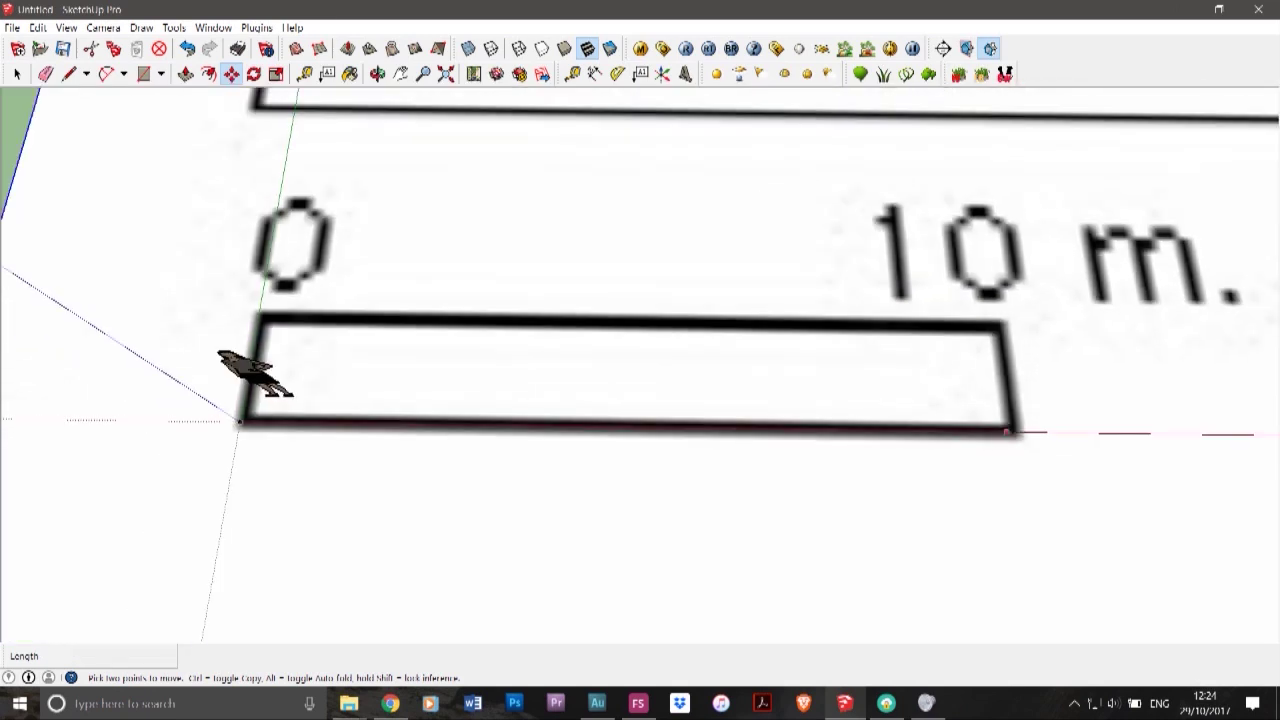
scroll(245, 410, down, 8)
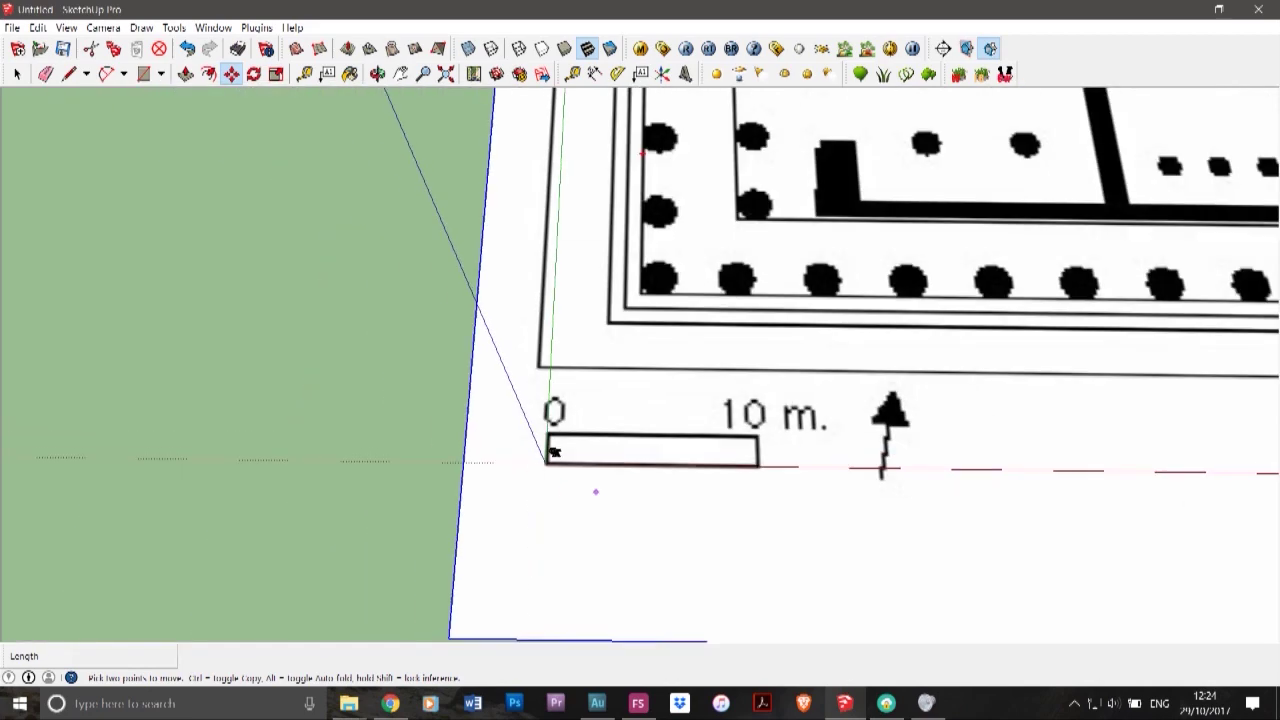
- Move the scaled plan image so its near corner sits on the origin with its lower edge along the red axis
scroll(440, 478, down, 3)
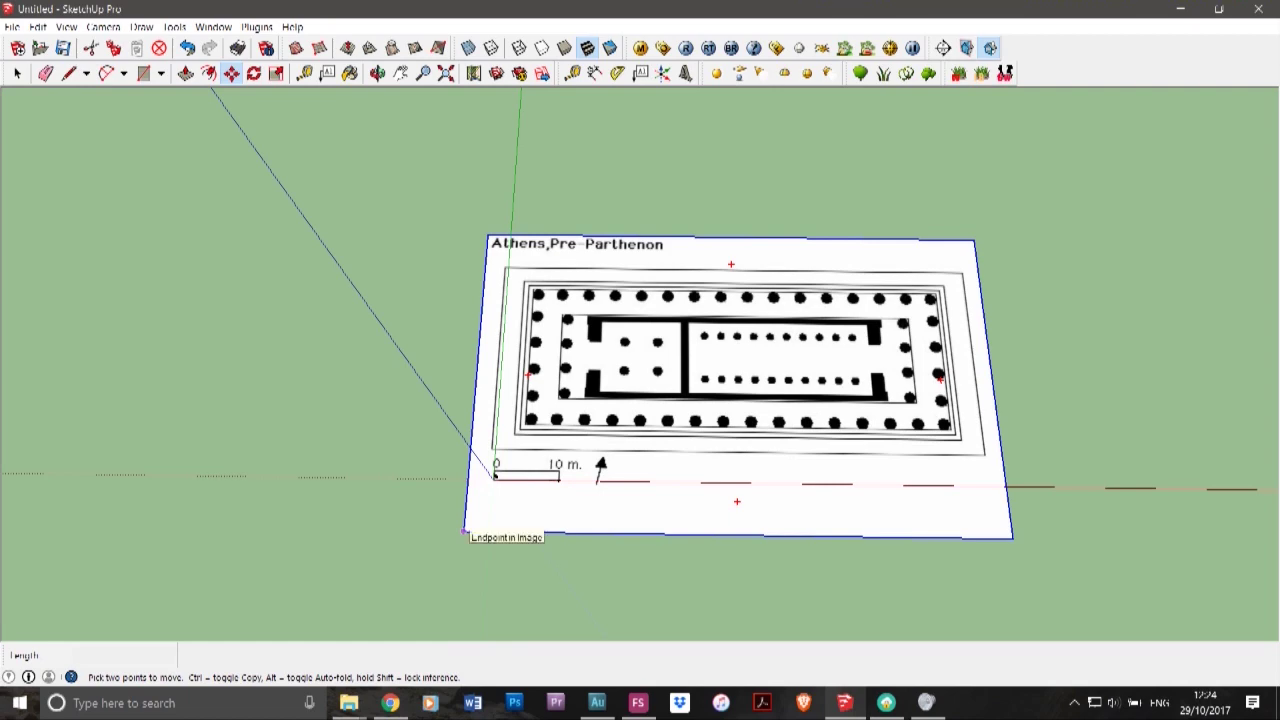
click(464, 531)
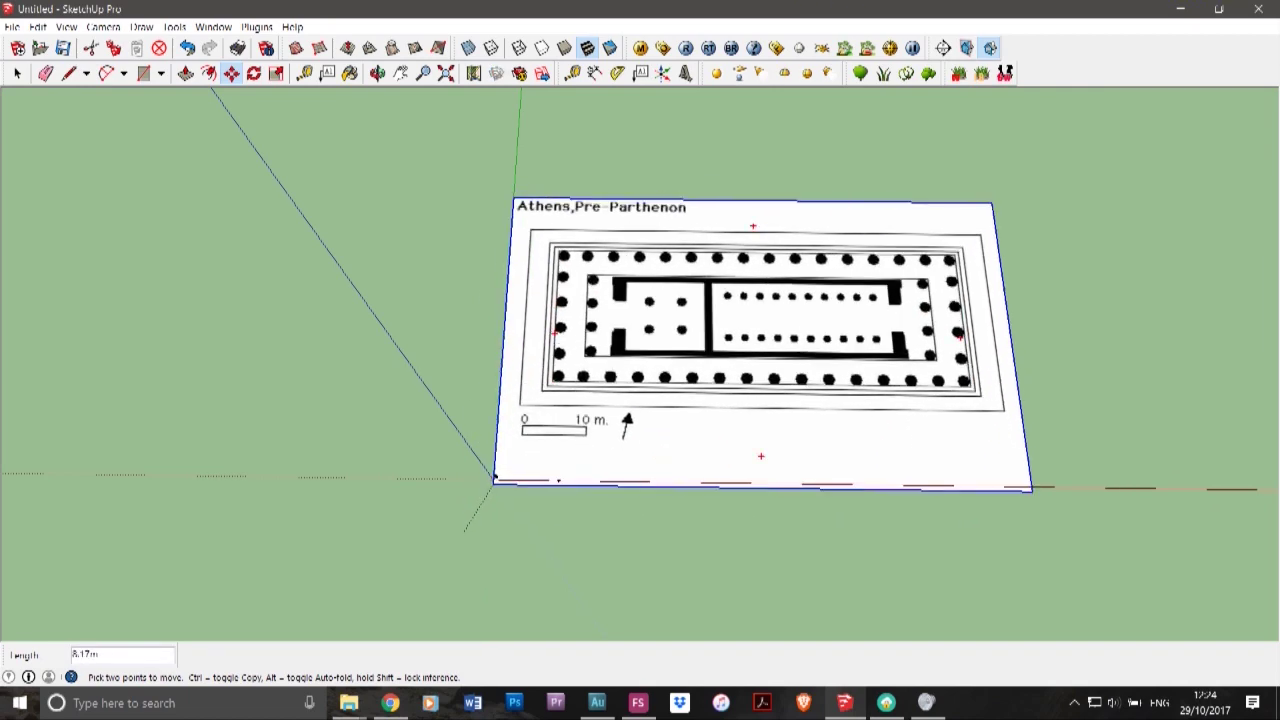
click(493, 487)
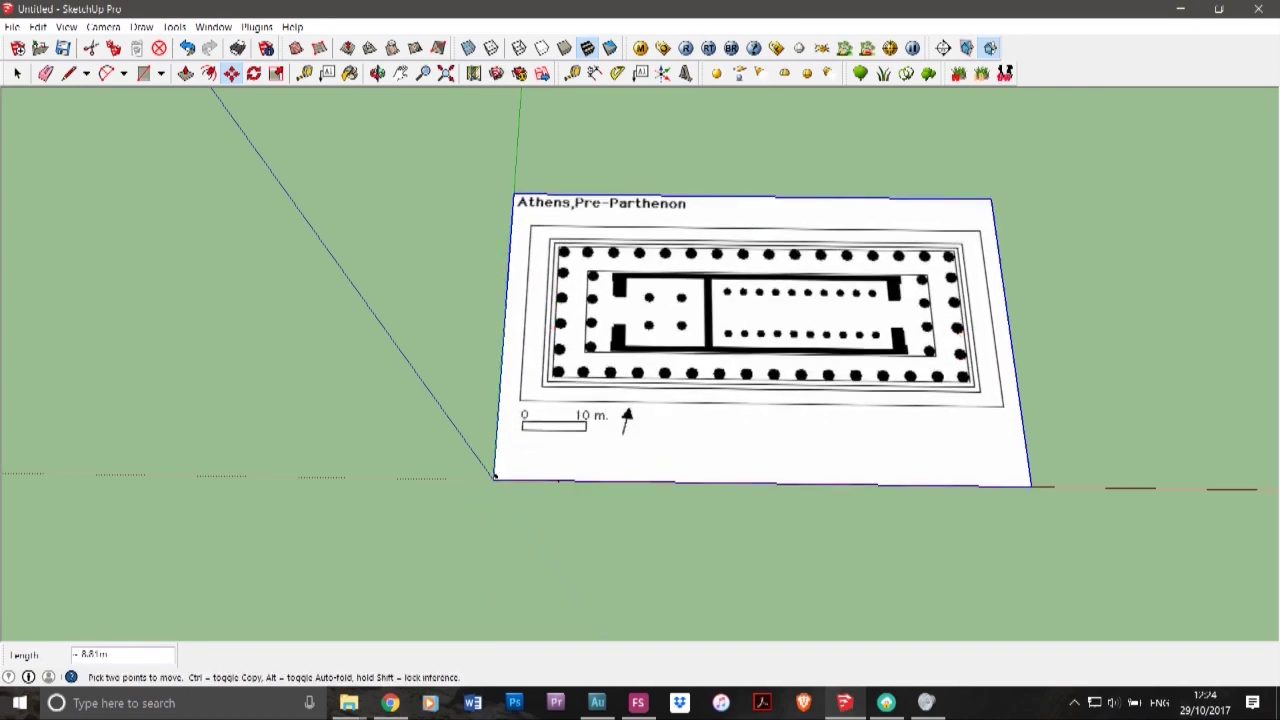
scroll(493, 495, up, 5)
scroll(532, 452, up, 4)
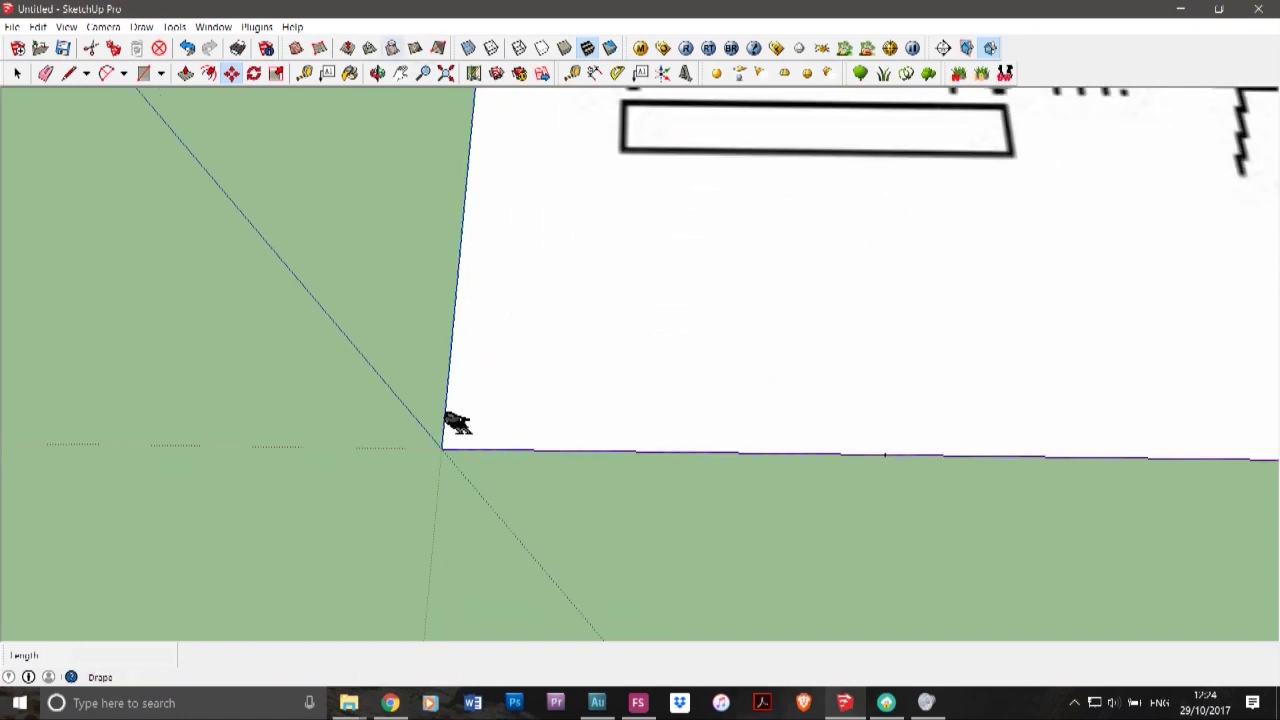
click(378, 73)
drag(600, 450, 490, 480)
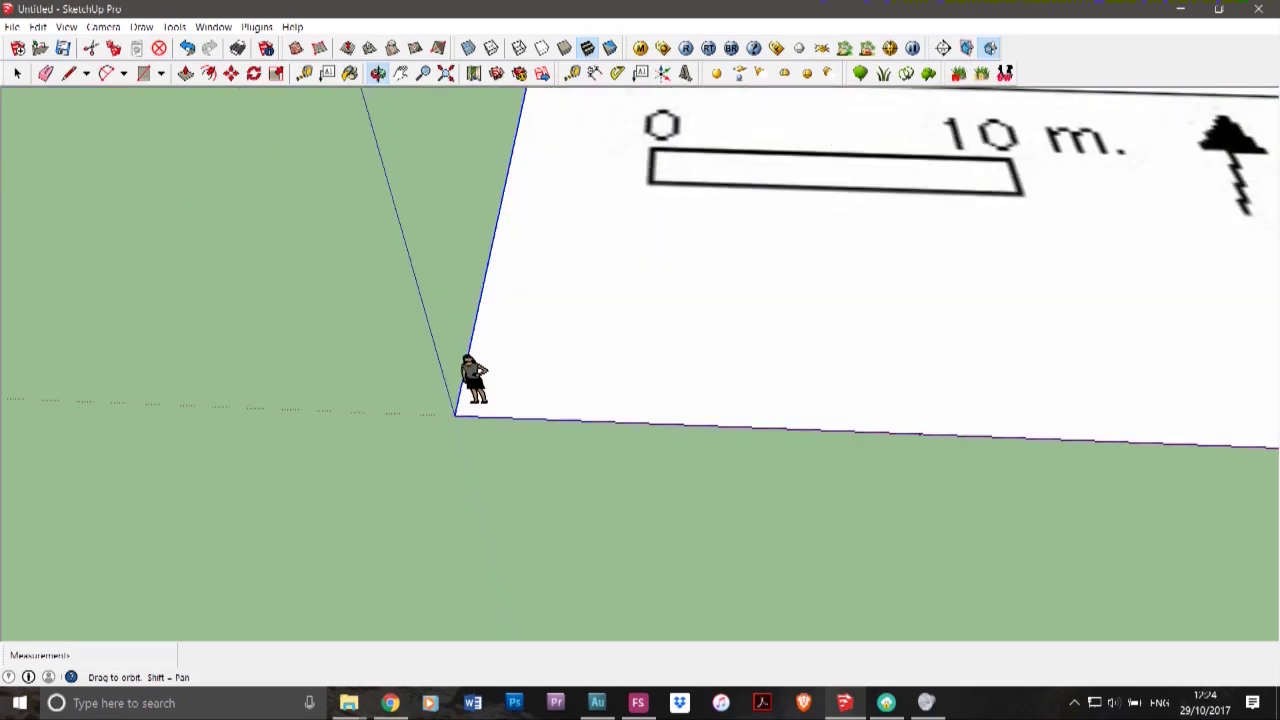
scroll(490, 485, down, 3)
scroll(478, 432, down, 10)
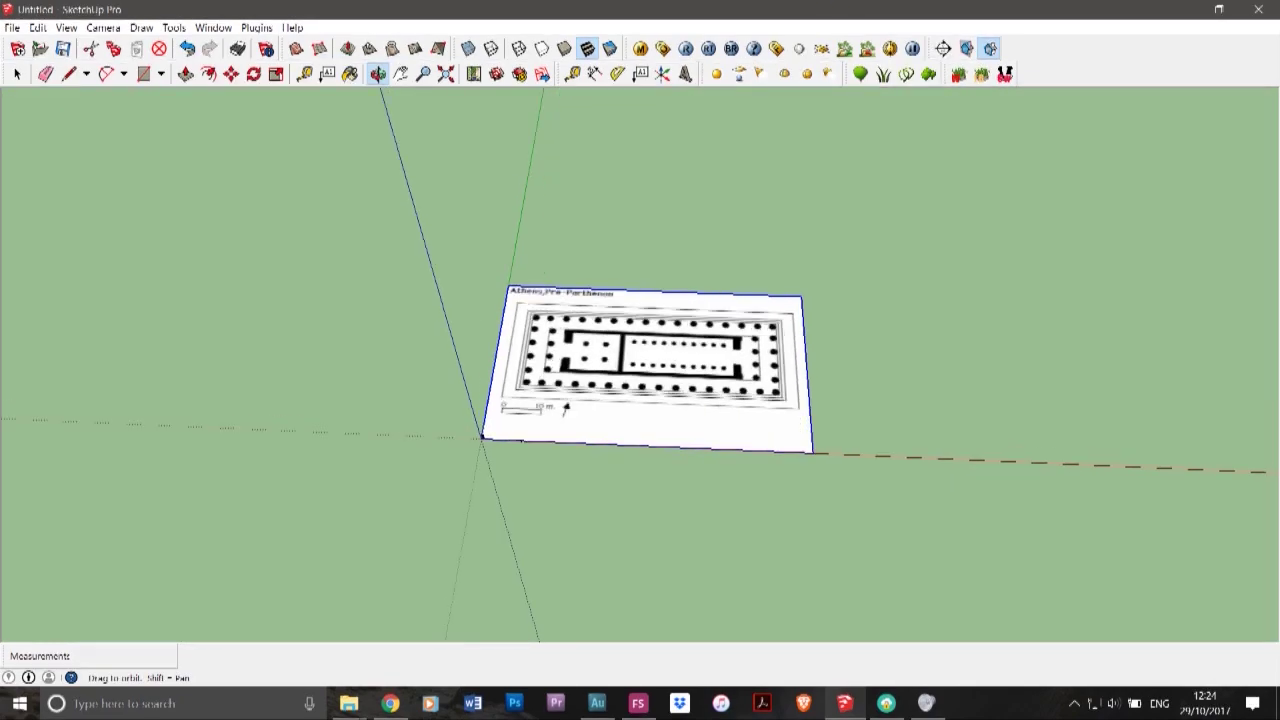
- Draw a rectangle of about 75.9 by 31 m over the temple plan's outermost outline, from corner to opposite corner
key(shift+z)
drag(640, 370, 662, 432)
scroll(660, 432, down, 4)
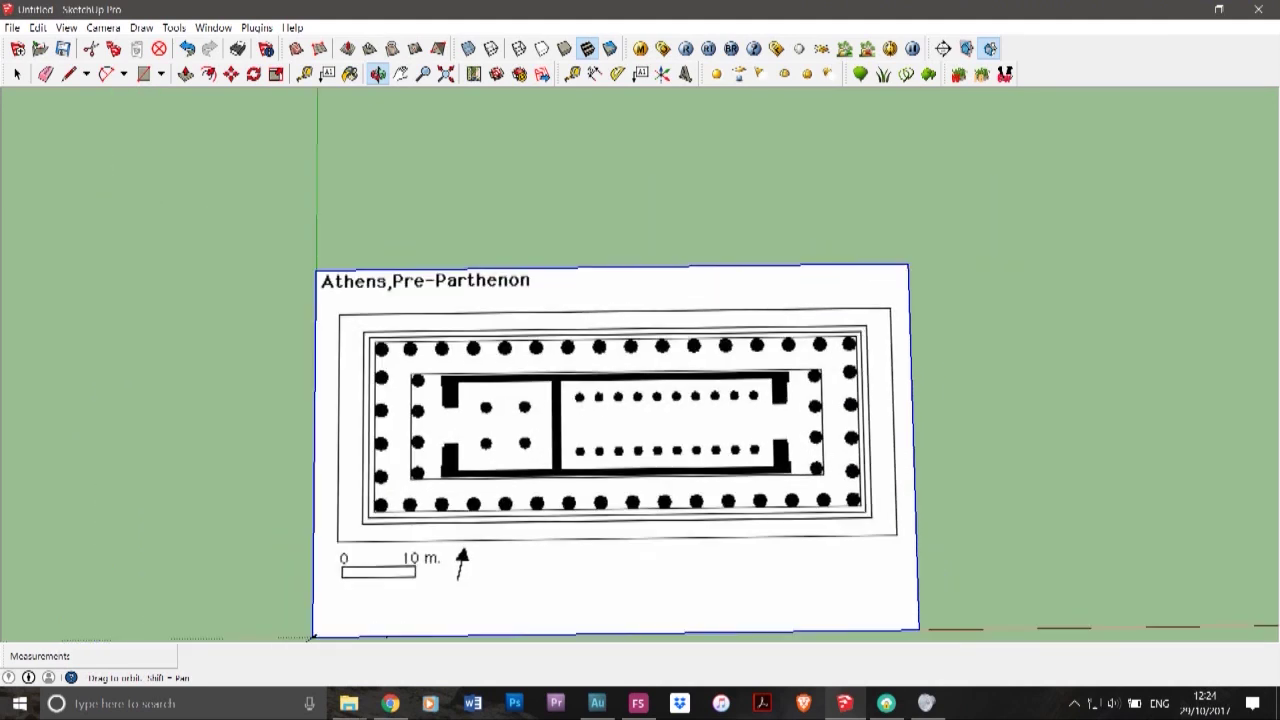
scroll(660, 500, up, 1)
scroll(653, 504, up, 3)
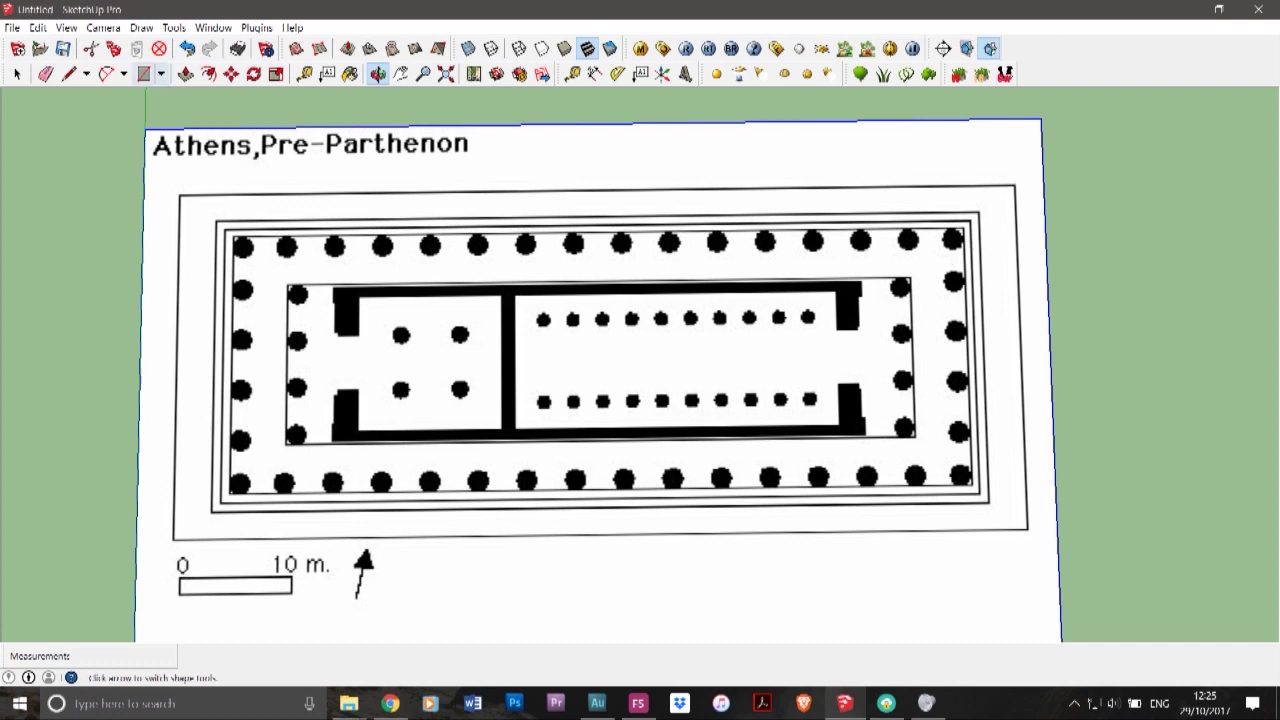
click(160, 74)
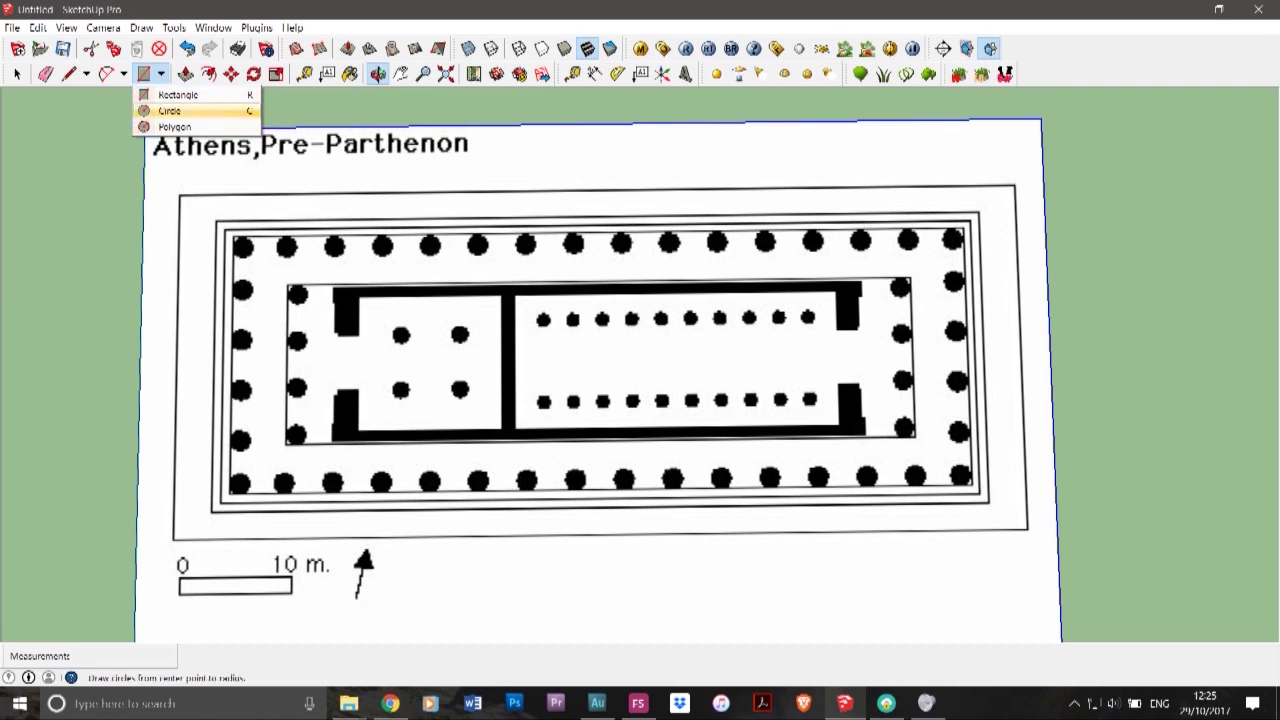
click(175, 94)
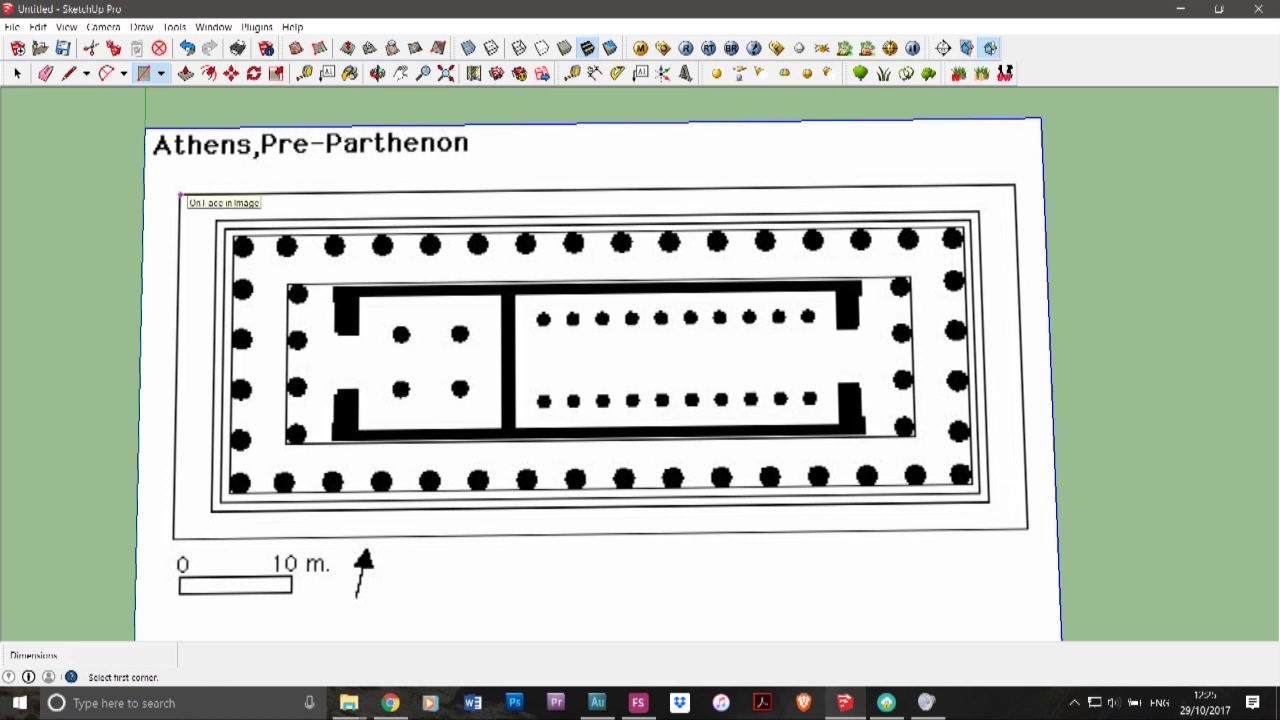
click(180, 195)
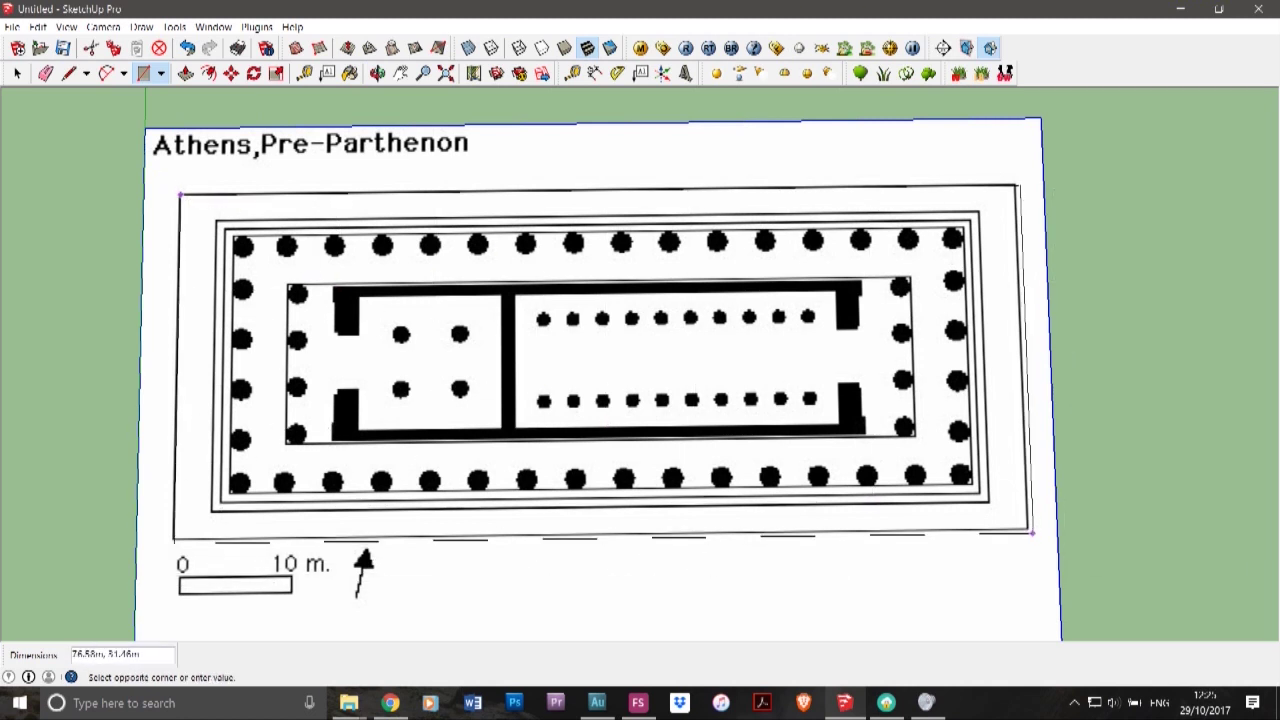
click(1026, 528)
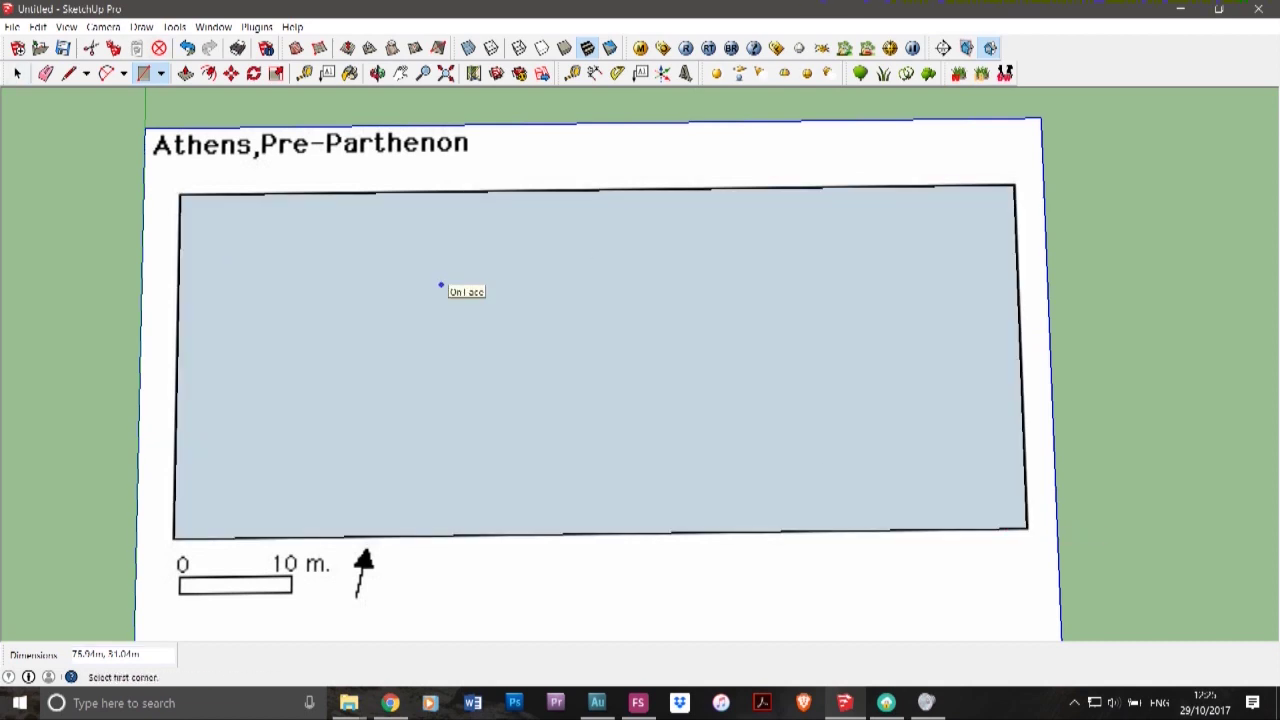
- Delete the traced outermost rectangle, both its face and its edges, from the floor plan
click(378, 73)
drag(385, 218, 368, 172)
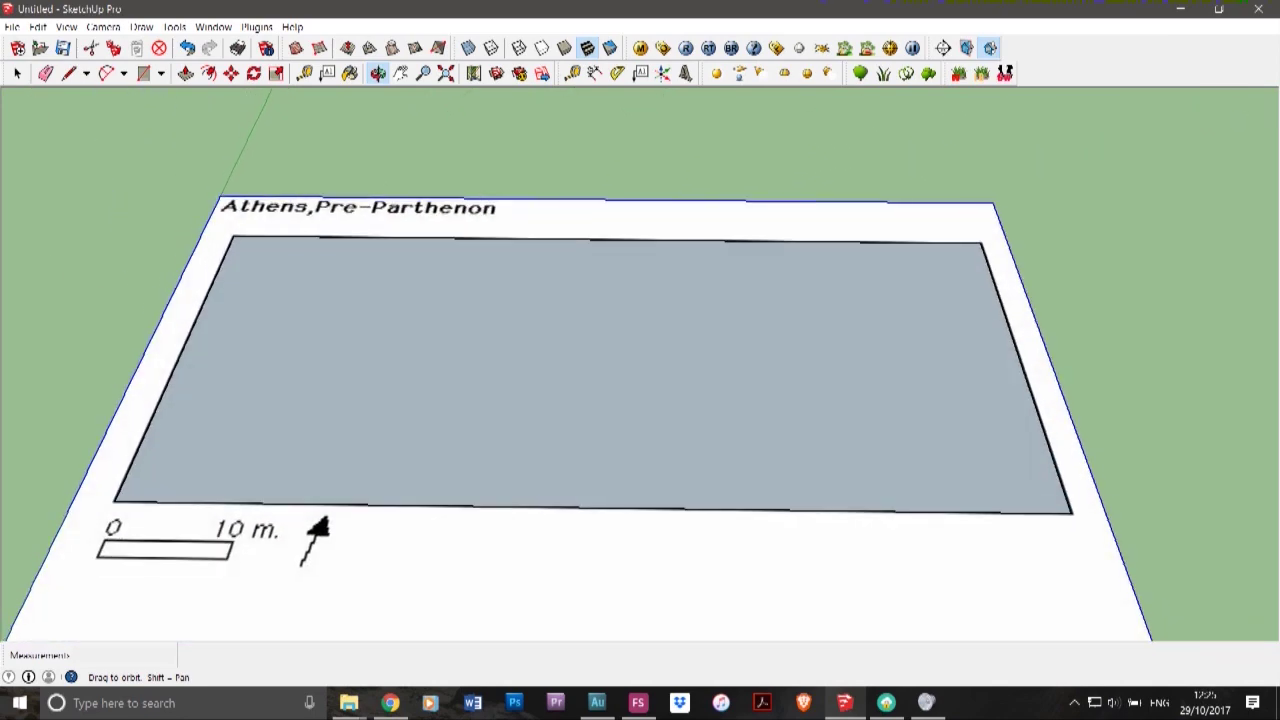
click(17, 73)
double_click(390, 330)
key(Delete)
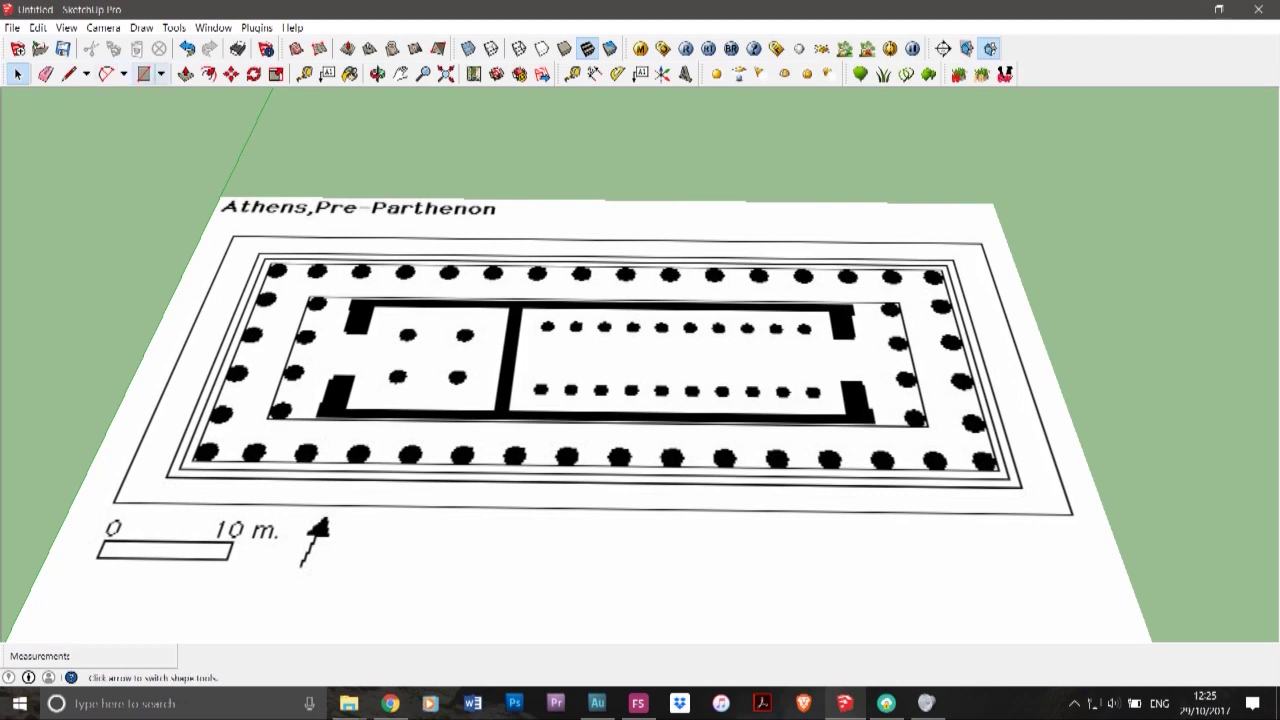
- Draw a circle over the second column on the temple plan's short side, centred on the column mark
click(160, 74)
click(170, 111)
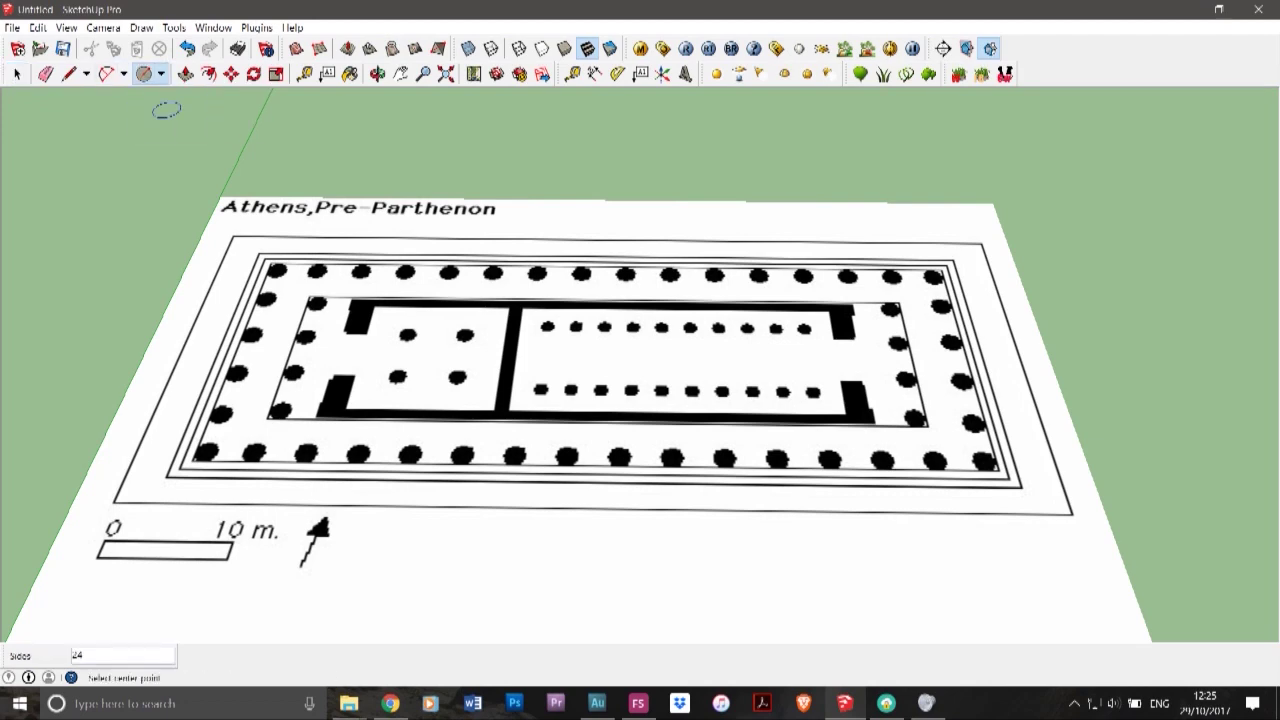
scroll(280, 285, up, 5)
scroll(283, 281, up, 4)
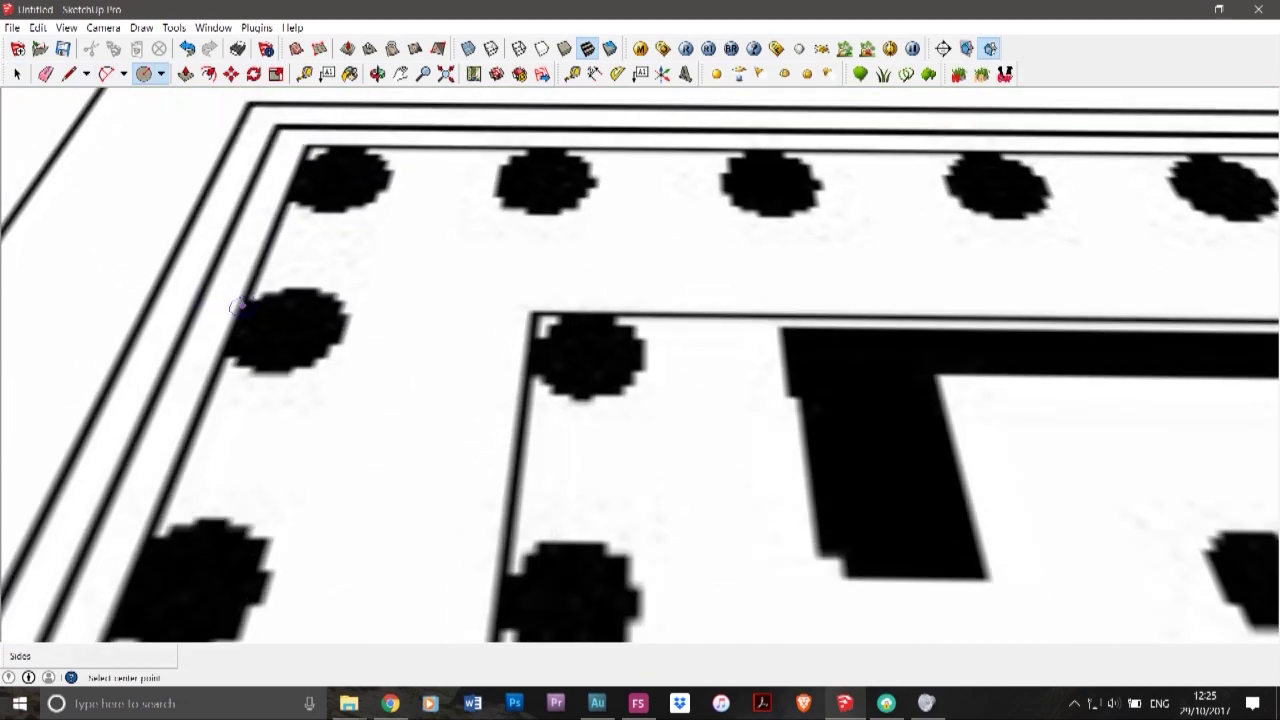
click(298, 347)
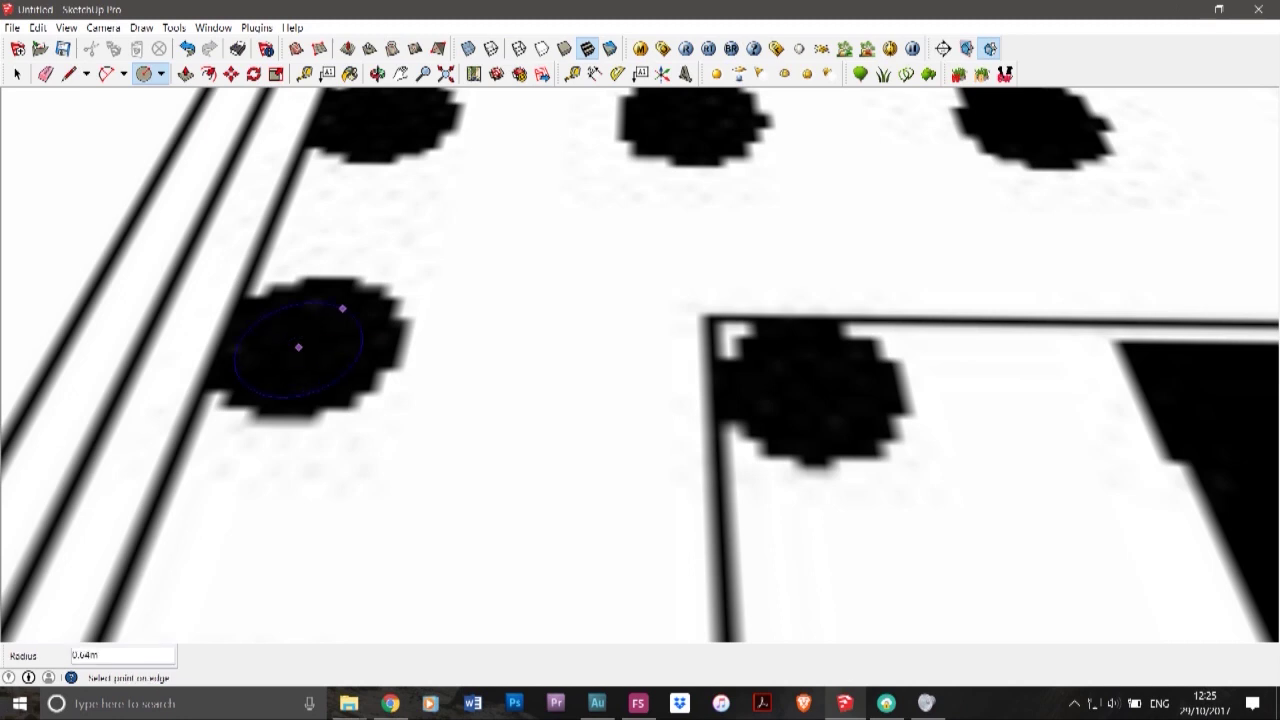
click(405, 290)
scroll(520, 294, down, 9)
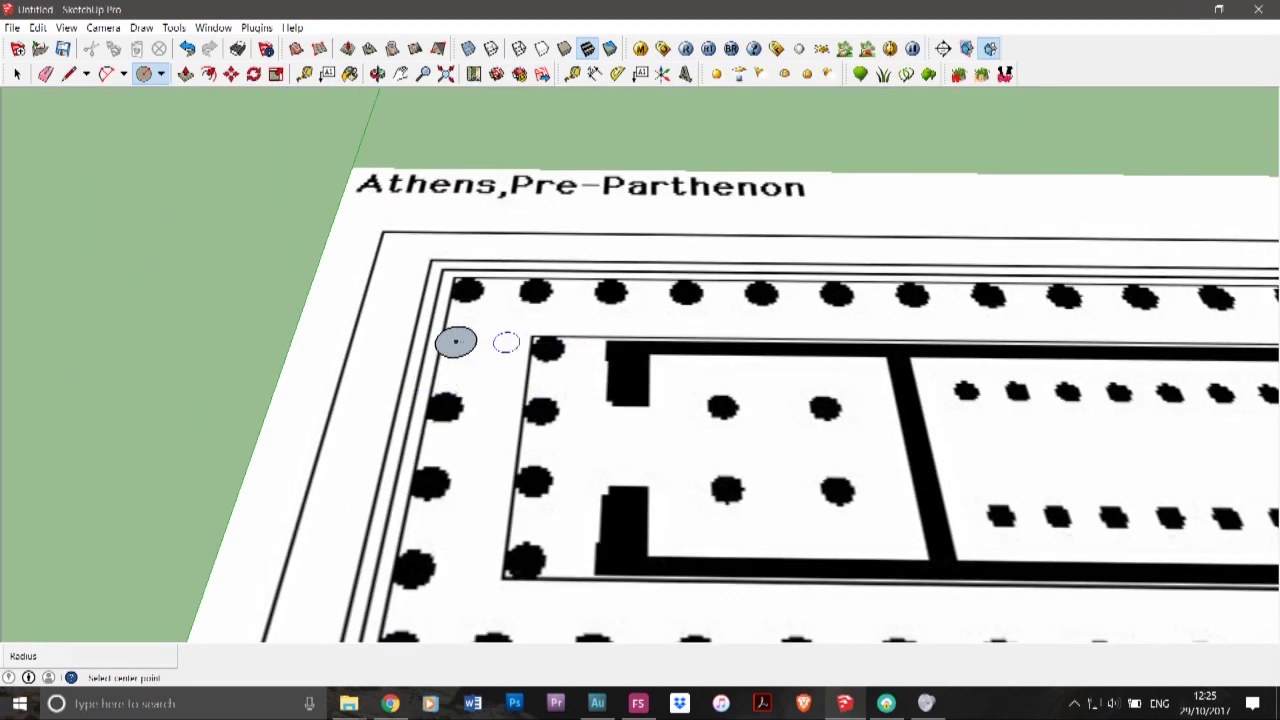
- Draw a circle with a radius of 30 m centred beside the inner colonnade's corner column
scroll(398, 305, up, 3)
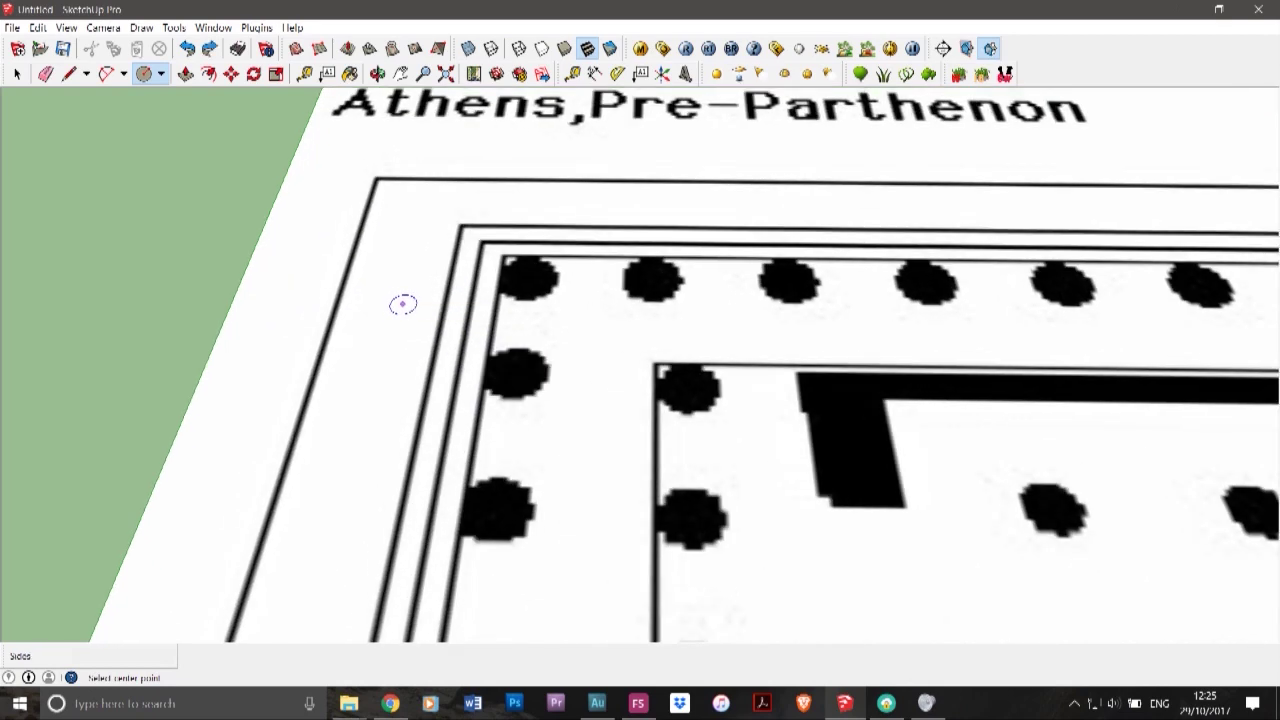
click(650, 408)
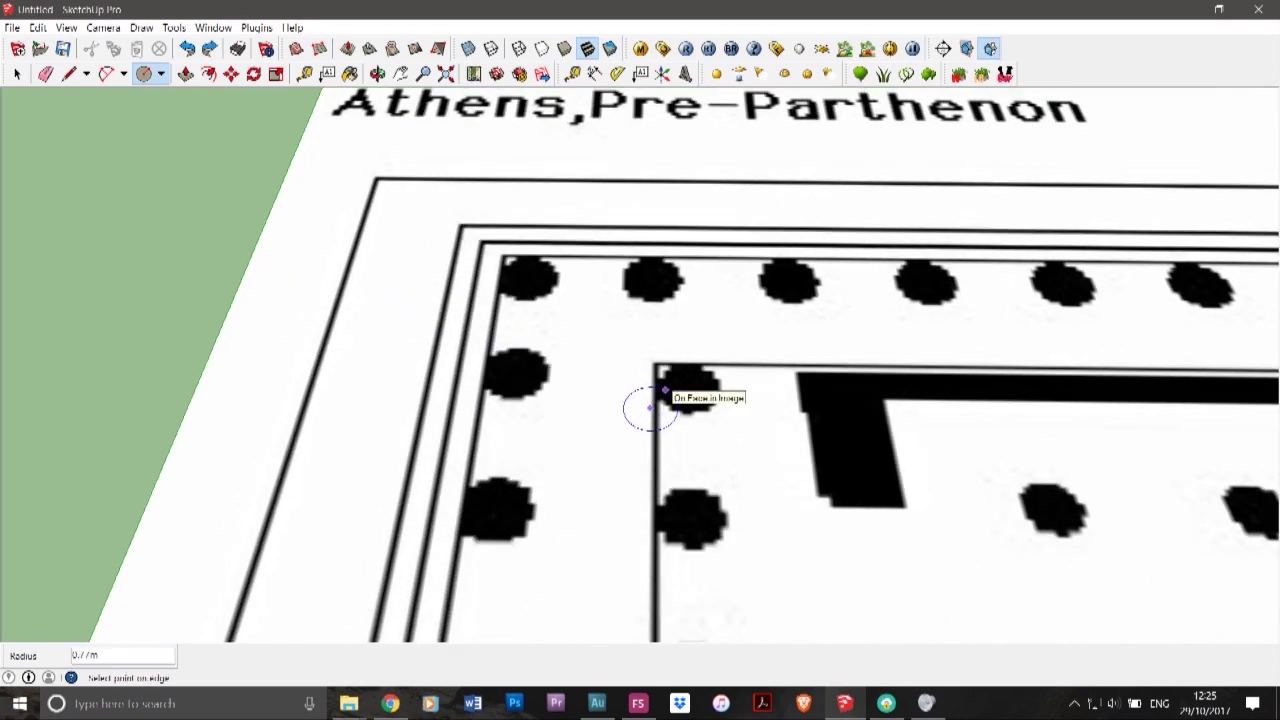
key(Return)
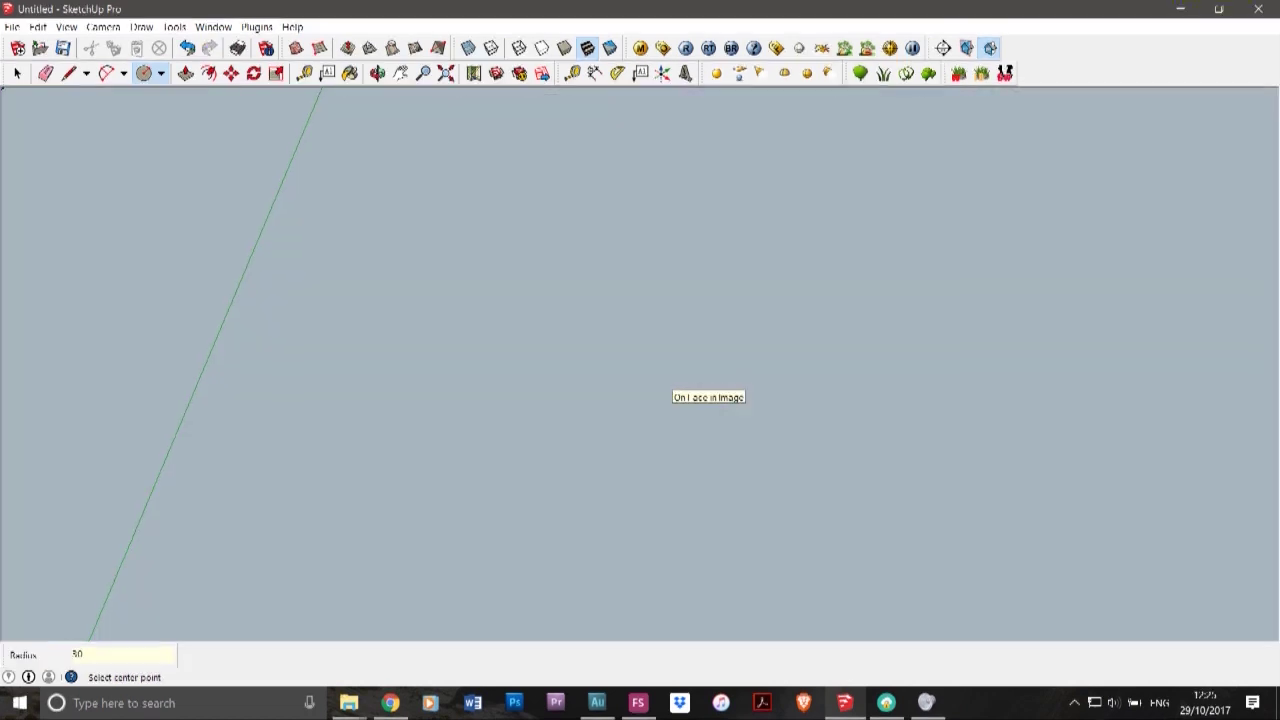
scroll(800, 485, down, 5)
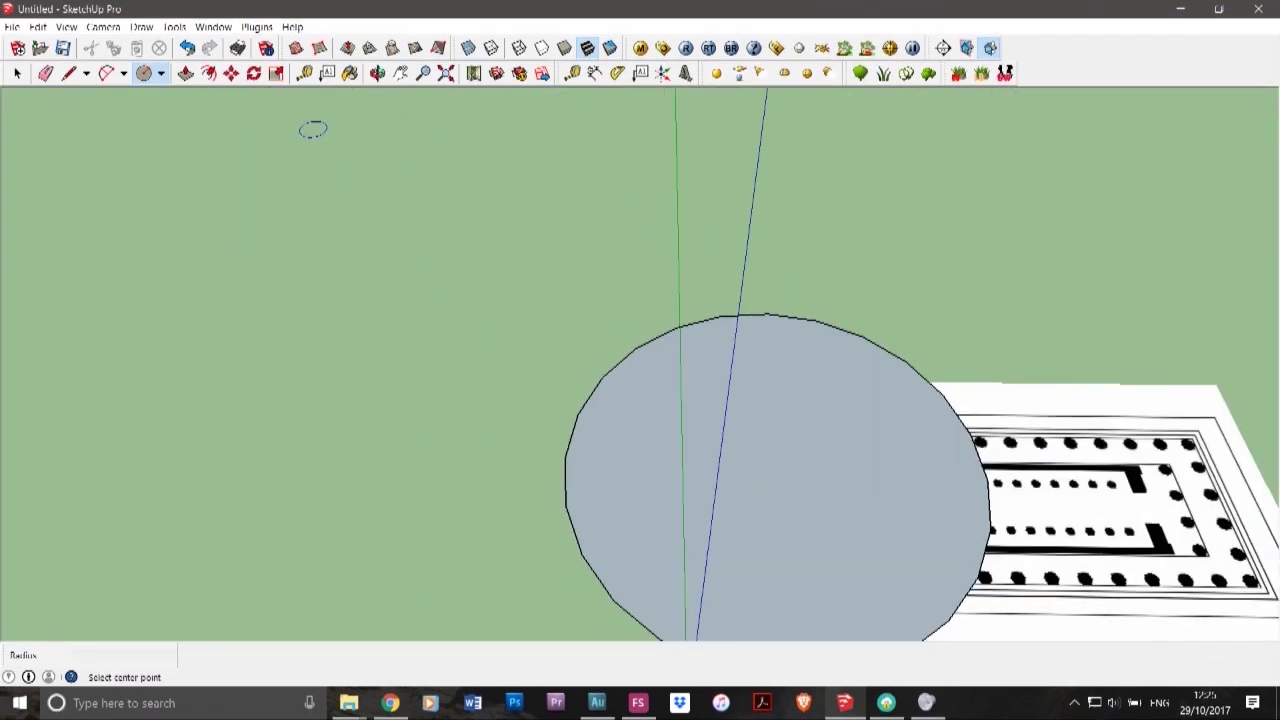
- Delete the oversized circle, both its face and its edge
click(17, 73)
double_click(778, 480)
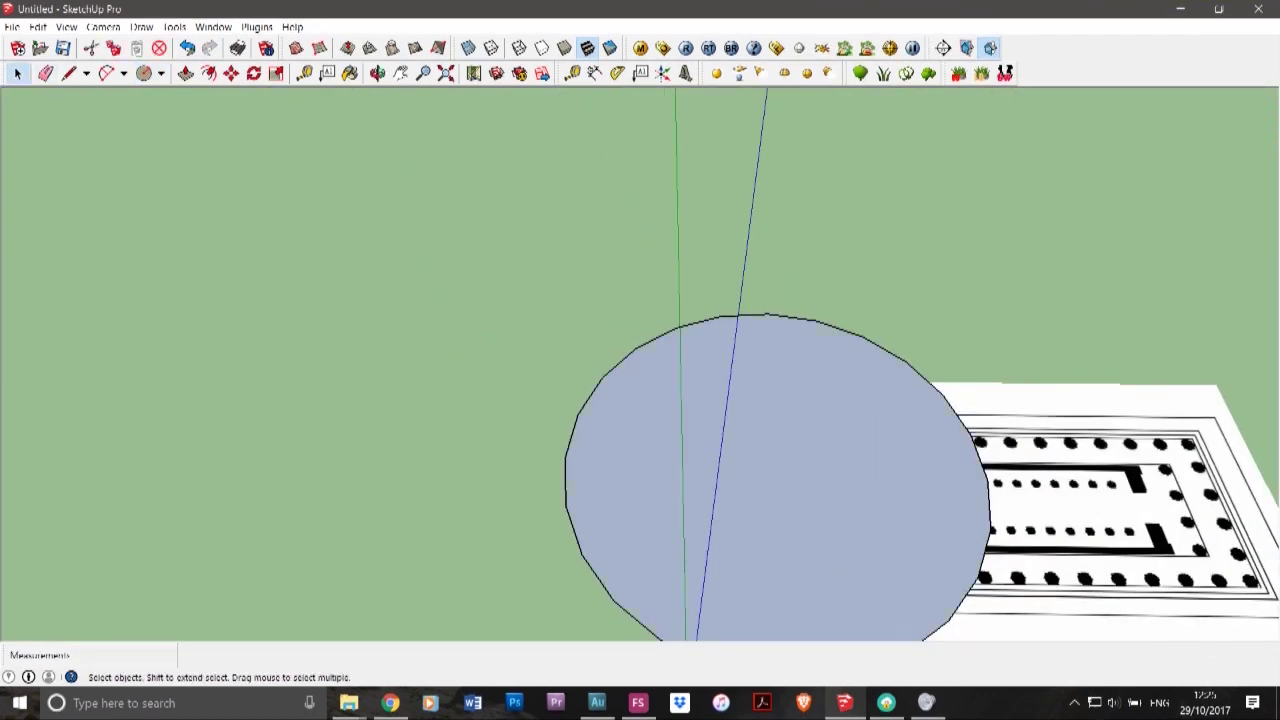
key(Delete)
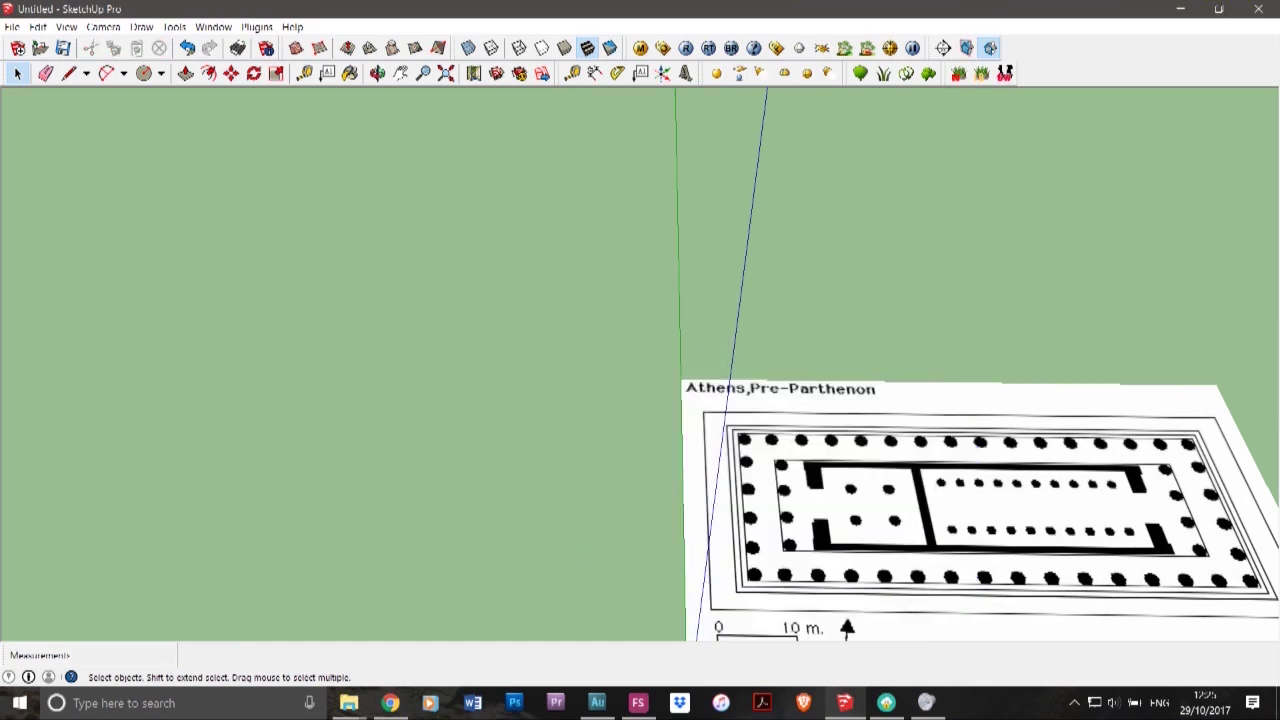
scroll(472, 434, down, 3)
scroll(888, 526, up, 6)
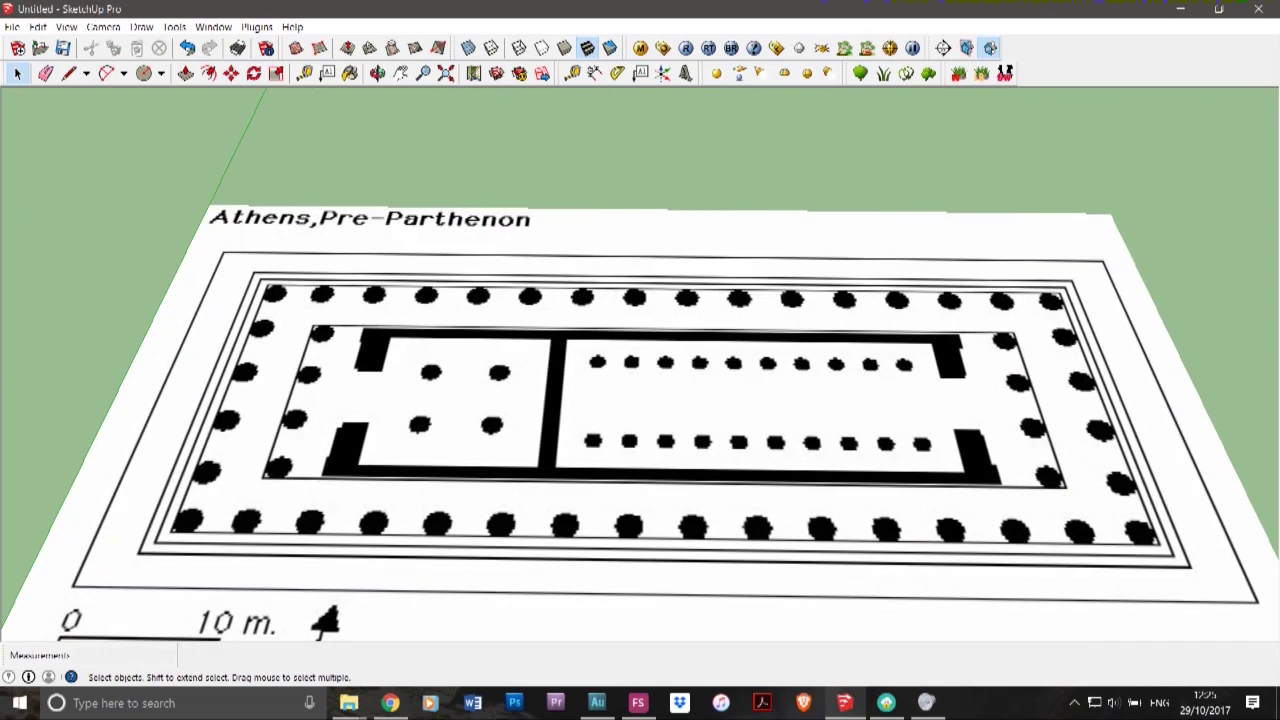
- Trace the inside of the smaller chamber with lines, from the near wall stub's end along the wall and cross wall to the far stub
key(l)
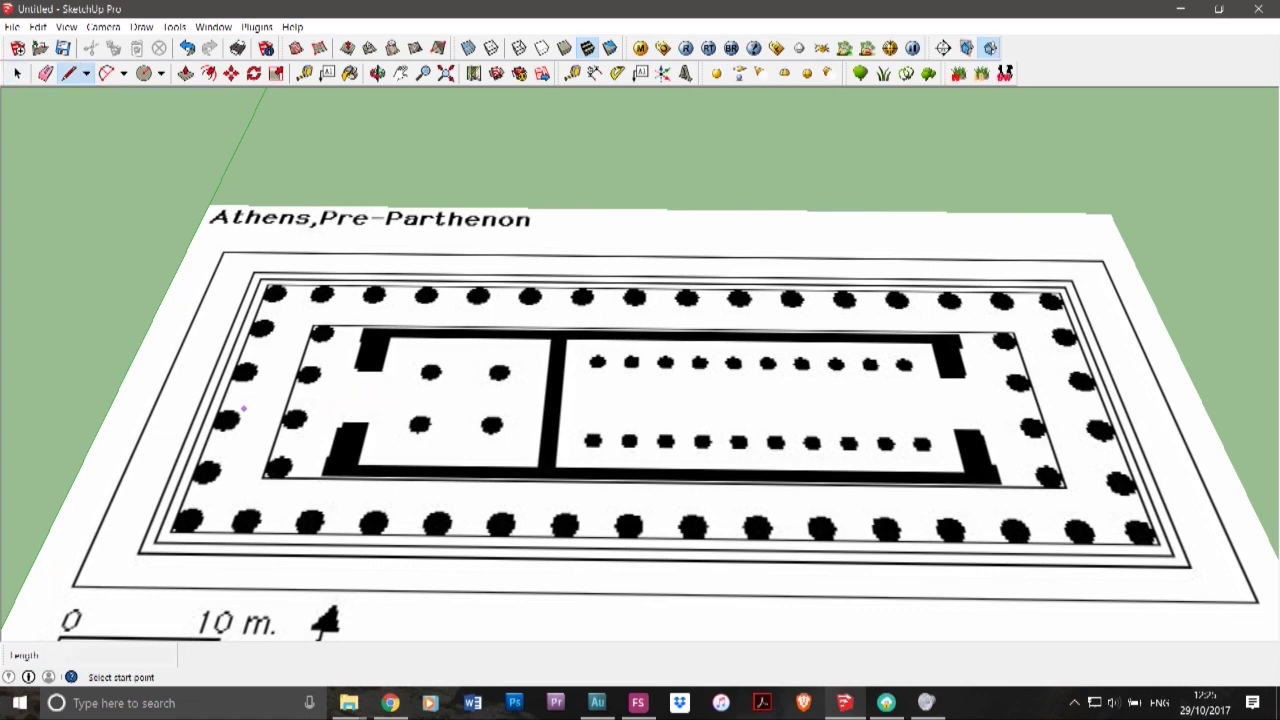
scroll(318, 430, up, 5)
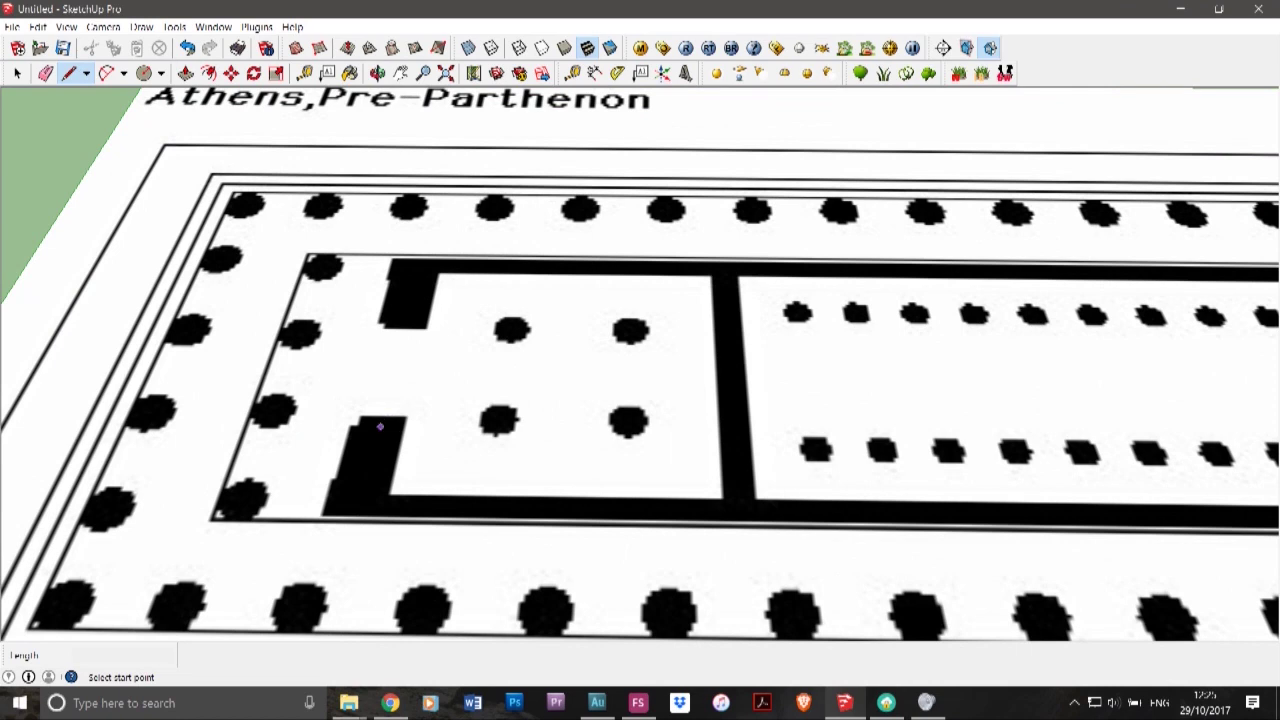
scroll(374, 422, up, 3)
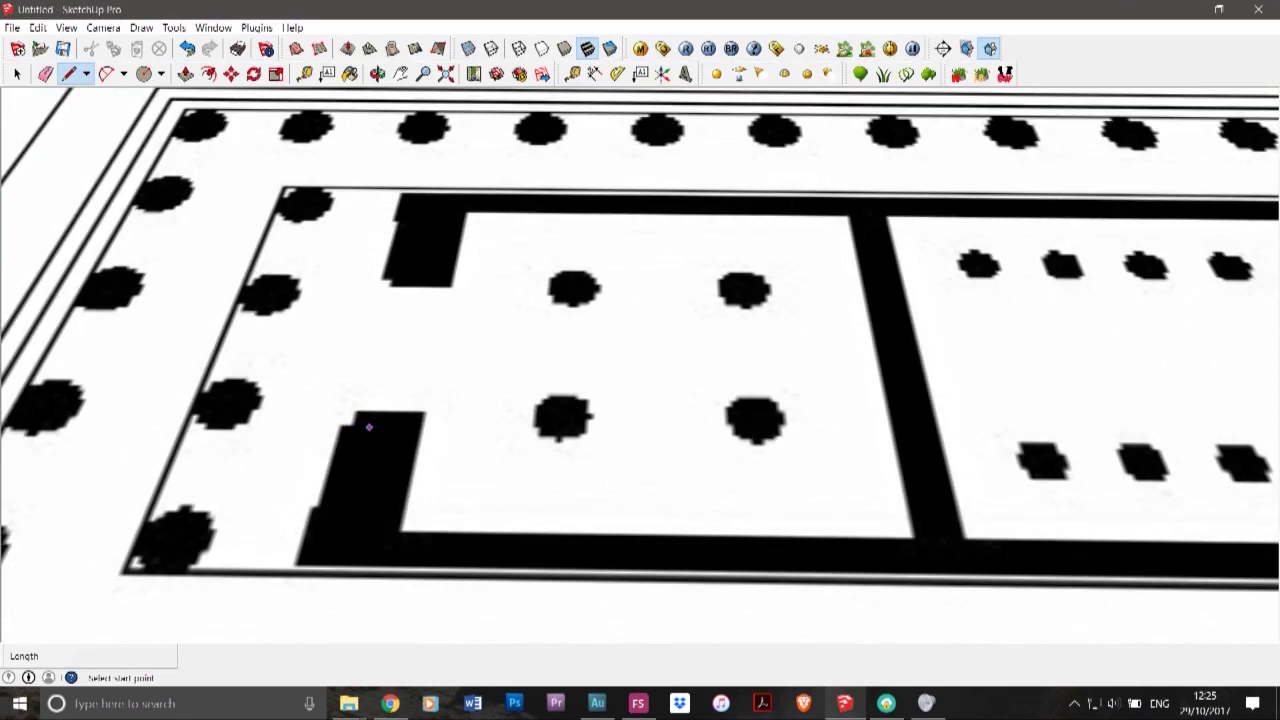
scroll(368, 427, up, 3)
click(343, 403)
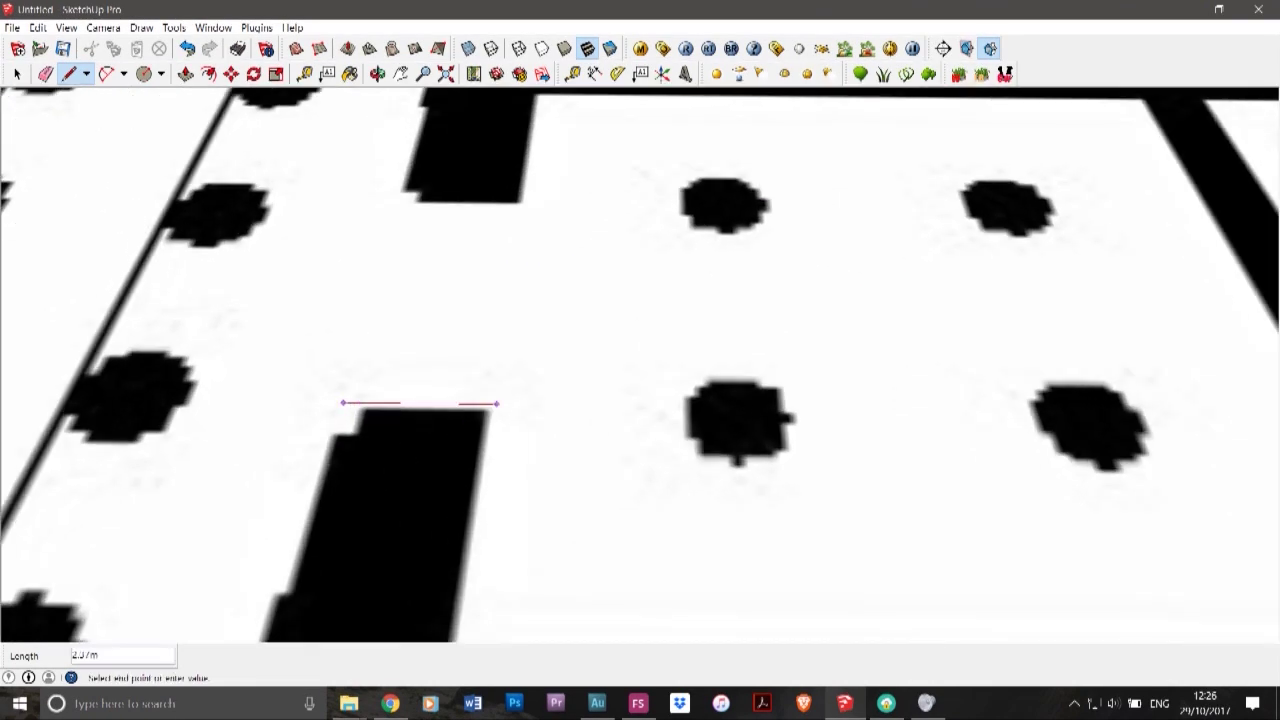
click(497, 404)
scroll(492, 394, down, 3)
click(476, 508)
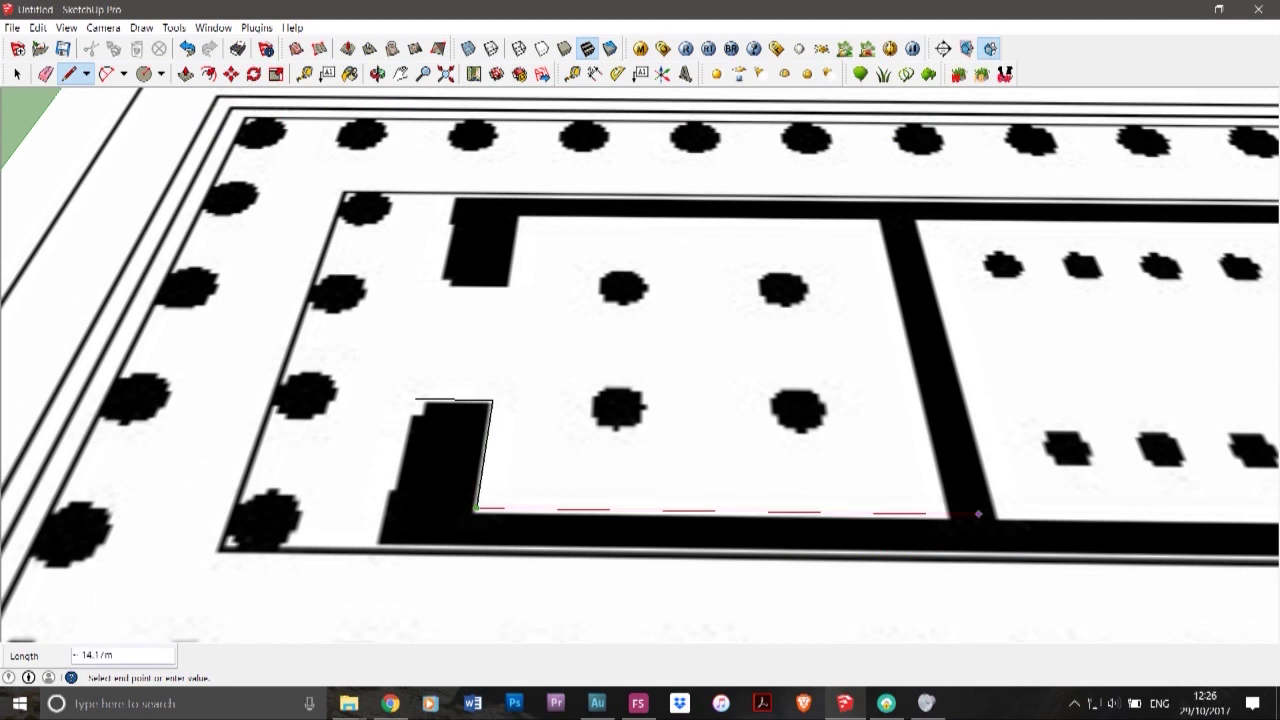
click(948, 515)
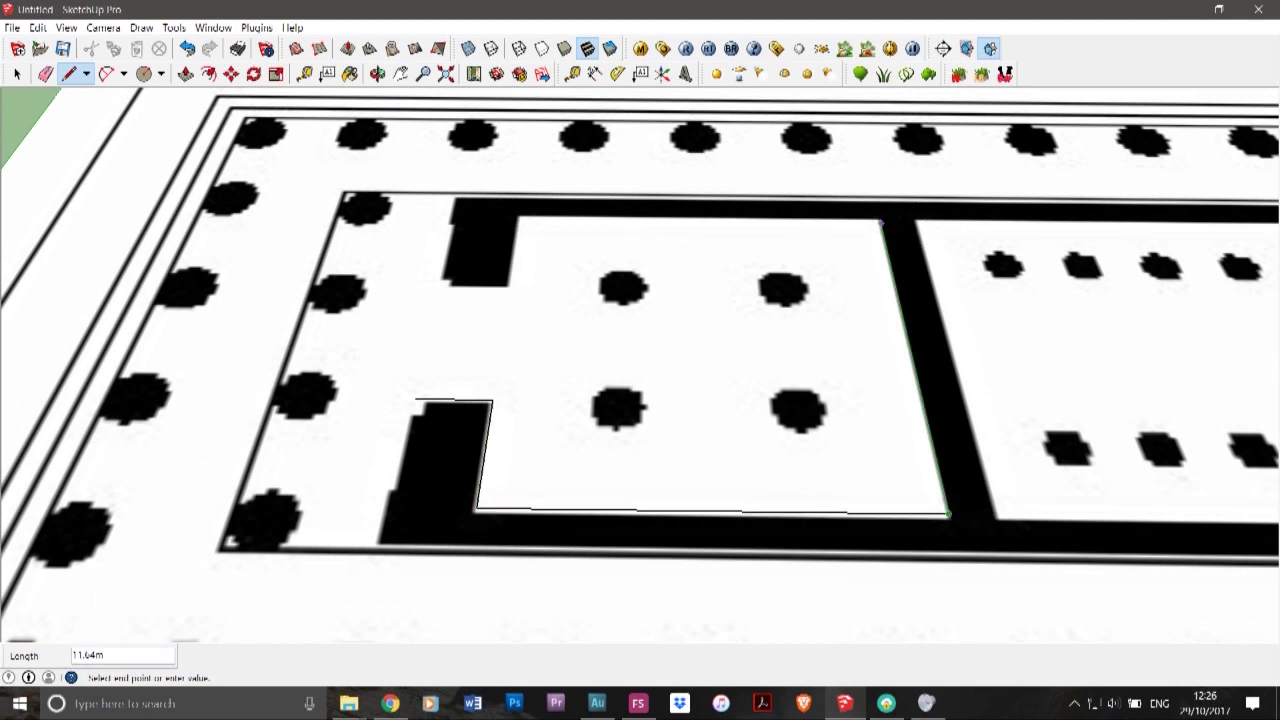
click(880, 221)
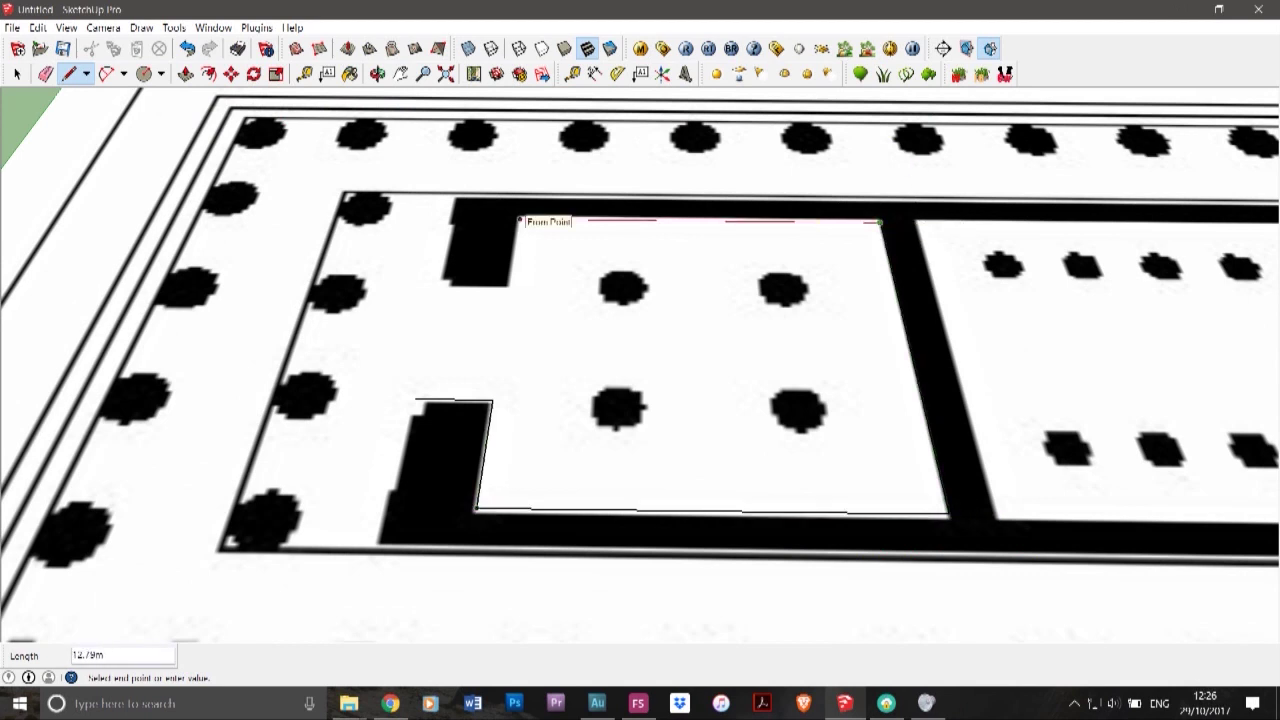
click(519, 220)
- Trace the far wall stub, the outer wall edges and the cross wall, closing the smaller chamber's wall outline into a face
click(510, 284)
click(440, 283)
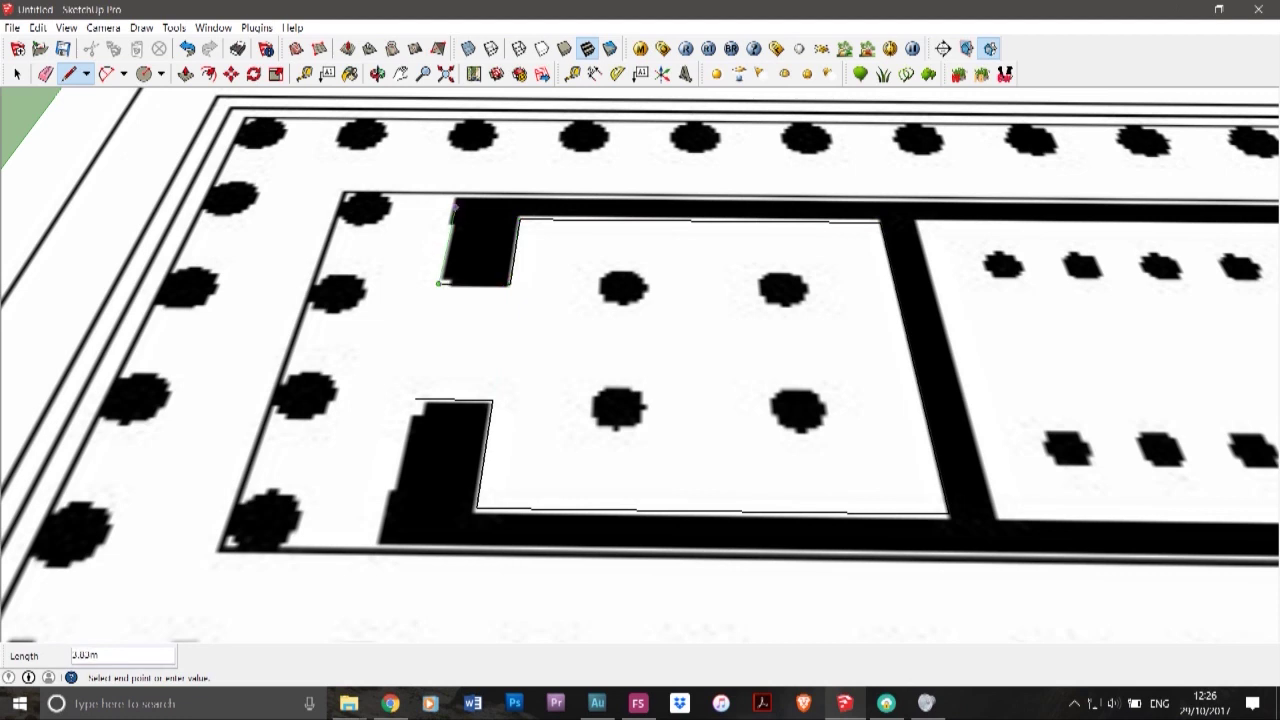
click(453, 198)
click(896, 203)
click(984, 550)
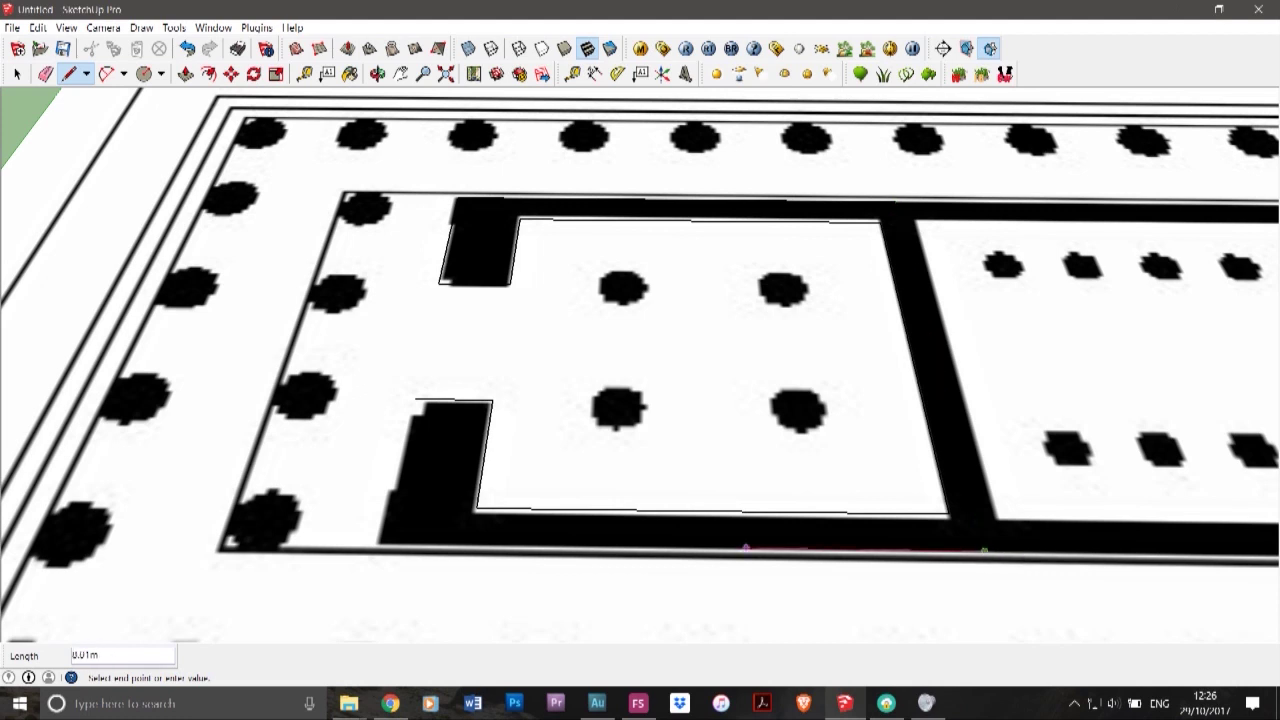
click(381, 543)
click(415, 398)
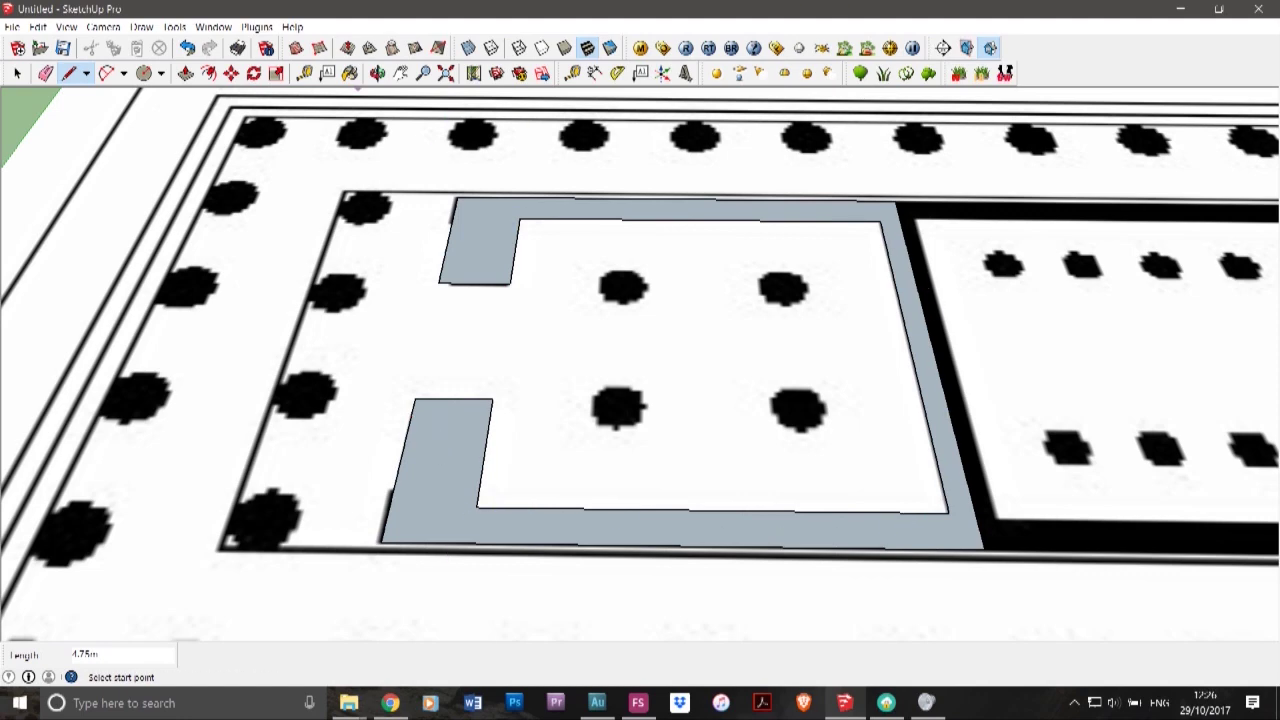
- Delete the traced chamber wall face together with its edges
click(377, 73)
mouse_move(410, 350)
mouse_down()
mouse_move(560, 210)
mouse_move(740, 180)
mouse_move(420, 300)
mouse_move(400, 370)
mouse_up()
click(17, 73)
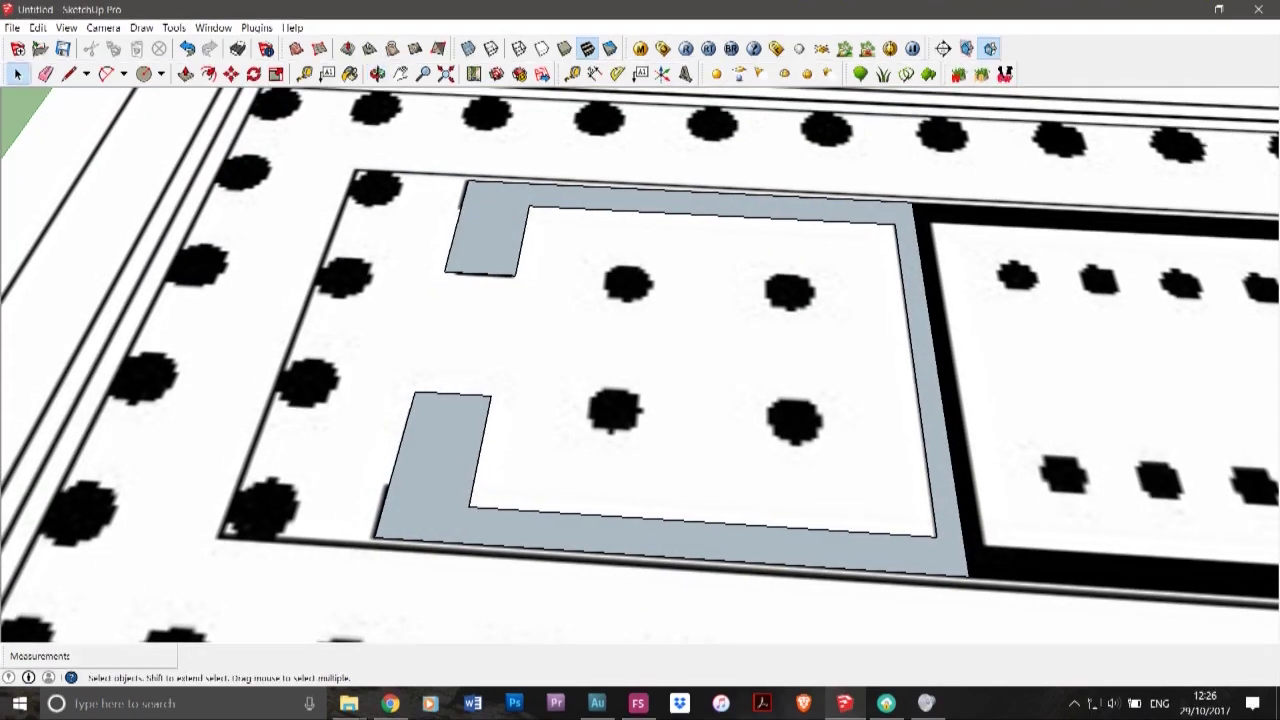
double_click(440, 460)
key(Delete)
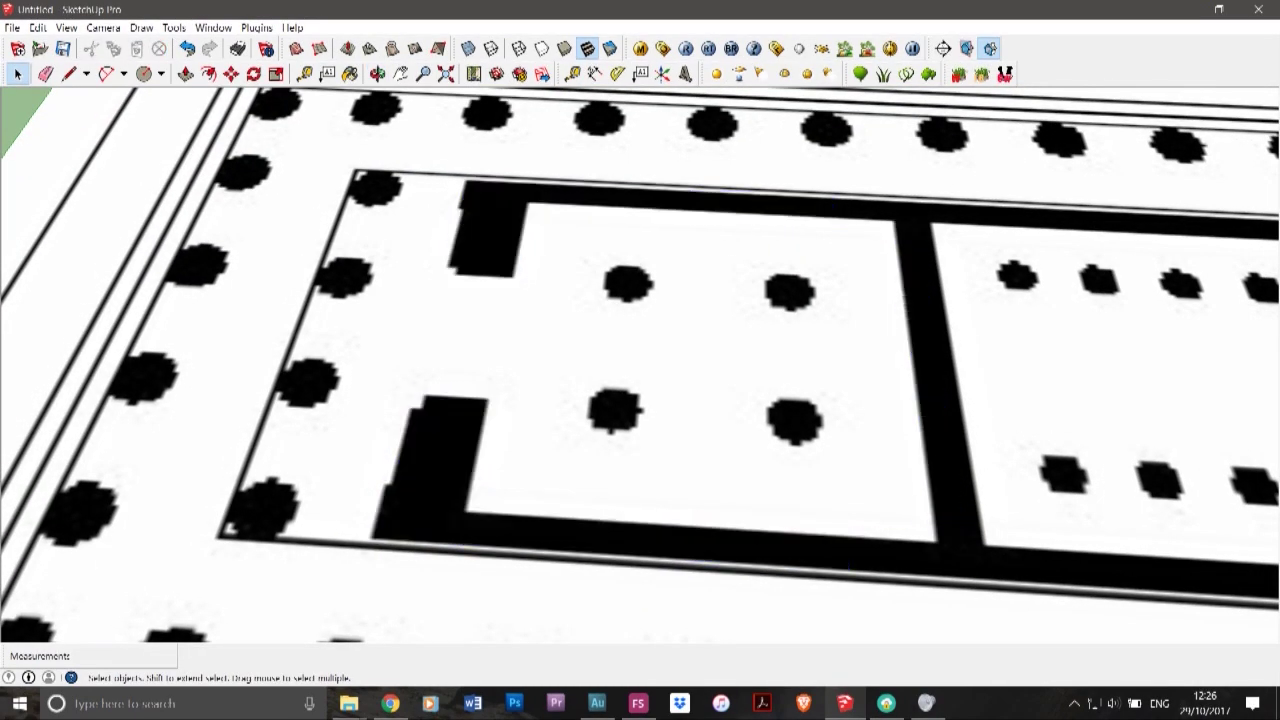
- Draw a rectangle of about 76.13 by 31.15 m over the temple plan's outermost outline, from corner to opposite corner
scroll(457, 270, down, 6)
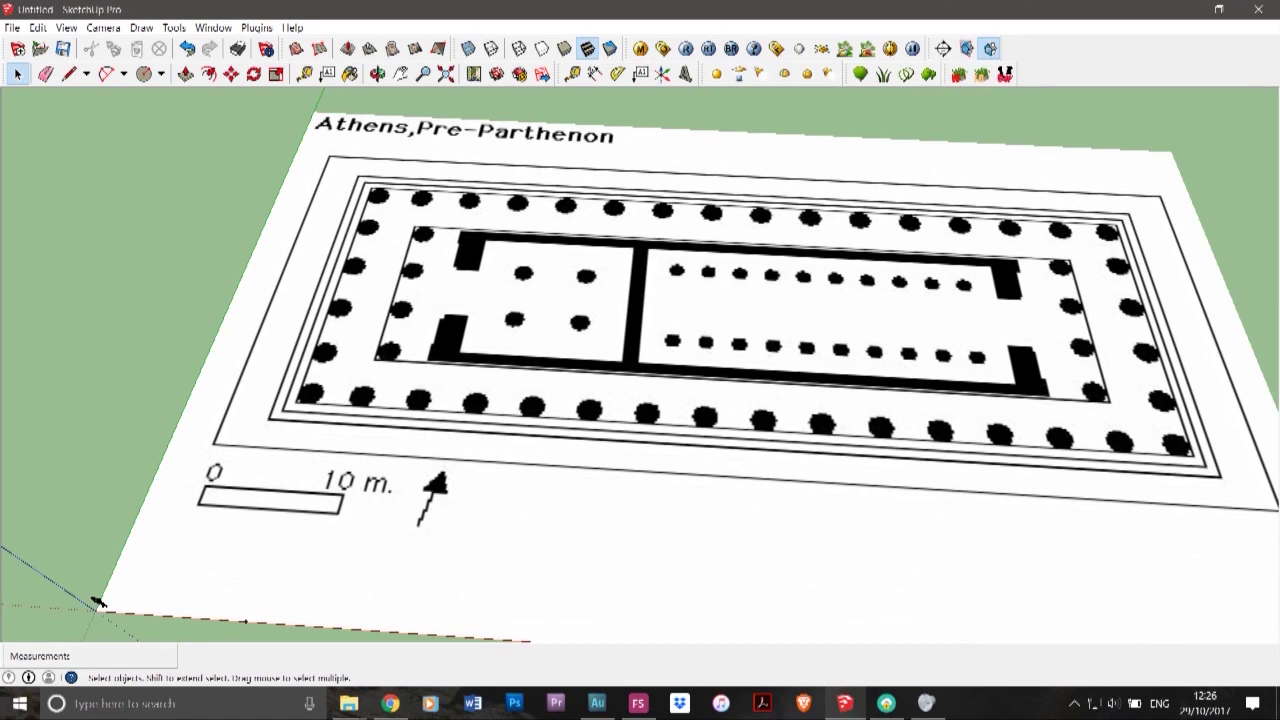
scroll(433, 288, down, 2)
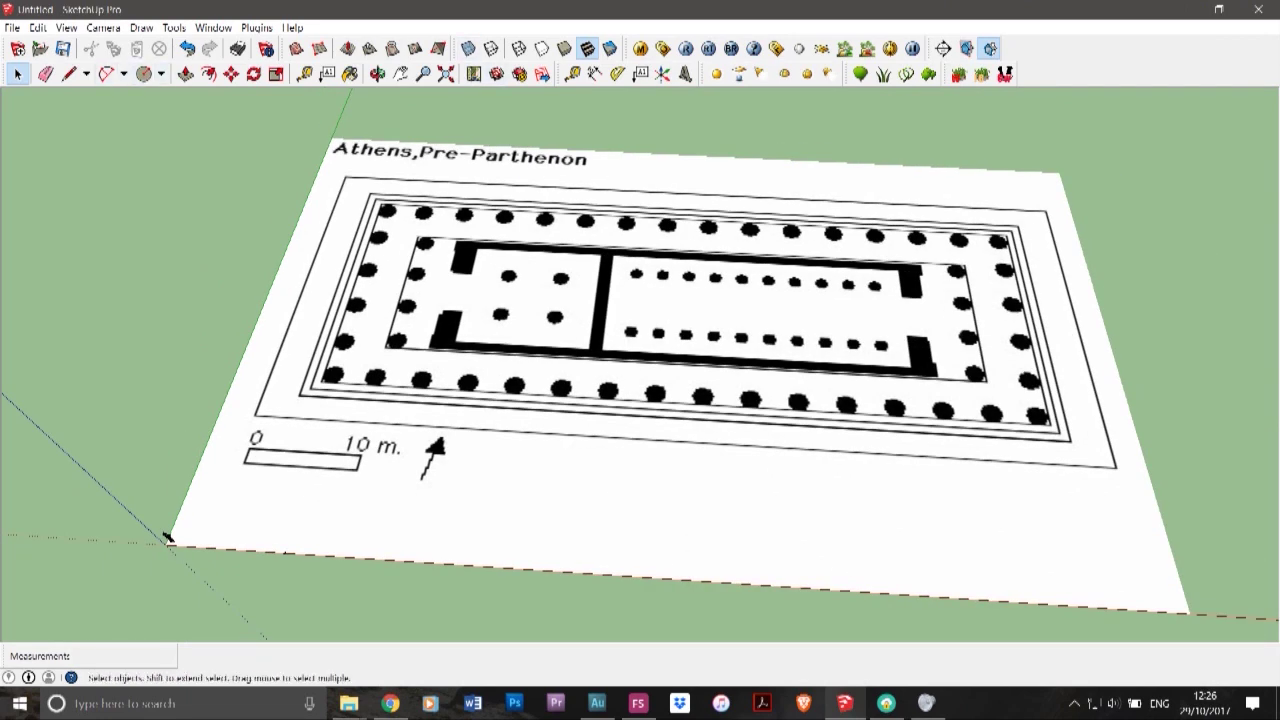
click(161, 74)
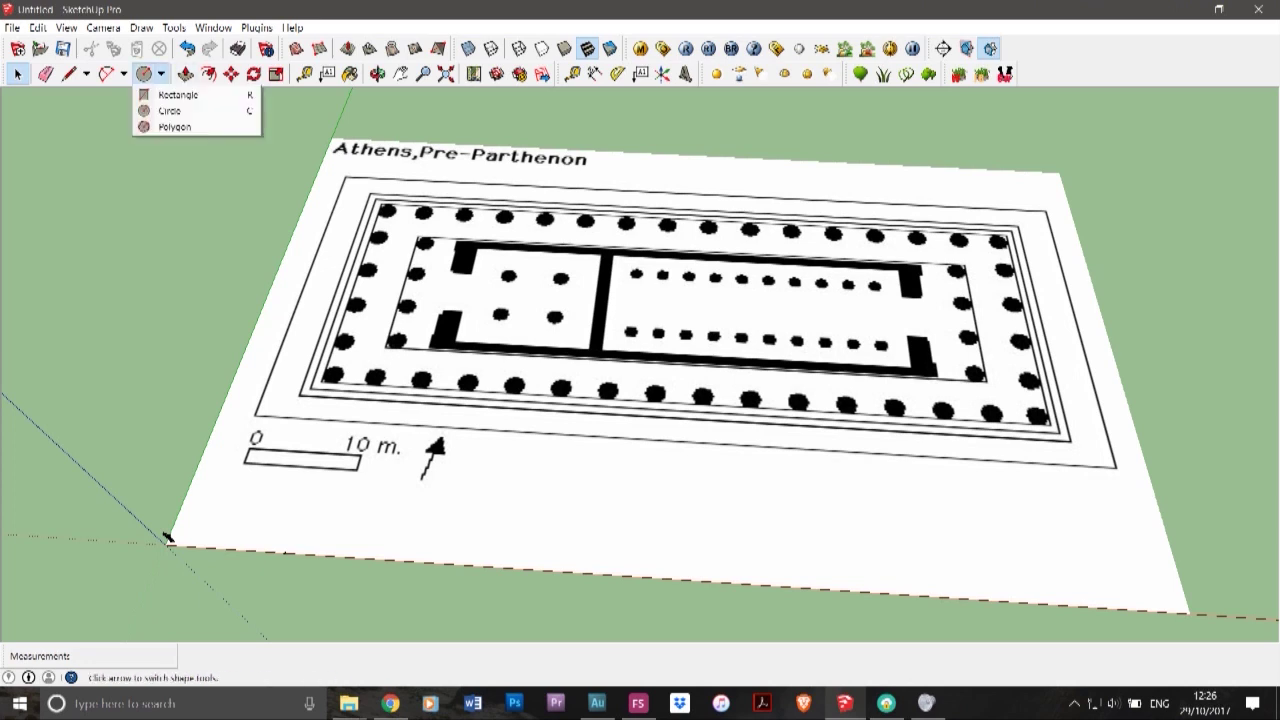
click(178, 95)
click(345, 177)
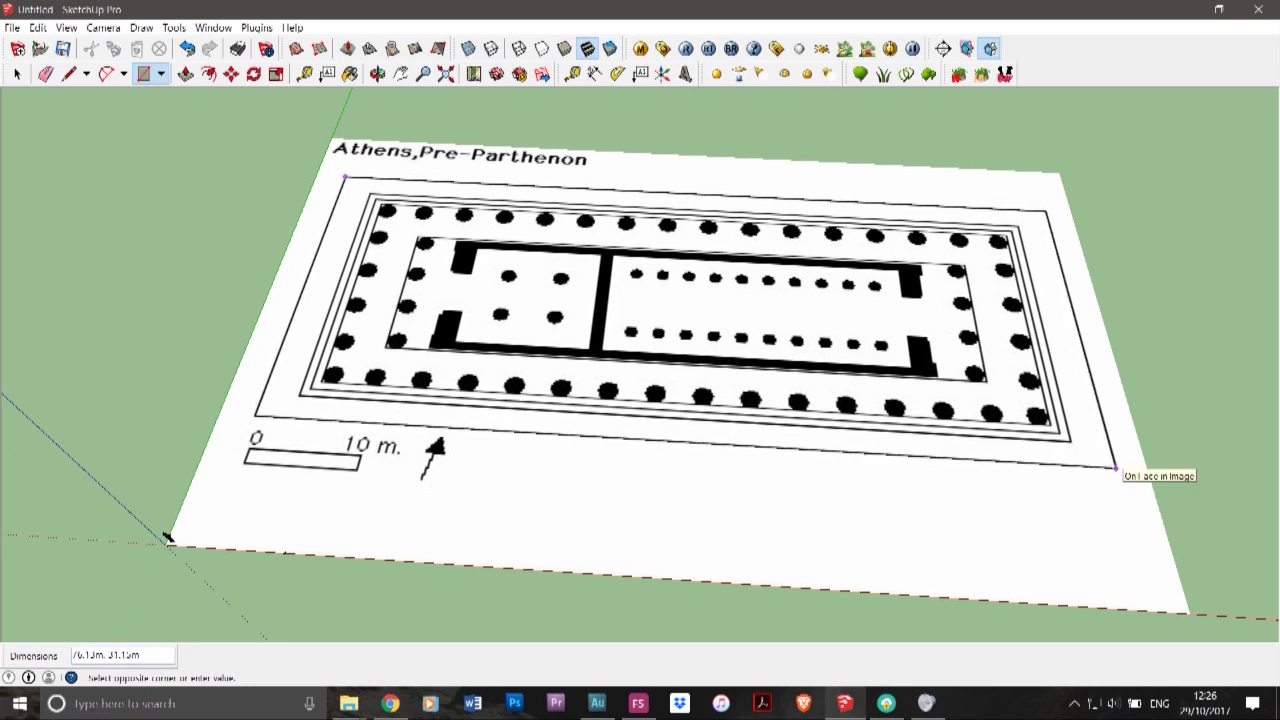
click(1115, 466)
key(space)
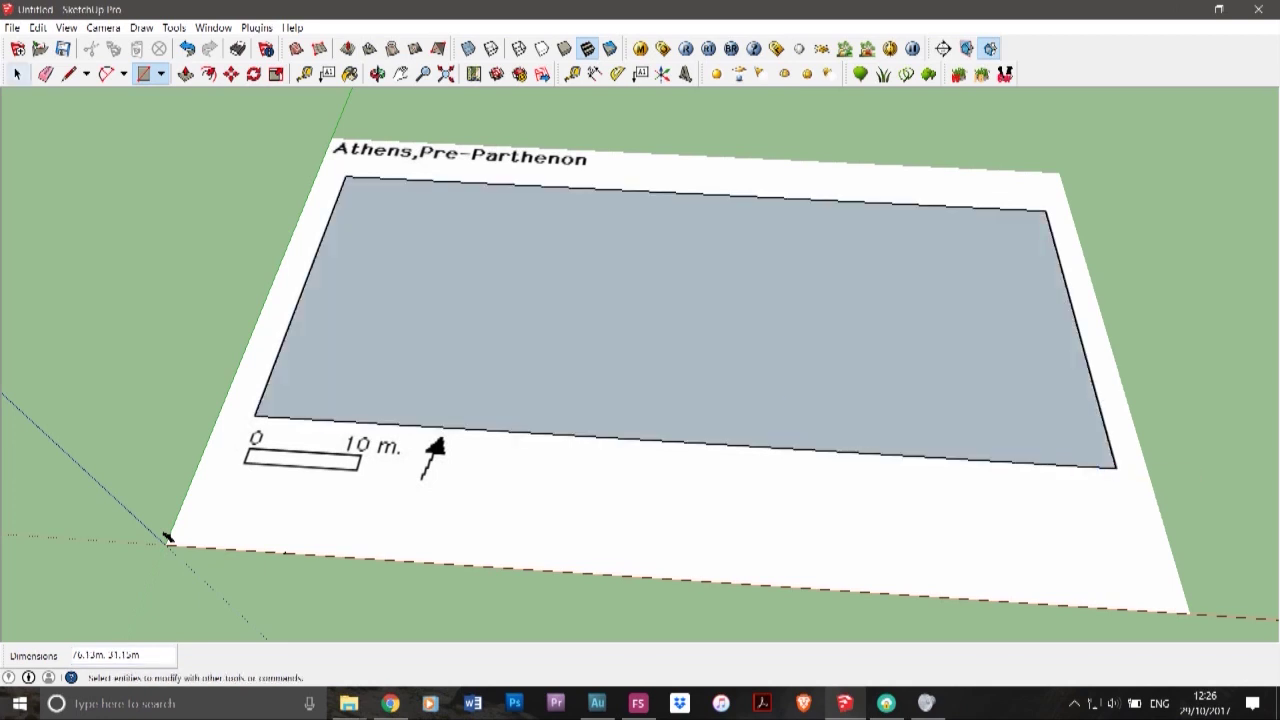
- Delete only the rectangle's face, keeping its boundary edges
click(17, 74)
click(580, 310)
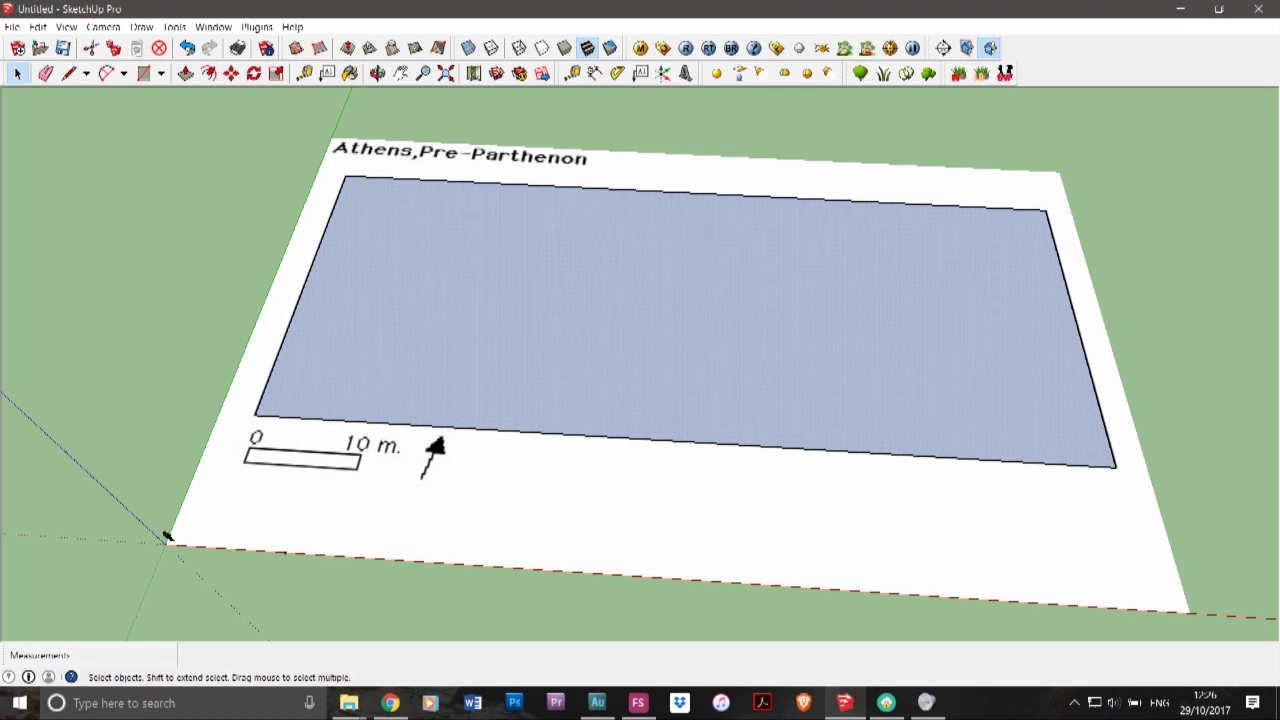
key(Delete)
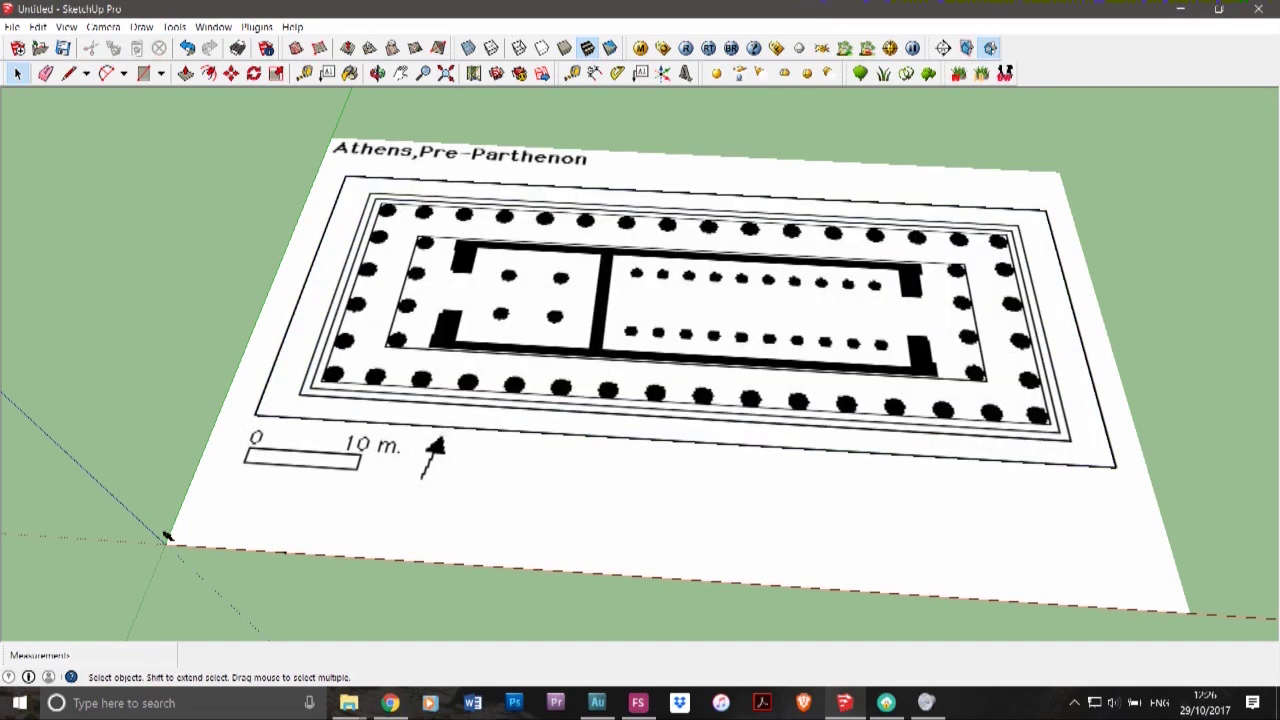
- Select the remaining rectangle outline and the plan image in turn, and undo the face deletion
key(ctrl+a)
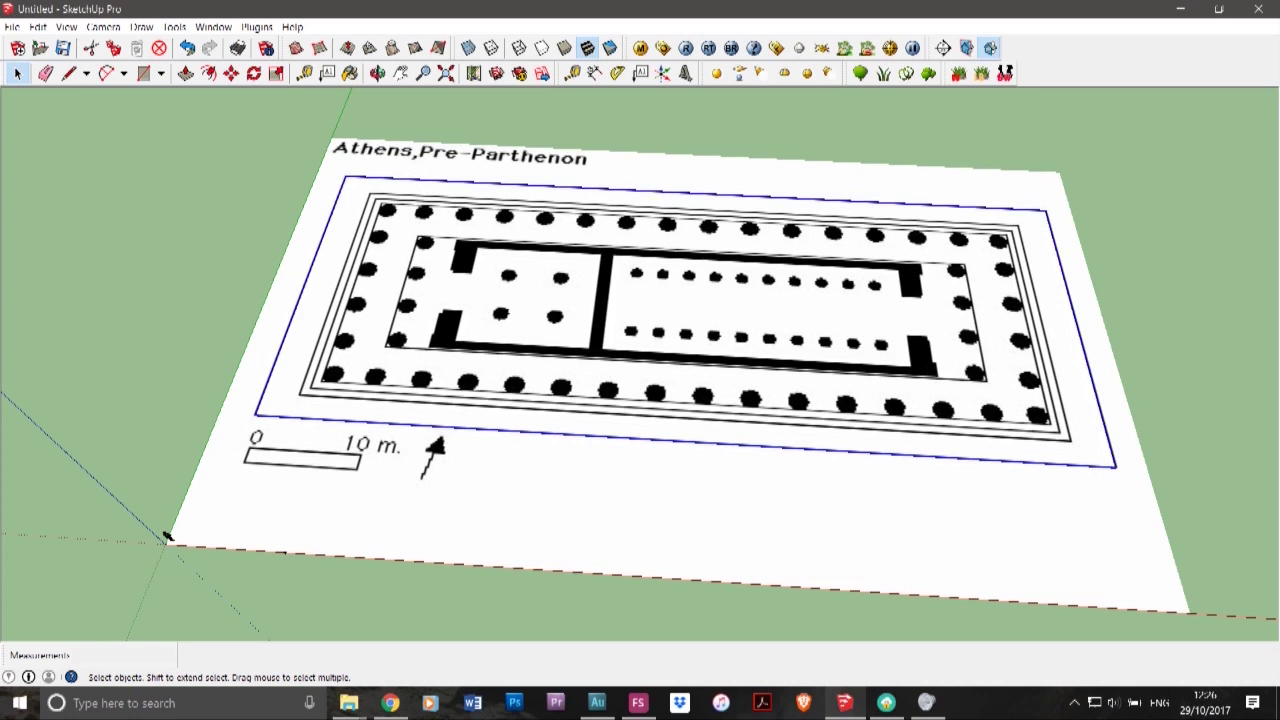
click(167, 537)
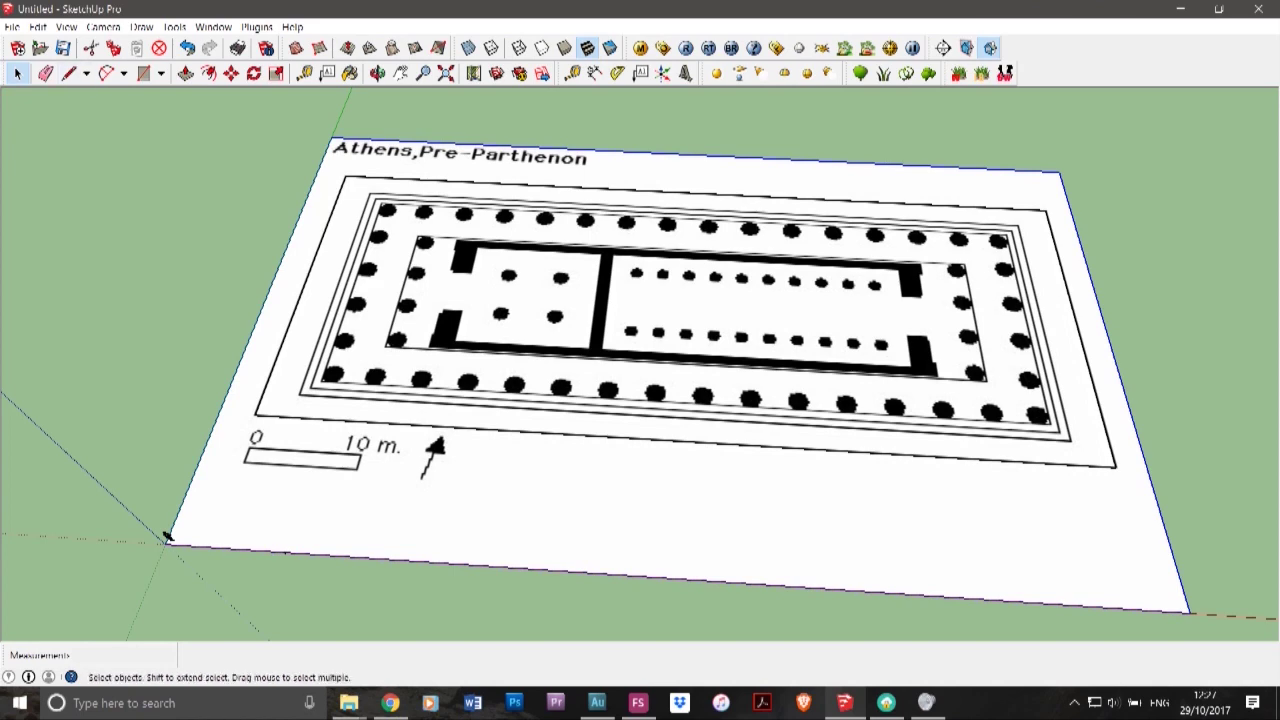
key(ctrl+z)
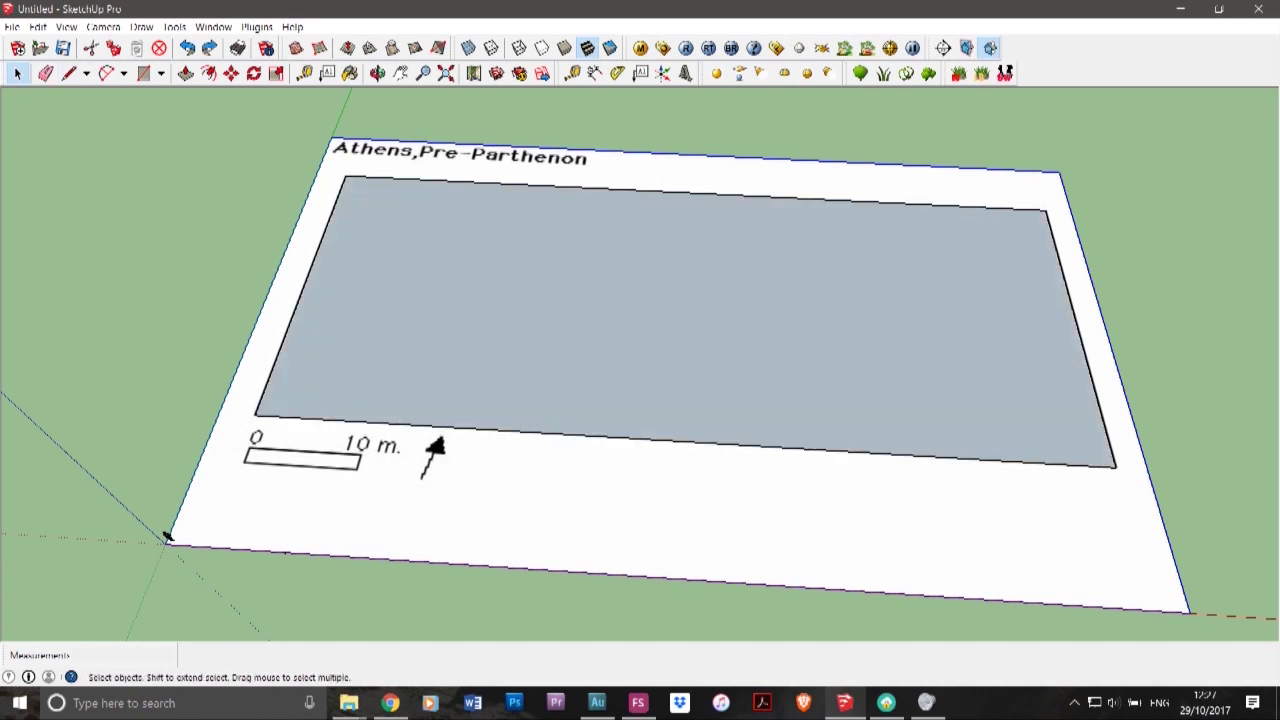
- Delete the outermost rectangle's face together with its edges, and undo that deletion
click(686, 322)
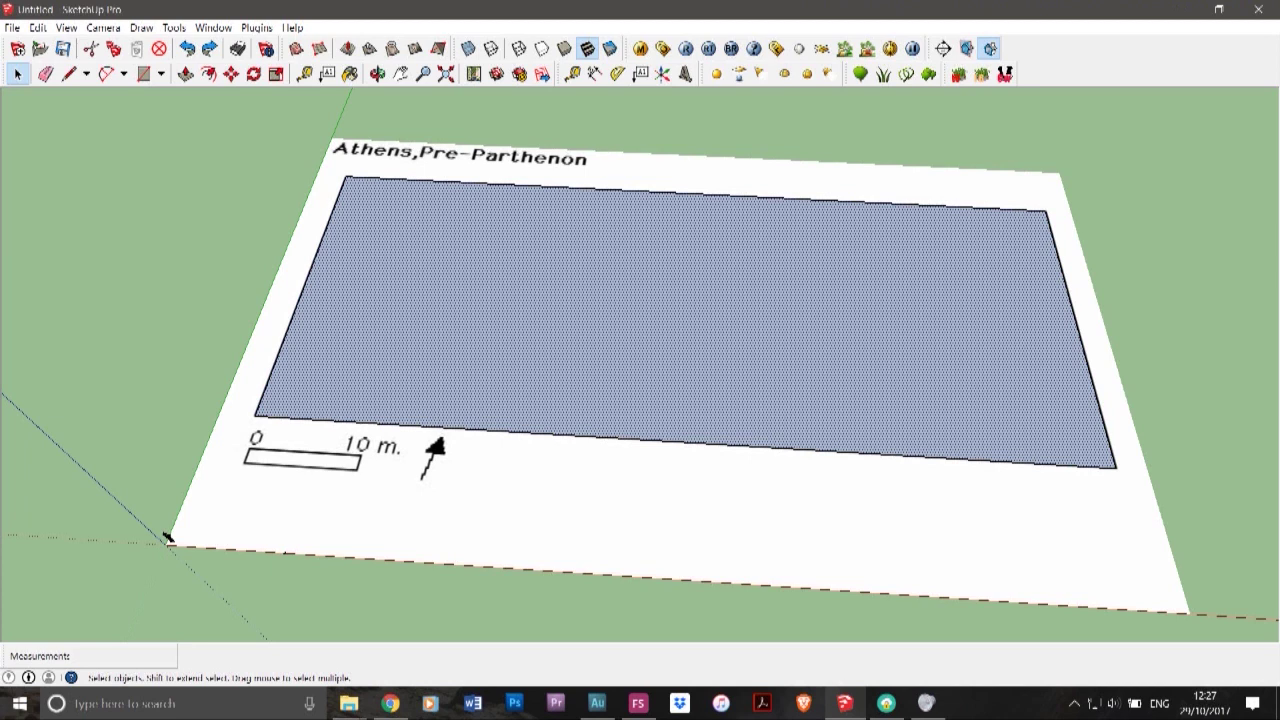
double_click(686, 322)
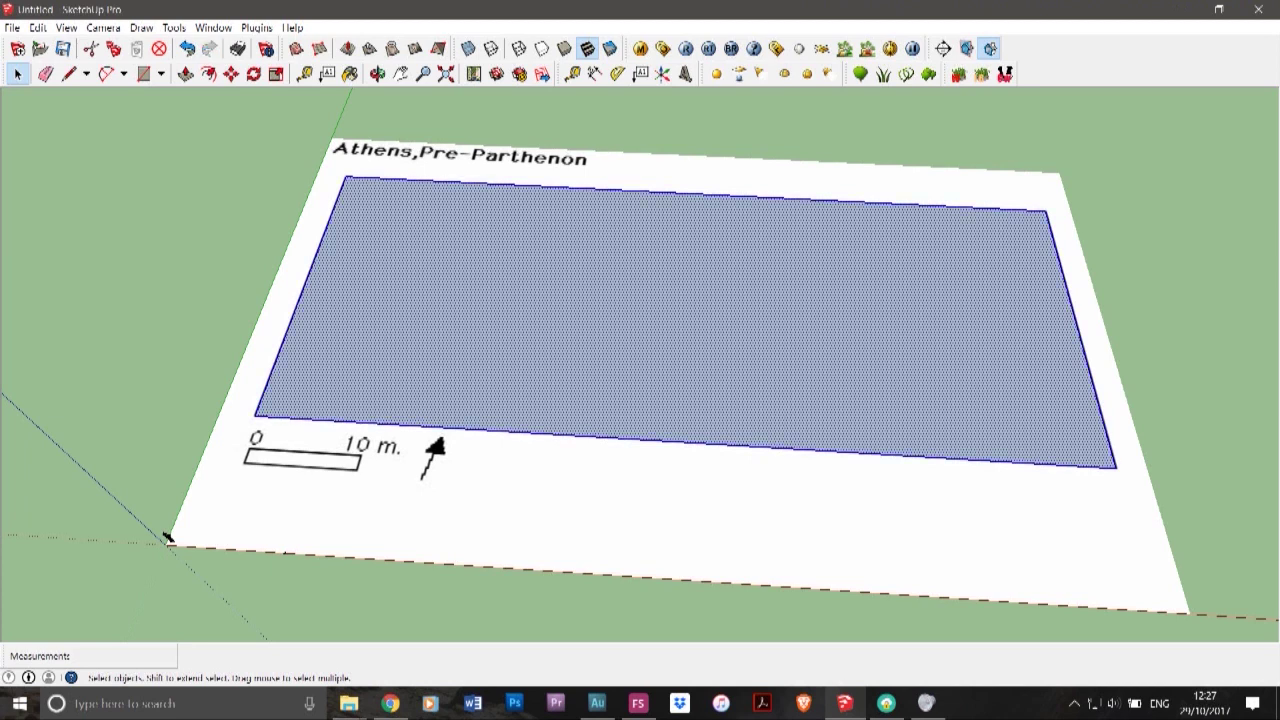
key(Delete)
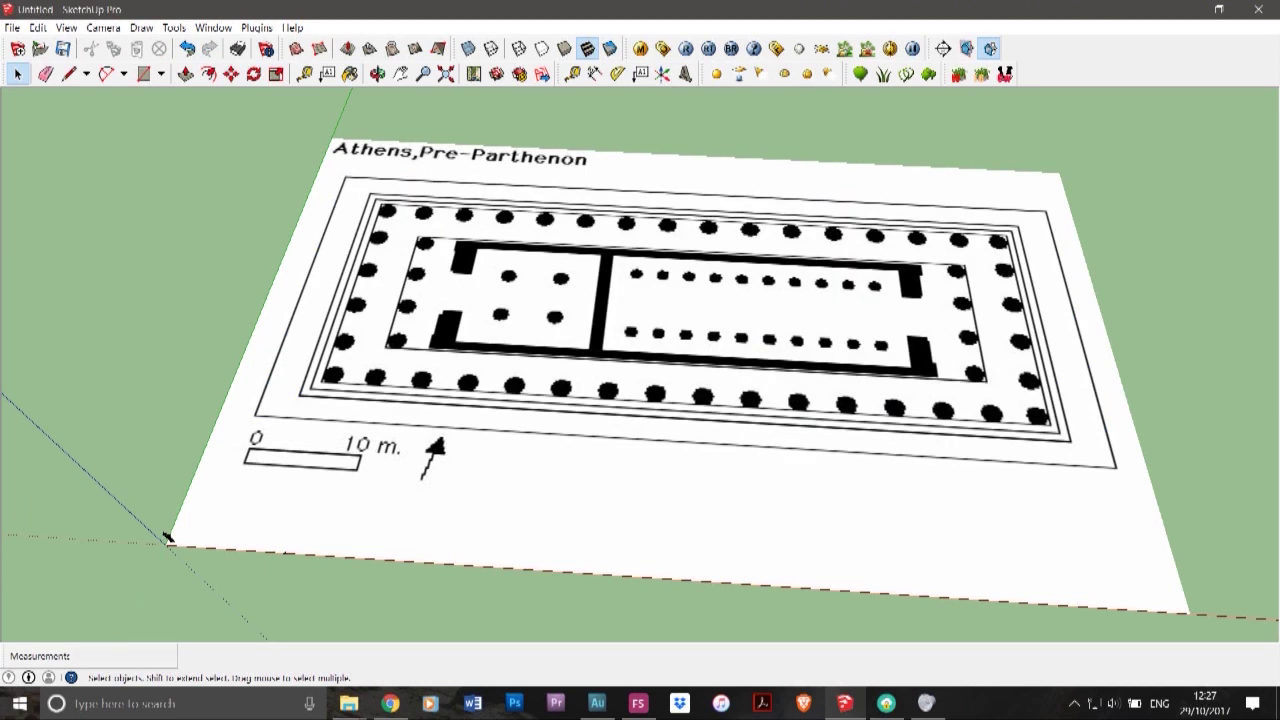
click(168, 539)
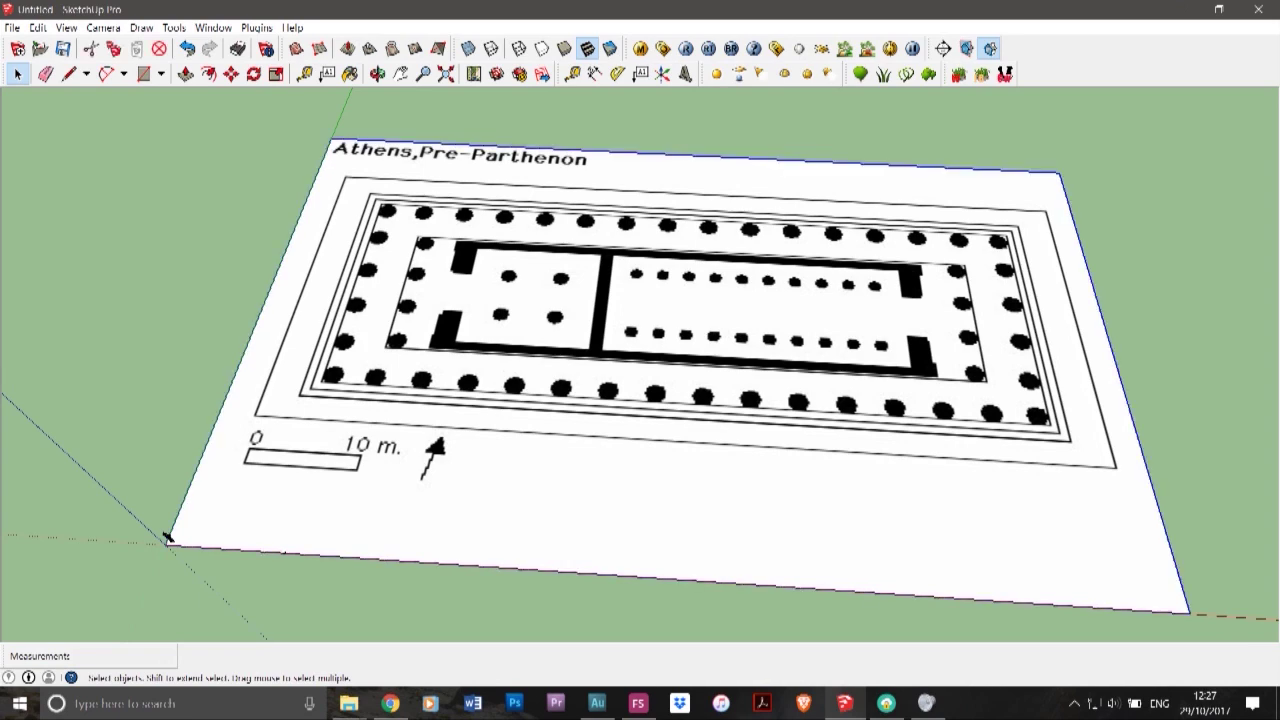
key(ctrl+z)
- Delete only the outermost rectangle's face and draw a rectangle of about 69.54 by 26.53 m over the second plan outline
click(685, 322)
key(Delete)
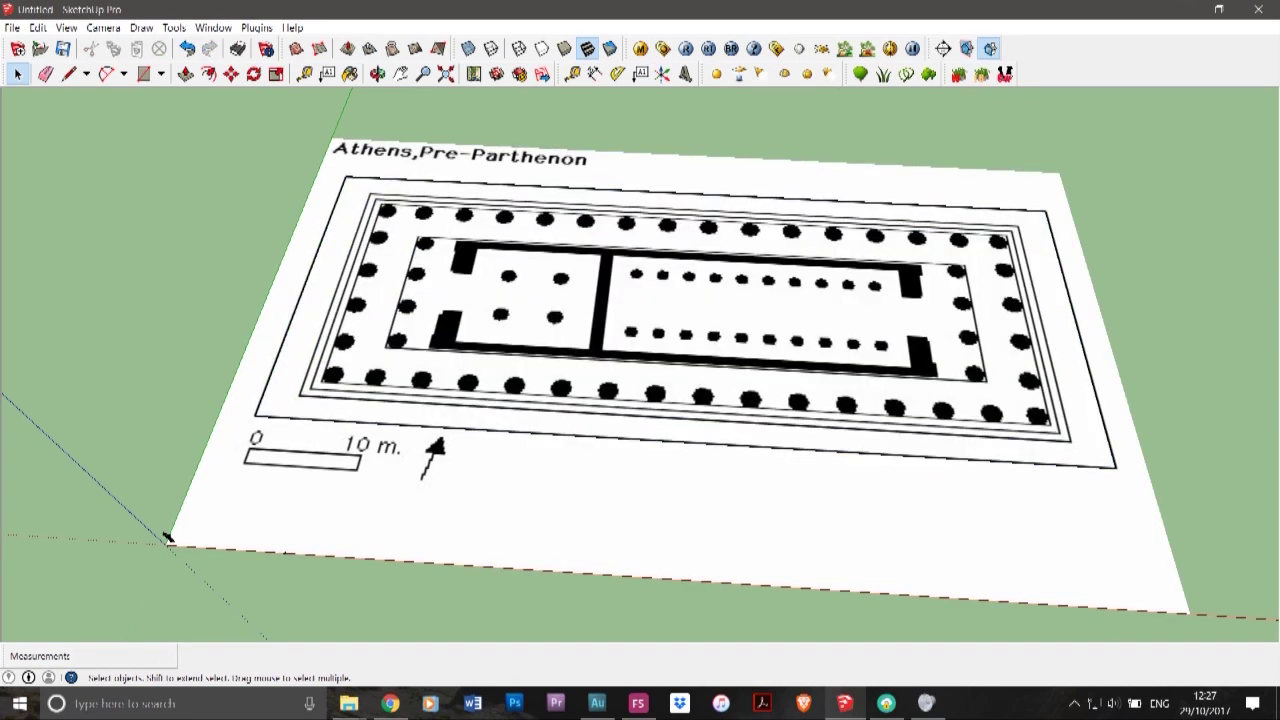
key(r)
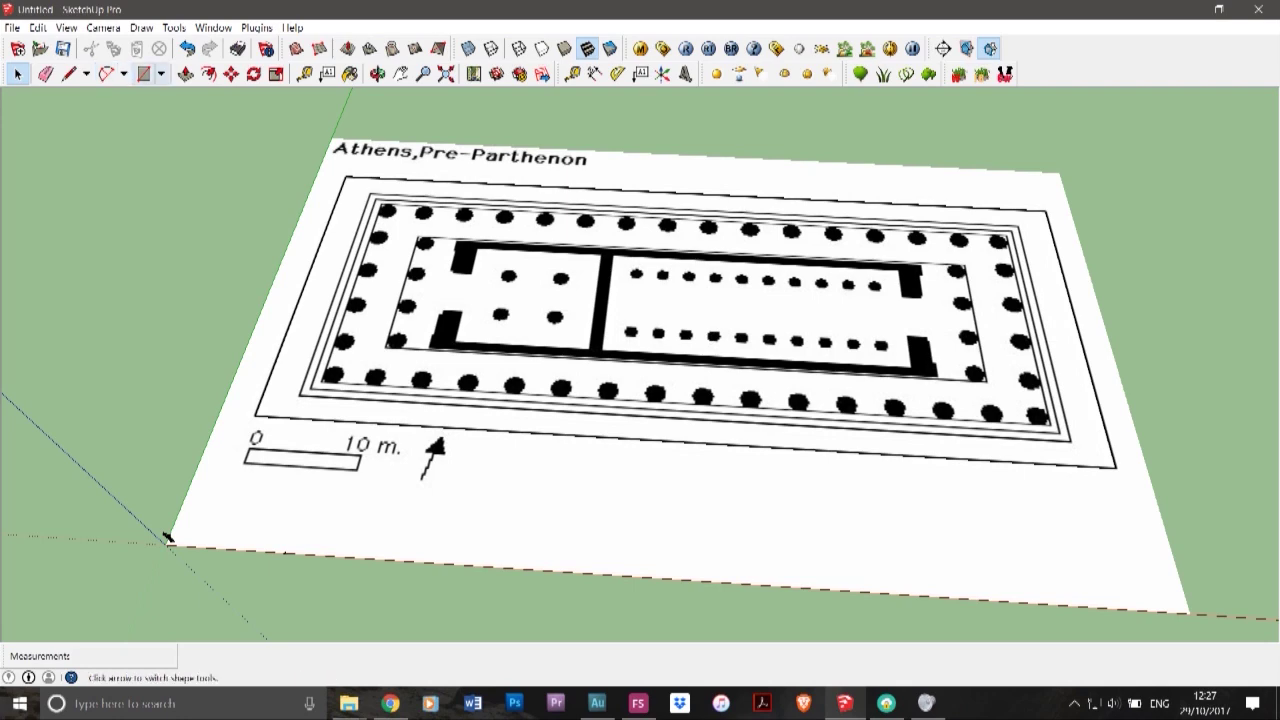
scroll(359, 188, up, 3)
click(374, 195)
scroll(352, 180, down, 4)
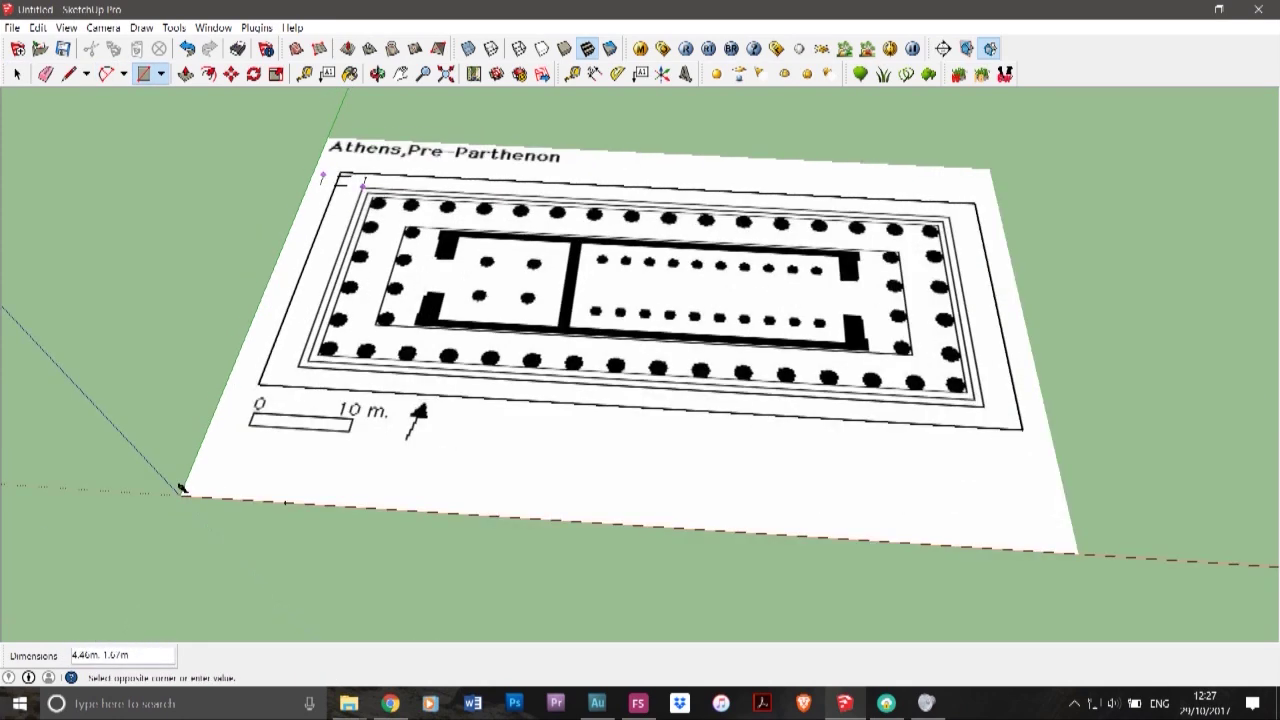
scroll(984, 406, up, 3)
click(978, 401)
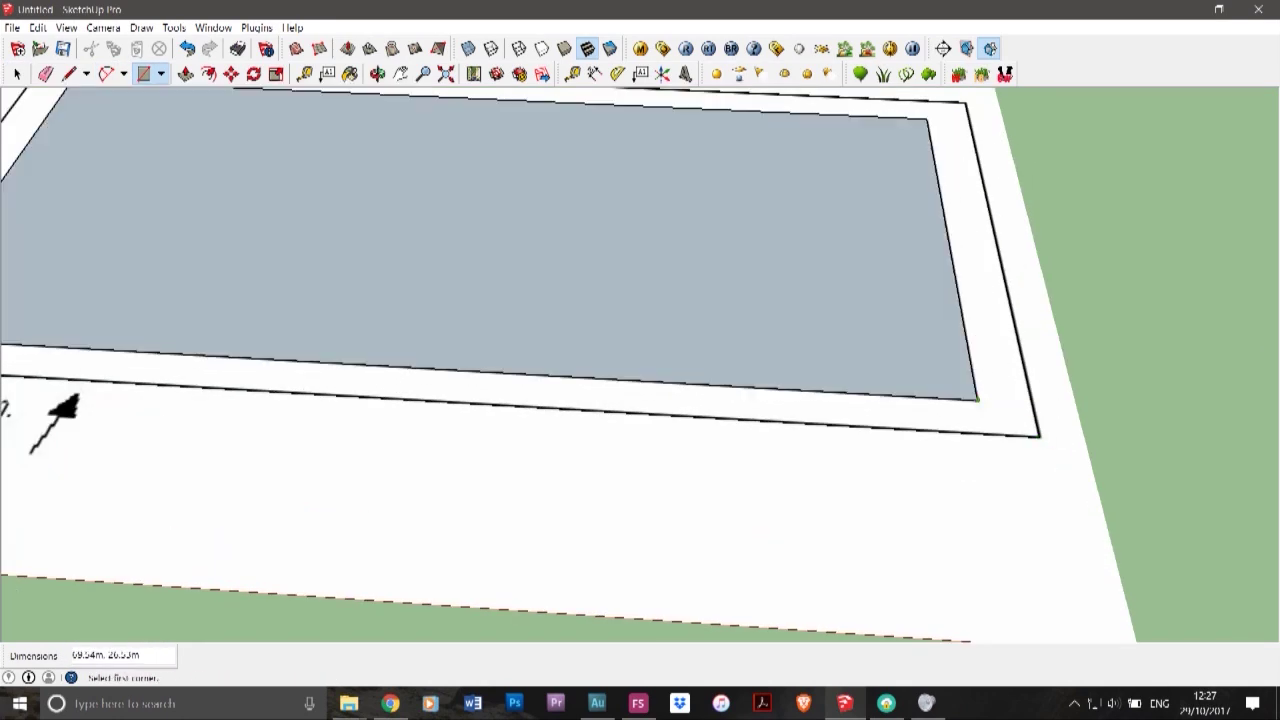
- Draw a small rectangle of about 11.79 by 7.92 m on the second rectangle's face, and undo it
scroll(978, 393, down, 4)
click(552, 271)
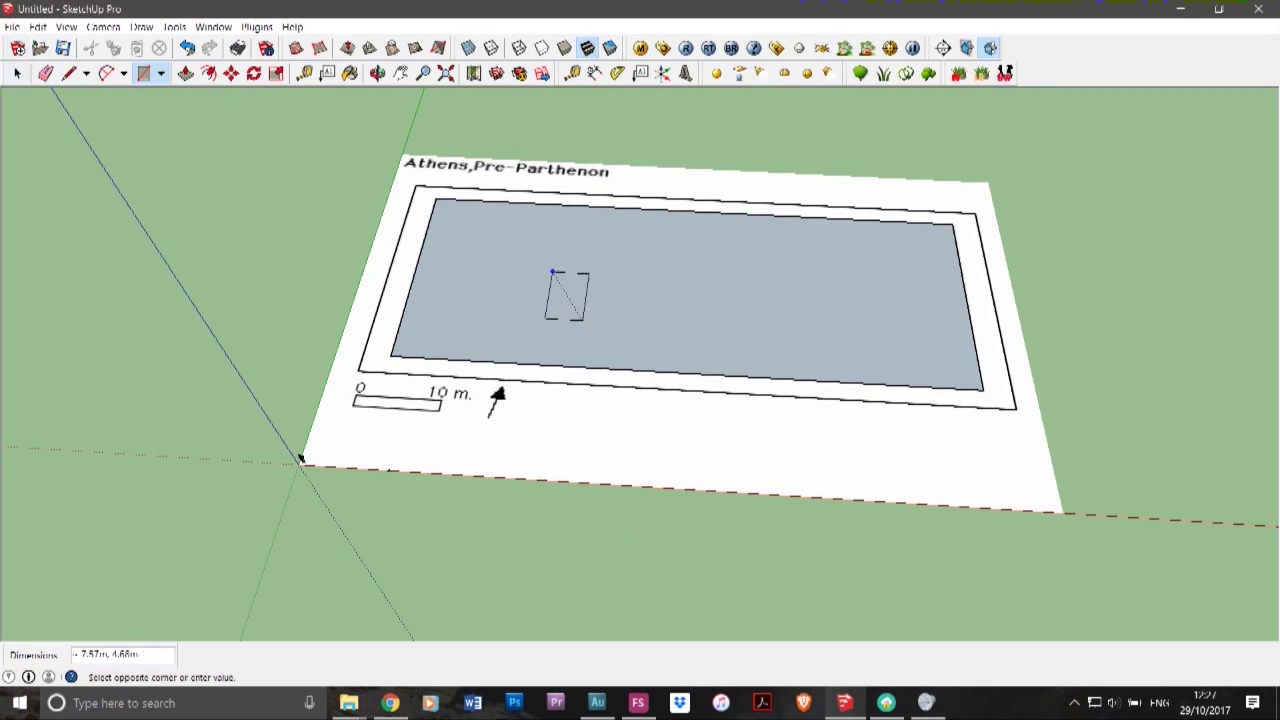
click(610, 342)
key(ctrl+a)
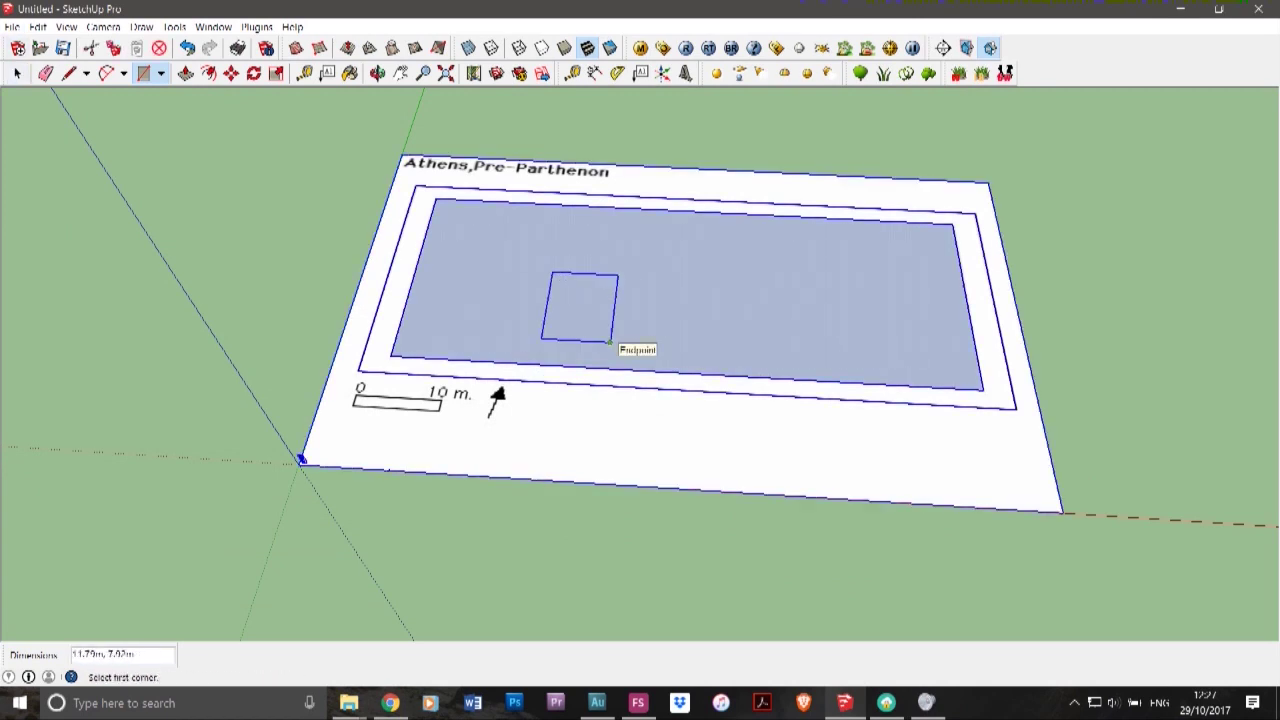
key(ctrl+z)
- Delete only the second rectangle's face, keeping its boundary edges
click(17, 73)
click(150, 190)
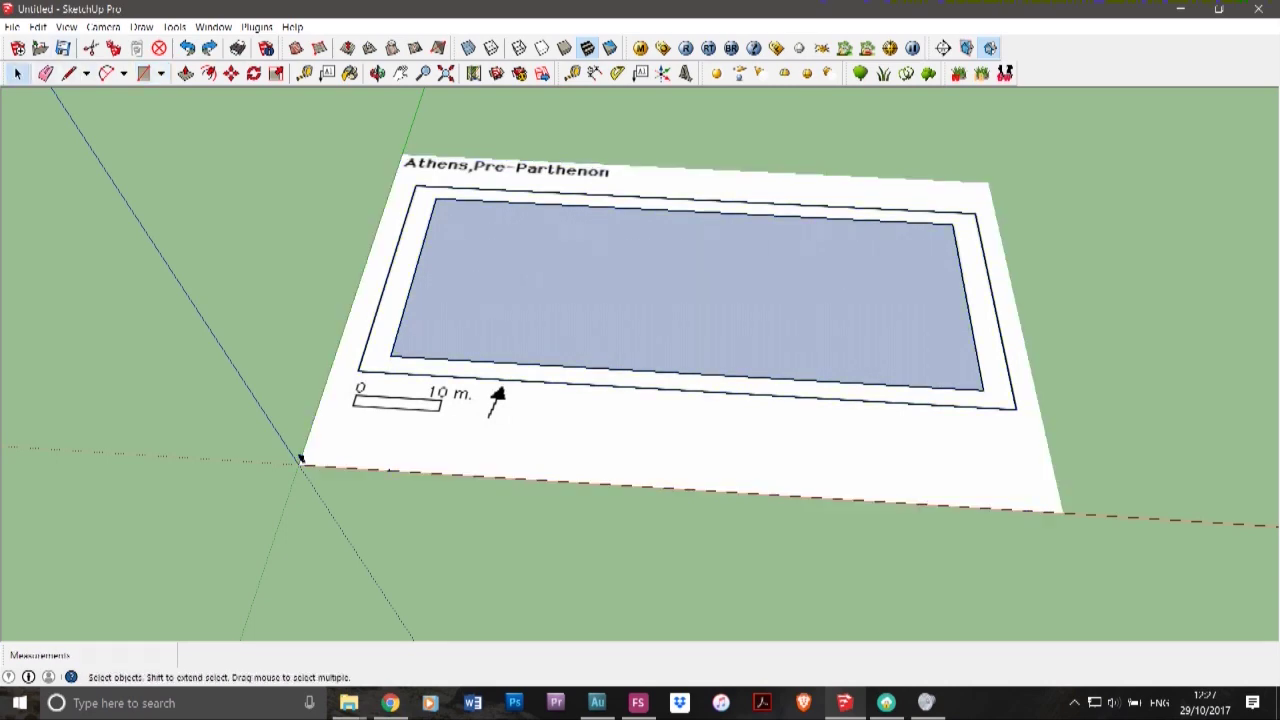
key(Delete)
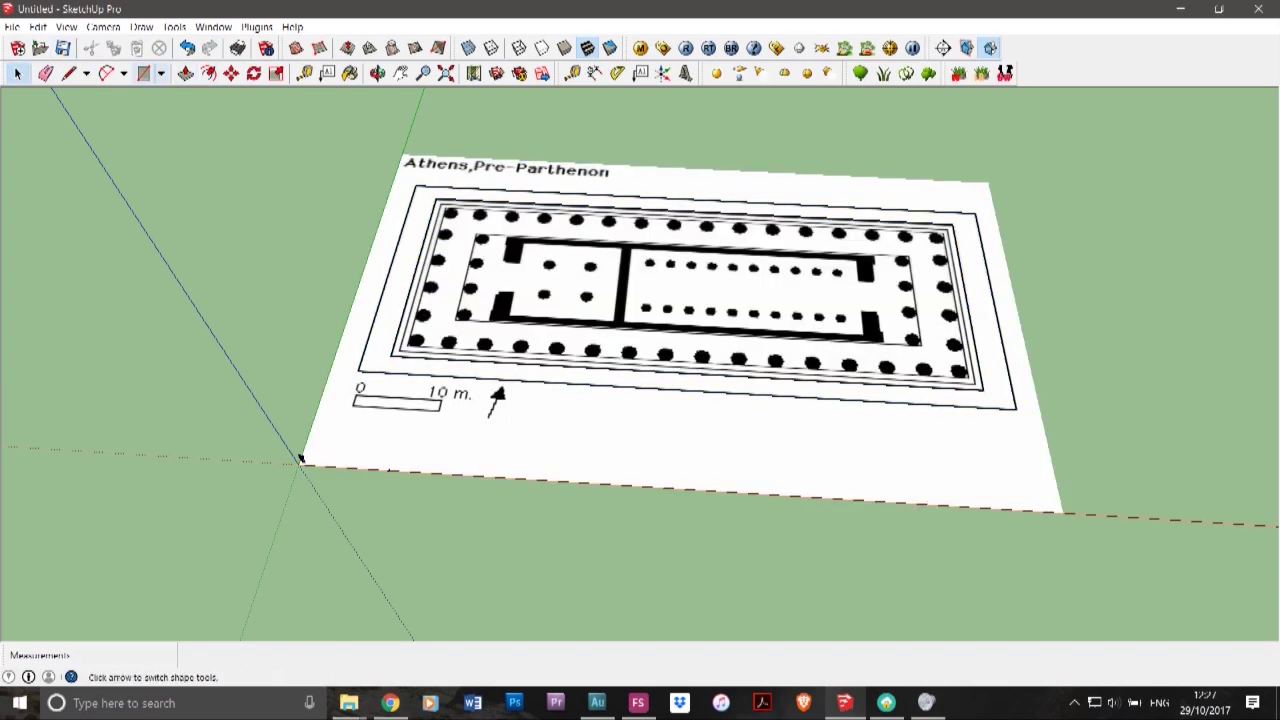
- Draw a rectangle of about 67.75 by 24.82 m over the third plan outline, from corner to opposite corner
key(r)
scroll(436, 200, up, 6)
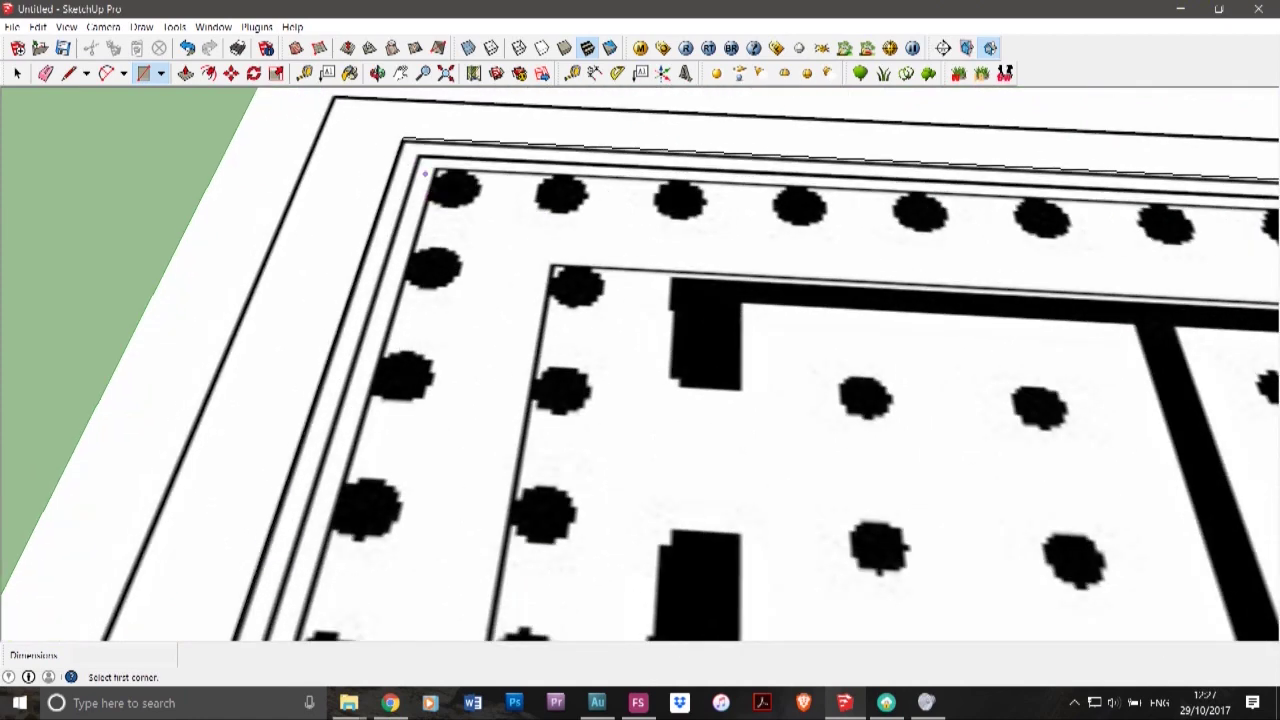
click(421, 162)
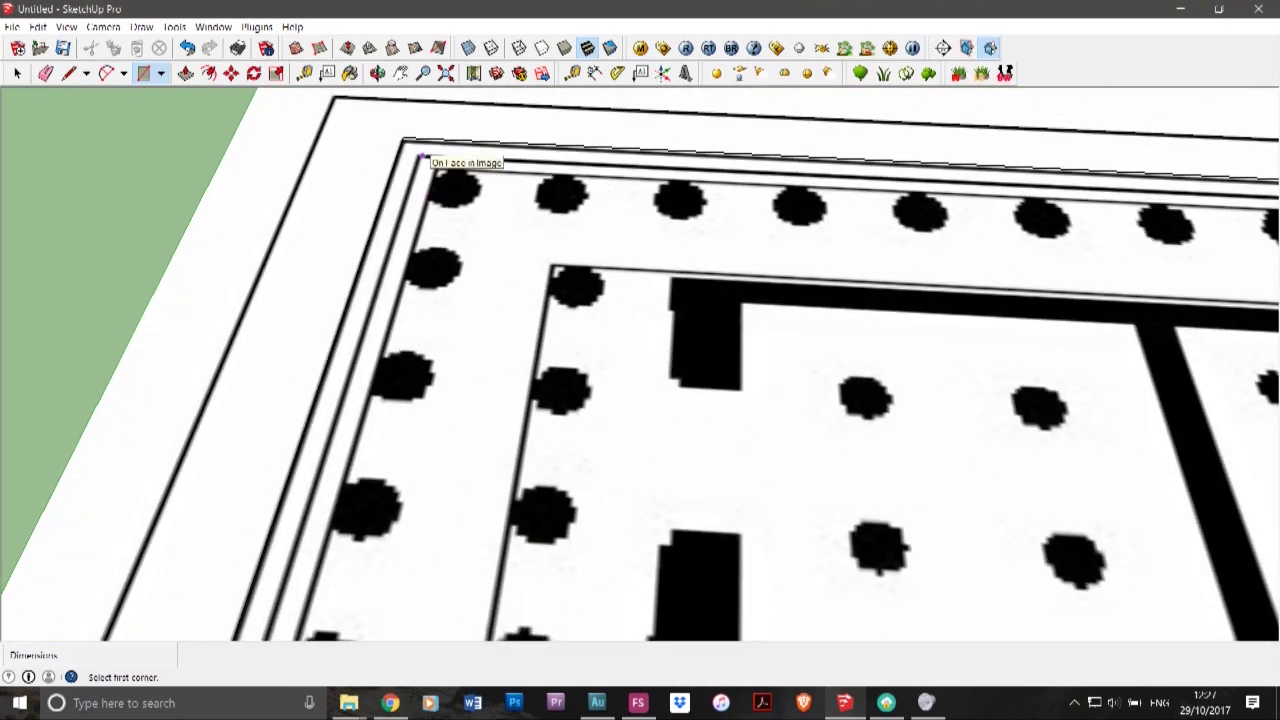
scroll(420, 160, down, 3)
scroll(346, 180, down, 3)
scroll(1114, 400, up, 4)
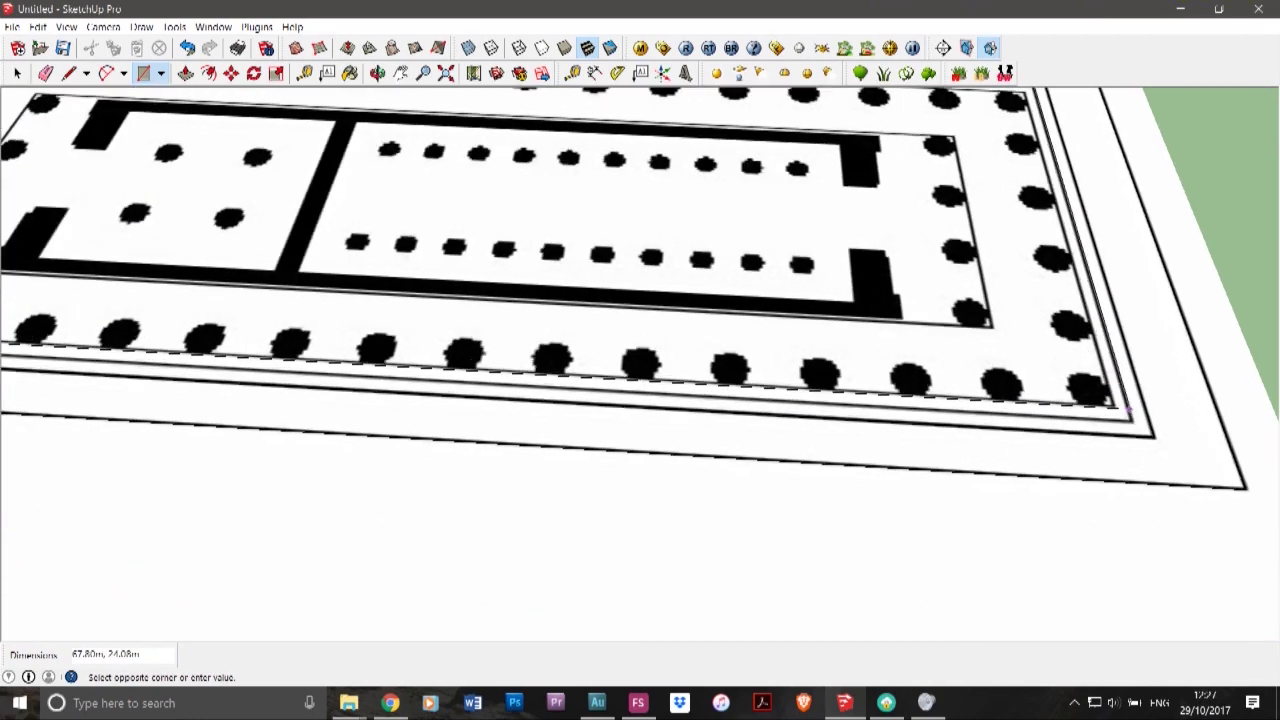
click(1133, 425)
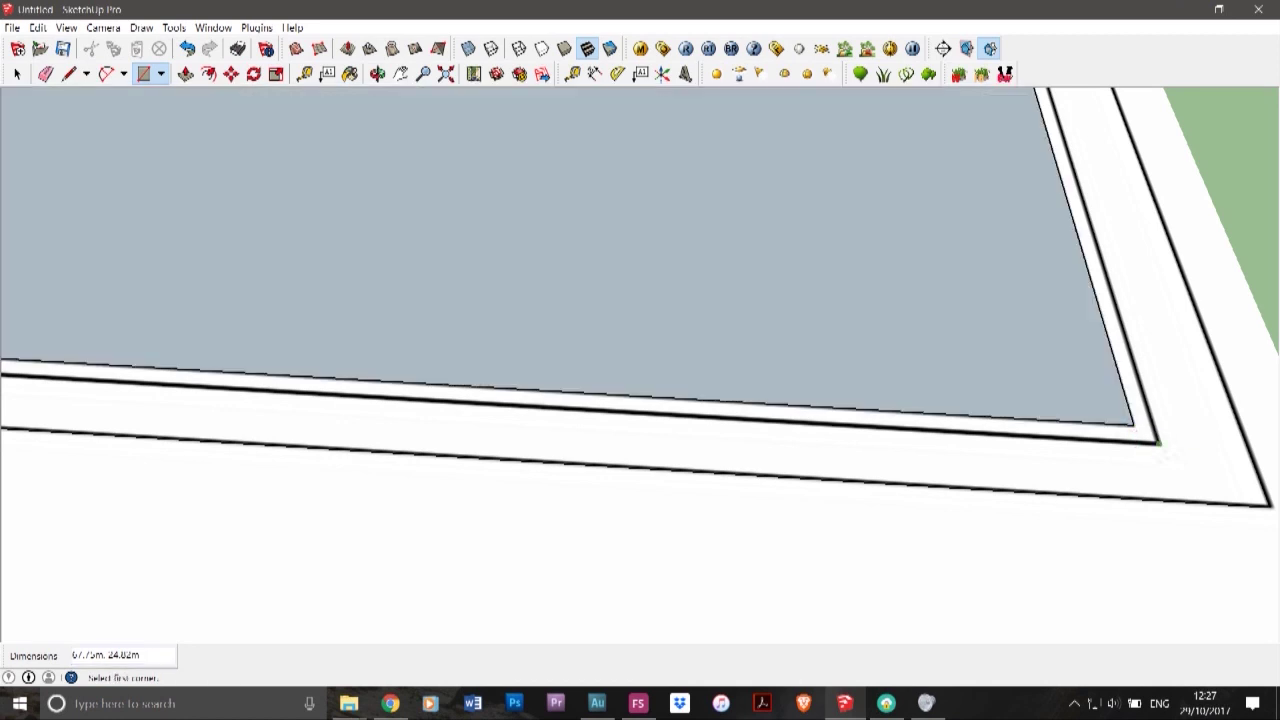
- Draw a diagonal line joining the matching corners of the second and outermost rectangles, and undo it
key(l)
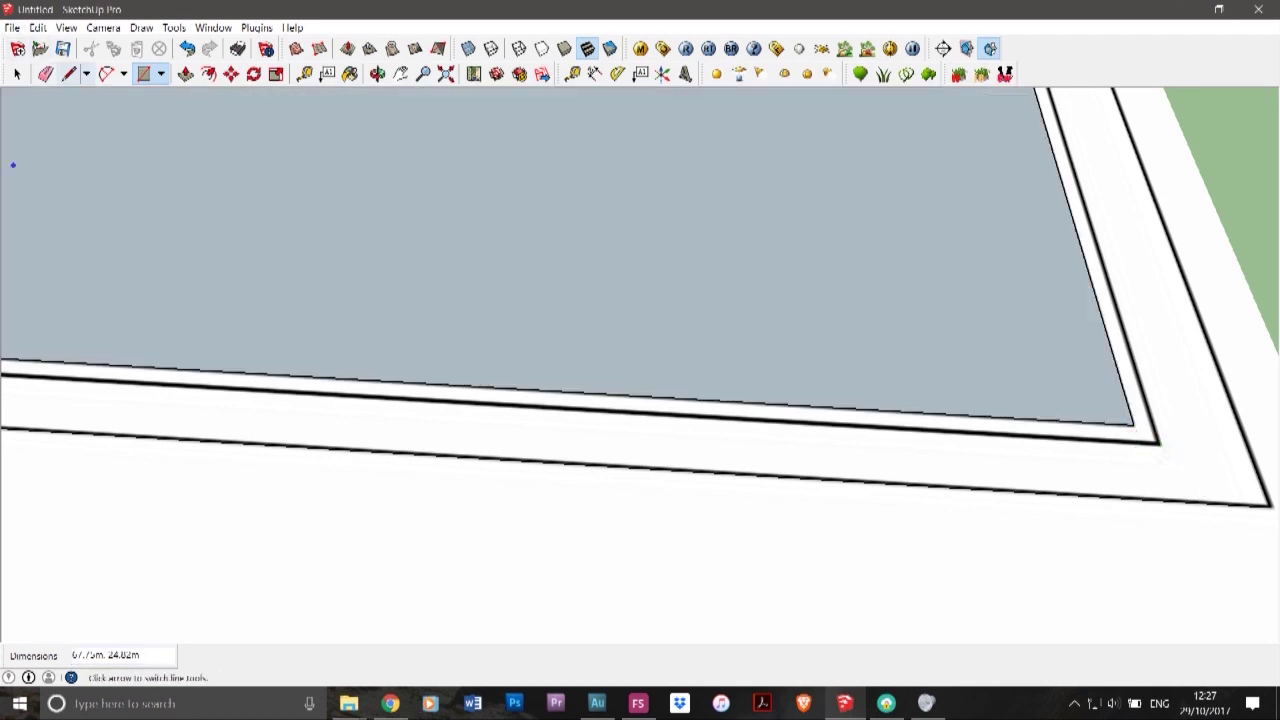
scroll(669, 294, down, 2)
click(843, 382)
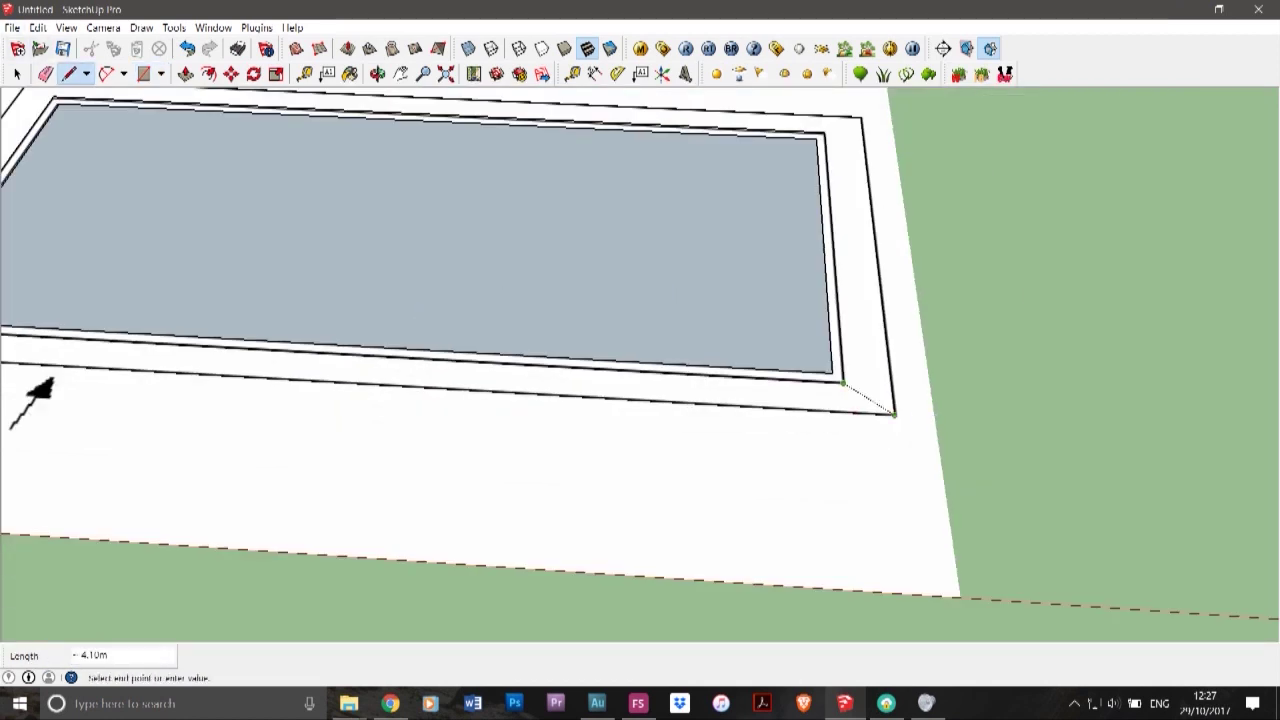
key(ctrl+z)
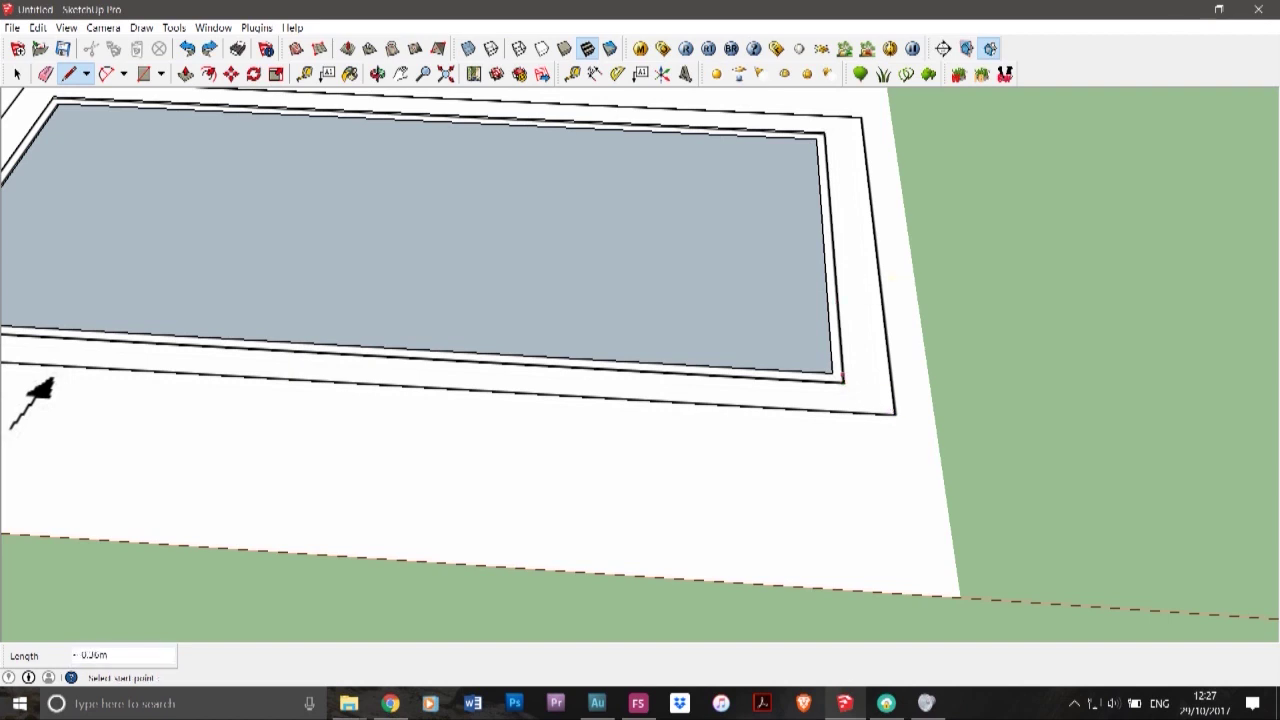
click(843, 383)
click(894, 414)
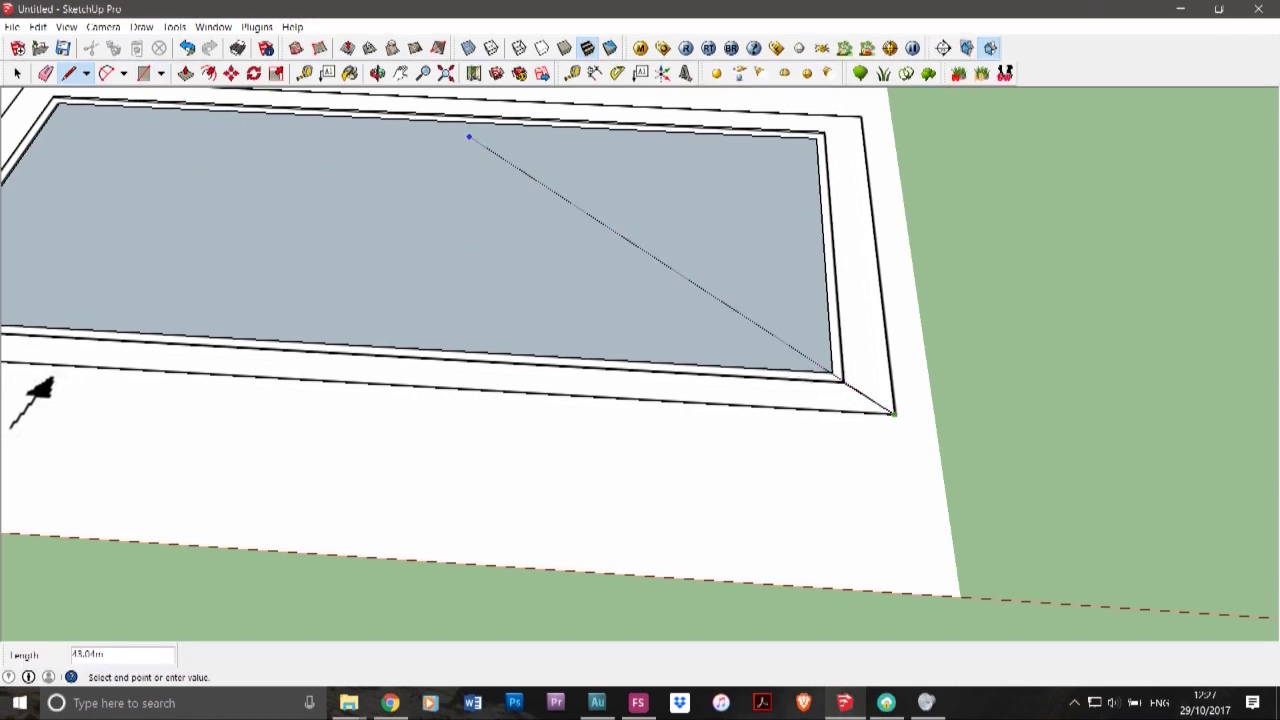
key(ctrl+z)
- Draw a rectangle of about 76.12 by 31.22 m over the existing outermost outline to fill it with a face
click(378, 73)
drag(620, 430, 740, 476)
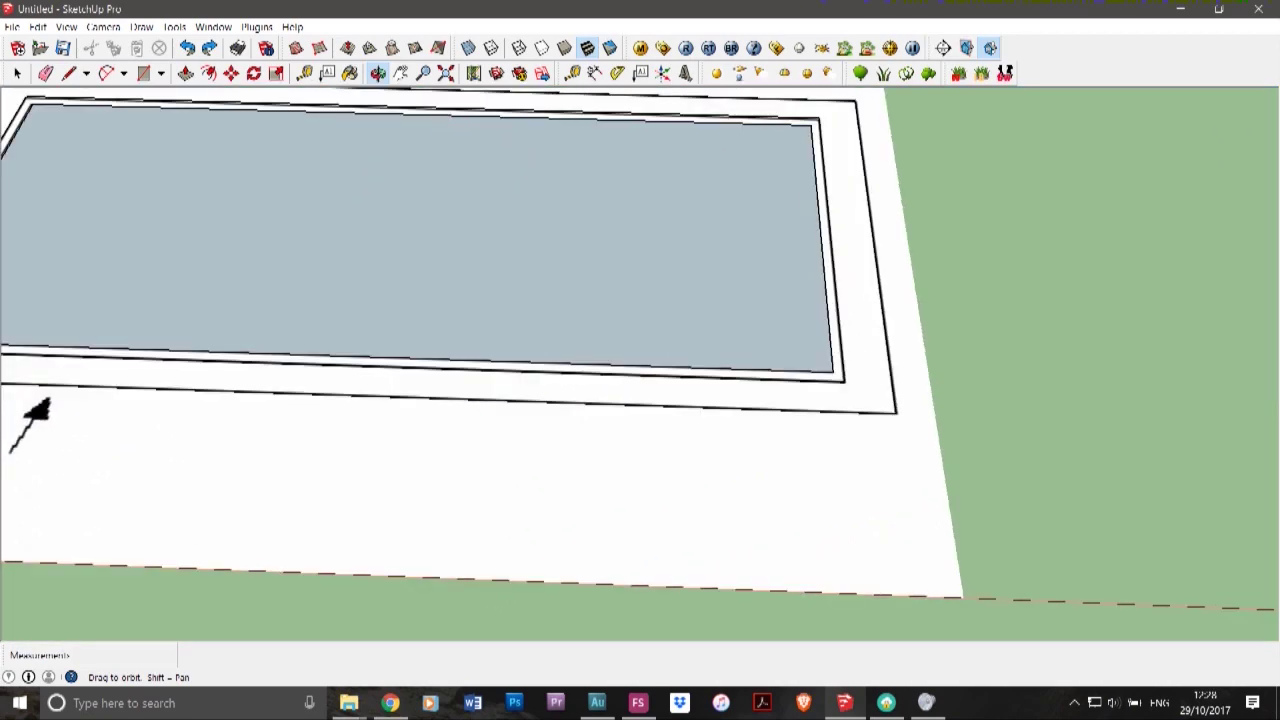
scroll(740, 476, down, 3)
click(145, 73)
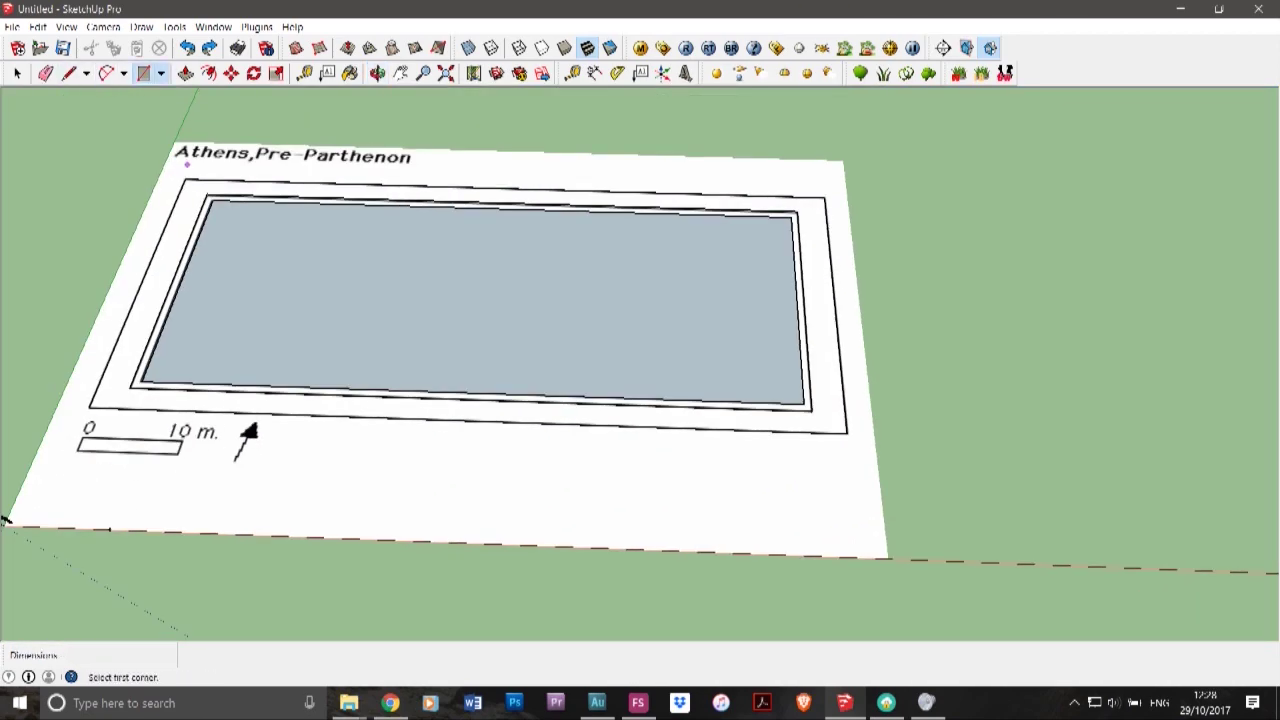
click(185, 179)
click(847, 433)
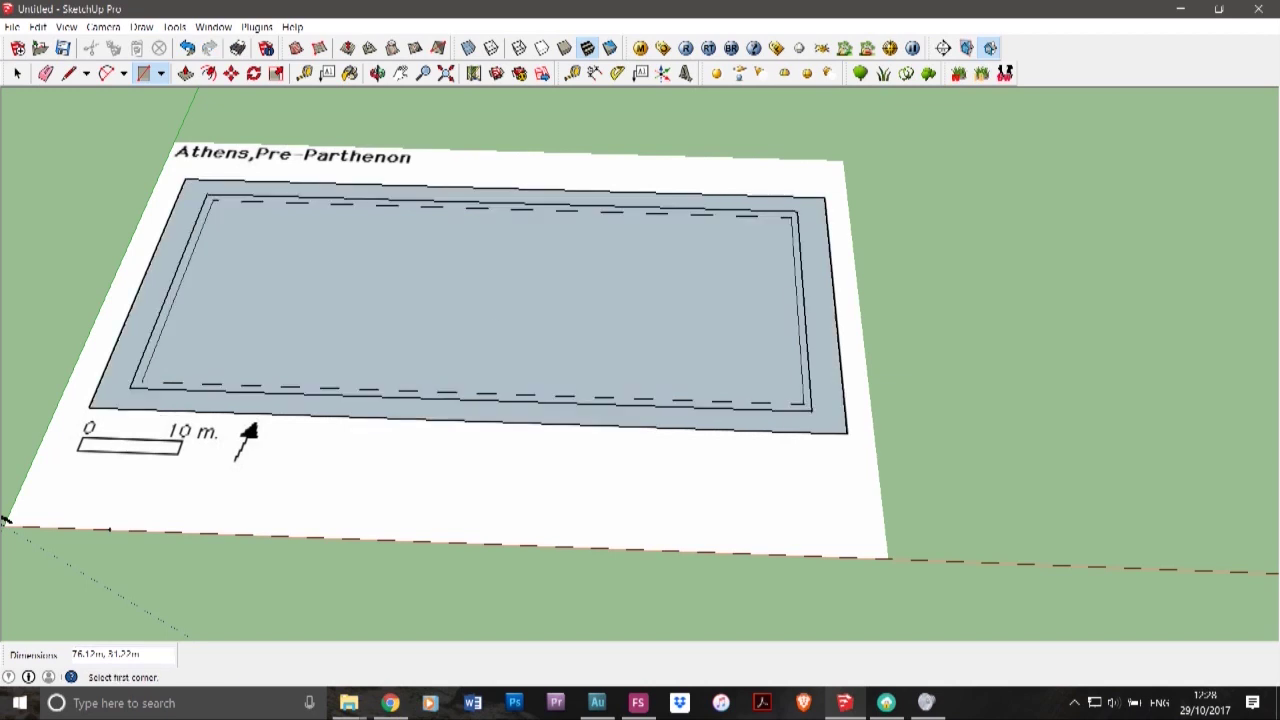
- Check how the outer face is divided by selecting its border area and the second rectangle's edges
click(17, 73)
click(400, 285)
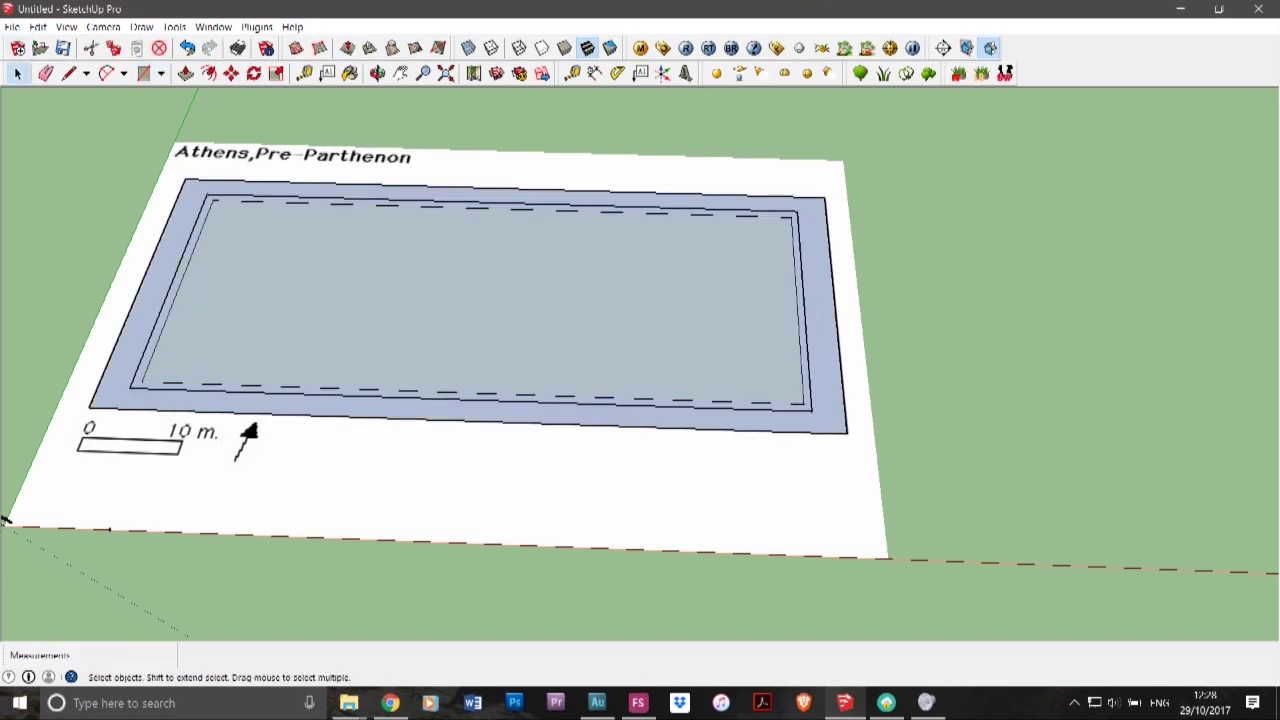
scroll(138, 394, up, 4)
click(144, 382)
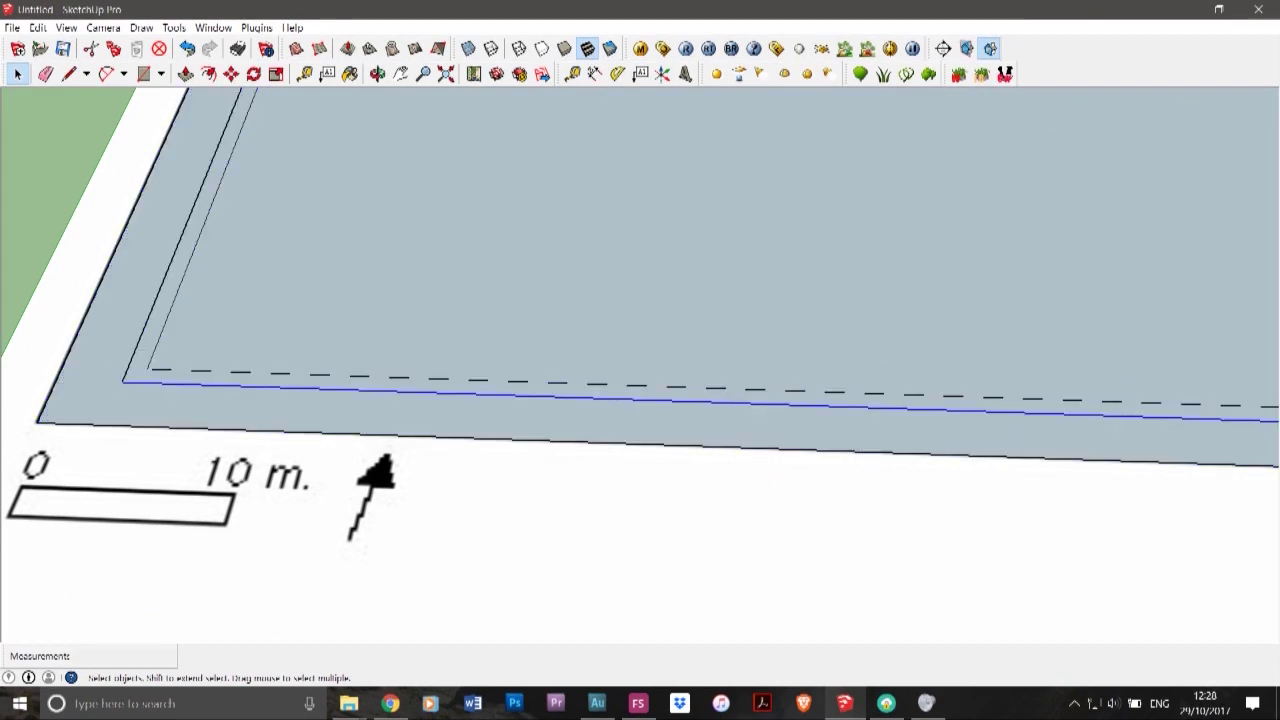
shift+click(160, 289)
scroll(82, 393, down, 3)
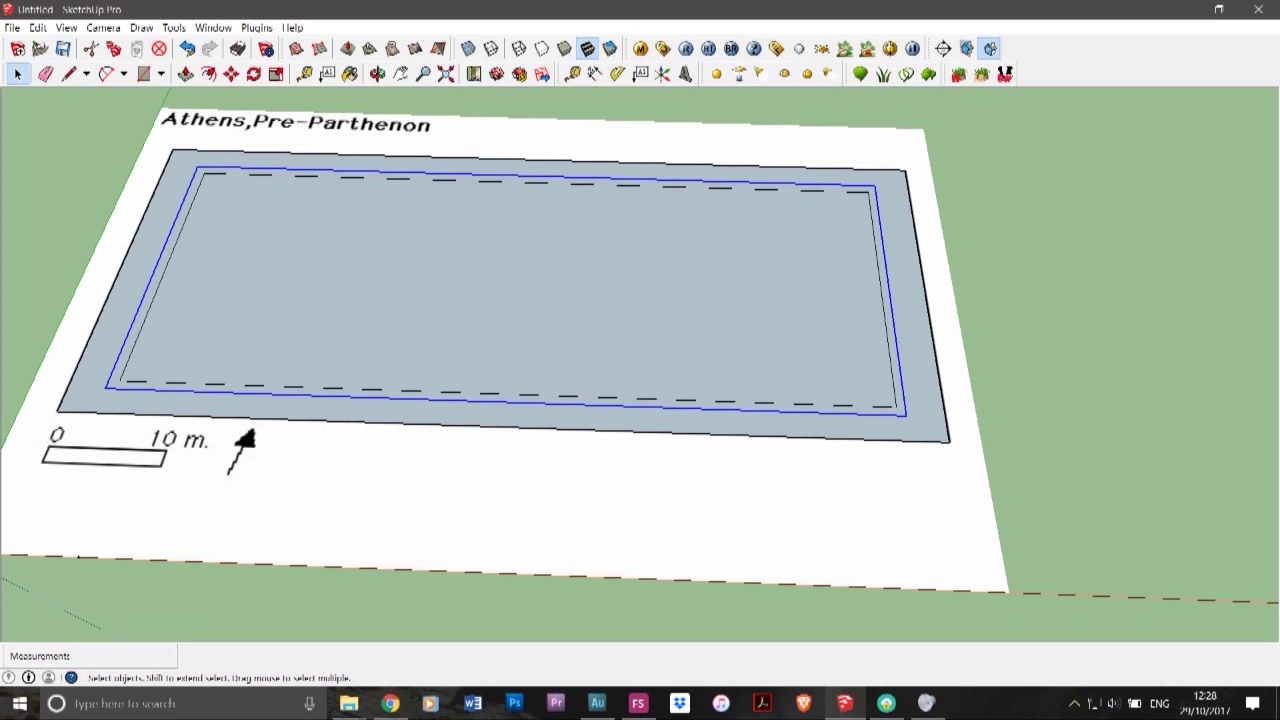
click(84, 394)
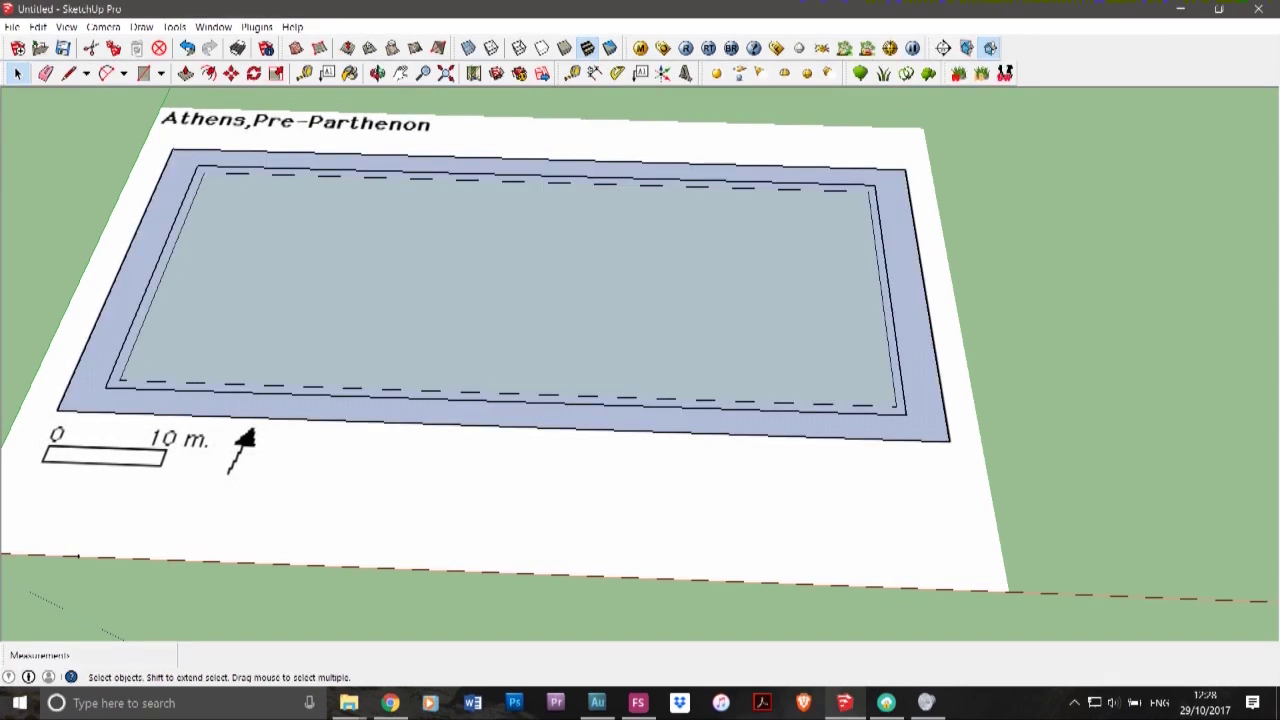
- Delete all four edges of the second rectangle
click(370, 397)
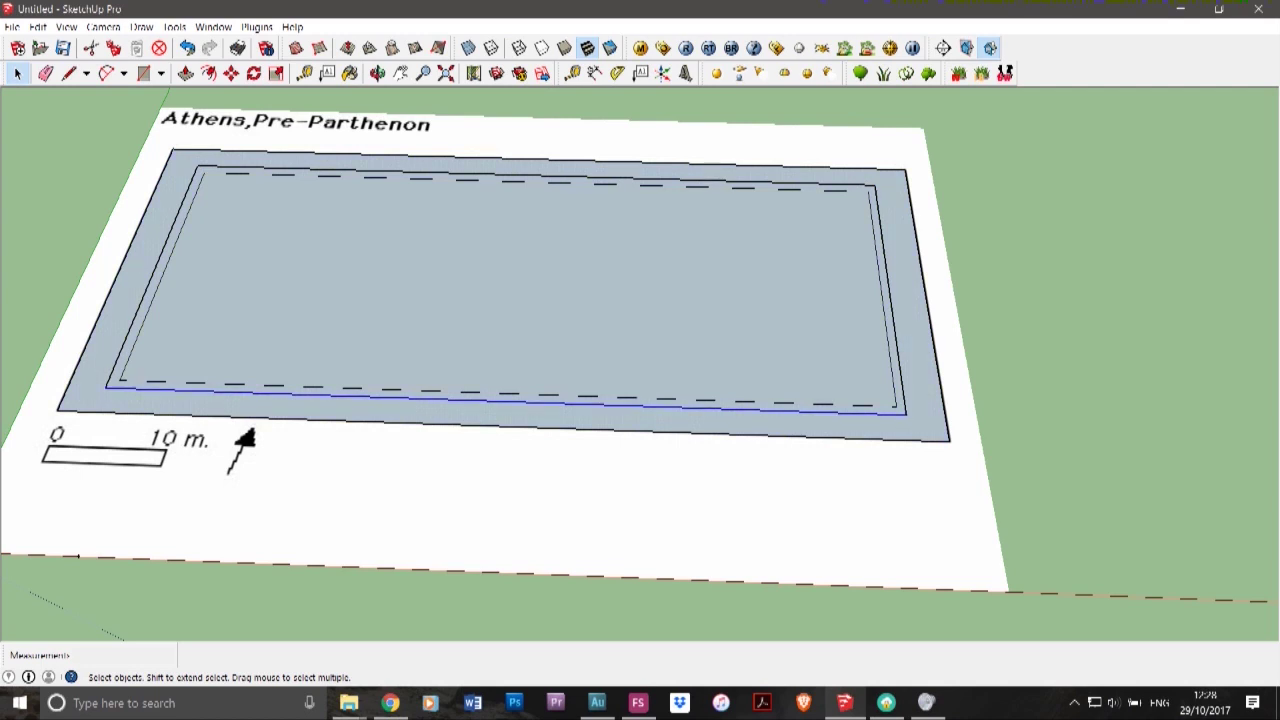
shift+click(890, 300)
shift+click(537, 176)
shift+click(152, 277)
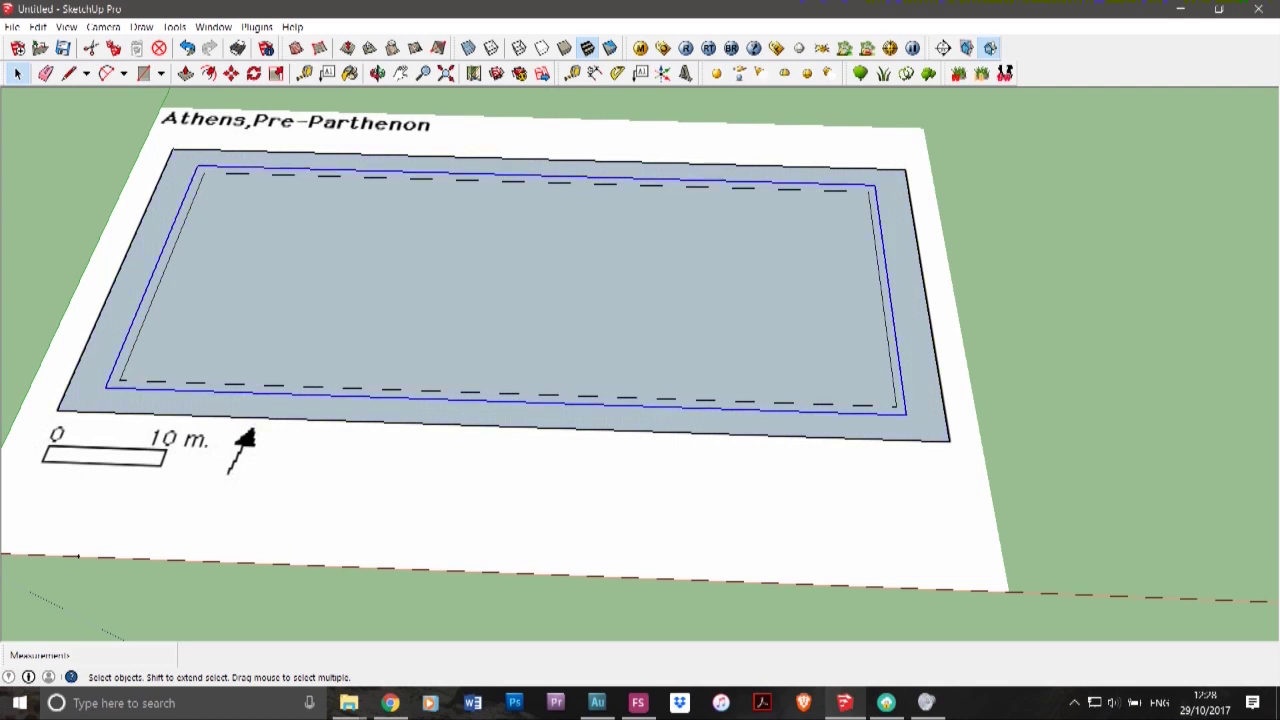
key(Delete)
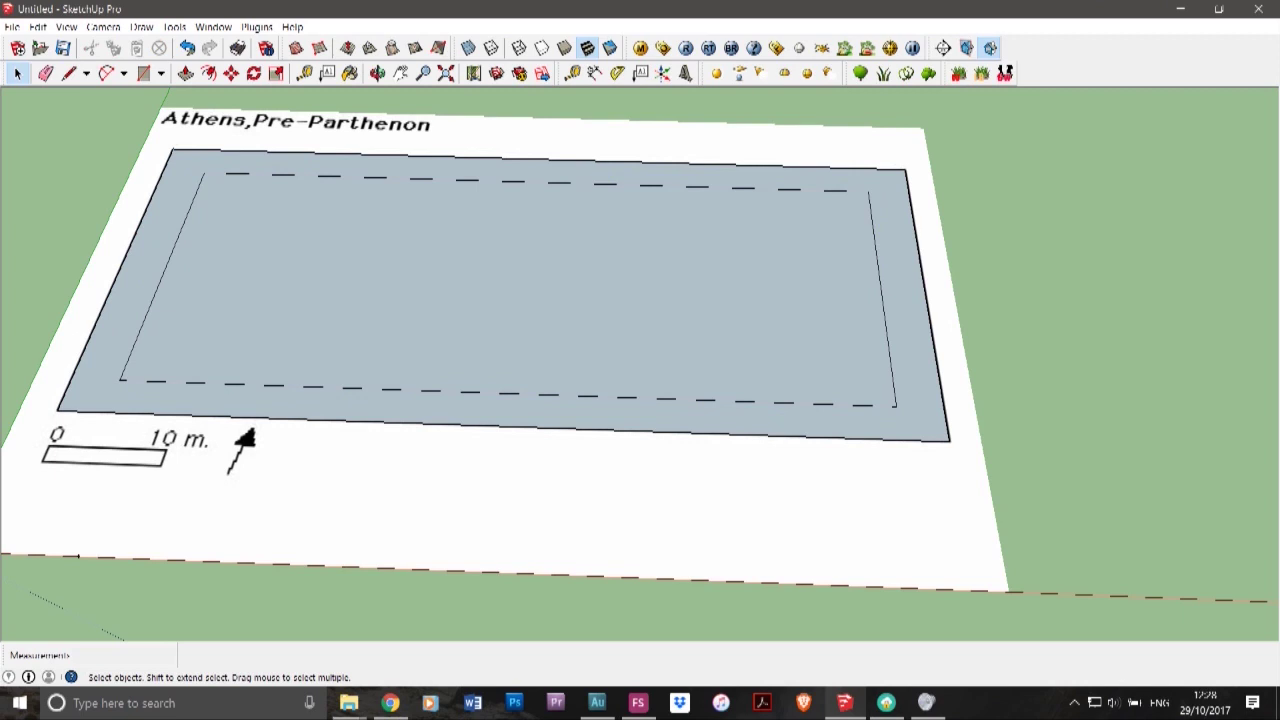
- Delete the outermost rectangle's face and redraw the second rectangle at about 69.52 by 26.44 m over its plan outline
click(500, 410)
key(Delete)
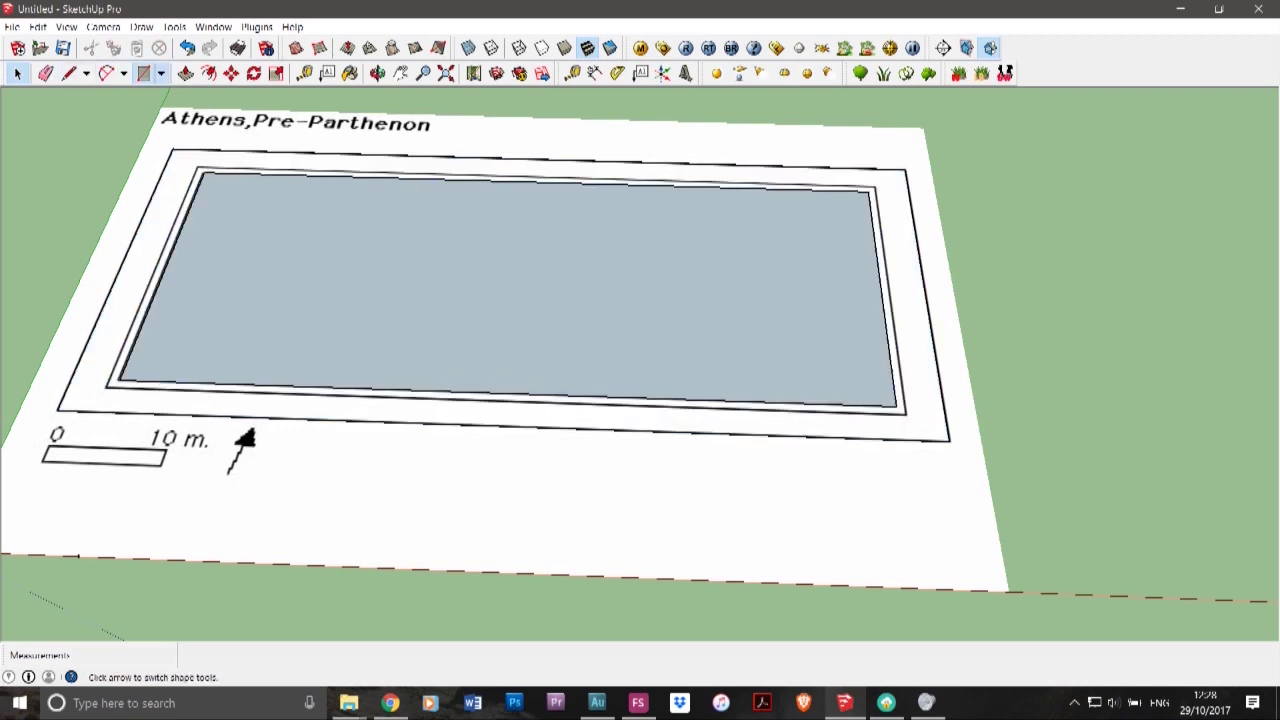
click(143, 73)
click(198, 168)
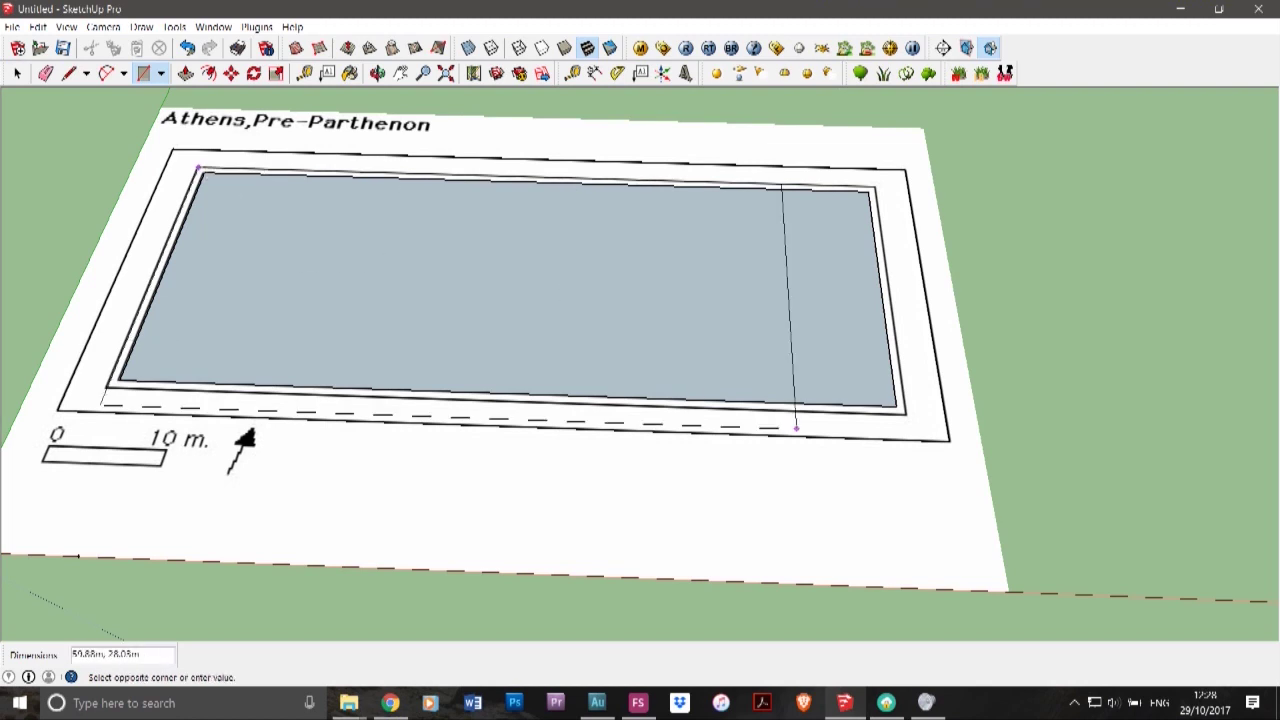
click(908, 413)
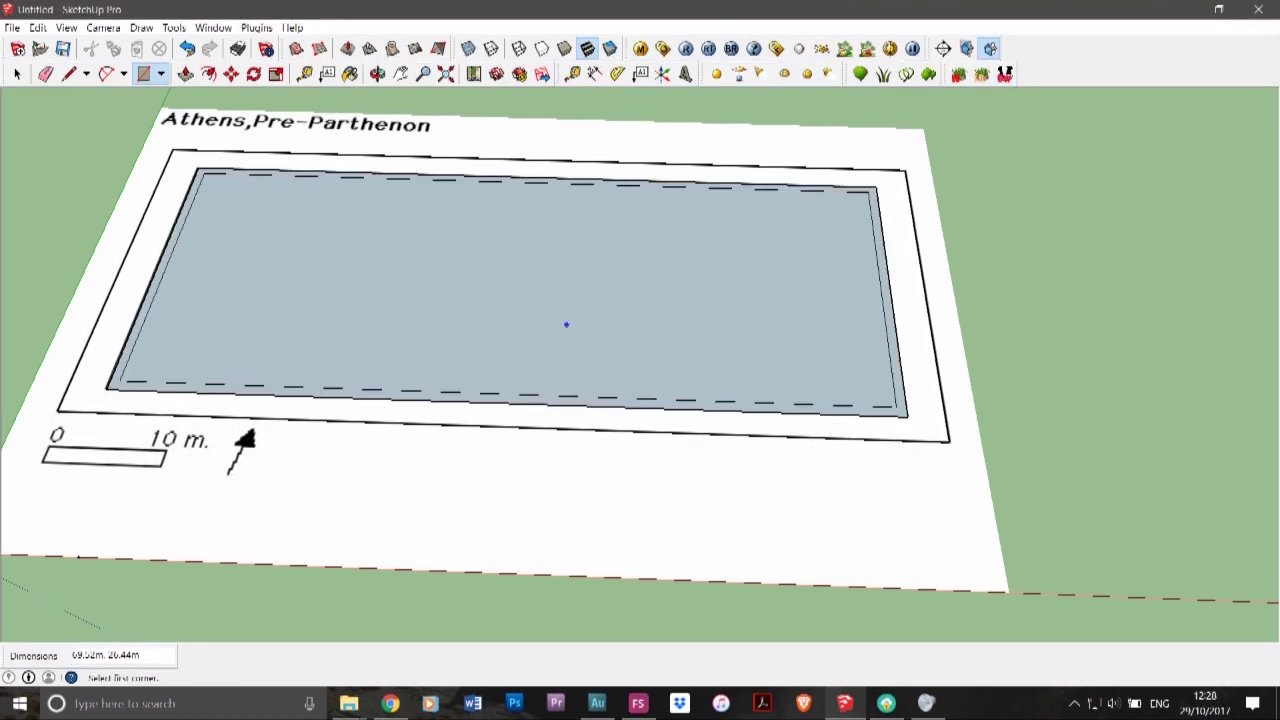
- Redraw the outermost rectangle at about 76 by 31 m over the plan's outermost outline
click(17, 74)
click(235, 140)
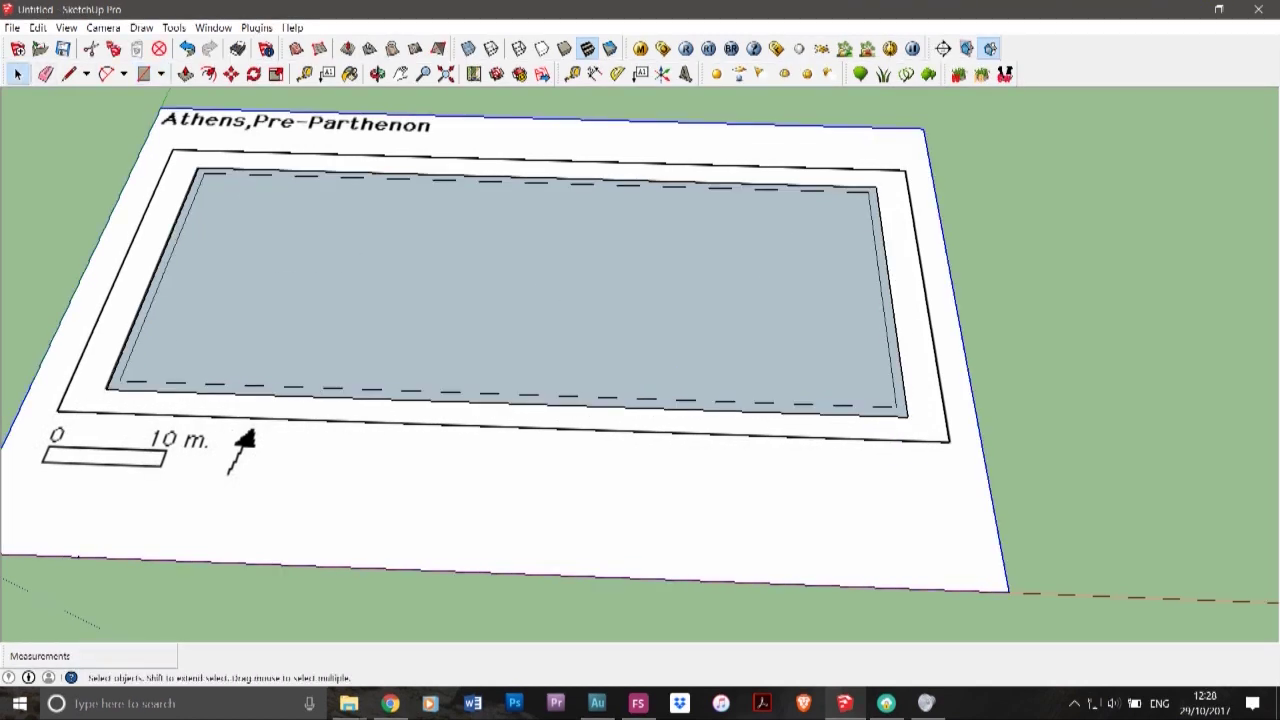
scroll(188, 200, up, 7)
scroll(150, 195, down, 2)
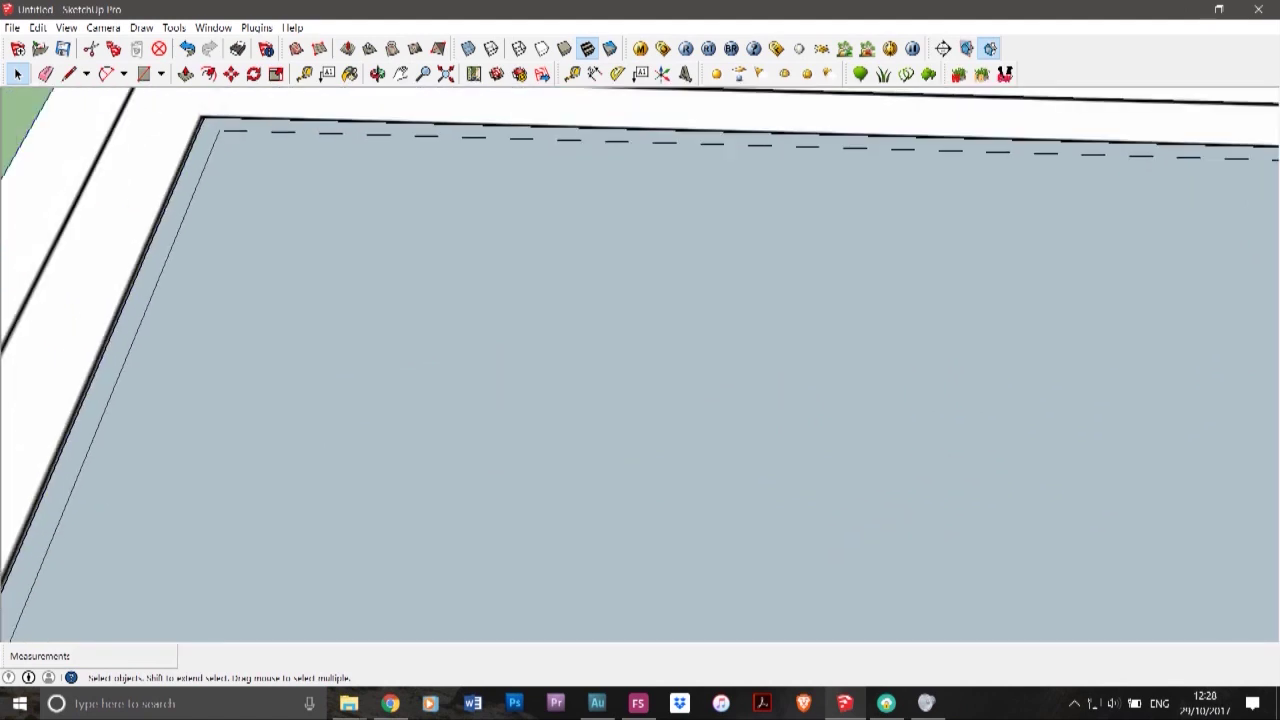
scroll(166, 164, down, 4)
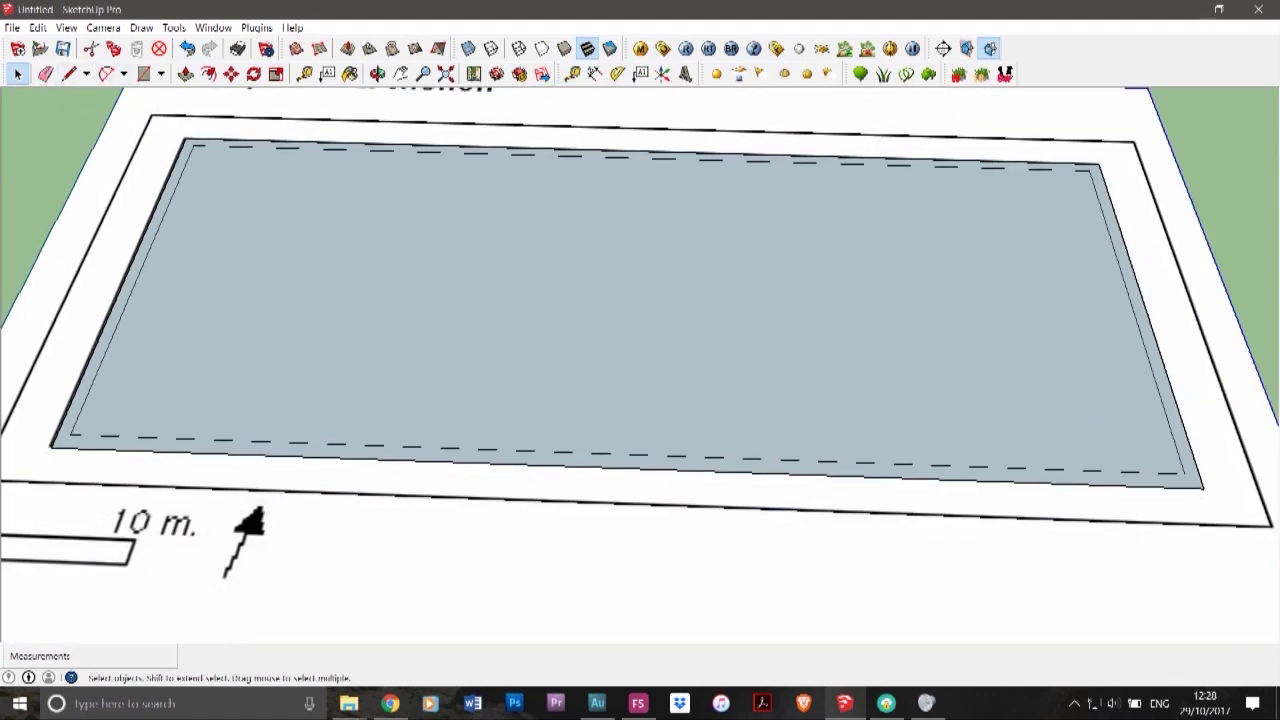
click(100, 223)
triple_click(100, 223)
key(Delete)
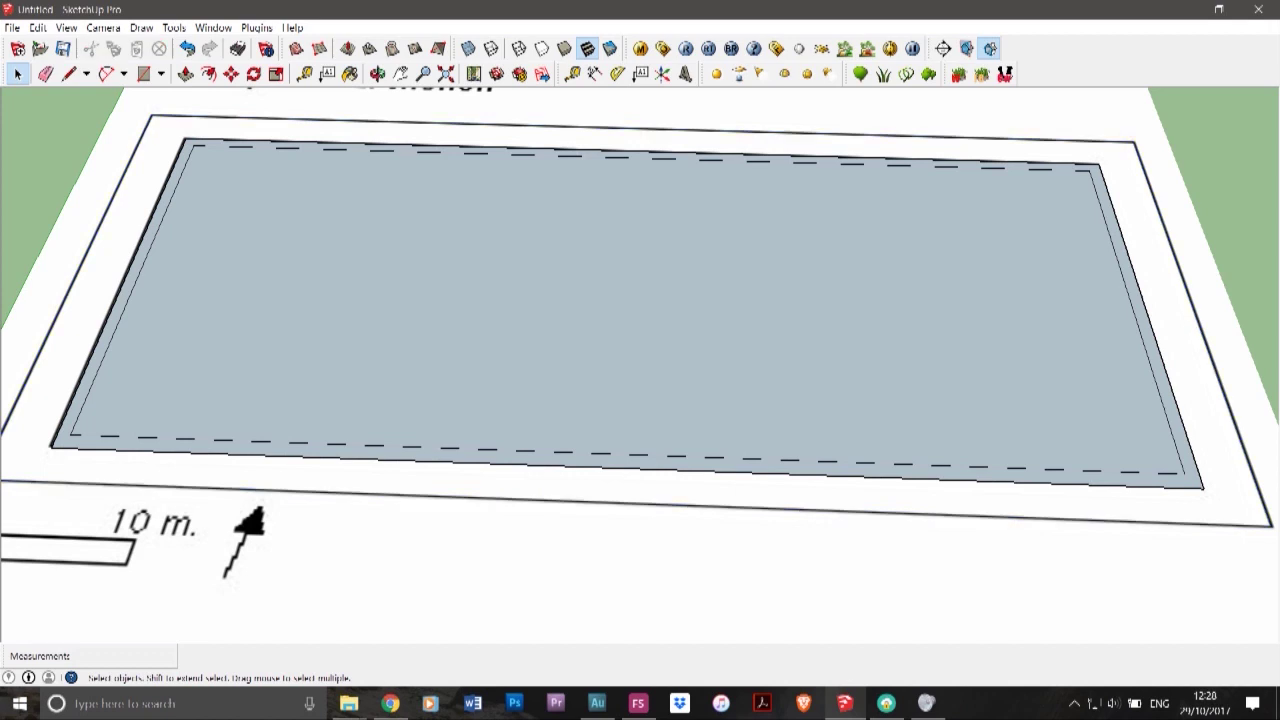
click(144, 74)
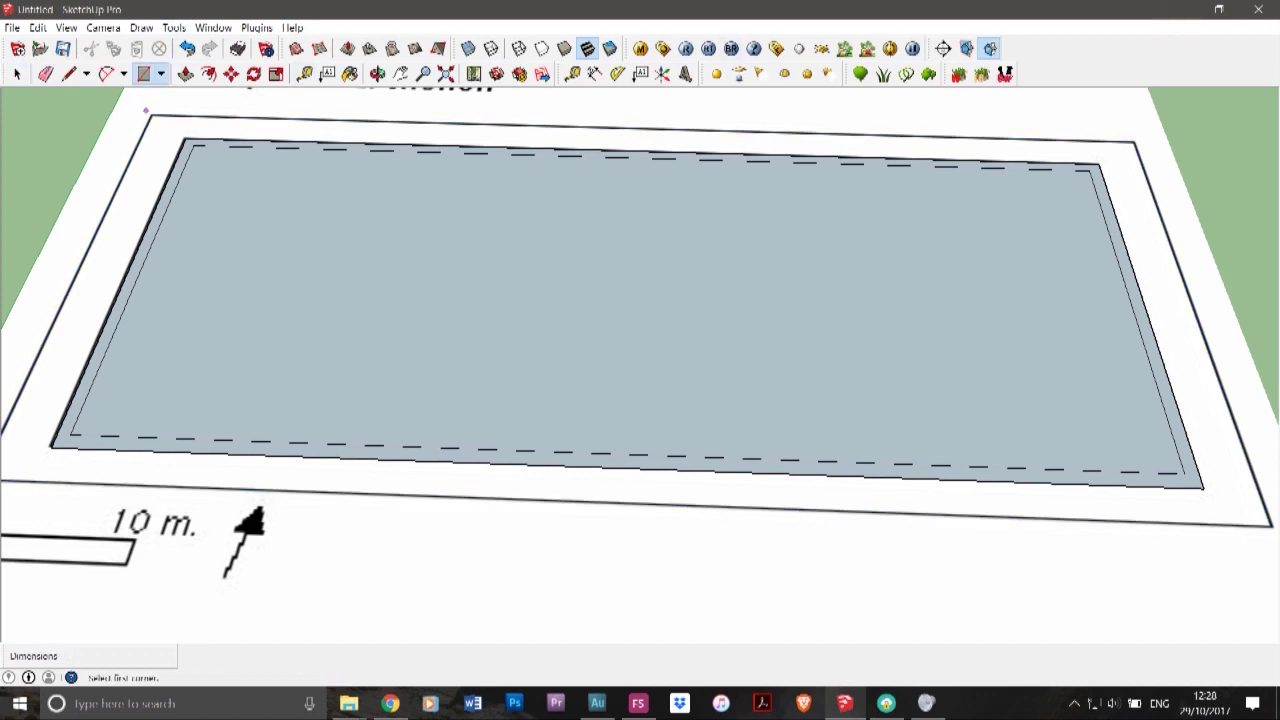
click(151, 115)
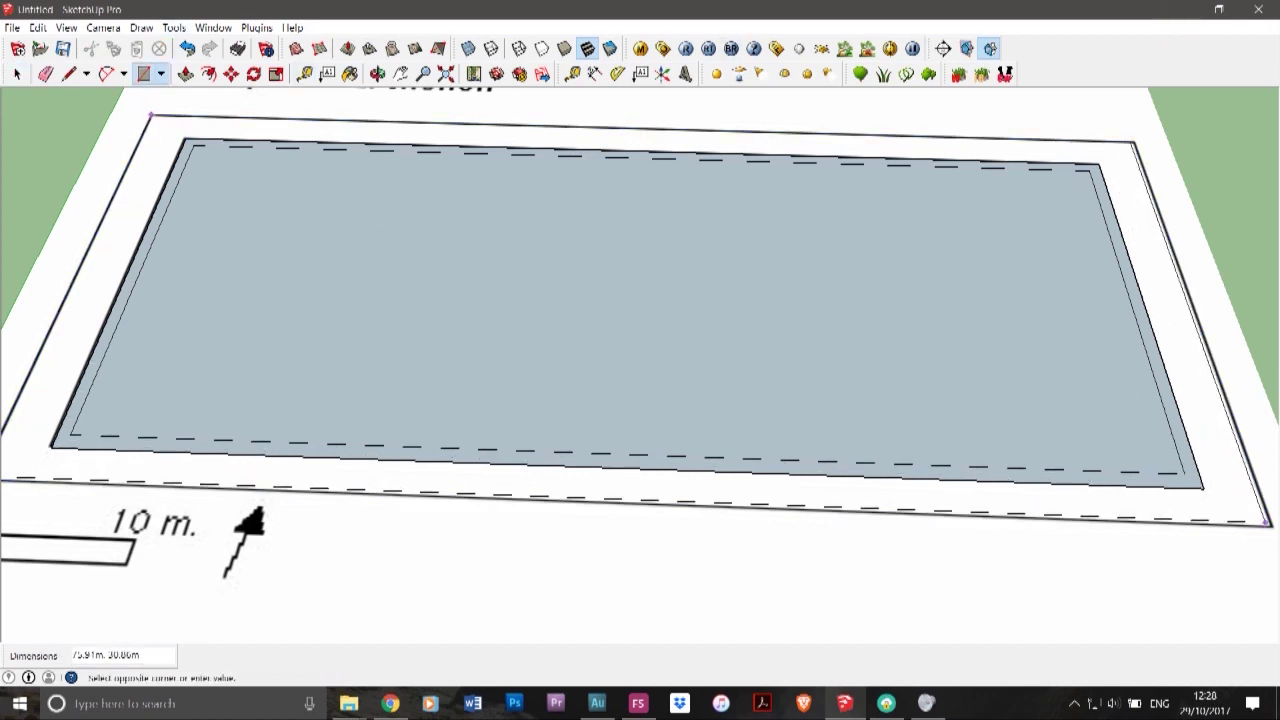
click(1271, 524)
- Check the border faces between the nested rectangles and delete the face inside the third rectangle
click(17, 74)
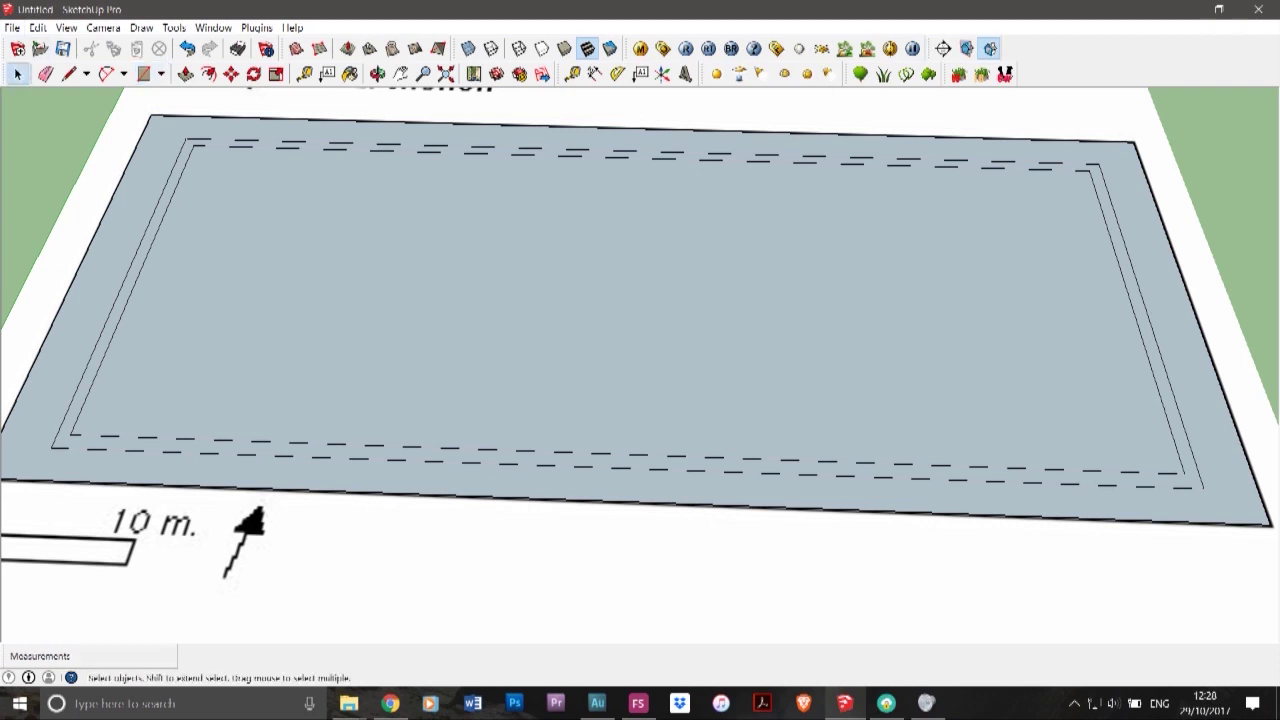
click(122, 300)
click(90, 300)
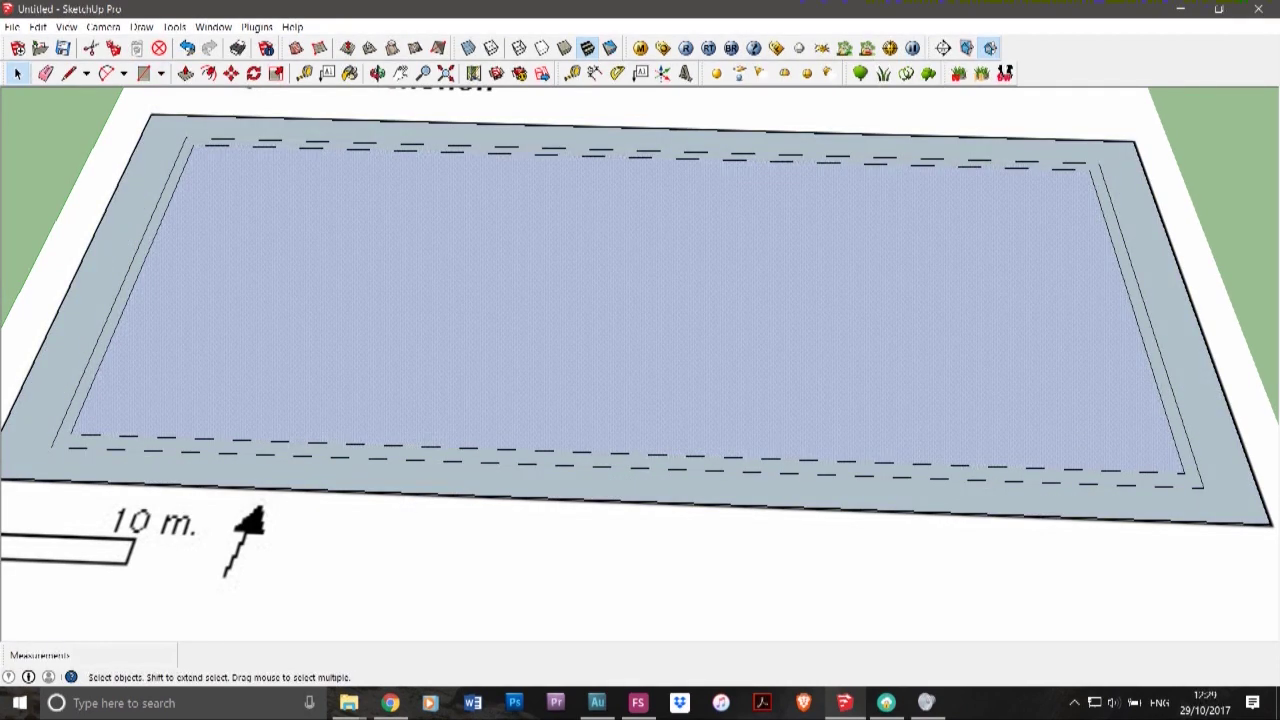
key(Delete)
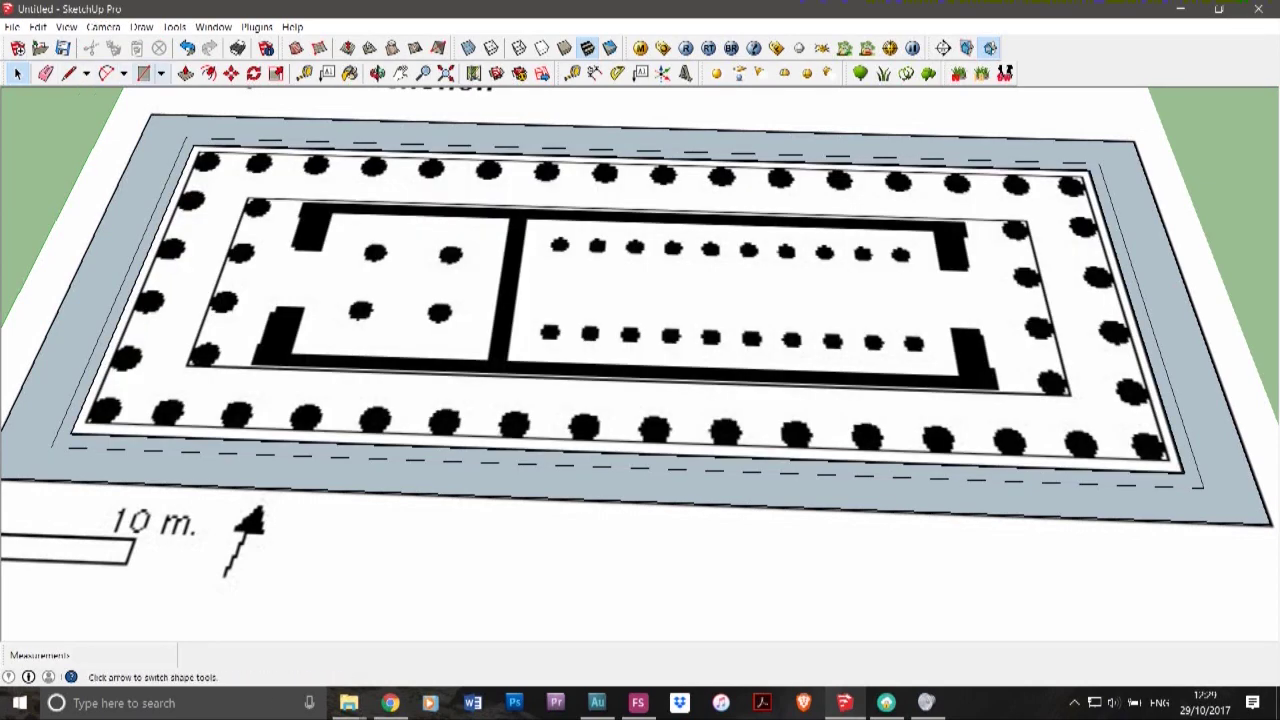
- Draw a rectangle of about 66.4 by 23.2 m around the outer columns and redraw the surrounding one at about 67.8 by 24.8 m
click(145, 73)
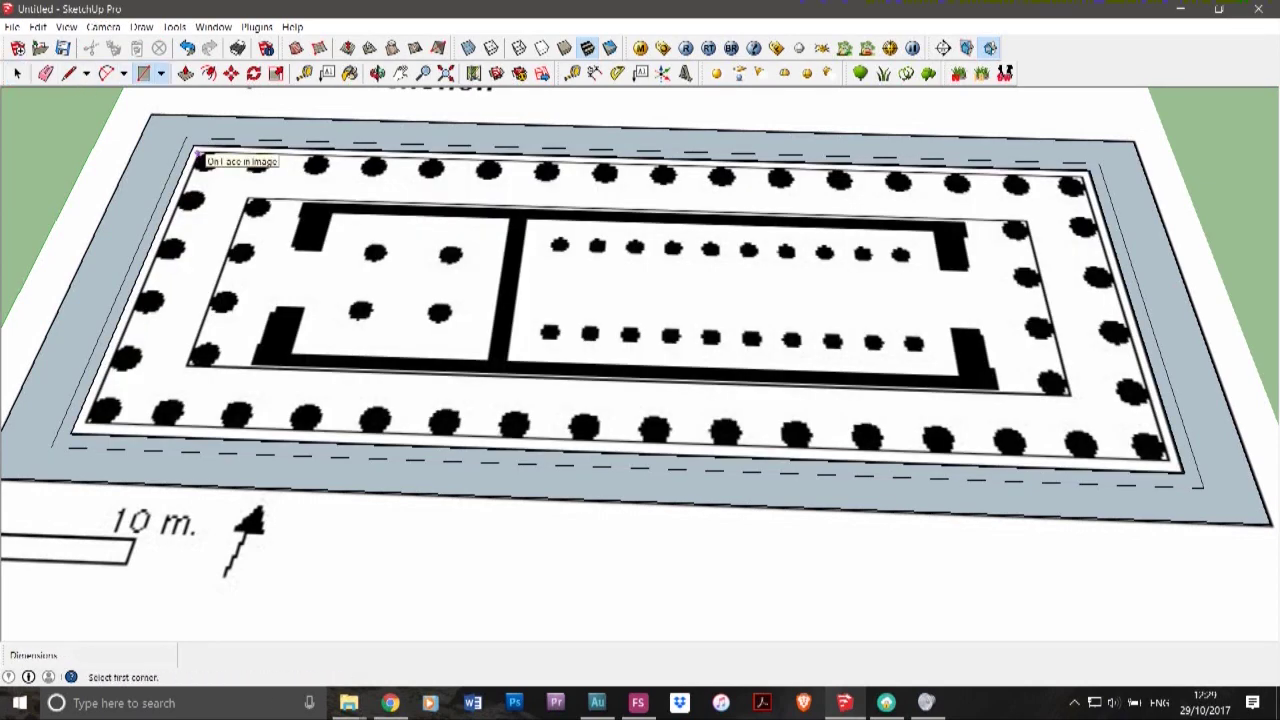
click(198, 153)
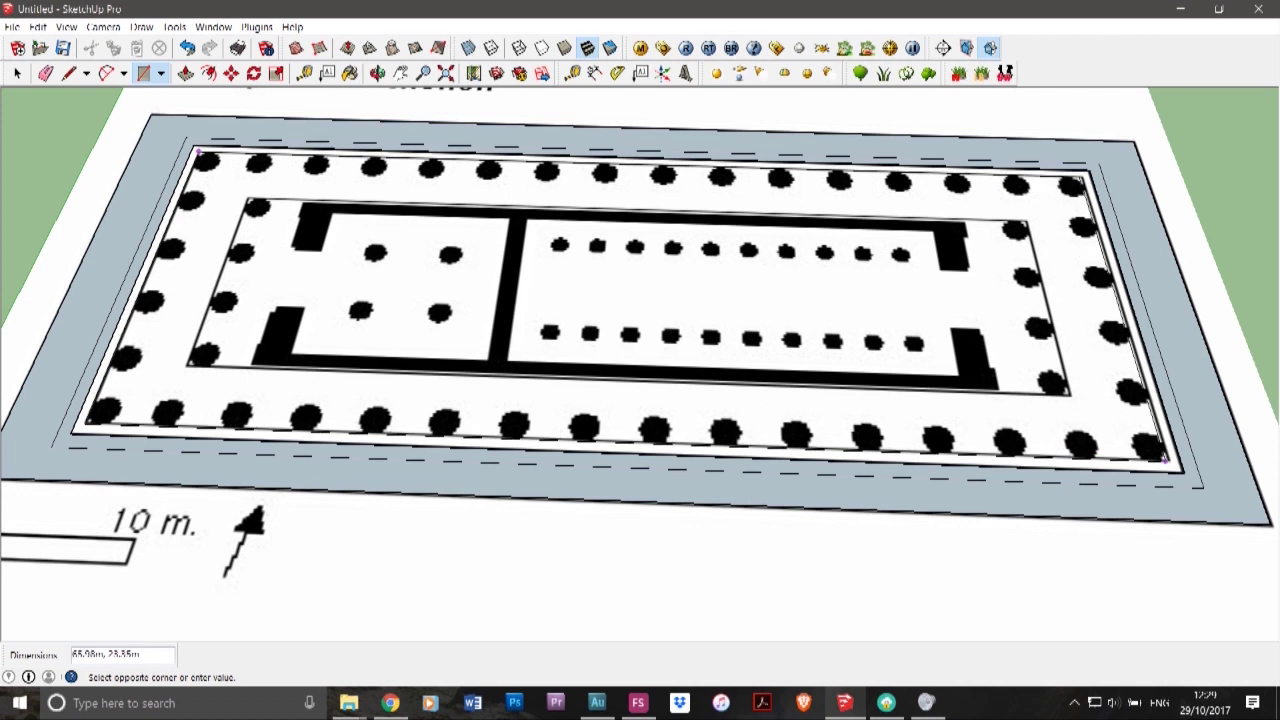
click(1168, 461)
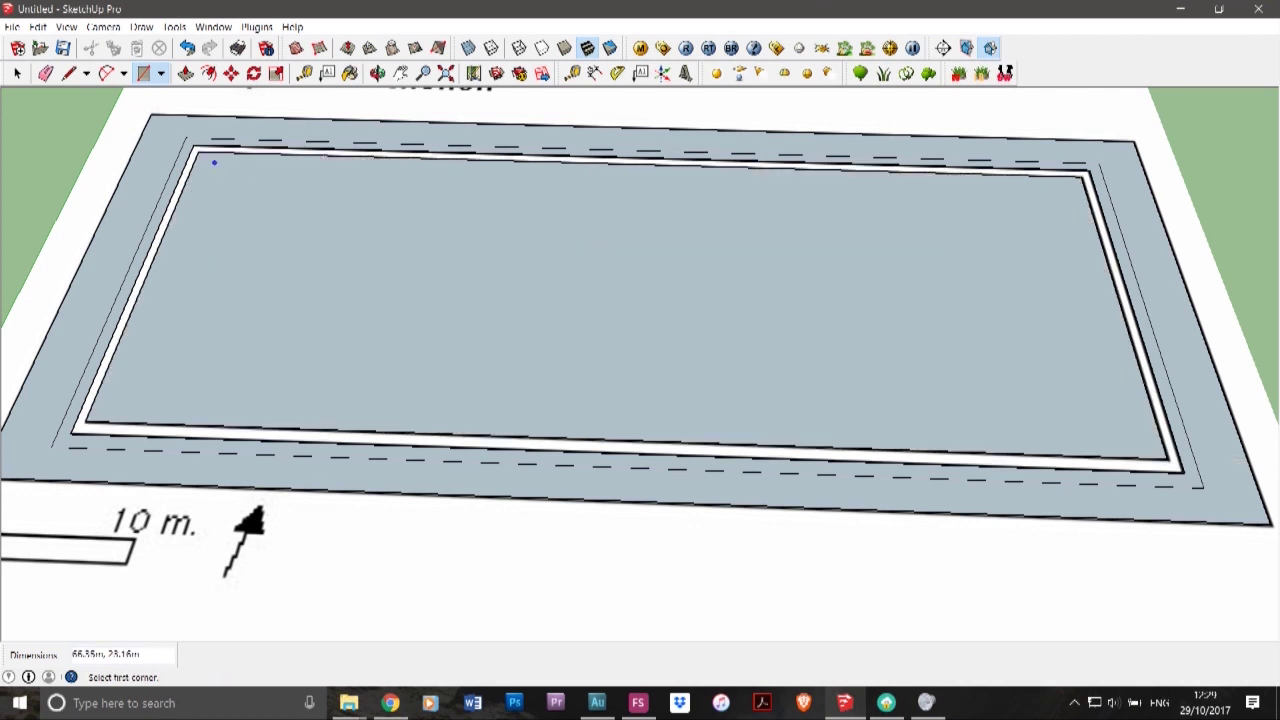
click(194, 147)
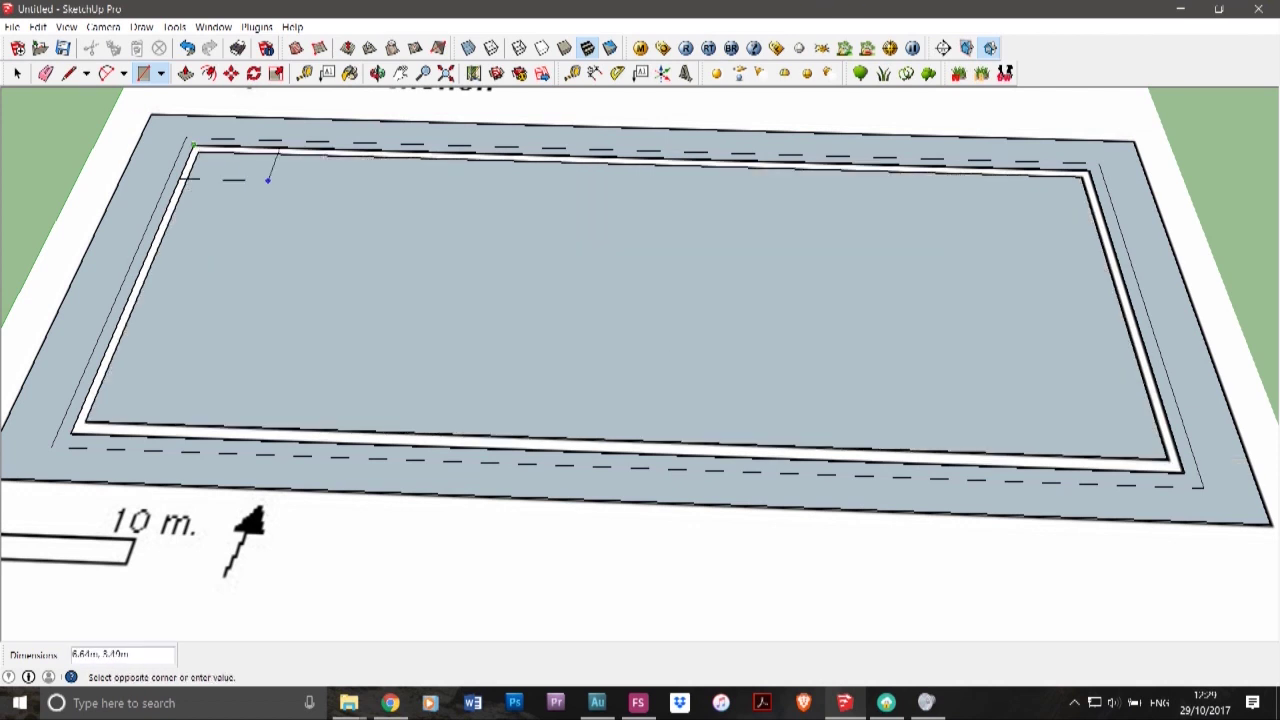
click(1184, 473)
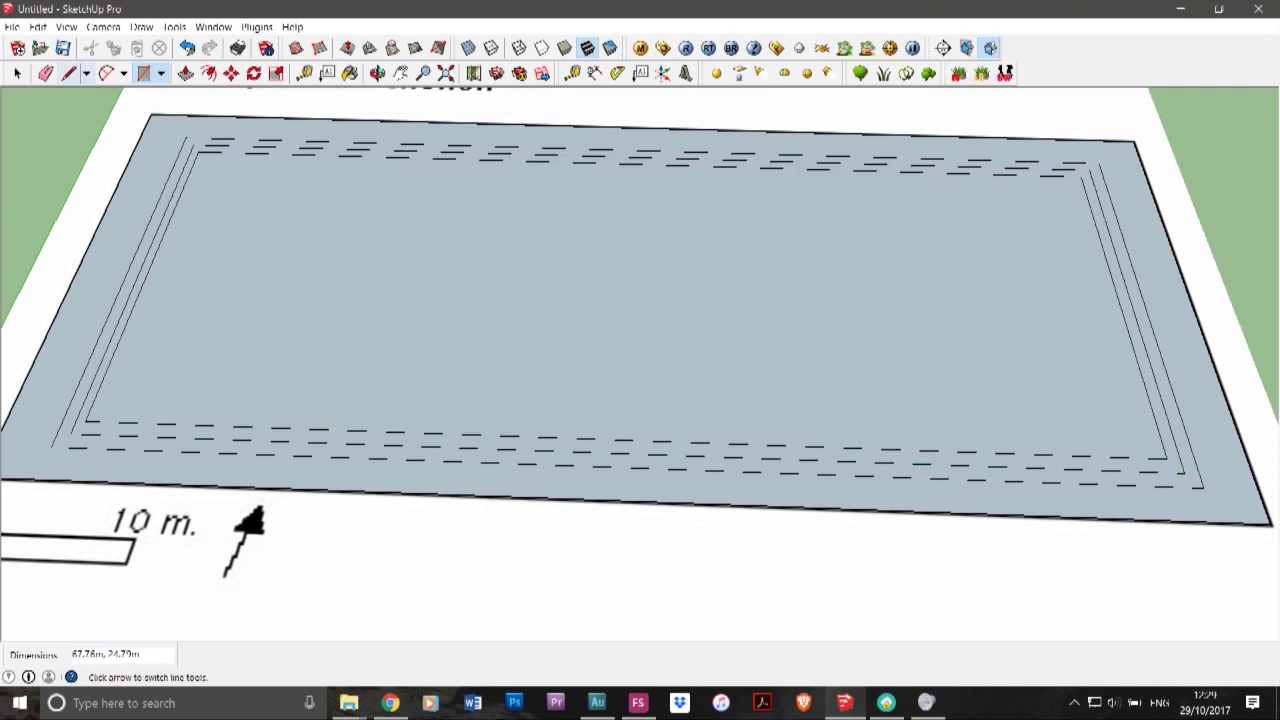
- Check each border face by selecting it, and delete the innermost face covering the columns
click(17, 73)
click(330, 260)
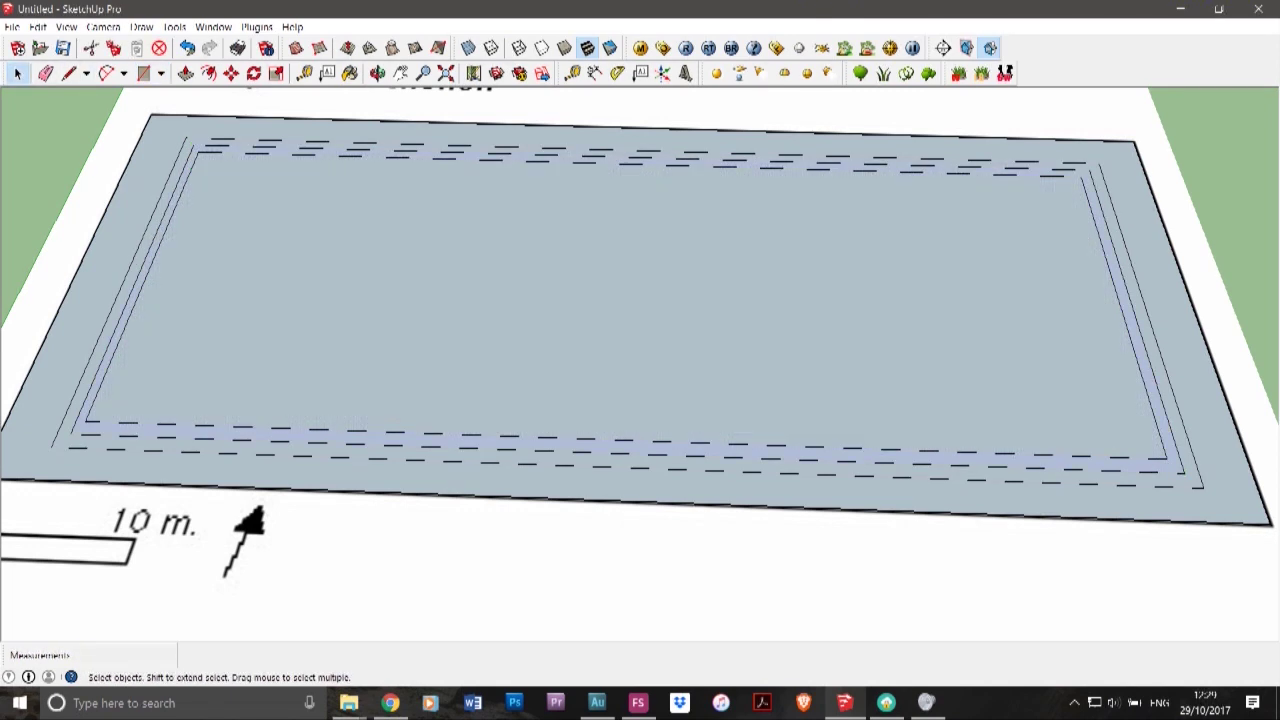
click(119, 293)
click(125, 293)
click(92, 300)
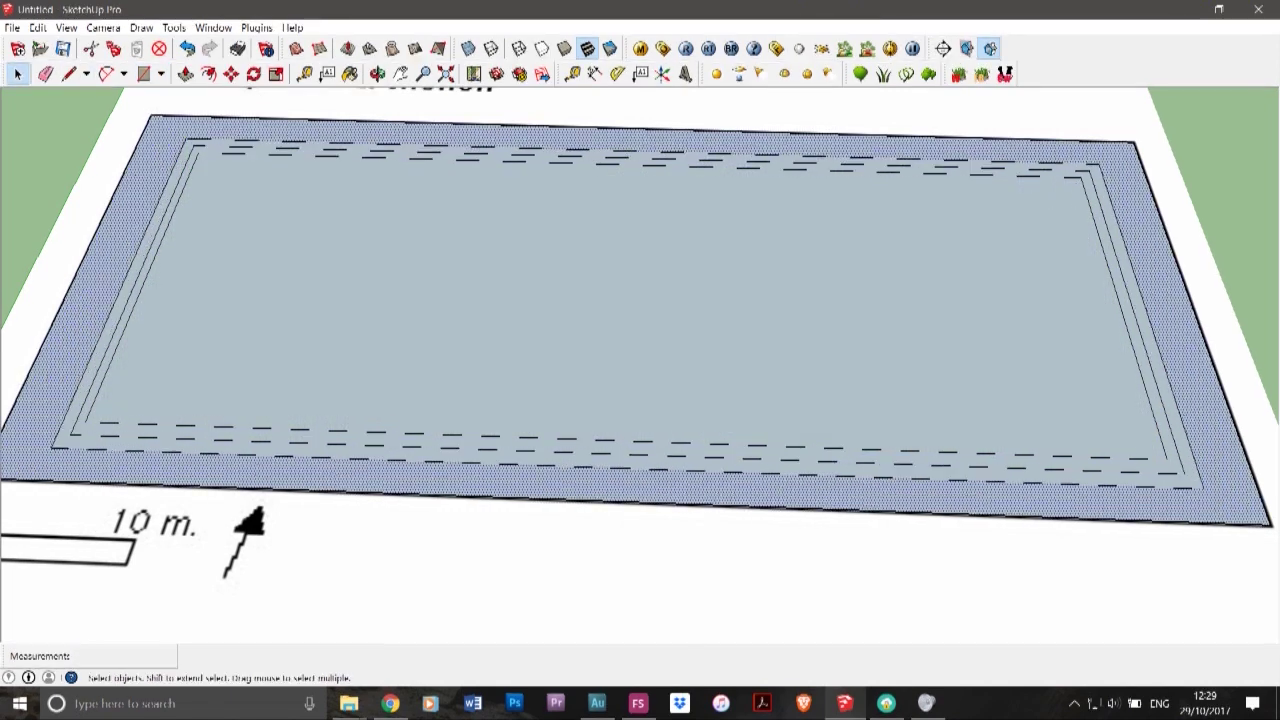
click(330, 270)
key(Delete)
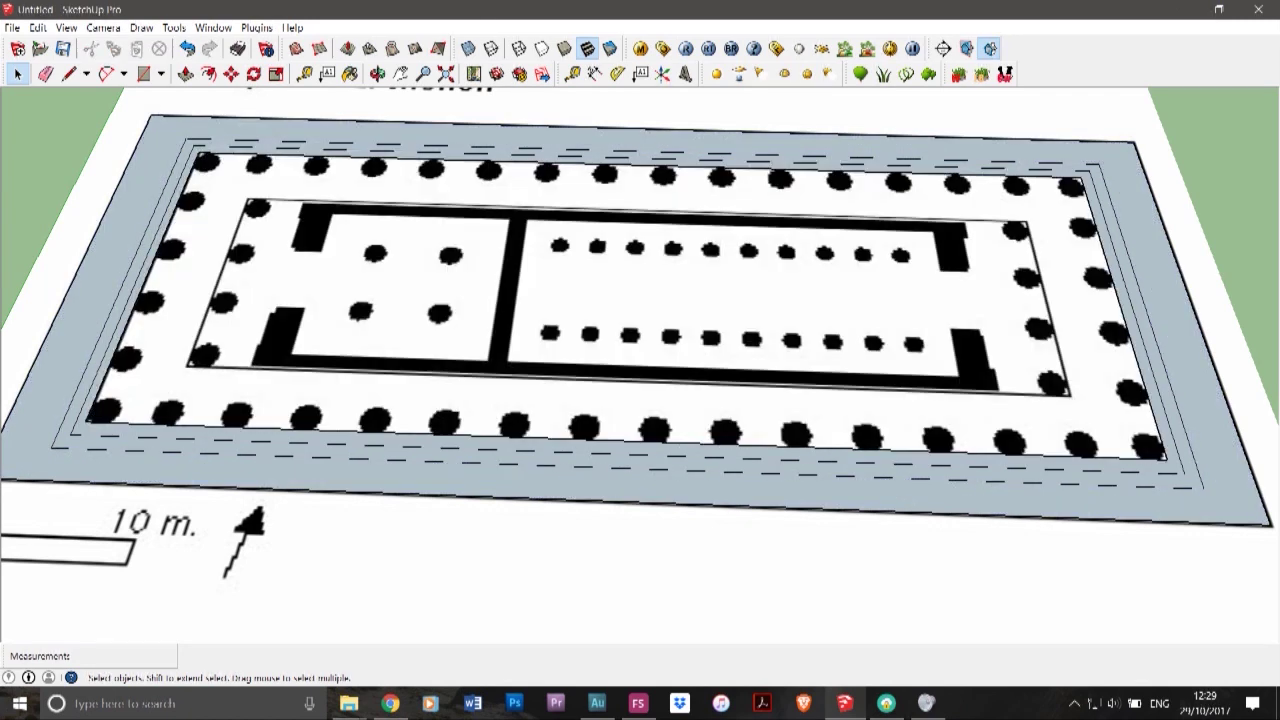
- Draw a rectangle of about 56.7 by 14.4 m over the inner building's outline
click(144, 74)
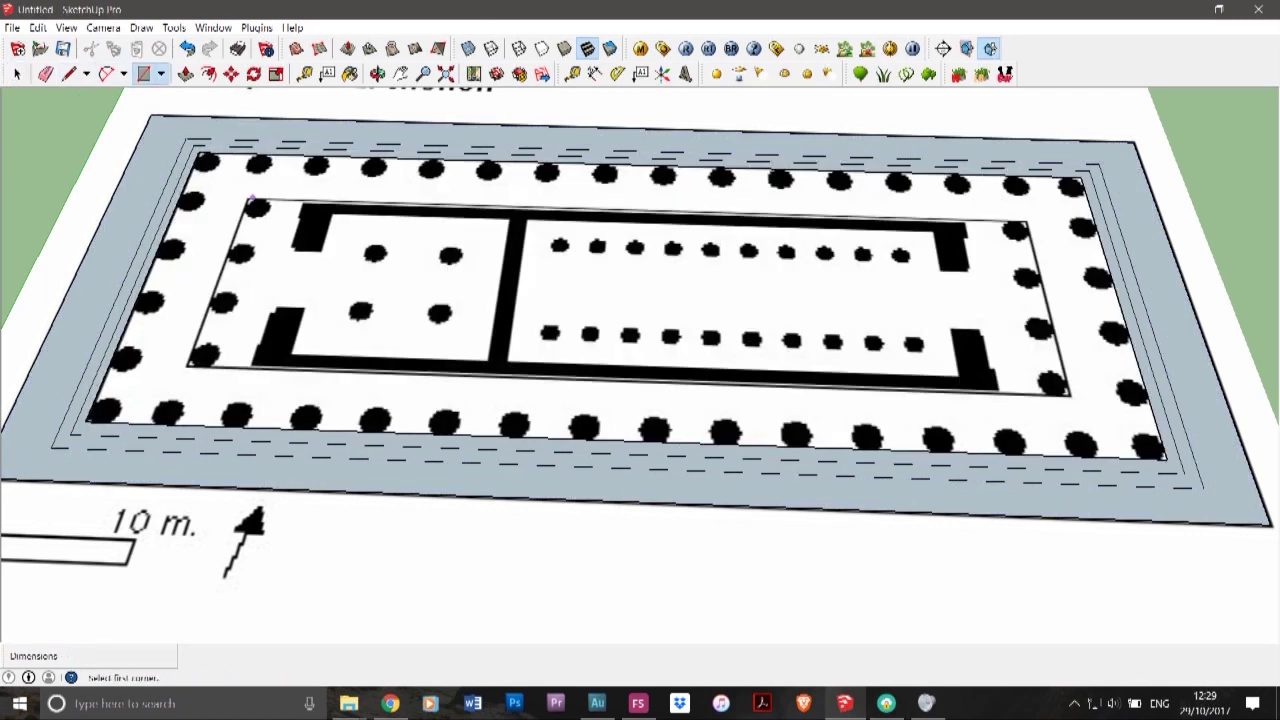
click(248, 200)
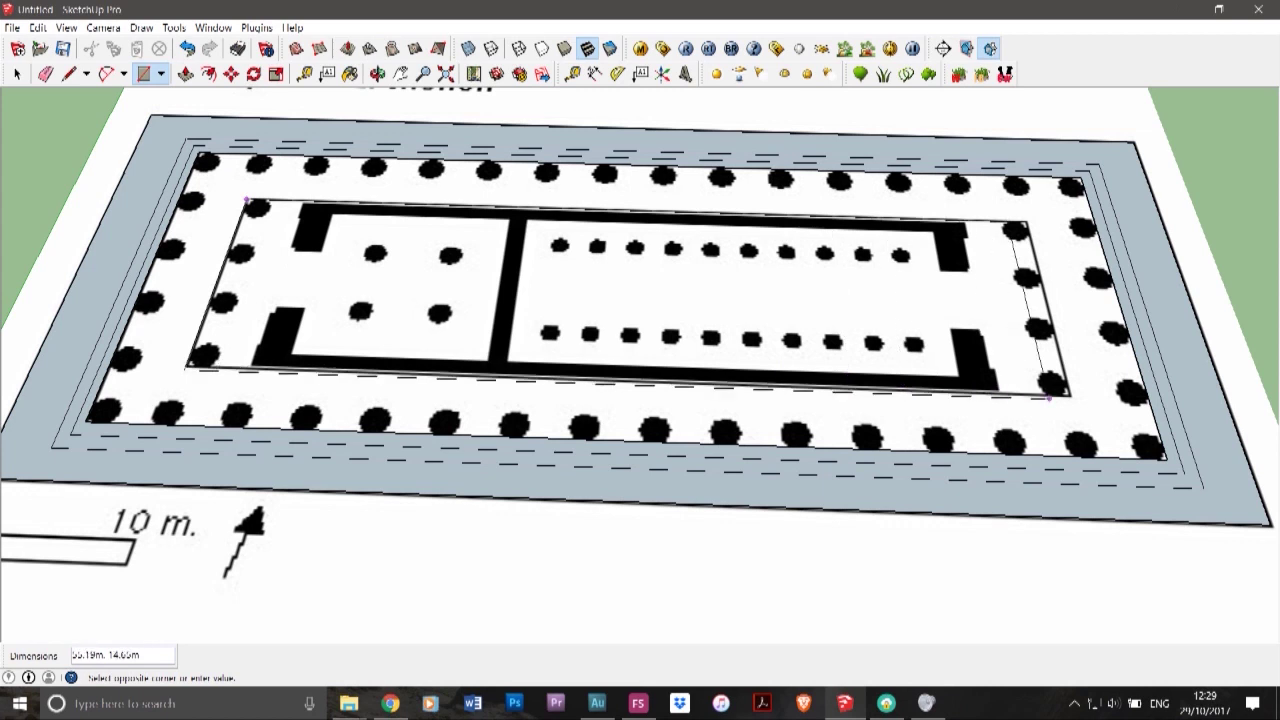
click(1070, 396)
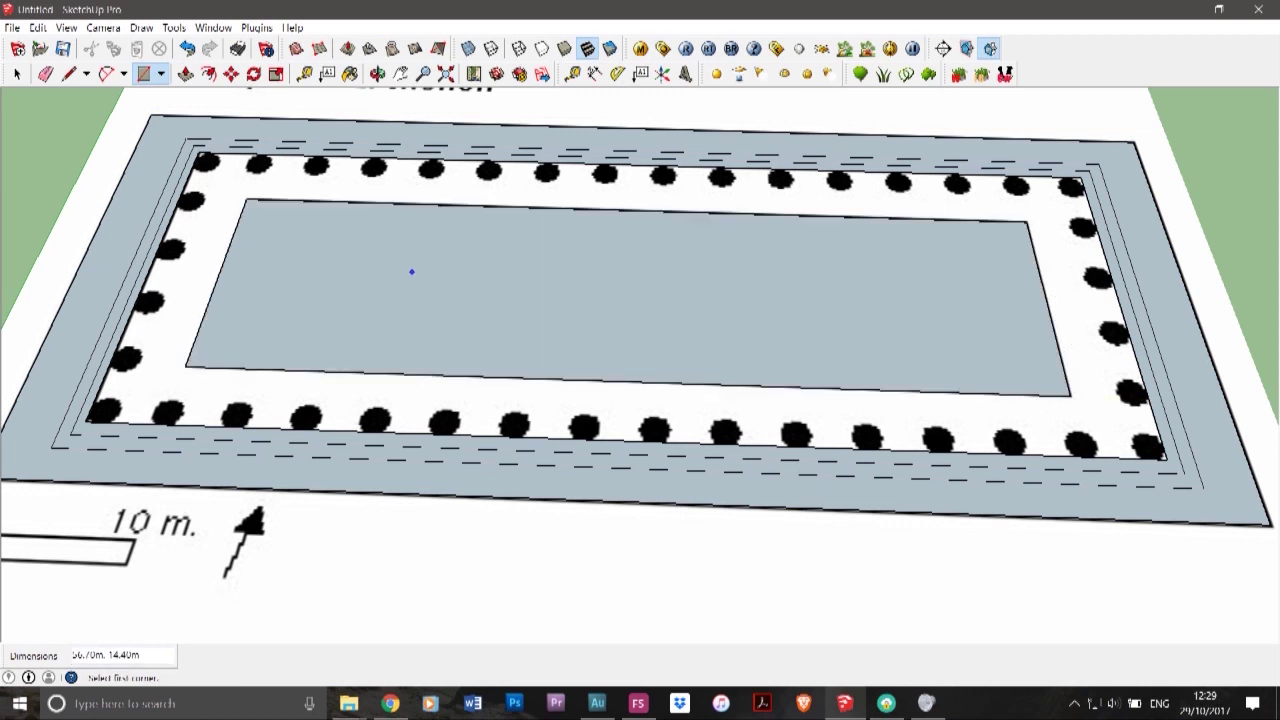
click(201, 158)
click(220, 185)
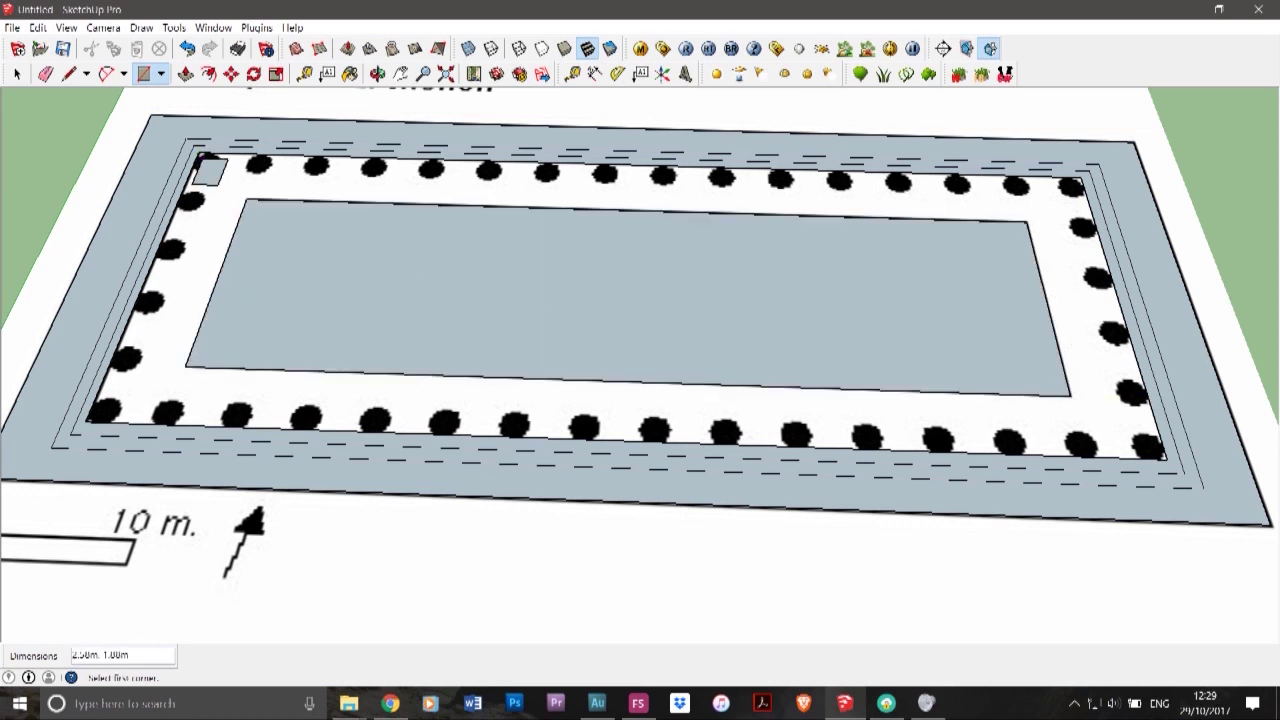
key(ctrl+z)
- Redraw the rectangle of about 66.4 by 23.2 m around the outer columns to fill the area around the inner building
click(199, 153)
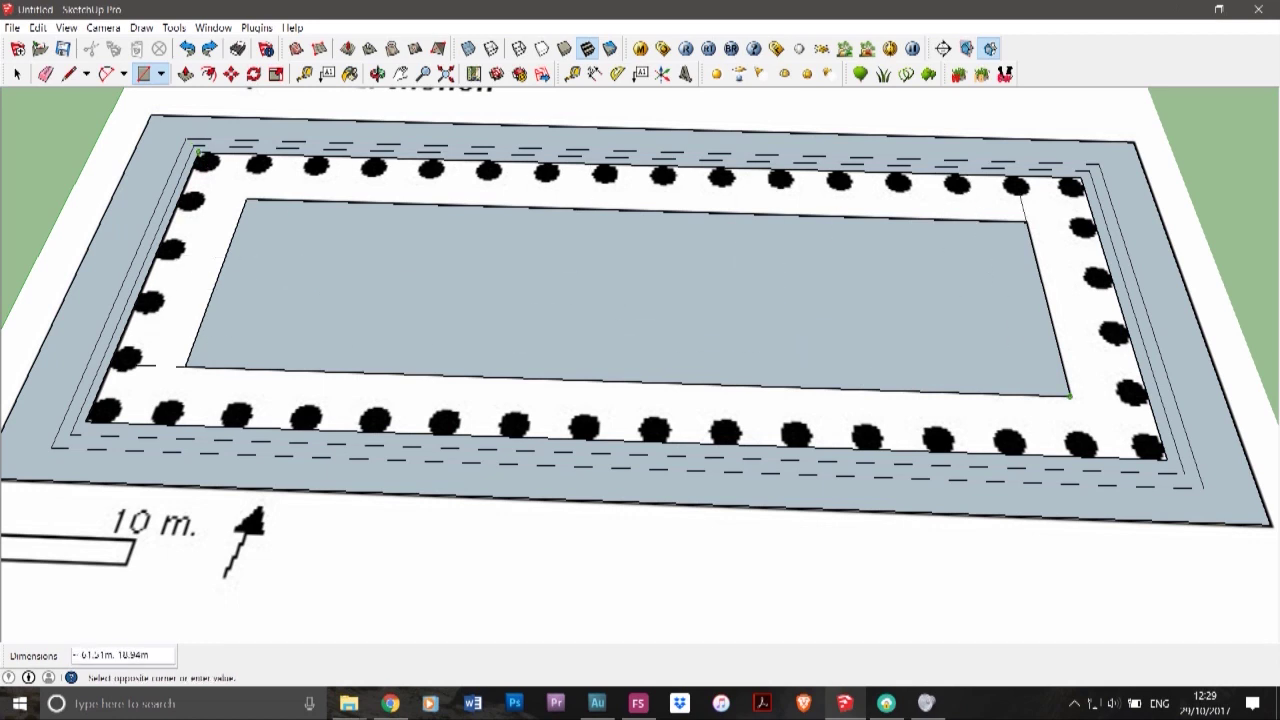
click(1165, 459)
click(1166, 459)
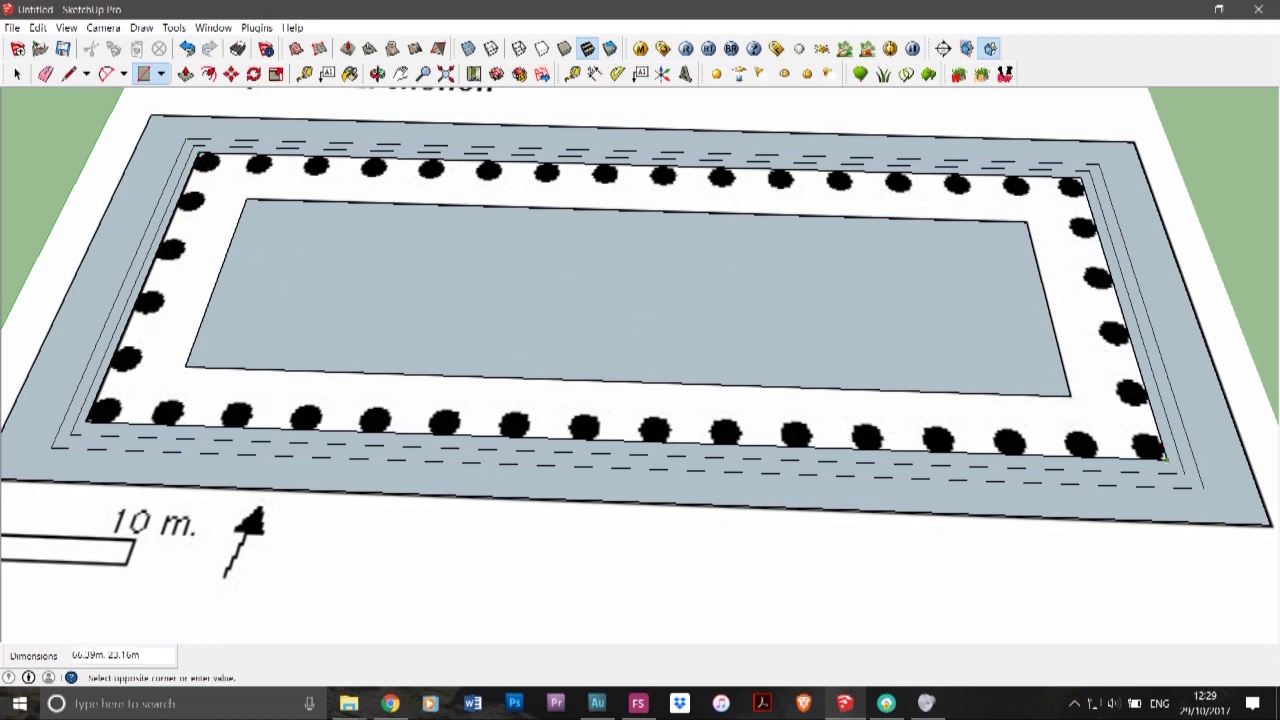
click(1166, 459)
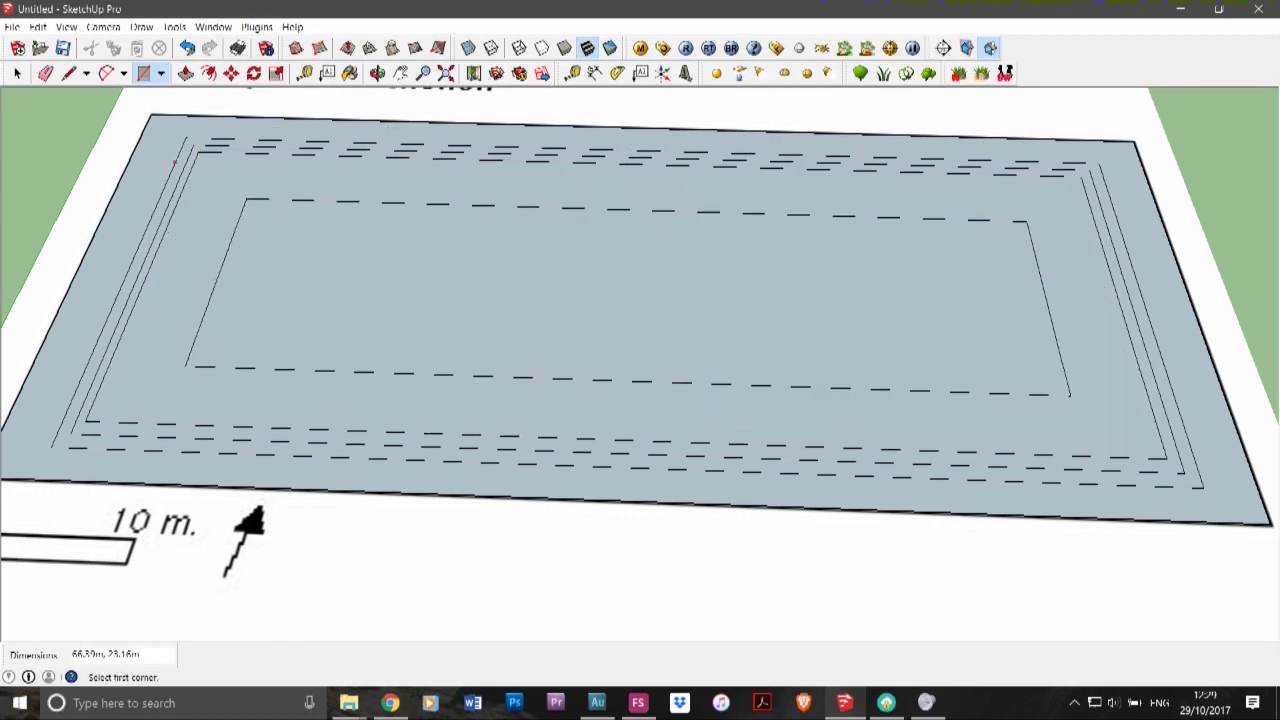
- Delete the face inside the inner building's rectangle
click(17, 74)
click(500, 285)
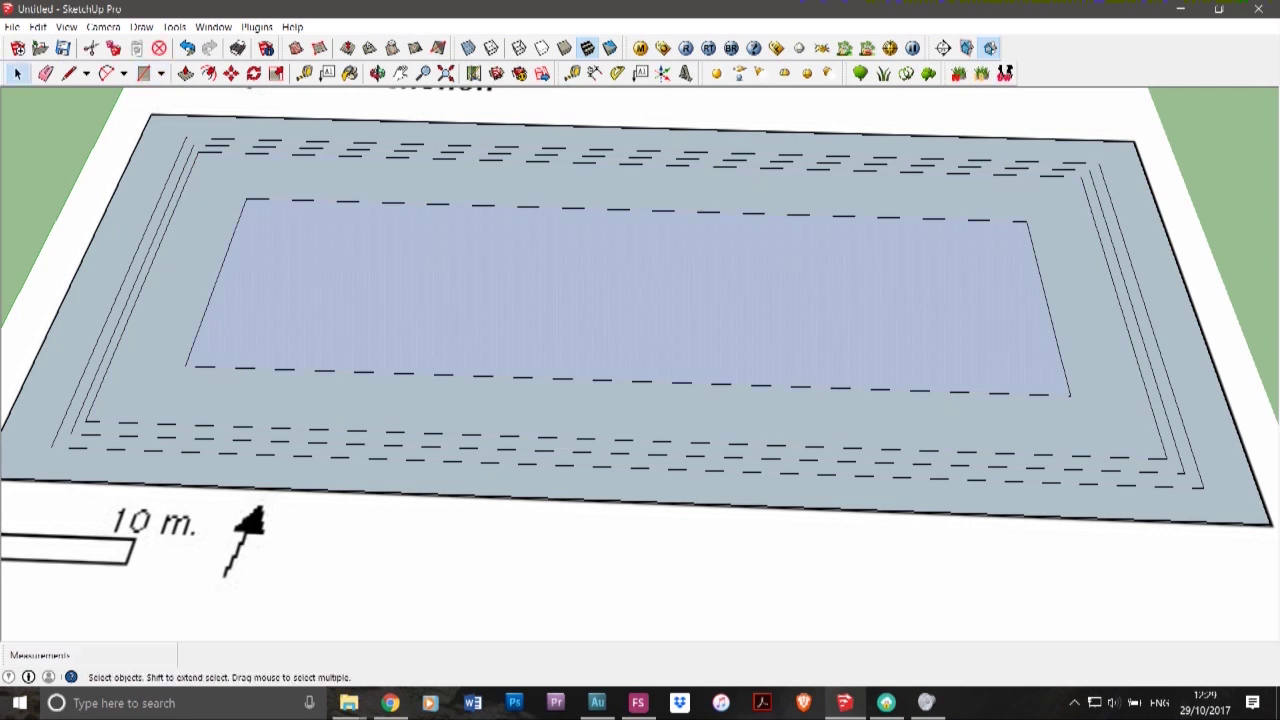
key(Delete)
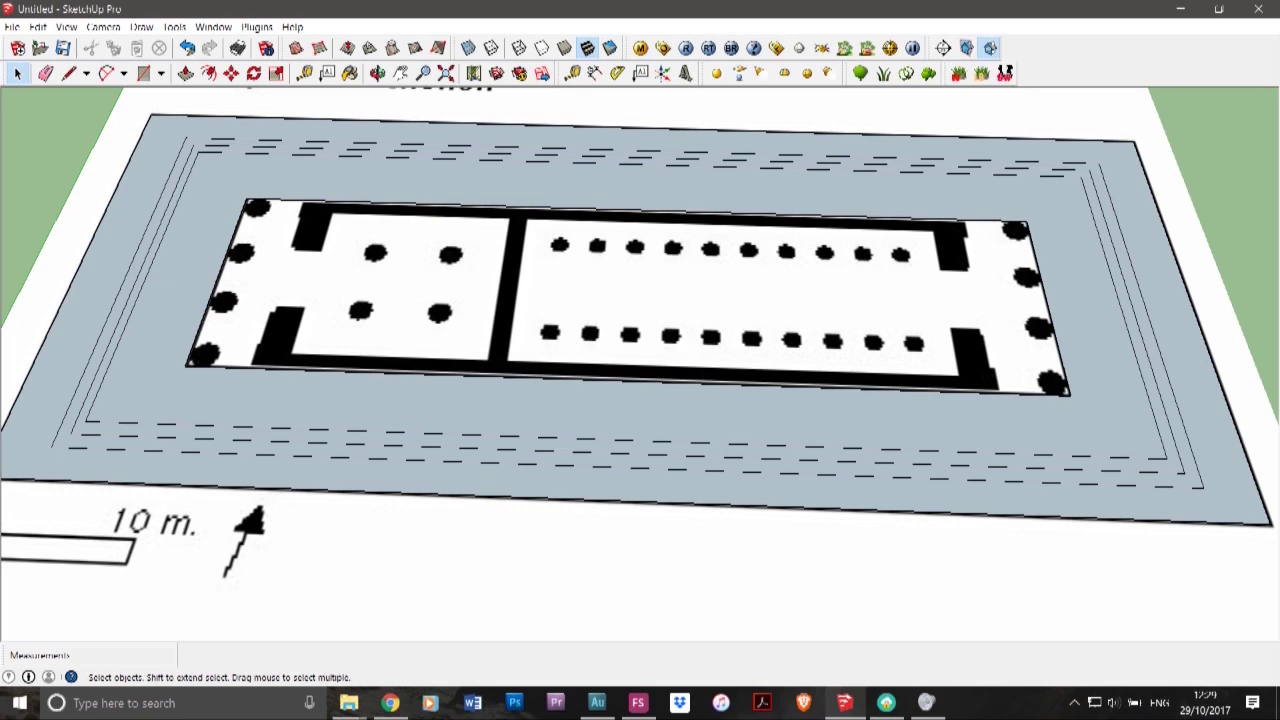
- Draw a line about 47.8 m long along the outer edge of the plan's upper long wall
click(69, 74)
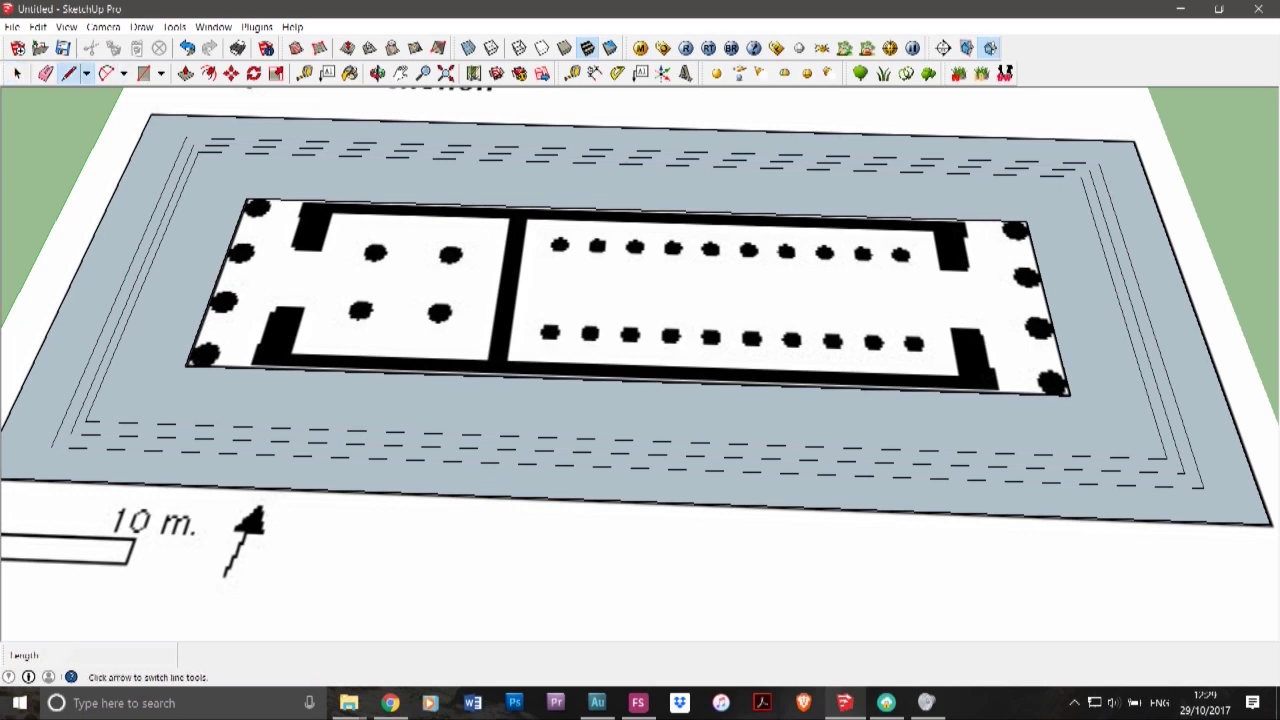
scroll(310, 223, up, 2)
scroll(310, 225, up, 2)
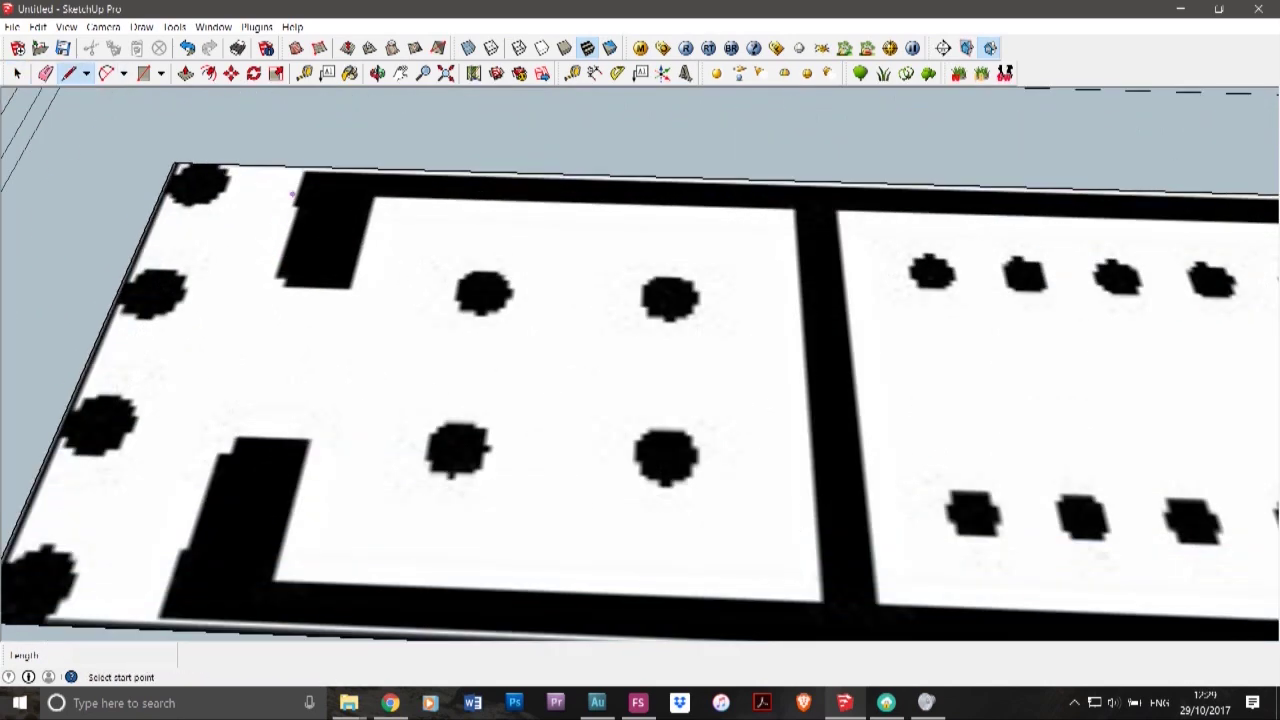
scroll(292, 194, up, 3)
click(306, 173)
scroll(258, 198, down, 4)
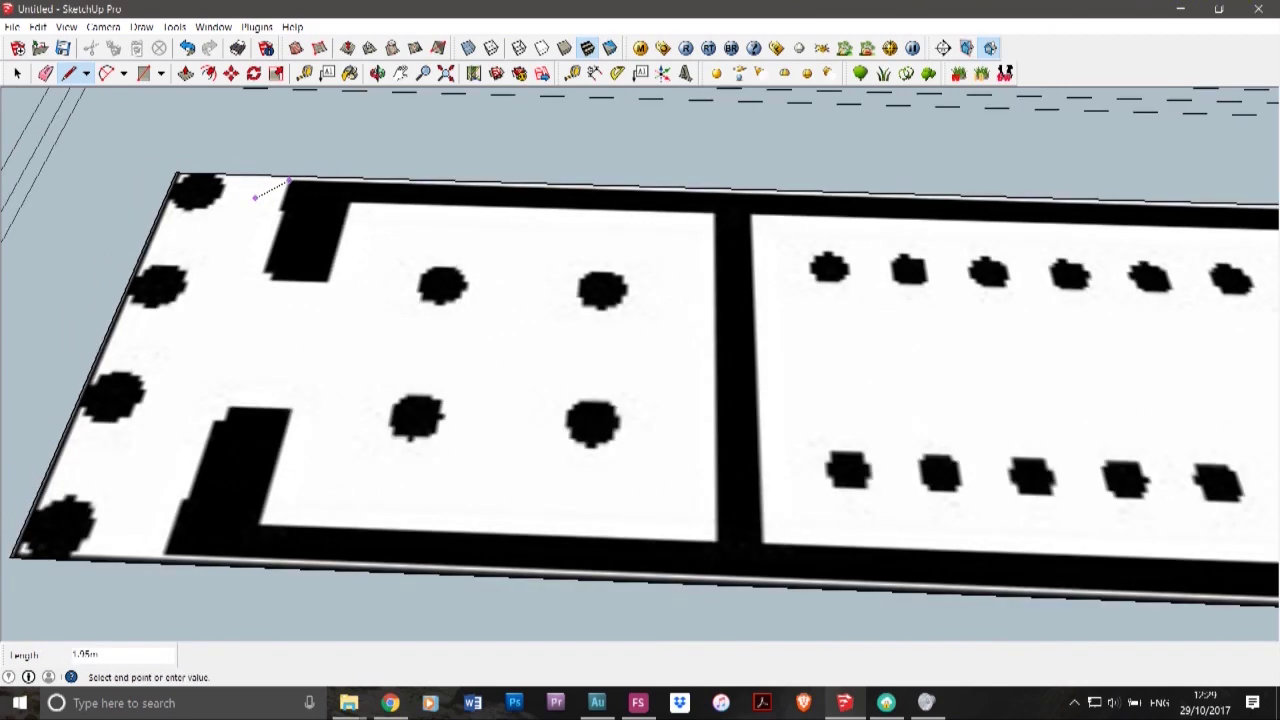
scroll(288, 182, down, 4)
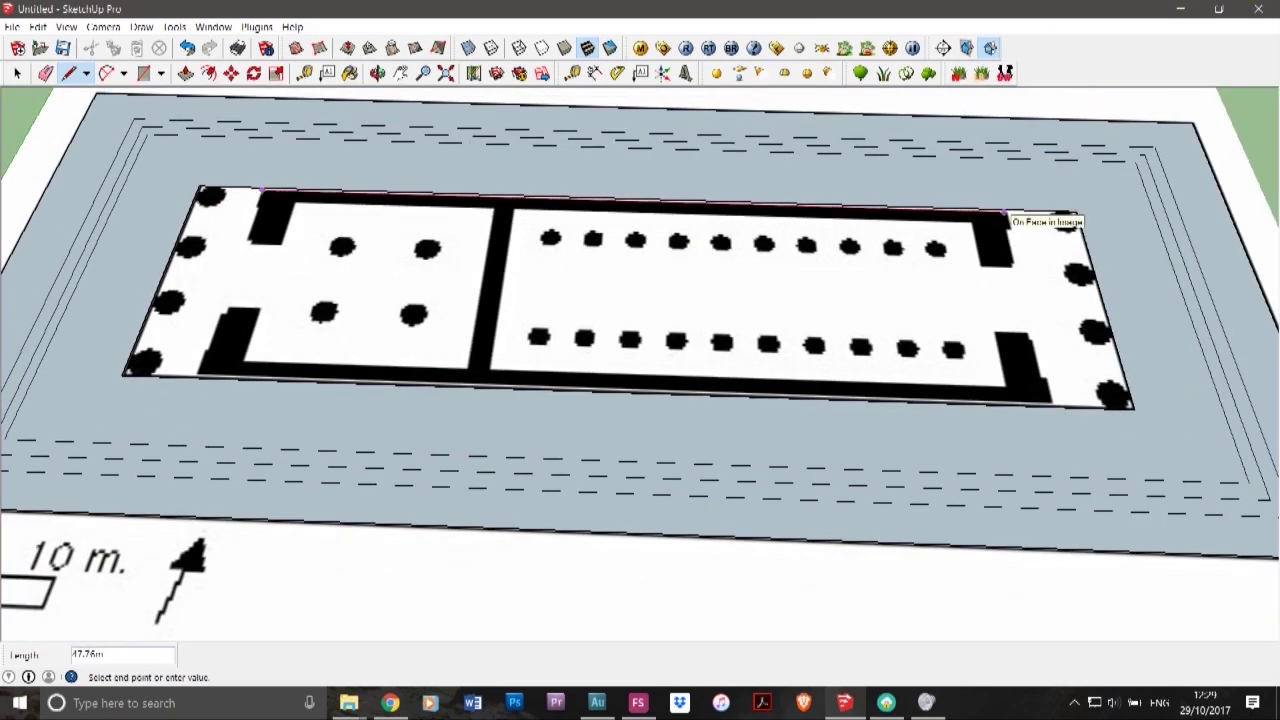
scroll(1006, 213, up, 4)
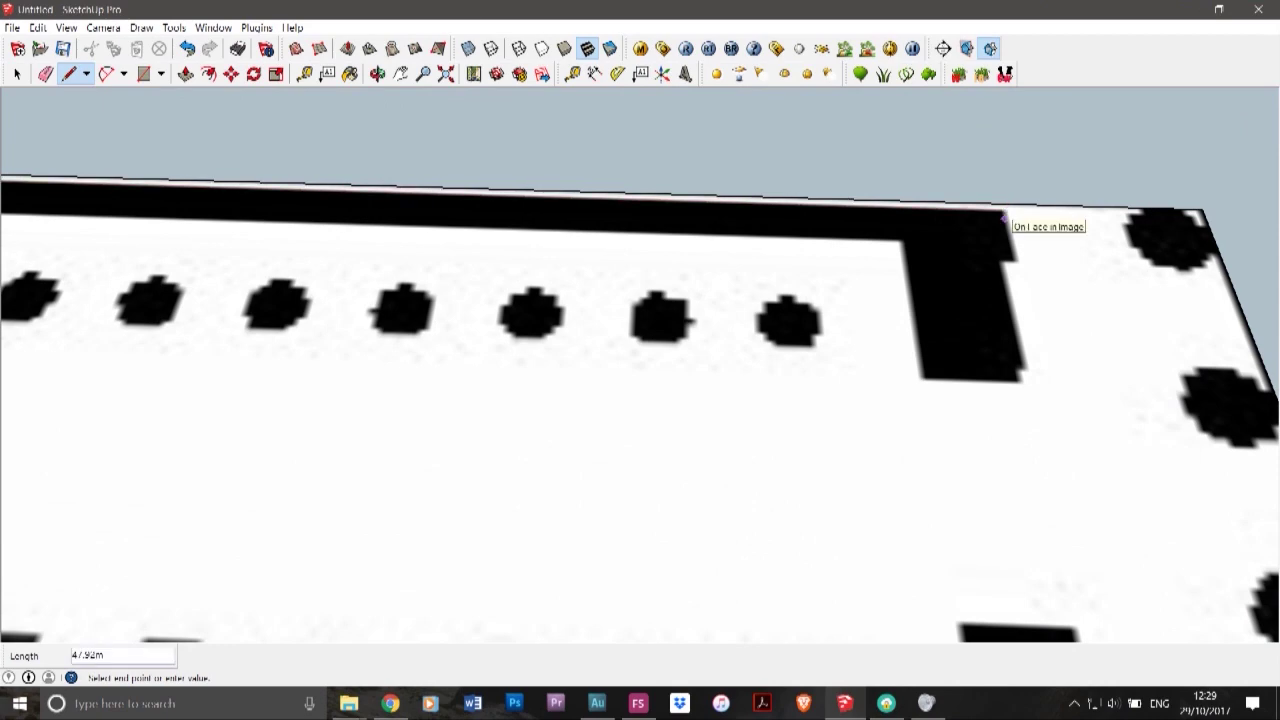
click(1007, 214)
scroll(1007, 214, down, 6)
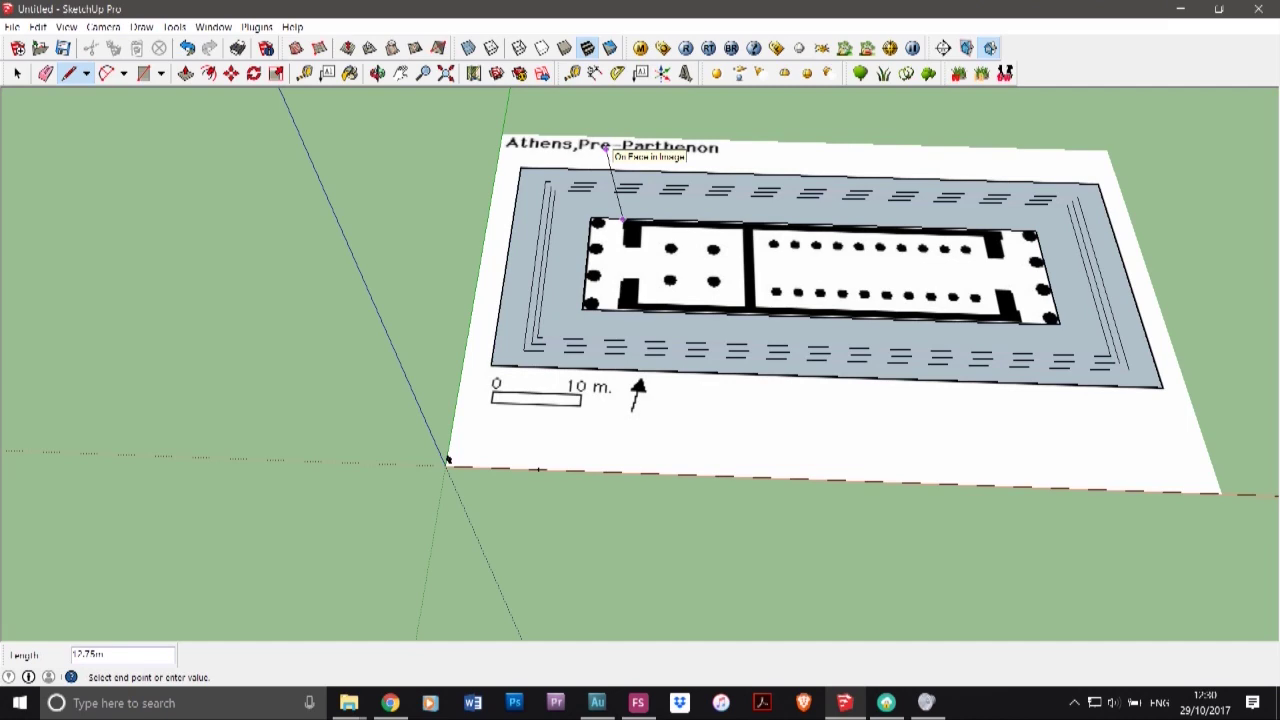
scroll(900, 210, up, 5)
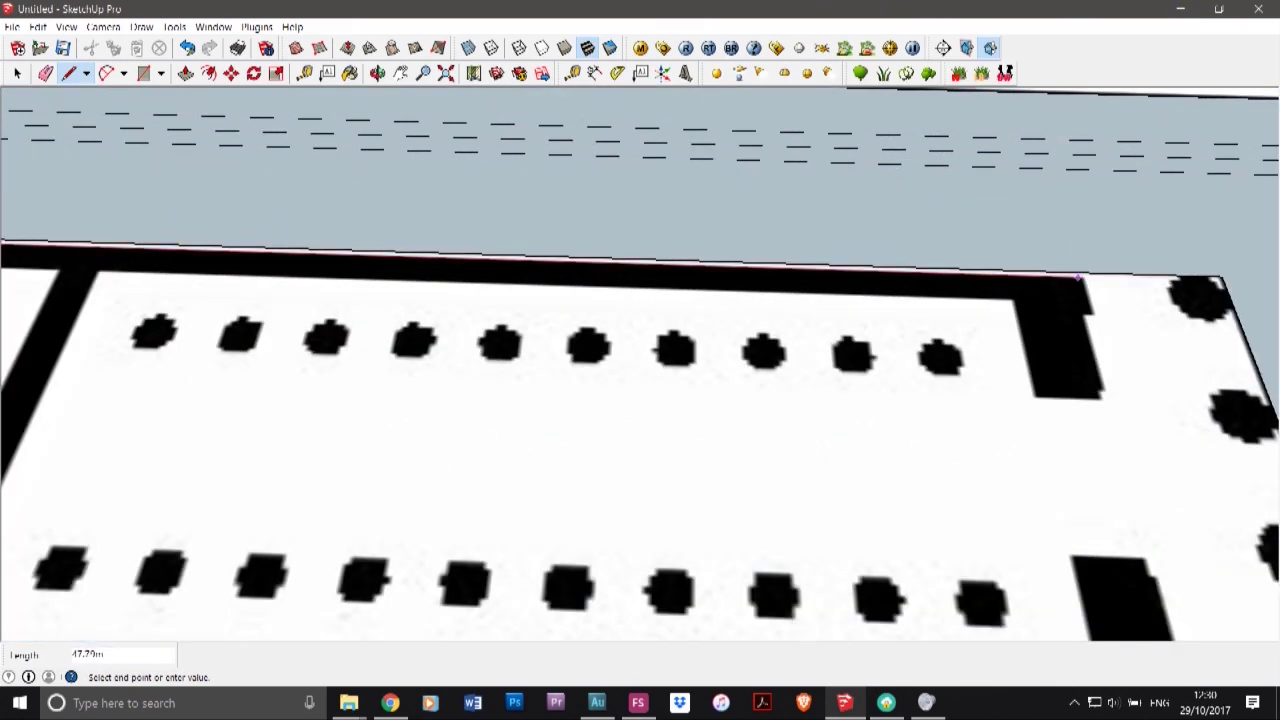
click(1077, 277)
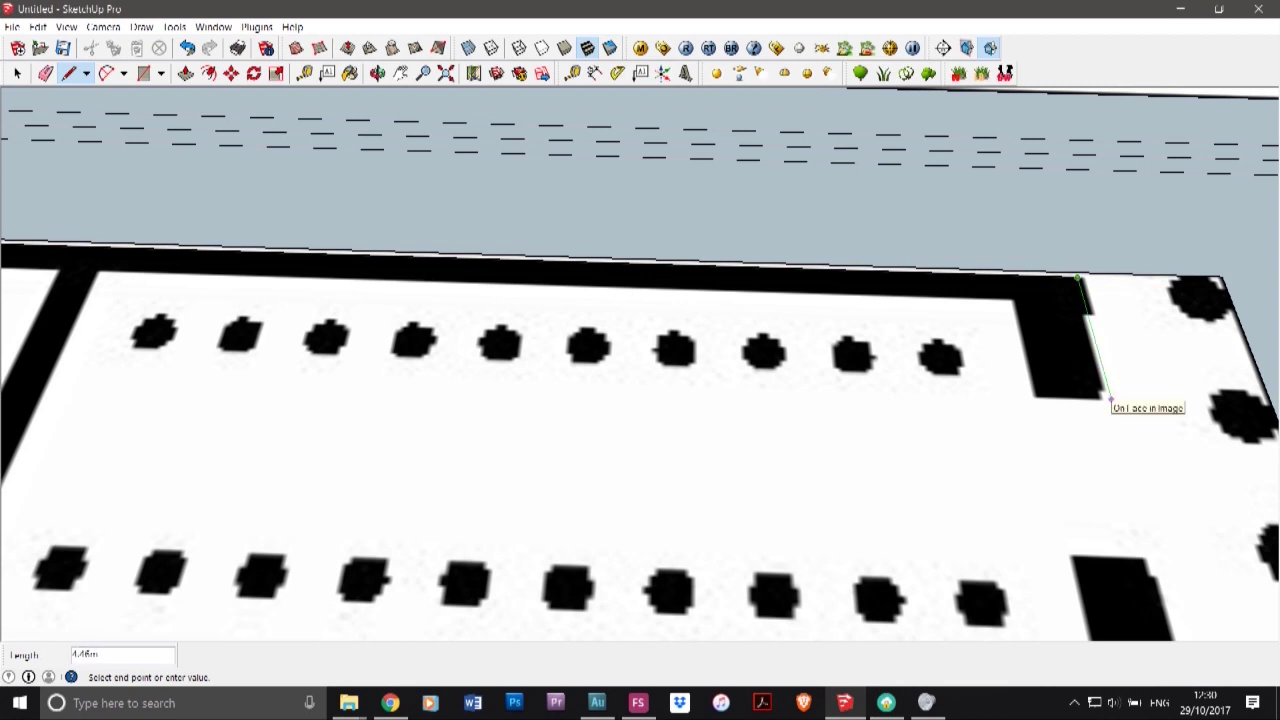
- Trace the stub at the upper wall's right end and the wall's inner edge back to the cross wall, about 29.2 m
click(1110, 399)
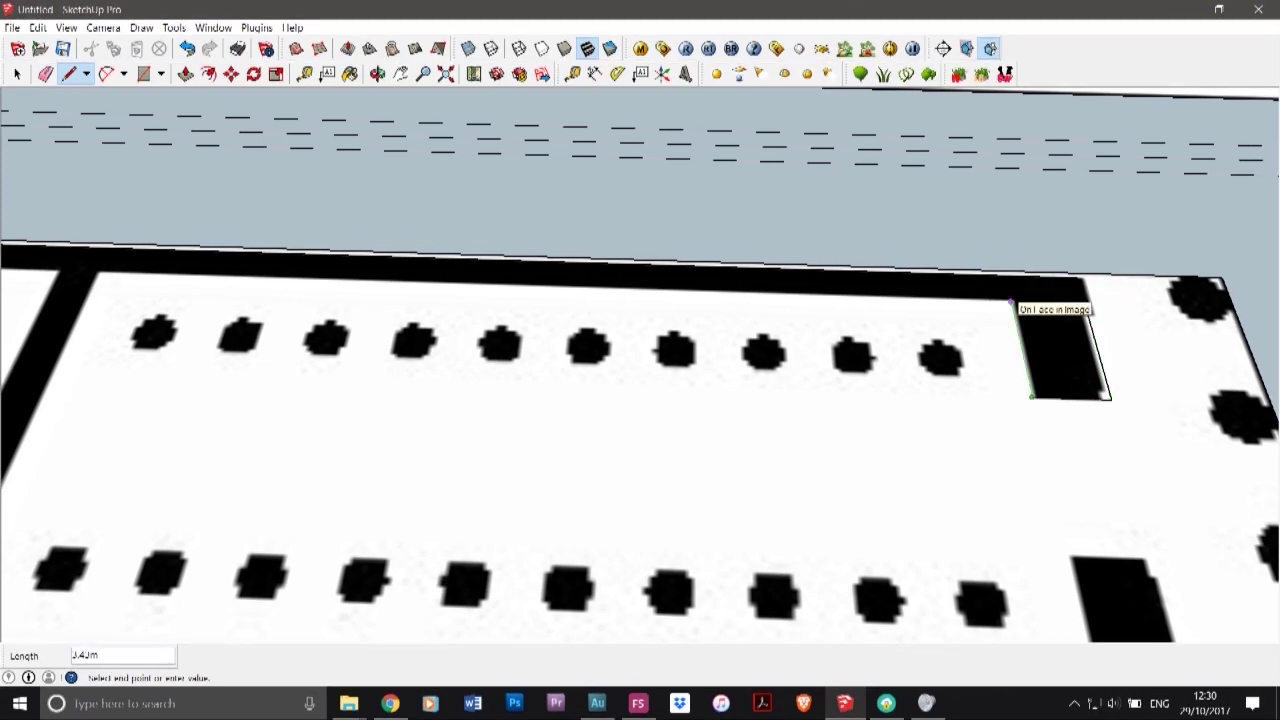
click(1014, 300)
scroll(870, 296, down, 3)
scroll(503, 279, up, 3)
scroll(503, 280, up, 1)
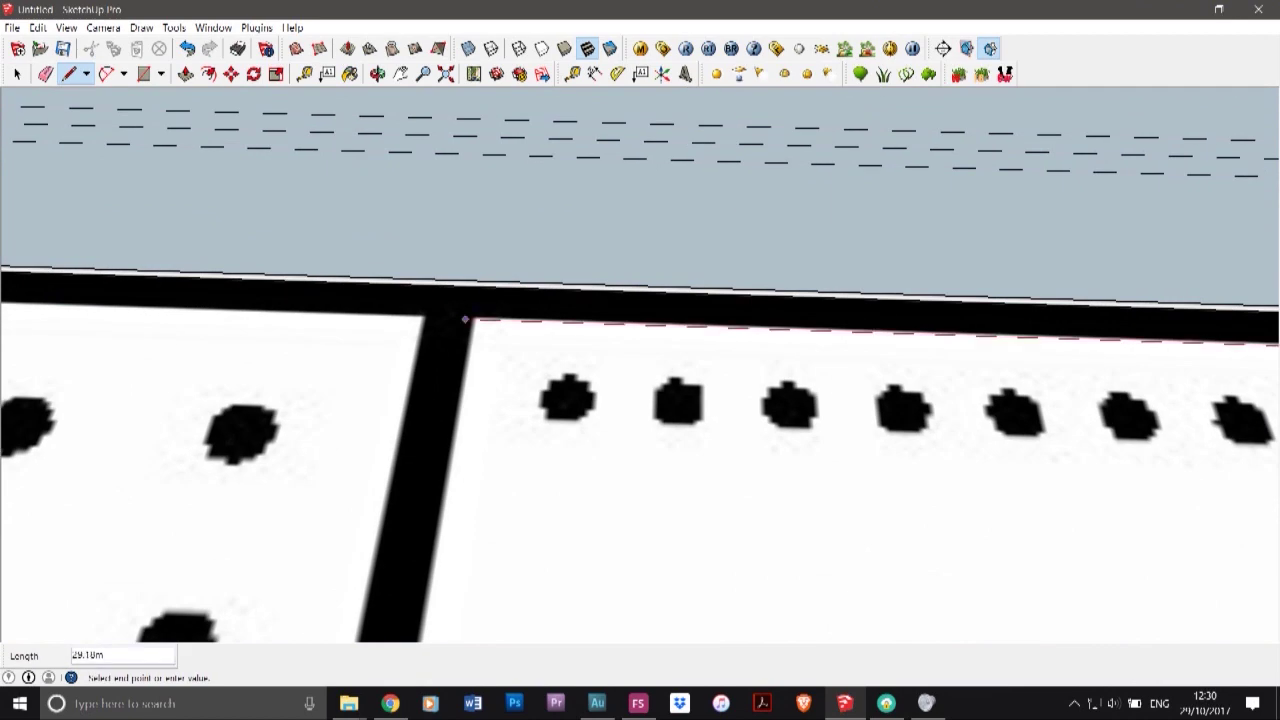
click(476, 319)
- Trace the cross wall's right edge, about 11.9 m, and the lower wall's inner edge to its right-hand stub, about 28.9 m
scroll(485, 285, down, 3)
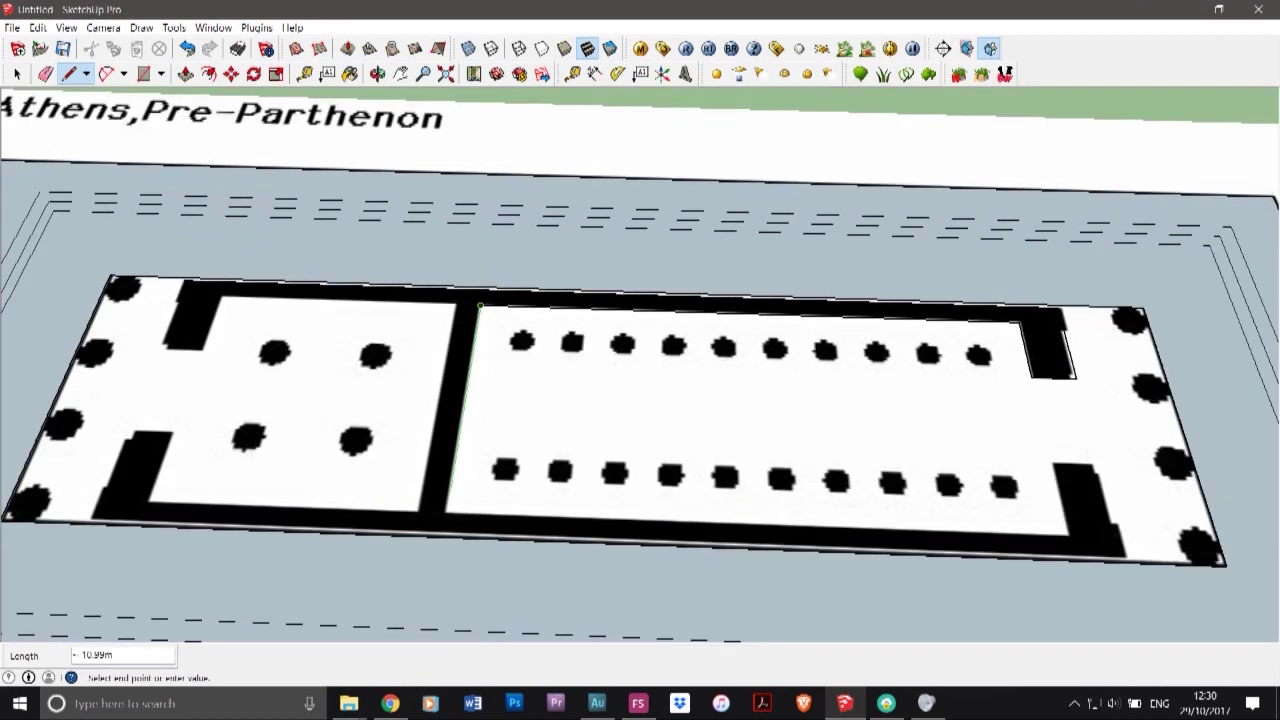
scroll(450, 503, up, 1)
scroll(448, 518, up, 1)
click(448, 518)
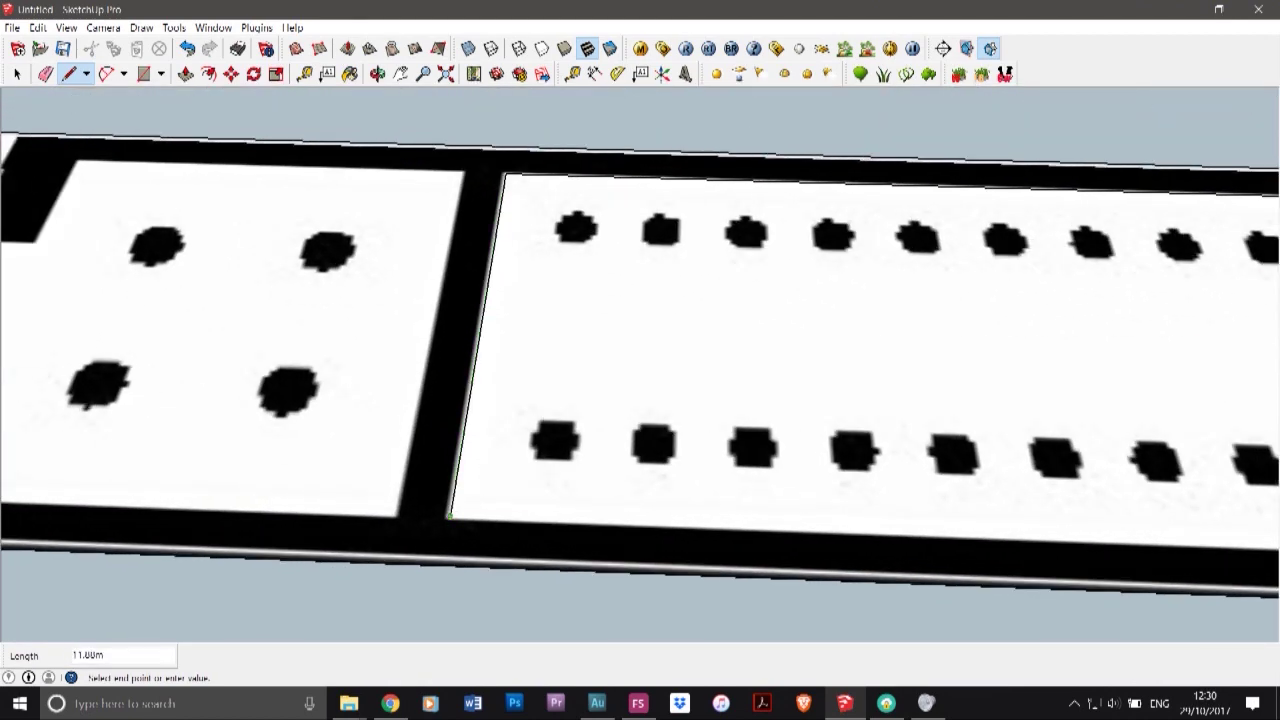
scroll(350, 425, down, 4)
scroll(1017, 505, up, 3)
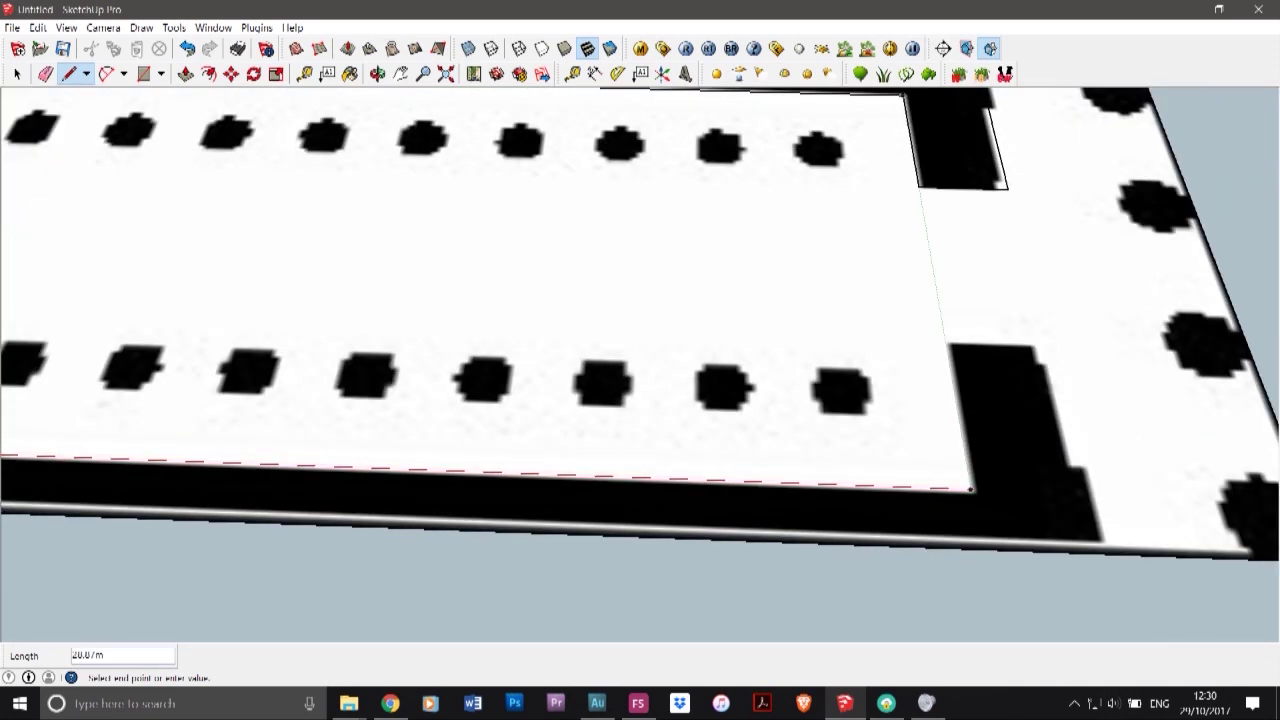
click(971, 489)
- Trace the stub at the lower wall's right end and the wall's outer edge, about 47.5 m long
click(946, 345)
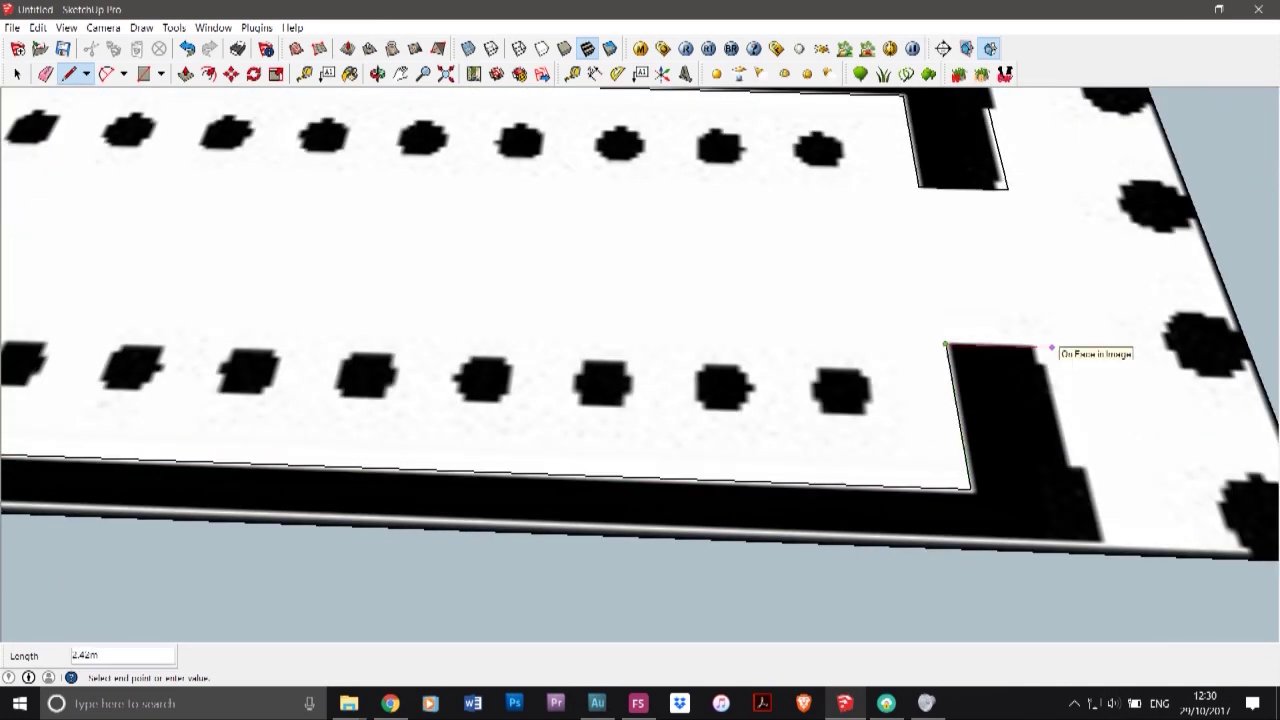
click(1060, 348)
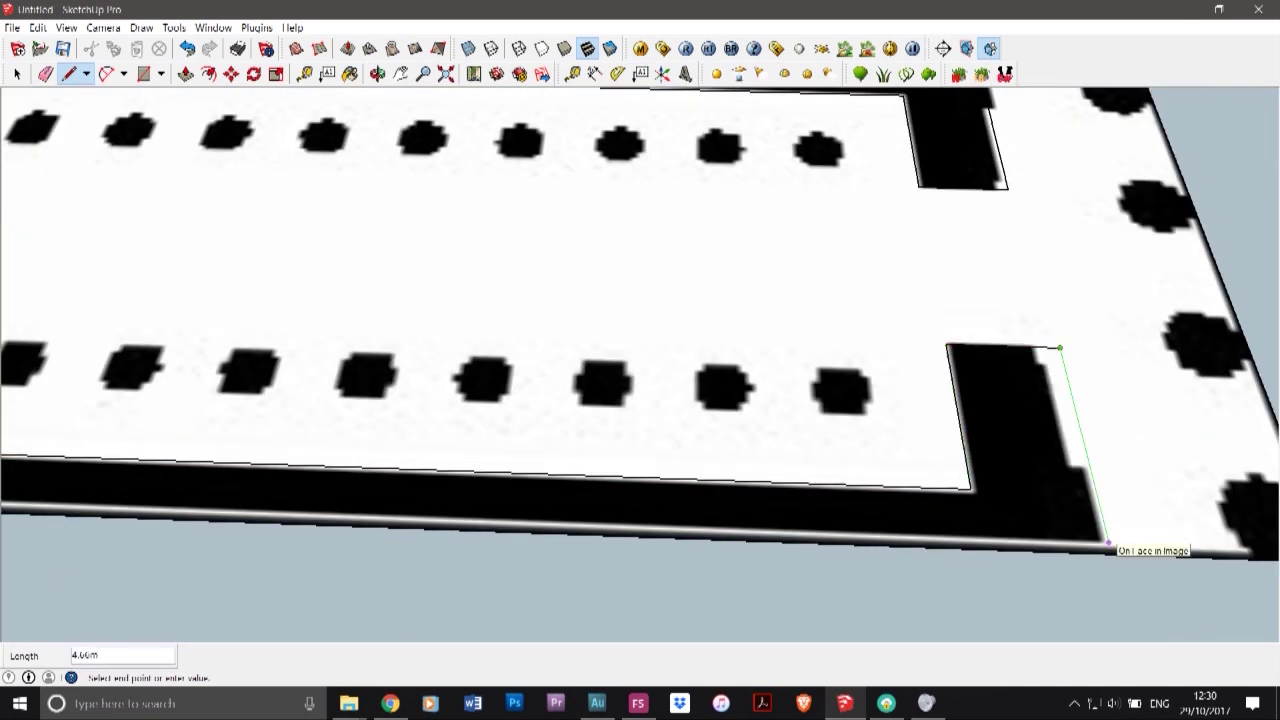
click(1107, 538)
scroll(1107, 538, down, 5)
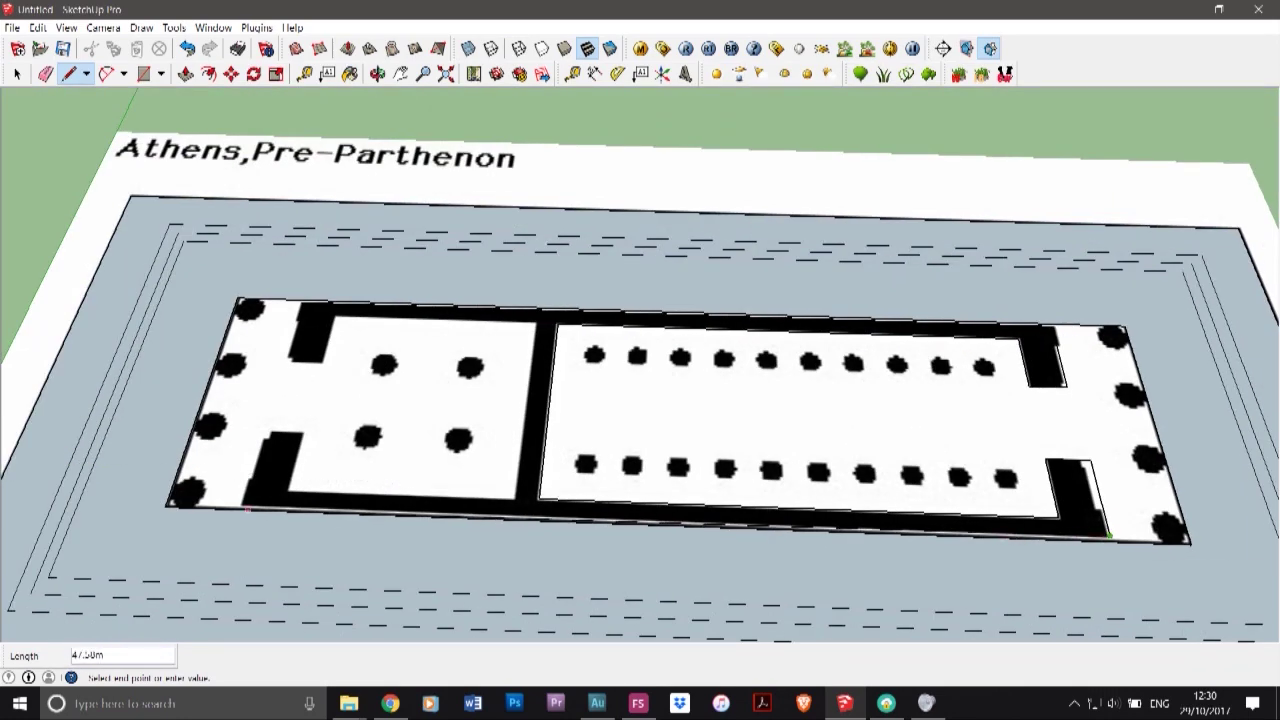
scroll(245, 503, up, 5)
scroll(246, 504, up, 3)
click(247, 507)
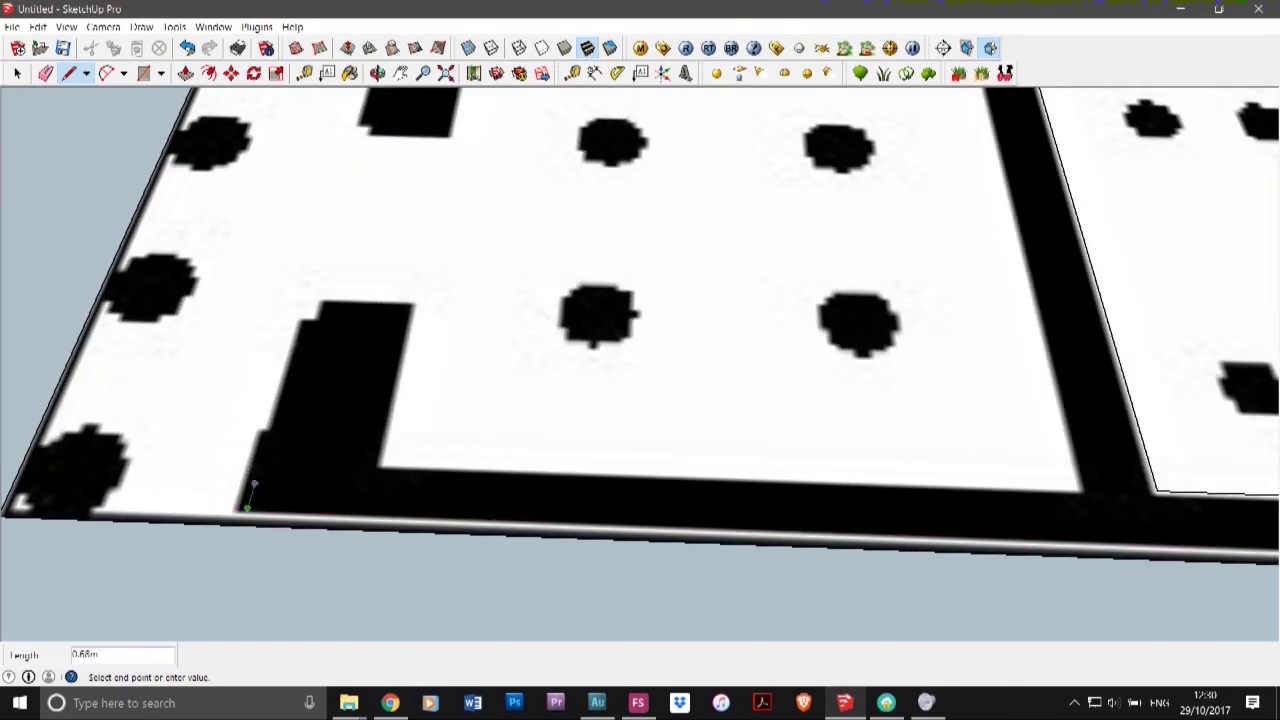
- Trace the stub at the lower wall's left end and the inner edge to the cross wall, about 12.8 m
click(308, 301)
click(412, 303)
click(380, 457)
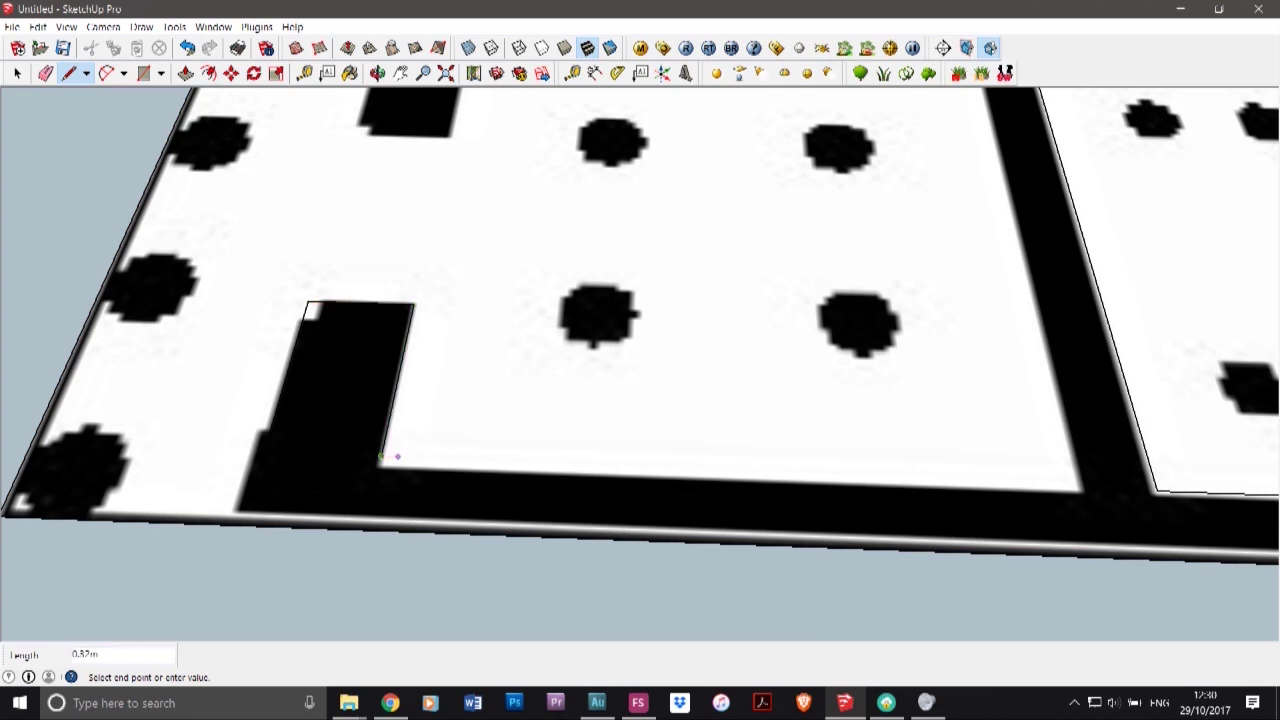
key(ctrl+z)
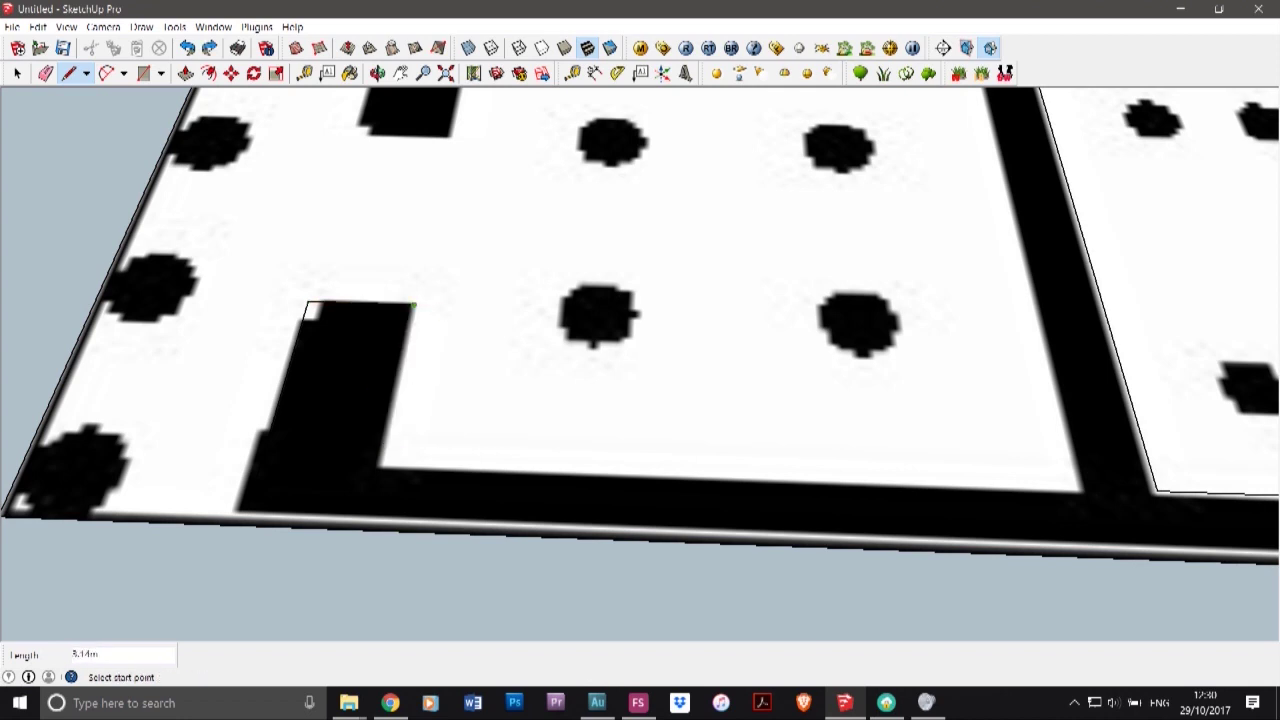
click(413, 304)
click(379, 465)
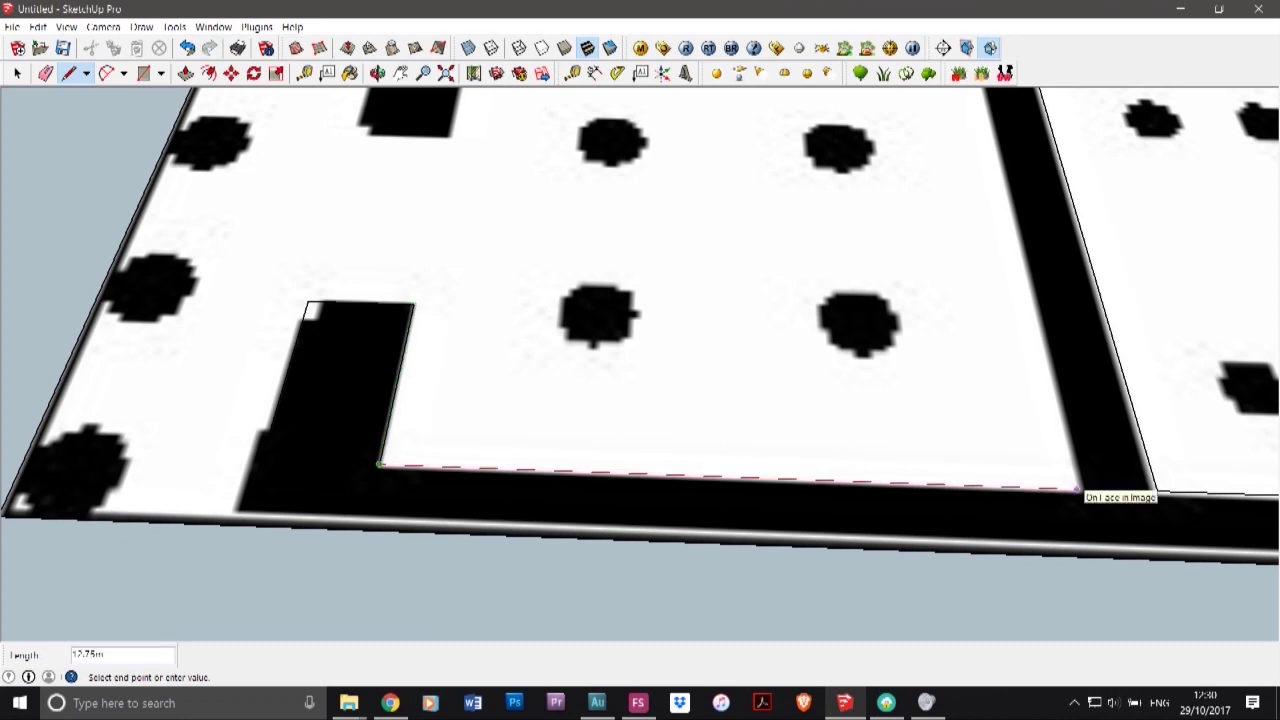
click(1077, 489)
- Trace the cross wall's left edge, about 12 m, and continue along the upper wall's inner edge around the left-hand stub
scroll(1005, 588, down, 3)
scroll(994, 217, up, 4)
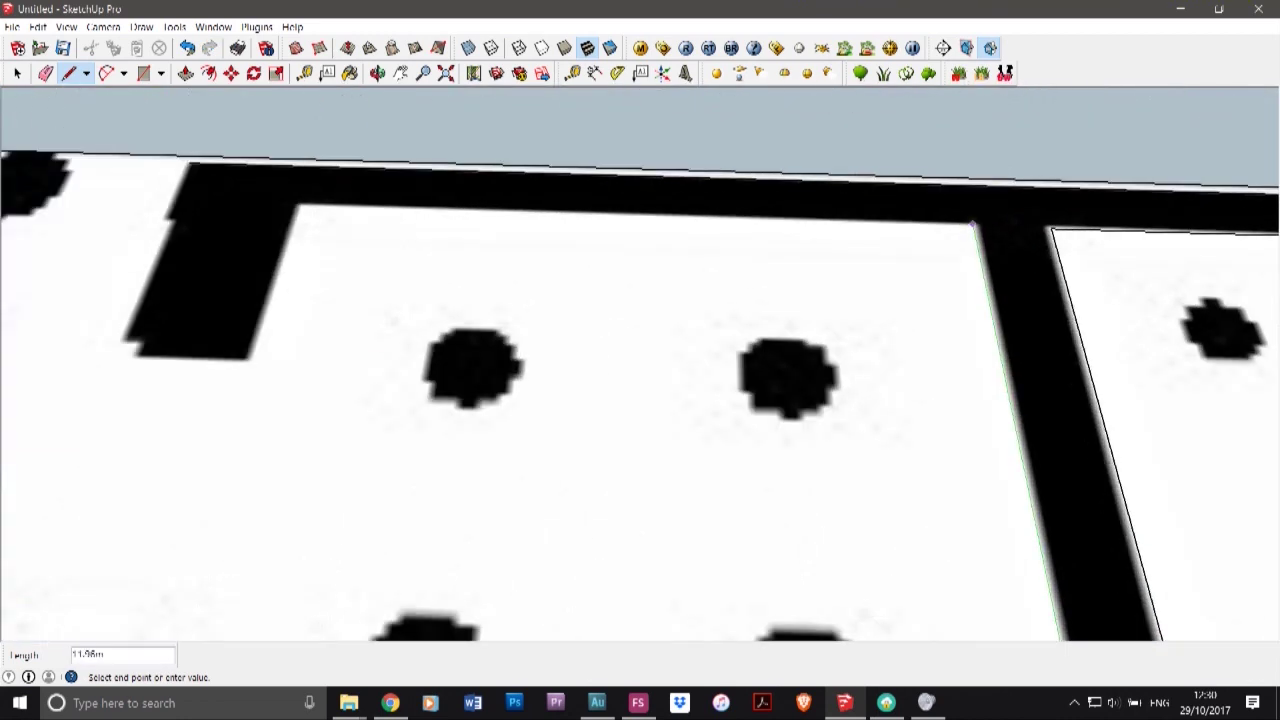
click(973, 228)
click(297, 205)
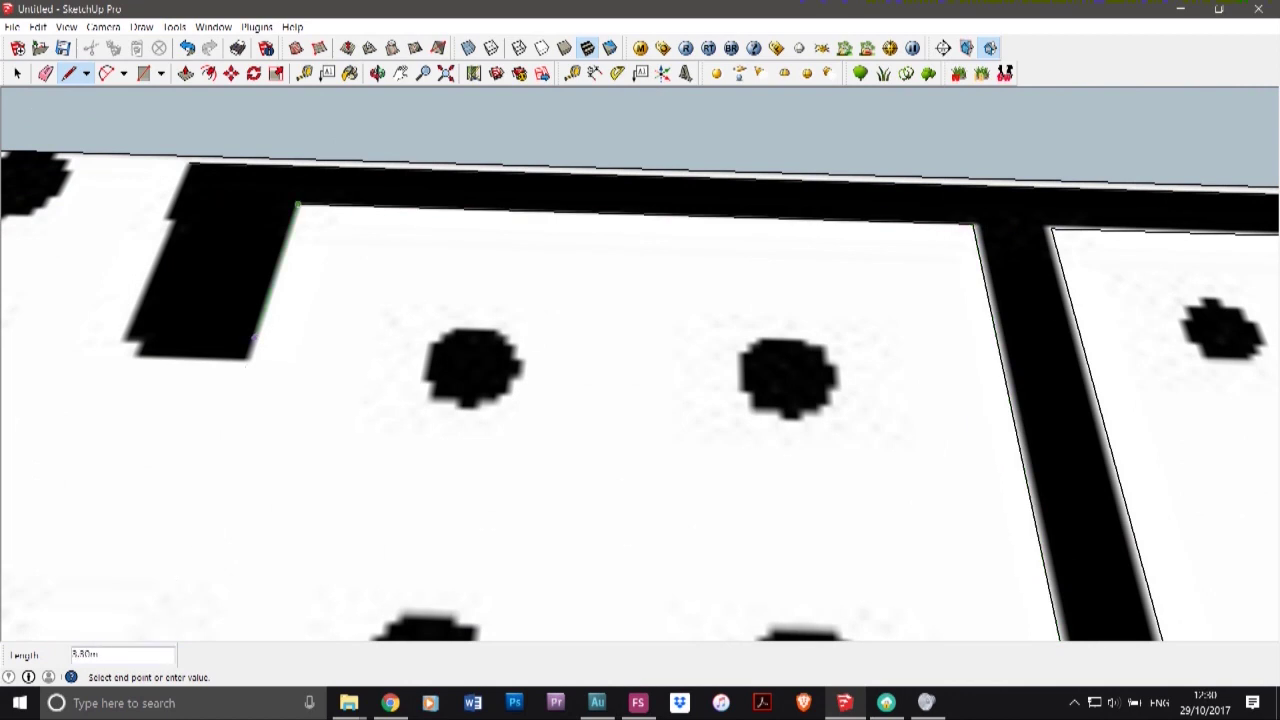
click(248, 360)
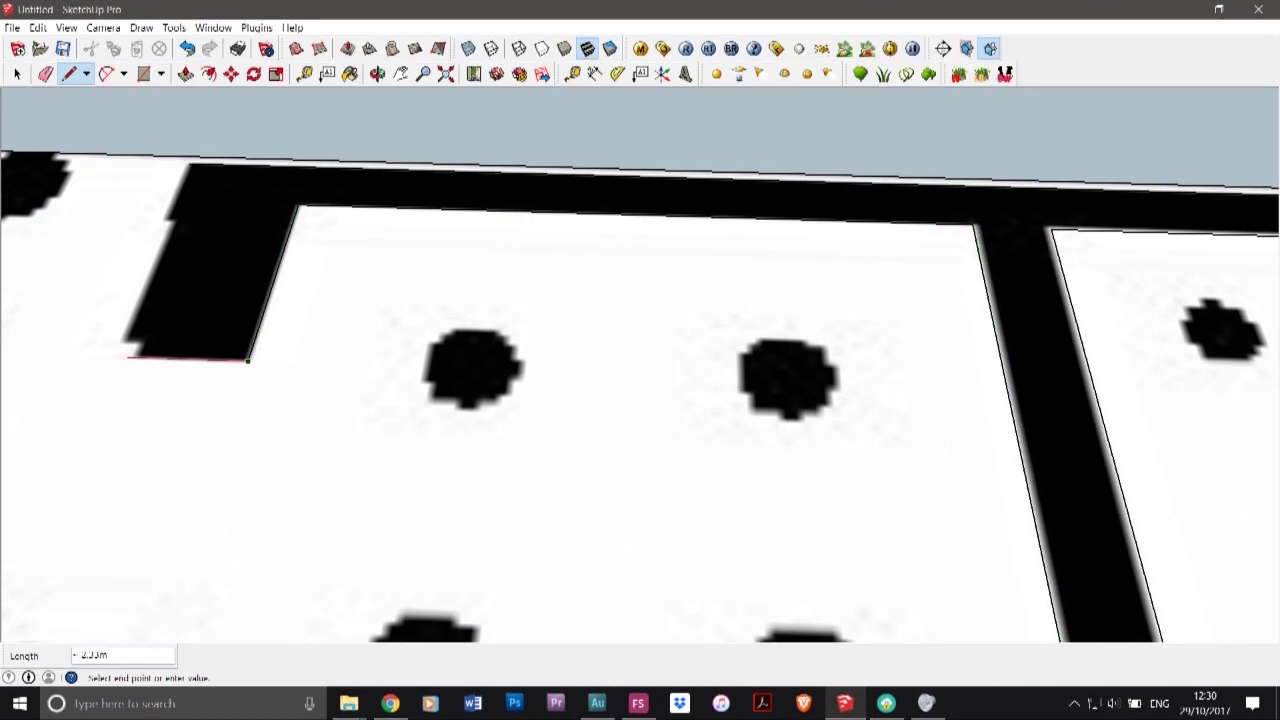
click(112, 356)
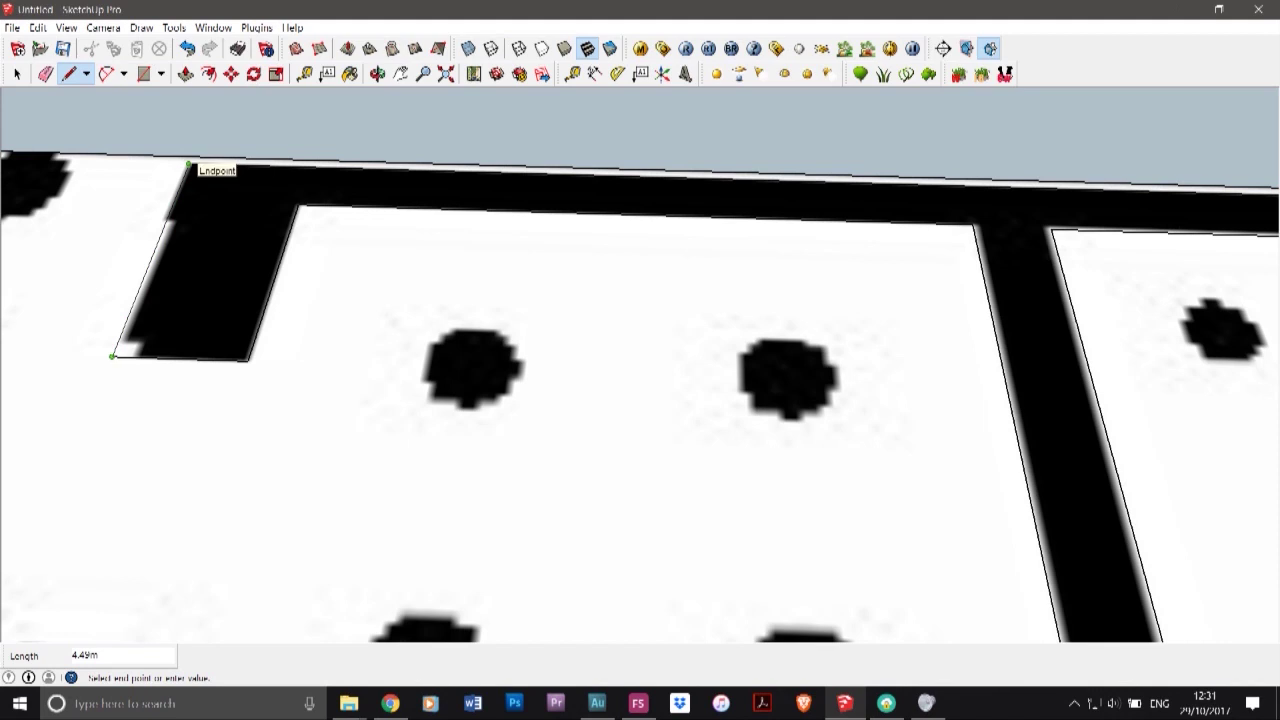
- Undo the slanted closing line and draw a straight one, about 5.8 m long, from the upper wall's left corner past the stub
click(188, 163)
key(ctrl+z)
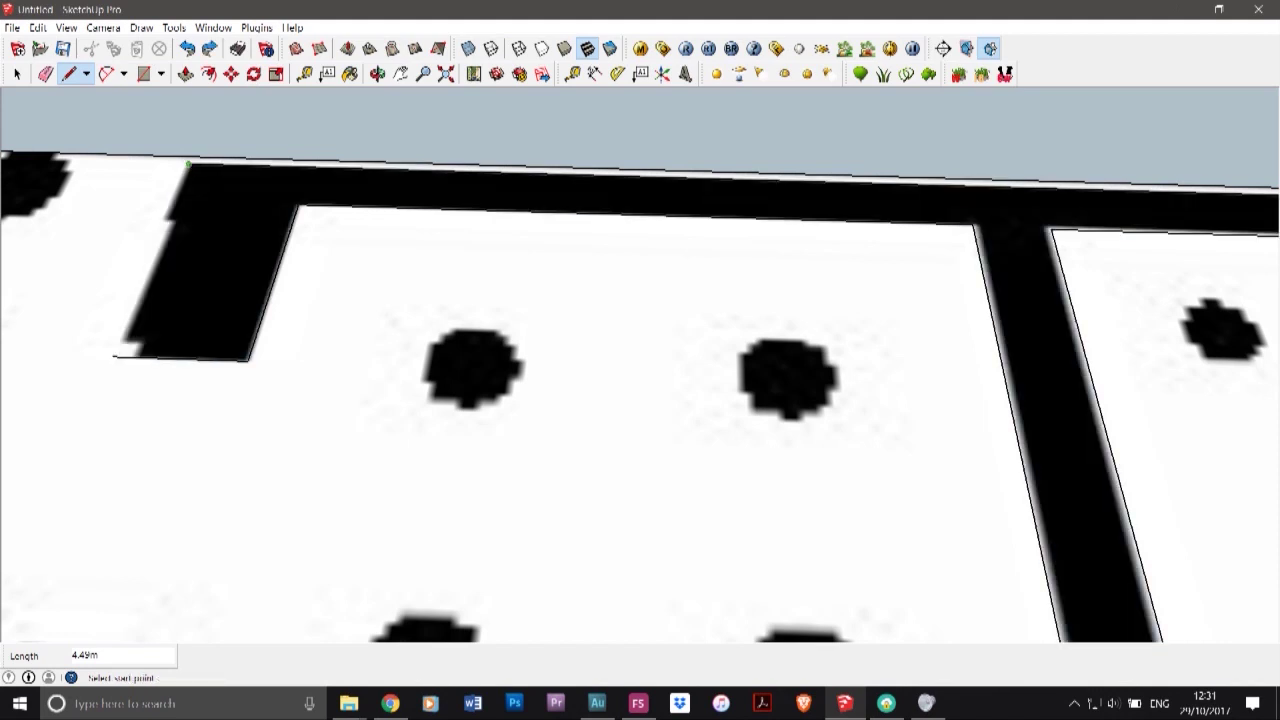
click(188, 163)
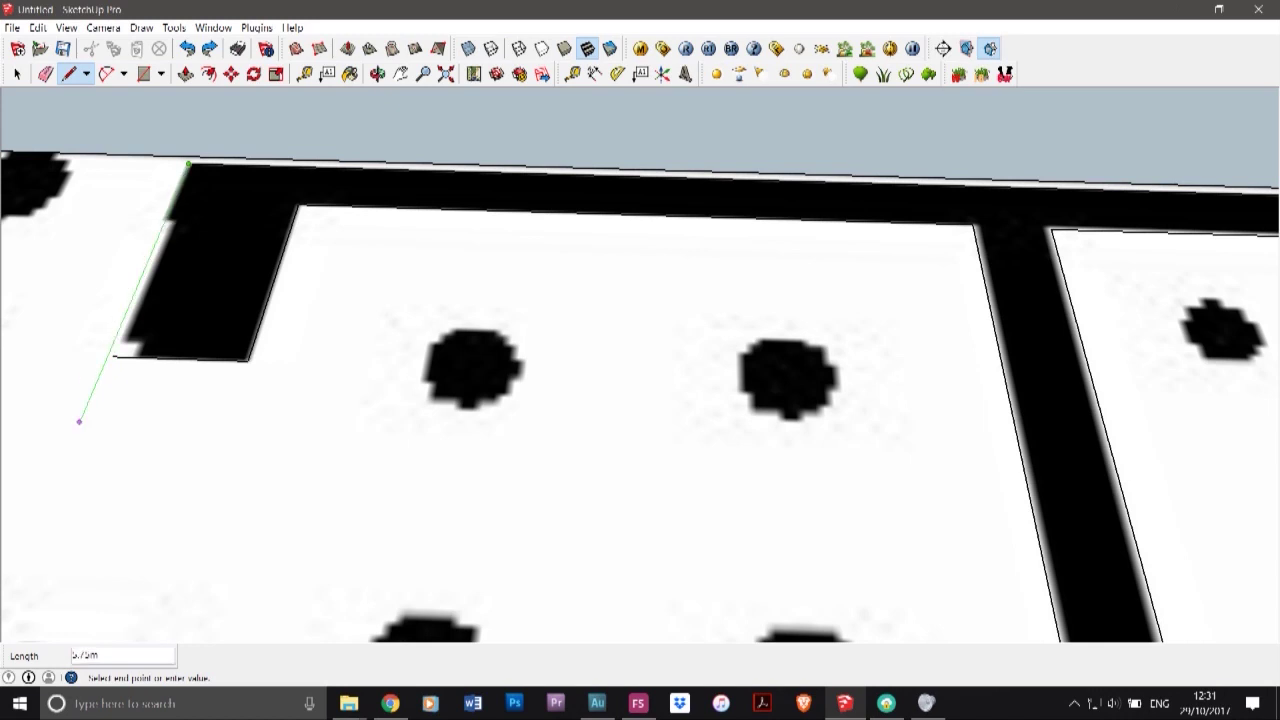
click(79, 421)
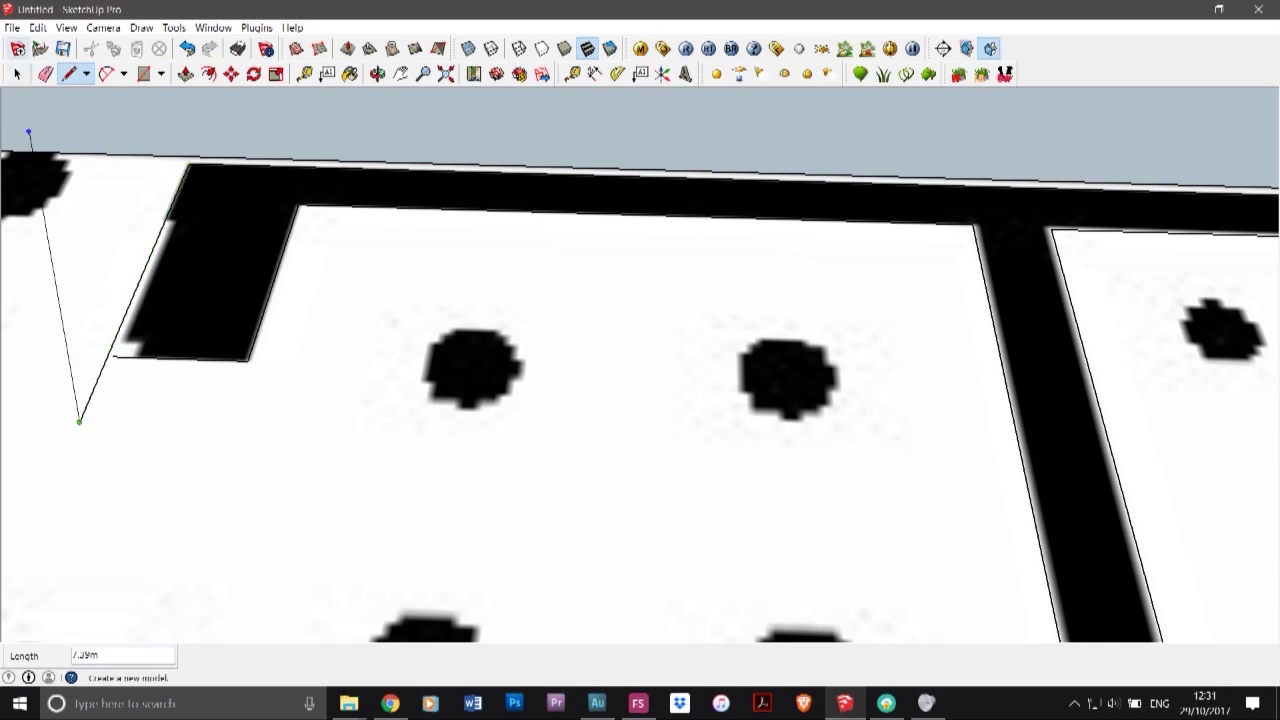
click(69, 74)
key(space)
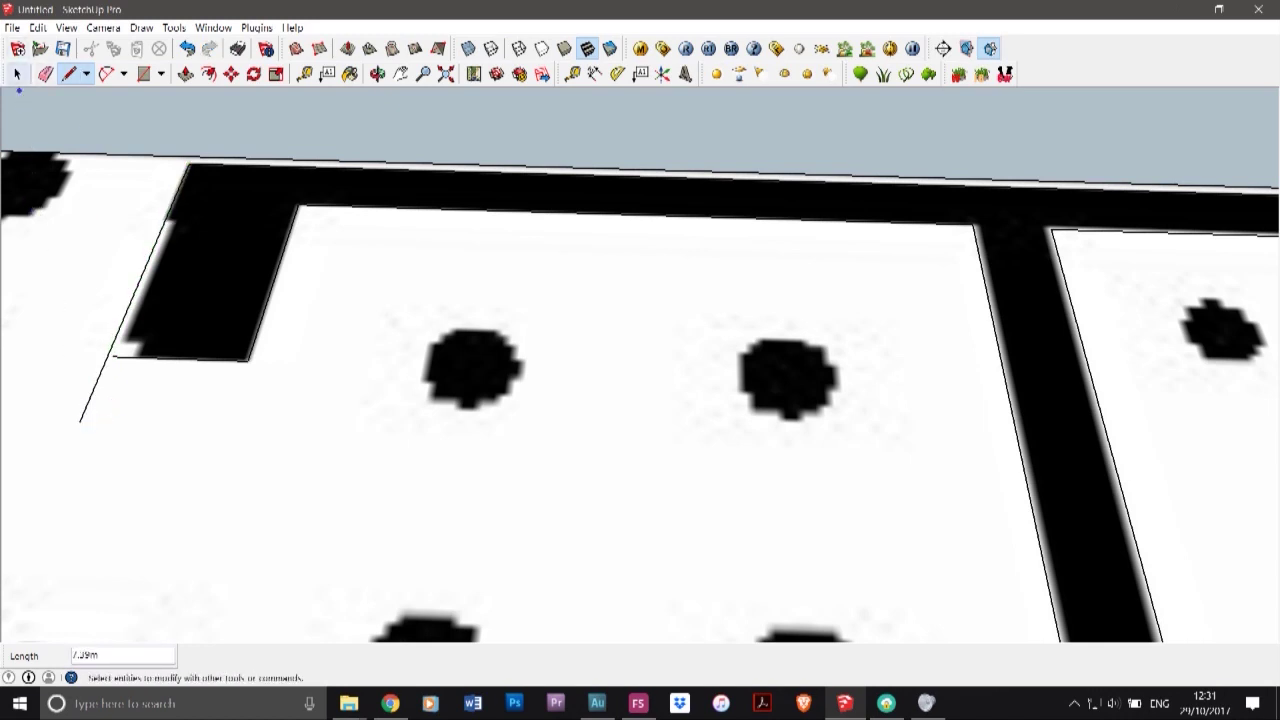
- Replace the upper-left stub's end edge with a line about 2.4 m long meeting the straight side line, closing the wall outline
click(180, 359)
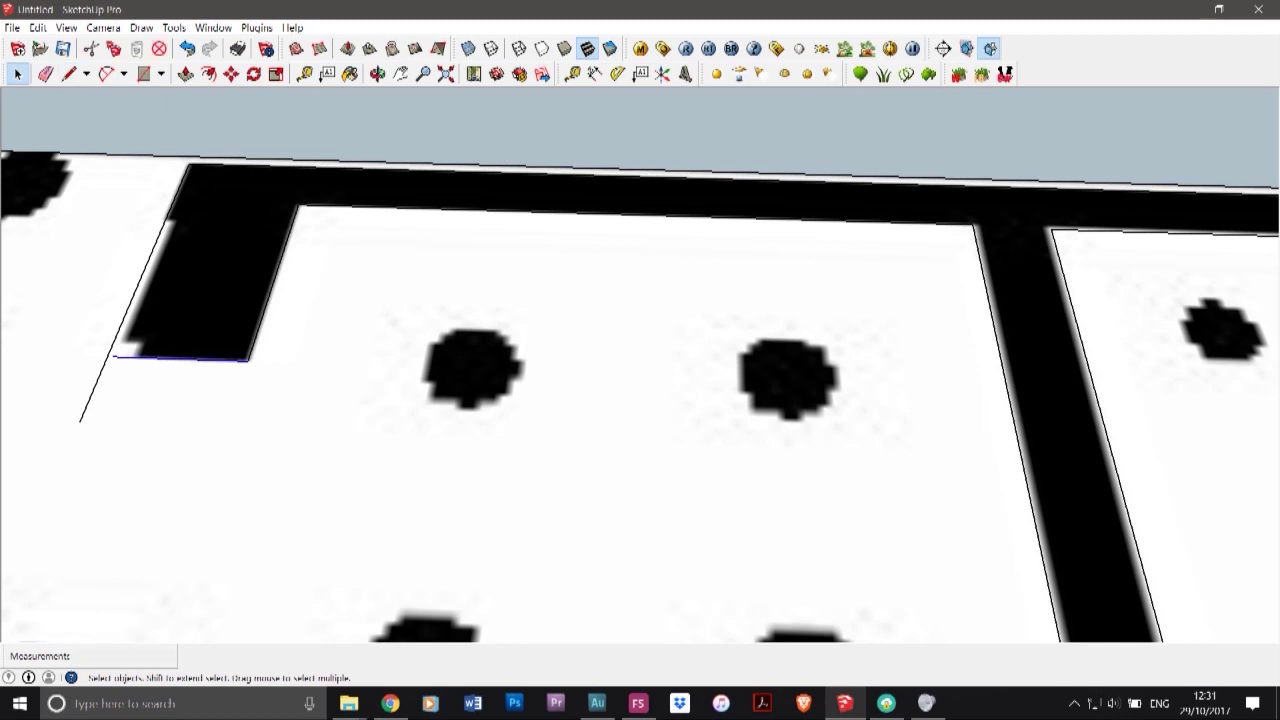
key(Delete)
key(l)
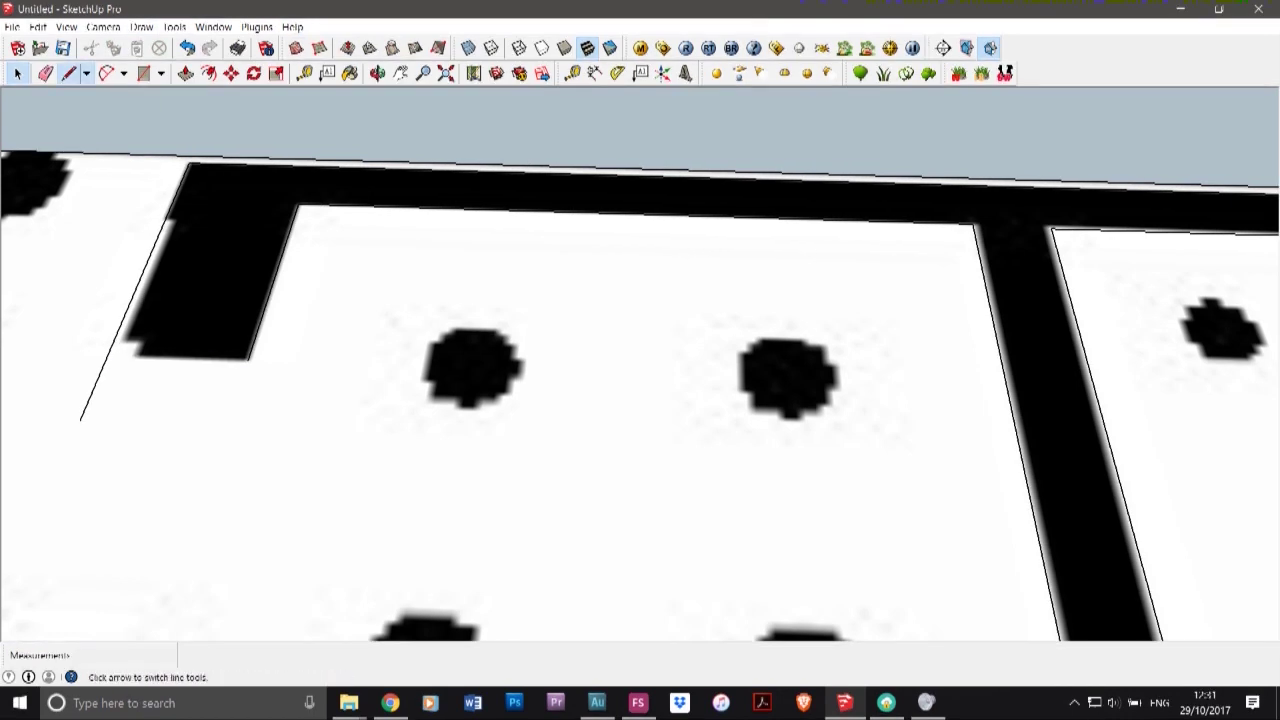
click(248, 358)
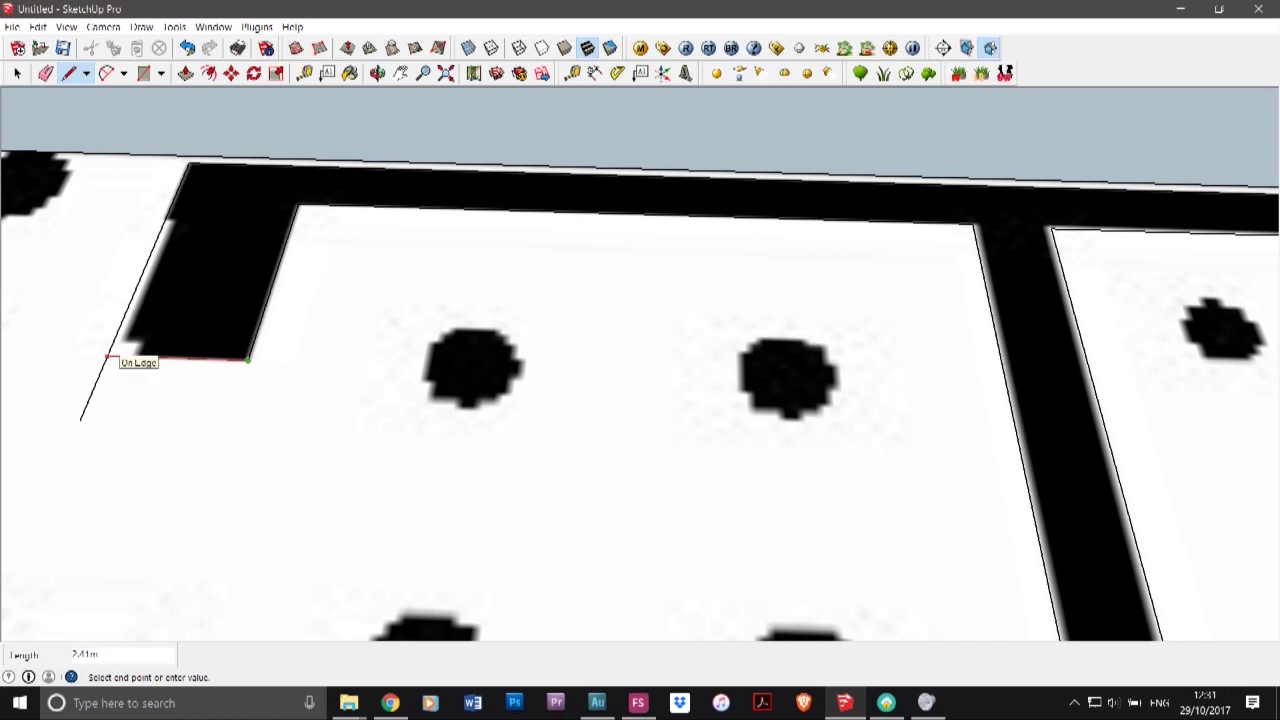
click(108, 356)
- Delete the leftover line segment extending beyond the upper-left stub
click(17, 73)
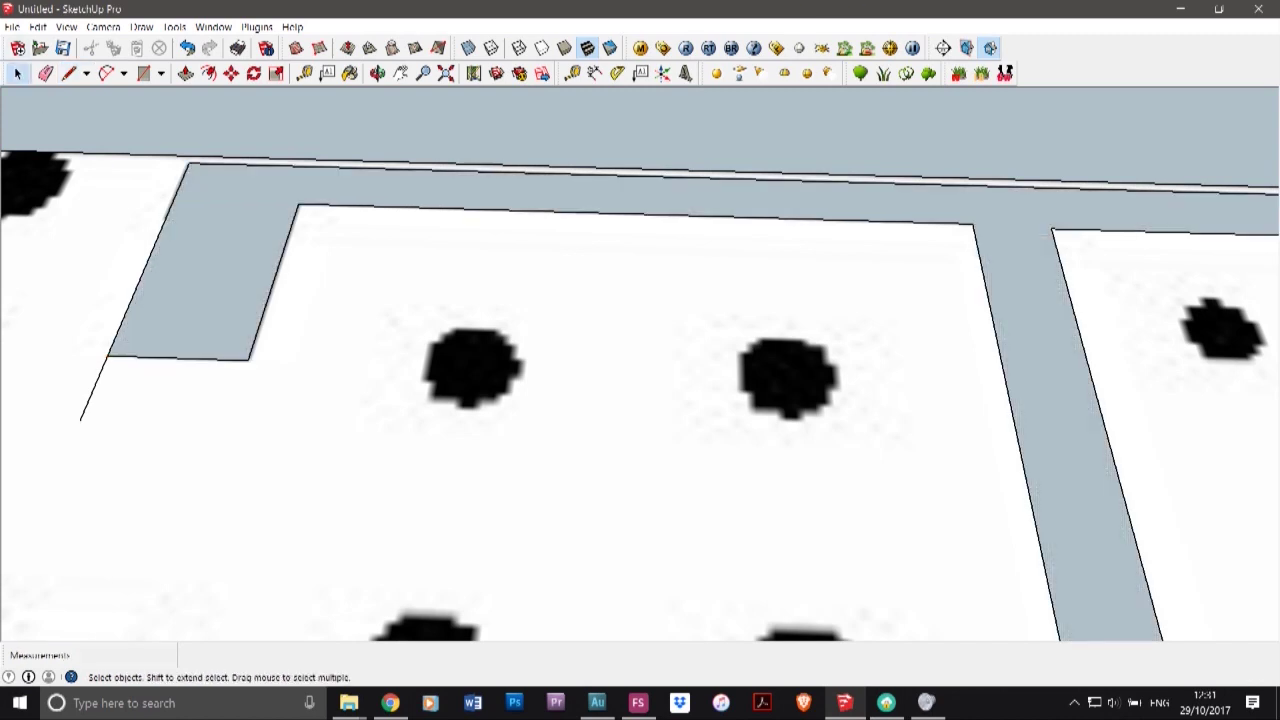
click(94, 388)
key(Delete)
- Draw a rectangle of about 56.6 by 14.4 m over the inner building's outline, from corner to opposite corner
scroll(270, 320, down, 8)
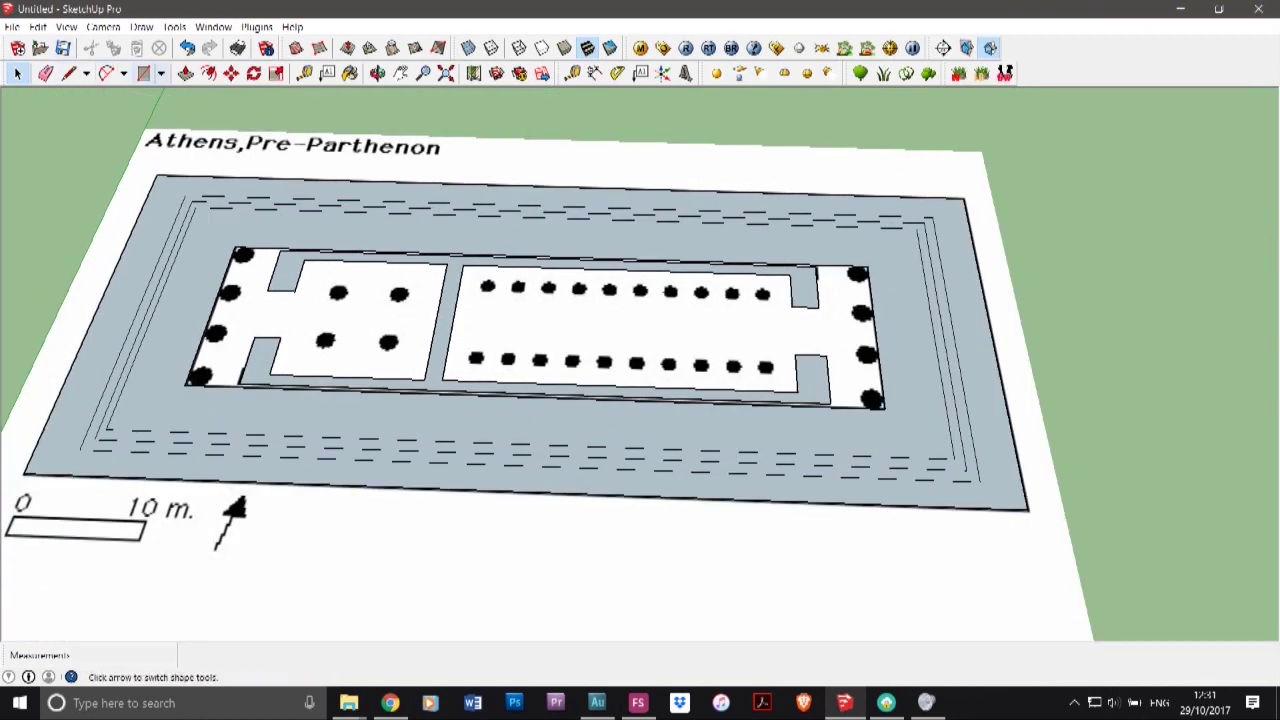
click(143, 73)
click(236, 248)
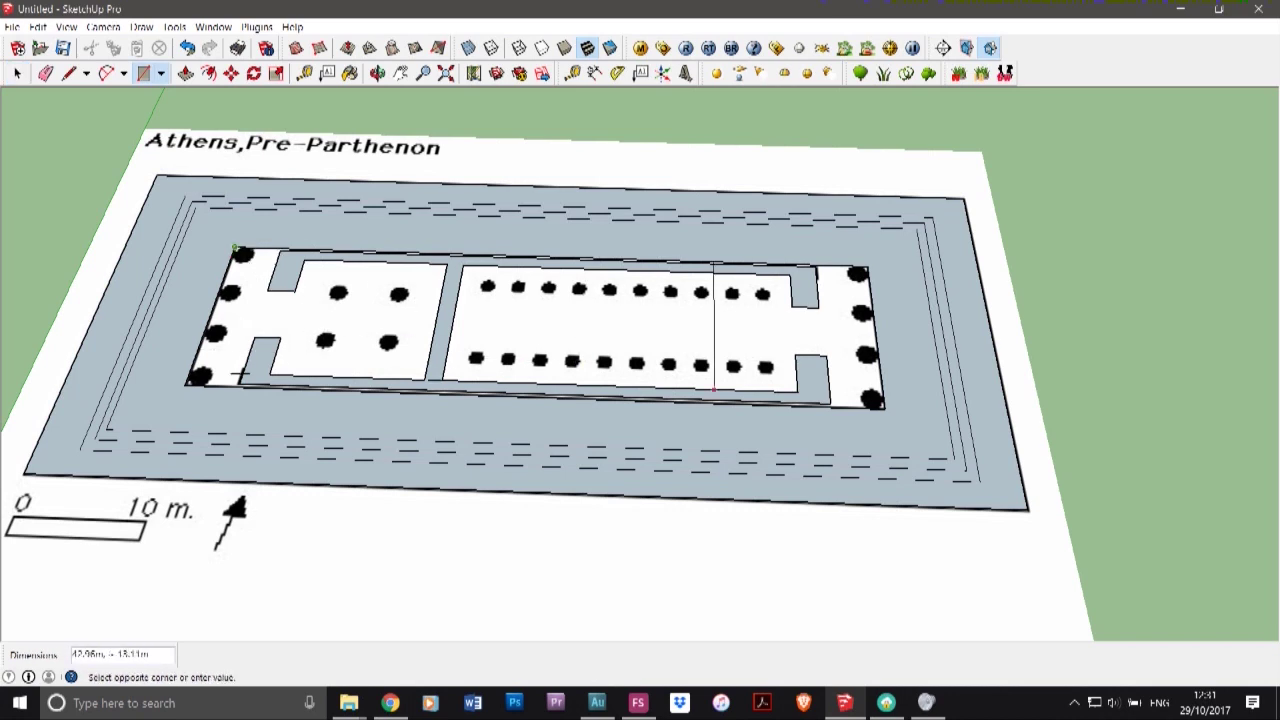
click(884, 408)
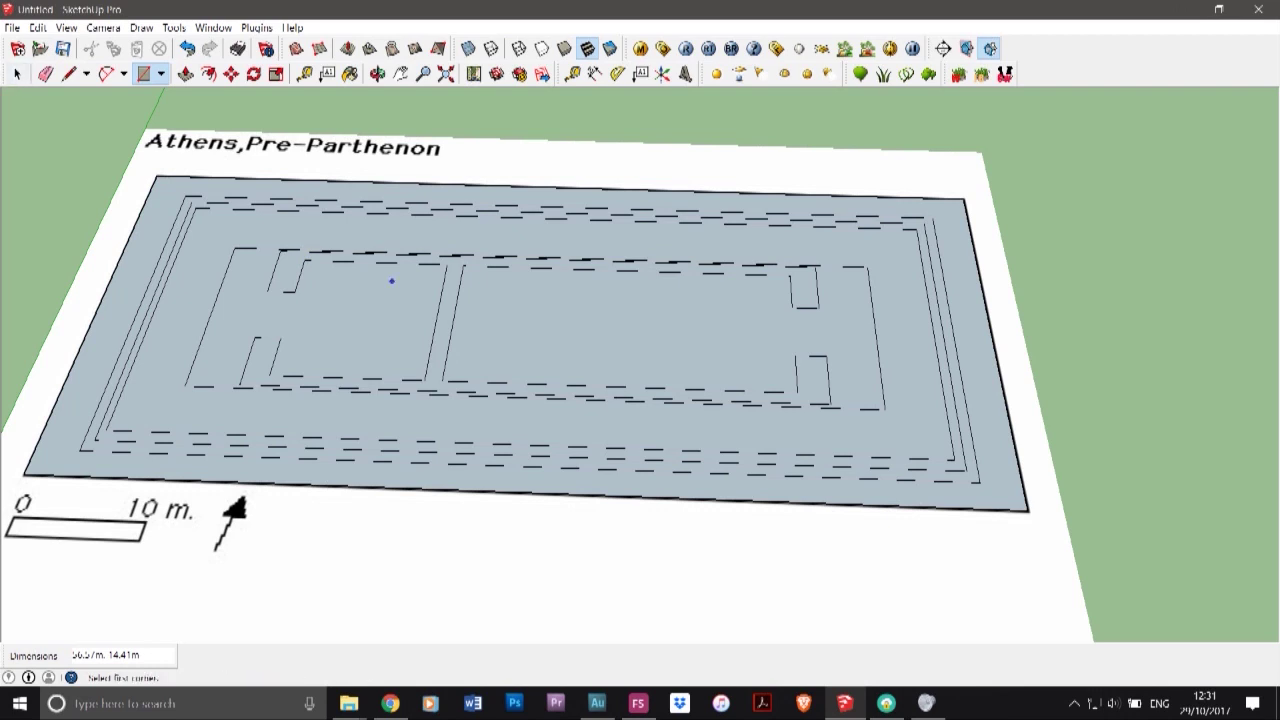
- Check that the traced outlines form separate closed faces by selecting the rings in turn, from the inner one to the outermost
click(18, 74)
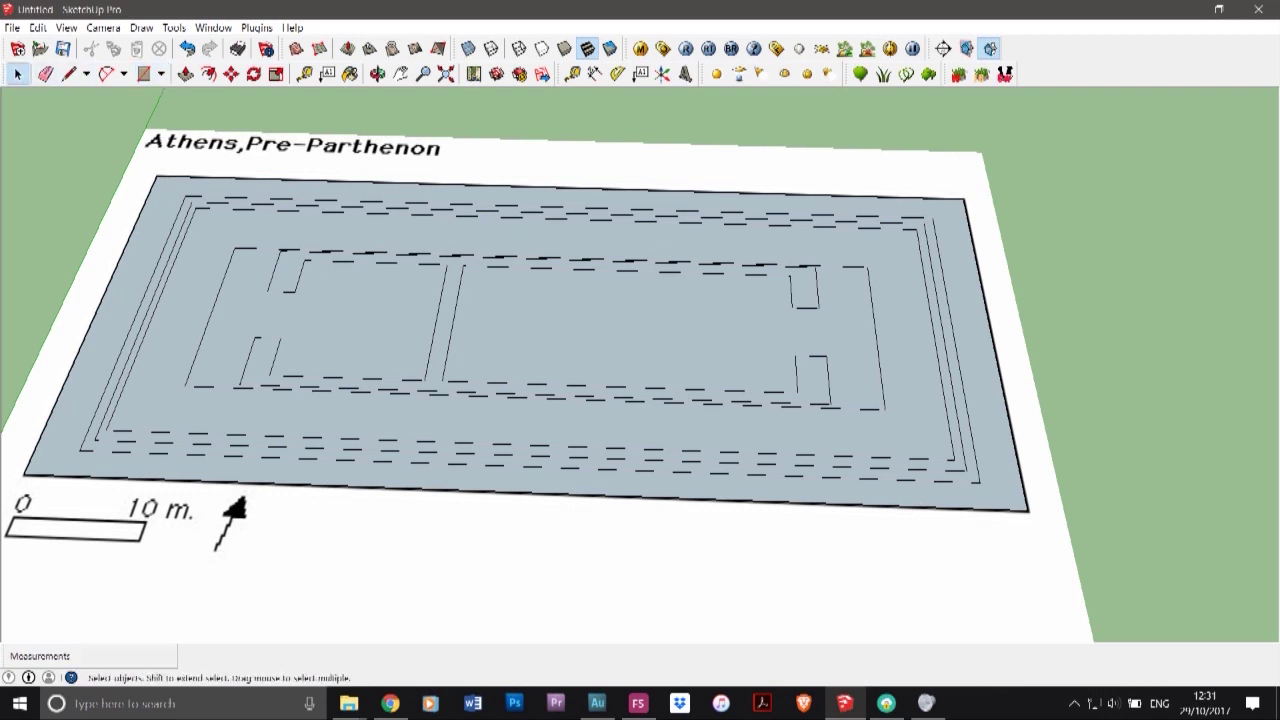
click(446, 325)
click(510, 330)
click(520, 421)
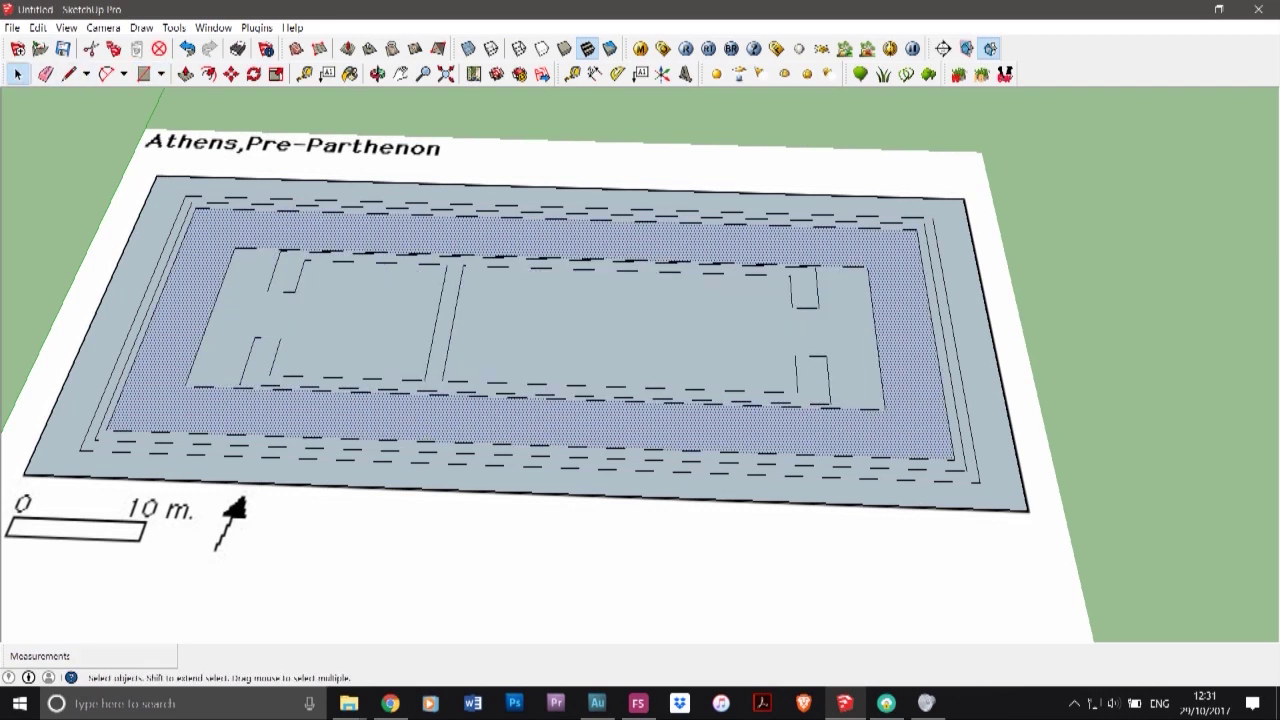
click(144, 321)
click(180, 248)
scroll(180, 248, up, 4)
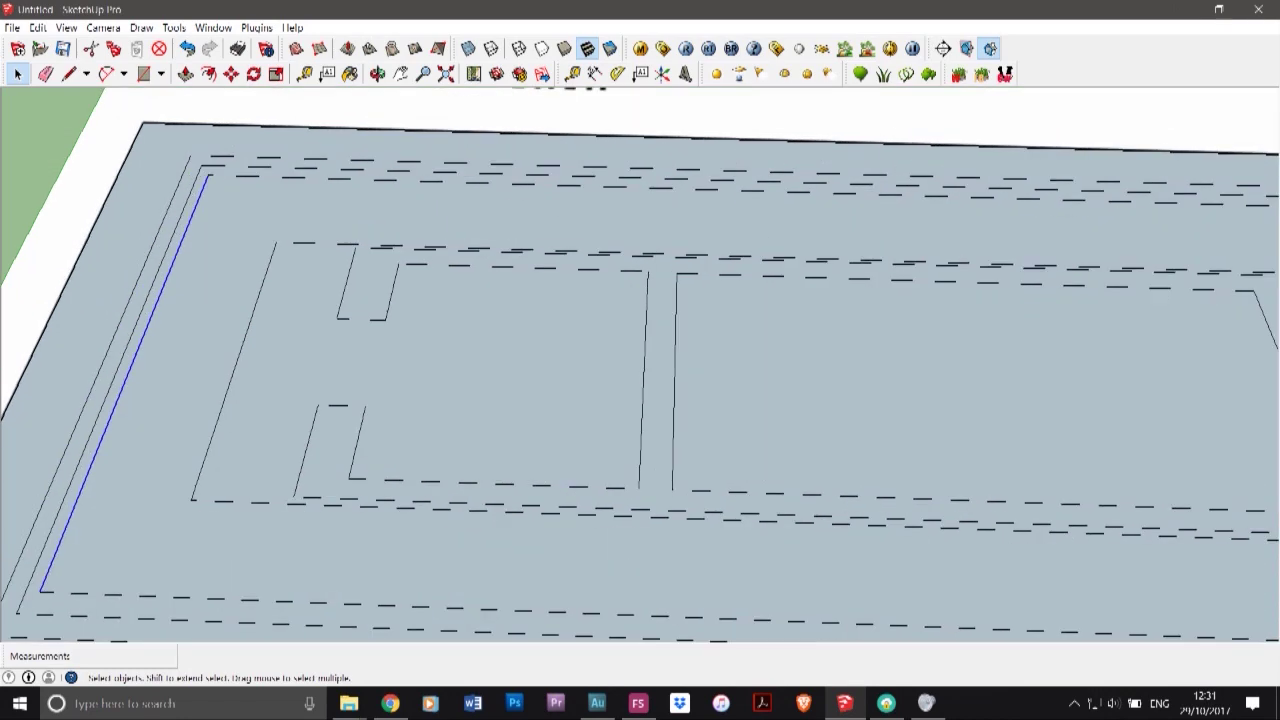
click(172, 250)
click(163, 242)
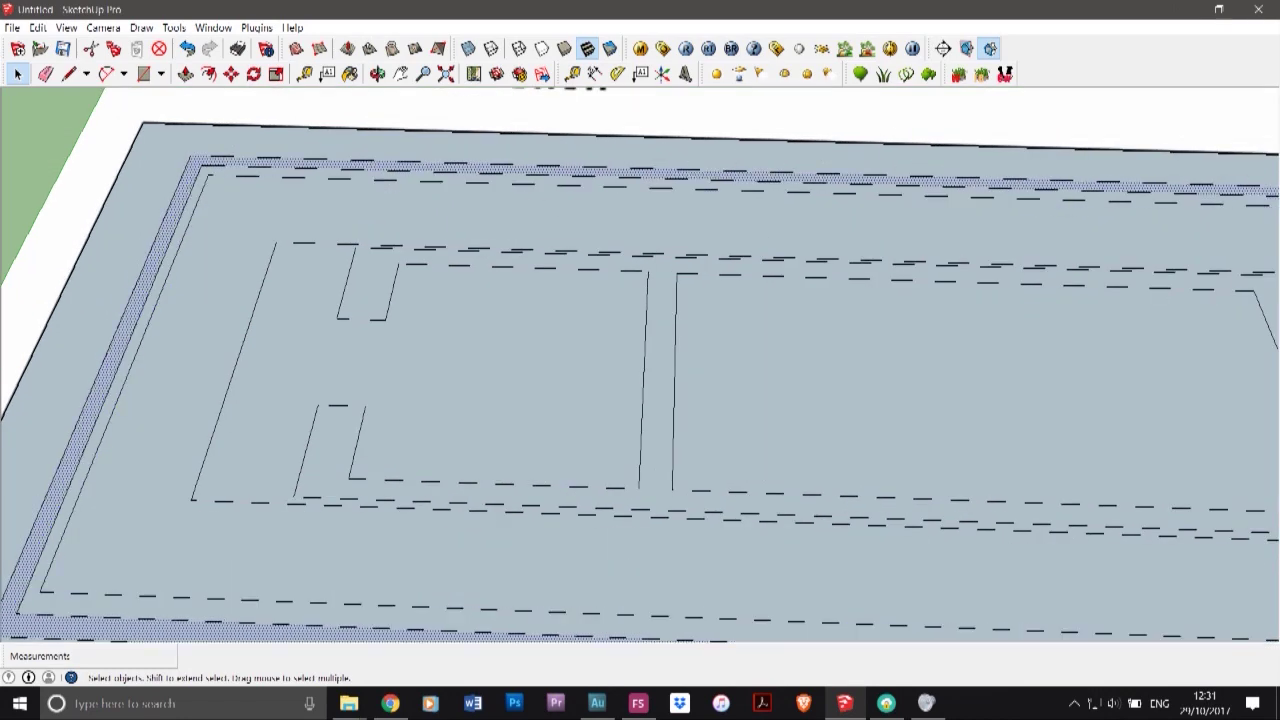
click(133, 238)
scroll(133, 238, down, 4)
scroll(744, 374, down, 3)
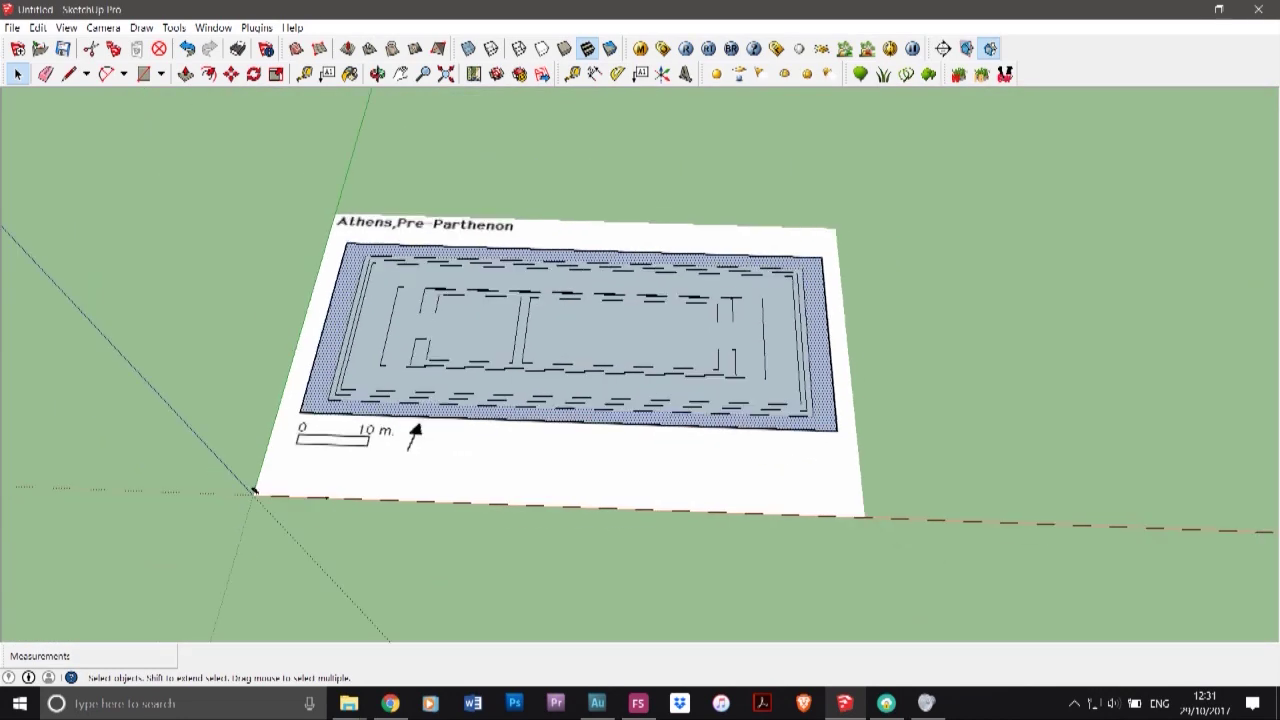
- Try to extrude the inner building's floor face around the walls by about 15.6 m, inspect the result and undo it
click(378, 74)
drag(620, 420, 600, 400)
scroll(690, 365, up, 4)
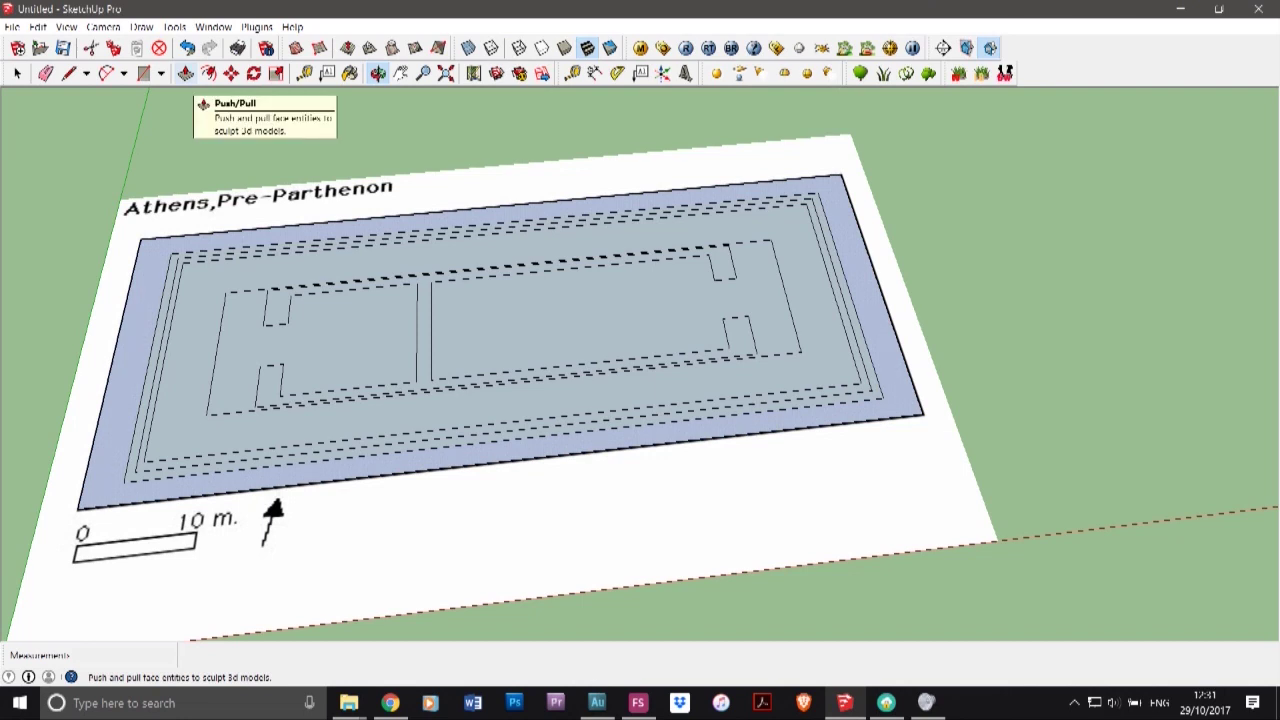
click(186, 74)
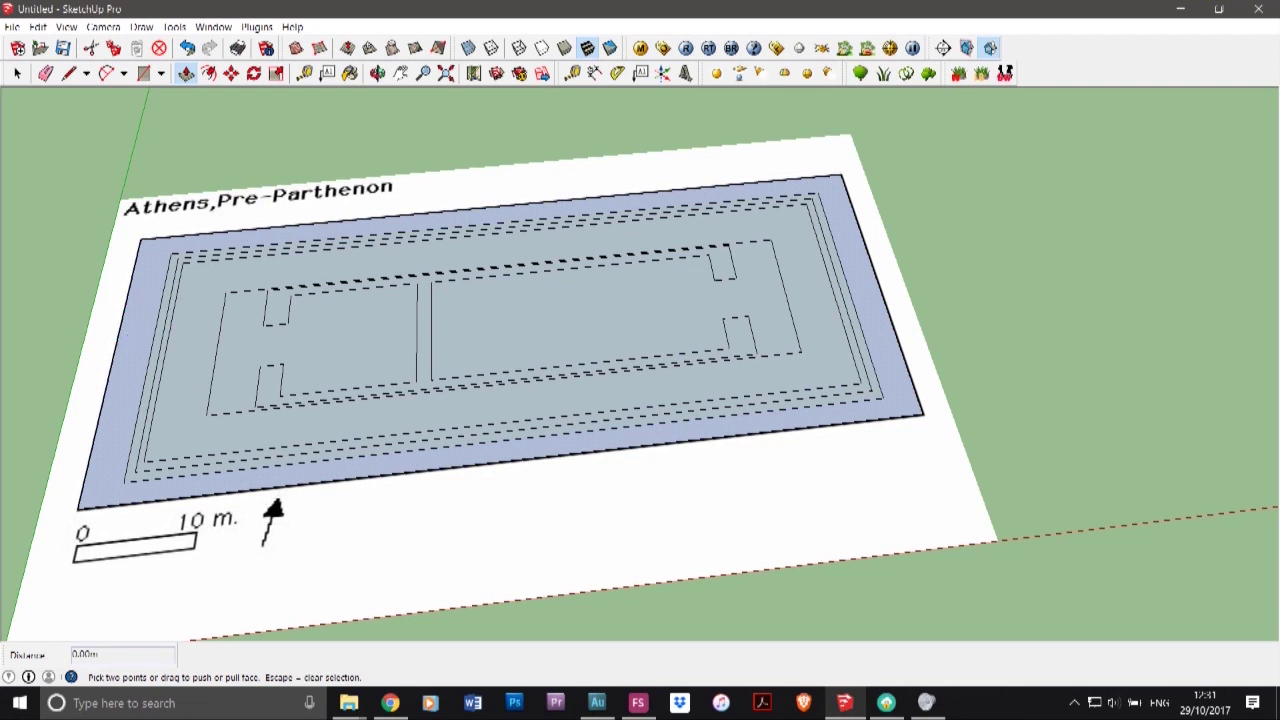
click(17, 74)
click(65, 124)
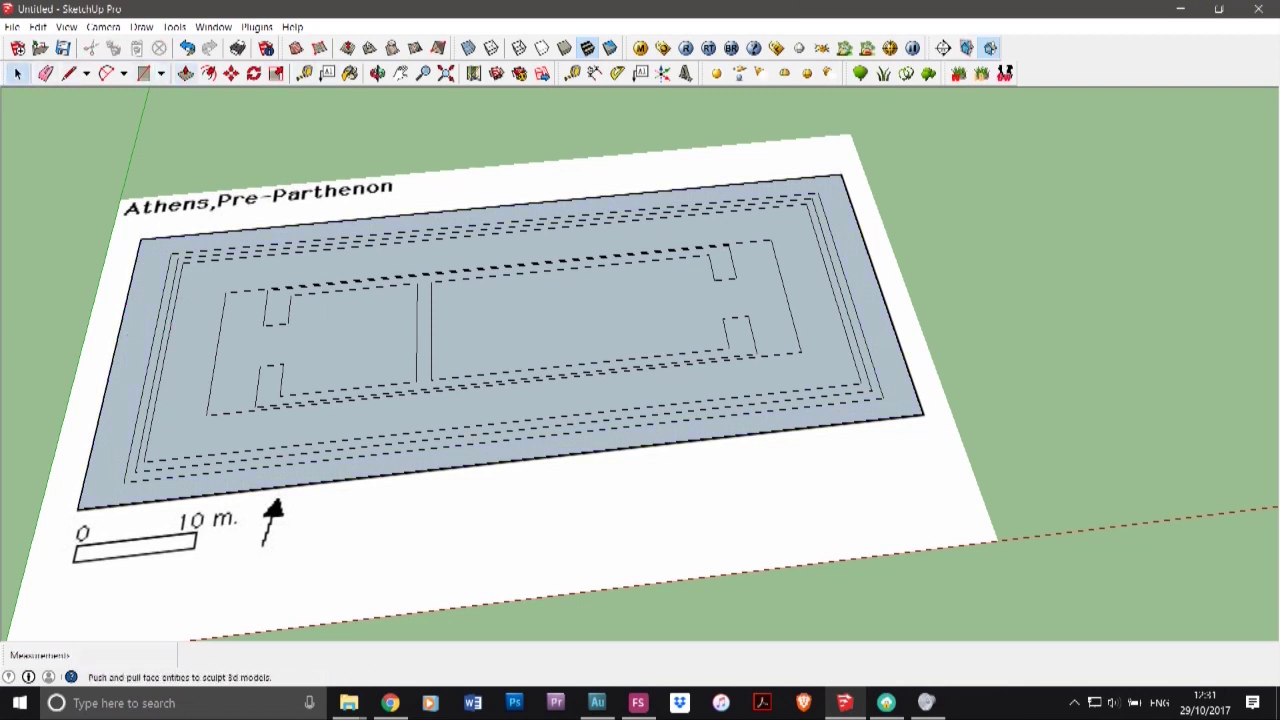
click(186, 74)
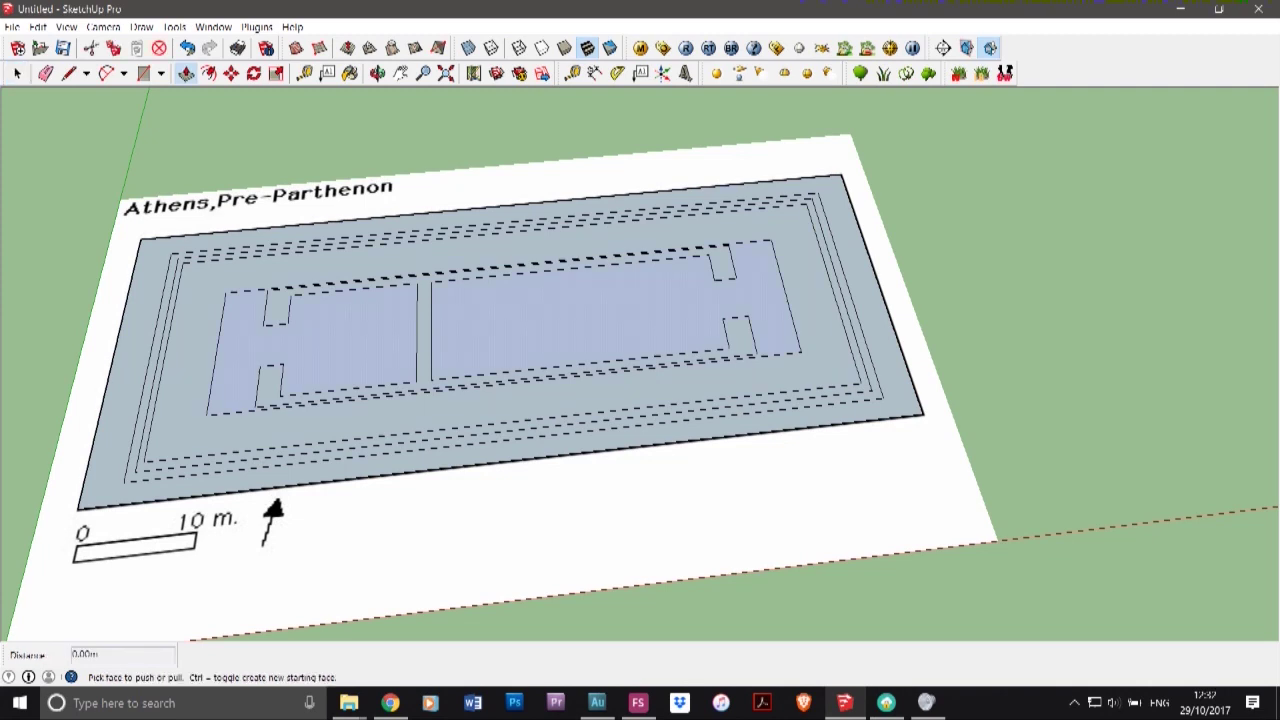
click(570, 318)
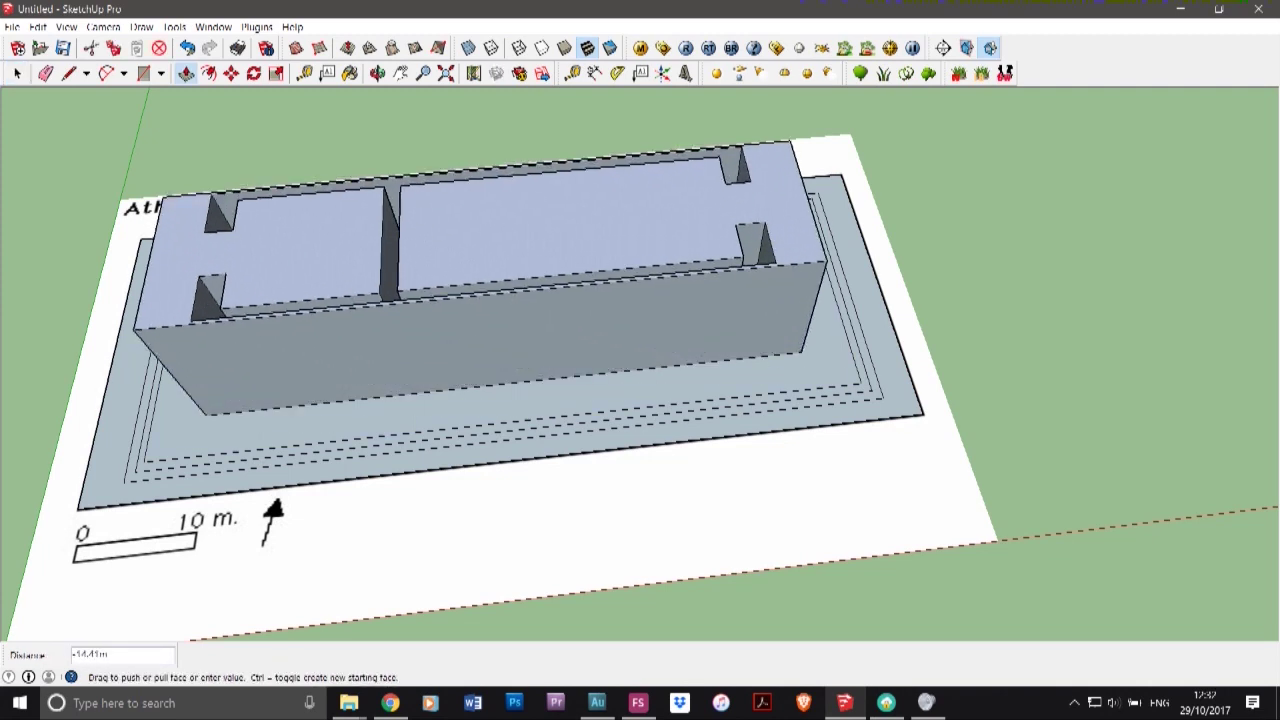
click(572, 207)
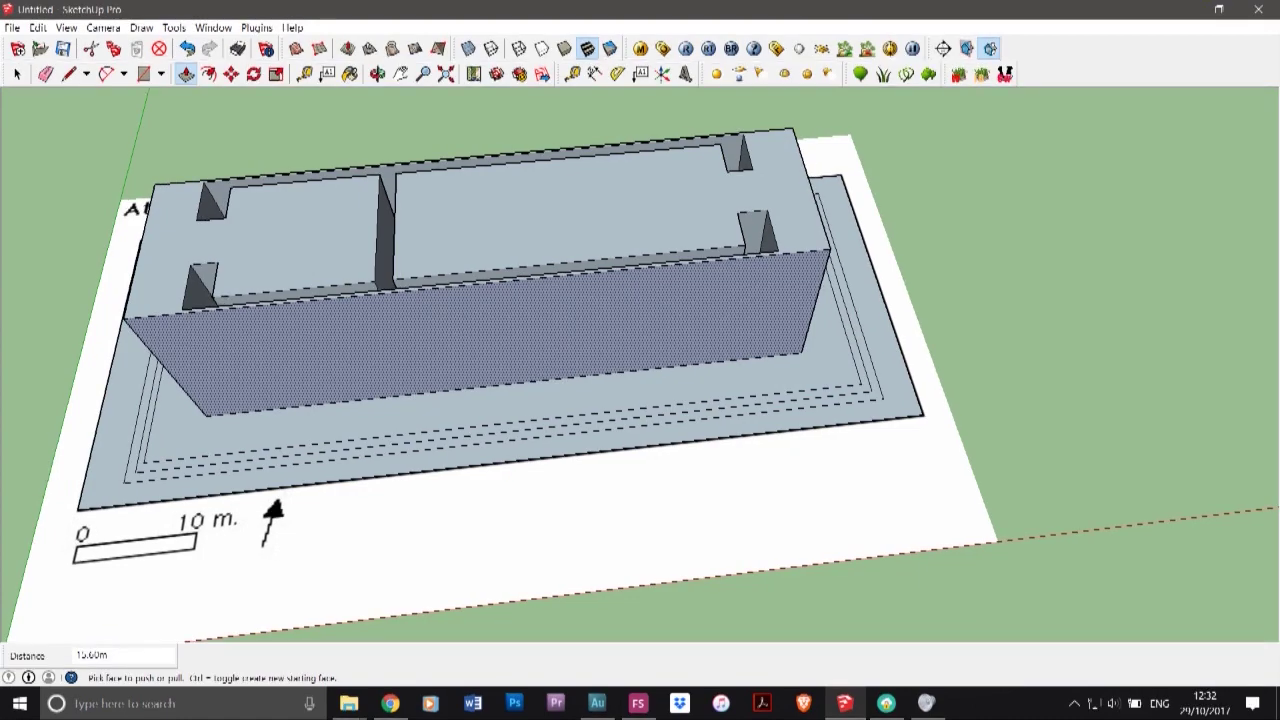
click(377, 74)
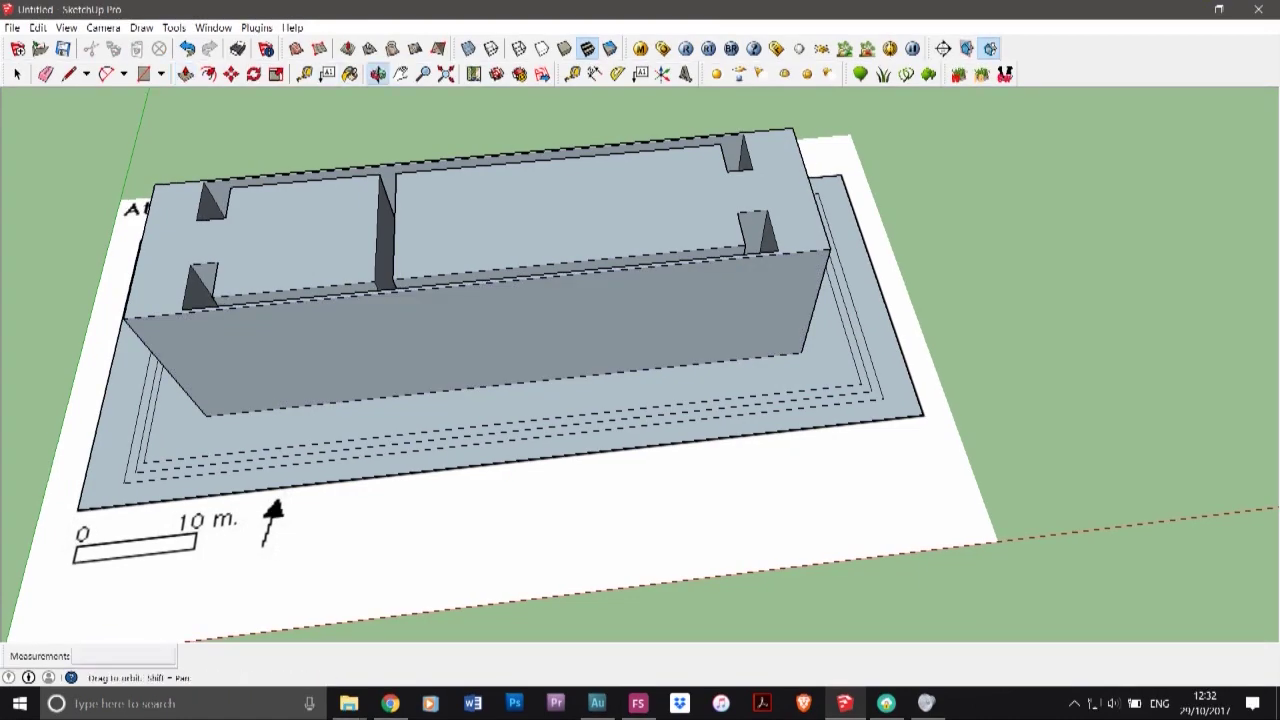
drag(600, 370, 330, 290)
middle_drag(960, 370, 250, 370)
middle_drag(900, 440, 1273, 412)
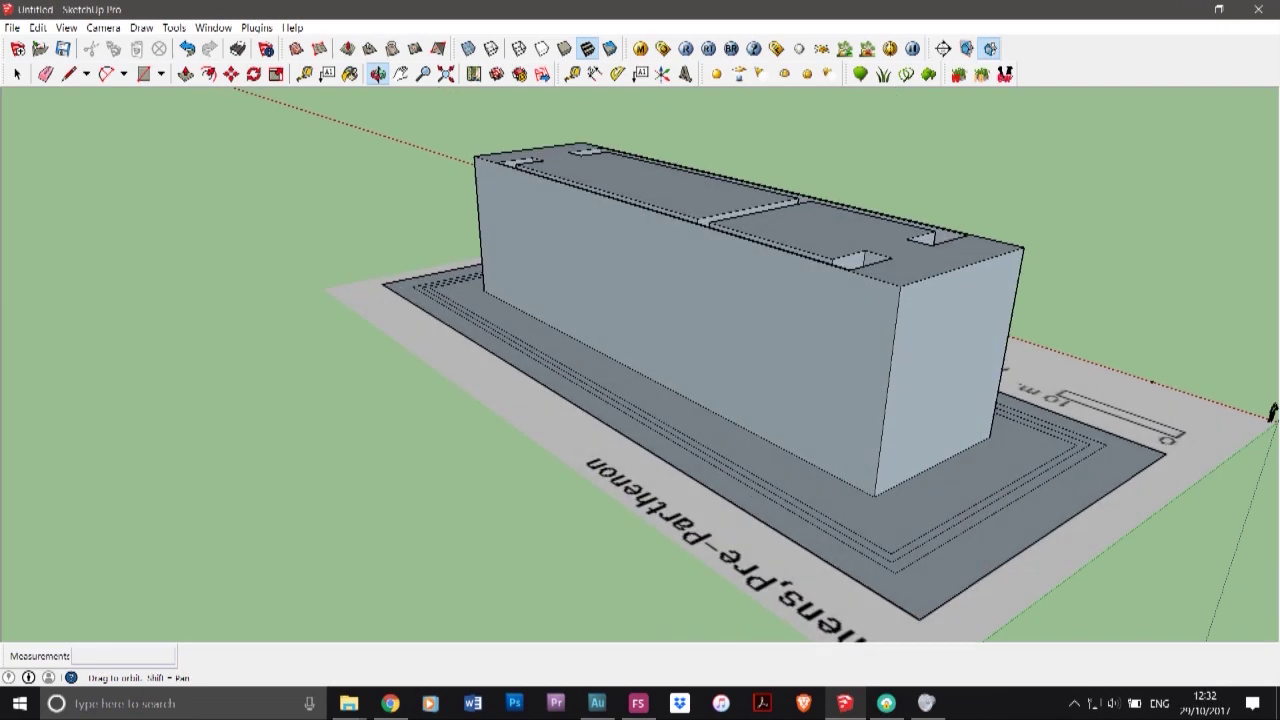
key(ctrl+z)
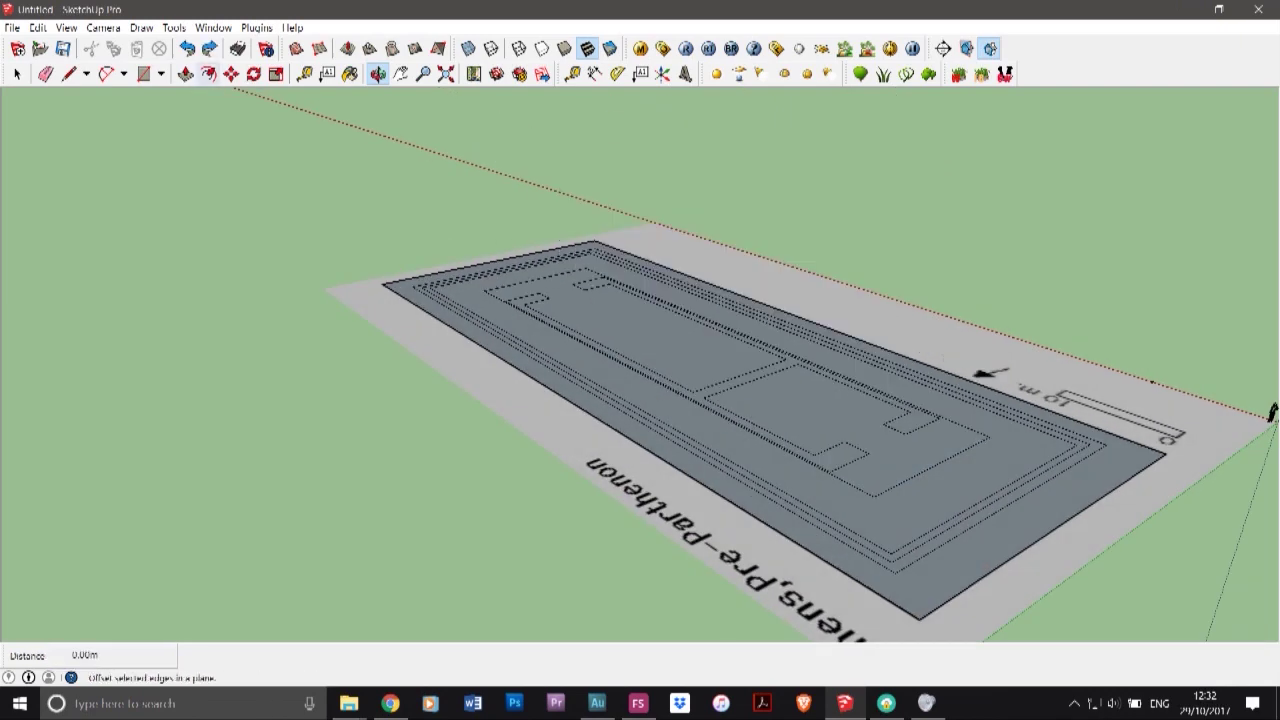
- Raise the outermost ring of the base about 0.34 m and the next ring inward about 0.65 m
click(186, 74)
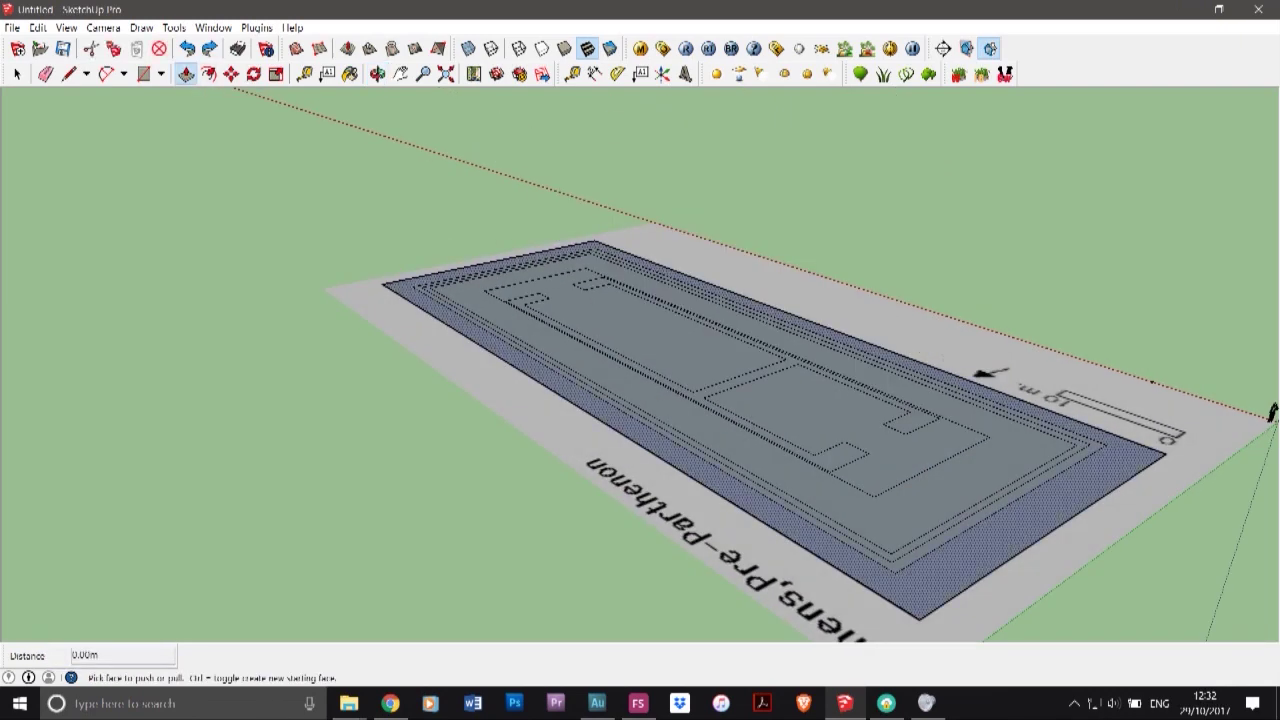
scroll(925, 588, up, 5)
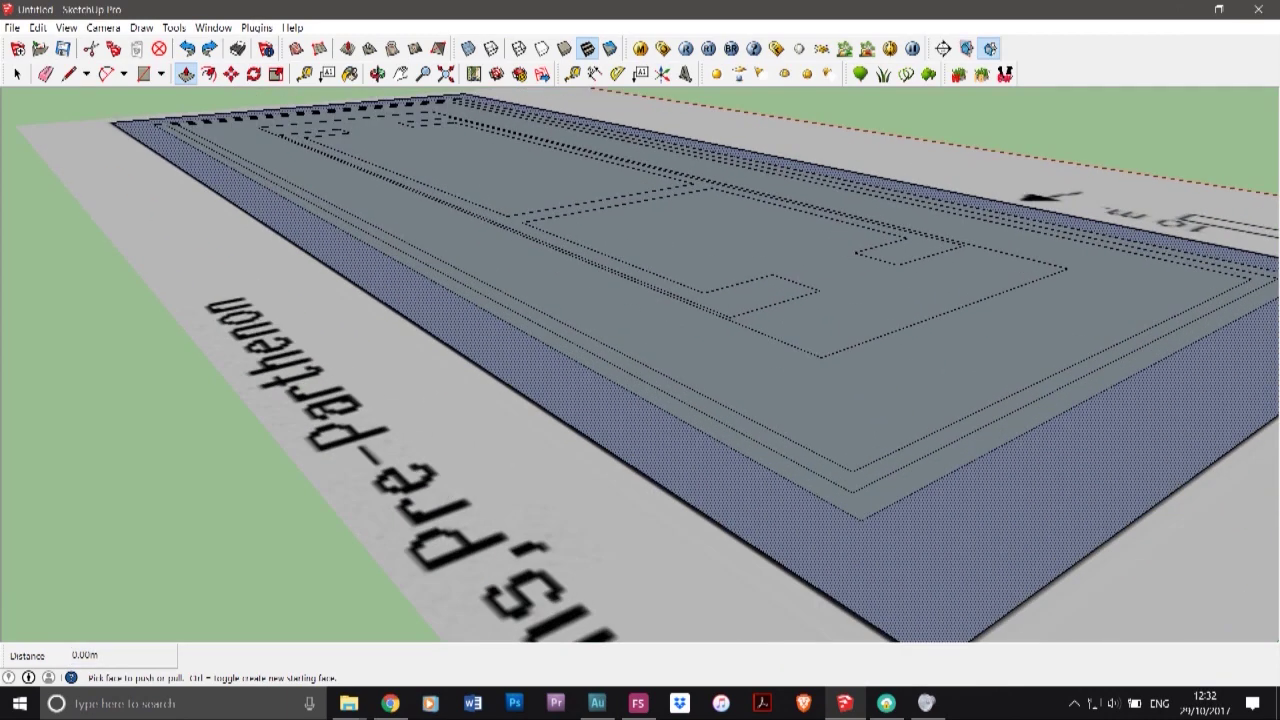
click(925, 588)
click(910, 540)
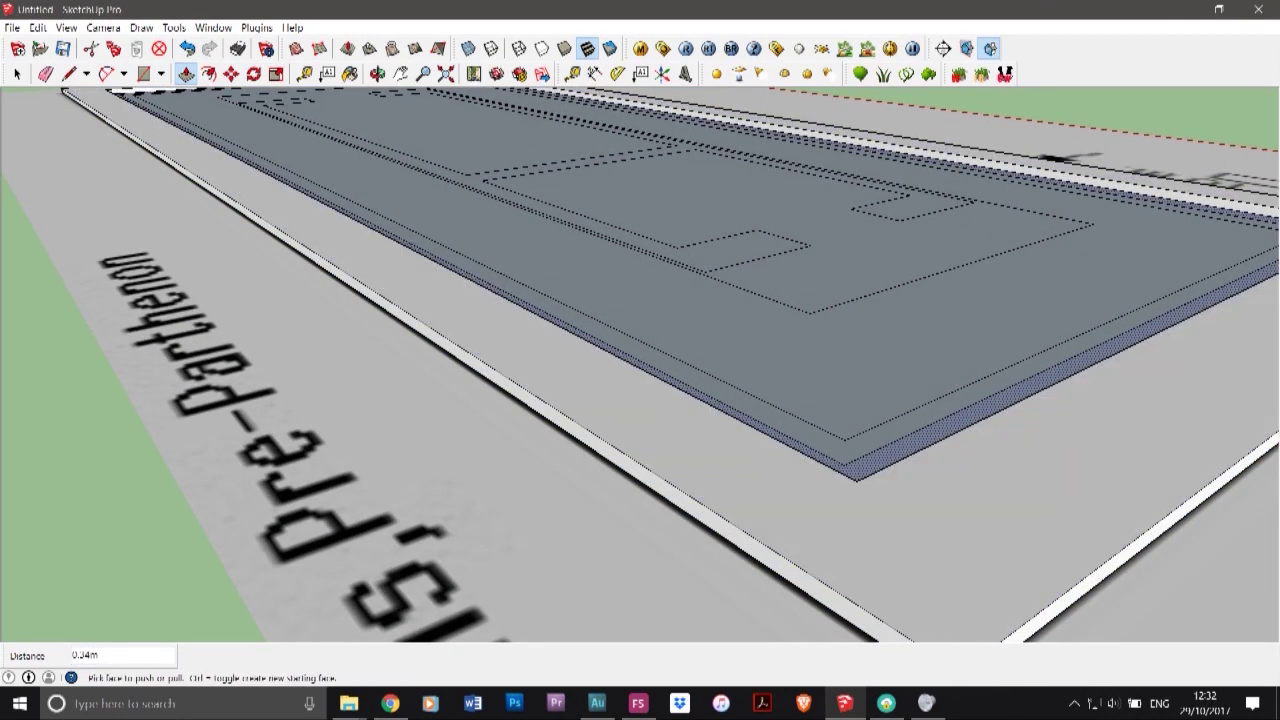
click(858, 472)
click(525, 562)
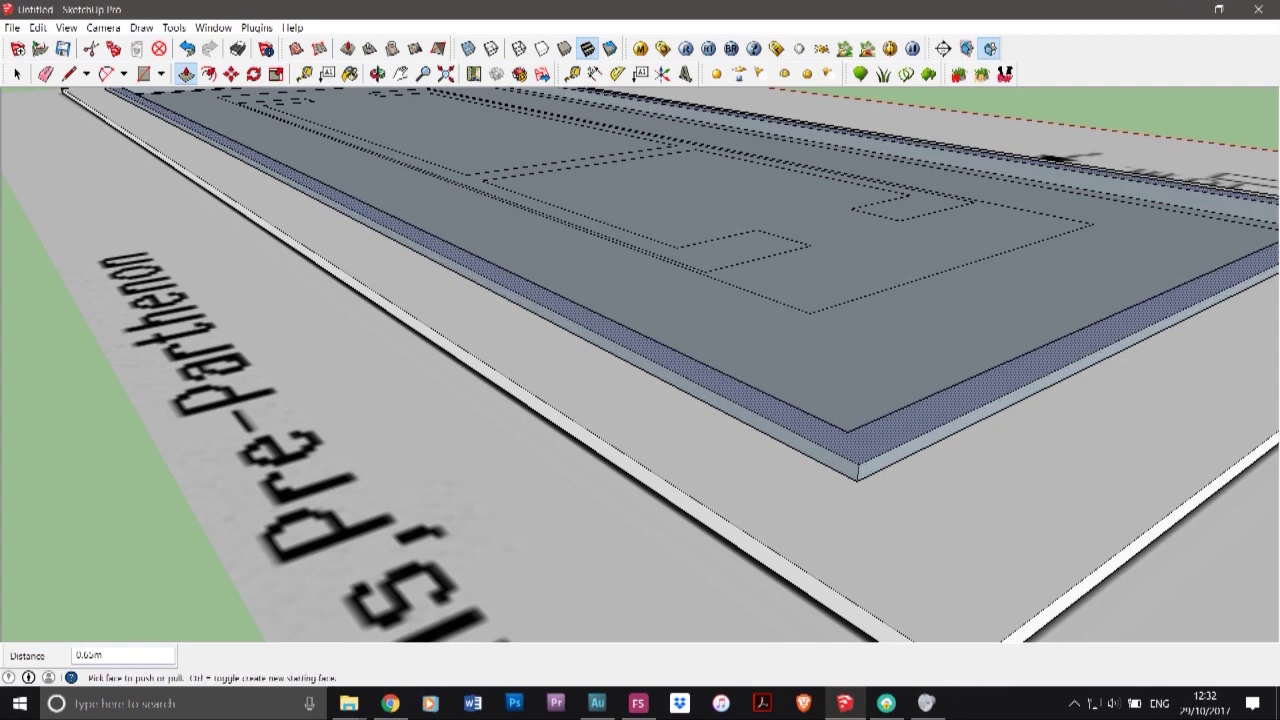
- Raise the third narrow ring about 1.04 m as the next step of the platform
scroll(525, 560, down, 5)
scroll(852, 375, up, 5)
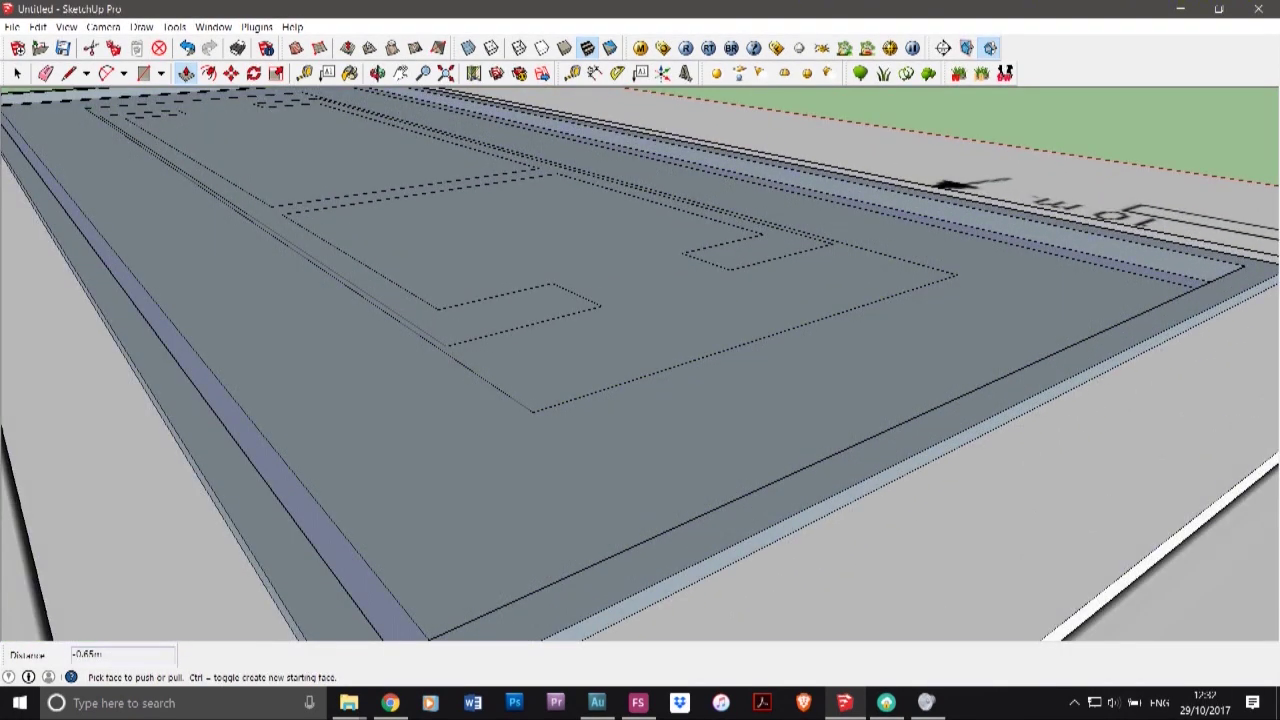
click(362, 582)
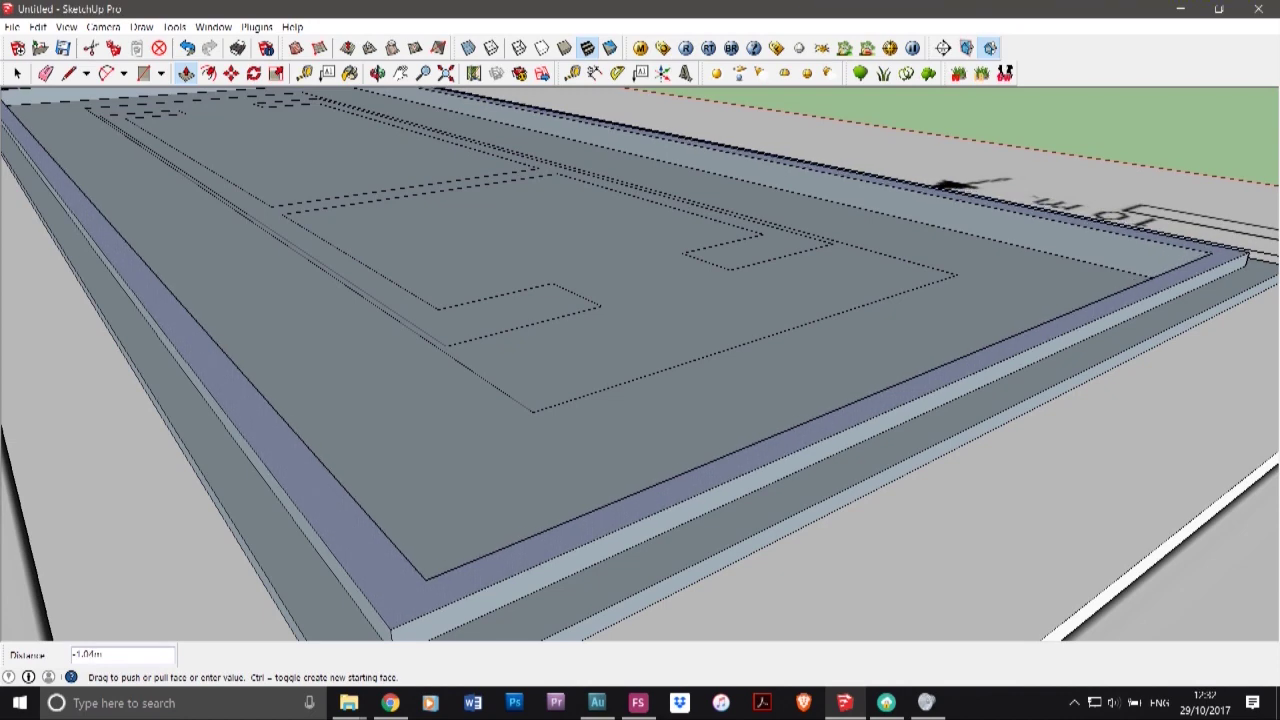
click(520, 475)
- Raise the wide ring around the inner building about 1.46 m and the building's floor about 1.84 m
click(525, 435)
click(533, 335)
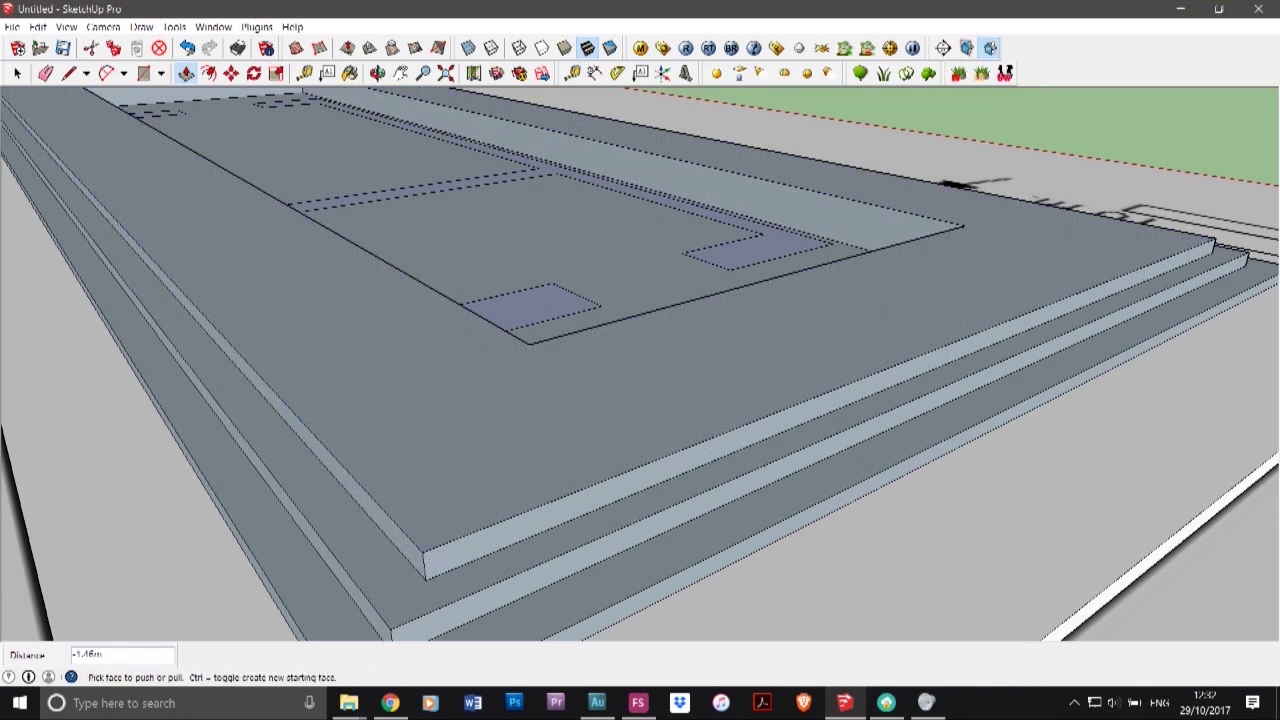
click(600, 258)
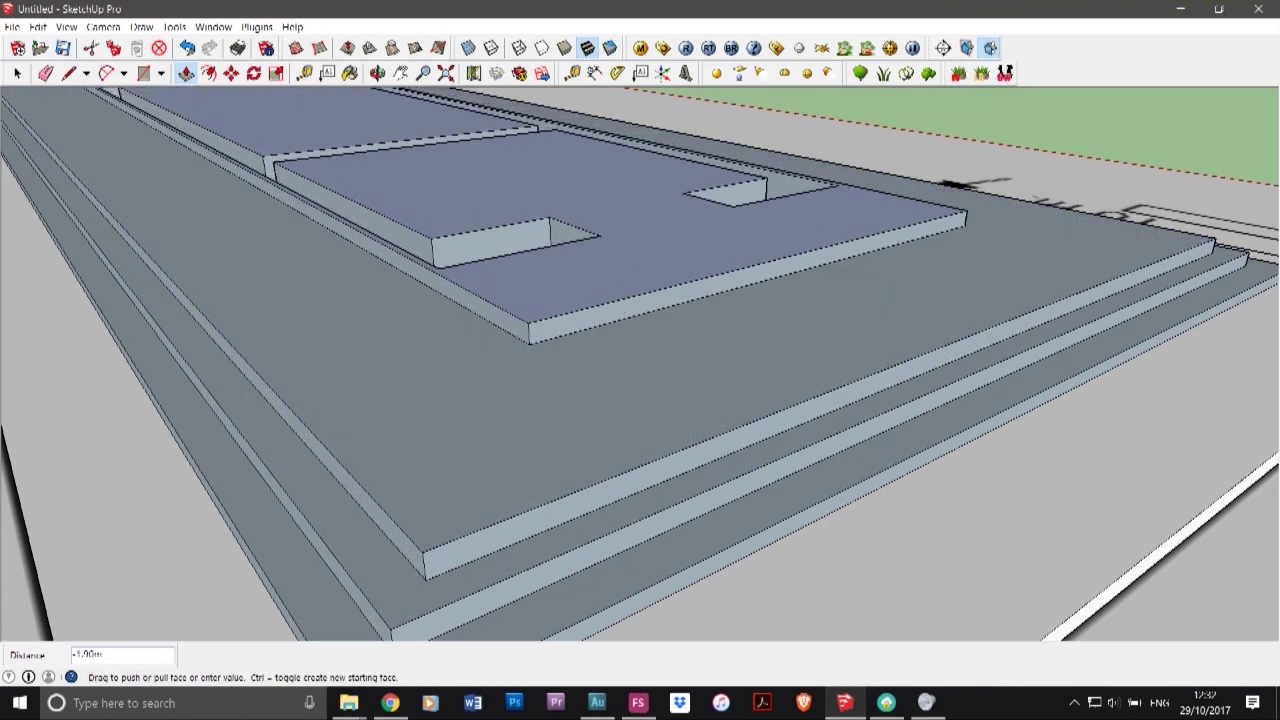
click(590, 275)
- Extrude the inner building's wall face upward about 5.27 m, then raise its top by another 2.59 m
scroll(565, 445, down, 4)
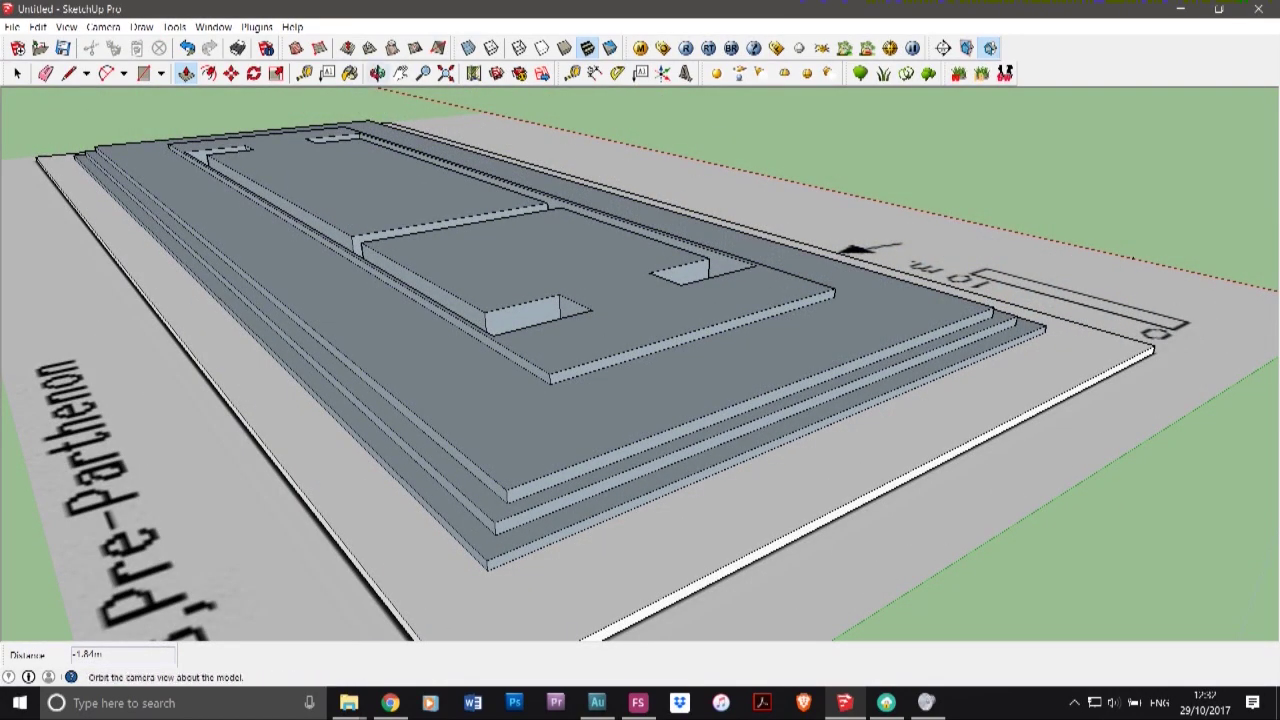
click(377, 73)
drag(500, 175, 464, 285)
scroll(464, 285, up, 3)
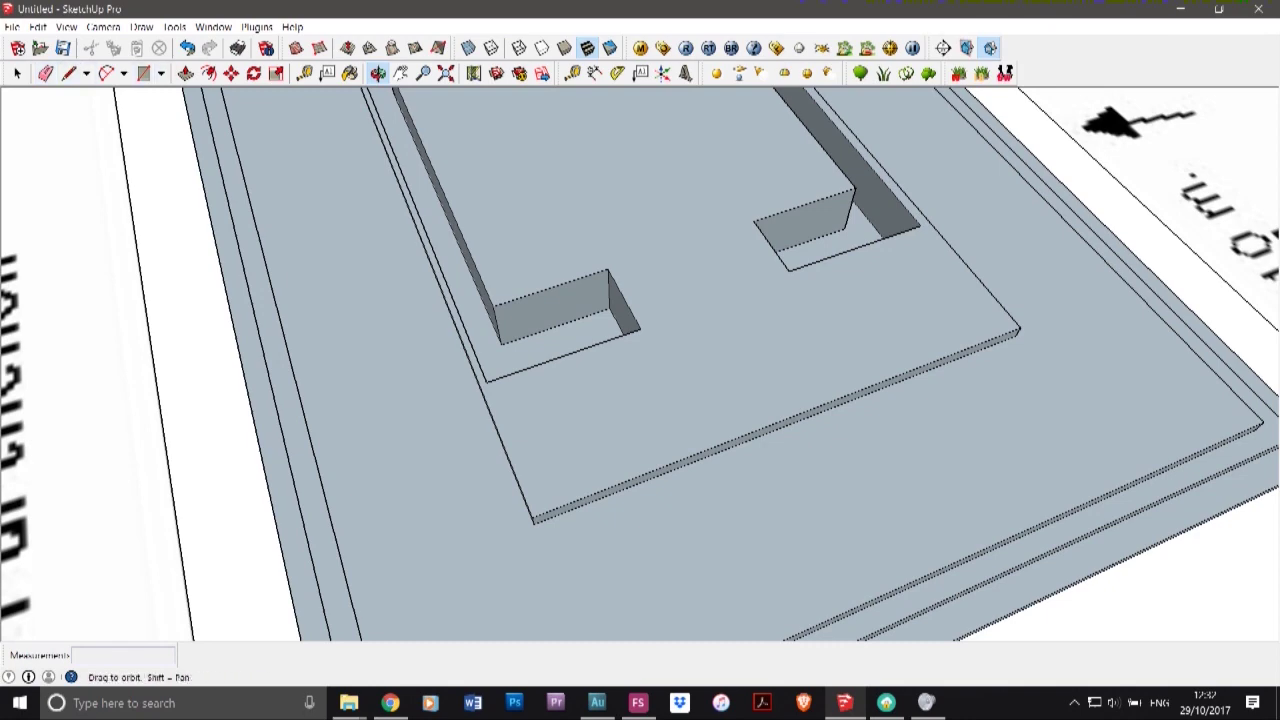
click(186, 73)
click(555, 345)
click(555, 238)
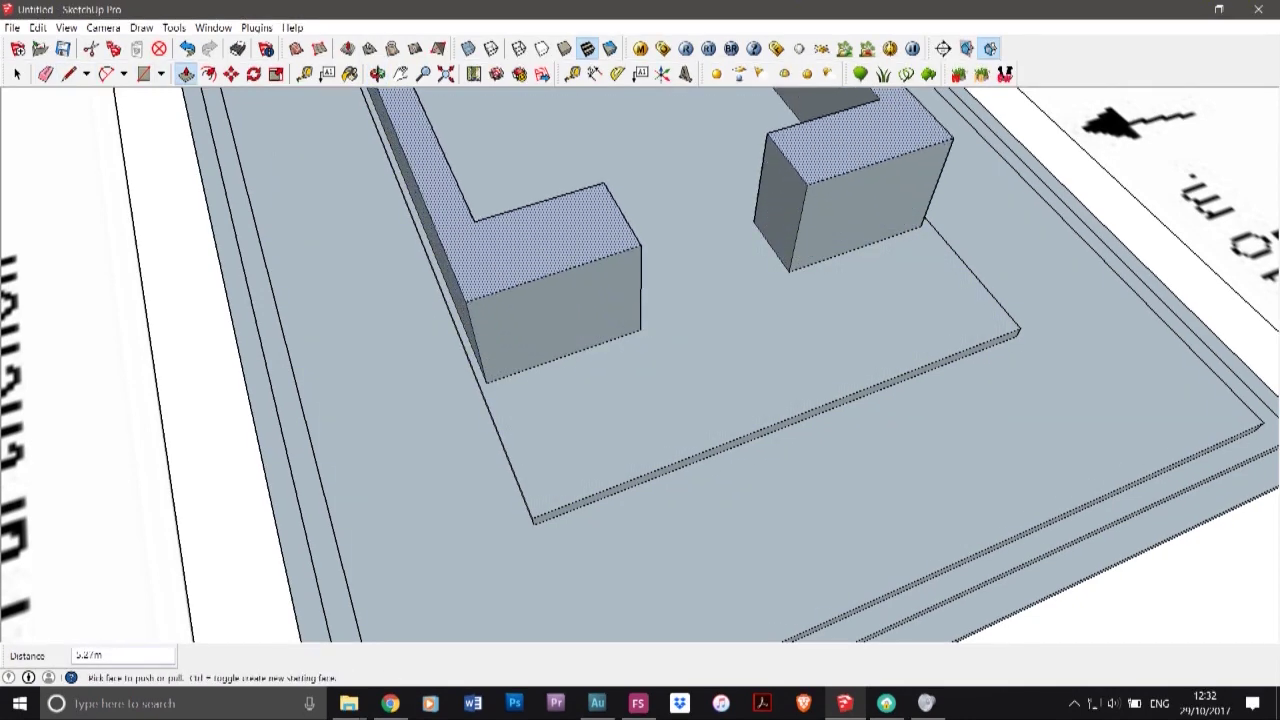
scroll(728, 452, down, 3)
click(604, 291)
click(602, 255)
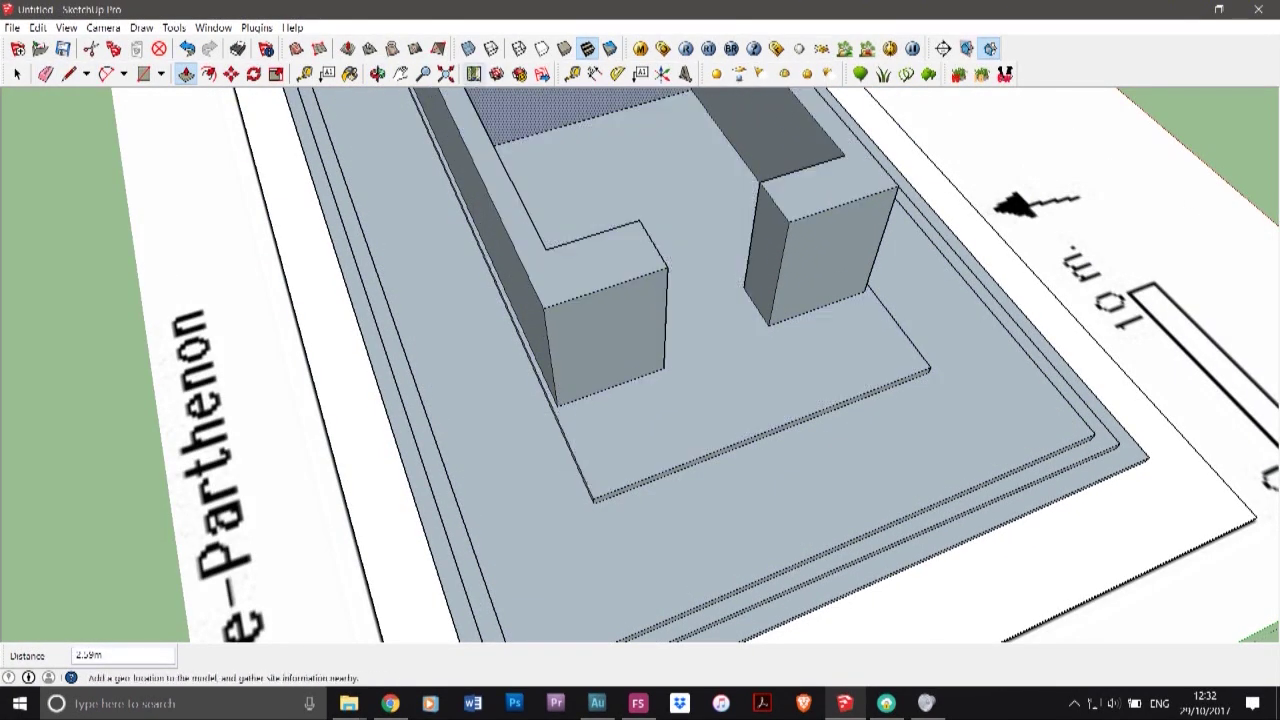
- Examine the raised walls and stepped platform from the front, from above and along the side
click(377, 74)
drag(690, 420, 600, 235)
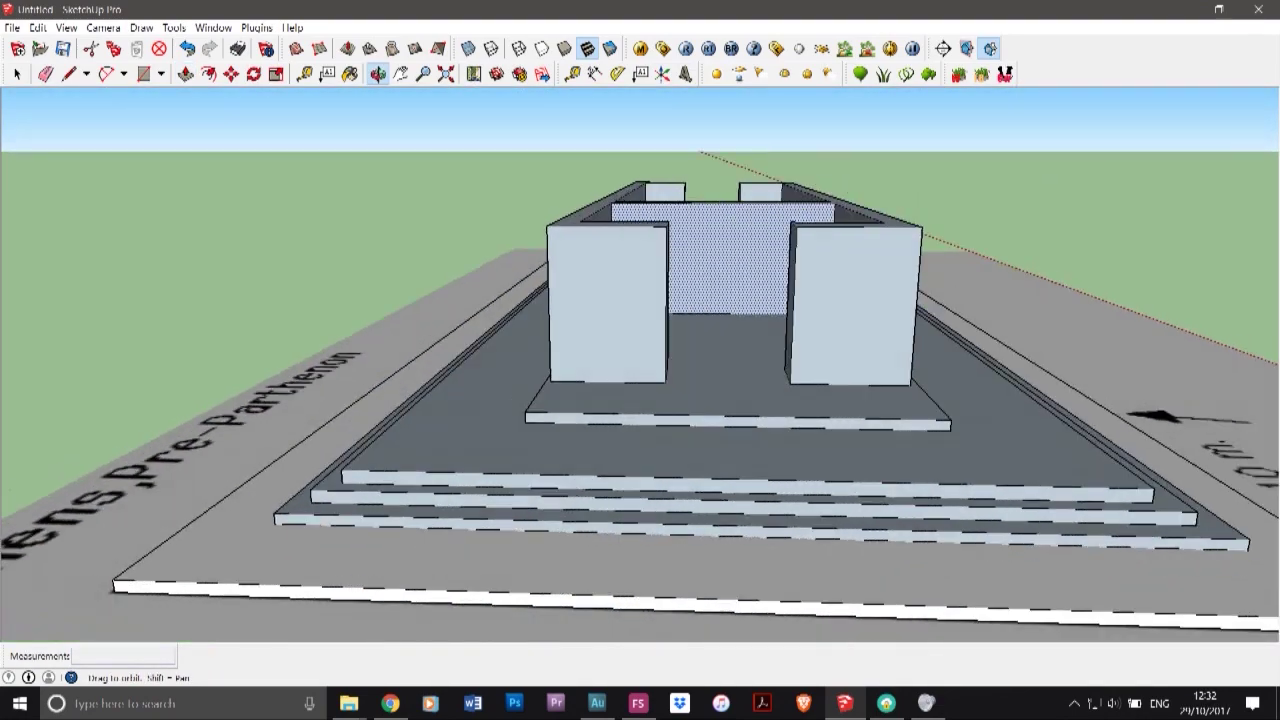
middle_drag(600, 235, 656, 485)
scroll(656, 490, down, 5)
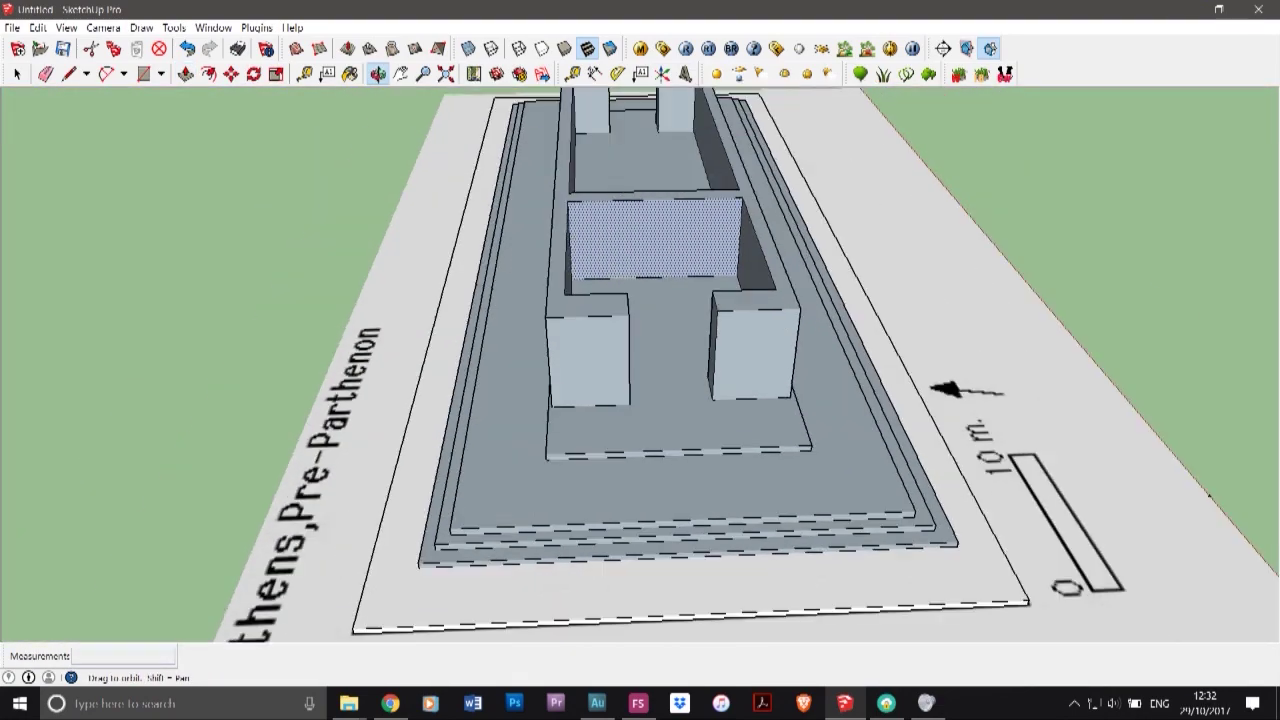
scroll(612, 250, up, 4)
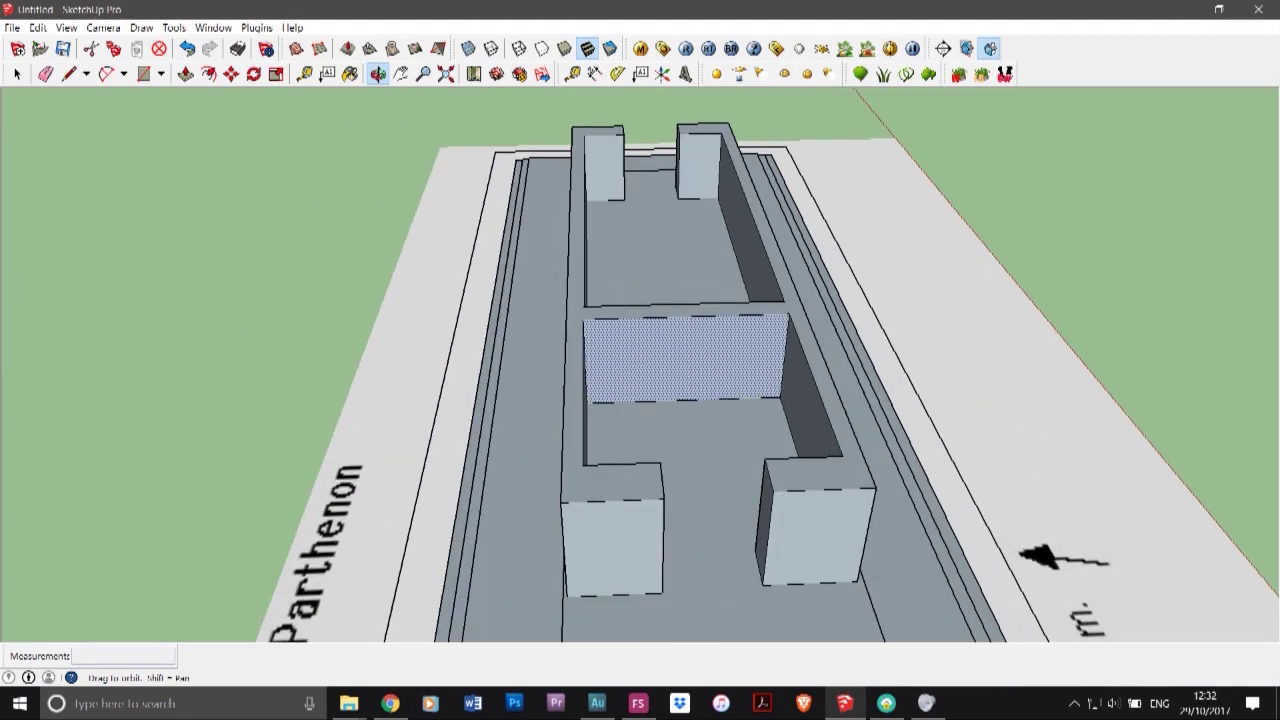
middle_drag(612, 330, 500, 285)
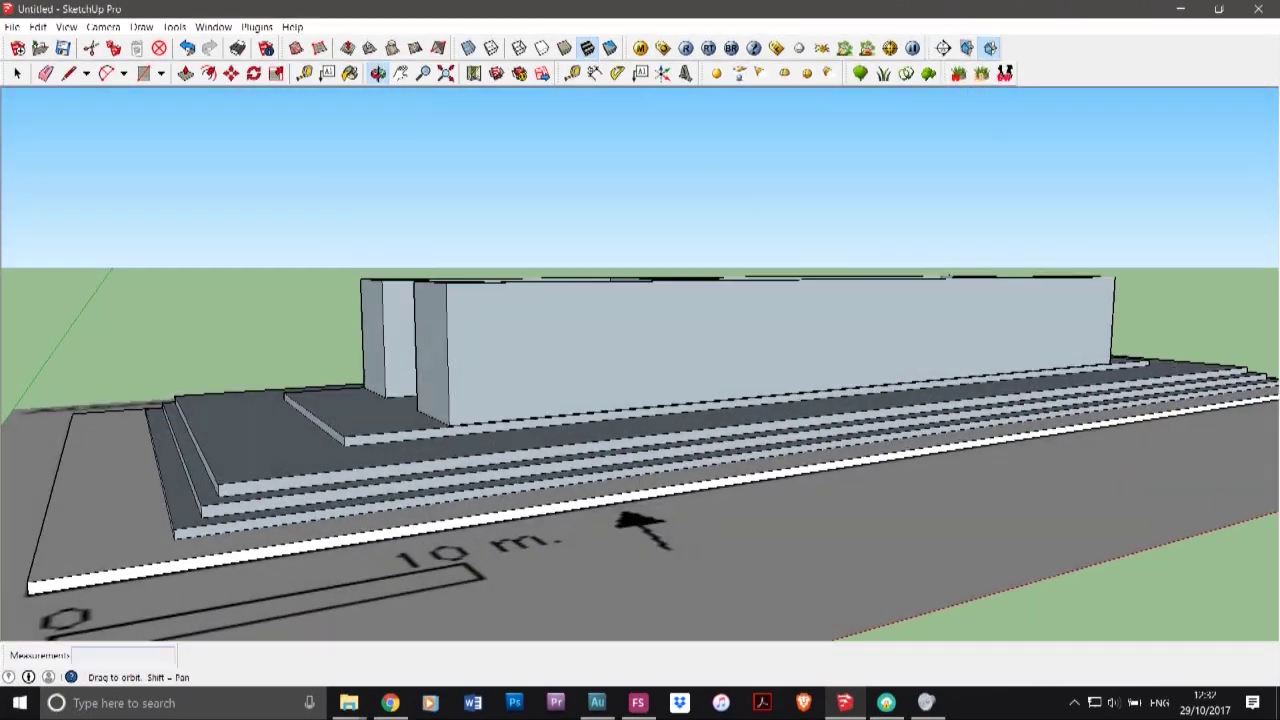
mouse_move(500, 285)
mouse_down()
mouse_move(470, 390)
mouse_move(520, 400)
mouse_move(540, 425)
mouse_up()
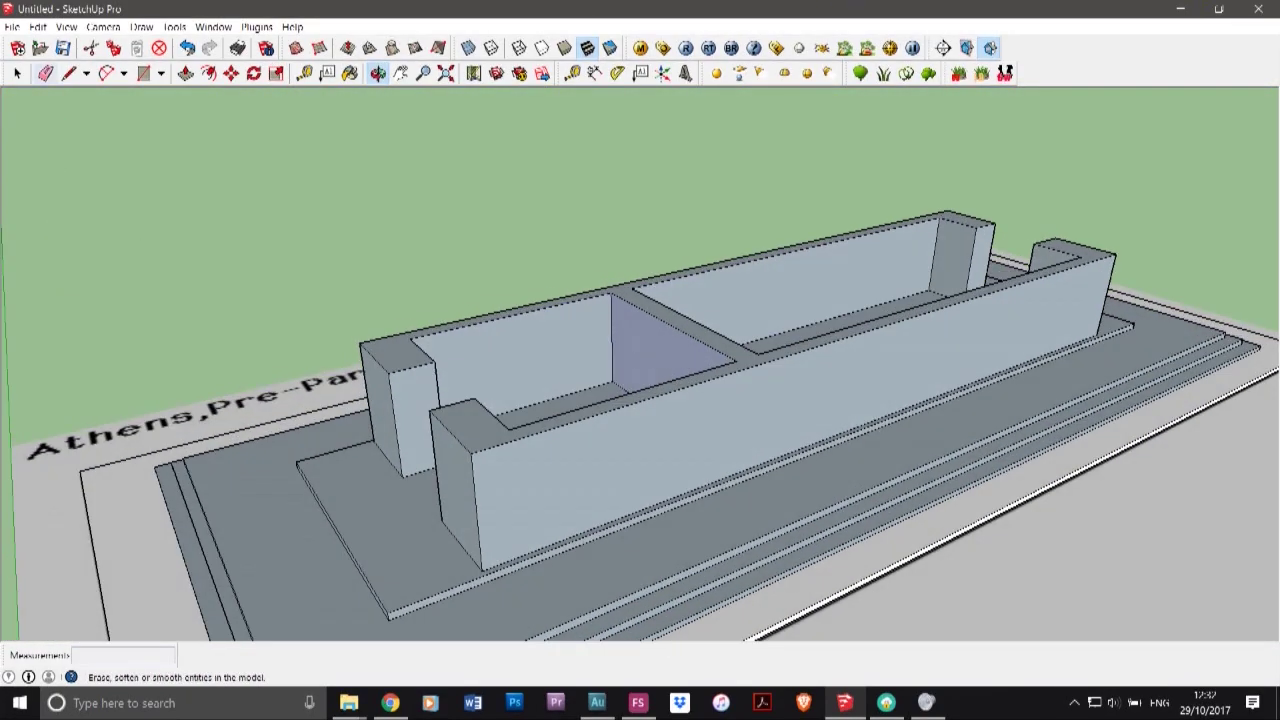
key(space)
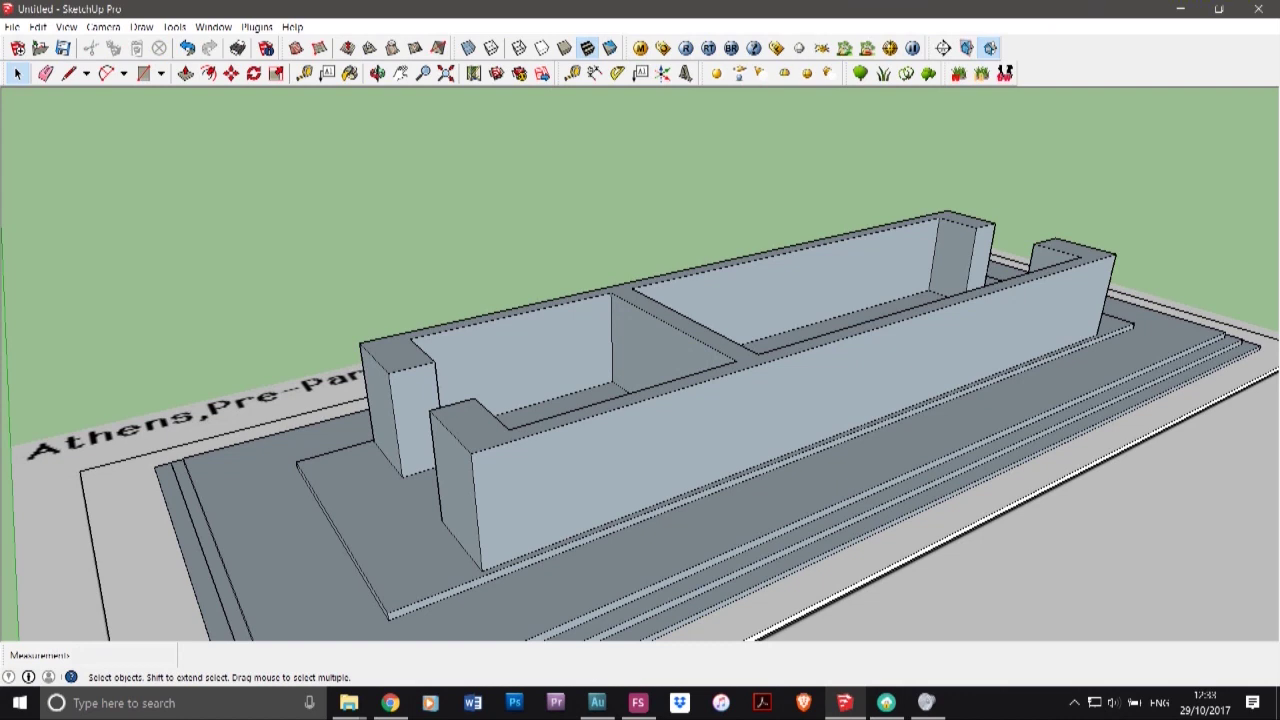
- Push in the end face of the title-side wall at the smaller room about 0.77 m, flush with the opposite wall end
click(186, 73)
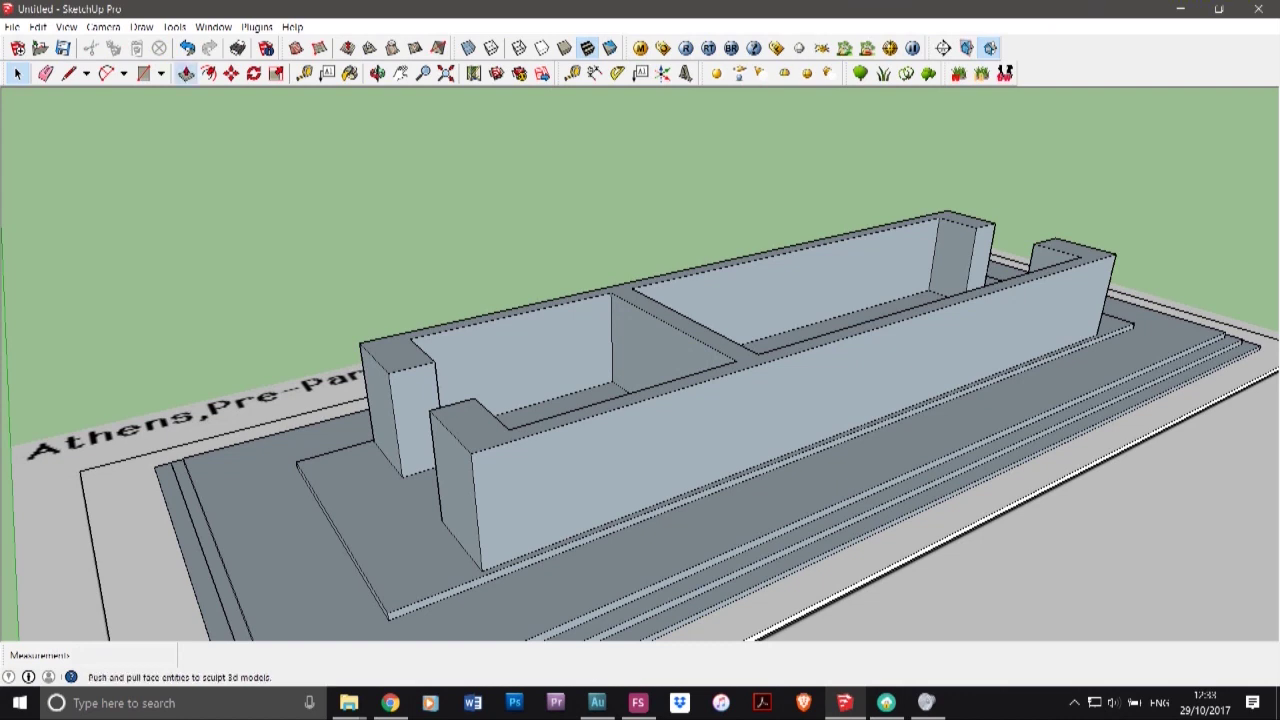
click(383, 412)
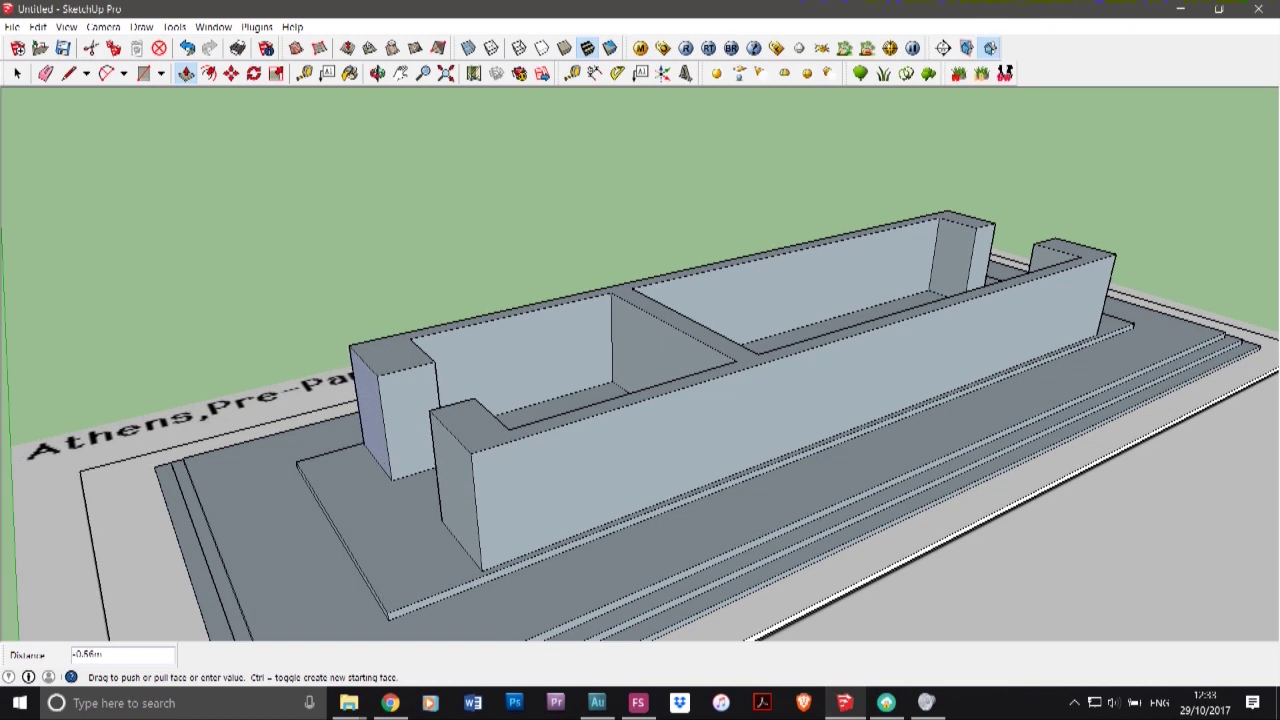
click(377, 415)
click(377, 415)
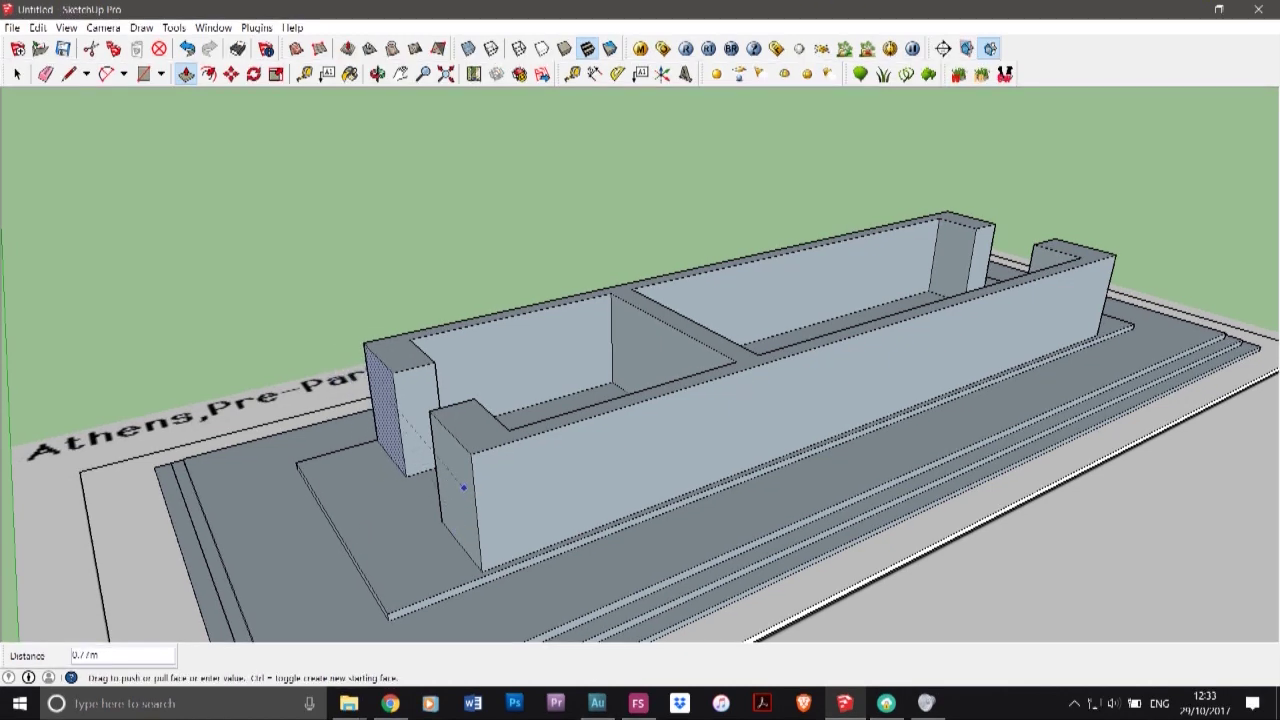
click(463, 489)
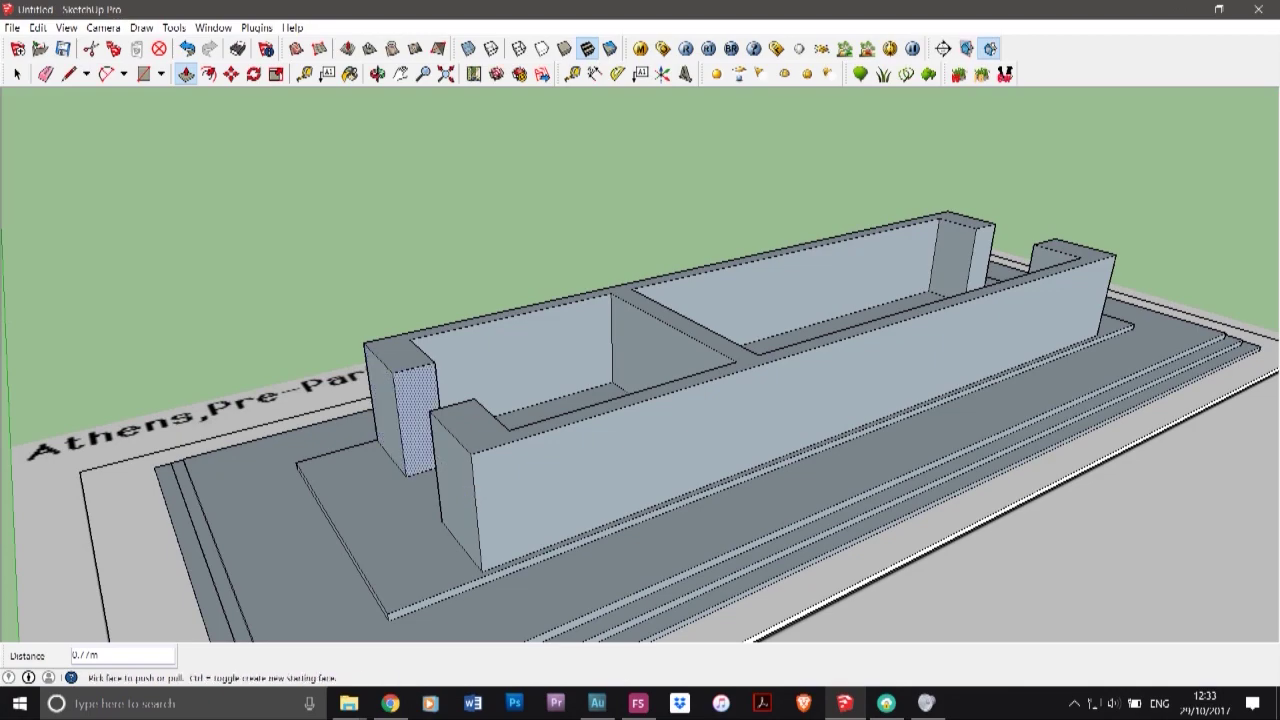
- Align the room-facing side of the title-side wall return at the smaller room with the opposite return
click(378, 75)
mouse_move(620, 290)
mouse_down()
mouse_move(440, 320)
mouse_move(350, 440)
mouse_up()
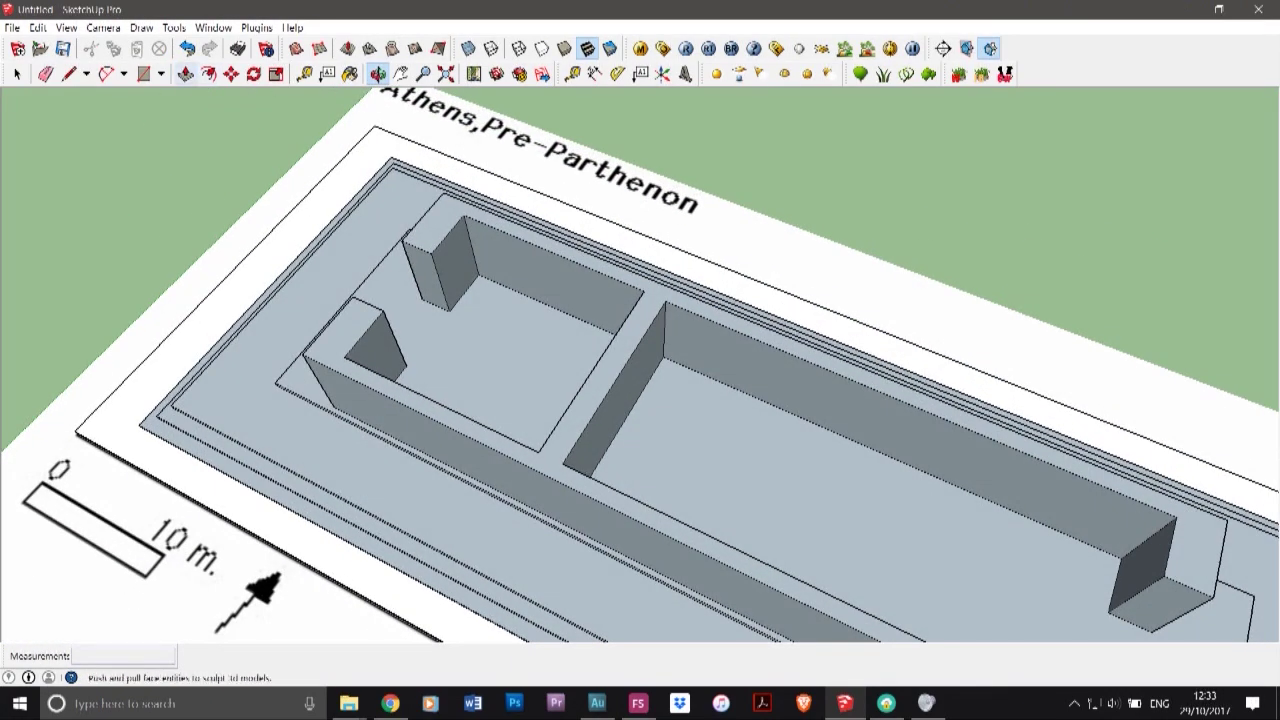
click(186, 75)
click(456, 268)
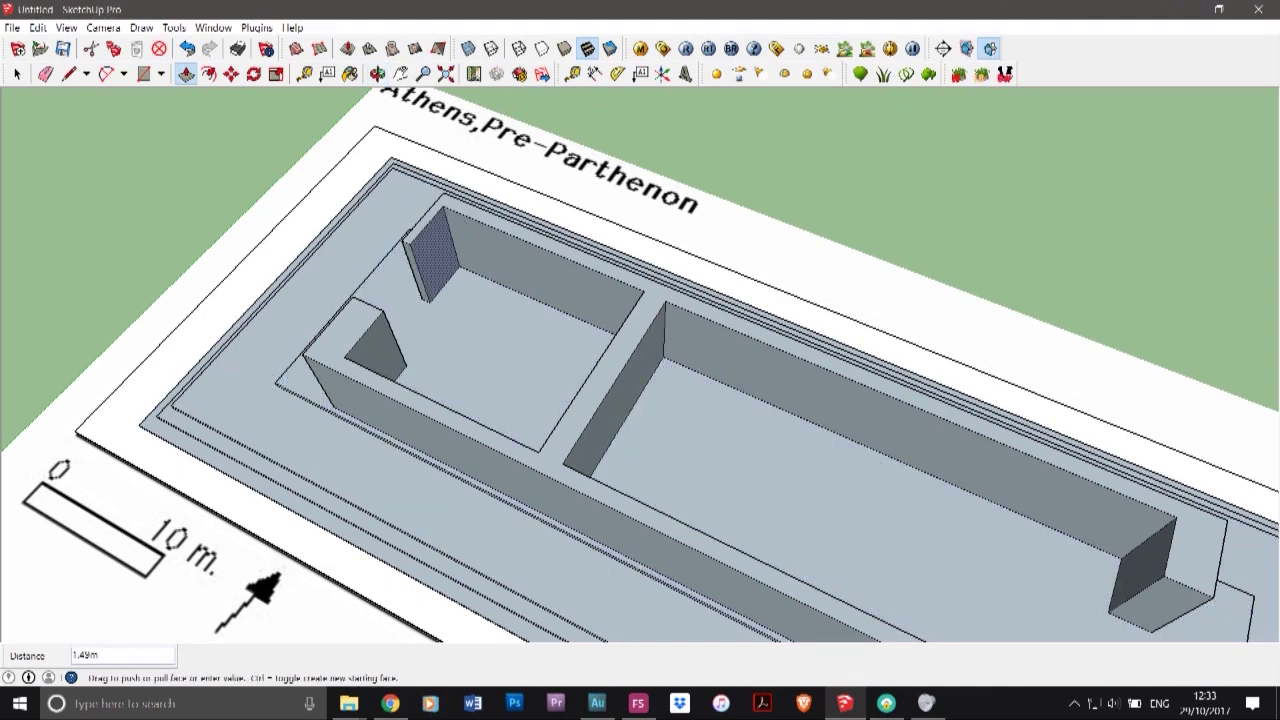
click(398, 348)
- Push in the larger room's near wall end about 0.30 m to line up with the opposite wall end
scroll(318, 258, down, 4)
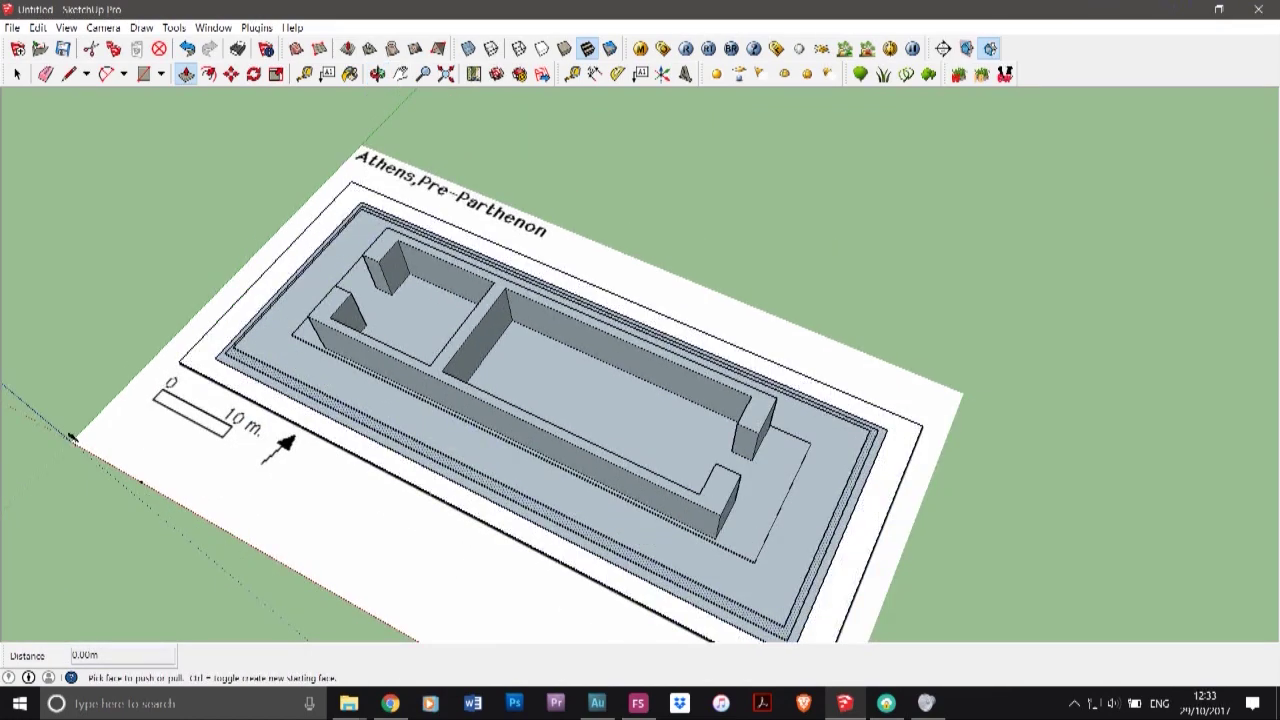
scroll(777, 456, up, 3)
scroll(731, 450, up, 2)
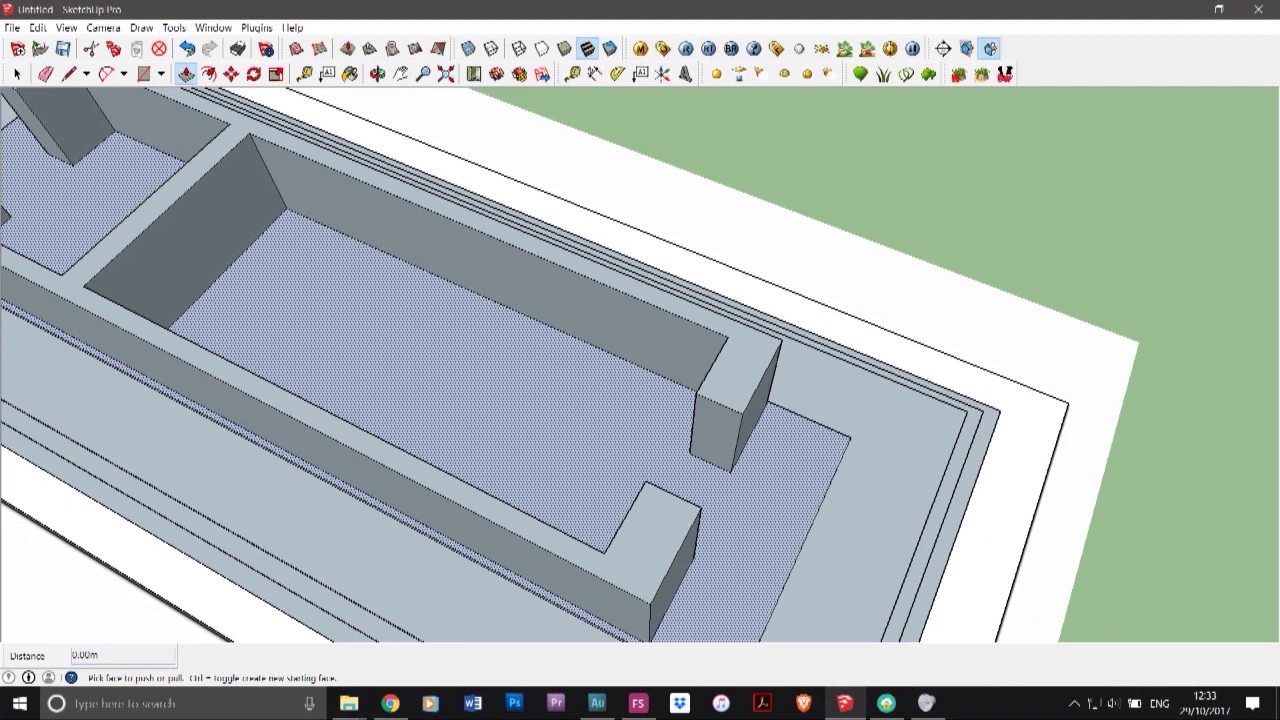
click(676, 571)
click(744, 415)
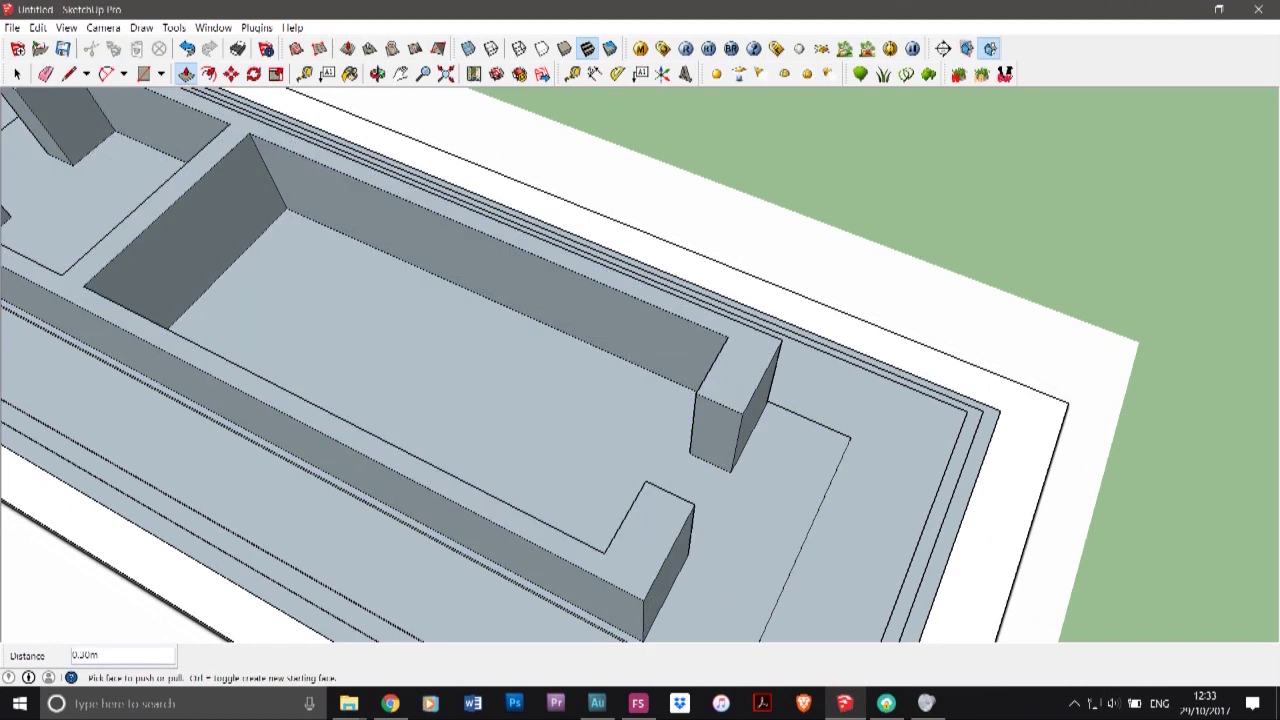
- Align the room-facing side of the title-side wall return at the larger room with the opposite return
click(377, 74)
drag(320, 260, 500, 200)
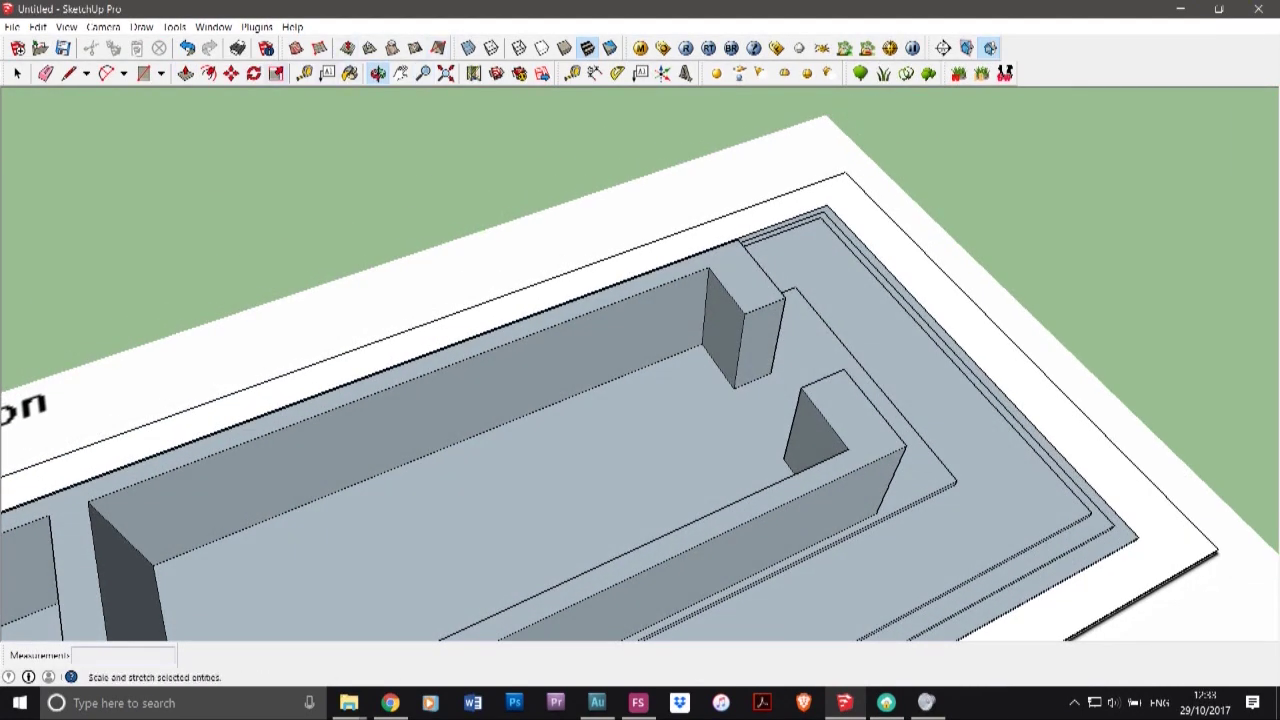
click(186, 74)
click(724, 335)
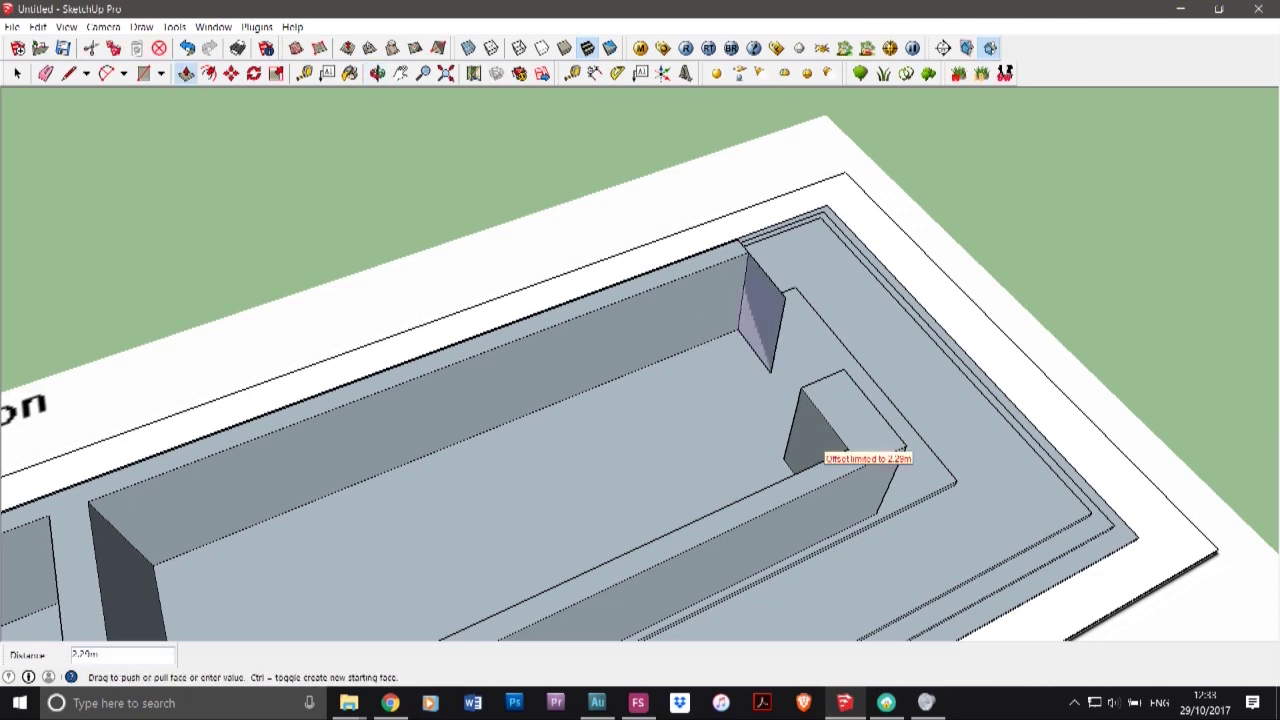
click(792, 425)
scroll(846, 322, down, 3)
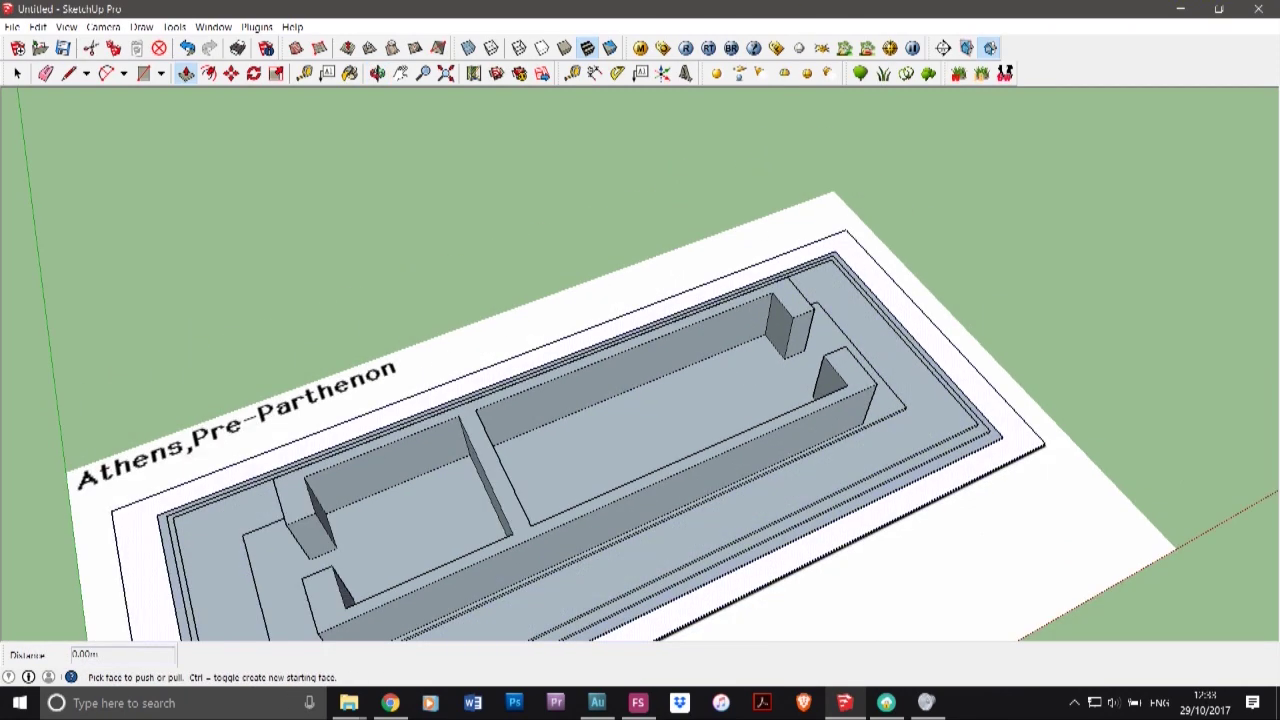
scroll(570, 630, down, 3)
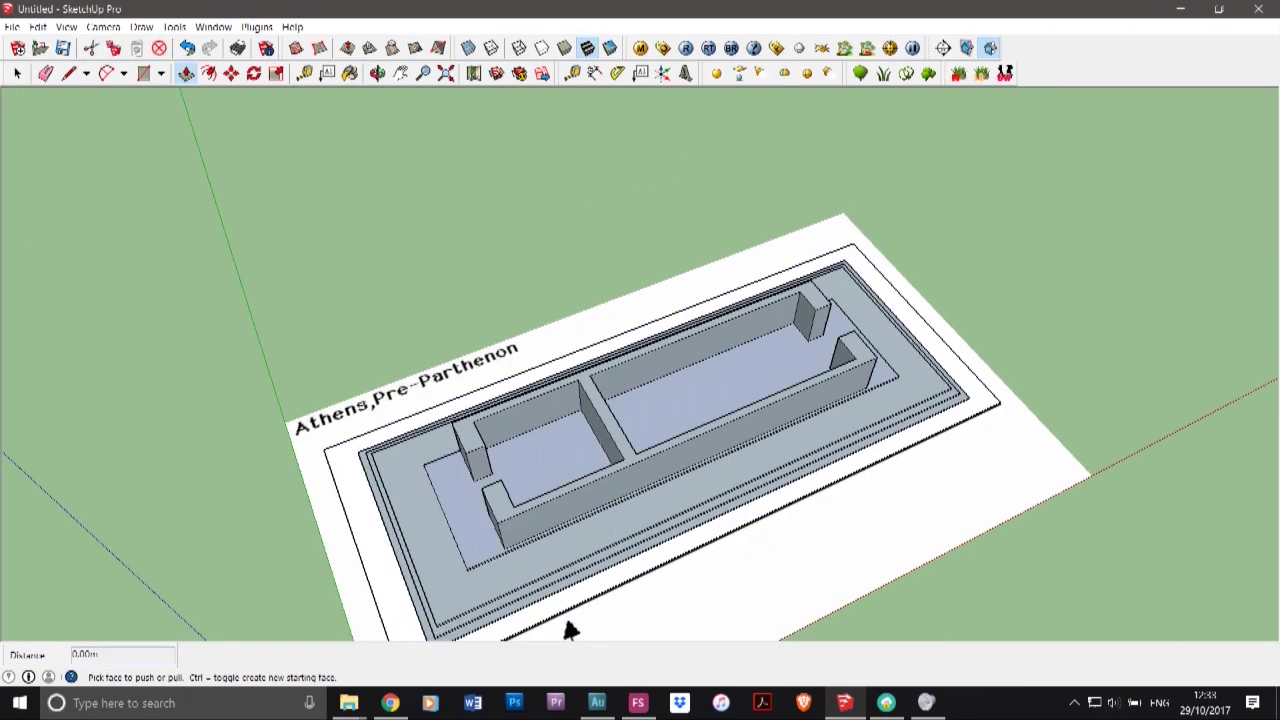
- Switch to the Chrome page on the Parthenon's dimensions and look through its tables of column spacings, cella width and temple width
click(378, 74)
drag(570, 628, 502, 489)
click(390, 703)
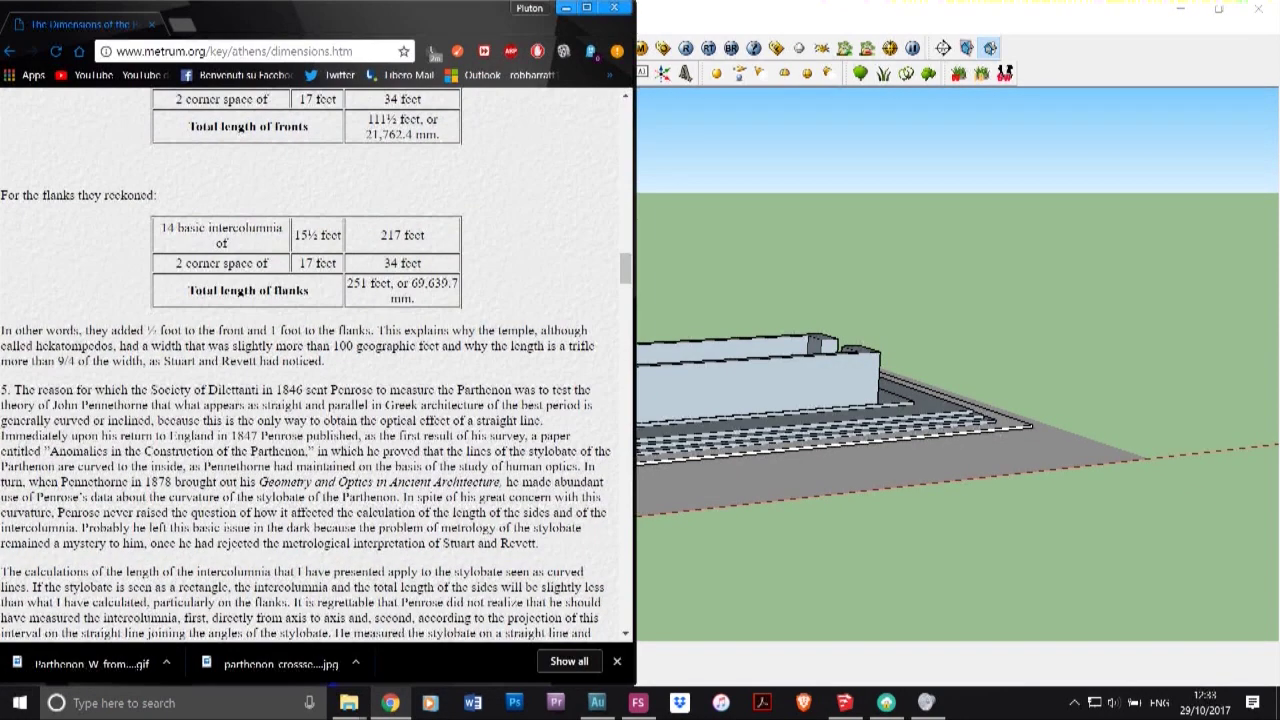
scroll(312, 400, down, 1)
scroll(320, 360, up, 20)
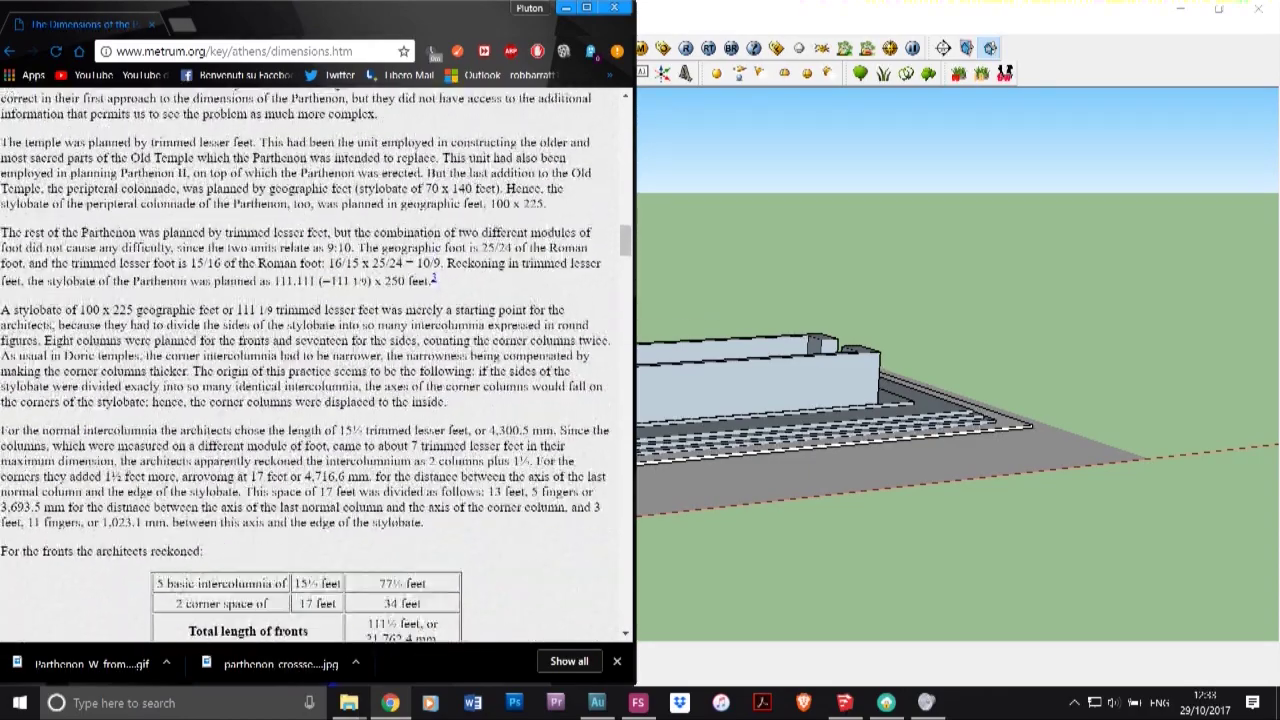
scroll(320, 360, down, 15)
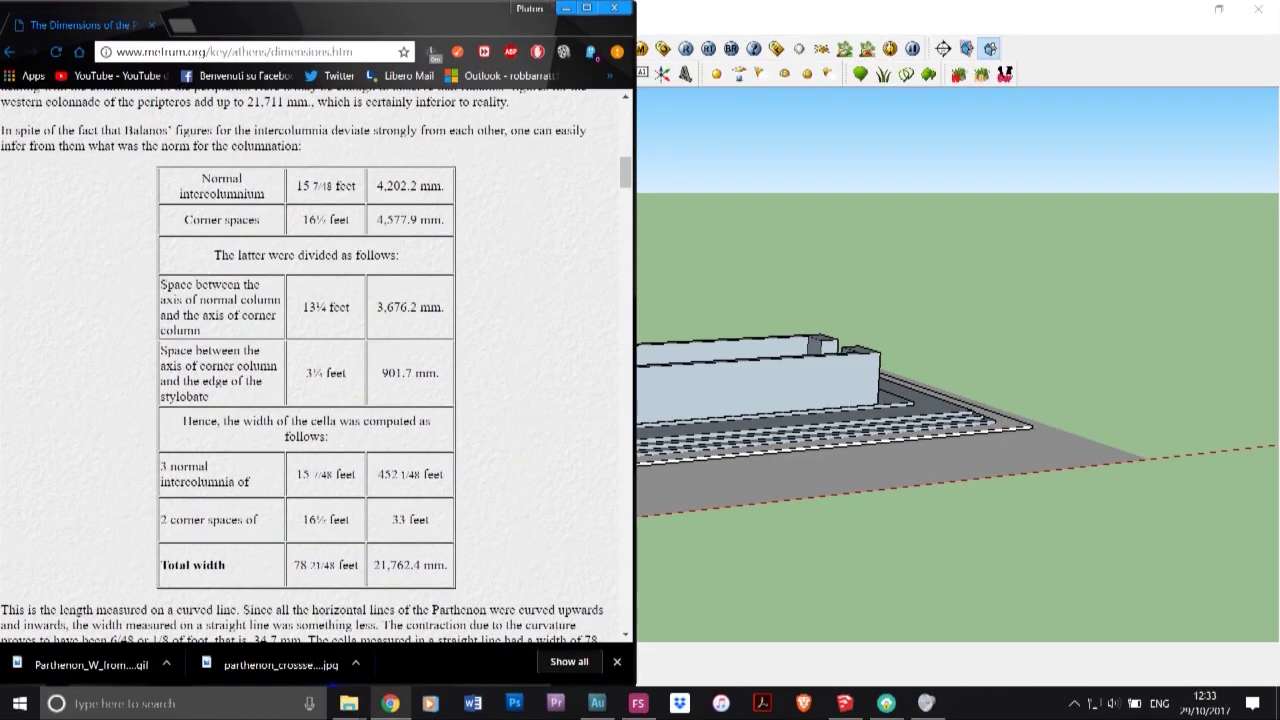
scroll(320, 360, down, 8)
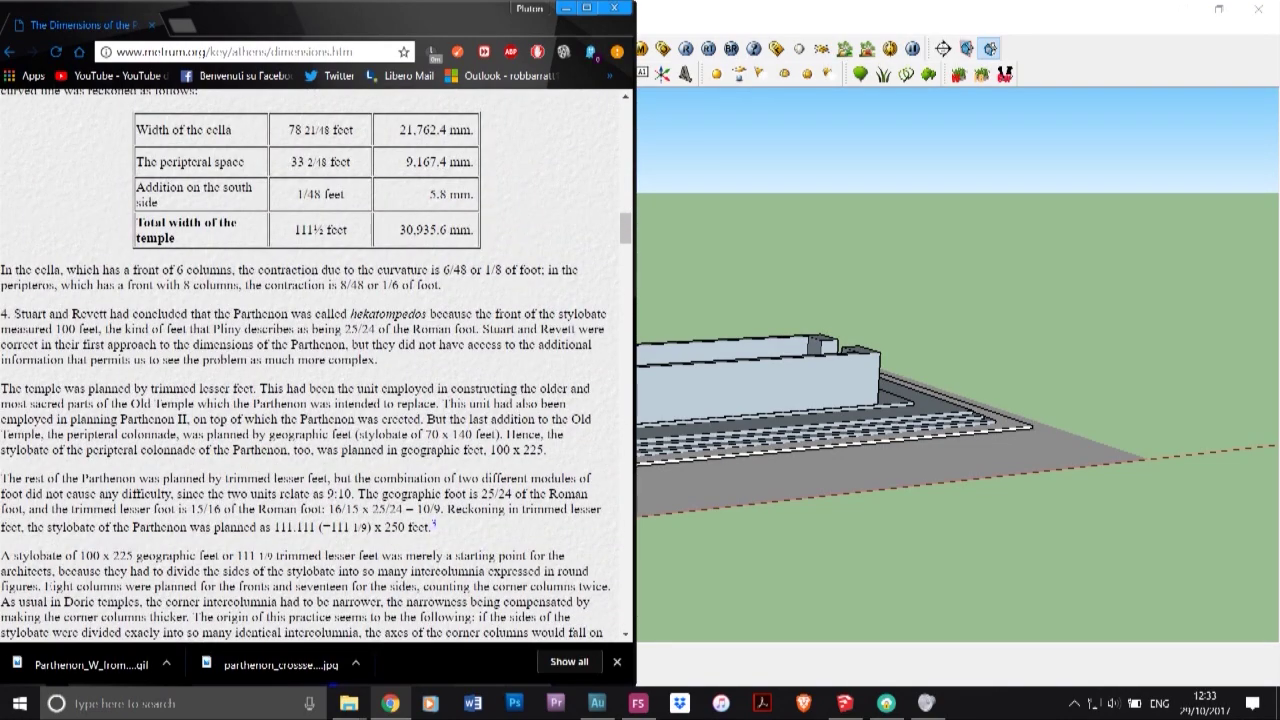
- Search the page for "height" and read the passages on the height of the Parthenon's columns
key(ctrl+f)
text(height)
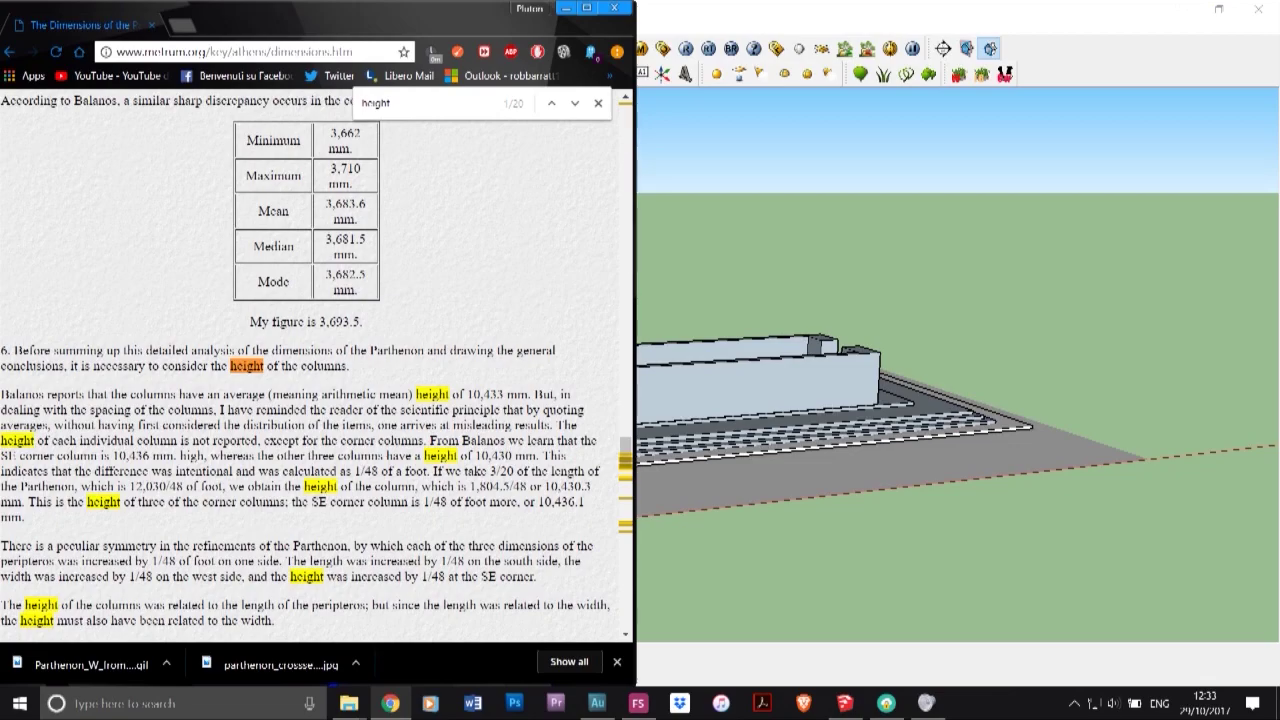
scroll(310, 370, down, 3)
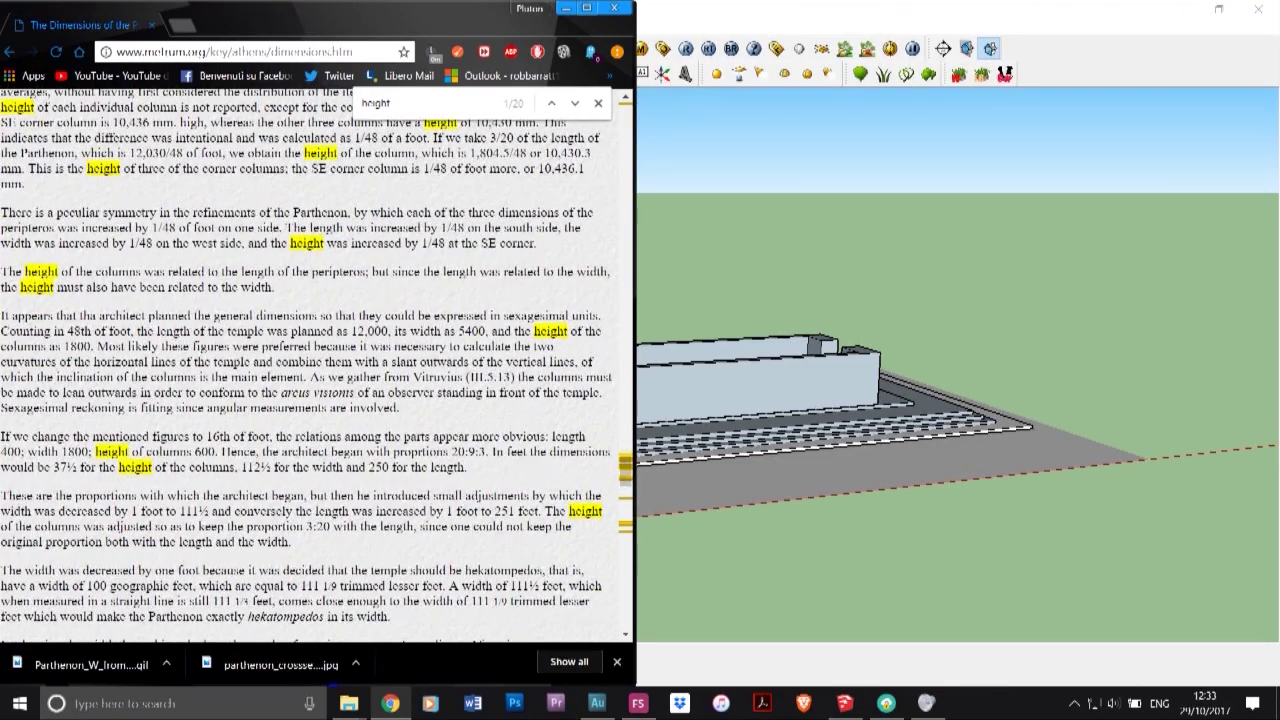
scroll(310, 370, down, 3)
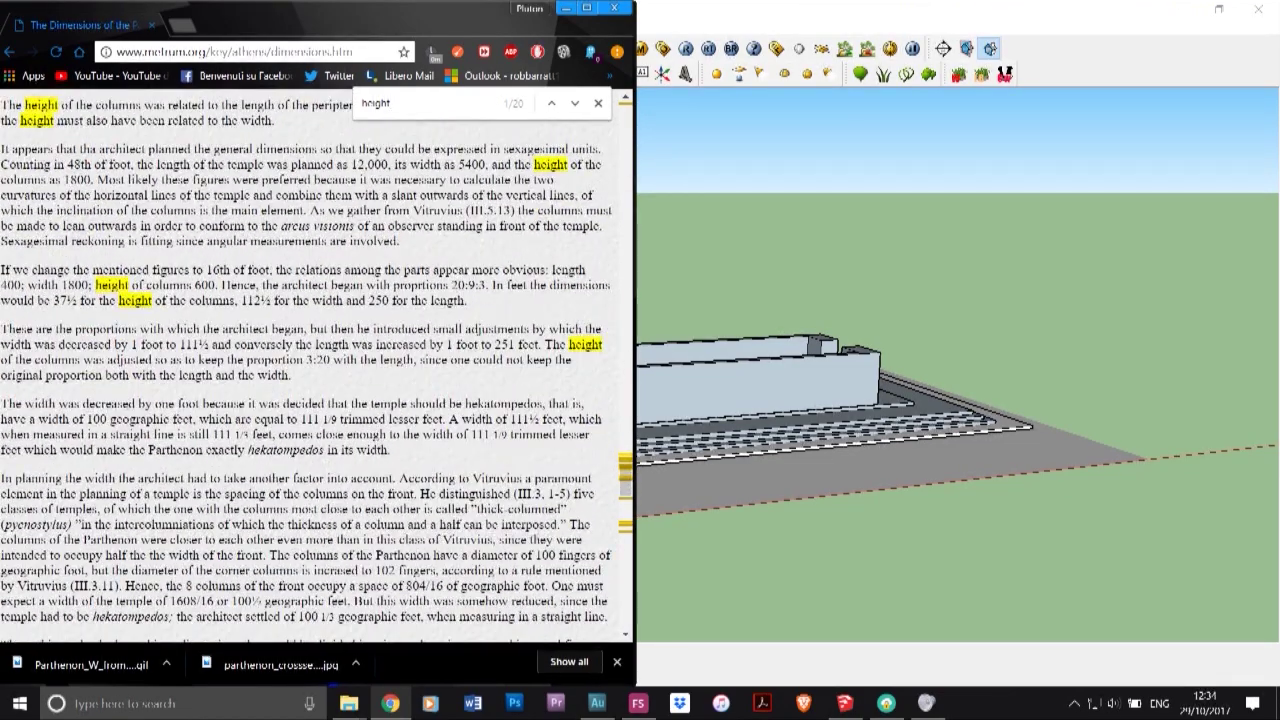
scroll(307, 363, down, 4)
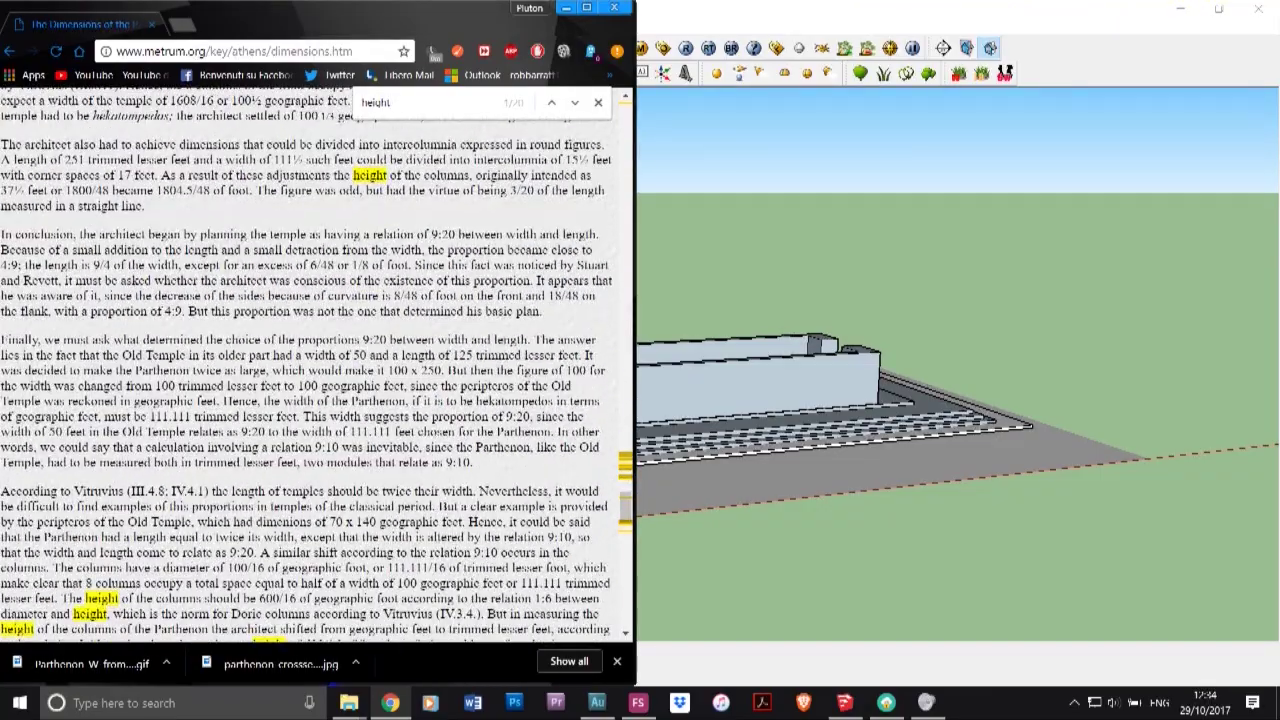
scroll(316, 364, down, 1)
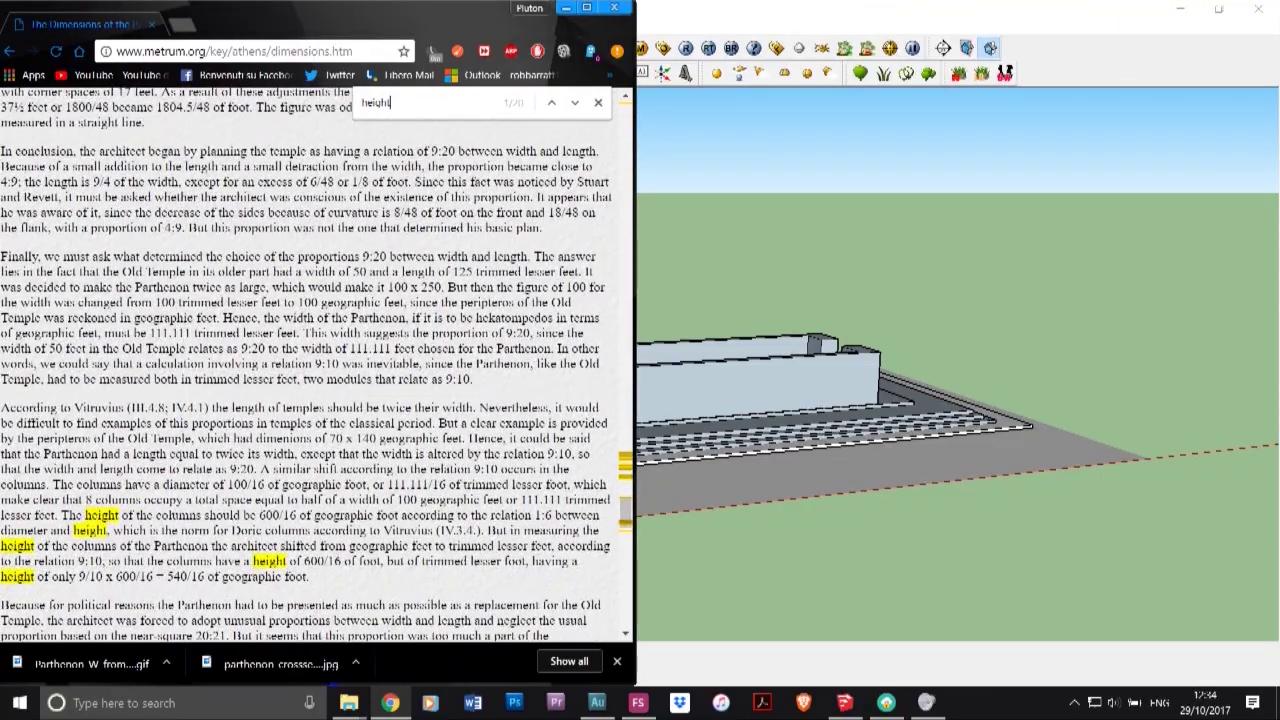
scroll(310, 365, down, 20)
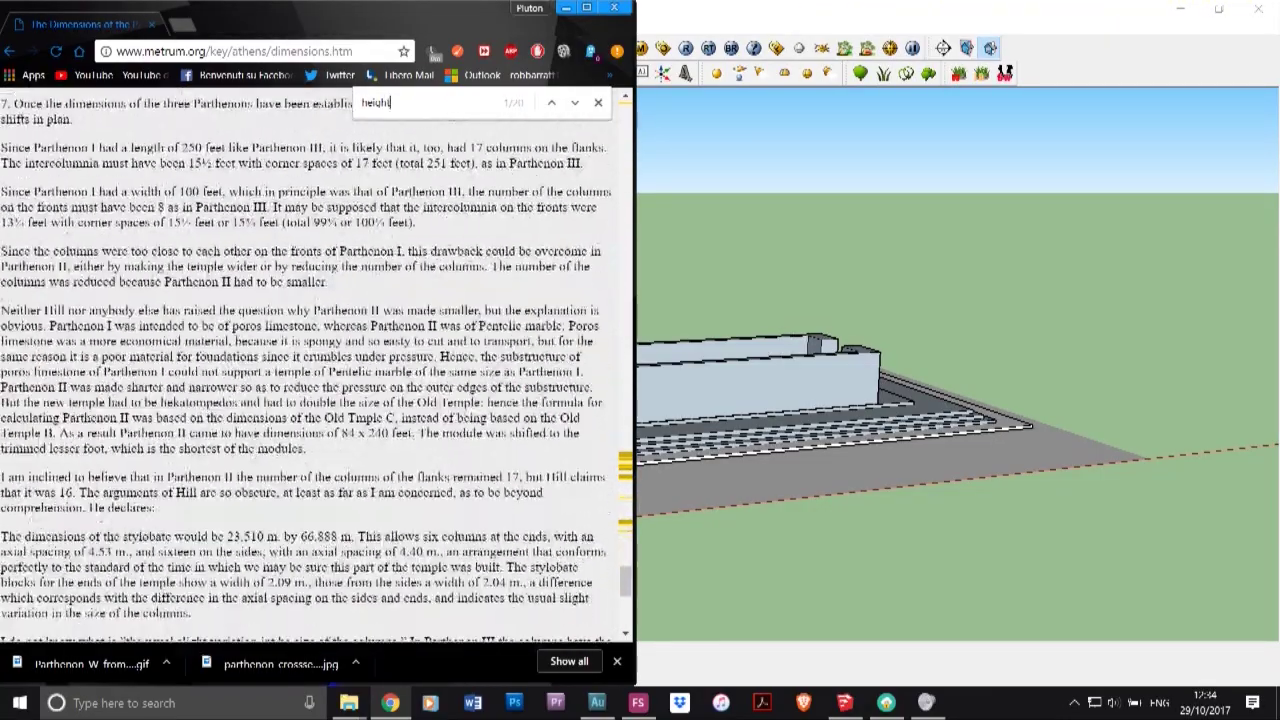
scroll(310, 365, up, 15)
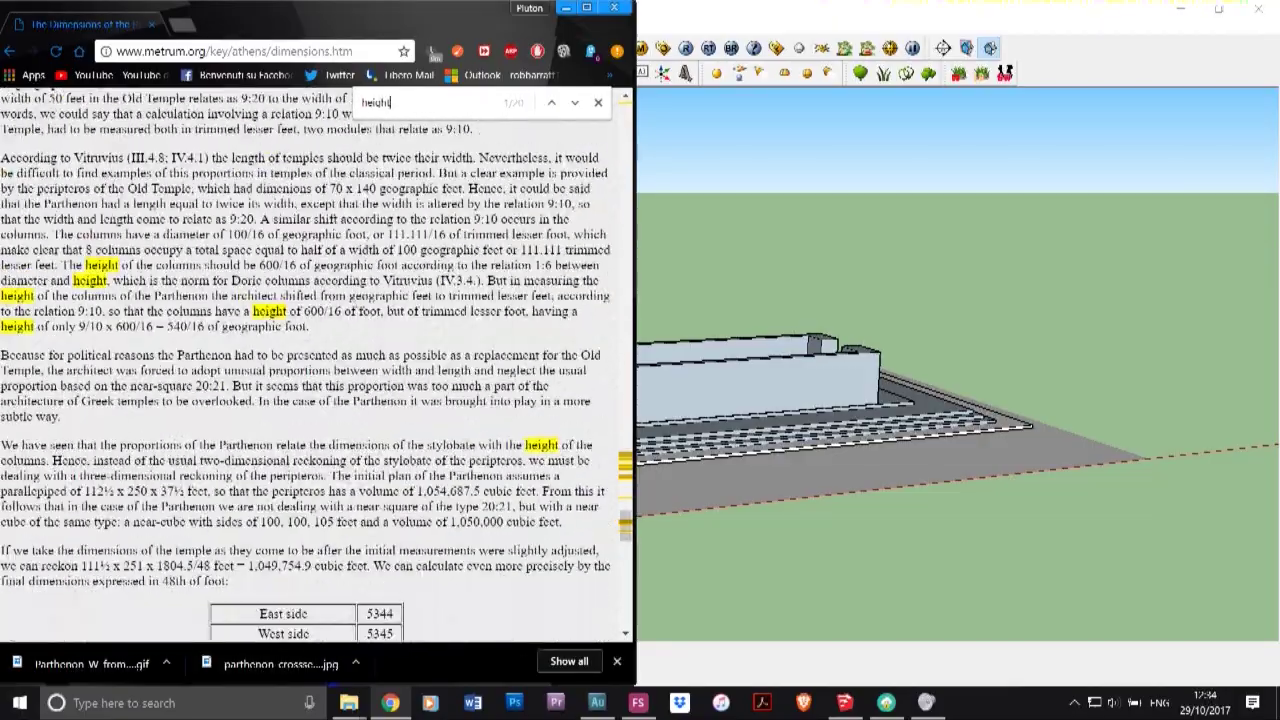
scroll(310, 365, down, 10)
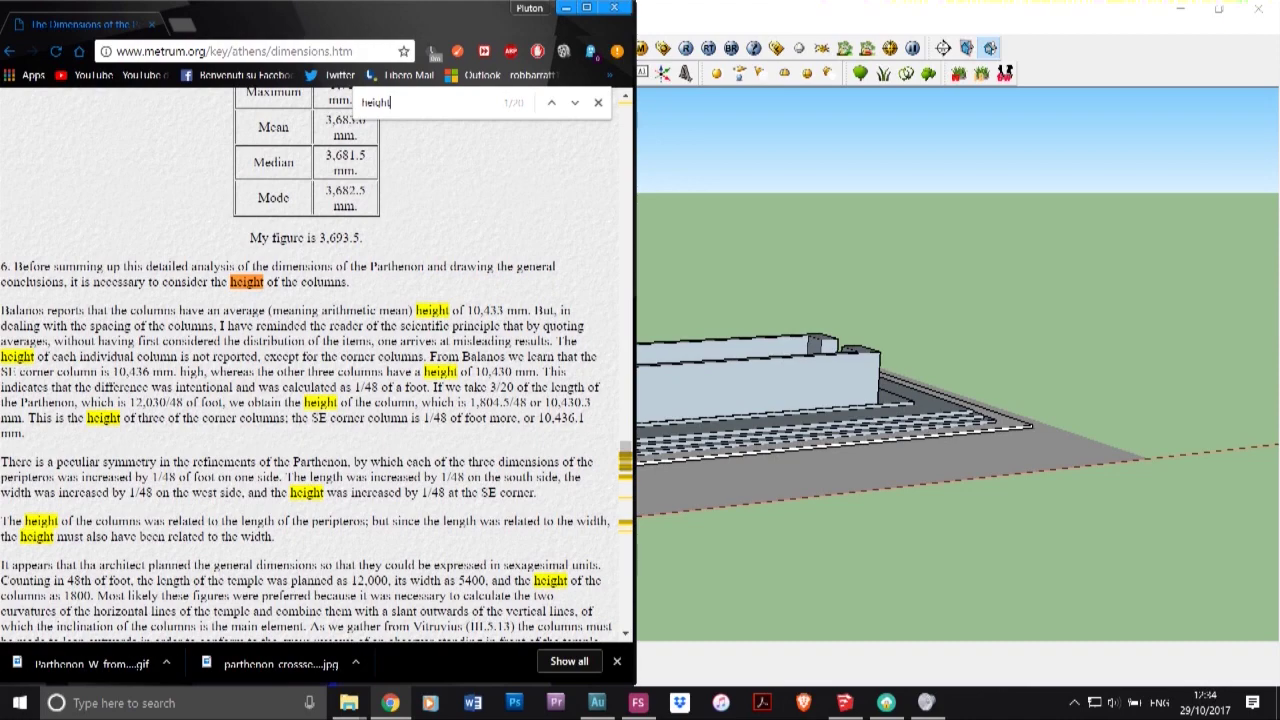
- Return to the SketchUp model and push the tops of the inner building's walls down about 6.02 m, flush with the floor
key(alt+Tab)
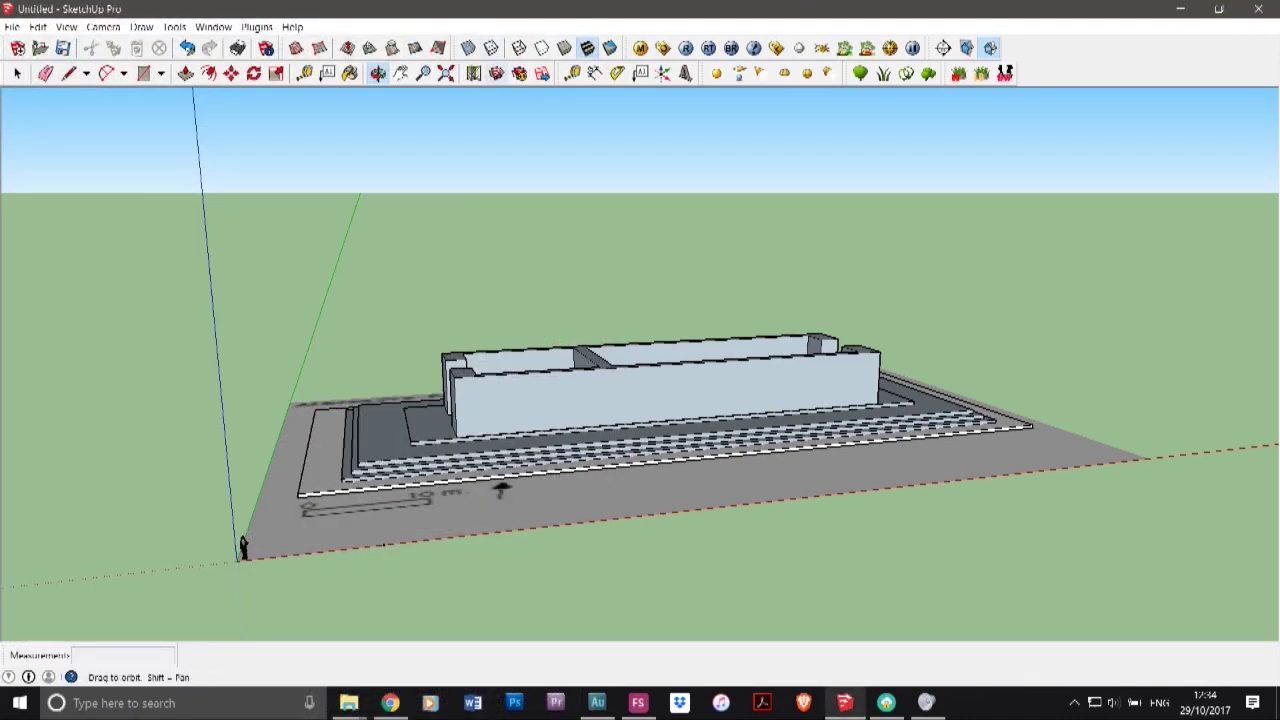
middle_drag(560, 400, 690, 510)
scroll(600, 510, up, 5)
drag(560, 450, 625, 455)
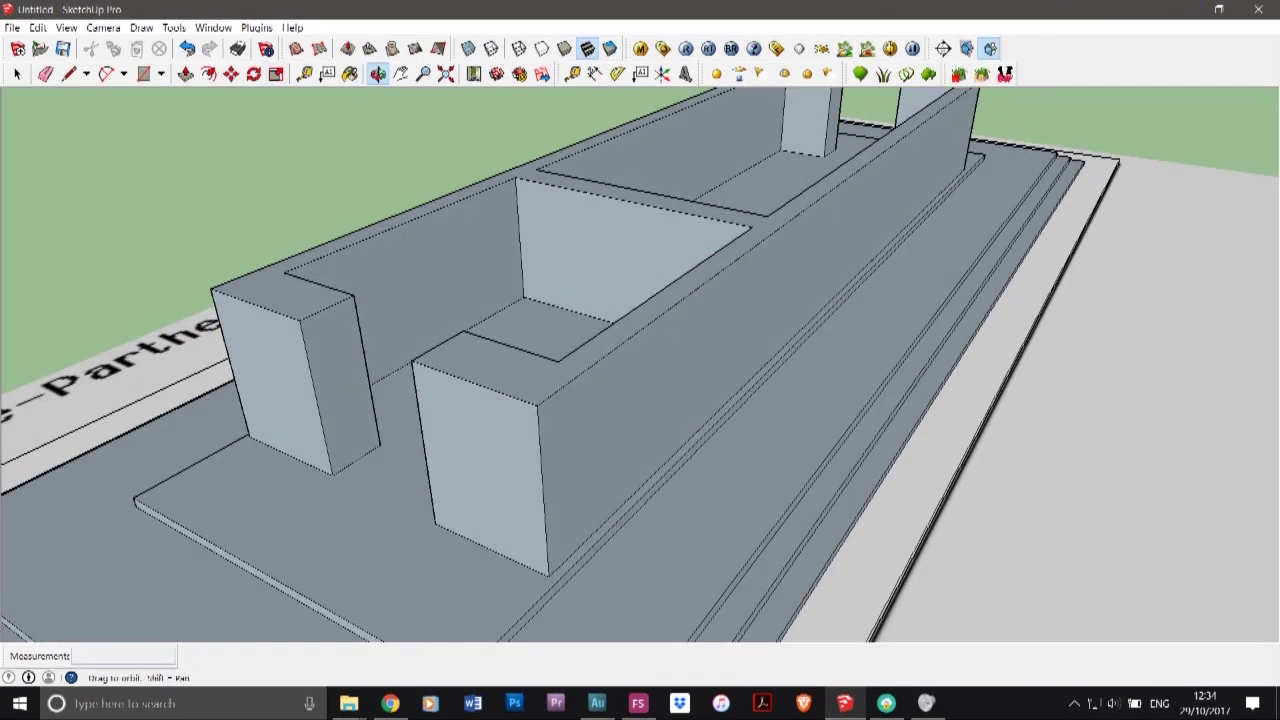
click(186, 74)
drag(452, 443, 287, 397)
click(287, 397)
click(480, 362)
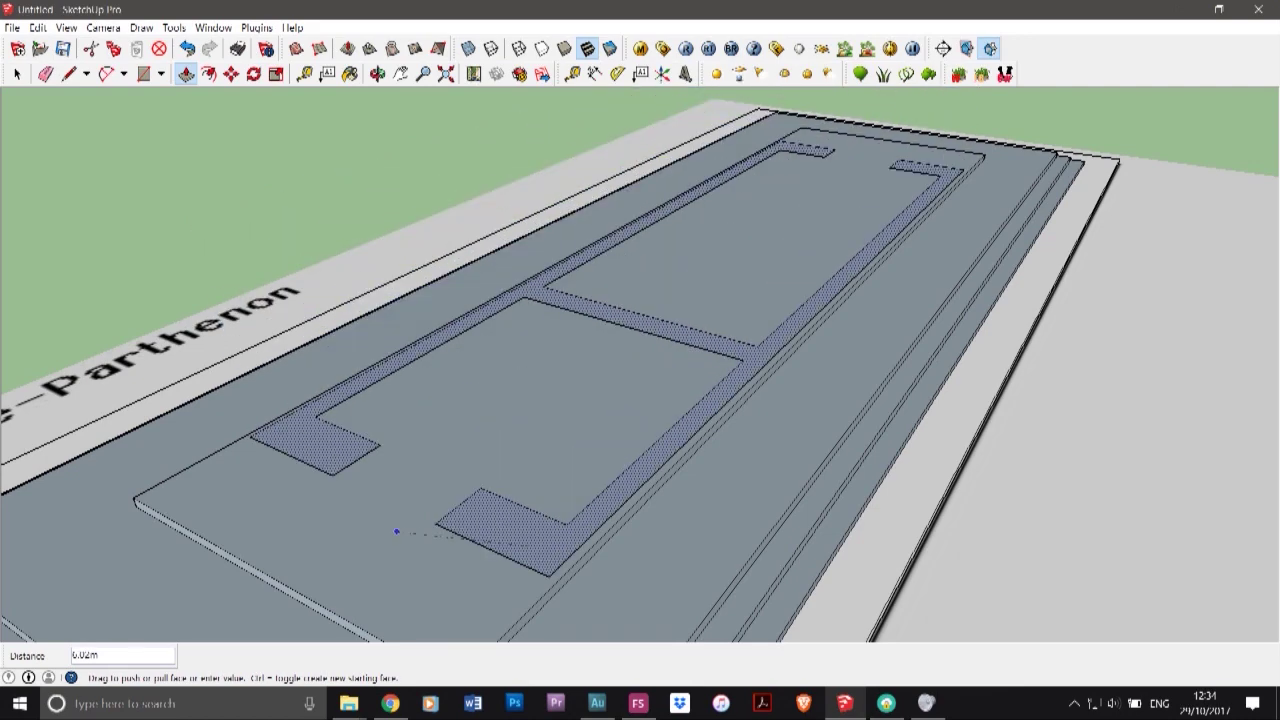
click(398, 530)
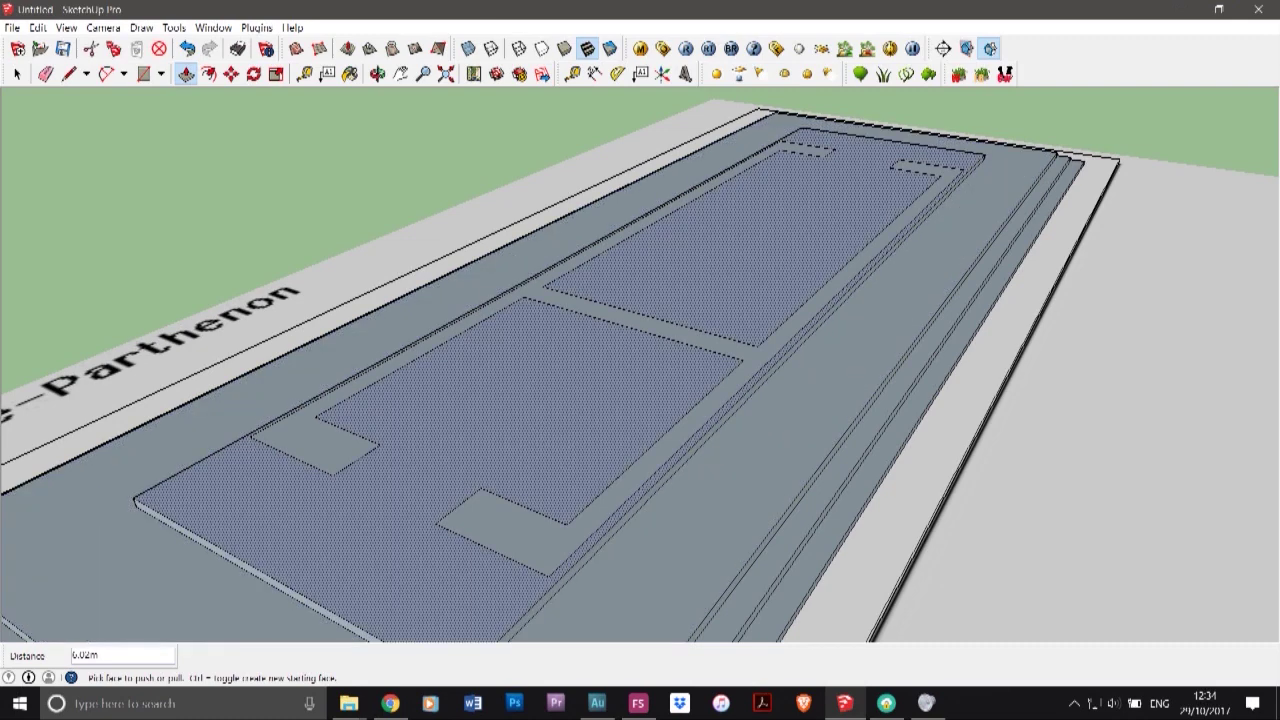
- Raise the flattened wall face of the inner building about 10.40 m above the floor
click(645, 466)
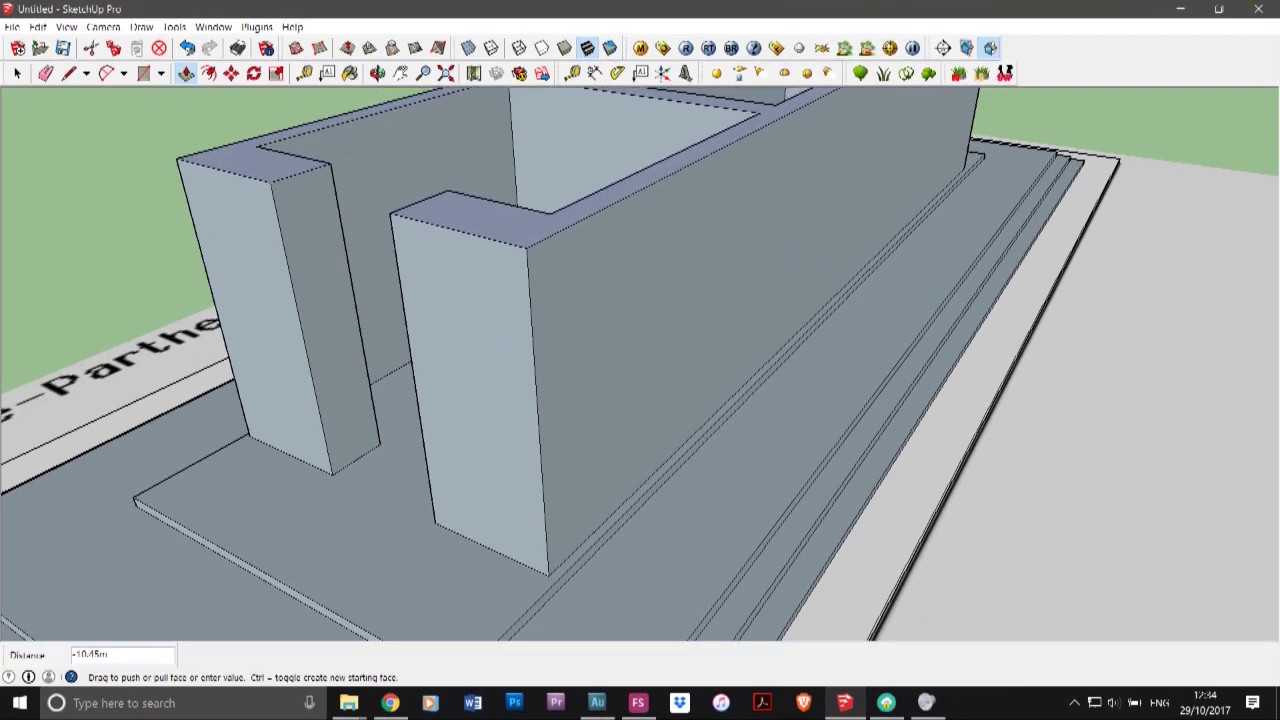
click(605, 212)
scroll(569, 404, down, 5)
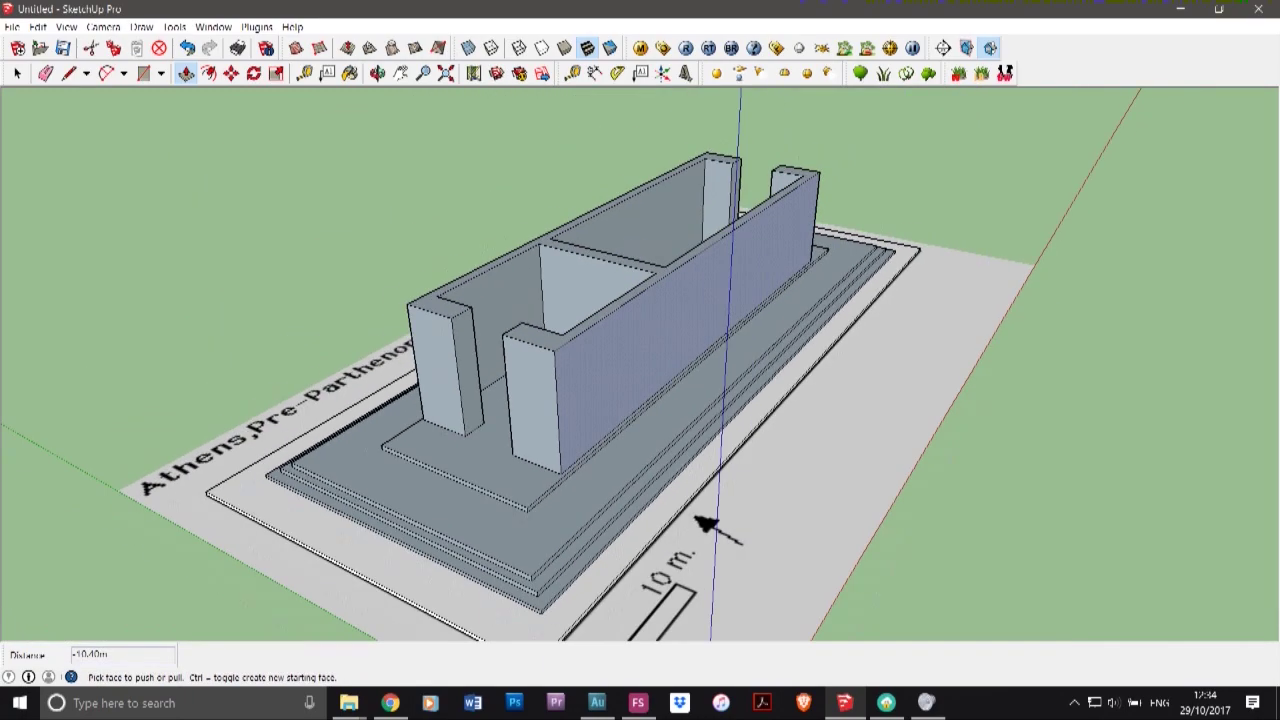
click(377, 73)
drag(560, 400, 730, 410)
middle_drag(1205, 508, 98, 586)
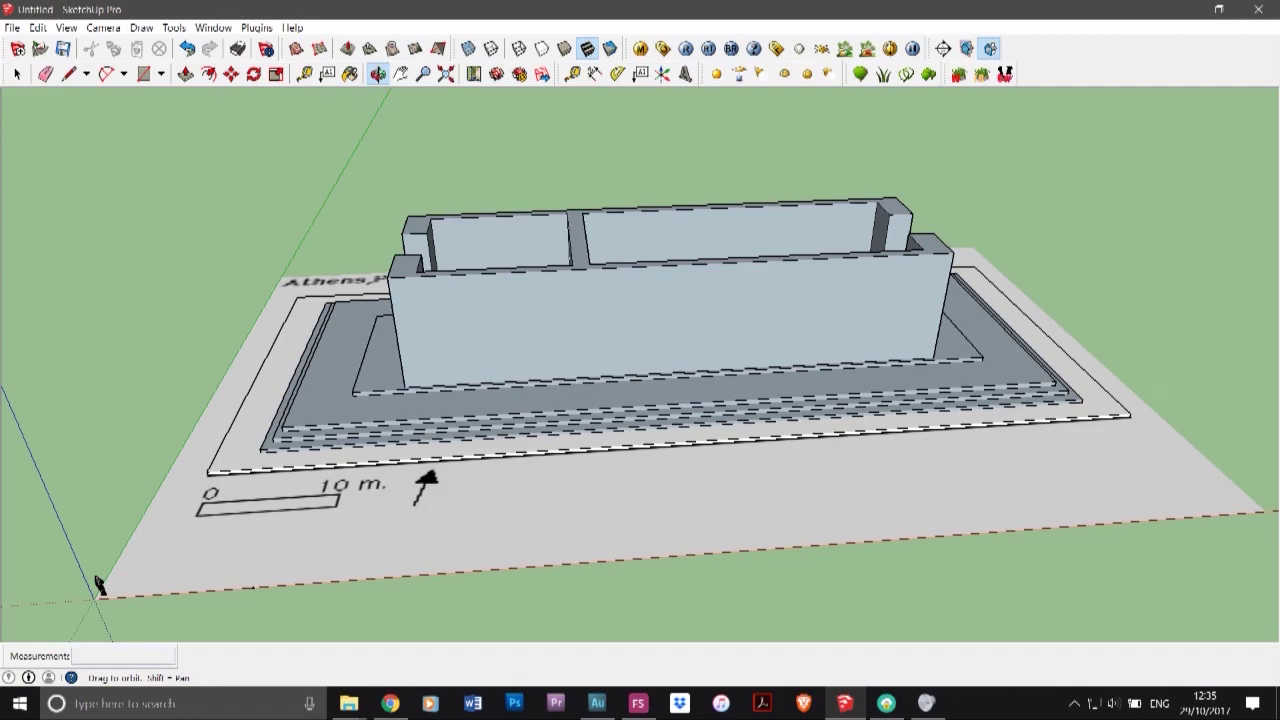
mouse_move(640, 360)
middle_down()
mouse_move(960, 270)
mouse_move(630, 310)
mouse_move(560, 370)
mouse_move(550, 440)
middle_up()
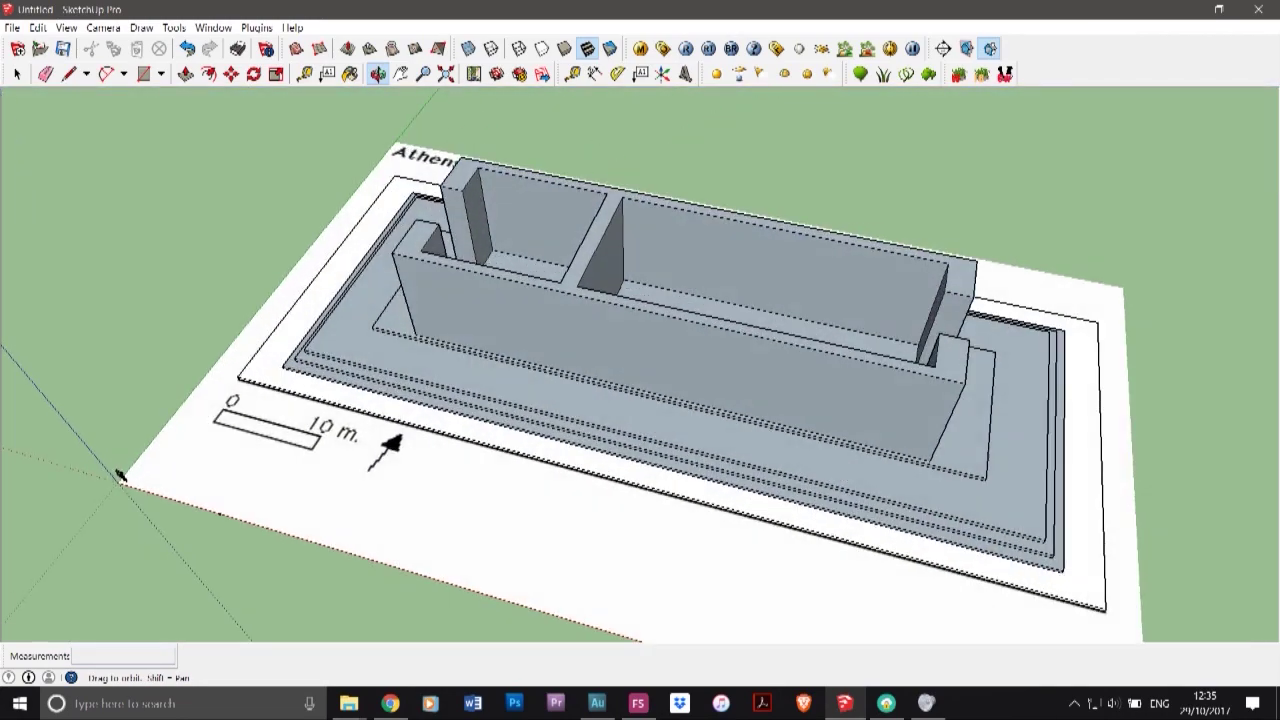
drag(118, 476, 111, 418)
middle_drag(98, 541, 120, 565)
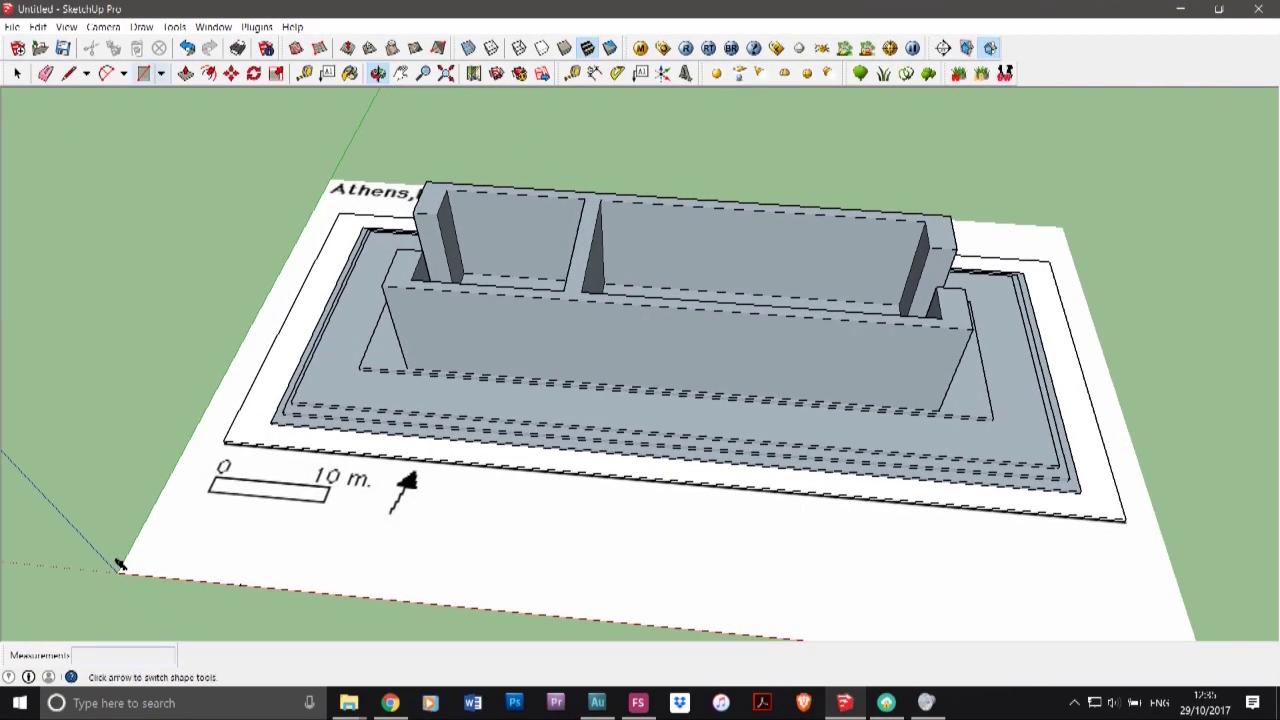
click(160, 73)
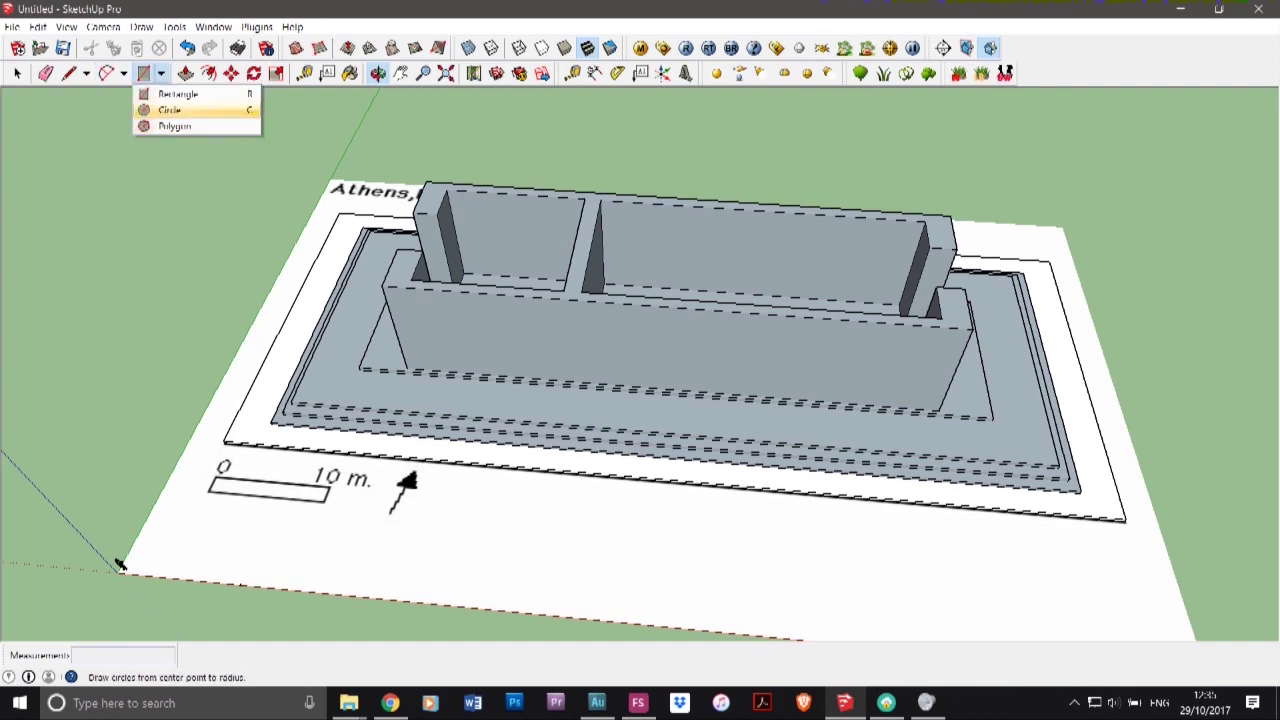
click(172, 114)
scroll(329, 391, up, 5)
click(299, 461)
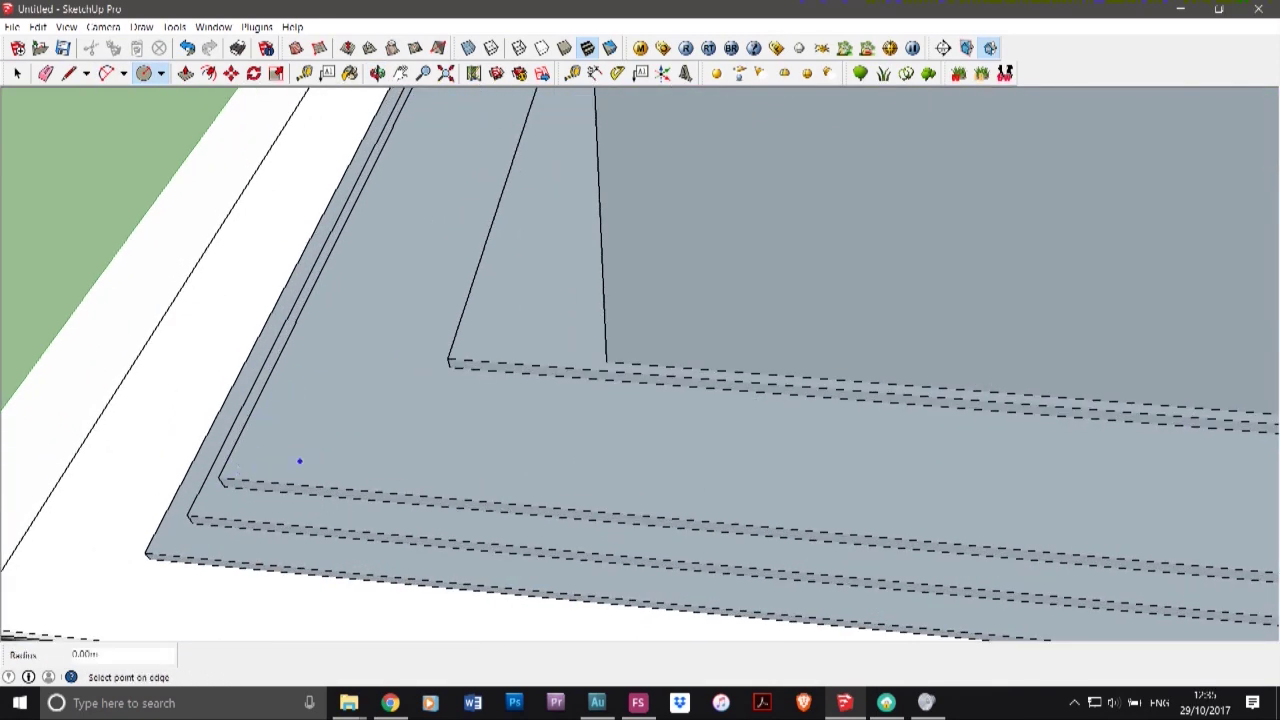
click(313, 429)
key(ctrl+z)
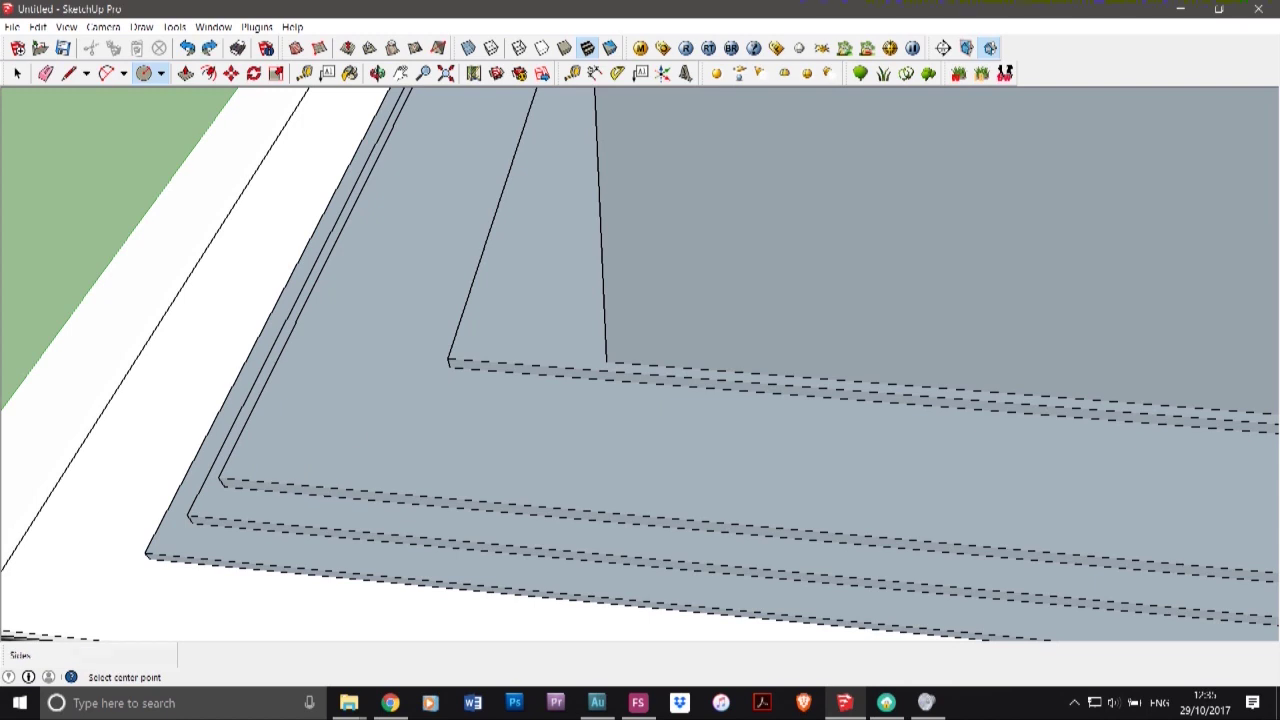
click(397, 389)
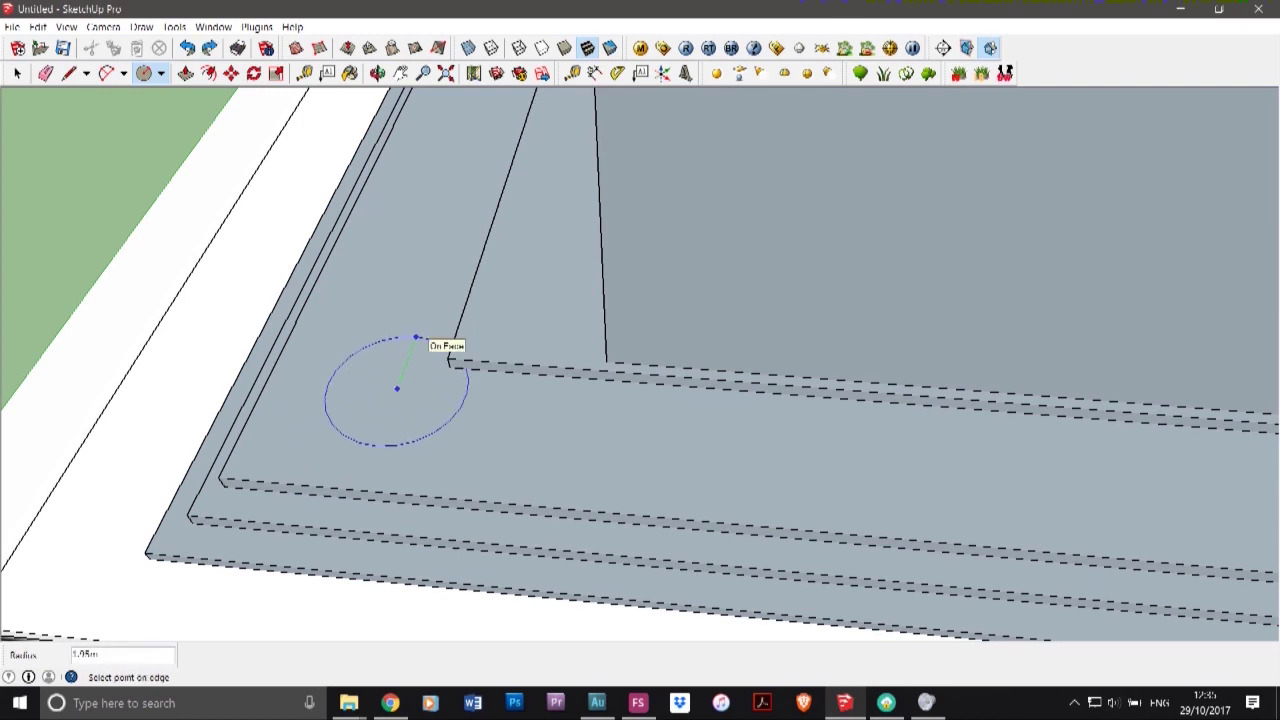
click(416, 337)
key(ctrl+z)
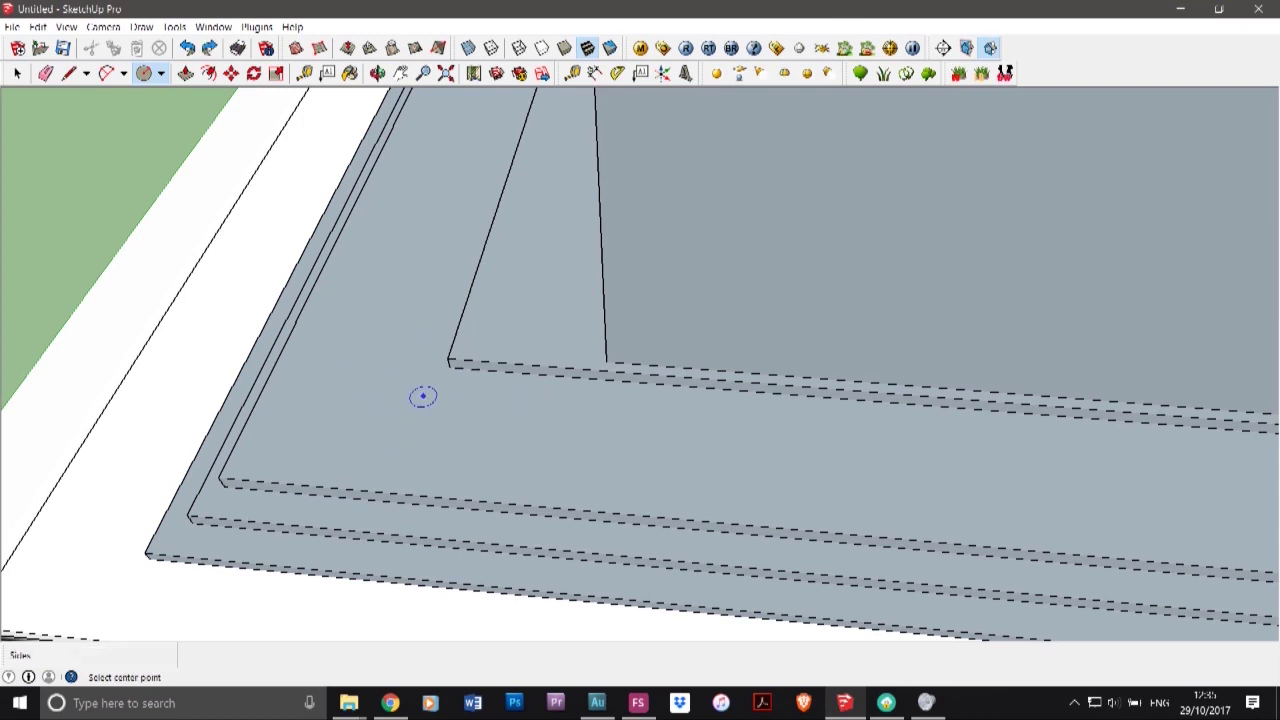
- Draw a circle of about 1.93 m radius at the platform's corner and extrude it into a column in two pulls of about 8.93 m and 11.07 m
click(350, 412)
click(371, 357)
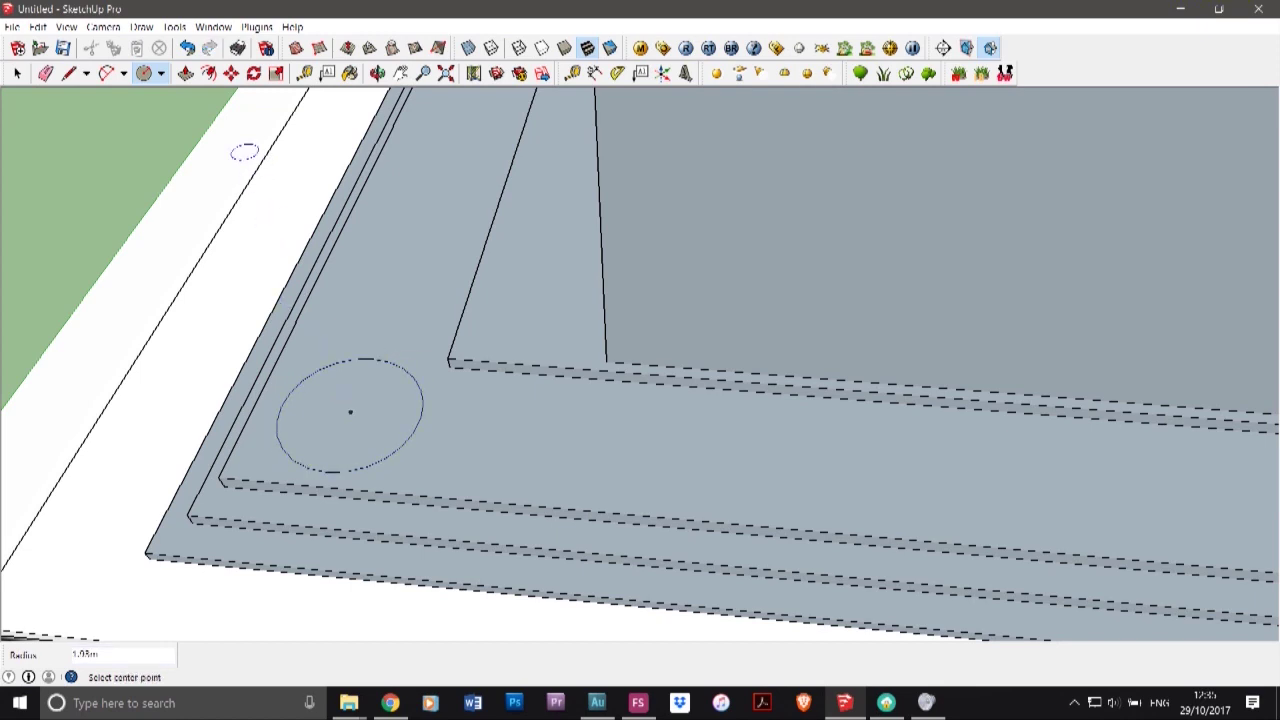
click(186, 73)
click(347, 412)
click(229, 145)
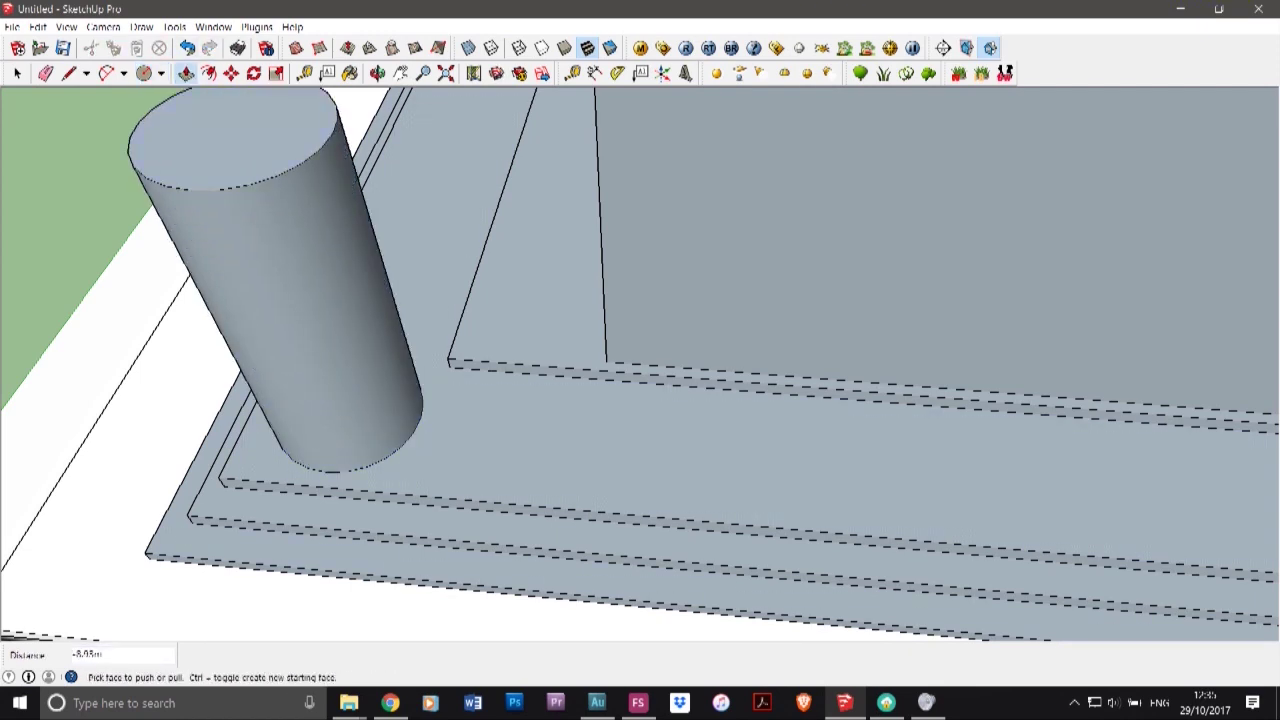
scroll(462, 415, down, 5)
click(397, 334)
click(357, 205)
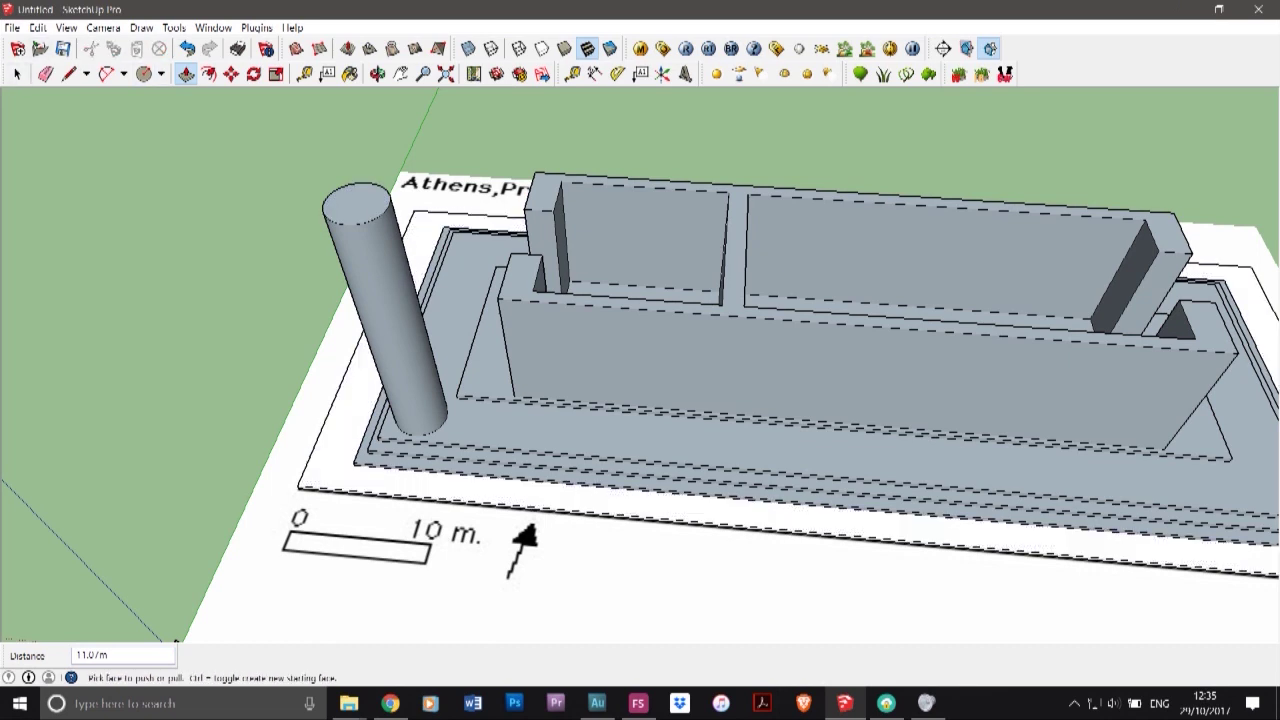
- Select the whole column and shift it along the platform's long edge, settling it near the corner
click(17, 74)
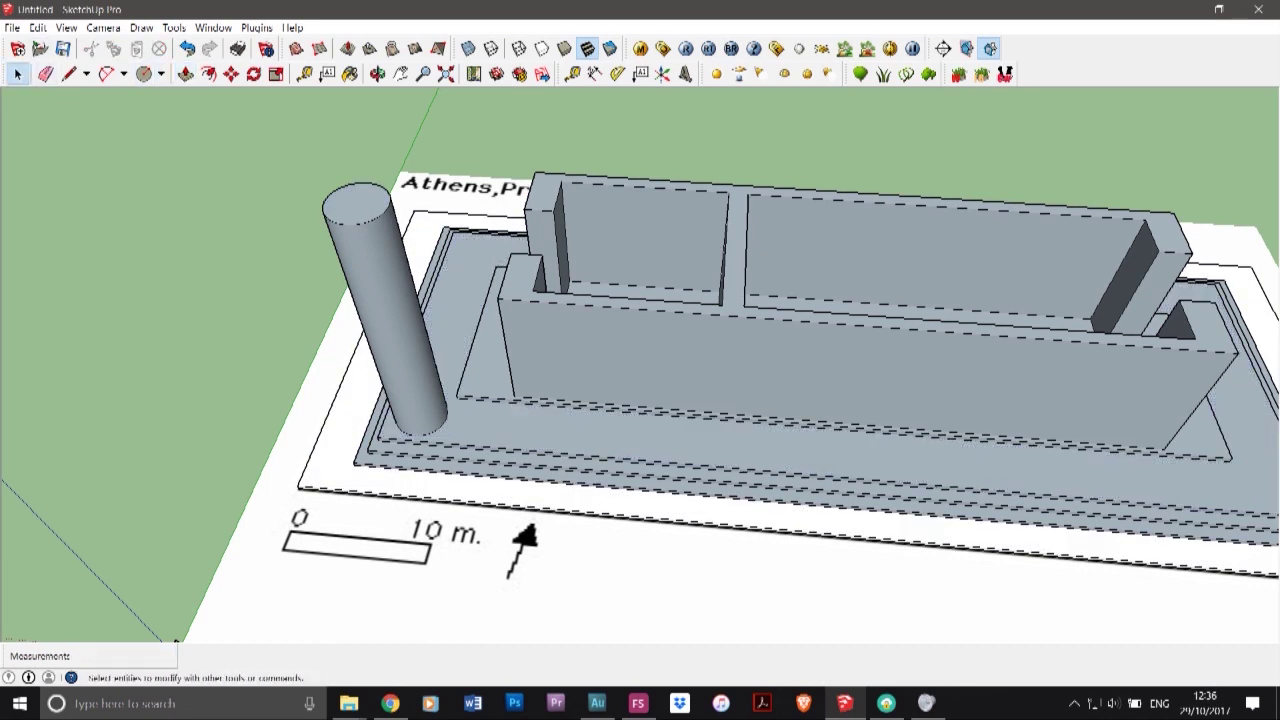
click(377, 74)
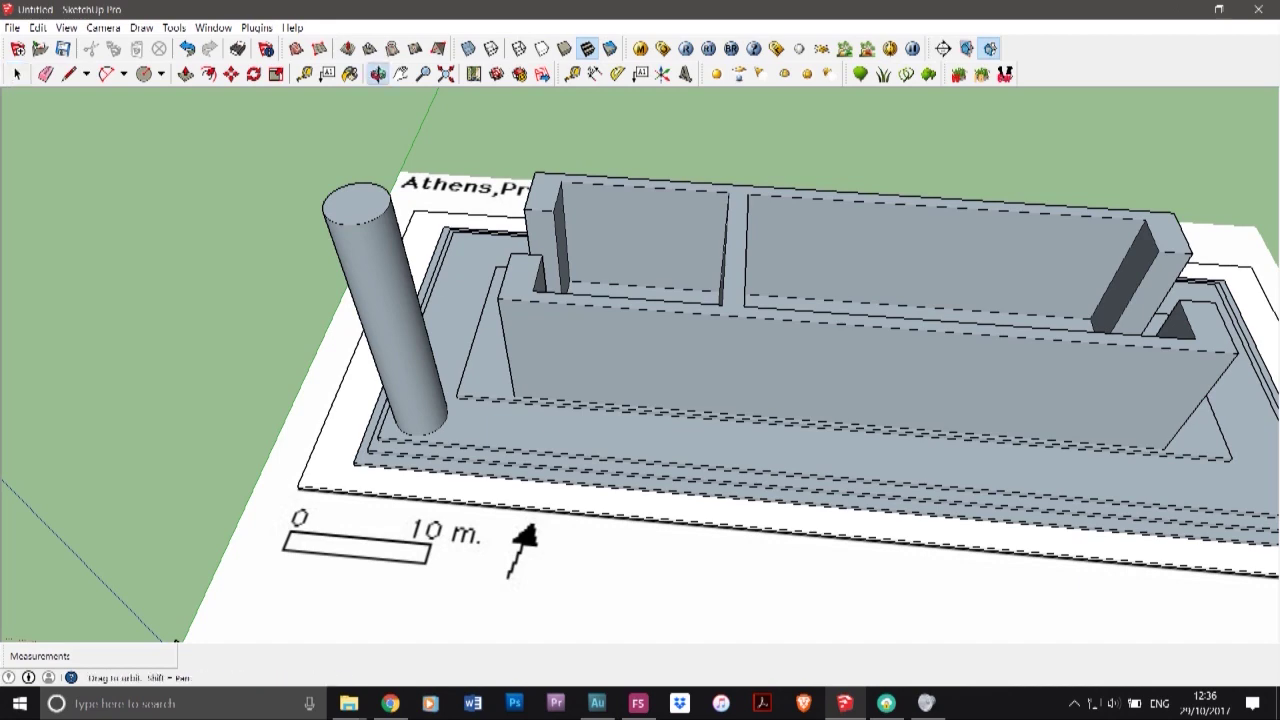
drag(660, 430, 490, 322)
click(17, 74)
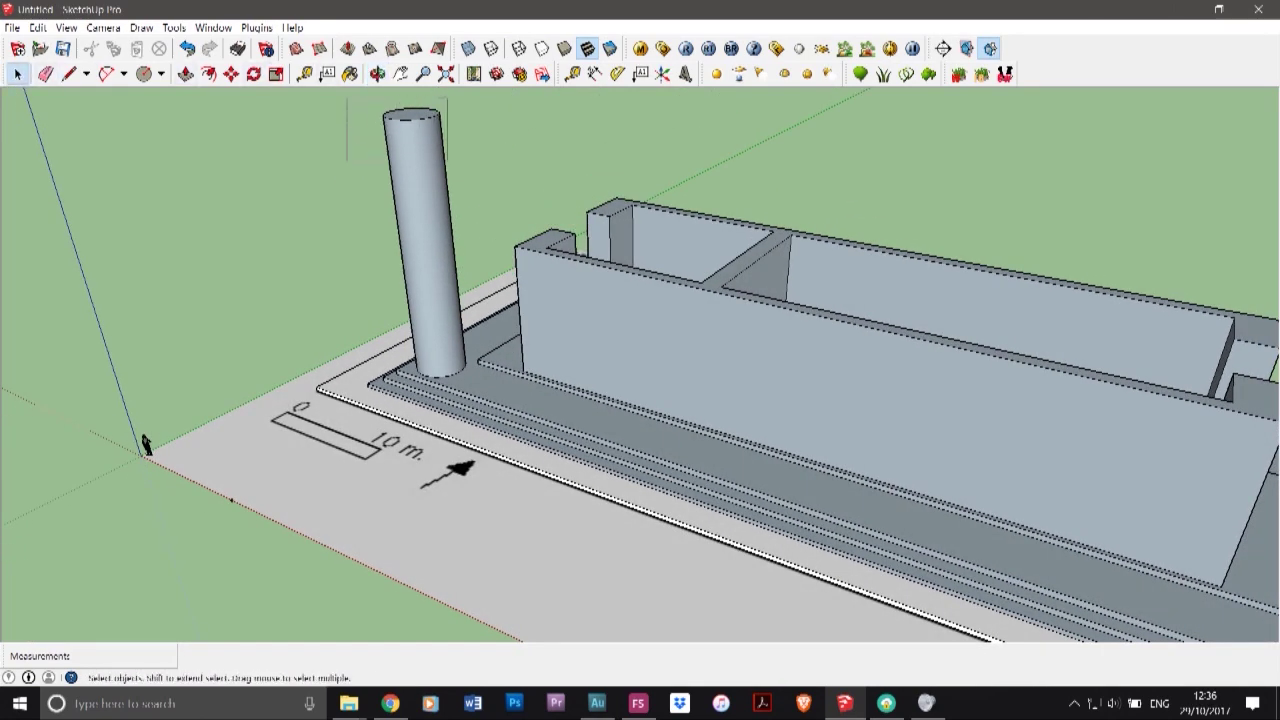
drag(482, 218, 387, 88)
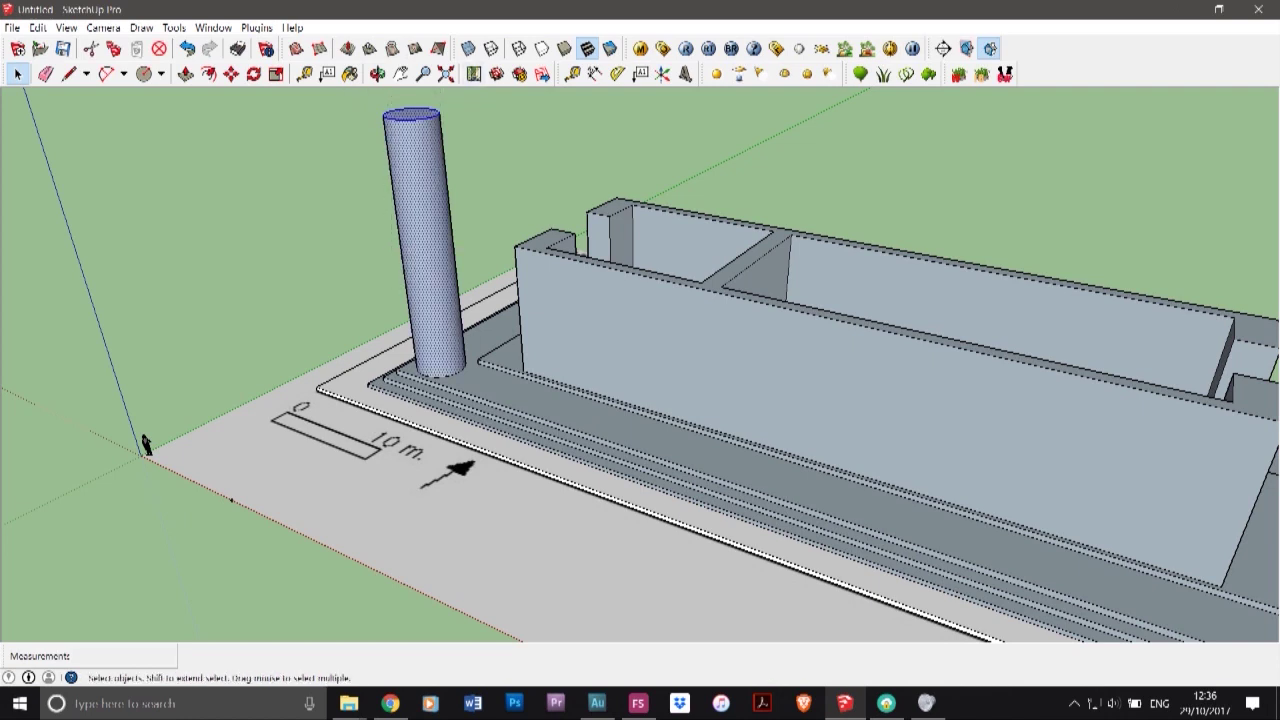
shift+click(420, 200)
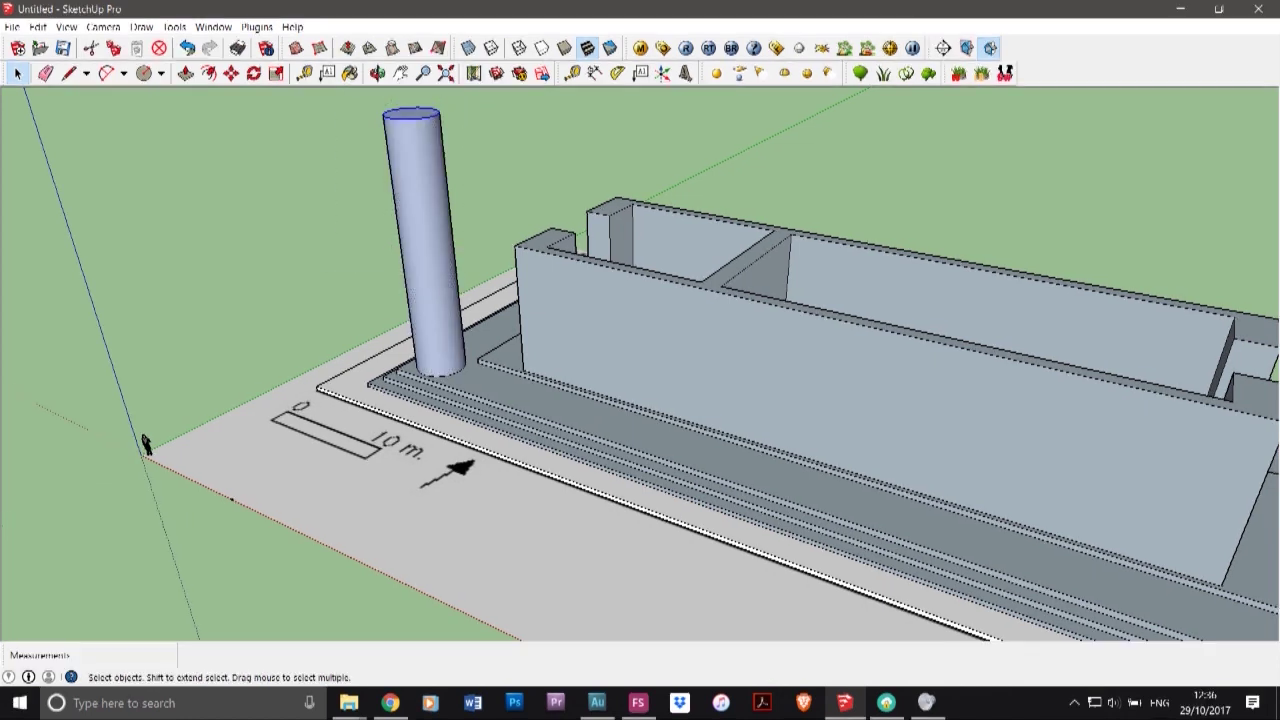
click(231, 74)
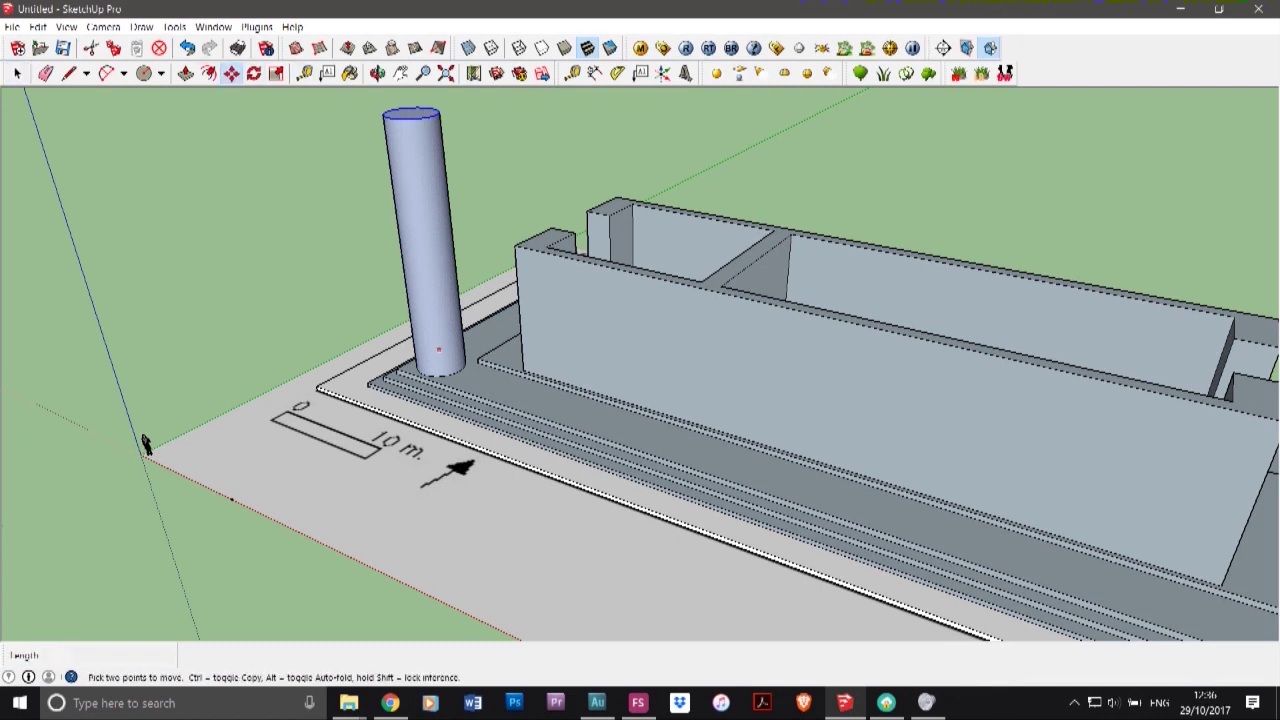
click(446, 345)
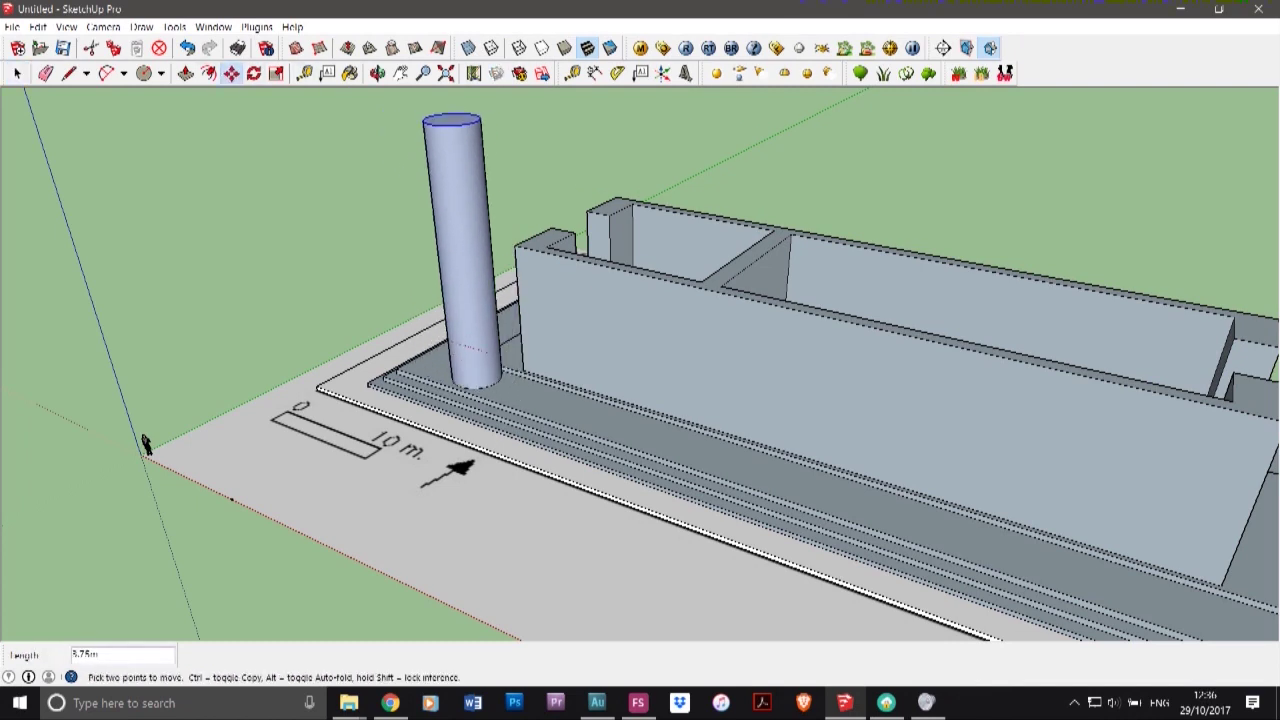
click(483, 351)
click(461, 337)
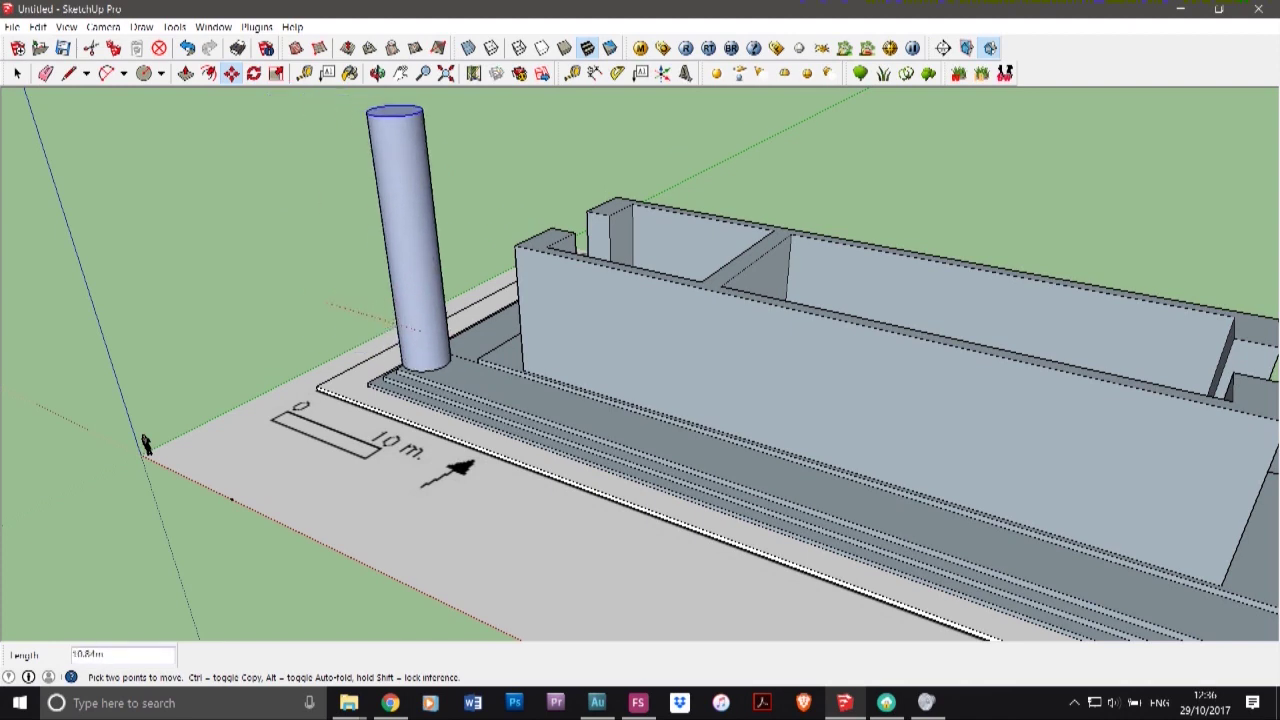
click(432, 341)
click(432, 341)
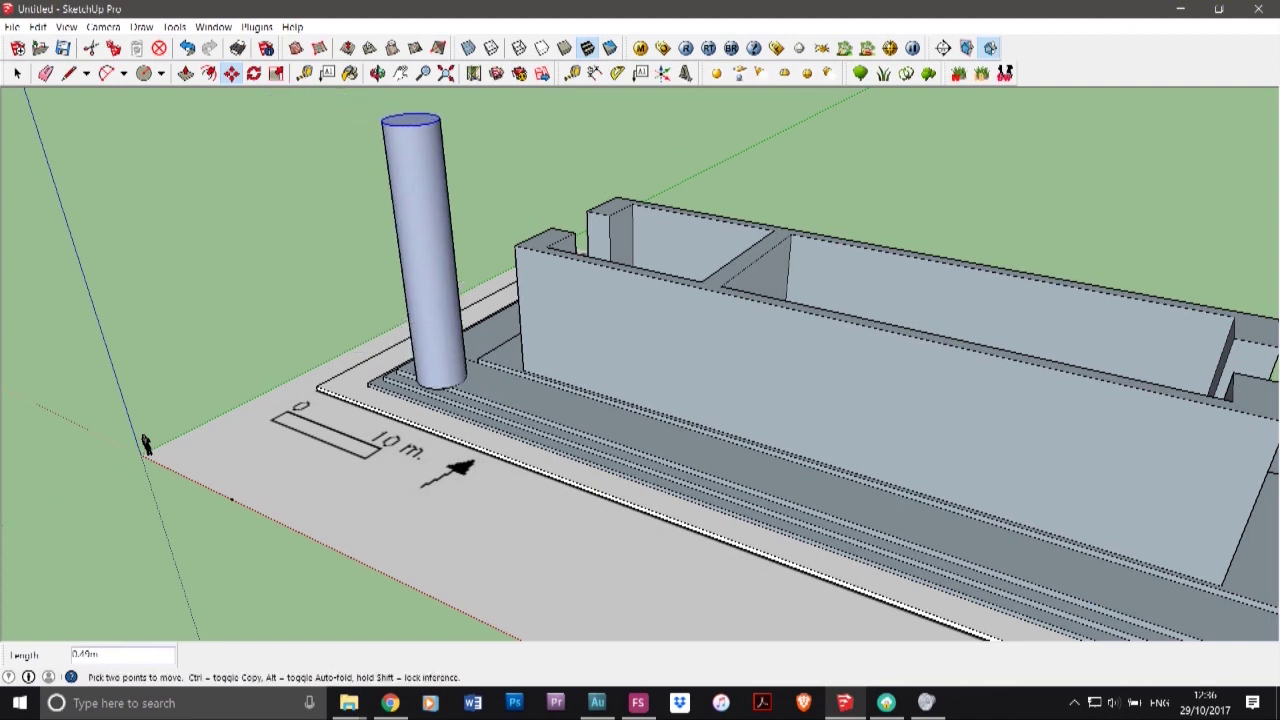
- Copy the selected column about 2.43 m along the platform's long edge
click(17, 73)
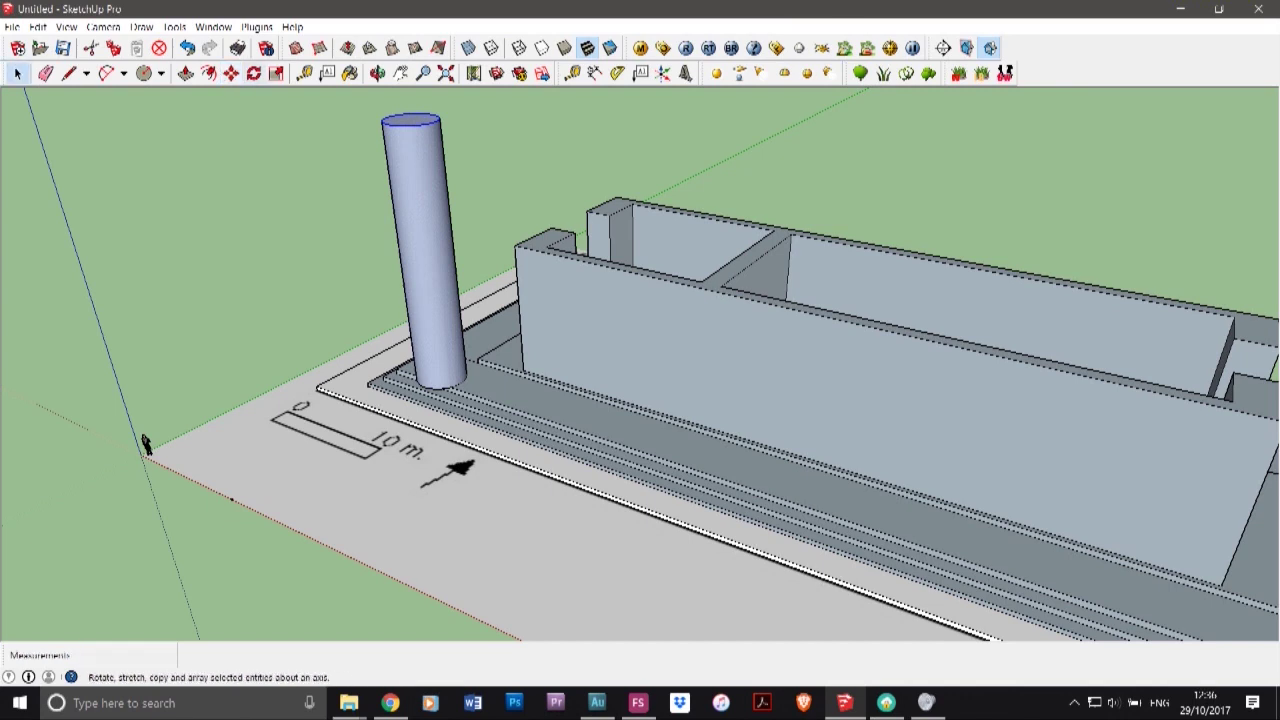
click(231, 73)
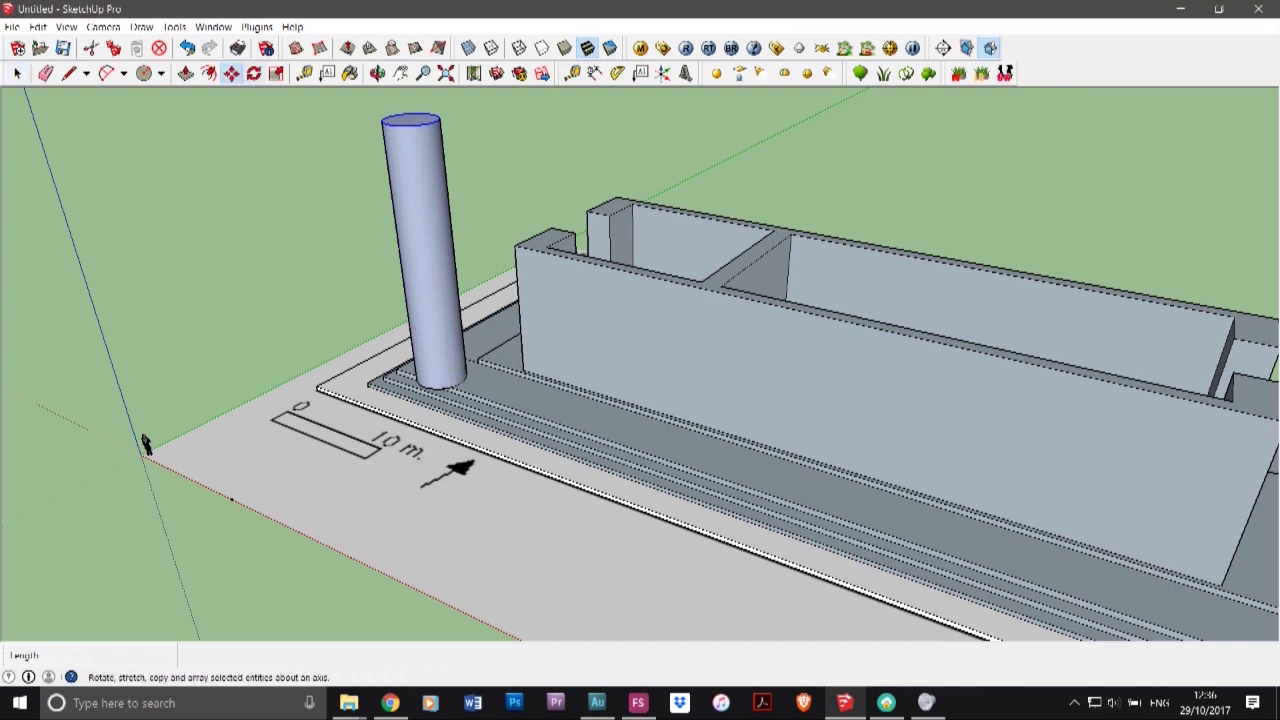
key(ctrl)
click(454, 387)
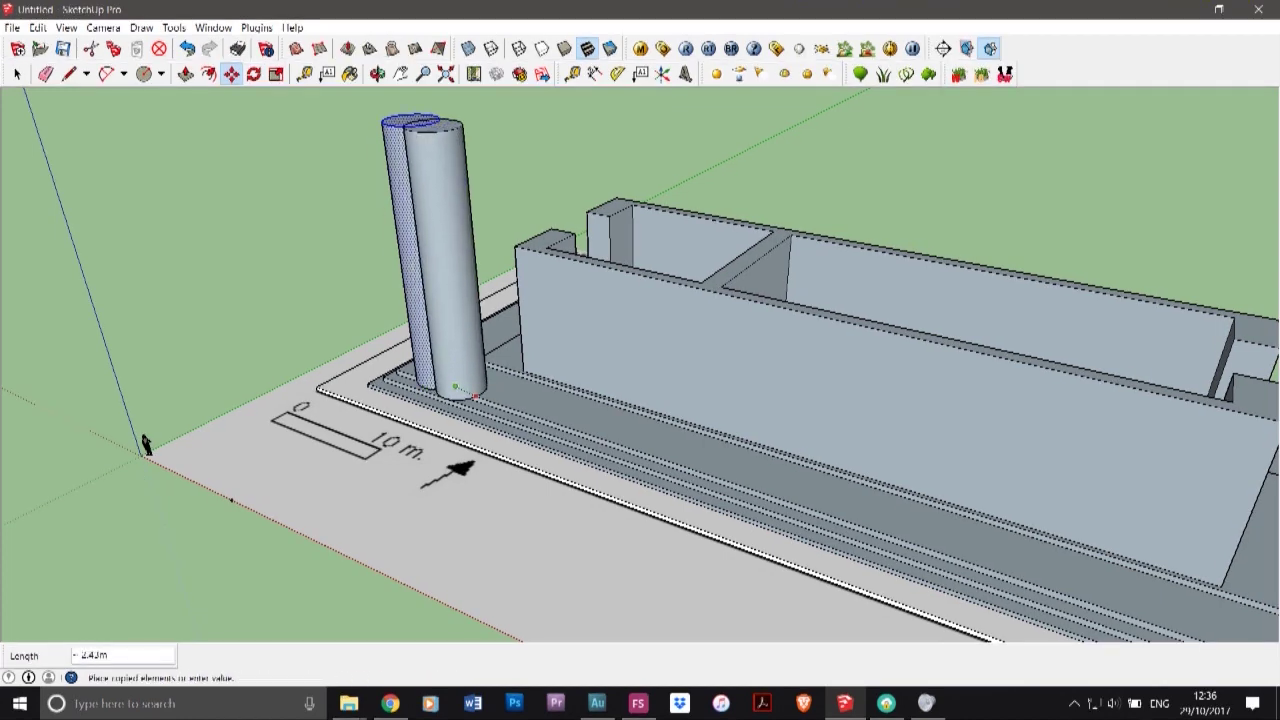
click(476, 397)
- Try to move the column farther along the platform's long side and place further copies of it
click(476, 397)
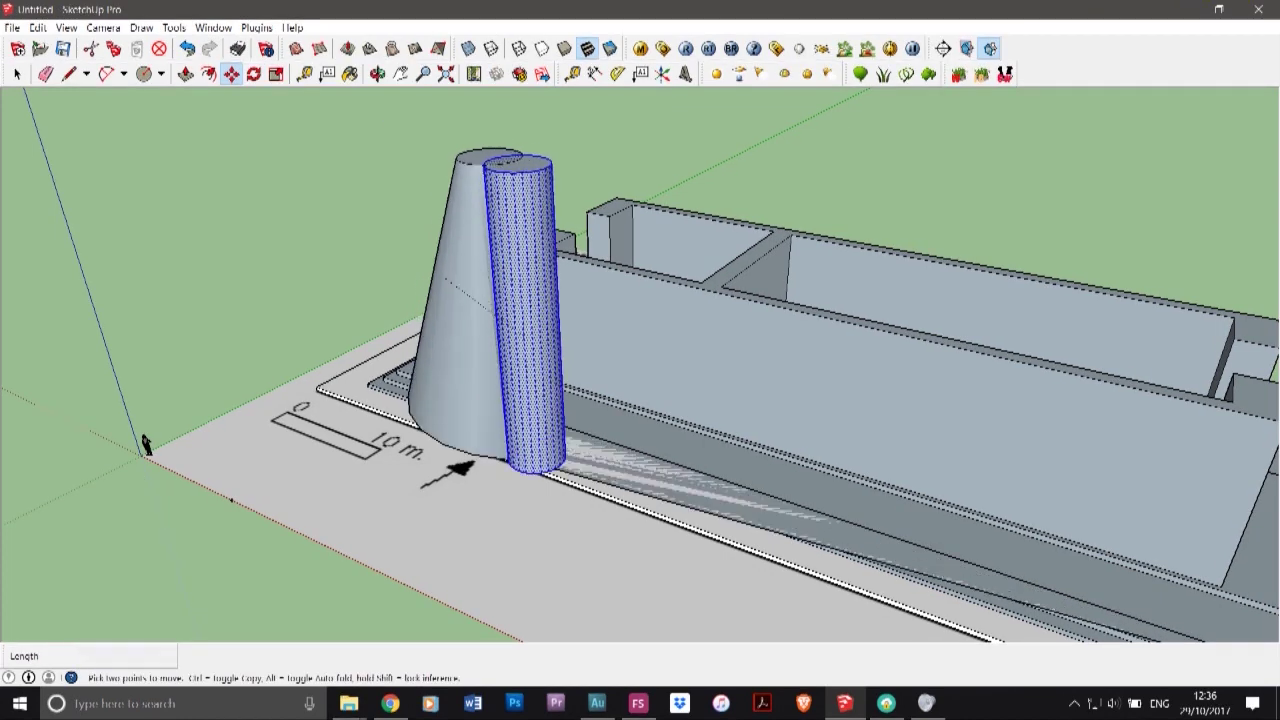
click(690, 329)
key(ctrl)
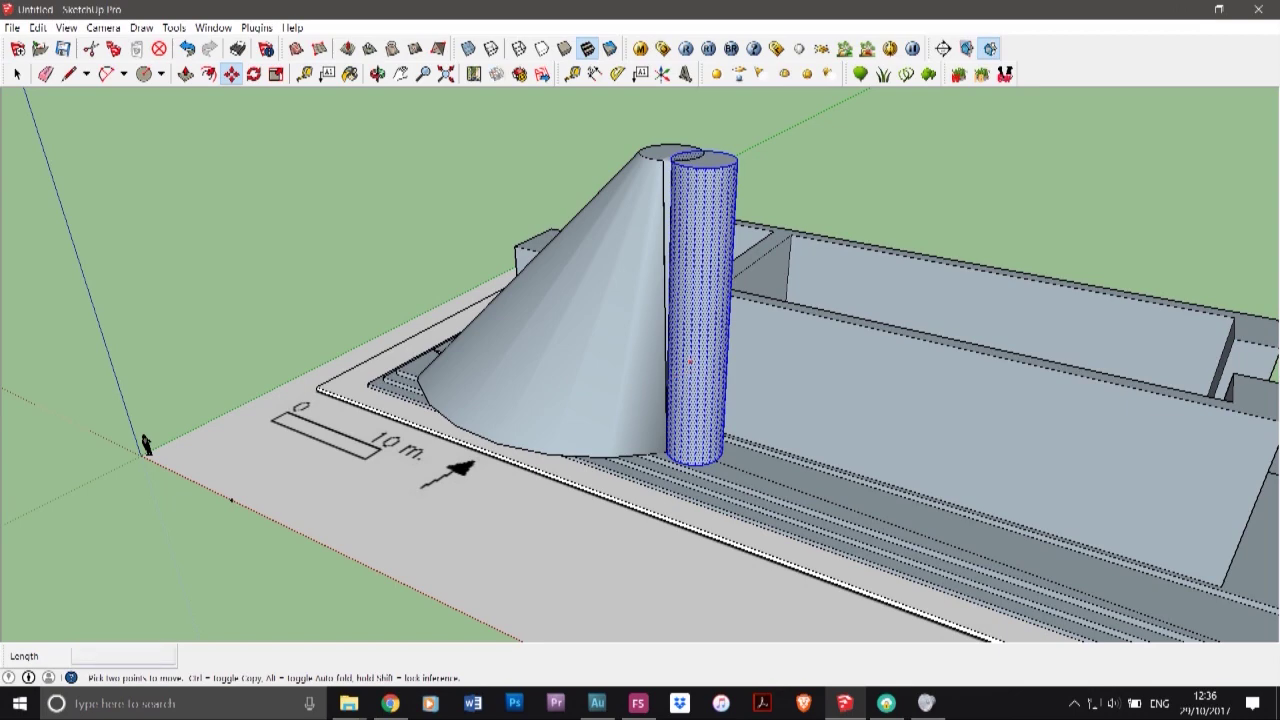
click(690, 362)
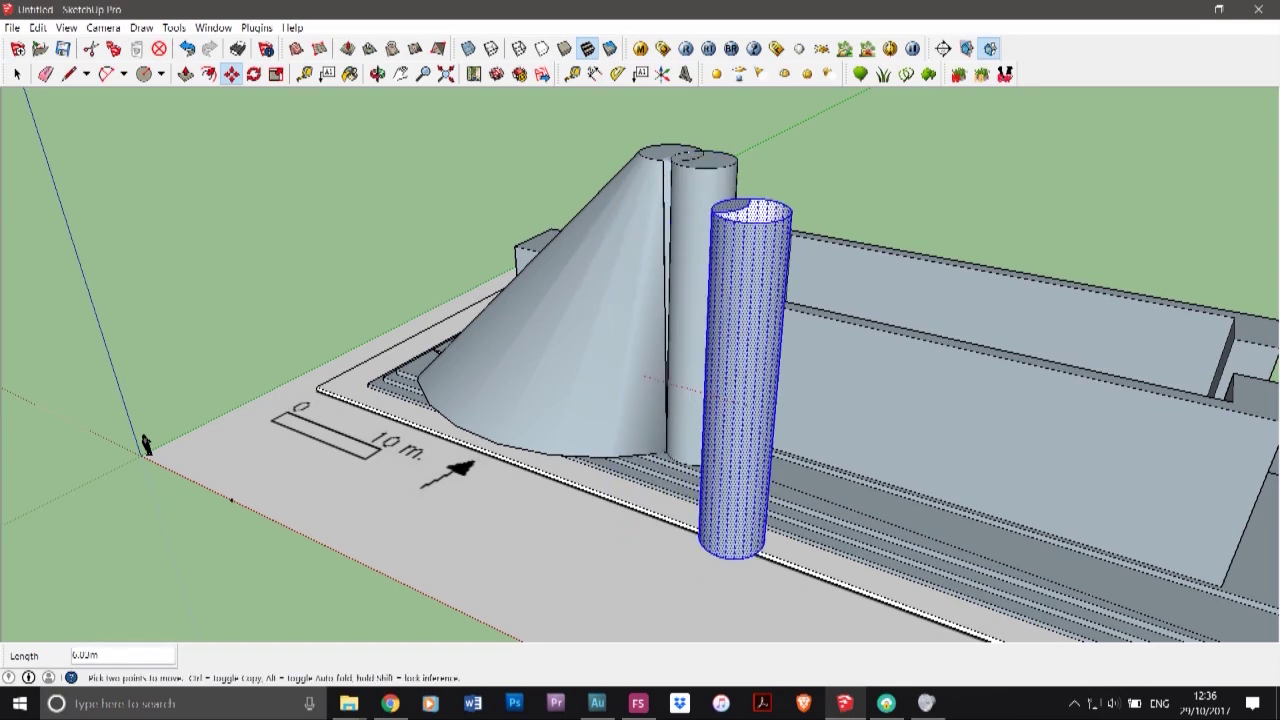
click(721, 364)
click(760, 337)
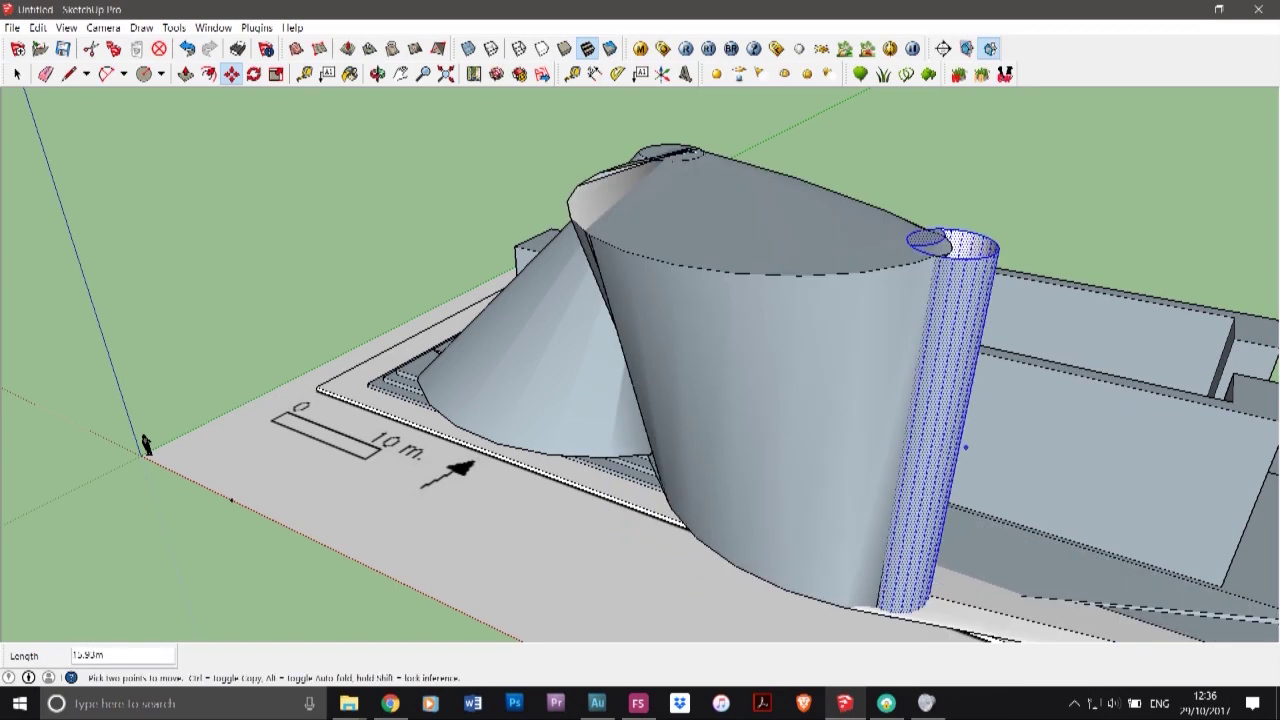
- Undo the column's copies and moves as well as the column itself, back to the platform with only the inner walls
key(ctrl+z)
key(ctrl+z)
key(ctrl+z)
key(ctrl+z)
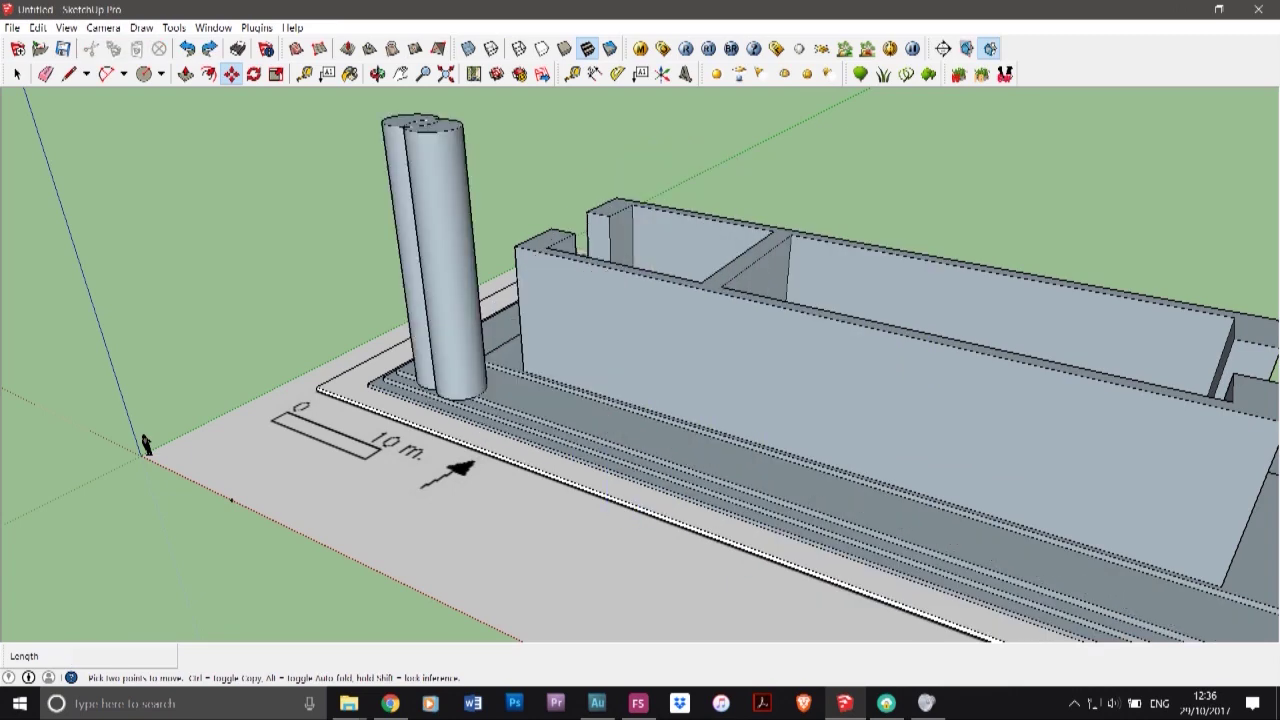
key(ctrl+z)
key(ctrl+z)
key(ctrl+z)
key(ctrl+z)
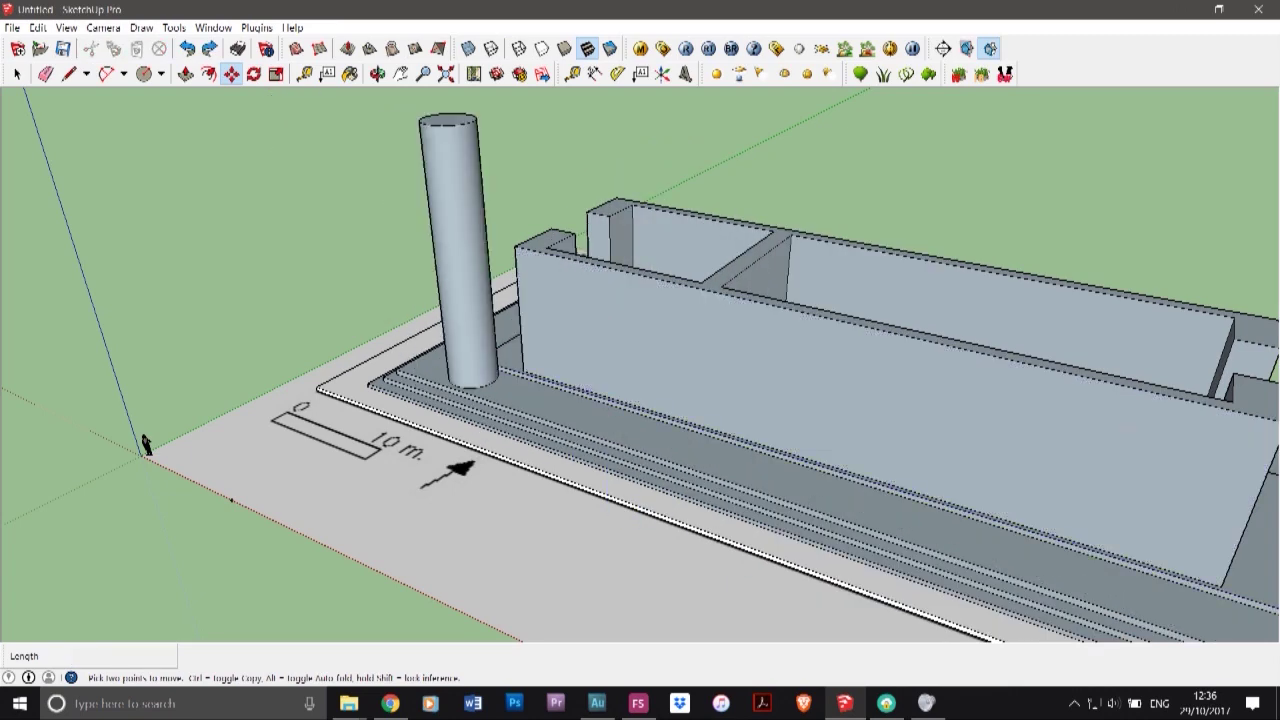
key(ctrl+z)
key(ctrl+z)
key(ctrl+z)
key(ctrl+z)
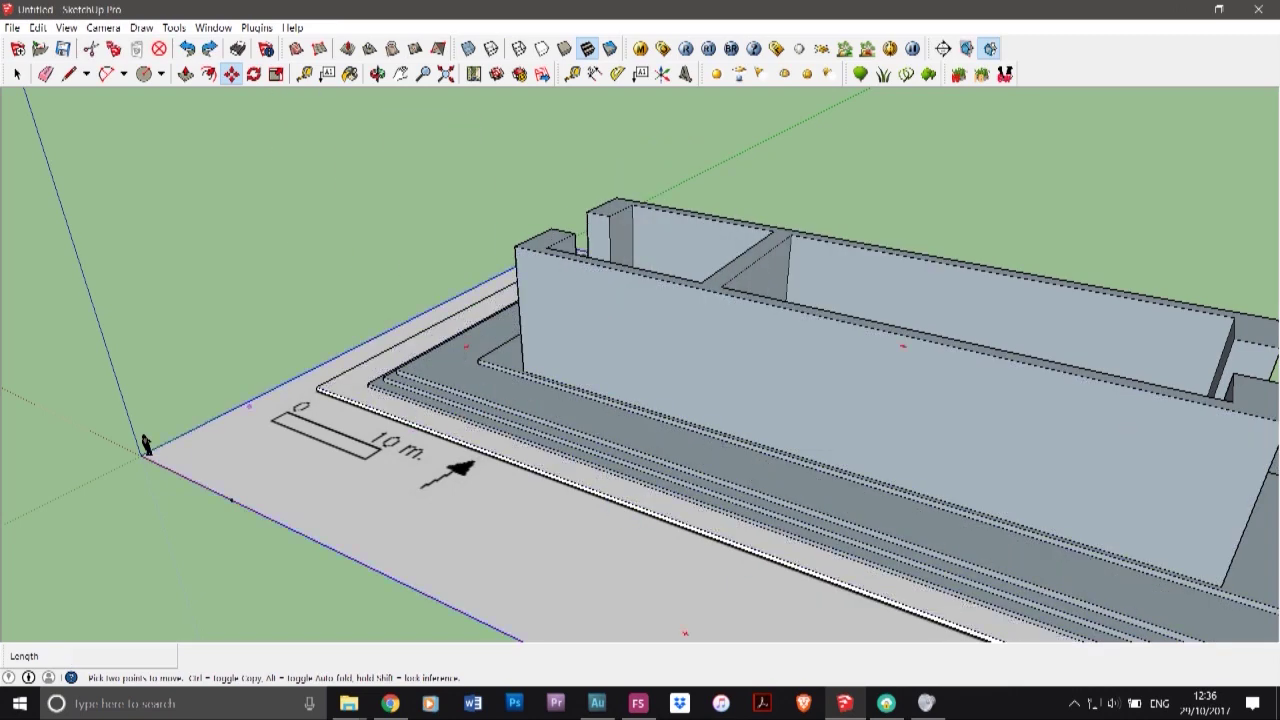
- Try a circle of about 0.90 m radius on the floor plan image beside the 10 m scale bar and undo it
click(144, 74)
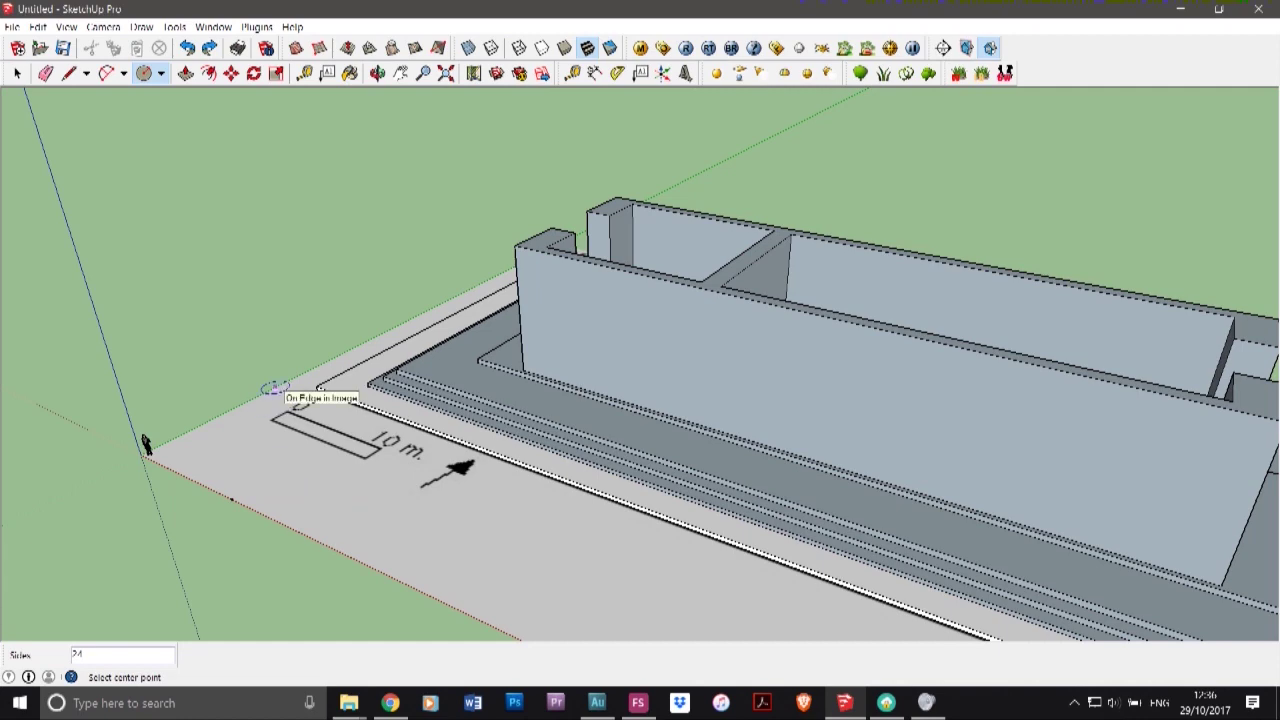
scroll(270, 487, up, 2)
scroll(270, 487, up, 3)
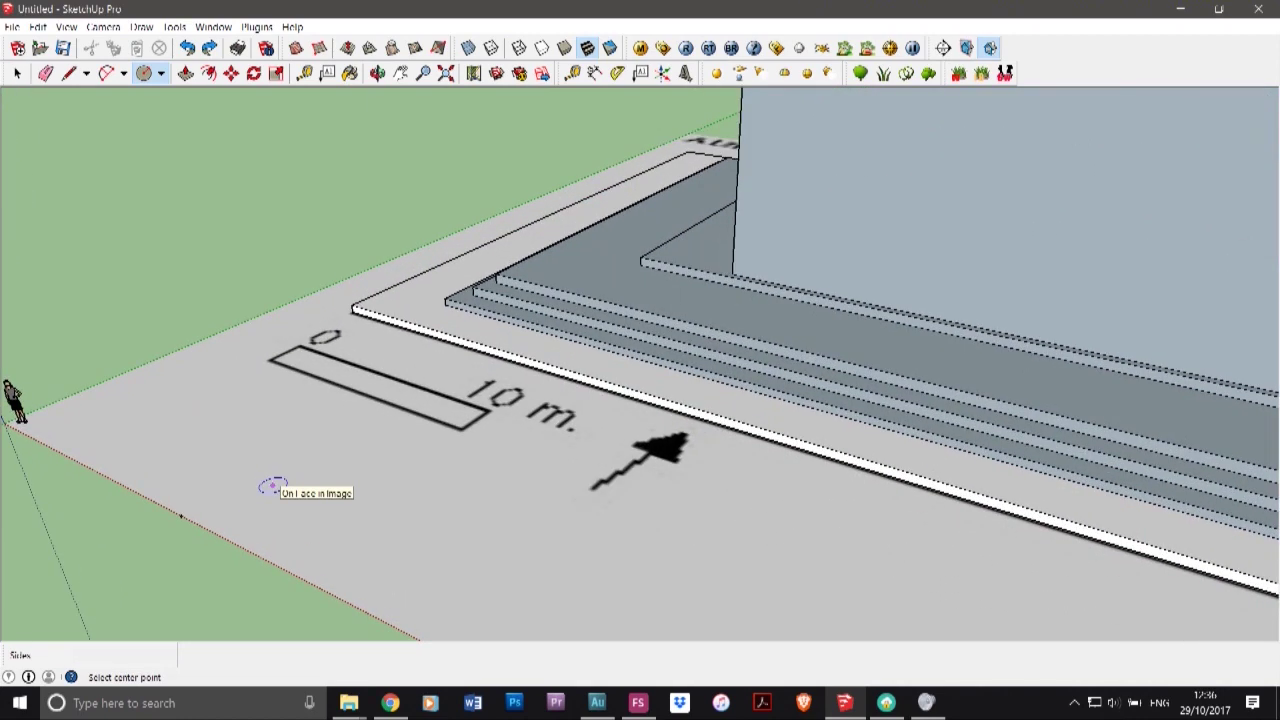
click(265, 507)
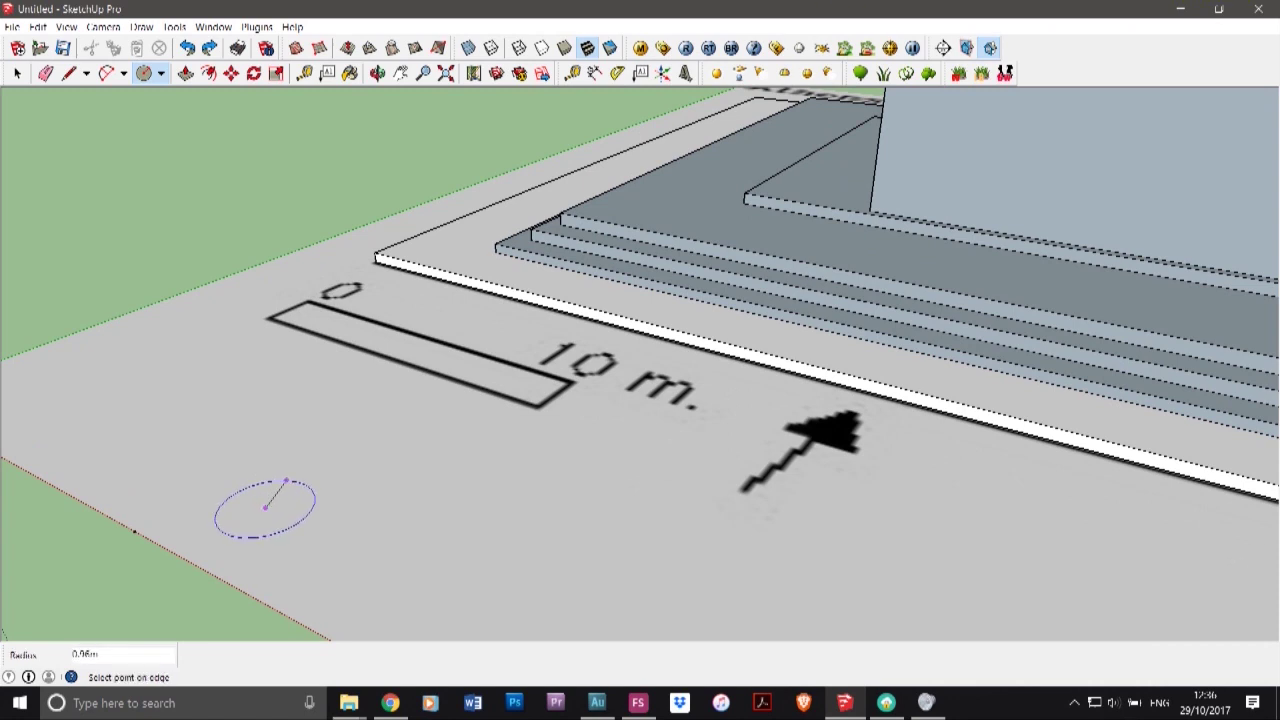
click(287, 484)
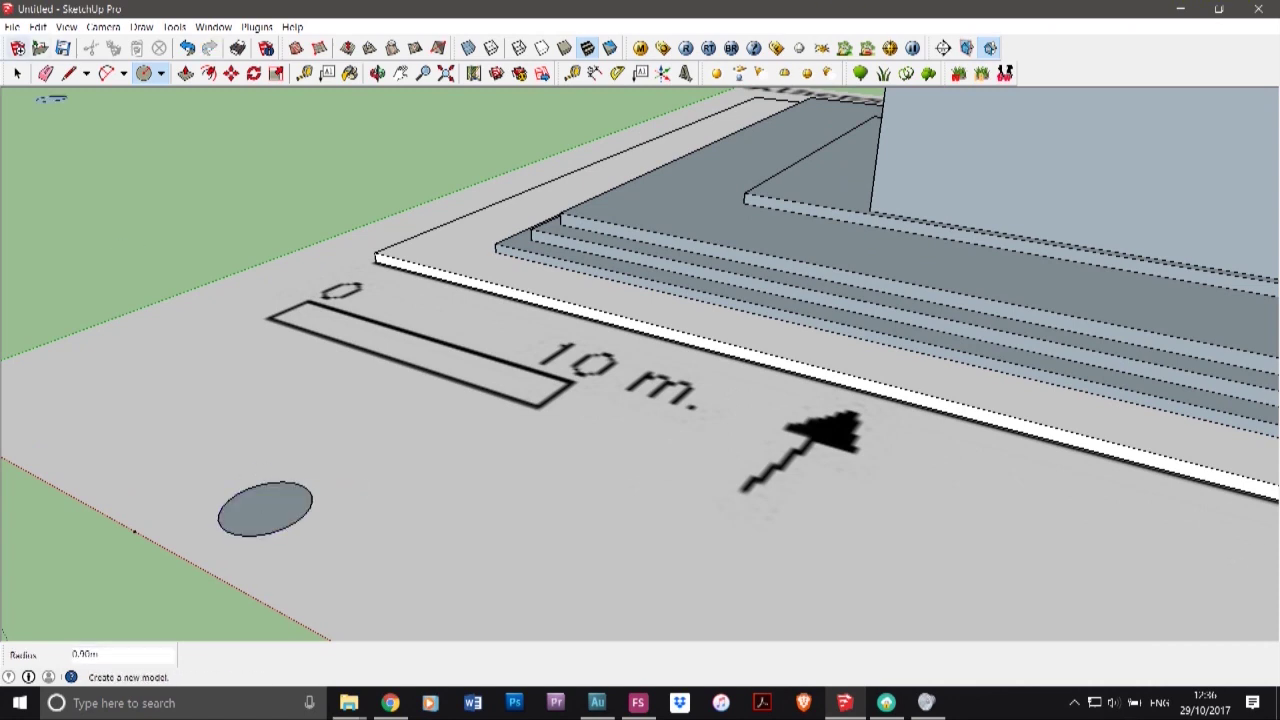
click(17, 74)
key(ctrl+z)
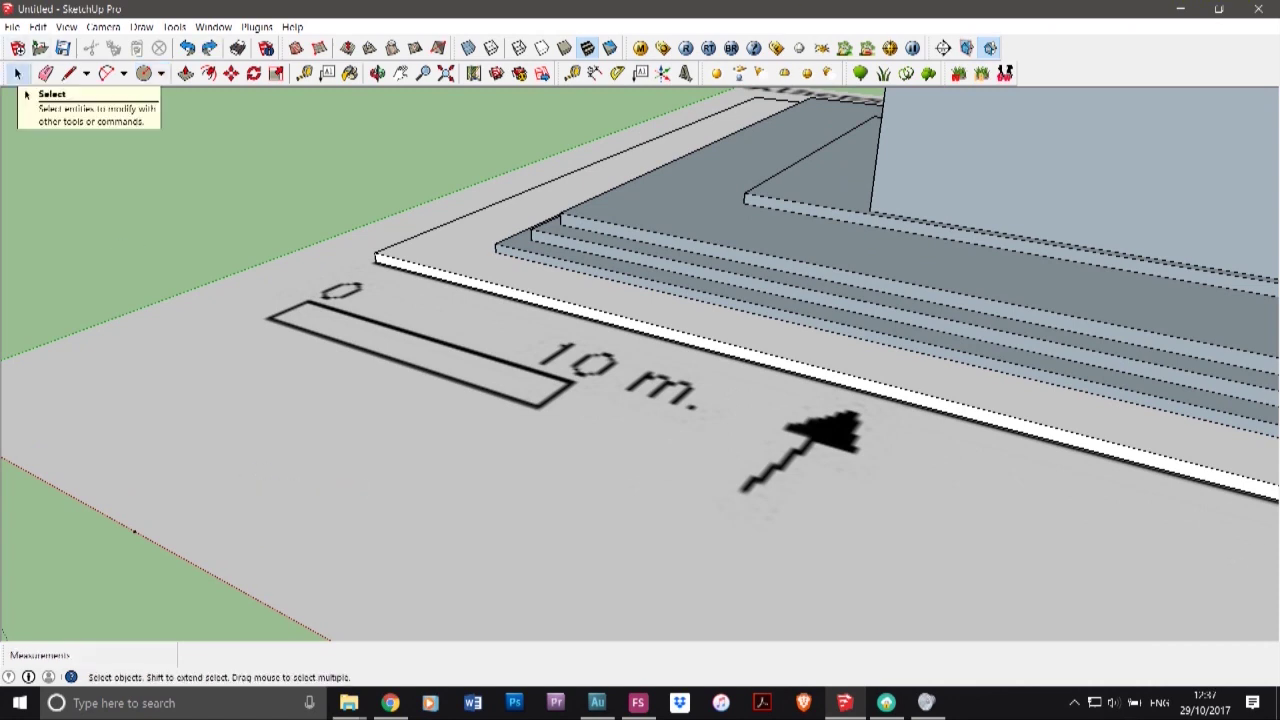
- Move the floor plan image about 15.63 m out from under the model to expose its column dots
click(386, 347)
scroll(386, 347, down, 3)
scroll(370, 266, down, 2)
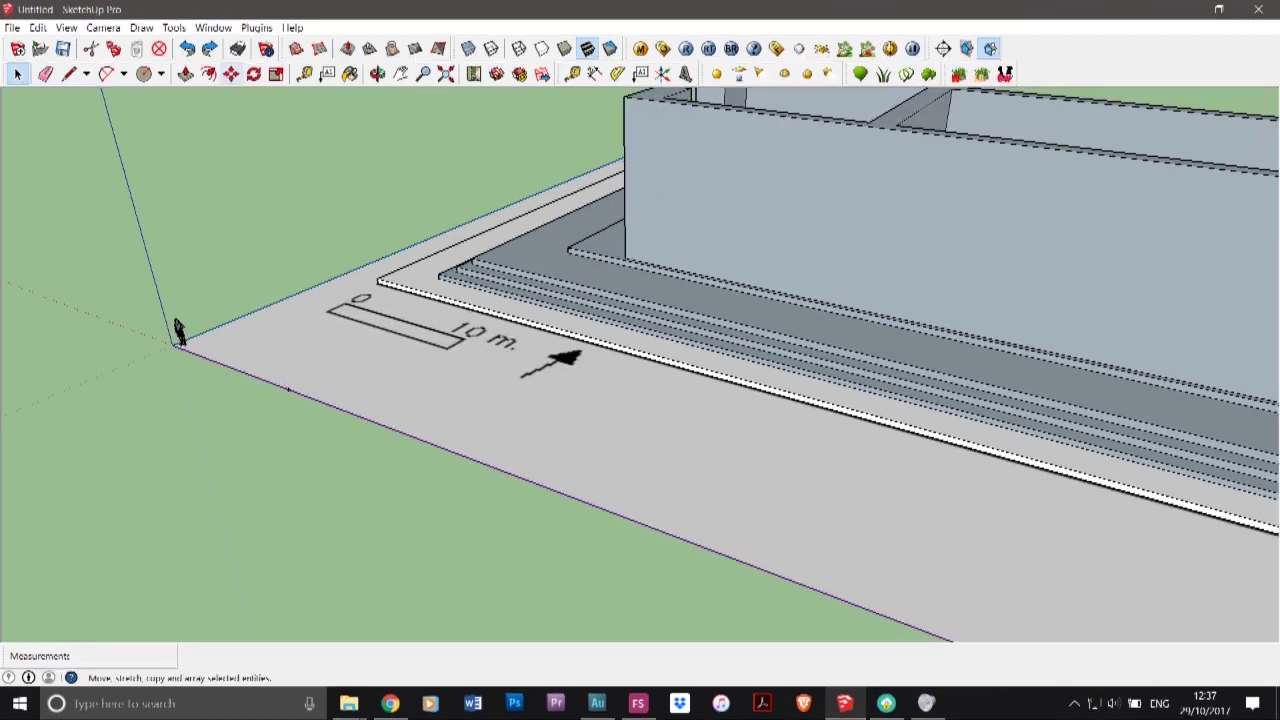
click(231, 74)
click(520, 348)
click(323, 486)
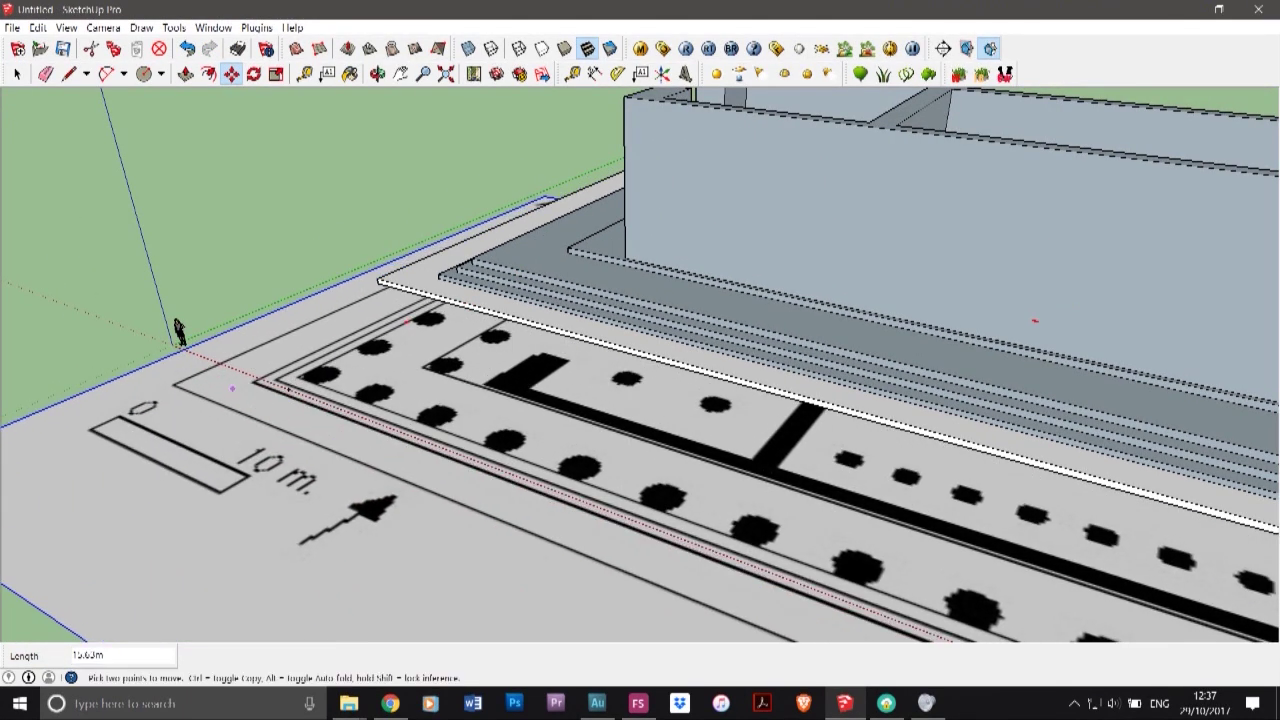
- Draw a circle of about 0.9 m radius over a column dot in the short-side row of the floor plan
key(c)
scroll(320, 360, up, 6)
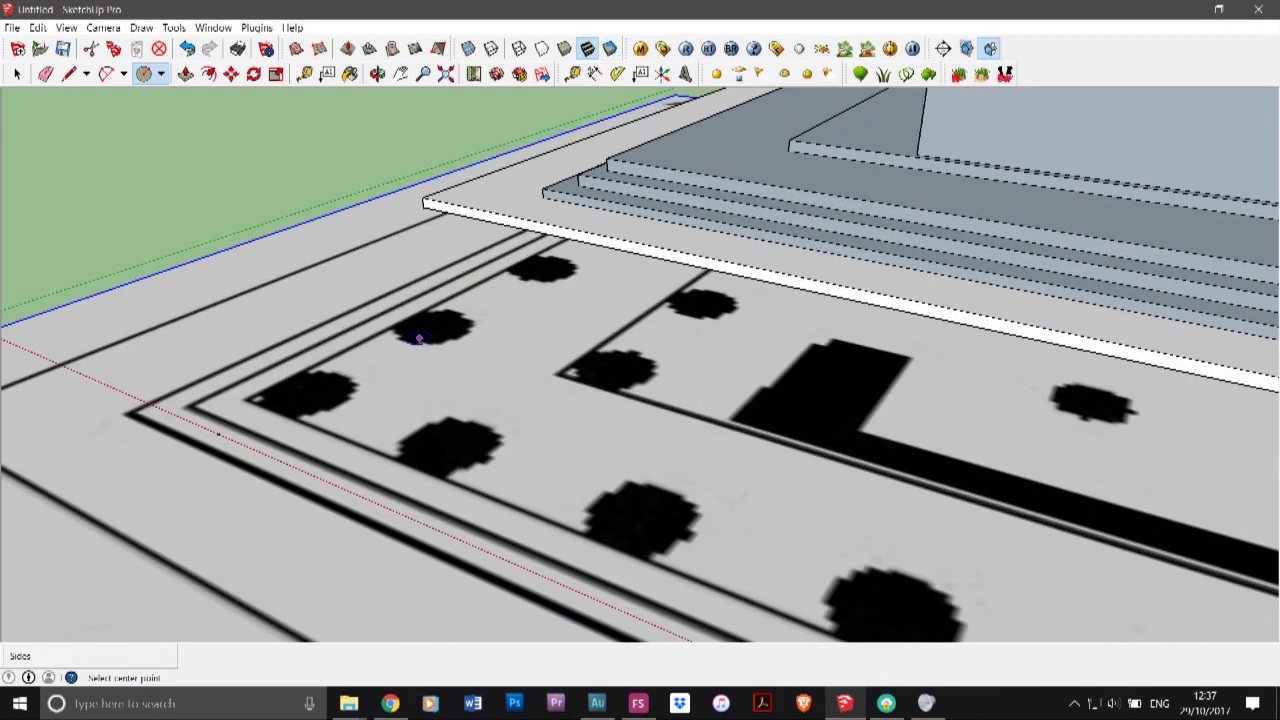
scroll(440, 313, up, 2)
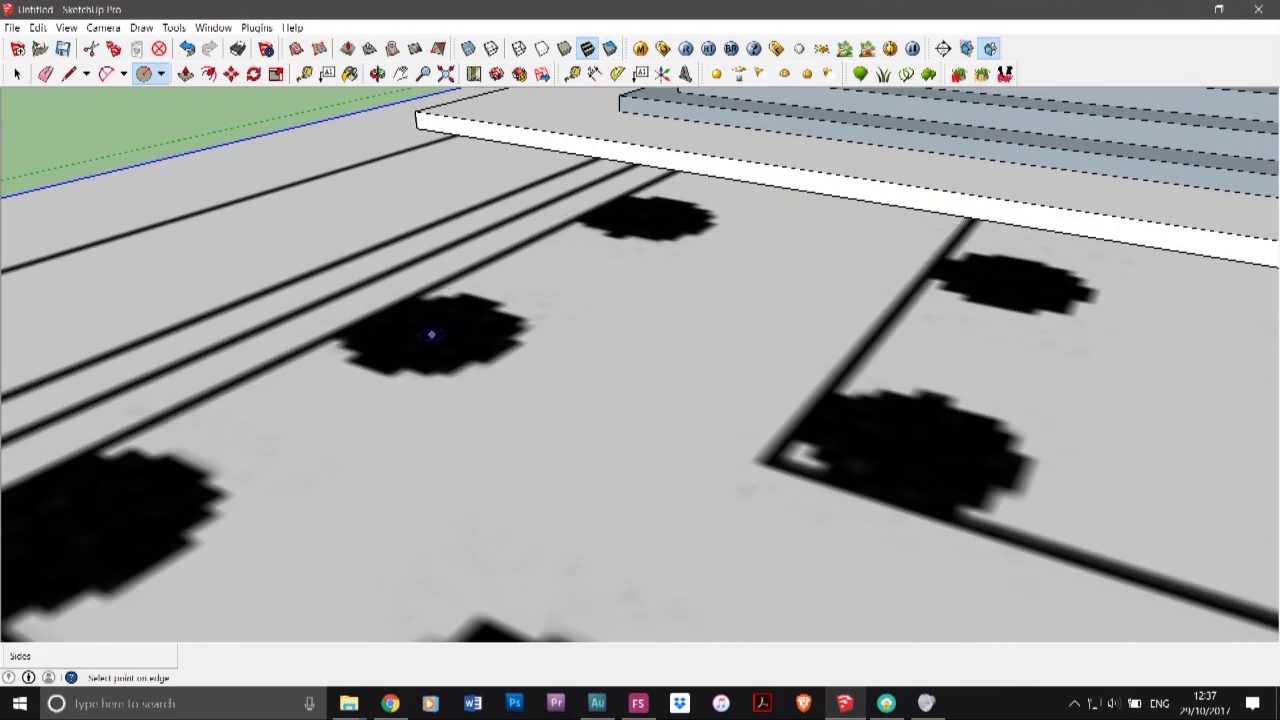
click(431, 334)
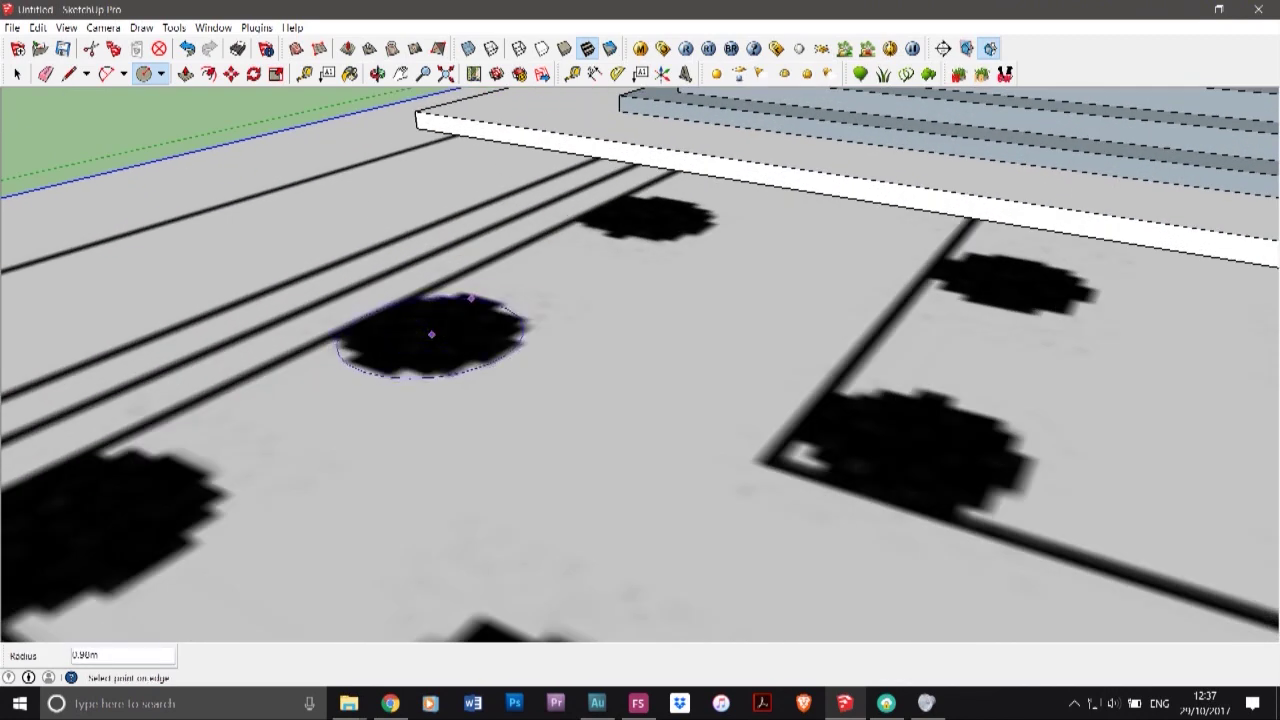
click(470, 298)
- Move the floor plan image back so its corner sits on the axes' origin, leaving the circle in place
click(231, 74)
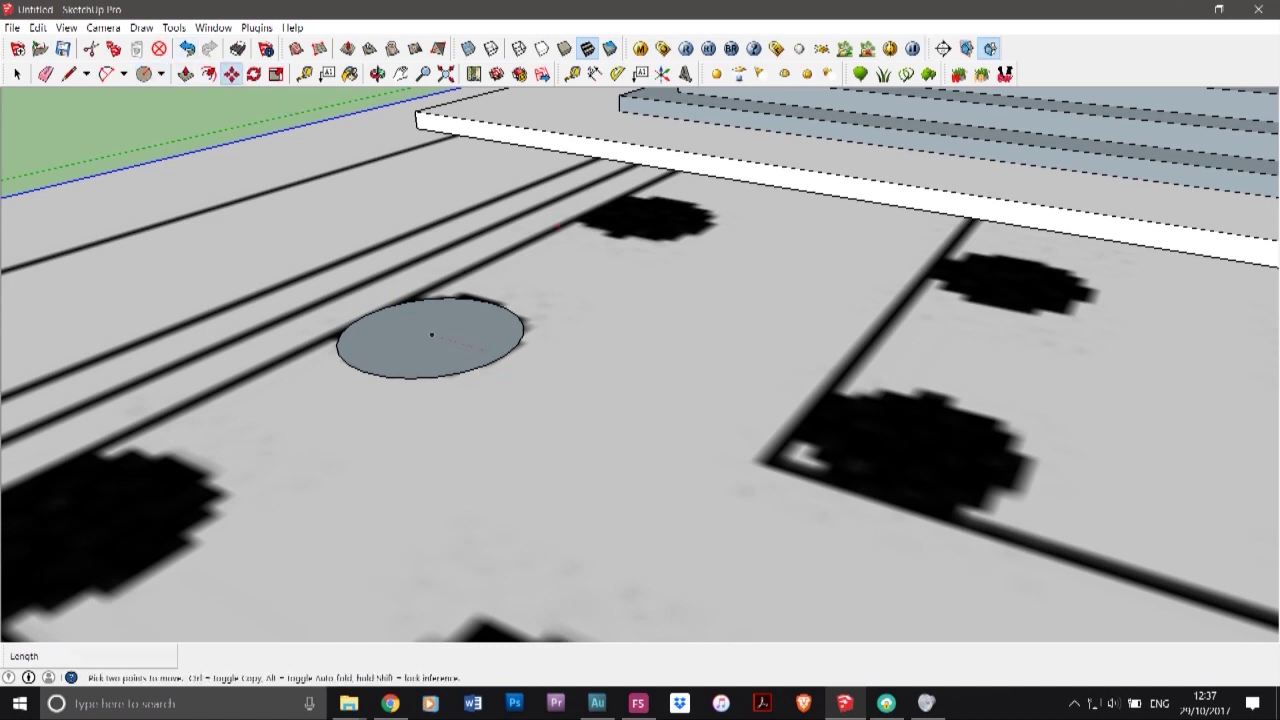
click(463, 316)
click(460, 314)
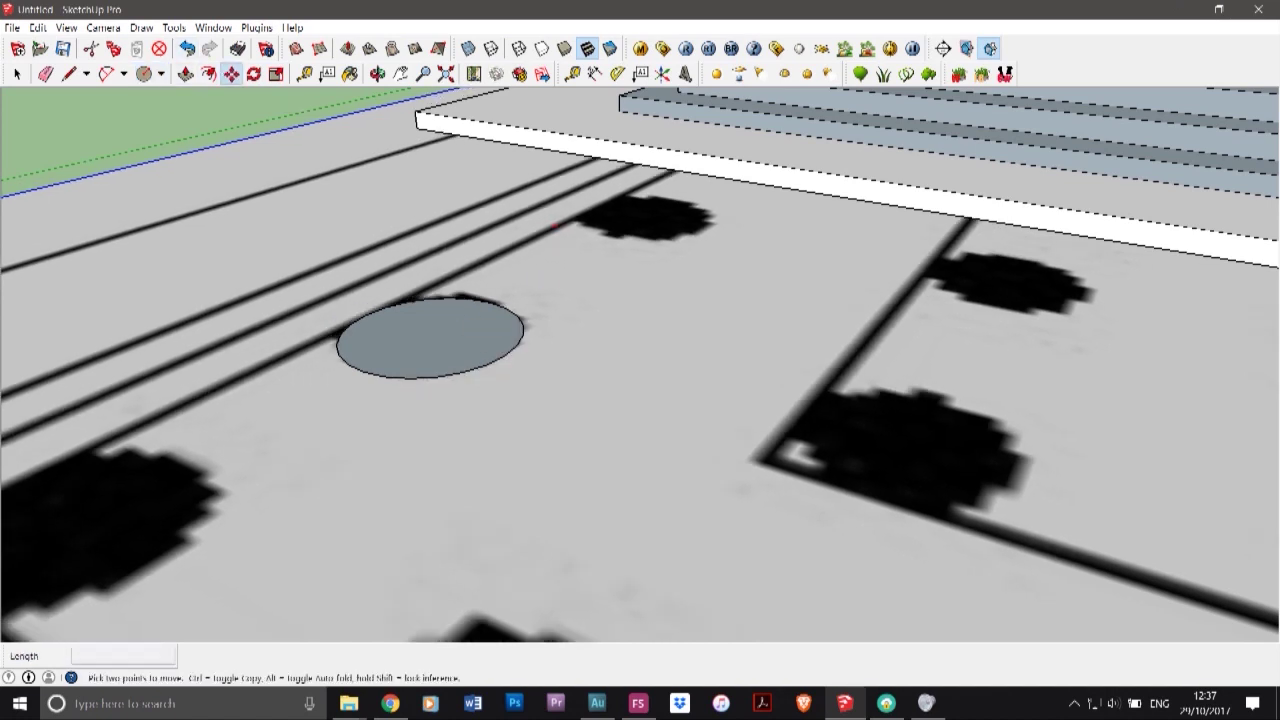
click(546, 282)
click(551, 284)
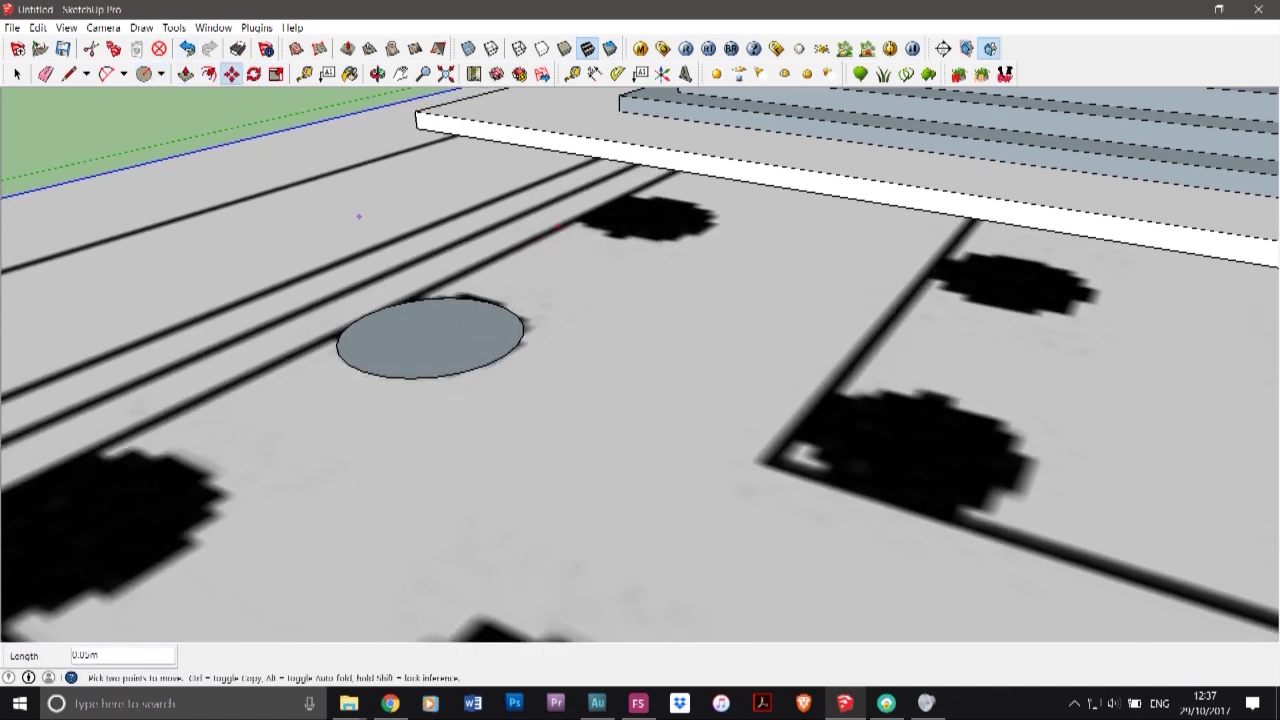
scroll(359, 216, down, 10)
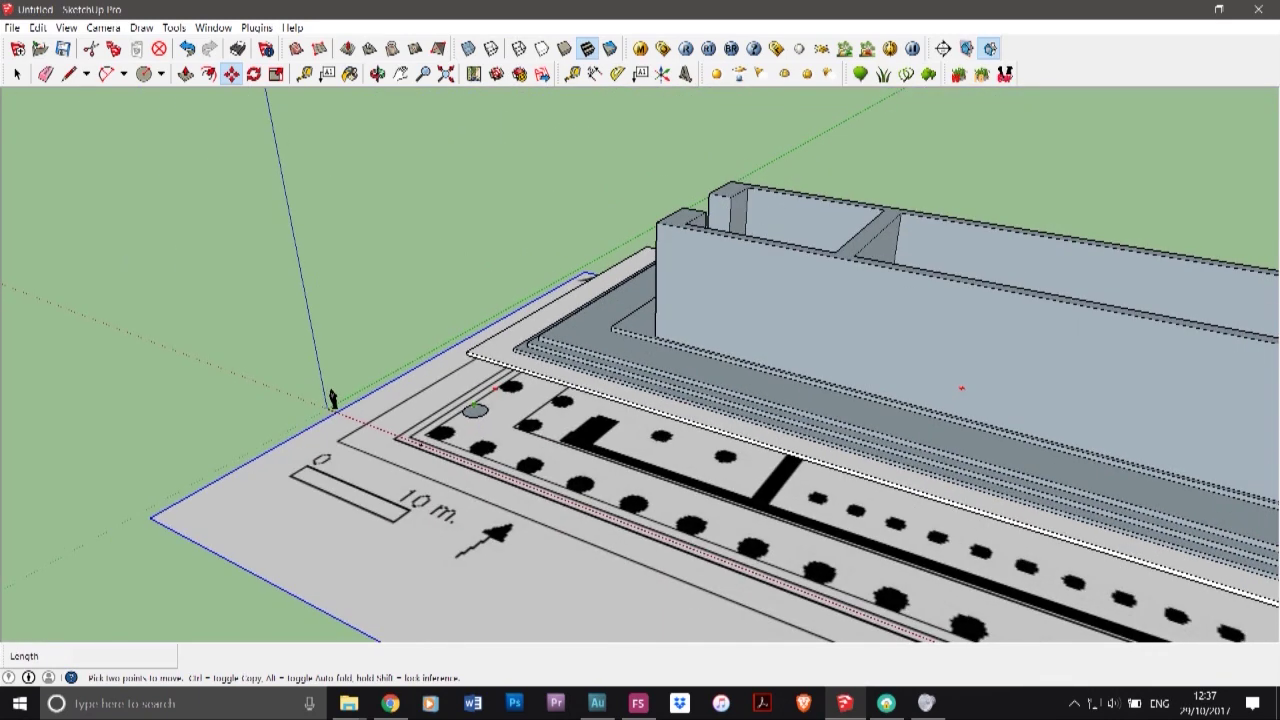
click(151, 518)
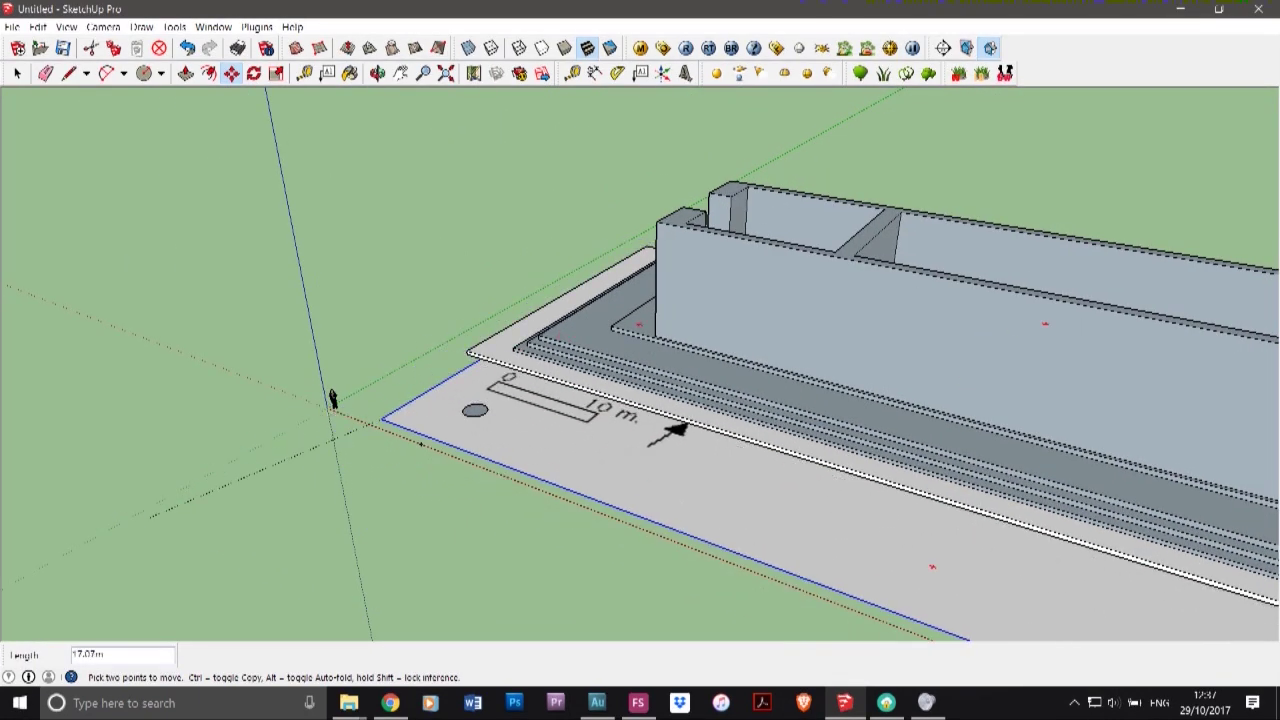
click(330, 407)
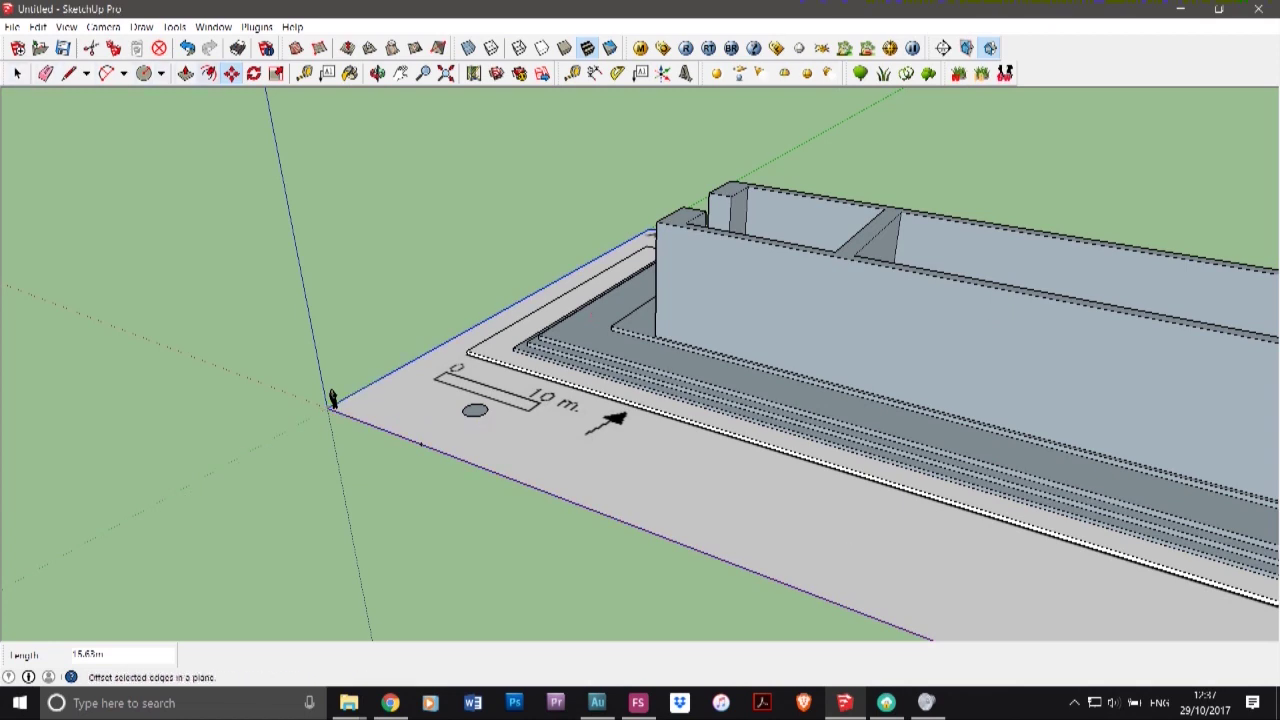
- Extrude the circle upward into a column 10.4 m high
key(p)
click(475, 410)
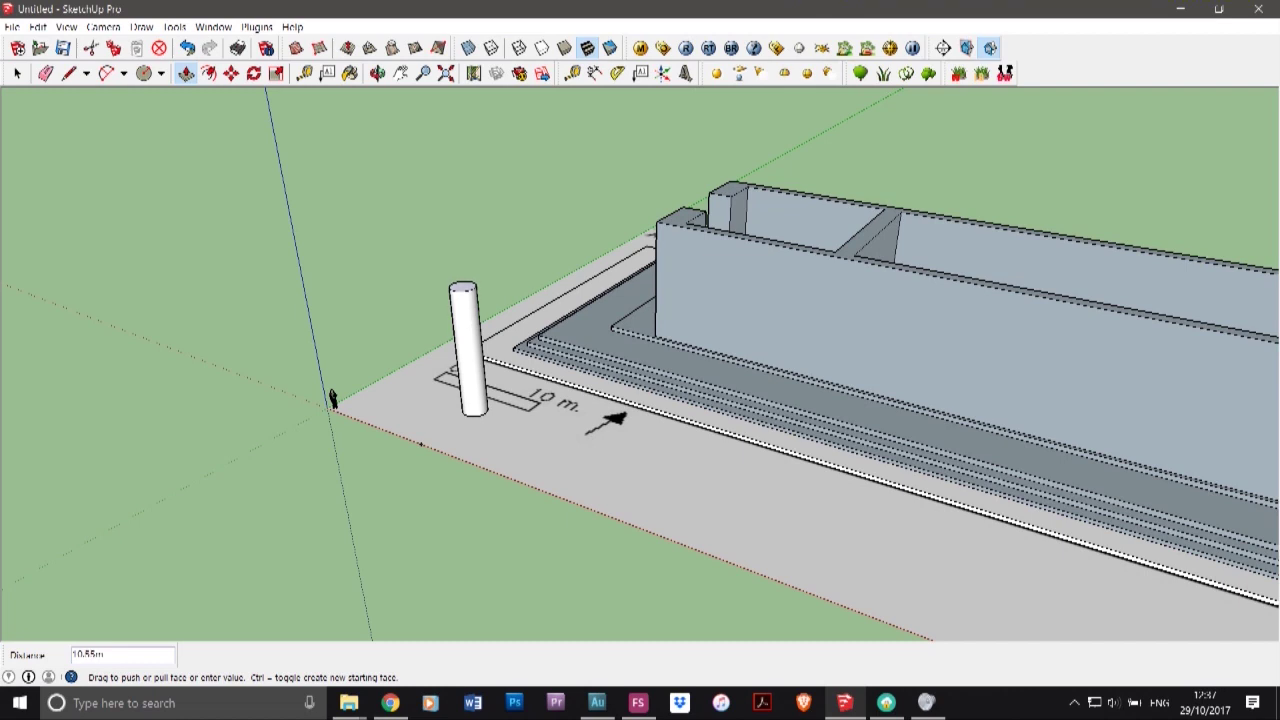
click(333, 397)
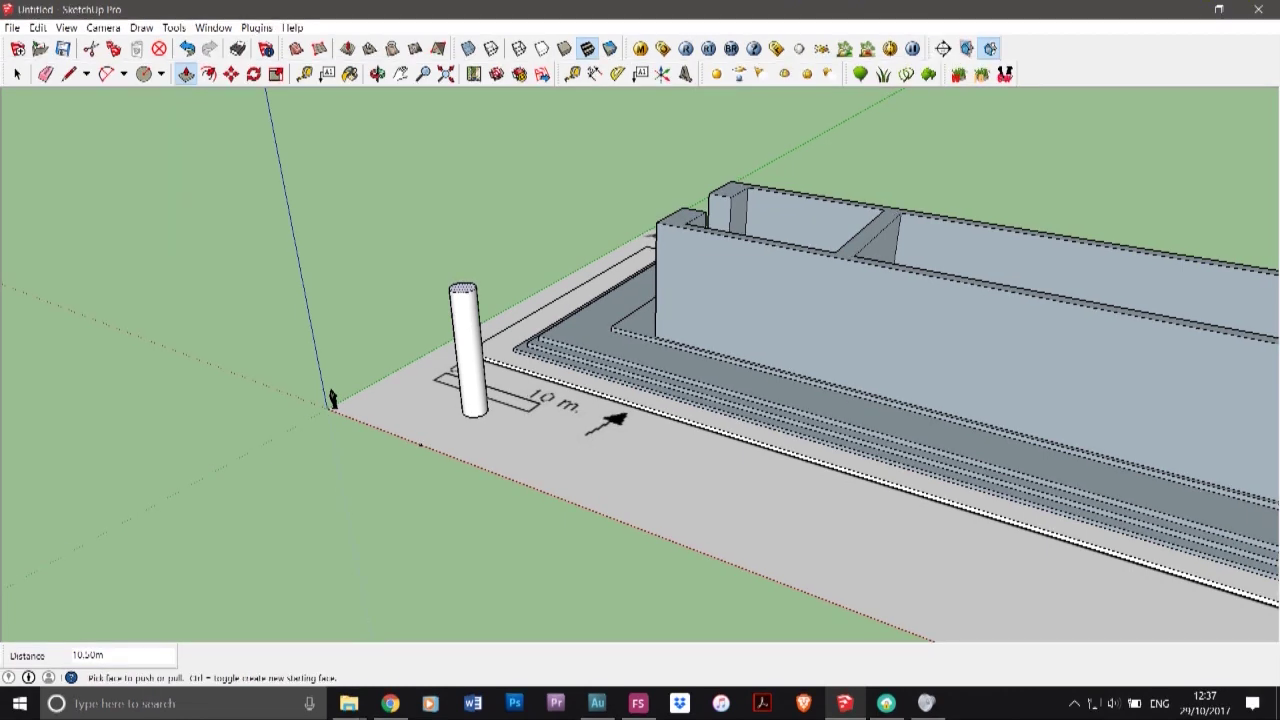
key(ctrl+z)
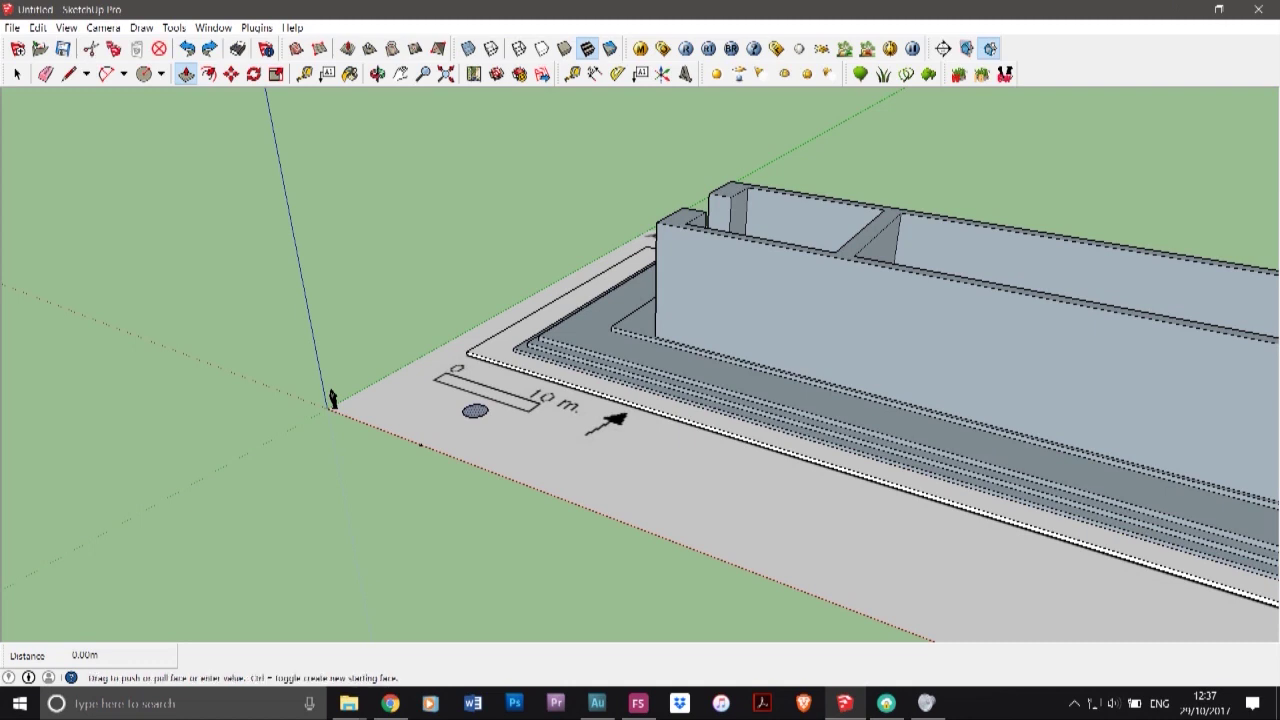
click(333, 398)
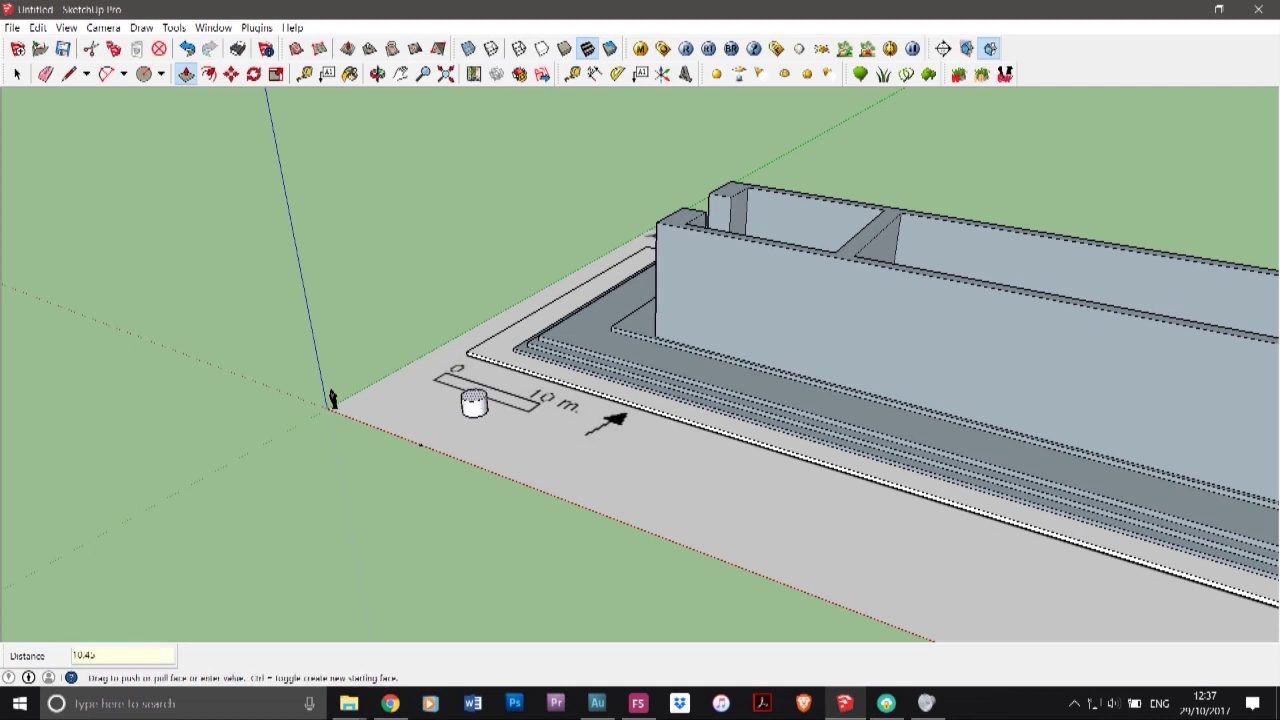
text(10.4)
key(Return)
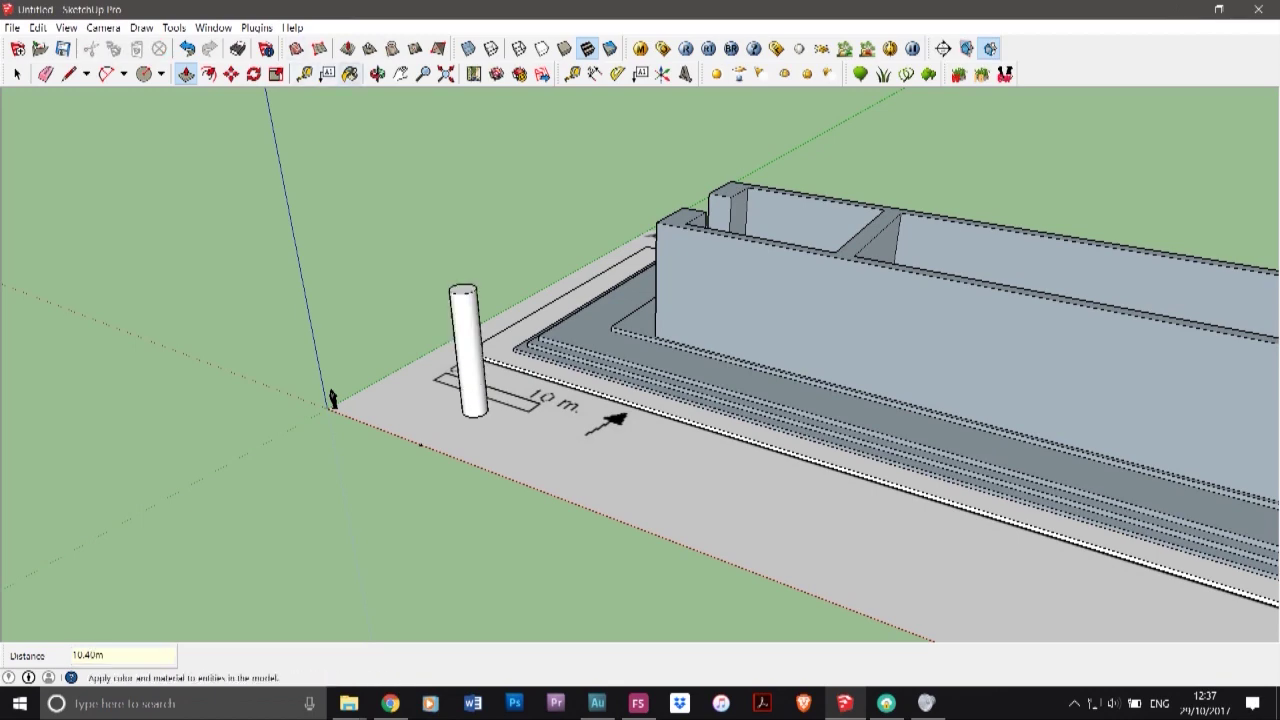
- Turn the whole column into a component with the default settings and deselect it
click(378, 74)
drag(440, 310, 500, 290)
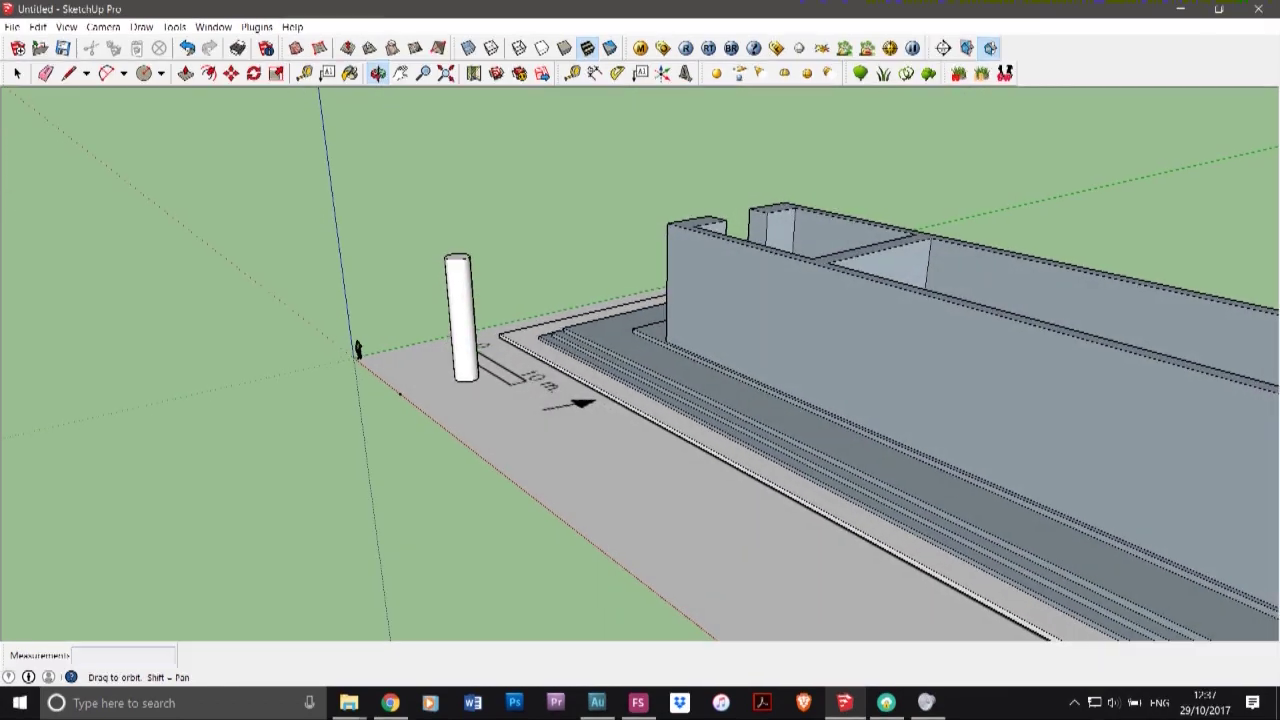
click(17, 74)
triple_click(462, 322)
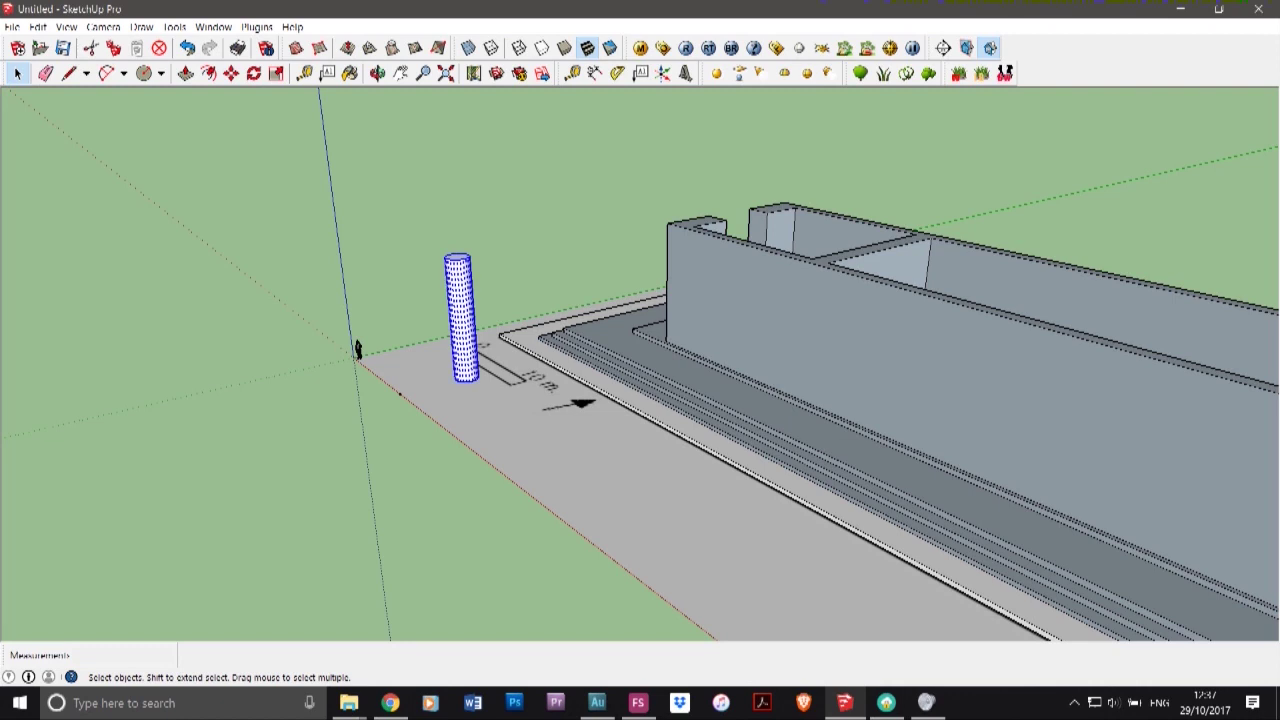
right_click(460, 309)
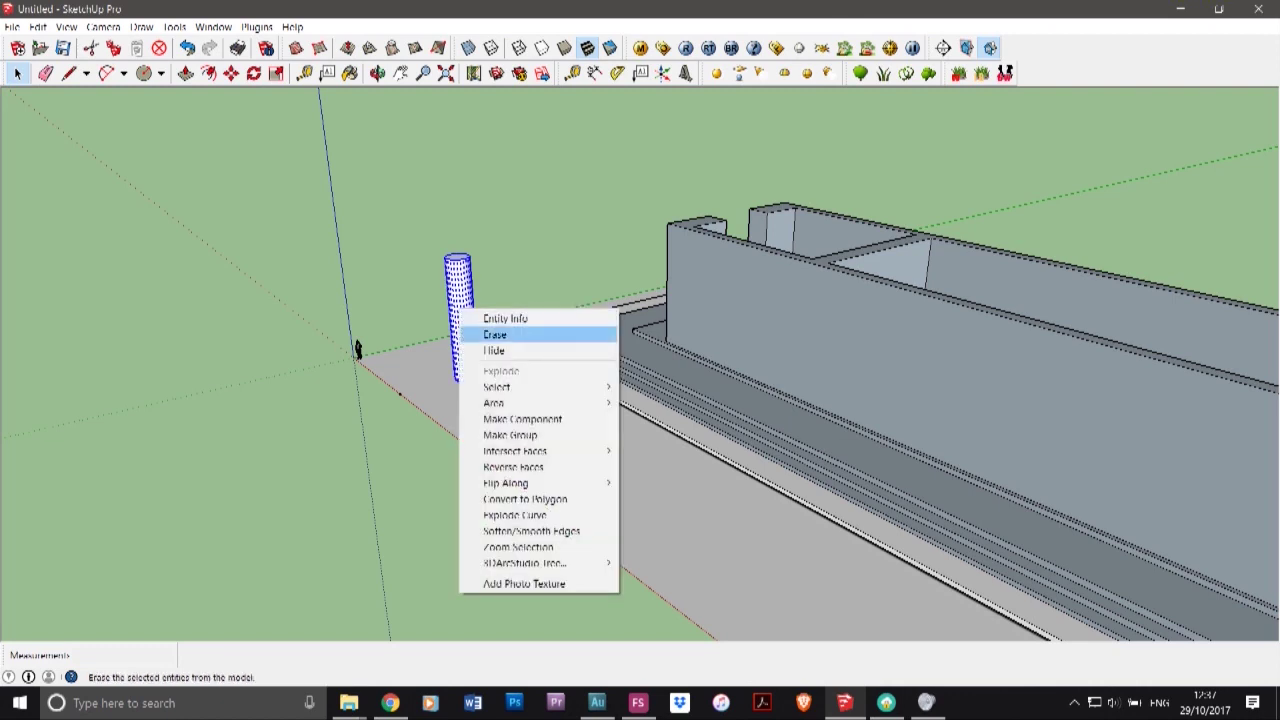
click(522, 419)
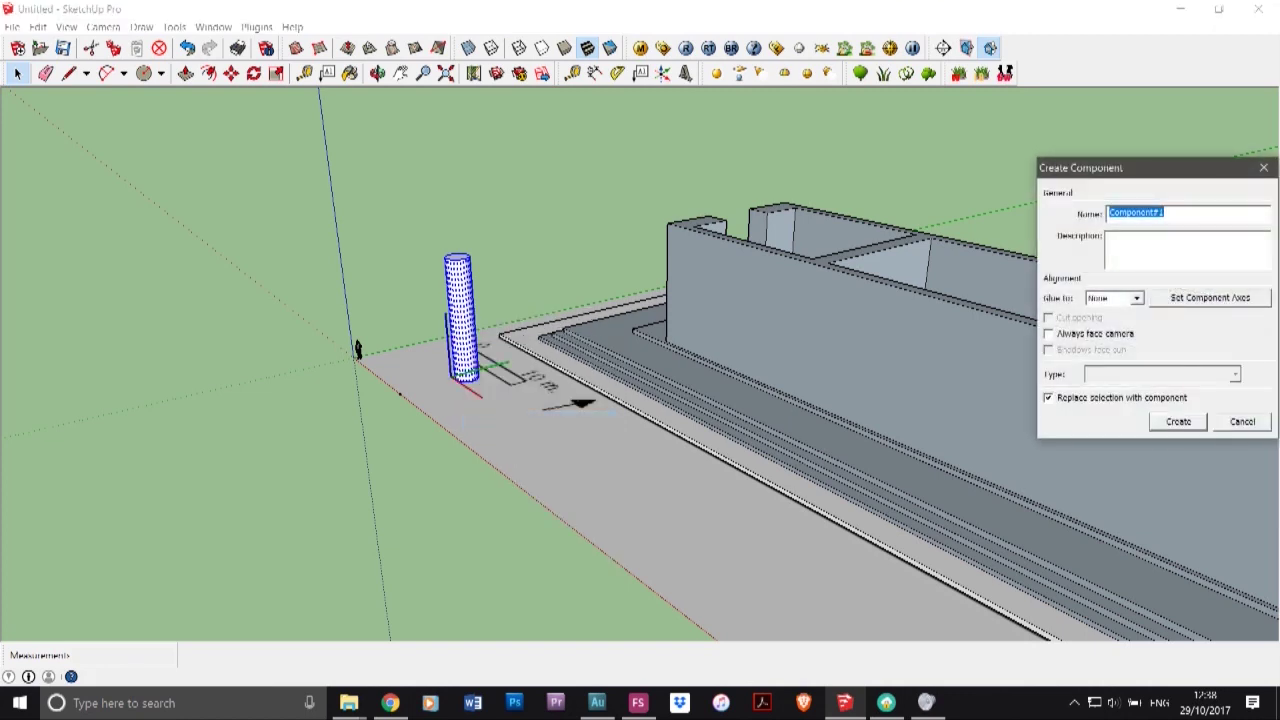
key(Return)
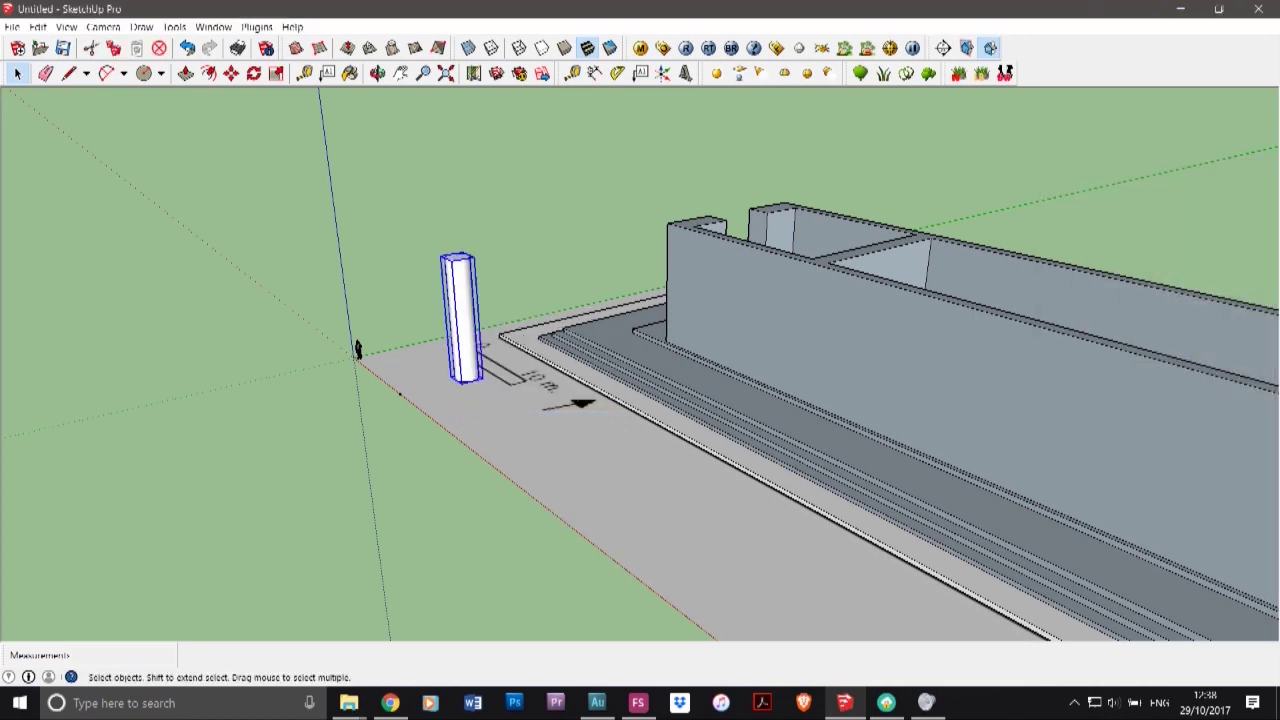
click(385, 190)
key(o)
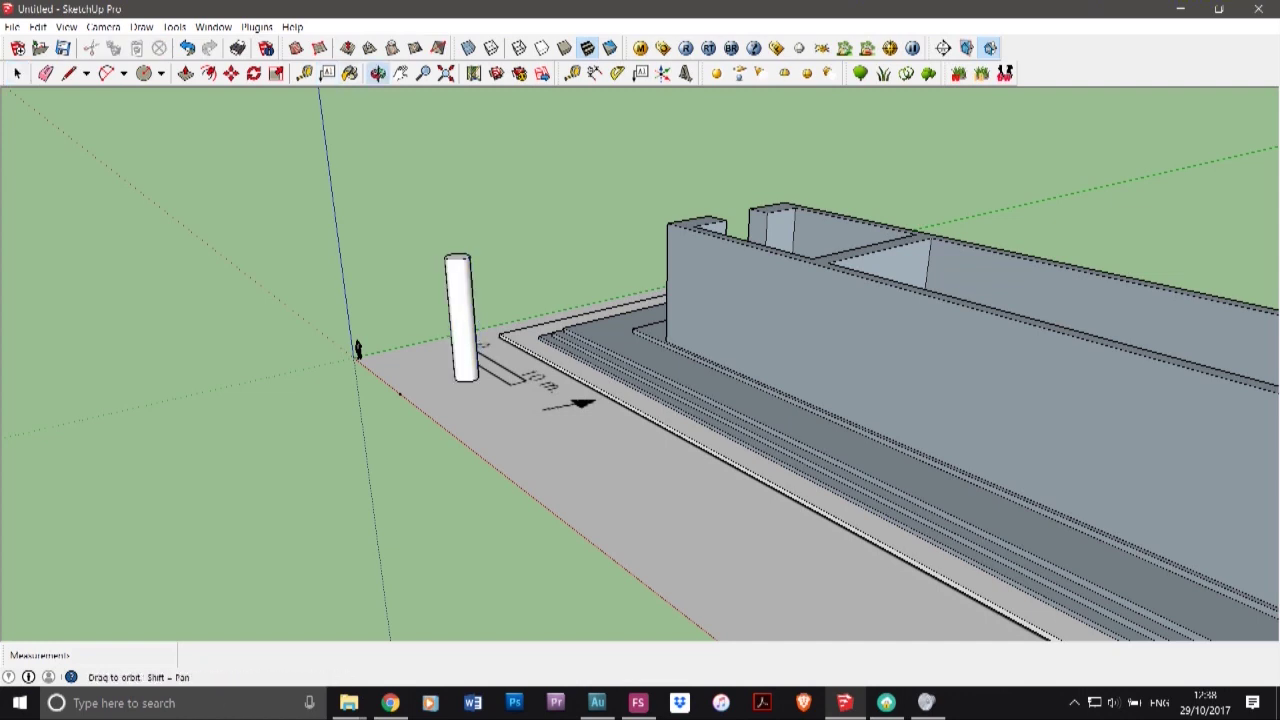
- Copy the column component about 2.14 m, right beside the original
click(231, 73)
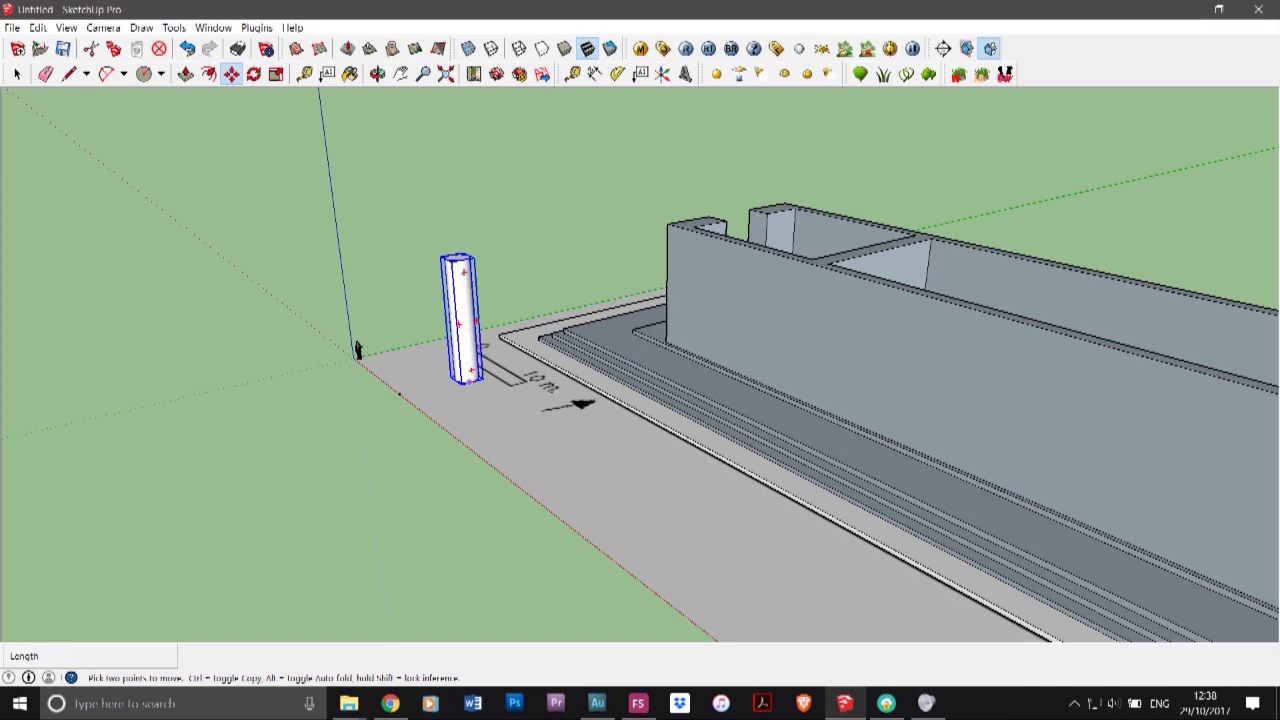
key(ctrl)
click(471, 381)
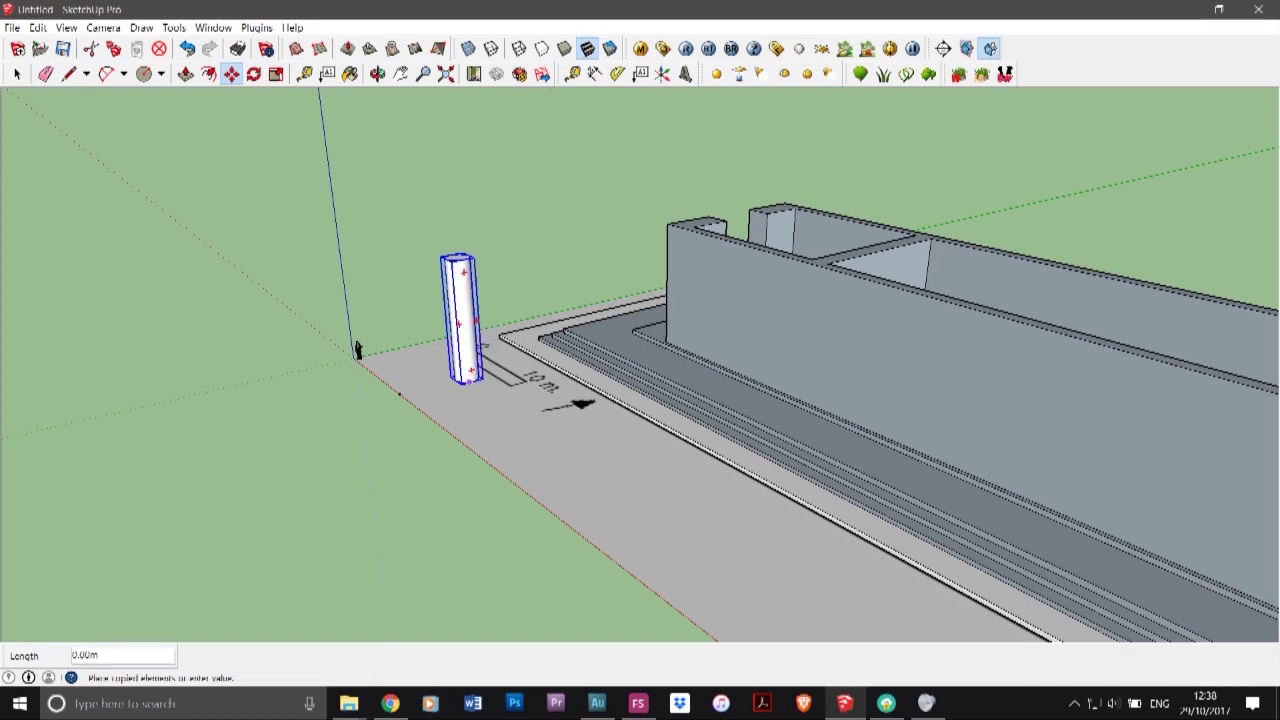
key(Escape)
click(469, 381)
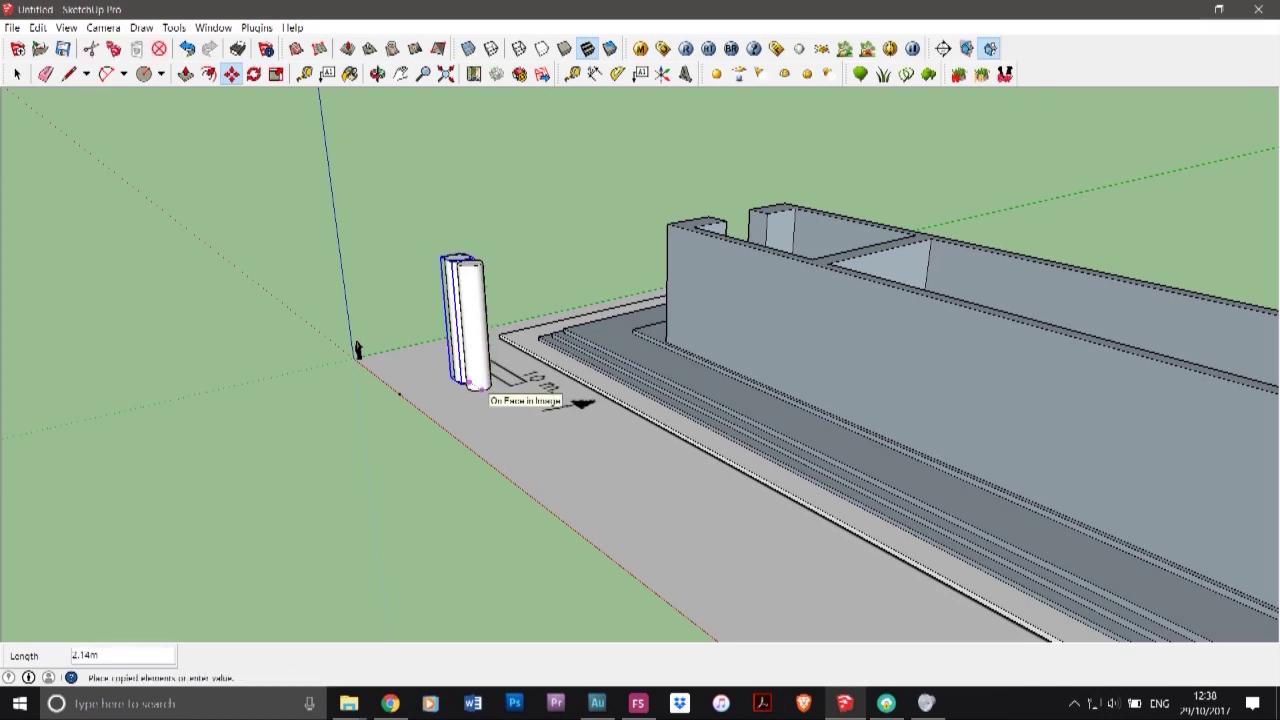
click(478, 387)
- Place another column copy near the plan's north arrow and shift the first copy about 13 m toward the plan's outer edge
click(478, 378)
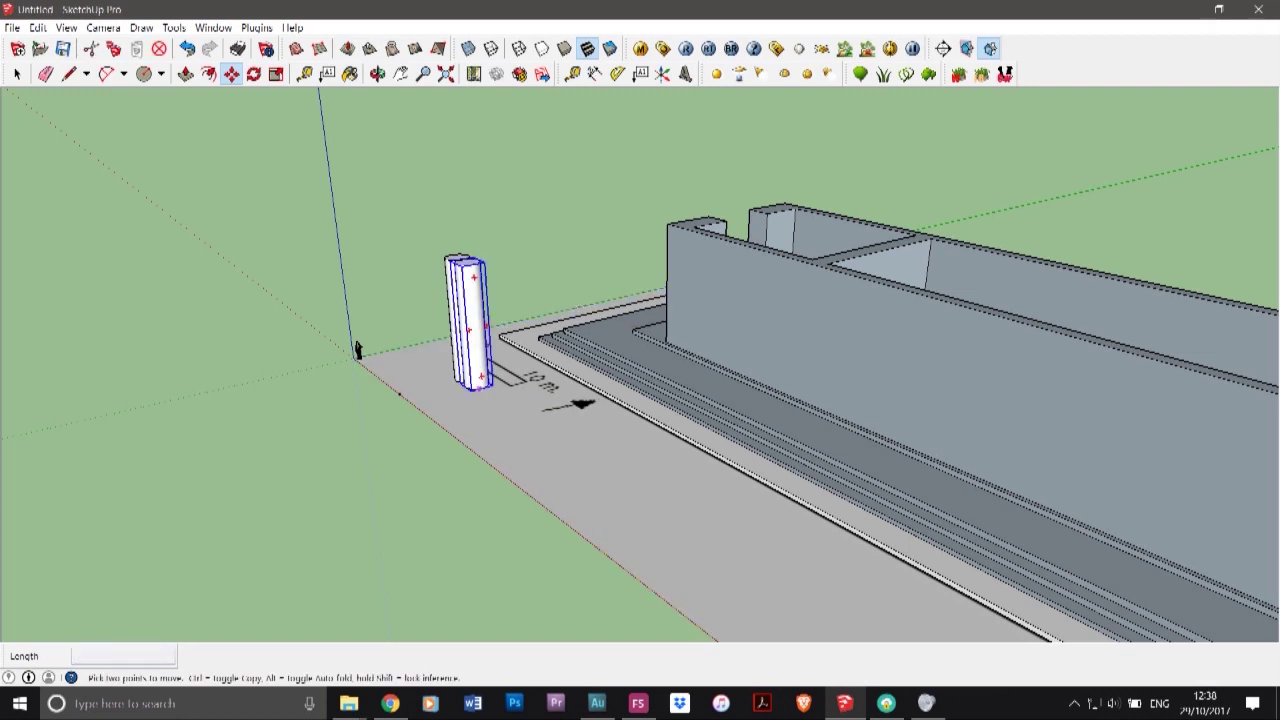
click(488, 380)
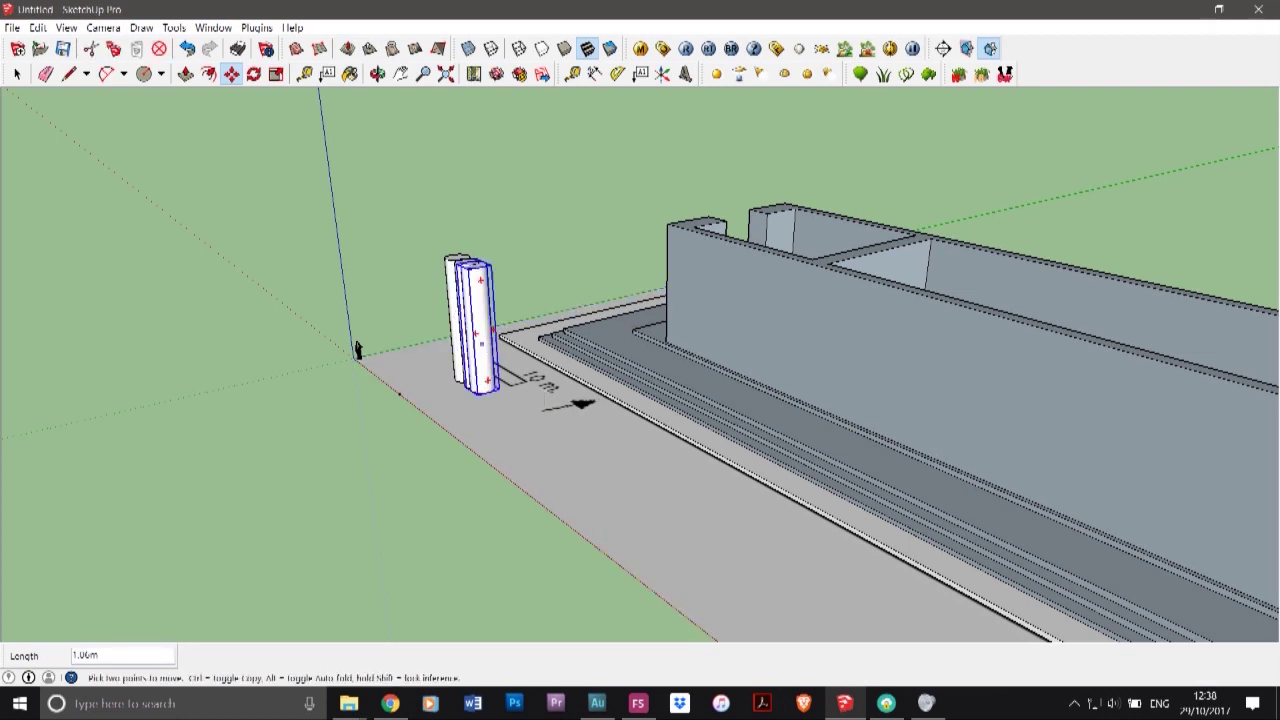
click(481, 344)
click(554, 369)
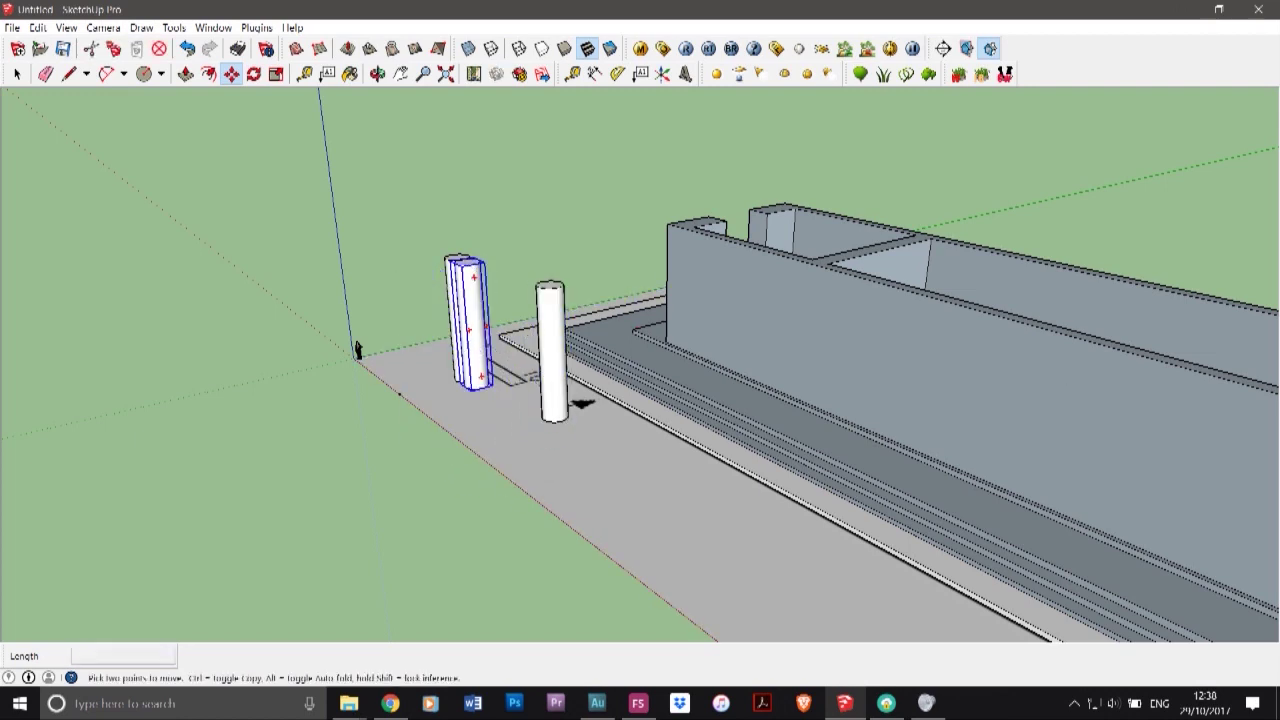
click(478, 328)
click(502, 390)
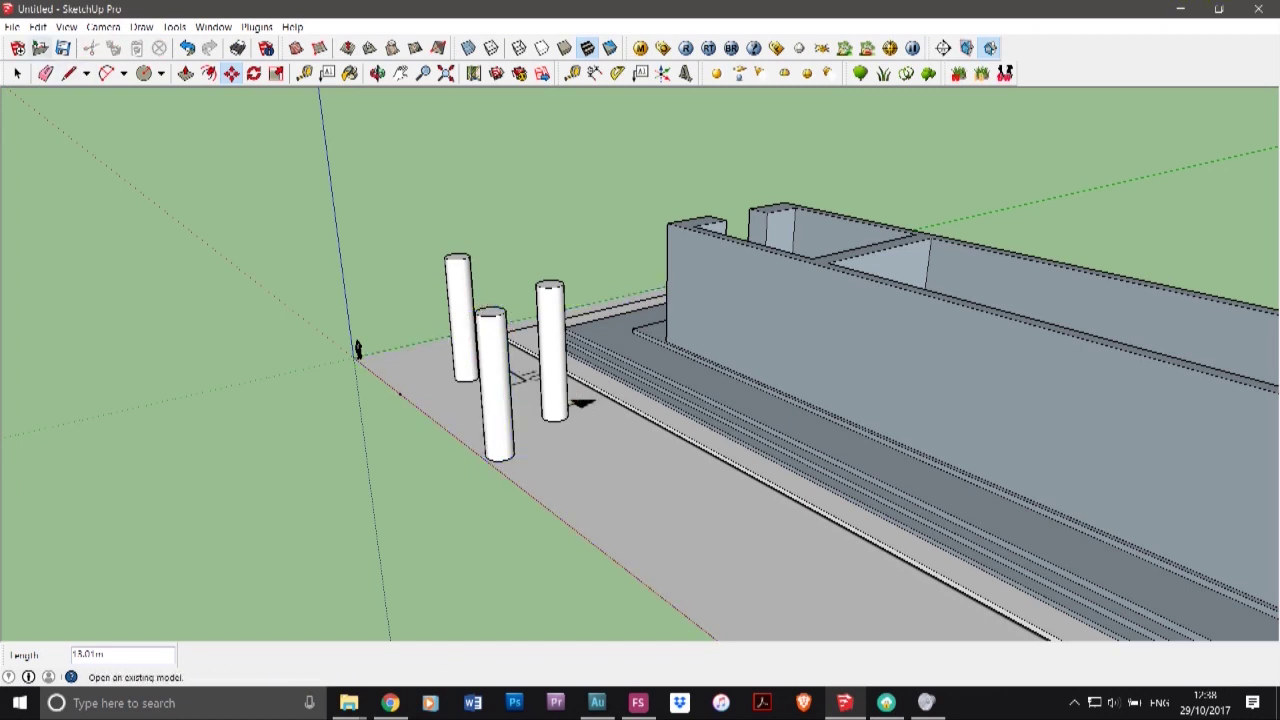
- Delete both column copies and the original column from the floor plan
click(17, 73)
click(495, 388)
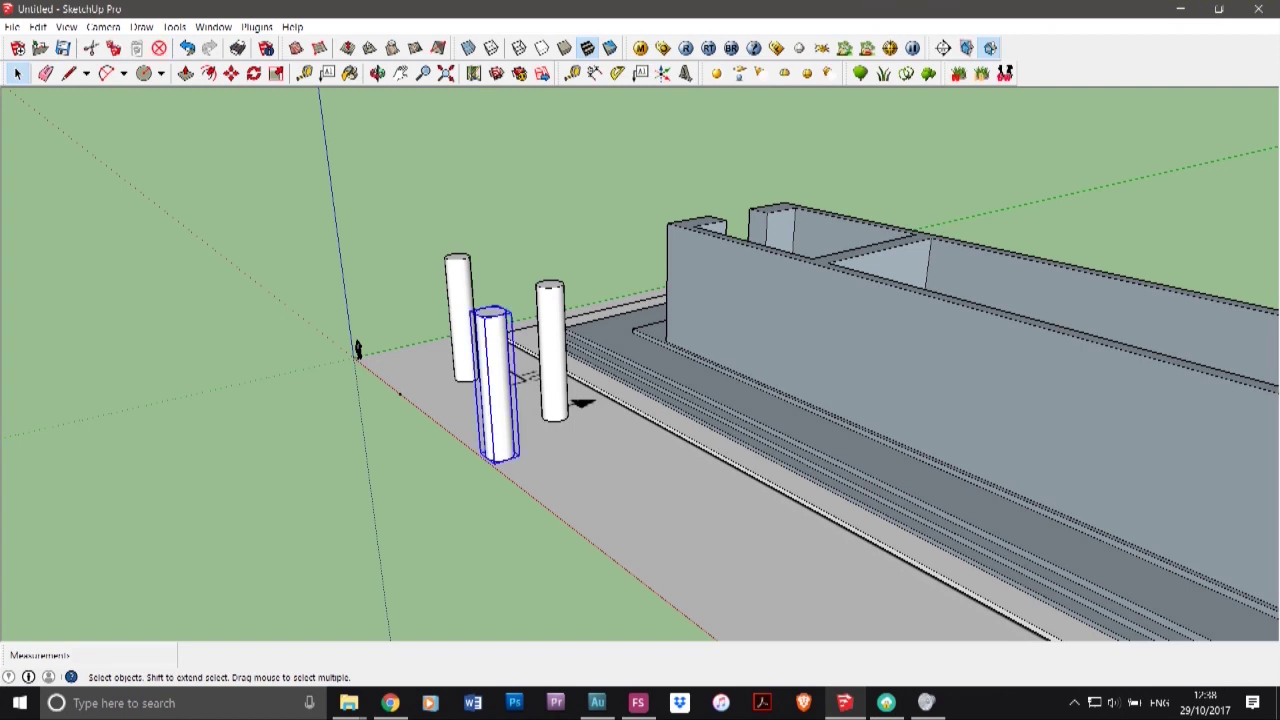
key(Delete)
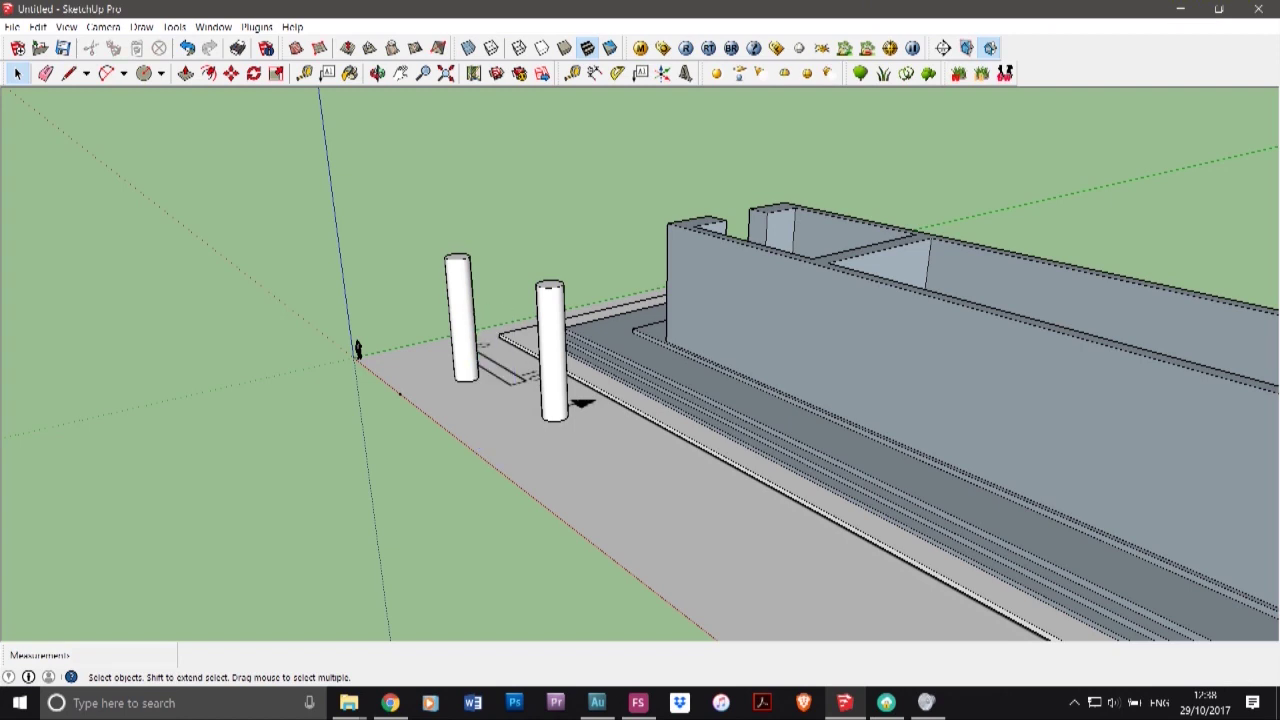
click(553, 352)
key(Delete)
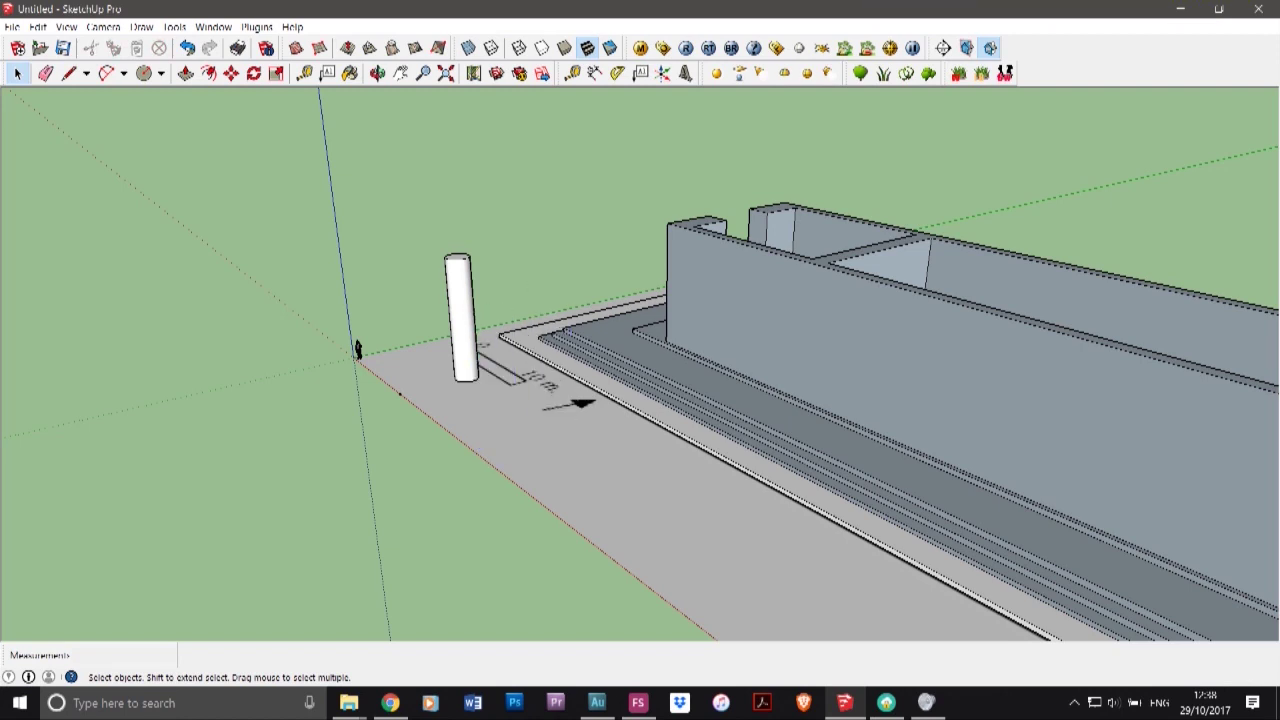
key(ctrl+z)
key(Delete)
click(462, 320)
key(Delete)
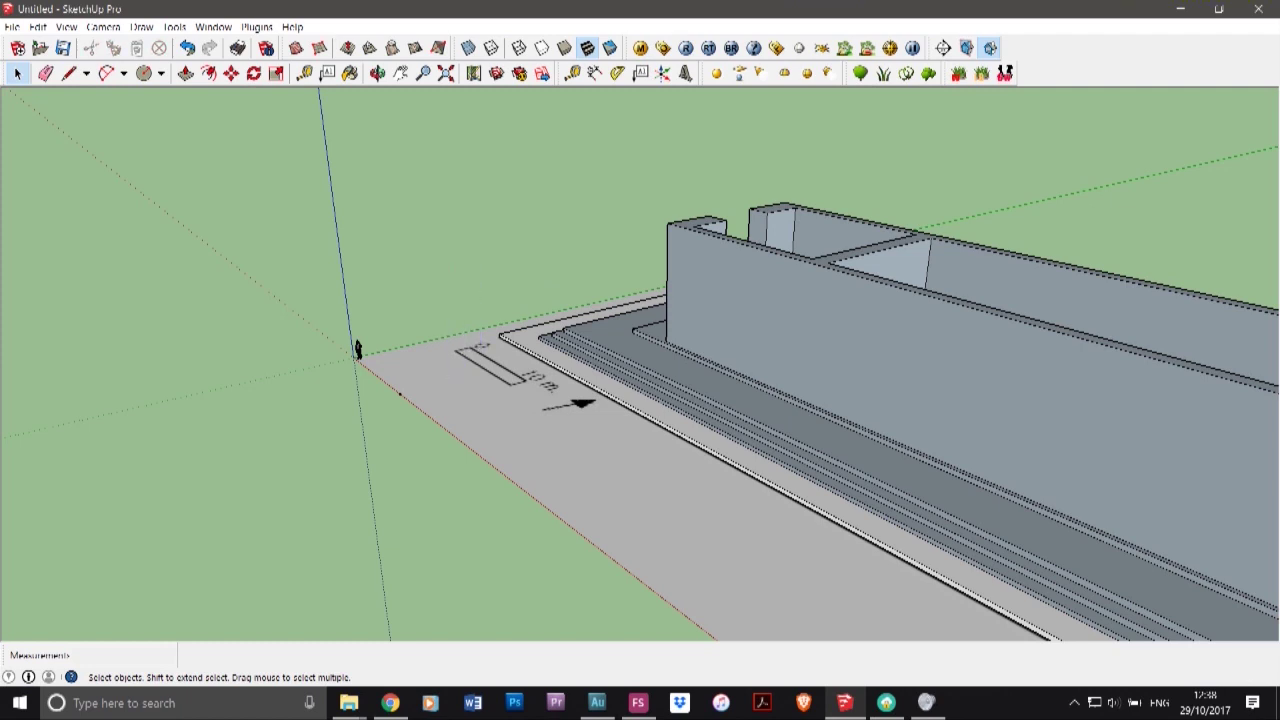
- Turn the whole walled stepped platform into a component with the default settings
scroll(840, 304, down, 3)
triple_click(840, 304)
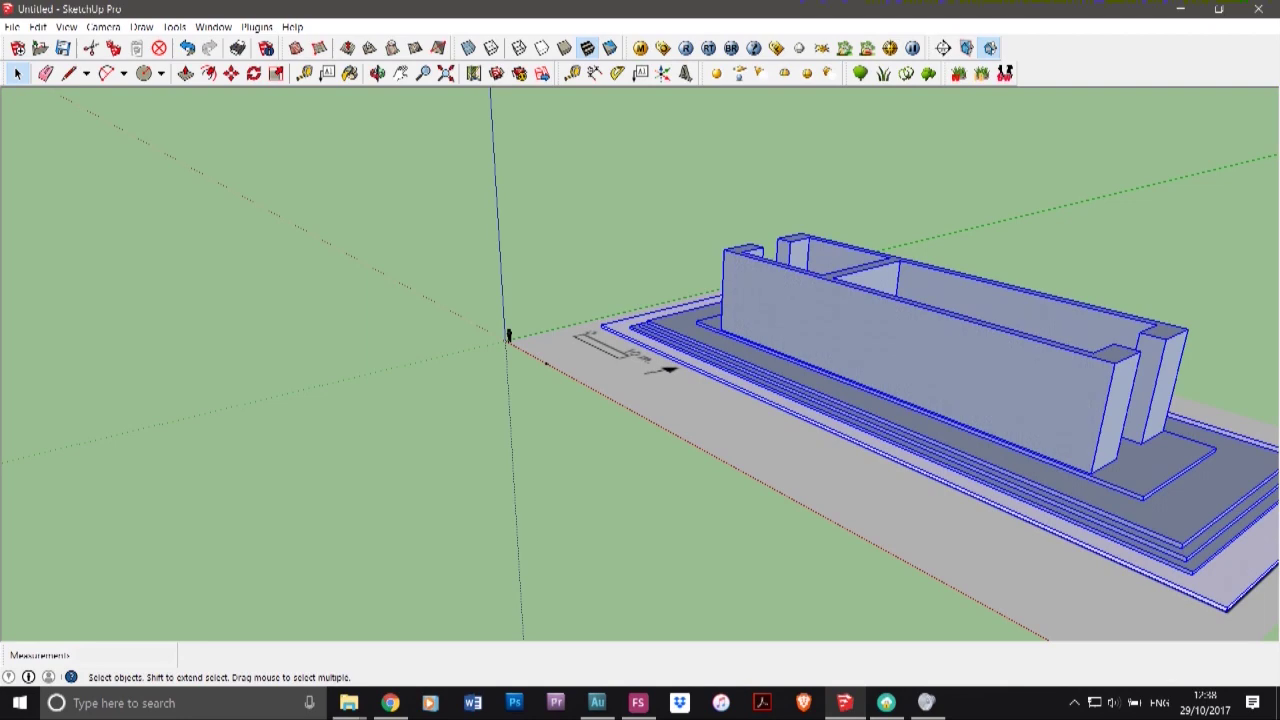
right_click(842, 352)
click(890, 461)
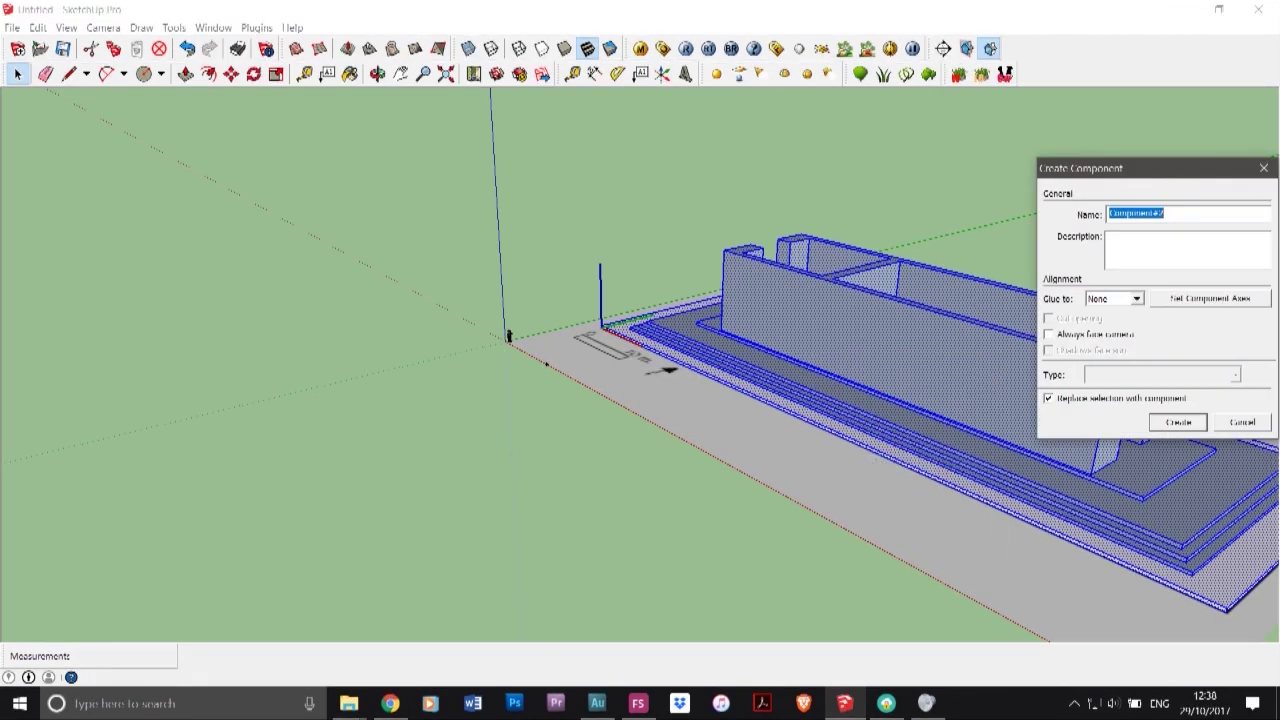
key(Return)
- Hide the walled platform component so the floor plan beneath is uncovered
scroll(385, 350, down, 3)
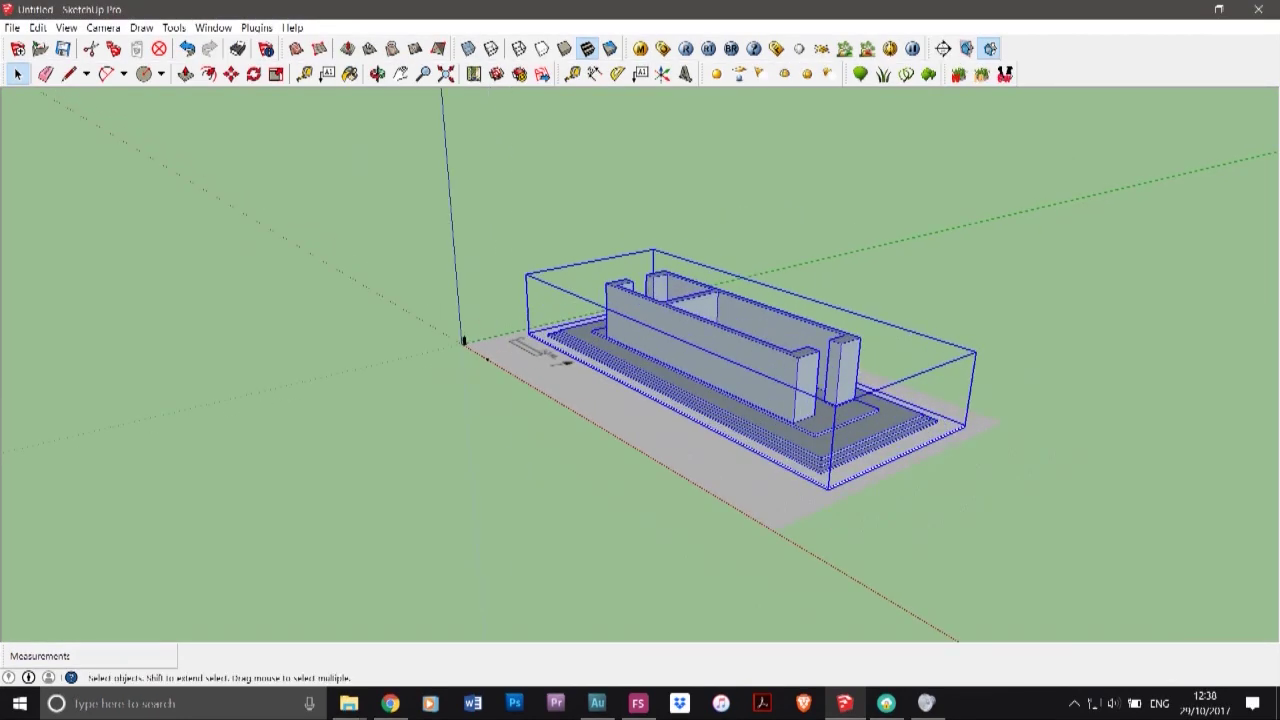
scroll(720, 336, up, 3)
right_click(727, 325)
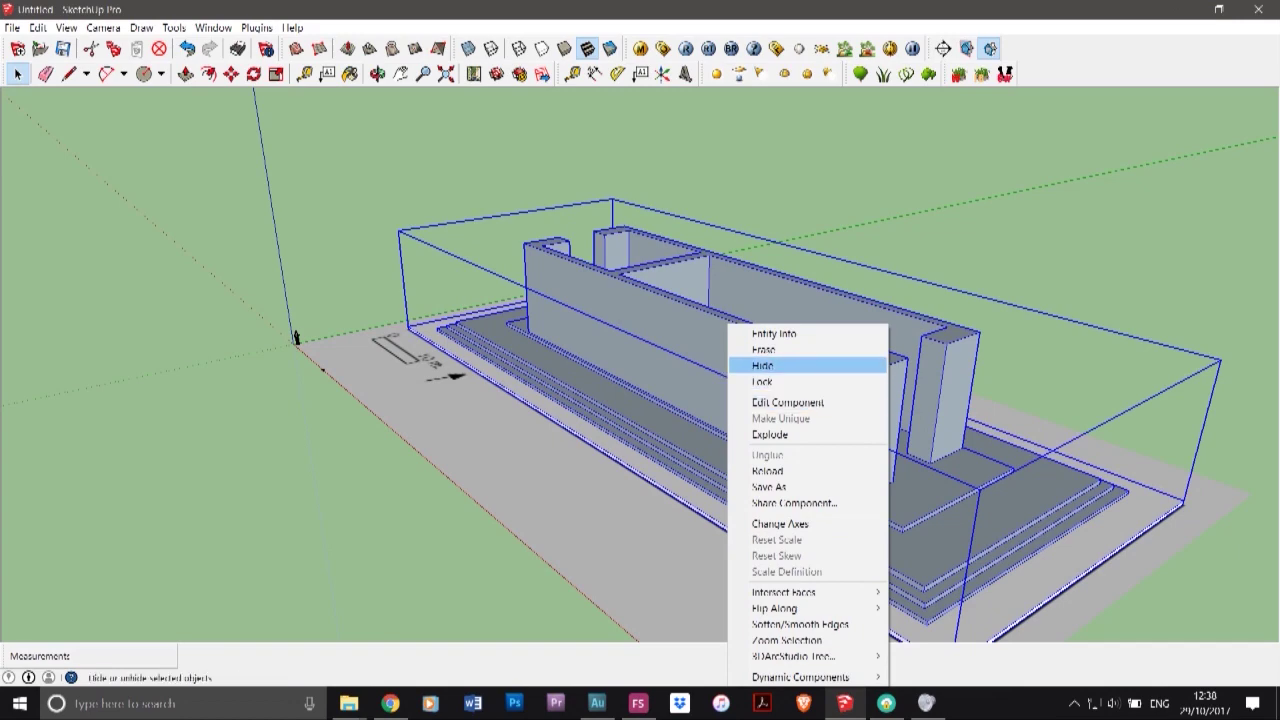
click(763, 365)
- Draw a circle with a radius of about 1 m over the column mark next to the plan's corner, on the outer short side nearest the origin
click(377, 74)
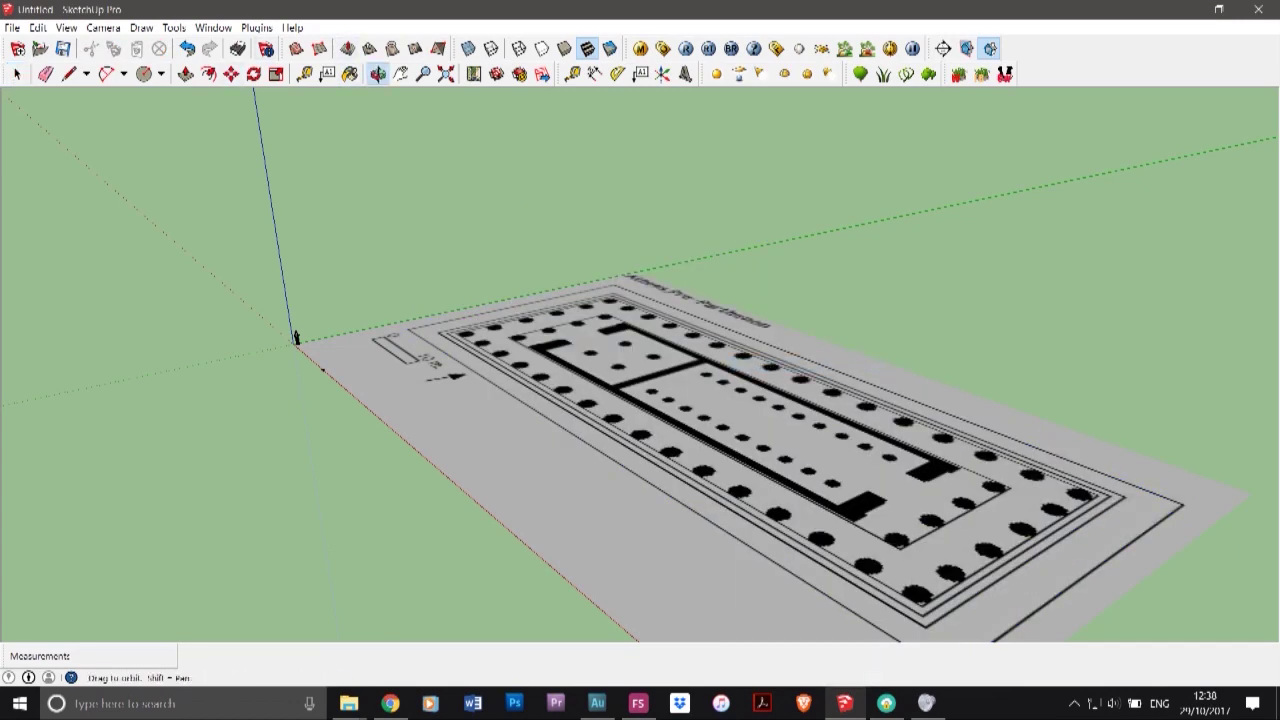
drag(580, 290, 670, 480)
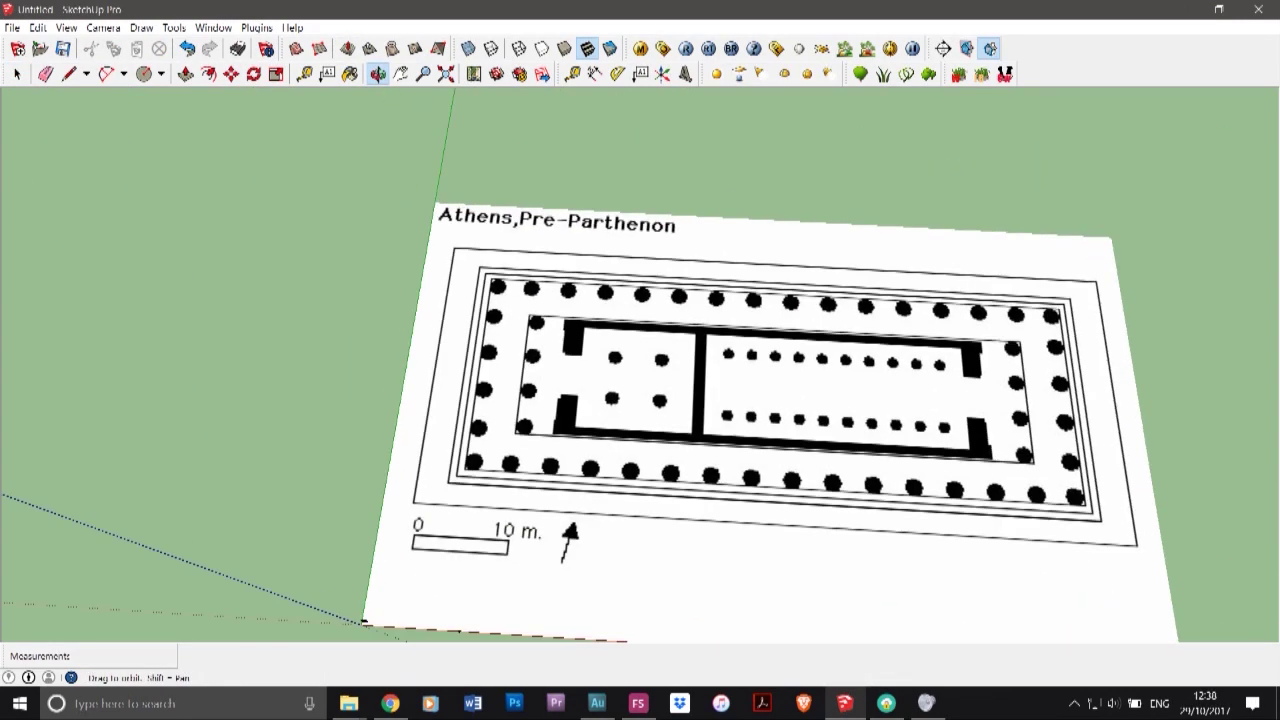
click(144, 74)
scroll(480, 328, up, 6)
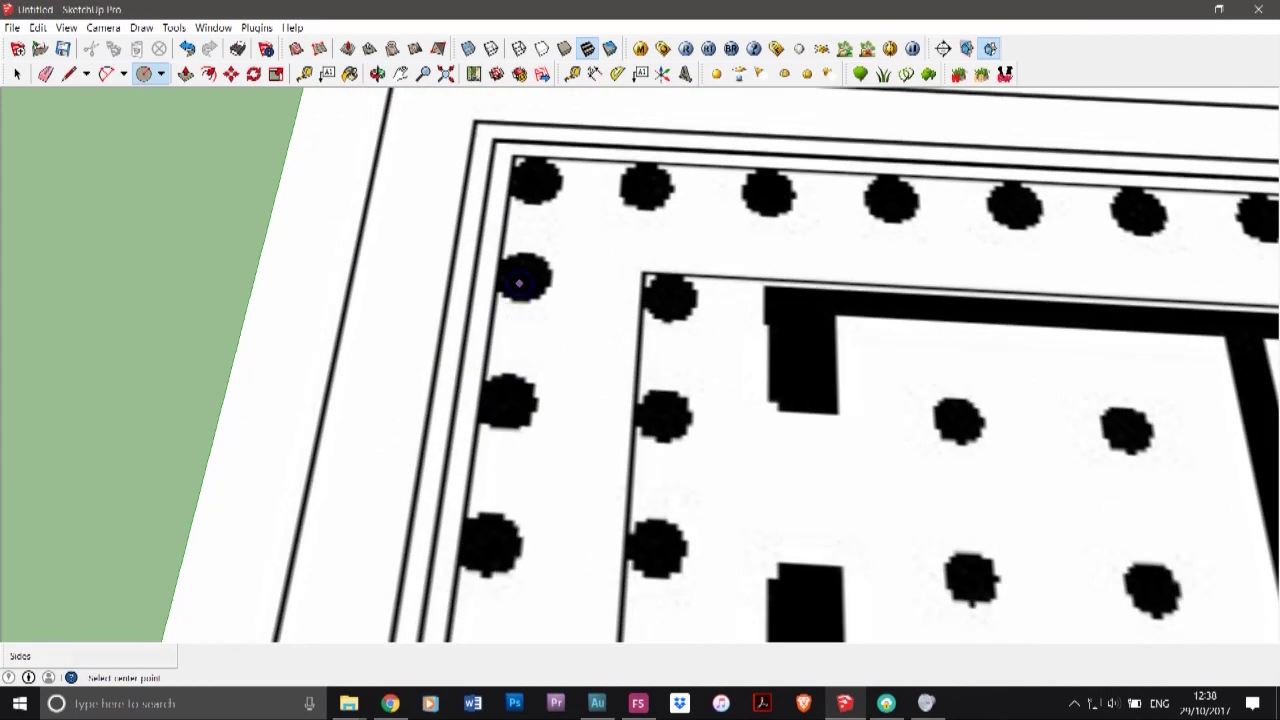
scroll(525, 275, up, 3)
click(521, 277)
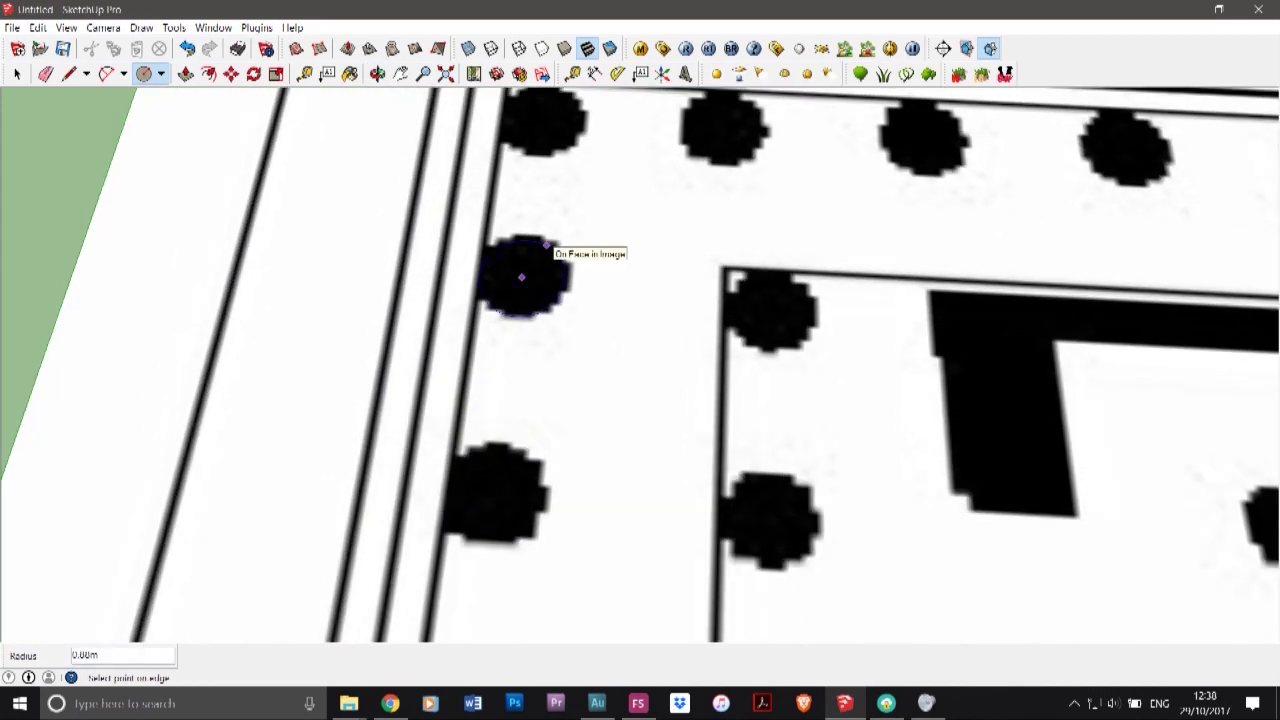
click(553, 248)
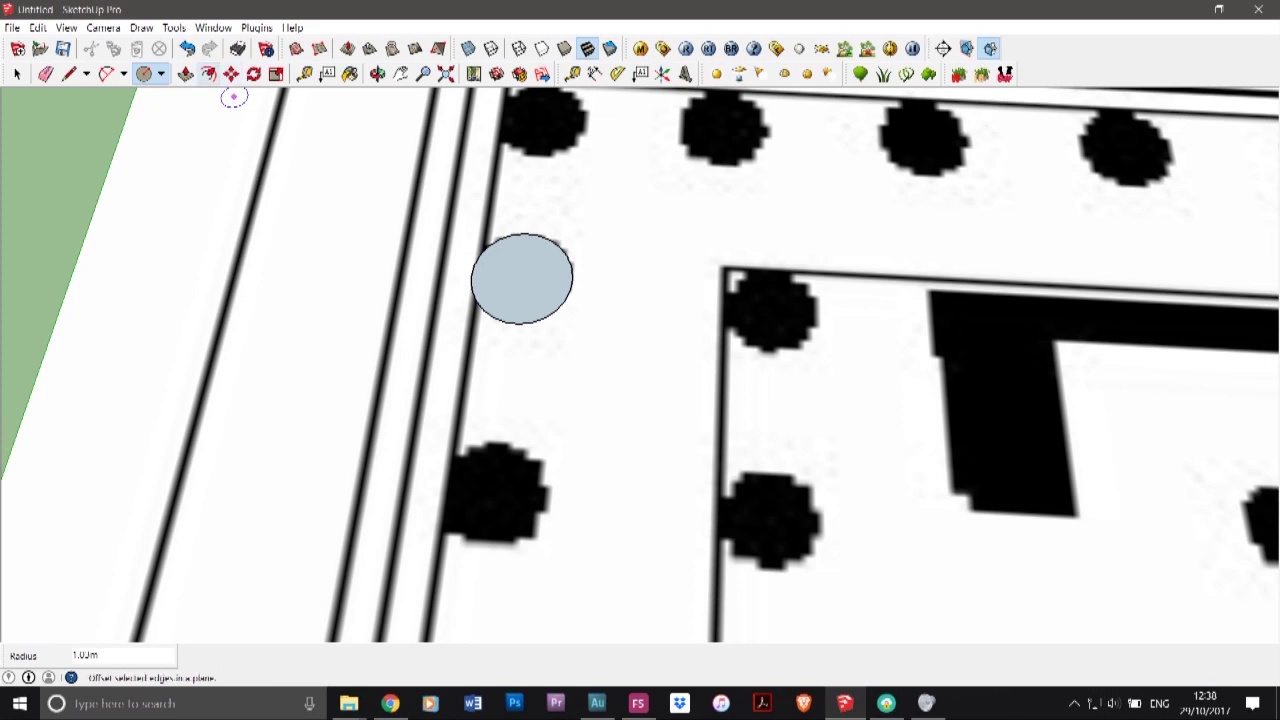
- Extrude the circle 10.40 m upward to form a column
click(186, 74)
click(521, 280)
click(508, 224)
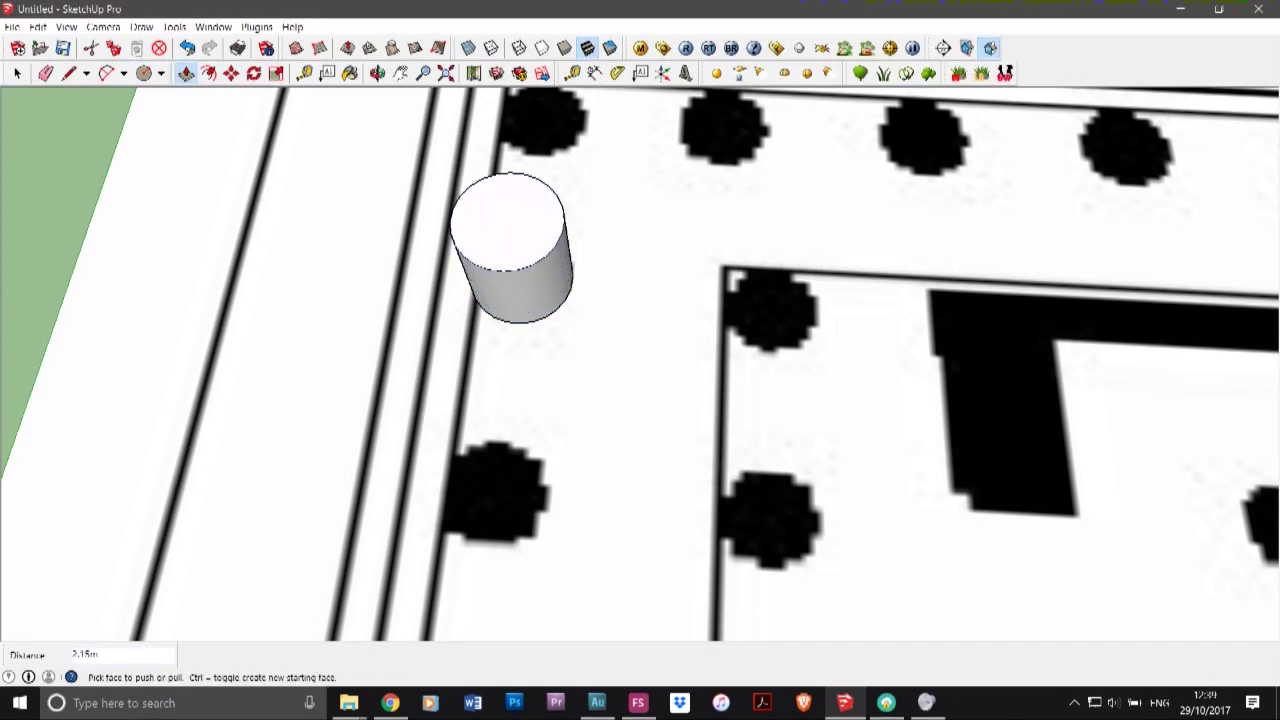
key(ctrl+z)
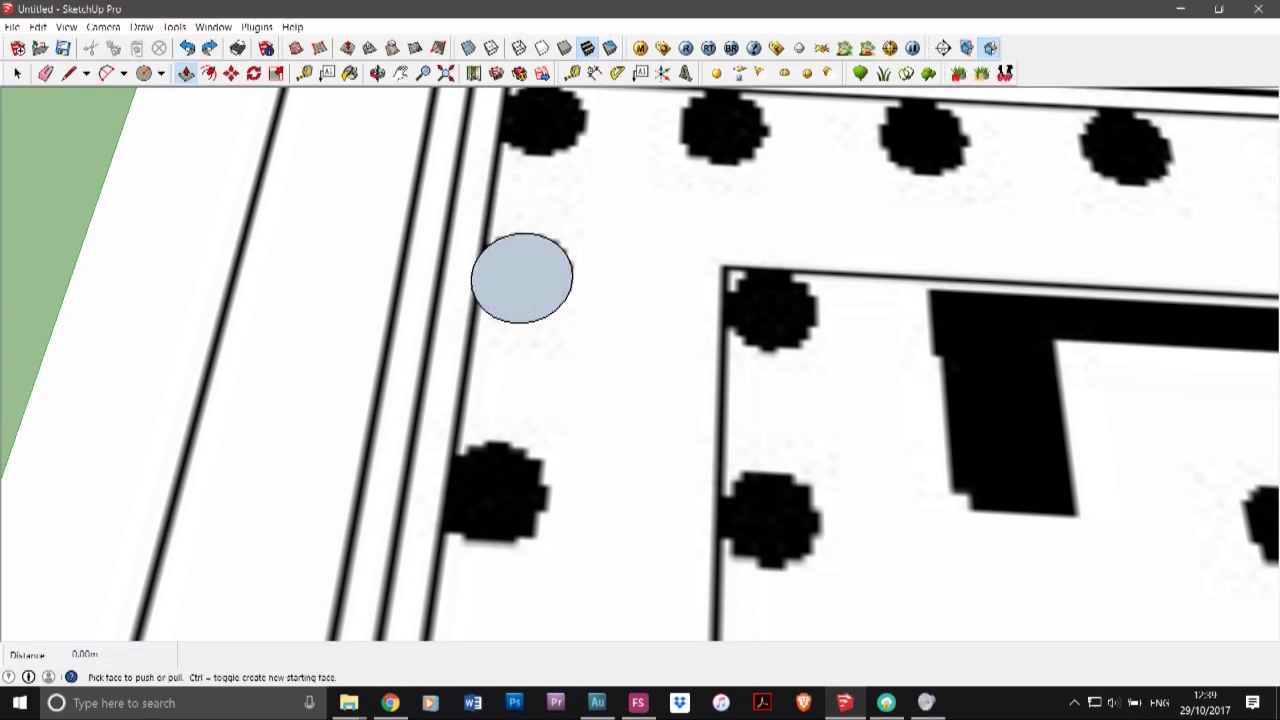
click(521, 280)
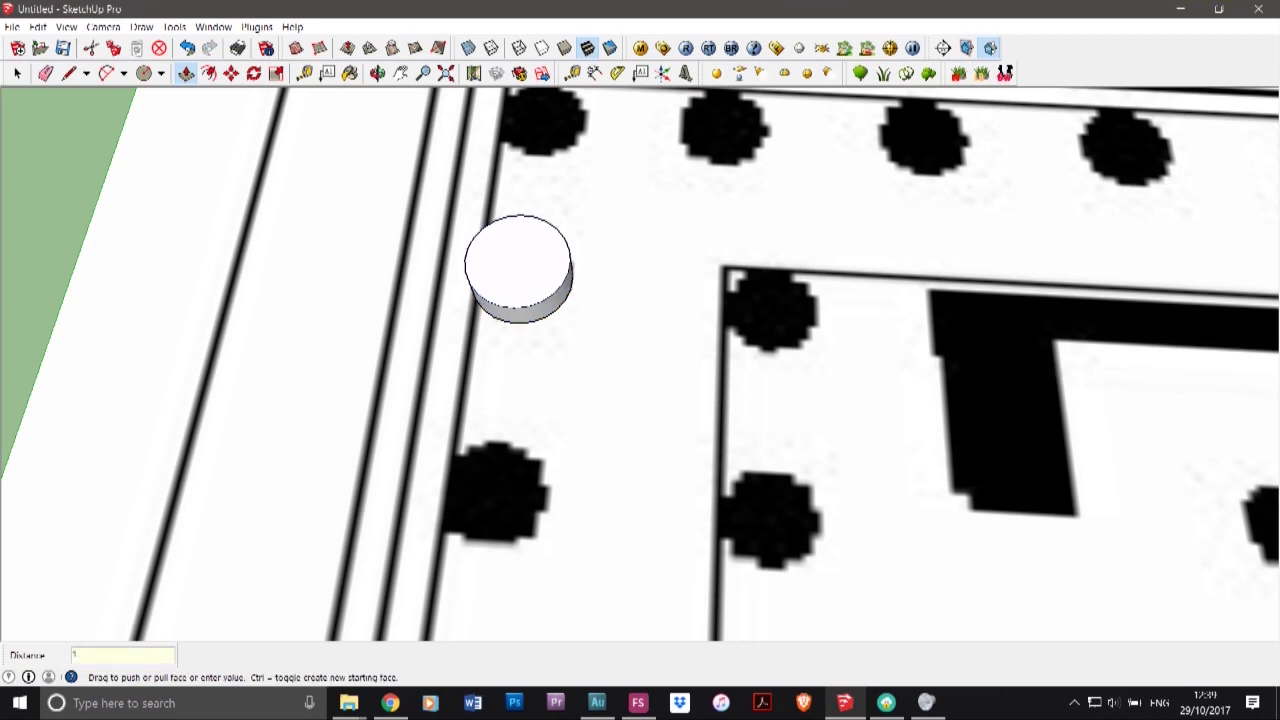
key(Return)
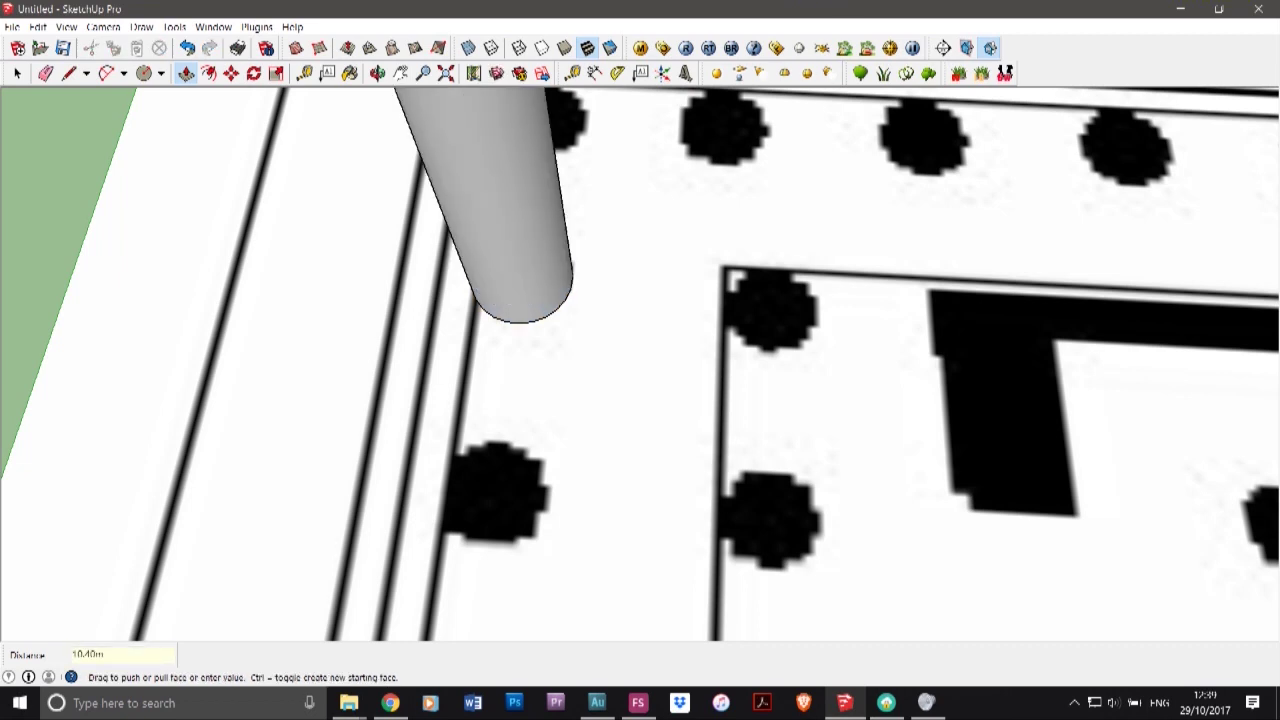
scroll(553, 372, down, 5)
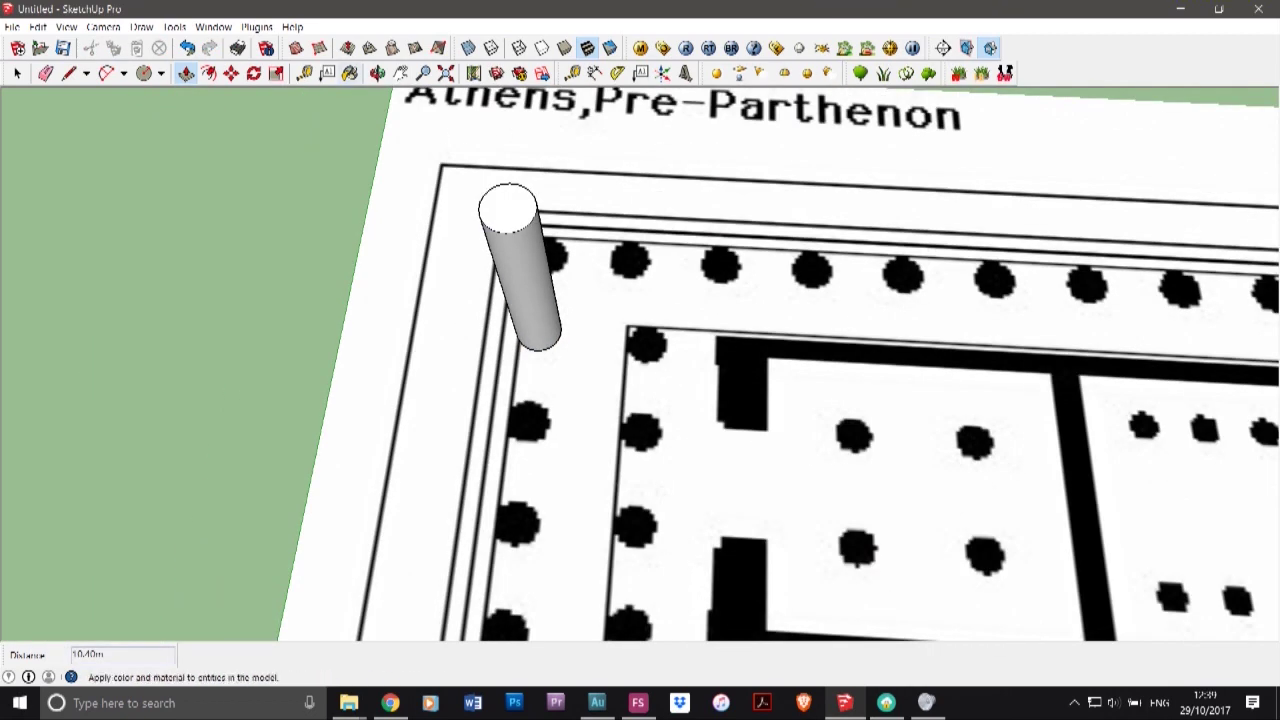
- Copy the ungrouped column about 3.98 m onto the plan's corner column mark
click(377, 73)
drag(620, 390, 480, 320)
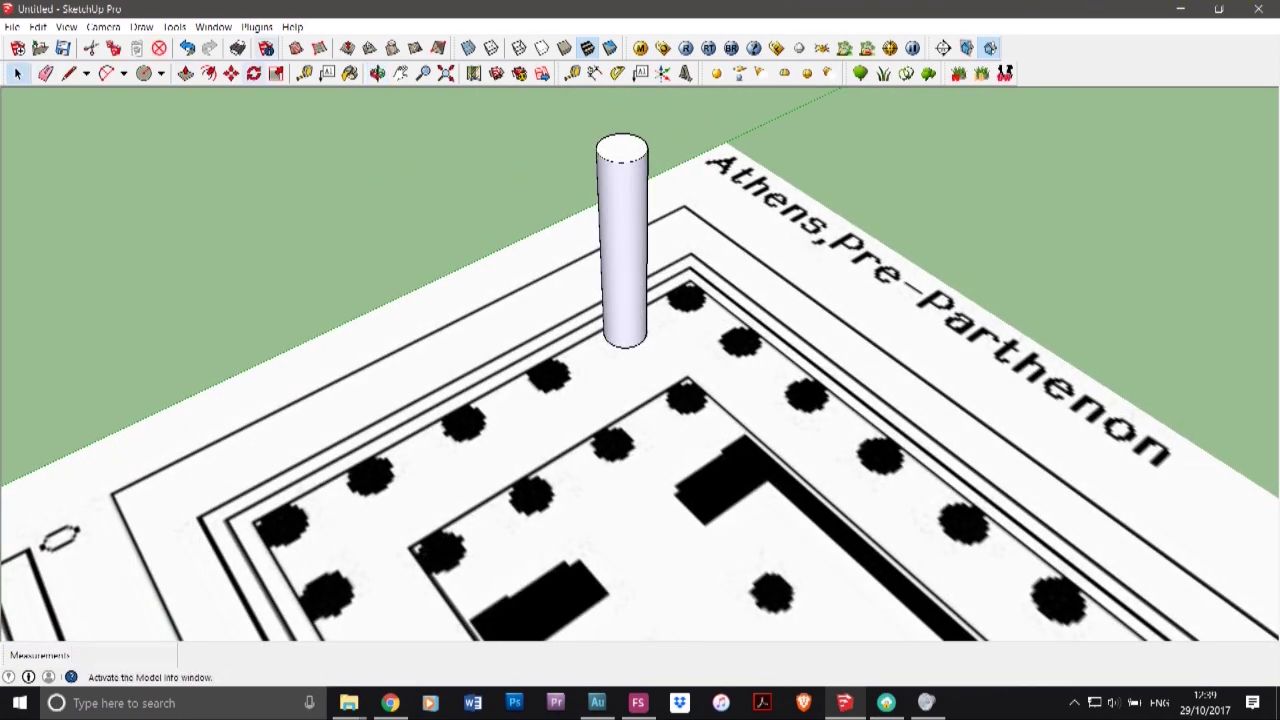
click(231, 73)
scroll(663, 297, up, 3)
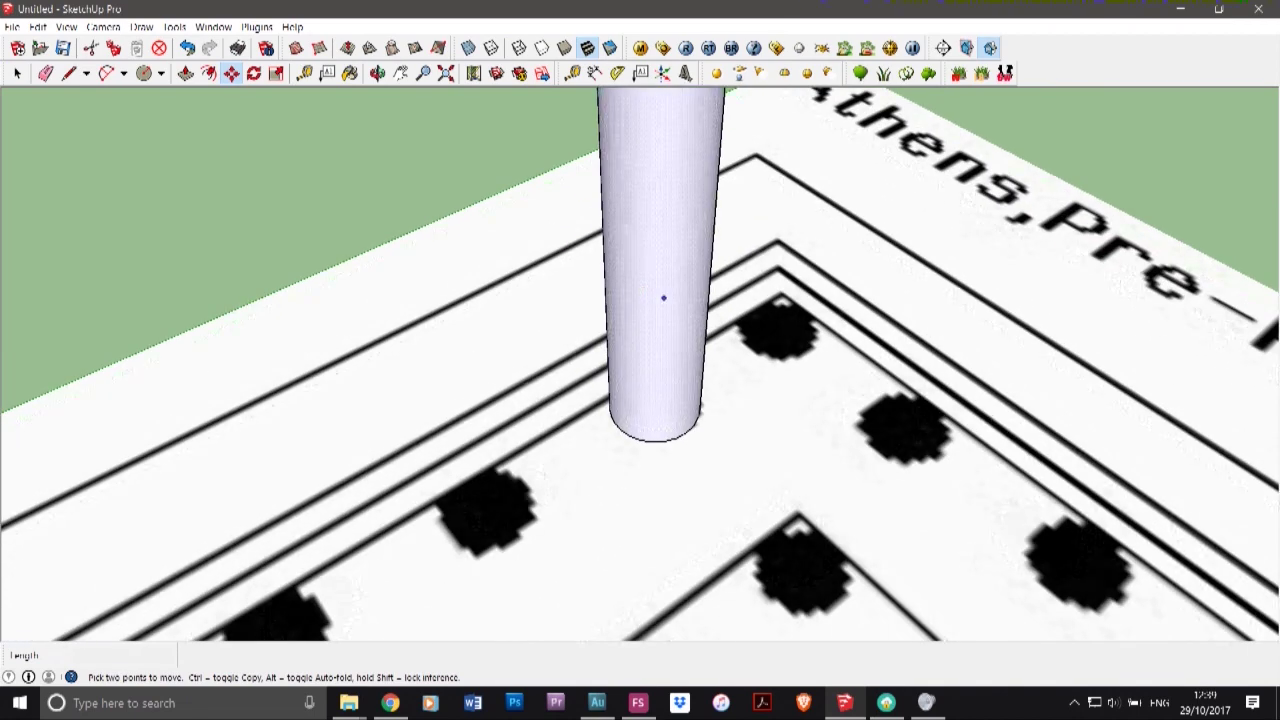
key(ctrl)
click(676, 438)
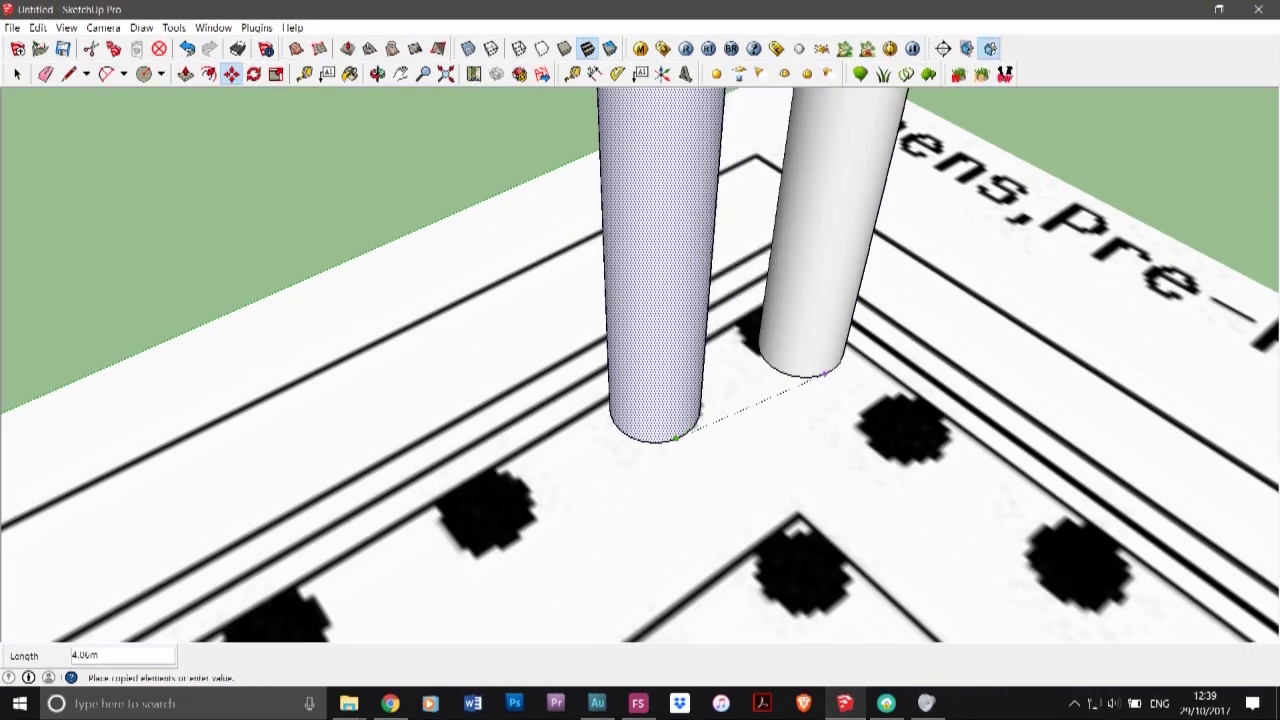
click(806, 356)
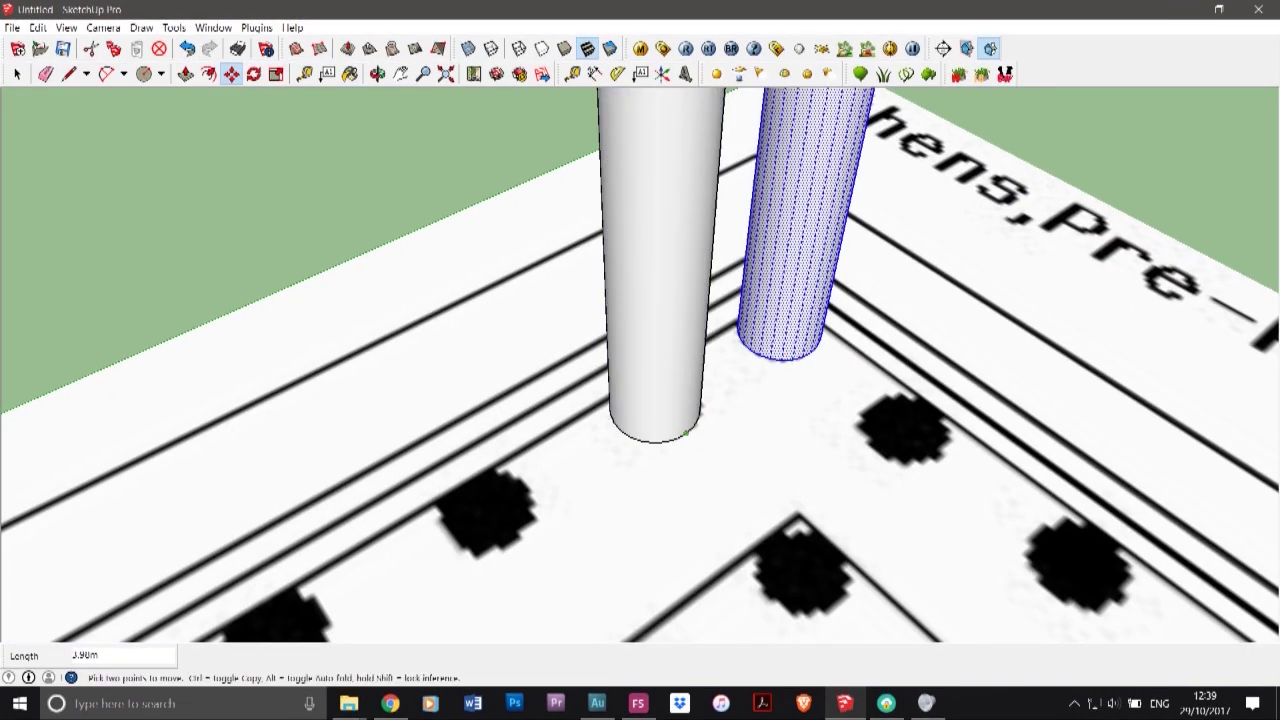
- Place another column copy about 7.96 m away along the short side and undo both copies
key(ctrl)
click(686, 433)
scroll(684, 434, down, 3)
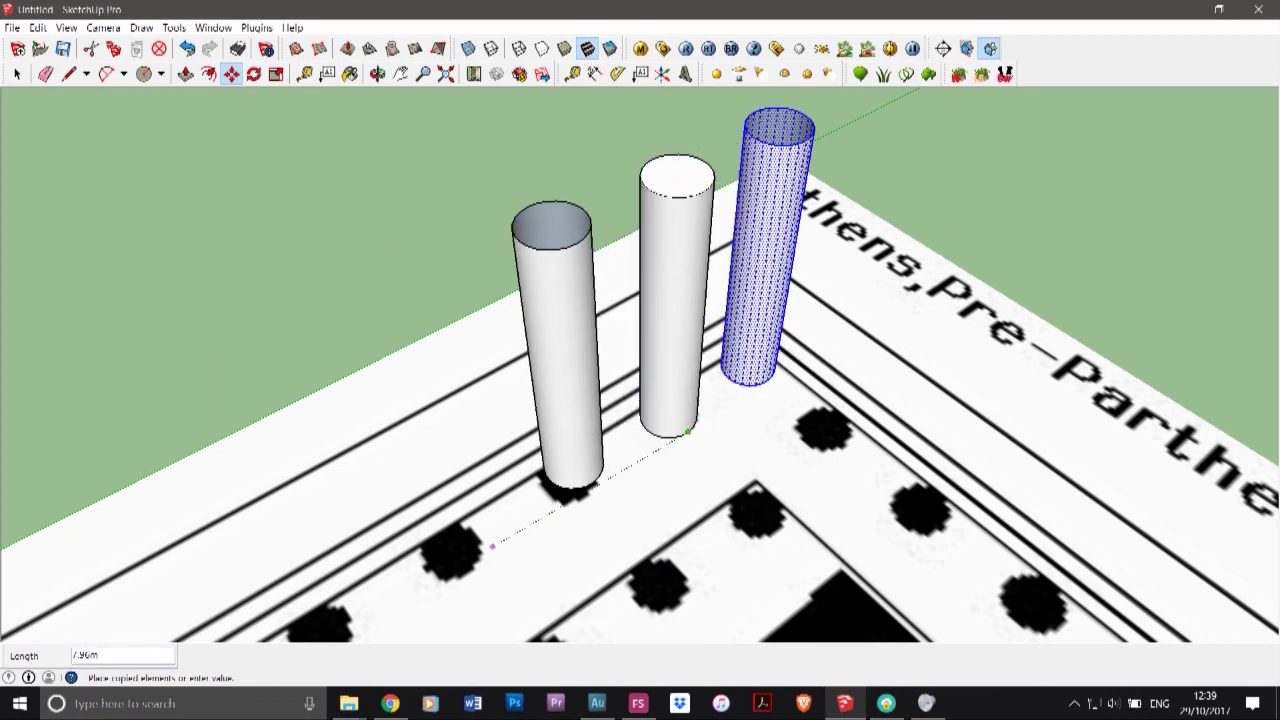
click(492, 546)
key(ctrl+z)
key(ctrl+z)
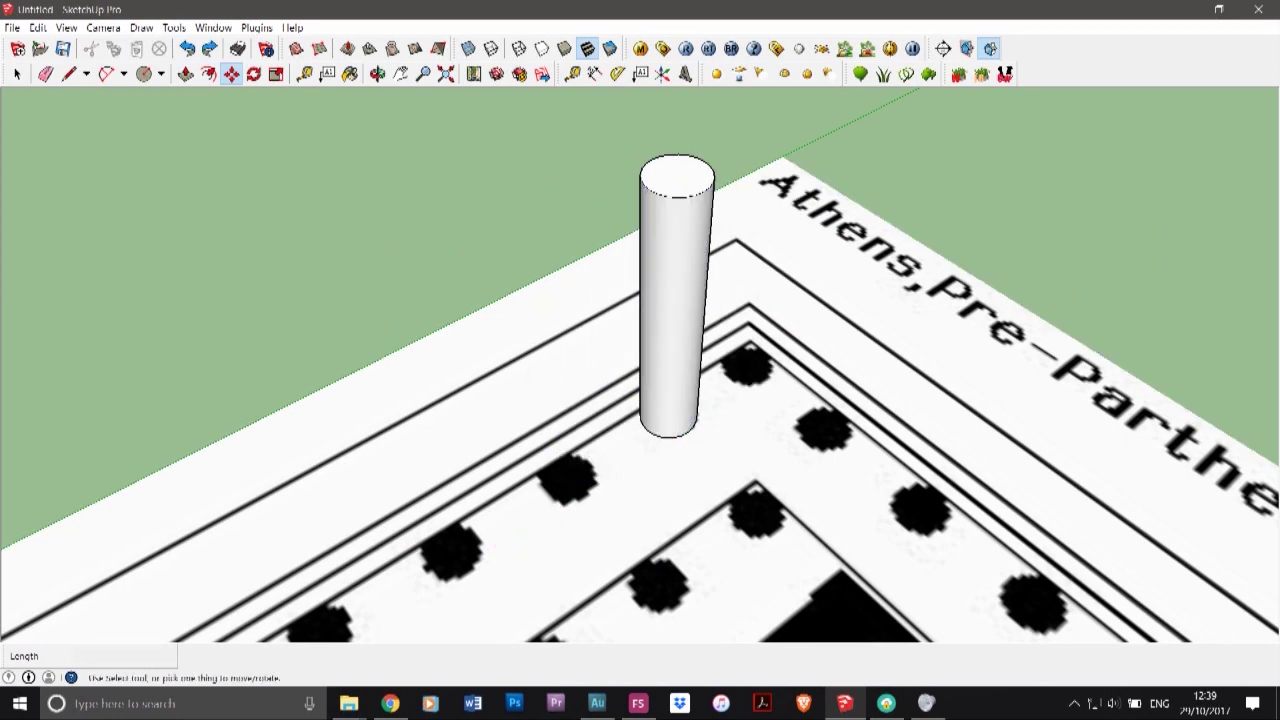
- Select the whole column and turn it into a component with the default settings
key(space)
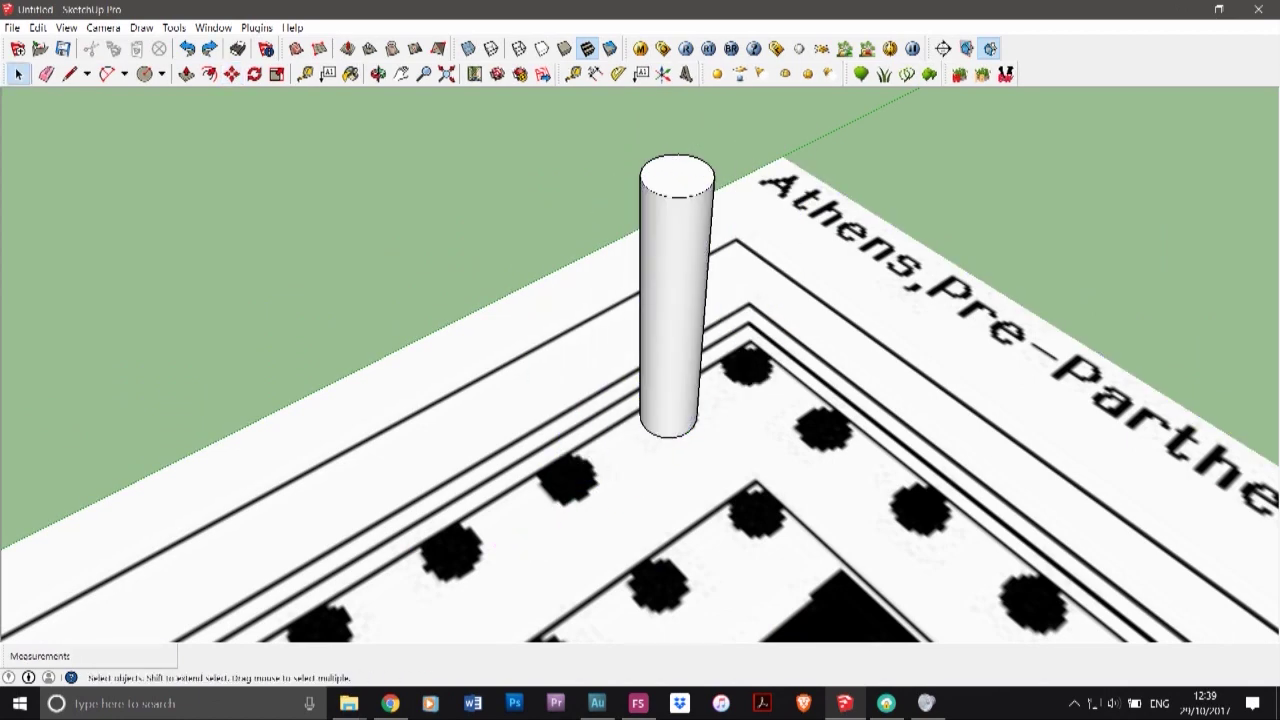
double_click(672, 310)
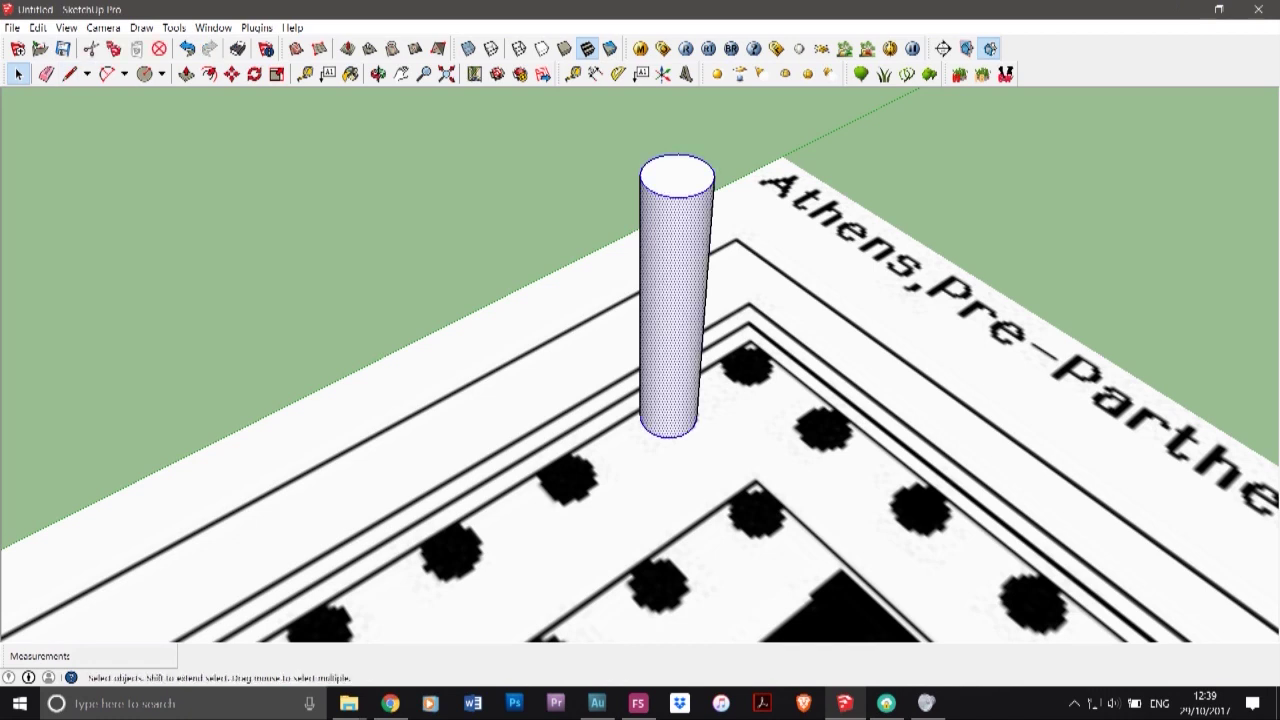
click(677, 177)
click(672, 300)
click(580, 200)
double_click(672, 300)
right_click(660, 252)
click(720, 362)
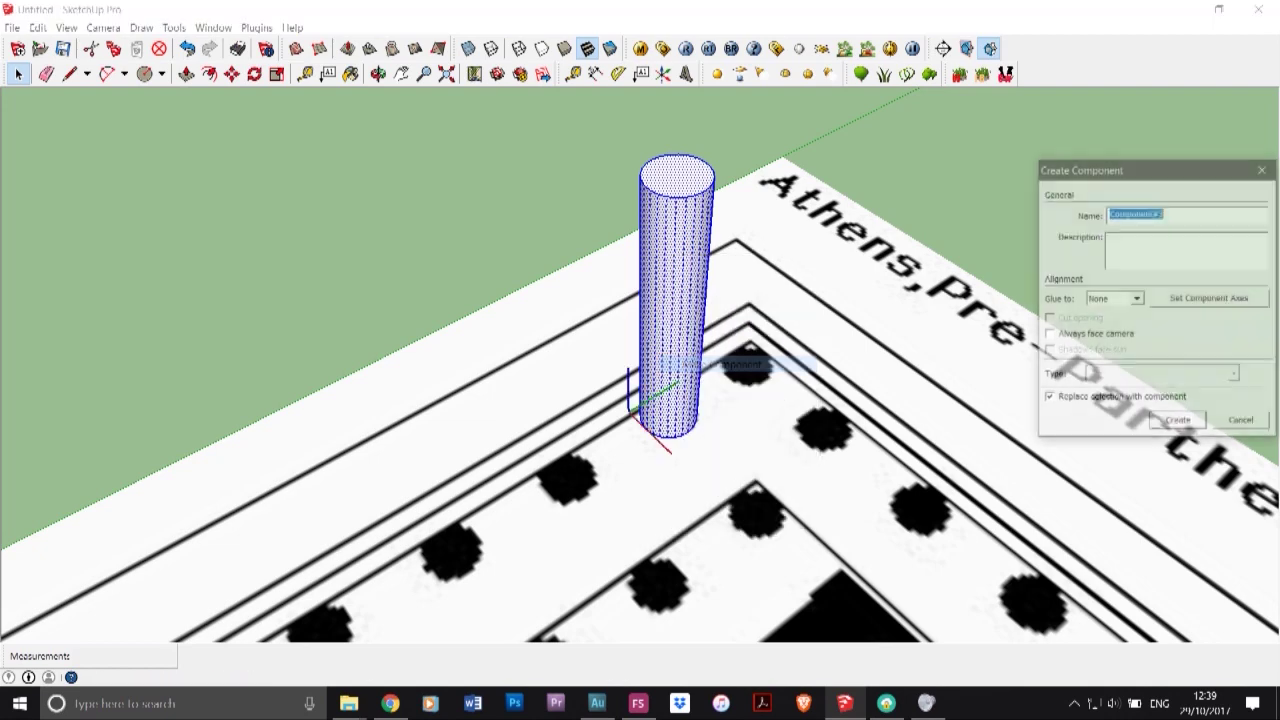
key(Return)
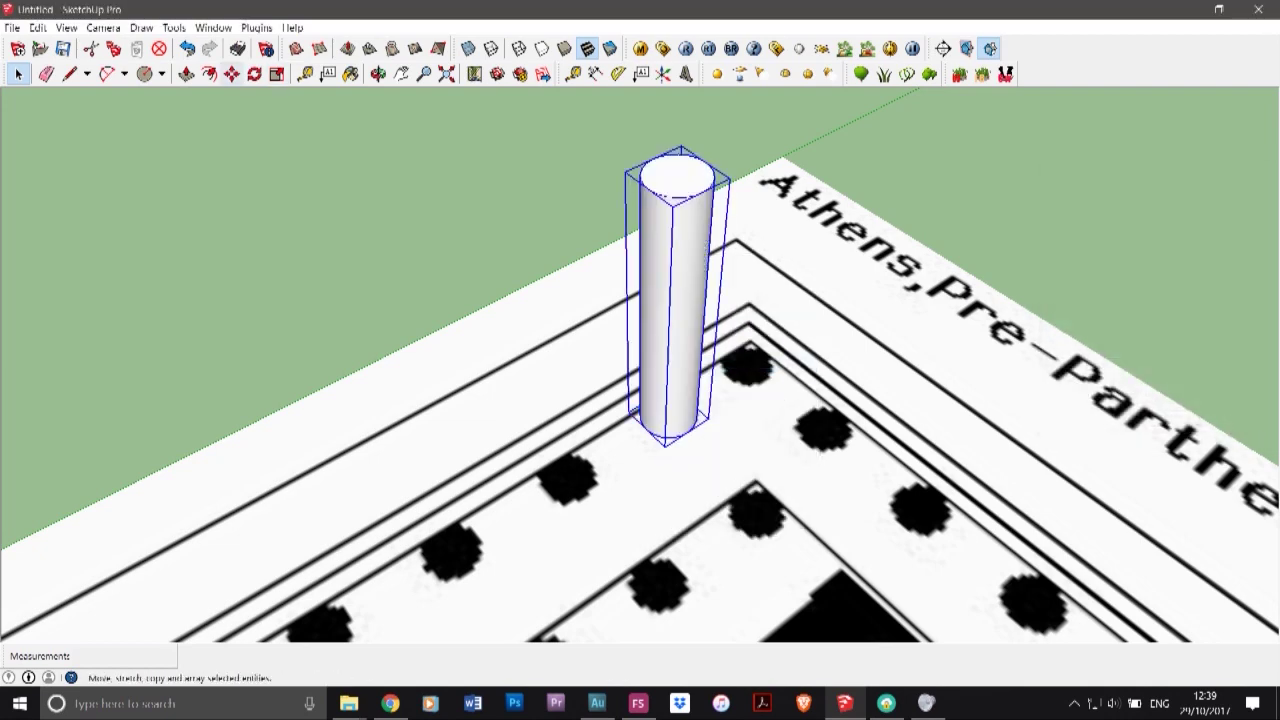
- Copy the column component about 4.10 m onto the corner column mark of the plan
click(231, 73)
scroll(655, 432, up, 3)
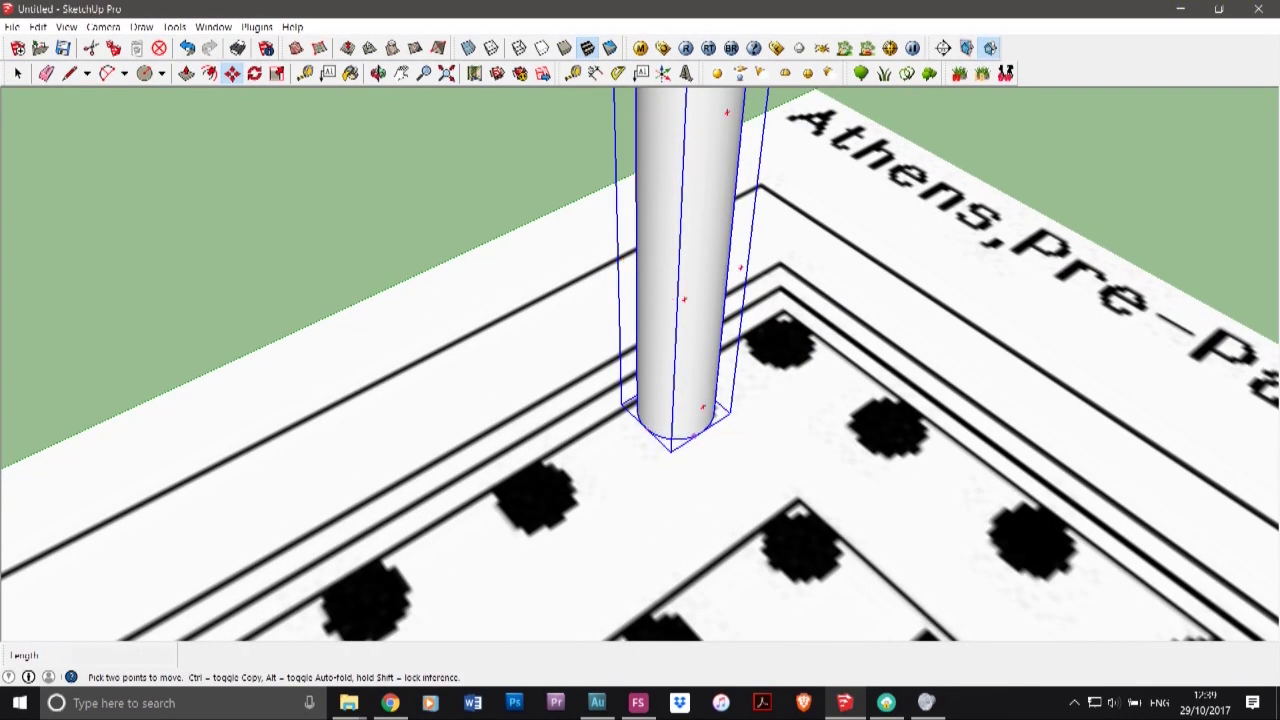
scroll(714, 427, up, 1)
key(ctrl)
click(701, 431)
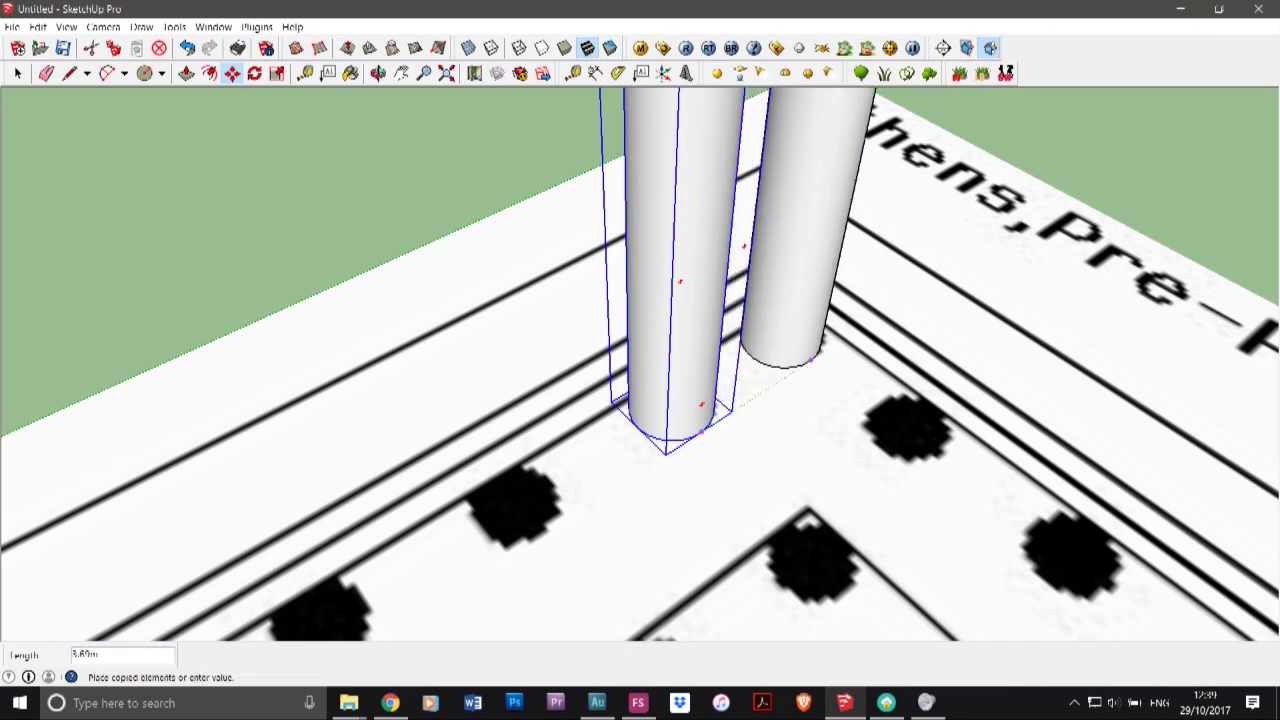
click(820, 354)
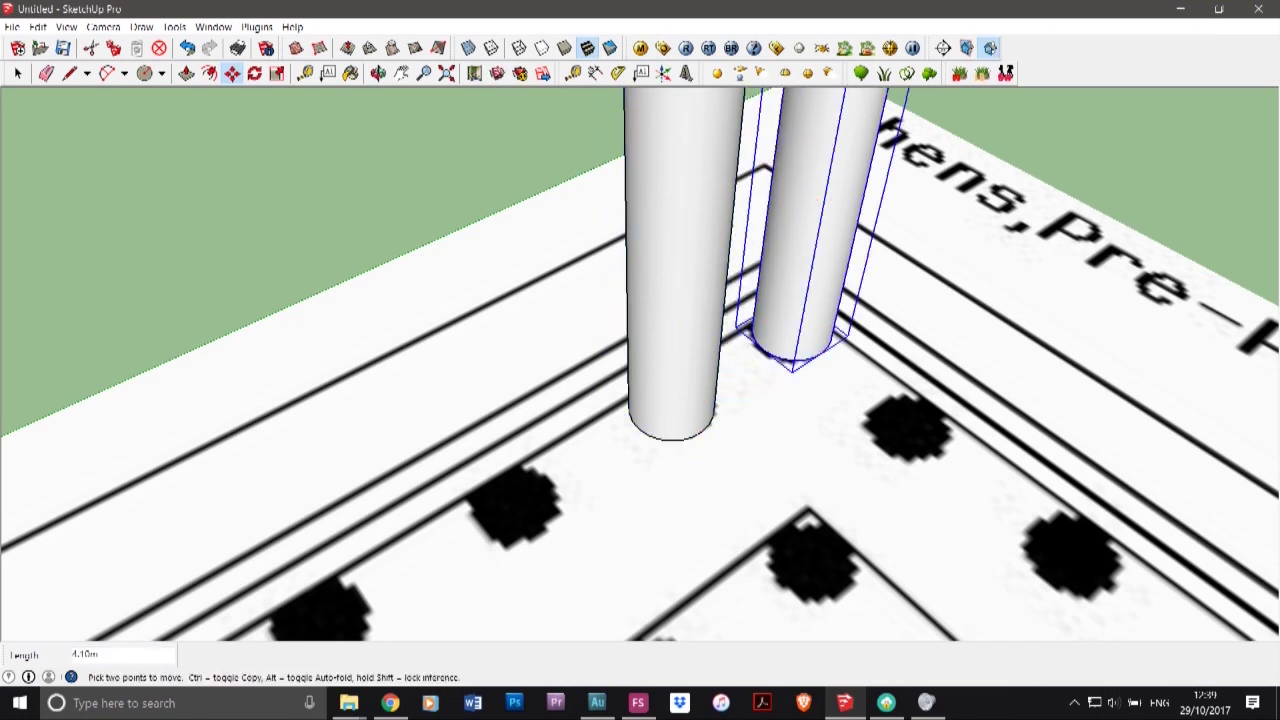
- Select both columns and copy the pair about 8.70 m along the short side, over the next two column marks
key(space)
shift+click(680, 330)
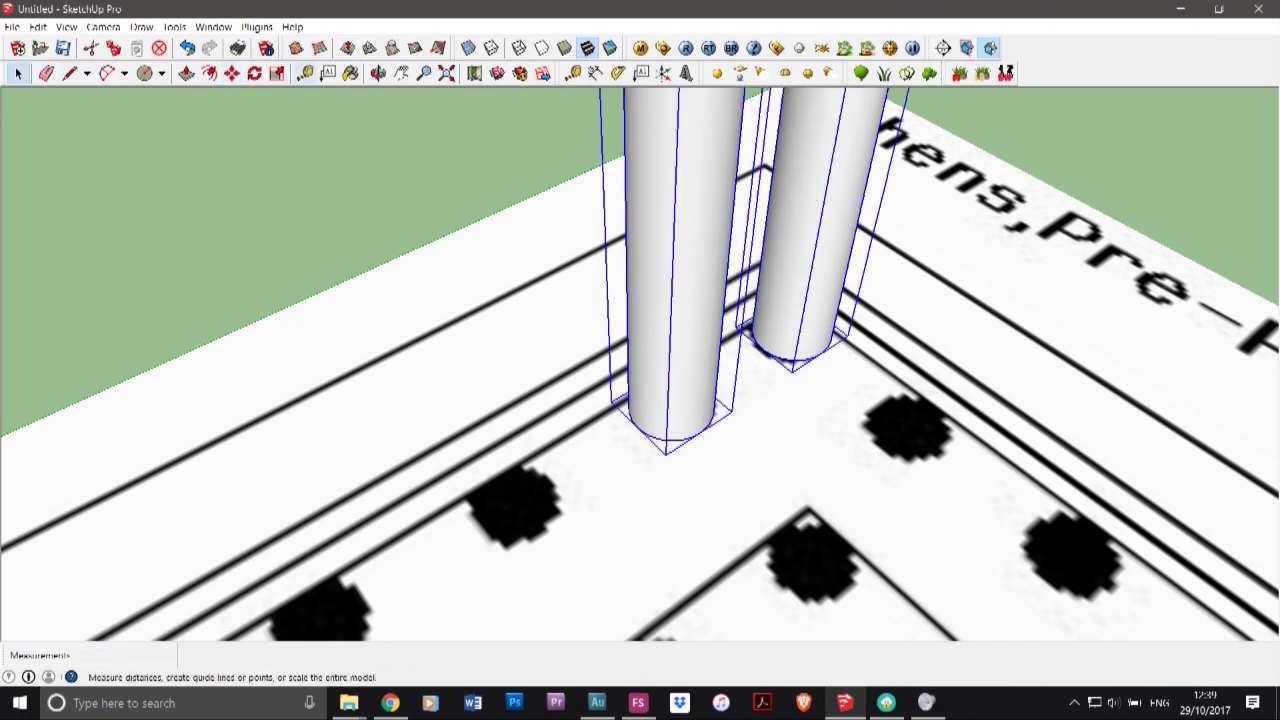
click(232, 73)
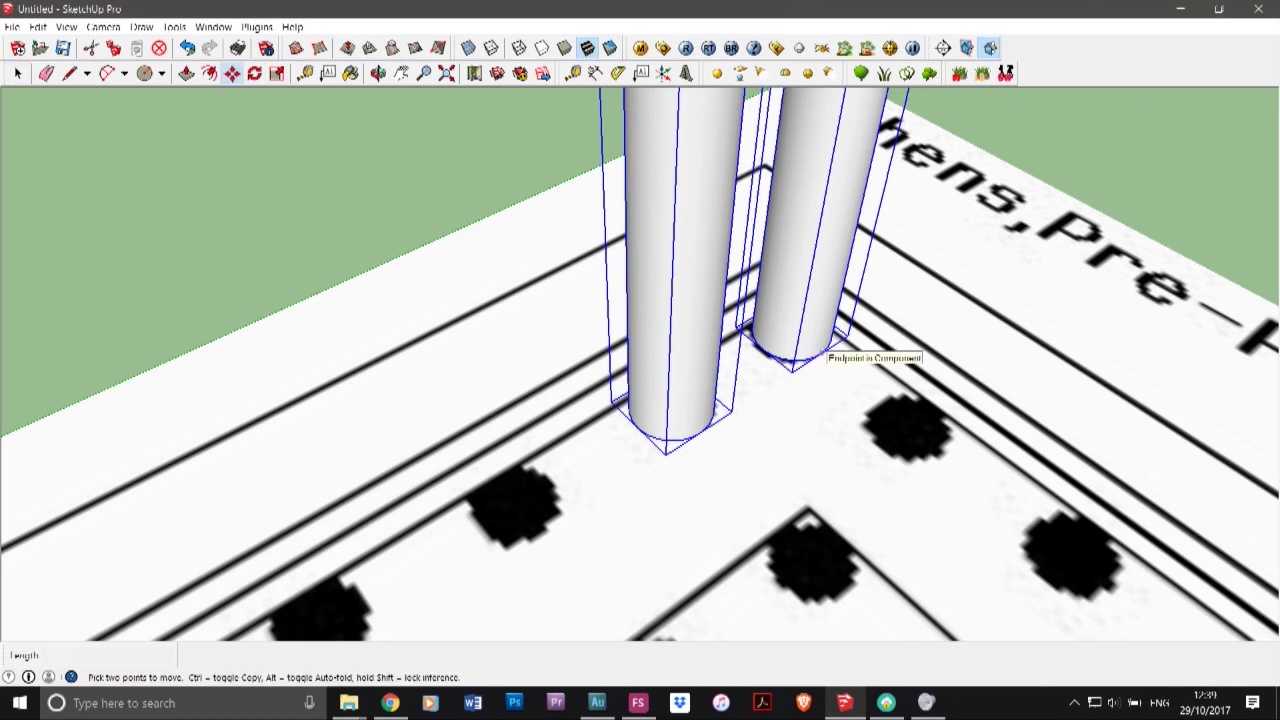
key(ctrl)
click(822, 352)
scroll(522, 498, down, 4)
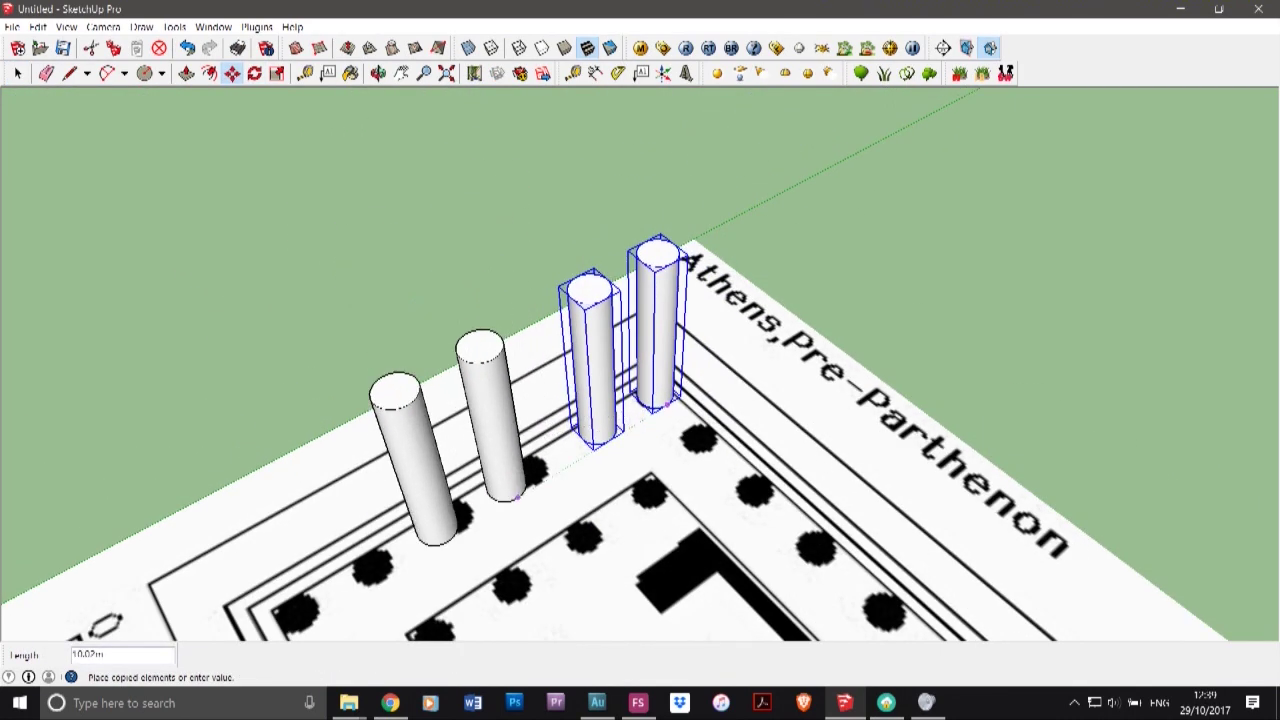
scroll(545, 475, up, 3)
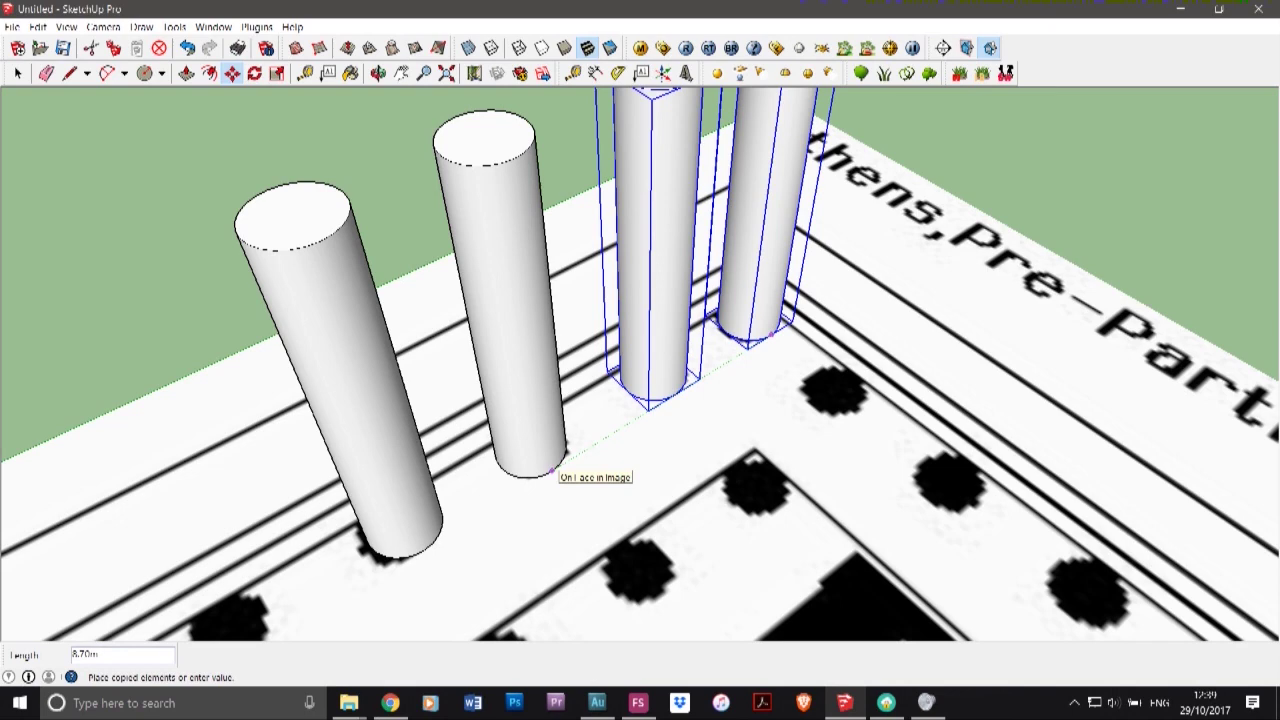
click(552, 470)
scroll(505, 425, down, 2)
- Move only the fourth column from the corner about 0.42 m so it covers its column mark
key(space)
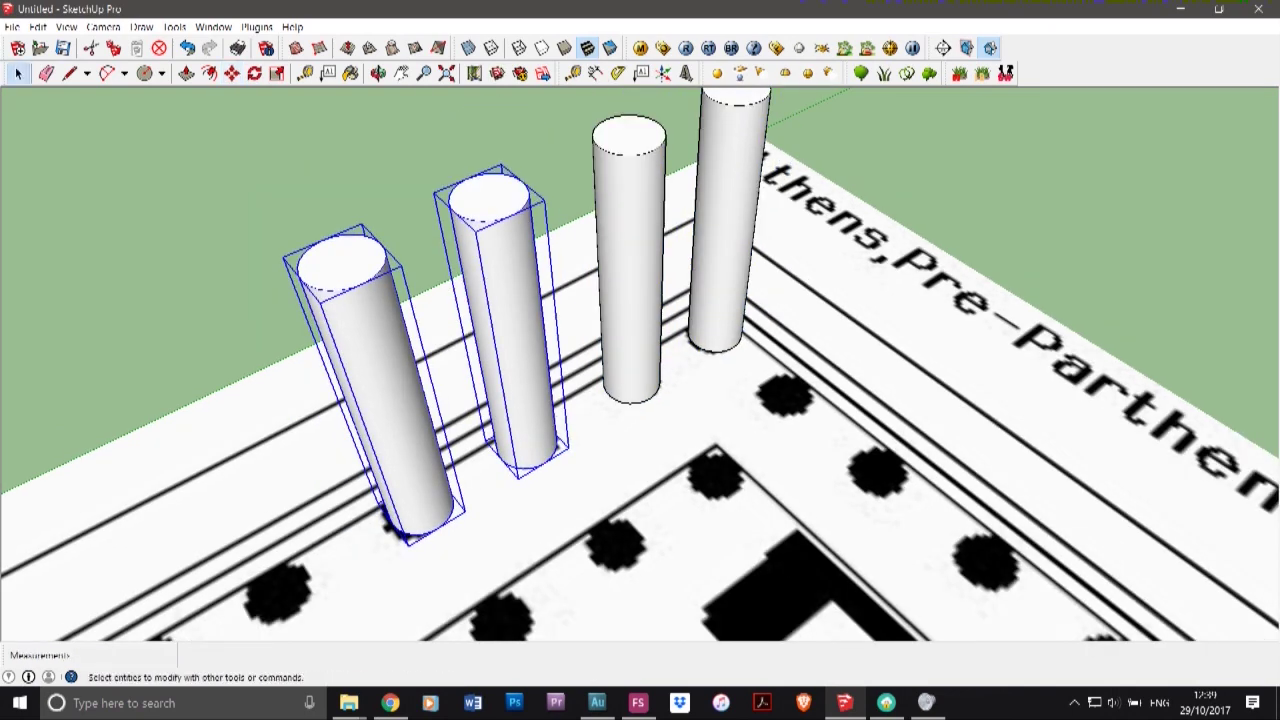
click(405, 200)
click(365, 355)
click(232, 73)
scroll(368, 440, up, 4)
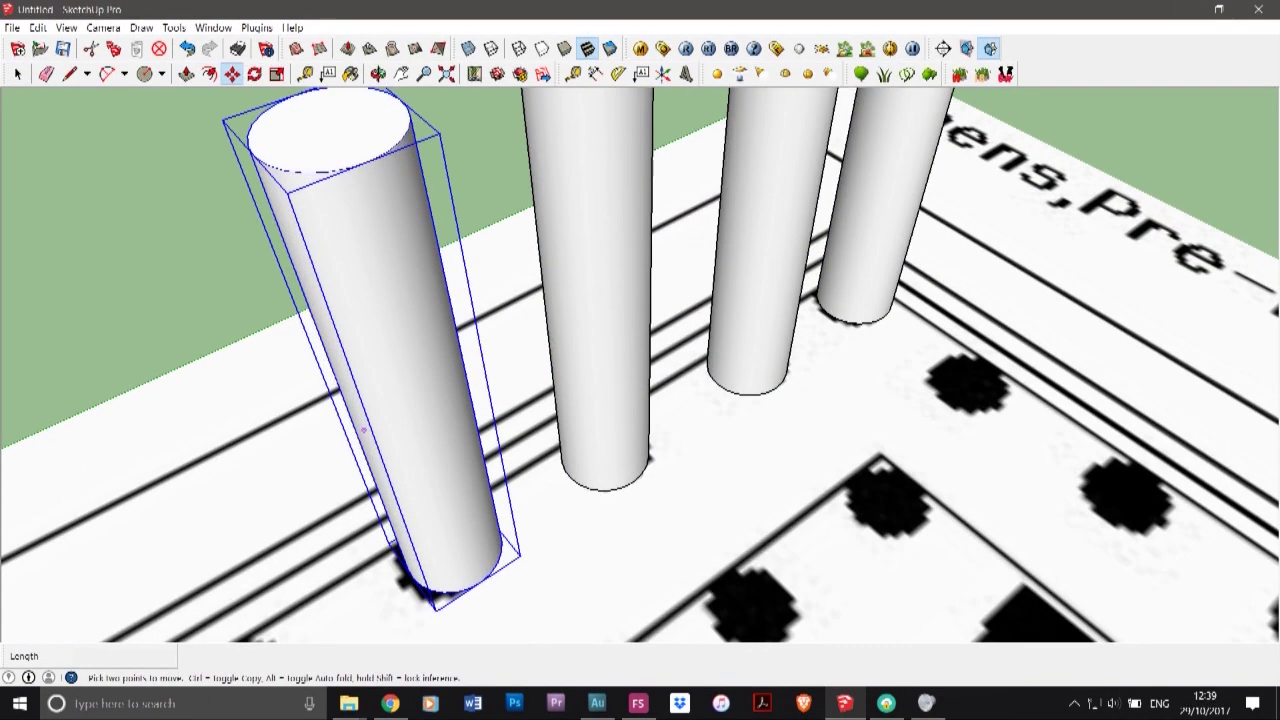
click(443, 480)
click(422, 492)
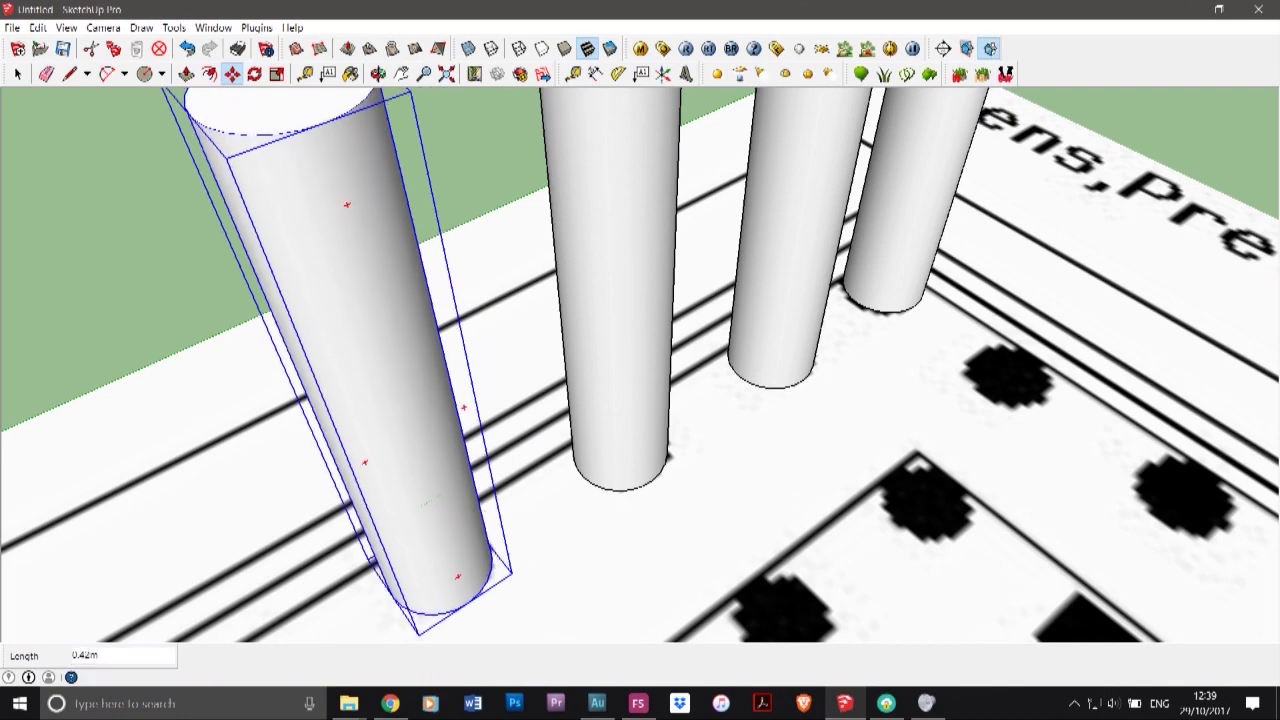
scroll(658, 378, down, 3)
scroll(659, 376, down, 3)
key(space)
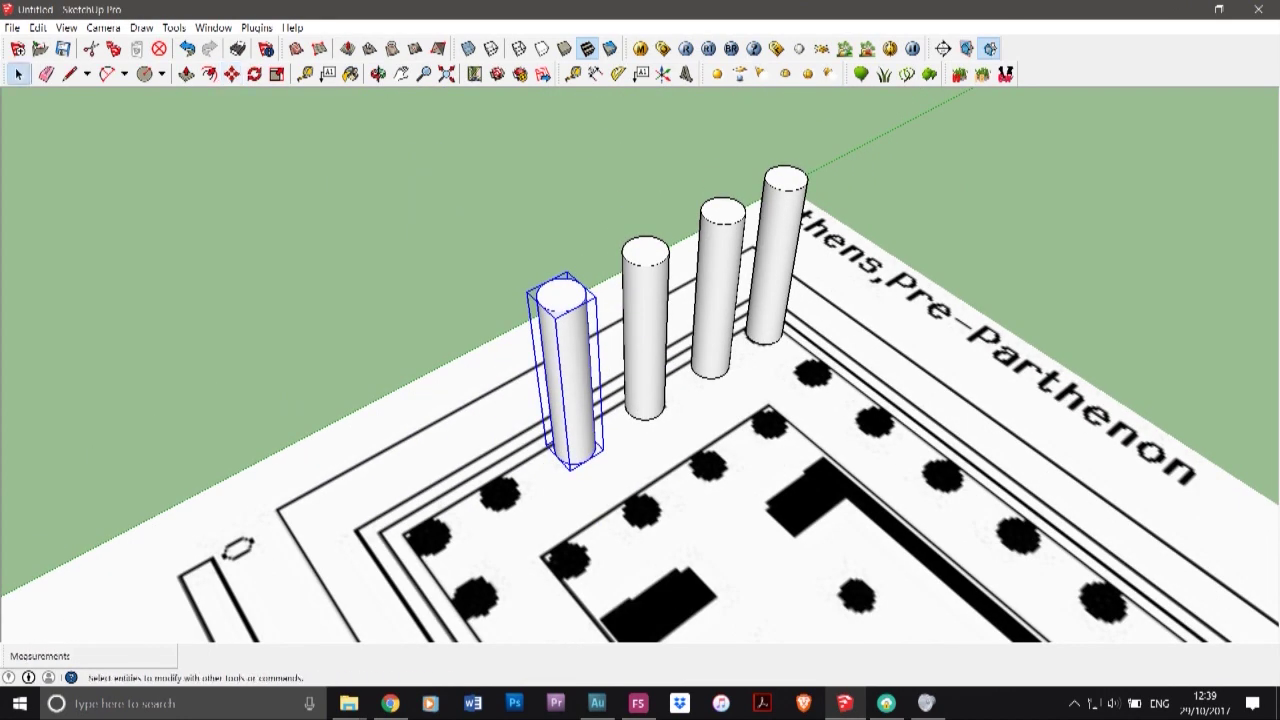
- Select the third and fourth columns of the short side and copy the pair about 9 m over the next two column marks
shift+click(645, 335)
click(232, 74)
scroll(663, 446, up, 5)
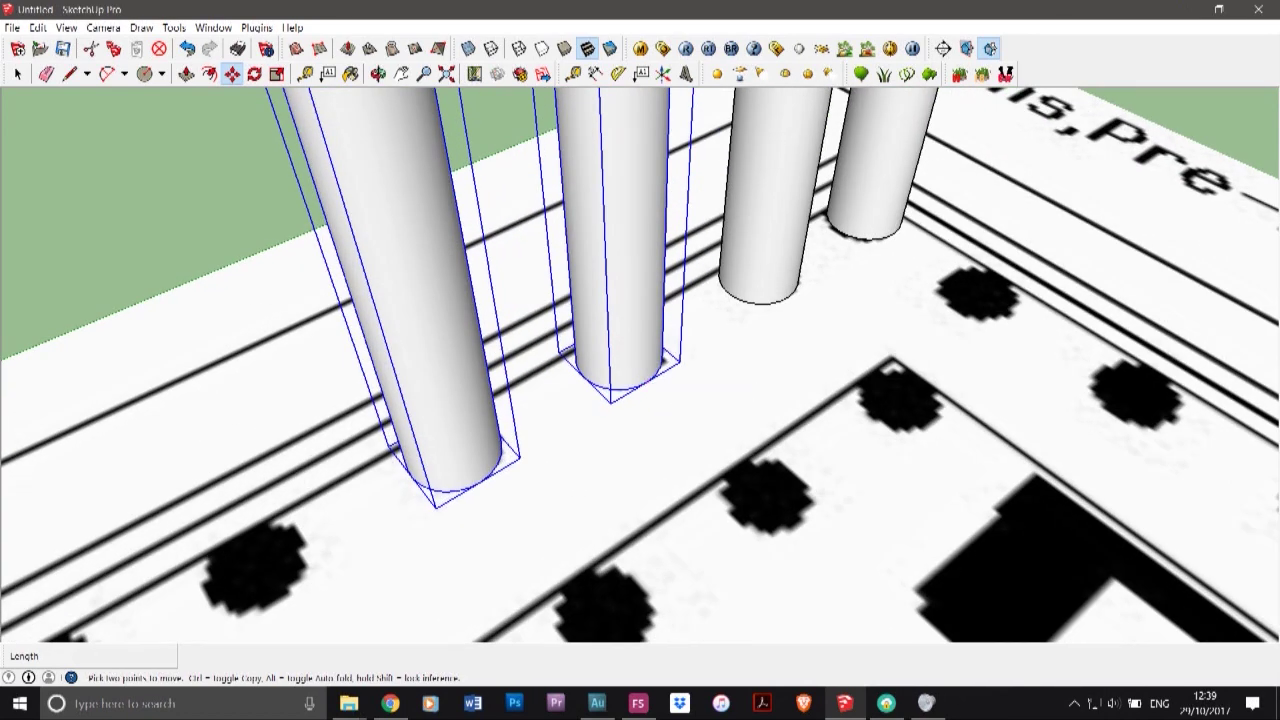
key(ctrl)
click(647, 382)
scroll(647, 383, down, 3)
scroll(560, 422, down, 3)
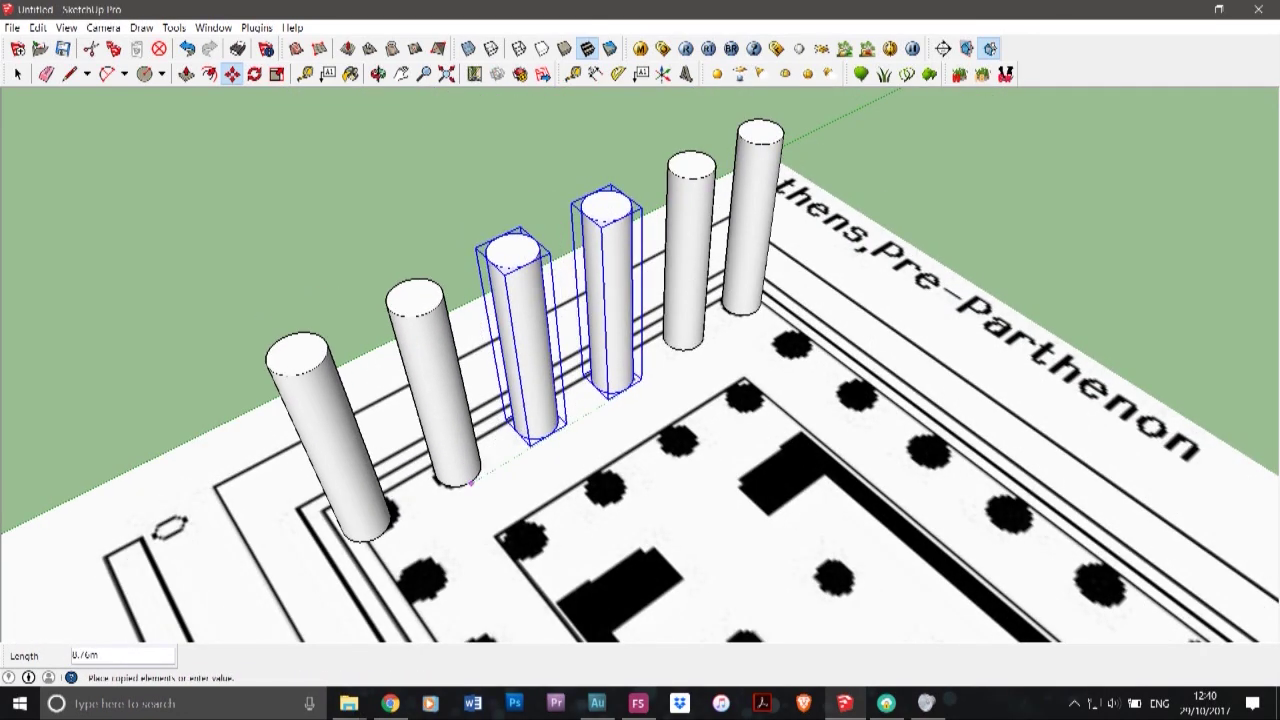
click(472, 483)
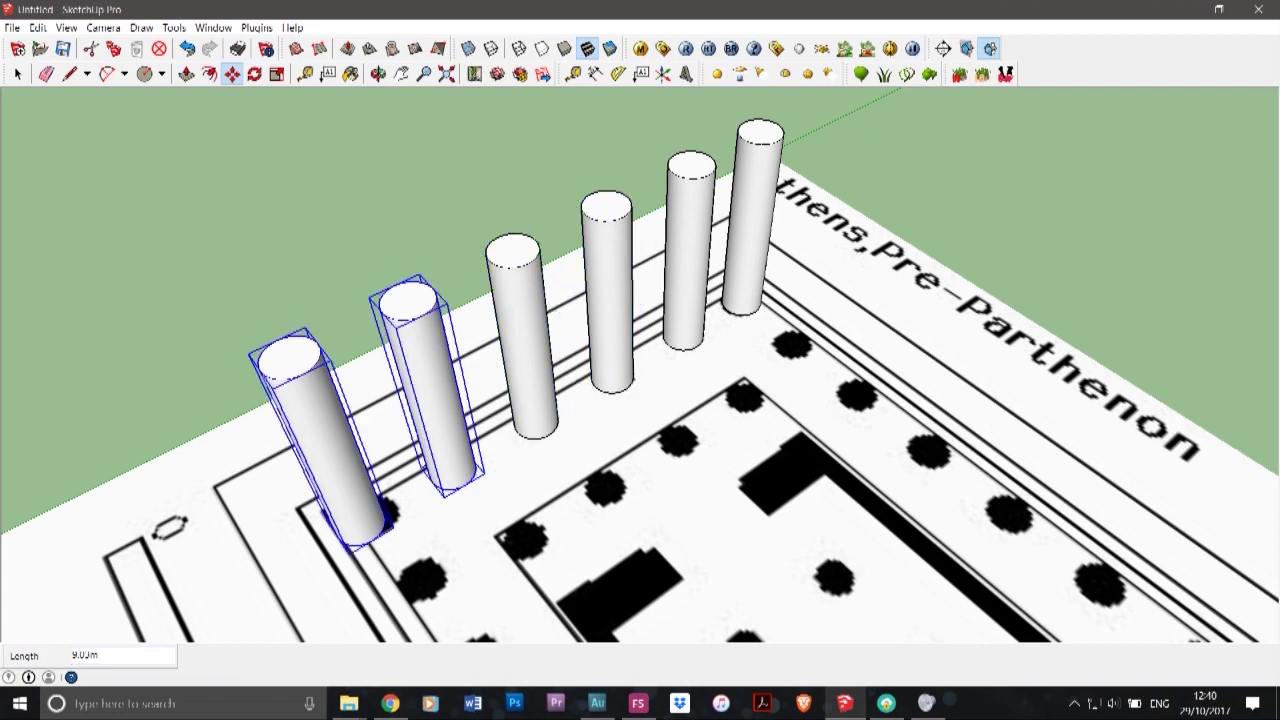
- Move only the last column of the short row about 0.84 m so it covers the corner column mark
click(18, 74)
click(200, 230)
click(640, 440)
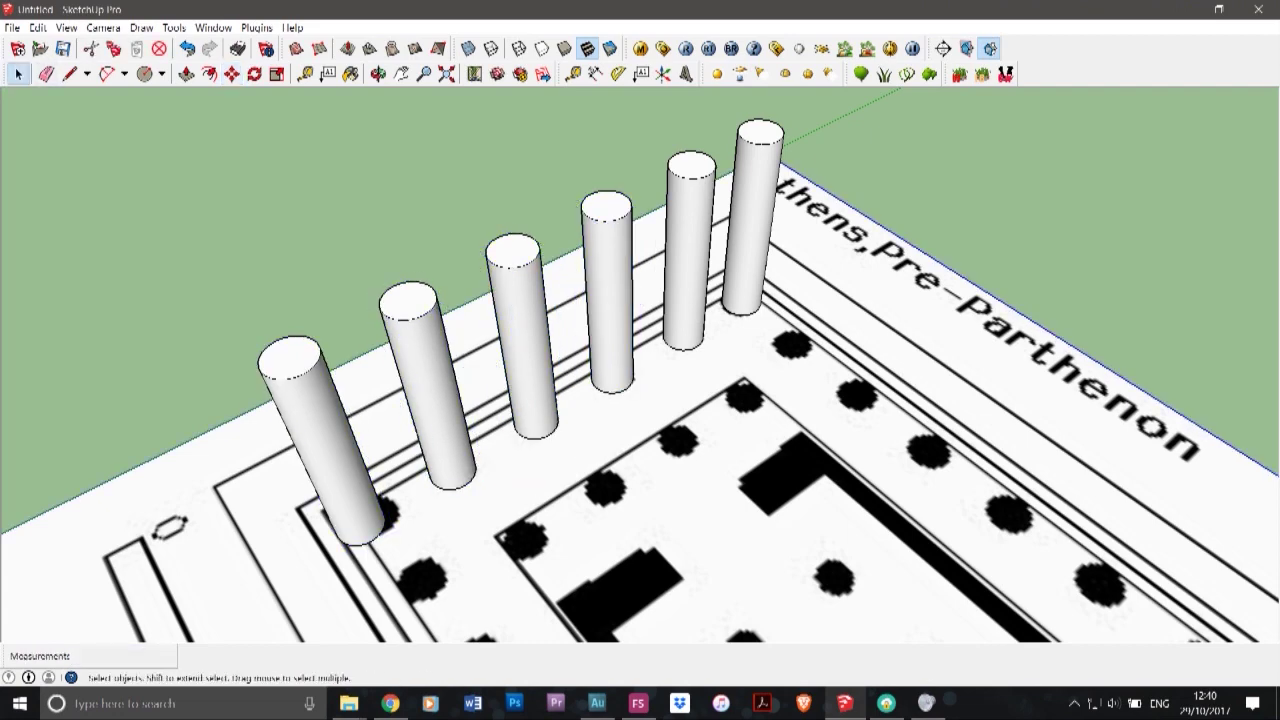
click(335, 465)
click(232, 74)
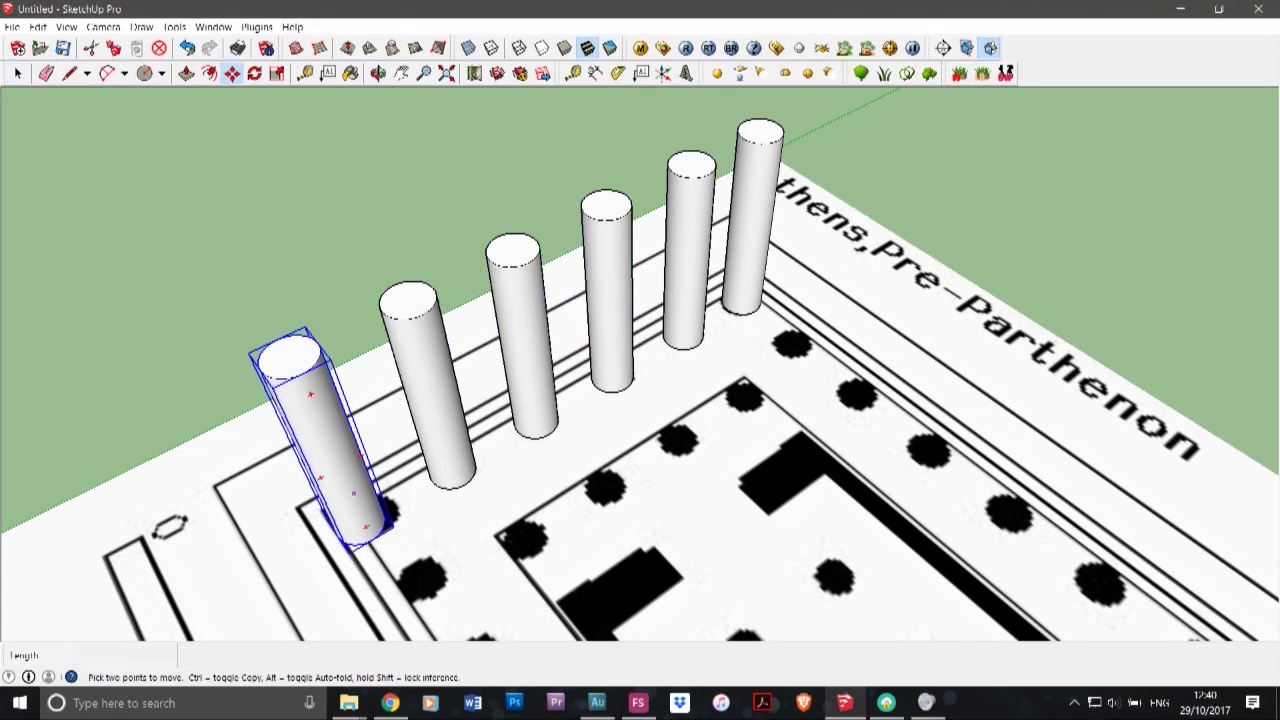
scroll(390, 515, up, 4)
click(345, 548)
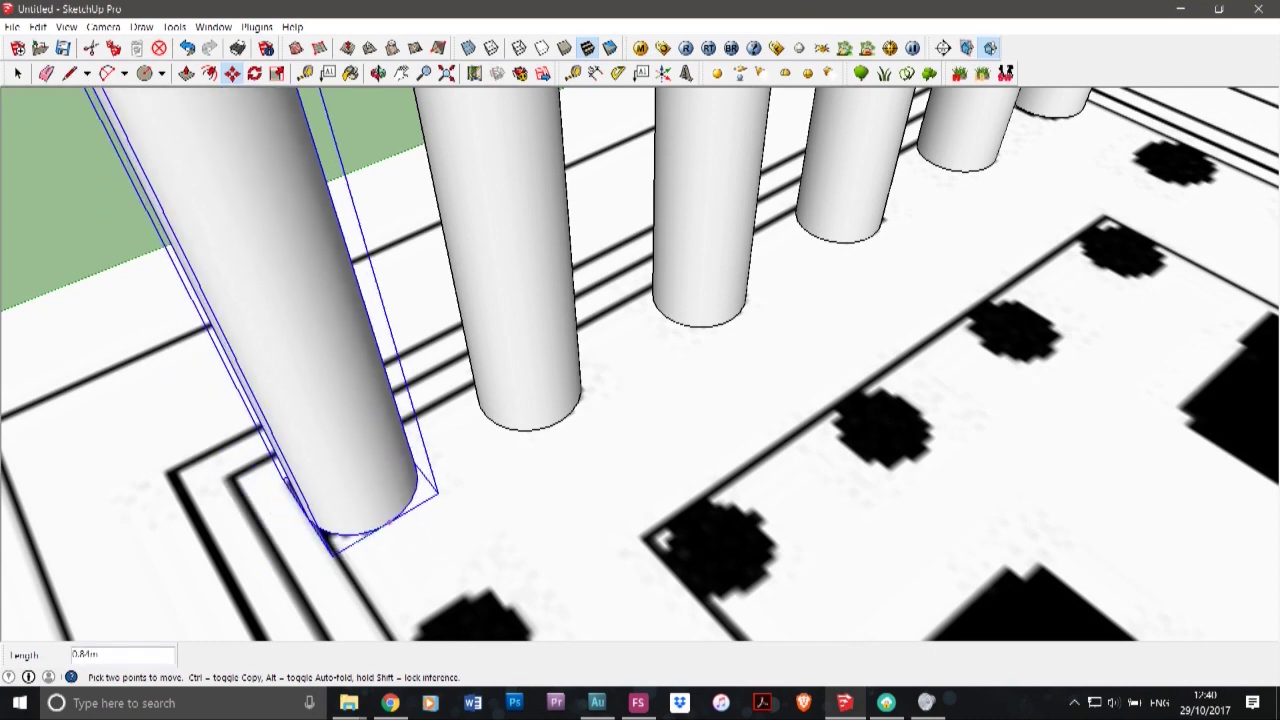
click(386, 522)
scroll(428, 525, down, 4)
scroll(430, 505, down, 3)
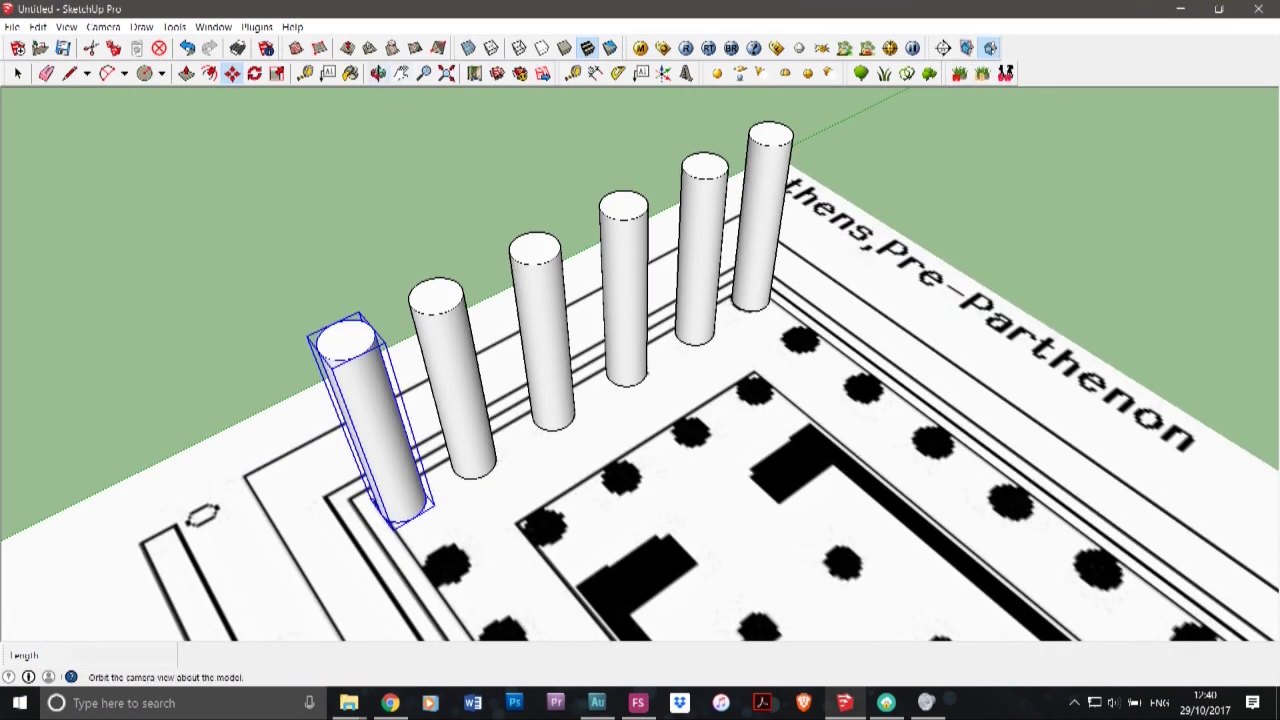
- Copy the corner column beside the plan title about 3.90 m onto the next column mark along the long side
click(378, 73)
drag(450, 430, 870, 270)
mouse_move(870, 270)
middle_down()
mouse_move(500, 290)
mouse_move(445, 450)
middle_up()
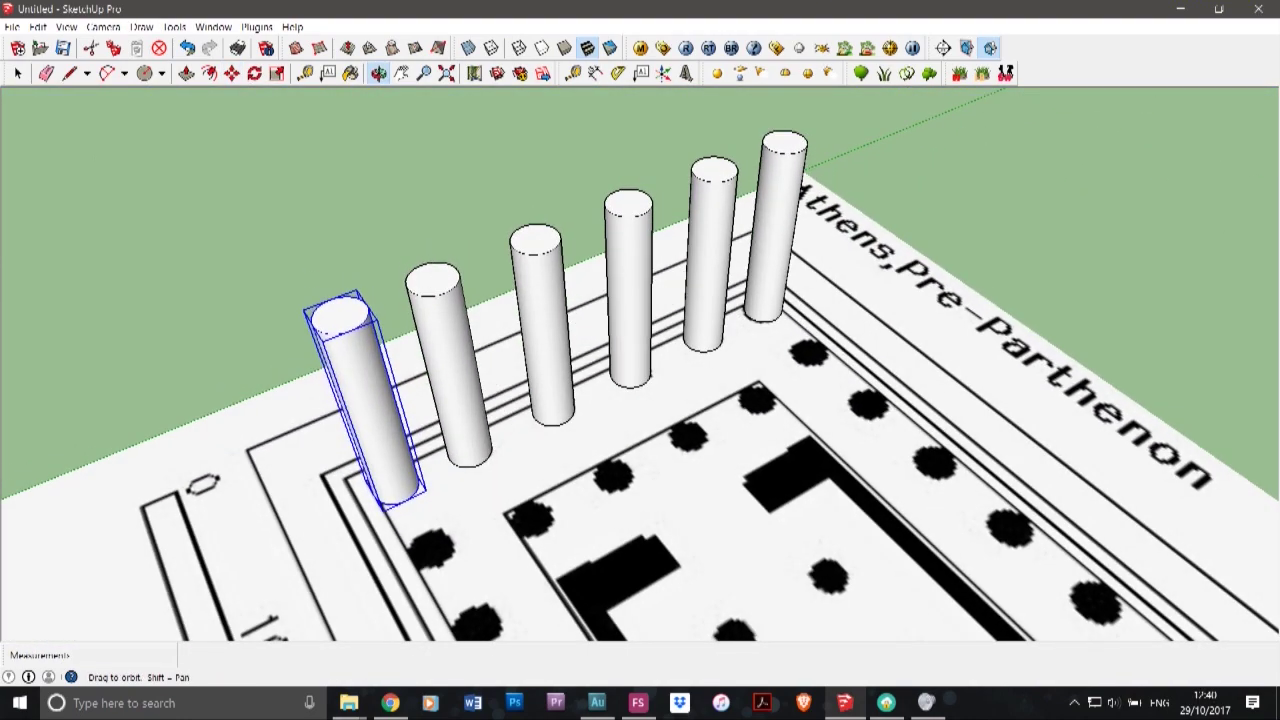
key(space)
click(775, 235)
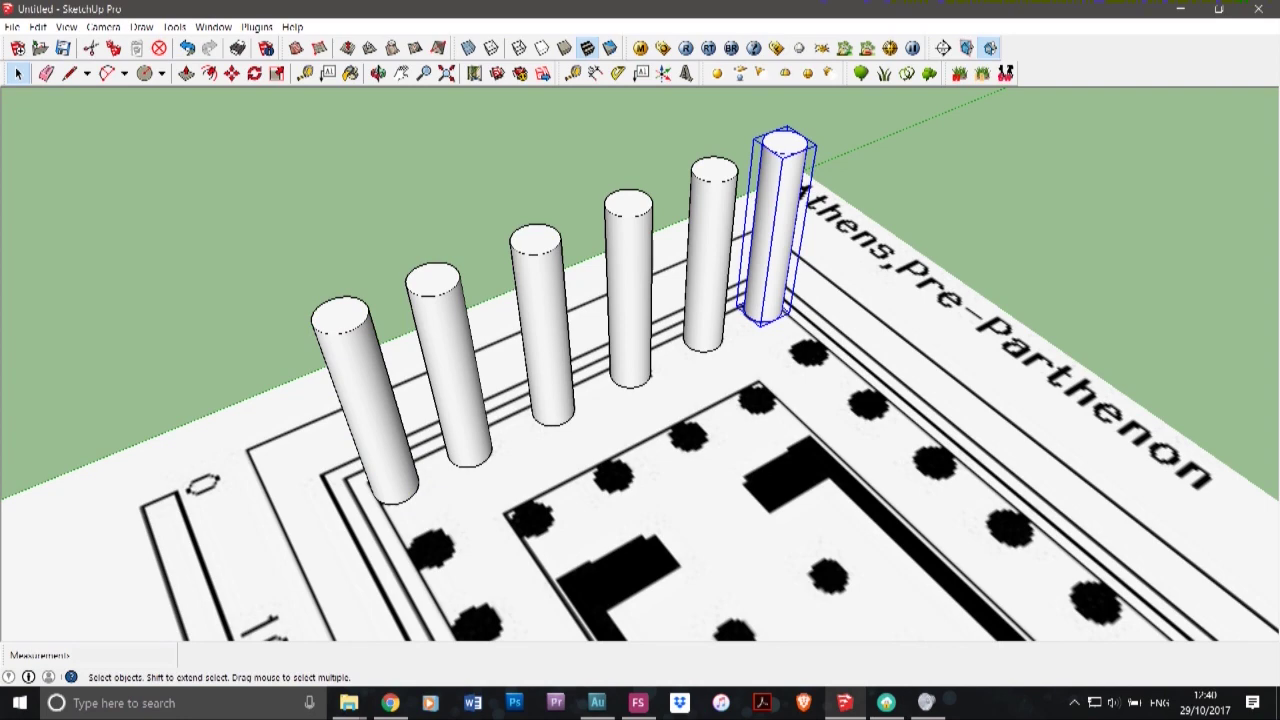
click(231, 73)
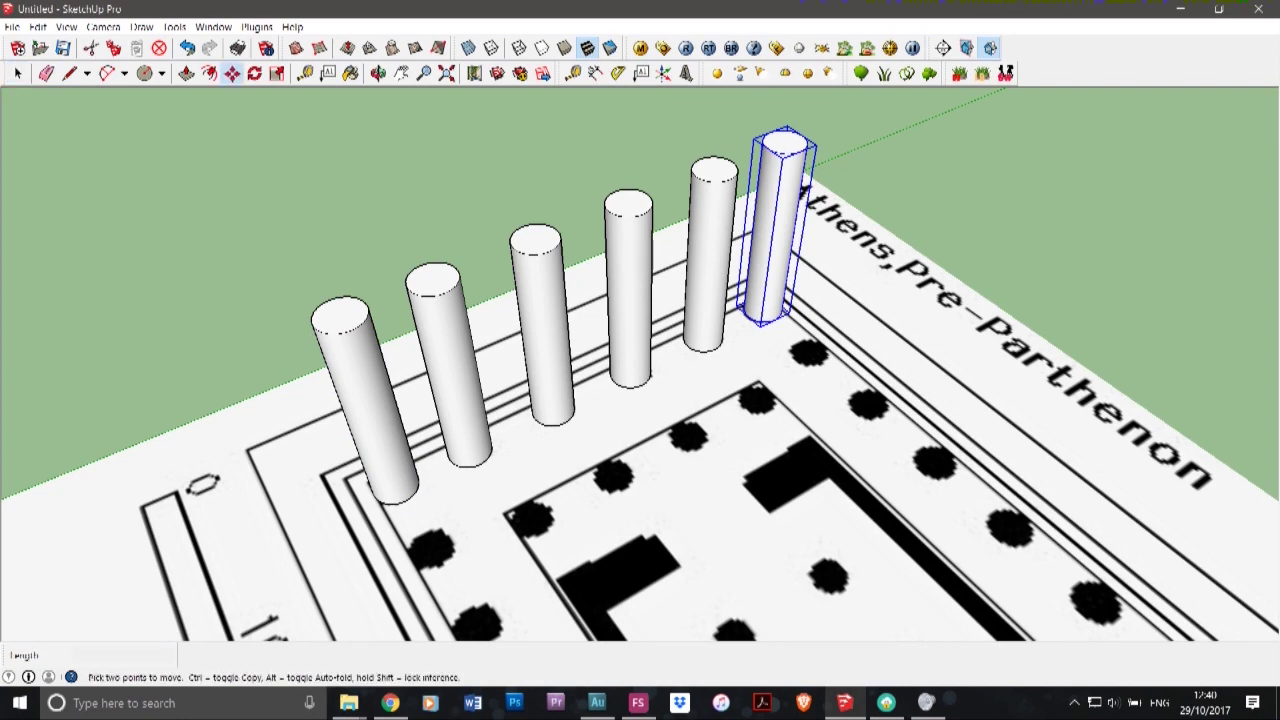
scroll(838, 326, up, 4)
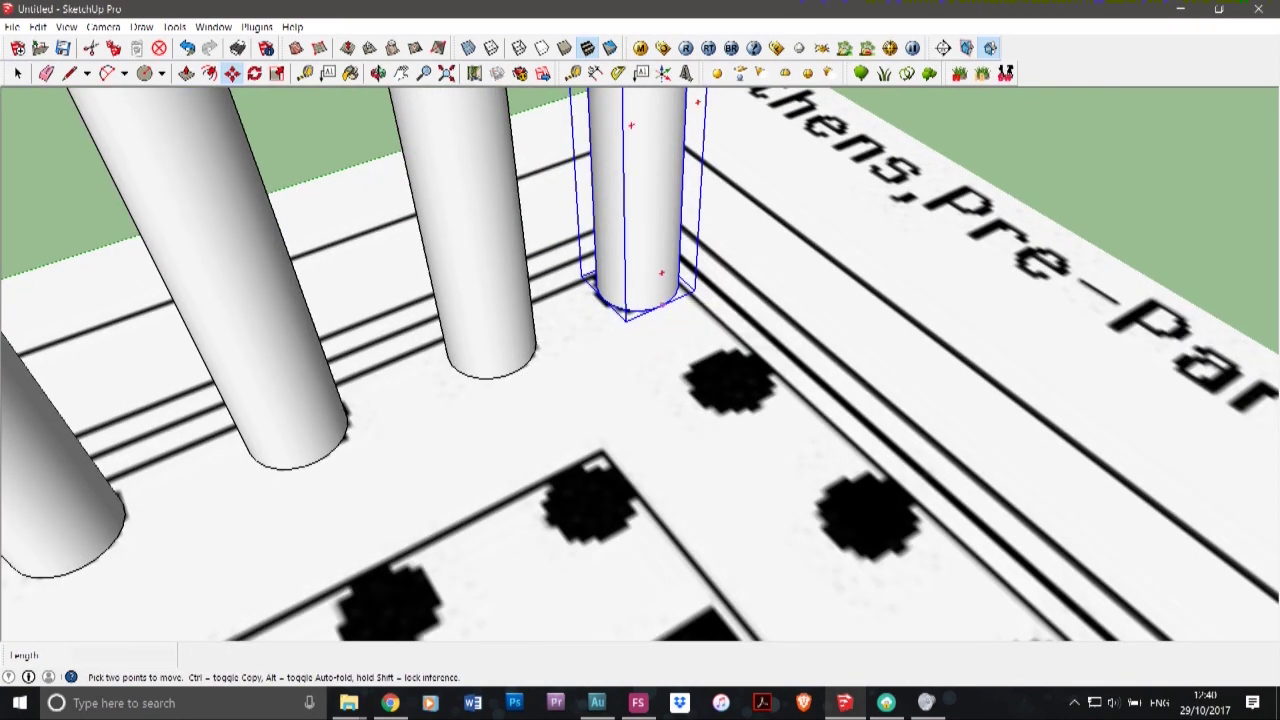
click(662, 304)
key(ctrl)
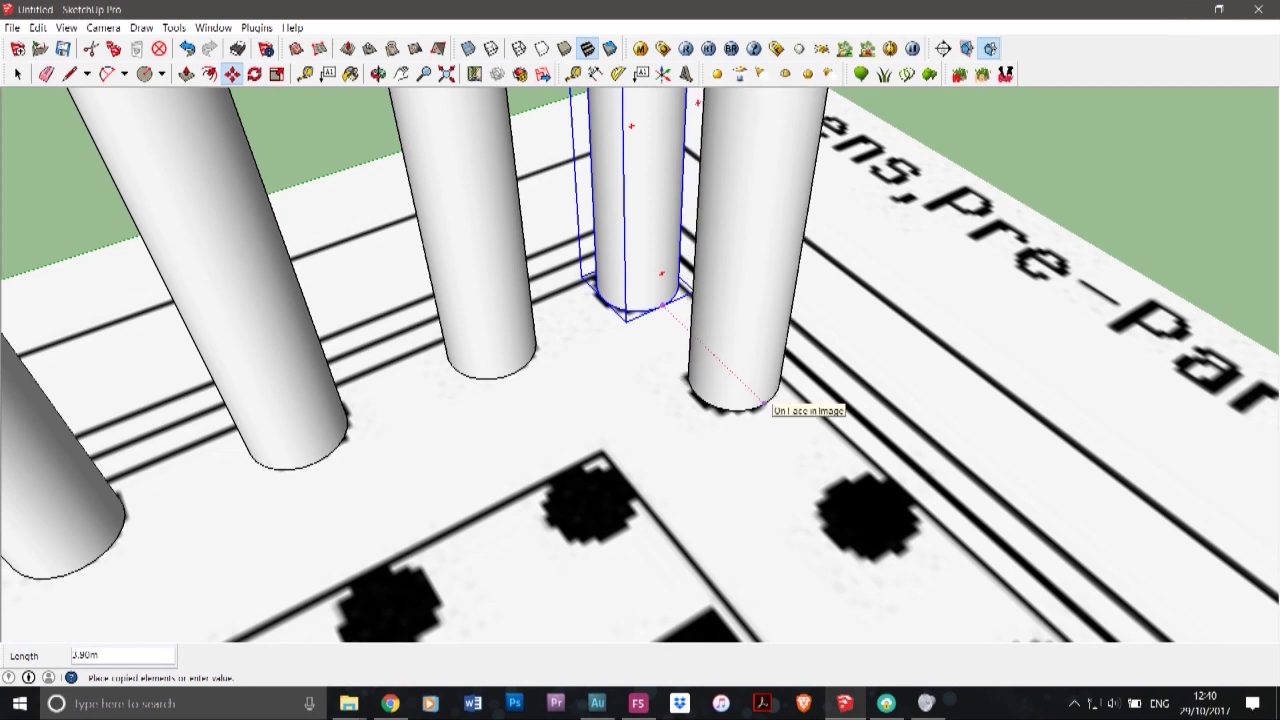
click(763, 405)
- Select the corner column and its long-side neighbour and copy the pair about 8.62 m over the next two column marks
key(space)
shift+click(640, 260)
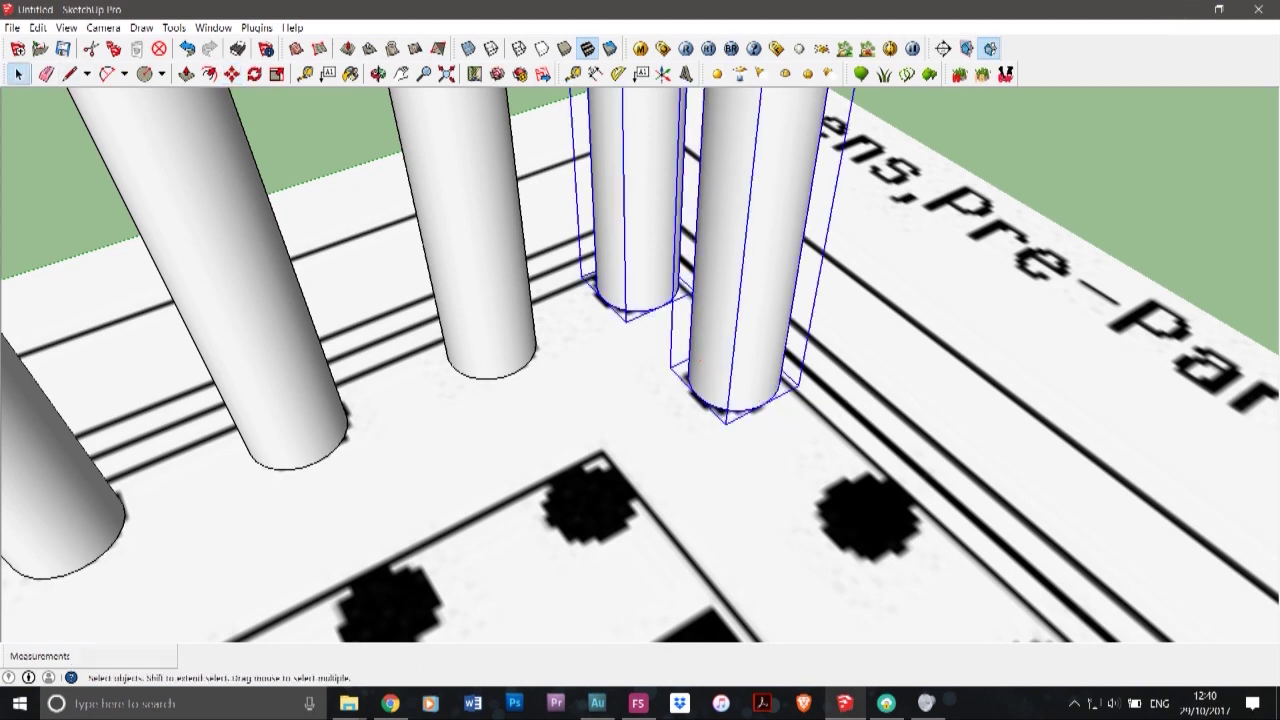
click(231, 74)
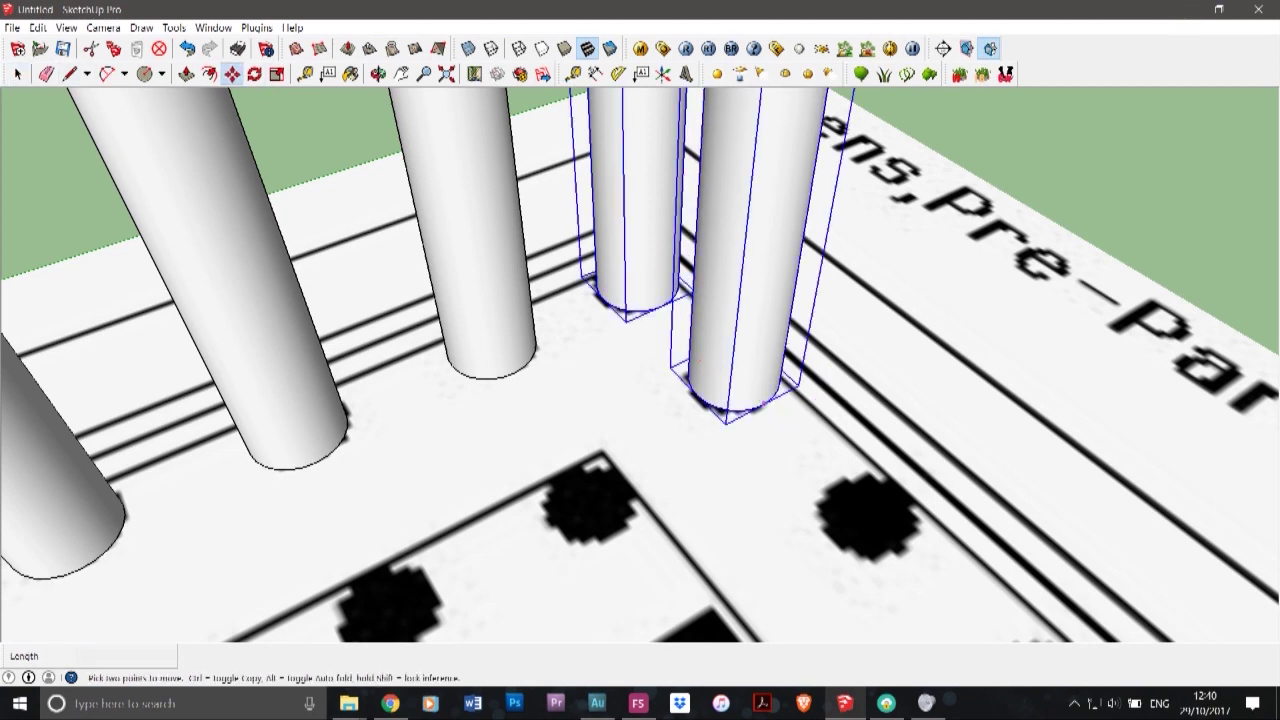
click(764, 403)
key(ctrl)
scroll(728, 386, down, 4)
scroll(876, 516, up, 2)
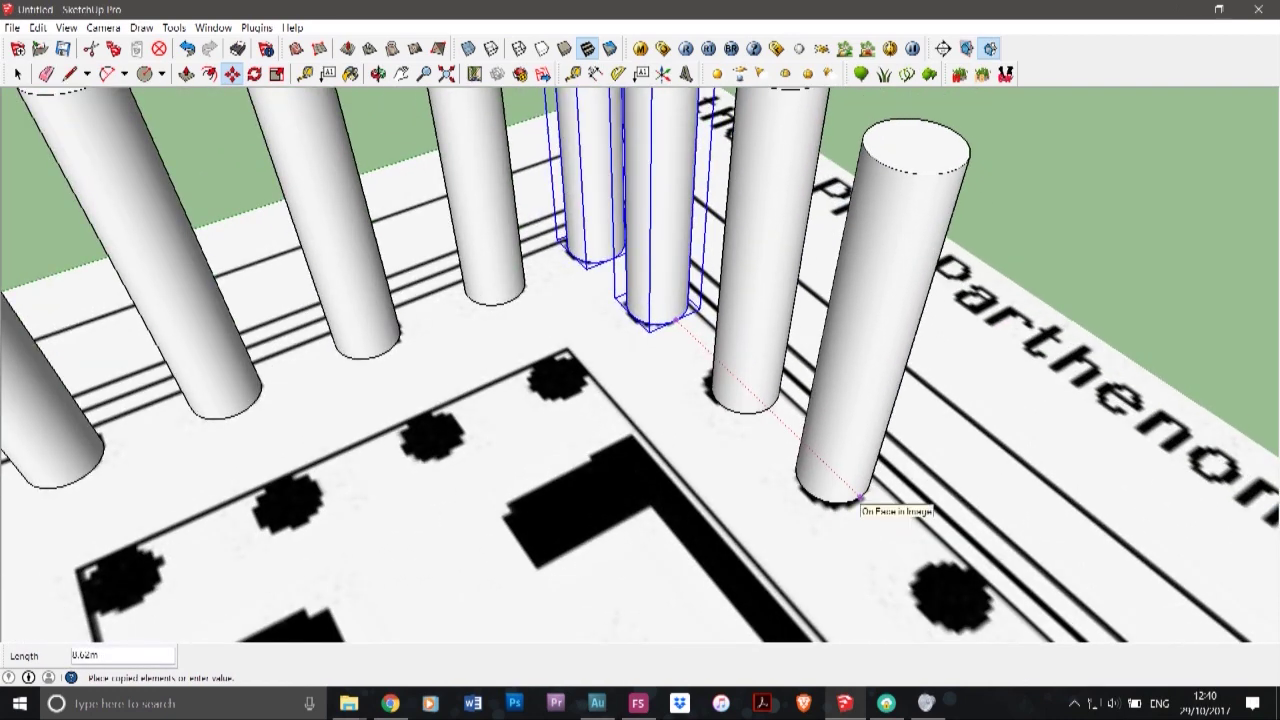
click(860, 497)
- Try to shift only the third column of the long side about 0.62 m onto its column mark
click(17, 74)
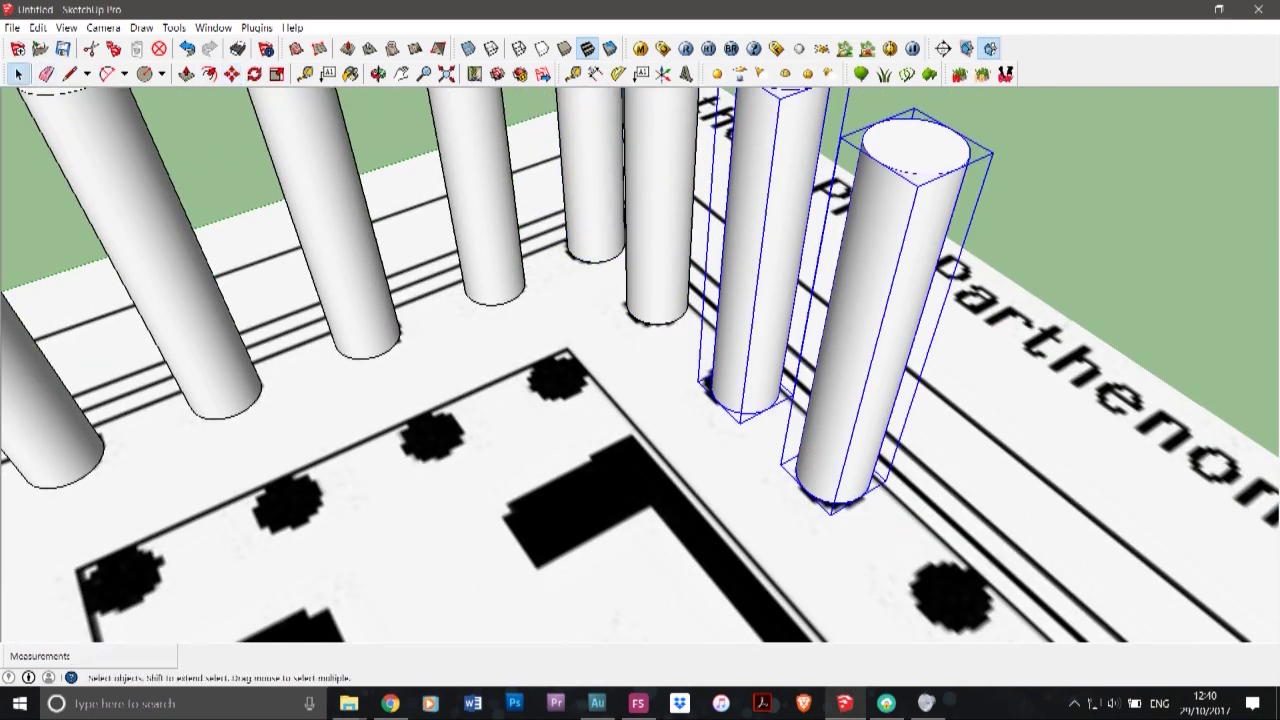
click(757, 330)
click(231, 74)
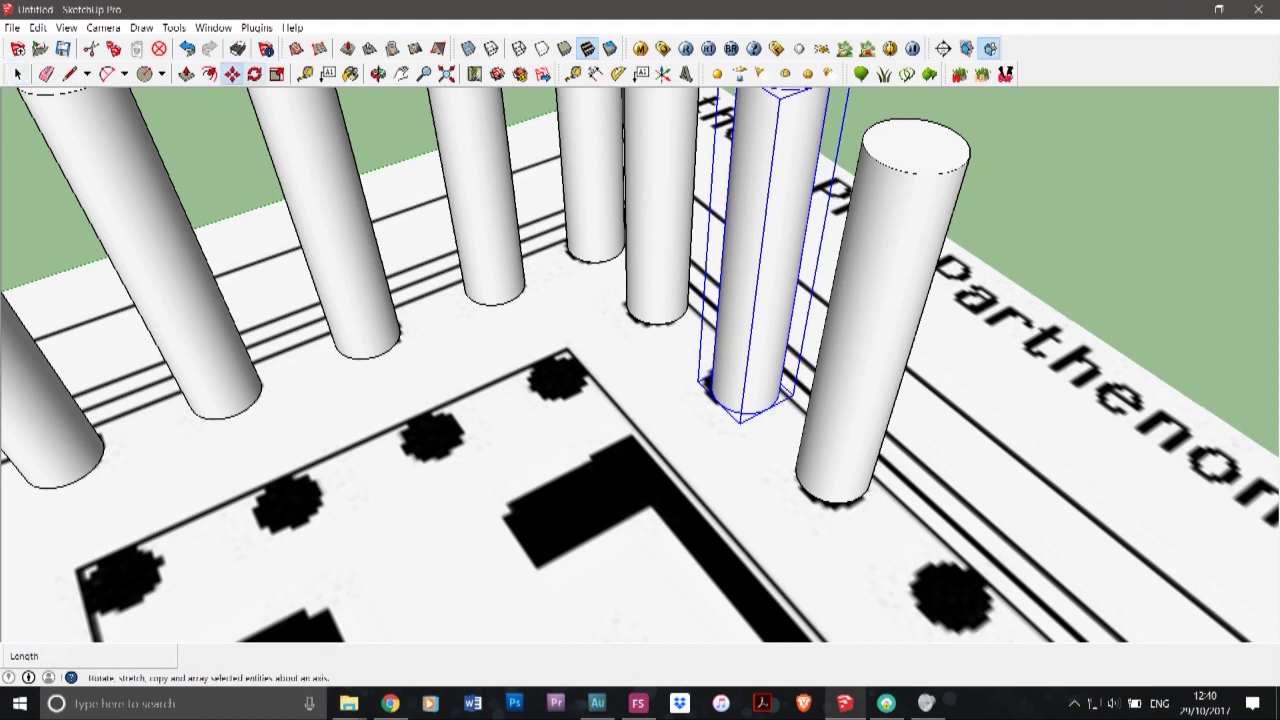
scroll(846, 397, up, 2)
click(661, 341)
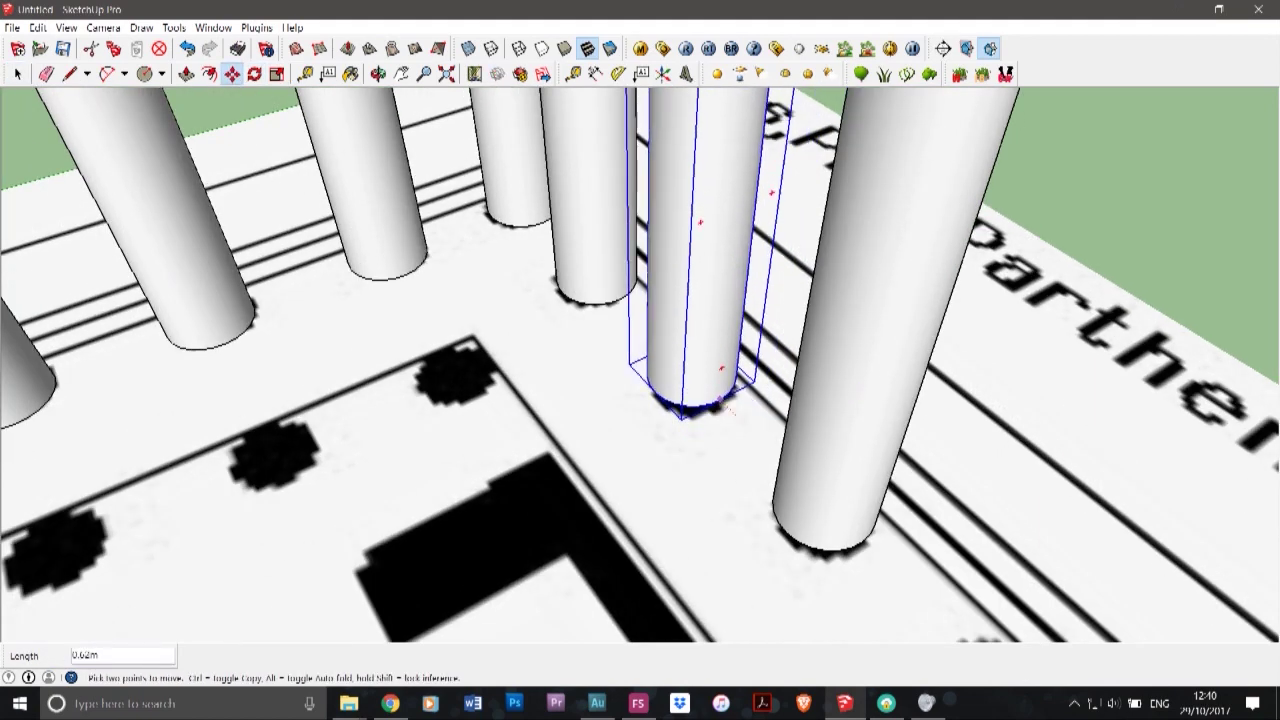
click(651, 334)
scroll(528, 288, down, 2)
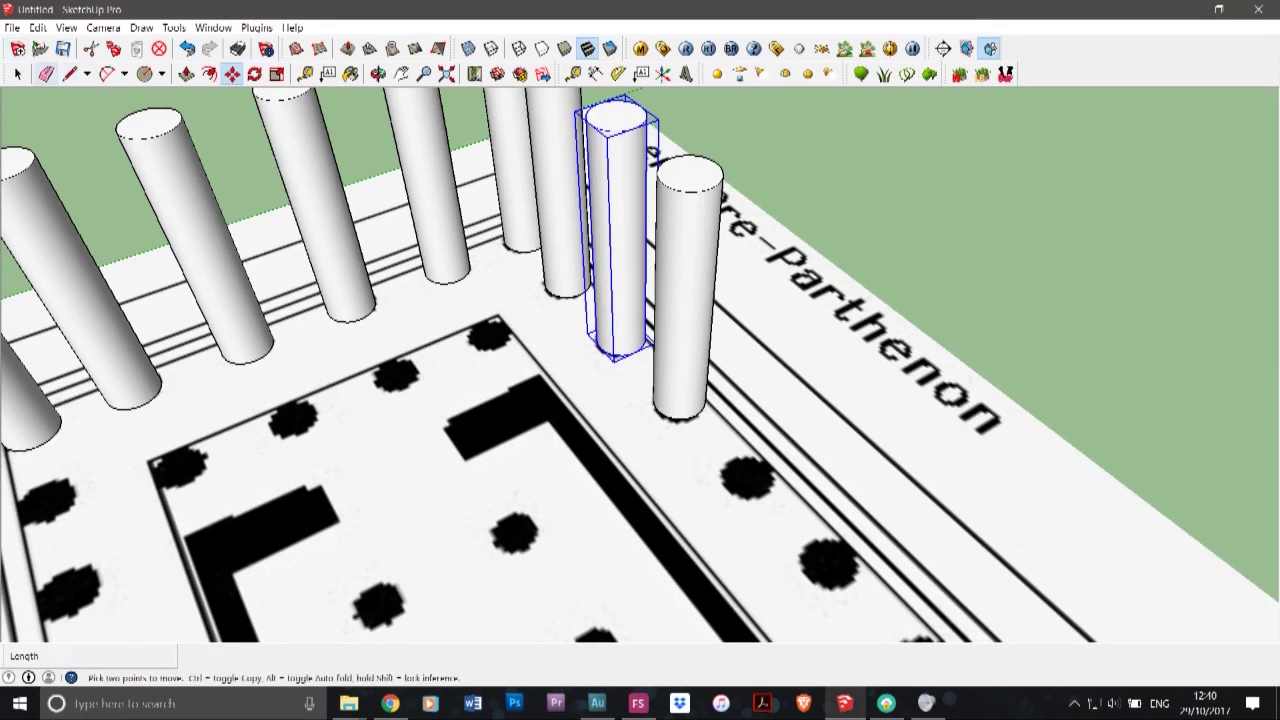
- Select the third and fourth columns of the long side and copy the pair about 8.67 m over the next two column marks
click(18, 74)
shift+click(687, 300)
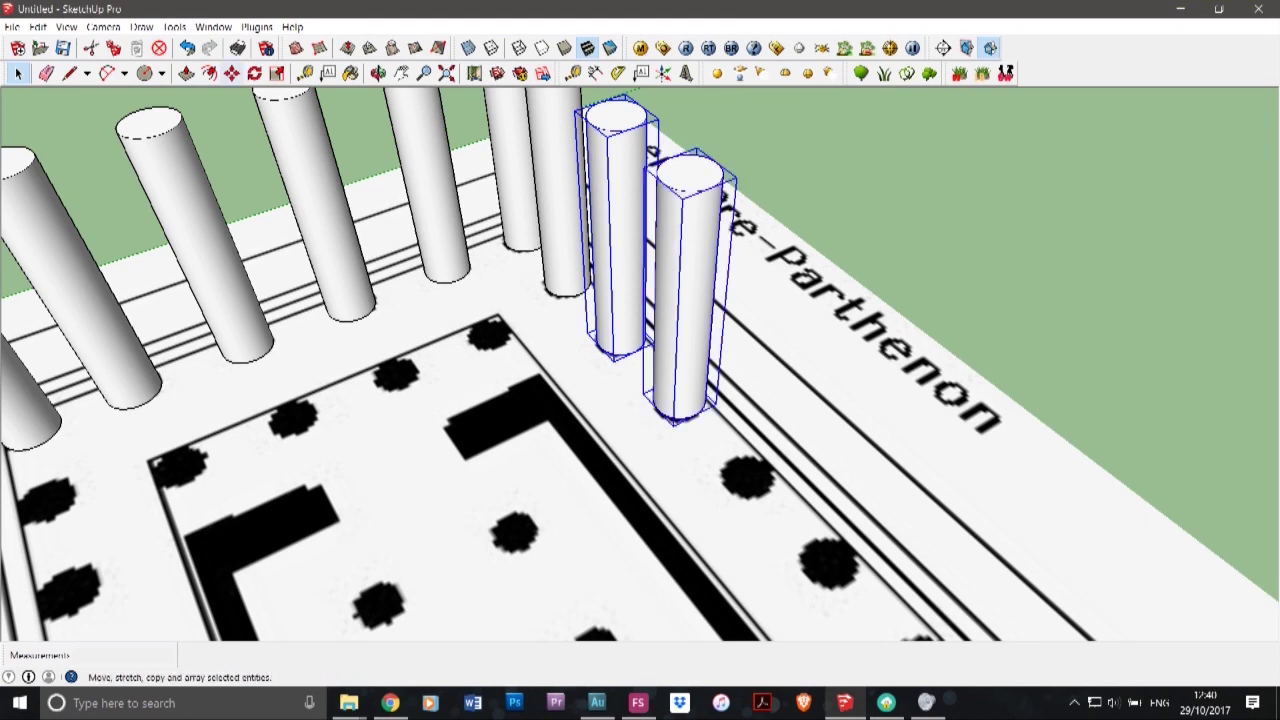
click(232, 74)
scroll(698, 415, up, 3)
click(698, 416)
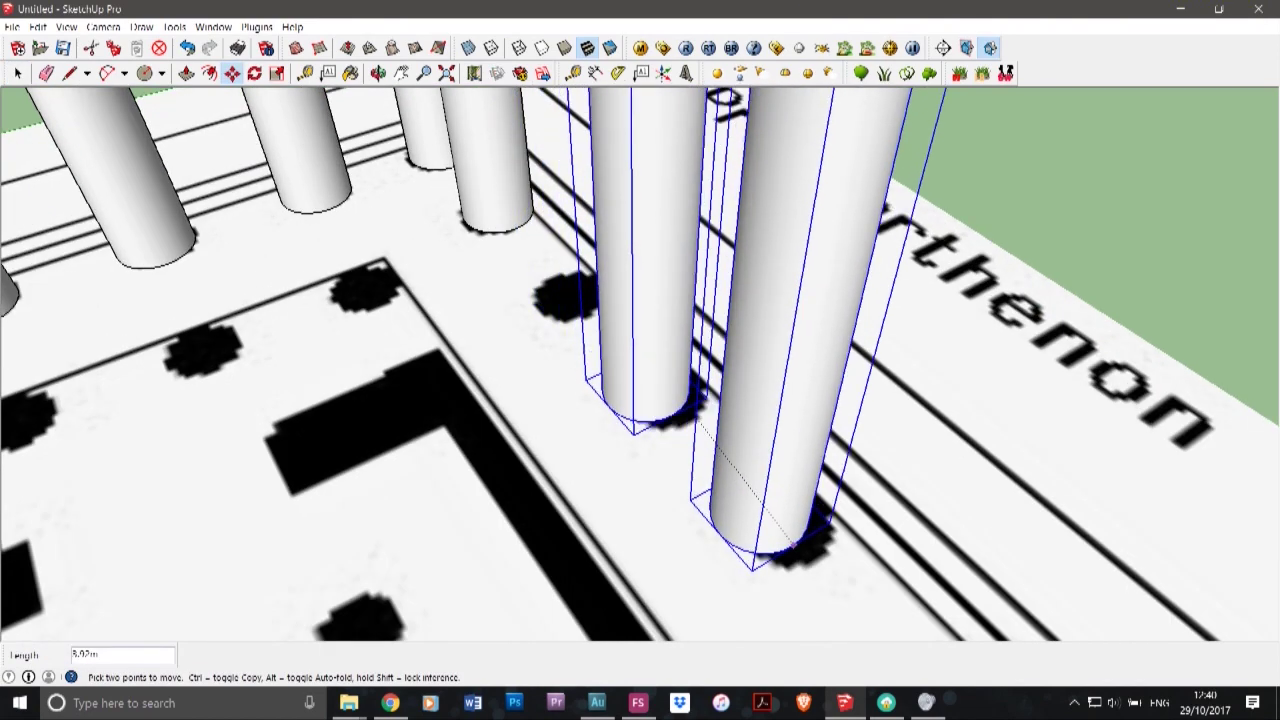
key(ctrl+z)
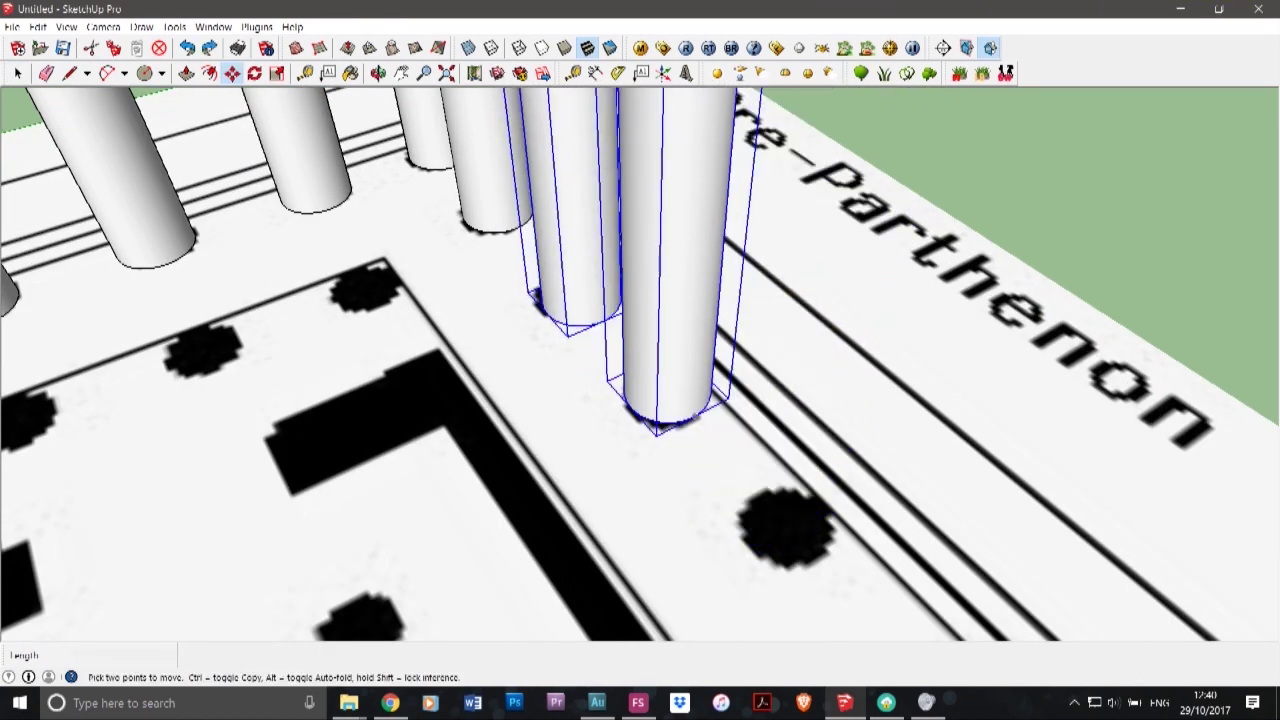
click(695, 416)
key(ctrl)
scroll(695, 416, down, 3)
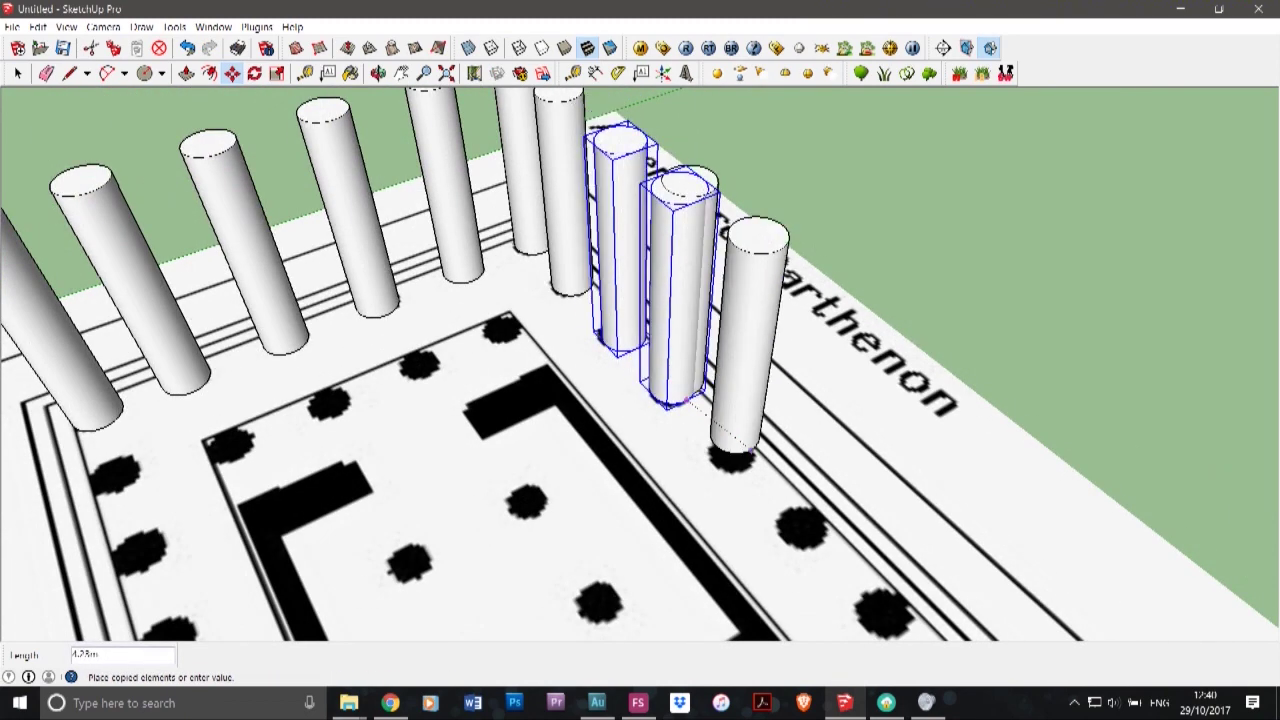
scroll(763, 450, up, 3)
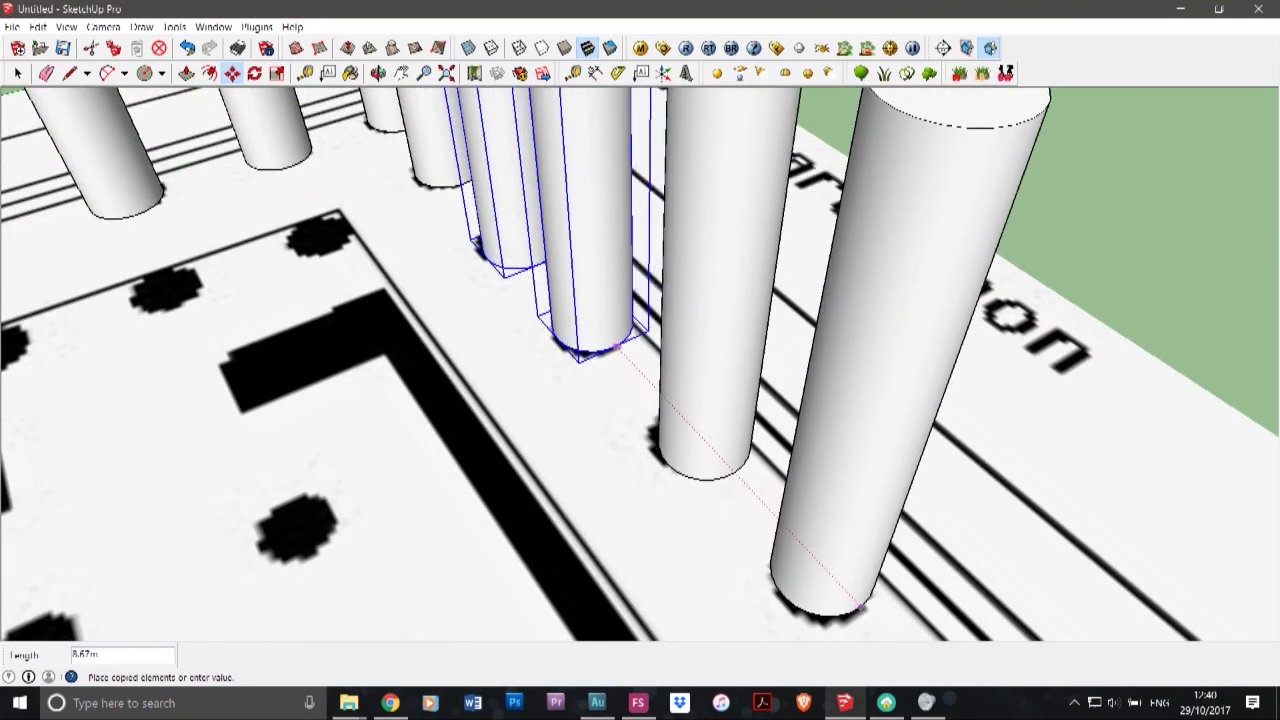
click(860, 610)
- Move only the fifth column of the long side so it covers its column mark
key(space)
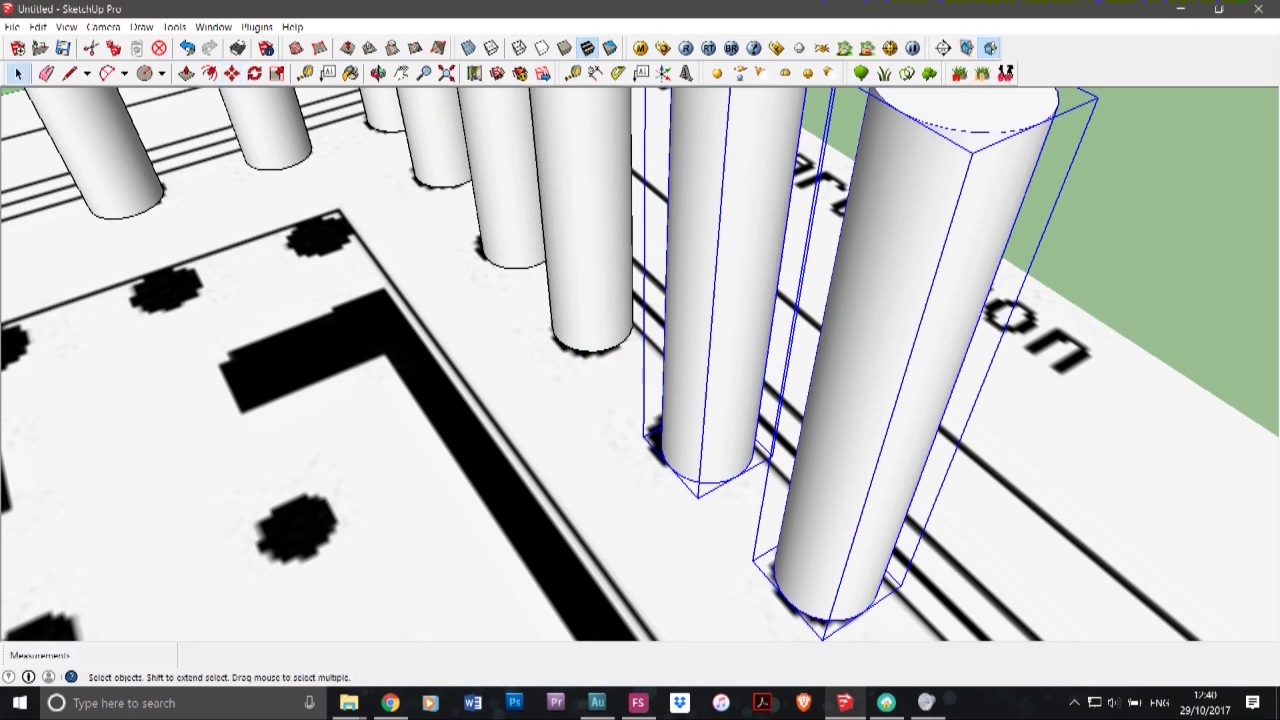
key(ctrl+z)
click(232, 73)
scroll(735, 484, up, 2)
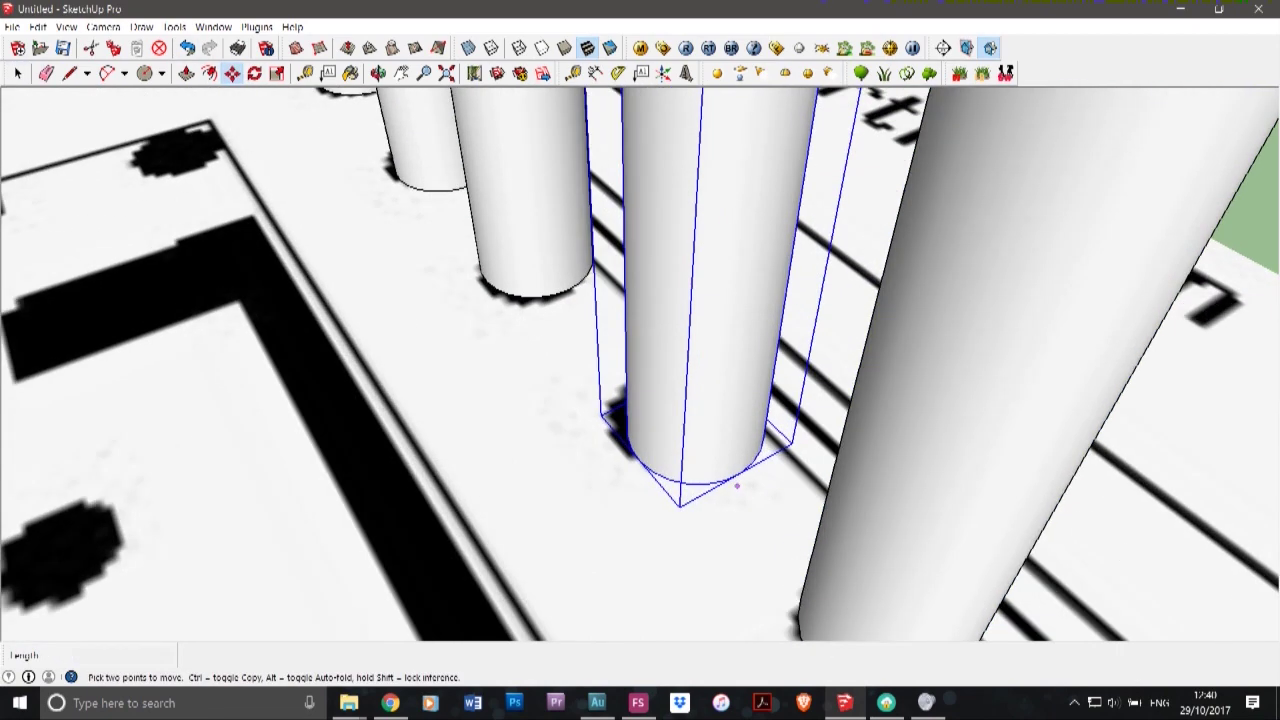
- Nudge the selected sixth column of the long row so its base sits on its plan dot
click(740, 470)
click(723, 455)
scroll(554, 310, down, 3)
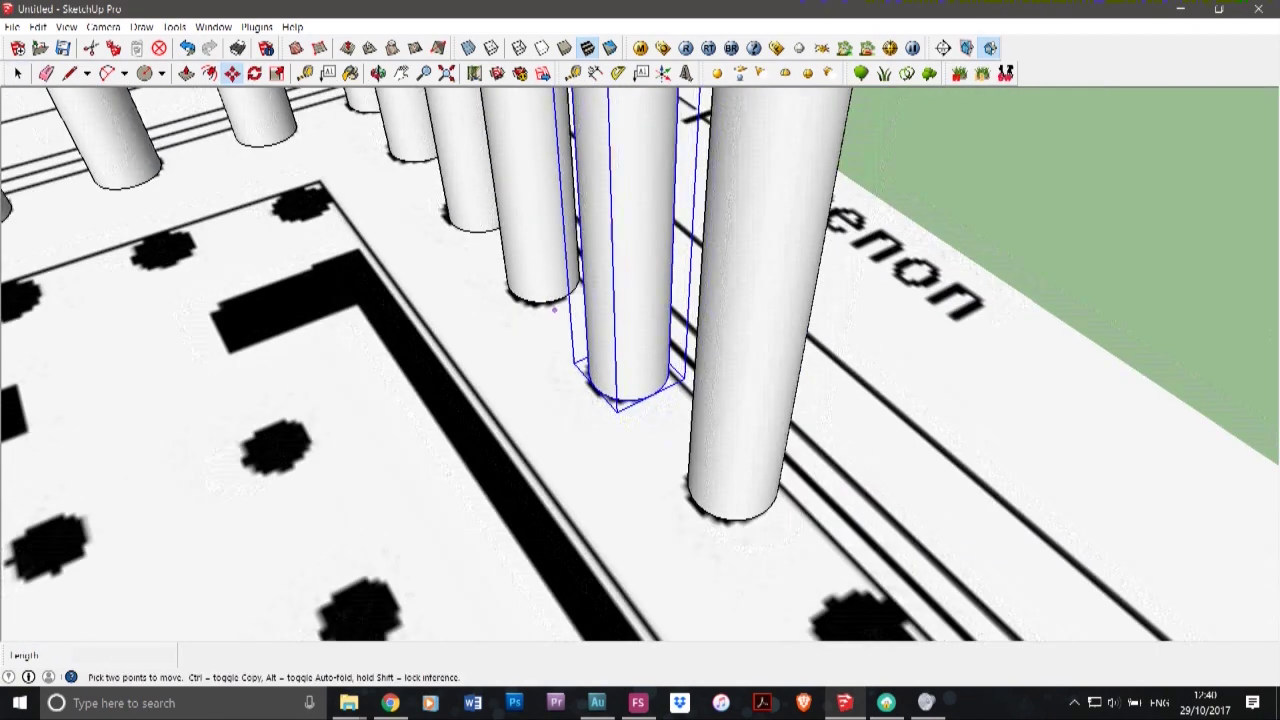
- Copy the last two columns of the long row together about 8.6 m along the row, onto the seventh and eighth plan dots
click(17, 73)
shift+click(742, 430)
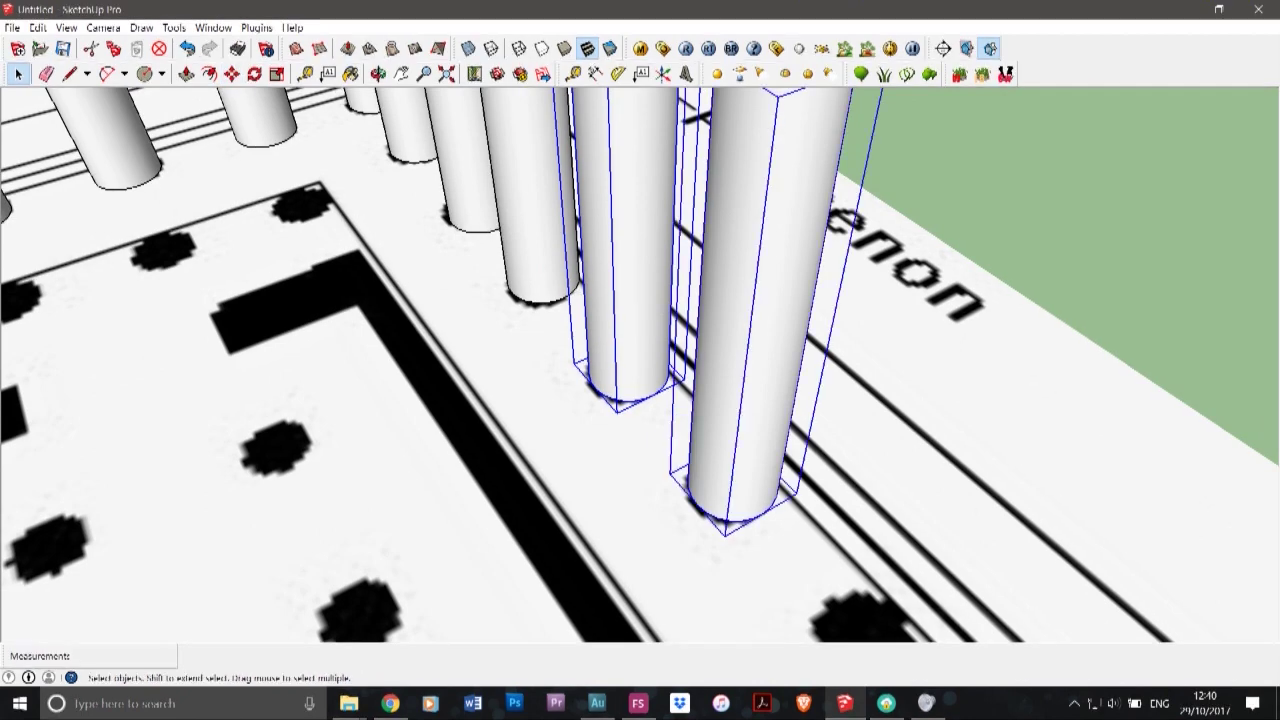
click(232, 74)
scroll(469, 220, down, 3)
scroll(703, 455, up, 2)
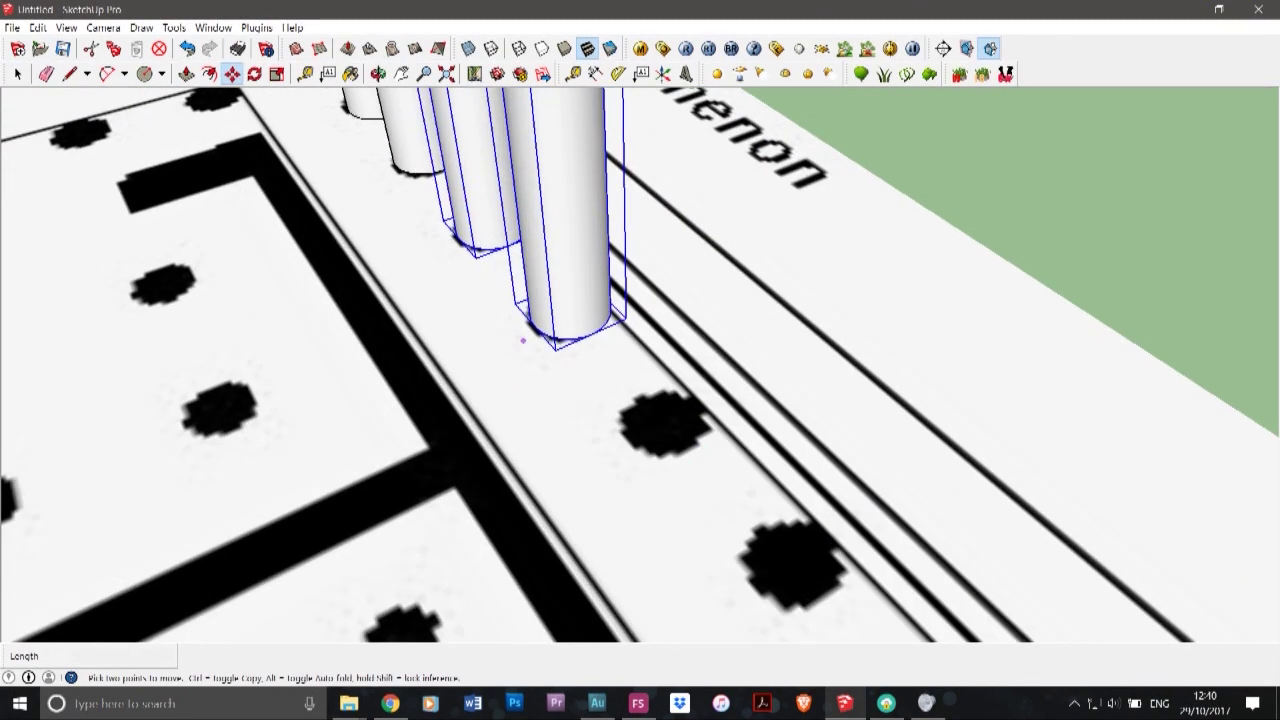
click(600, 331)
key(ctrl)
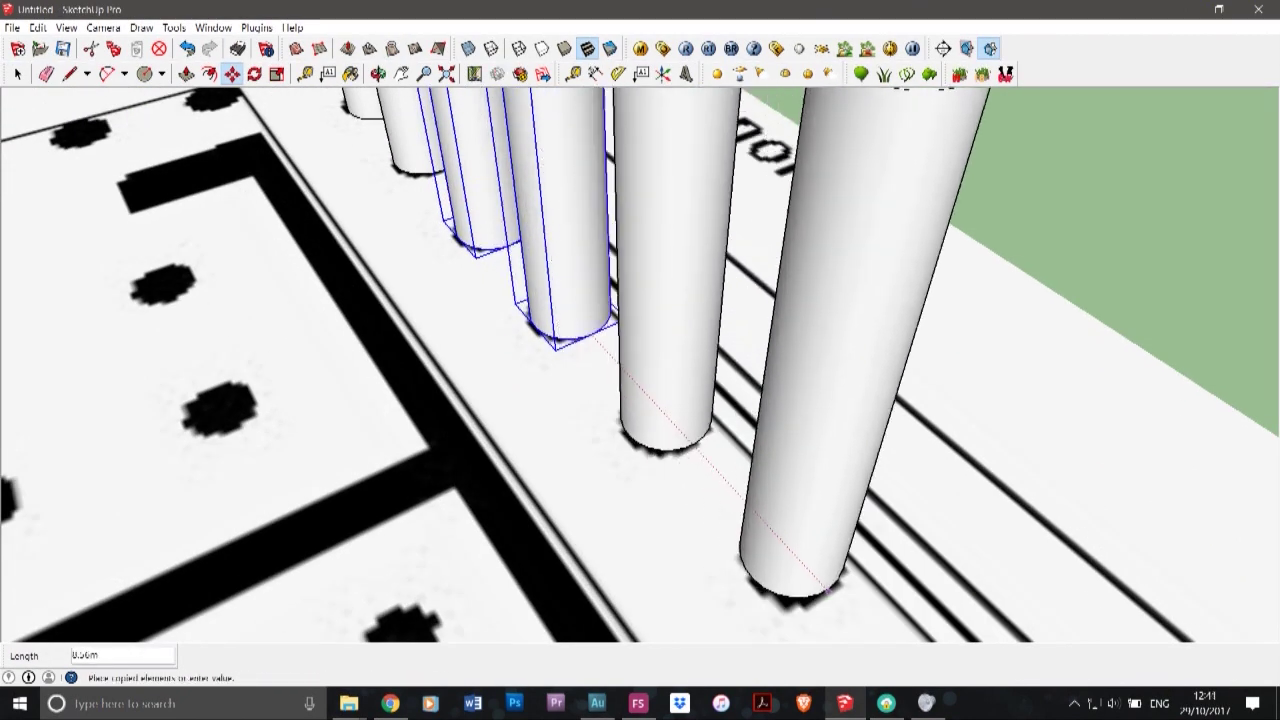
click(842, 592)
- Copy the selected column pair along the long row onto the ninth and tenth plan dots
scroll(434, 254, down, 5)
scroll(731, 437, up, 2)
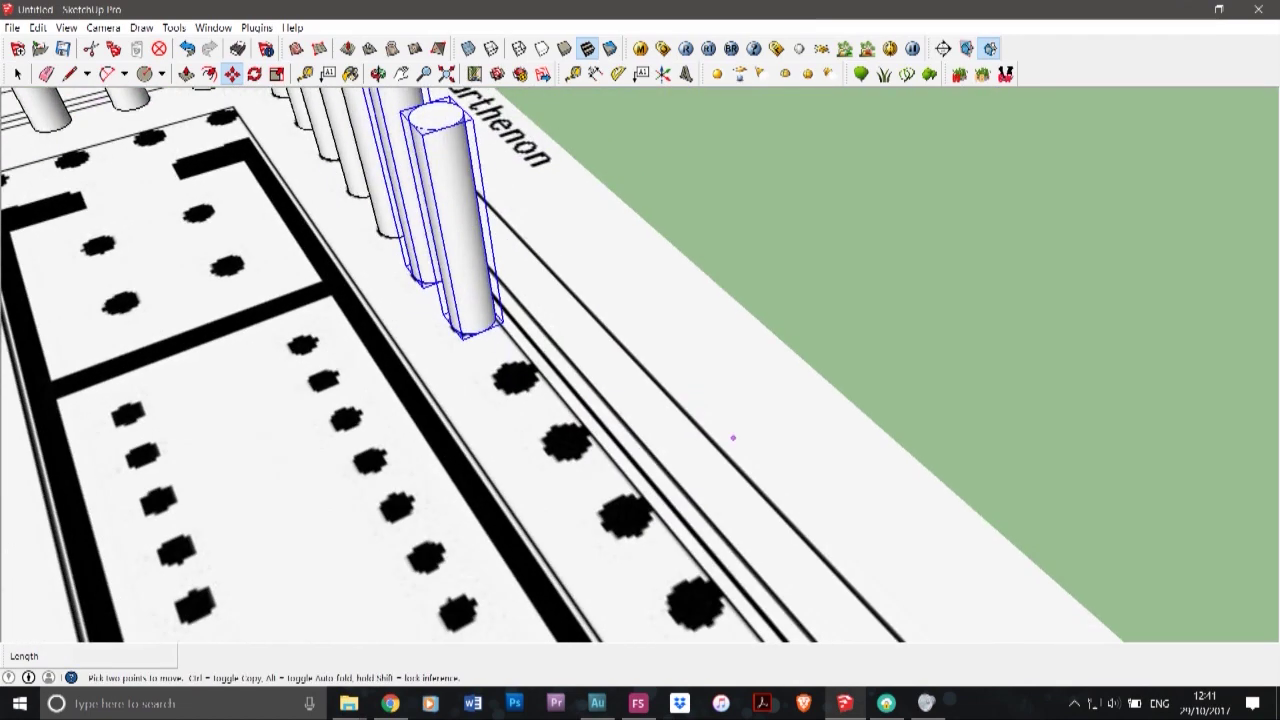
click(460, 319)
key(ctrl)
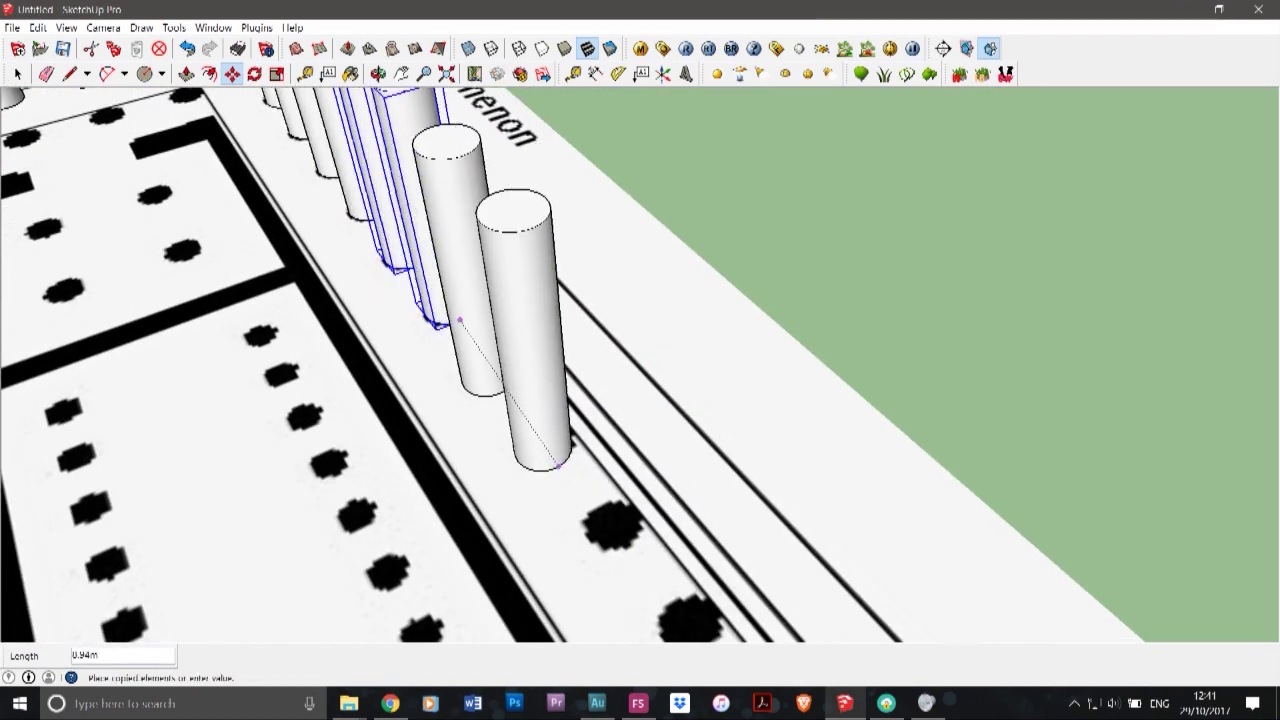
click(557, 451)
- Copy the newest column pair about 8.64 m along the red axis onto the eleventh and twelfth plan dots
scroll(430, 303, down, 3)
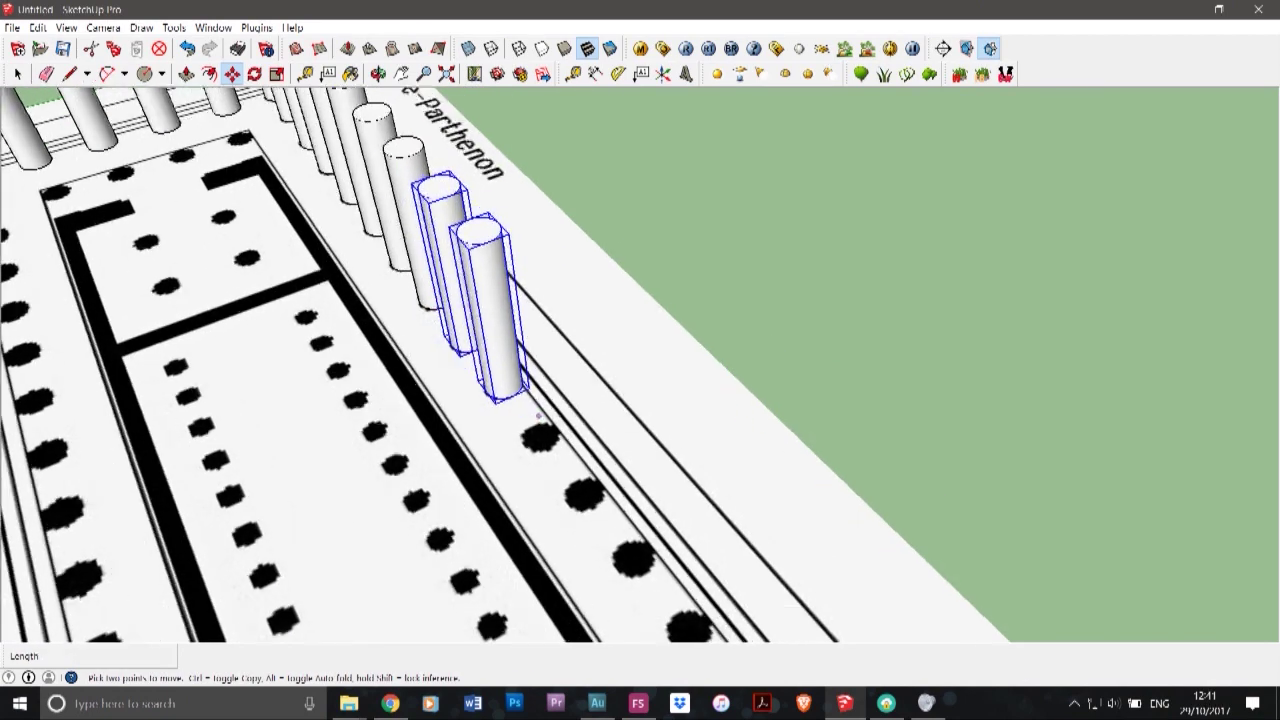
scroll(543, 422, up, 3)
click(495, 381)
key(ctrl)
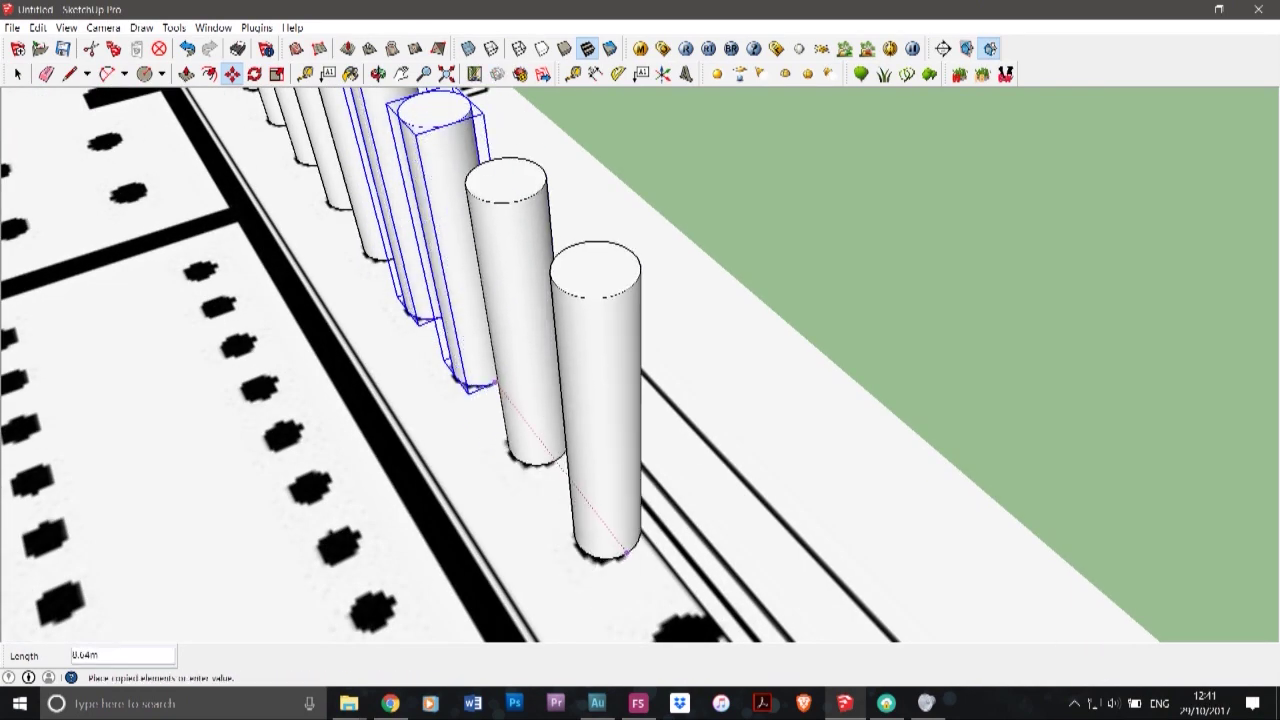
click(627, 553)
- Copy the newest column pair about 8.9 m along the long row onto the thirteenth and fourteenth plan dots
scroll(510, 365, down, 3)
scroll(572, 468, up, 3)
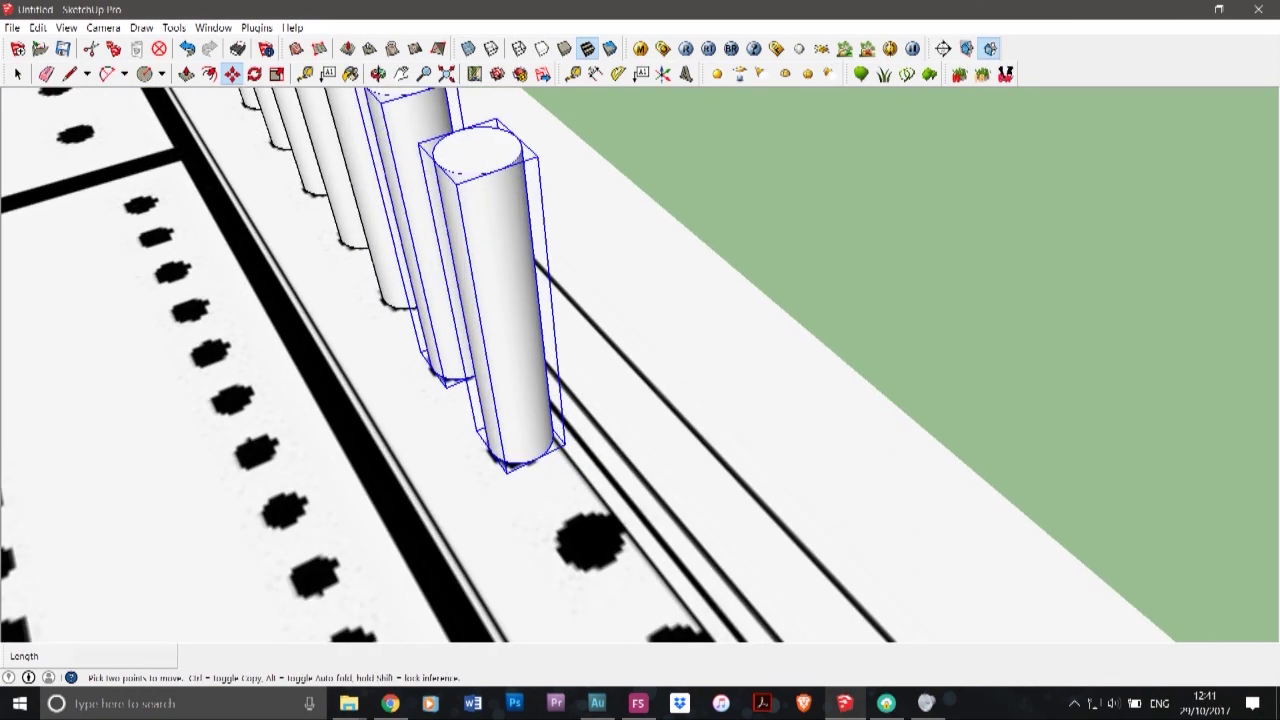
click(538, 462)
key(ctrl)
scroll(510, 350, down, 3)
scroll(596, 542, up, 1)
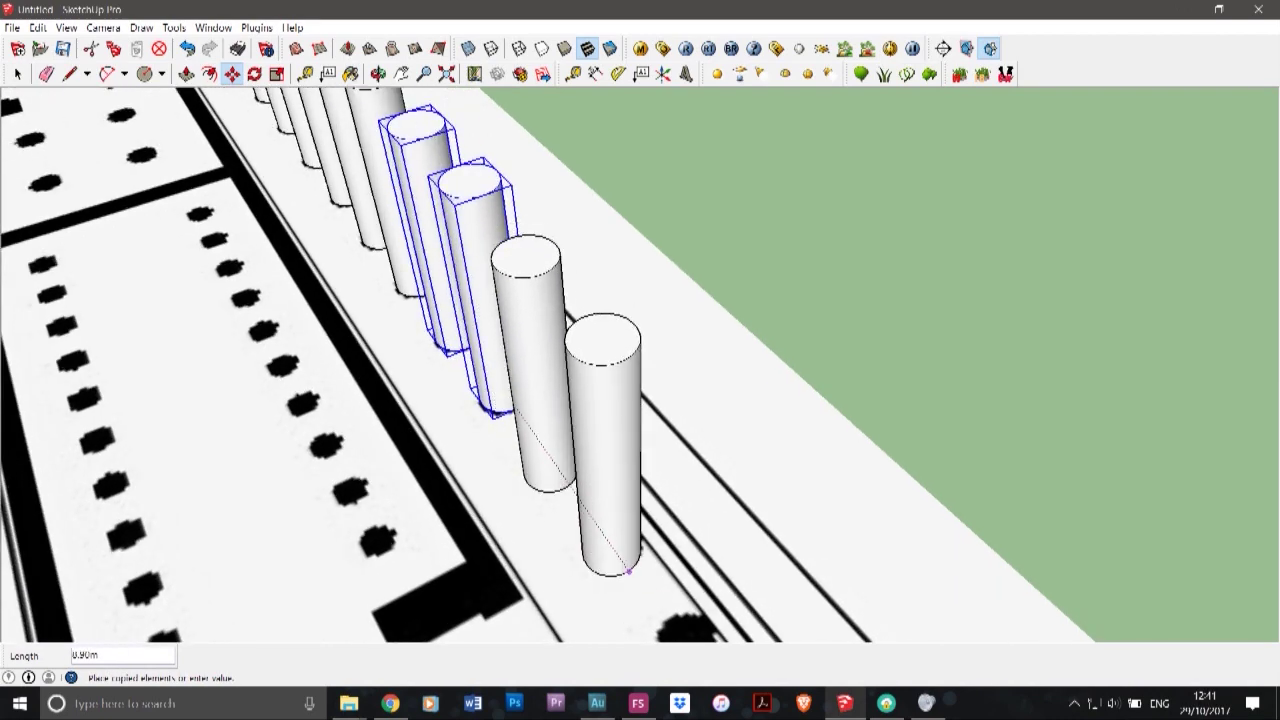
click(635, 564)
- Copy the newest column pair about 8.62 m onto the last two plan dots, ending at the corner of the long row
scroll(515, 360, down, 2)
scroll(609, 587, up, 1)
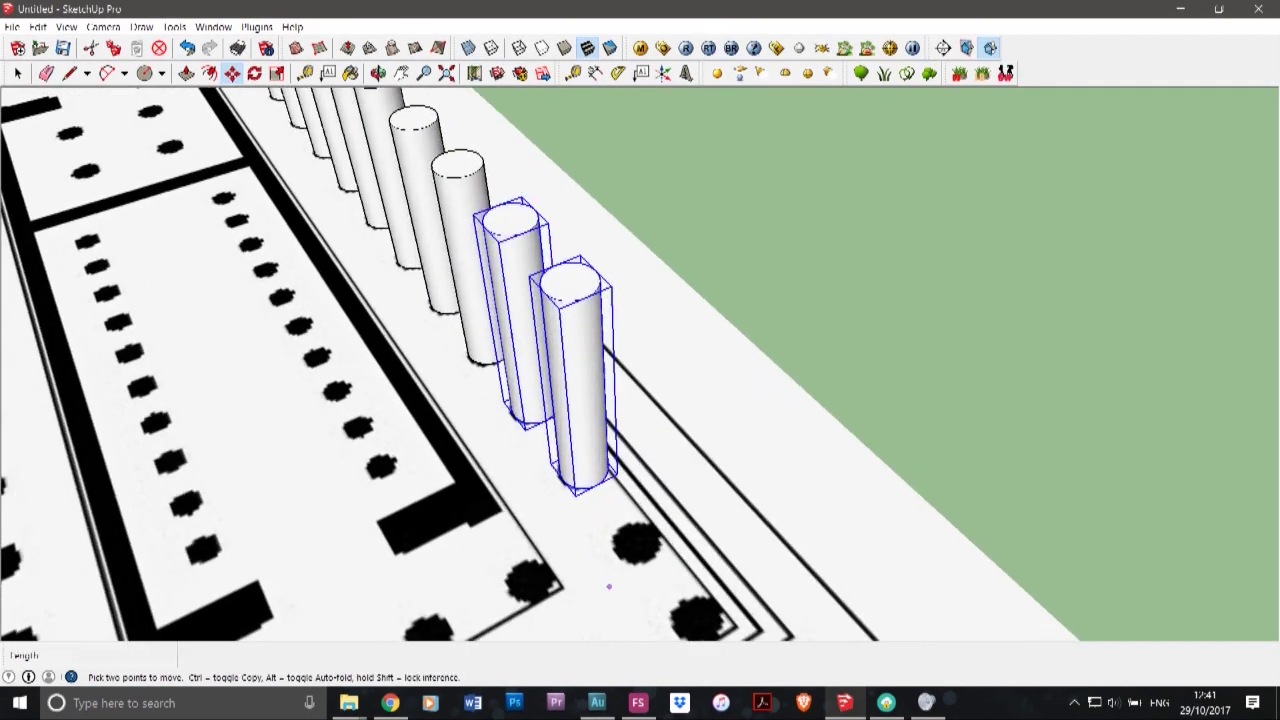
scroll(609, 587, up, 1)
click(592, 467)
key(ctrl)
scroll(564, 415, down, 2)
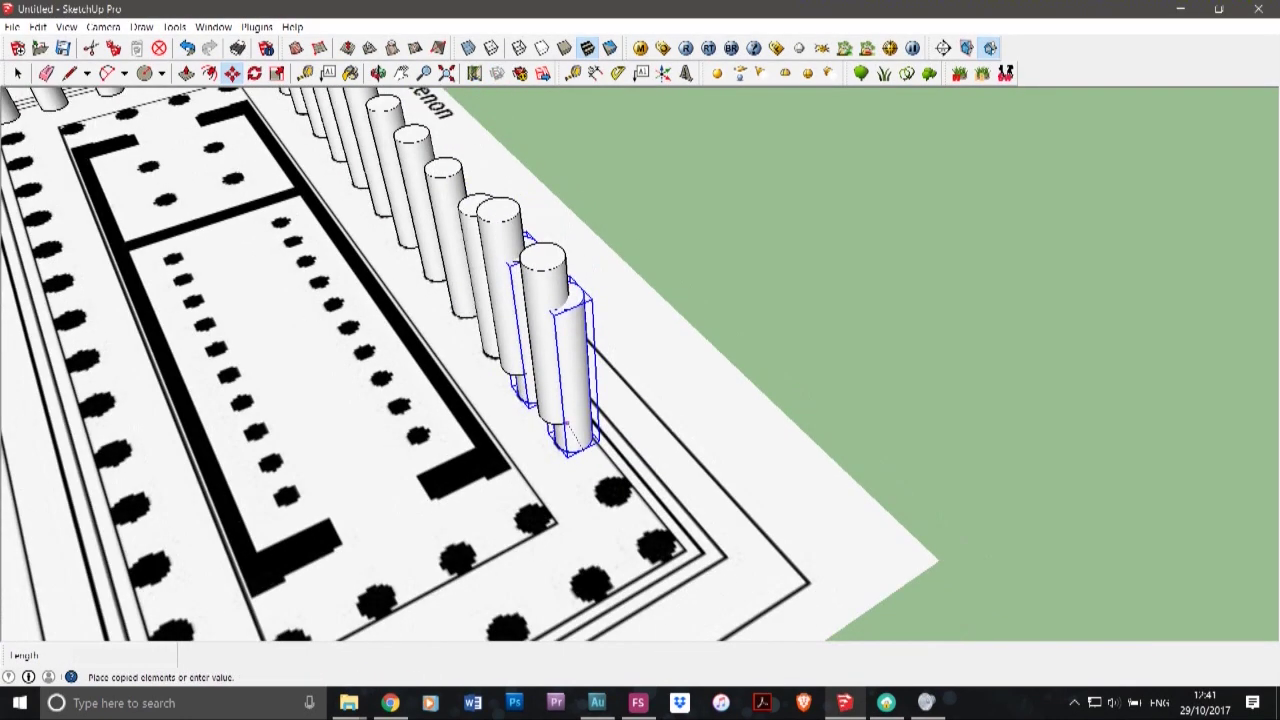
scroll(700, 598, up, 2)
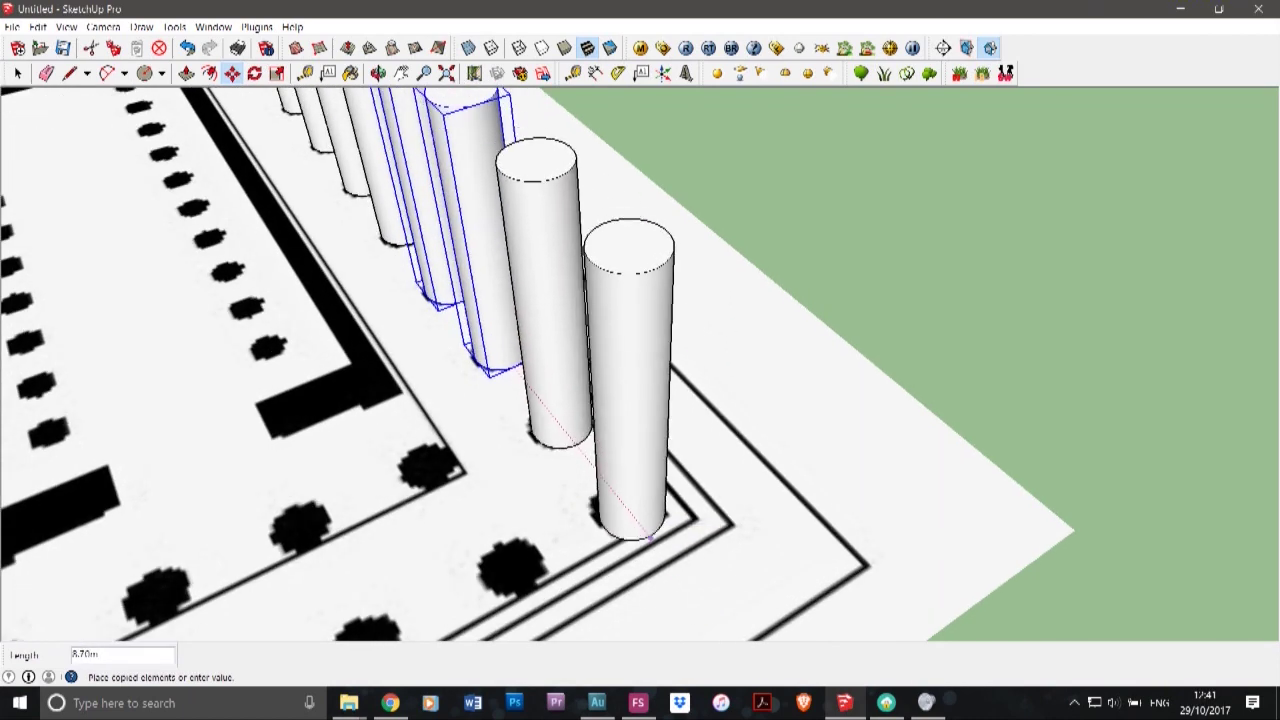
click(650, 536)
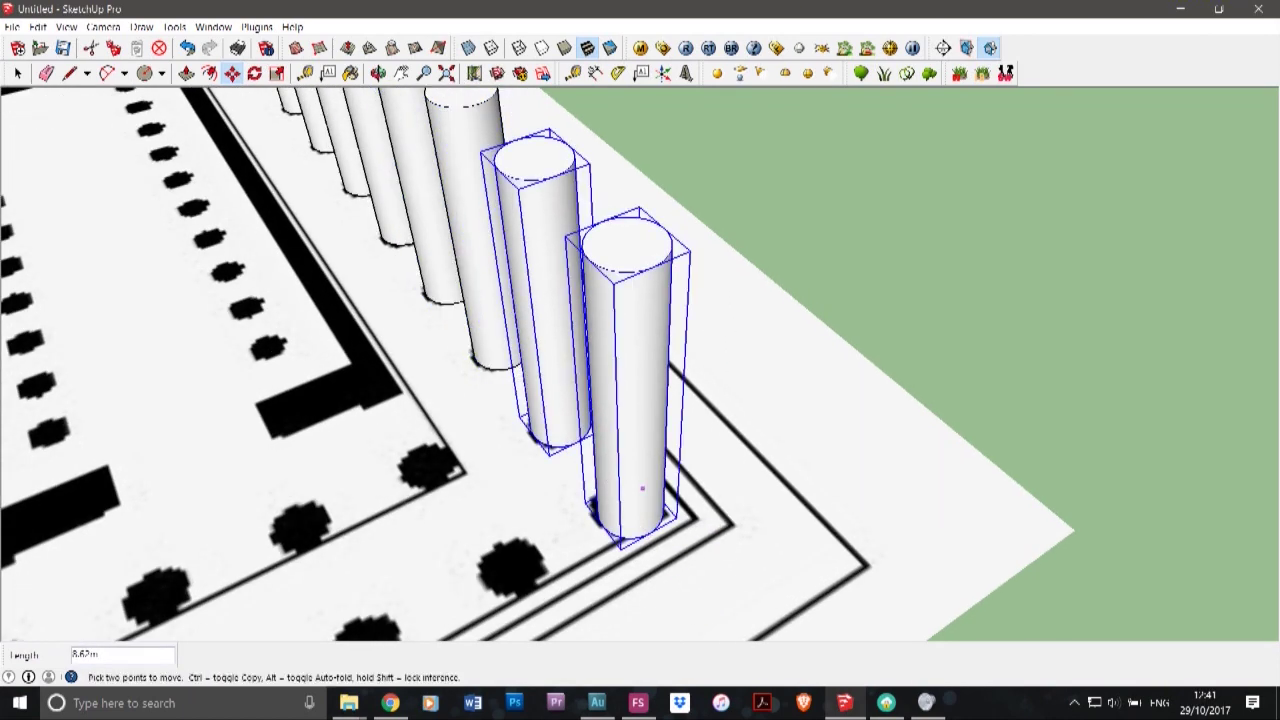
- Move only the new corner column about 0.84 m so its base sits on the corner plan dot
click(18, 73)
click(574, 480)
click(628, 430)
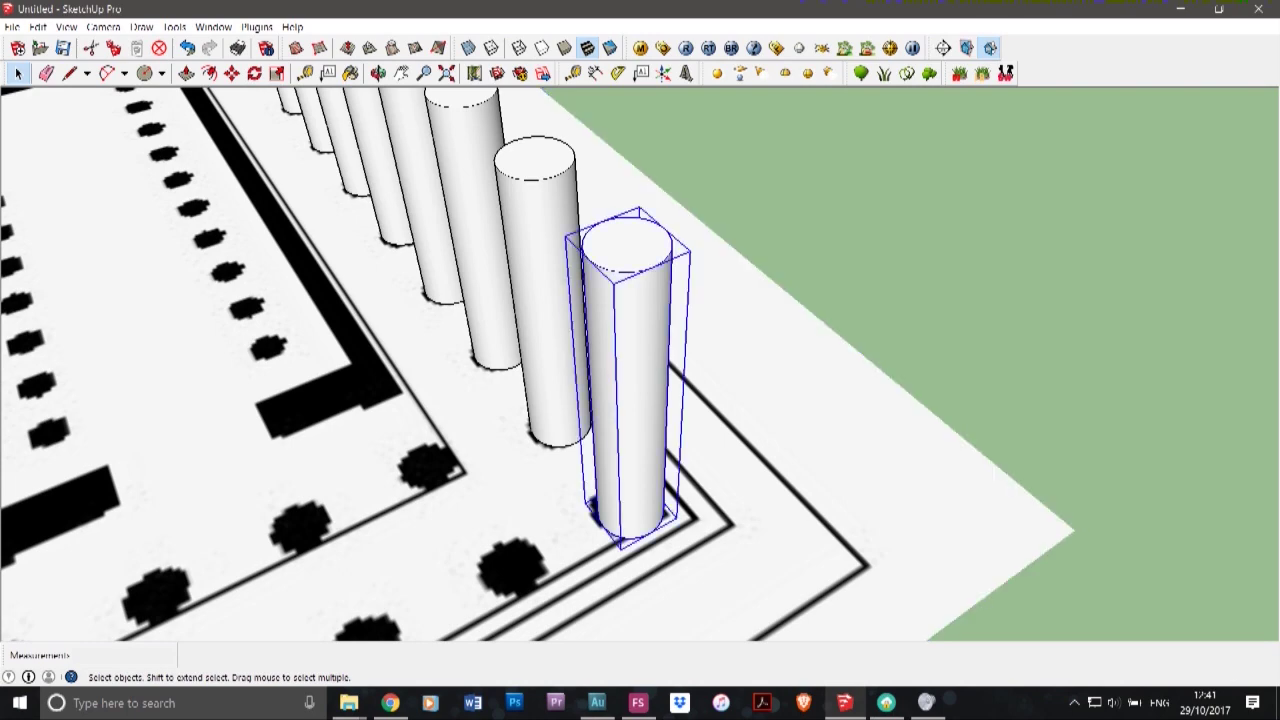
click(231, 73)
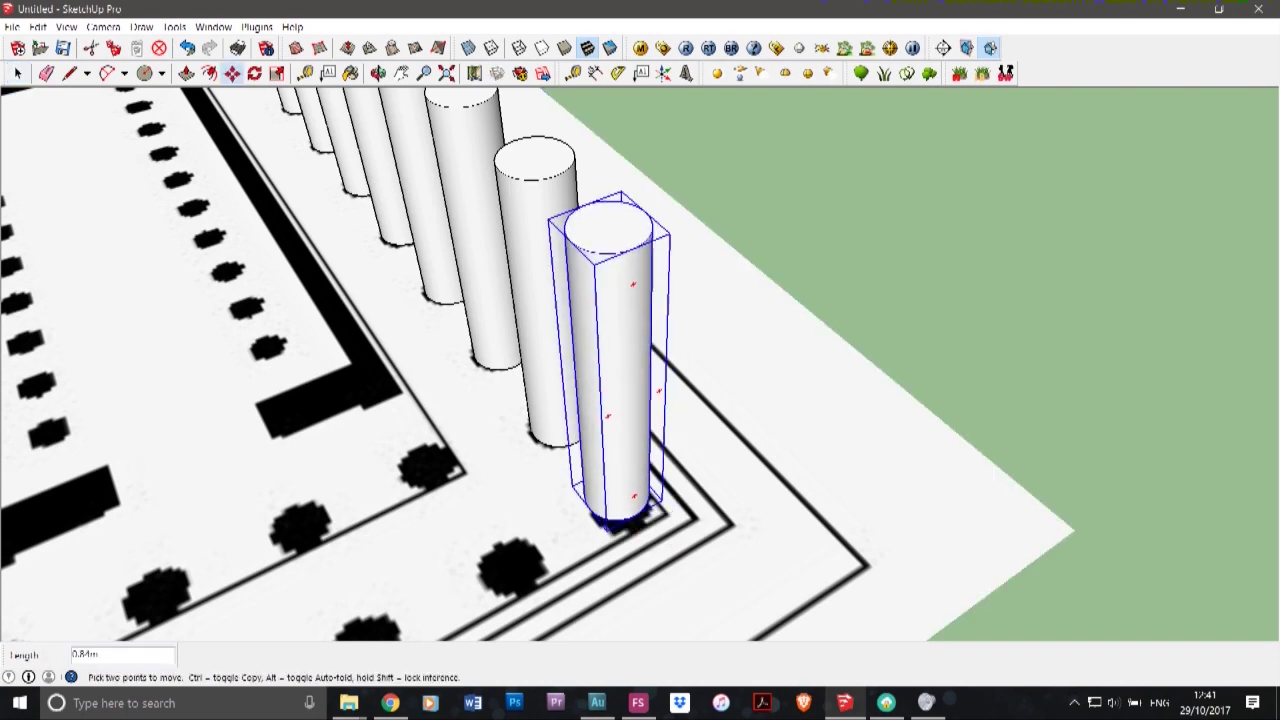
scroll(775, 472, down, 3)
scroll(776, 474, down, 3)
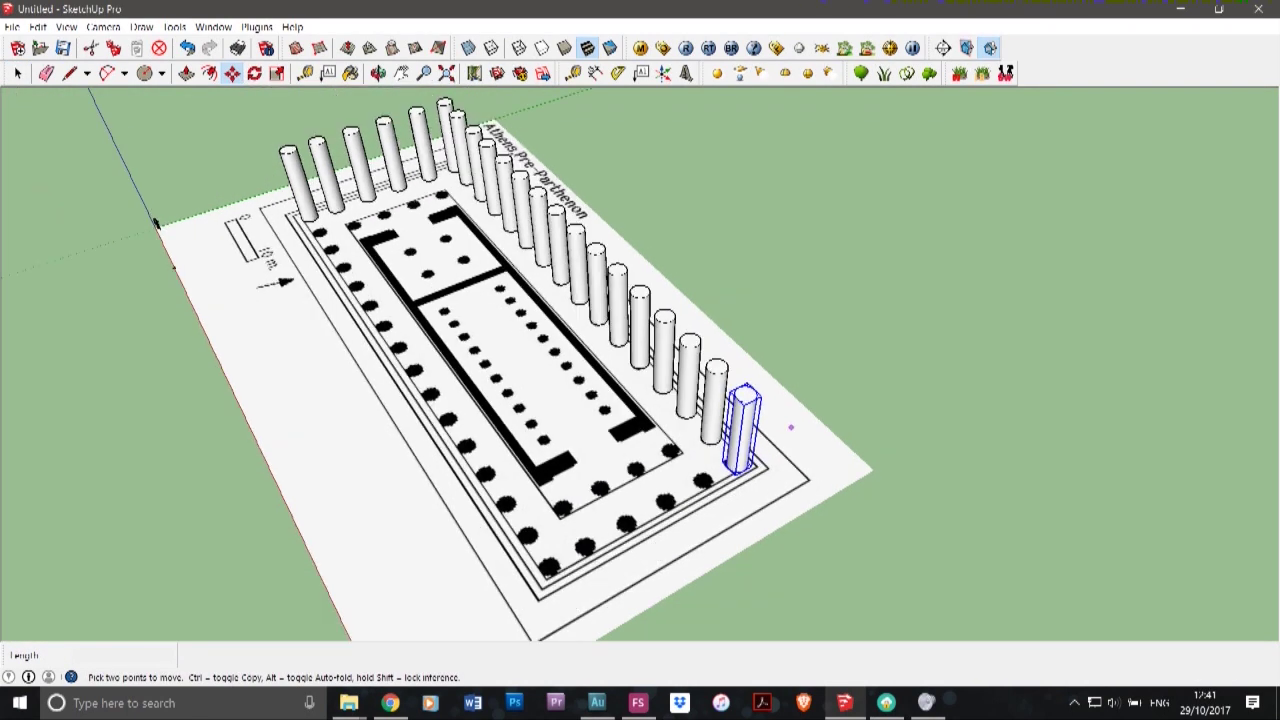
key(space)
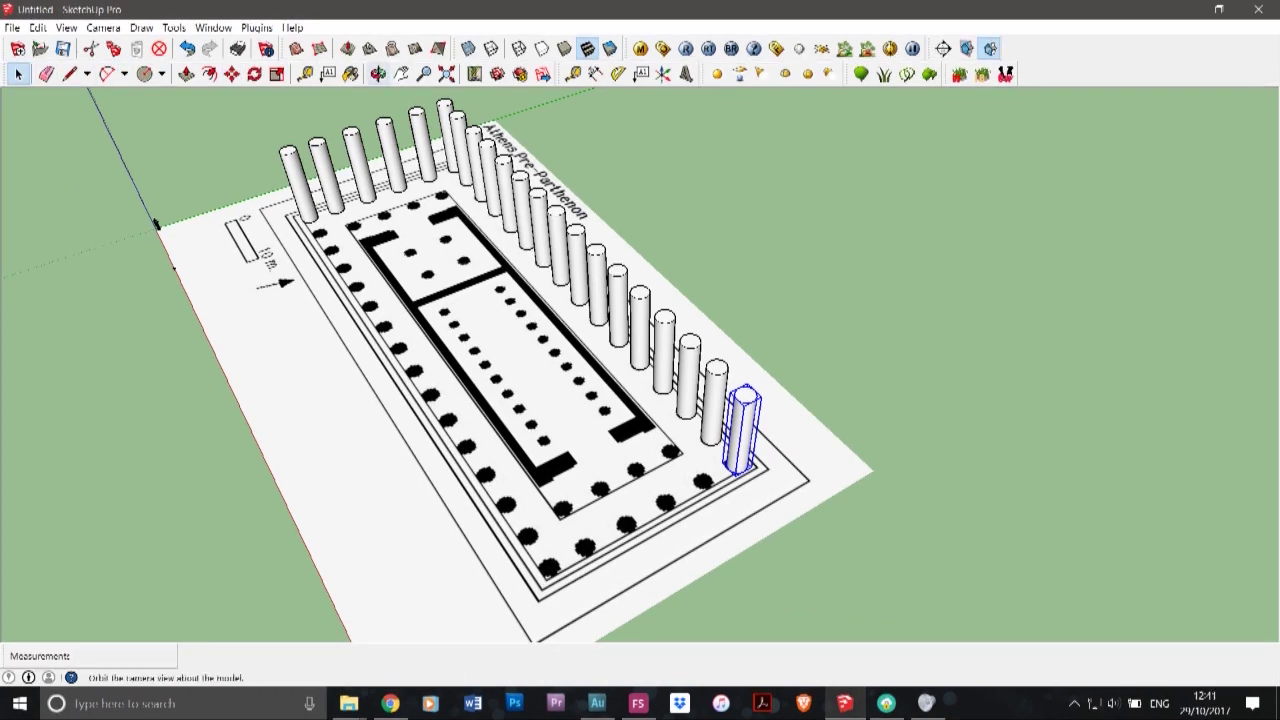
- Try to copy the long row of columns, with the plan surface included in the selection, to the opposite long side
click(378, 75)
drag(420, 400, 610, 250)
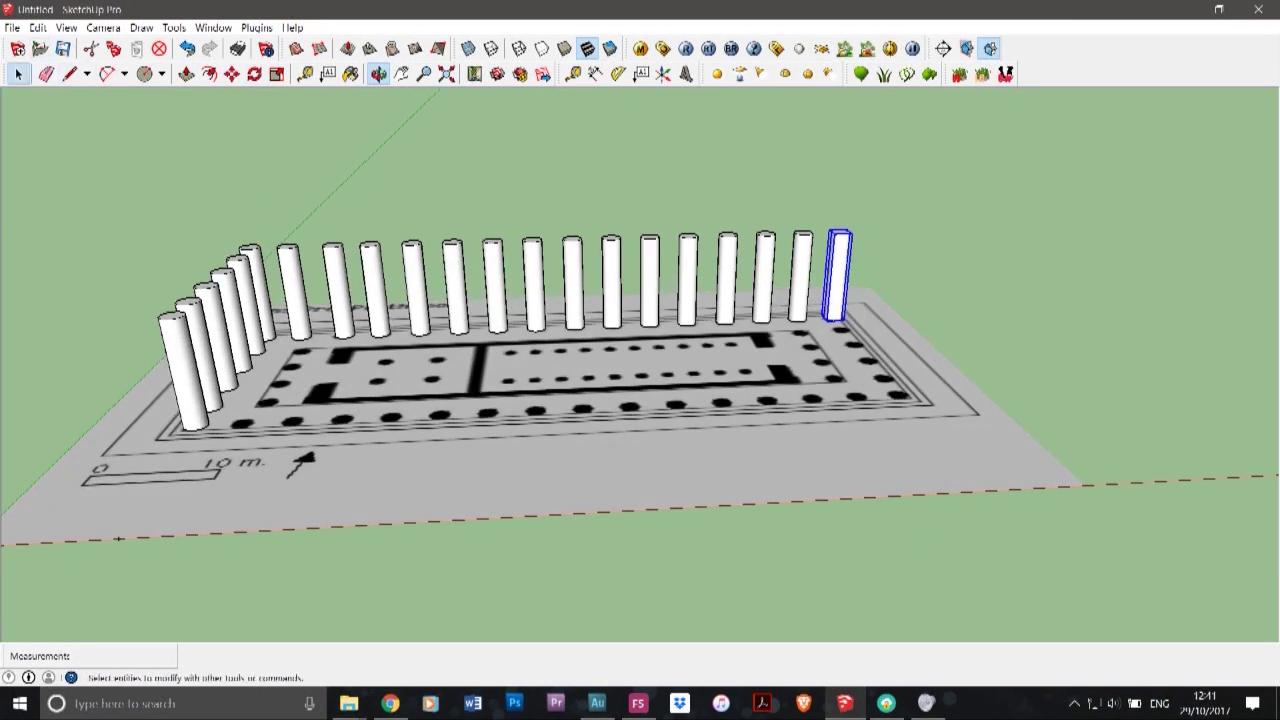
click(18, 74)
drag(303, 304, 300, 306)
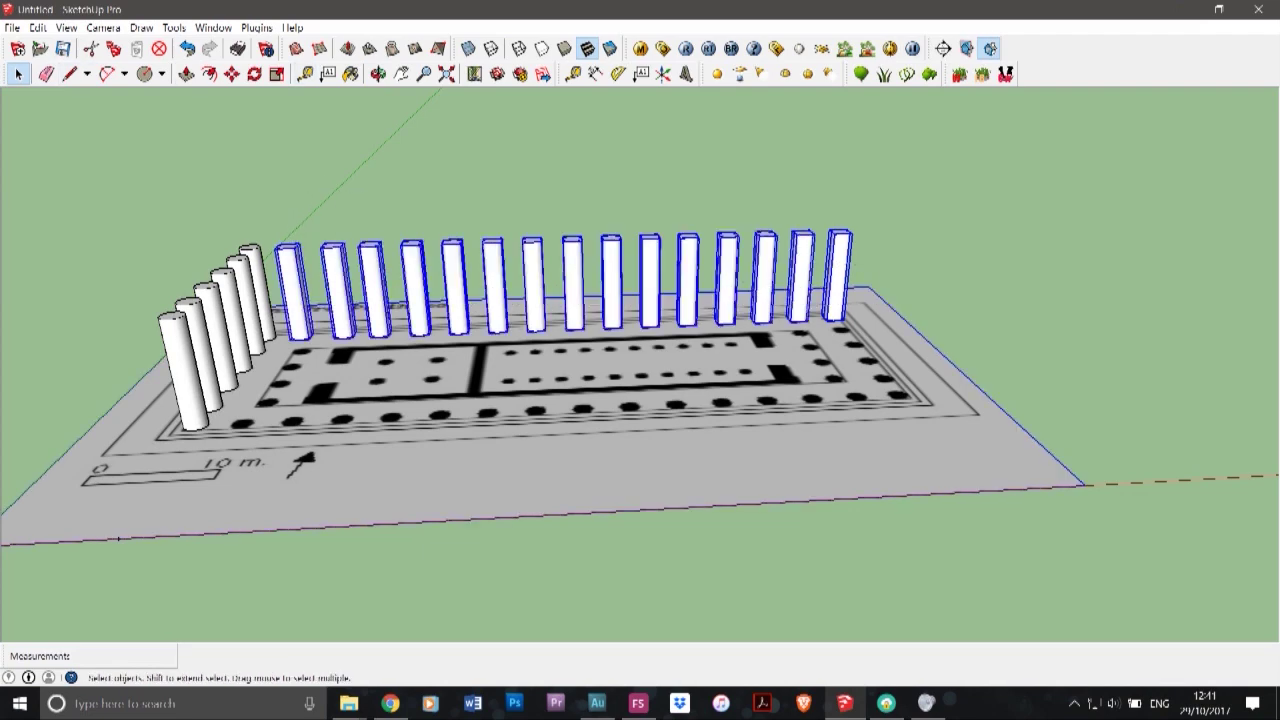
scroll(303, 352, up, 5)
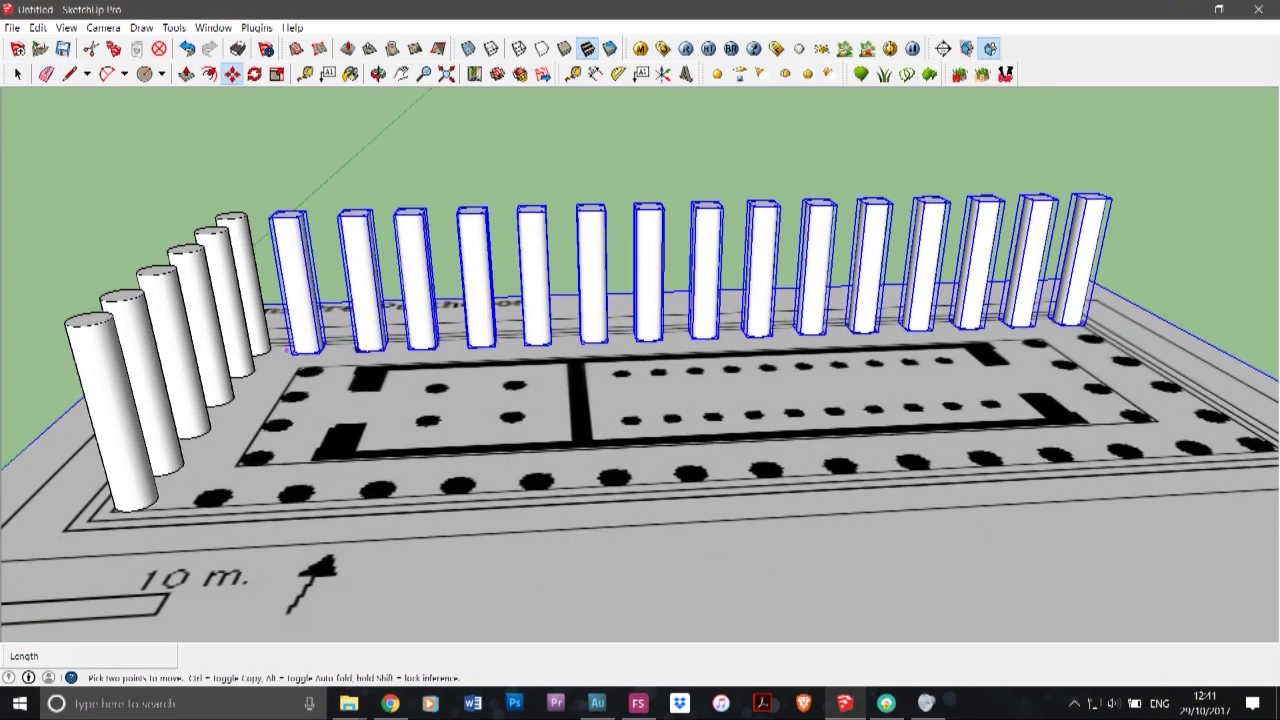
click(305, 339)
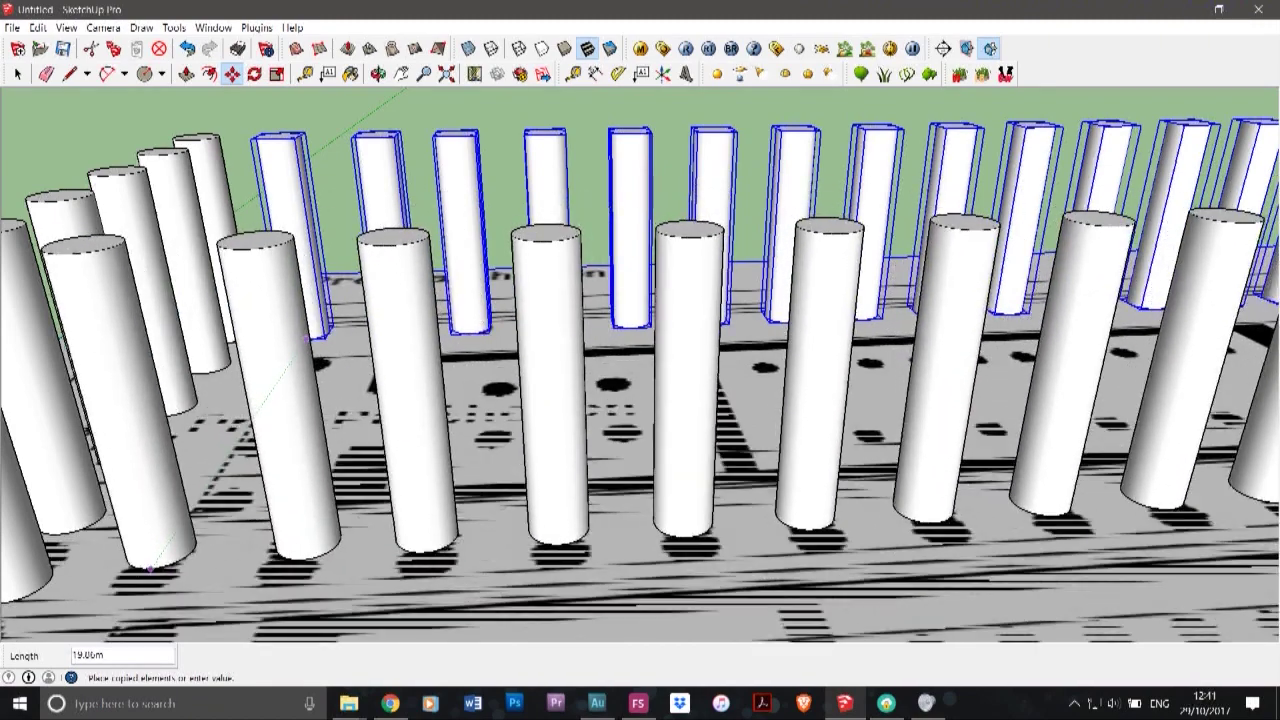
key(ctrl+z)
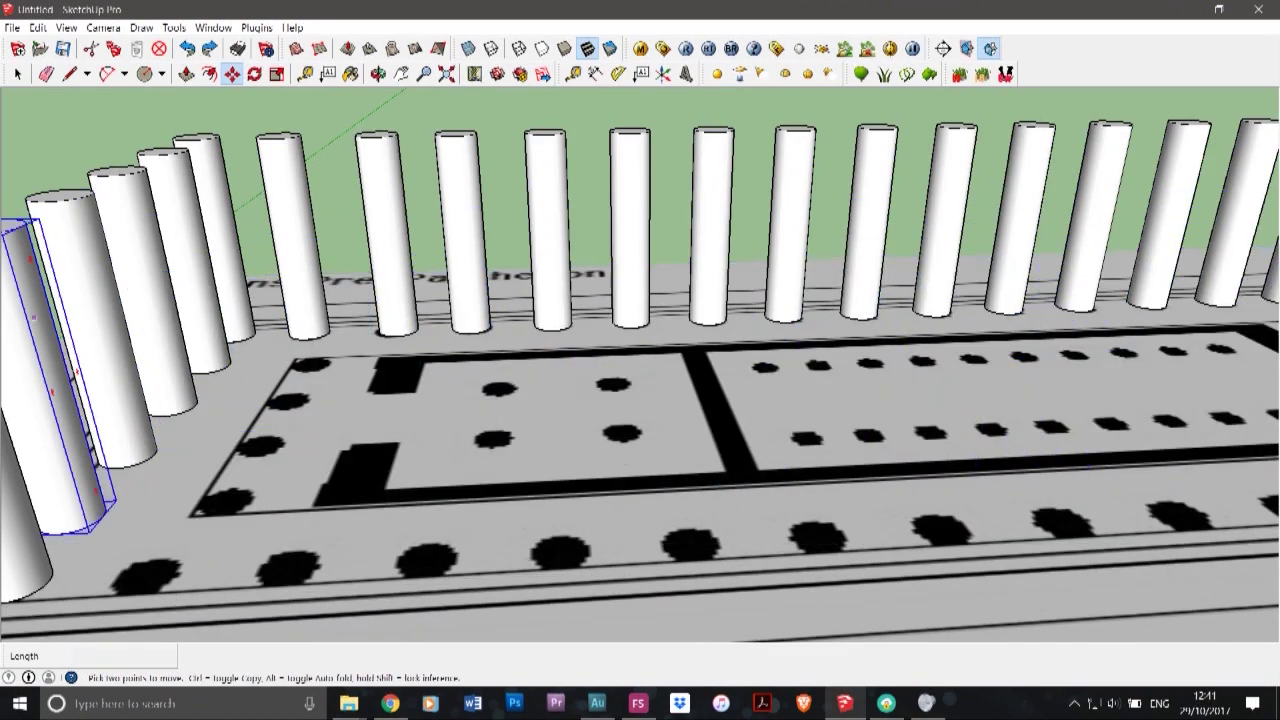
- Copy the 15 long-row columns, excluding the plan surface, about 21 m along the green axis onto the opposite long side's dots
click(18, 74)
scroll(247, 360, down, 5)
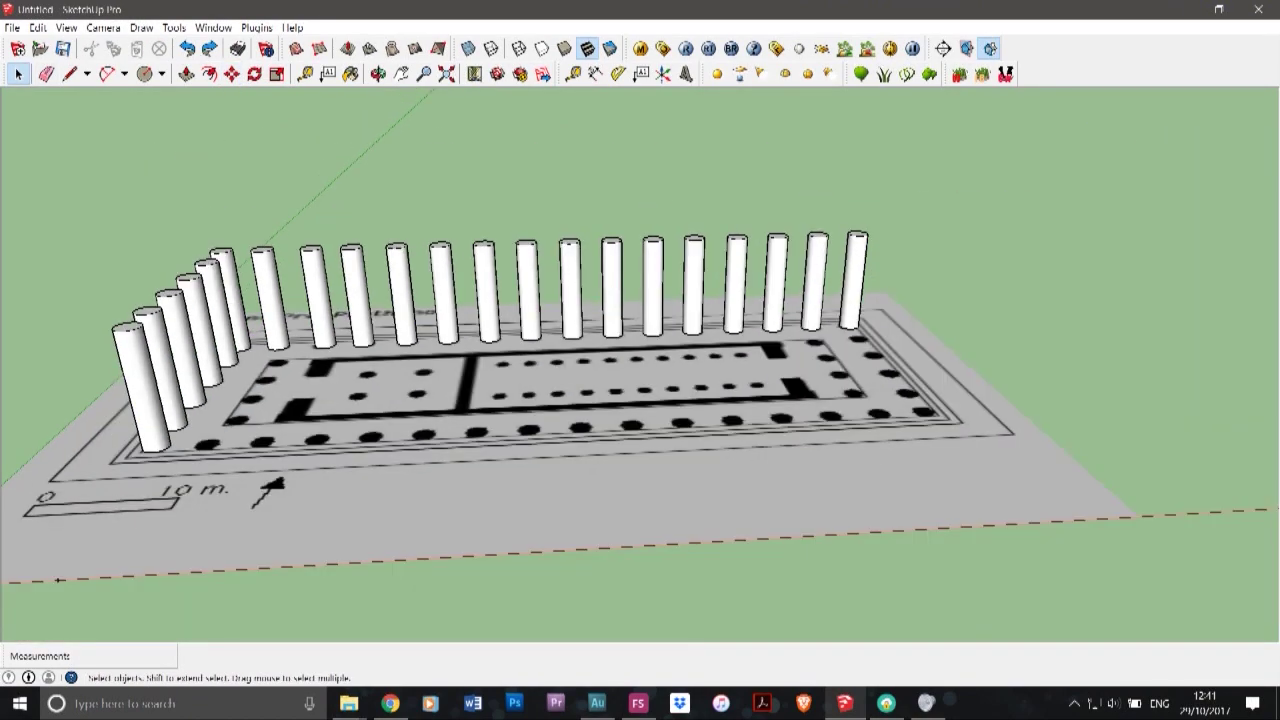
drag(890, 183, 257, 297)
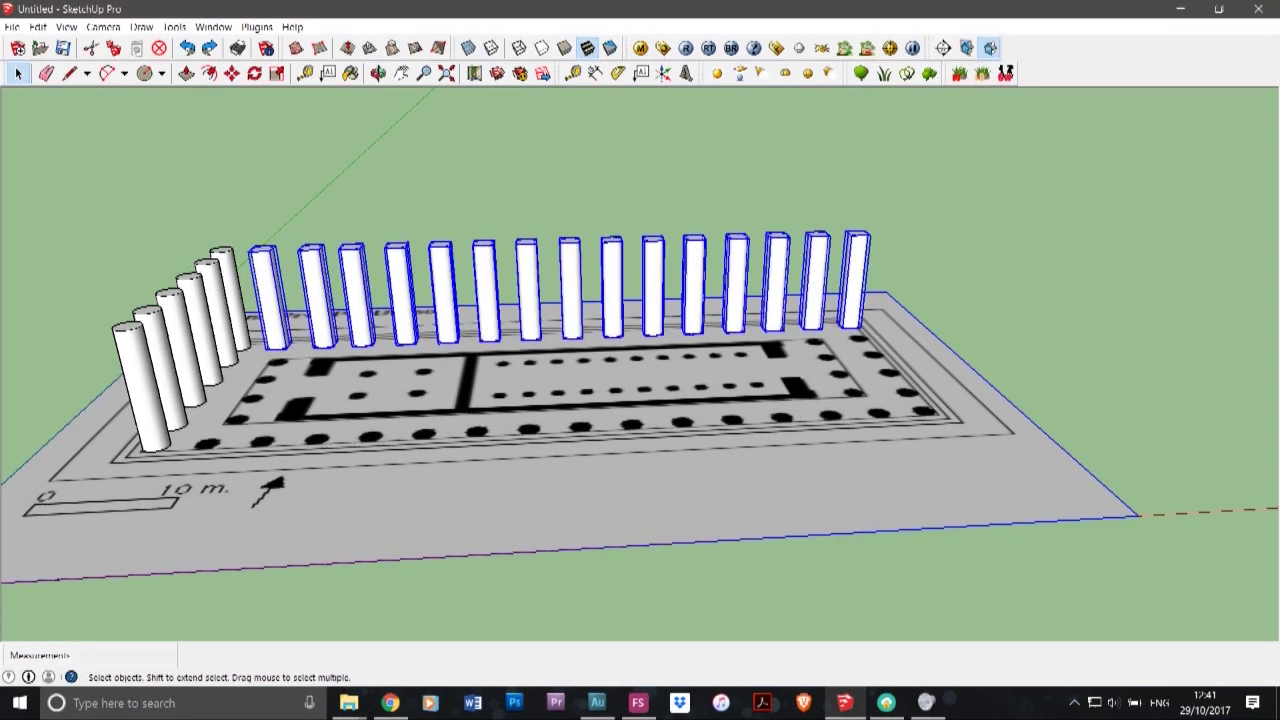
shift+click(520, 480)
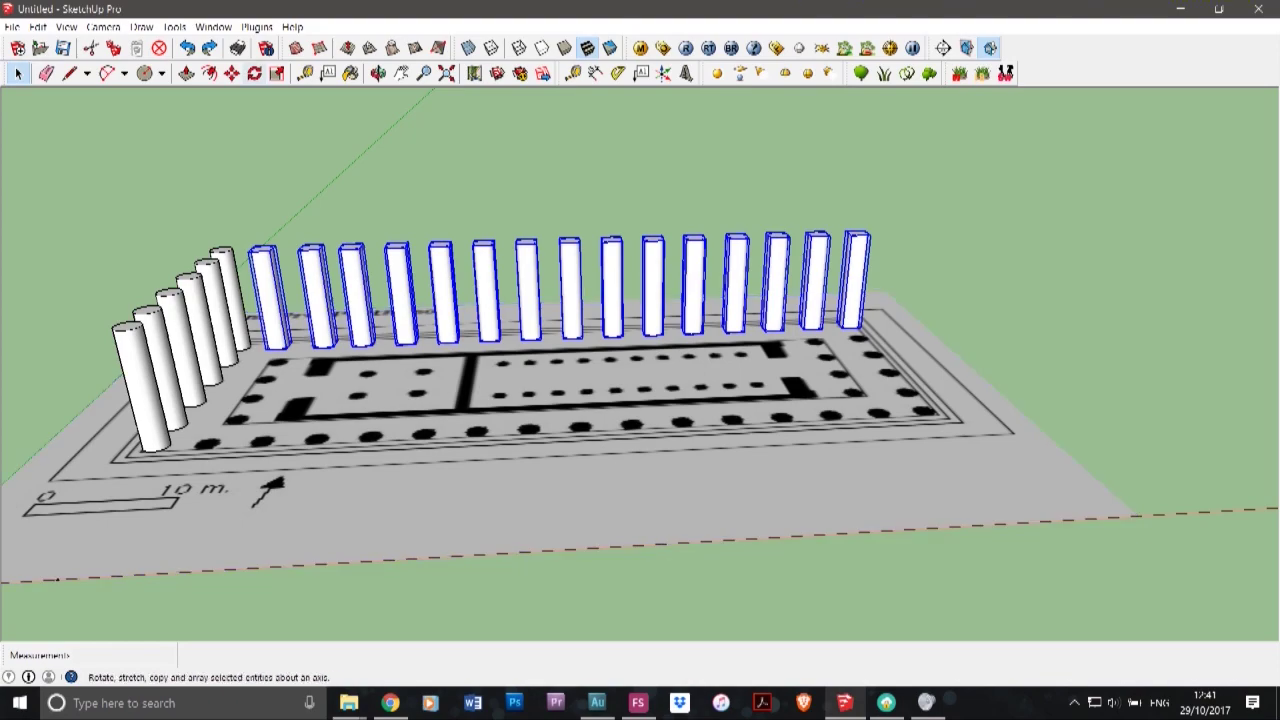
click(232, 73)
scroll(240, 374, up, 5)
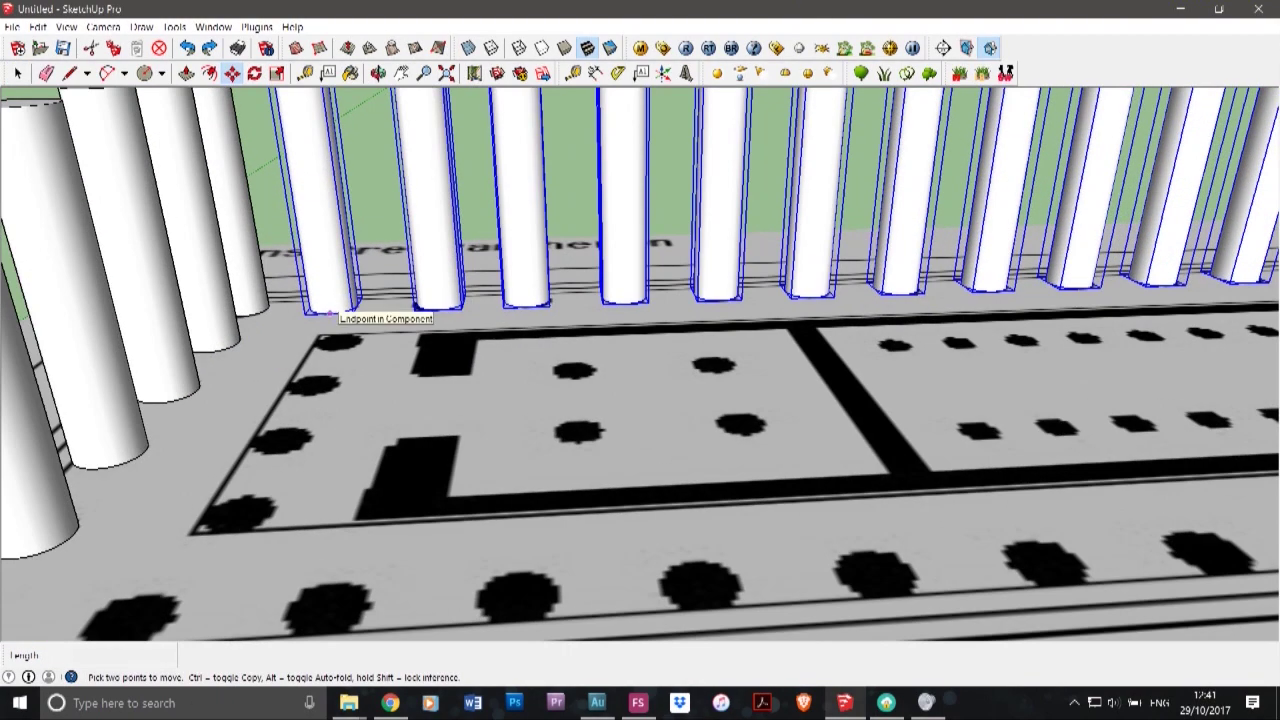
click(329, 314)
key(ctrl)
scroll(220, 455, down, 2)
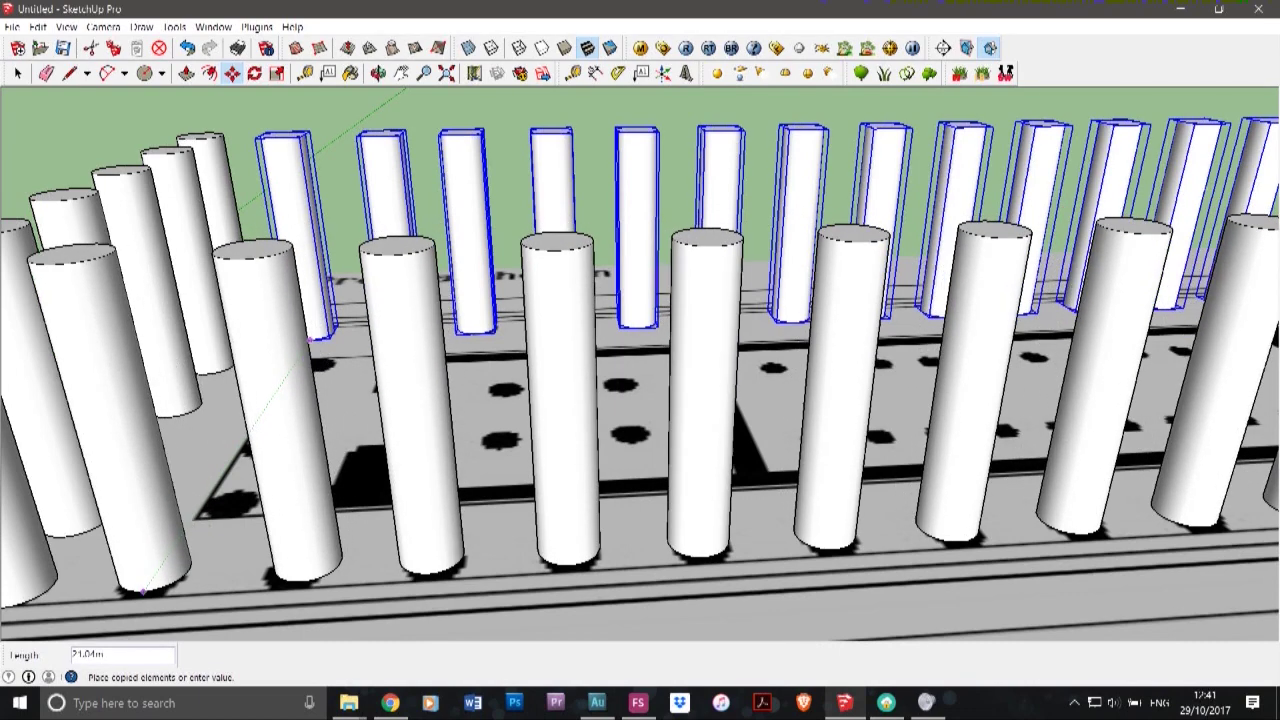
click(143, 597)
scroll(138, 565, down, 2)
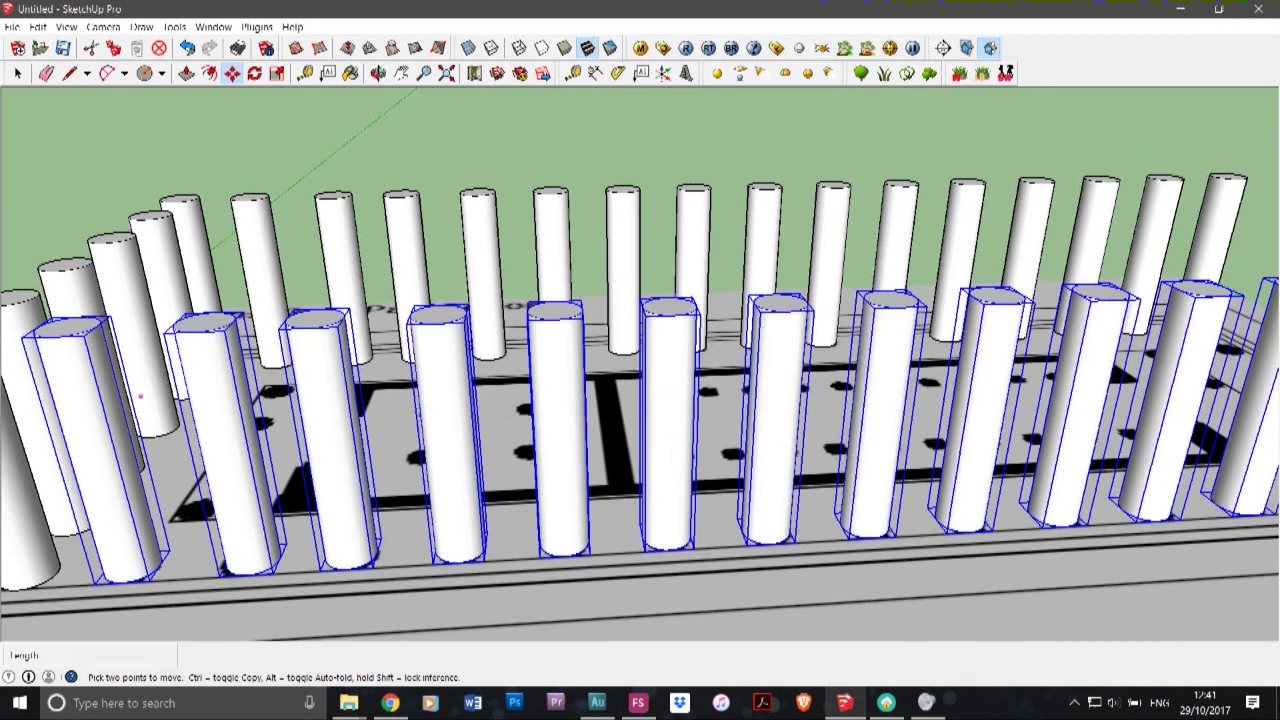
- Move the second column of the copied row slightly sideways so its base sits on its plan dot
click(17, 73)
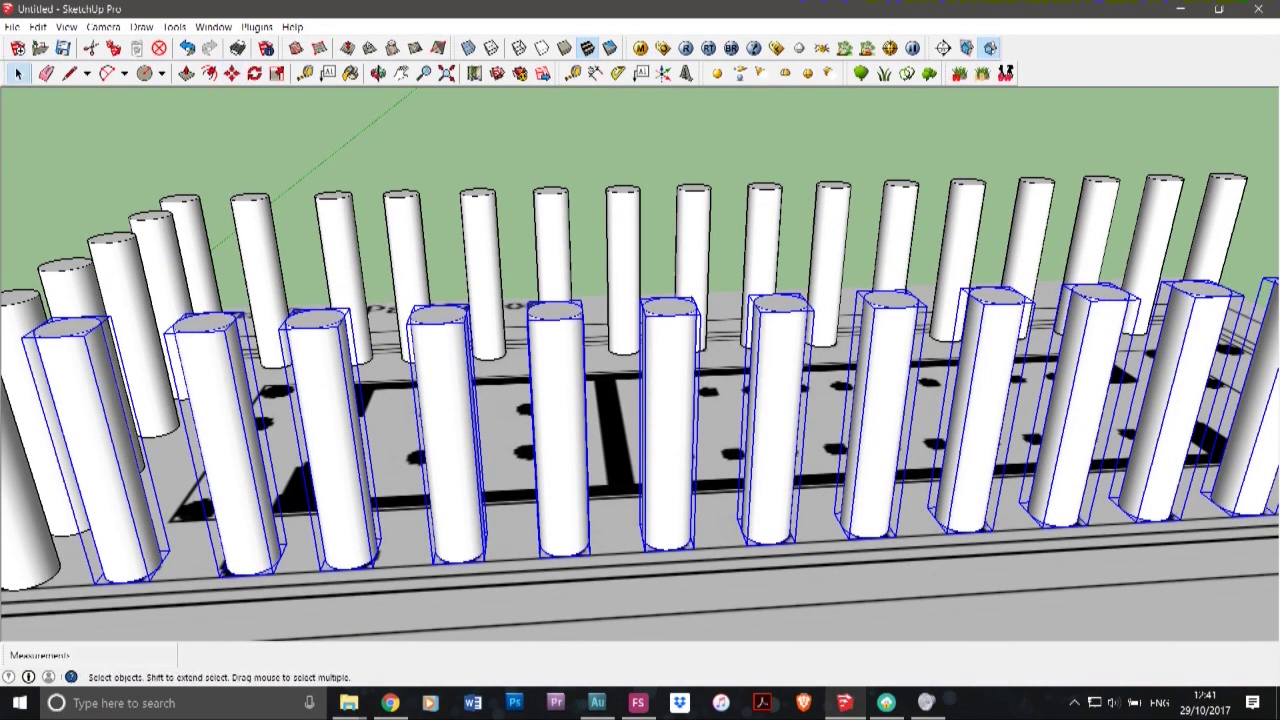
click(217, 385)
key(m)
scroll(268, 600, up, 2)
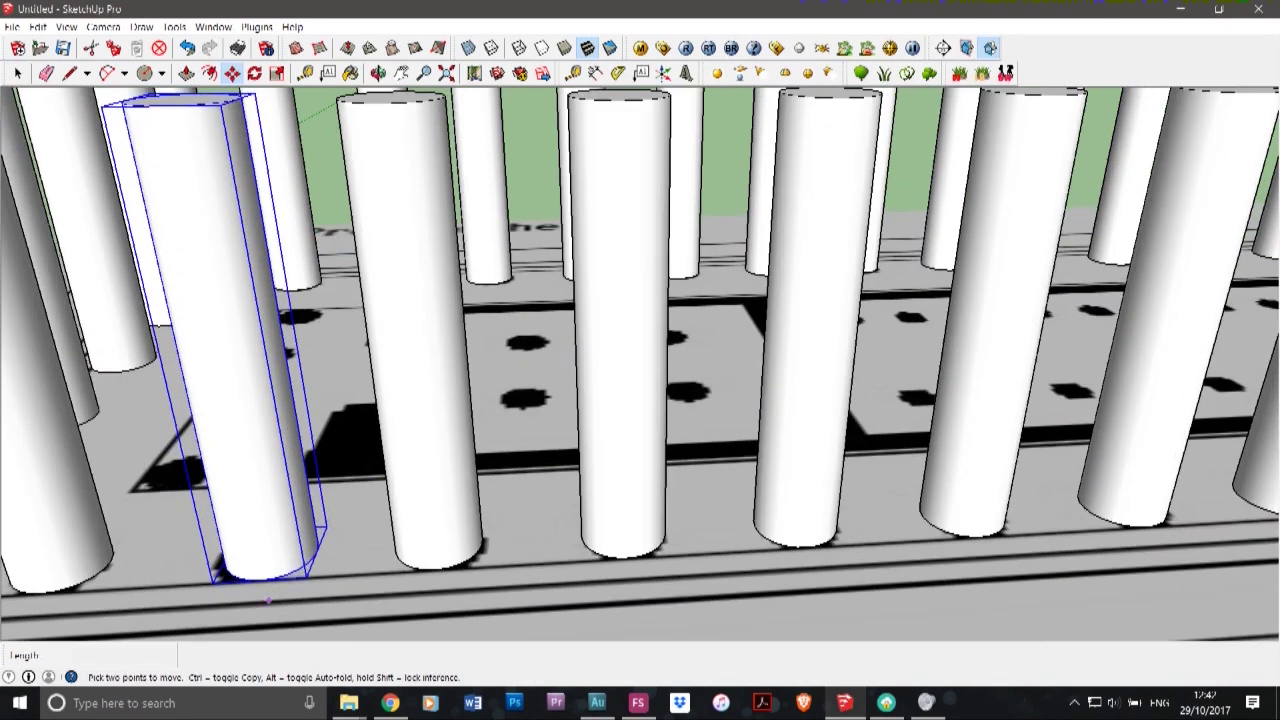
click(262, 580)
click(249, 581)
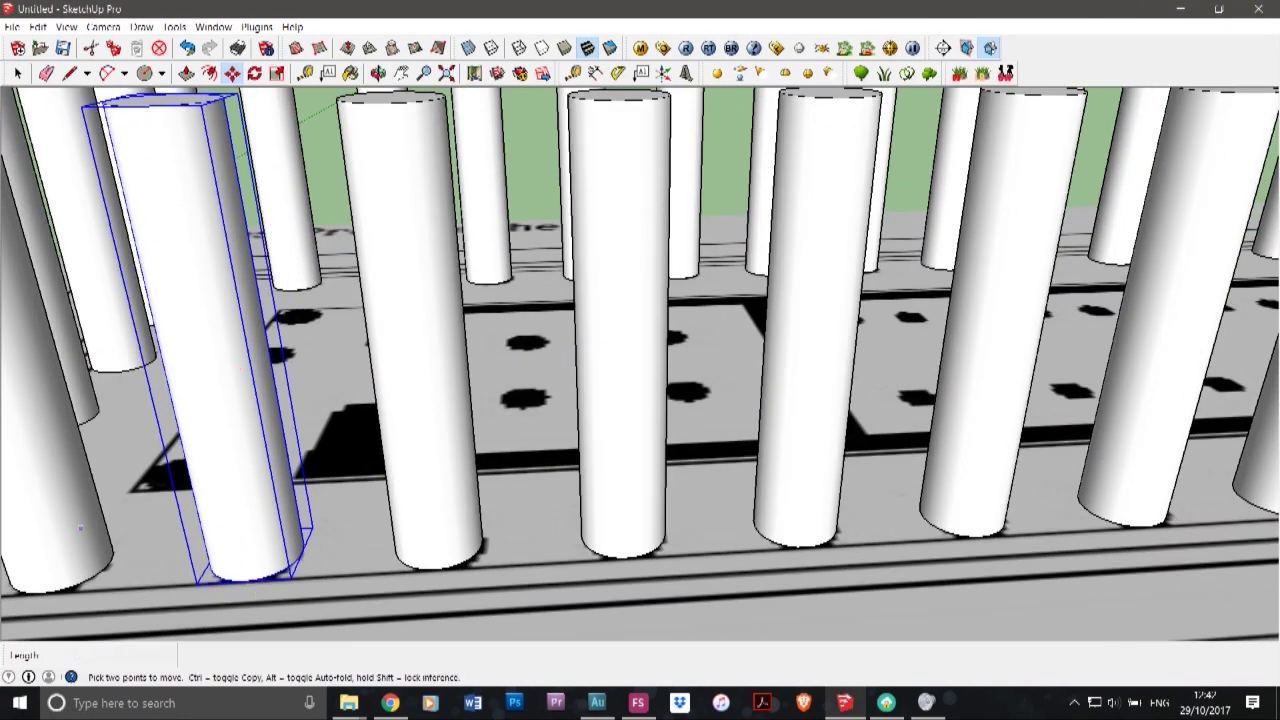
- Copy the four inner columns of the completed short side about 64 m onto the dots of the opposite short side
scroll(67, 516, down, 3)
scroll(66, 516, down, 2)
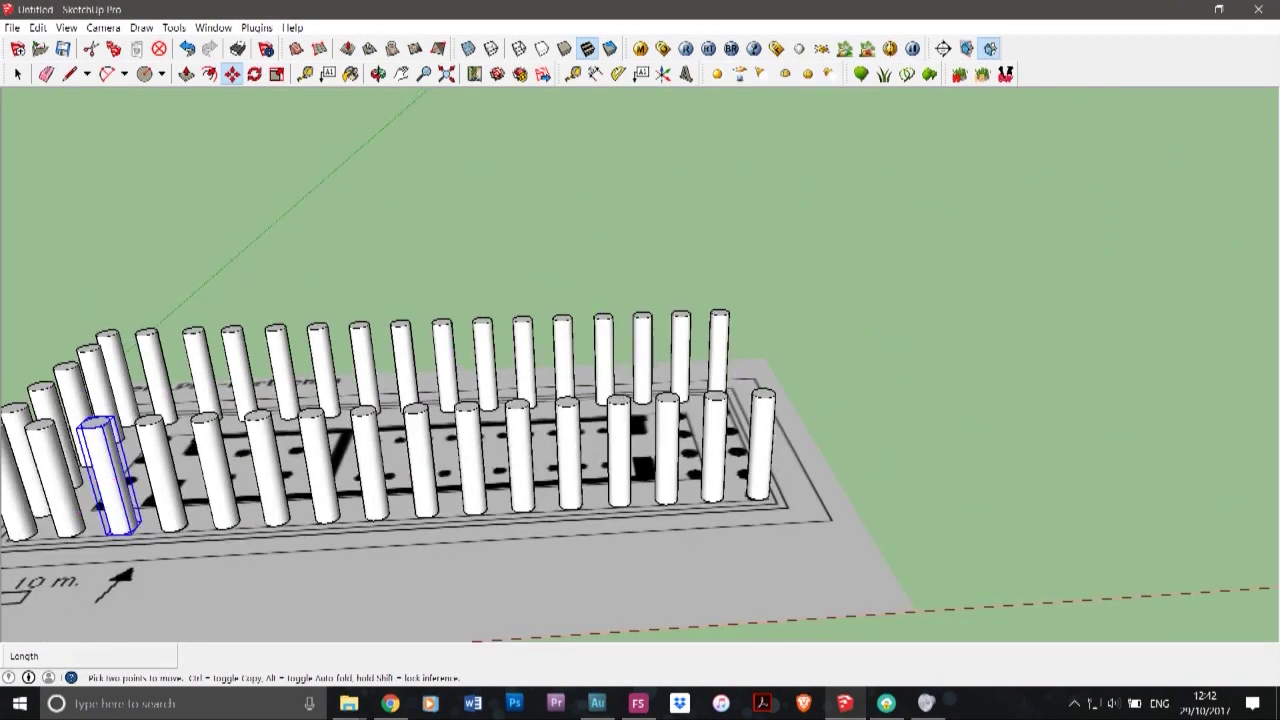
click(379, 75)
drag(640, 350, 330, 410)
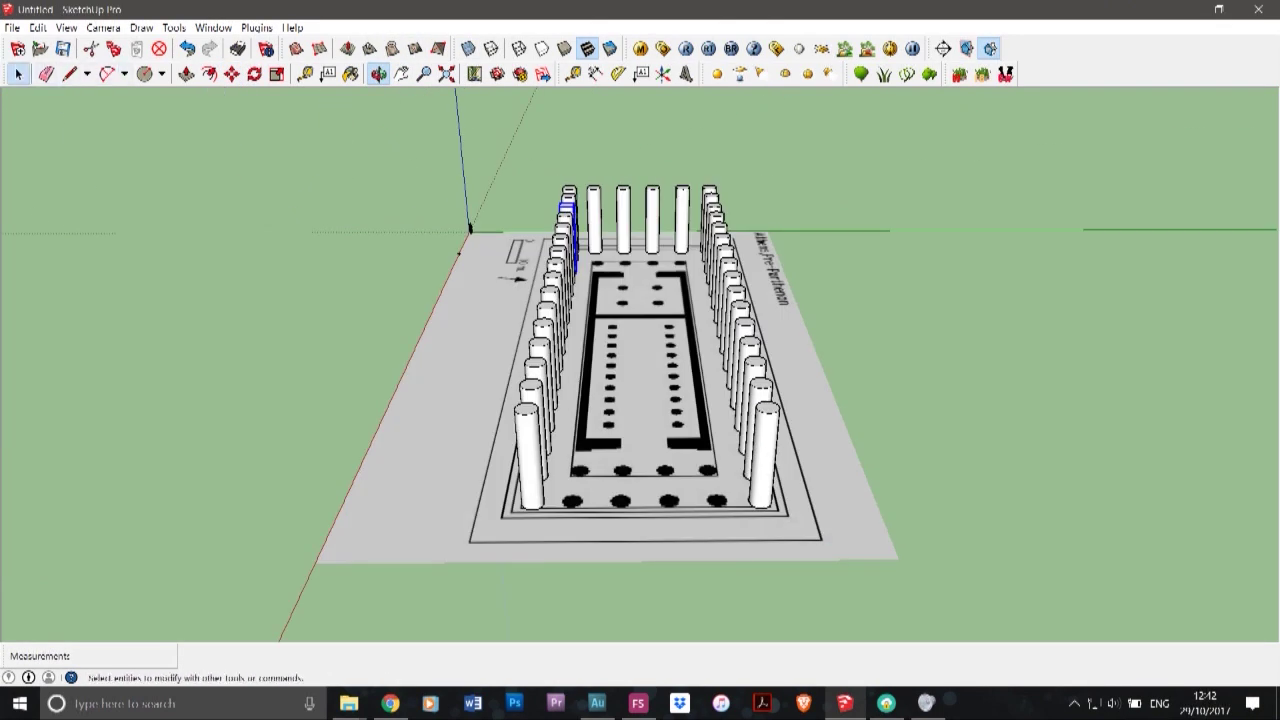
click(18, 75)
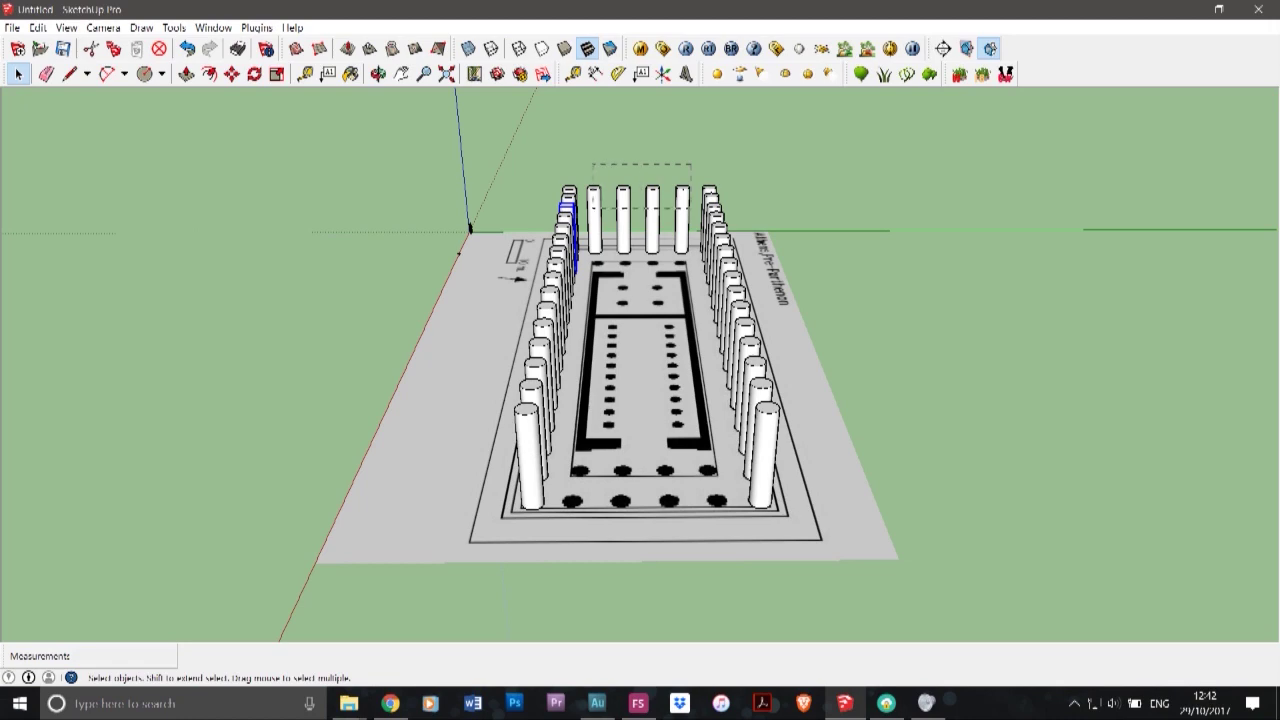
drag(593, 208, 592, 211)
click(232, 74)
scroll(637, 252, up, 5)
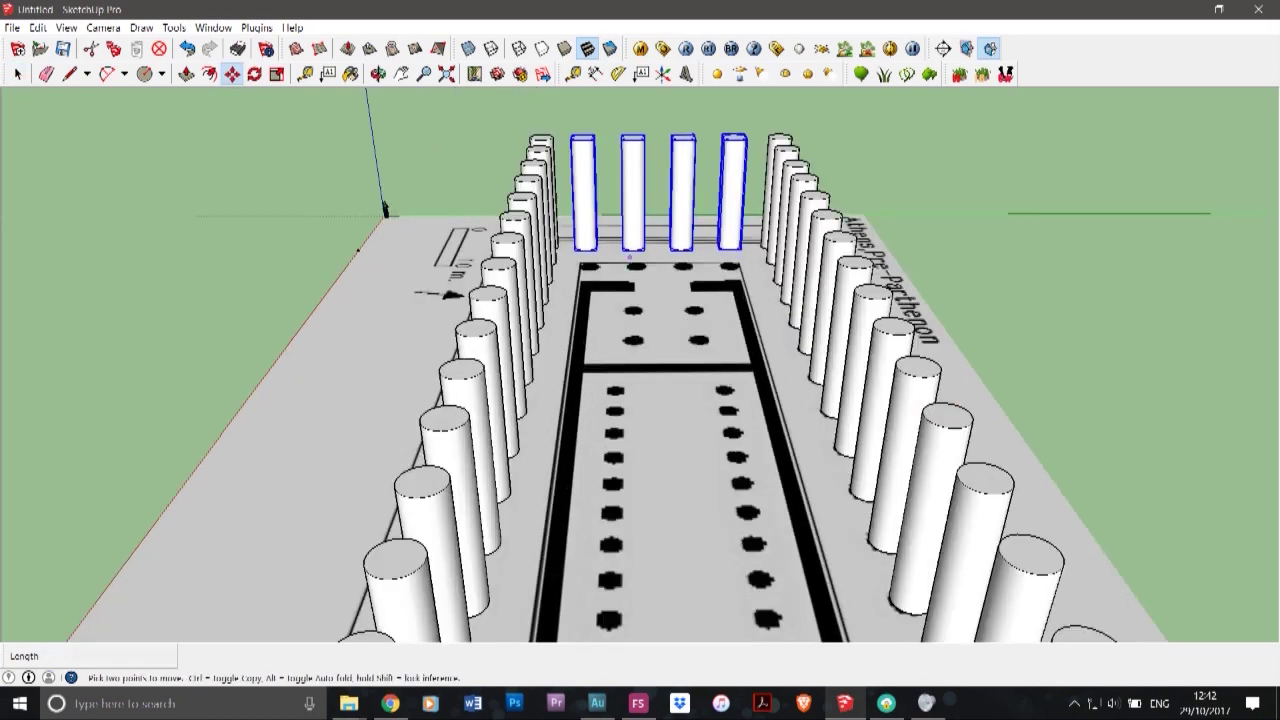
key(ctrl)
click(628, 249)
scroll(628, 250, down, 5)
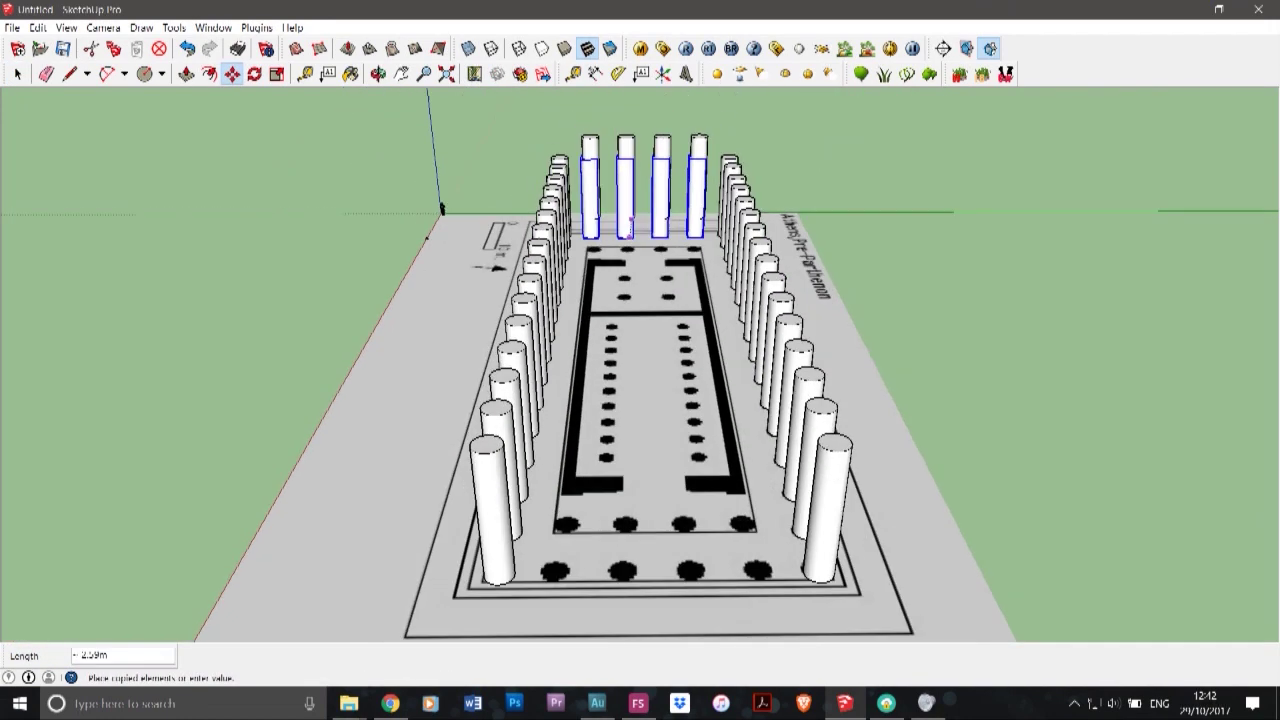
scroll(649, 412, up, 1)
scroll(648, 412, up, 5)
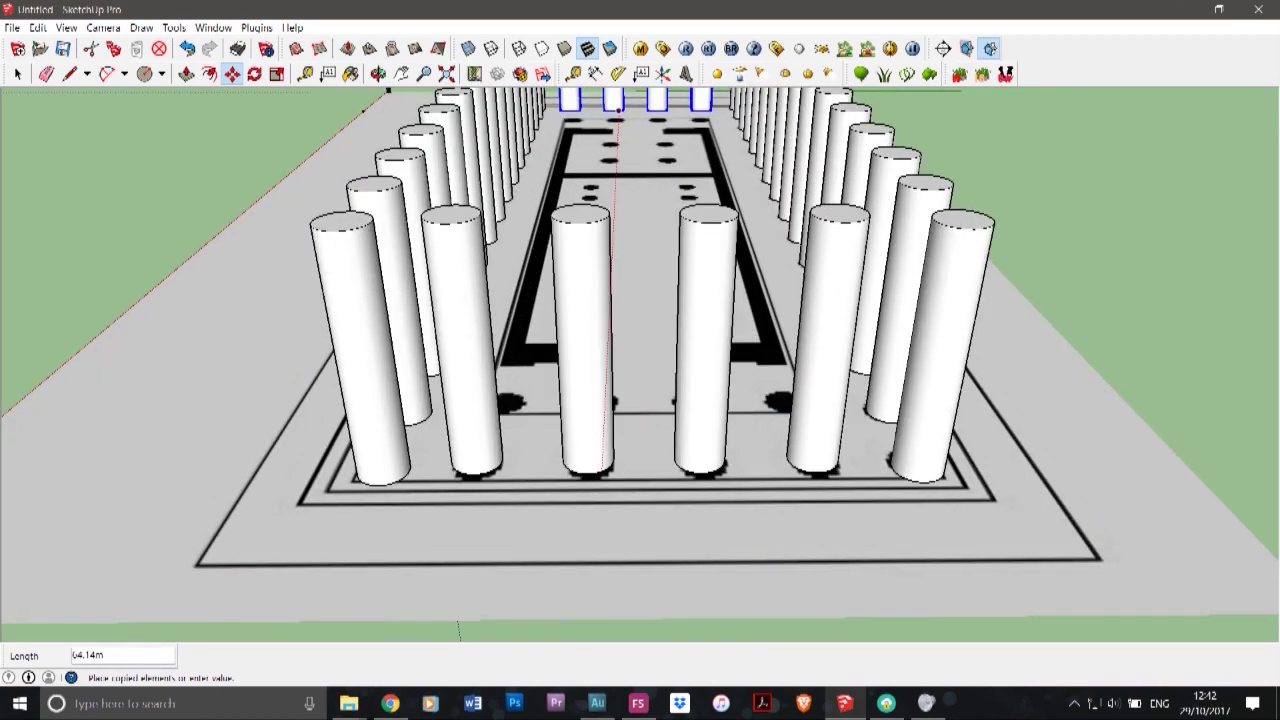
scroll(611, 436, down, 1)
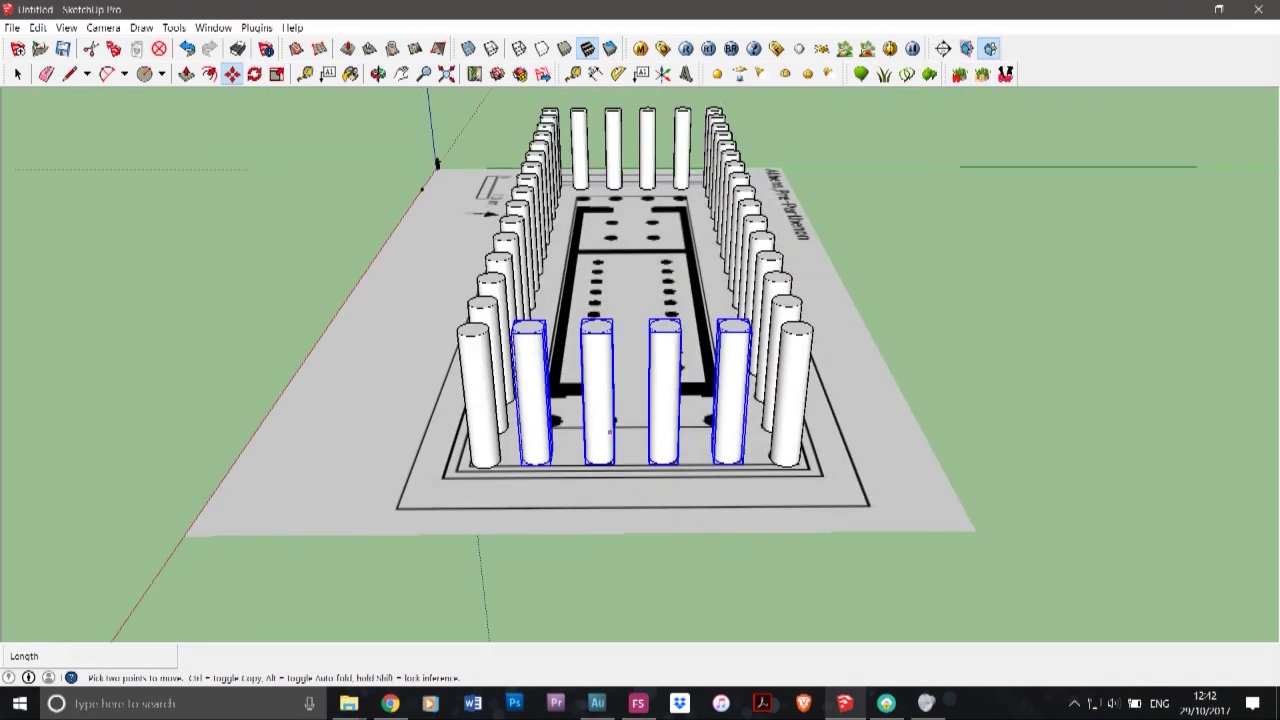
- Unhide all hidden geometry so the temple's stepped base and inner walls are shown with the columns
scroll(613, 421, down, 2)
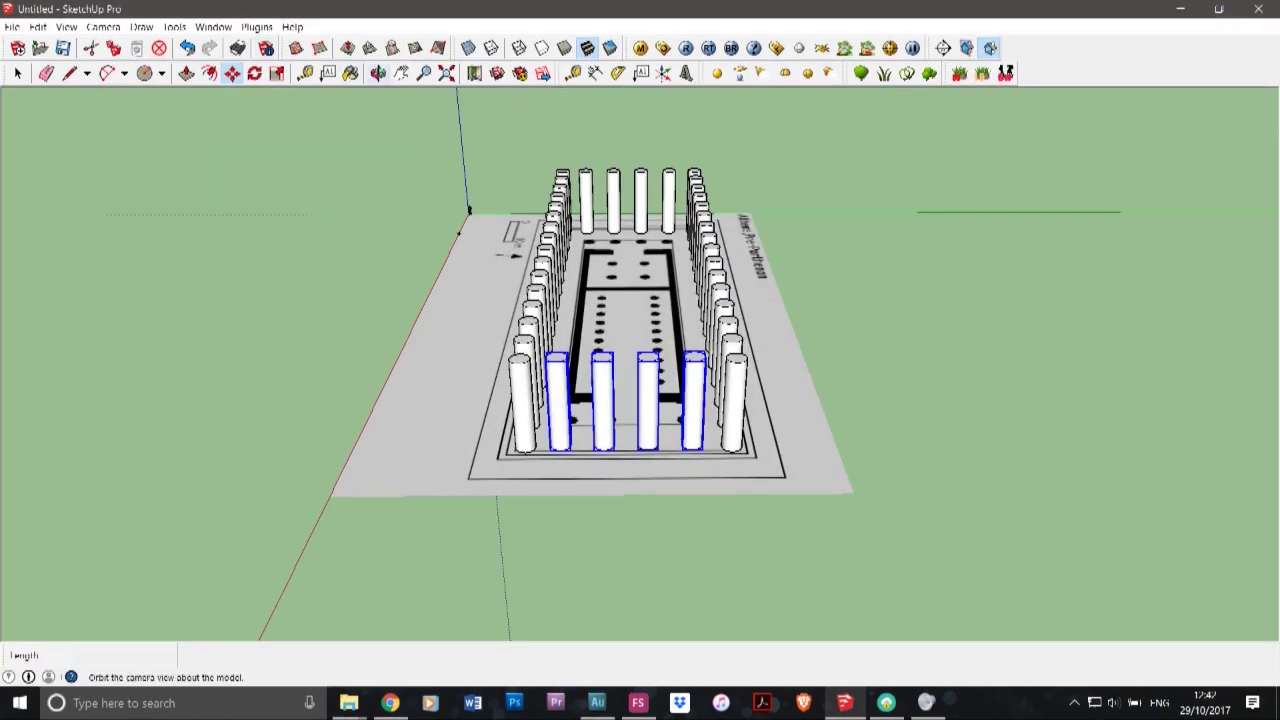
click(378, 74)
drag(412, 330, 420, 355)
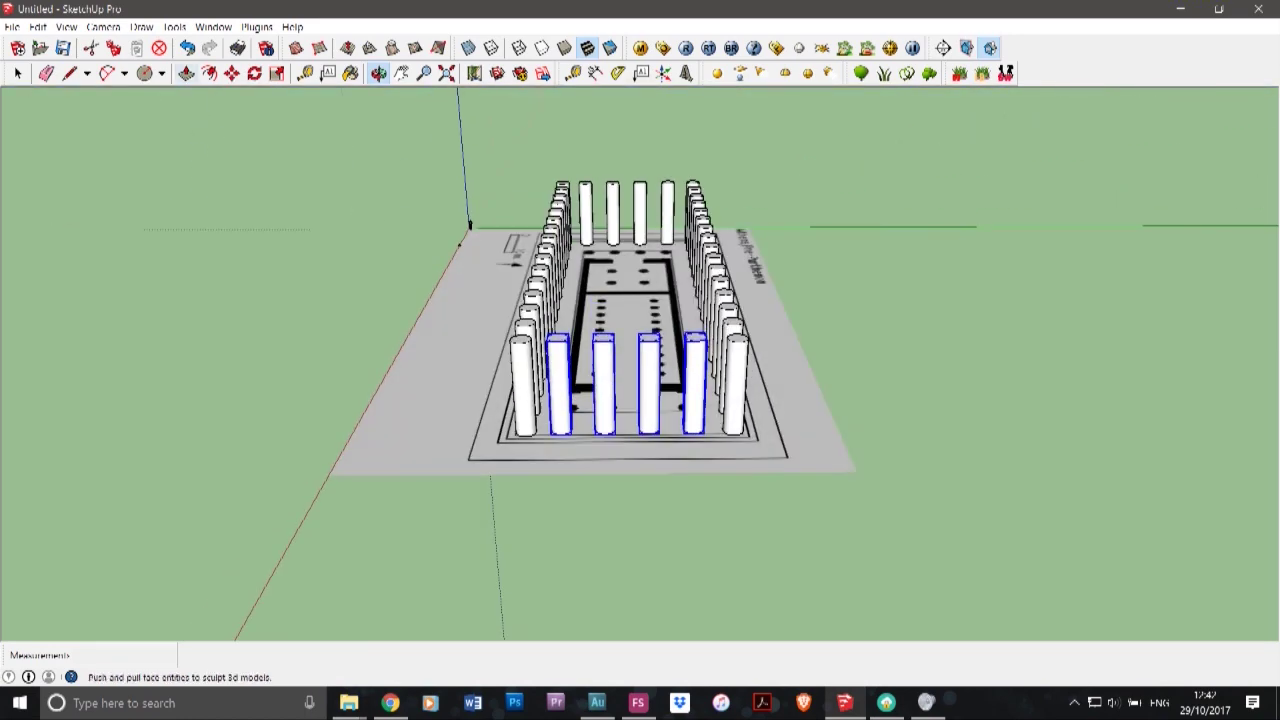
click(37, 26)
click(37, 27)
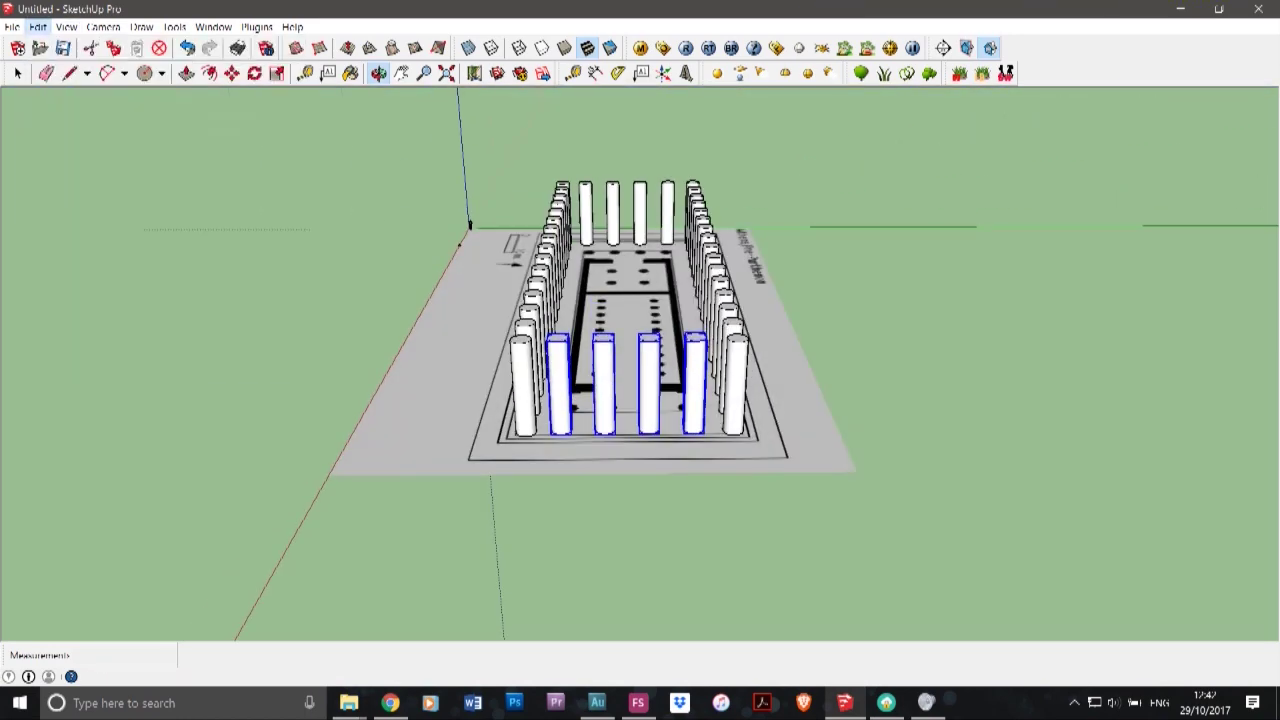
click(37, 27)
mouse_move(100, 235)
click(335, 266)
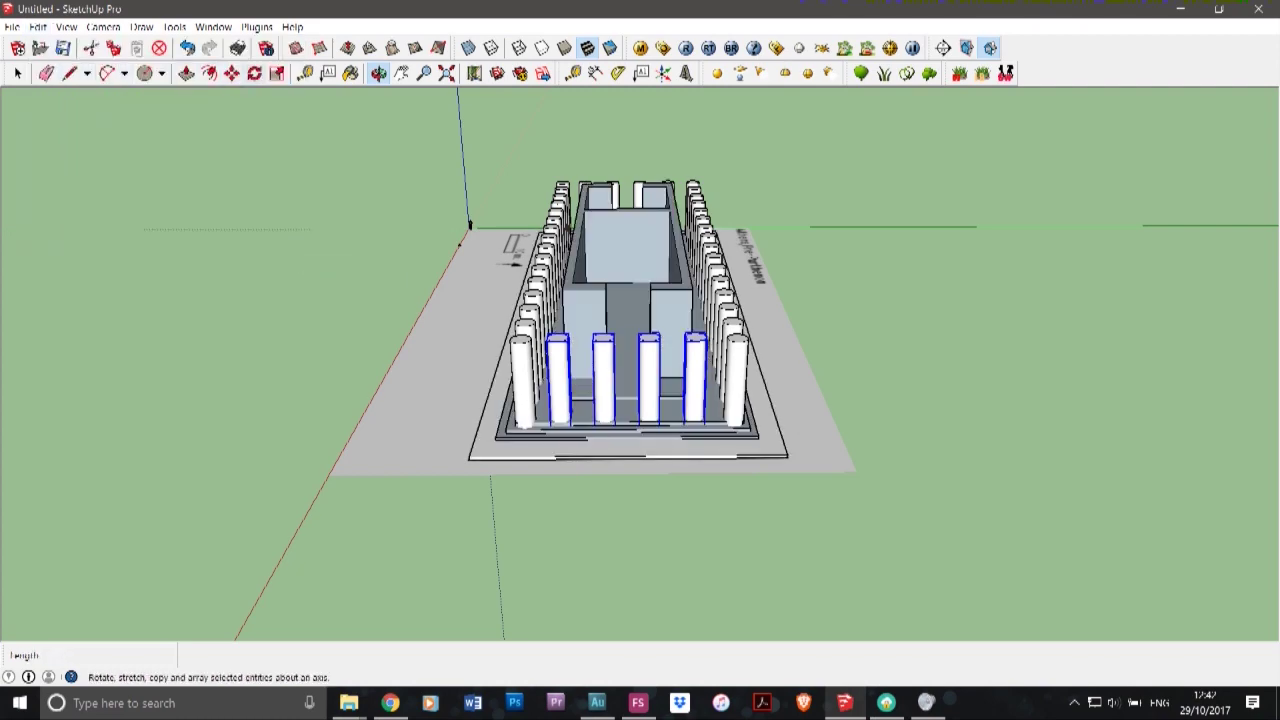
- Raise all the outer columns, excluding the base, walls and plan surface, about 0.26 m onto the base's top step
mouse_move(500, 400)
mouse_down()
mouse_move(760, 370)
mouse_move(785, 295)
mouse_move(670, 262)
mouse_move(535, 258)
mouse_move(435, 325)
mouse_move(395, 392)
mouse_up()
key(space)
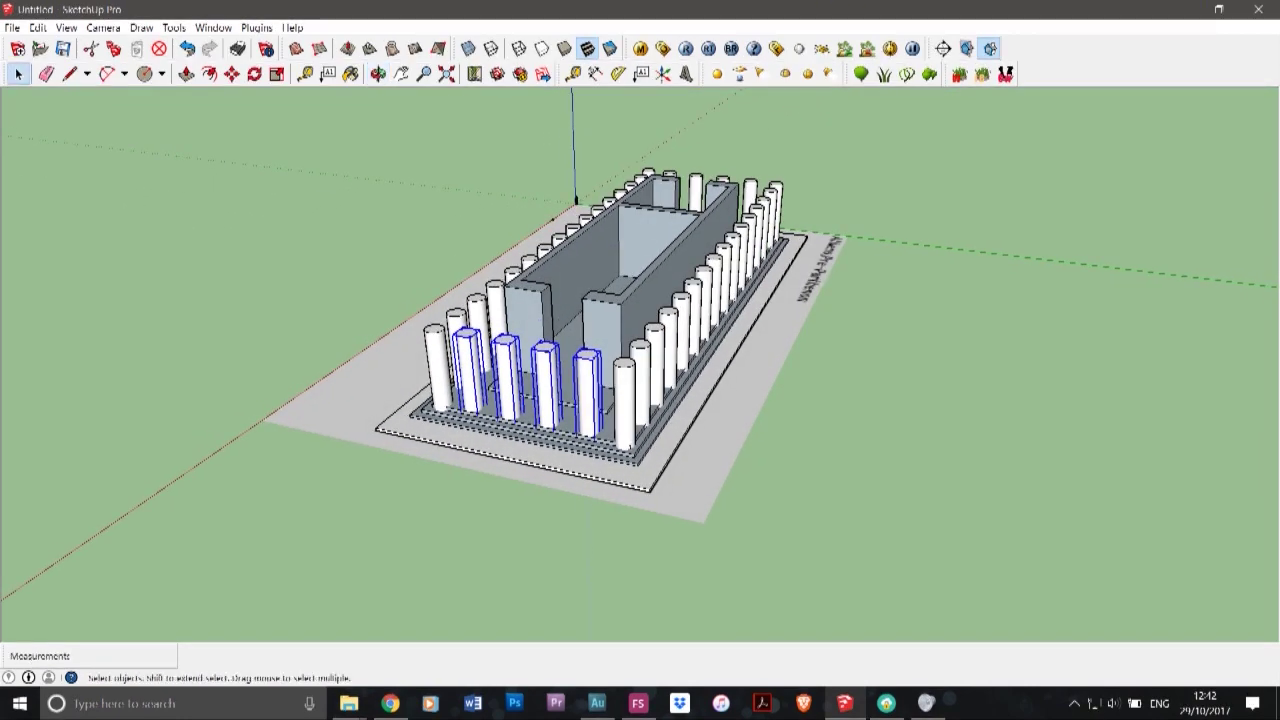
click(624, 408)
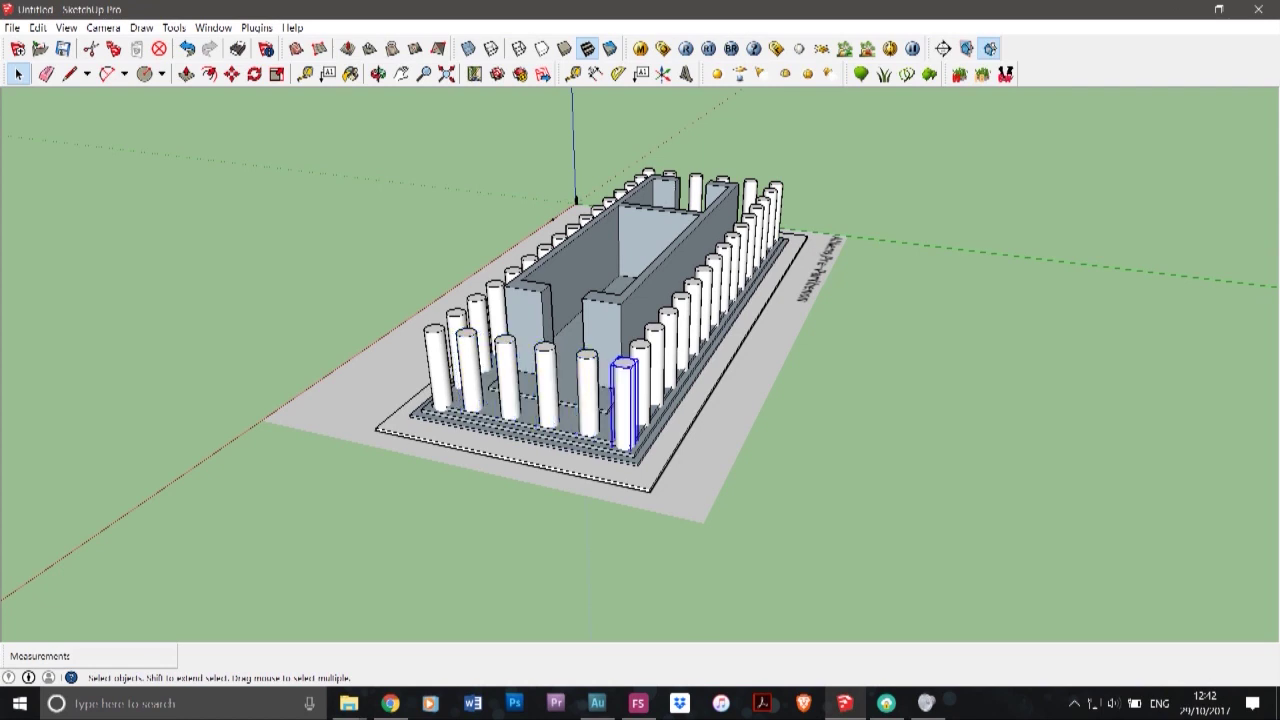
drag(835, 472, 337, 142)
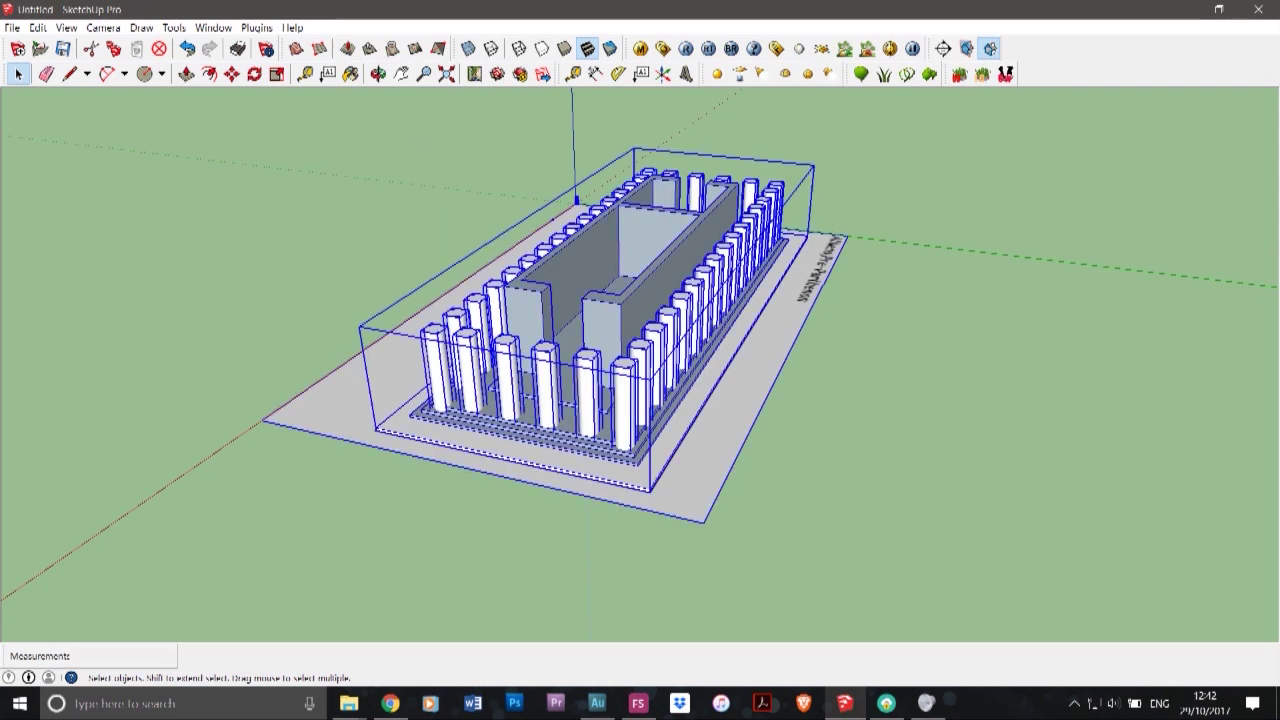
shift+click(600, 270)
shift+click(365, 385)
scroll(562, 400, up, 3)
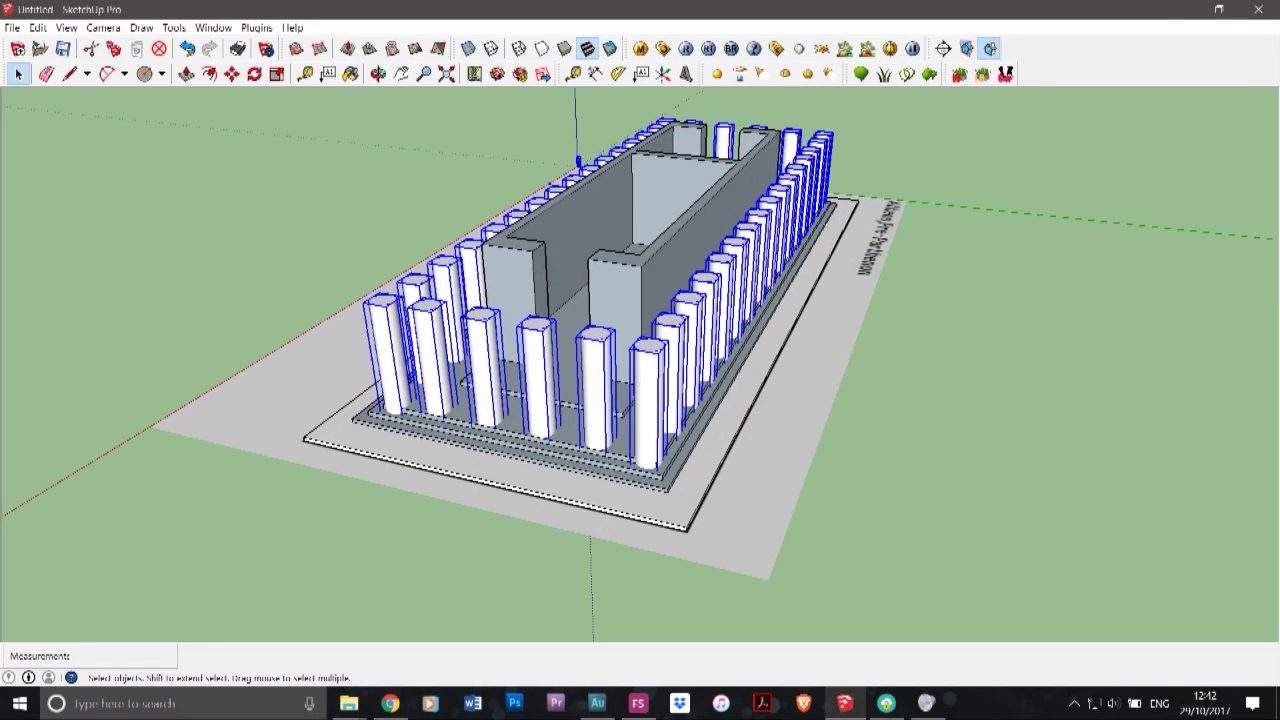
click(232, 74)
scroll(392, 412, up, 7)
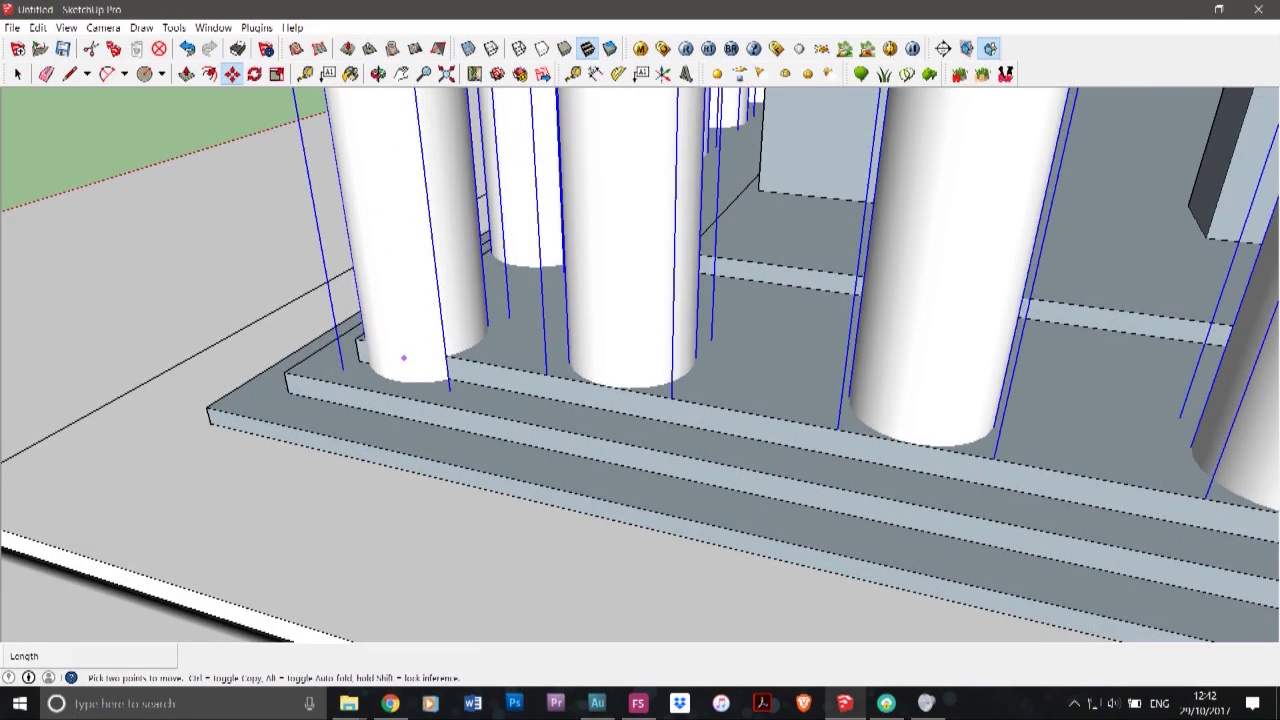
click(408, 357)
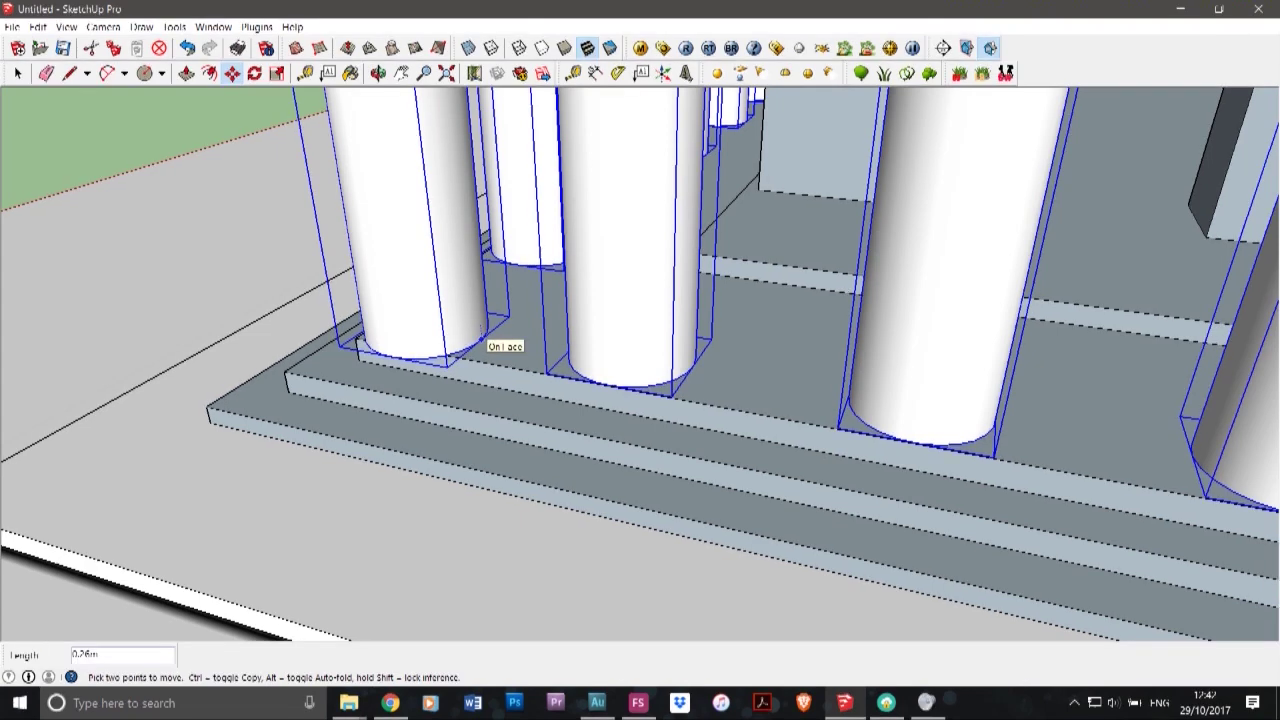
click(481, 339)
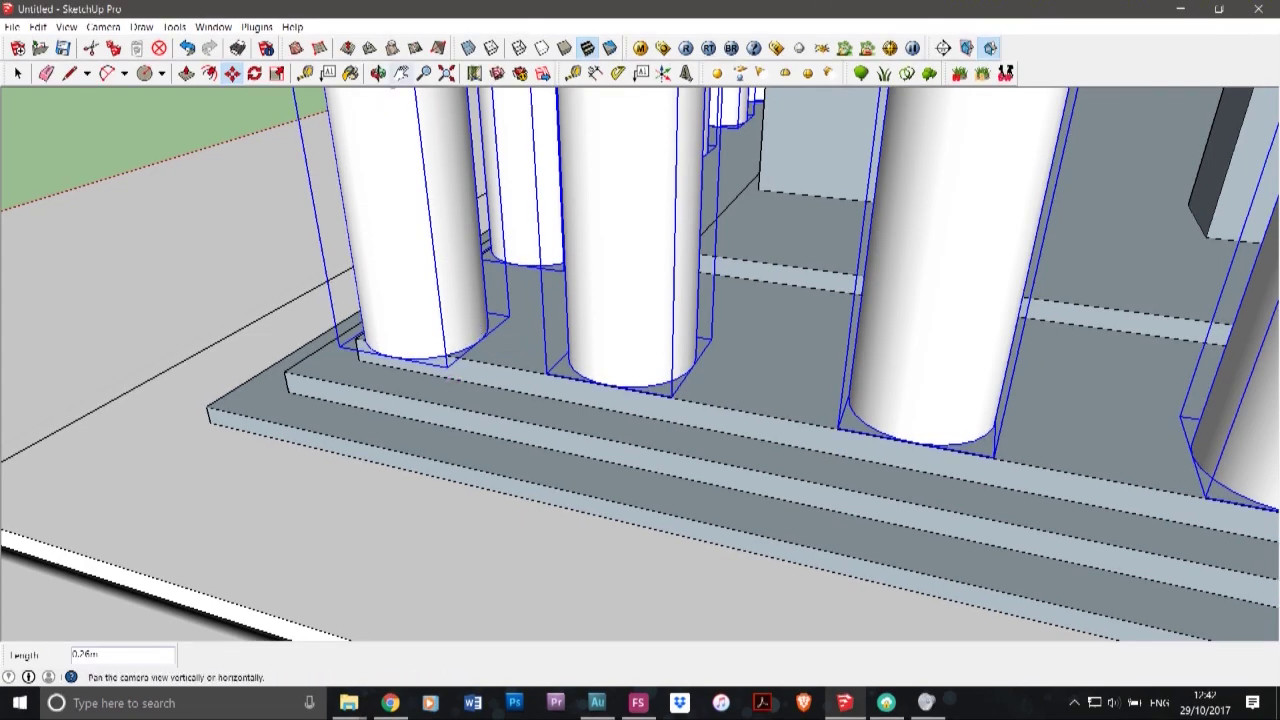
- Examine the raised colonnade on the stepped base from above and from the short side beside the plan's scale bar
click(378, 73)
drag(425, 330, 475, 410)
scroll(636, 430, down, 4)
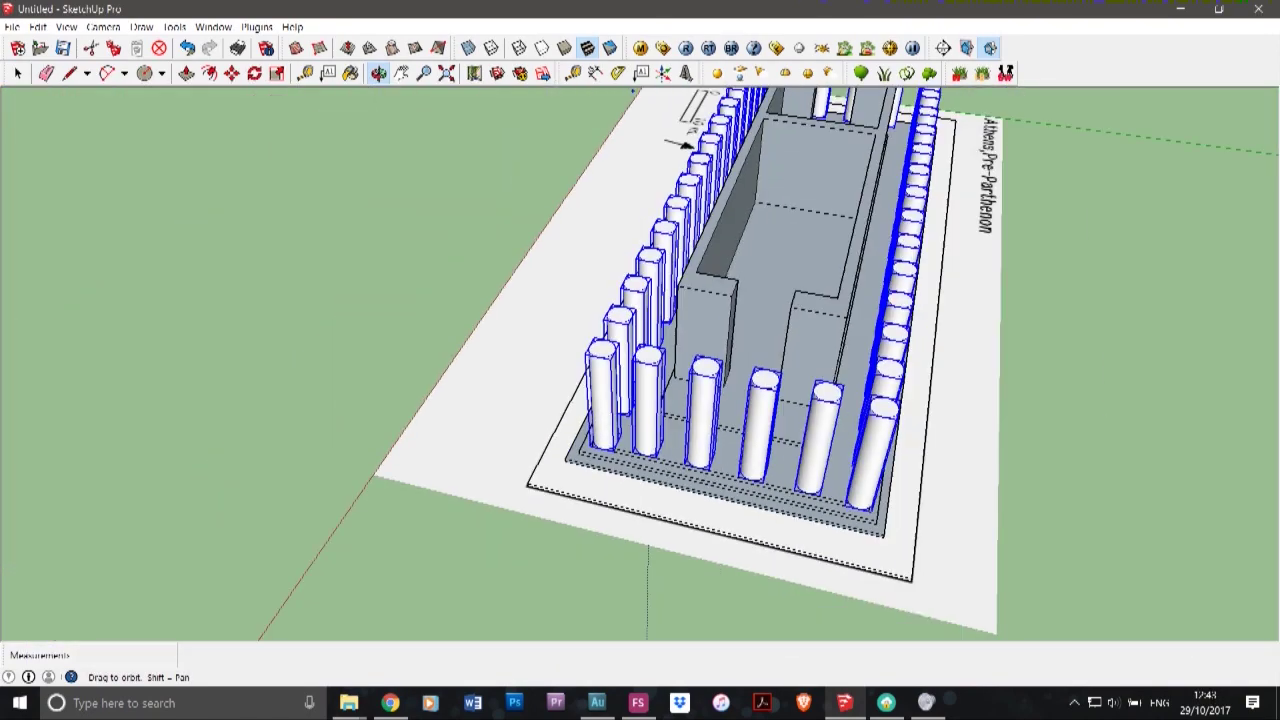
drag(636, 430, 1220, 295)
scroll(905, 331, down, 3)
drag(640, 270, 995, 345)
click(17, 73)
click(250, 213)
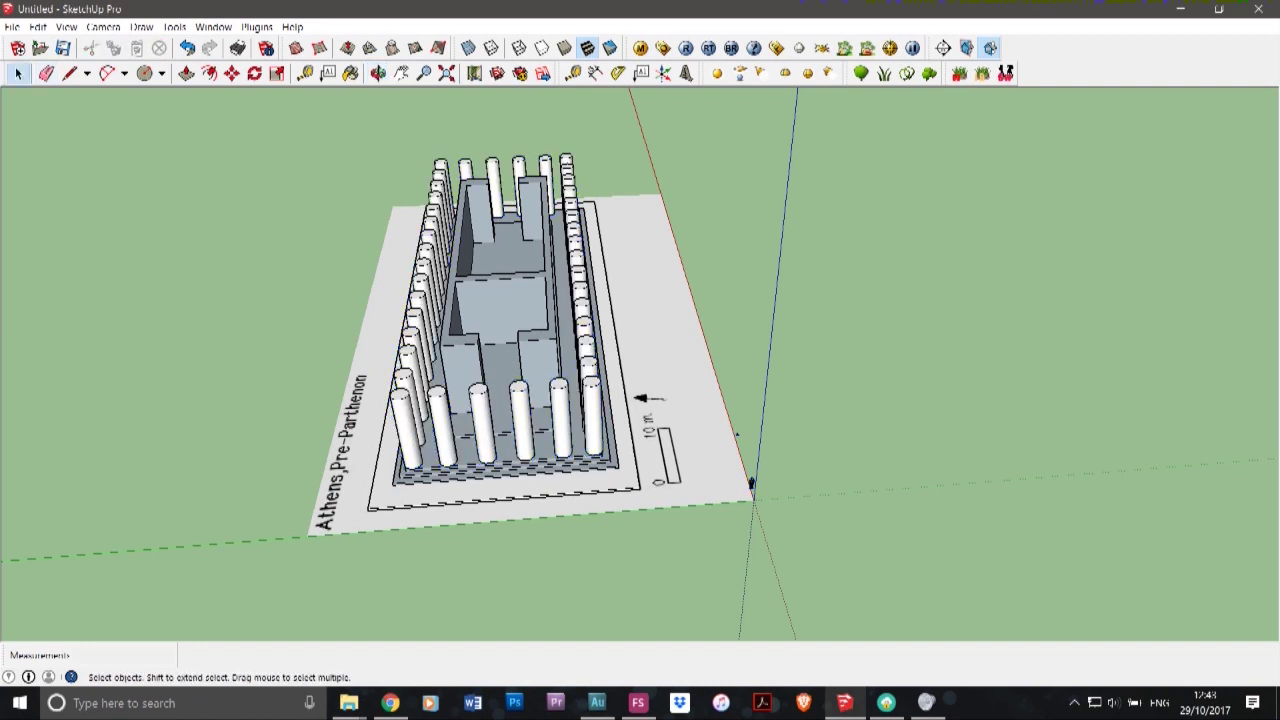
scroll(665, 463, up, 3)
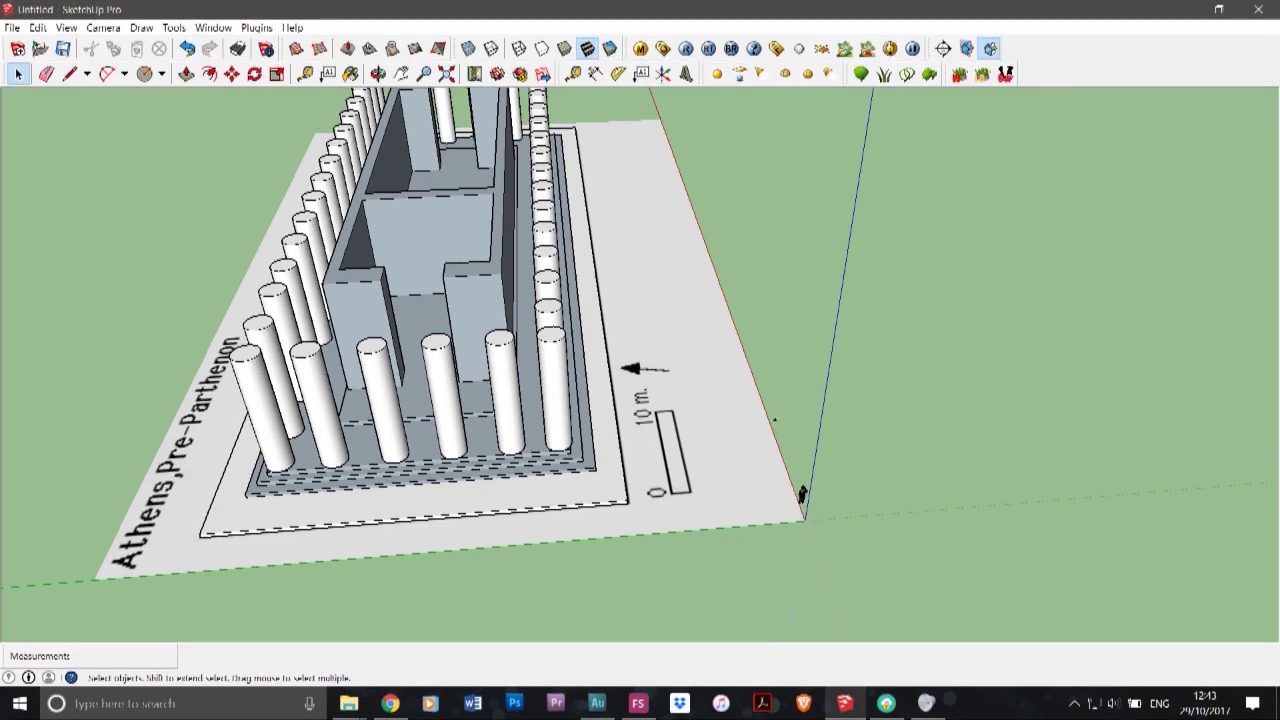
scroll(801, 493, down, 4)
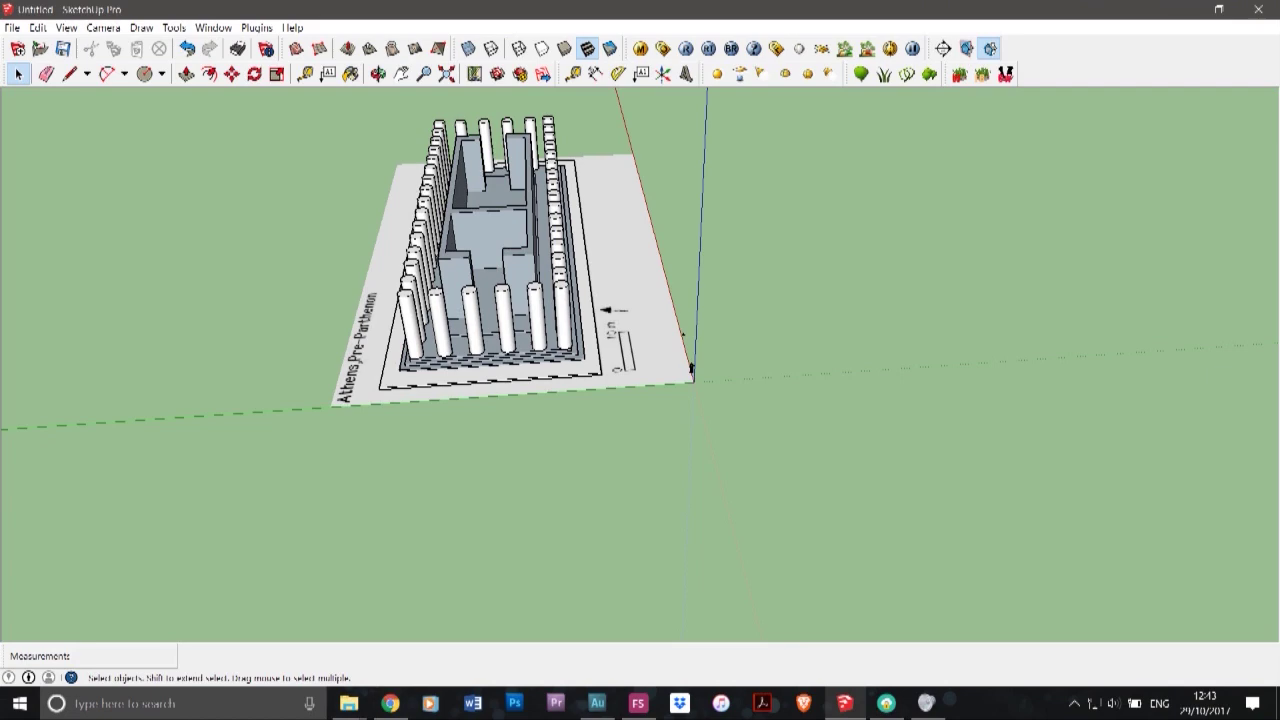
click(443, 318)
scroll(443, 318, up, 8)
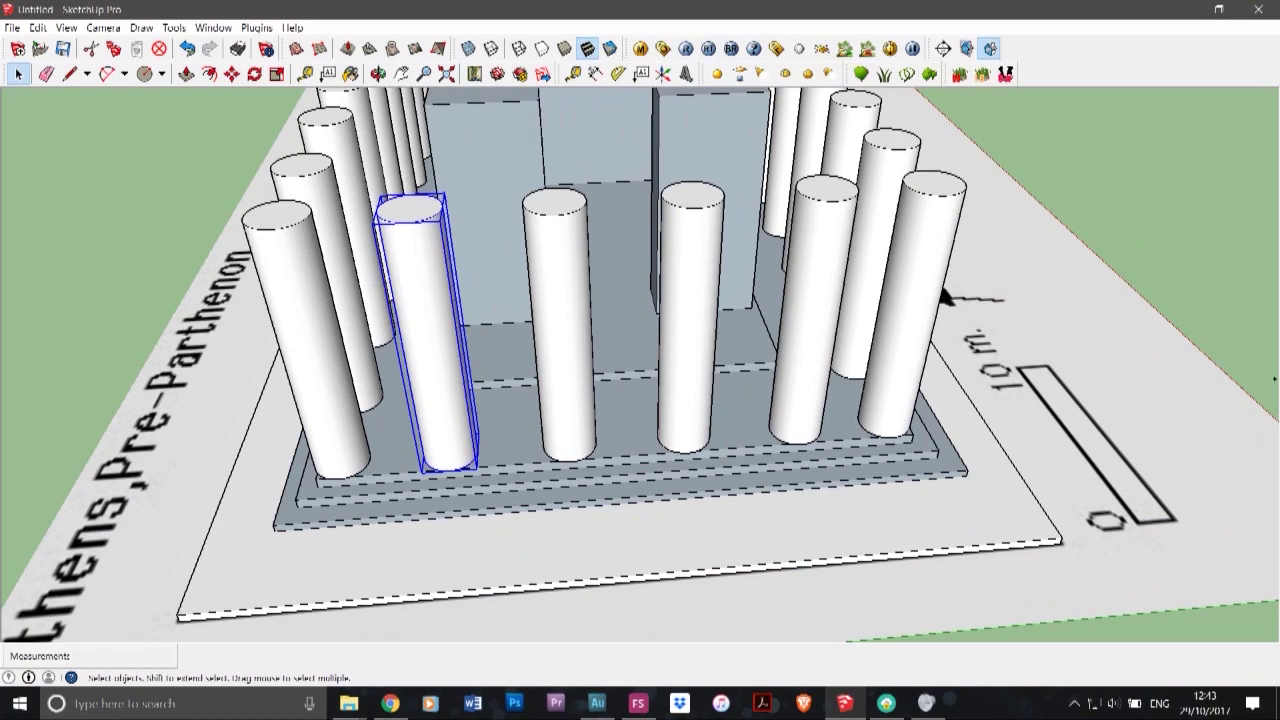
- Switch to File Explorer and view the cutaway temple drawing and parthenon_crosssection_02 from the 3d modelling guide Images folder
click(349, 703)
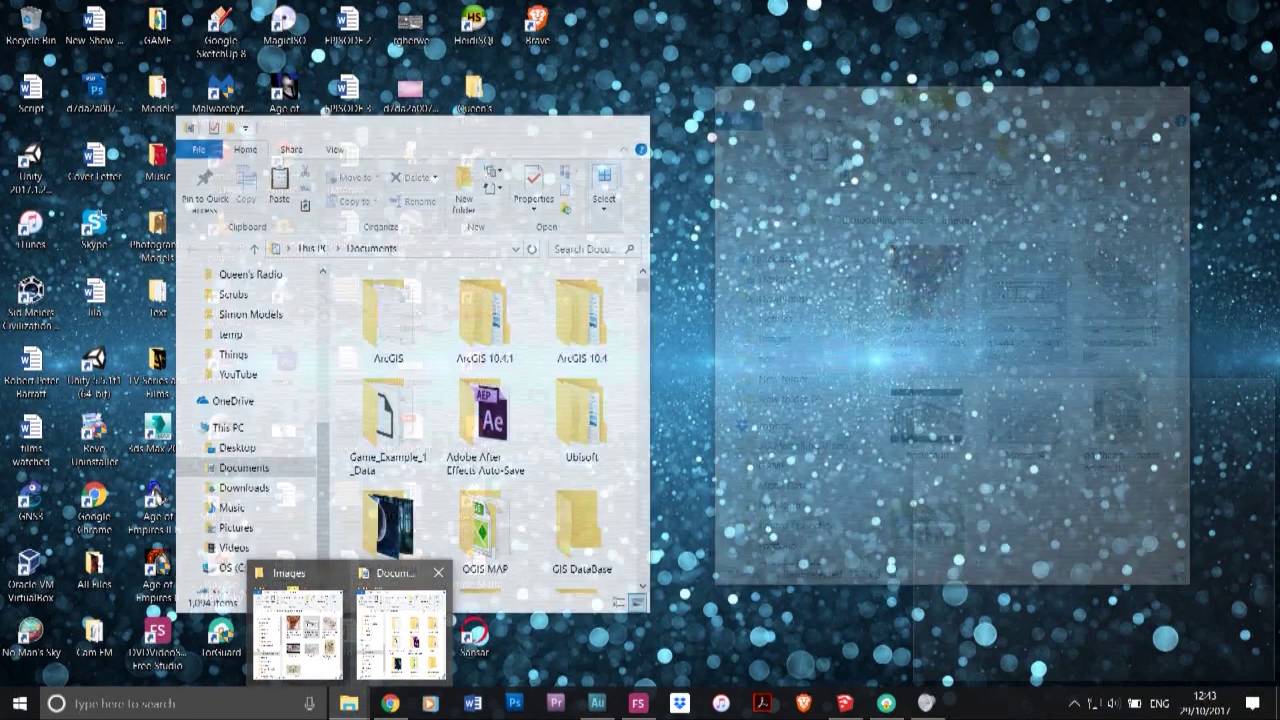
click(438, 573)
click(322, 634)
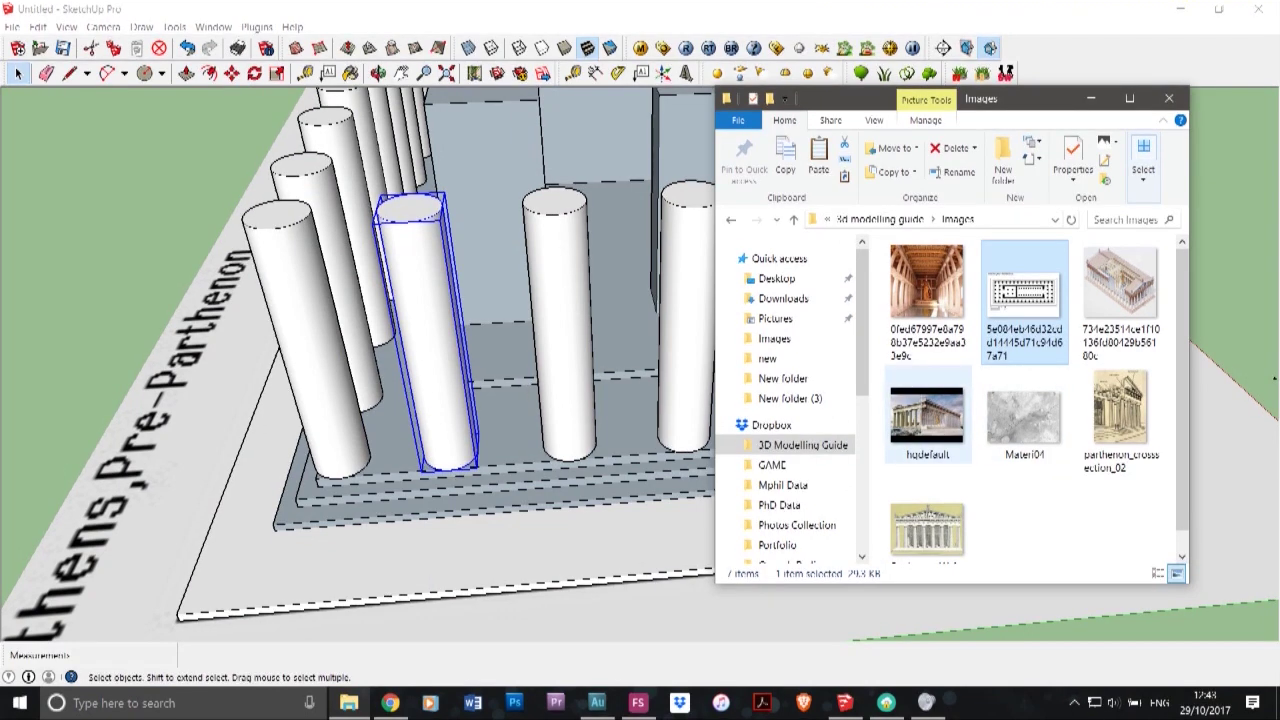
double_click(1121, 290)
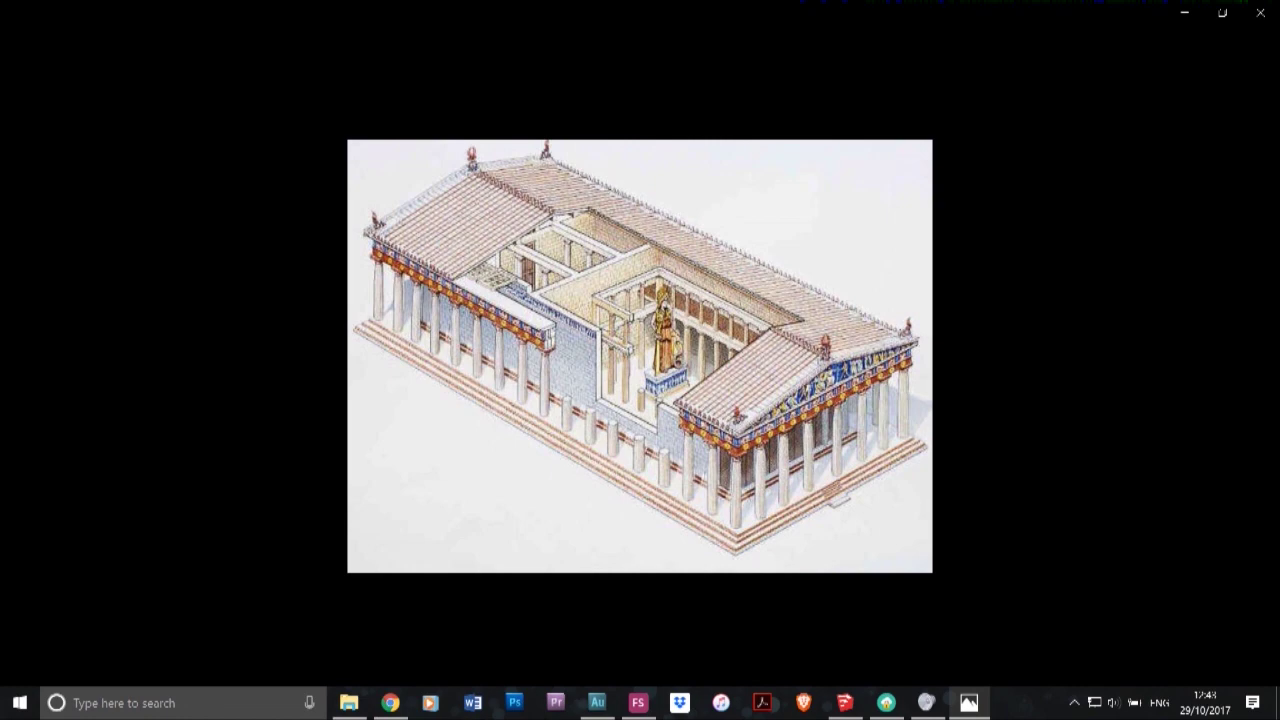
click(1260, 13)
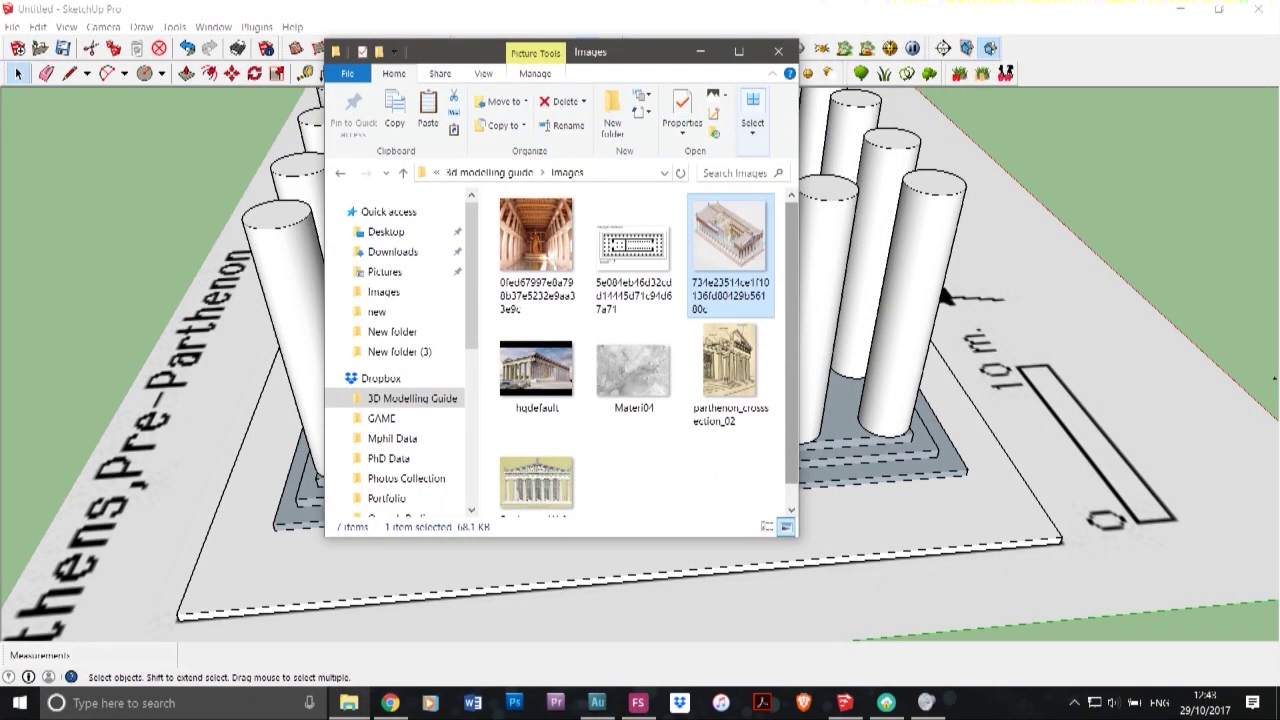
key(Down)
key(Return)
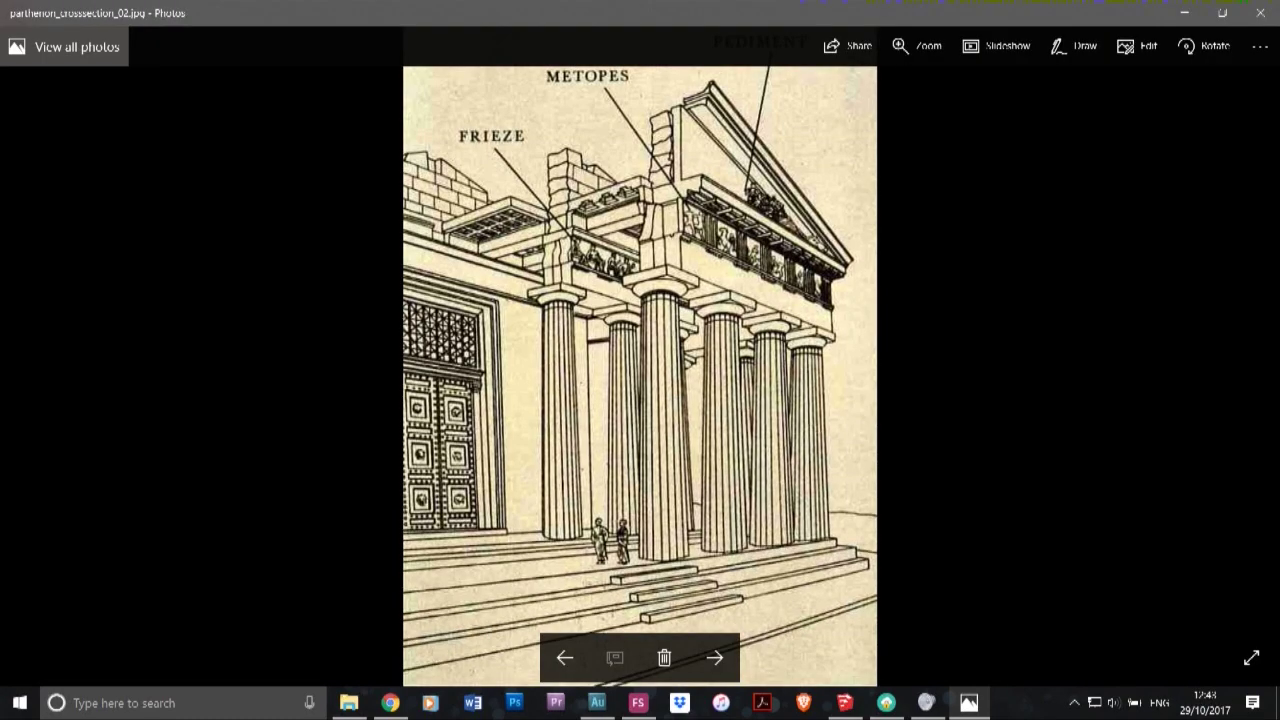
click(1260, 13)
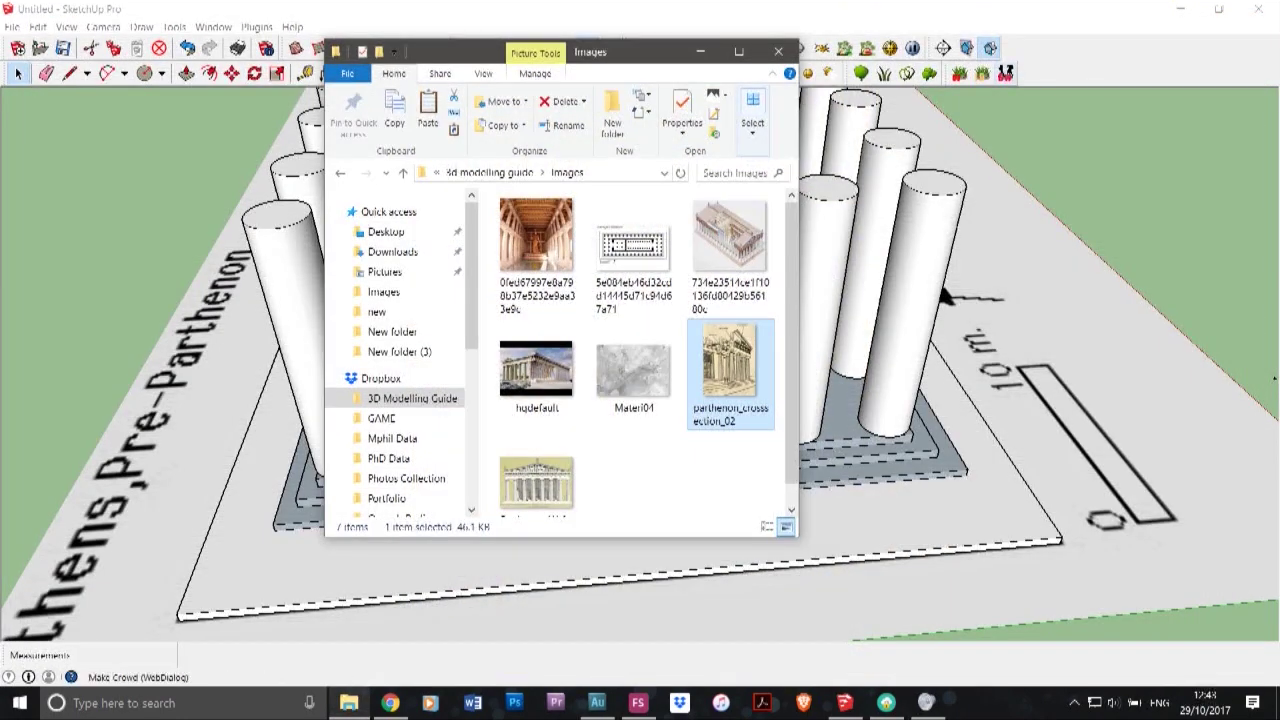
click(701, 51)
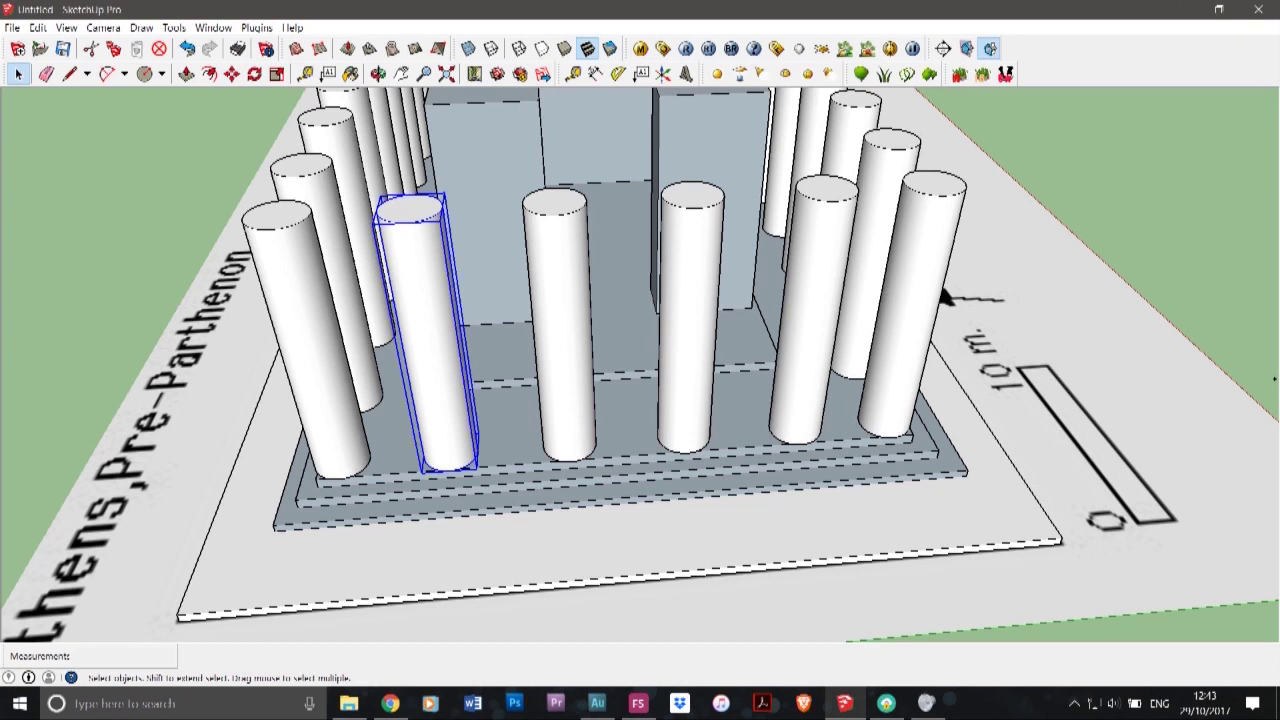
- Open the corner column nearest the plan's lettering for component editing and start a 2 Point Arc on its top face
click(312, 350)
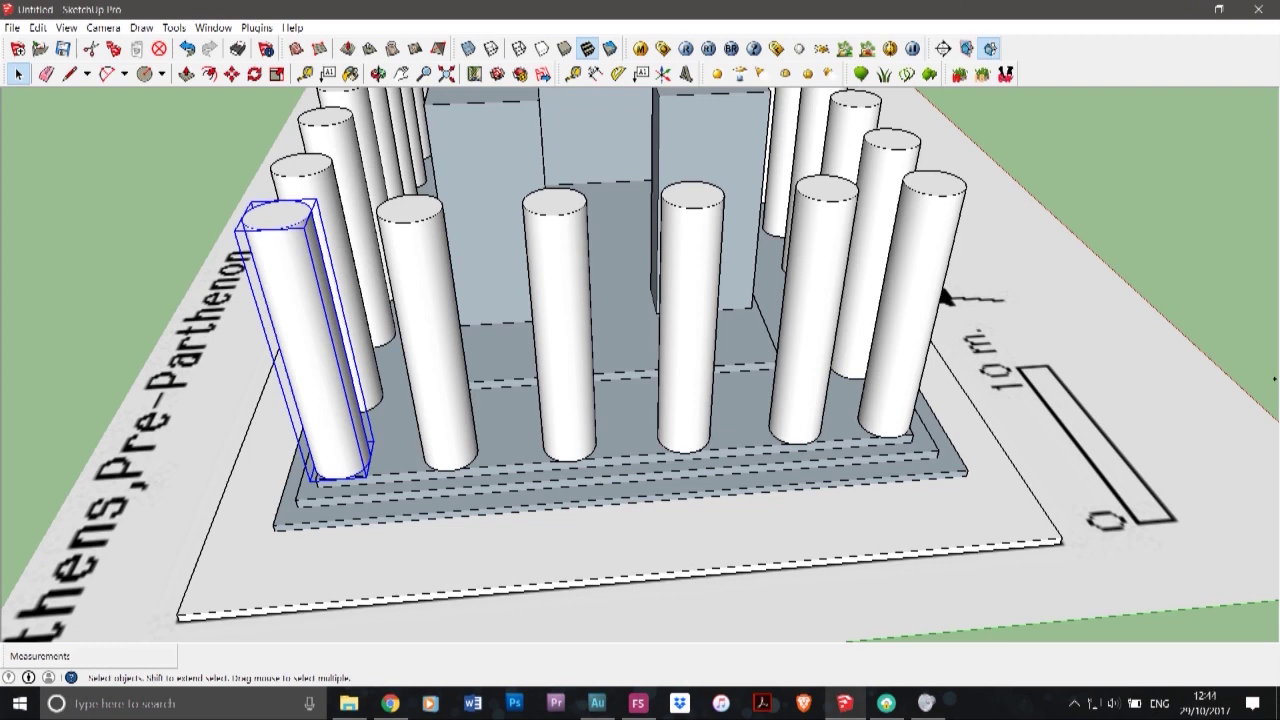
right_click(314, 293)
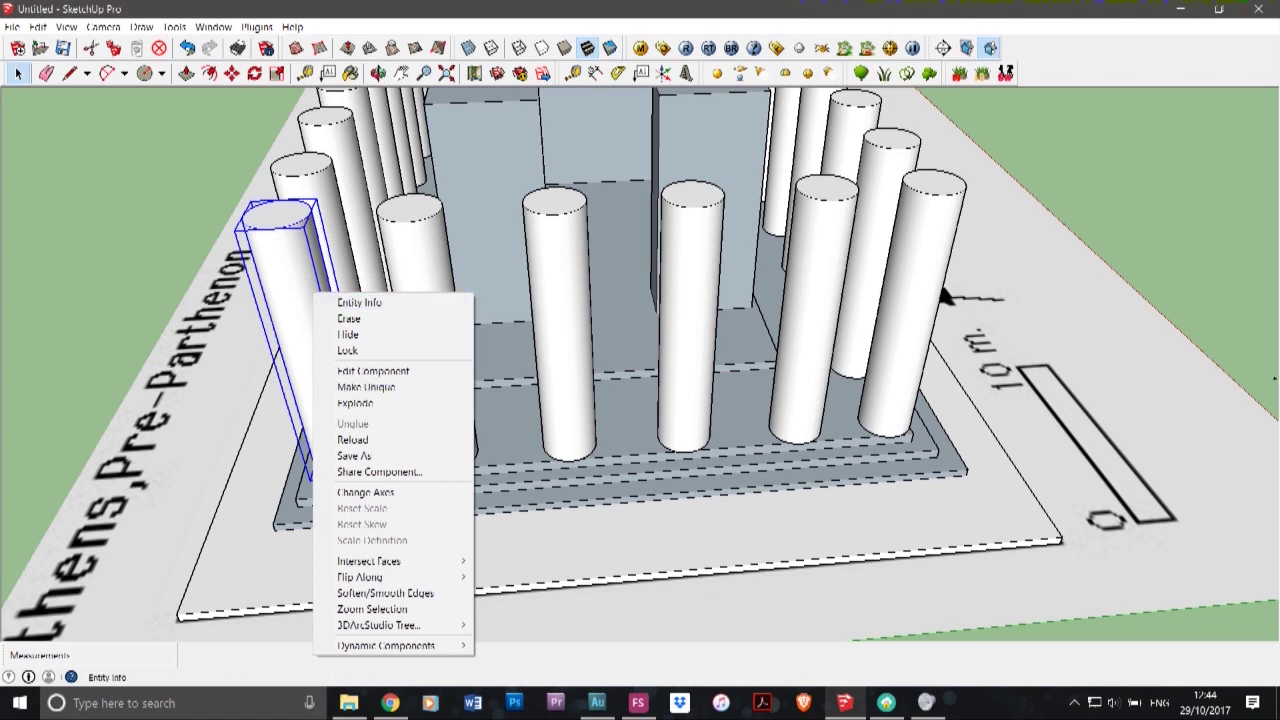
key(Escape)
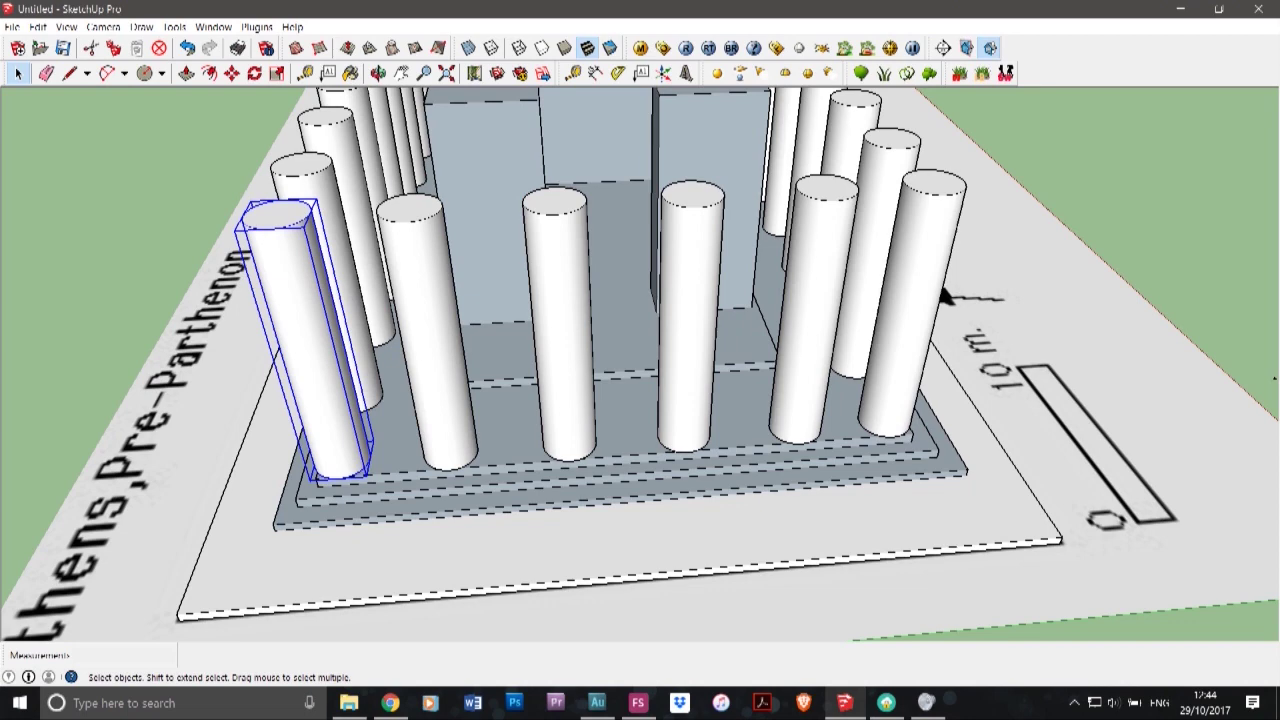
double_click(309, 350)
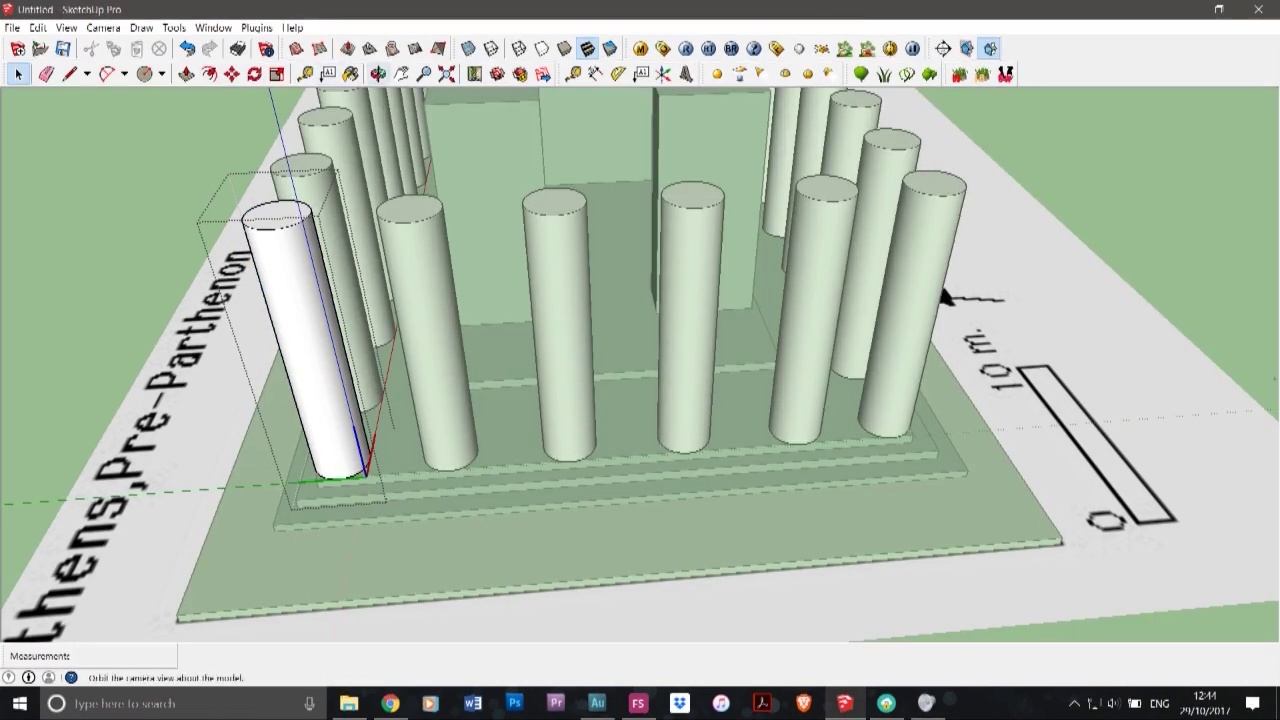
click(378, 74)
drag(480, 200, 490, 330)
scroll(670, 300, down, 3)
scroll(445, 365, up, 7)
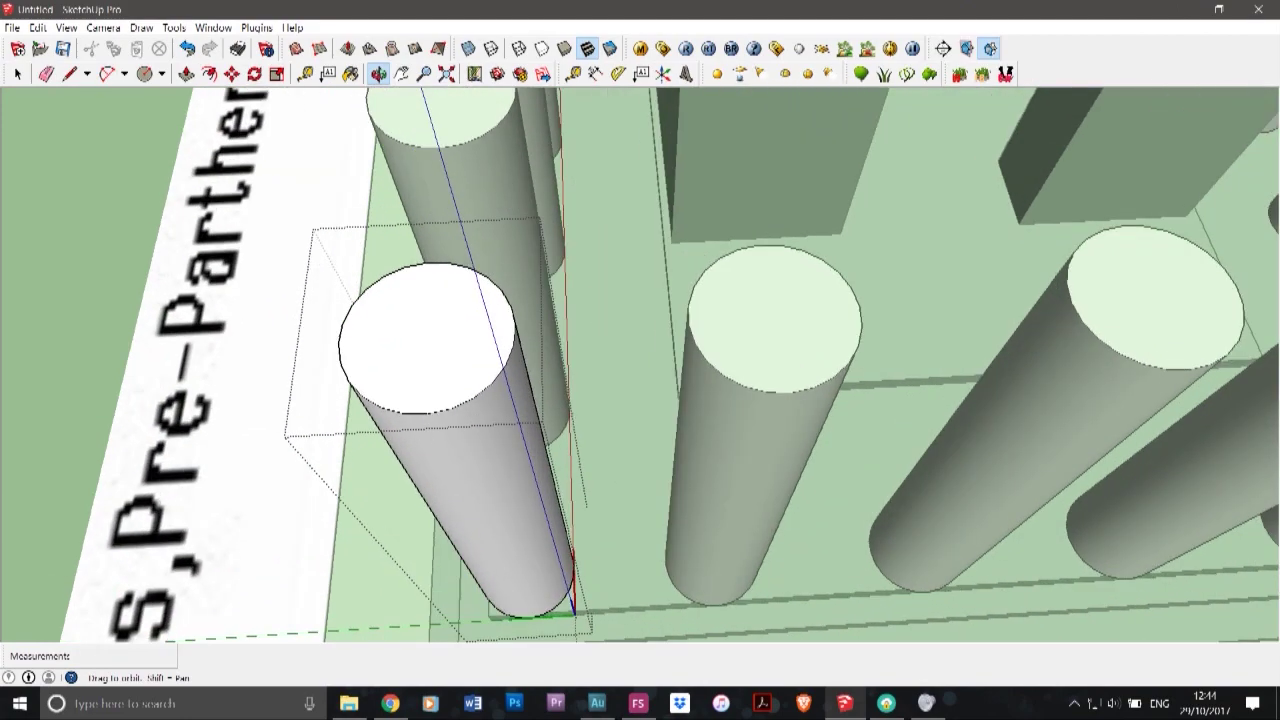
drag(600, 300, 645, 450)
scroll(661, 345, down, 3)
scroll(522, 482, up, 6)
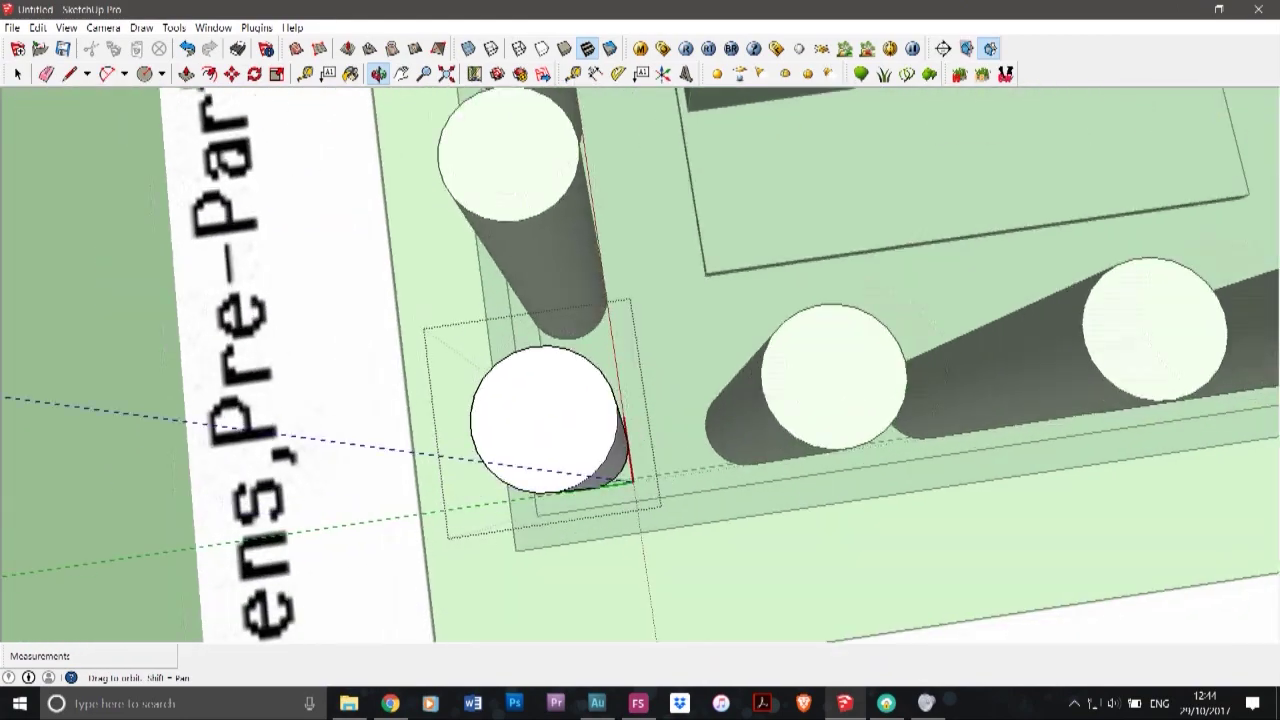
click(124, 73)
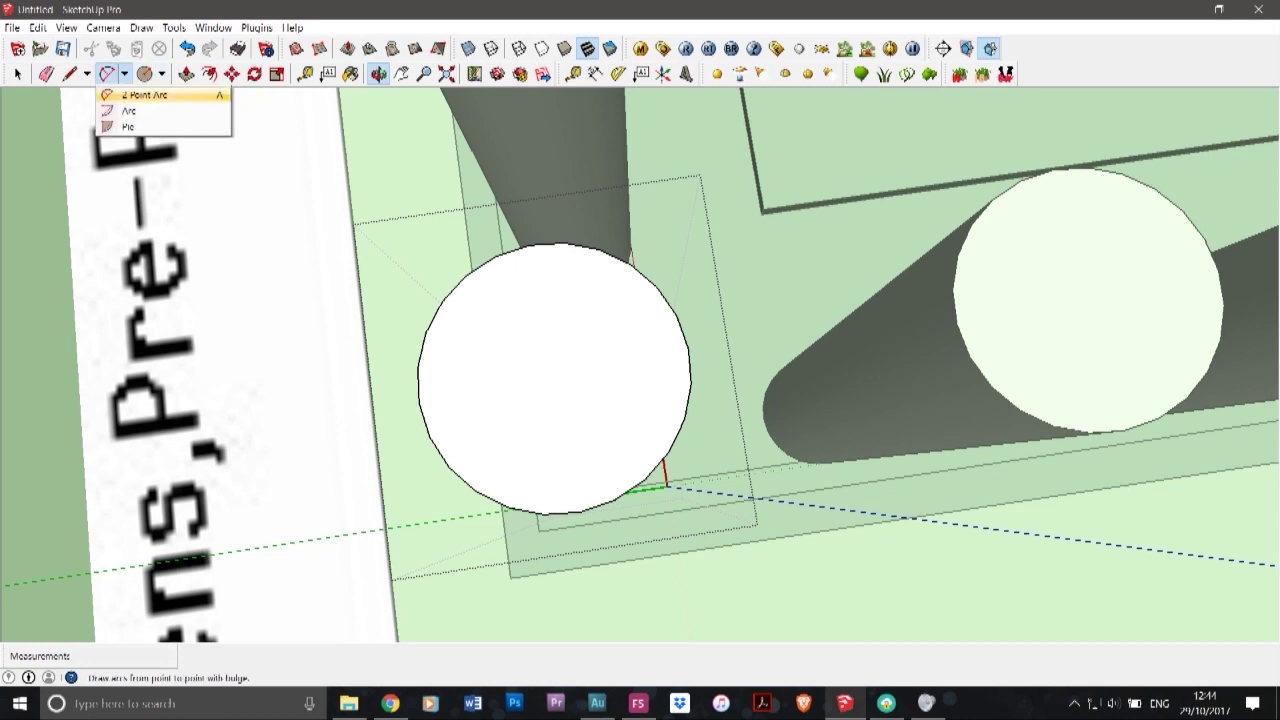
click(146, 95)
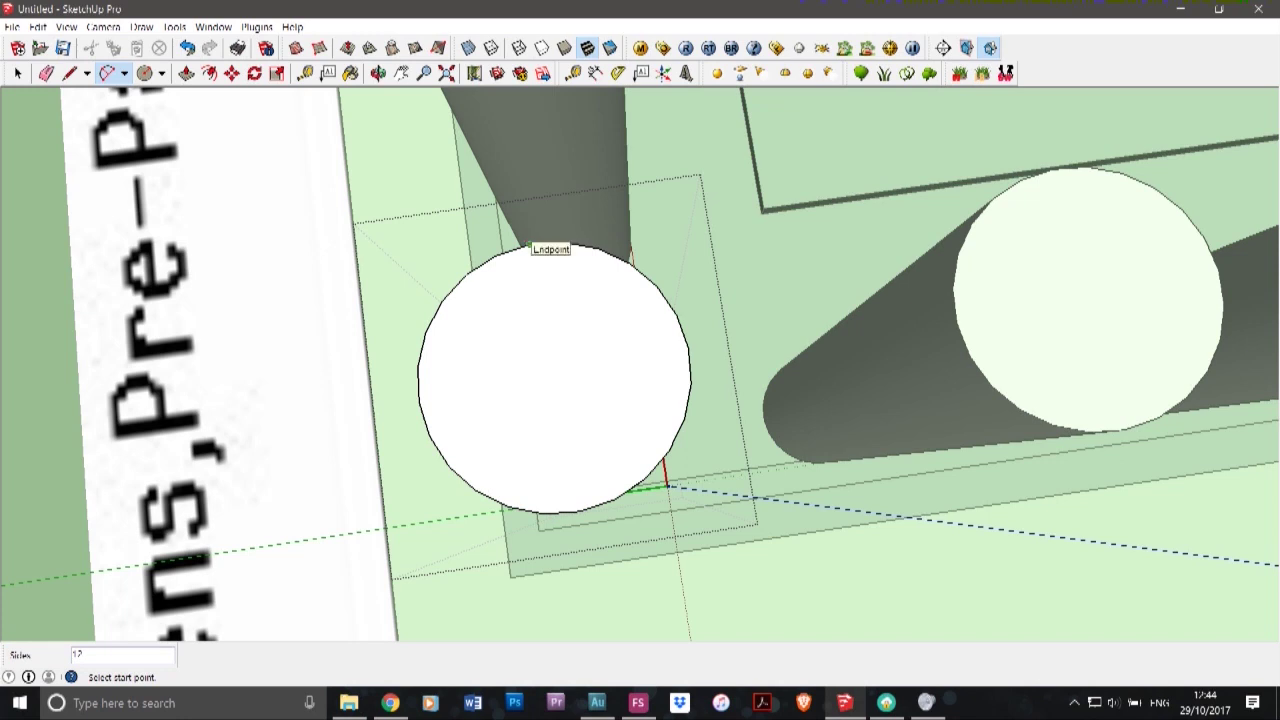
- Try two adjacent inward arcs drawn freehand along the edge of the column's top circle
click(528, 244)
click(598, 247)
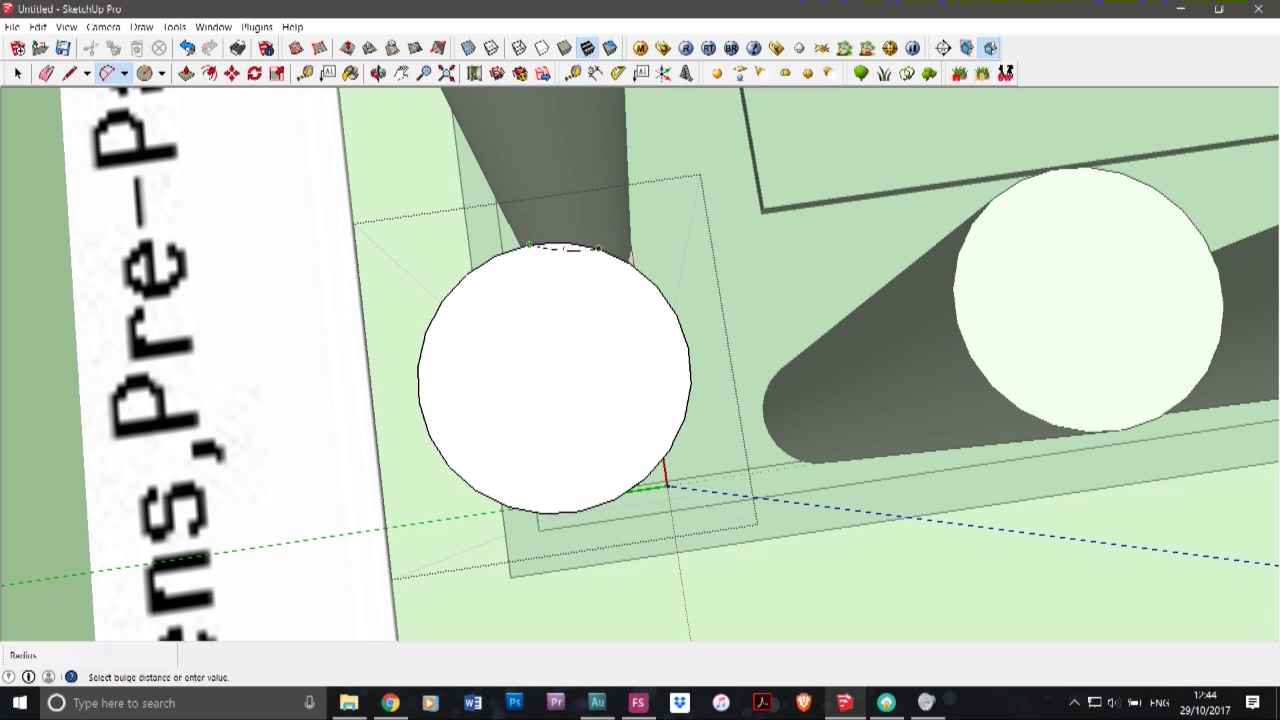
click(565, 264)
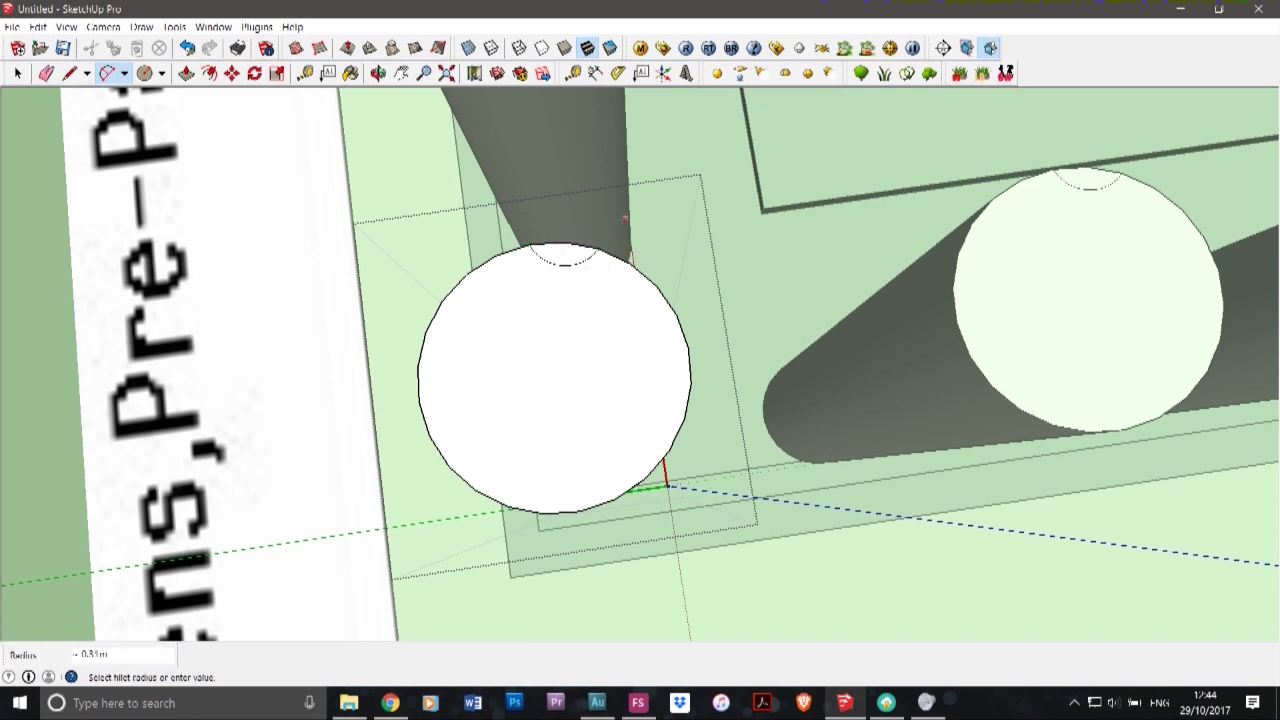
click(598, 248)
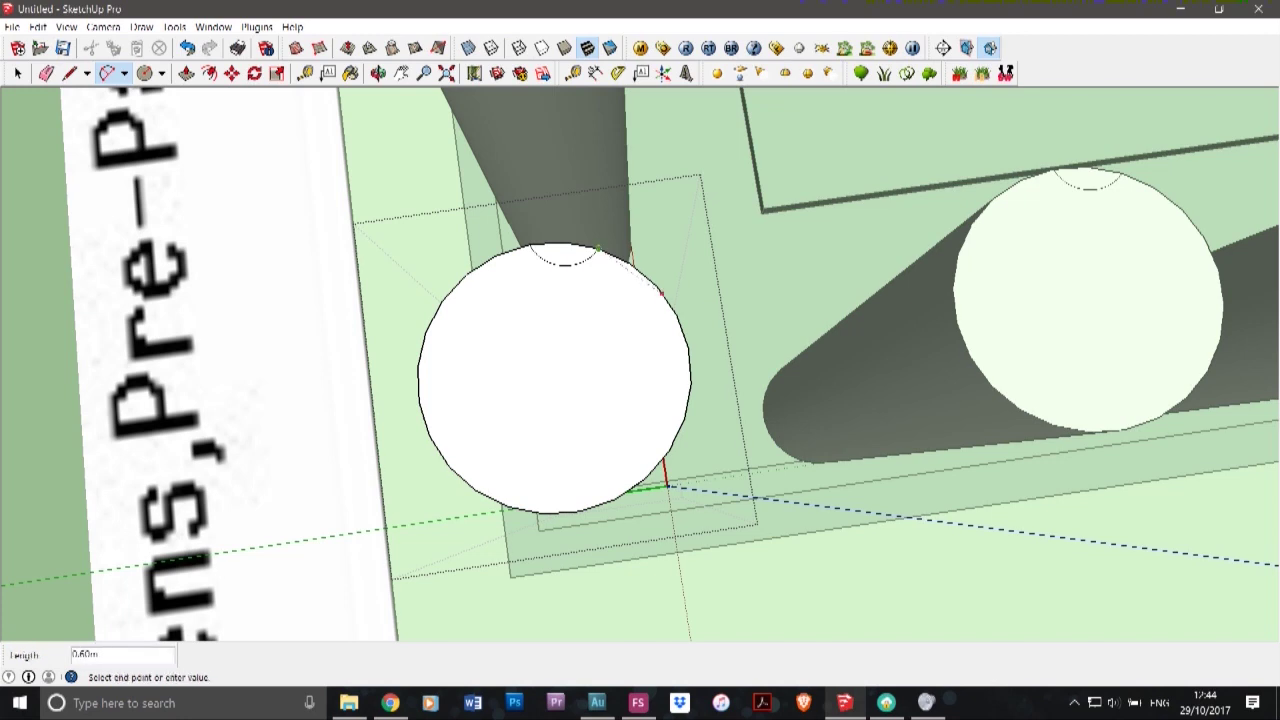
click(656, 287)
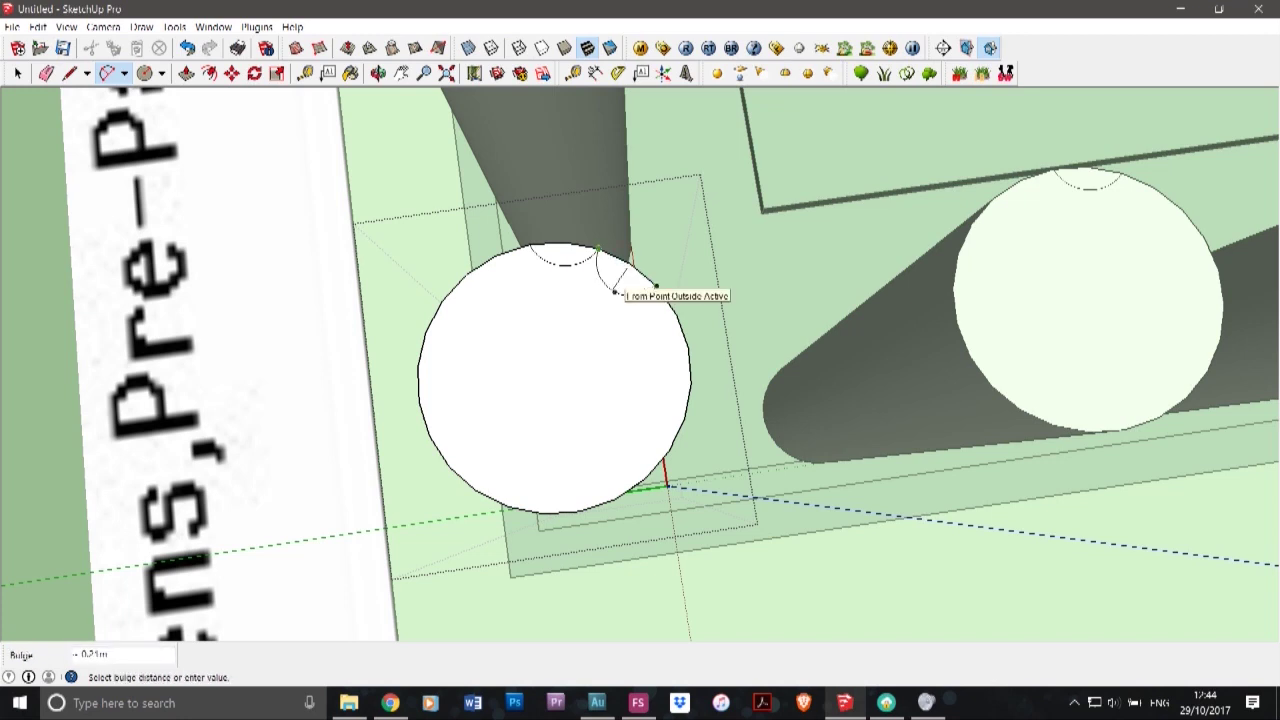
click(614, 291)
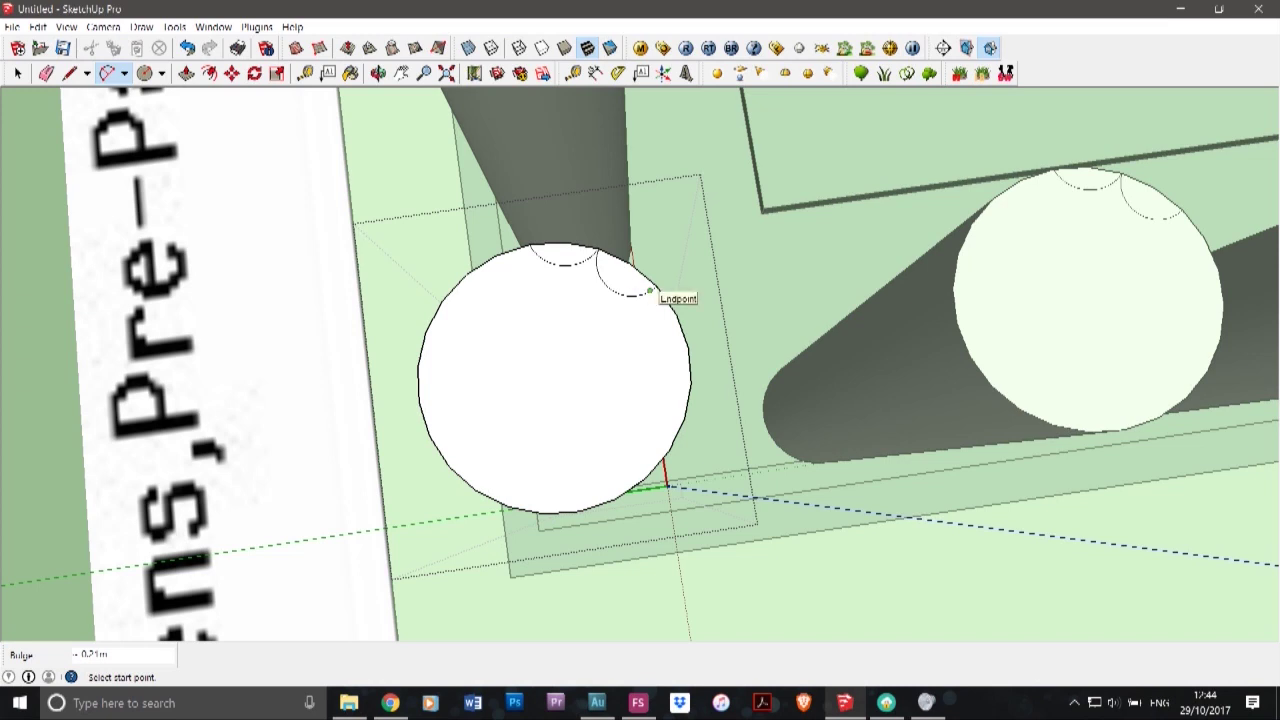
key(ctrl+z)
key(ctrl+z)
- Try an inward arc with a 0.3 m bulge across two segments of the column's top circle
click(529, 244)
click(598, 248)
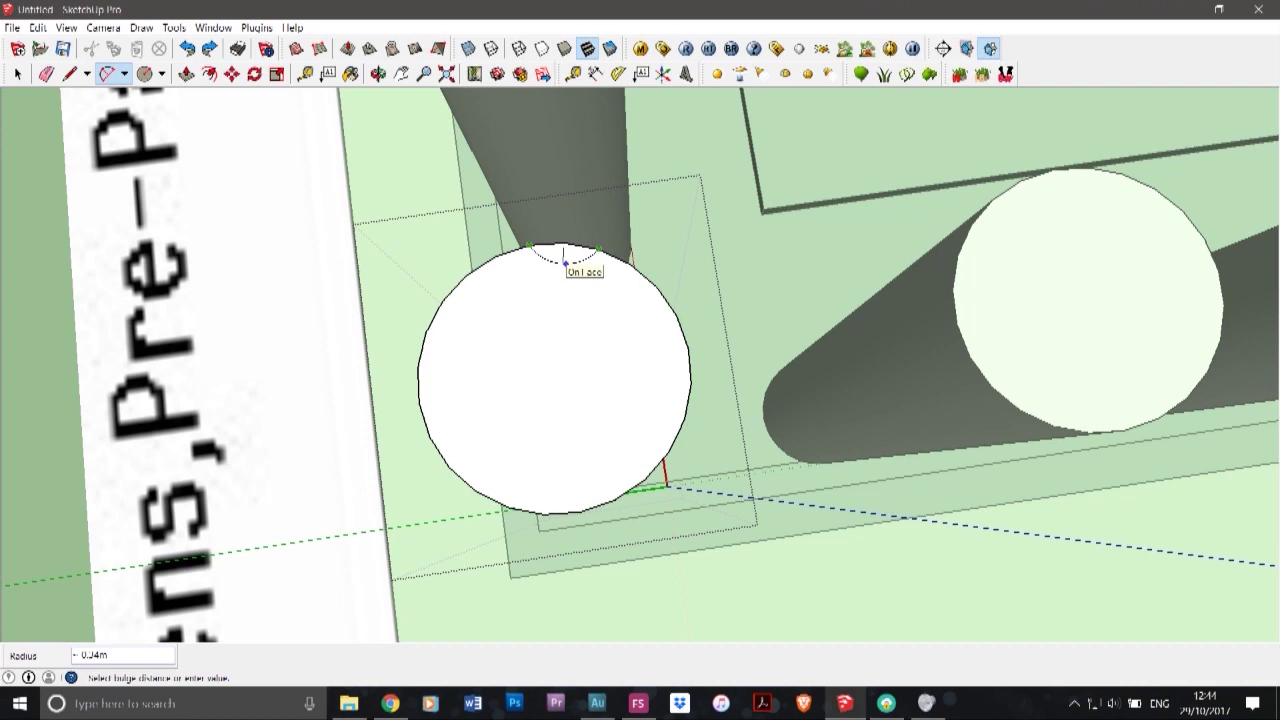
text(0.3)
key(Return)
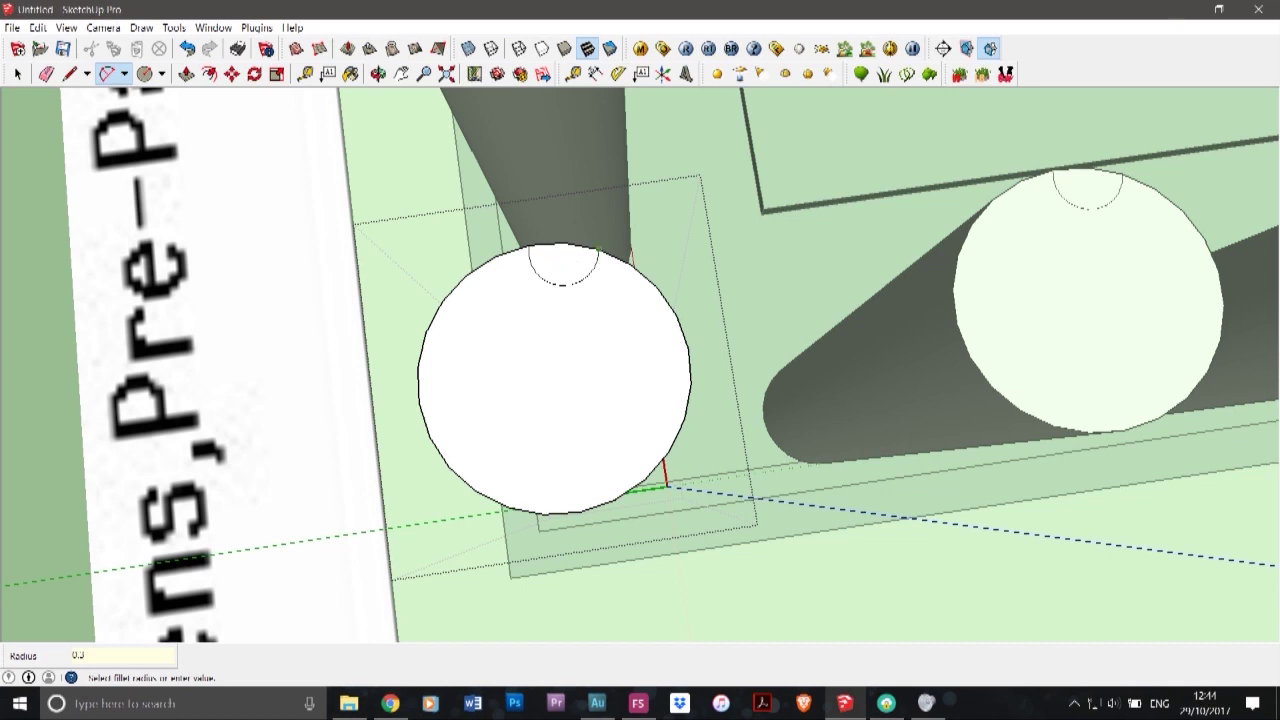
key(ctrl+z)
- Try a shallower inward arc with a 0.1 m bulge across the same two segments of the top circle
click(529, 245)
click(598, 250)
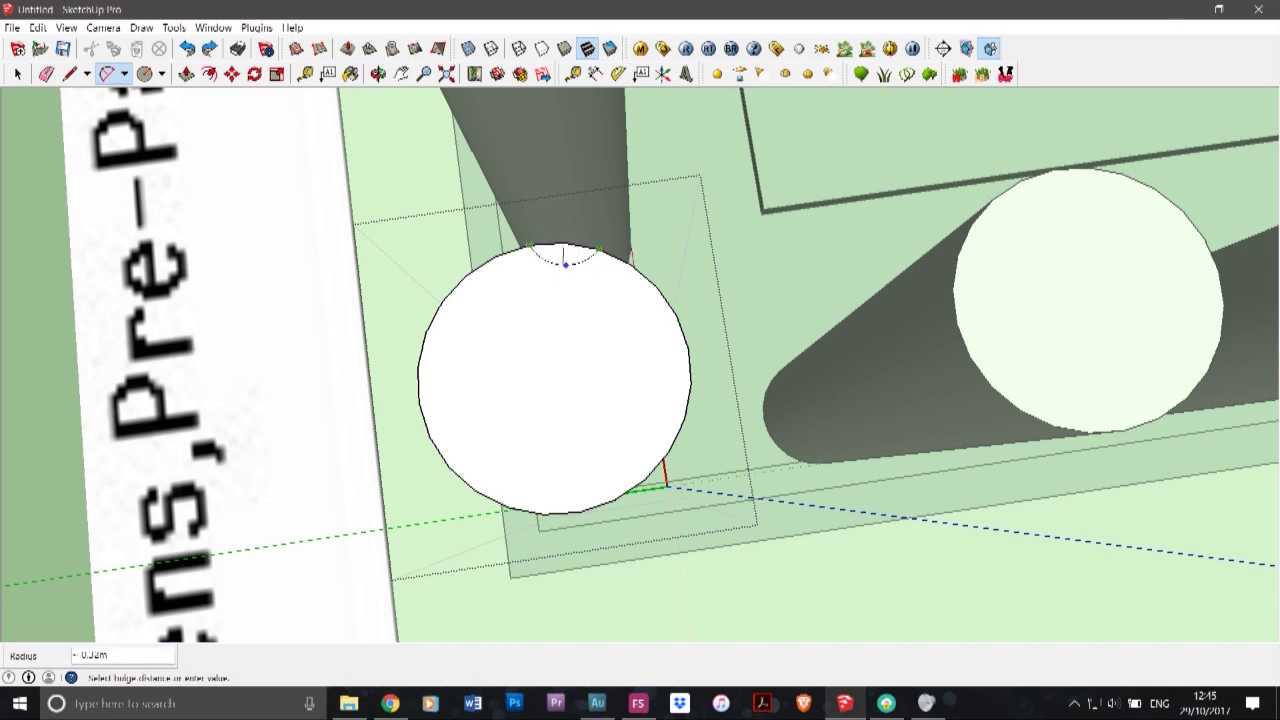
text(0.1)
key(Return)
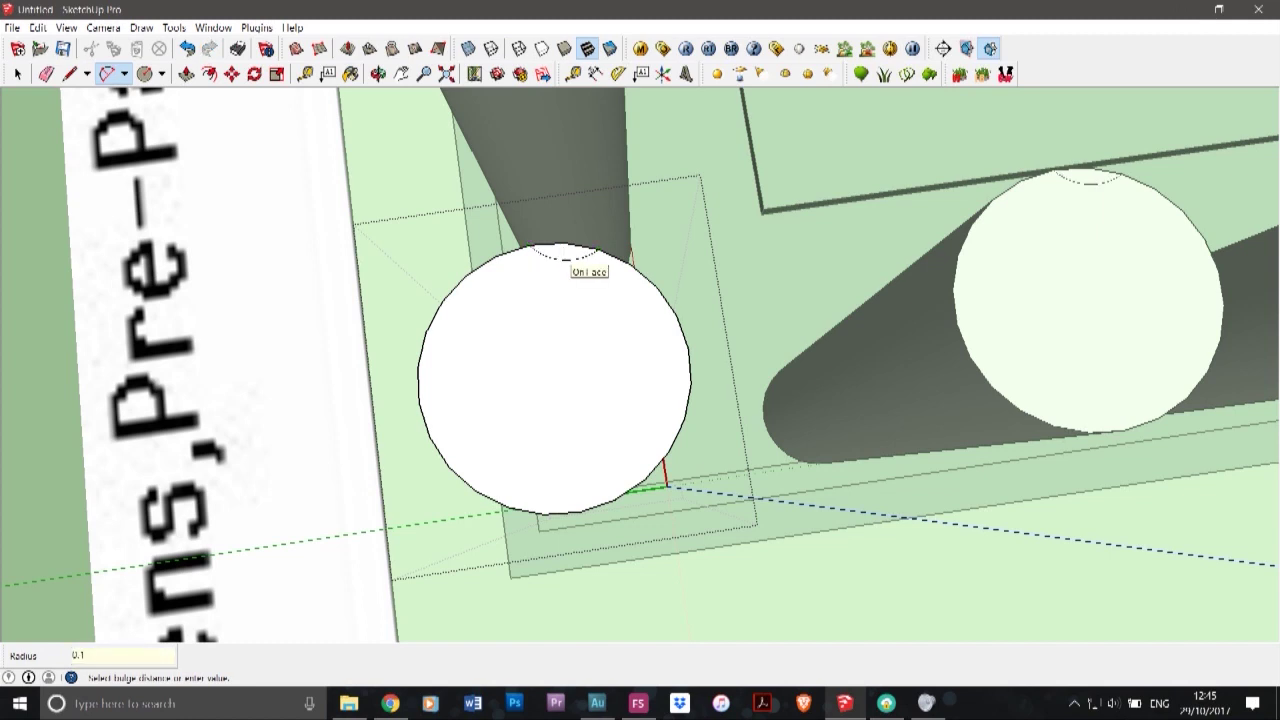
key(ctrl+z)
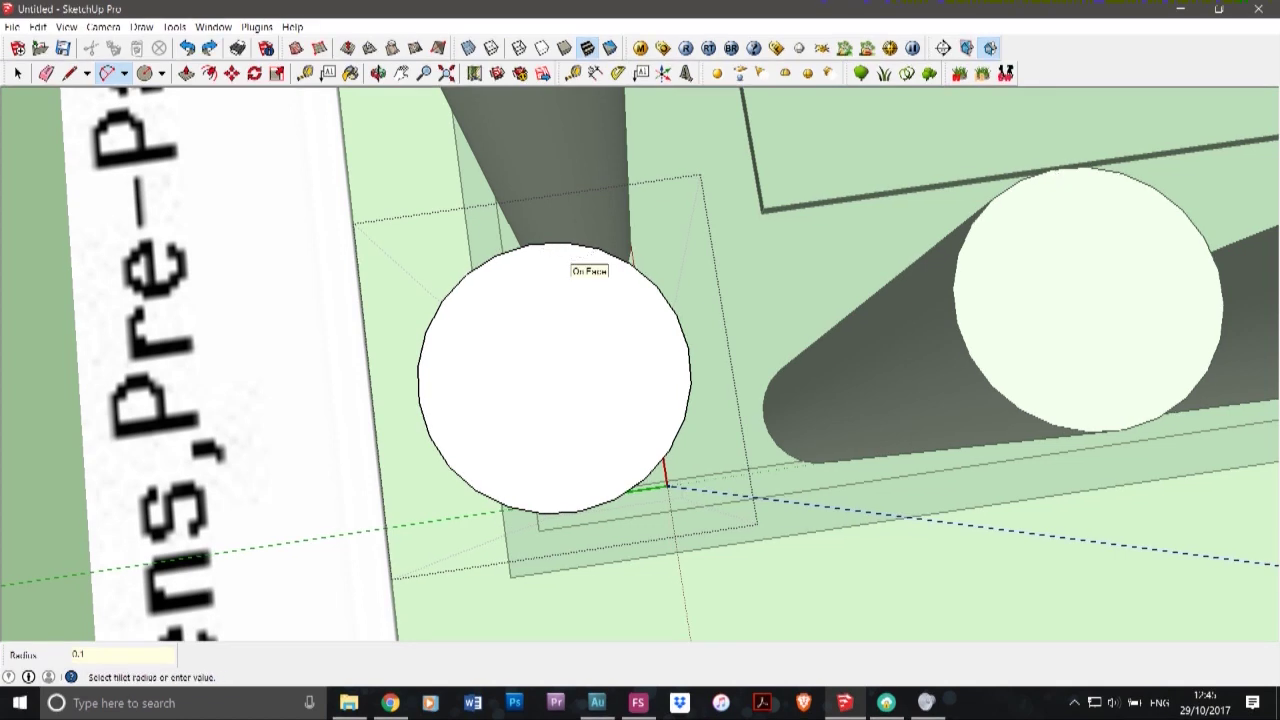
- Draw the first inward flute arc across two segments of the column's top circle with a 0.15 m bulge
click(529, 244)
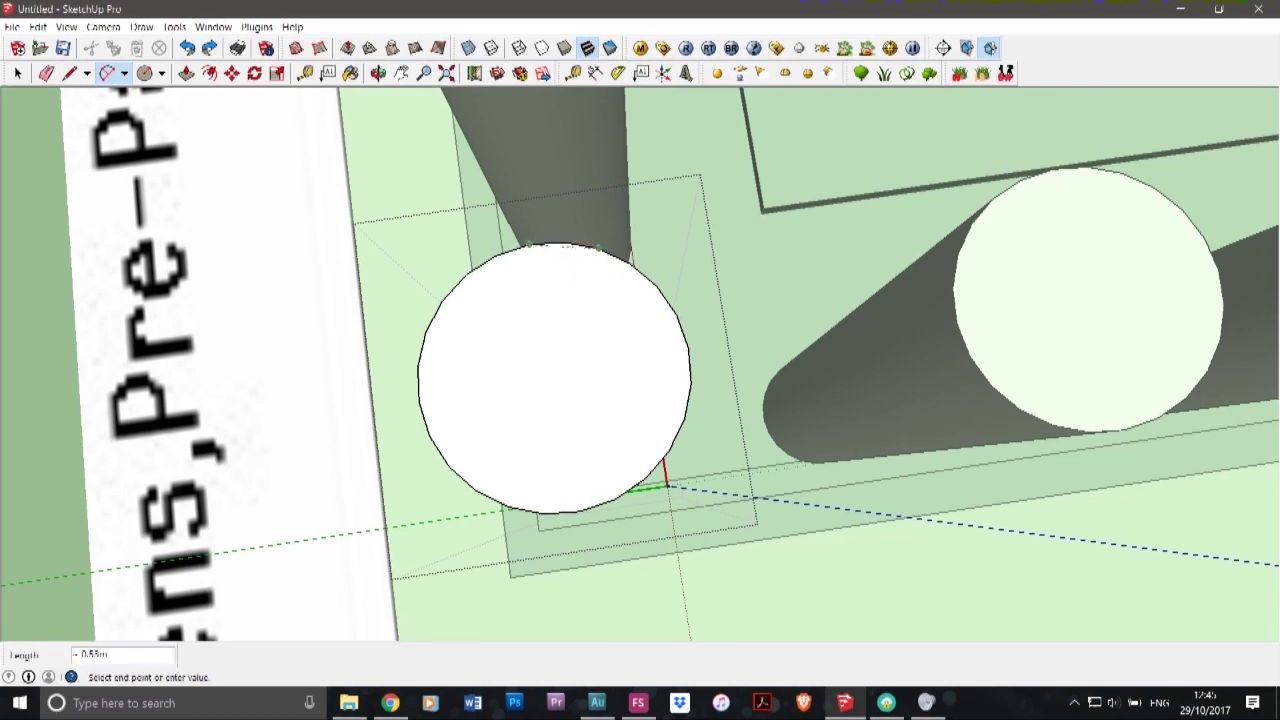
click(598, 247)
text(0)
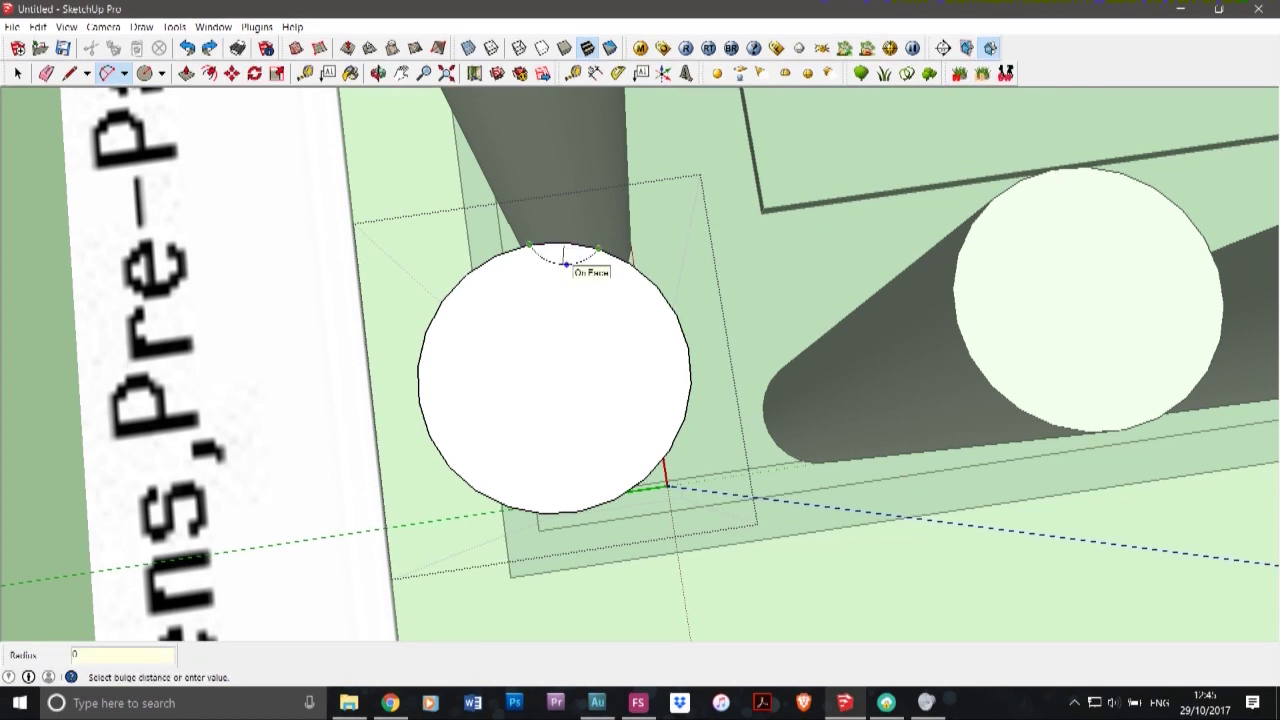
text(.2)
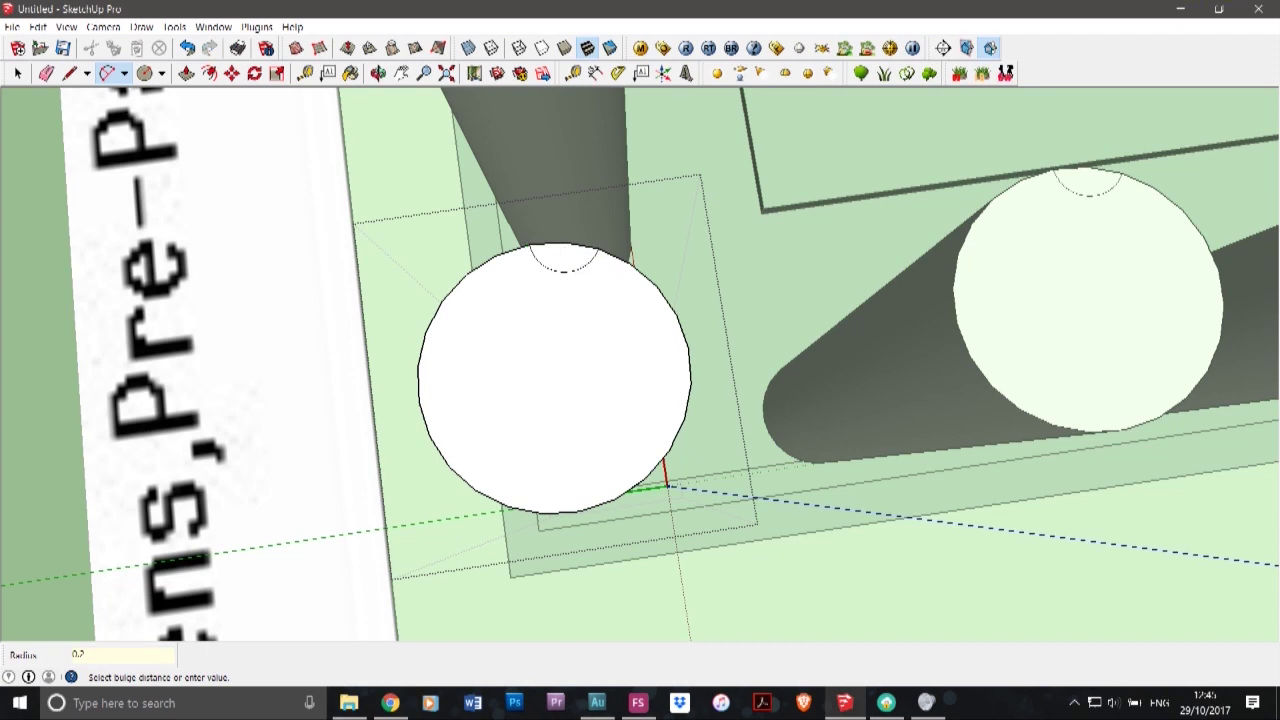
key(BackSpace)
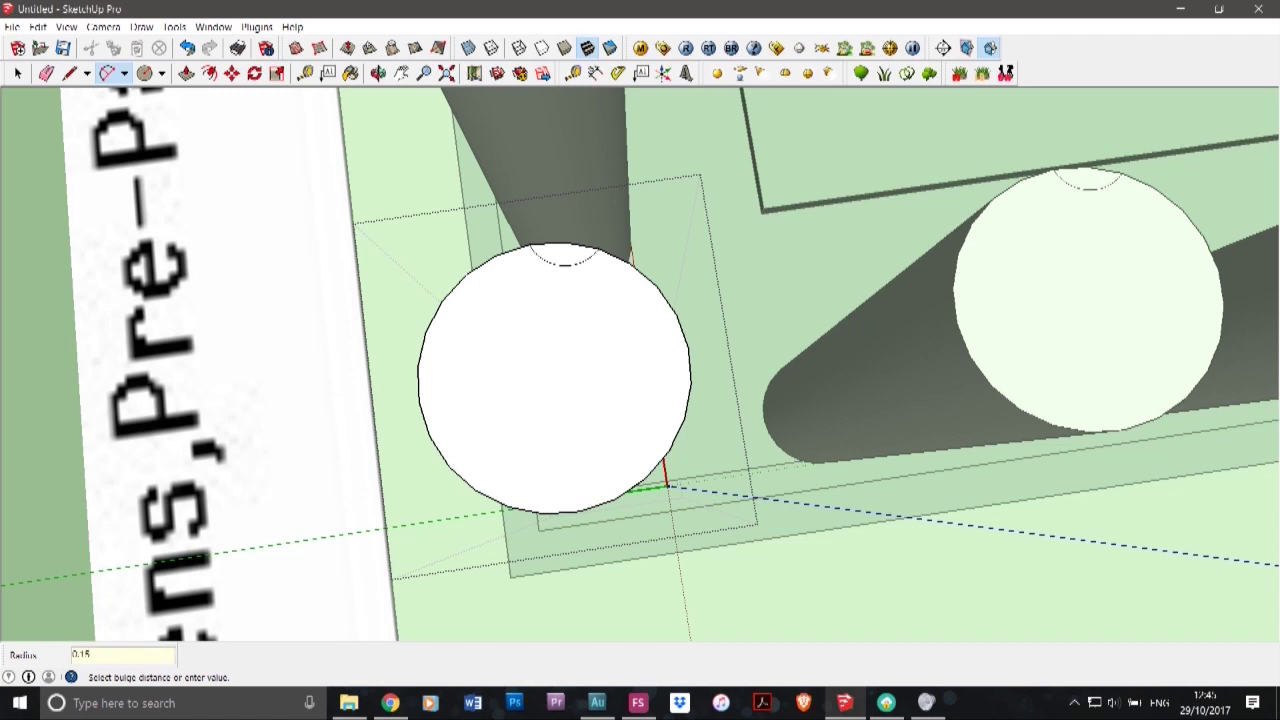
key(Return)
- Draw a second inward arc with a 0.15 m bulge from the first arc's end across the next two circle segments, clockwise
click(598, 248)
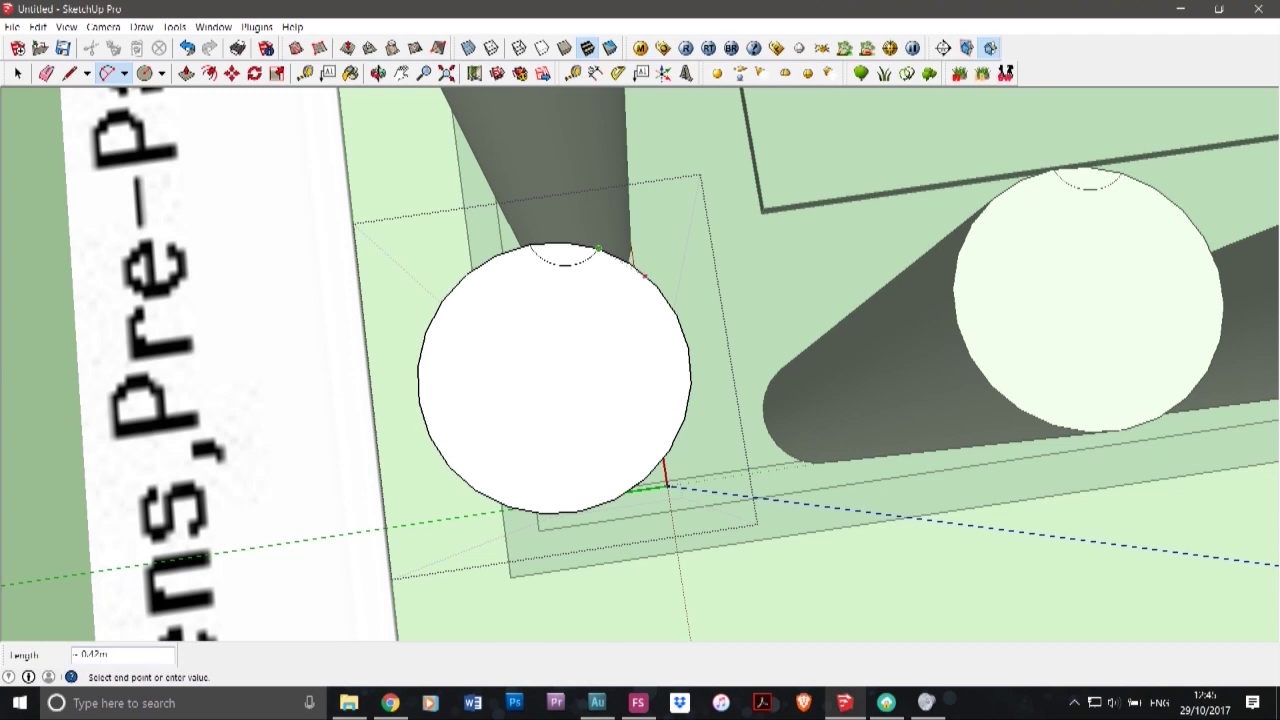
click(656, 287)
text(0.15)
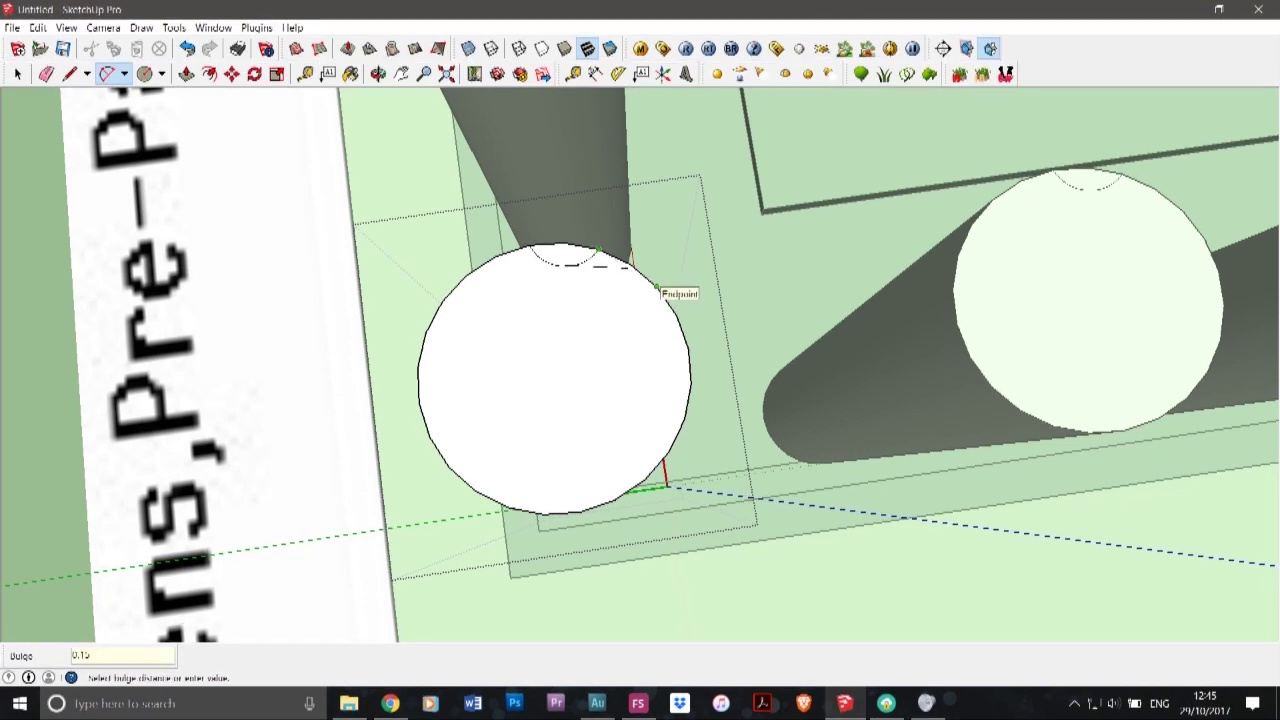
key(Return)
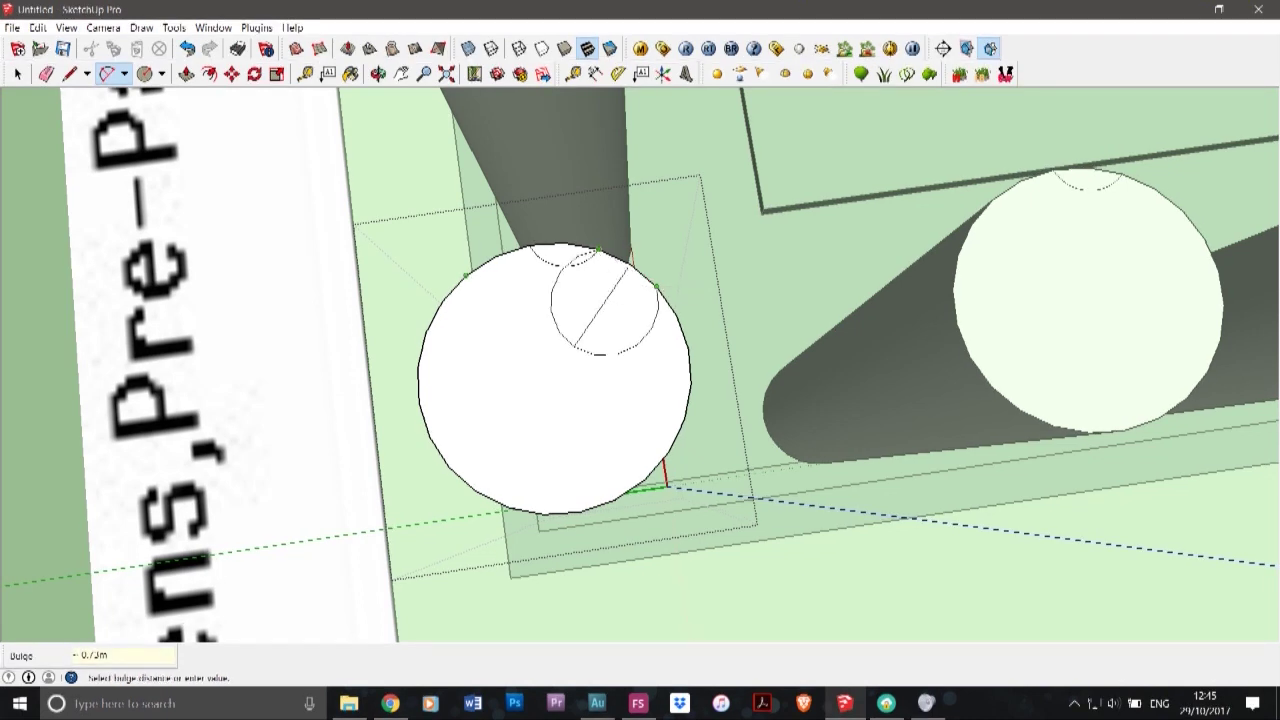
text(0.)
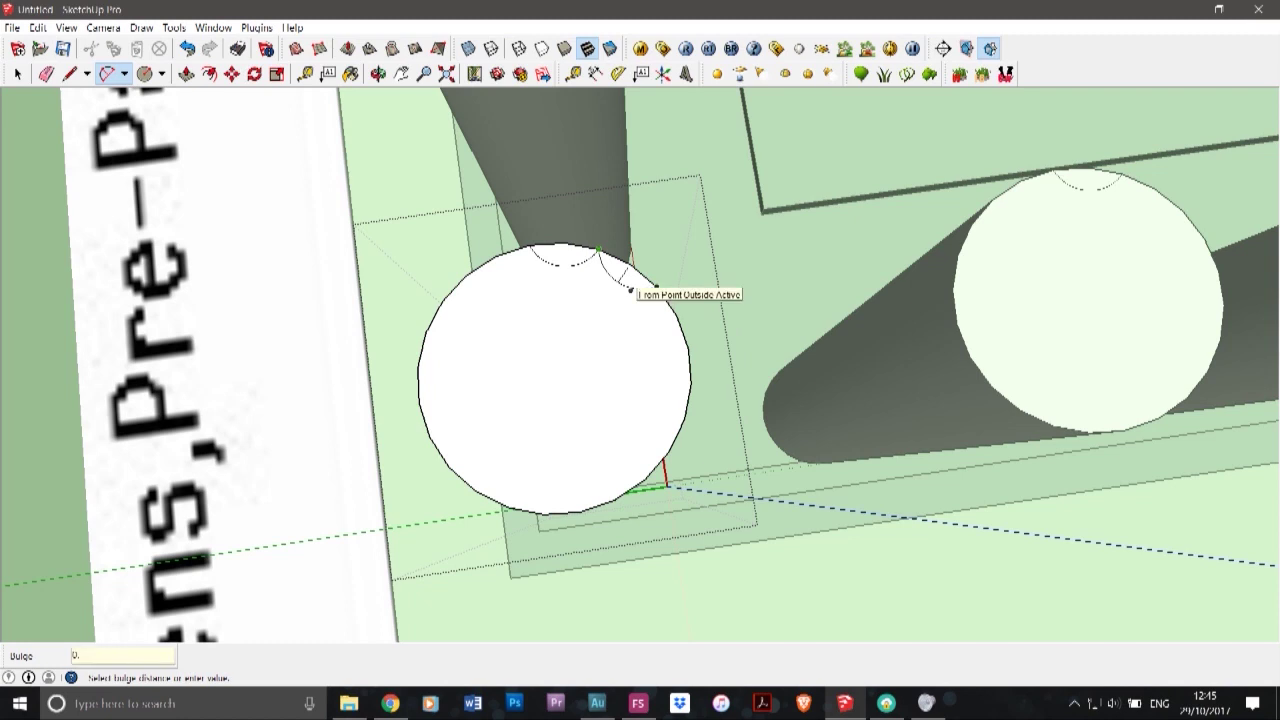
text(15)
key(Return)
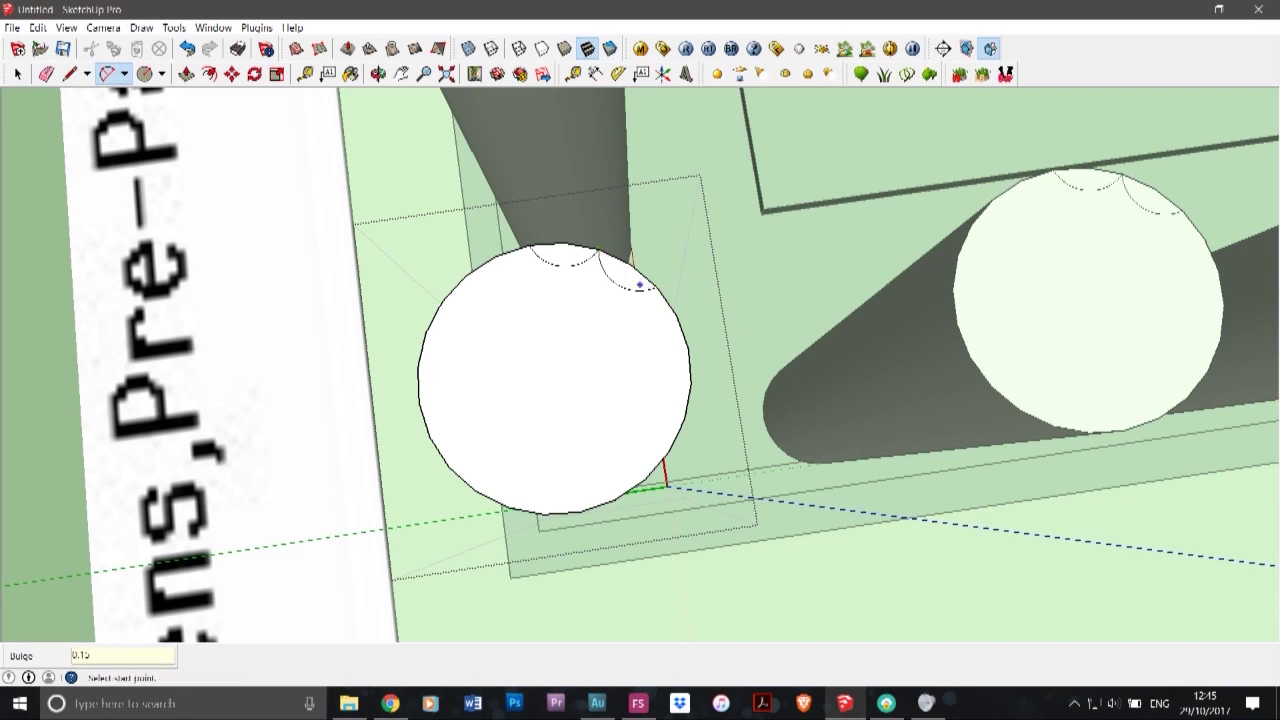
- Continue with a third inward arc with a 0.15 m bulge from the second arc's end, clockwise along the circle
click(657, 287)
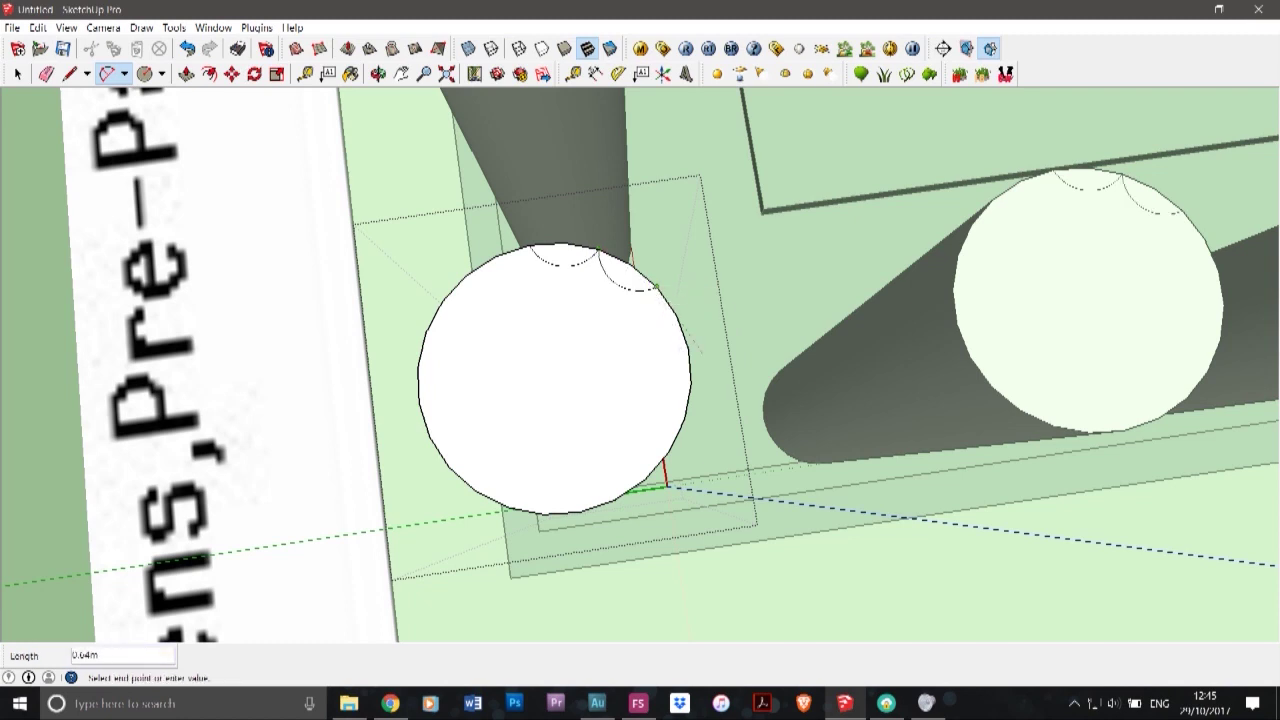
click(688, 348)
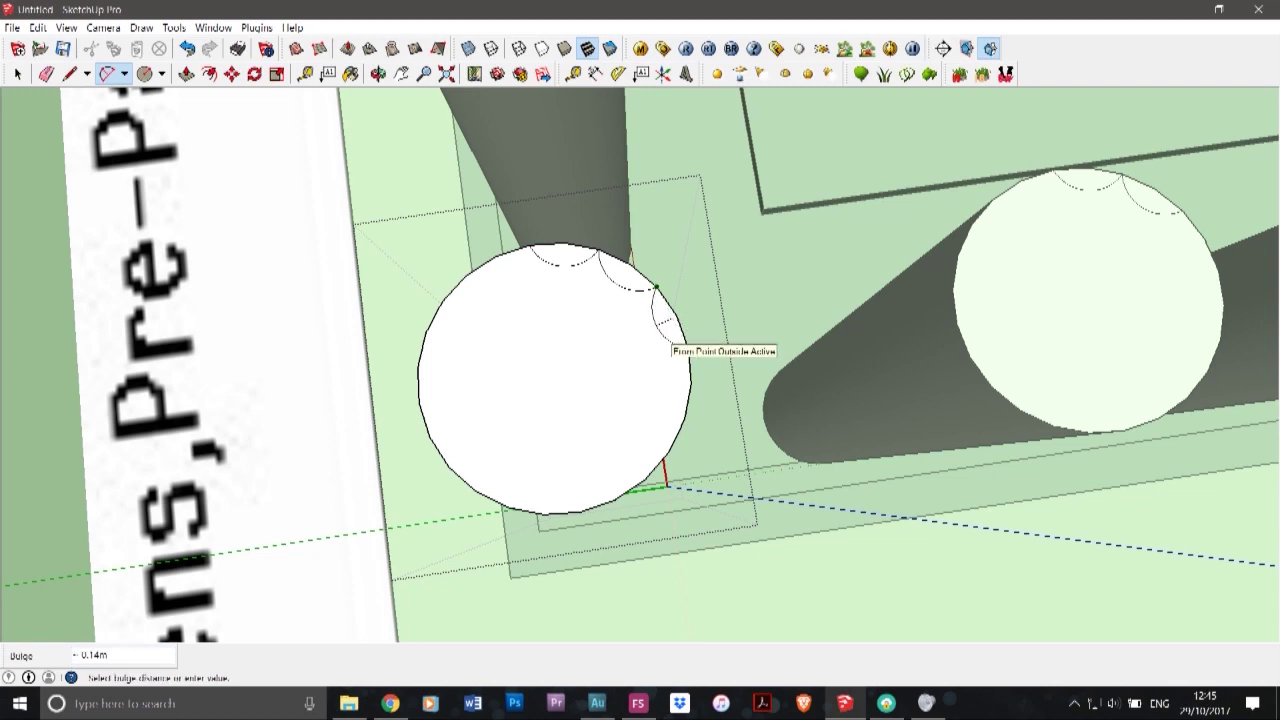
text(0.15)
key(Return)
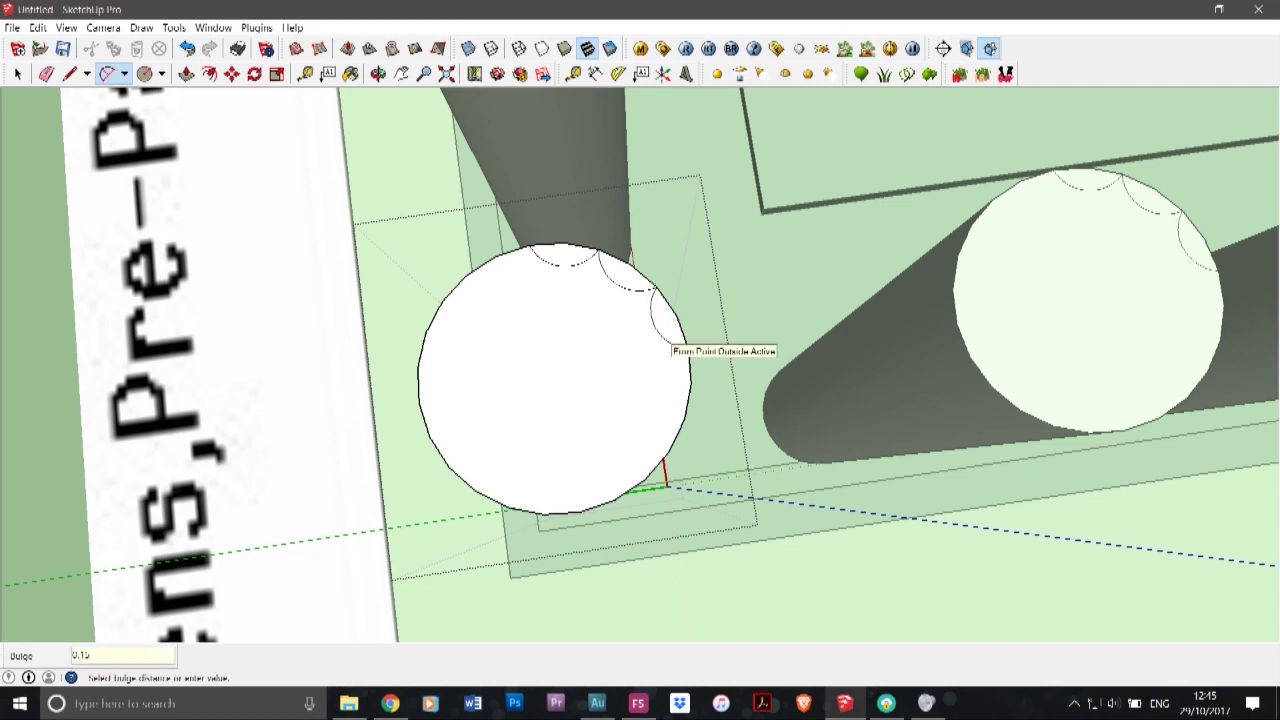
click(668, 342)
click(684, 385)
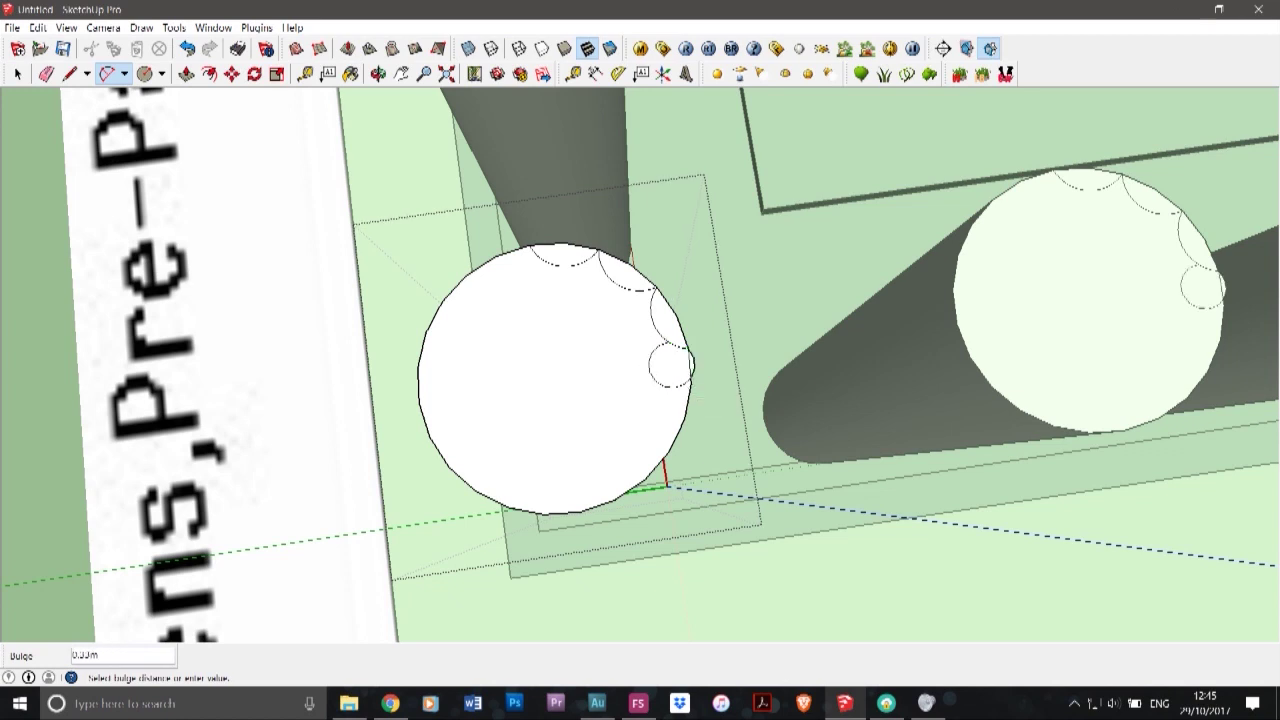
key(ctrl+z)
- Draw a fourth inward arc with a 0.15 m bulge from the third arc's end across the next two circle segments
click(687, 348)
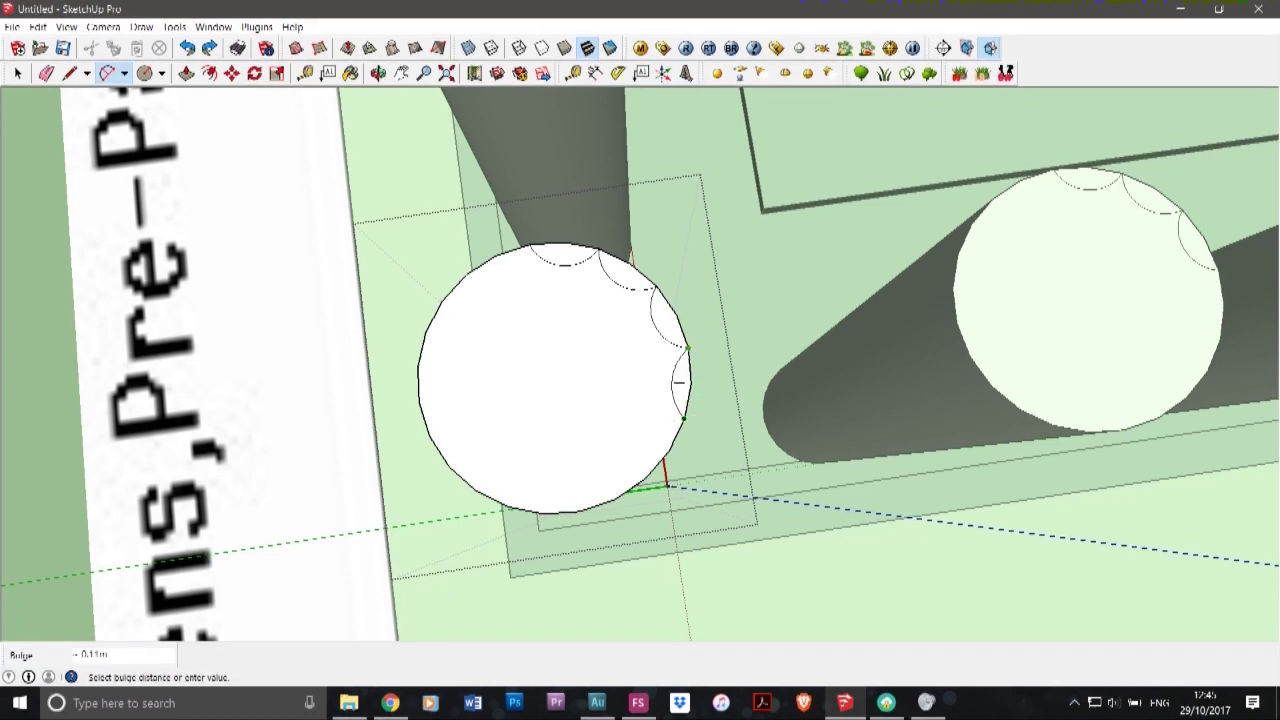
click(681, 384)
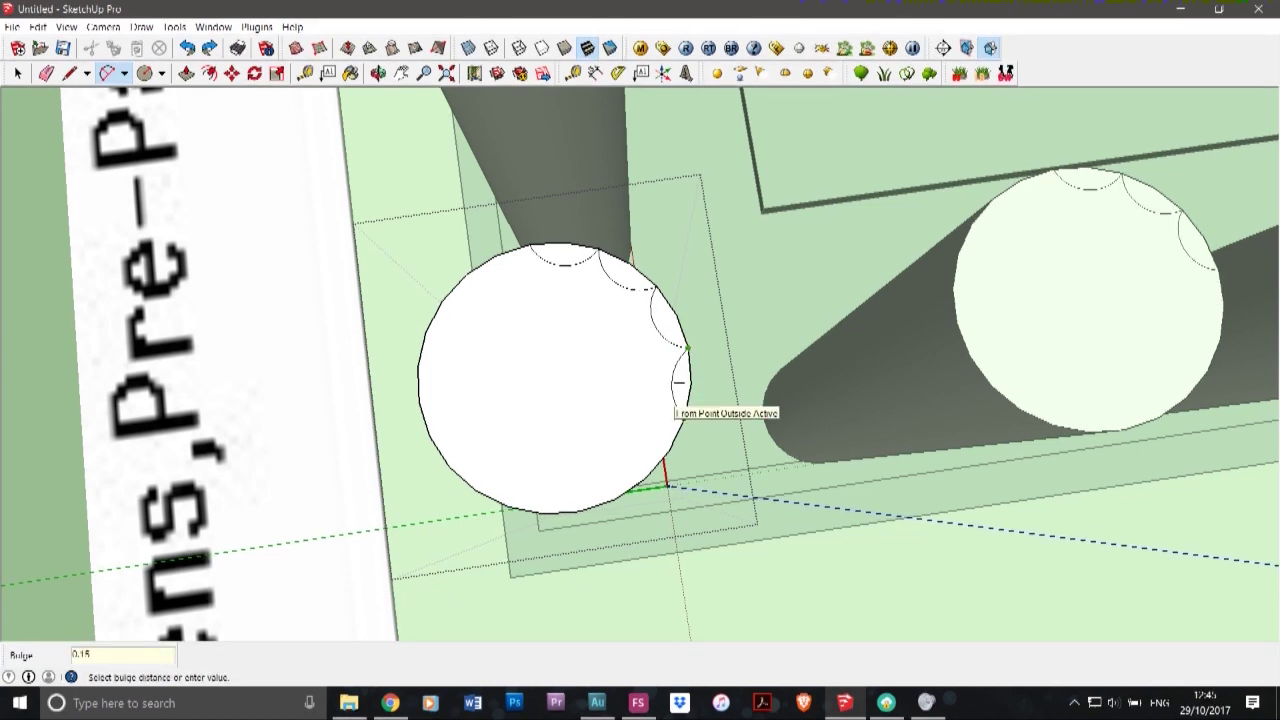
click(674, 408)
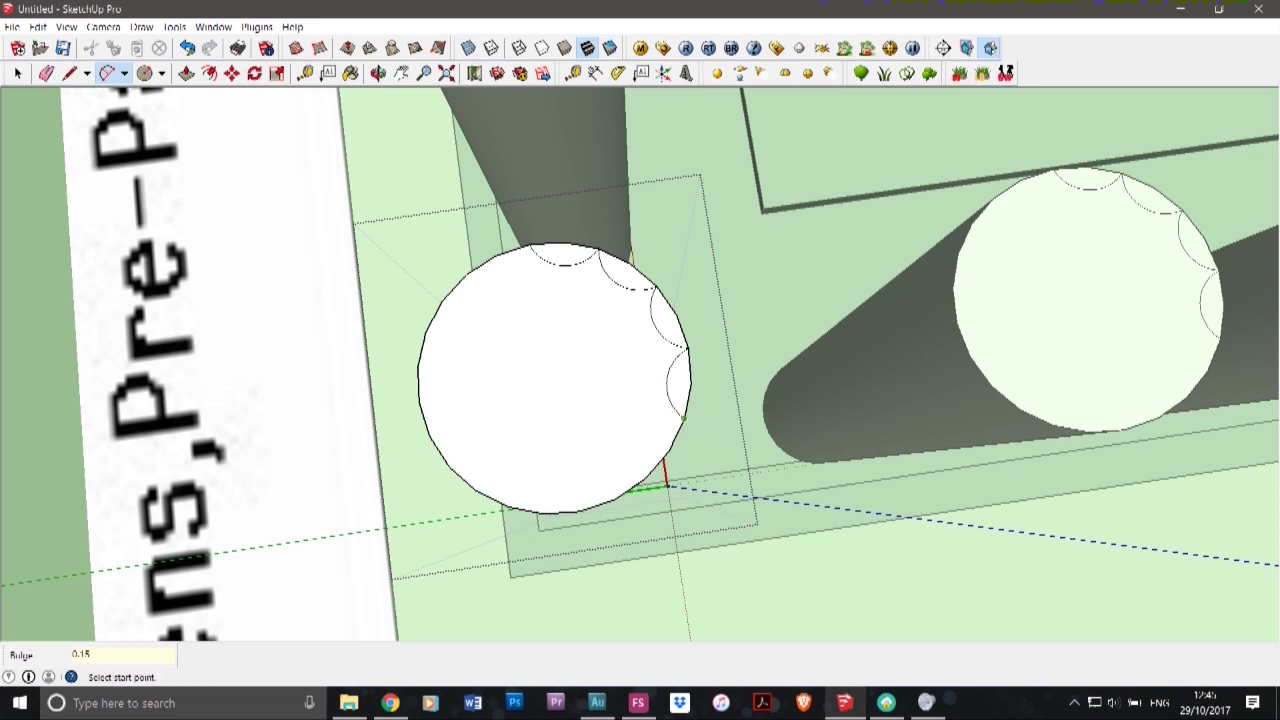
- Draw the fifth and sixth inward flute arcs with 0.15 m bulges, each spanning two segments, clockwise around the column's top circle
click(684, 418)
click(645, 478)
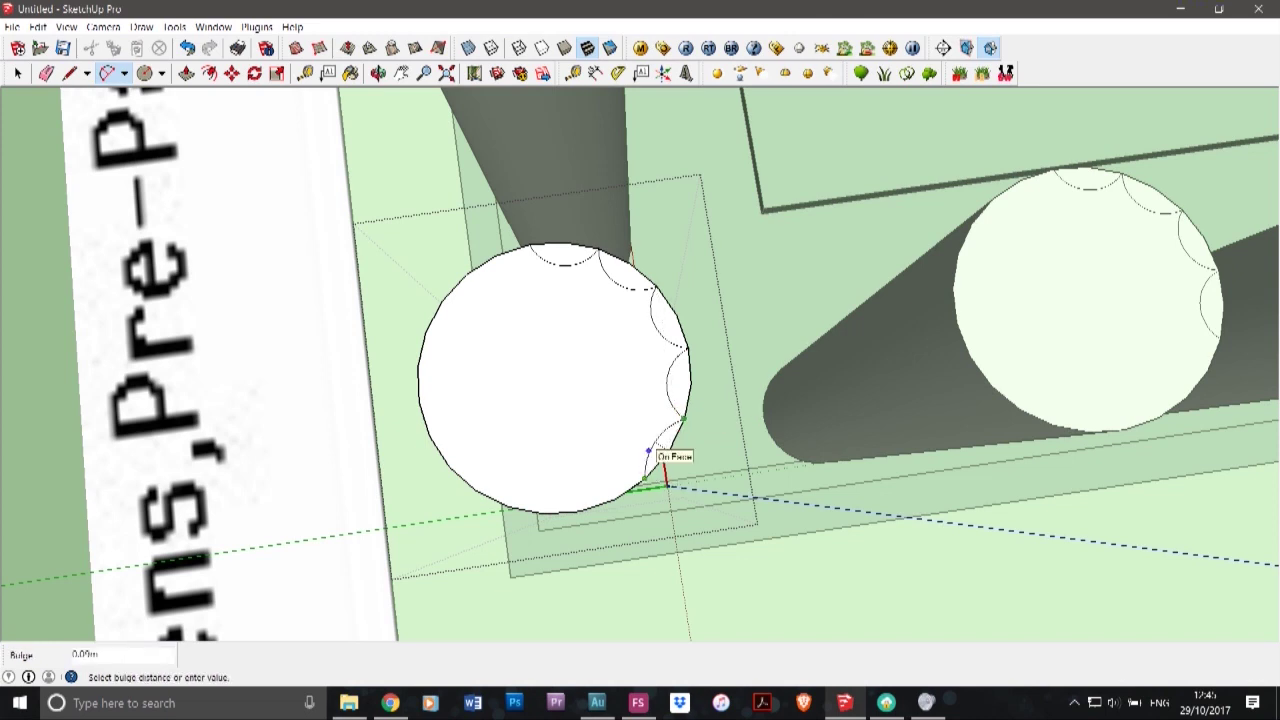
text(0.15)
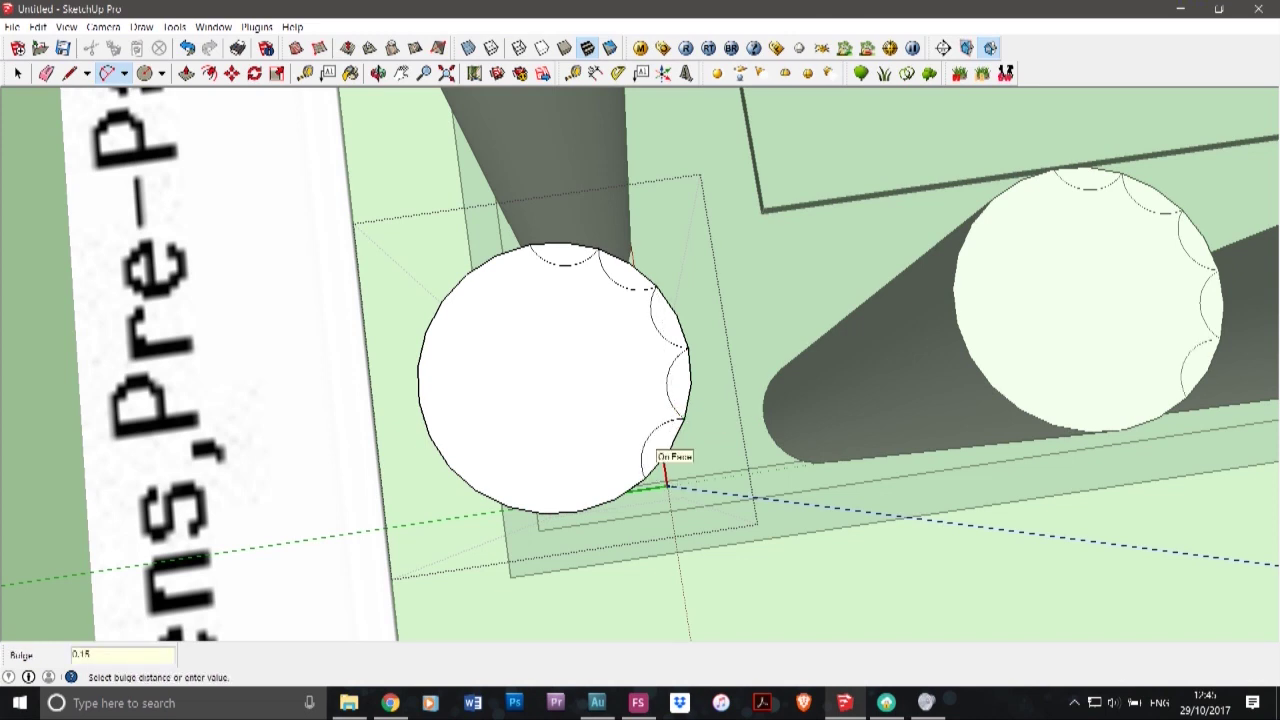
key(Return)
scroll(665, 482, up, 1)
click(645, 482)
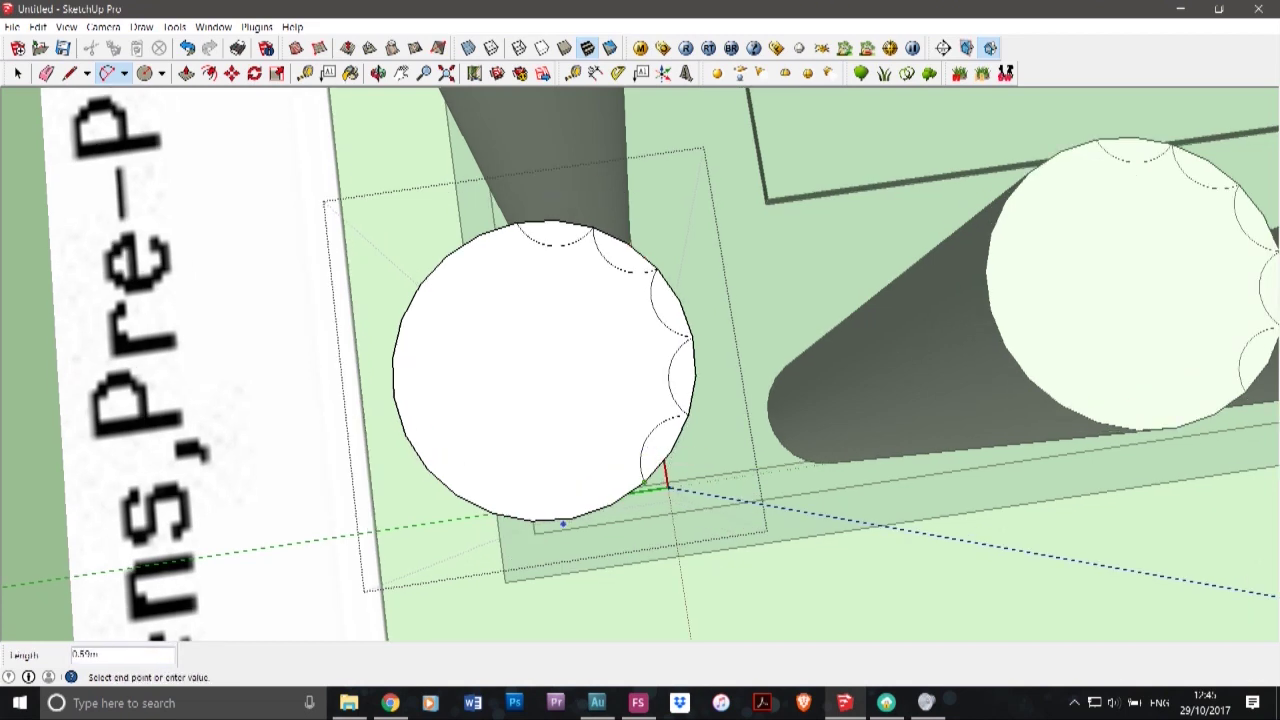
click(572, 518)
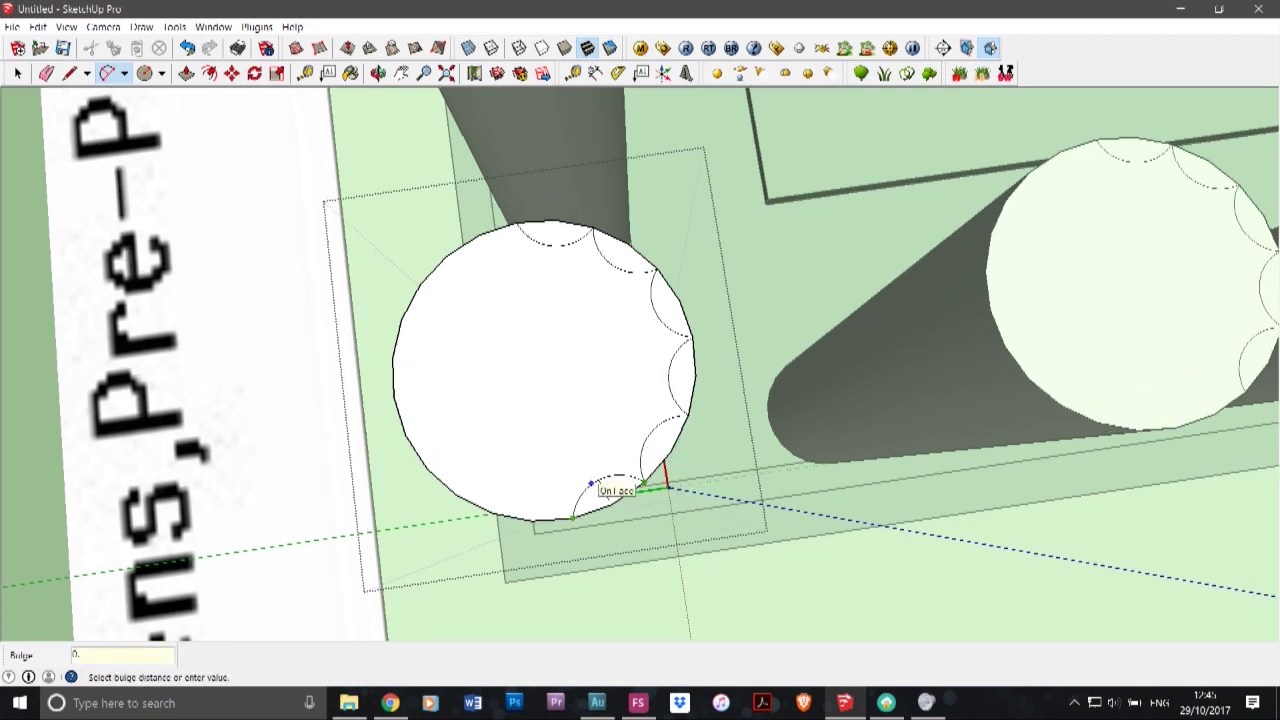
text(0.15)
key(Return)
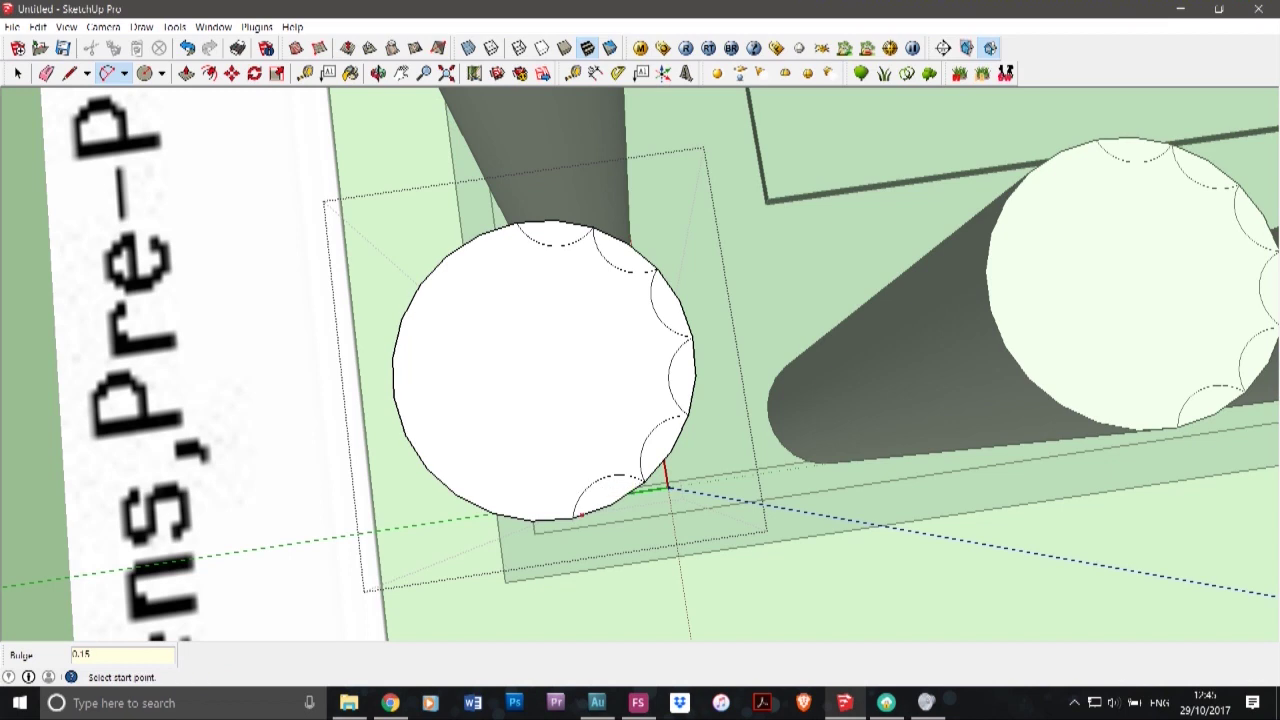
- Continue clockwise along the top circle with the seventh and eighth inward arcs, each across two segments with a 0.15 m bulge
click(572, 518)
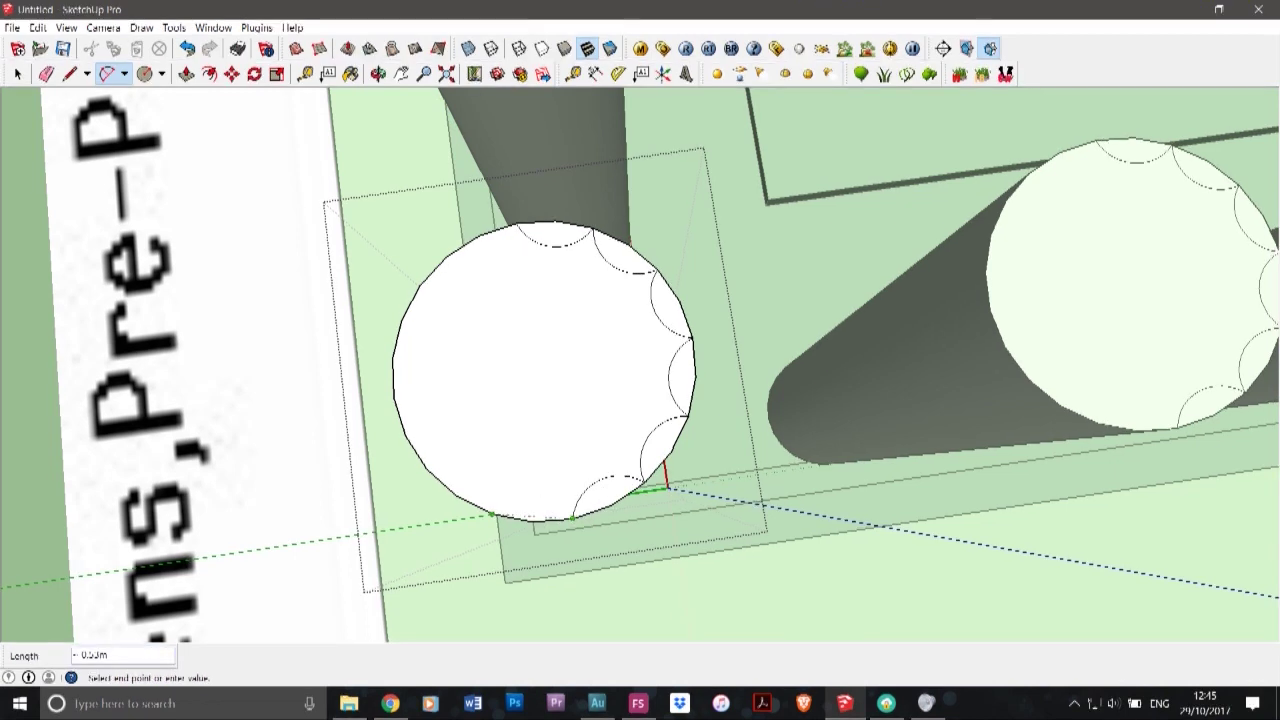
click(529, 499)
text(0.15)
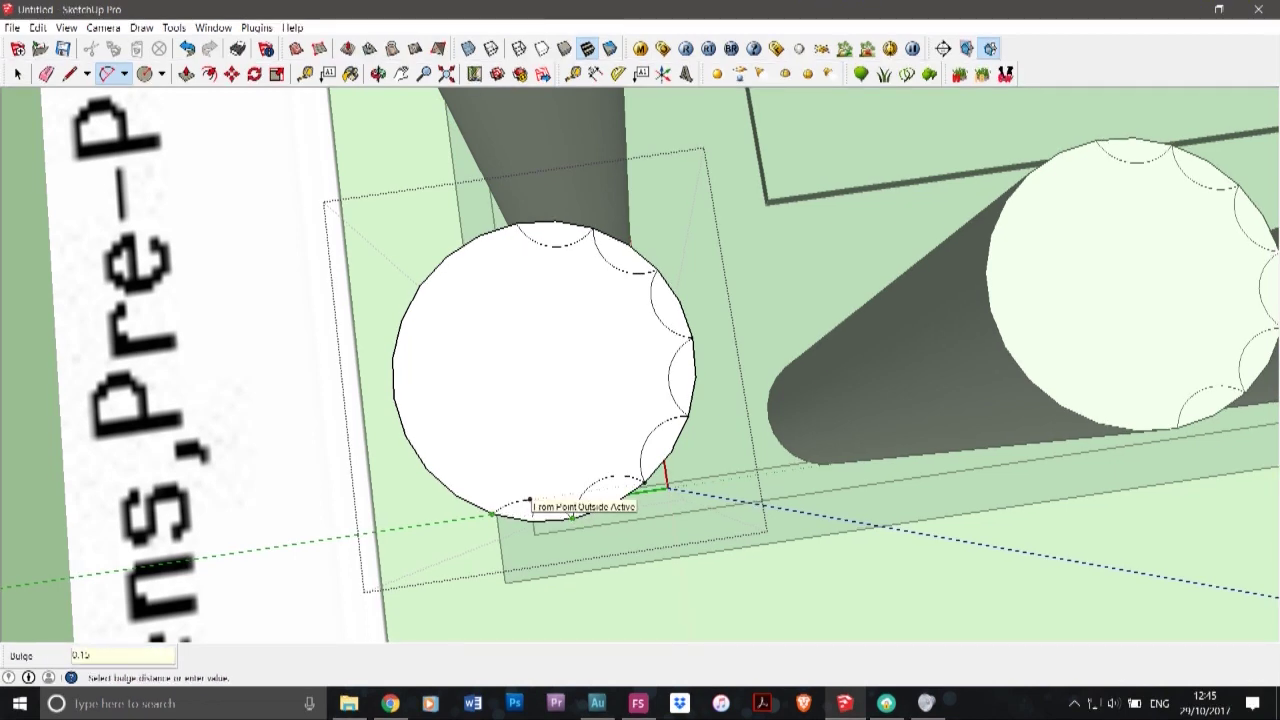
key(Return)
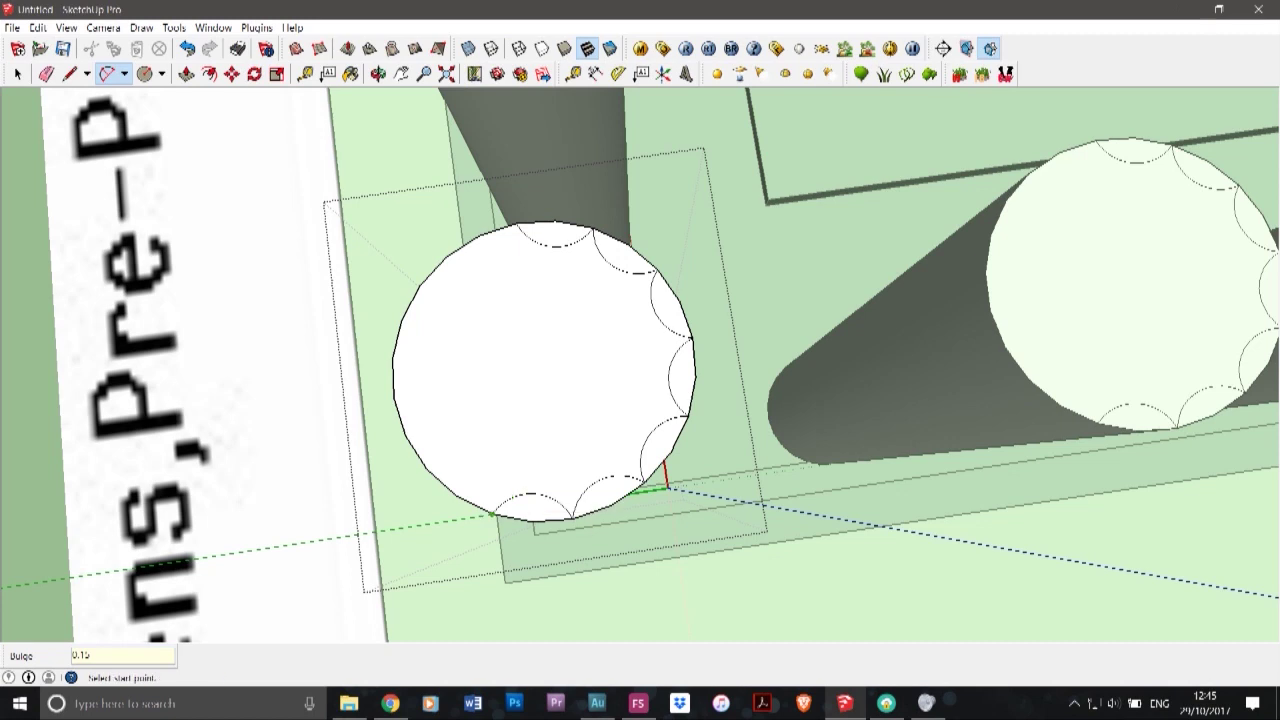
click(487, 520)
click(428, 468)
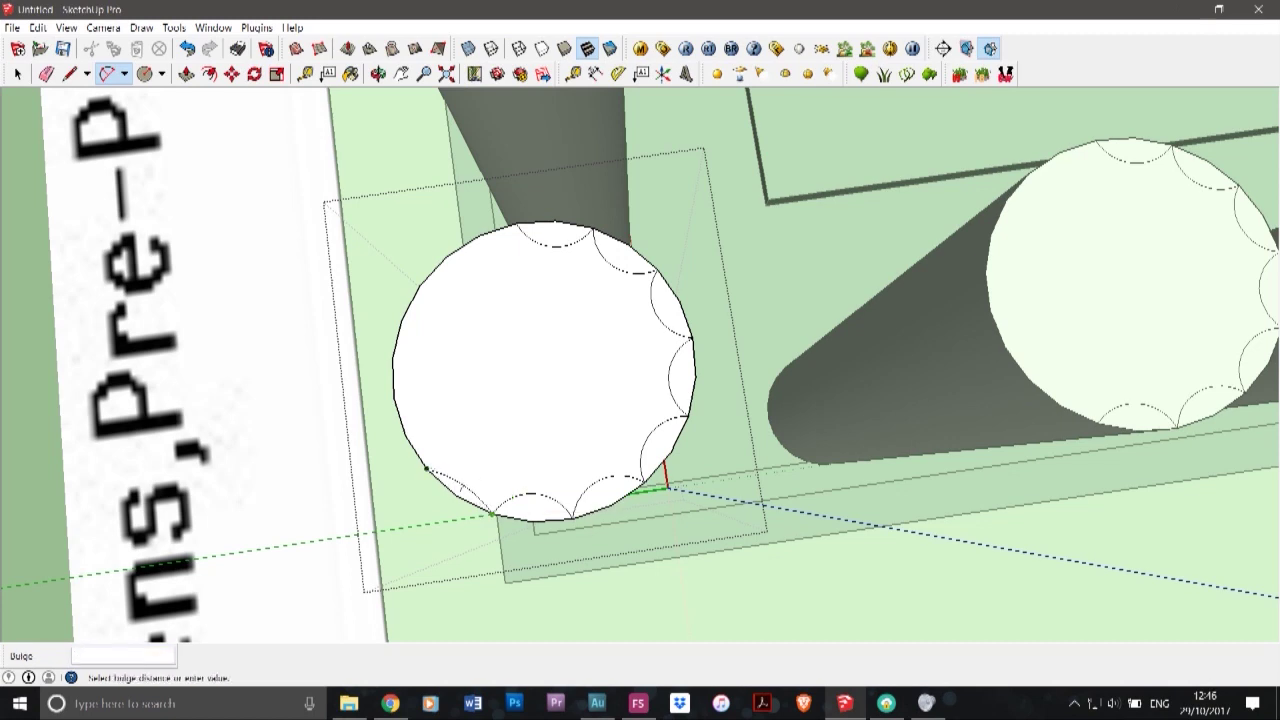
text(0.15)
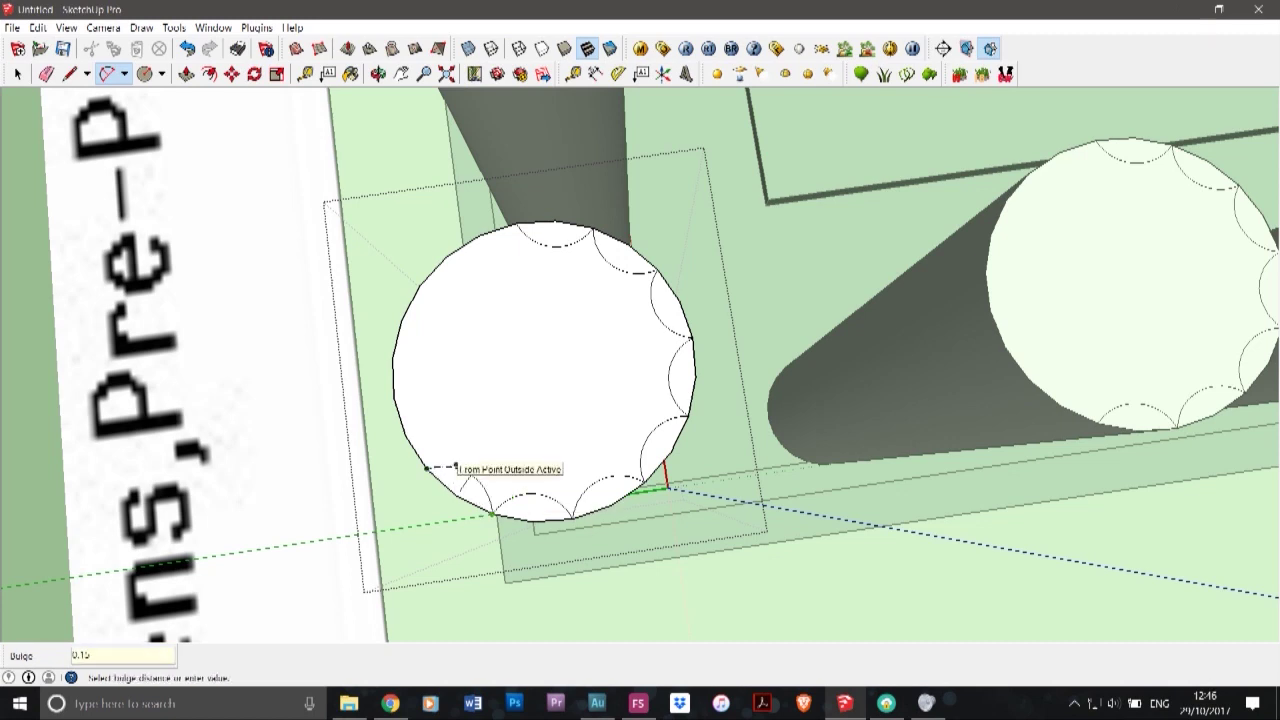
key(Return)
- Draw a ninth inward arc with a 0.15 m bulge from the eighth arc's end across the next two circle segments
click(427, 467)
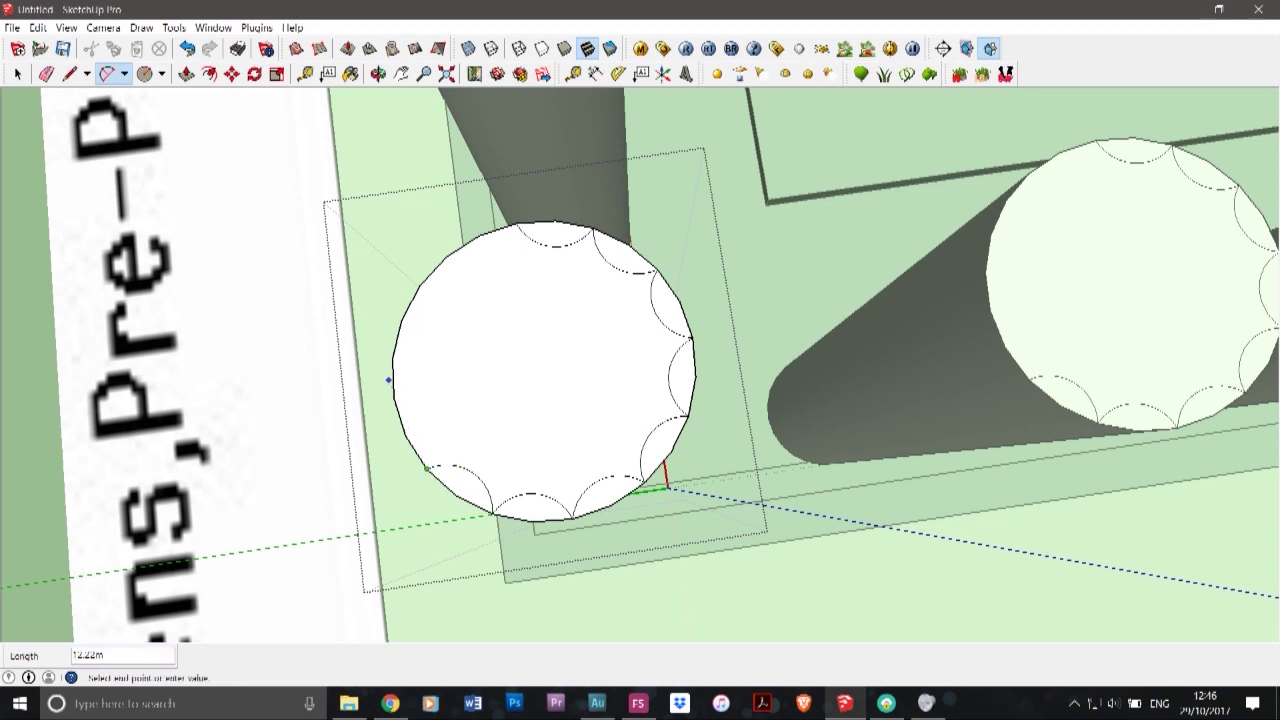
click(393, 398)
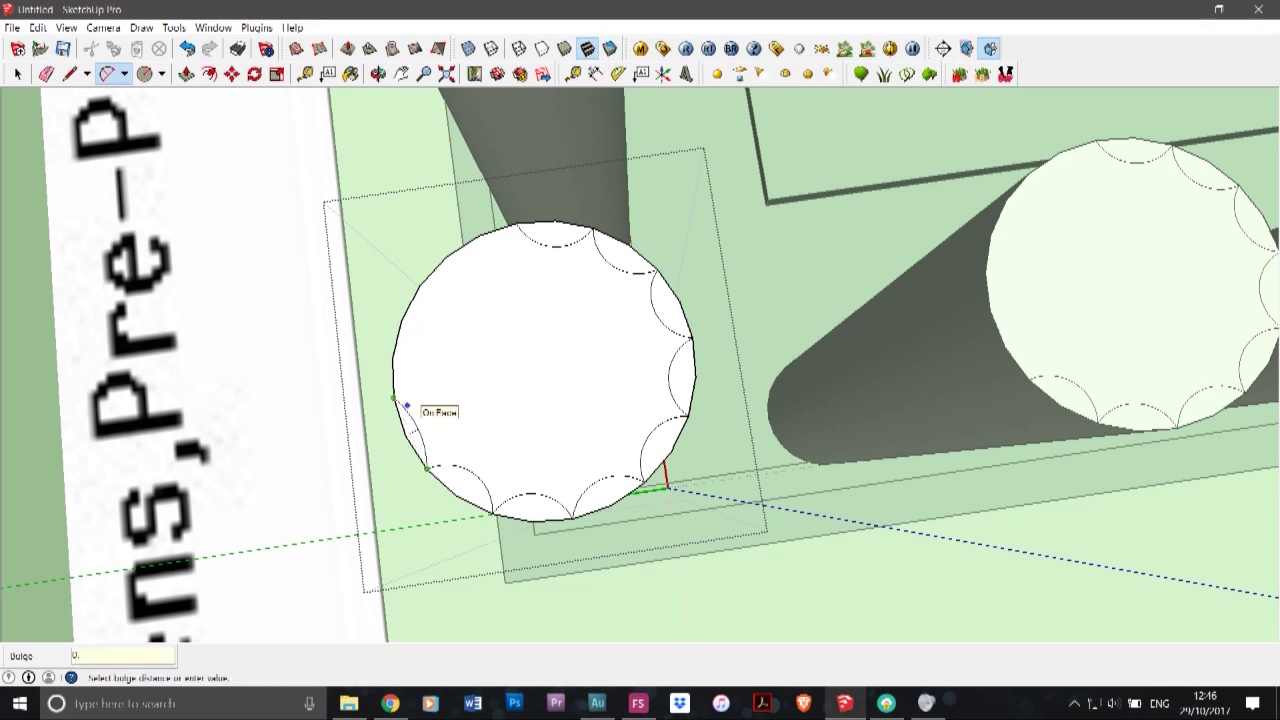
key(Return)
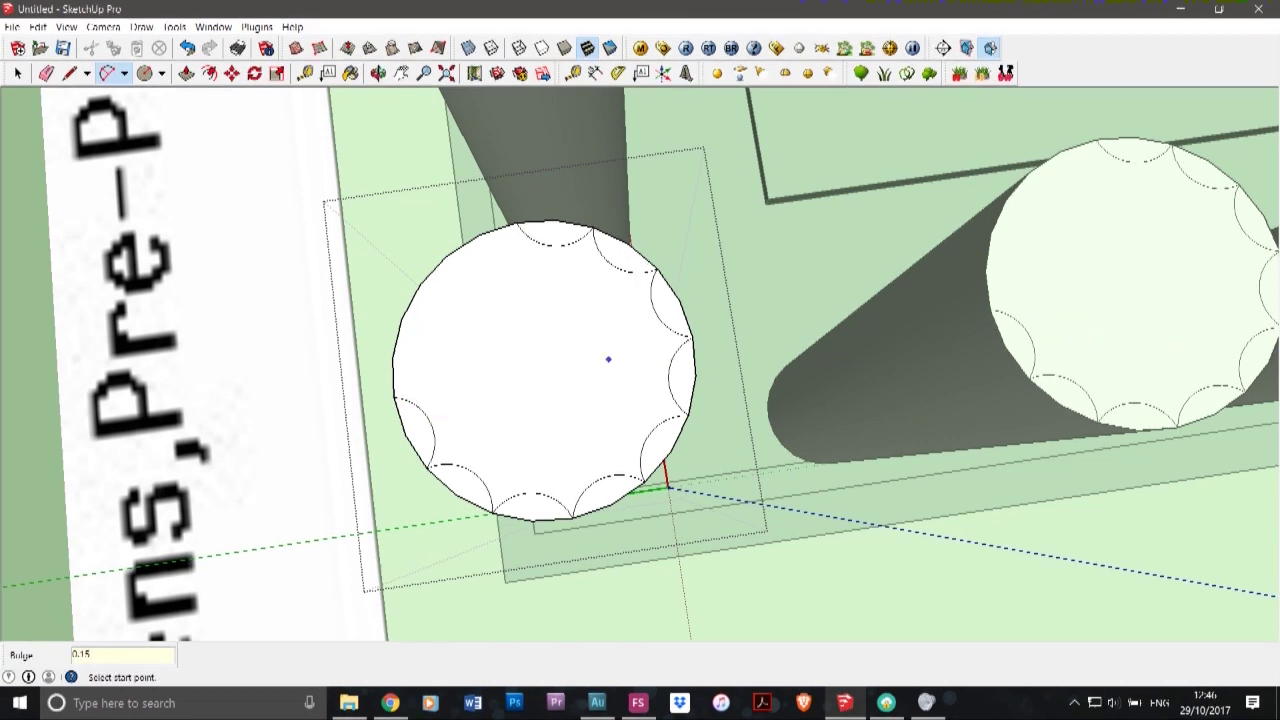
click(401, 398)
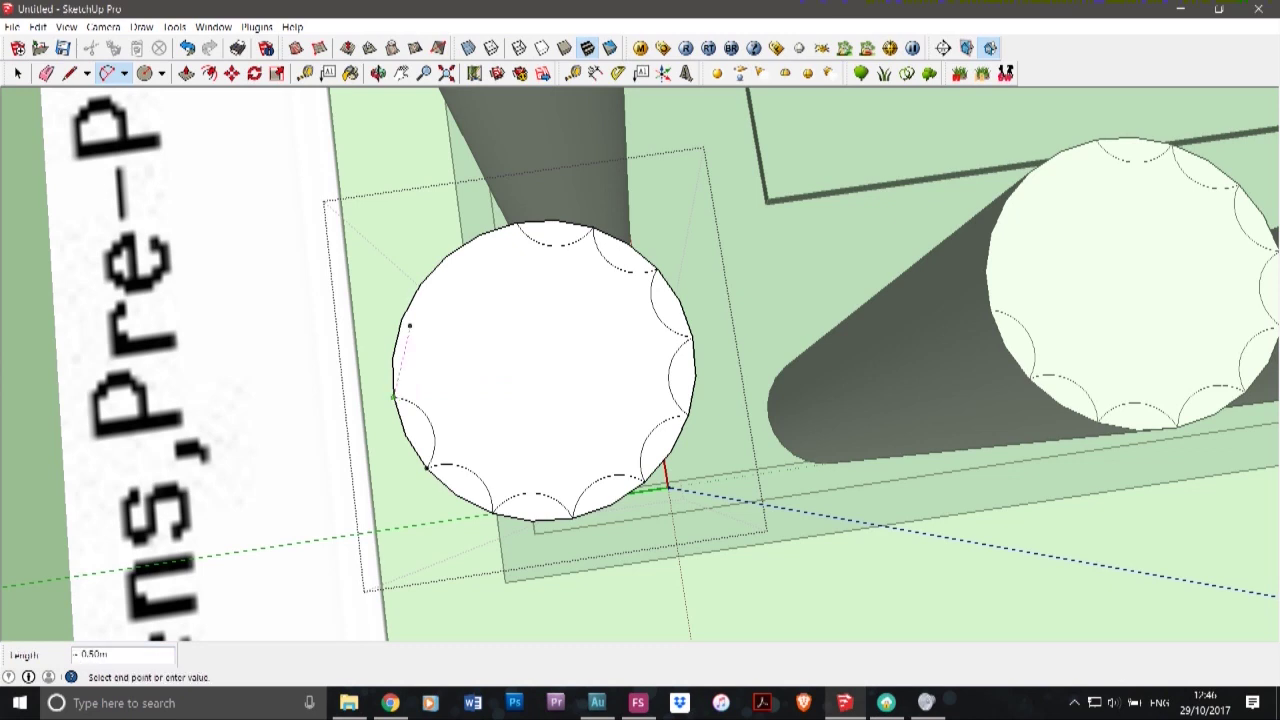
click(399, 327)
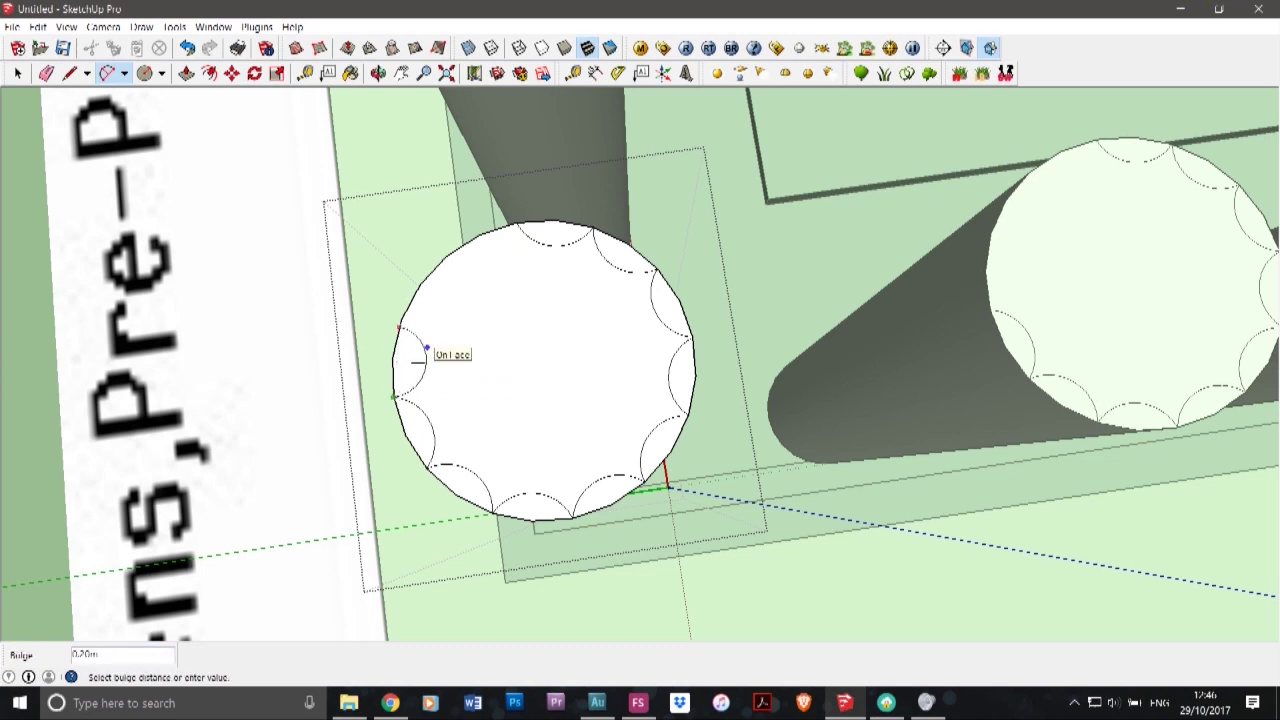
click(427, 348)
key(ctrl+z)
- Draw the tenth and eleventh inward arcs with 0.15 m bulges between exact circle vertices, starting from the ninth arc's end
click(409, 326)
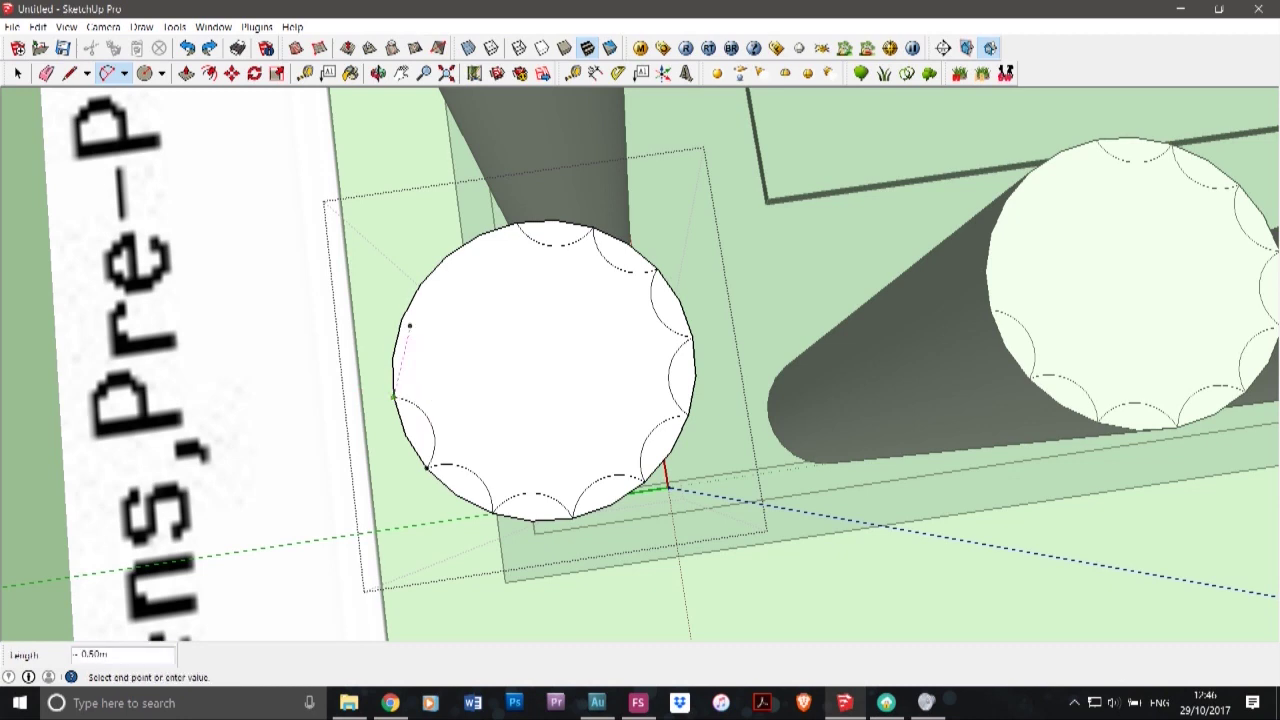
click(393, 397)
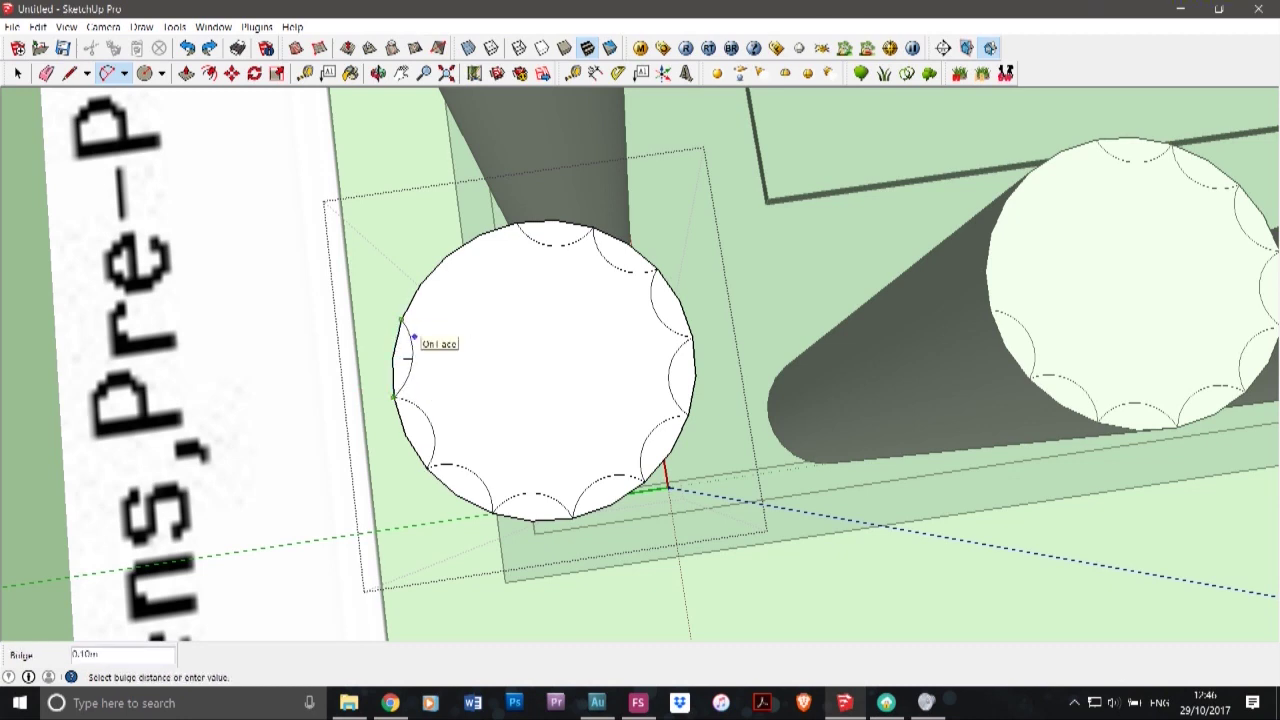
click(414, 337)
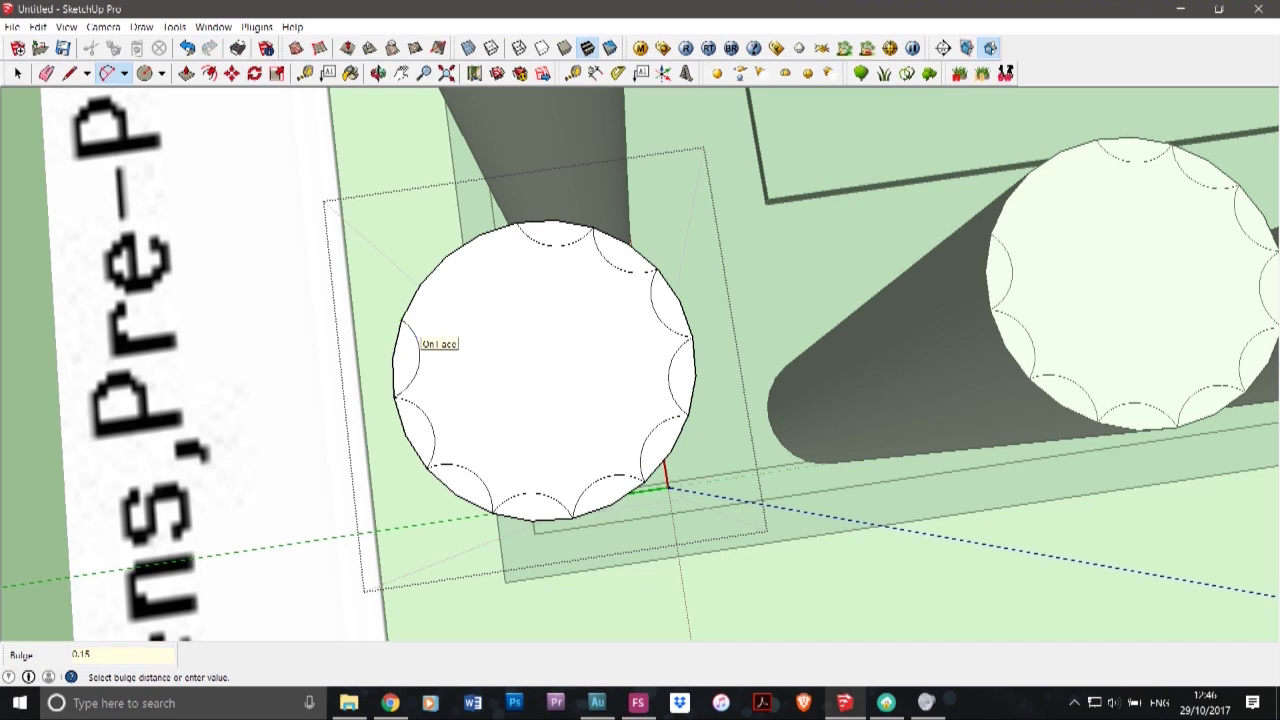
click(402, 320)
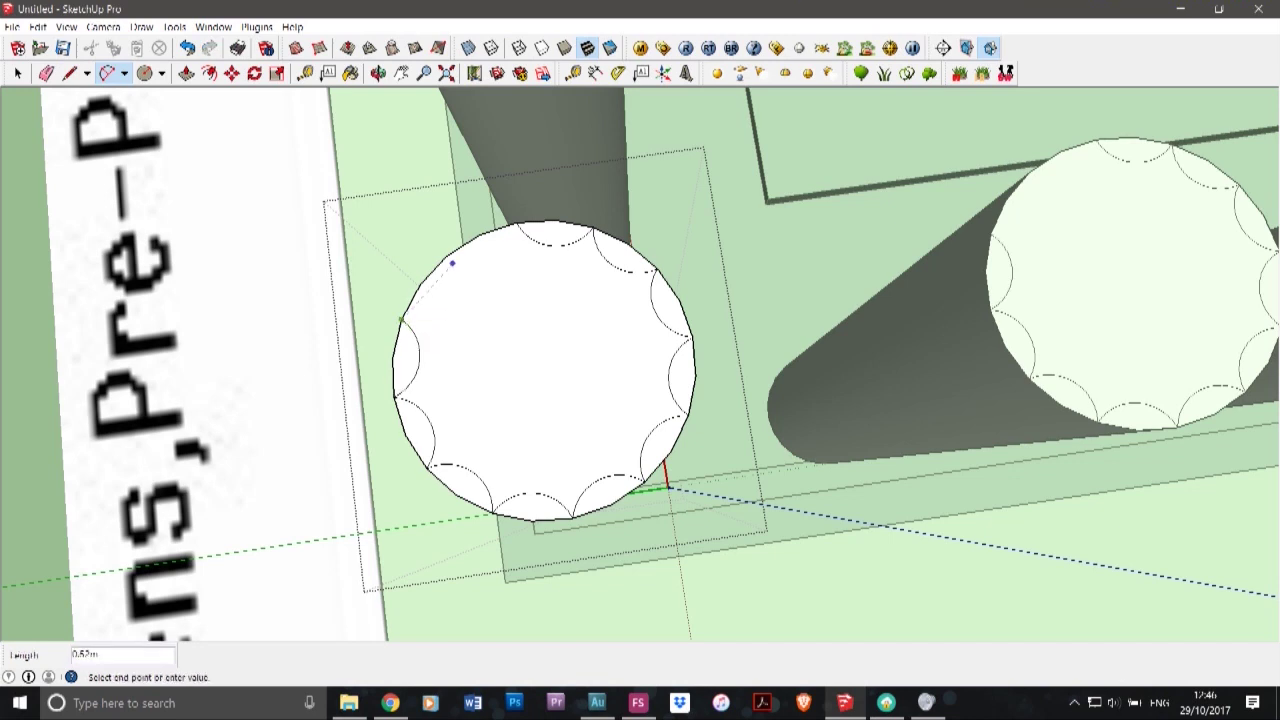
click(446, 257)
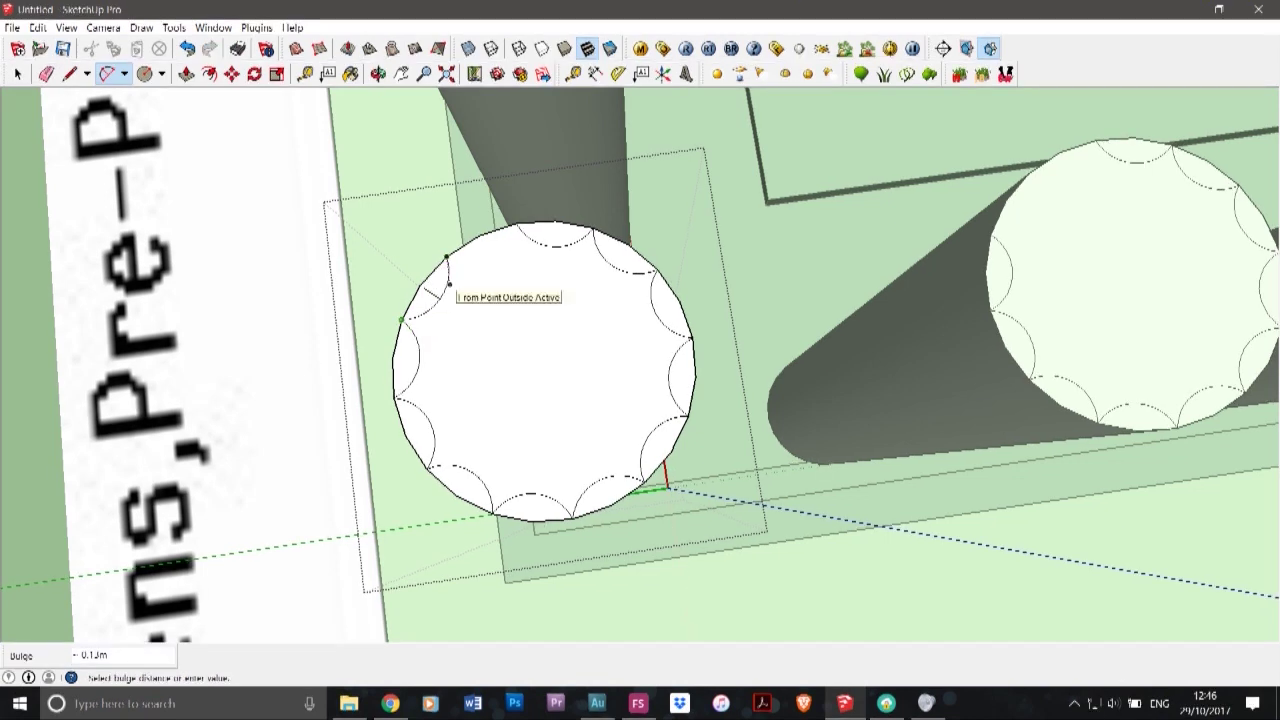
click(425, 279)
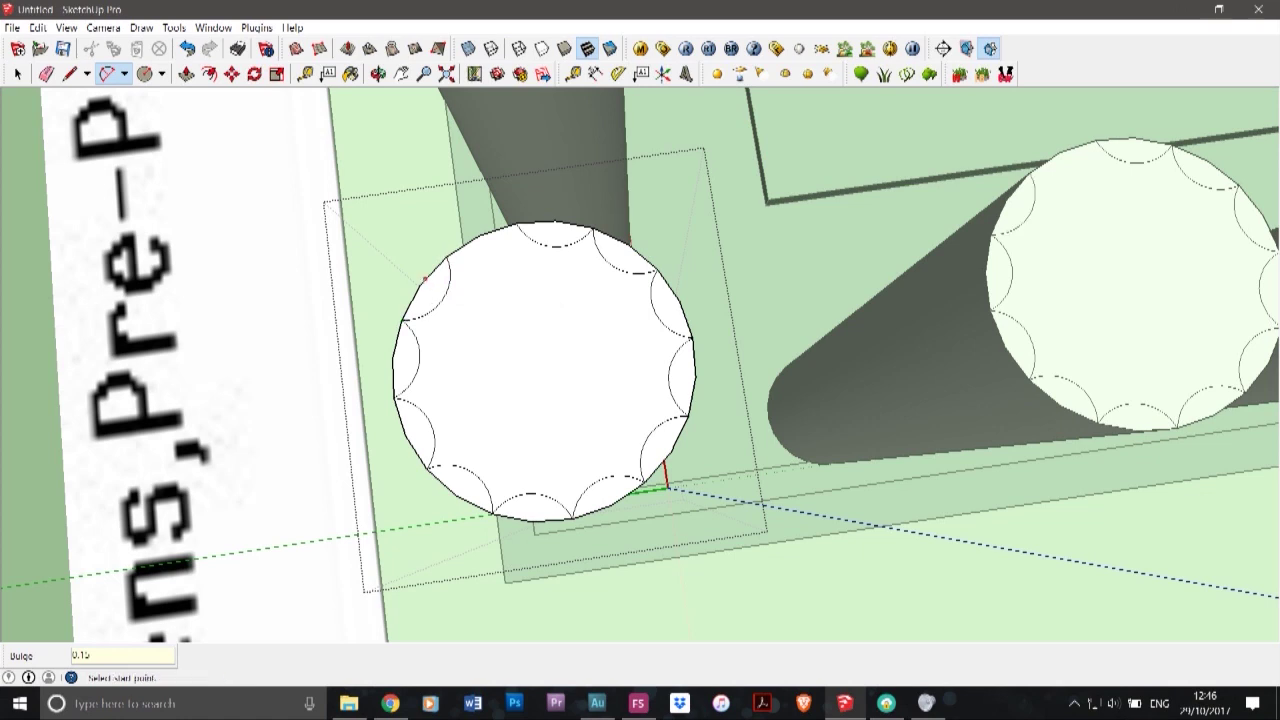
- Close the ring of flutes with a twelfth 0.15 m bulge arc joining the eleventh arc's end to the first arc's start
click(446, 257)
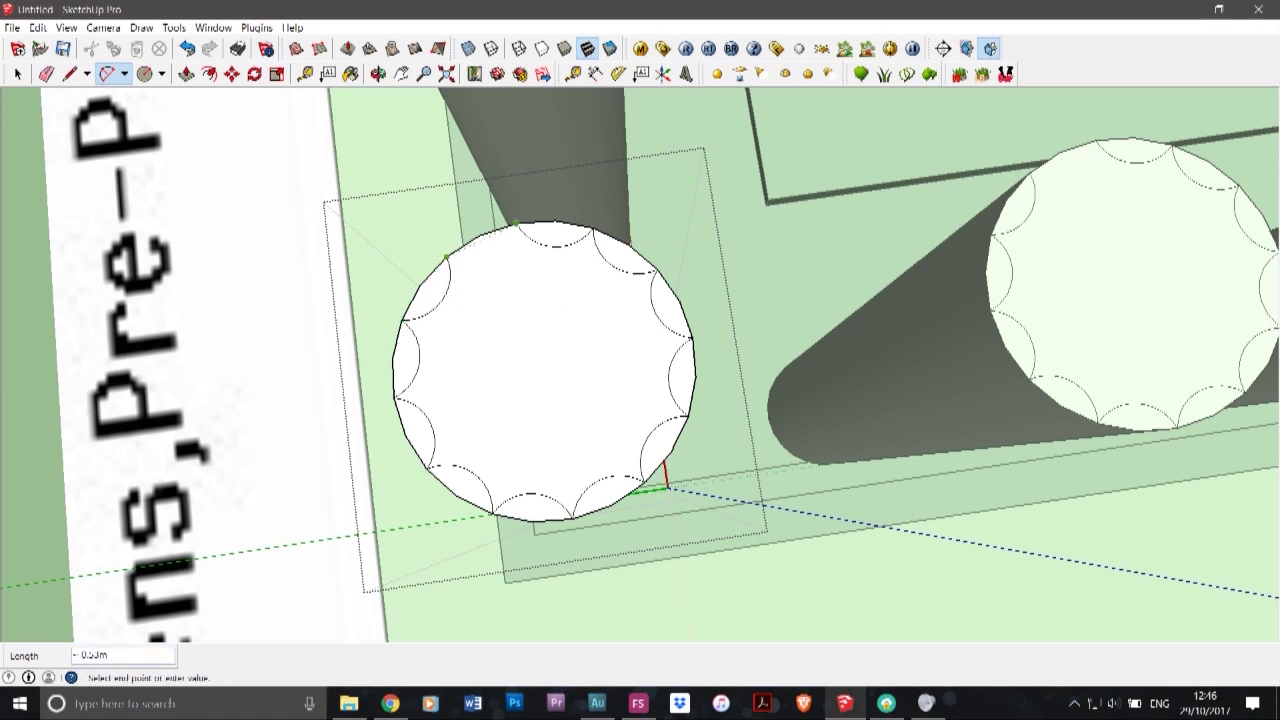
click(514, 224)
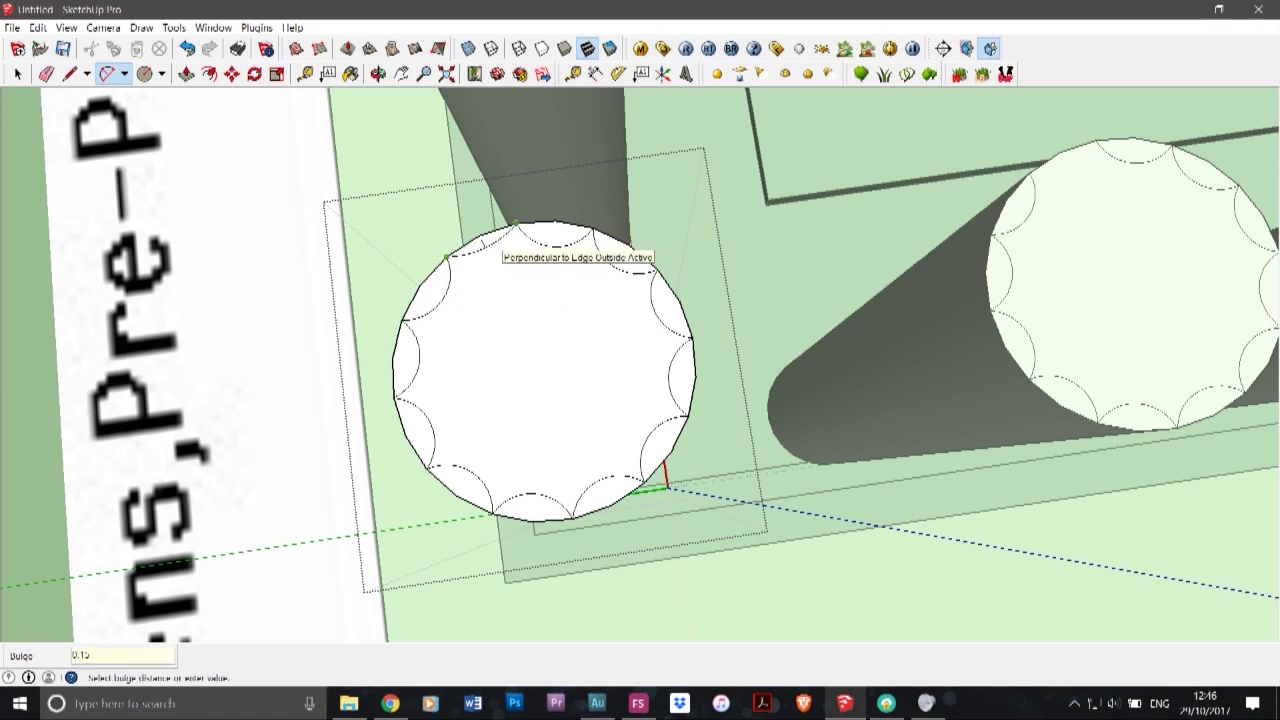
click(486, 248)
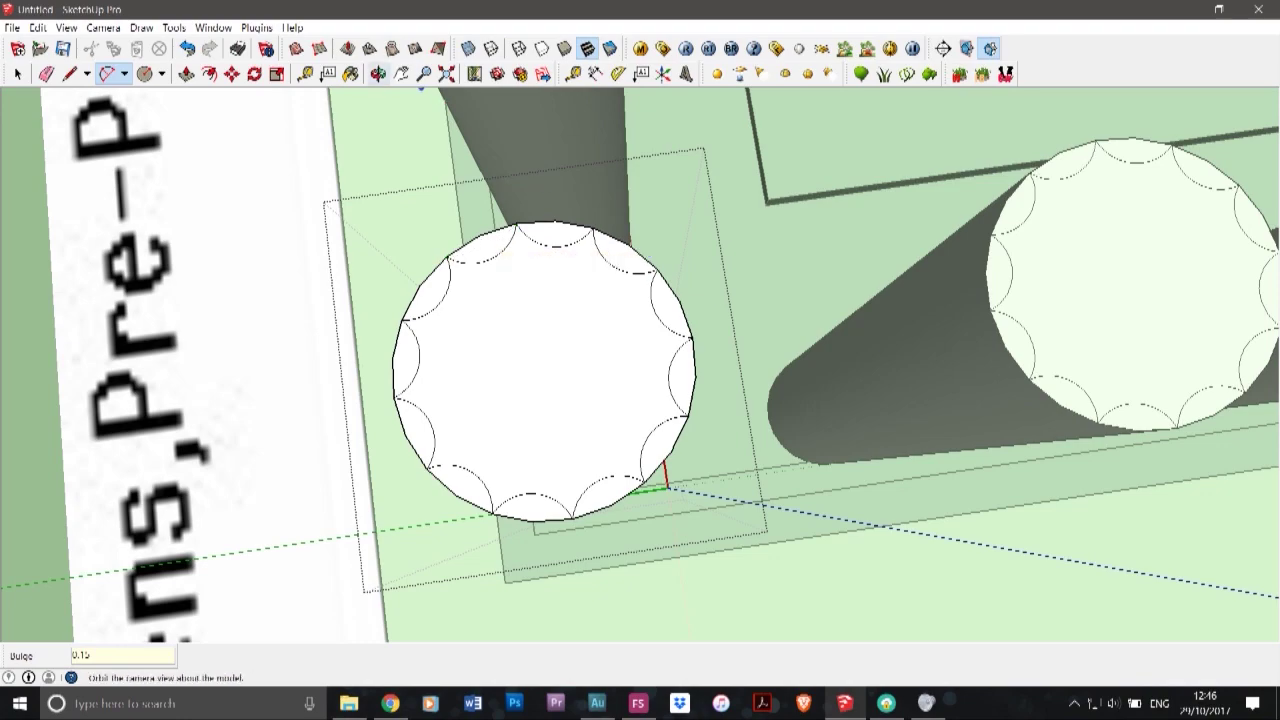
- Push the front flute segment on the column's top face down 10.40 m to the base to cut the first groove
click(378, 74)
drag(440, 390, 520, 250)
middle_drag(520, 250, 295, 235)
middle_drag(520, 278, 582, 303)
scroll(582, 303, down, 6)
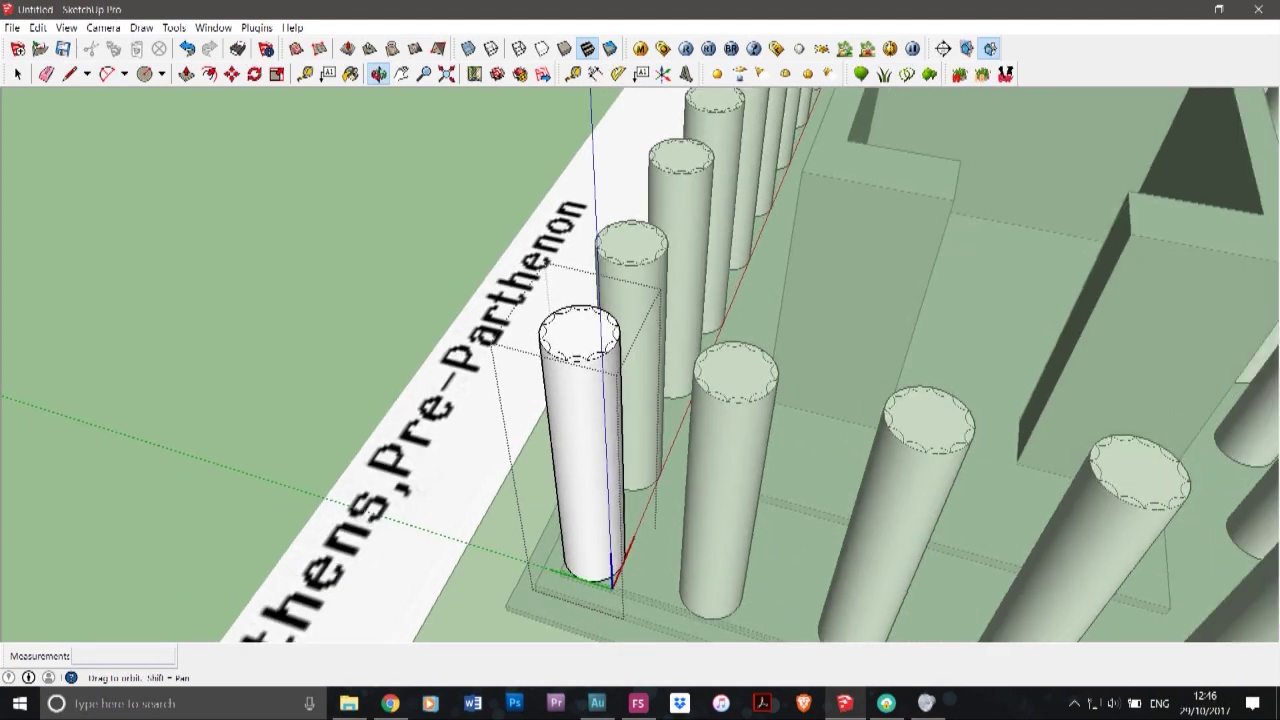
scroll(585, 590, up, 1)
click(187, 74)
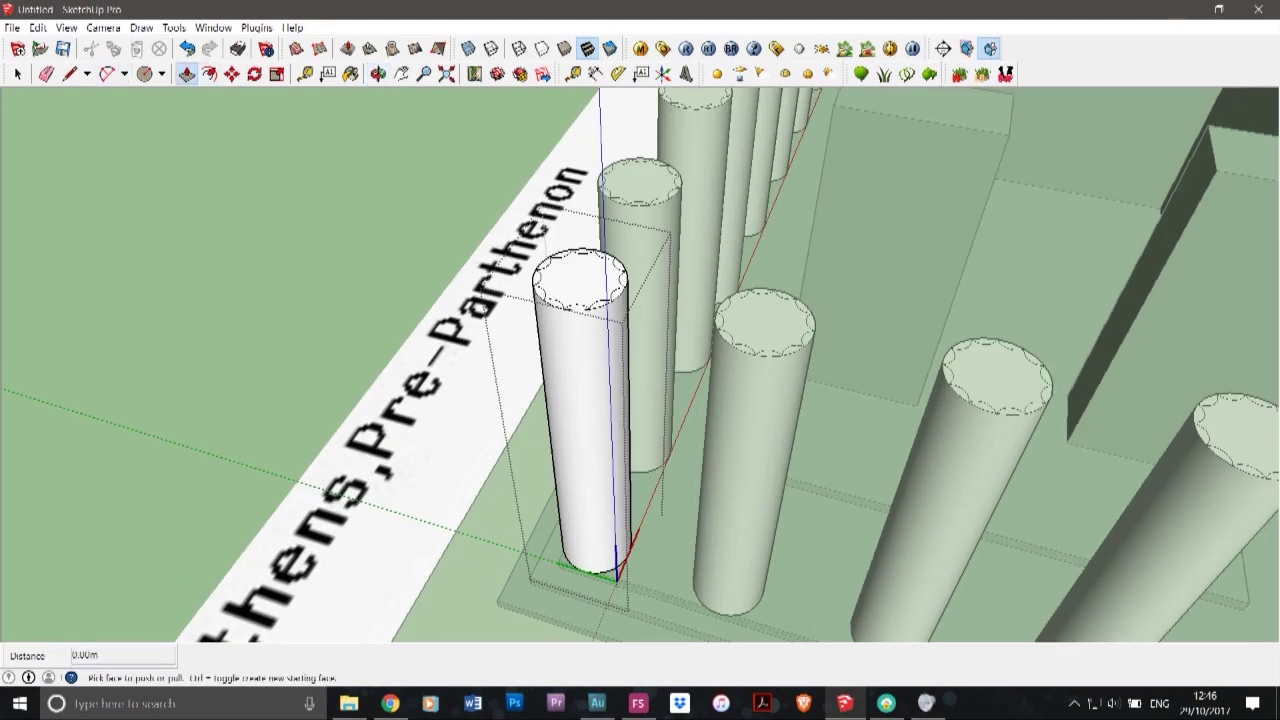
click(577, 306)
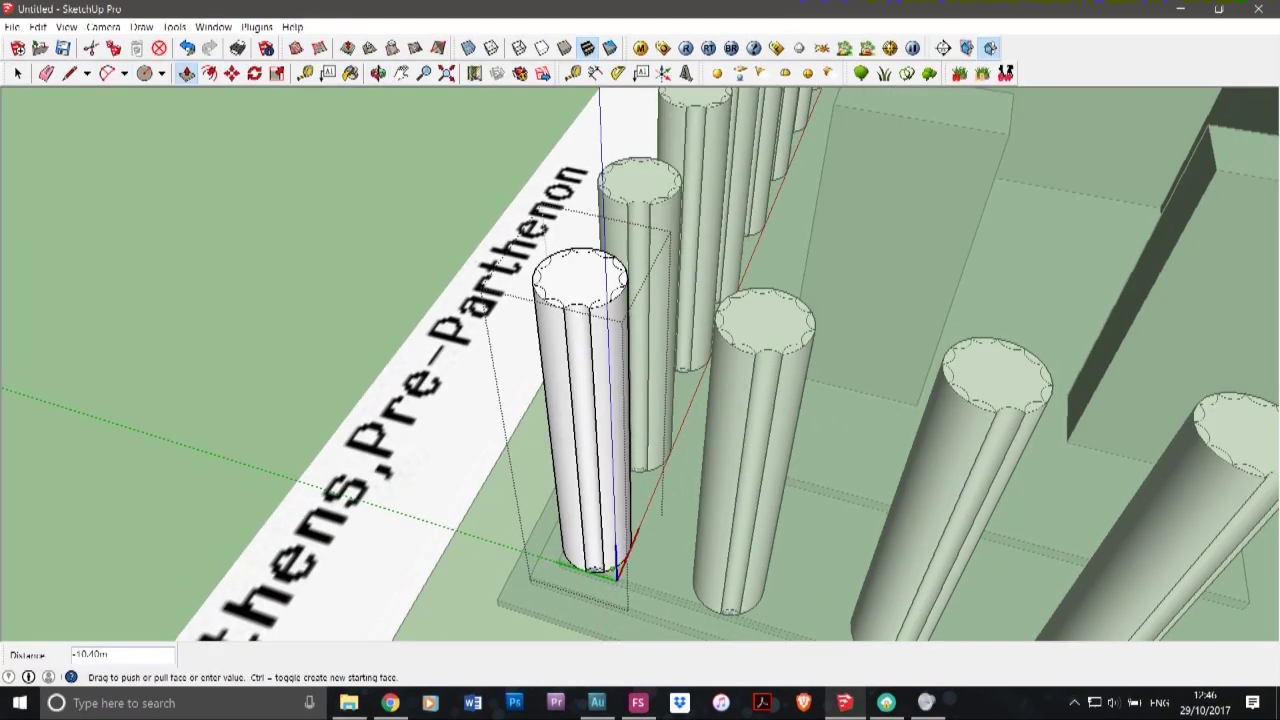
click(600, 568)
- Push three more flute segments beside the first groove down 10.40 m, one on its right and two on its left
click(598, 303)
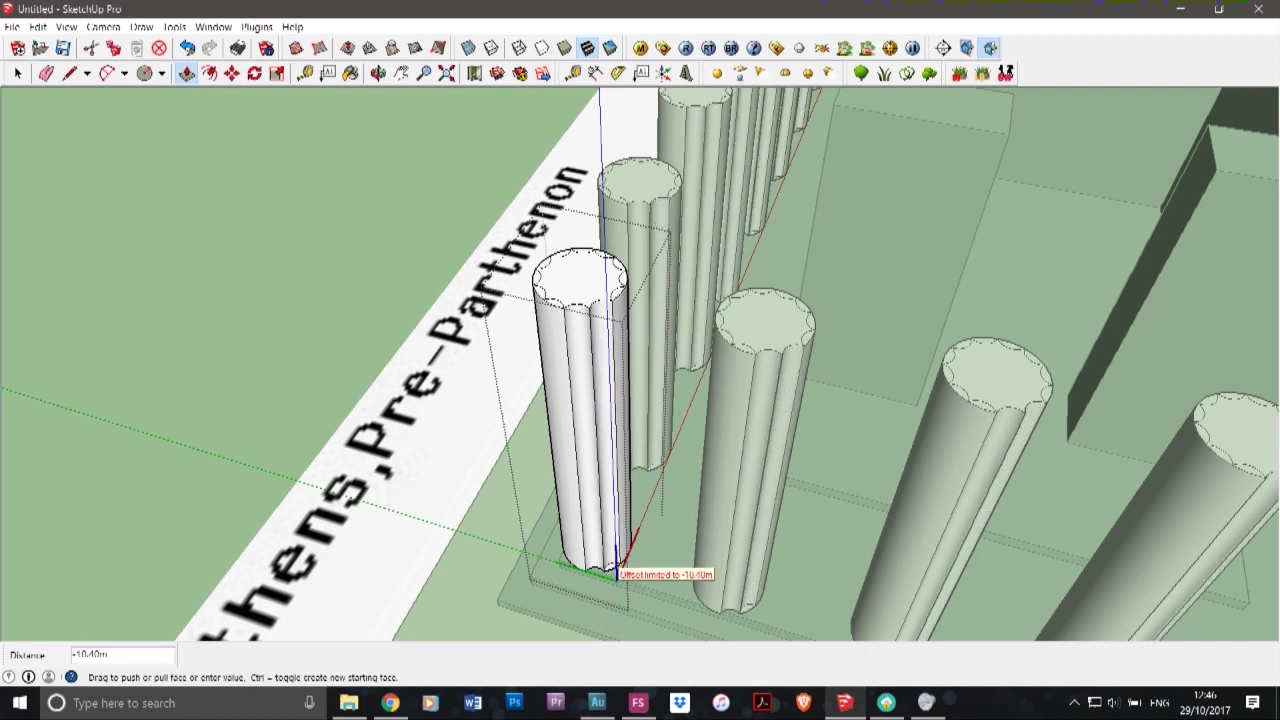
click(609, 565)
click(555, 301)
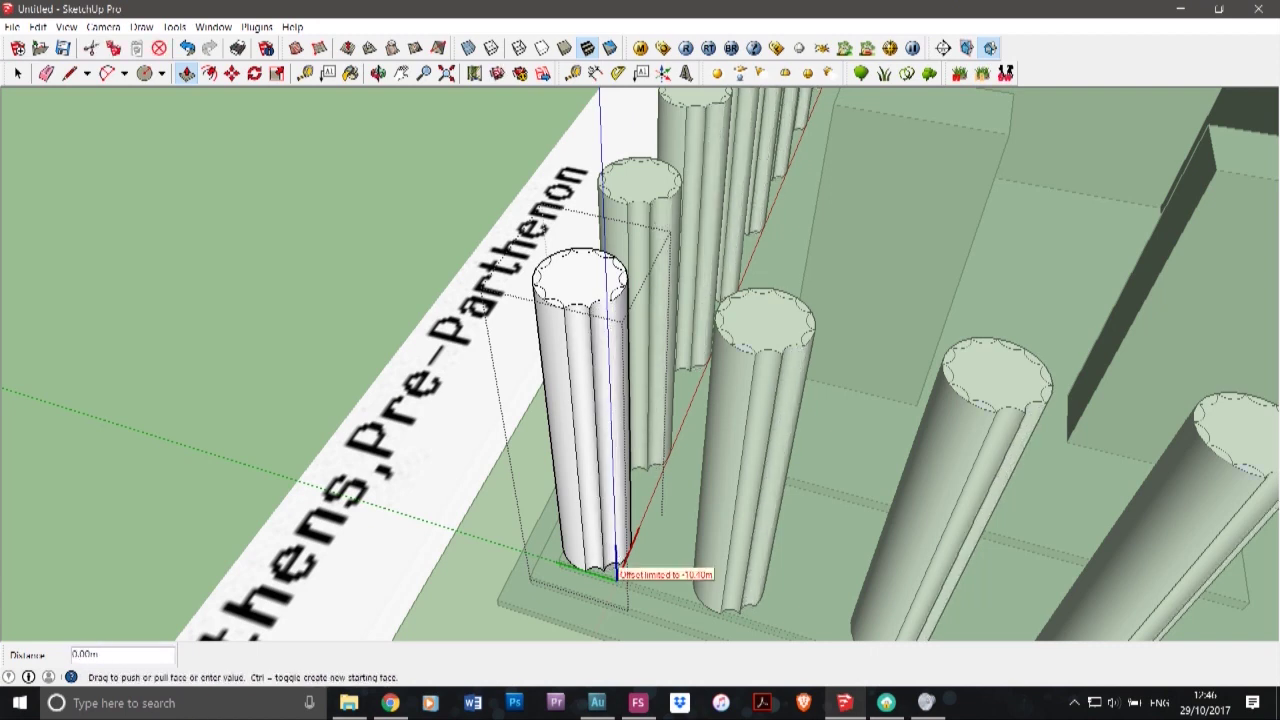
click(571, 563)
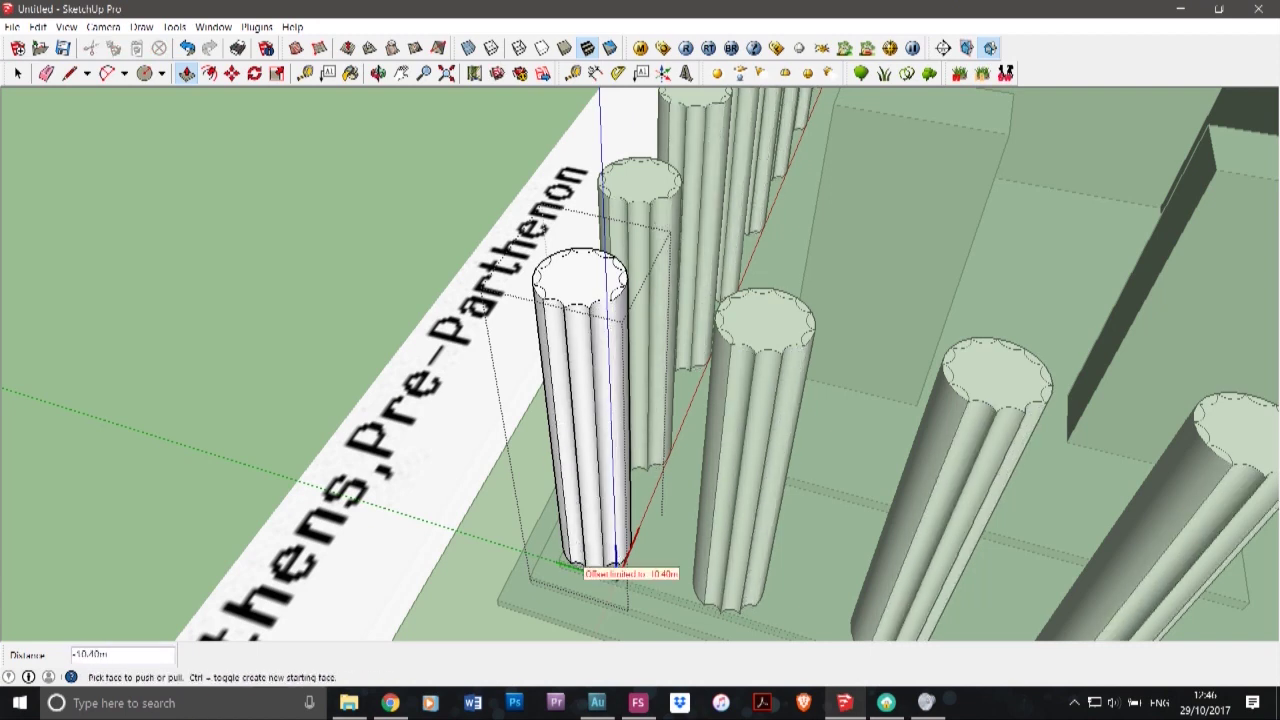
click(541, 287)
click(562, 555)
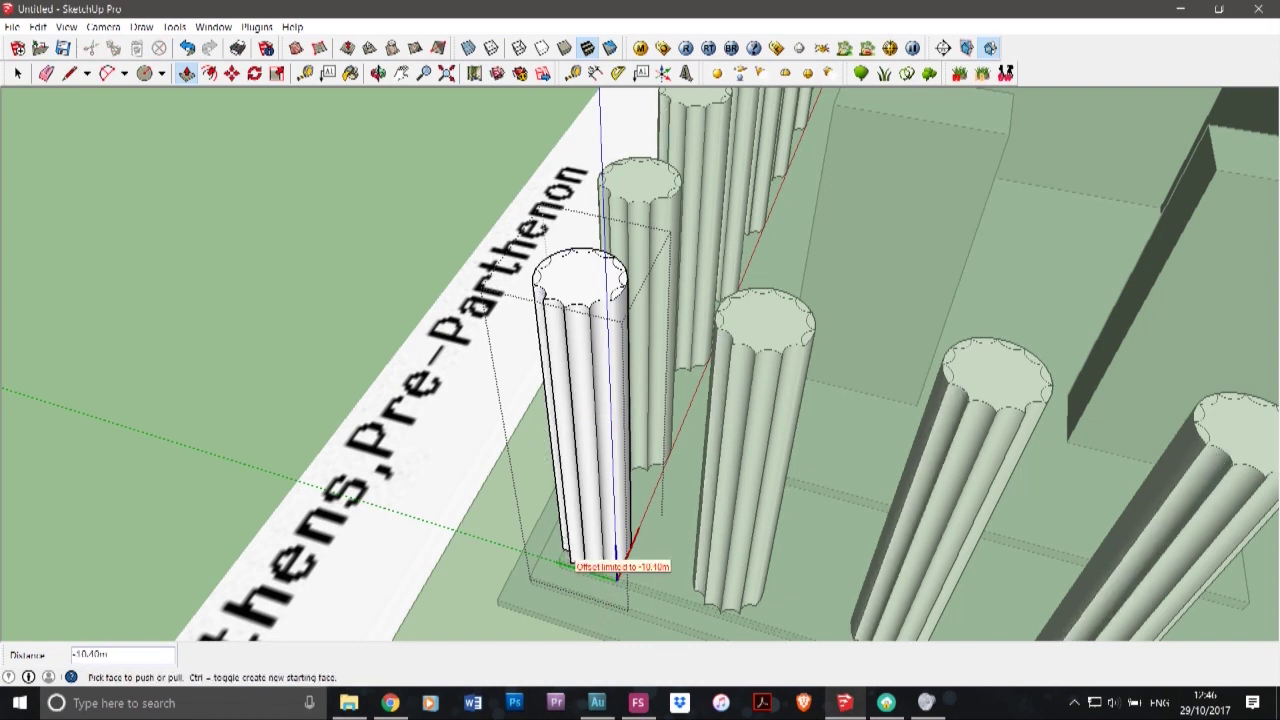
- Cut the next two flutes on the column's right side by pushing their top segments down 10.40 m
click(620, 291)
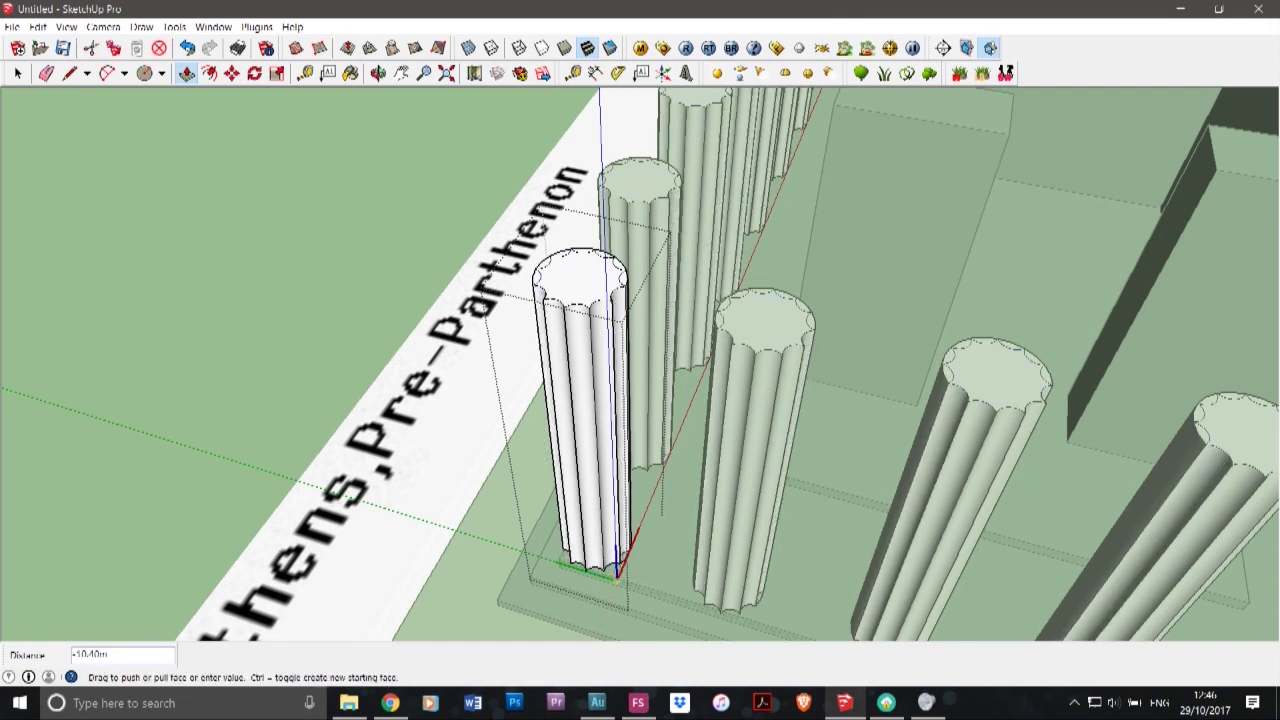
click(621, 560)
click(626, 279)
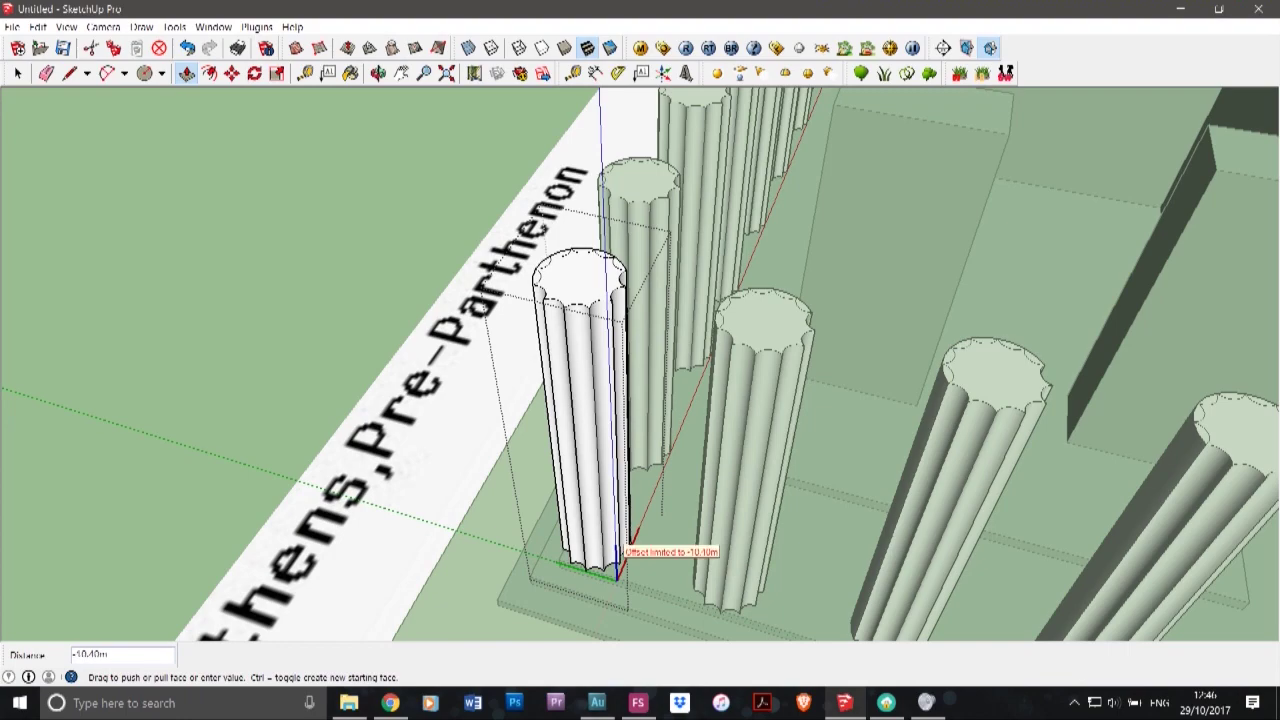
click(622, 553)
- Push three uncut flute segments on the far side of the column down 10.40 m to the base
click(378, 73)
drag(420, 300, 790, 345)
scroll(975, 193, up, 1)
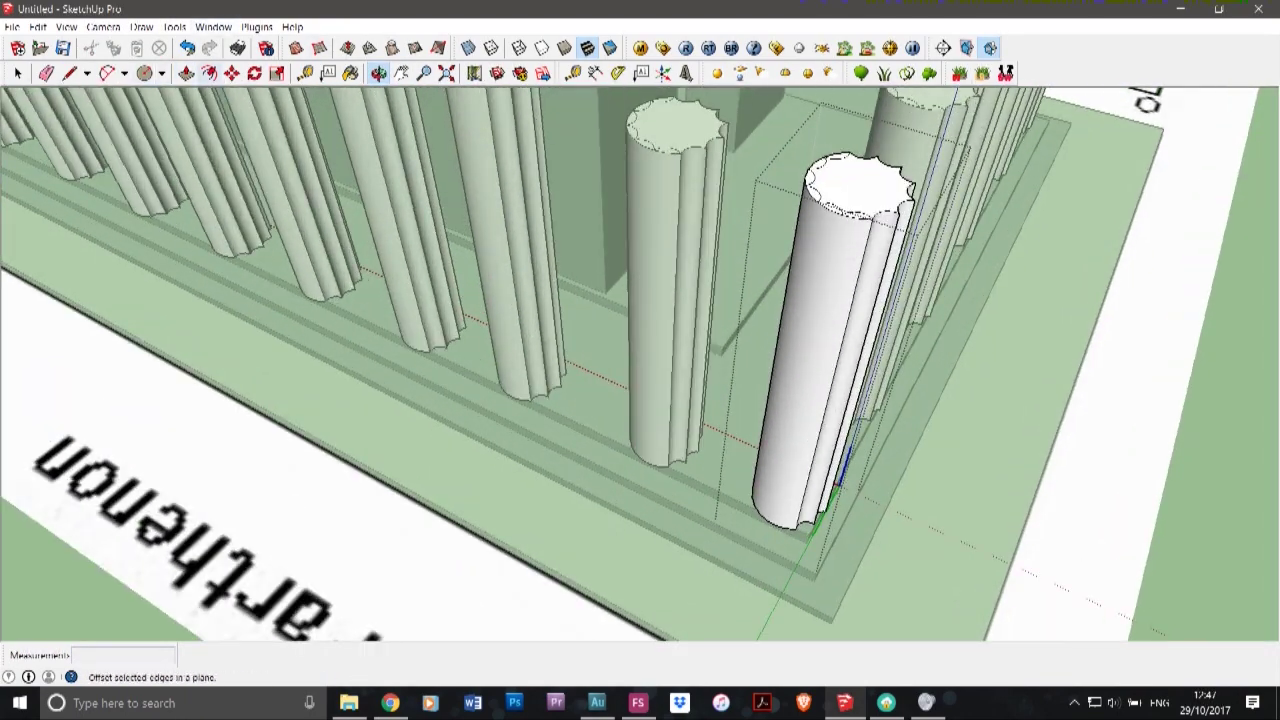
click(209, 73)
click(187, 74)
click(857, 214)
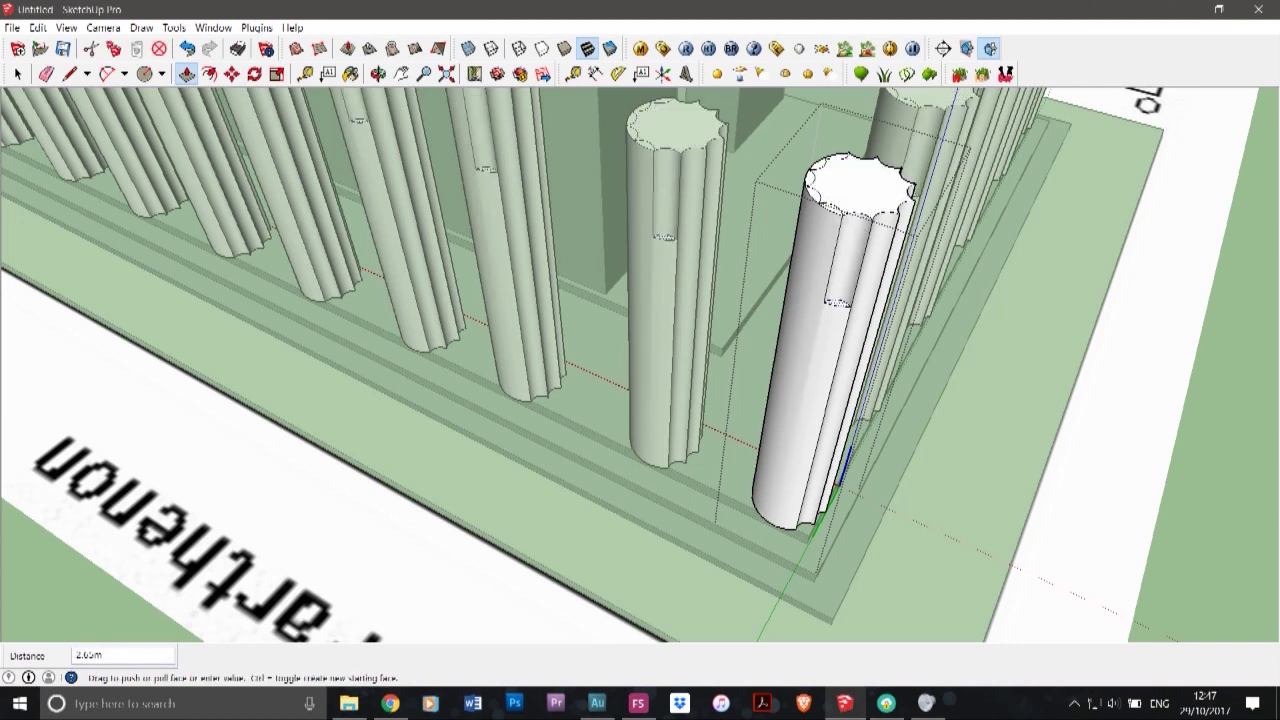
click(810, 559)
click(831, 208)
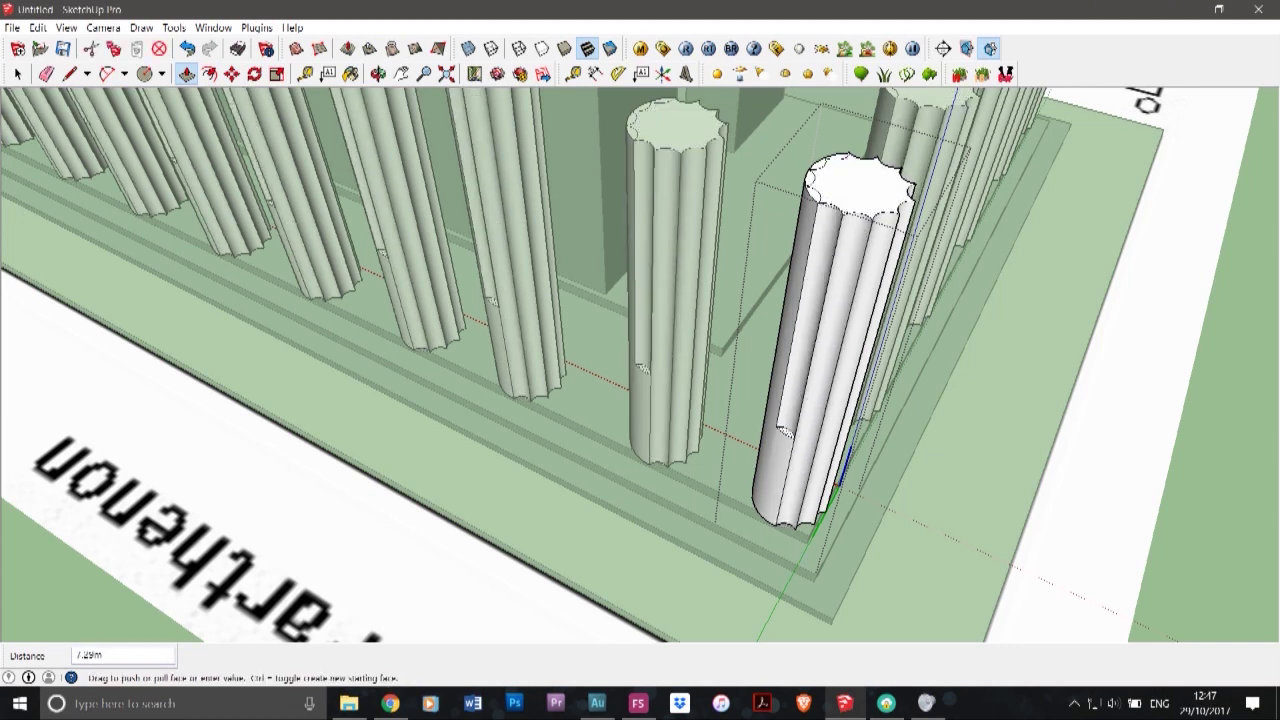
click(803, 556)
click(811, 194)
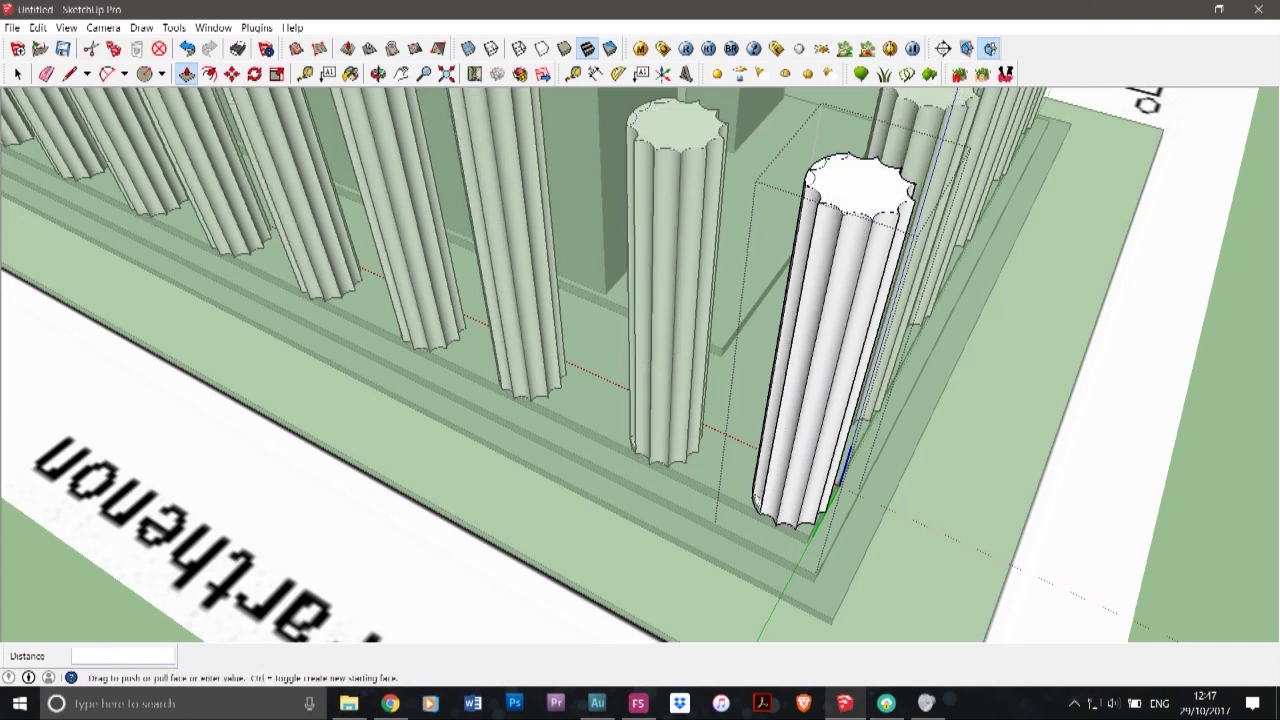
click(792, 548)
- Cut the last three flutes by pushing their remaining top segments down the column's full 10.40 m height
click(809, 179)
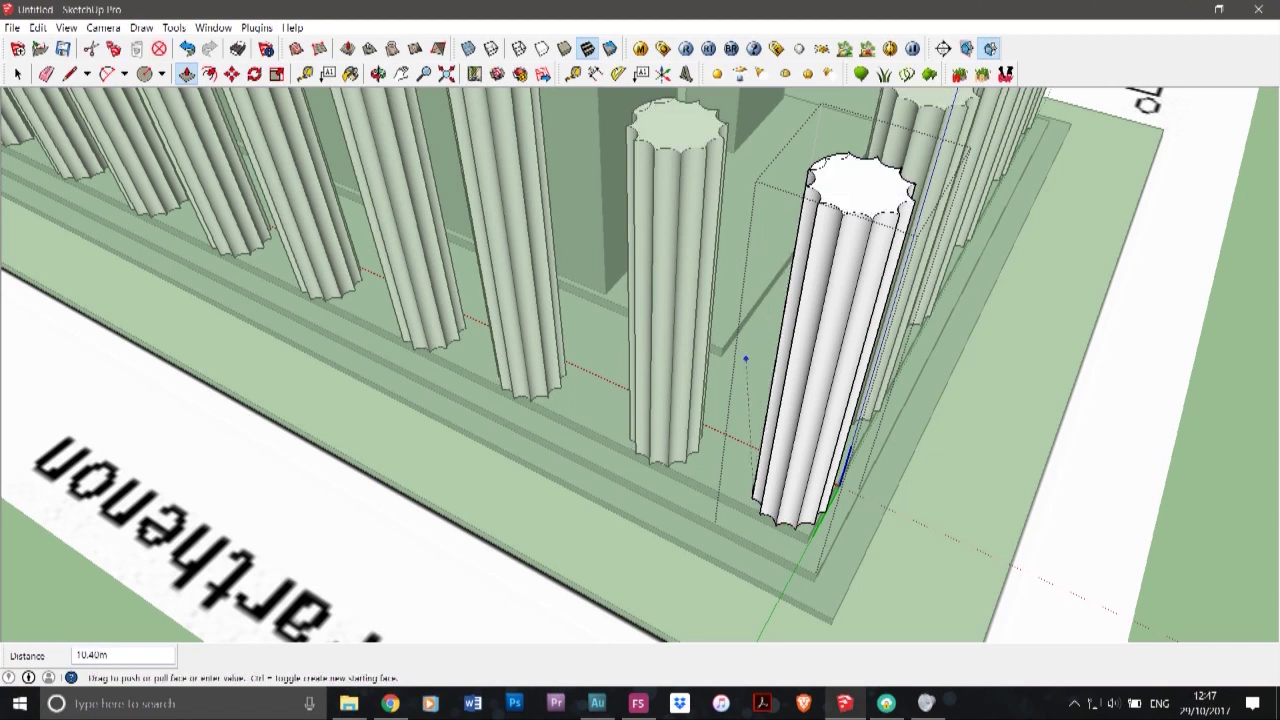
click(732, 502)
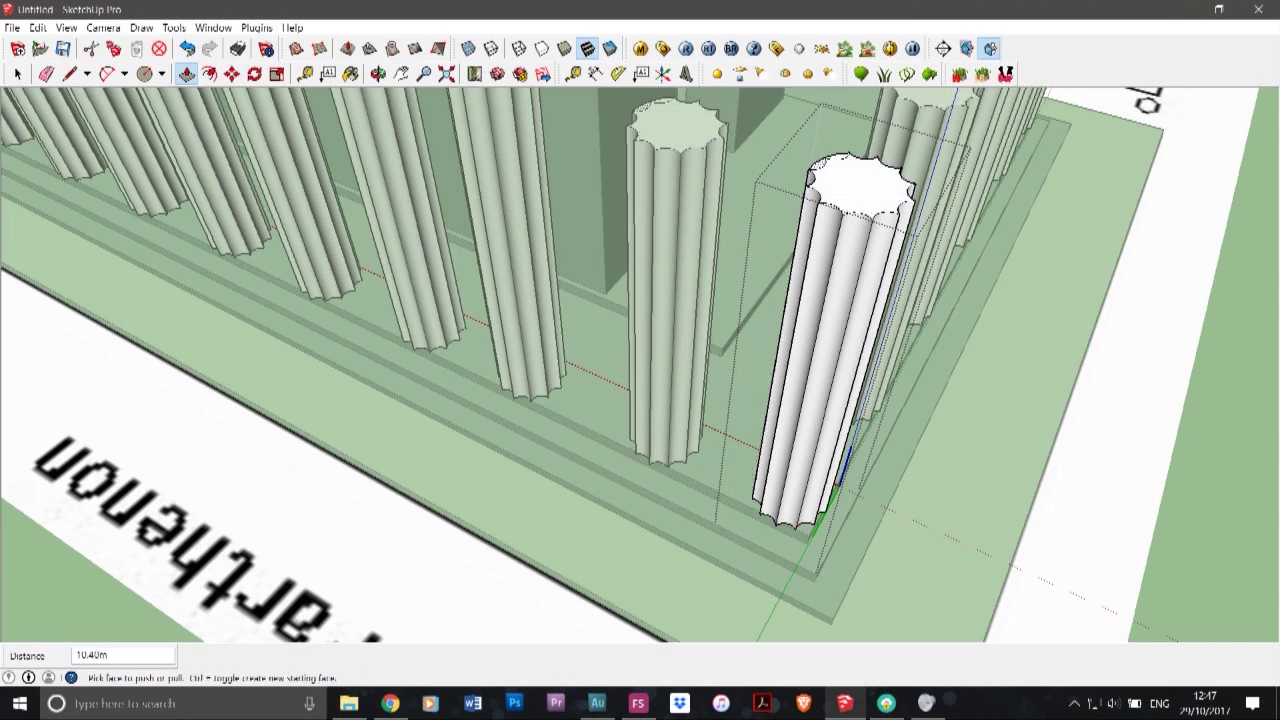
click(817, 165)
click(722, 469)
click(835, 159)
click(754, 406)
- Close the column component and examine the fluted colonnade from the front, up close and from above
click(378, 74)
drag(800, 470, 532, 318)
scroll(532, 318, down, 4)
scroll(532, 318, down, 1)
scroll(820, 220, up, 5)
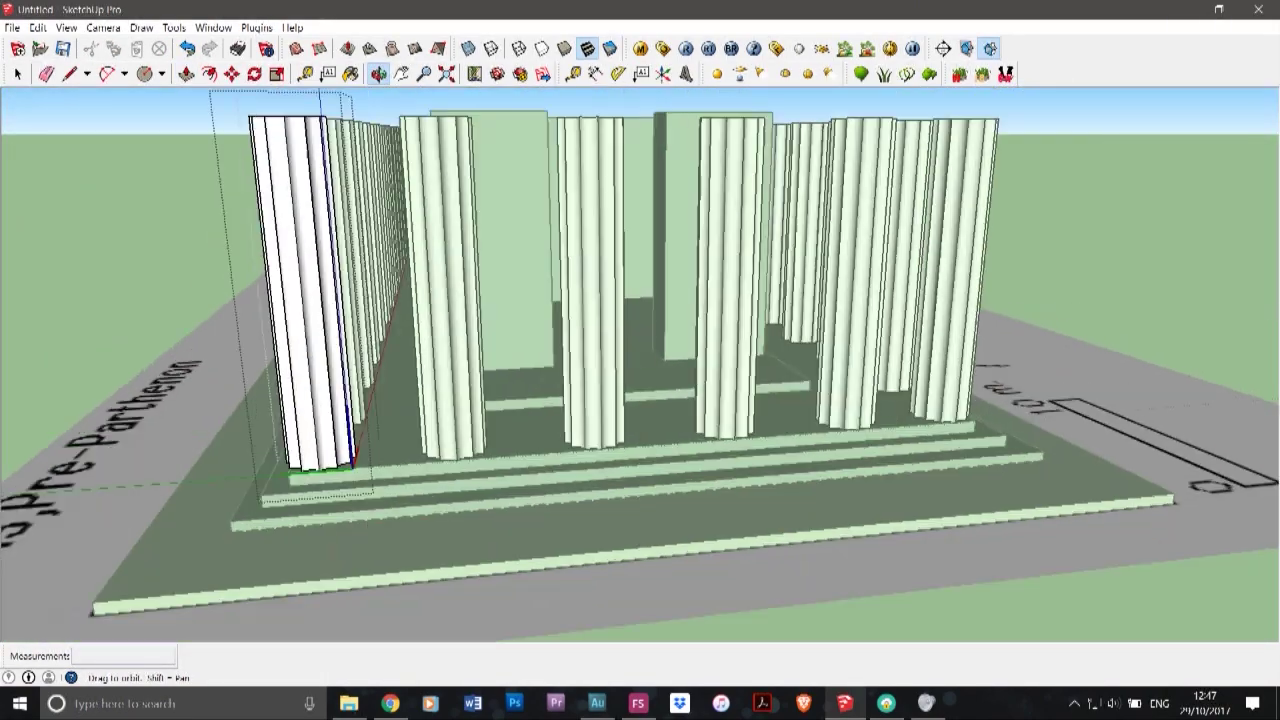
drag(820, 220, 720, 215)
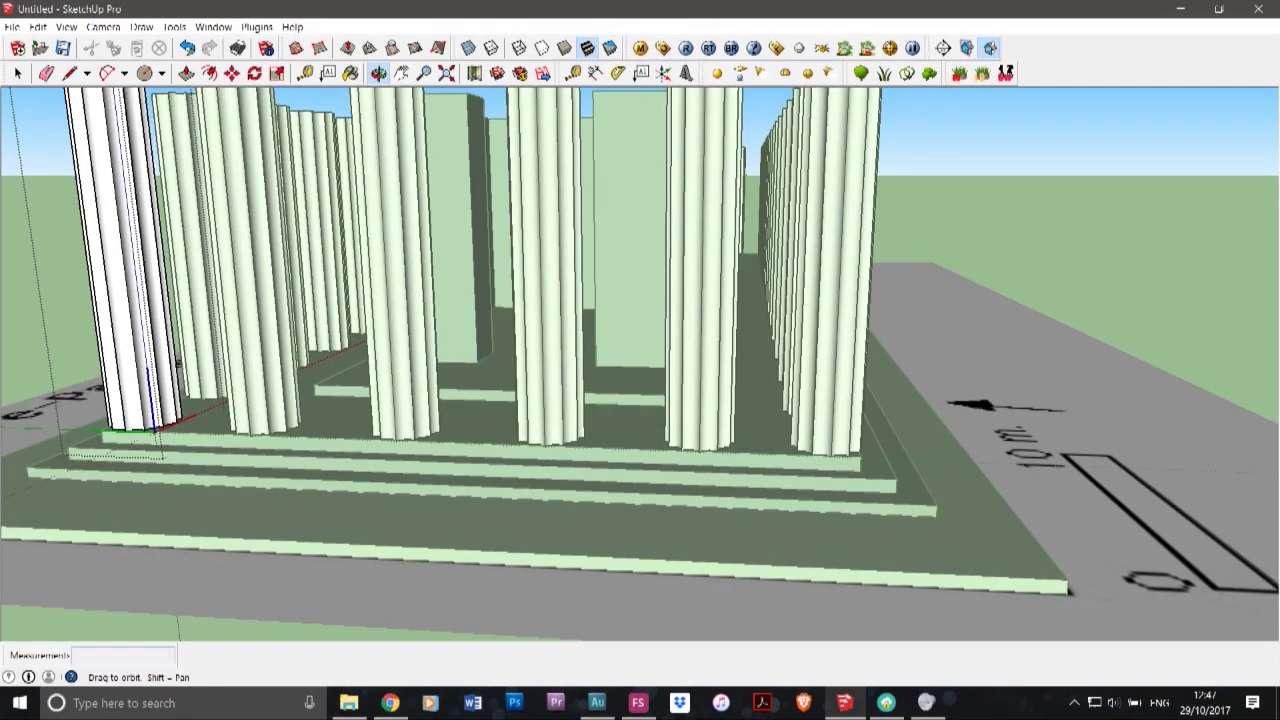
drag(640, 300, 605, 255)
scroll(615, 275, down, 4)
scroll(560, 280, down, 4)
click(18, 73)
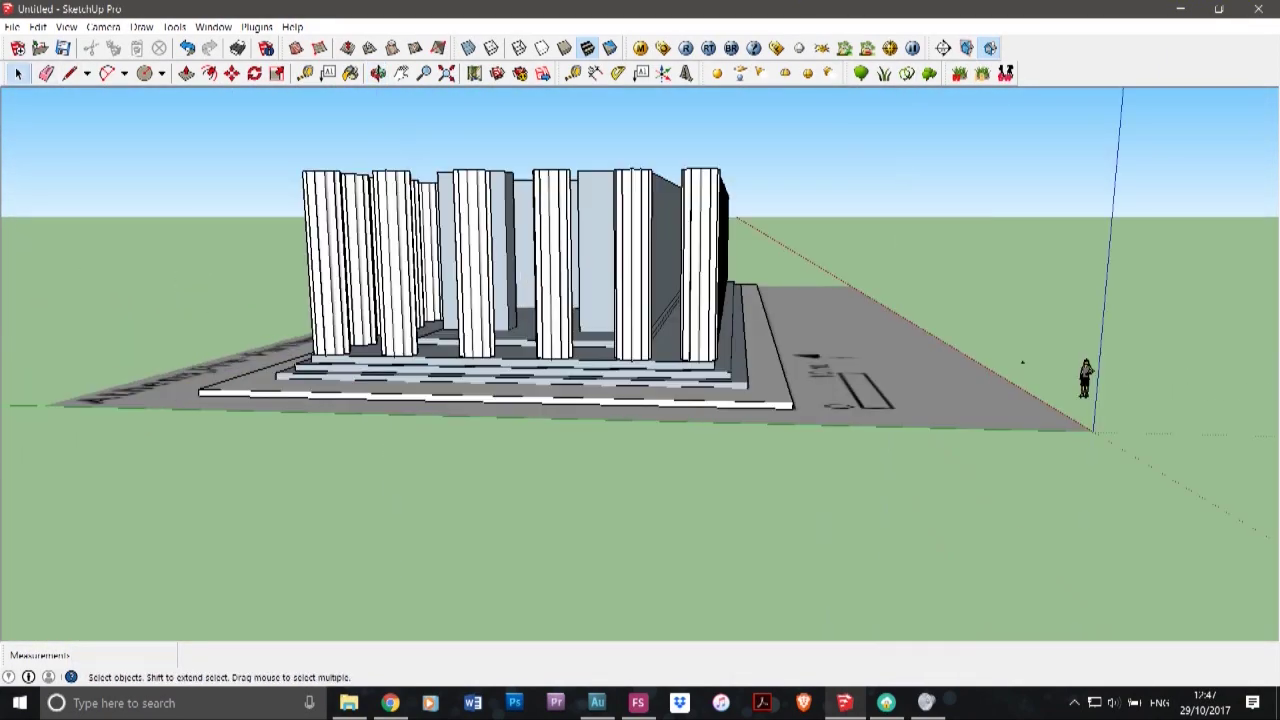
scroll(640, 340, up, 5)
scroll(530, 260, up, 3)
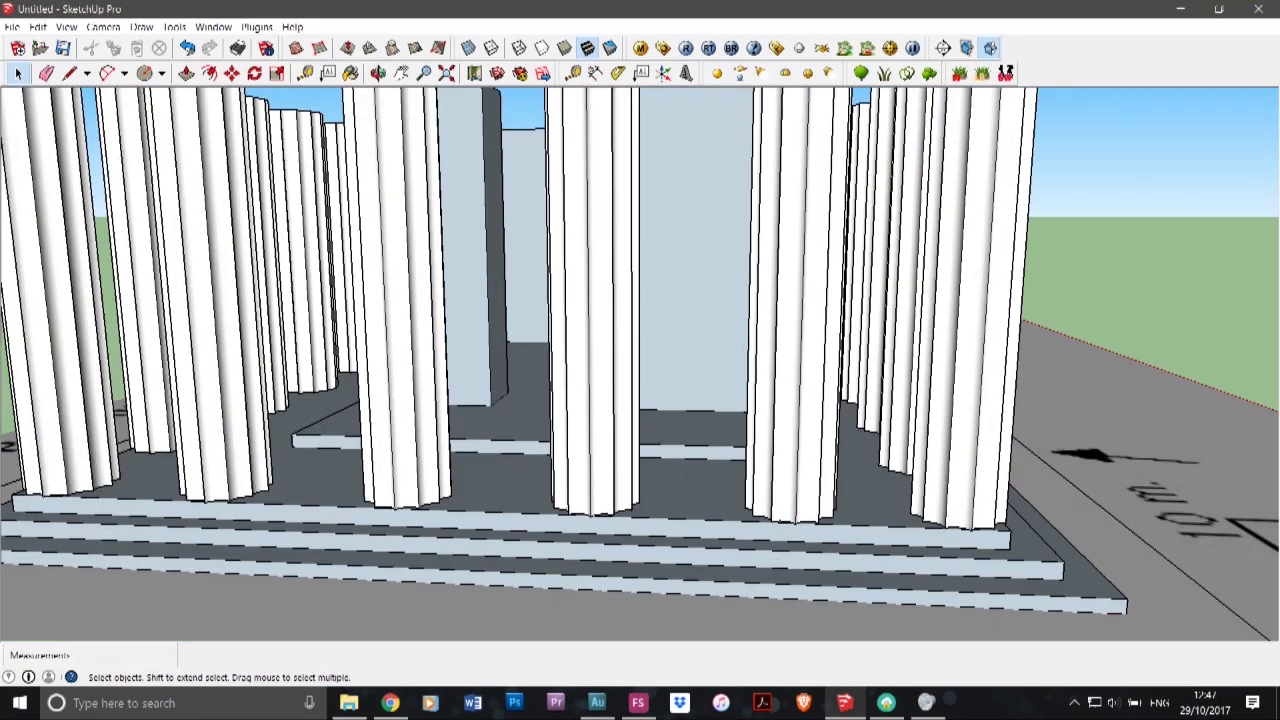
scroll(545, 262, up, 2)
scroll(545, 262, down, 7)
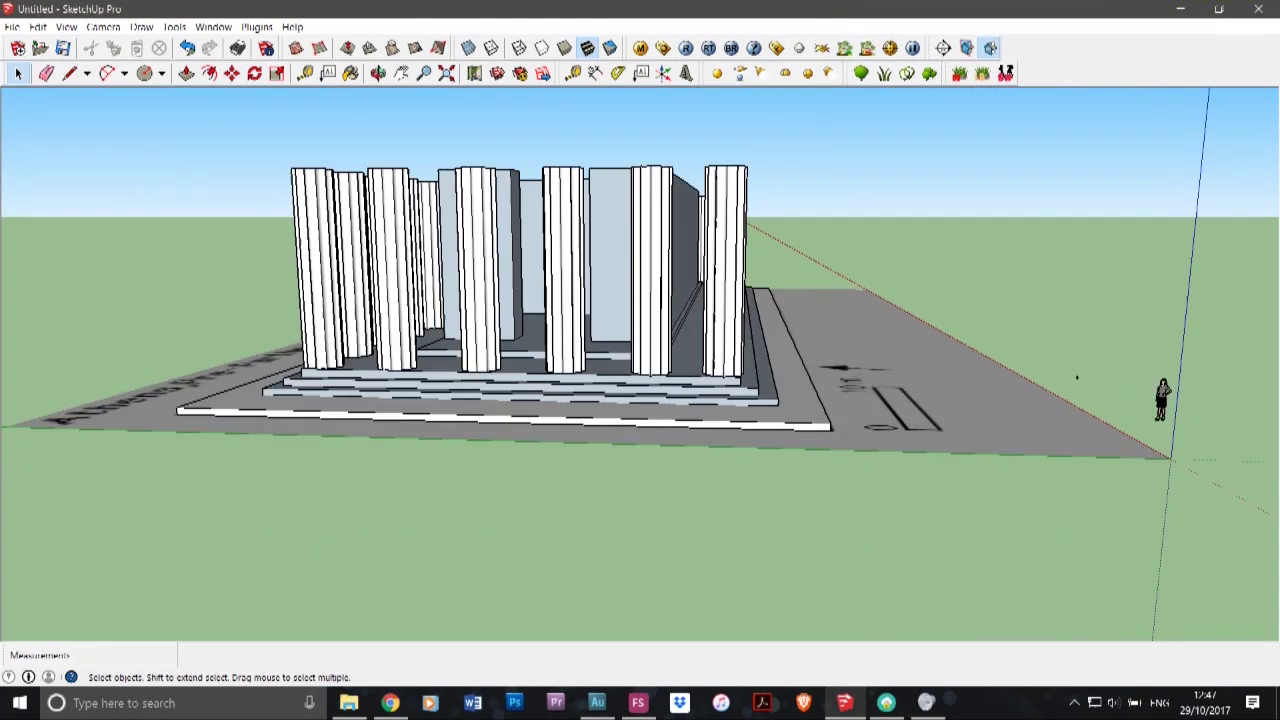
mouse_move(545, 262)
middle_down()
mouse_move(630, 460)
mouse_move(850, 385)
mouse_move(660, 350)
mouse_move(560, 270)
middle_up()
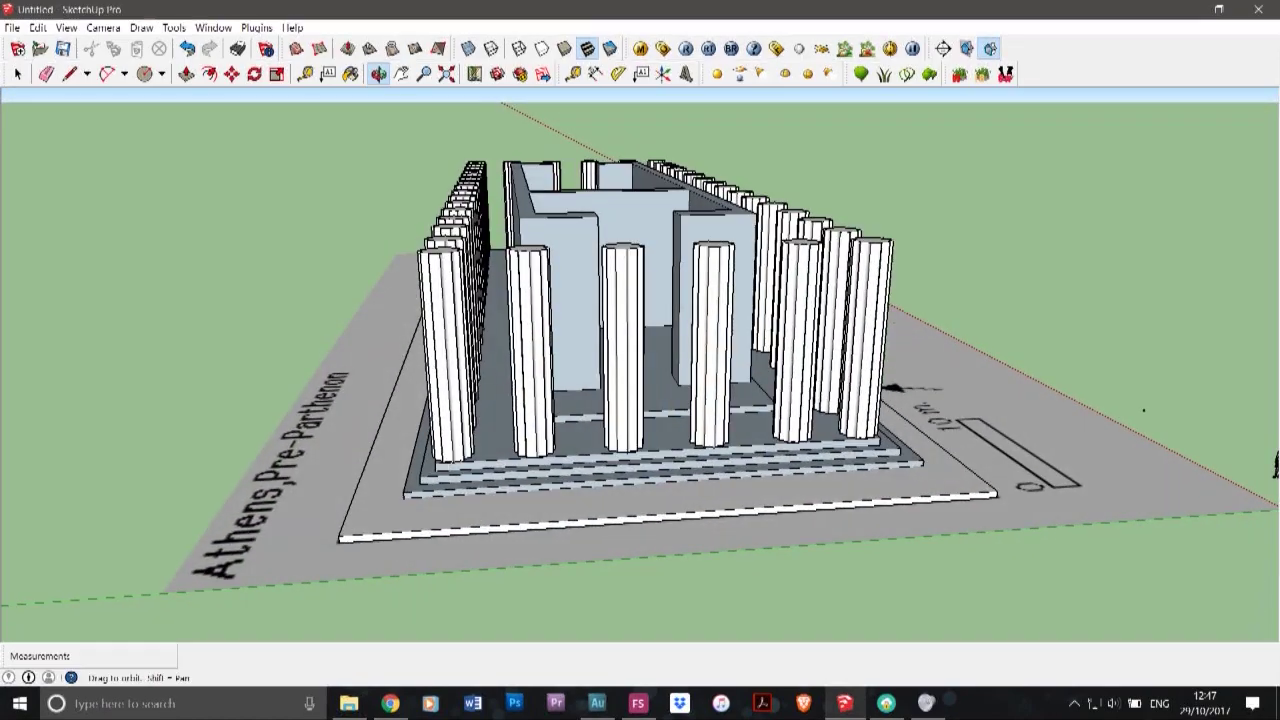
mouse_move(349, 703)
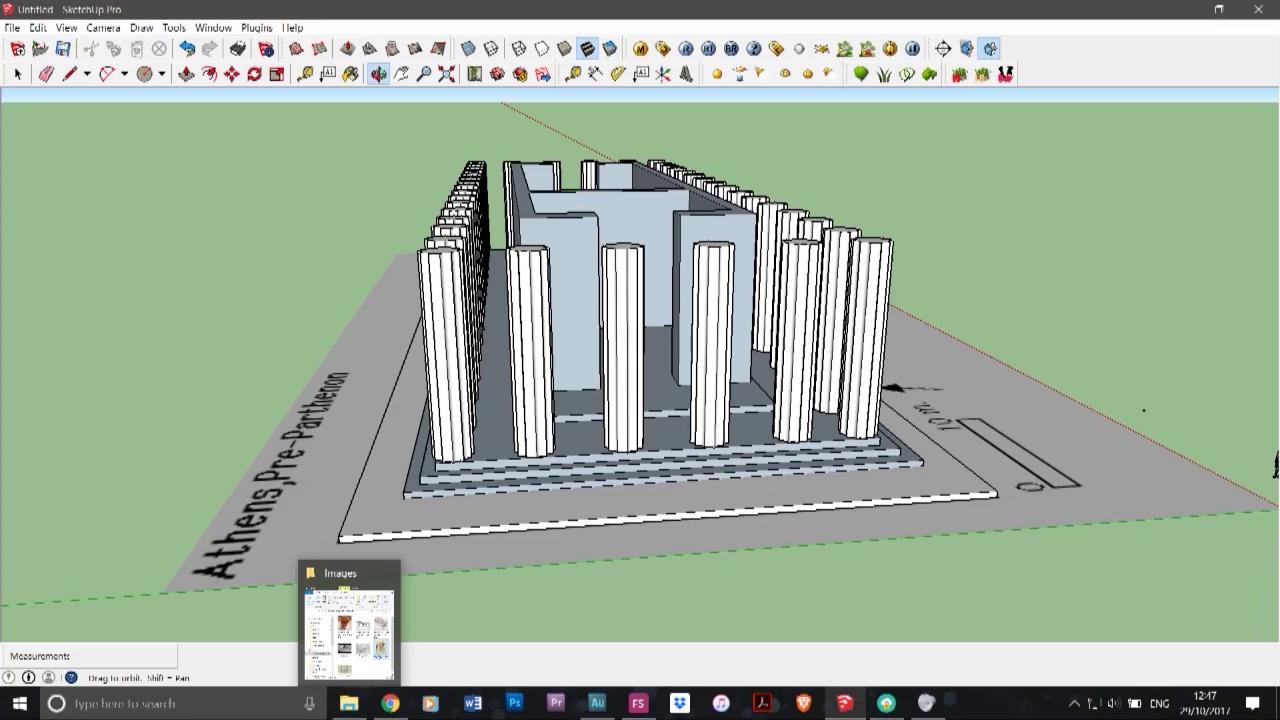
drag(860, 370, 715, 430)
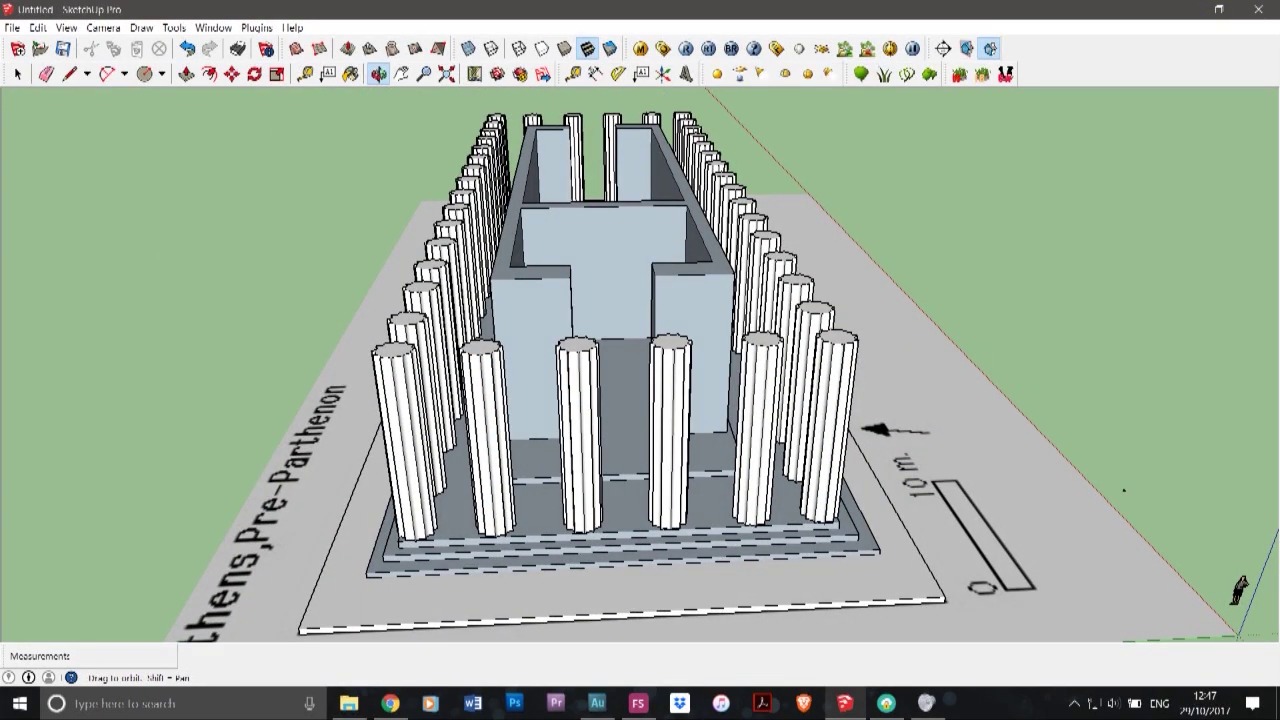
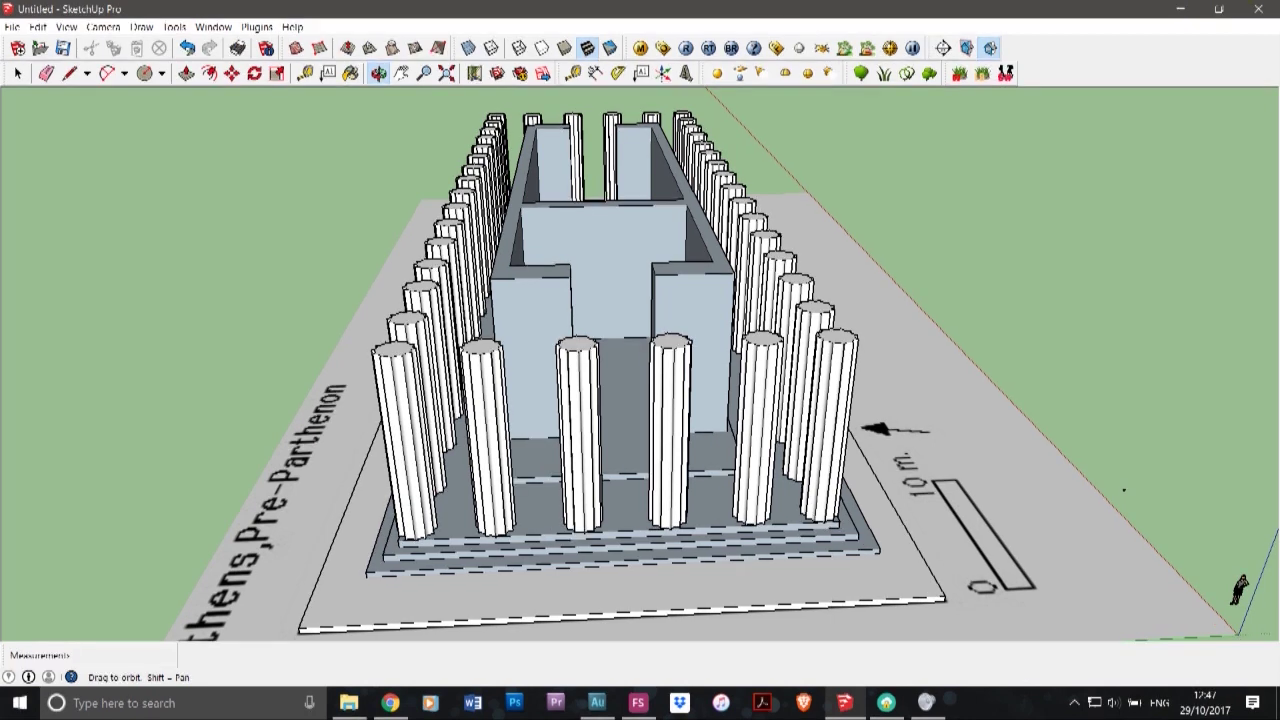
- Open the second front column's component, inspect its scalloped top up close, and close it again
click(18, 74)
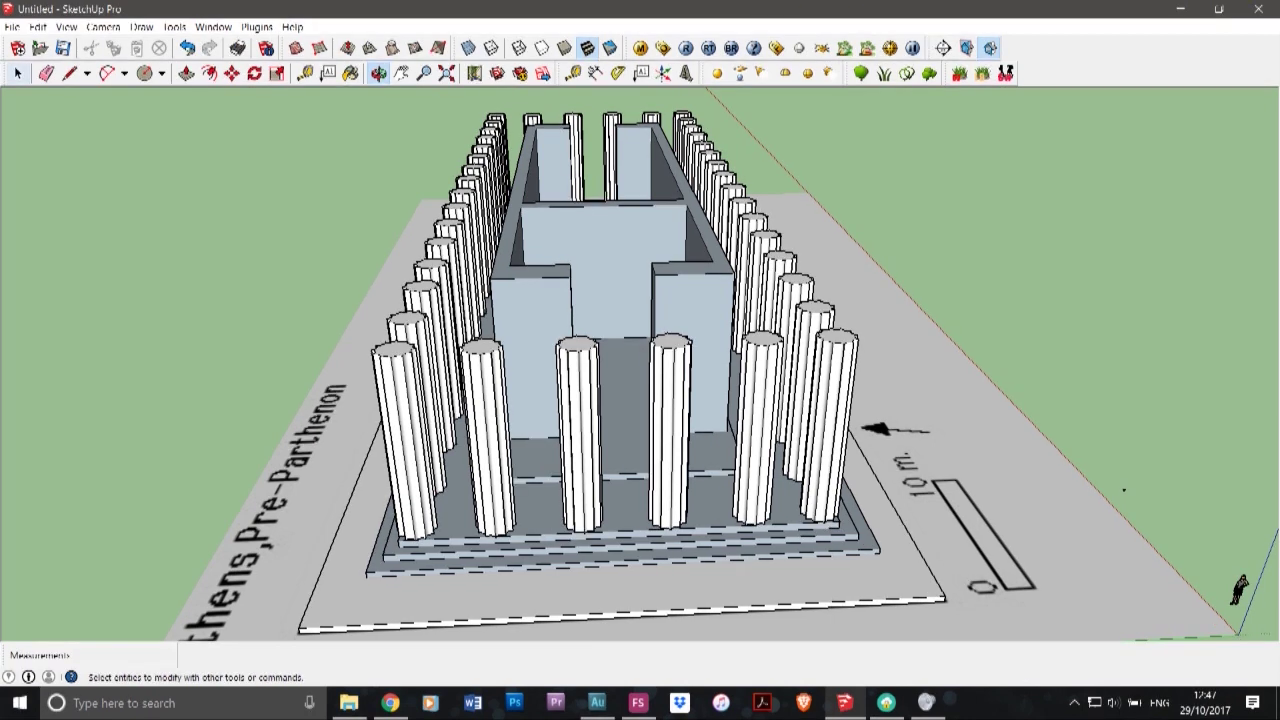
click(18, 74)
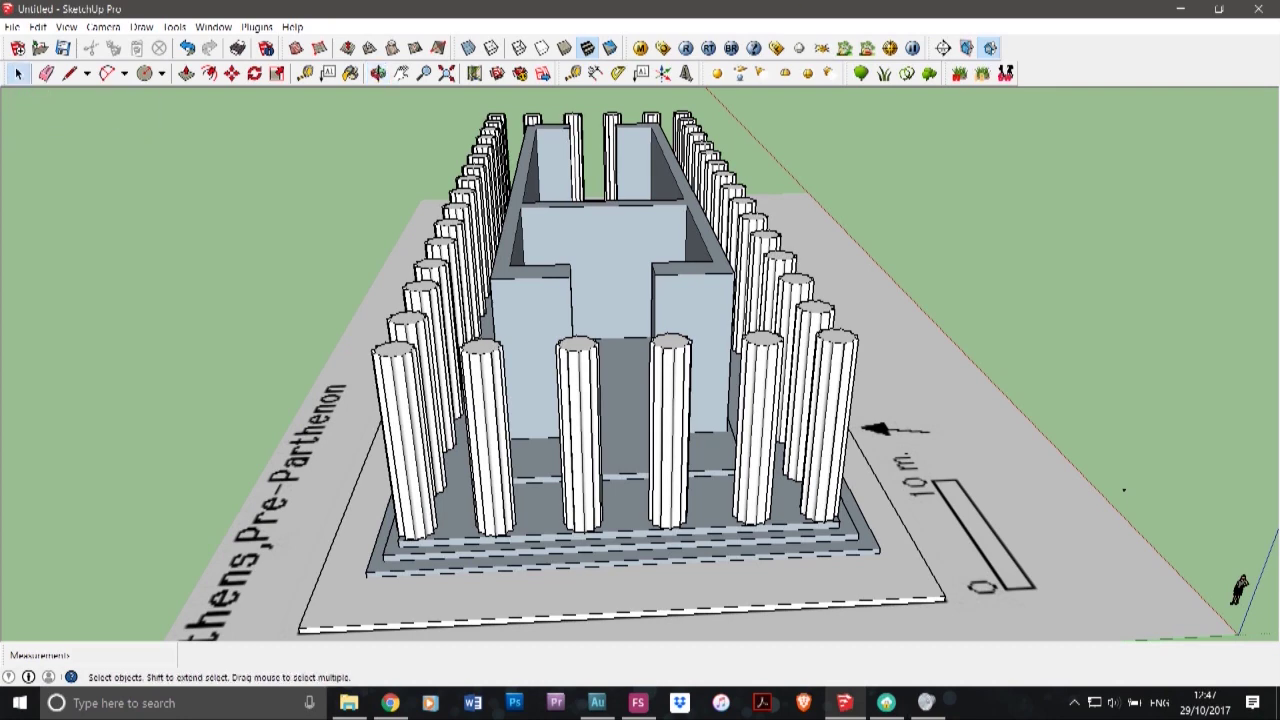
click(489, 440)
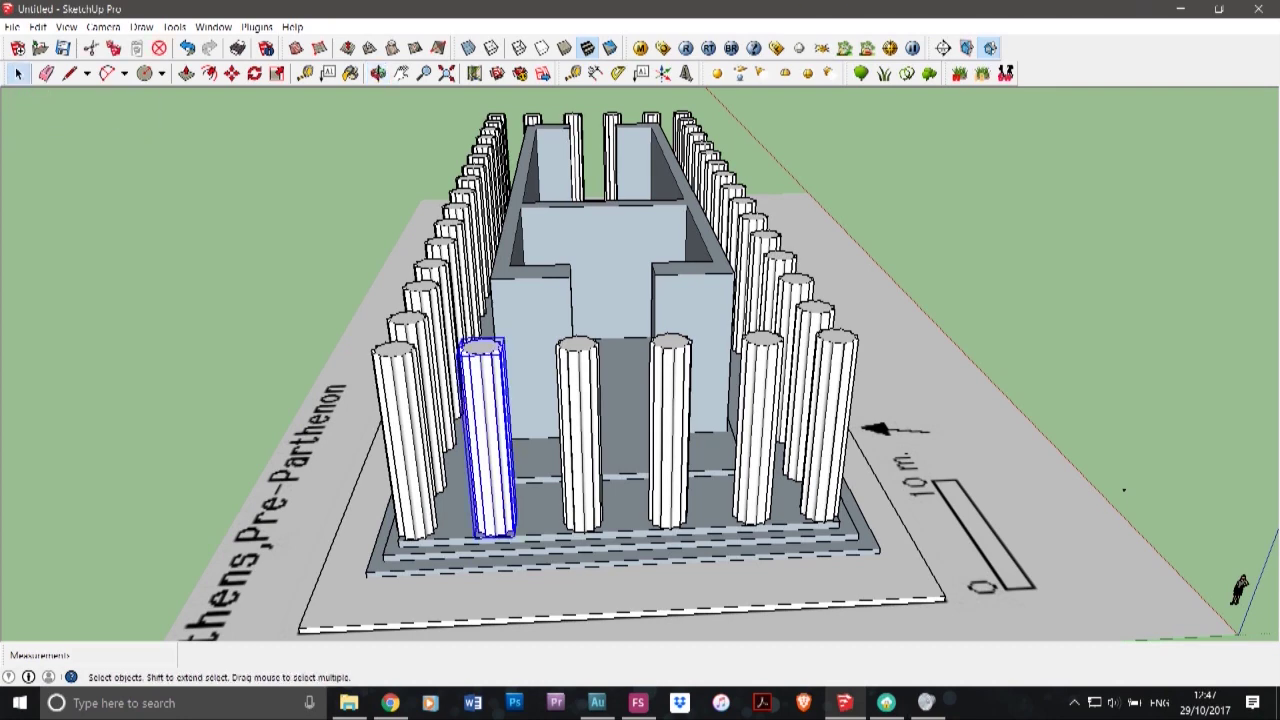
double_click(486, 385)
scroll(484, 349, up, 8)
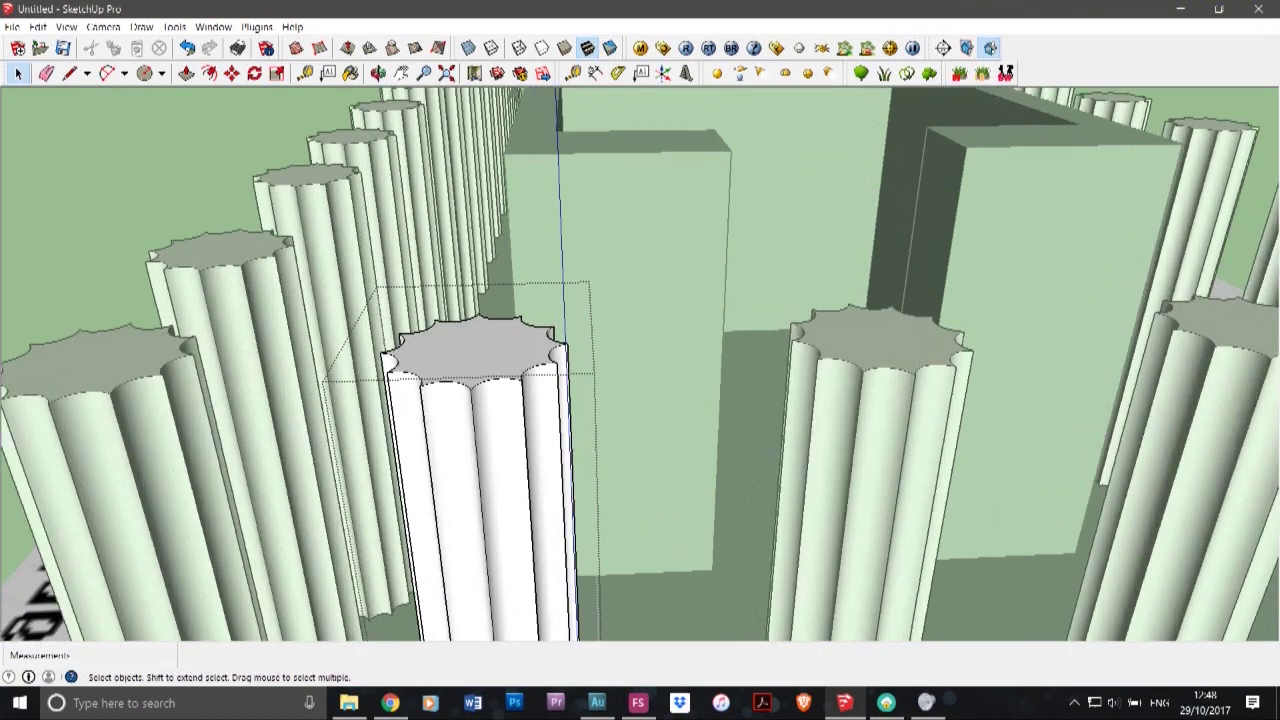
scroll(482, 346, down, 5)
click(232, 290)
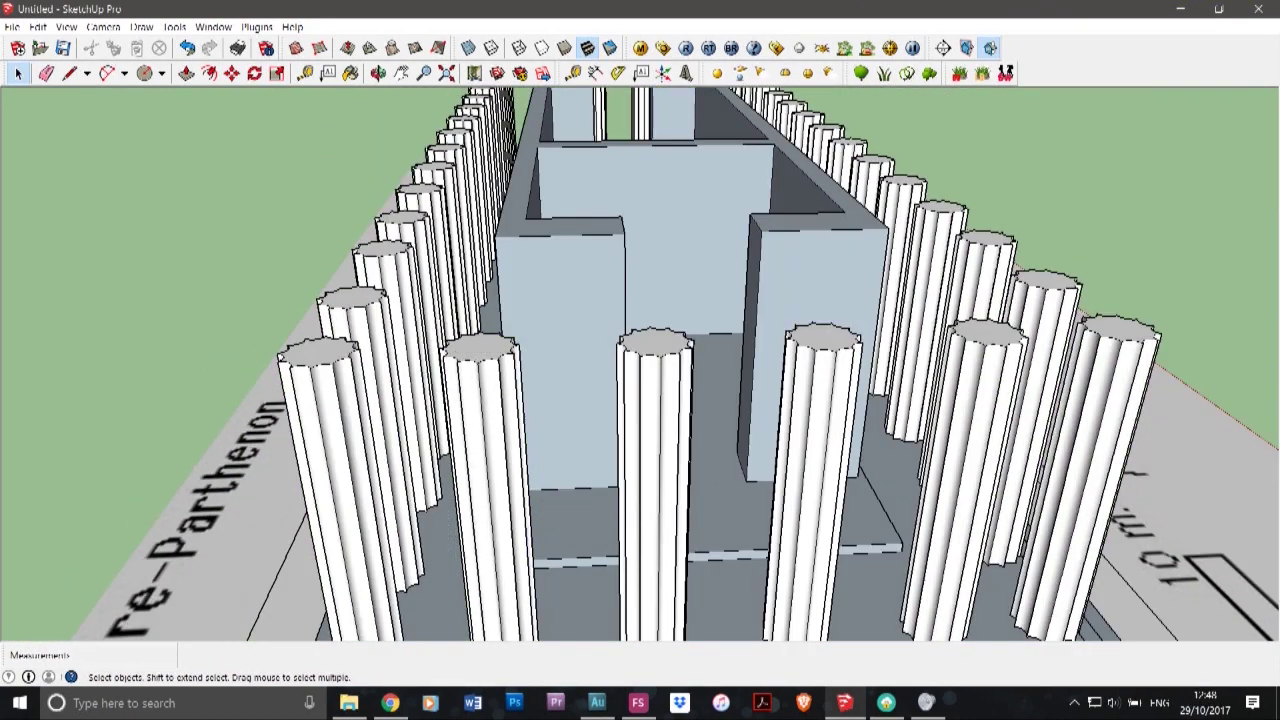
scroll(232, 290, down, 5)
- Get the Circle tool ready and examine the column capitals in the parthenon_crosssection_02 reference image from the Images folder
key(c)
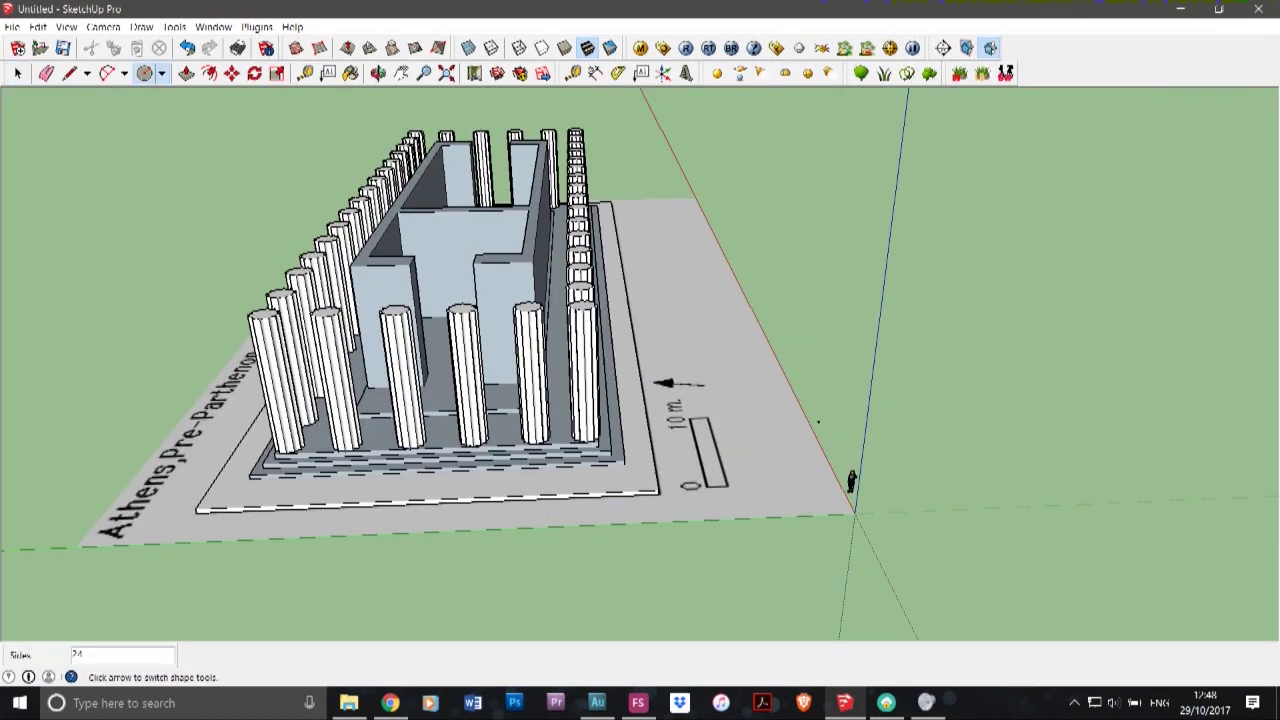
mouse_move(349, 703)
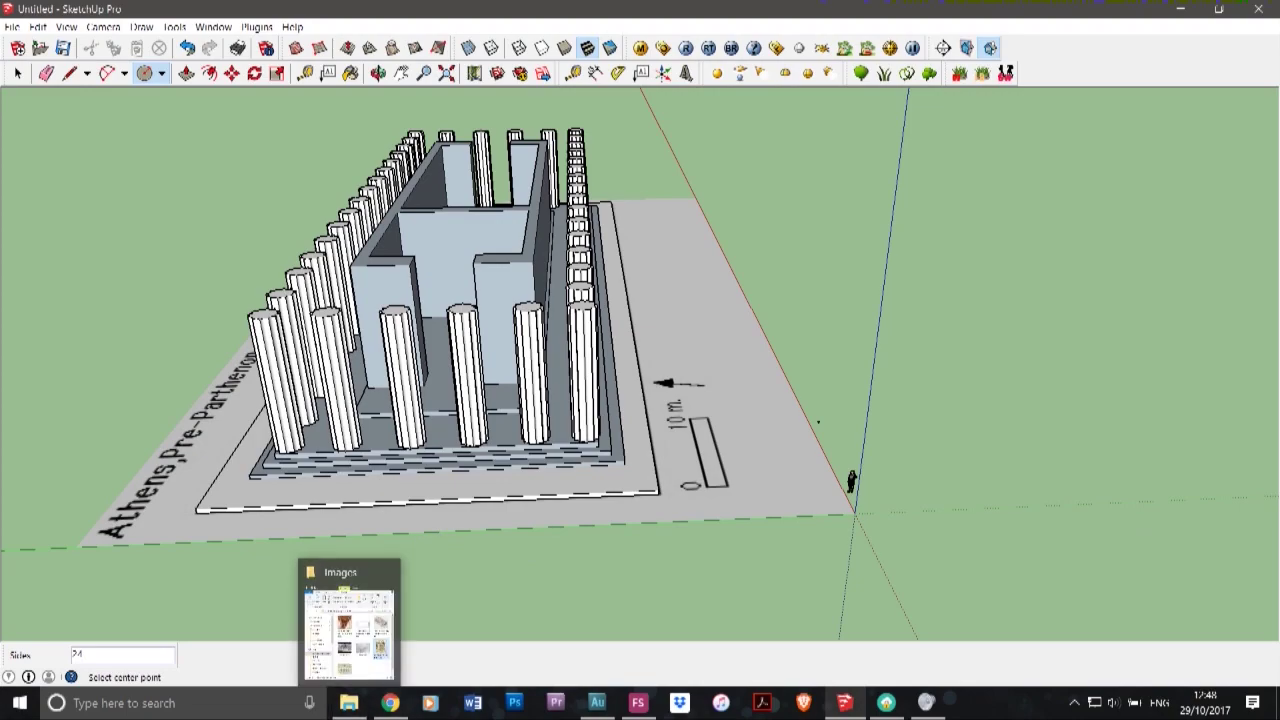
click(350, 627)
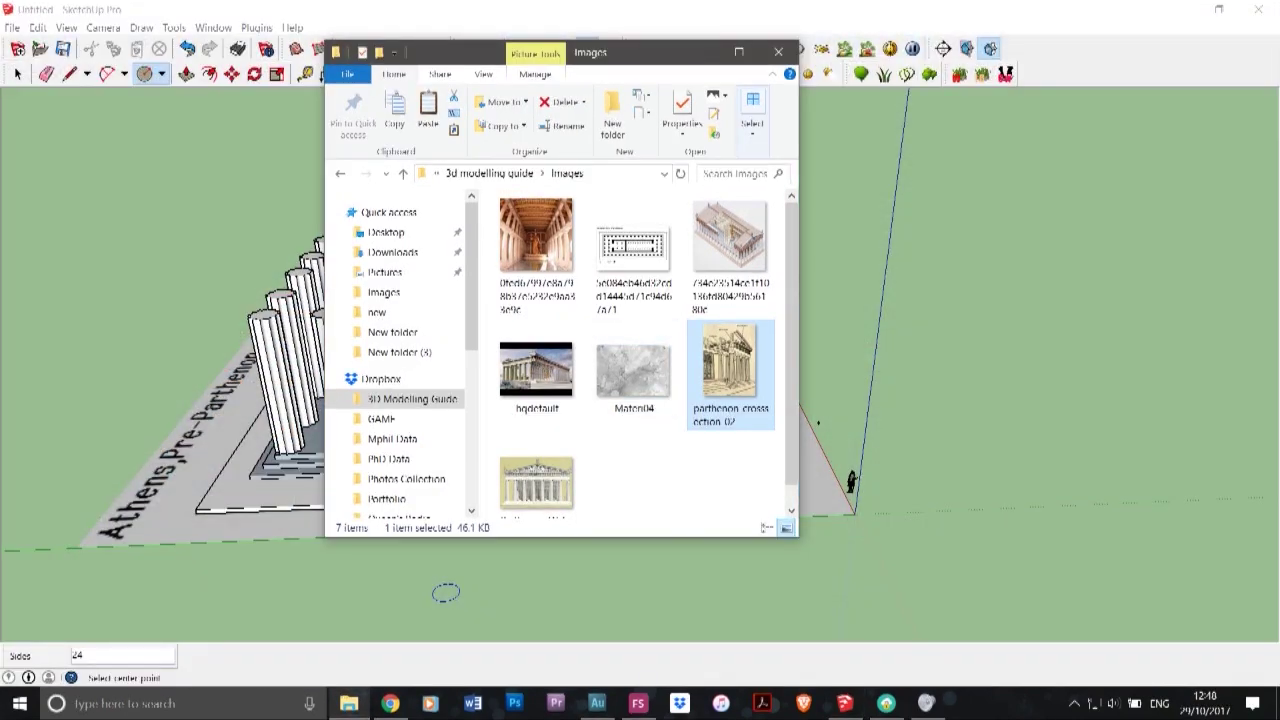
double_click(730, 372)
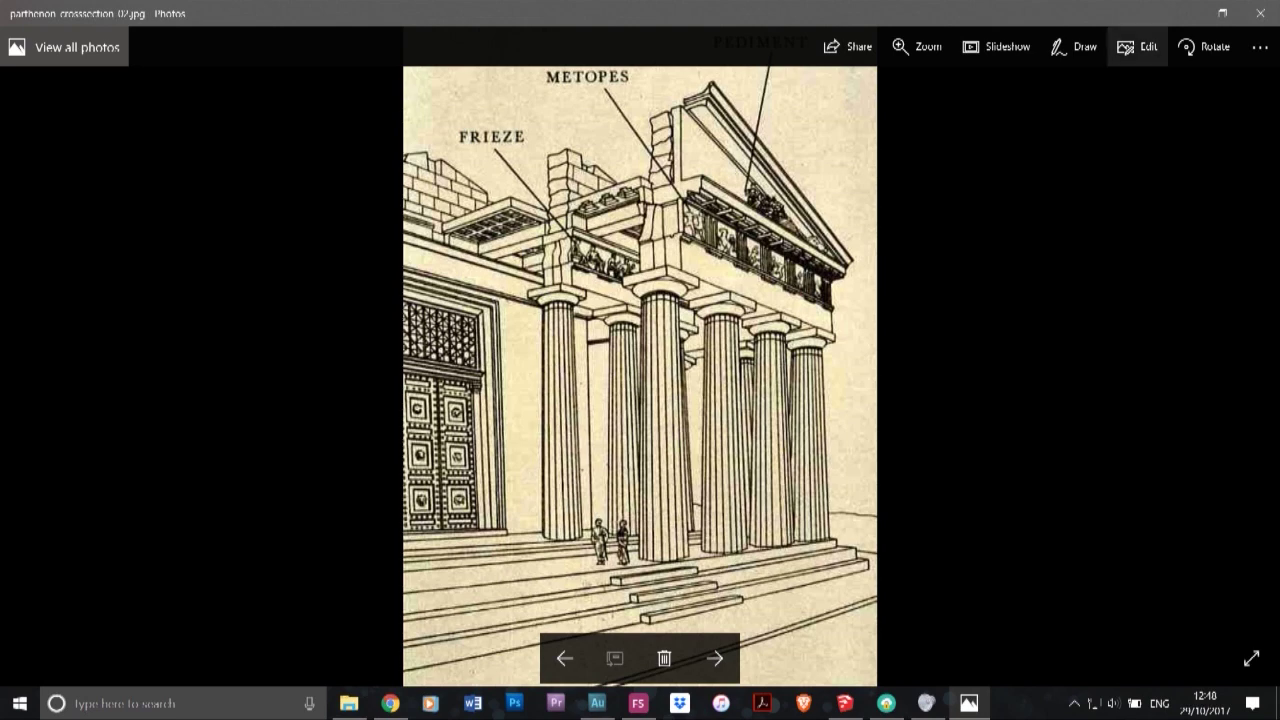
click(1185, 13)
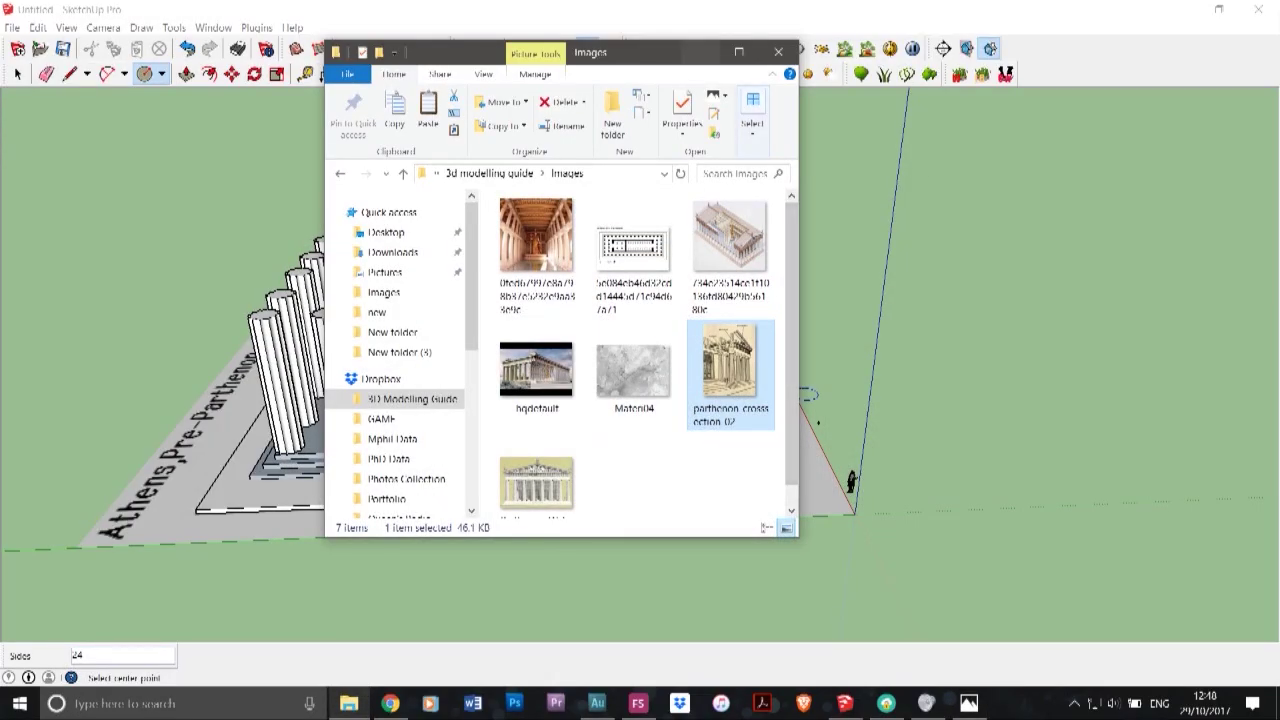
click(700, 53)
- Draw a circle on the plan beside the 10 m scale bar and pull it up about 0.76 m into a disc
scroll(737, 420, up, 1)
scroll(750, 414, up, 3)
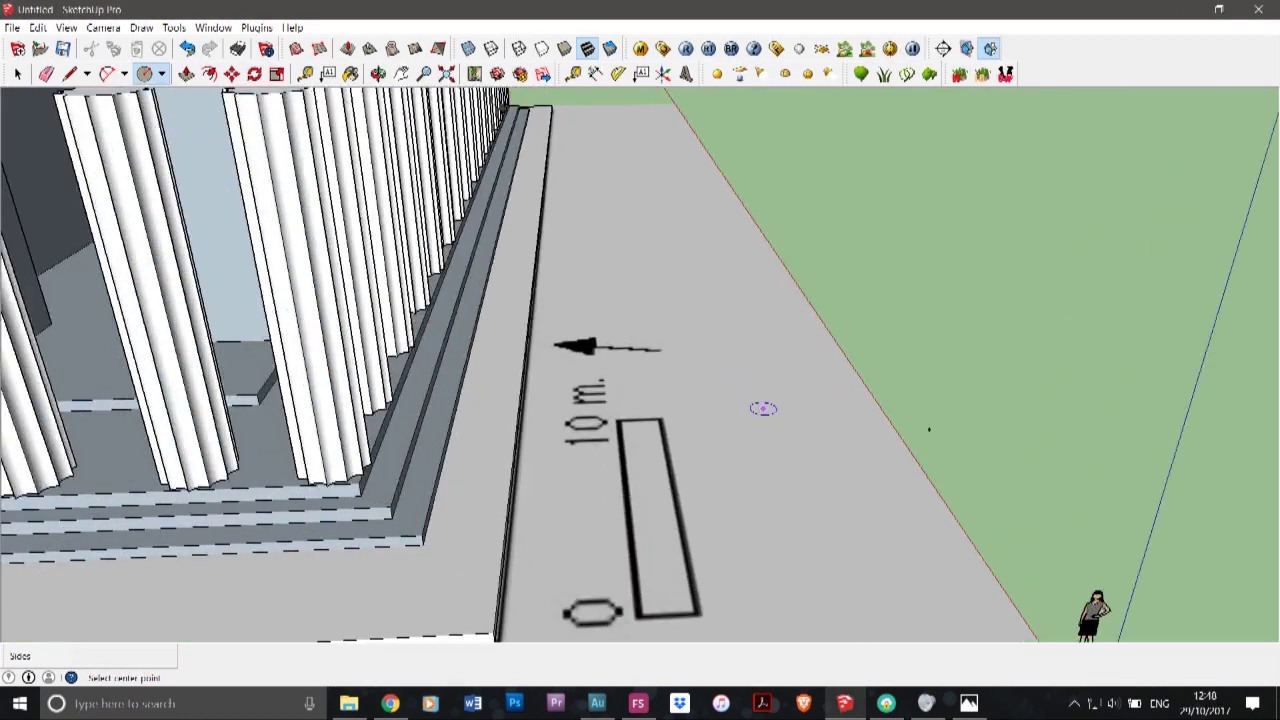
click(759, 407)
click(774, 392)
scroll(528, 337, down, 2)
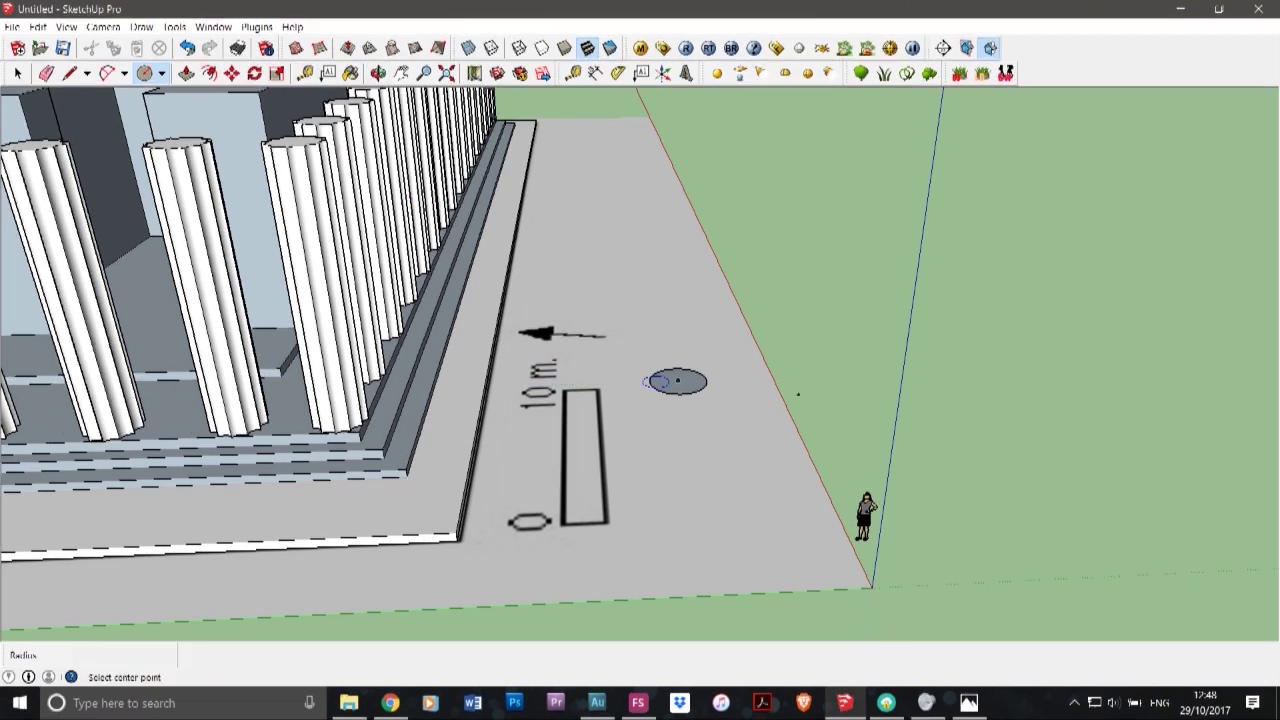
click(186, 73)
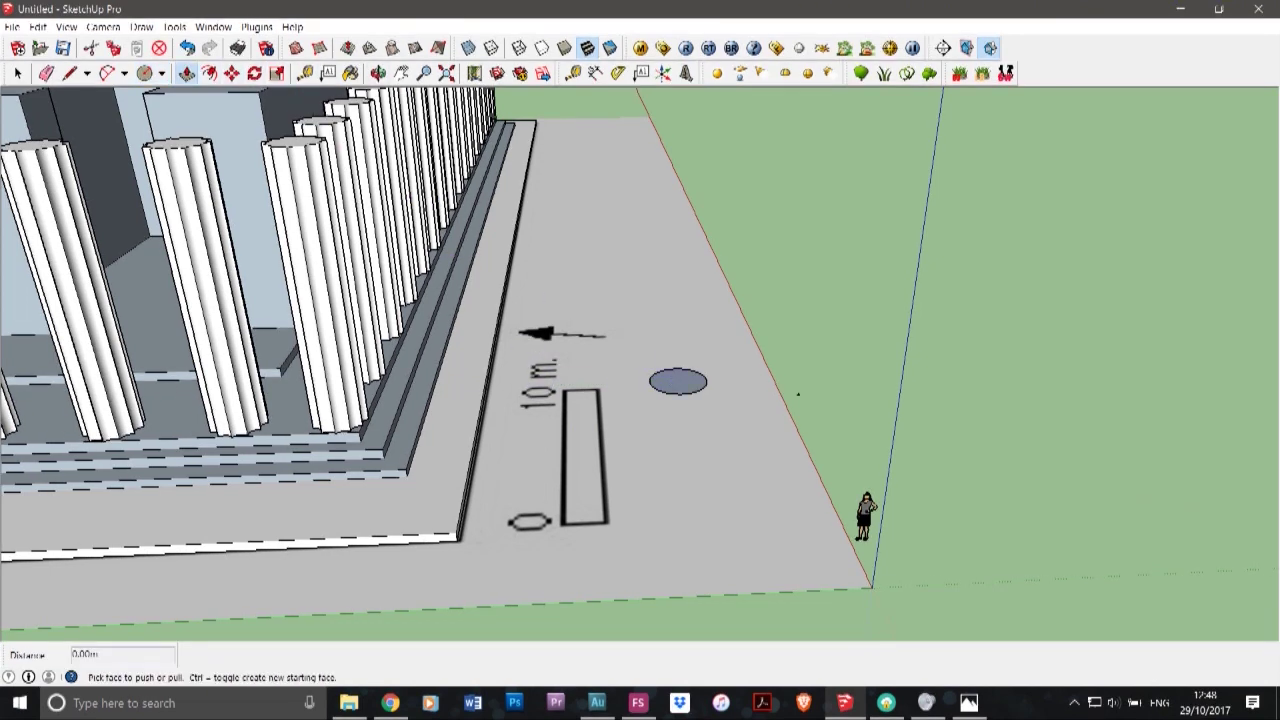
click(678, 381)
click(678, 368)
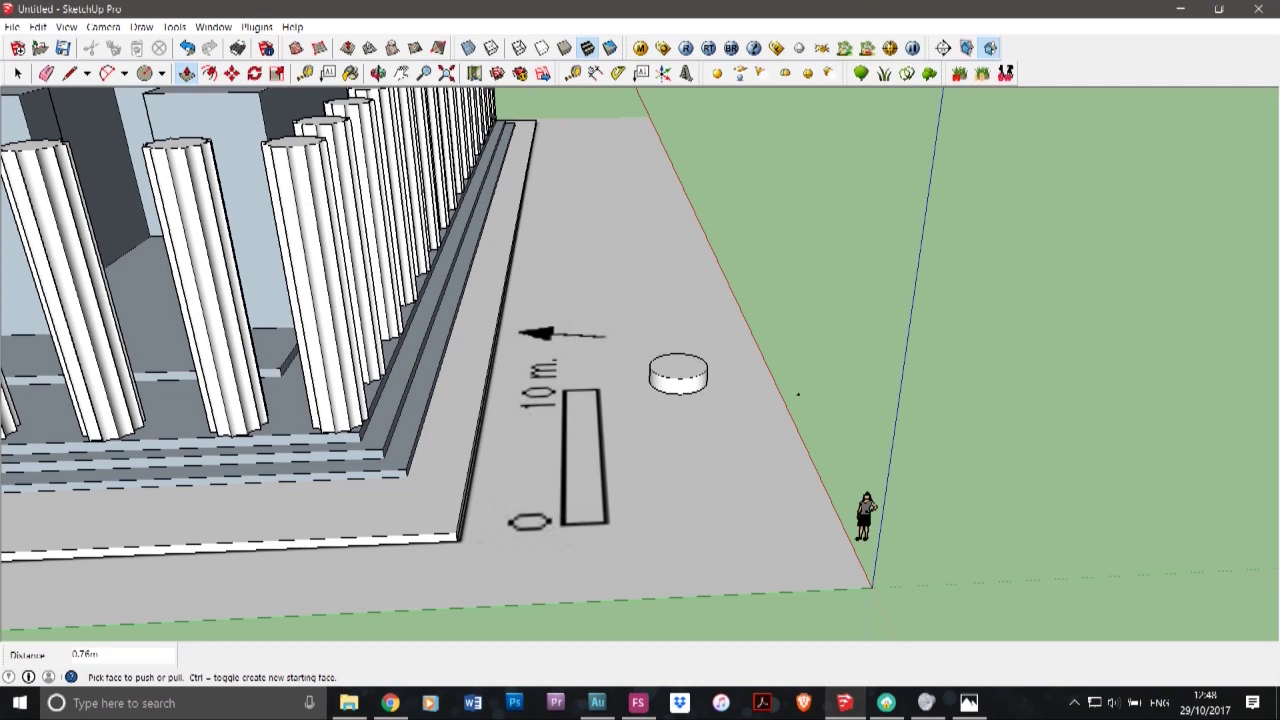
- Reopen the parthenon_crosssection_02 image to check the capital's proportions, then return to the model
click(349, 703)
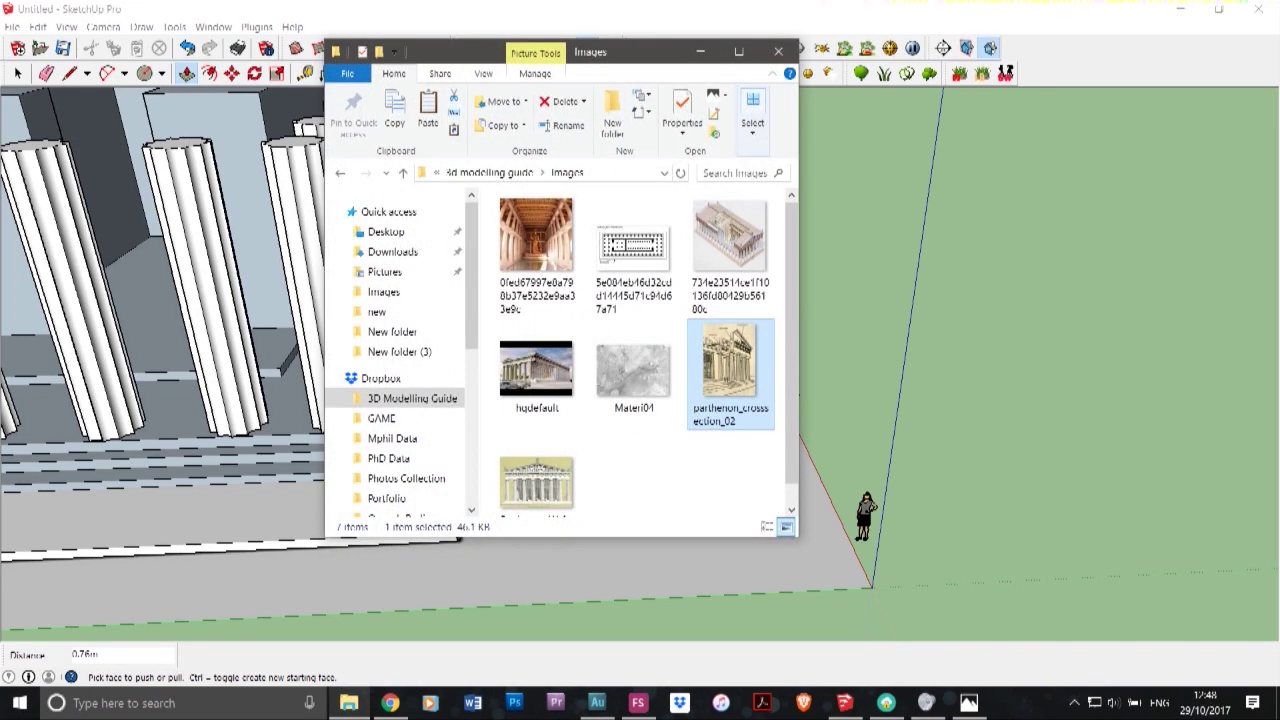
double_click(730, 365)
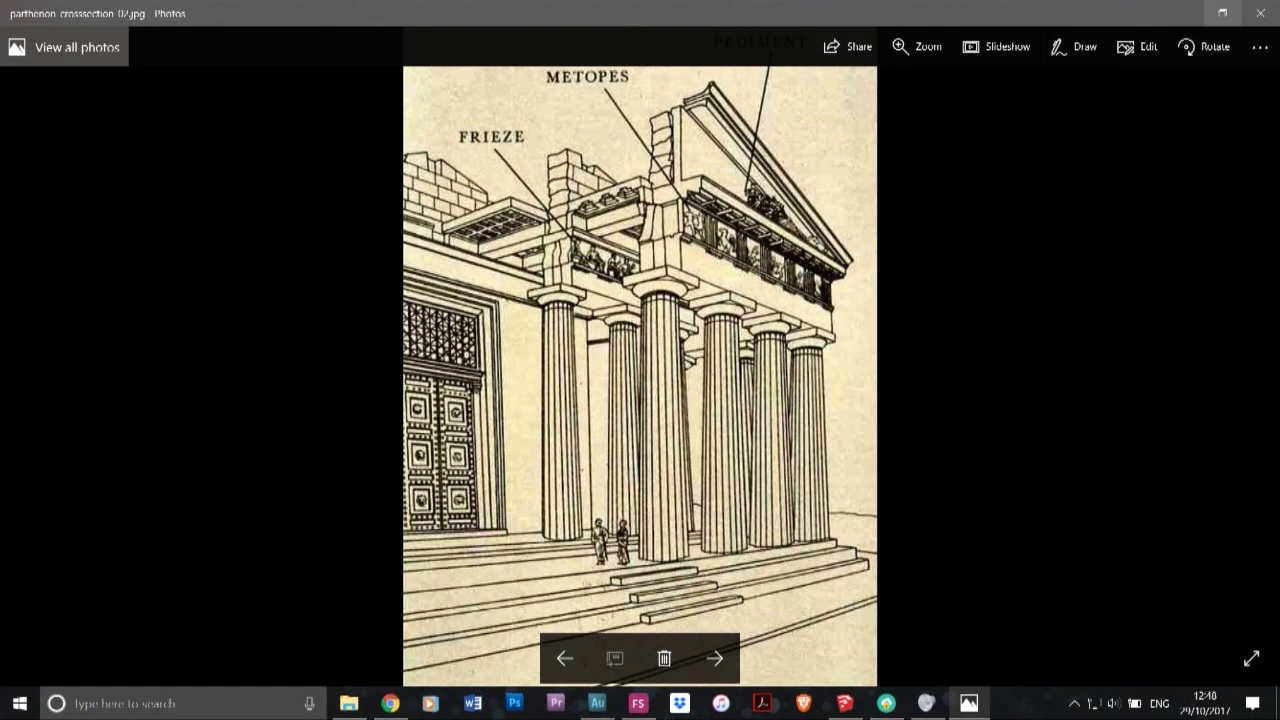
click(1185, 12)
click(1050, 250)
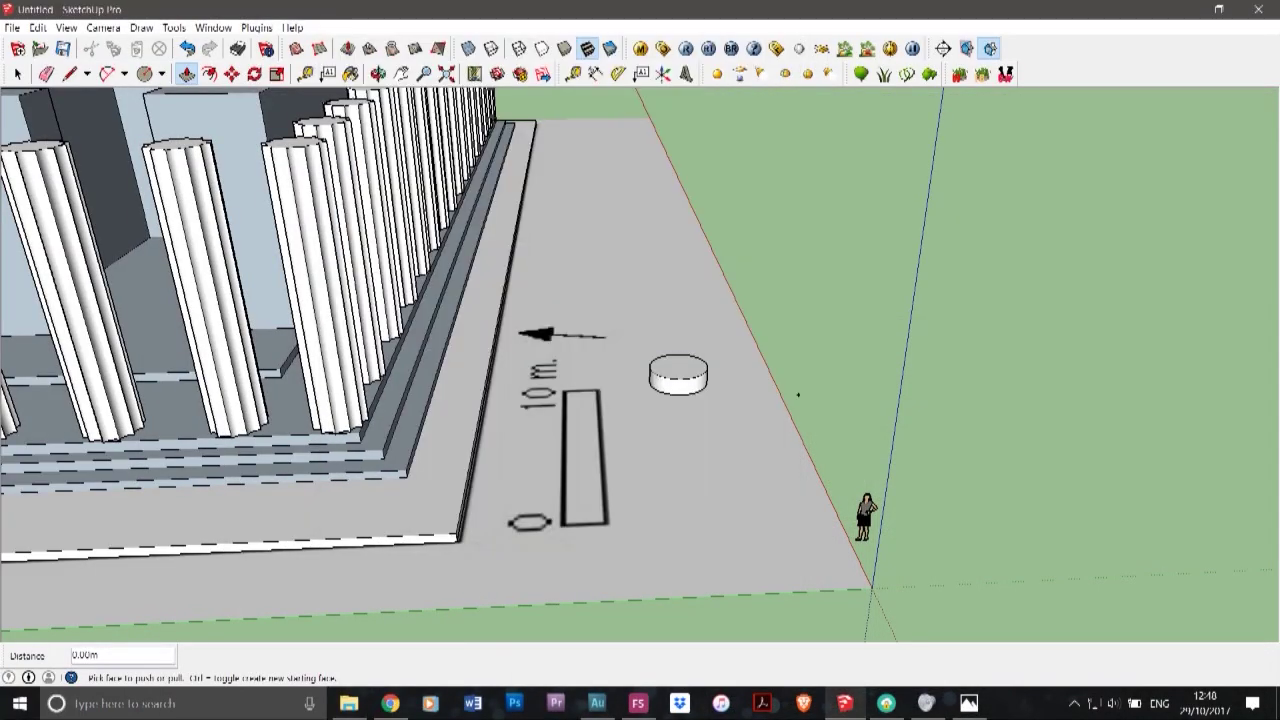
- Push the disc's top face down about 0.65 m to leave a thin round slab
scroll(674, 372, up, 5)
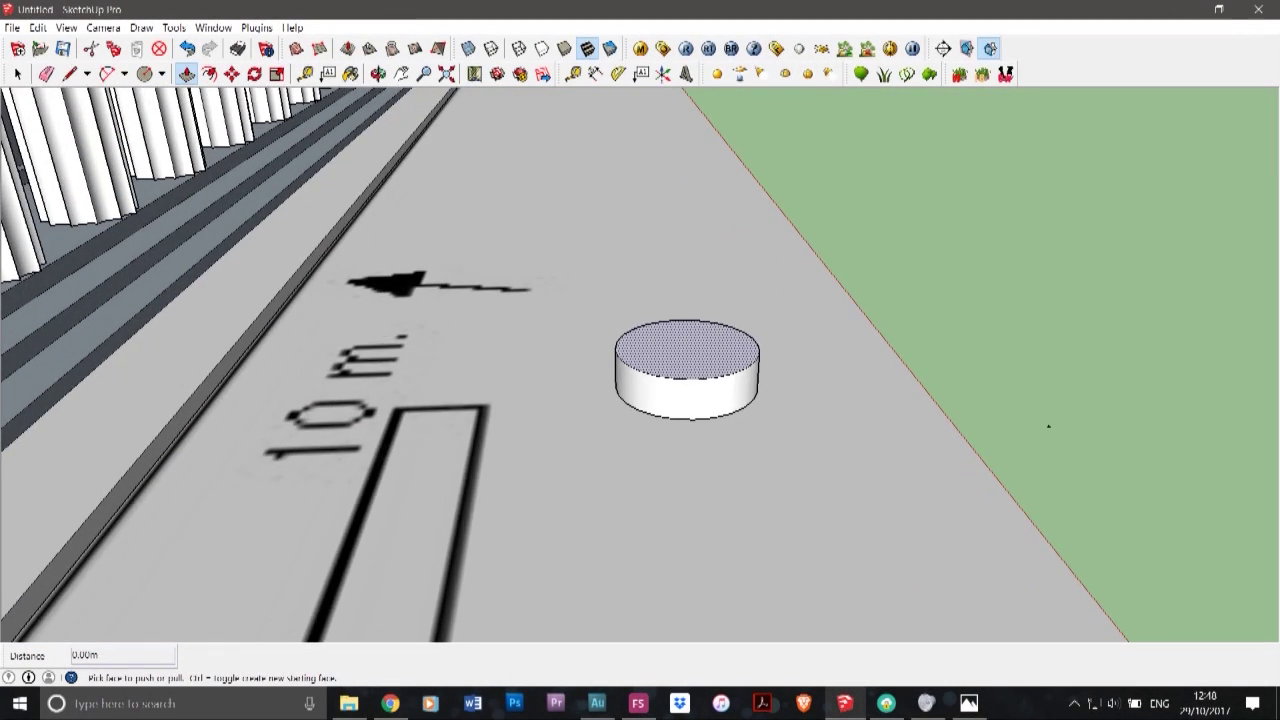
click(693, 364)
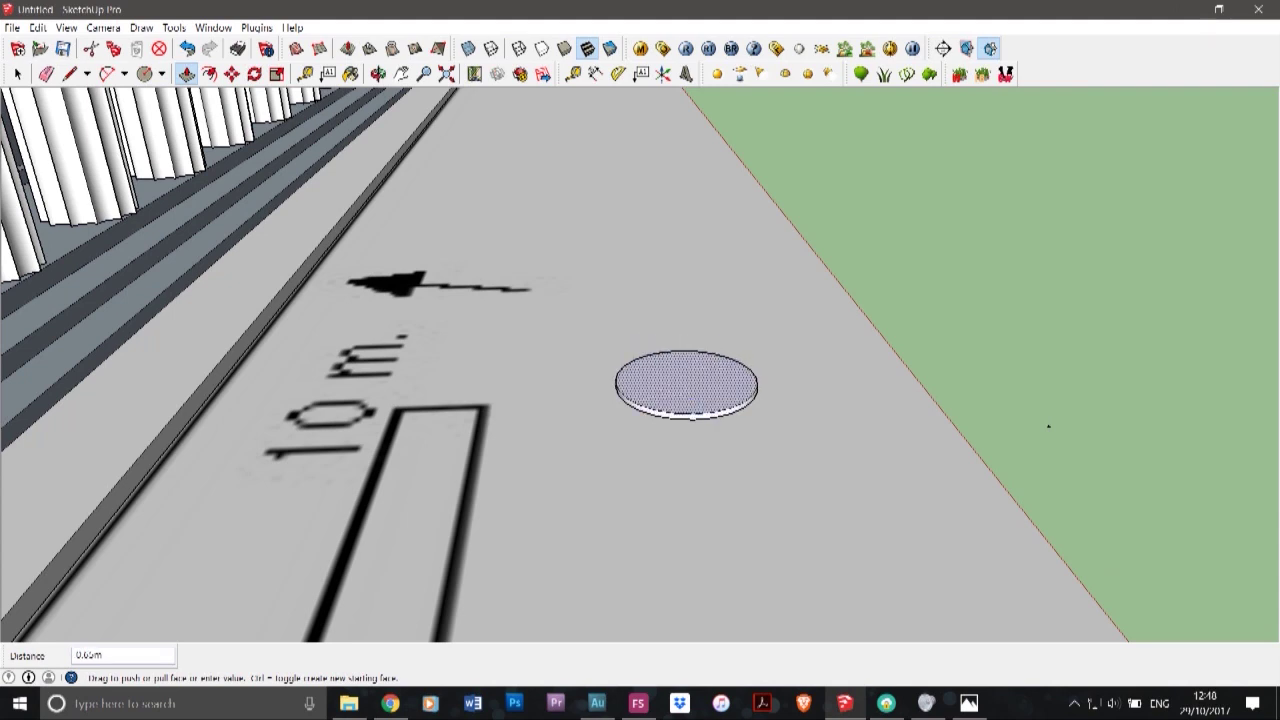
click(693, 405)
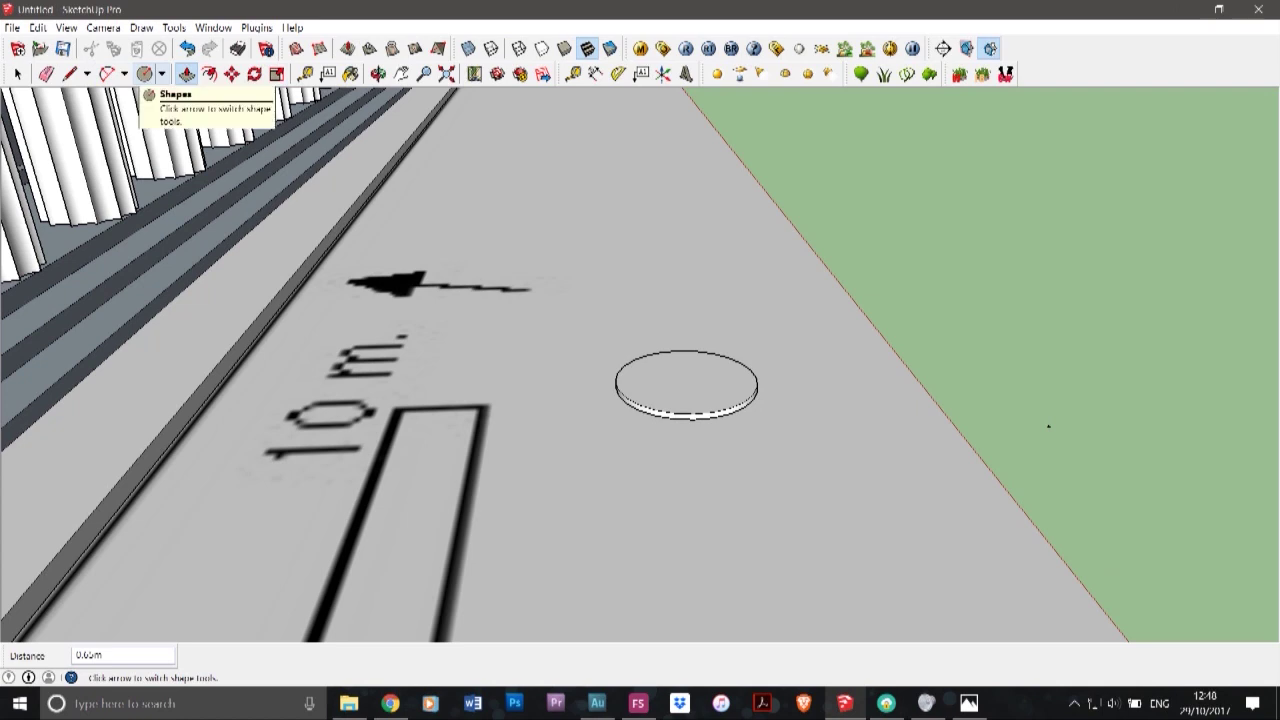
- Try to push the slab's top face down about 0.11 m and undo it
click(144, 74)
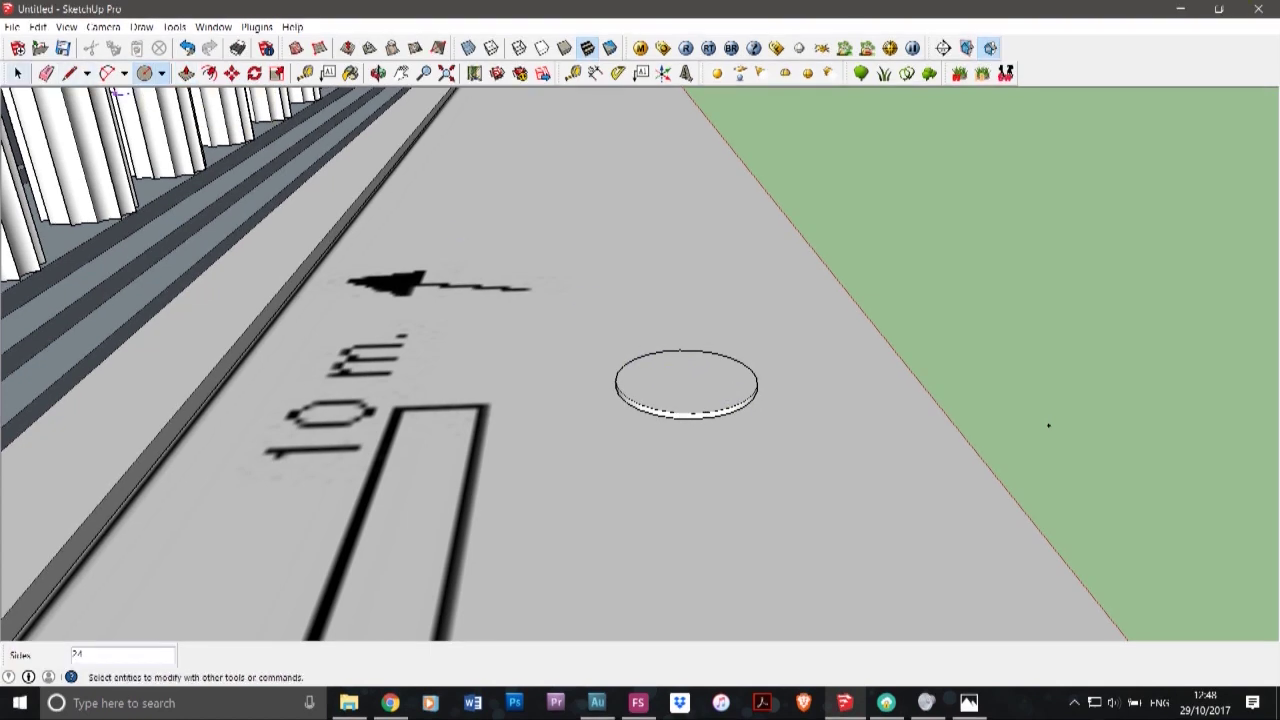
click(18, 73)
click(686, 382)
click(146, 73)
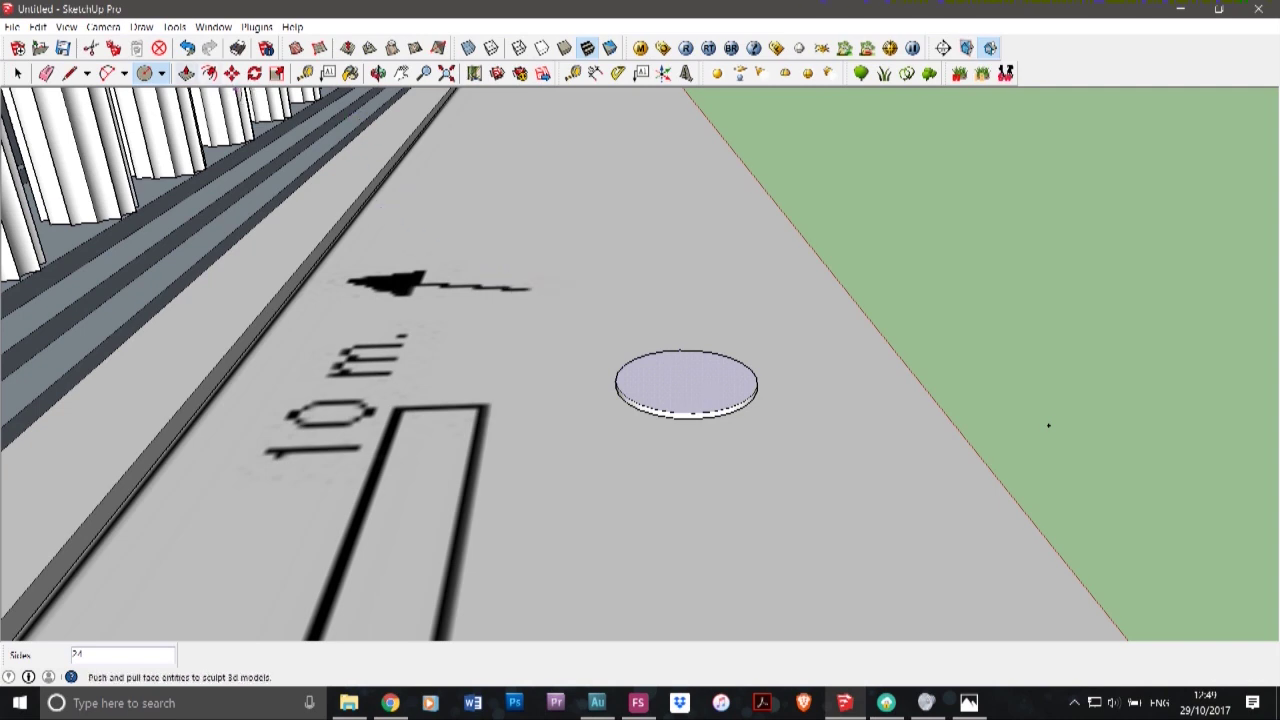
click(186, 73)
click(681, 403)
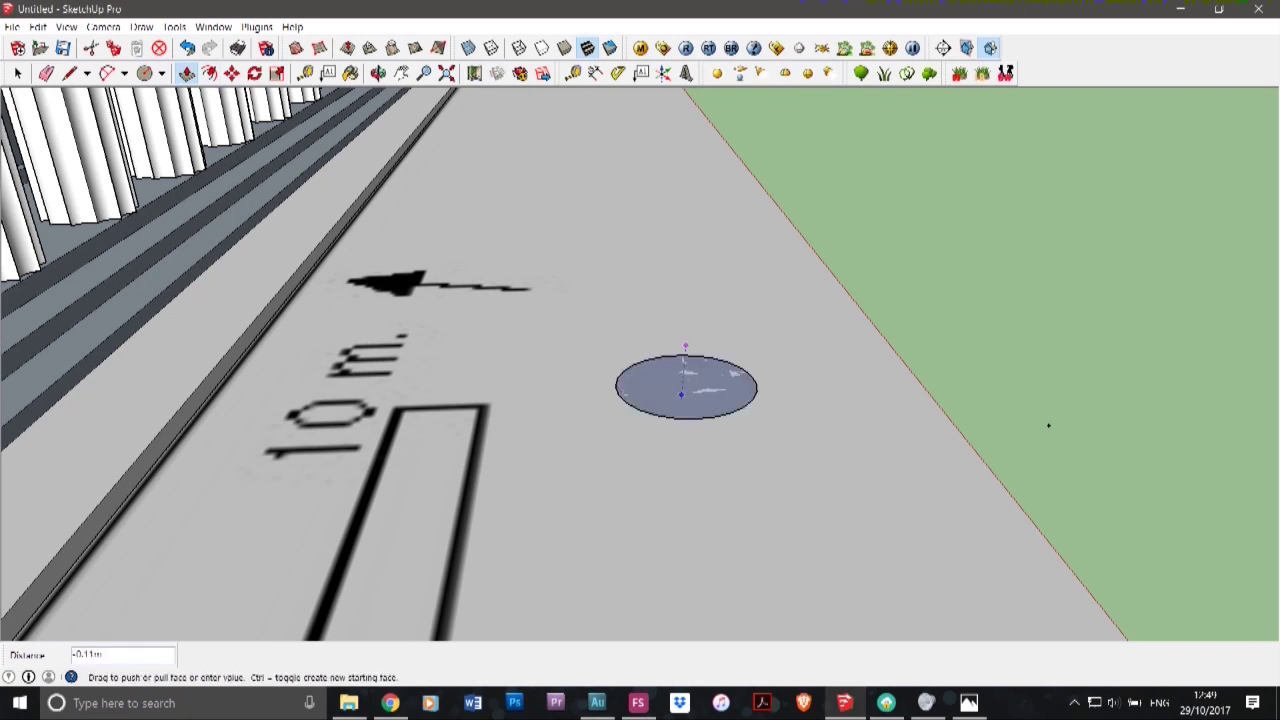
key(ctrl+z)
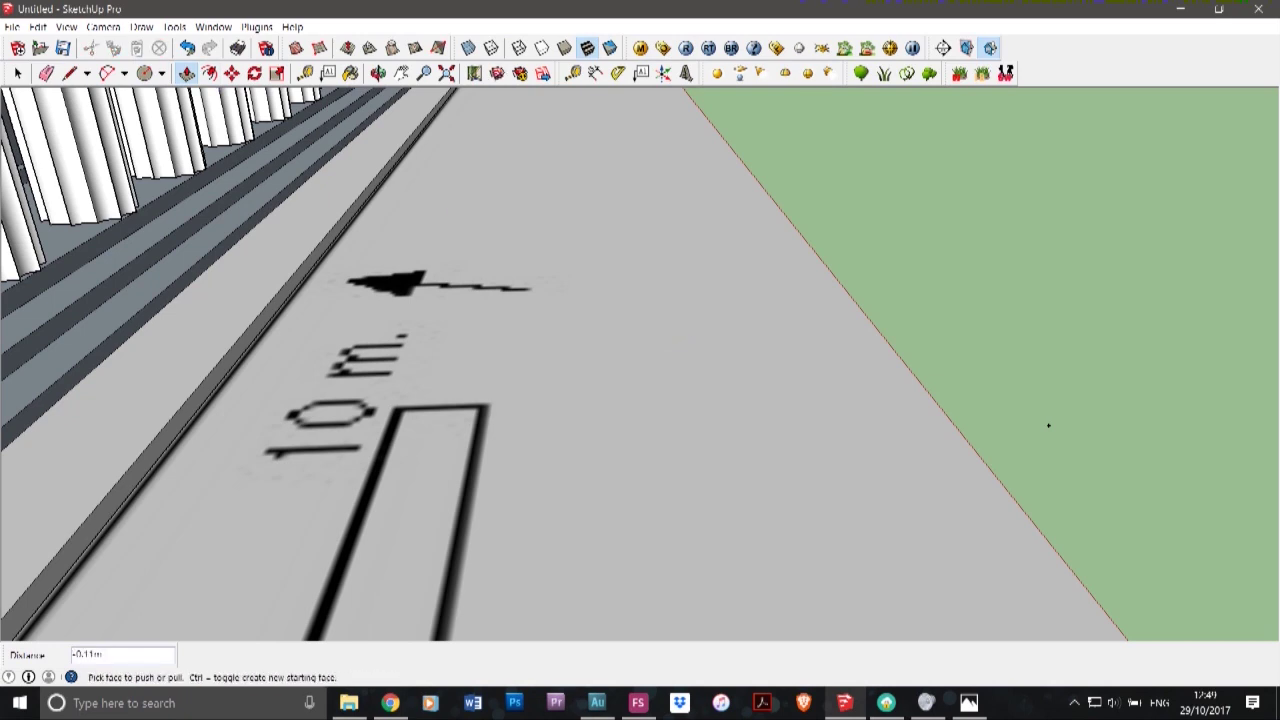
key(ctrl+z)
- Pull the slab's top face up about 0.84 m to make a thicker disc, and select only that top face
click(688, 382)
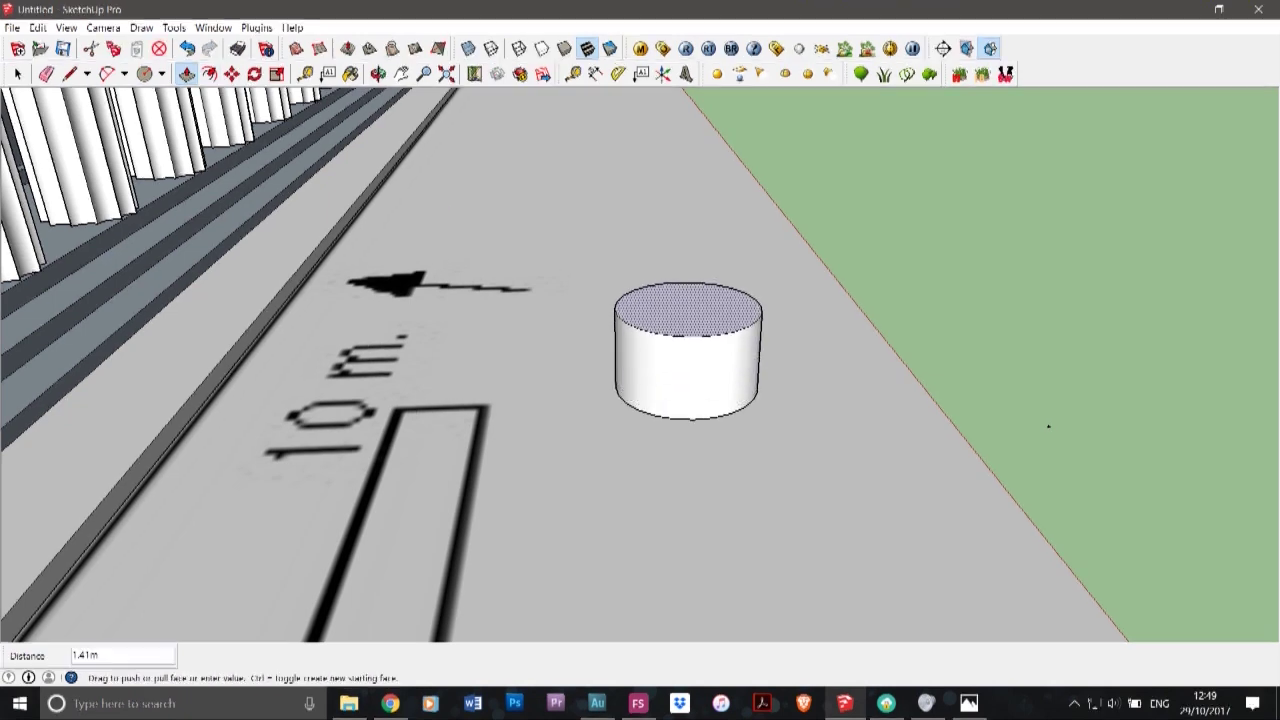
click(688, 342)
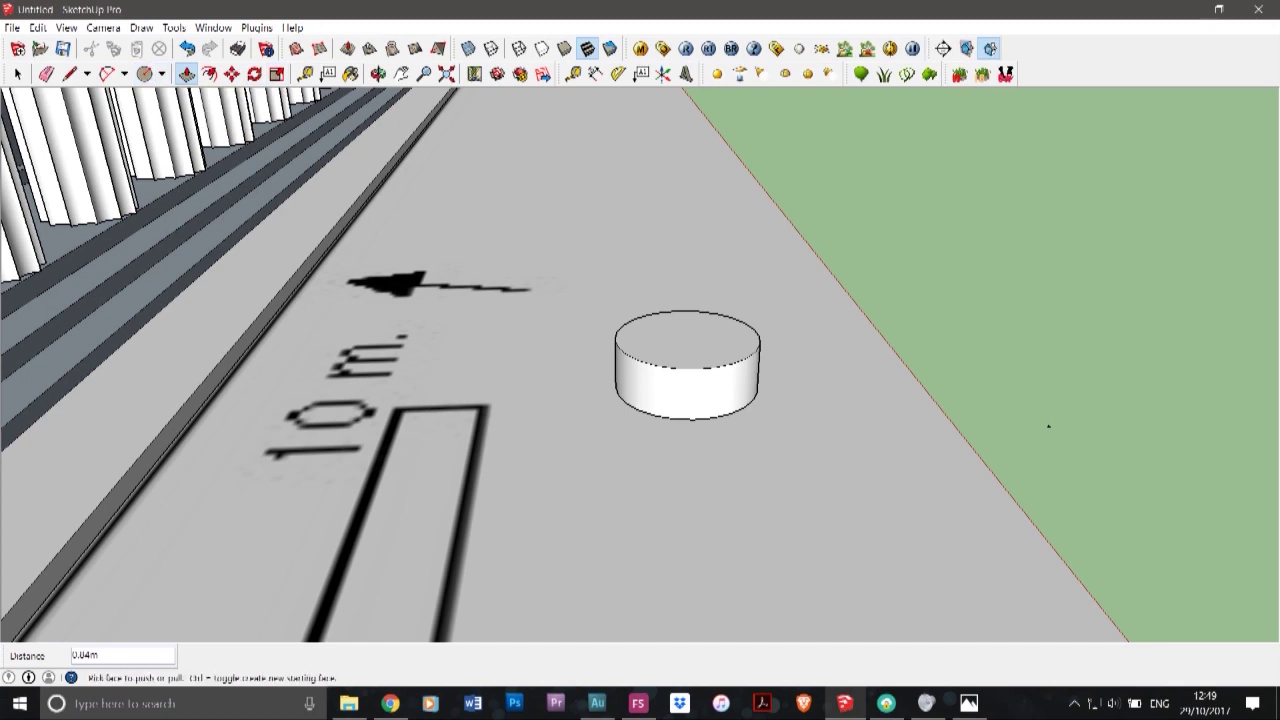
click(18, 74)
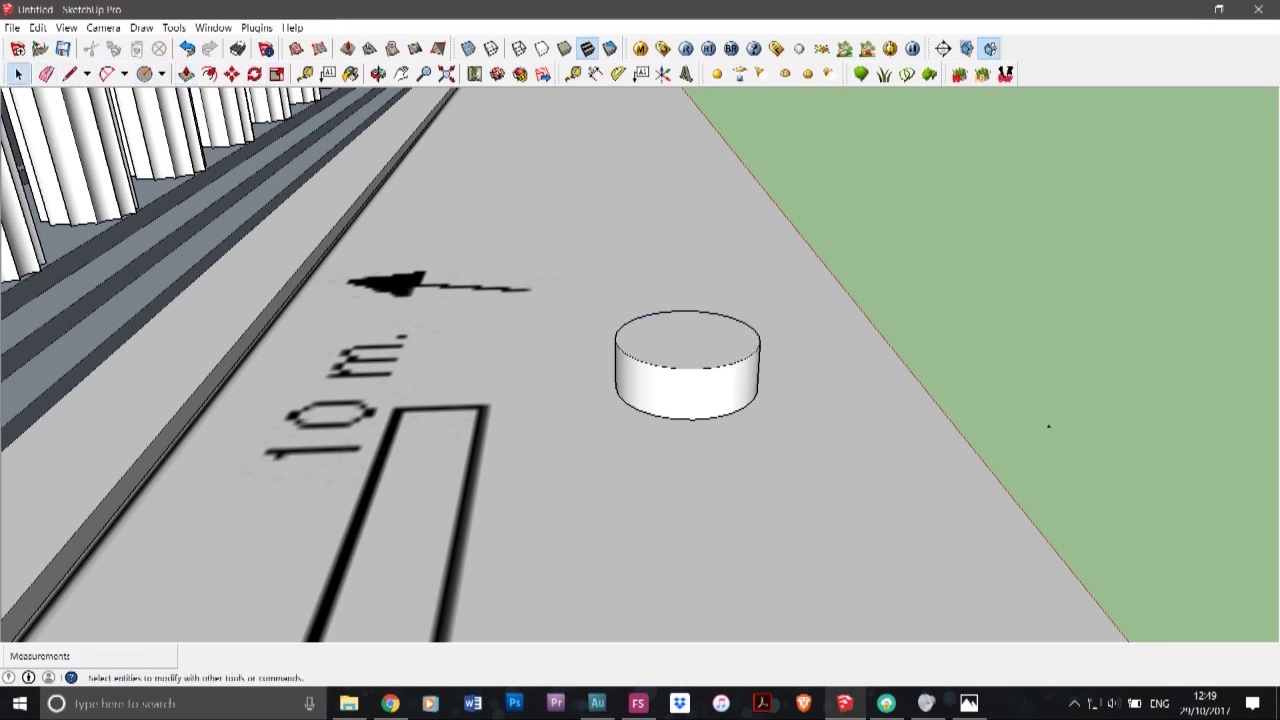
click(687, 341)
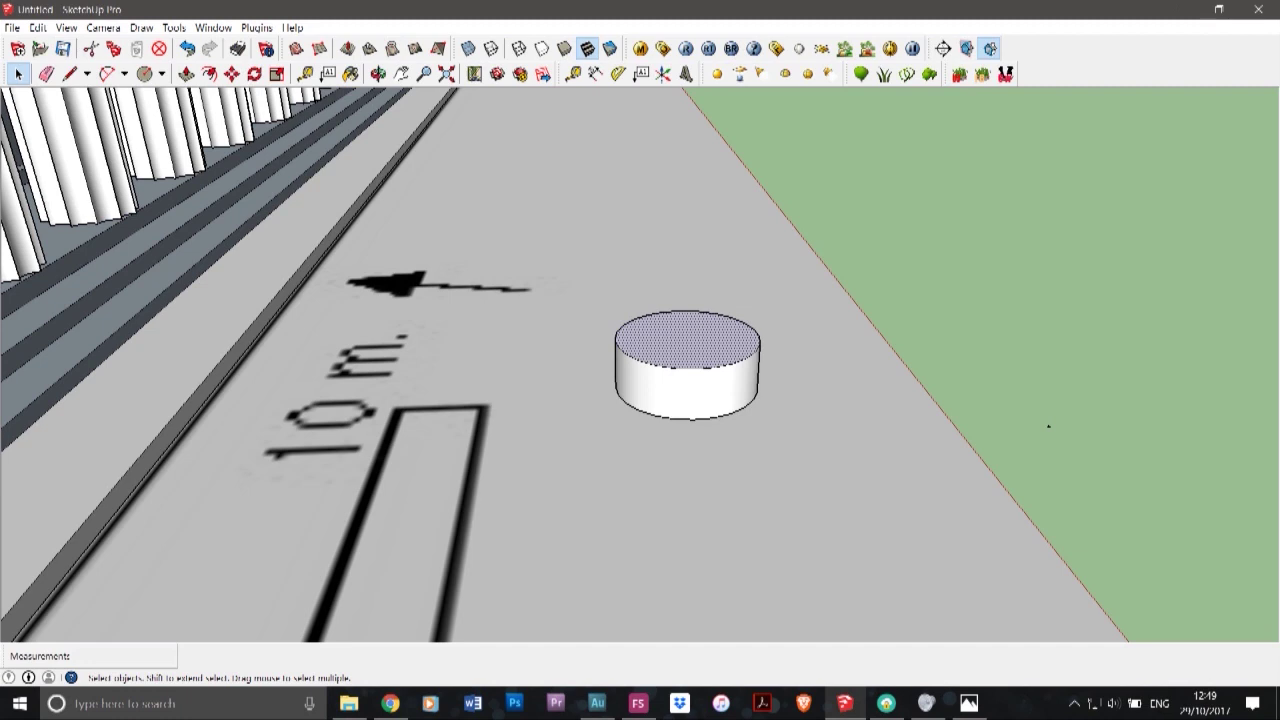
triple_click(687, 341)
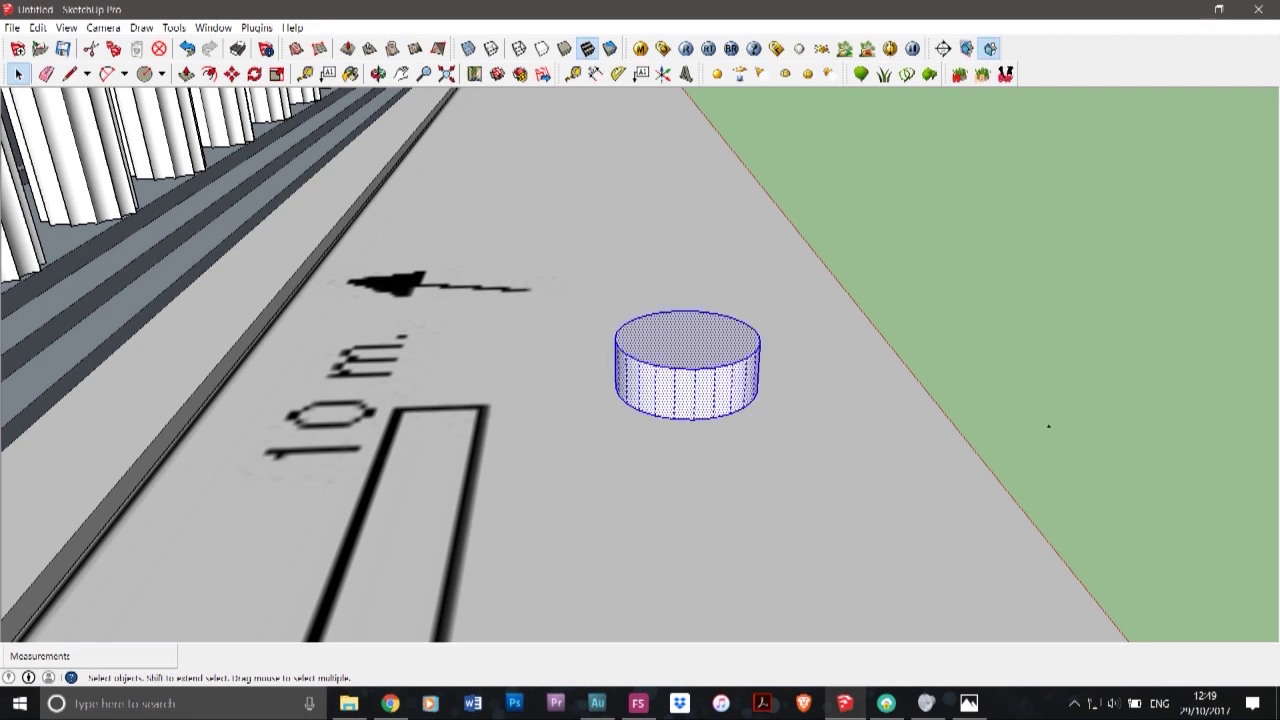
click(687, 341)
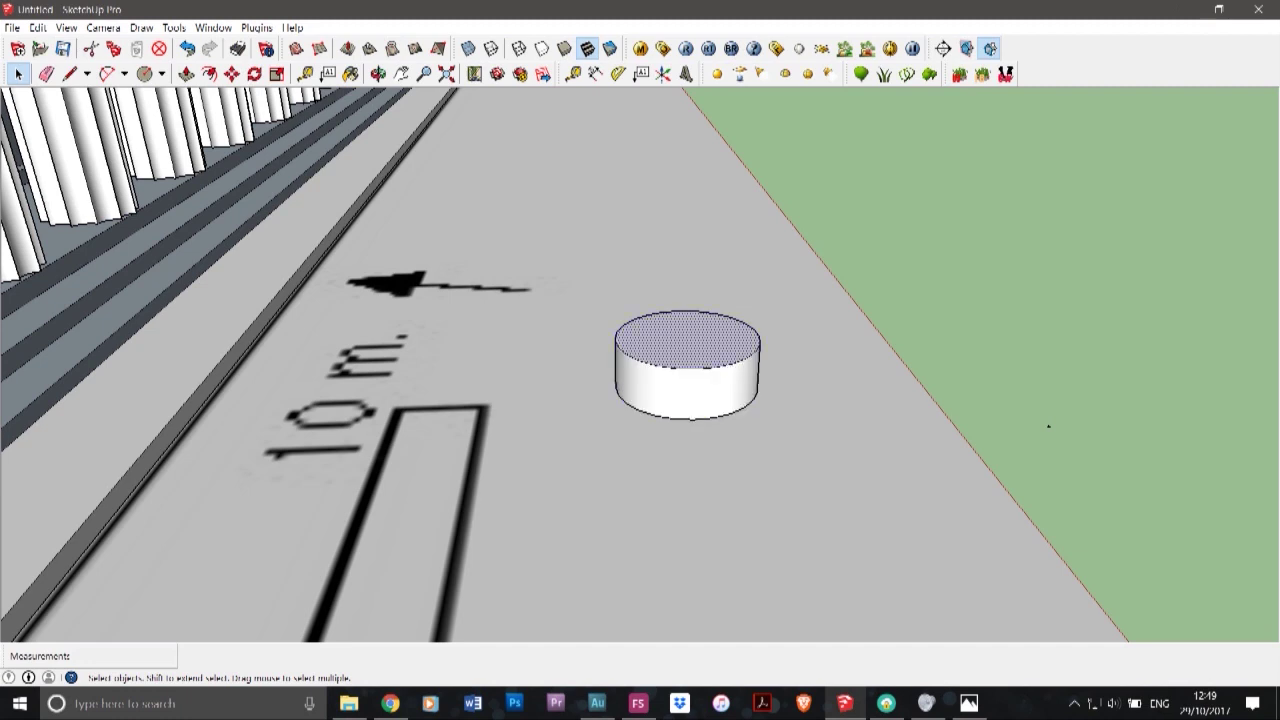
- Try to flare the disc by scaling its top face outward on all four sides, about 1.17 and 1.15 along green
key(s)
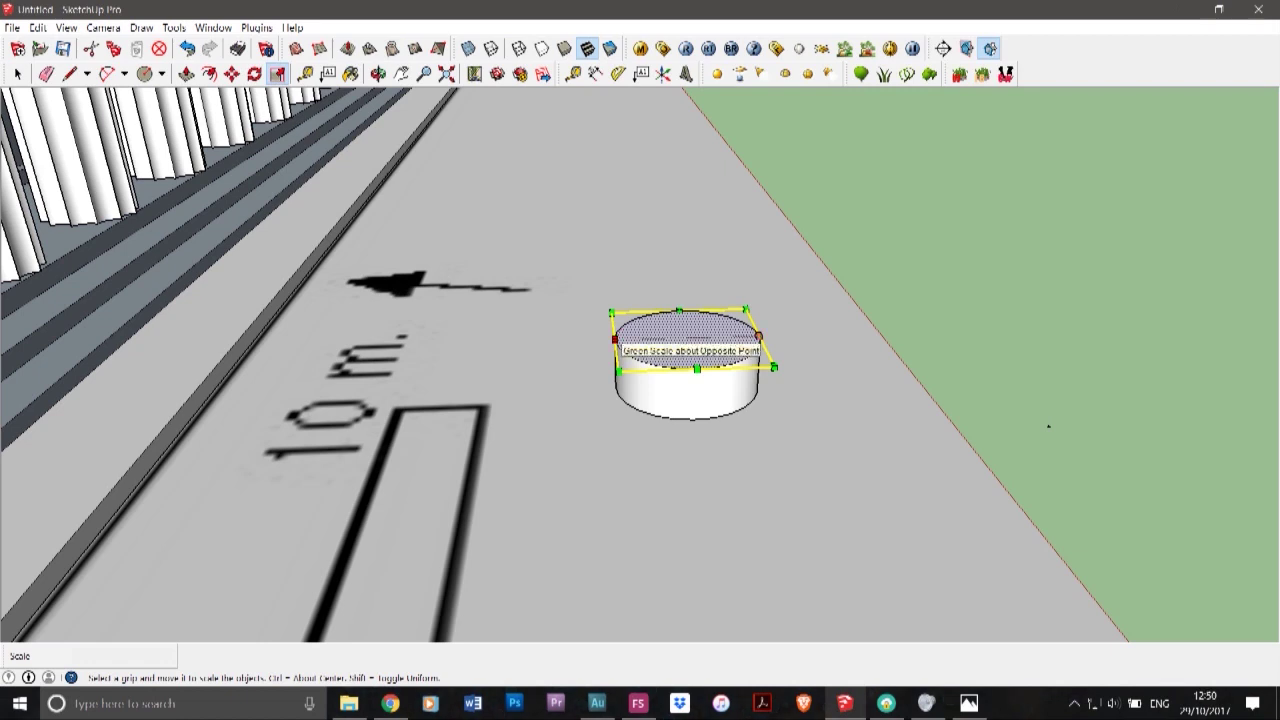
drag(615, 340, 589, 341)
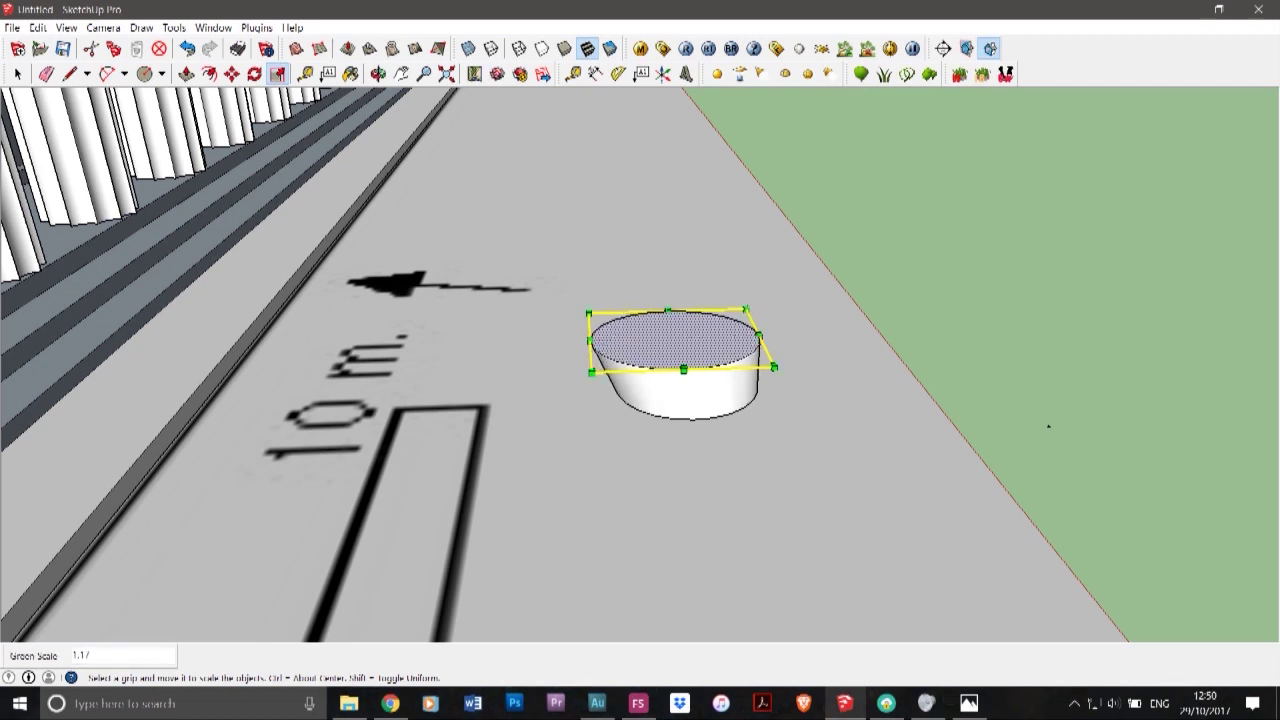
drag(759, 335, 785, 335)
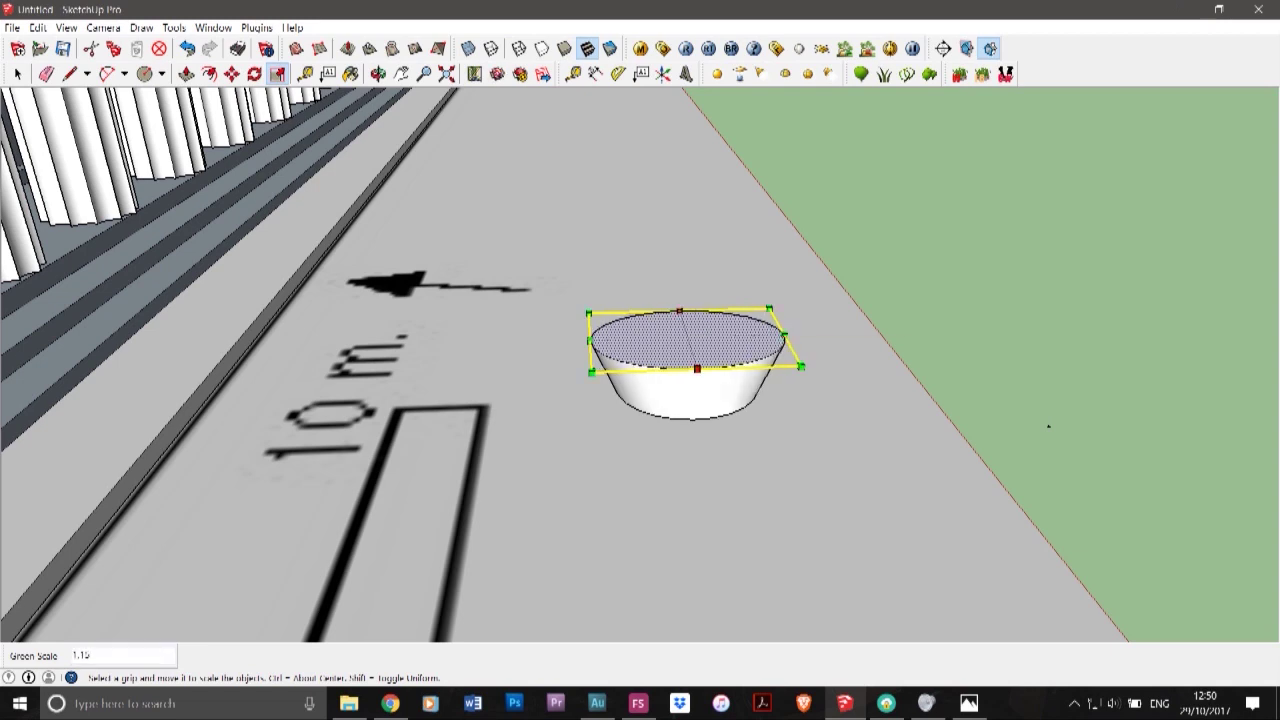
drag(697, 369, 702, 385)
drag(679, 310, 677, 302)
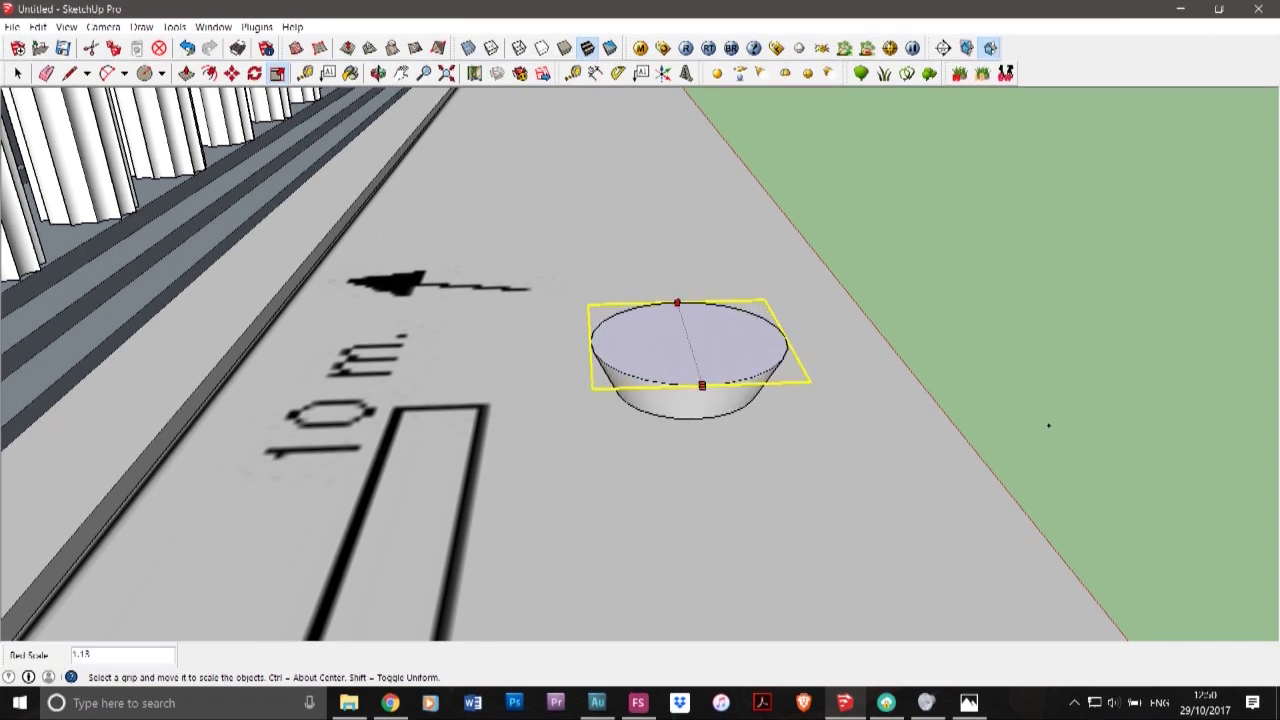
- Check the flared disc from lower and higher angles and undo the scaling of its top face
click(378, 73)
drag(560, 380, 498, 328)
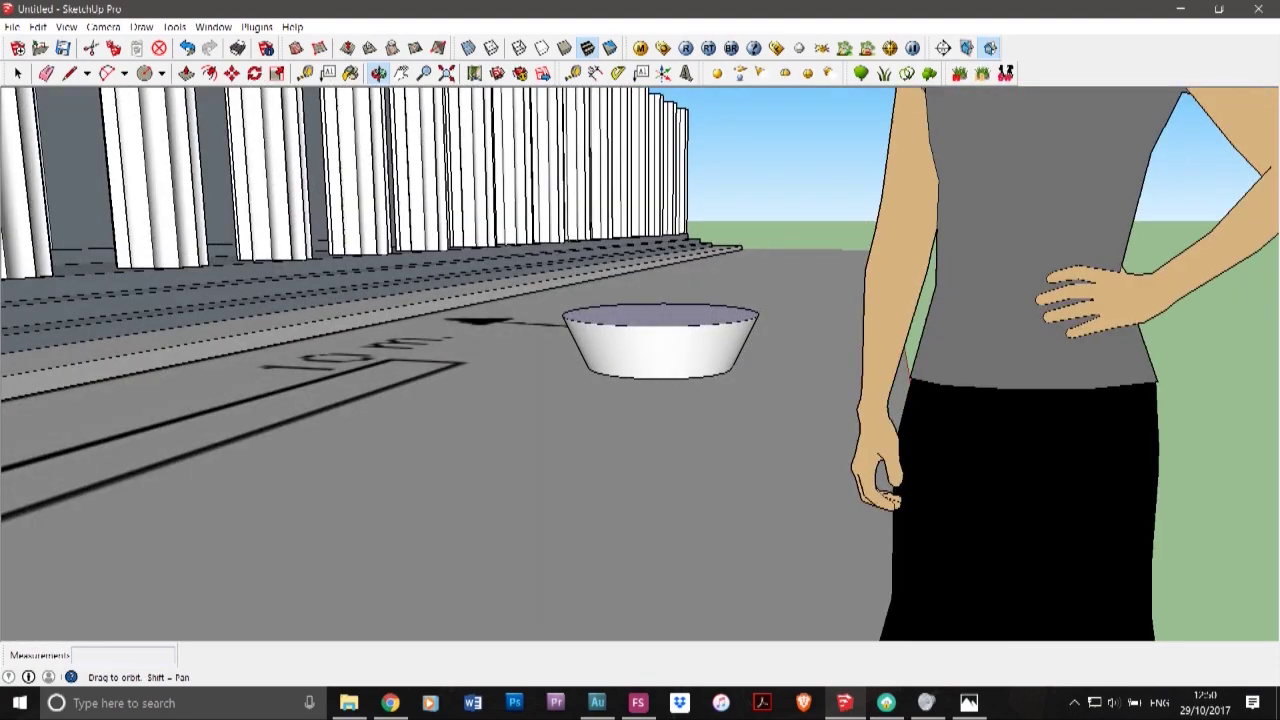
drag(905, 300, 836, 620)
key(ctrl+z)
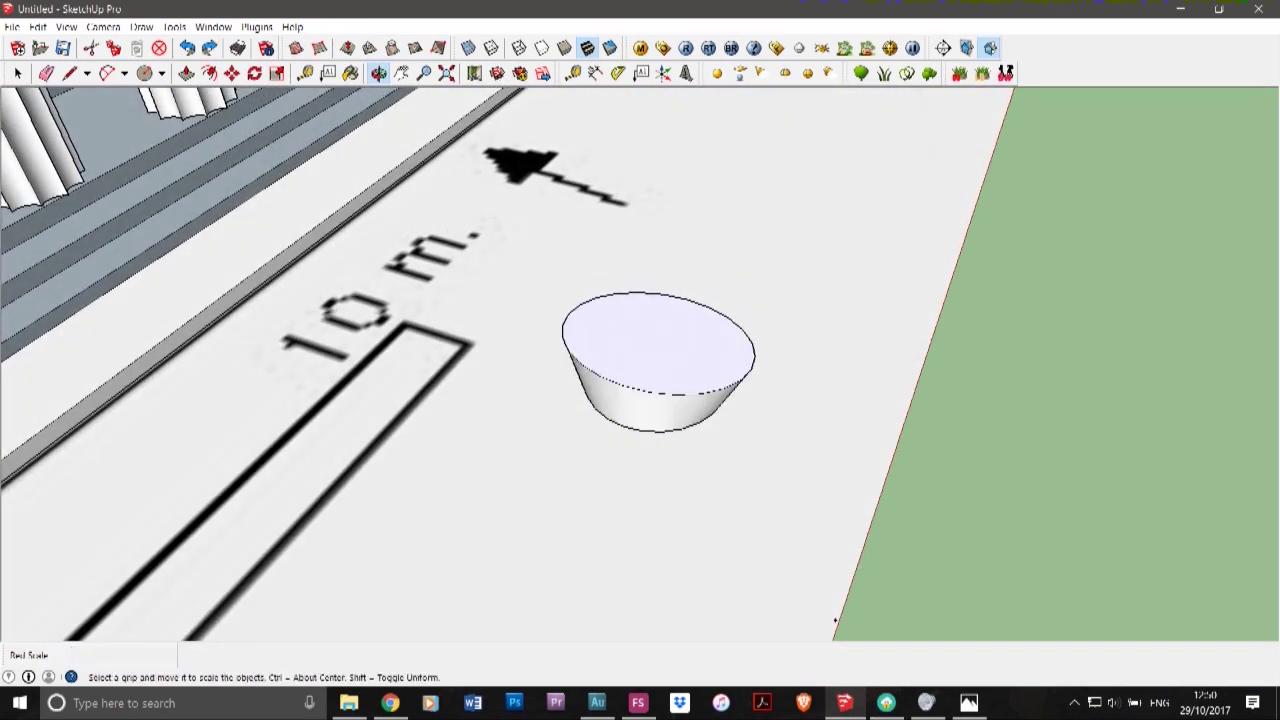
key(ctrl+z)
key(ctrl+z)
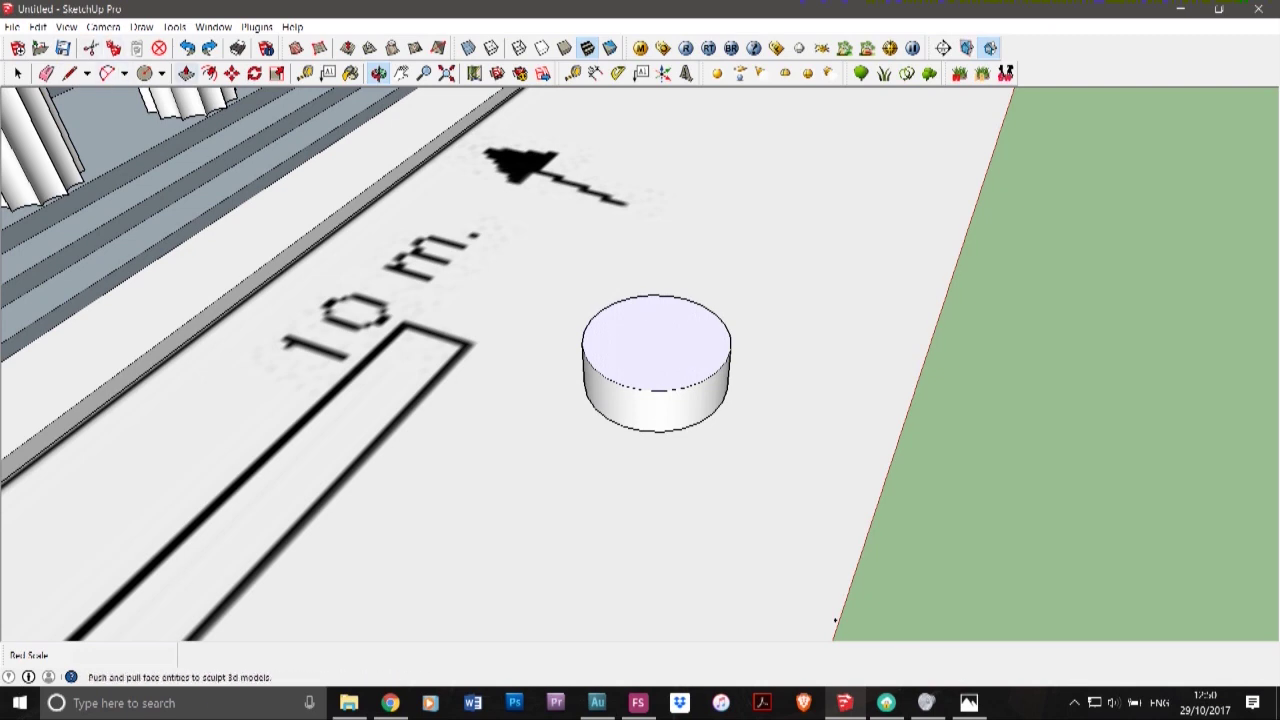
- Scale the disc's top face outward on all four sides, using about 1.20 per side along the red axis
key(s)
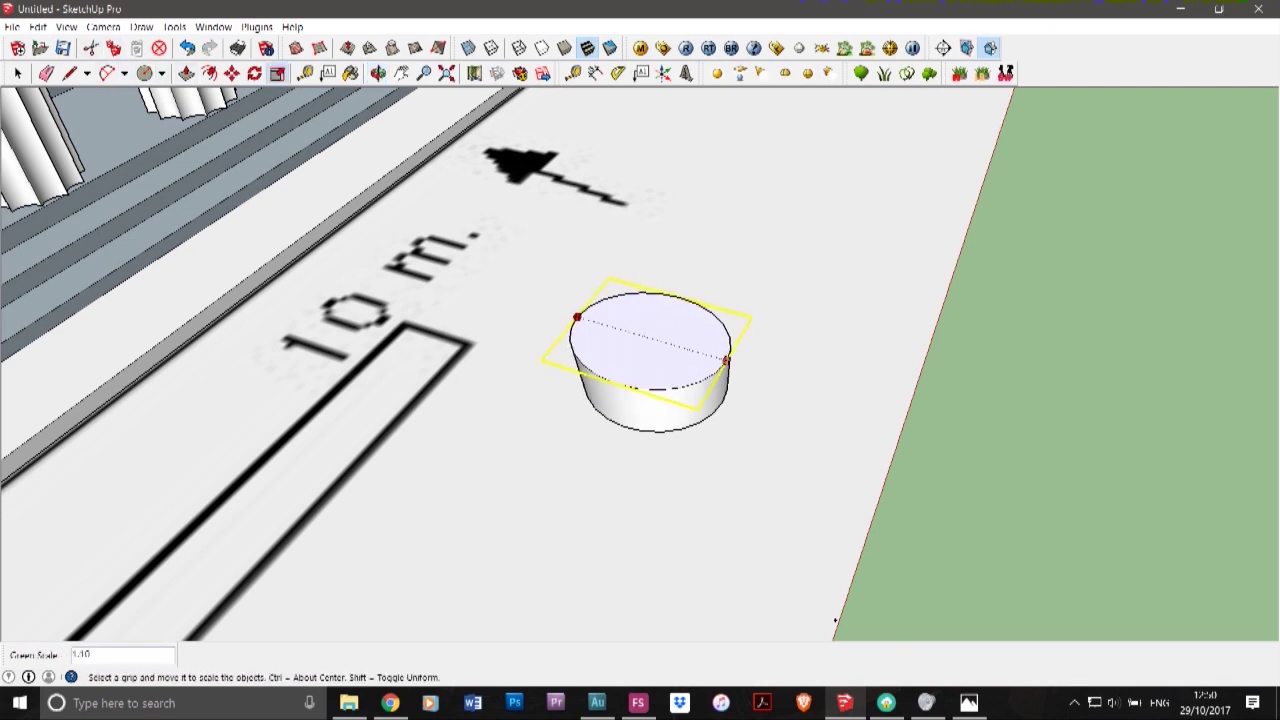
drag(577, 317, 564, 315)
drag(727, 361, 762, 371)
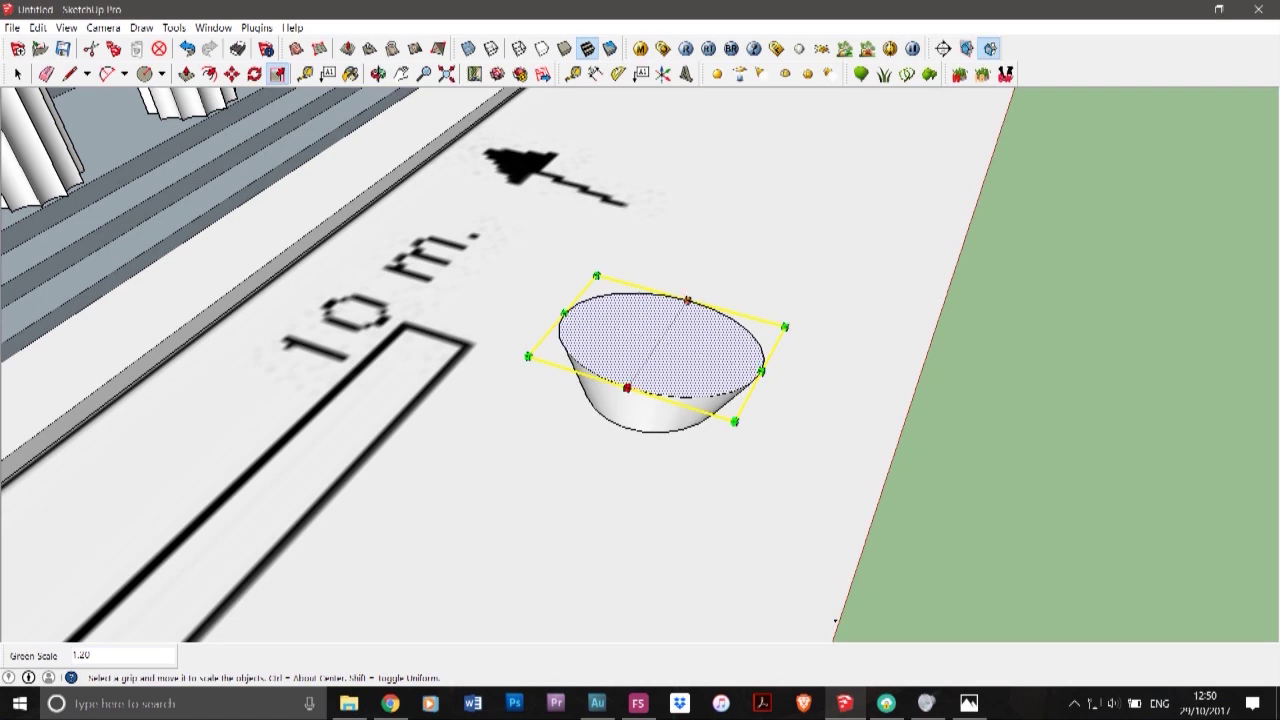
drag(626, 388, 612, 408)
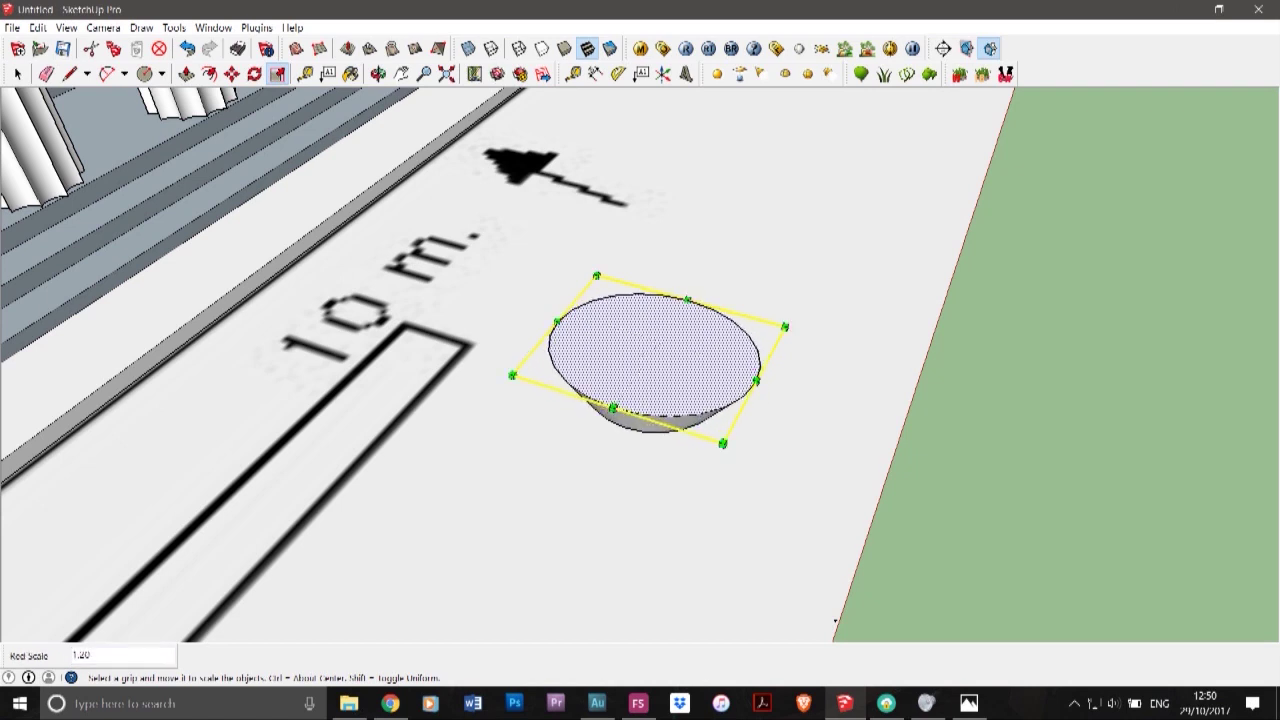
drag(687, 298, 700, 282)
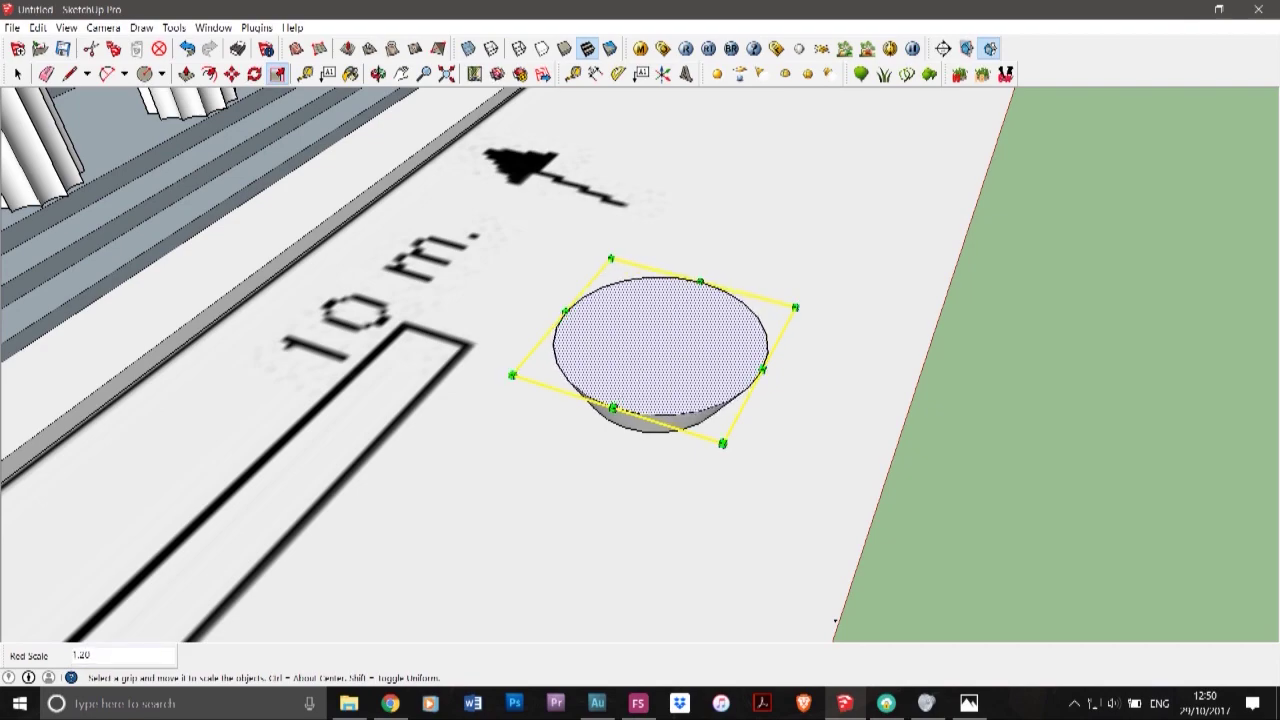
- Pull the flared top face up about 0.19 m and lower it again by about 0.06 m to leave a thin rim
middle_drag(836, 621, 290, 297)
drag(289, 297, 391, 475)
middle_drag(391, 475, 267, 400)
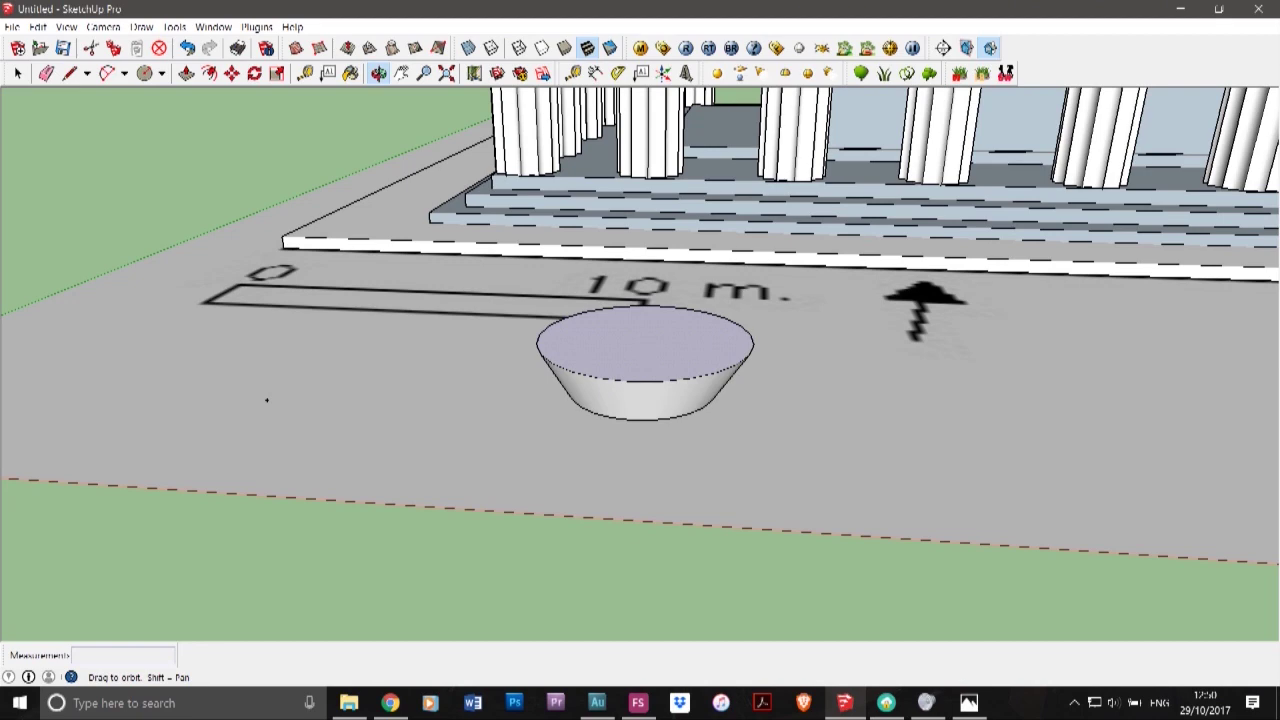
drag(267, 400, 262, 350)
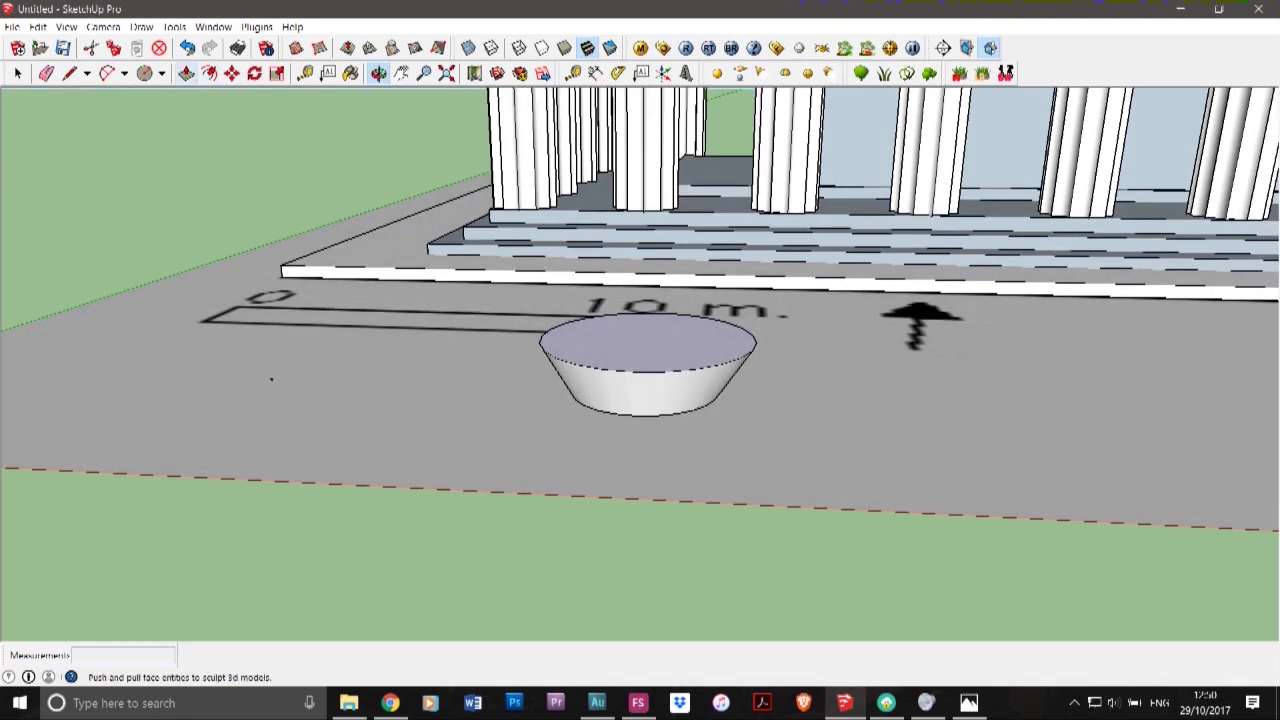
click(186, 73)
click(648, 345)
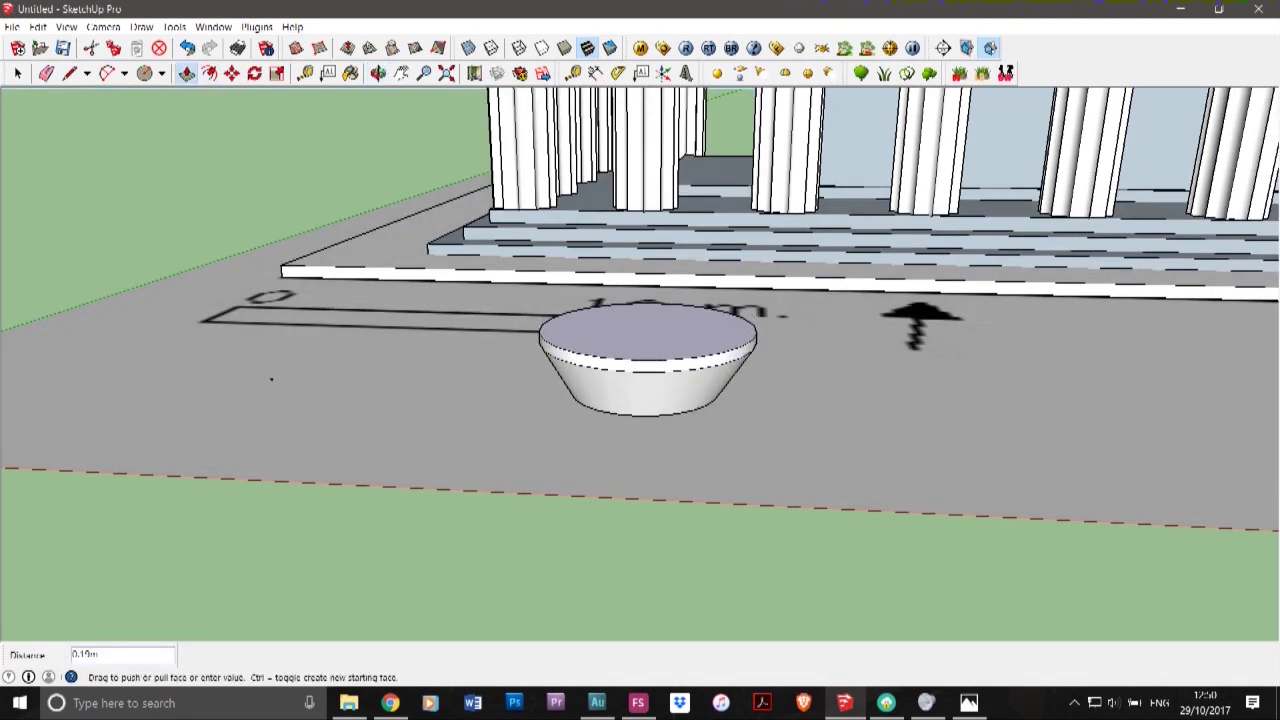
click(648, 335)
click(648, 335)
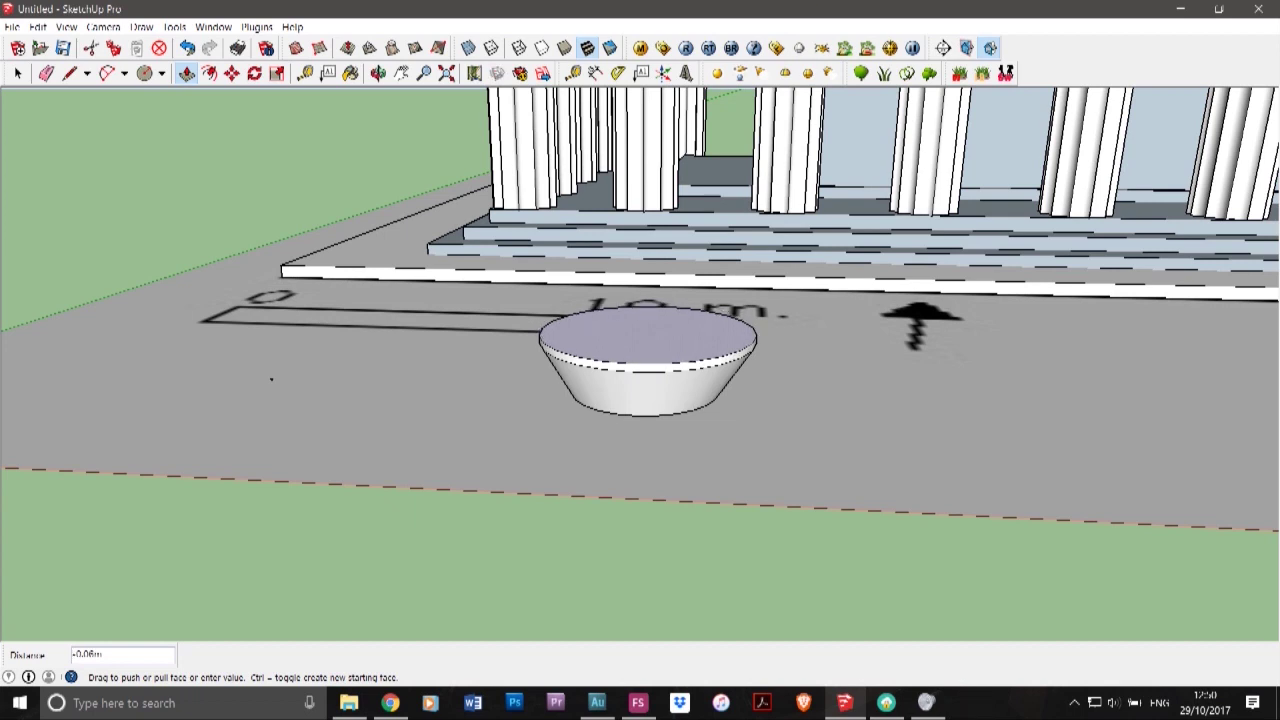
click(648, 339)
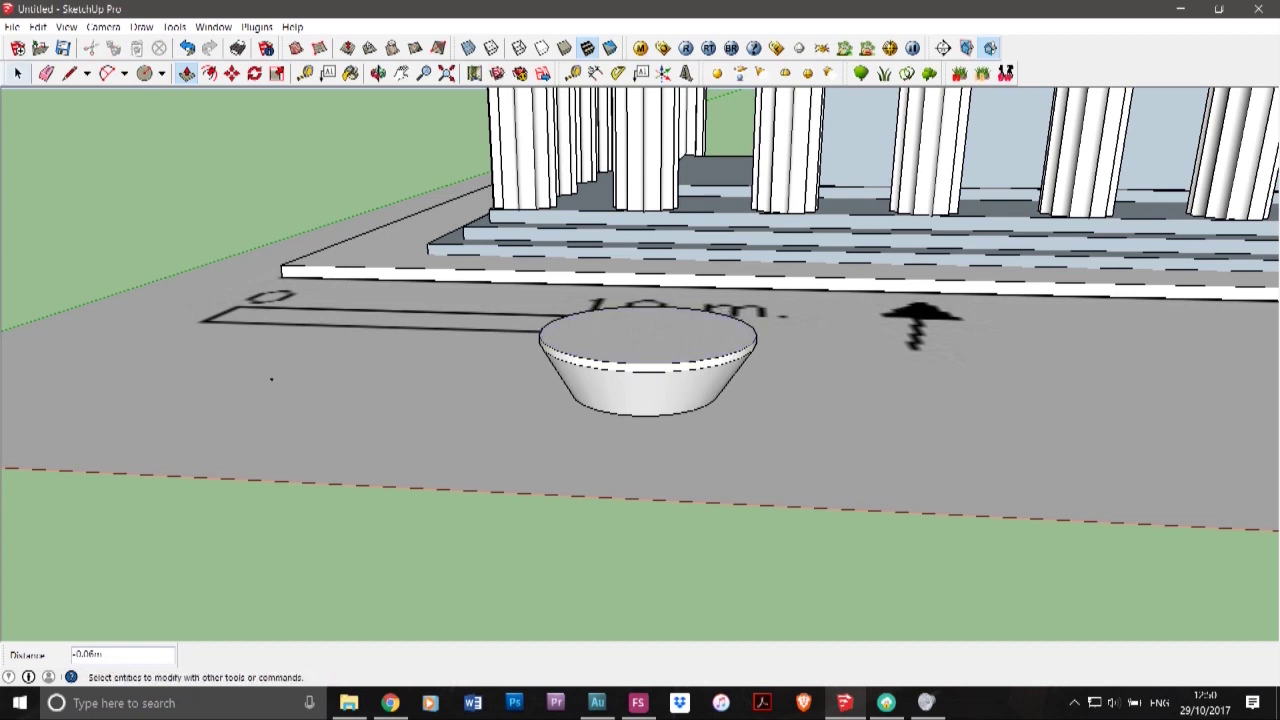
click(18, 73)
drag(710, 426, 620, 338)
click(650, 394)
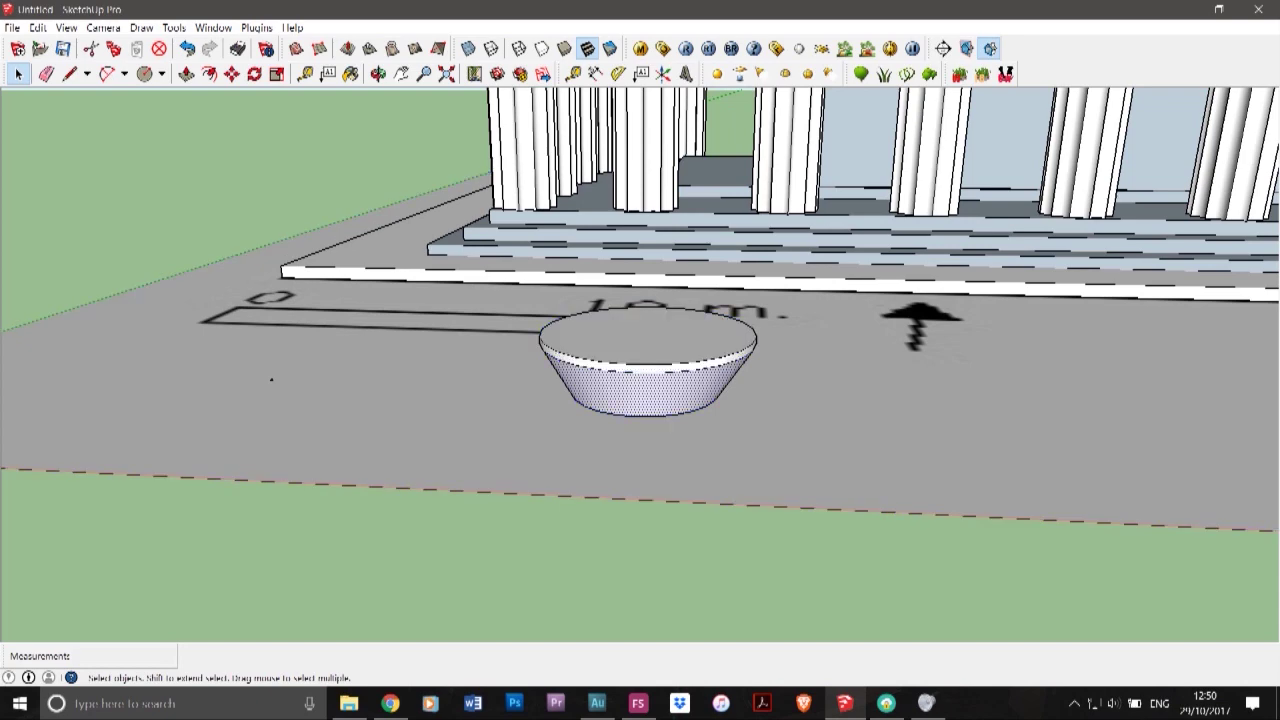
click(378, 74)
drag(500, 330, 443, 260)
middle_drag(245, 311, 241, 341)
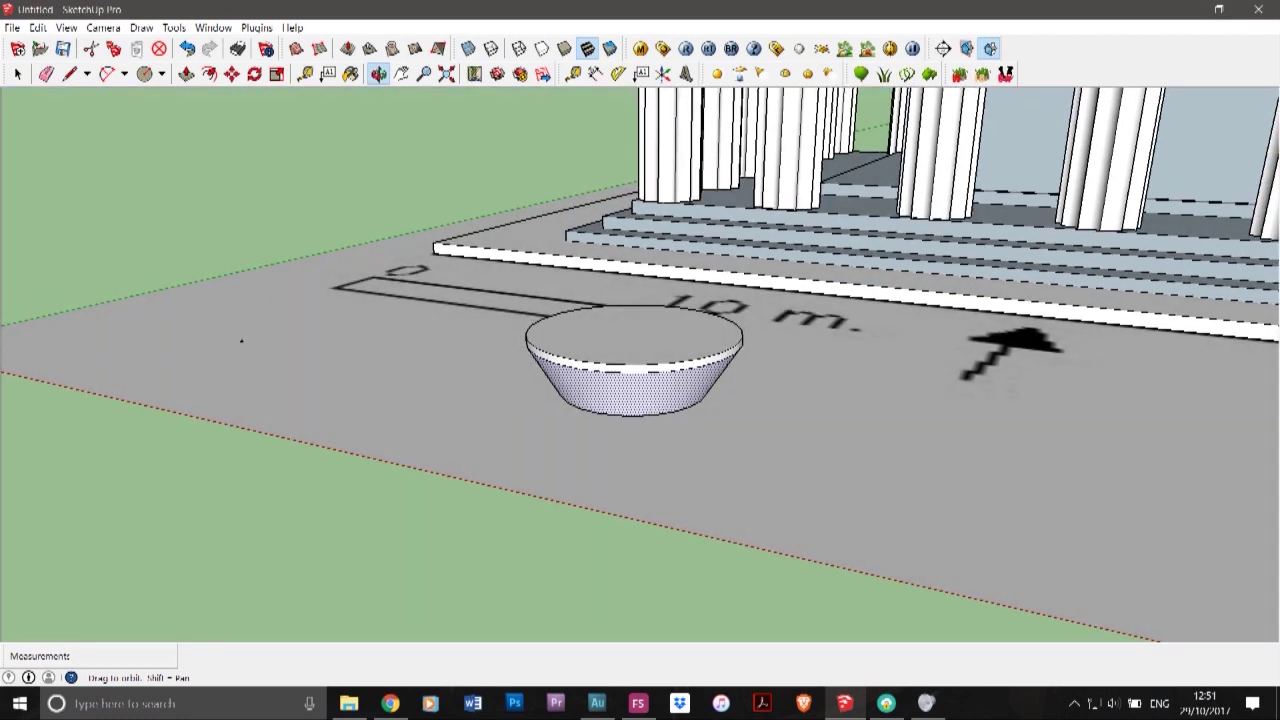
click(18, 74)
click(270, 190)
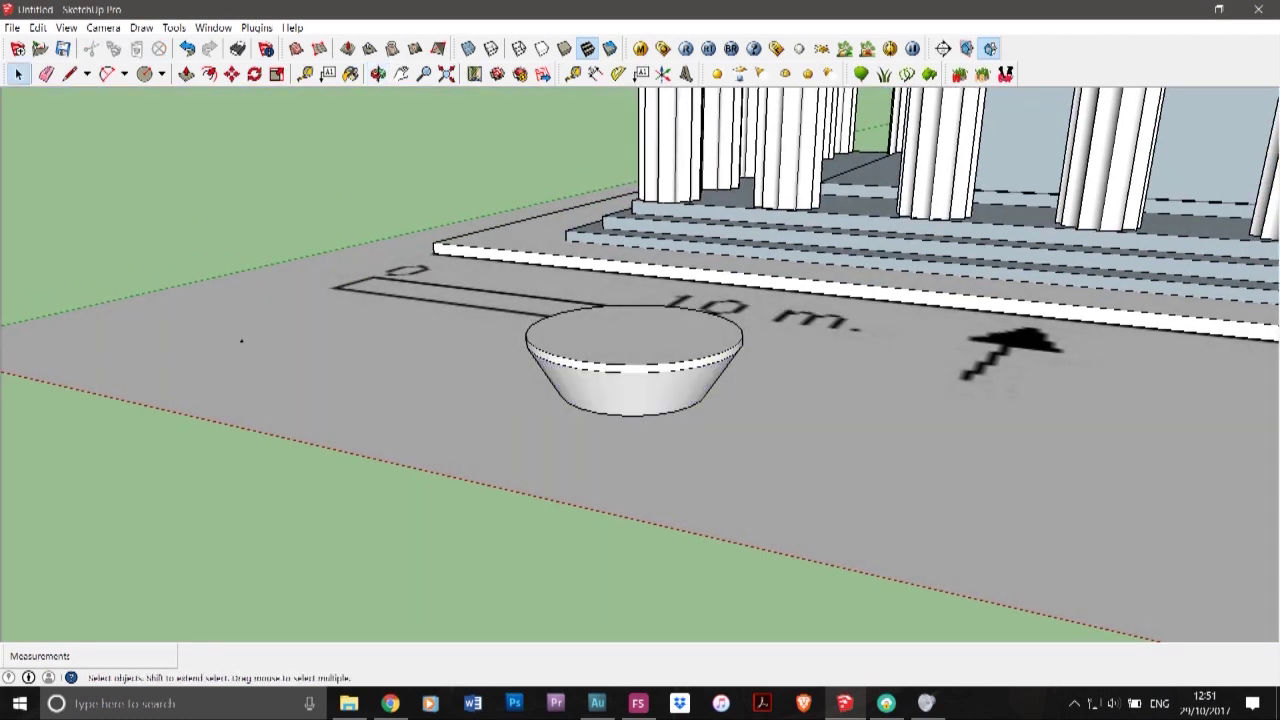
- Scale the capital's top face slightly inward on all four sides, to about 0.99 per side along the red and green axes
click(634, 336)
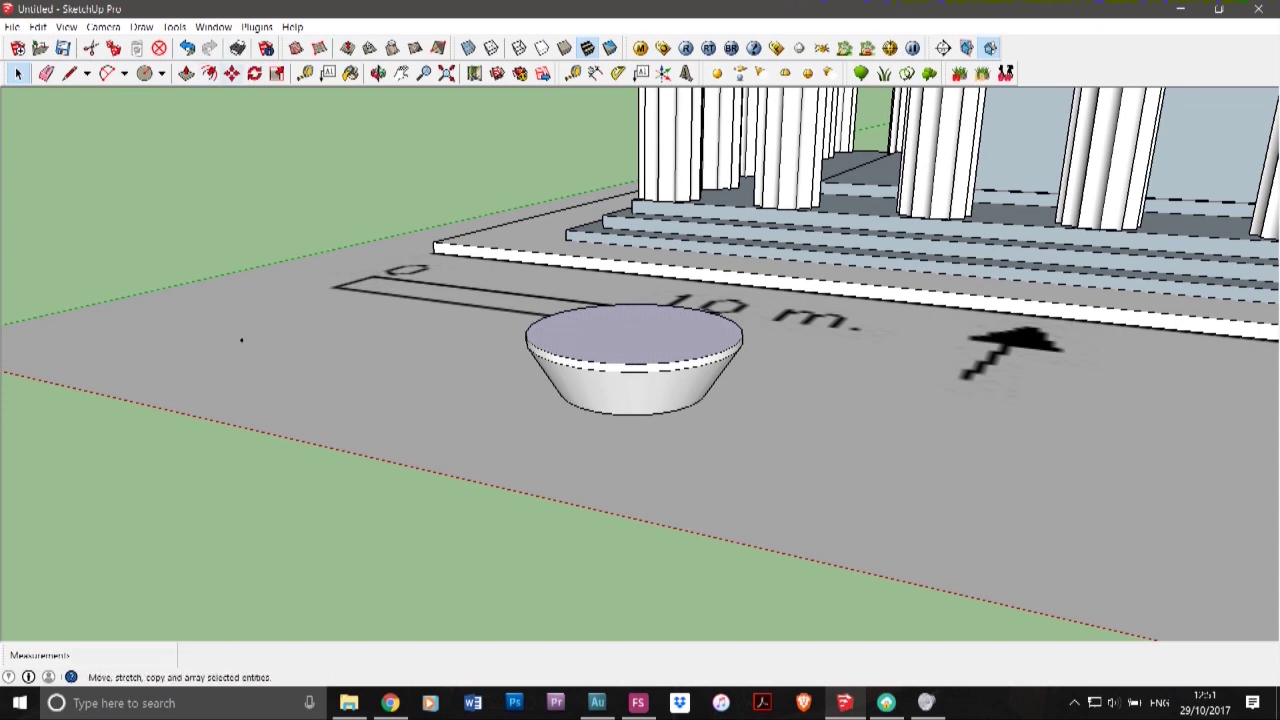
key(s)
scroll(738, 333, up, 4)
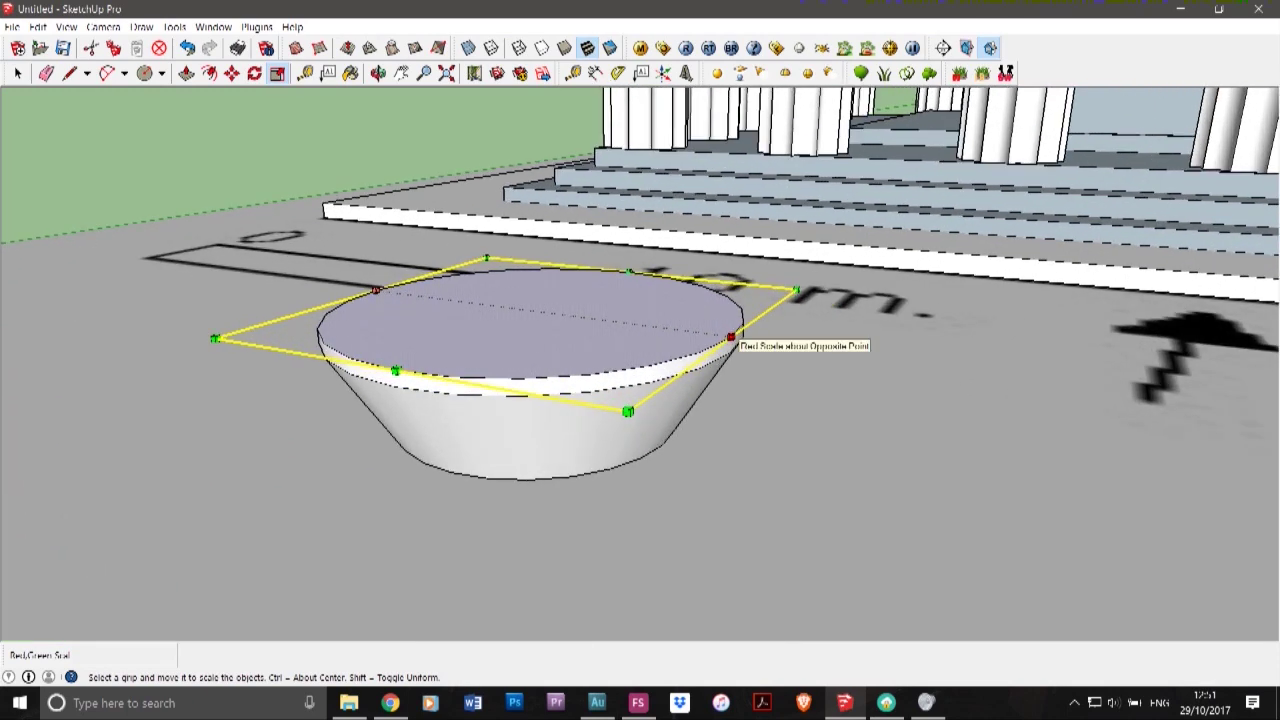
click(743, 339)
drag(743, 339, 739, 339)
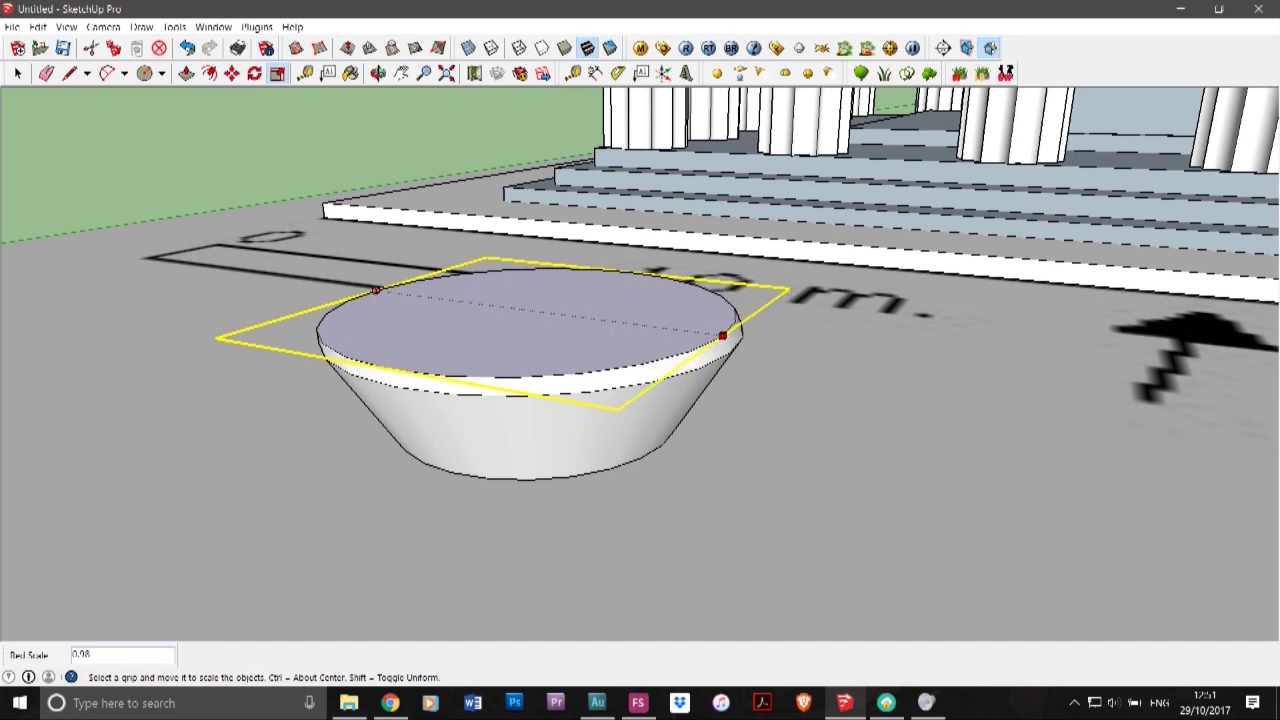
click(727, 336)
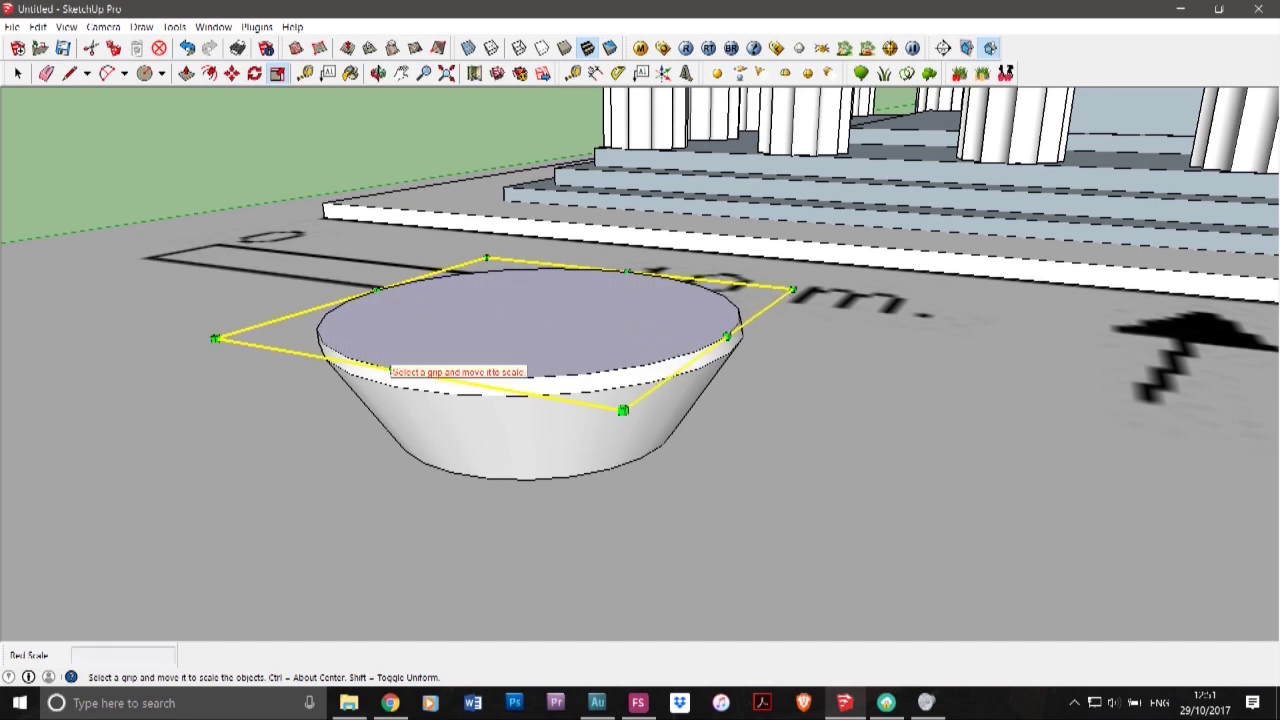
click(395, 370)
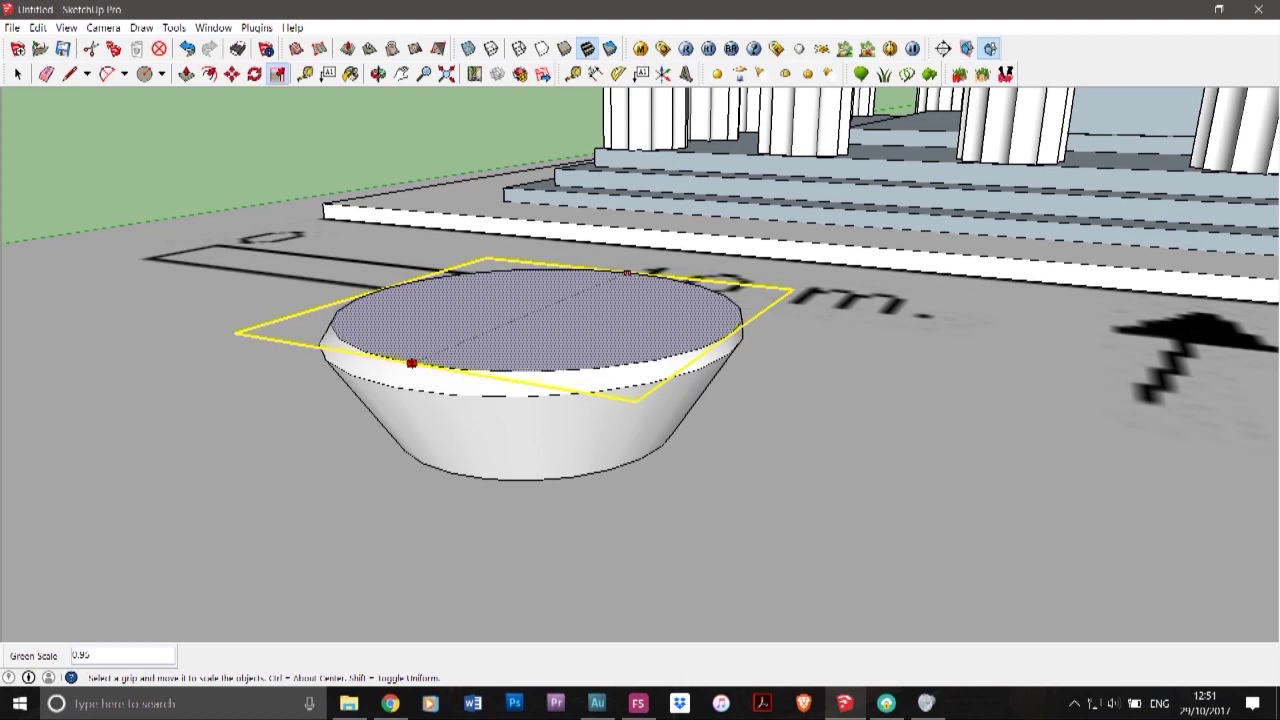
click(398, 369)
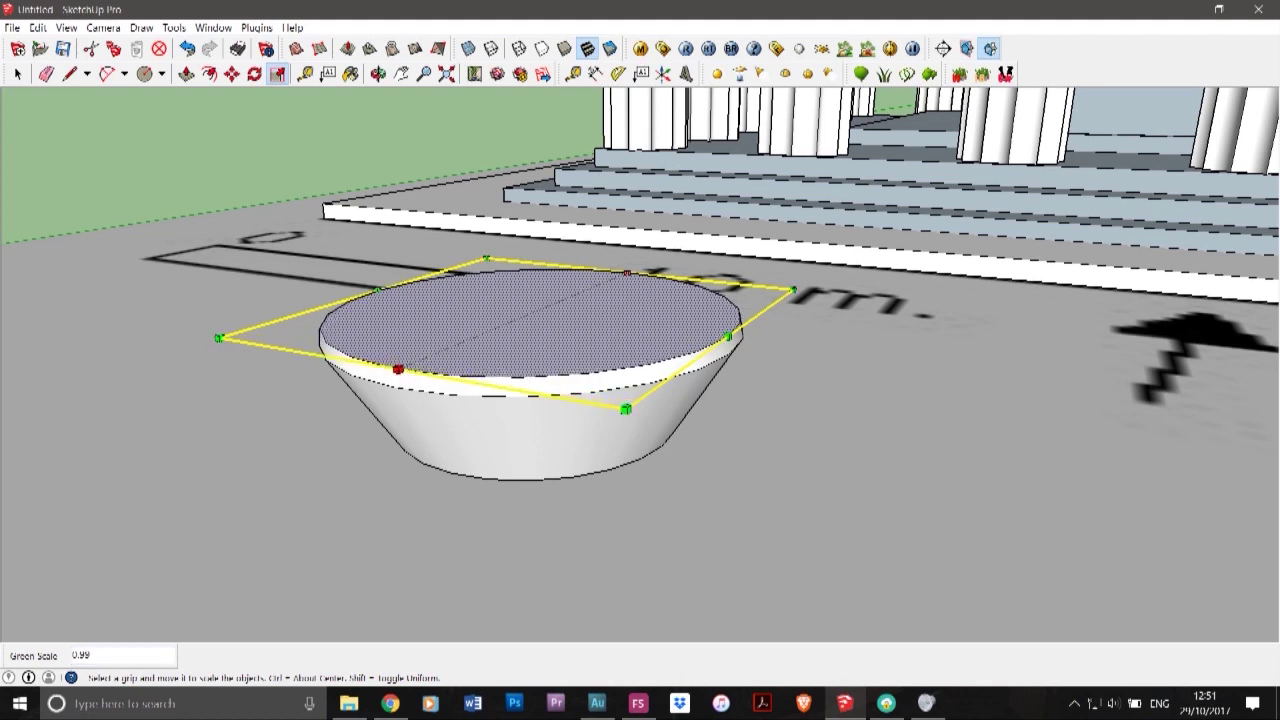
click(377, 291)
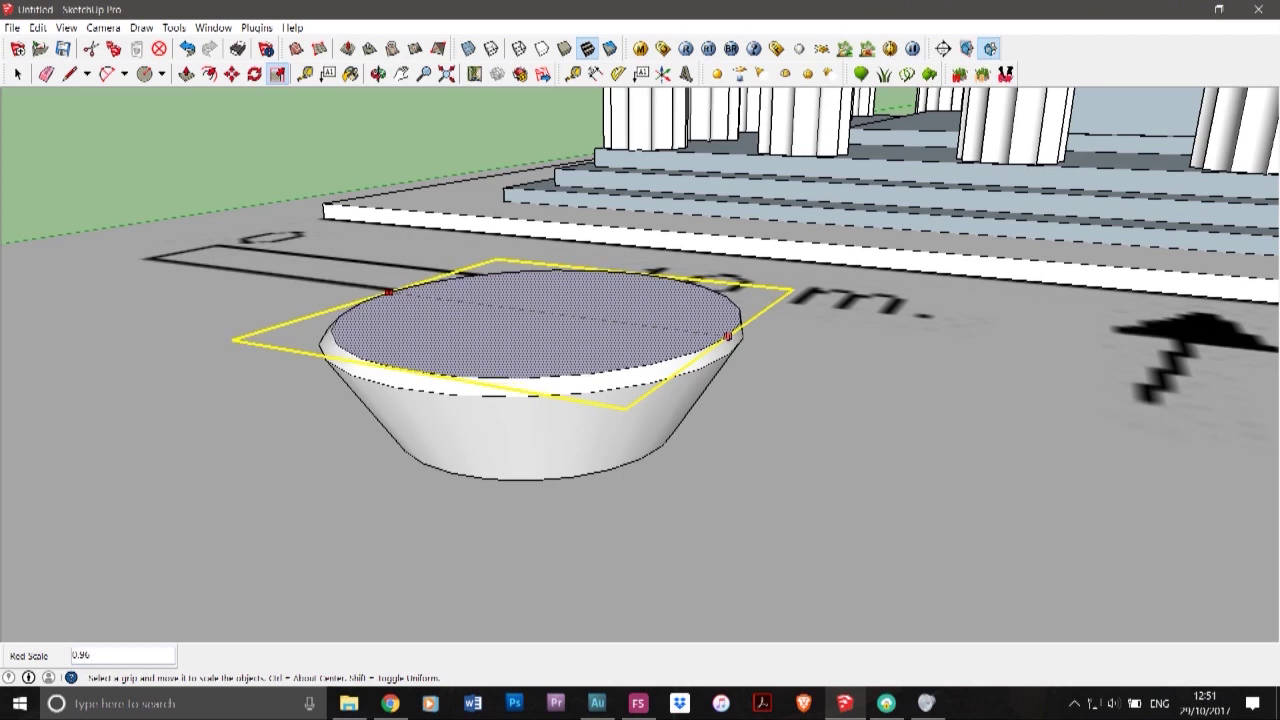
click(380, 290)
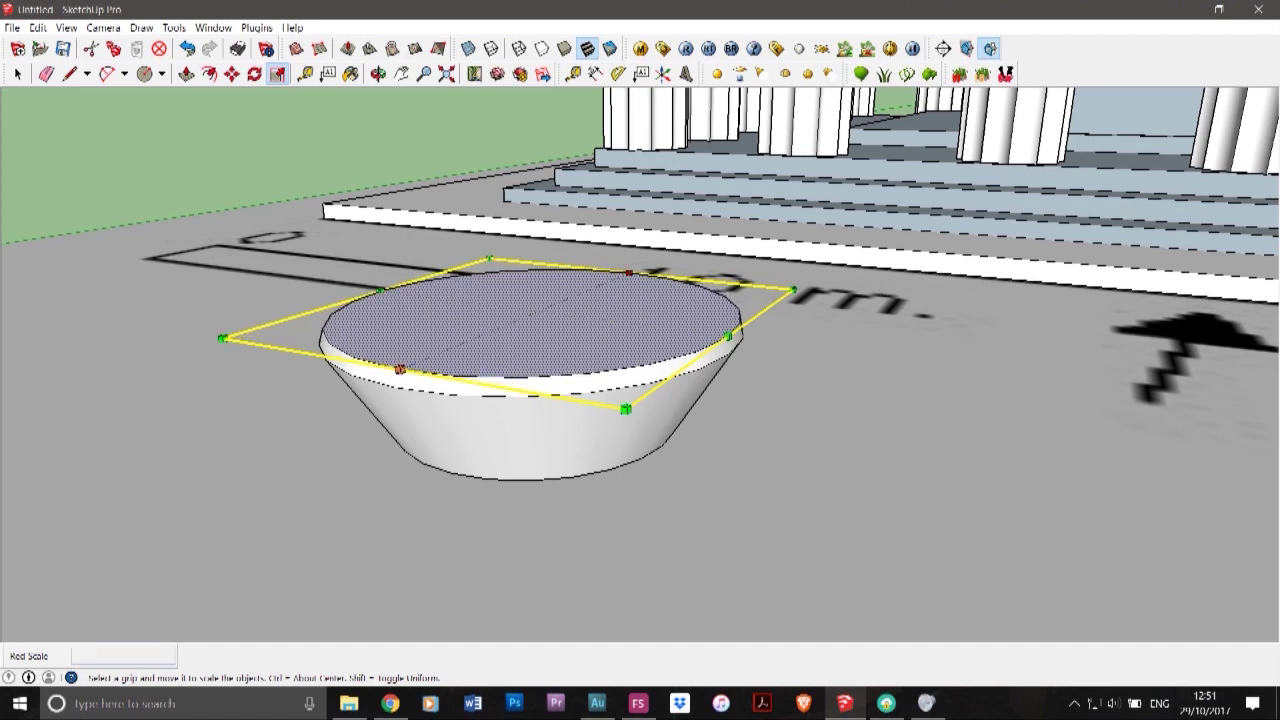
drag(629, 272, 627, 273)
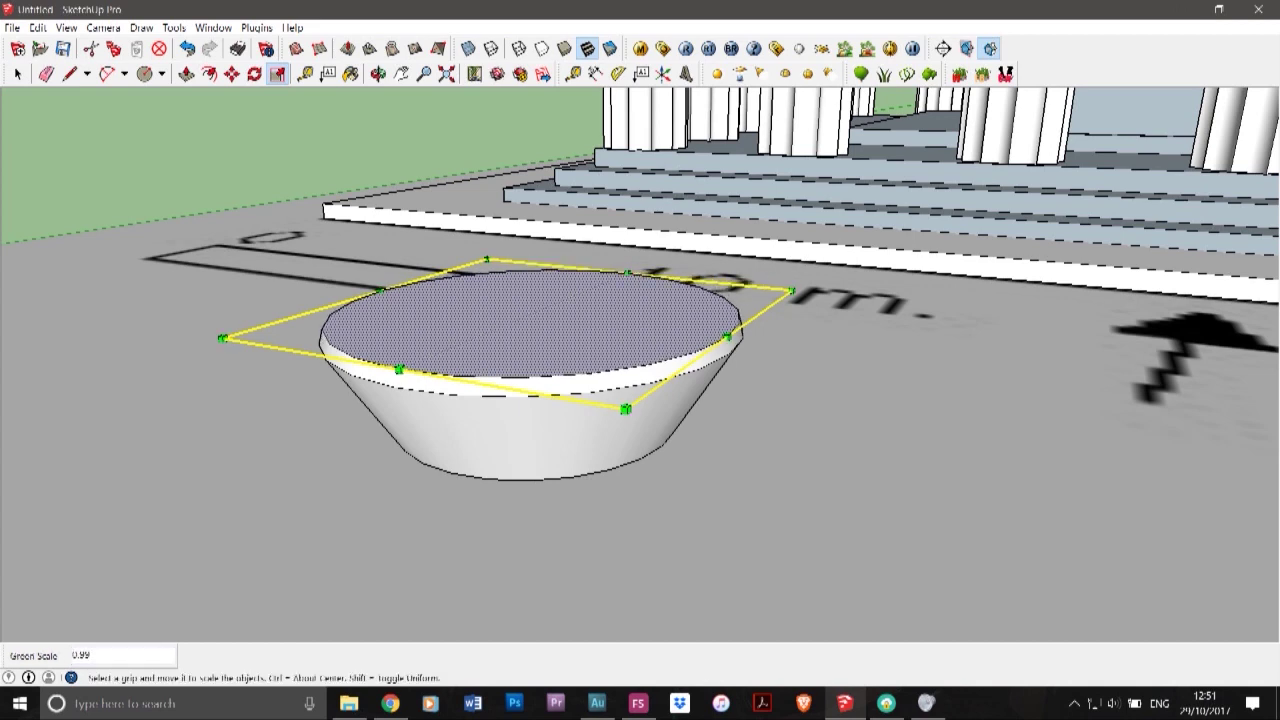
- Pull the capital's top face up about 0.27 m and push it back down by about 0.10 m
scroll(597, 328, down, 2)
click(18, 74)
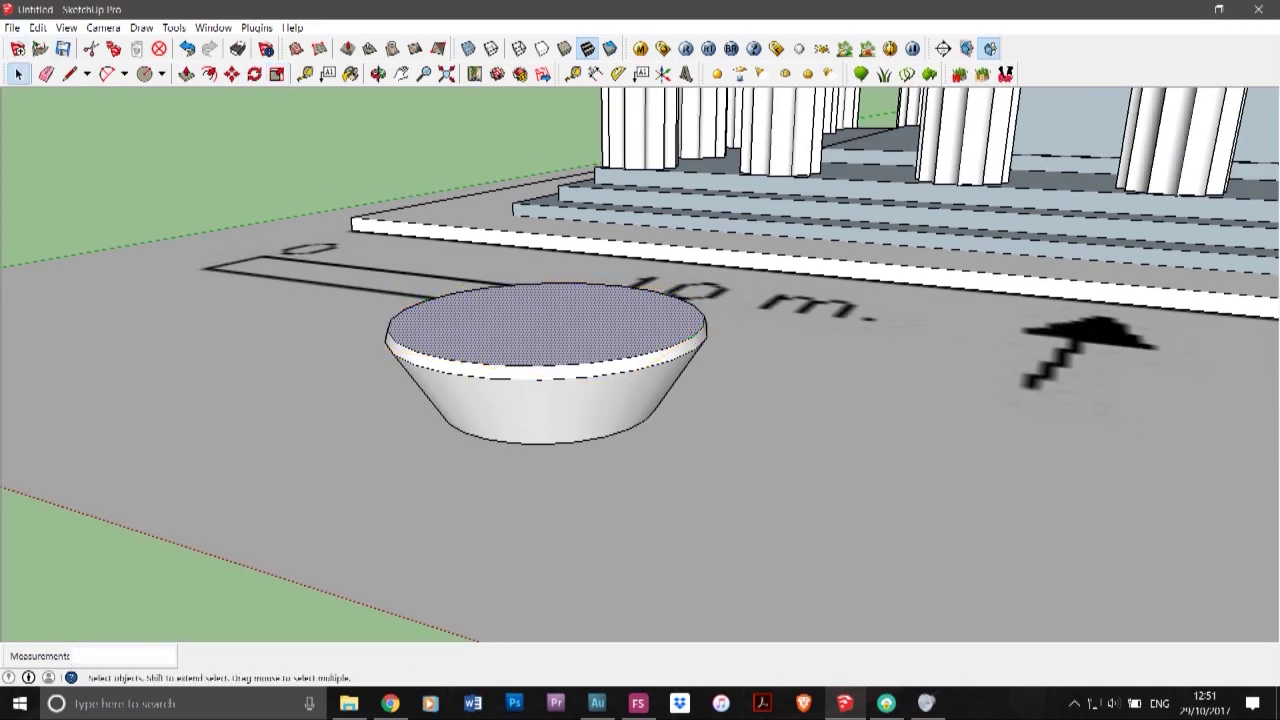
key(f)
click(187, 74)
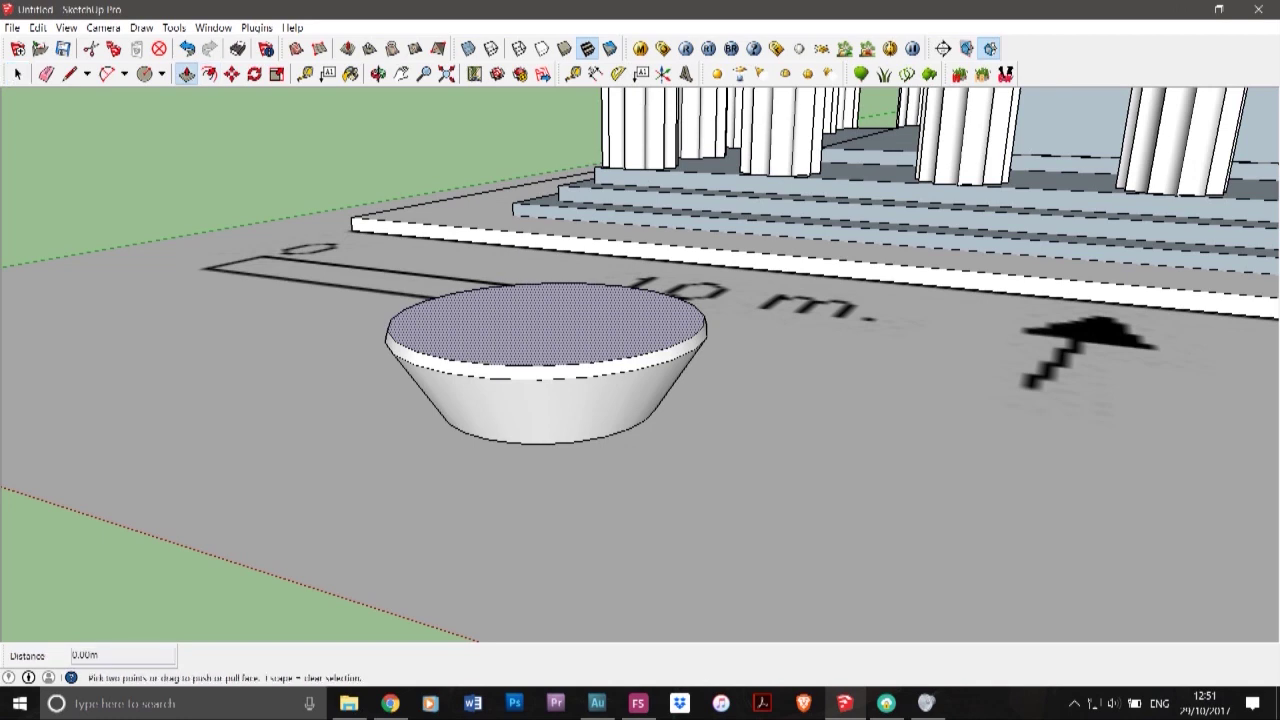
click(523, 309)
click(540, 298)
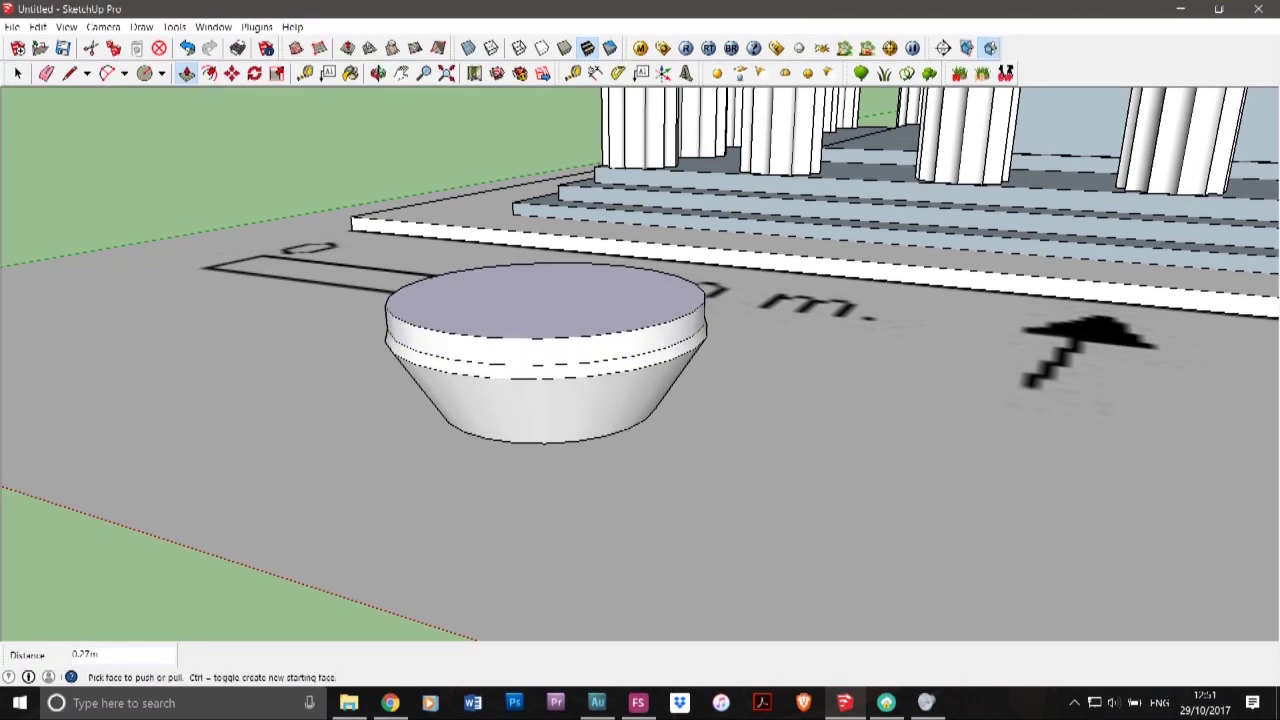
click(540, 300)
click(540, 310)
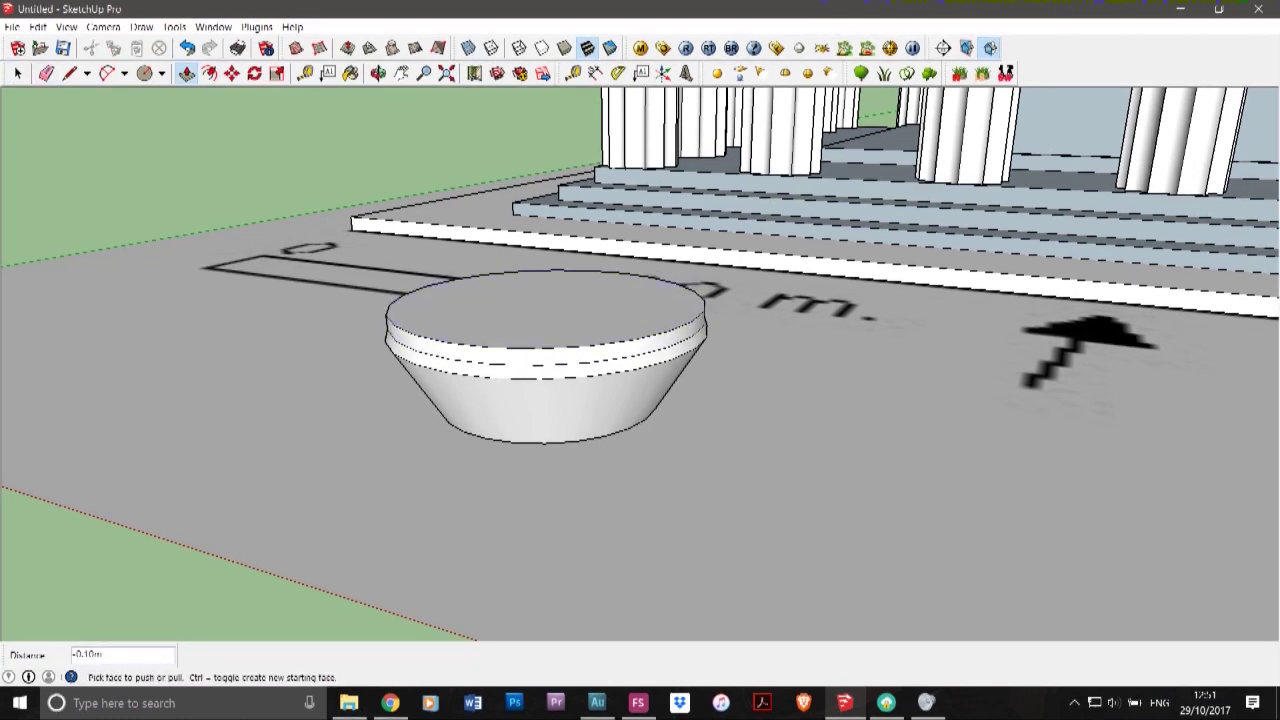
- Scale the raised top face inward to 0.9 from both sides along the red axis
click(18, 74)
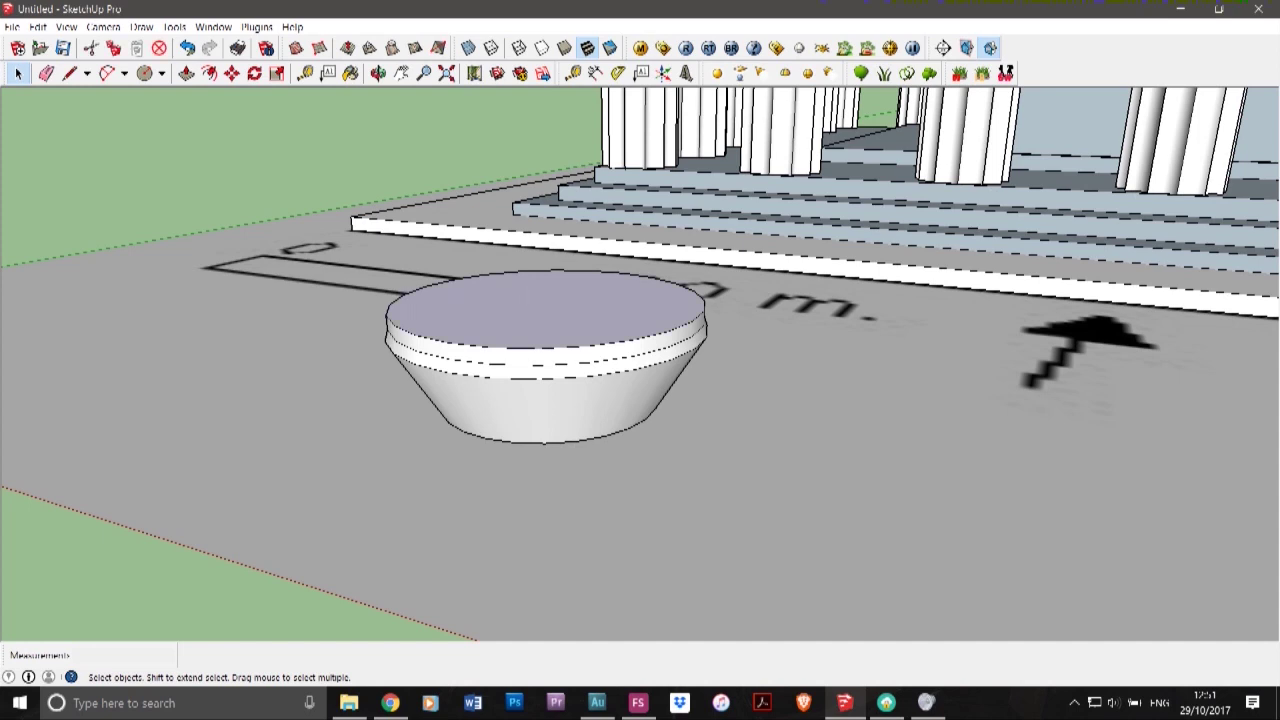
key(s)
mouse_move(423, 287)
mouse_down()
mouse_move(452, 291)
mouse_move(423, 287)
mouse_up()
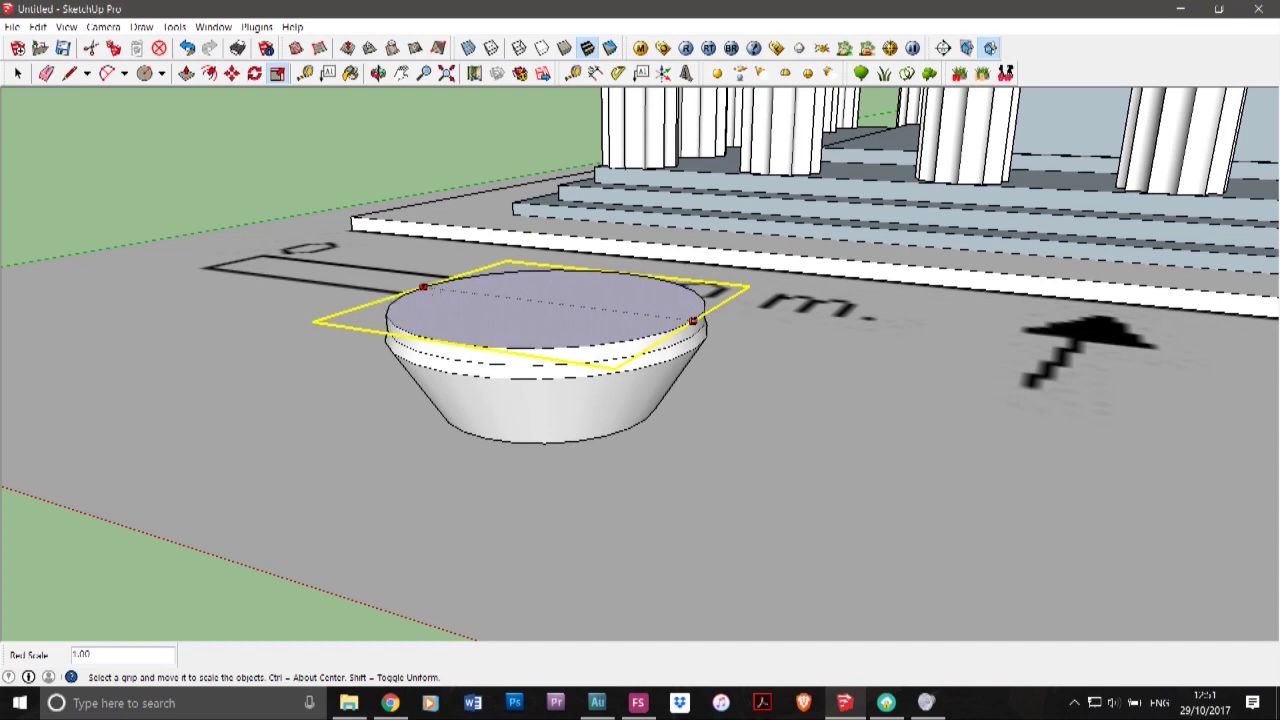
text(0.)
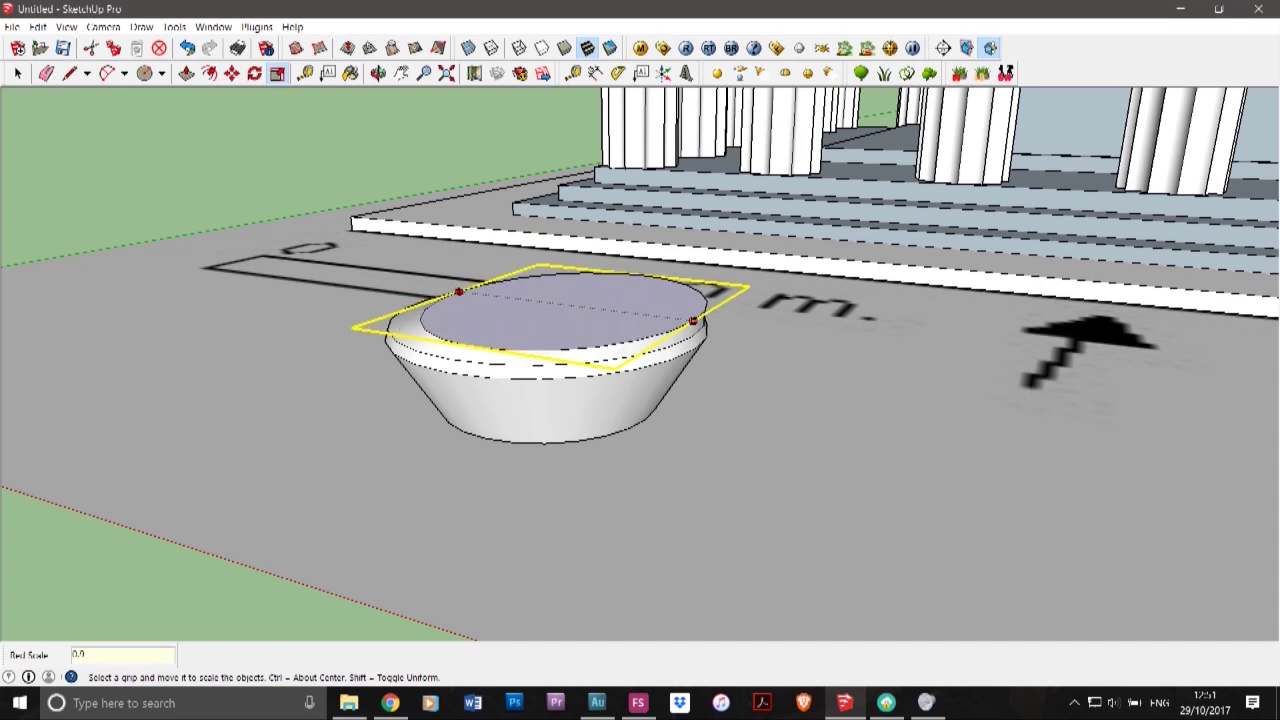
text(9)
key(Return)
drag(693, 321, 677, 318)
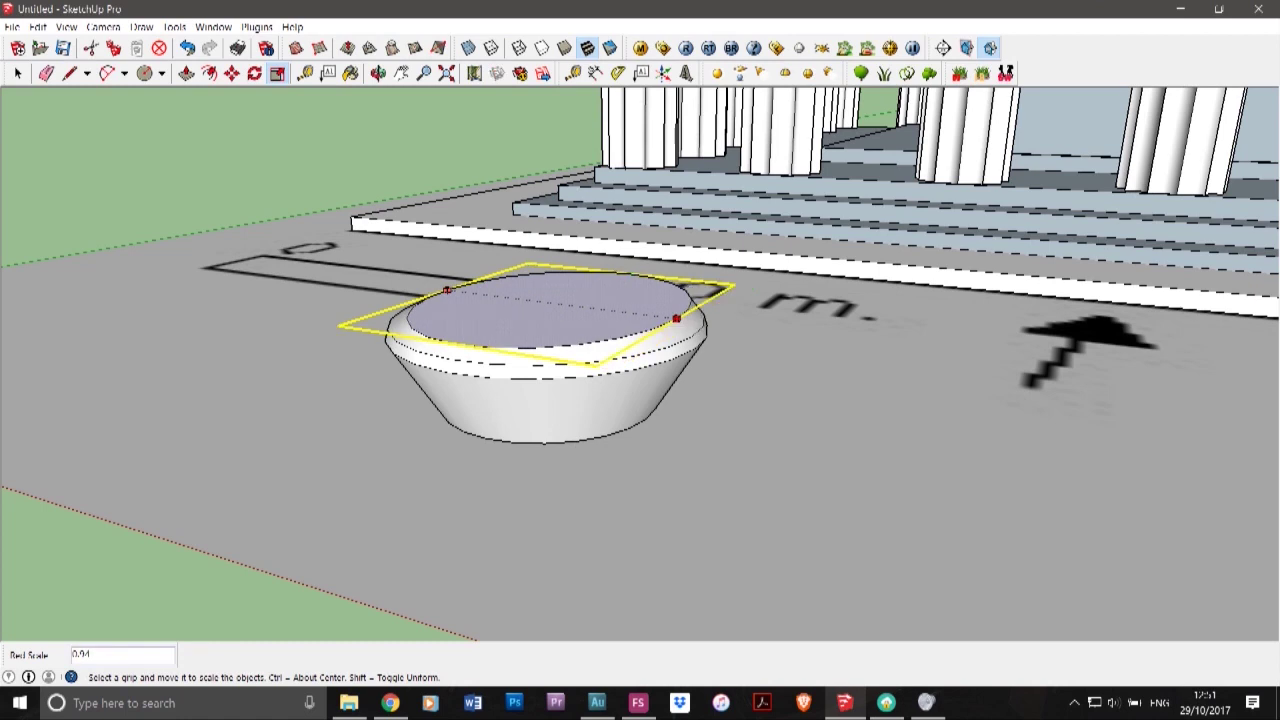
text(0)
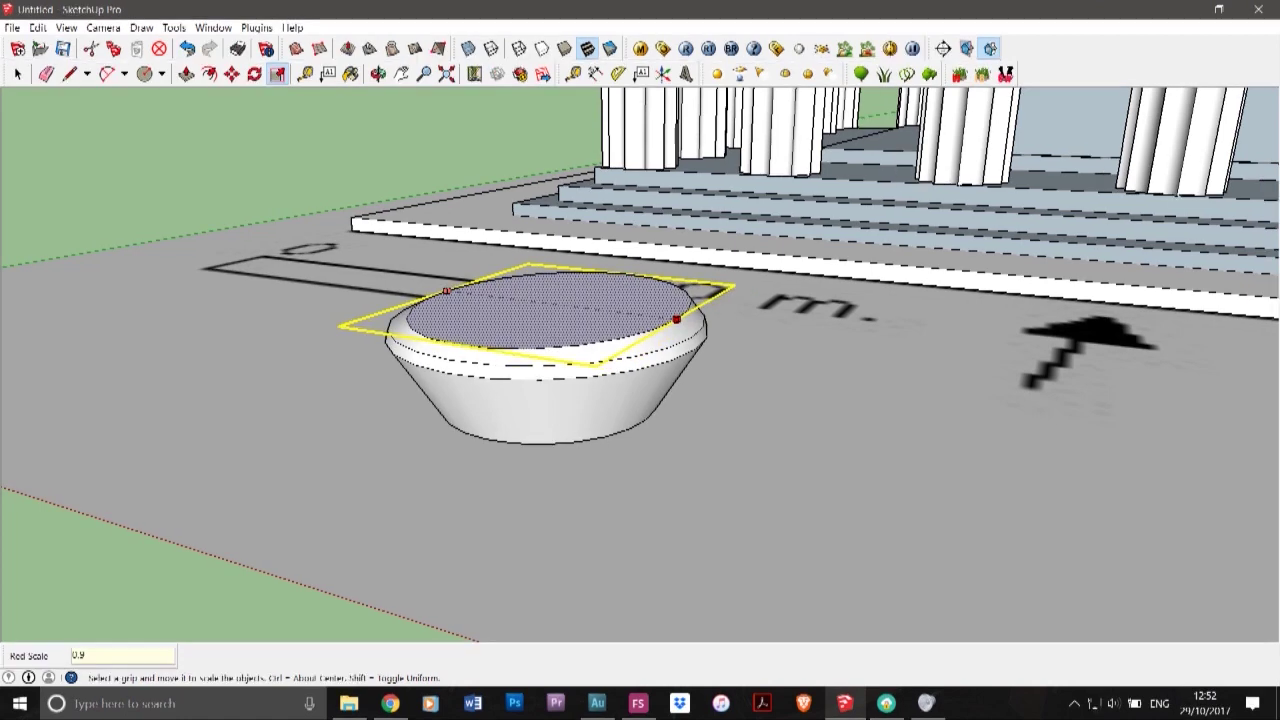
key(Return)
- Scale the raised top face inward to 0.9 from both sides along the green axis
click(452, 344)
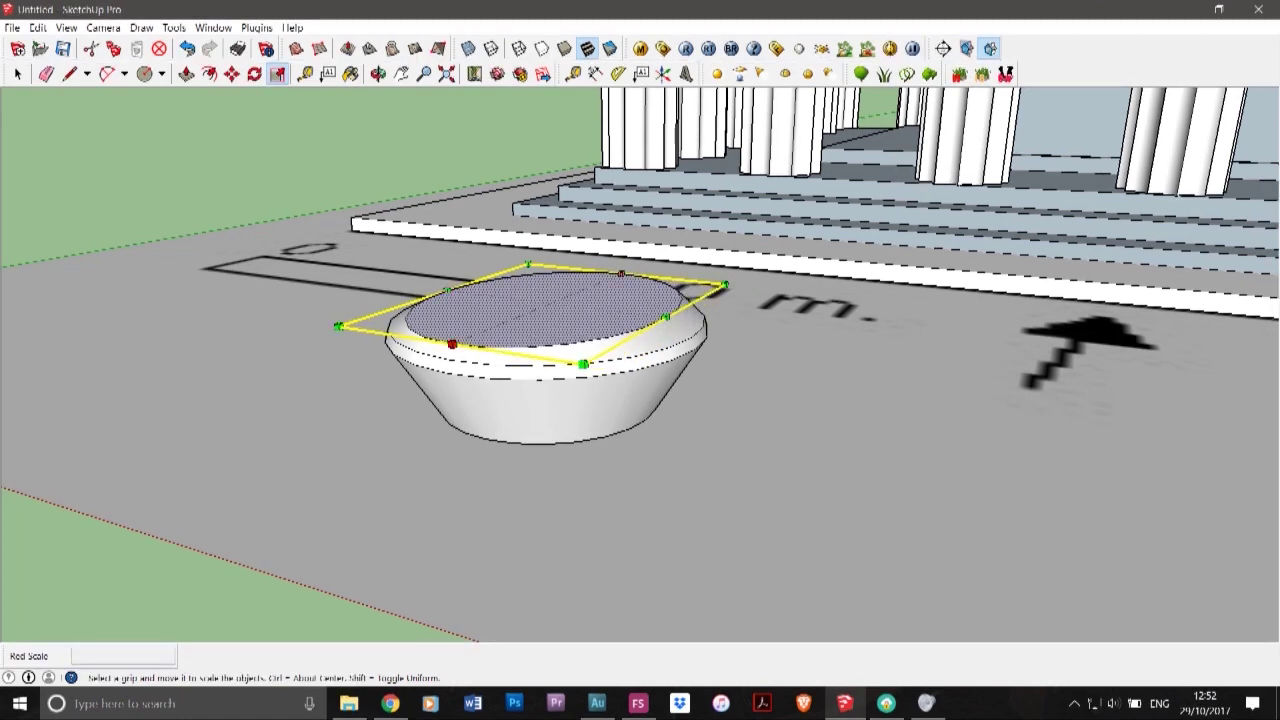
text(0.9)
key(Return)
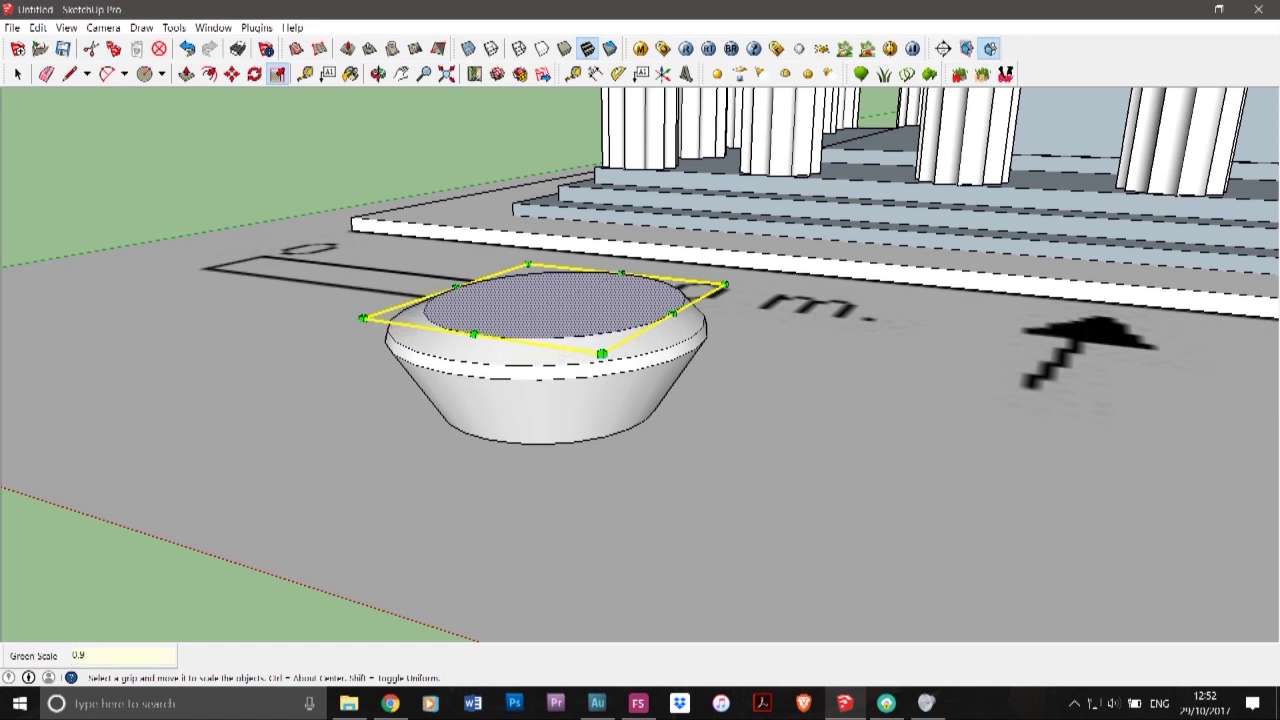
click(621, 274)
text(0)
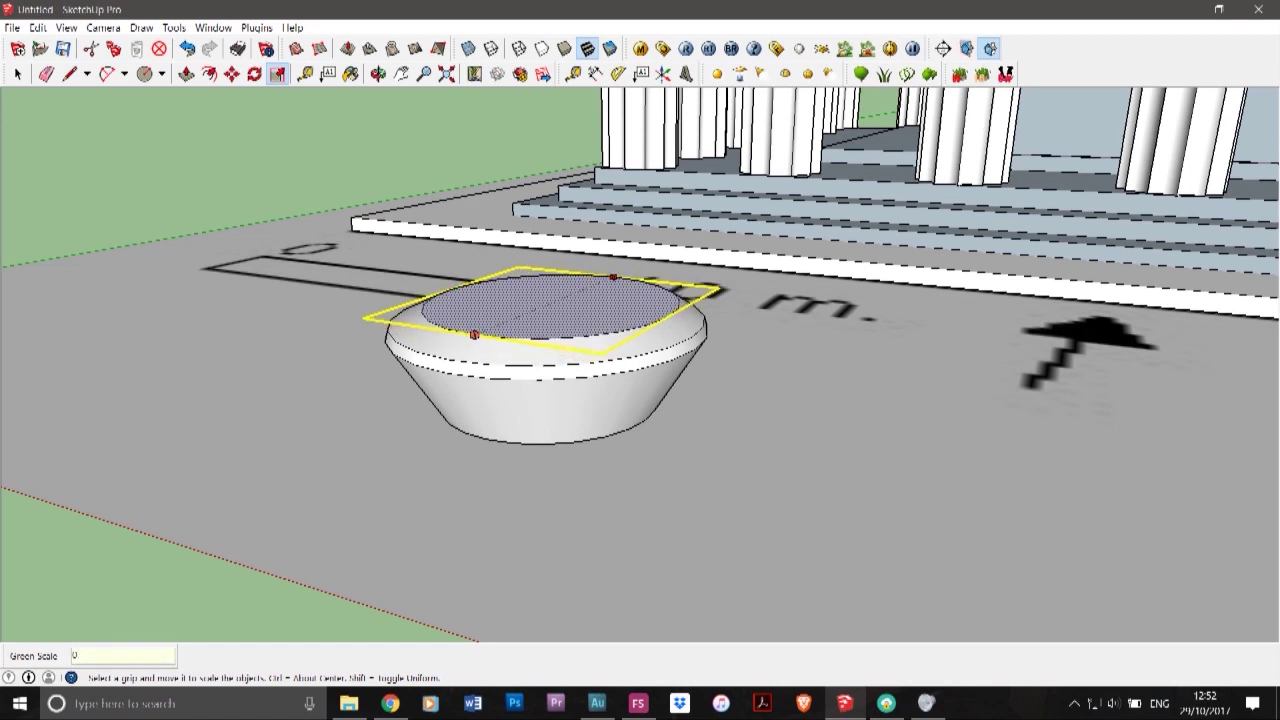
text(.9)
key(Return)
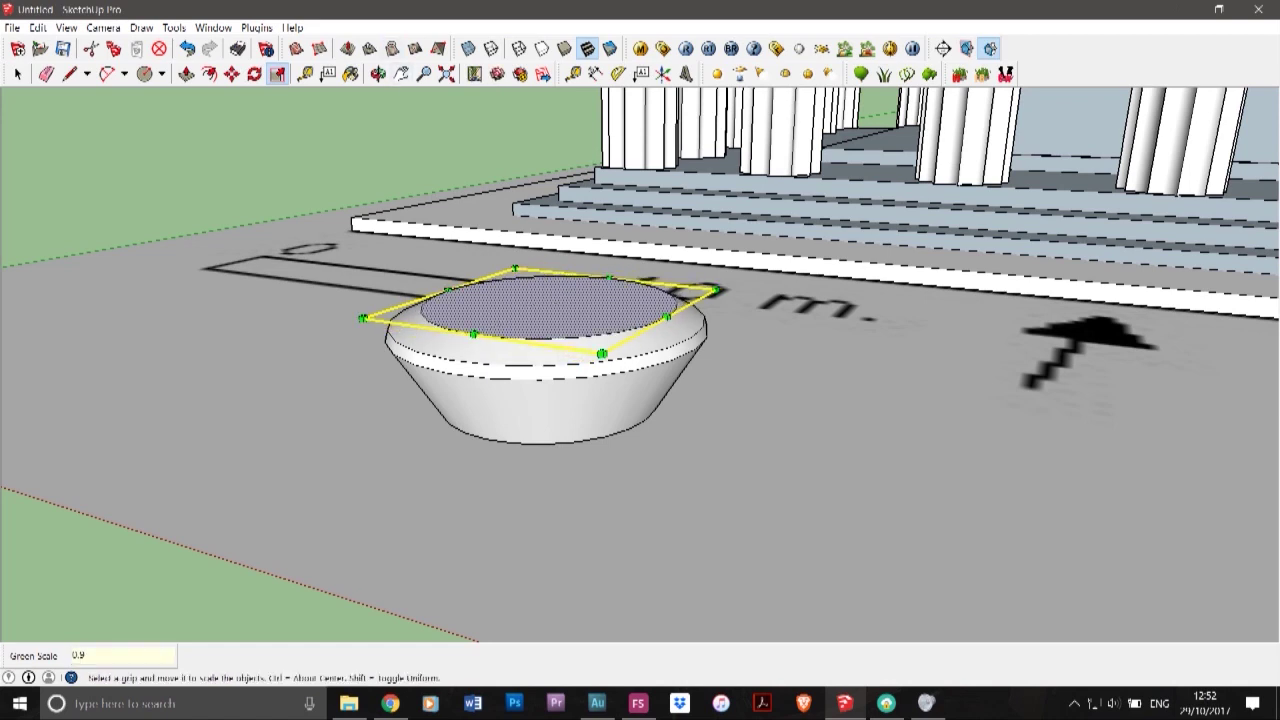
- Select all of the finished capital's geometry and make it a component with the default settings
click(378, 74)
mouse_move(500, 300)
mouse_down()
mouse_move(550, 240)
mouse_move(502, 285)
mouse_up()
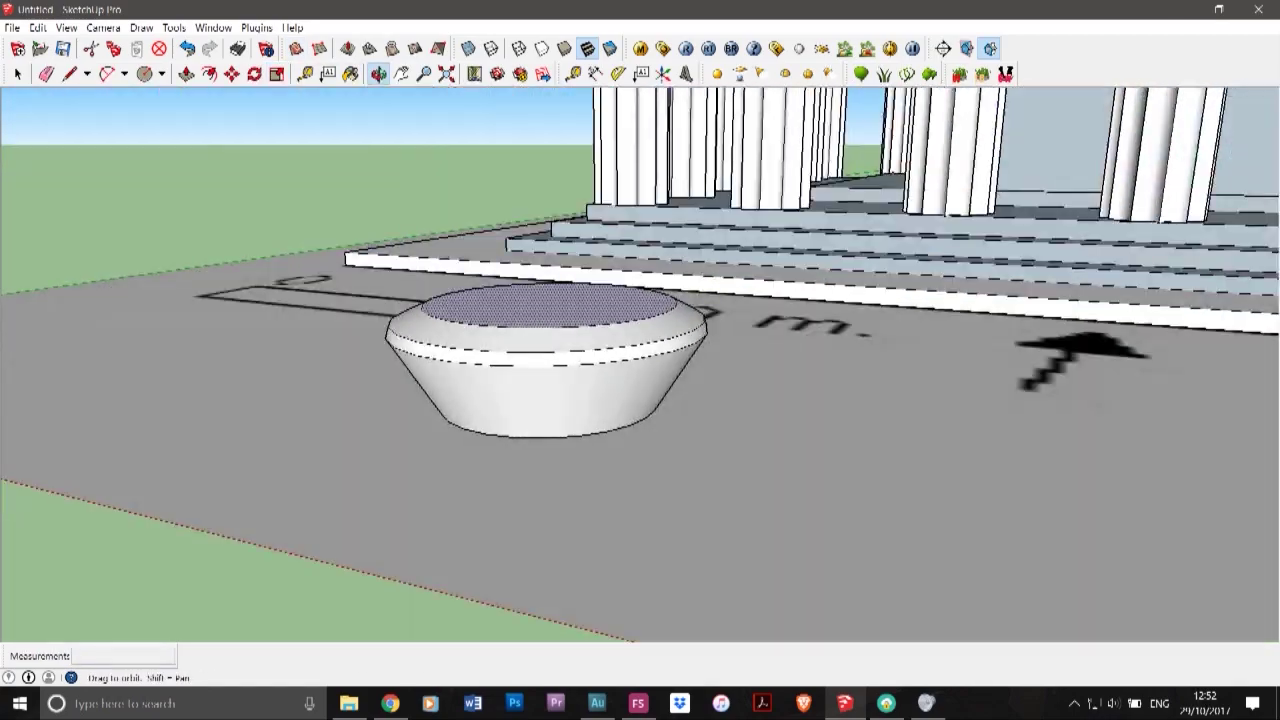
scroll(595, 412, down, 5)
mouse_move(343, 374)
middle_down()
mouse_move(426, 380)
mouse_move(689, 509)
mouse_move(854, 376)
mouse_move(430, 337)
middle_up()
middle_drag(640, 360, 695, 345)
drag(483, 336, 445, 447)
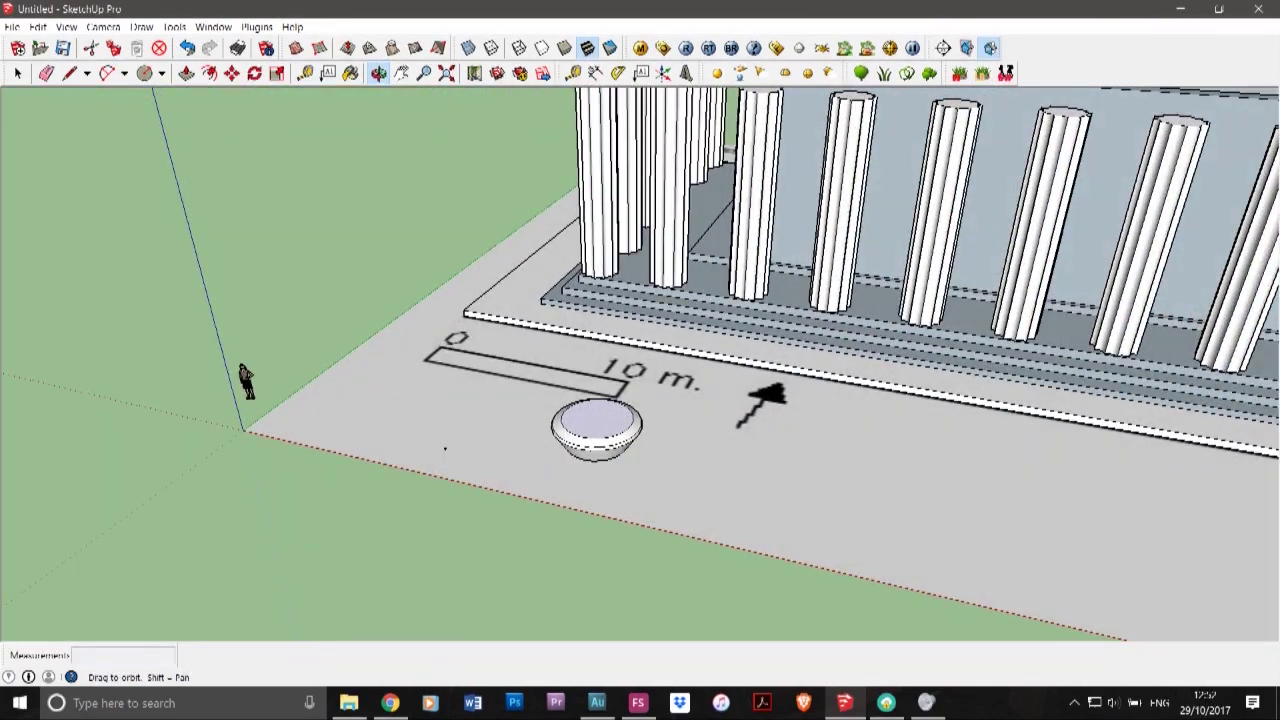
key(space)
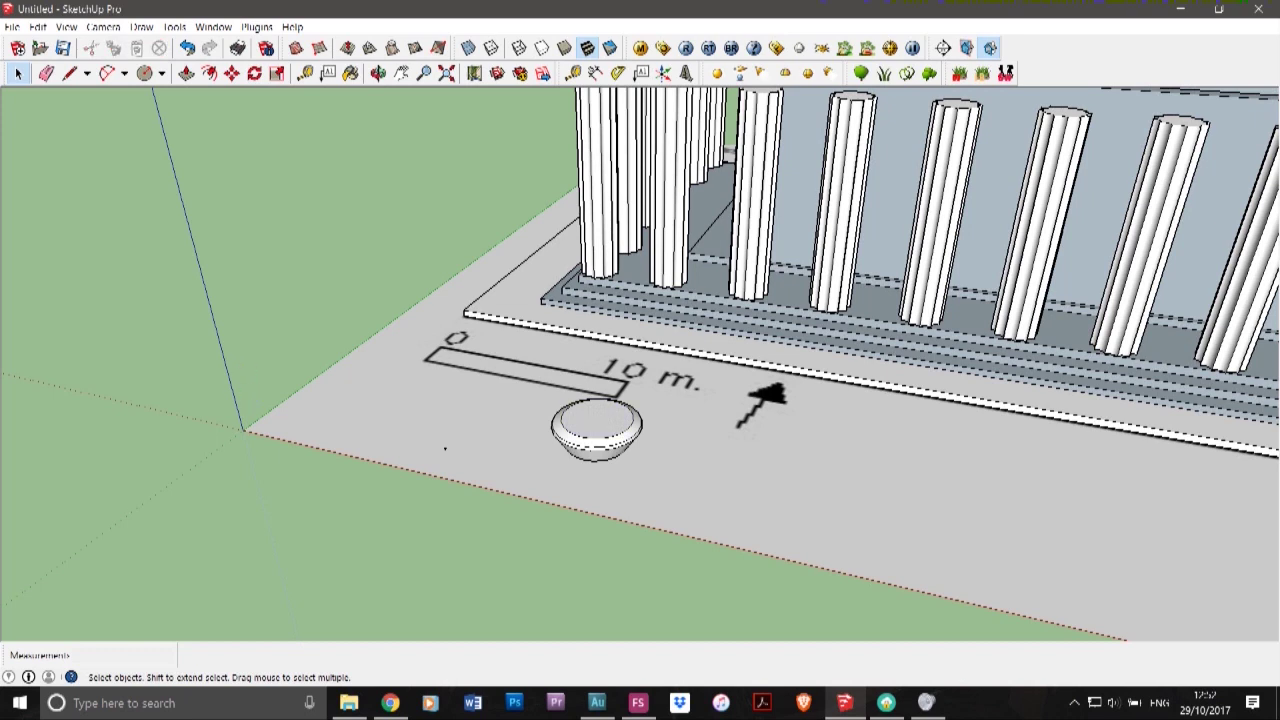
click(445, 448)
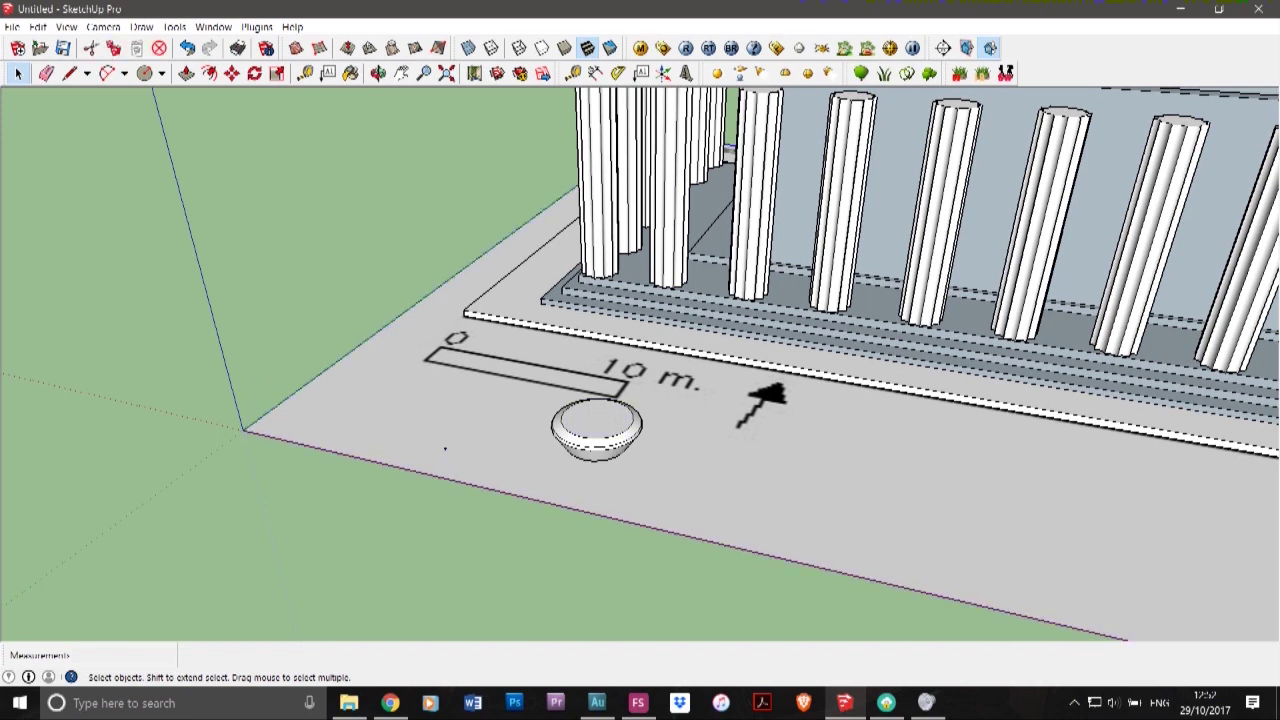
click(445, 449)
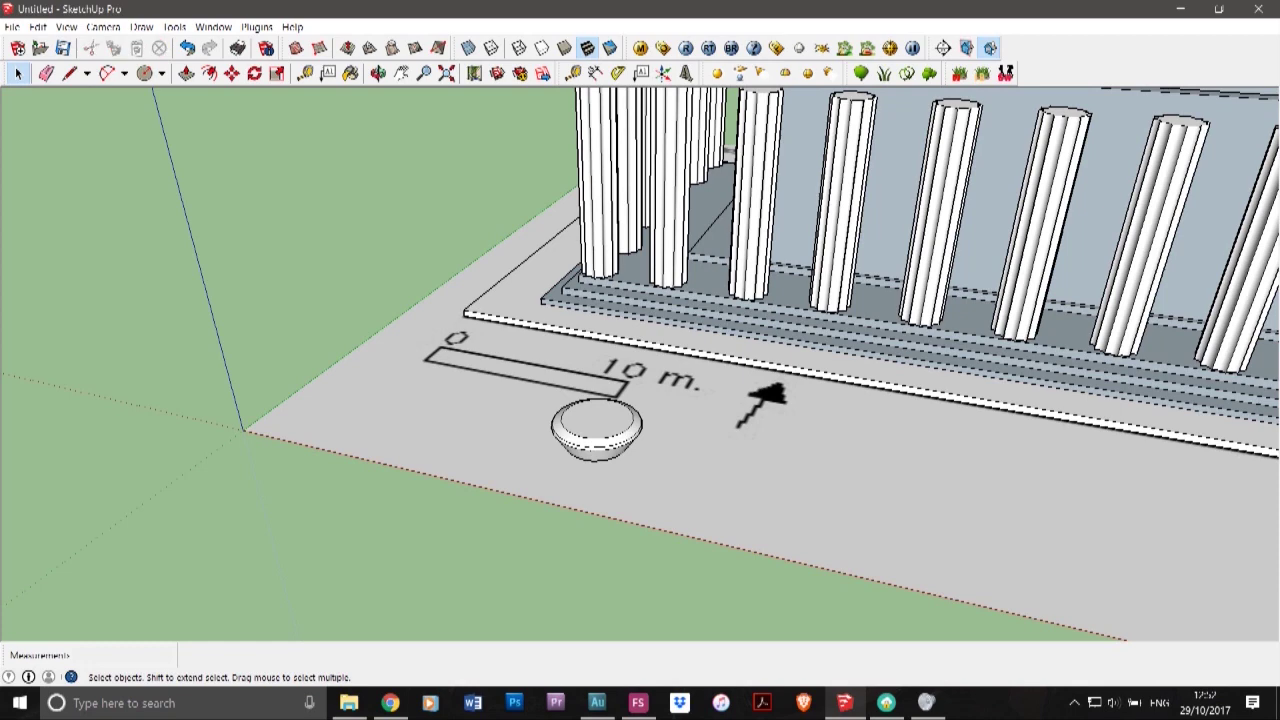
triple_click(615, 431)
right_click(616, 432)
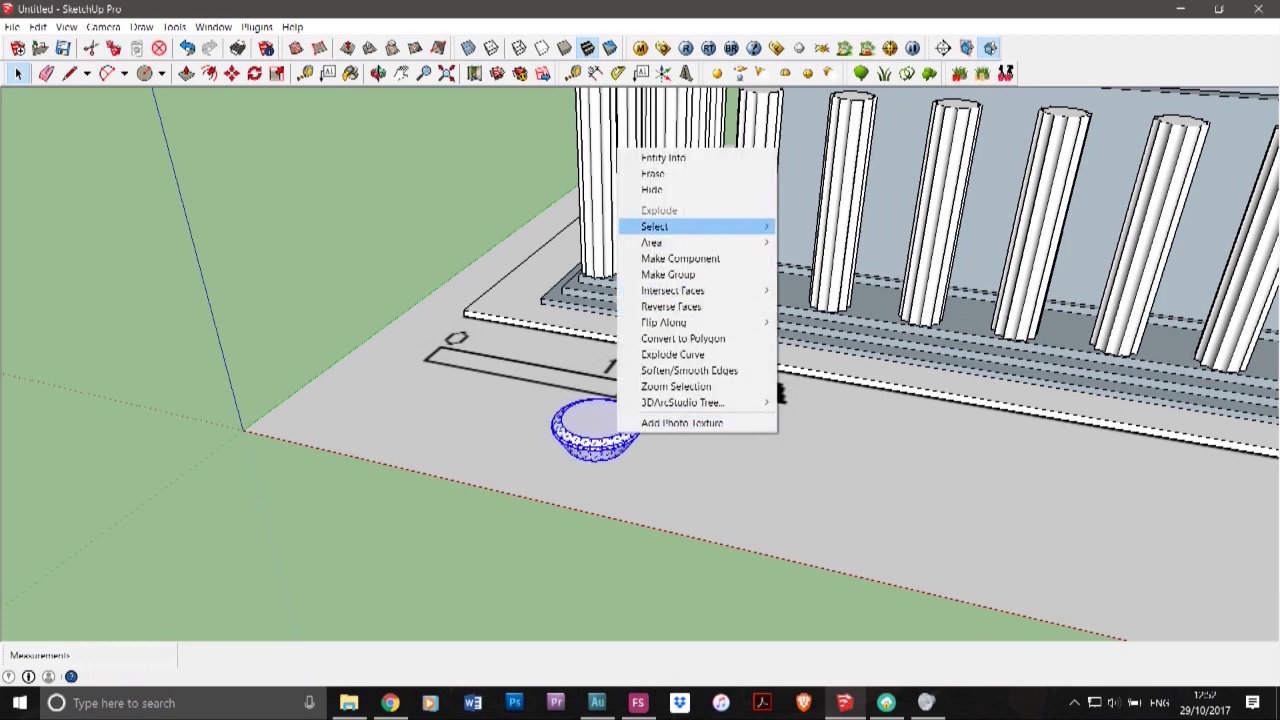
click(680, 258)
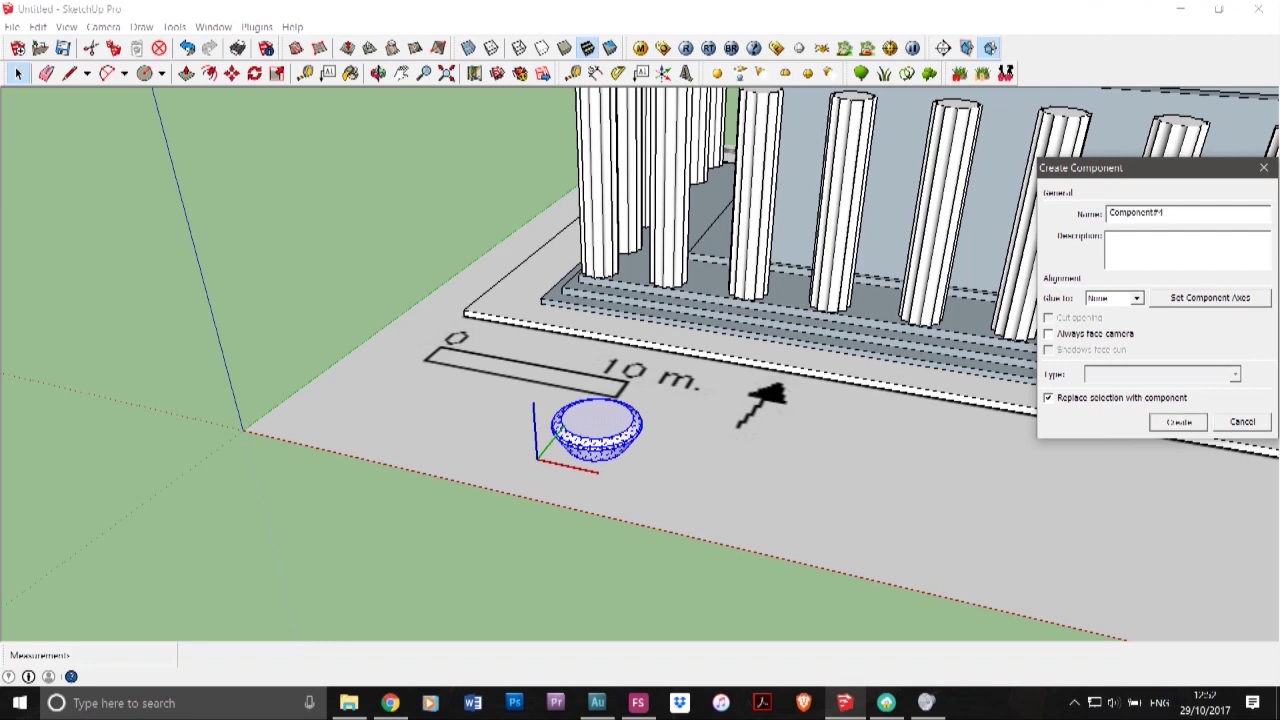
key(Return)
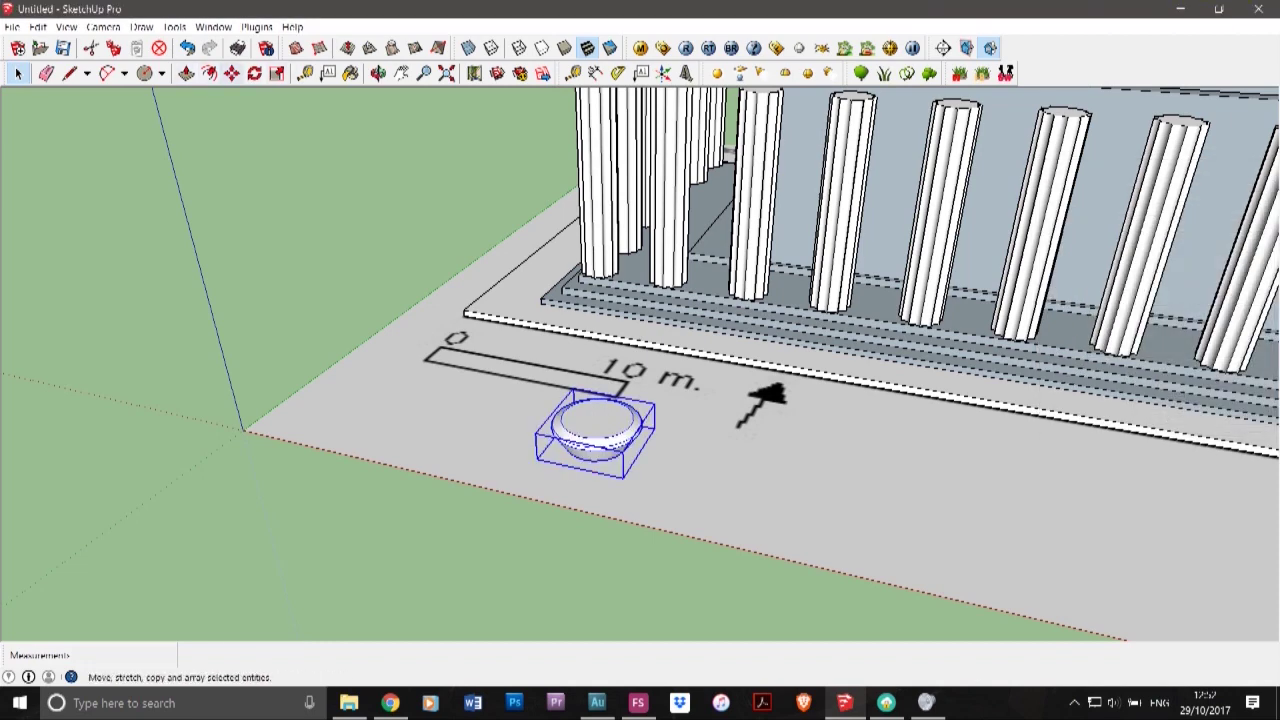
- Move the capital component by its base onto the centre of the fluted corner column's top
click(232, 74)
click(592, 461)
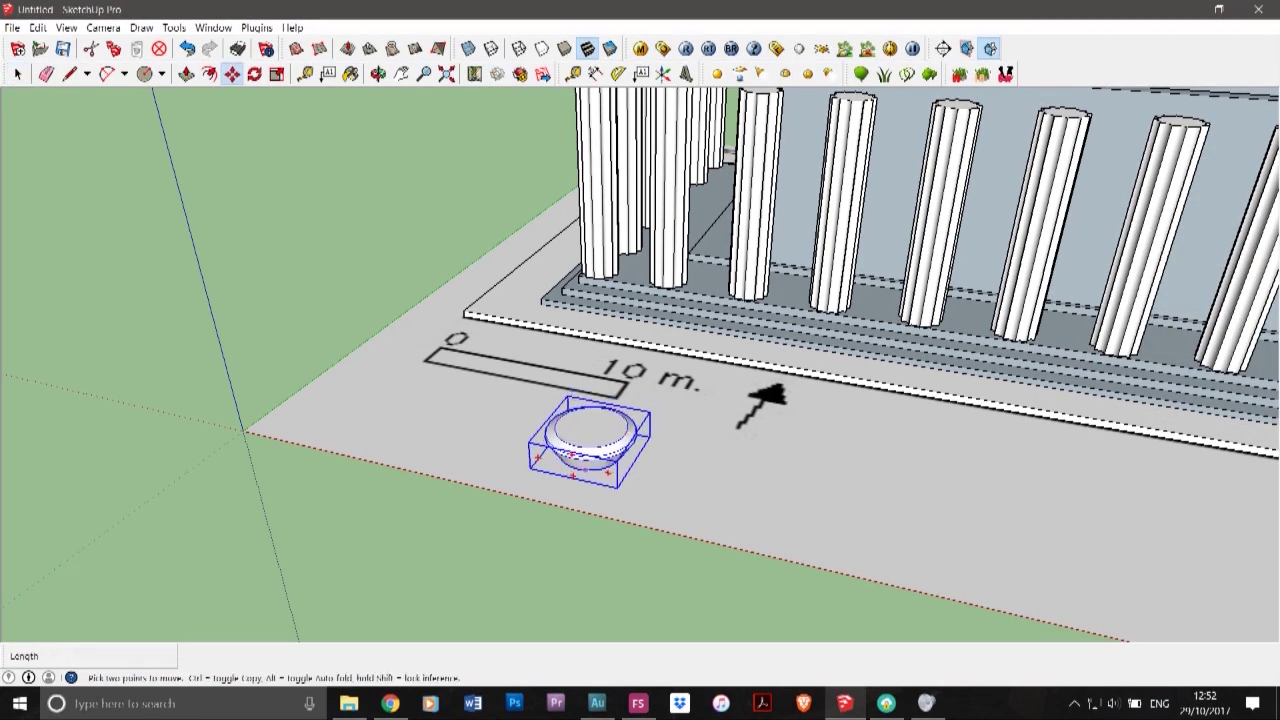
scroll(588, 485, down, 4)
scroll(612, 250, up, 5)
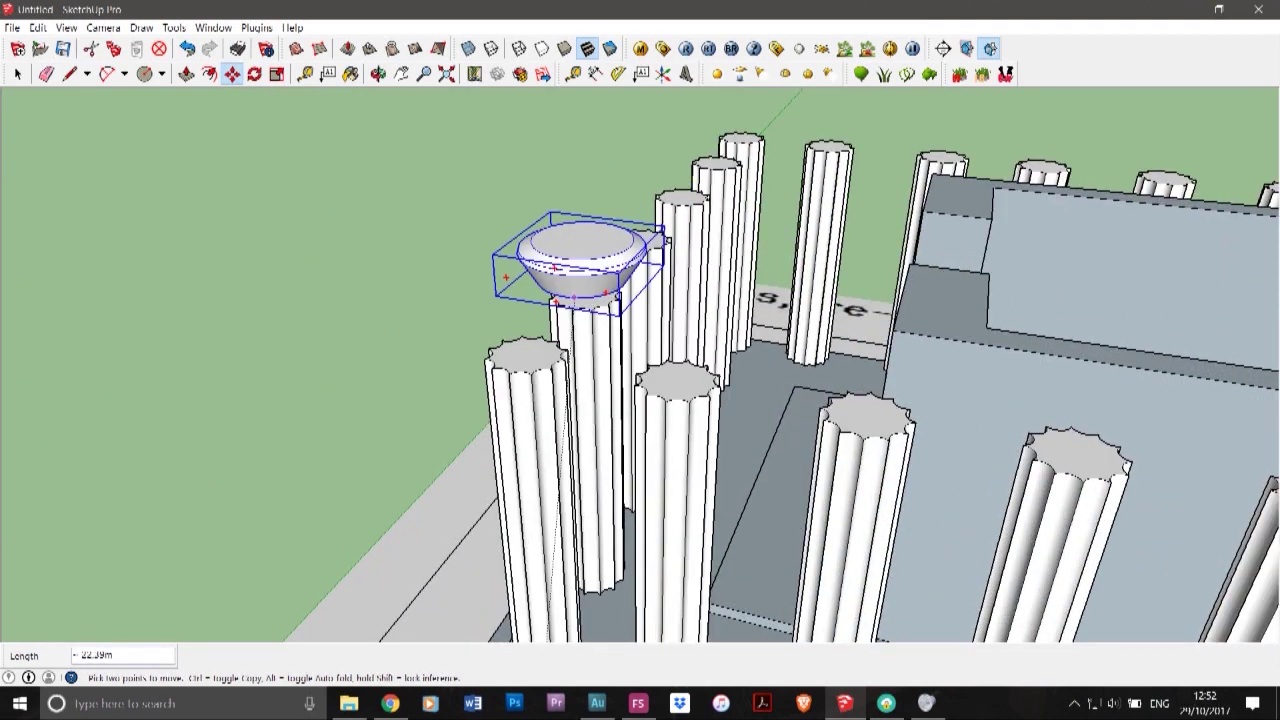
click(525, 366)
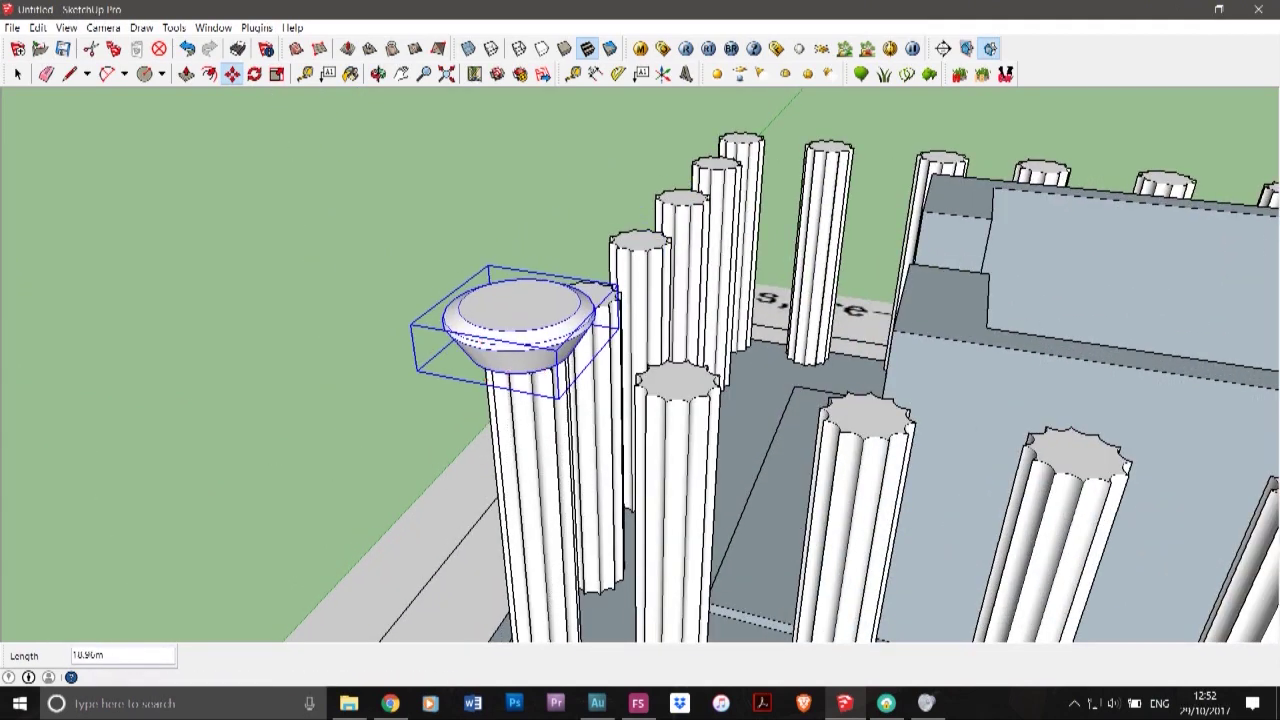
scroll(528, 364, down, 3)
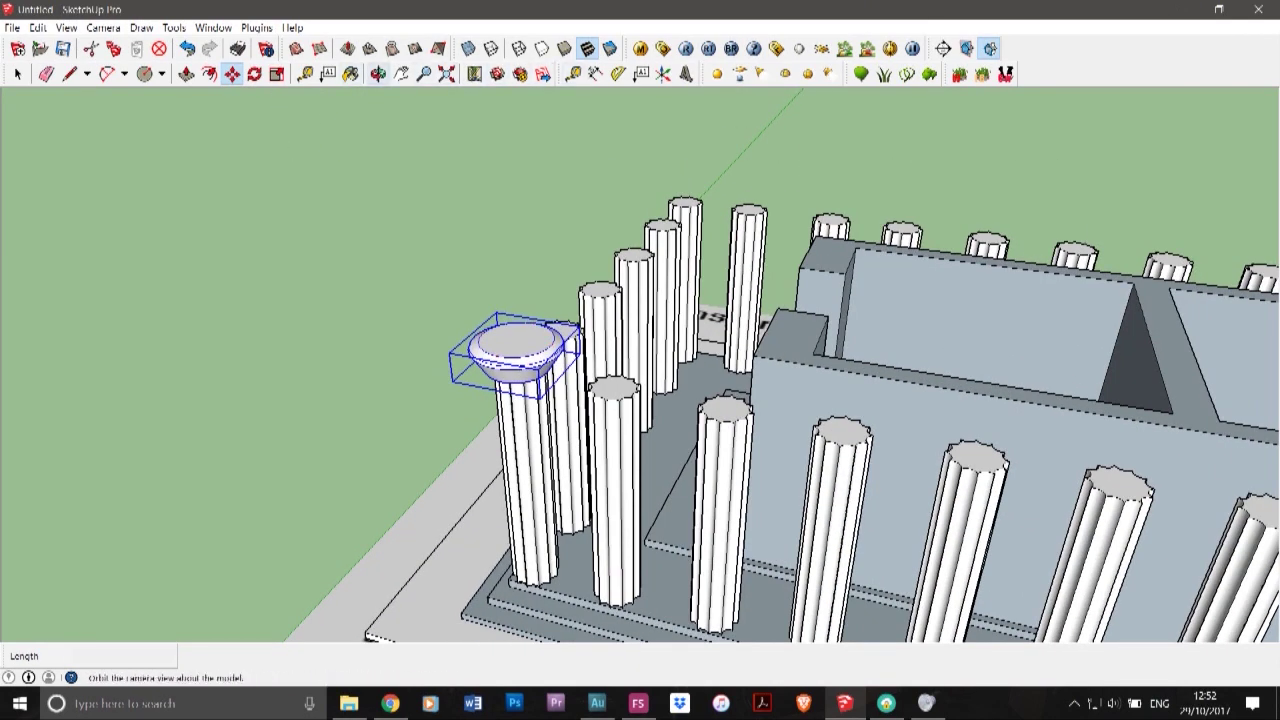
click(378, 74)
drag(430, 420, 790, 305)
middle_drag(790, 305, 710, 430)
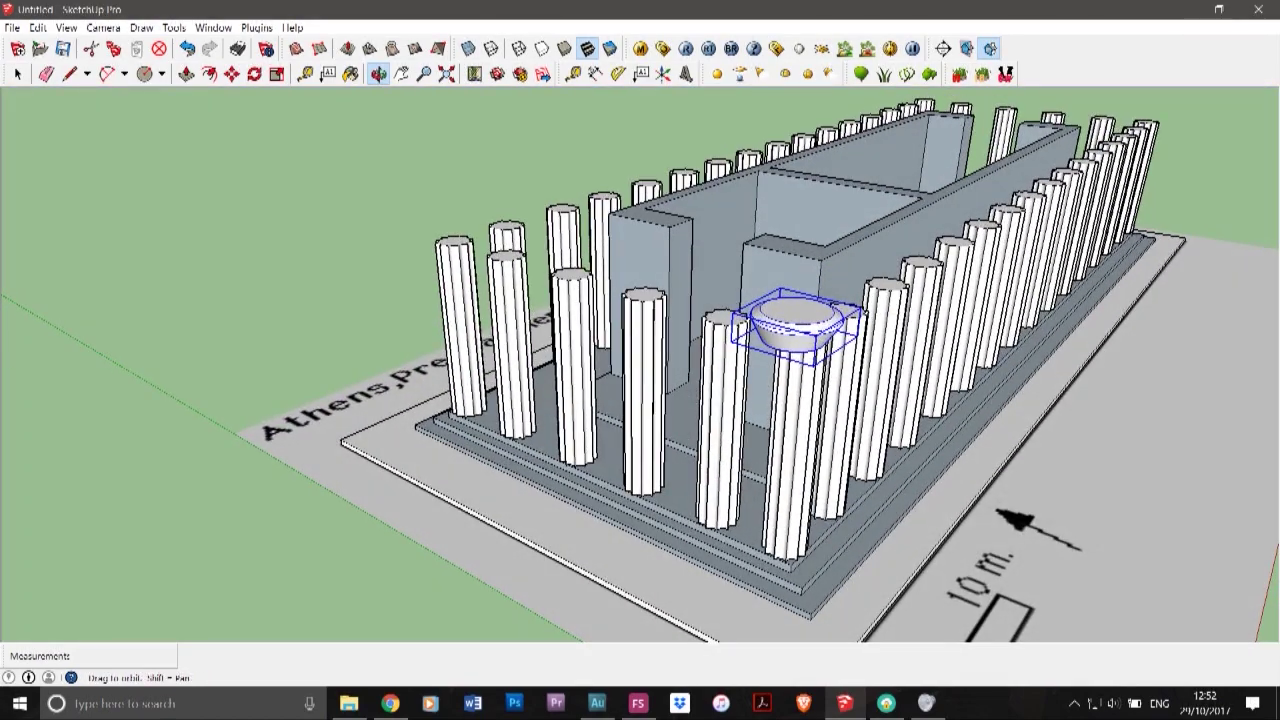
- Scale the capital component uniformly down to 0.70 about its opposite corner
key(s)
scroll(800, 320, up, 3)
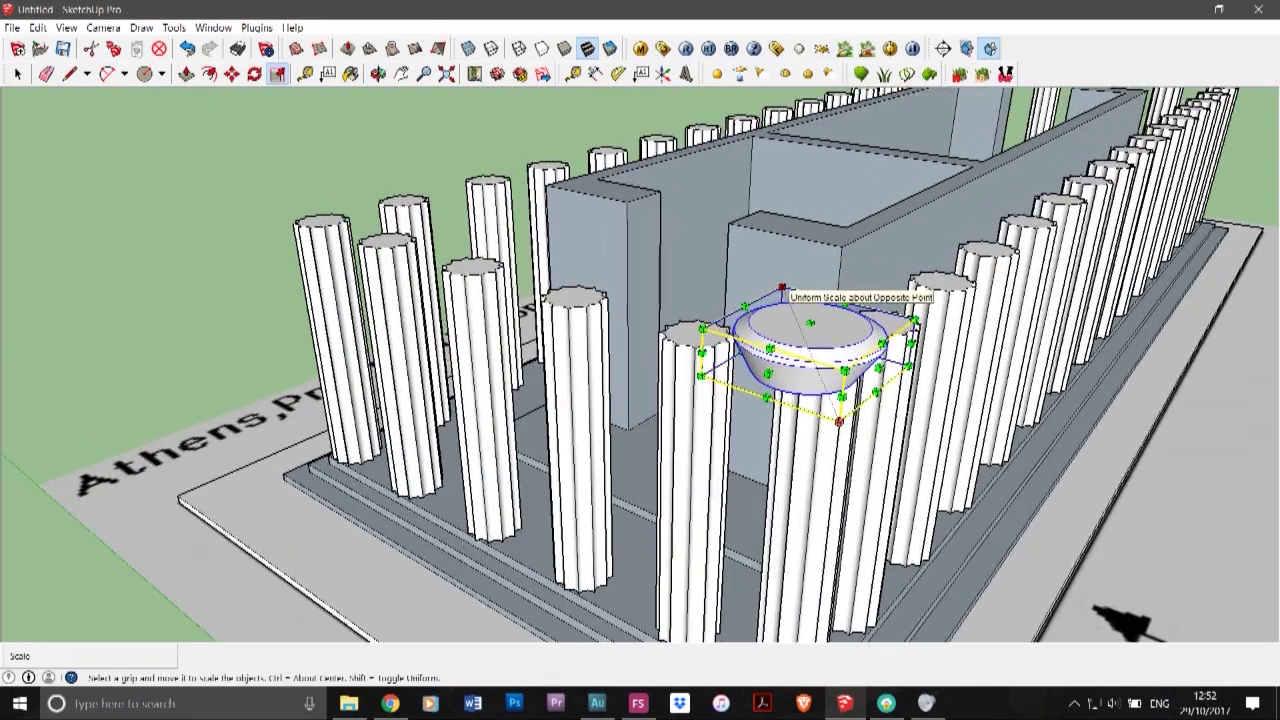
drag(782, 287, 794, 318)
- Move the scaled capital about 0.82 m sideways so it sits centred over the corner column in side view
key(o)
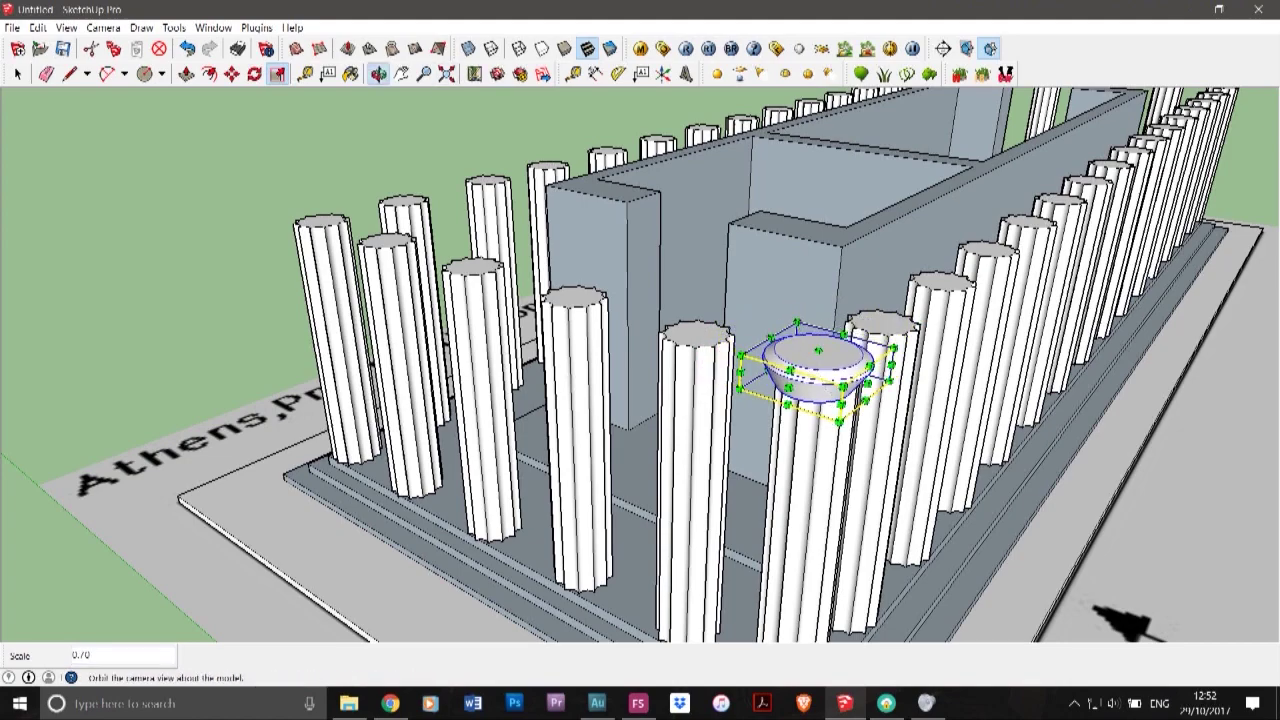
drag(790, 380, 585, 262)
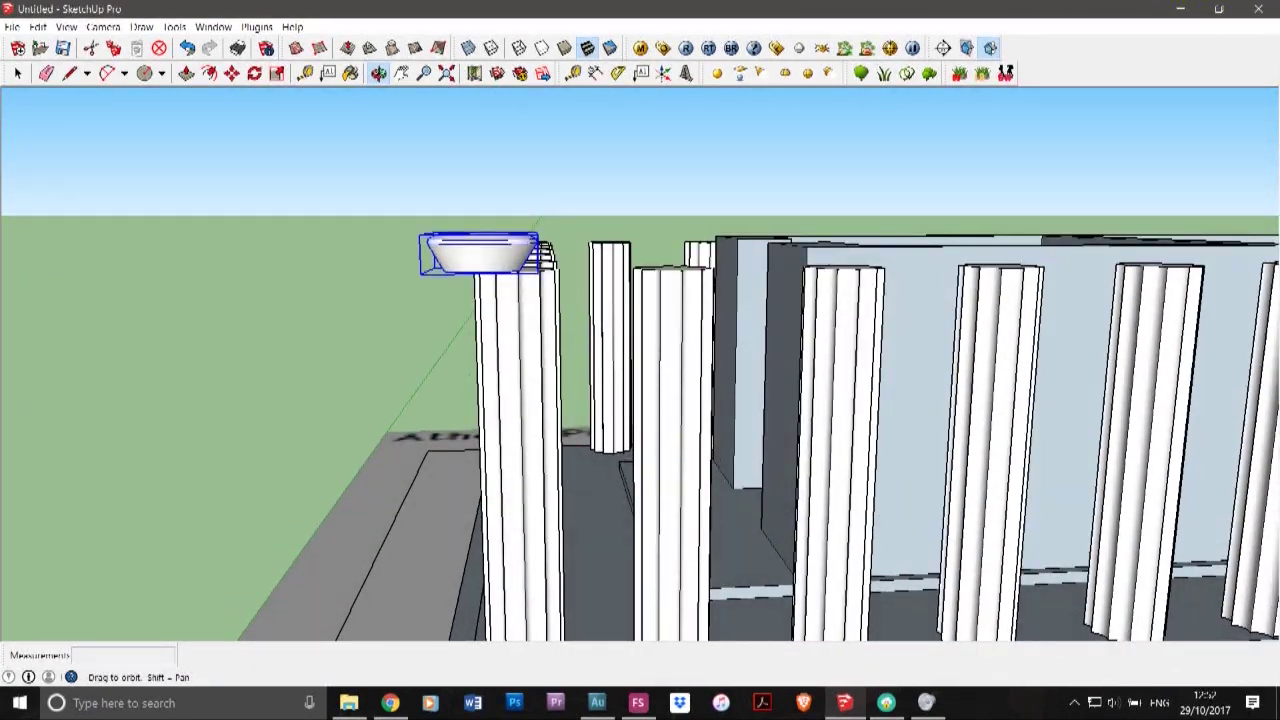
click(232, 73)
scroll(388, 196, up, 2)
click(536, 300)
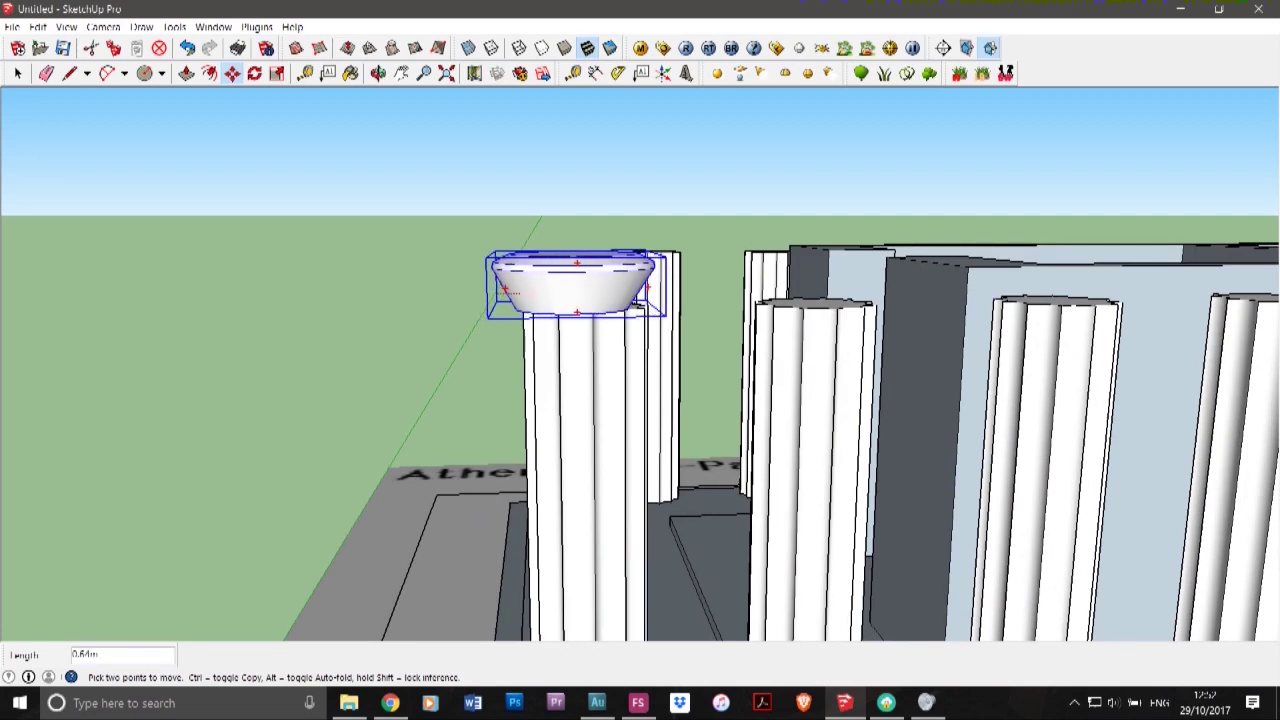
click(552, 285)
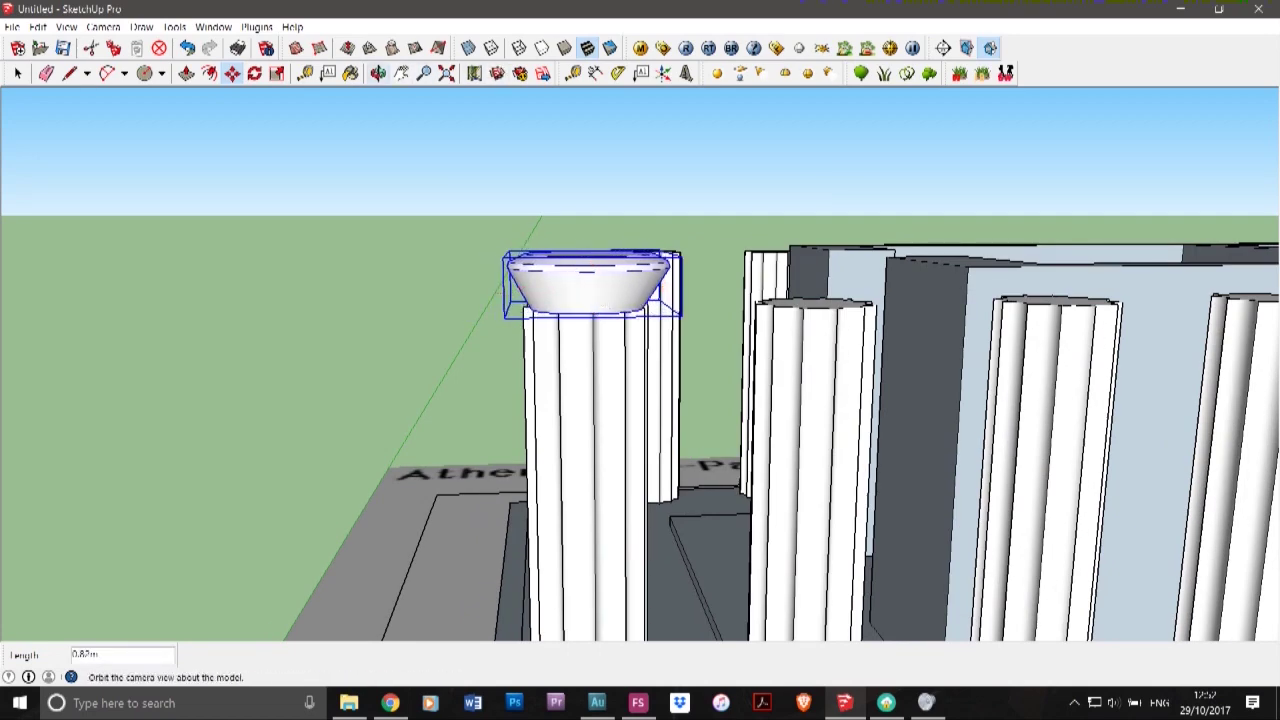
- Move the capital about 0.25 m across the corner column's top to centre it as seen from the temple's front
click(378, 73)
drag(420, 290, 710, 410)
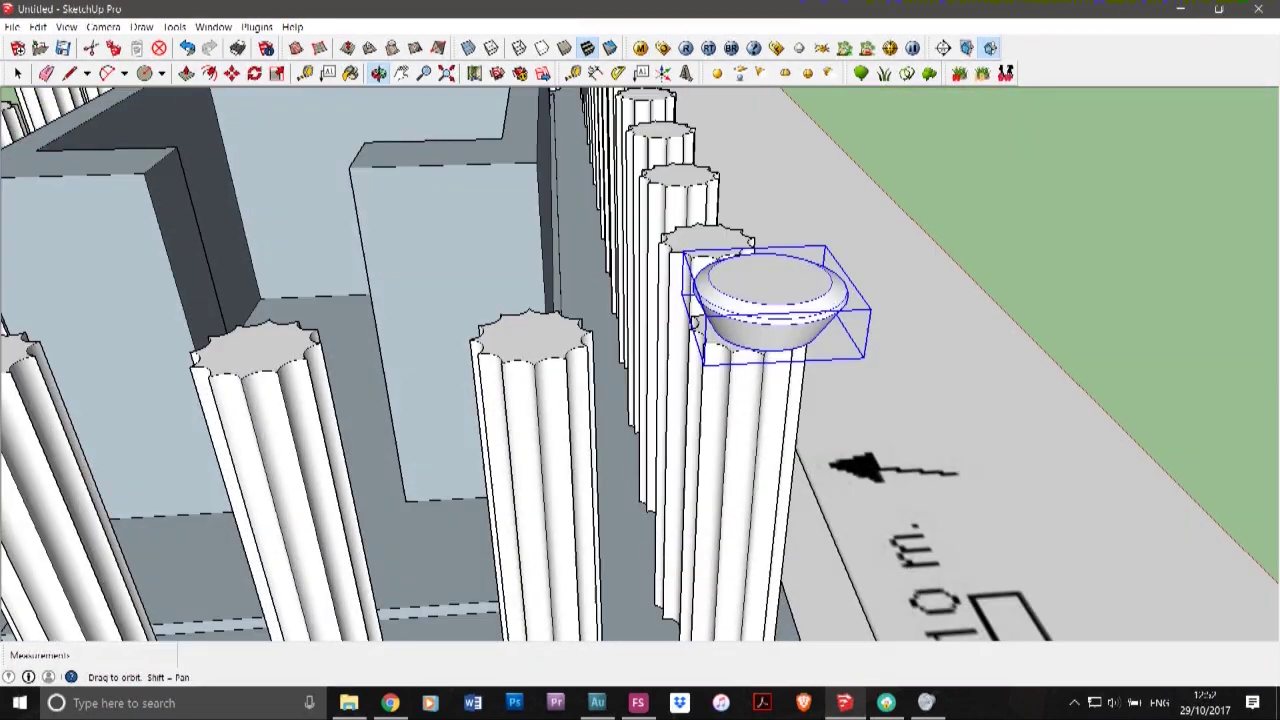
click(232, 73)
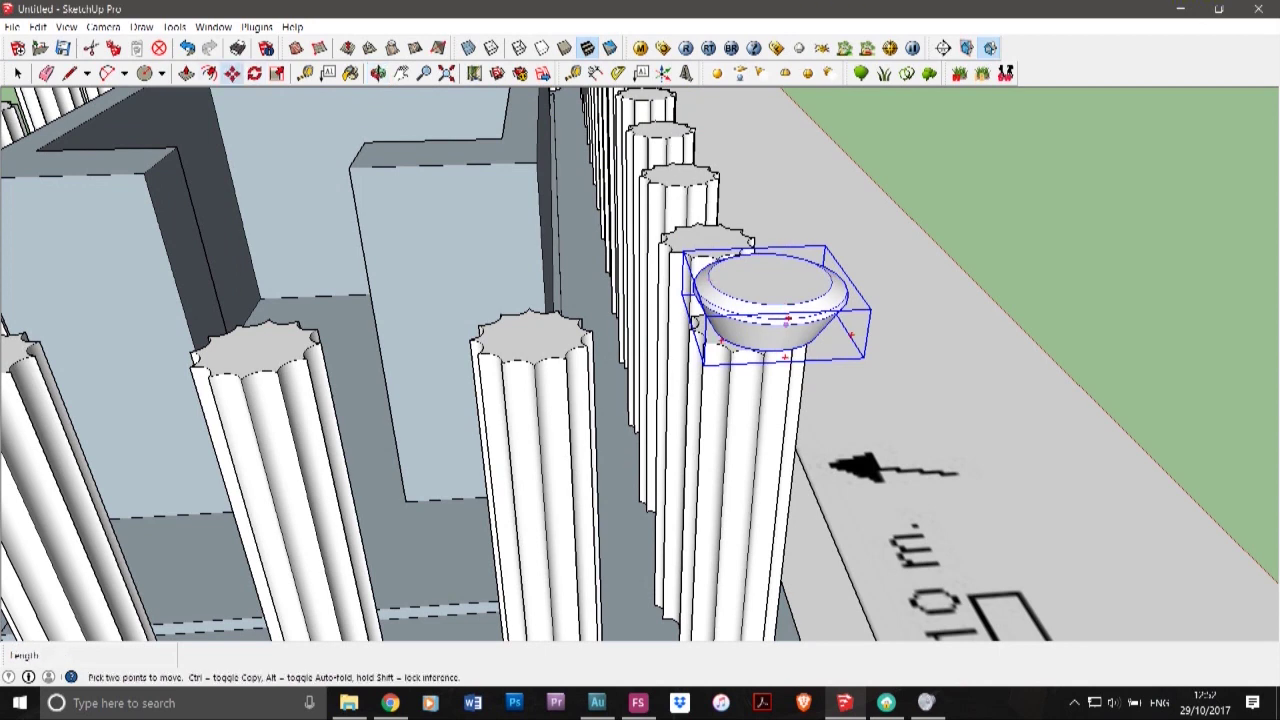
click(786, 324)
click(771, 325)
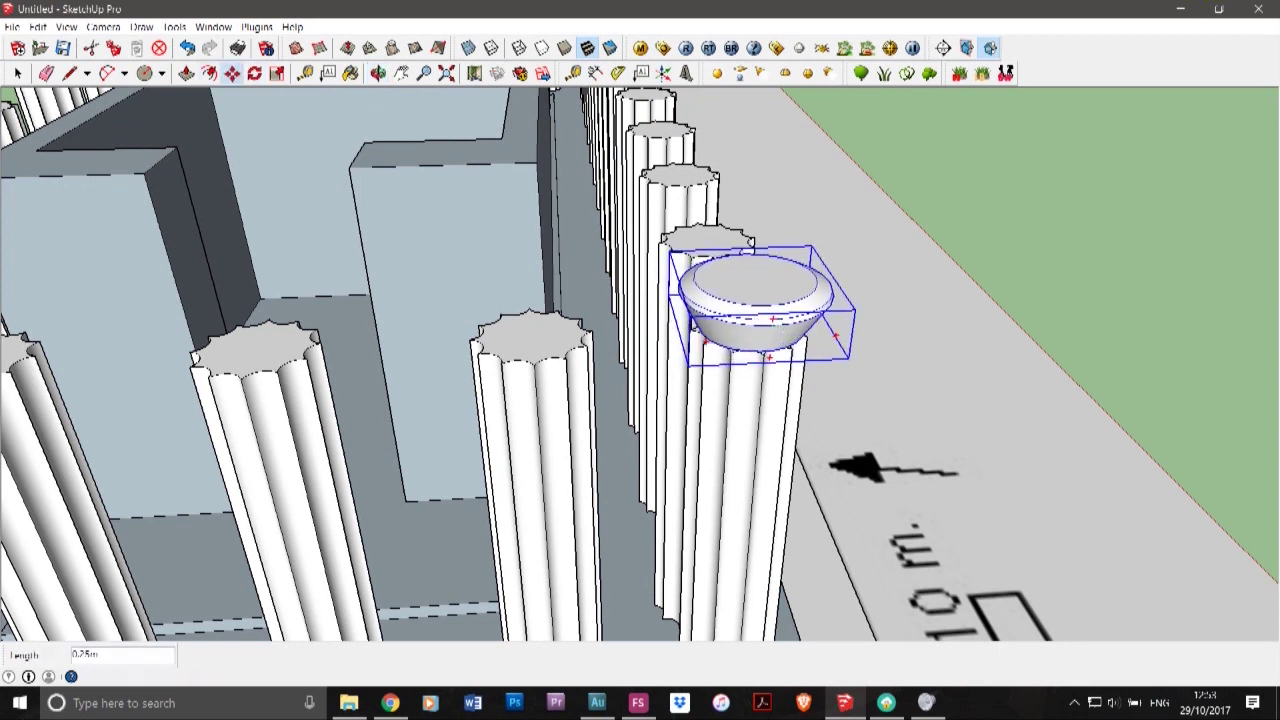
- Enlarge the capital uniformly from two opposite corners, using a factor of 1.06 for the second scaling
click(378, 73)
drag(560, 410, 538, 438)
click(277, 73)
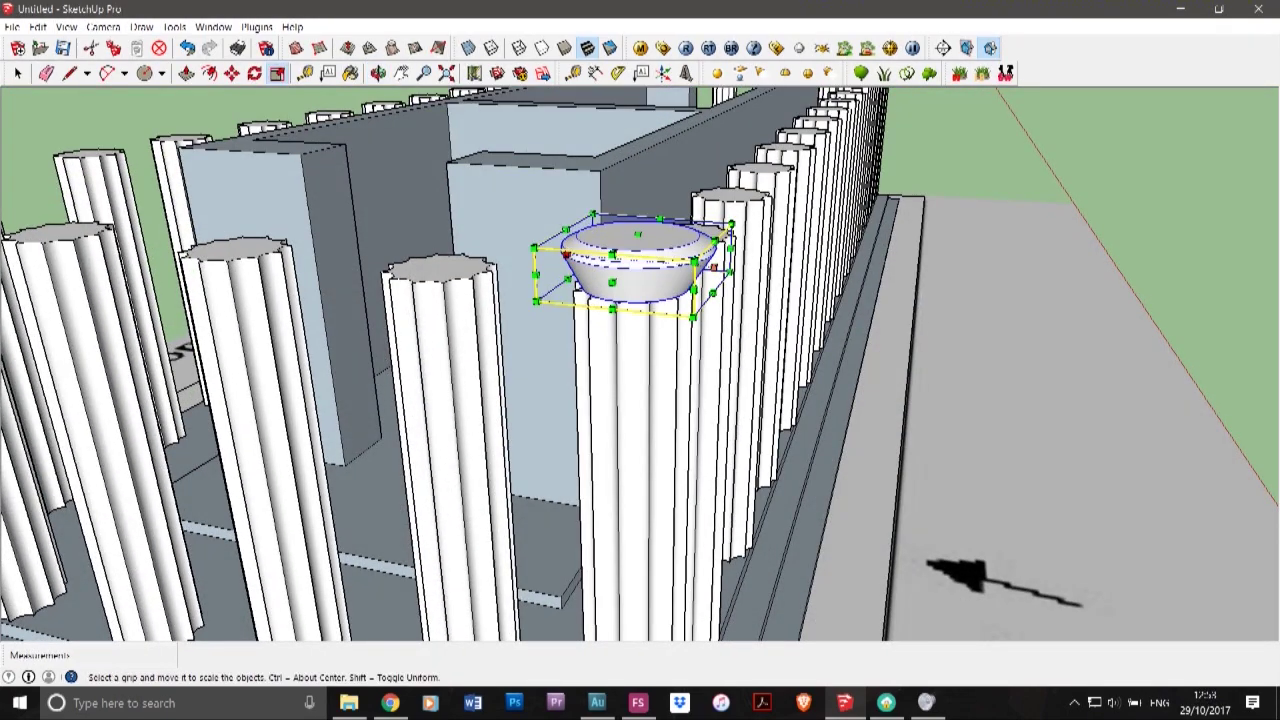
drag(535, 248, 519, 247)
drag(731, 221, 743, 216)
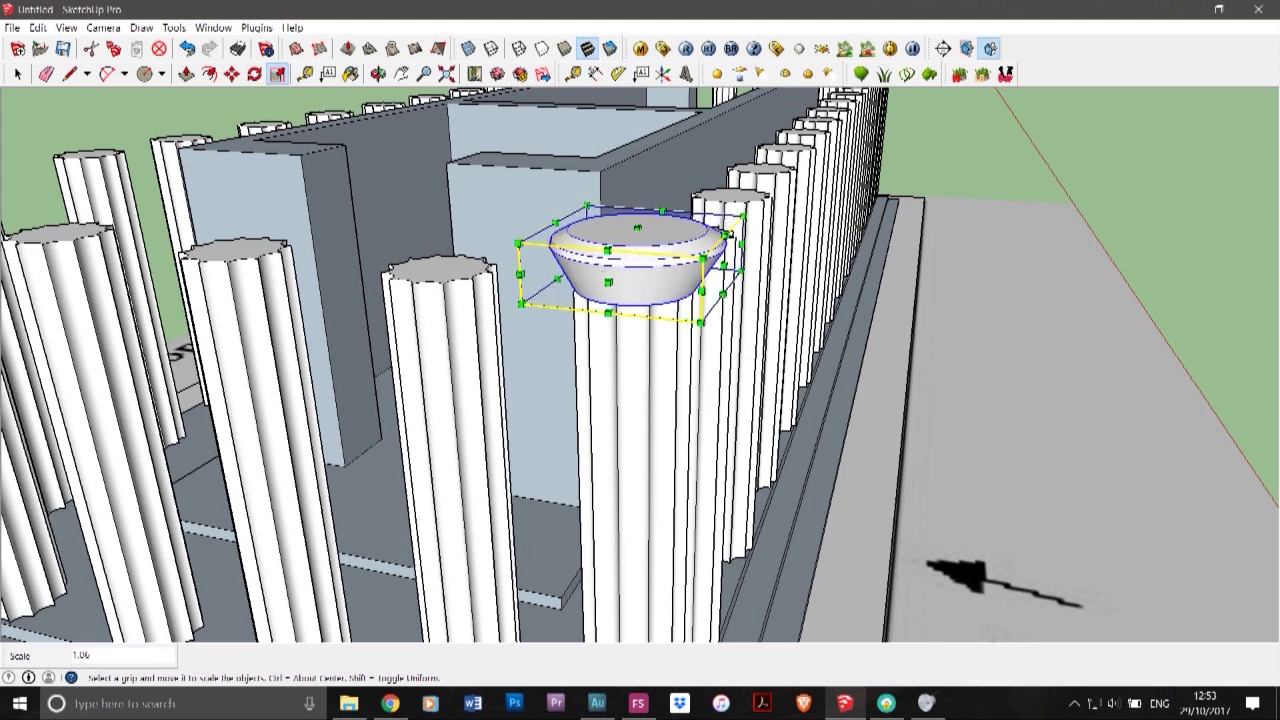
- Move the enlarged capital about 0.10 m to recentre it on the corner column's top
click(378, 74)
click(232, 74)
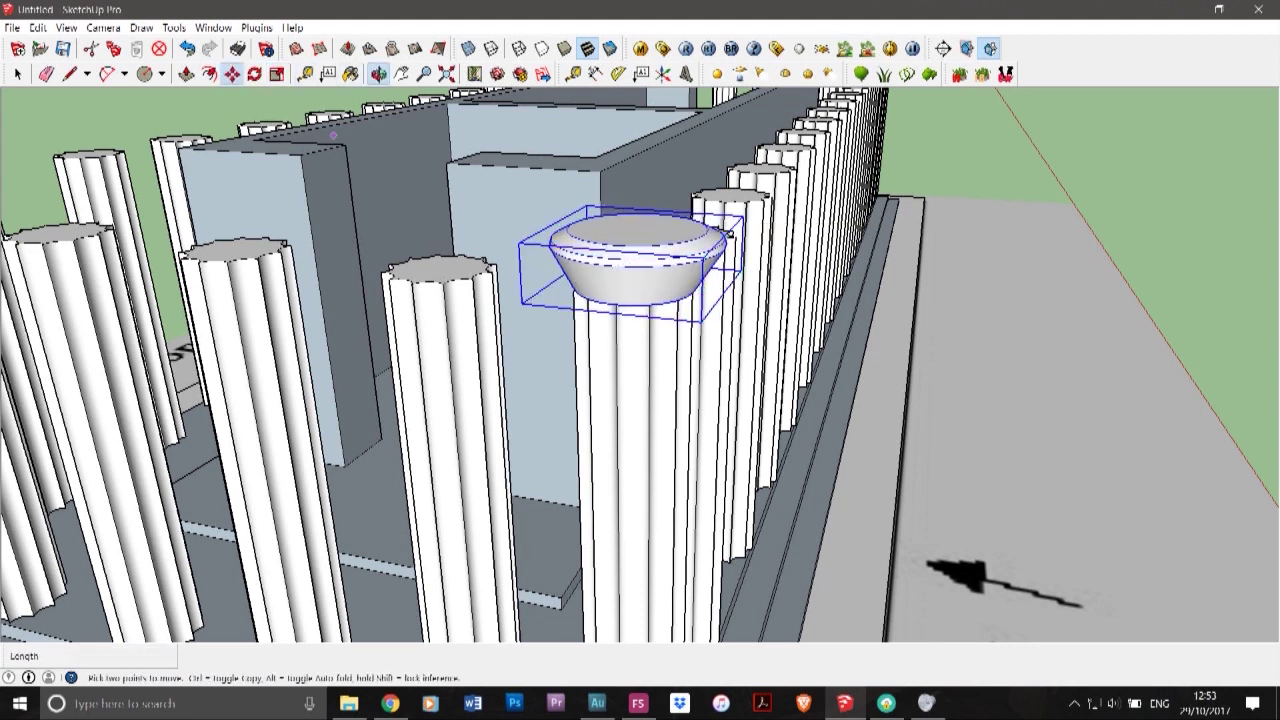
scroll(604, 306, up, 5)
click(641, 250)
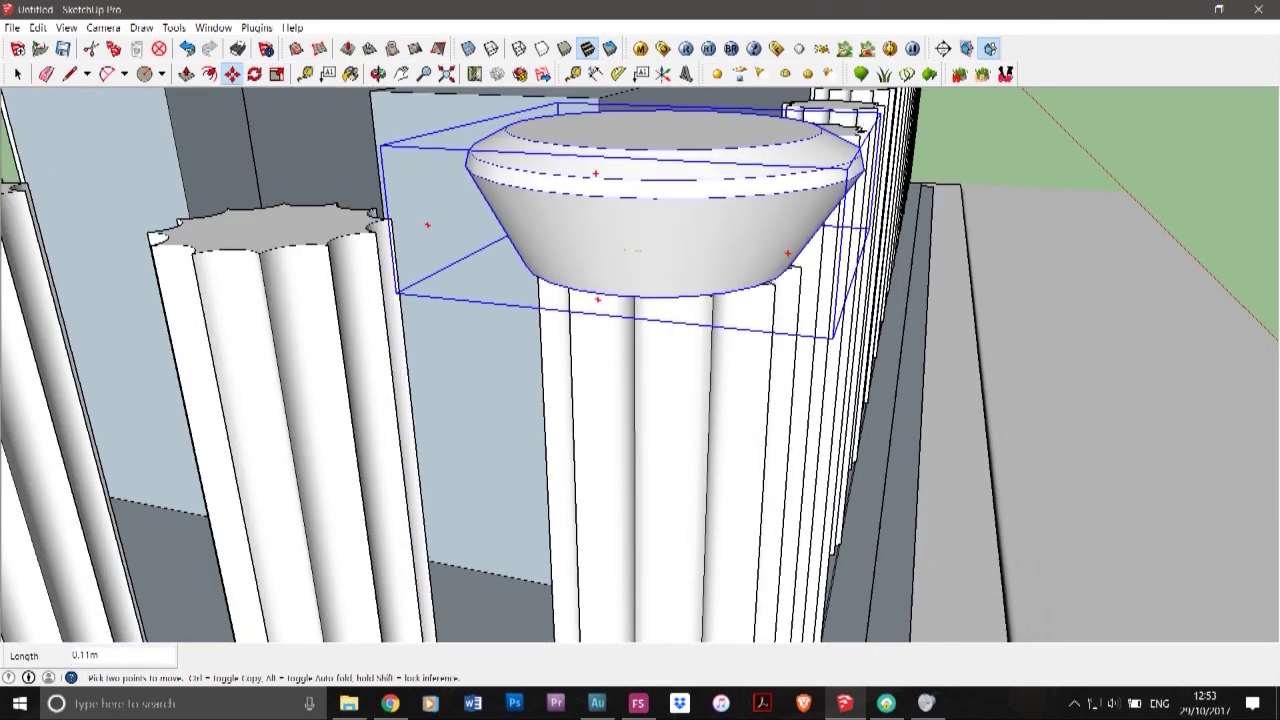
click(631, 250)
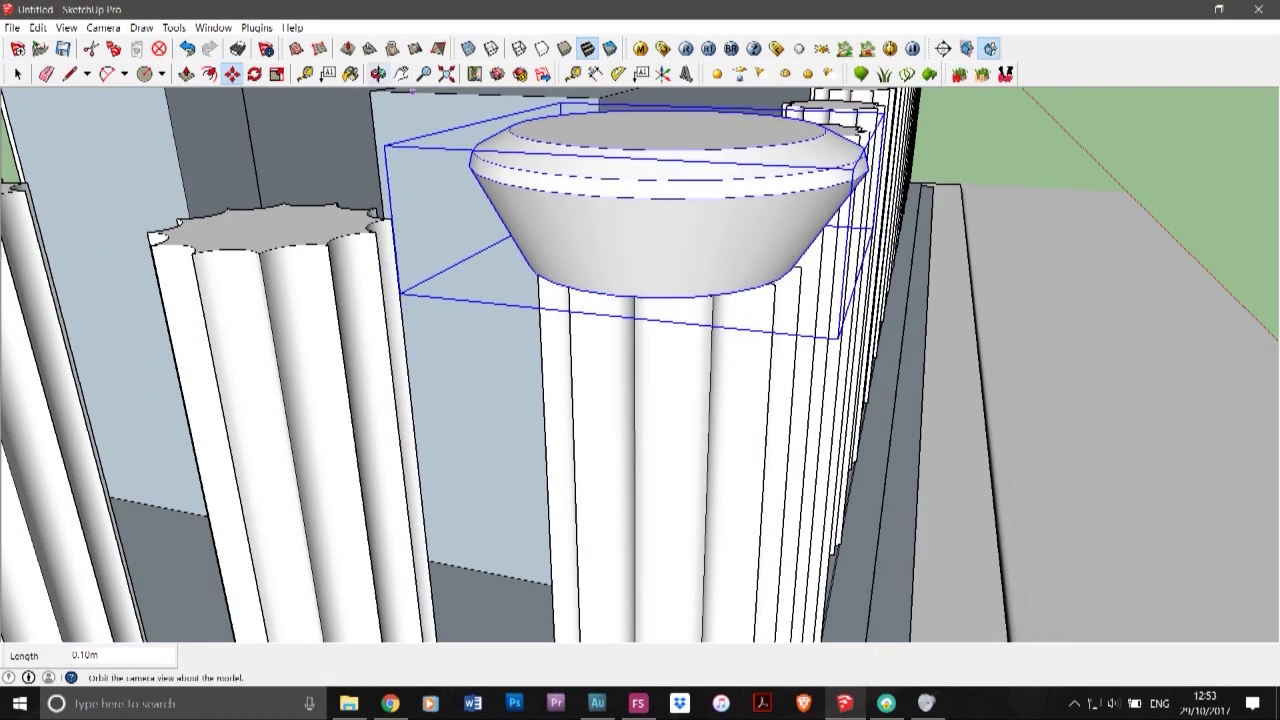
click(378, 75)
drag(622, 290, 635, 328)
scroll(628, 358, down, 8)
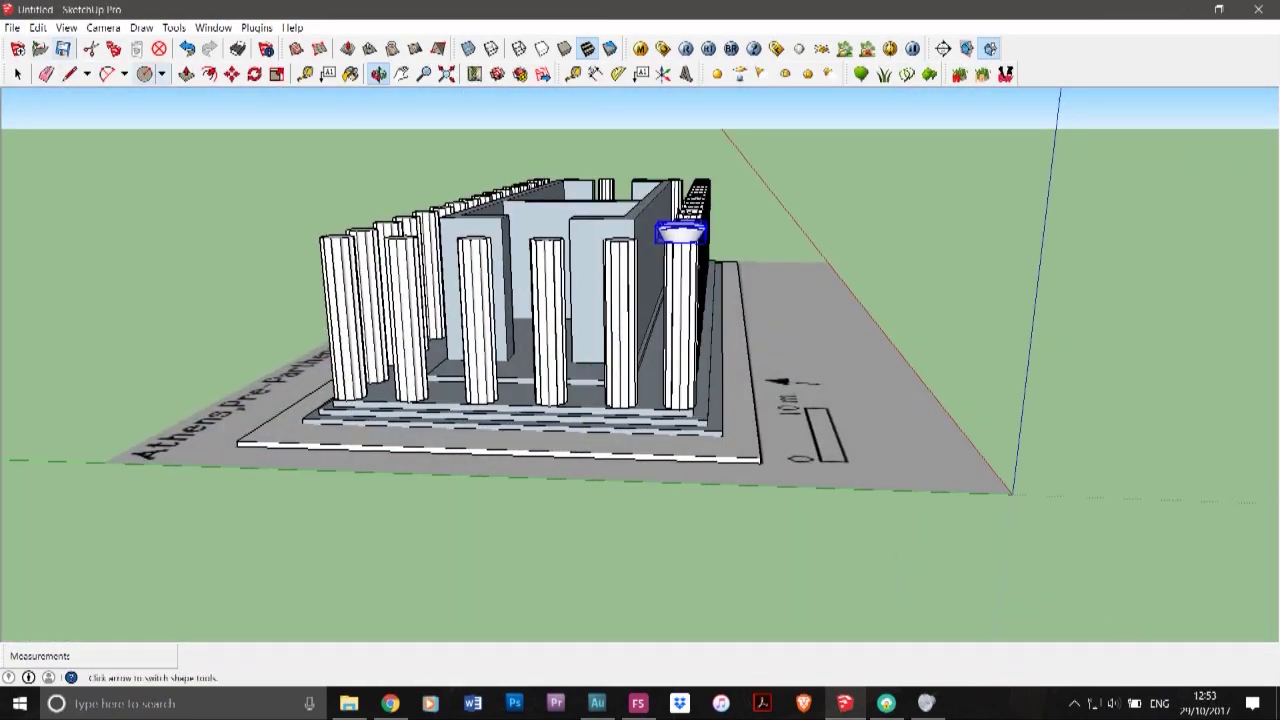
drag(400, 220, 415, 390)
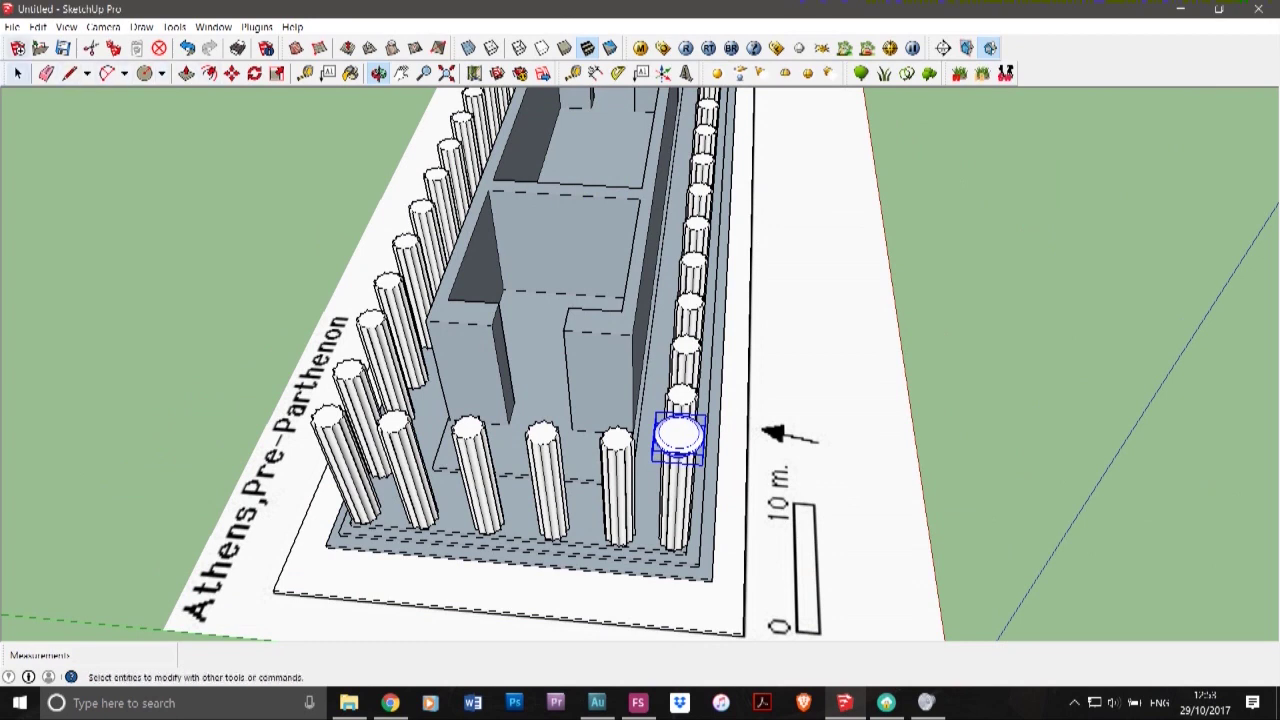
click(18, 73)
click(676, 500)
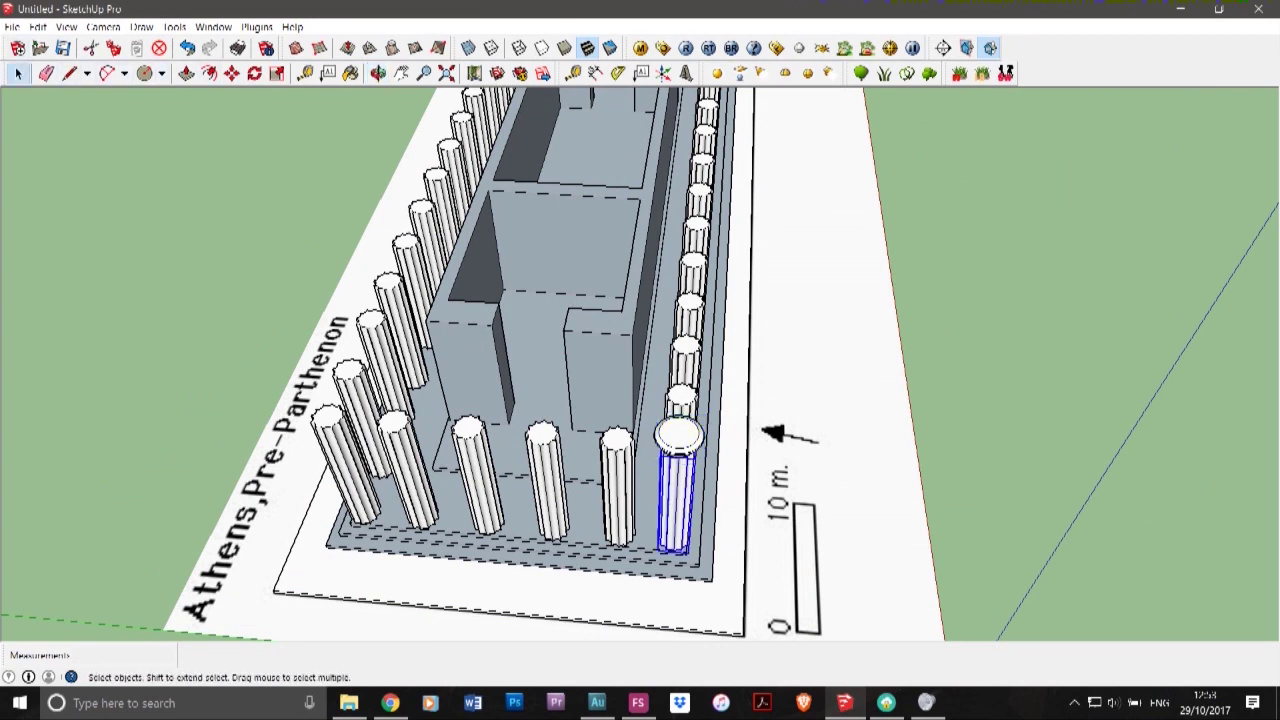
click(679, 436)
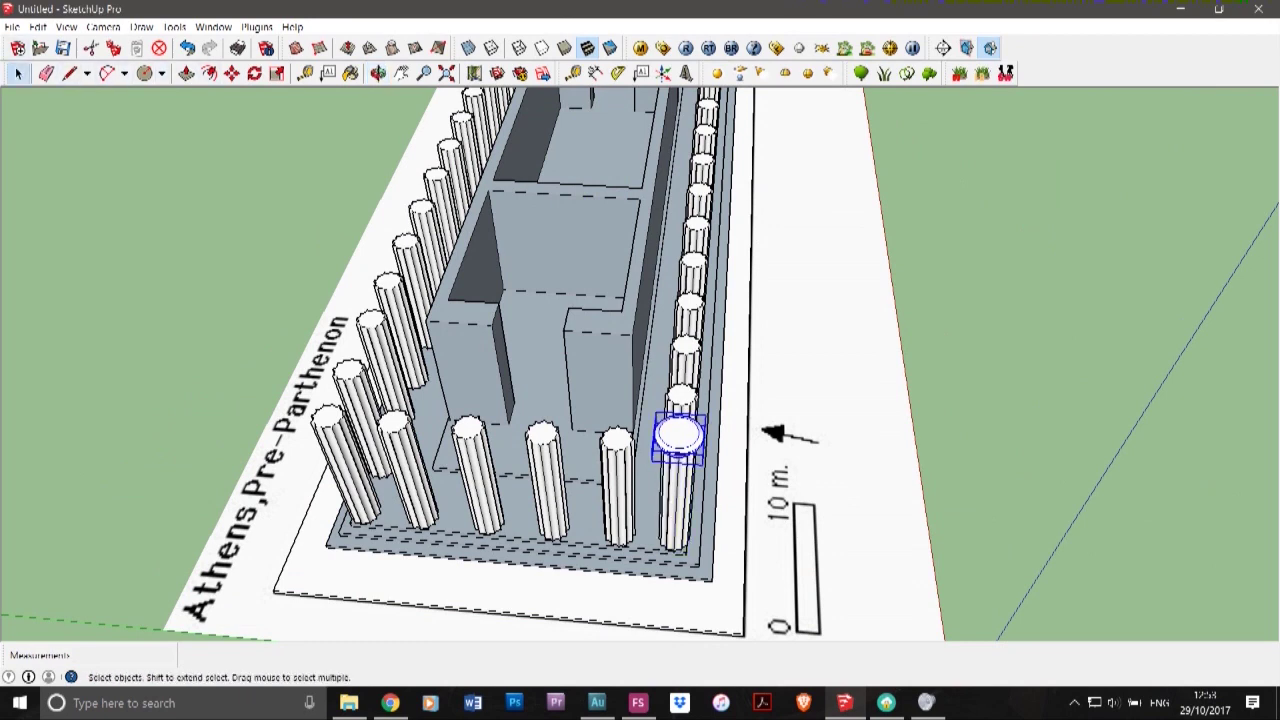
key(m)
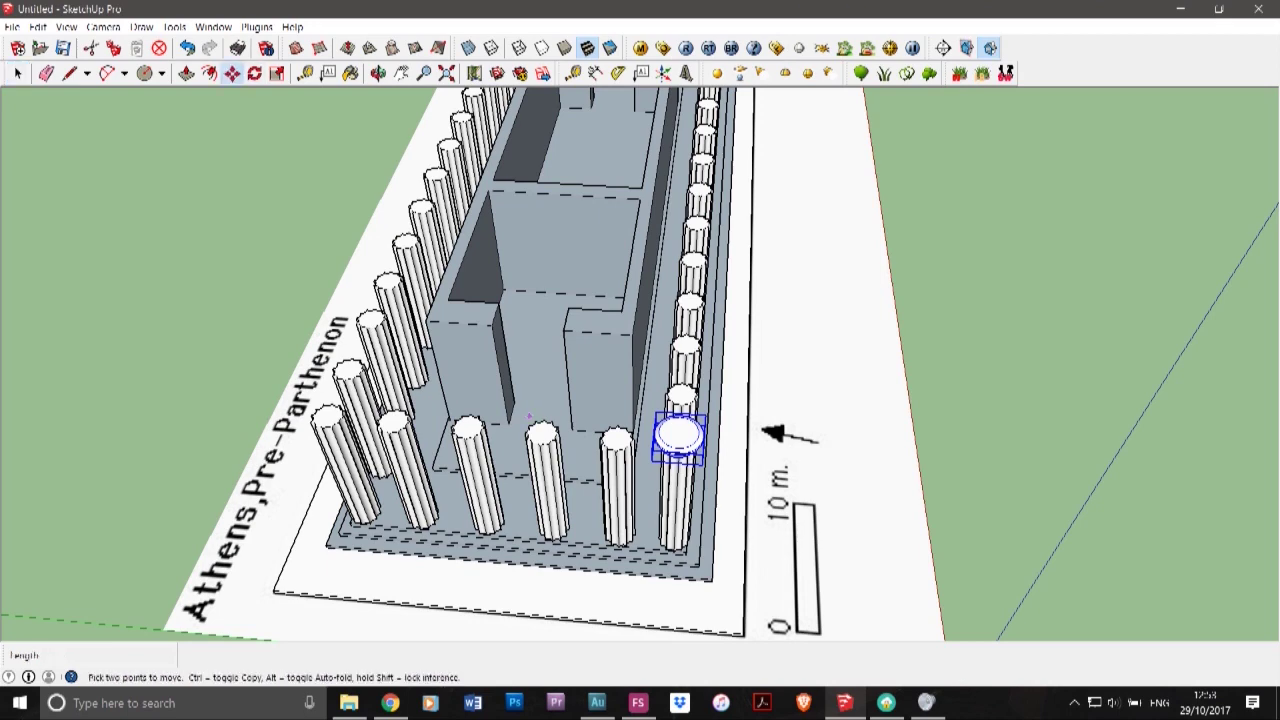
key(space)
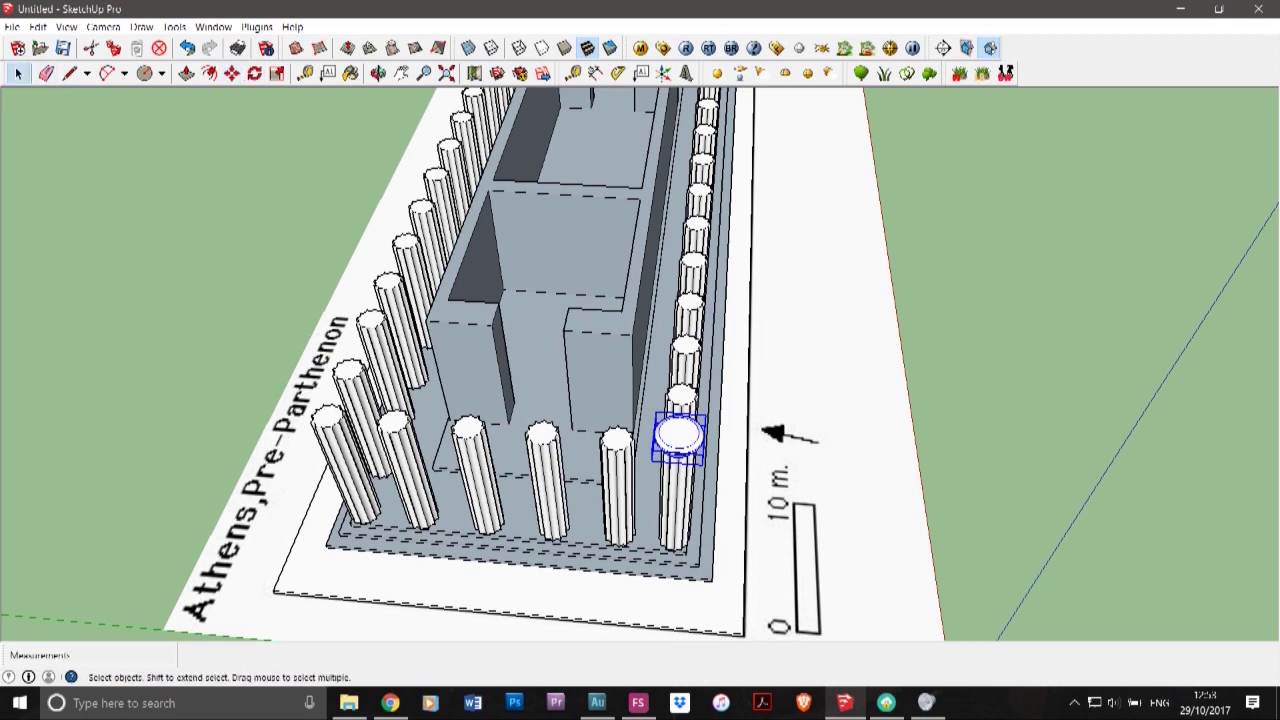
double_click(677, 502)
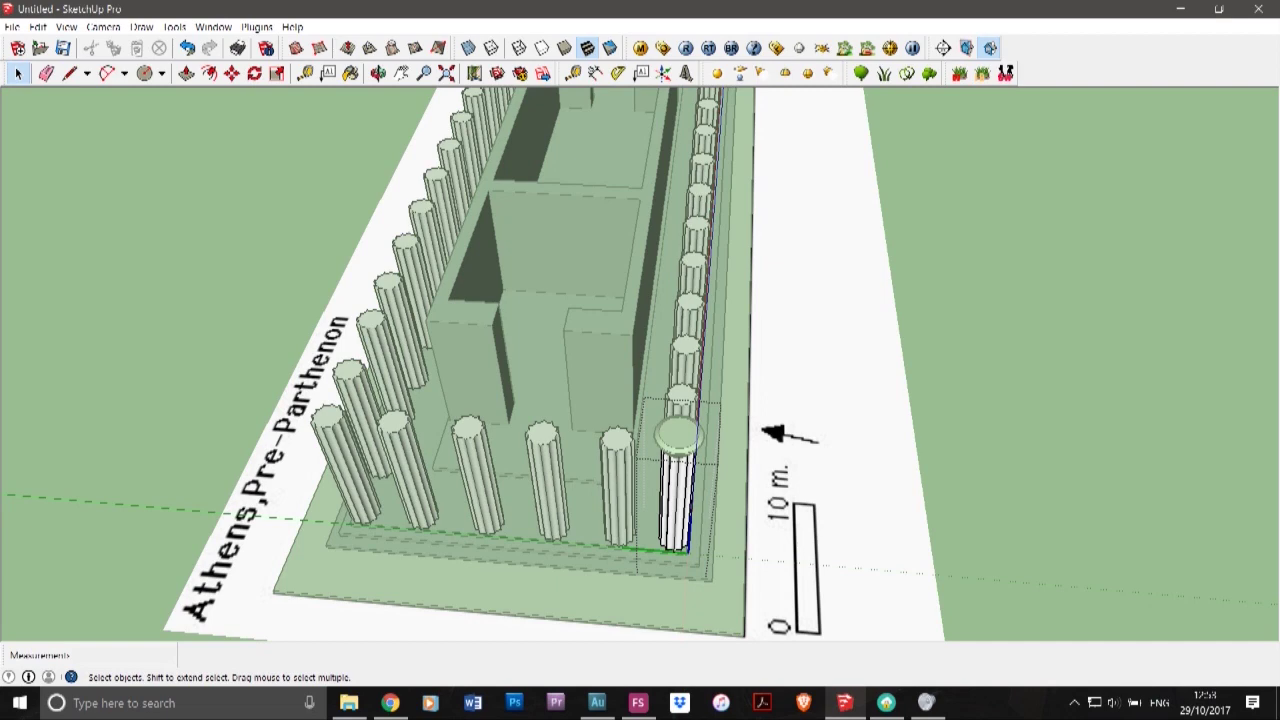
key(Escape)
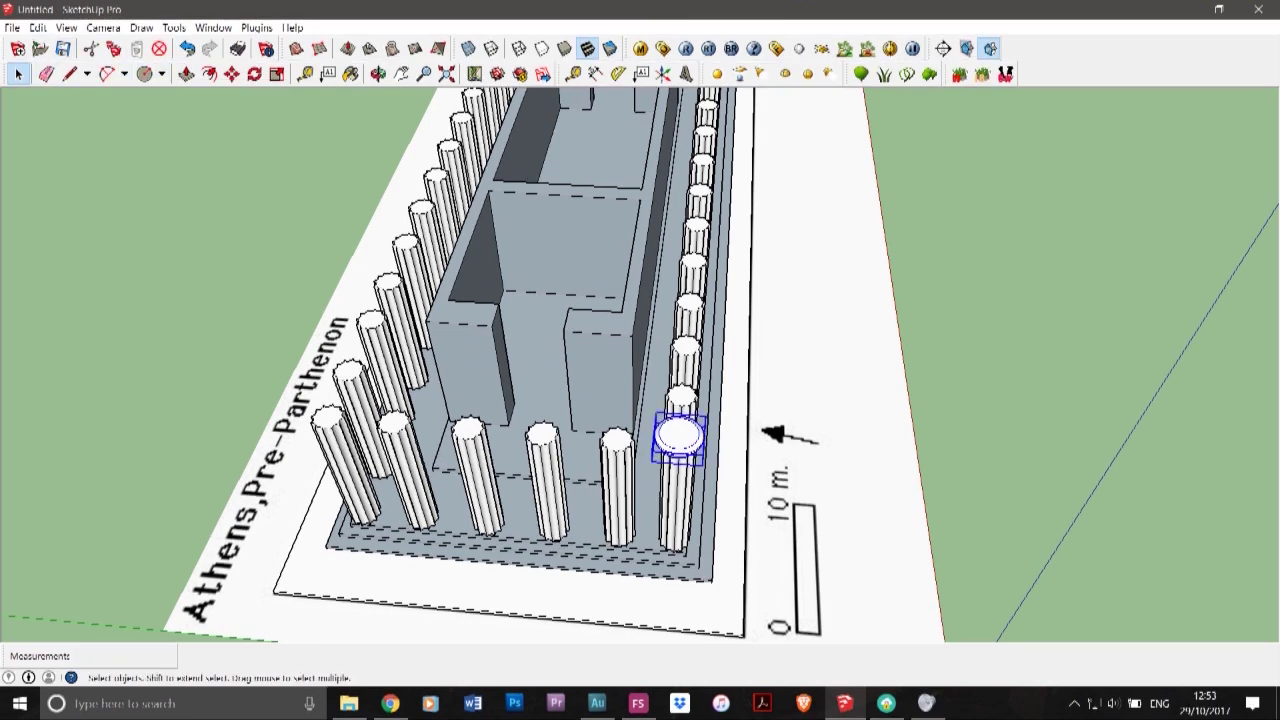
- Cut the capital component from the top of the corner column
scroll(680, 434, up, 6)
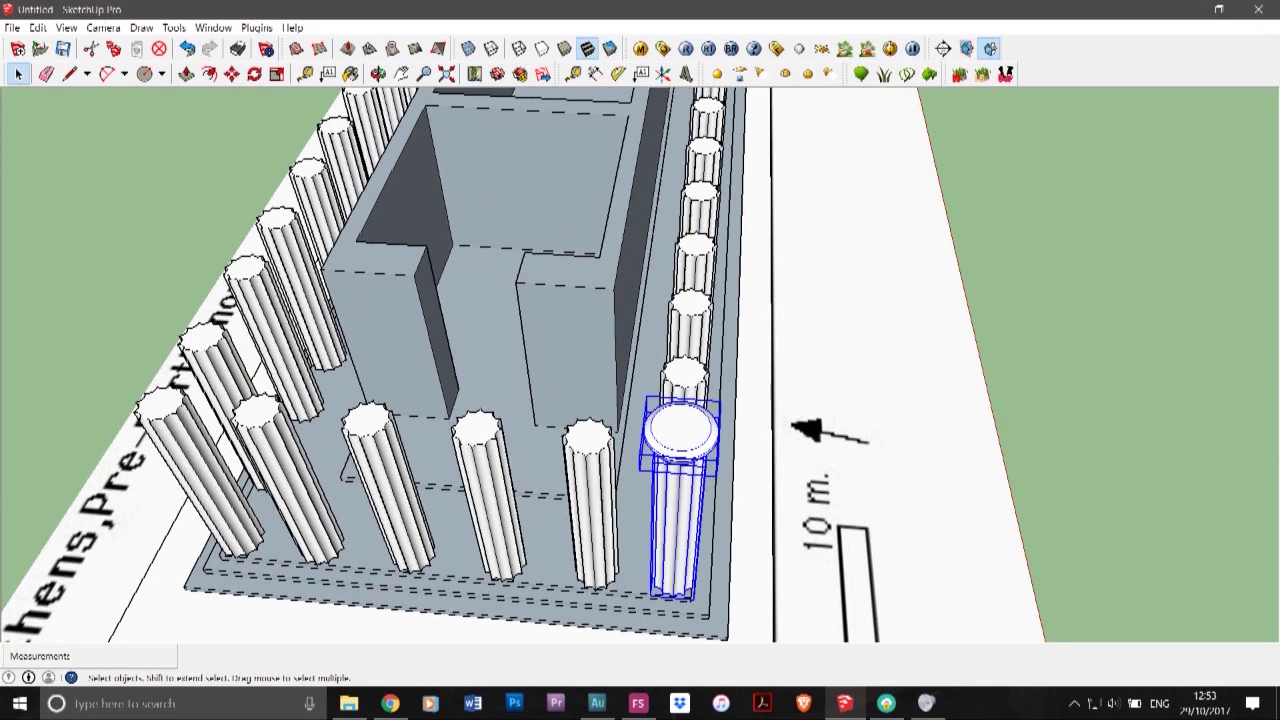
scroll(680, 434, down, 3)
key(ctrl+t)
click(680, 434)
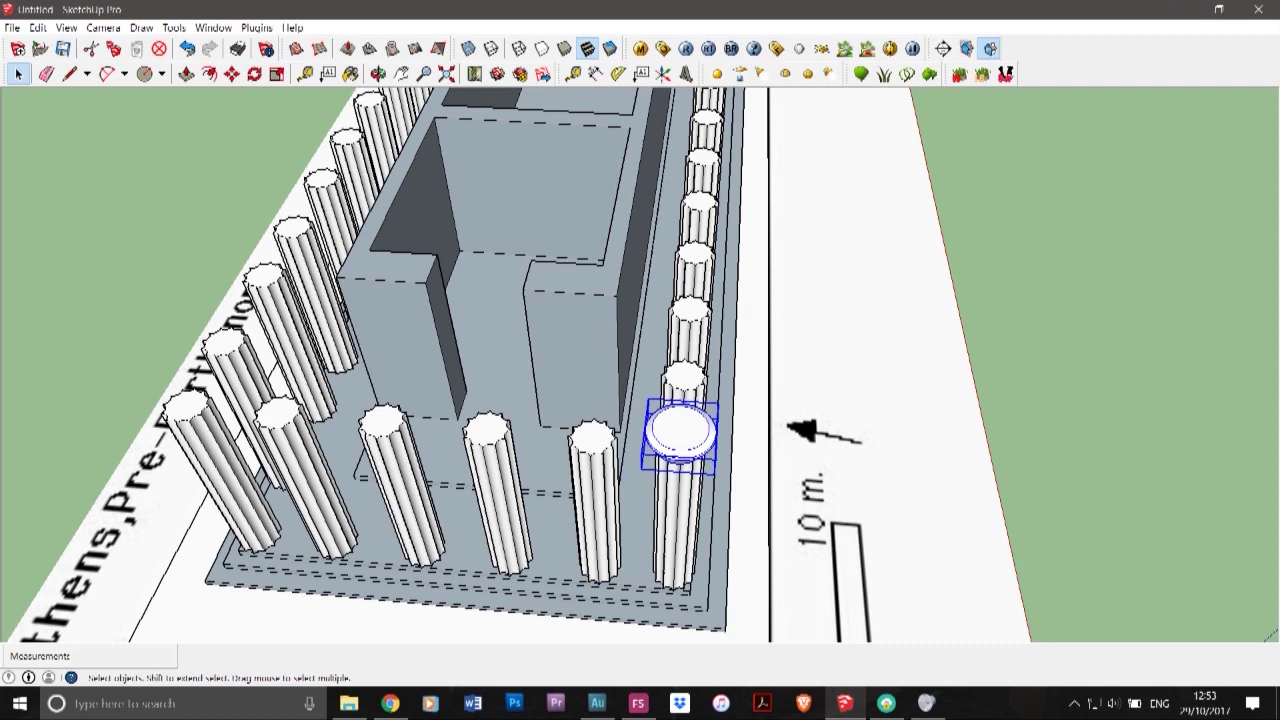
key(Delete)
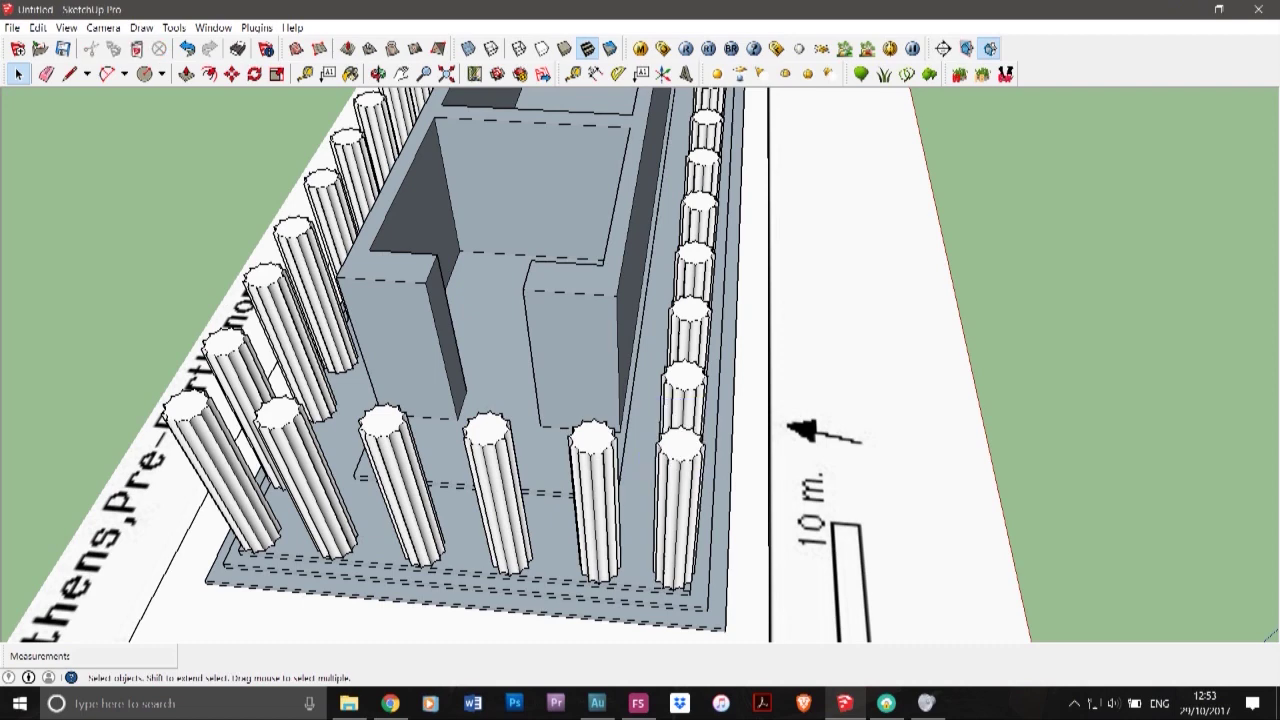
- Open the corner column component for editing and paste the capital inside it at the column's top
double_click(681, 468)
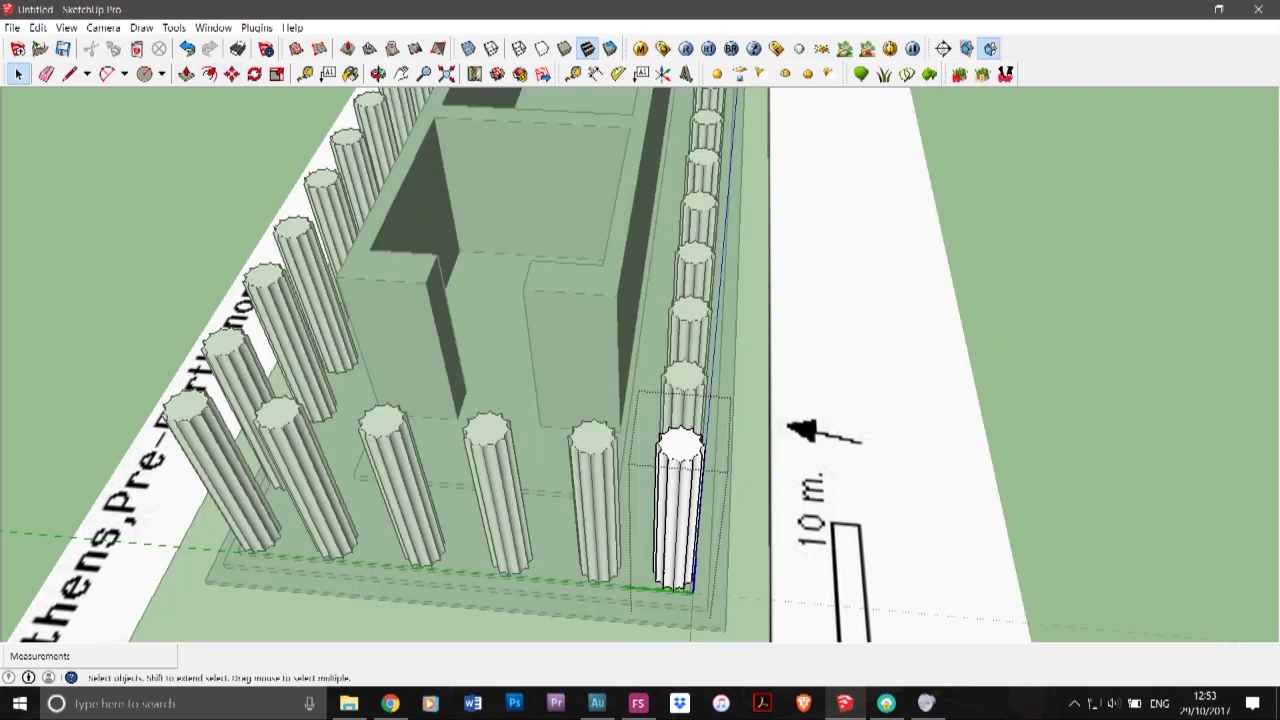
key(ctrl+v)
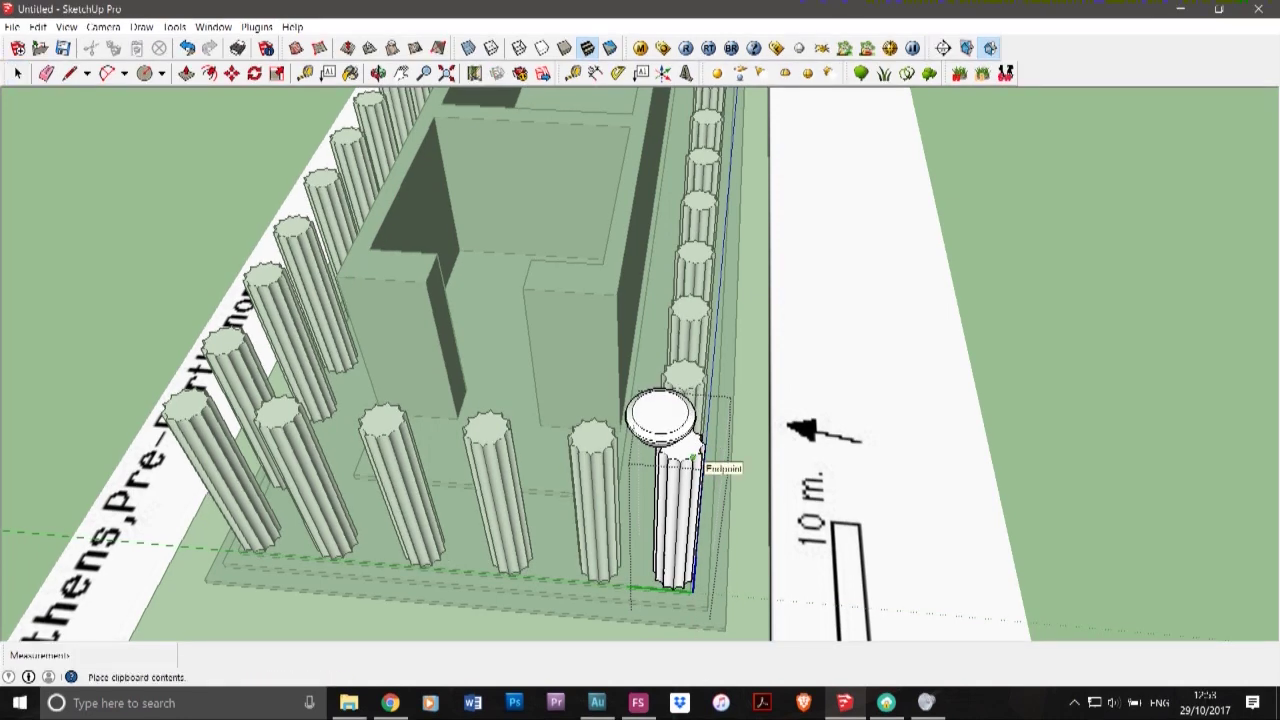
click(700, 454)
- Move the pasted capital about 1.11 m into place on the column's top and close the column component
scroll(675, 440, up, 6)
scroll(672, 418, up, 5)
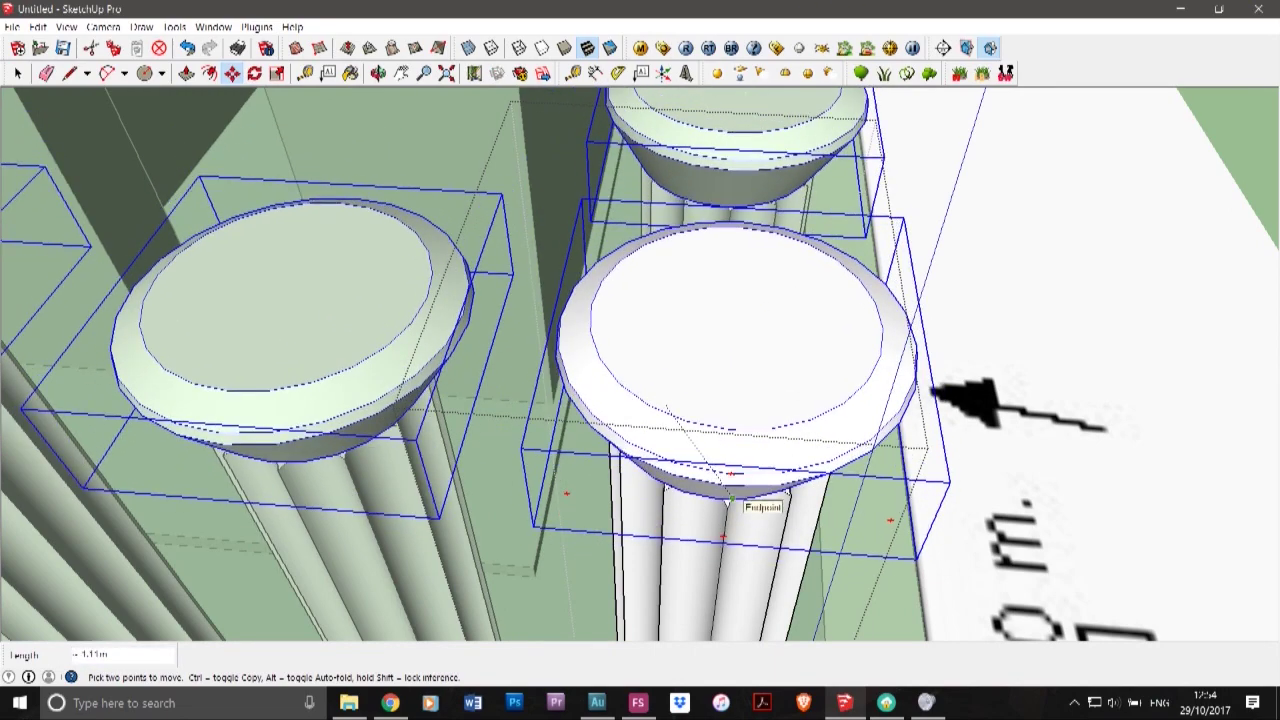
scroll(730, 495, down, 8)
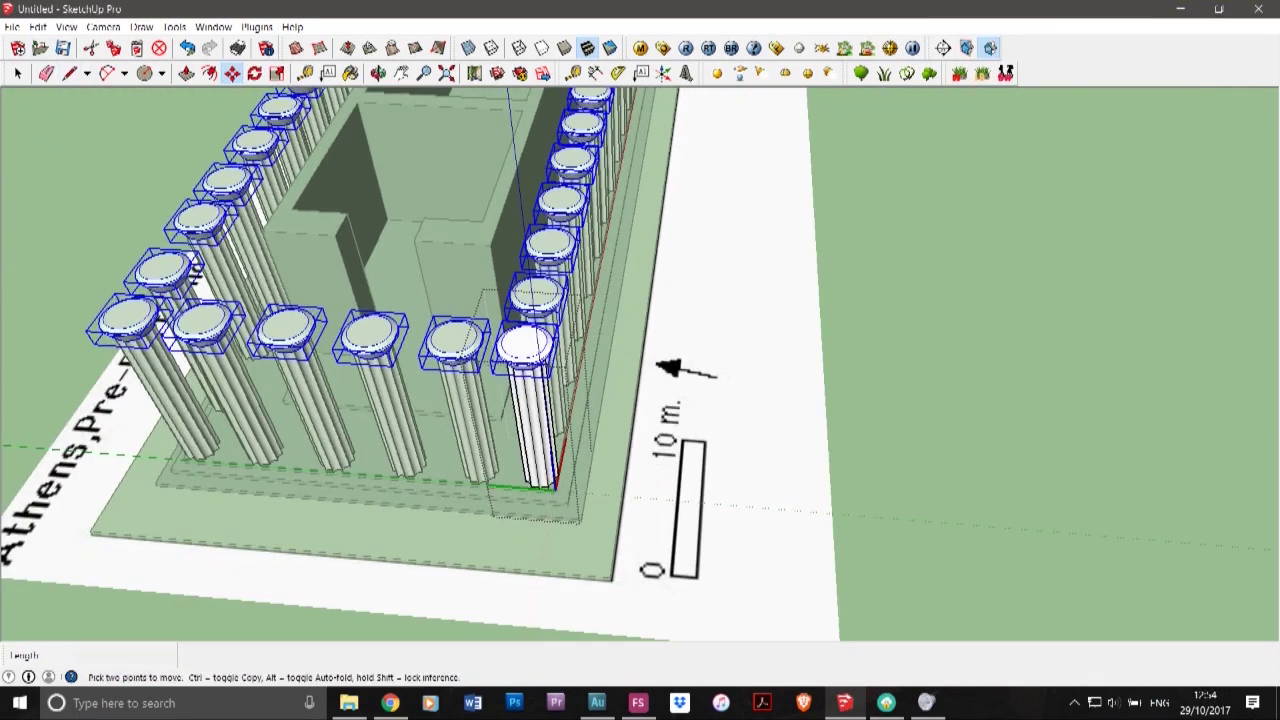
key(space)
click(730, 495)
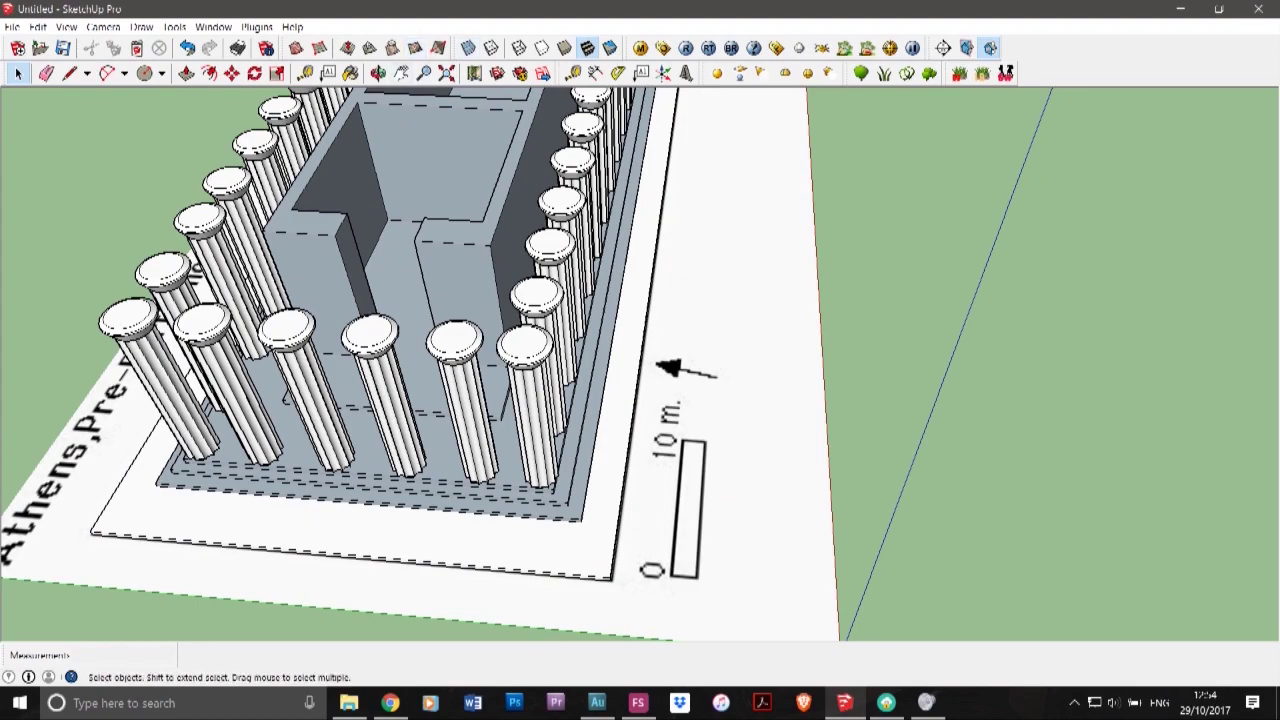
- Open the third column component in the front row for editing
mouse_move(730, 495)
middle_down()
mouse_move(738, 375)
mouse_move(640, 312)
mouse_move(570, 305)
mouse_move(760, 272)
mouse_move(757, 309)
middle_up()
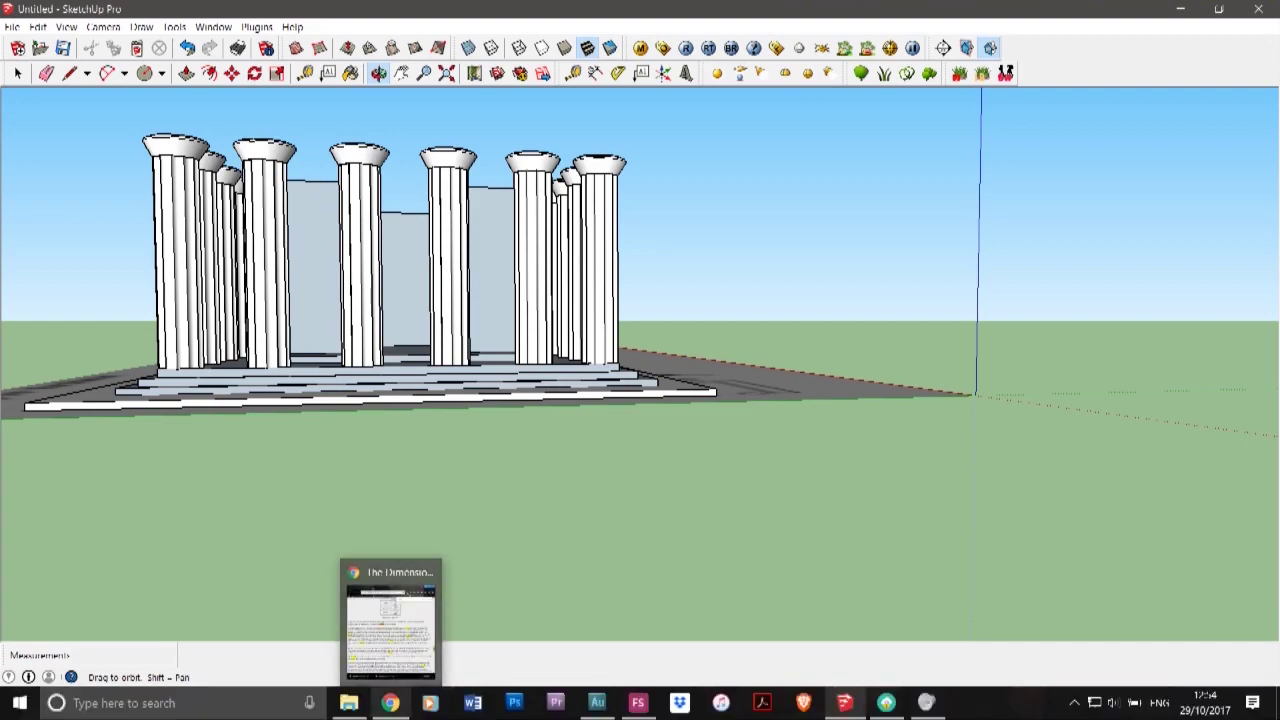
mouse_move(420, 400)
middle_down()
mouse_move(410, 496)
mouse_move(432, 592)
middle_up()
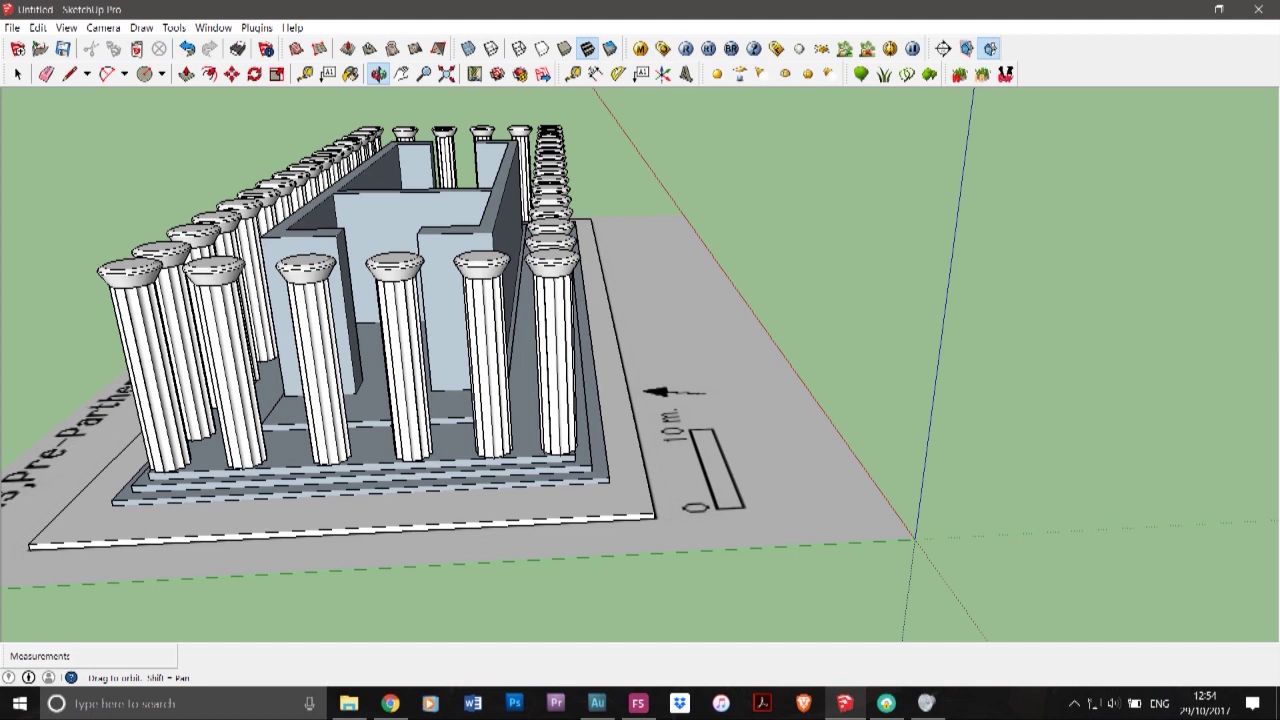
key(space)
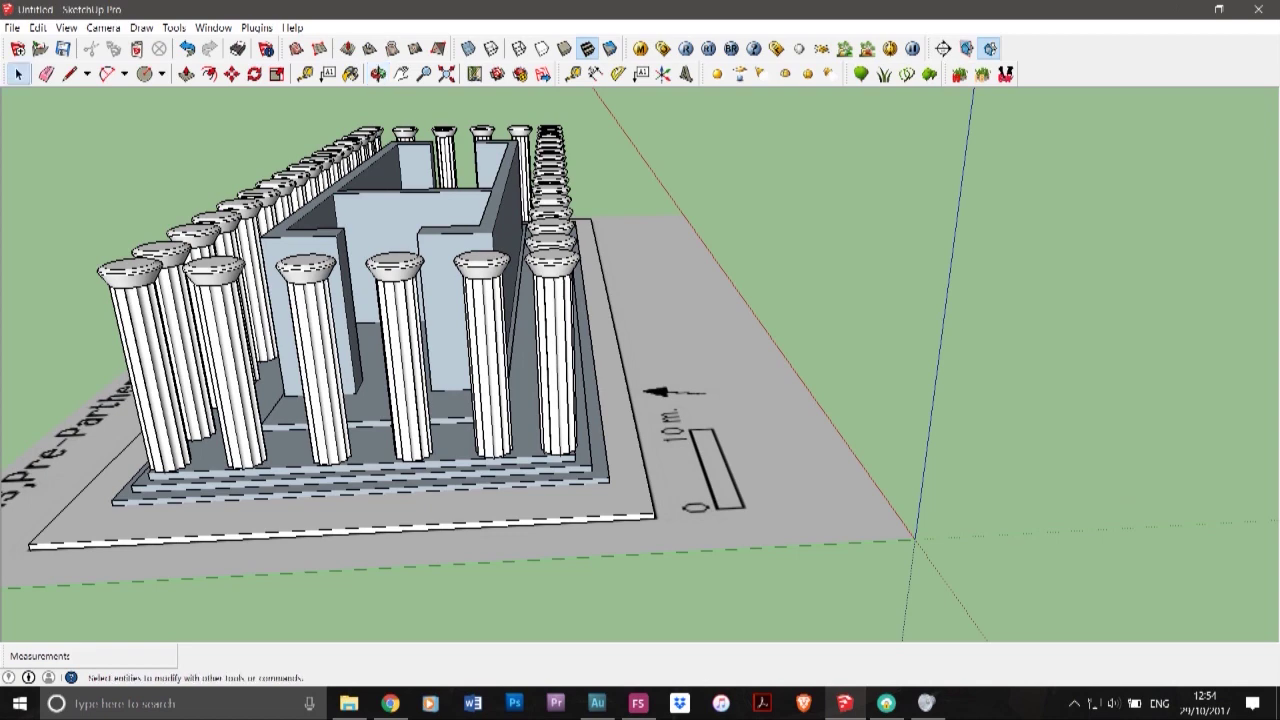
click(322, 376)
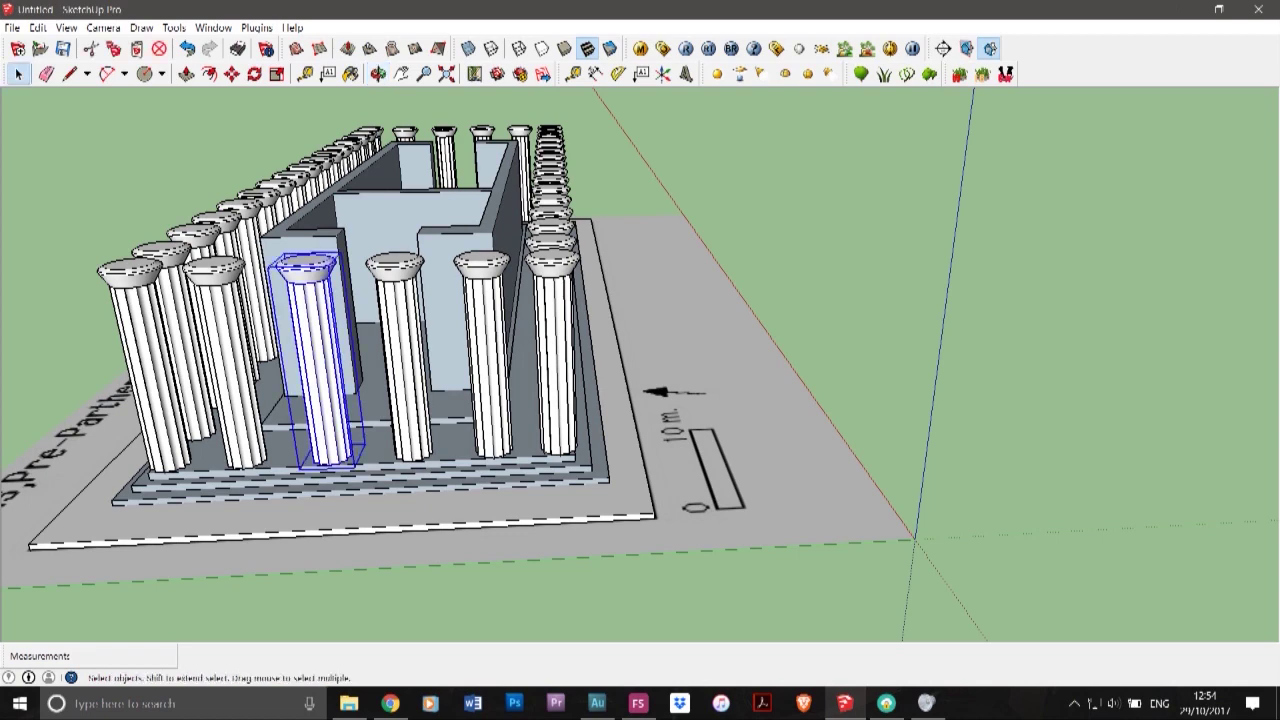
double_click(318, 335)
scroll(317, 318, up, 5)
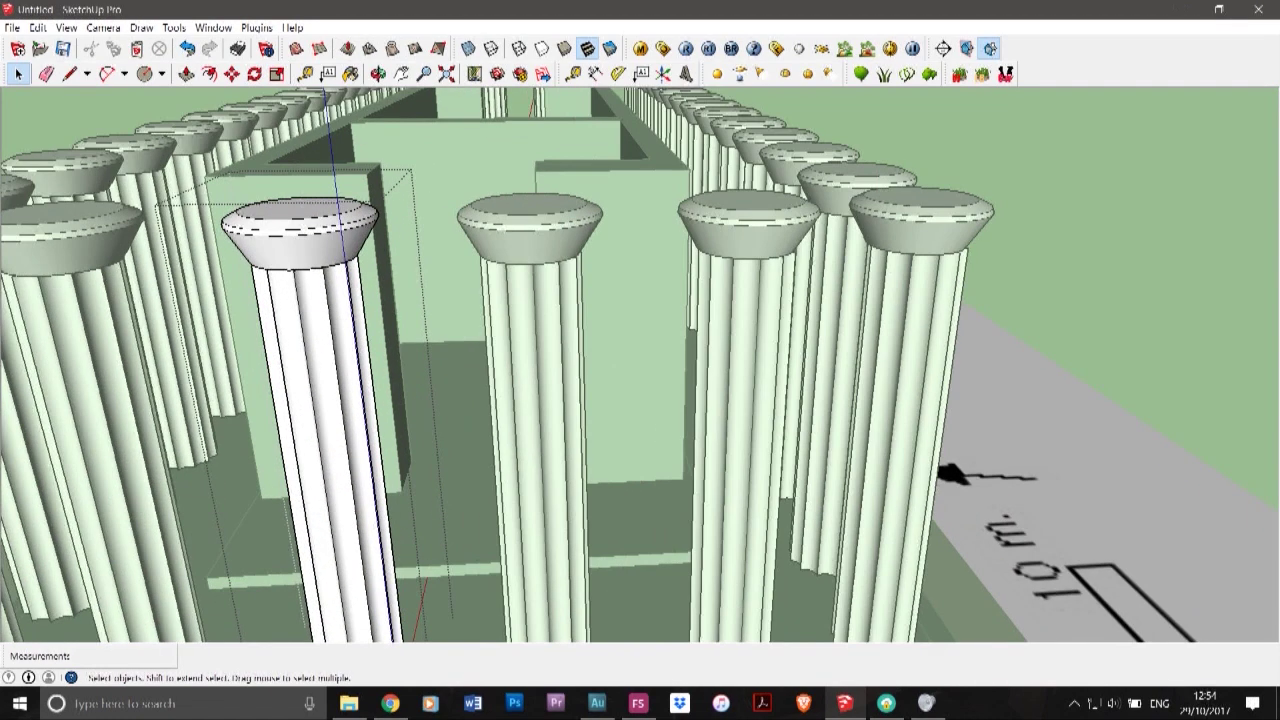
- Hide the column's capital and select the entire fluted shaft
triple_click(316, 322)
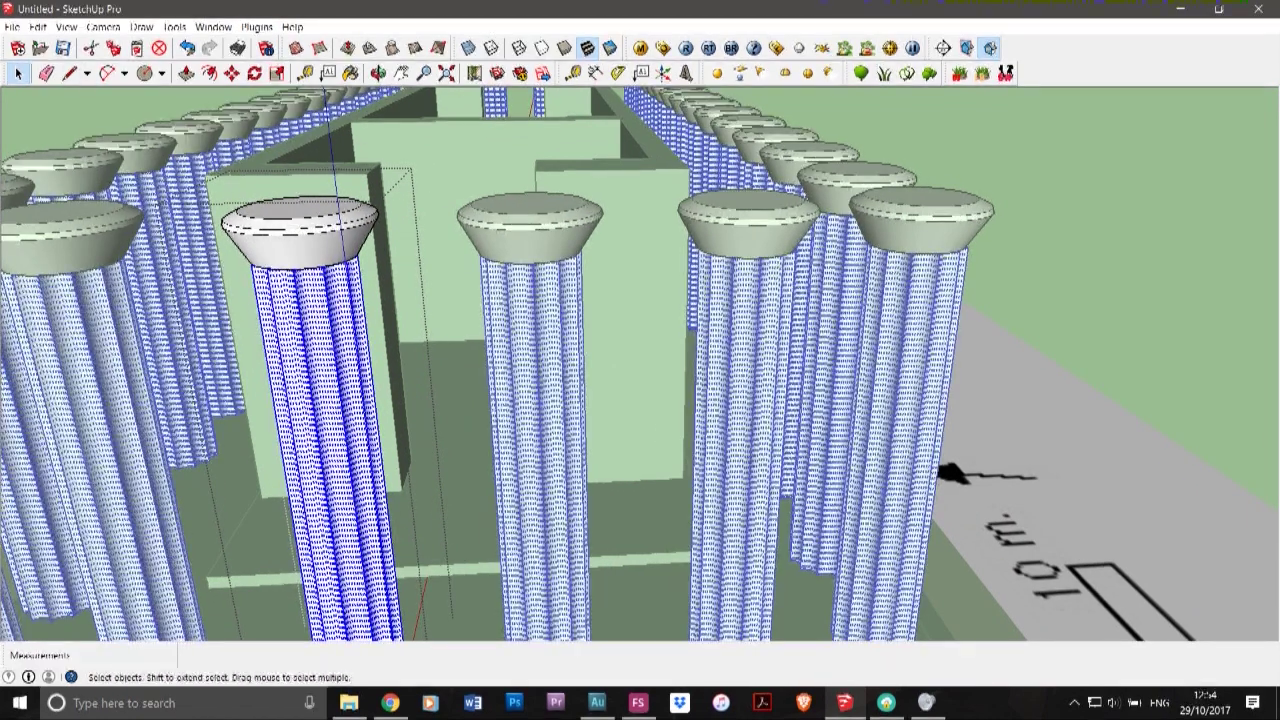
right_click(317, 212)
click(352, 254)
triple_click(333, 310)
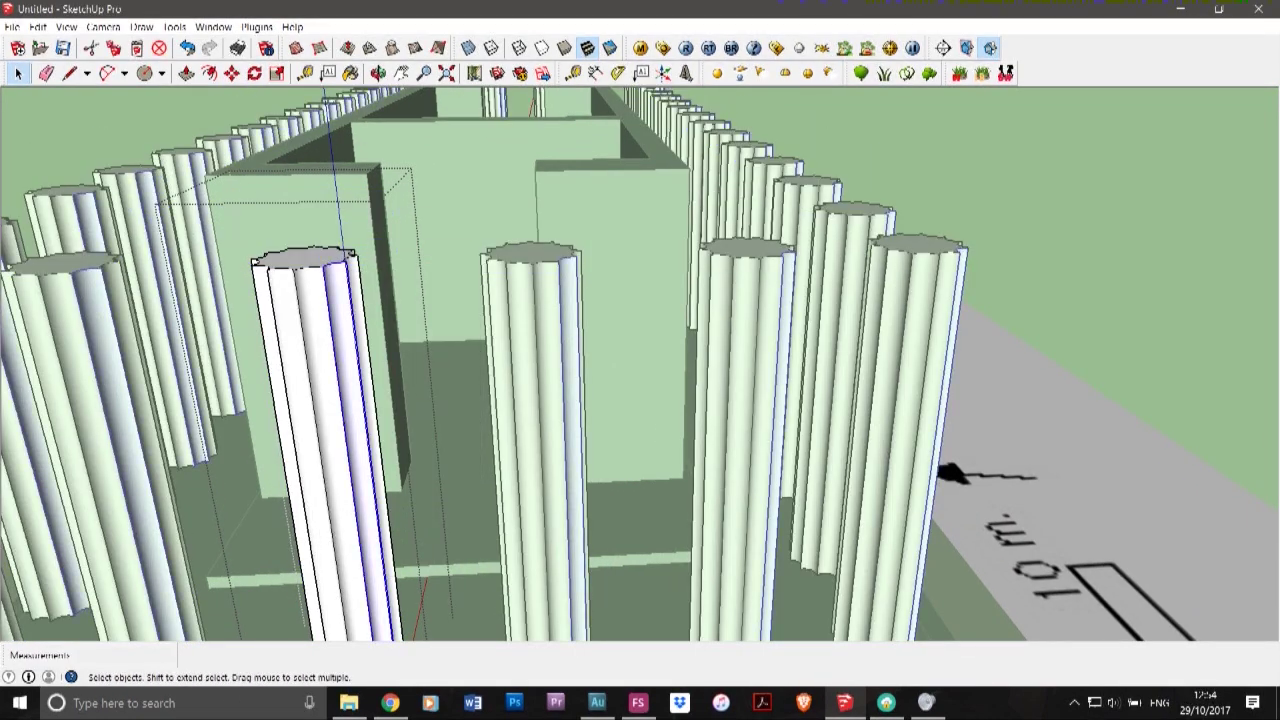
- Try to narrow the whole selected shaft with the Scale tool, and undo it
key(s)
scroll(269, 249, up, 5)
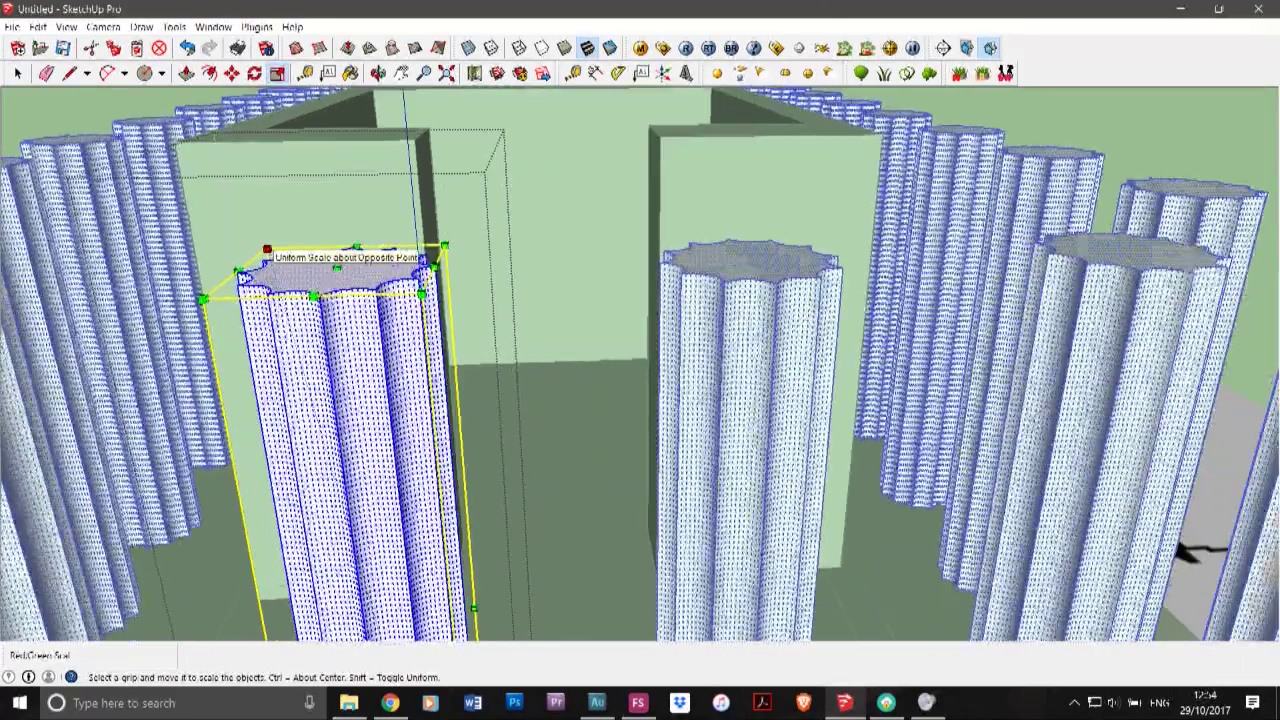
drag(211, 291, 253, 291)
scroll(251, 274, down, 7)
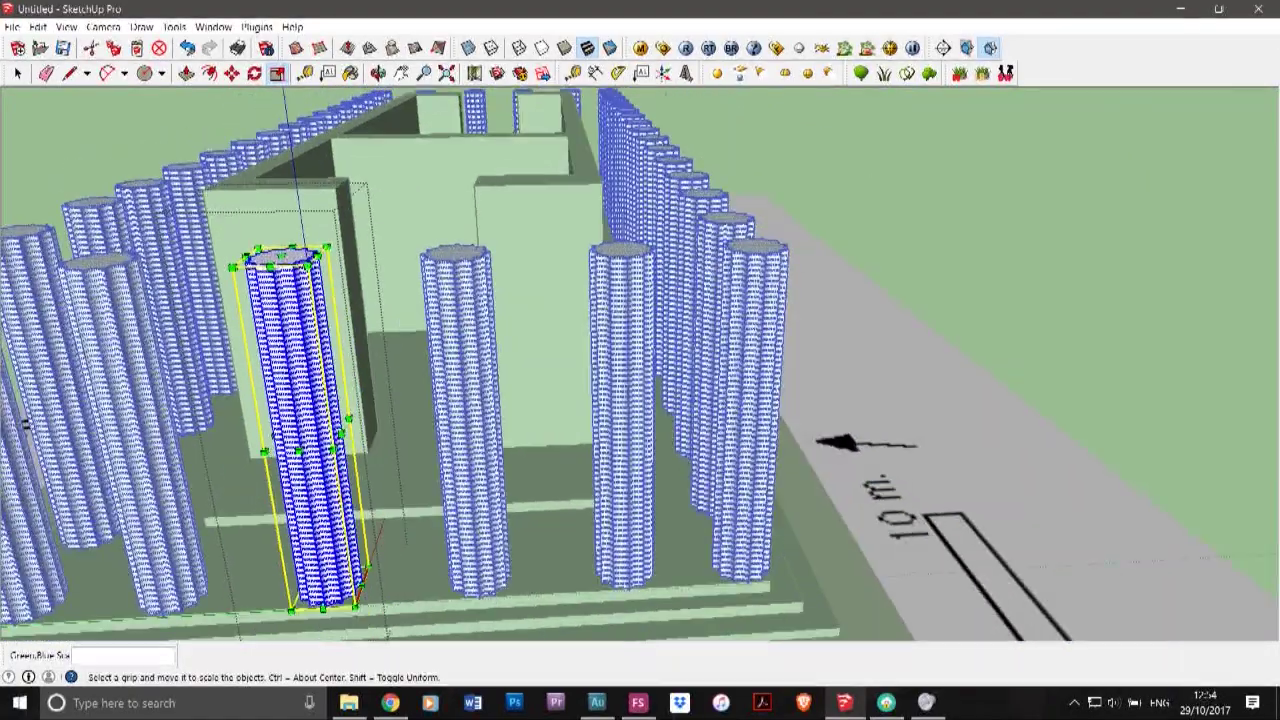
key(ctrl+z)
- Try to scale the whole shaft from its upper corner grips, and undo the attempts together with the hiding of the capital
scroll(238, 263, up, 5)
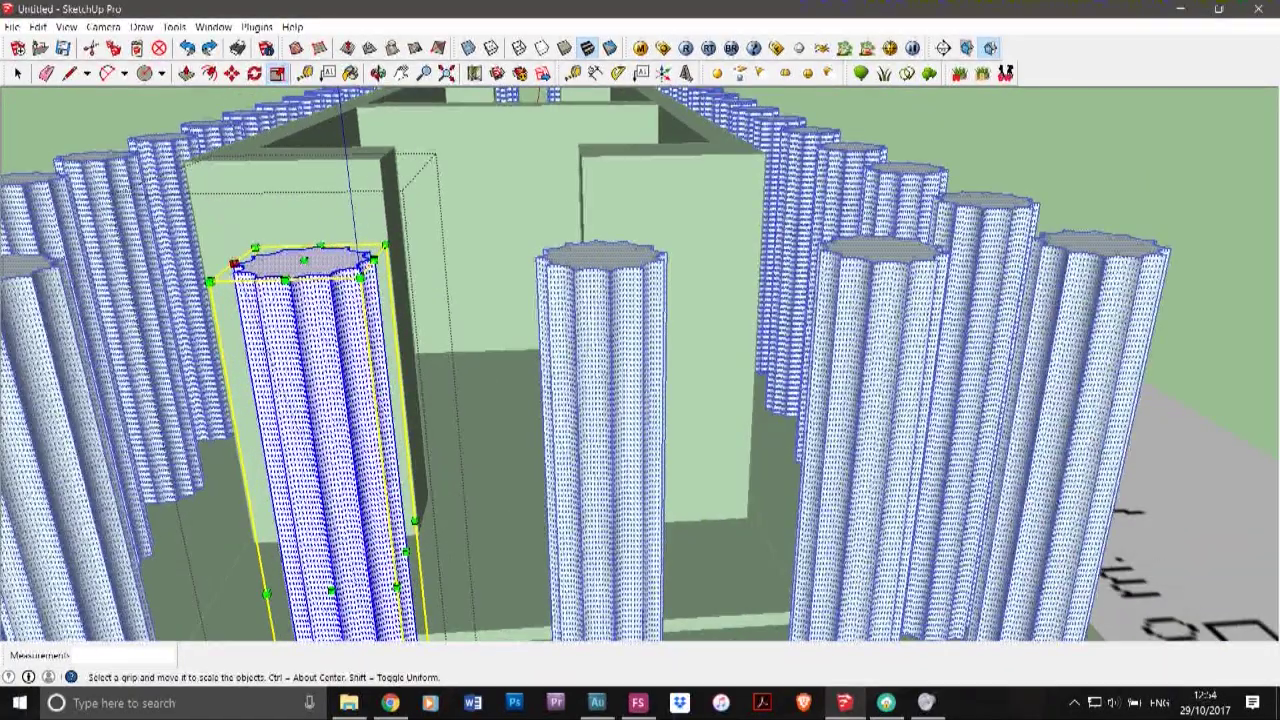
drag(210, 281, 213, 288)
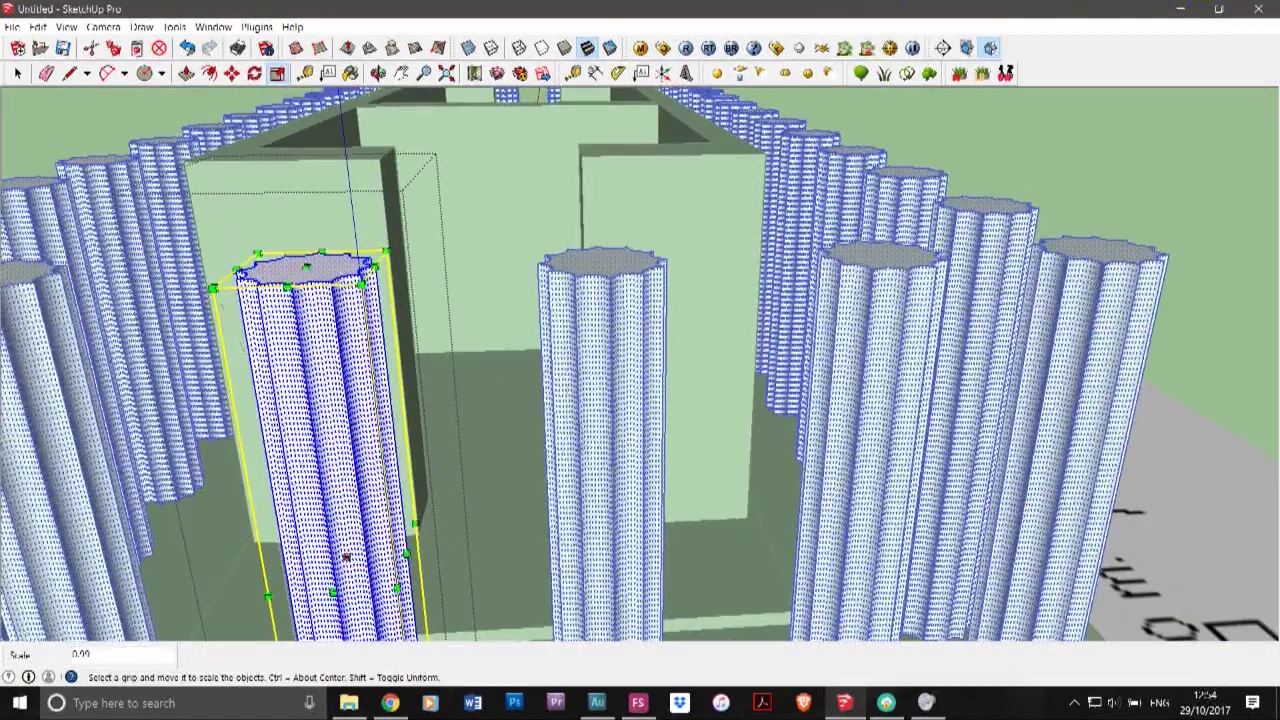
key(ctrl+z)
mouse_move(255, 247)
mouse_down()
mouse_move(264, 274)
mouse_move(357, 262)
mouse_move(258, 264)
mouse_up()
key(ctrl+z)
key(ctrl+z)
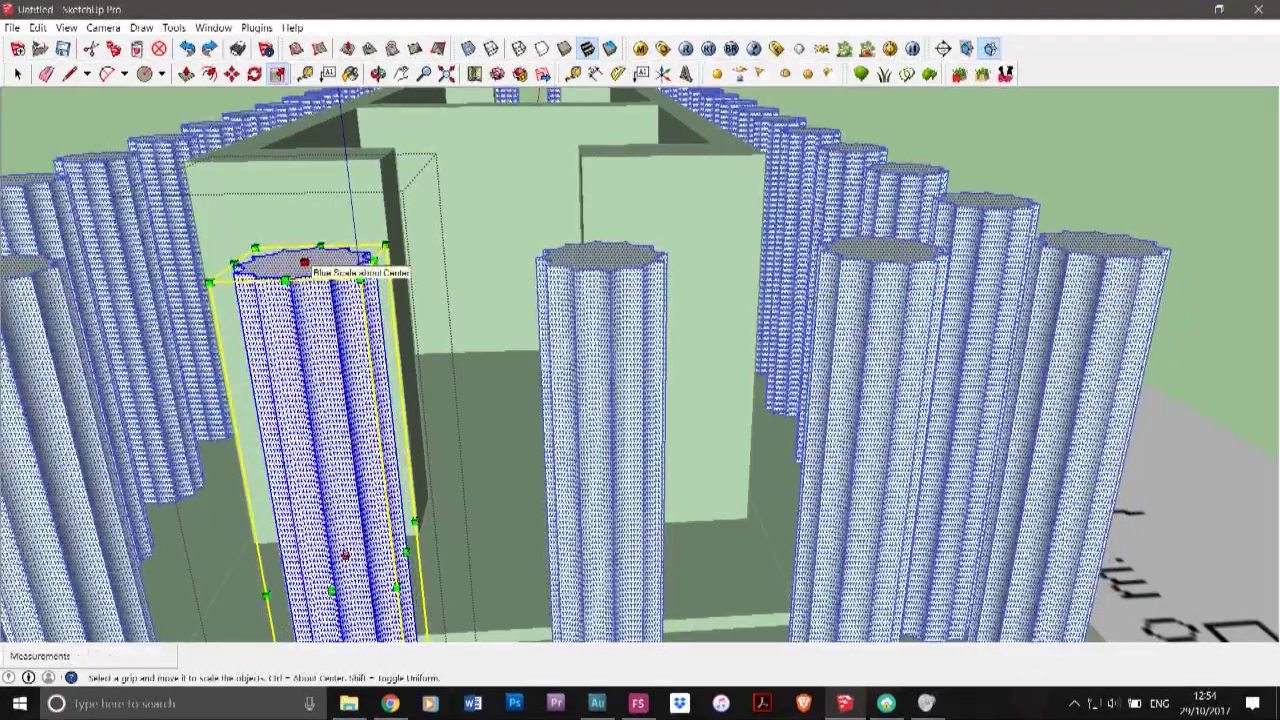
key(ctrl+z)
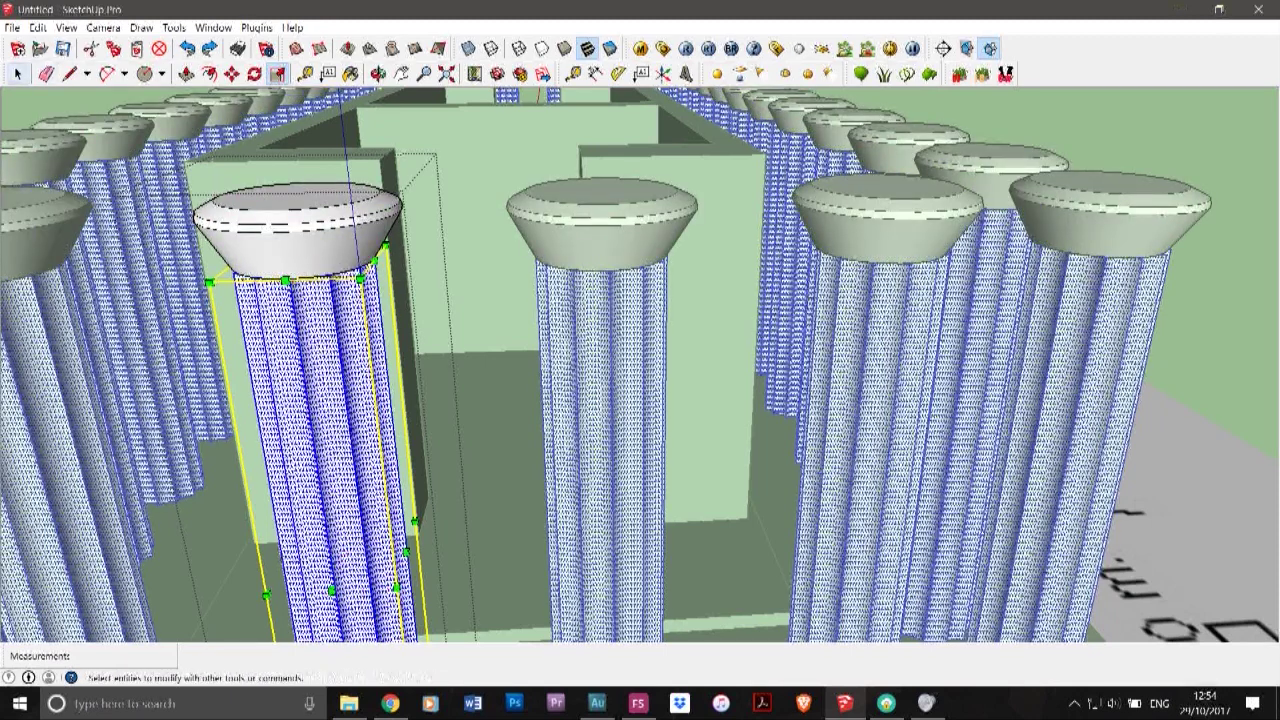
- Hide the capital inside the open column component
click(18, 74)
right_click(258, 222)
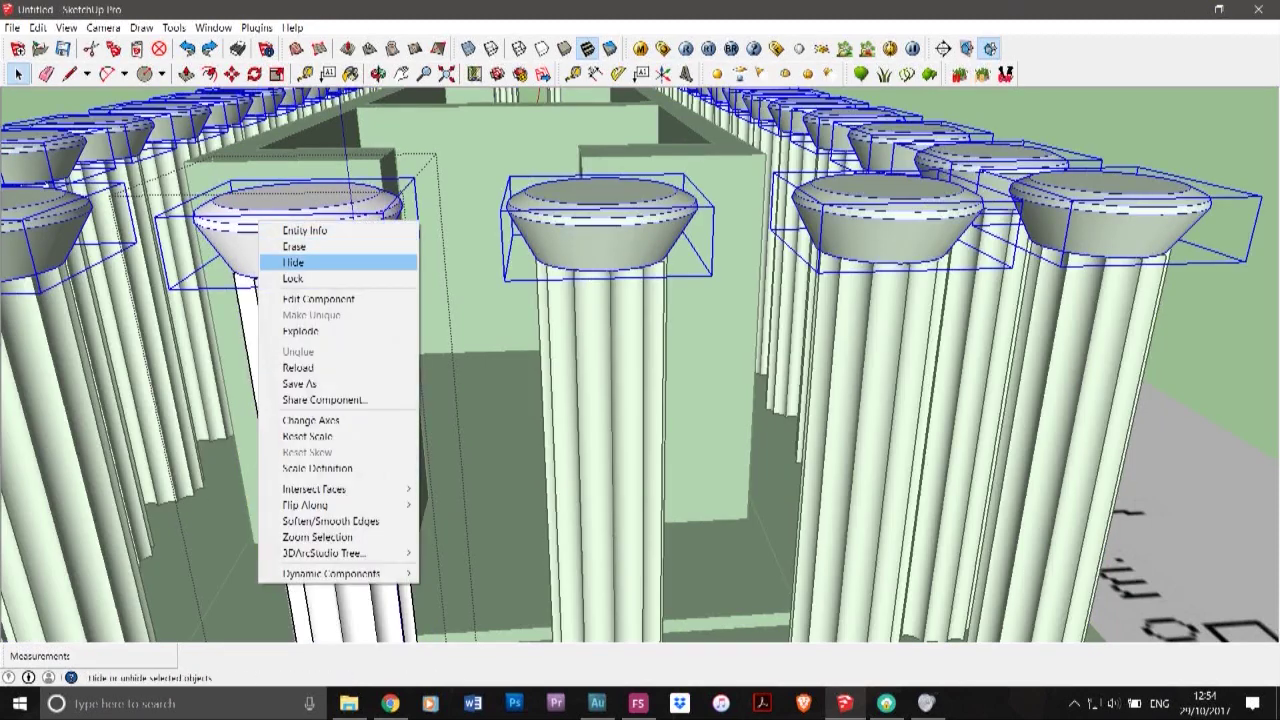
click(290, 262)
- Select the shaft's top face and scale it to 0.9 along the green axis and 0.9 along the red axis
click(286, 260)
scroll(284, 256, up, 4)
key(s)
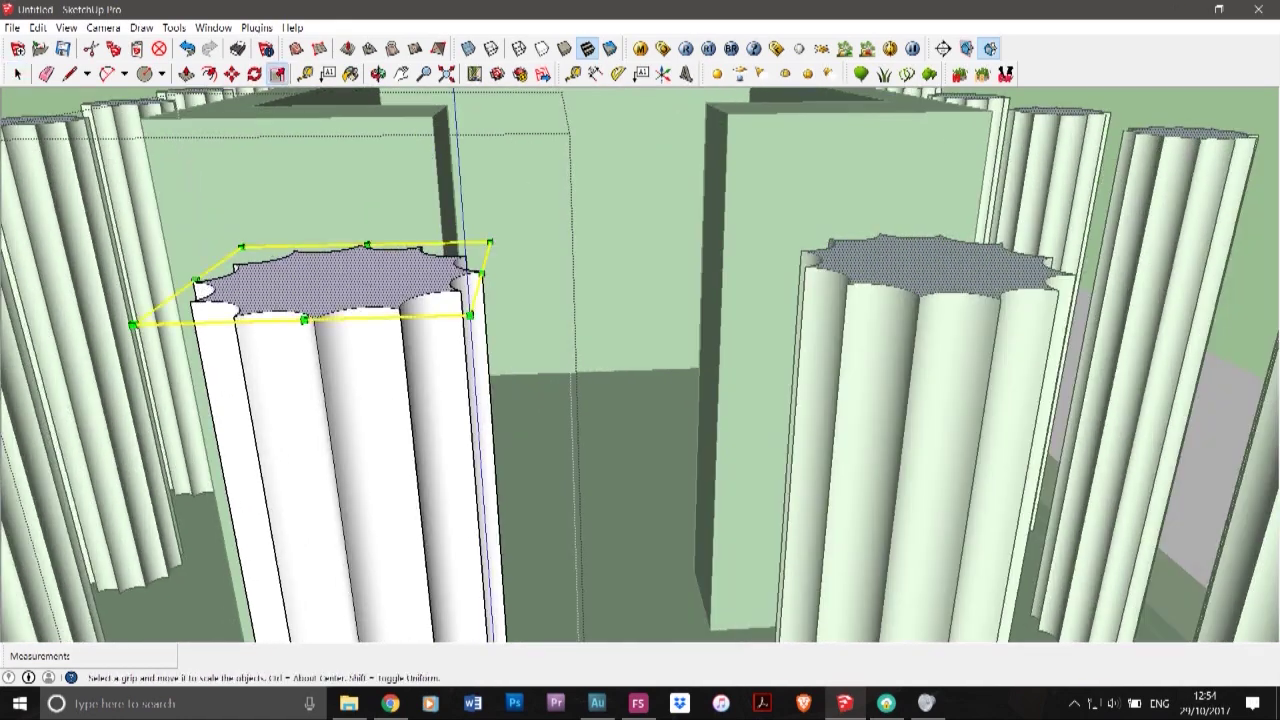
mouse_move(196, 280)
mouse_down()
mouse_move(372, 276)
mouse_move(196, 280)
mouse_up()
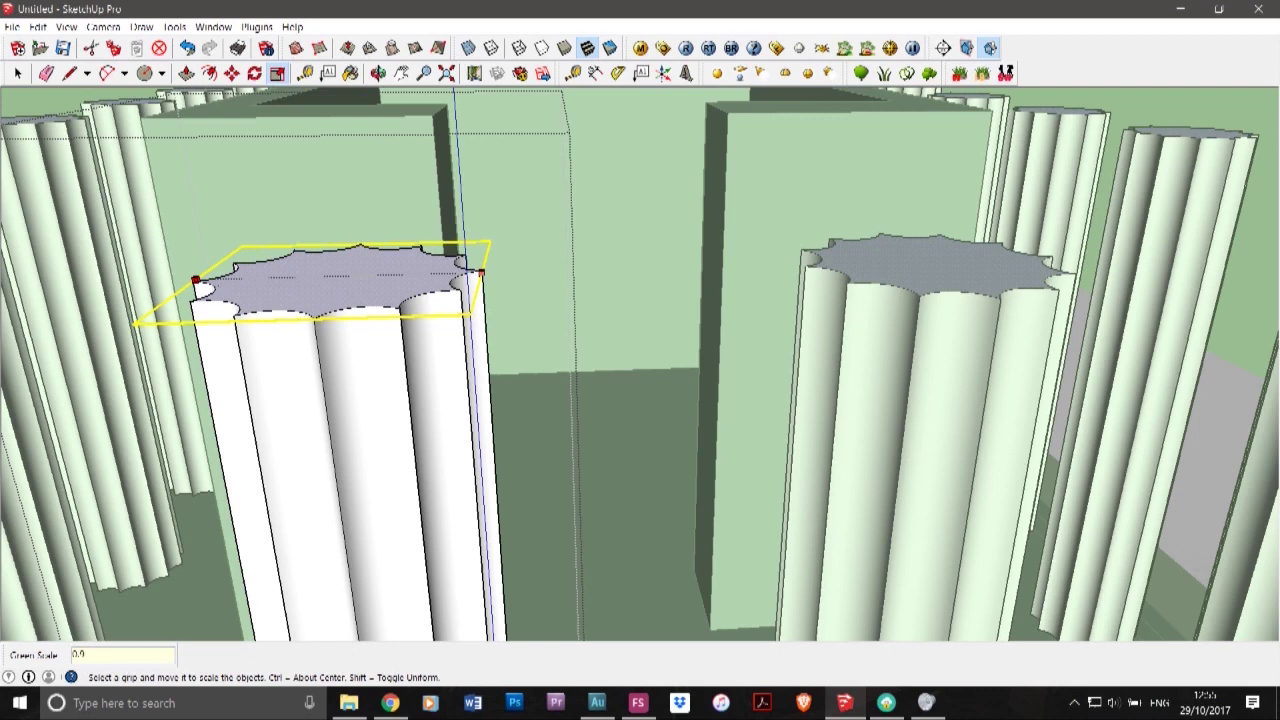
key(Return)
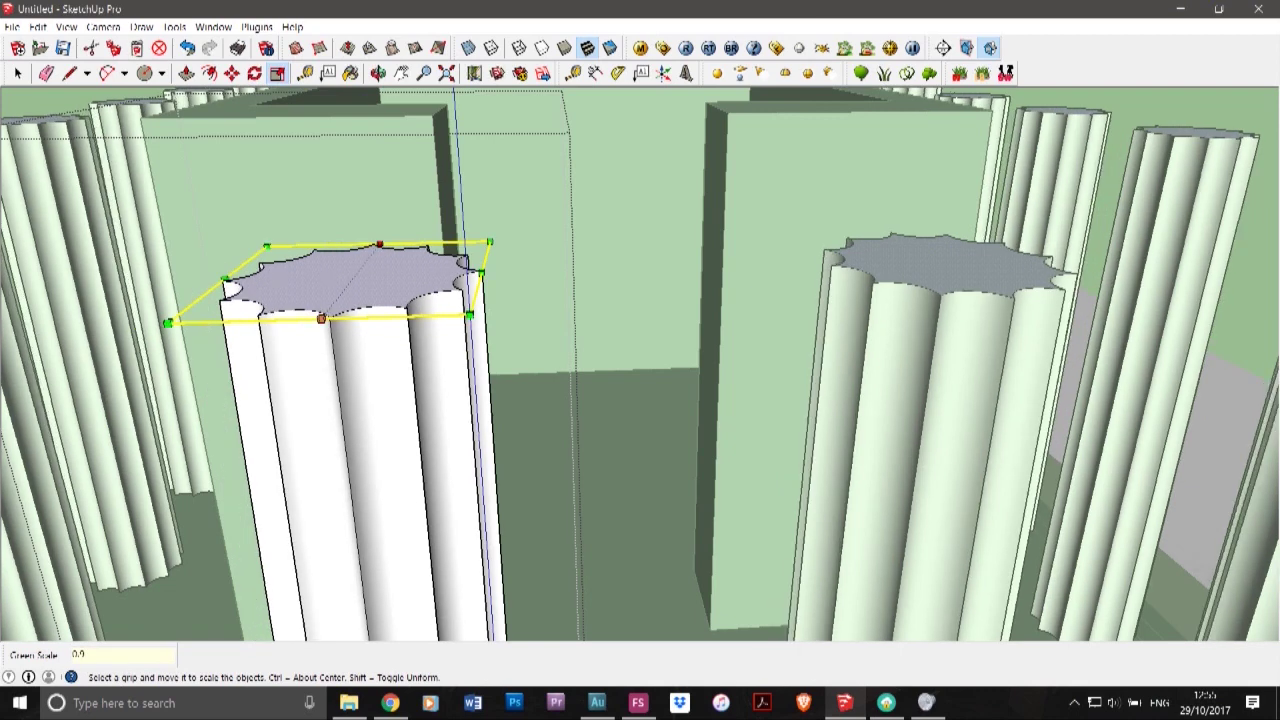
click(379, 244)
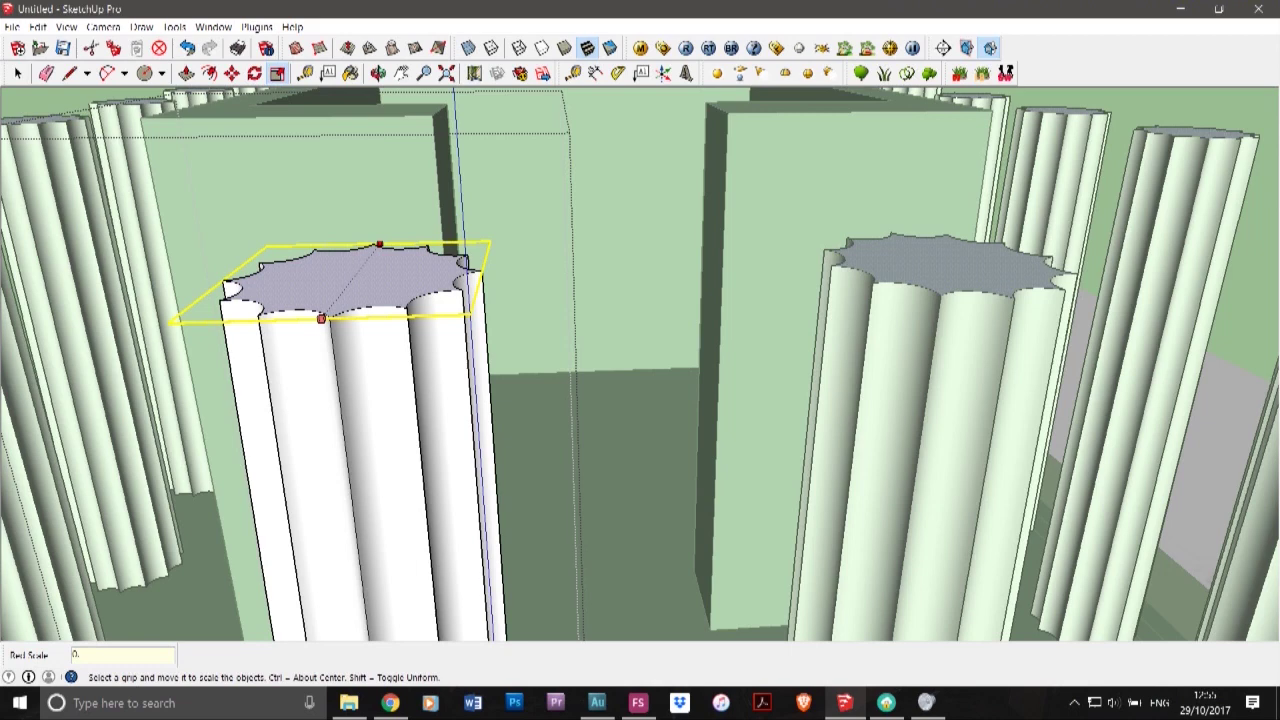
key(Return)
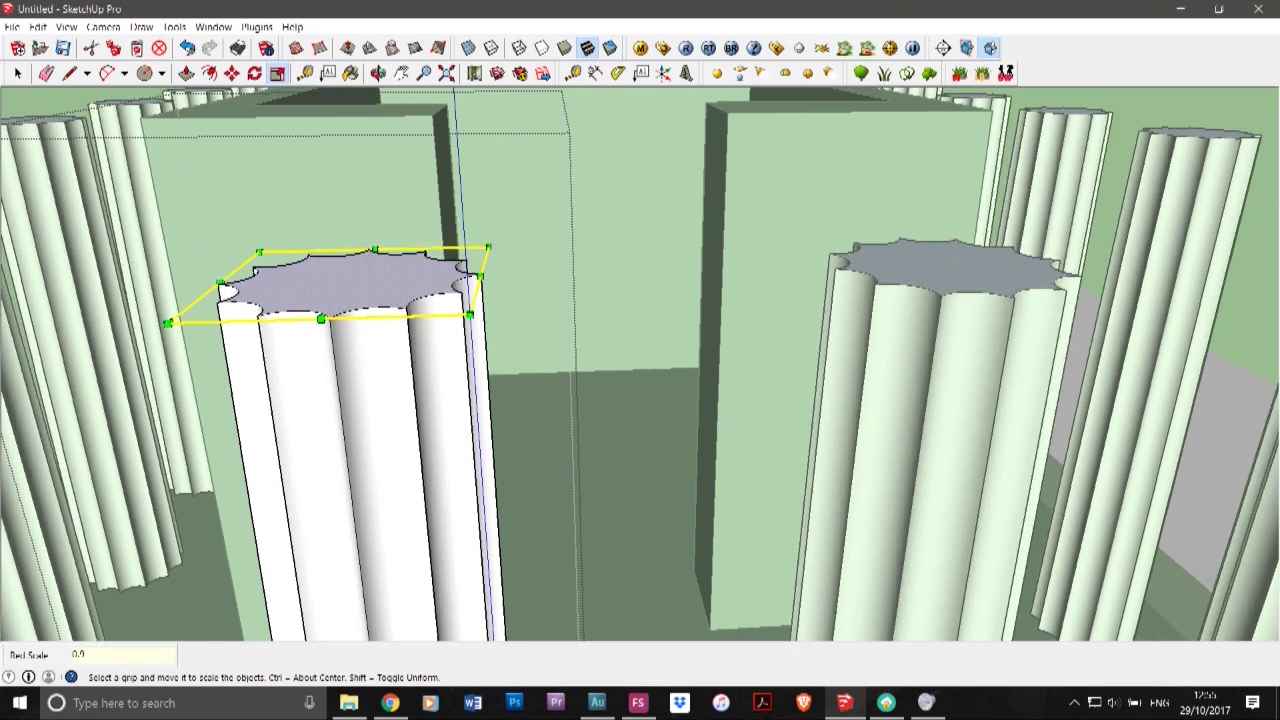
- Scale the shaft's top face by 0.9 again along the green and red axes, this time from the opposite sides
click(481, 276)
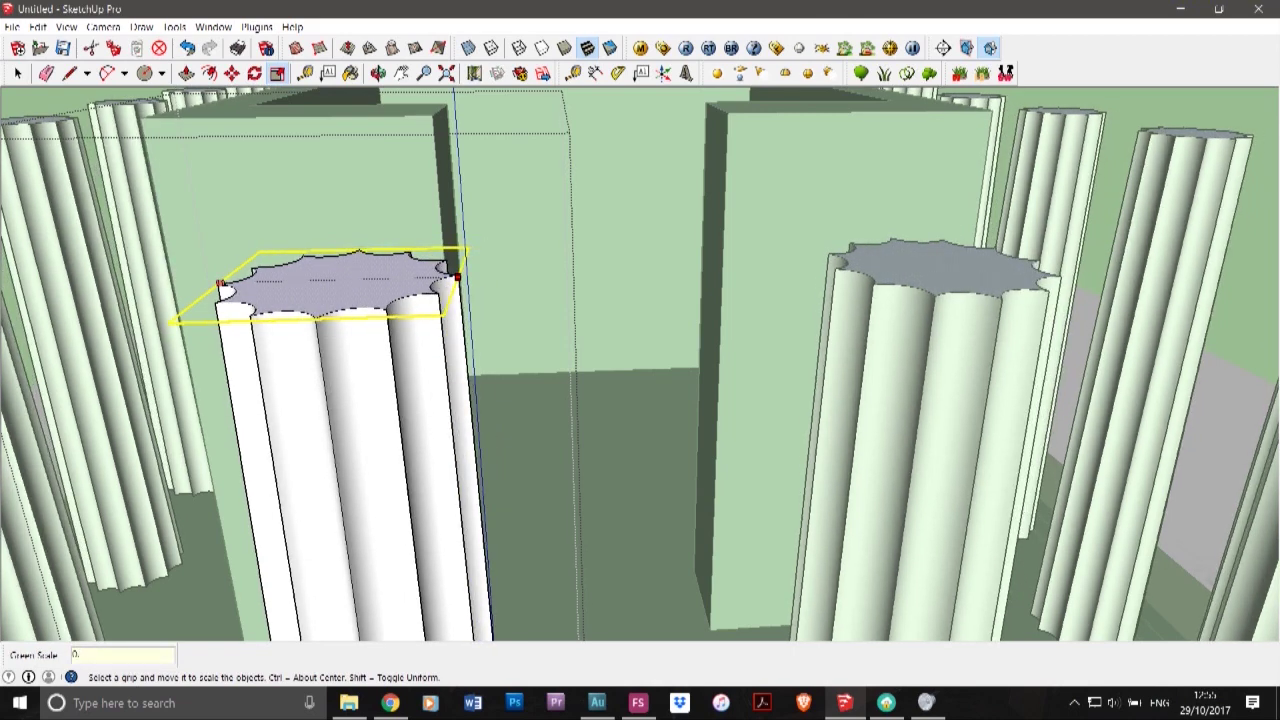
key(Return)
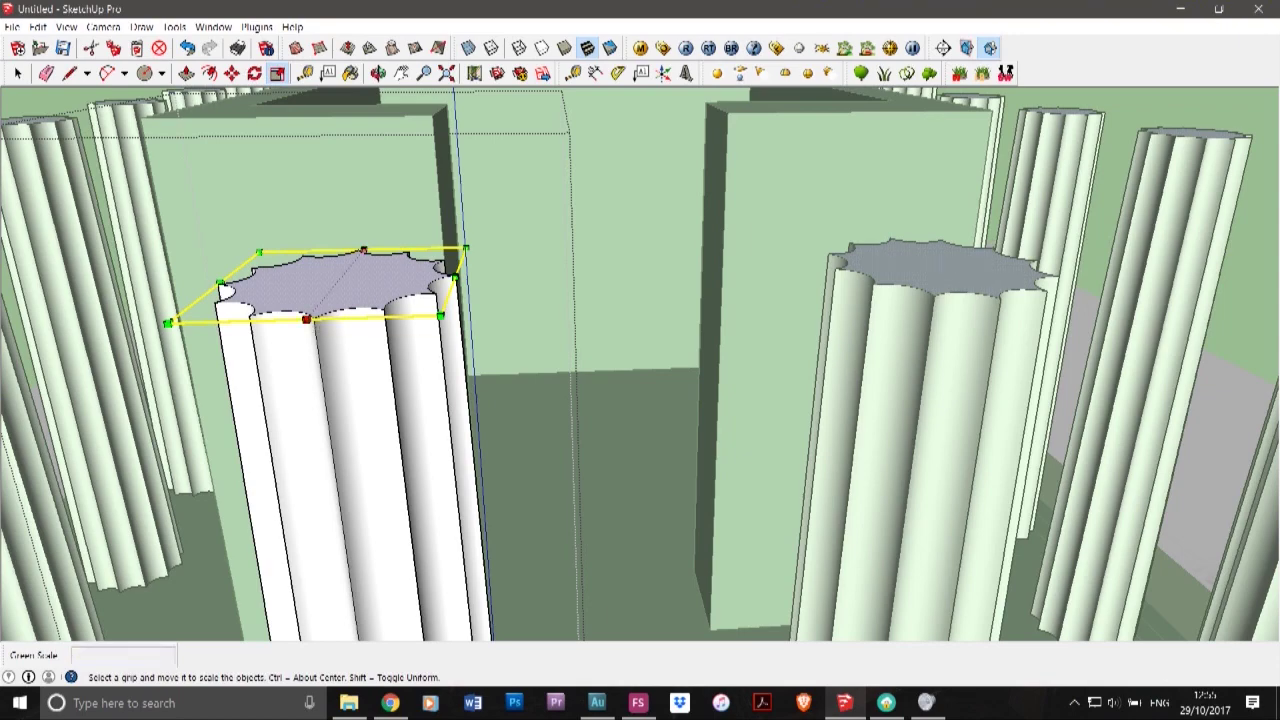
click(306, 319)
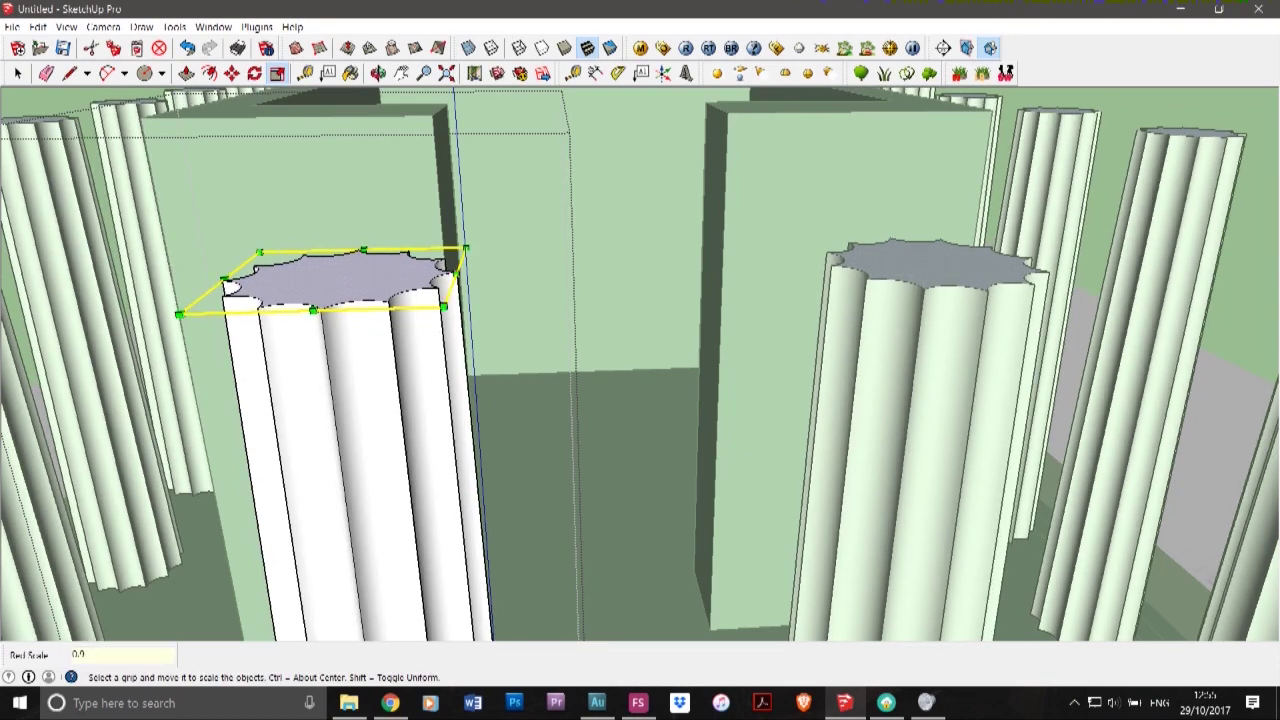
- Unhide the last hidden object so the capital sits above the tapered shaft again
scroll(319, 263, down, 5)
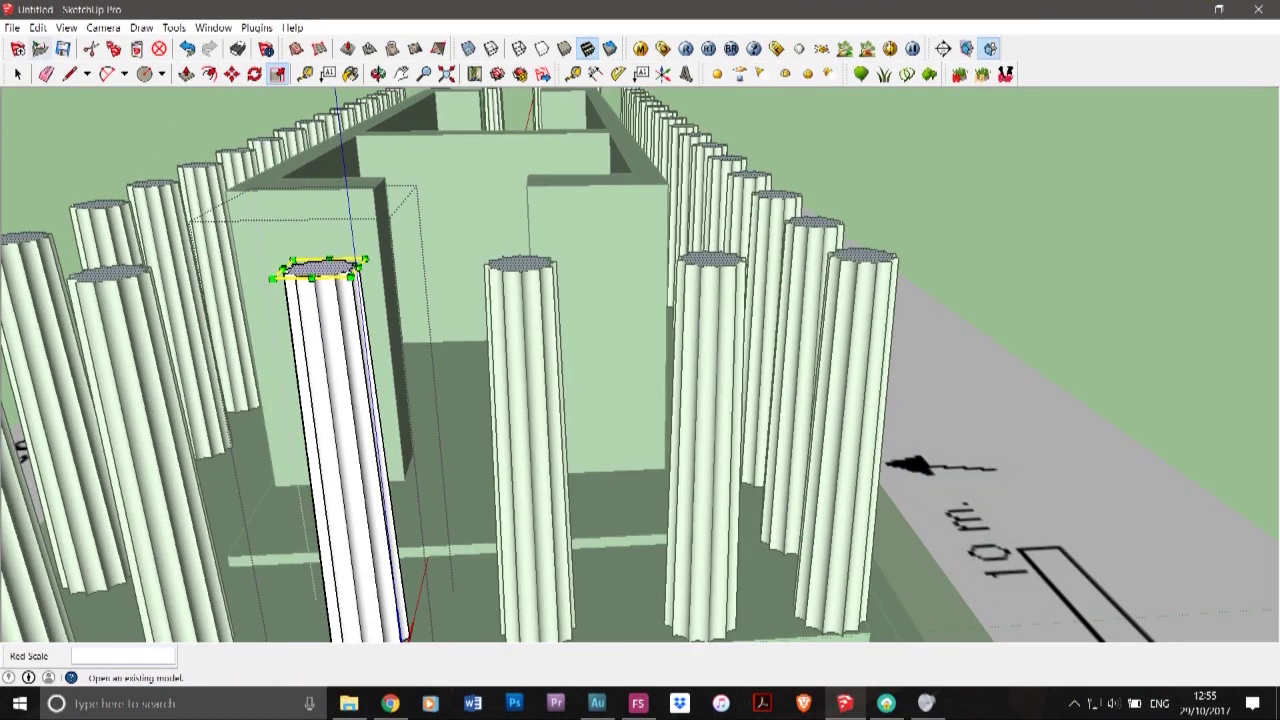
click(38, 28)
mouse_move(65, 235)
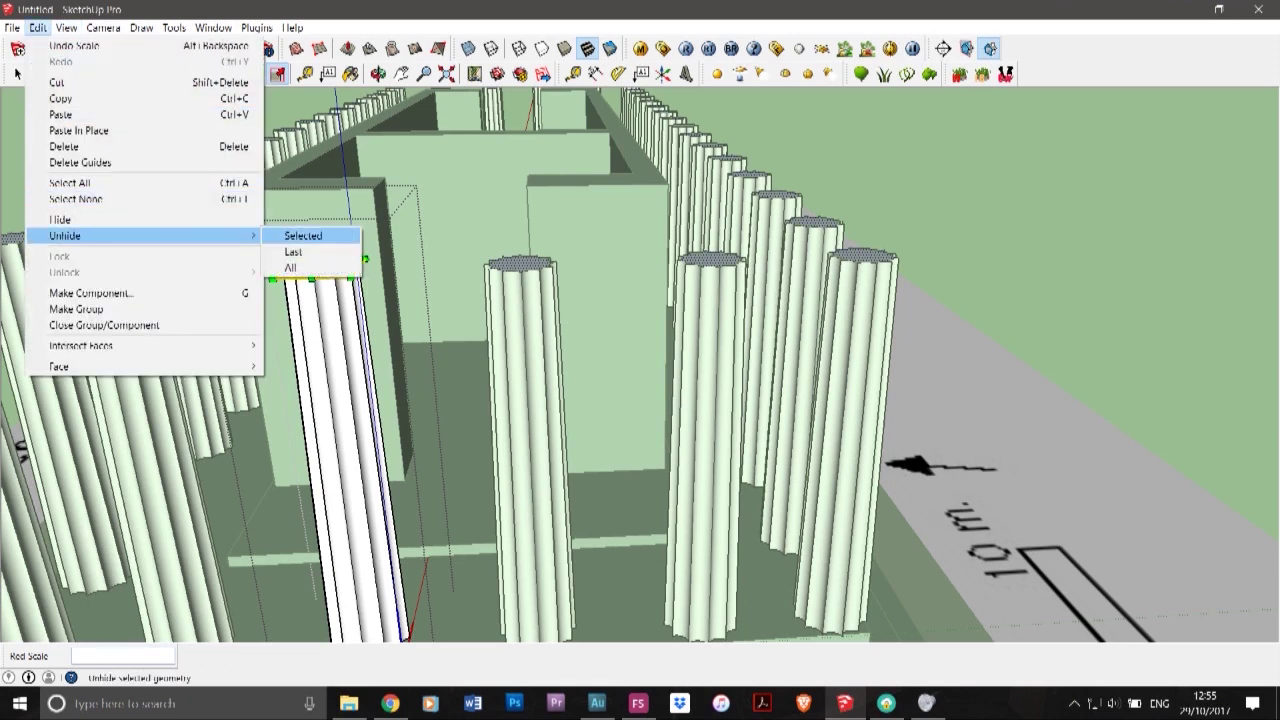
click(293, 251)
- Select the capital and scale it uniformly to 0.9
scroll(288, 244, up, 3)
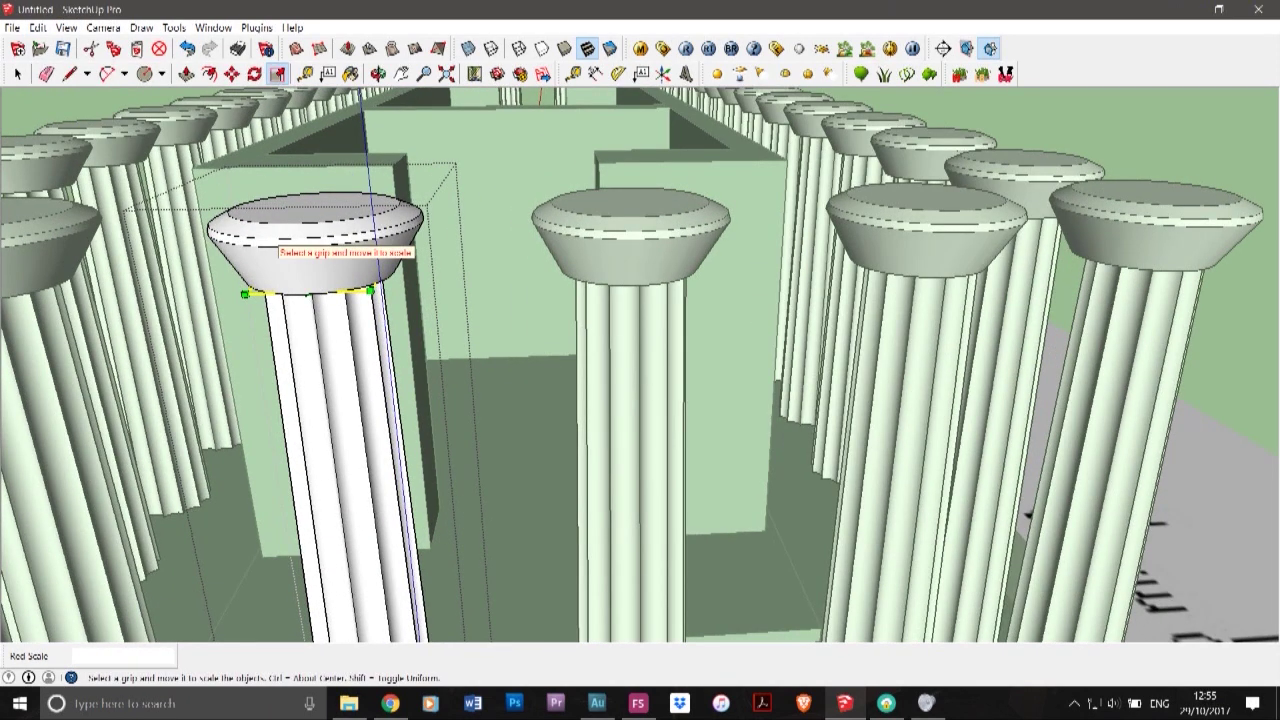
key(space)
click(273, 239)
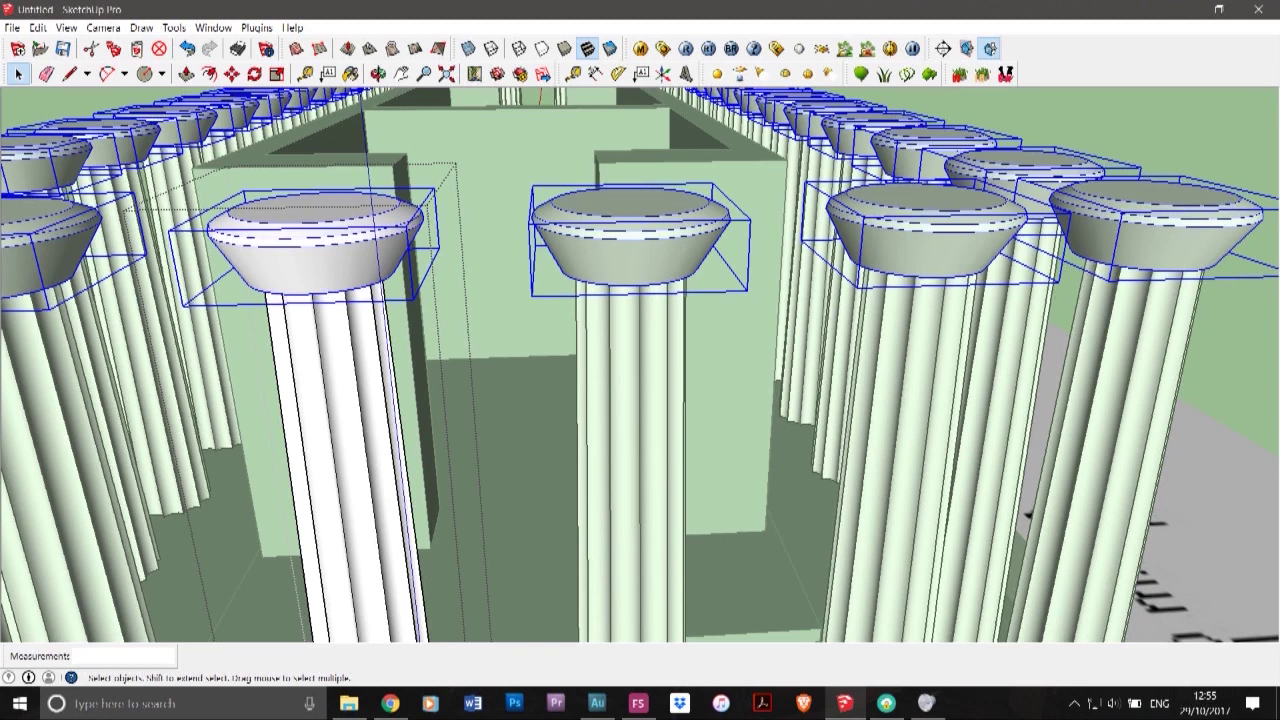
key(s)
drag(244, 190, 252, 197)
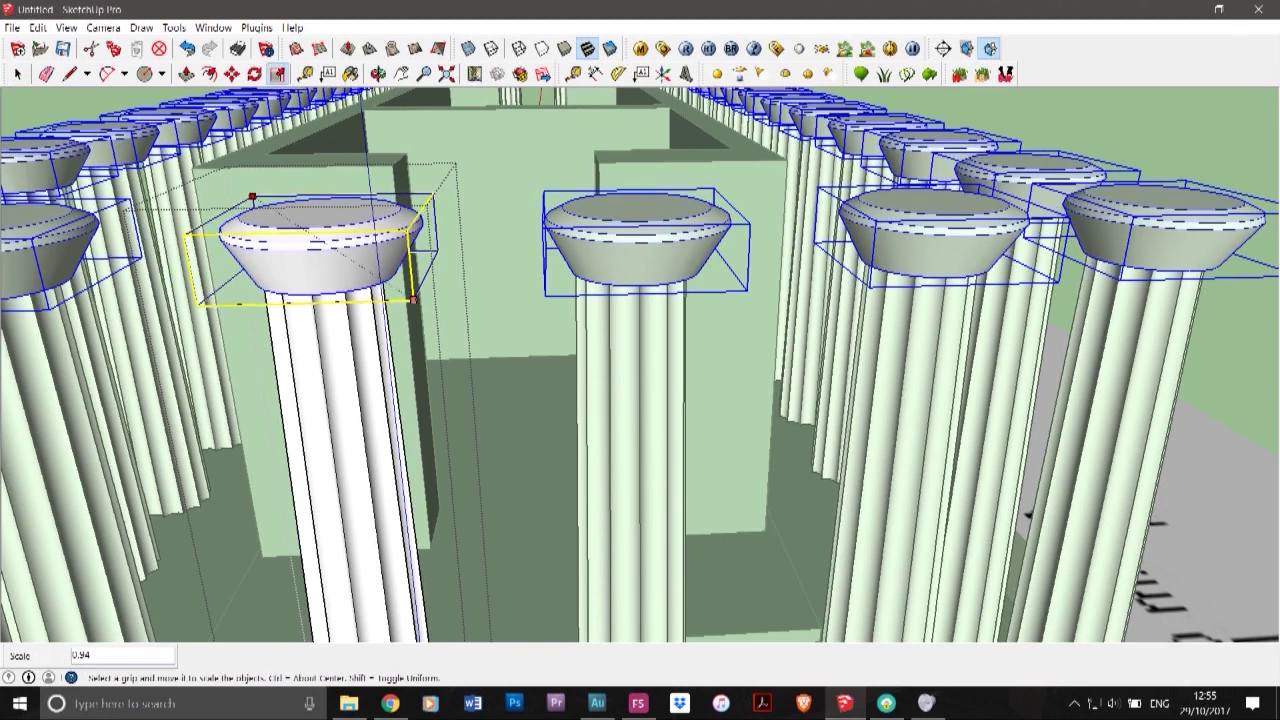
key(Return)
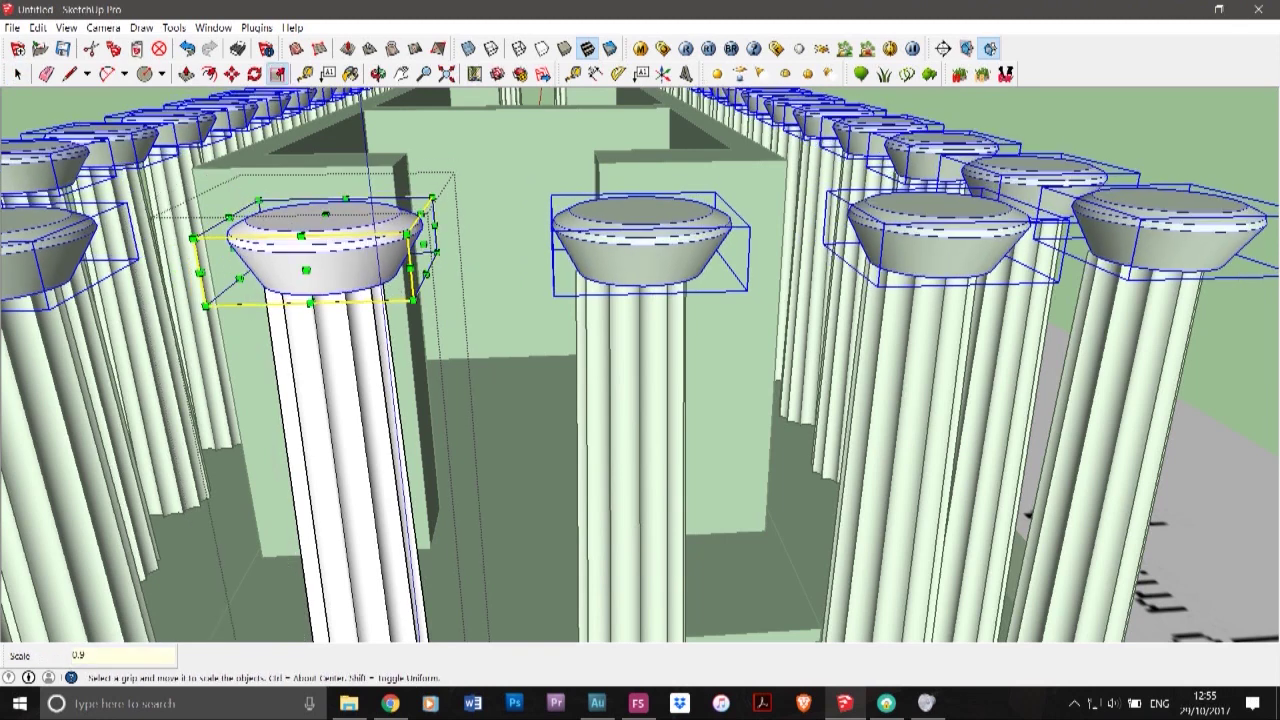
- Move the capital about 0.14 m along one axis and about 0.13 m along the other to centre it on the shaft
click(232, 74)
scroll(320, 238, up, 5)
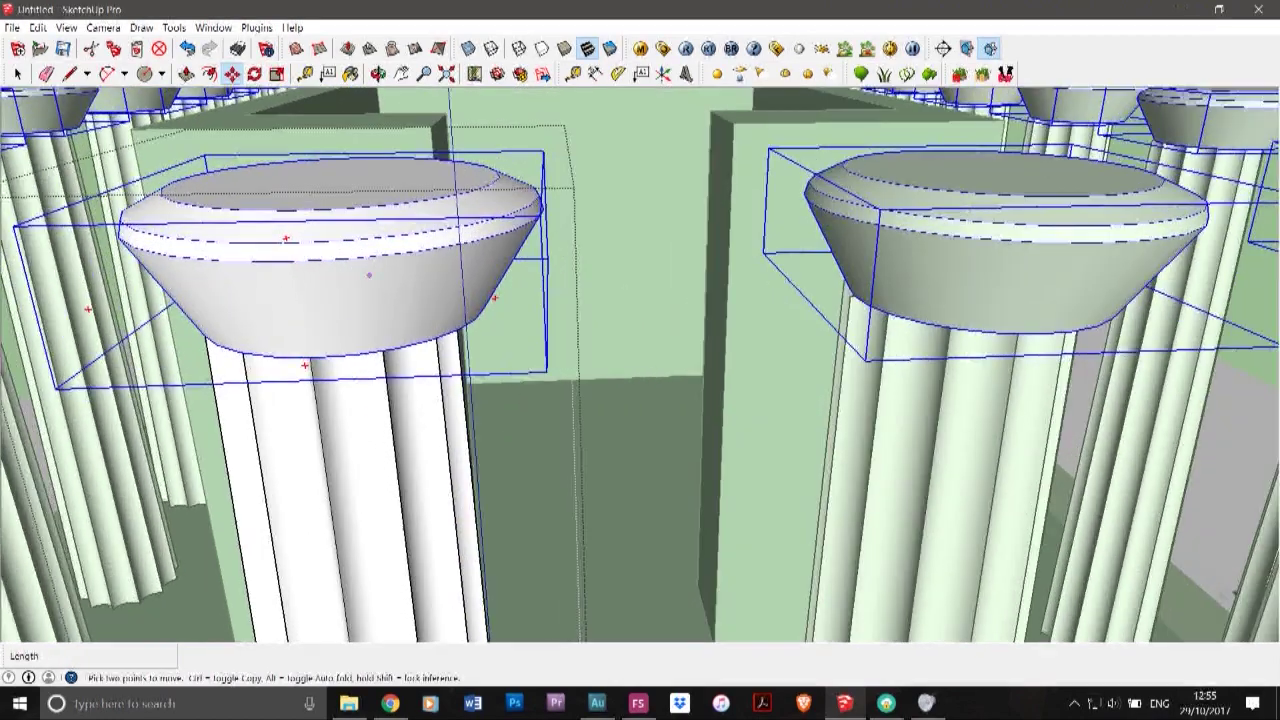
click(320, 238)
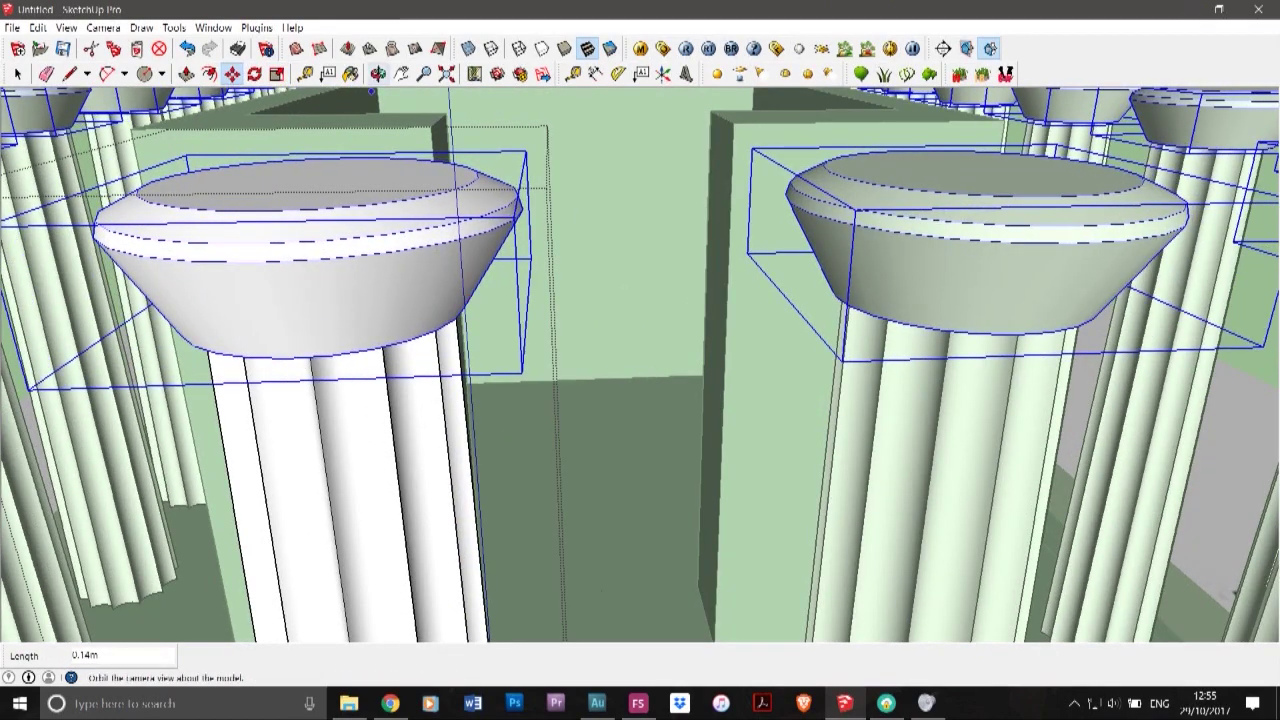
click(378, 75)
drag(600, 240, 310, 360)
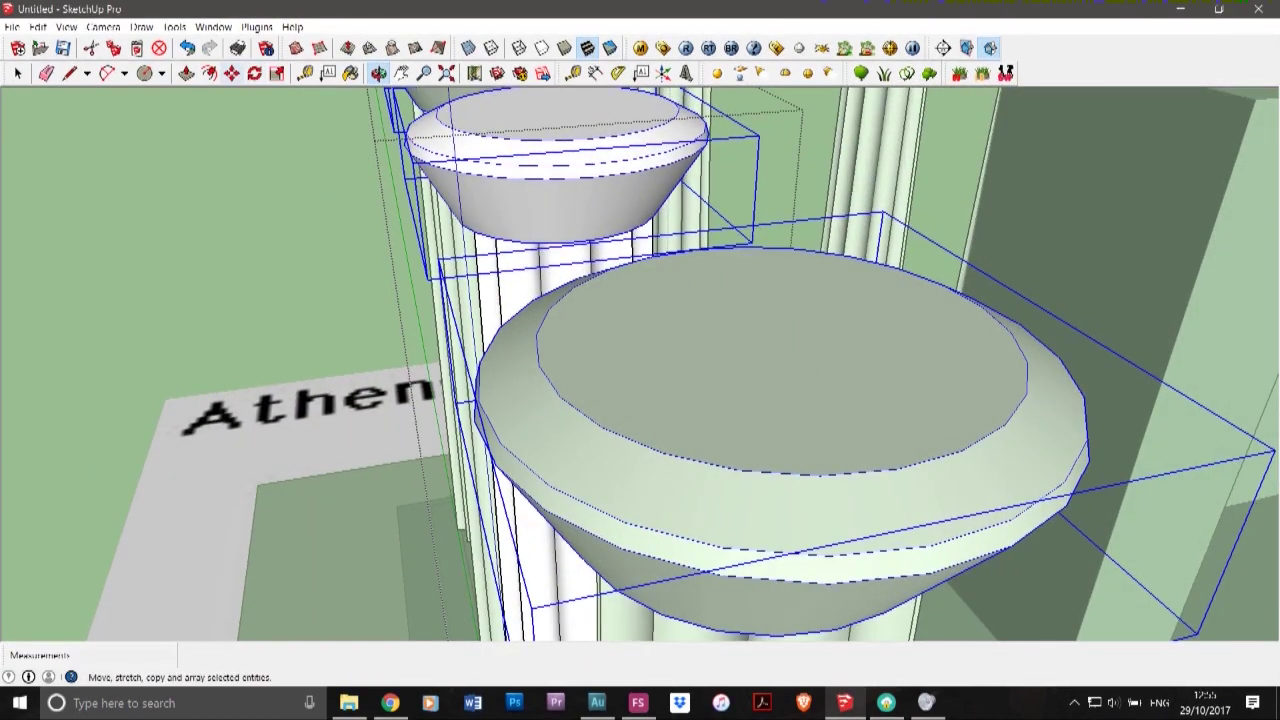
click(232, 75)
click(550, 212)
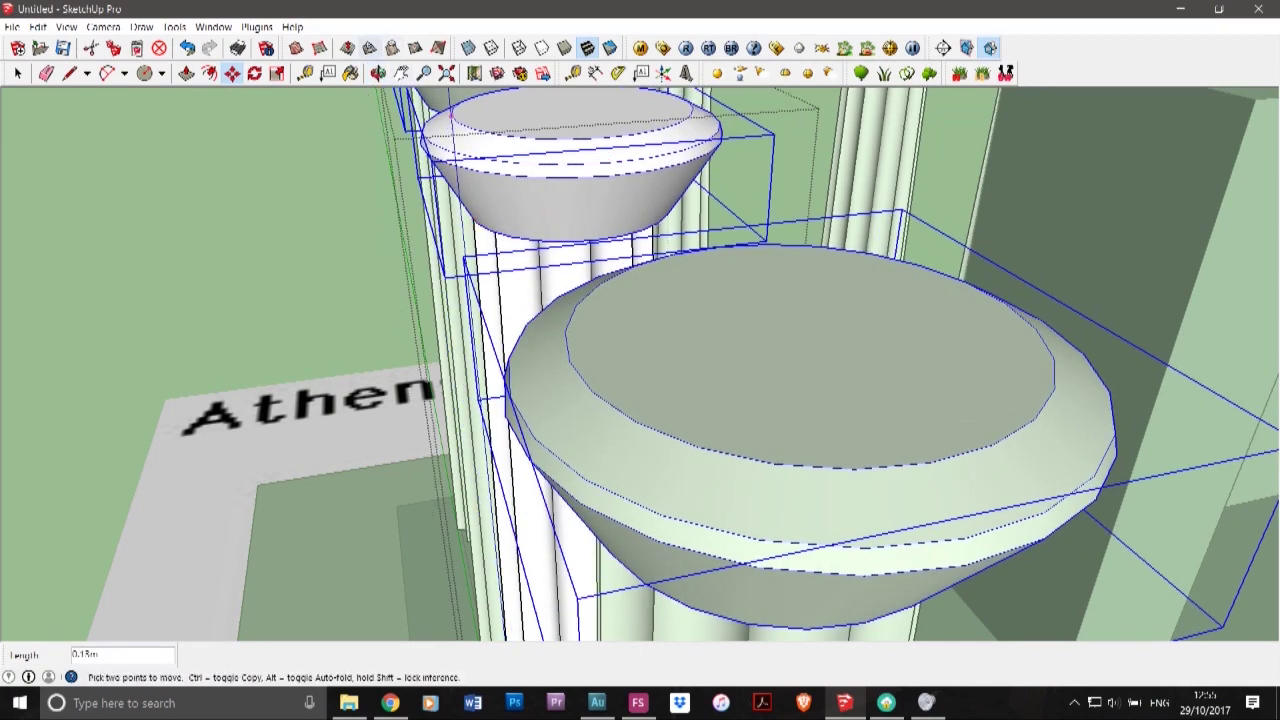
- Close the column component and return to the whole temple model
click(378, 74)
drag(470, 250, 750, 267)
scroll(750, 267, down, 3)
scroll(744, 246, down, 7)
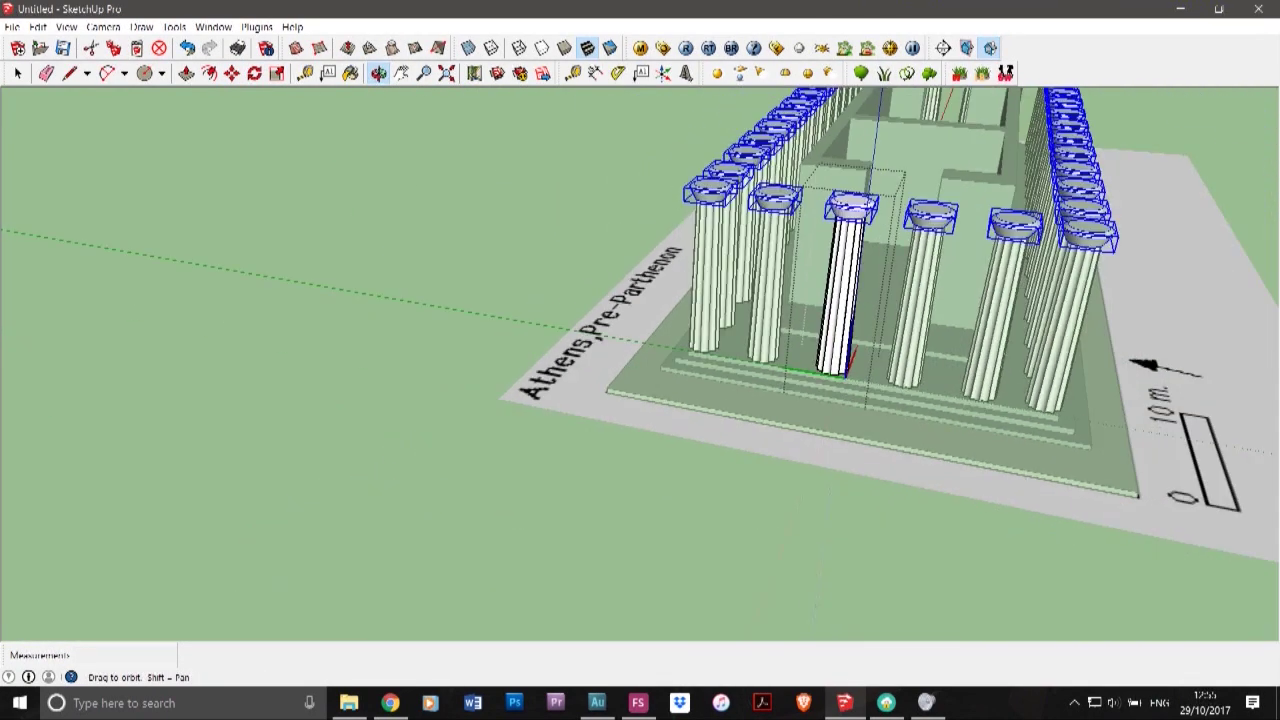
key(space)
click(620, 200)
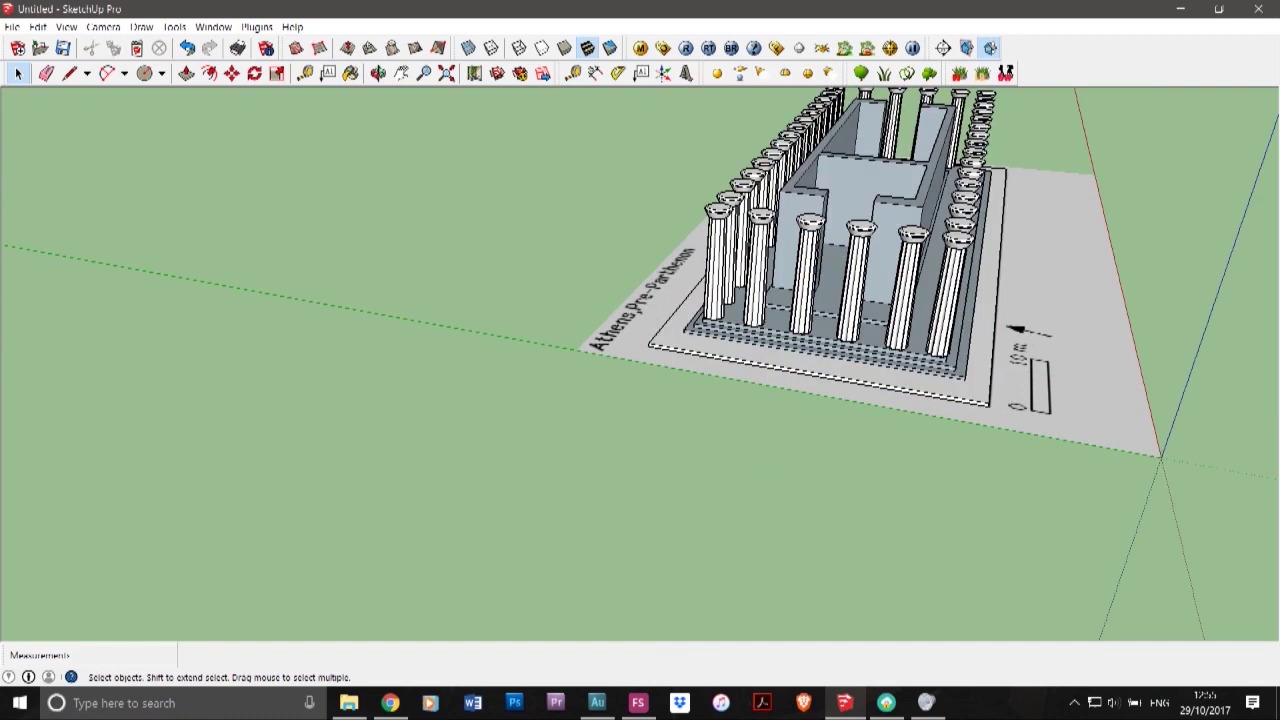
mouse_move(760, 350)
middle_down()
mouse_move(760, 205)
mouse_move(520, 174)
middle_up()
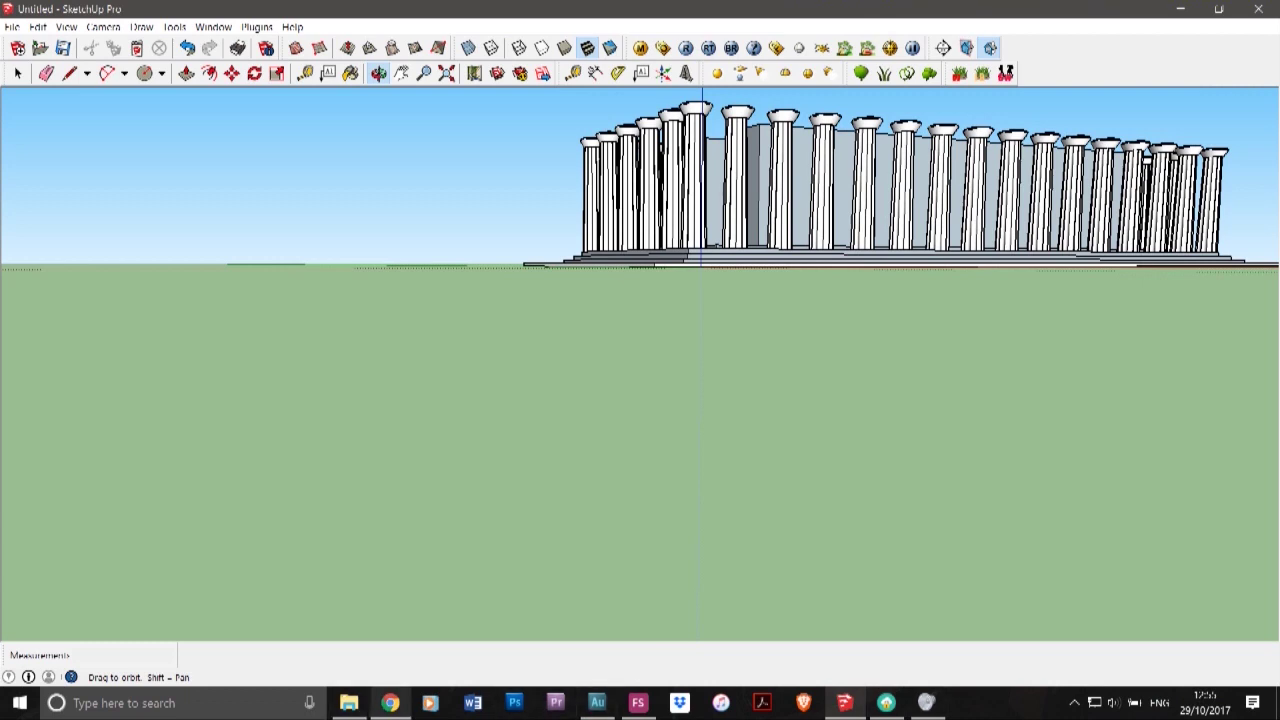
- View the reference image parthenon_crosssection_02 from the Images folder, and return to the temple model
click(349, 703)
click(724, 466)
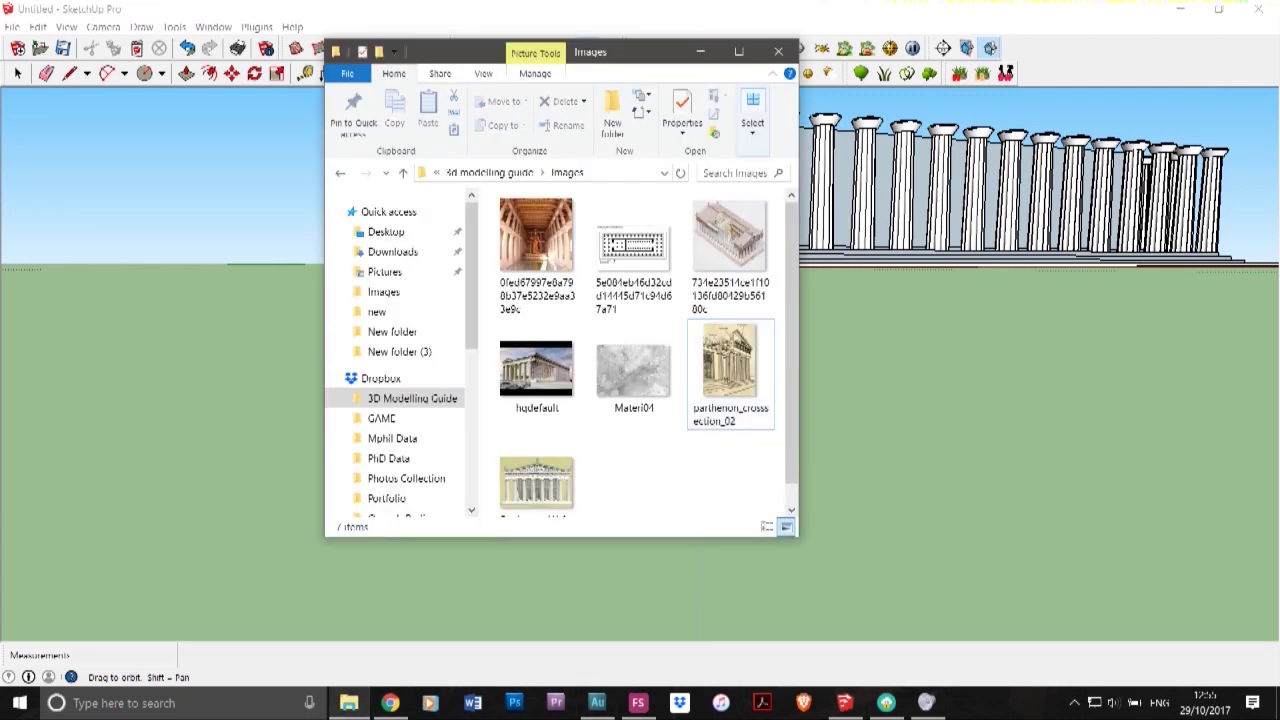
double_click(730, 368)
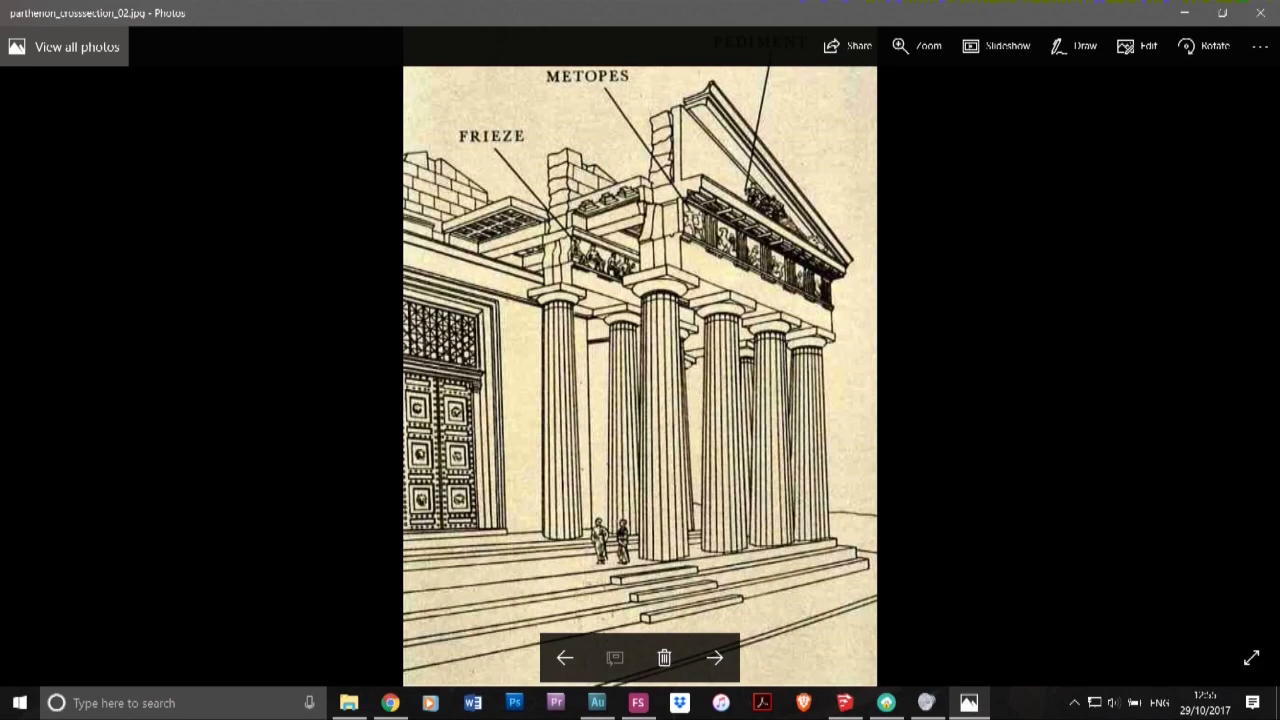
click(1185, 13)
click(1000, 340)
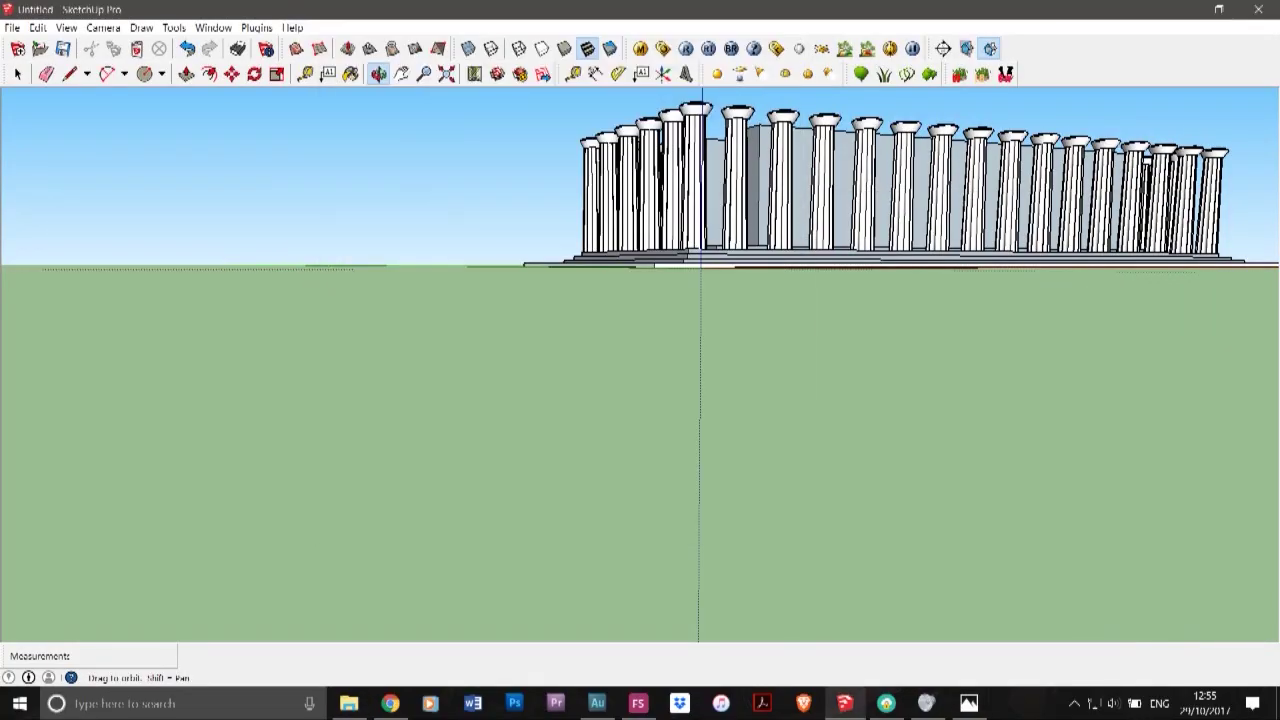
- Open the corner column component, flatten its capital vertically to a blue-axis scale of about 0.76, and close the component
drag(690, 150, 740, 285)
scroll(740, 280, up, 5)
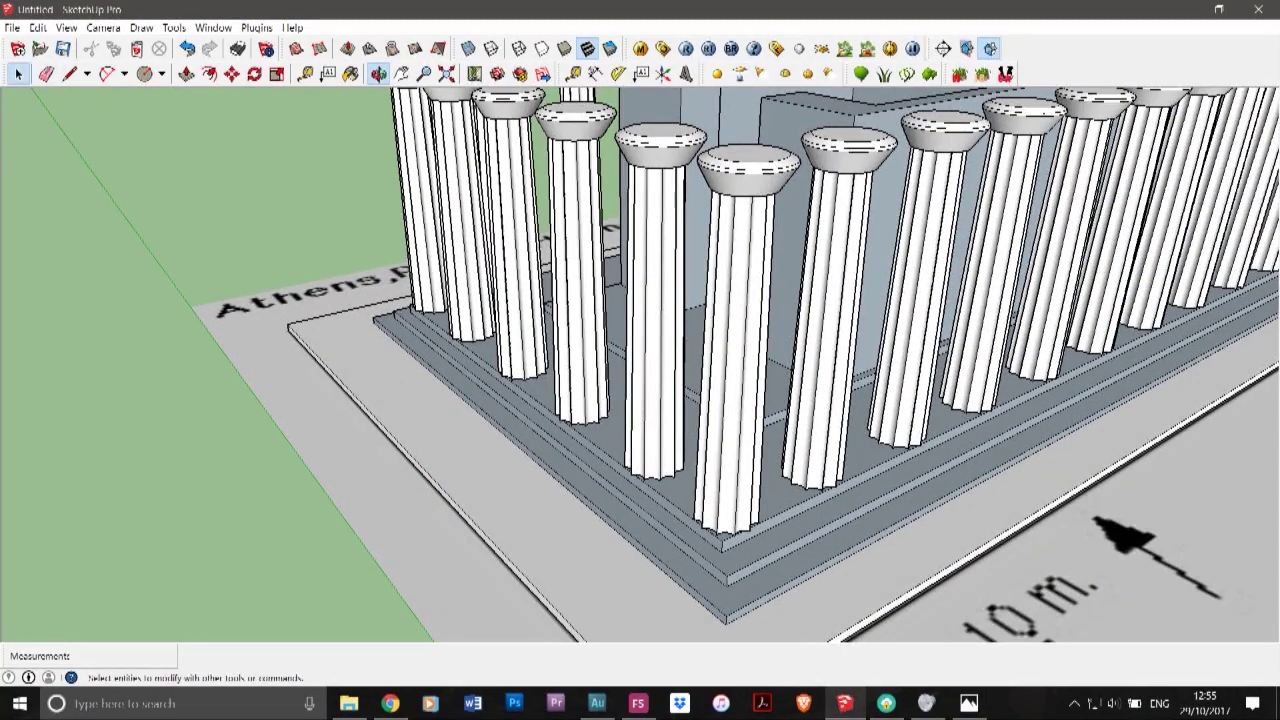
double_click(747, 182)
click(747, 178)
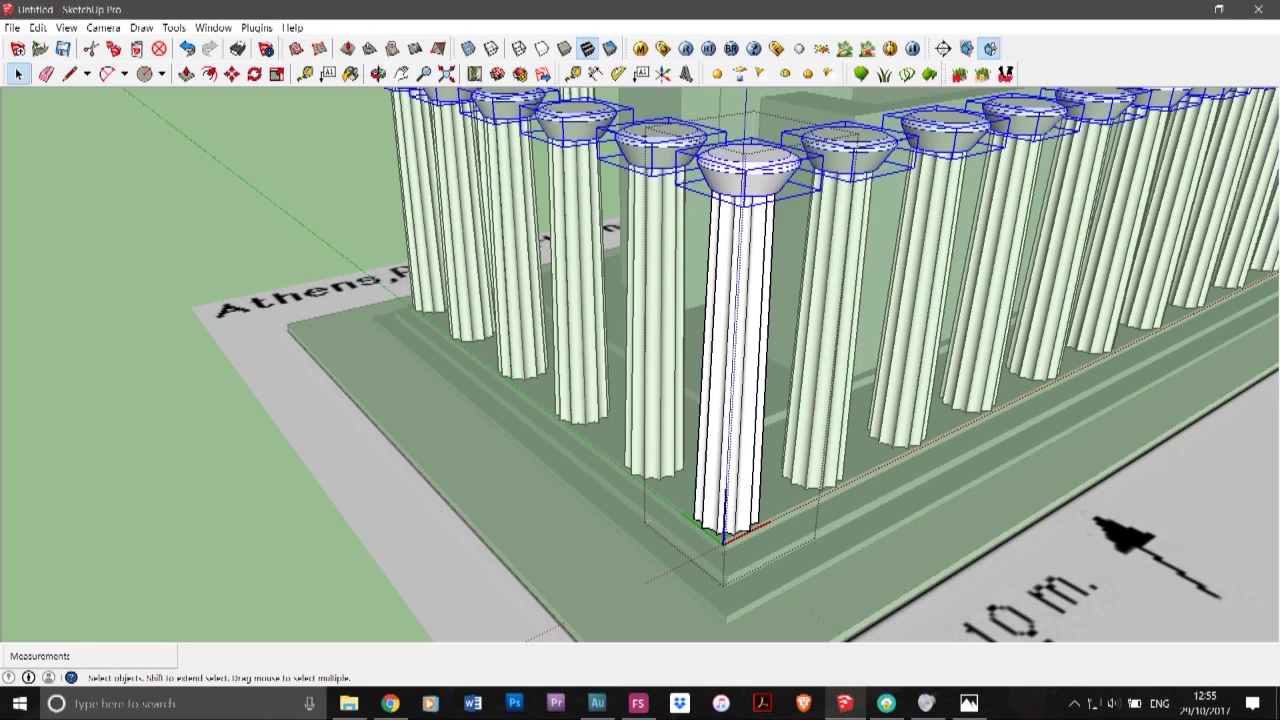
key(s)
scroll(770, 142, up, 5)
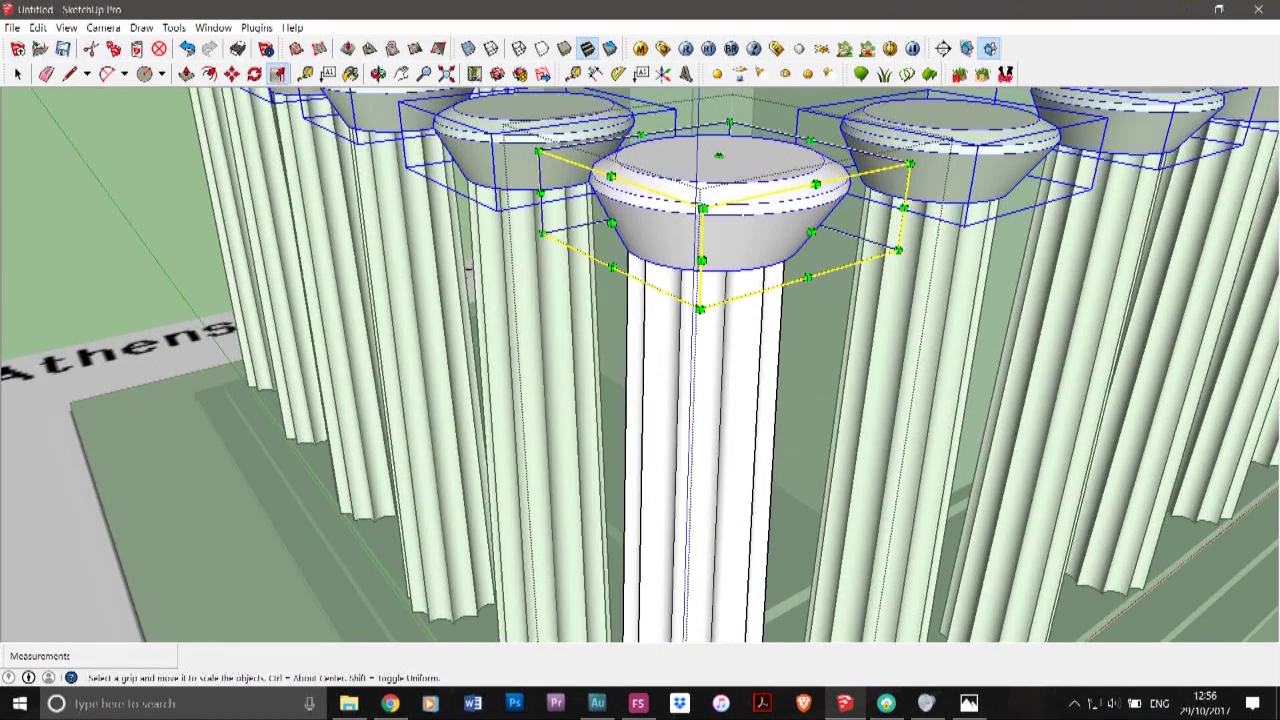
drag(719, 157, 718, 177)
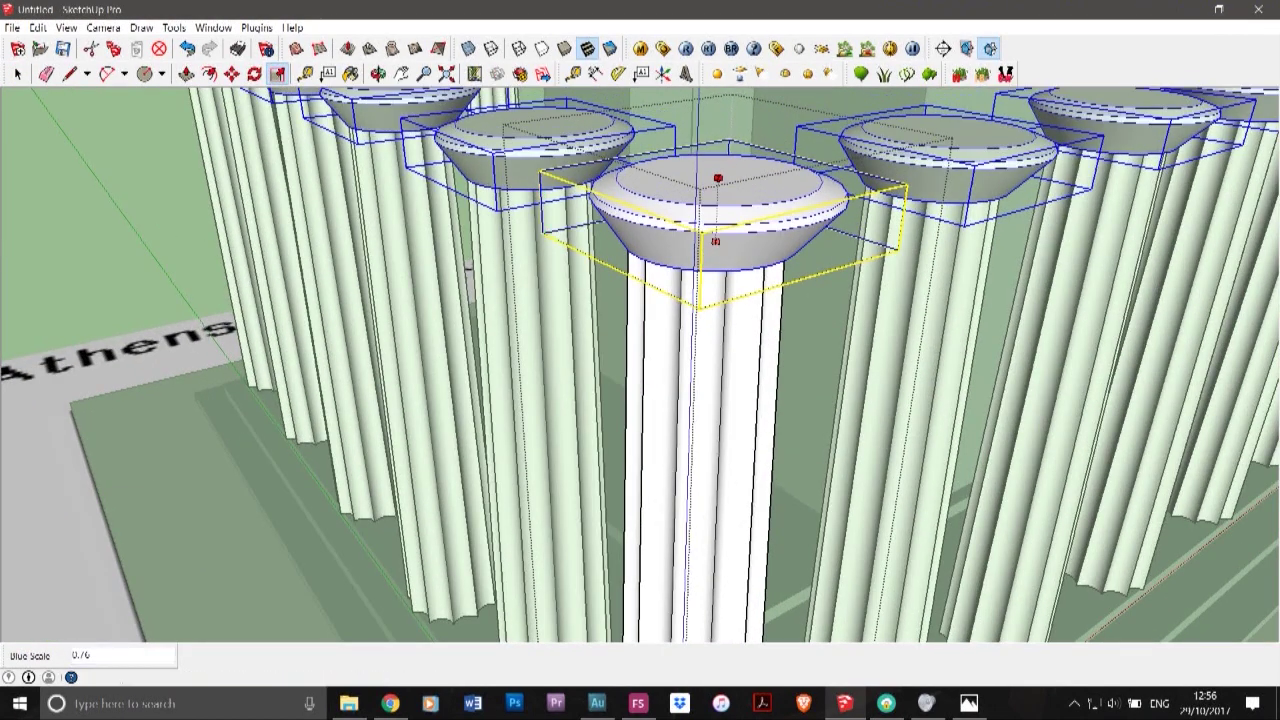
click(18, 74)
click(130, 180)
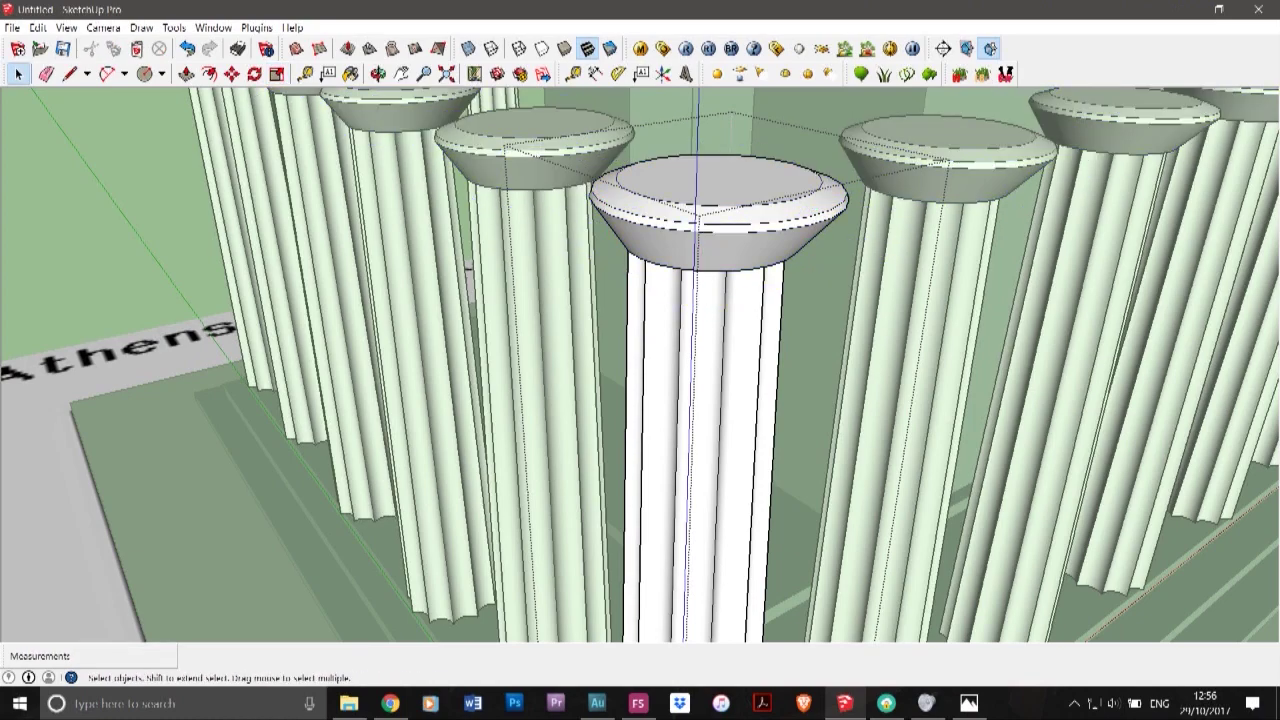
key(Escape)
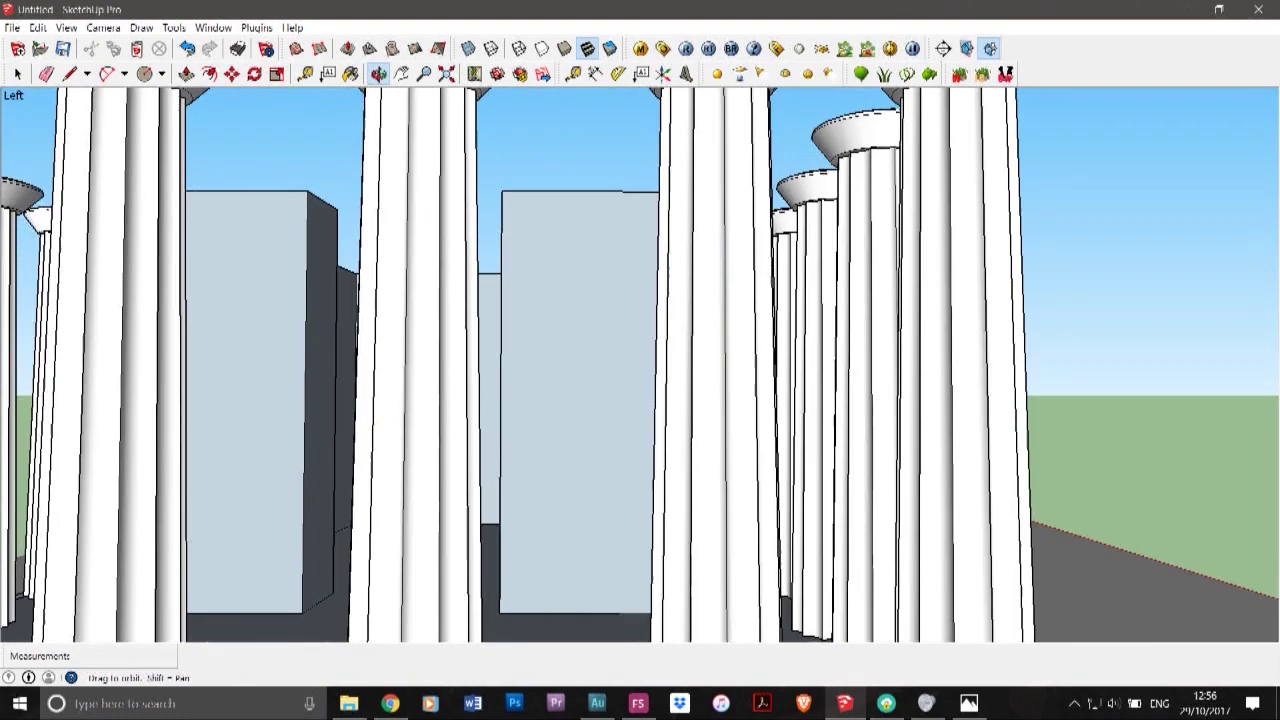
- Hide the inner building walls and stepped platform to expose the floor plan beneath the columns
scroll(640, 365, down, 5)
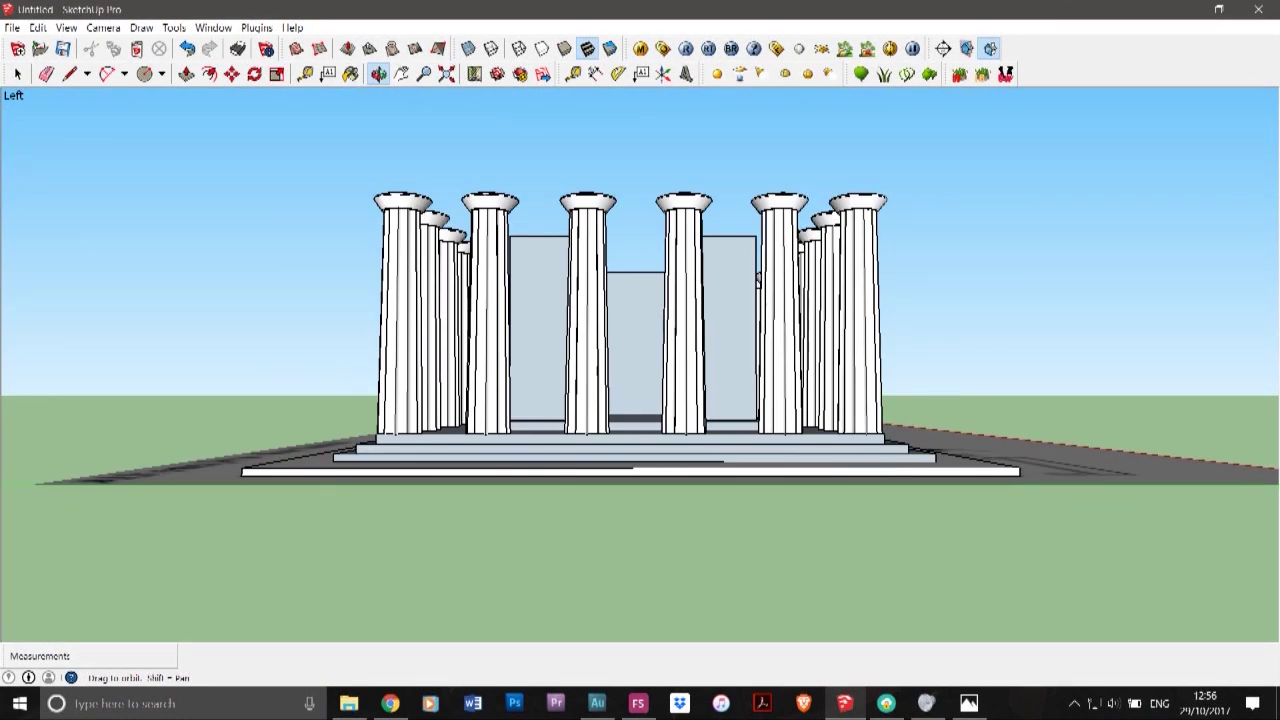
middle_drag(640, 365, 235, 425)
scroll(600, 330, down, 3)
middle_drag(600, 330, 850, 430)
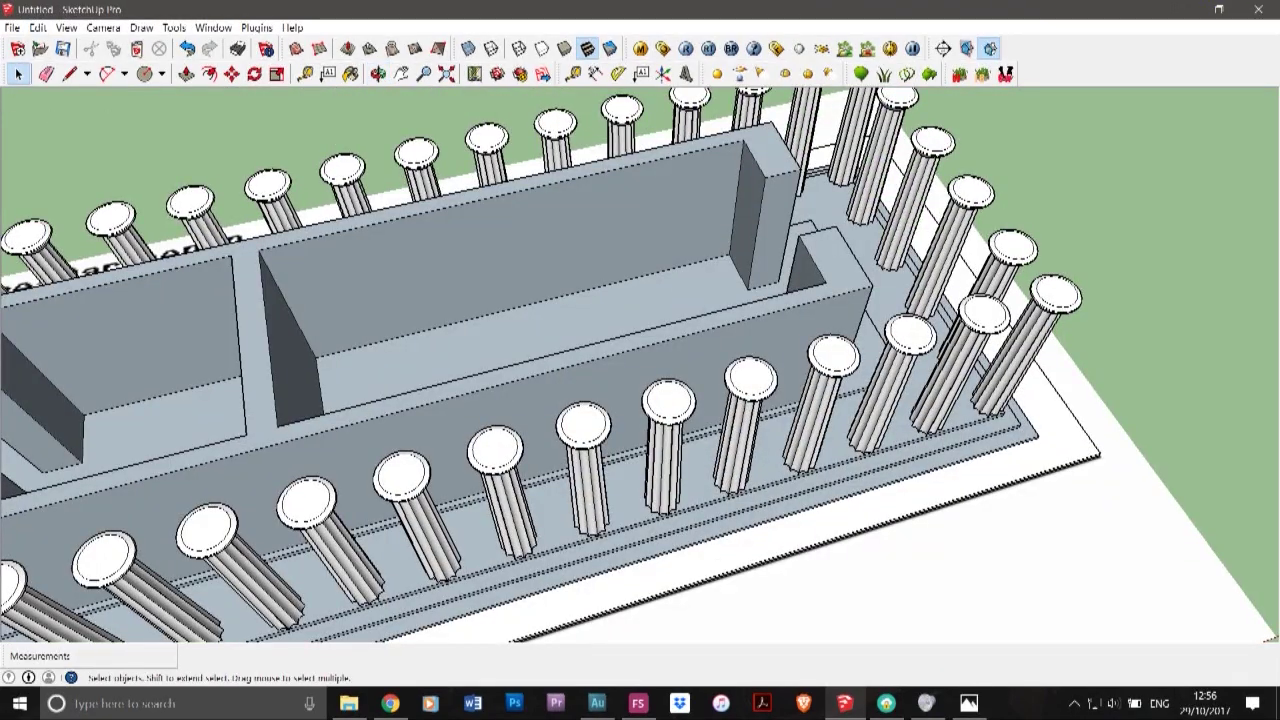
right_click(324, 382)
click(380, 61)
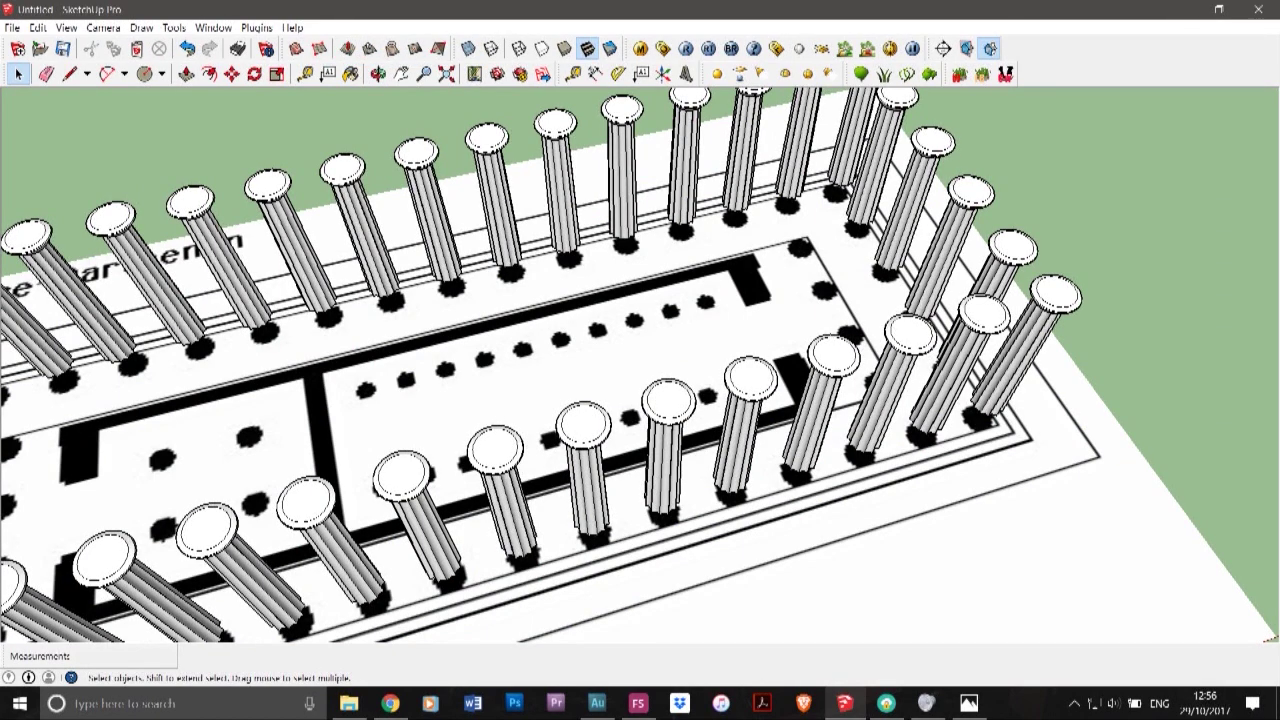
scroll(935, 202, down, 3)
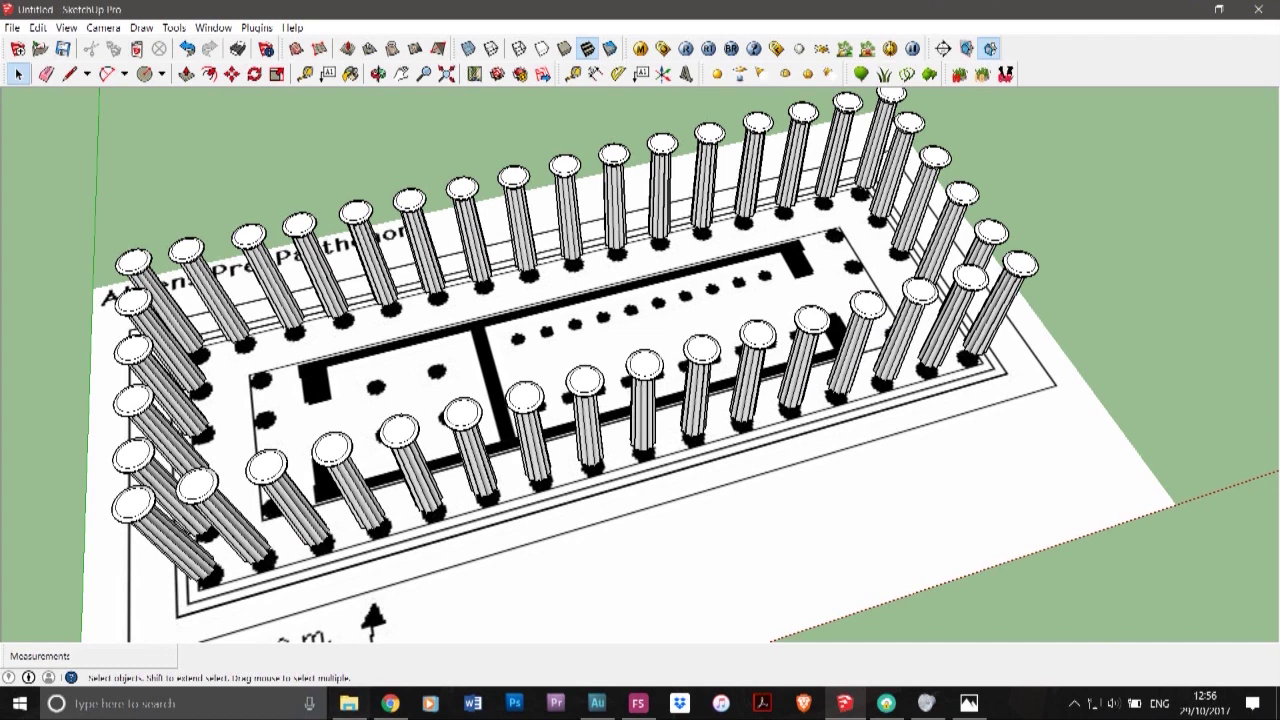
- View the temple interior reference photo from the Images folder, and return to the model
click(349, 703)
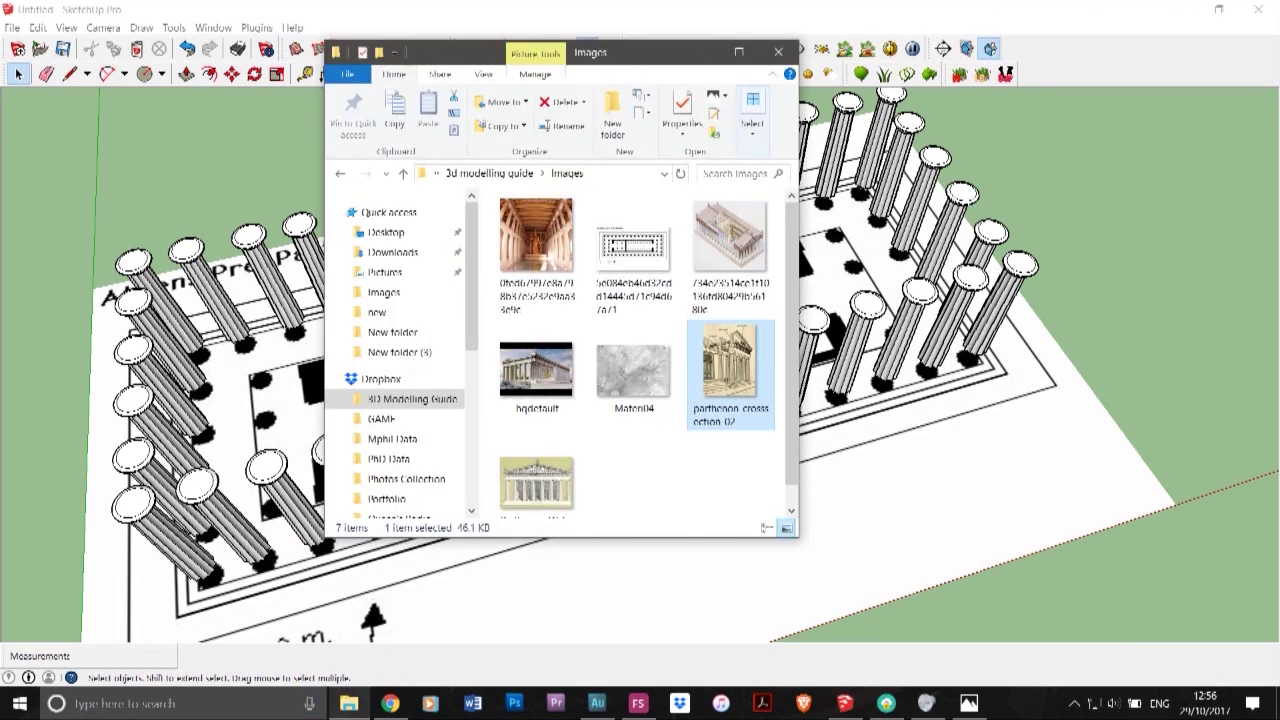
click(537, 250)
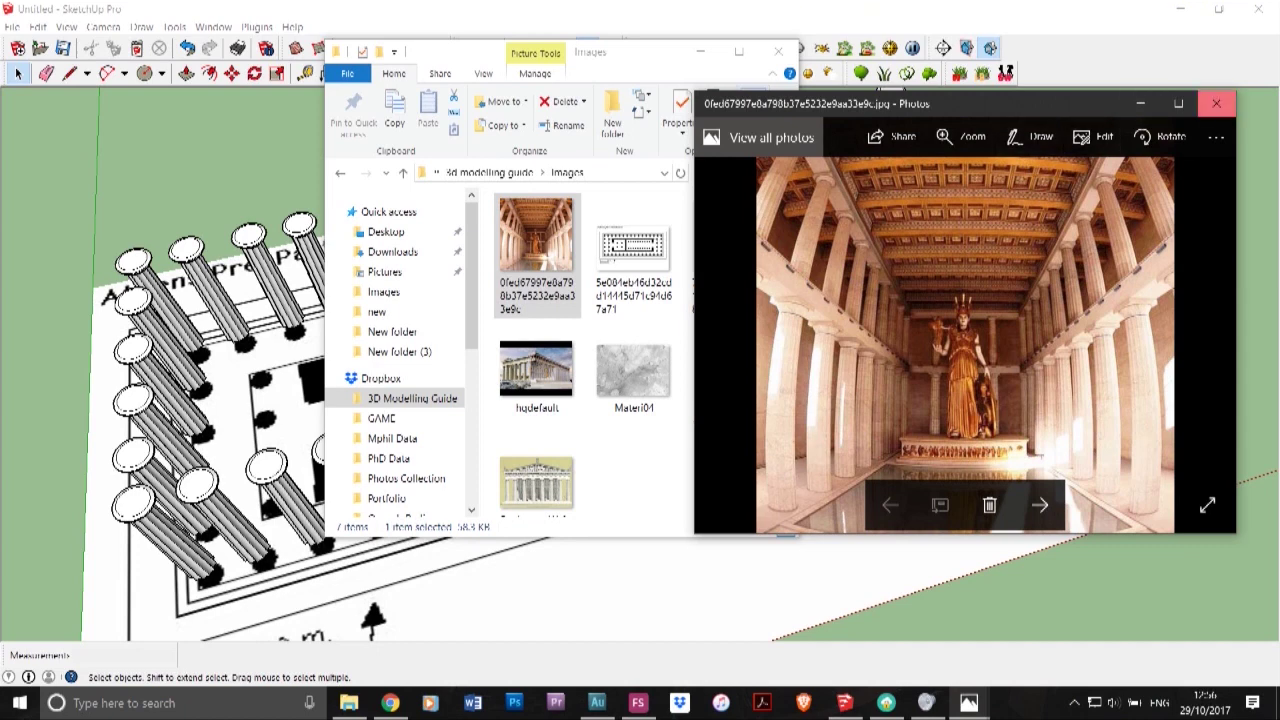
click(1216, 104)
click(700, 52)
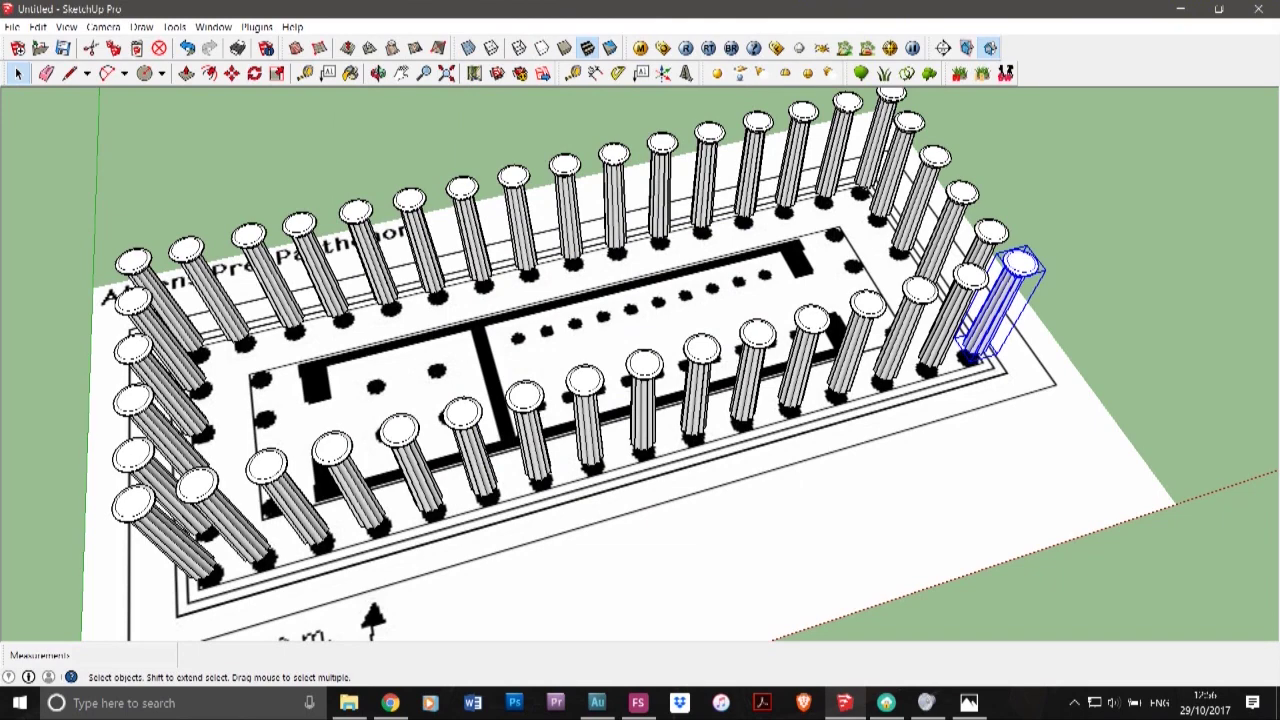
- Copy the four middle columns of the short end row about 5.19 m inward as the inner porch row
scroll(390, 305, down, 3)
scroll(240, 394, up, 4)
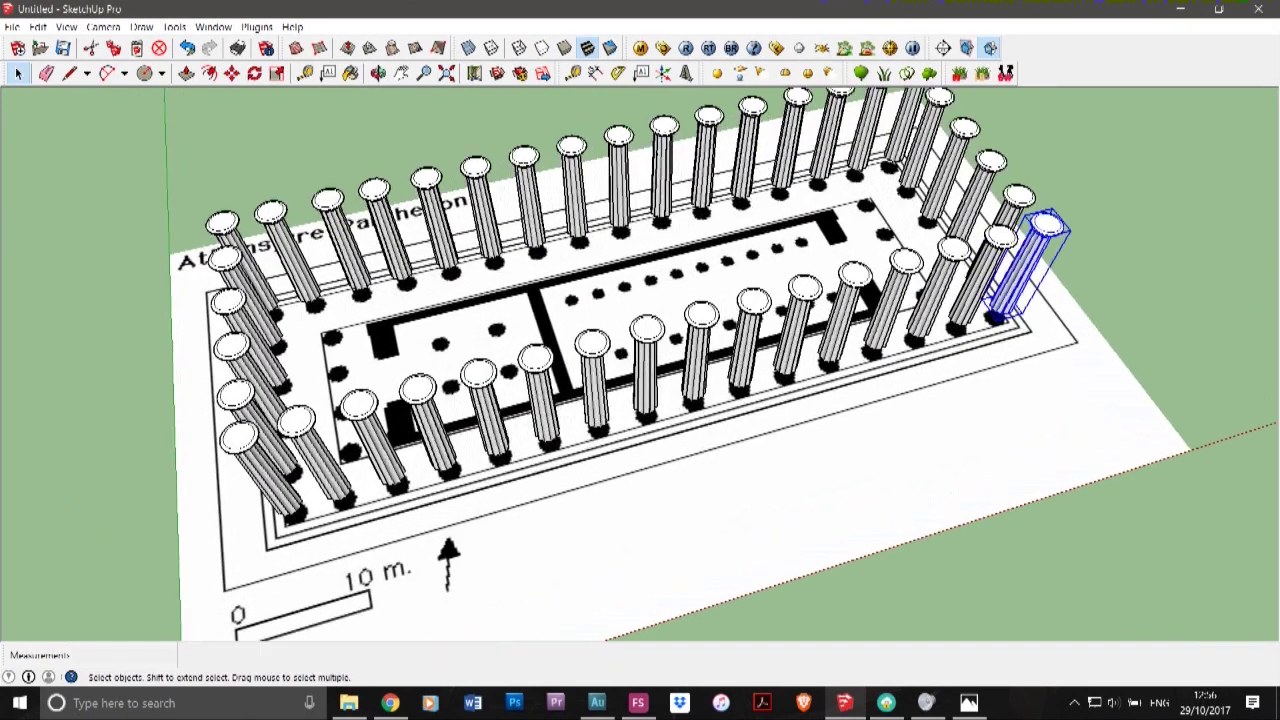
click(237, 398)
click(228, 287)
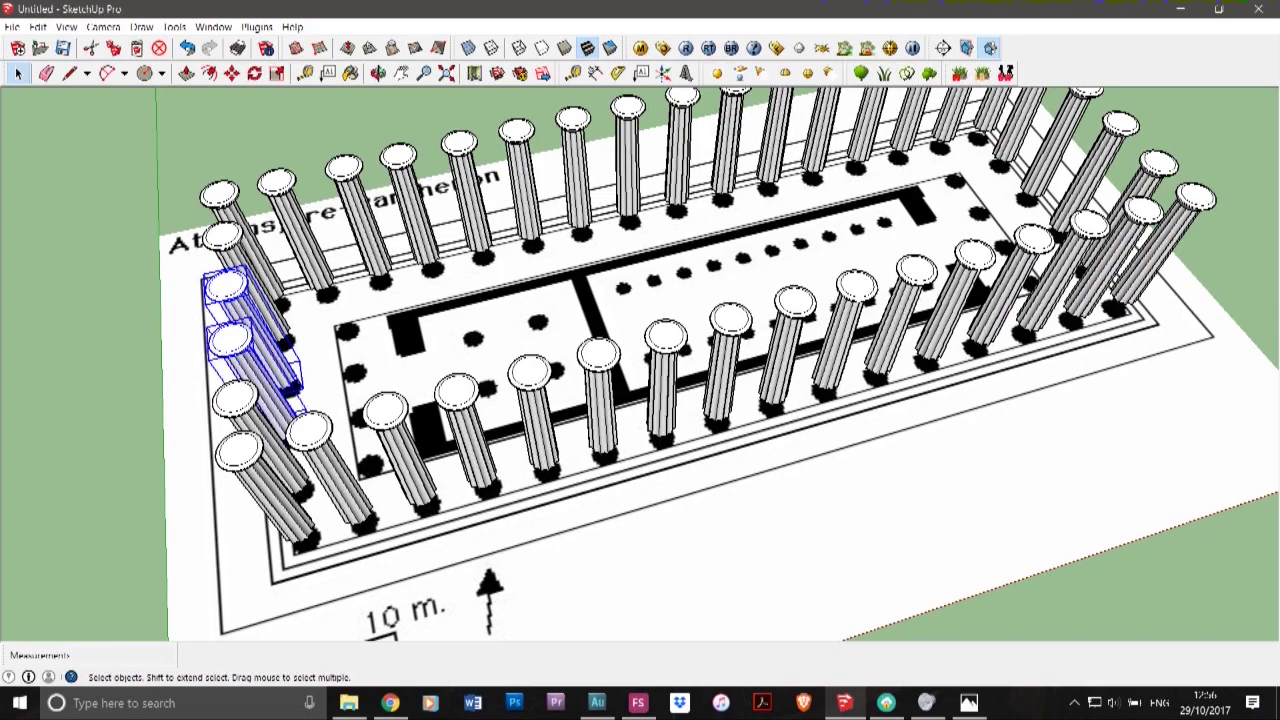
shift+click(236, 398)
scroll(245, 370, up, 2)
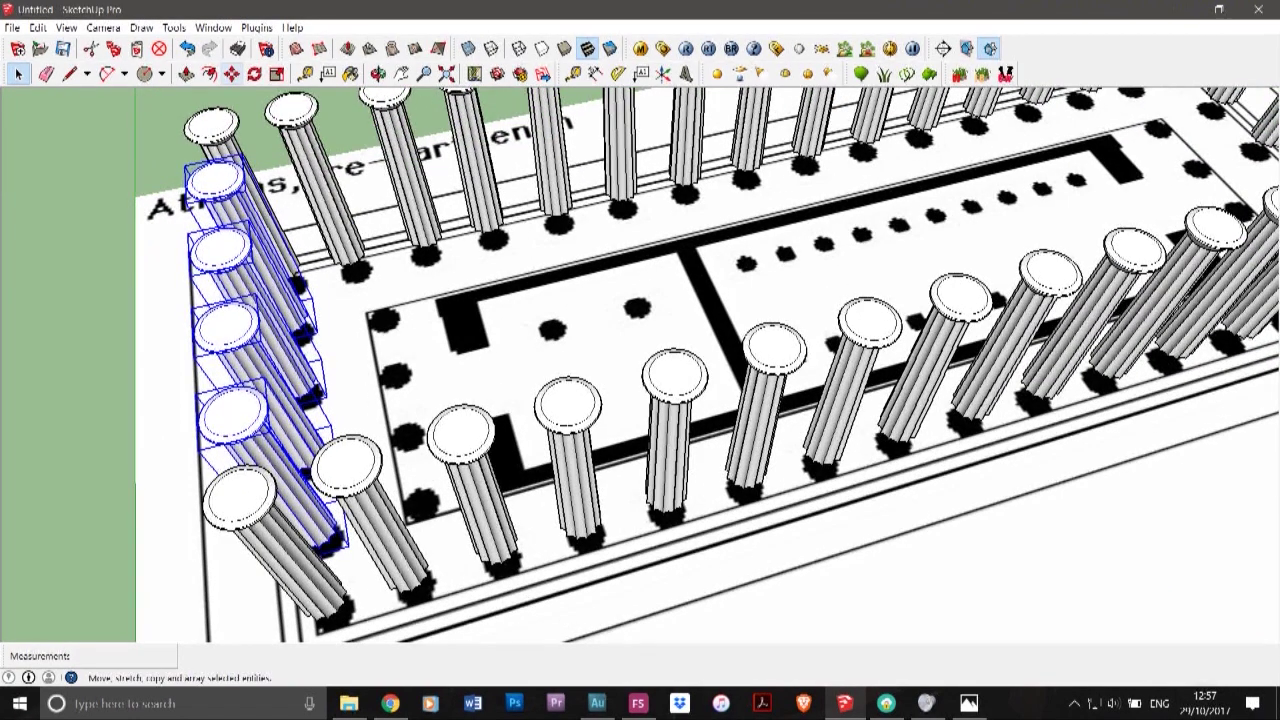
click(232, 73)
scroll(375, 450, up, 2)
key(ctrl)
click(303, 364)
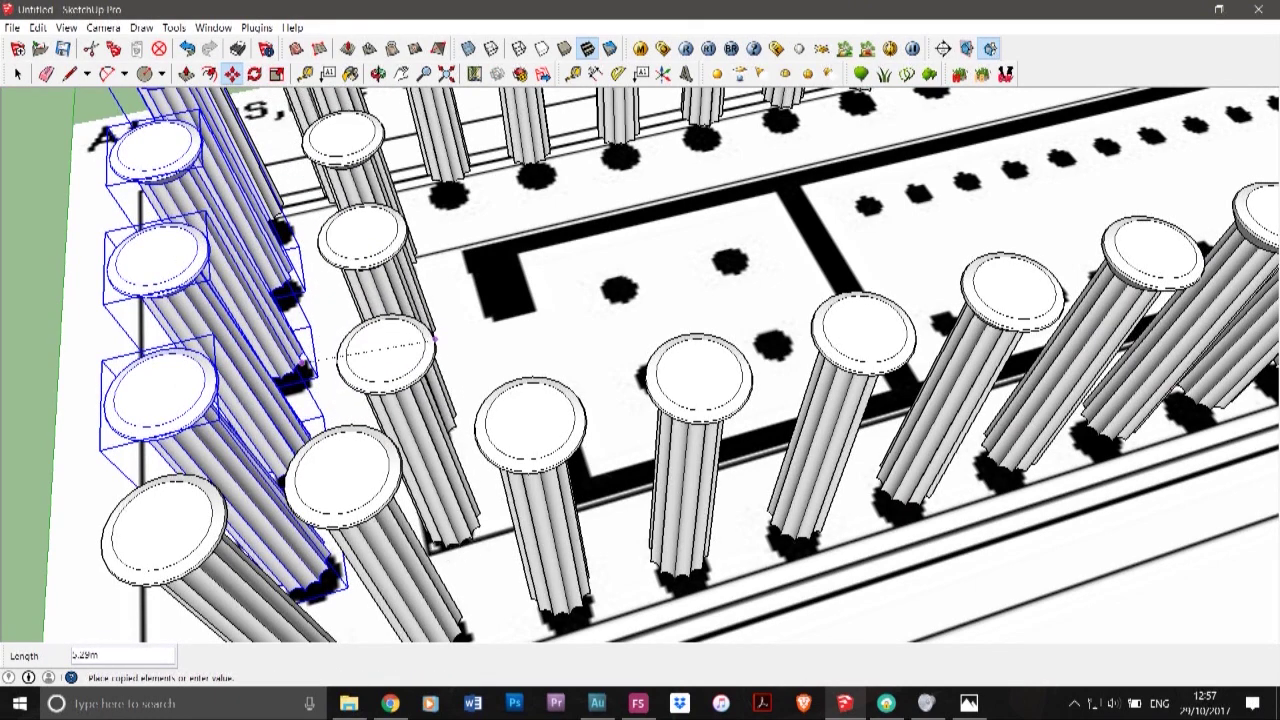
click(430, 331)
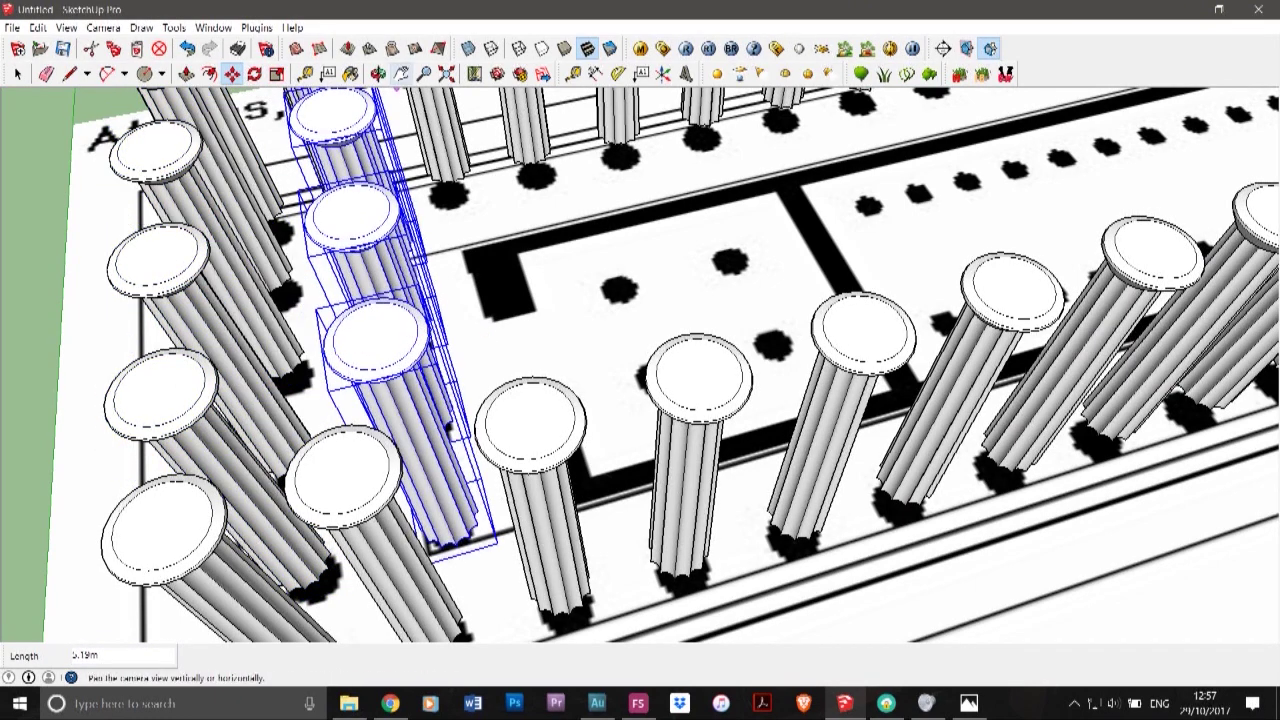
- Move the first outer column of the copied porch row about 0.56 m sideways to line up with its floor-plan dot
click(379, 75)
drag(385, 475, 120, 370)
scroll(540, 325, down, 4)
drag(560, 300, 430, 400)
scroll(721, 145, up, 6)
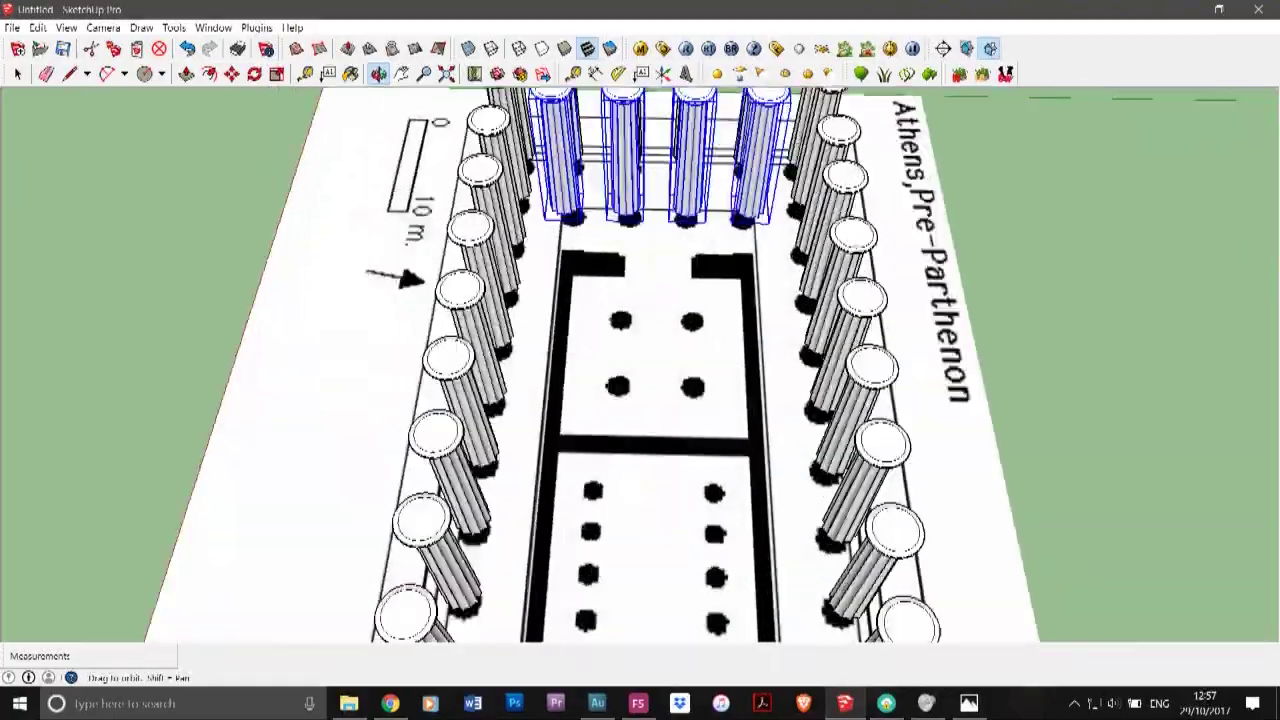
middle_drag(700, 250, 790, 190)
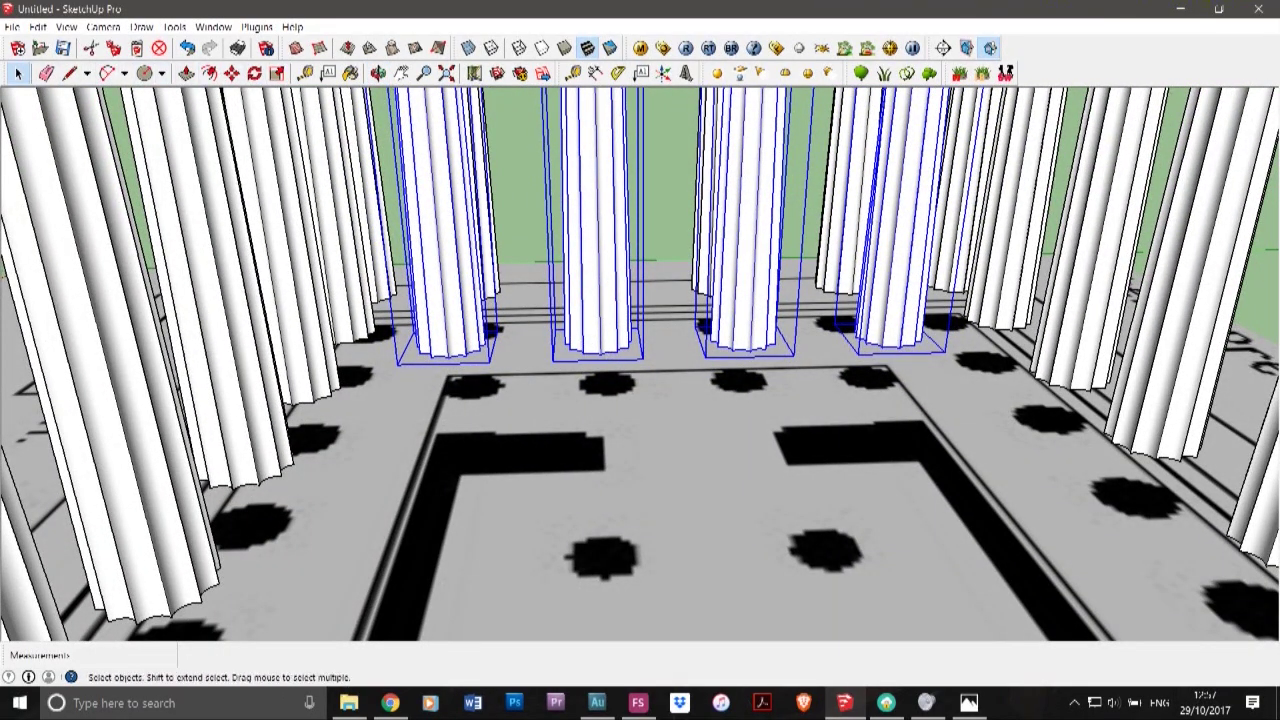
click(525, 200)
click(445, 250)
click(232, 73)
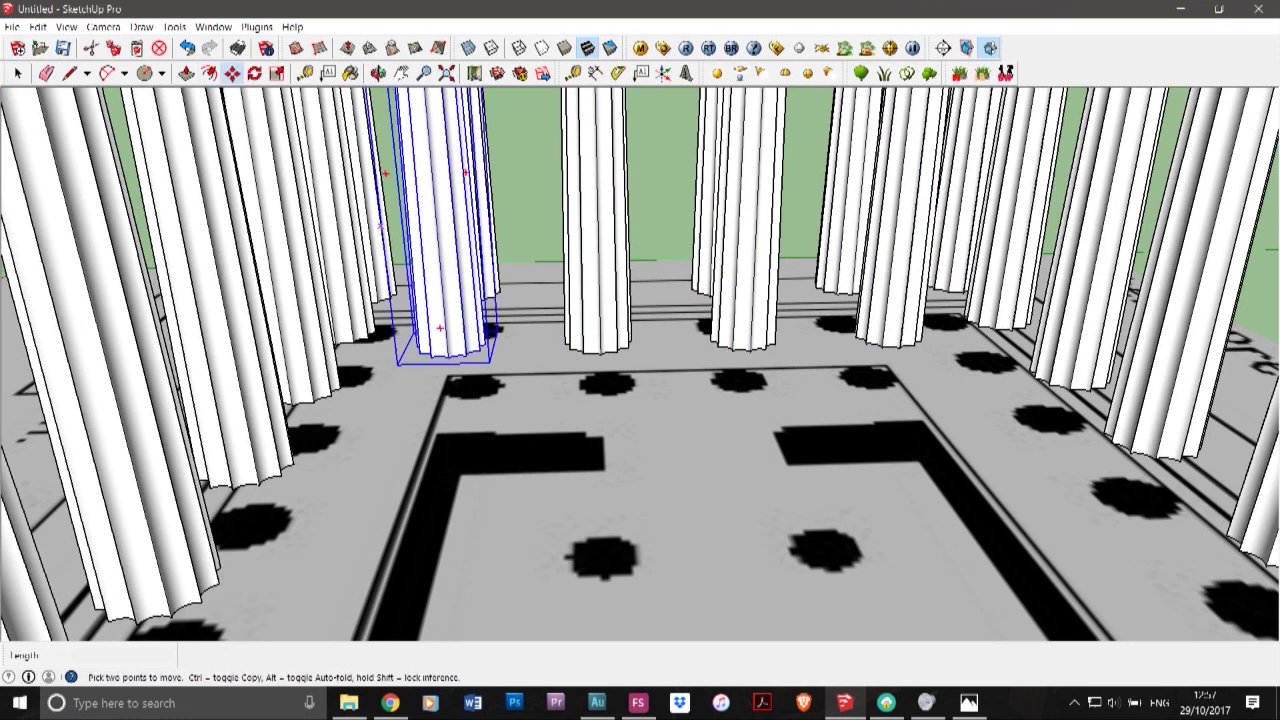
click(441, 285)
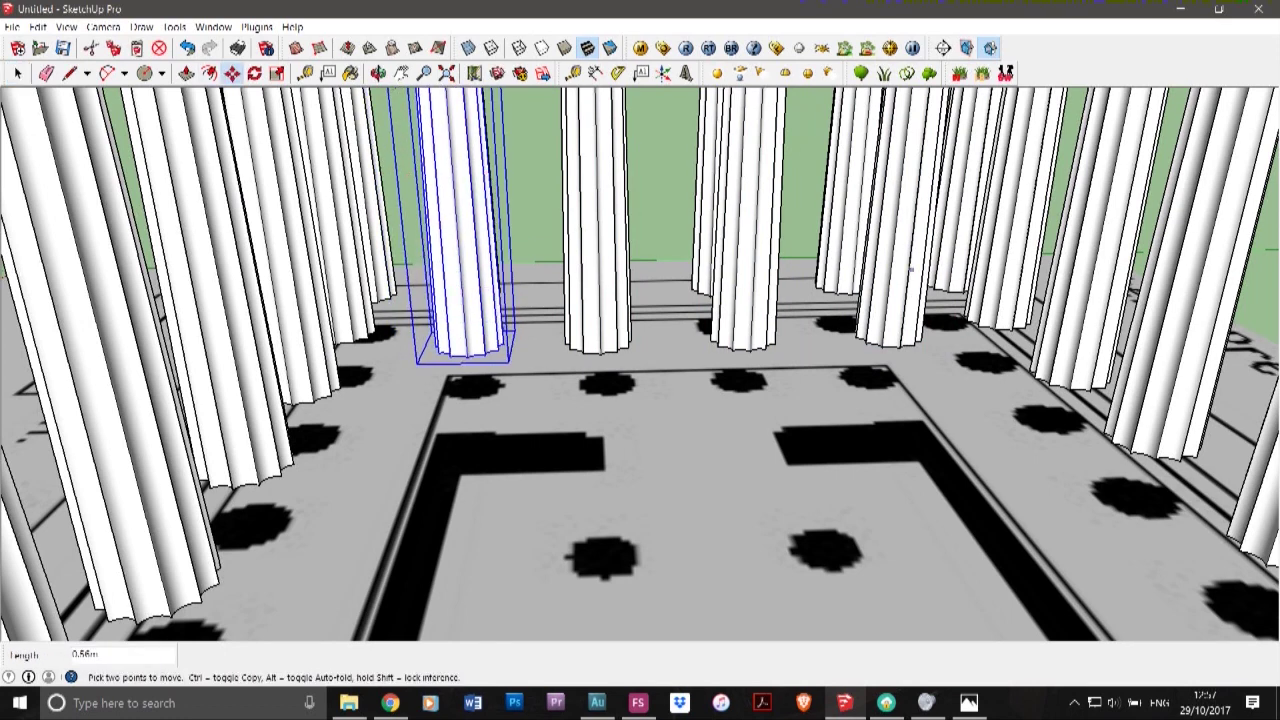
click(911, 269)
click(891, 264)
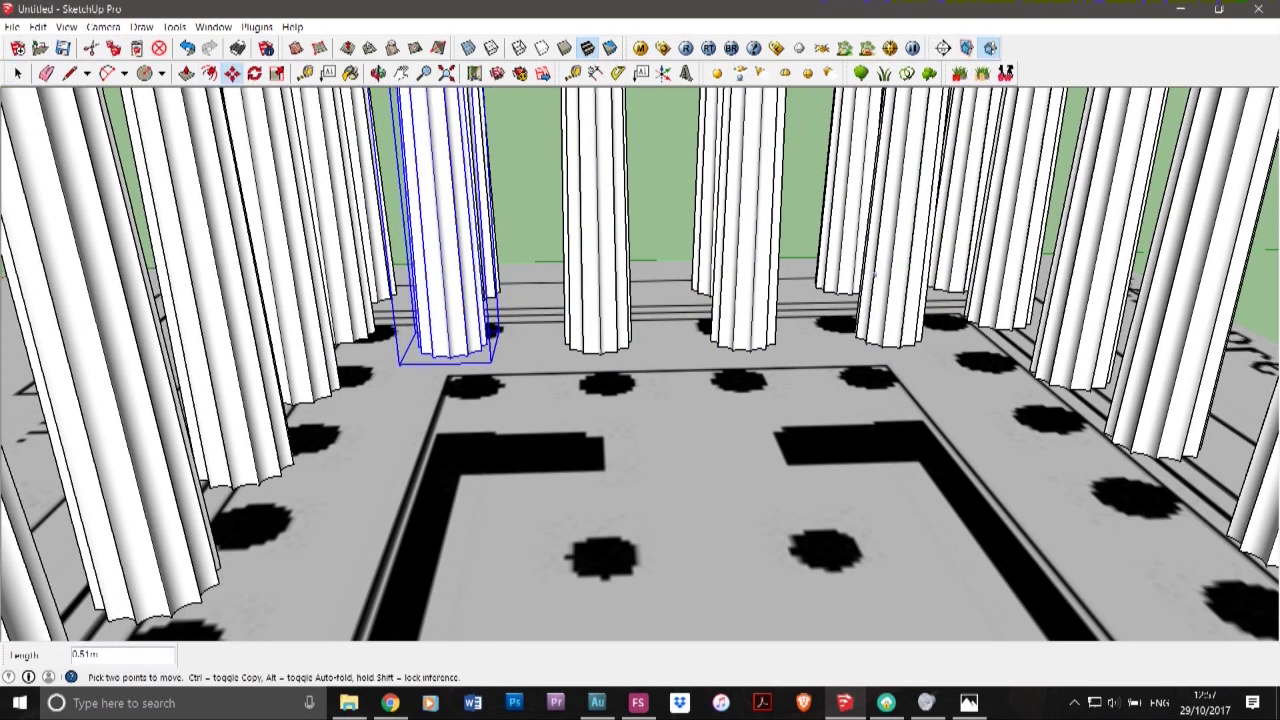
key(ctrl+z)
- Move the opposite outer column of the porch row about 0.5 m inward along the green axis to its floor-plan dot
click(18, 74)
click(895, 240)
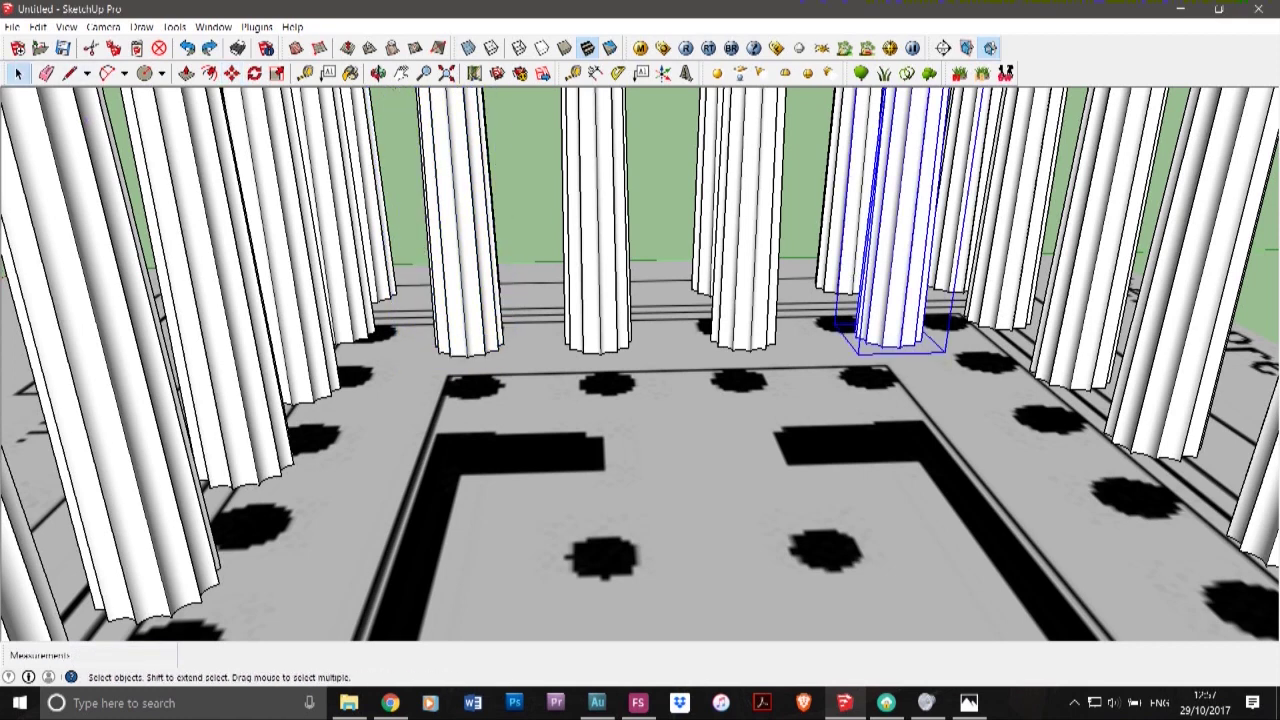
click(232, 74)
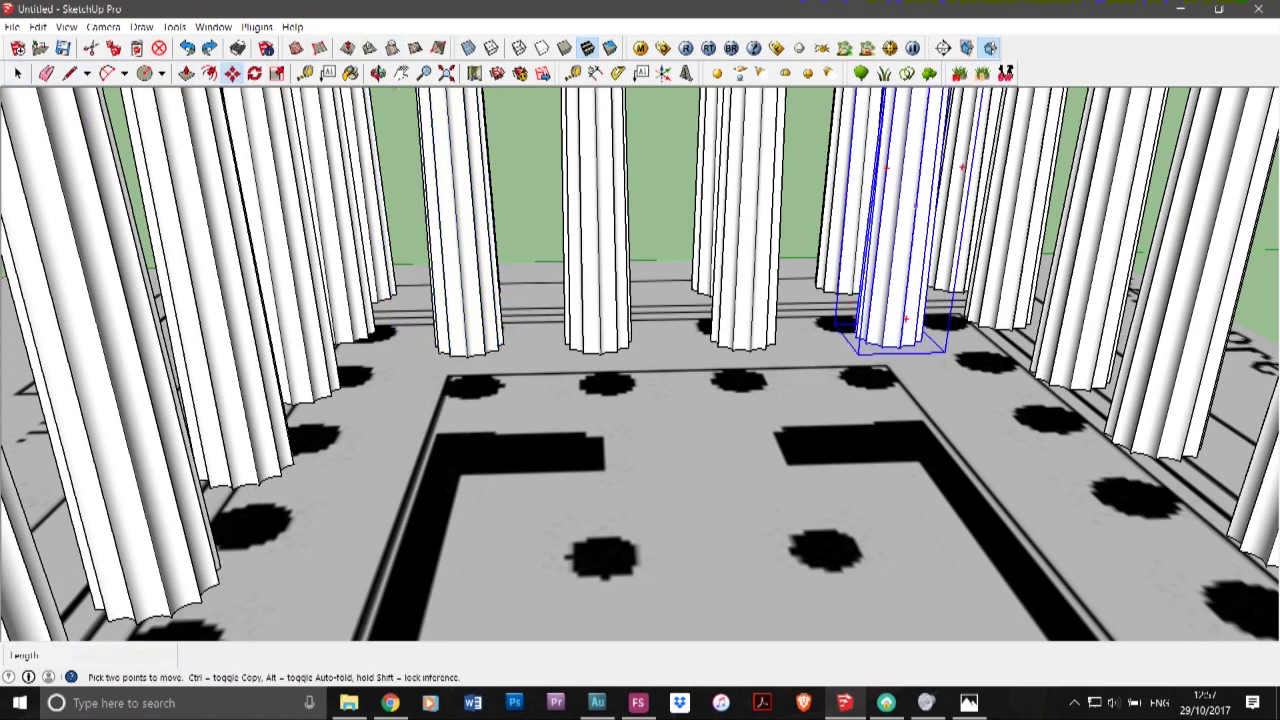
click(915, 205)
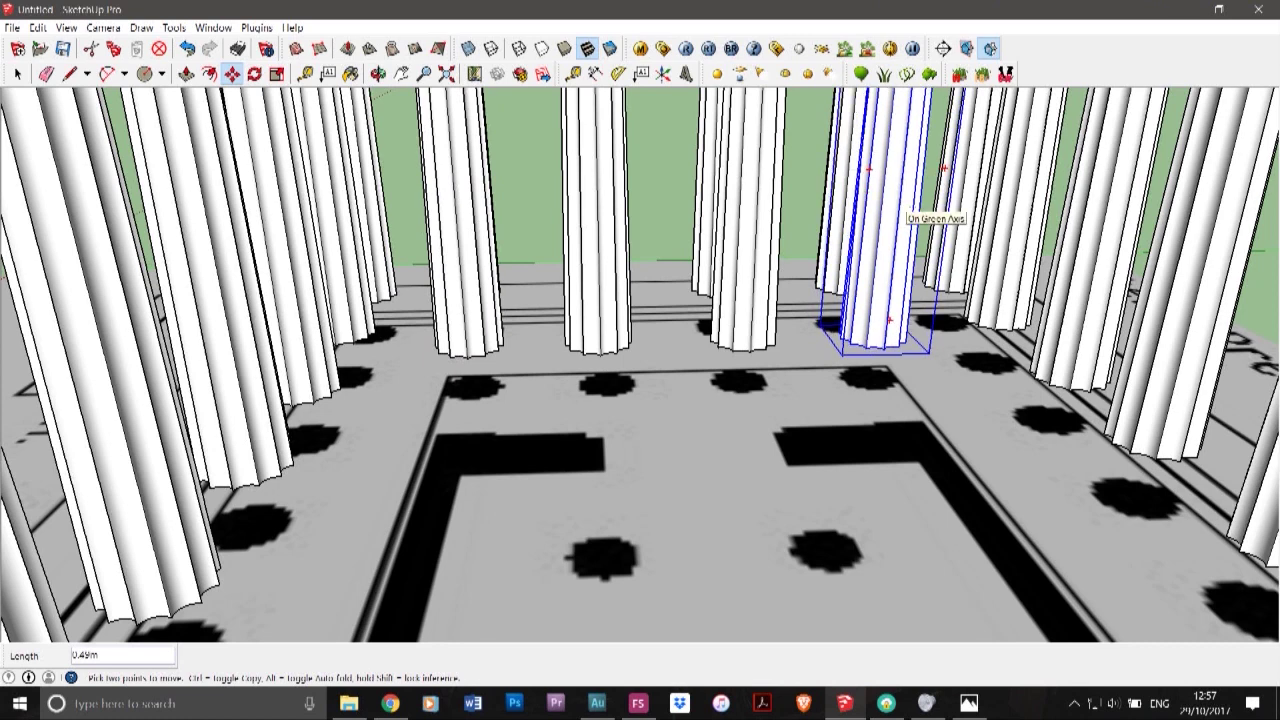
click(898, 202)
click(18, 74)
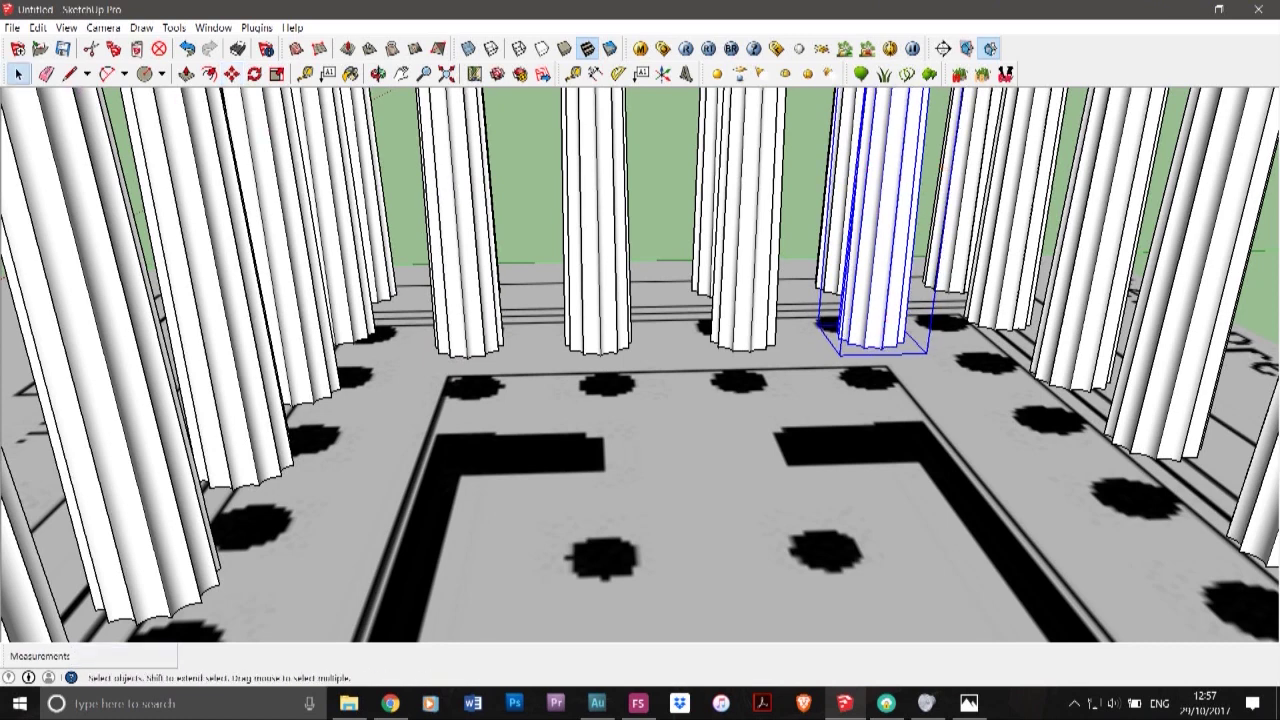
- Move the inner column beside the first outer one about 0.27 m along the green axis to its floor-plan dot
click(598, 230)
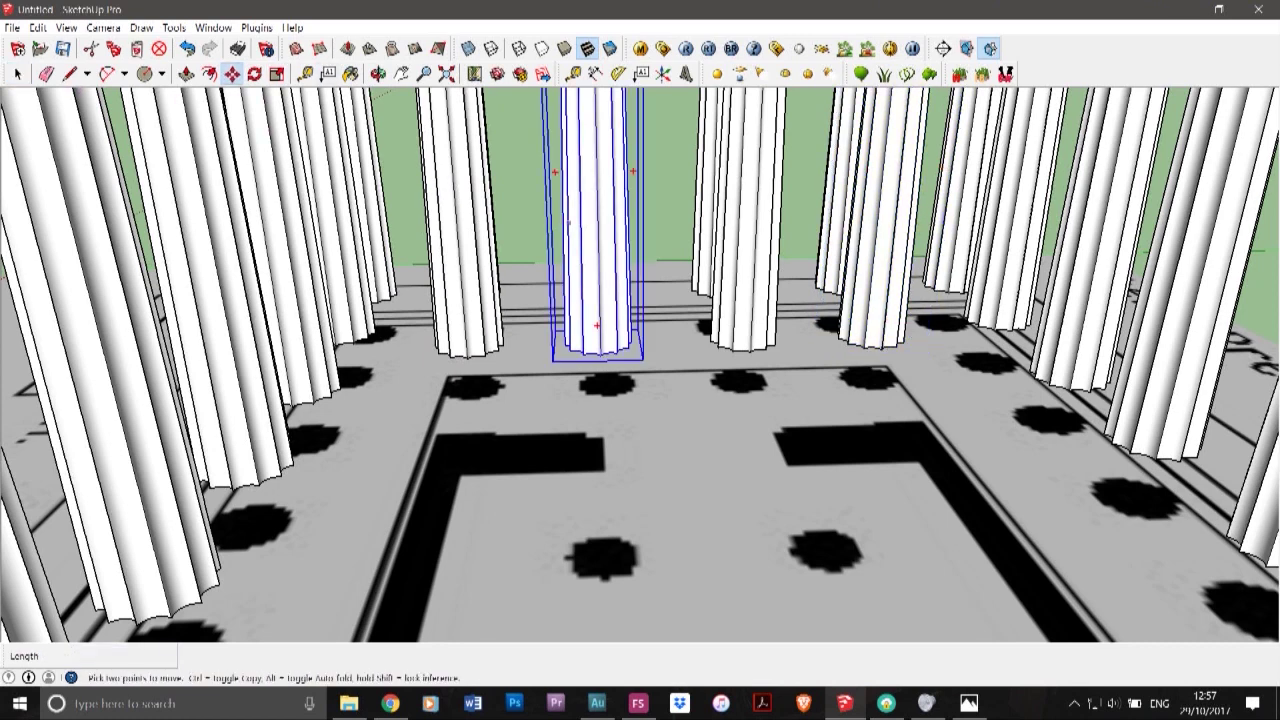
click(600, 208)
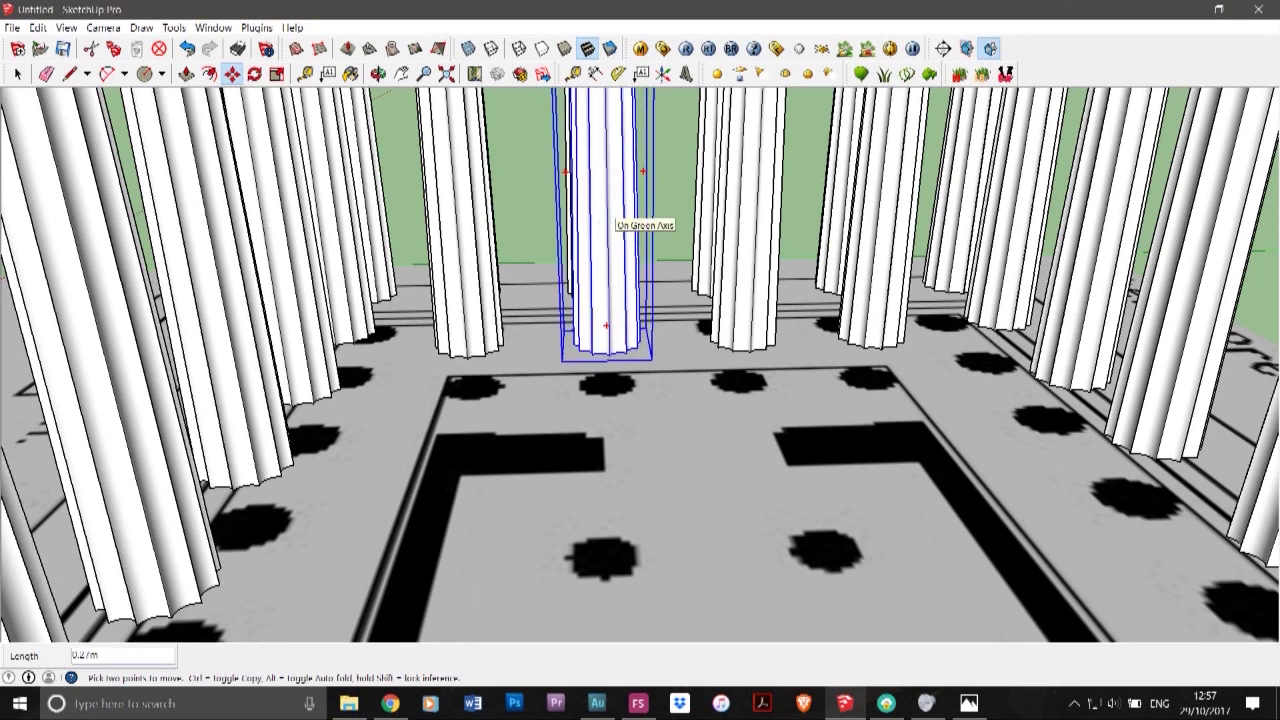
click(609, 208)
key(space)
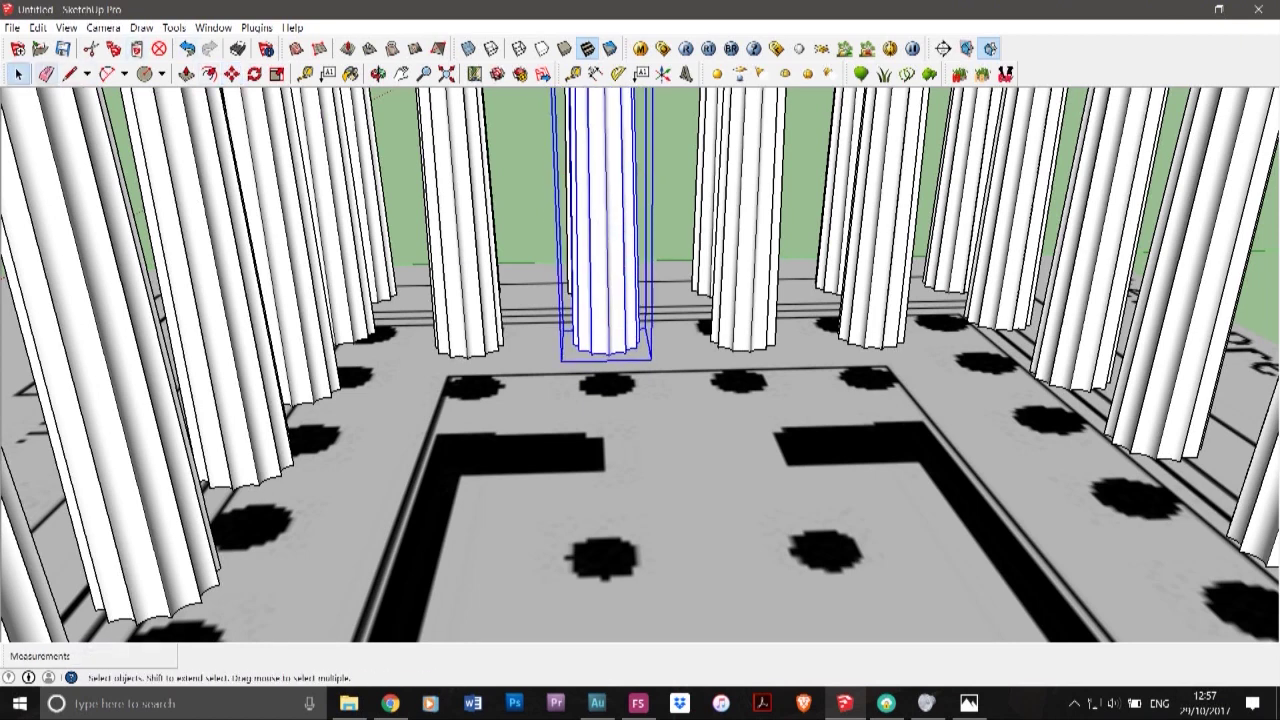
- Try to move the remaining inner column of the porch row about 0.46 m along the green axis, and undo the move
click(745, 225)
key(m)
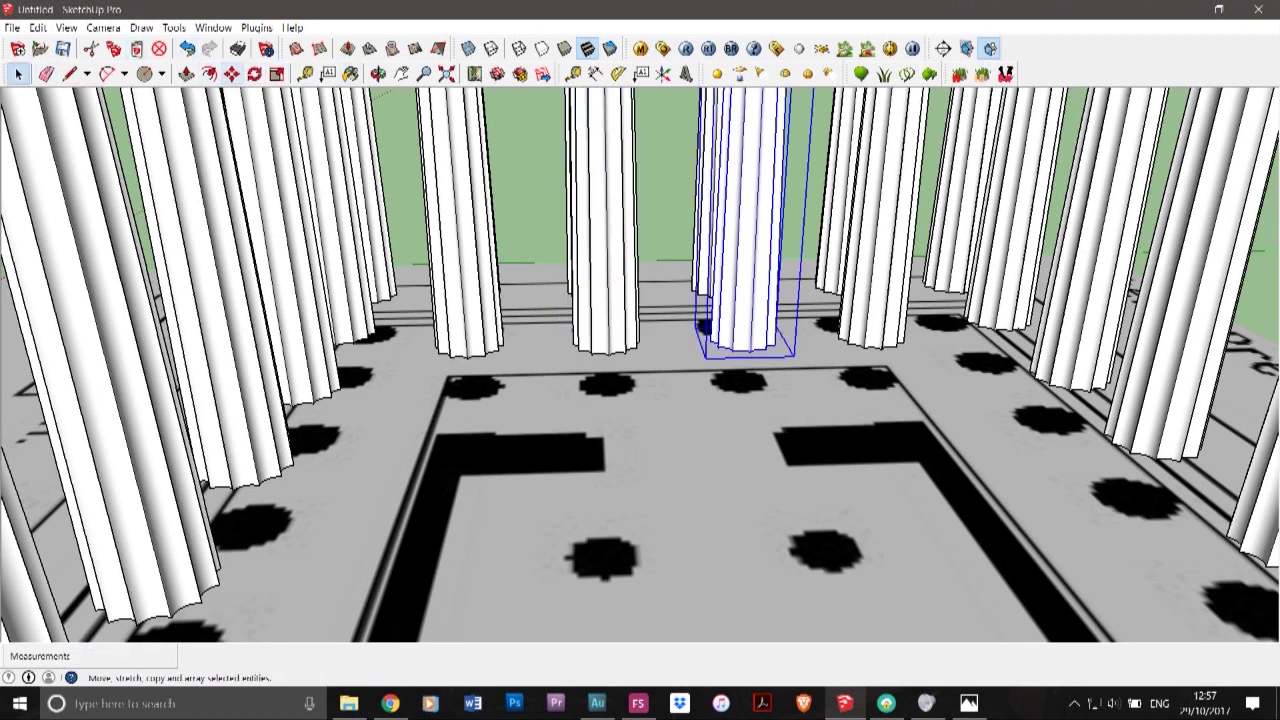
click(759, 201)
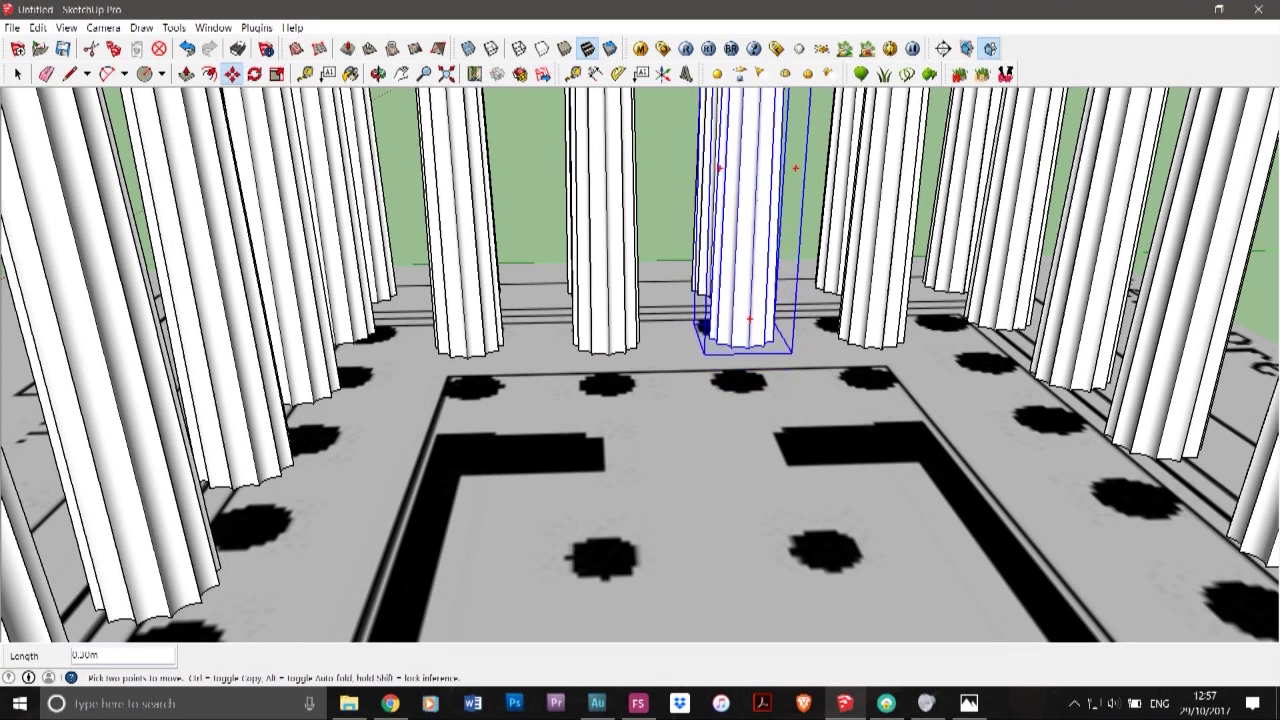
click(745, 201)
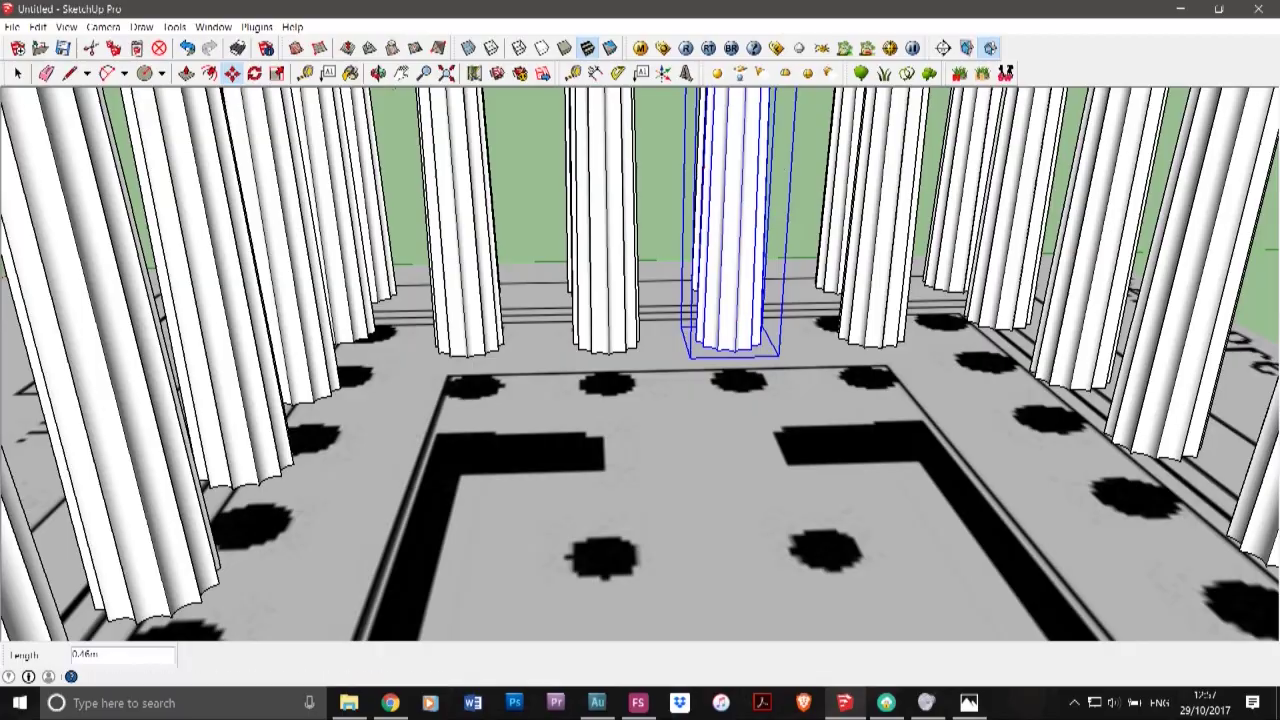
key(ctrl+z)
- Unhide the last hidden object, the temple's platform and cella walls
scroll(745, 234, down, 5)
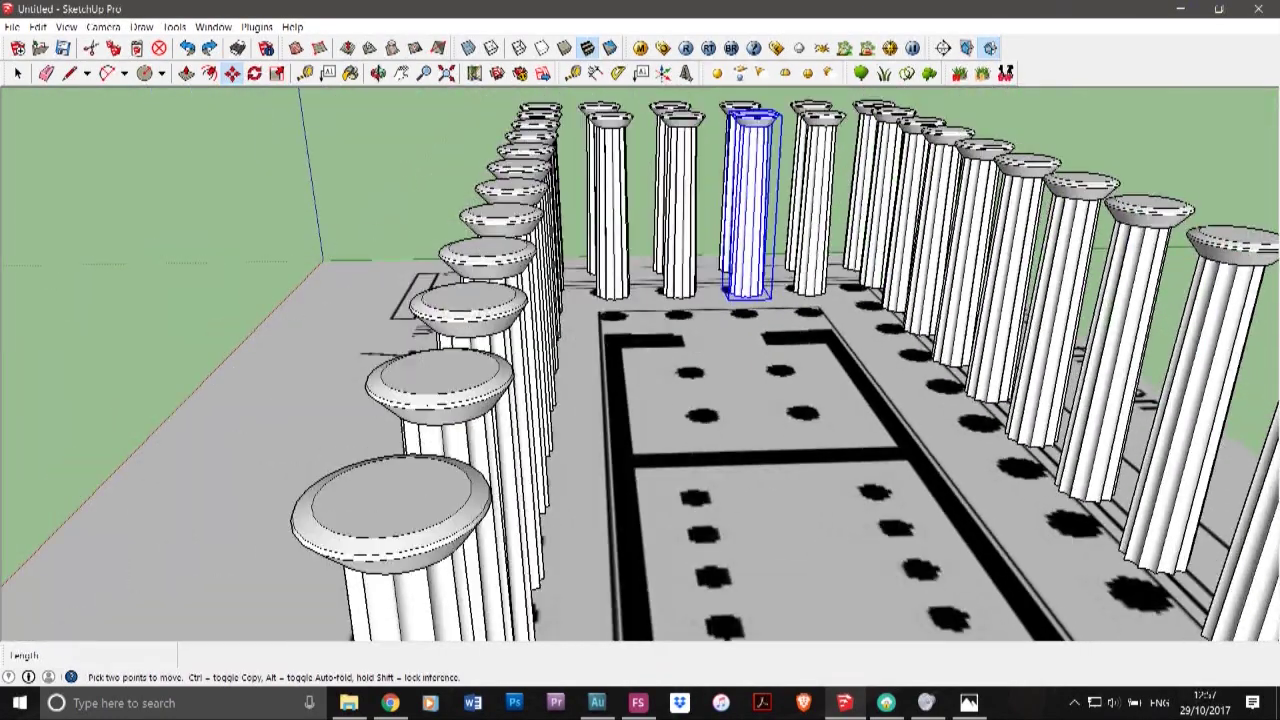
drag(480, 380, 350, 465)
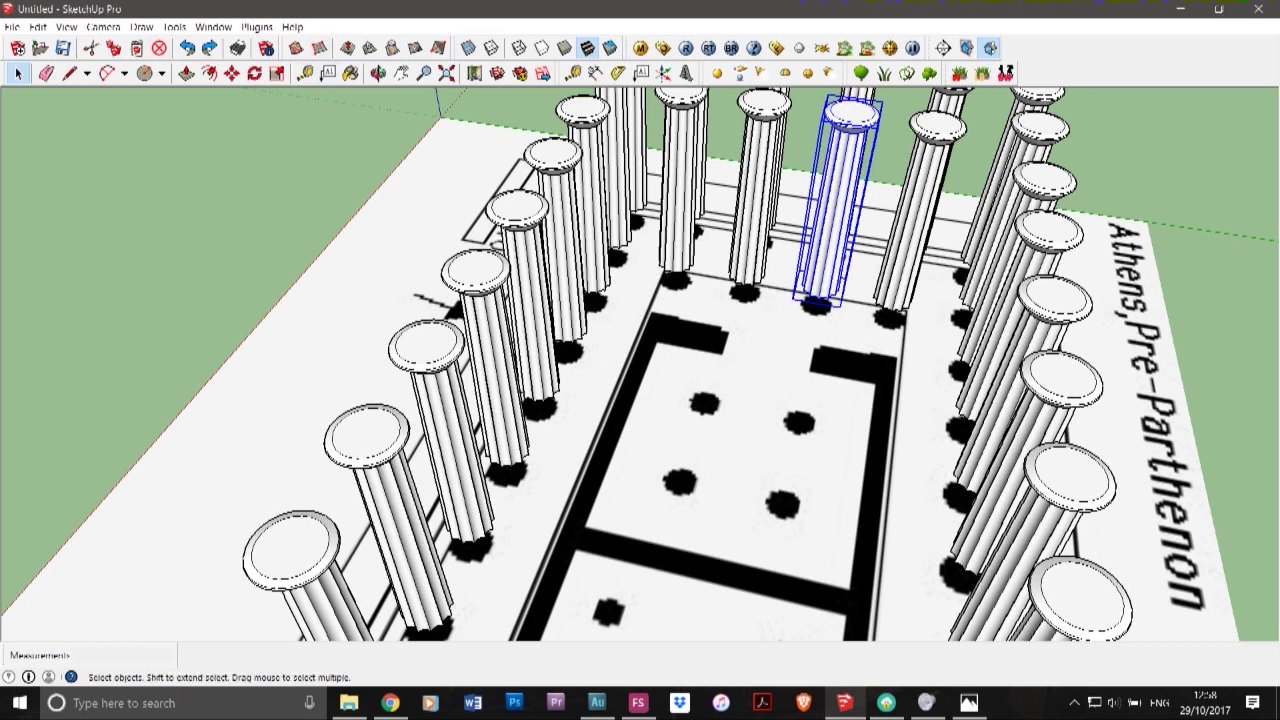
click(38, 27)
mouse_move(110, 235)
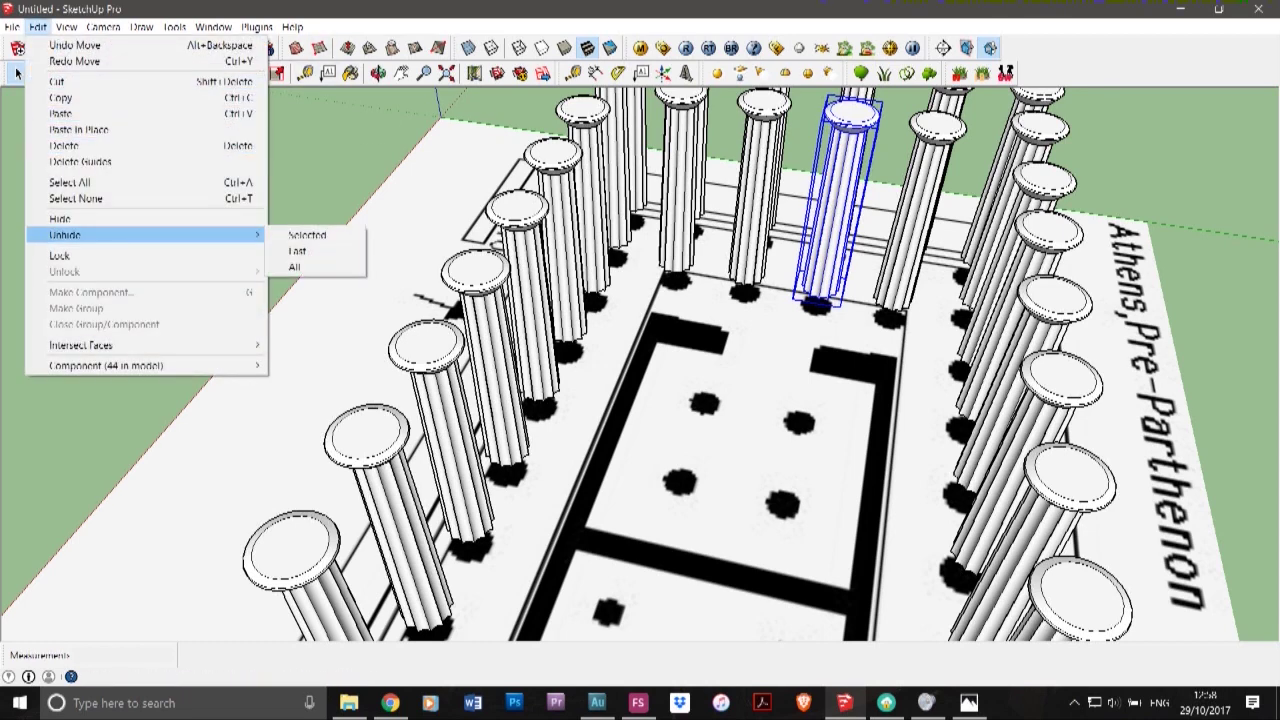
click(297, 251)
scroll(705, 268, down, 6)
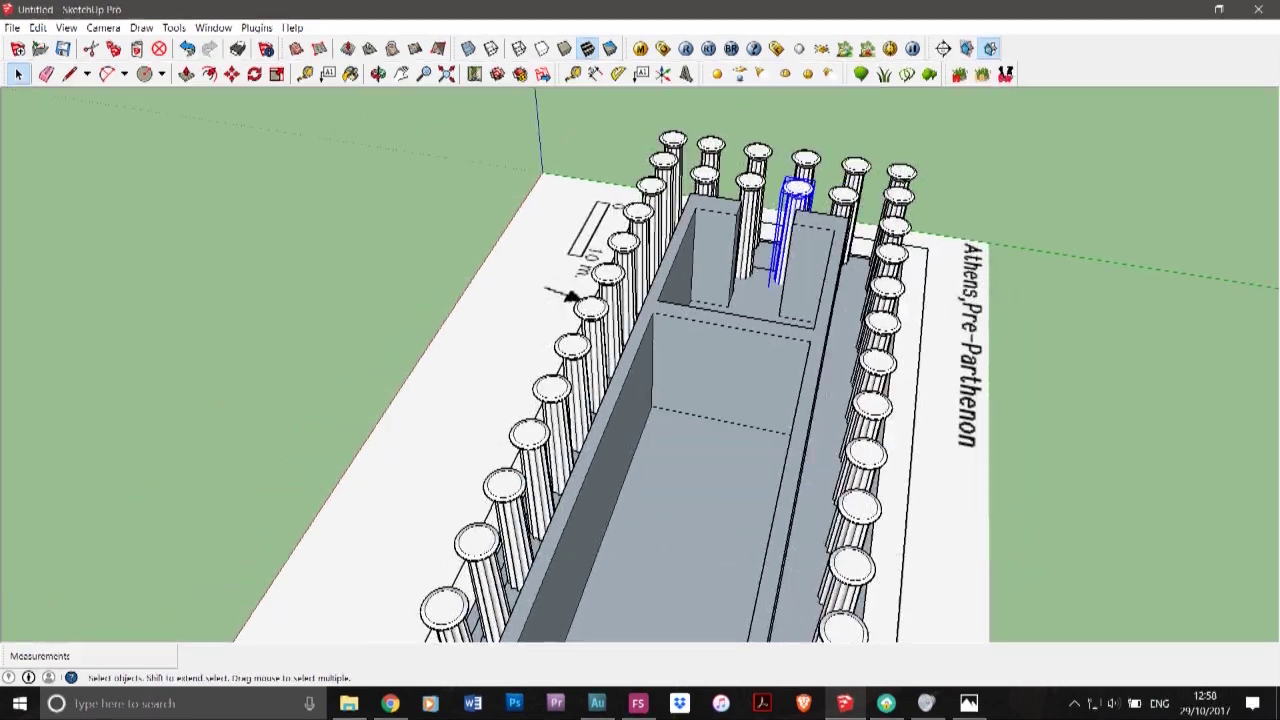
triple_click(742, 385)
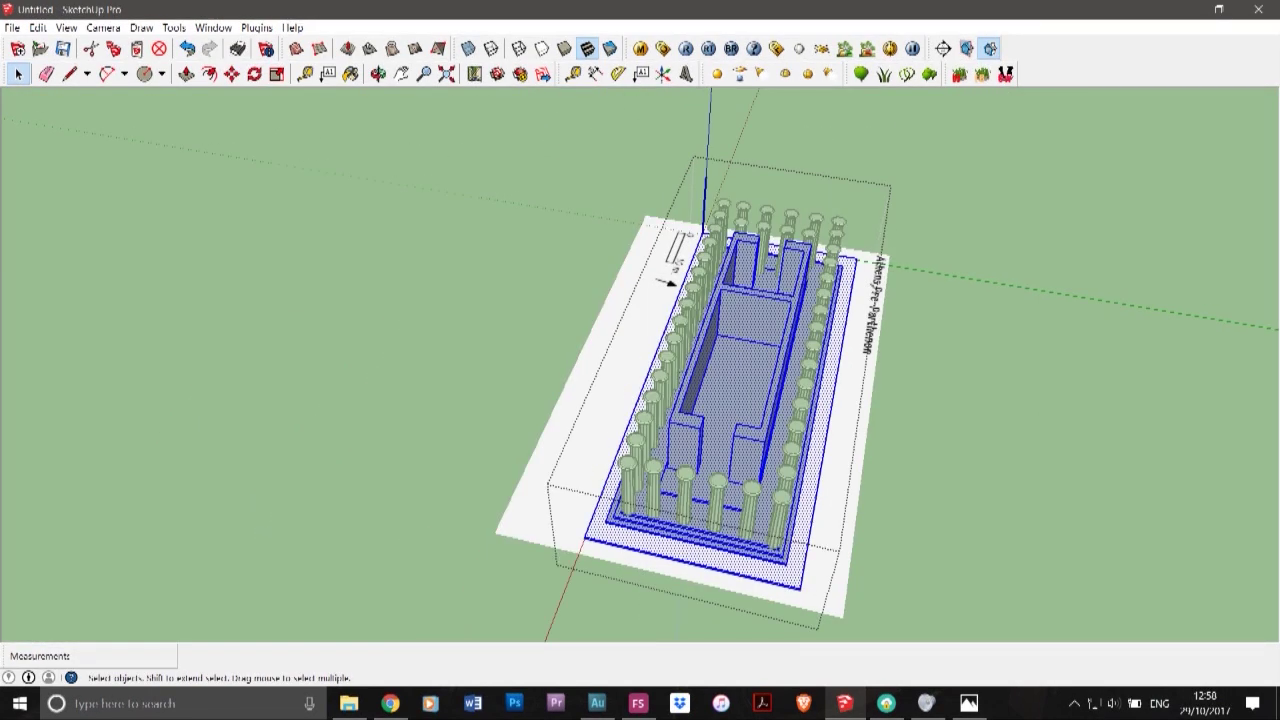
double_click(754, 320)
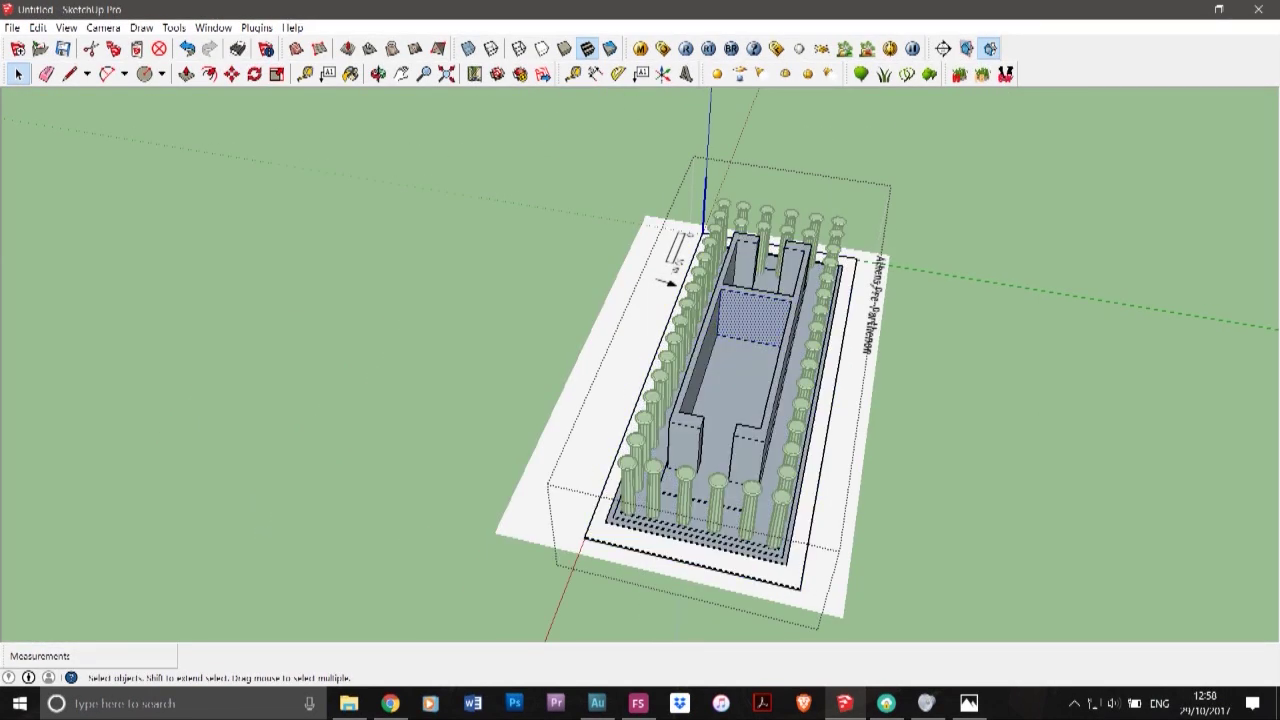
scroll(804, 384, down, 1)
scroll(804, 384, up, 3)
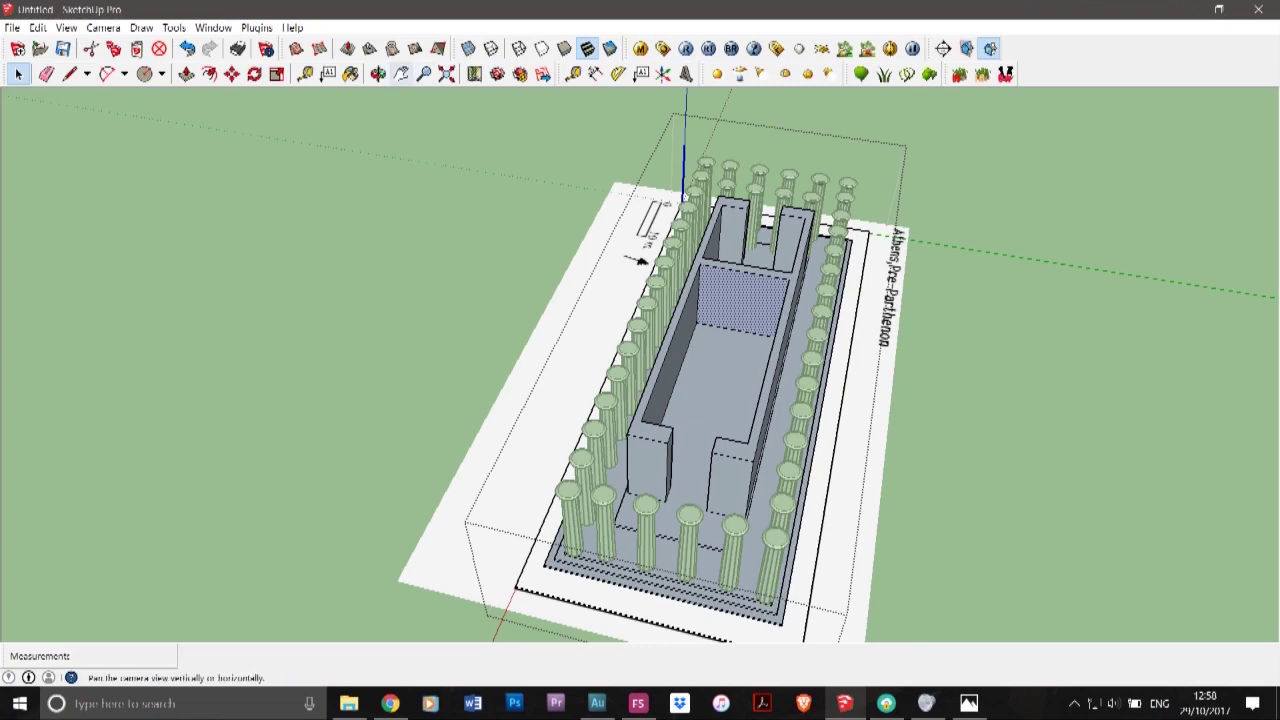
click(378, 74)
drag(640, 340, 310, 435)
mouse_move(310, 435)
middle_down()
mouse_move(300, 370)
mouse_move(225, 315)
mouse_move(540, 430)
mouse_move(340, 380)
mouse_move(260, 410)
mouse_move(190, 365)
mouse_move(115, 275)
middle_up()
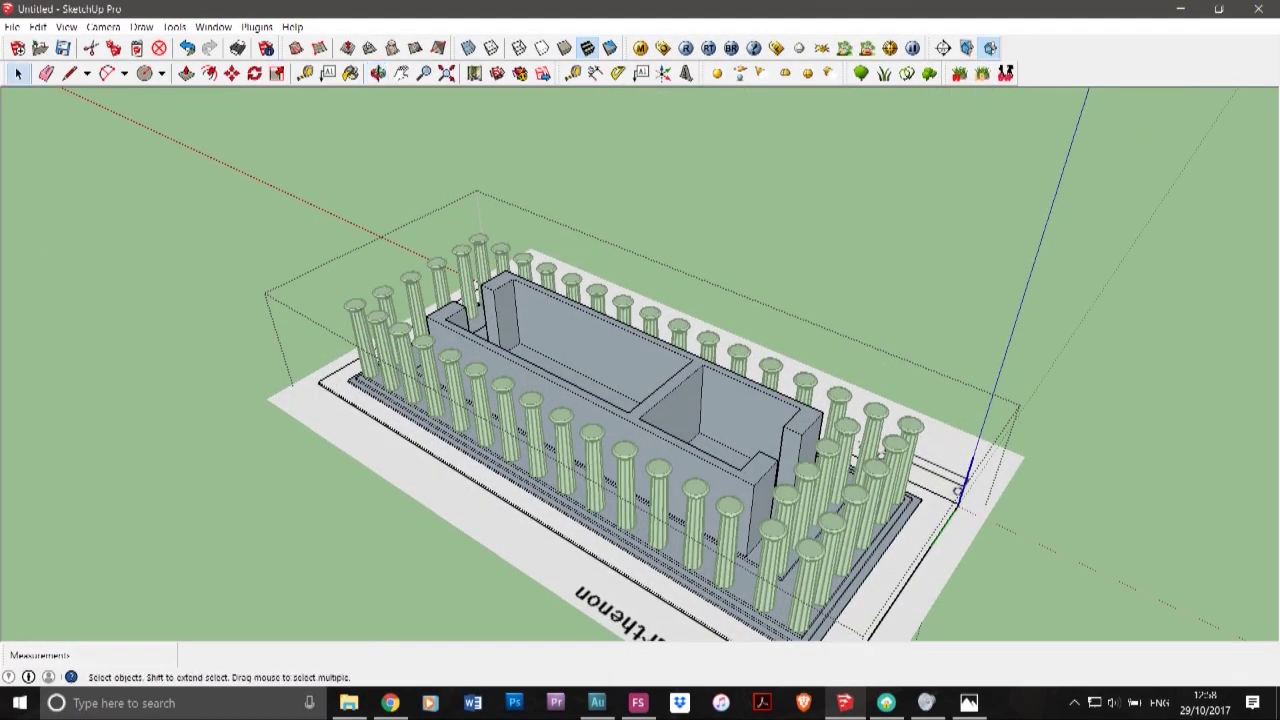
key(Escape)
- Select the four inner porch columns and raise them along the blue axis above the inner platform step
scroll(960, 485, up, 5)
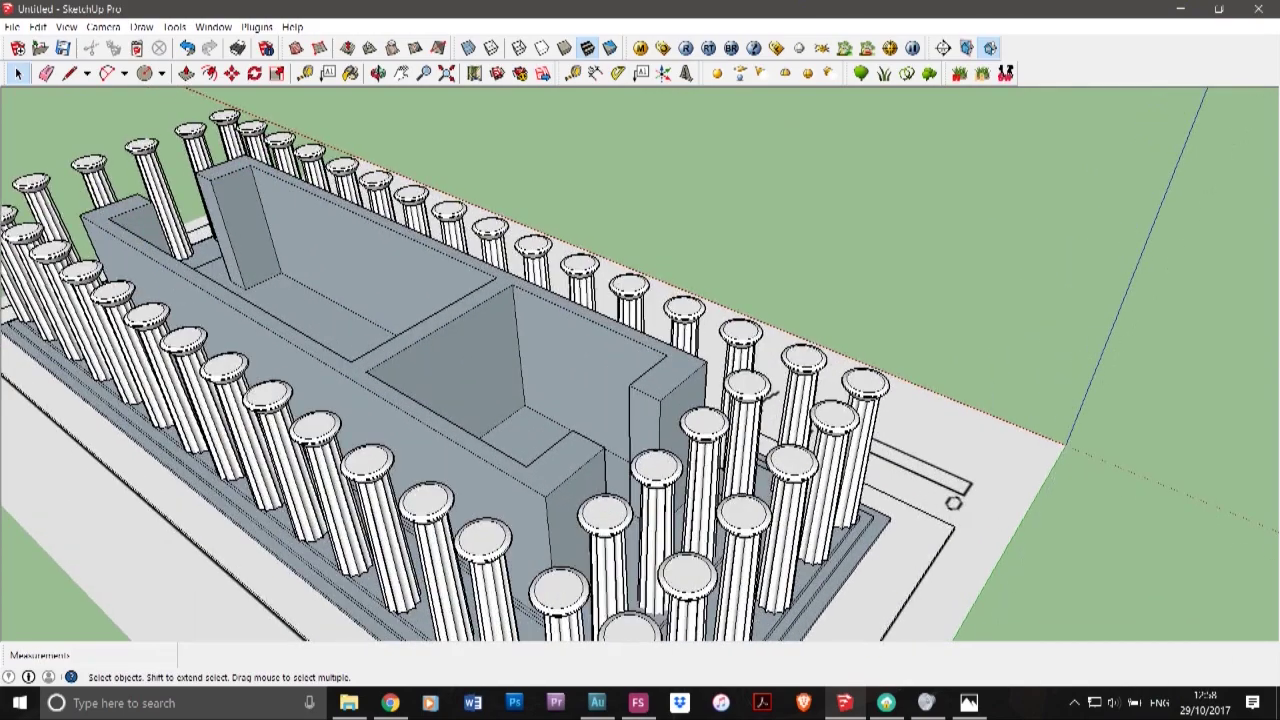
scroll(680, 545, up, 1)
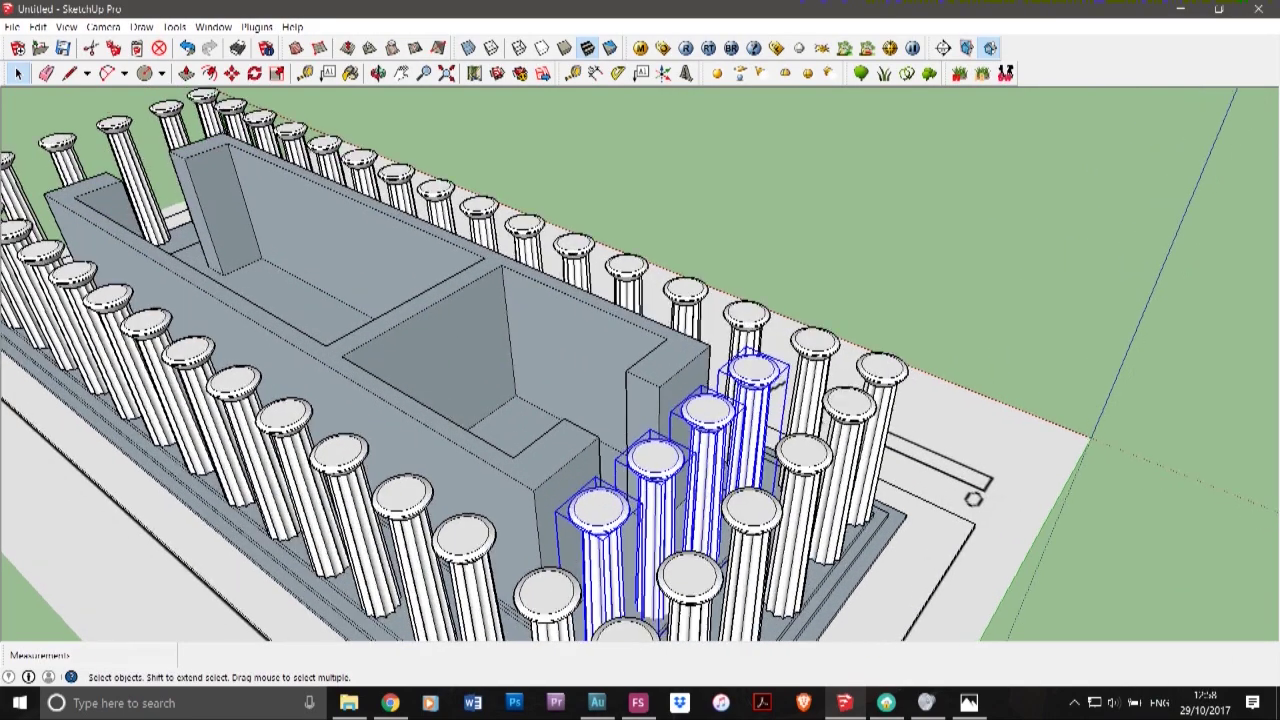
scroll(680, 560, down, 3)
scroll(685, 565, up, 6)
scroll(640, 520, up, 3)
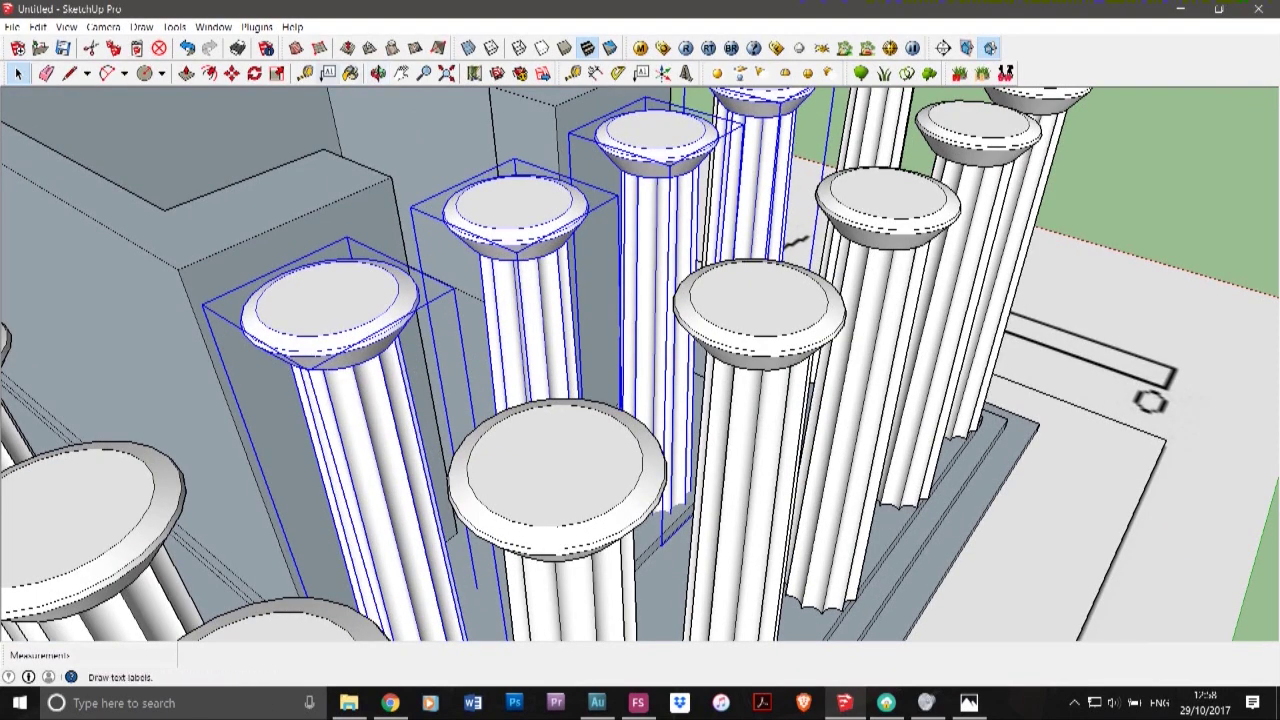
scroll(797, 243, up, 6)
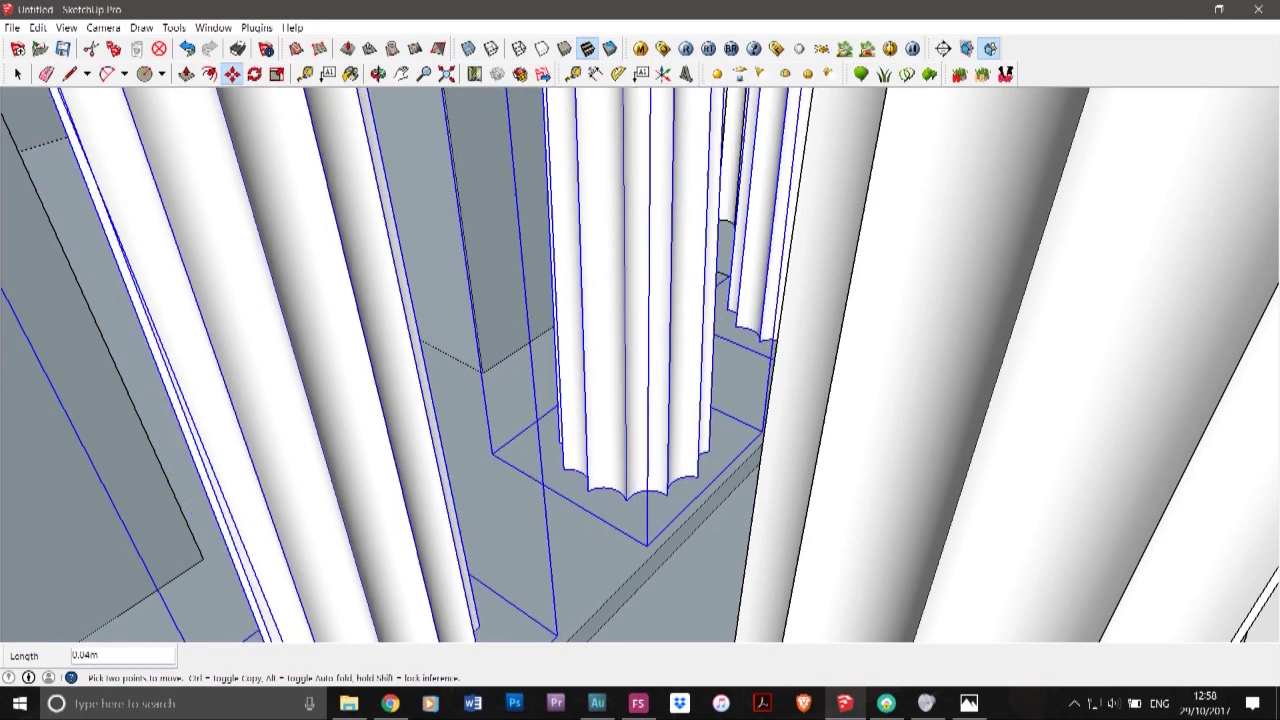
click(656, 492)
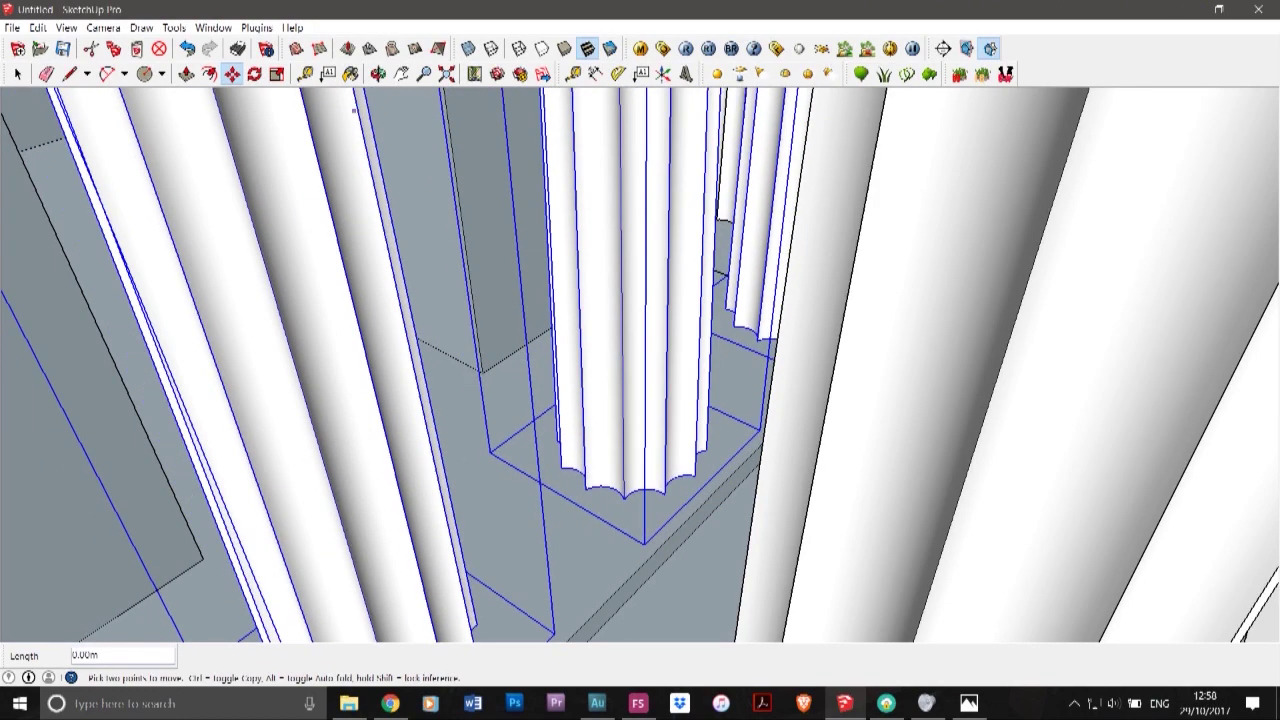
- Lower the four porch columns along the blue axis until their bases rest on the inner platform step
click(378, 74)
drag(600, 340, 690, 200)
scroll(597, 273, up, 3)
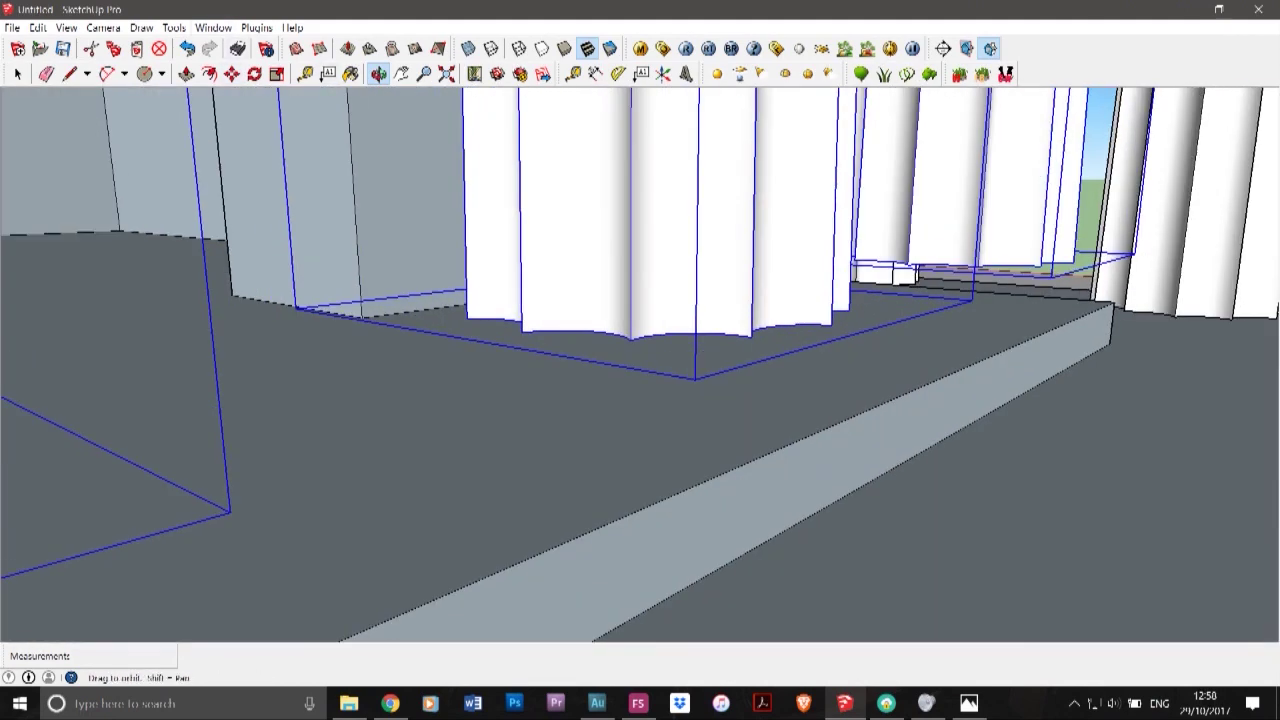
click(233, 75)
click(637, 160)
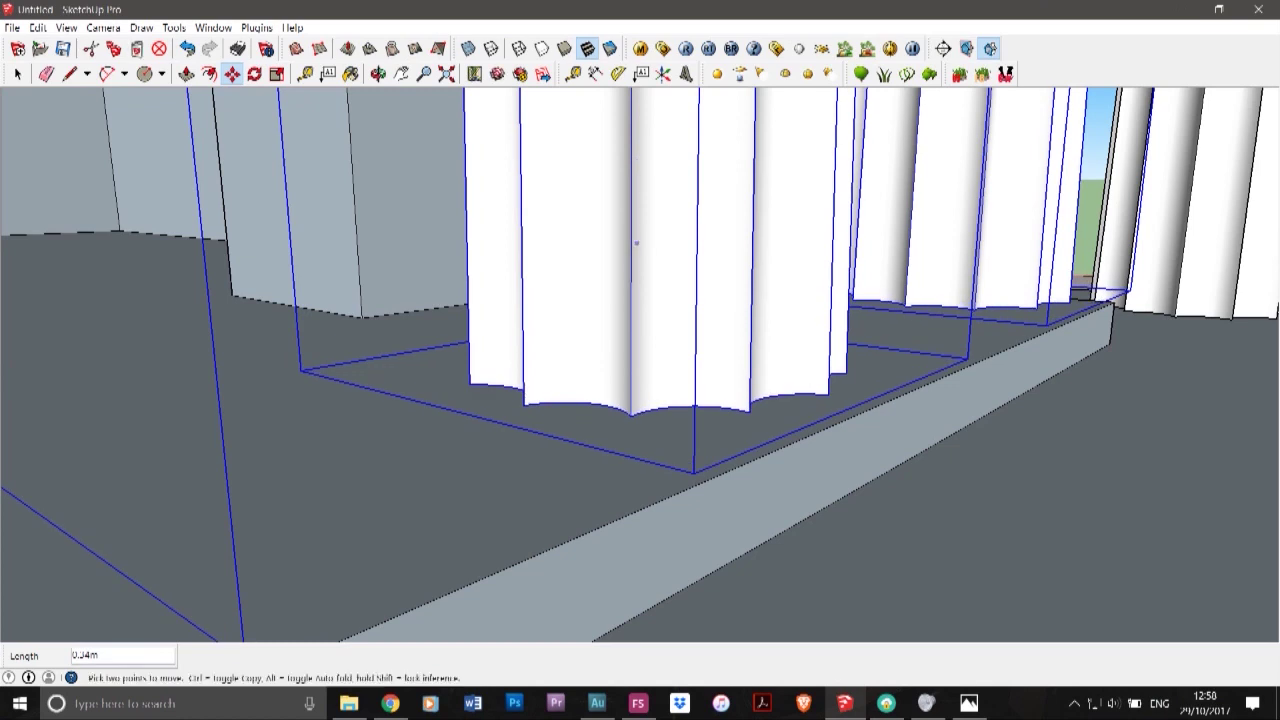
click(624, 298)
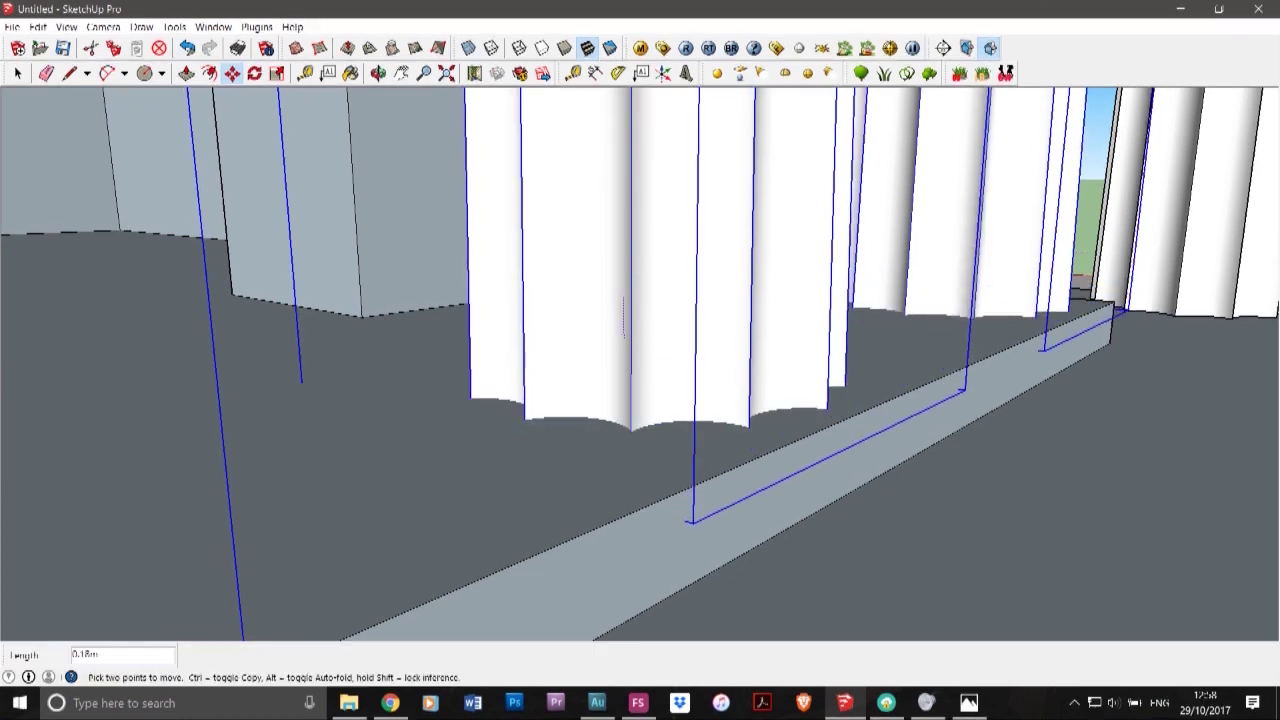
click(623, 305)
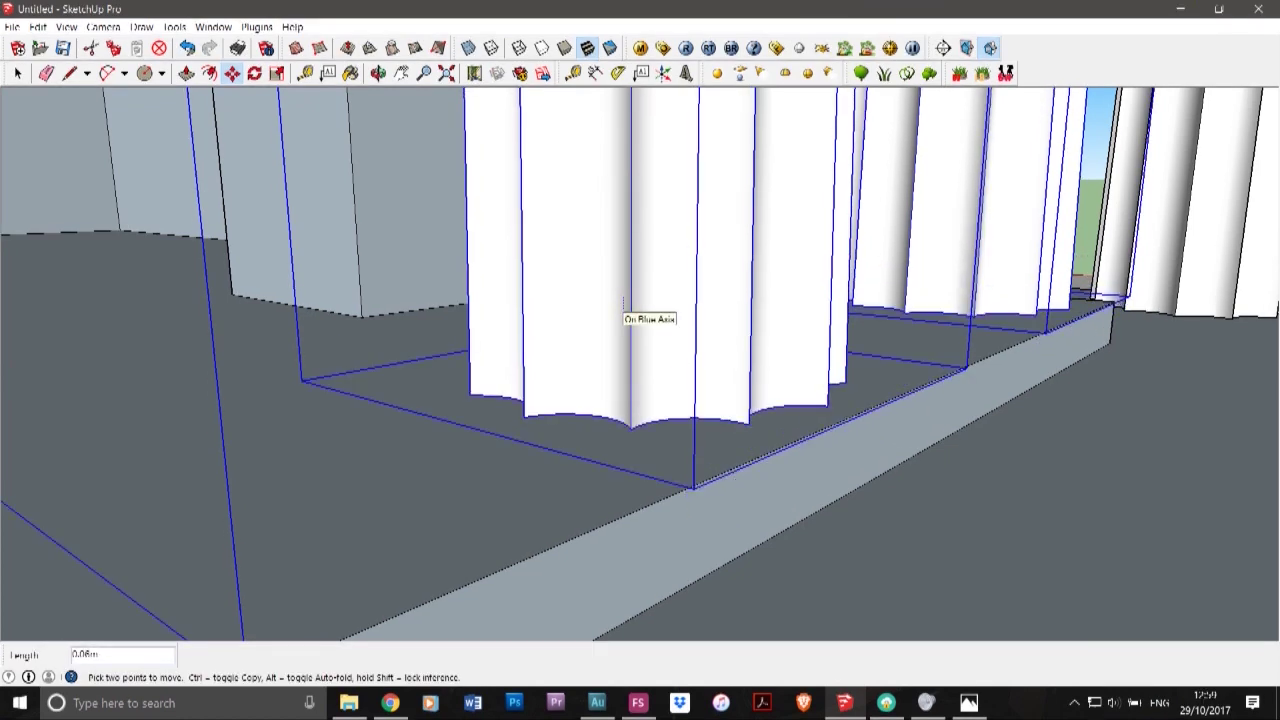
- Scale the four porch columns to about 0.96 of their height along the blue axis from the top
click(378, 74)
drag(480, 220, 565, 275)
scroll(765, 385, down, 6)
scroll(760, 370, down, 3)
drag(905, 495, 900, 495)
key(s)
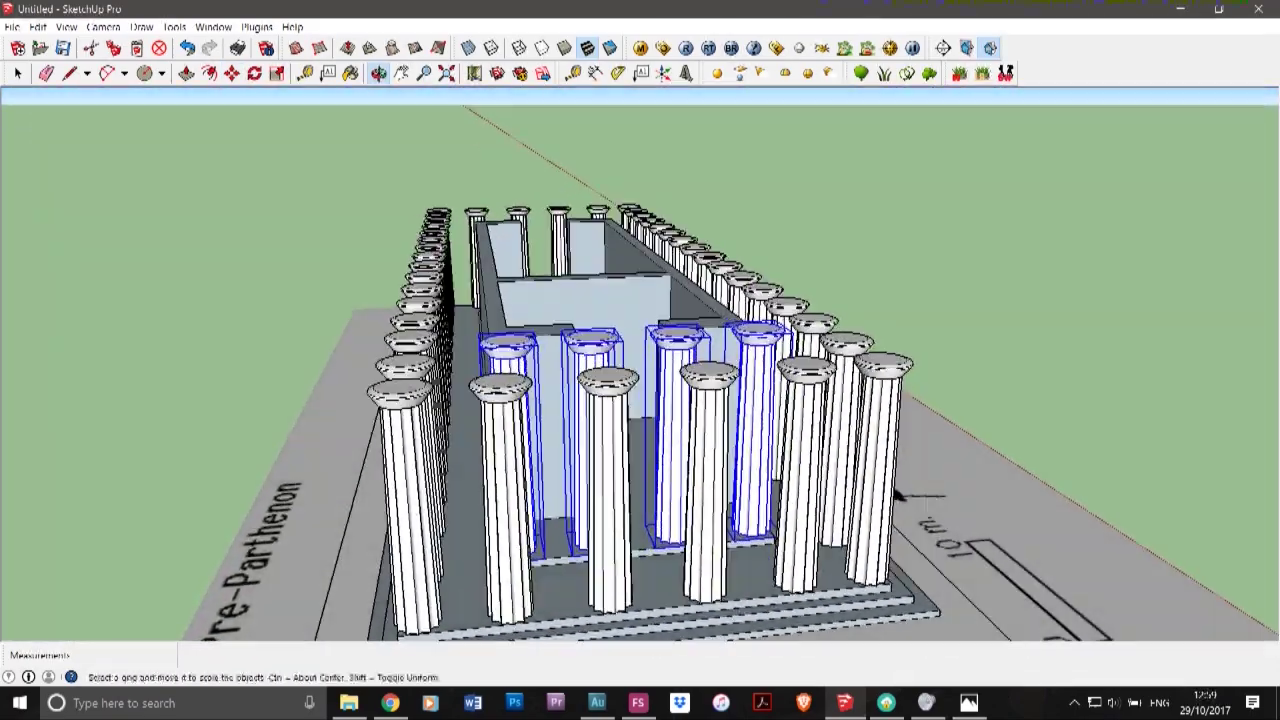
drag(636, 333, 617, 367)
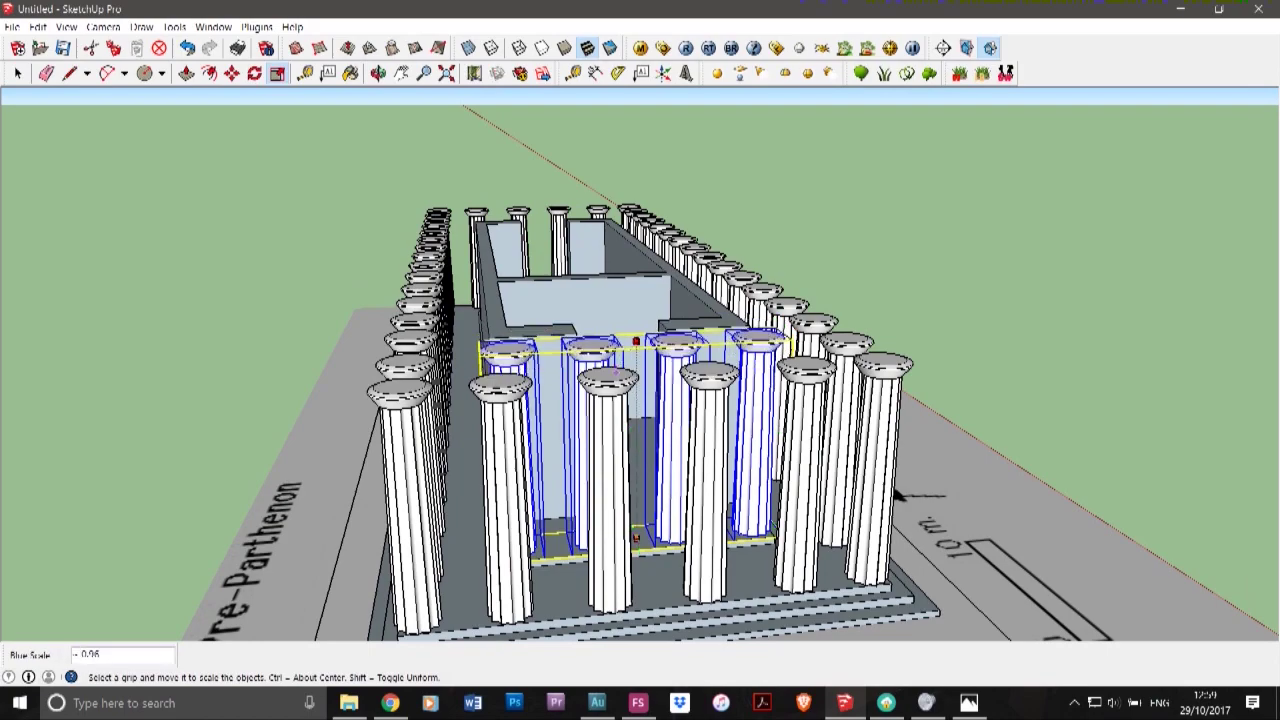
click(616, 372)
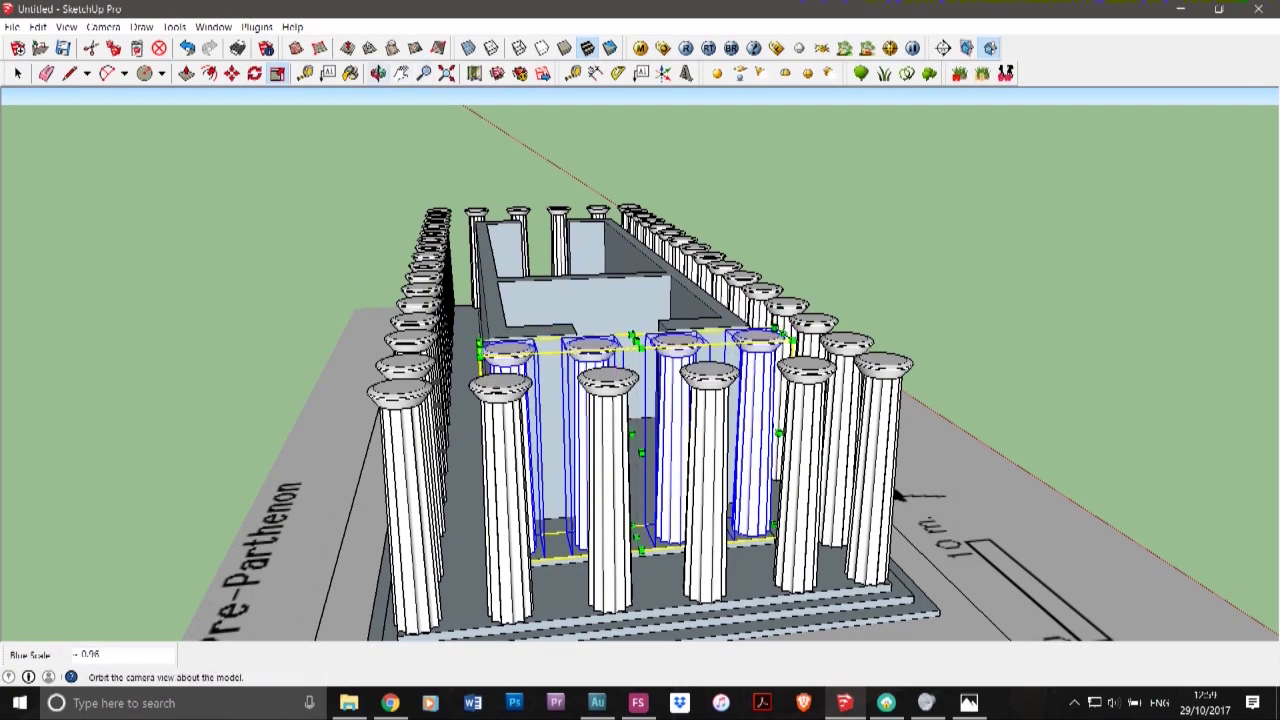
- Hide the temple's platform and wall component to expose the floor plan
click(378, 73)
drag(420, 330, 730, 385)
middle_drag(973, 336, 945, 262)
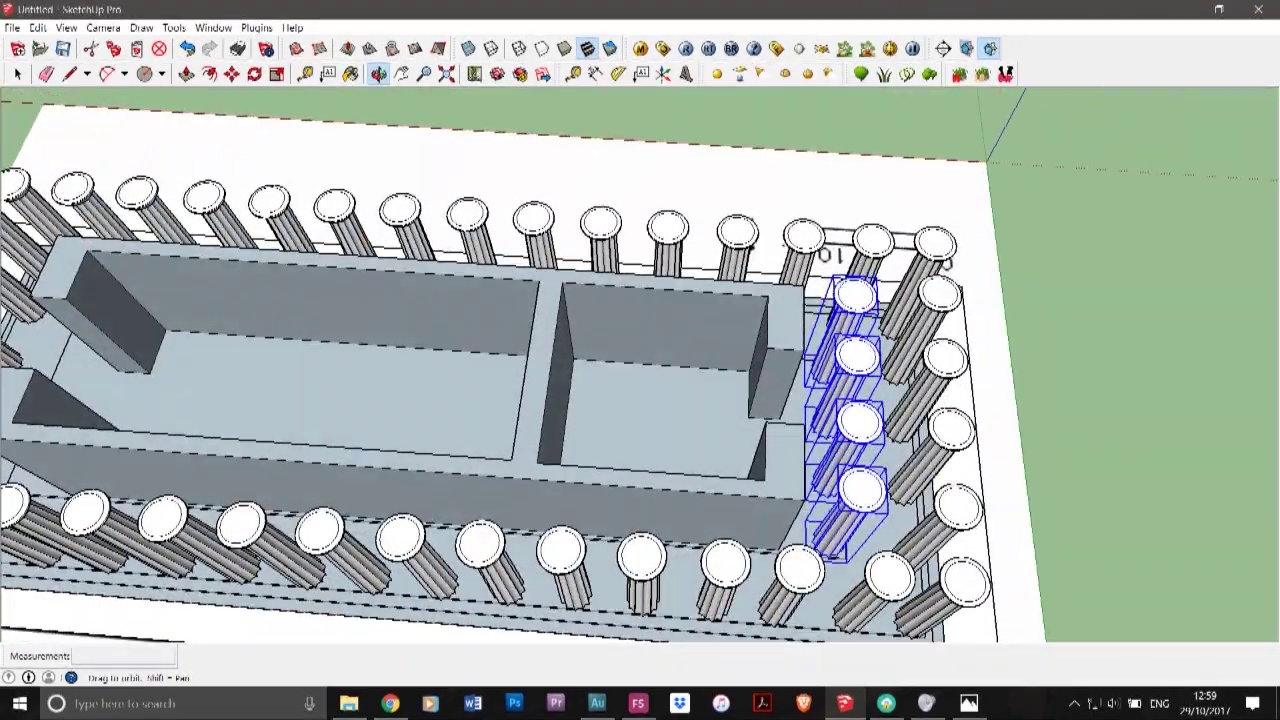
click(1100, 330)
click(393, 323)
right_click(393, 323)
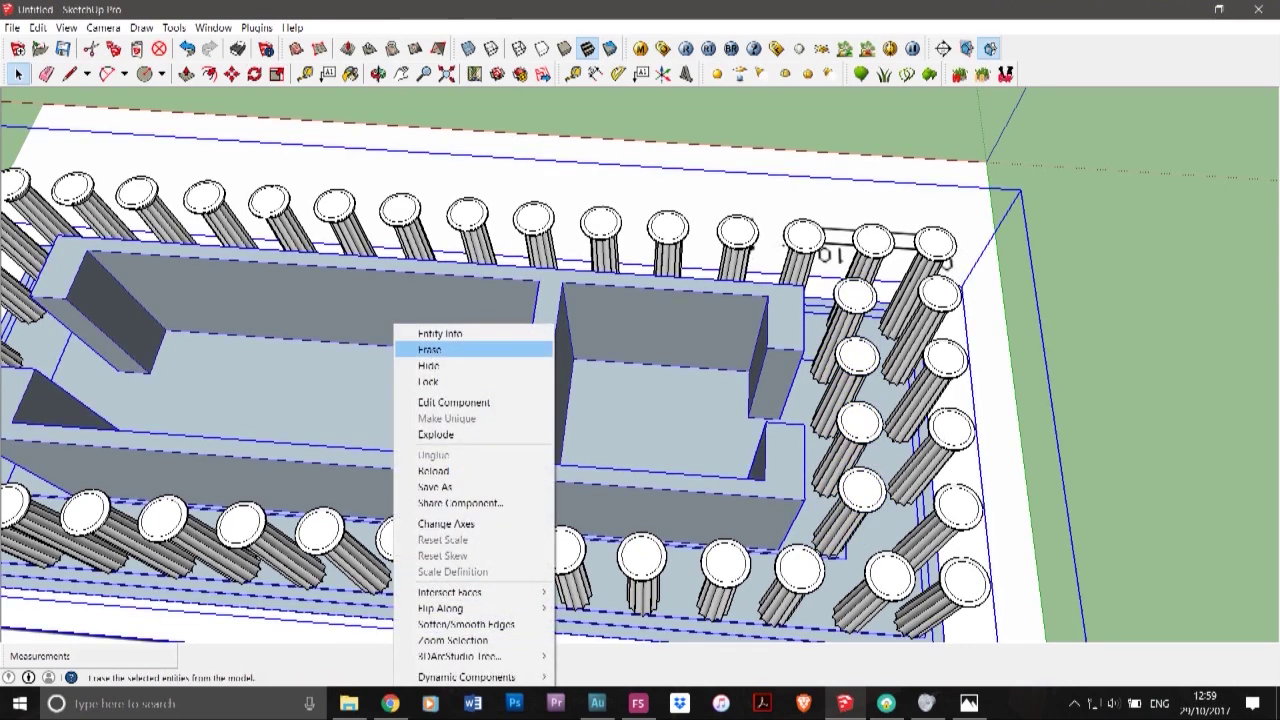
click(429, 366)
scroll(435, 375, down, 5)
scroll(655, 388, up, 1)
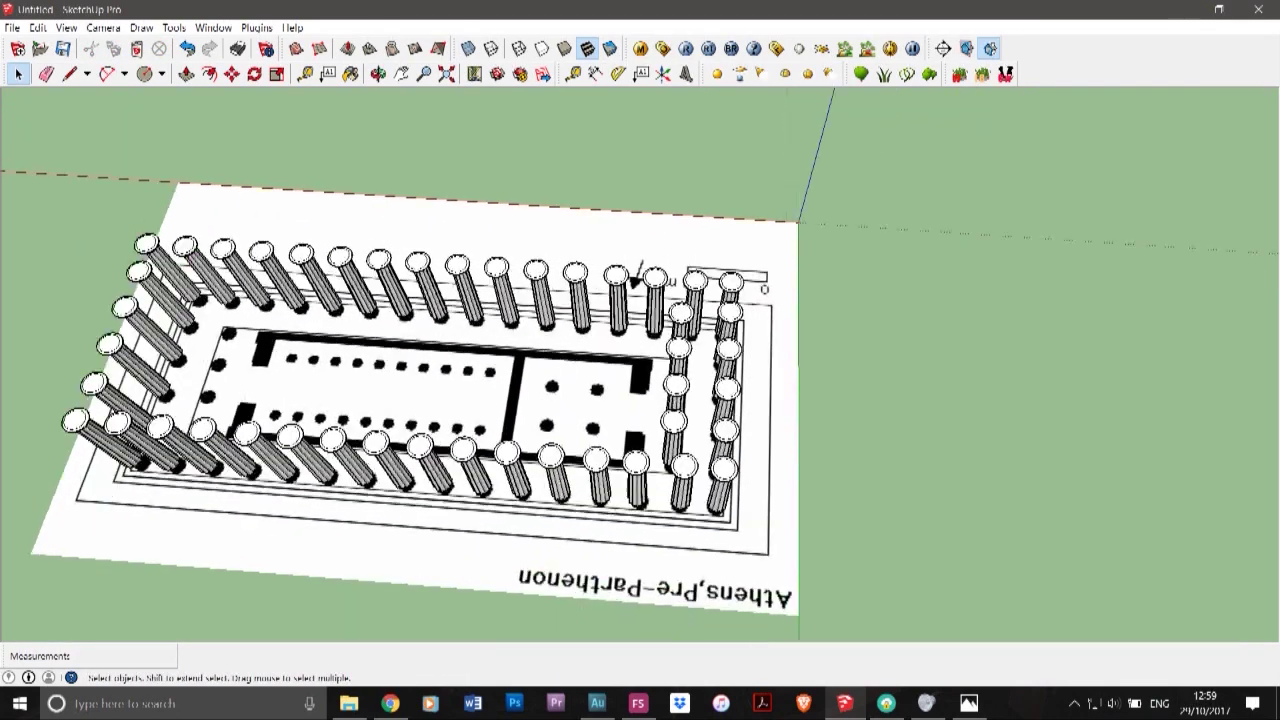
scroll(655, 393, up, 1)
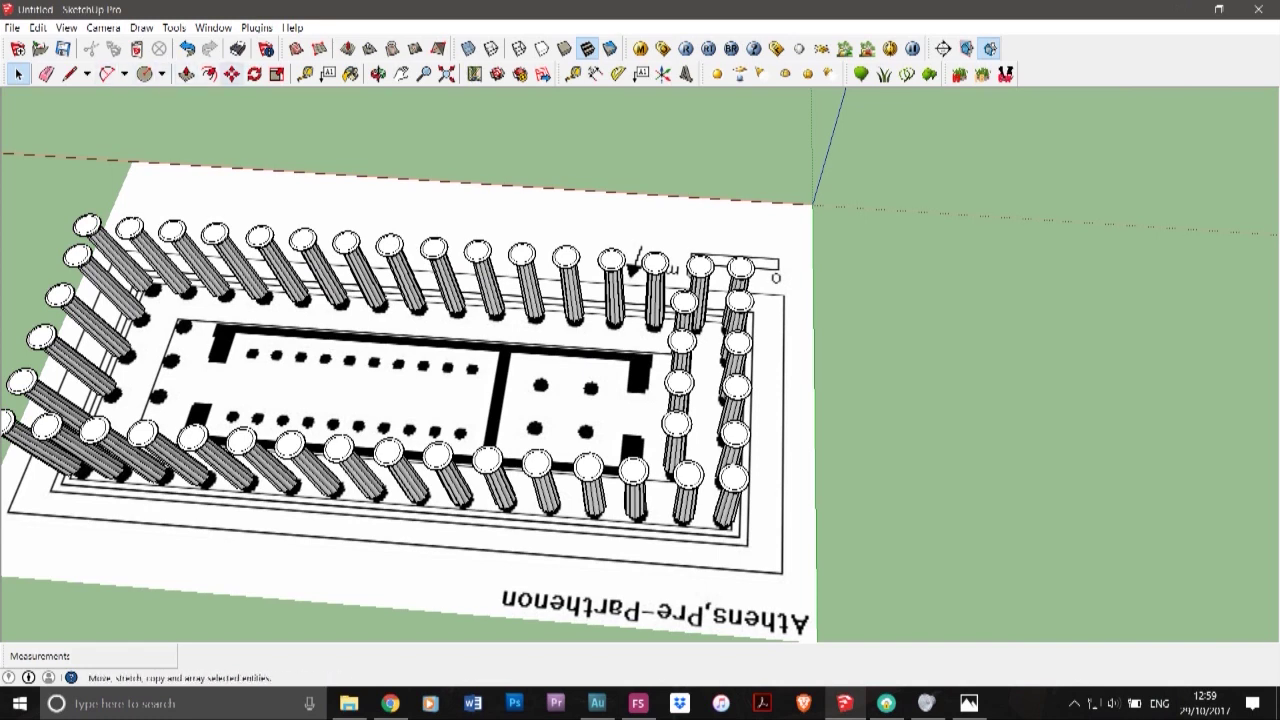
click(231, 74)
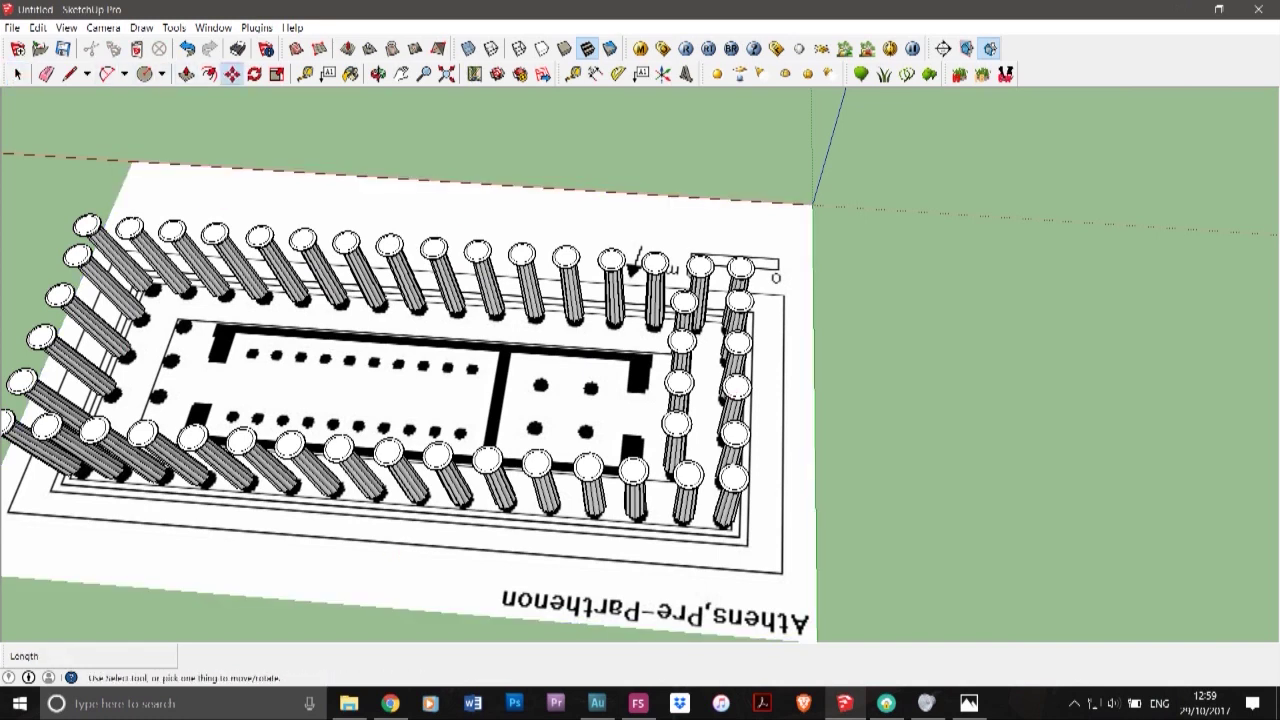
click(18, 74)
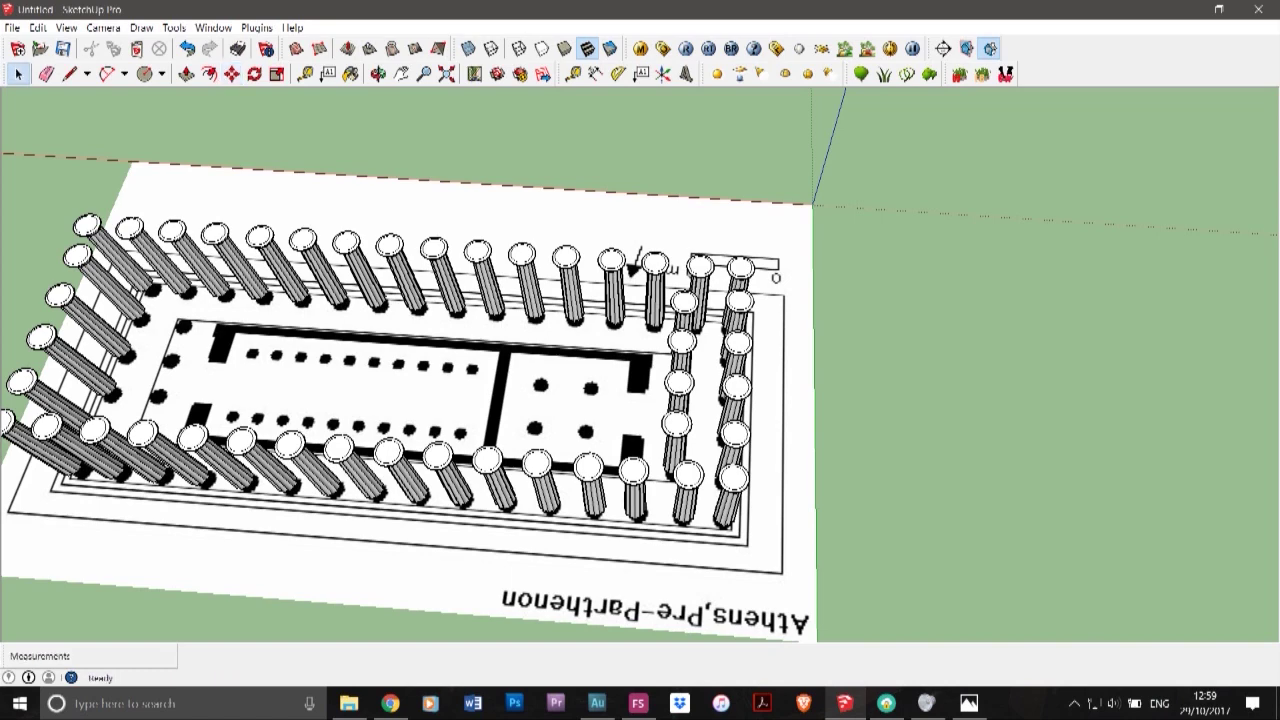
scroll(745, 225, down, 2)
scroll(338, 284, up, 4)
click(241, 262)
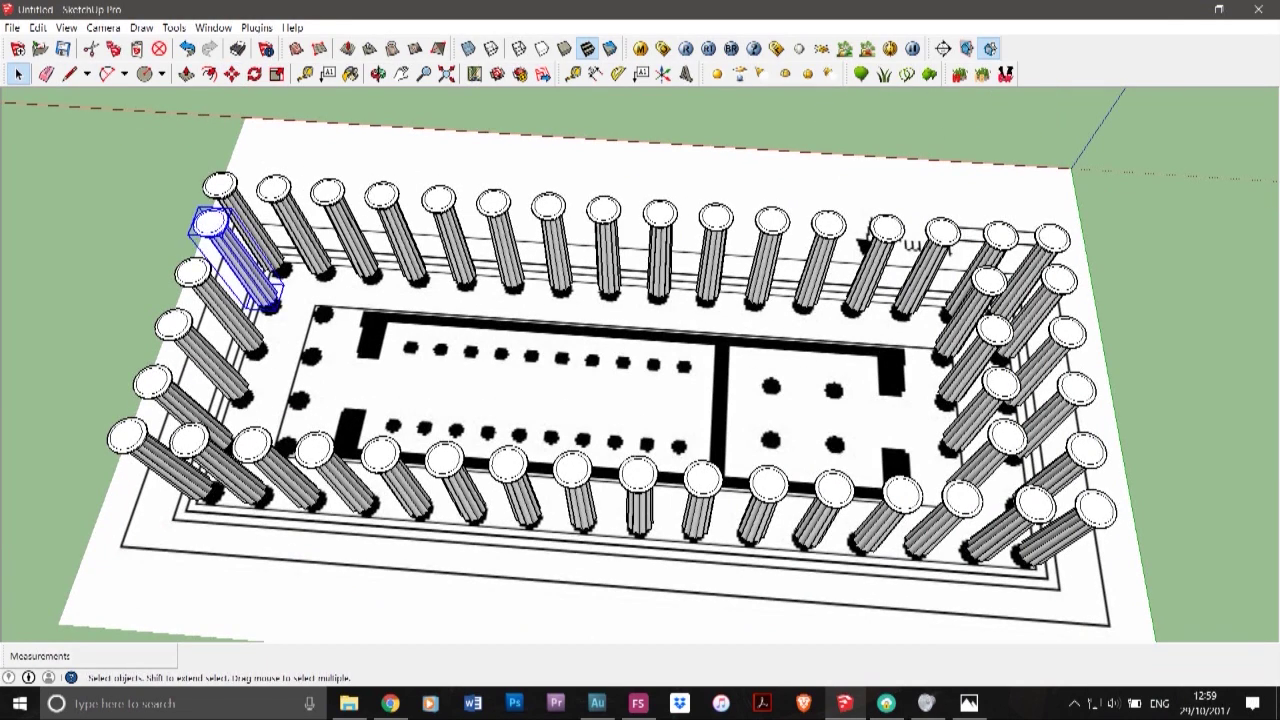
shift+click(225, 312)
shift+click(212, 350)
shift+click(207, 362)
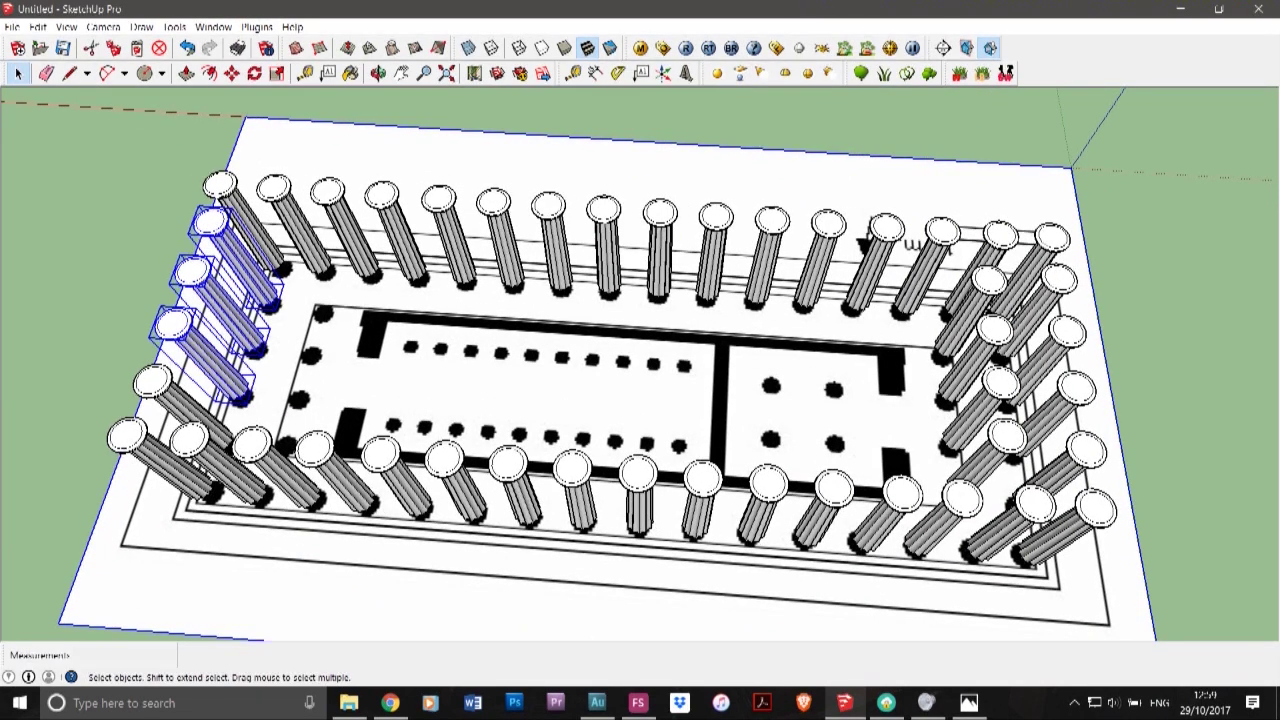
shift+click(203, 386)
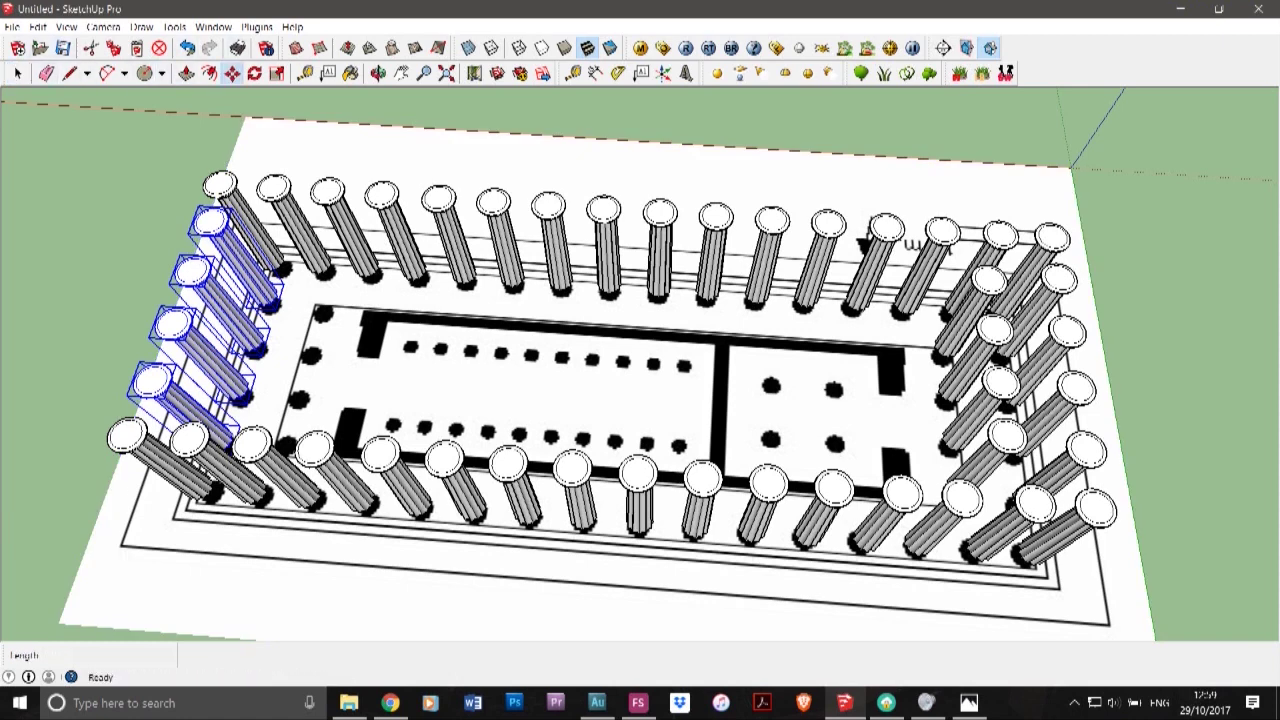
click(18, 73)
- Copy the four inner porch columns about 52 m along the red axis to the opposite end of the temple
click(967, 318)
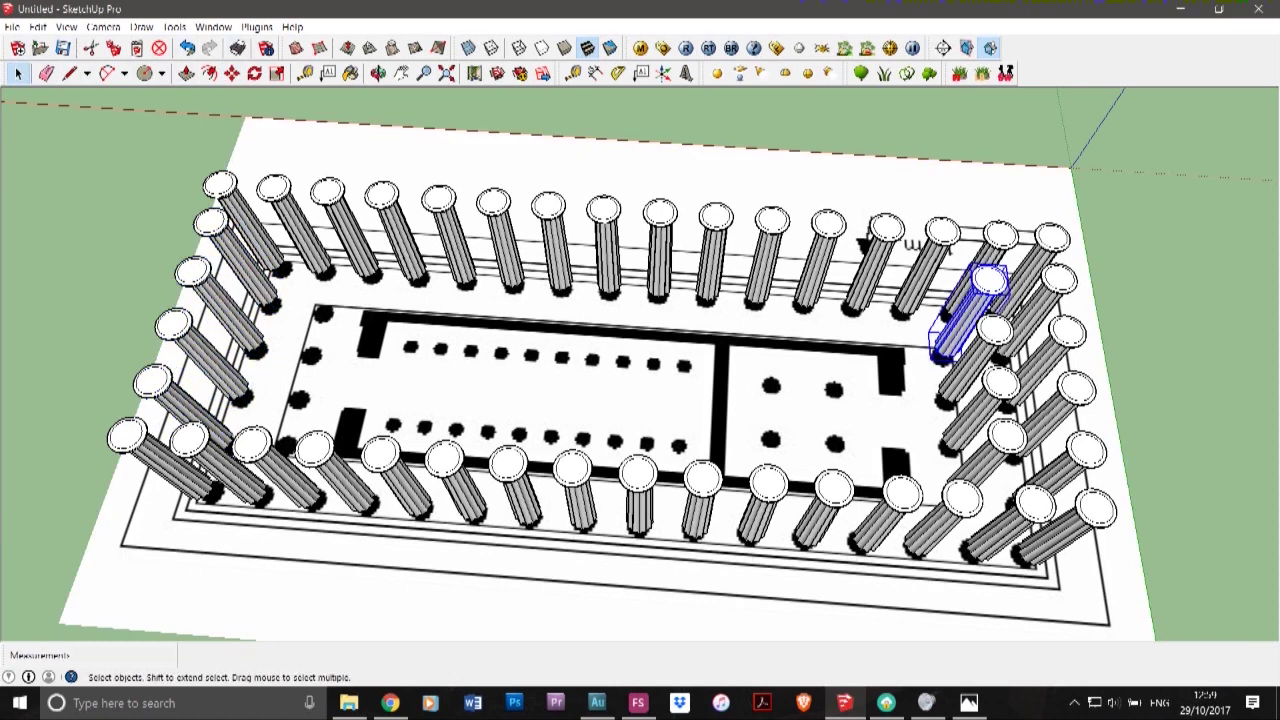
shift+click(972, 365)
shift+click(977, 416)
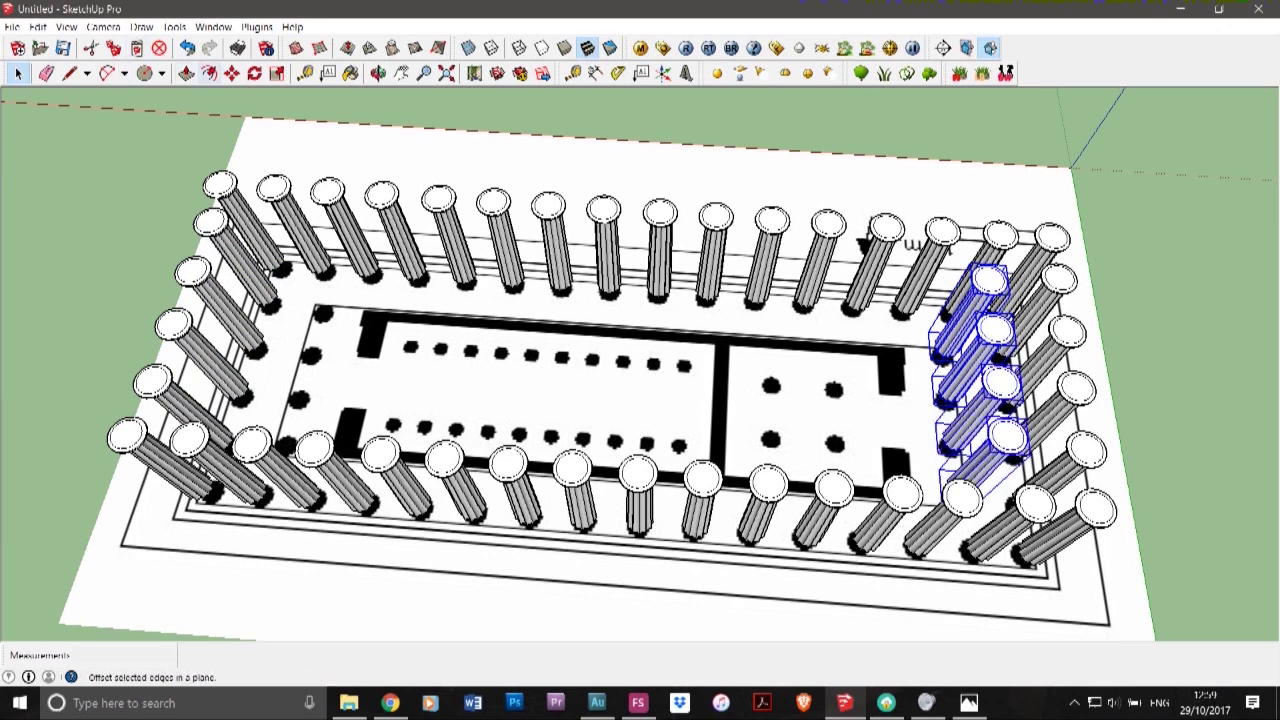
click(232, 73)
key(ctrl)
click(999, 379)
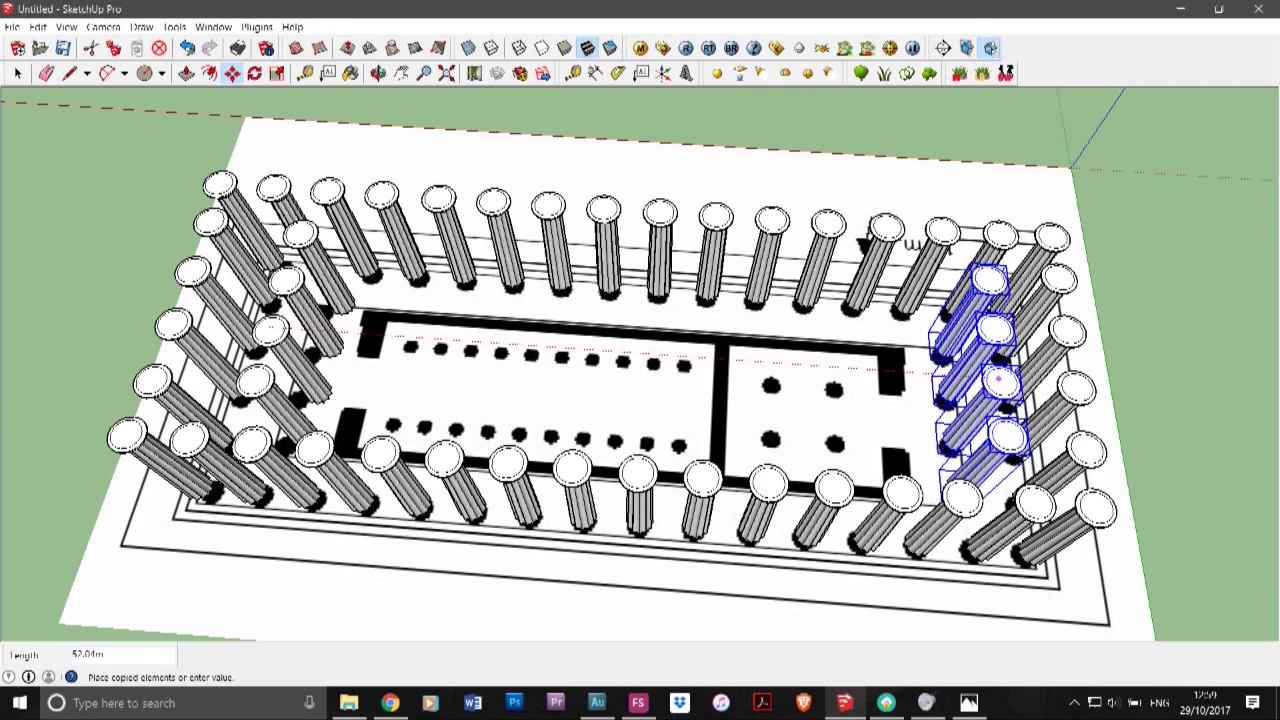
click(272, 333)
- Shift the four copied porch columns so their bases sit on the column marks of the floor plan
scroll(271, 333, up, 4)
click(398, 467)
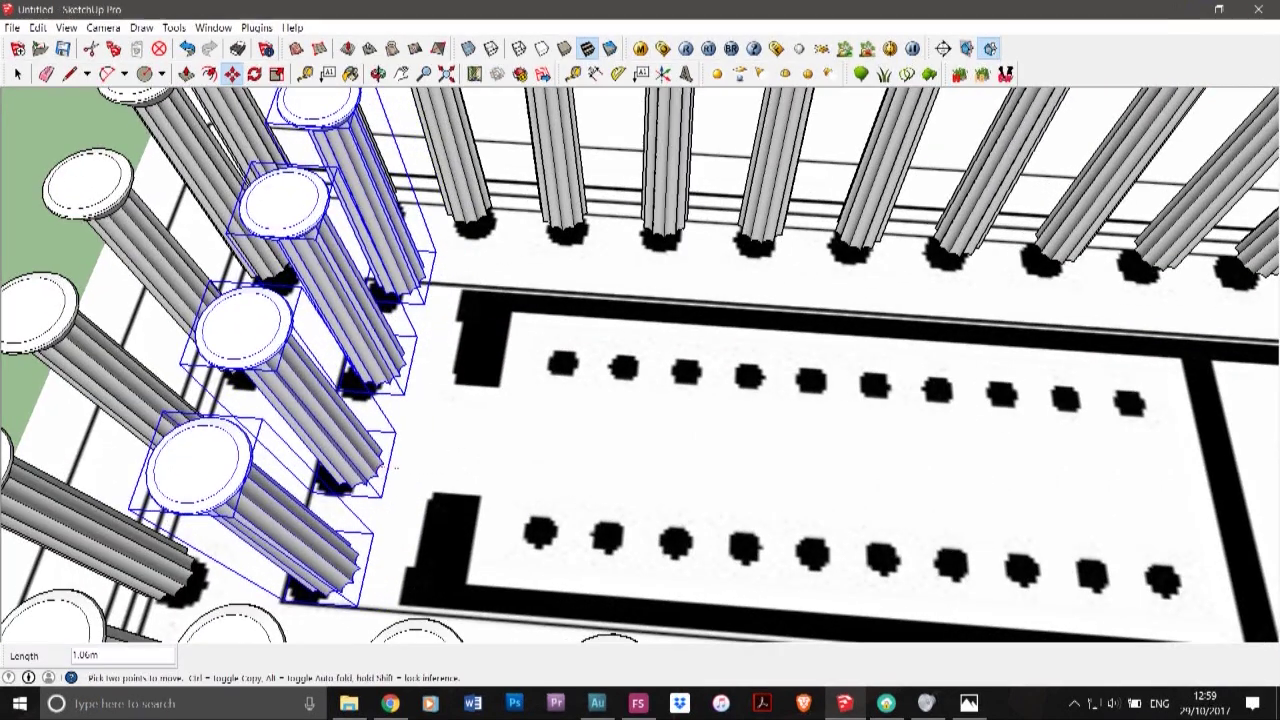
click(338, 462)
scroll(403, 382, down, 3)
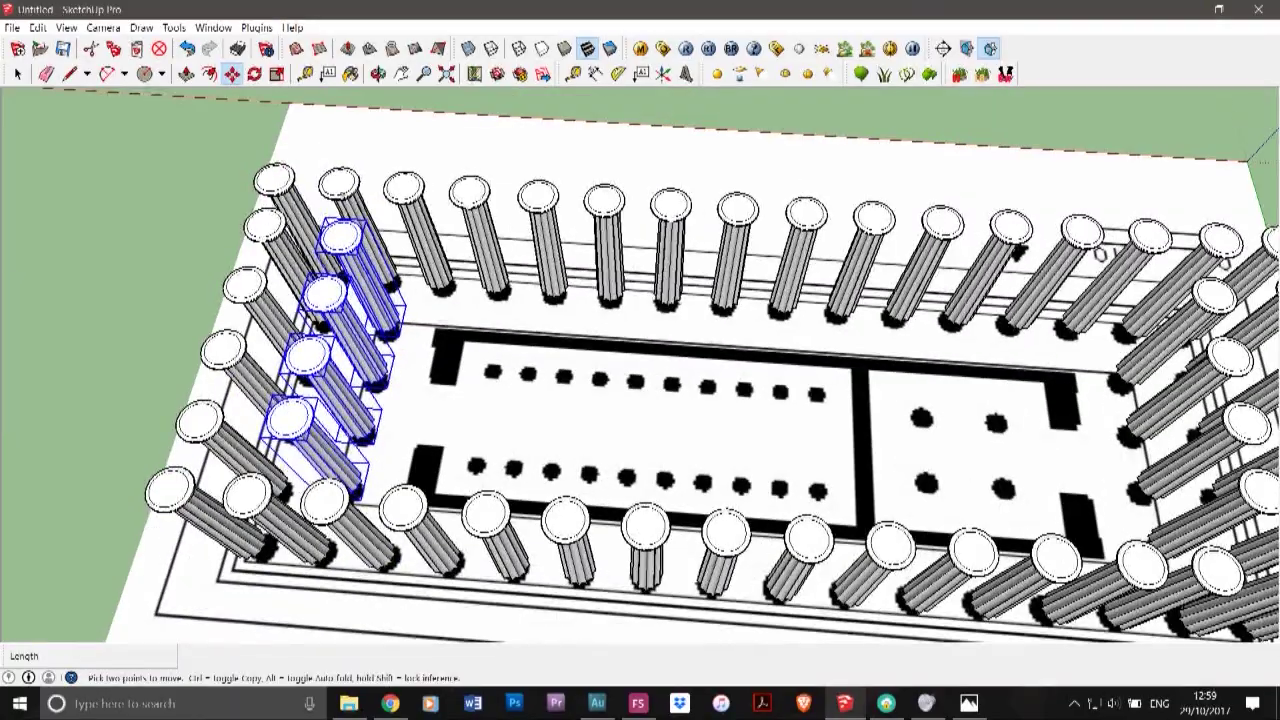
- Copy the two middle columns of the original porch row along the red axis to the nearest marks in the small chamber
click(379, 76)
mouse_move(480, 350)
mouse_down()
mouse_move(490, 235)
mouse_move(650, 365)
mouse_move(690, 240)
mouse_move(690, 345)
mouse_up()
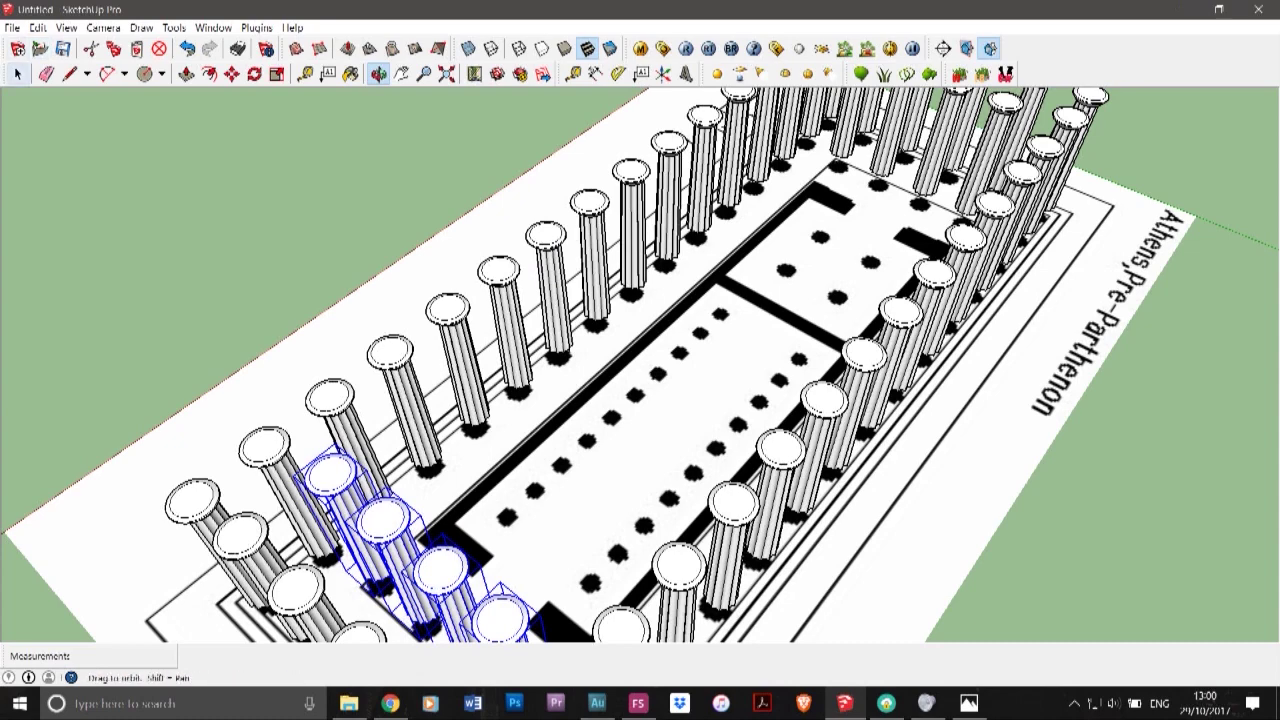
click(18, 76)
scroll(229, 328, down, 2)
scroll(783, 163, up, 3)
click(729, 162)
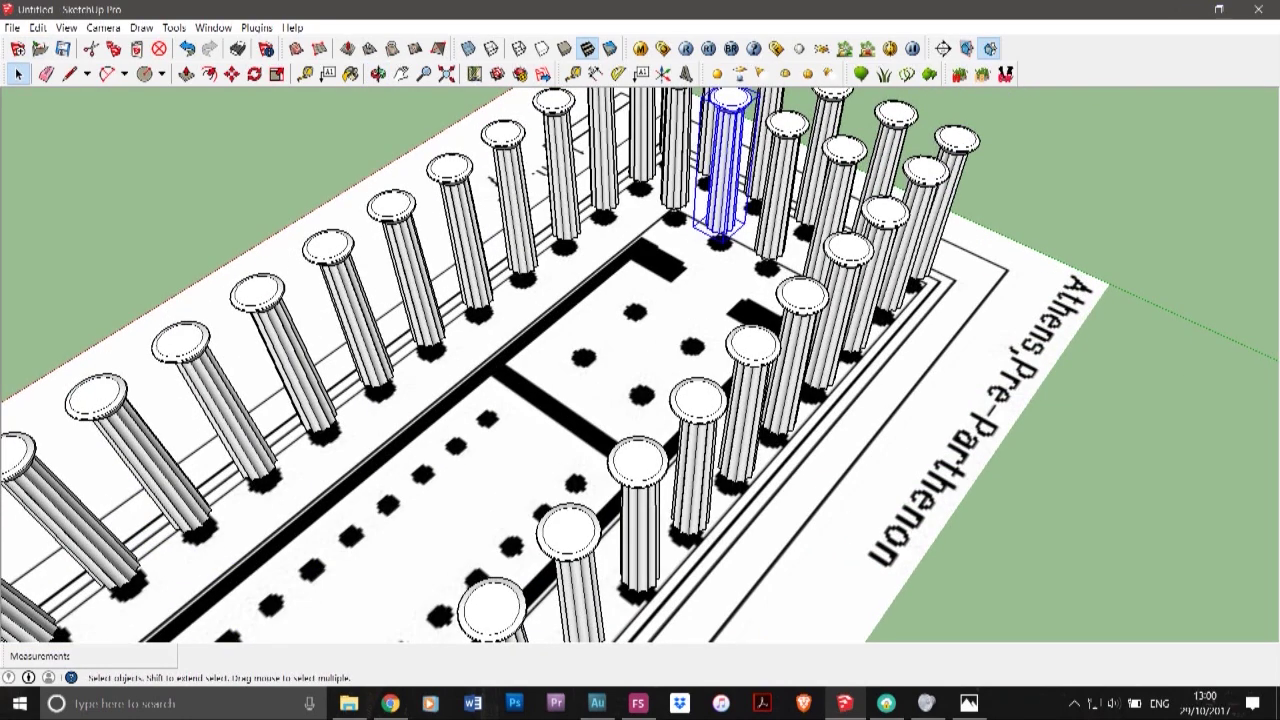
shift+click(782, 188)
click(232, 74)
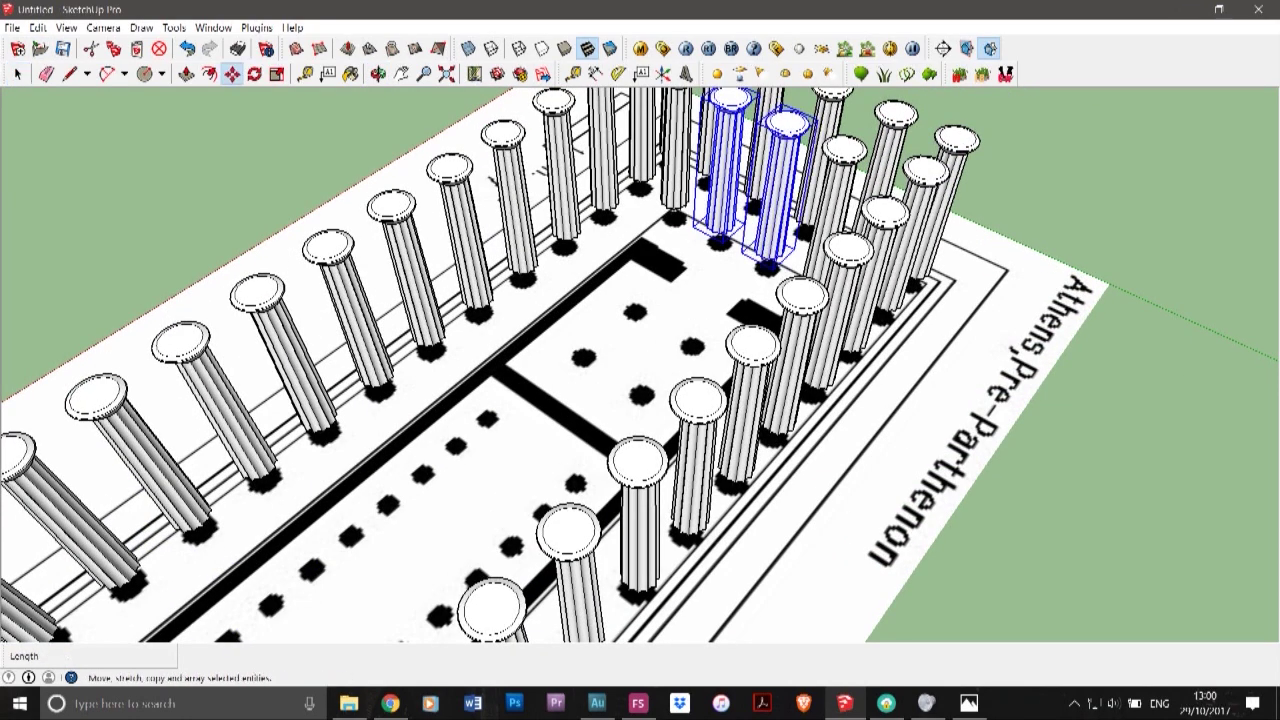
key(ctrl)
click(773, 244)
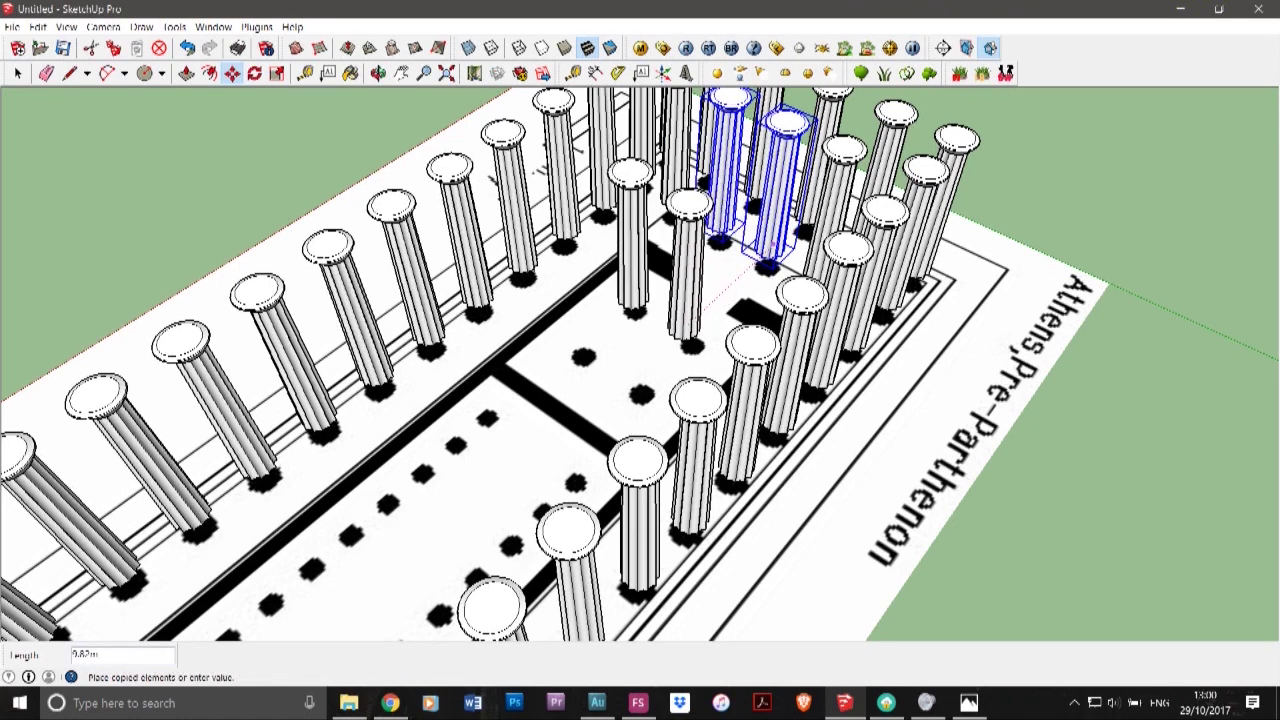
click(692, 319)
- Copy the chamber's column pair about 6.5 m along the red axis to the two marks nearest the dividing wall
key(ctrl)
click(692, 320)
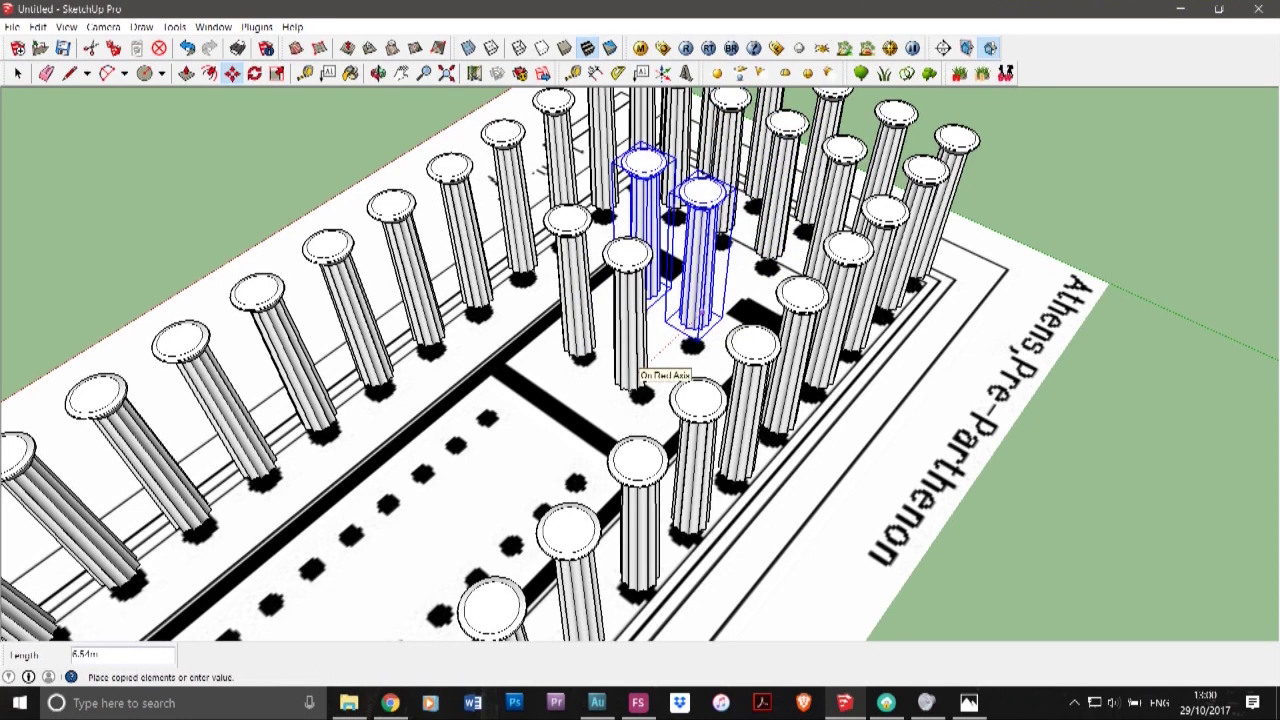
click(632, 378)
- View the chamber from above and shift the column pair beside the dividing wall about 0.45 m toward its plan marks
click(378, 74)
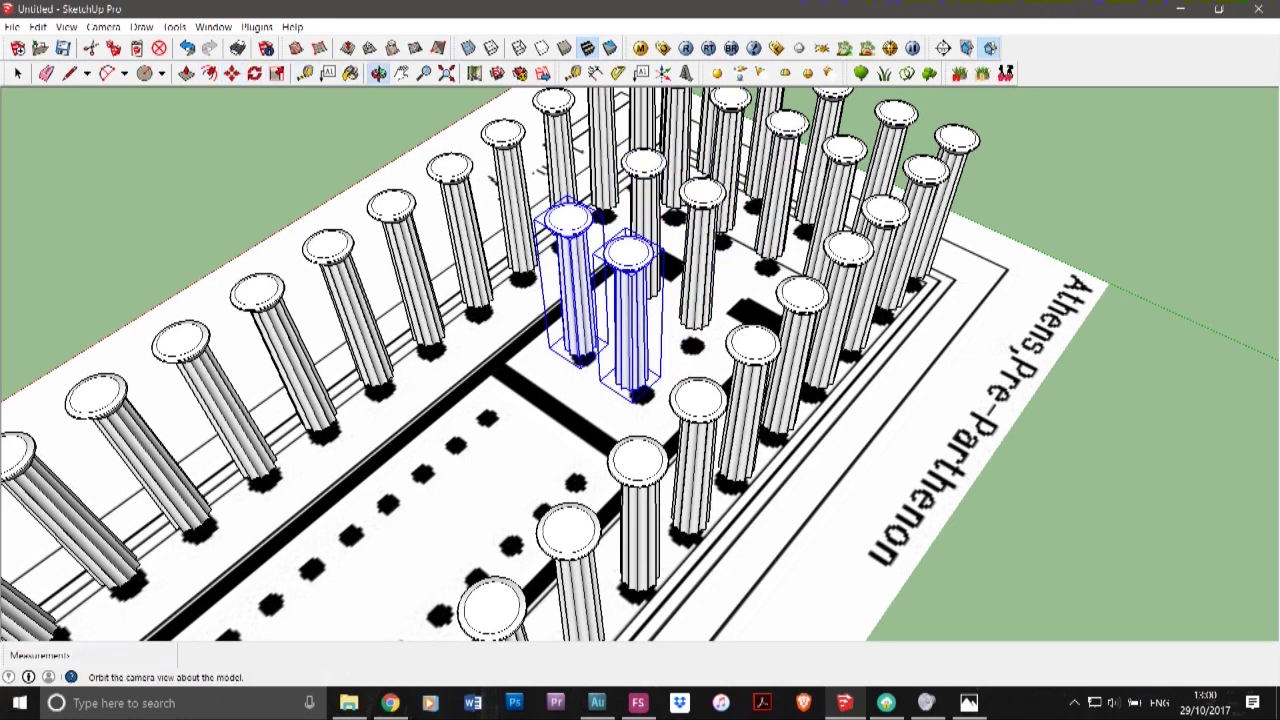
drag(510, 210, 395, 338)
scroll(395, 335, down, 2)
scroll(395, 335, down, 2)
scroll(530, 322, up, 6)
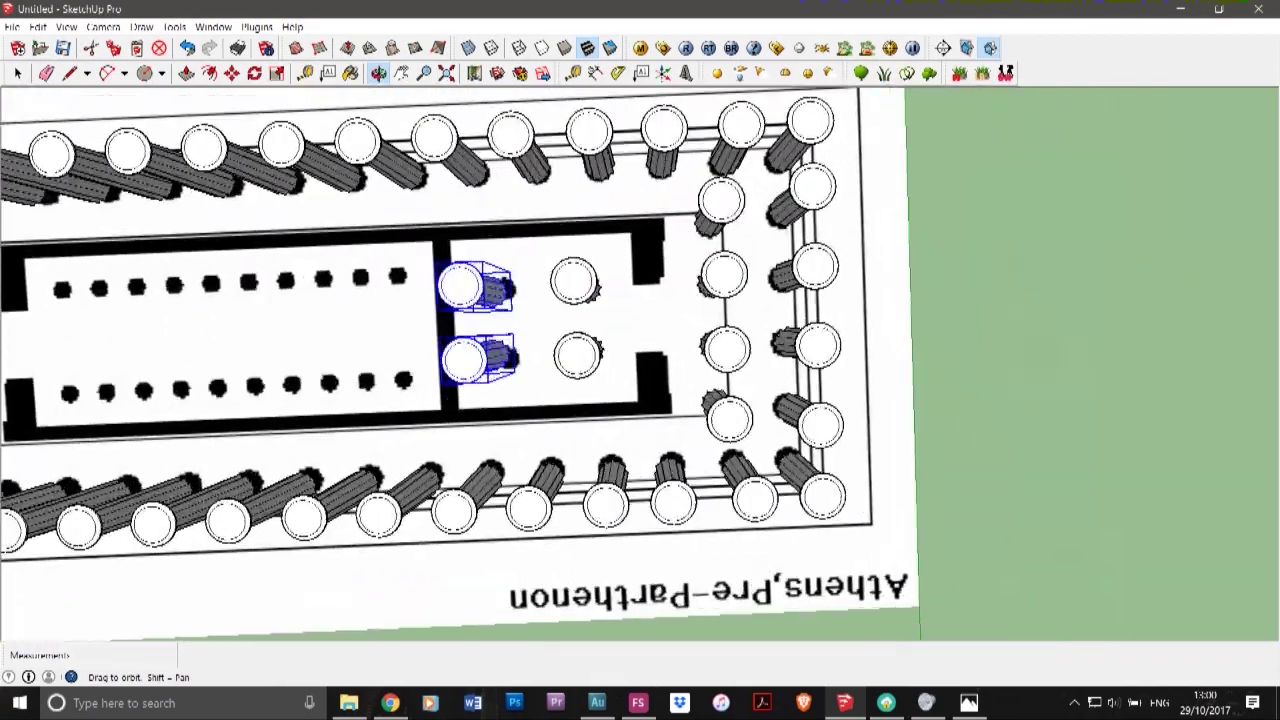
drag(530, 322, 530, 298)
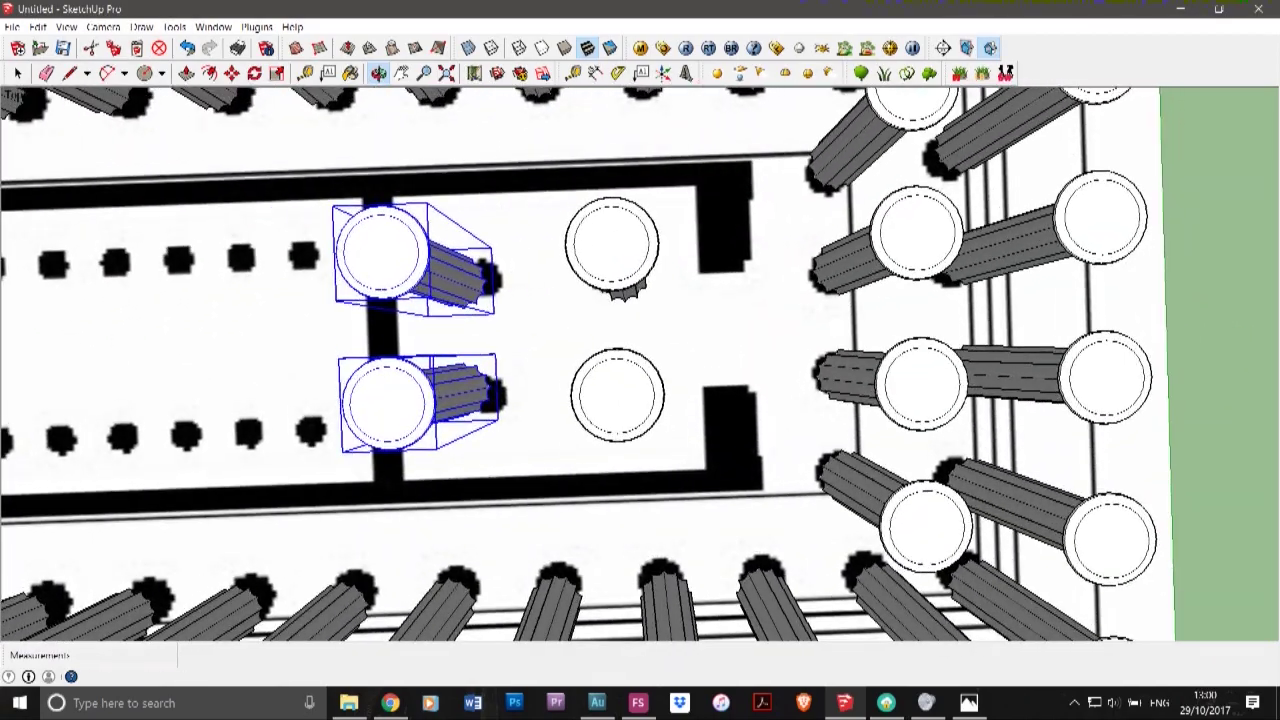
click(232, 74)
click(456, 282)
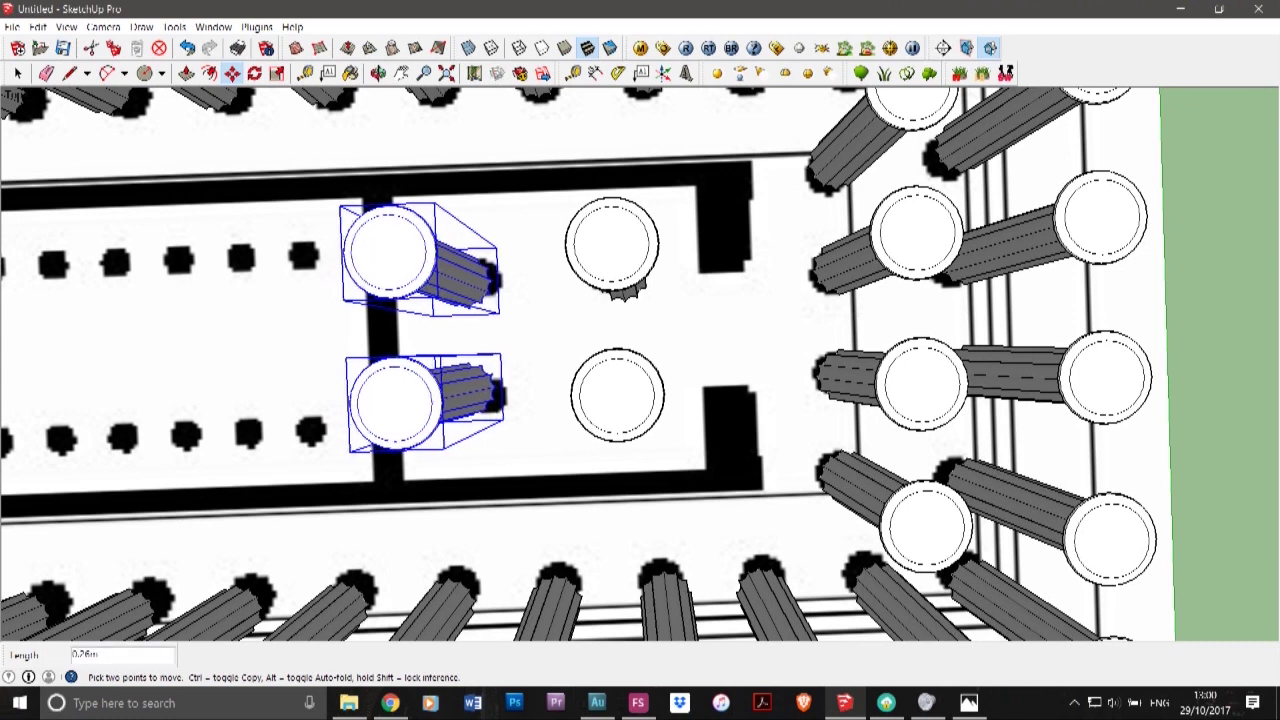
click(470, 282)
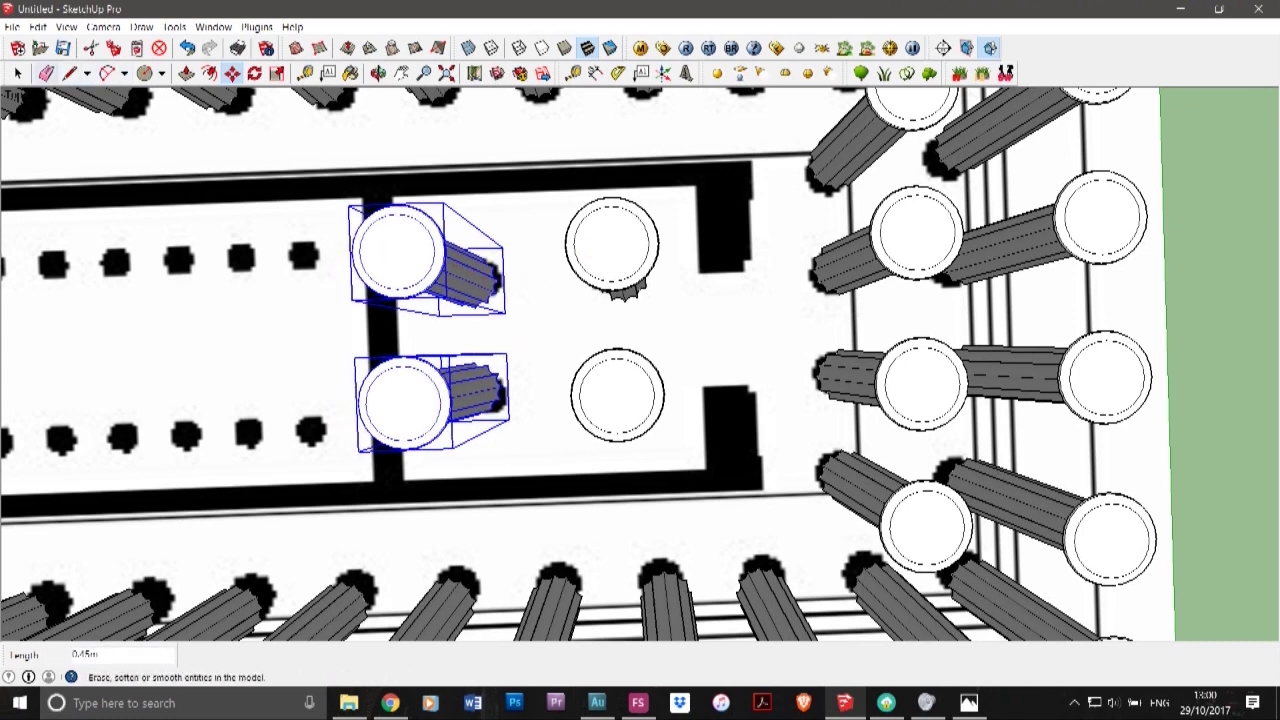
- Move the dividing-wall column on the scale-bar side about 0.26 m outward to centre it on its plan mark
click(18, 74)
click(612, 250)
click(440, 265)
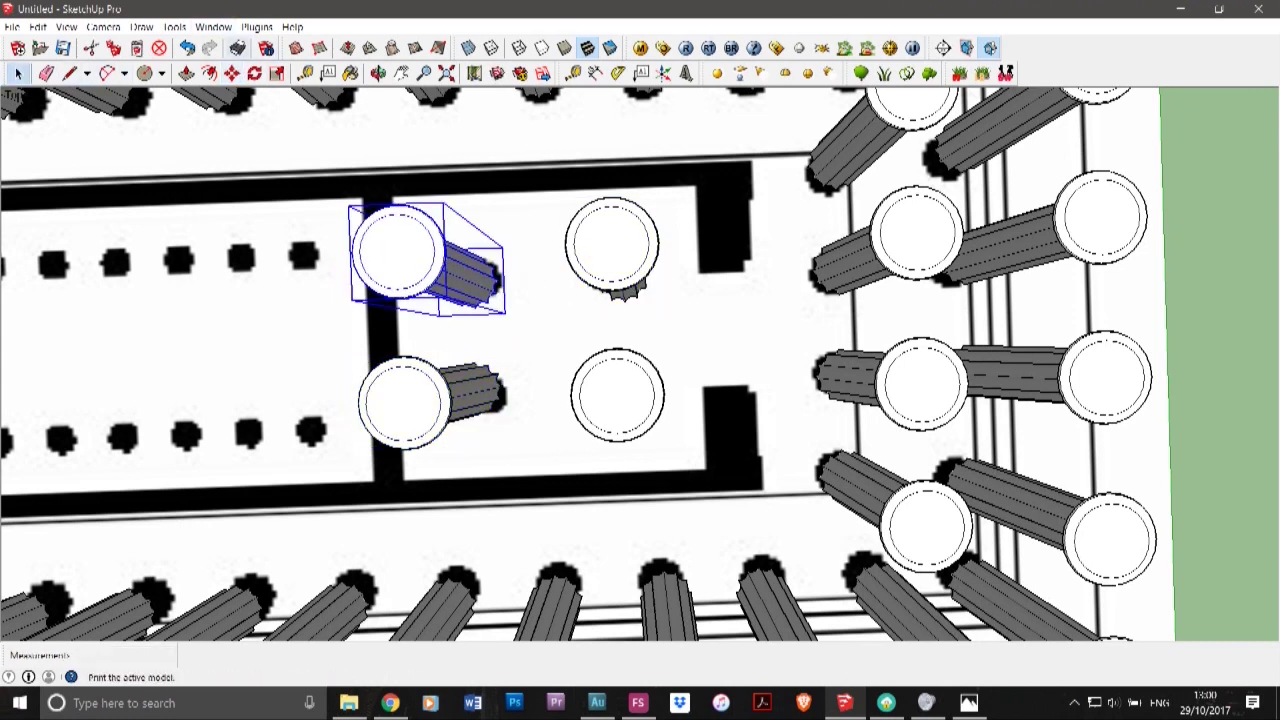
click(232, 74)
click(390, 241)
click(390, 233)
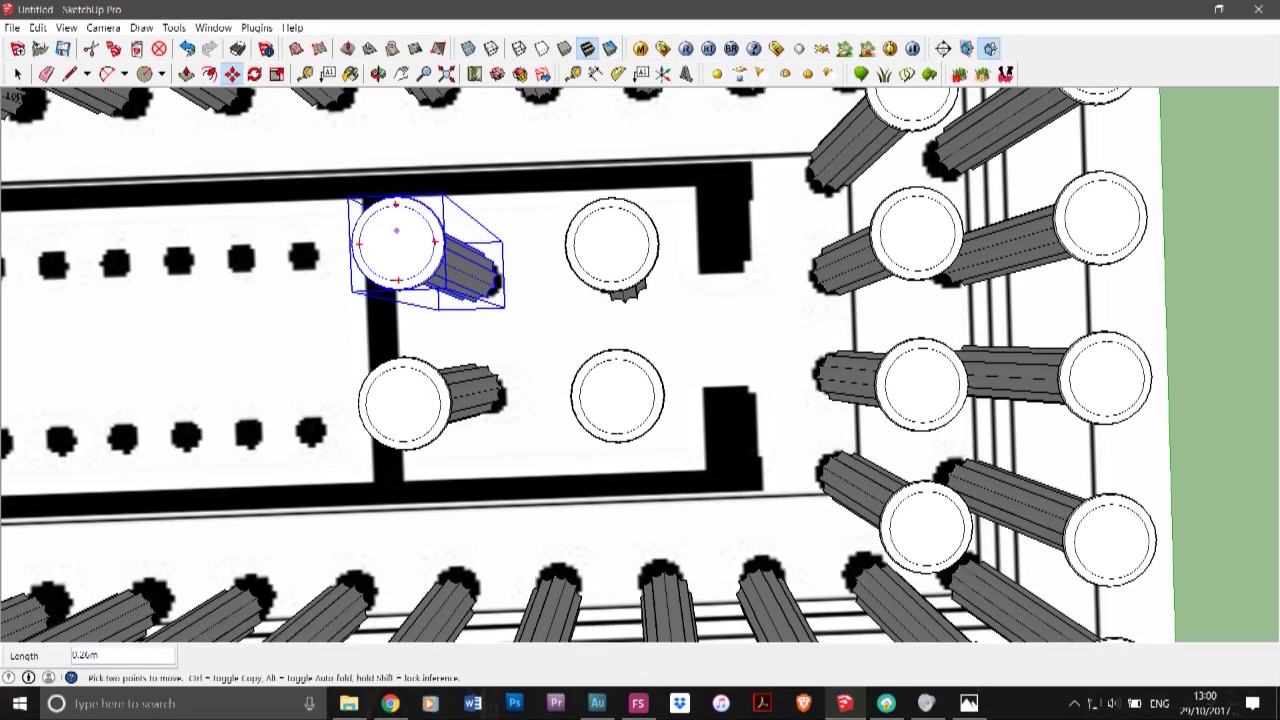
- Move the dividing-wall column on the title side about 0.47 m onto its plan mark
scroll(845, 188, down, 5)
scroll(860, 188, up, 3)
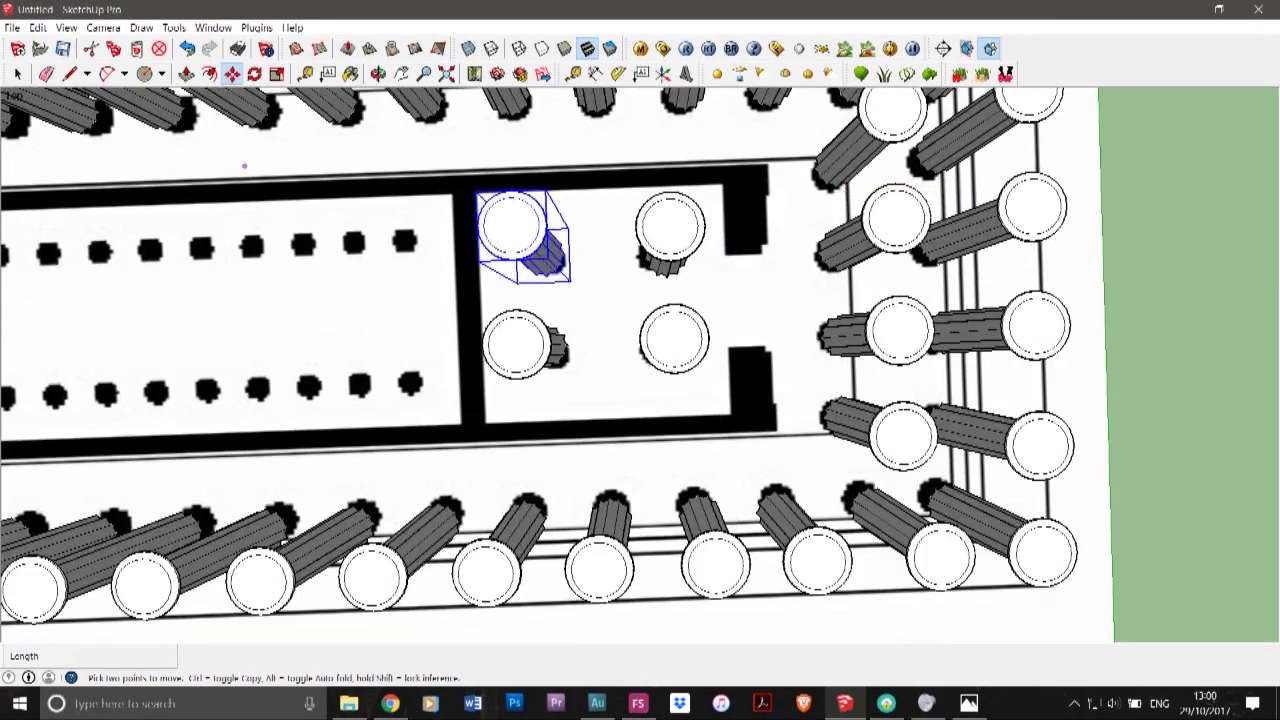
click(18, 74)
click(520, 345)
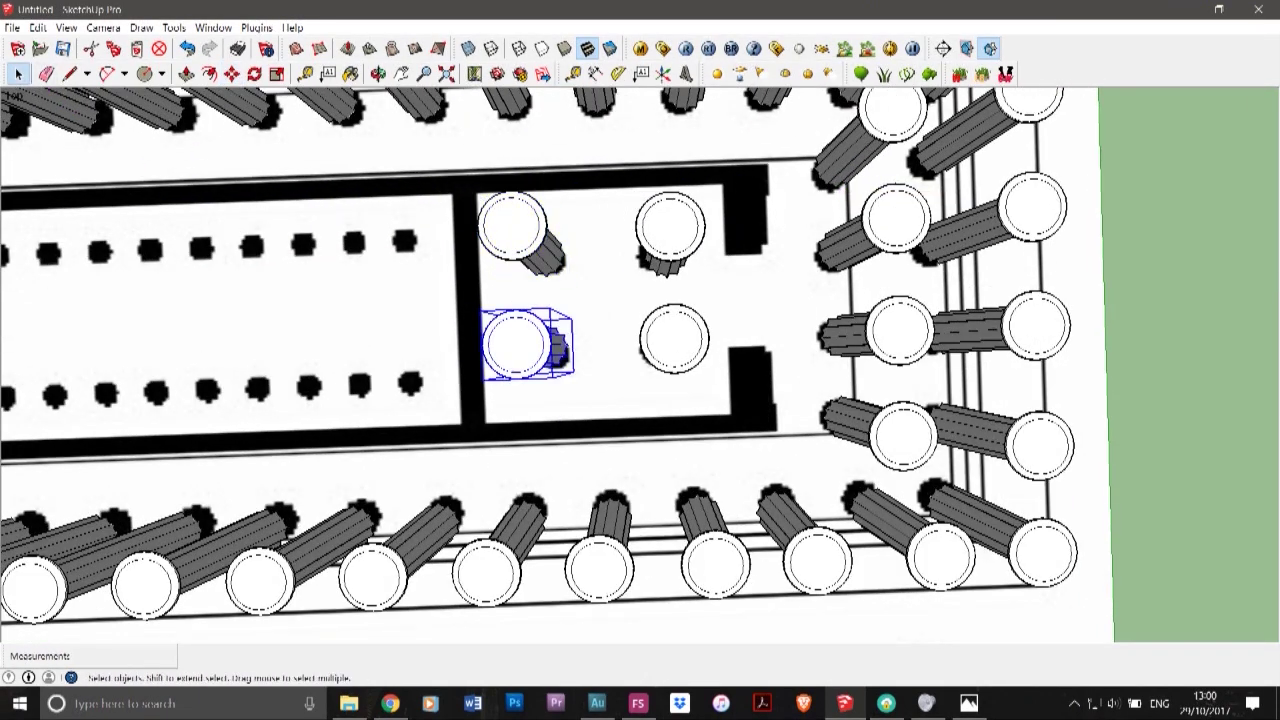
key(m)
click(521, 354)
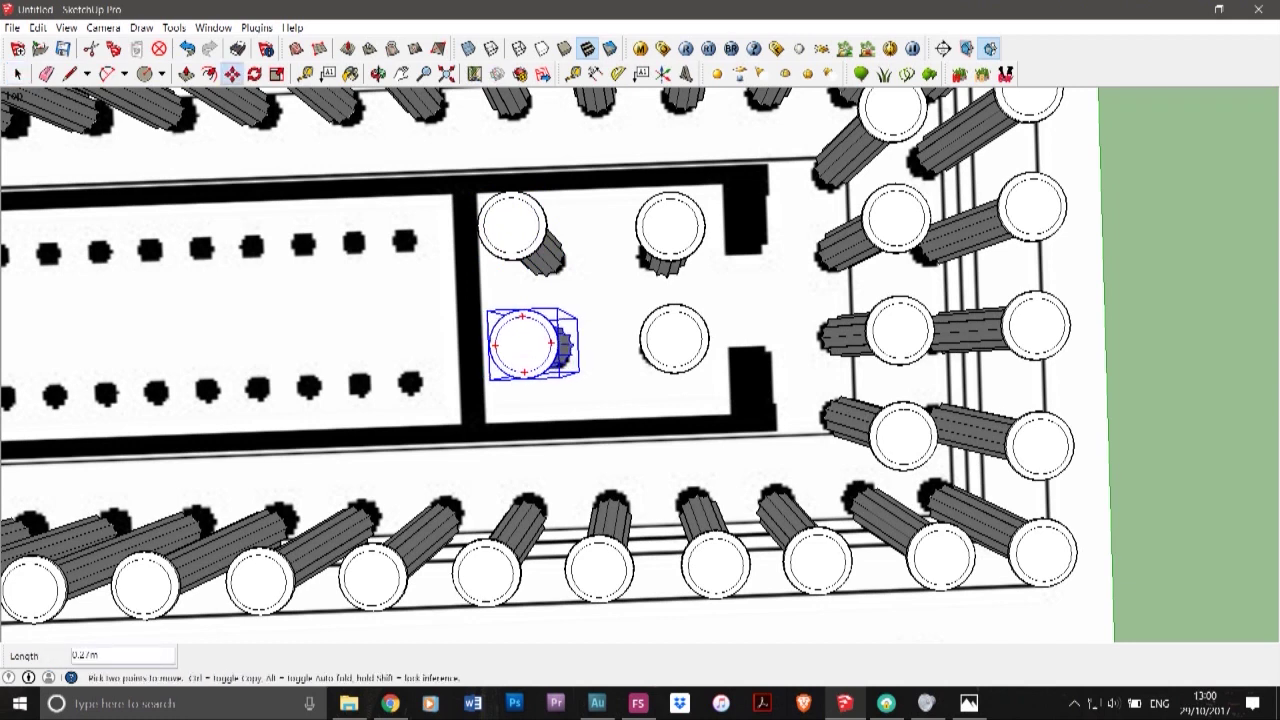
click(521, 362)
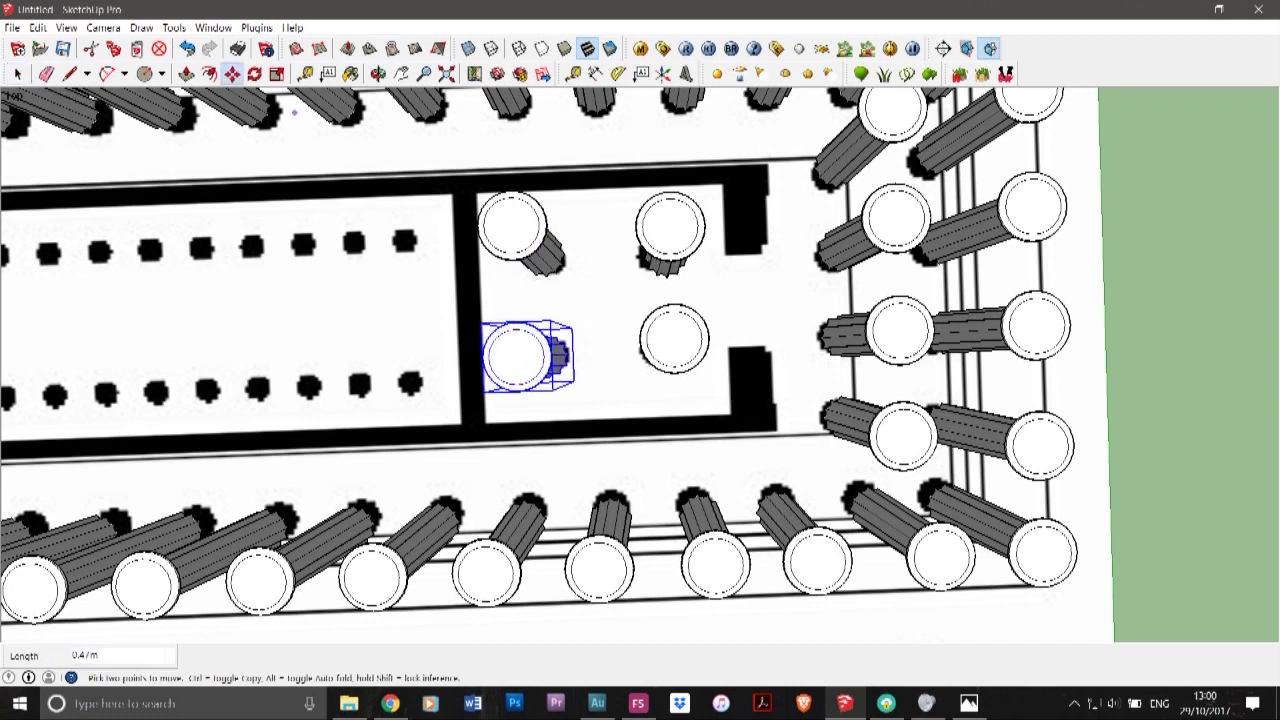
- Move the chamber column near the doorway on the scale-bar side about 0.67 m onto its plan mark
click(18, 74)
scroll(950, 480, down, 2)
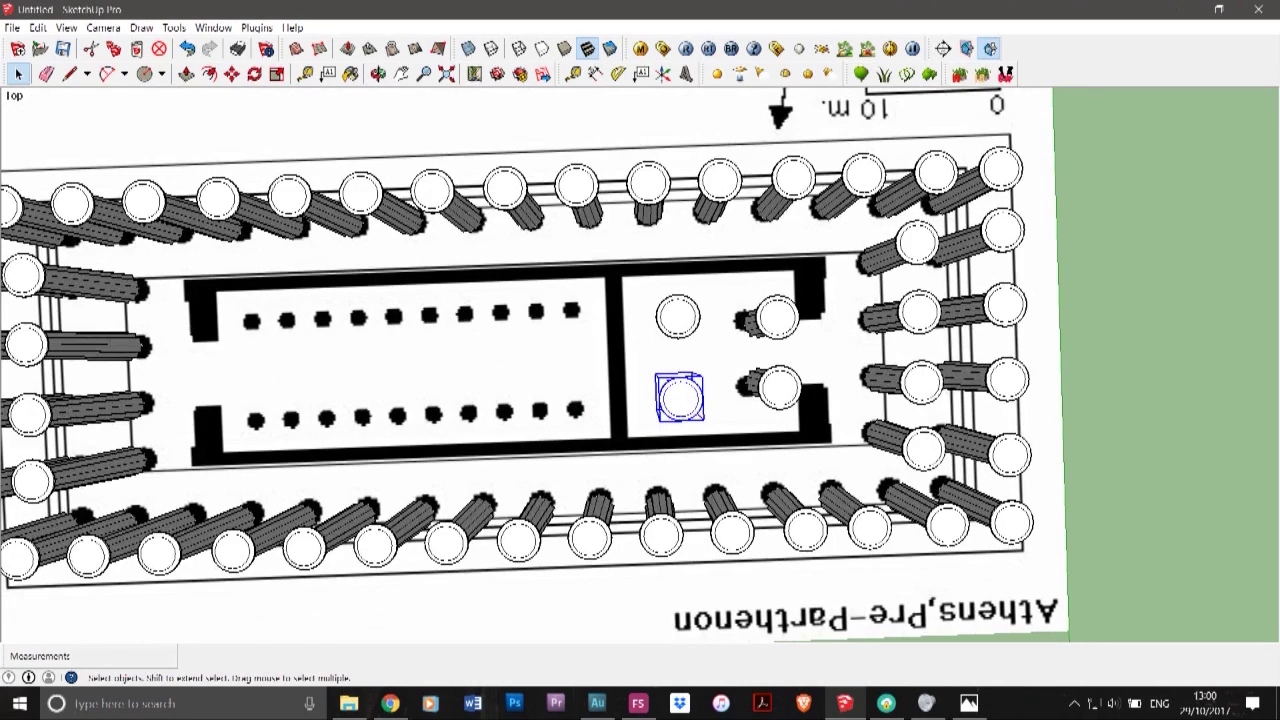
scroll(810, 390, up, 4)
click(733, 218)
click(232, 74)
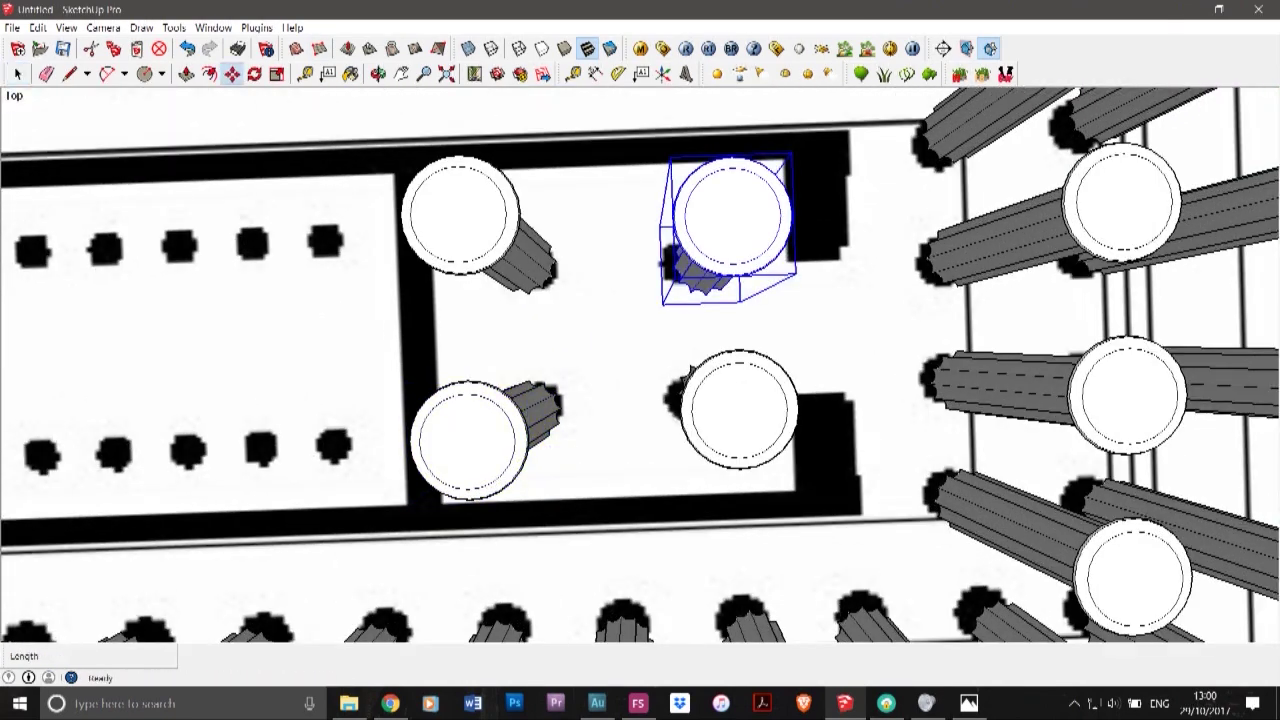
click(755, 241)
click(728, 225)
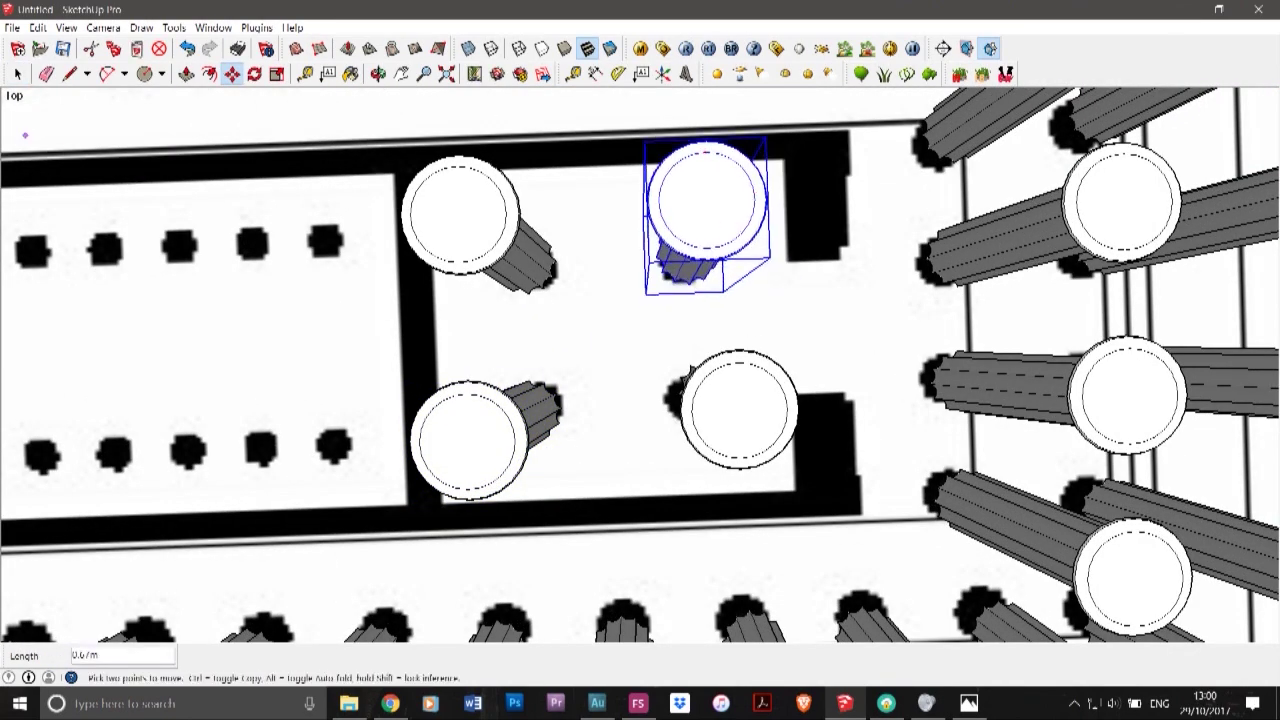
- Move the chamber column near the doorway on the title side about 0.48 m onto its plan mark
click(18, 74)
click(740, 412)
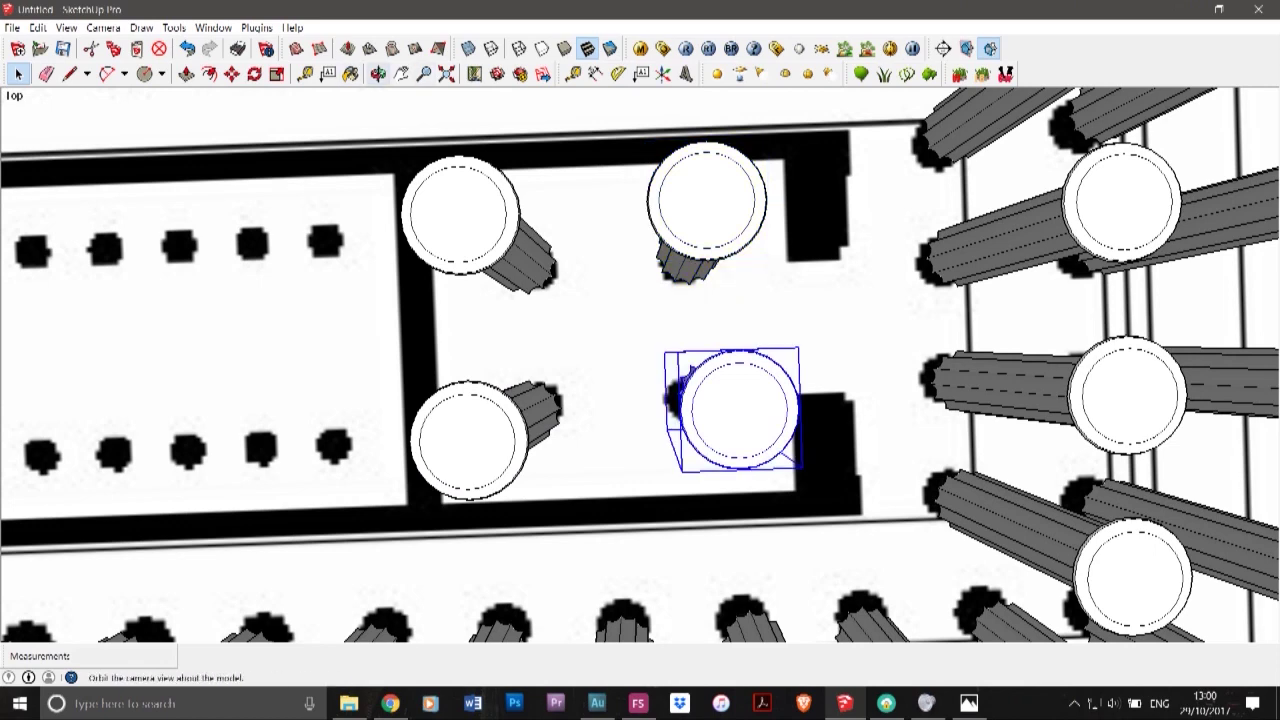
click(232, 74)
click(743, 407)
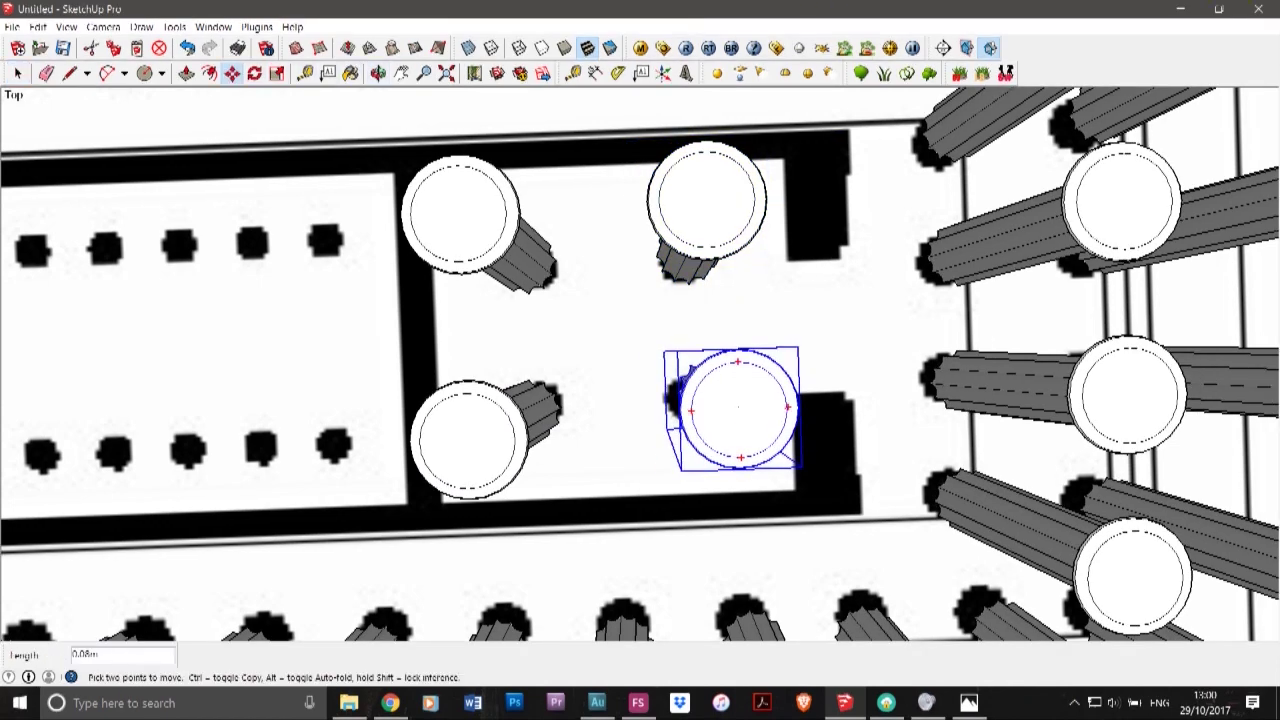
click(720, 408)
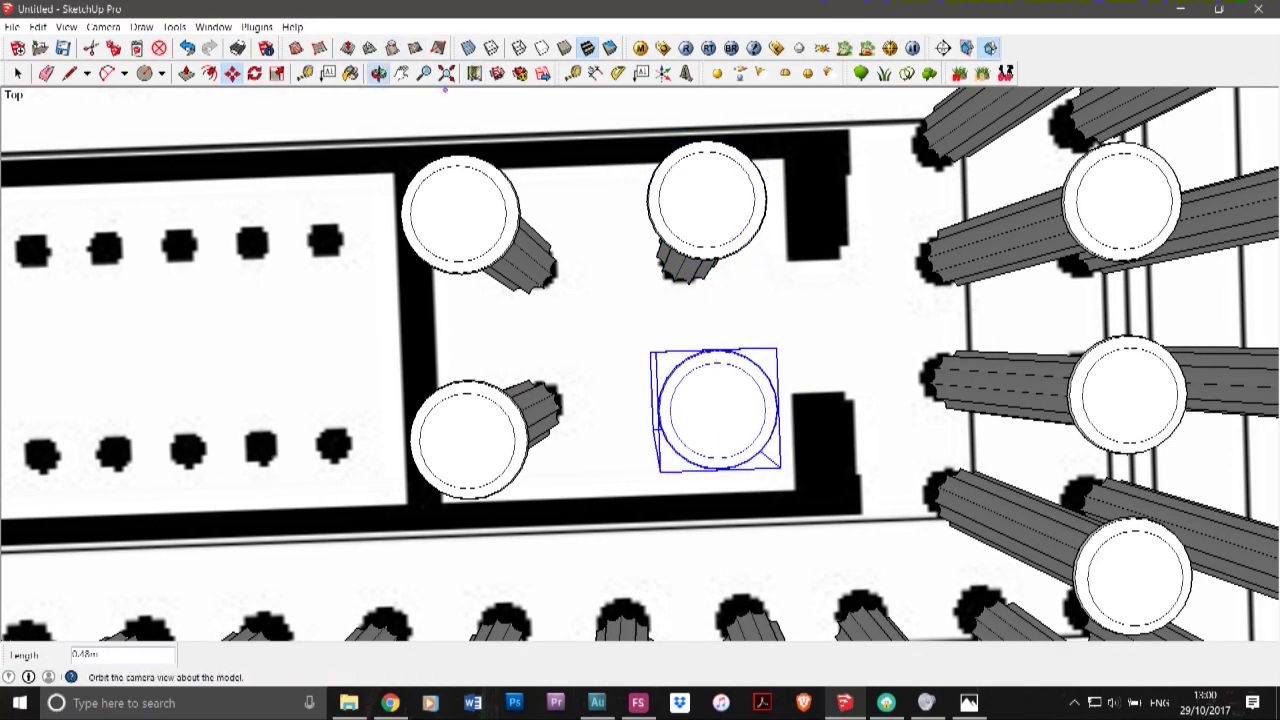
click(378, 74)
drag(740, 440, 650, 310)
scroll(650, 310, down, 5)
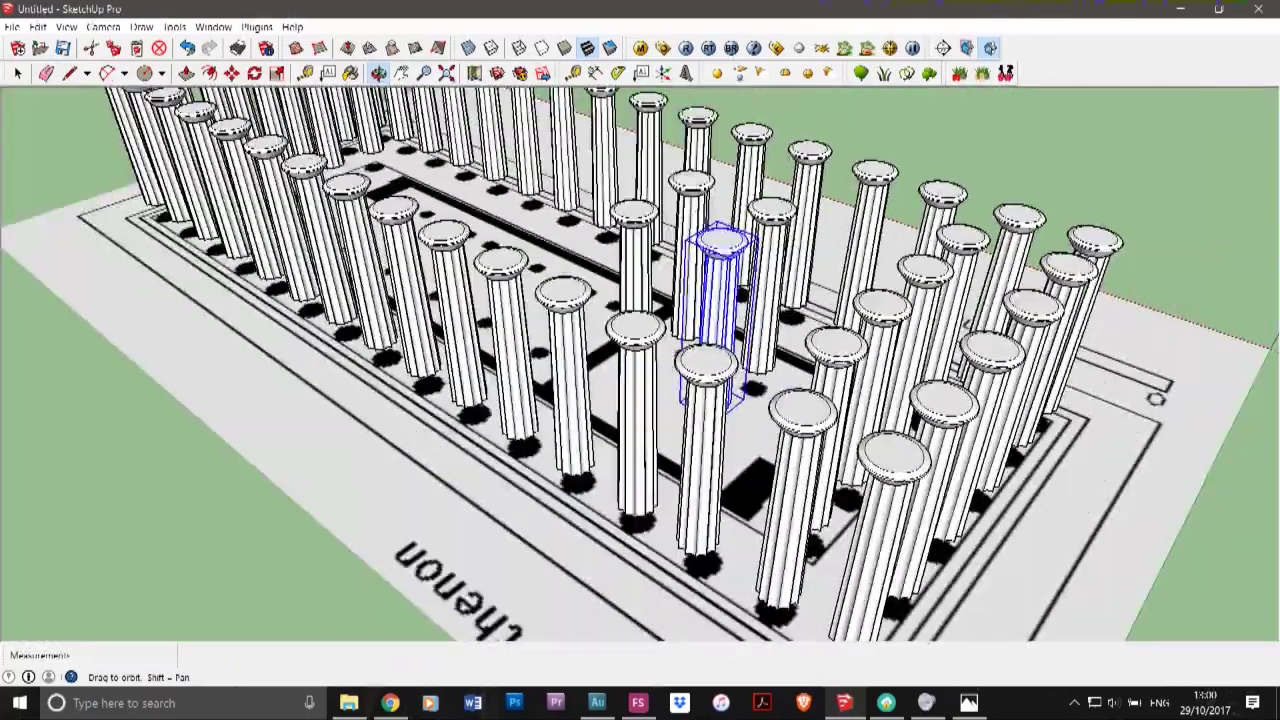
drag(650, 310, 498, 430)
scroll(498, 430, down, 3)
scroll(490, 430, down, 3)
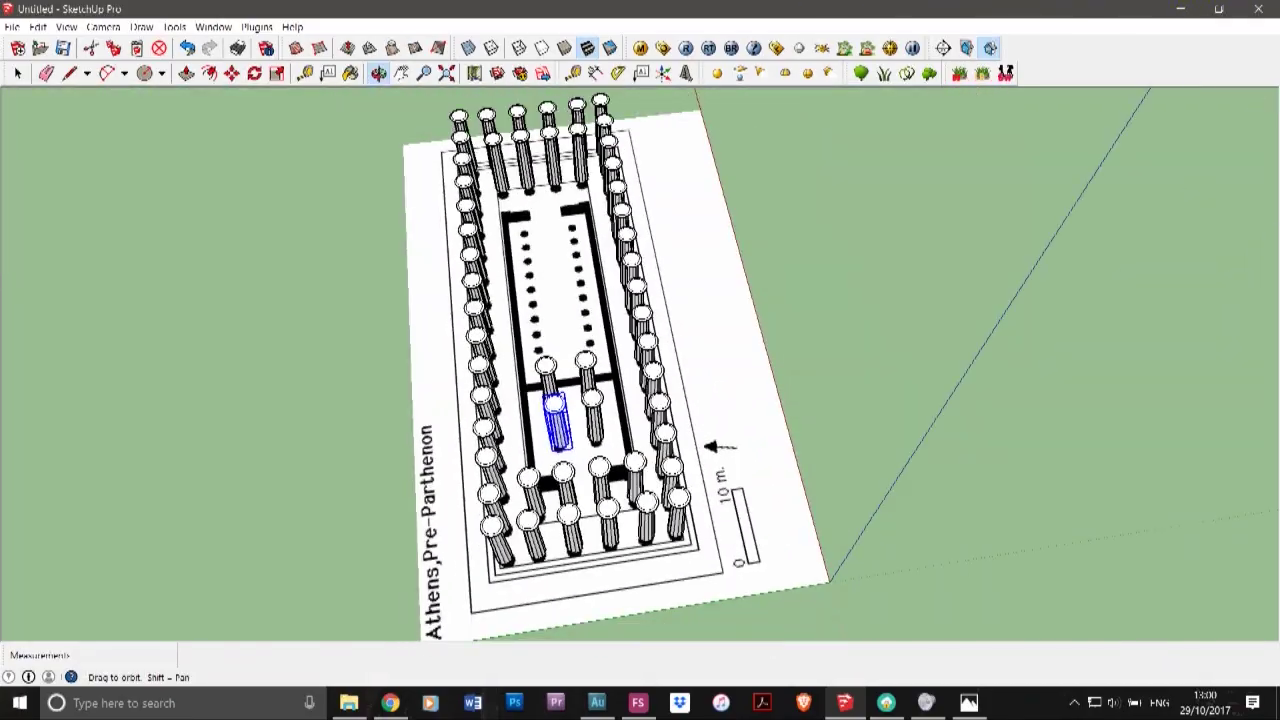
- Unhide the last hidden object, the temple's base and inner walls, so it shows among the columns
scroll(535, 212, up, 5)
scroll(512, 207, down, 4)
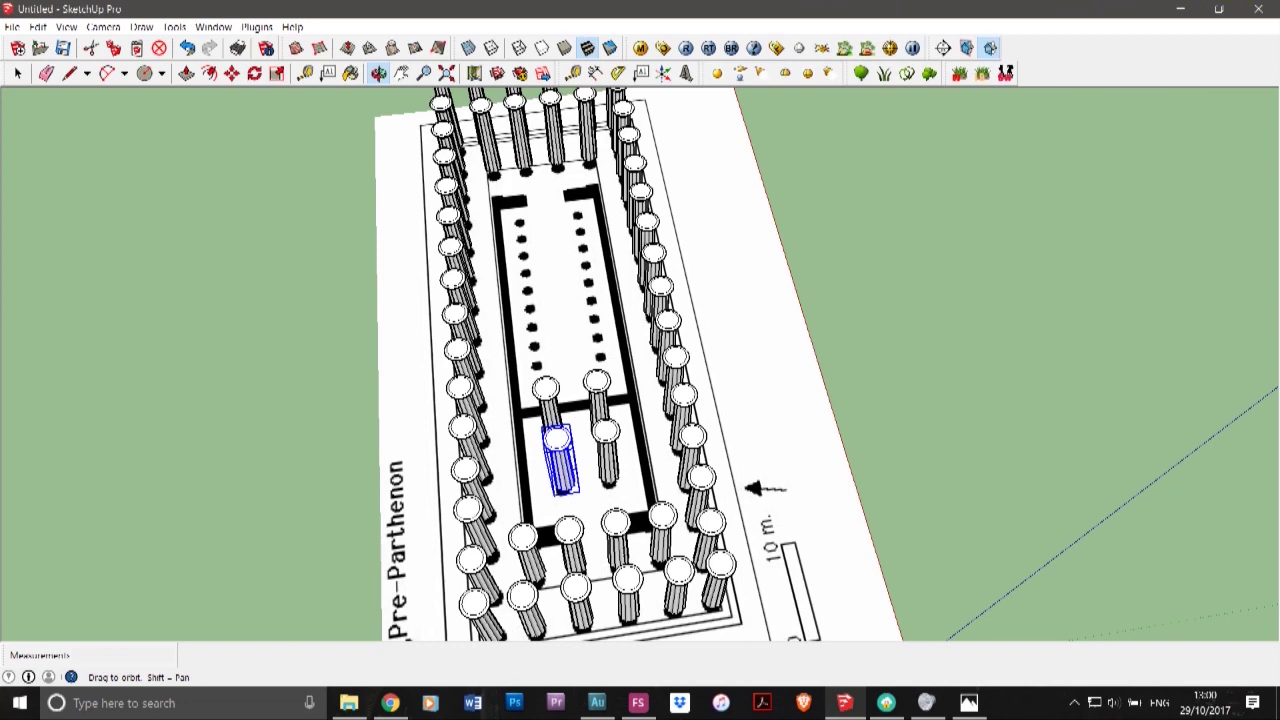
scroll(585, 335, up, 5)
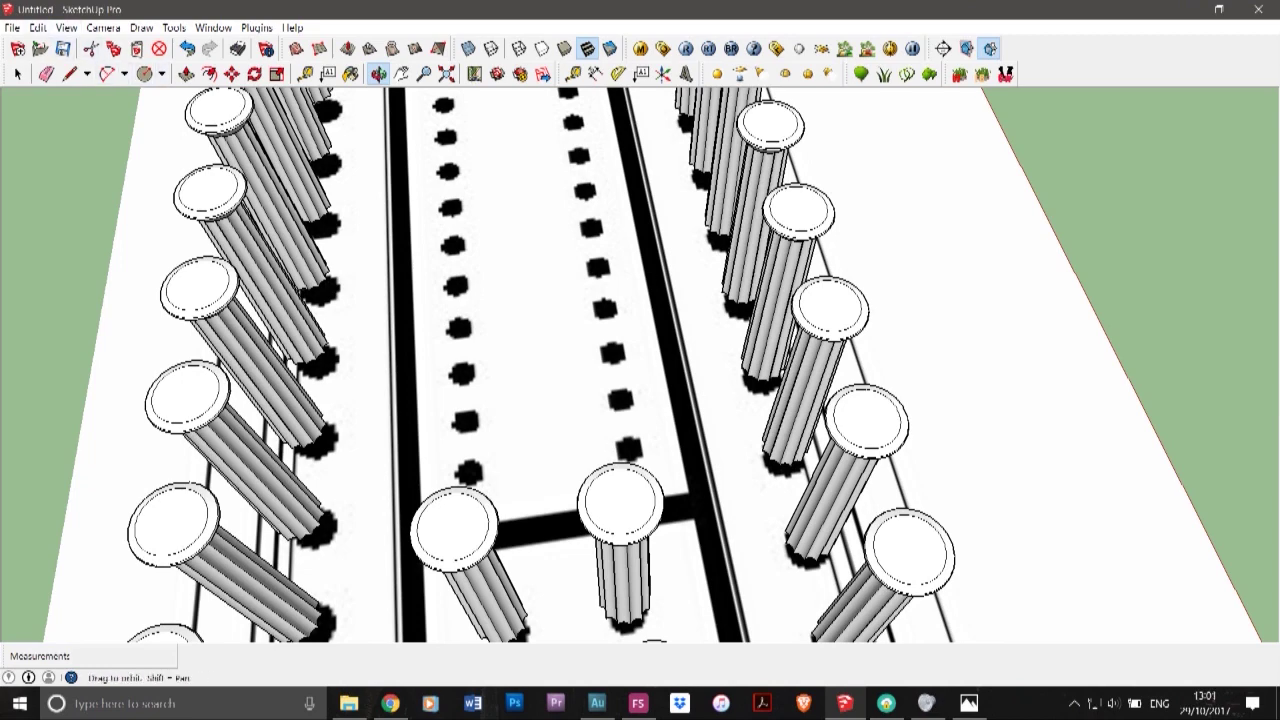
click(38, 28)
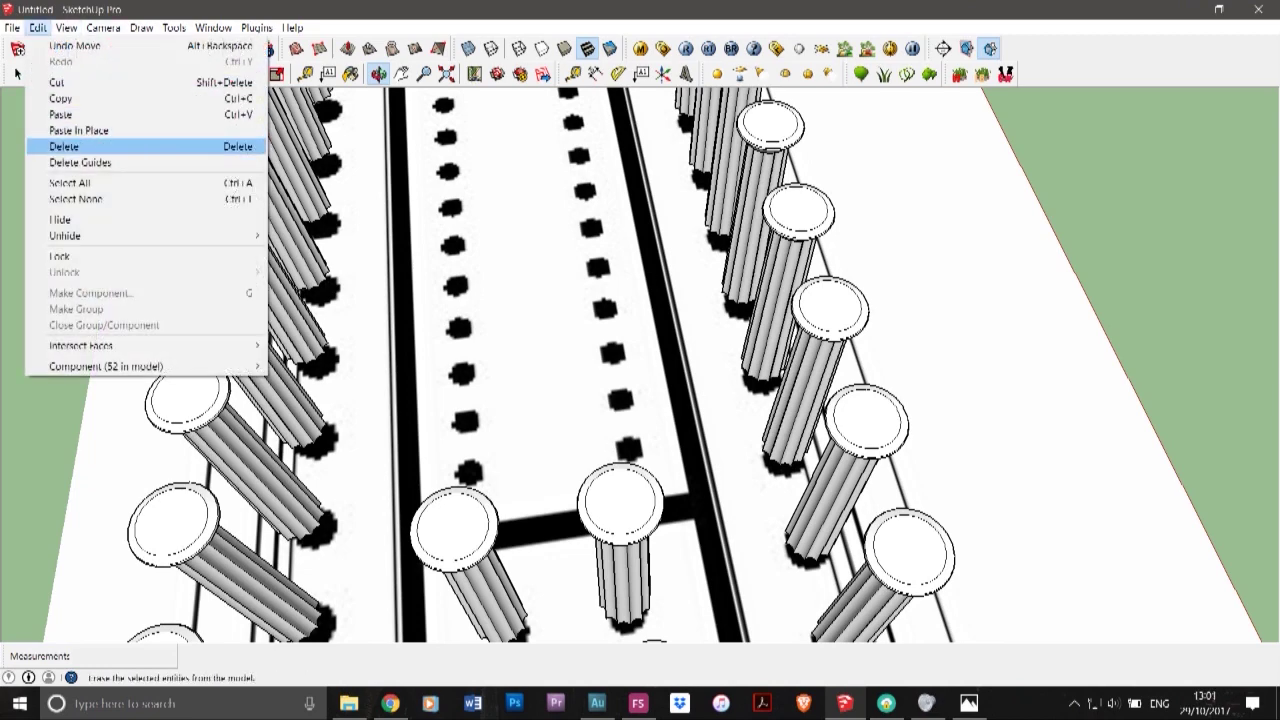
mouse_move(65, 236)
click(298, 252)
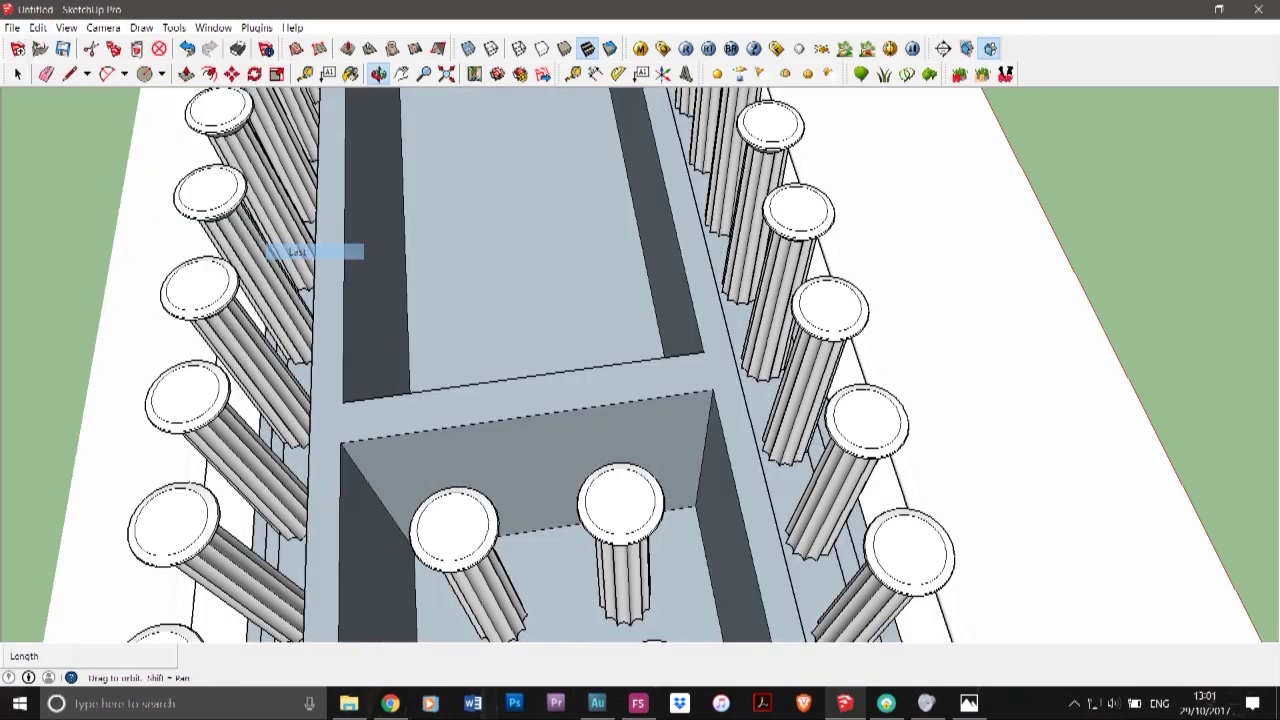
scroll(446, 266, down, 5)
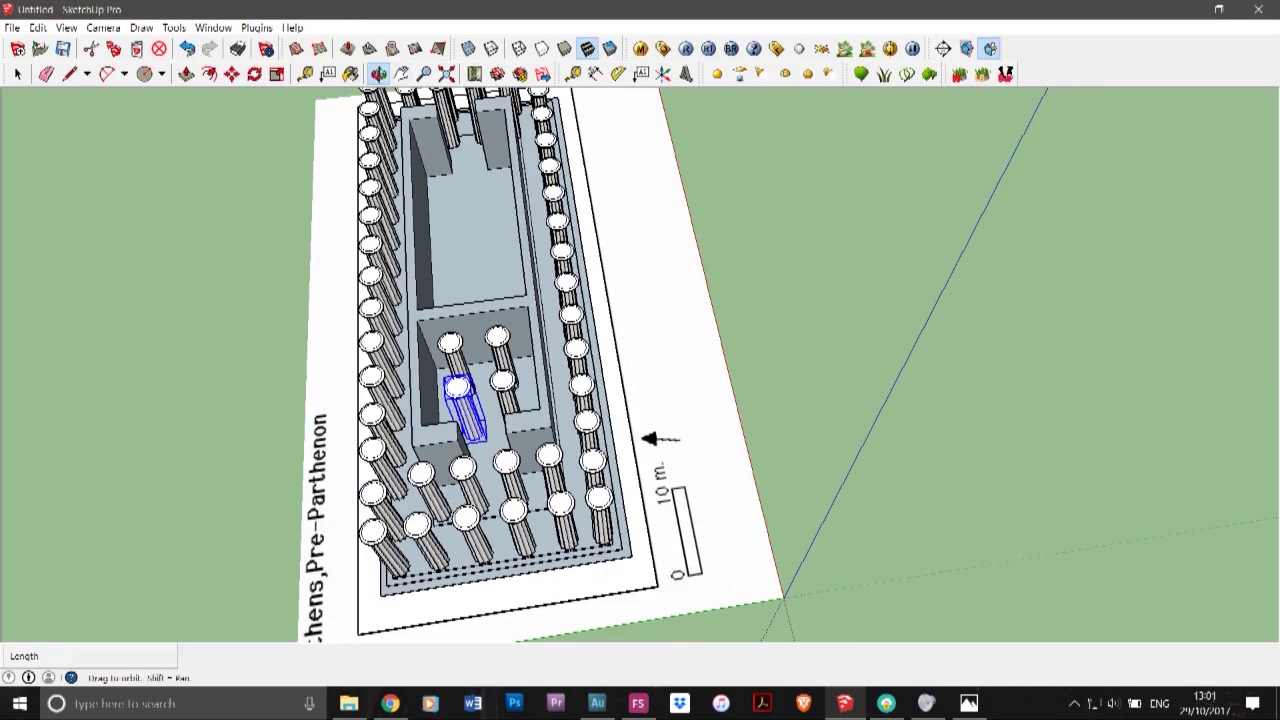
mouse_move(540, 400)
middle_down()
mouse_move(470, 310)
mouse_move(370, 250)
mouse_move(510, 245)
mouse_move(640, 310)
mouse_move(505, 375)
middle_up()
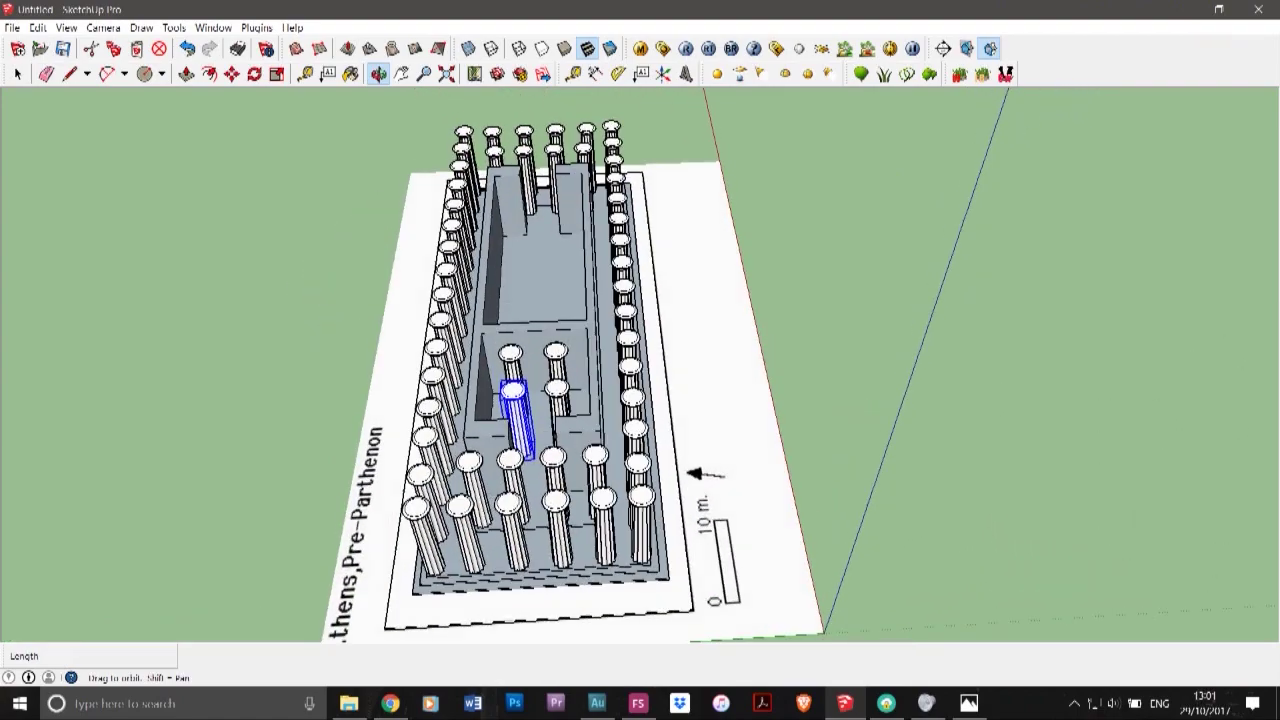
scroll(605, 215, up, 7)
scroll(600, 400, down, 10)
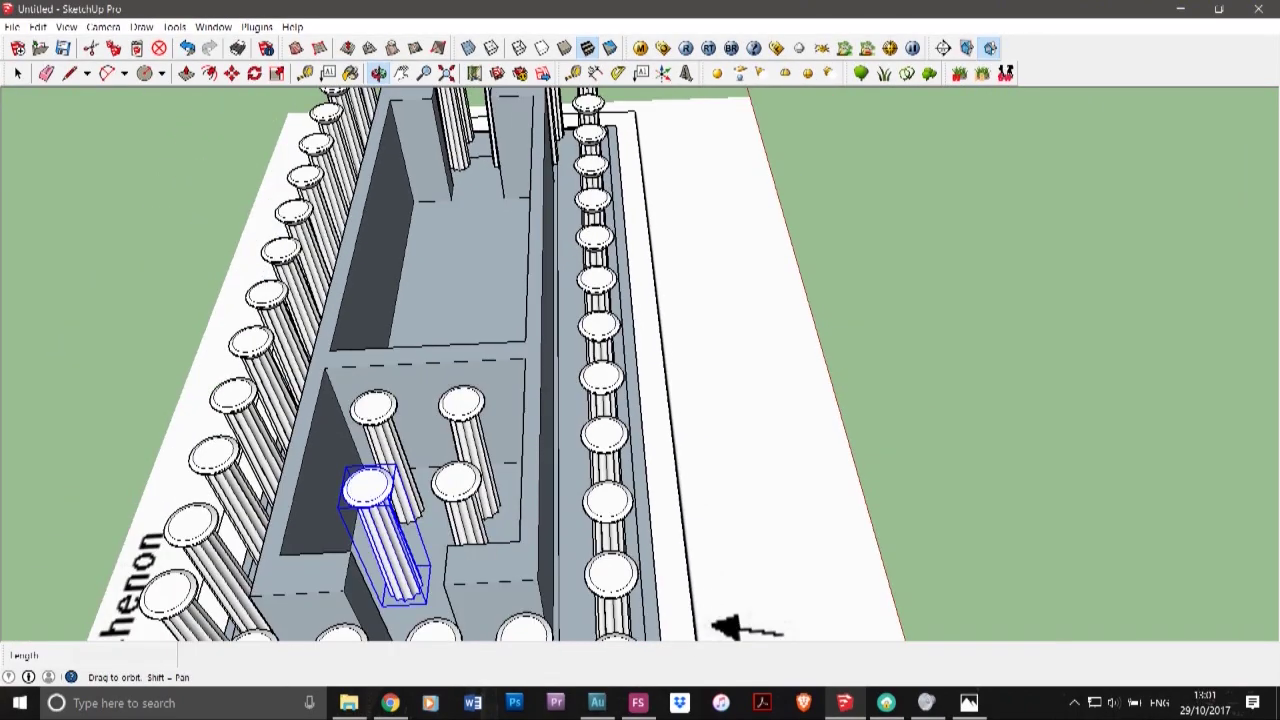
- Select ten columns in the long outer row nearest the scale bar and copy them about 11.74 m outside the temple
key(space)
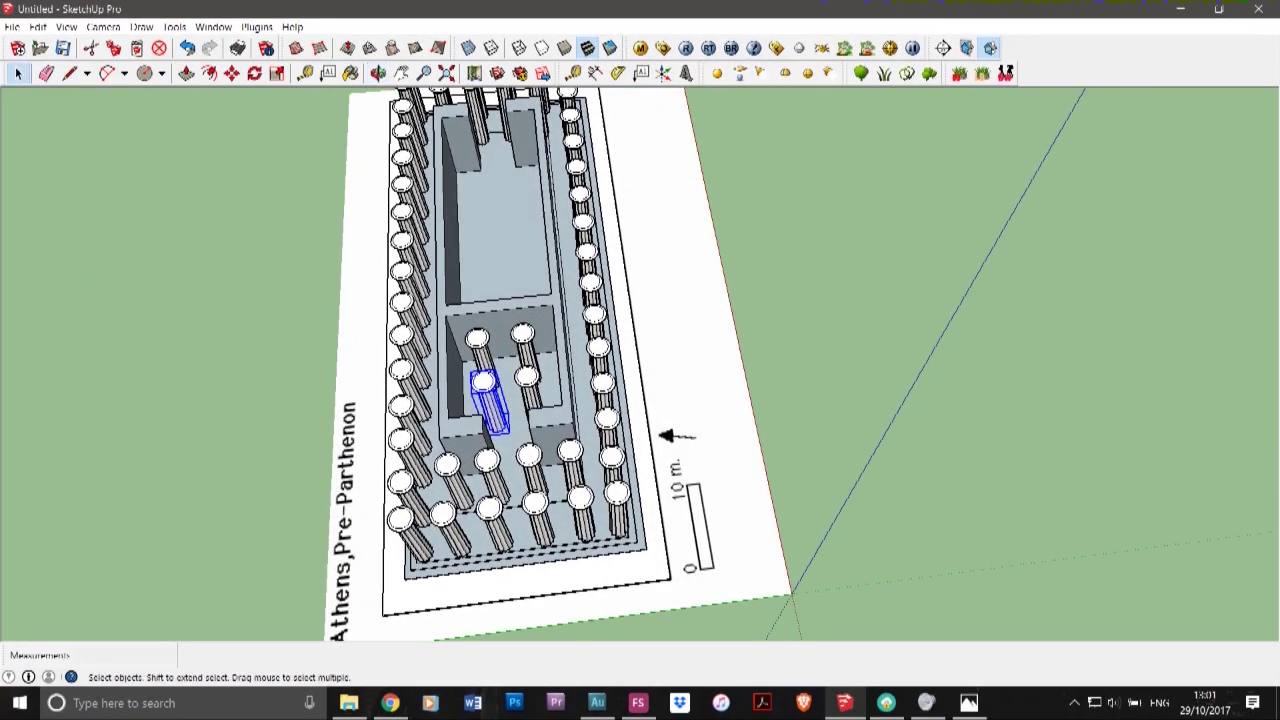
click(612, 459)
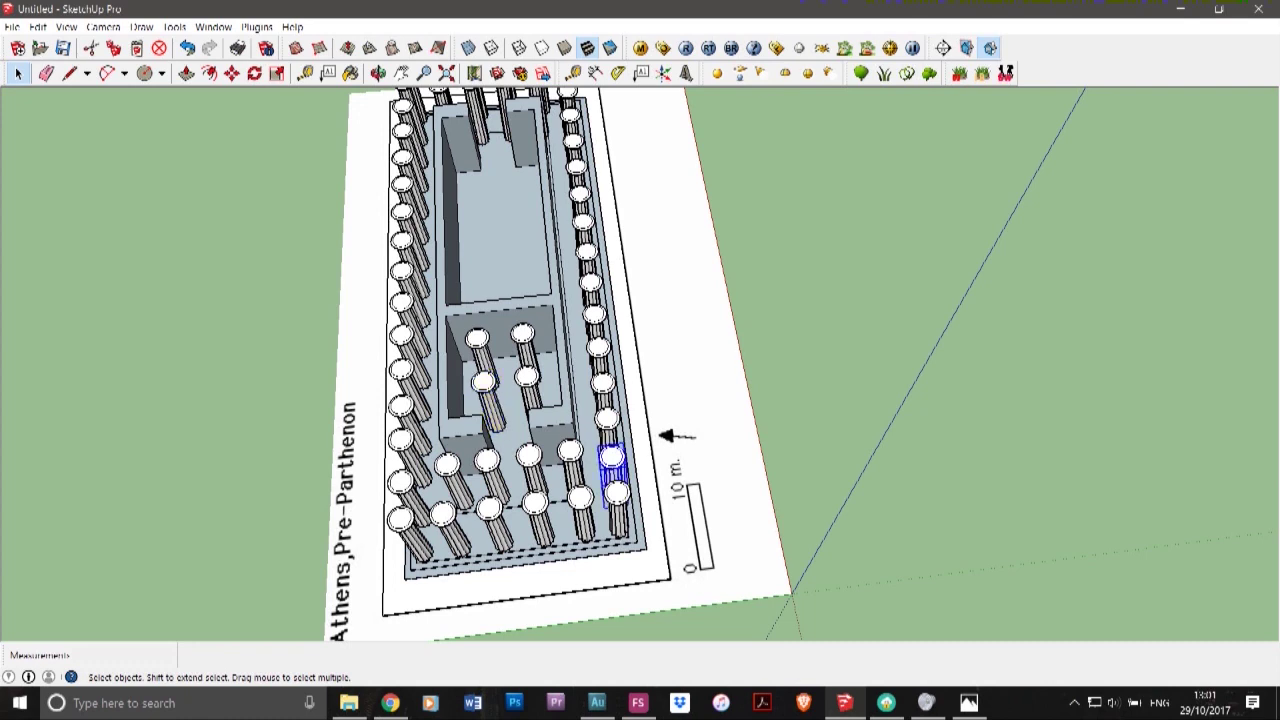
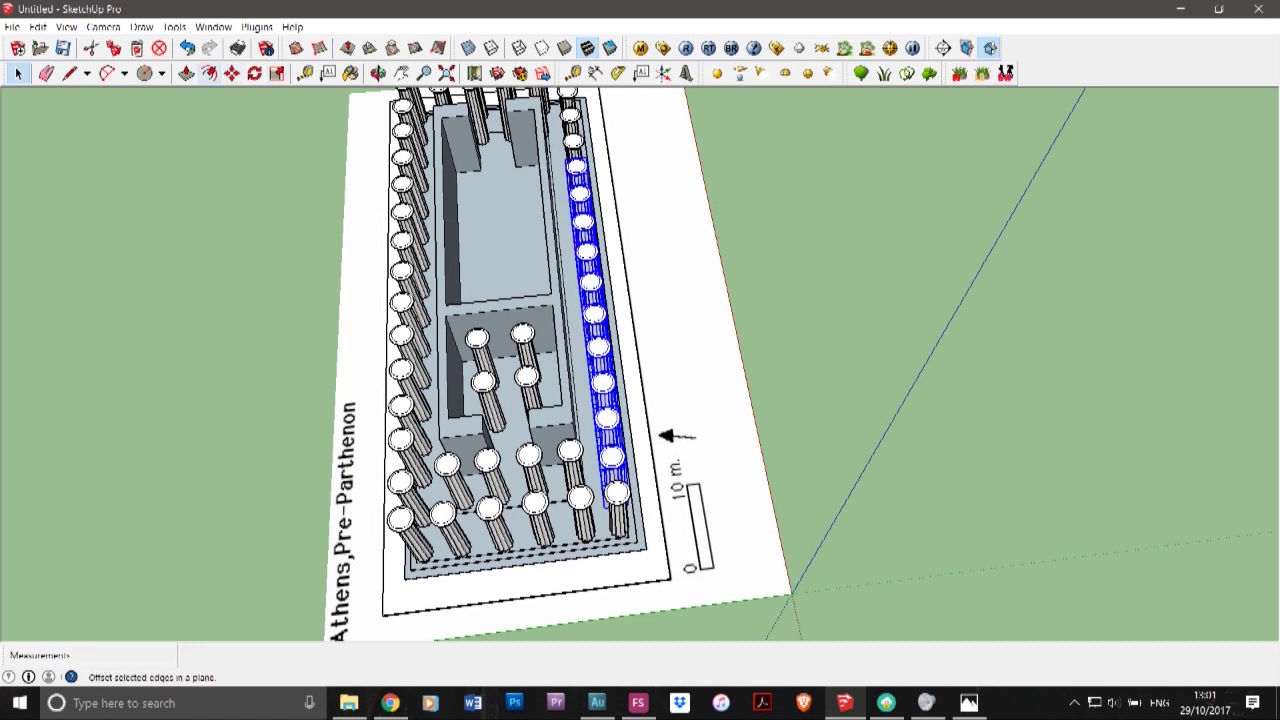
click(232, 73)
scroll(694, 485, up, 4)
scroll(660, 470, up, 2)
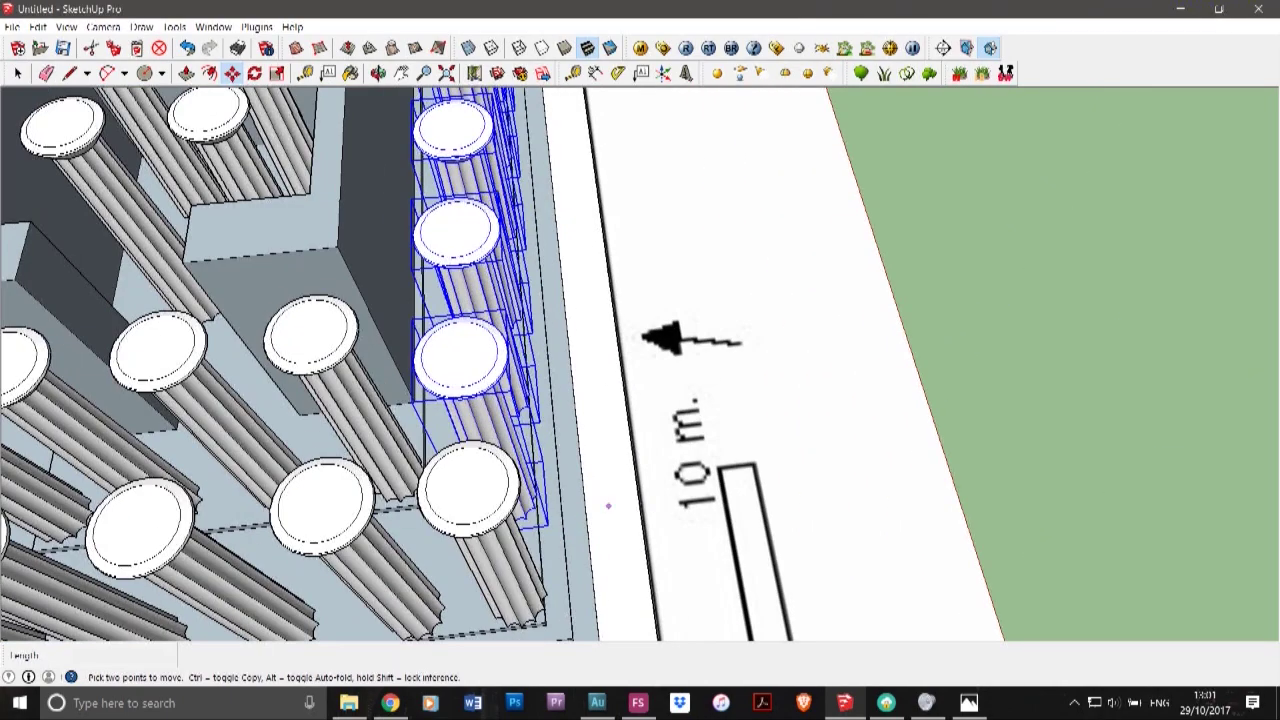
scroll(545, 505, down, 5)
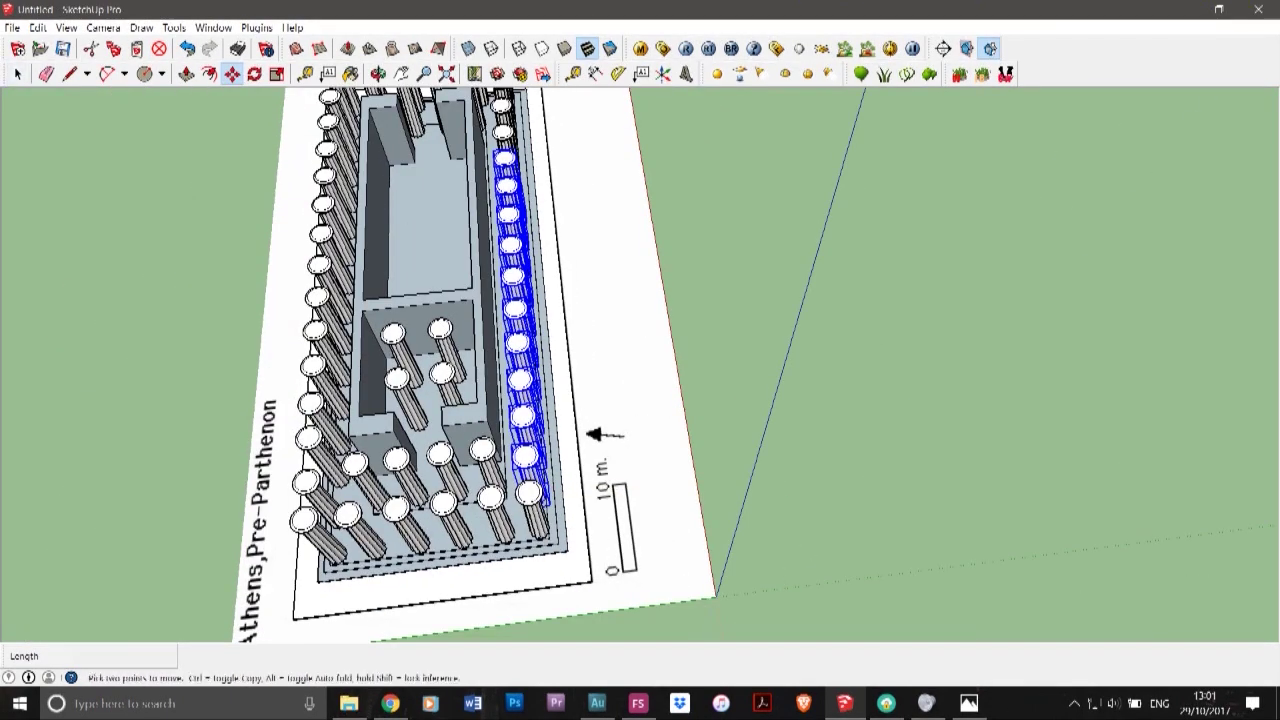
scroll(635, 518, up, 3)
key(ctrl)
click(466, 490)
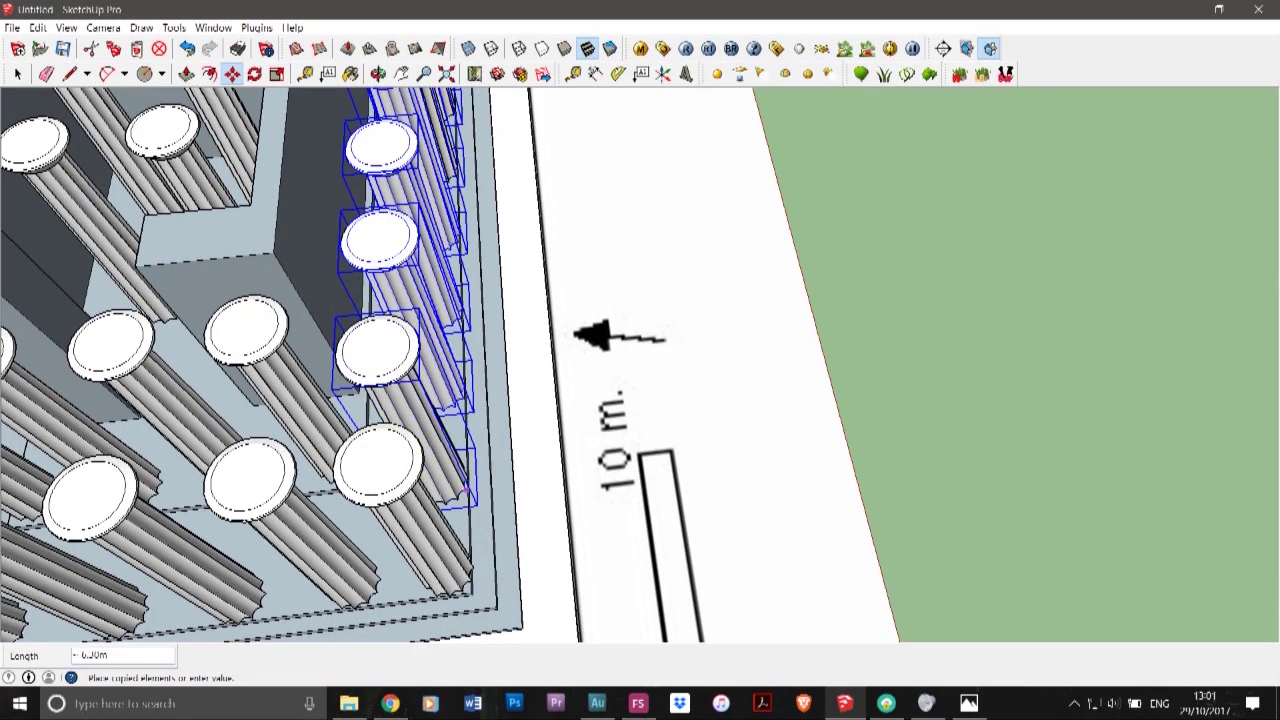
click(735, 459)
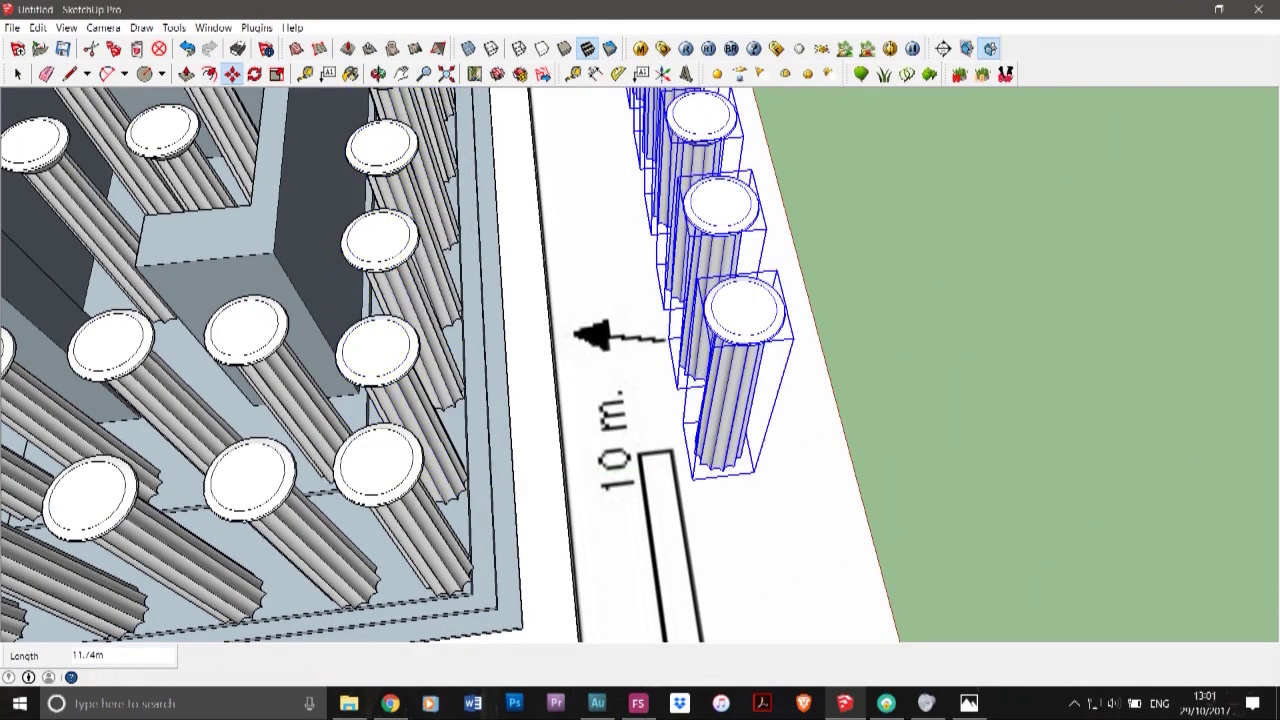
scroll(620, 432, down, 3)
- Make the copied row of ten columns into a single component
key(space)
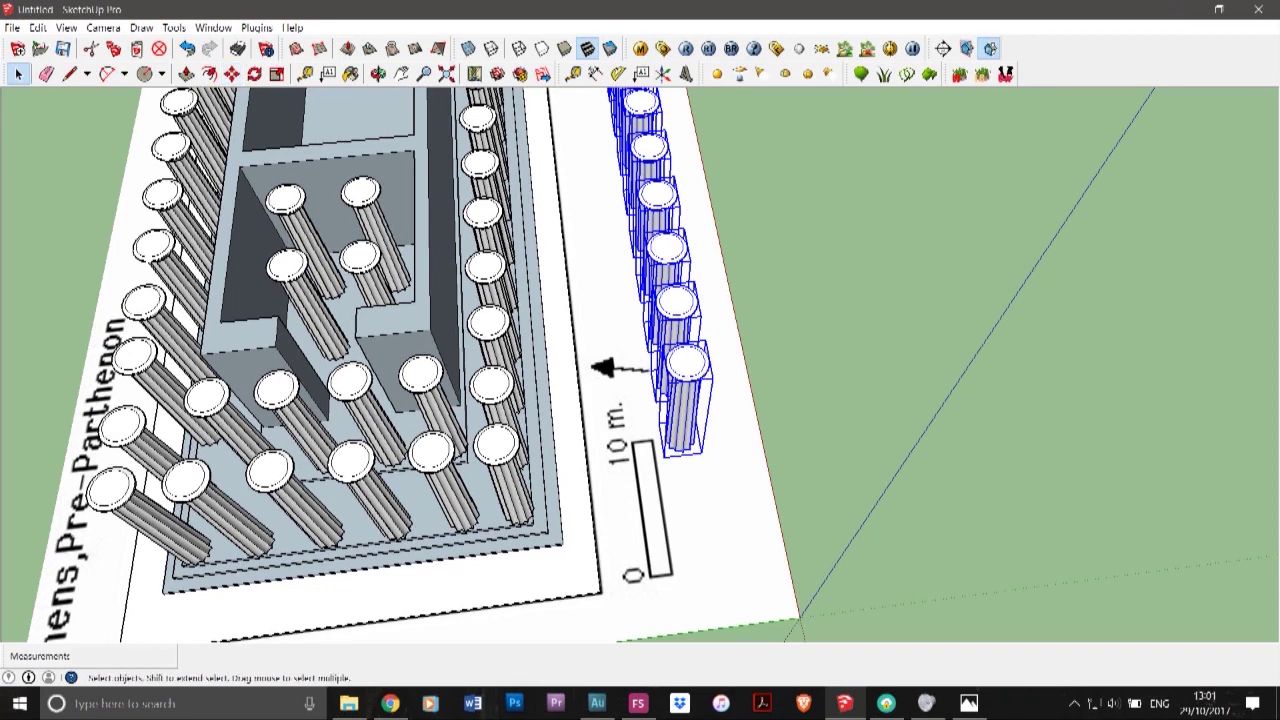
right_click(664, 244)
click(700, 371)
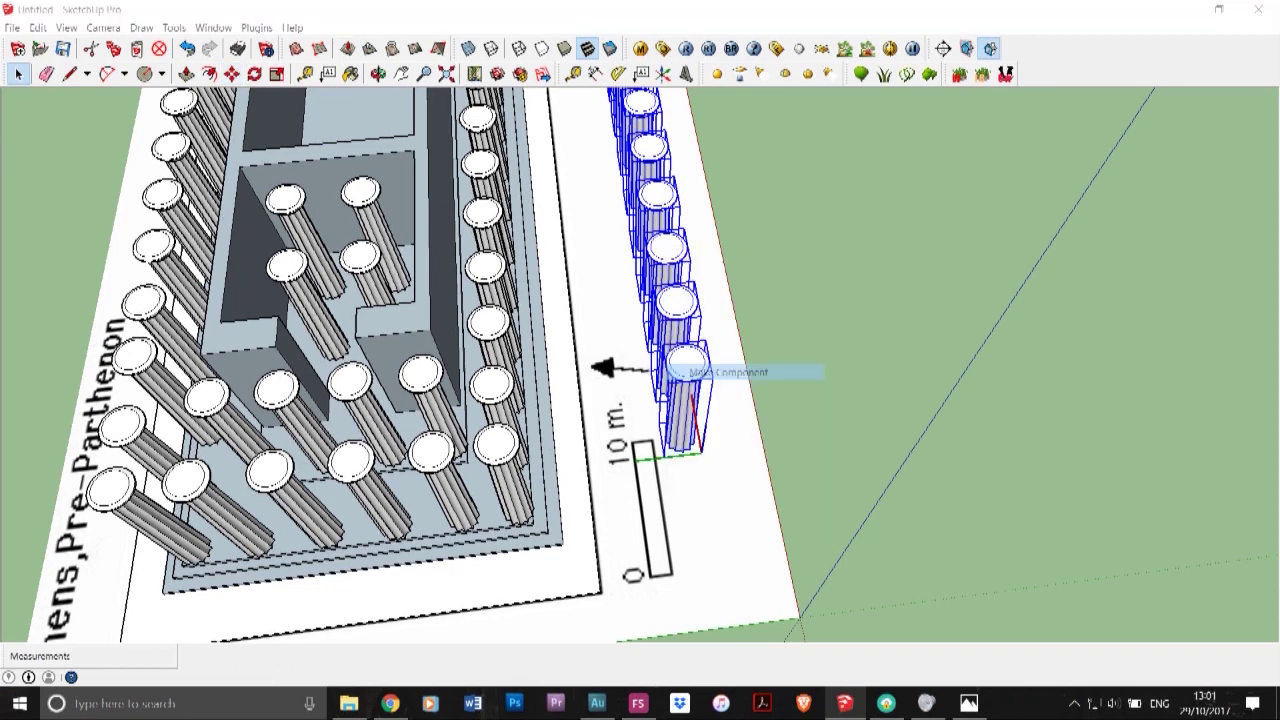
key(Return)
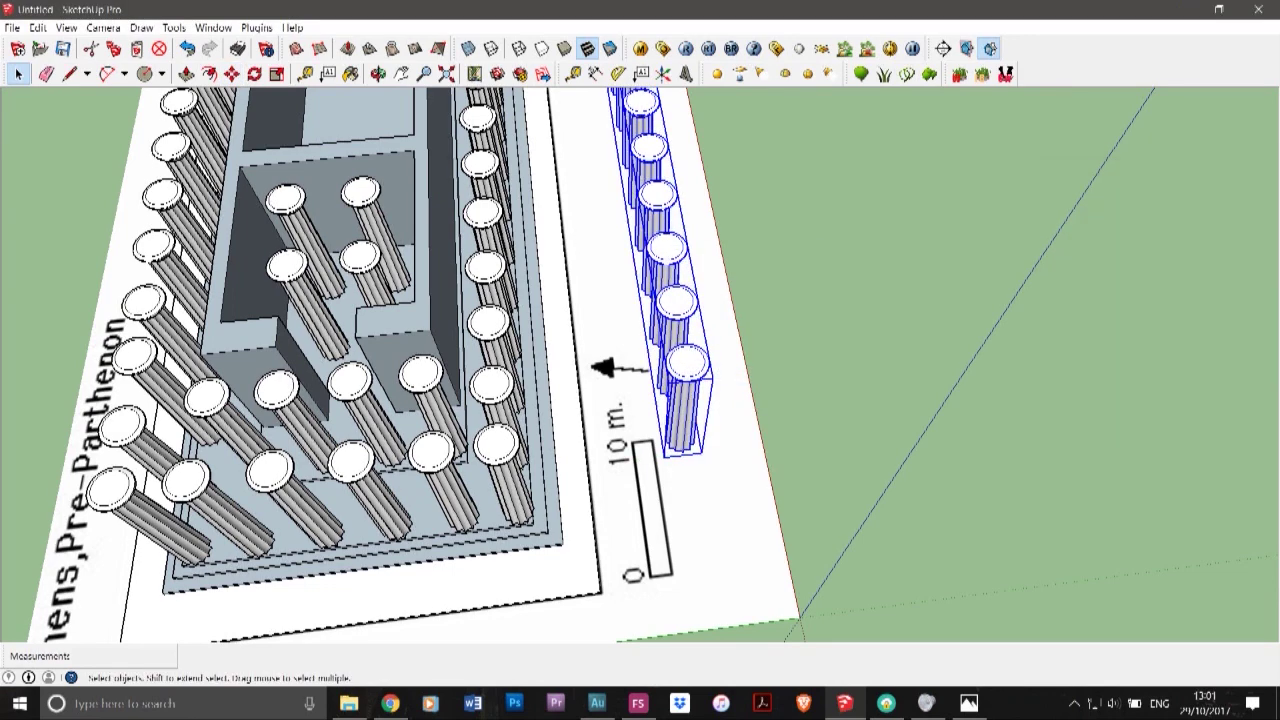
- Move the column row component by its end column's base into the larger inner chamber, near the cross wall
key(m)
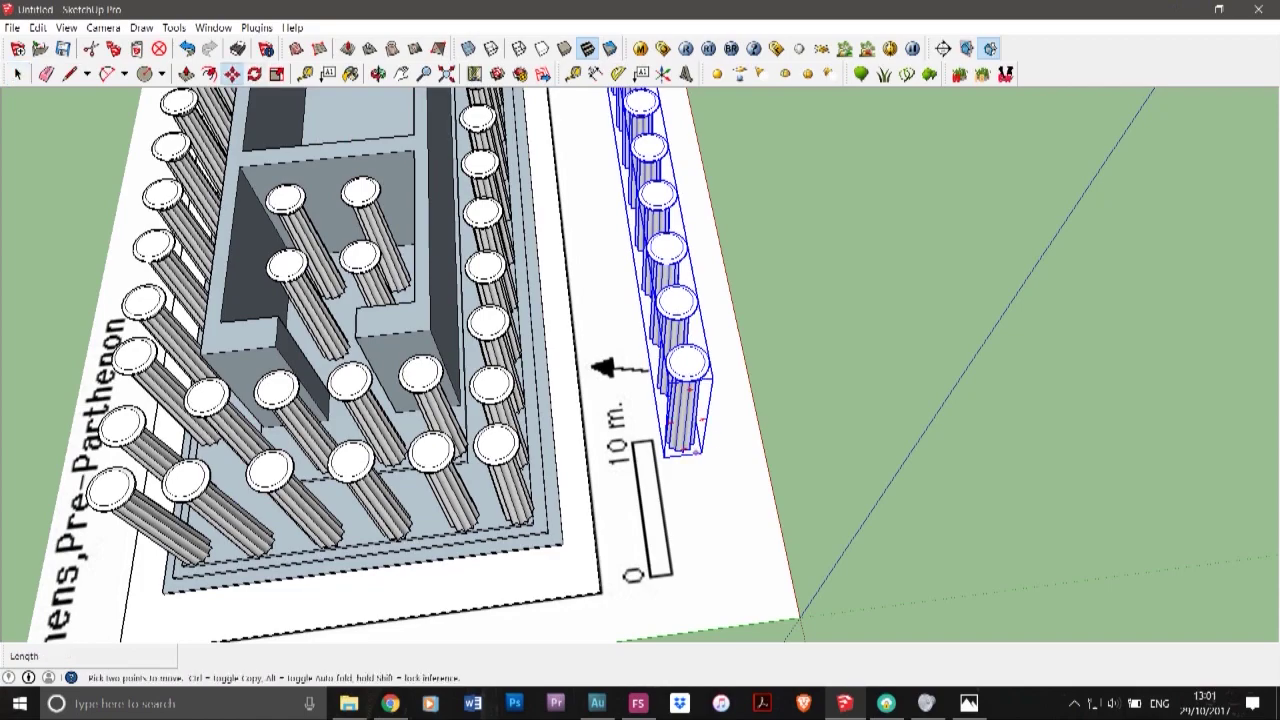
scroll(688, 448, up, 5)
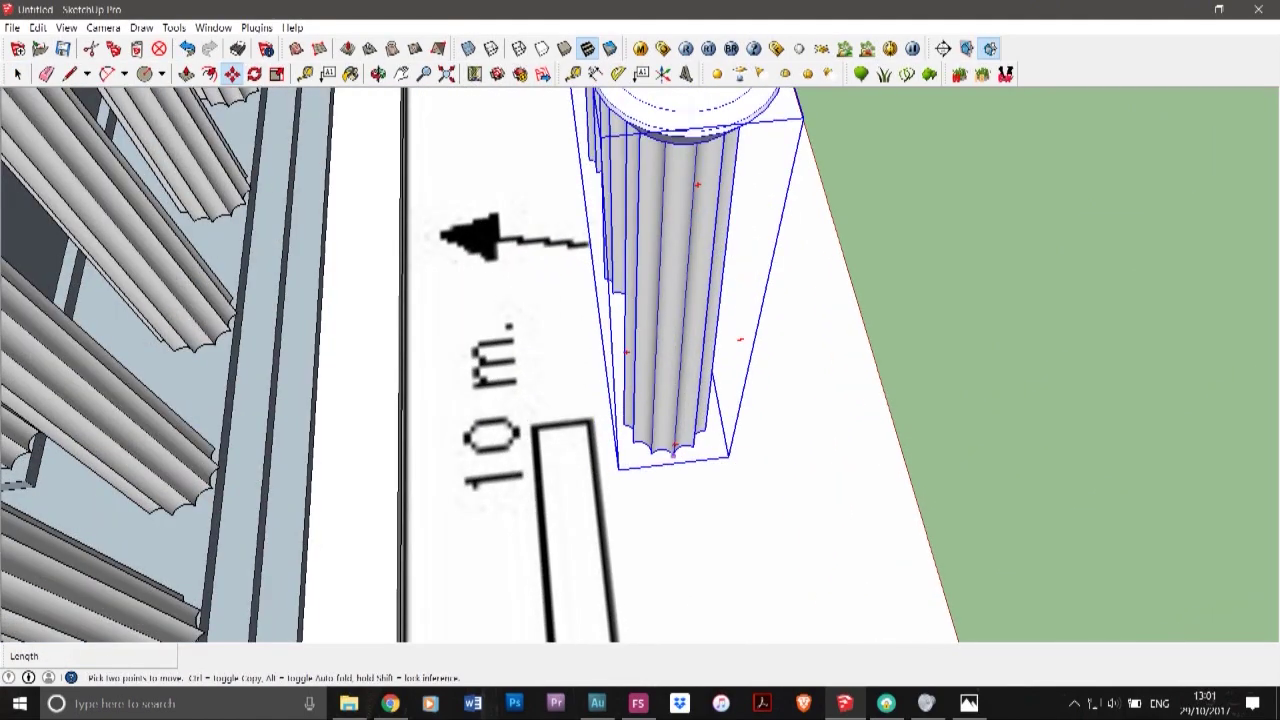
click(673, 455)
scroll(700, 492, down, 6)
scroll(471, 187, up, 3)
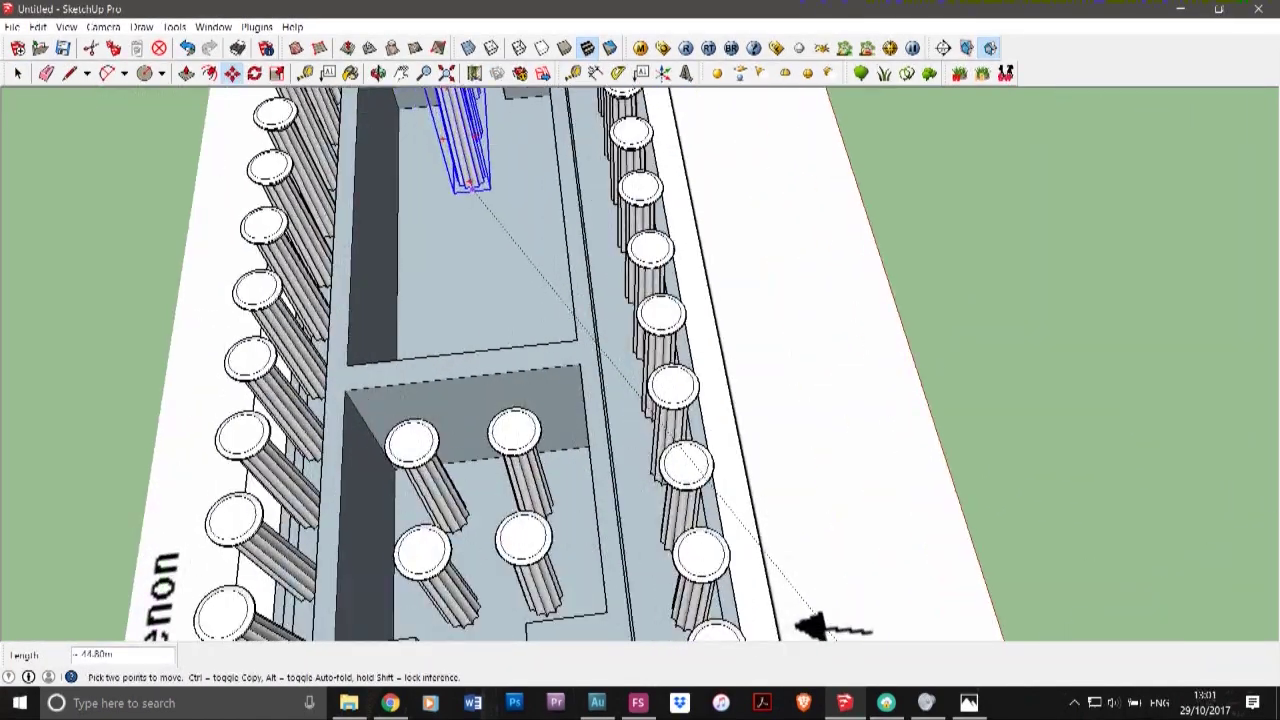
scroll(500, 223, up, 4)
click(608, 475)
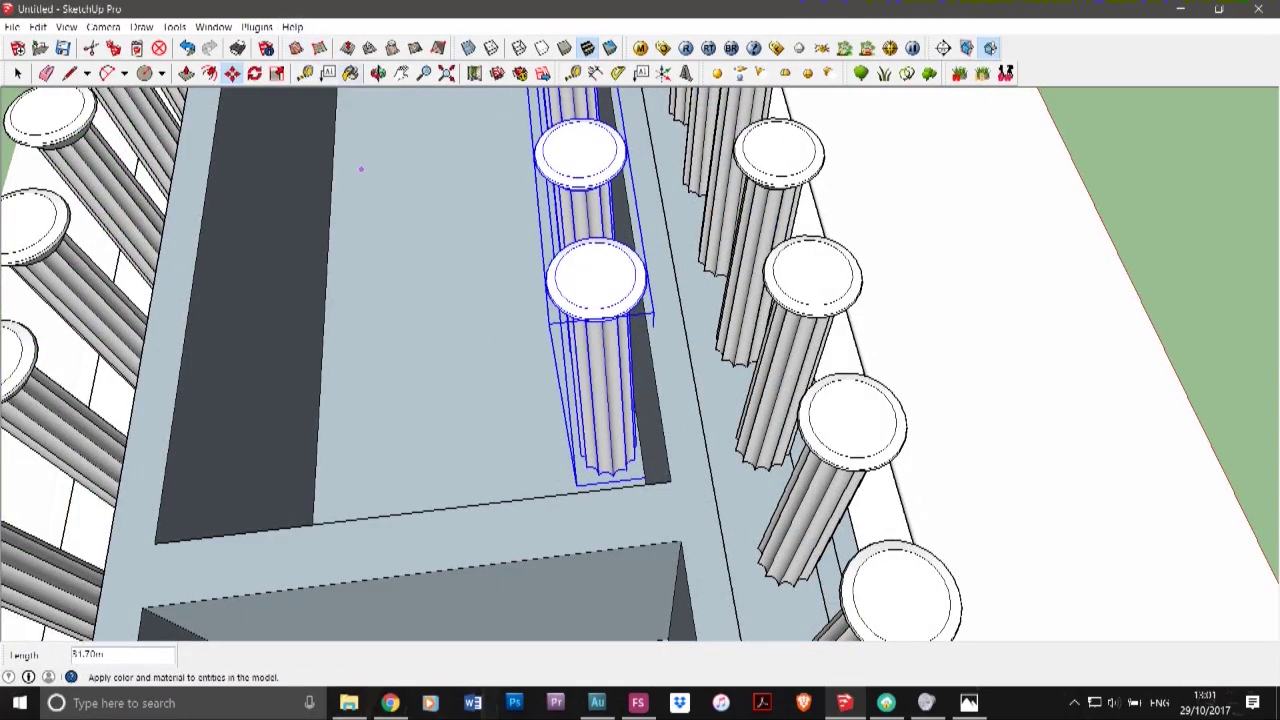
- Shift the column row lengthwise inside the large chamber so its end column stands closer to the cross wall
click(378, 73)
drag(520, 450, 1025, 416)
scroll(1025, 416, down, 3)
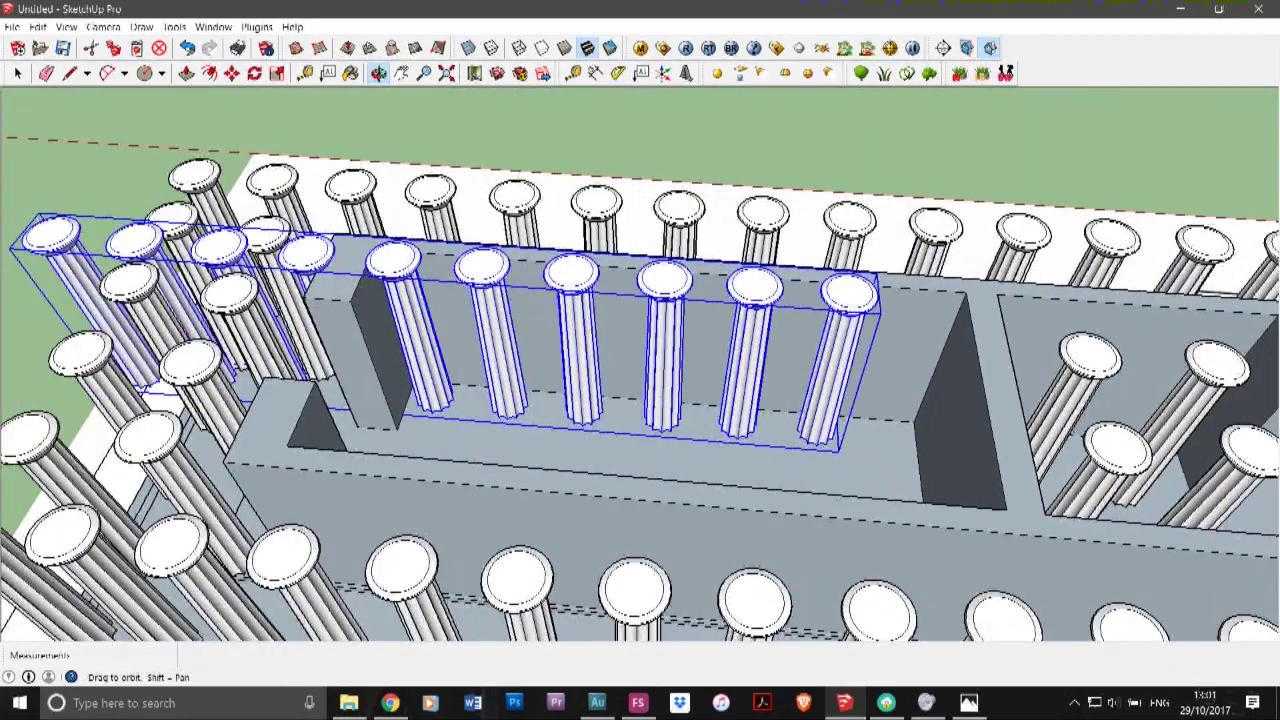
scroll(1010, 410, down, 1)
click(232, 73)
scroll(908, 465, up, 4)
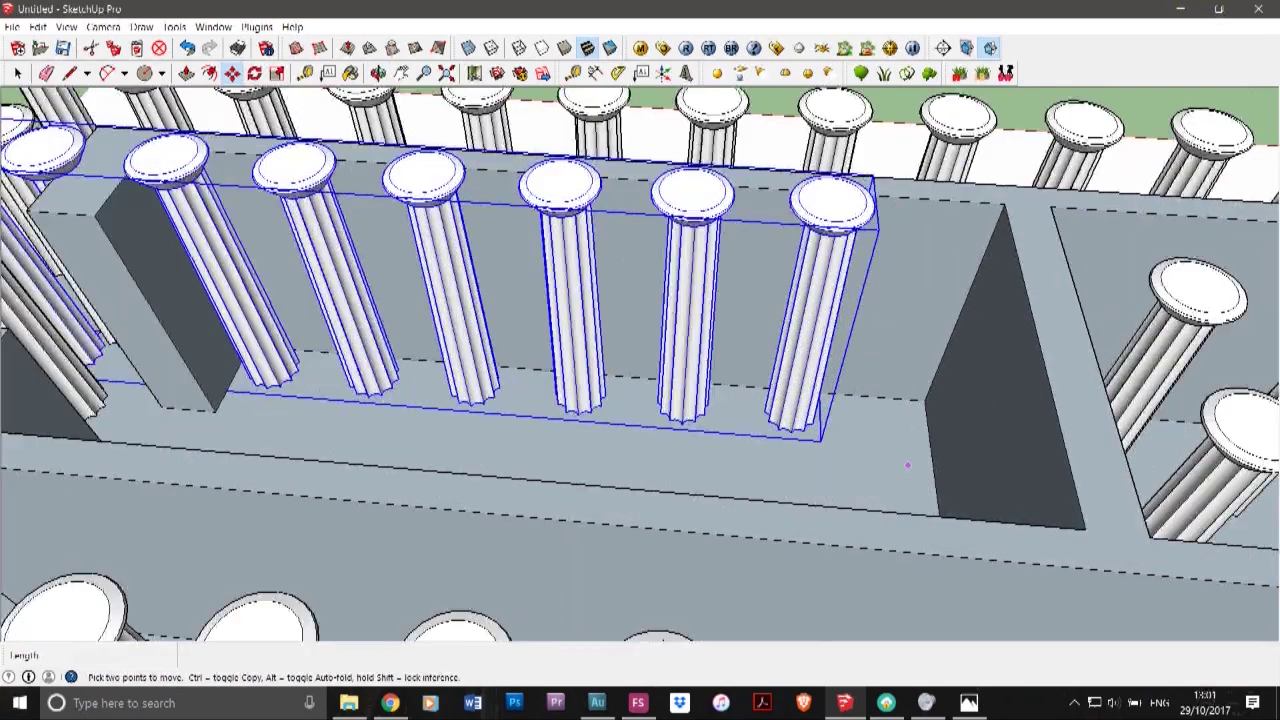
scroll(907, 464, up, 5)
click(743, 369)
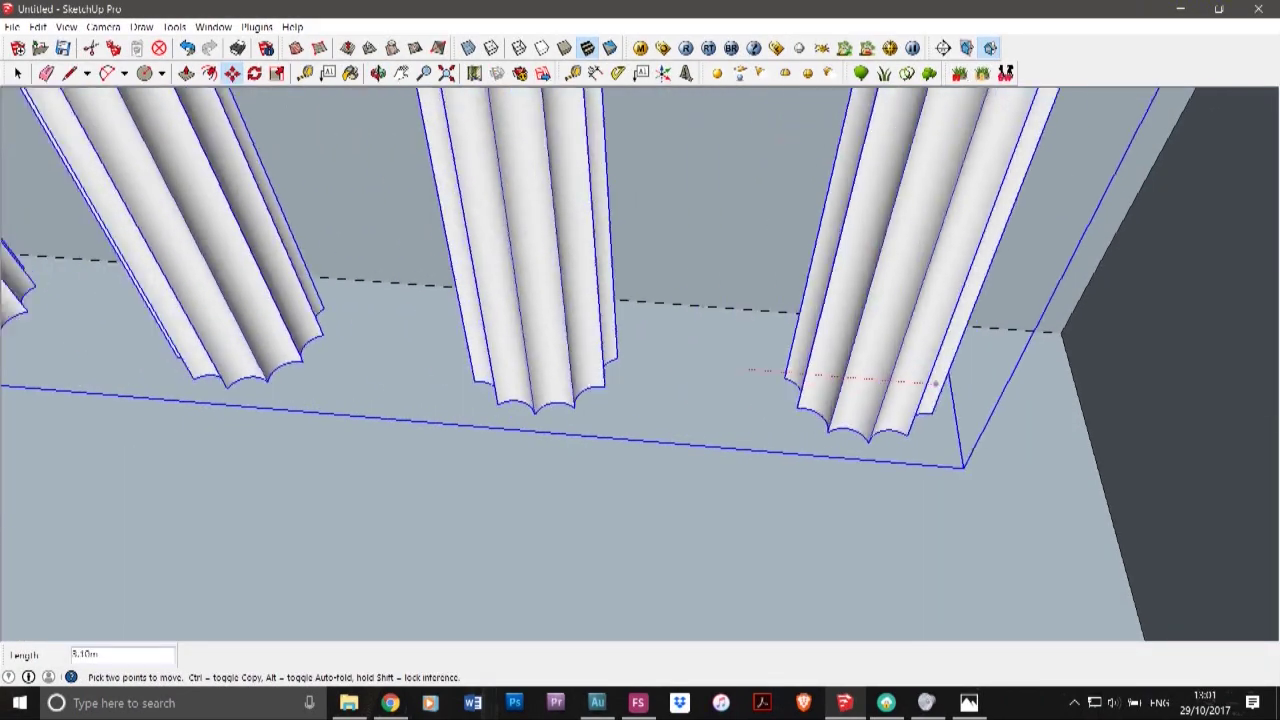
click(1046, 398)
scroll(1048, 398, down, 6)
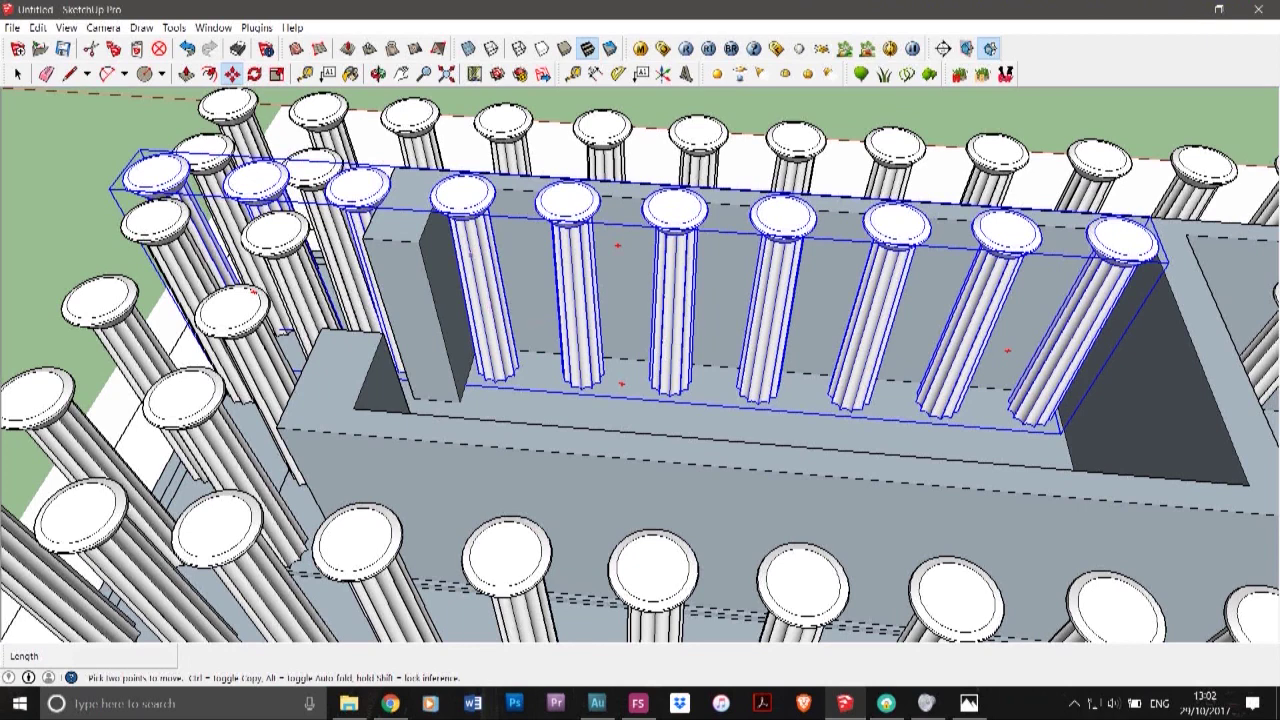
- Scale the column row component uniformly by 0.5 from its corner next to the cross wall
key(s)
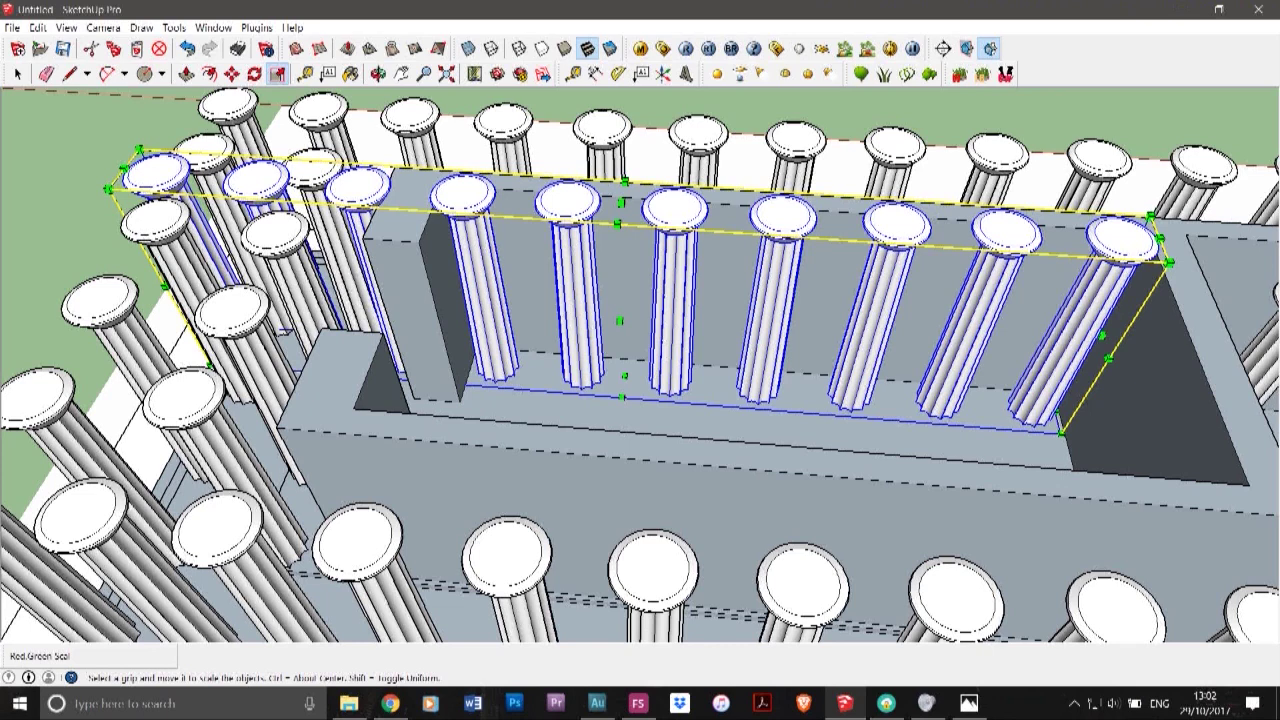
mouse_move(139, 150)
mouse_down()
mouse_move(150, 153)
mouse_move(139, 150)
mouse_up()
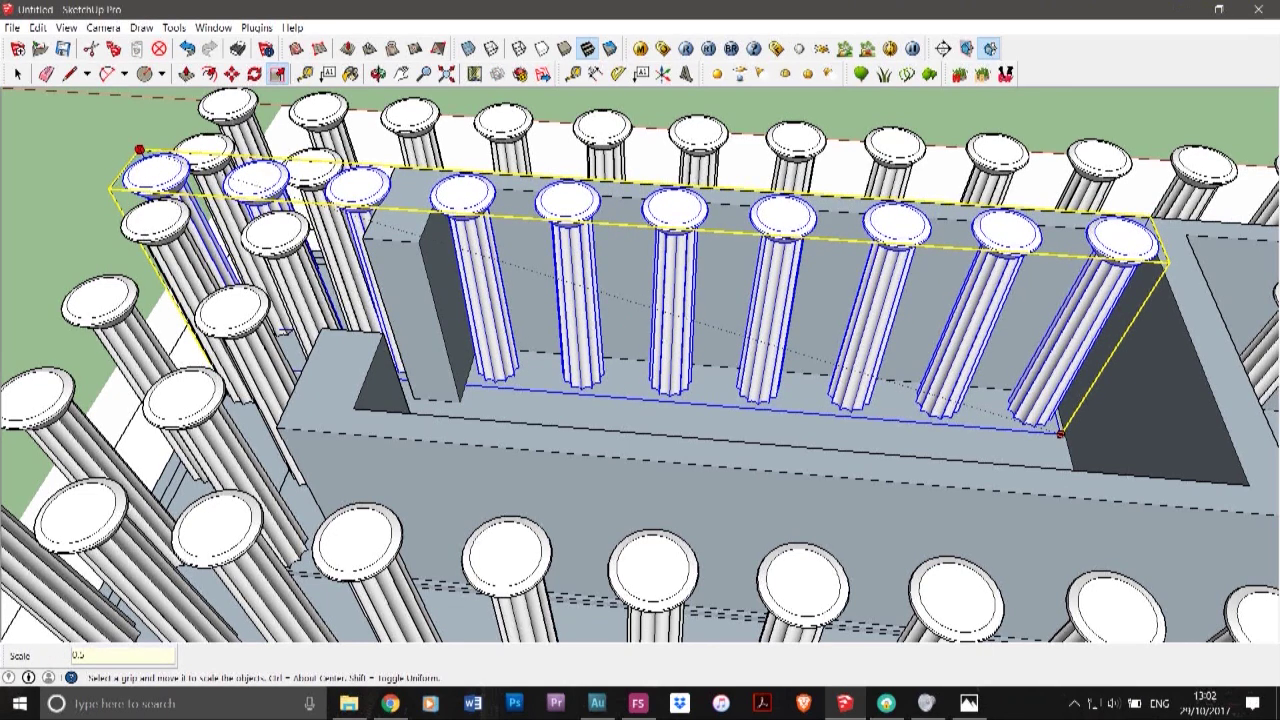
key(Return)
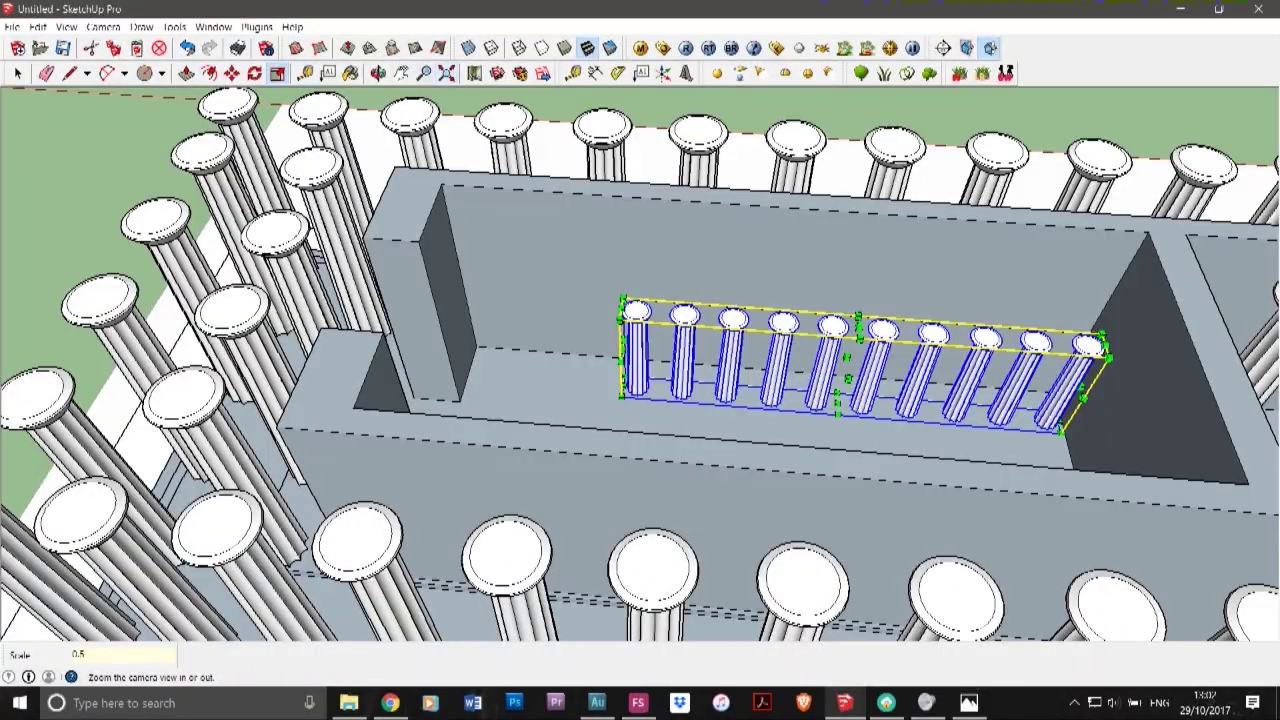
- Hide the temple's base and walls to expose the floor plan image beneath the small columns
click(378, 73)
mouse_move(540, 400)
mouse_down()
mouse_move(700, 380)
mouse_move(830, 270)
mouse_move(900, 250)
mouse_move(830, 340)
mouse_move(580, 430)
mouse_move(550, 465)
mouse_move(578, 442)
mouse_up()
click(18, 73)
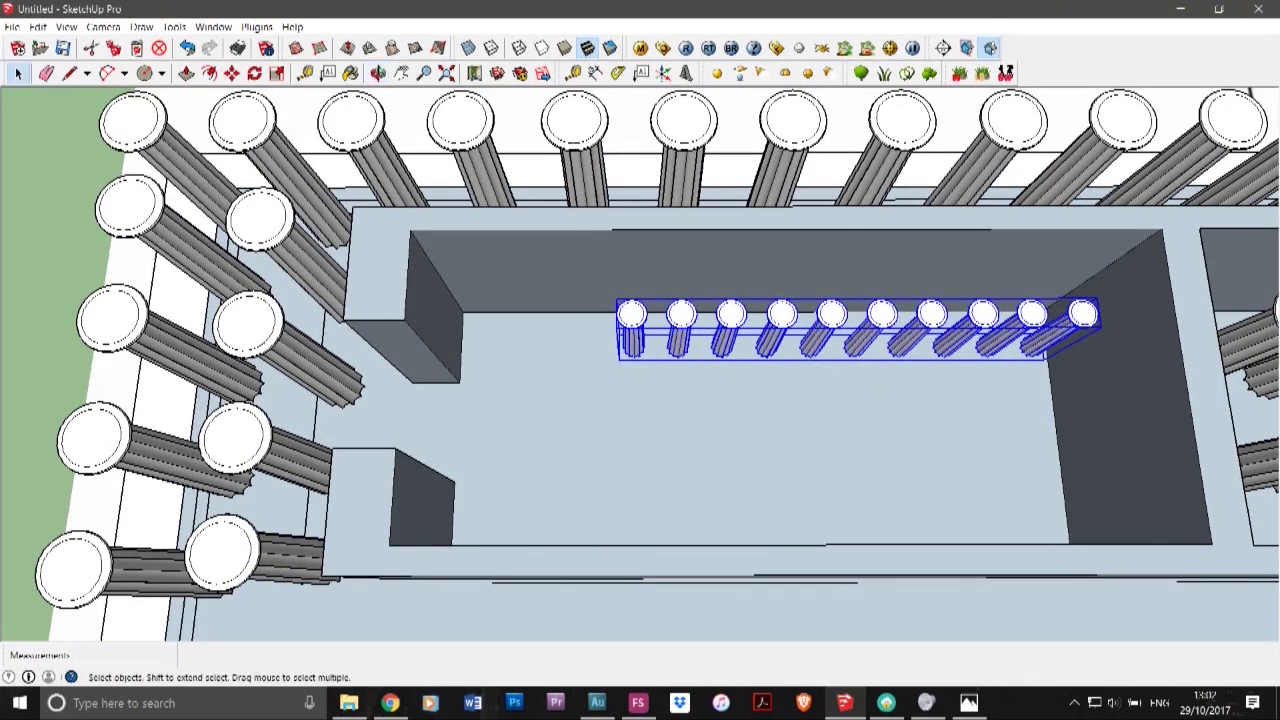
click(52, 180)
right_click(677, 449)
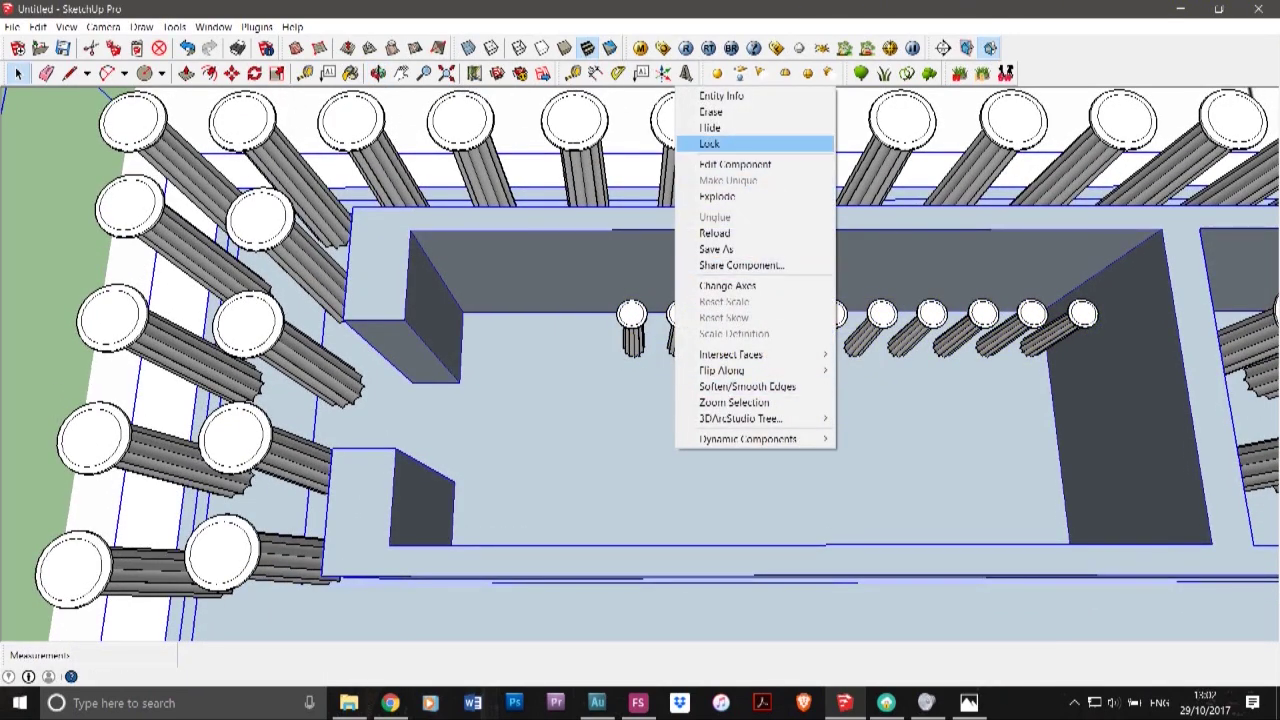
click(712, 128)
- Inside the small column row component, move all the columns together so the end column stands on the plan dot nearest the cross wall
double_click(681, 316)
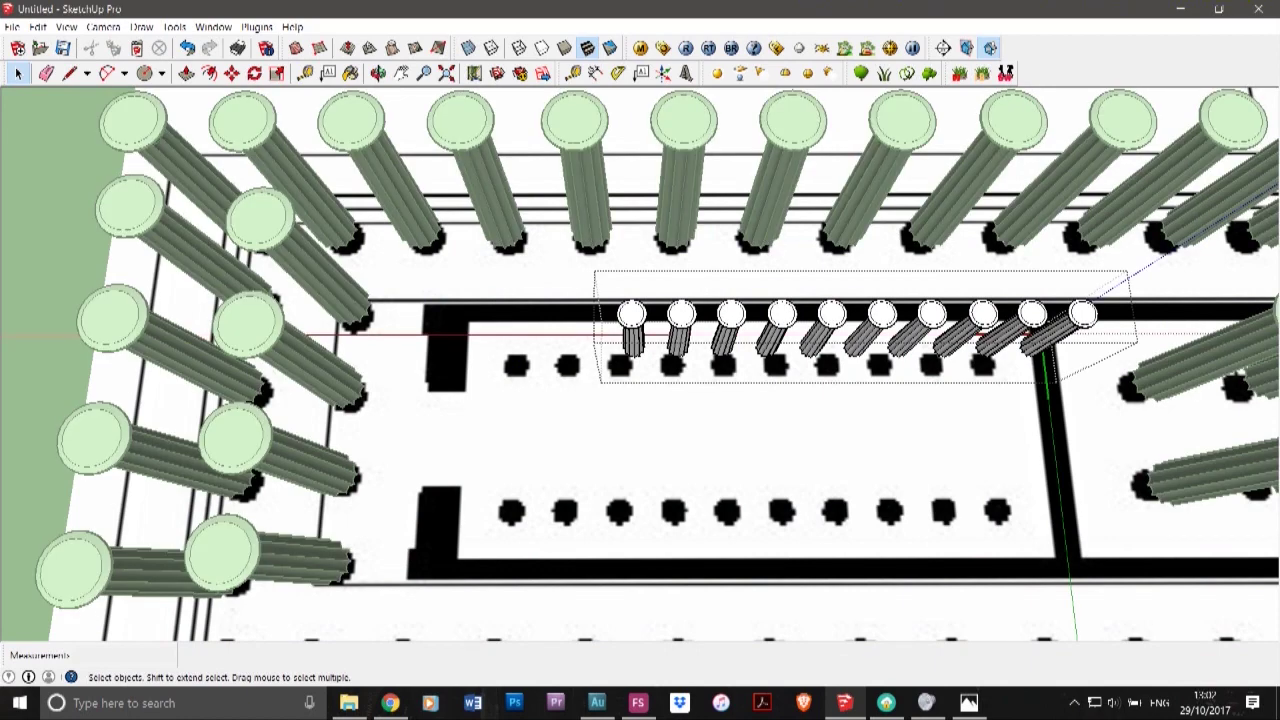
scroll(415, 295, down, 4)
scroll(805, 295, up, 3)
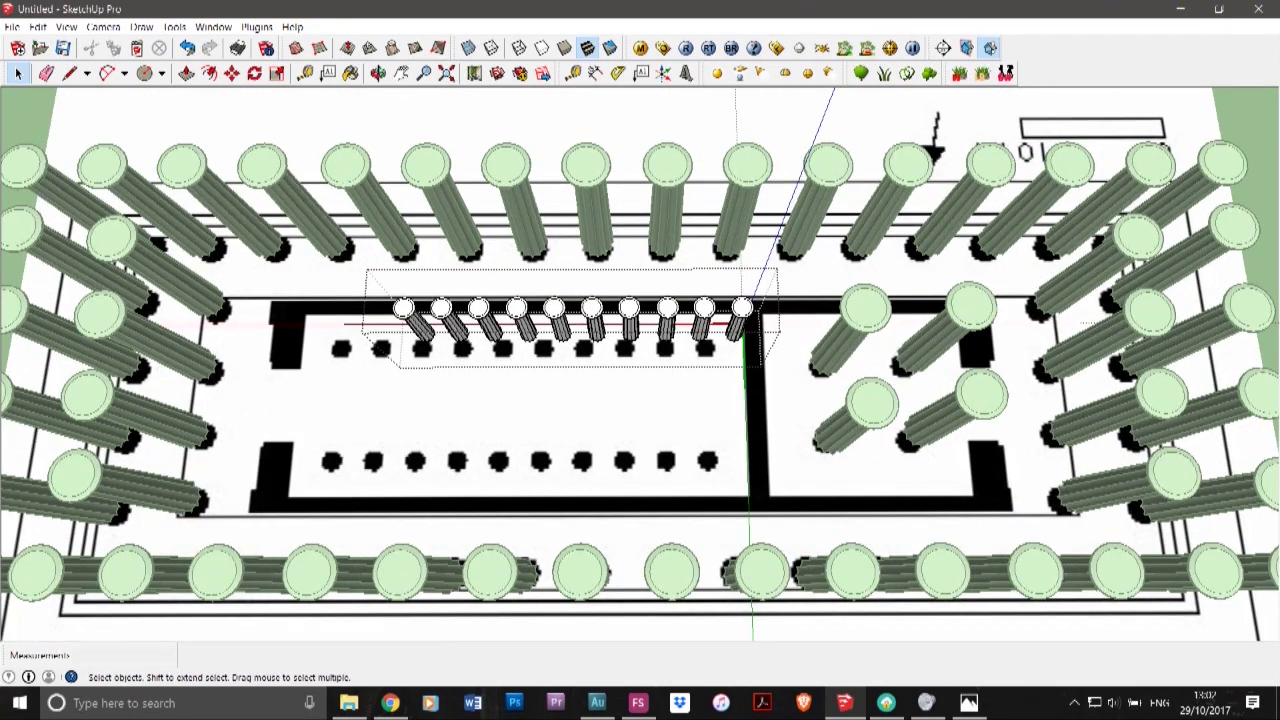
drag(517, 366, 390, 362)
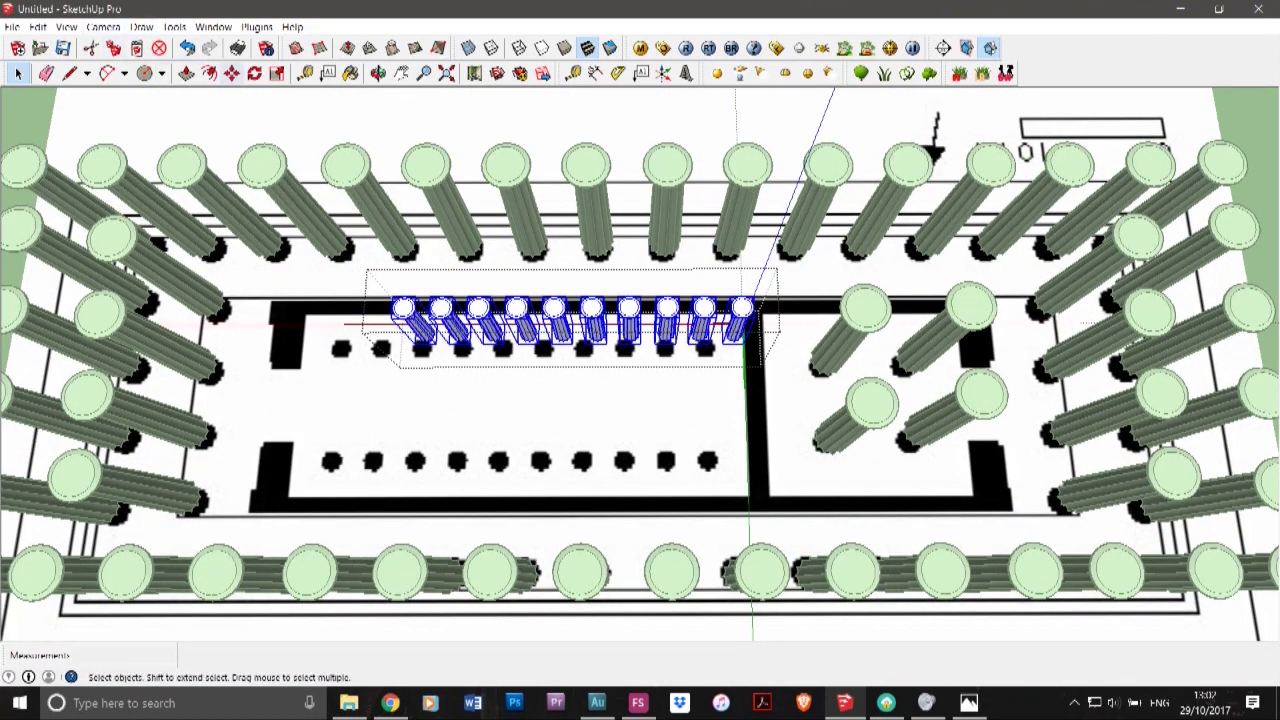
click(232, 73)
scroll(757, 345, up, 4)
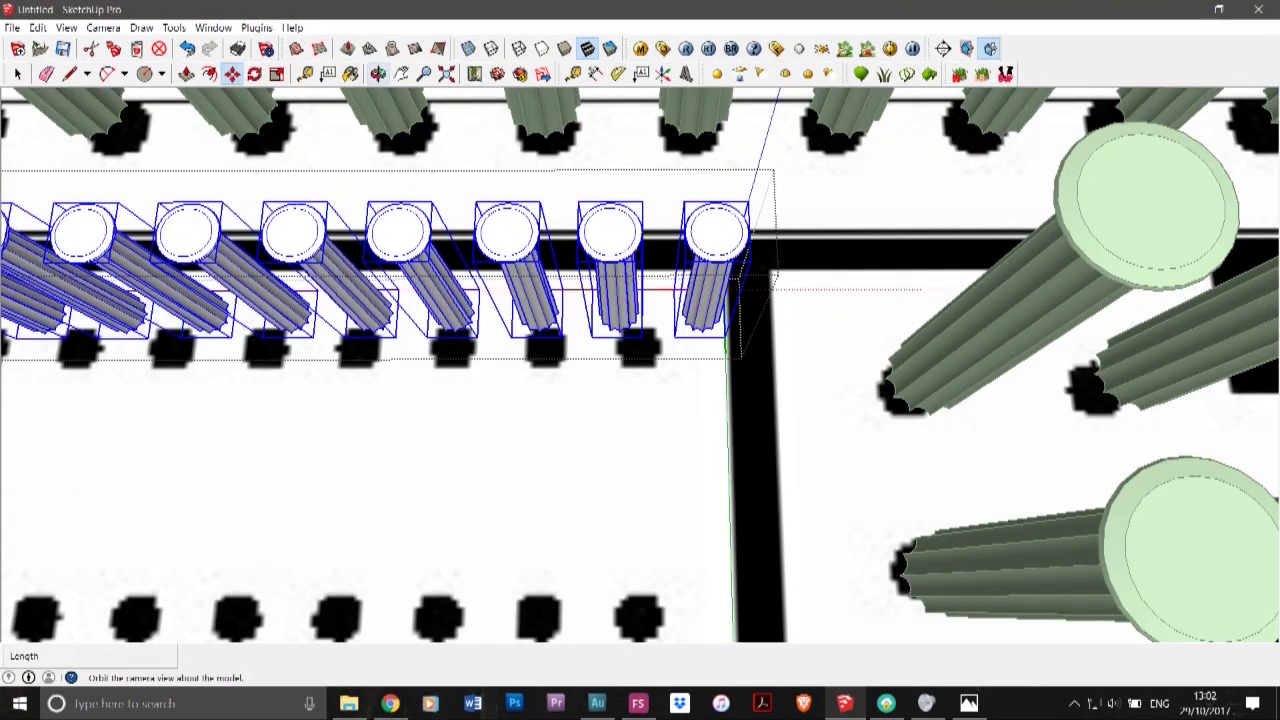
click(378, 74)
drag(480, 420, 480, 200)
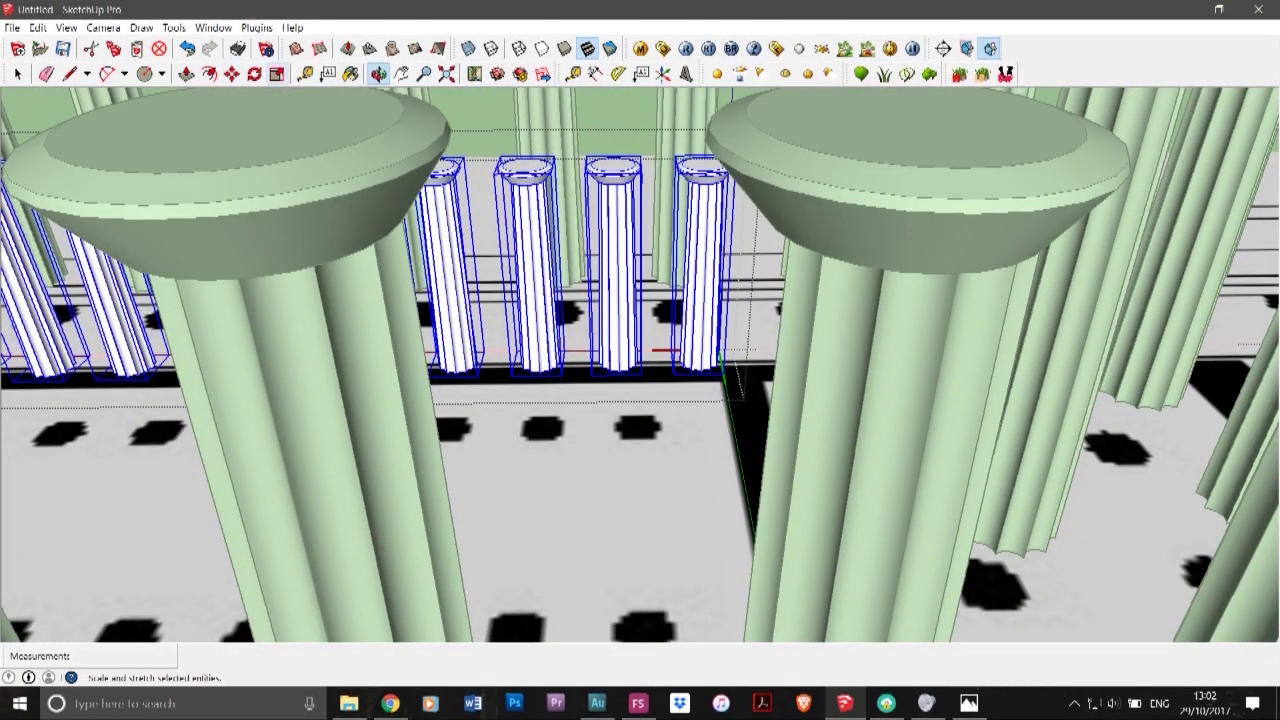
scroll(724, 362, up, 4)
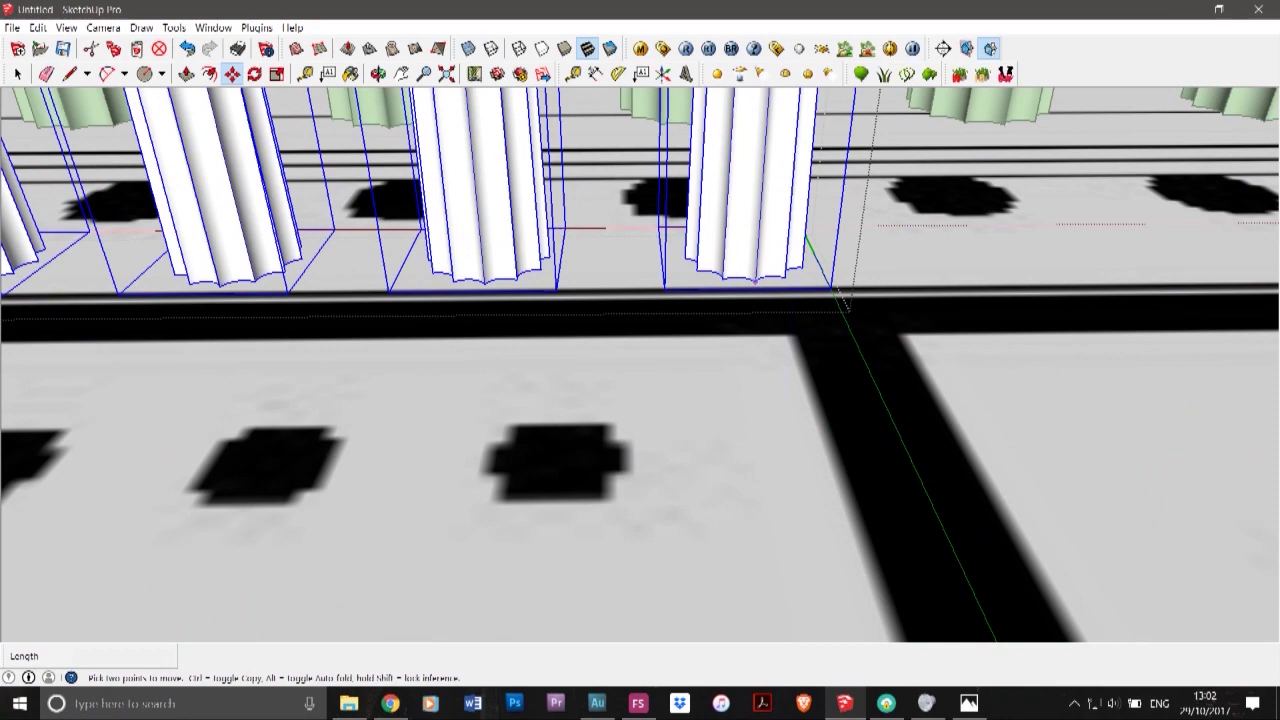
click(755, 282)
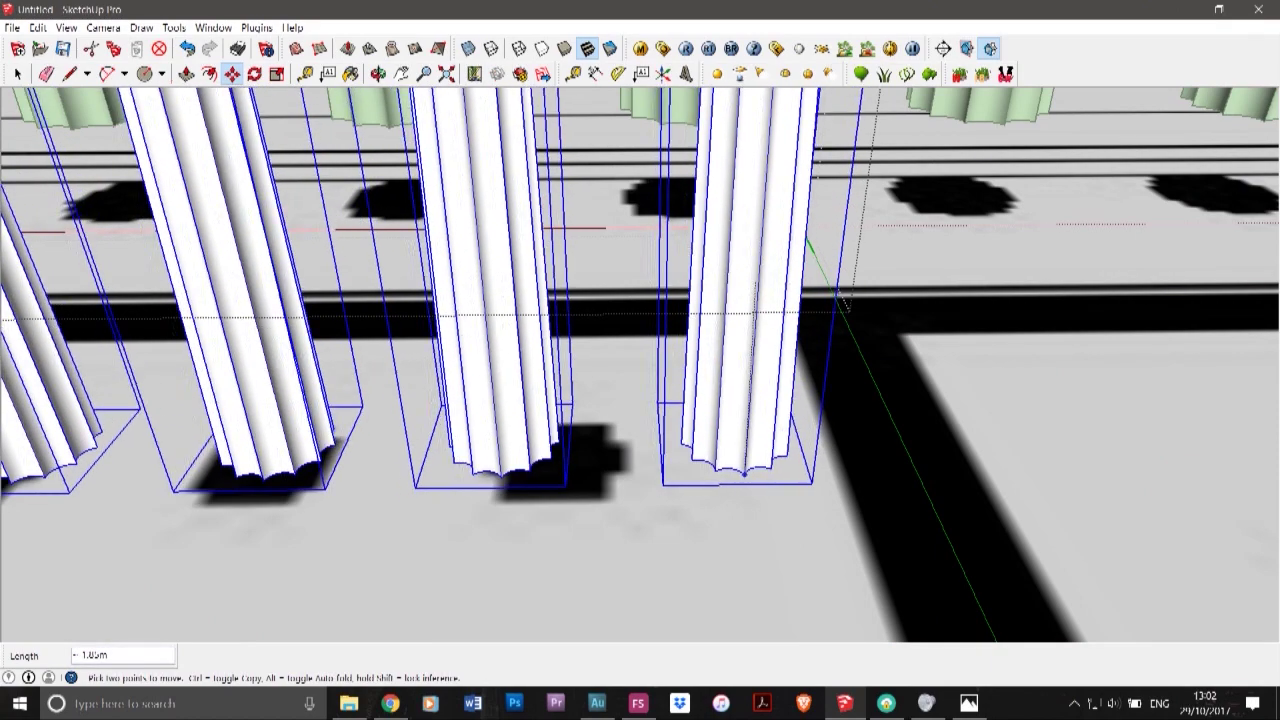
click(563, 492)
scroll(760, 532, down, 4)
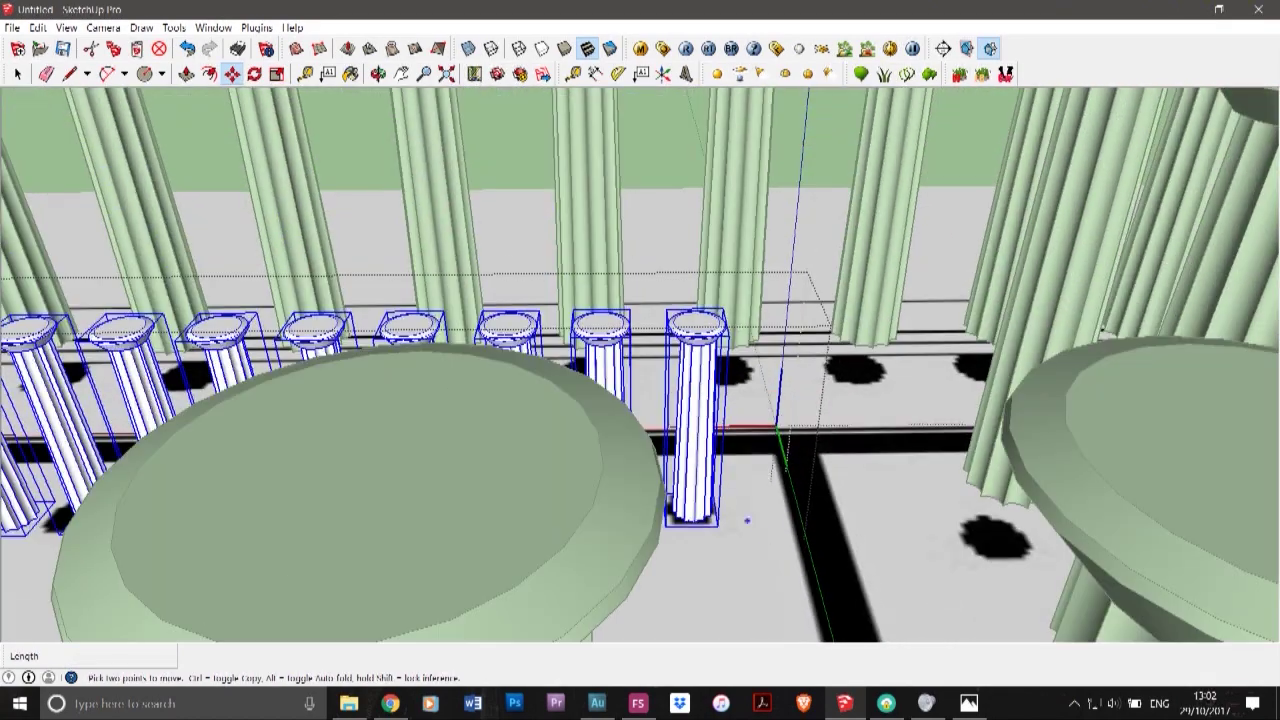
- Move the column farthest from the cross wall along the red axis by about 4.4 m onto the outermost plan dot
click(378, 74)
drag(635, 320, 670, 444)
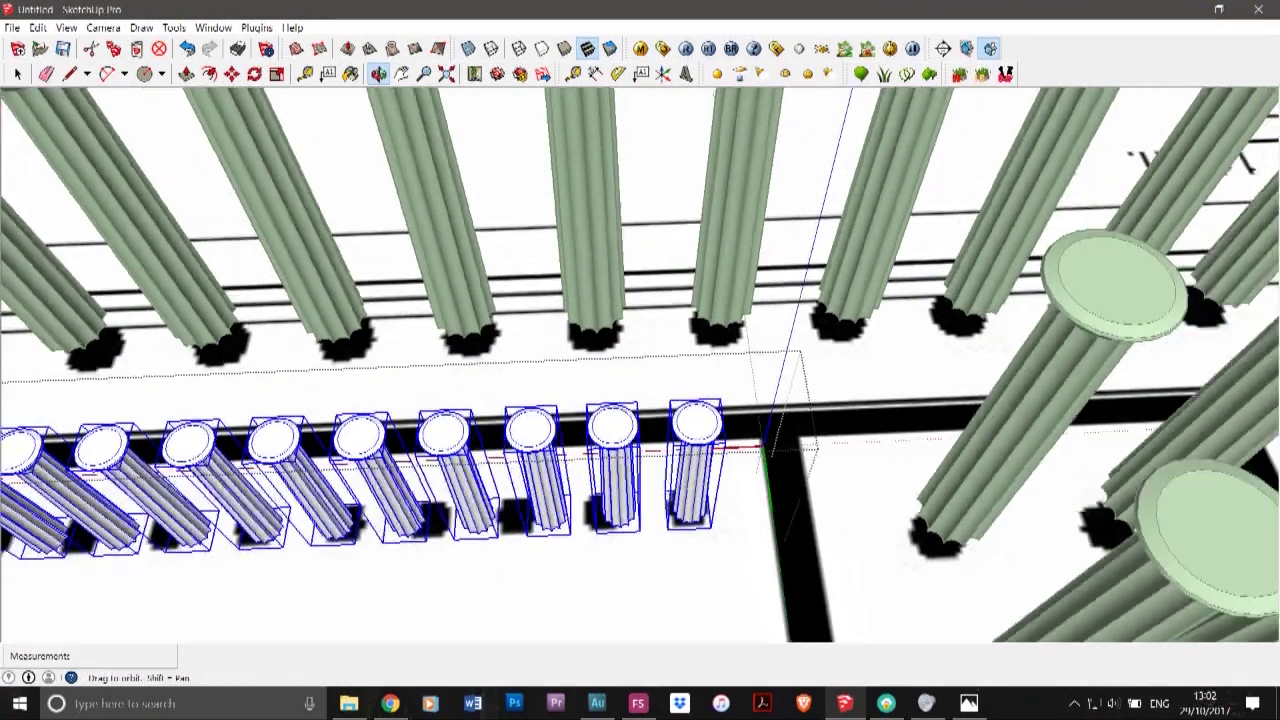
scroll(672, 444, down, 2)
scroll(732, 290, down, 2)
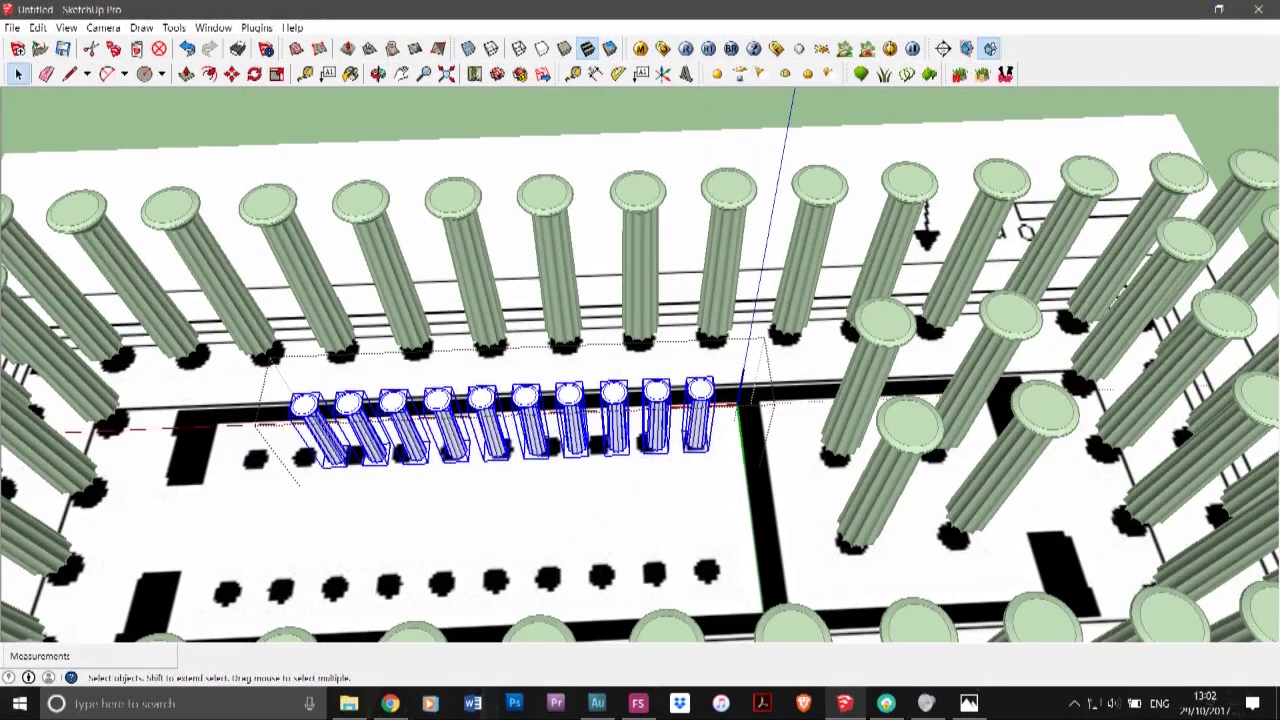
scroll(296, 556, up, 2)
click(338, 376)
click(232, 74)
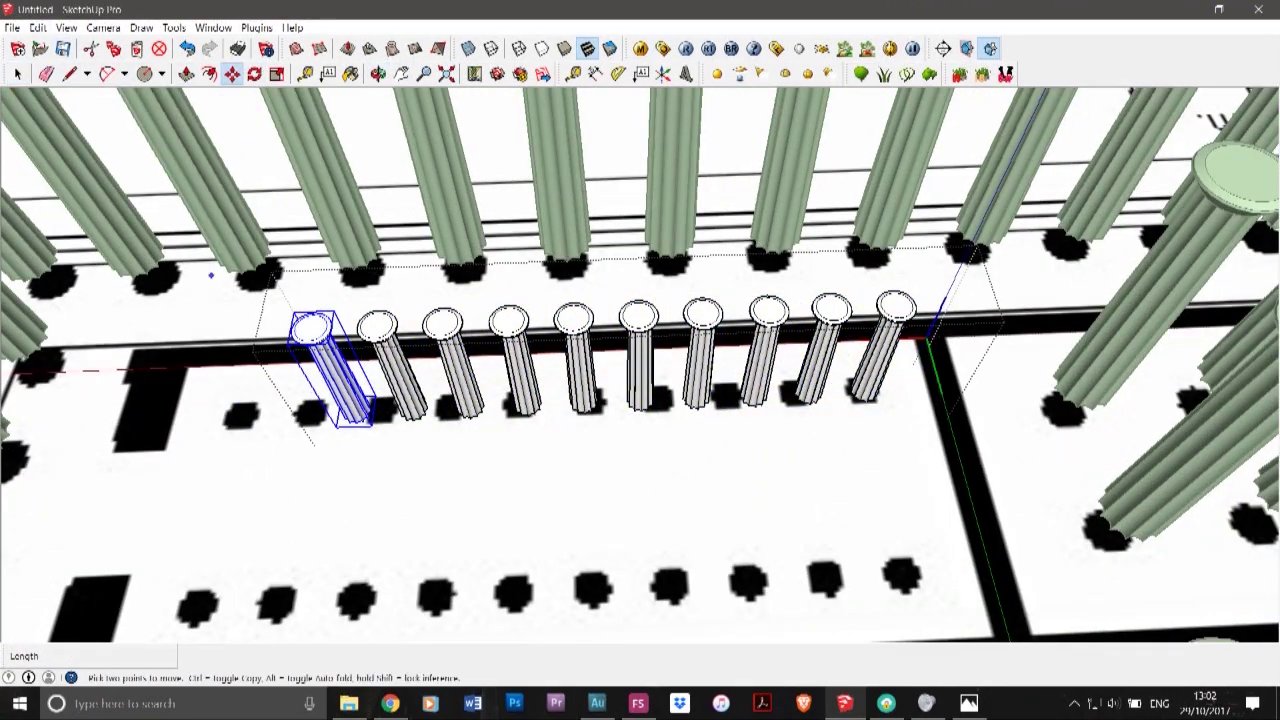
scroll(211, 509, up, 2)
click(425, 373)
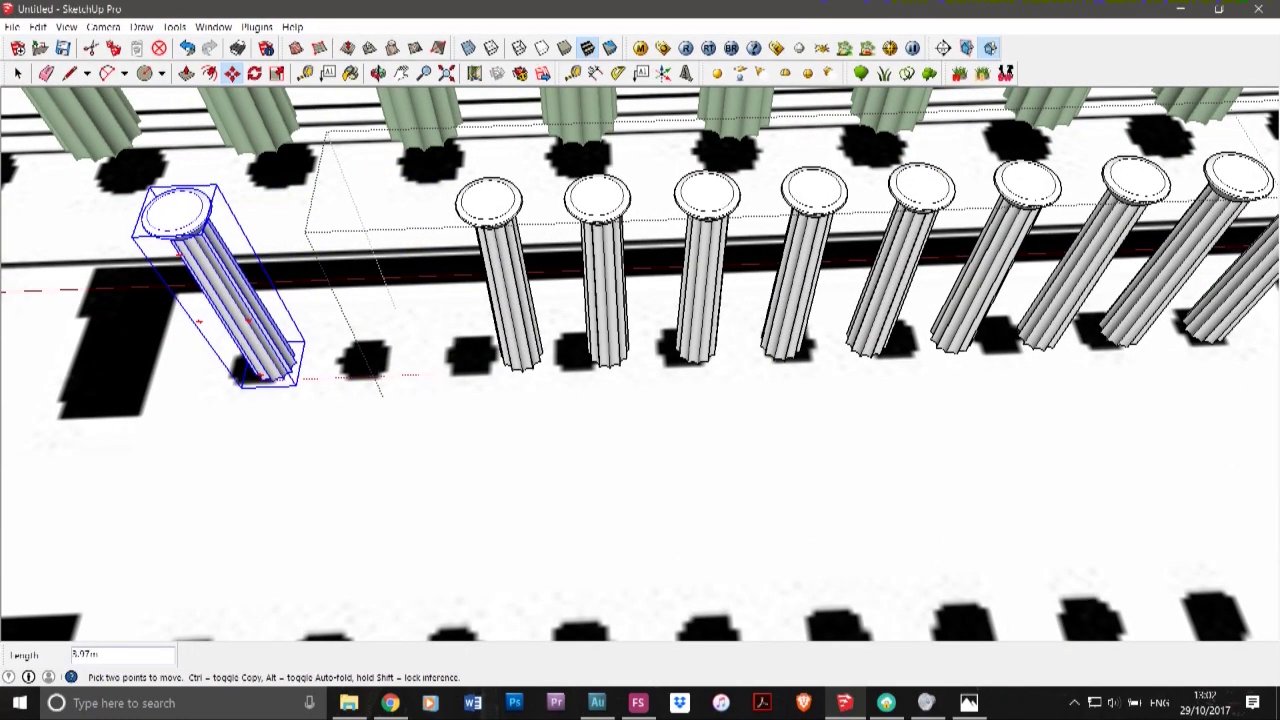
click(254, 378)
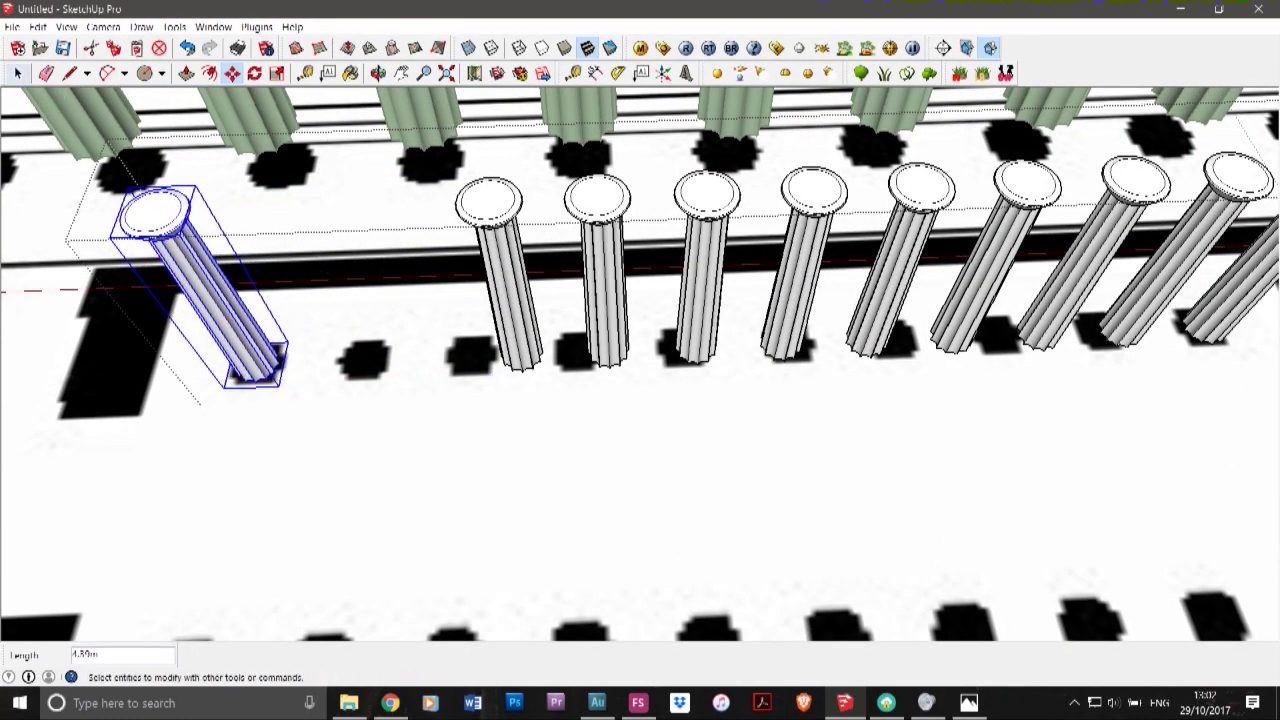
- Move the second column from the chamber's open end along the red axis by about 3.9 m onto the second plan dot
click(18, 74)
click(511, 295)
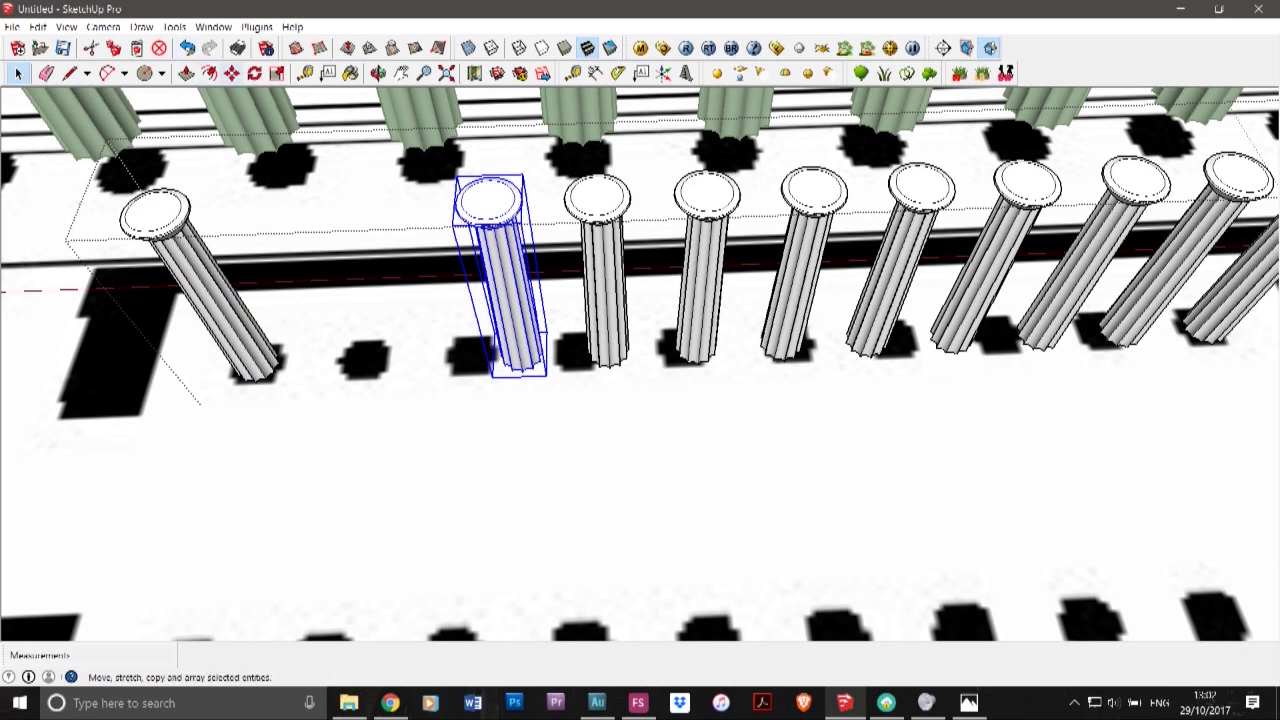
click(232, 74)
click(522, 371)
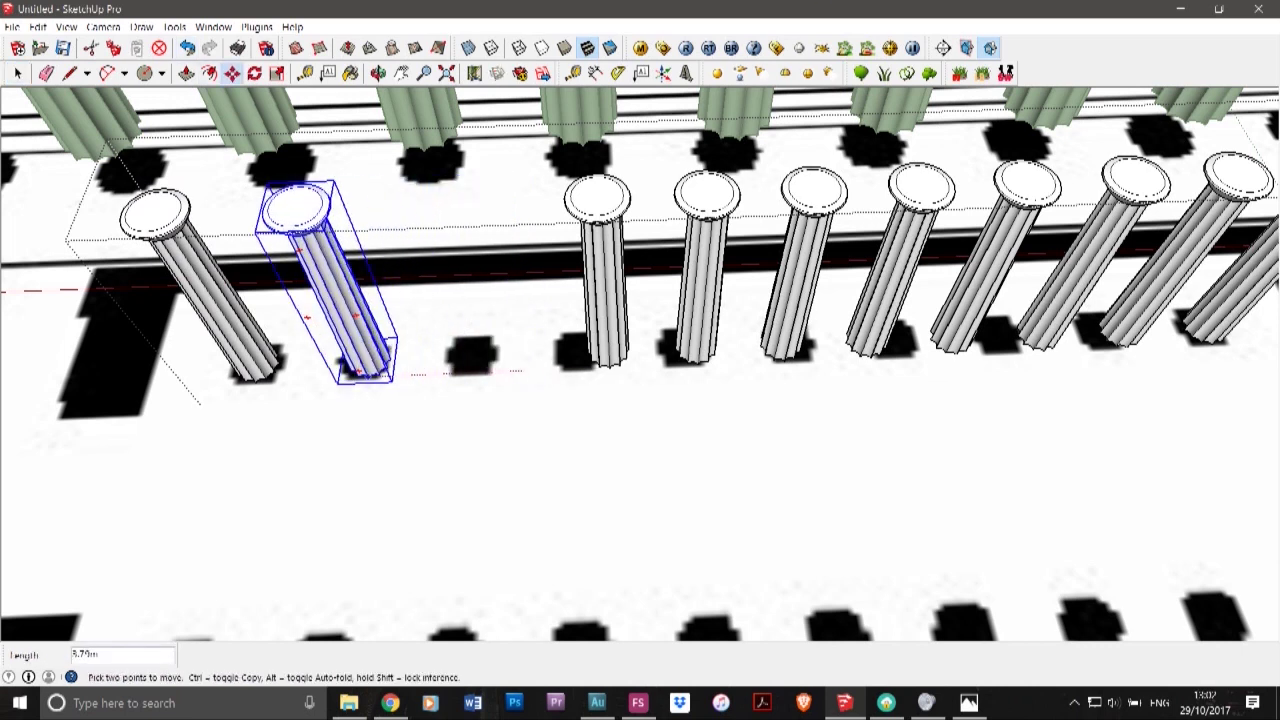
click(356, 376)
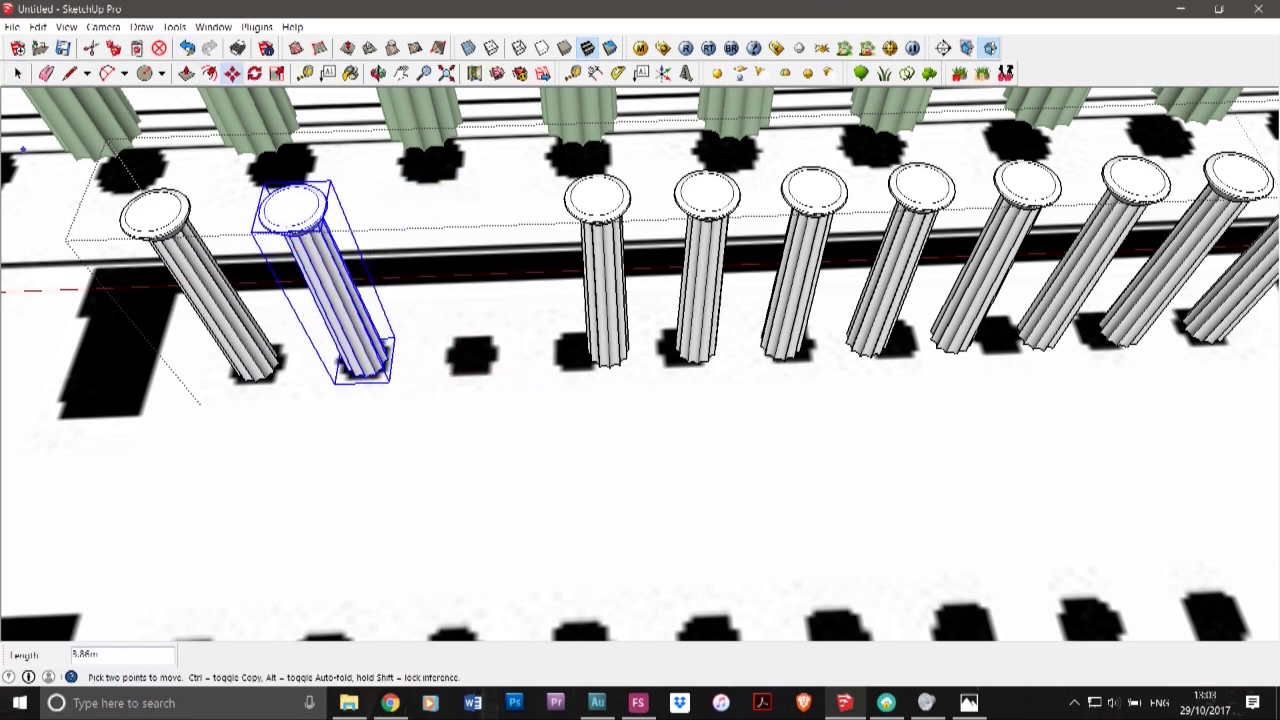
- Move the third column from the chamber's open end along the row by about 3.4 m onto the third plan dot
click(18, 74)
click(603, 262)
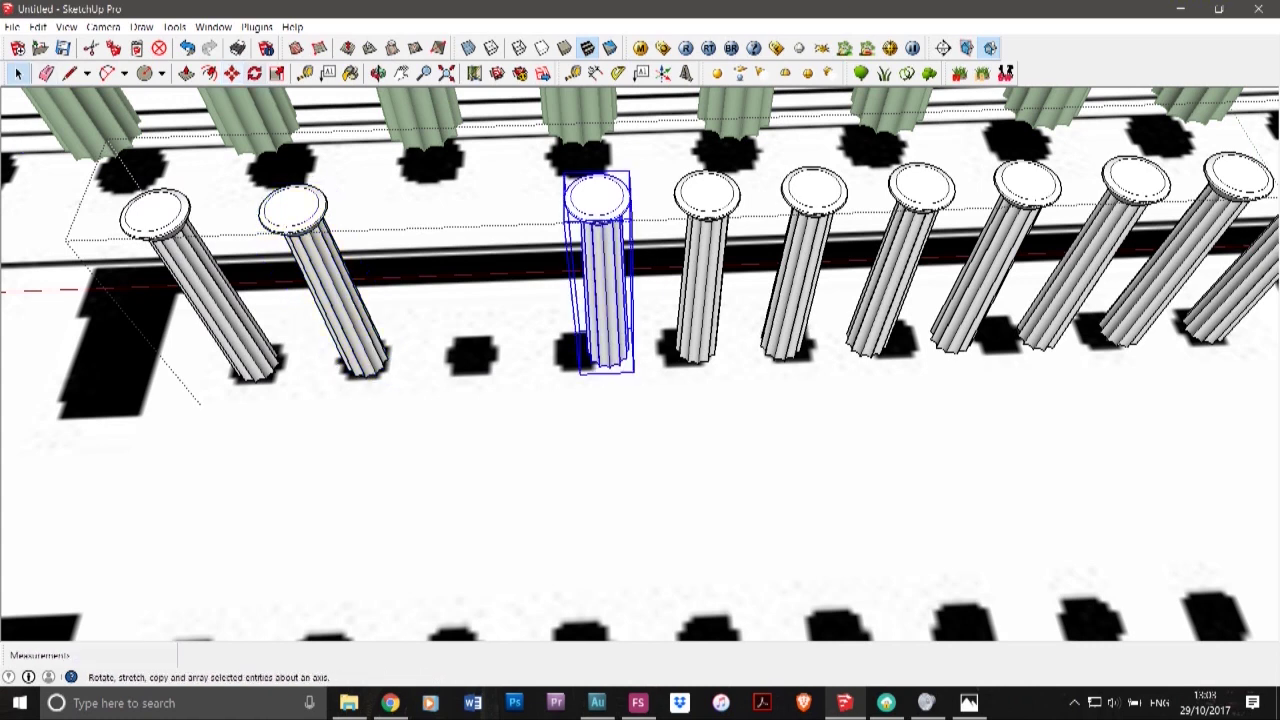
key(m)
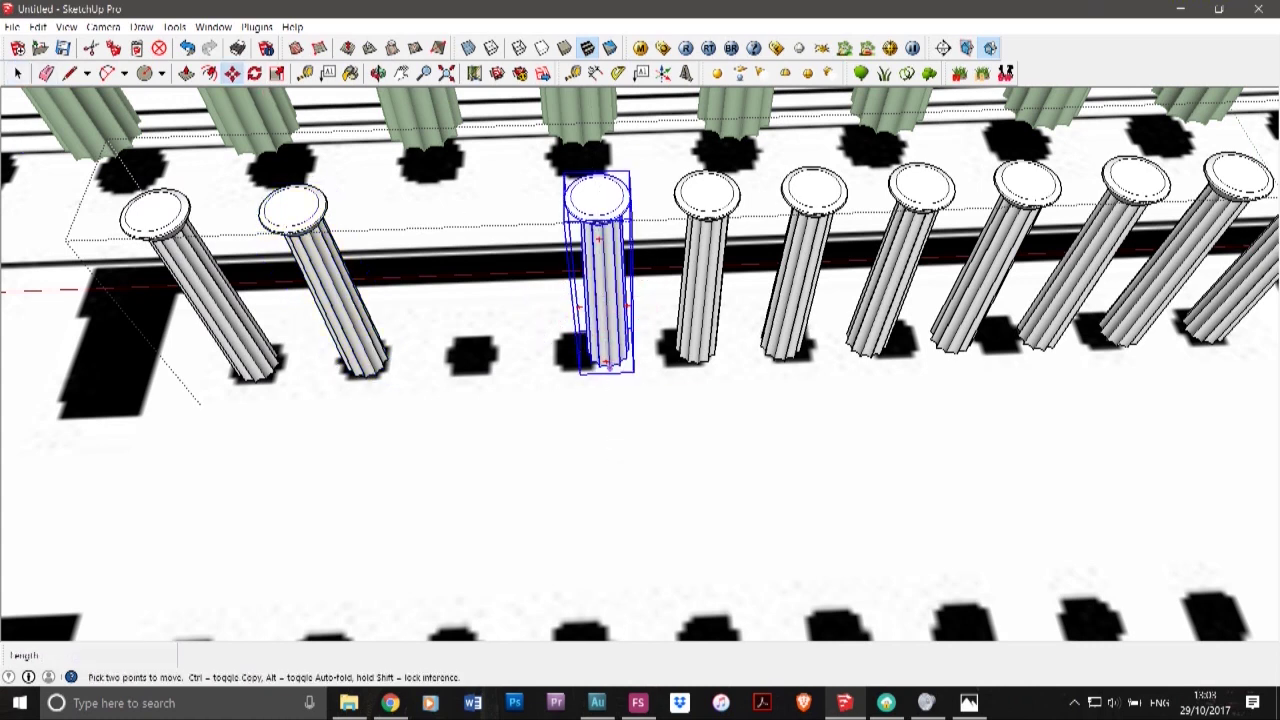
click(607, 367)
click(472, 373)
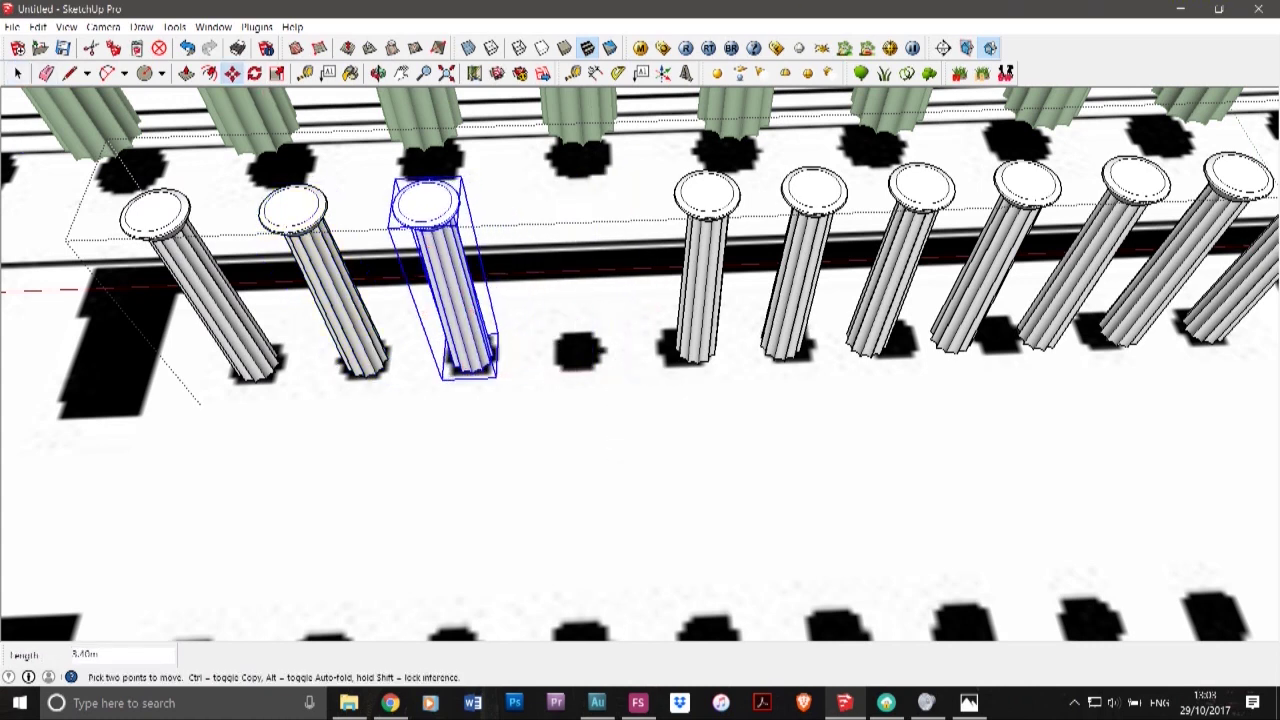
- Move the fourth column from the chamber's open end along the red axis onto the fourth plan dot
click(18, 74)
click(706, 270)
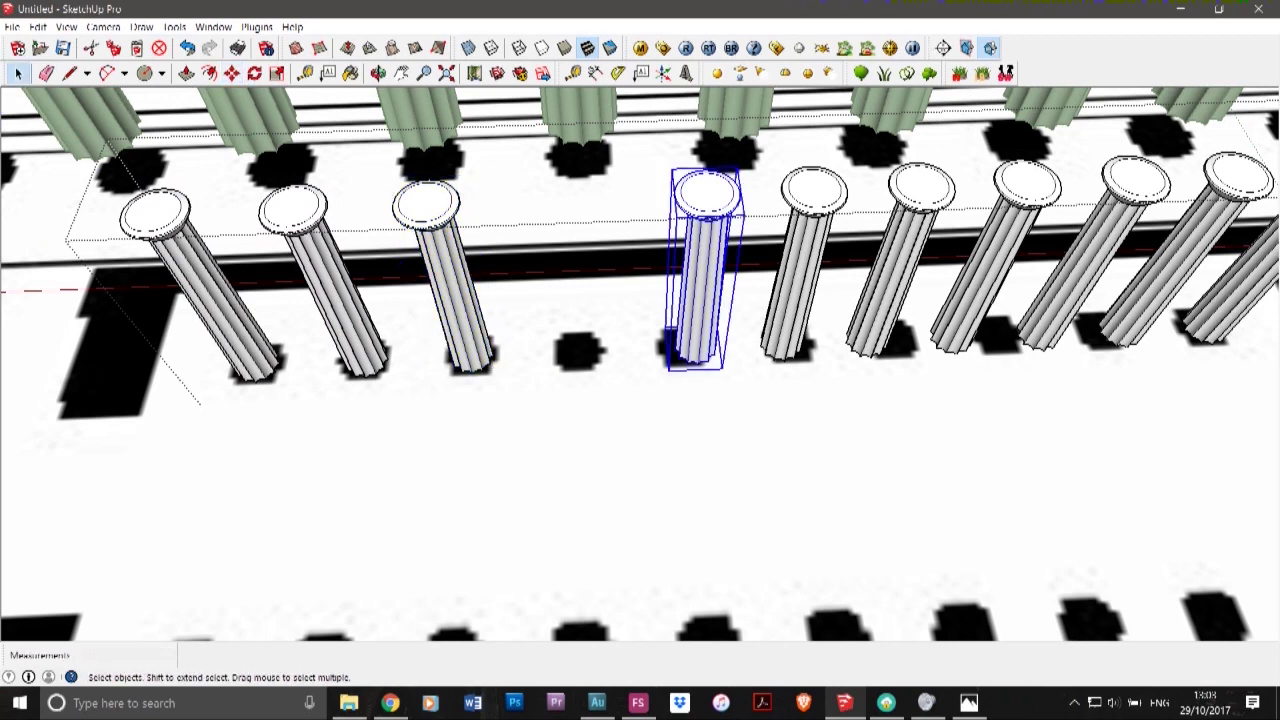
click(232, 74)
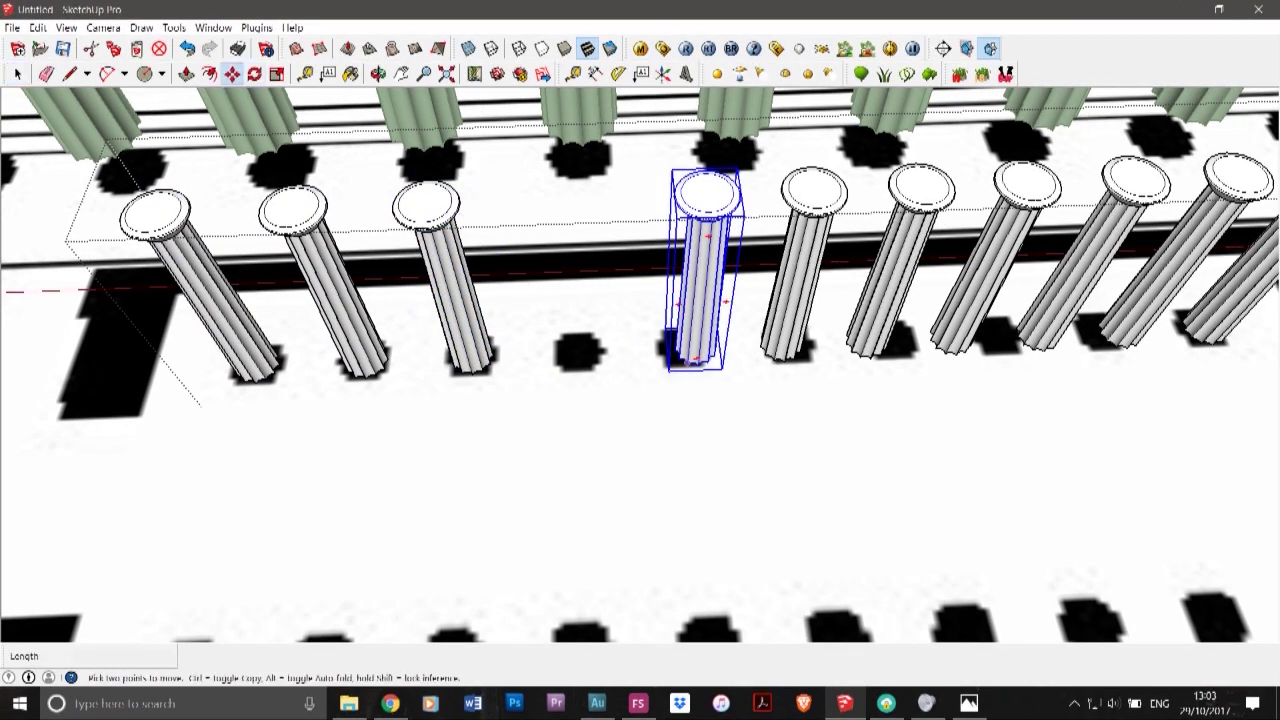
click(702, 365)
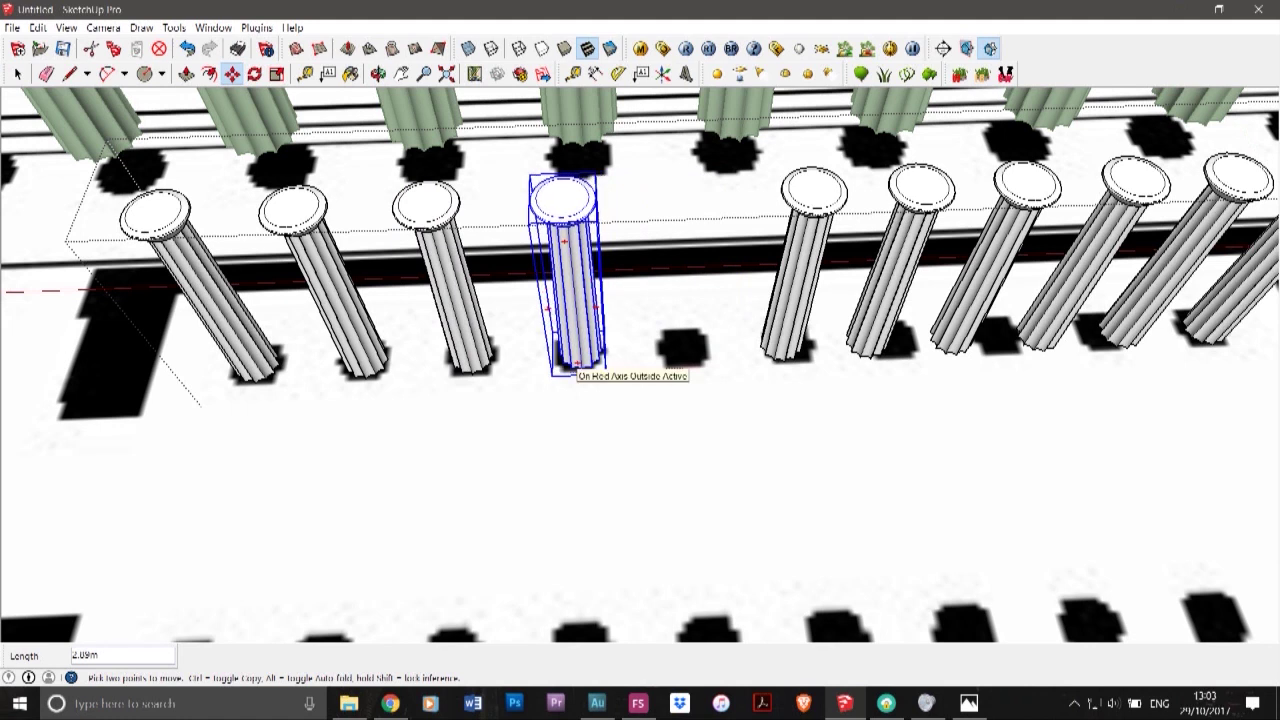
- Move the fifth column from the chamber's open end along the row by about 2.5 m onto the fifth plan dot
key(space)
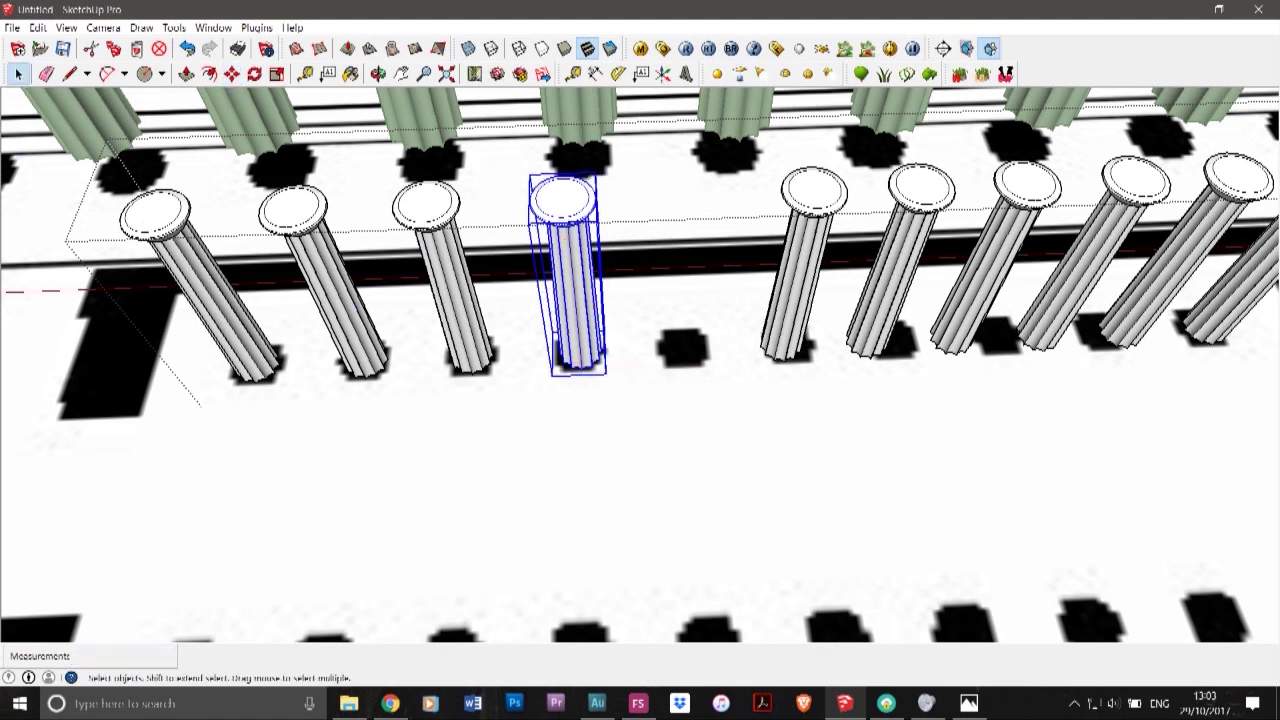
click(795, 290)
click(232, 74)
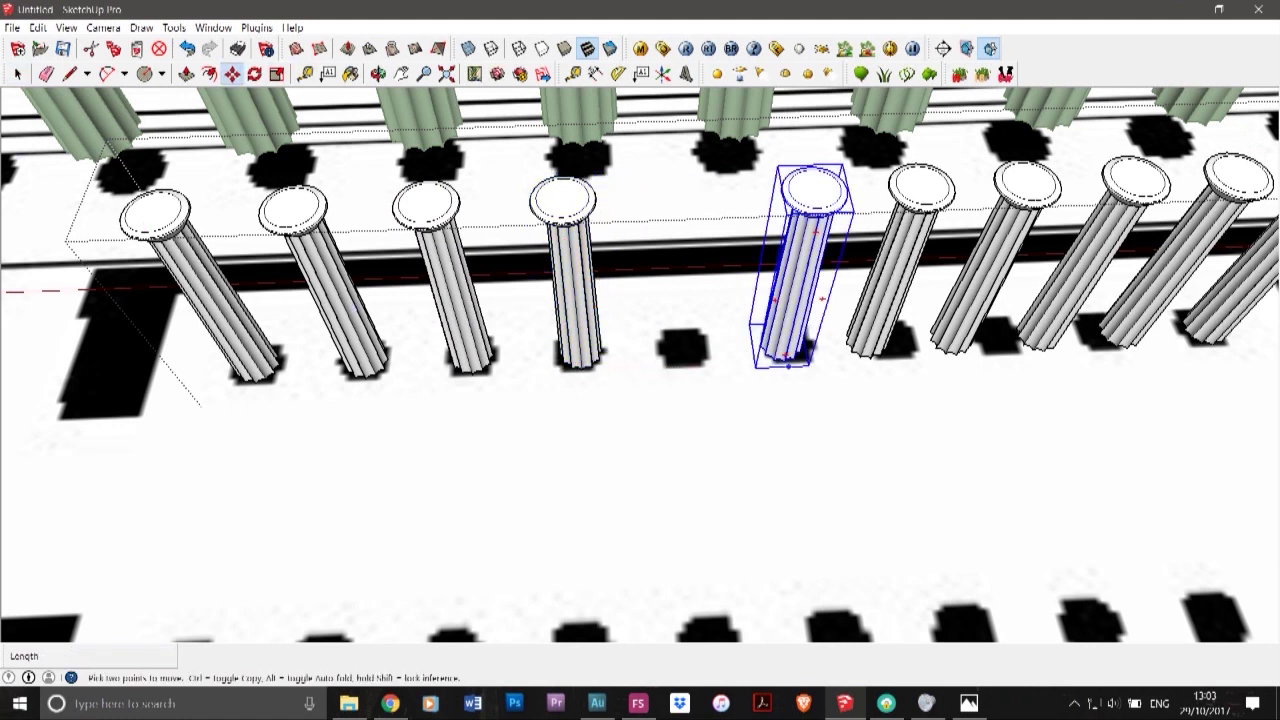
click(790, 349)
click(684, 354)
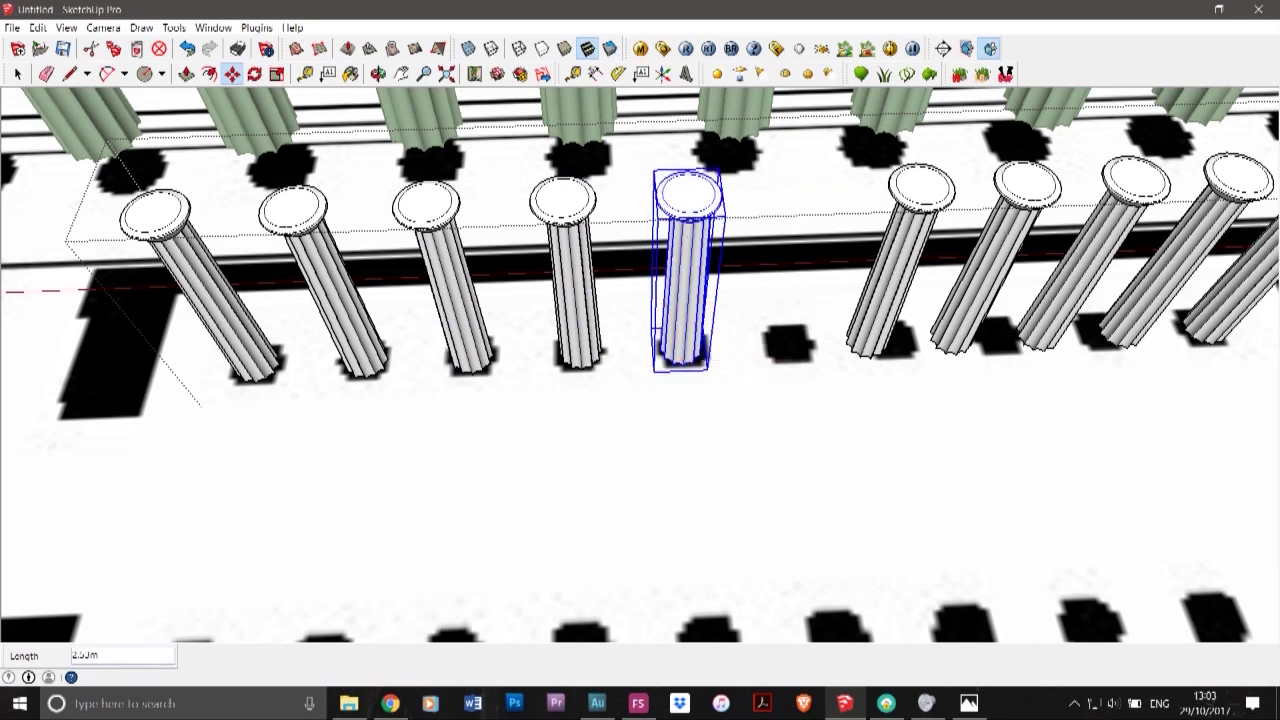
- Move the sixth column from the chamber's open end along the row onto the sixth plan dot
scroll(437, 313, down, 3)
scroll(437, 313, down, 2)
scroll(820, 340, up, 4)
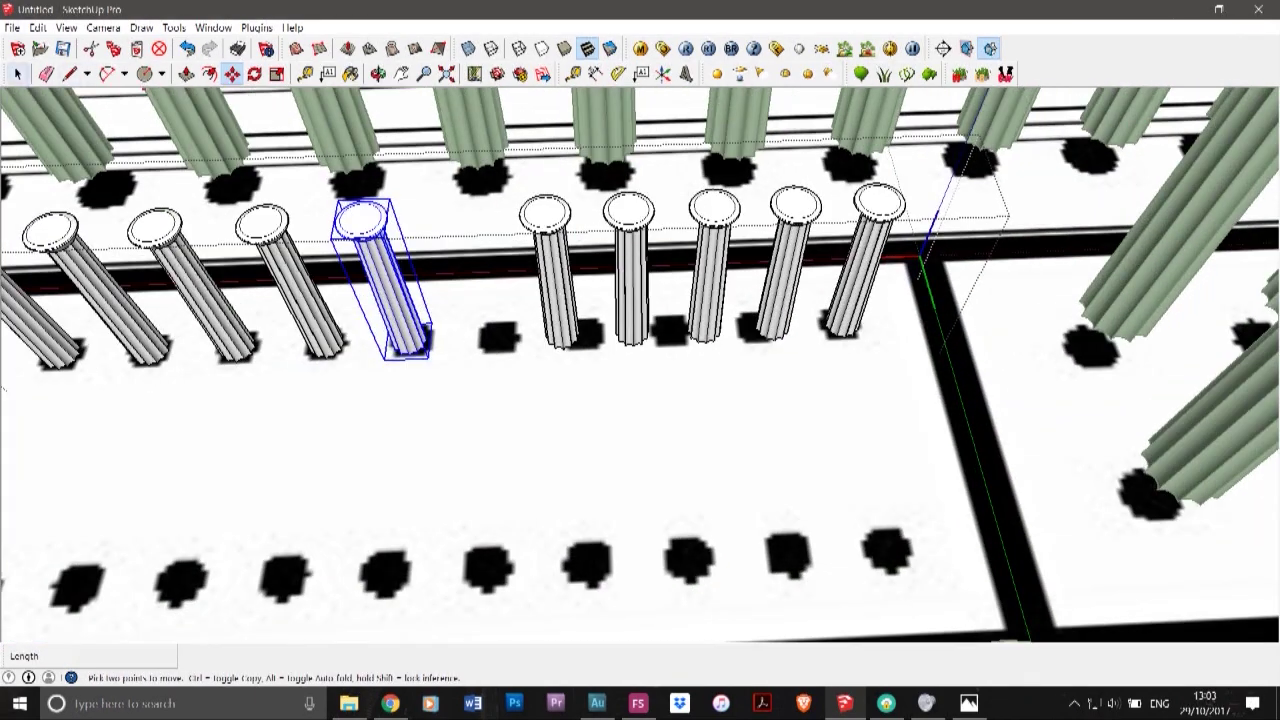
click(18, 74)
click(557, 292)
click(231, 74)
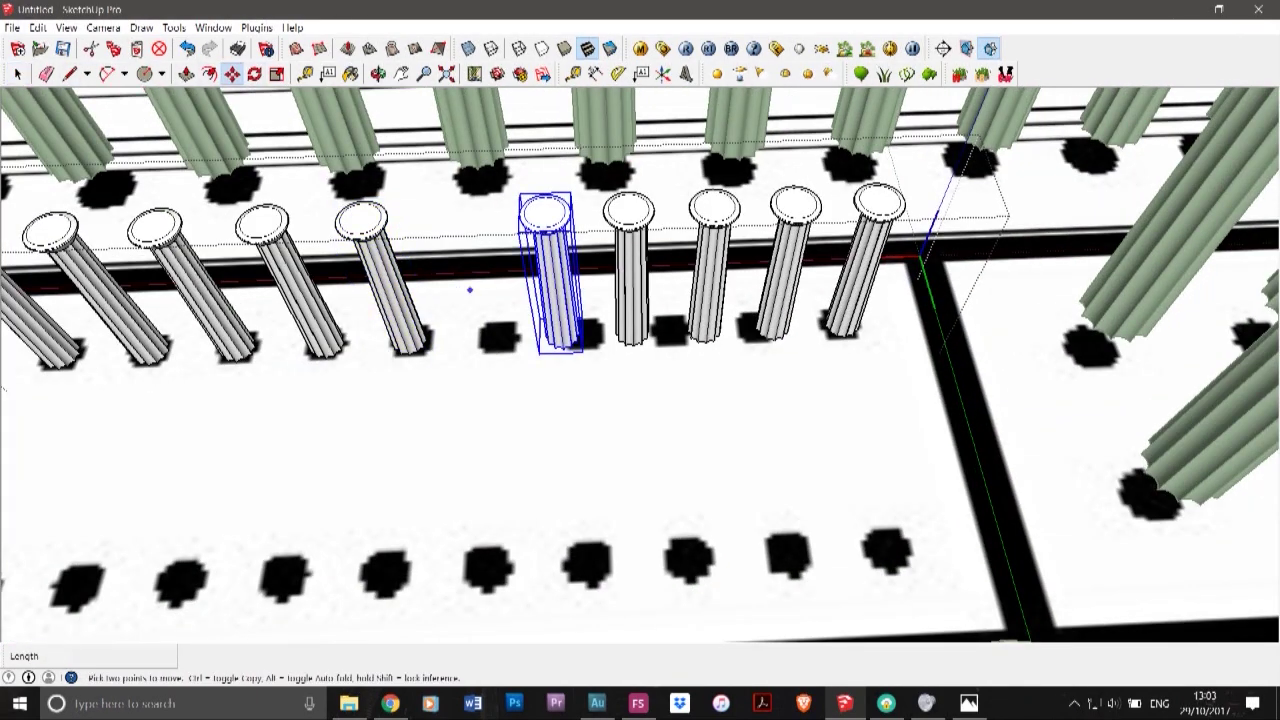
scroll(470, 294, up, 3)
drag(611, 379, 515, 382)
- Move the seventh column from the chamber's open end along the row by about 1.5 m onto the seventh plan dot
click(18, 74)
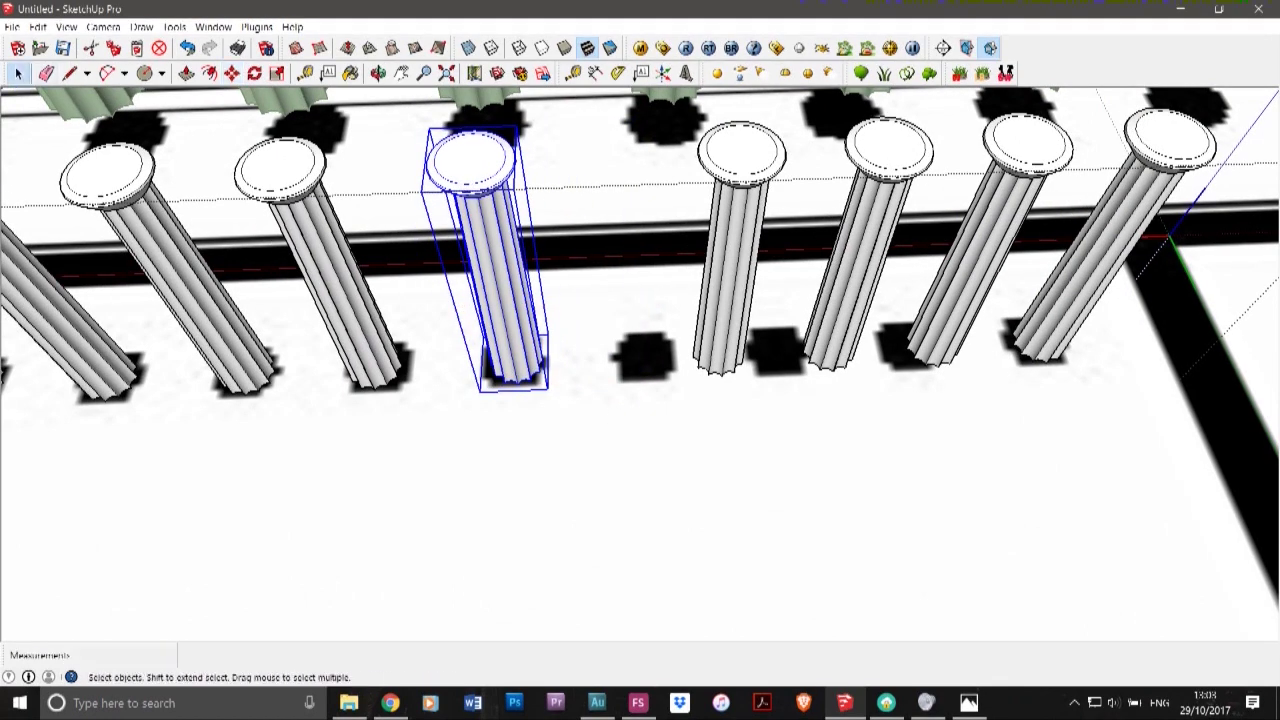
click(732, 283)
click(231, 74)
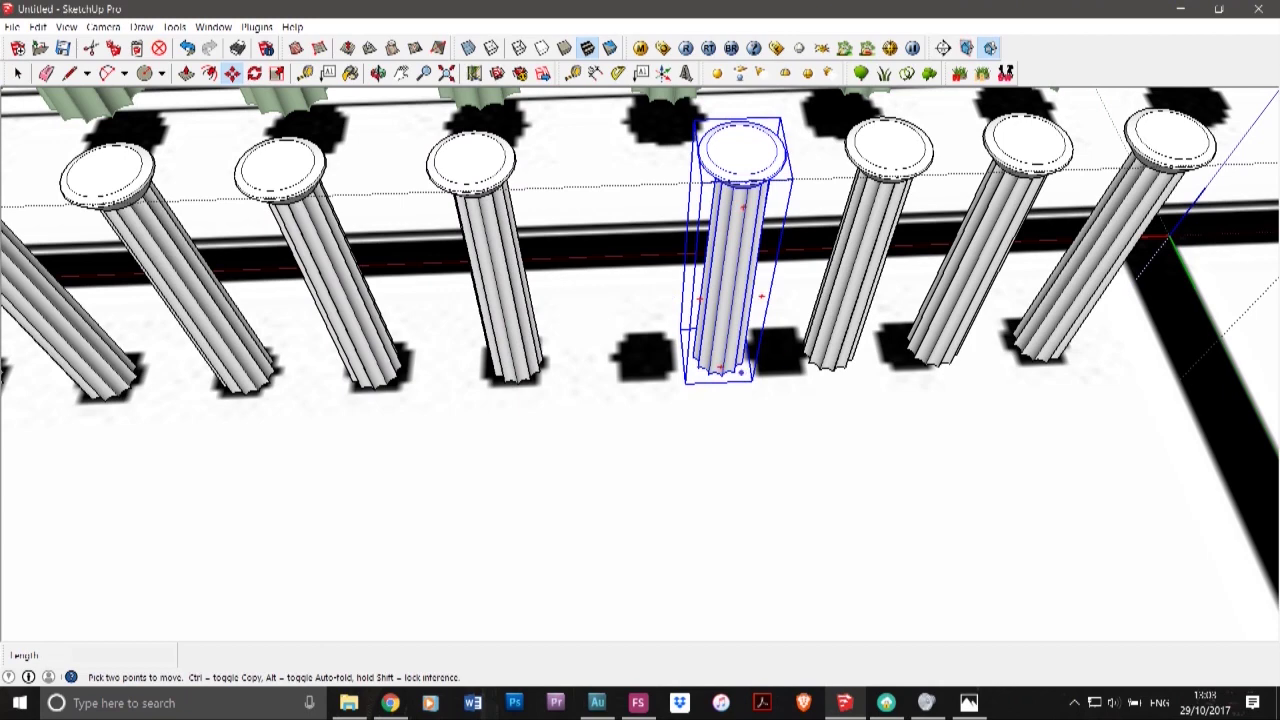
drag(722, 376, 646, 378)
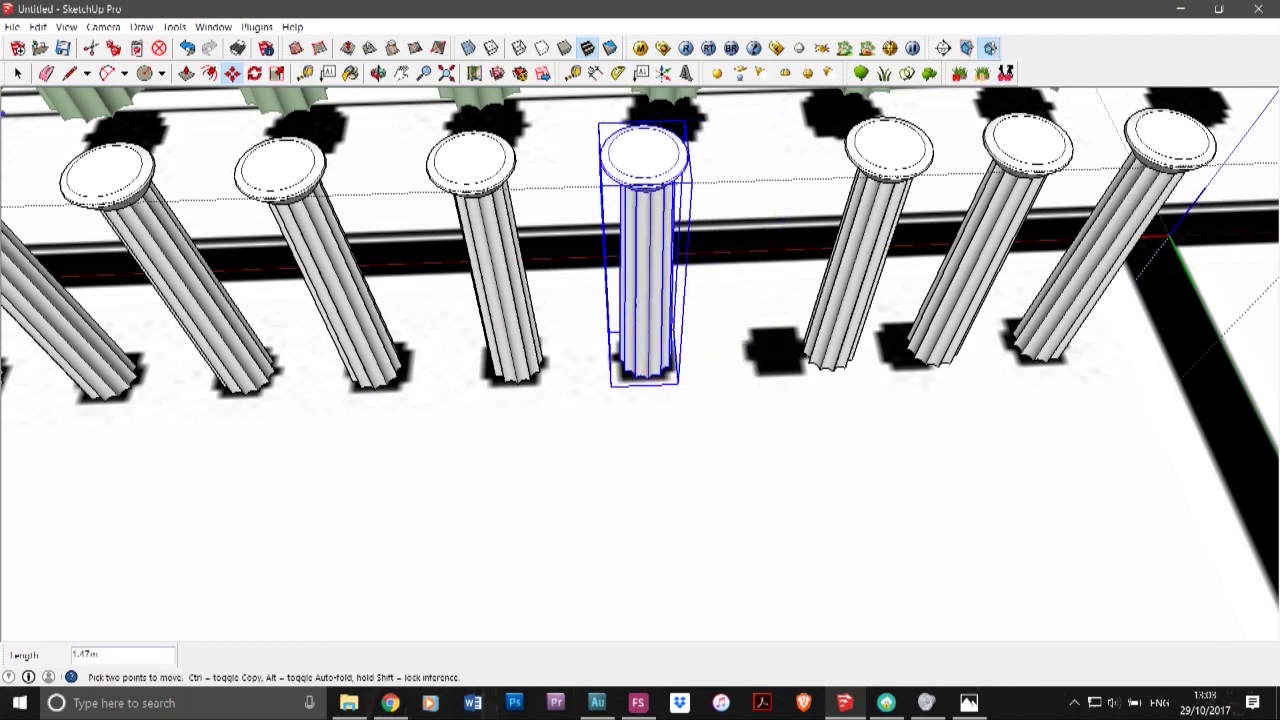
- Move the eighth column from the chamber's open end along the row onto the eighth plan dot
click(18, 74)
click(848, 277)
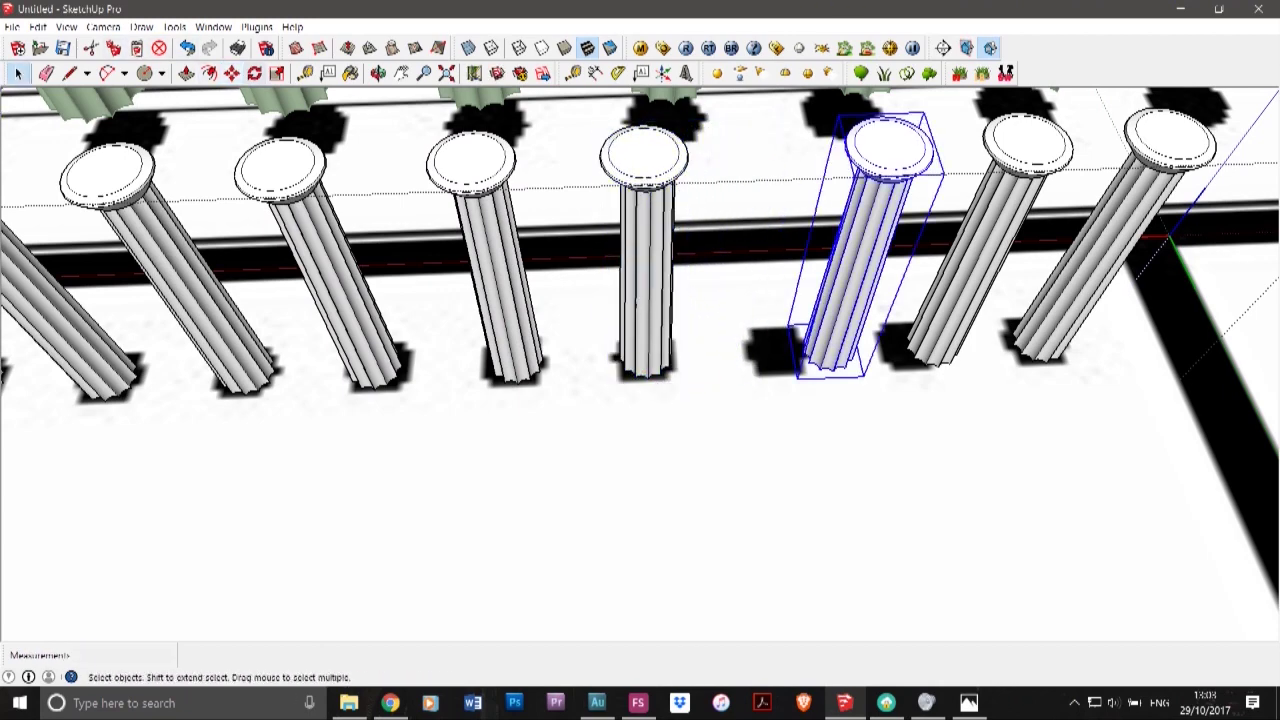
click(231, 74)
scroll(793, 353, up, 3)
drag(848, 375, 777, 376)
scroll(157, 195, down, 3)
- Move the ninth column, next to the one by the cross wall, along the row onto the ninth plan dot
key(space)
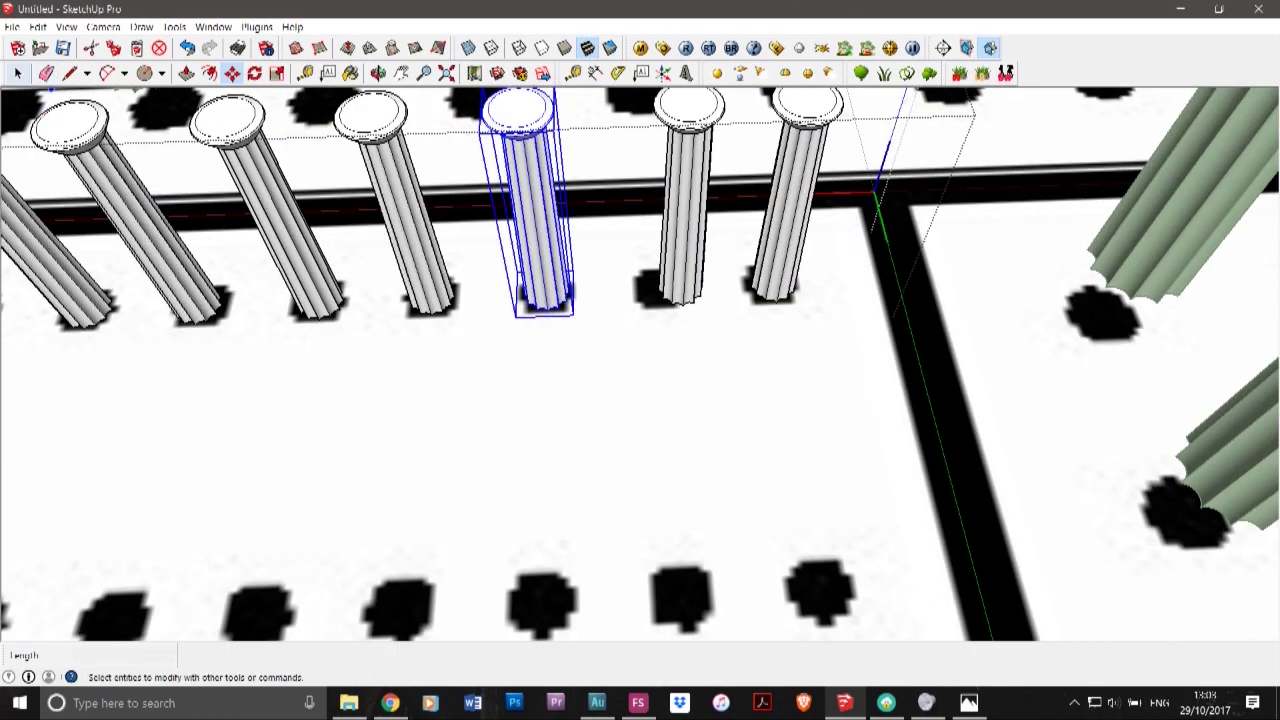
click(685, 205)
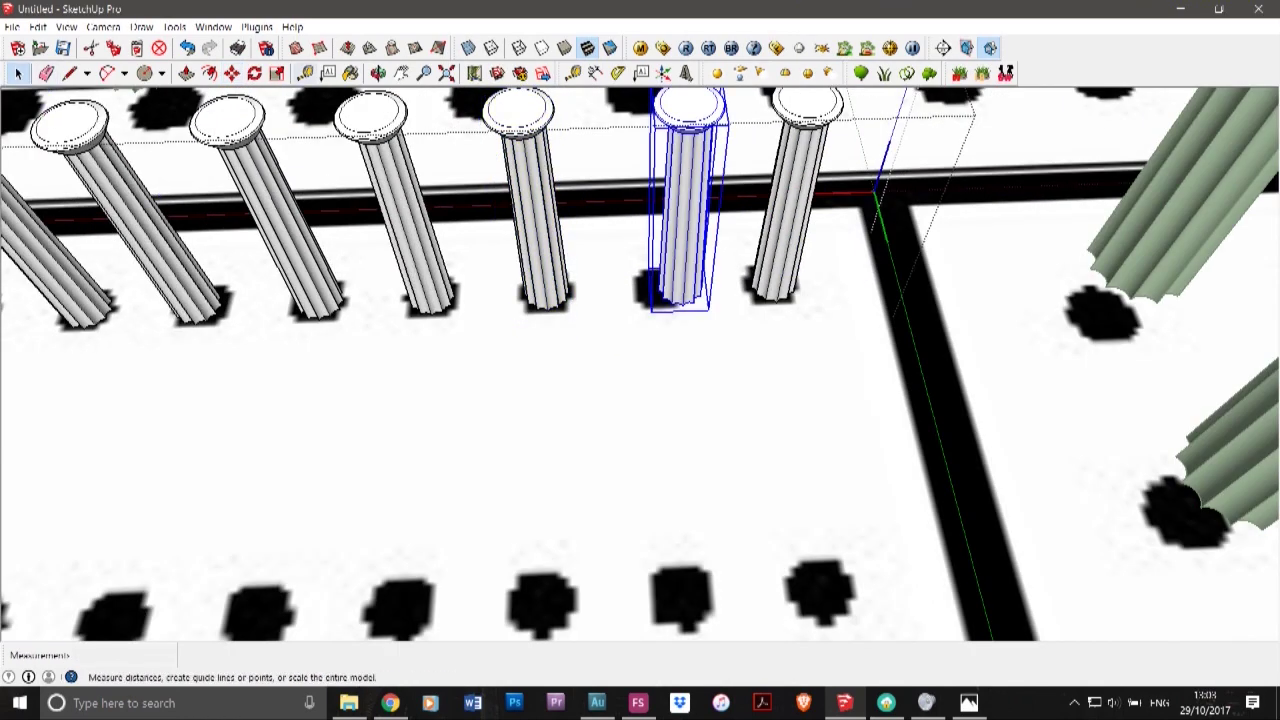
click(231, 74)
scroll(537, 232, up, 2)
scroll(537, 232, up, 1)
drag(764, 336, 730, 336)
scroll(728, 336, down, 2)
scroll(728, 336, down, 3)
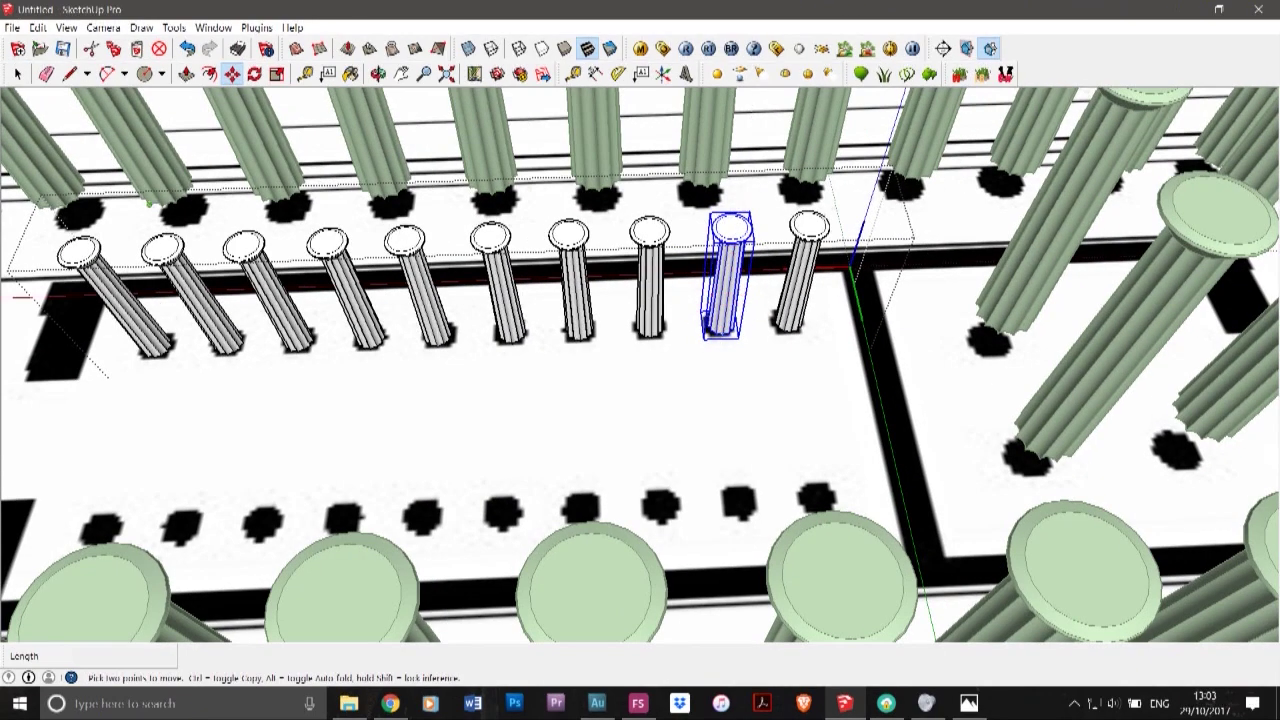
click(18, 74)
scroll(382, 252, down, 6)
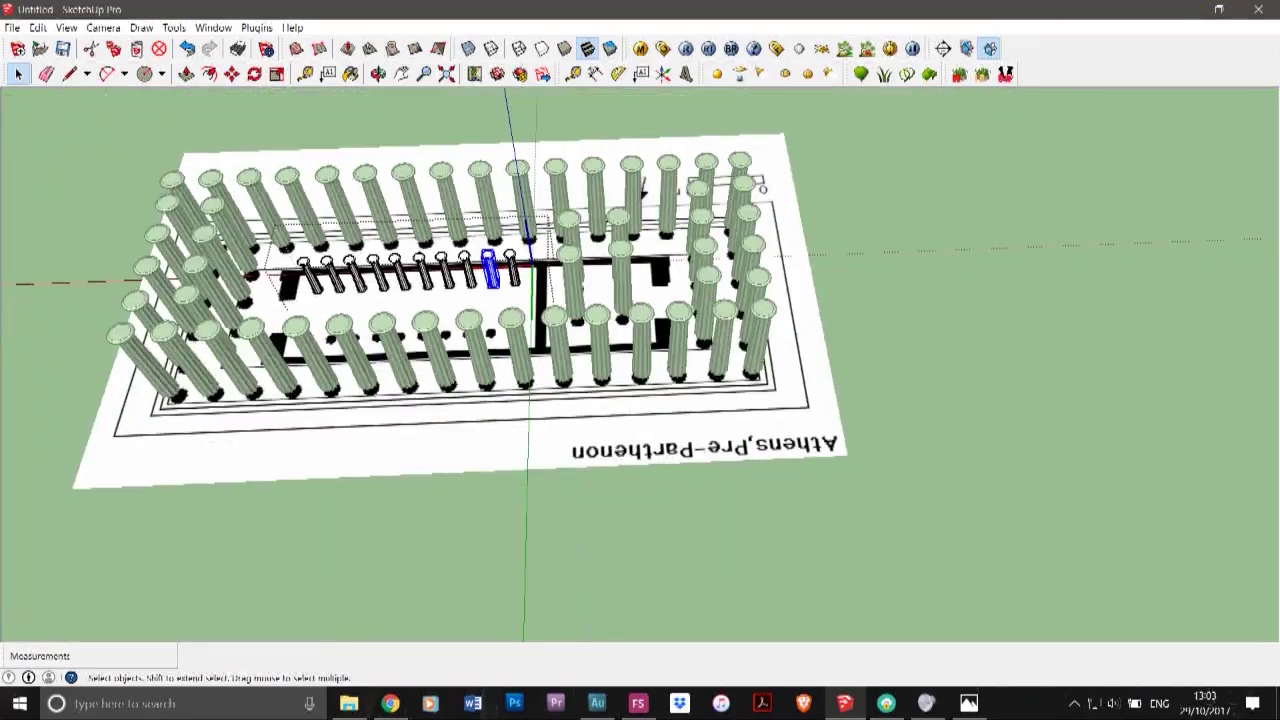
- Copy the finished row of smaller interior columns about 7.26 m across the chamber onto the opposite row of plan dots
click(390, 540)
click(422, 267)
scroll(425, 228, up, 6)
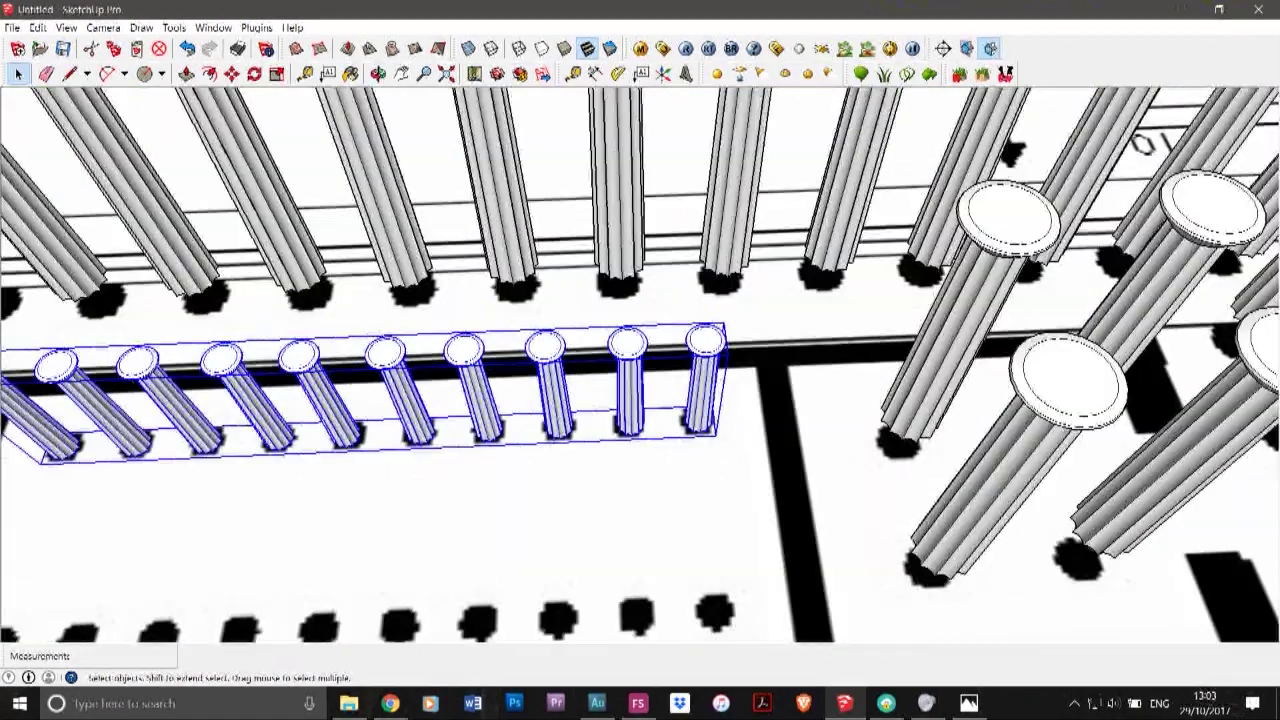
click(231, 74)
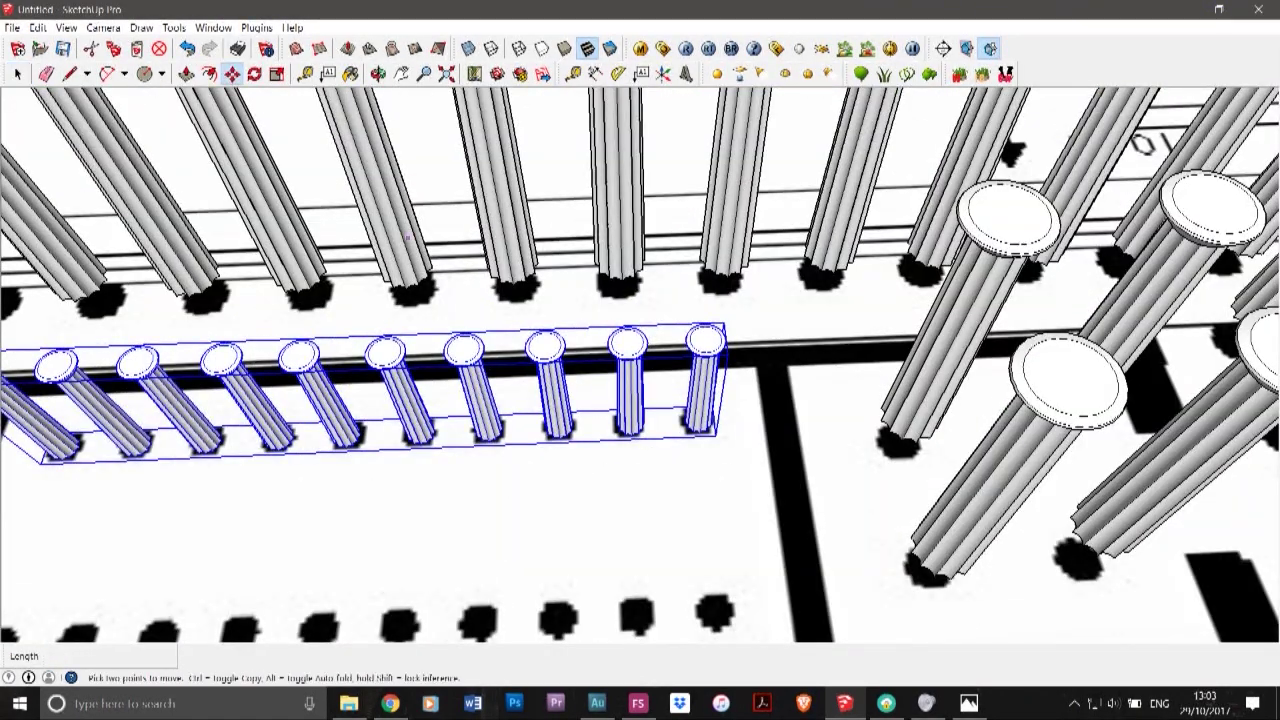
key(ctrl)
click(706, 430)
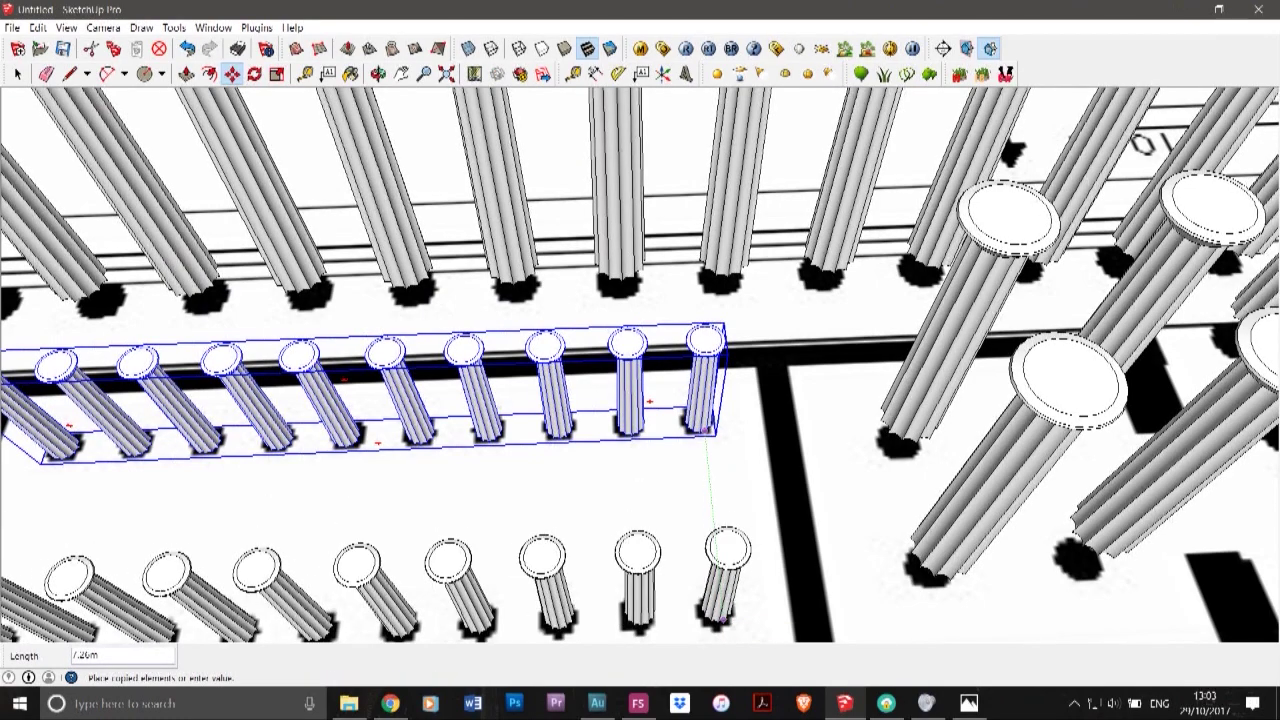
click(722, 620)
scroll(721, 420, down, 4)
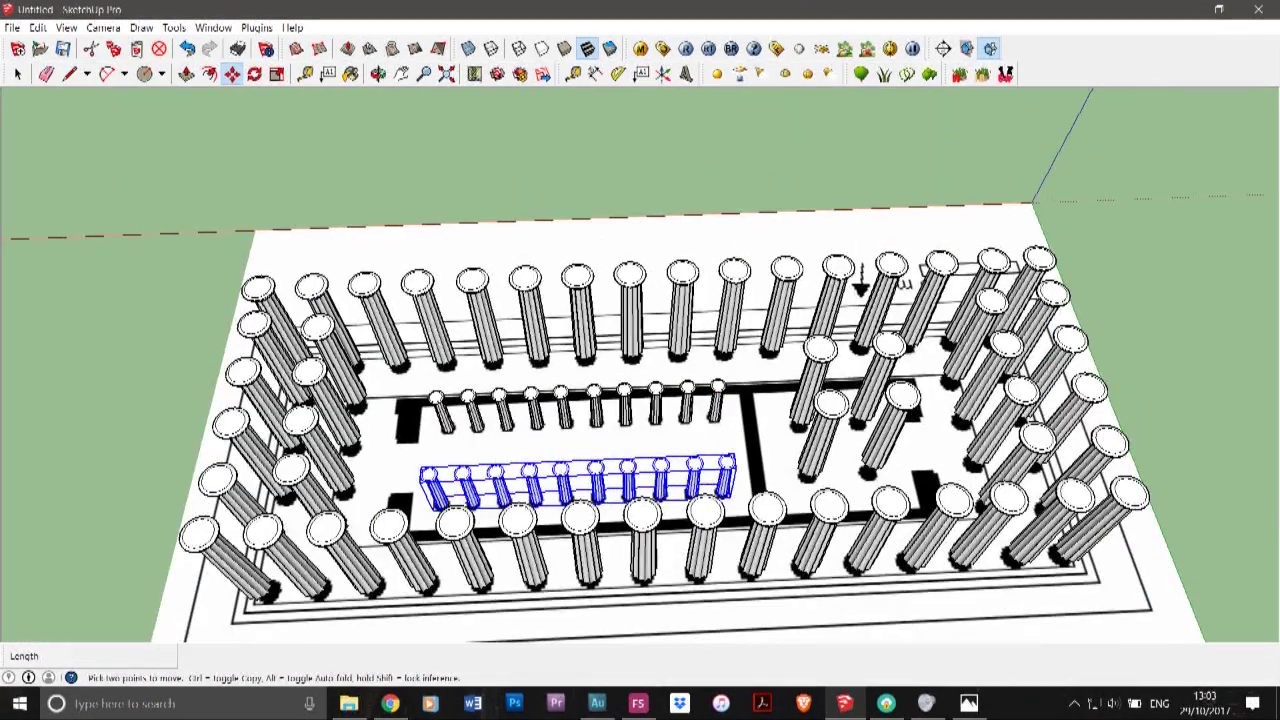
- Unhide the last hidden geometry, bringing back the temple's walls and stepped base
click(38, 28)
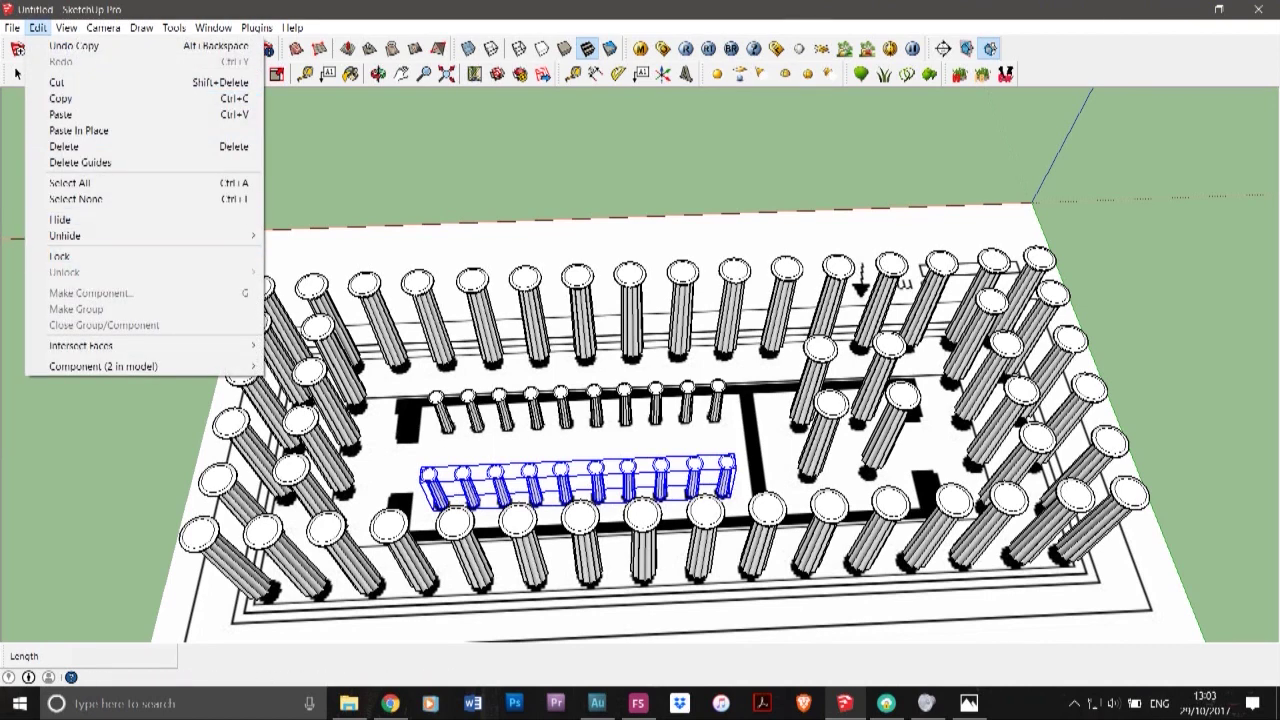
mouse_move(150, 236)
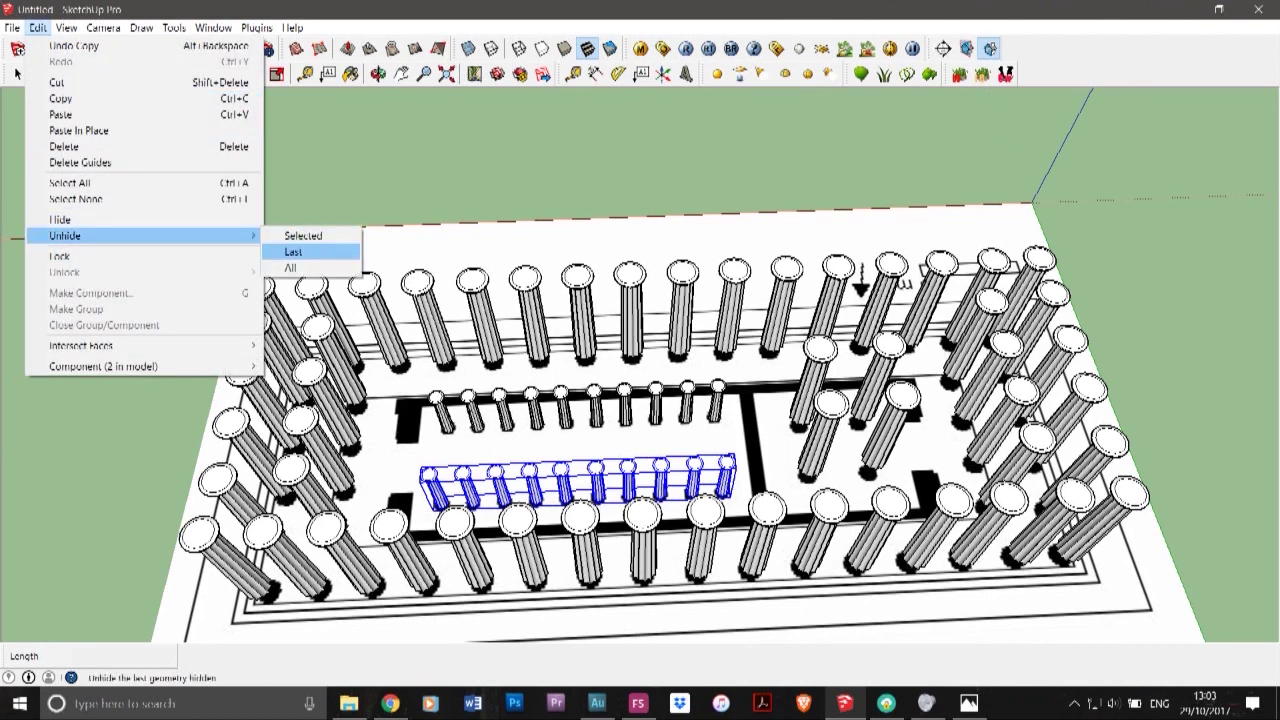
click(300, 252)
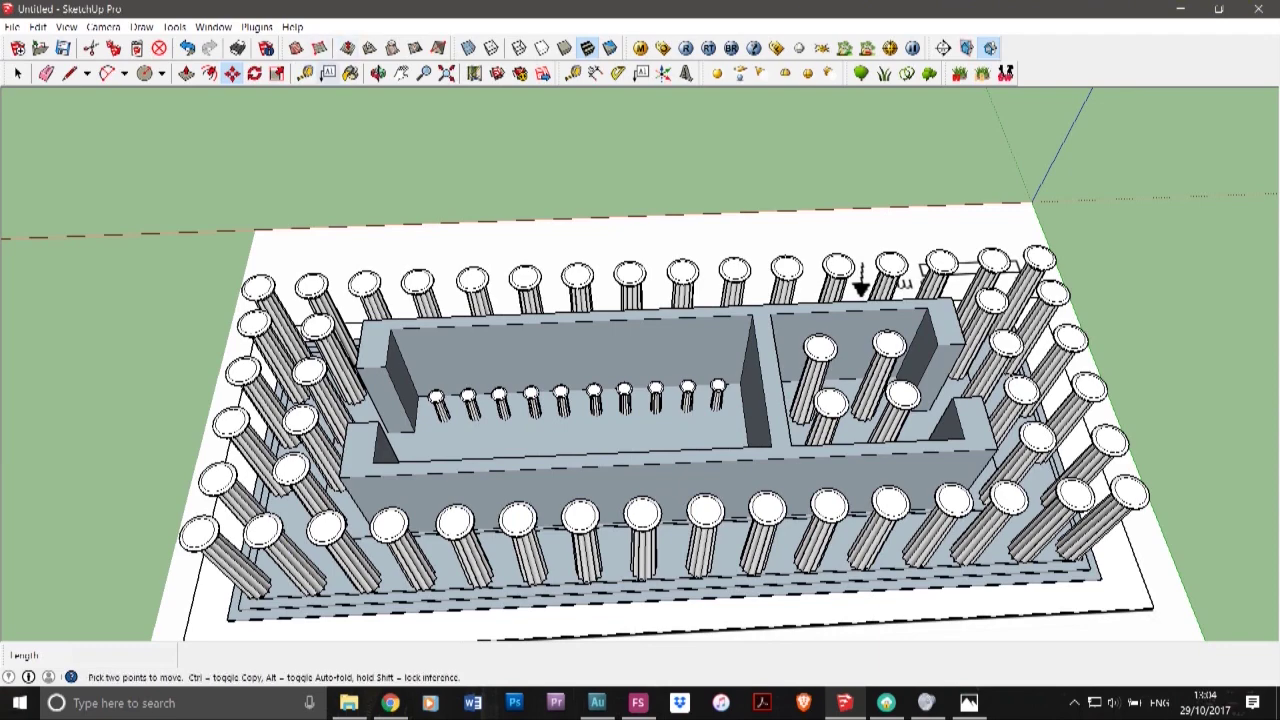
- Select both rows of smaller interior columns together for moving
middle_drag(480, 380, 790, 390)
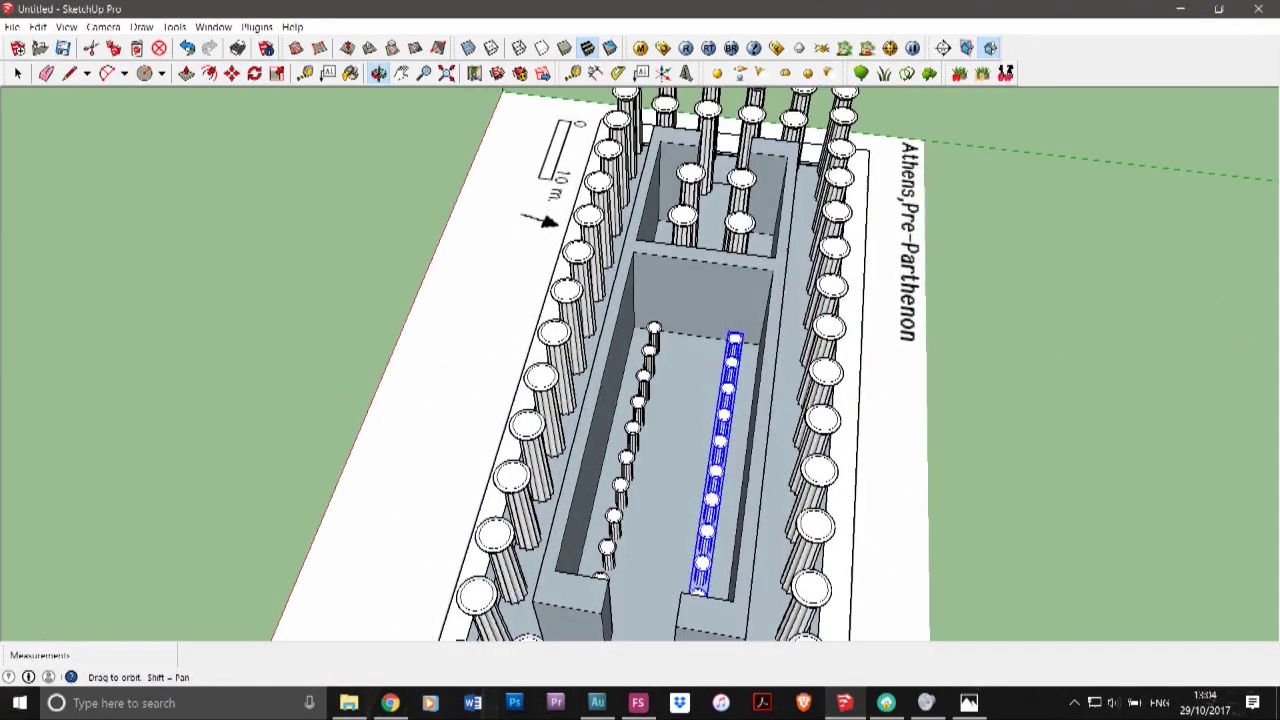
click(18, 73)
shift+click(627, 458)
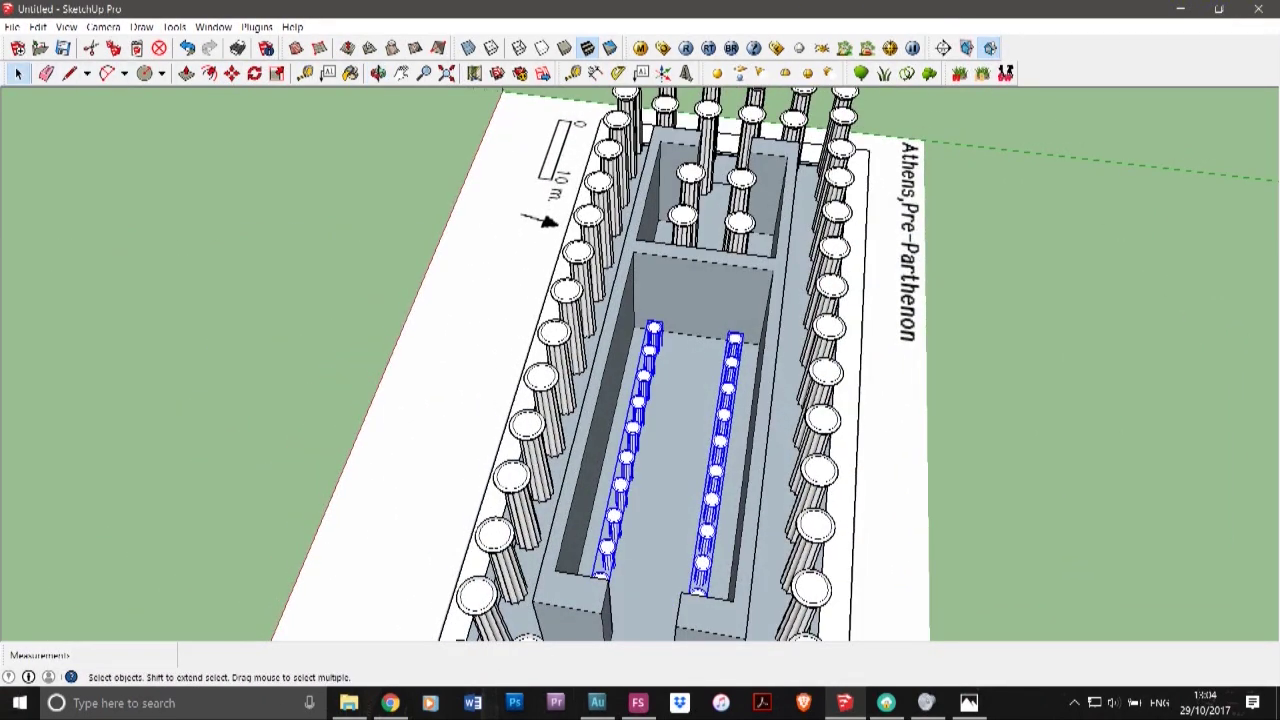
key(m)
scroll(674, 265, up, 6)
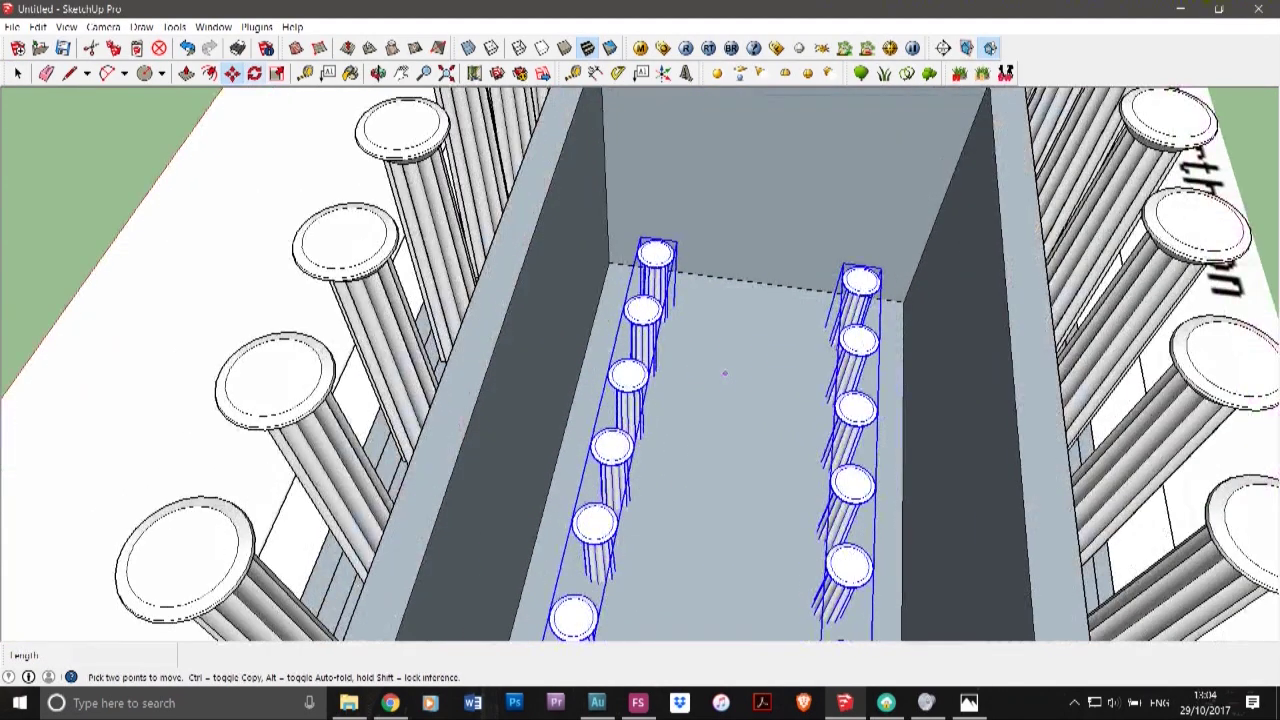
- Try to raise both selected column rows vertically from the end column by the cross wall
click(674, 265)
click(622, 182)
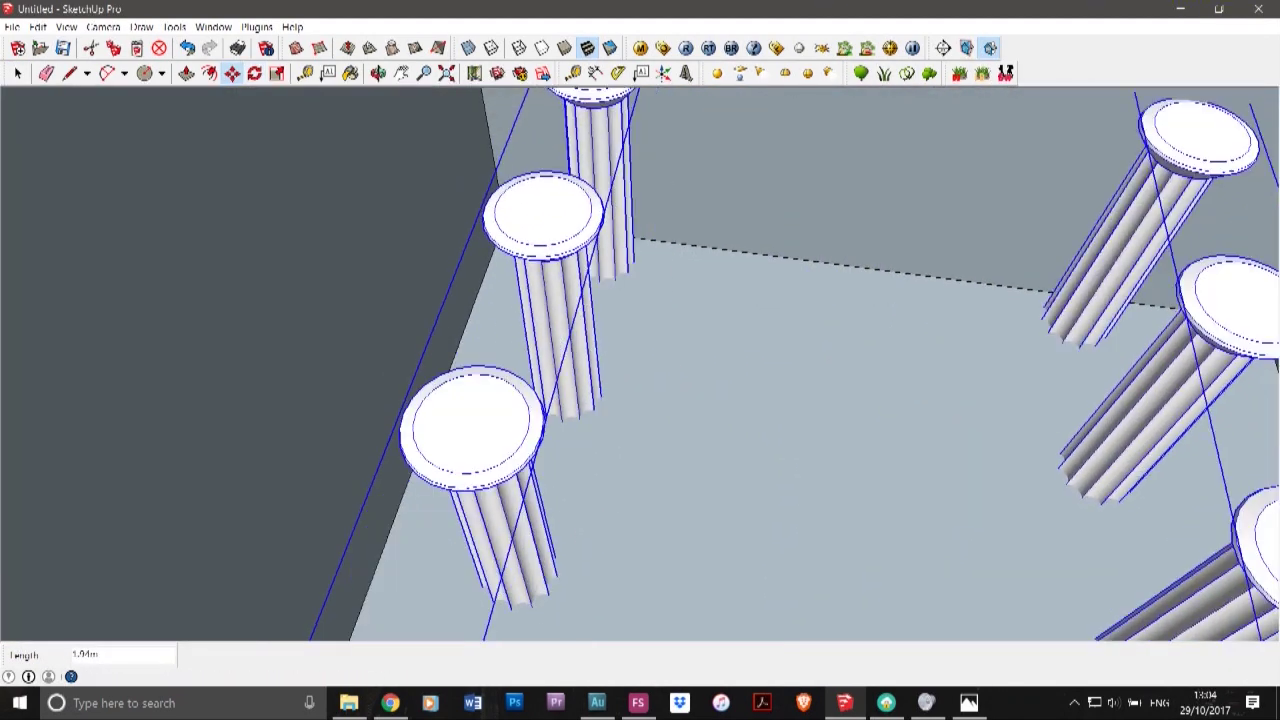
key(ctrl+z)
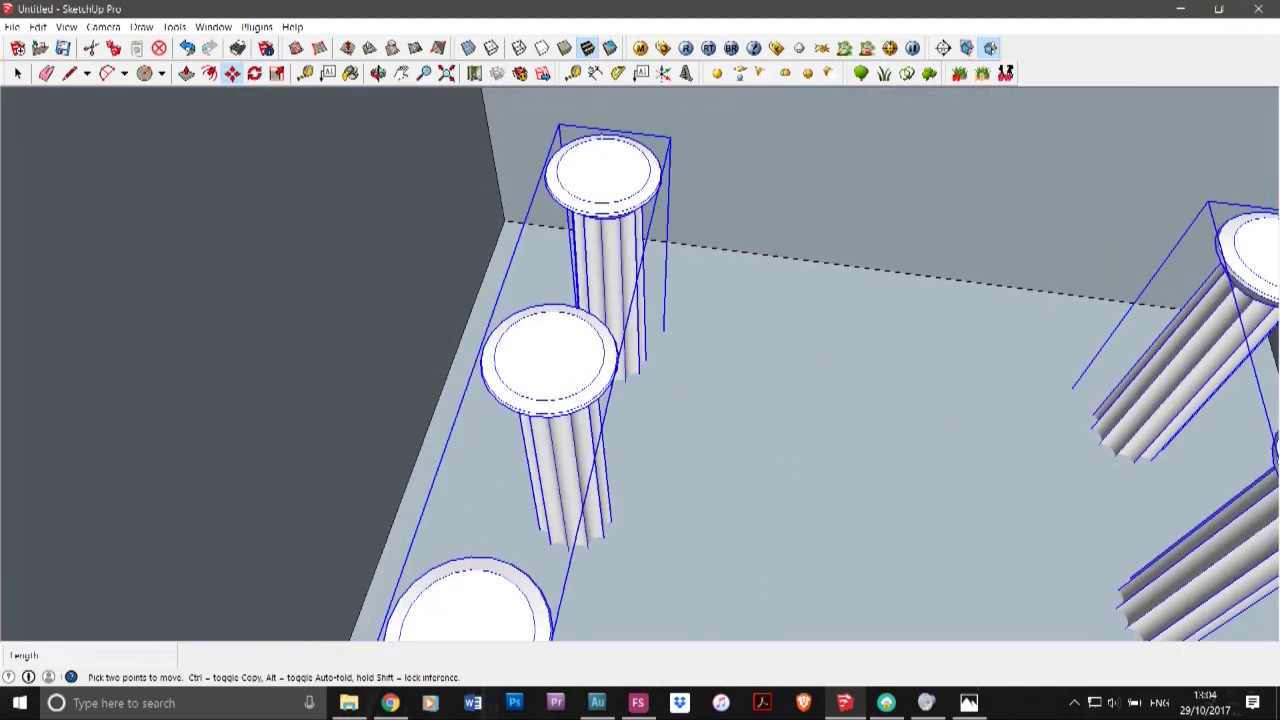
- Raise both rows of smaller columns vertically in small moves until the column bases stand on the chamber floor
click(623, 379)
click(613, 297)
scroll(613, 297, down, 3)
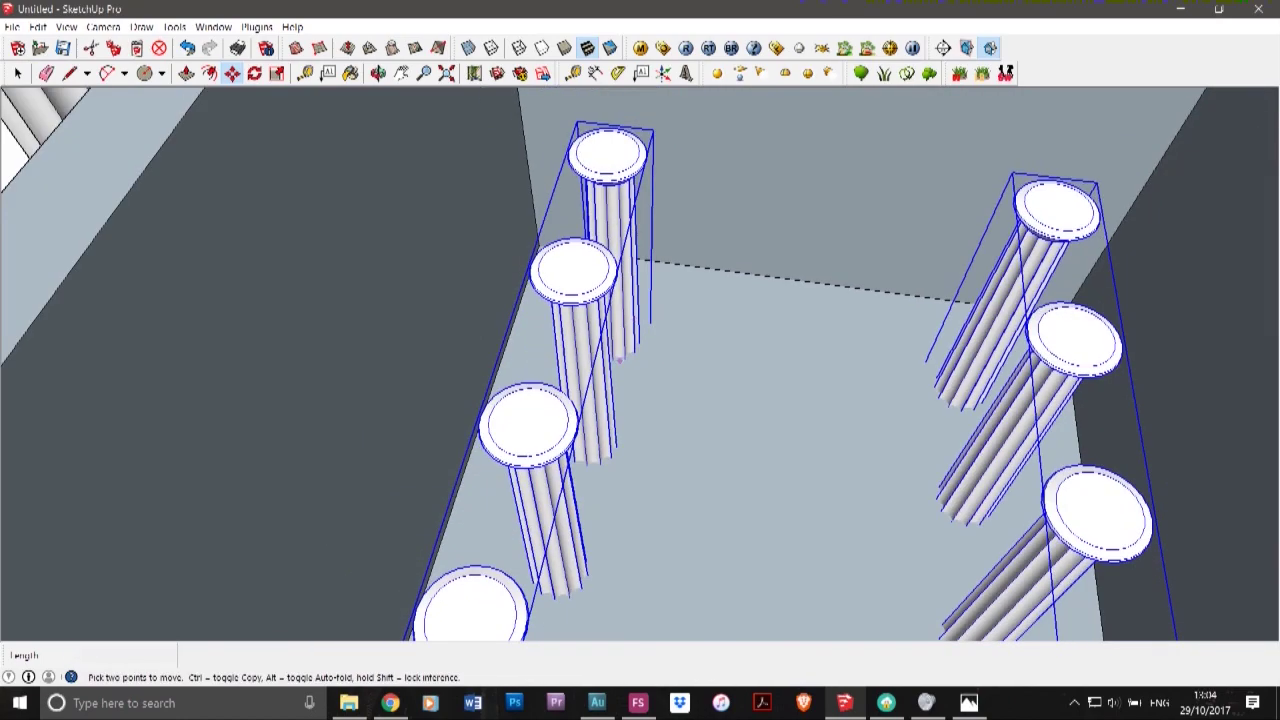
click(613, 300)
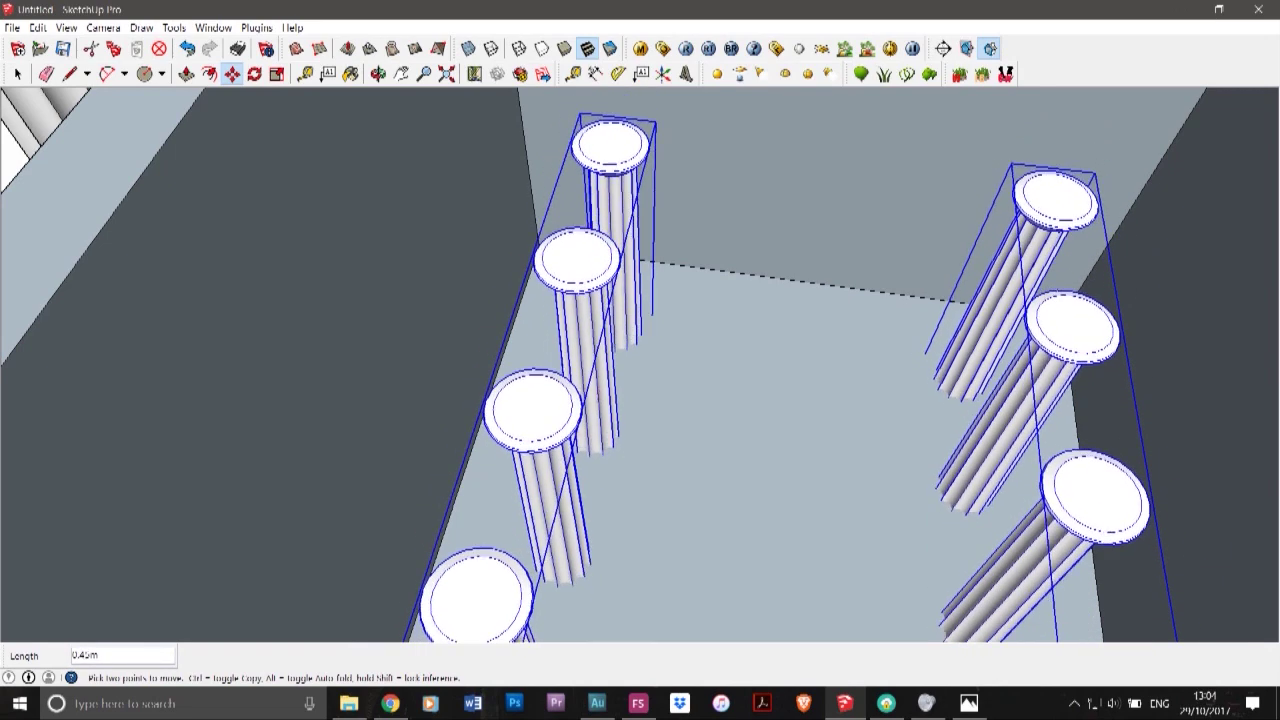
scroll(590, 388, up, 5)
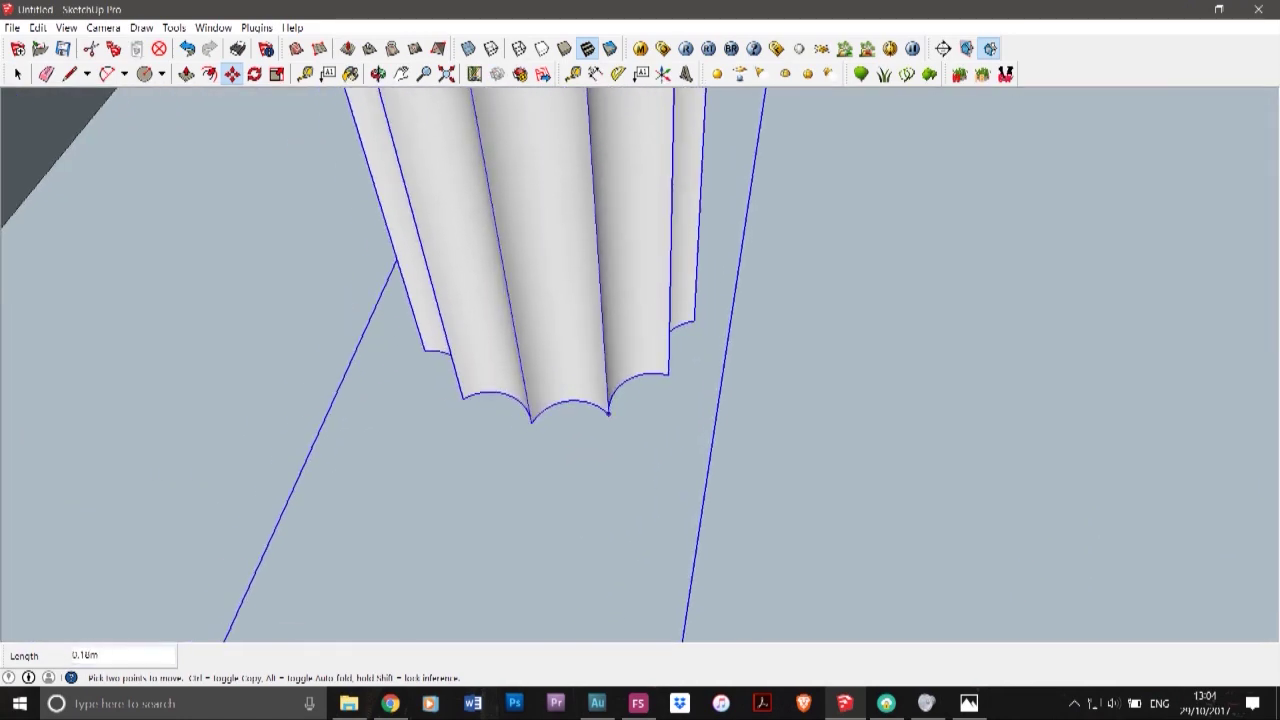
click(611, 412)
scroll(530, 446, down, 8)
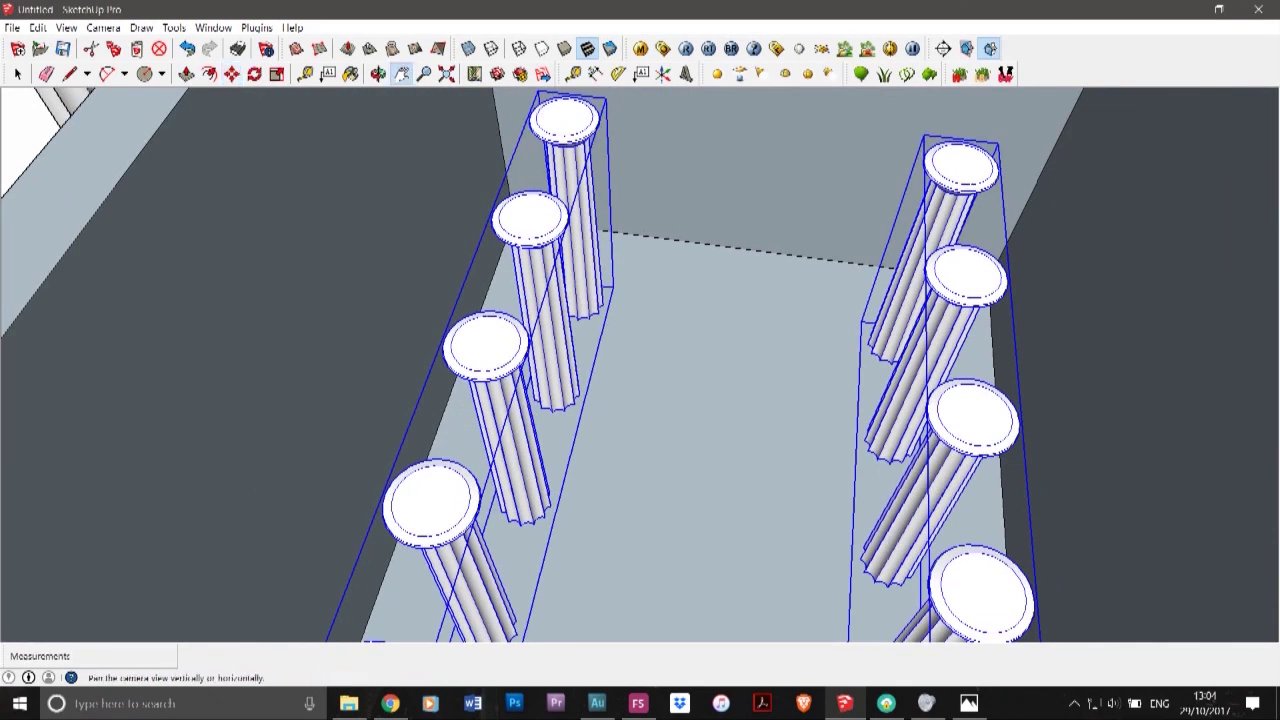
- Open the temple interior photo with the golden statue from the Images folder and examine how the inner column rows are arranged
click(379, 74)
drag(645, 380, 780, 310)
scroll(653, 295, down, 10)
drag(700, 320, 365, 345)
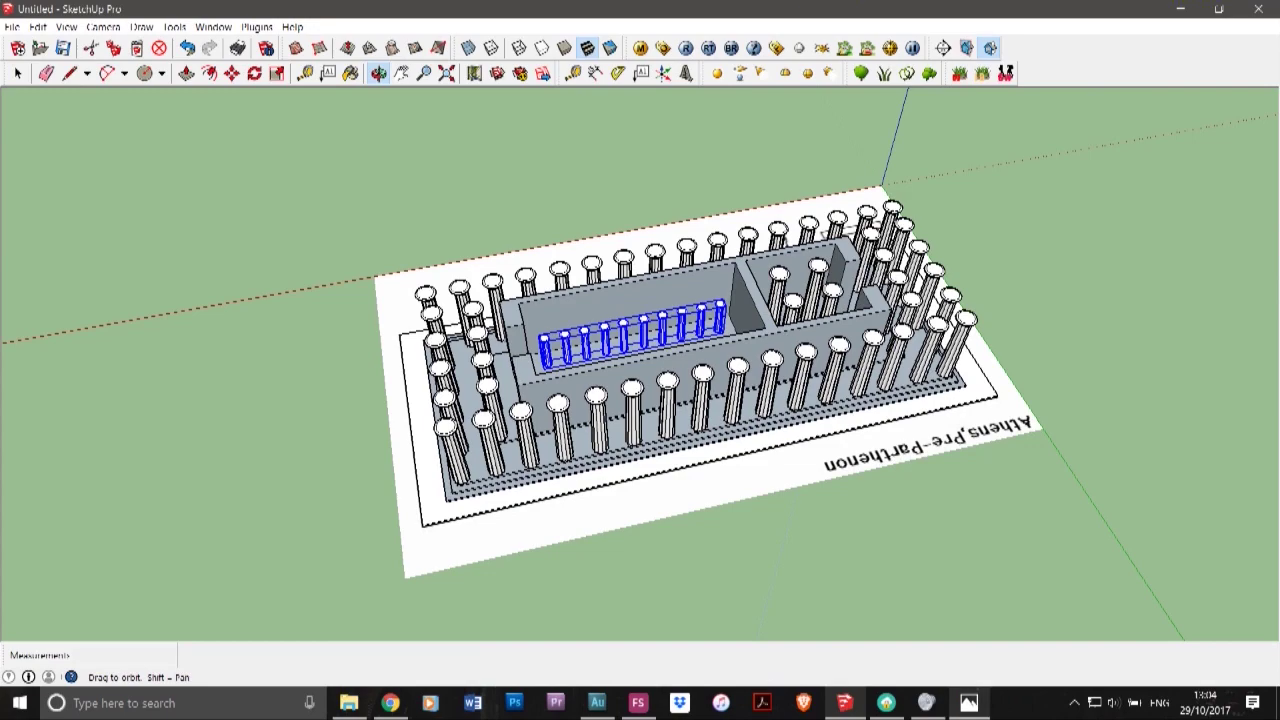
click(969, 703)
click(969, 703)
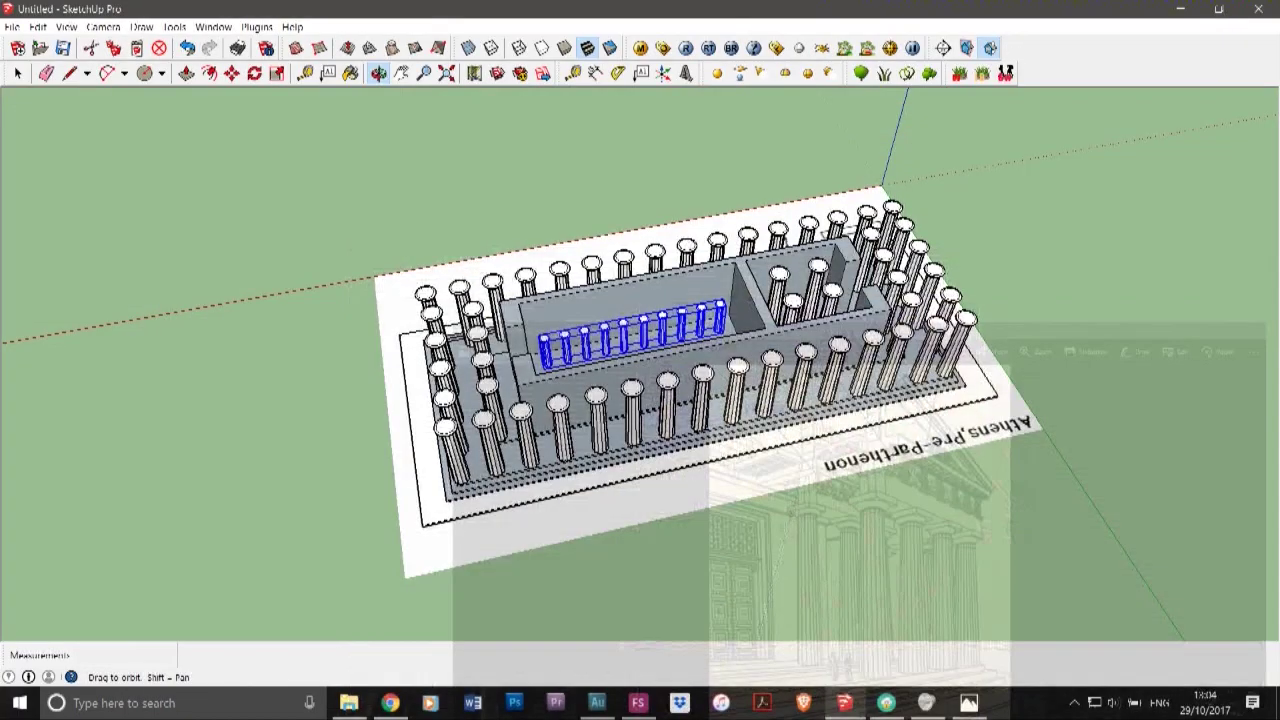
click(349, 703)
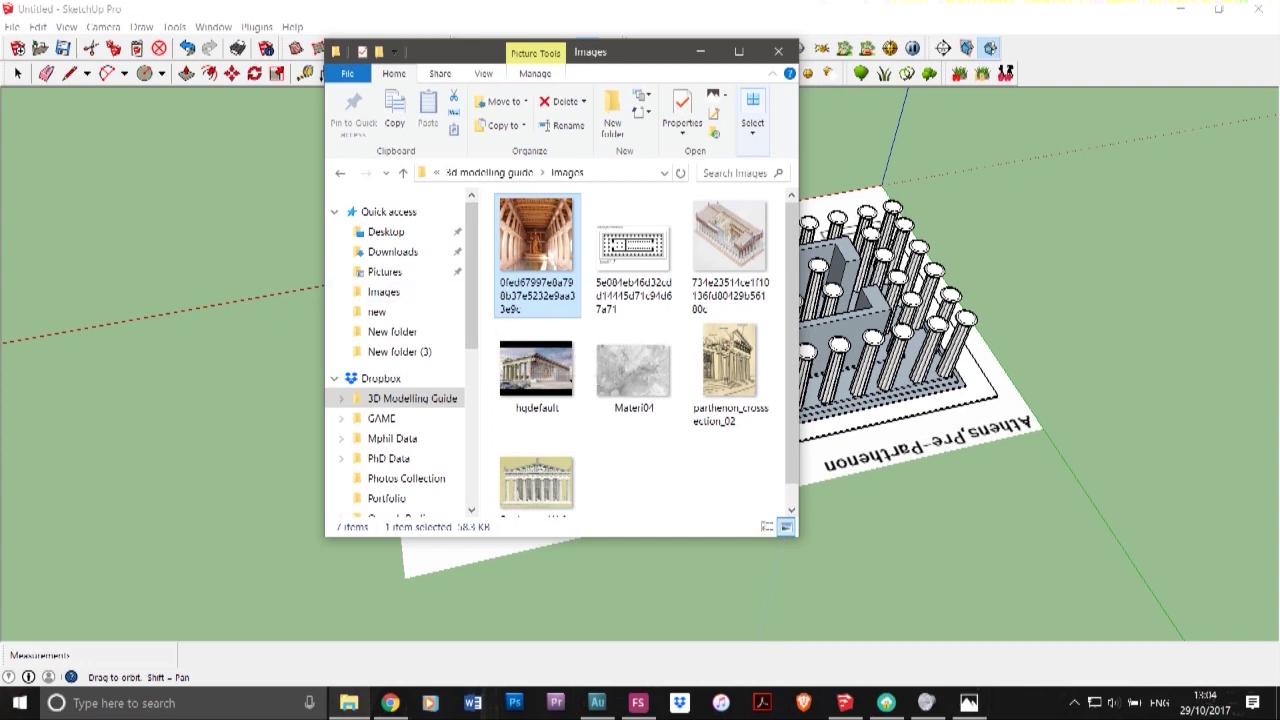
click(827, 369)
click(827, 368)
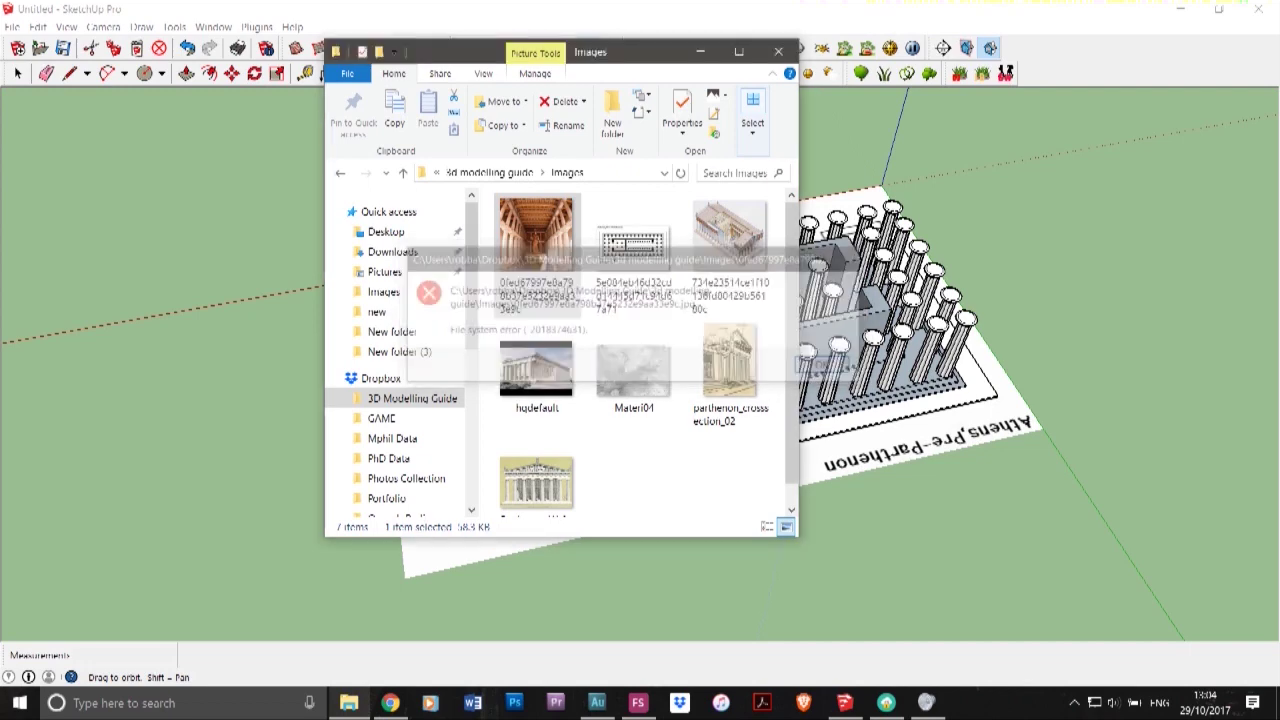
double_click(540, 260)
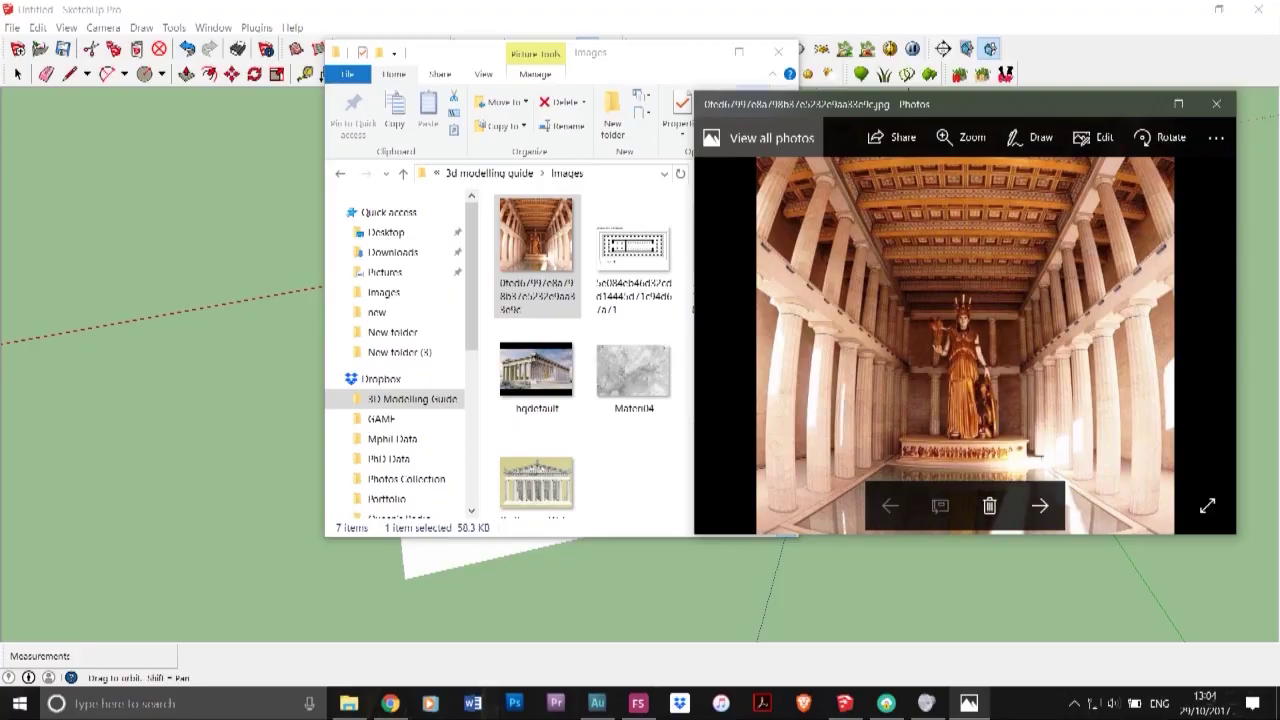
click(1141, 104)
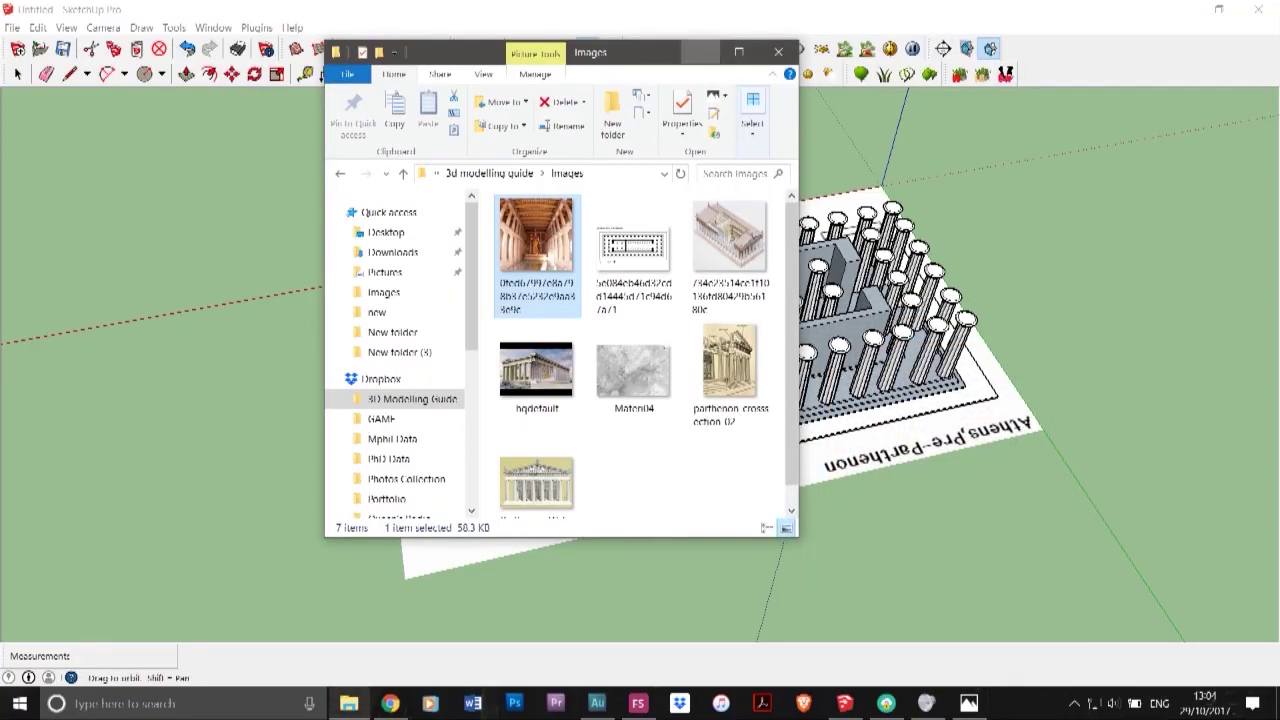
click(700, 52)
- Copy the single column nearest the cross wall from inside one of the inner column rows, leaving the row's editing mode
scroll(675, 385, up, 7)
drag(620, 350, 830, 400)
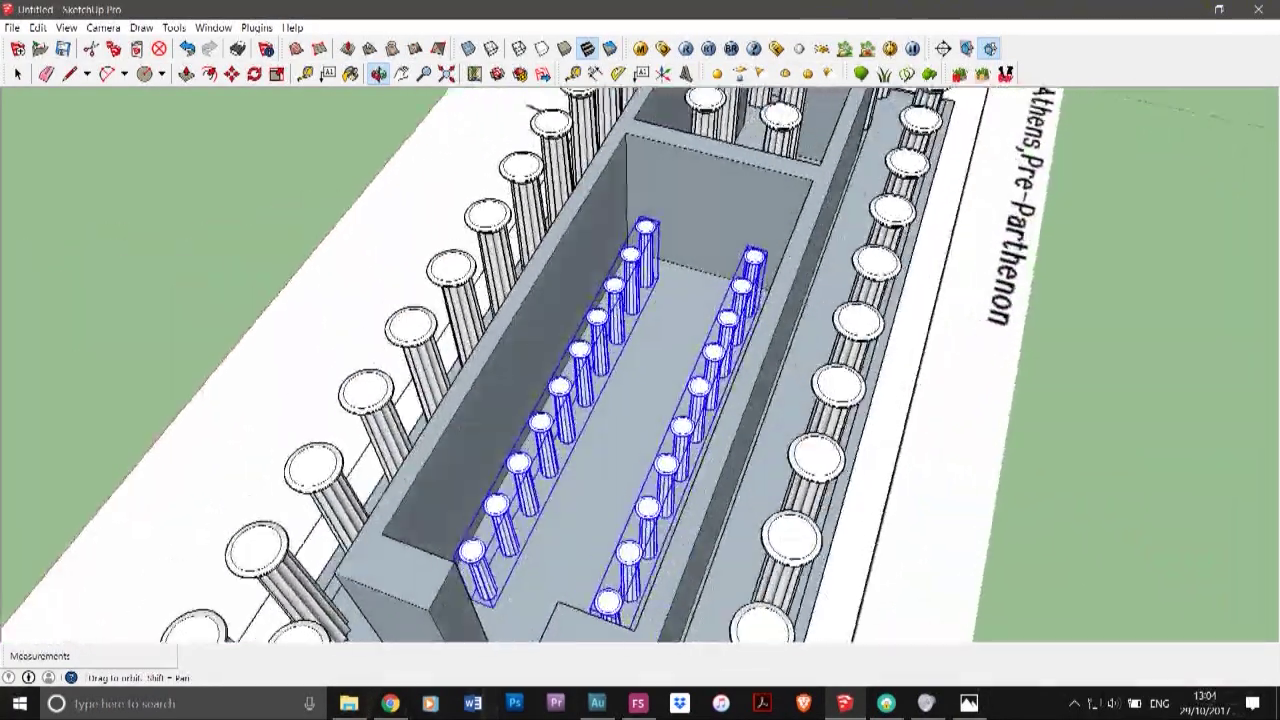
middle_drag(830, 400, 890, 412)
drag(500, 93, 440, 107)
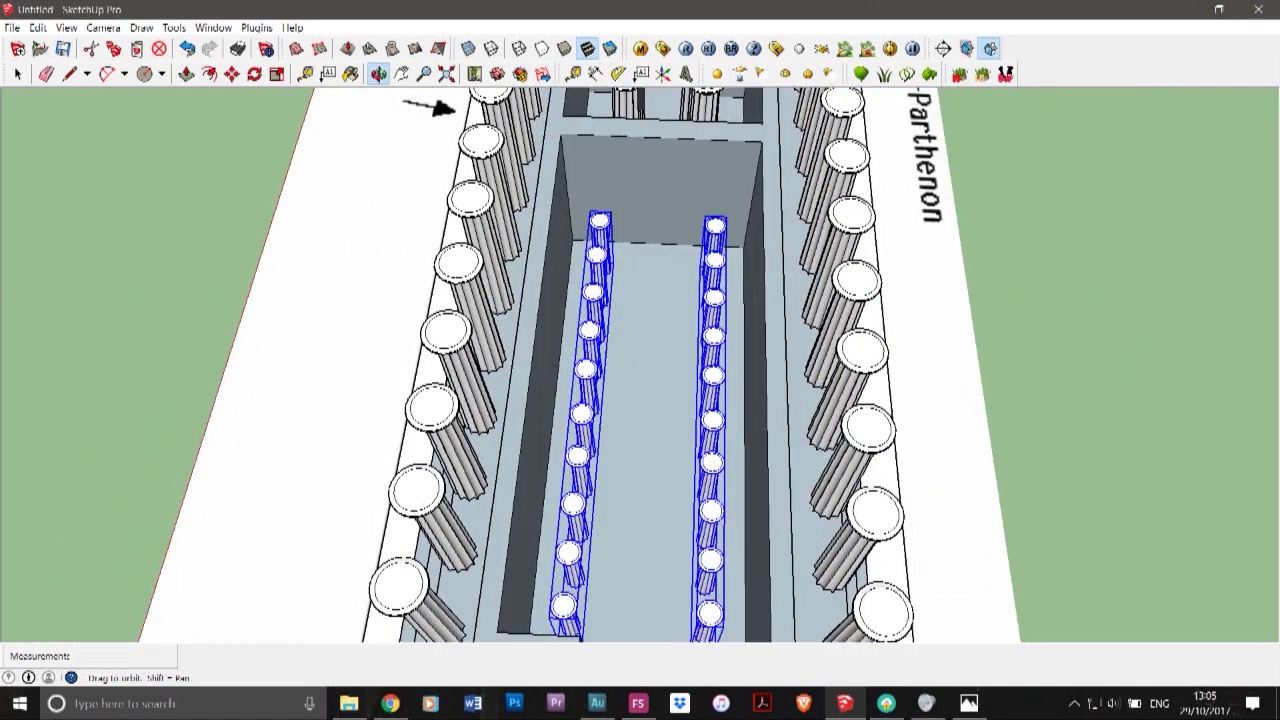
double_click(583, 413)
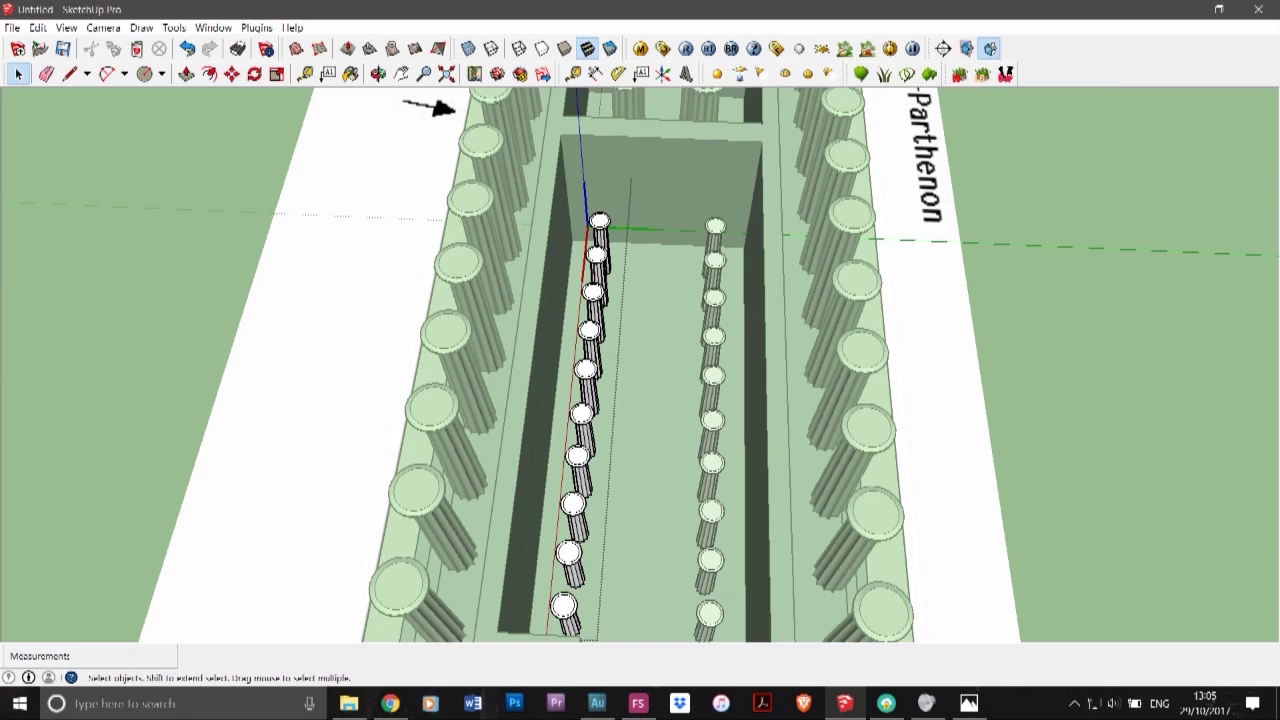
click(600, 222)
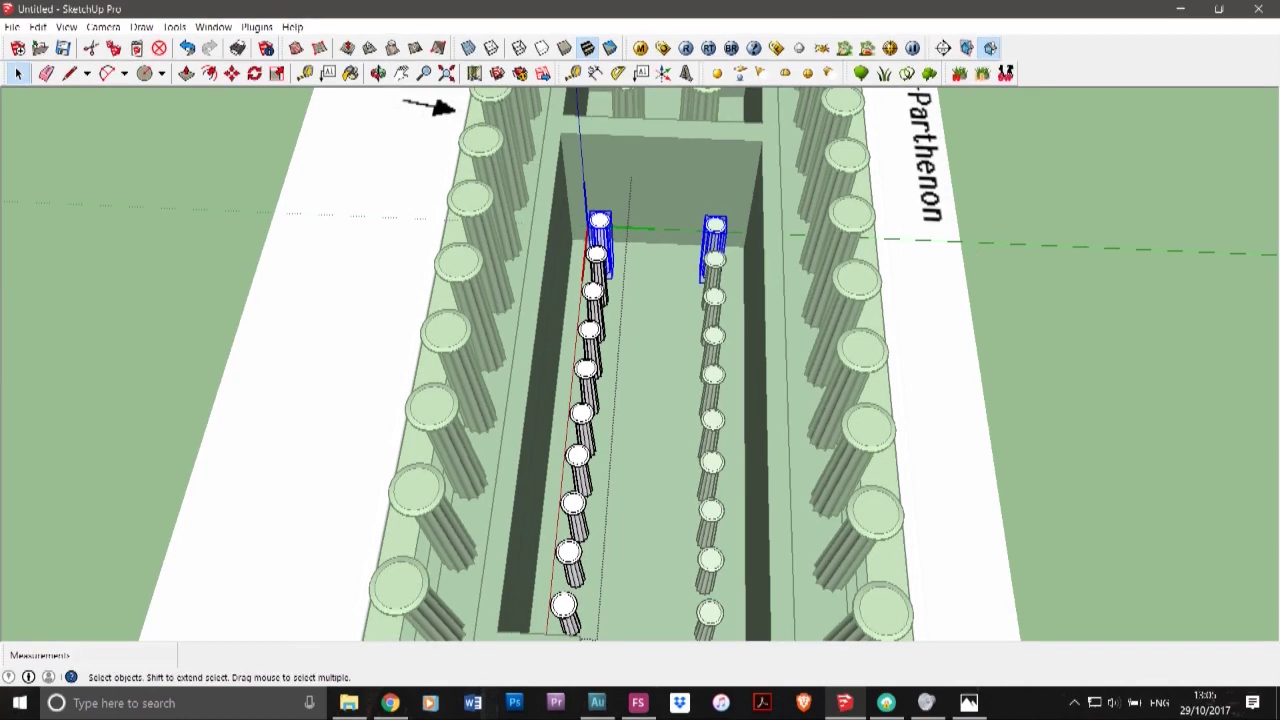
key(Escape)
click(650, 340)
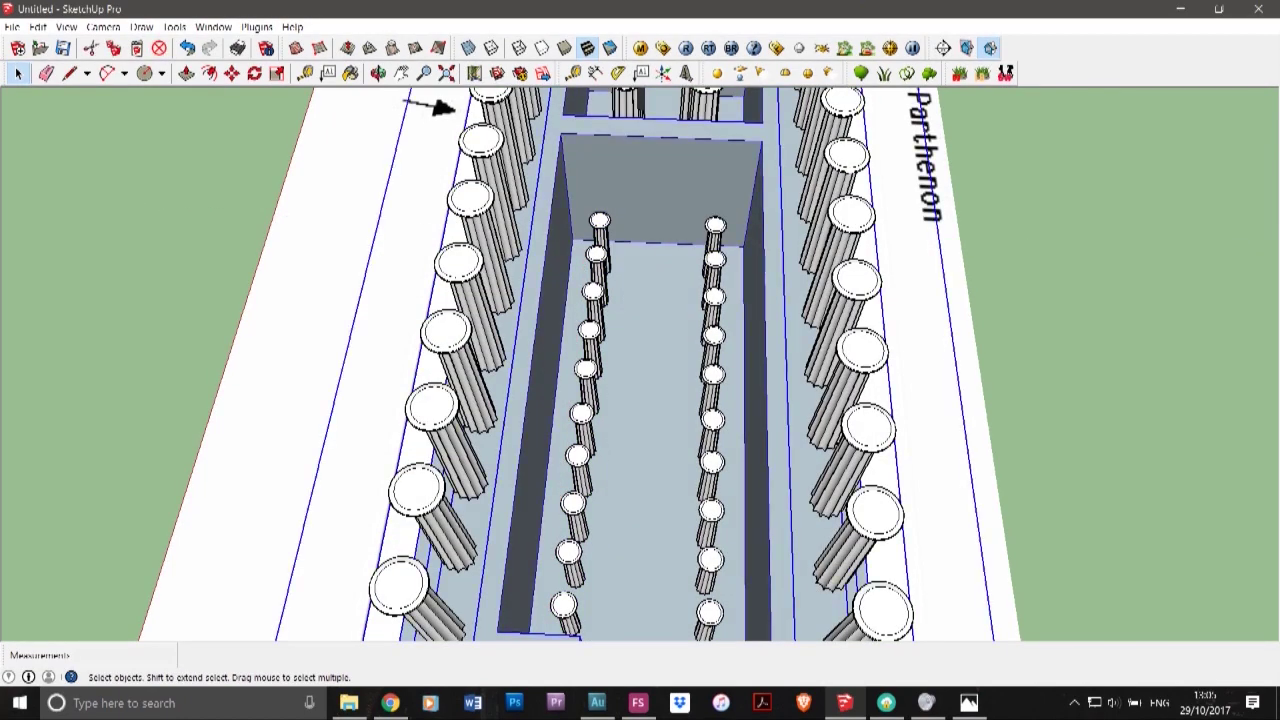
- Try to paste the copied column onto the chamber floor between the two rows near the cross wall
key(ctrl+v)
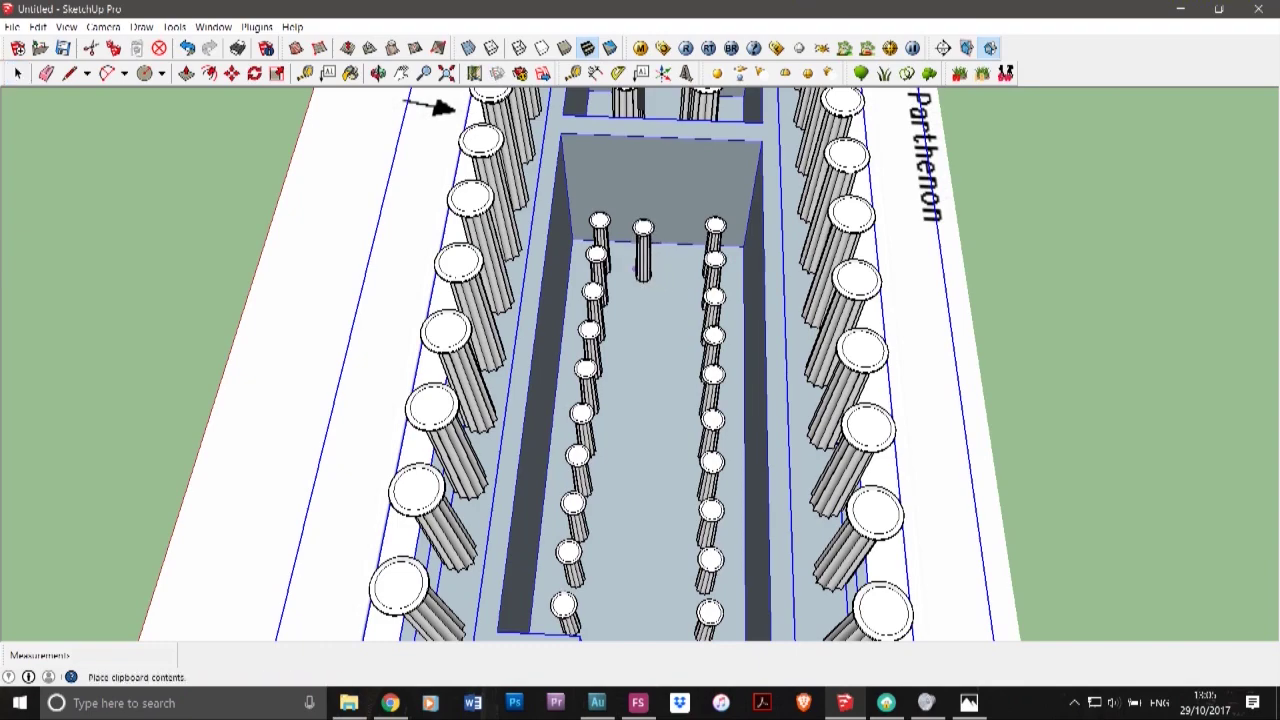
scroll(629, 263, up, 5)
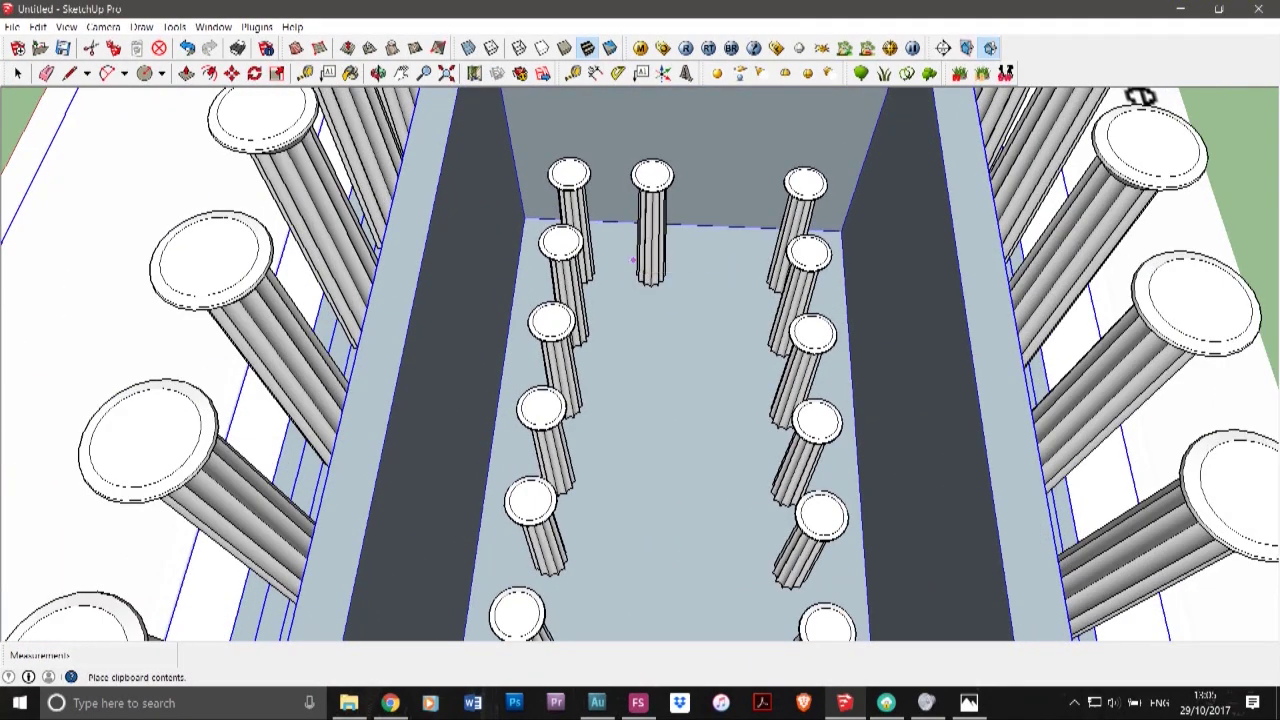
click(633, 260)
scroll(653, 276, up, 5)
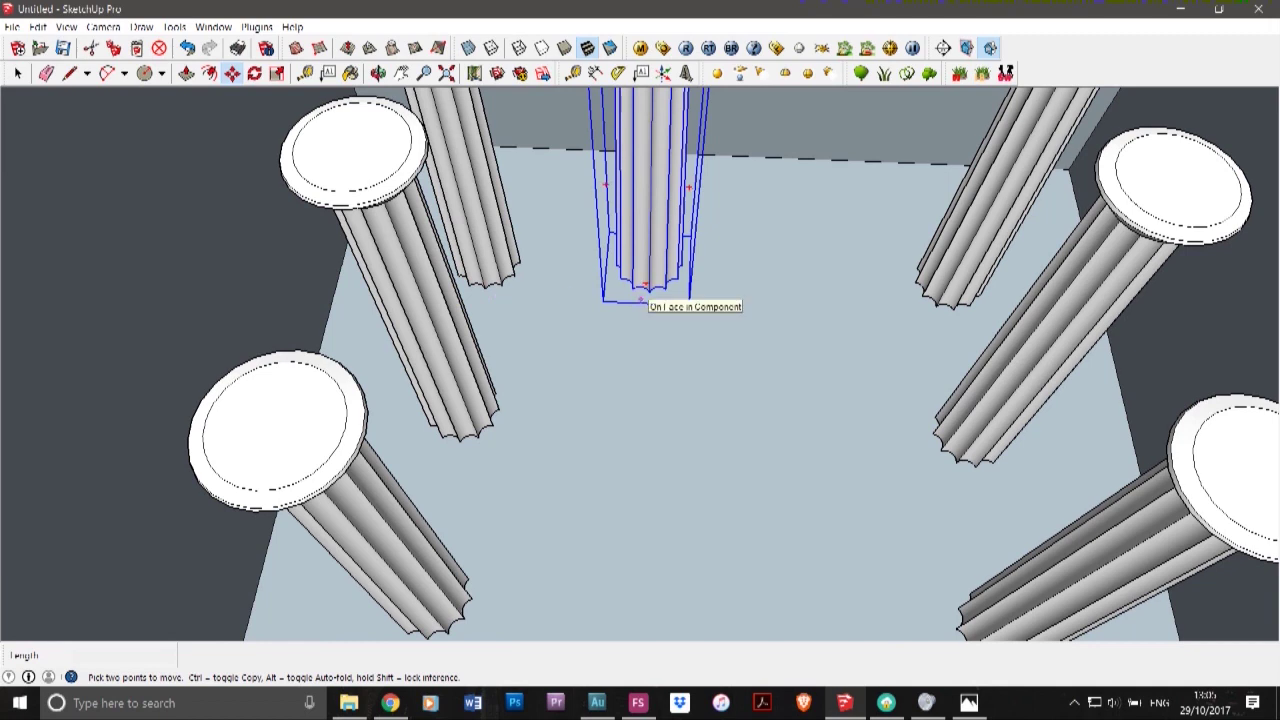
key(ctrl+z)
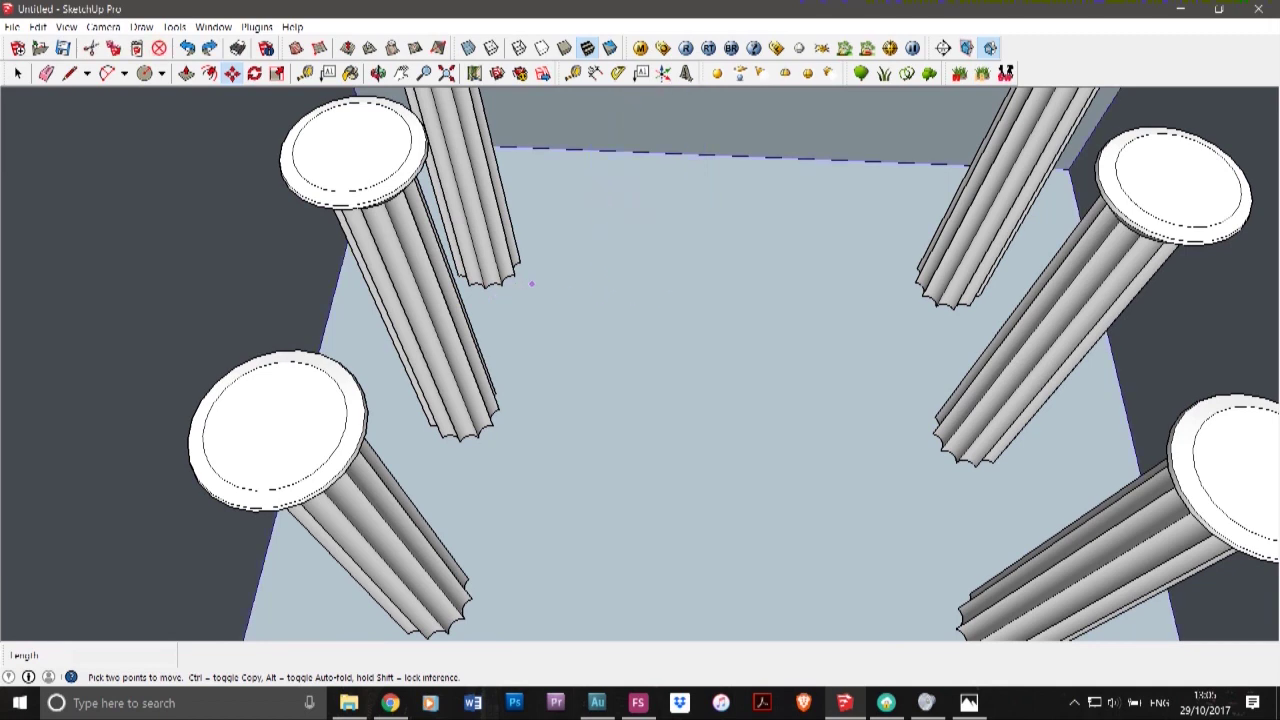
- Paste the clipboard contents onto the chamber floor once more and undo the placement
key(ctrl+v)
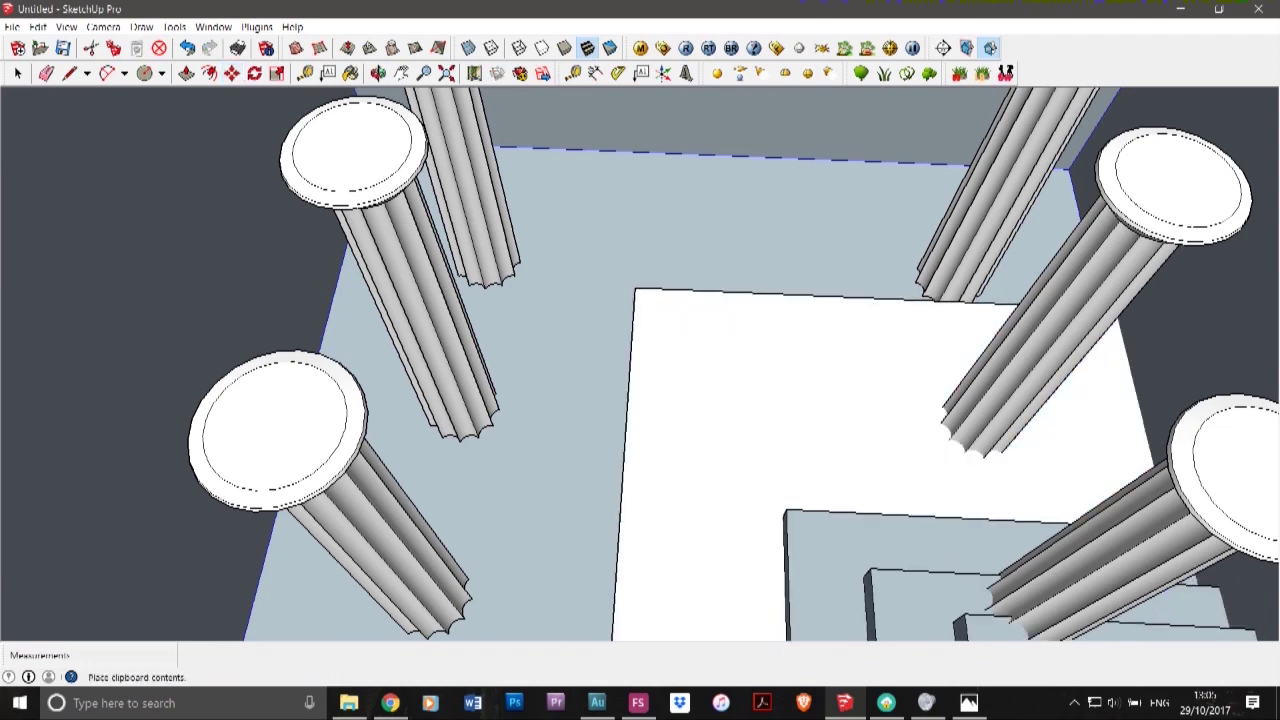
click(630, 276)
key(ctrl+z)
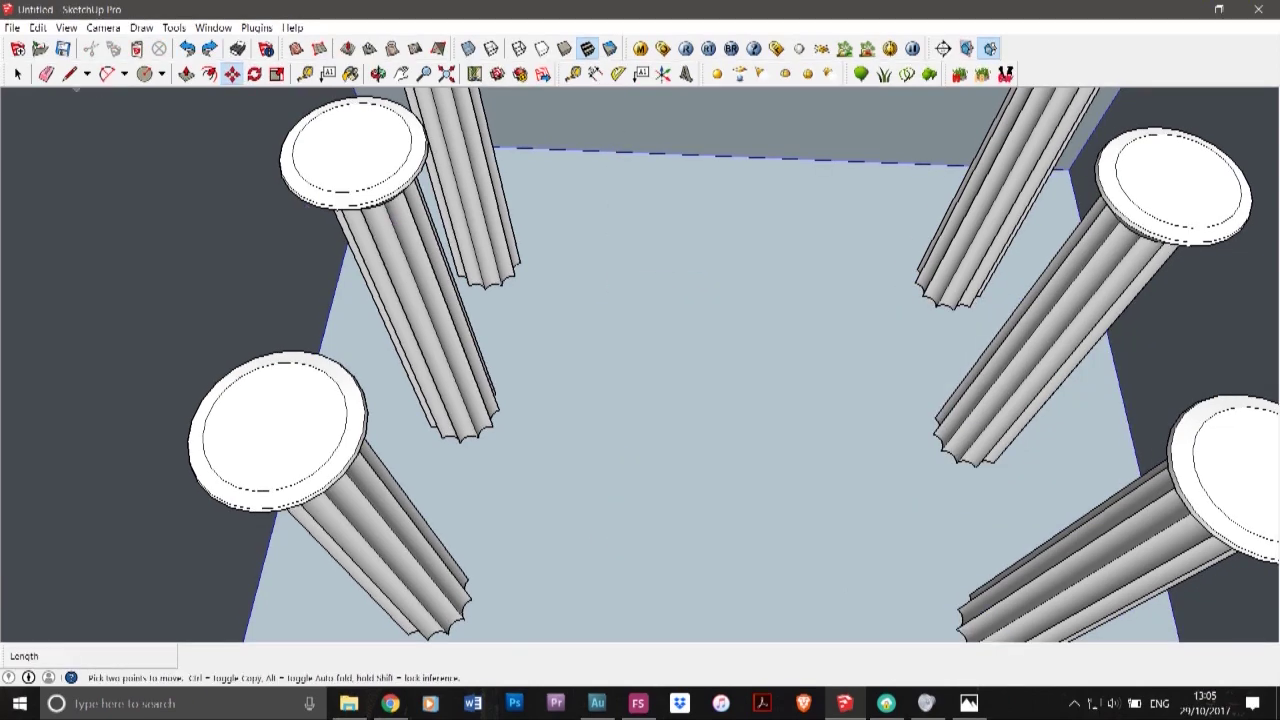
- Open the inner column row, select the single column nearest the cross wall, and leave the row's editing mode
click(18, 74)
click(405, 270)
double_click(472, 200)
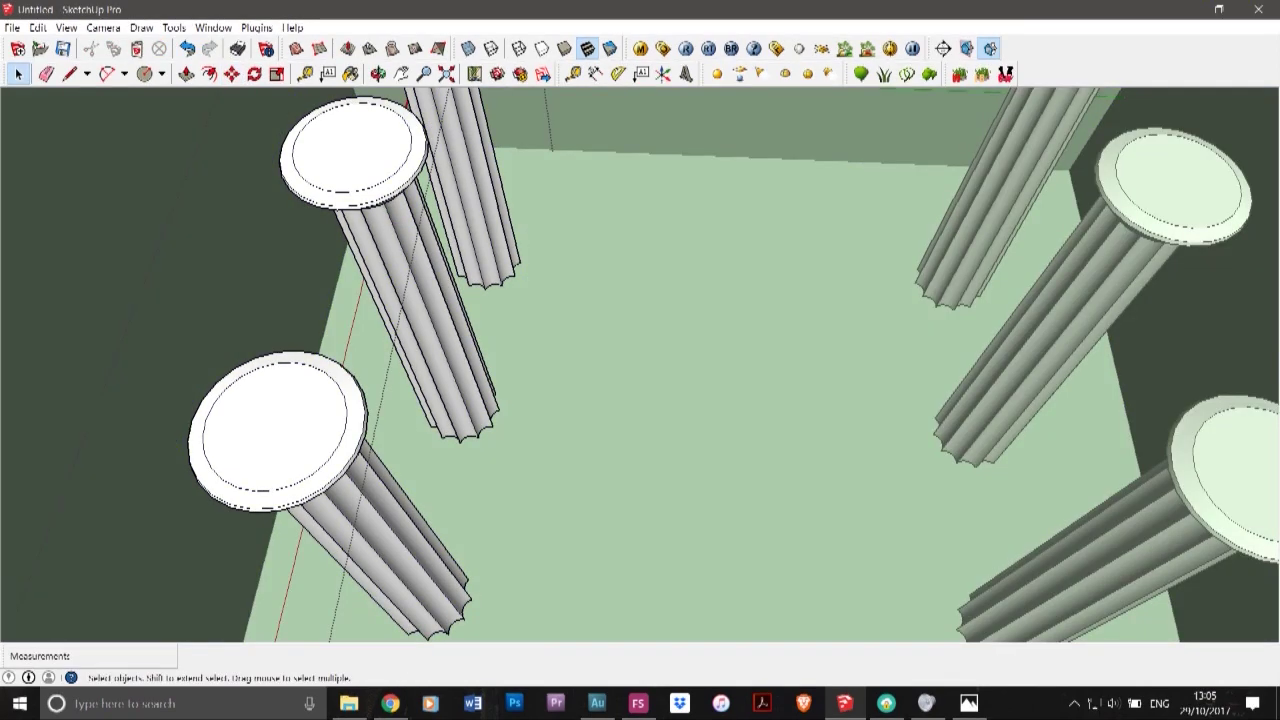
click(472, 200)
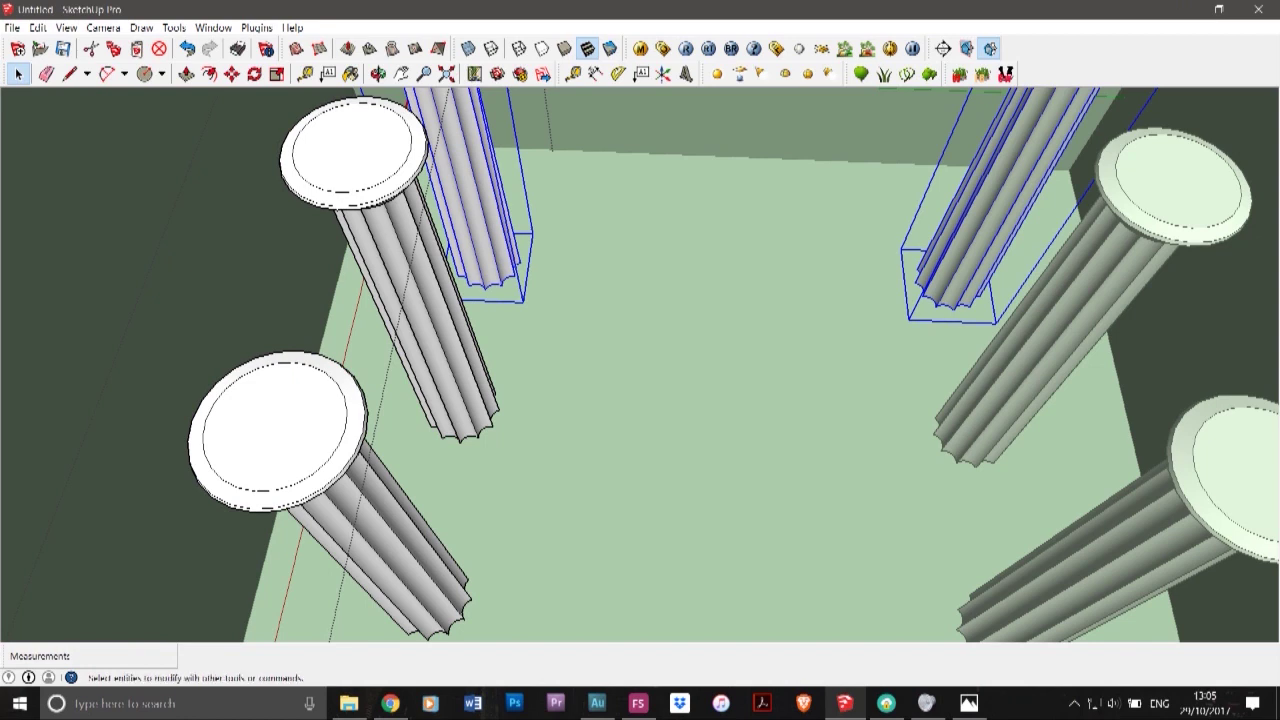
key(Escape)
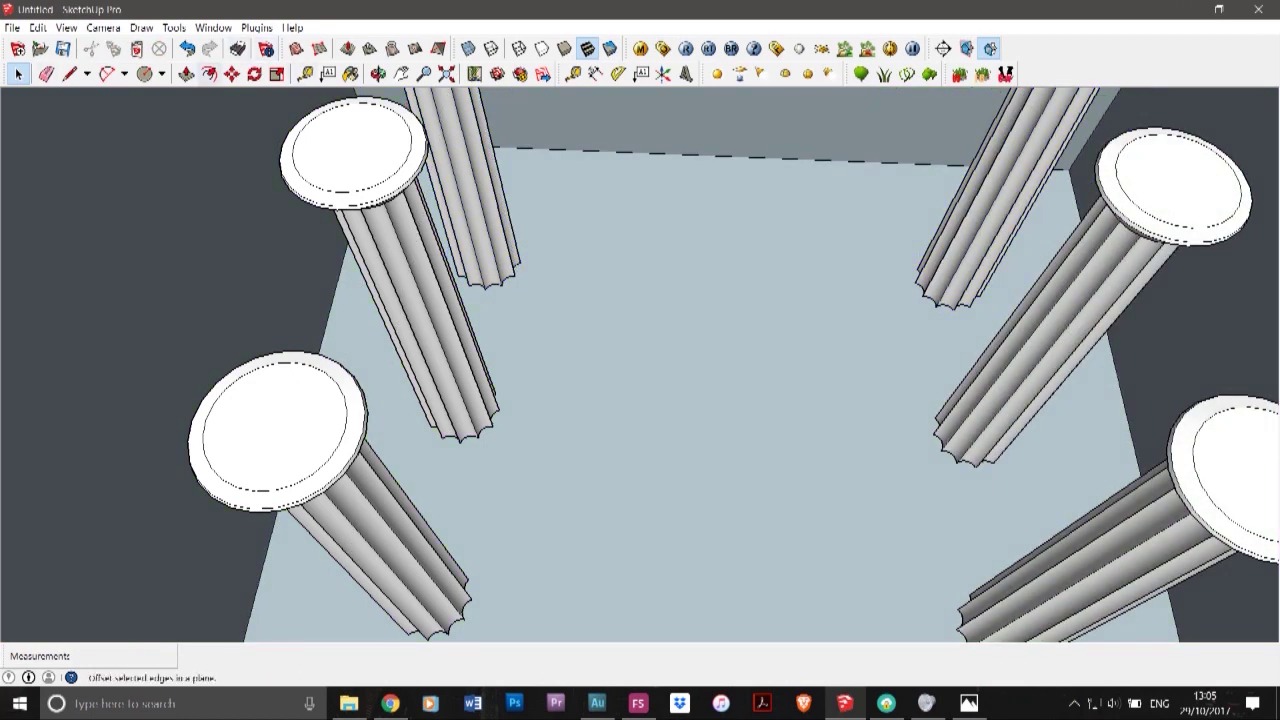
- Try to move the selected chamber walls and floor about 0.69 m and undo the move
click(255, 74)
click(231, 74)
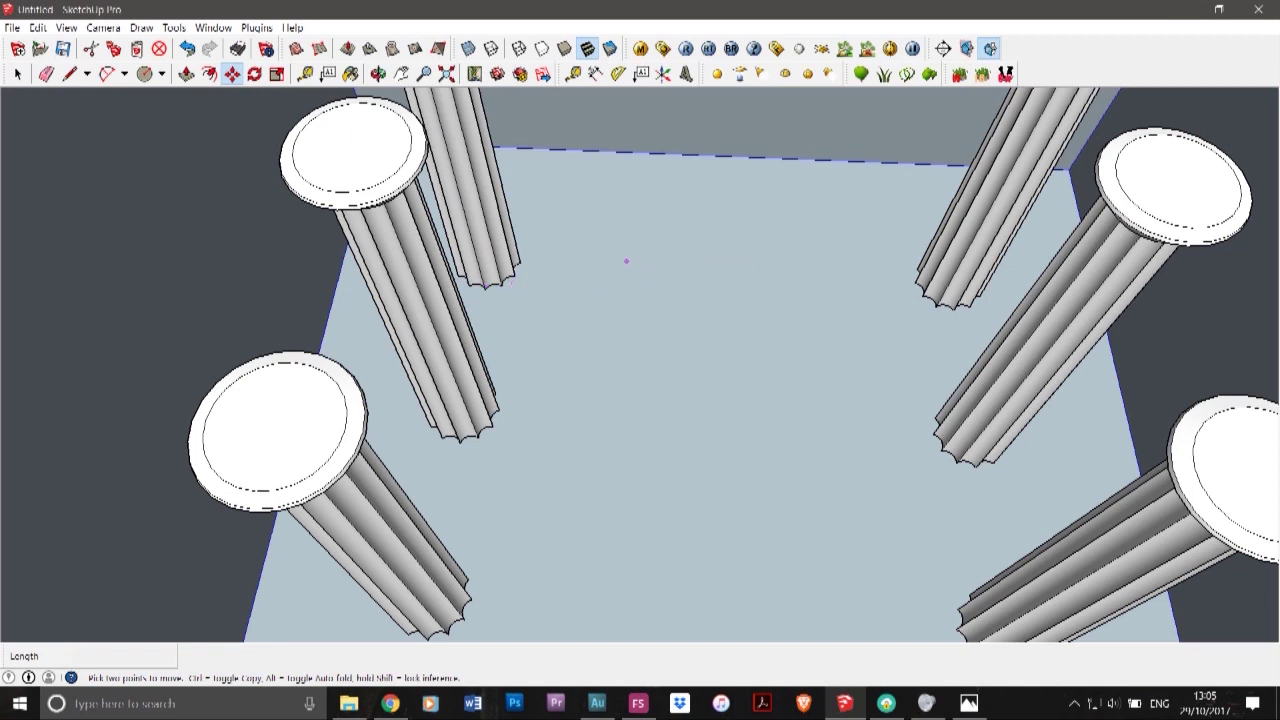
click(624, 275)
click(601, 280)
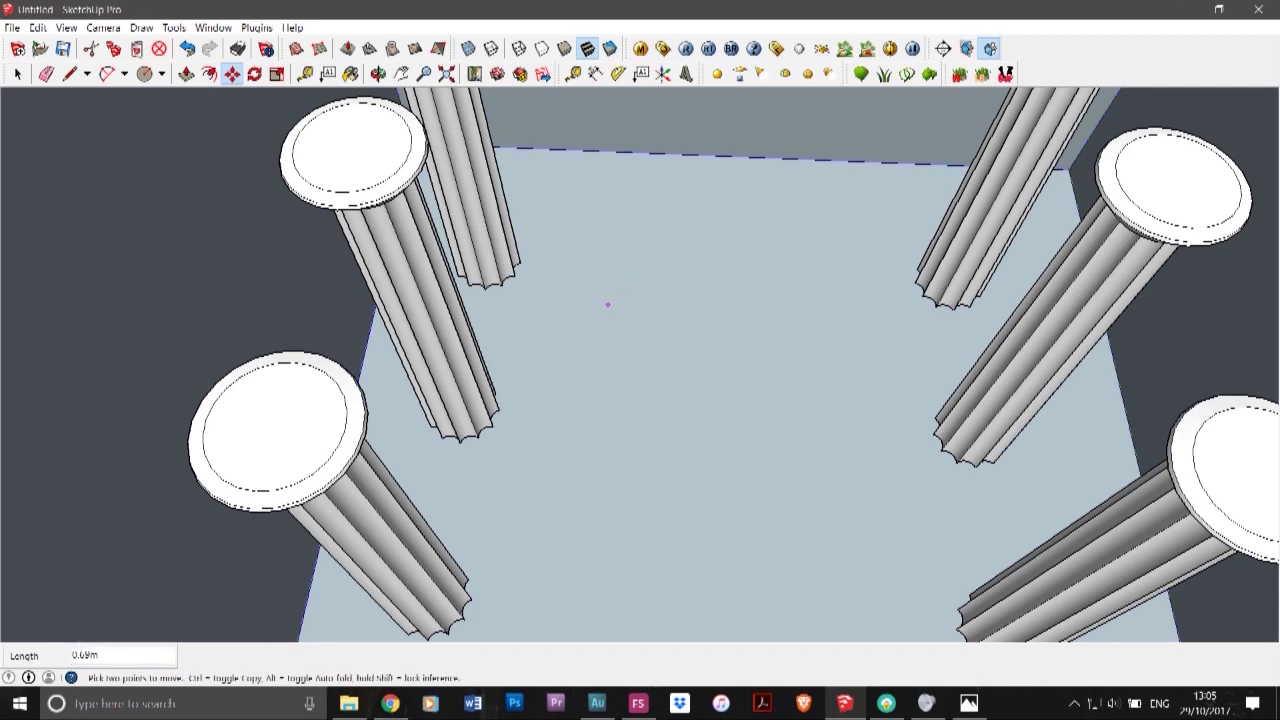
key(ctrl+z)
- Copy the column nearest the cross wall from inside the inner row and paste it onto the floor between the two rows
click(18, 74)
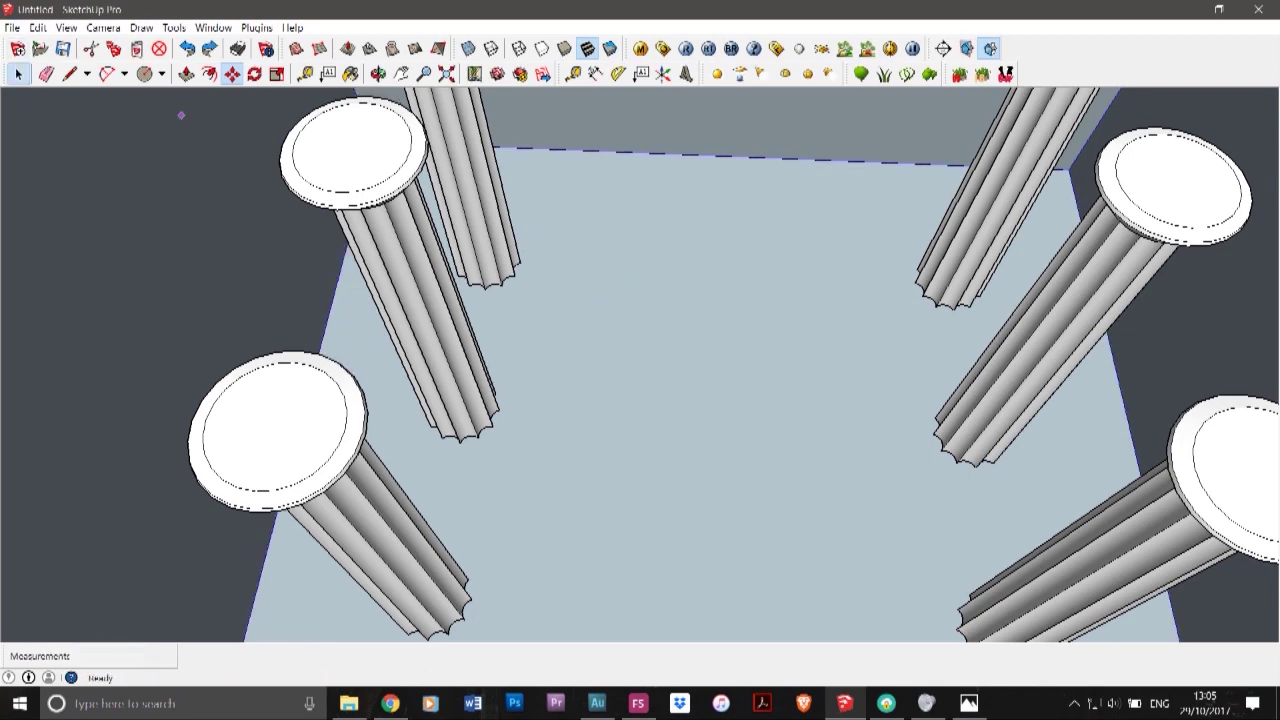
double_click(355, 155)
scroll(490, 230, down, 4)
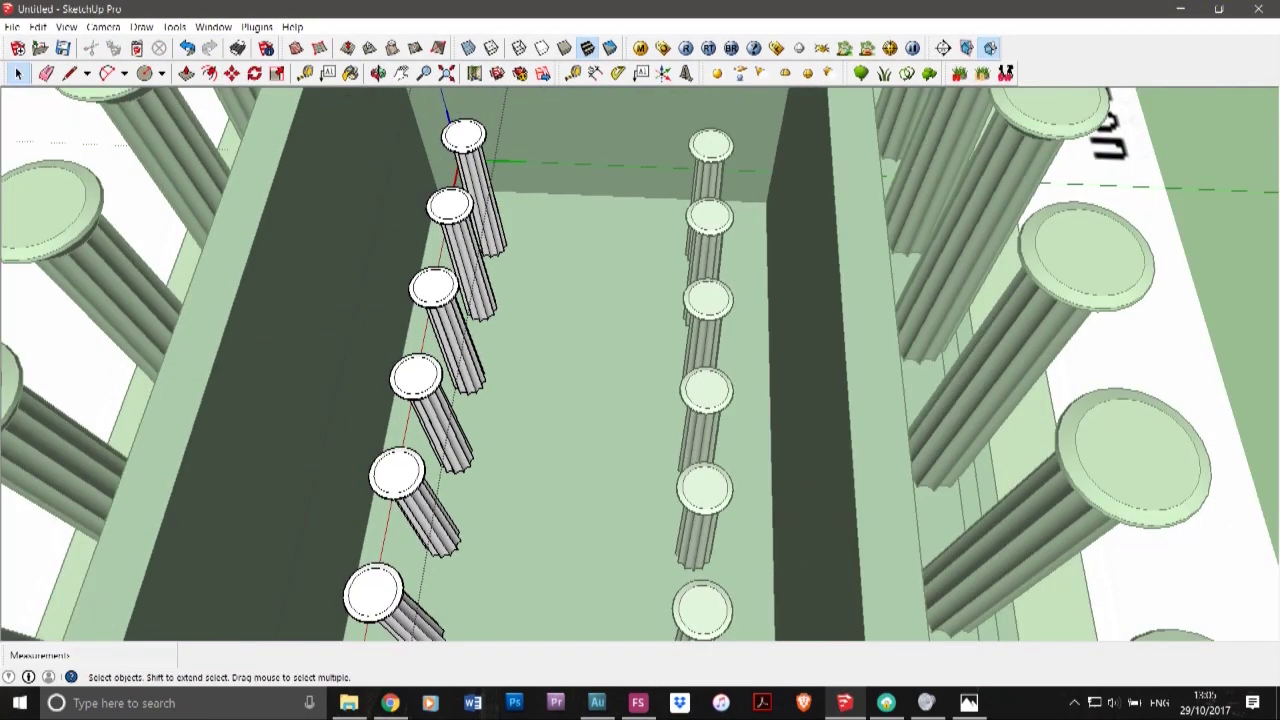
click(490, 228)
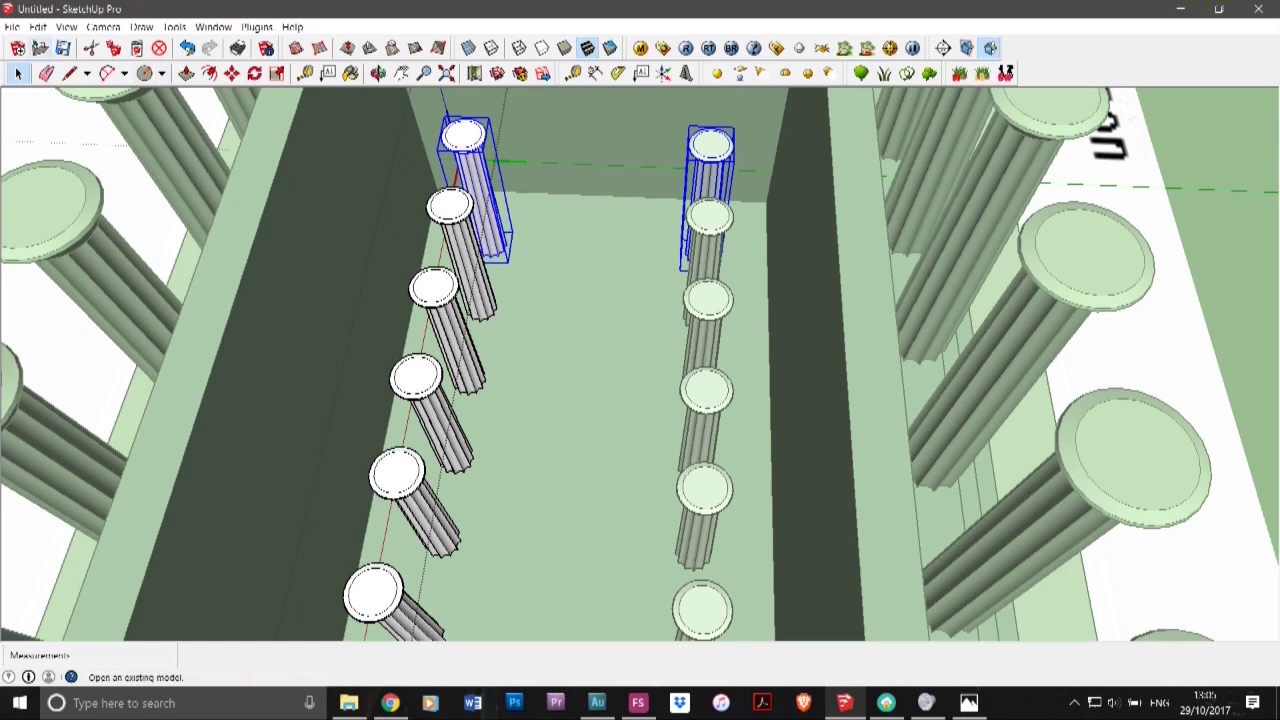
key(Escape)
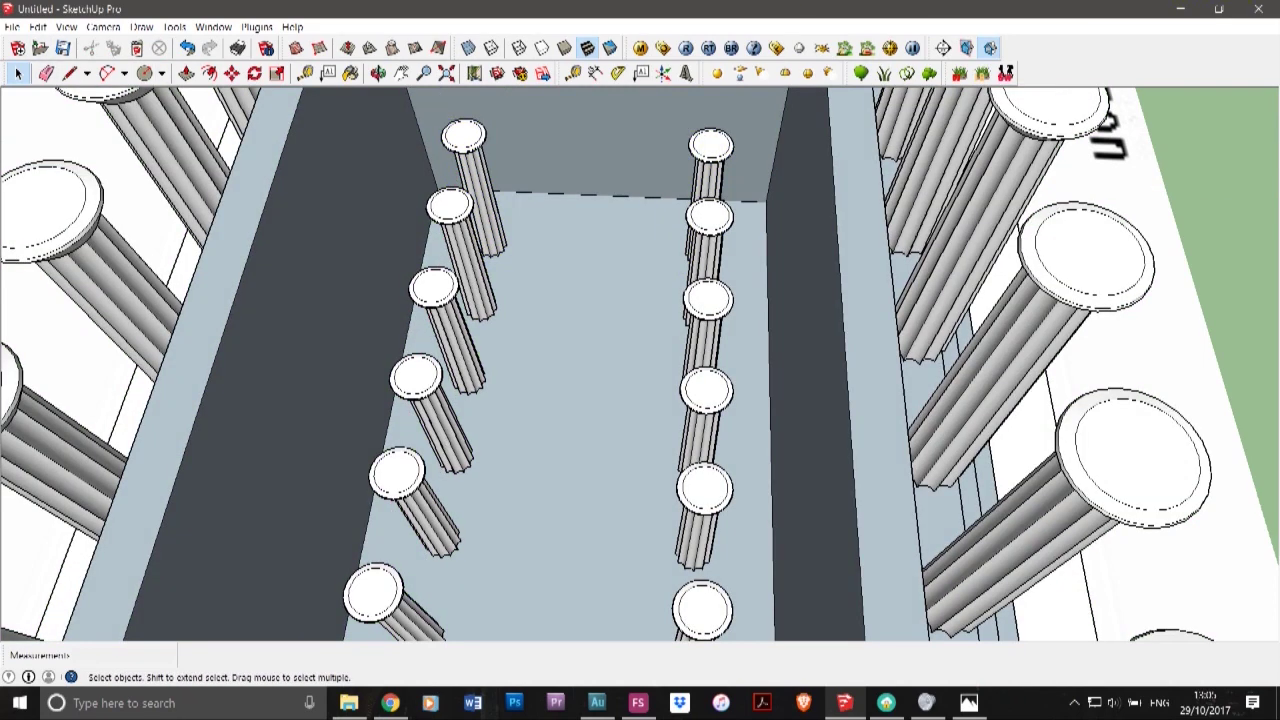
key(ctrl+v)
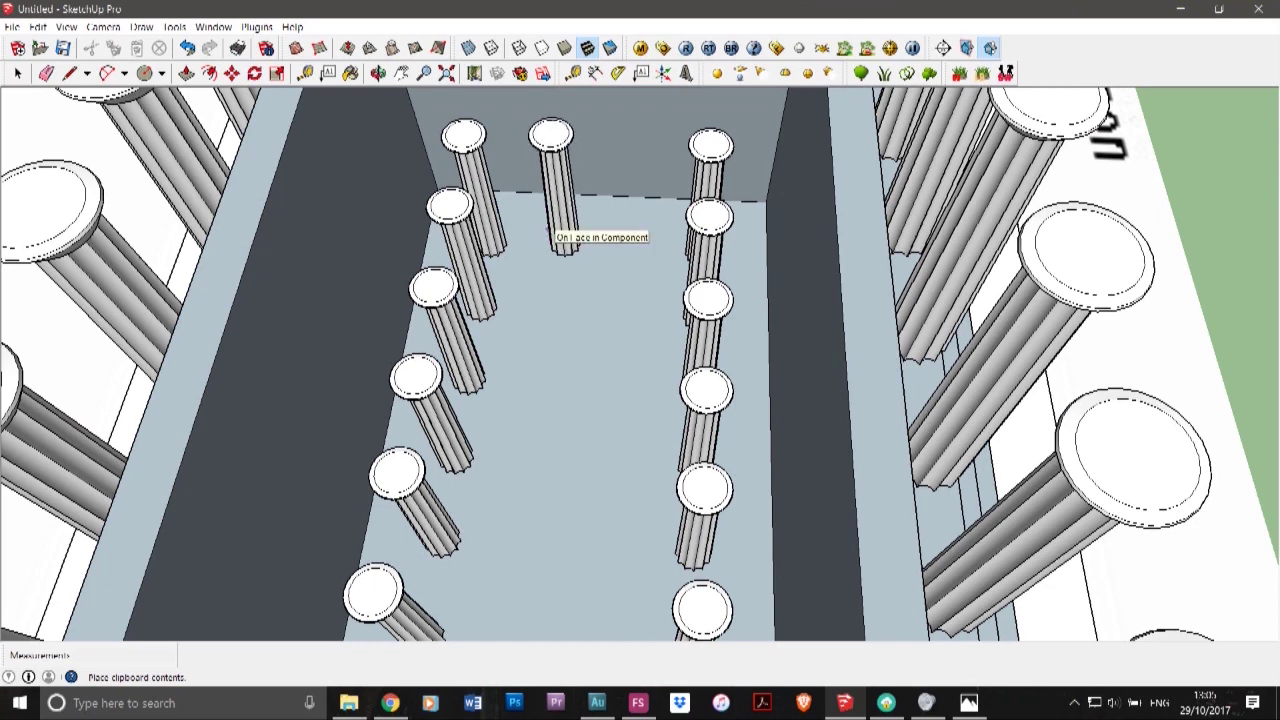
click(566, 258)
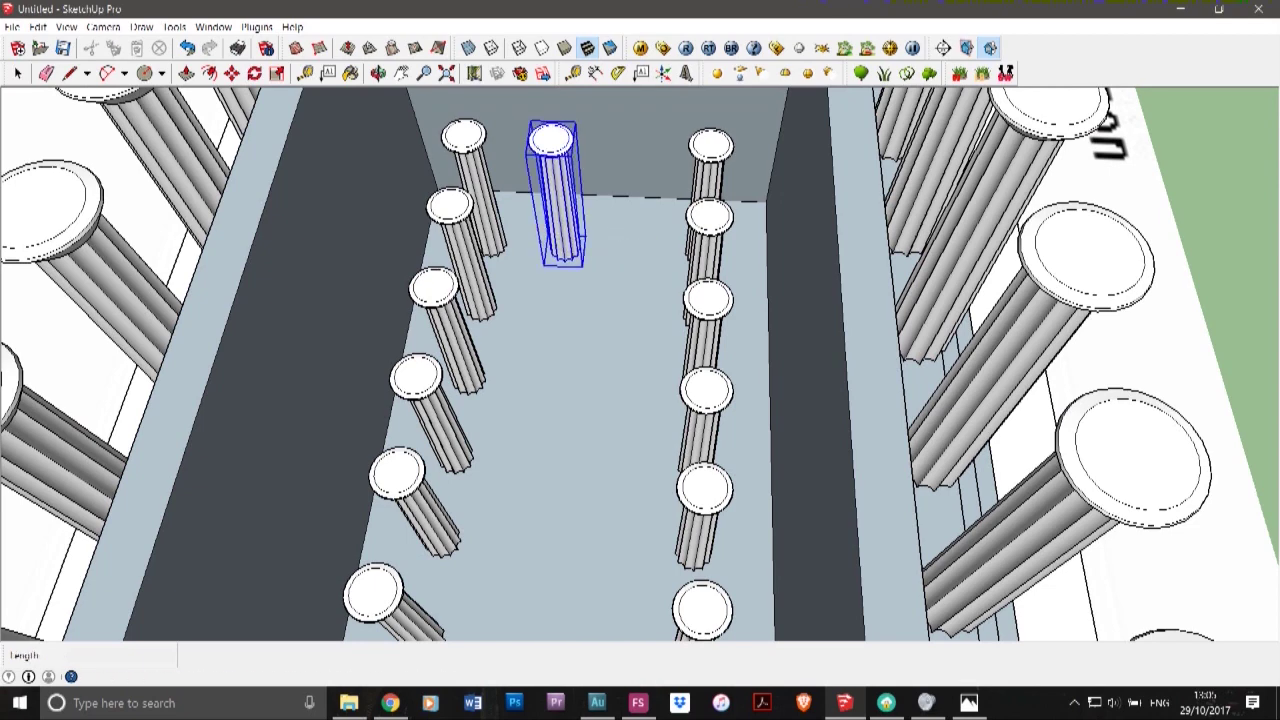
- Make a Move copy of the pasted column alongside it, so two columns stand between the inner rows at the cross wall
key(m)
scroll(562, 247, up, 5)
key(ctrl)
click(570, 280)
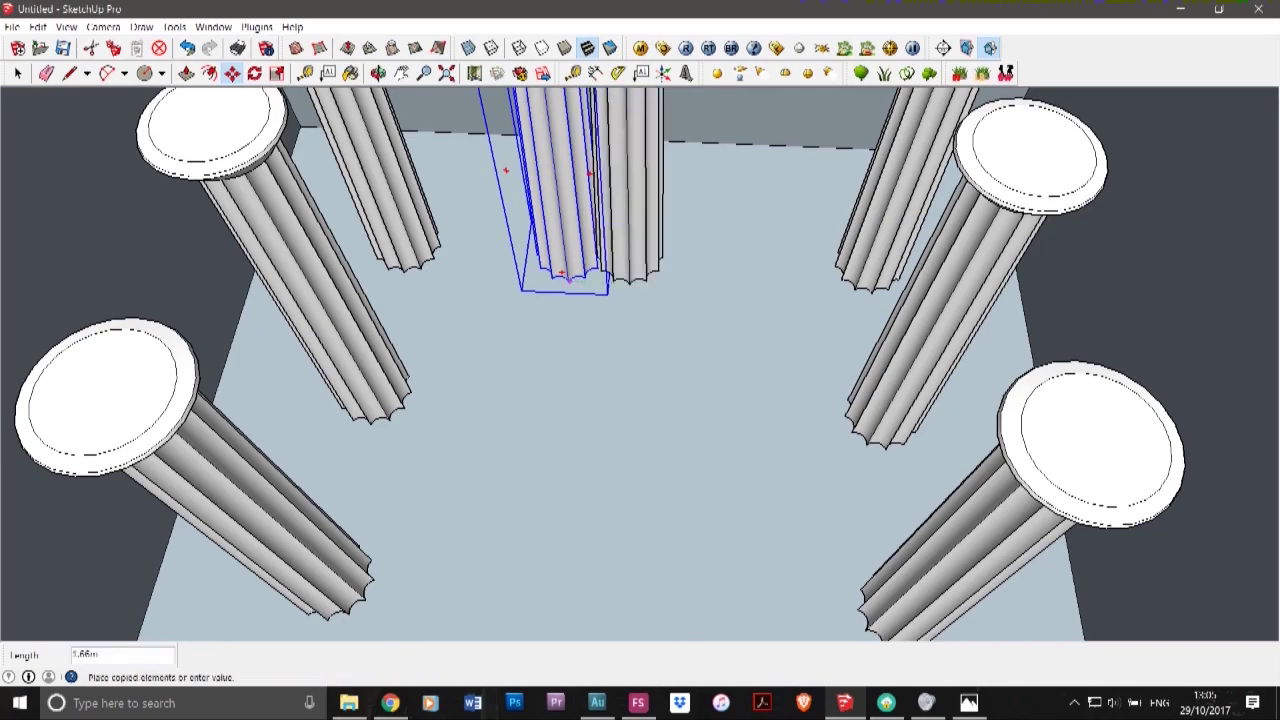
click(722, 287)
scroll(720, 295, down, 6)
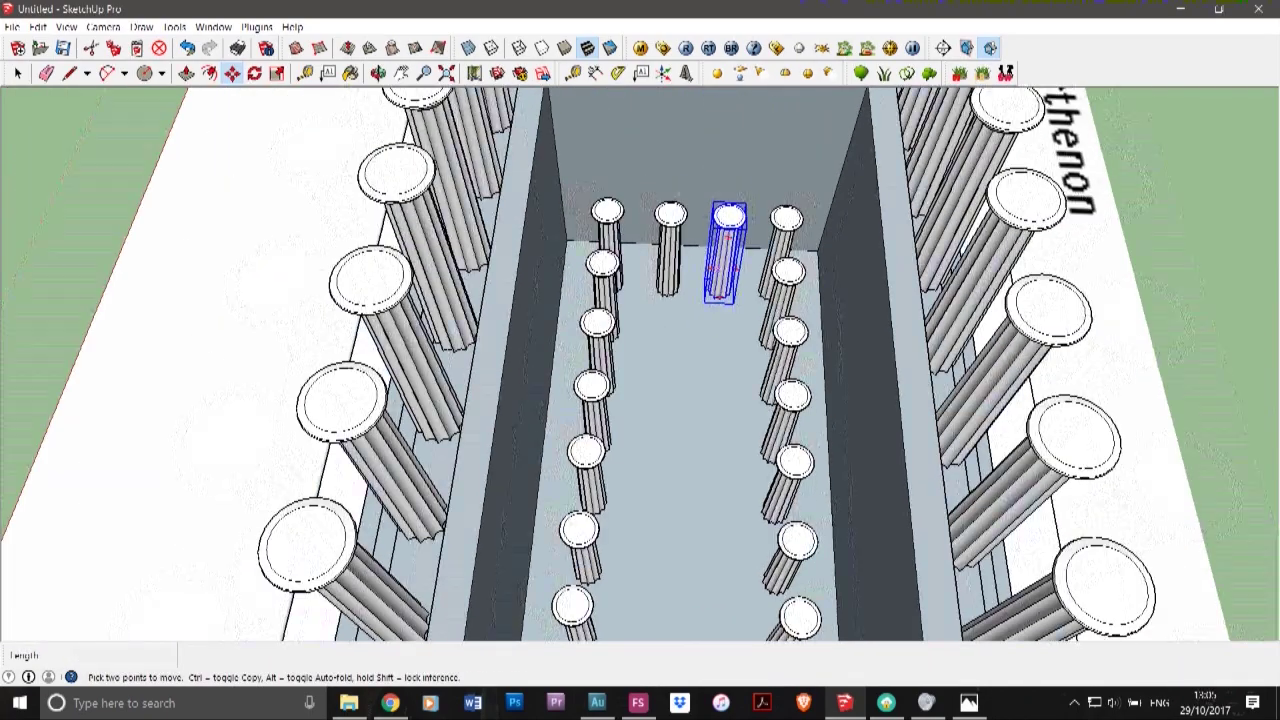
- Examine the inner chamber's column arrangement and the whole temple from several sides and from above
click(378, 74)
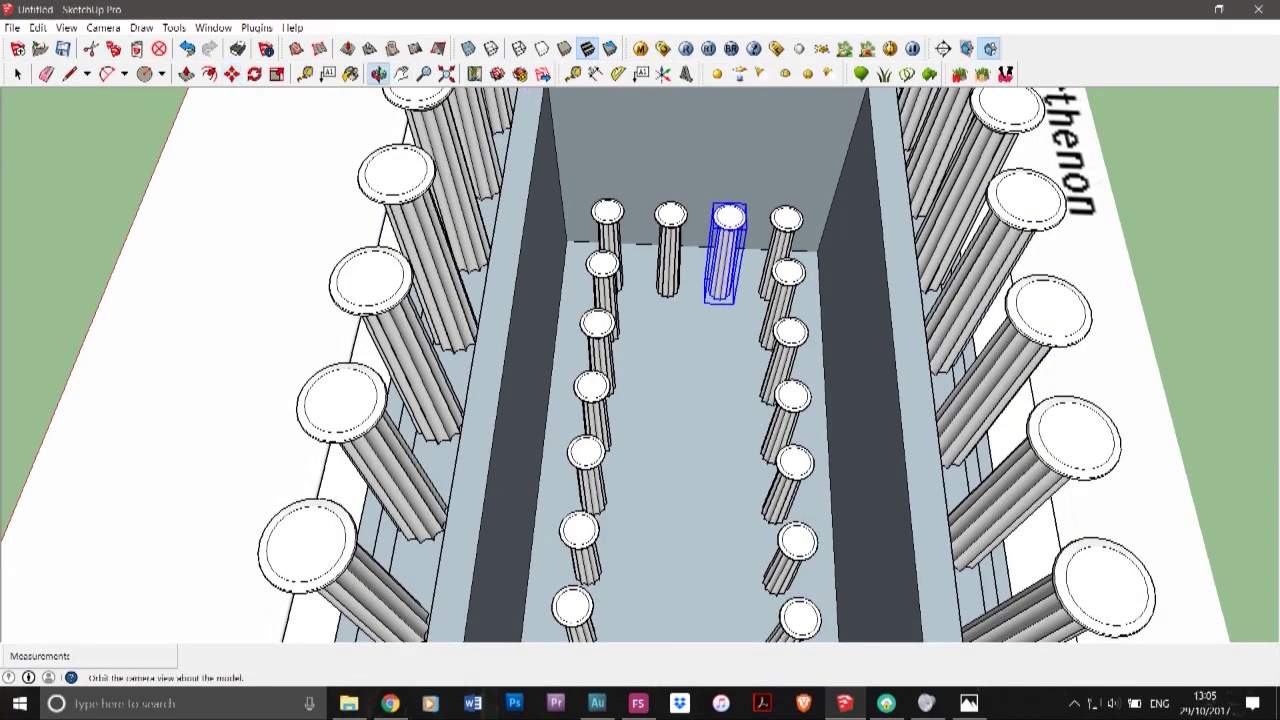
drag(660, 320, 345, 275)
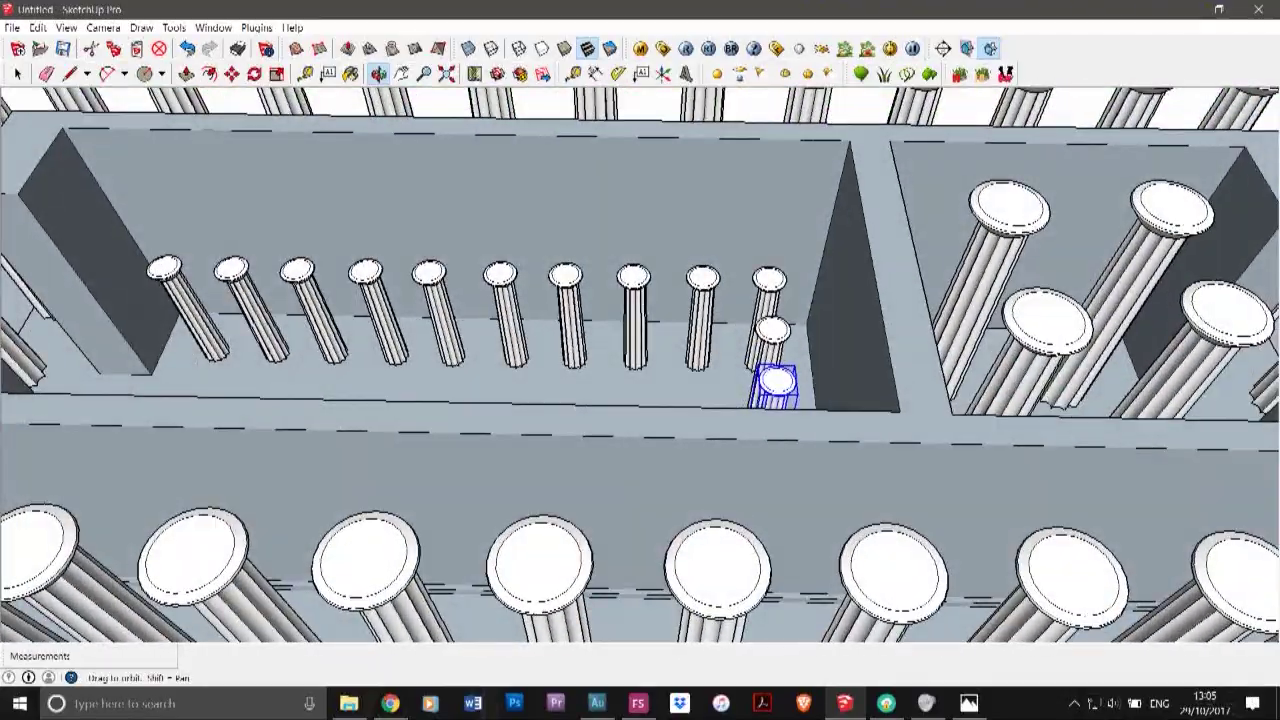
drag(620, 400, 900, 380)
scroll(930, 390, down, 6)
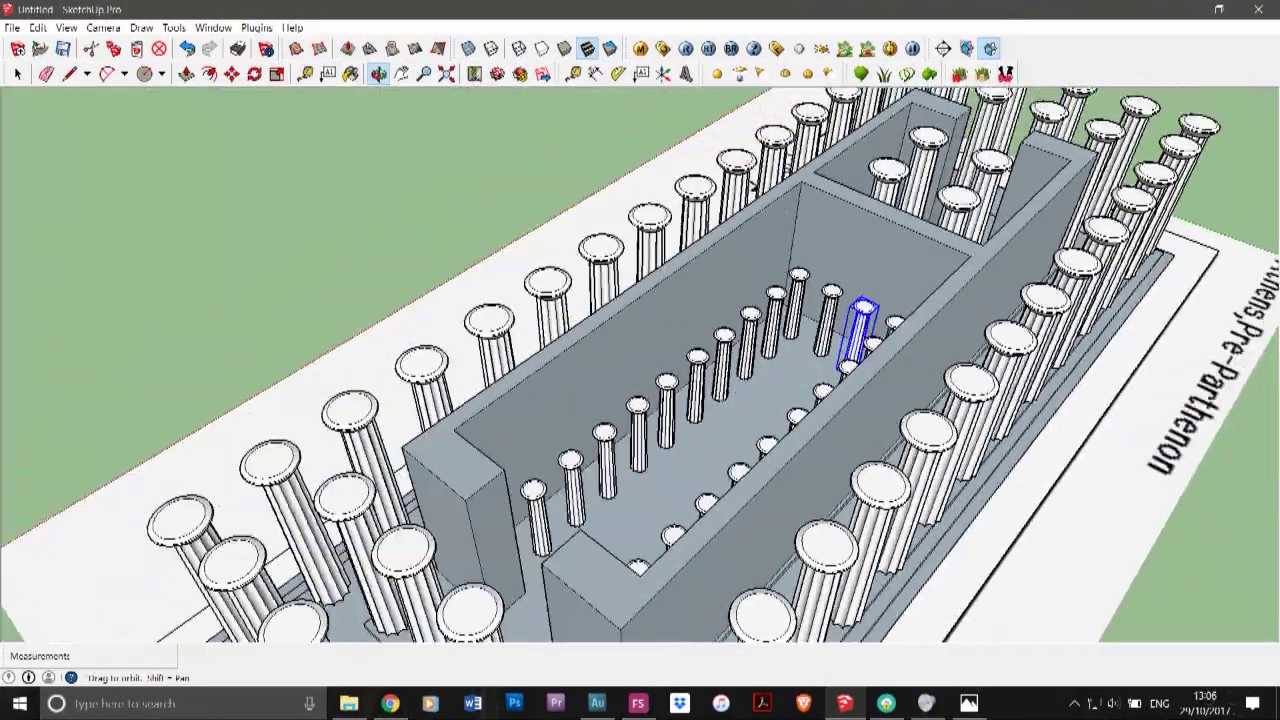
scroll(710, 530, up, 5)
scroll(675, 490, up, 3)
scroll(710, 480, down, 6)
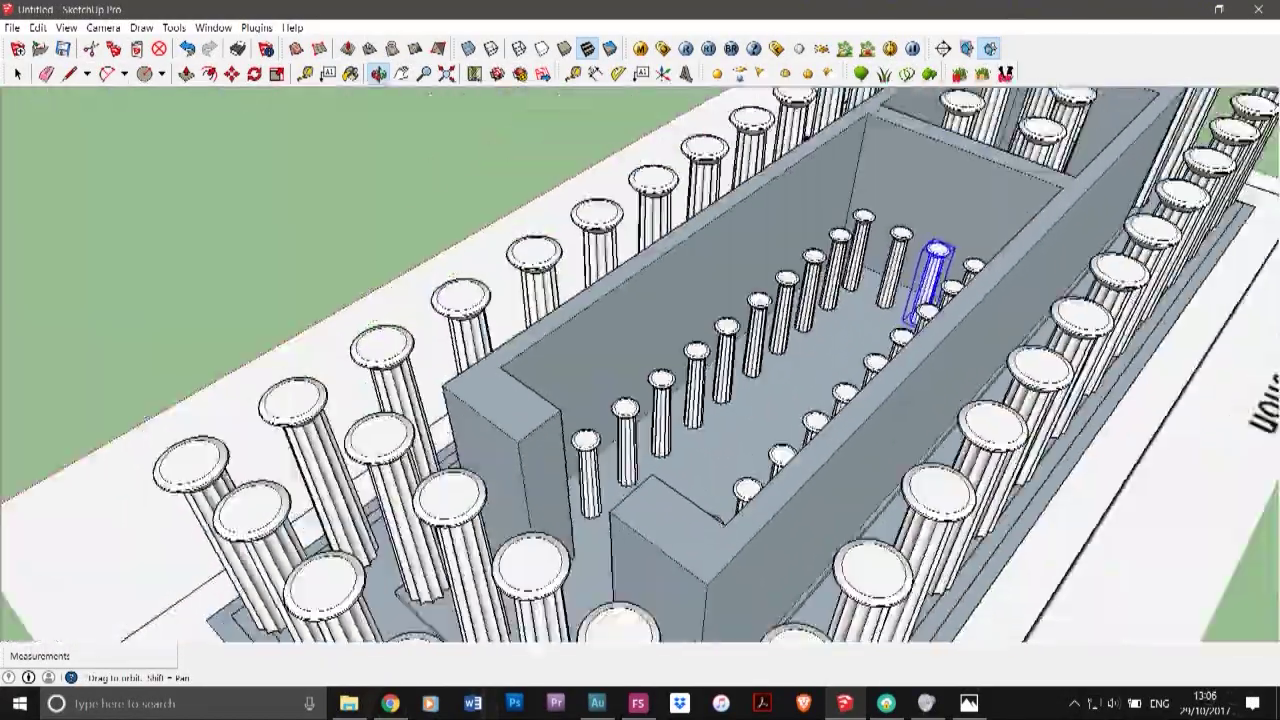
drag(700, 470, 465, 465)
middle_drag(465, 465, 468, 485)
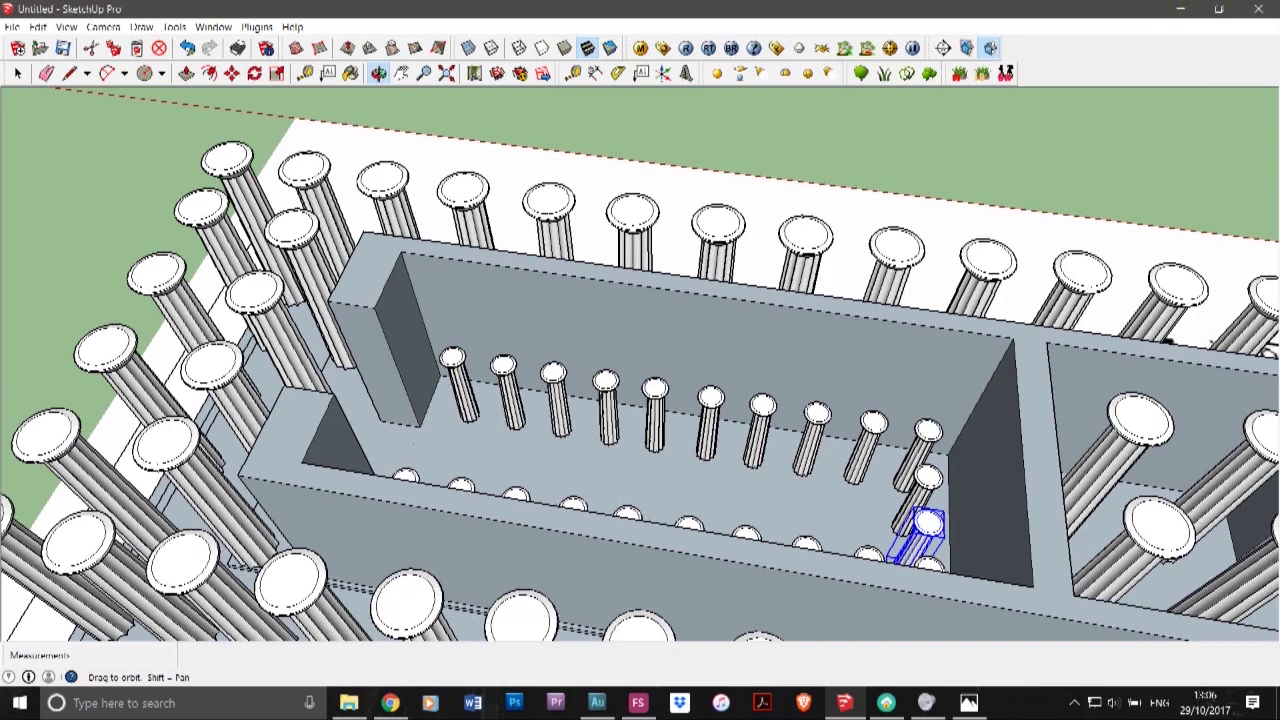
scroll(570, 490, down, 5)
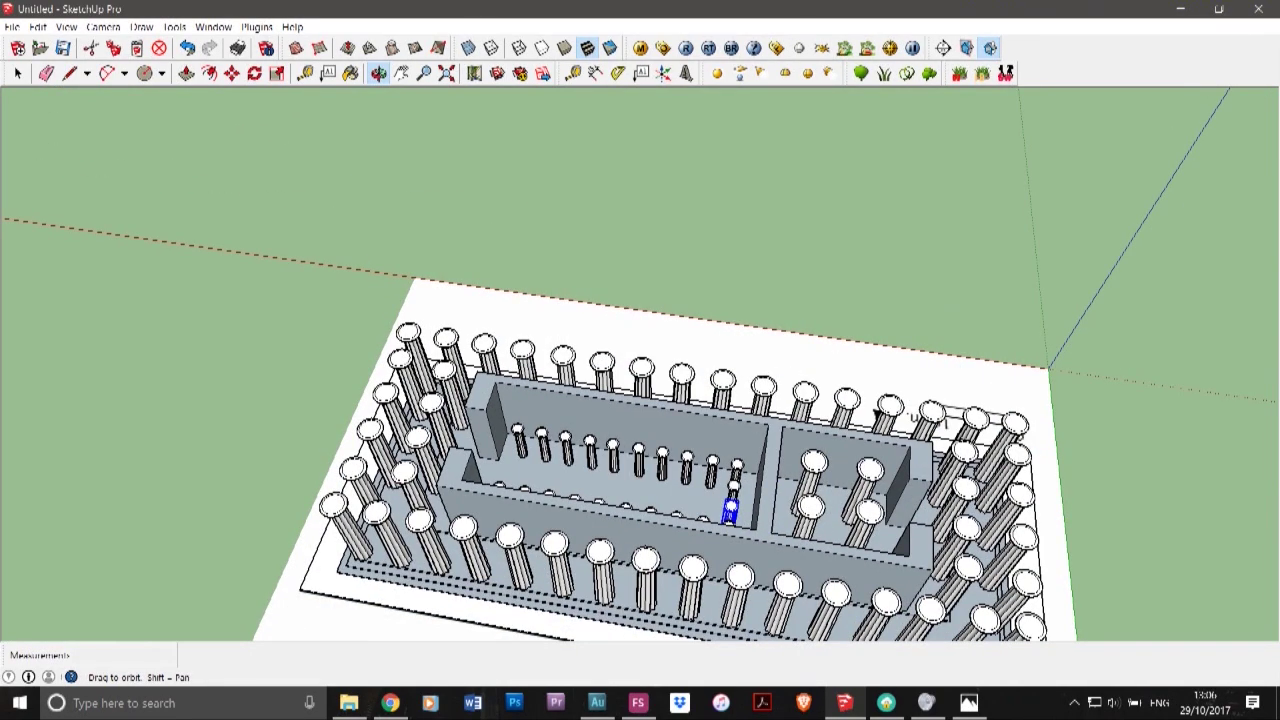
mouse_move(570, 440)
middle_down()
mouse_move(745, 450)
mouse_move(810, 420)
mouse_move(880, 435)
mouse_move(865, 460)
mouse_move(630, 430)
mouse_move(575, 405)
mouse_move(800, 440)
mouse_move(850, 470)
mouse_move(800, 440)
mouse_move(640, 415)
mouse_move(490, 402)
mouse_move(470, 438)
mouse_move(375, 405)
mouse_move(425, 432)
mouse_move(510, 428)
mouse_move(525, 375)
mouse_move(720, 390)
mouse_move(840, 380)
mouse_move(920, 395)
mouse_move(690, 400)
mouse_move(575, 385)
mouse_move(450, 405)
mouse_move(378, 390)
mouse_move(495, 378)
middle_up()
drag(495, 378, 498, 400)
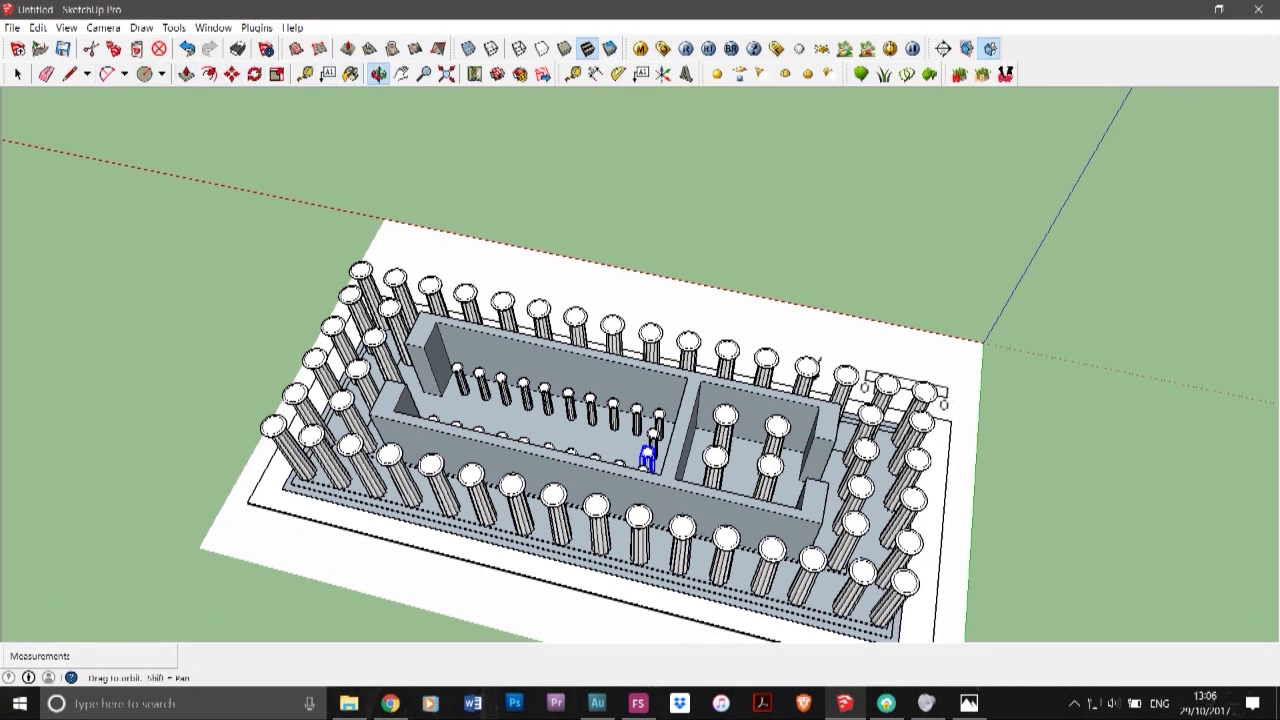
- Draw a rectangle about 1.6 m wide on the inner face of the entrance wall, in line with the inner column row
click(186, 74)
click(162, 74)
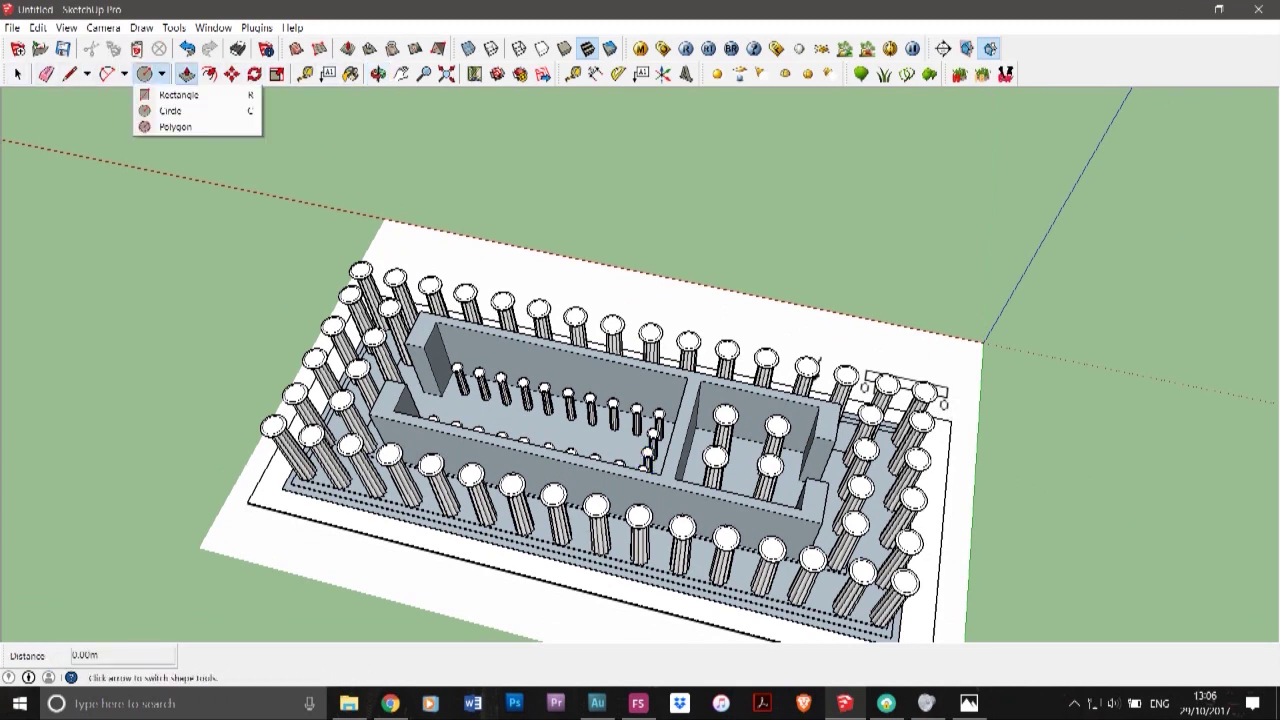
click(184, 95)
scroll(526, 408, up, 1)
scroll(527, 404, up, 6)
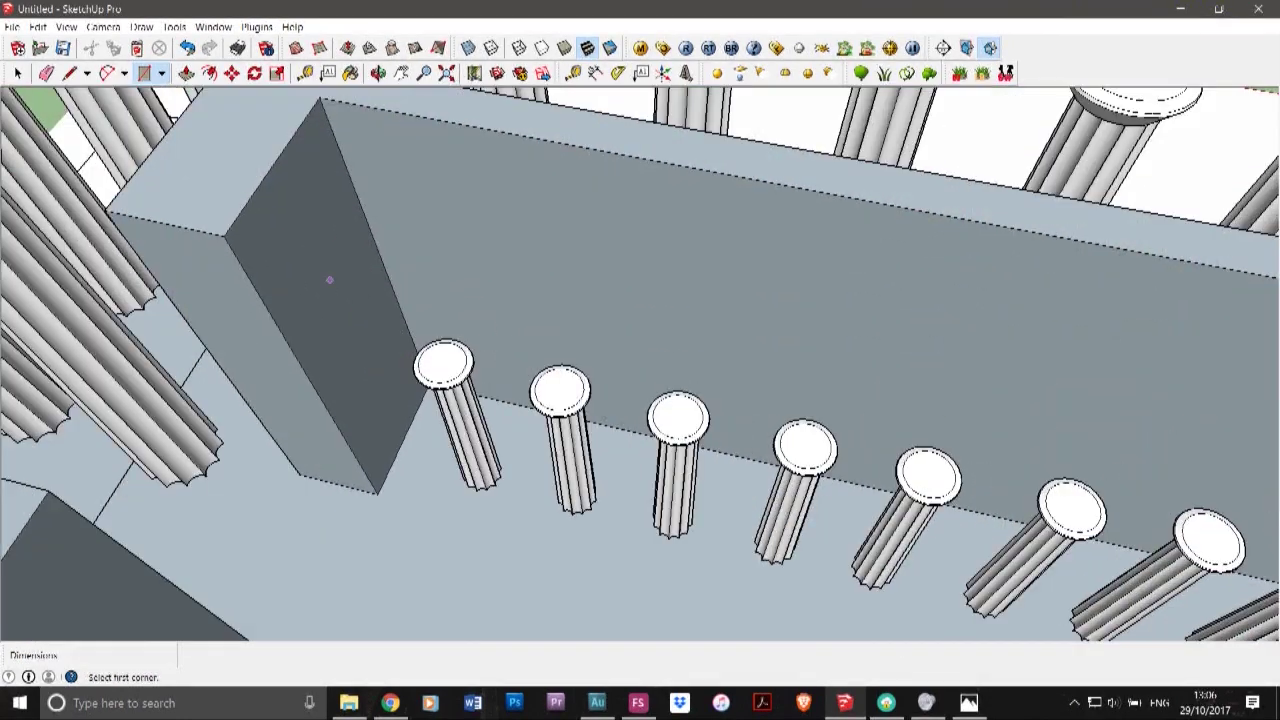
click(336, 255)
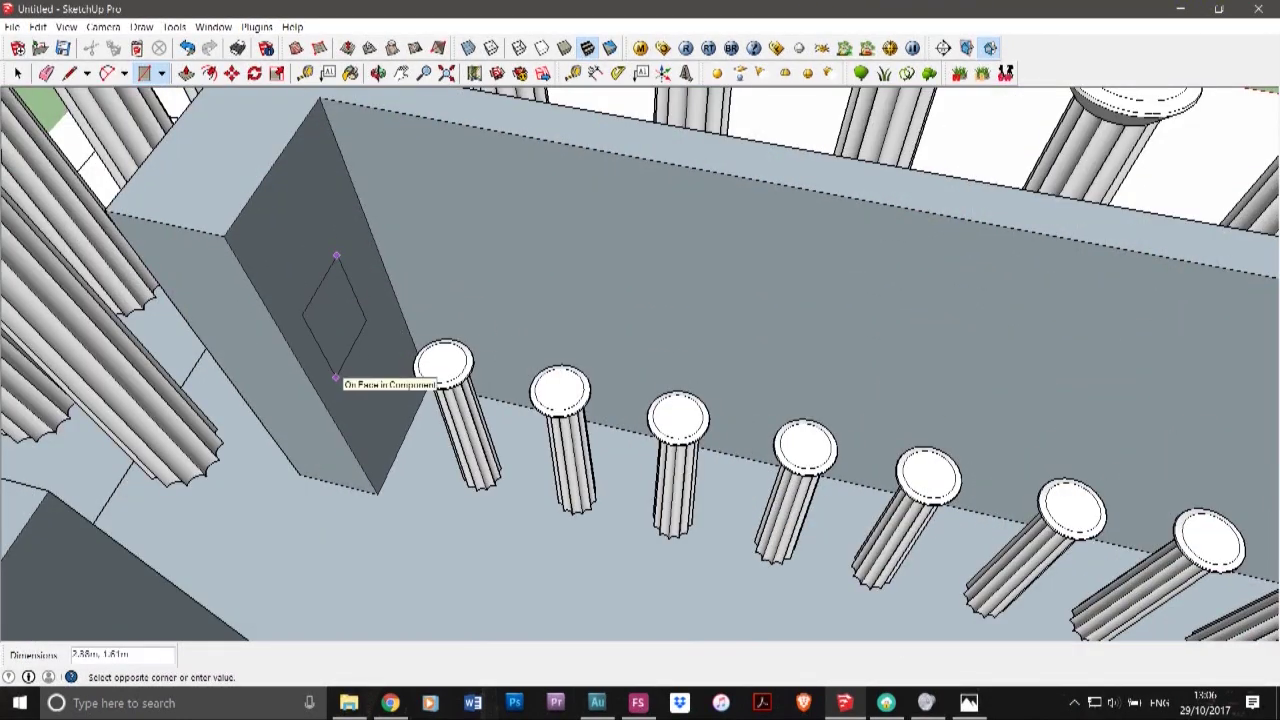
click(336, 378)
- Extrude the rectangle 26.80 m with Push/Pull along the column row to the cross wall as a beam
click(18, 74)
click(335, 316)
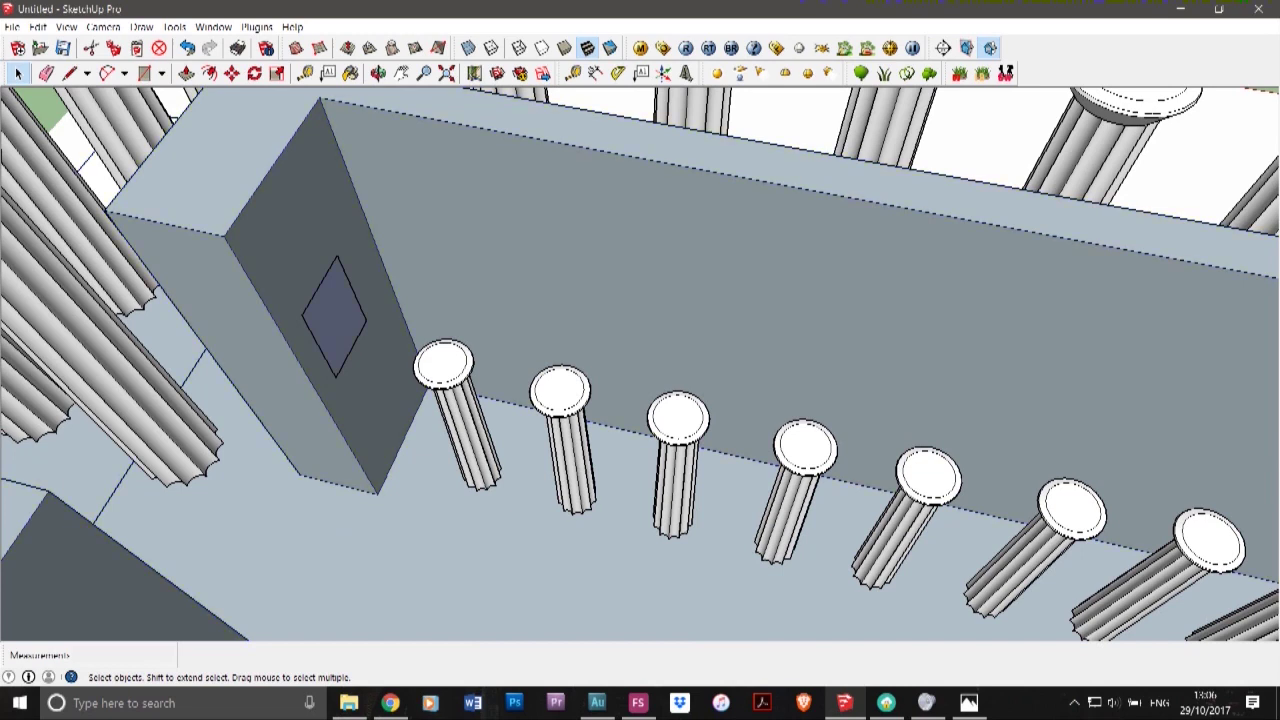
click(187, 74)
click(336, 301)
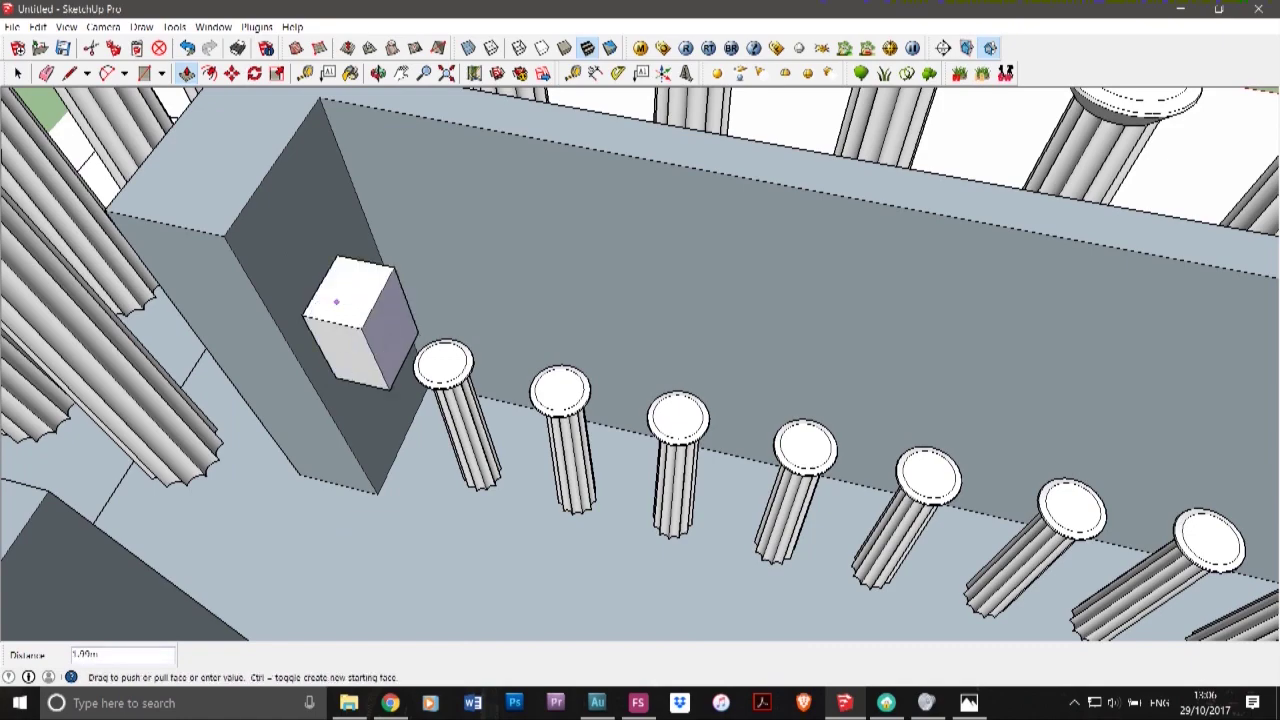
scroll(622, 409, down, 4)
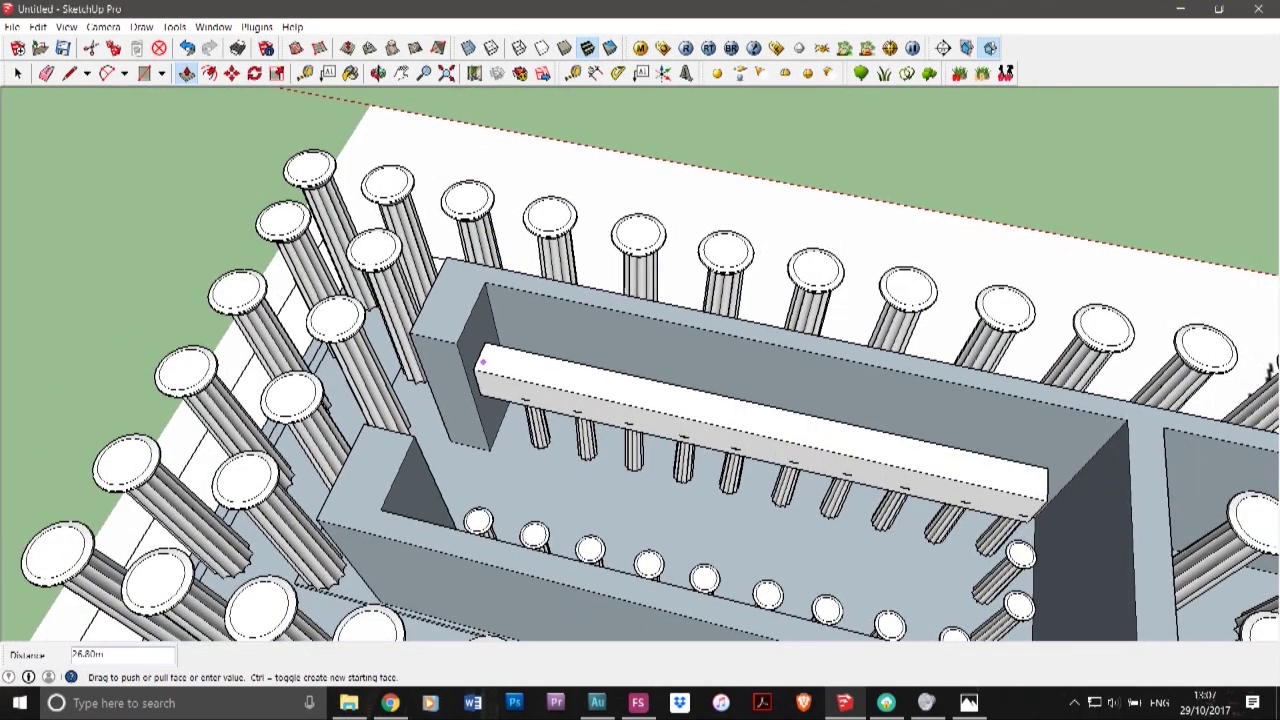
click(483, 362)
- Try to push the beam's underside 0.14 m with Push/Pull and undo the change
scroll(570, 452, up, 3)
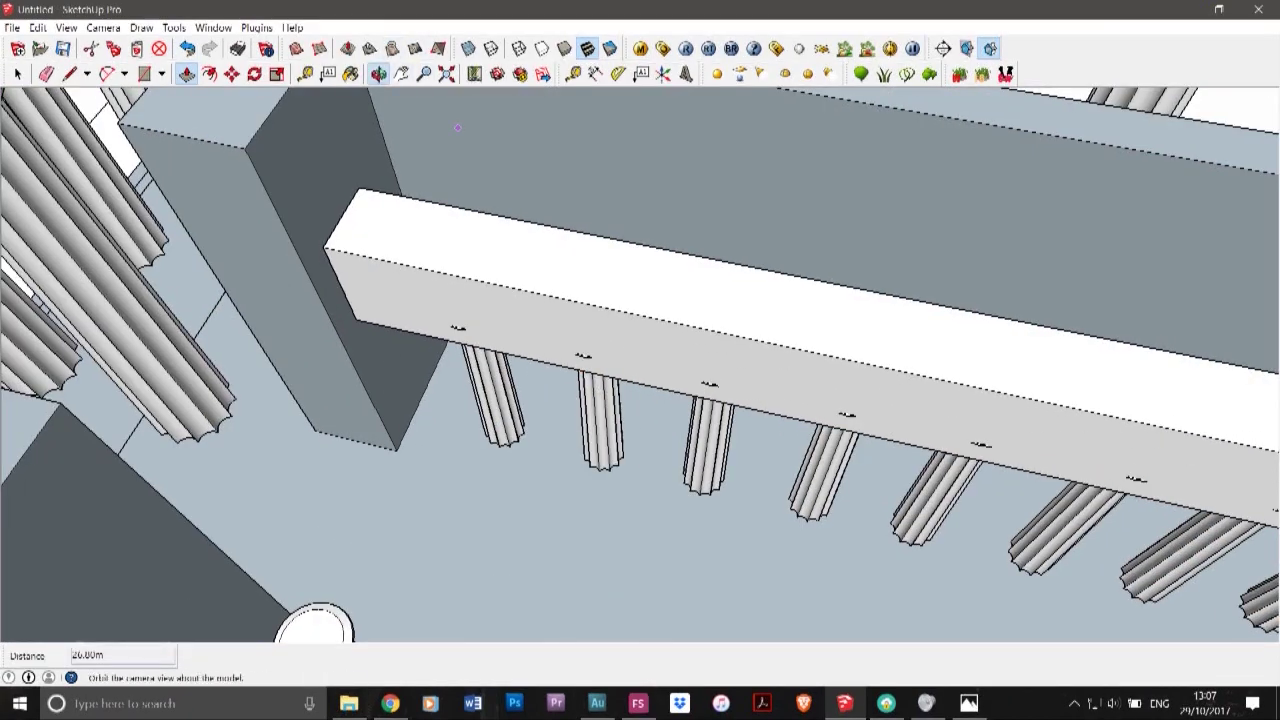
click(378, 74)
drag(640, 460, 700, 350)
scroll(606, 358, up, 4)
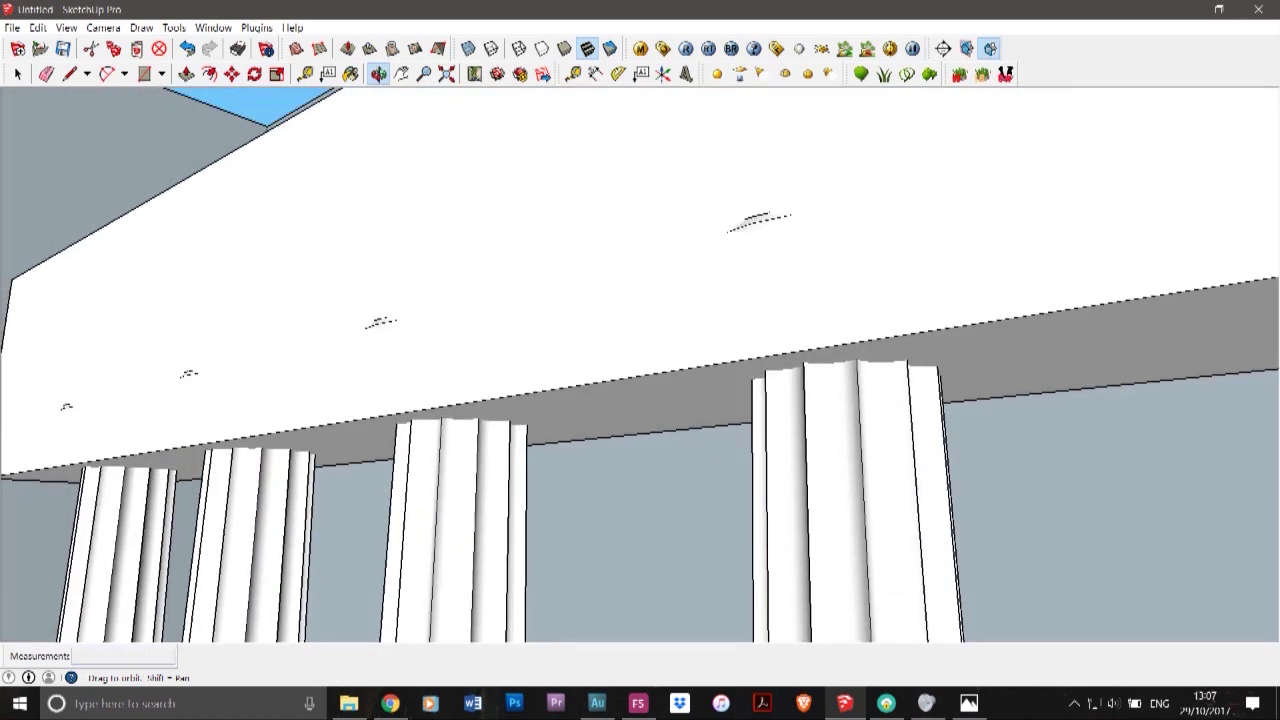
key(p)
click(577, 386)
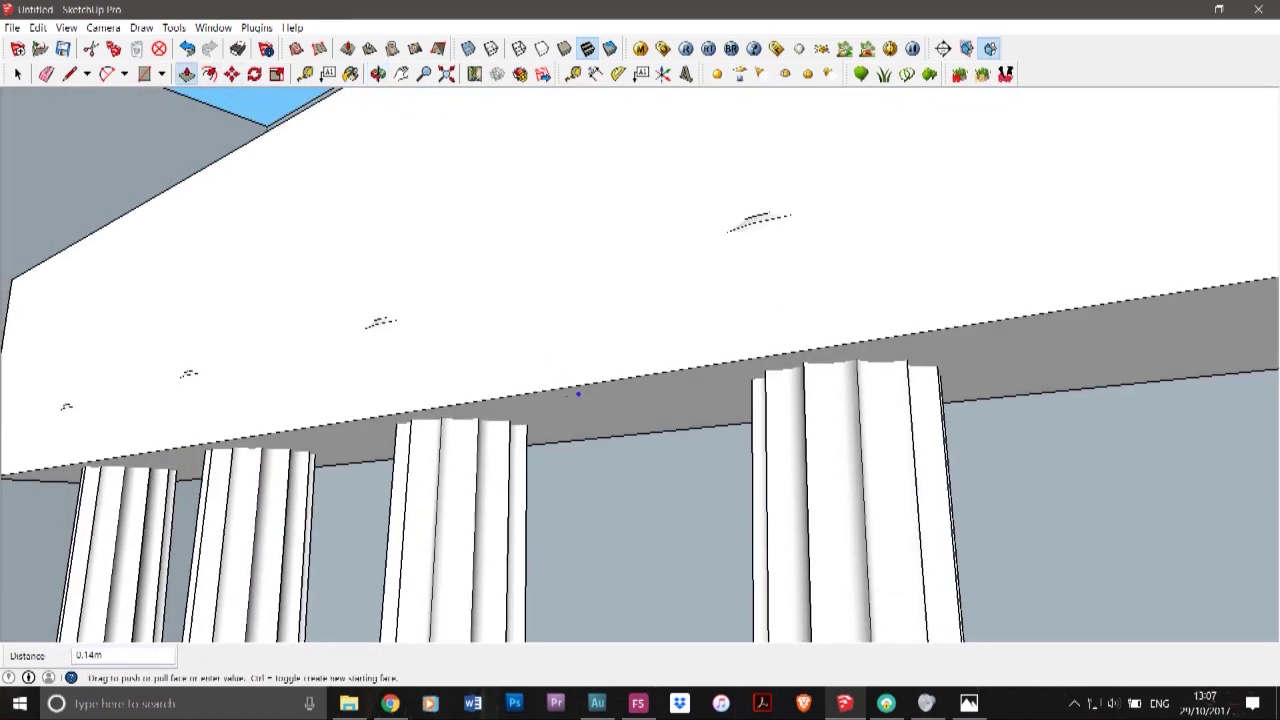
click(577, 390)
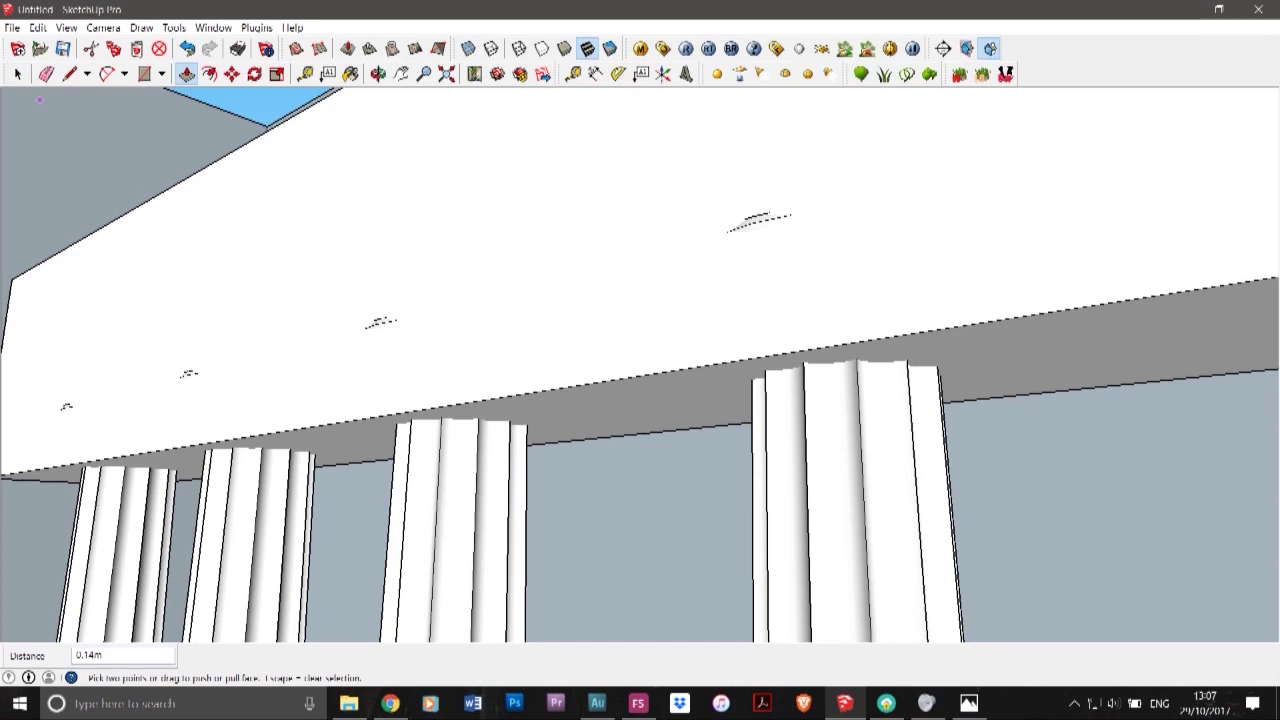
key(ctrl+z)
- Push the beam's underside up about 0.65 m so the beam rests on top of the column capitals
click(18, 74)
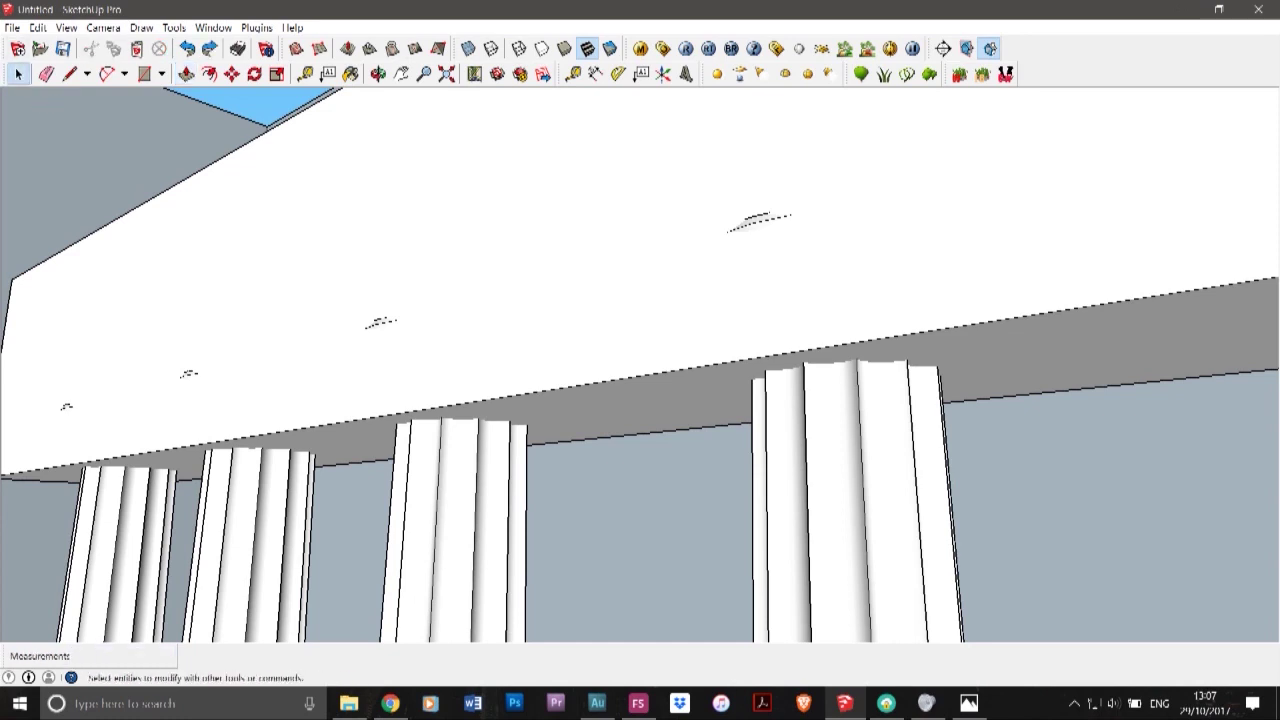
click(600, 411)
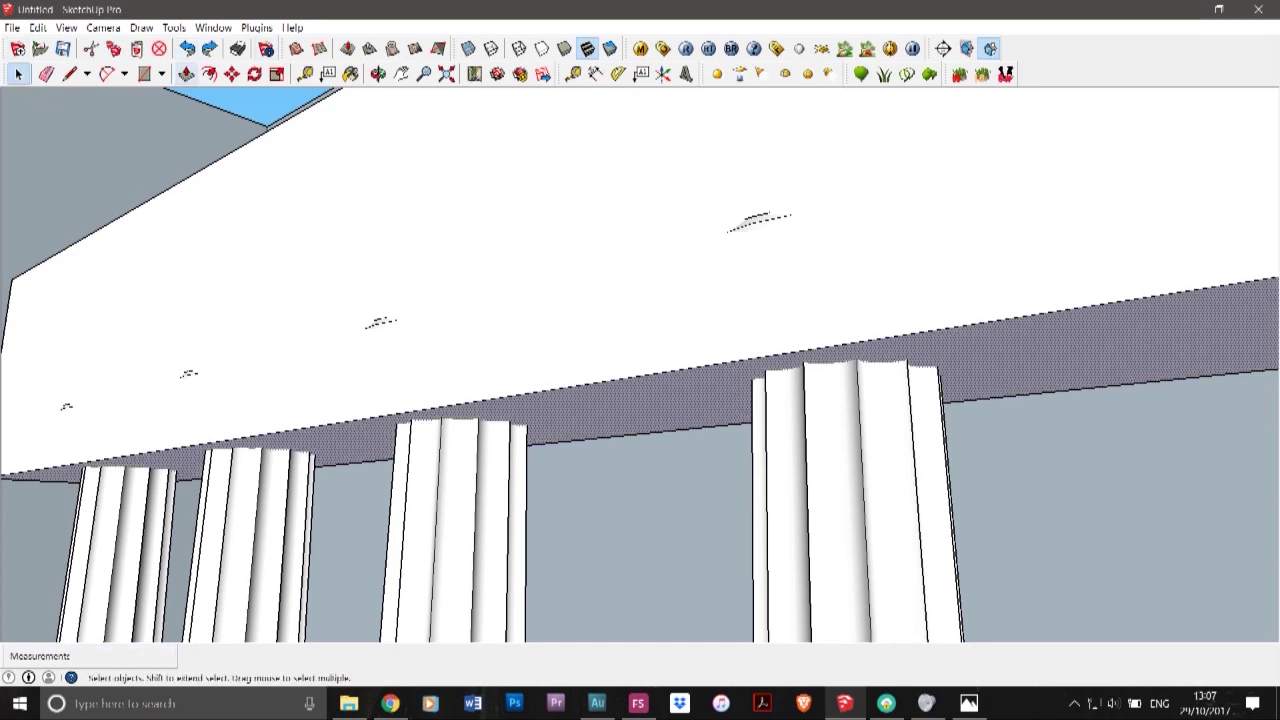
click(186, 74)
click(551, 413)
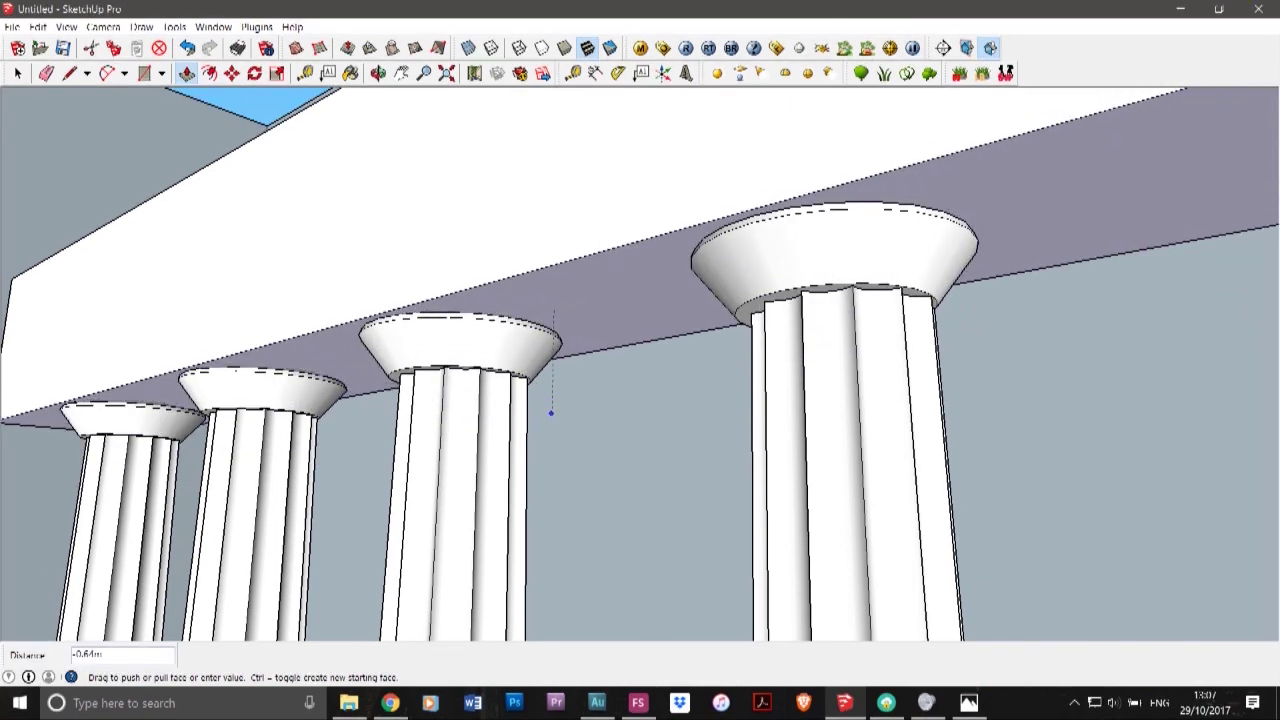
click(554, 309)
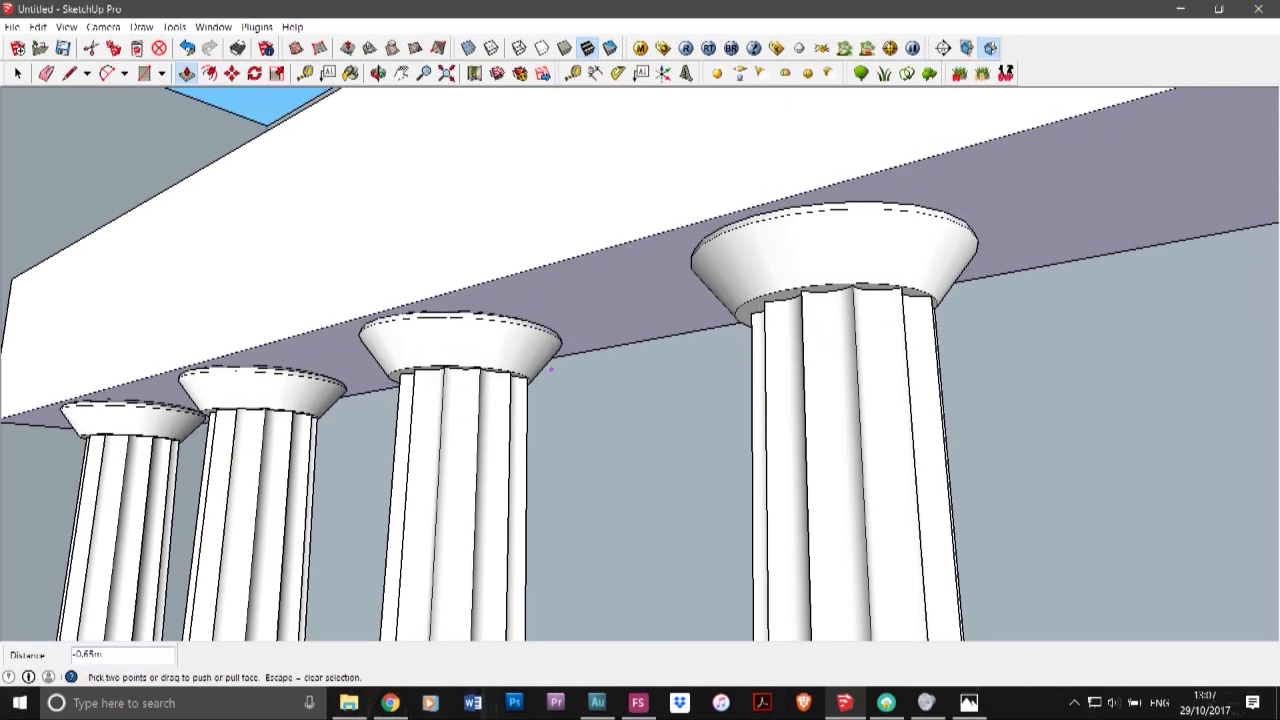
click(378, 73)
drag(390, 200, 457, 431)
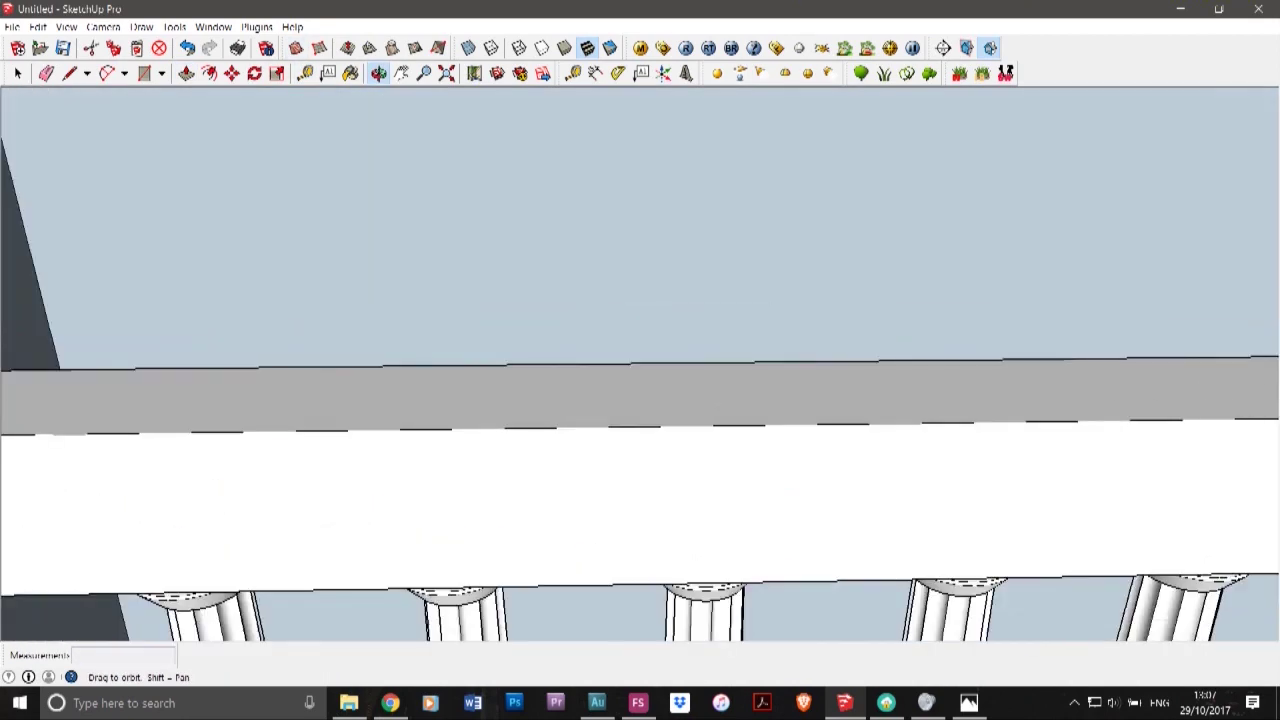
- Check the interior reference photo and lower the beam's top face about 0.75 m with Push/Pull
scroll(457, 431, down, 3)
click(968, 703)
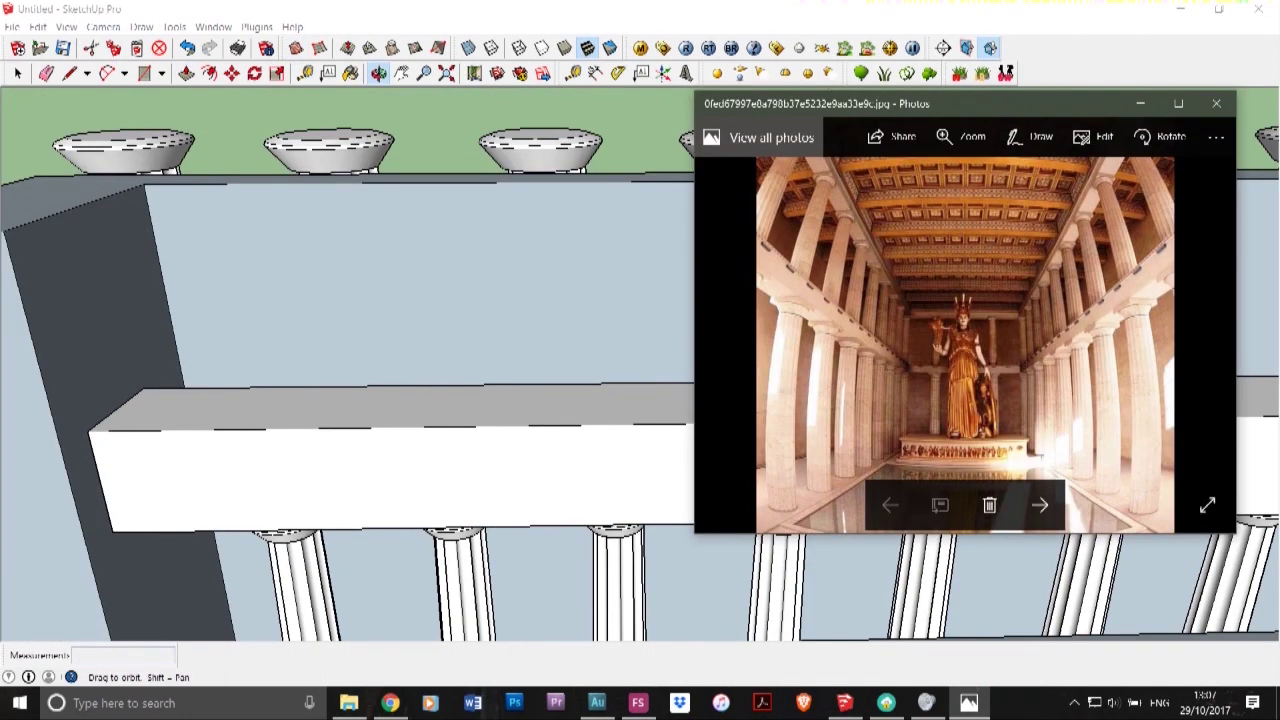
click(968, 703)
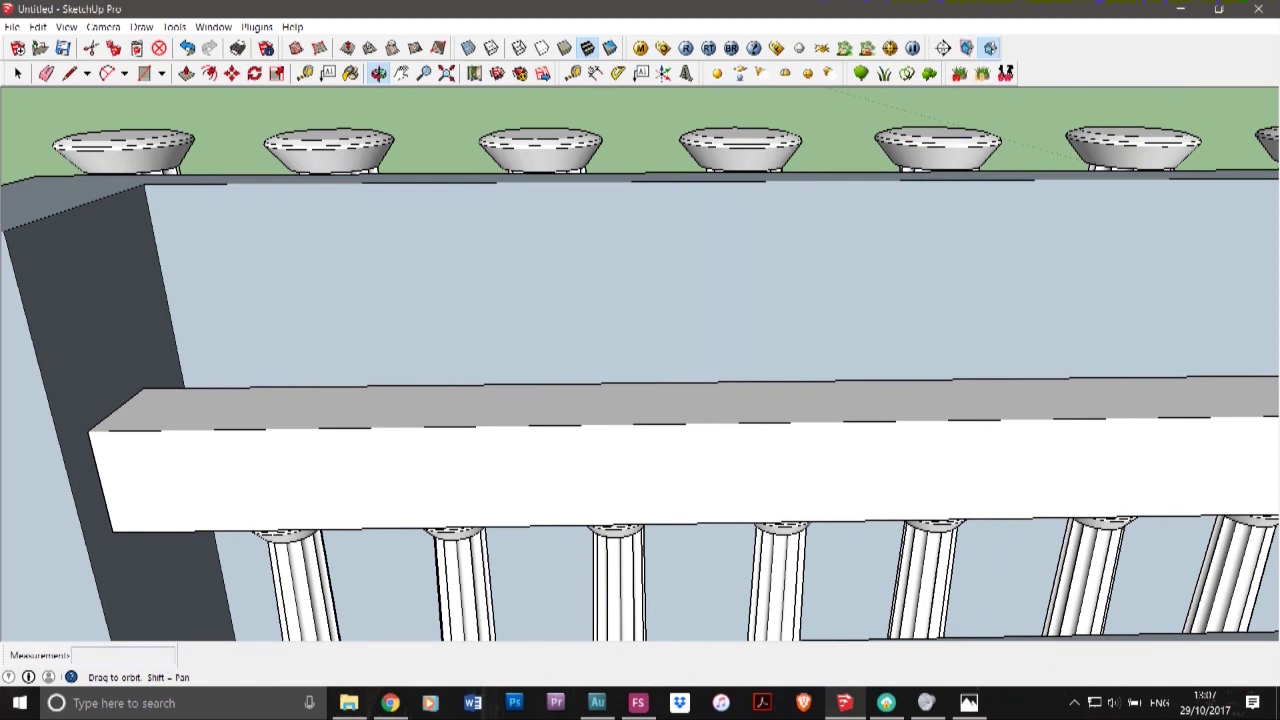
click(18, 73)
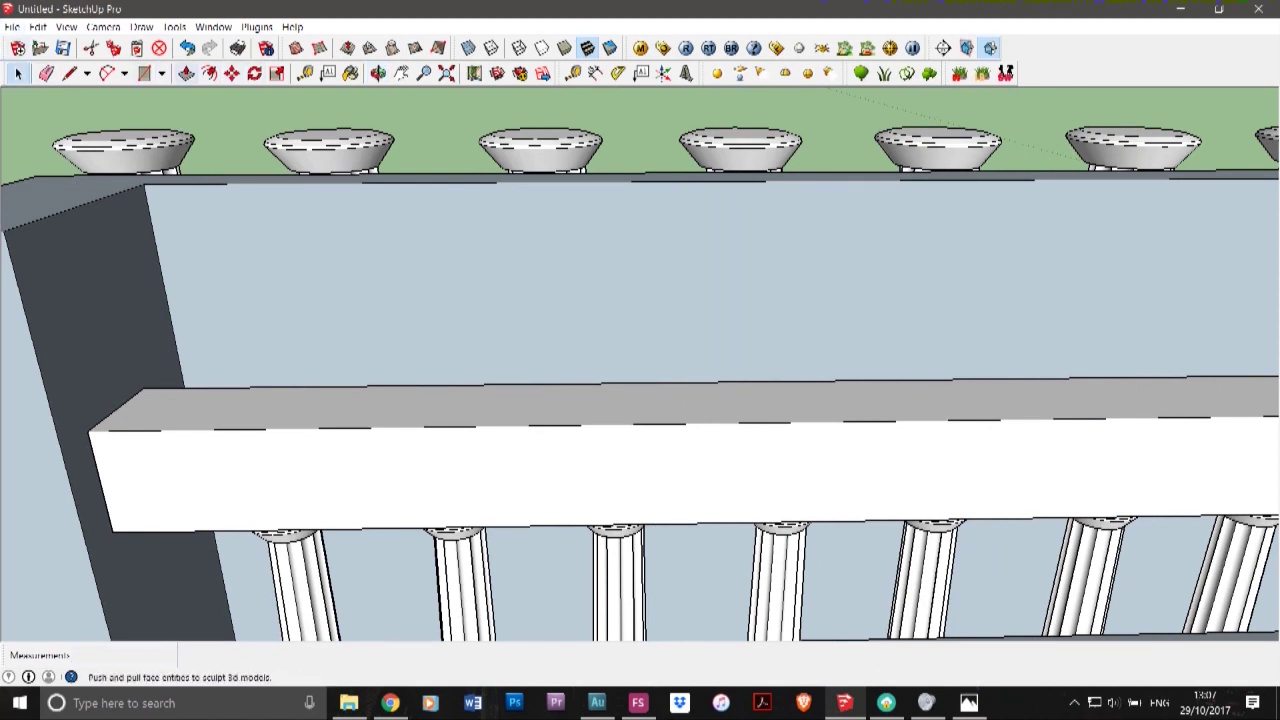
key(space)
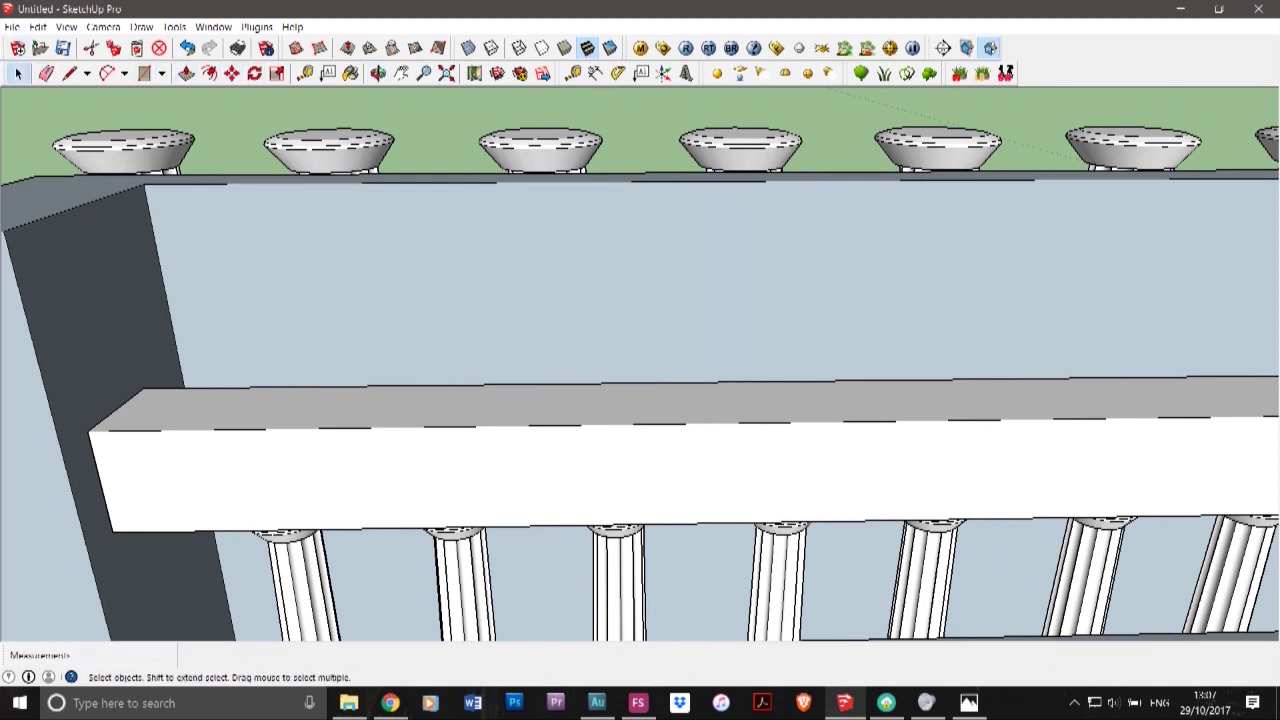
key(p)
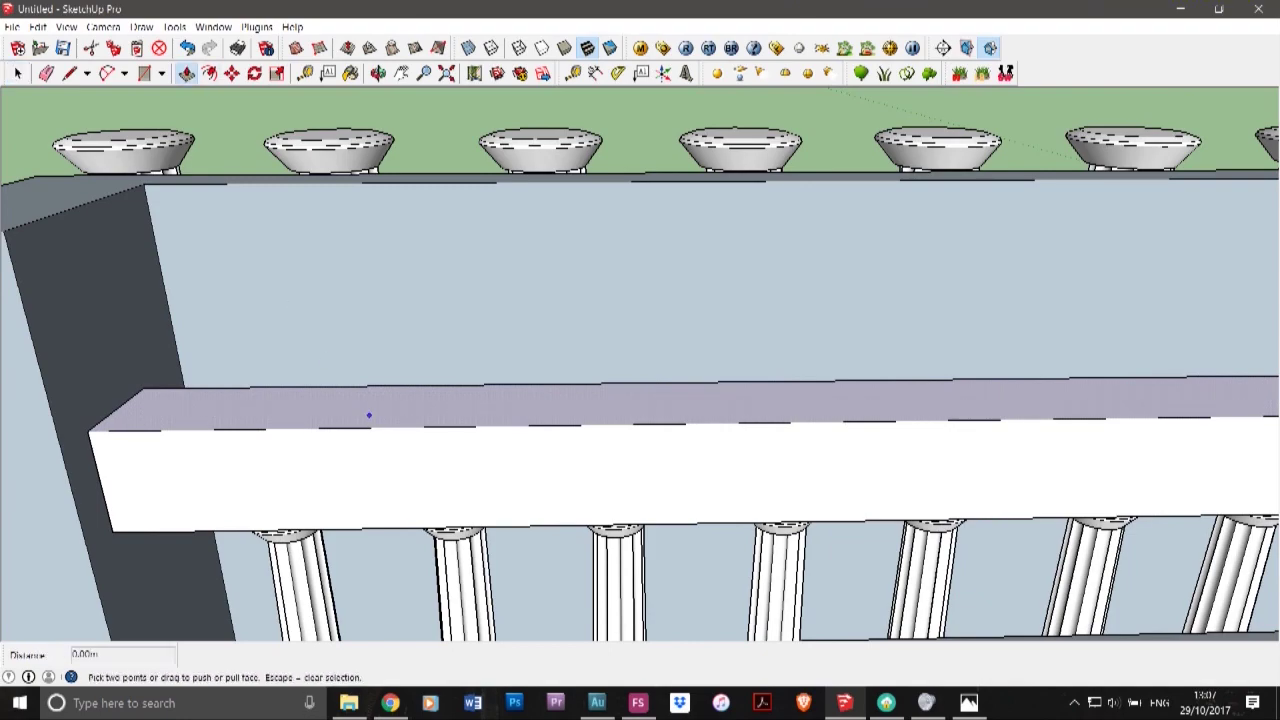
click(366, 420)
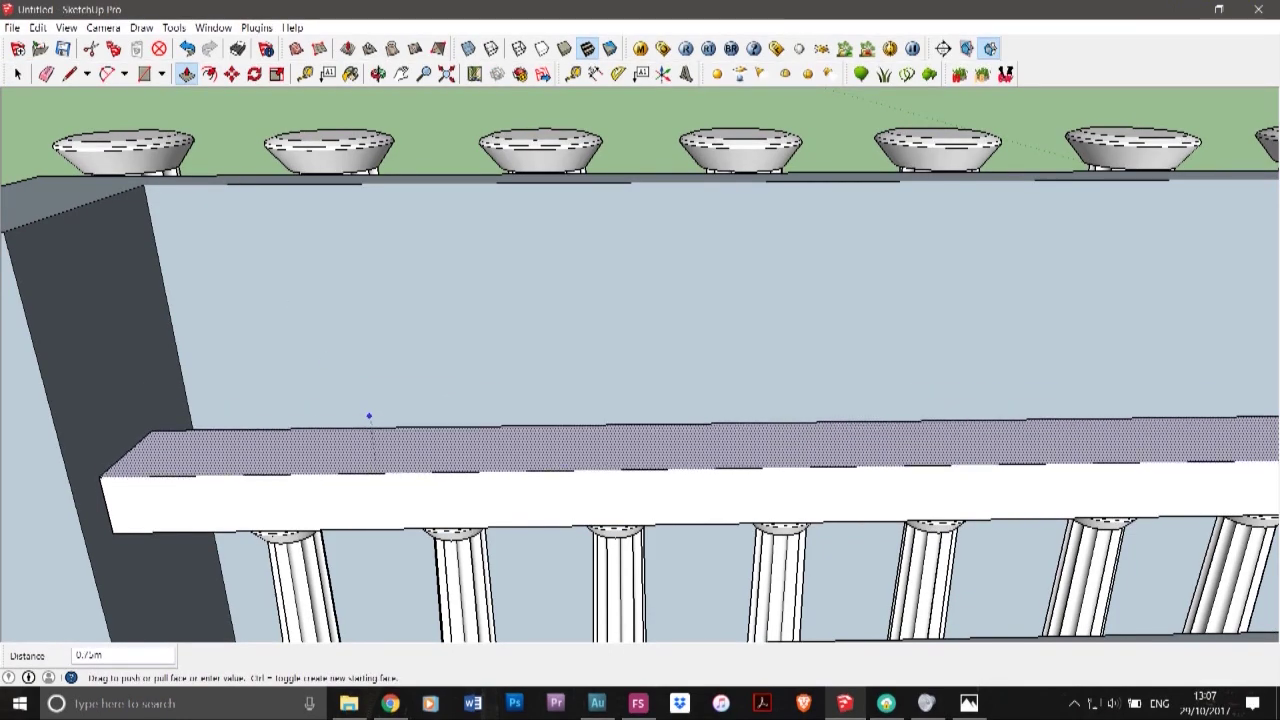
click(375, 472)
- Check the reference photo and draw a line about 0.98 m down the beam's inner side face near its cross-wall end
click(378, 74)
drag(400, 320, 860, 390)
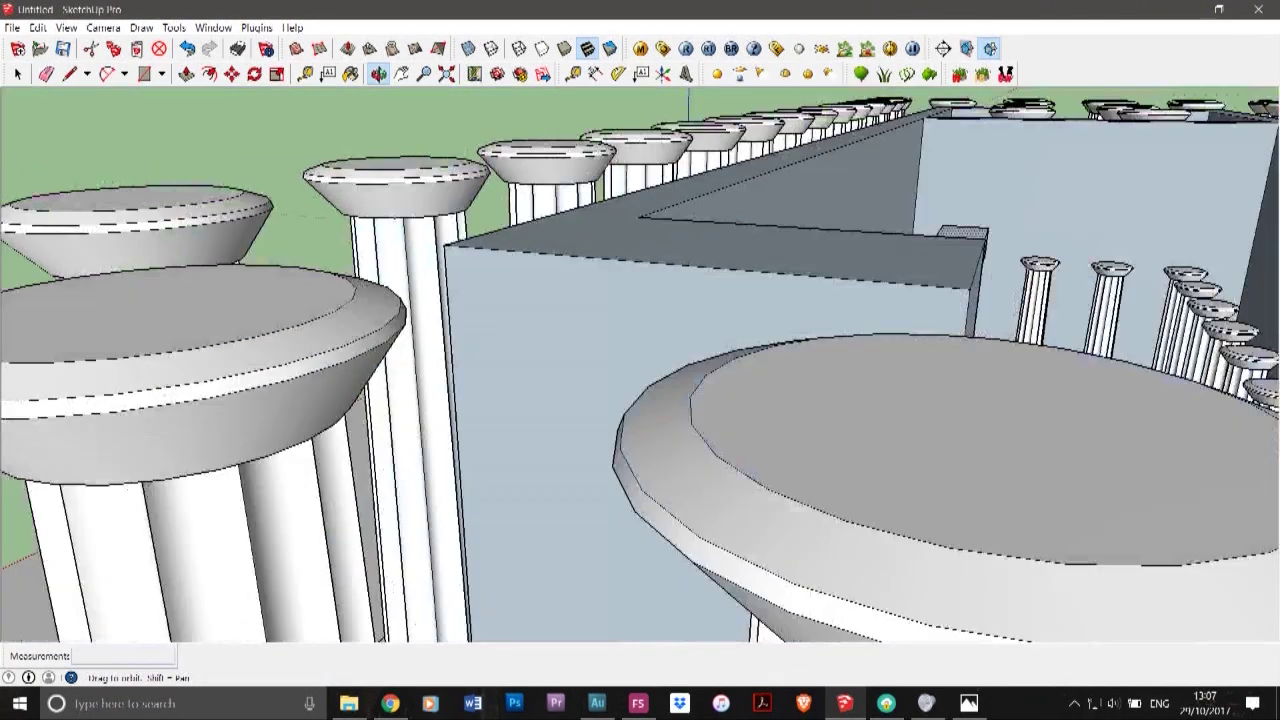
middle_drag(640, 330, 510, 430)
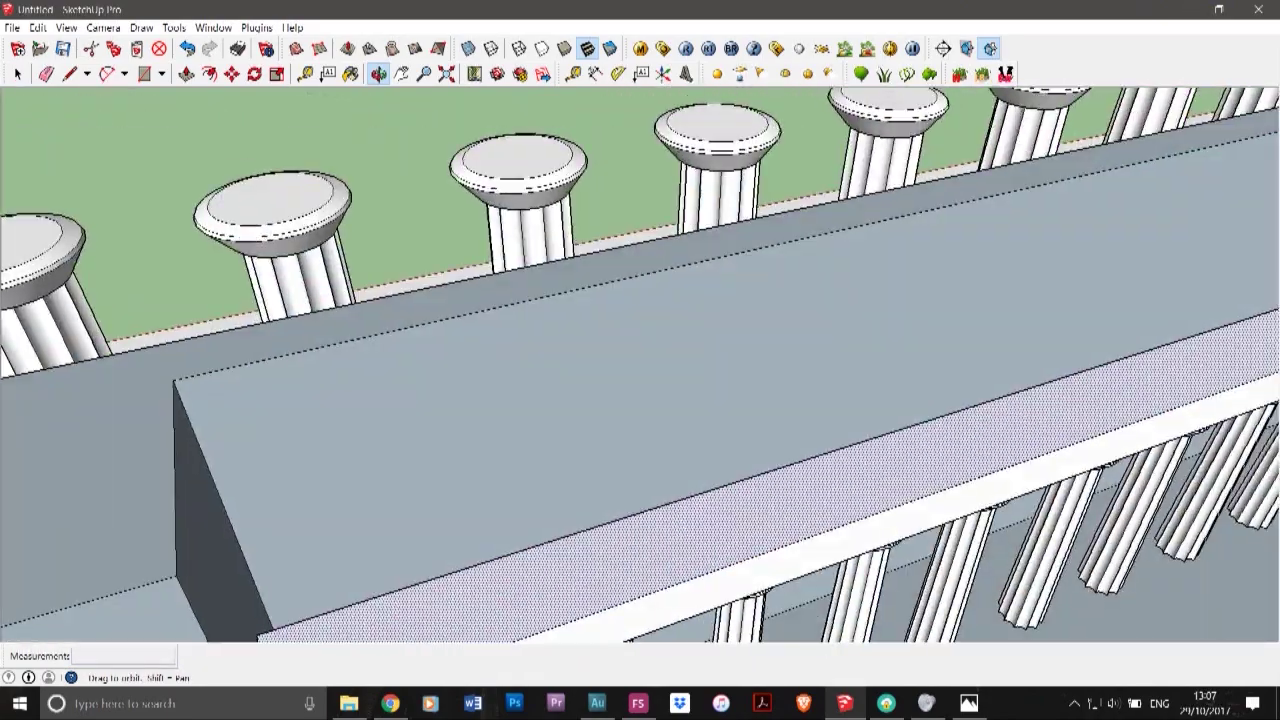
click(968, 703)
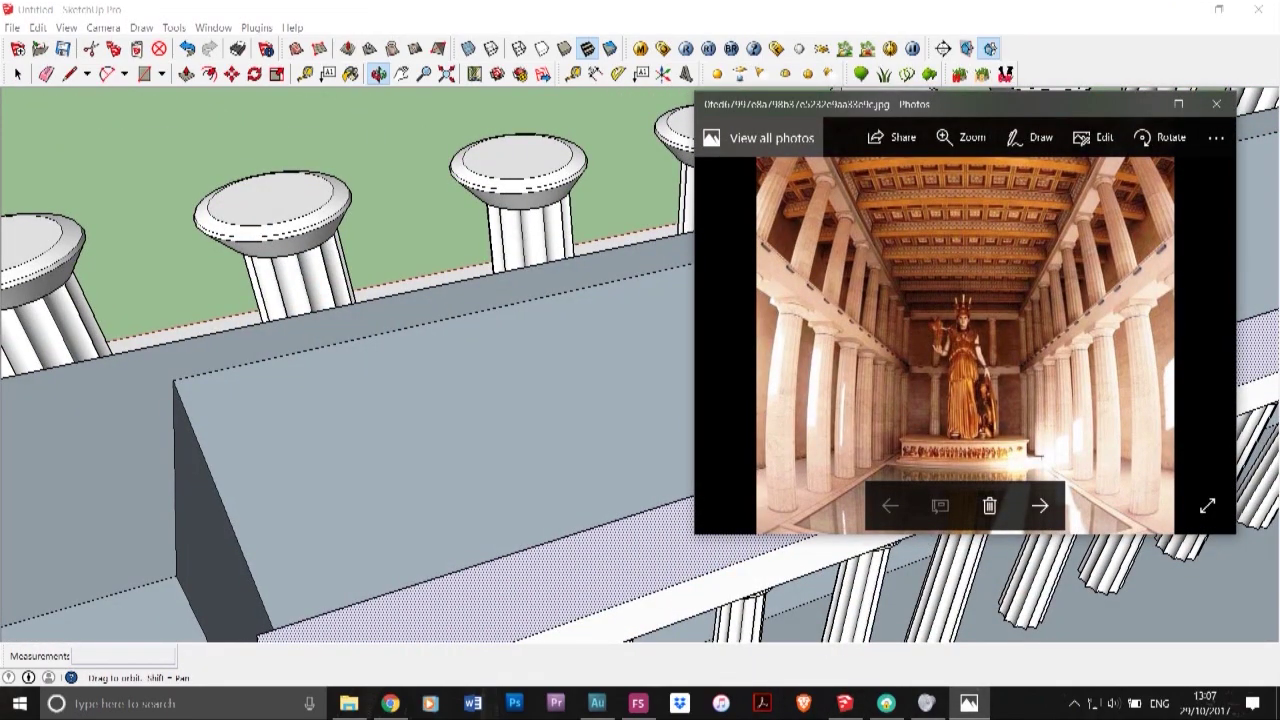
click(968, 703)
scroll(235, 453, down, 5)
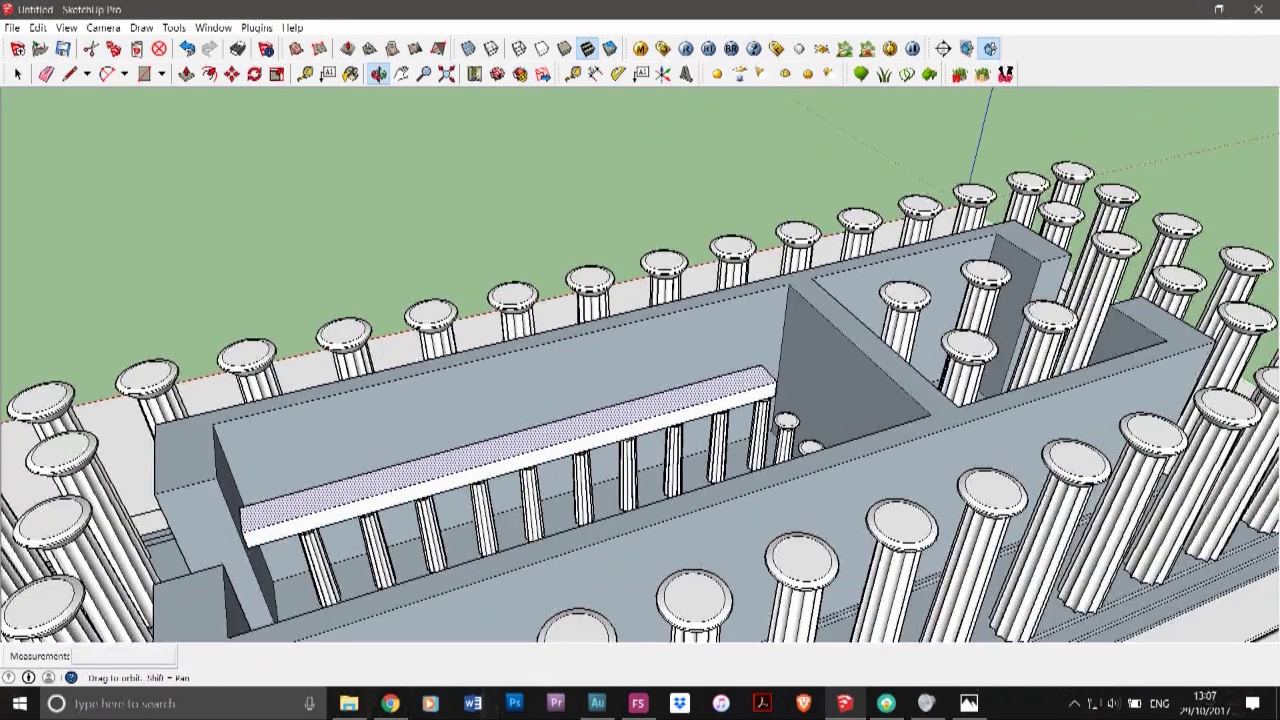
scroll(838, 405, up, 5)
middle_drag(740, 400, 920, 395)
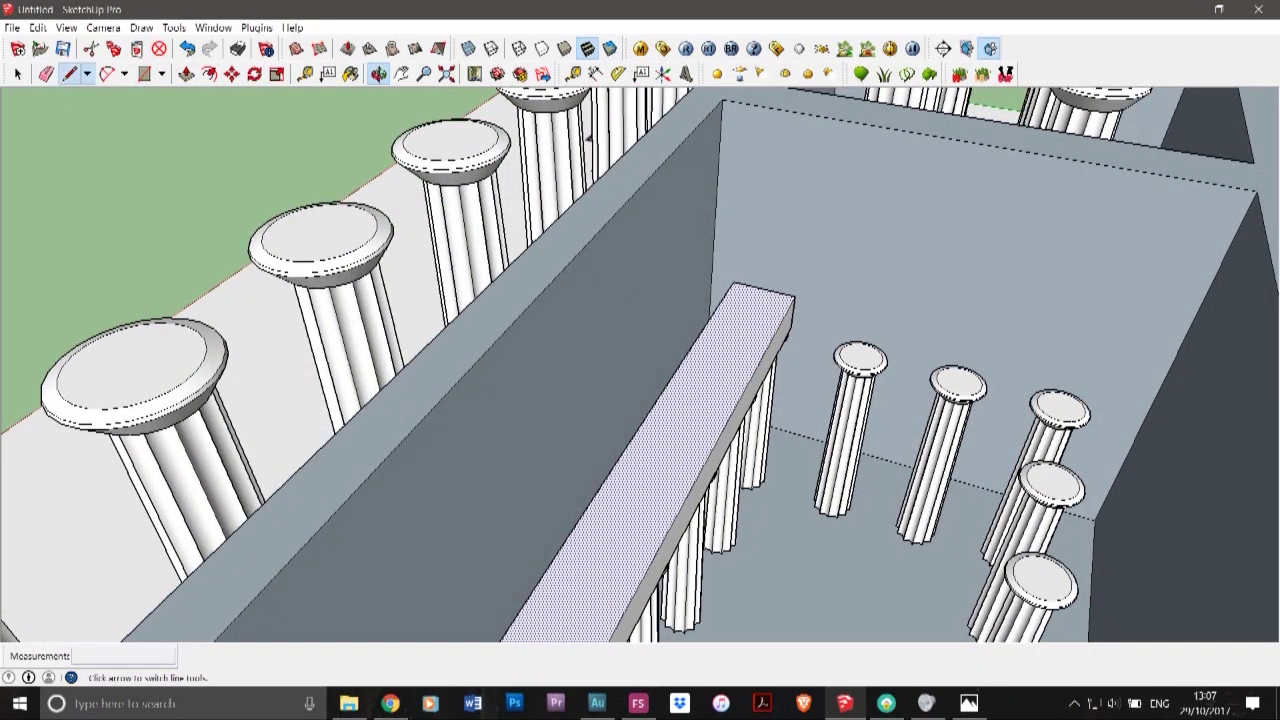
click(70, 74)
scroll(925, 339, up, 3)
scroll(925, 340, up, 3)
click(514, 345)
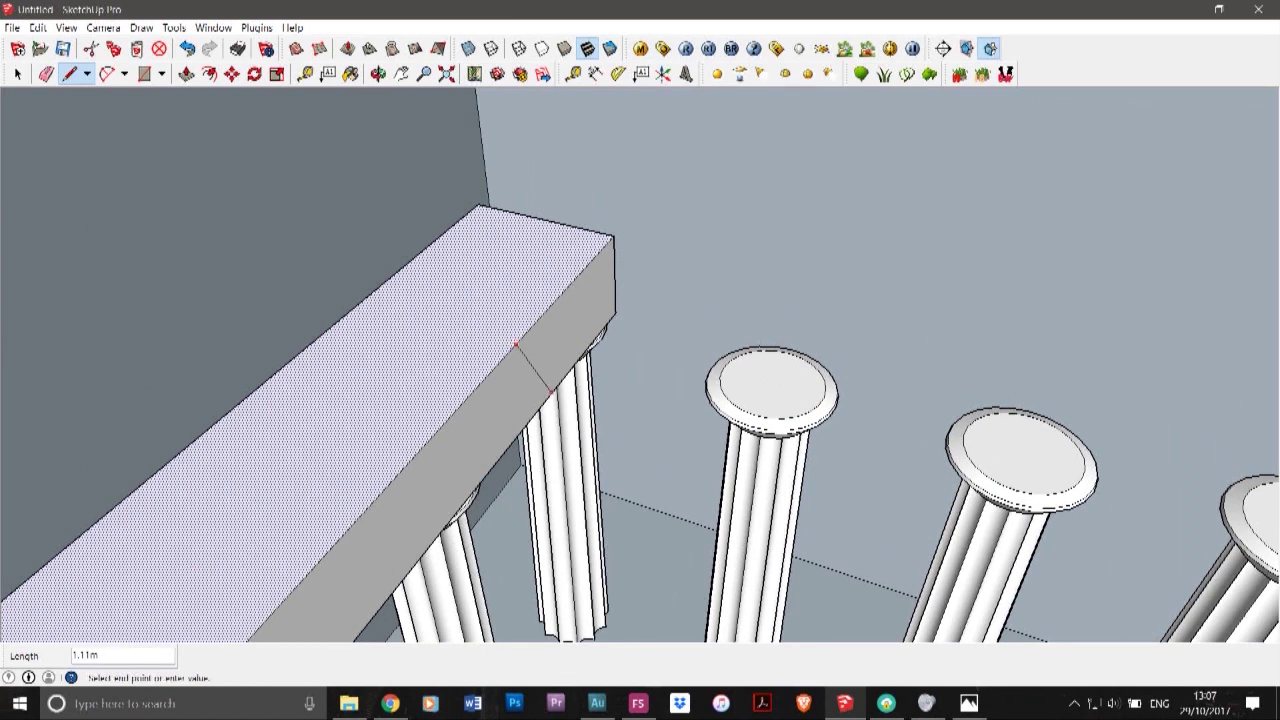
click(522, 427)
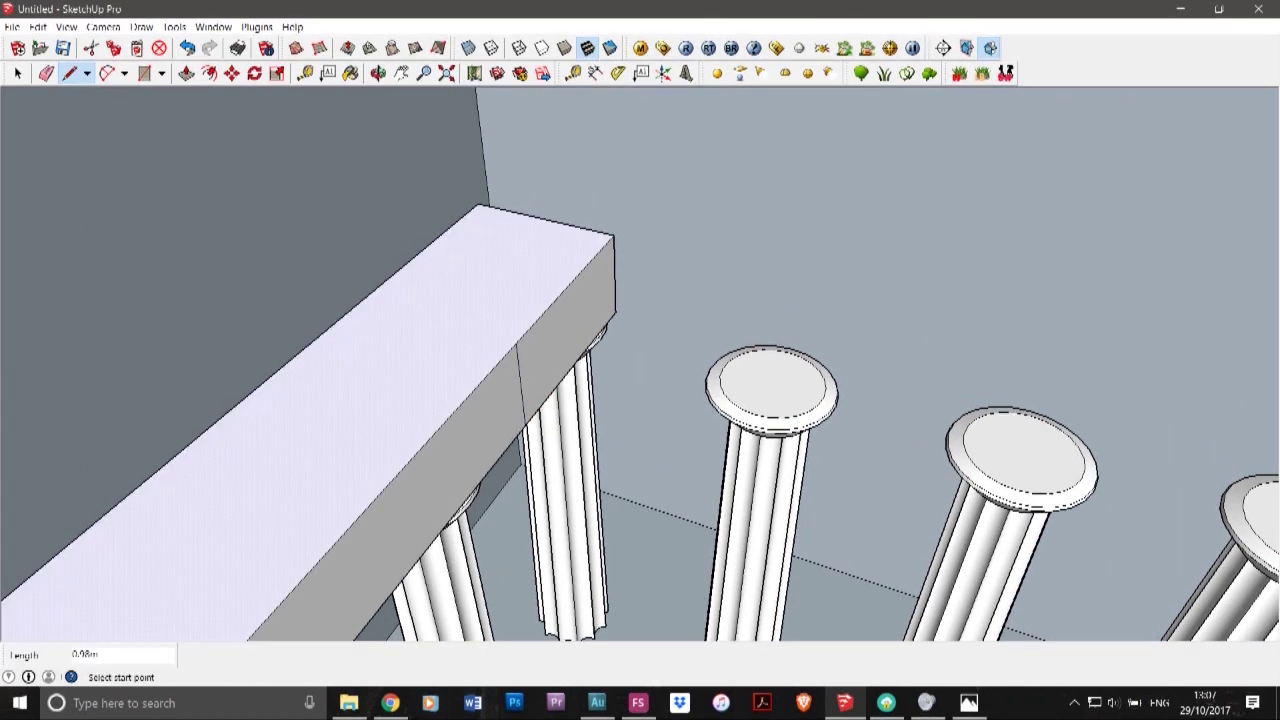
- Extrude the marked end section with Push/Pull across the chamber, over the rear columns to the opposite corner column
key(p)
scroll(439, 270, down, 2)
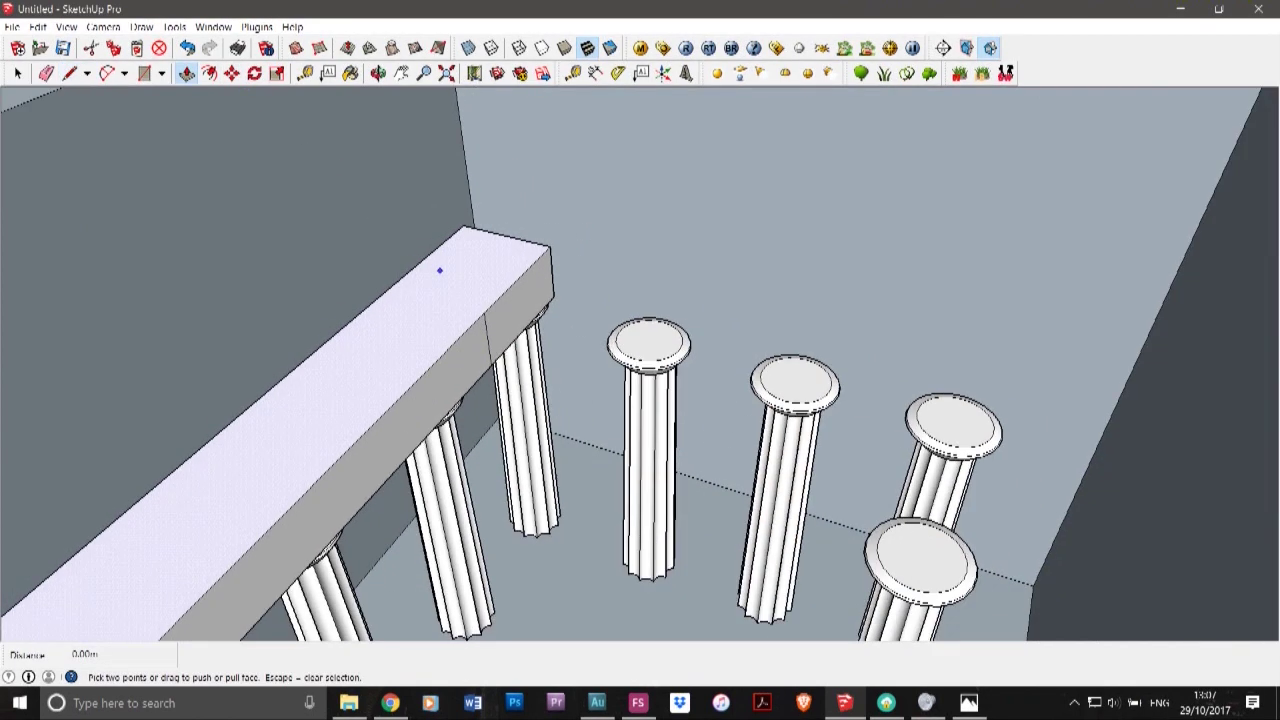
key(space)
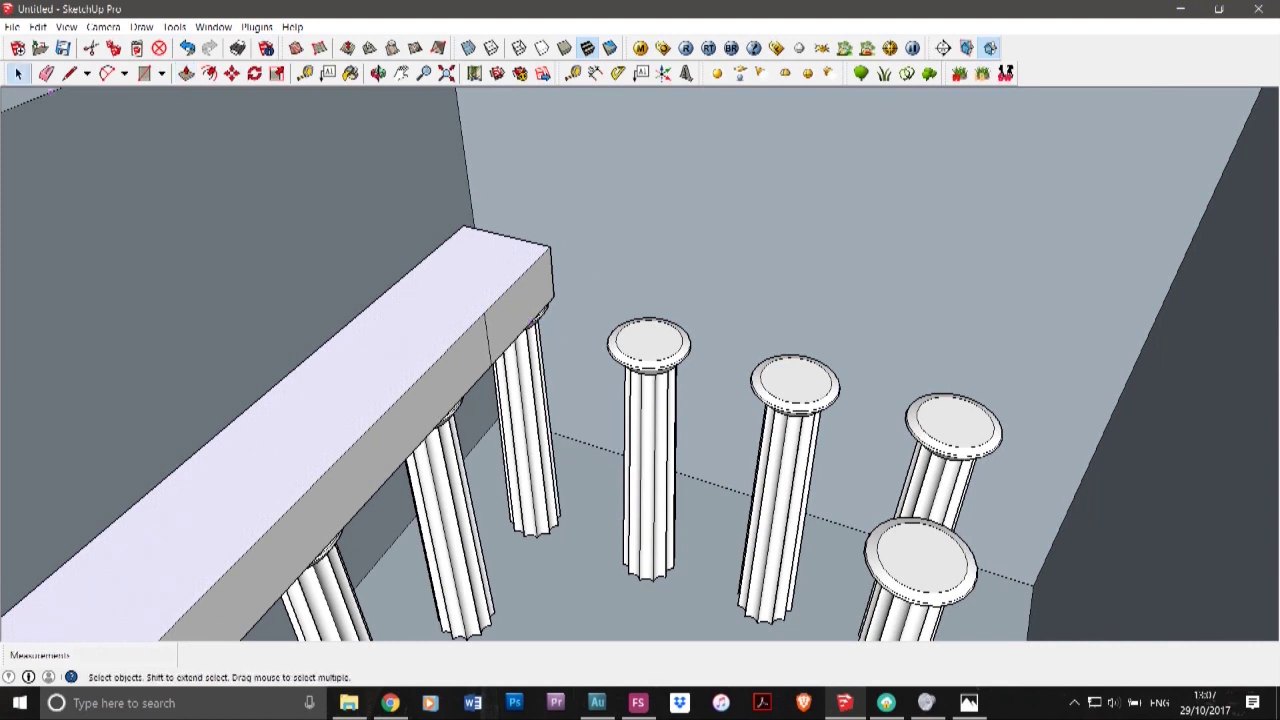
click(520, 303)
click(187, 73)
click(522, 303)
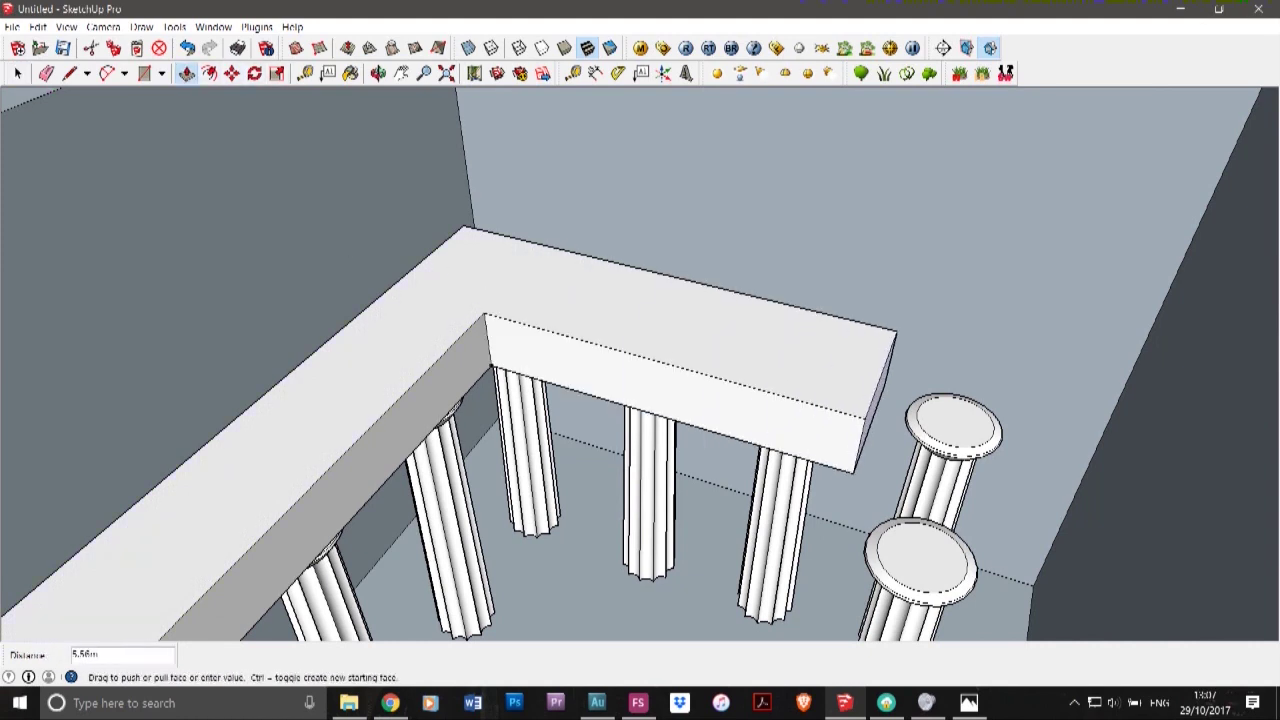
click(1002, 430)
- Narrow both beam sections with Push/Pull, moving the rear section's inner face about 0.8 m and the long section's outer face about 0.3 m
click(935, 460)
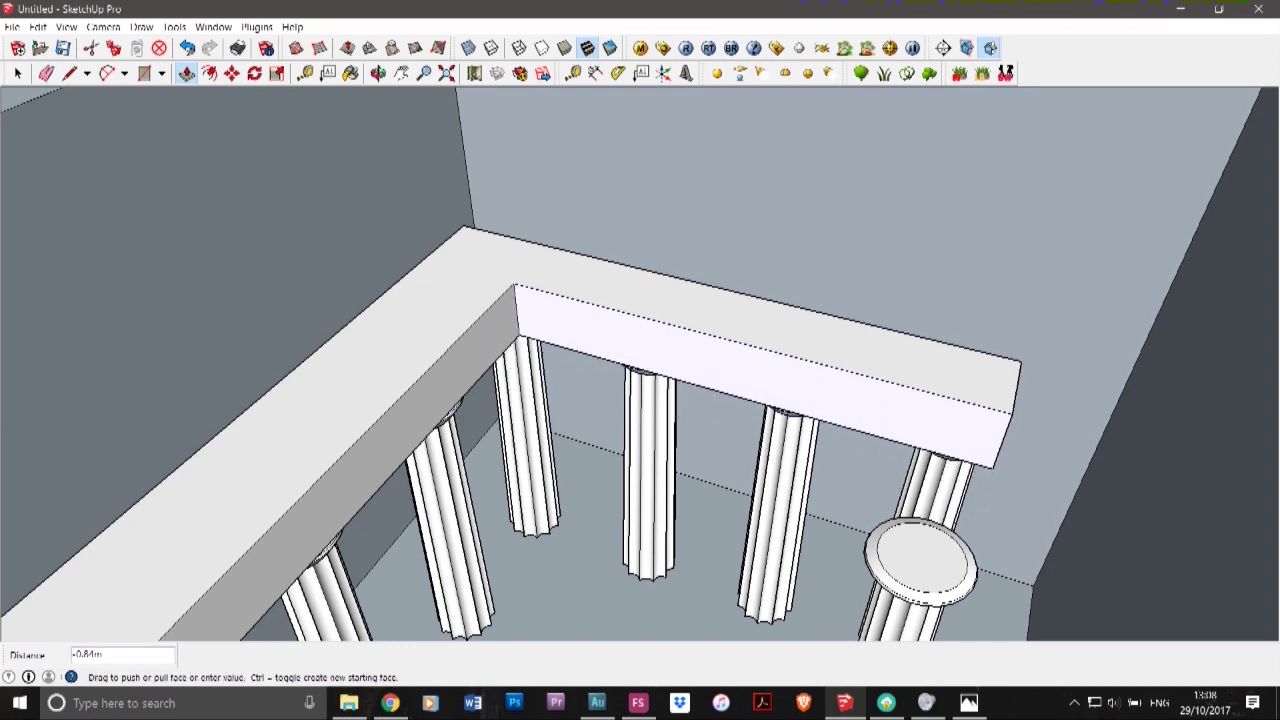
click(890, 410)
click(378, 74)
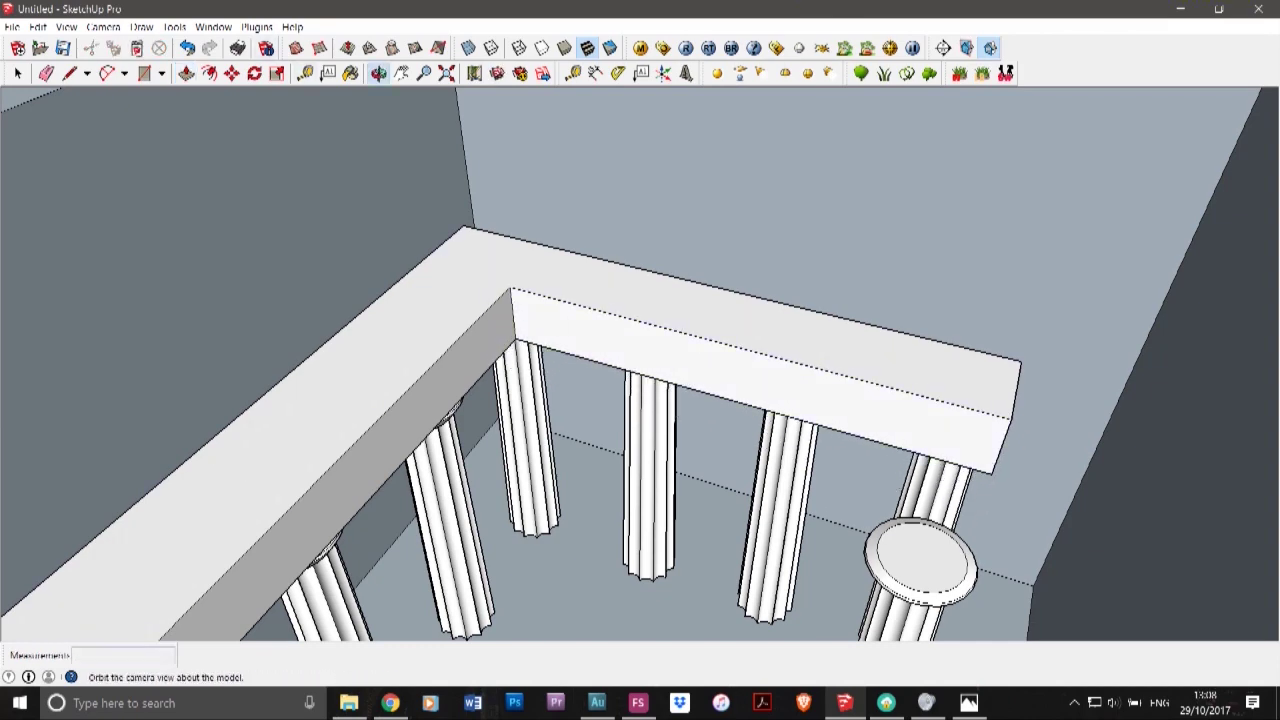
drag(450, 340, 600, 290)
middle_drag(600, 290, 700, 285)
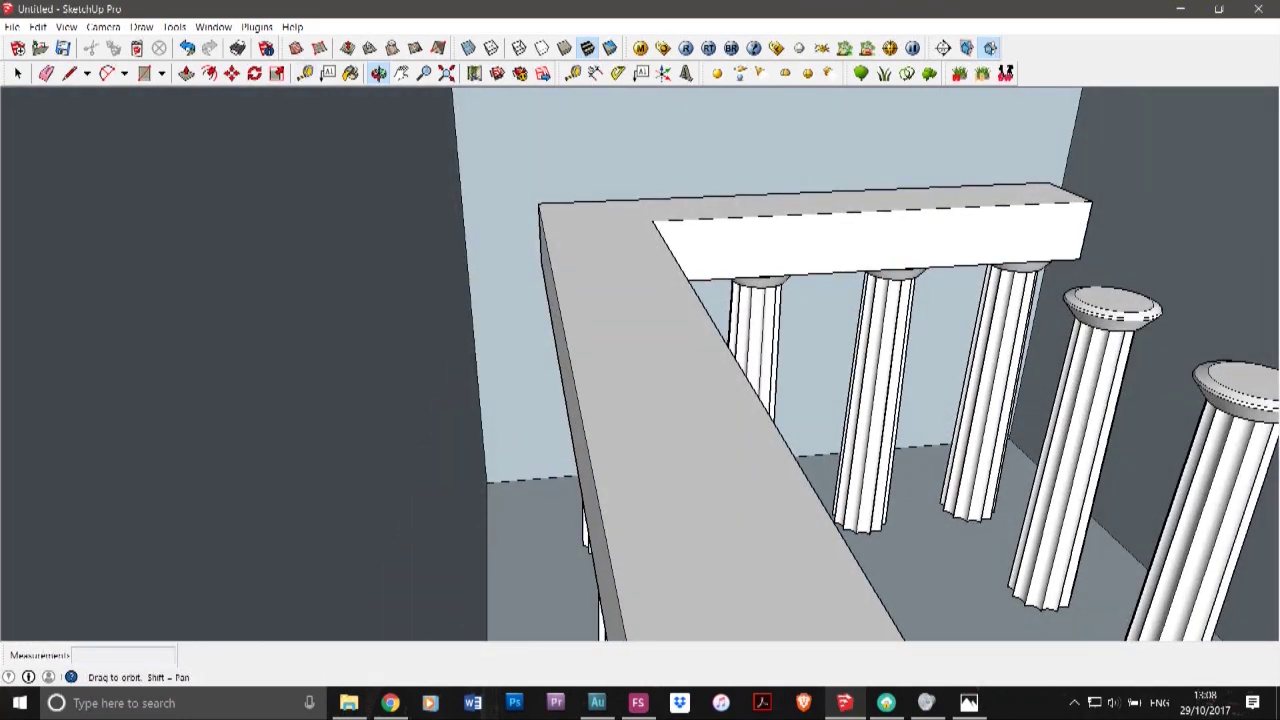
click(187, 74)
click(590, 500)
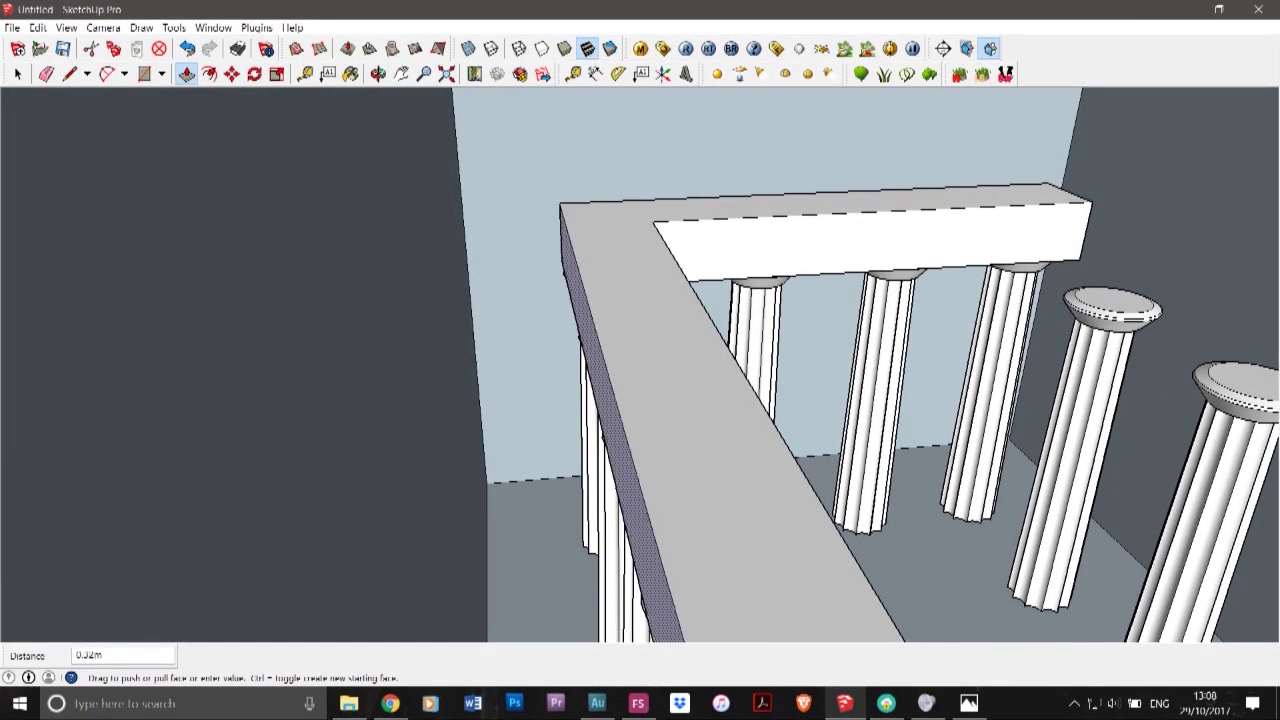
click(612, 440)
- Measure from the beam's inner corner and draw a line down the rear section's inner face, one beam width from its free end
click(378, 75)
drag(740, 280, 640, 360)
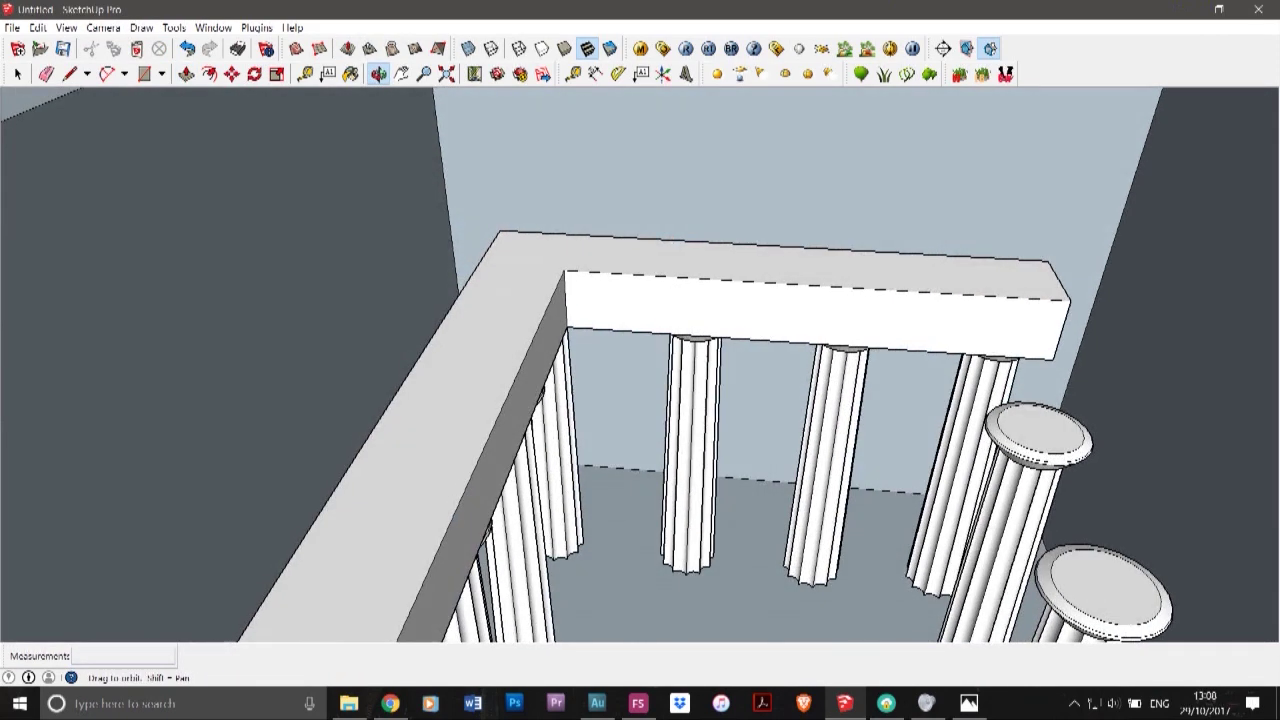
scroll(640, 360, down, 3)
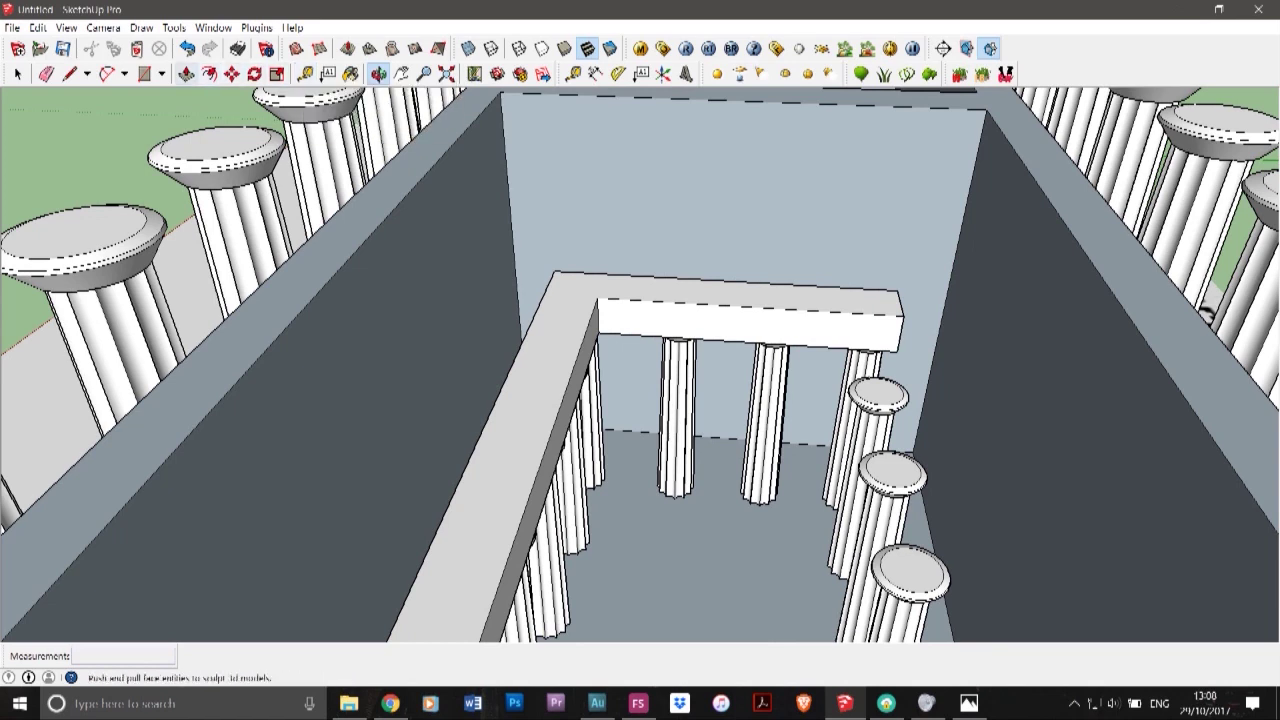
click(573, 73)
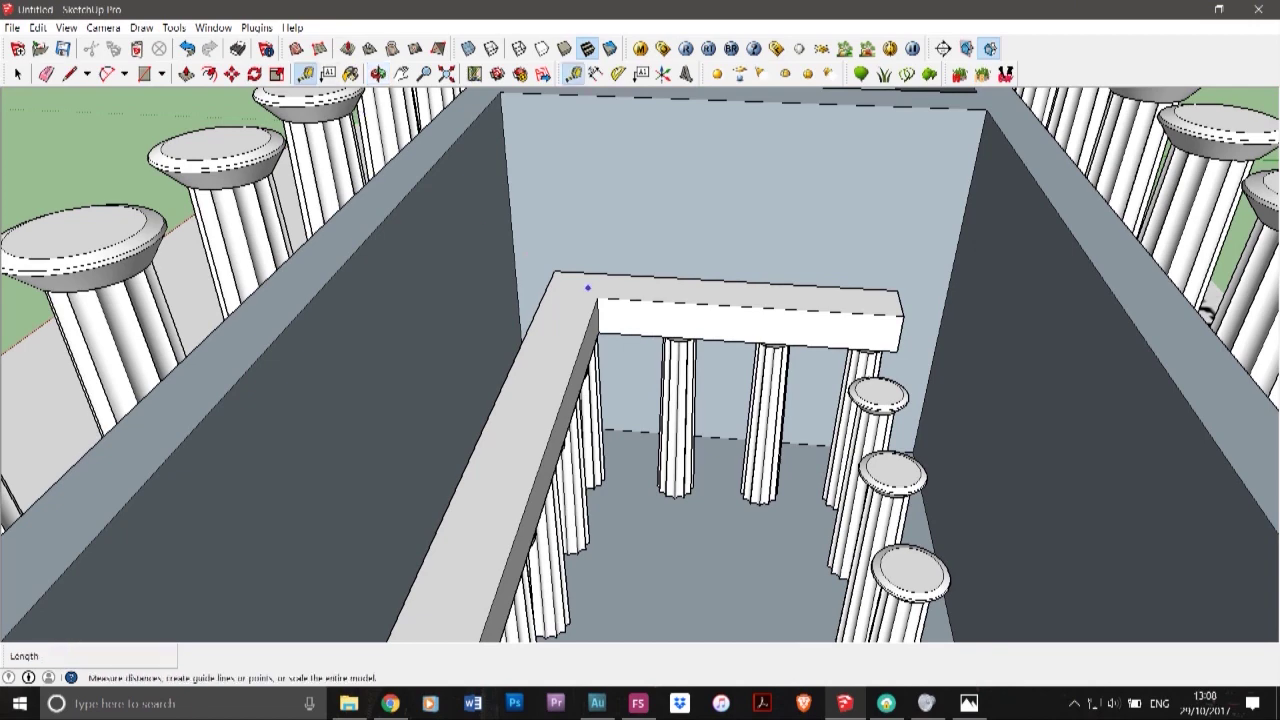
click(597, 299)
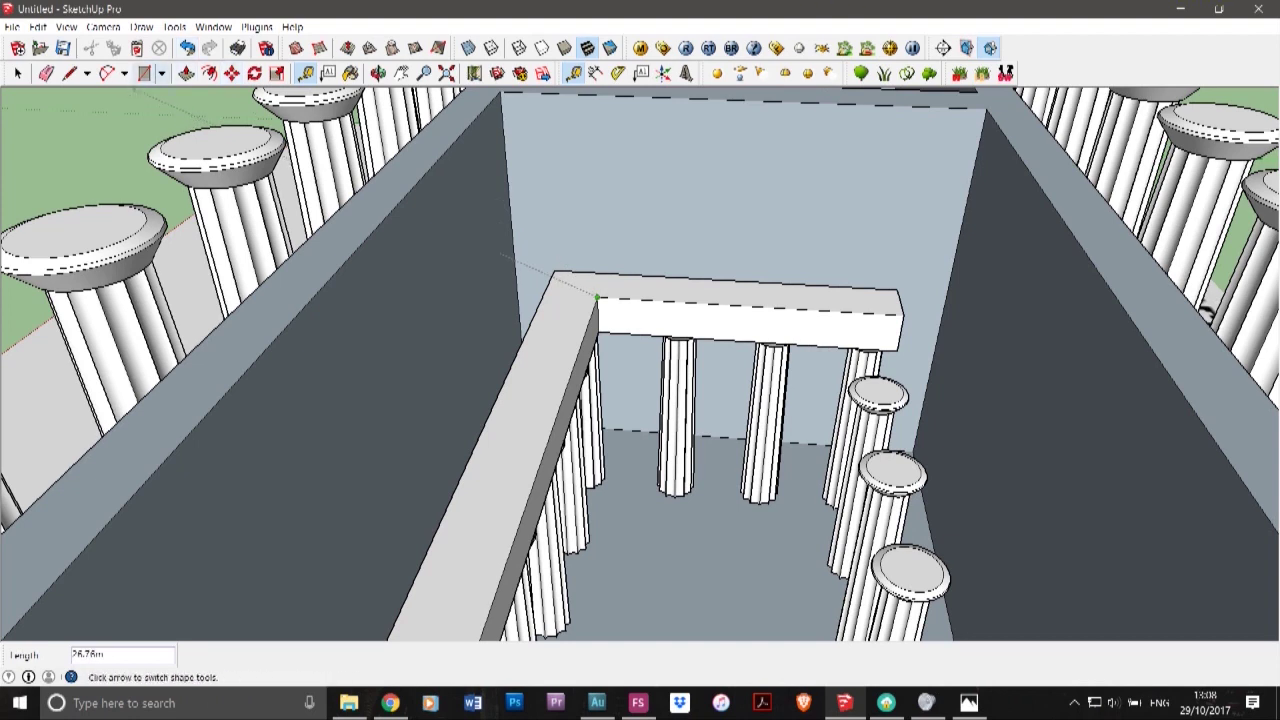
click(71, 74)
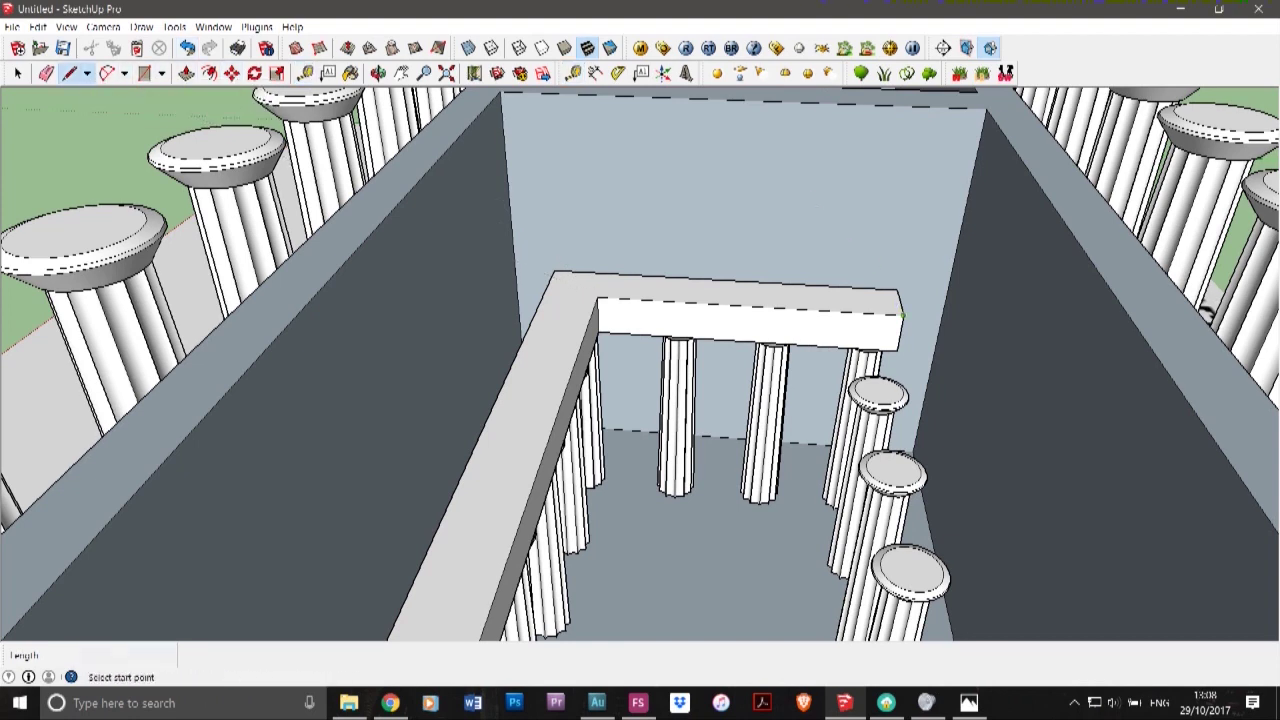
click(902, 316)
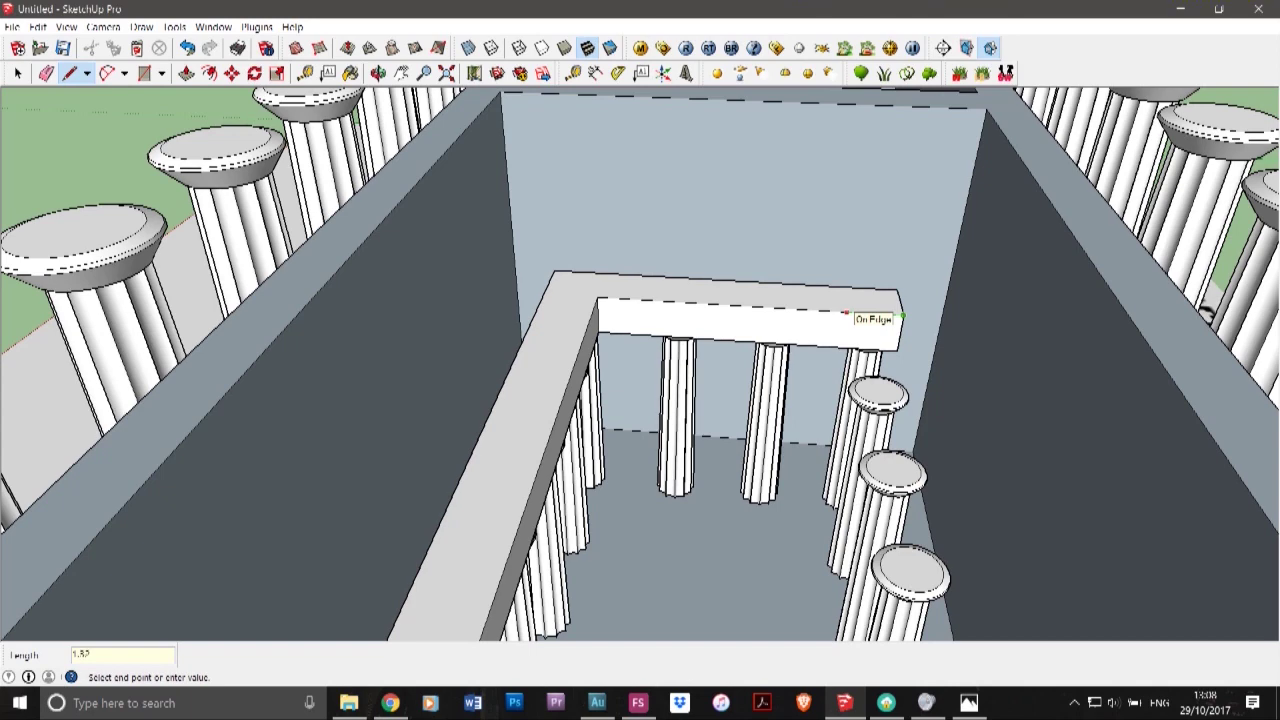
click(845, 312)
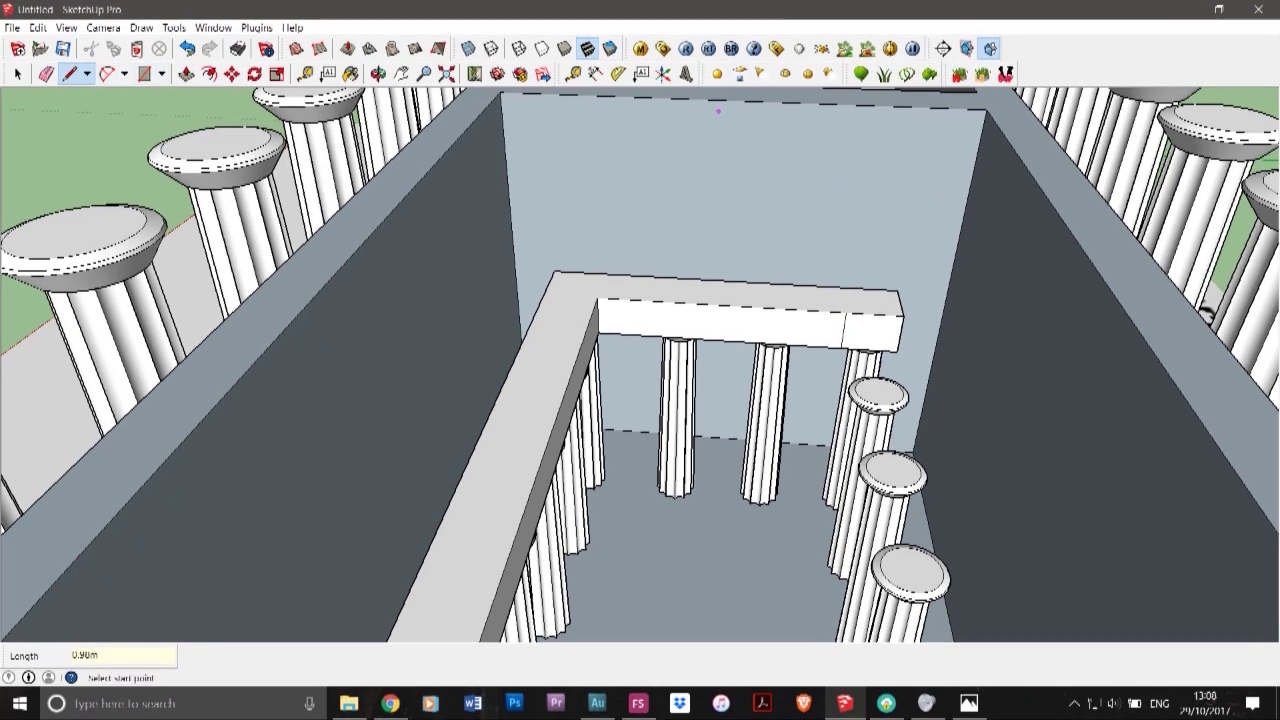
- Extrude the marked end face about 25.54 m with Push/Pull over the second column row to the entrance wall
click(186, 74)
scroll(827, 303, down, 3)
click(850, 316)
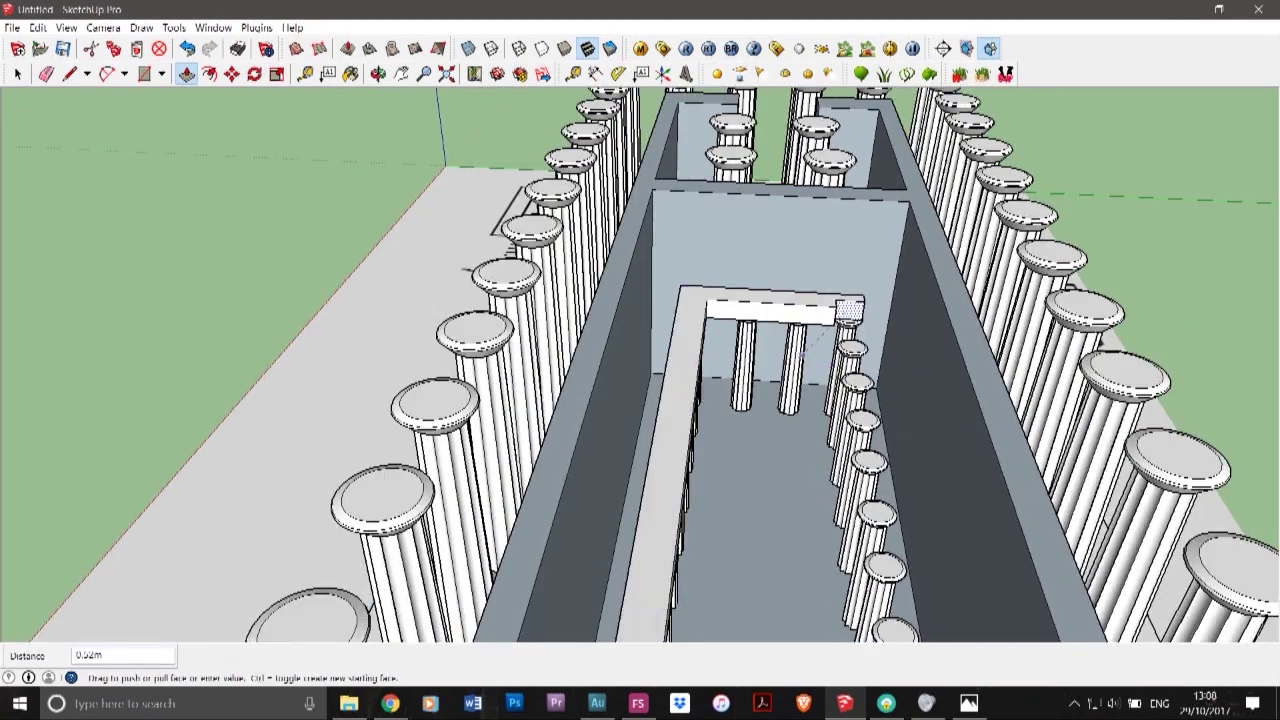
scroll(802, 324, down, 5)
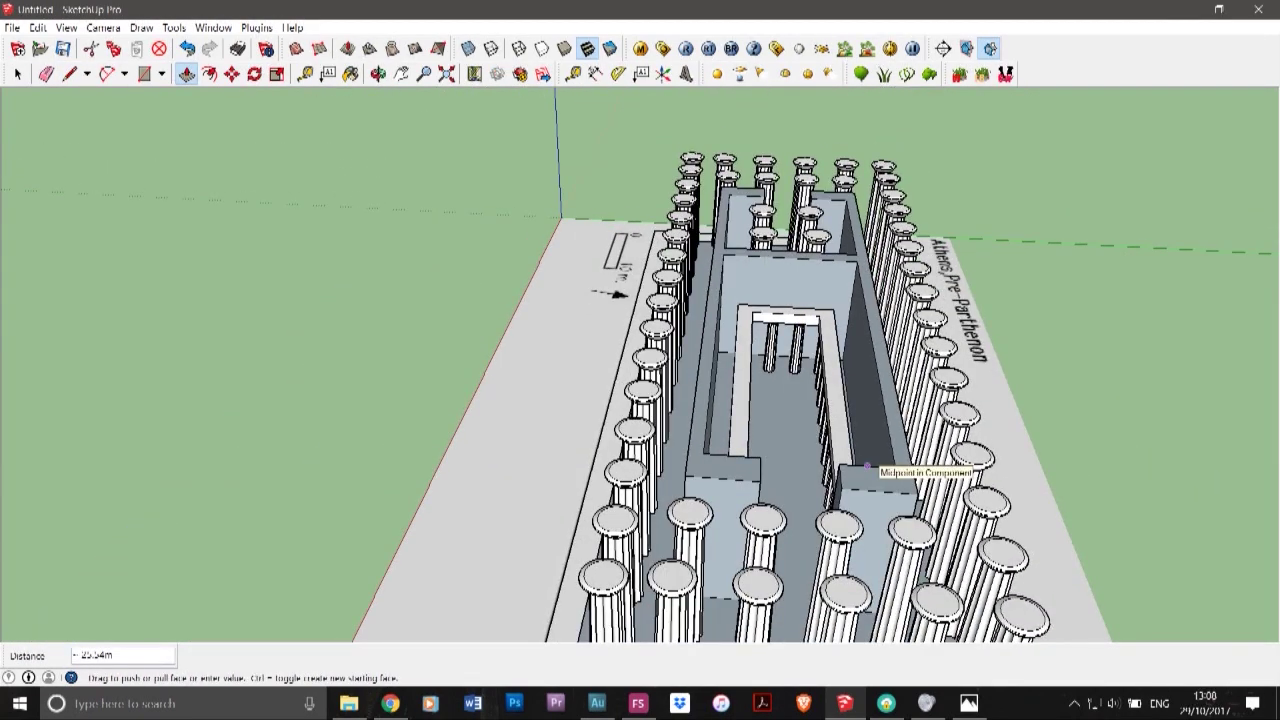
click(868, 466)
- Make the whole U-shaped beam a component with the default settings
click(378, 74)
drag(490, 300, 580, 325)
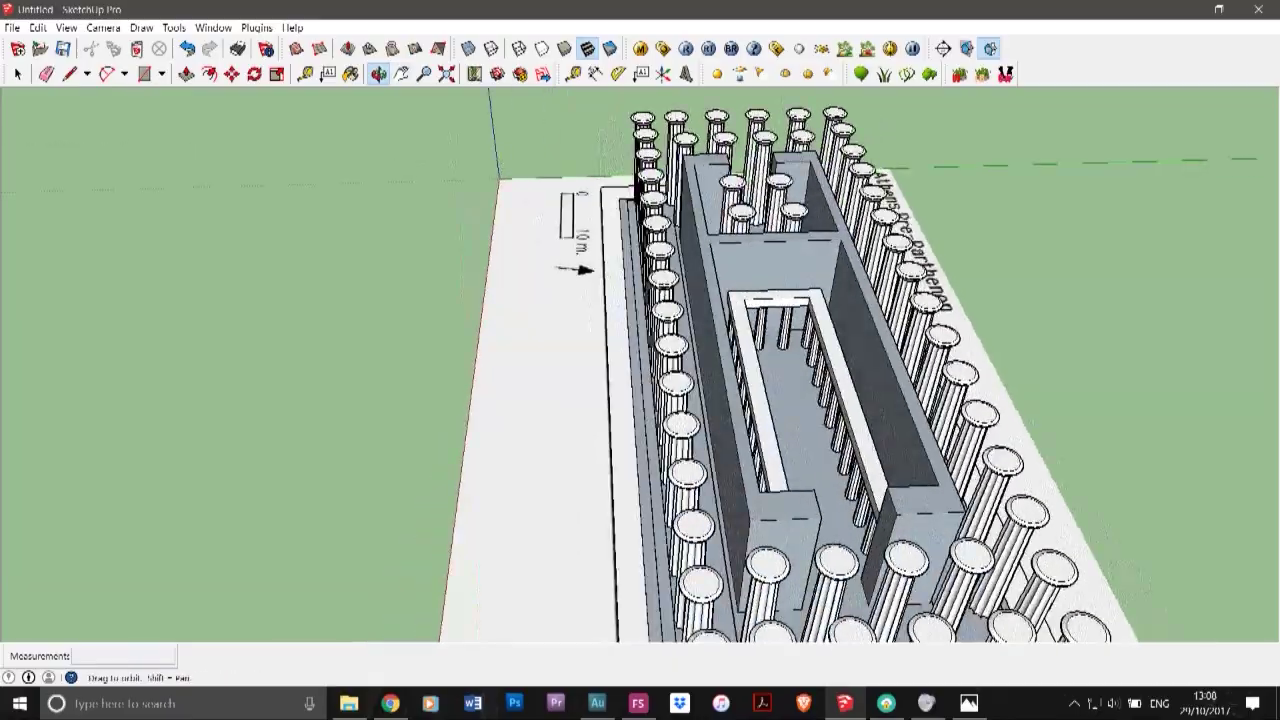
middle_drag(580, 325, 550, 330)
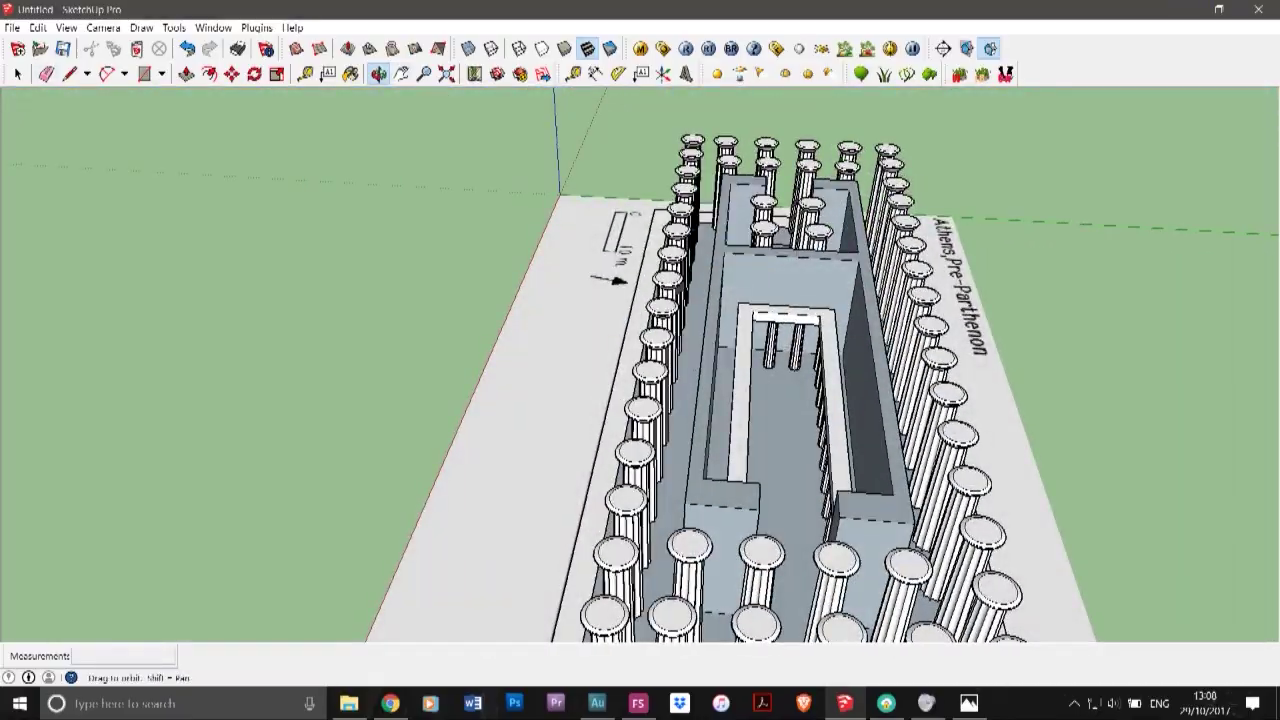
key(space)
right_click(753, 313)
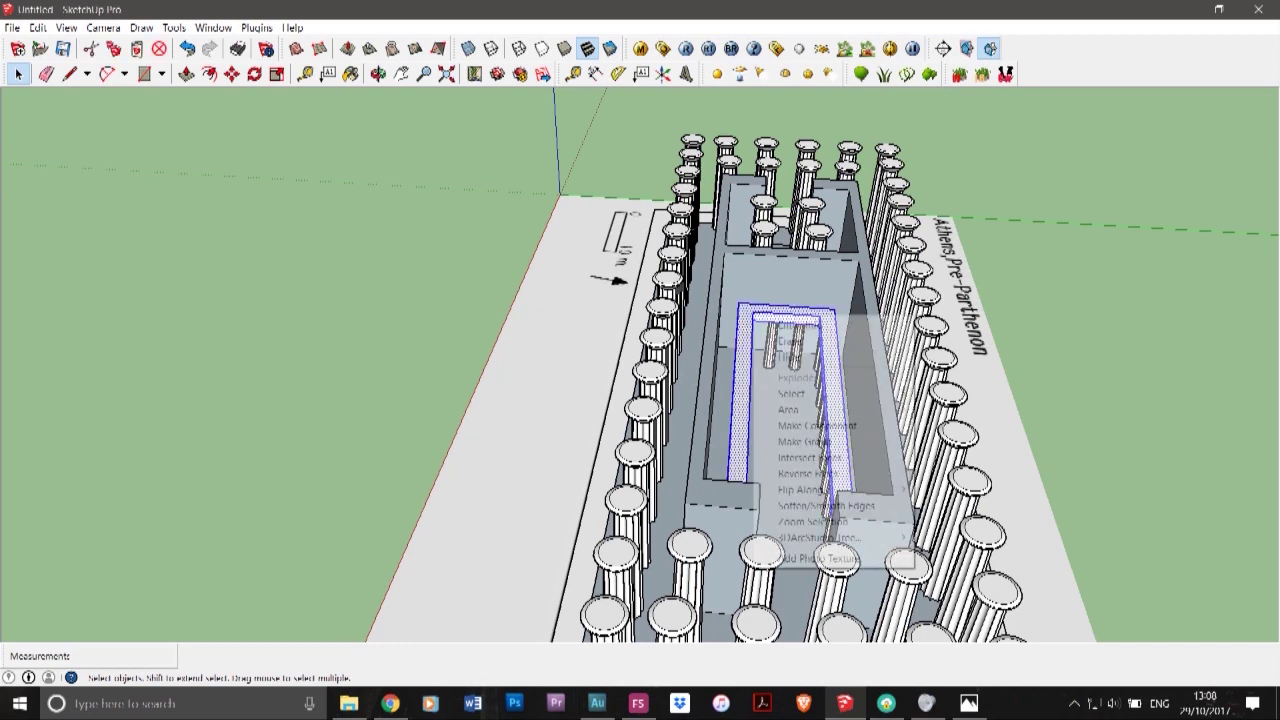
click(817, 425)
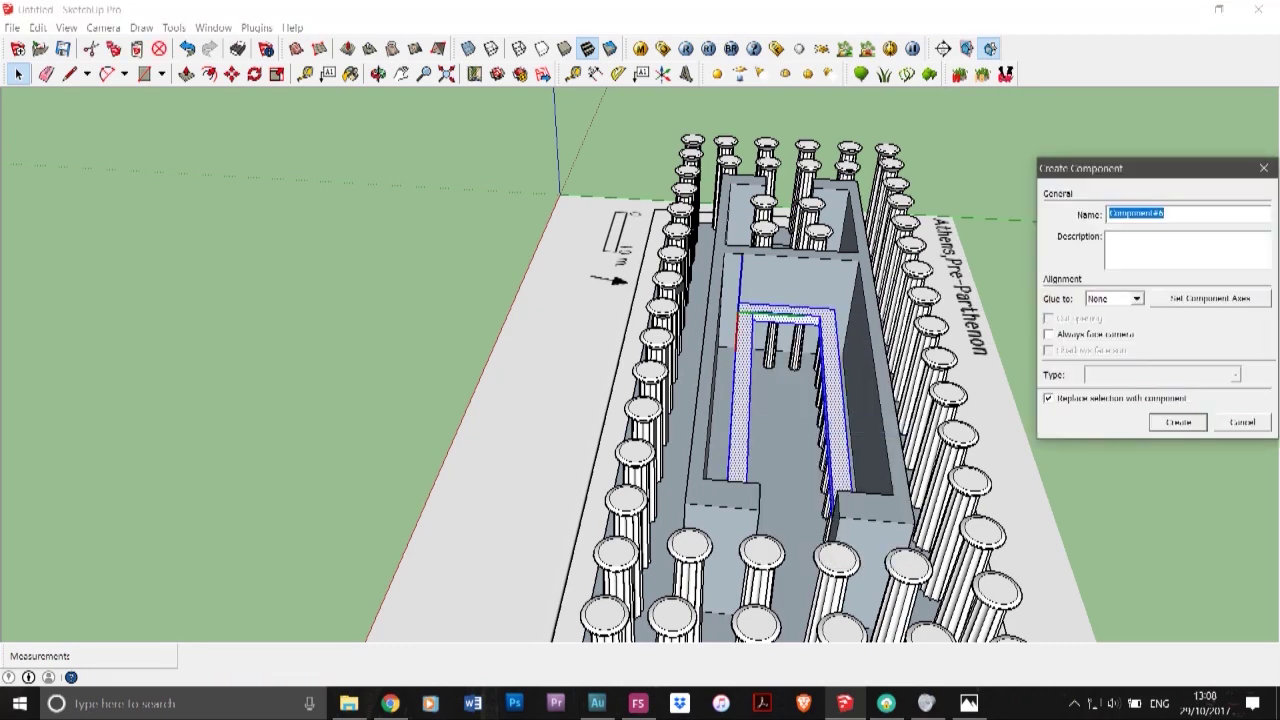
key(Return)
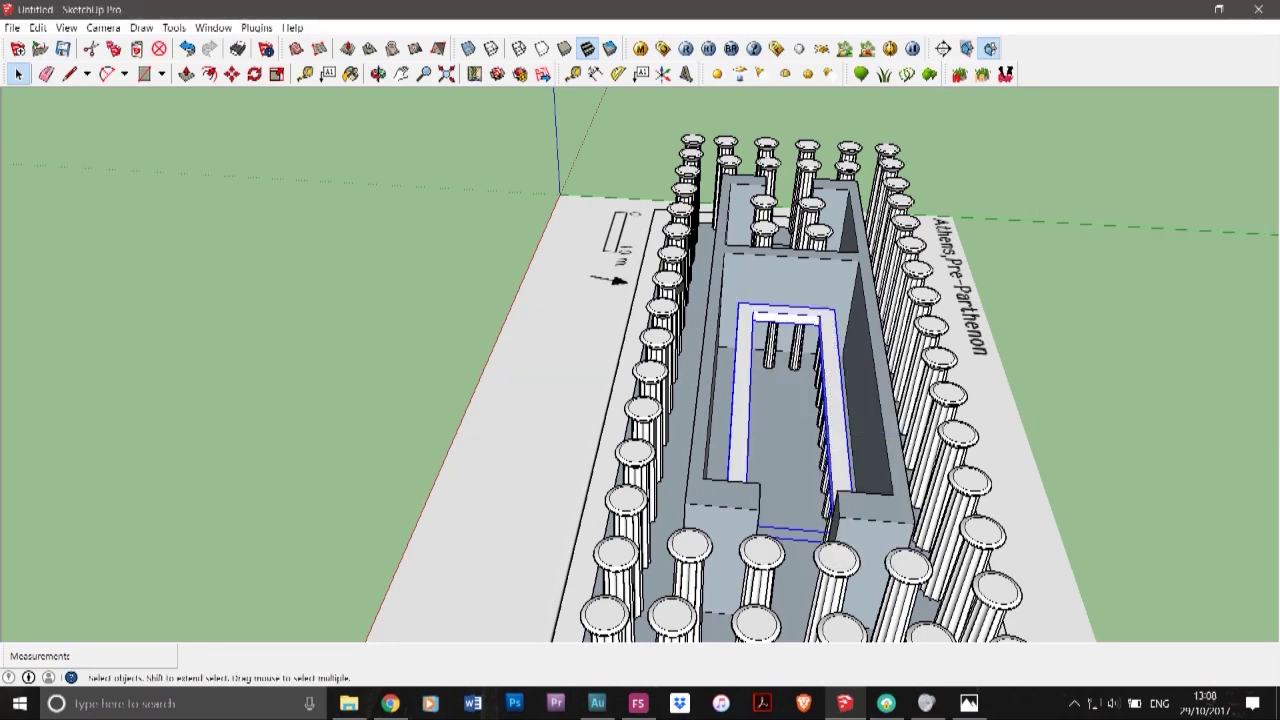
scroll(900, 400, up, 5)
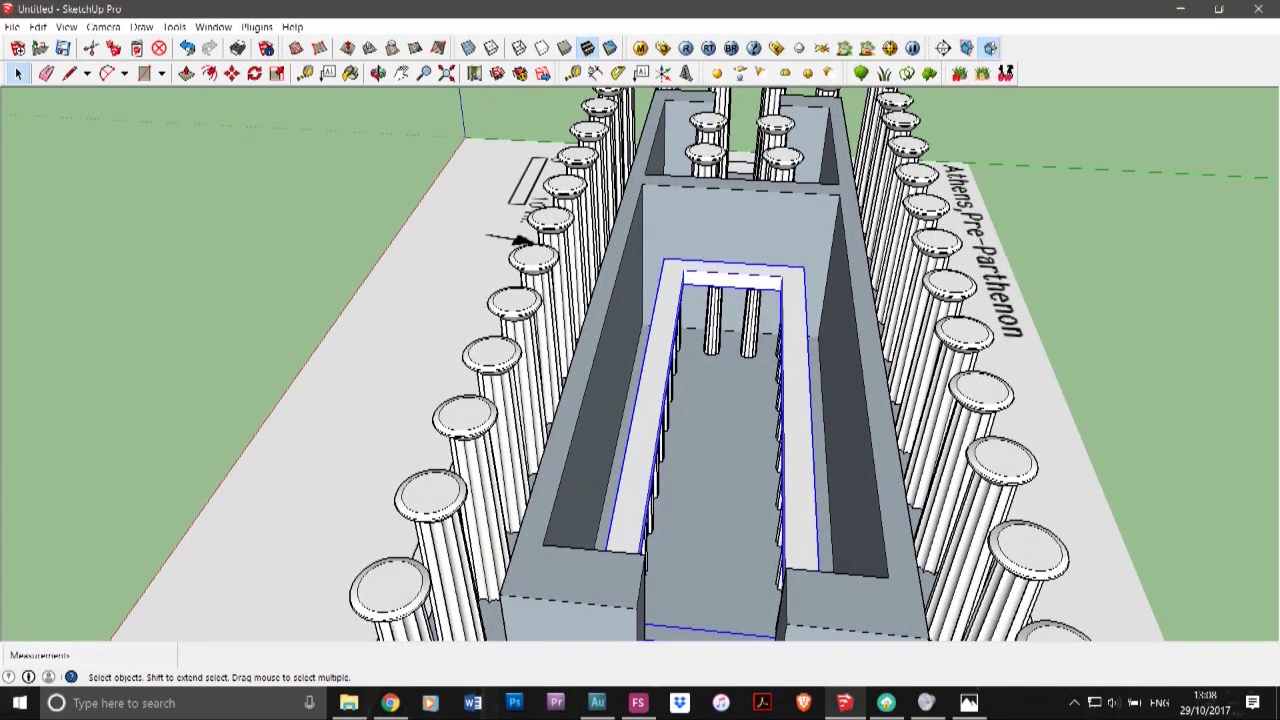
- Combine the U-shaped beam and the columns beneath it into one component with the default settings
shift+click(780, 545)
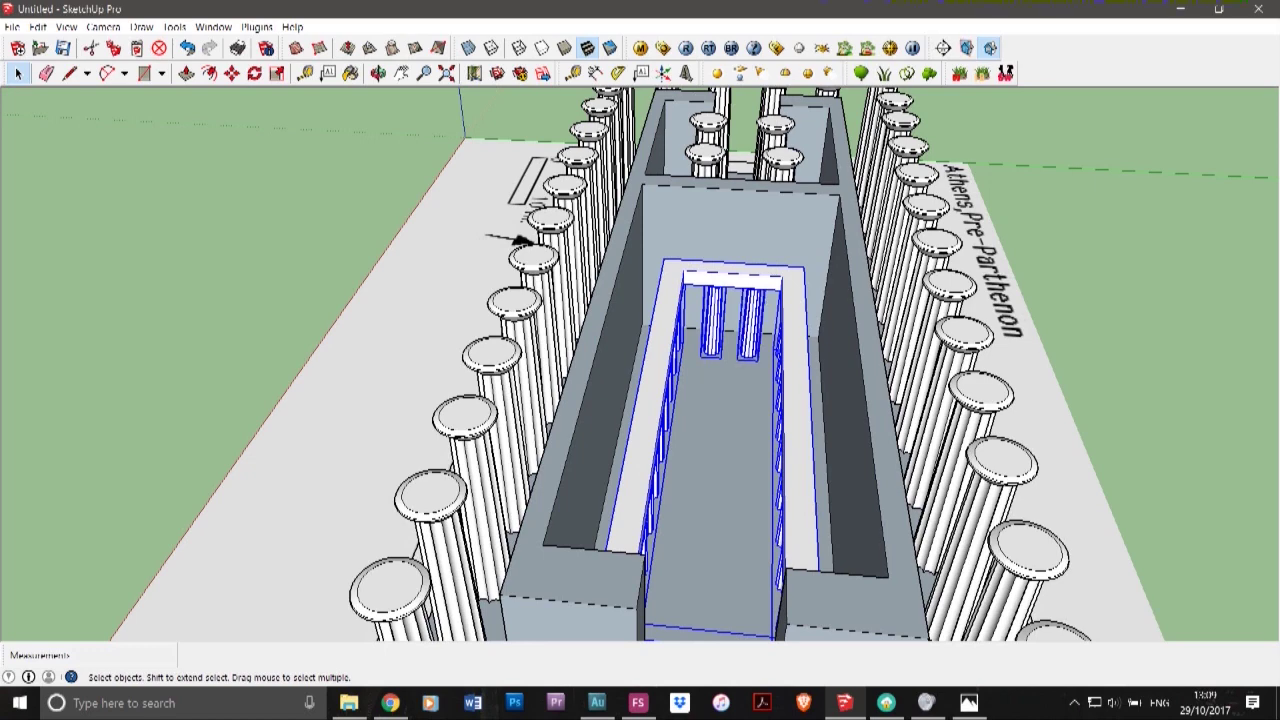
right_click(748, 330)
click(812, 457)
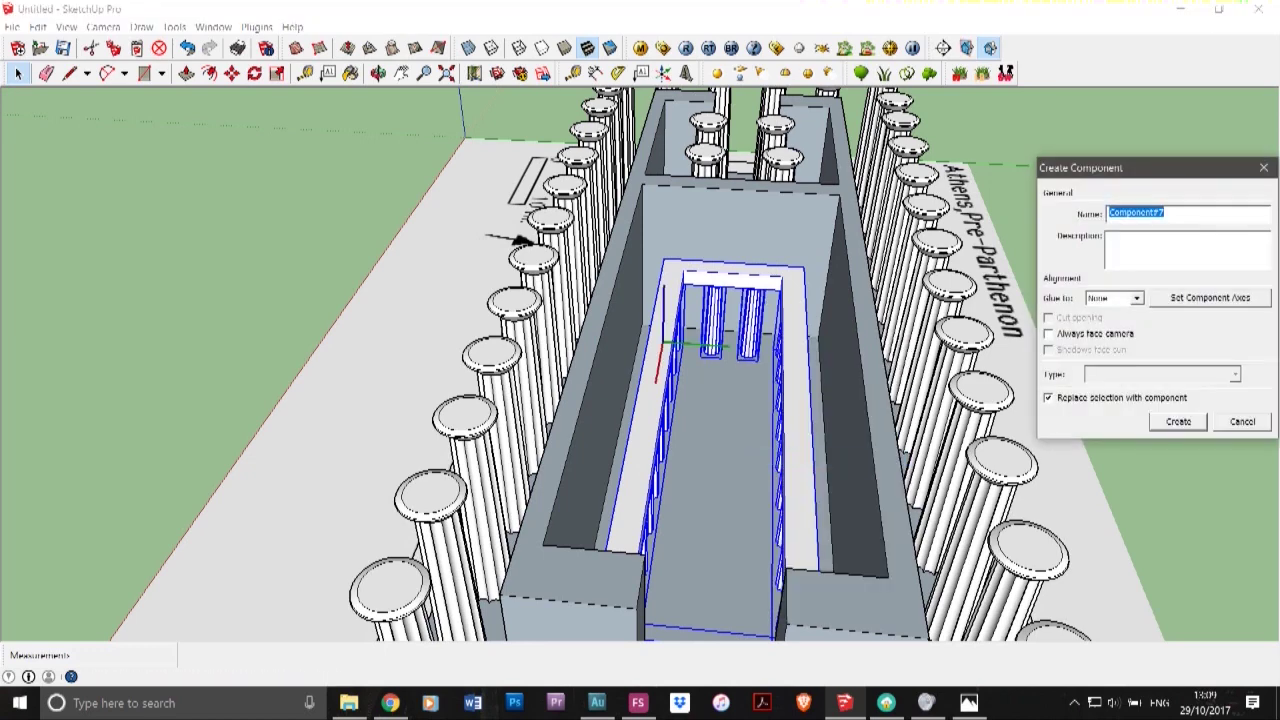
click(1178, 421)
click(1178, 421)
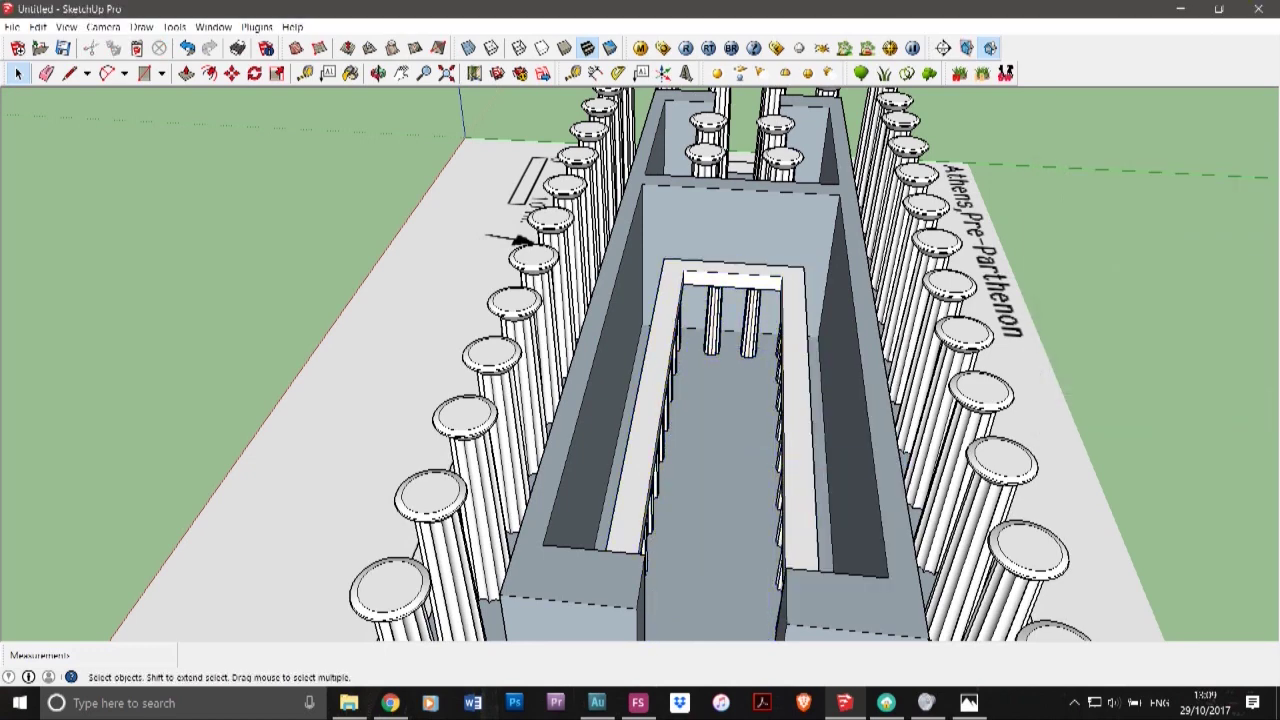
double_click(797, 400)
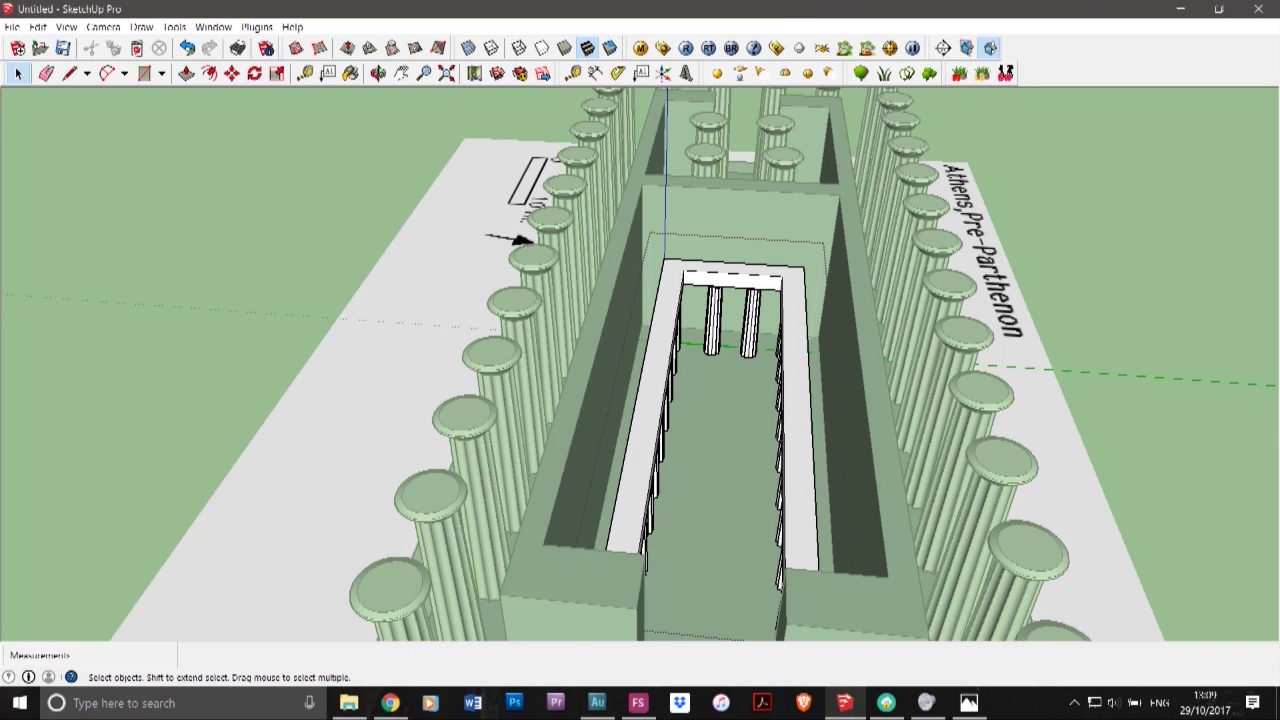
click(797, 400)
click(660, 446)
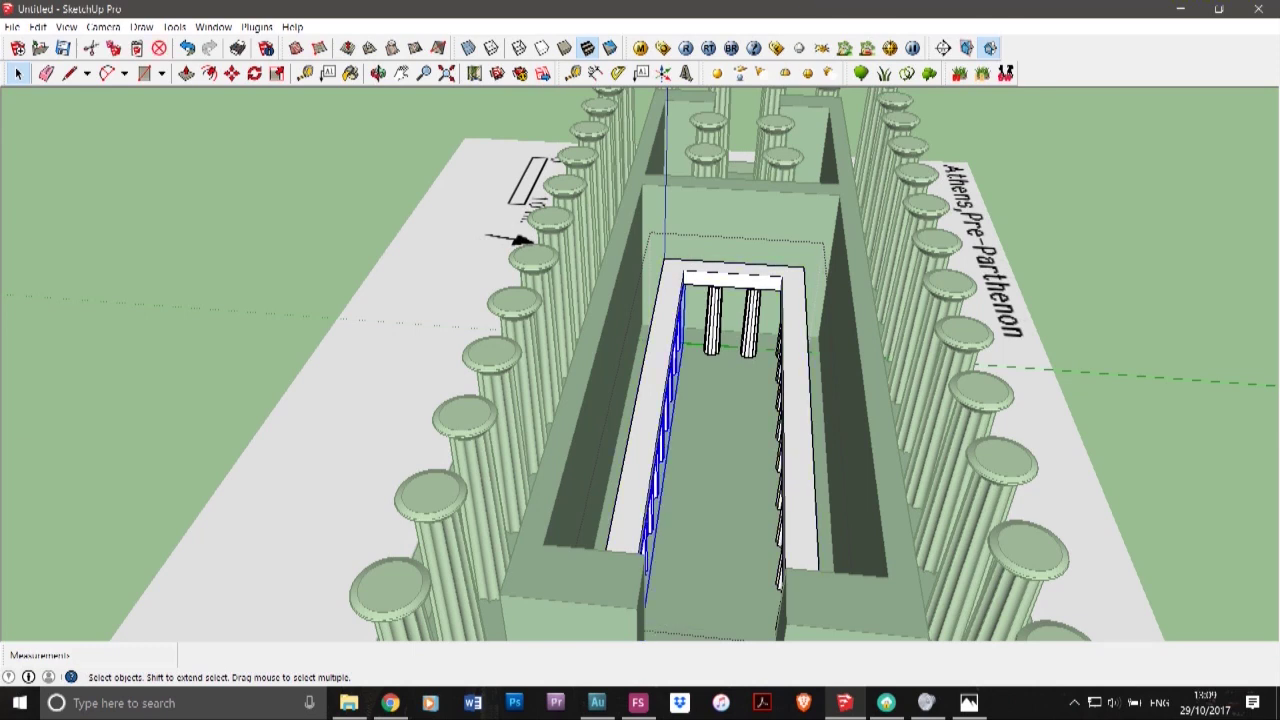
double_click(660, 446)
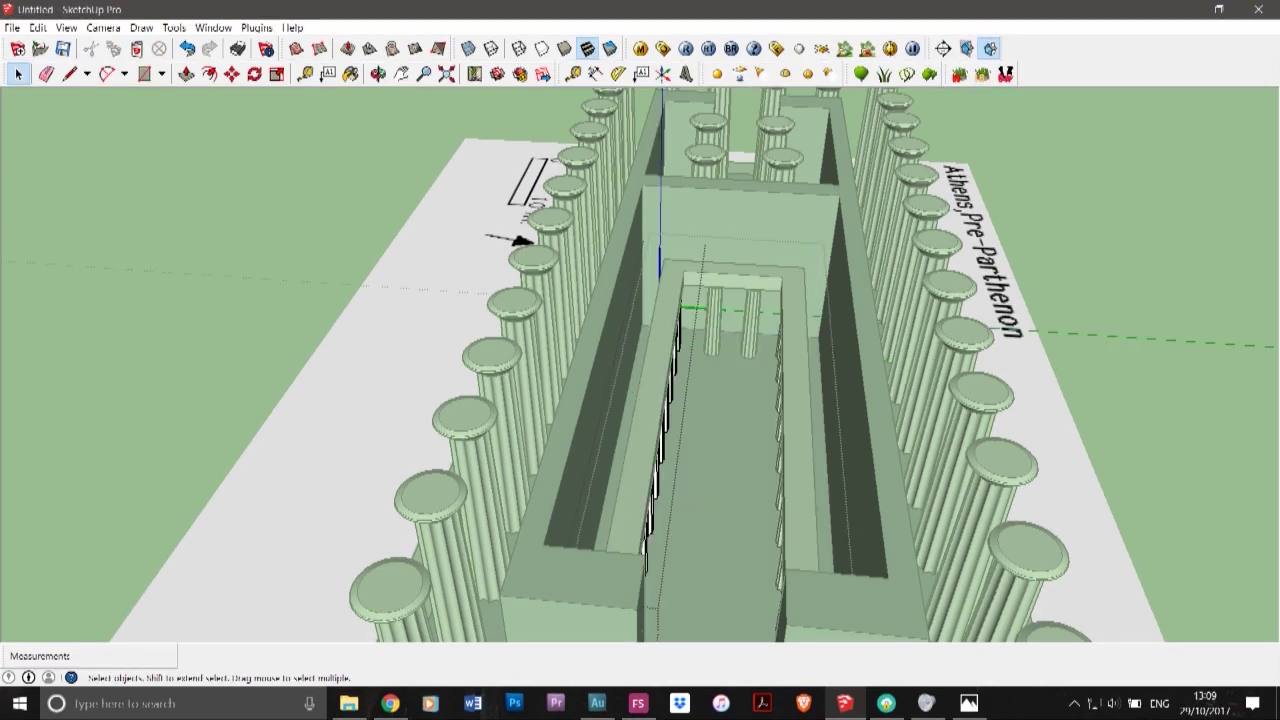
click(660, 455)
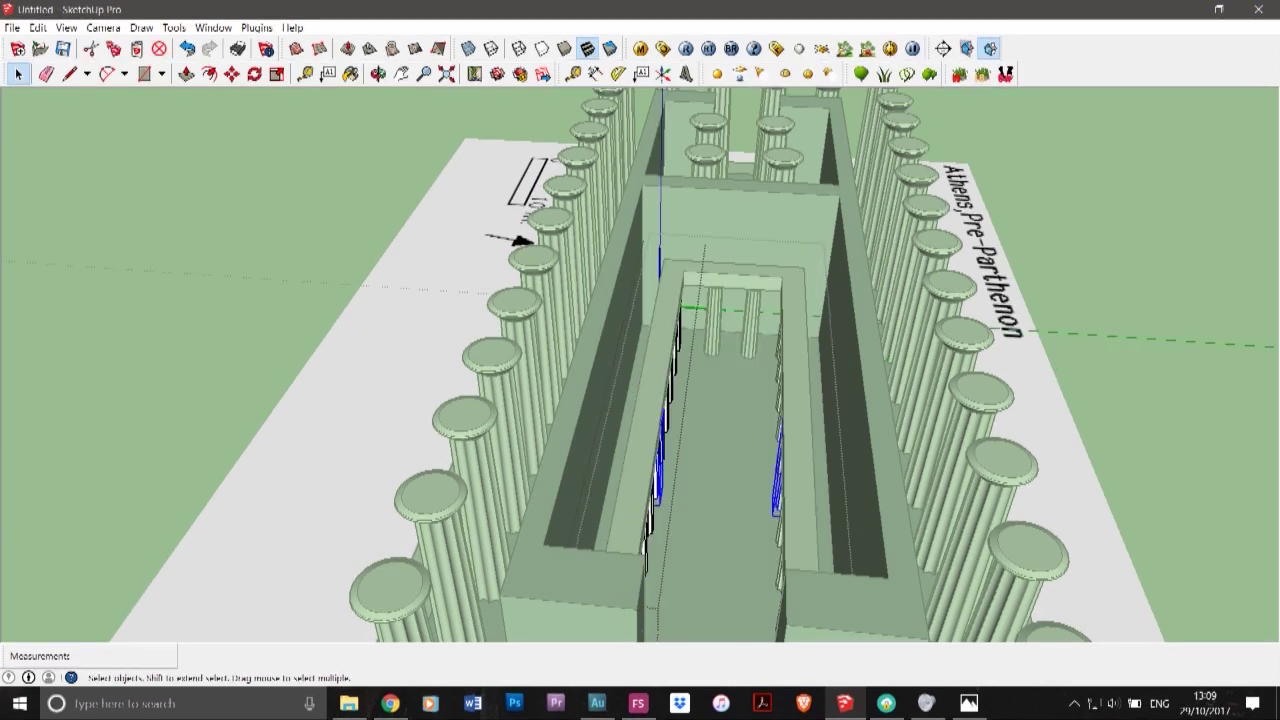
key(Escape)
key(Escape)
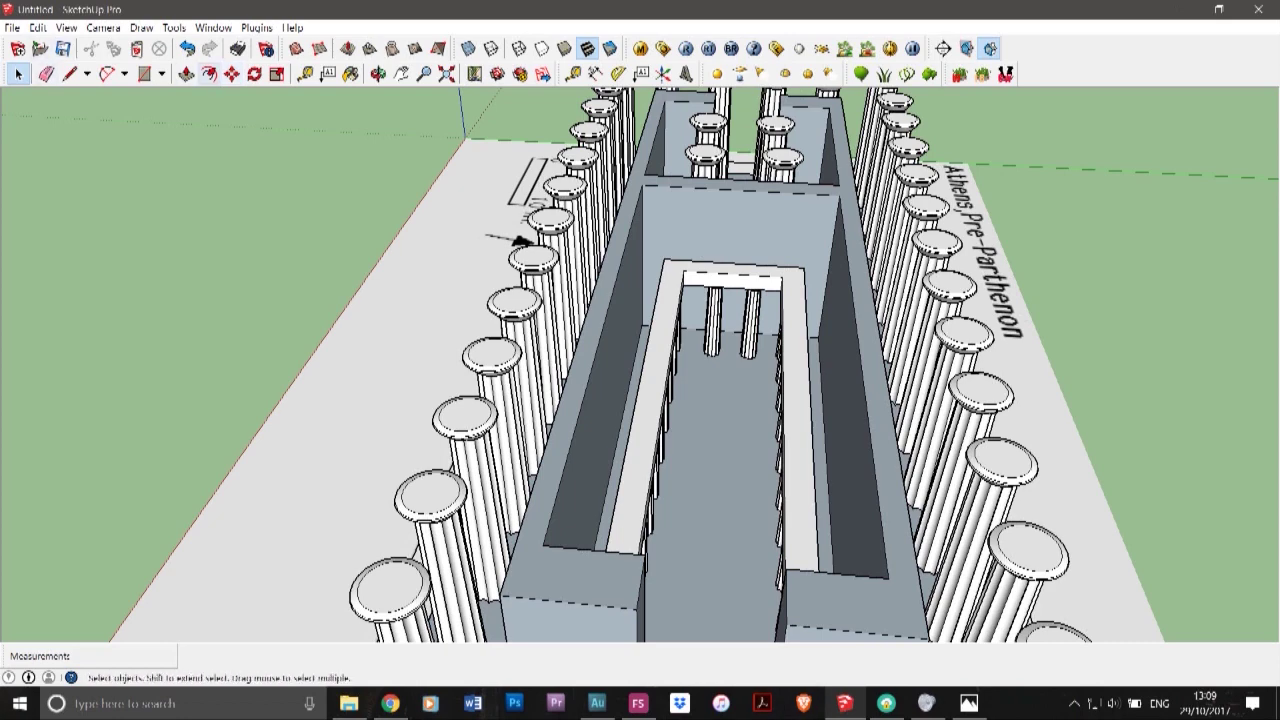
- Copy the beam-and-column component about 6.53 m straight up from a rear column's base so the copy stands on the beam's top
click(232, 74)
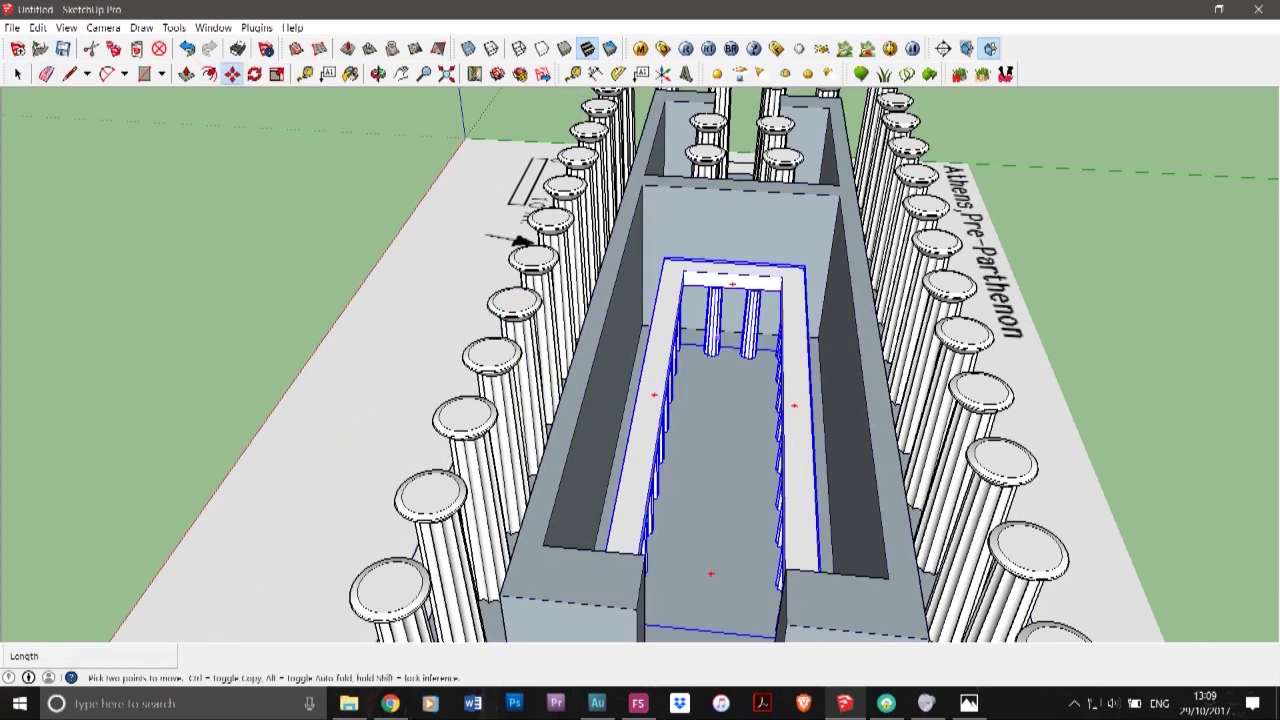
scroll(711, 352, up, 7)
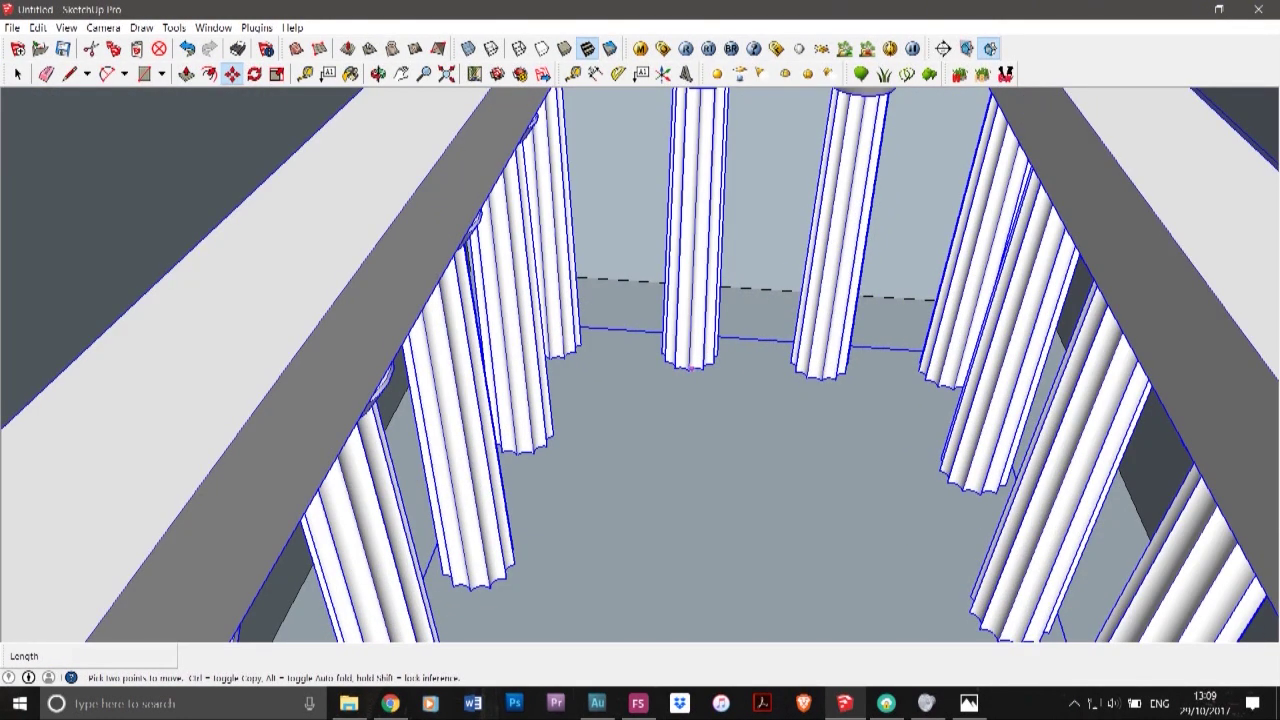
key(ctrl)
click(691, 369)
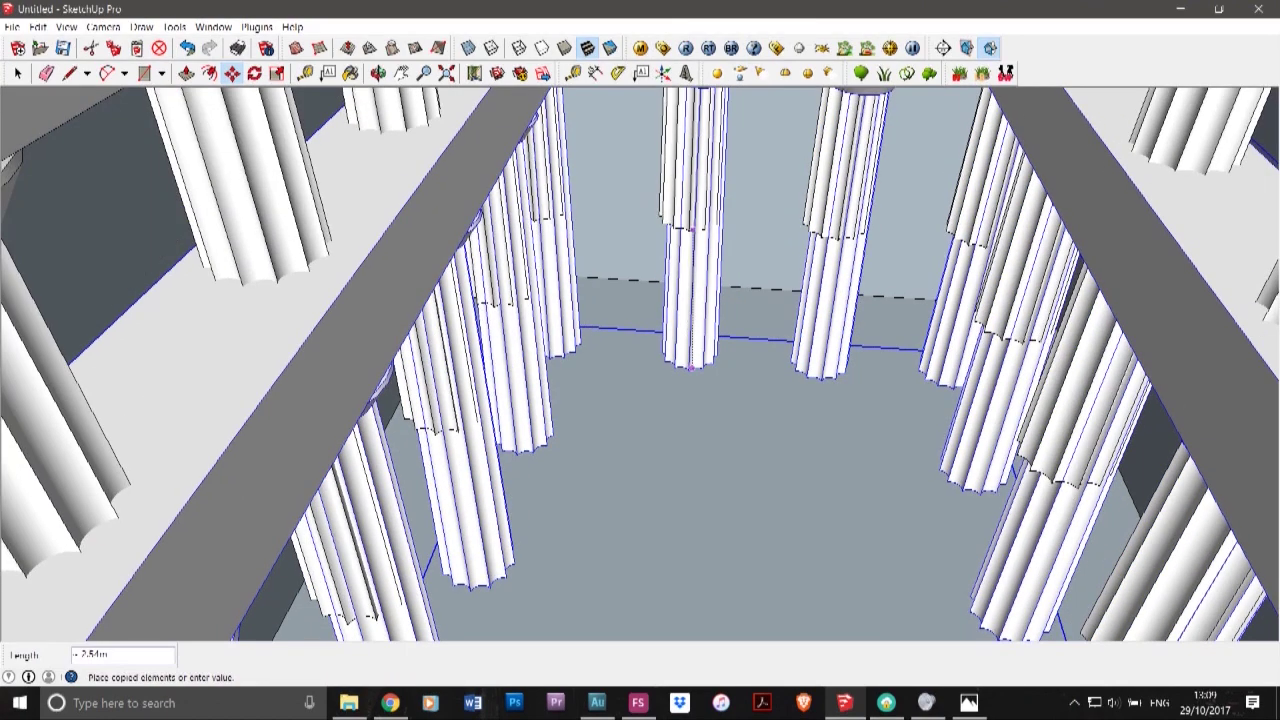
scroll(676, 237, down, 3)
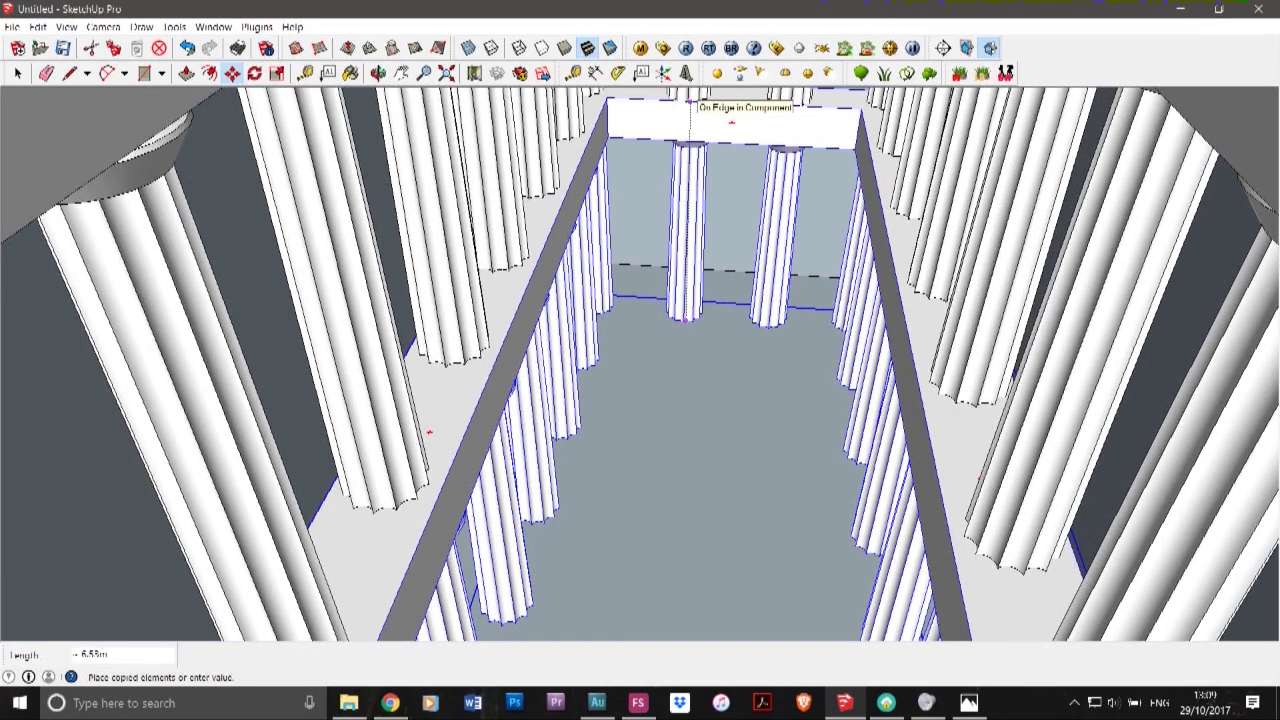
scroll(690, 104, up, 5)
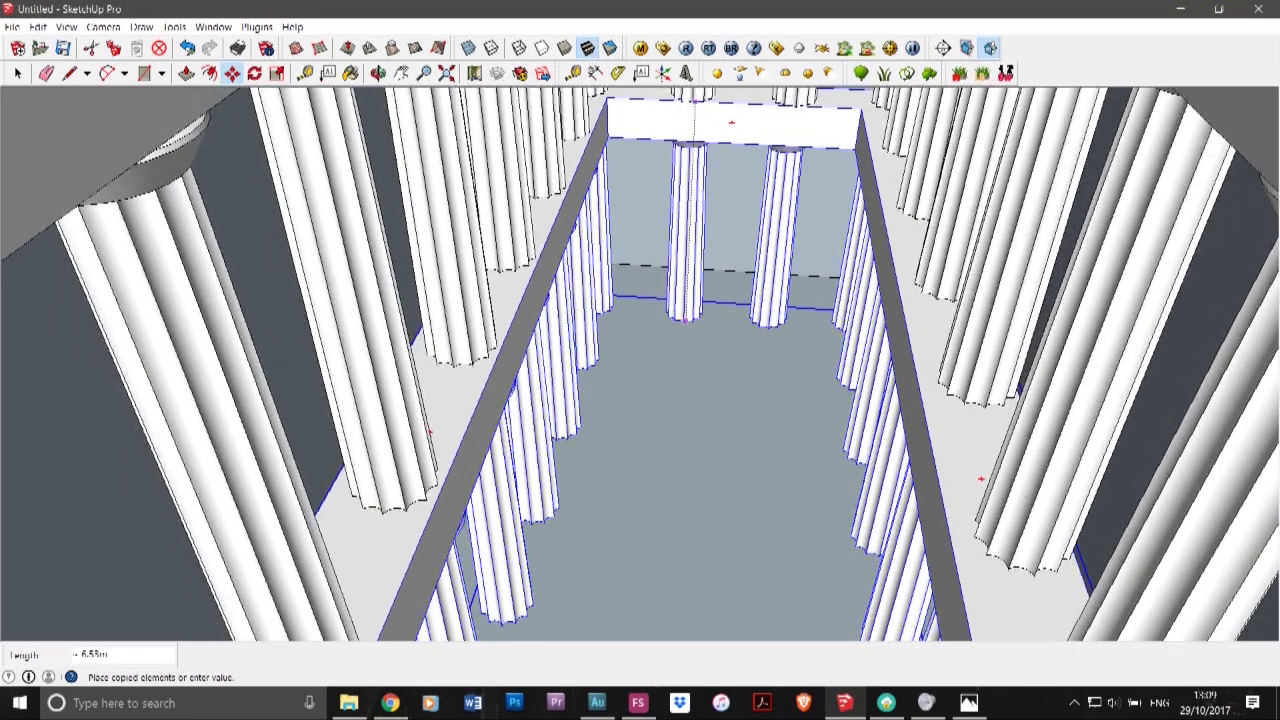
scroll(692, 104, up, 1)
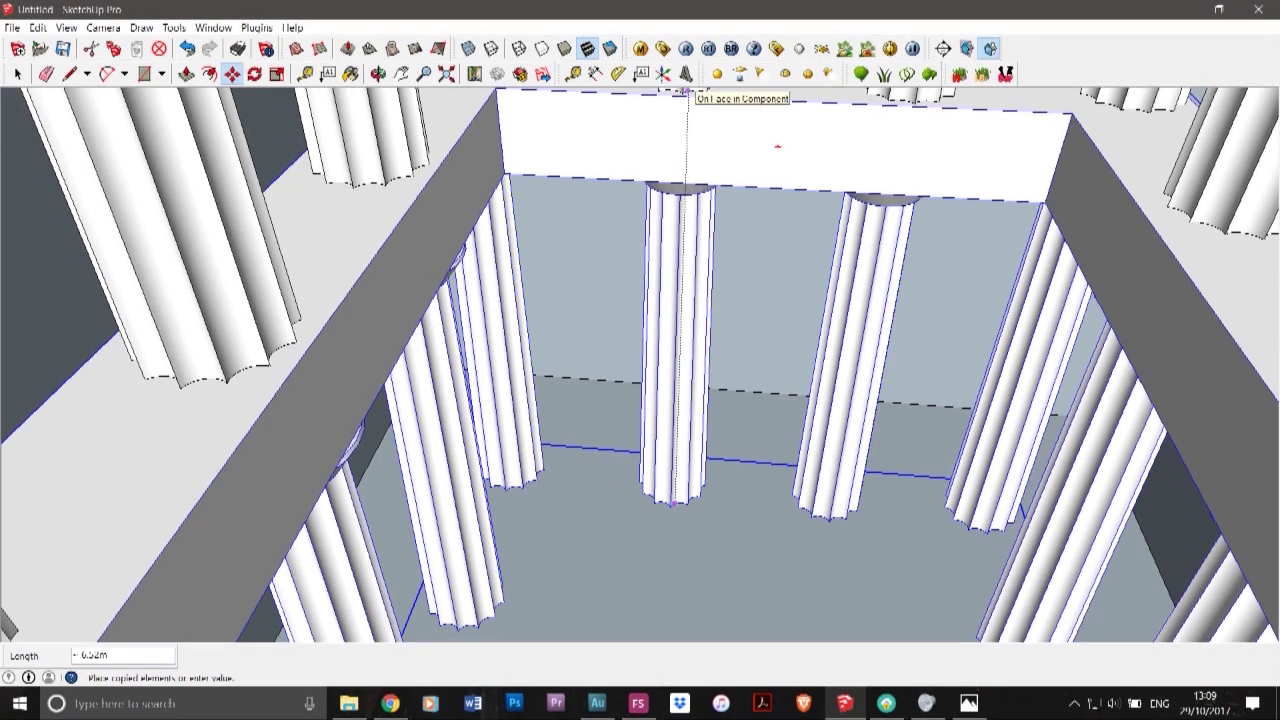
click(687, 94)
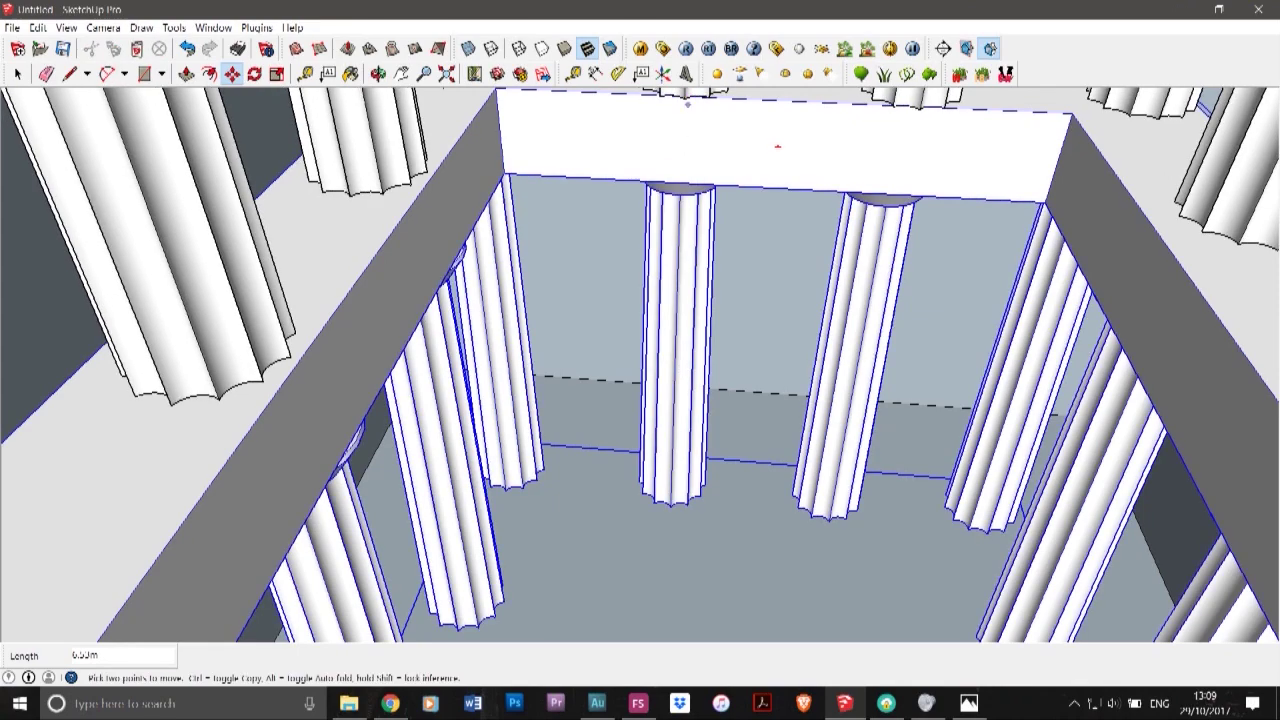
- Nudge the upper colonnade on the lower beam's top, including about 0.13 m along the green axis, to seat its columns on the beam
scroll(648, 248, down, 4)
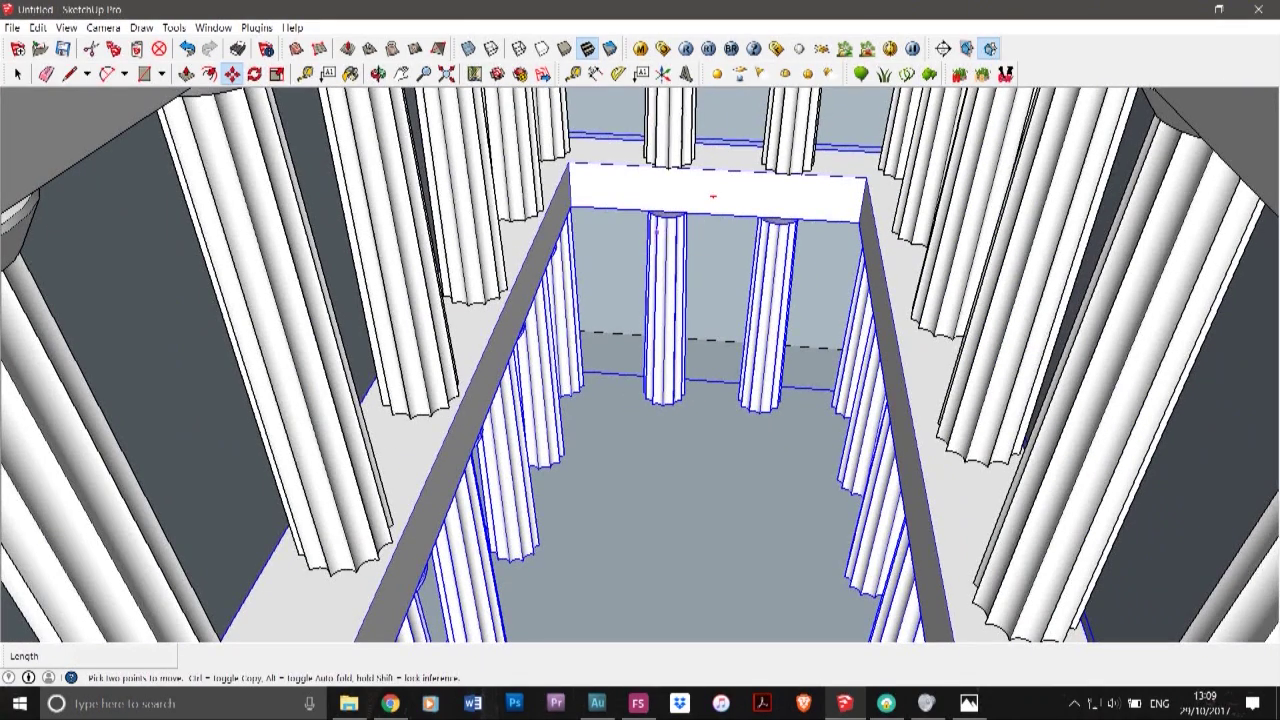
click(686, 149)
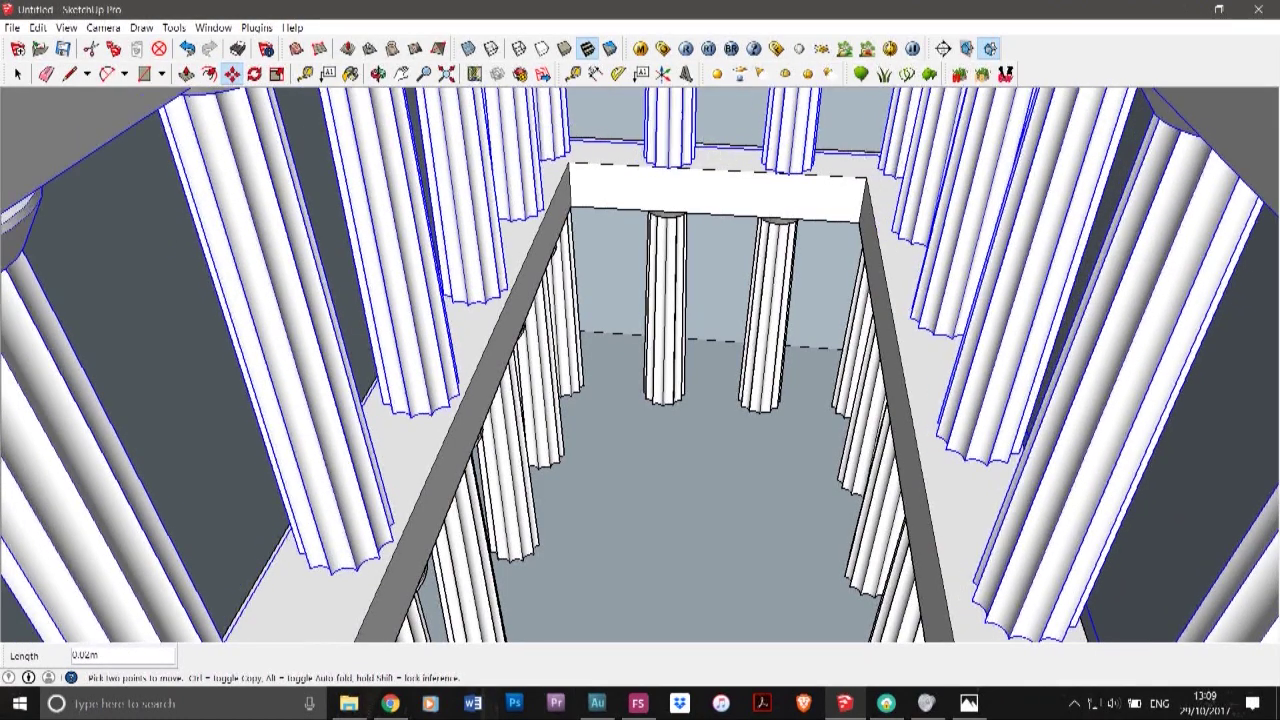
click(692, 150)
scroll(708, 156, up, 3)
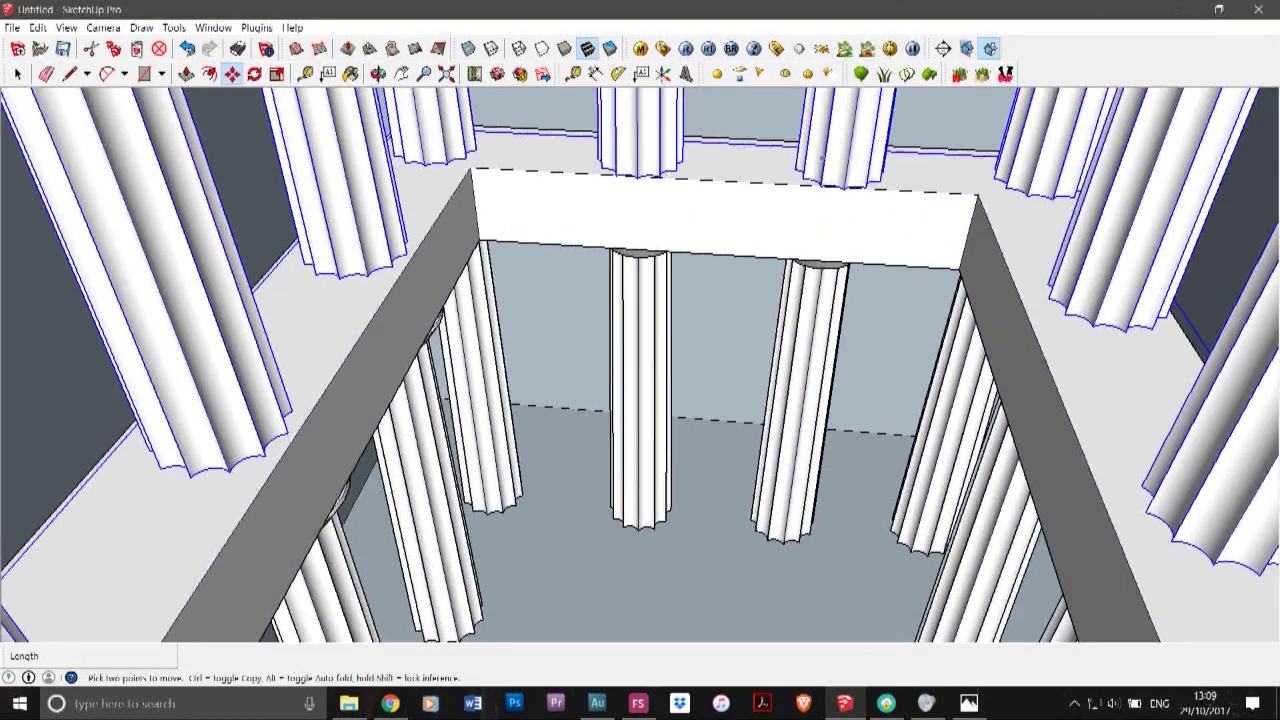
click(1095, 270)
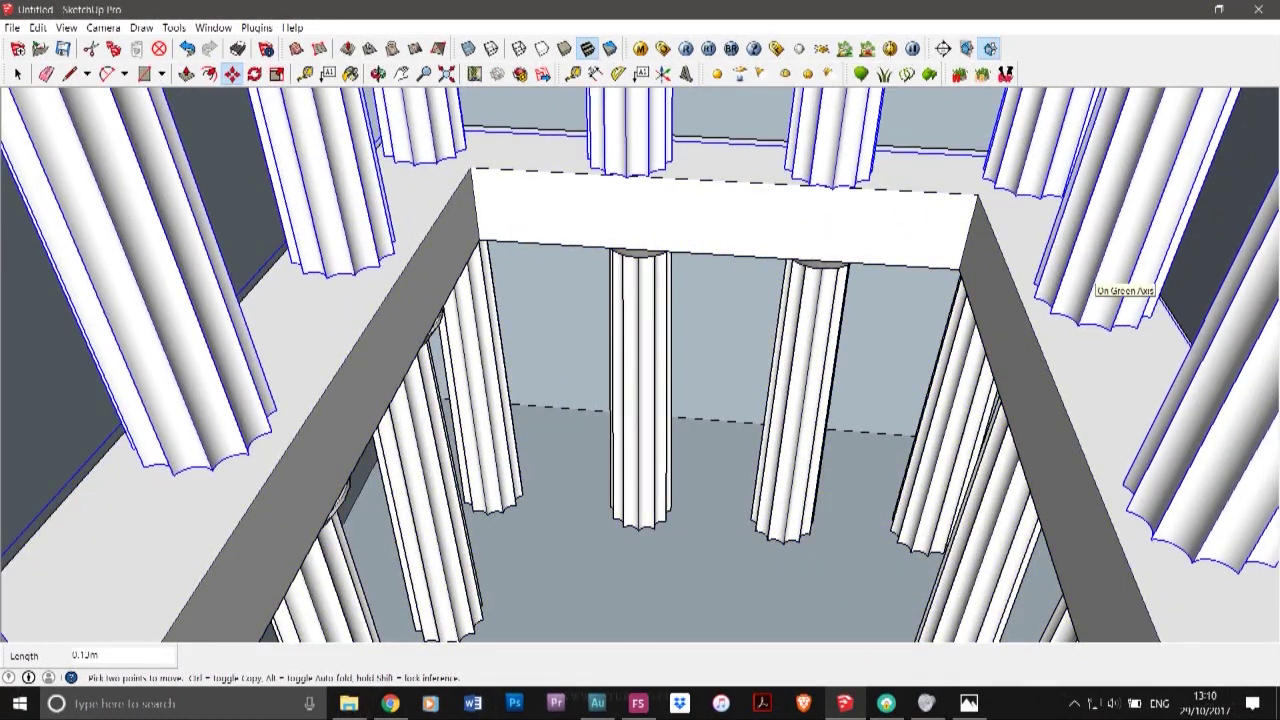
click(1083, 271)
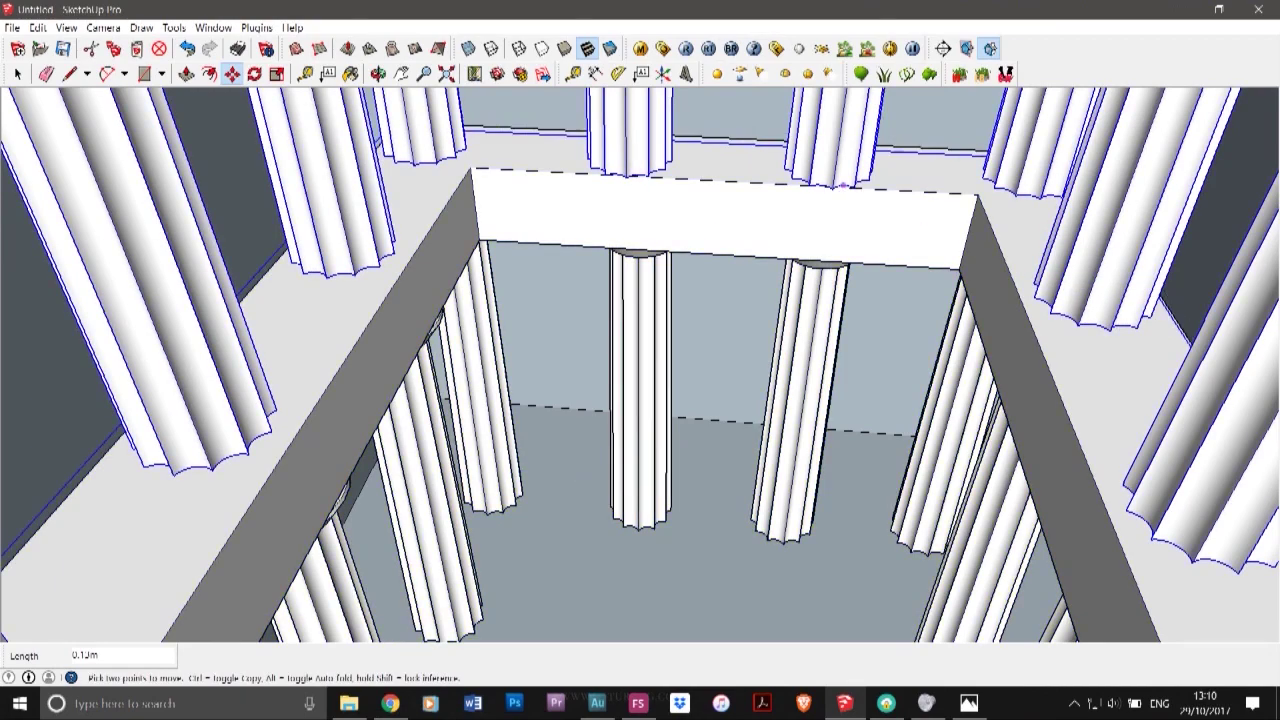
click(832, 164)
click(830, 152)
- Select both colonnade tiers and scale them down vertically together until the upper beam is about level with the chamber walls
scroll(844, 186, down, 6)
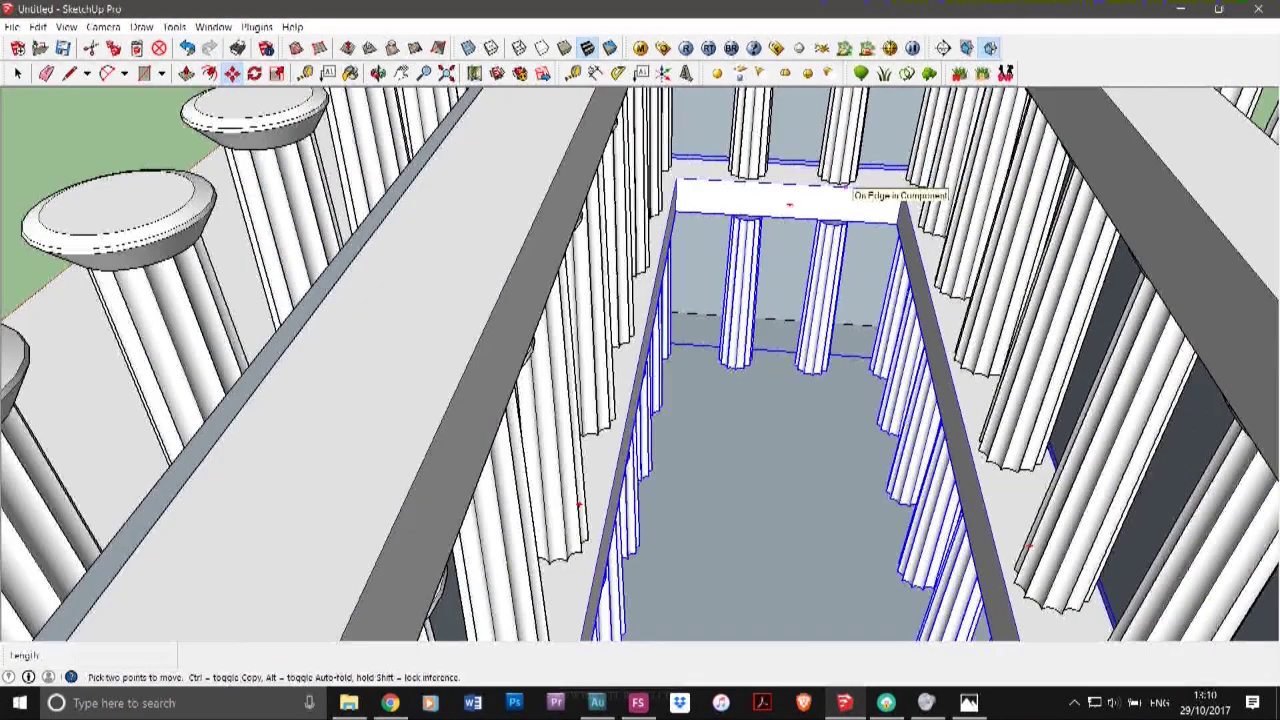
scroll(844, 186, down, 3)
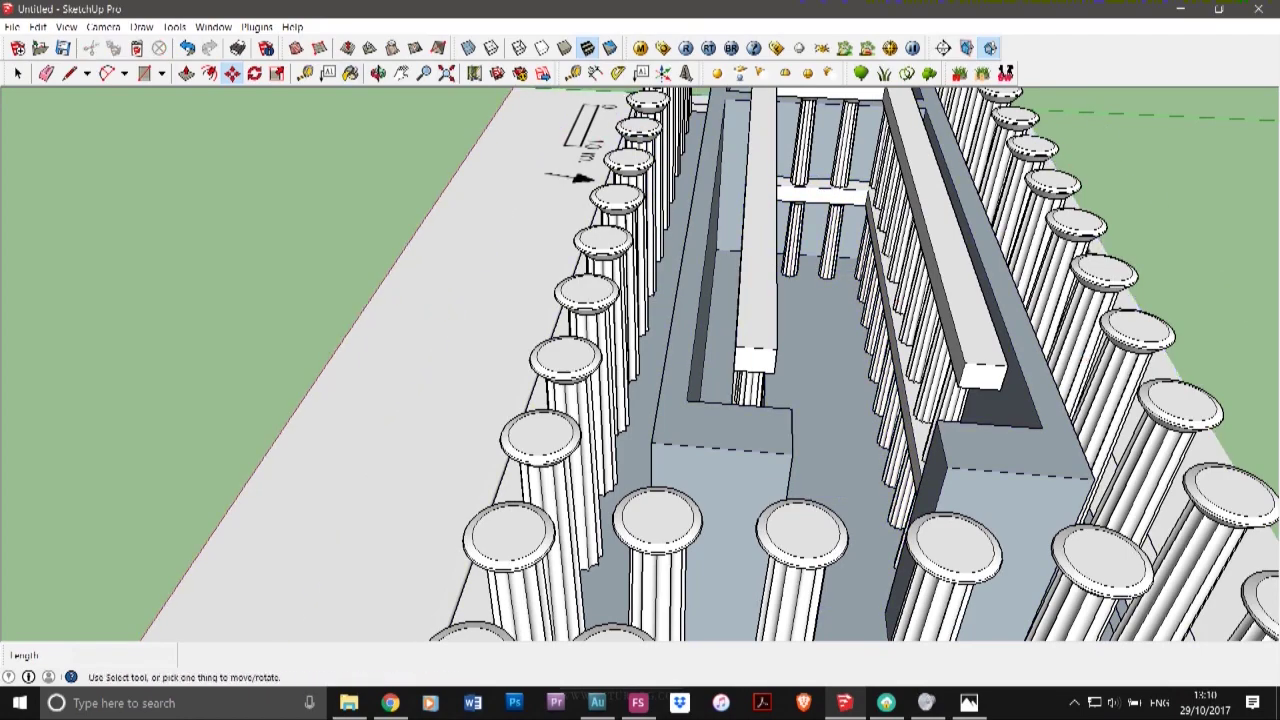
click(18, 74)
click(760, 220)
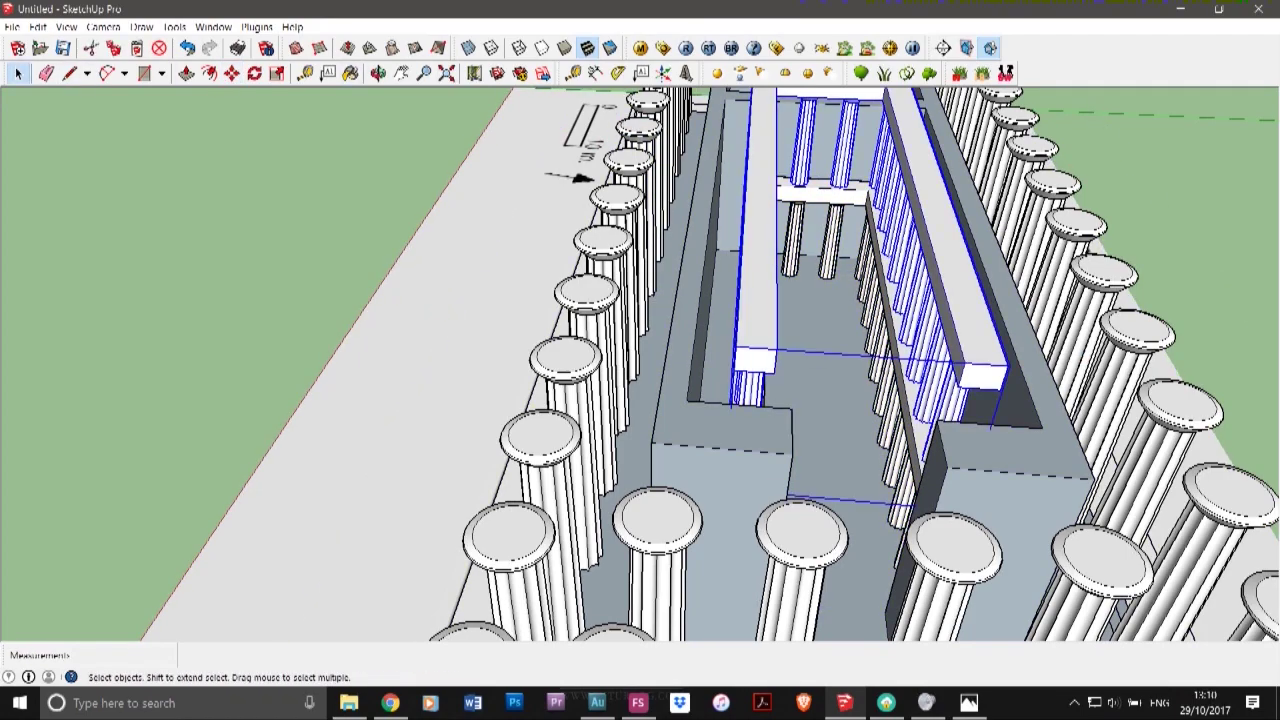
shift+click(824, 194)
click(378, 74)
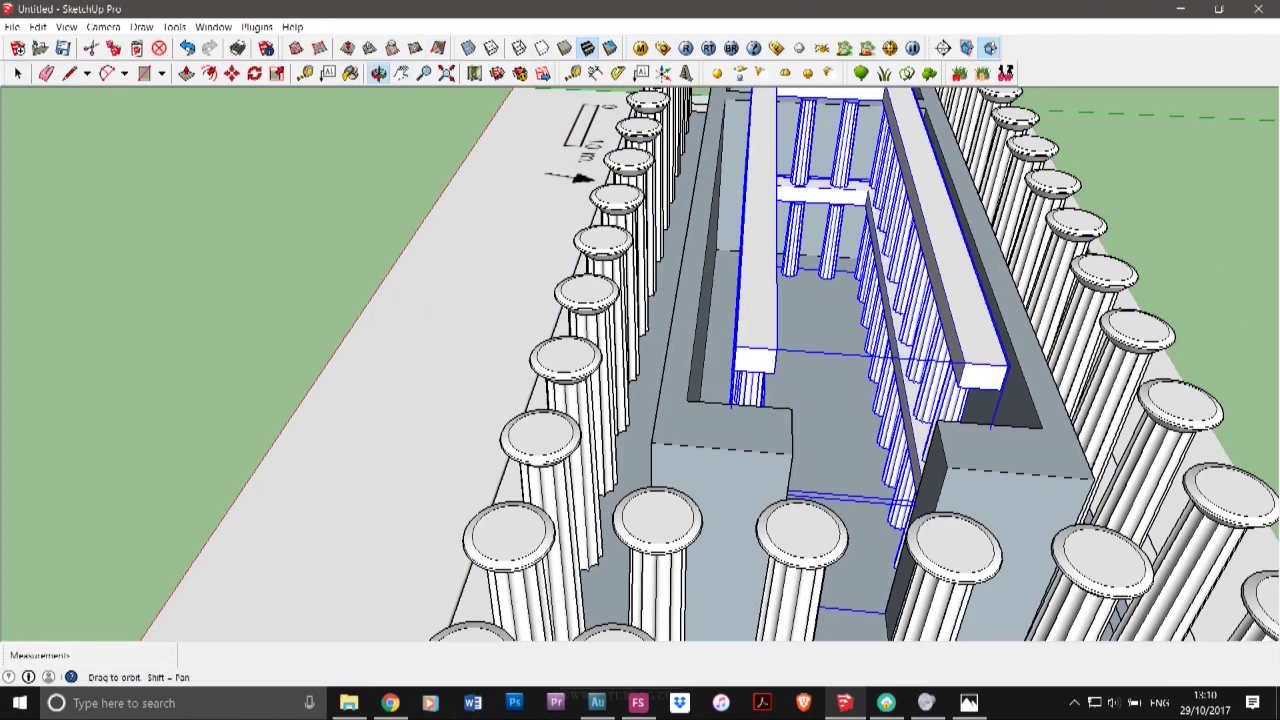
drag(640, 390, 632, 310)
middle_drag(632, 310, 588, 266)
key(s)
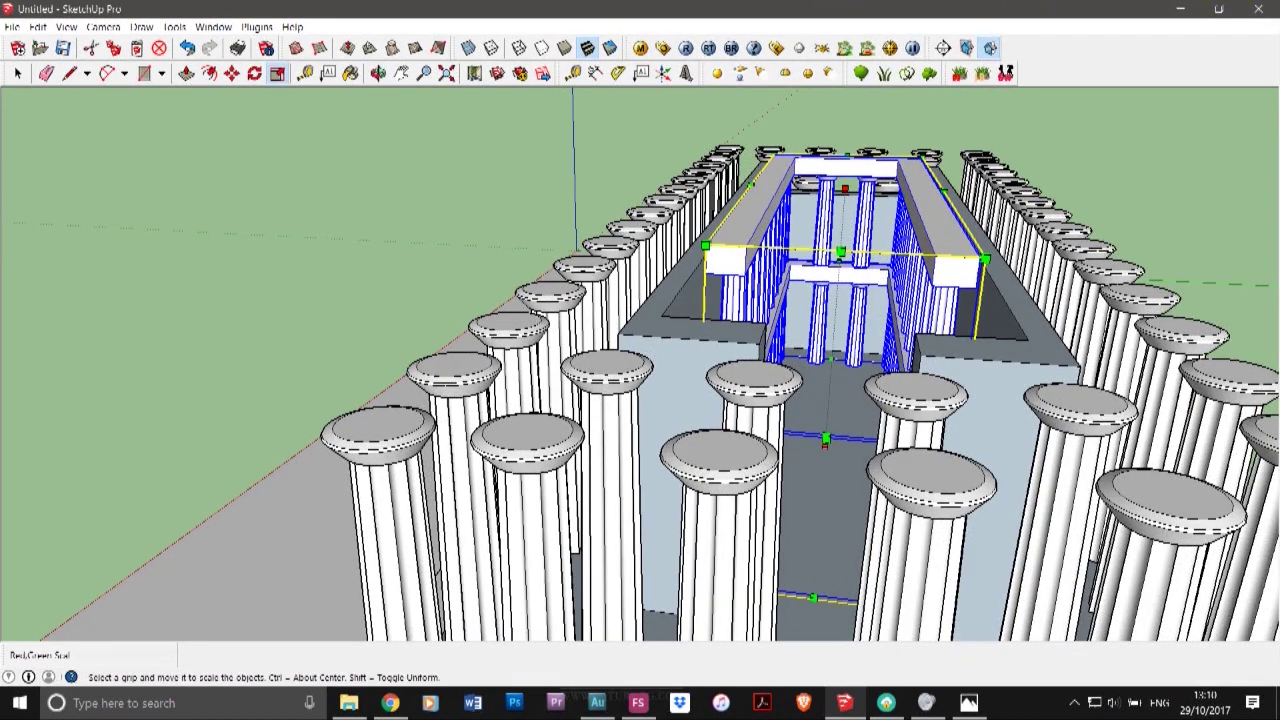
drag(842, 188, 840, 244)
- Deselect the lower tier and move the upper colonnade about 0.24 m back so its beam ends meet the entrance wall's inner face
click(378, 74)
mouse_move(500, 240)
mouse_down()
mouse_move(620, 250)
mouse_move(840, 300)
mouse_move(855, 385)
mouse_move(715, 405)
mouse_move(705, 360)
mouse_move(825, 335)
mouse_move(830, 395)
mouse_up()
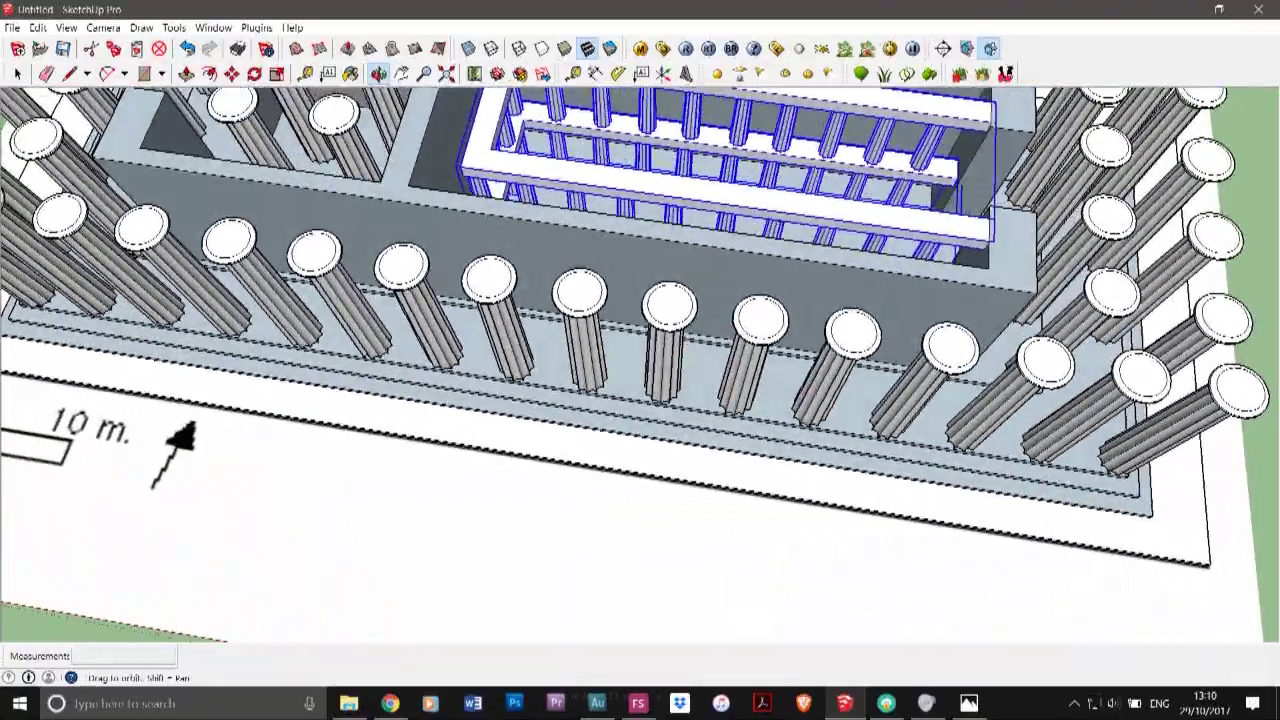
scroll(1024, 106, up, 5)
click(17, 74)
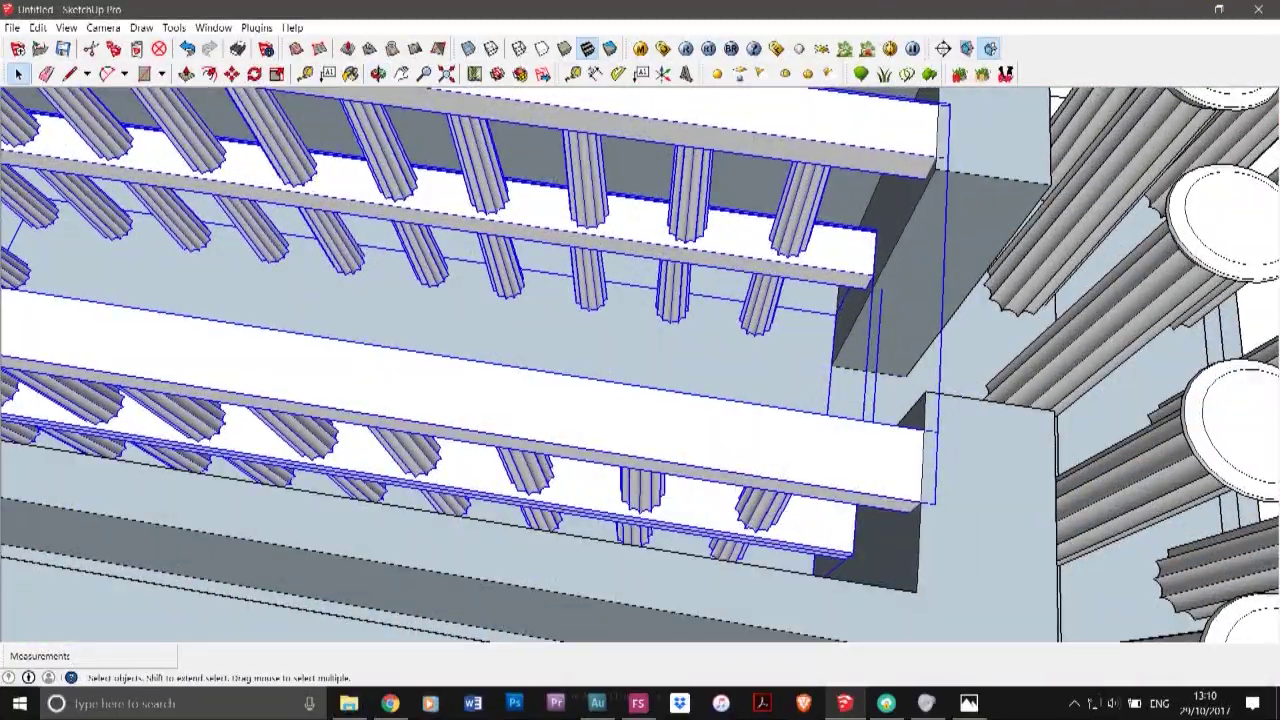
shift+click(590, 280)
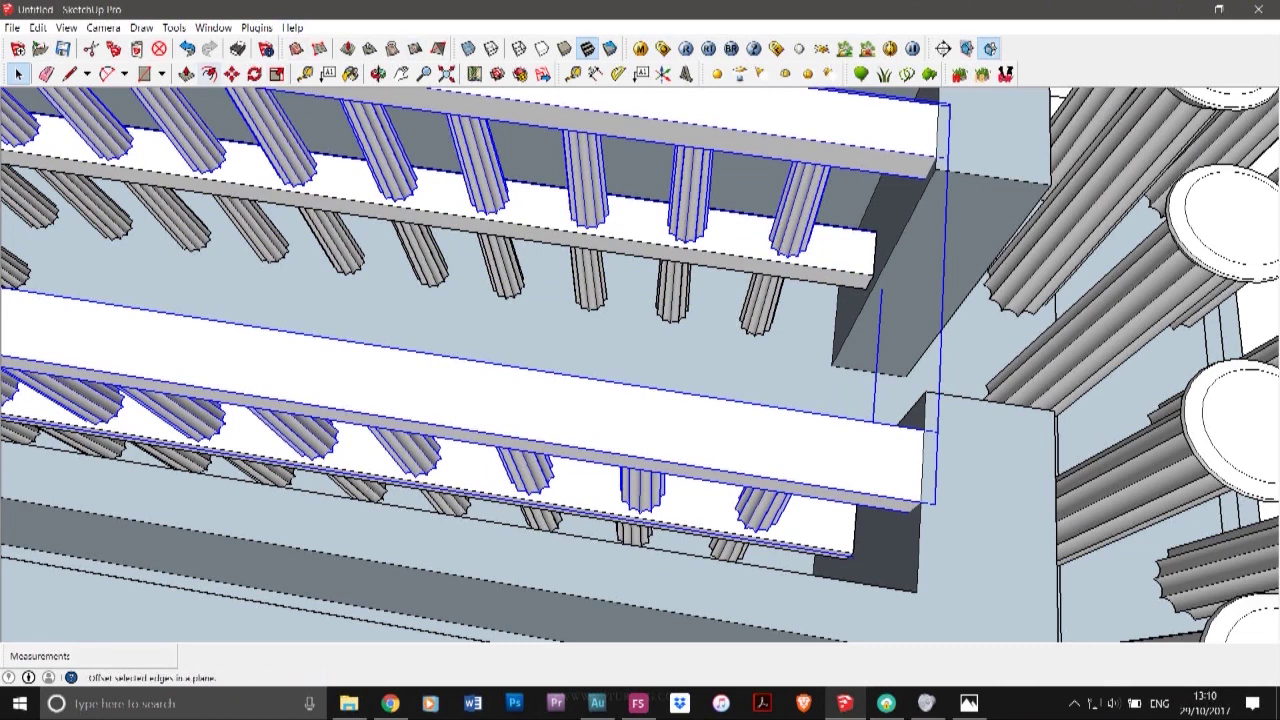
click(231, 74)
click(938, 127)
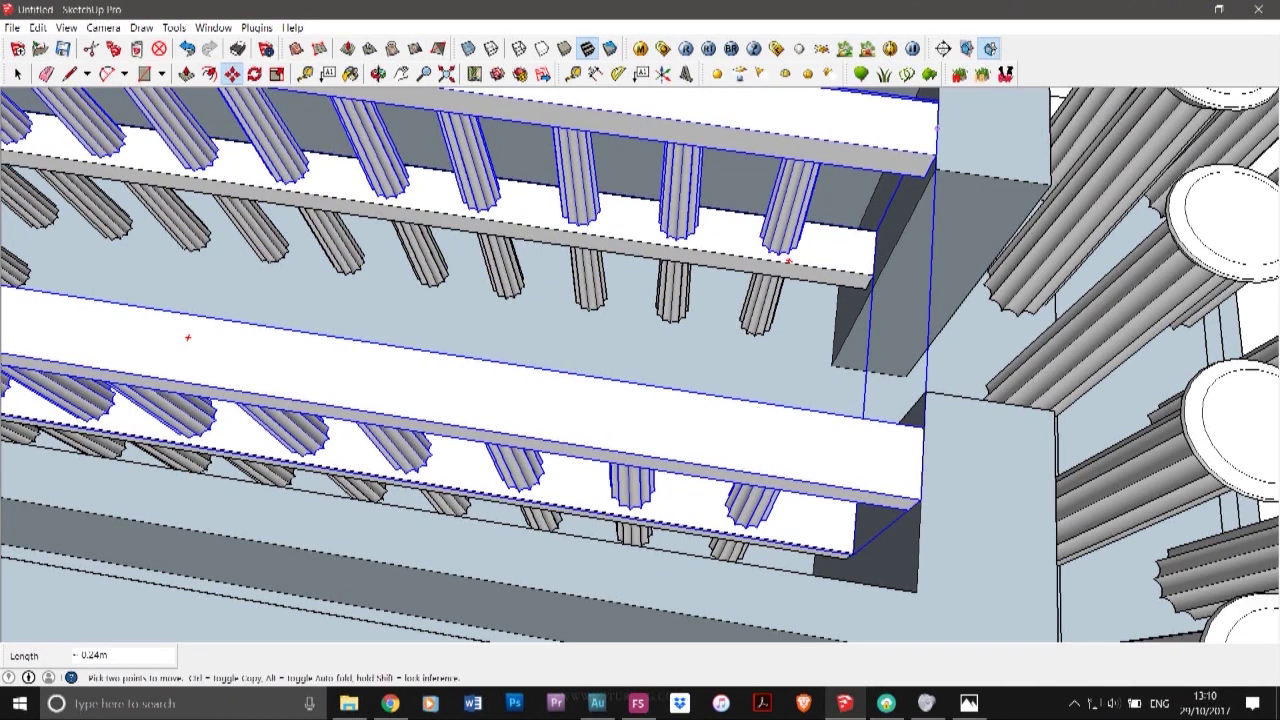
- Clear the selection and examine the whole temple from several angles, checking the two-tier colonnade inside the chamber
click(378, 74)
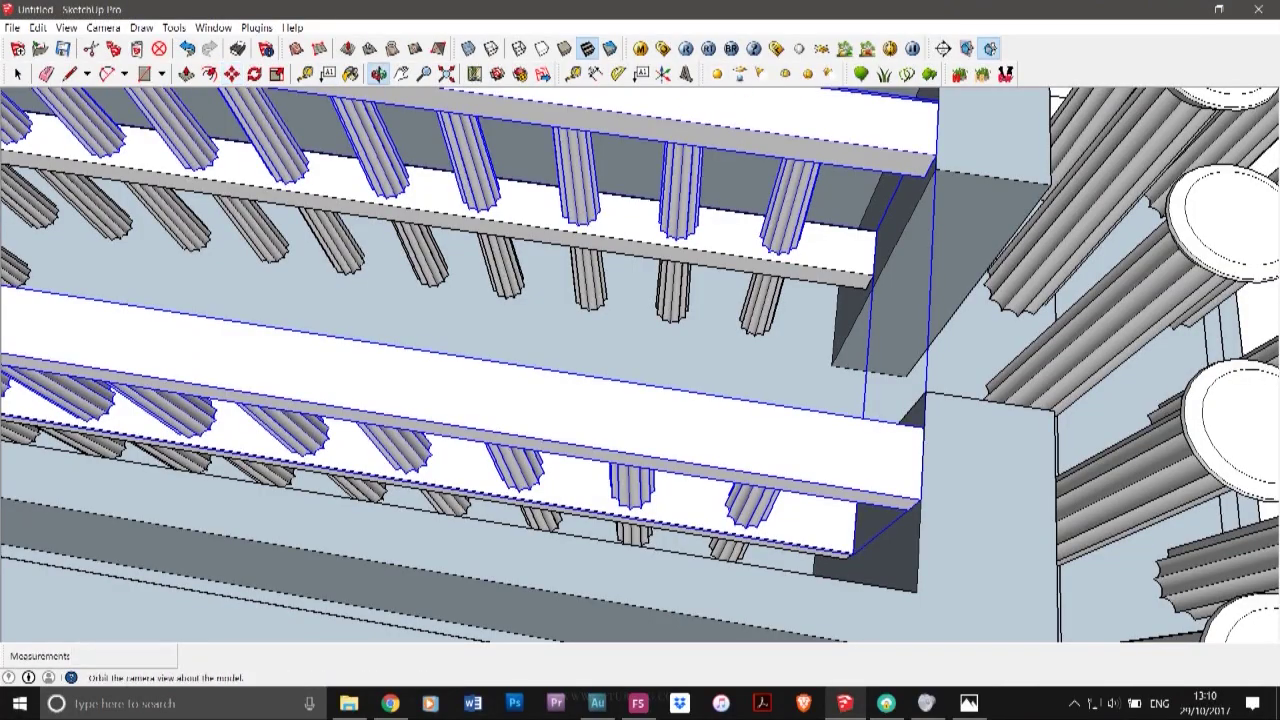
drag(800, 450, 535, 295)
scroll(540, 316, down, 3)
scroll(578, 298, down, 10)
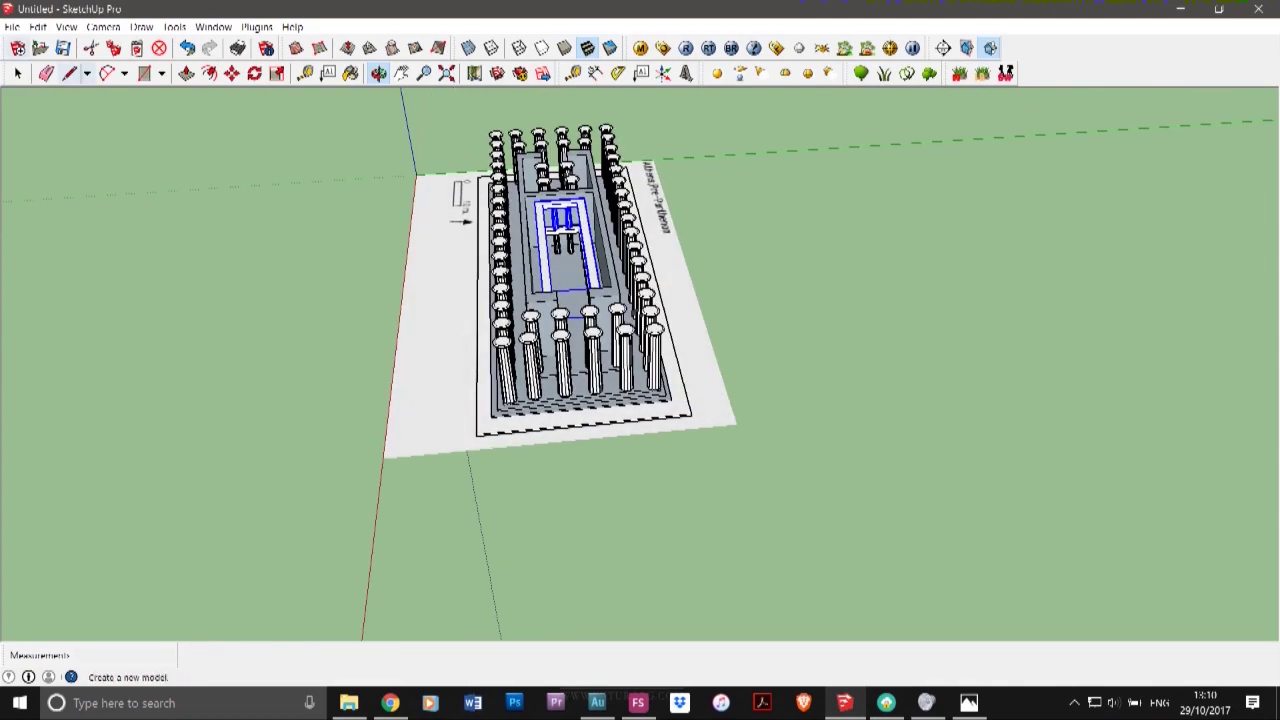
click(18, 74)
click(250, 220)
scroll(580, 252, up, 5)
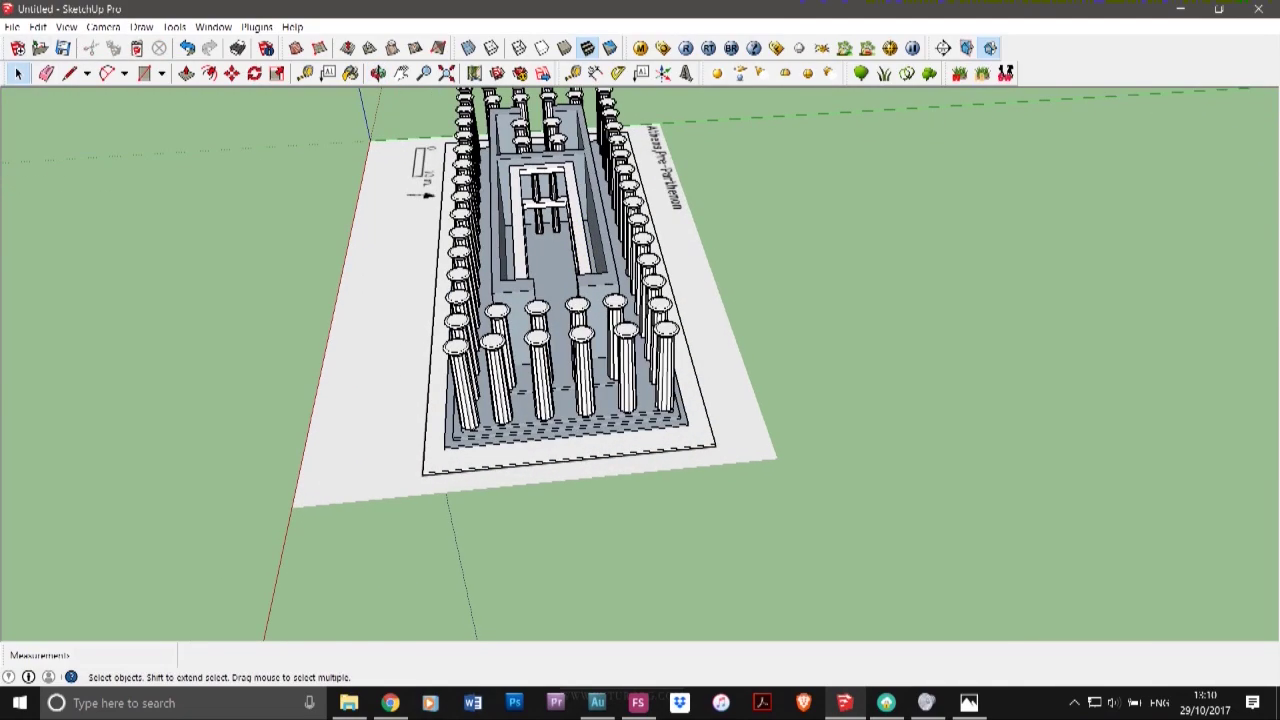
click(378, 74)
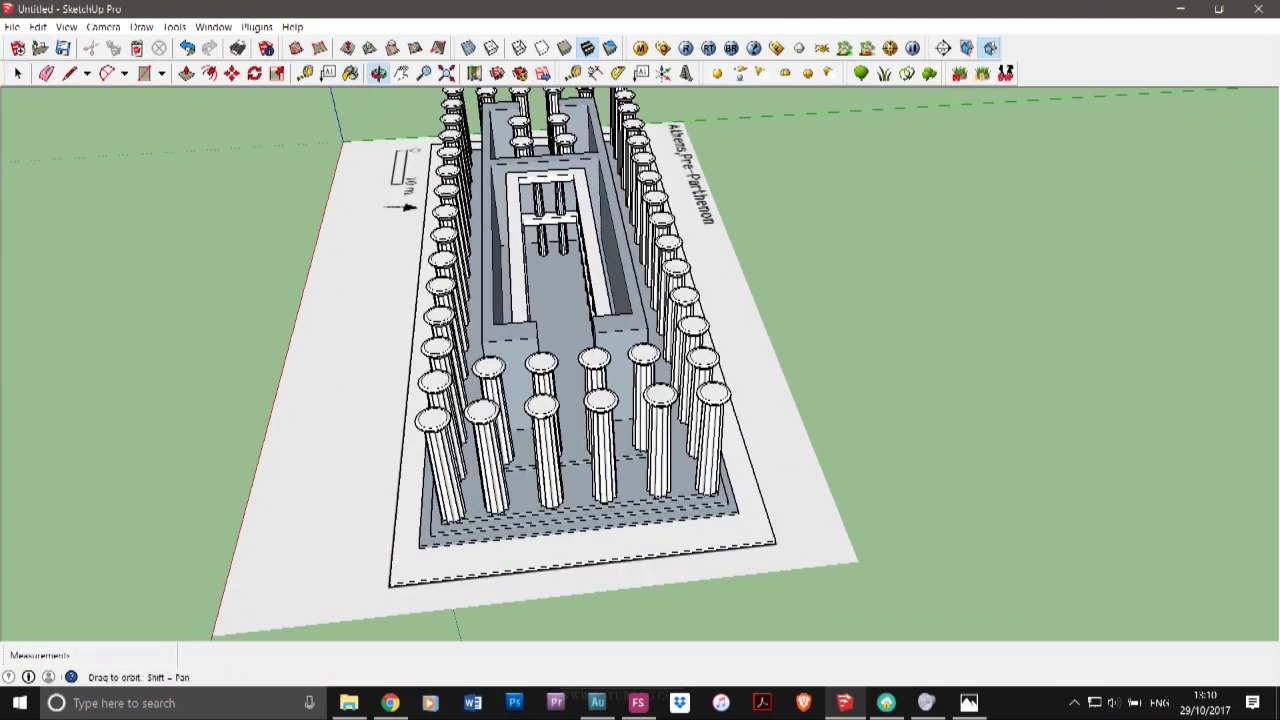
drag(560, 350, 425, 230)
mouse_move(425, 230)
middle_down()
mouse_move(475, 260)
mouse_move(555, 255)
mouse_move(635, 300)
middle_up()
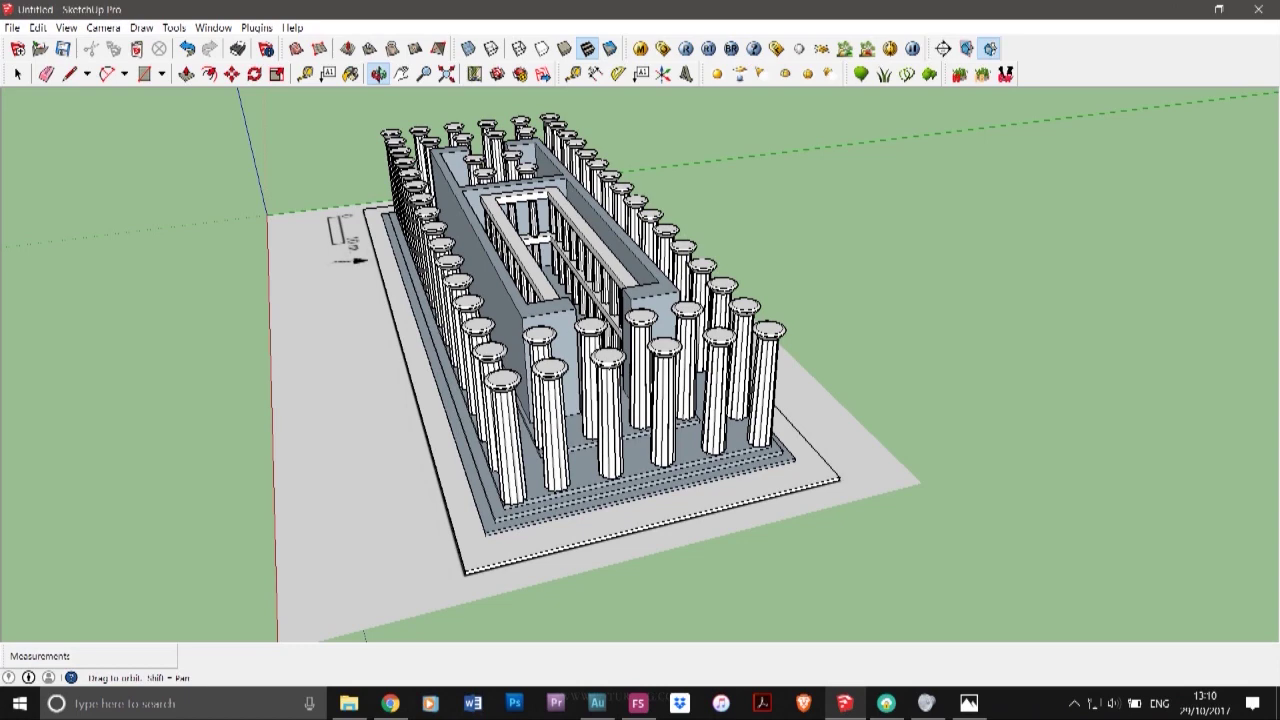
scroll(769, 418, down, 3)
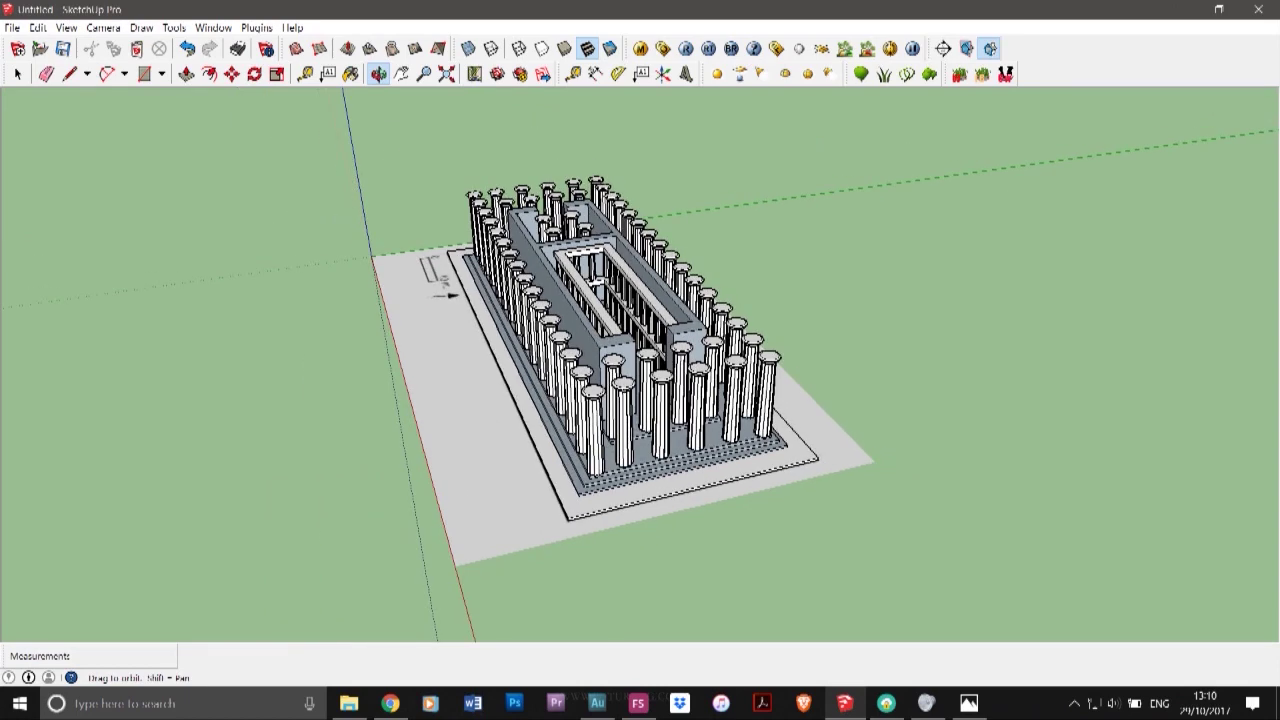
- Clear the selection and consult the reference photo of the temple's interior and its image folder, then minimise both windows
key(space)
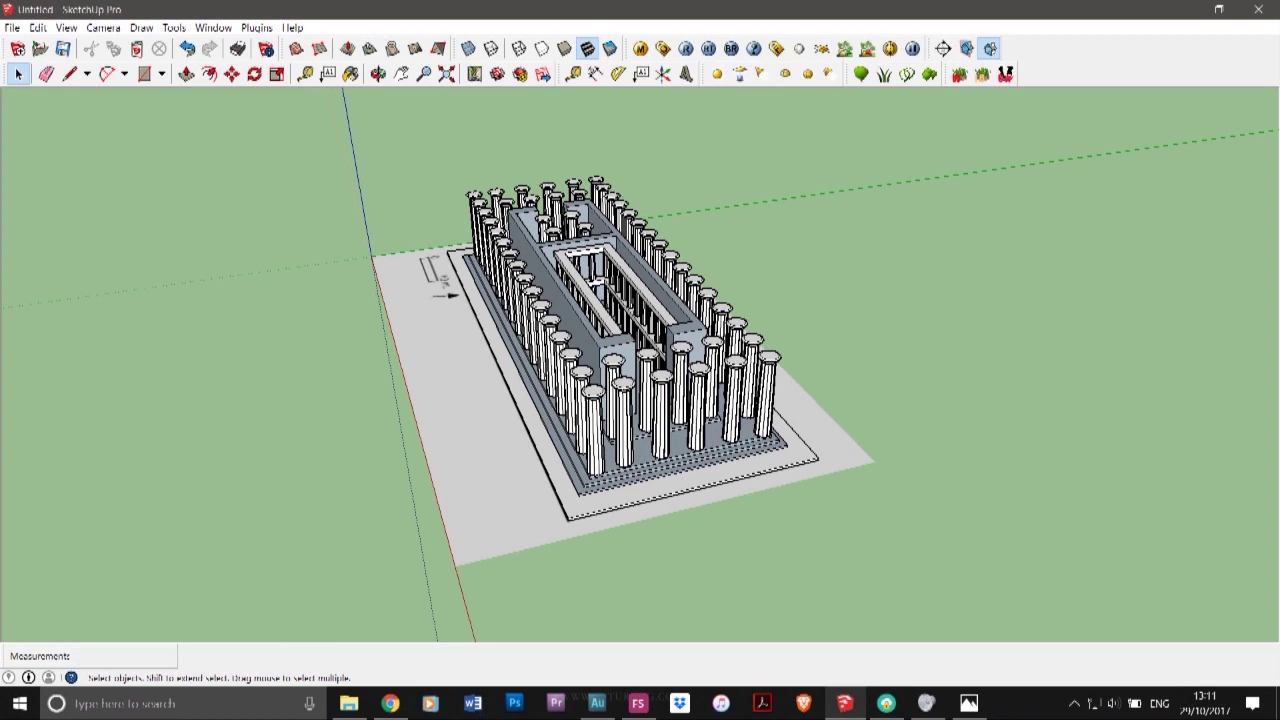
click(708, 312)
key(ctrl+t)
scroll(835, 362, up, 4)
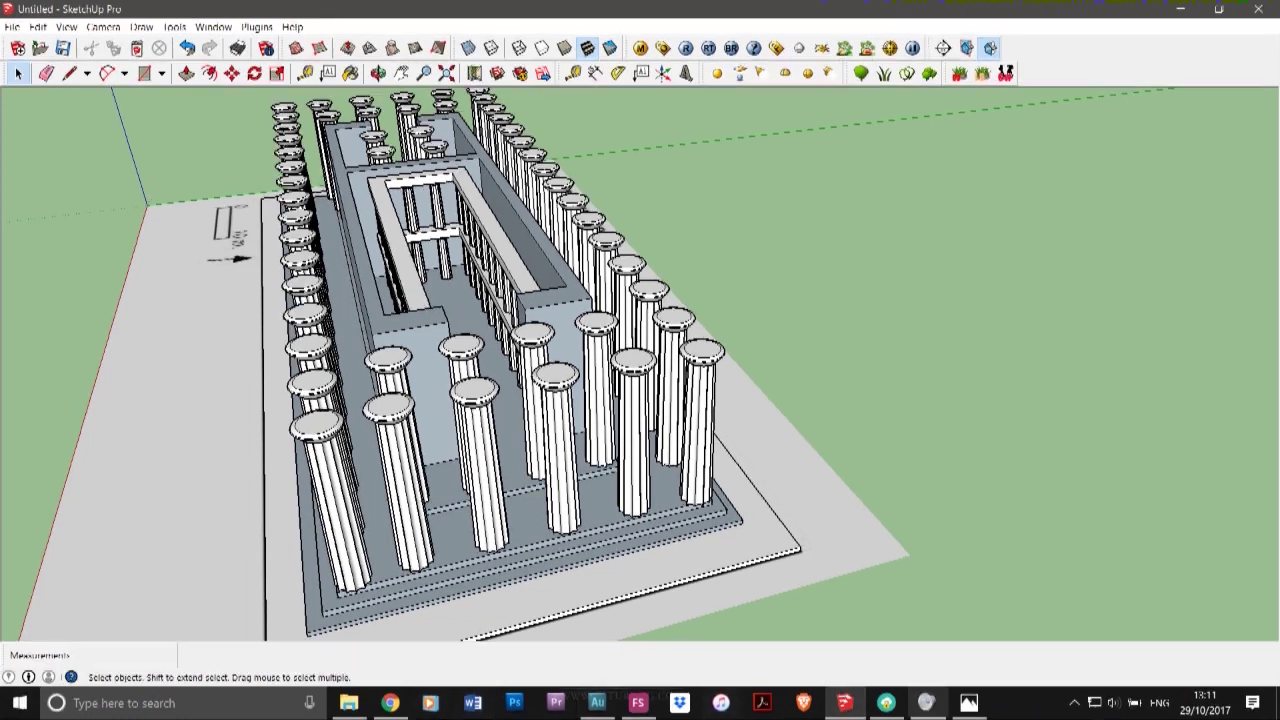
click(969, 703)
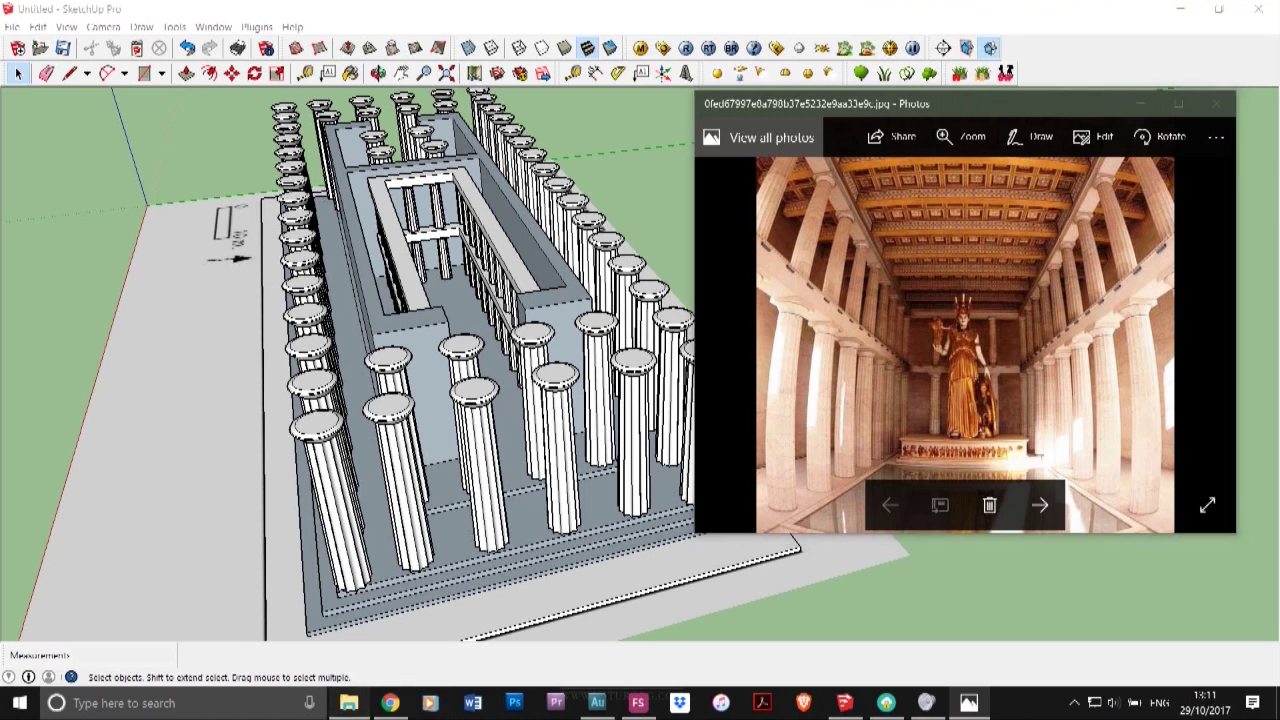
click(349, 703)
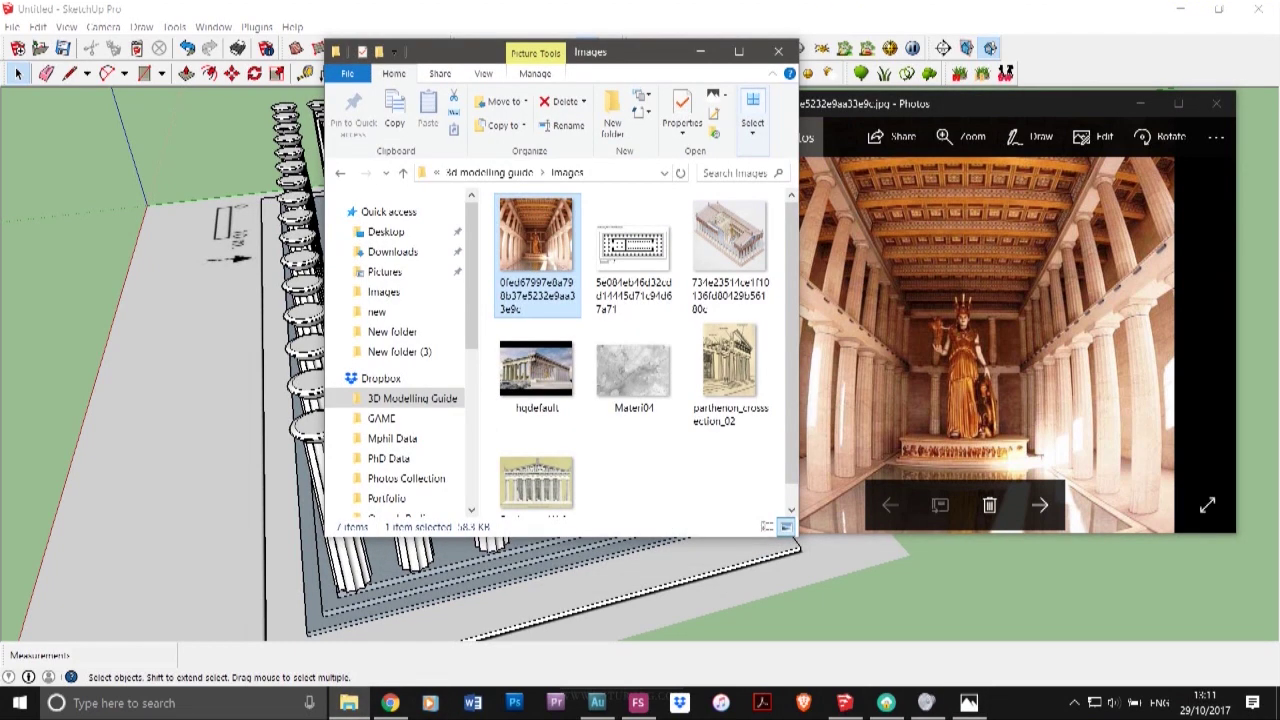
click(349, 703)
click(1140, 104)
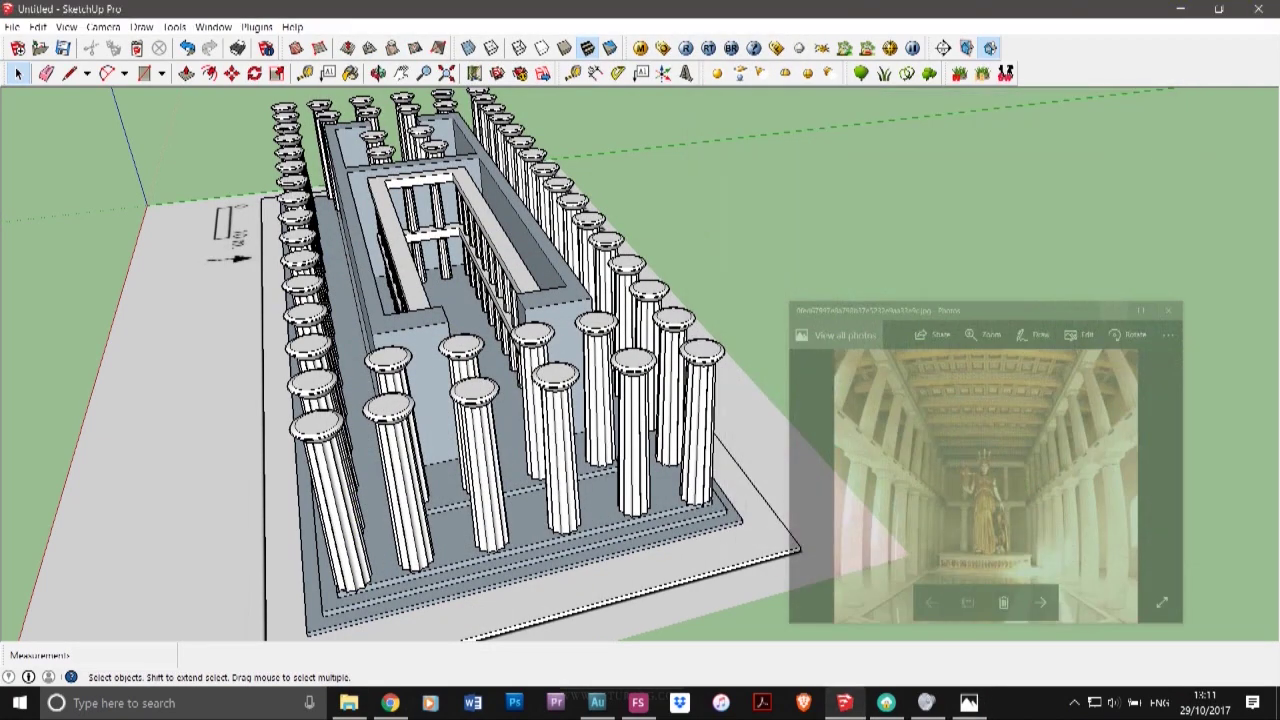
- Start the Paint Bucket and browse the materials library to the Stone collection, keeping the materials window beside the temple
scroll(597, 420, down, 5)
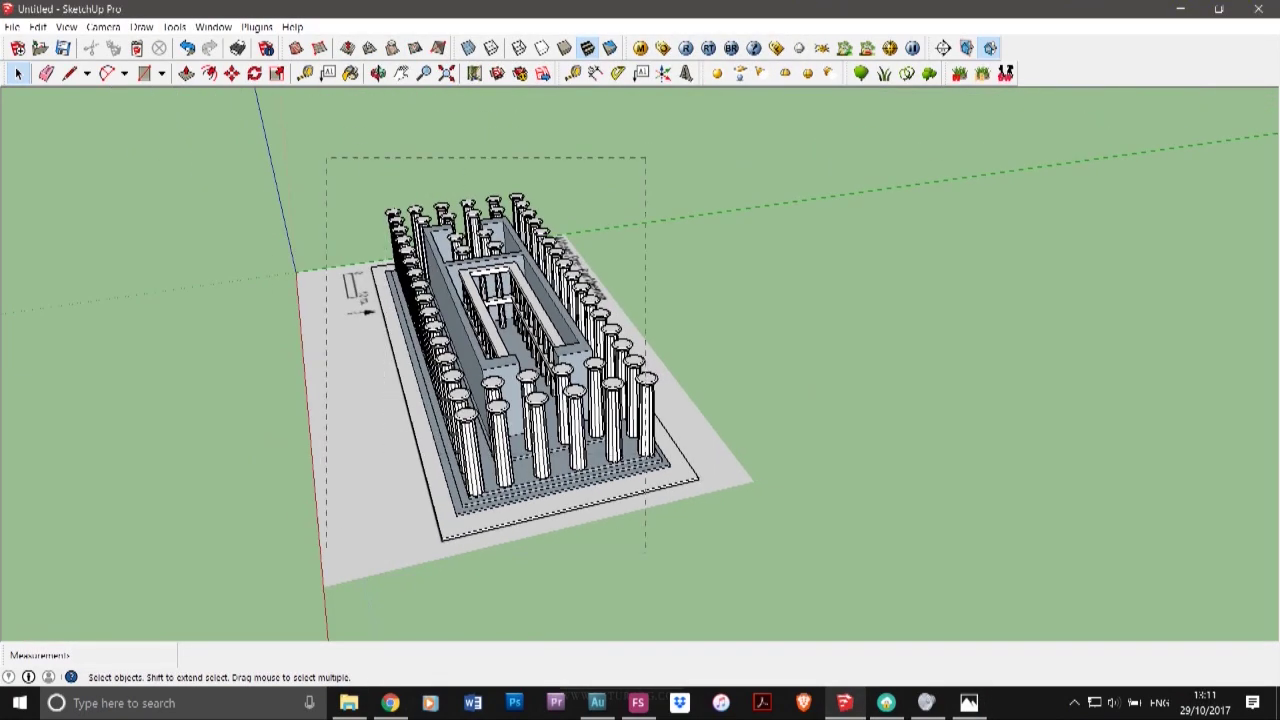
drag(327, 550, 325, 556)
click(370, 608)
click(350, 73)
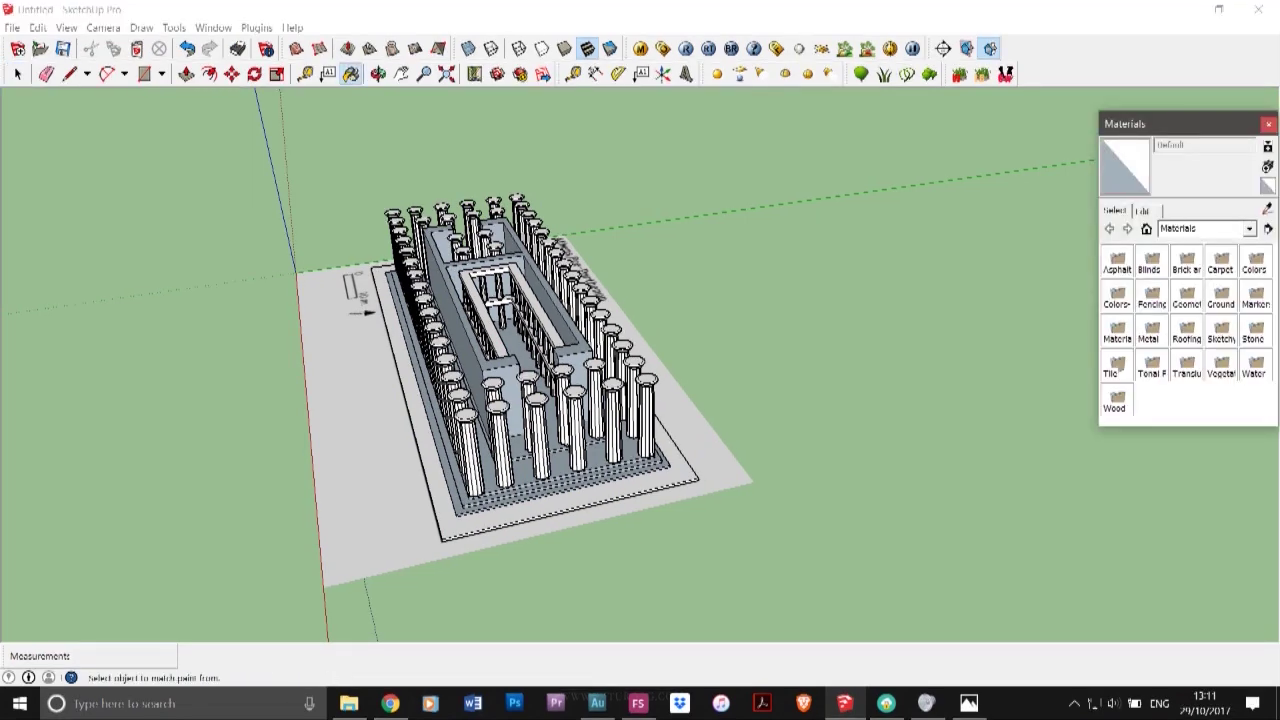
drag(1140, 123, 196, 182)
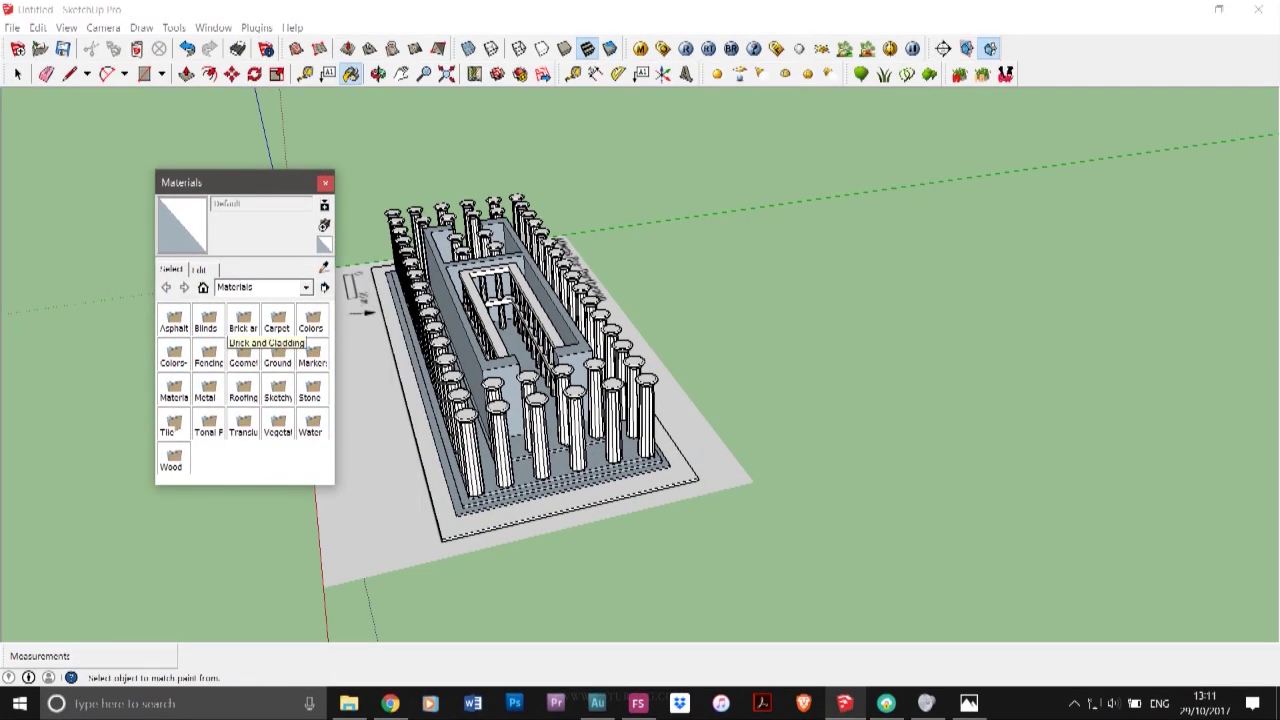
click(324, 287)
click(306, 287)
click(306, 287)
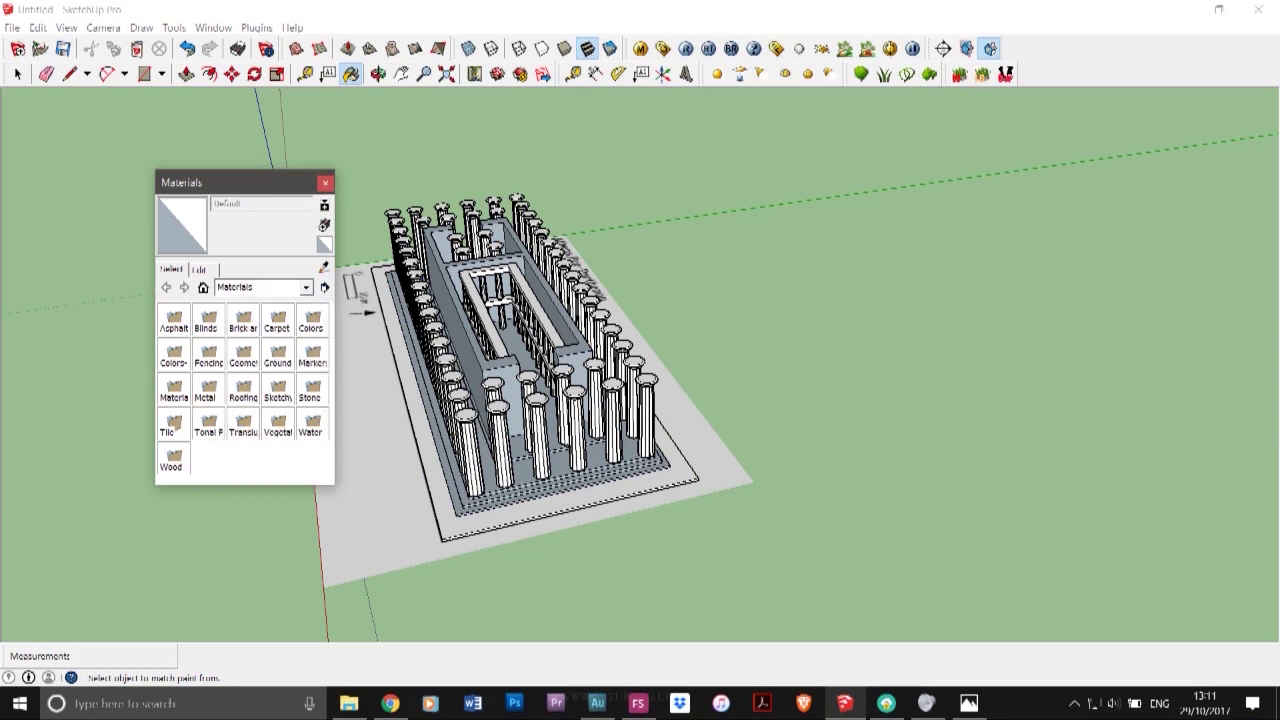
double_click(310, 396)
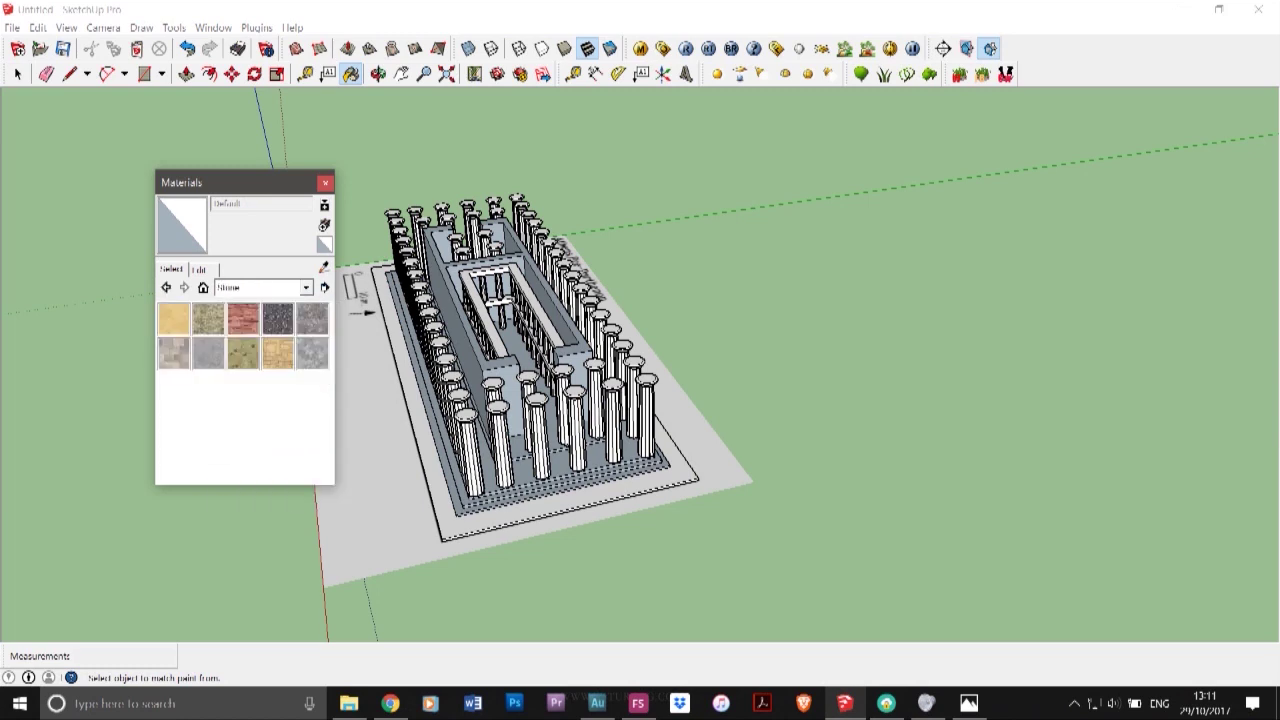
- Choose the Stone_Vein_Gray material and paint the four middle columns of the front row with it
click(312, 353)
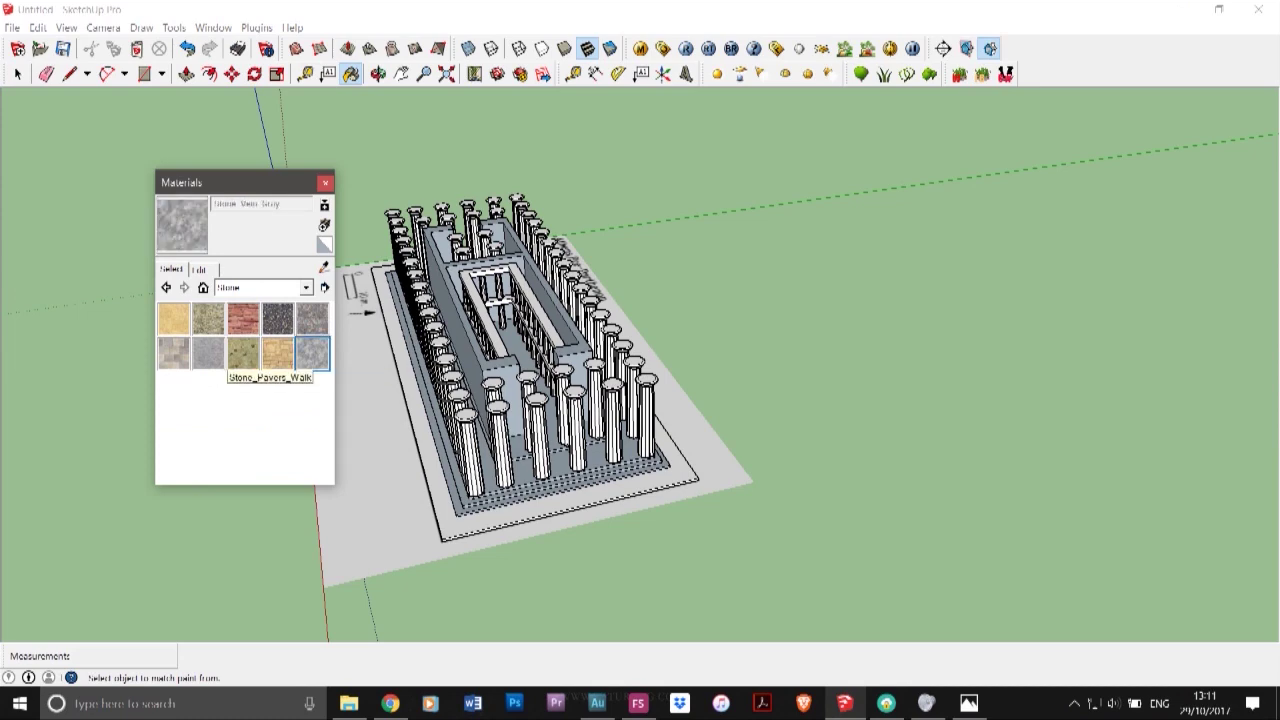
click(243, 353)
click(208, 353)
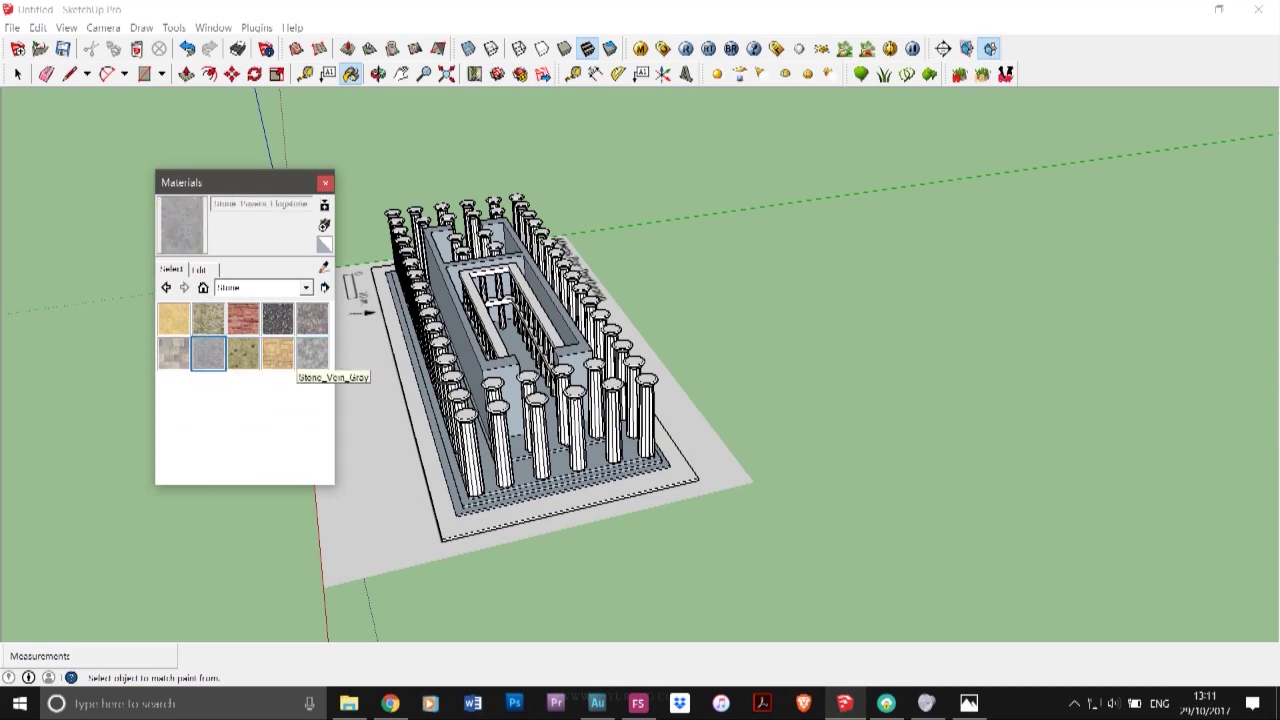
click(311, 352)
scroll(506, 441, up, 5)
click(503, 445)
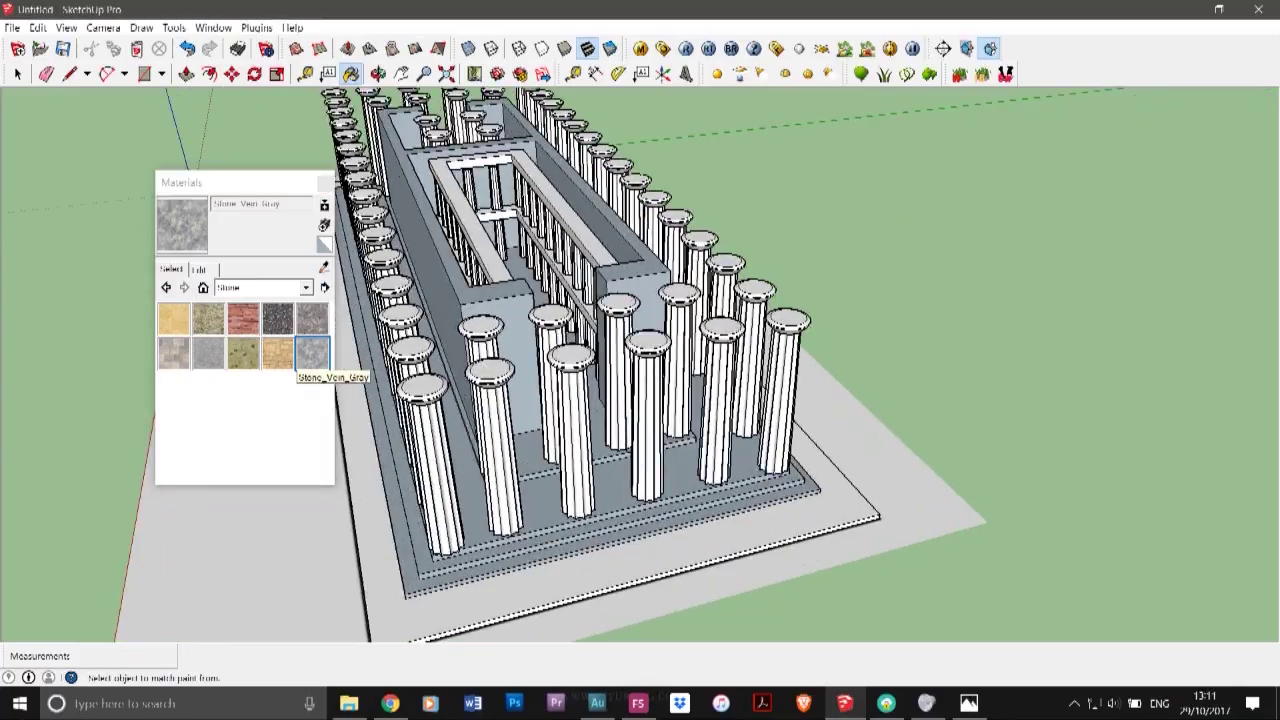
click(575, 440)
click(648, 432)
click(717, 420)
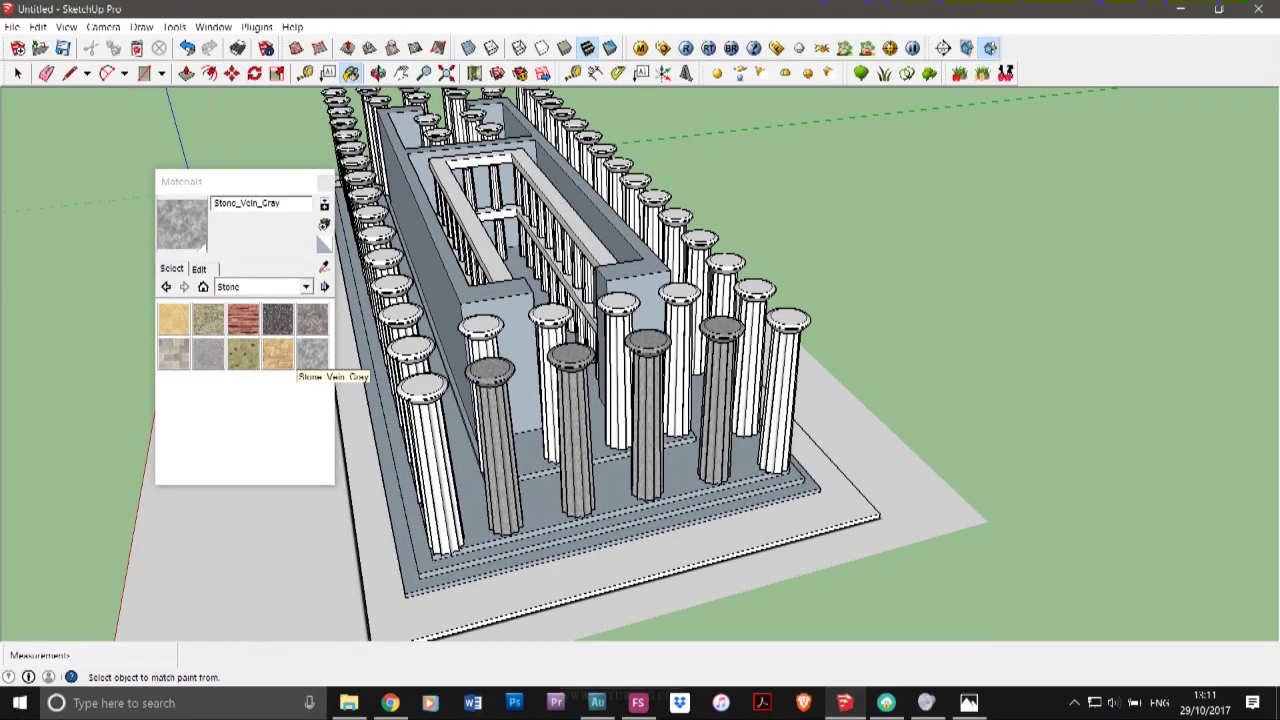
scroll(640, 435, up, 7)
scroll(640, 380, down, 10)
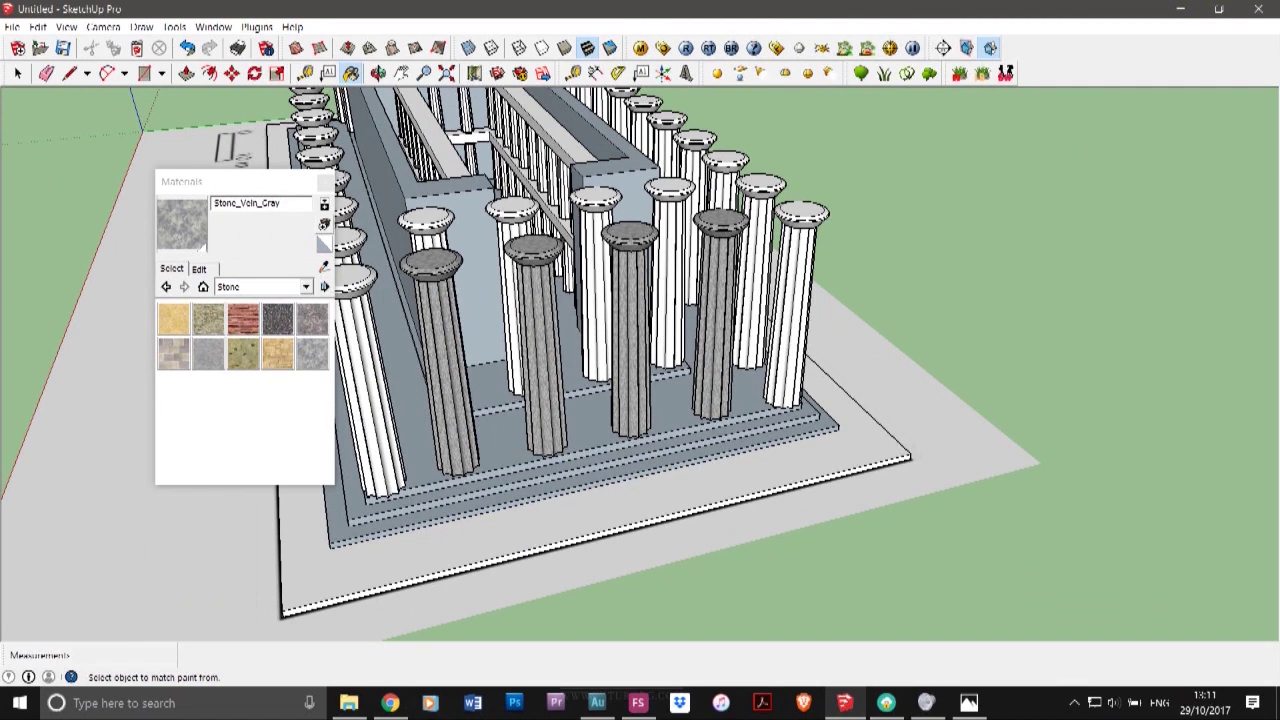
- Create a new material, Material1, using the Materi04.JPG texture image from the 3D Modelling Guide images in Dropbox
click(324, 224)
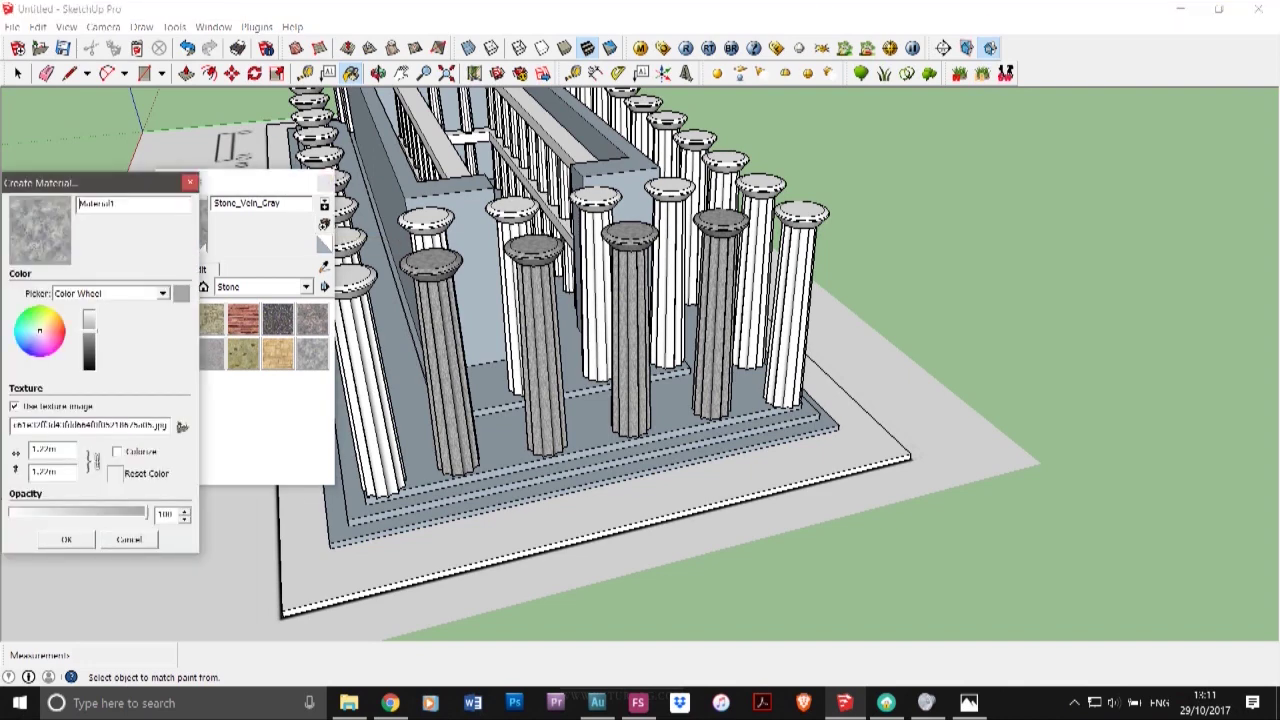
click(182, 427)
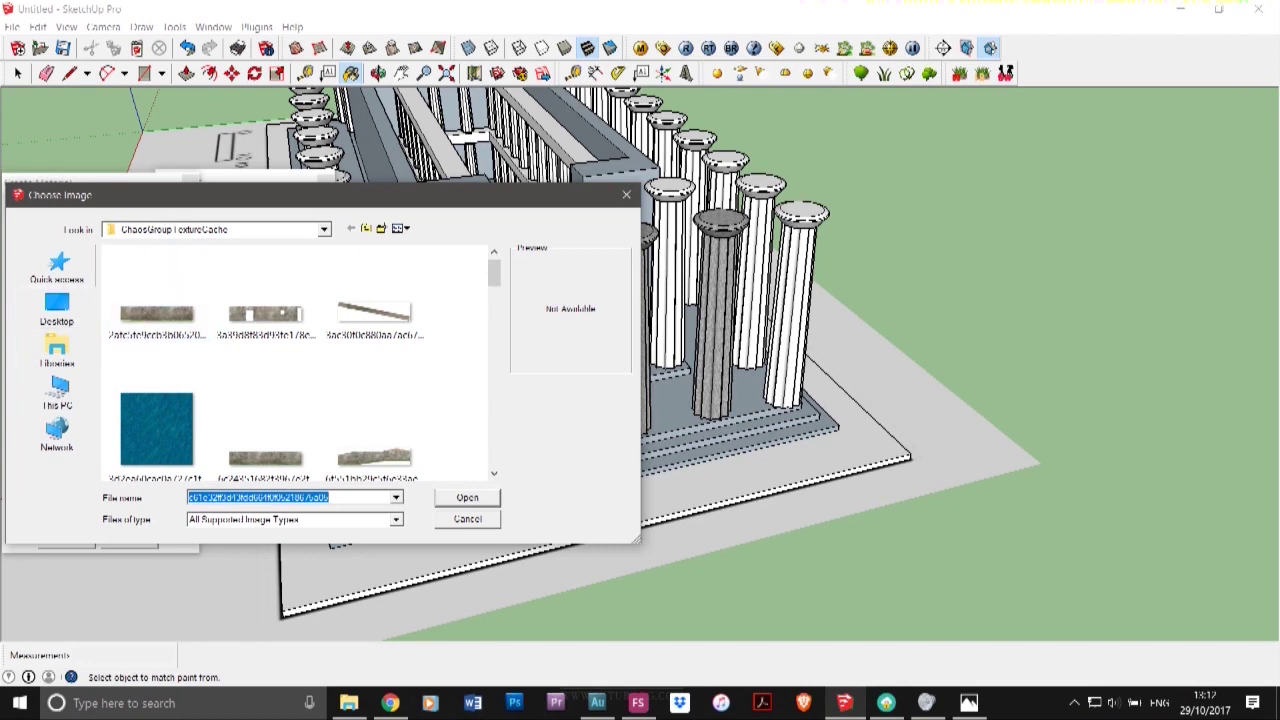
click(57, 310)
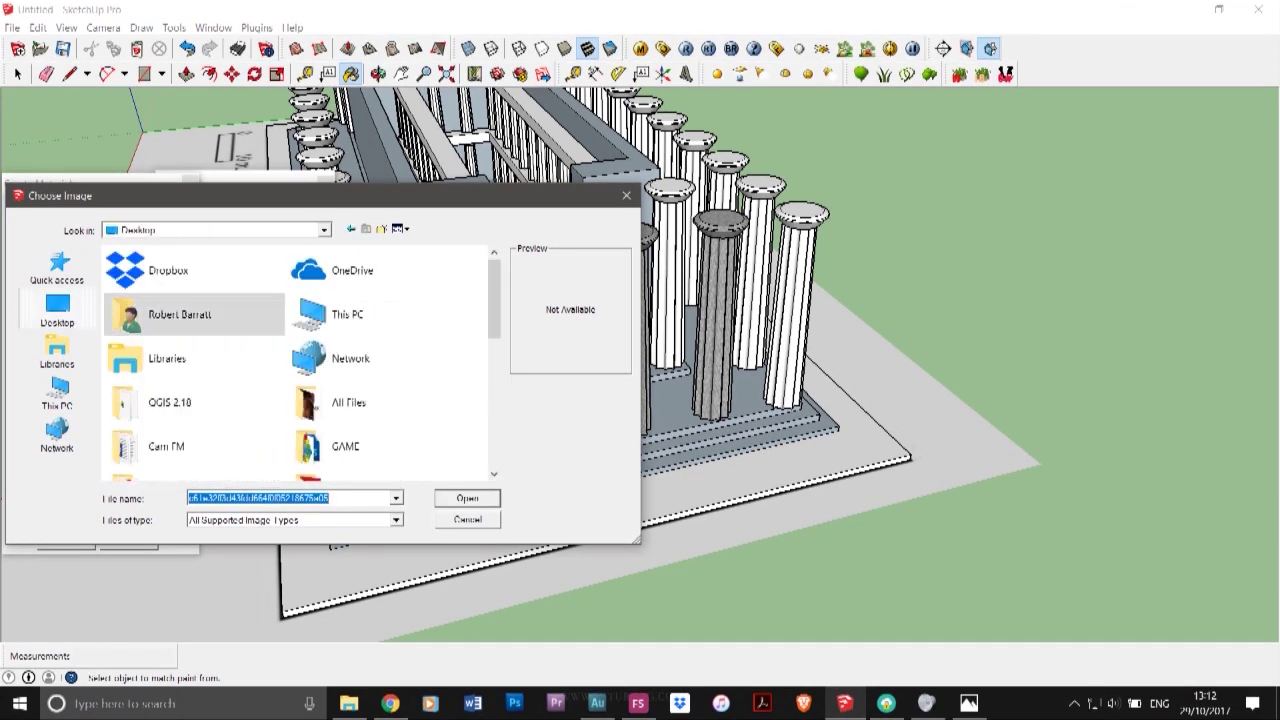
double_click(166, 273)
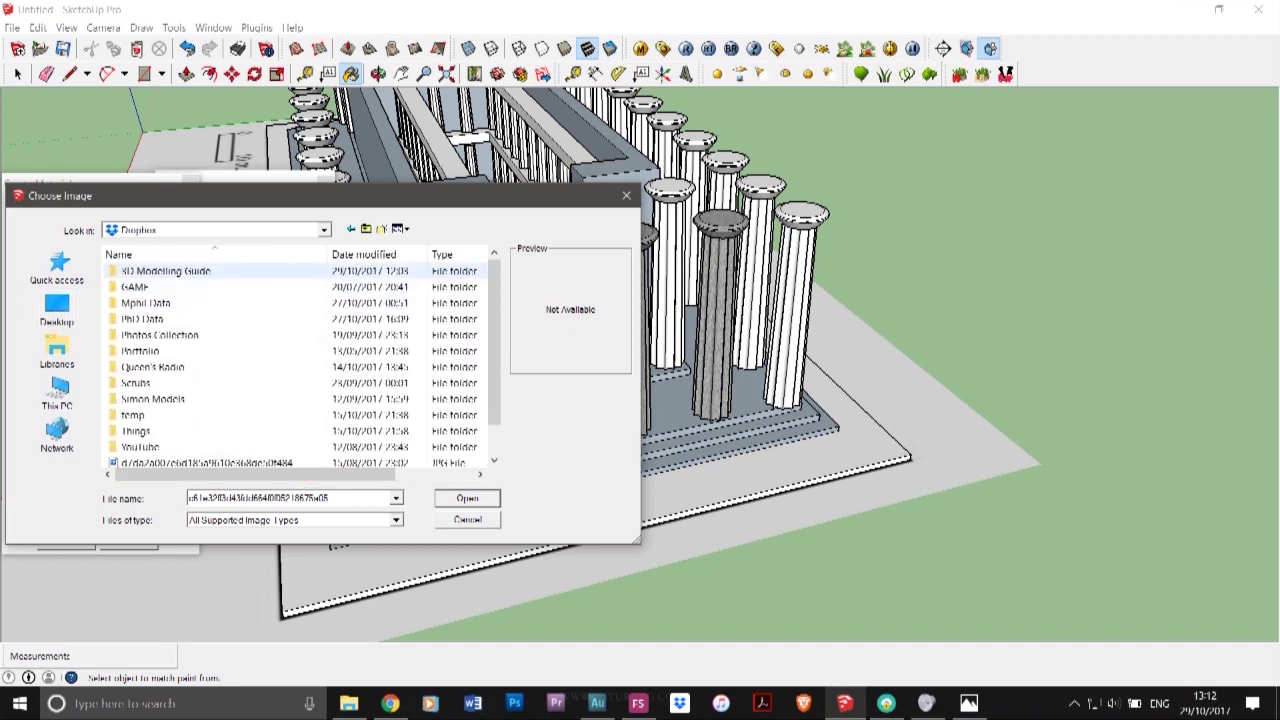
double_click(173, 271)
double_click(168, 271)
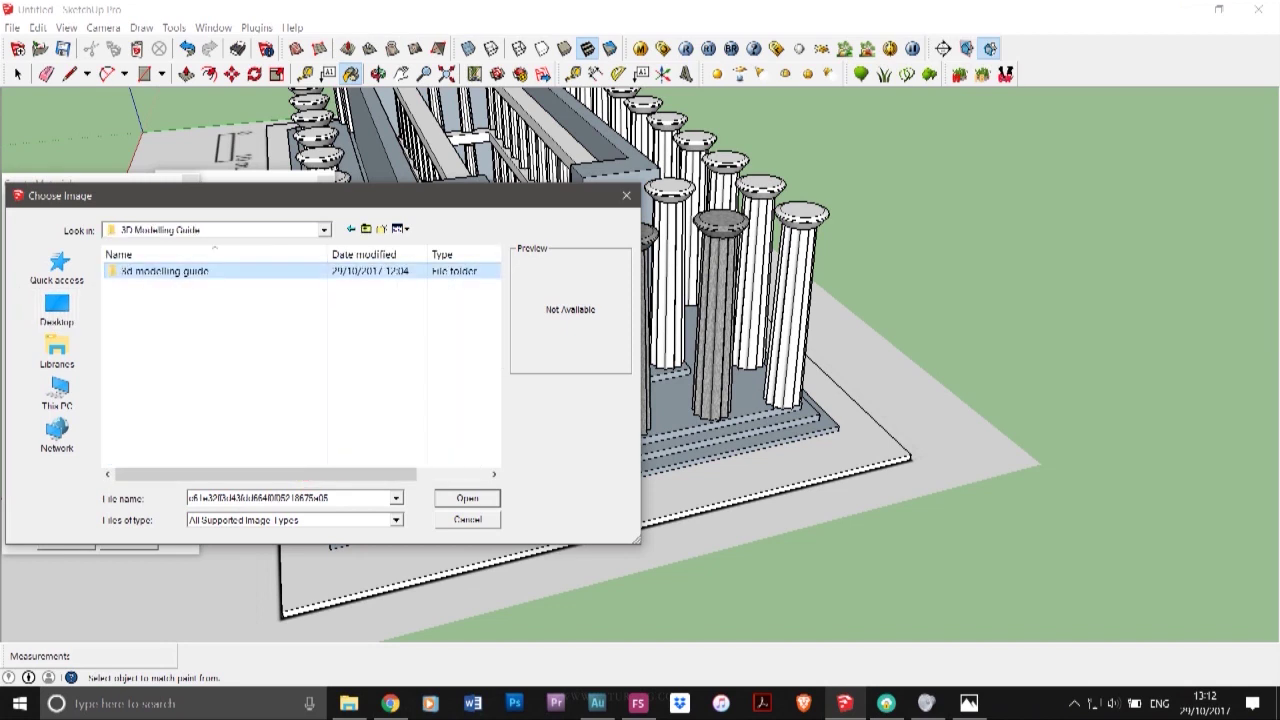
click(145, 287)
double_click(145, 287)
double_click(267, 437)
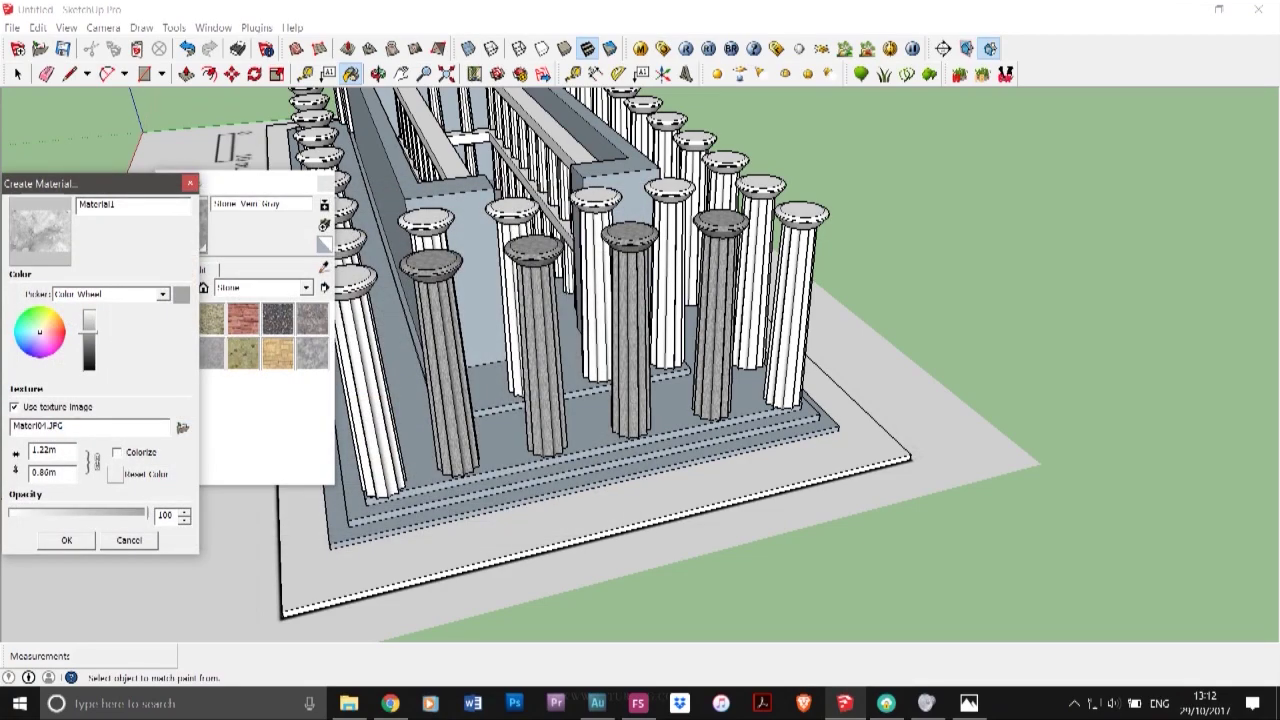
click(66, 540)
- Paint the middle columns of the front row with Material1
click(447, 370)
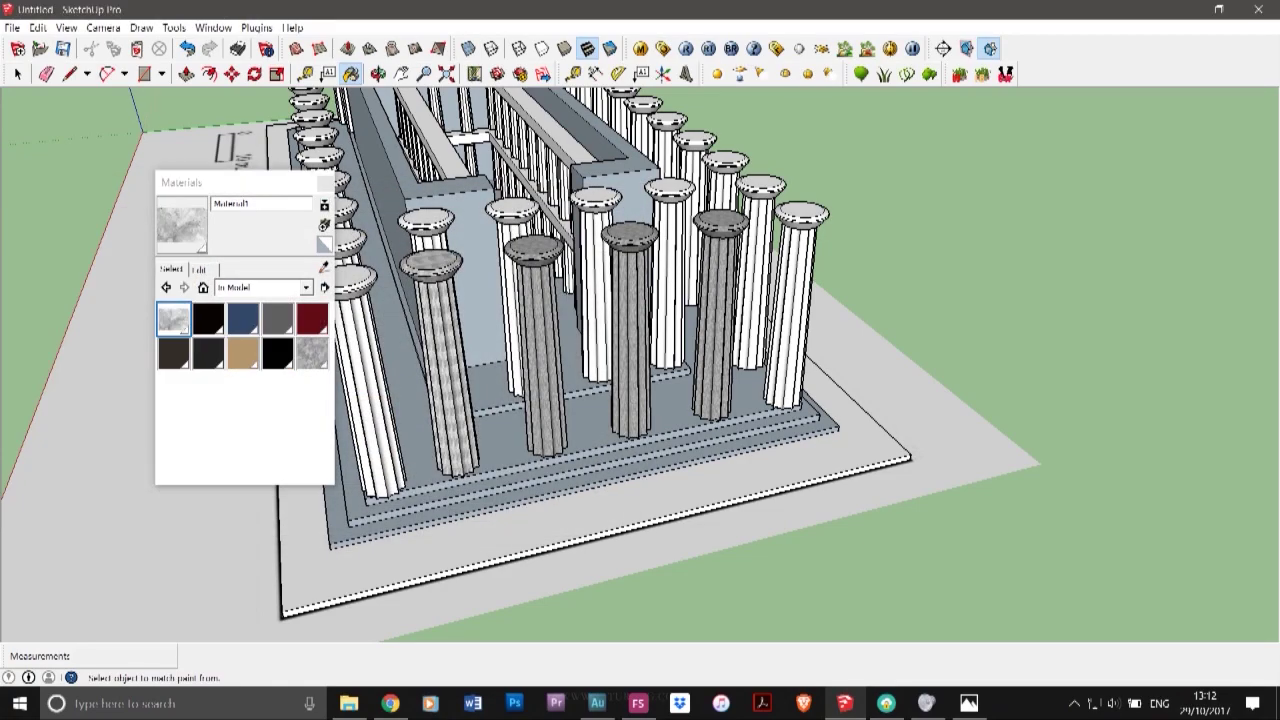
click(545, 352)
scroll(552, 353, up, 4)
scroll(552, 355, down, 5)
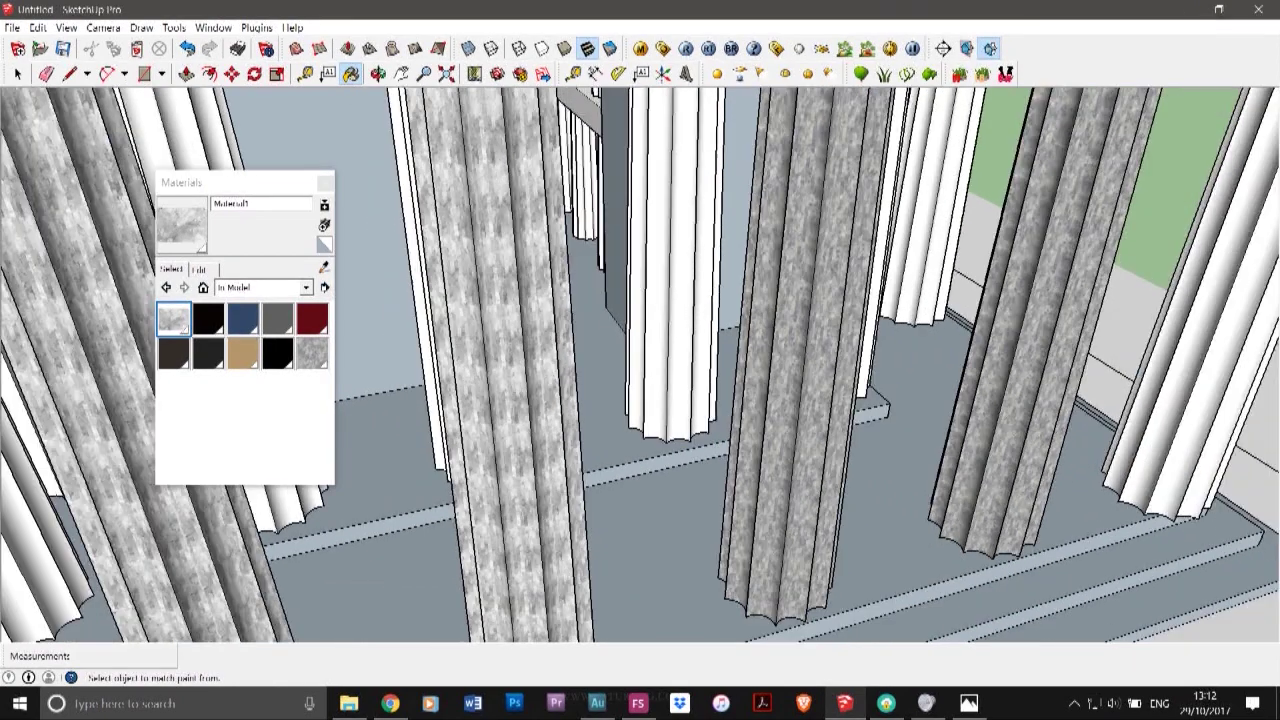
click(688, 310)
click(822, 306)
scroll(800, 306, down, 7)
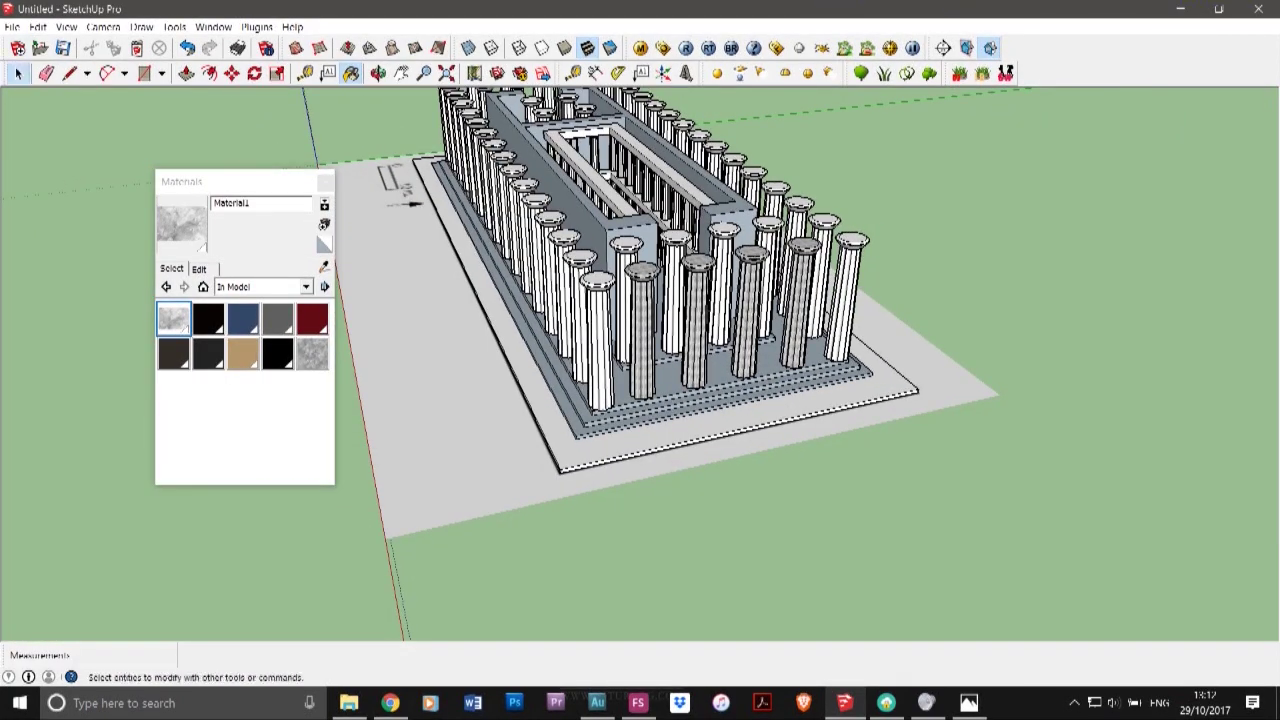
- Select the entire temple model and paint all of it with Material1
click(18, 73)
scroll(387, 386, down, 3)
drag(380, 431, 379, 434)
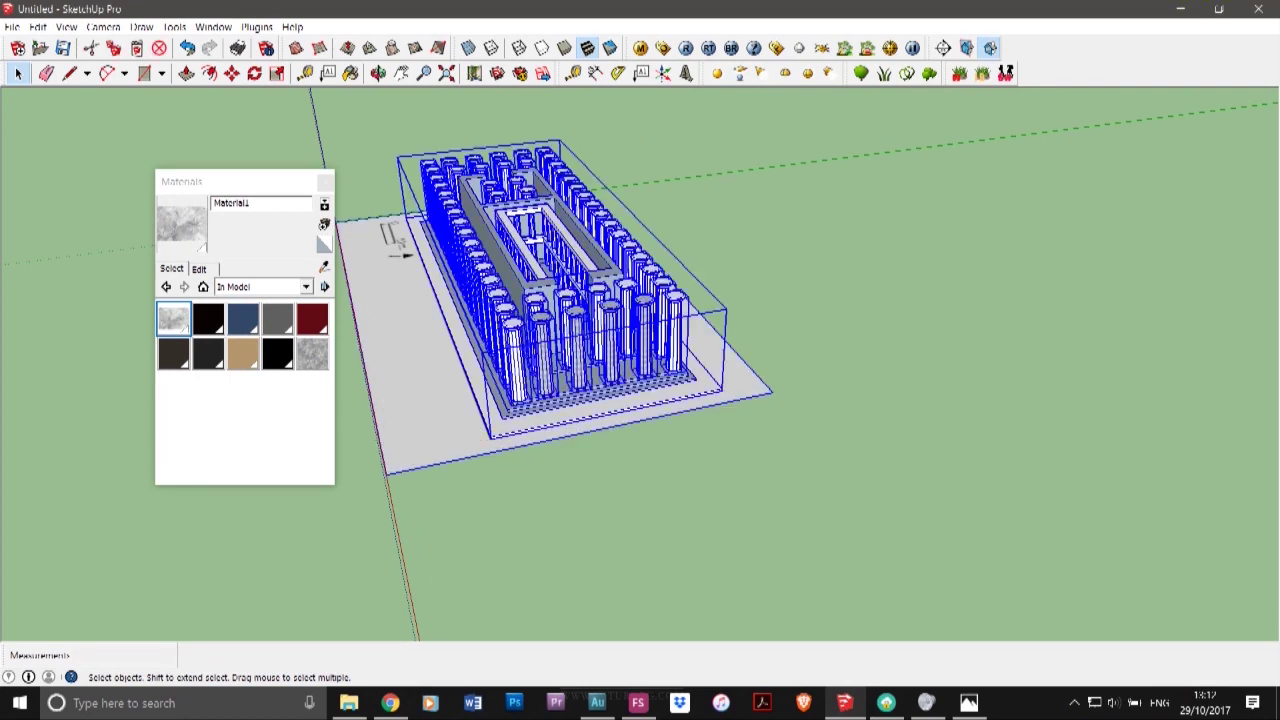
click(350, 73)
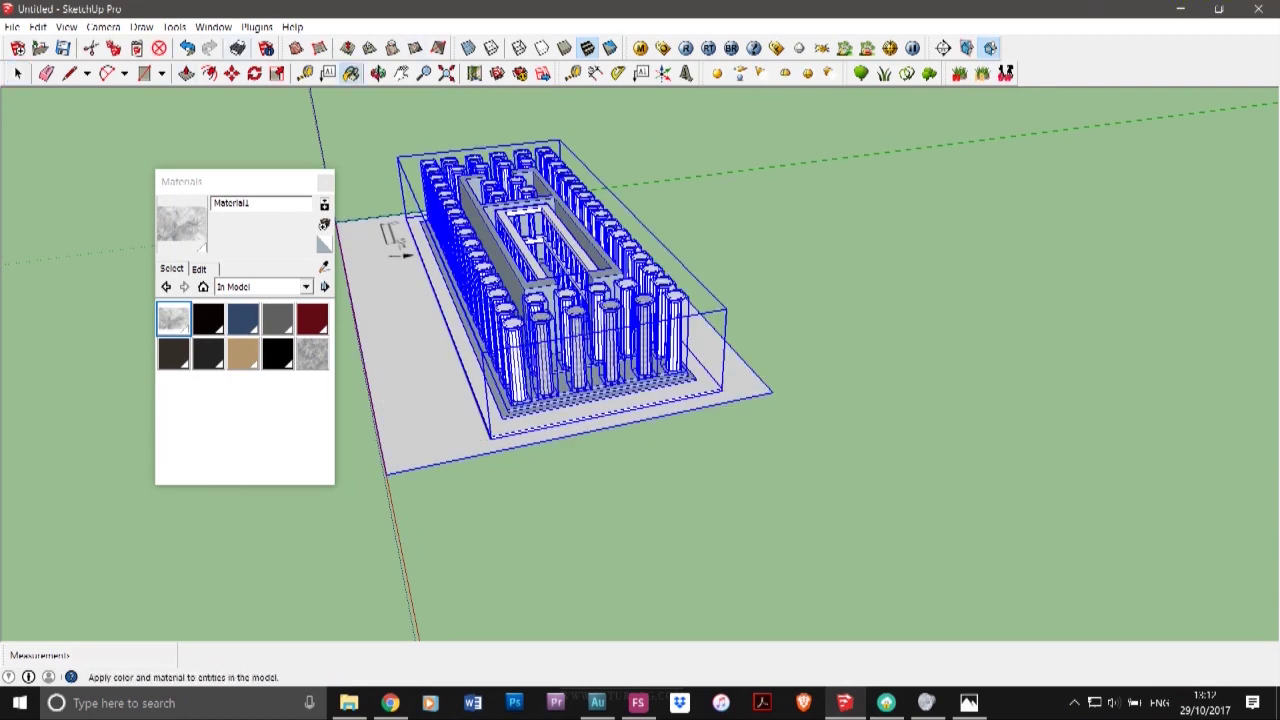
scroll(548, 318, up, 1)
scroll(566, 310, up, 4)
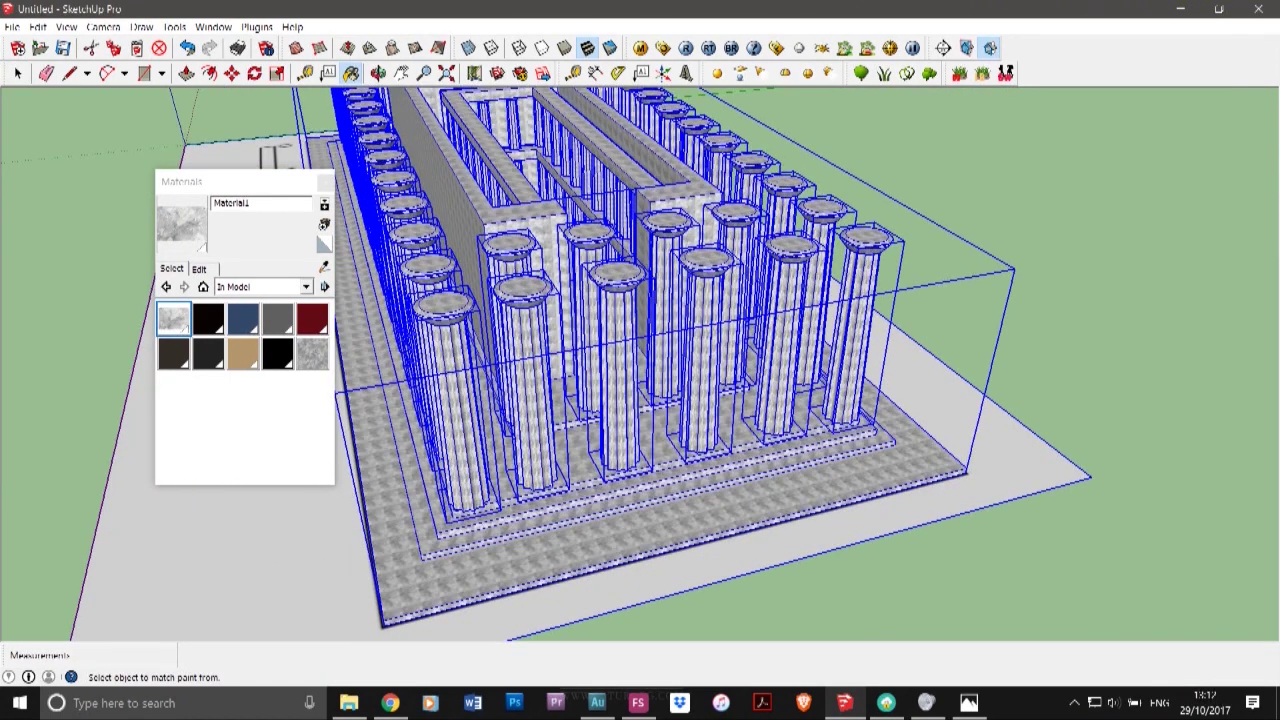
- Enlarge Material1's texture on the temple, trying widths of 4 m and 8 m before setting the width to 20 m
scroll(566, 350, up, 6)
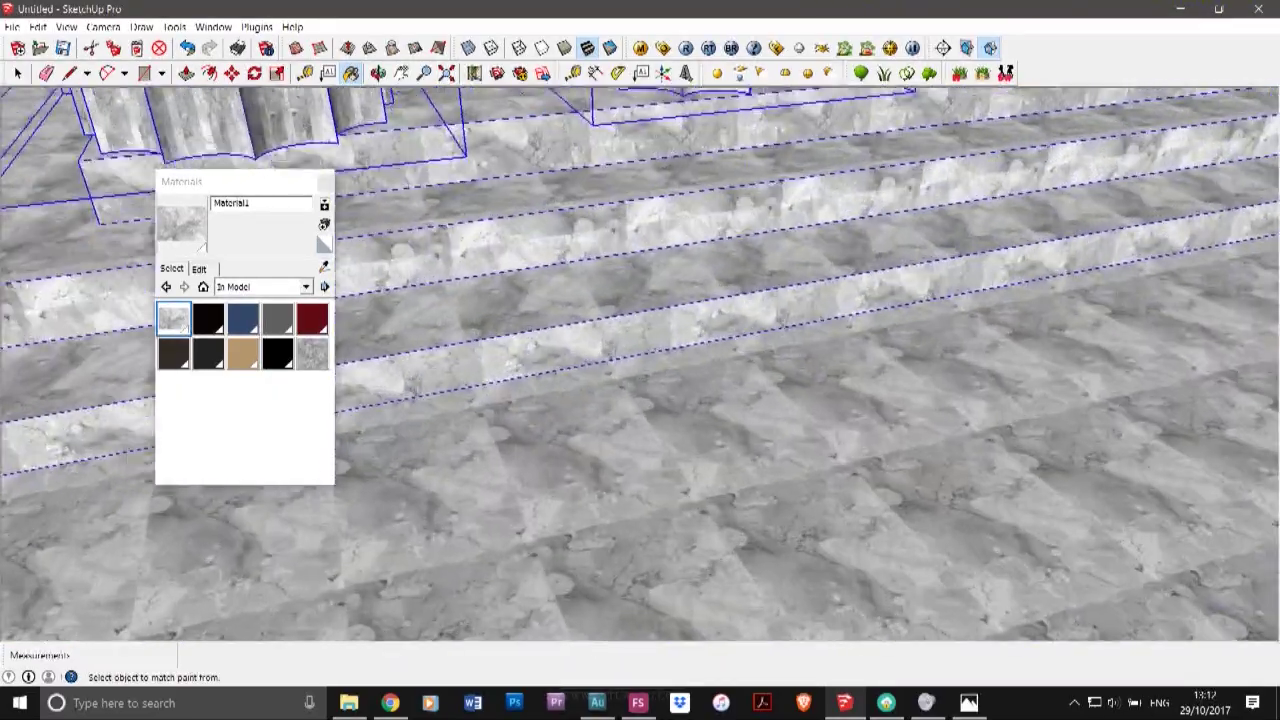
scroll(537, 490, down, 5)
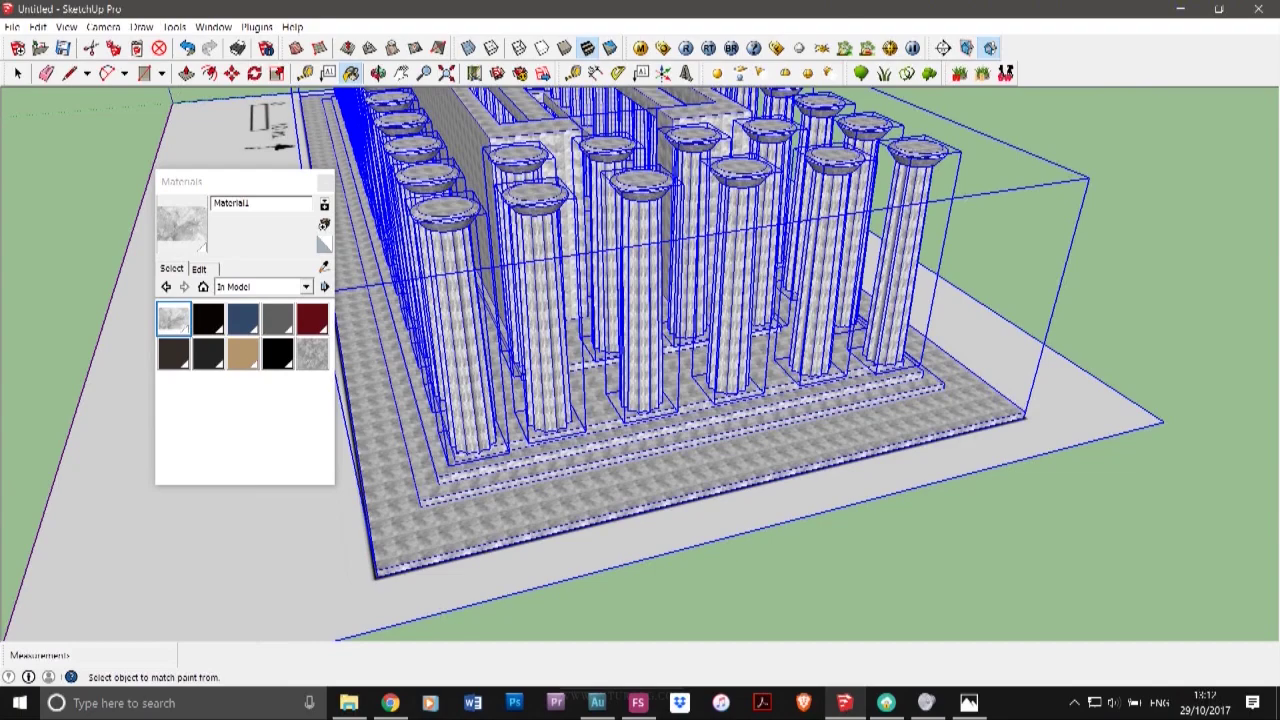
scroll(537, 488, up, 5)
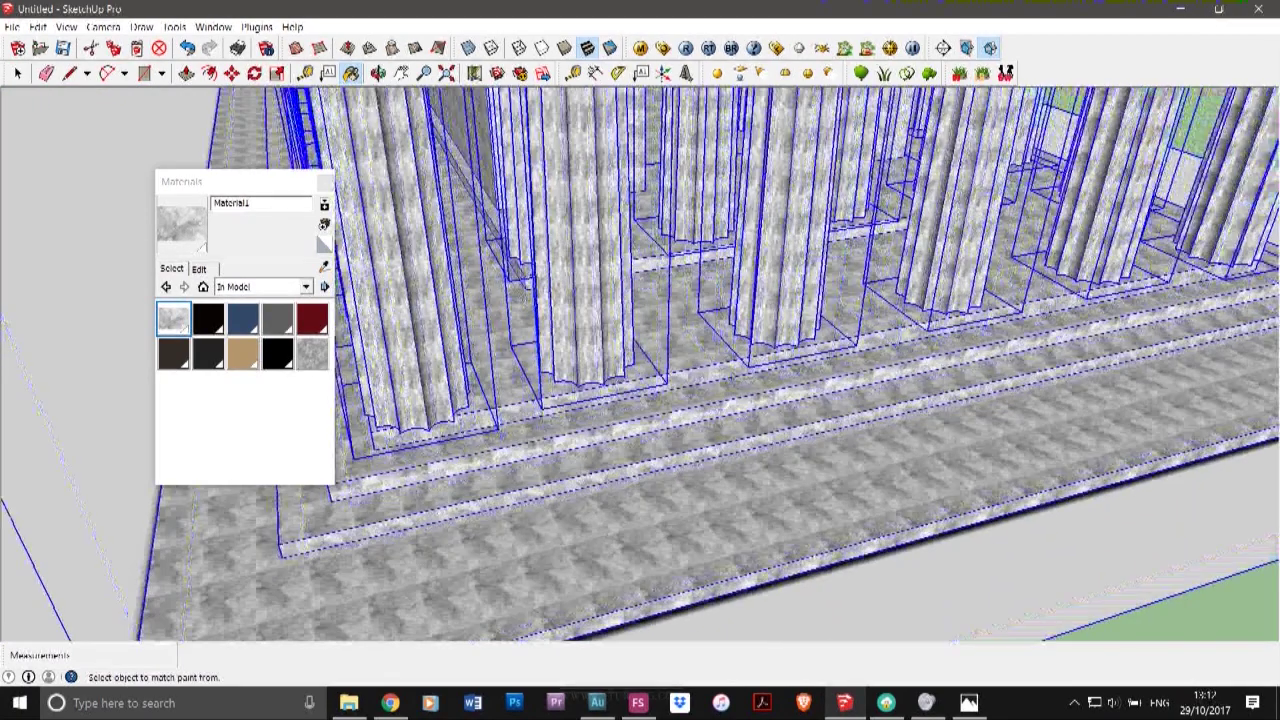
scroll(590, 500, down, 3)
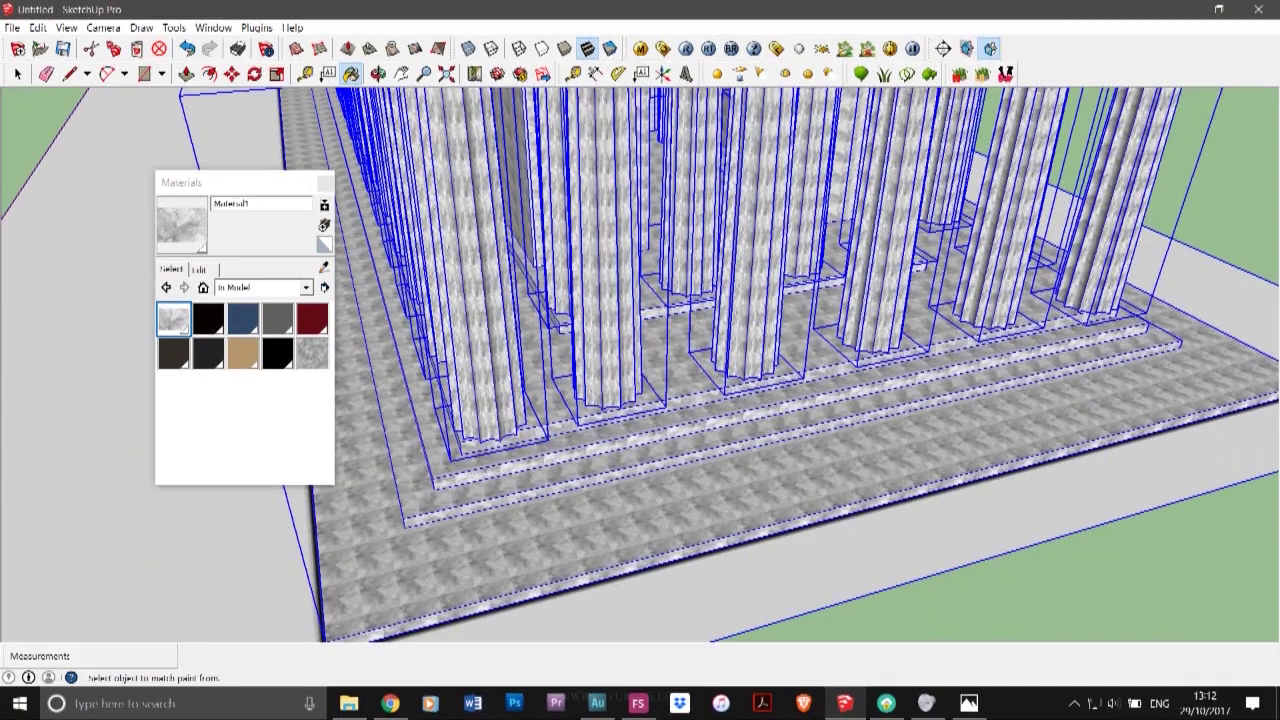
click(199, 270)
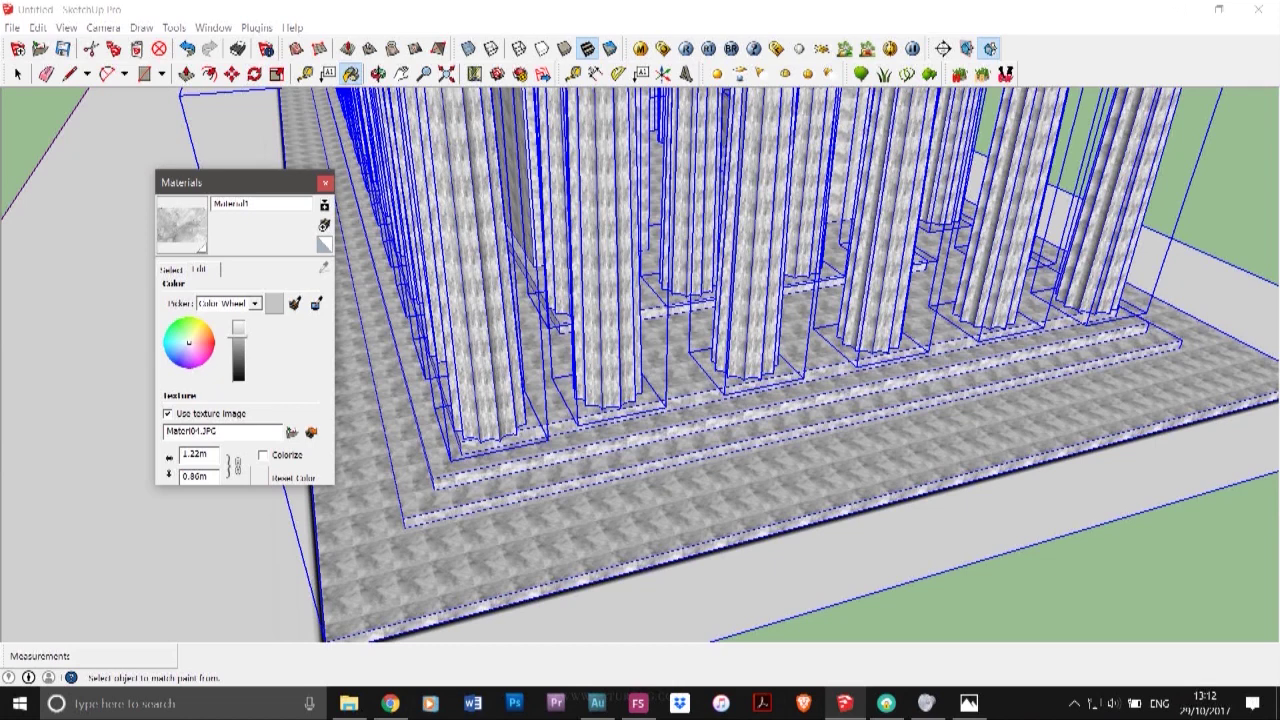
double_click(195, 454)
text(4)
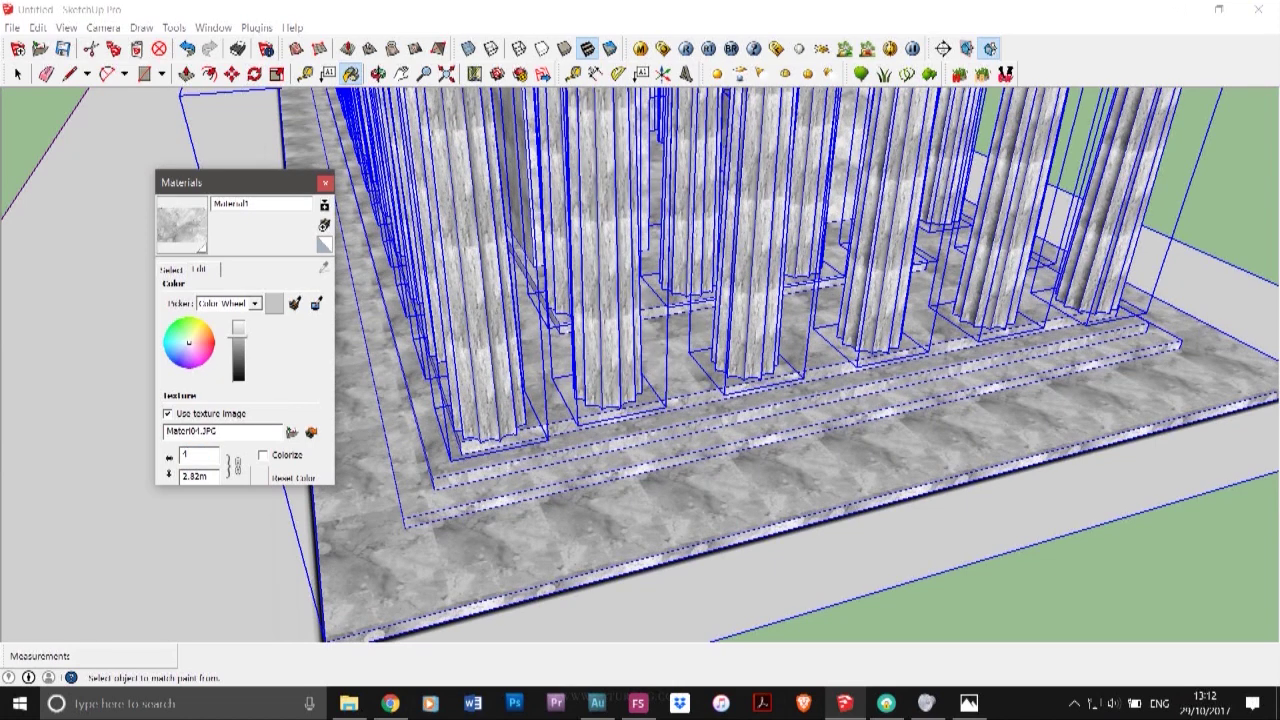
drag(194, 455, 171, 456)
text(8)
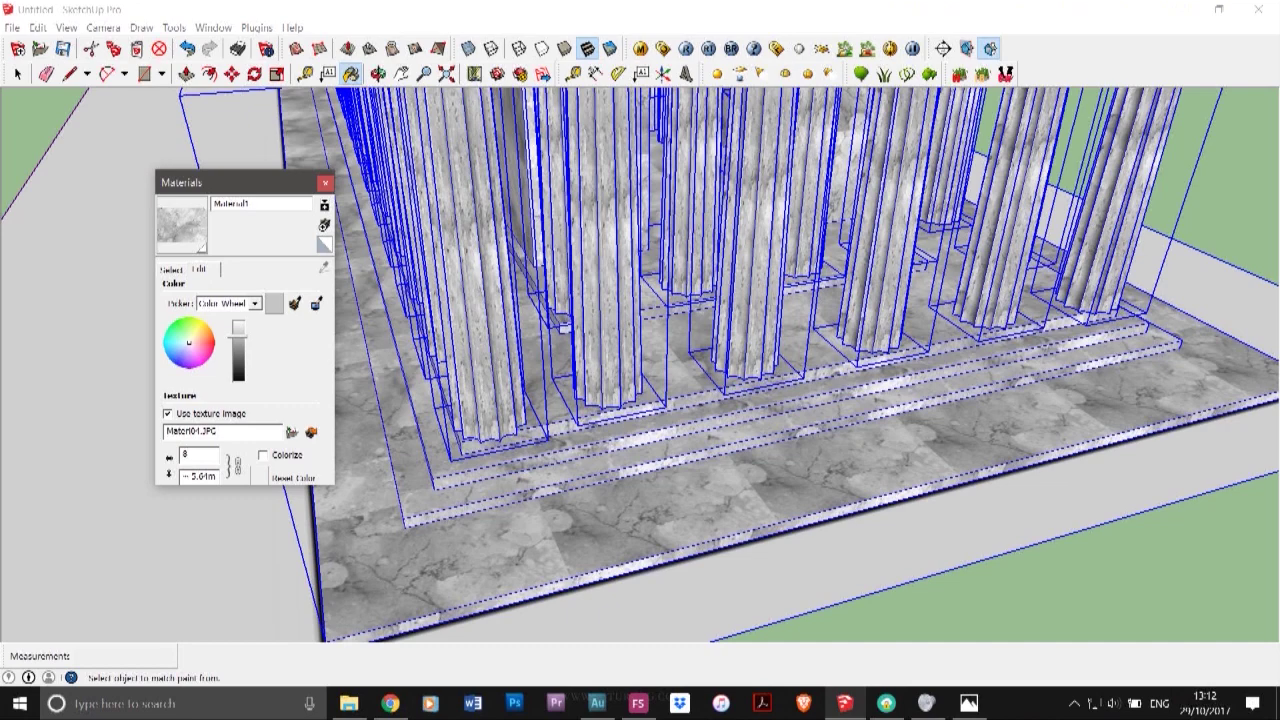
key(BackSpace)
text(1)
text(20)
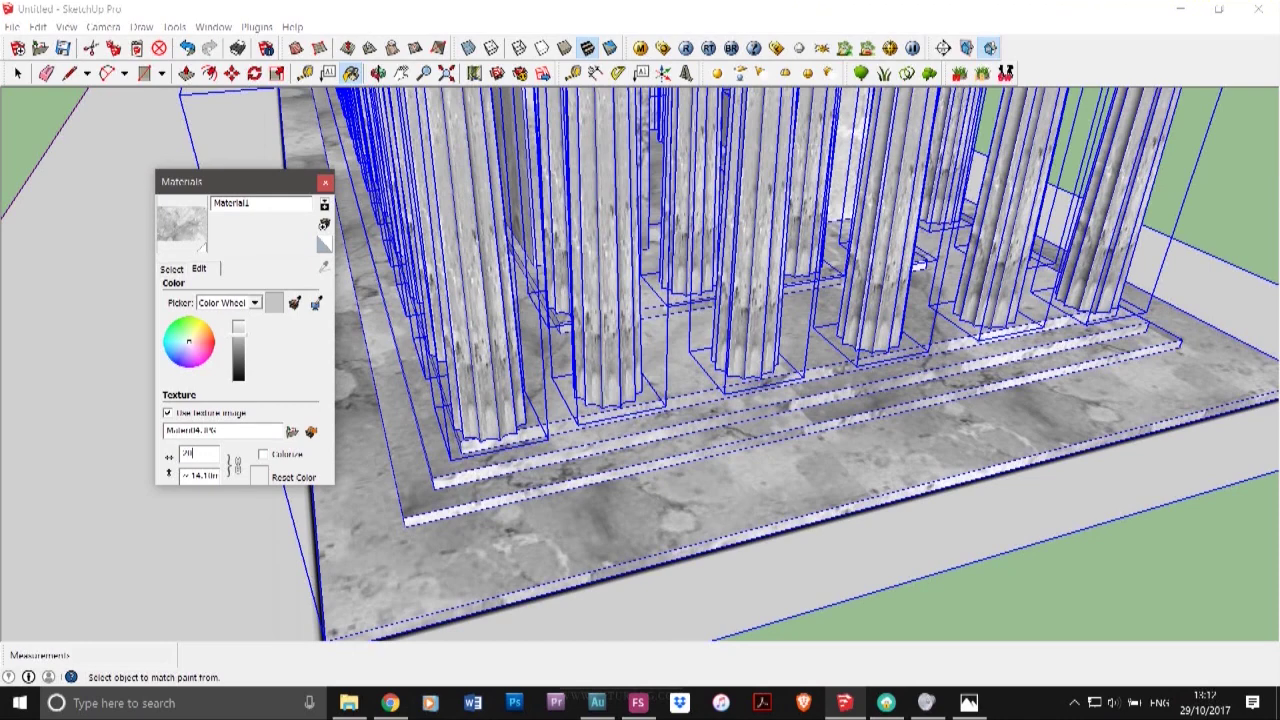
- Close the material settings and clear the selection of the temple
click(325, 182)
scroll(300, 170, down, 5)
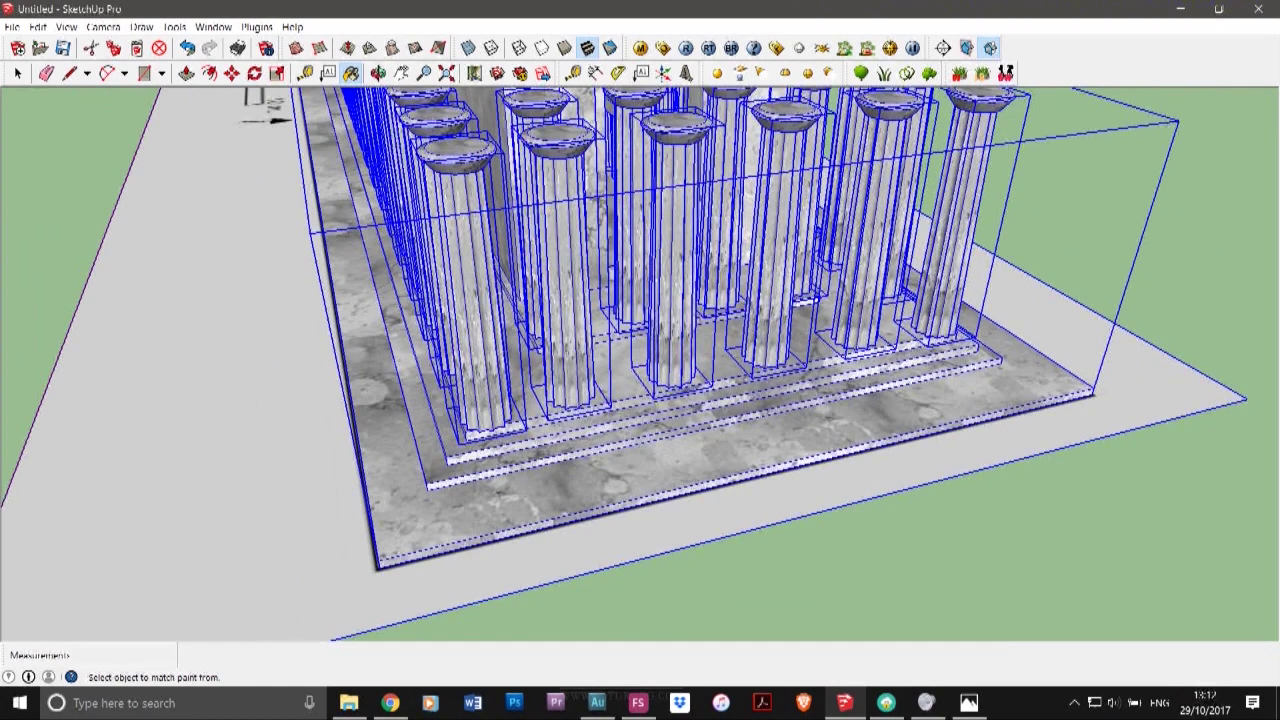
click(18, 73)
click(90, 130)
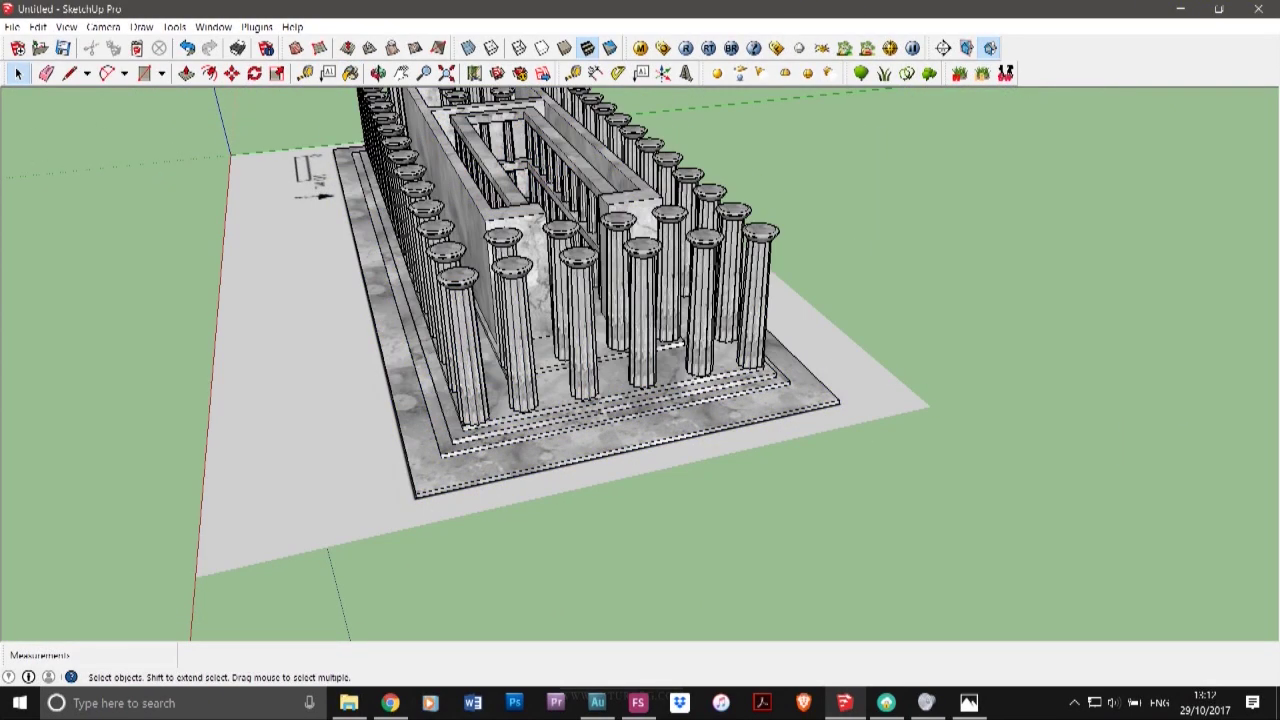
- Examine the marble-textured temple from the long side, the front and above
click(378, 73)
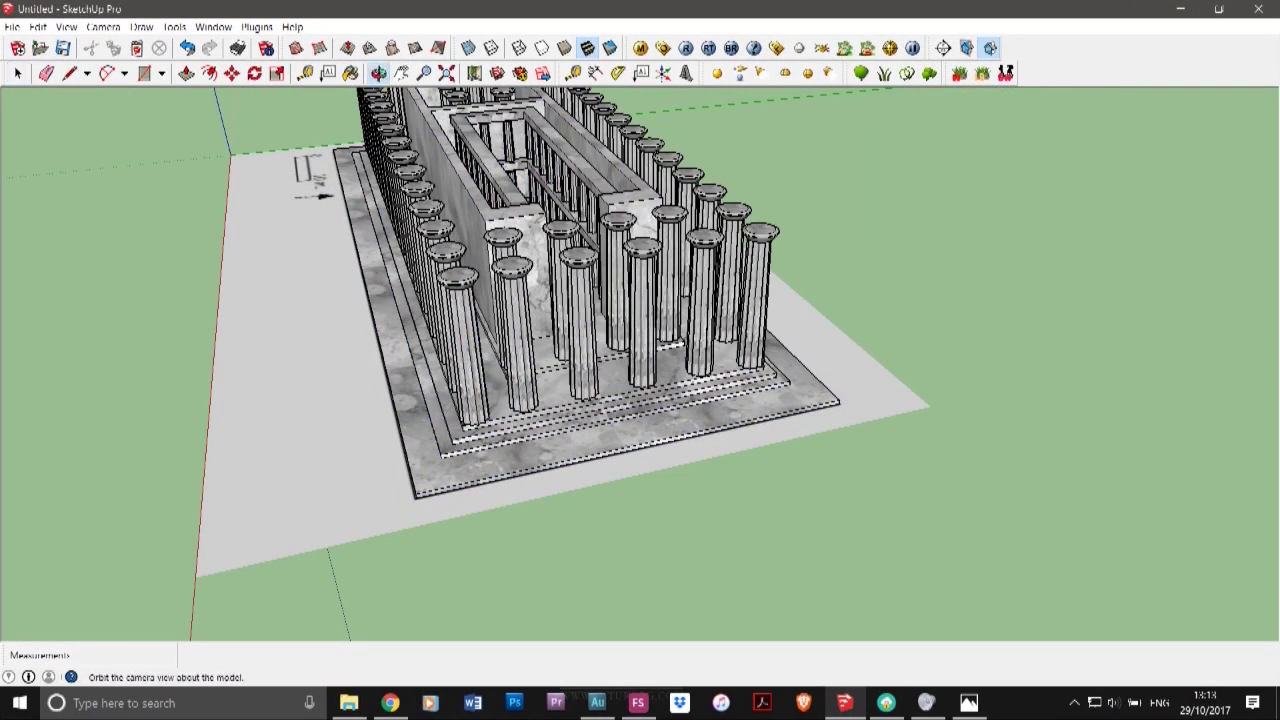
drag(640, 400, 400, 240)
drag(760, 200, 595, 190)
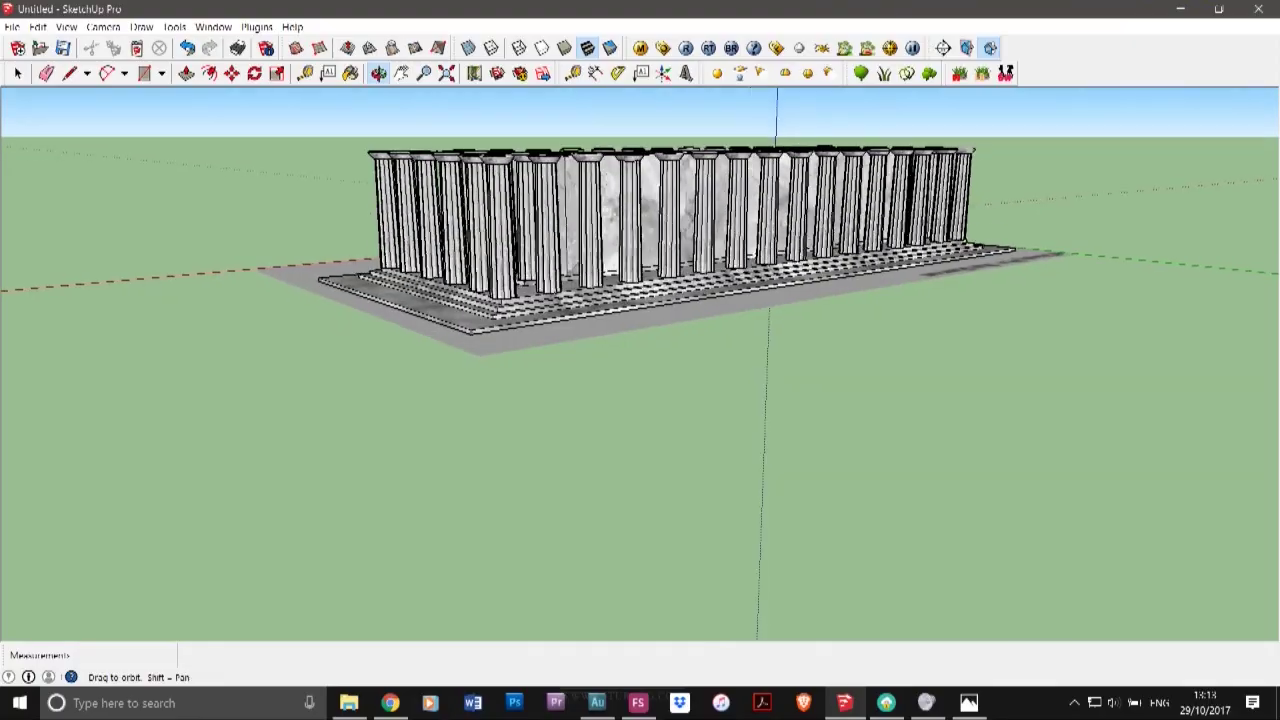
scroll(595, 190, up, 7)
mouse_move(720, 350)
mouse_down()
mouse_move(560, 365)
mouse_move(545, 330)
mouse_up()
drag(560, 270, 855, 373)
scroll(855, 373, down, 5)
scroll(729, 345, down, 5)
mouse_move(700, 350)
mouse_down()
mouse_move(855, 370)
mouse_move(640, 385)
mouse_move(655, 340)
mouse_move(830, 300)
mouse_move(905, 305)
mouse_move(790, 350)
mouse_move(695, 415)
mouse_up()
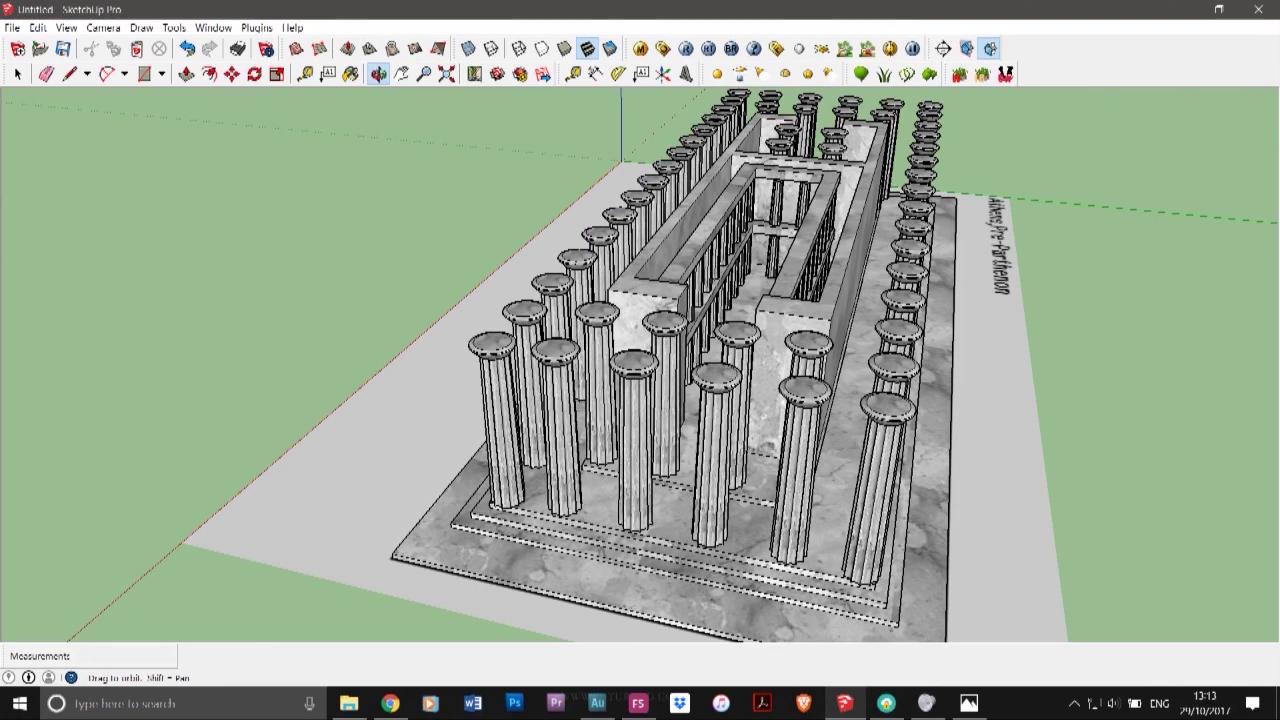
mouse_move(695, 415)
mouse_down()
mouse_move(860, 320)
mouse_move(820, 345)
mouse_move(560, 345)
mouse_move(480, 275)
mouse_move(655, 350)
mouse_move(745, 330)
mouse_move(775, 243)
mouse_move(690, 248)
mouse_move(525, 332)
mouse_move(482, 388)
mouse_up()
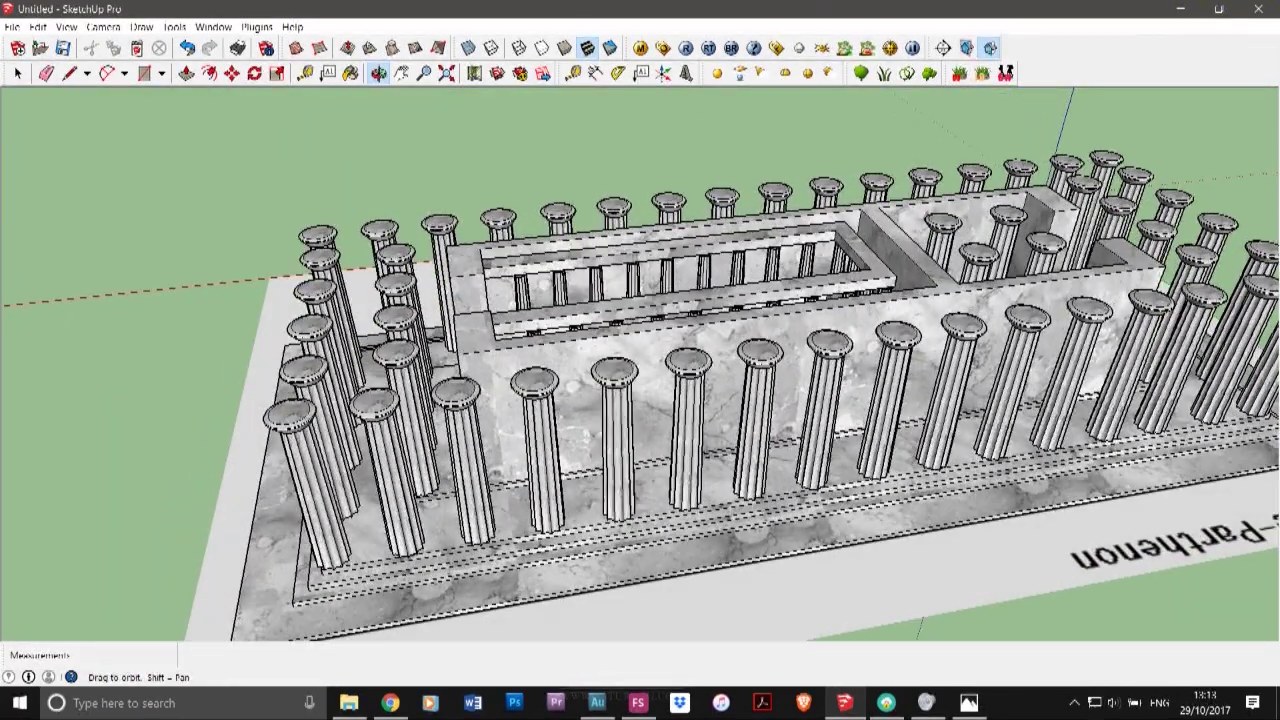
- Open the temple base and walls group and raise the top of the inner chamber walls by about 0.30 m
key(space)
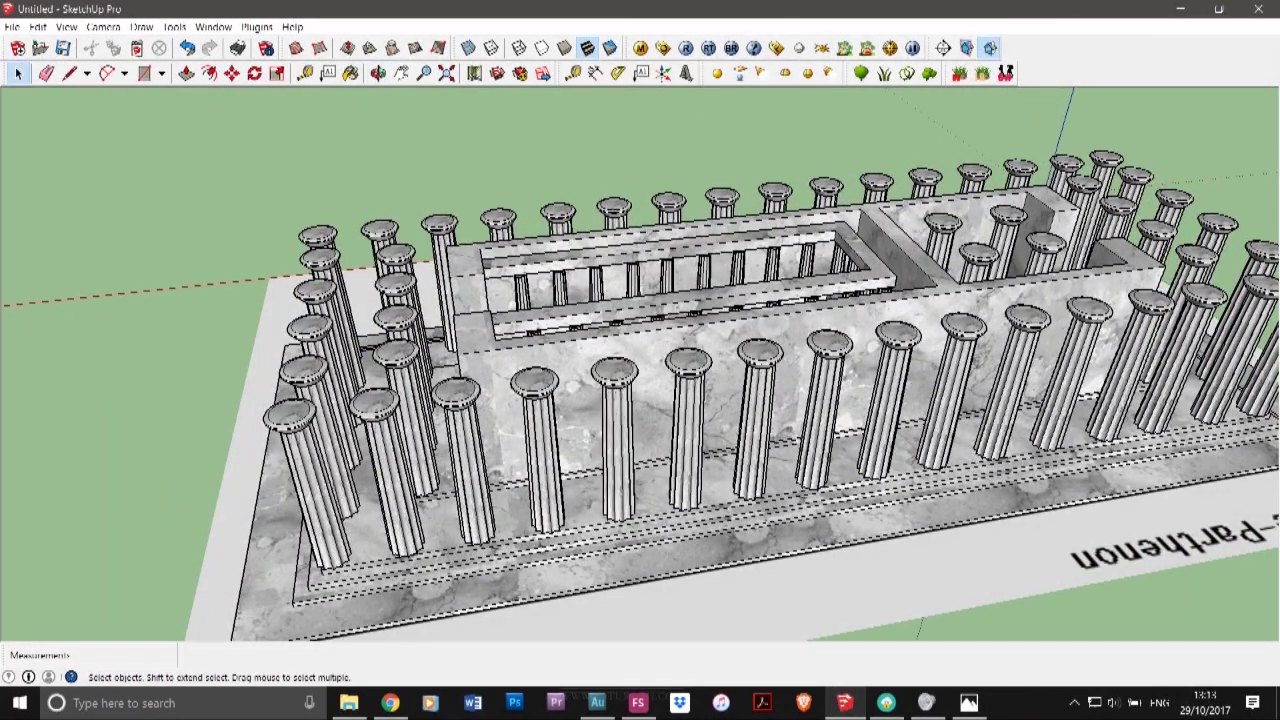
double_click(500, 362)
click(187, 73)
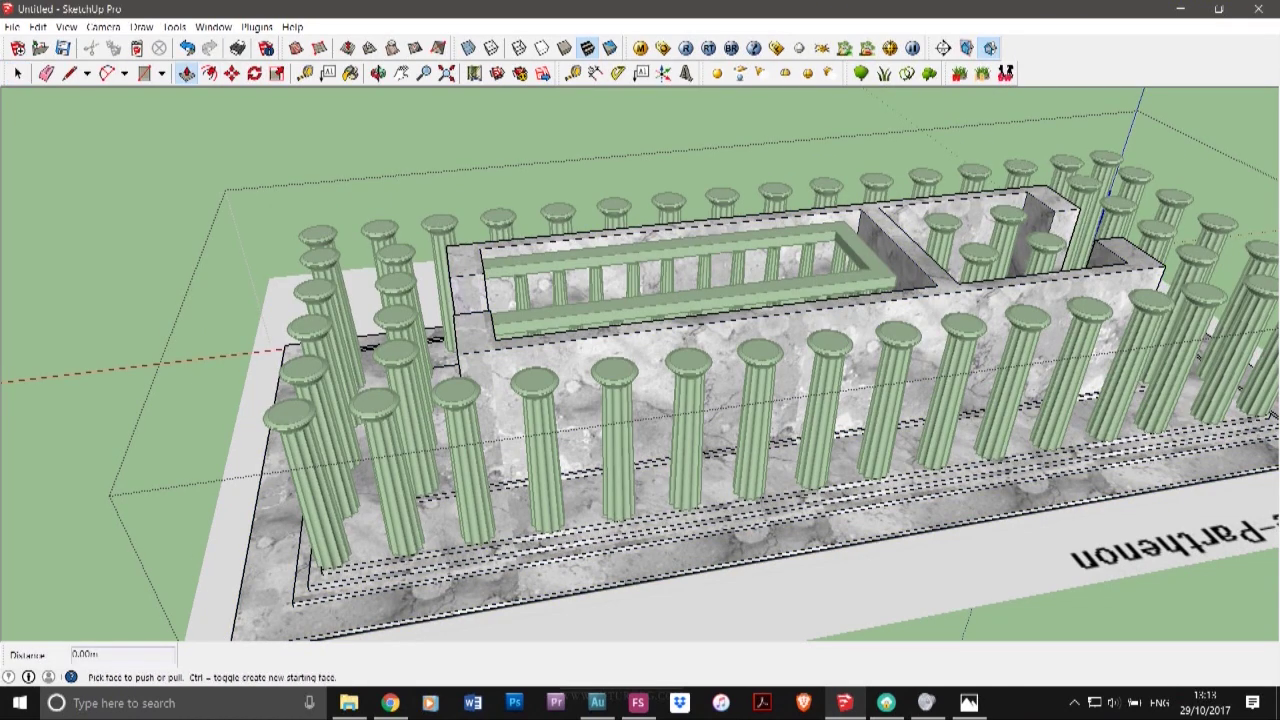
click(468, 294)
click(406, 277)
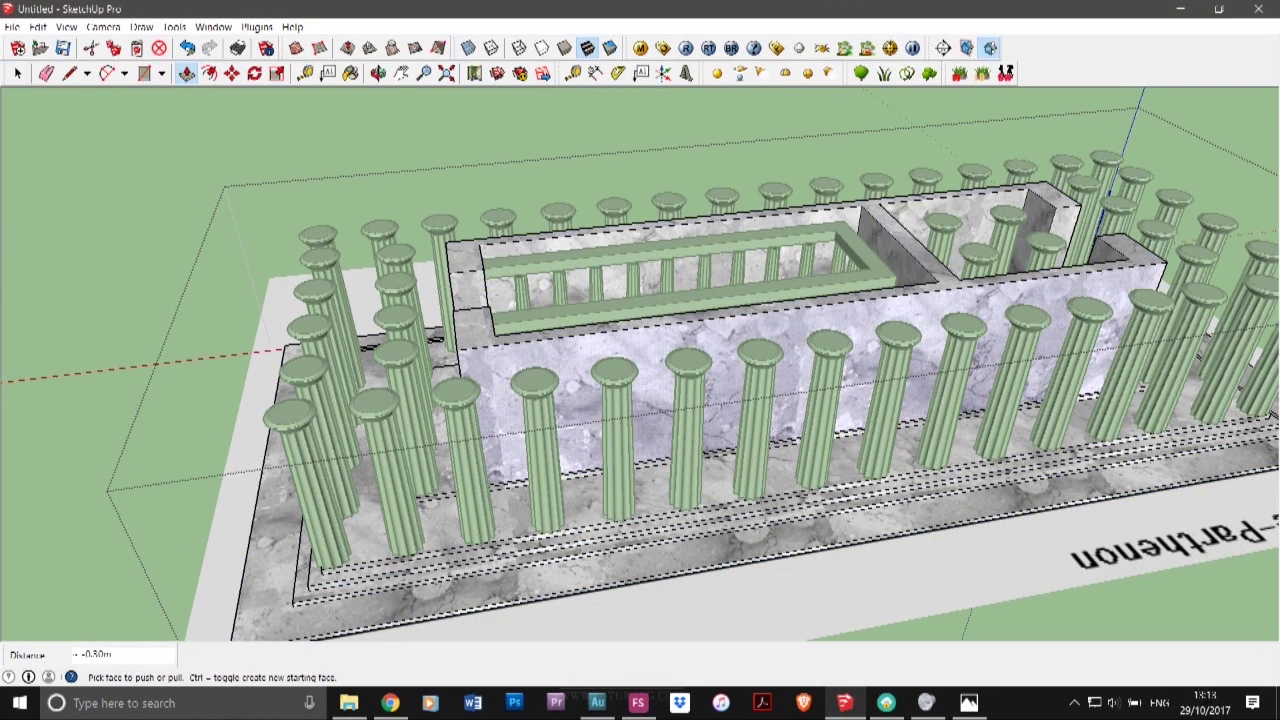
click(18, 73)
click(70, 150)
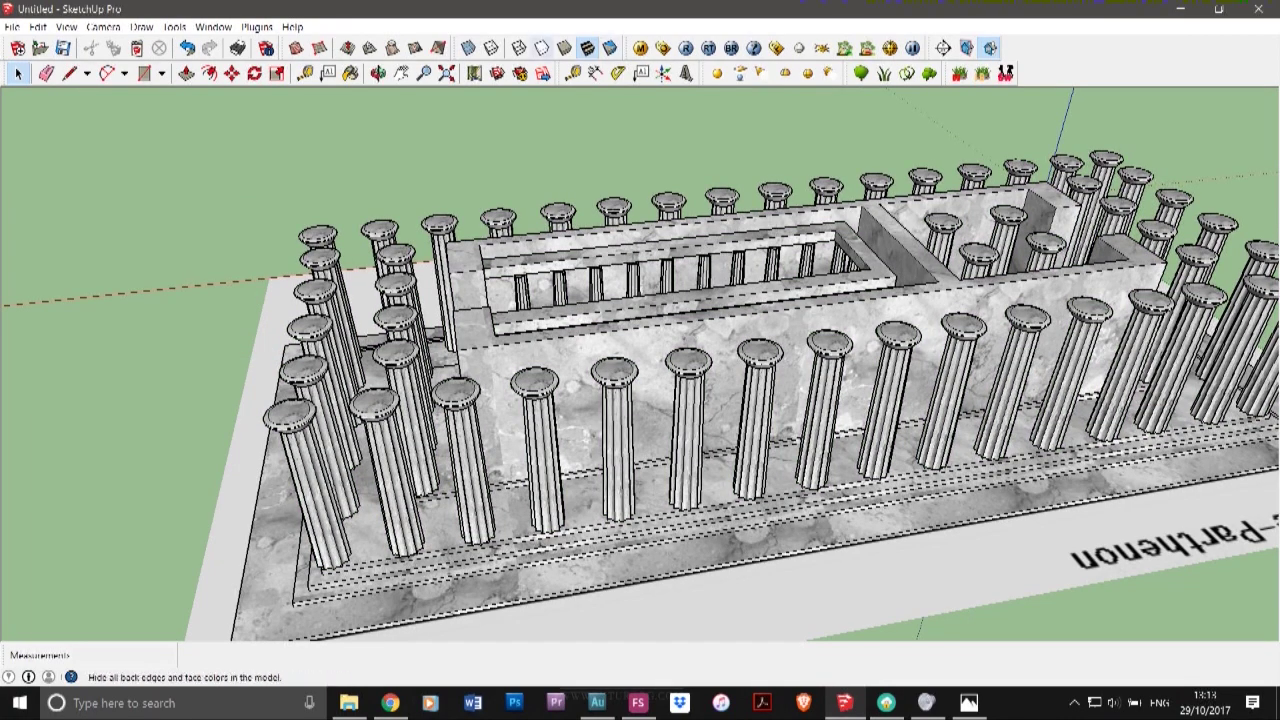
- View the temple's front from above and study the beams over the columns in the parthenon_crosssection_02 reference image
click(378, 73)
drag(400, 330, 692, 305)
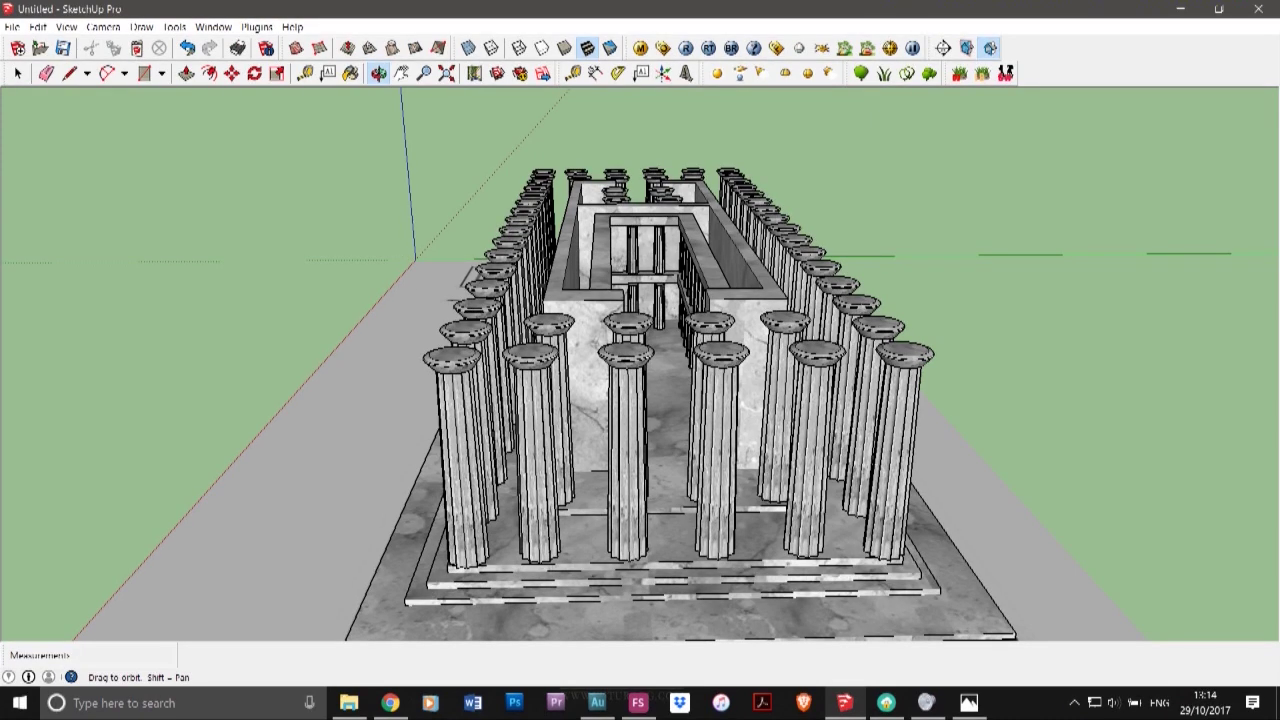
middle_drag(640, 360, 665, 390)
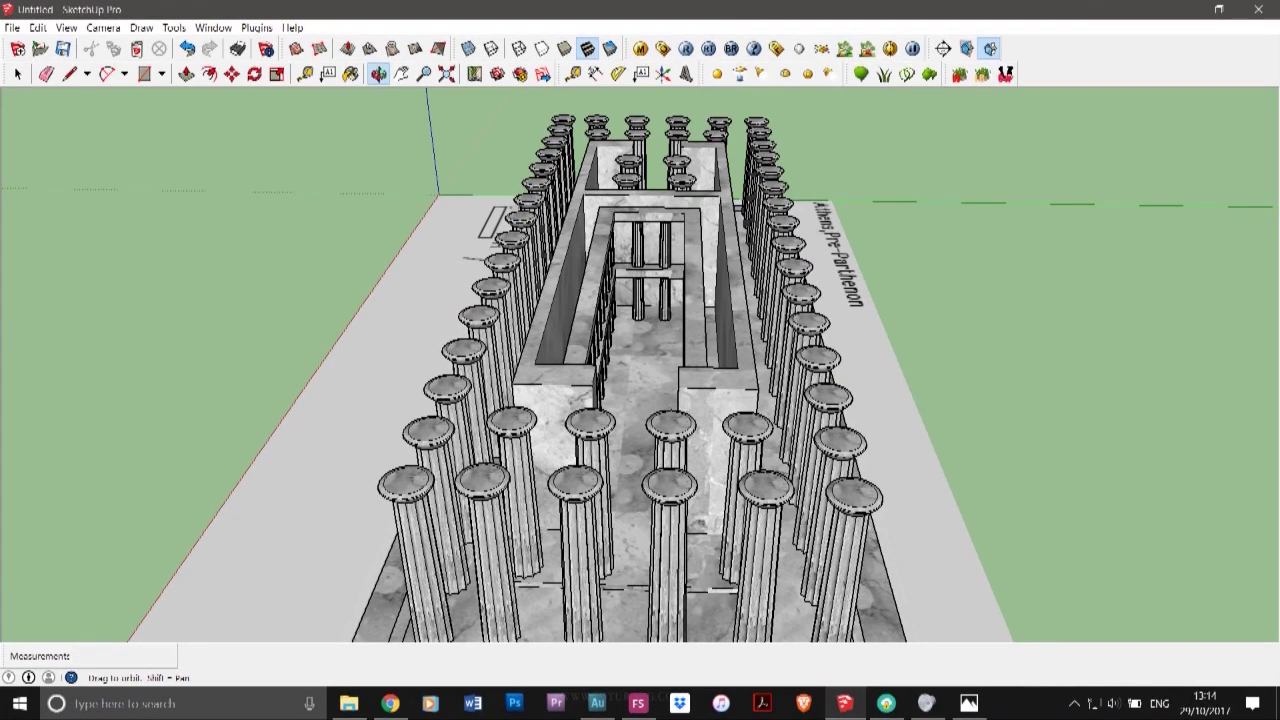
click(349, 703)
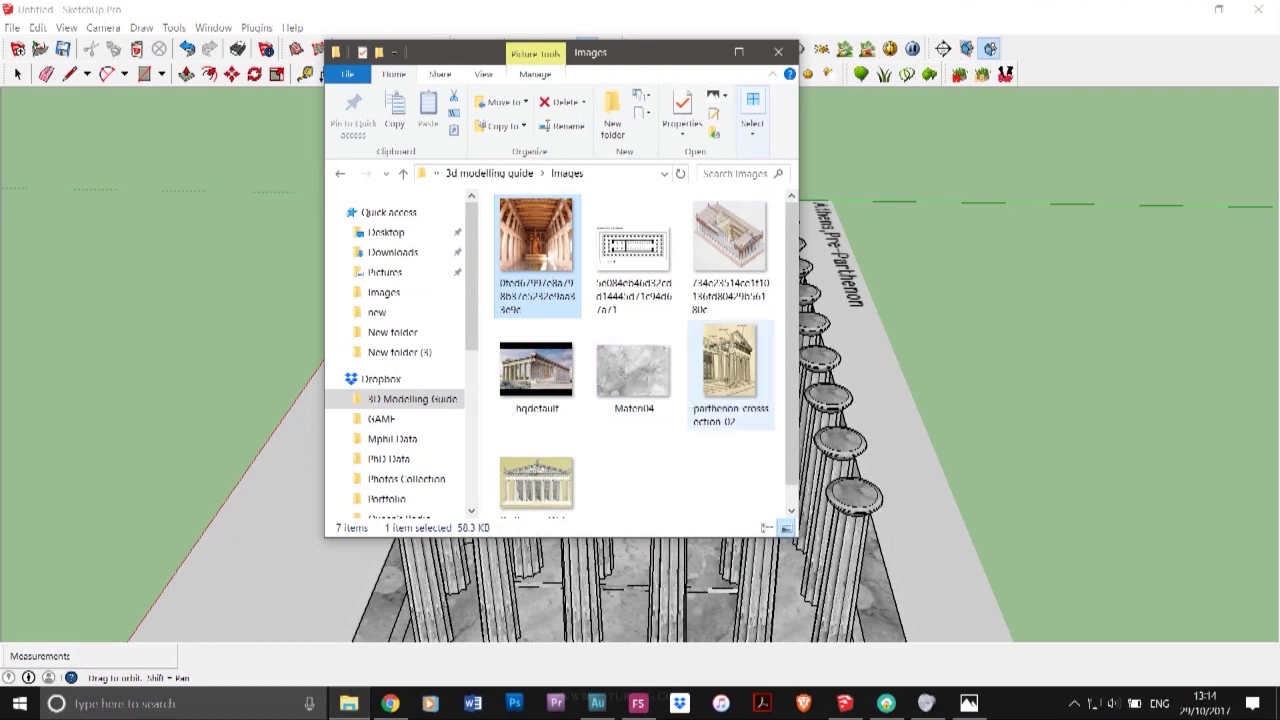
double_click(730, 365)
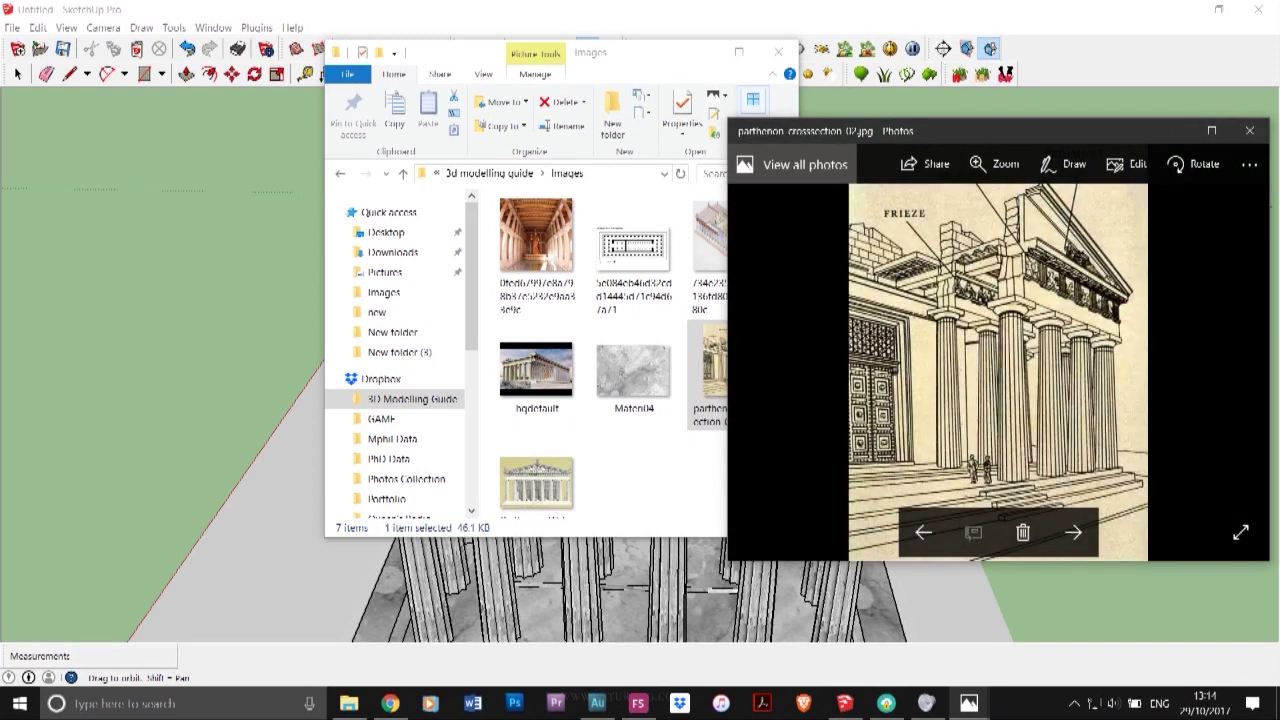
drag(1000, 131, 428, 147)
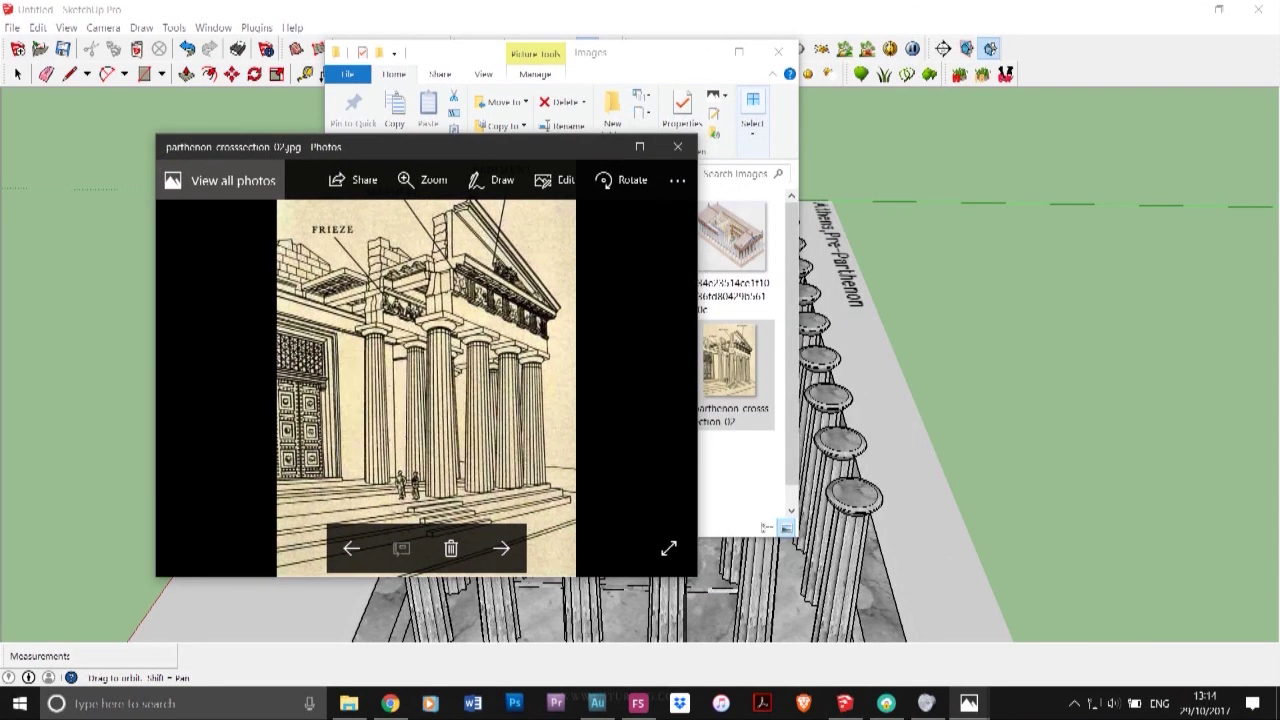
scroll(426, 370, up, 1)
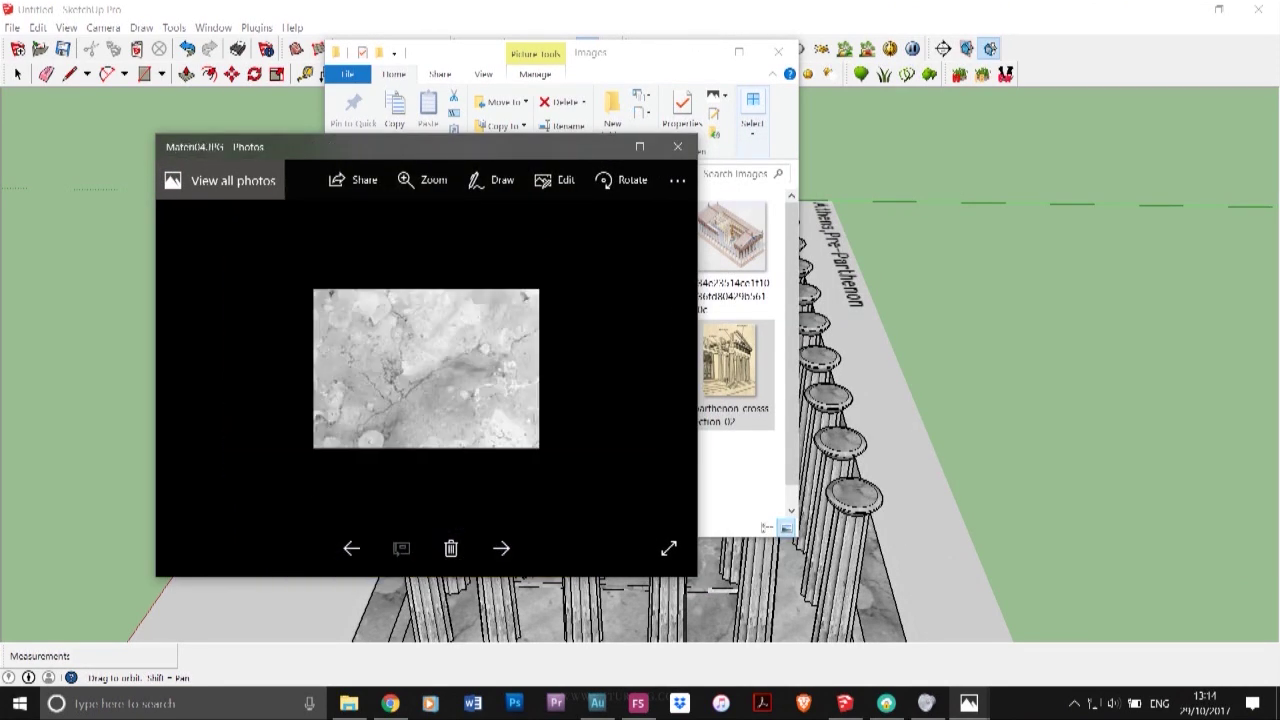
scroll(426, 370, down, 1)
double_click(452, 322)
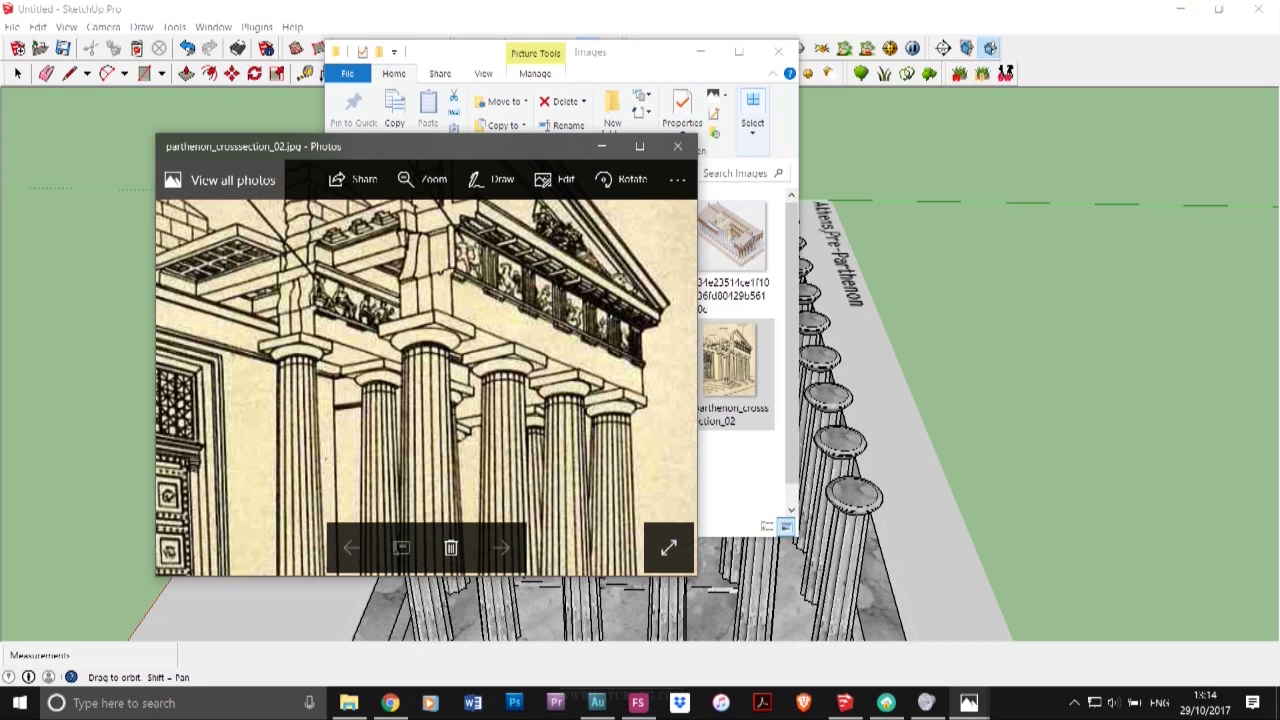
click(678, 147)
click(700, 51)
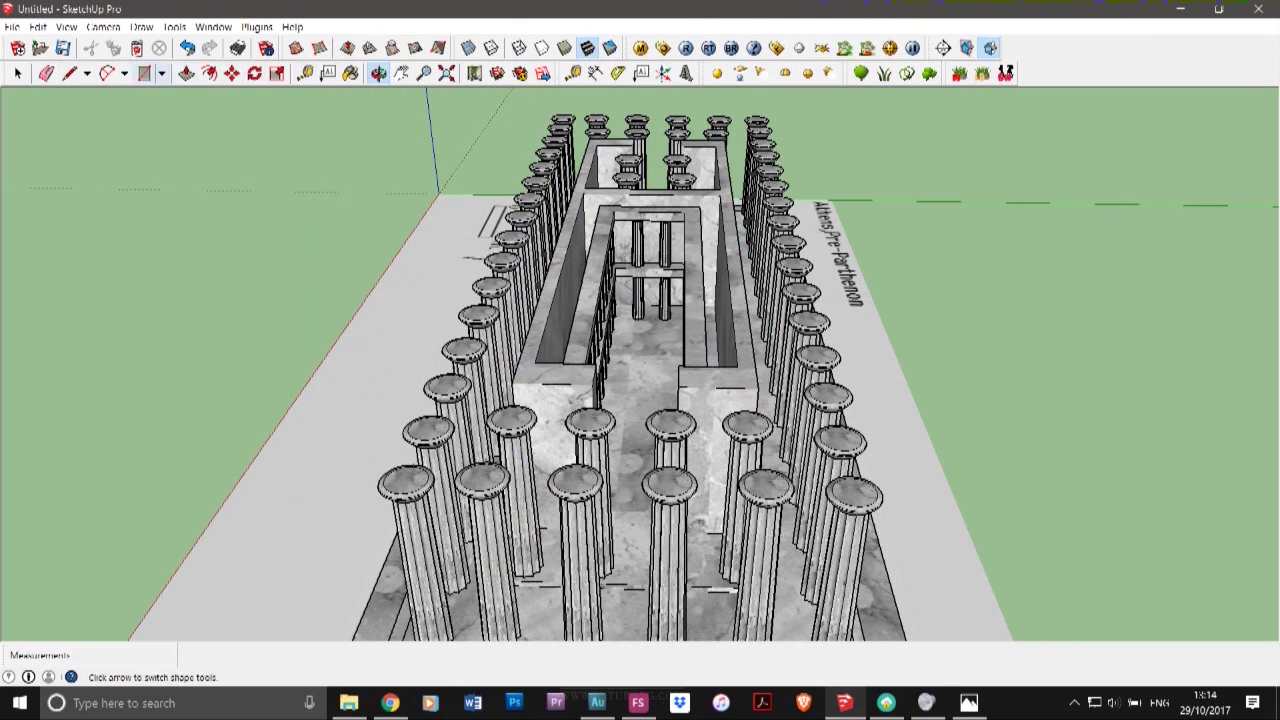
- Draw a small square on the capital of the front corner column and extrude it up 1.90 m into a block
click(144, 73)
scroll(394, 468, up, 5)
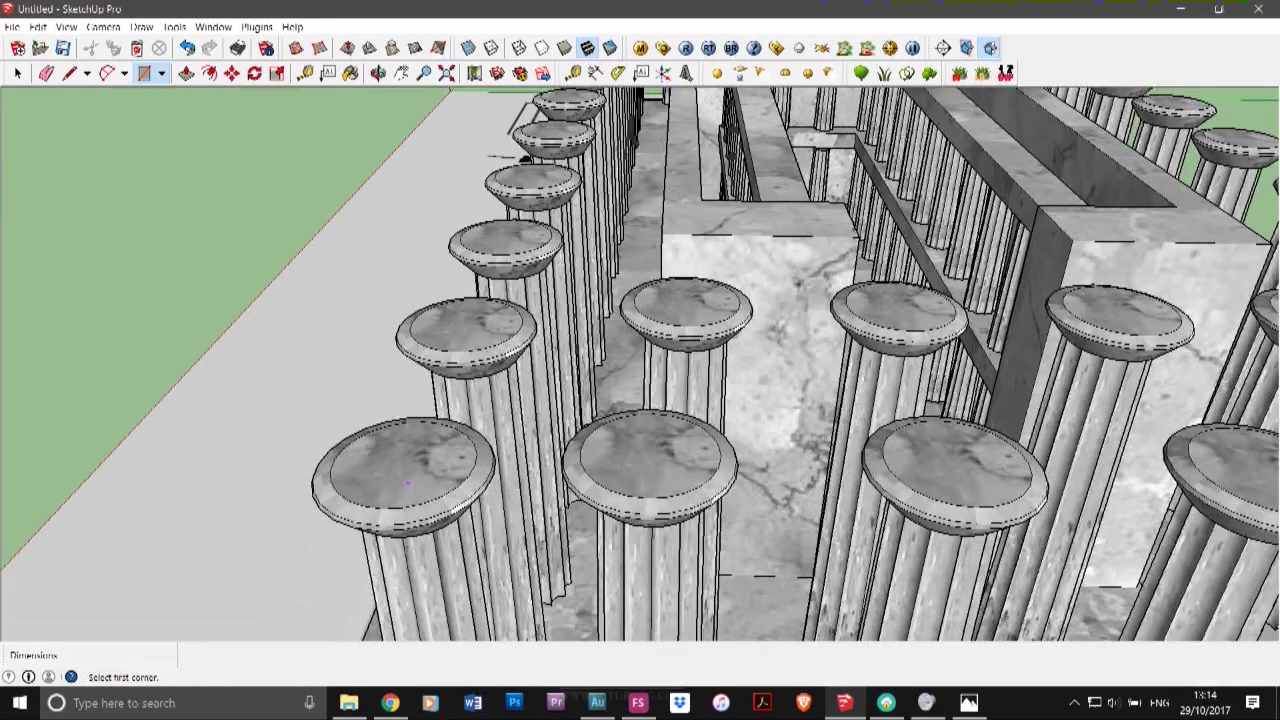
click(384, 437)
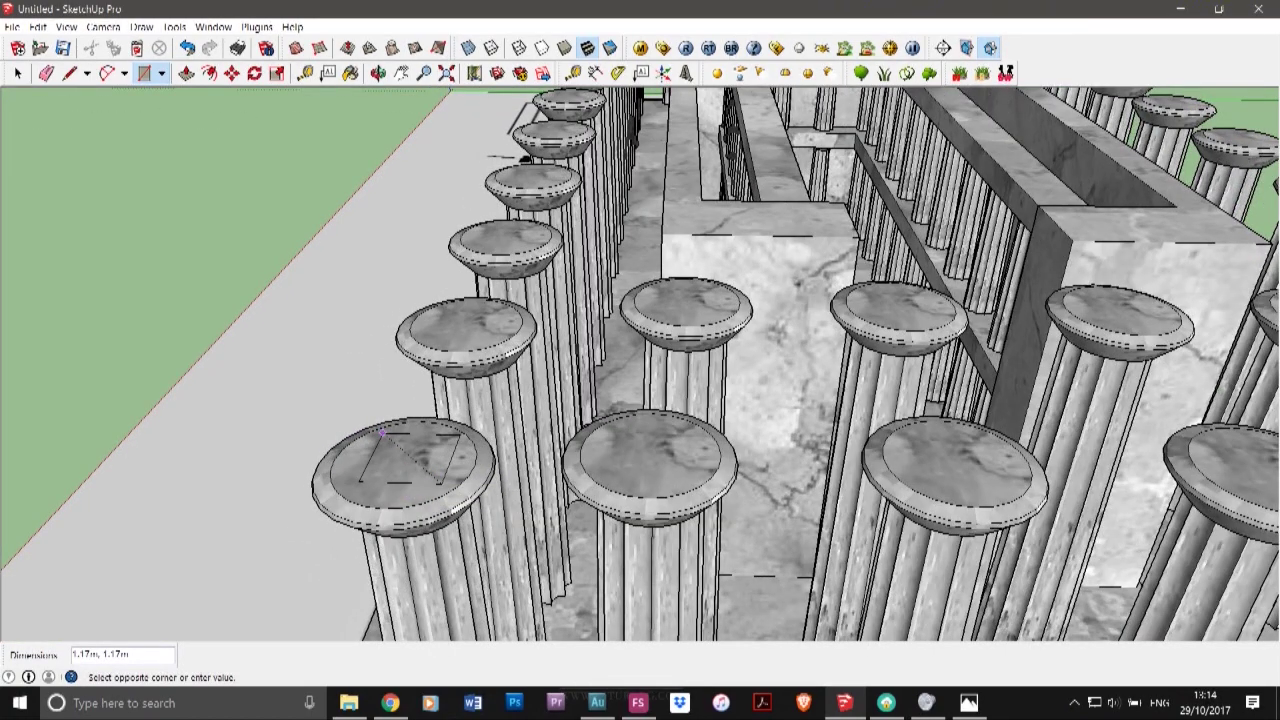
click(446, 490)
click(186, 74)
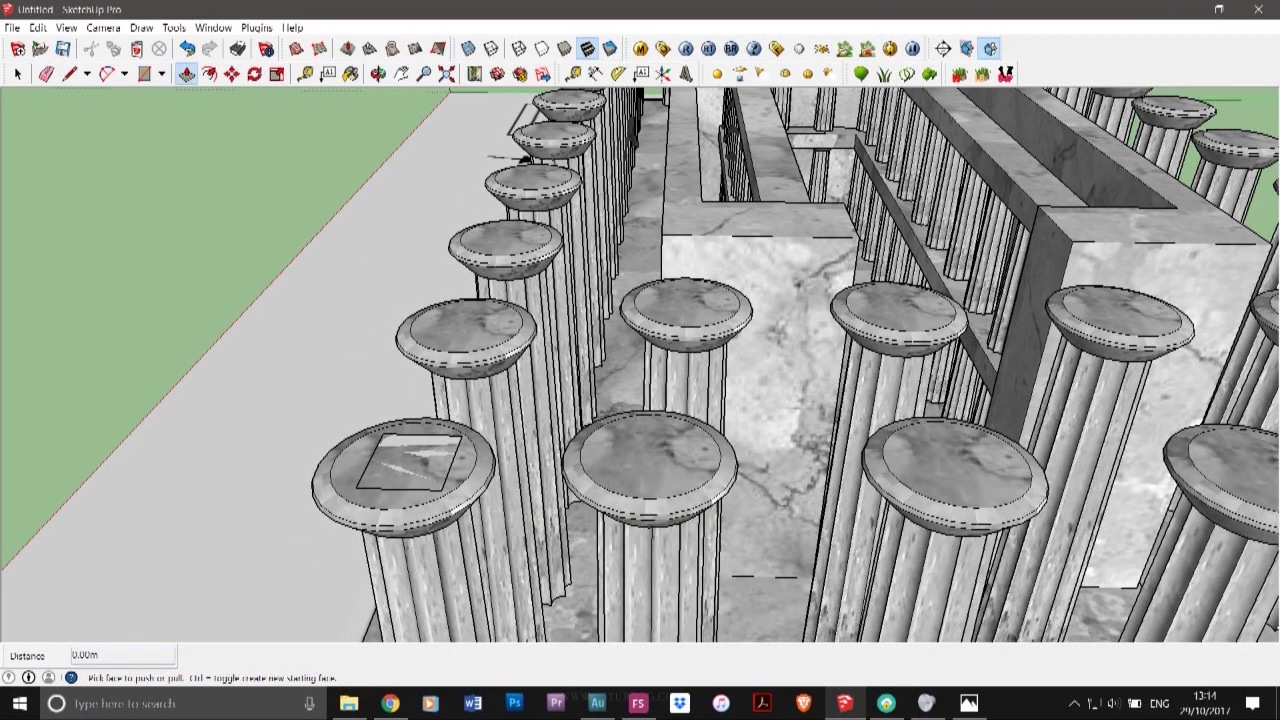
click(410, 464)
click(402, 352)
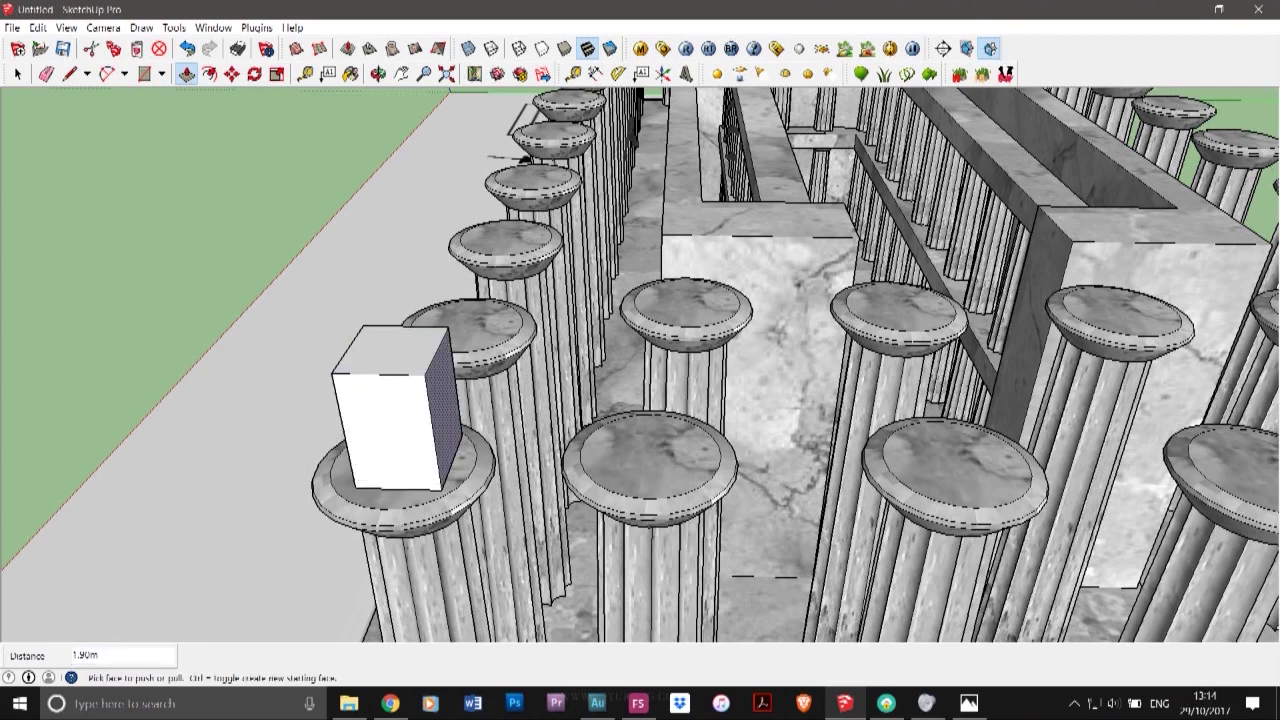
- Extend the block's side face 20.65 m across the front row of columns to form a beam
click(448, 420)
scroll(478, 442, down, 6)
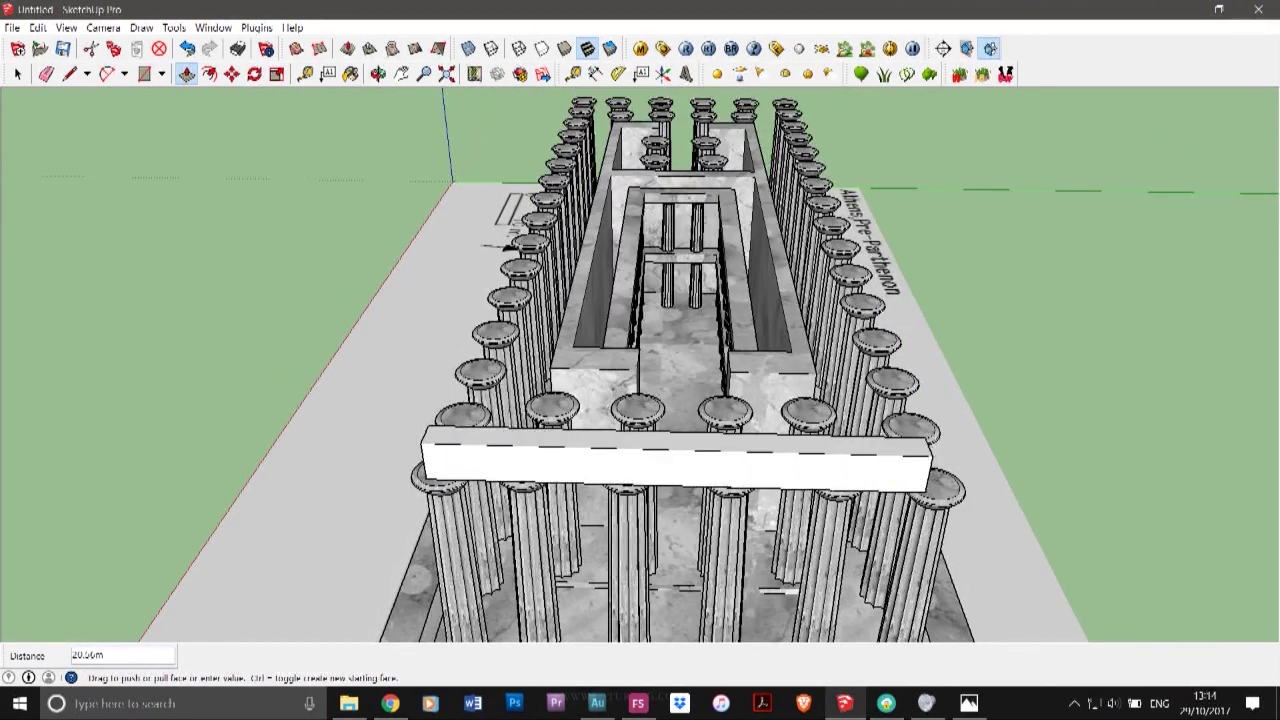
click(943, 464)
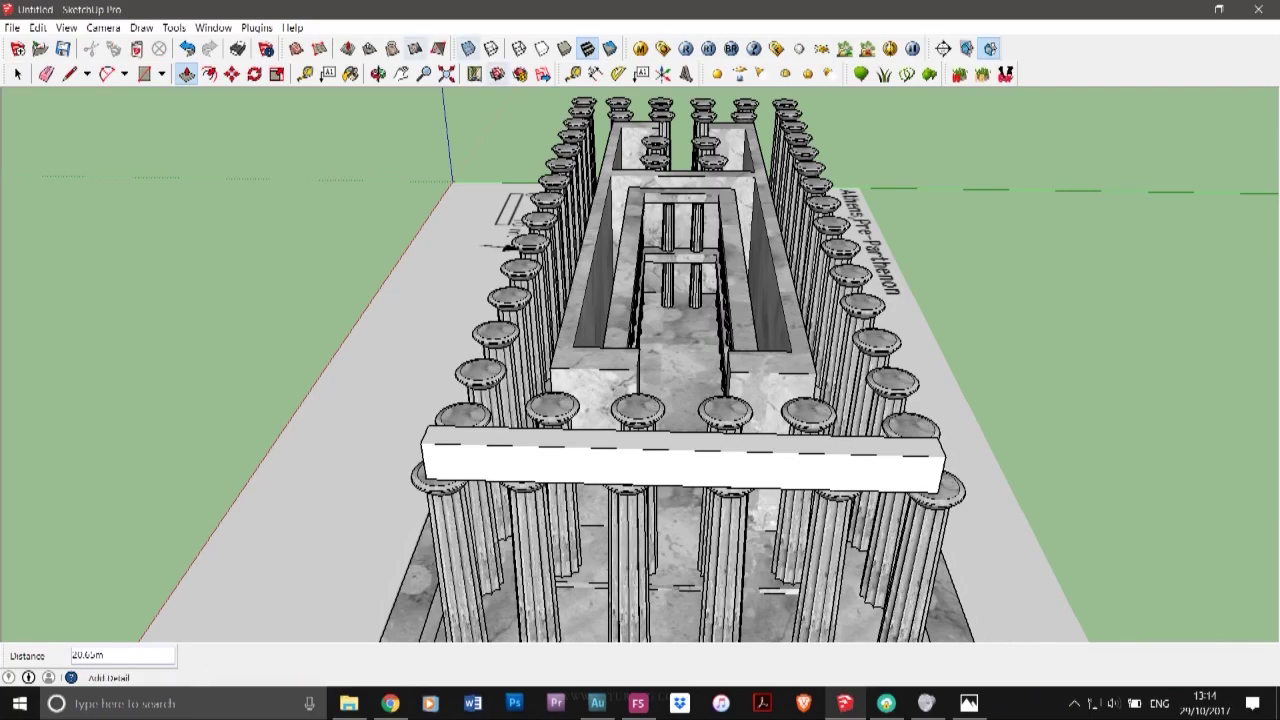
- Thicken the front beam by 0.40 m on its inner face
click(378, 74)
drag(420, 290, 870, 240)
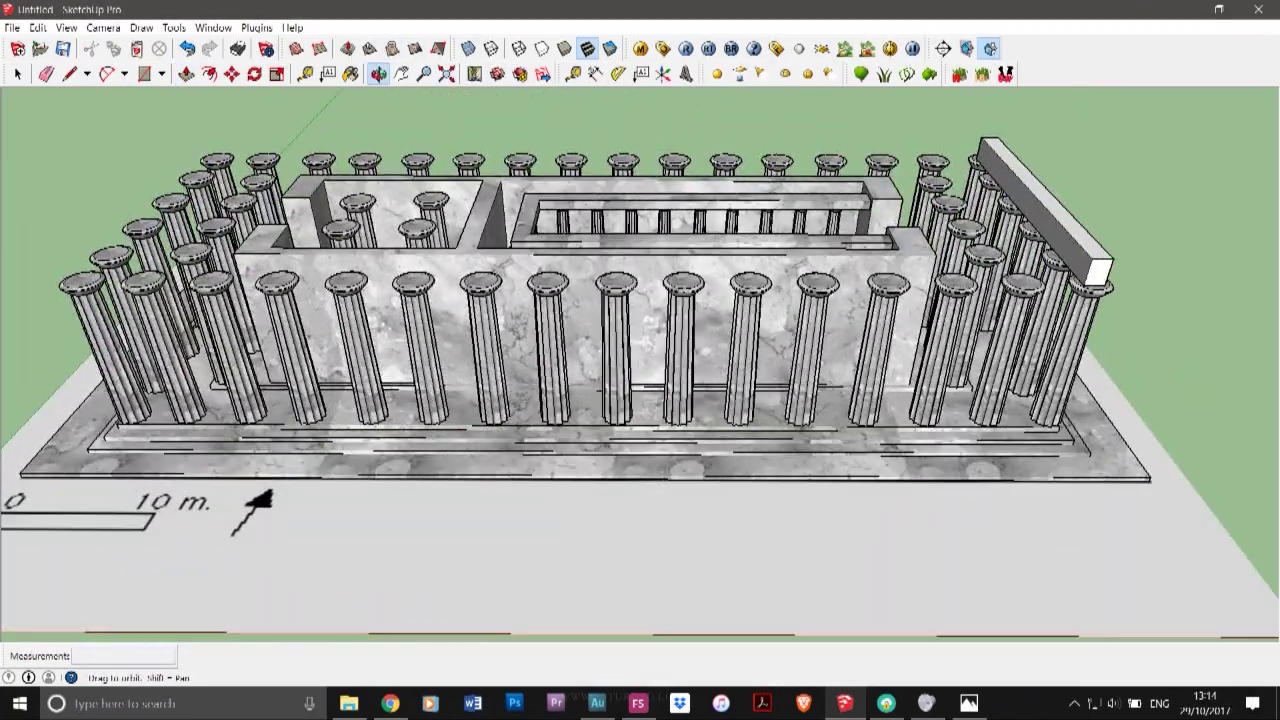
click(186, 74)
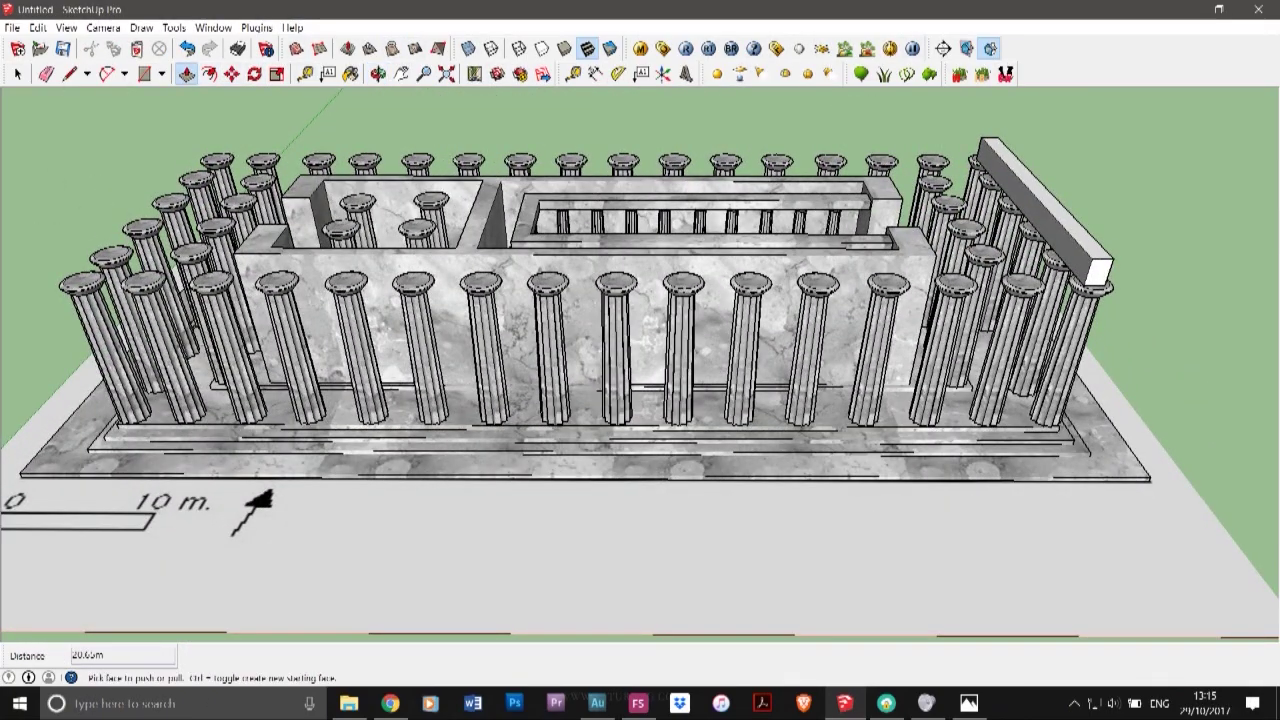
scroll(1087, 272, up, 5)
click(1070, 268)
click(1055, 270)
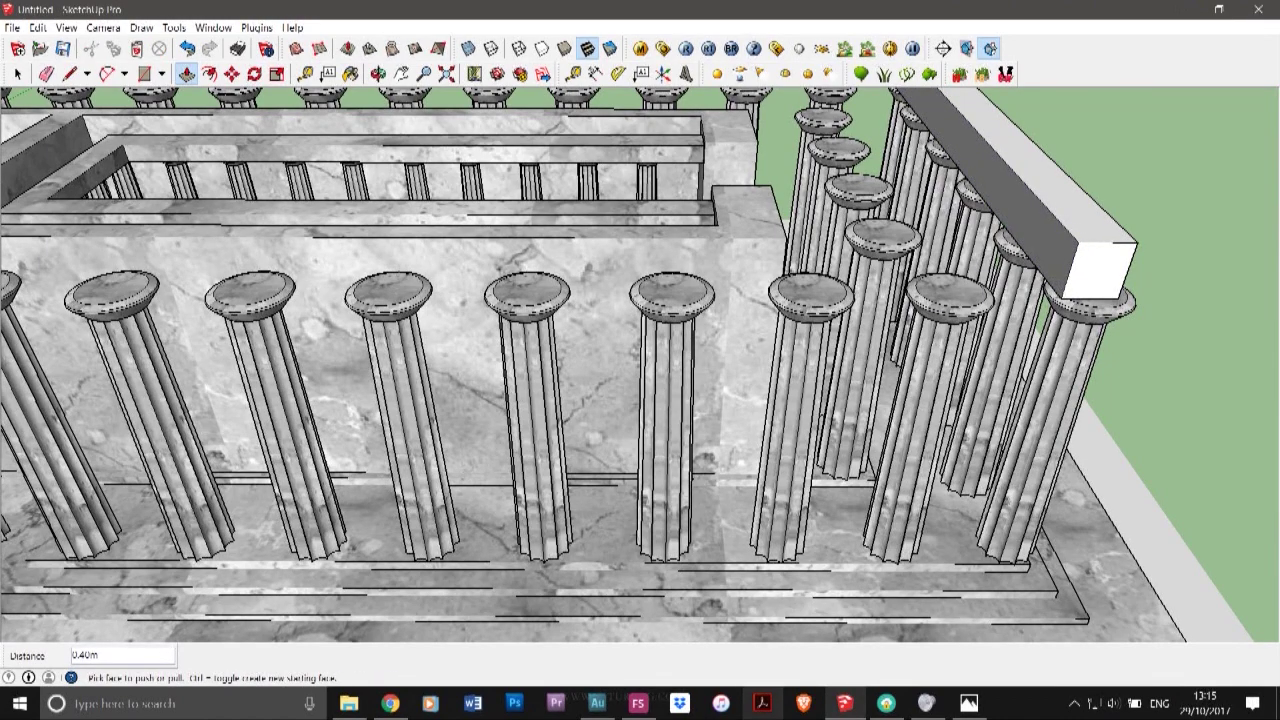
- Inspect how the beam rests on the corner column and compare it with the parthenon_crosssection_02 reference image
scroll(672, 537, down, 4)
scroll(301, 432, down, 2)
scroll(788, 350, up, 5)
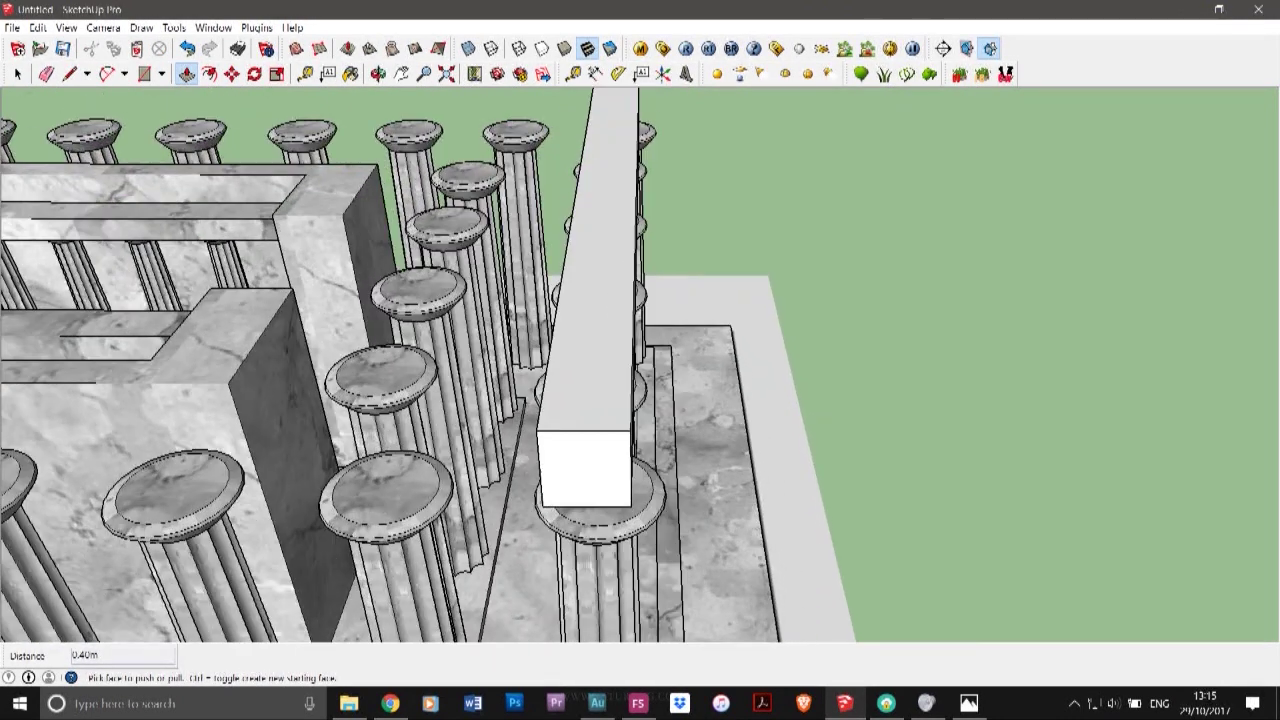
click(968, 703)
click(968, 703)
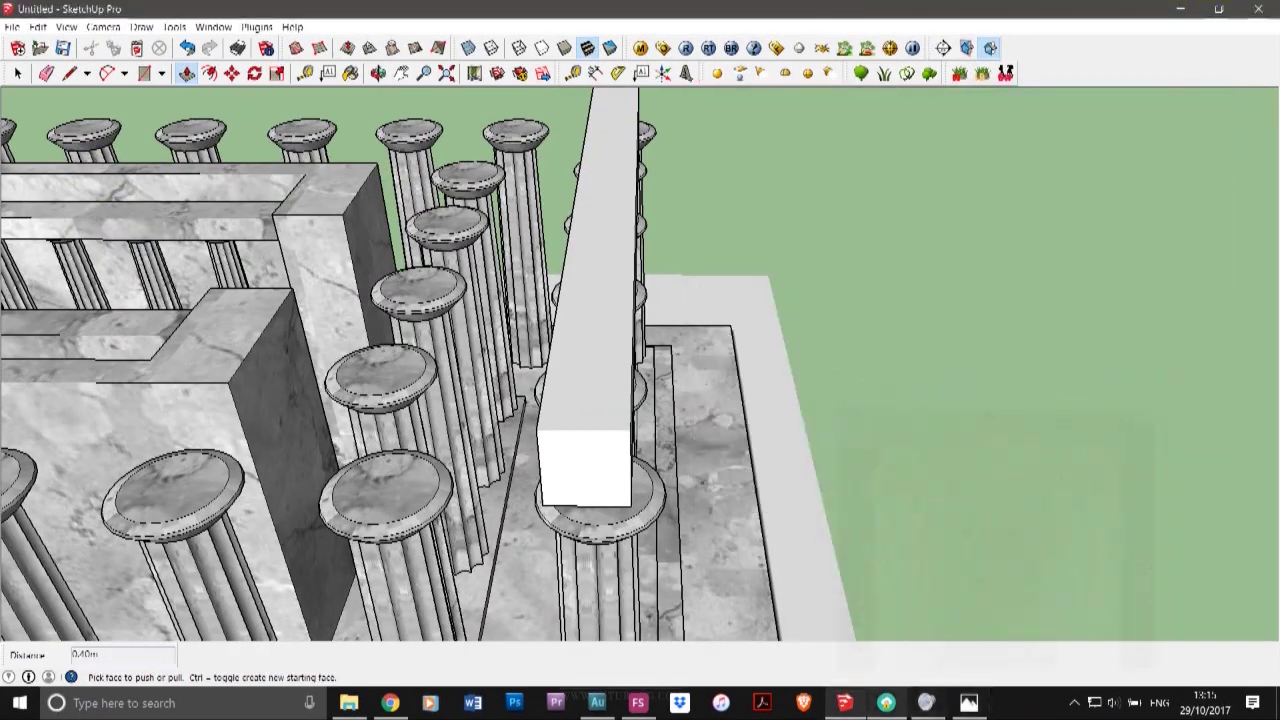
click(348, 703)
double_click(730, 370)
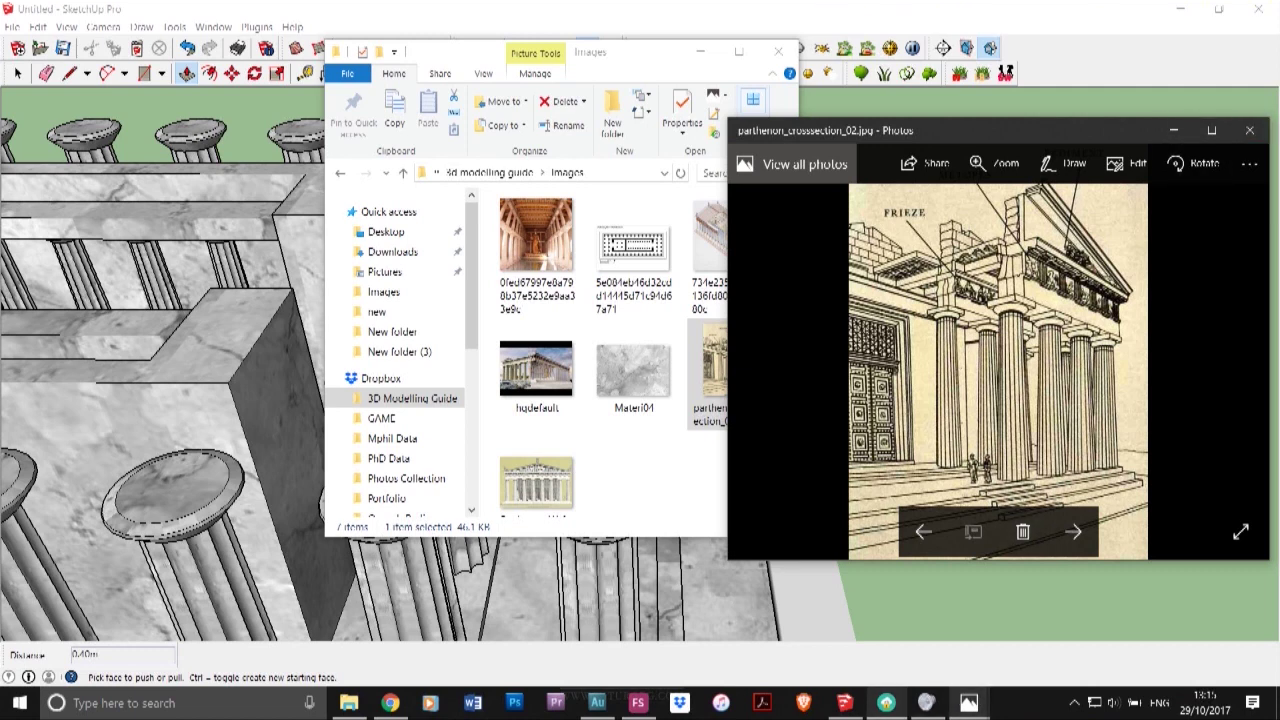
click(845, 703)
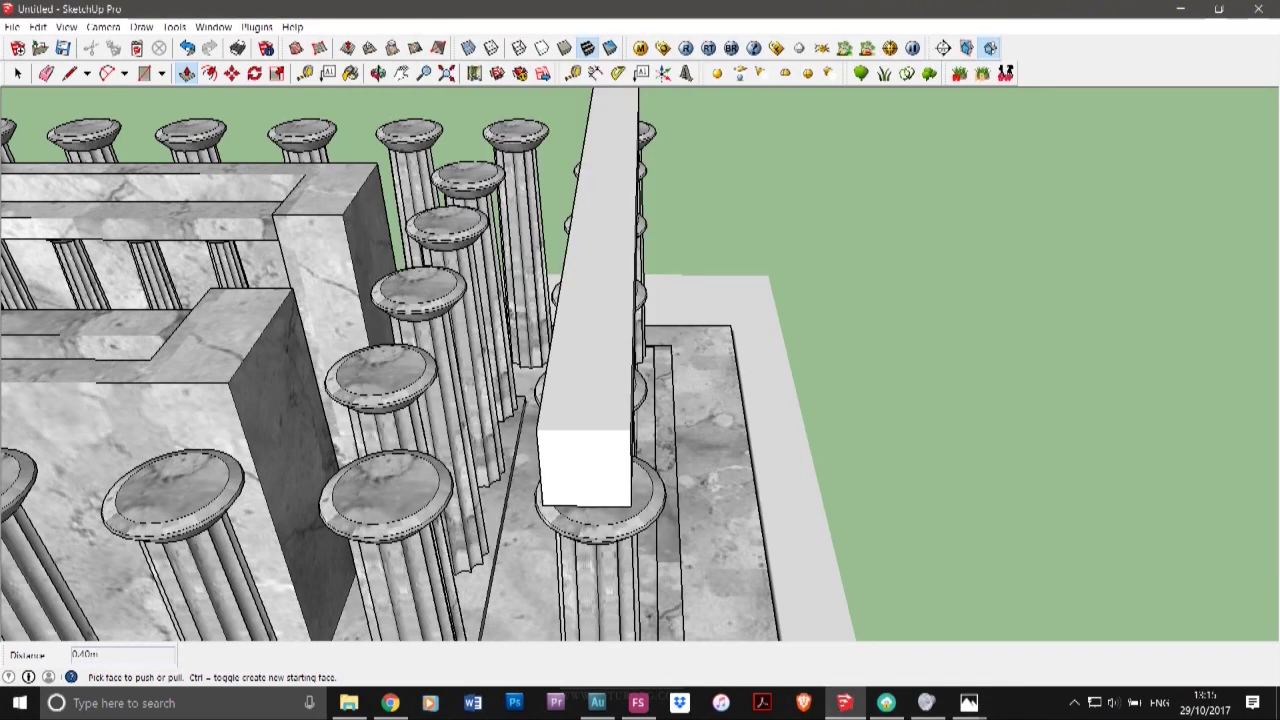
- Draw a rectangle about 2.51 m by 2.87 m on the ground beside the temple and extrude it up into a thin slab
scroll(490, 292, down, 3)
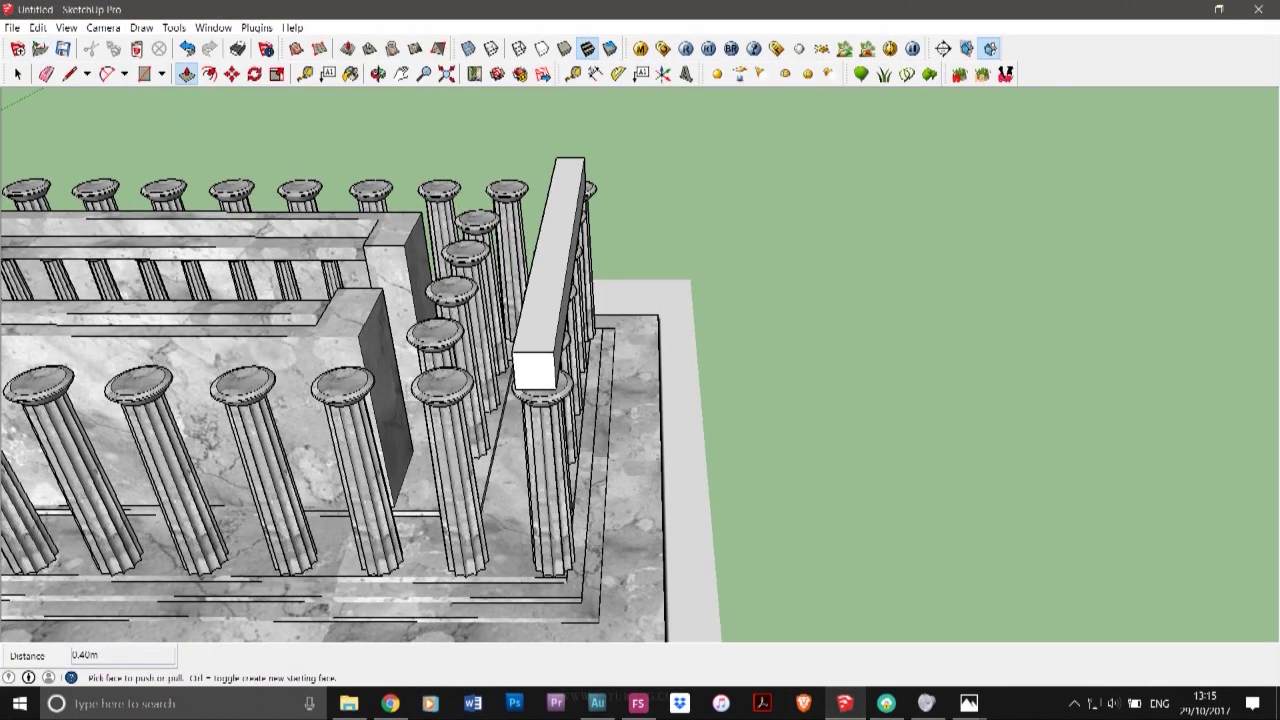
key(space)
click(145, 74)
scroll(742, 410, up, 3)
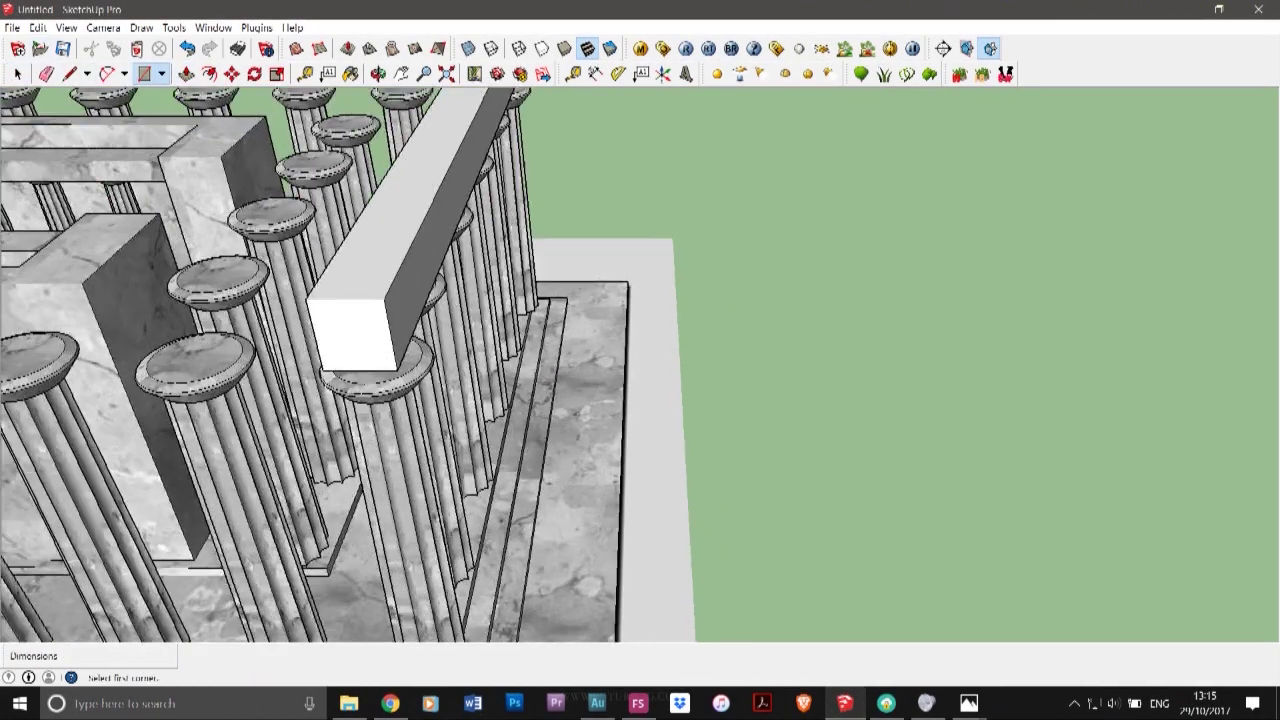
scroll(706, 388, up, 2)
click(701, 375)
click(783, 426)
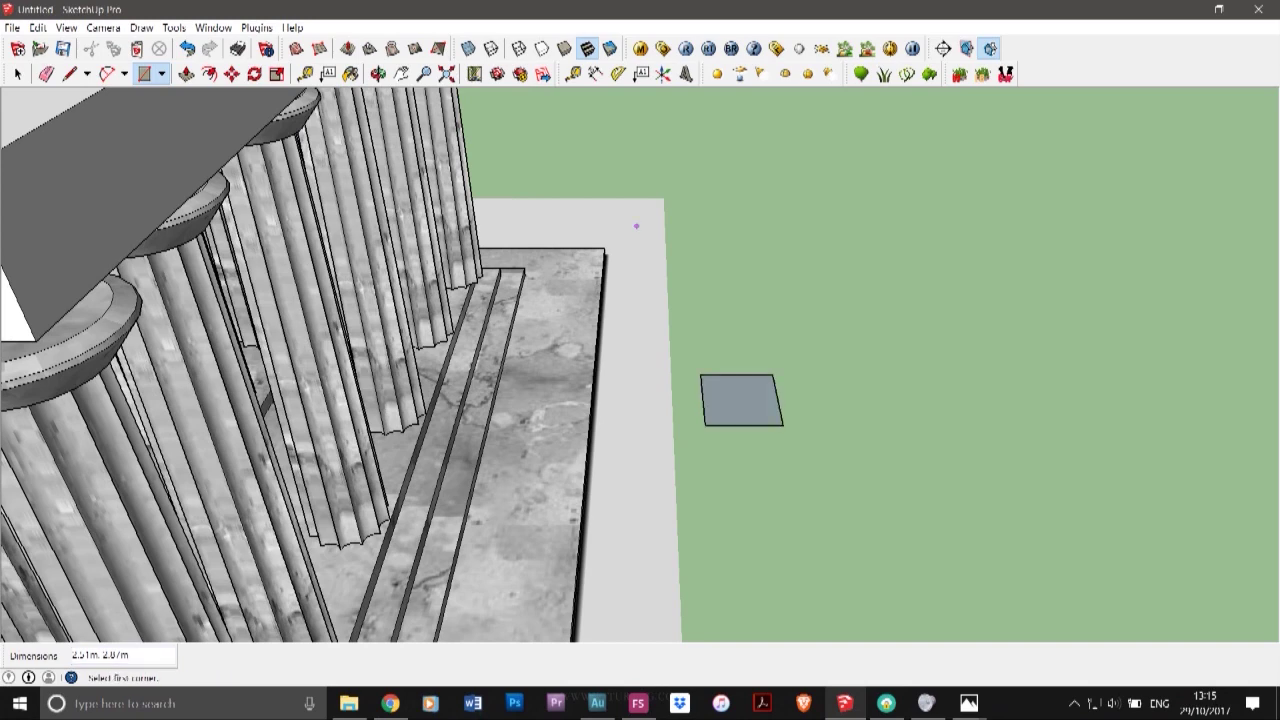
click(186, 74)
click(742, 402)
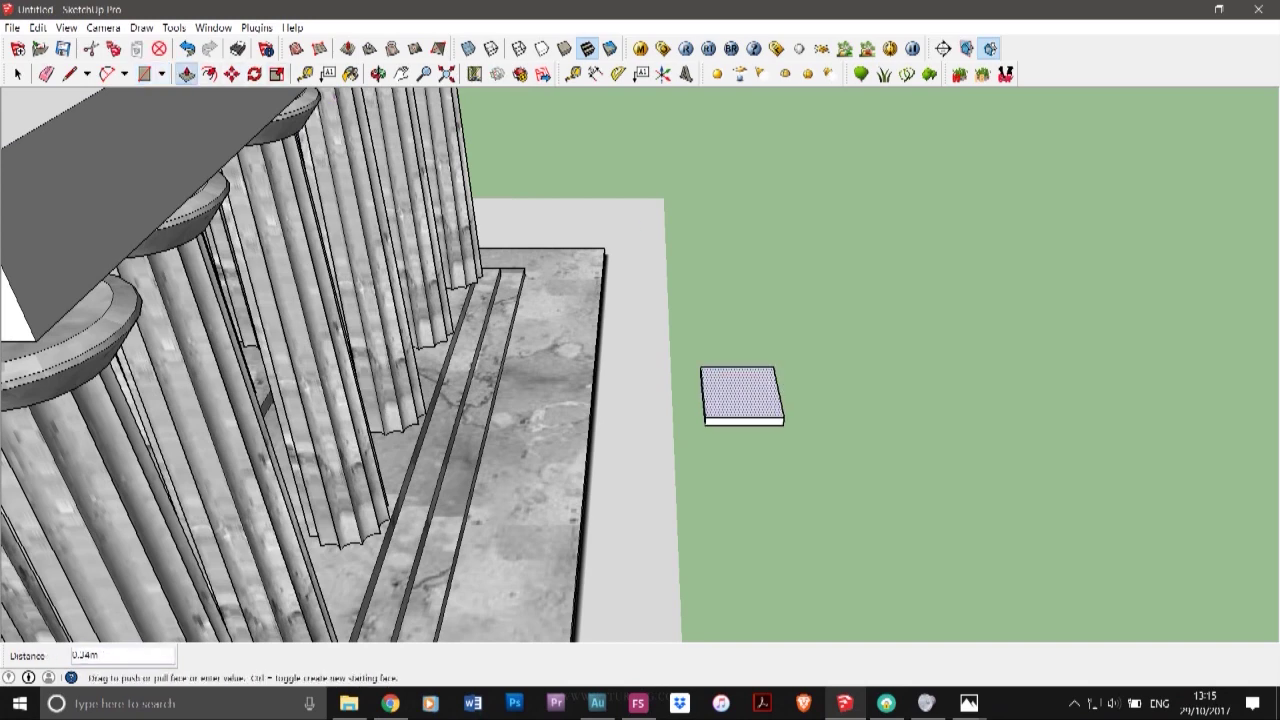
click(742, 394)
- Group the whole slab and cut it to the clipboard
click(18, 74)
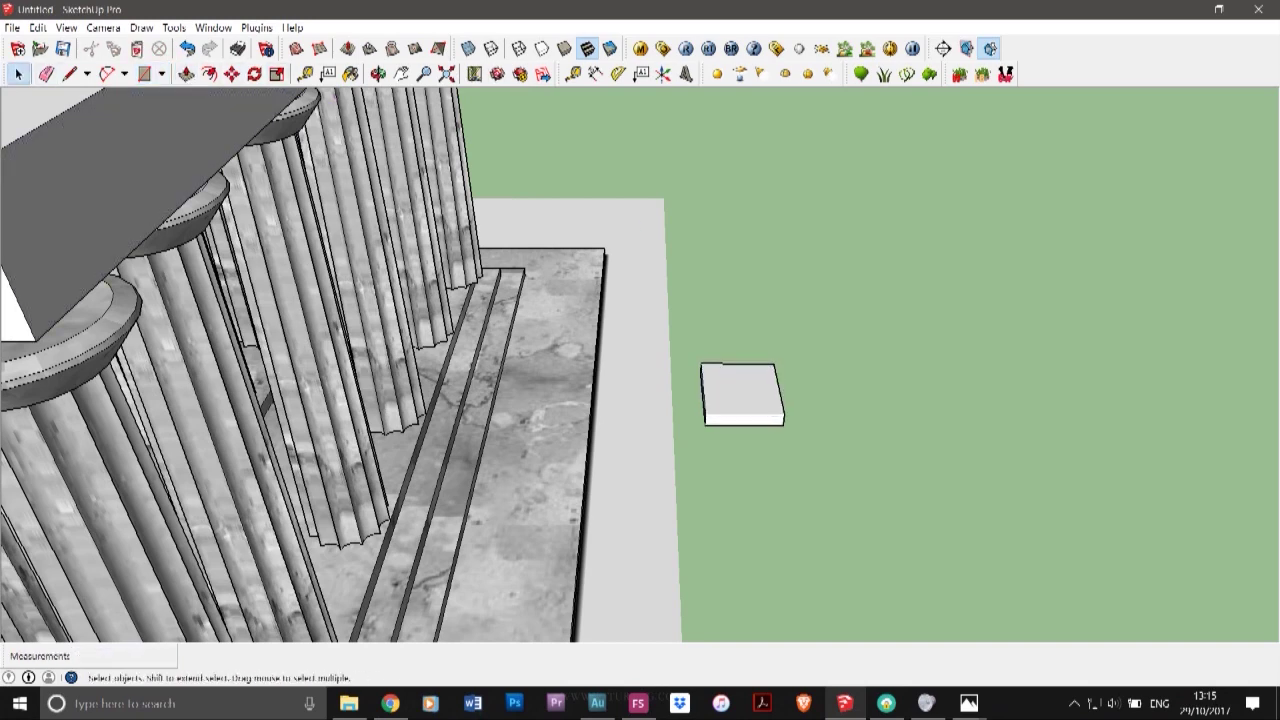
triple_click(742, 395)
right_click(742, 418)
click(806, 530)
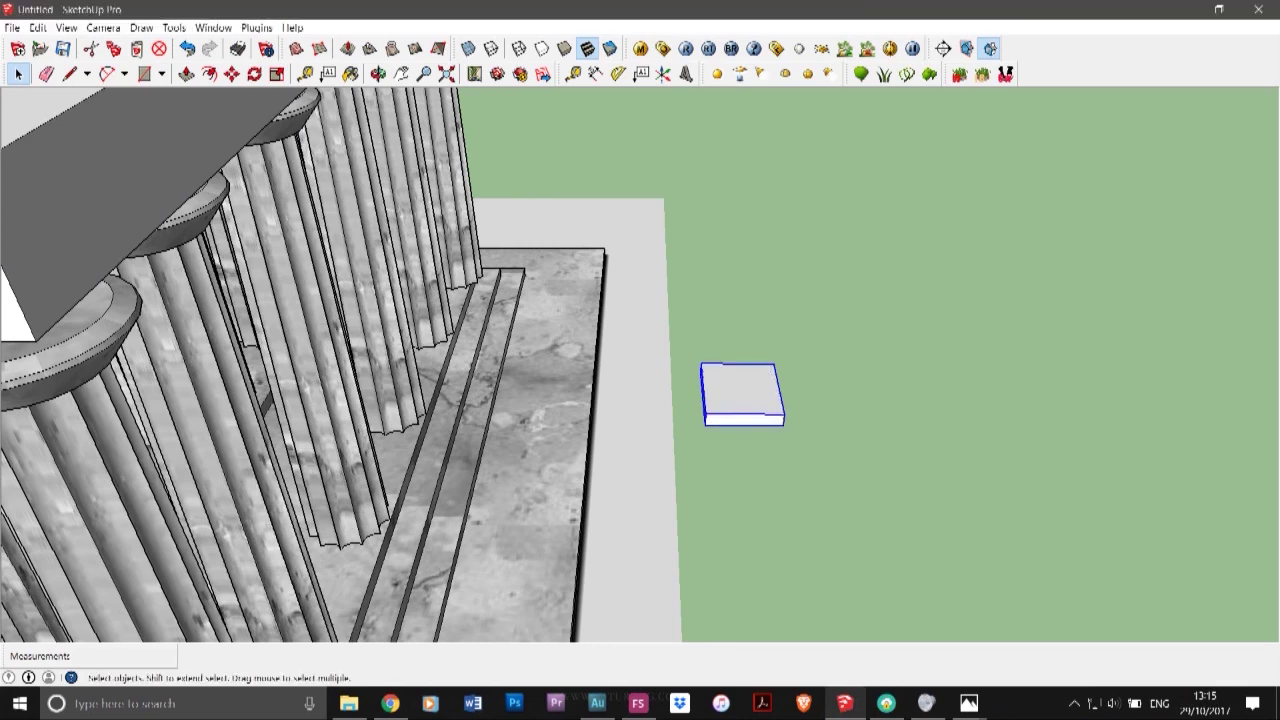
double_click(743, 392)
click(845, 480)
right_click(768, 405)
key(Escape)
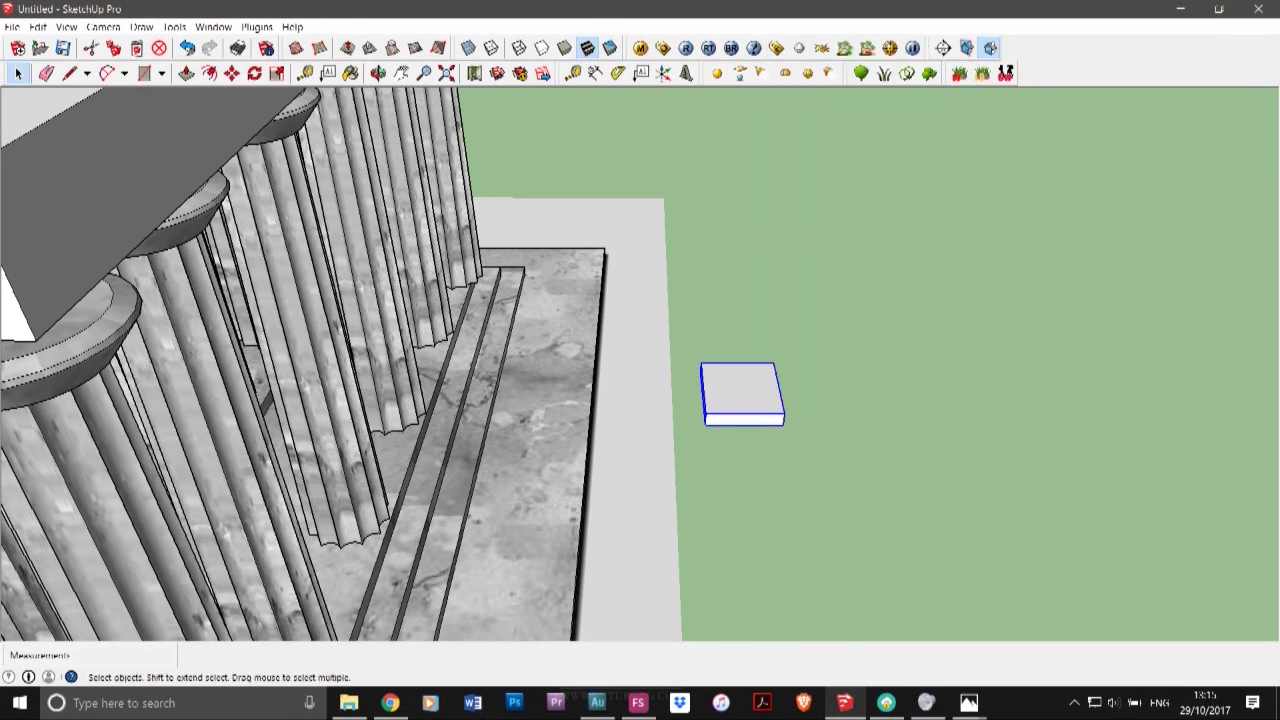
key(Delete)
- Open the column component next to the front corner column for editing
scroll(704, 377, down, 3)
click(388, 462)
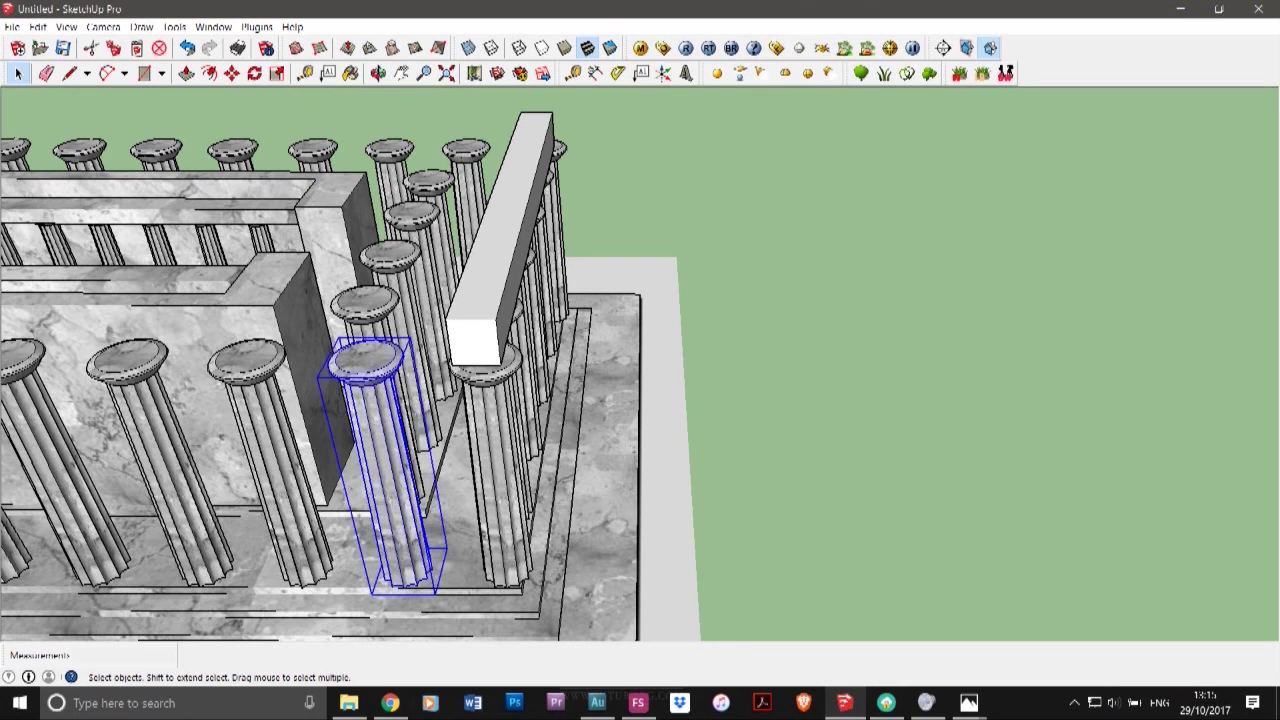
double_click(388, 462)
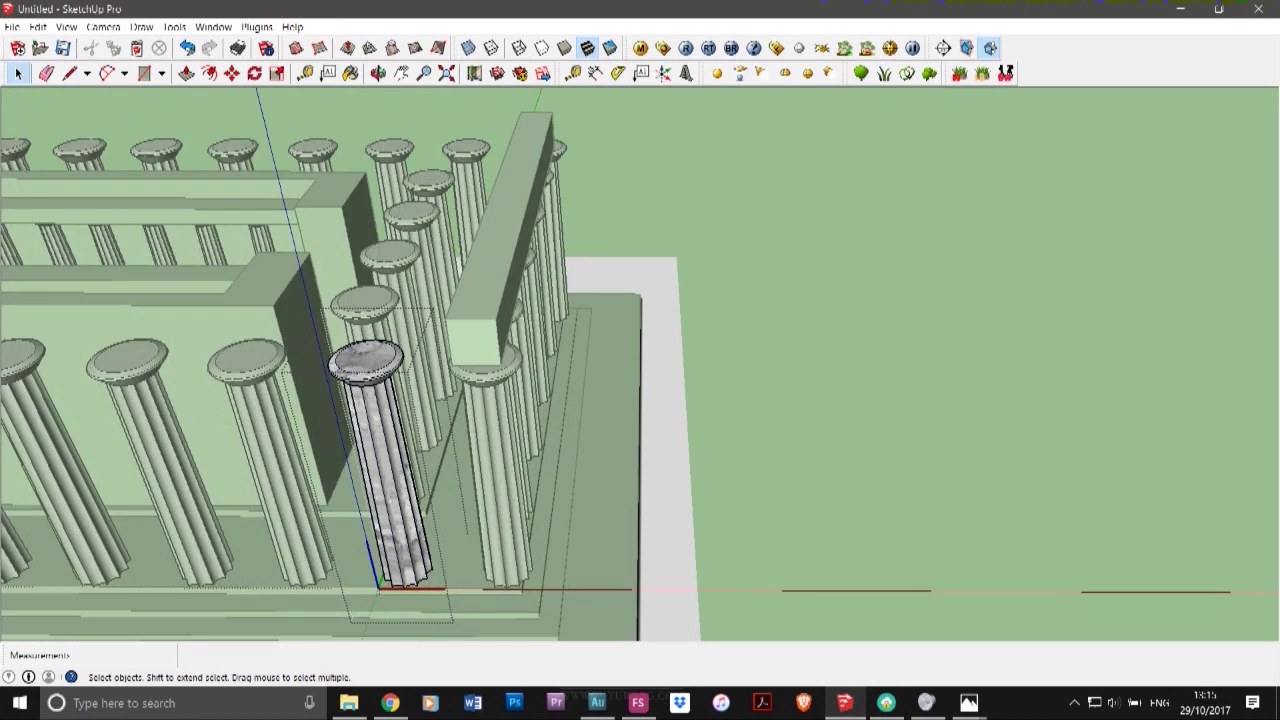
key(Escape)
triple_click(388, 462)
click(368, 364)
scroll(415, 370, down, 6)
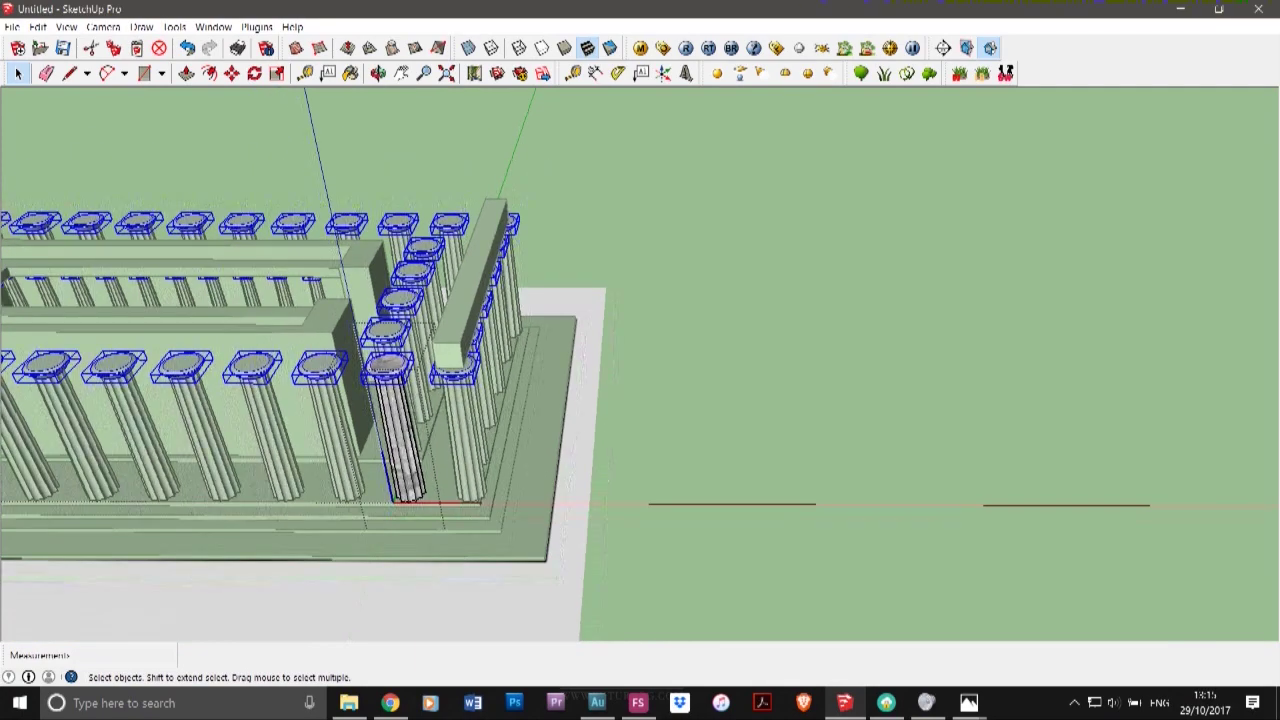
scroll(392, 367, up, 6)
scroll(399, 376, up, 3)
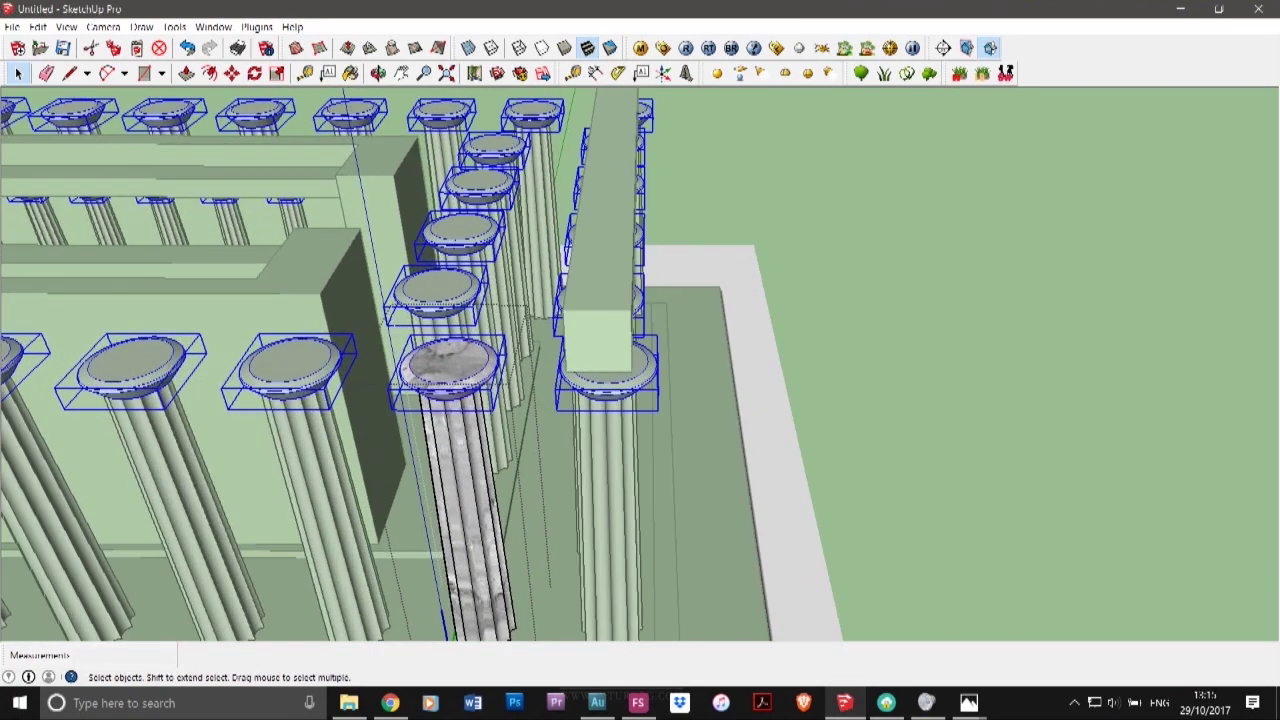
click(470, 440)
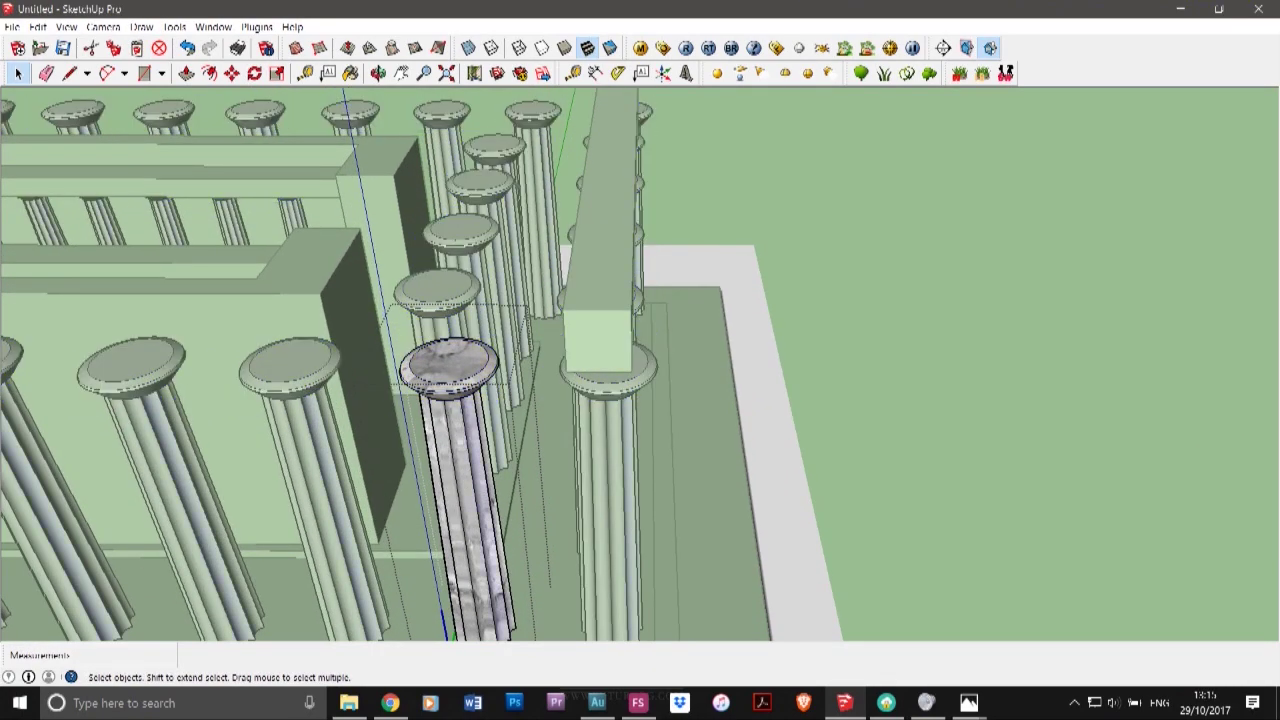
click(449, 368)
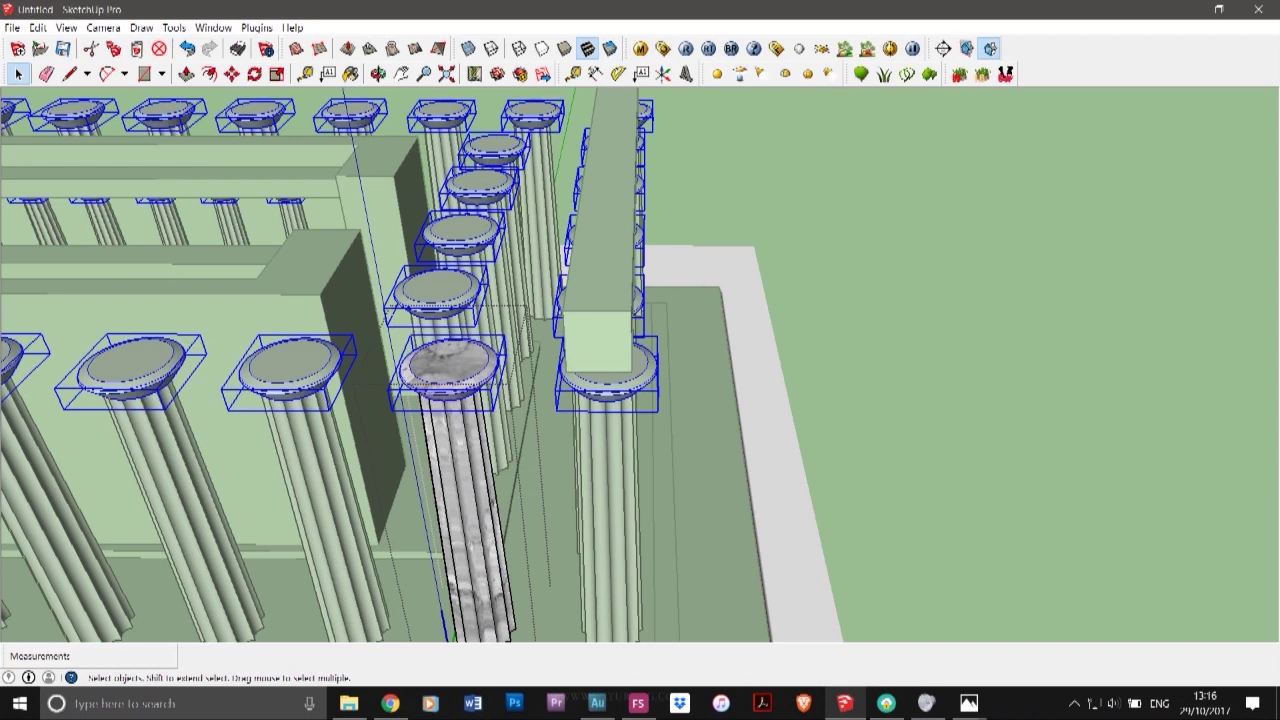
key(ctrl+z)
double_click(449, 368)
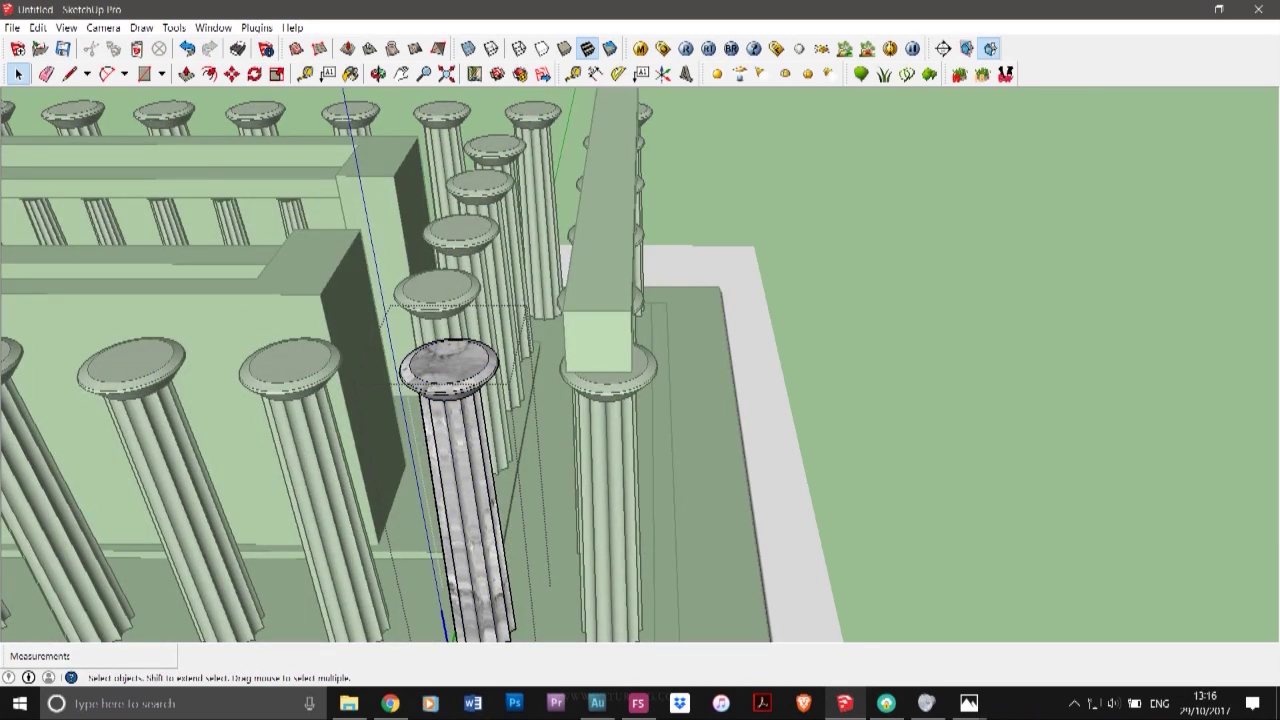
- Paste the slab inside the column component and move it onto the column's capital
key(ctrl+v)
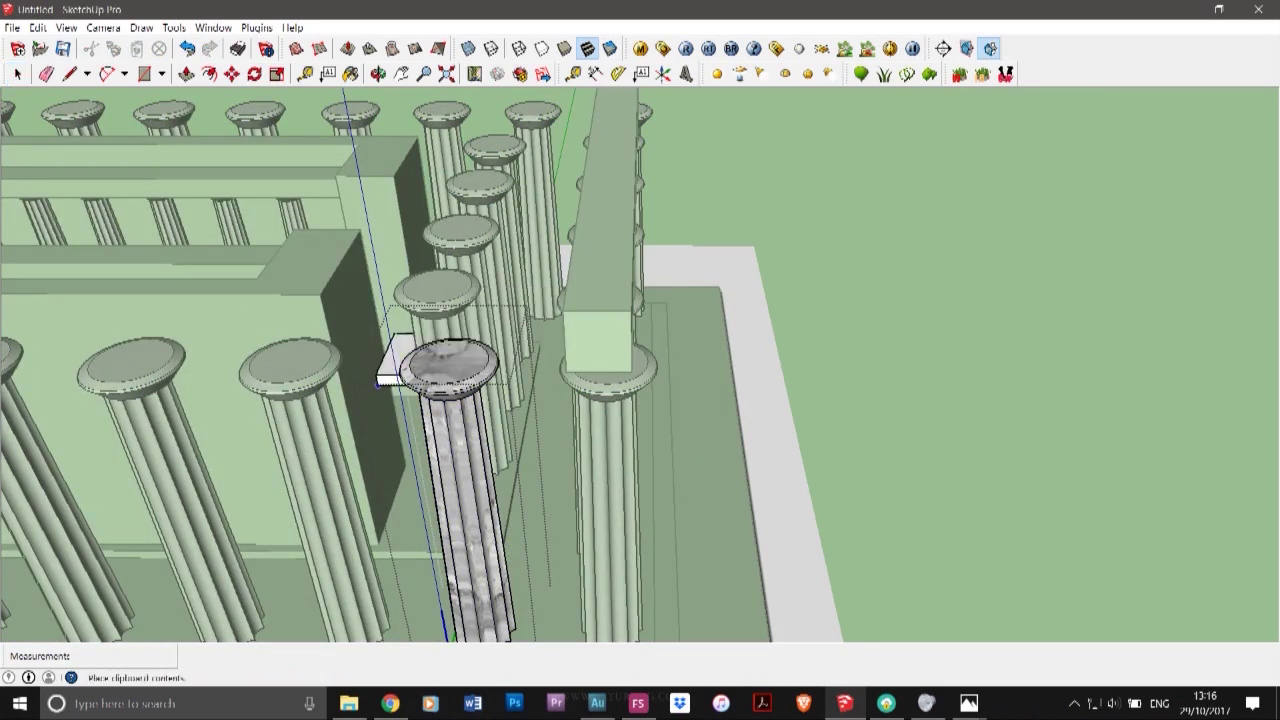
click(424, 375)
click(490, 346)
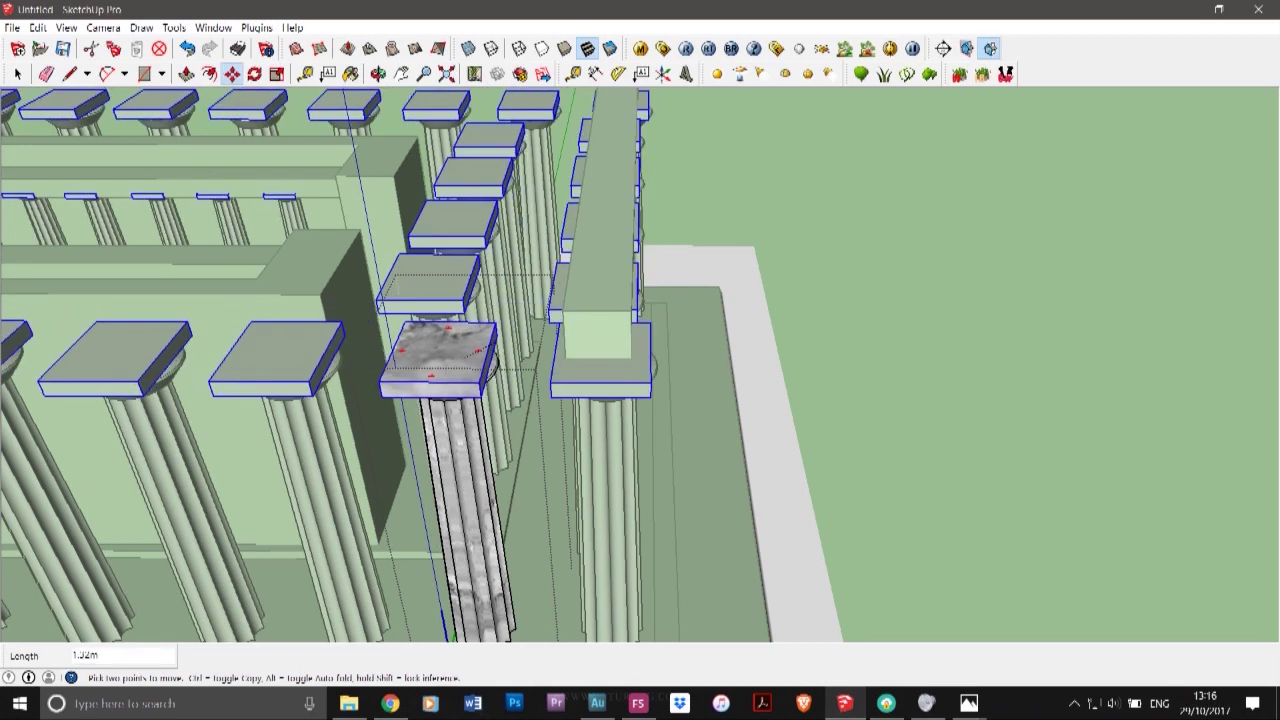
click(465, 357)
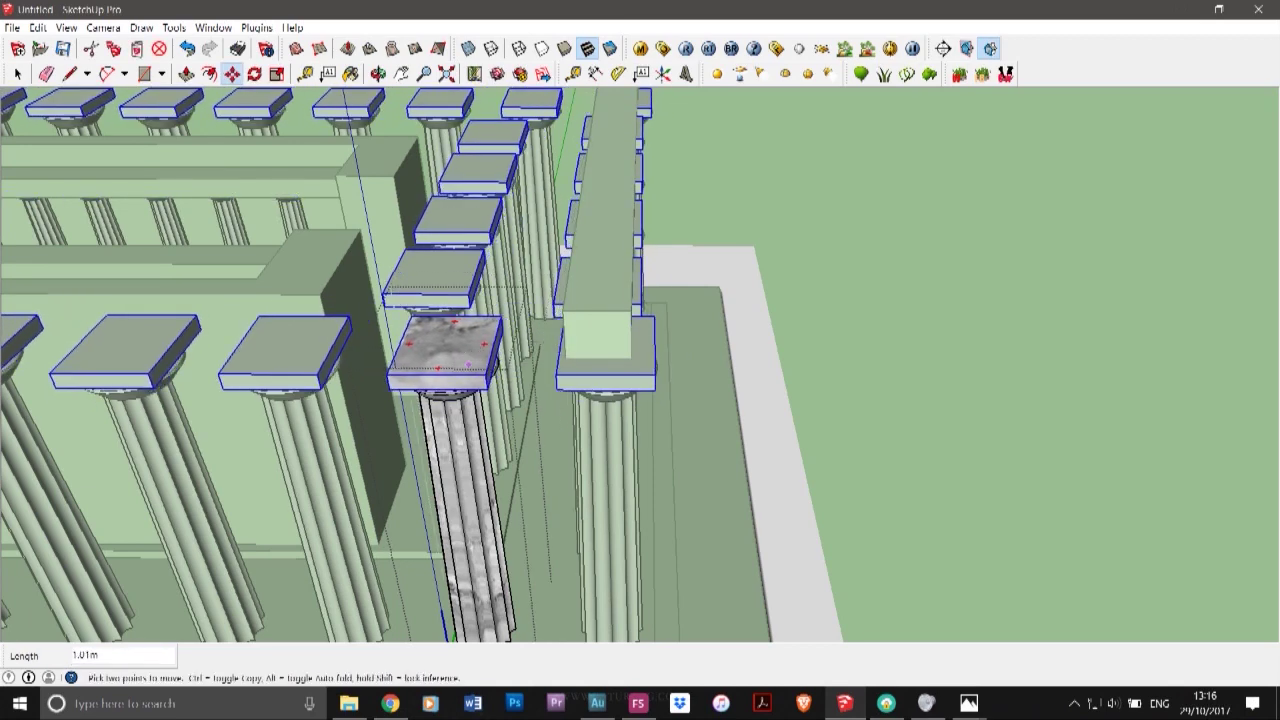
- Scale the slab's width by about 1.13 so it overhangs the capital
scroll(461, 418, up, 3)
scroll(440, 245, up, 2)
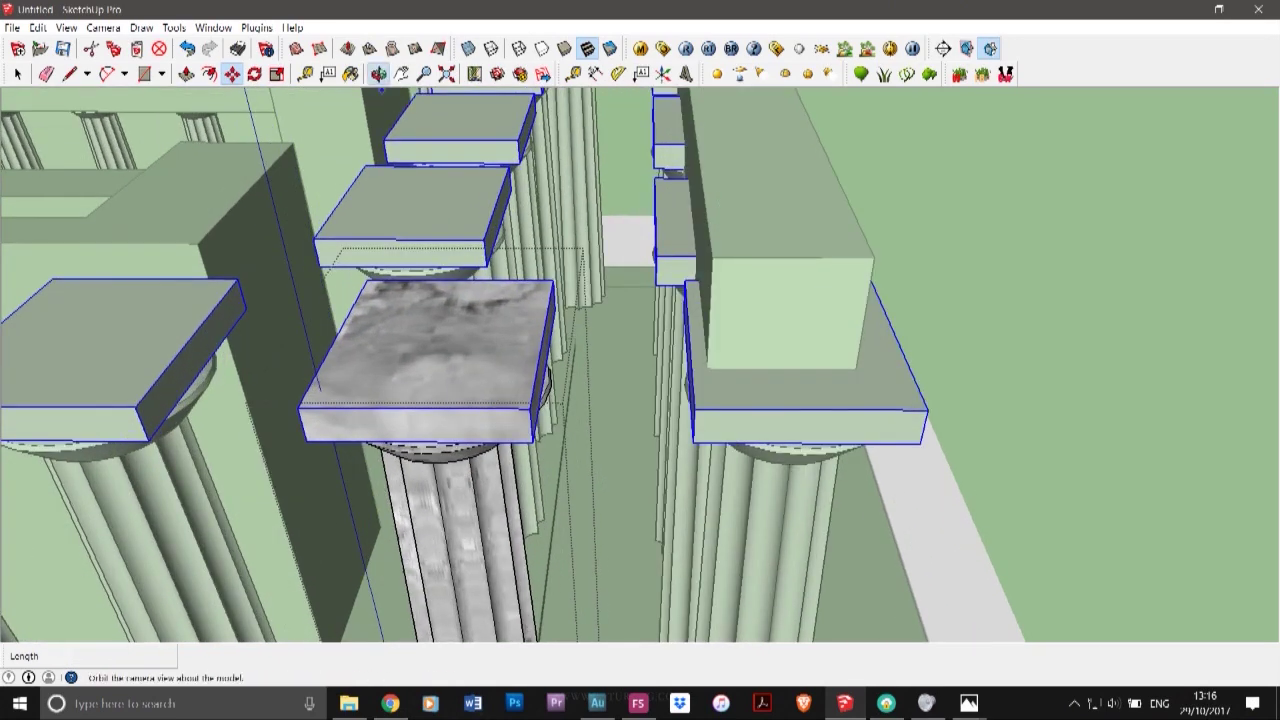
click(378, 74)
drag(430, 340, 434, 305)
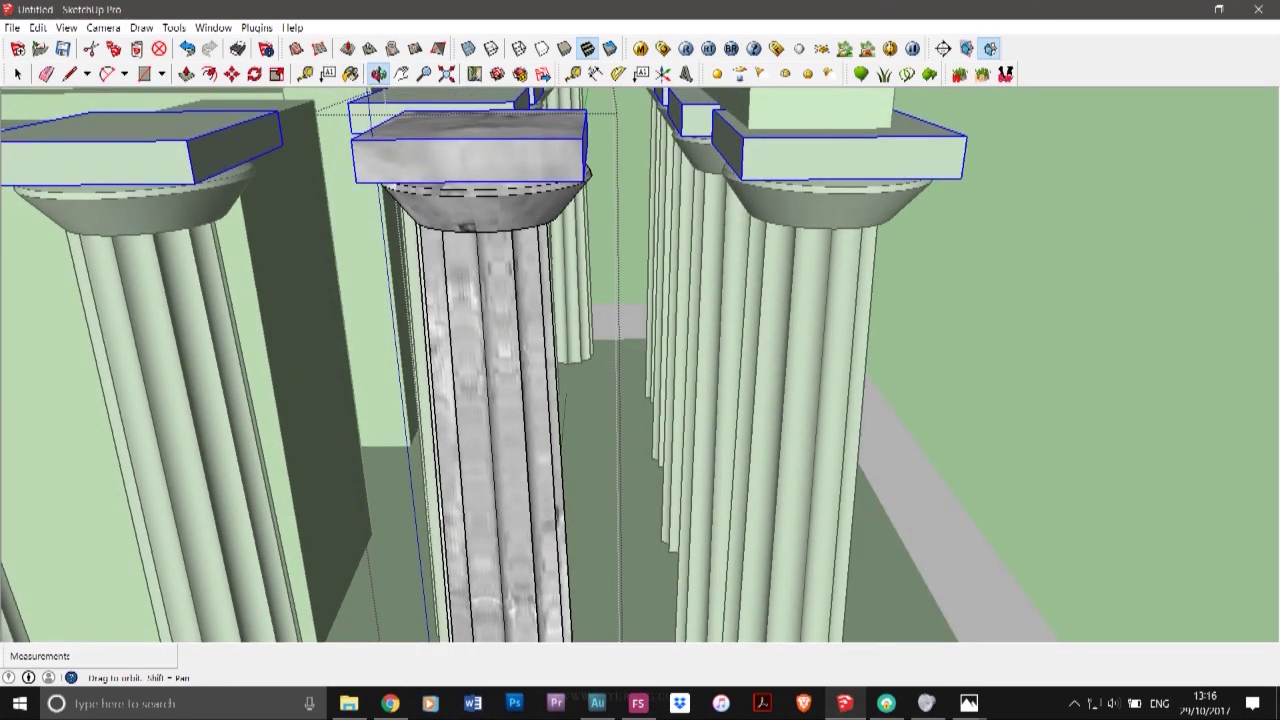
mouse_move(434, 305)
middle_down()
mouse_move(442, 342)
mouse_move(435, 312)
middle_up()
key(s)
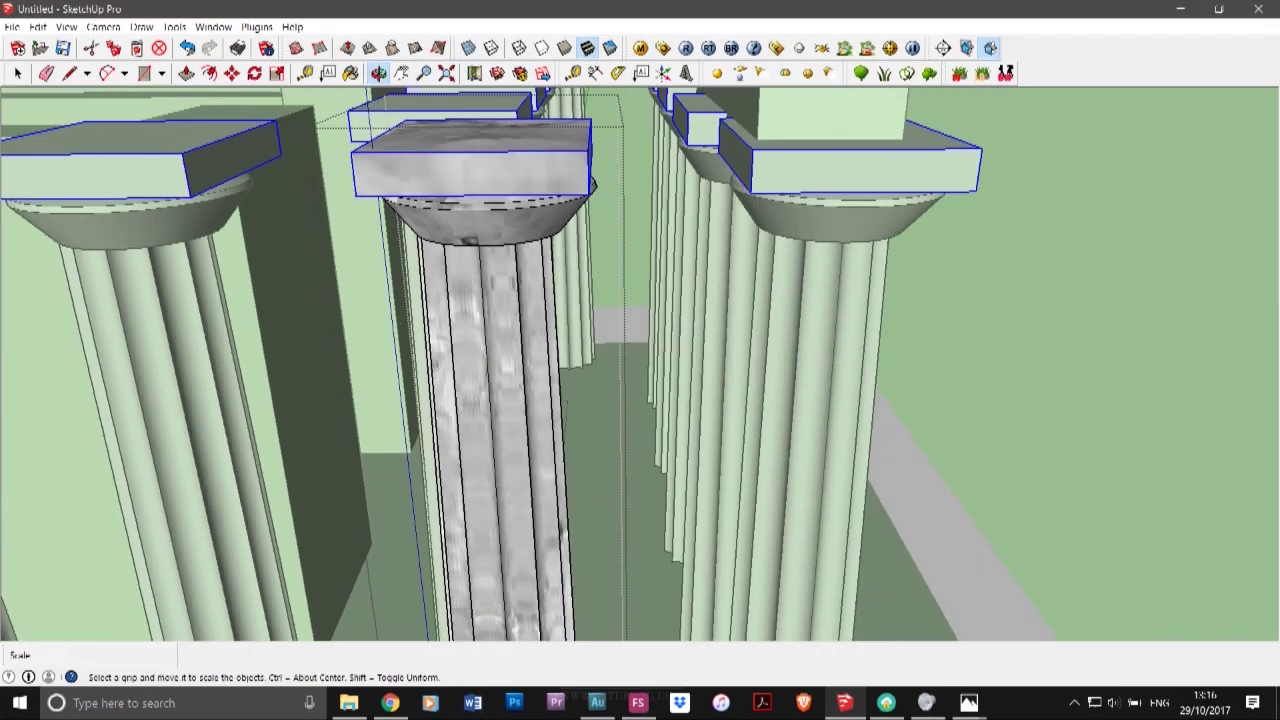
drag(591, 150, 619, 150)
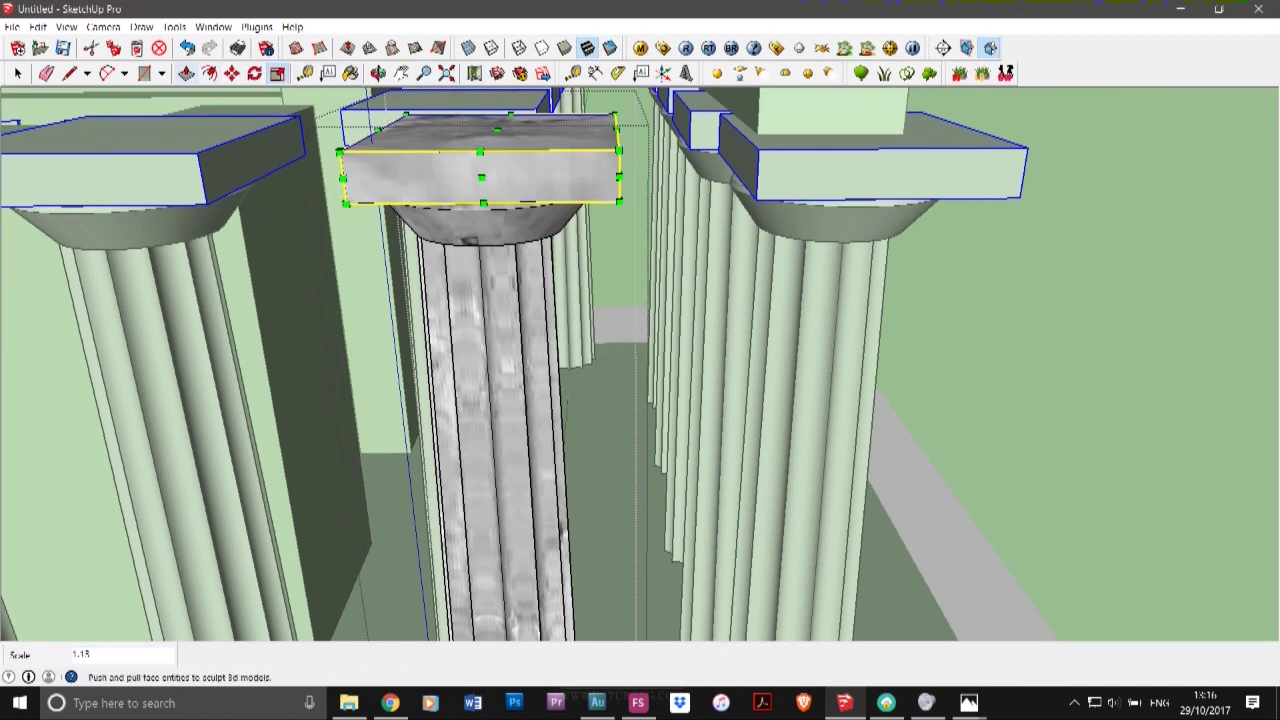
- Shift the slab horizontally over the capital, first about 0.03 m and then about 0.22 m
click(232, 73)
mouse_move(582, 178)
mouse_down()
mouse_move(551, 175)
mouse_move(582, 188)
mouse_move(583, 174)
mouse_up()
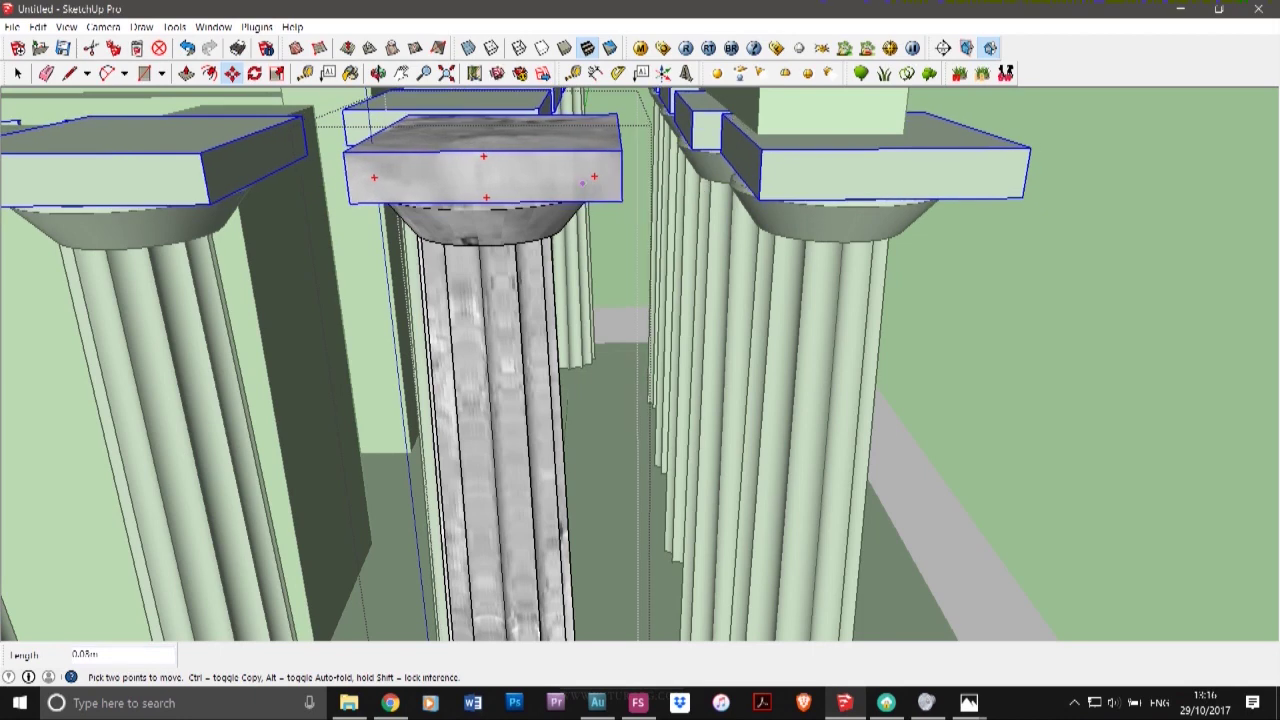
scroll(620, 403, down, 5)
scroll(619, 402, down, 2)
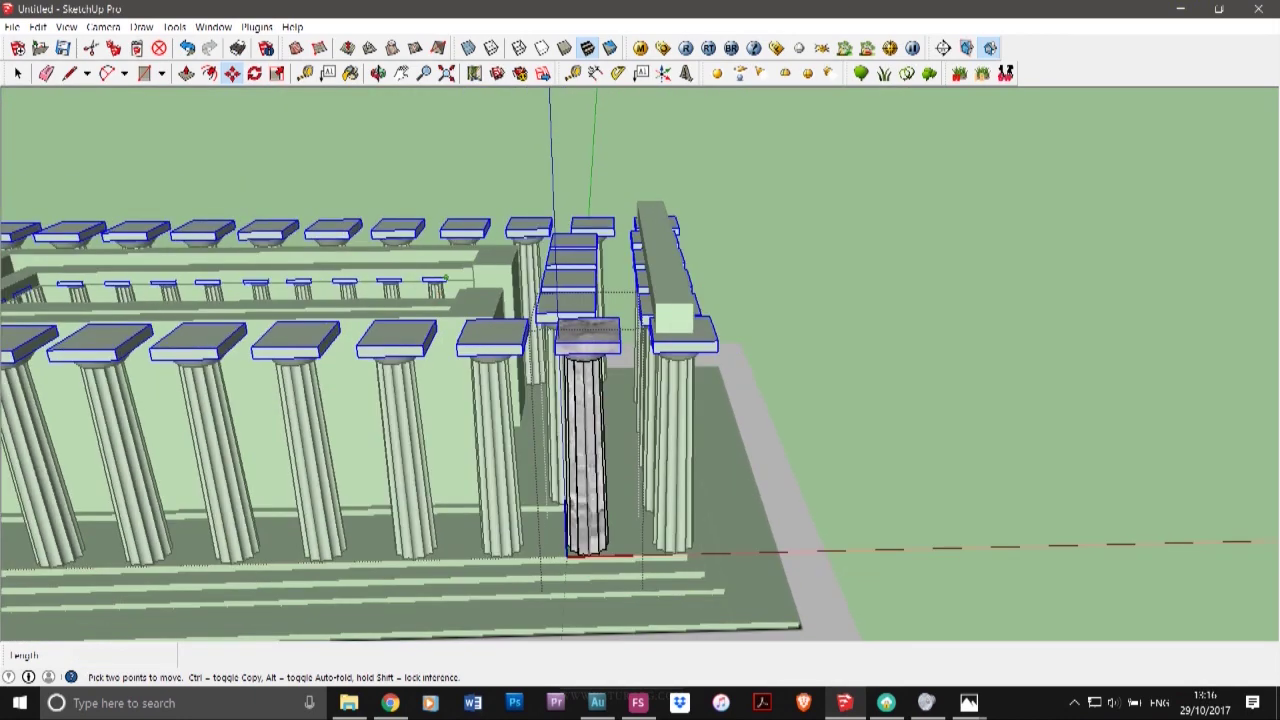
scroll(601, 326, up, 7)
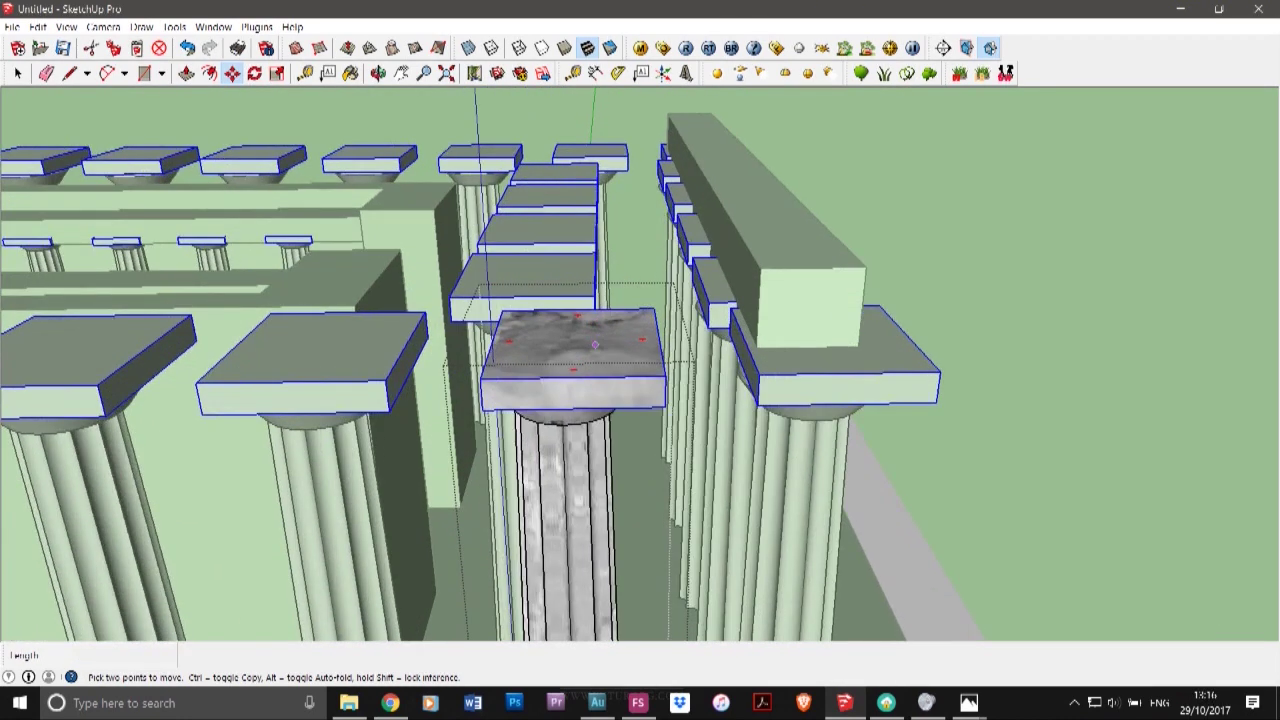
drag(610, 361, 588, 362)
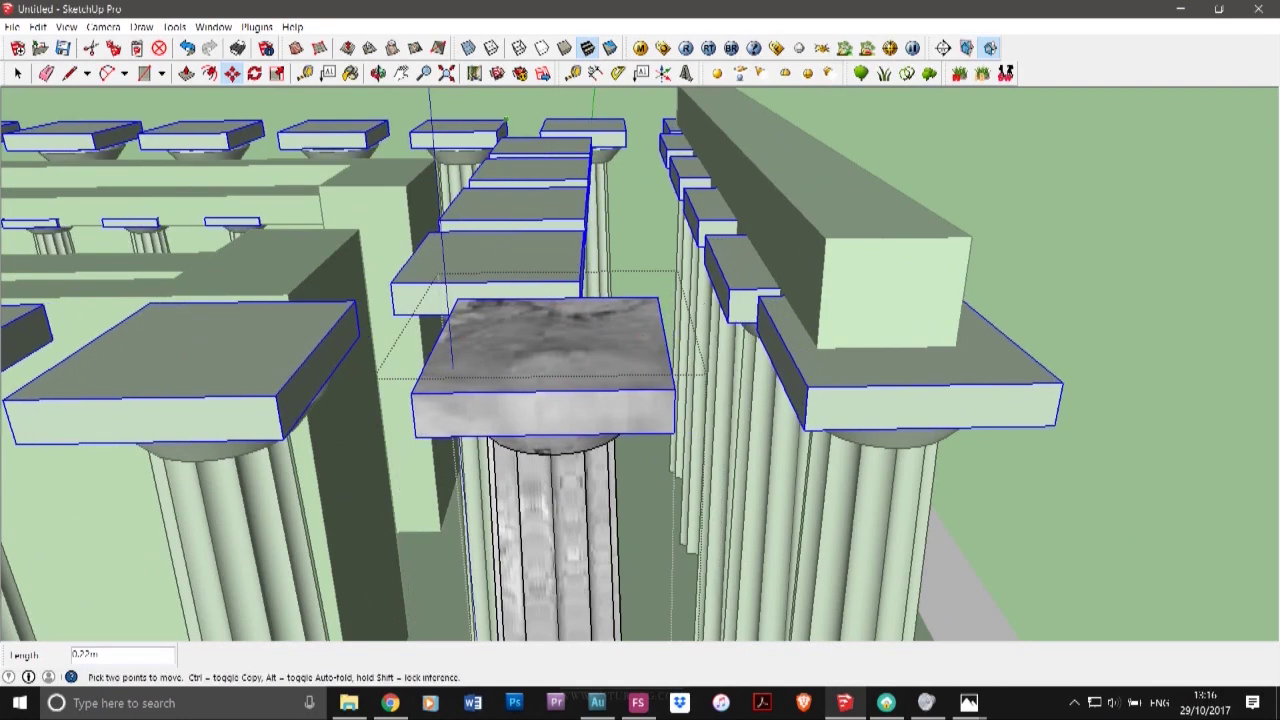
- Lower the slab about 0.51 m so its top face lines up with the underside of the front beam
click(378, 75)
drag(500, 340, 498, 250)
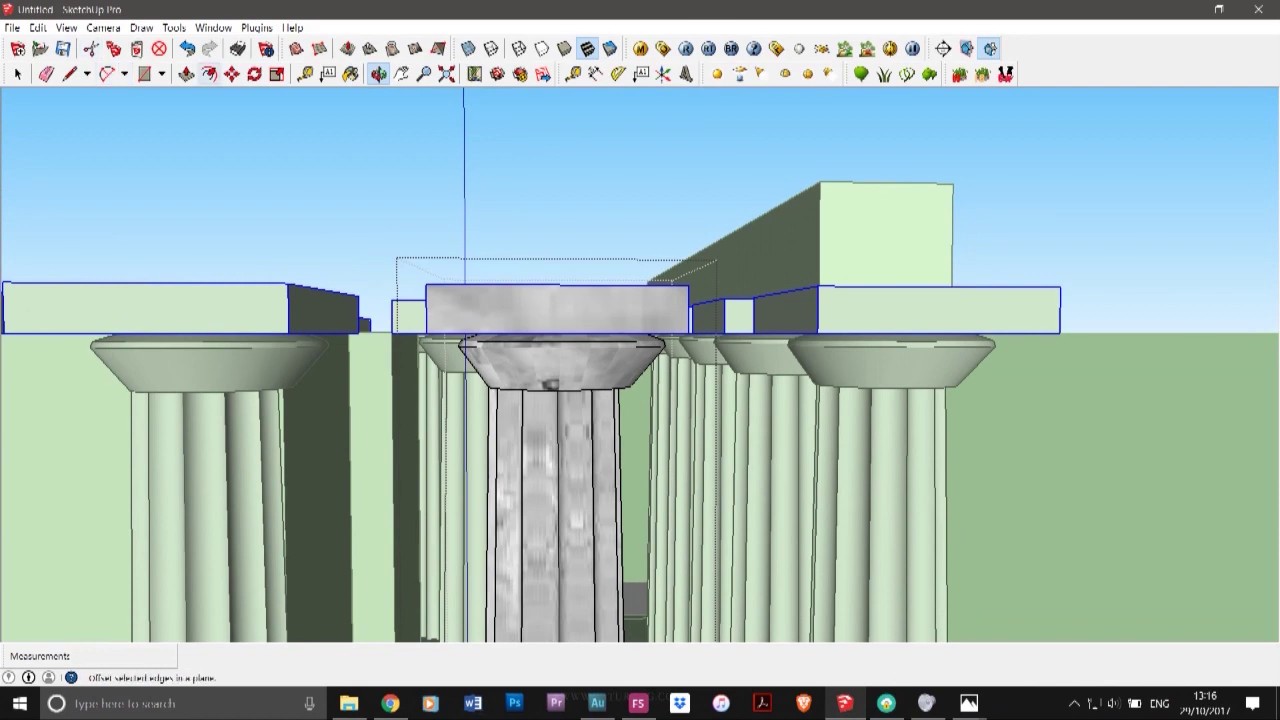
click(232, 74)
scroll(552, 311, up, 3)
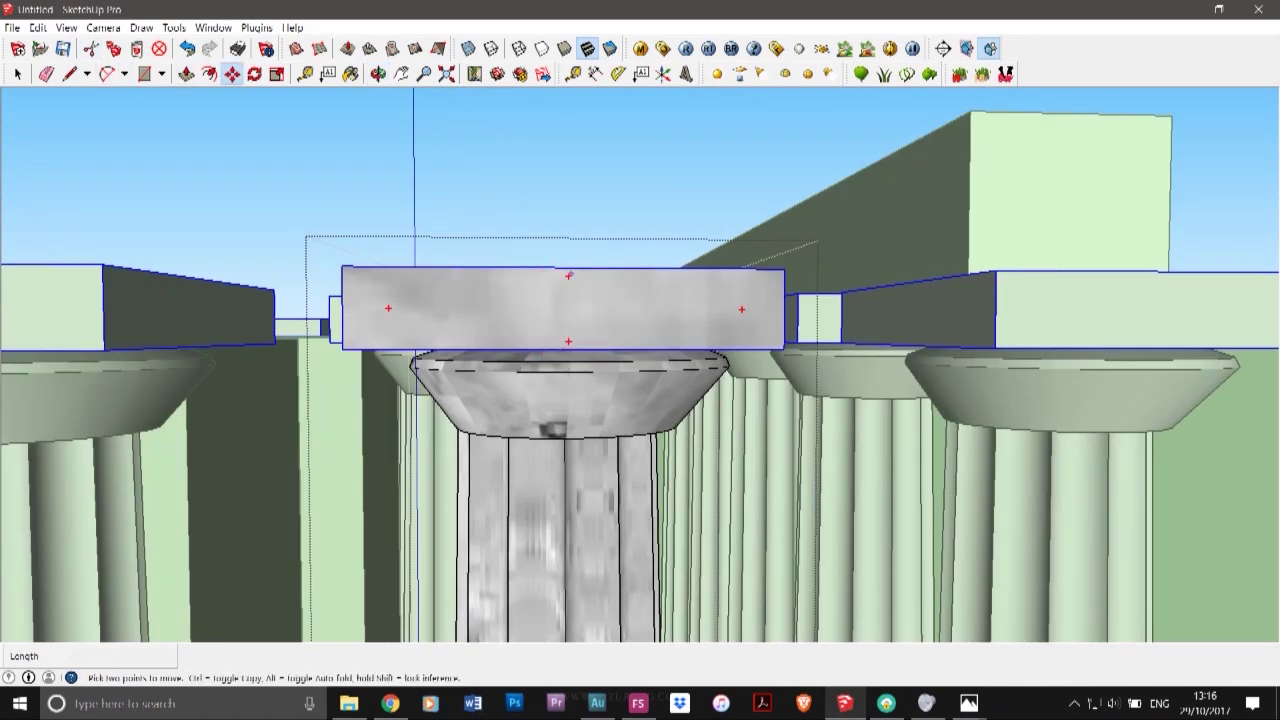
click(568, 270)
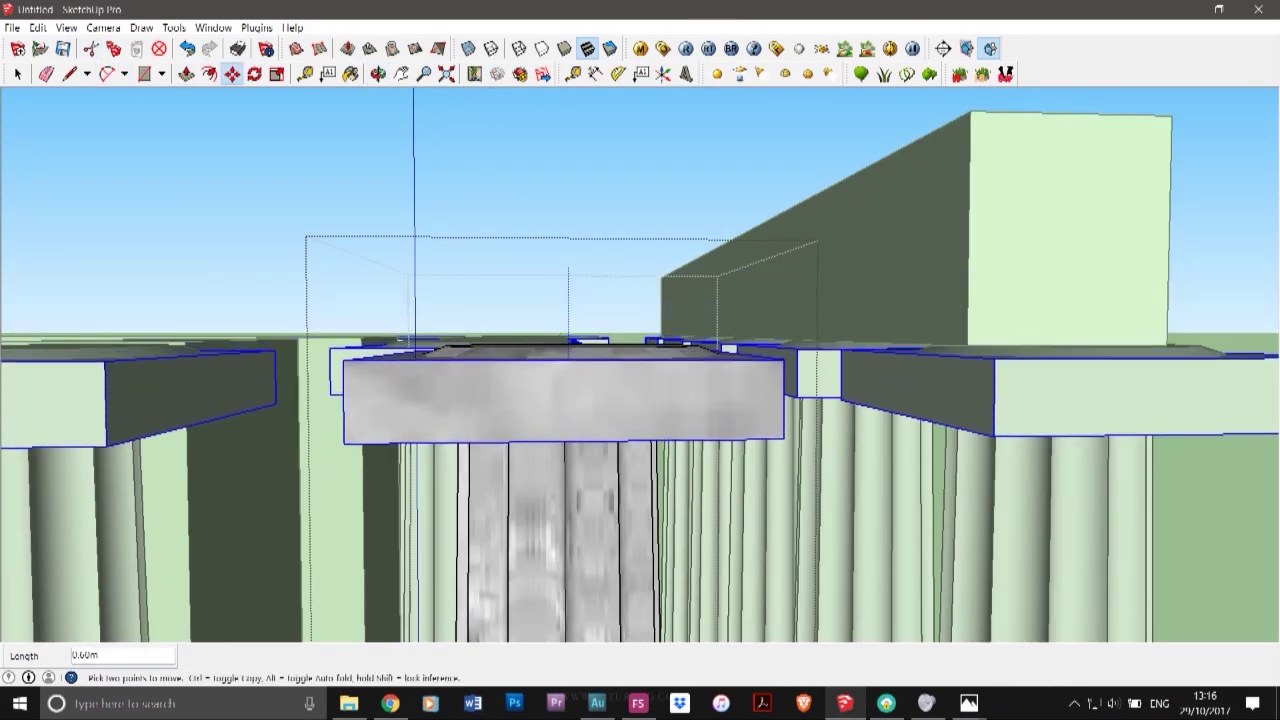
click(568, 342)
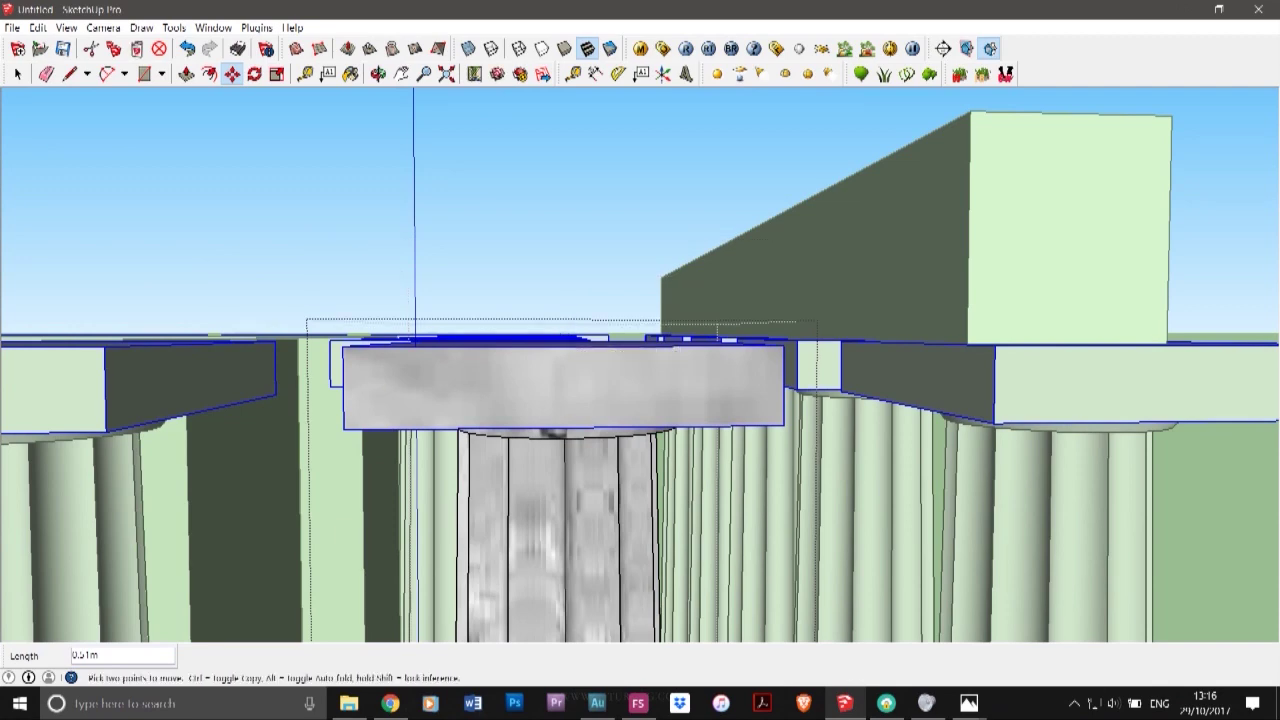
- Select the fluted shaft together with its capital and scale them down vertically below the slab
click(18, 74)
click(592, 520)
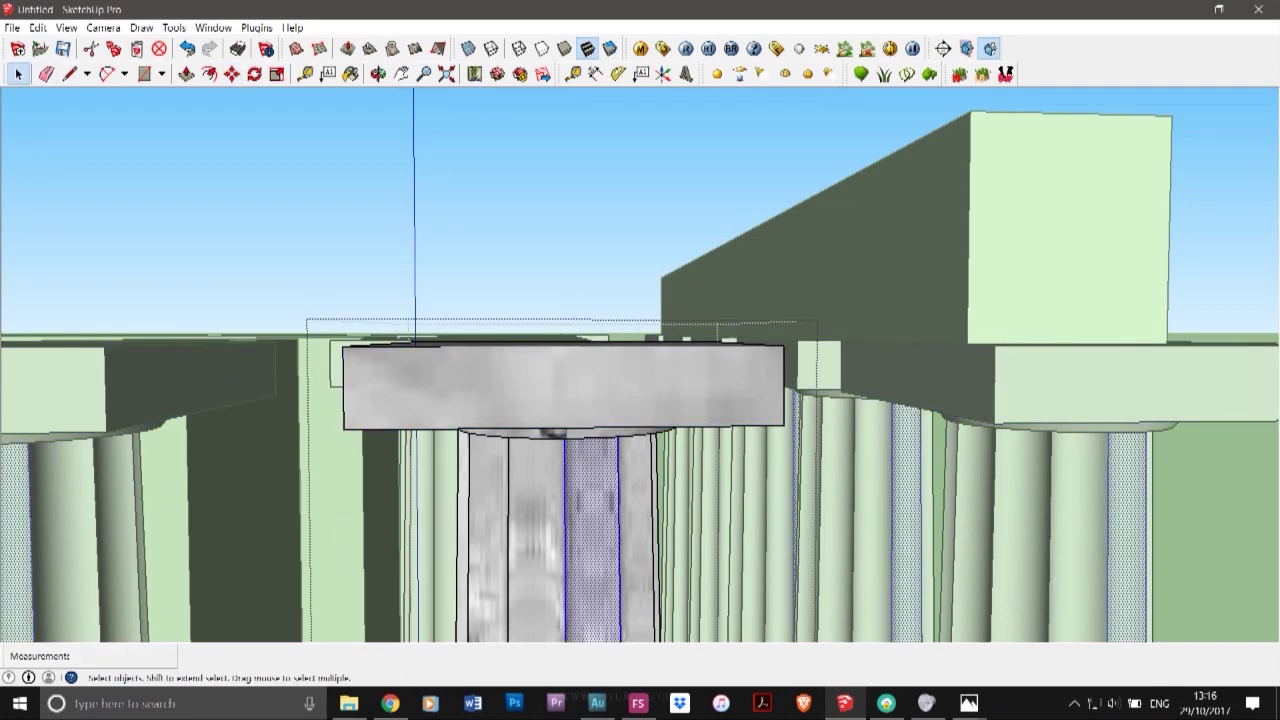
triple_click(592, 520)
shift+click(556, 434)
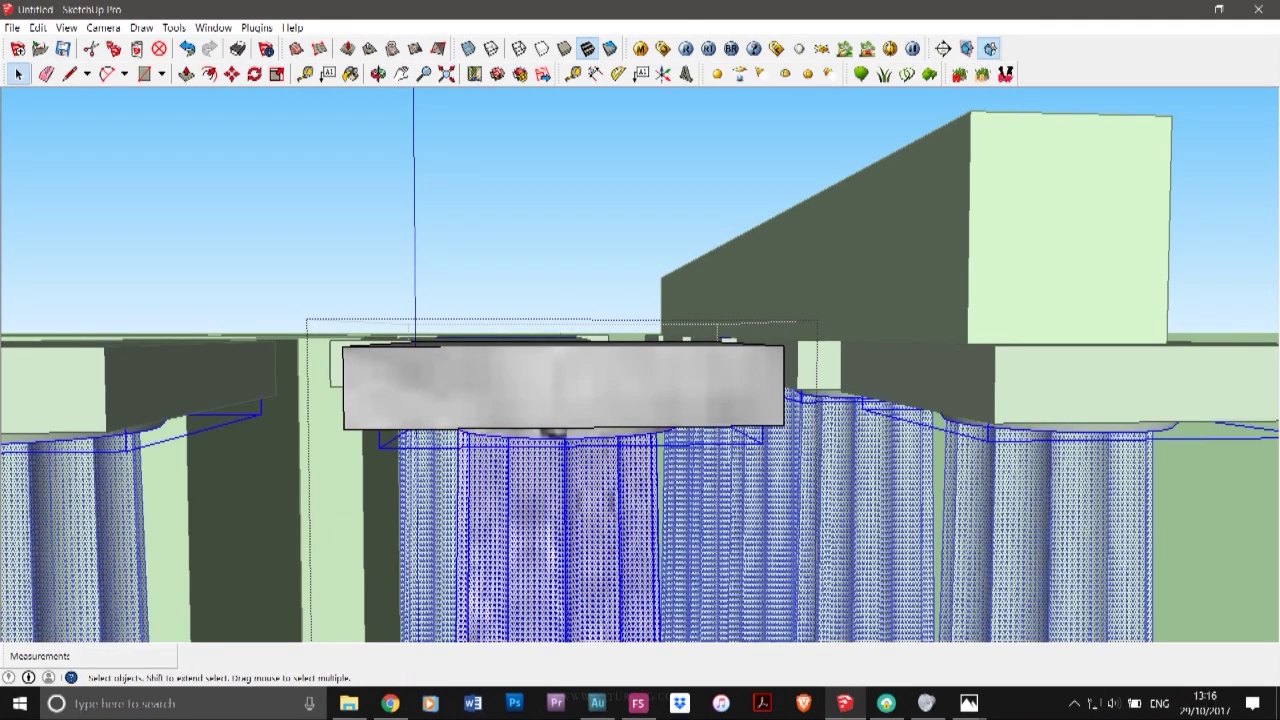
key(s)
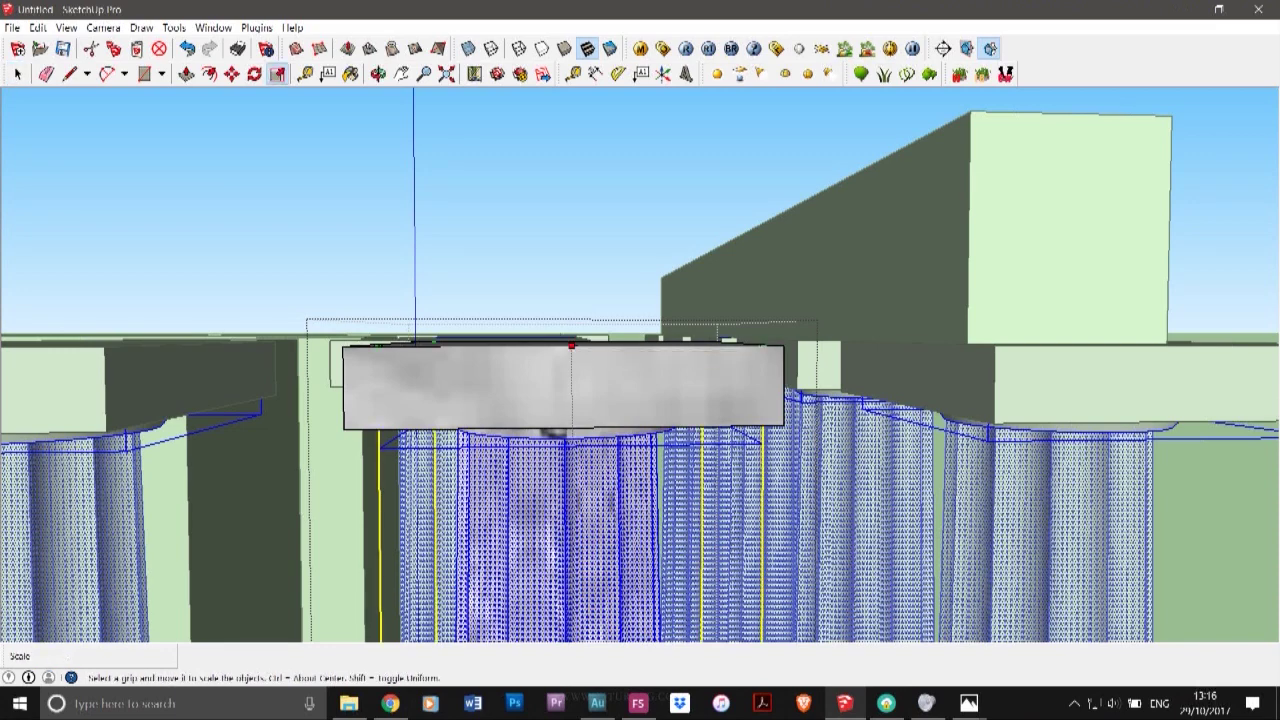
drag(572, 347, 492, 352)
- Fine-tune the vertical scale of the shaft and capital so the capital's top meets the slab's underside
click(378, 73)
key(s)
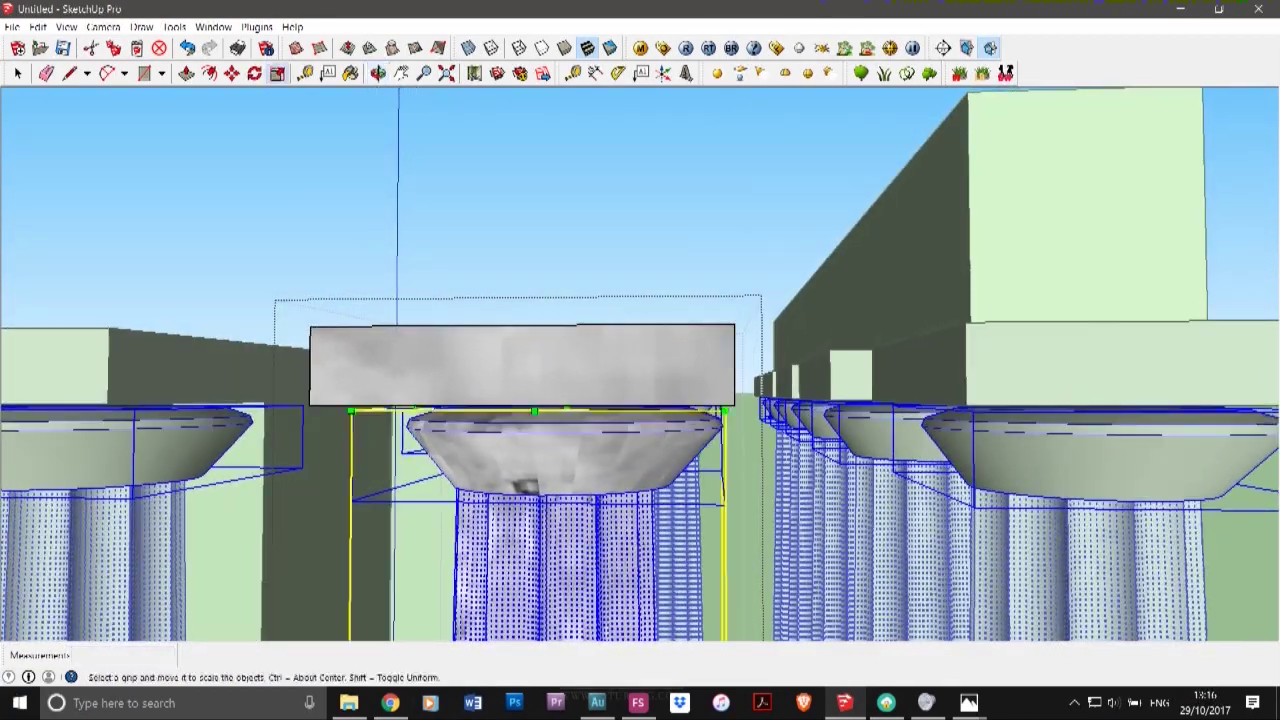
scroll(554, 403, up, 3)
drag(570, 408, 571, 402)
scroll(571, 403, down, 5)
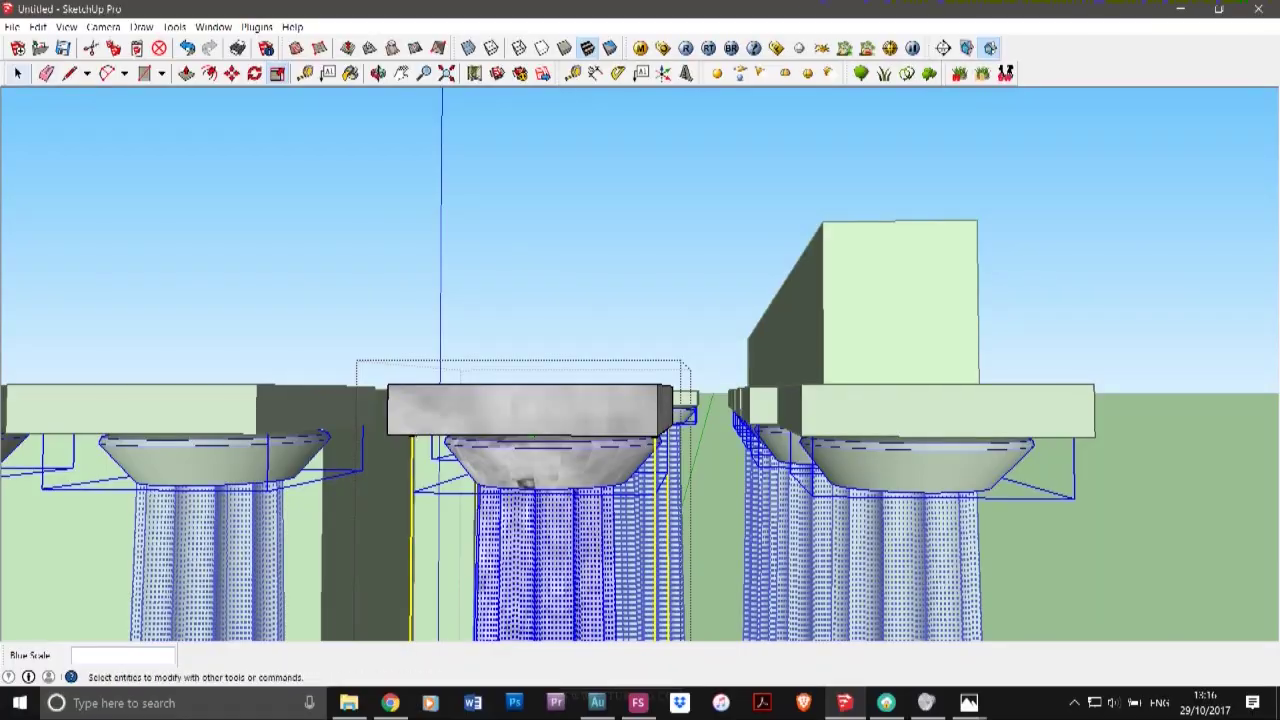
- Open the square slab above the capital for editing and push its front side face inward about 0.30 m
click(18, 73)
click(378, 73)
drag(490, 390, 550, 368)
mouse_move(550, 368)
middle_down()
mouse_move(510, 350)
mouse_move(430, 235)
middle_up()
mouse_move(430, 235)
mouse_down()
mouse_move(565, 222)
mouse_move(500, 165)
mouse_move(470, 110)
mouse_move(455, 215)
mouse_move(475, 250)
mouse_up()
click(18, 74)
click(480, 229)
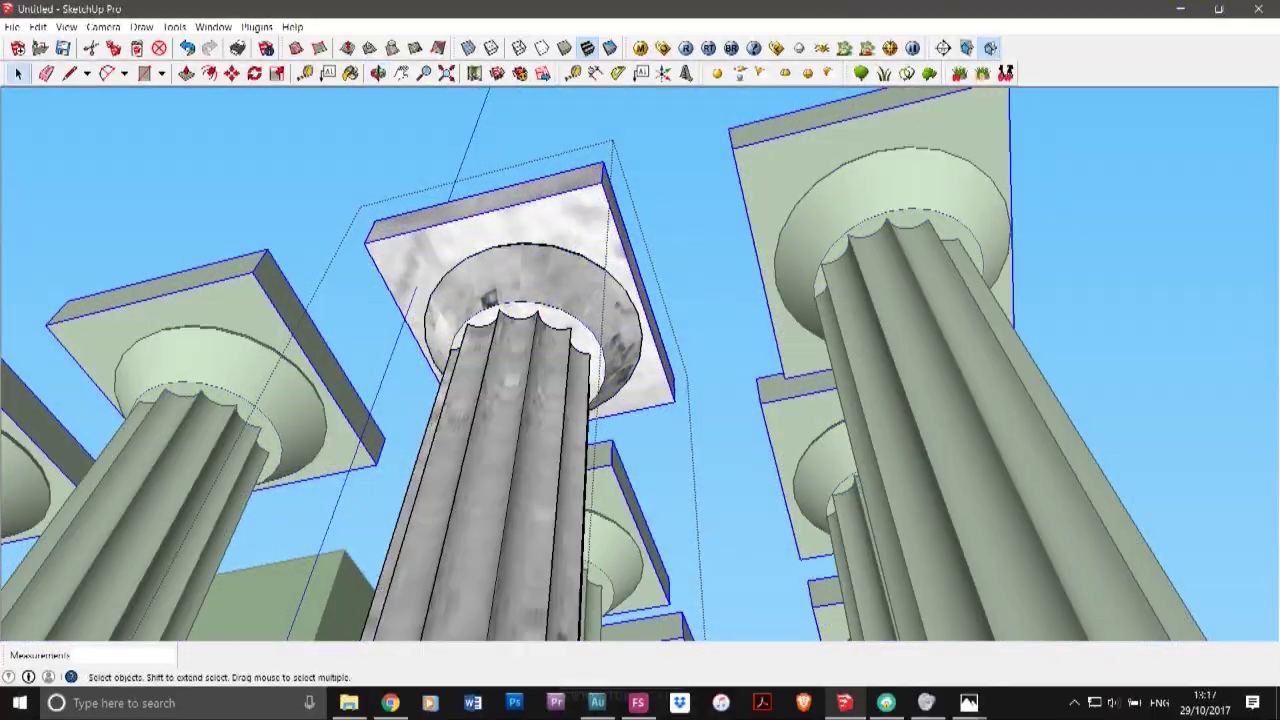
double_click(480, 229)
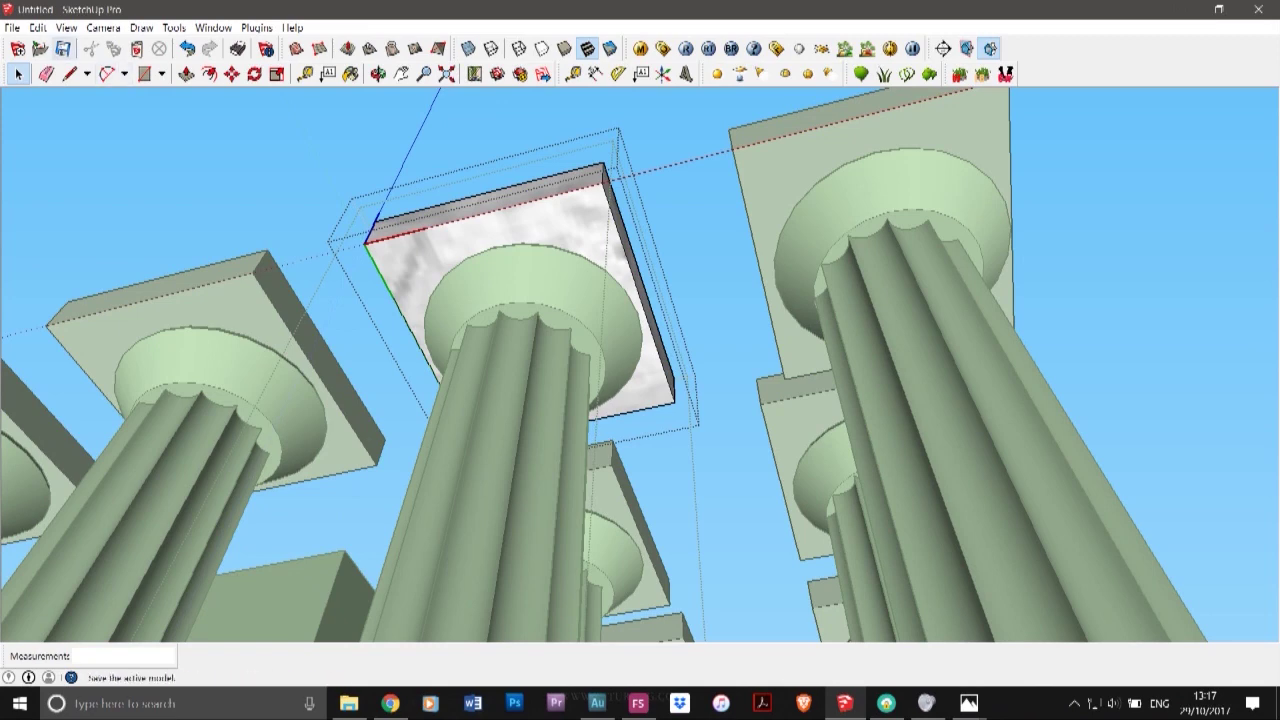
click(186, 74)
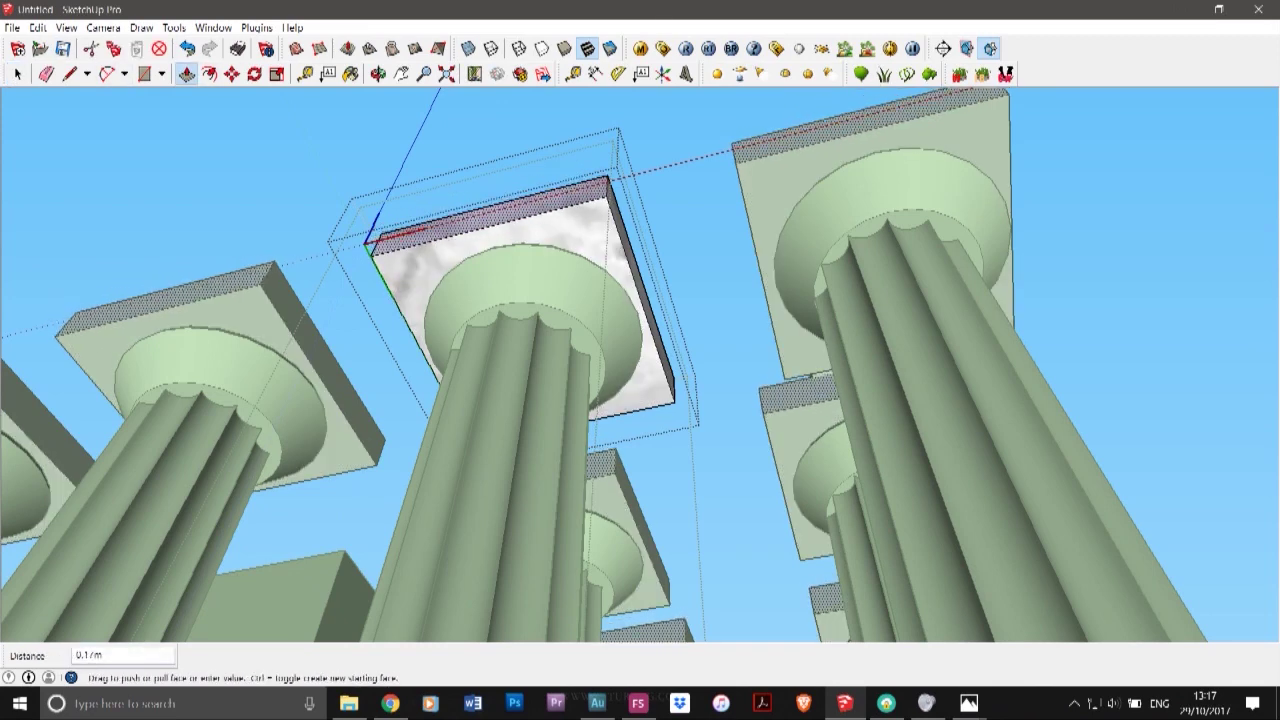
click(572, 232)
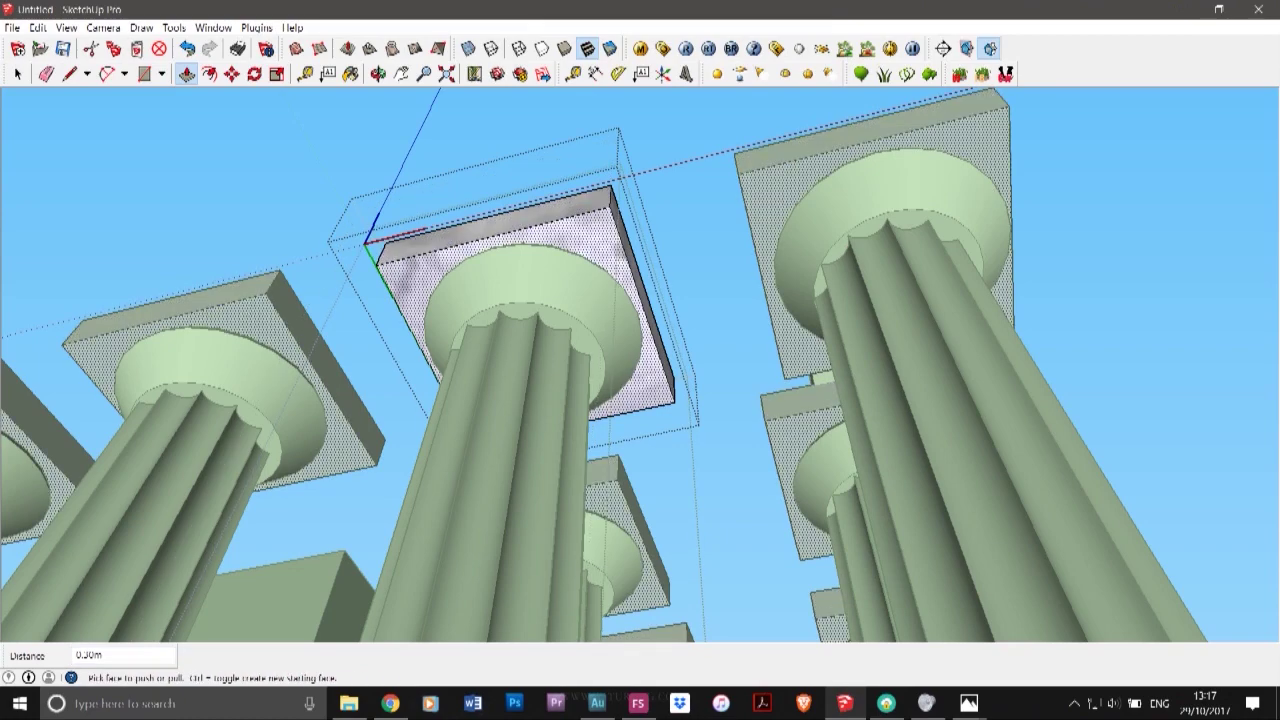
- Push another side face of the slab inward about 0.17 m and finish editing the column
click(378, 74)
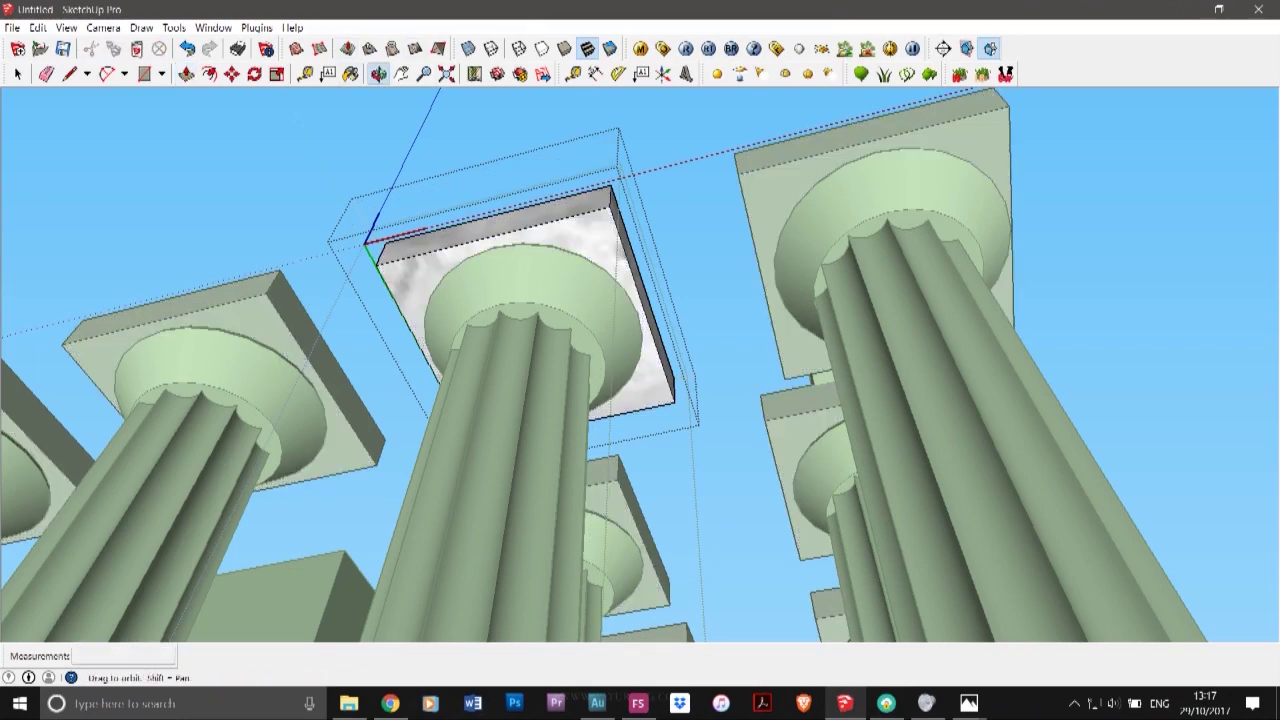
drag(640, 330, 270, 358)
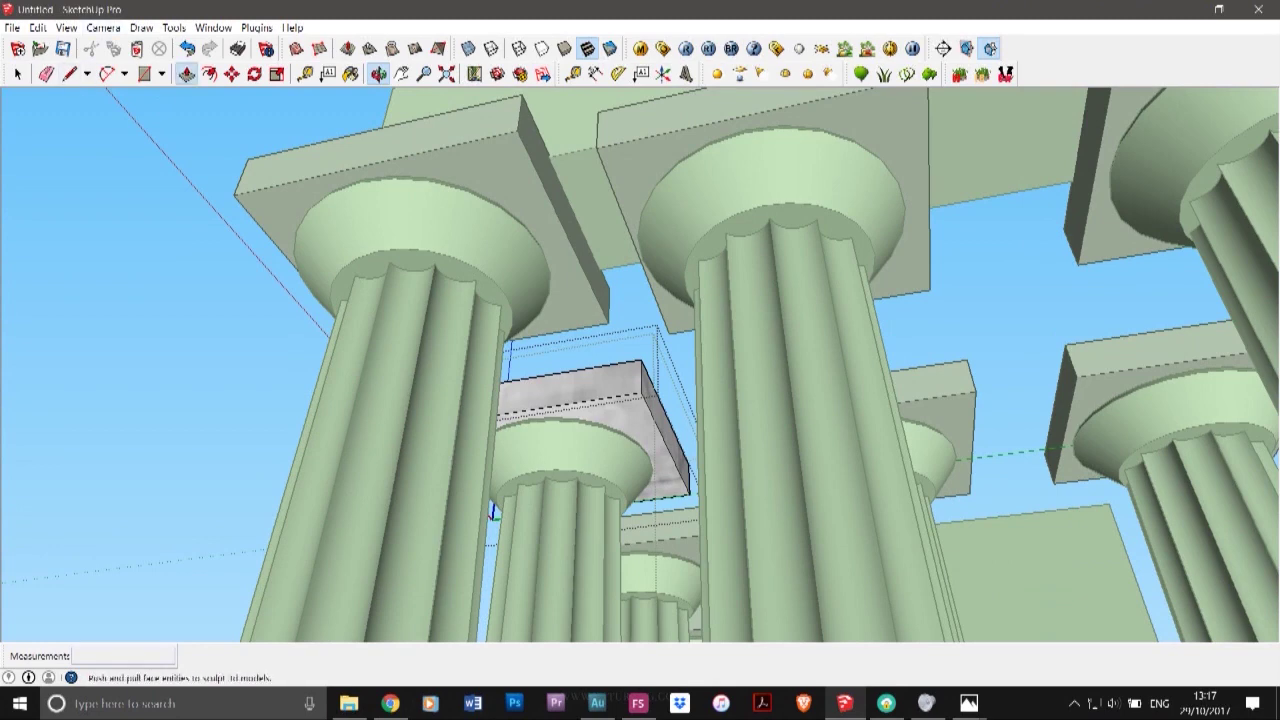
click(187, 74)
click(667, 432)
click(655, 434)
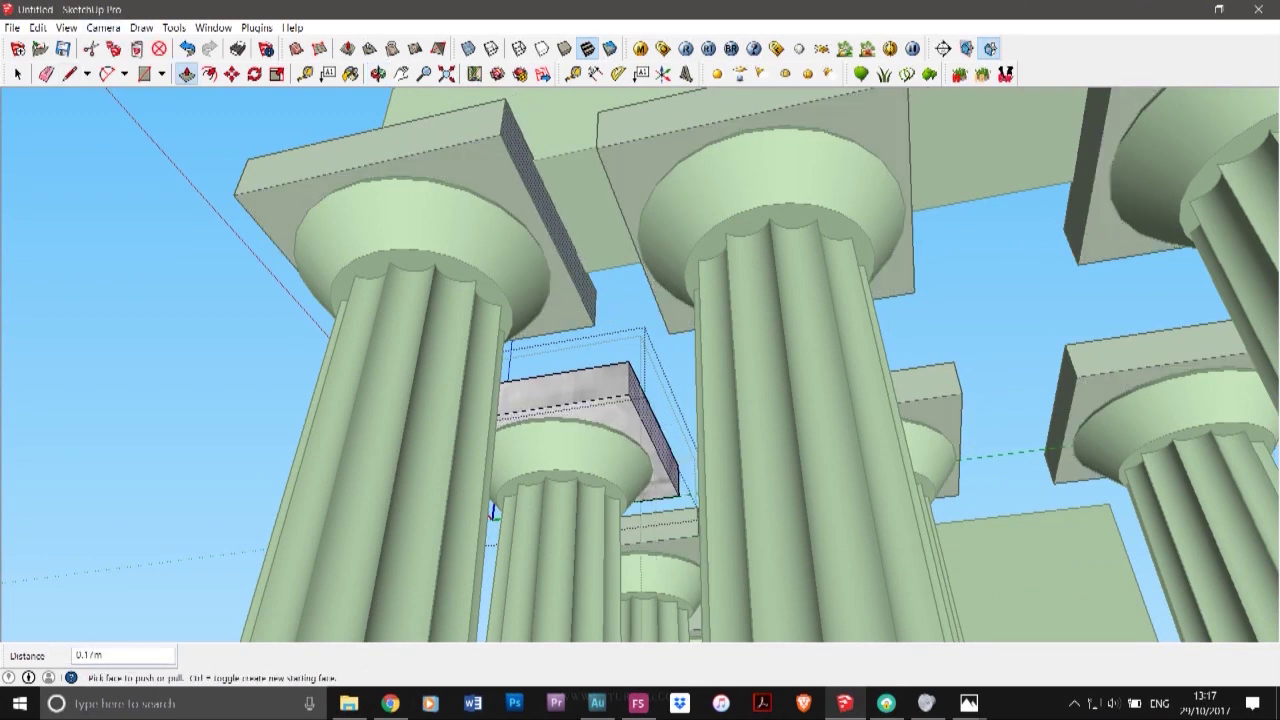
key(space)
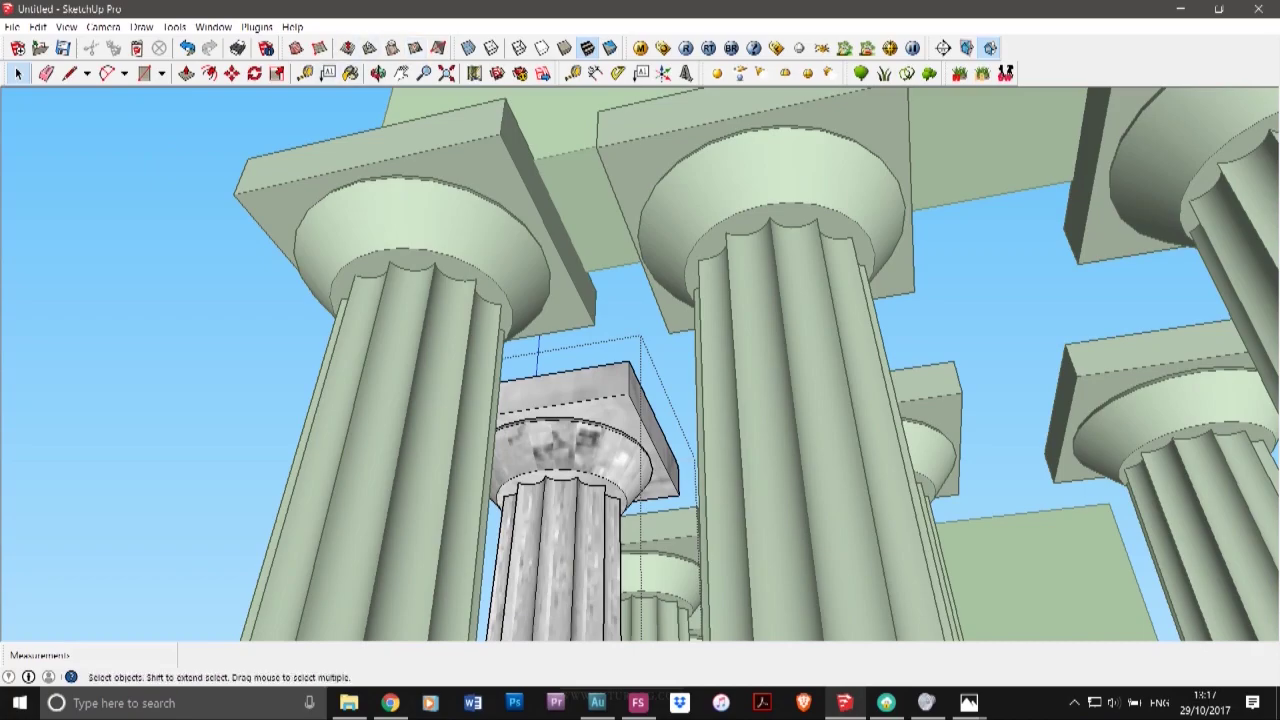
- Compare the resized slabs and the front beam with the parthenon_crosssection_02.jpg reference image
middle_drag(580, 330, 702, 532)
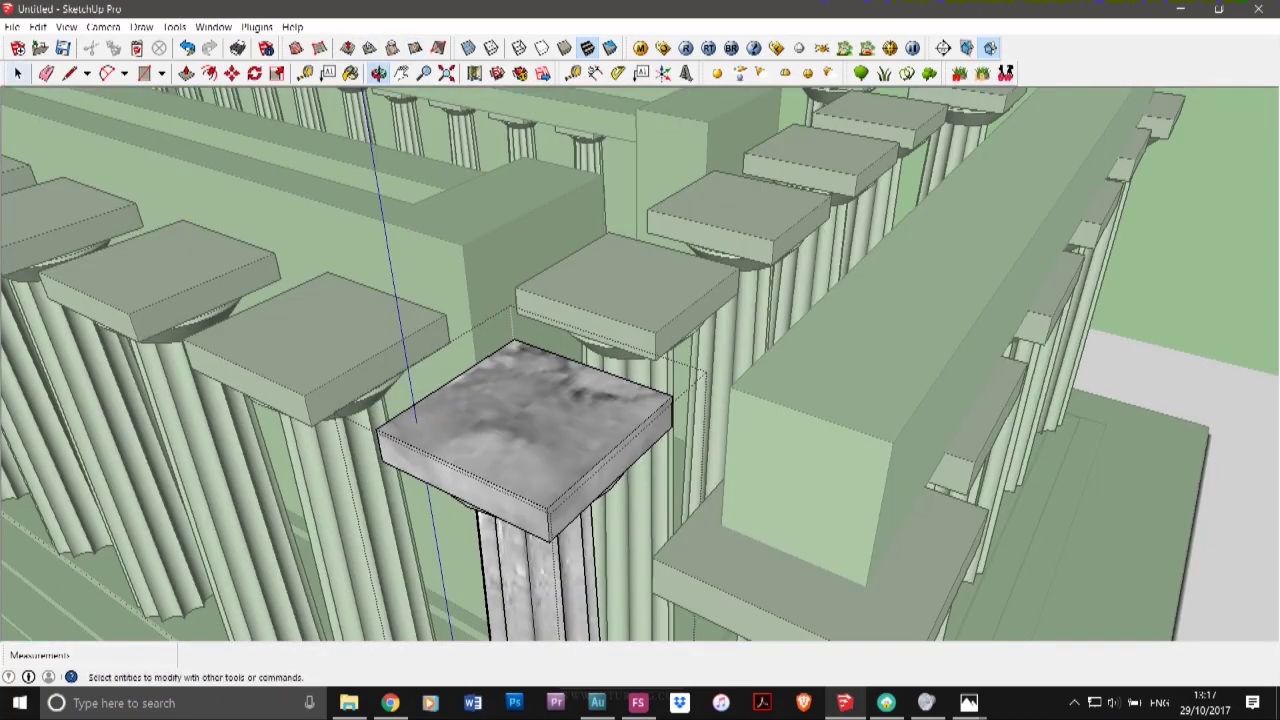
key(space)
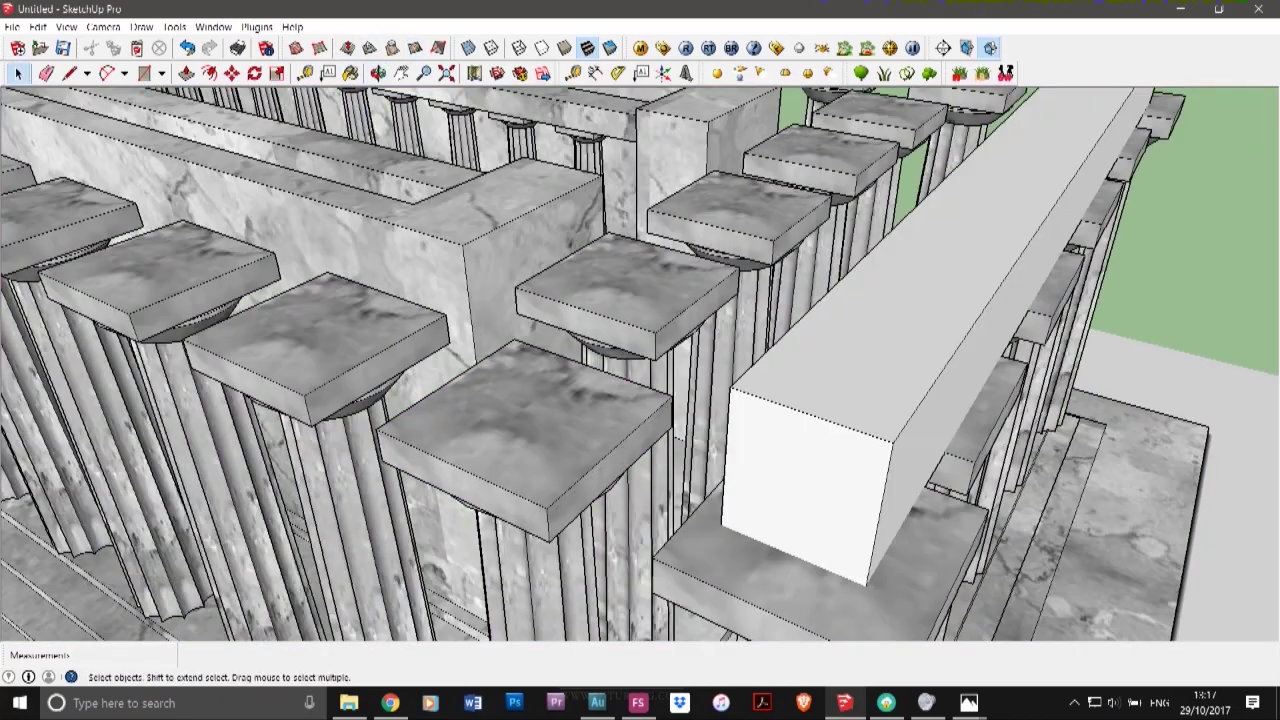
scroll(640, 360, down, 10)
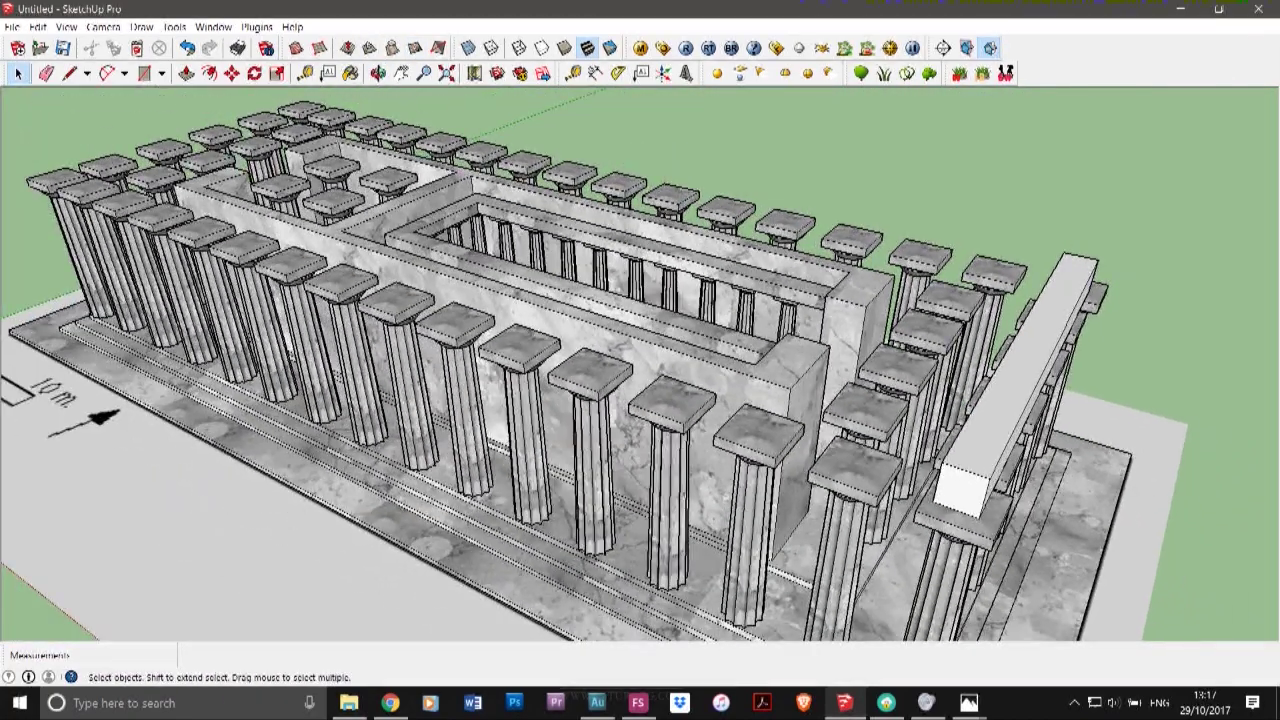
middle_drag(720, 420, 500, 255)
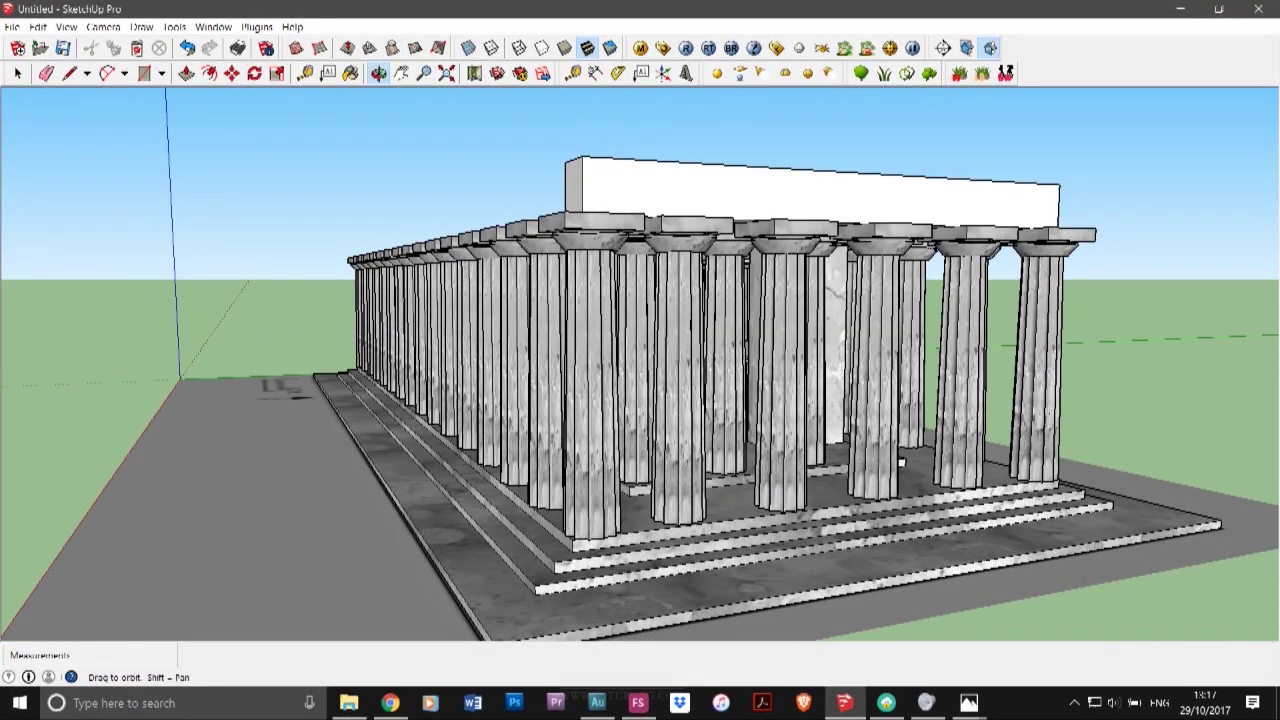
mouse_move(969, 703)
click(1034, 628)
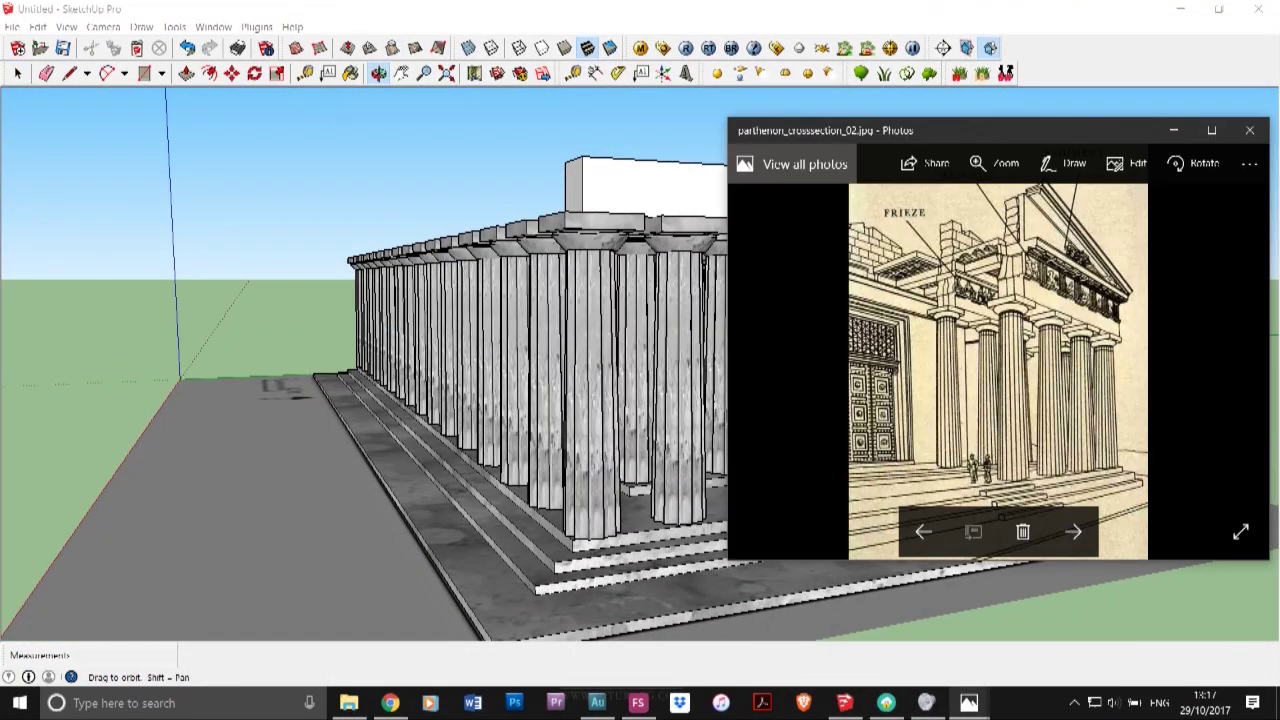
key(alt+Tab)
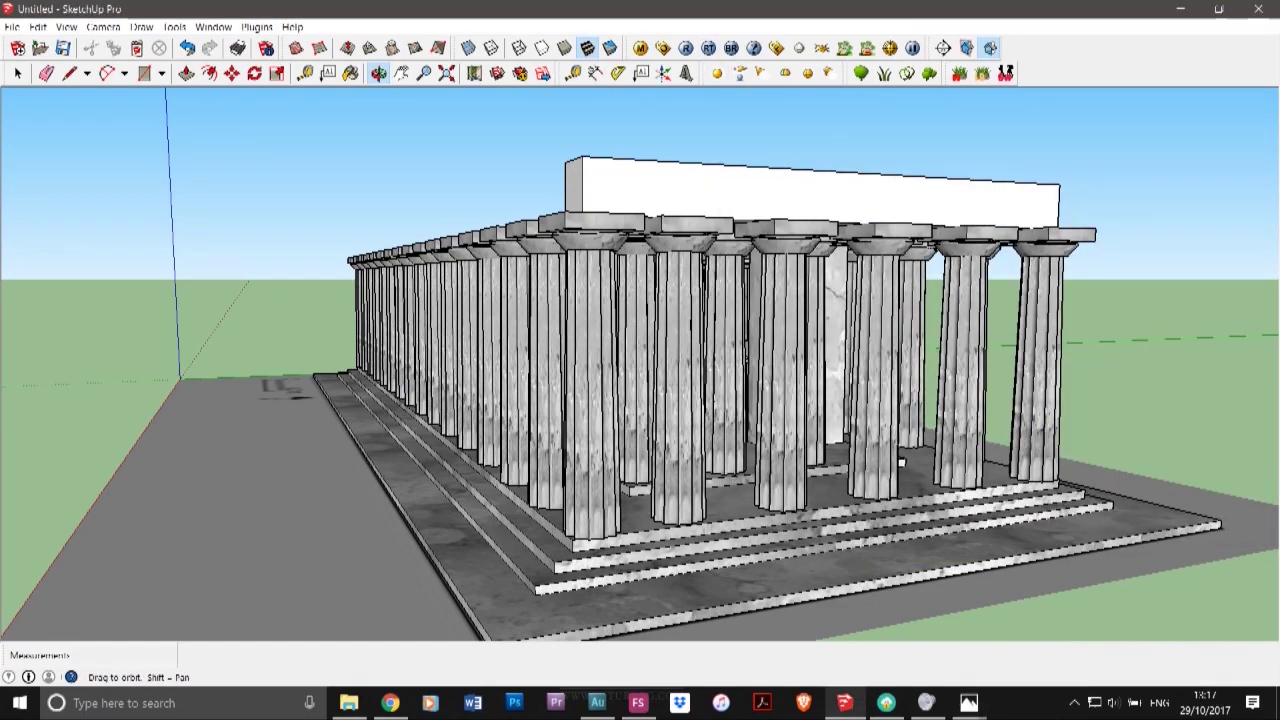
- Pull the front beam's long outer face outward about 0.22 m to widen the beam
middle_drag(600, 330, 850, 465)
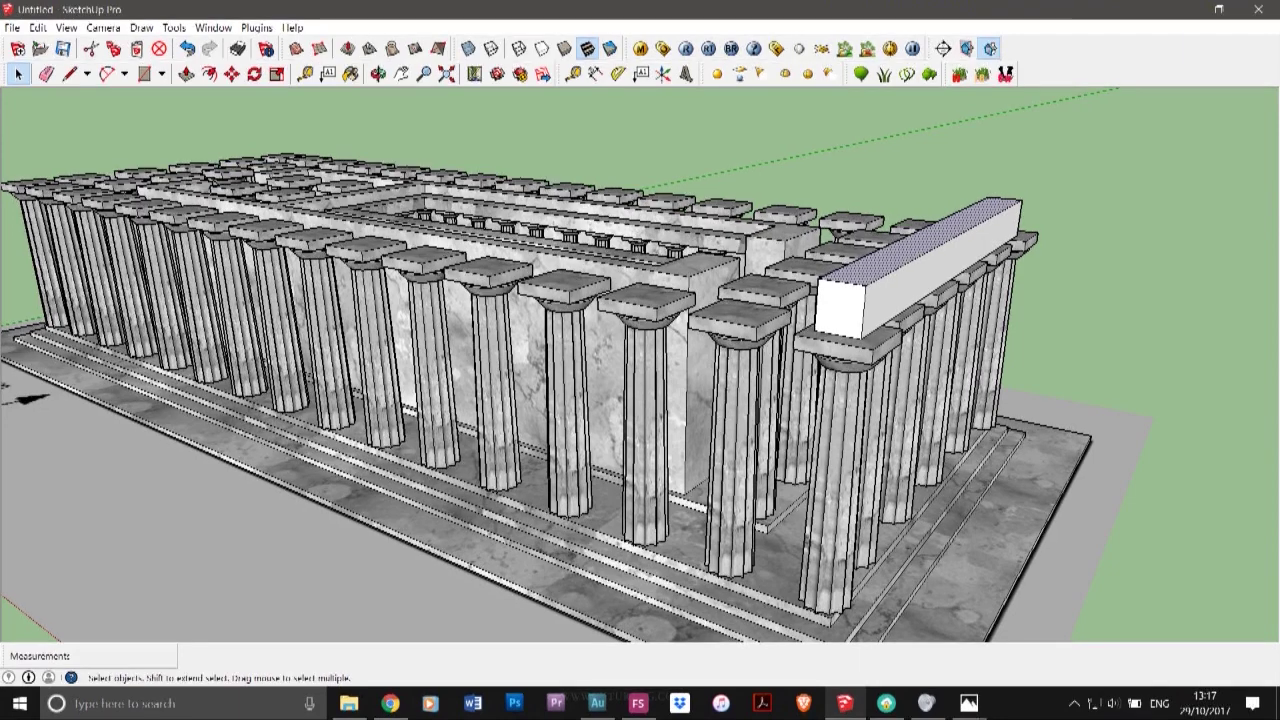
click(620, 130)
click(186, 73)
scroll(843, 305, up, 4)
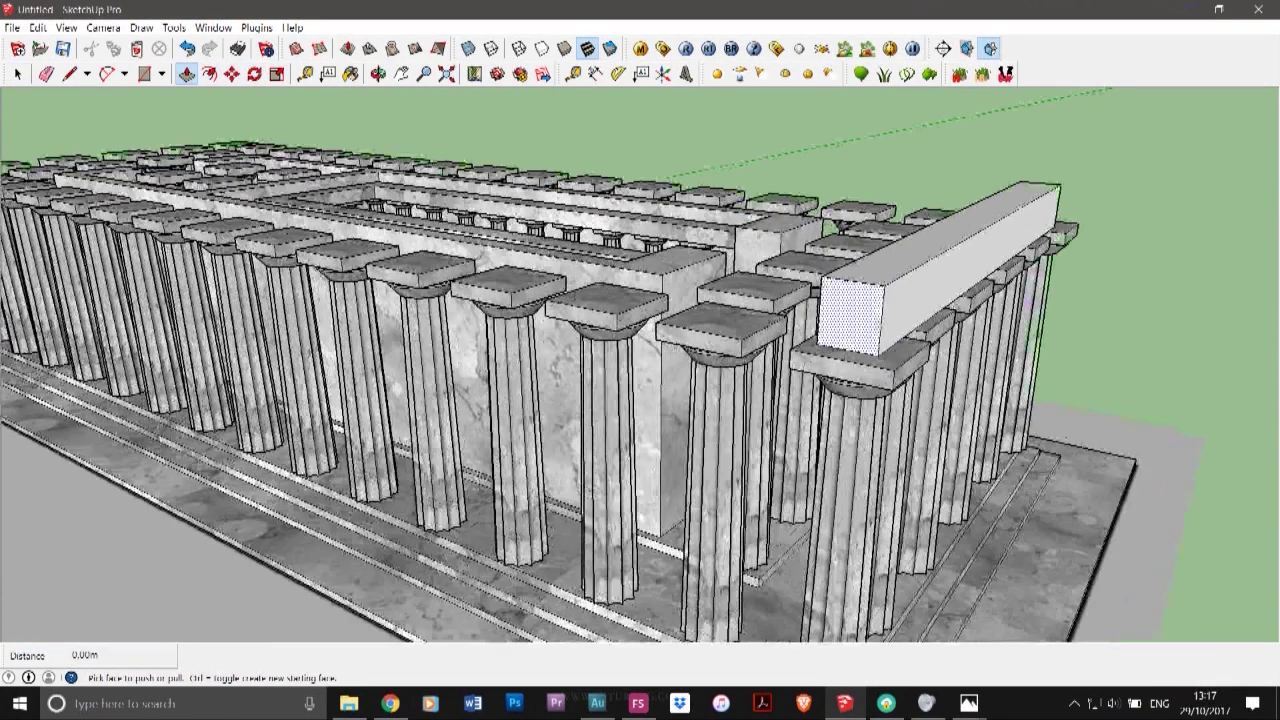
click(925, 285)
click(940, 295)
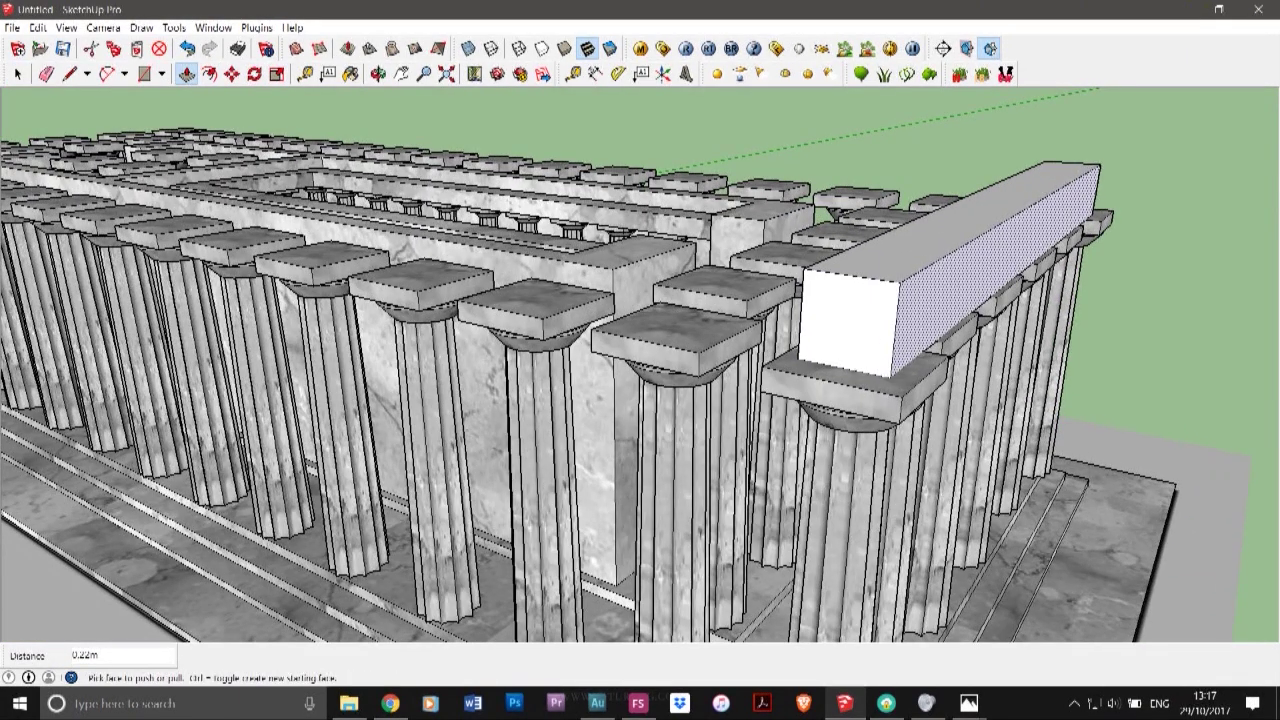
- Examine the alignment of the column rows and the front beam from above, at both ends of the temple
scroll(666, 408, down, 6)
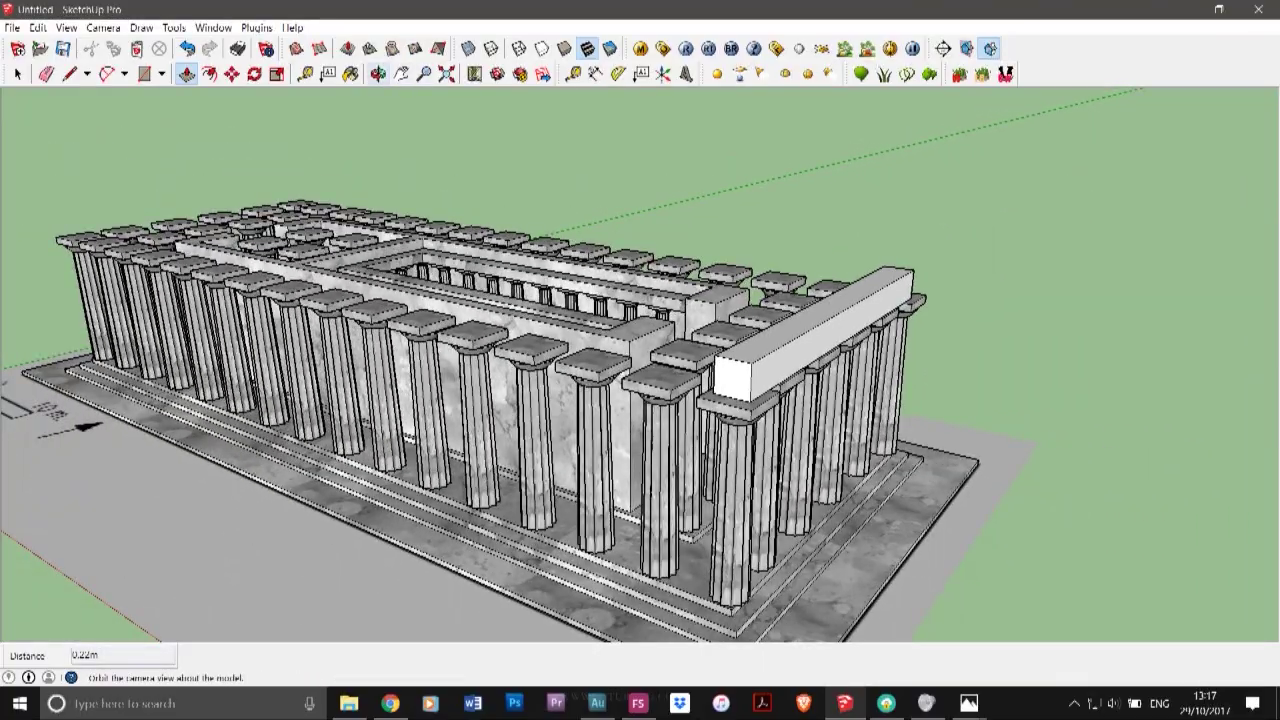
click(378, 74)
drag(480, 340, 710, 475)
middle_drag(710, 475, 682, 505)
scroll(890, 375, down, 4)
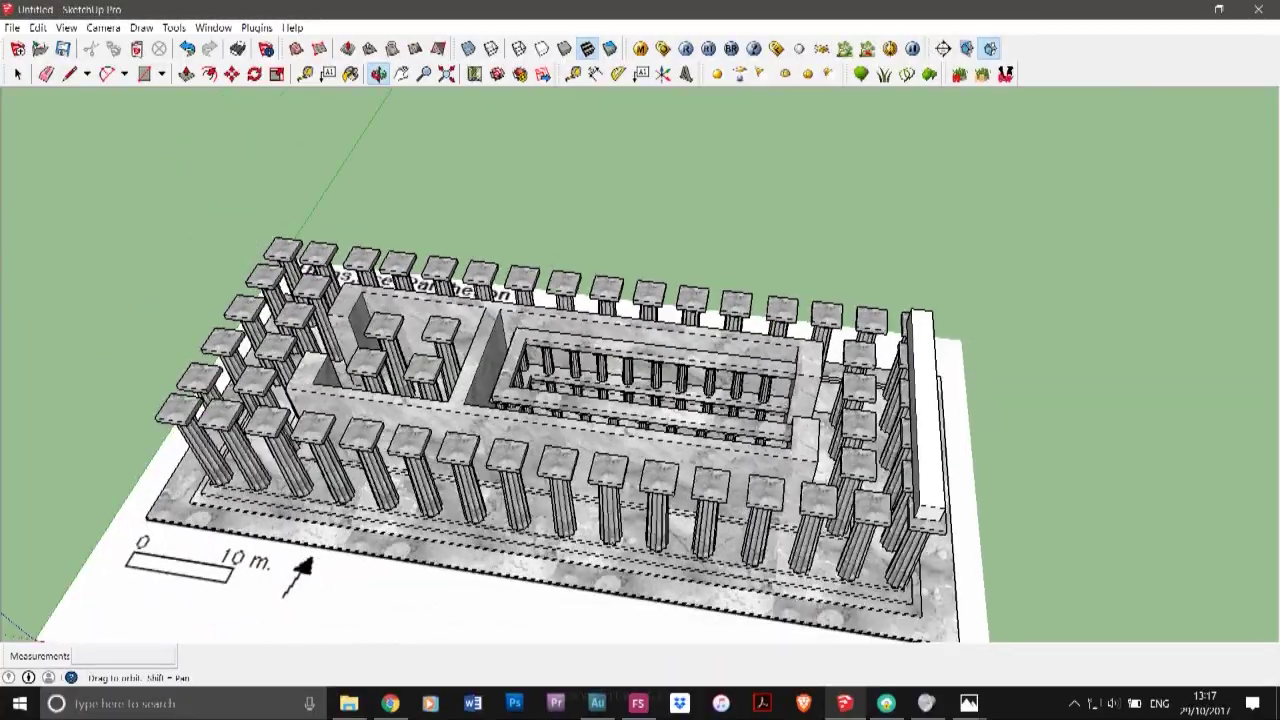
scroll(180, 315, up, 5)
drag(180, 315, 320, 325)
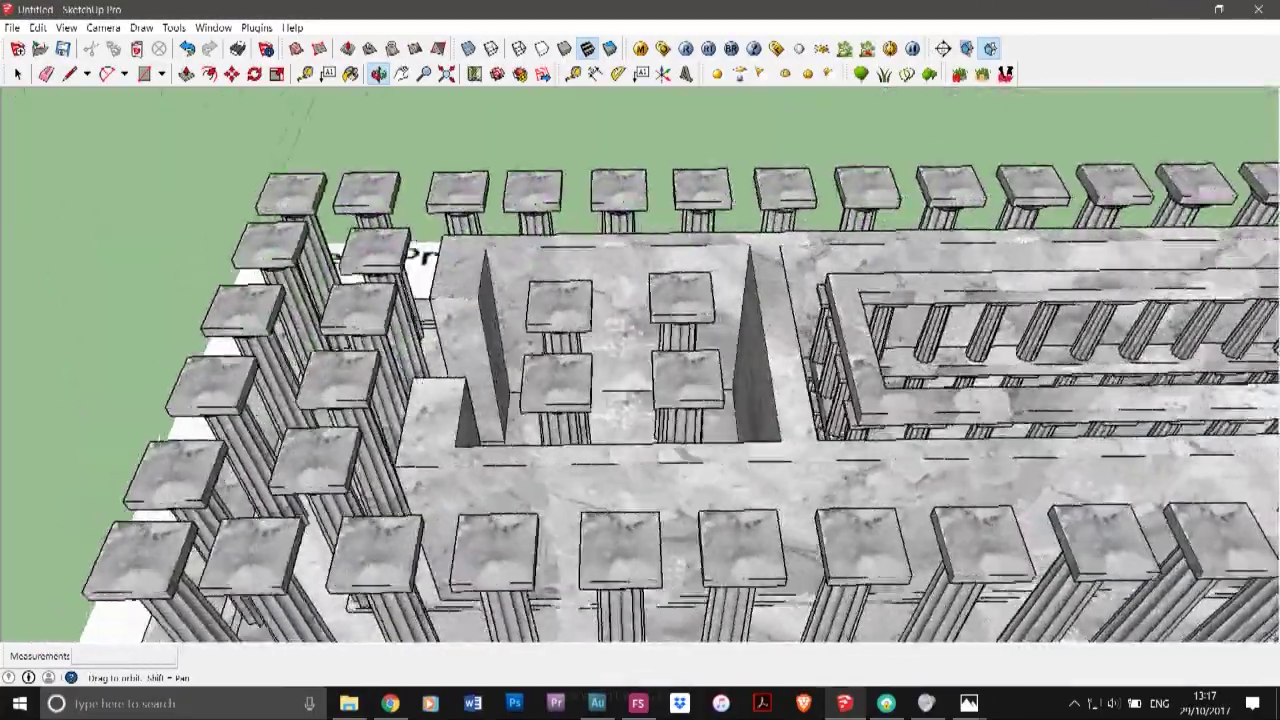
scroll(320, 322, down, 5)
scroll(1005, 337, up, 4)
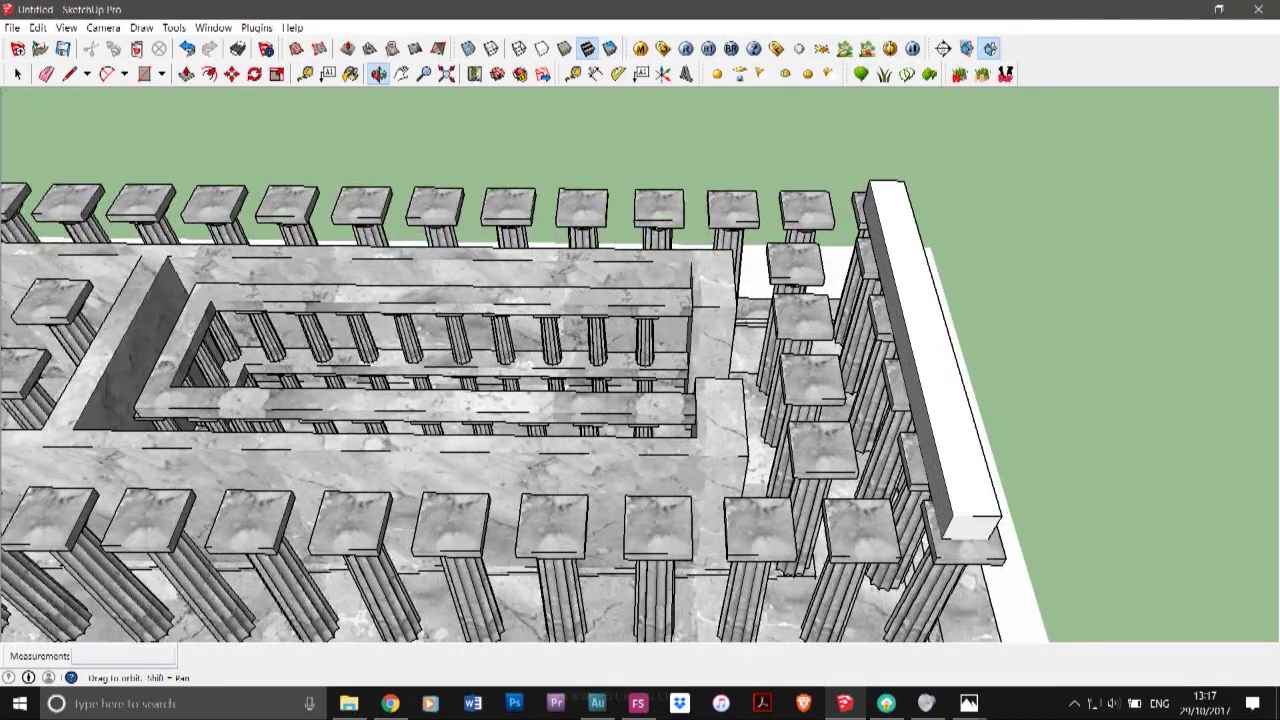
- Select the four inner columns of the outer front row and move them about 0.40 m outward under the beam
key(space)
scroll(640, 380, up, 3)
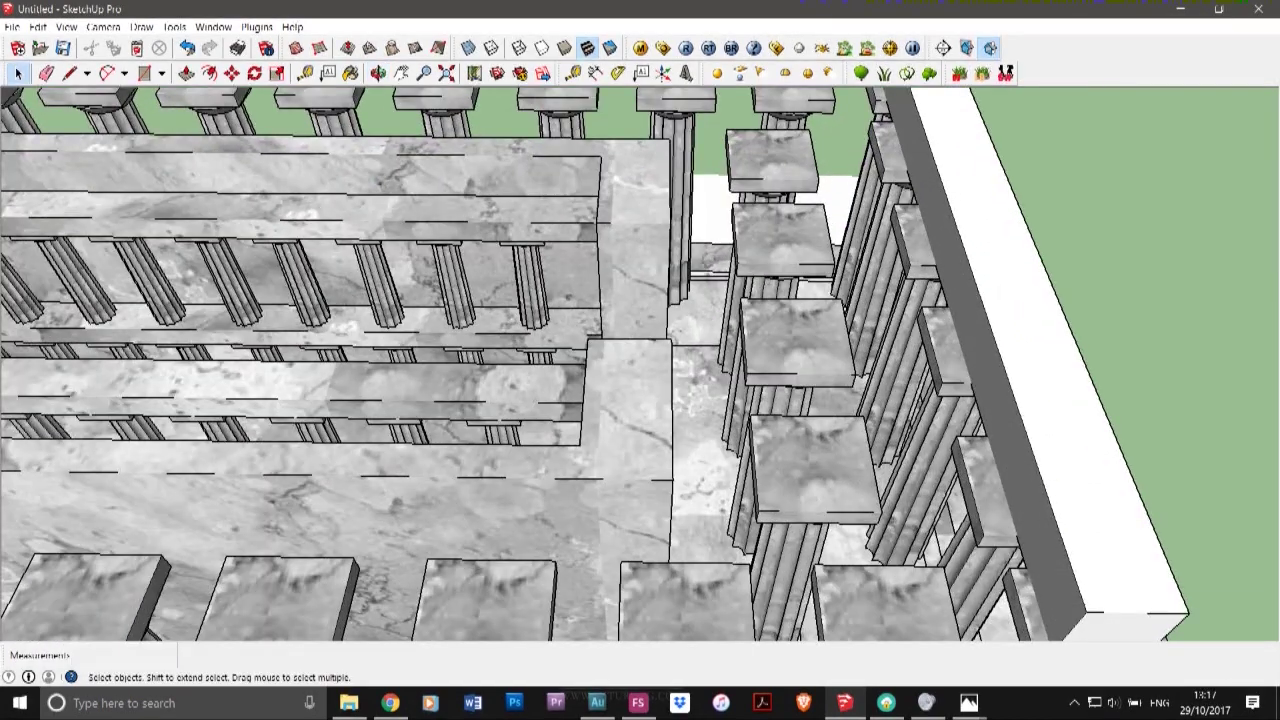
click(888, 158)
shift+click(914, 245)
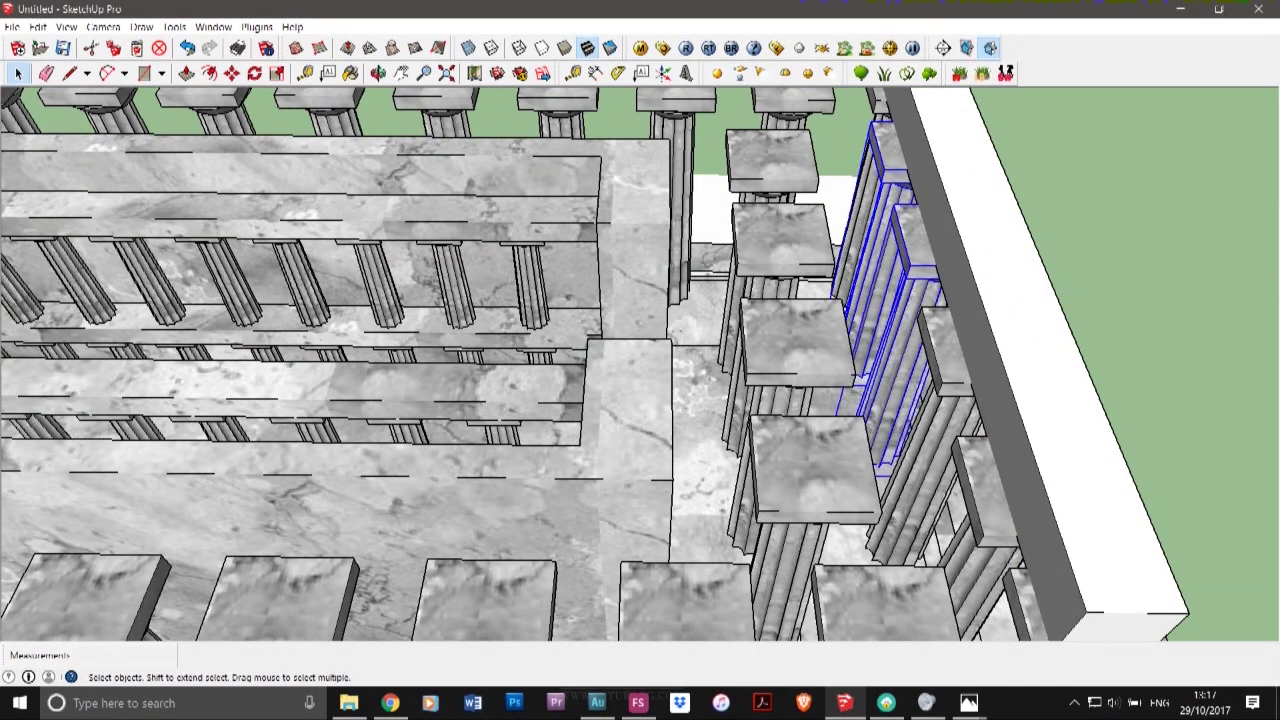
shift+click(943, 352)
shift+click(980, 490)
scroll(725, 250, down, 4)
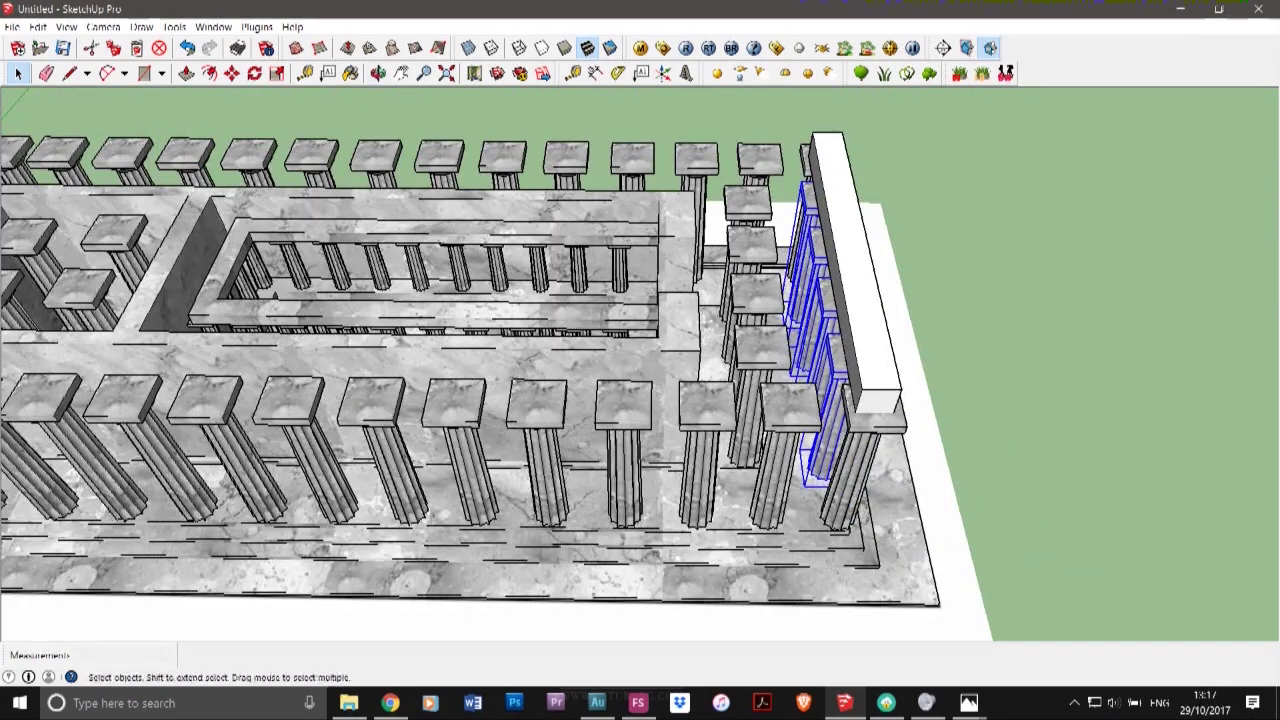
key(m)
scroll(825, 375, up, 4)
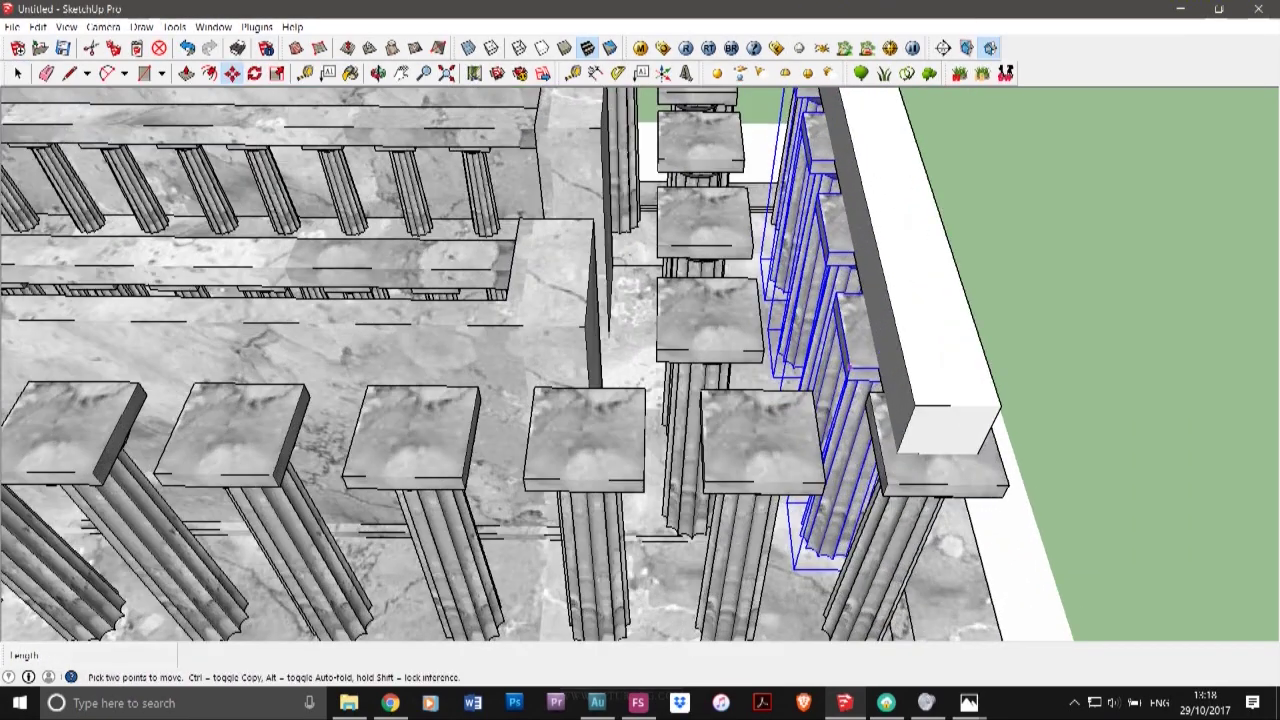
click(850, 368)
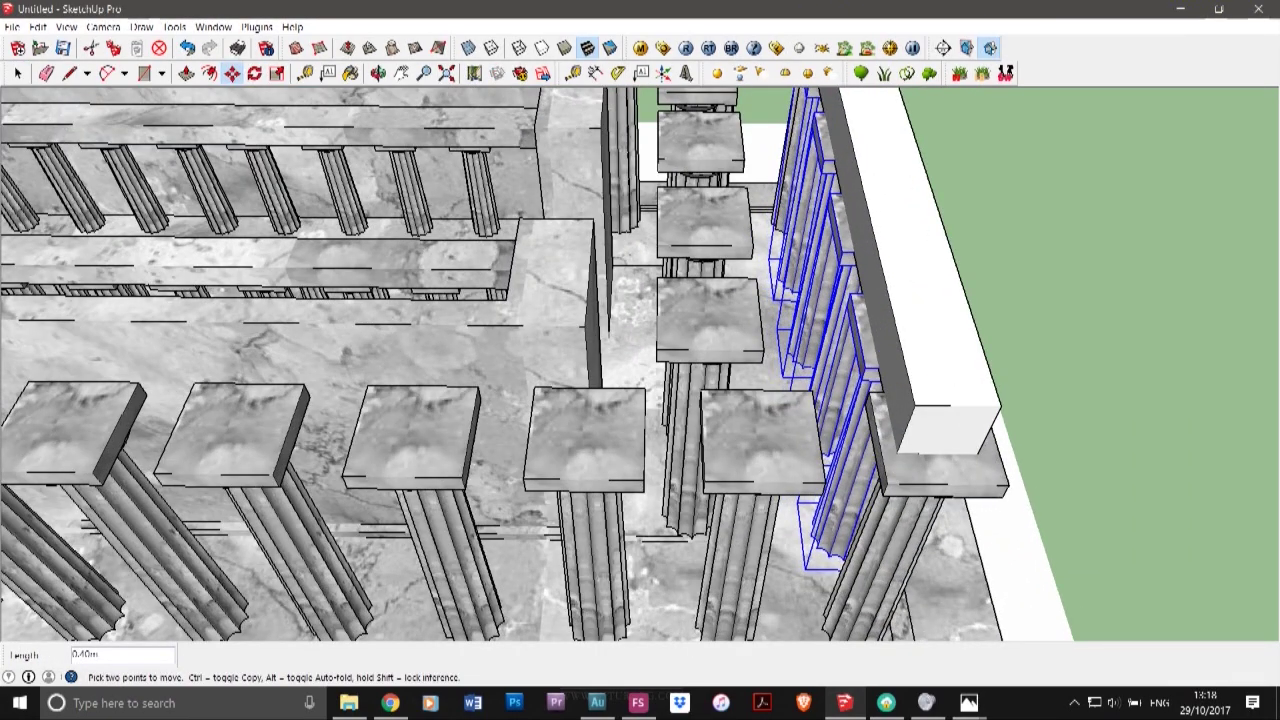
click(862, 364)
scroll(848, 396, down, 5)
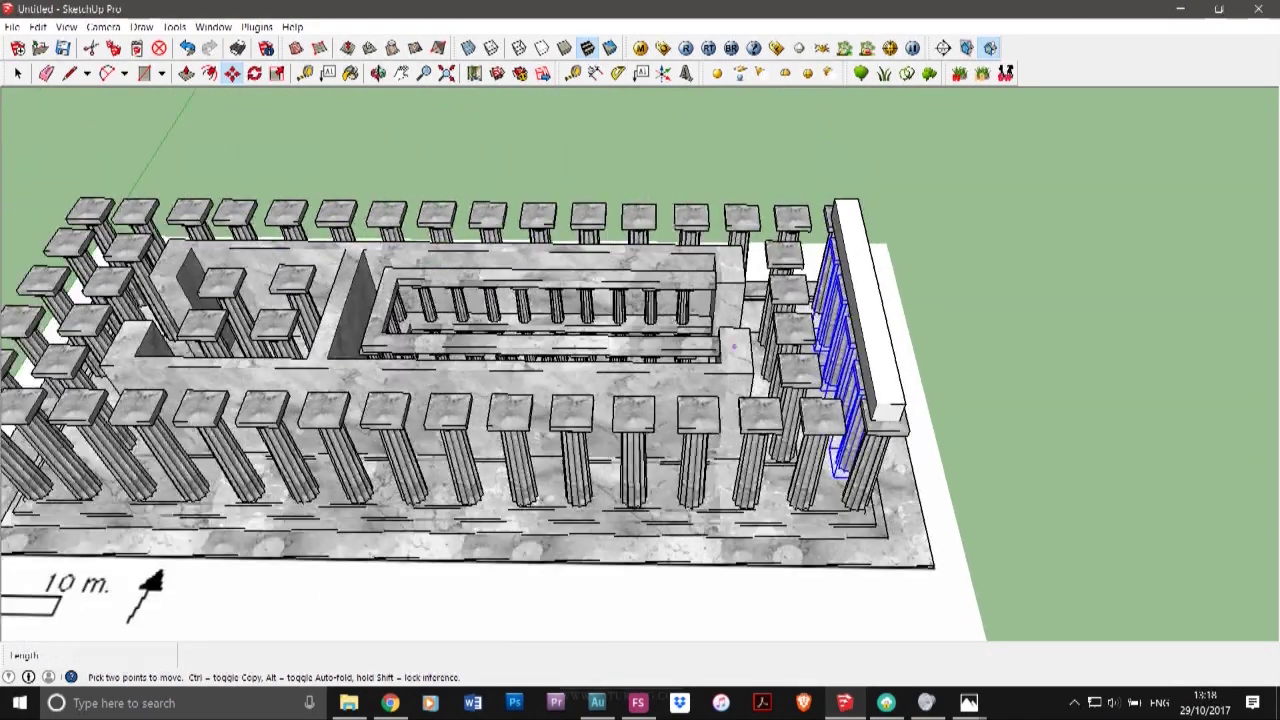
- Extend one end of the front beam about 0.94 m outward over the corner column's slab
key(space)
double_click(869, 303)
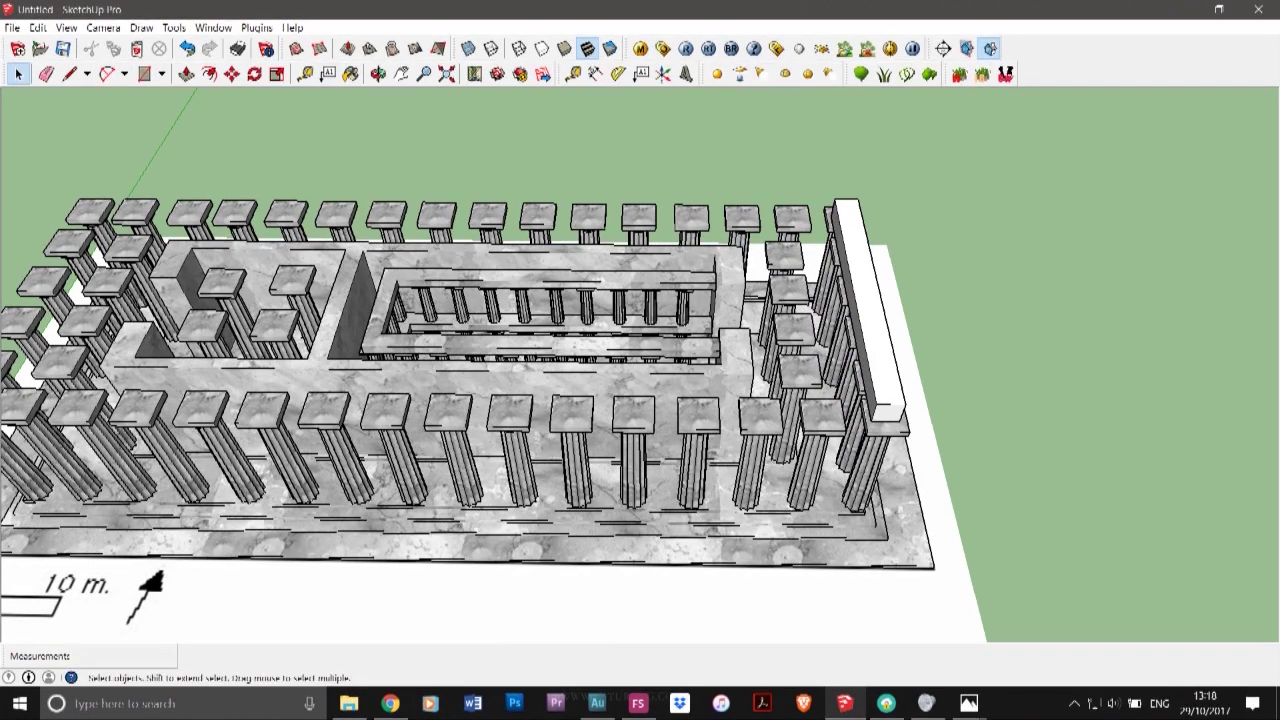
scroll(575, 260, up, 6)
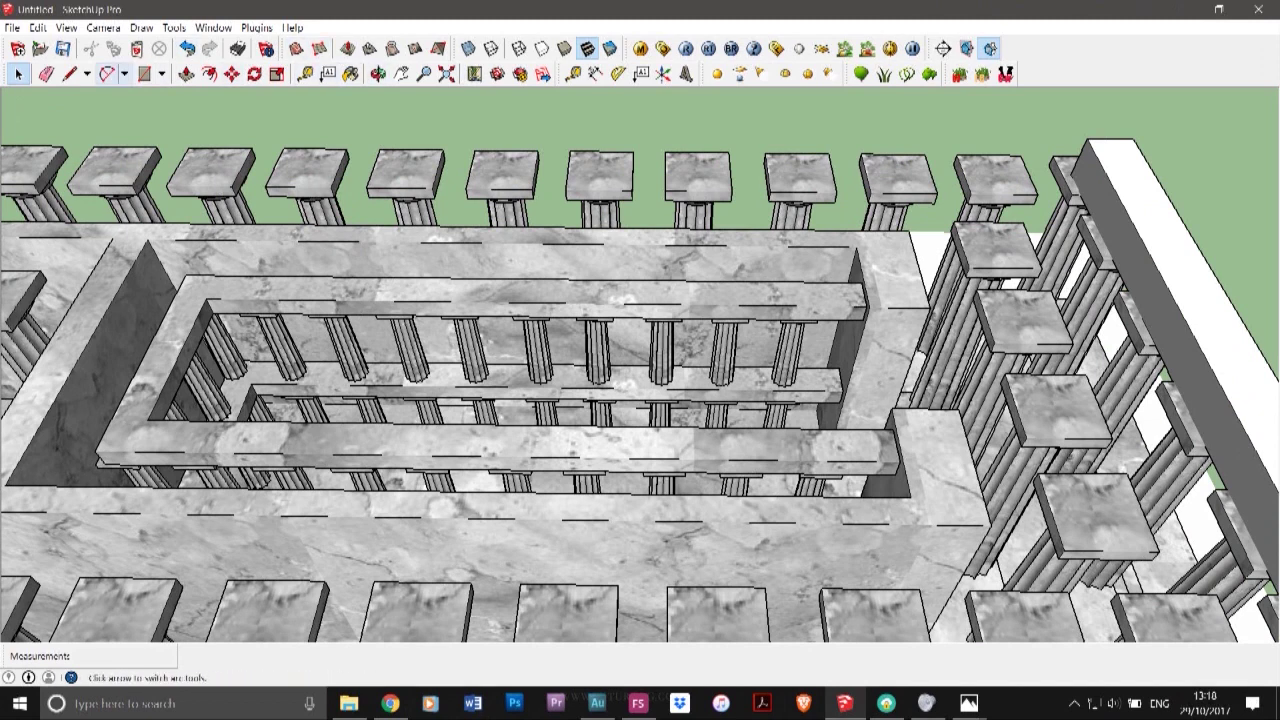
click(70, 74)
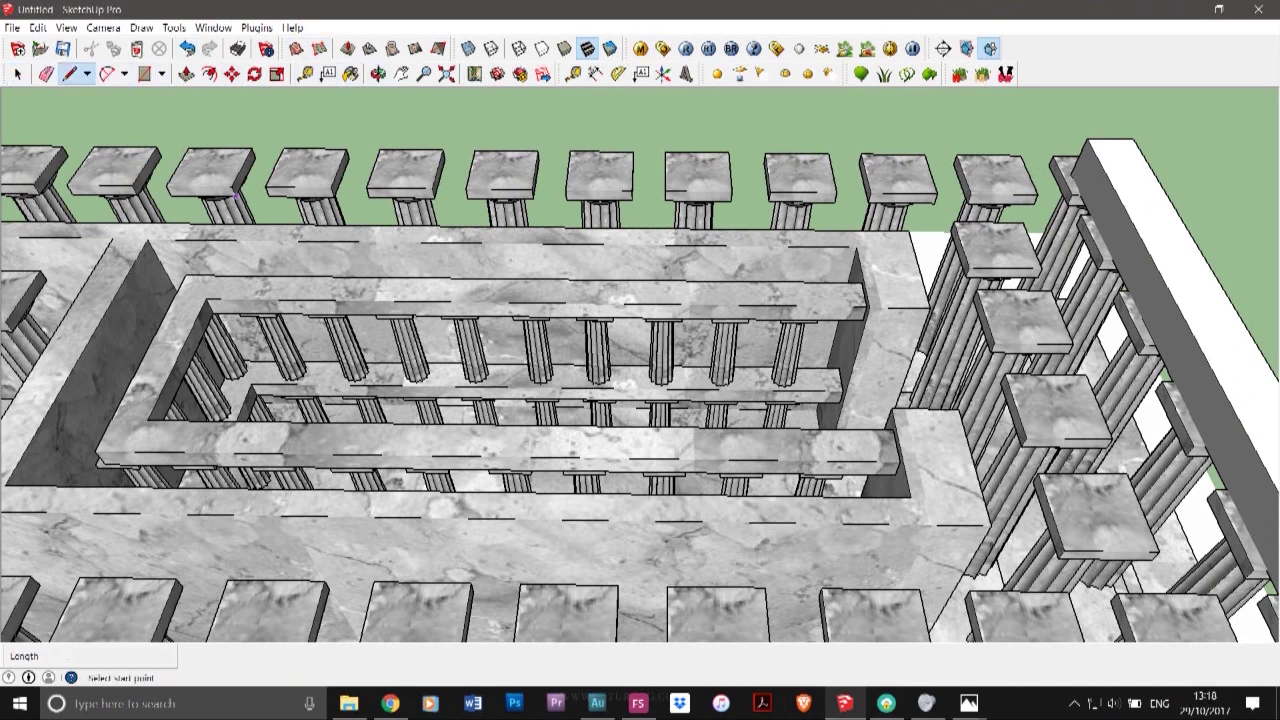
scroll(1163, 211, up, 5)
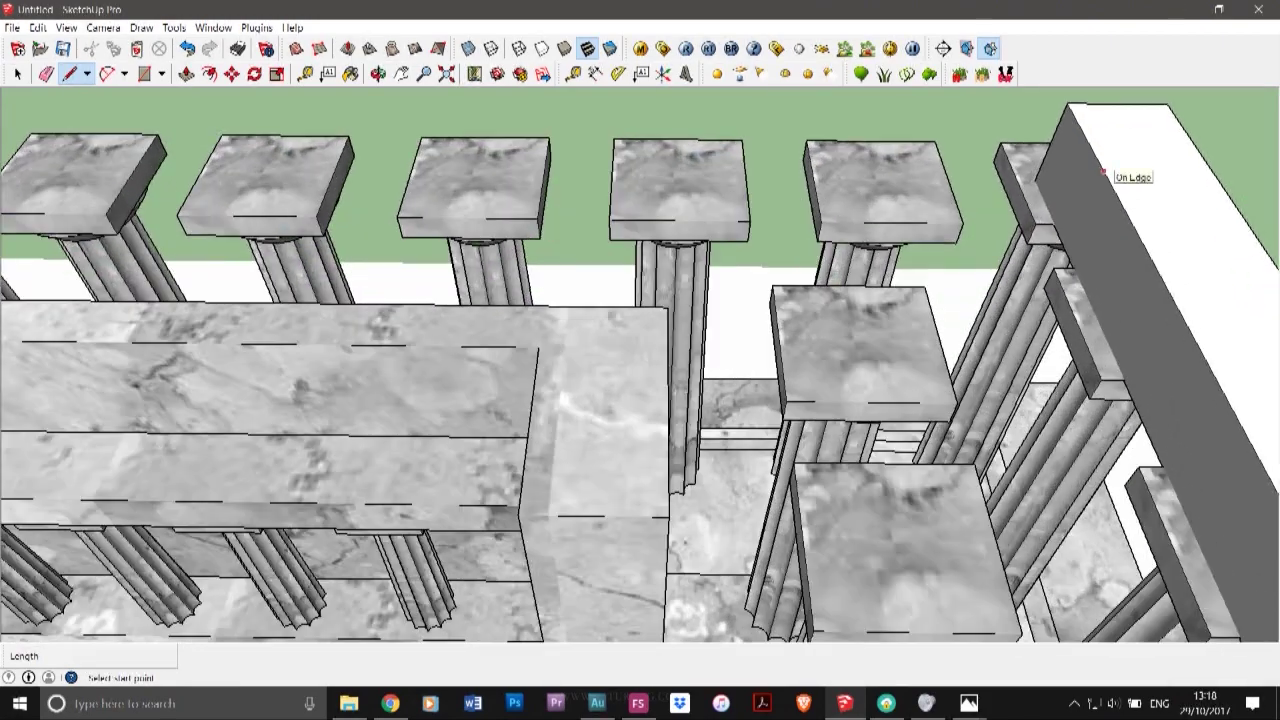
click(378, 74)
drag(800, 300, 385, 280)
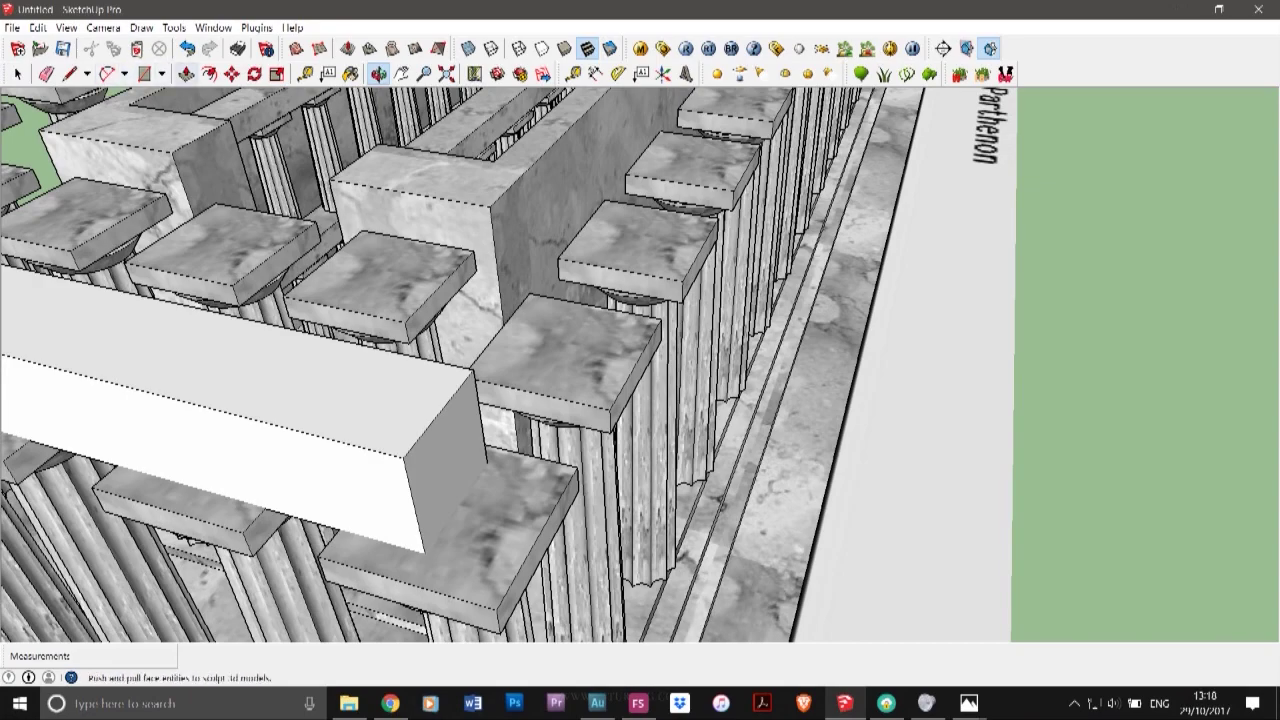
click(186, 74)
drag(447, 463, 506, 477)
- Extend the opposite end of the front beam about 0.42 m outward over its corner slab
scroll(1078, 530, down, 6)
scroll(548, 440, up, 8)
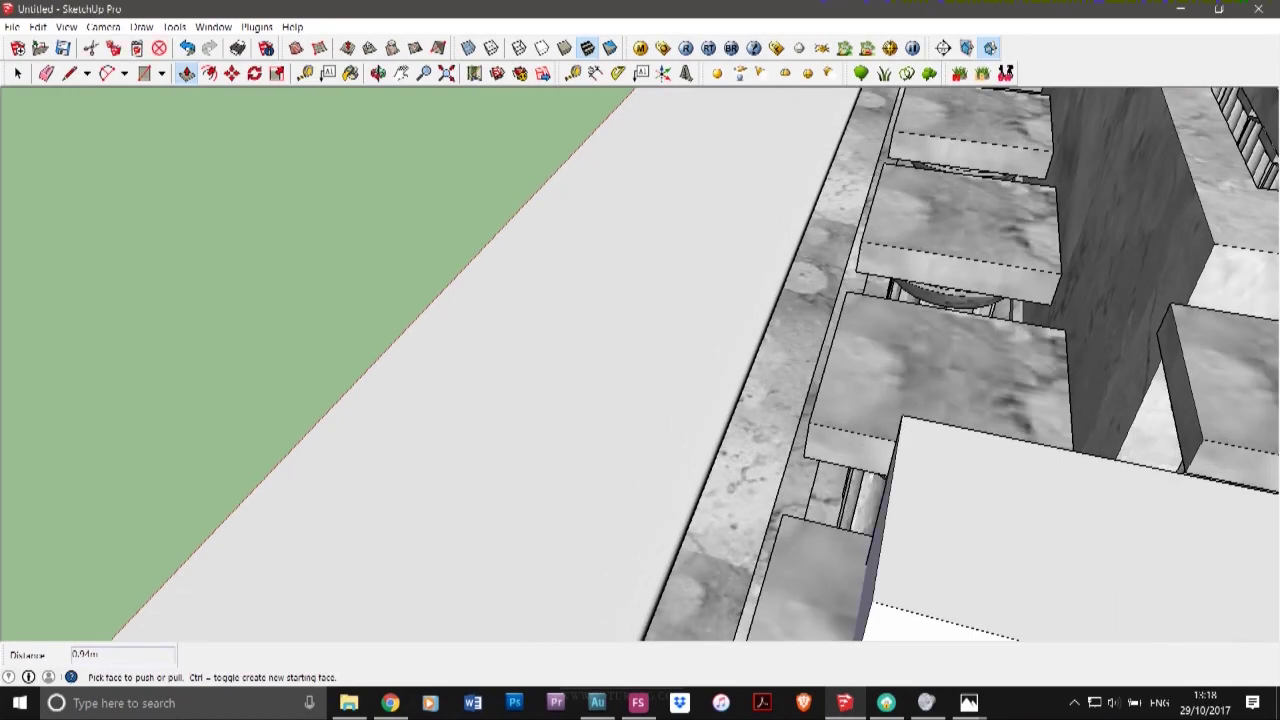
drag(872, 586, 812, 572)
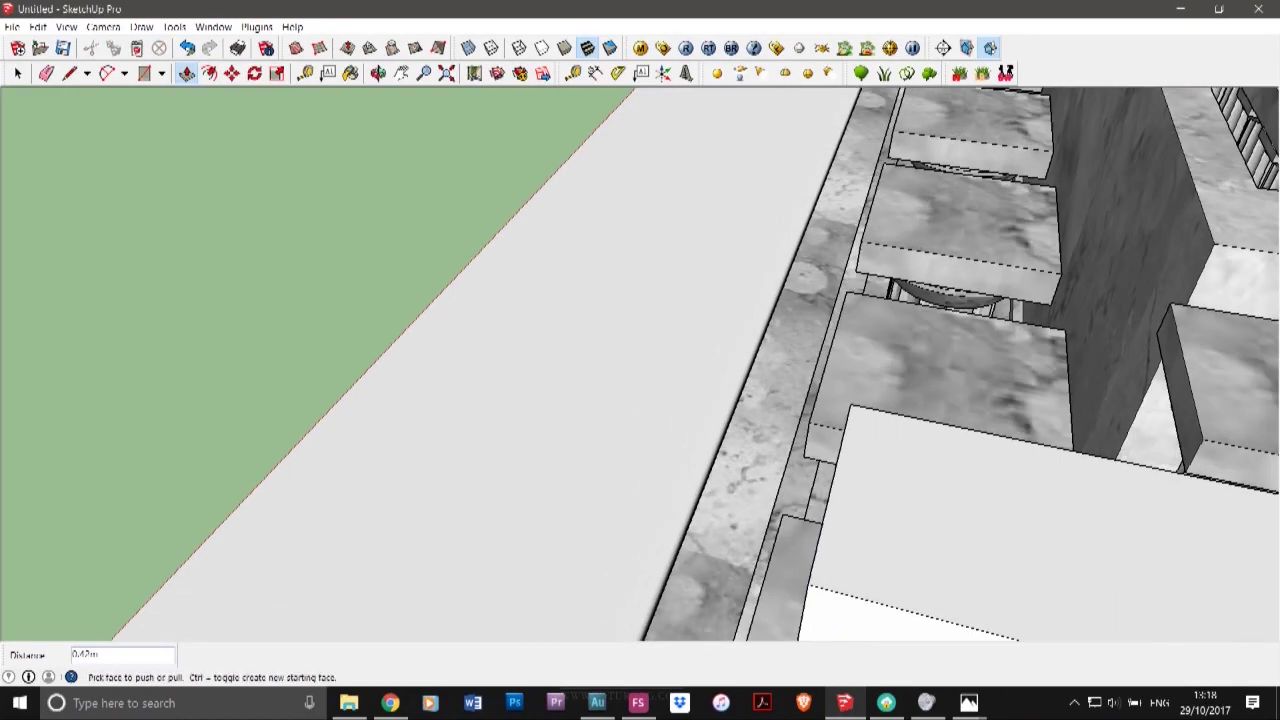
mouse_move(812, 572)
middle_down()
mouse_move(600, 520)
mouse_move(510, 455)
middle_up()
scroll(170, 316, up, 4)
middle_drag(170, 316, 72, 338)
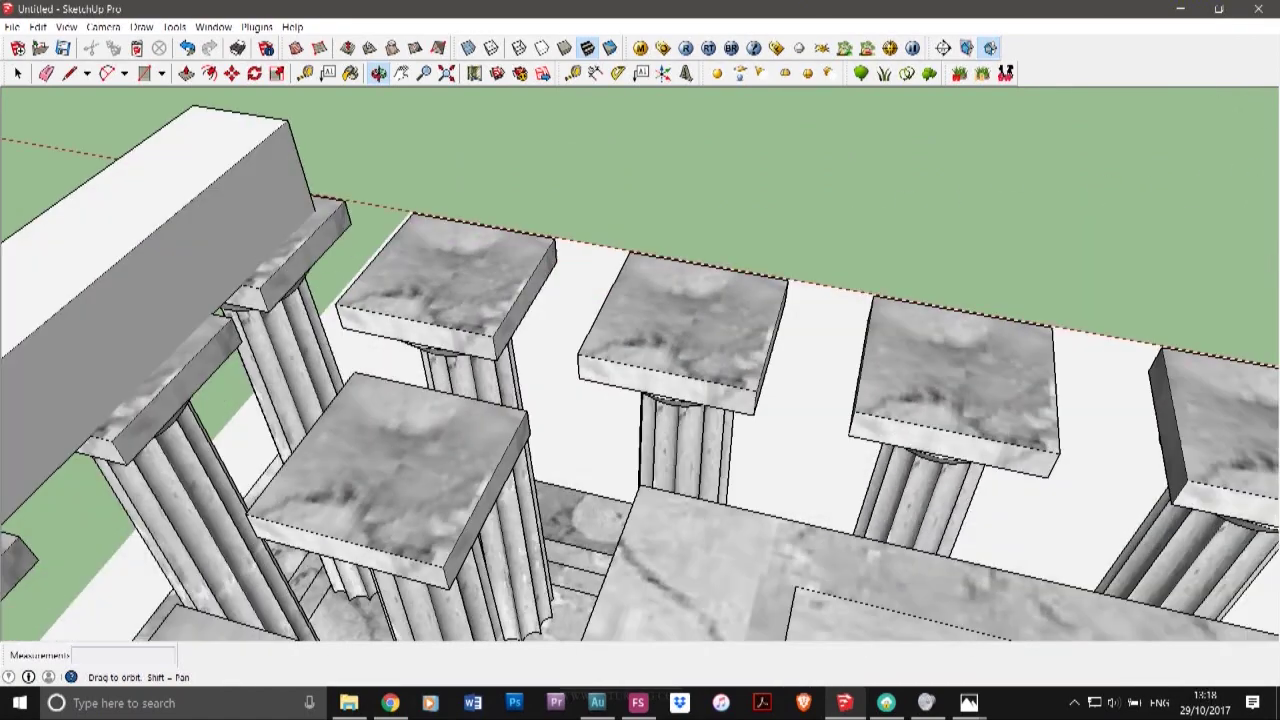
- Draw vertical lines about 1.90 m high across the front beam's inner face near both of its ends
click(70, 73)
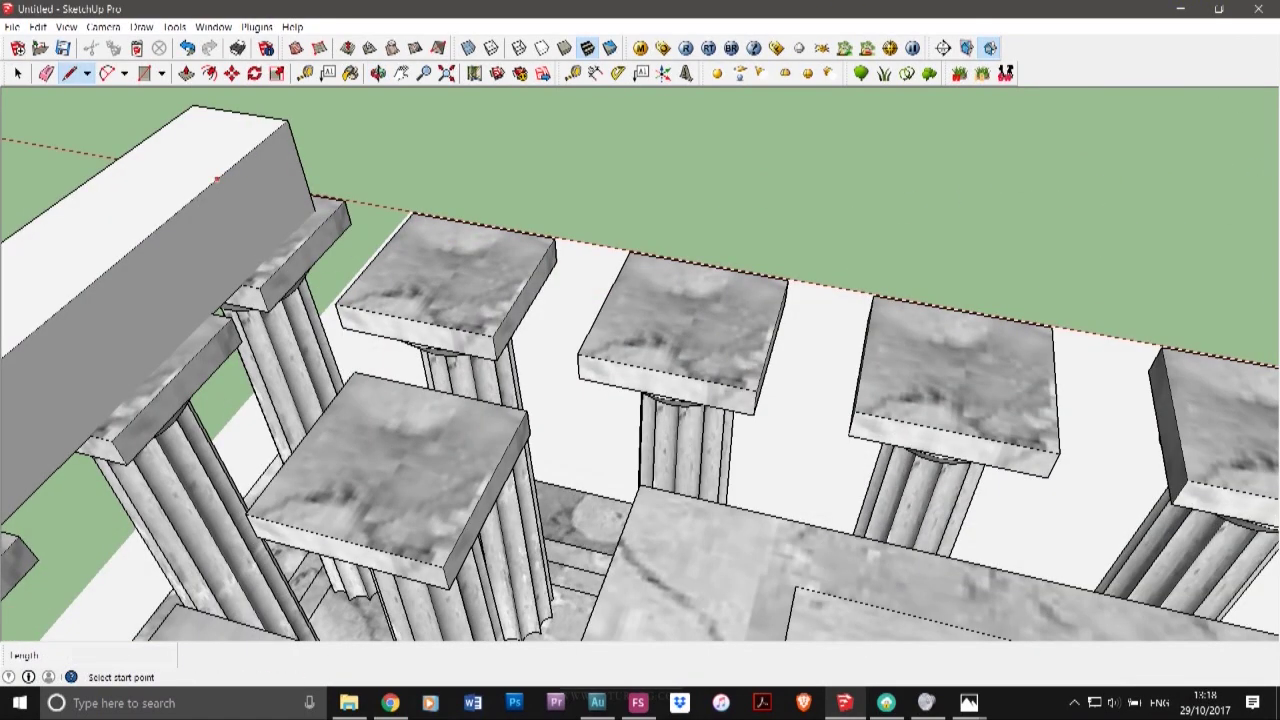
click(216, 180)
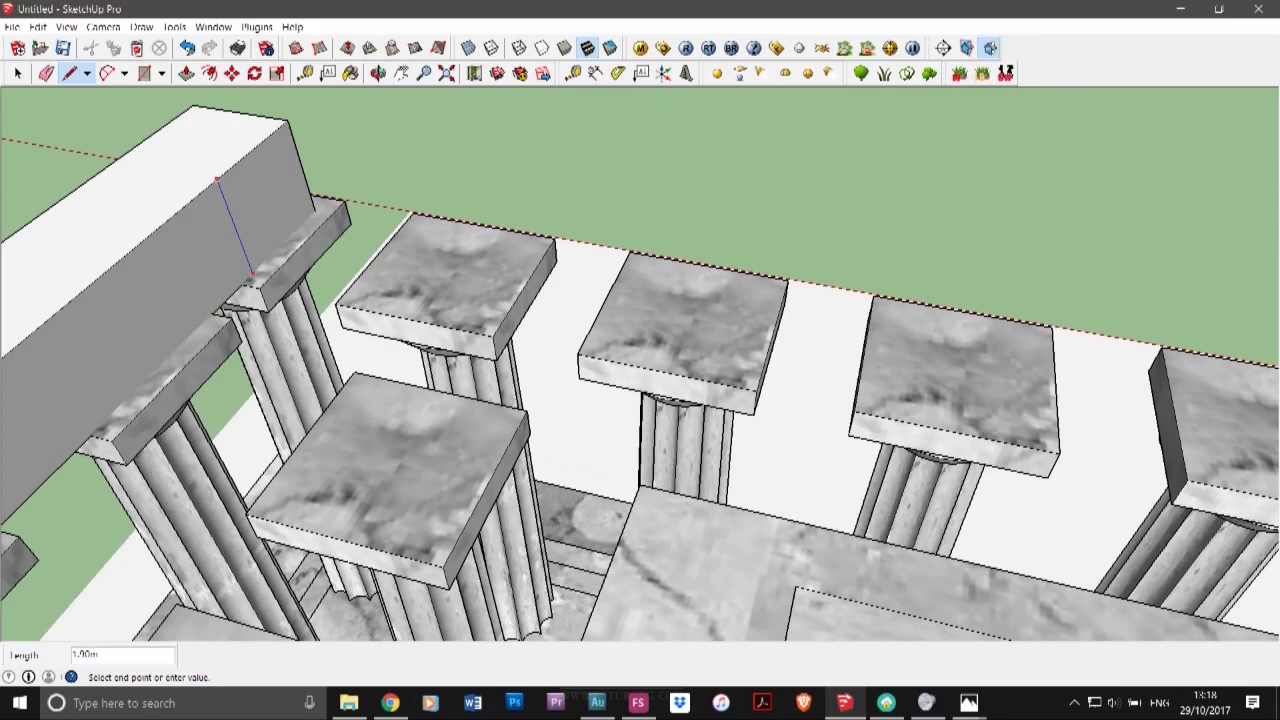
click(252, 274)
scroll(348, 190, down, 7)
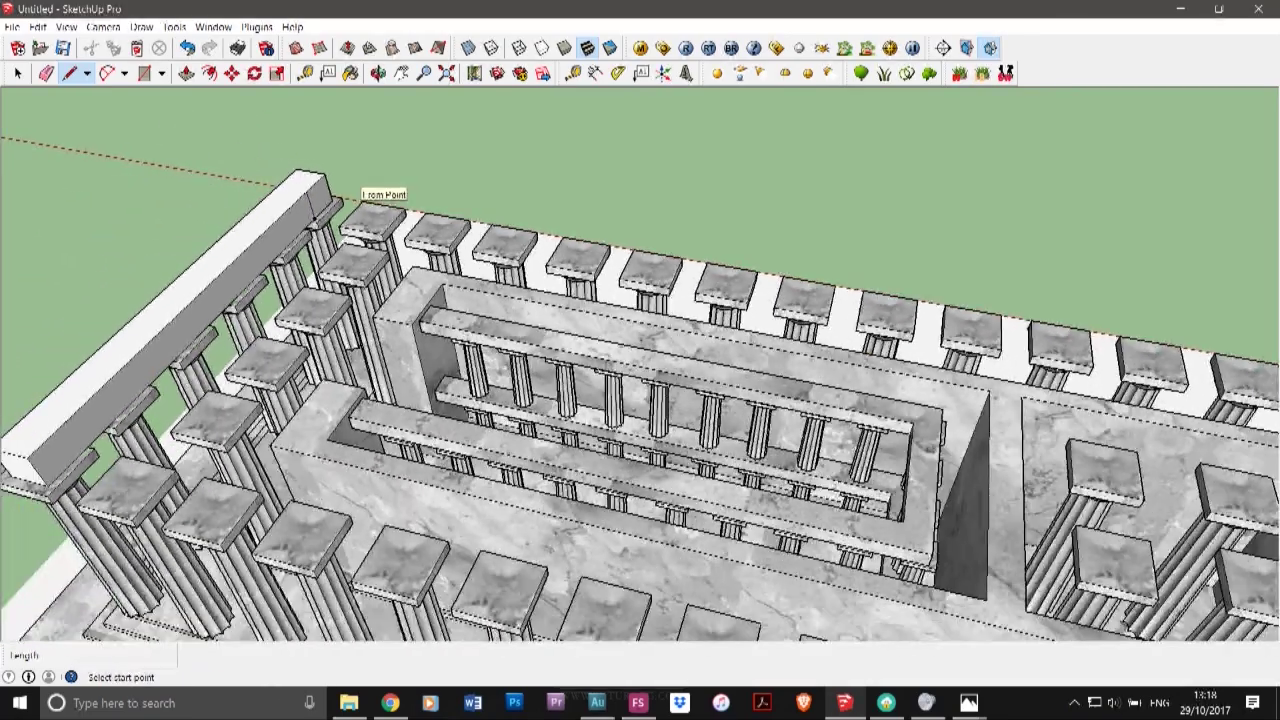
scroll(179, 365, up, 6)
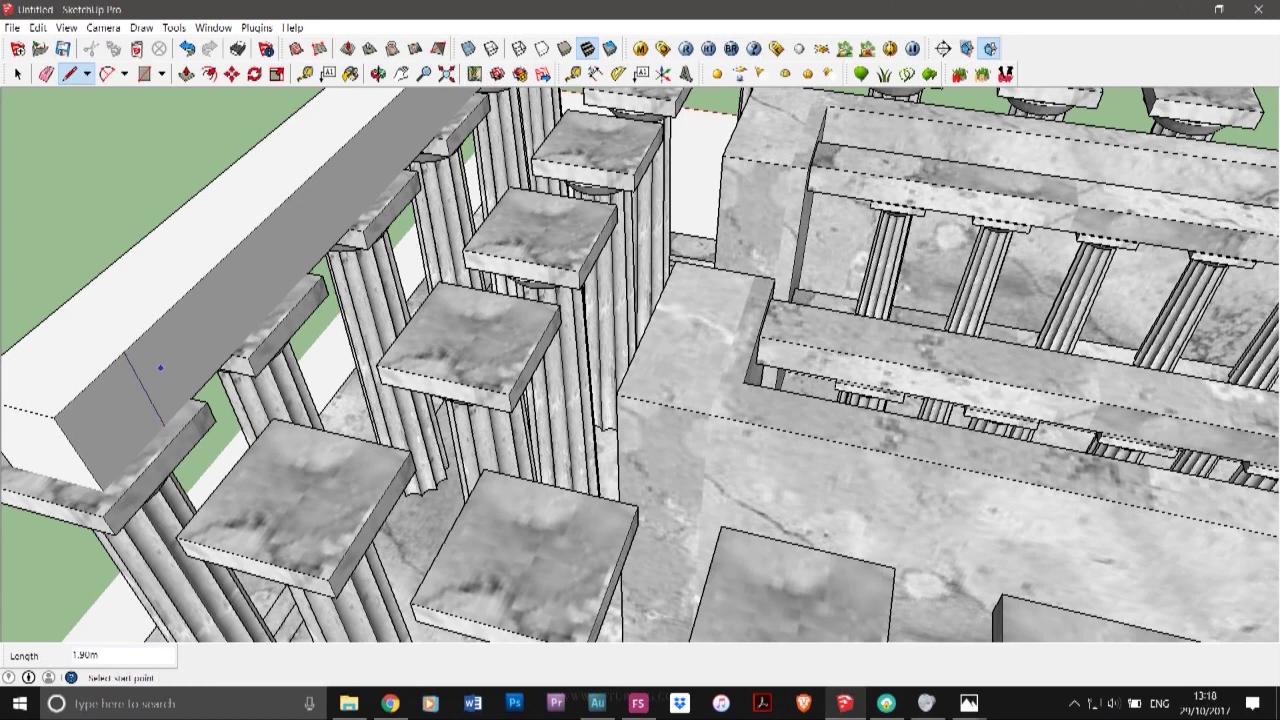
- Pull one marked end section of the front beam about 4.69 m, and a further 59.79 m, along the long colonnade to its last slab
click(186, 74)
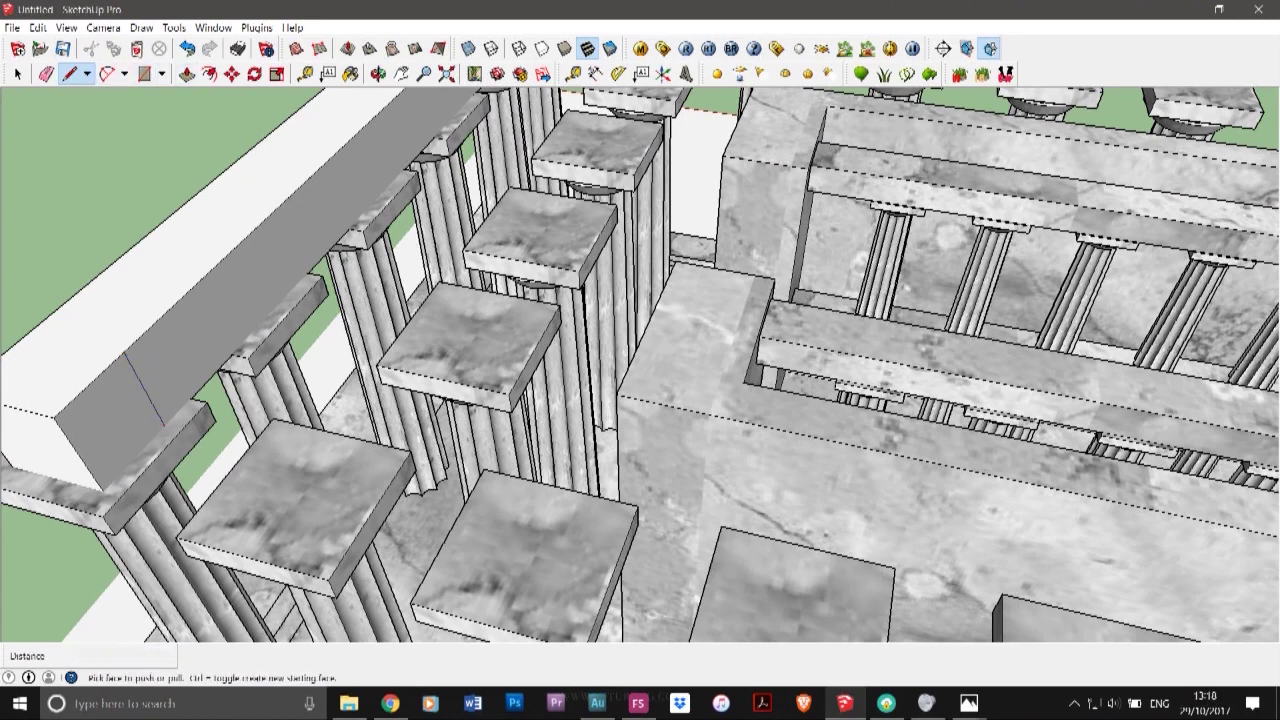
click(117, 425)
click(362, 530)
scroll(85, 480, down, 6)
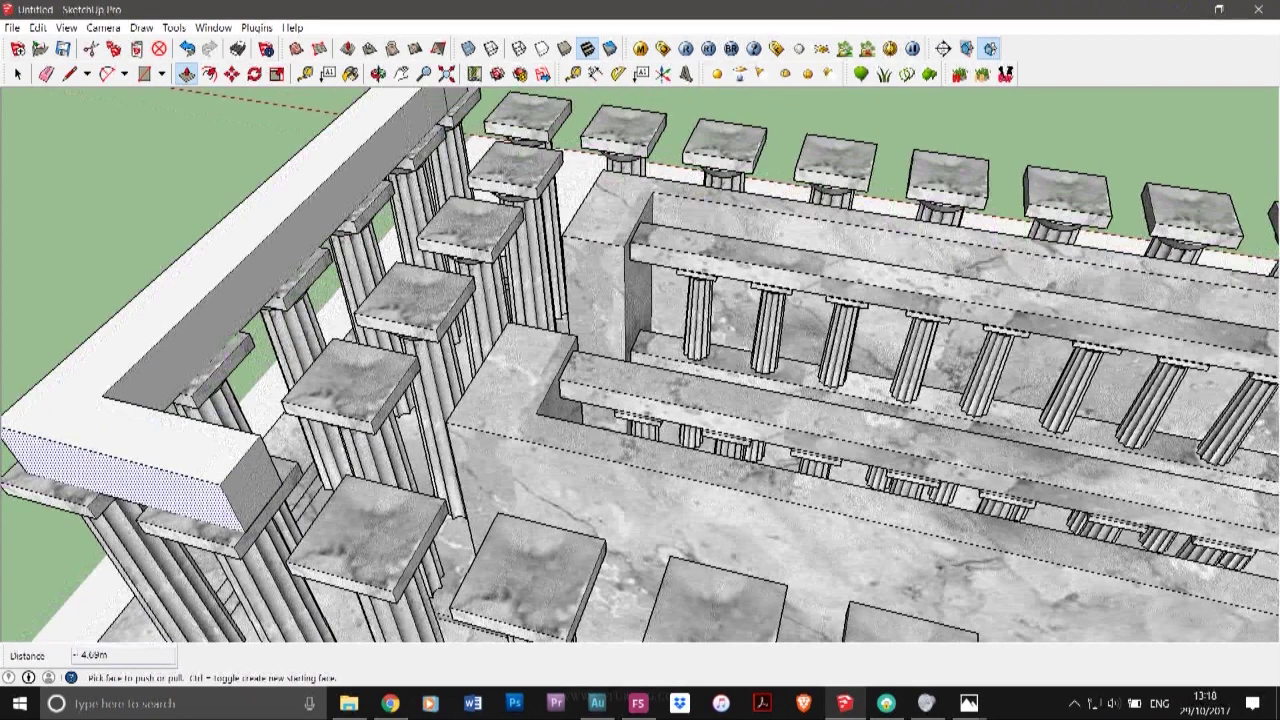
click(158, 478)
scroll(170, 467, down, 6)
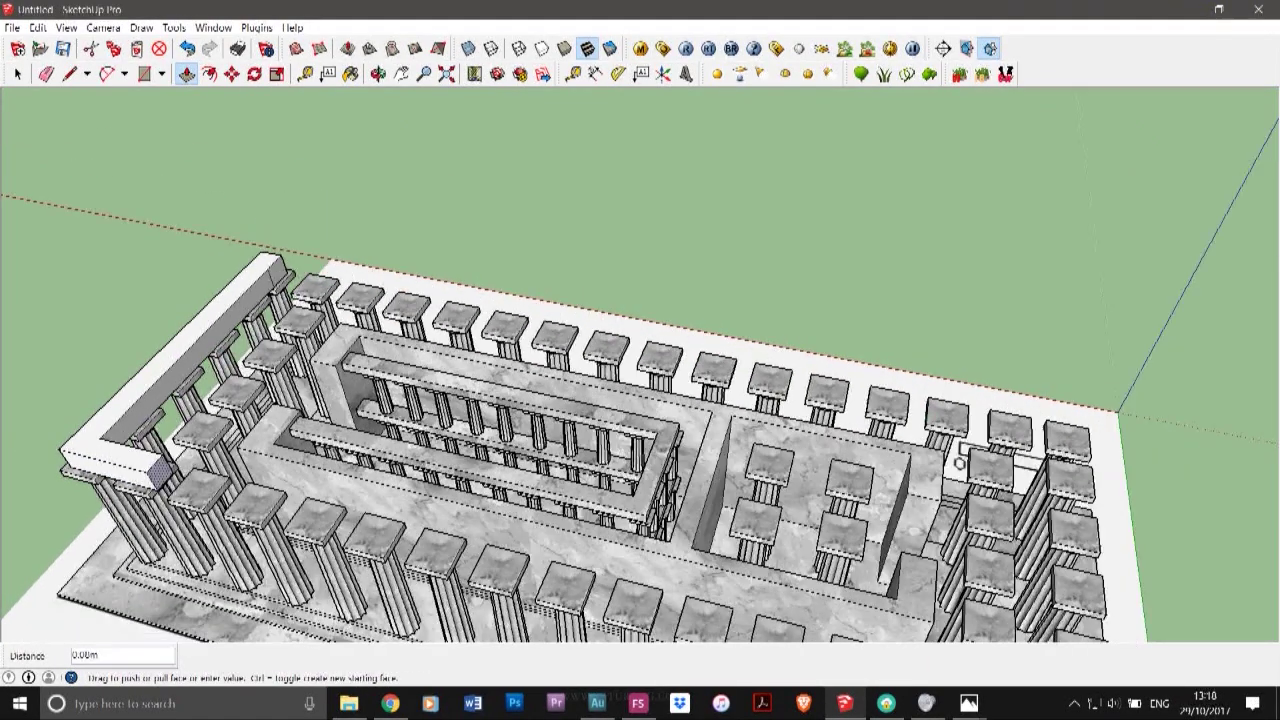
scroll(172, 467, down, 1)
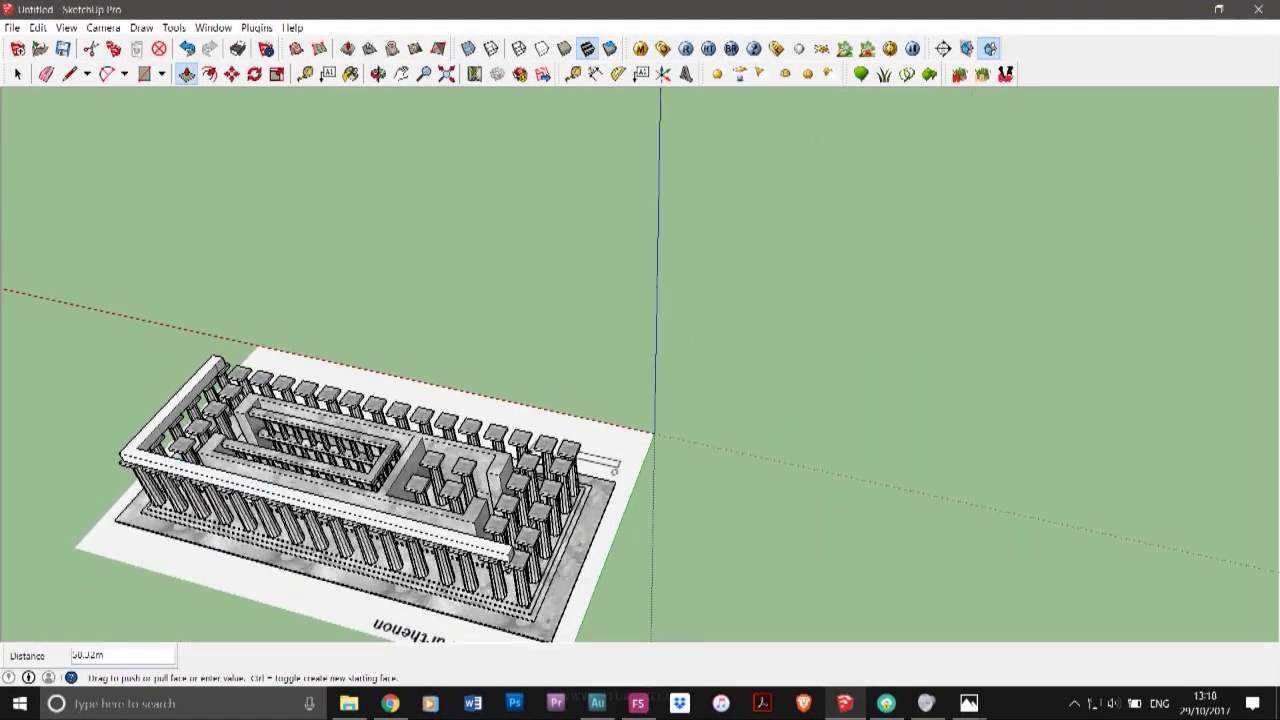
scroll(525, 545, up, 3)
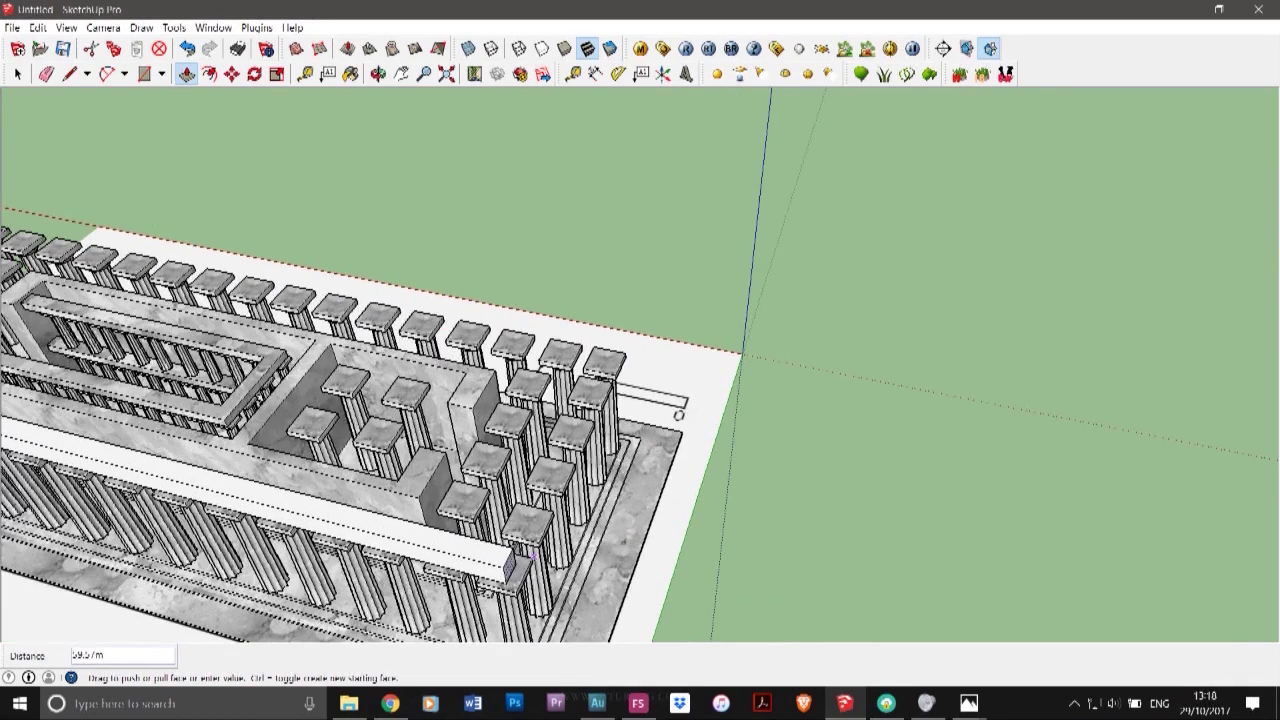
click(533, 553)
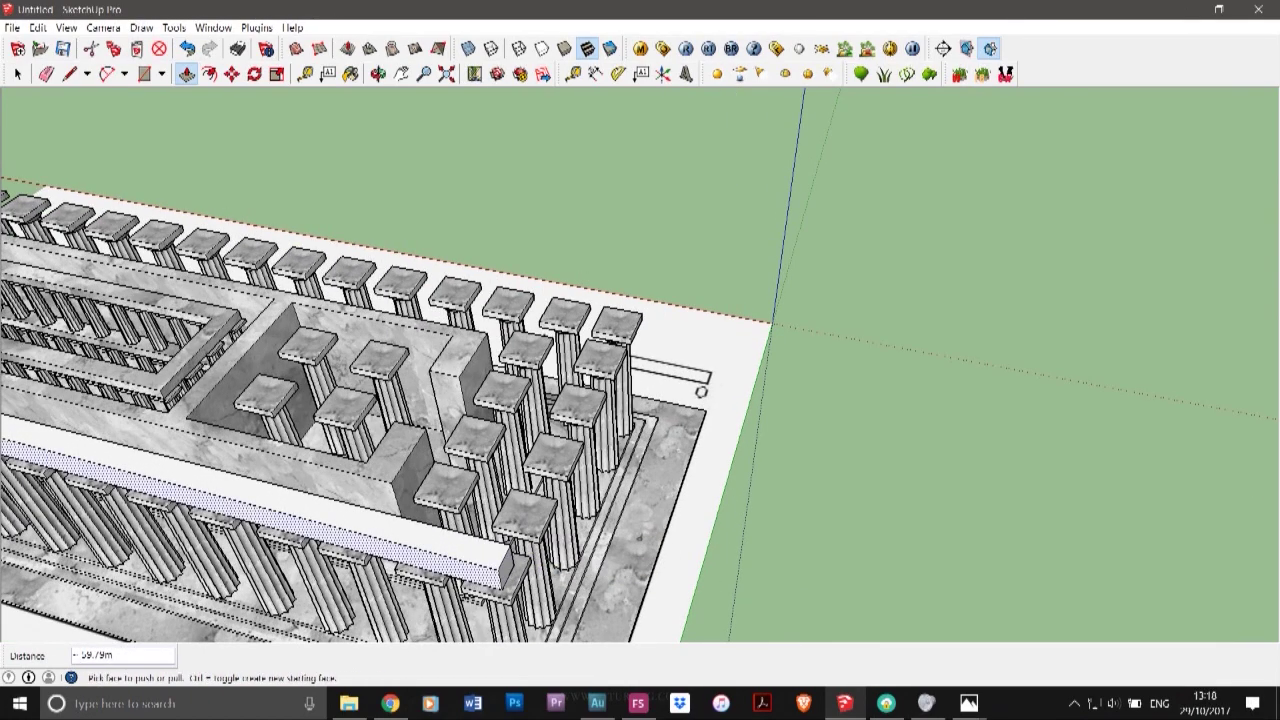
- Pull the front beam's other marked end section about 64.48 m over the opposite long colonnade, matching the first side beam's length
scroll(880, 240, down, 3)
scroll(230, 170, up, 3)
click(134, 208)
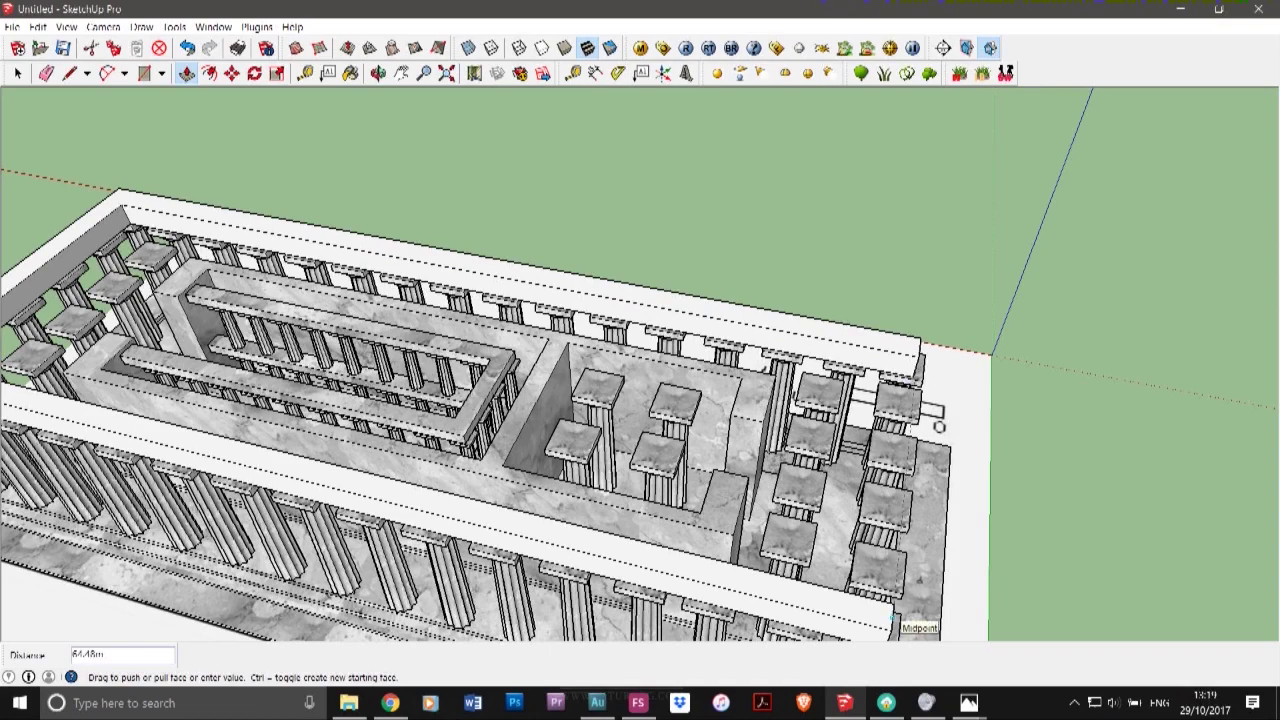
click(938, 425)
- Draw a vertical line about 1.90 m high on the second side beam's inner face near its rear end
key(l)
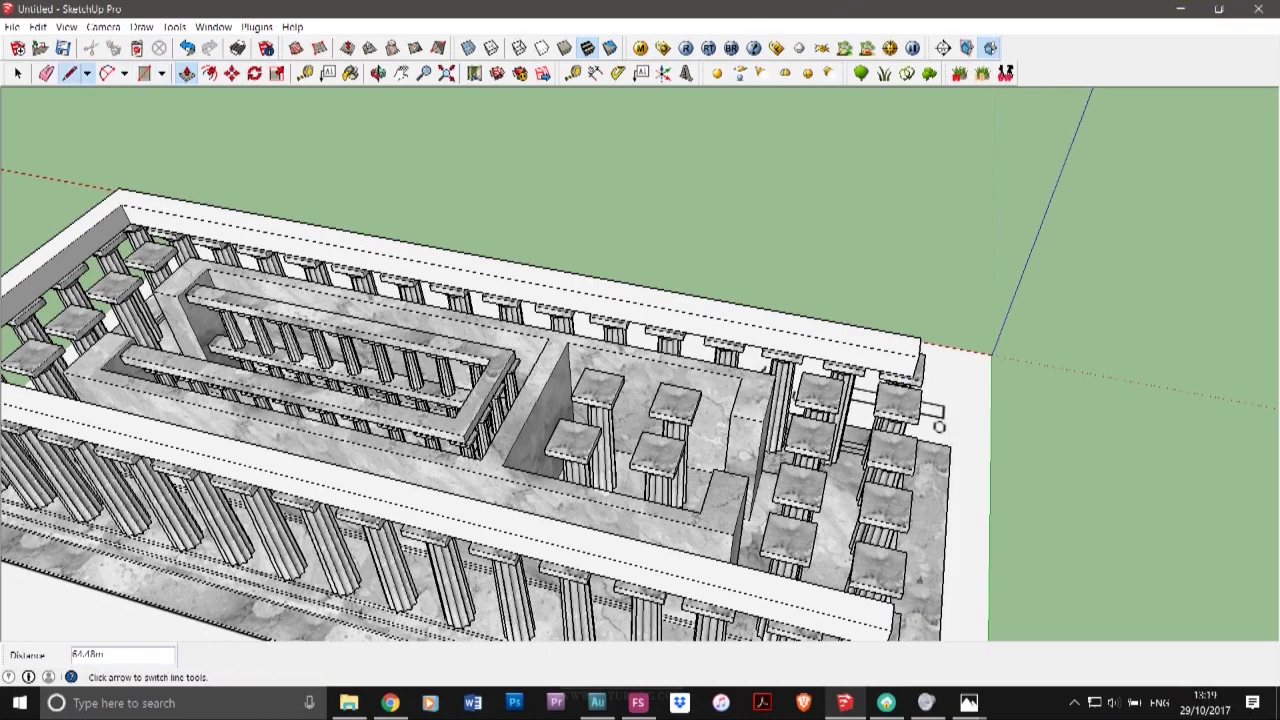
scroll(930, 375, up, 4)
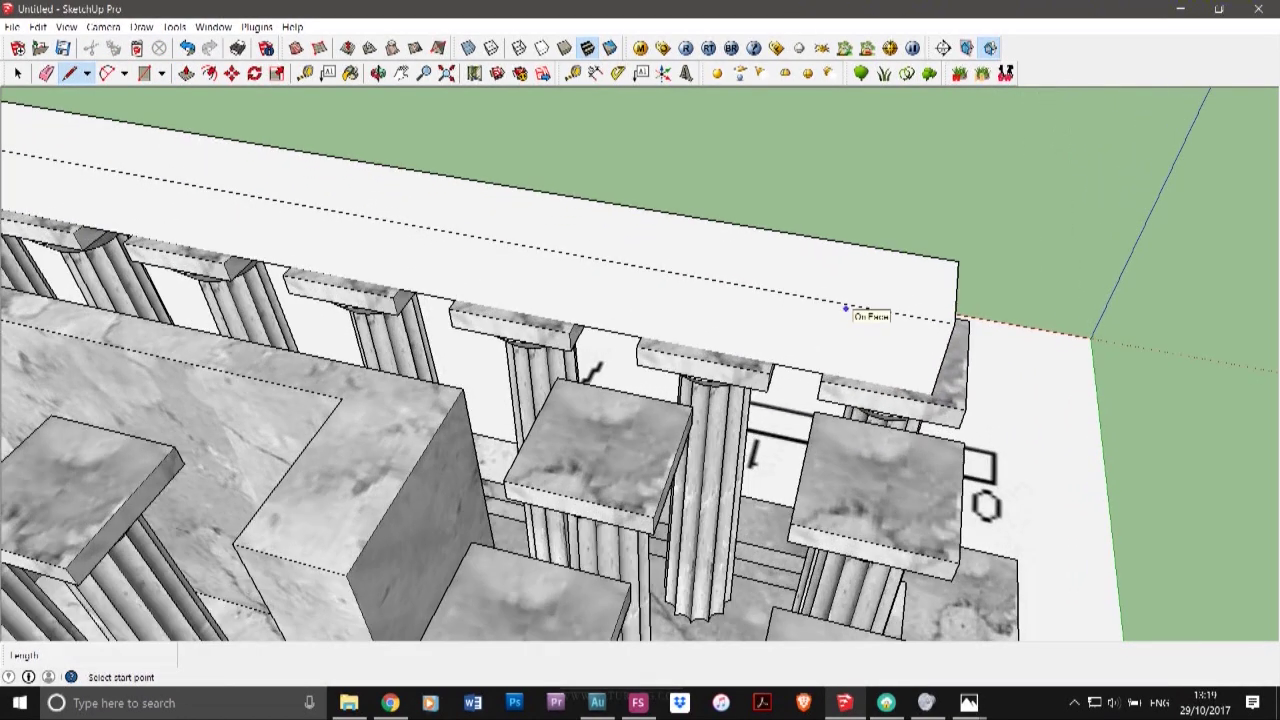
click(850, 305)
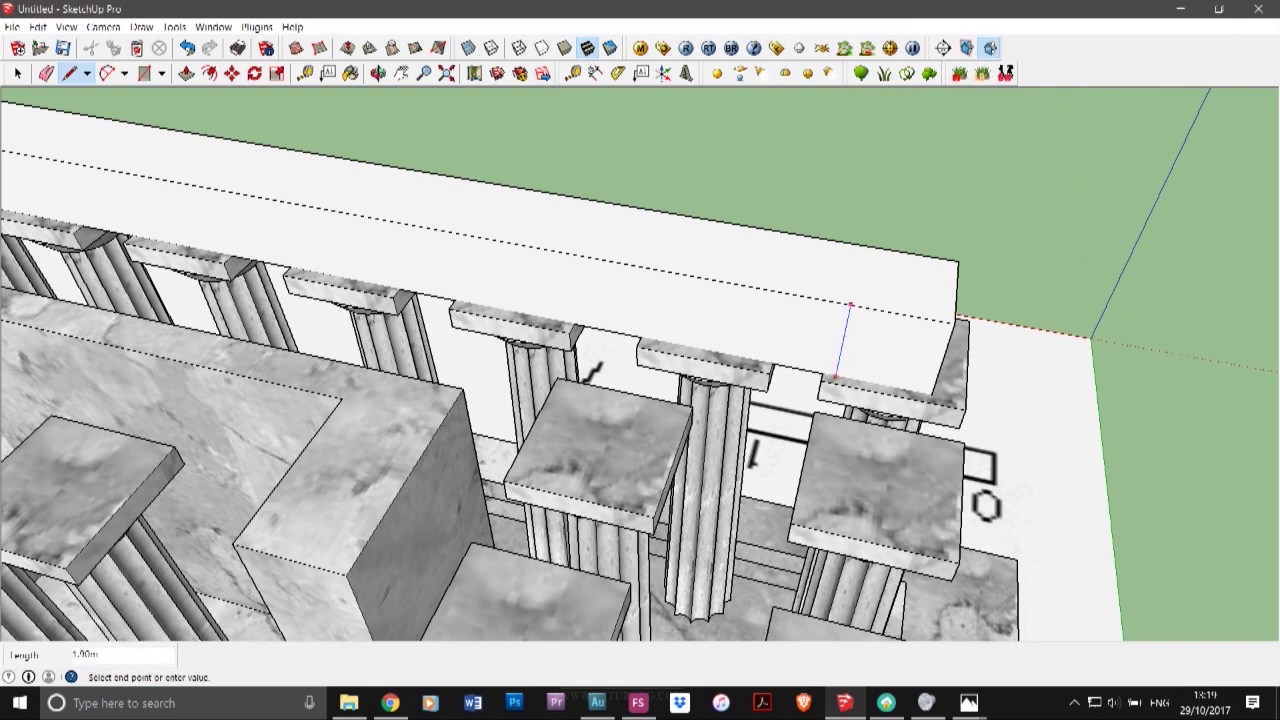
click(838, 375)
scroll(837, 254, down, 4)
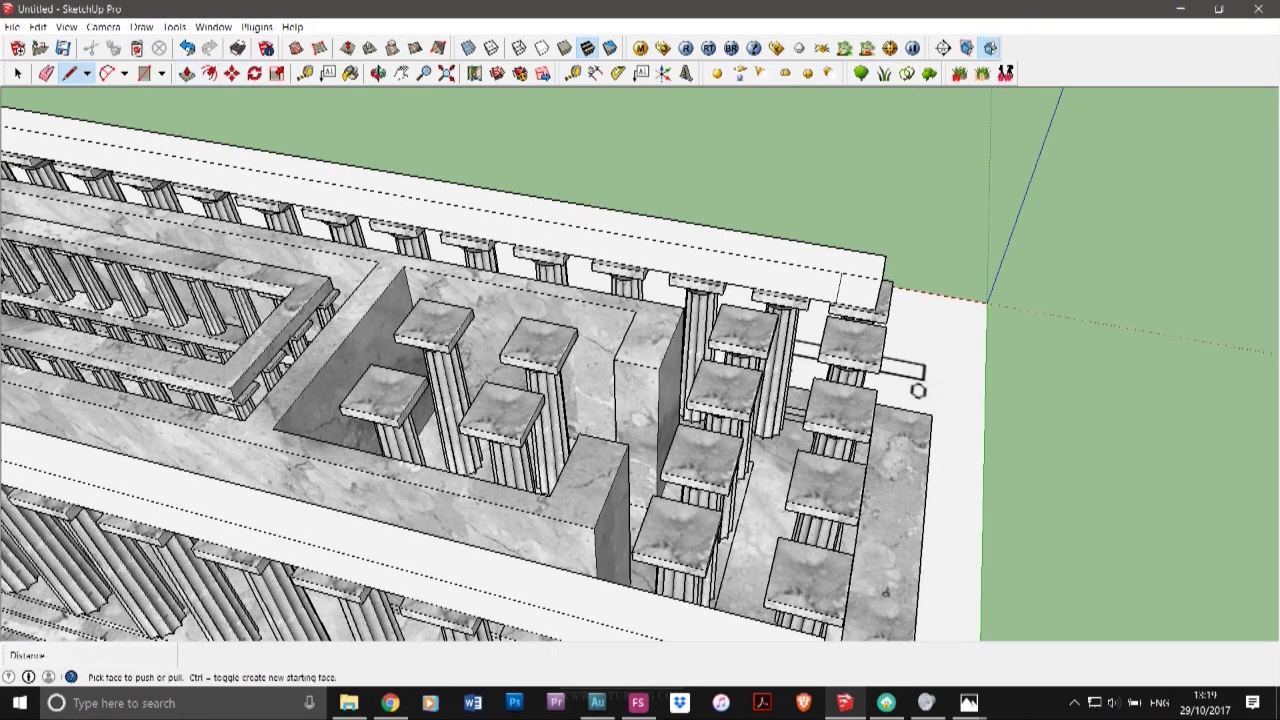
- Pull the marked rear end section about 19.62 m across the rear columns to meet the opposite side beam
click(187, 73)
click(861, 291)
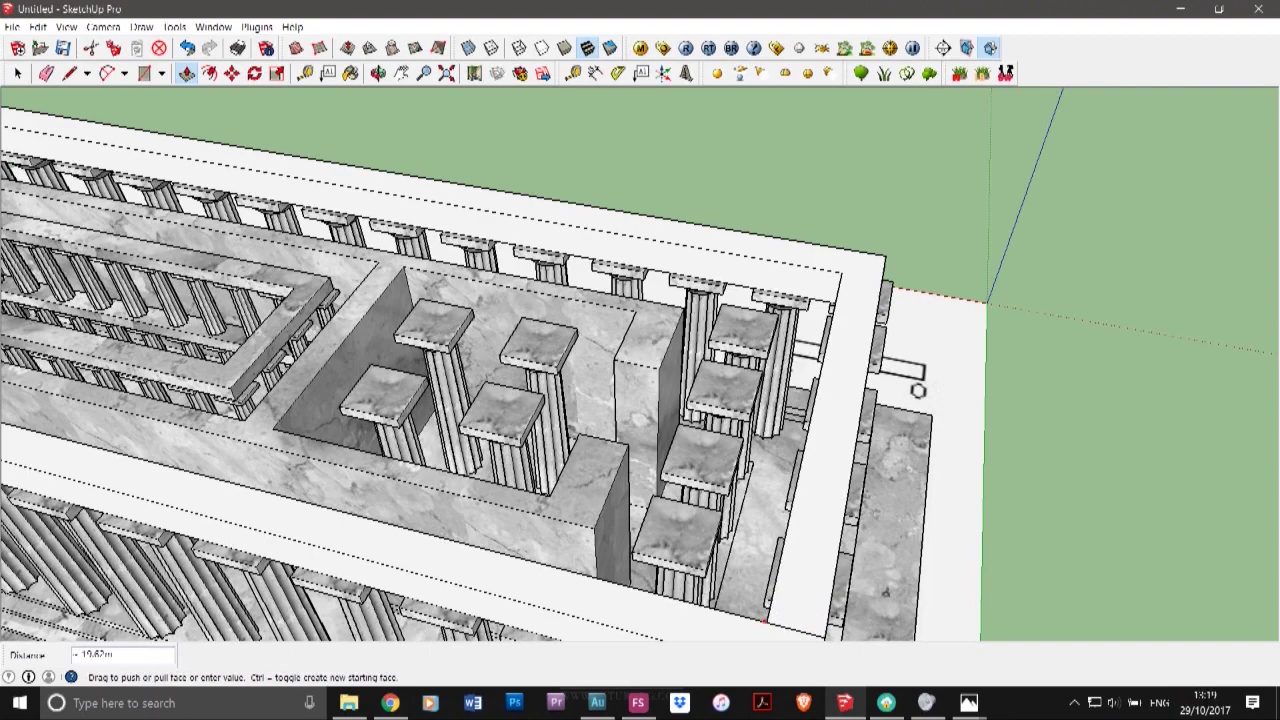
key(Escape)
key(space)
scroll(800, 398, down, 4)
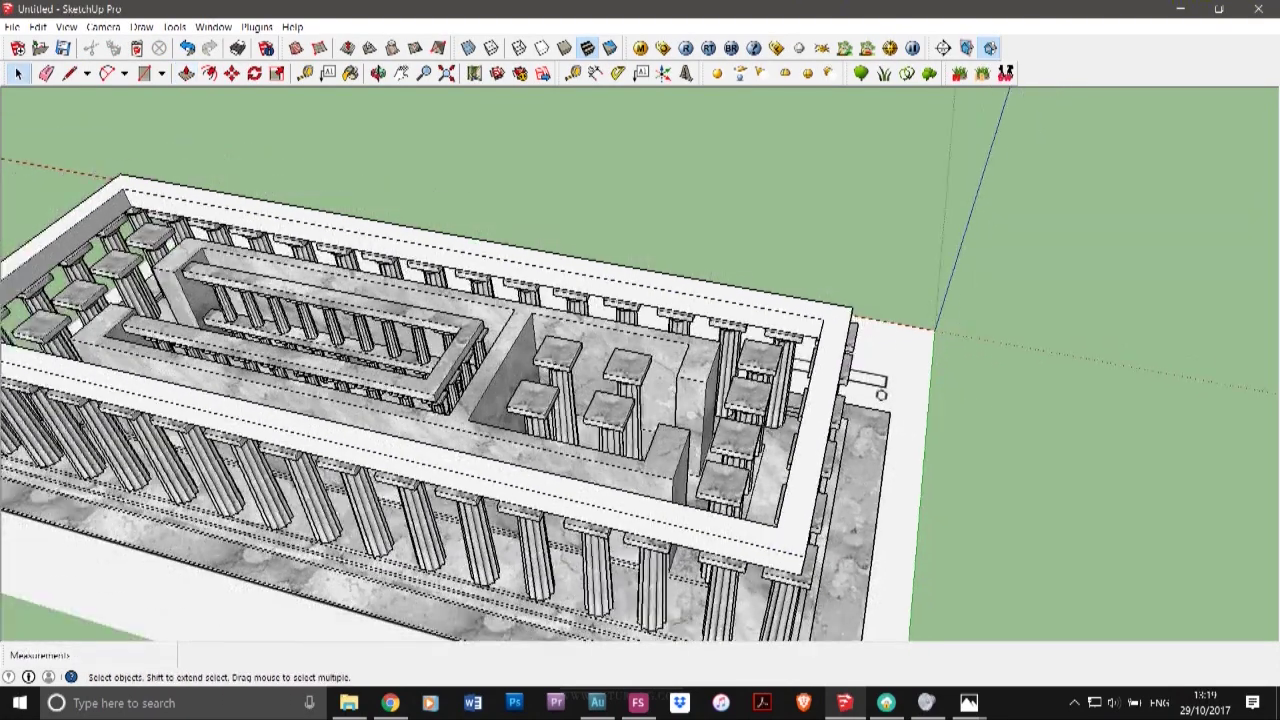
- Delete the leftover vertical edge on the beam ring's outer face near the rear corner
click(378, 73)
drag(430, 440, 370, 345)
key(space)
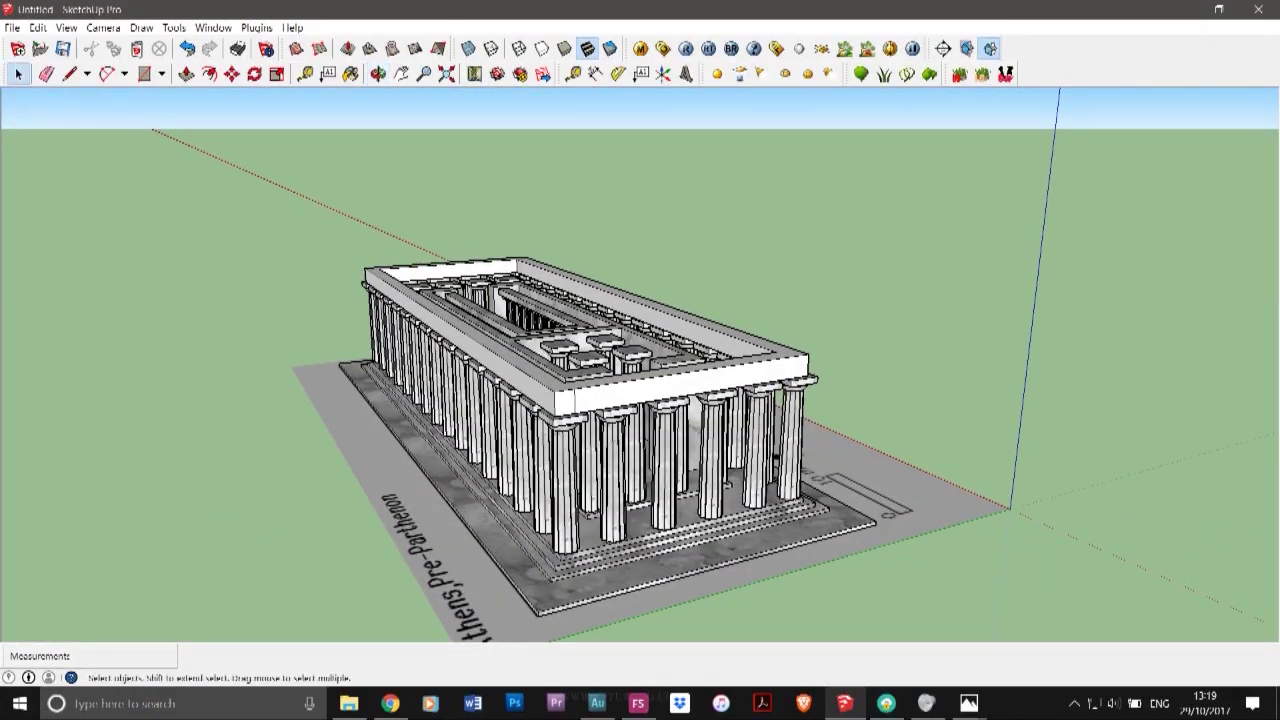
click(575, 401)
key(Delete)
- Select the entire connected beam ring and paint it with the marble Material1
scroll(708, 388, up, 3)
triple_click(708, 386)
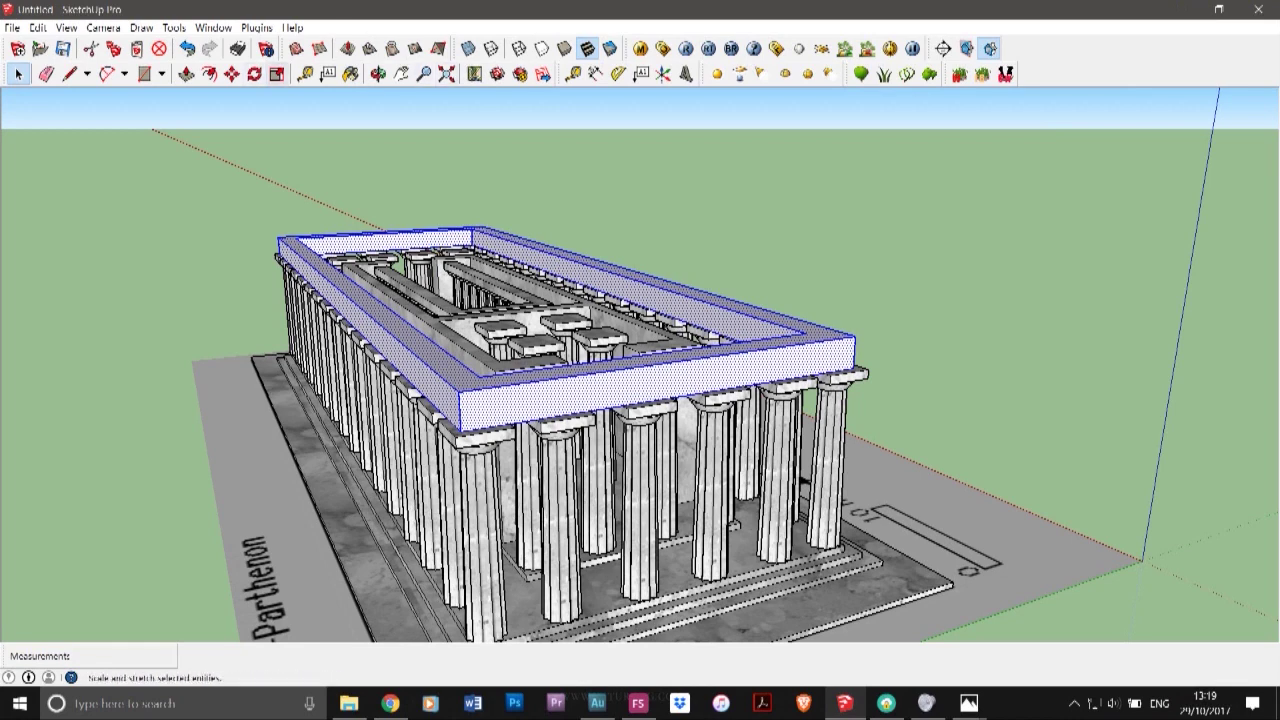
click(351, 74)
click(560, 396)
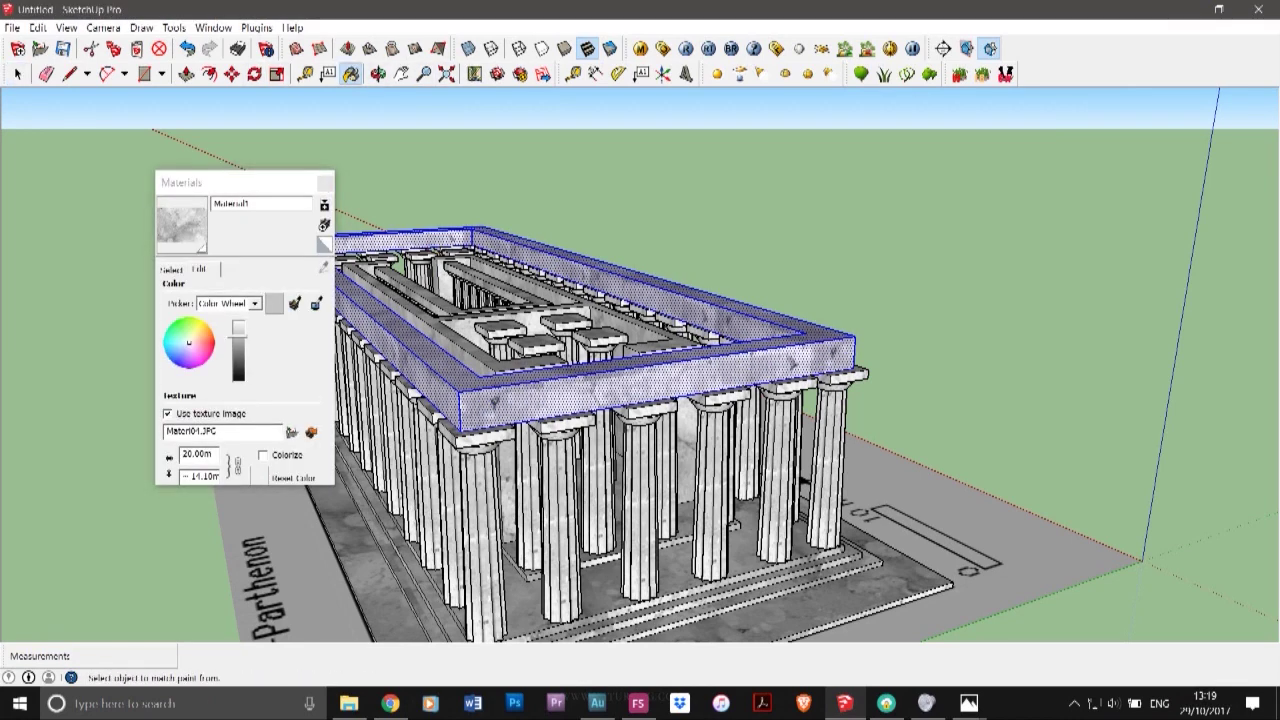
click(325, 183)
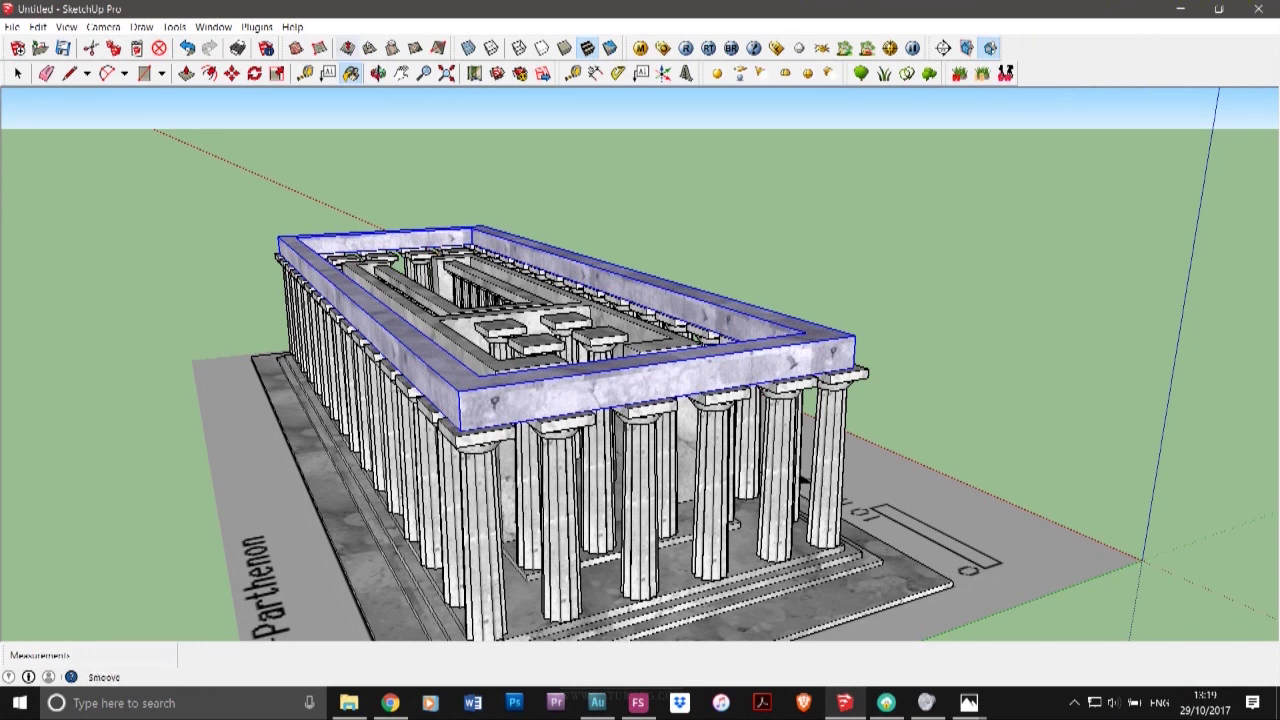
- Create Material2 as a copy of the marble material and apply it to the beam ring
click(351, 74)
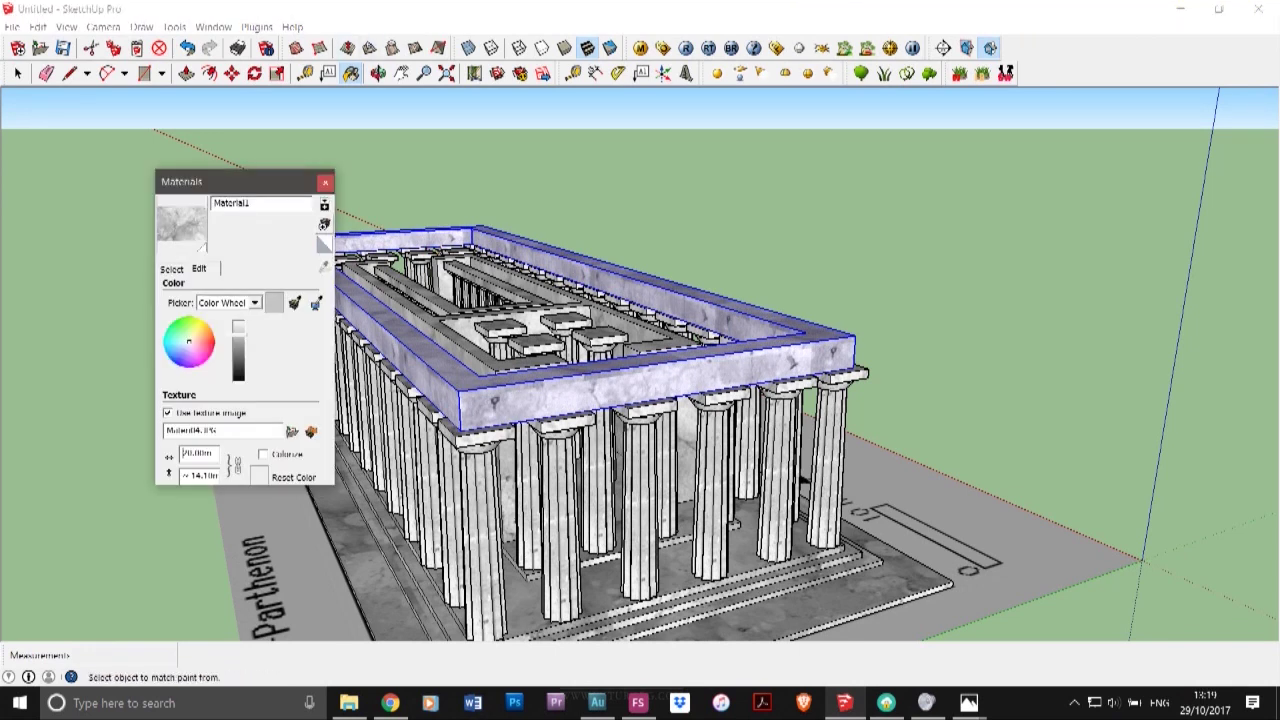
click(324, 225)
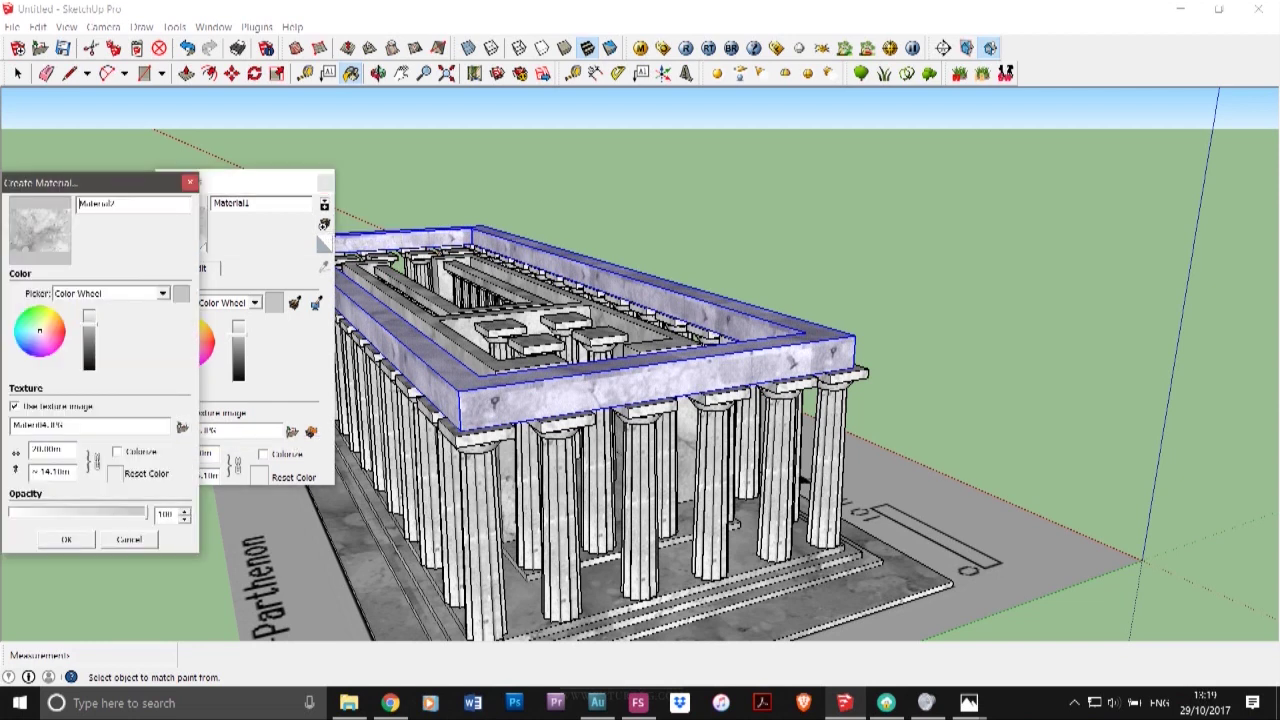
double_click(54, 450)
click(66, 540)
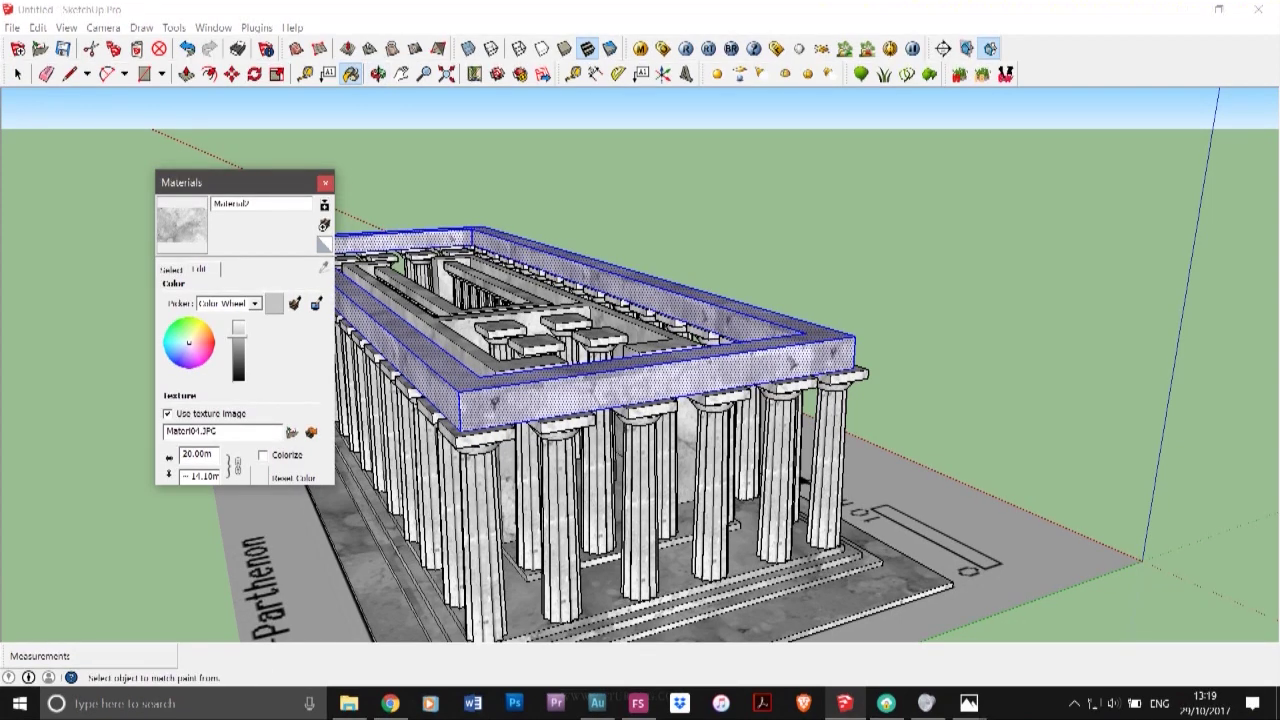
click(640, 385)
- Try Material2 texture widths of 5, 3 and 7 m on the beam ring, settle on 4 m, and clear the selection
double_click(197, 454)
text(5)
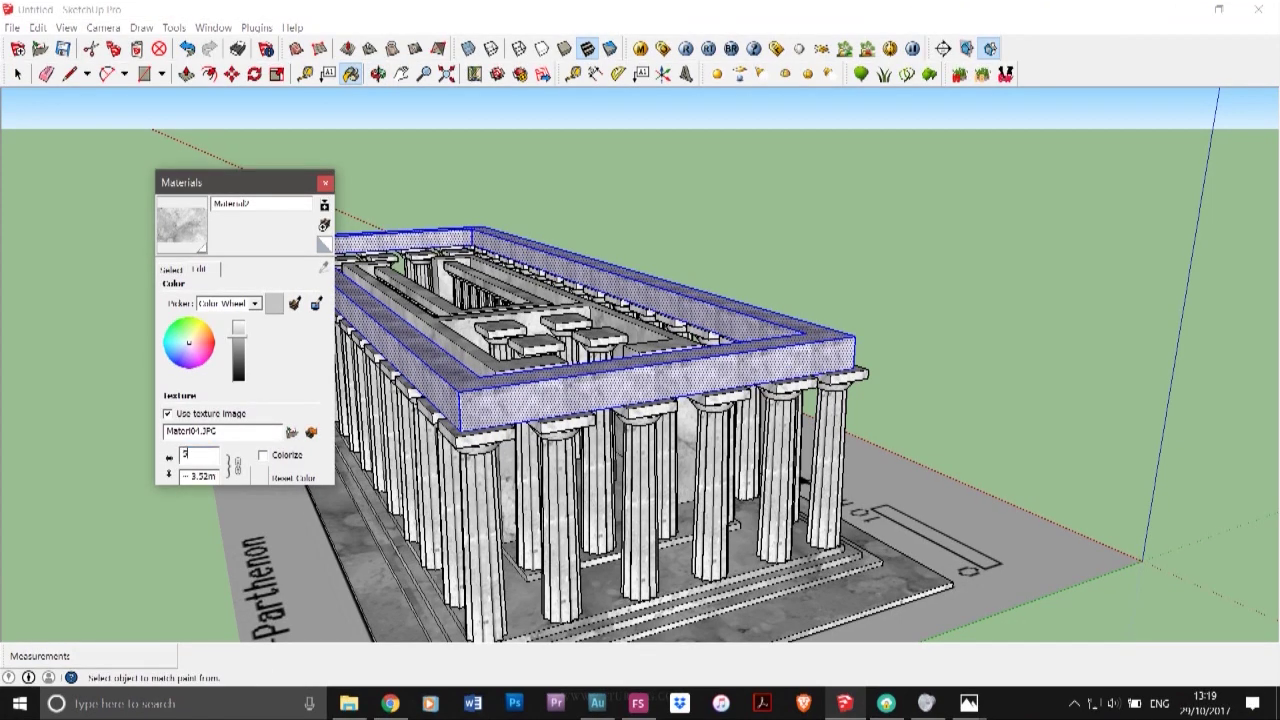
key(BackSpace)
text(3)
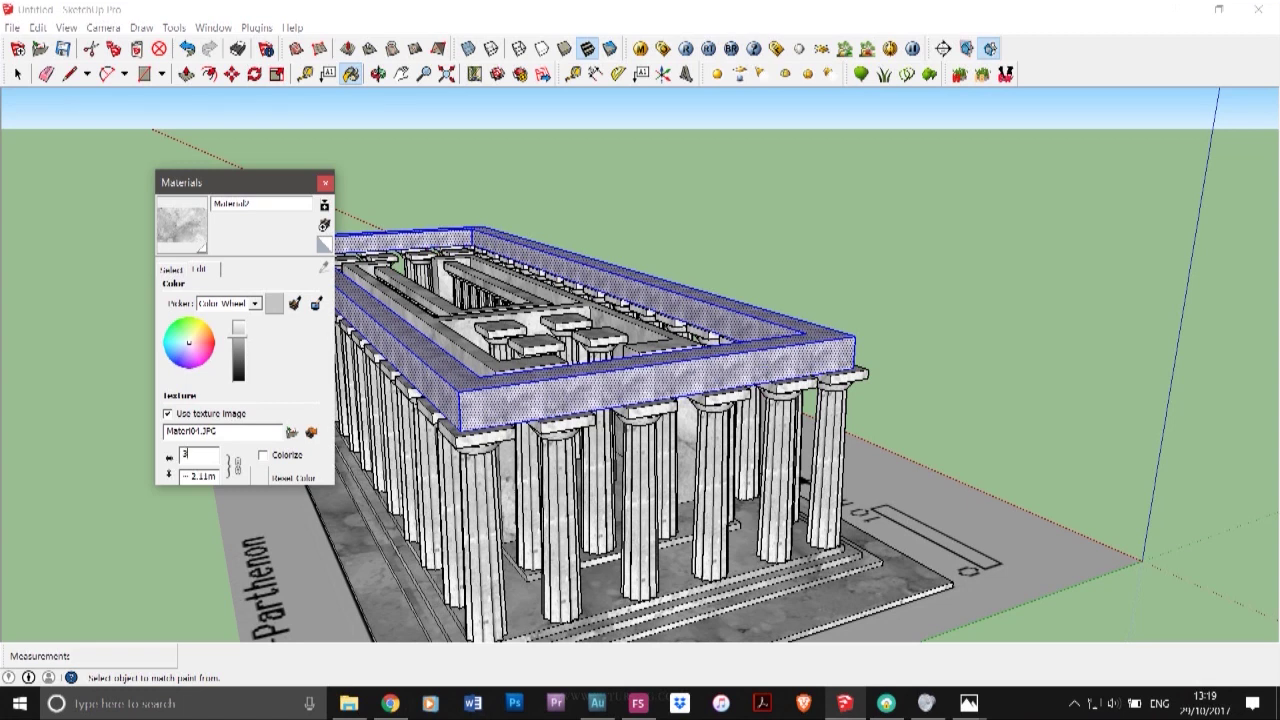
key(BackSpace)
text(4)
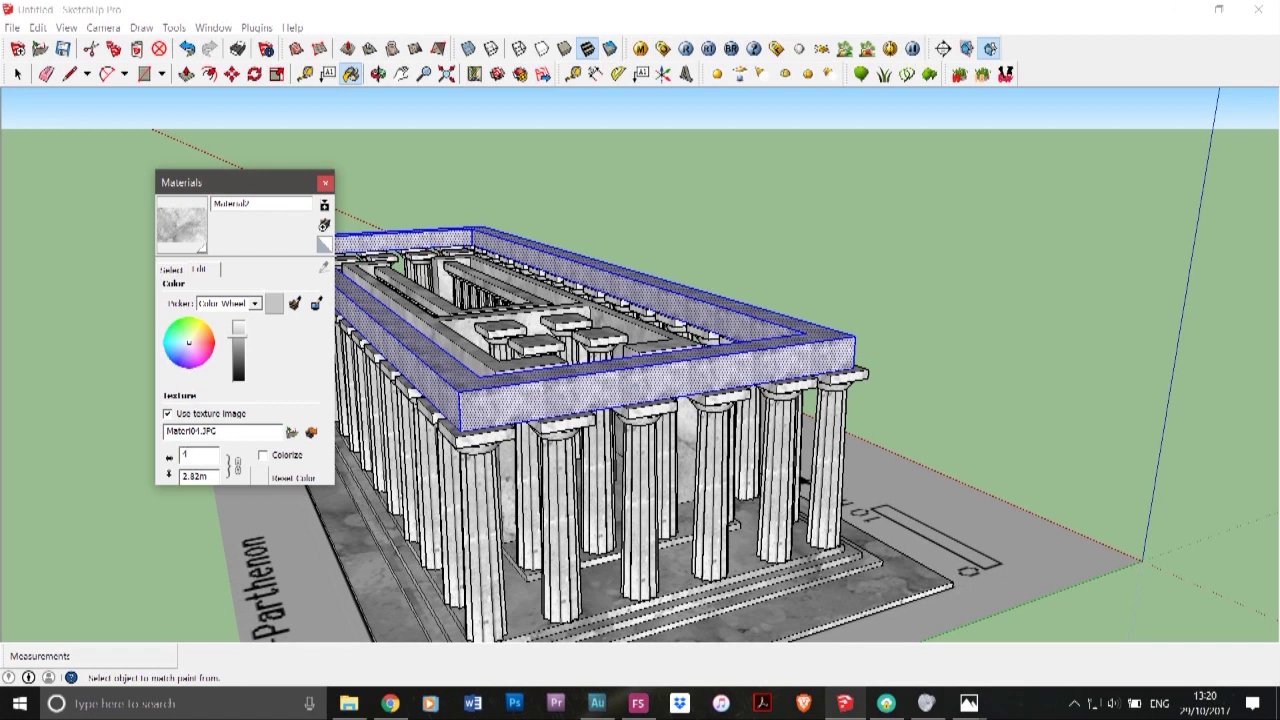
key(BackSpace)
text(7)
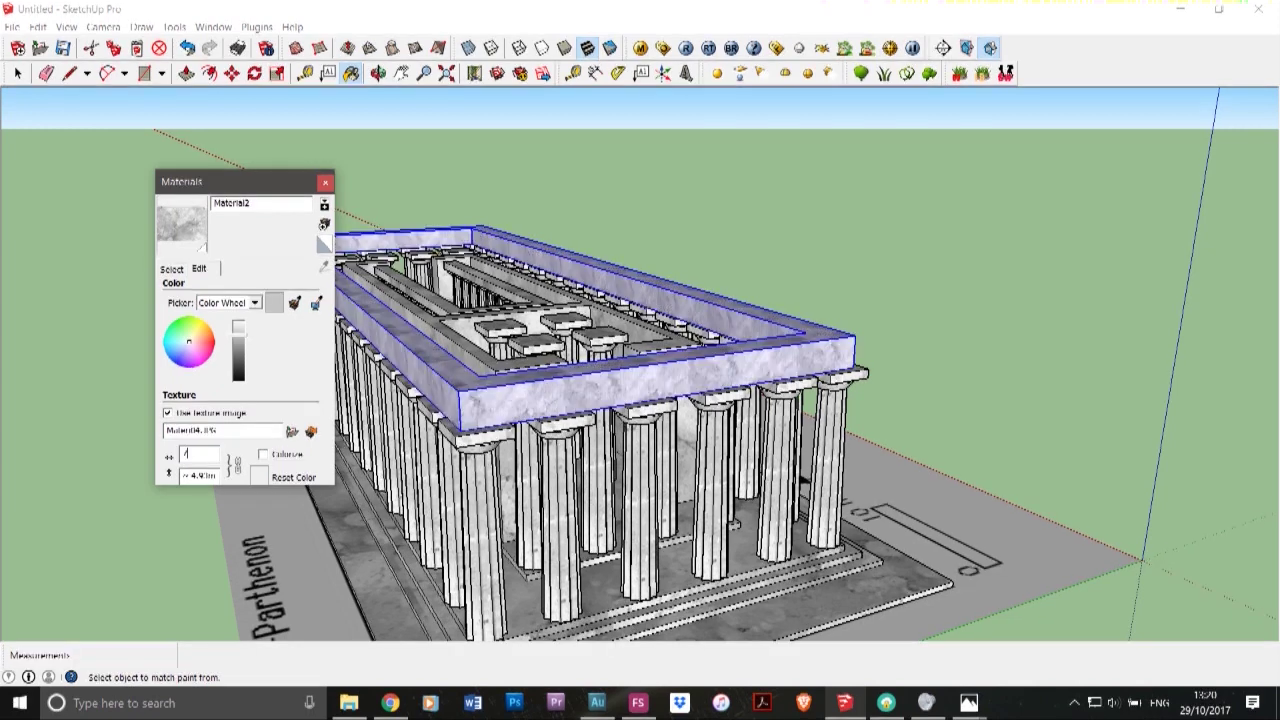
key(BackSpace)
text(5)
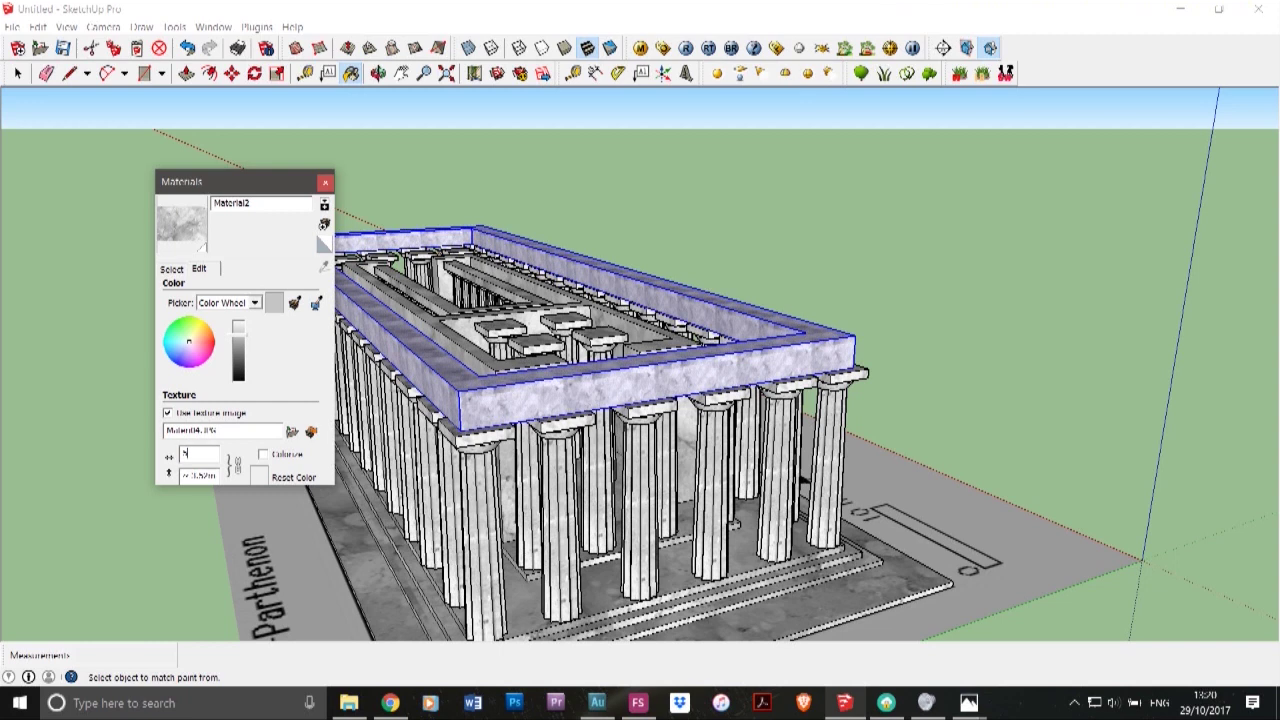
key(BackSpace)
text(4)
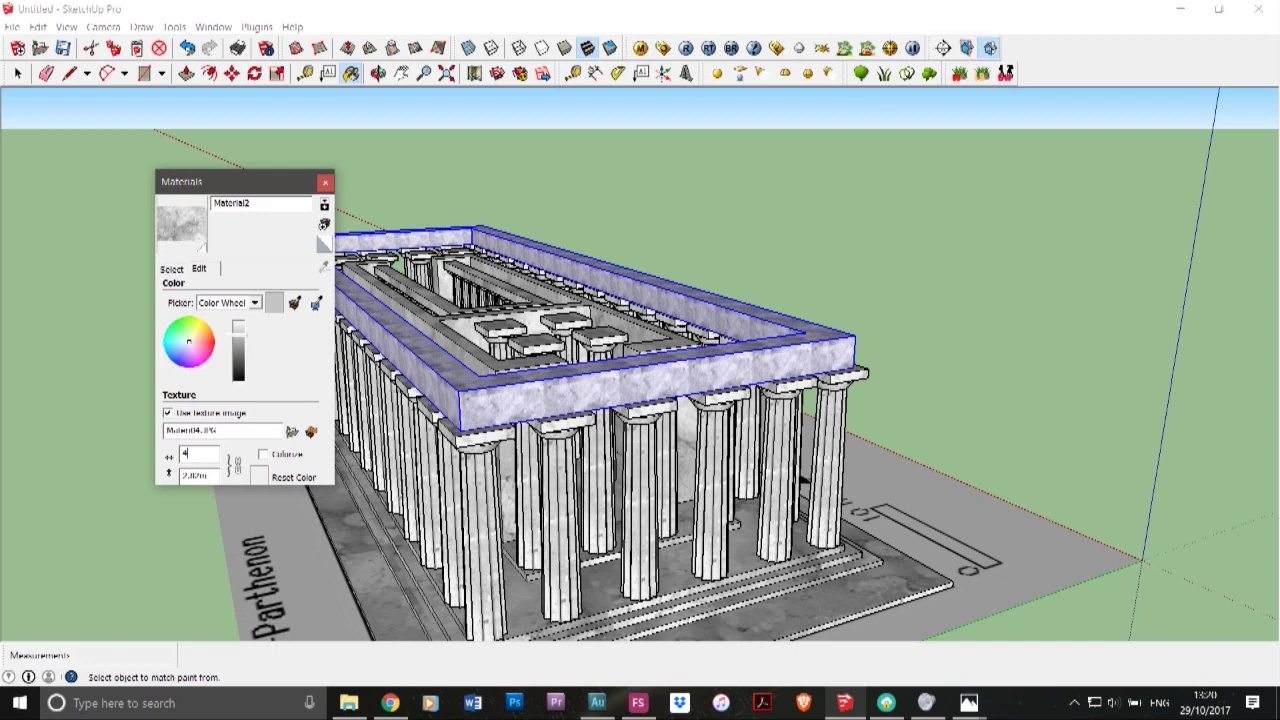
click(325, 183)
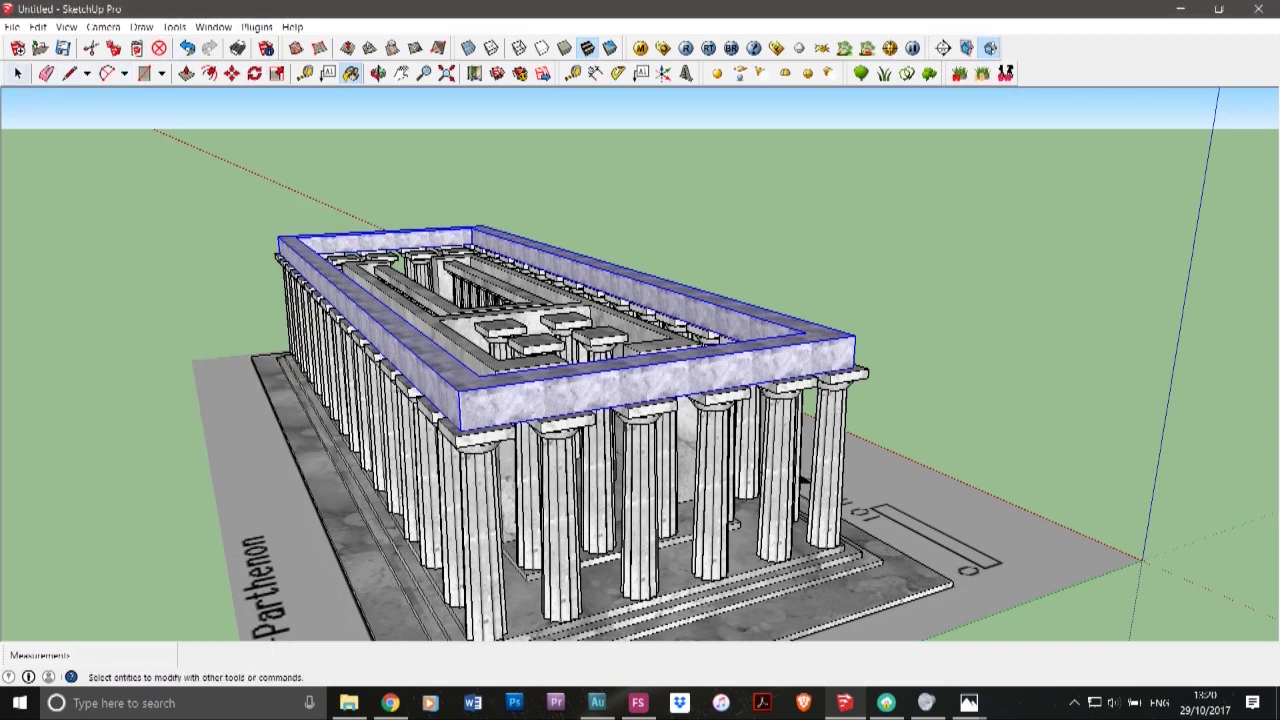
click(18, 74)
click(130, 175)
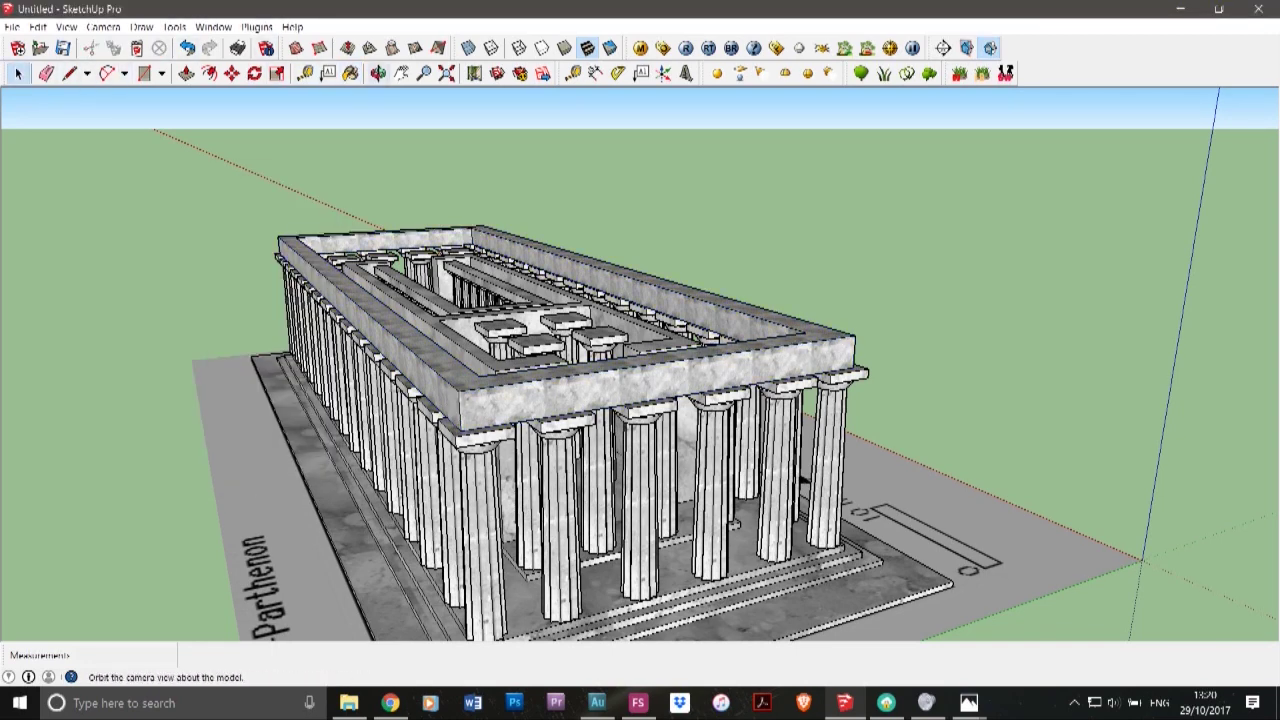
- Try to shift the marble texture's position on the beam ring's long outer face
click(378, 74)
mouse_move(650, 400)
mouse_down()
mouse_move(484, 374)
mouse_move(570, 365)
mouse_move(700, 412)
mouse_move(780, 393)
mouse_move(990, 420)
mouse_move(1030, 470)
mouse_up()
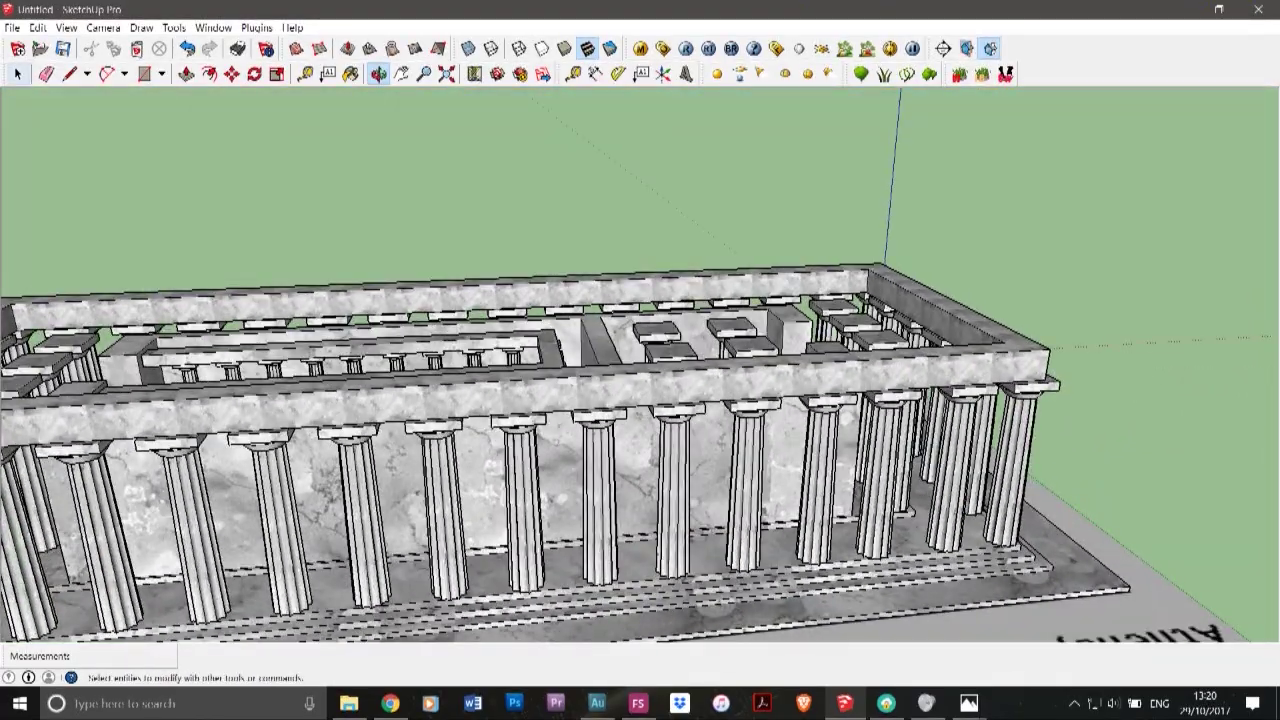
click(18, 74)
click(361, 388)
double_click(361, 400)
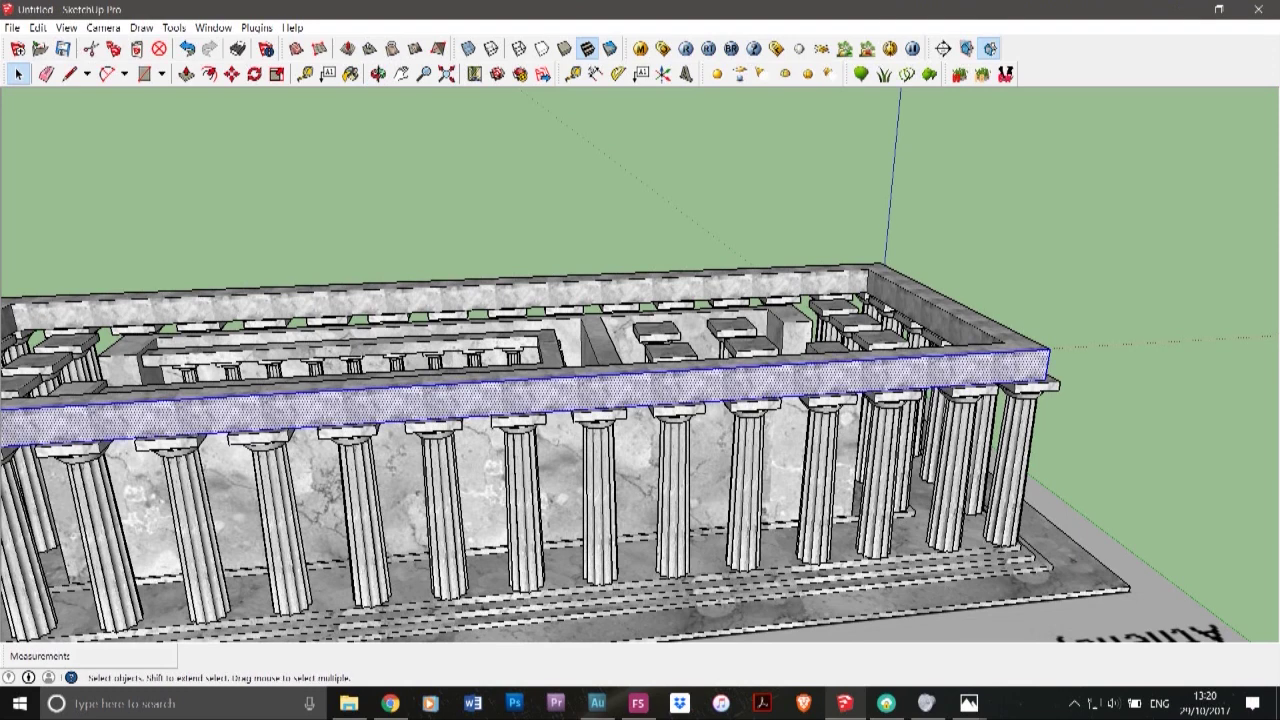
right_click(361, 400)
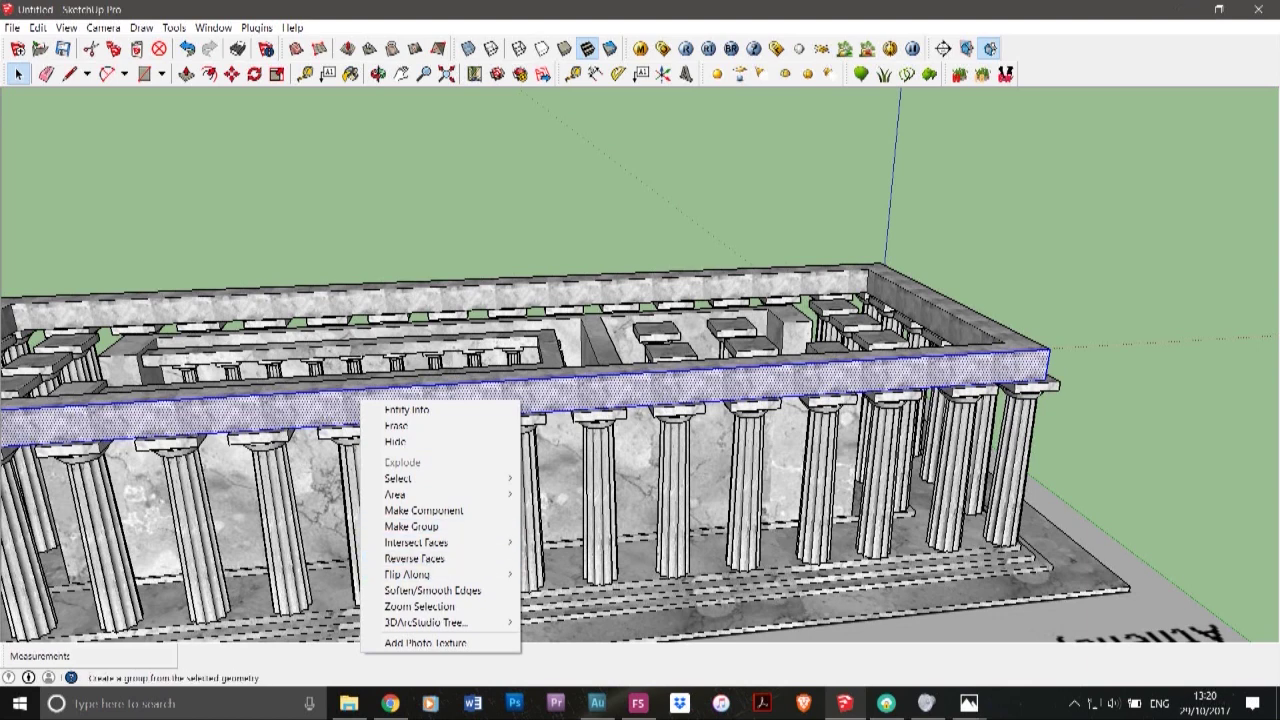
click(307, 412)
right_click(307, 412)
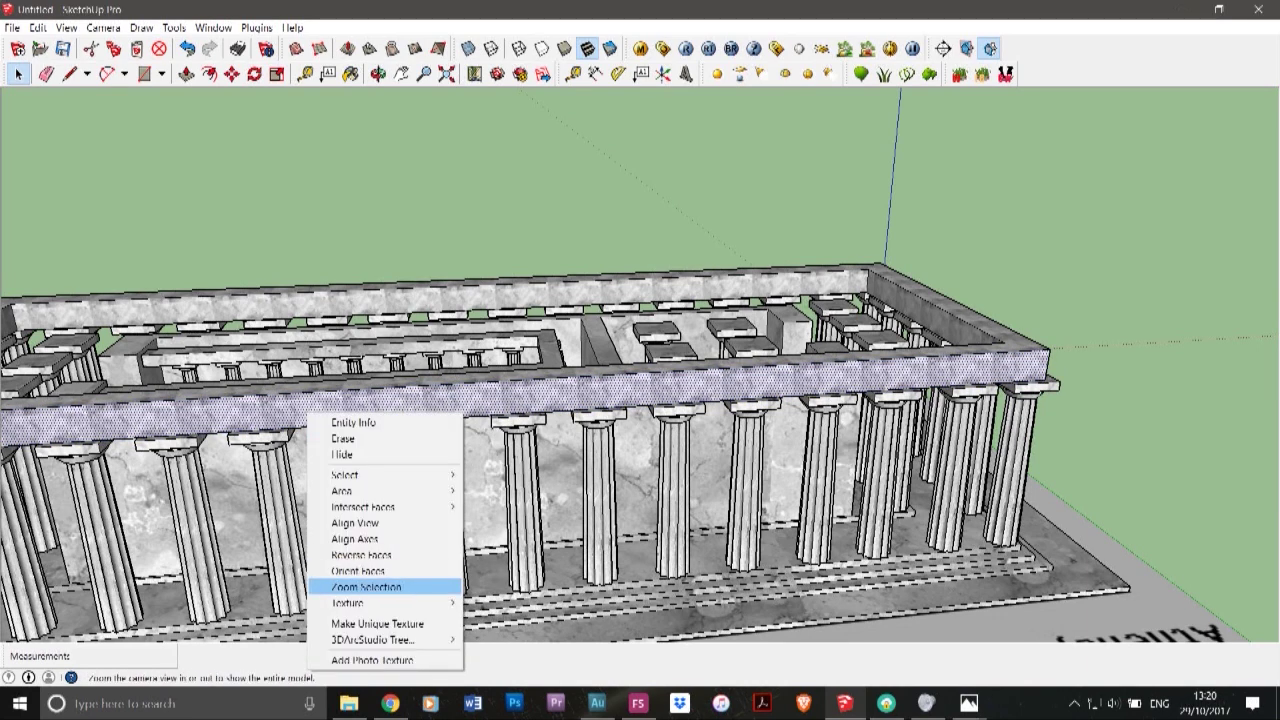
mouse_move(384, 603)
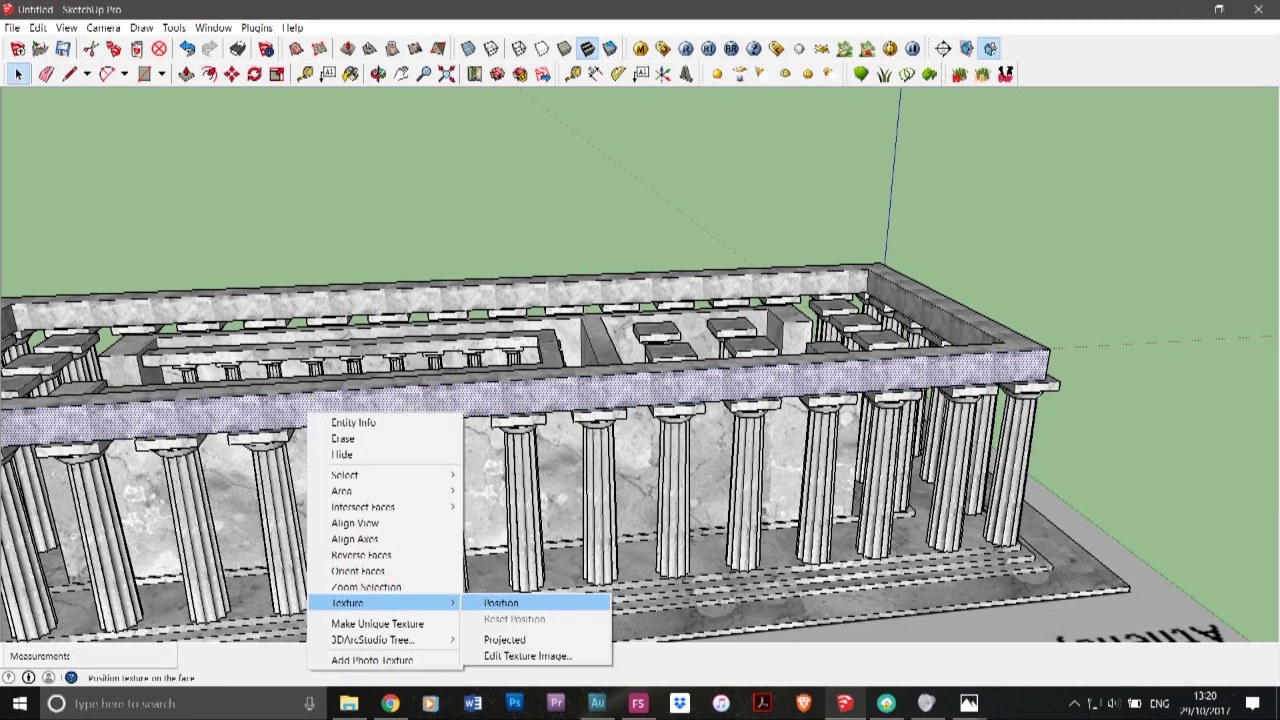
click(500, 603)
drag(263, 447, 272, 435)
- Undo the texture shift on the beam ring's long outer face and finish positioning
right_click(338, 414)
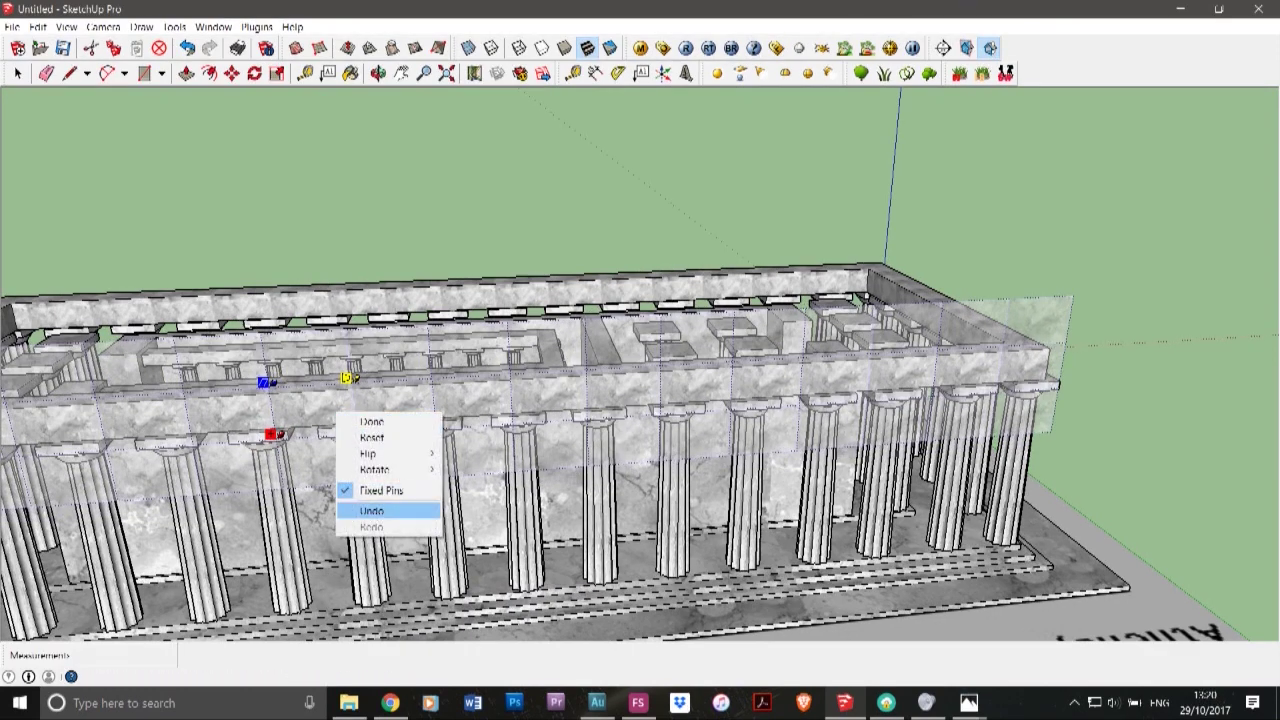
click(371, 511)
right_click(314, 413)
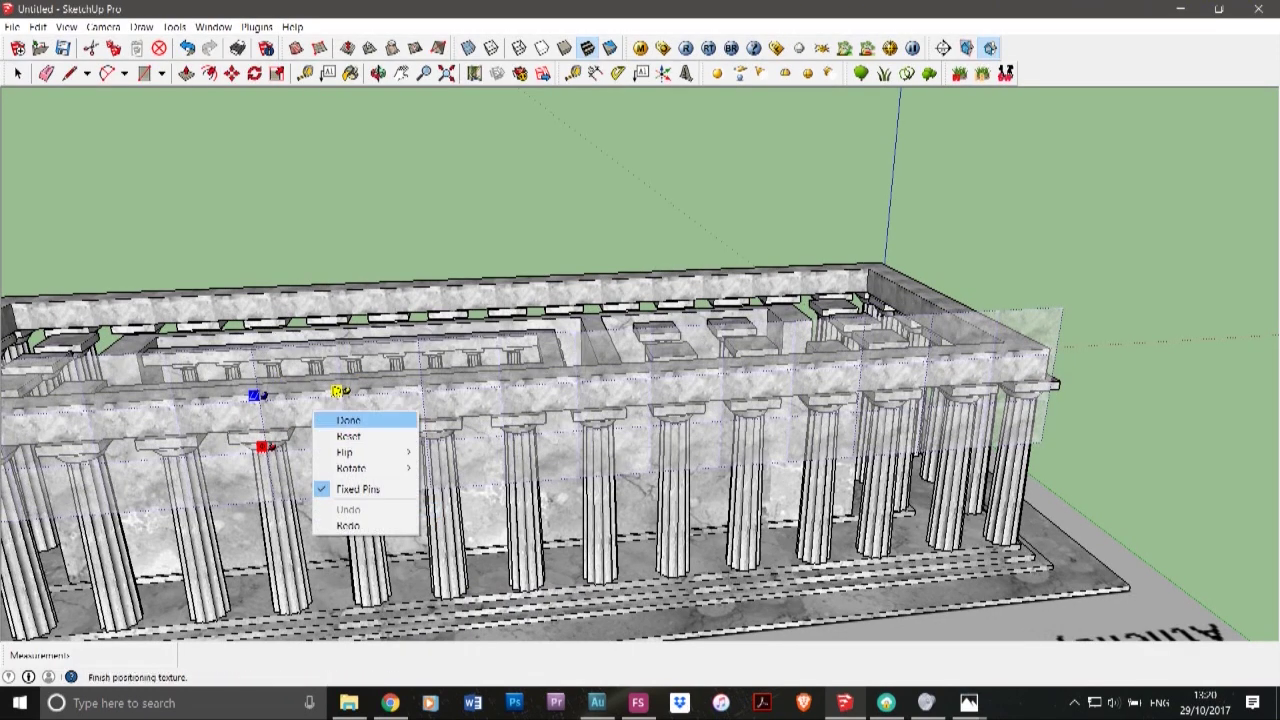
click(348, 421)
scroll(1015, 318, down, 4)
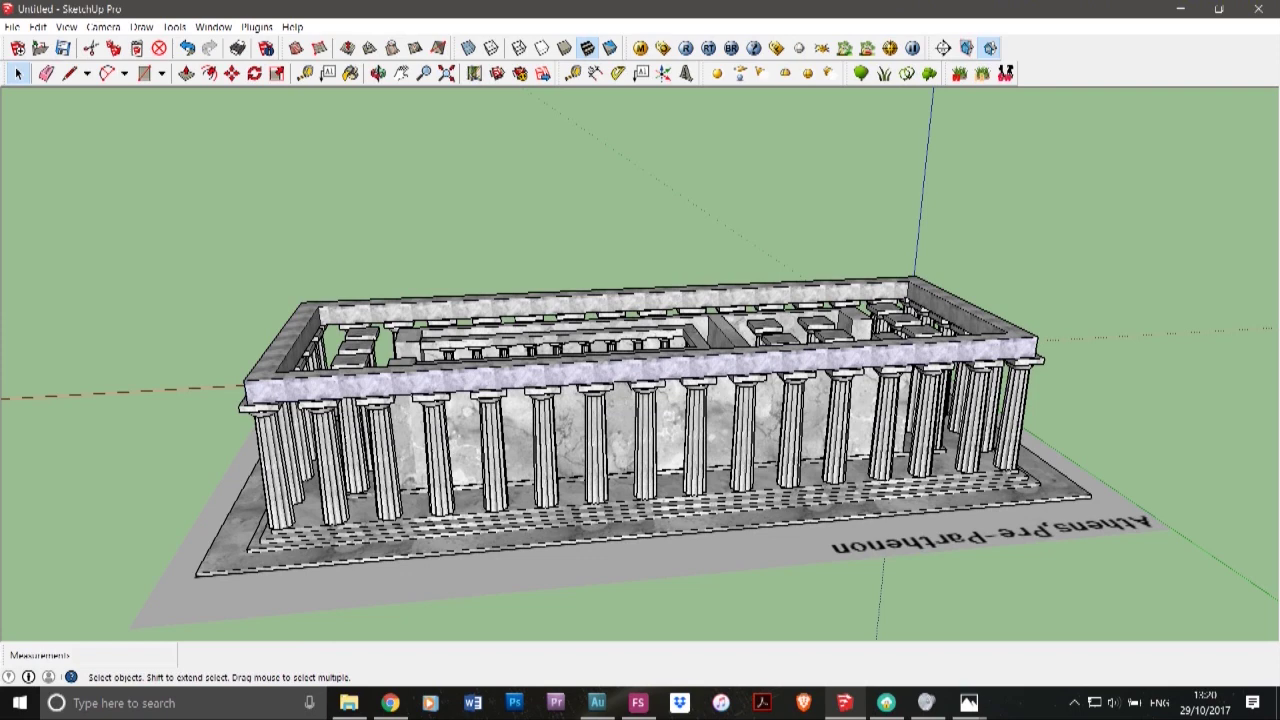
- Switch to the Parthenon cross-section image in Photos, examine the frieze and beams above the columns, and return to SketchUp
click(969, 703)
click(1029, 640)
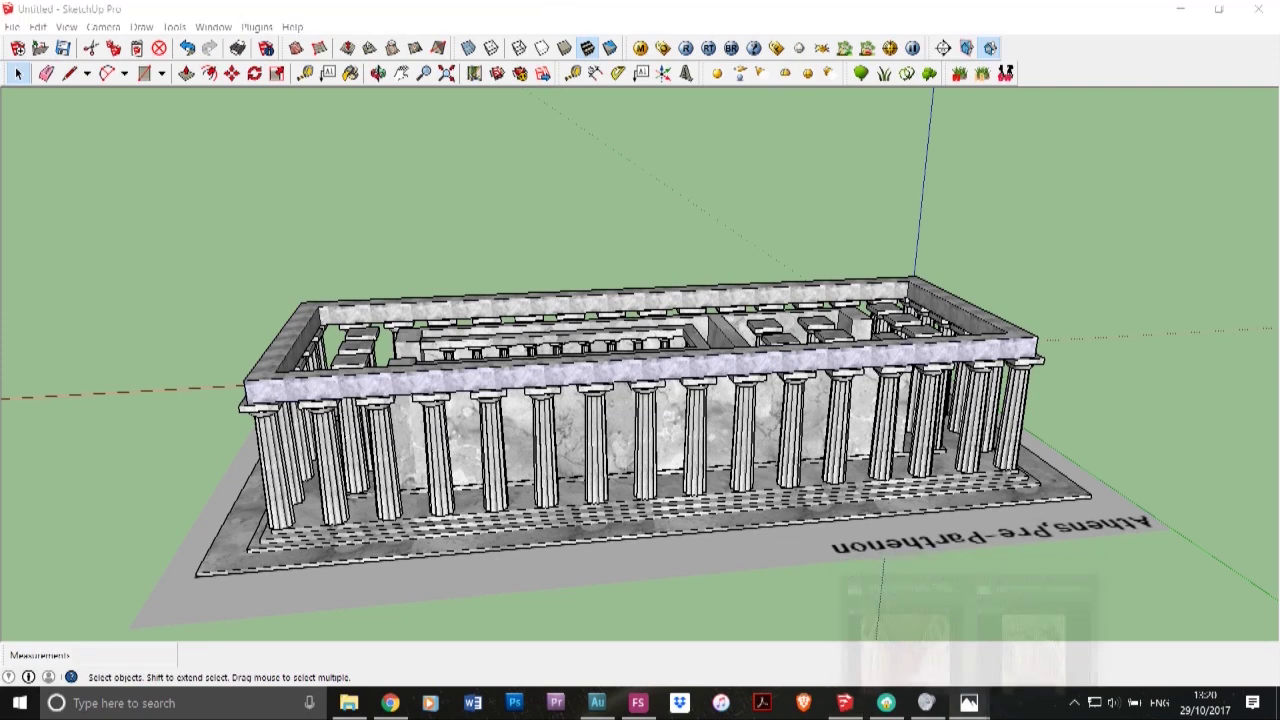
click(969, 703)
click(1031, 634)
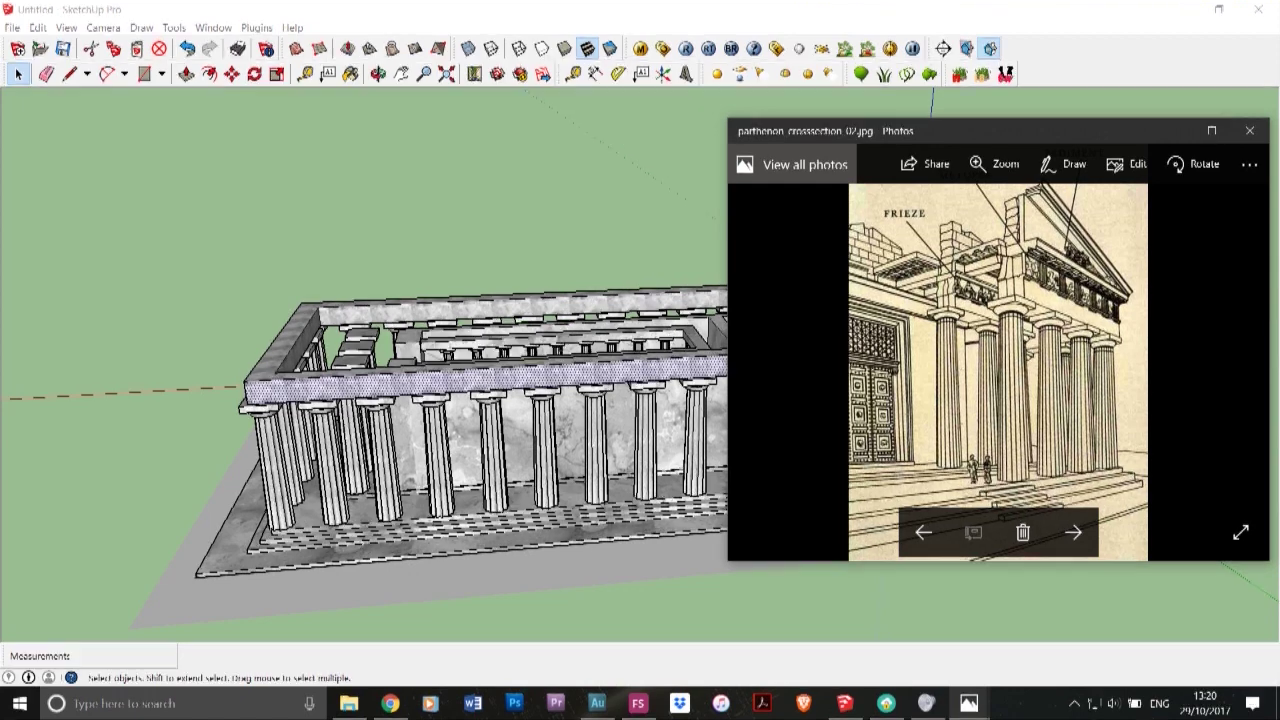
key(Left)
key(Right)
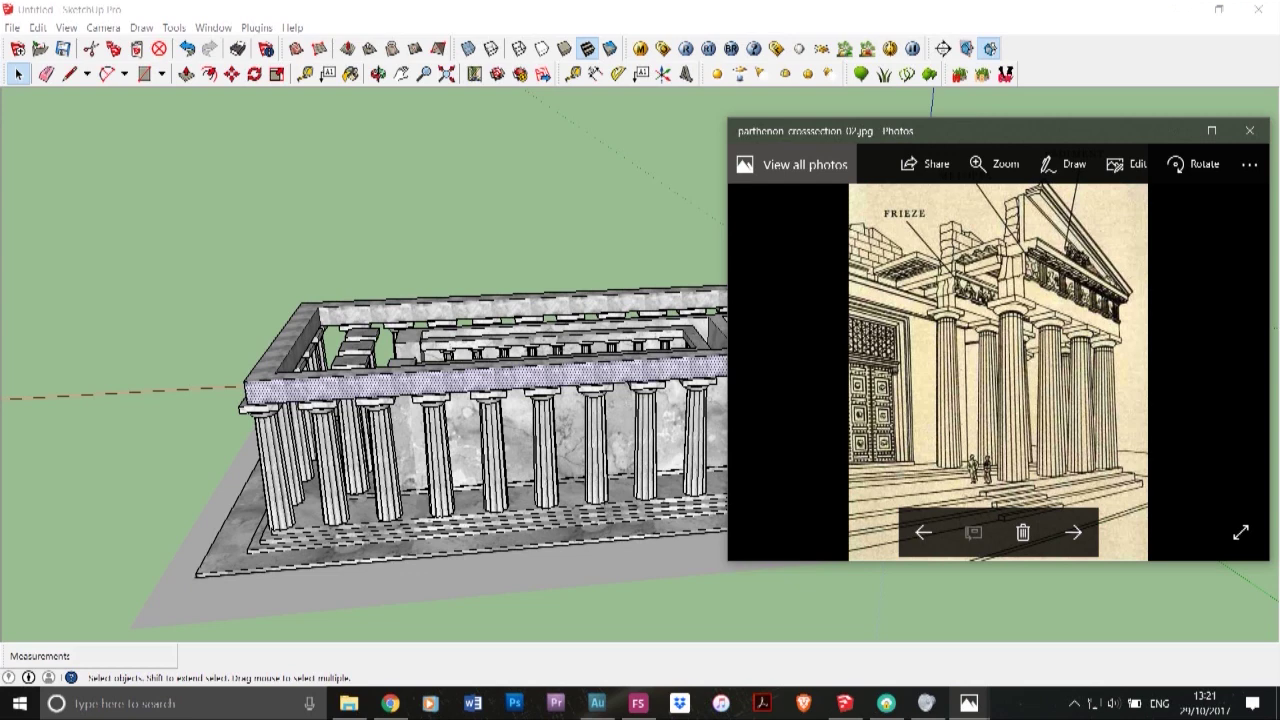
click(270, 275)
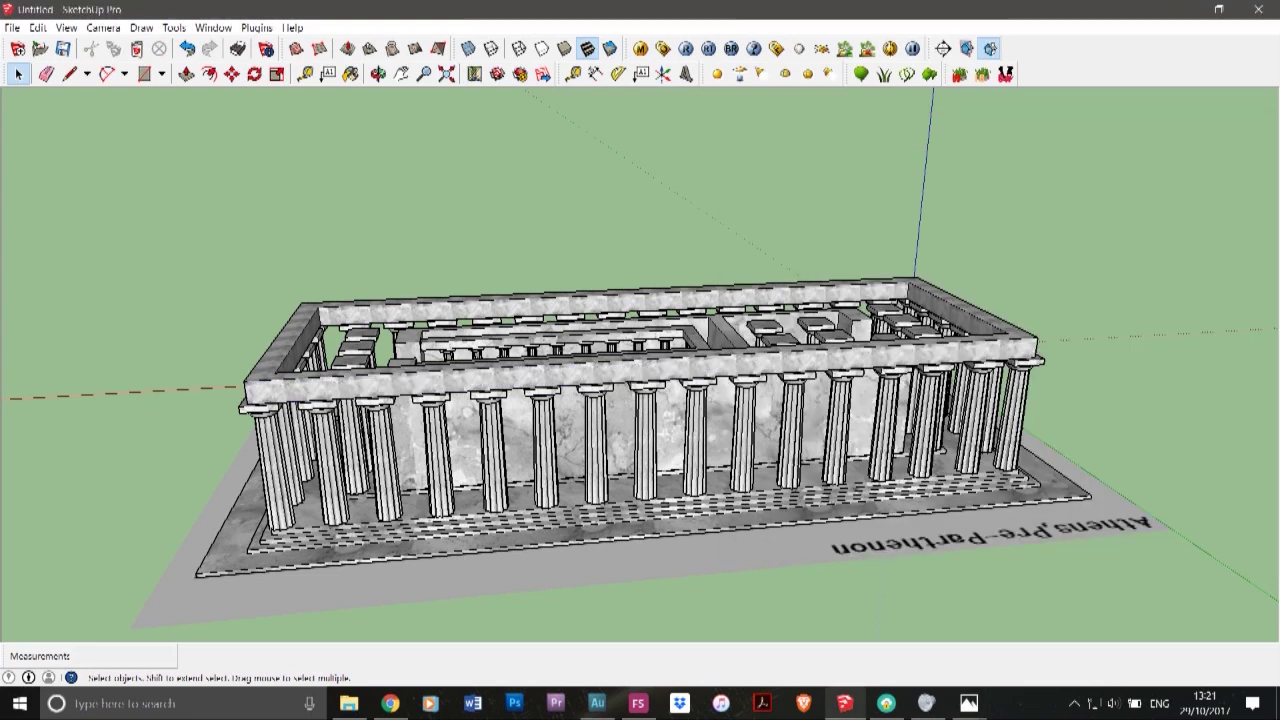
- Select the entire connected beam ring and make it a component
triple_click(286, 346)
right_click(286, 346)
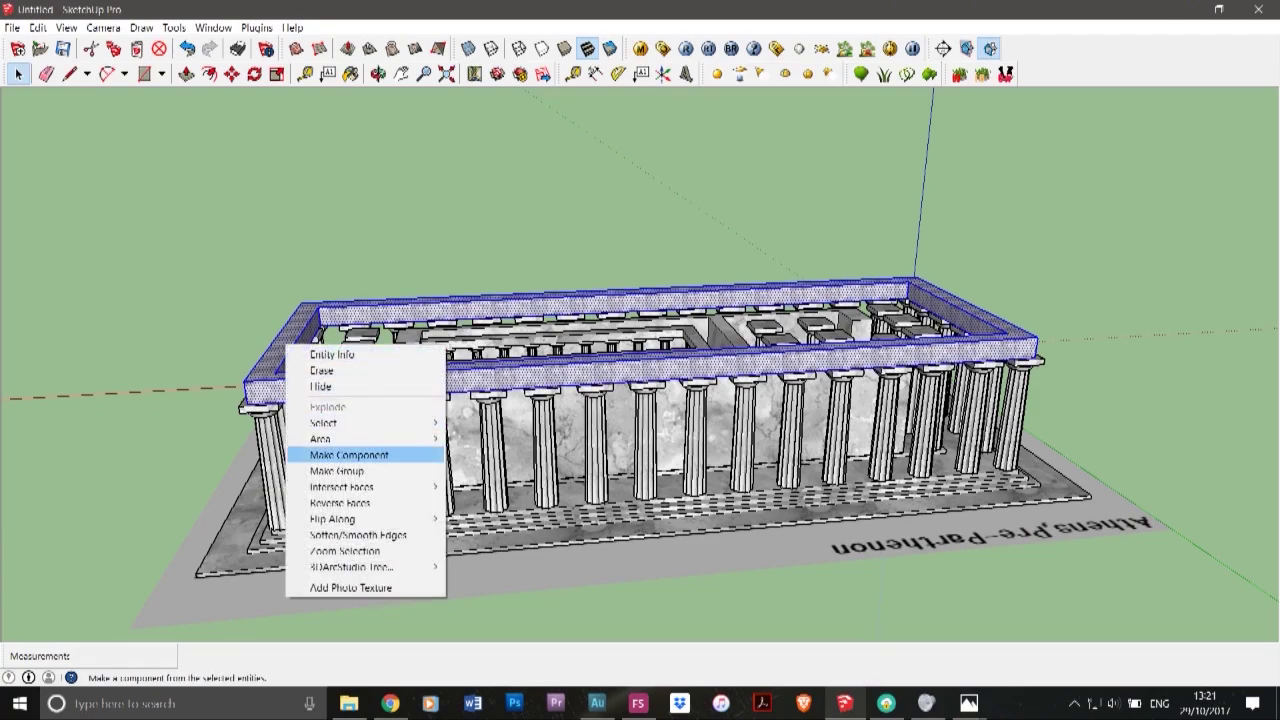
click(349, 455)
key(Return)
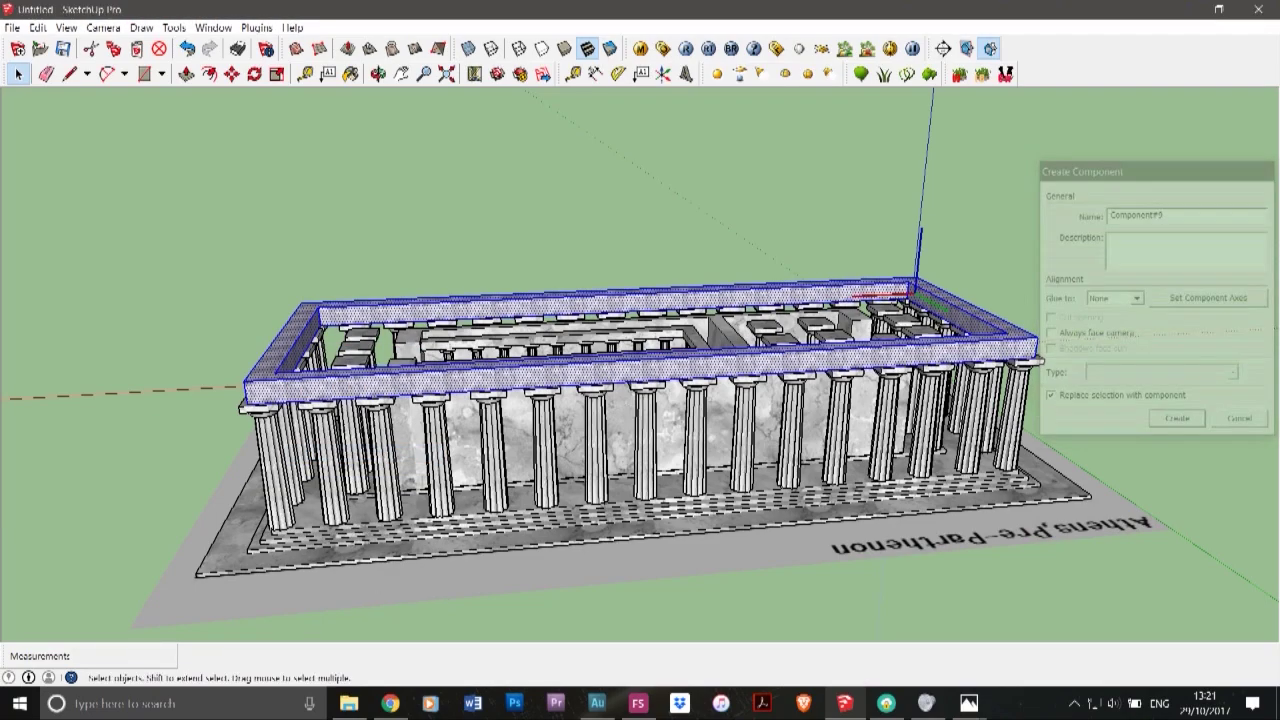
- Draw a narrow rectangle across the tops of the four inner porch capitals at the end nearest the model origin
click(378, 74)
drag(400, 240, 690, 440)
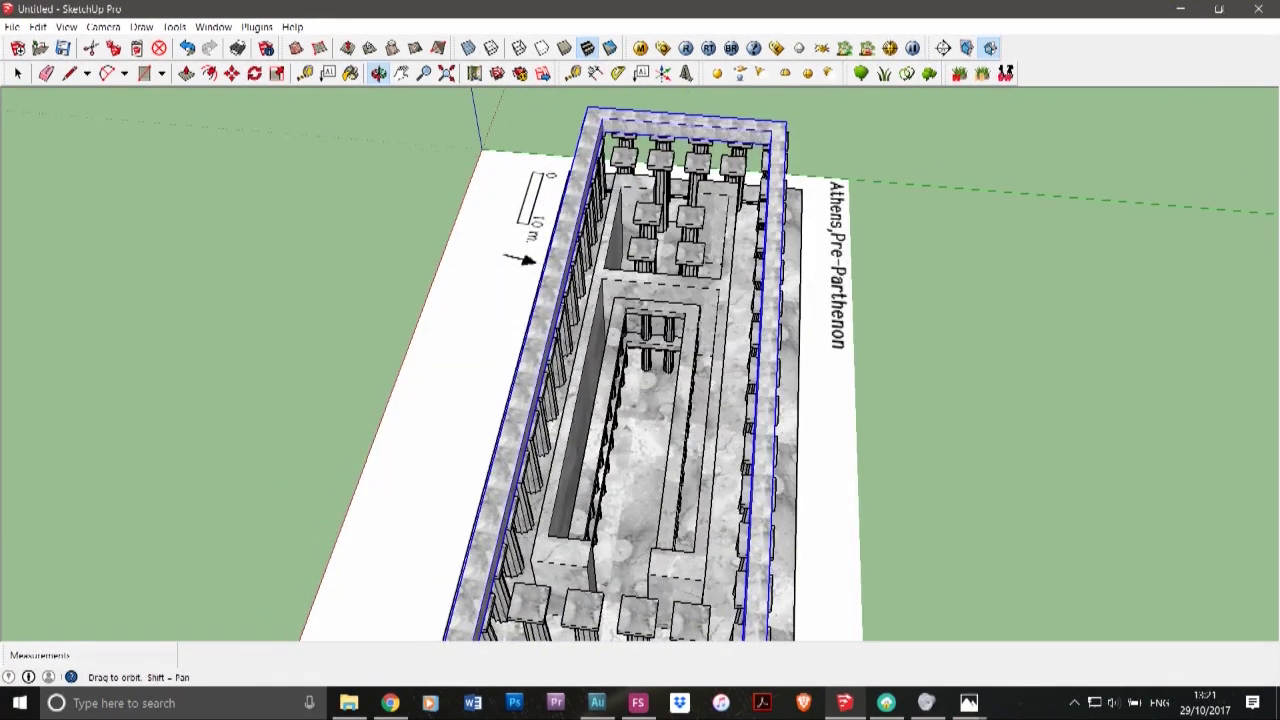
click(144, 74)
scroll(619, 126, up, 6)
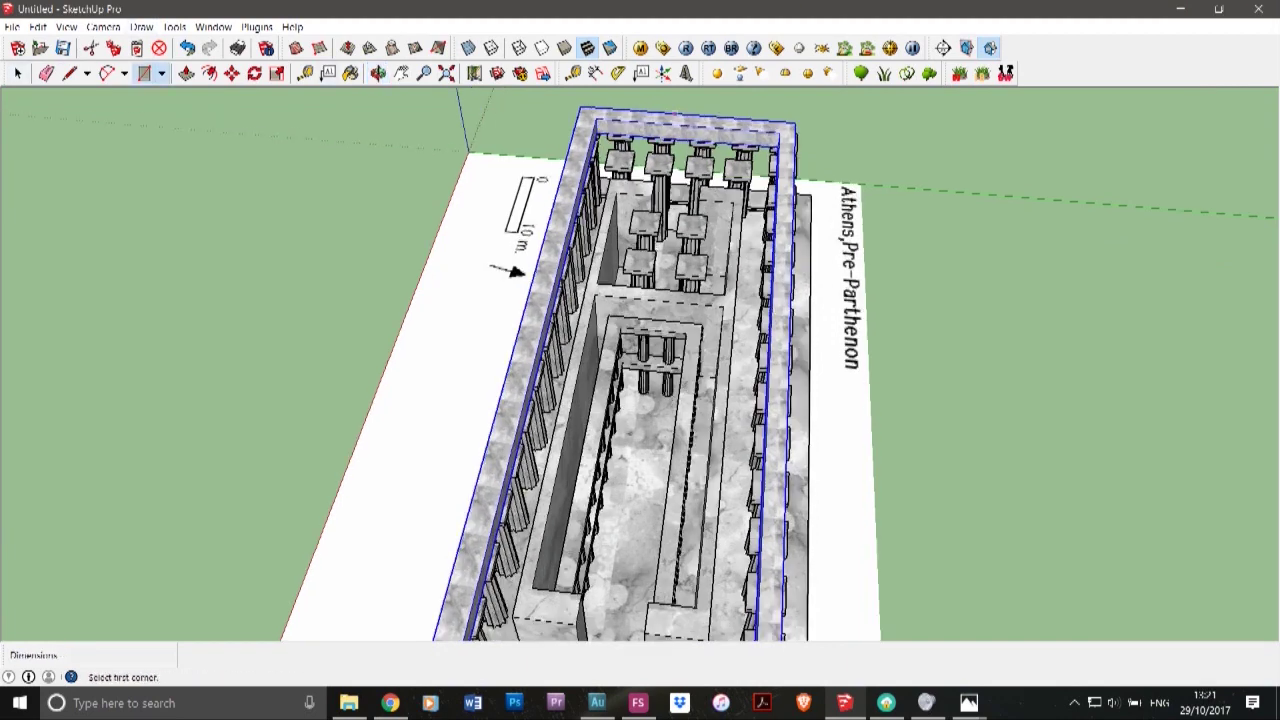
scroll(618, 127, up, 3)
click(540, 191)
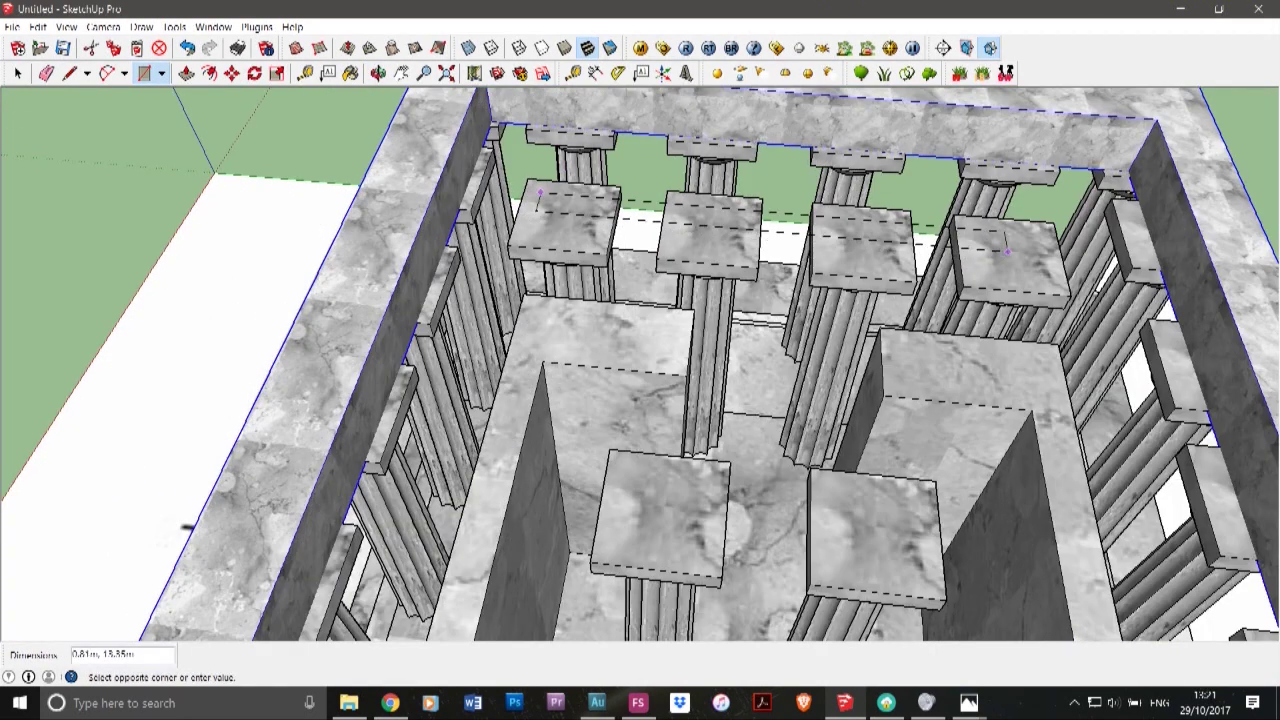
- Draw a rectangle about 1.84 by 14.08 m across the four inner end column capitals and extrude it up level with the outer beam
click(1040, 274)
key(p)
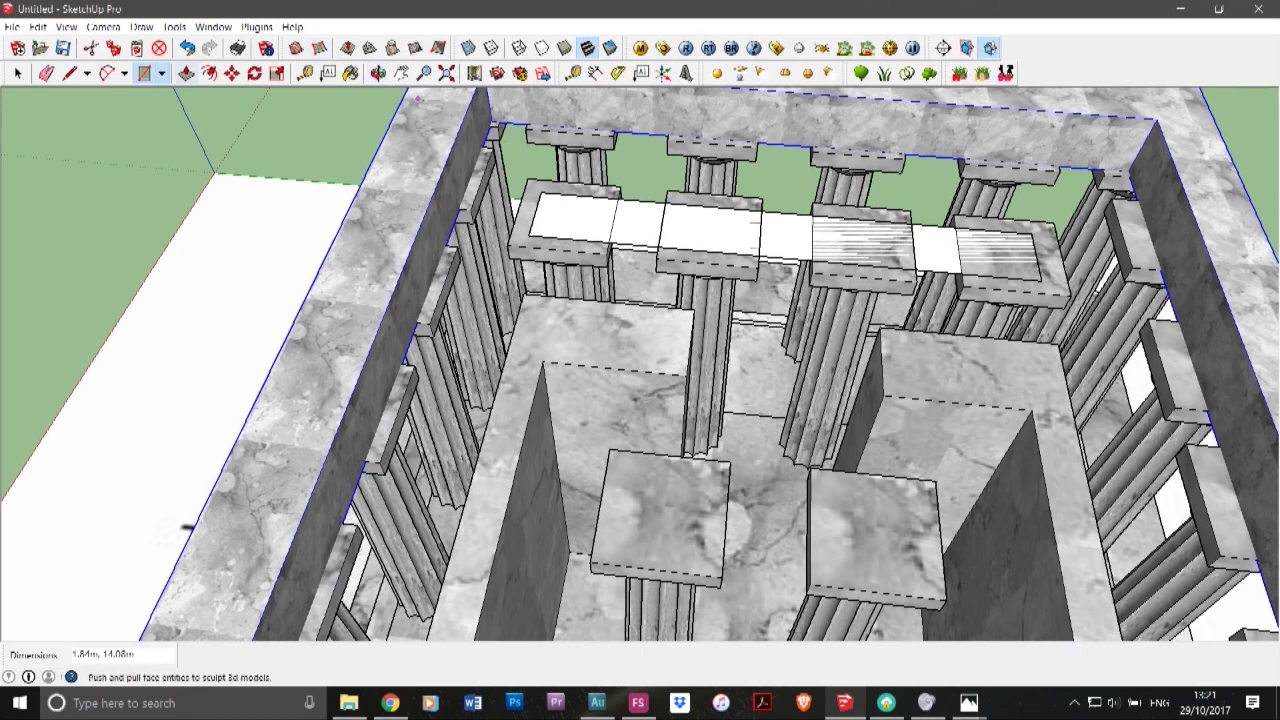
click(736, 231)
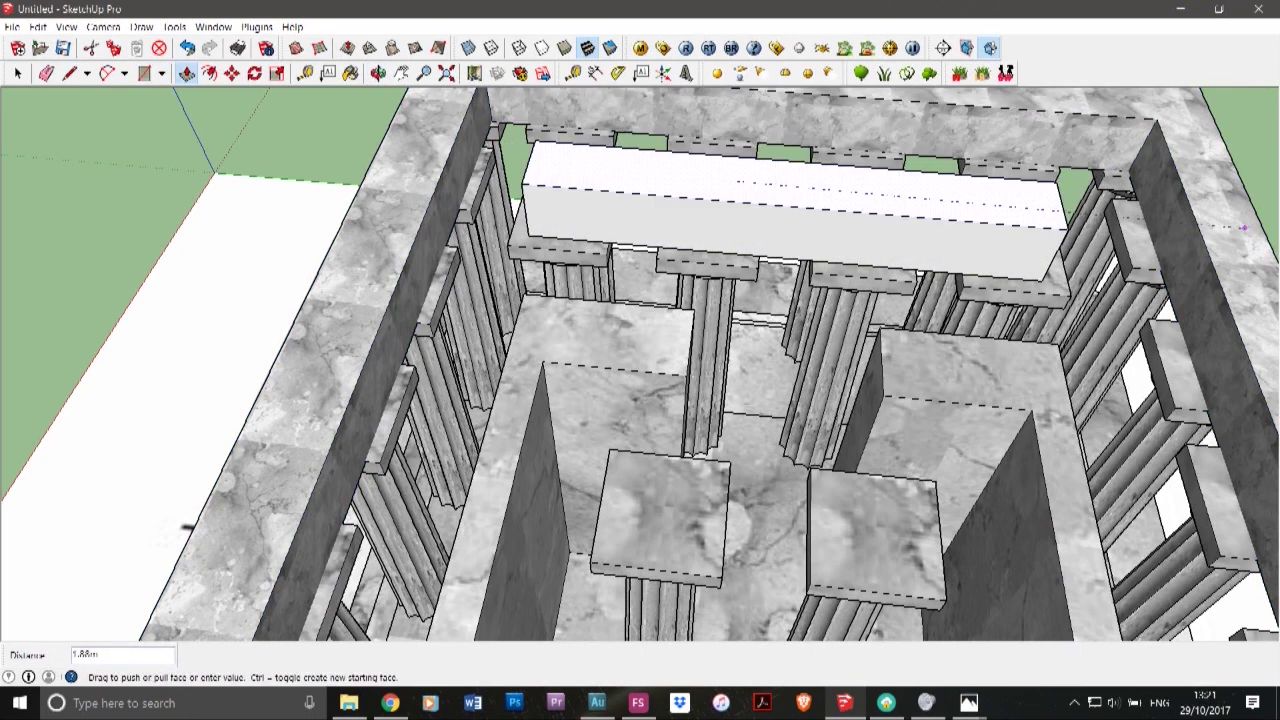
click(1243, 228)
- Paint the whole new beam over the four inner columns with the marble texture Material2
click(18, 73)
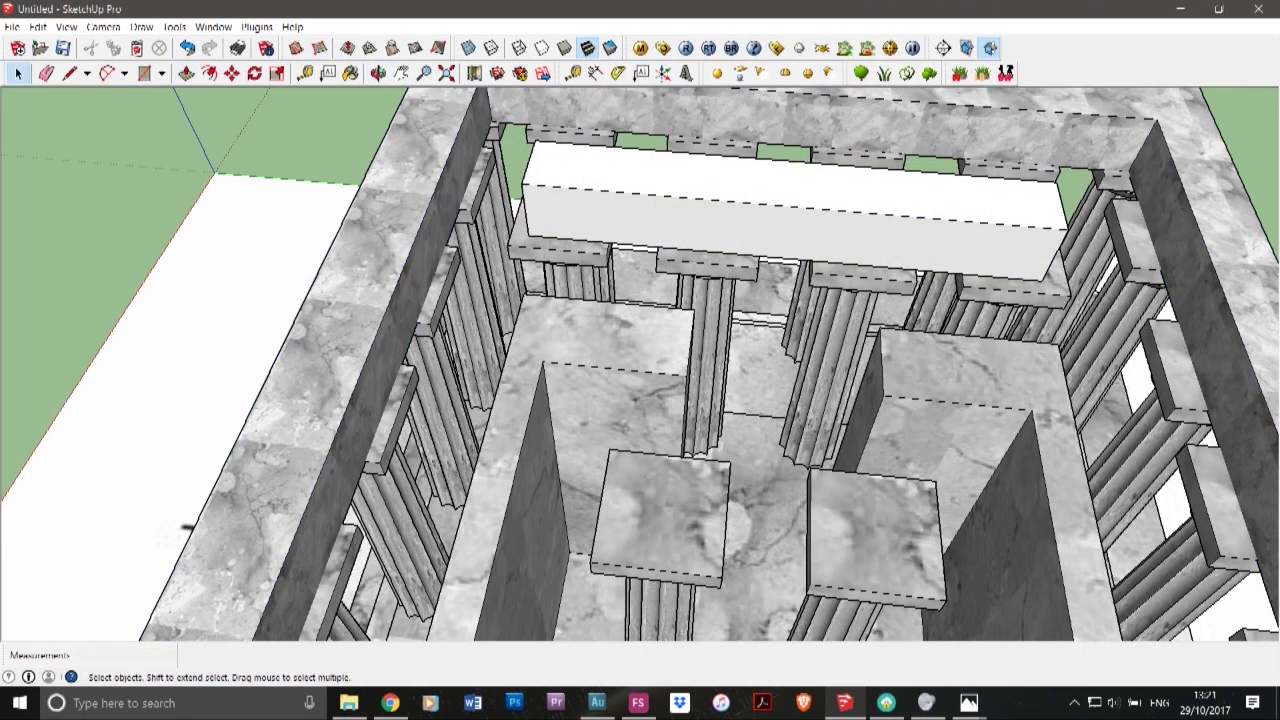
triple_click(740, 225)
click(350, 73)
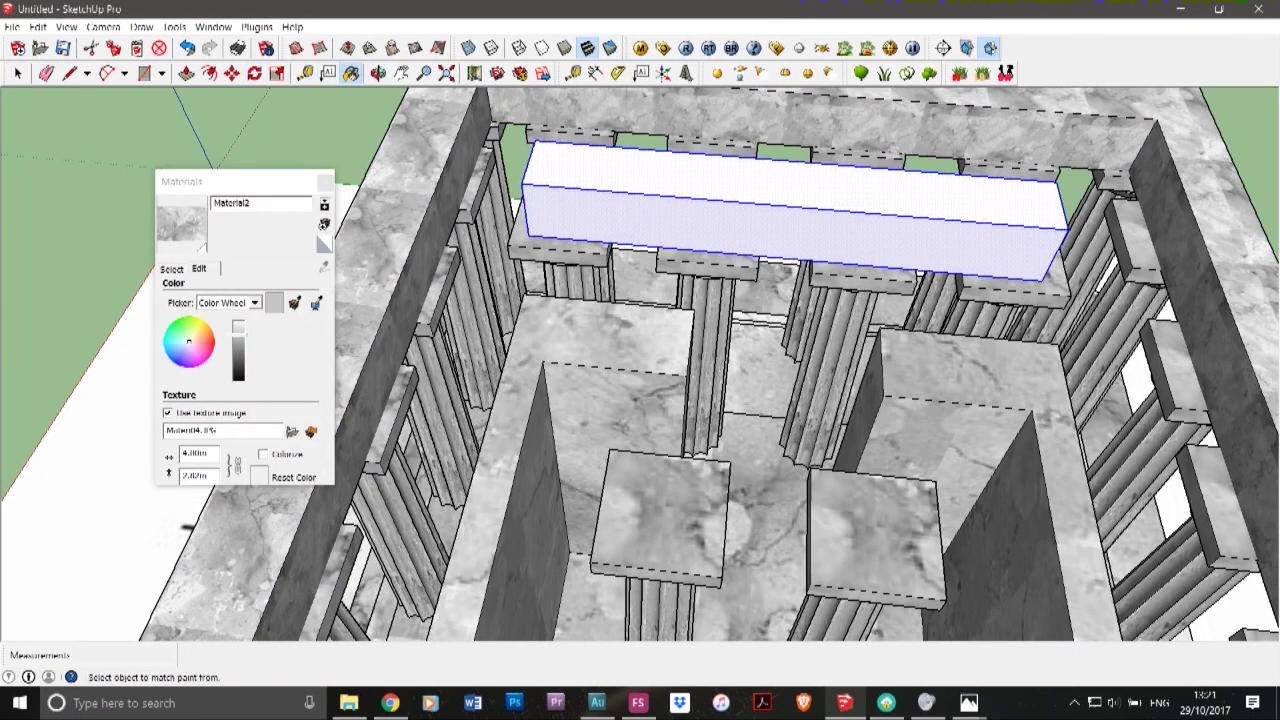
click(680, 208)
click(325, 182)
- Turn the selected marble beam into a component with the default settings
click(18, 73)
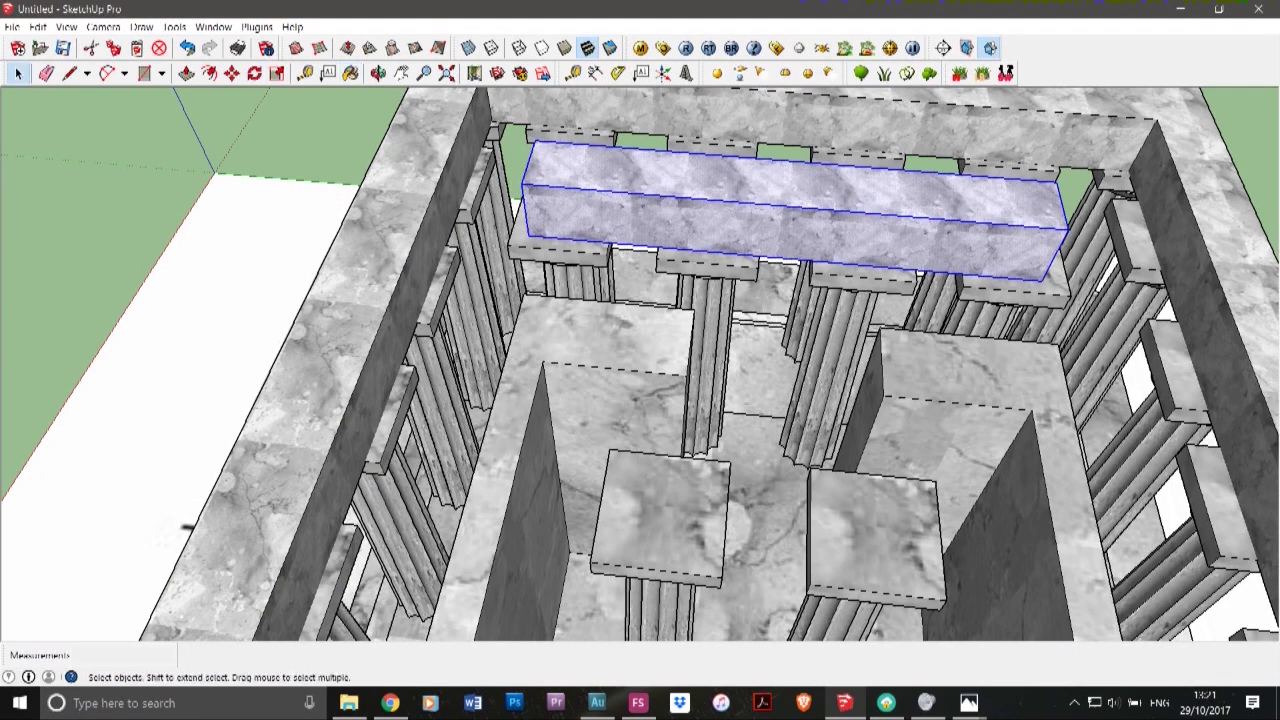
right_click(550, 160)
click(612, 269)
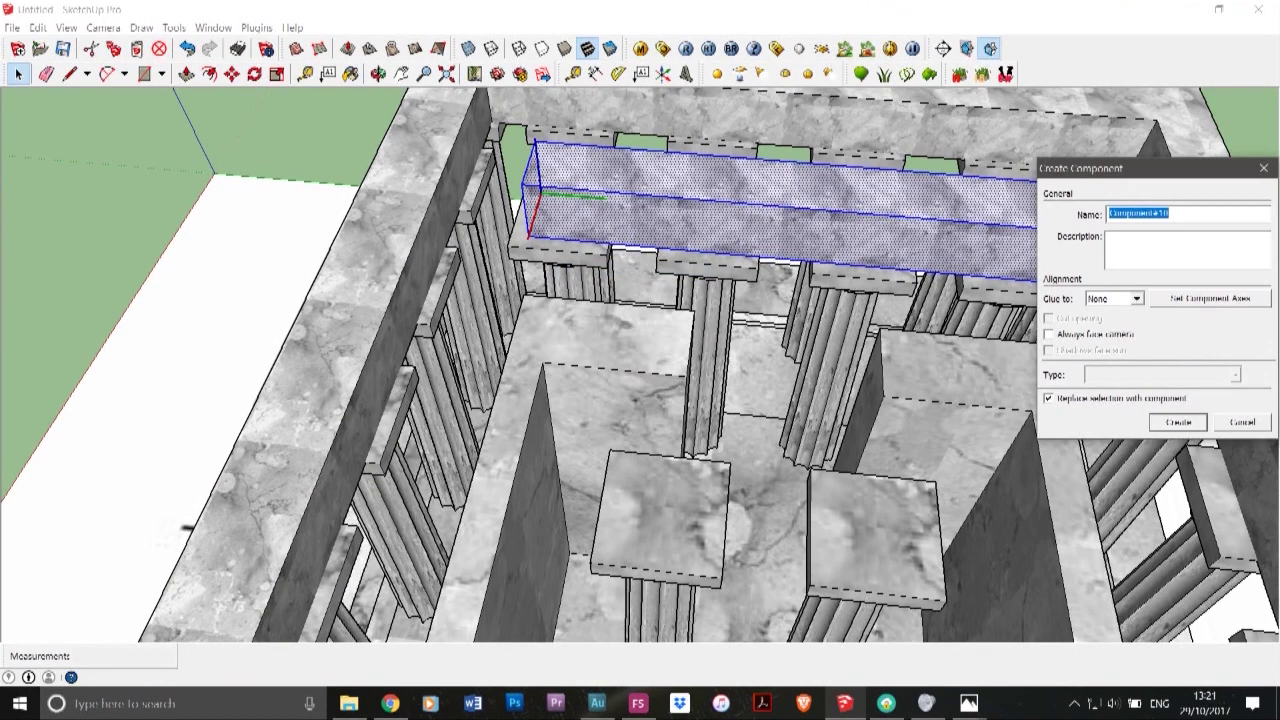
key(Return)
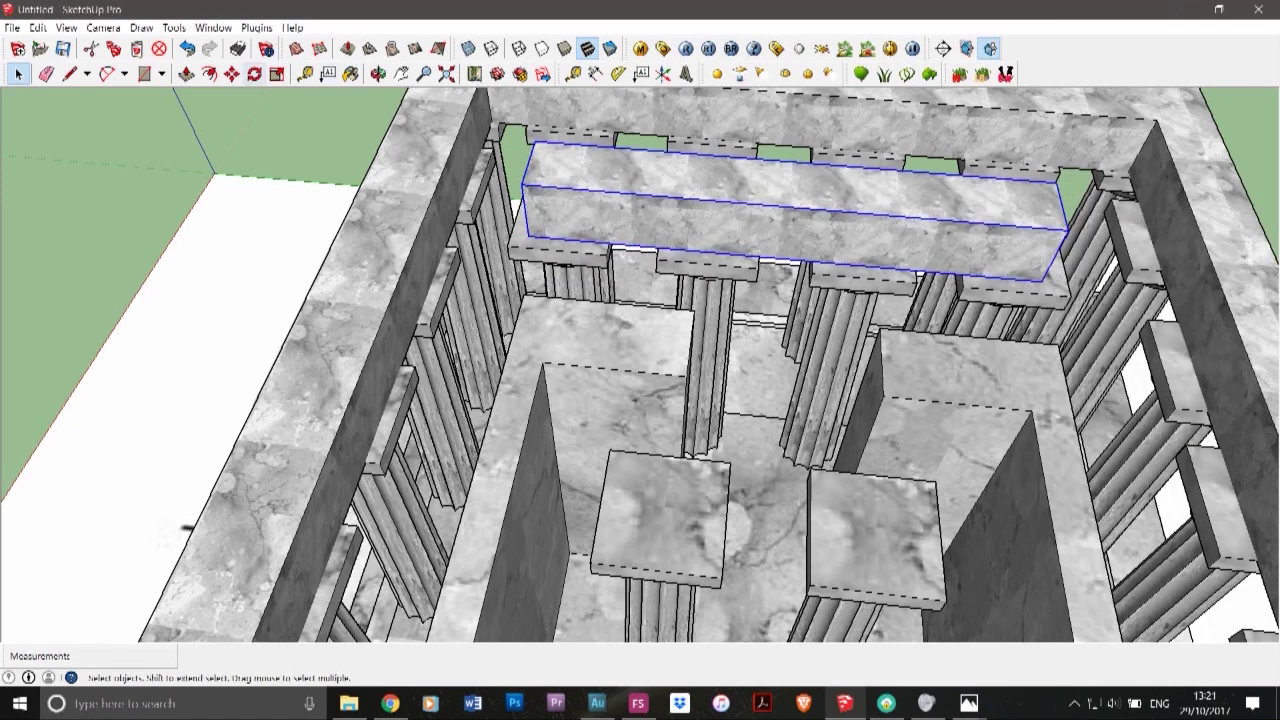
- Copy the beam component about 54 m along the temple onto the four inner columns at the opposite end
click(232, 74)
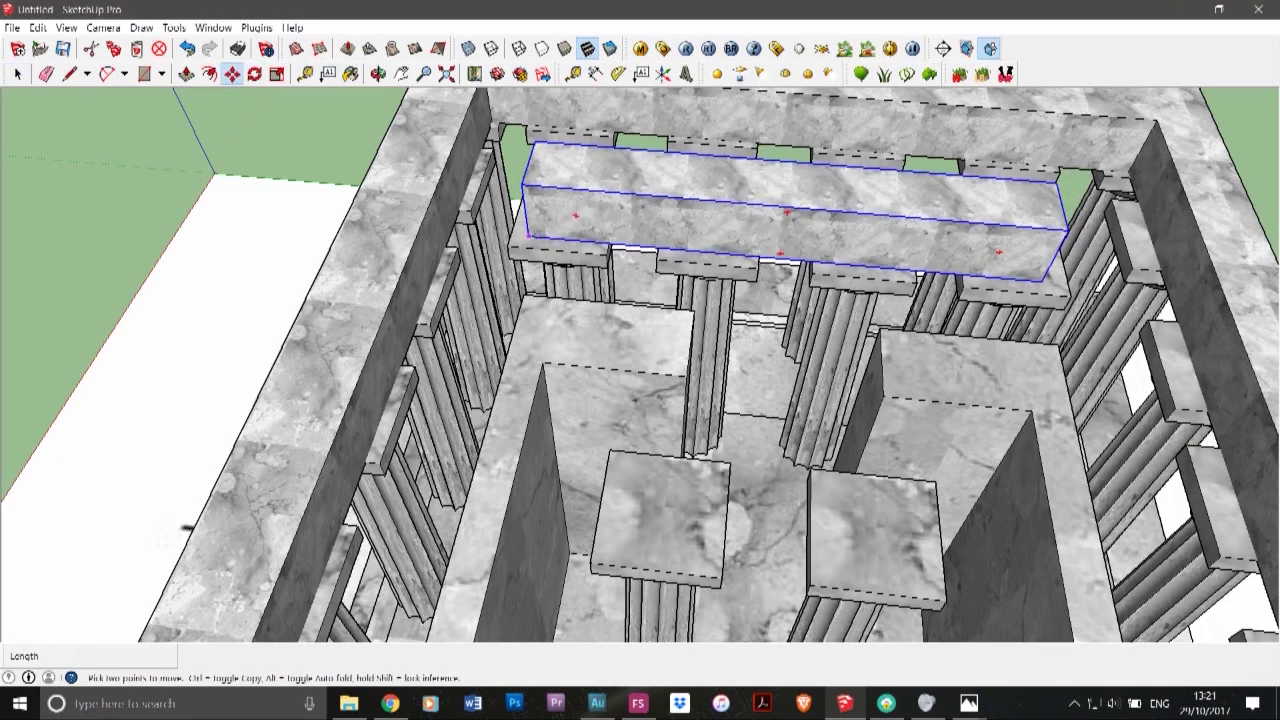
key(ctrl)
click(528, 236)
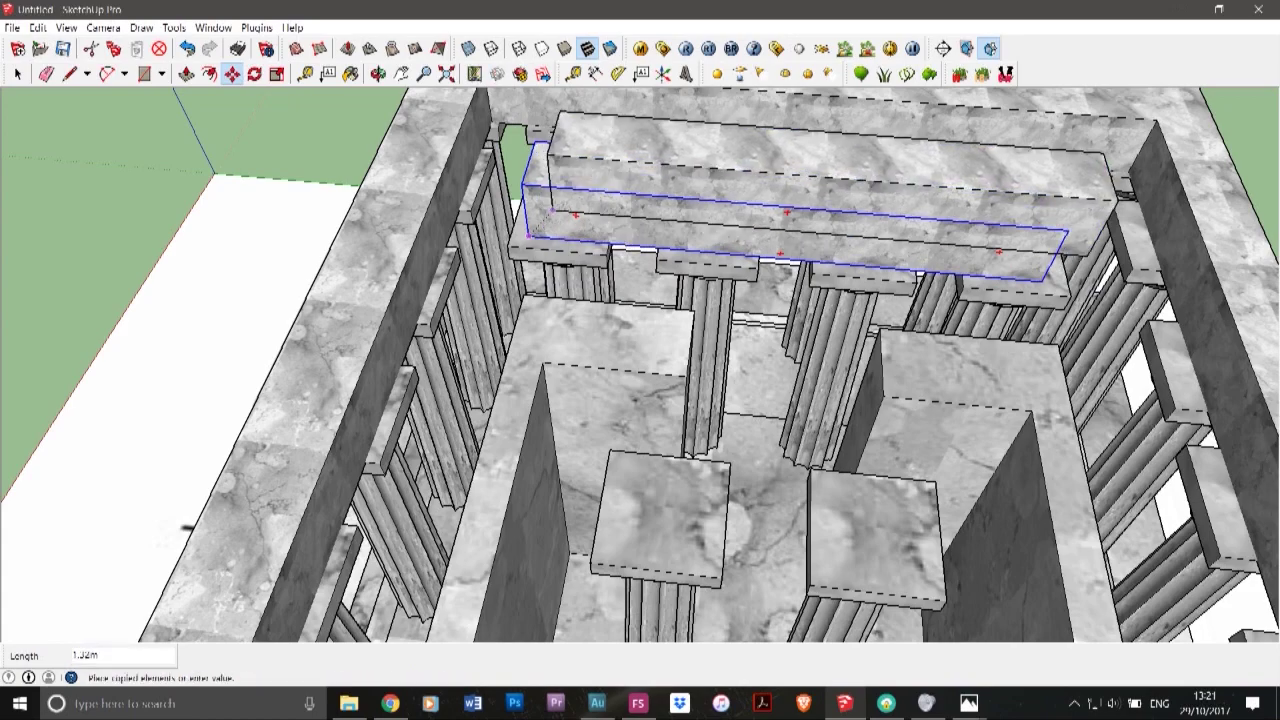
scroll(561, 185, down, 8)
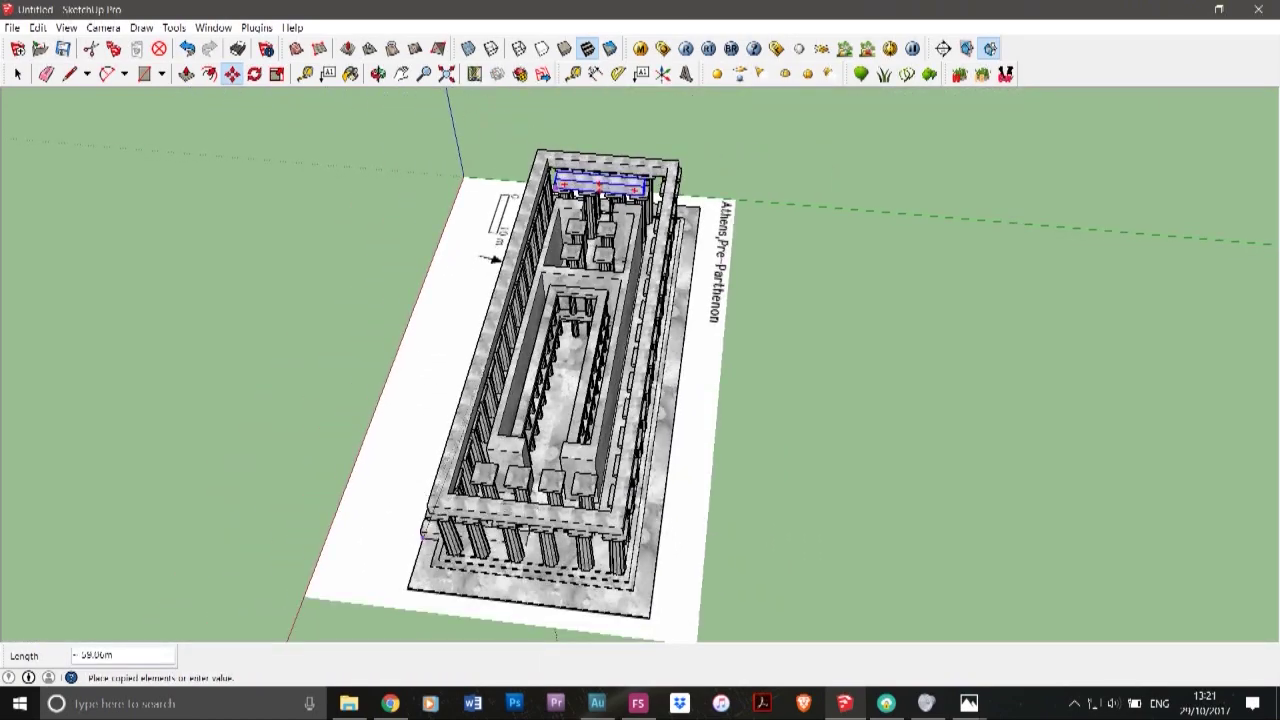
scroll(480, 485, up, 5)
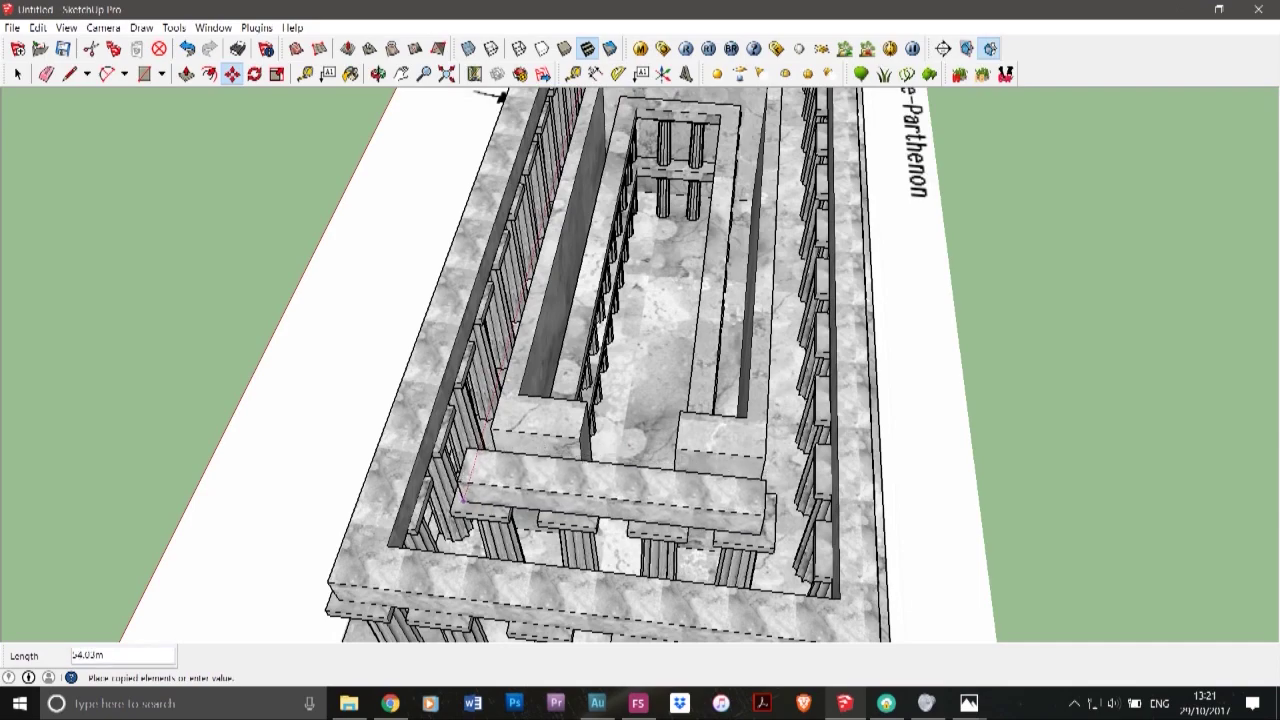
click(463, 497)
scroll(568, 268, down, 3)
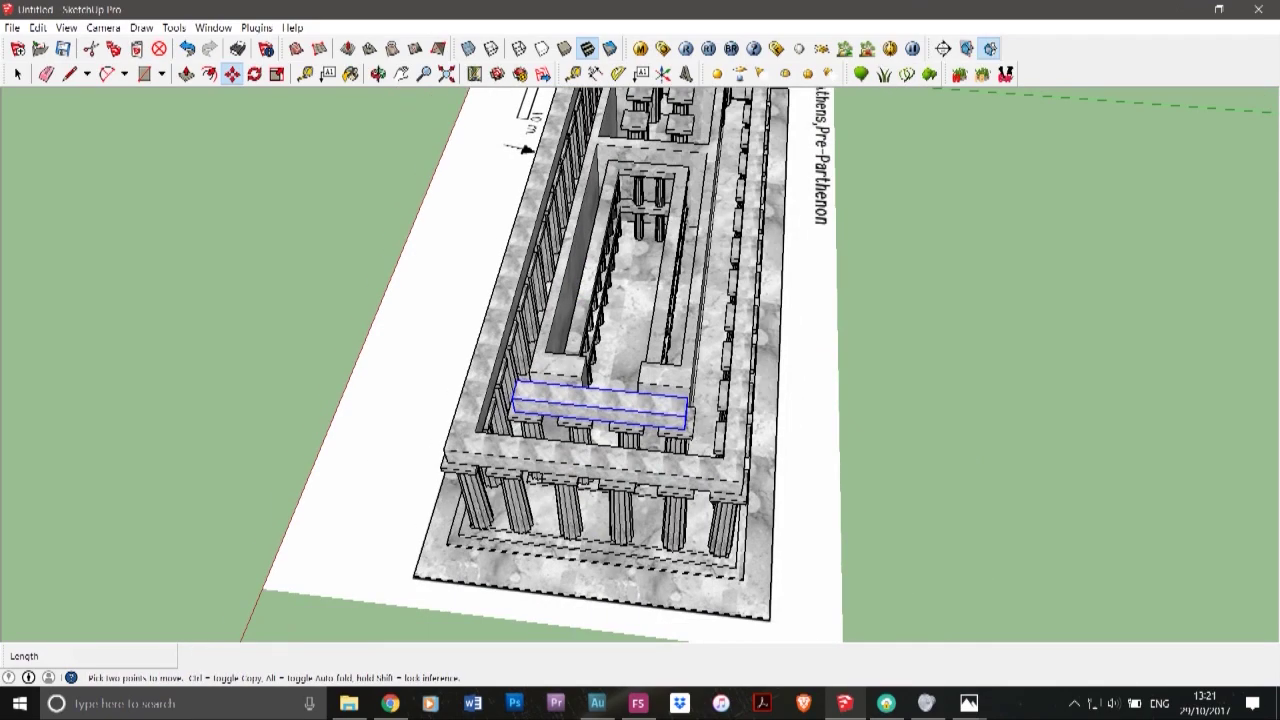
- Orbit around the temple, then switch to Photos and study the reference image parthenon_crosssection_02.jpg
click(378, 74)
mouse_move(905, 460)
mouse_down()
mouse_move(692, 335)
mouse_move(850, 462)
mouse_move(884, 452)
mouse_up()
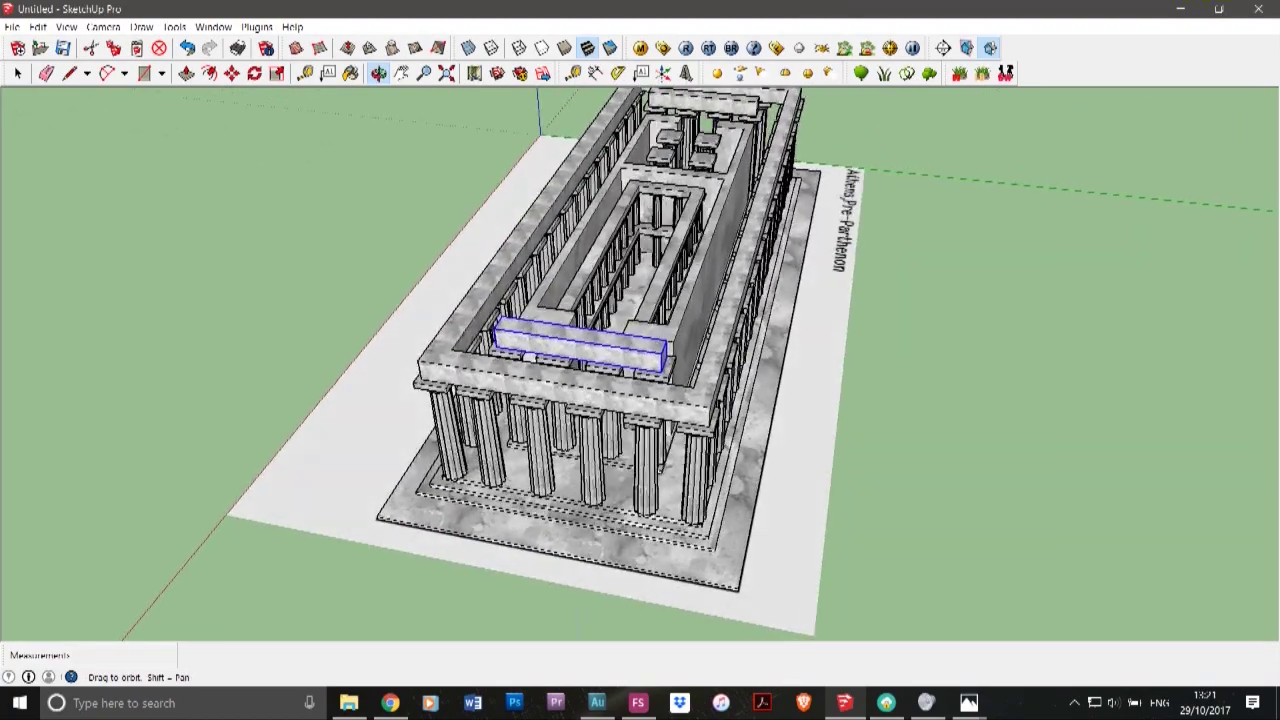
middle_drag(884, 452, 887, 424)
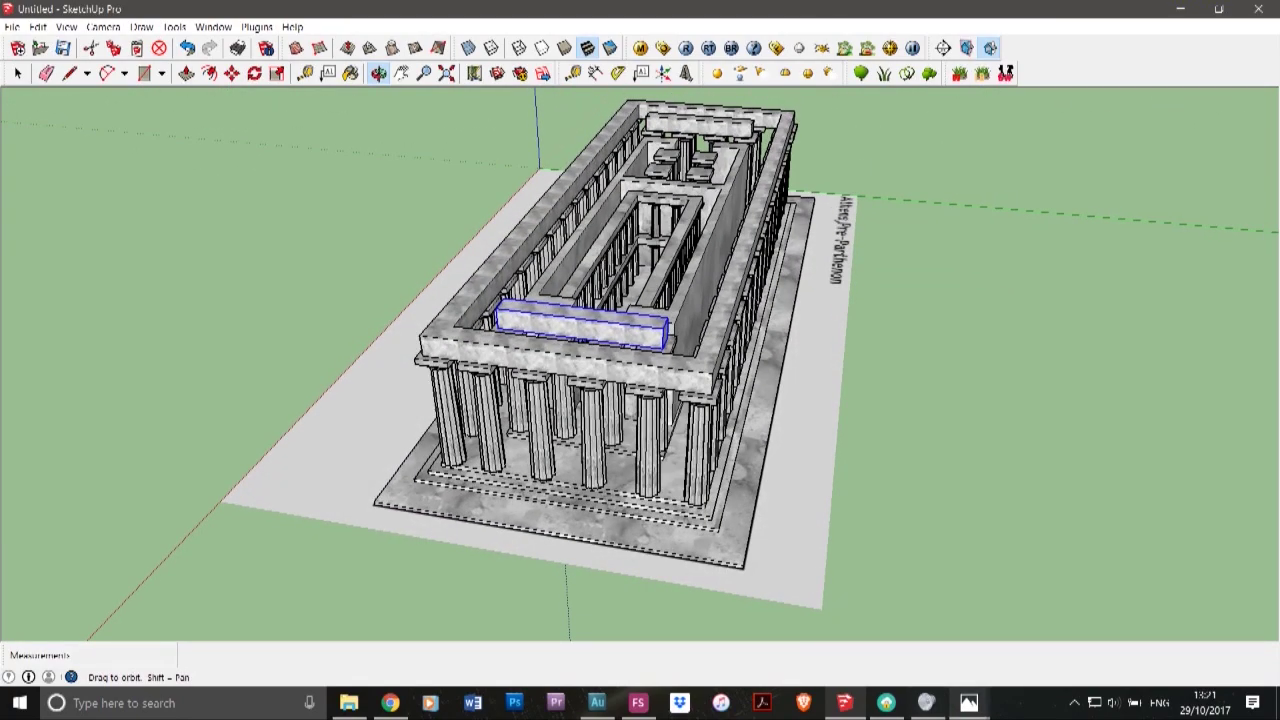
click(969, 703)
mouse_move(905, 638)
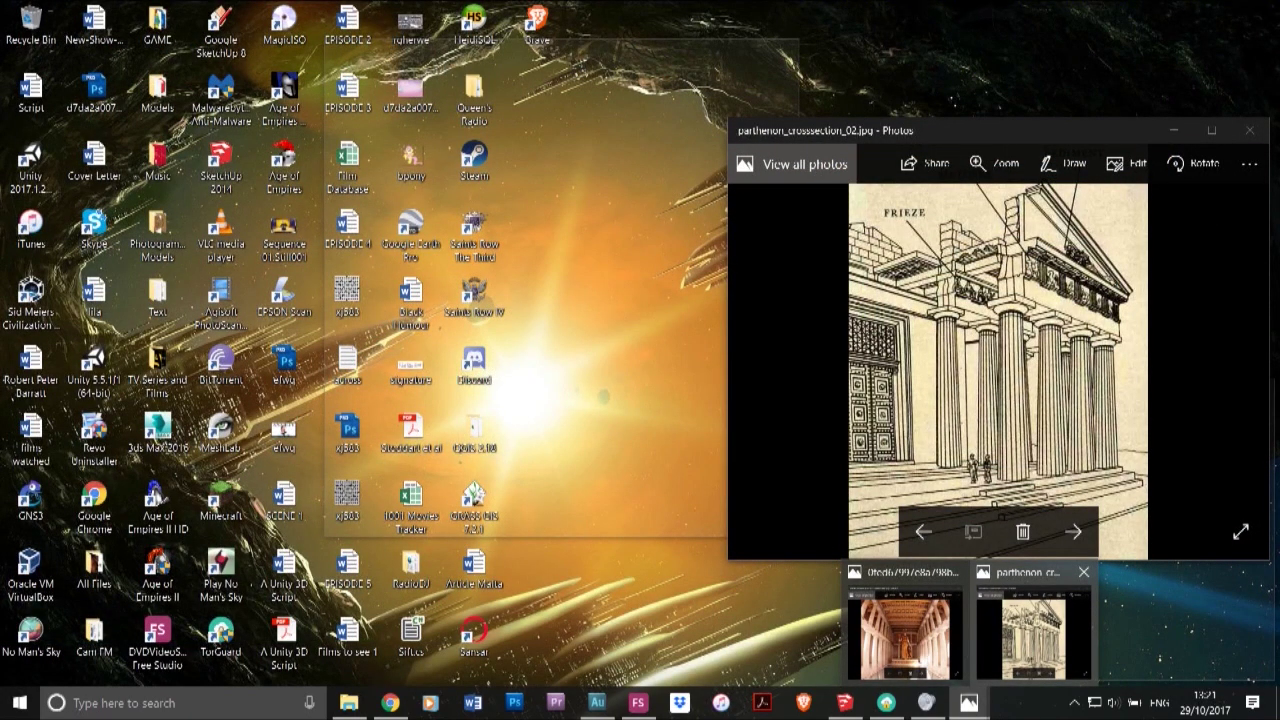
click(1033, 638)
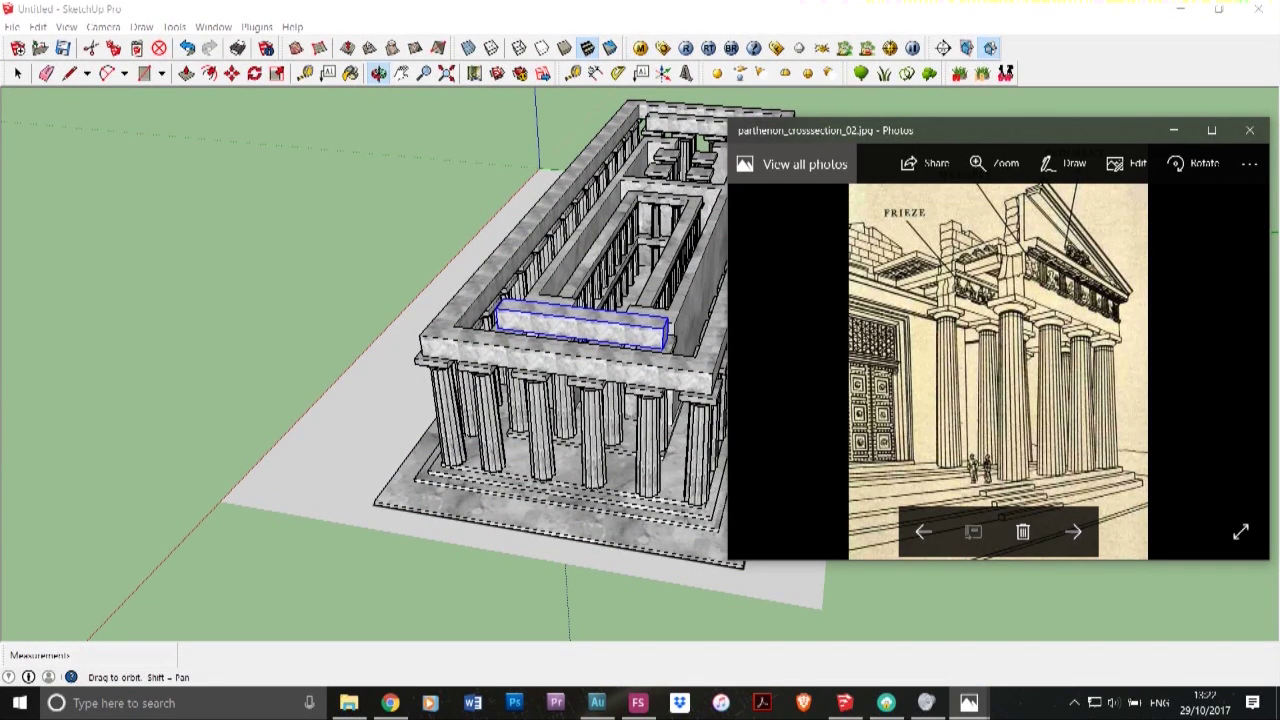
- Back in SketchUp, open the base group for editing and raise the inner chamber walls by 1.90 m with Push/Pull, level with the outer beam
click(17, 73)
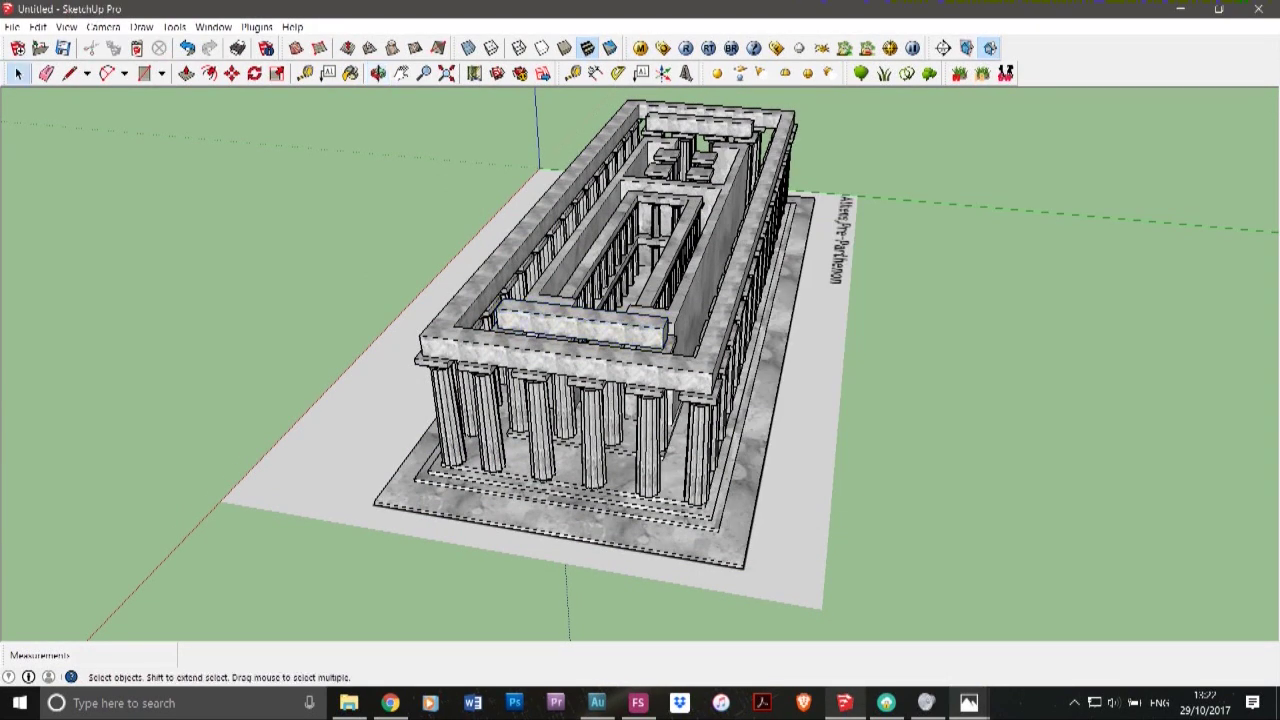
double_click(690, 540)
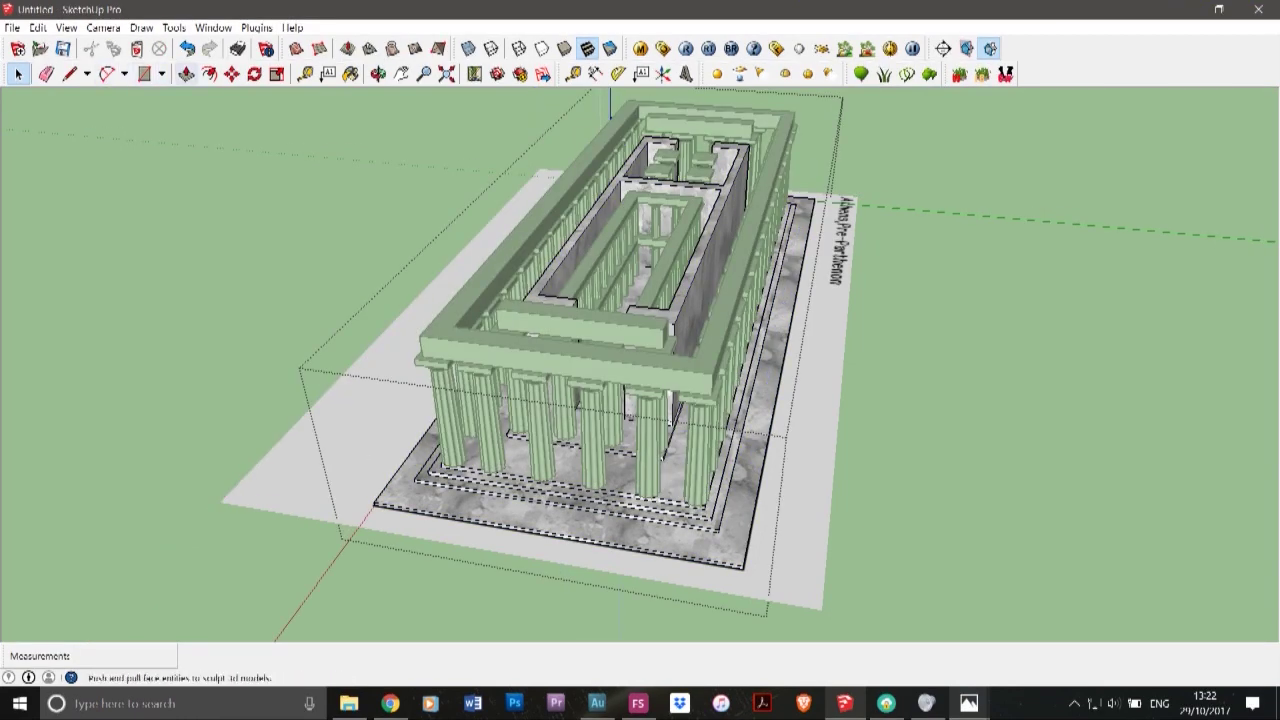
click(186, 74)
scroll(546, 286, up, 4)
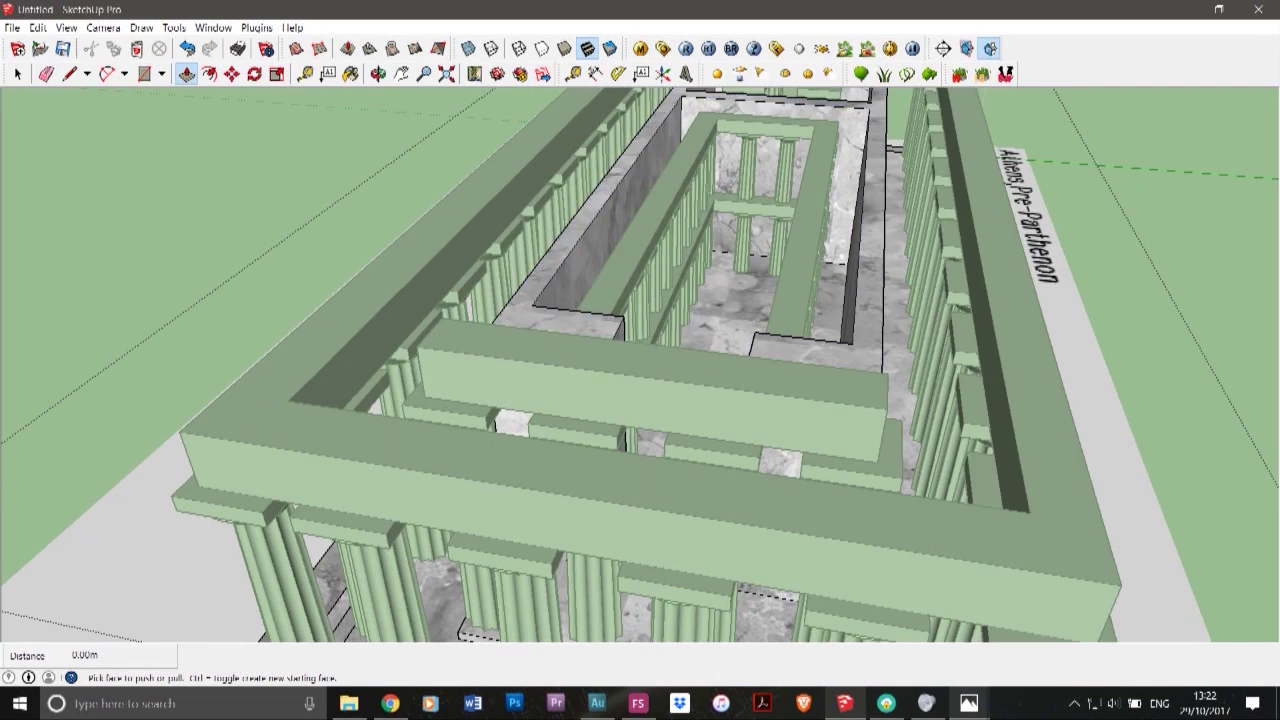
click(532, 286)
click(393, 297)
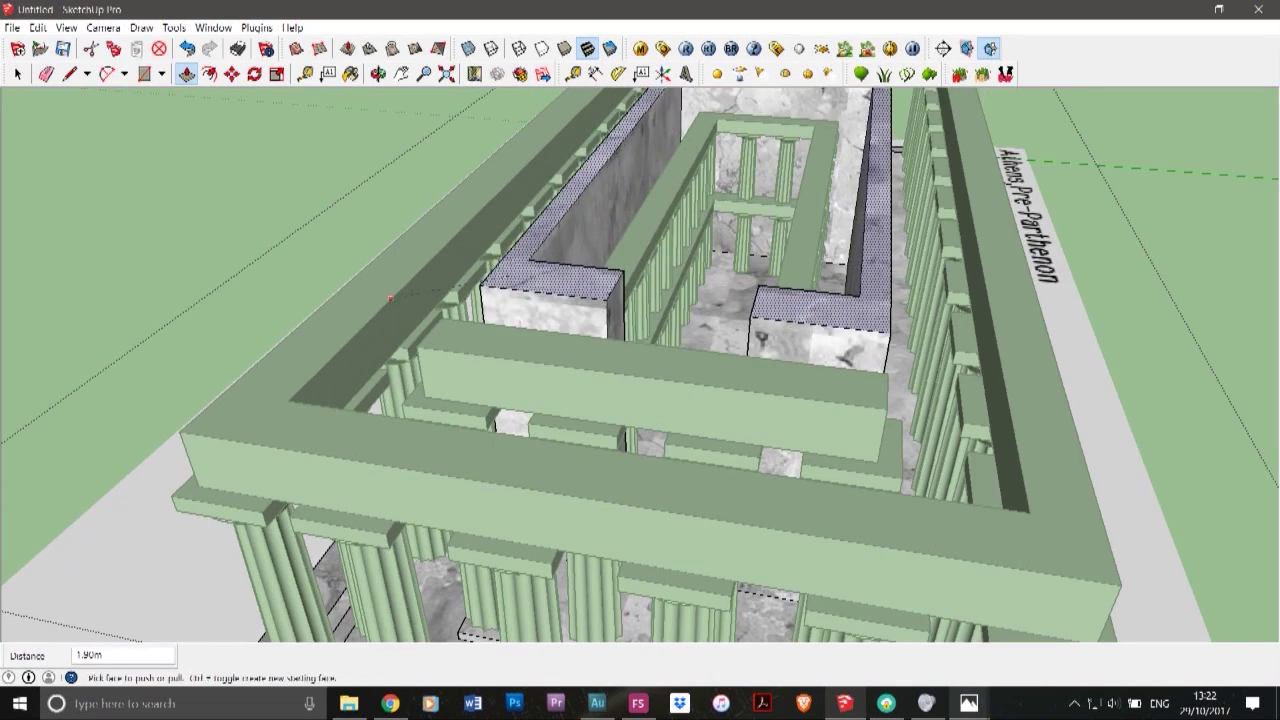
click(18, 74)
click(125, 170)
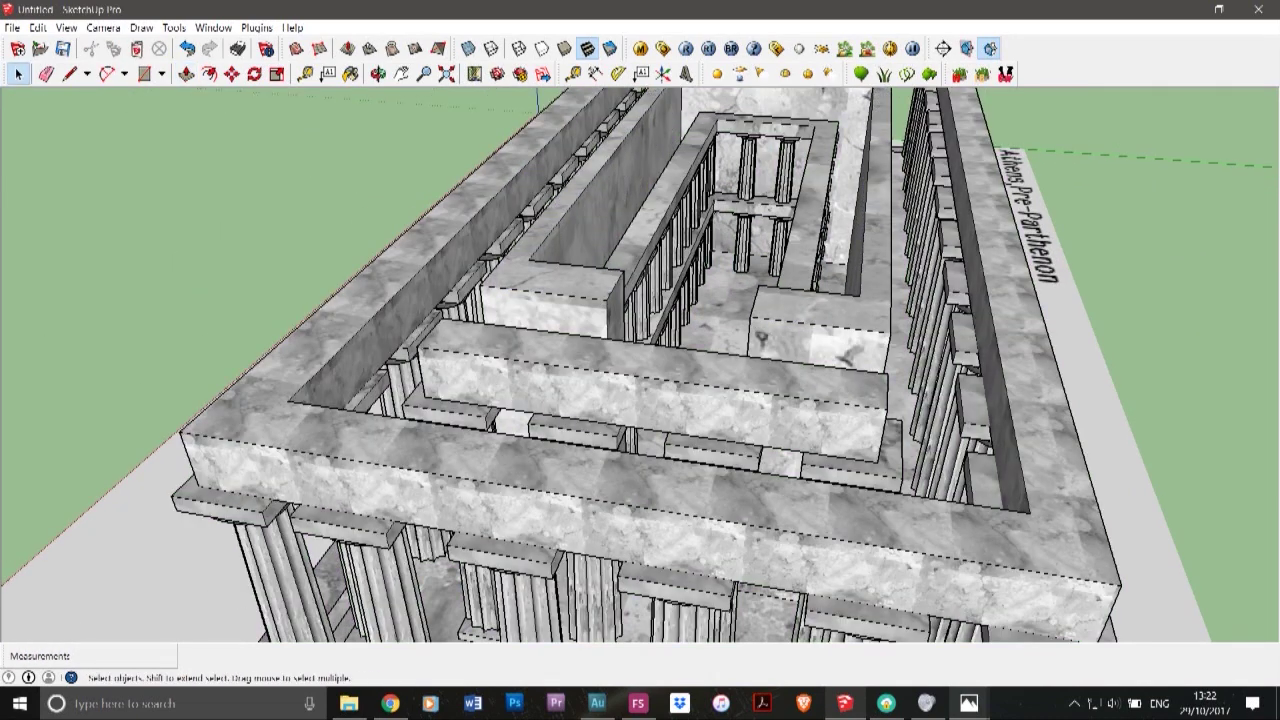
- Scale the two-storey inner colonnade vertically by a blue-axis factor of 1.21 to match the raised walls
click(742, 240)
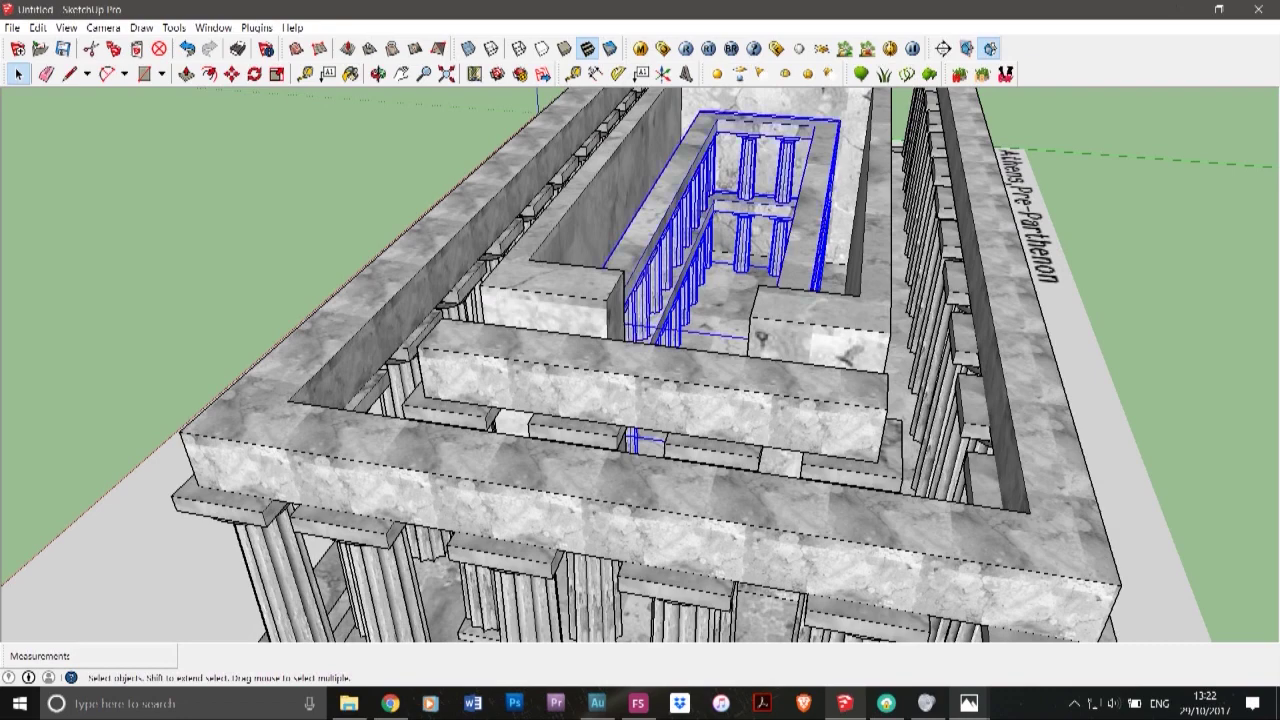
key(s)
scroll(752, 195, up, 5)
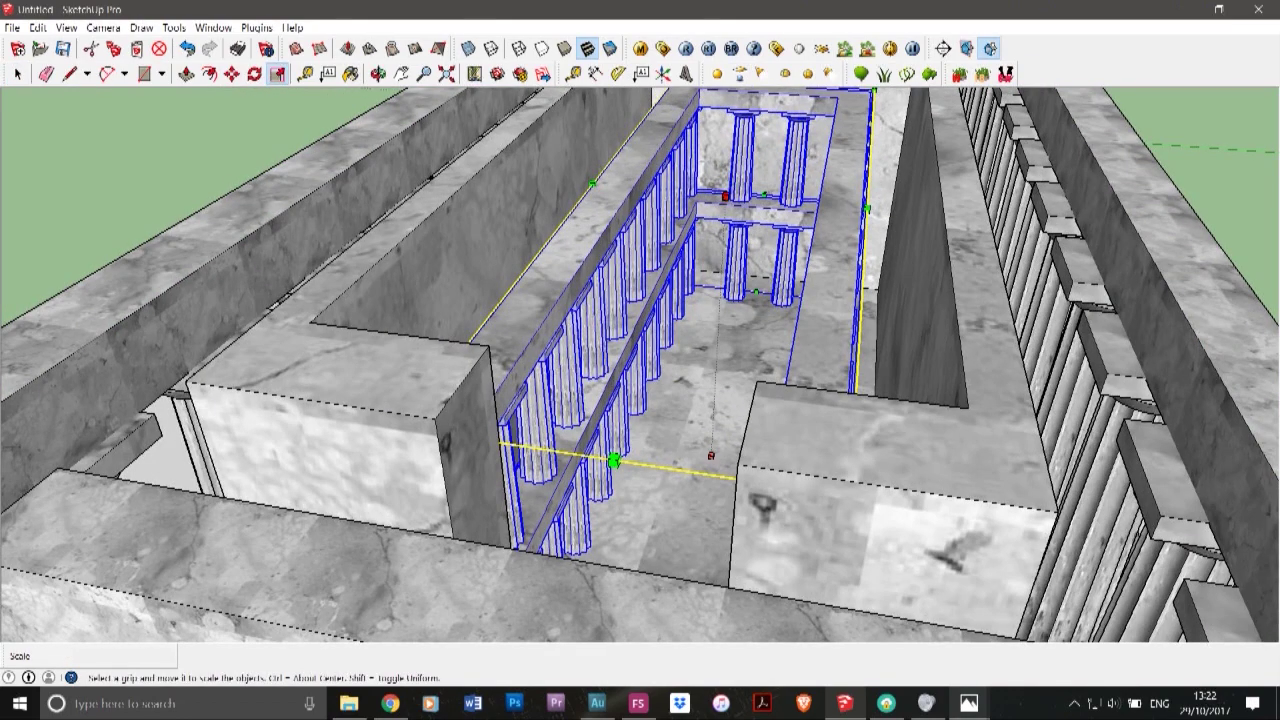
drag(725, 196, 729, 127)
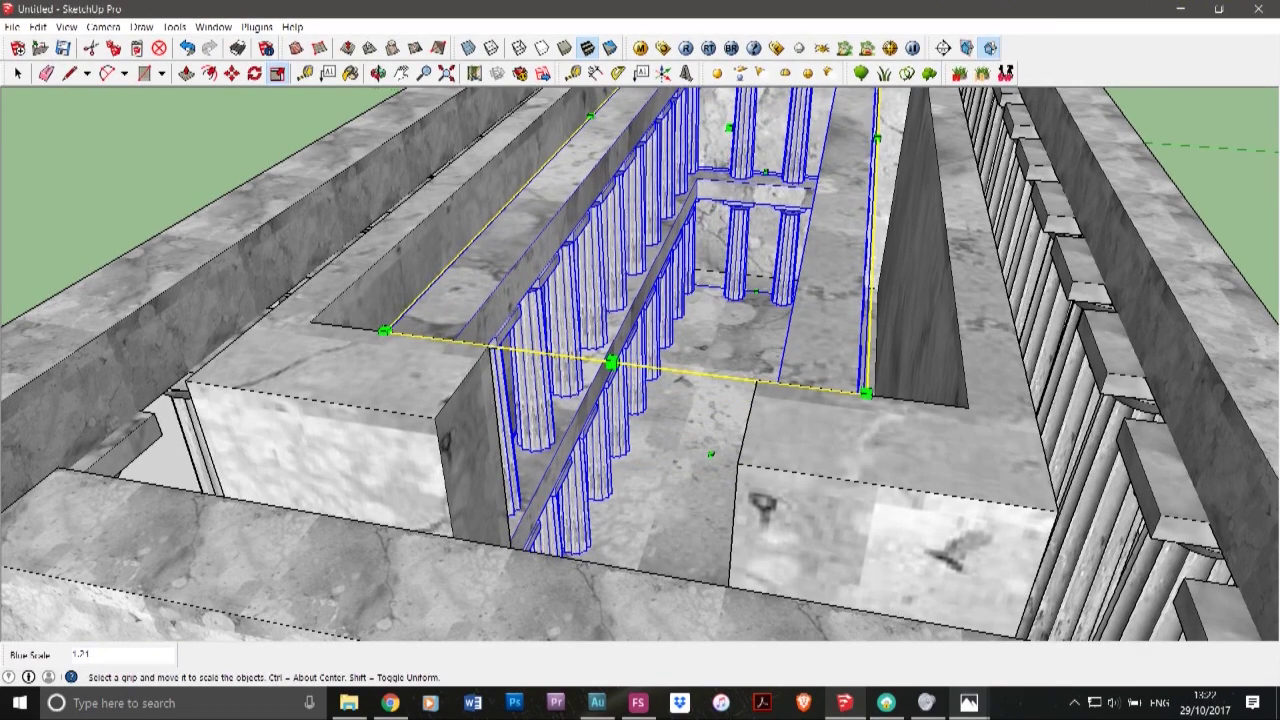
scroll(717, 266, down, 6)
click(18, 73)
click(150, 190)
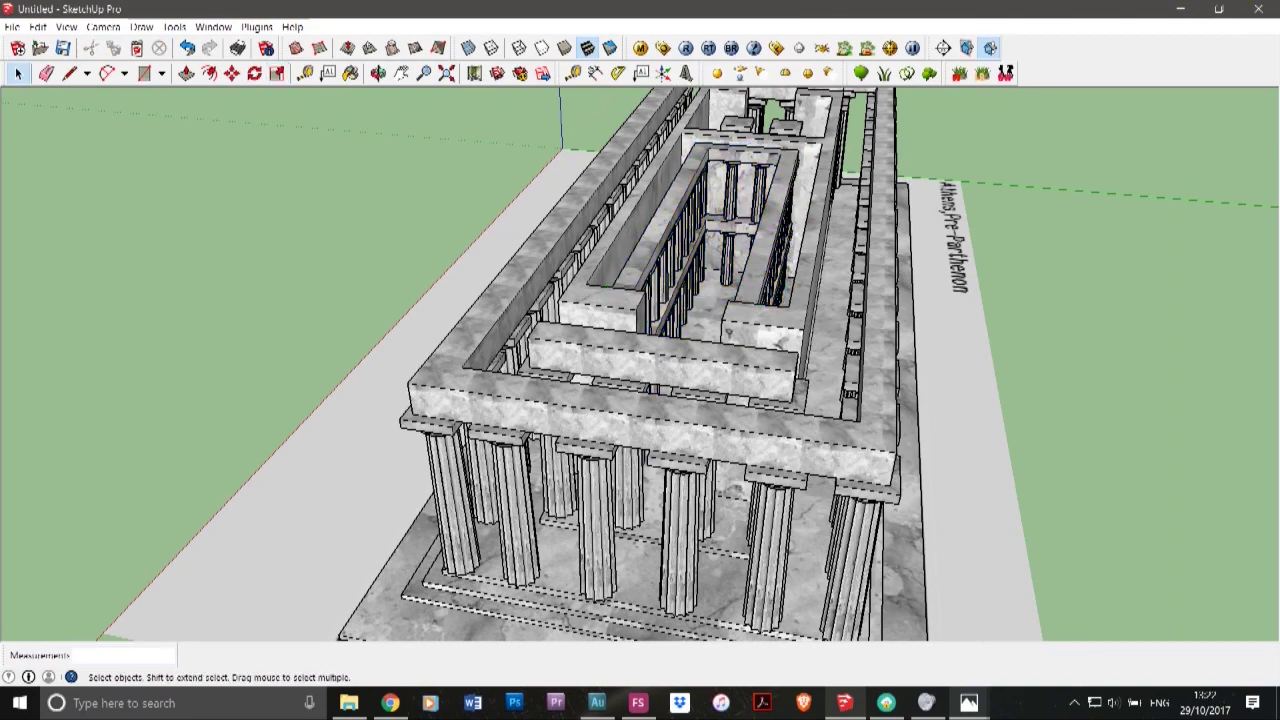
- Examine the smaller chamber's four columns, its walls and the surrounding beams from several angles
scroll(300, 460, down, 3)
scroll(675, 218, up, 9)
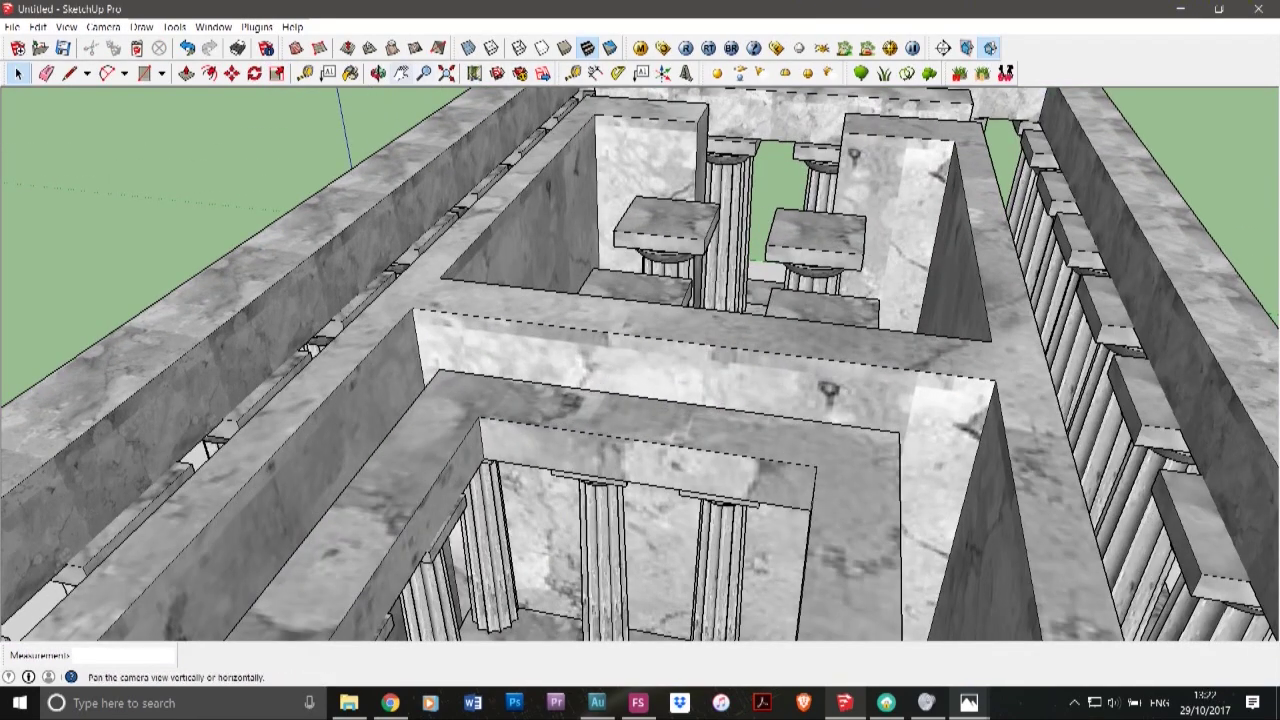
click(378, 73)
drag(690, 370, 400, 380)
mouse_move(640, 360)
middle_down()
mouse_move(470, 310)
mouse_move(490, 220)
mouse_move(460, 308)
middle_up()
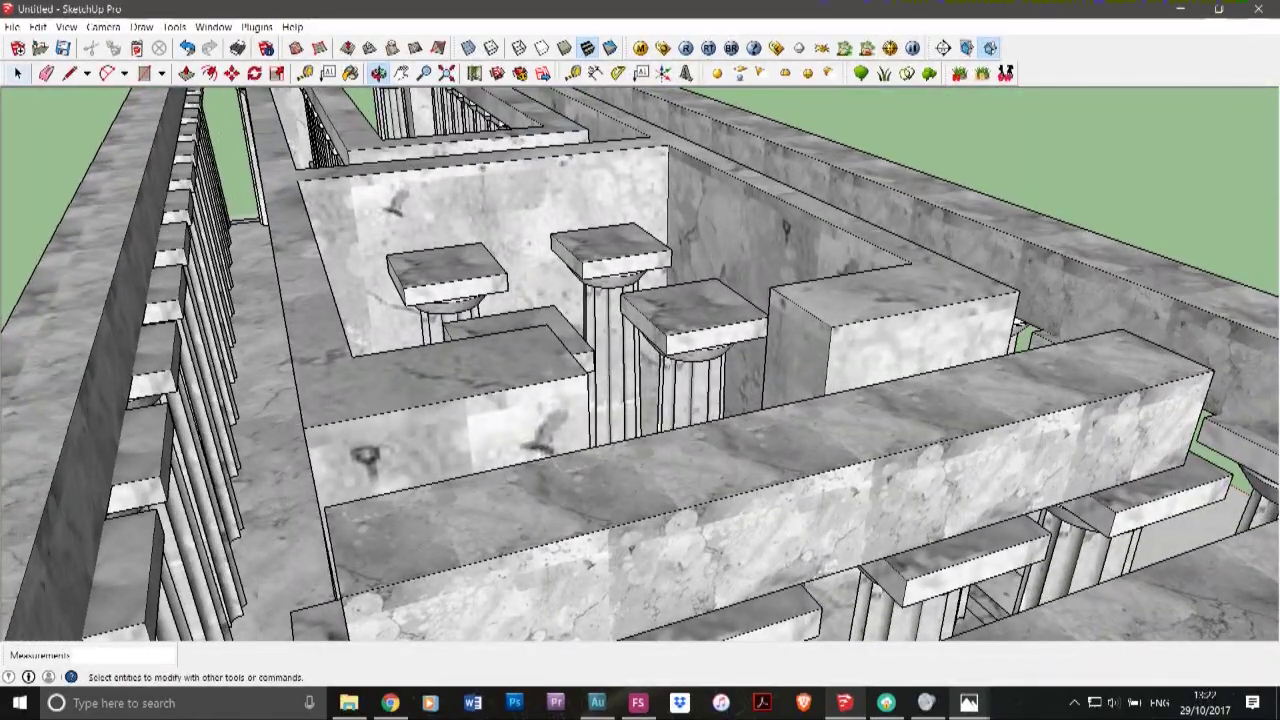
click(969, 703)
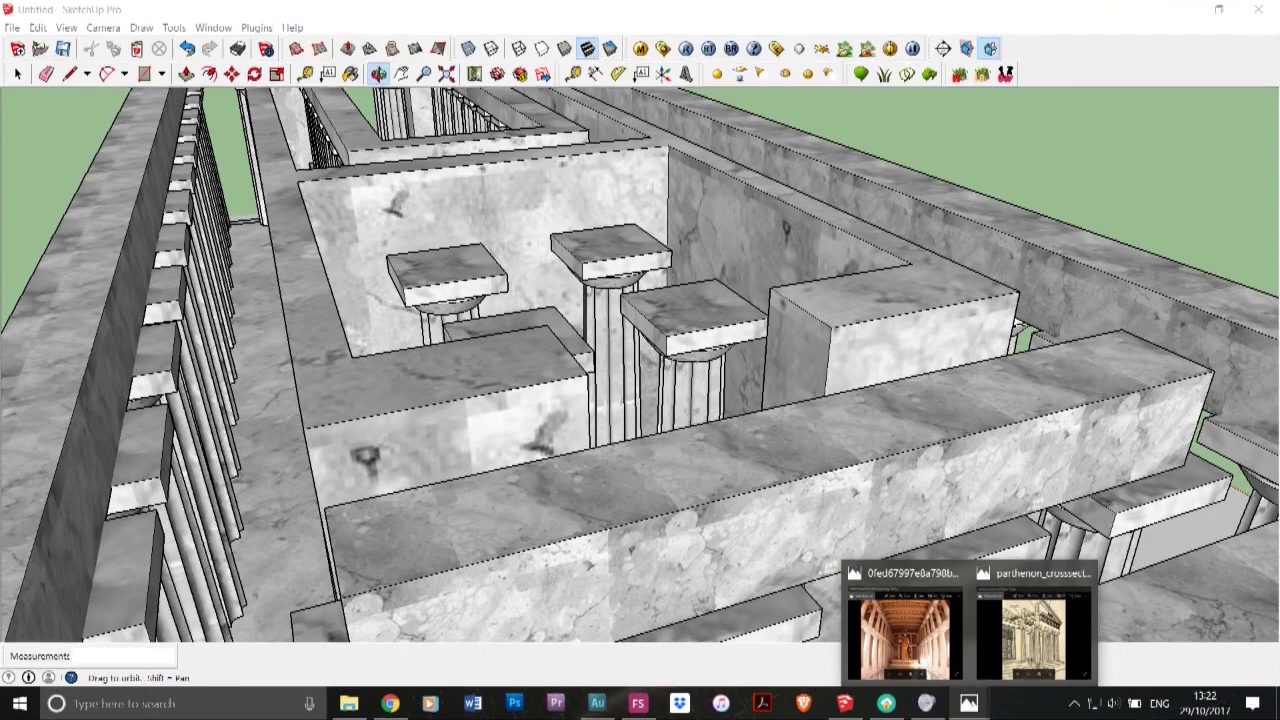
mouse_move(600, 340)
mouse_down()
mouse_move(555, 375)
mouse_move(370, 420)
mouse_up()
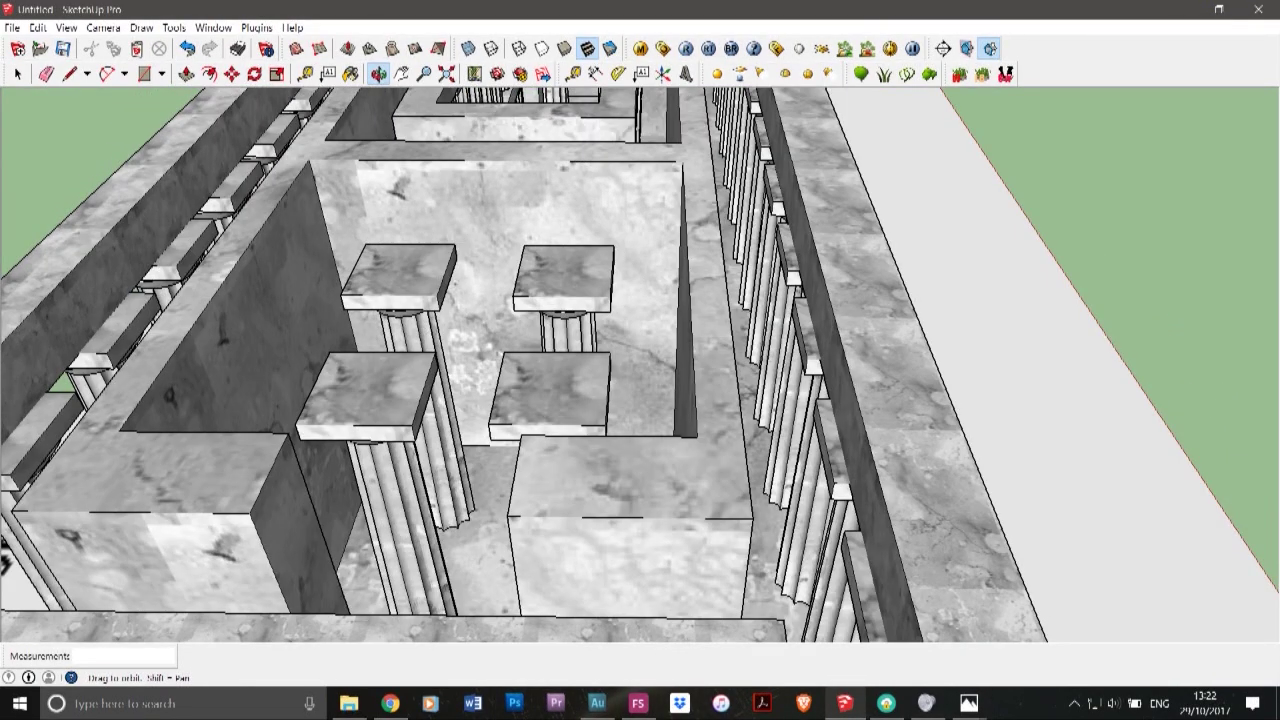
click(17, 74)
drag(490, 245, 525, 335)
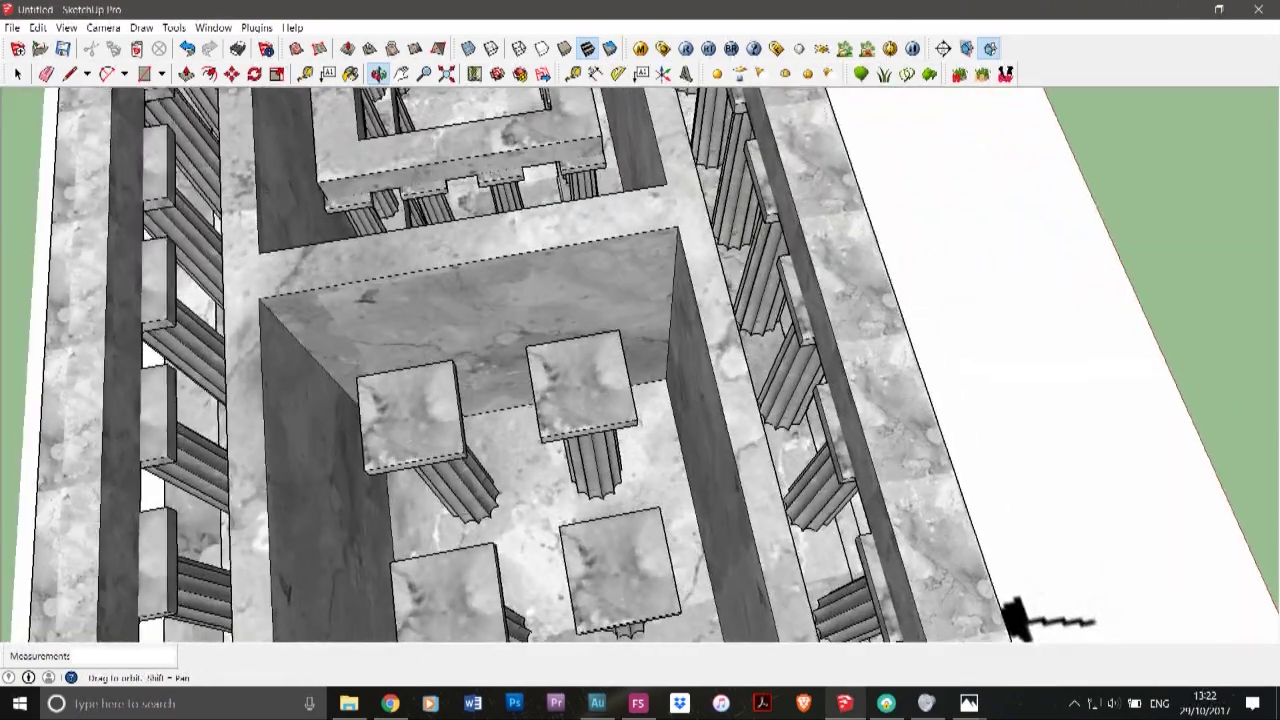
scroll(525, 335, down, 3)
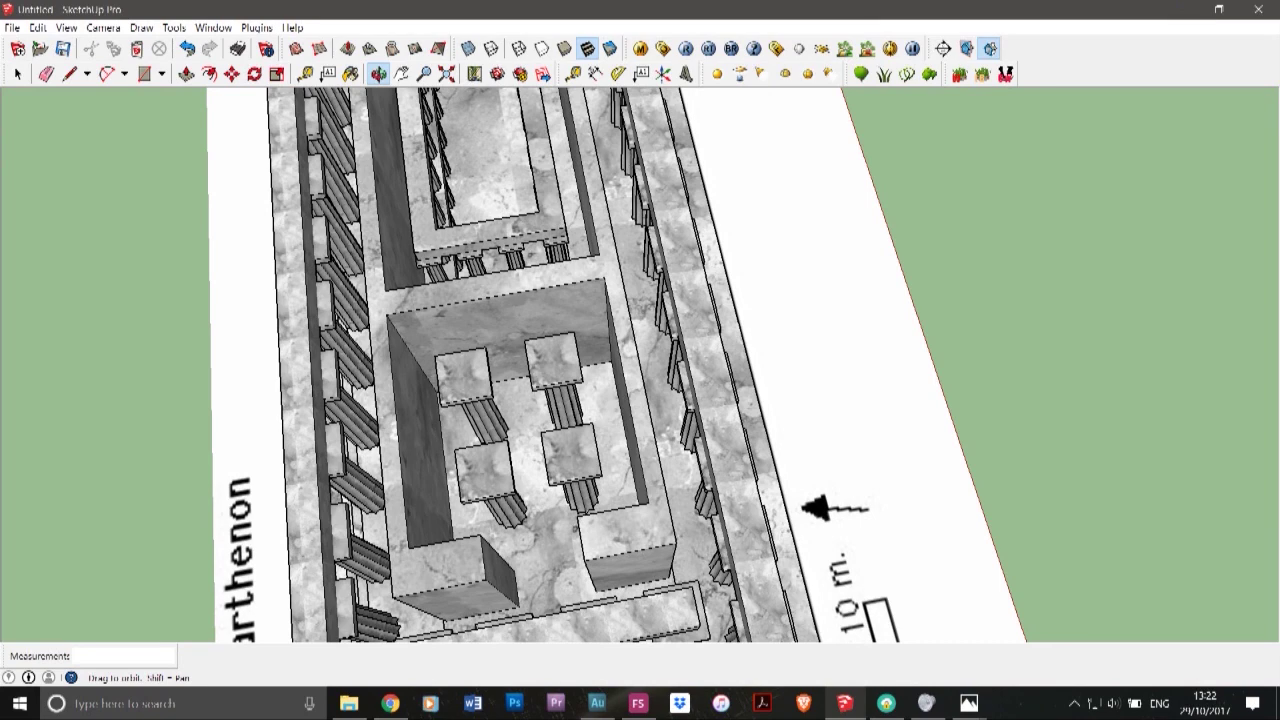
scroll(599, 351, down, 4)
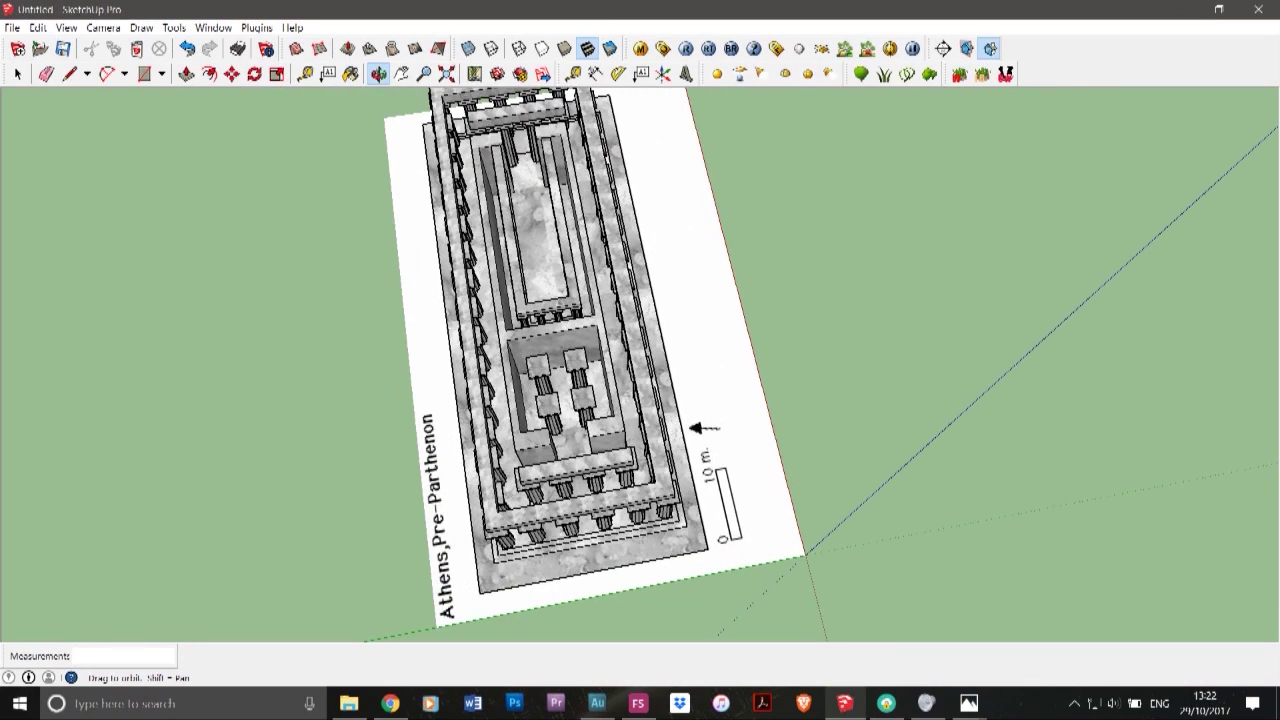
scroll(543, 397, up, 5)
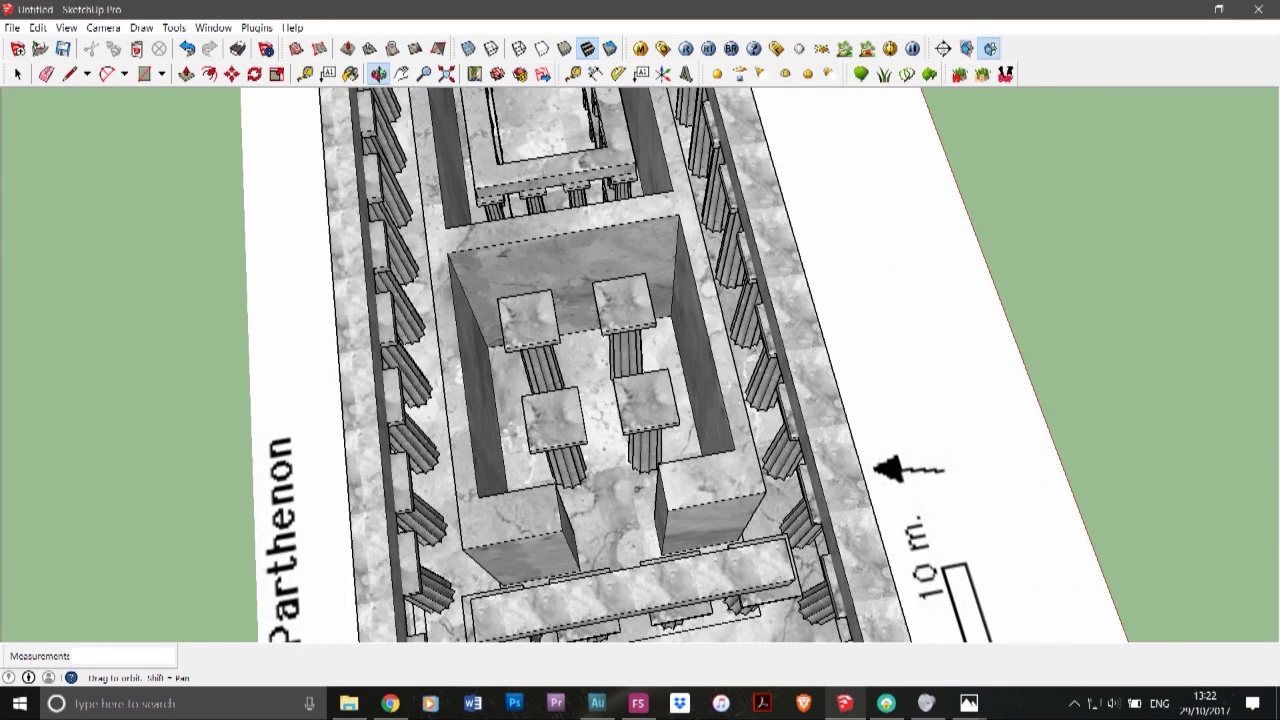
key(space)
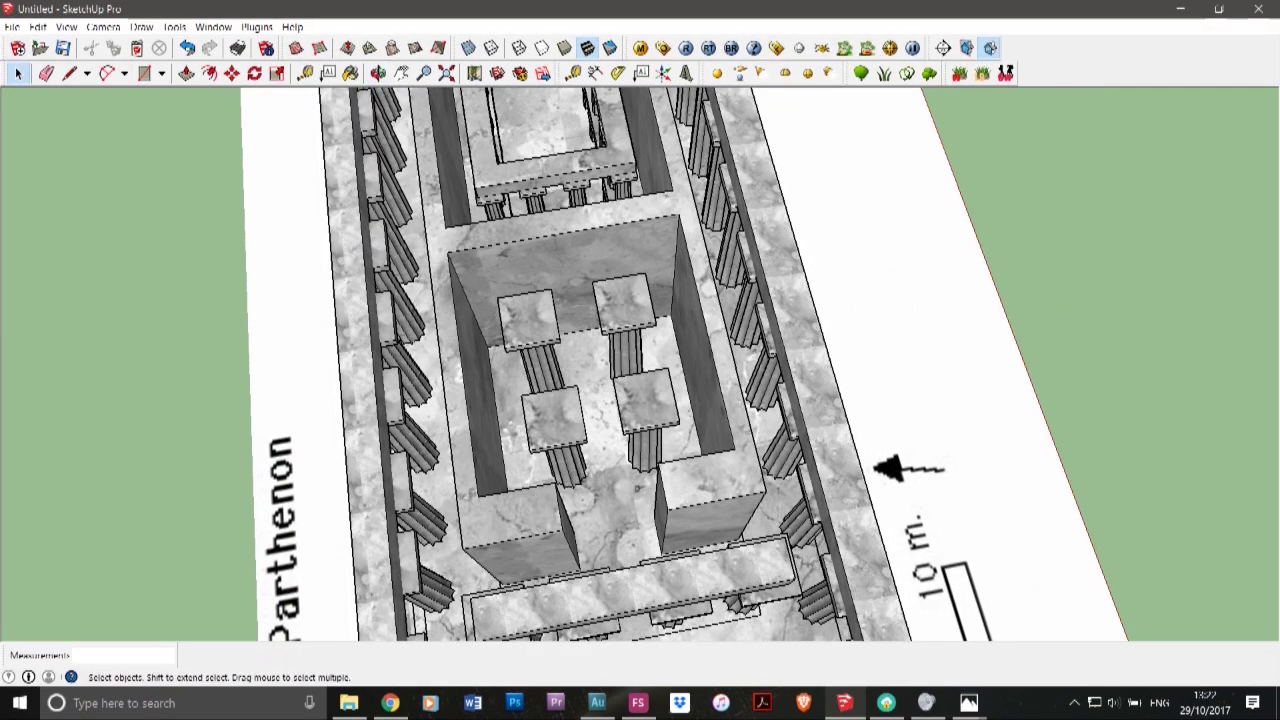
click(530, 322)
shift+click(624, 304)
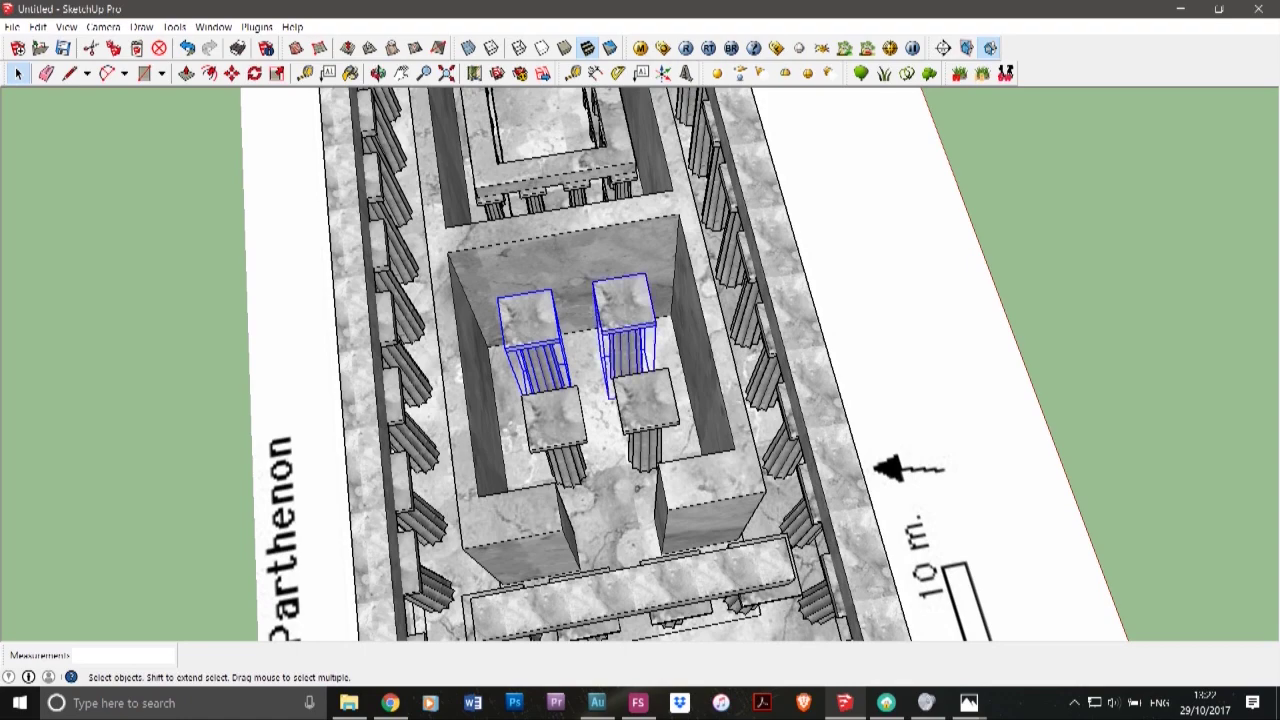
shift+click(646, 402)
shift+click(555, 420)
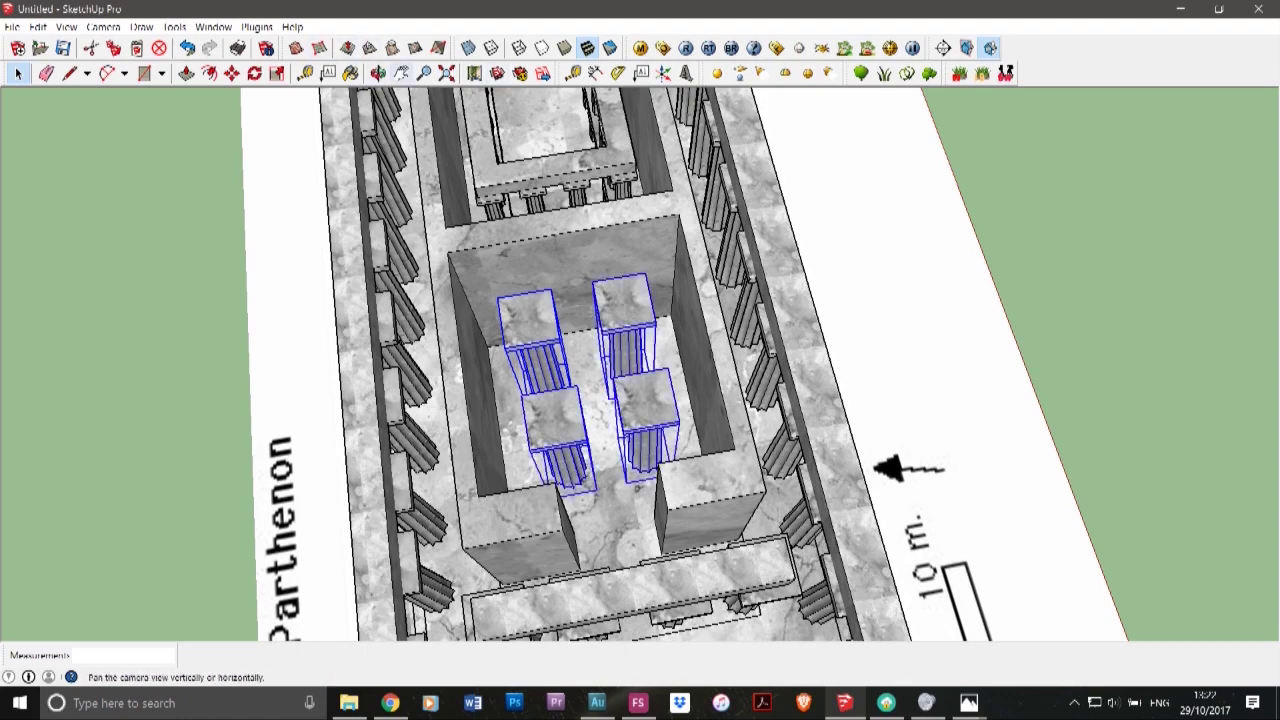
click(378, 73)
drag(640, 480, 694, 242)
click(277, 73)
click(18, 73)
click(150, 165)
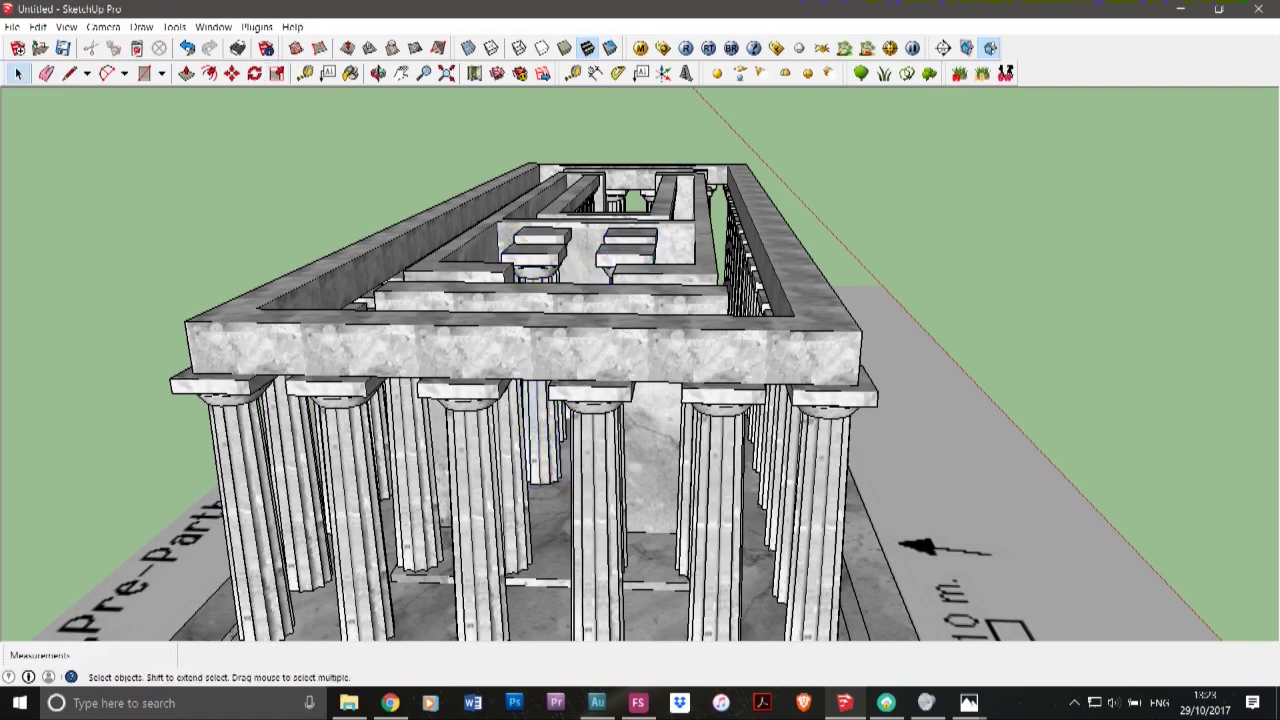
- Switch to Photos and compare the reference image parthenon_crosssection_02.jpg with the temple's inner walls and beams, then return to SketchUp
click(378, 73)
mouse_move(540, 400)
mouse_down()
mouse_move(565, 245)
mouse_move(625, 235)
mouse_move(585, 224)
mouse_move(545, 258)
mouse_move(550, 245)
mouse_move(560, 350)
mouse_move(665, 345)
mouse_move(550, 370)
mouse_move(395, 285)
mouse_move(350, 280)
mouse_move(435, 315)
mouse_move(575, 305)
mouse_move(462, 318)
mouse_up()
drag(893, 630, 903, 513)
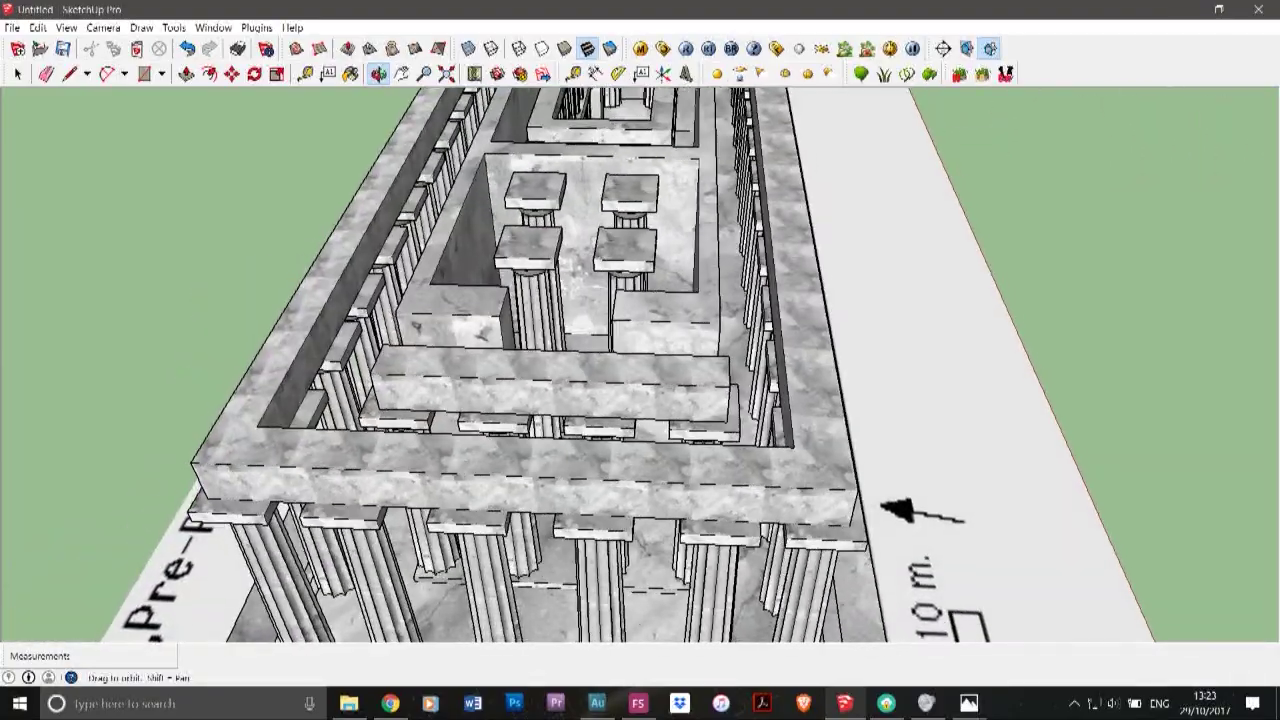
click(969, 703)
mouse_move(1034, 635)
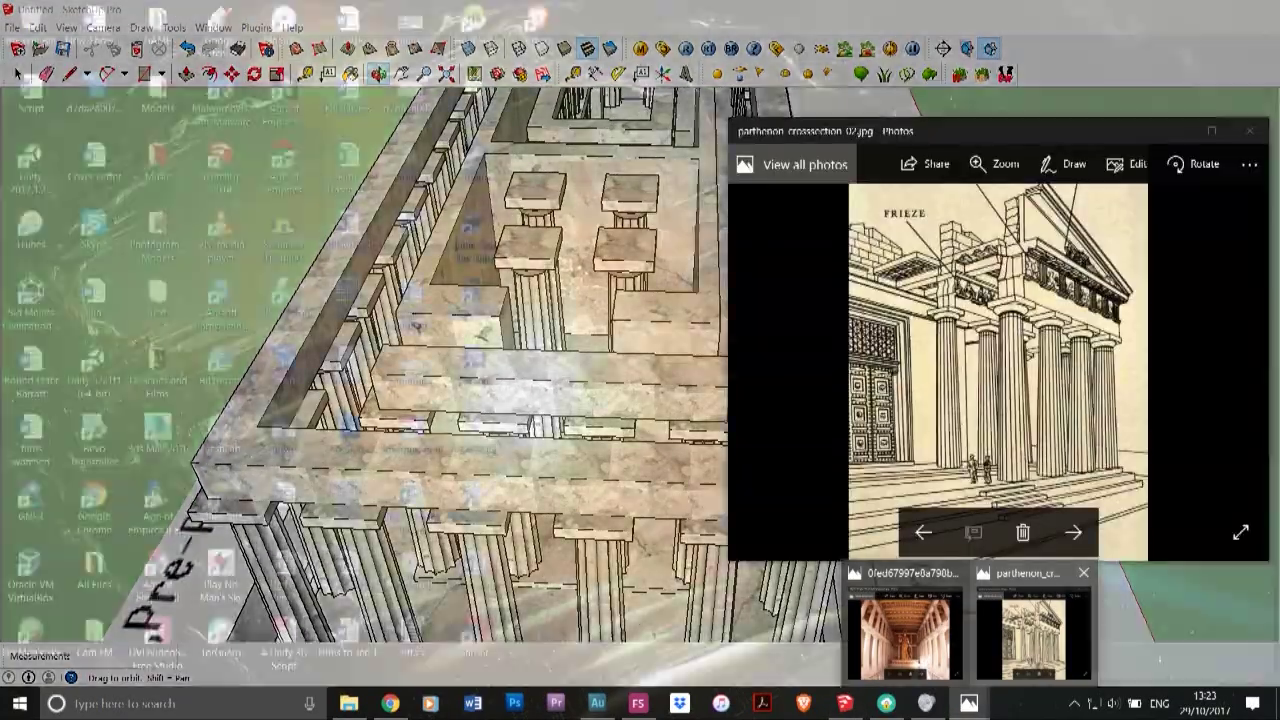
click(1034, 635)
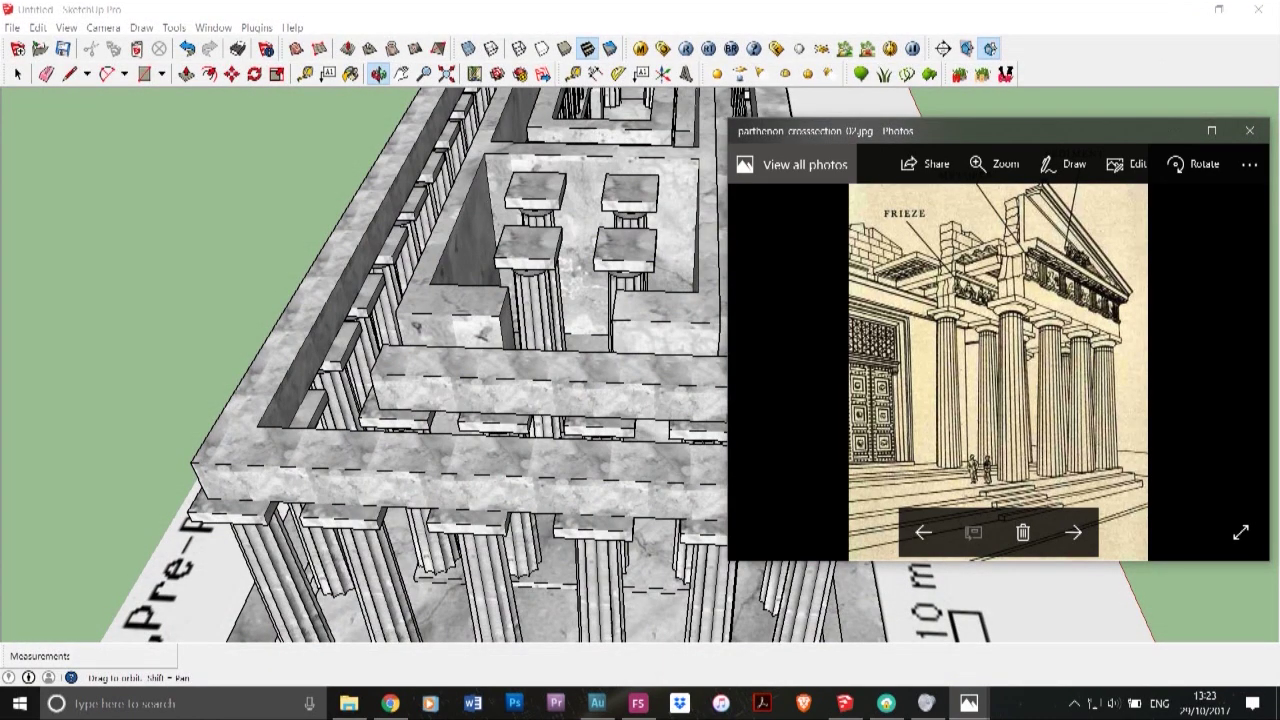
click(420, 330)
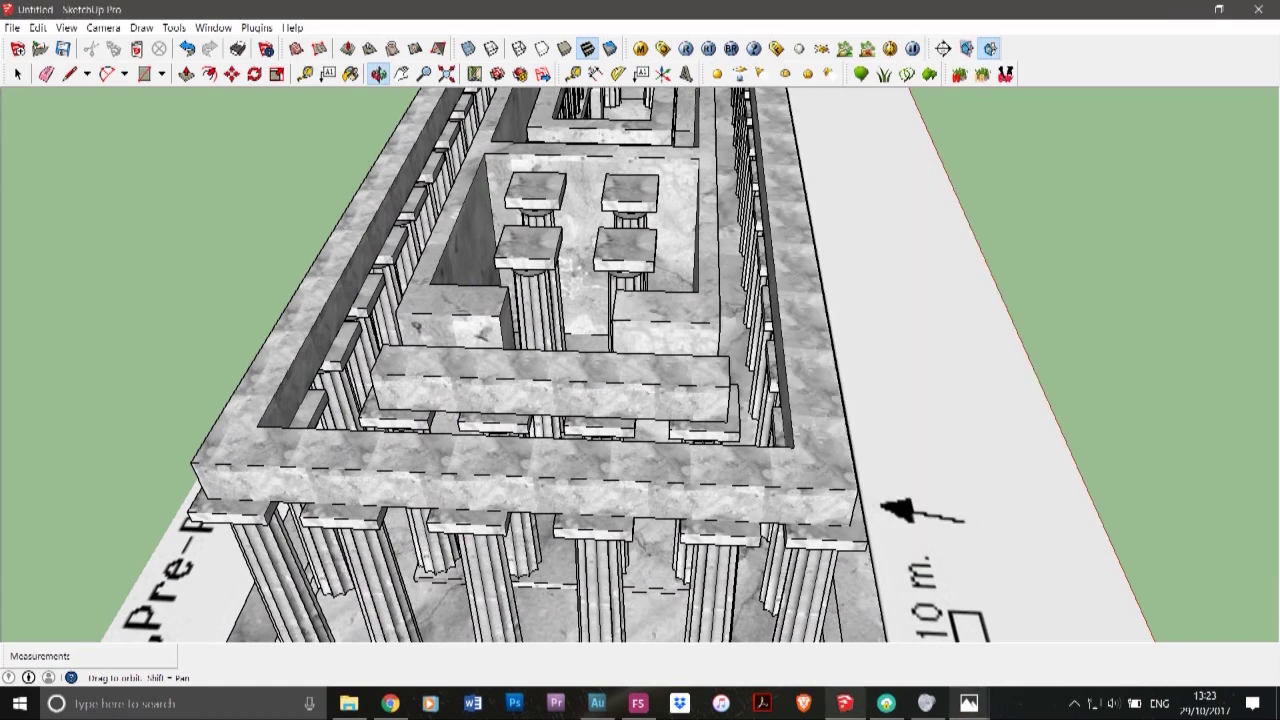
- In the base group, draw a horizontal line about 4.5 m long across each of the smaller chamber's two end faces, just below the wall top
click(69, 74)
scroll(592, 334, up, 3)
key(space)
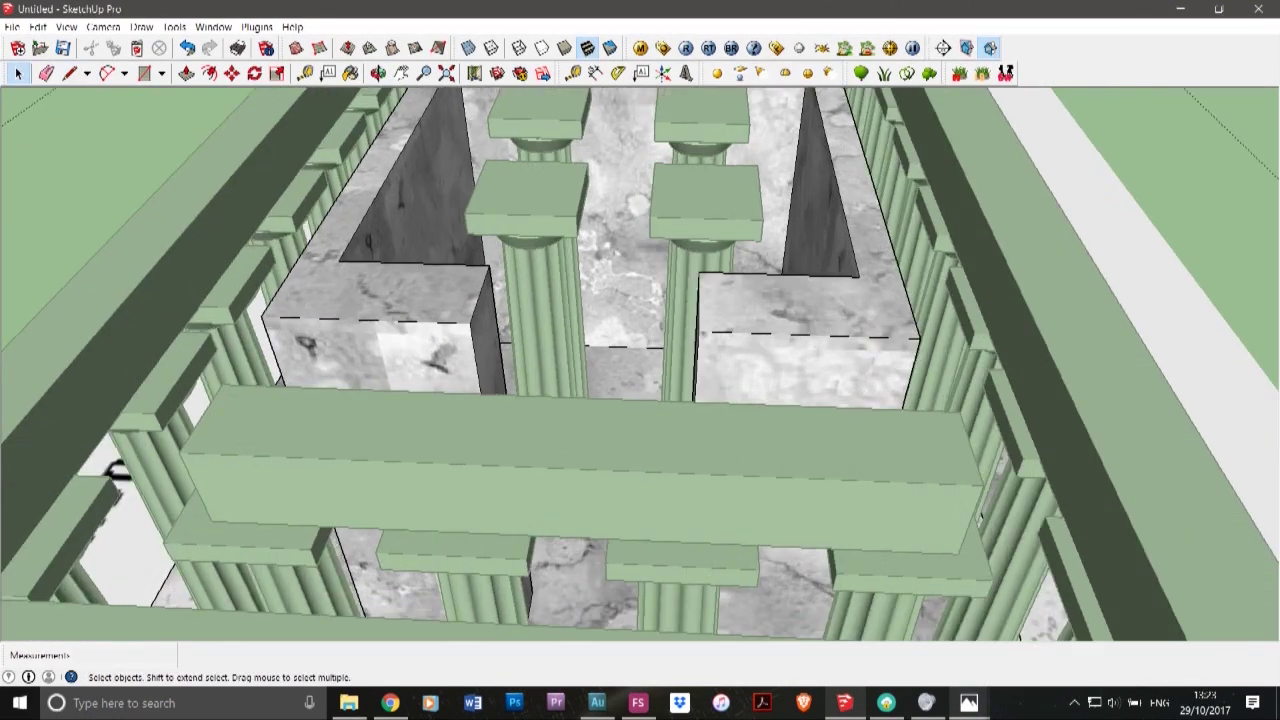
scroll(420, 291, up, 3)
scroll(420, 291, down, 1)
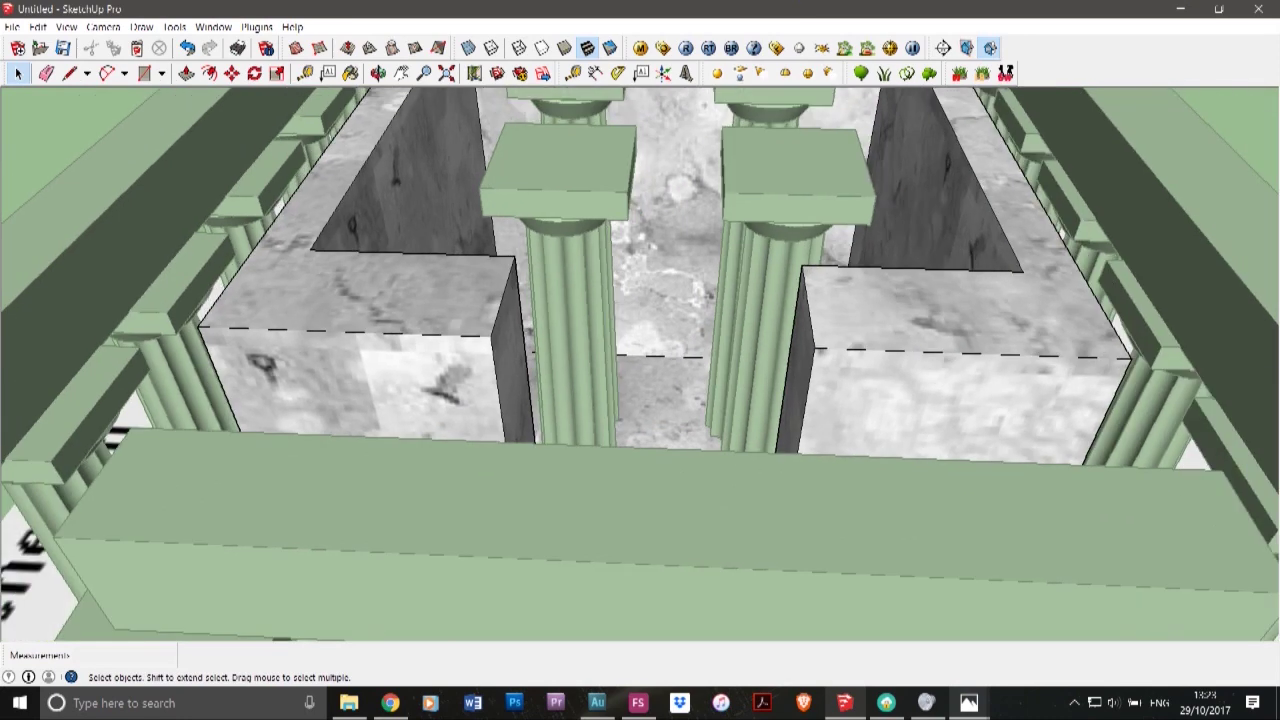
click(70, 74)
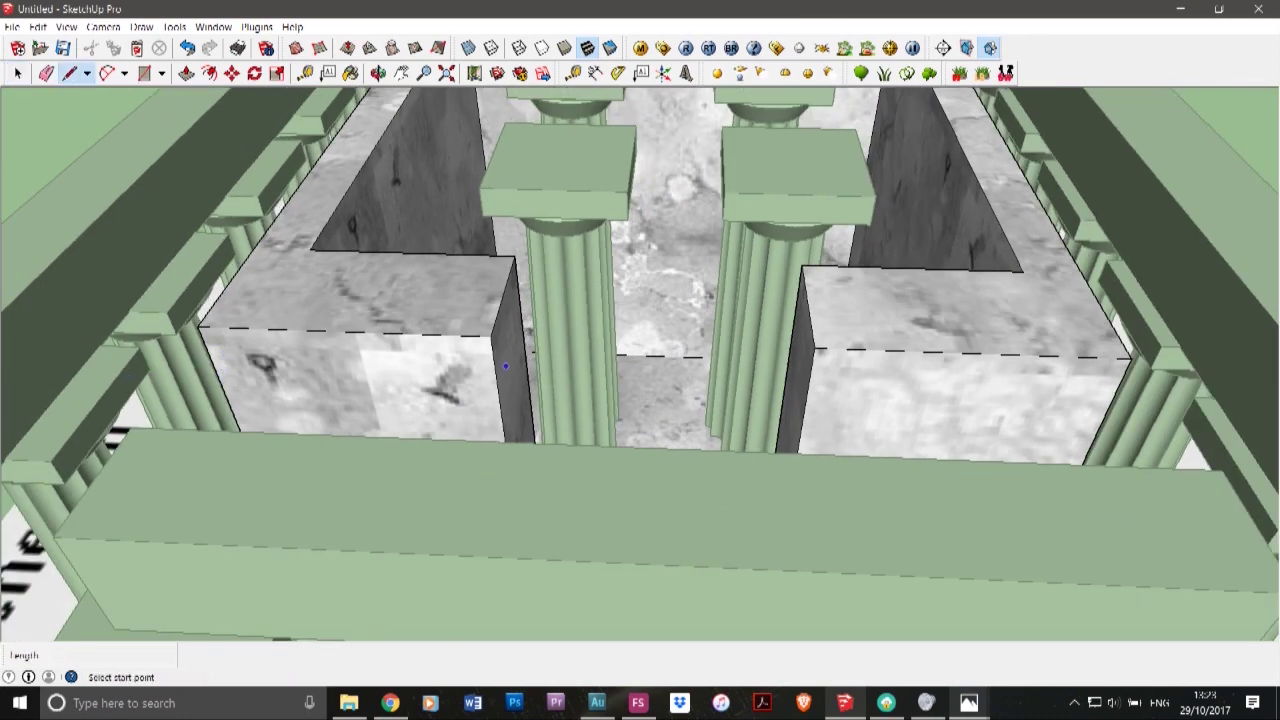
click(500, 408)
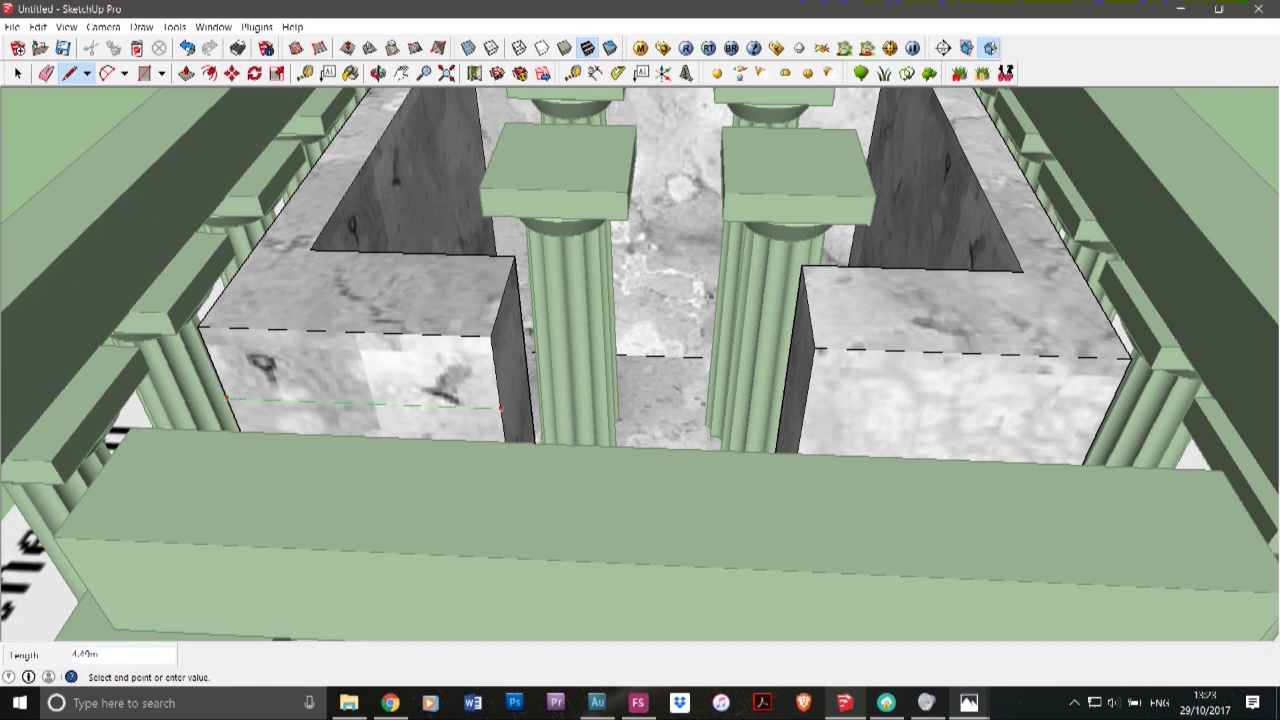
click(226, 398)
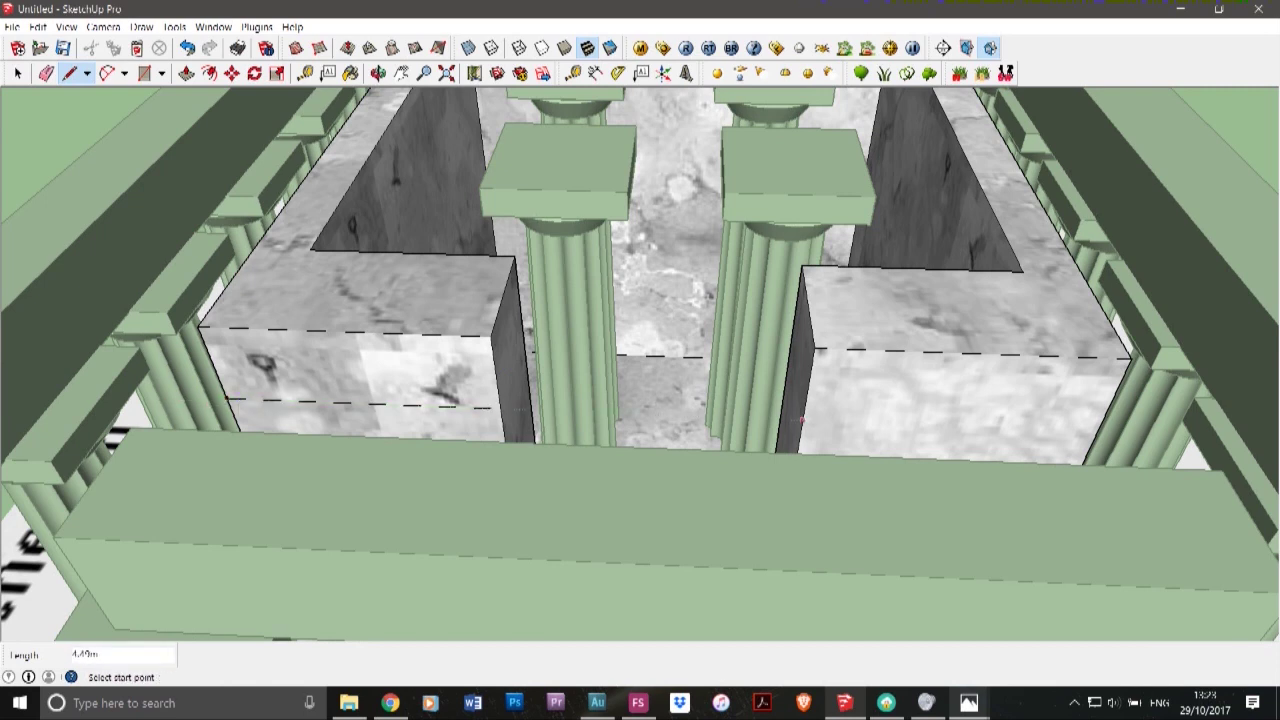
click(802, 420)
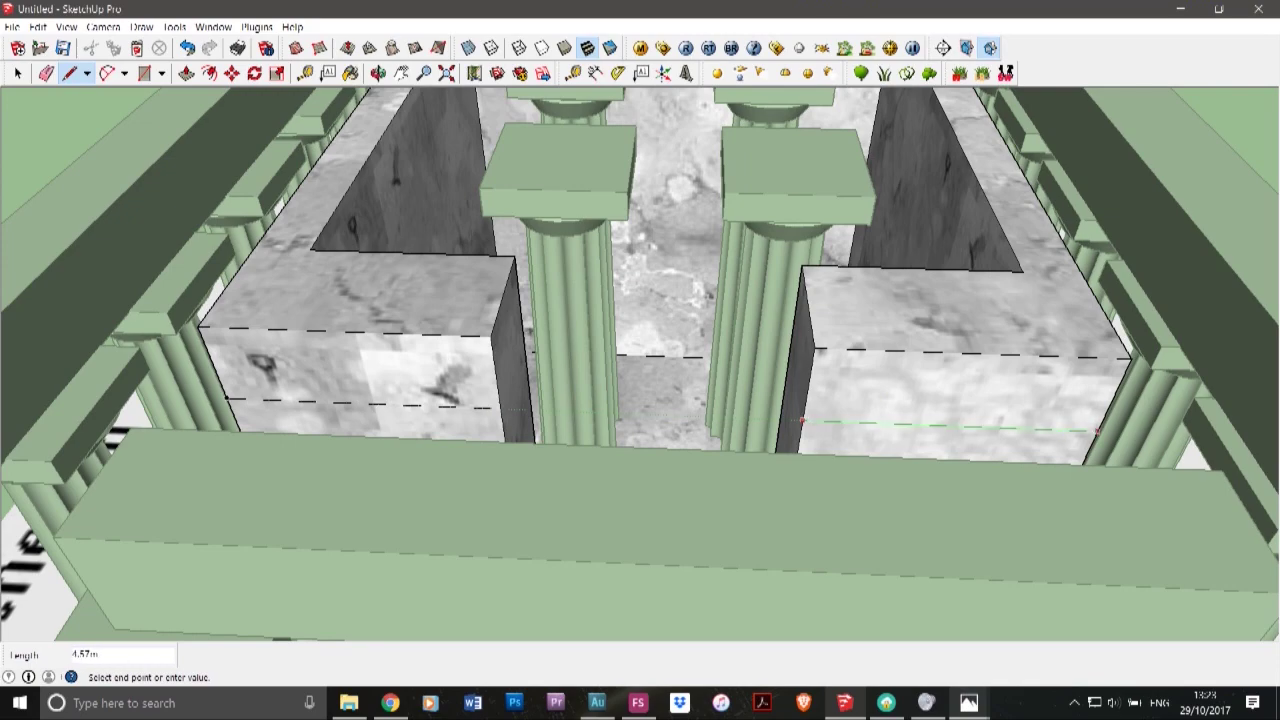
click(1097, 431)
- Continue the band line along one long outer face of the chamber walls, about 47.6 m from end to end
click(378, 74)
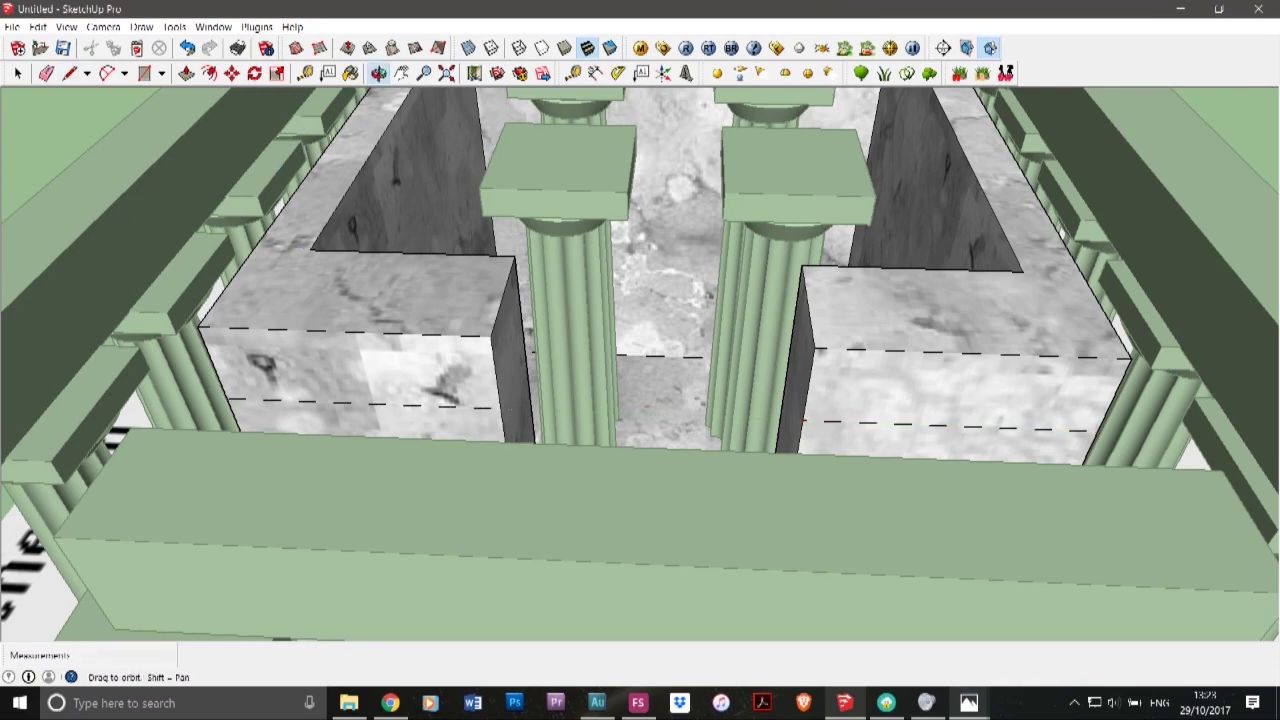
drag(420, 270, 910, 310)
scroll(930, 309, down, 4)
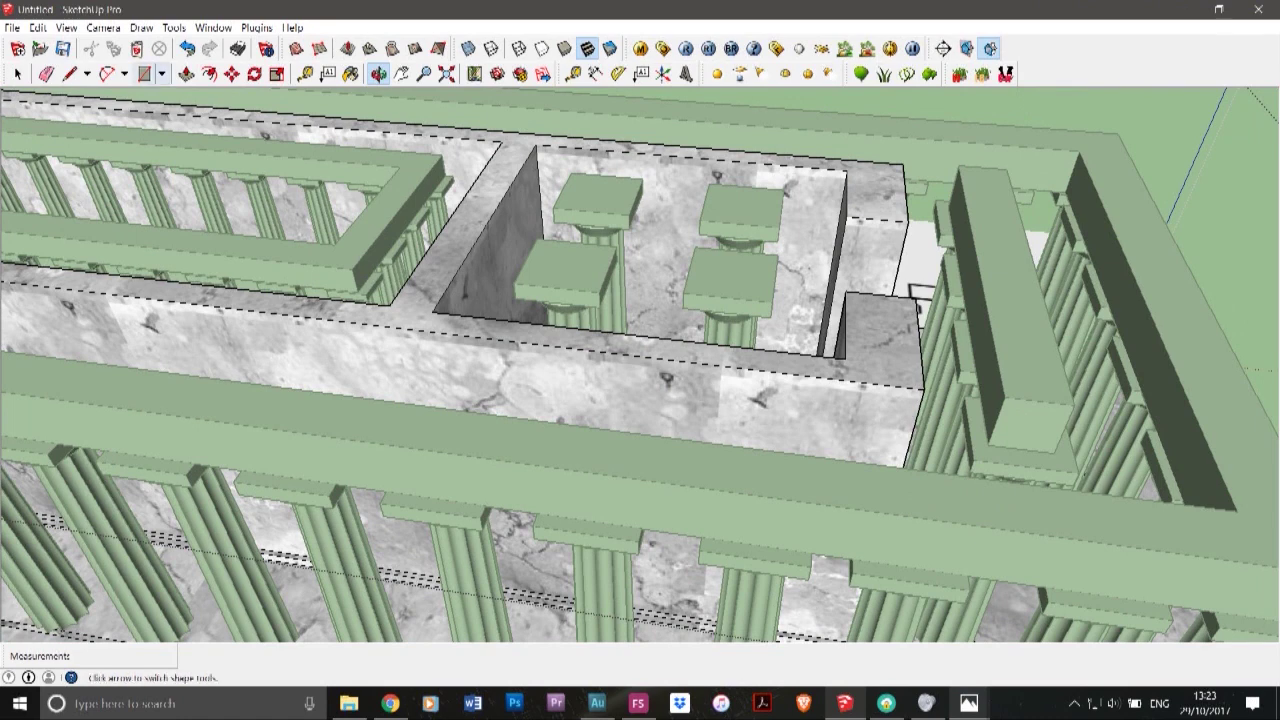
click(69, 74)
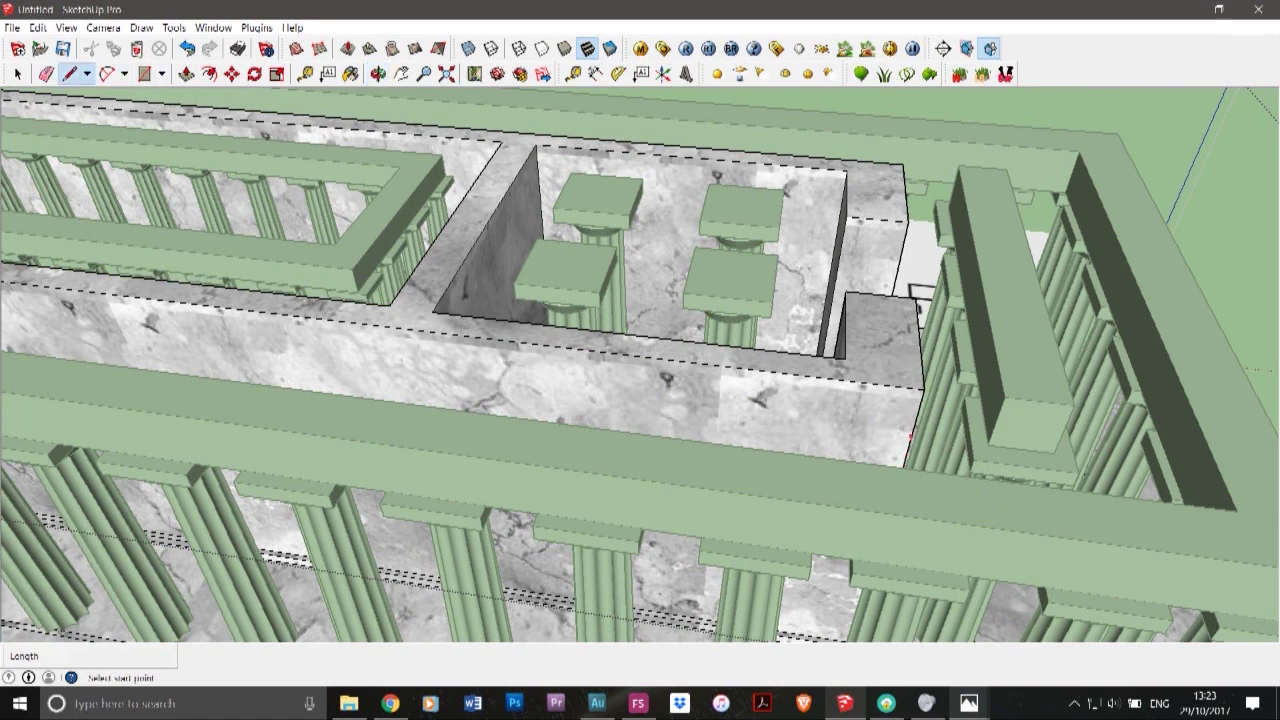
click(912, 428)
scroll(910, 428, down, 4)
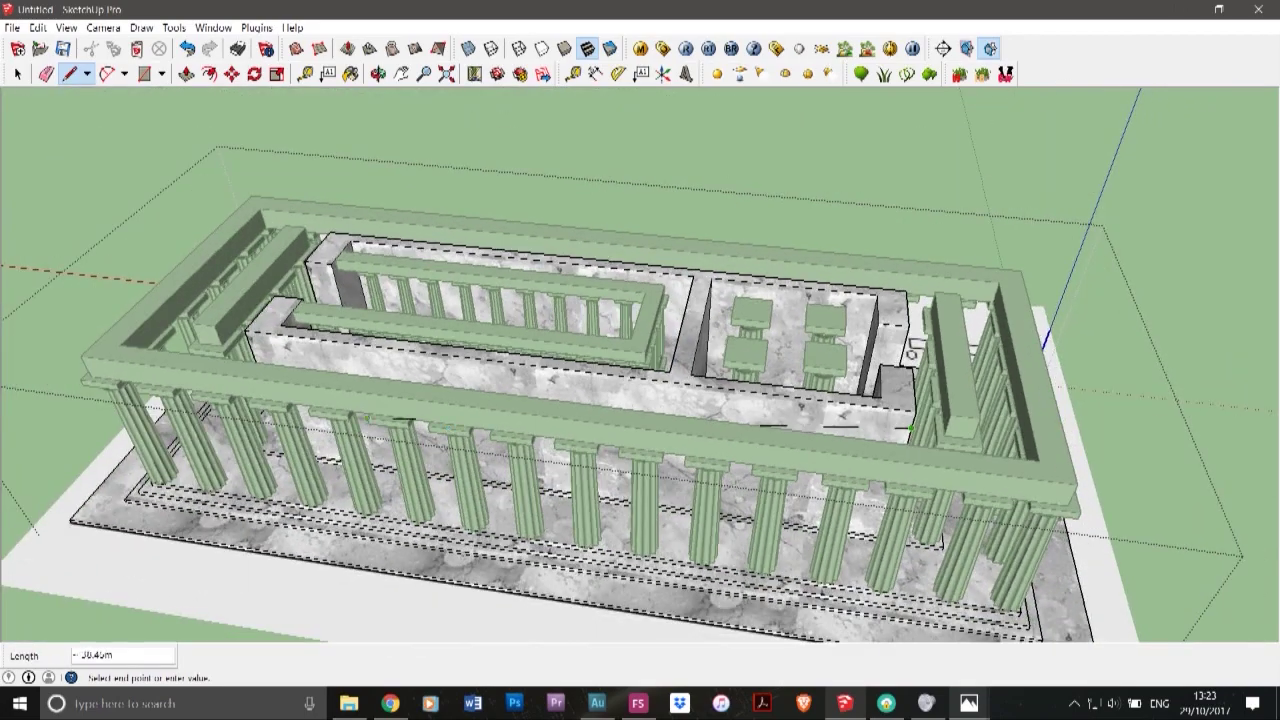
scroll(258, 347, up, 6)
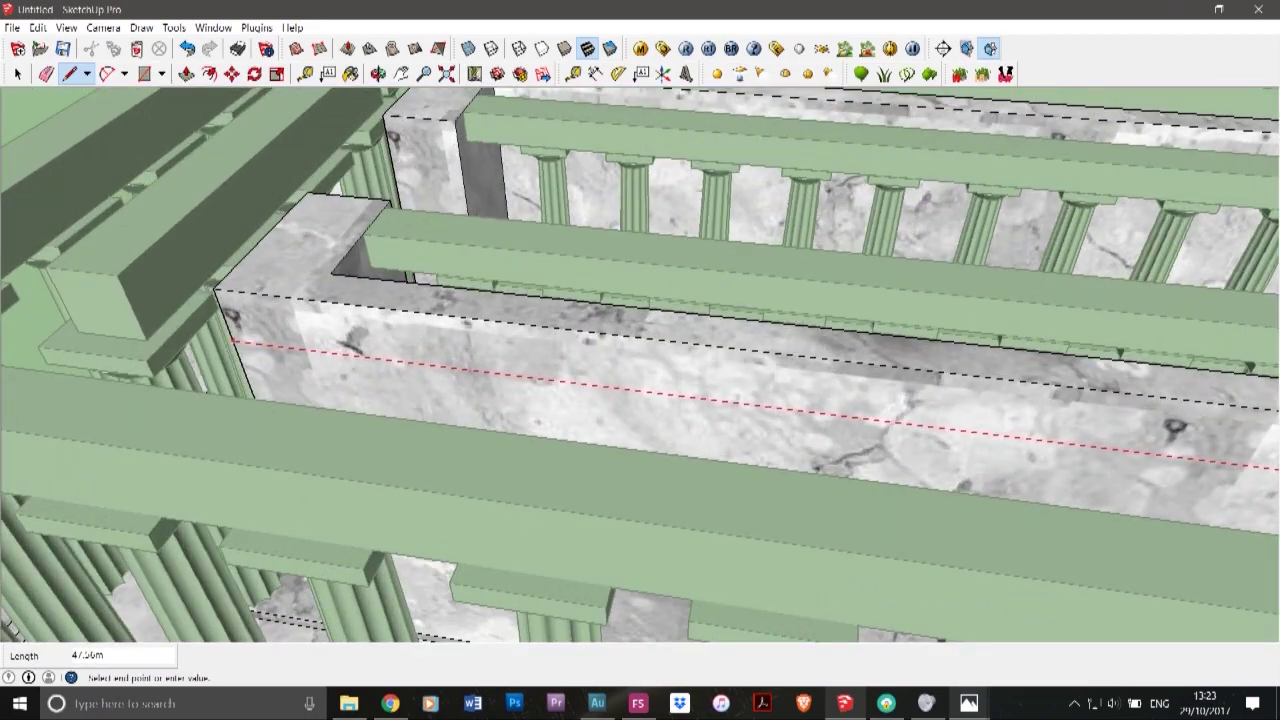
click(233, 341)
- Draw matching horizontal lines, each about 4.5 m long, across the two end faces of the larger chamber's walls
click(378, 74)
drag(390, 330, 860, 395)
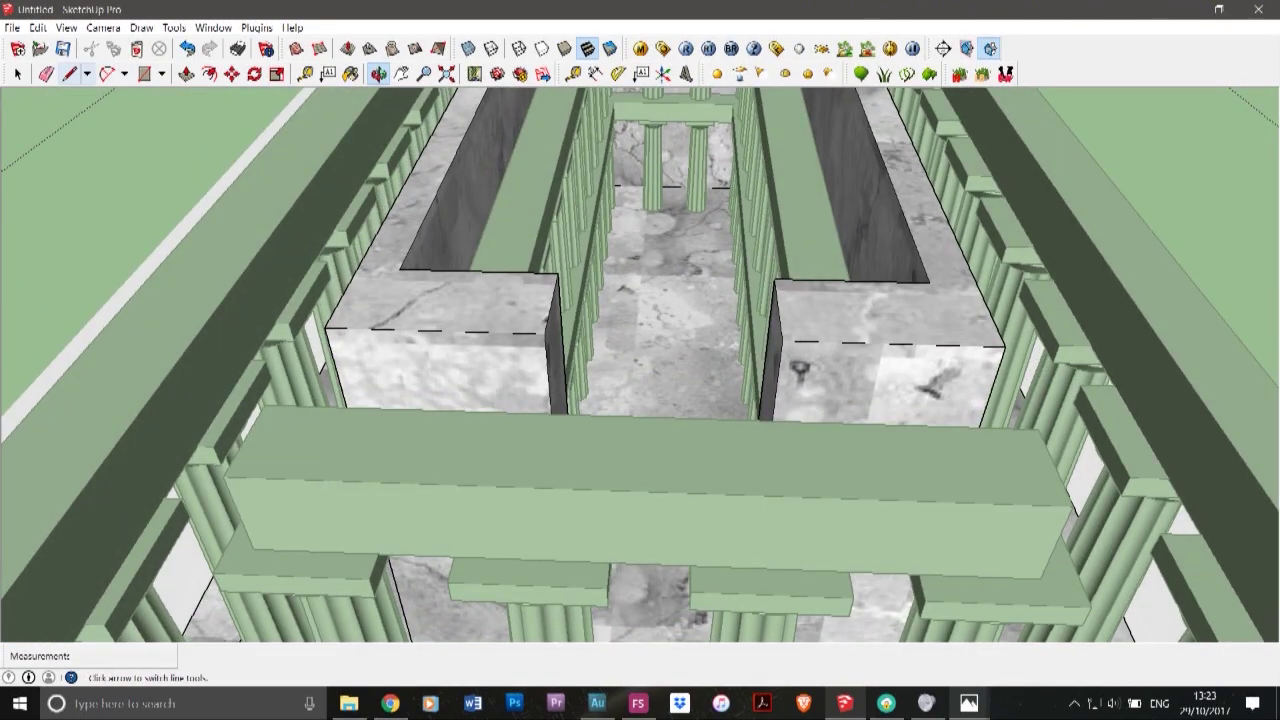
click(70, 74)
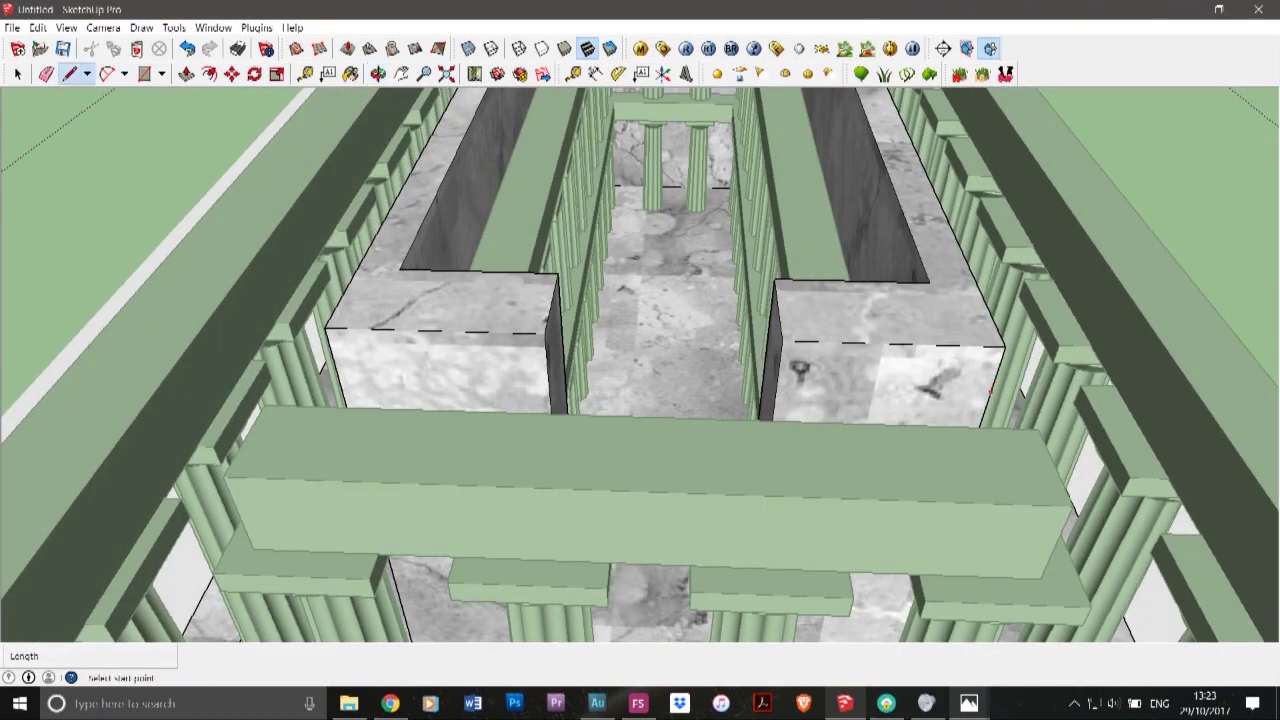
click(990, 393)
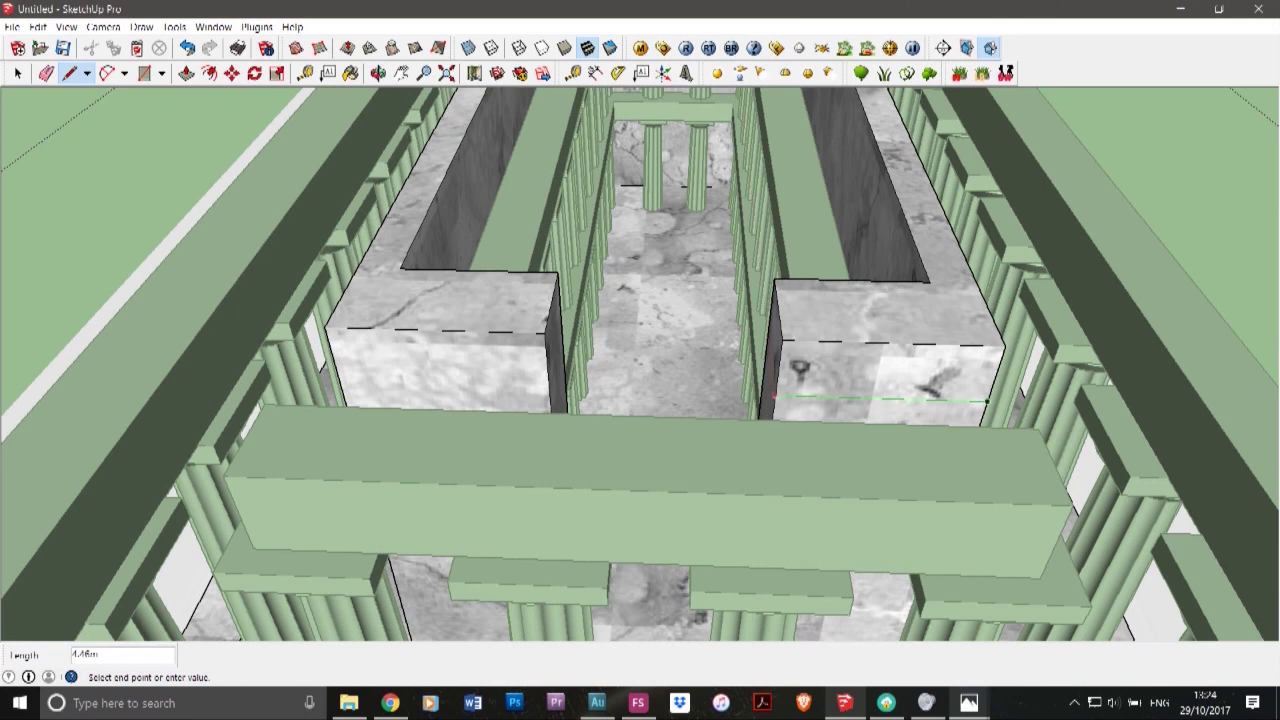
click(774, 397)
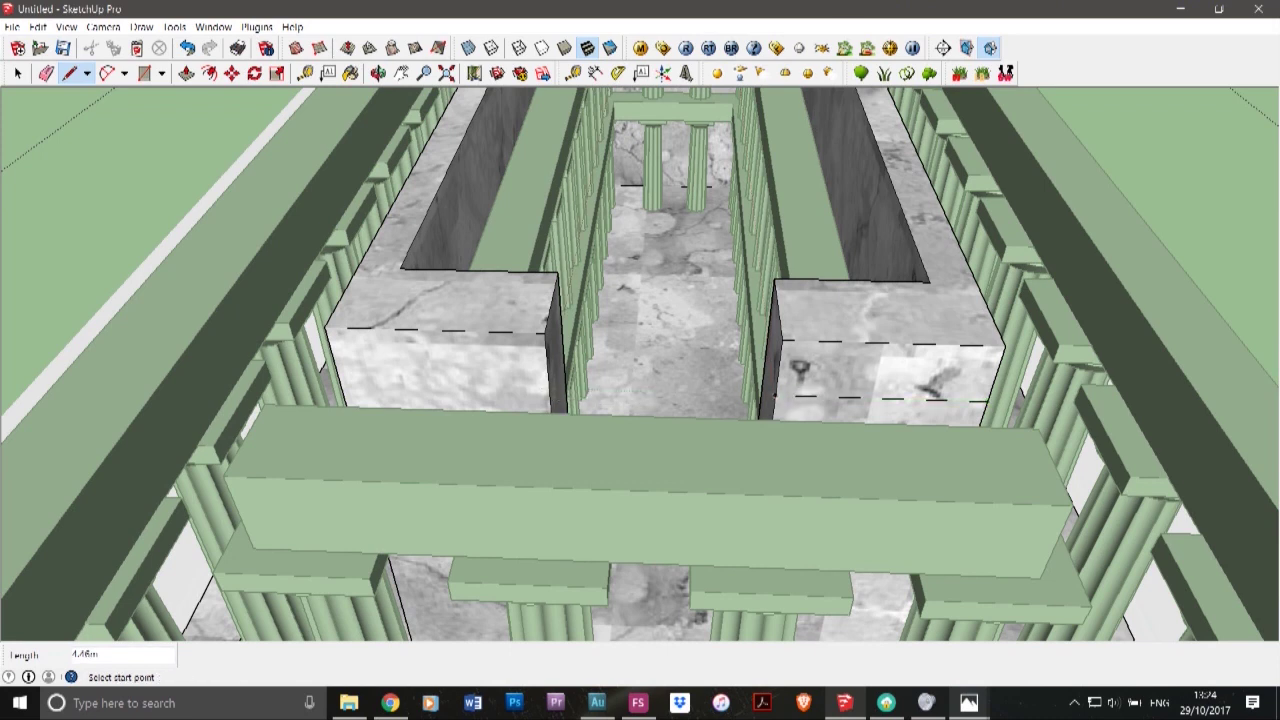
click(548, 388)
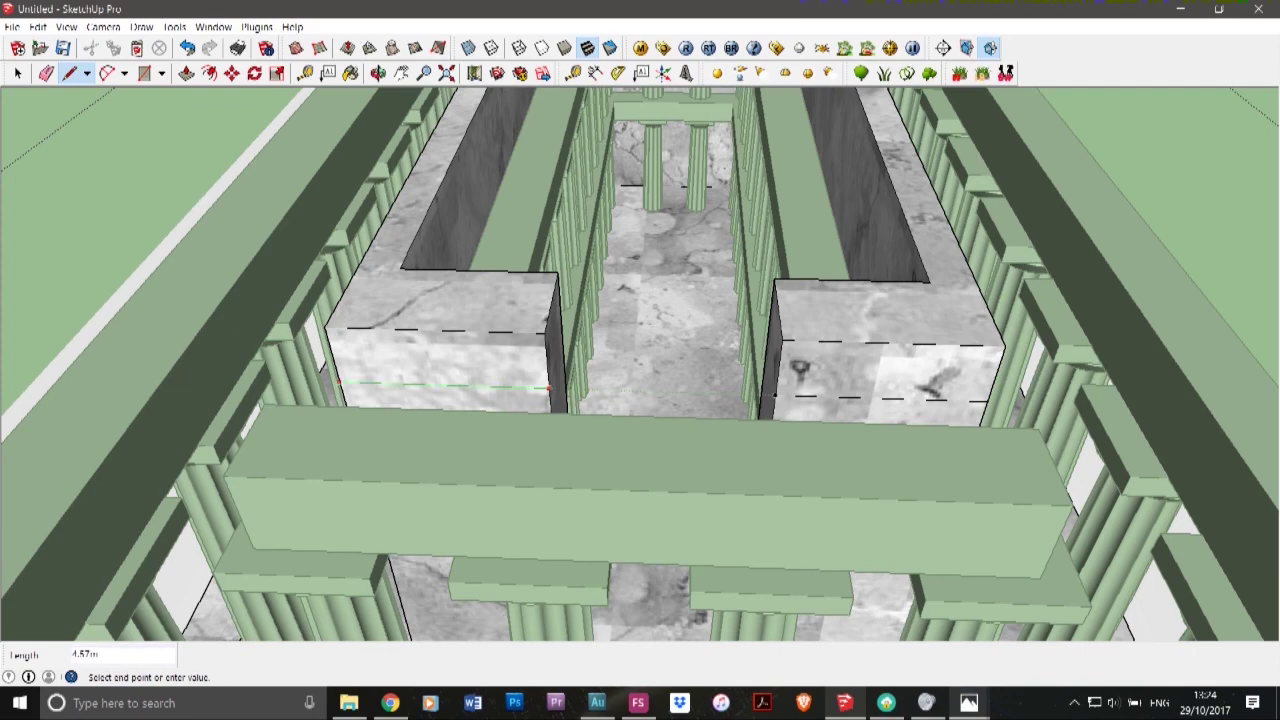
click(360, 383)
- Draw the band line along the opposite long outer face of the chamber walls, about 47.6 m long
click(378, 73)
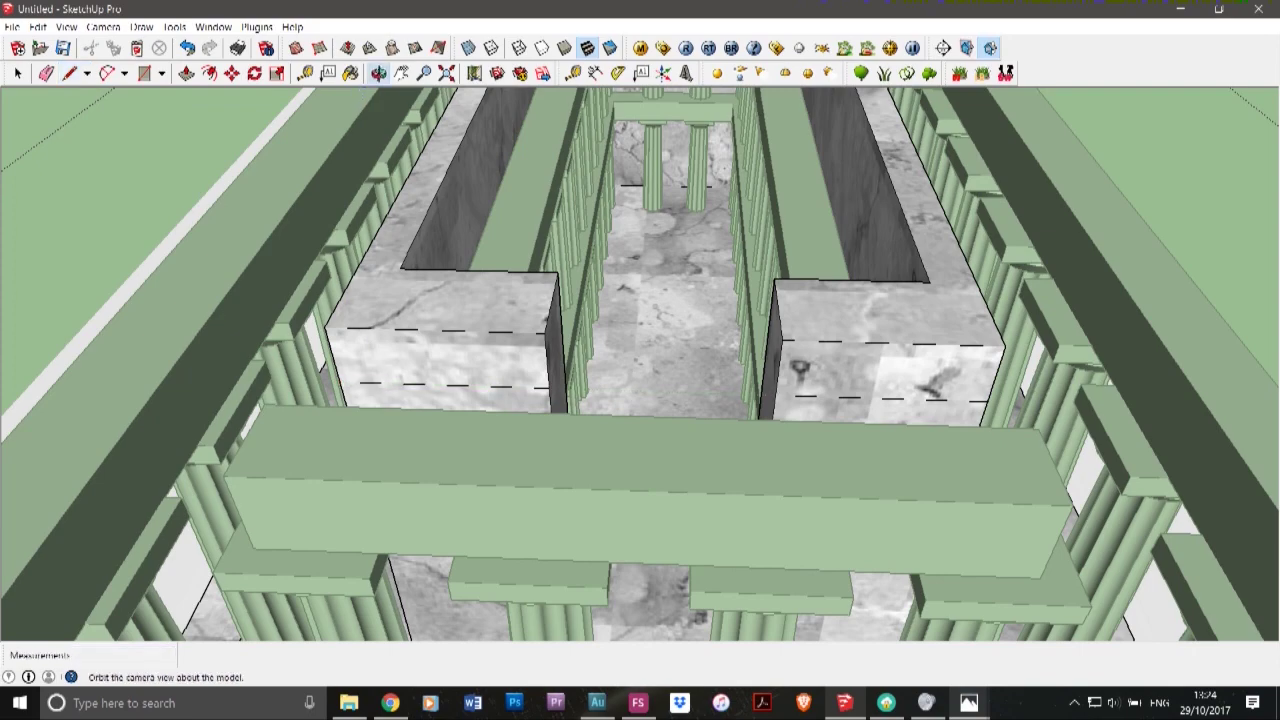
drag(430, 340, 1040, 370)
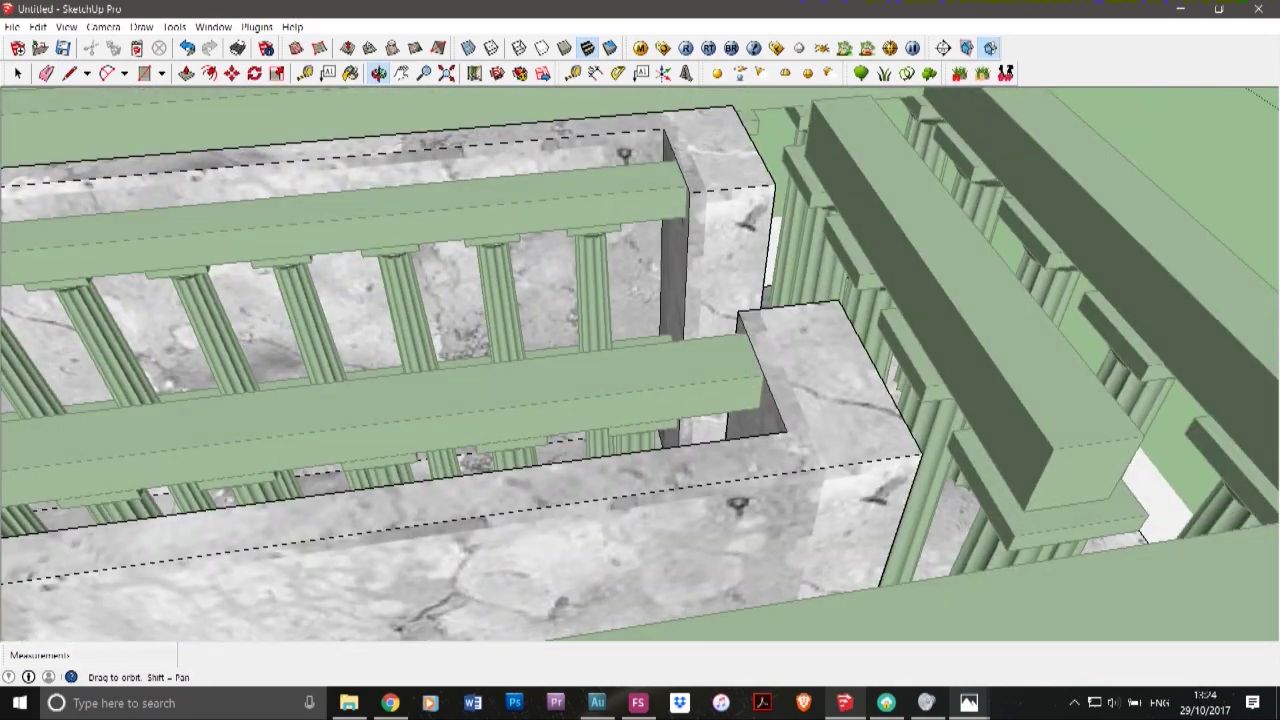
click(70, 73)
click(905, 503)
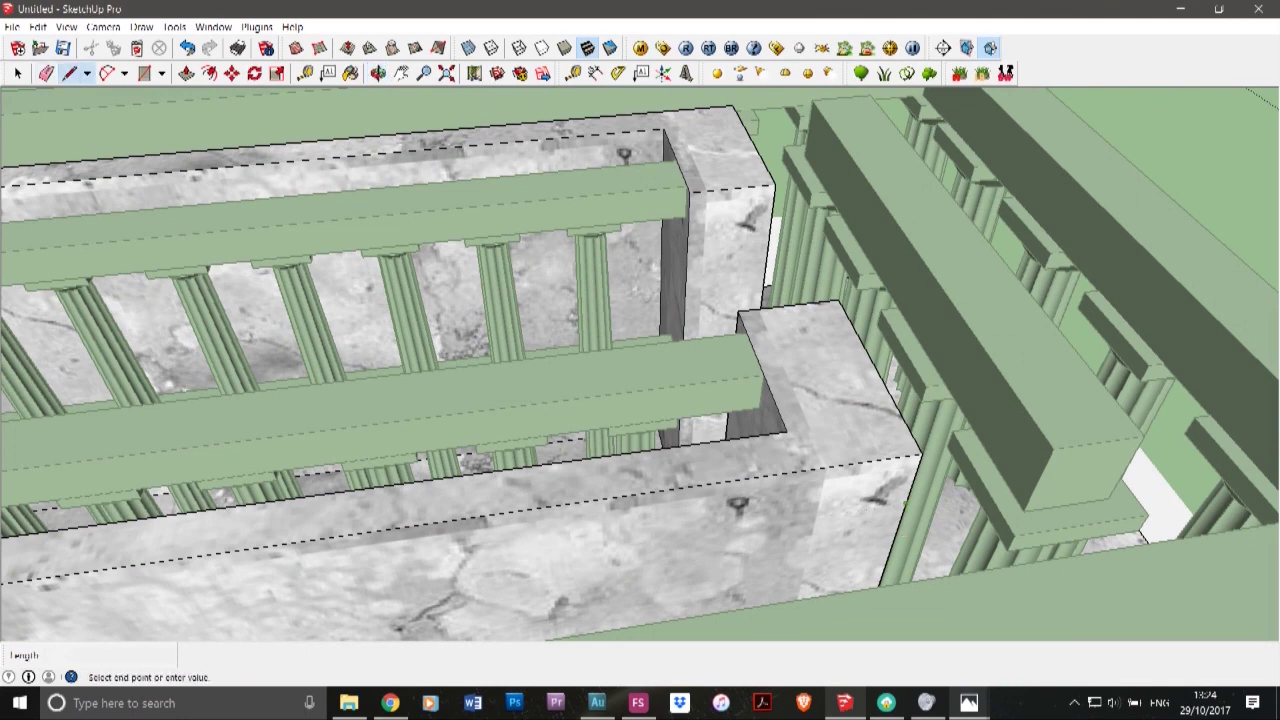
scroll(890, 475, down, 5)
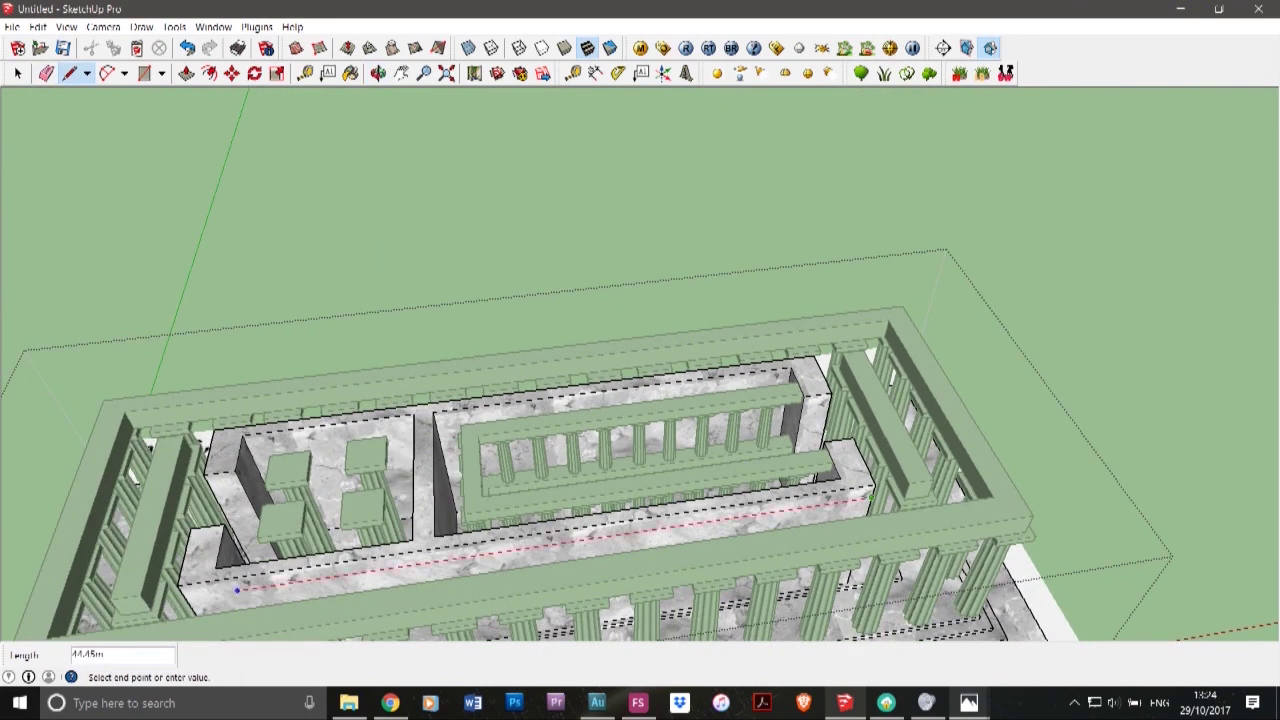
click(185, 598)
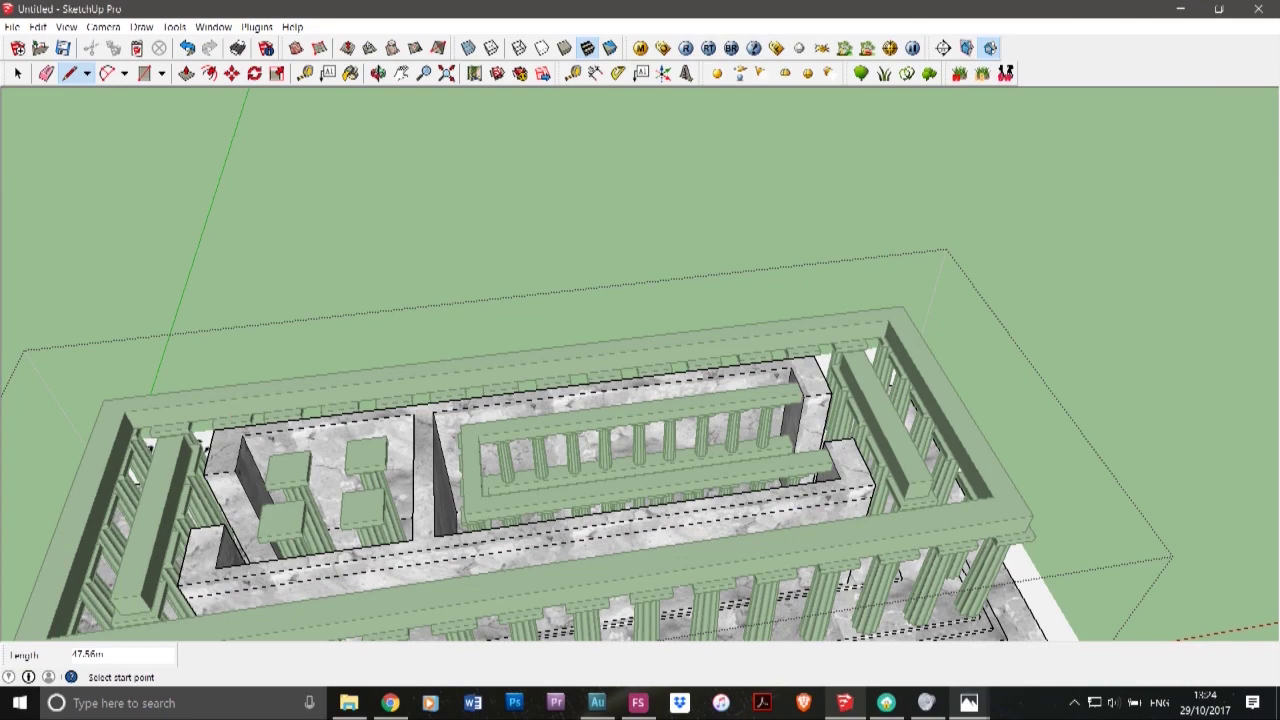
- Try pulling the upper band of the long outer wall face outward by 0.60 m with Push/Pull, then undo it
click(186, 73)
scroll(521, 583, up, 3)
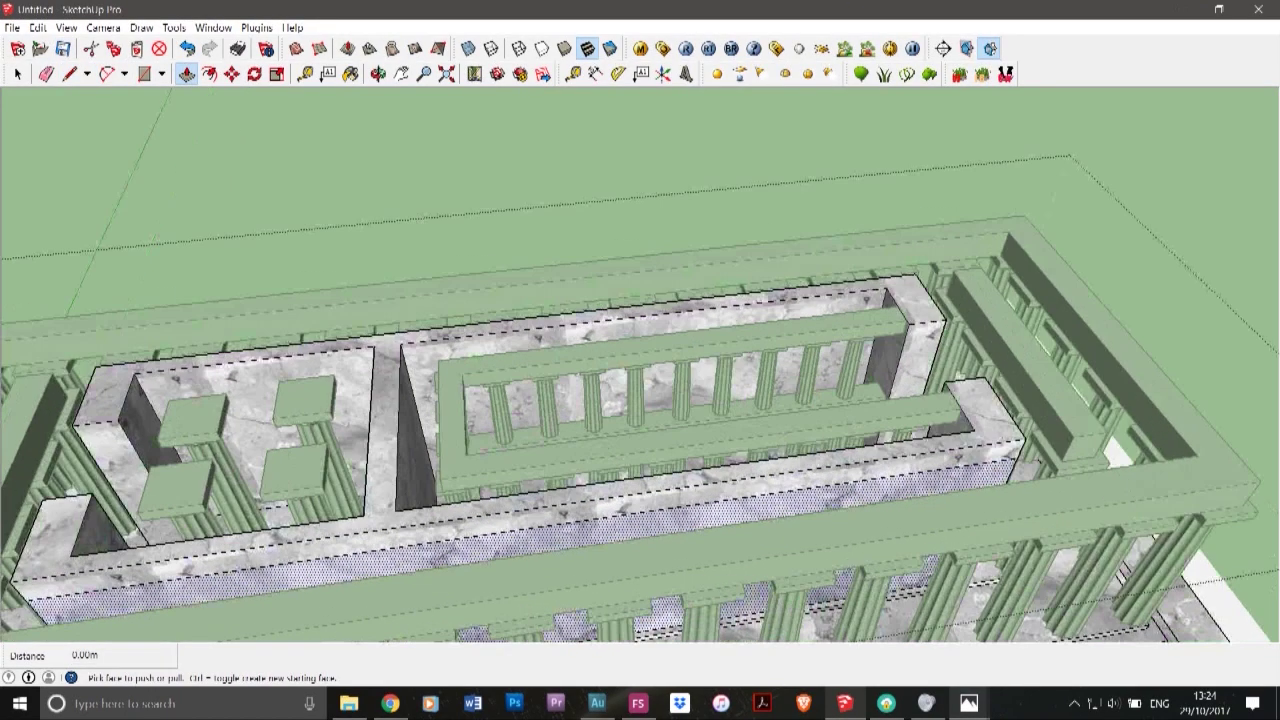
scroll(516, 568, up, 3)
click(516, 495)
click(516, 508)
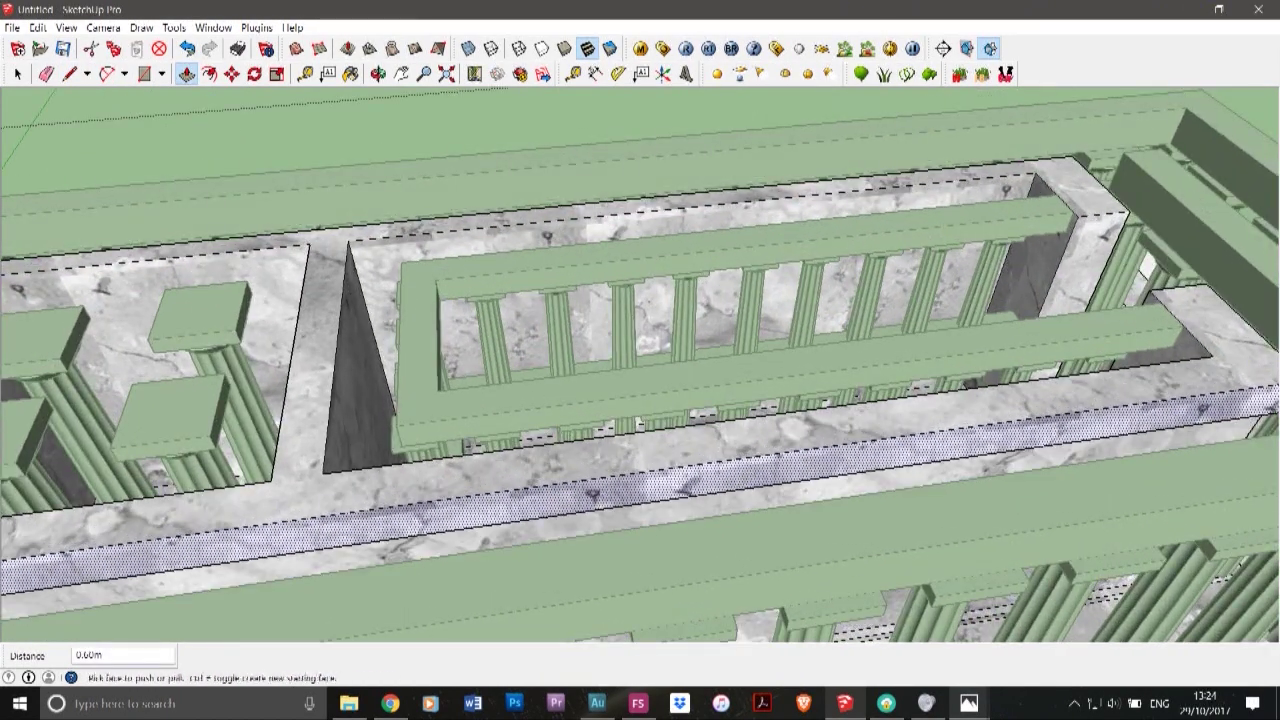
click(378, 74)
drag(780, 310, 180, 300)
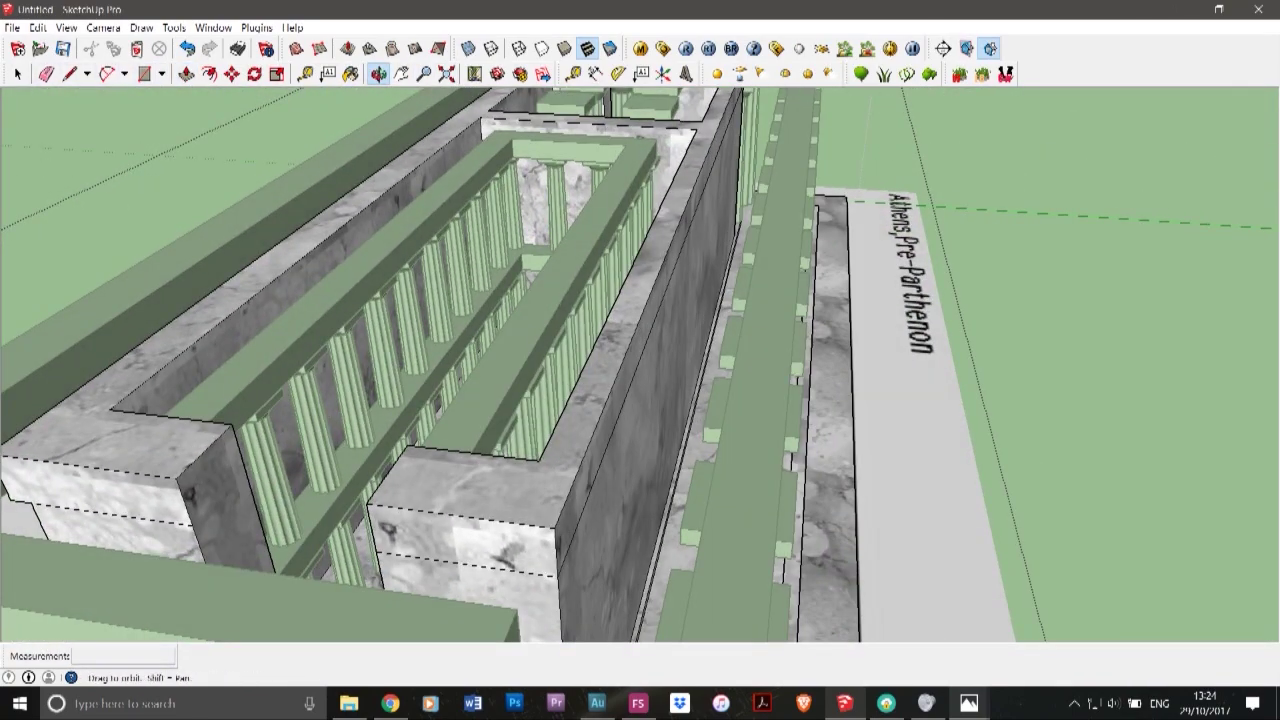
drag(400, 330, 780, 350)
key(ctrl+z)
- Pull the upper band of the long outer wall face outward by 0.20 m with Push/Pull
click(187, 74)
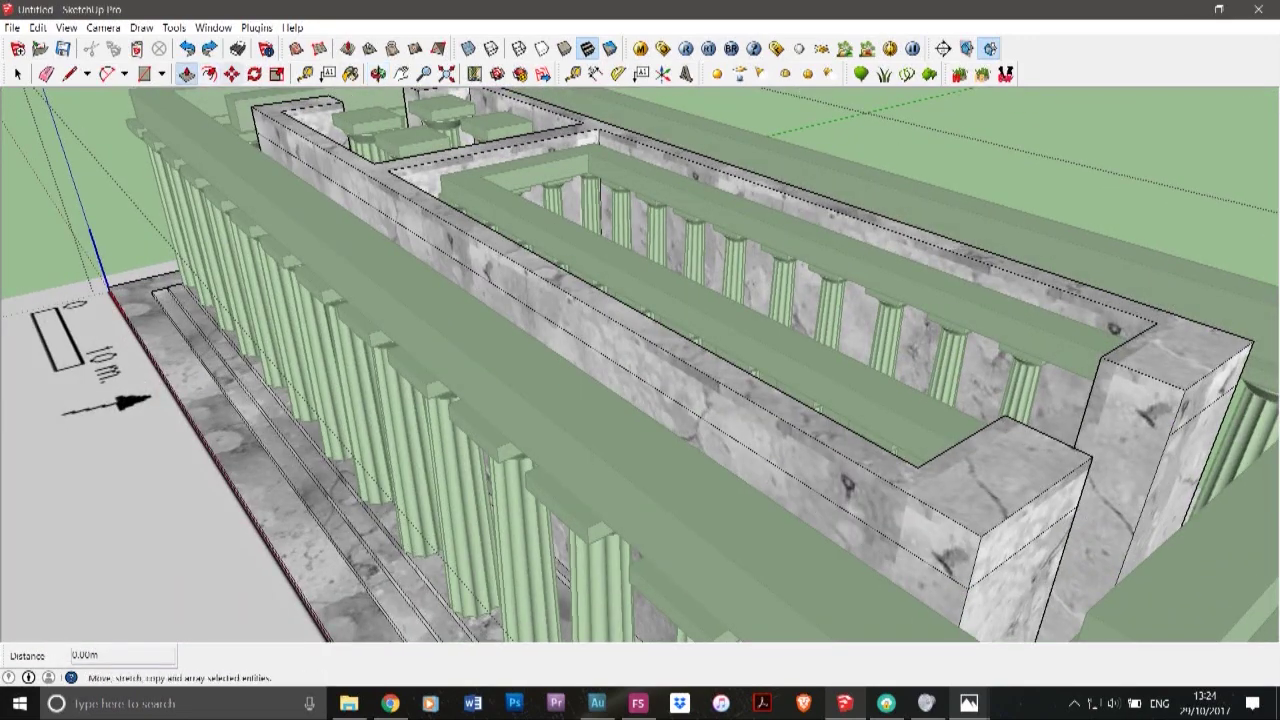
click(500, 268)
click(470, 262)
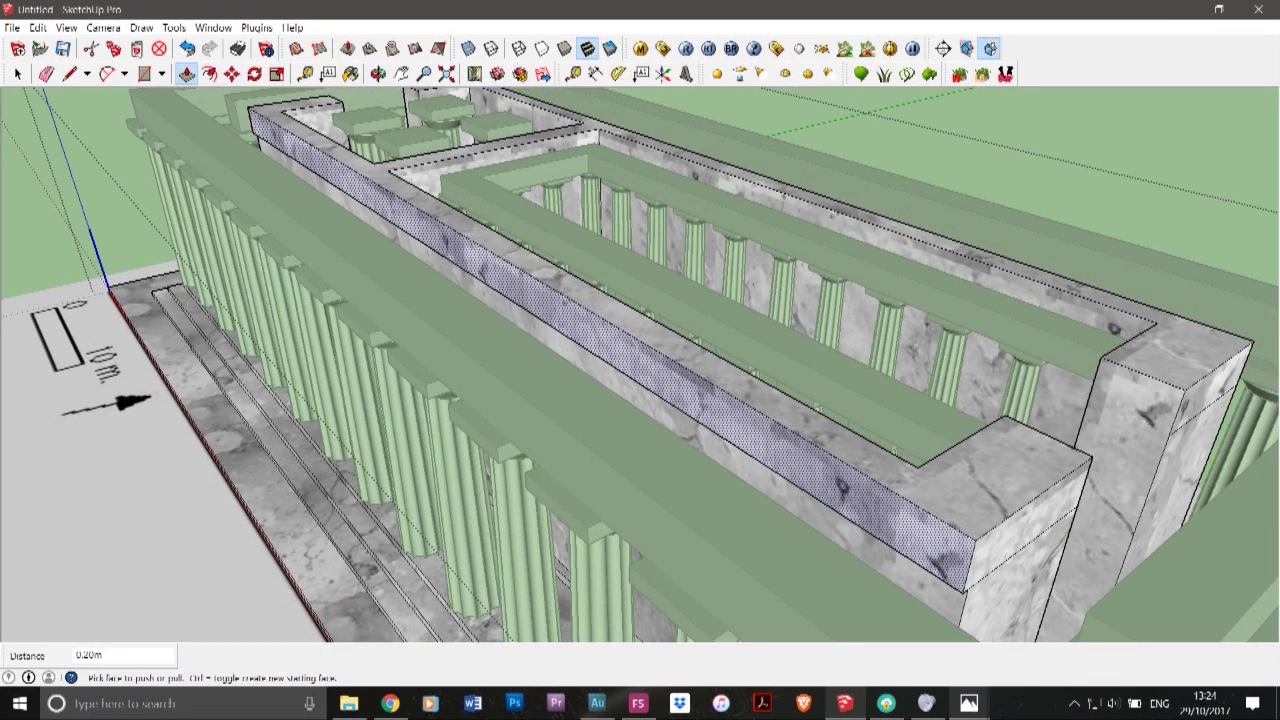
scroll(200, 240, down, 6)
middle_drag(400, 285, 290, 305)
scroll(290, 305, up, 3)
scroll(640, 190, up, 4)
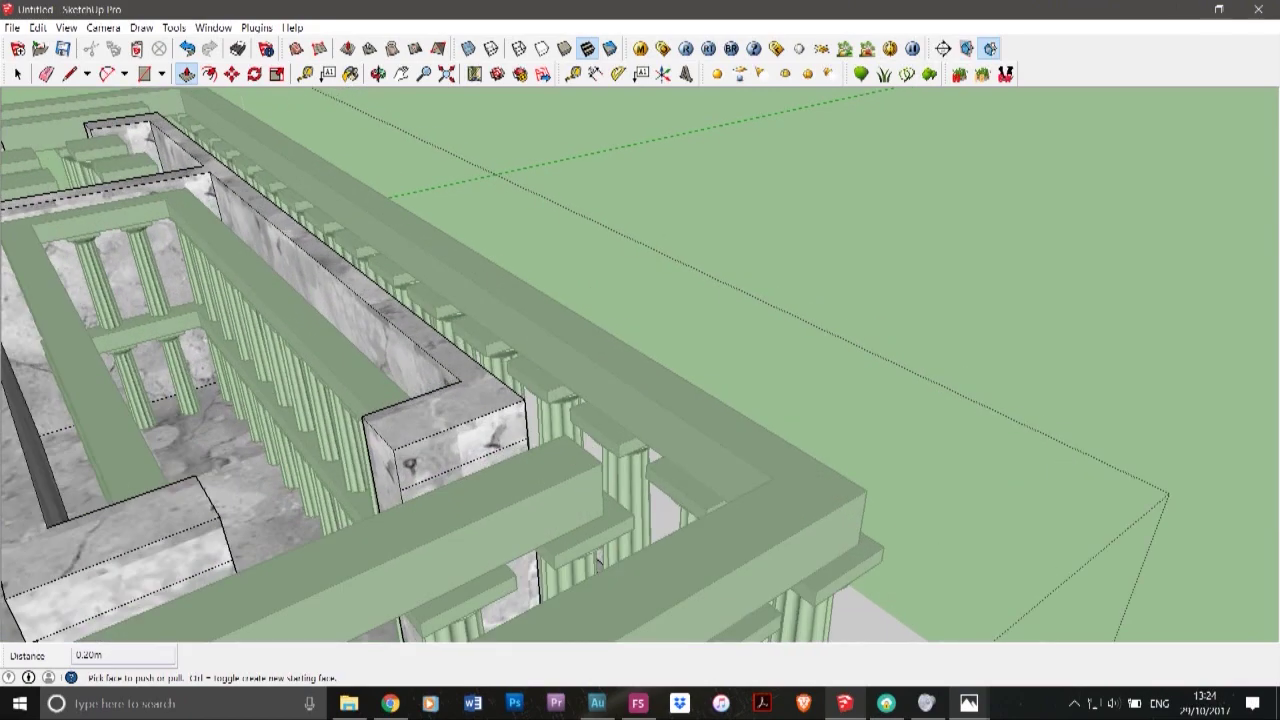
- Try pulling the upper band of the opposite long outer wall face outward by 0.20 m with Push/Pull
click(378, 74)
drag(580, 300, 370, 320)
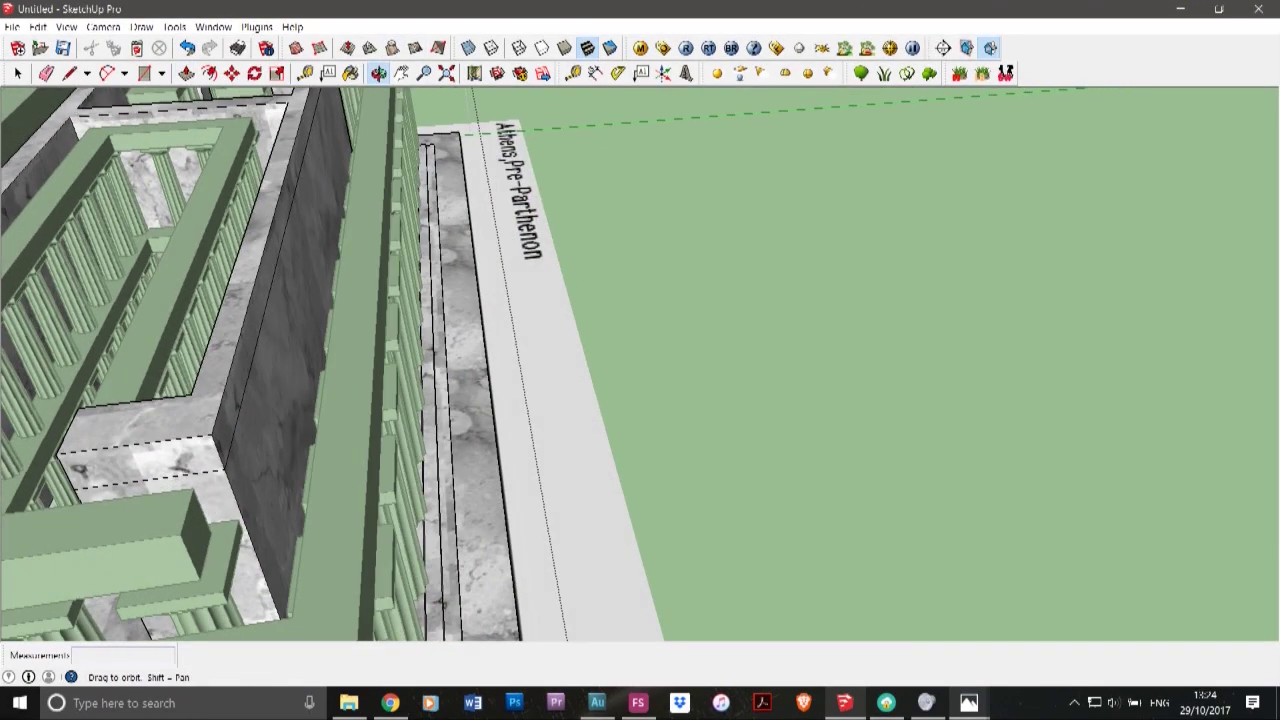
click(187, 74)
scroll(292, 205, up, 1)
click(292, 205)
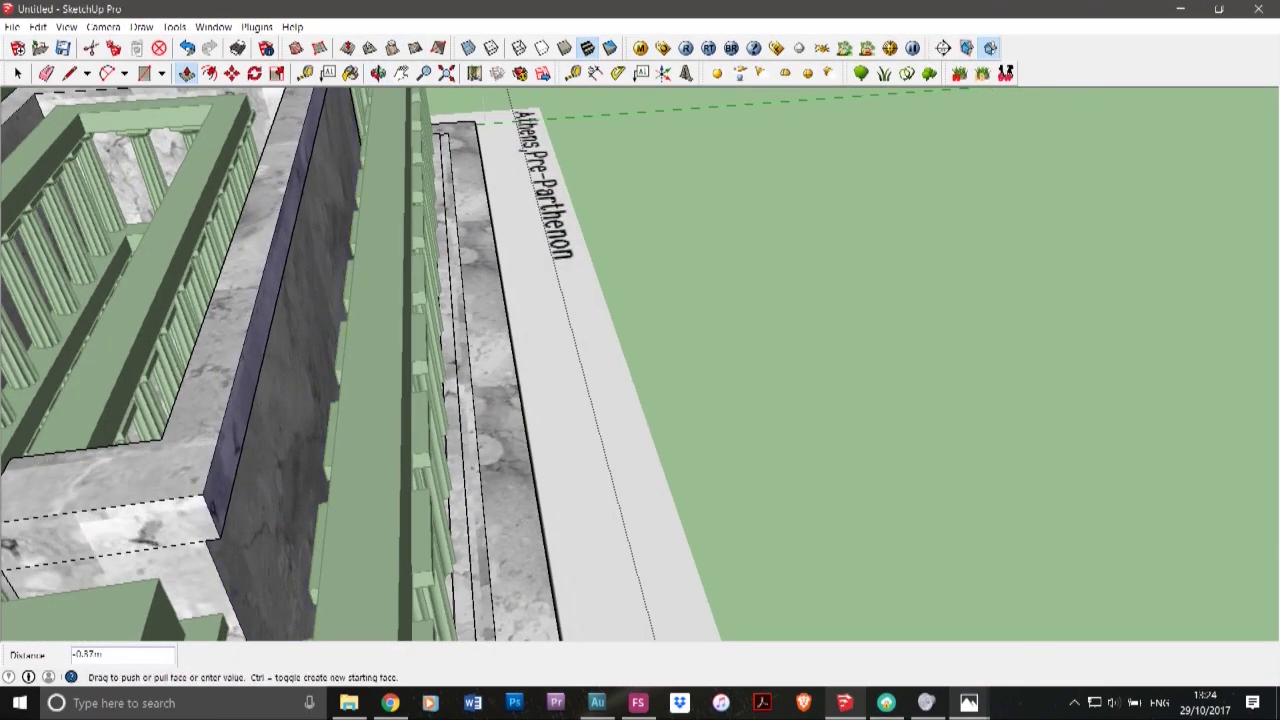
click(280, 208)
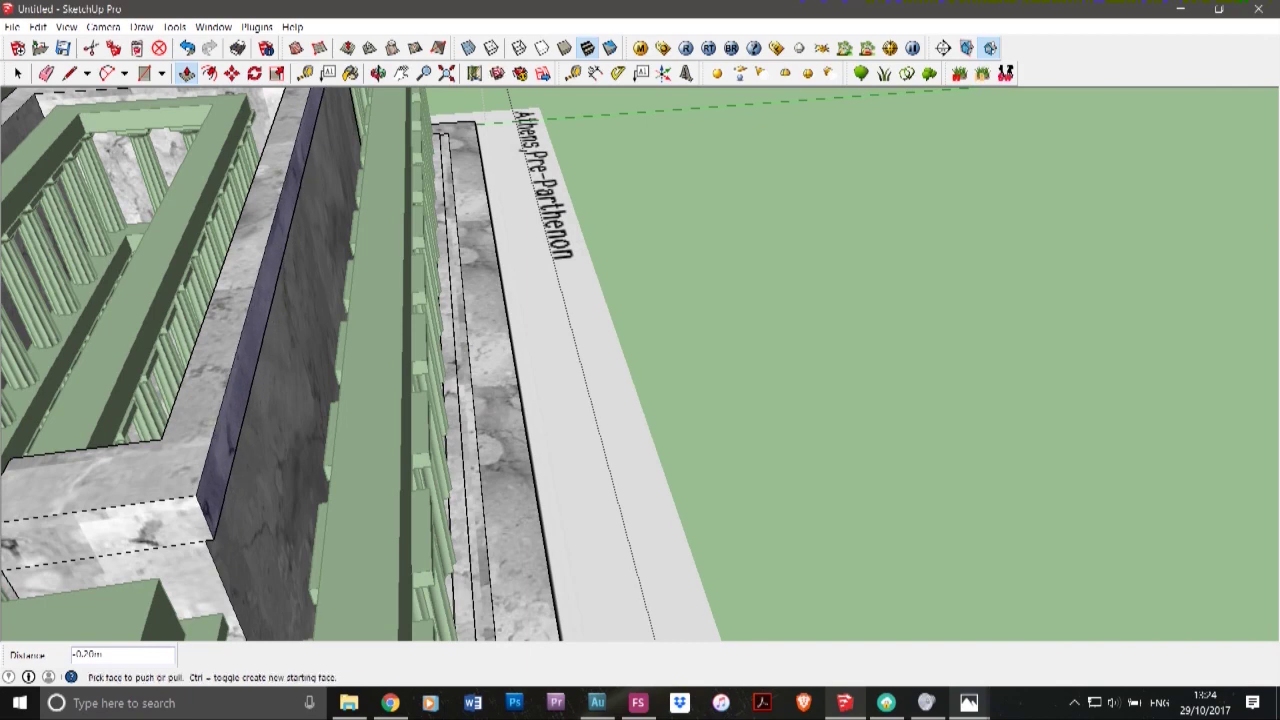
- Try moving the upper band of the adjoining wall's end face by 20 m with Push/Pull, then undo the attempts
scroll(355, 276, down, 2)
click(182, 452)
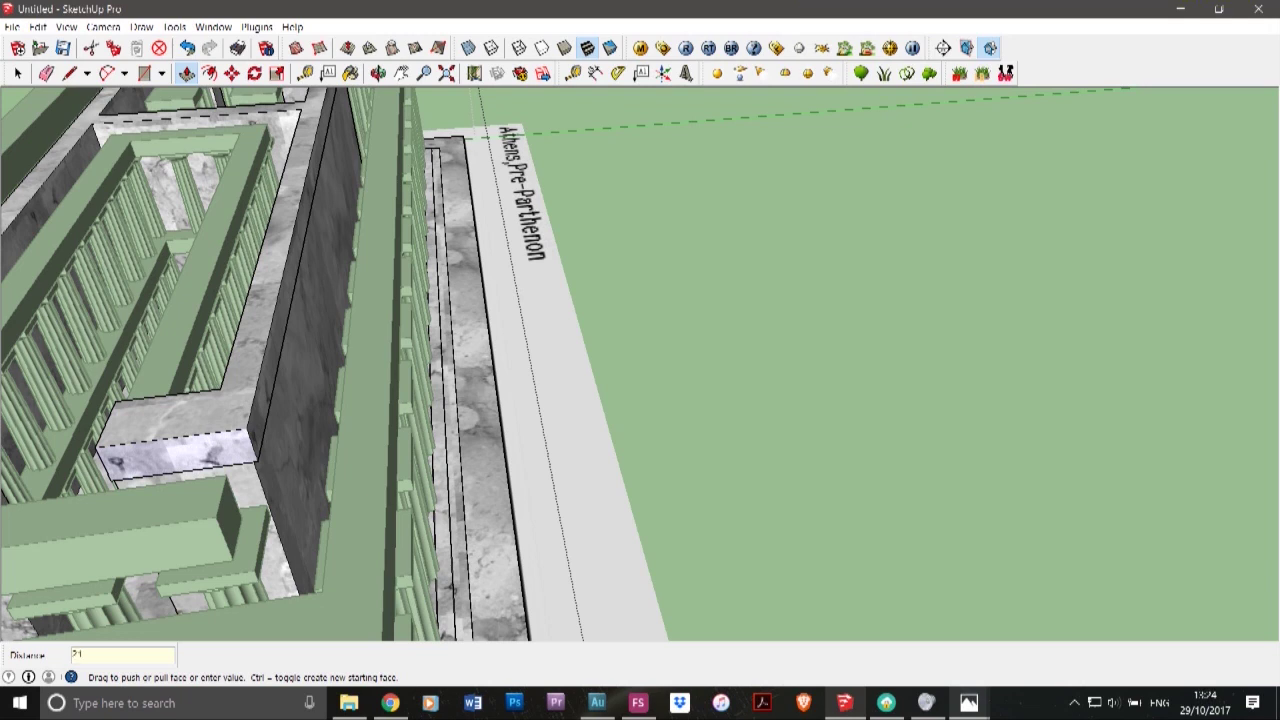
key(Return)
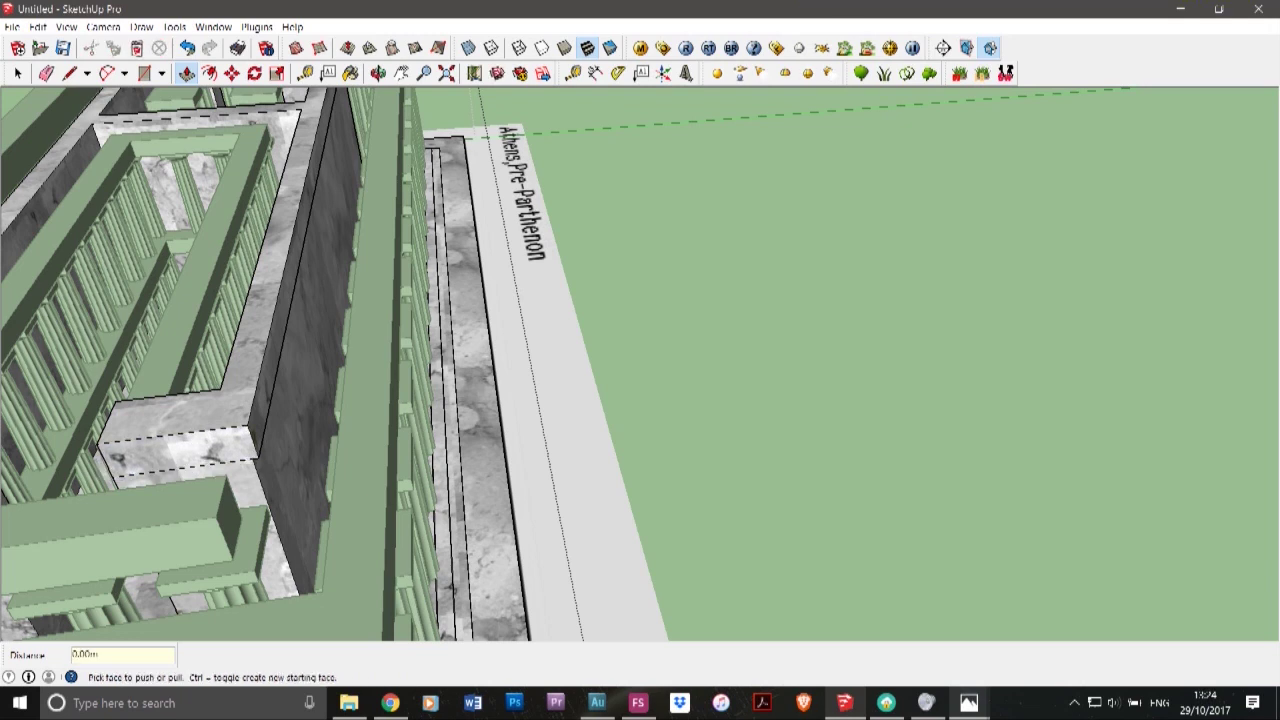
click(180, 451)
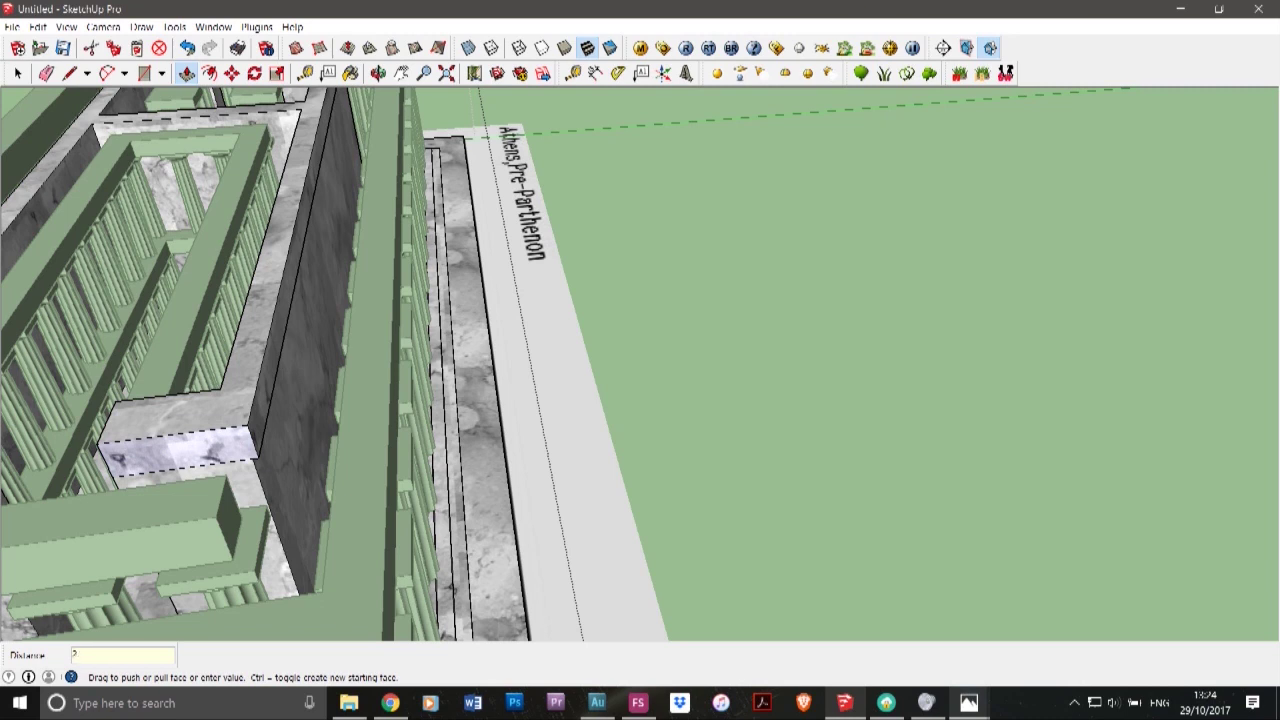
key(Return)
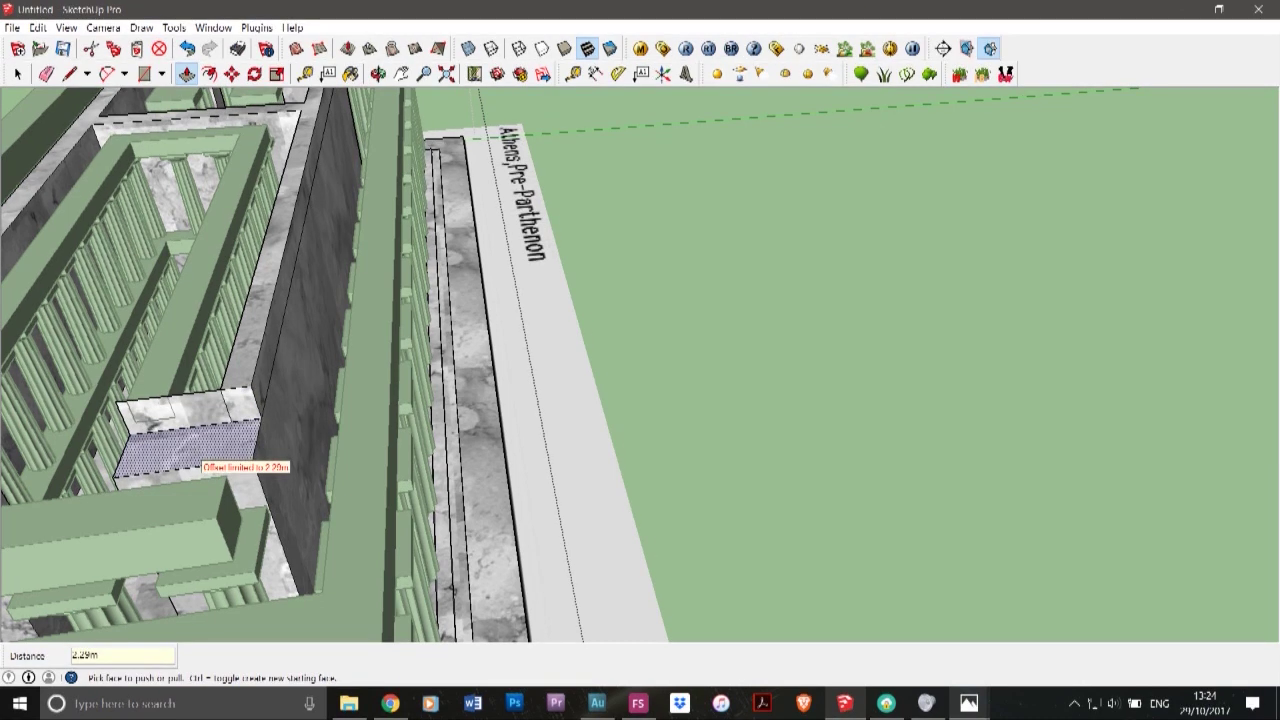
key(ctrl+z)
click(182, 452)
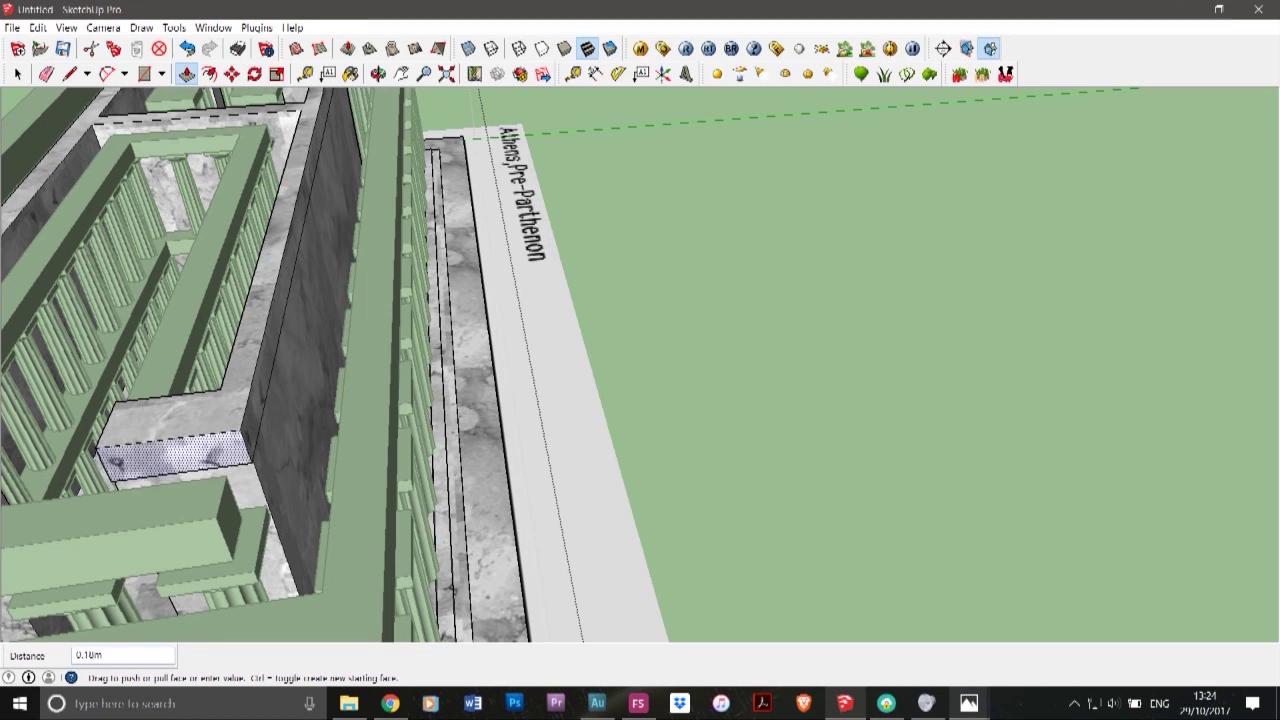
text(20)
key(Return)
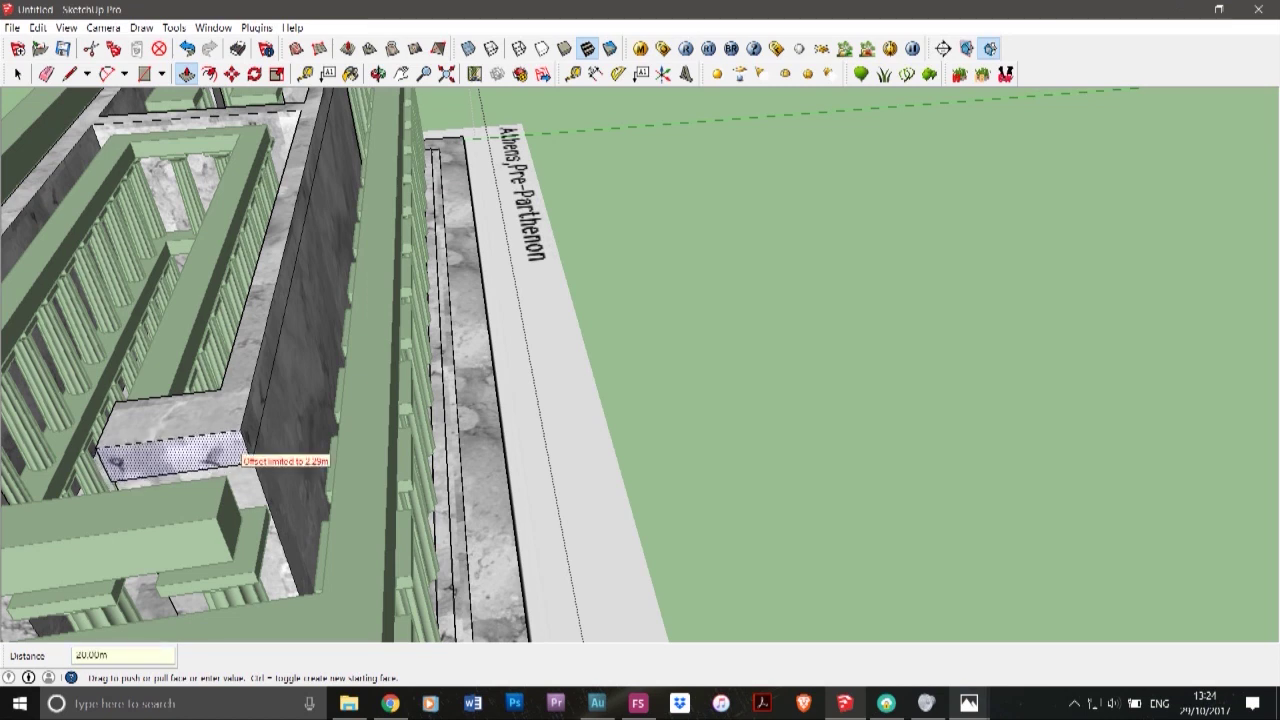
key(ctrl+z)
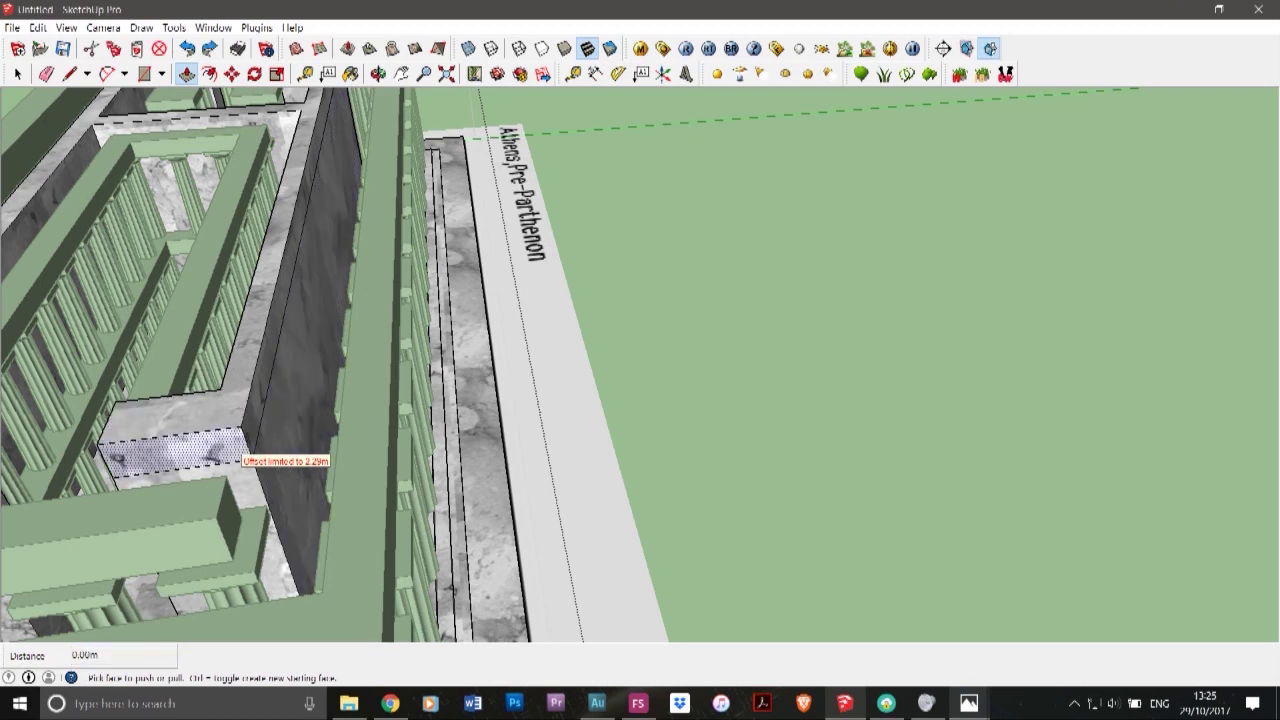
- Try pulling the end face's upper band outward freehand with Push/Pull, then undo it
click(230, 450)
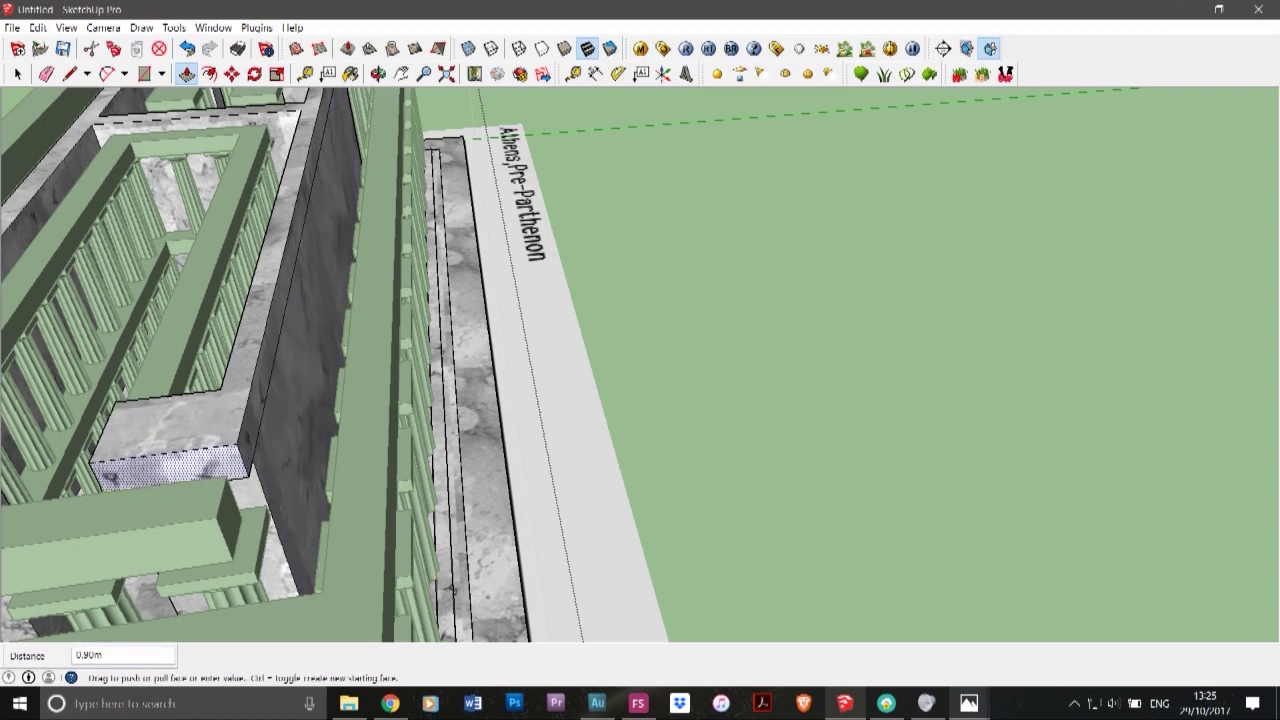
scroll(236, 449, up, 3)
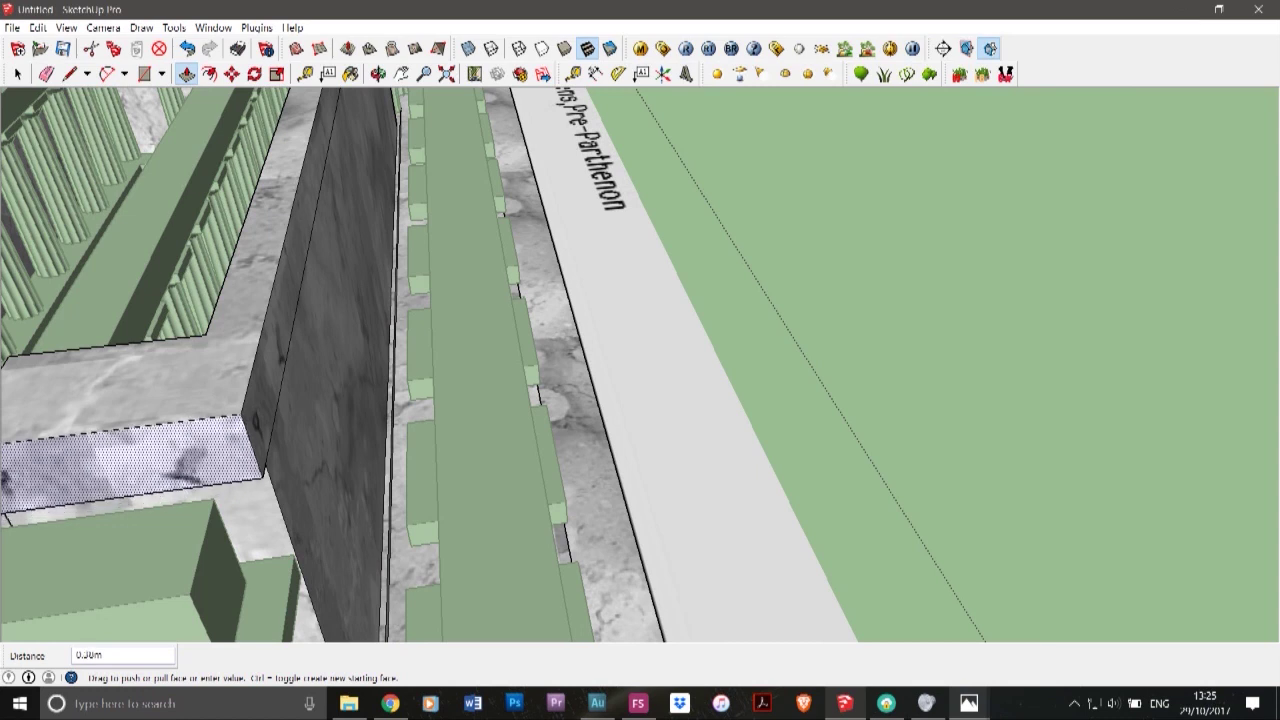
click(255, 442)
click(234, 448)
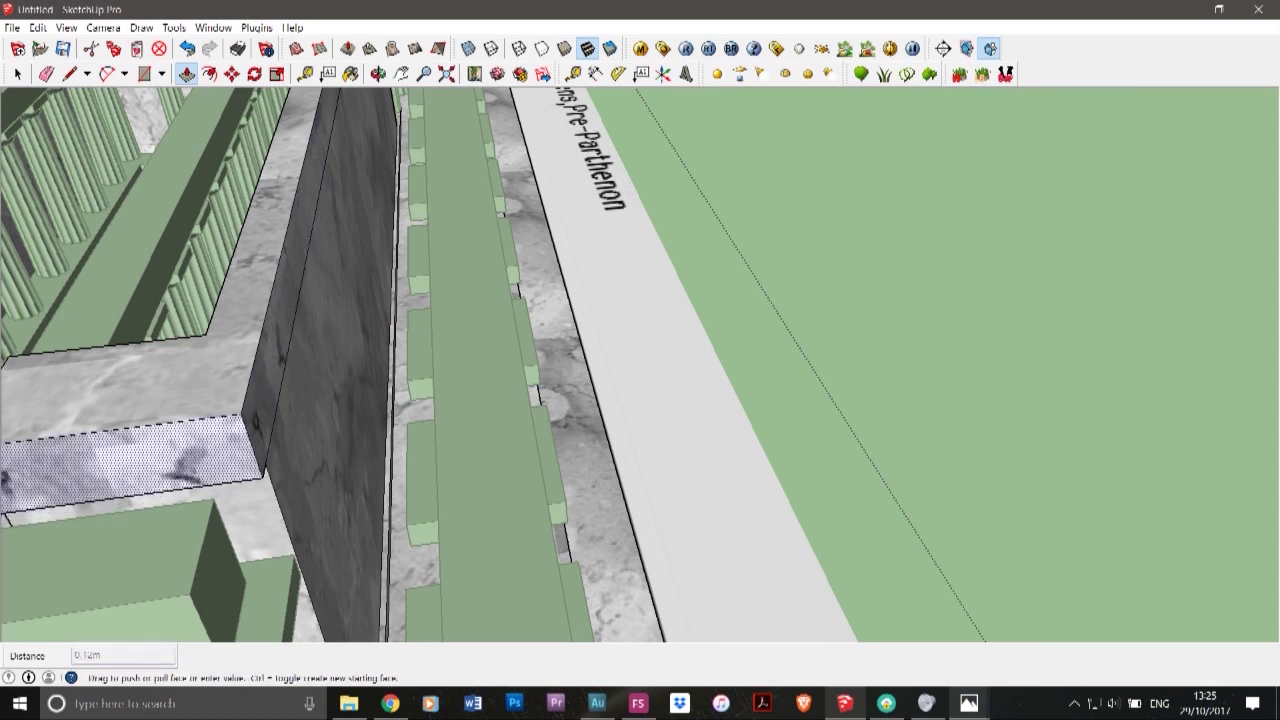
click(236, 437)
key(ctrl+z)
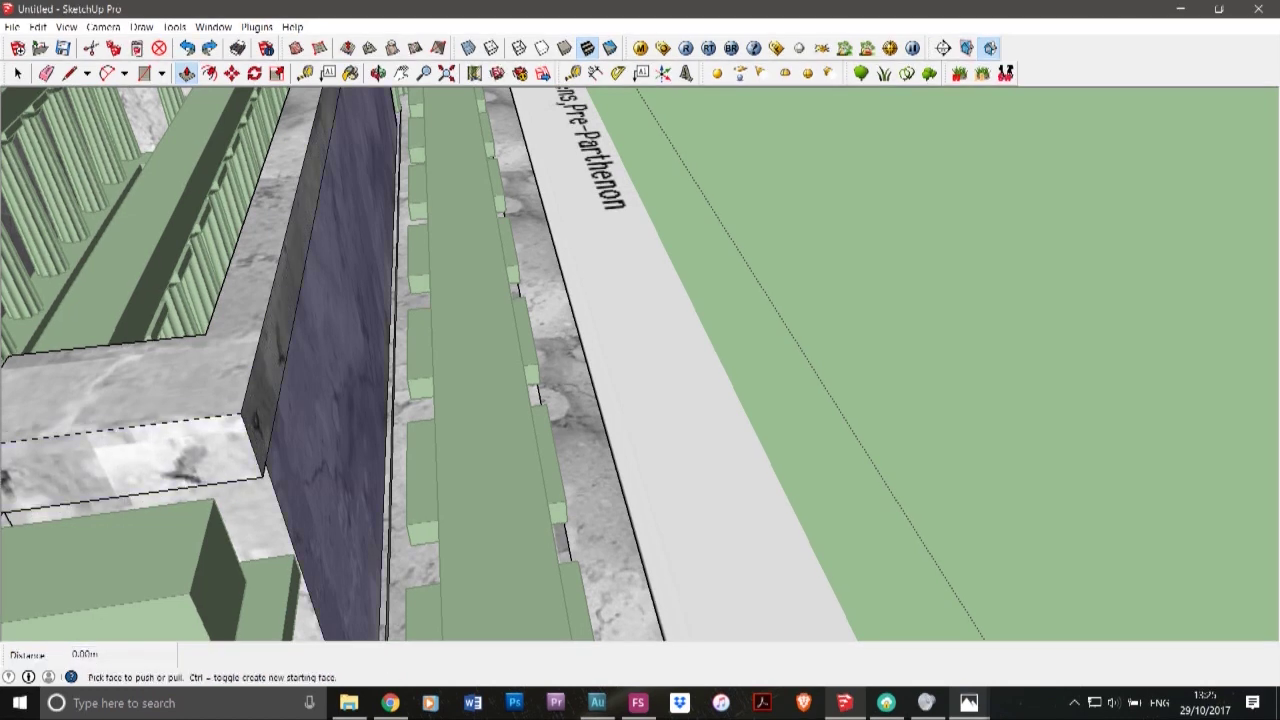
- Try pushing the long outer face's upper band inward by 20 m, then undo it
click(260, 420)
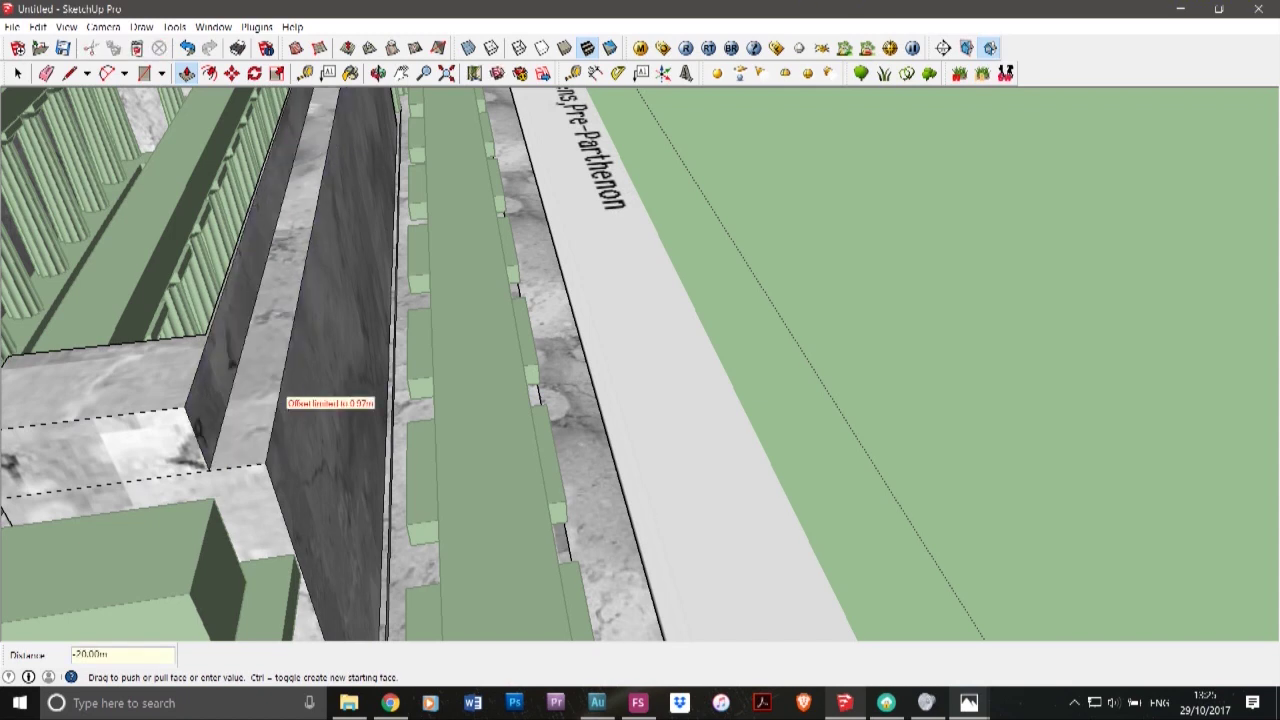
click(286, 398)
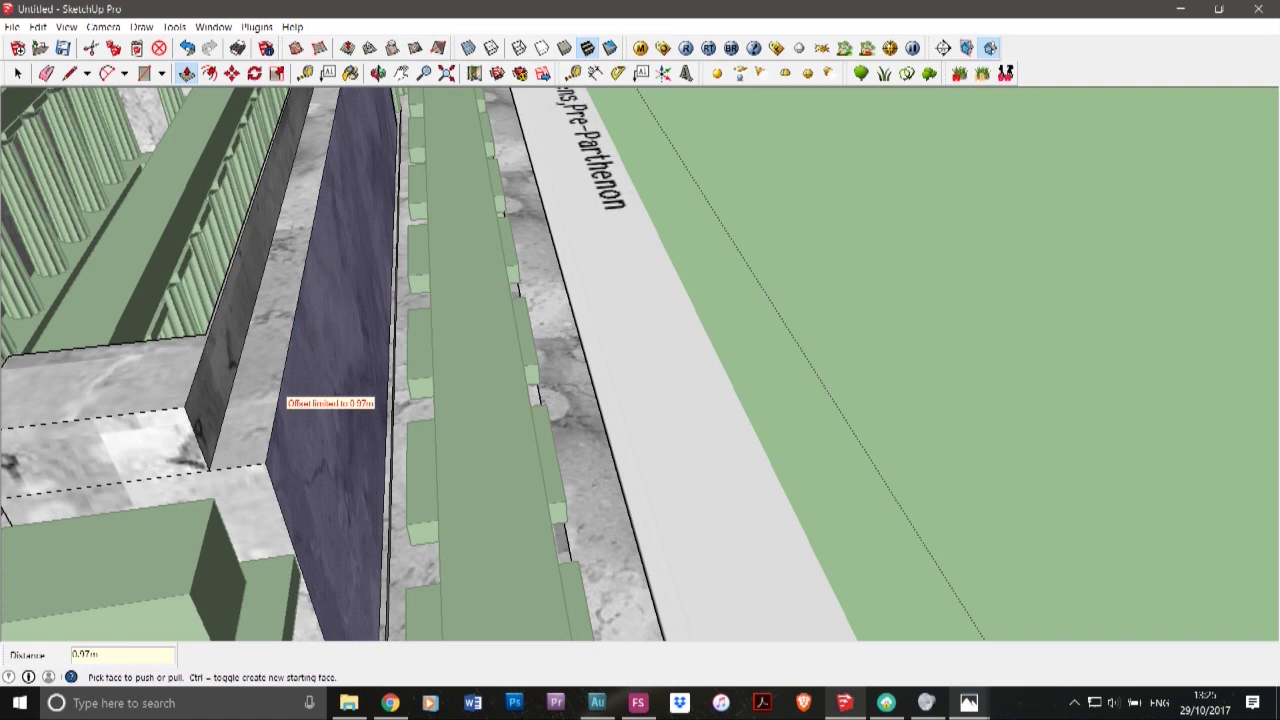
key(ctrl+z)
- Pull the upper band of this long outer wall face outward by 0.20 m with Push/Pull
click(275, 390)
scroll(338, 392, up, 4)
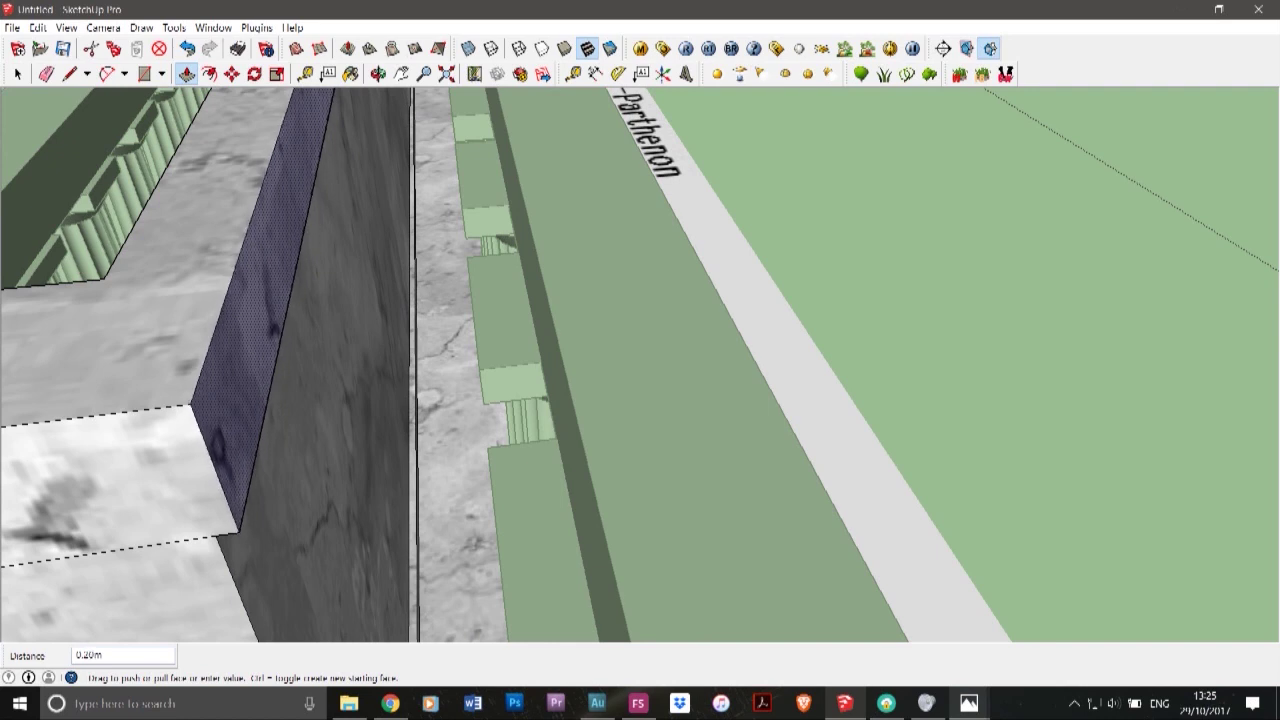
click(262, 385)
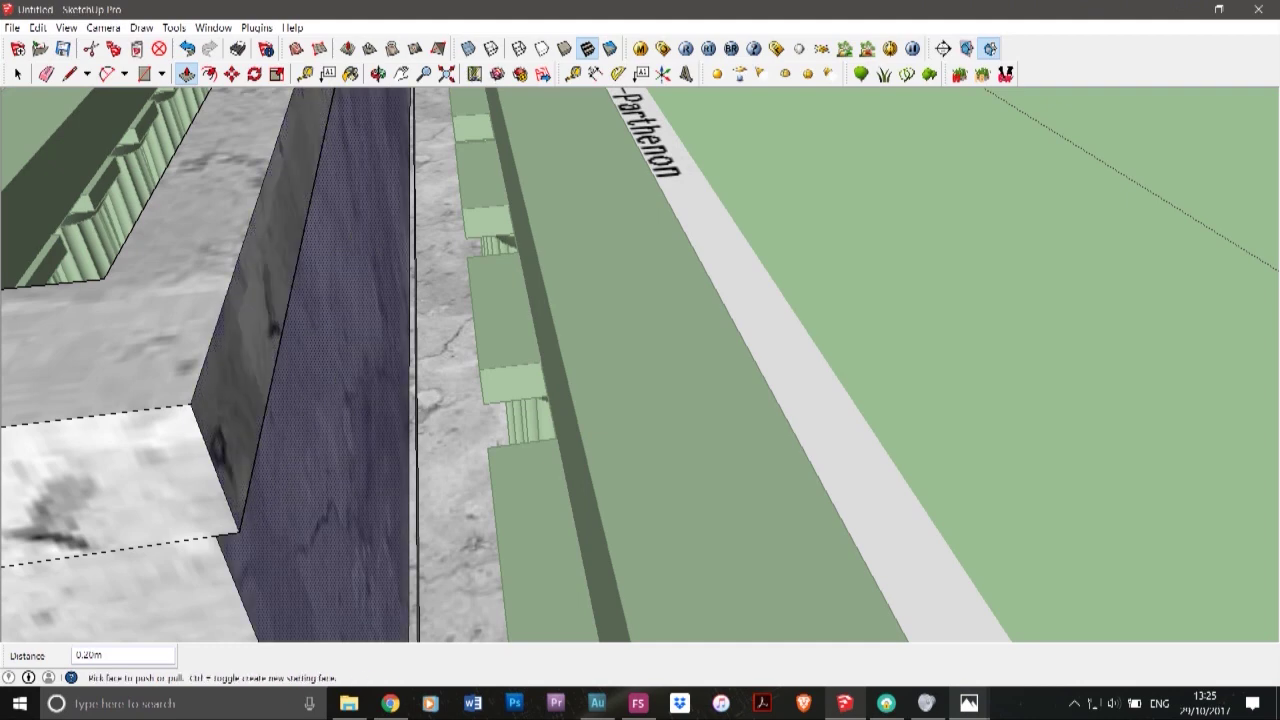
- Pull the upper bands on both end faces of the larger chamber's walls outward by 0.20 m
scroll(396, 437, down, 2)
click(220, 468)
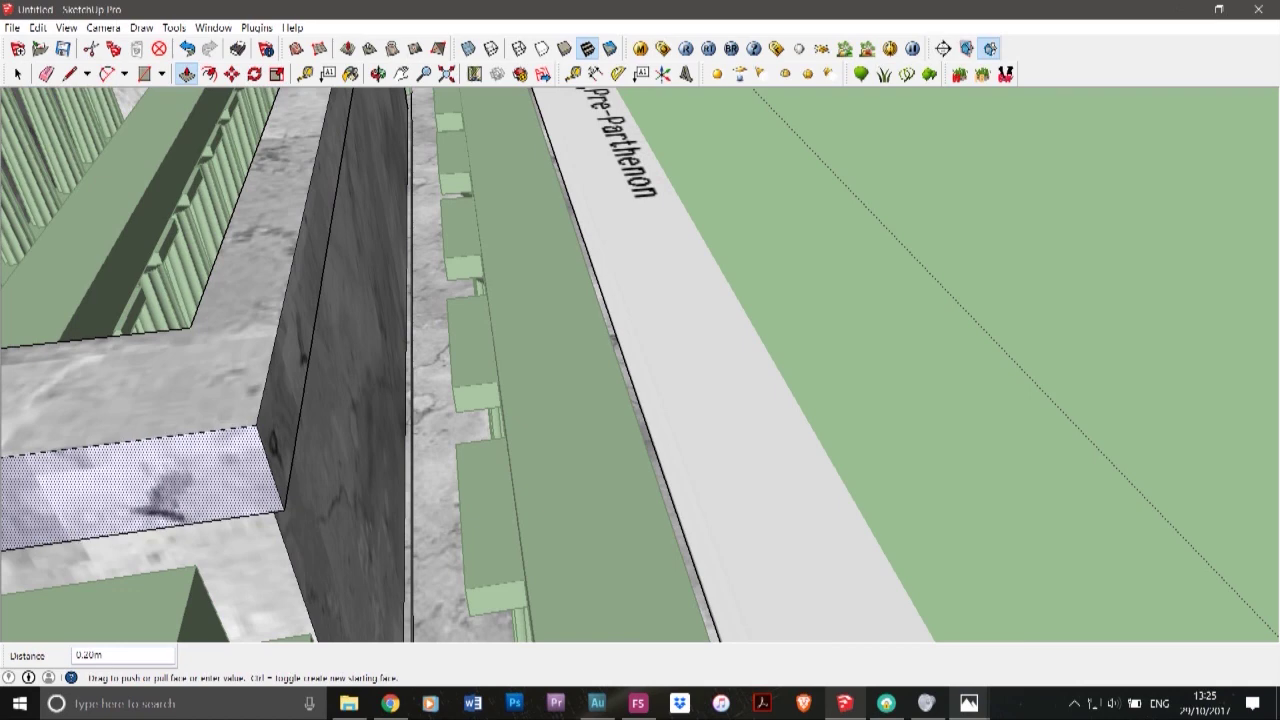
click(270, 475)
scroll(315, 437, down, 5)
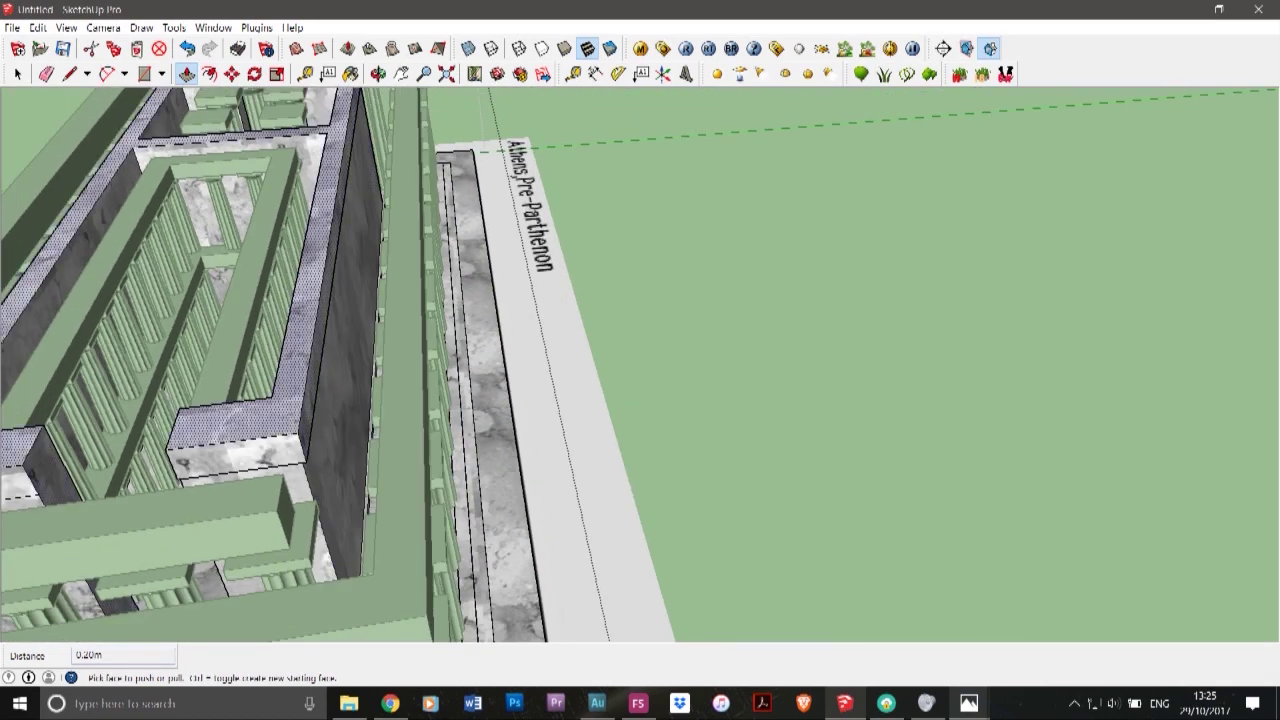
click(16, 485)
click(214, 463)
scroll(232, 495, down, 5)
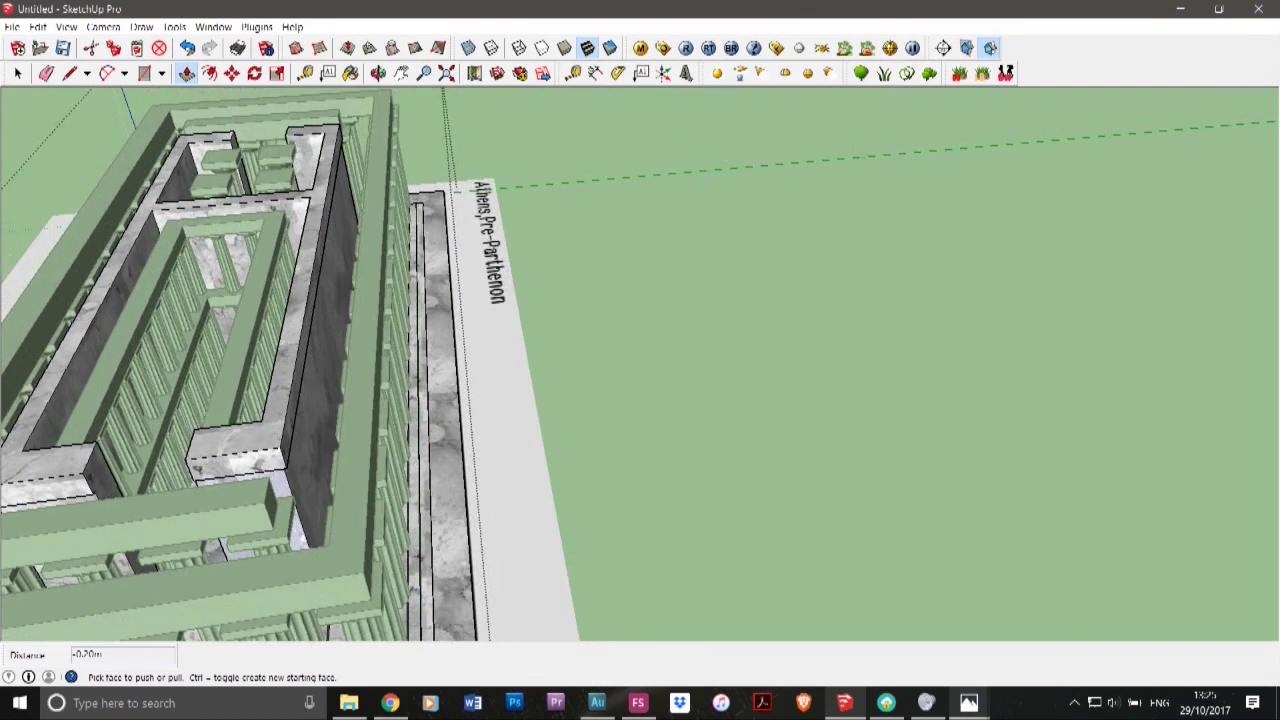
- Pull the upper bands on both wall end faces at the smaller chamber's end of the temple outward by 0.20 m
click(378, 74)
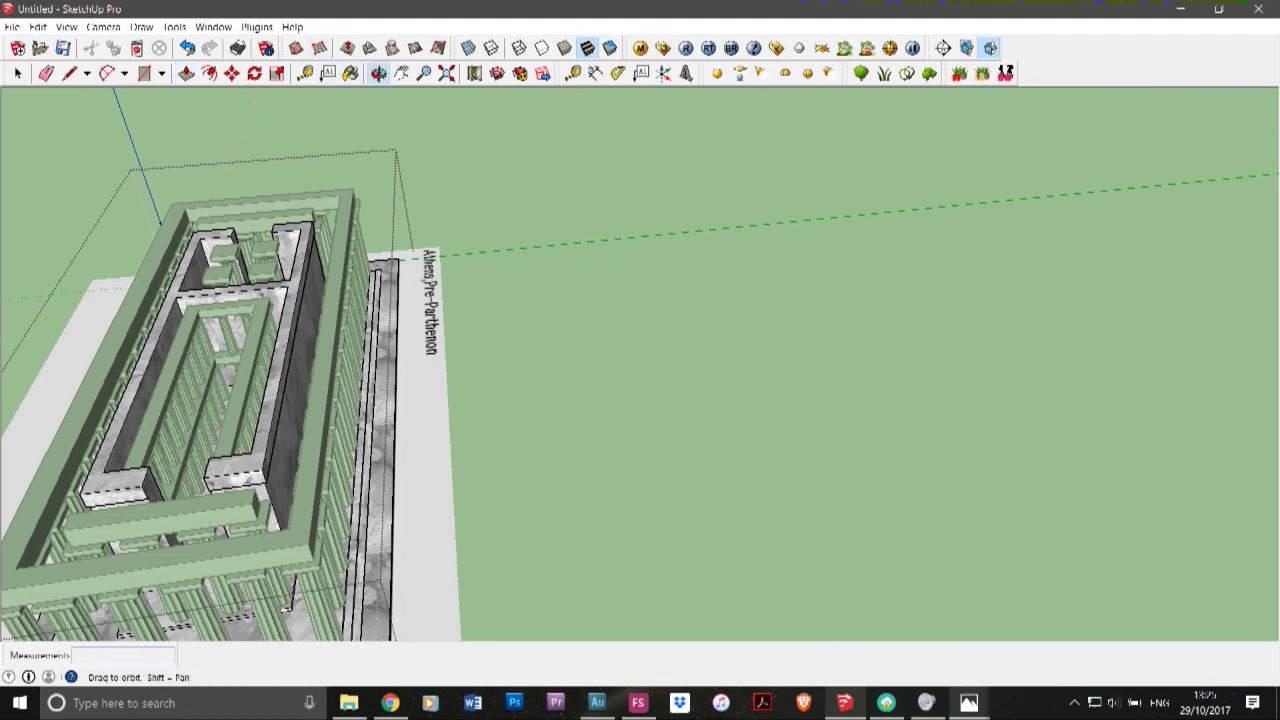
drag(580, 390, 130, 275)
drag(745, 182, 710, 190)
scroll(710, 190, up, 10)
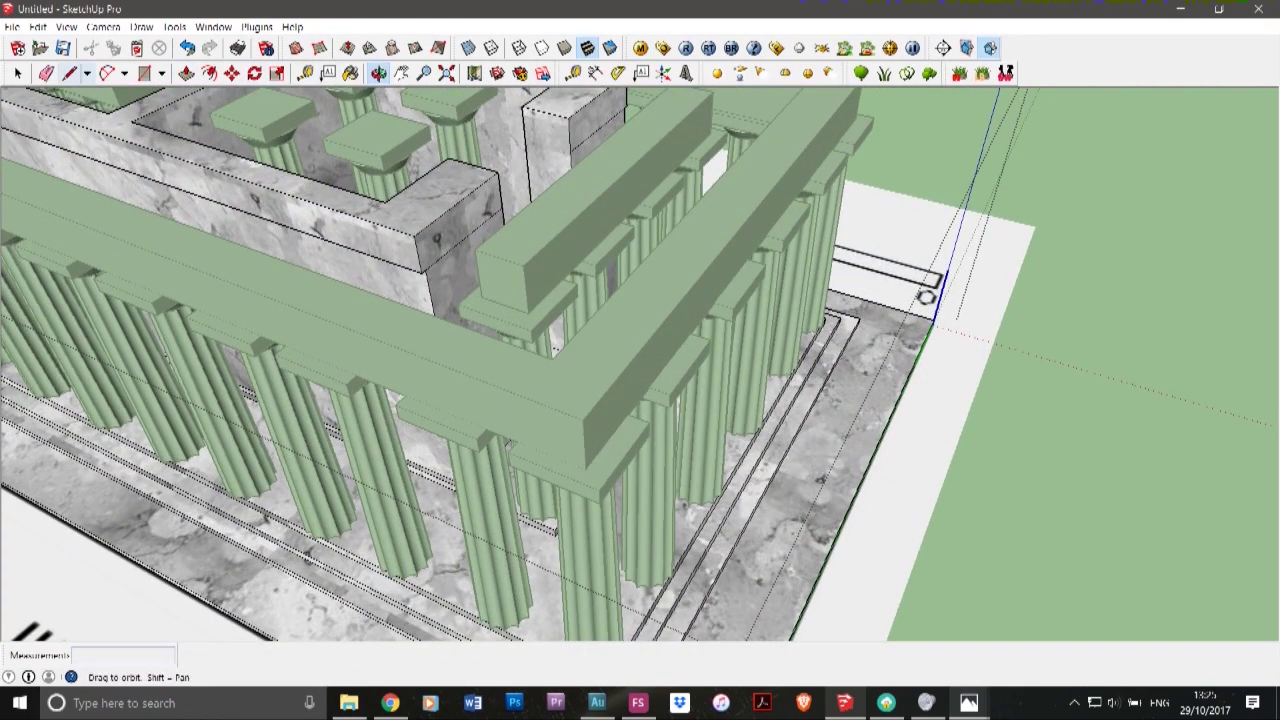
click(187, 74)
scroll(432, 244, up, 5)
drag(445, 232, 454, 234)
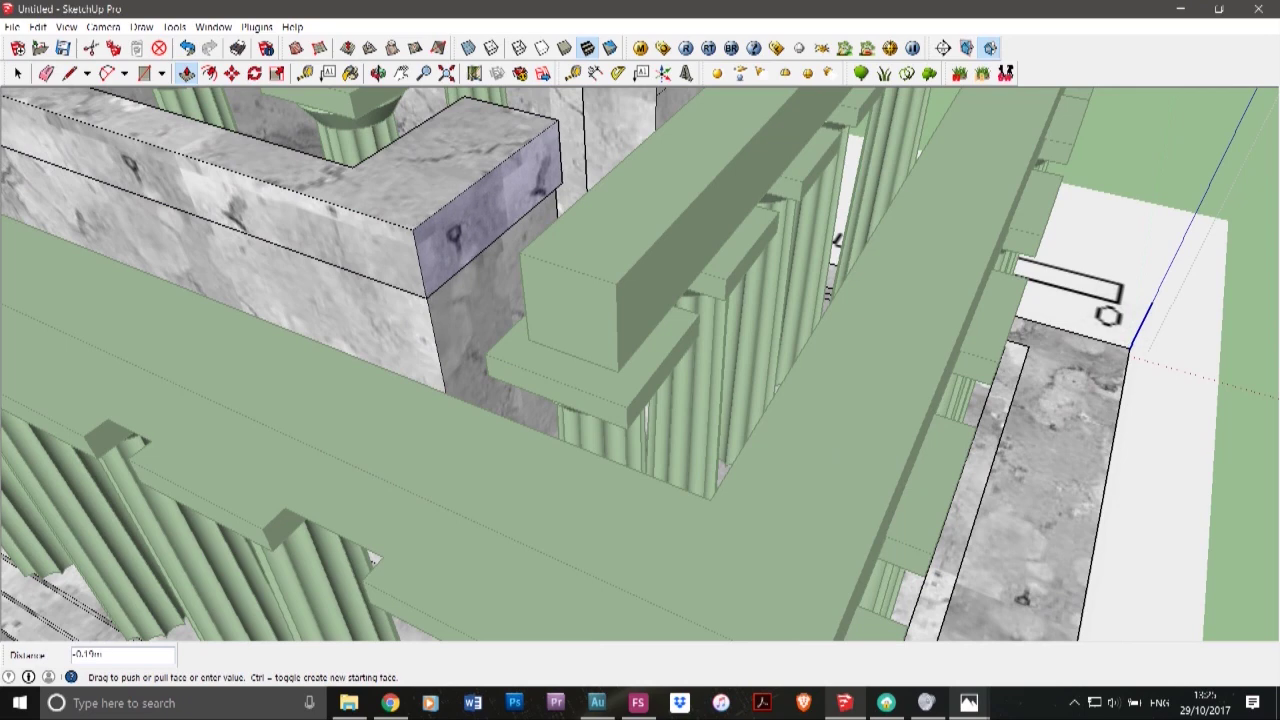
click(455, 235)
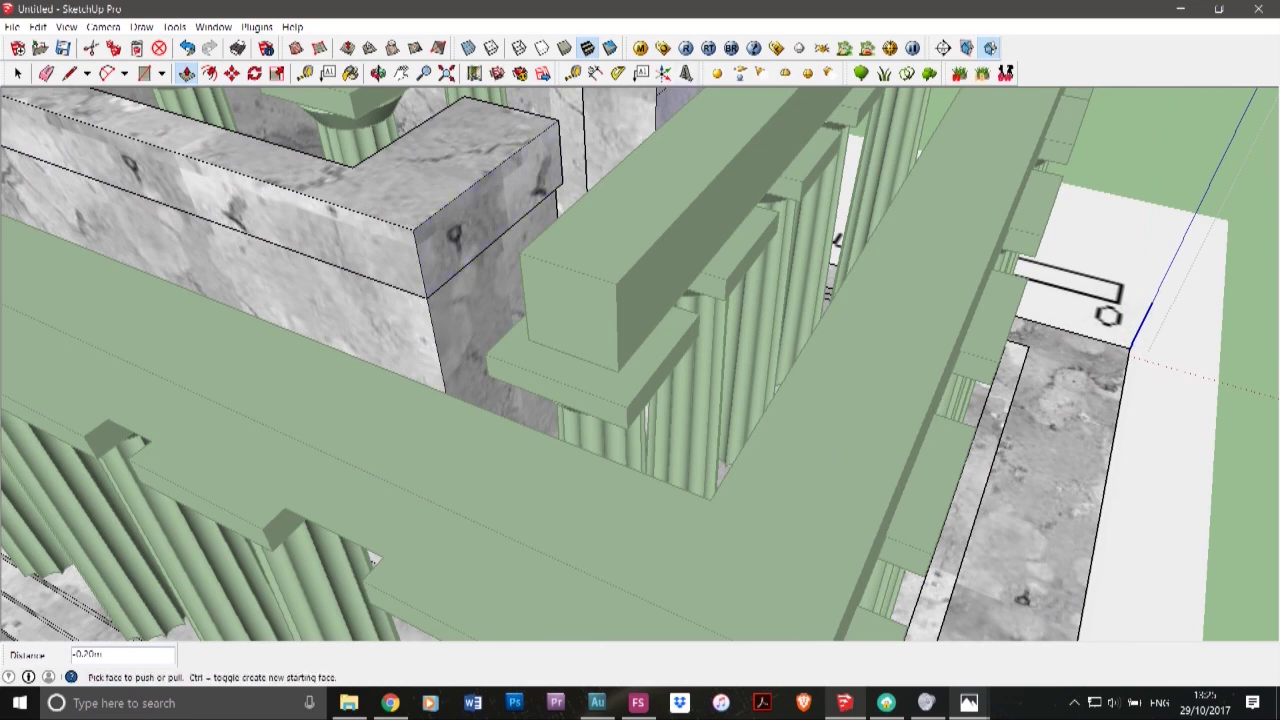
scroll(622, 198, down, 4)
click(666, 112)
click(583, 168)
scroll(556, 264, down, 3)
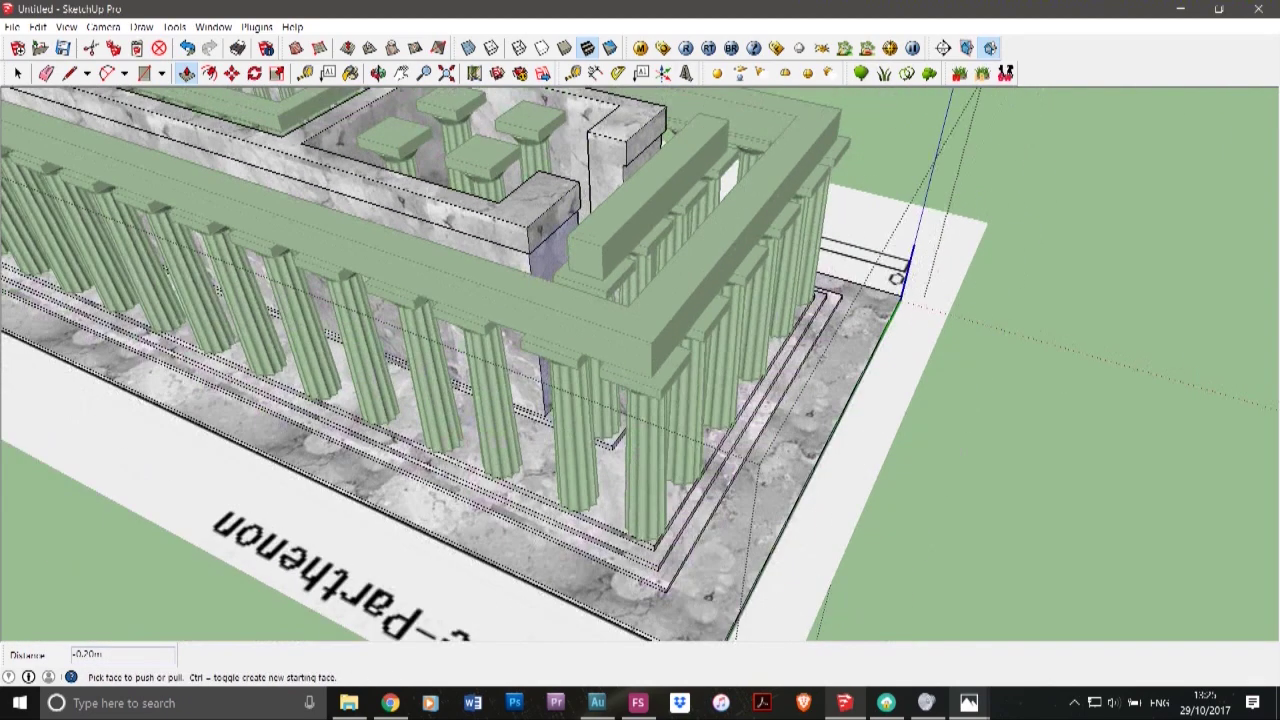
- Finish editing the wall group and inspect the whole temple from its smaller-chamber end
click(379, 74)
drag(640, 430, 420, 400)
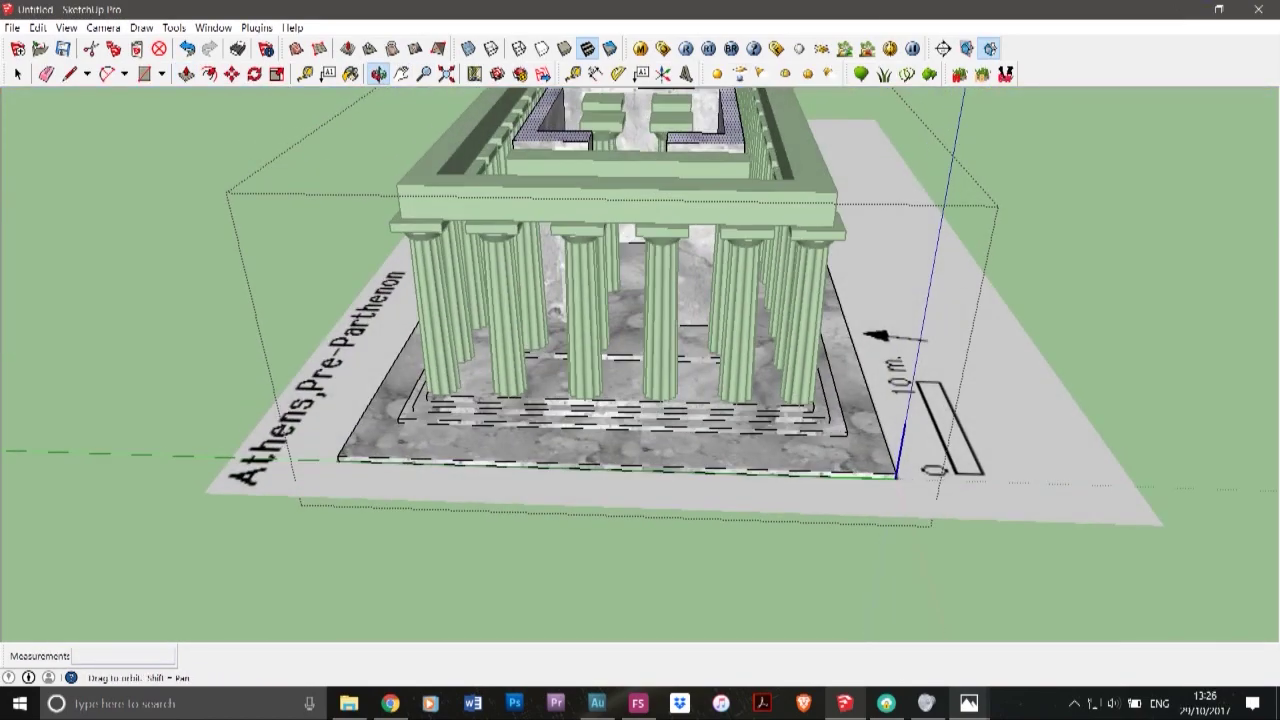
click(18, 74)
click(180, 170)
scroll(362, 225, down, 4)
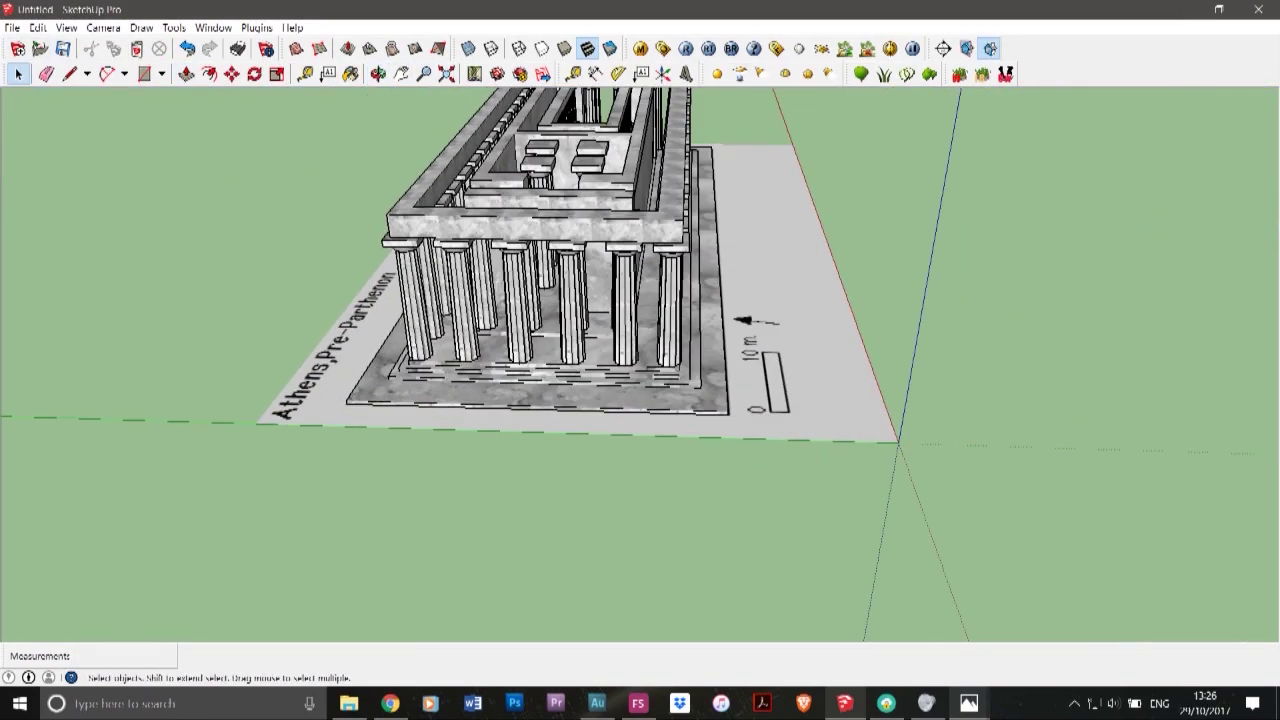
scroll(540, 110, up, 6)
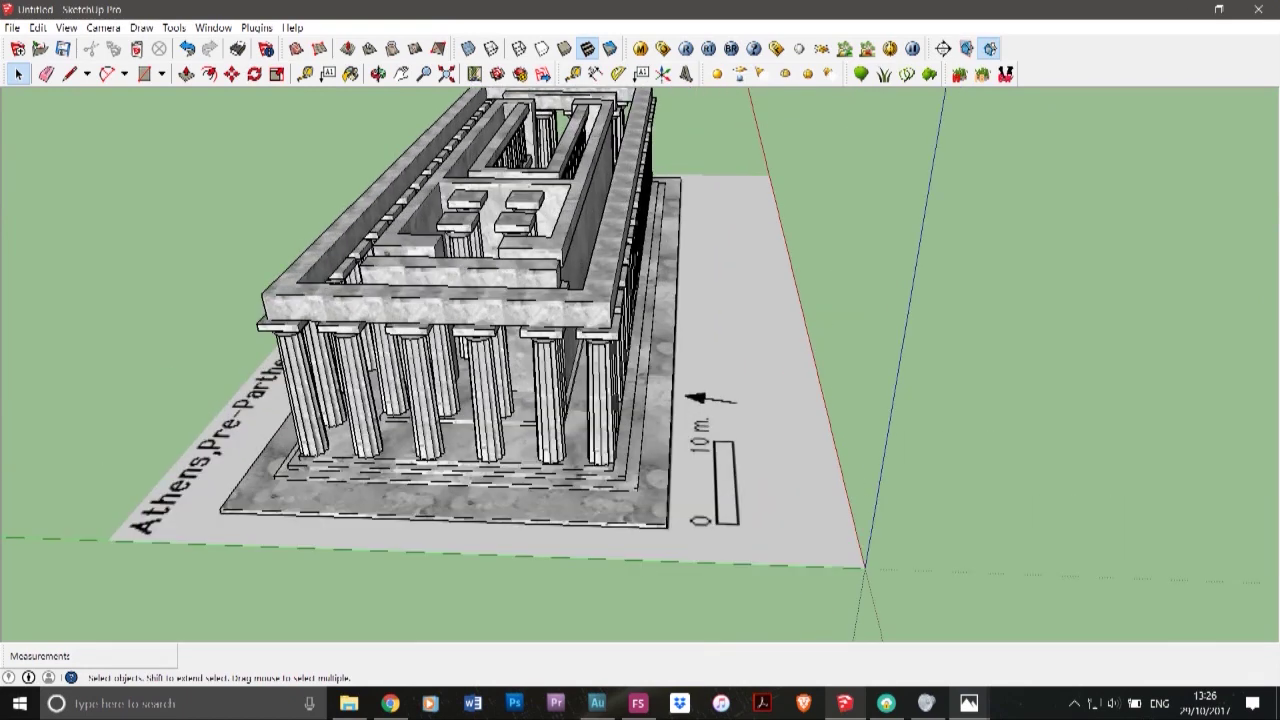
scroll(540, 110, down, 3)
scroll(590, 230, down, 1)
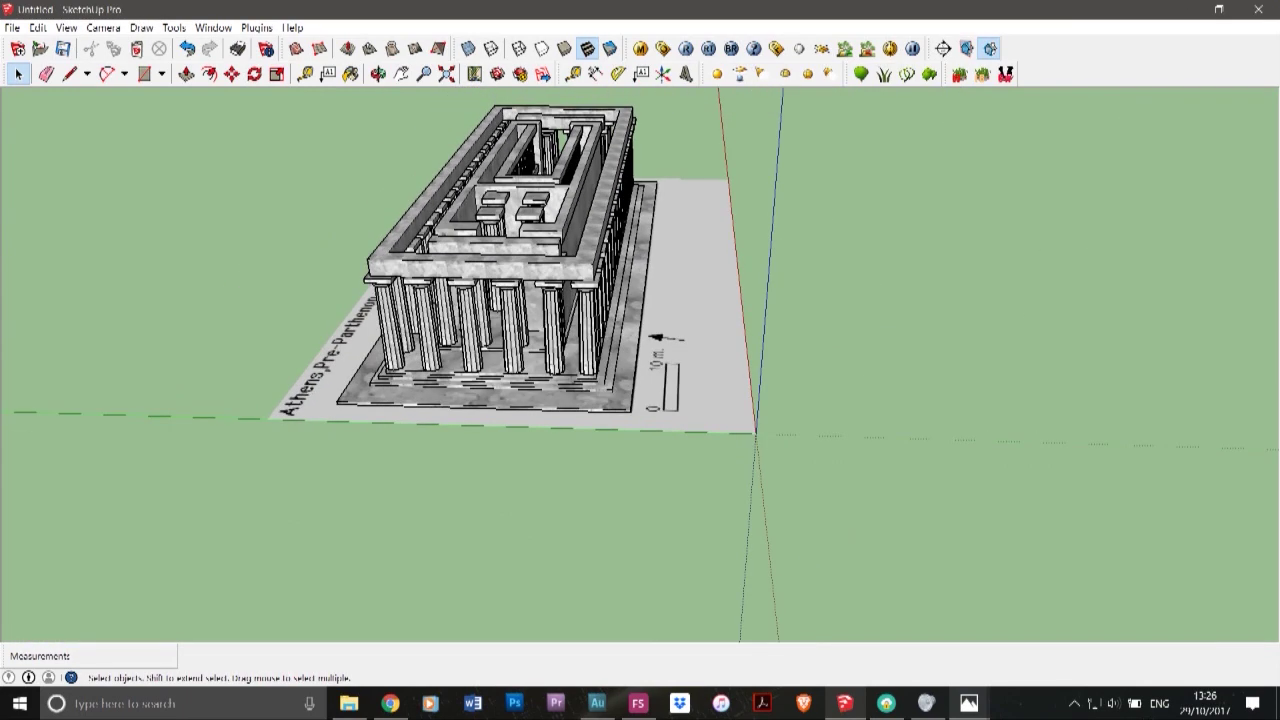
- Consult the parthenon_crosssection_02.jpg reference in Photos, then return to SketchUp and select the chamber wall and platform group
click(968, 703)
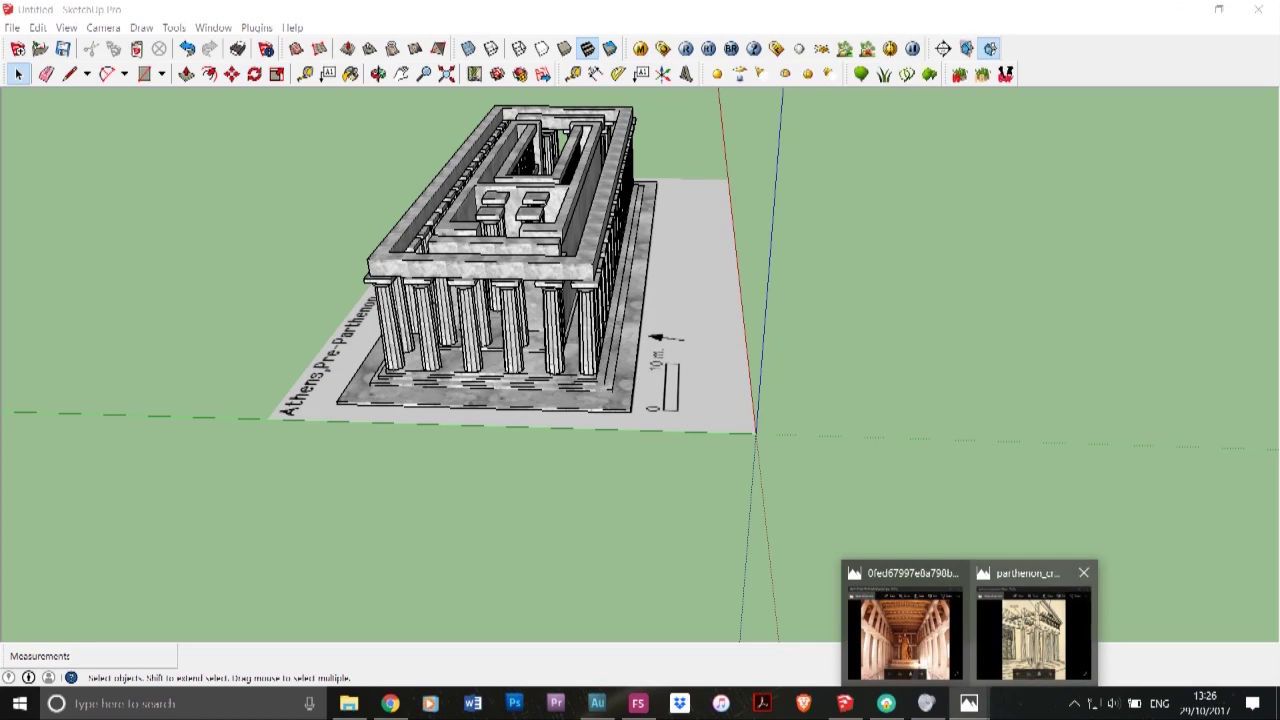
mouse_move(1034, 638)
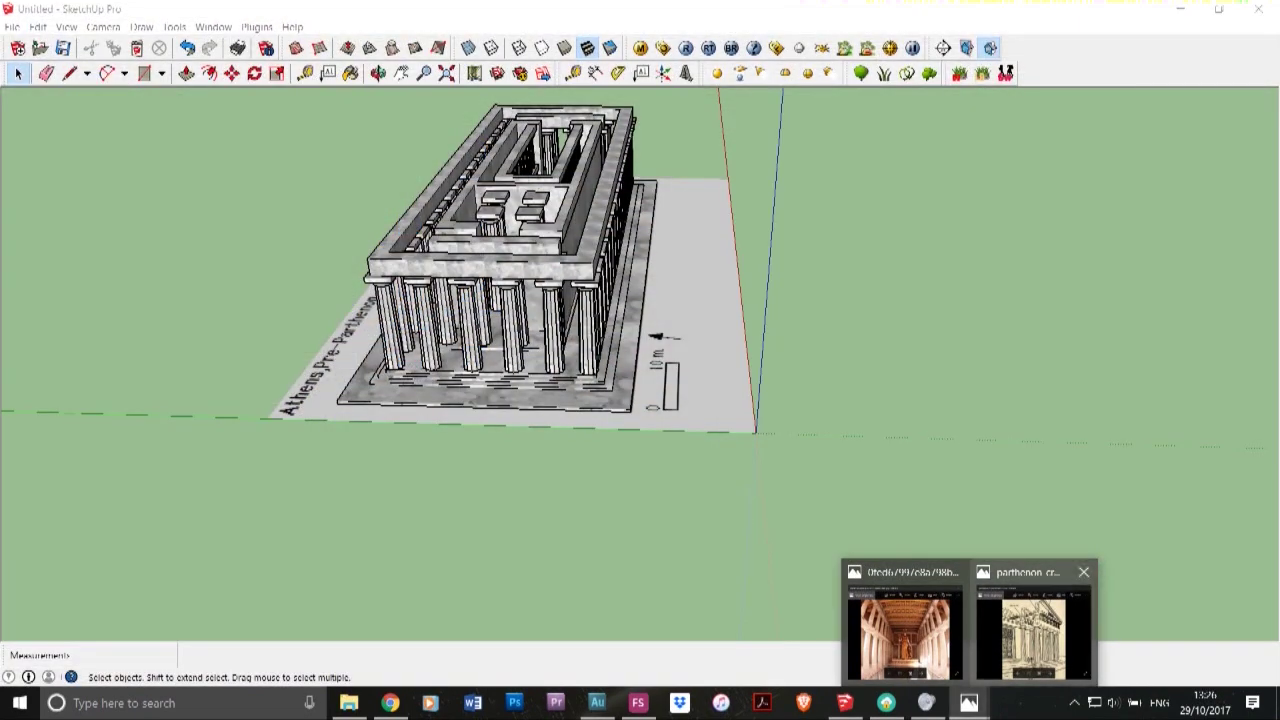
click(1034, 638)
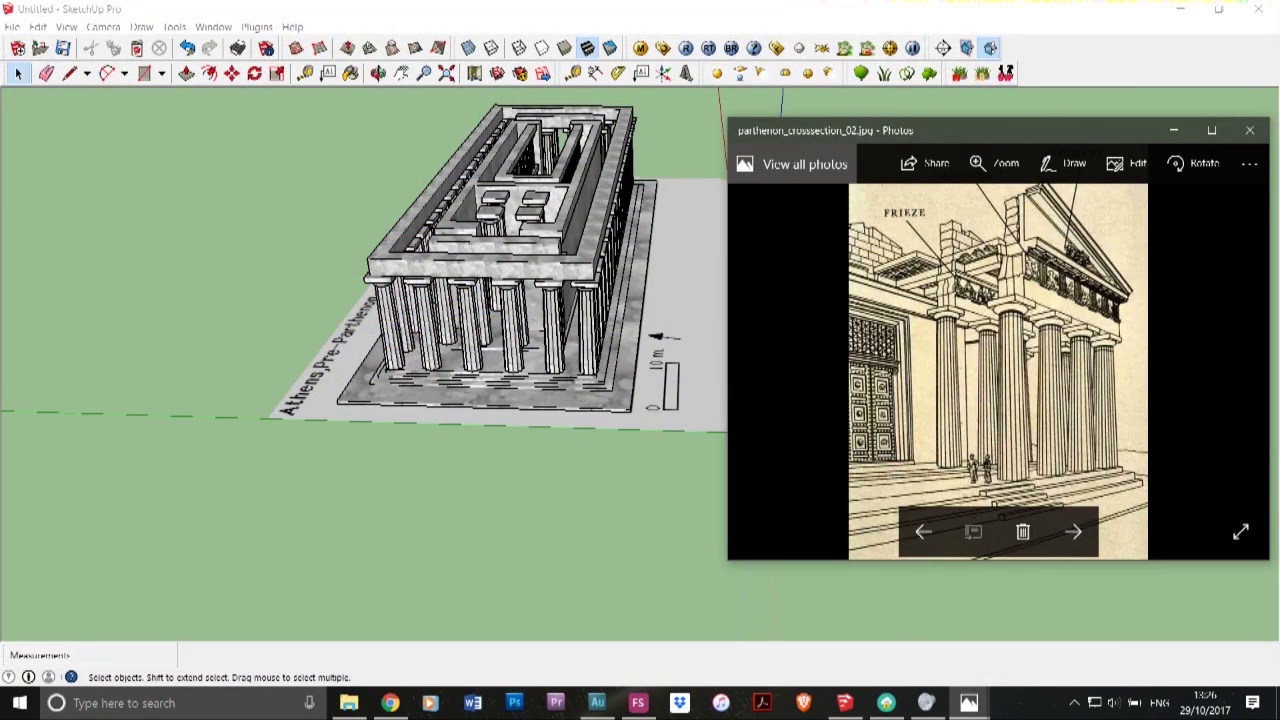
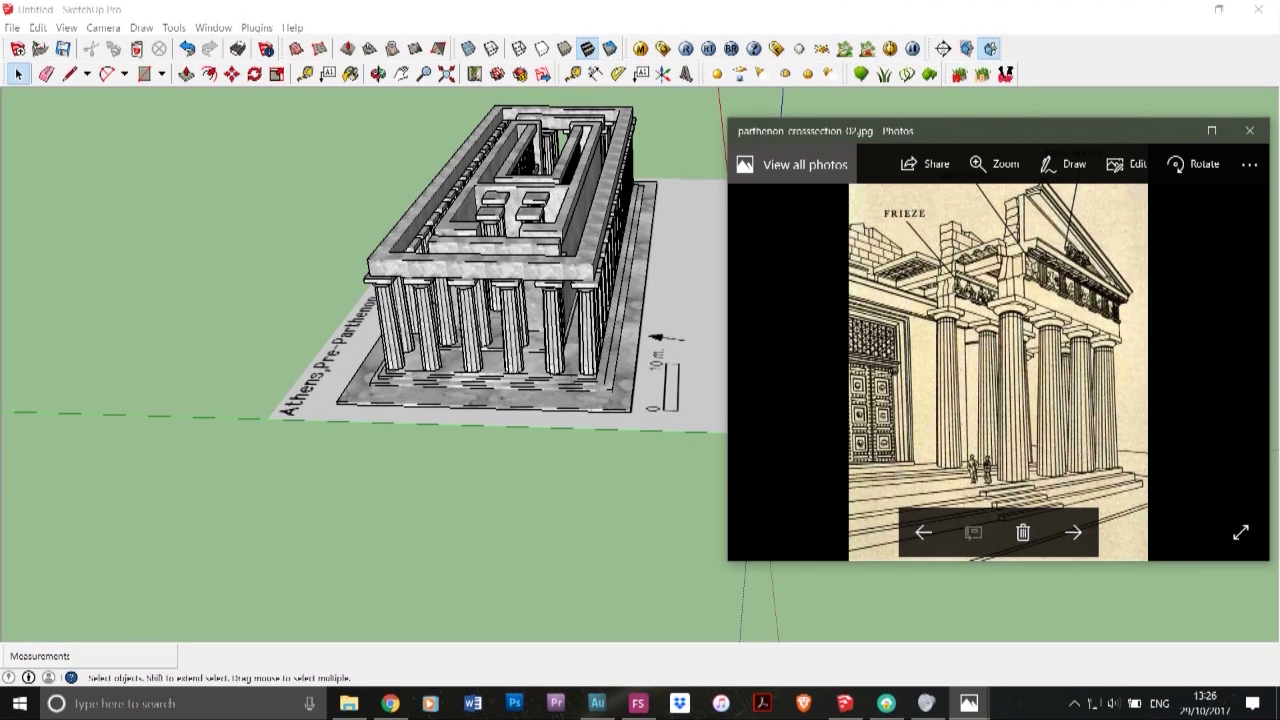
click(500, 247)
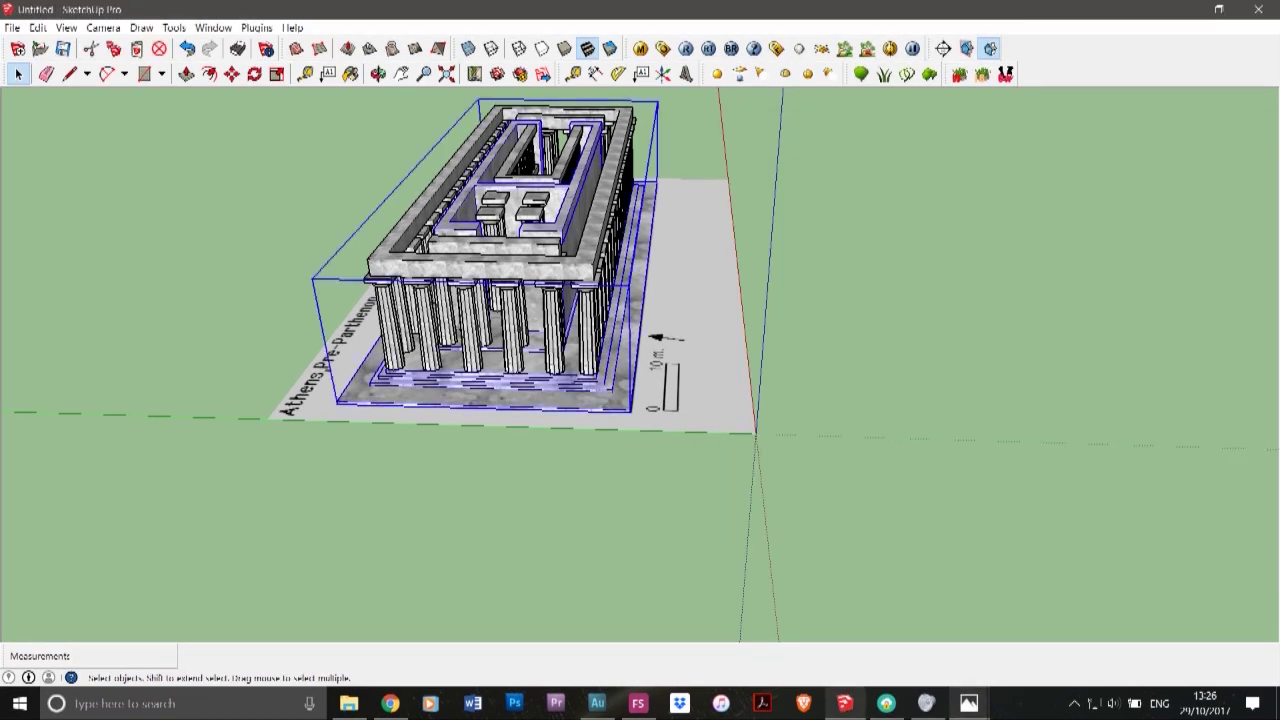
- Copy the outer beam ring above the columns and stack the copy directly on top of the original
click(490, 267)
scroll(571, 268, up, 5)
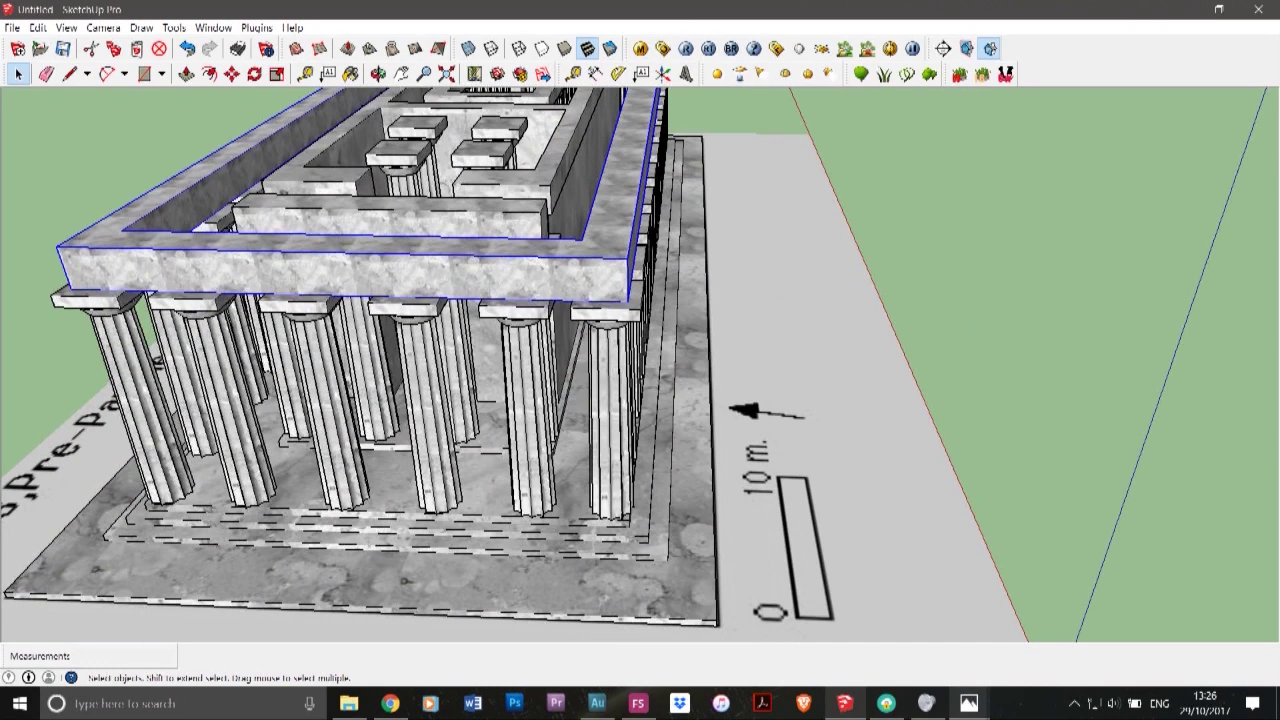
click(231, 74)
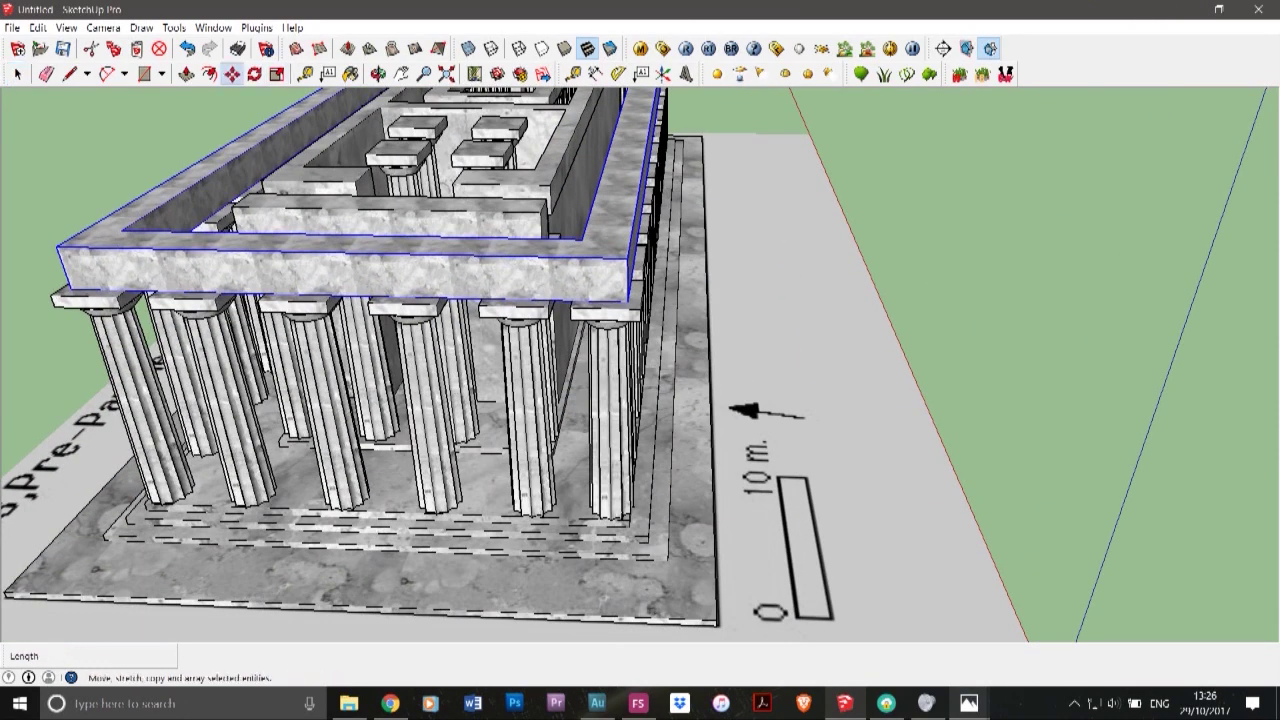
key(ctrl)
click(628, 300)
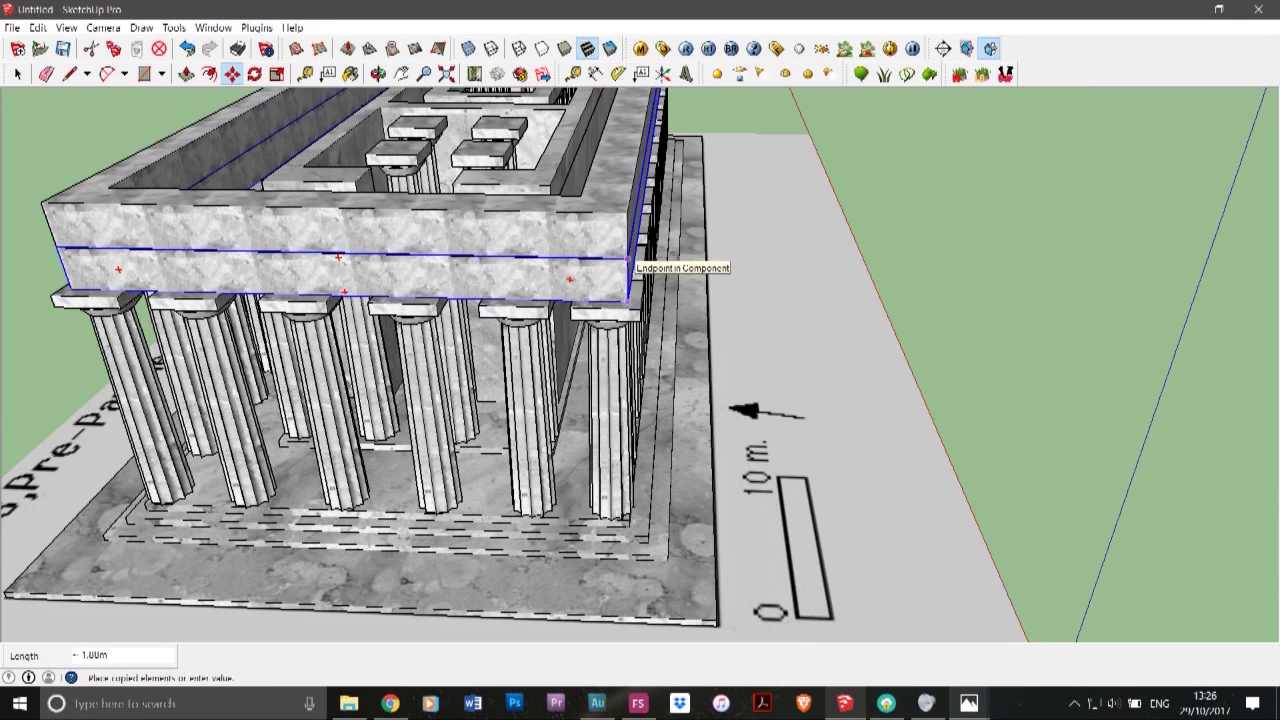
click(628, 258)
- Make the upper copy of the beam ring a unique component
click(18, 74)
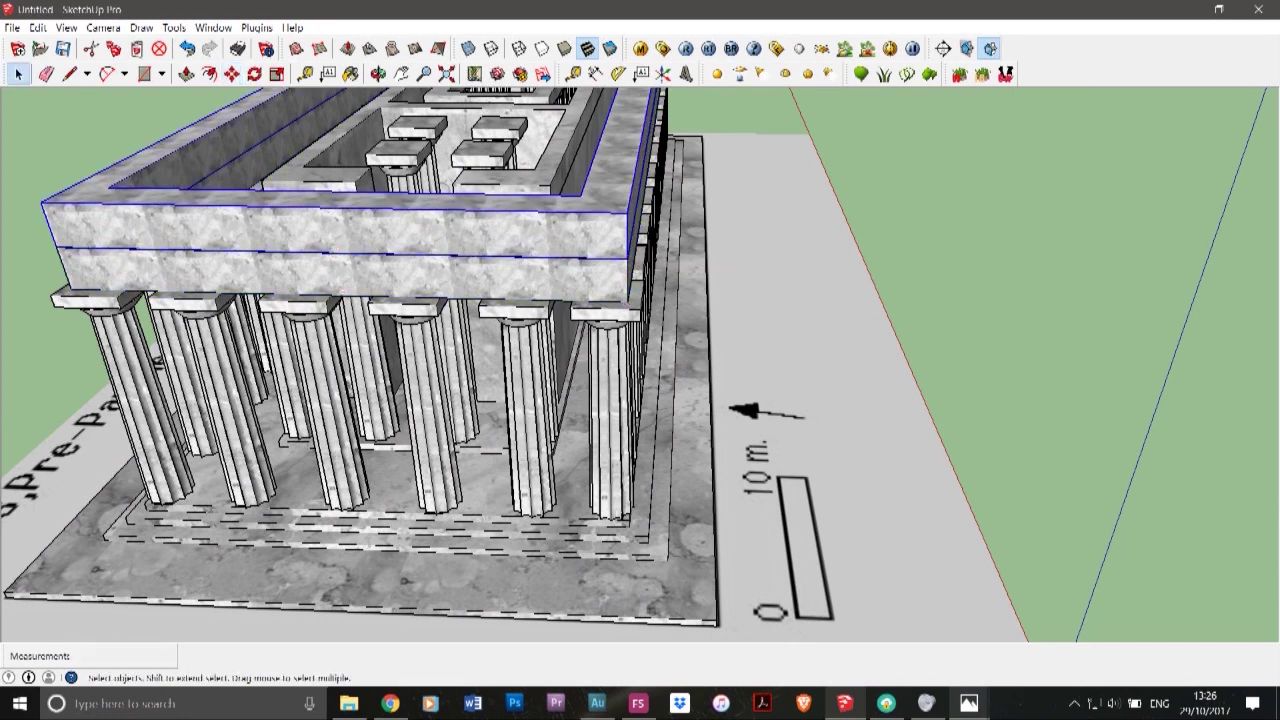
right_click(108, 205)
click(180, 299)
click(184, 301)
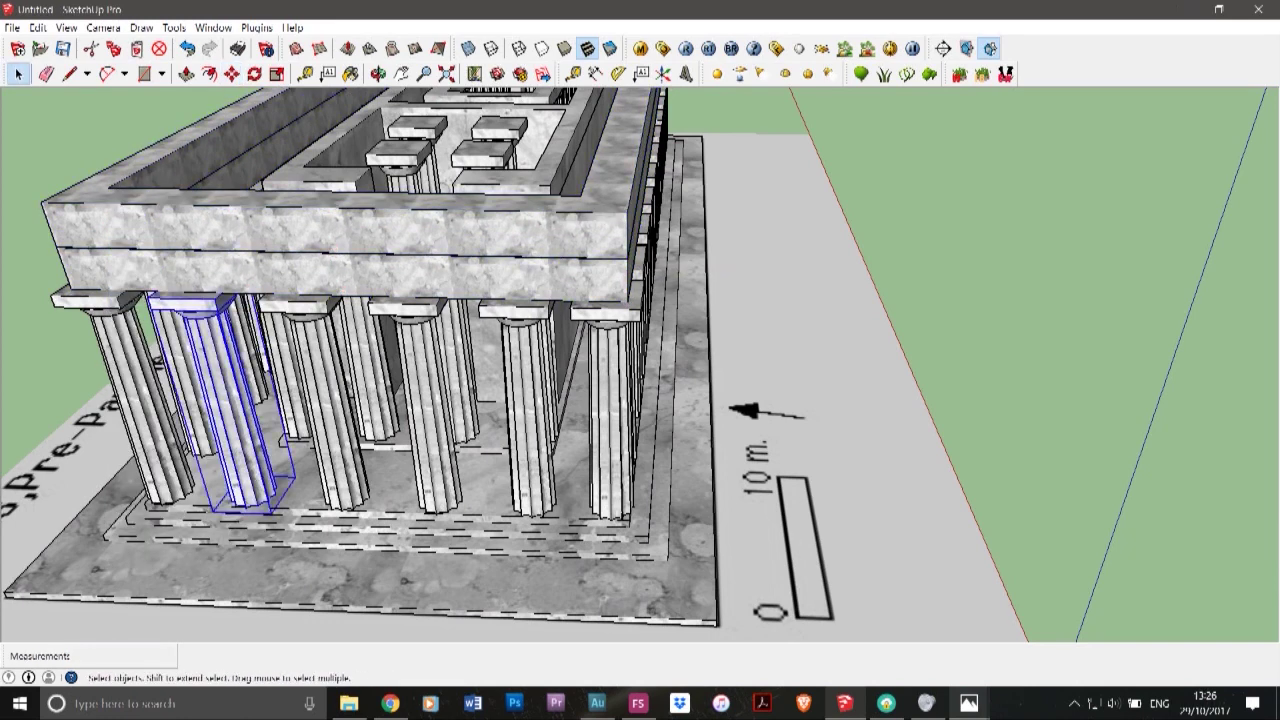
click(186, 274)
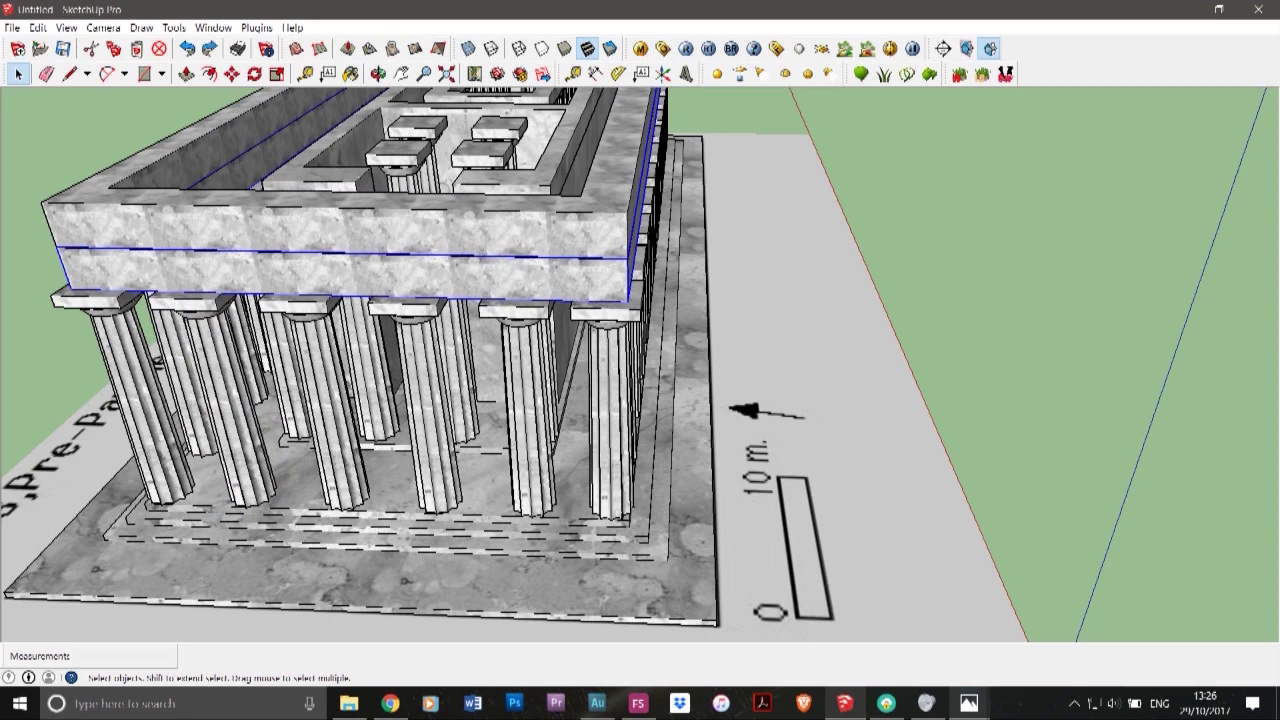
right_click(190, 218)
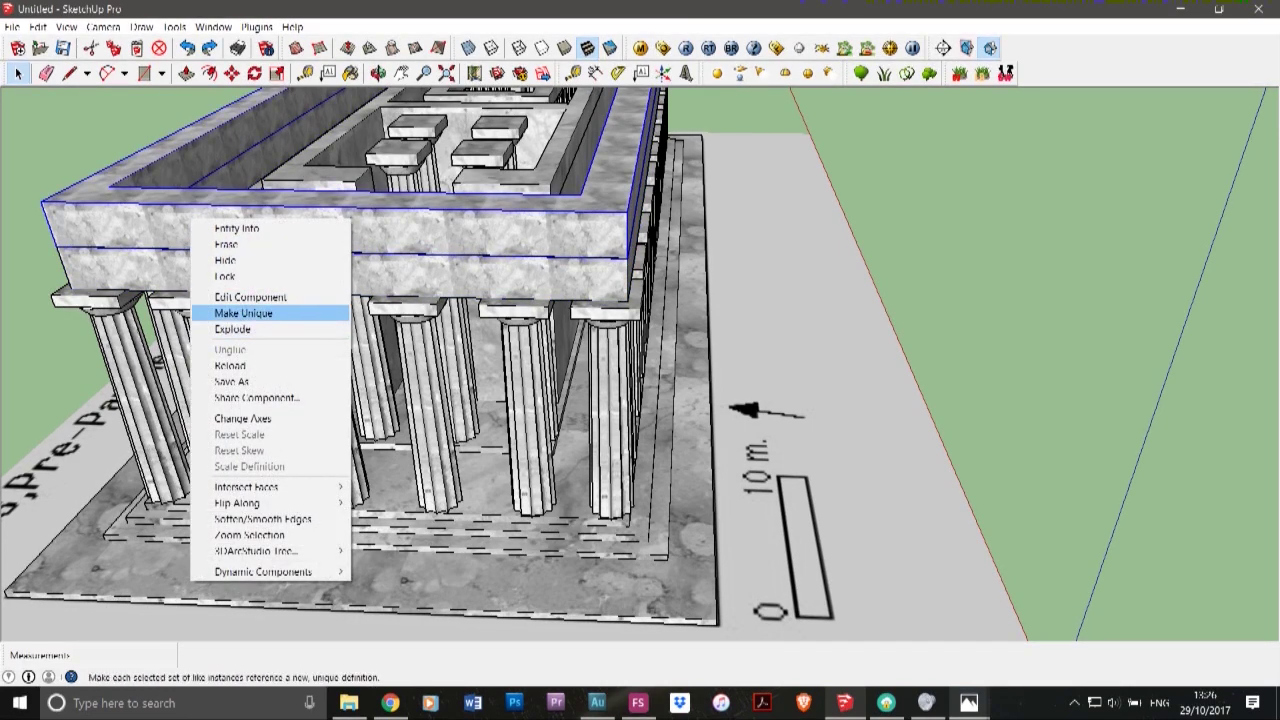
click(243, 313)
- Try to pull the upper ring's end face outward by about 3.12 m, and undo the pull
double_click(232, 228)
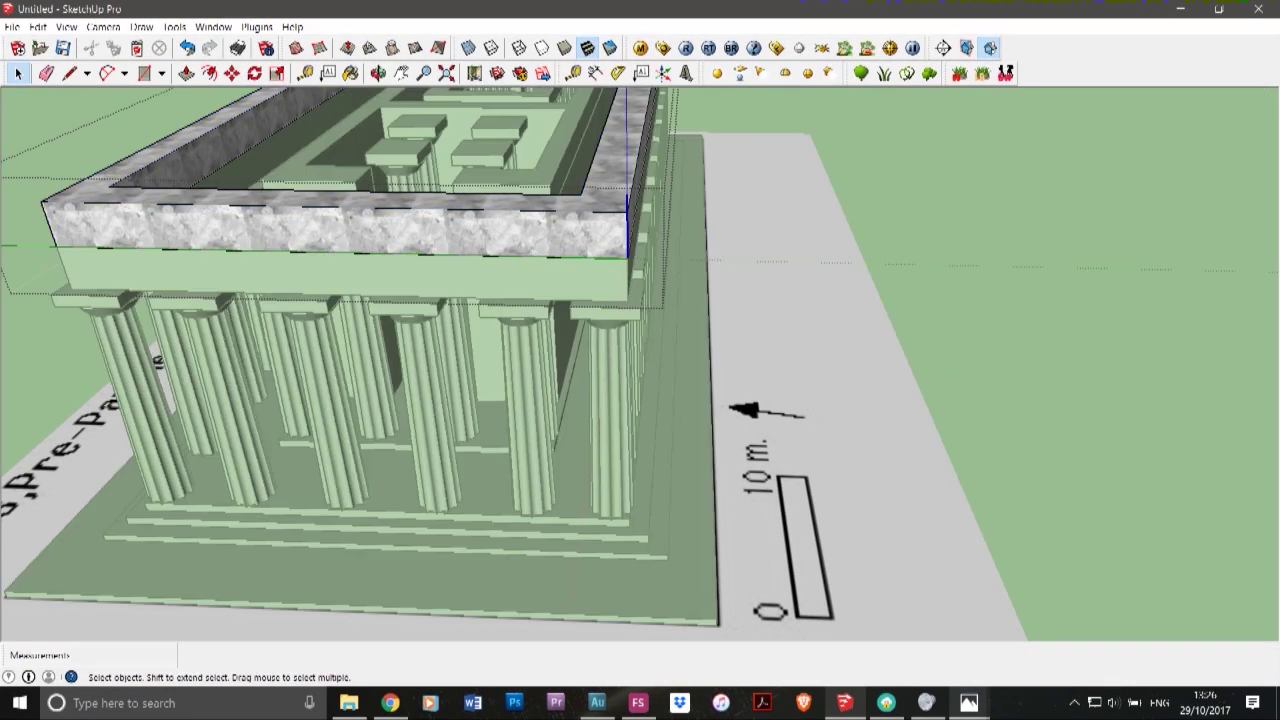
click(186, 73)
click(232, 228)
click(200, 270)
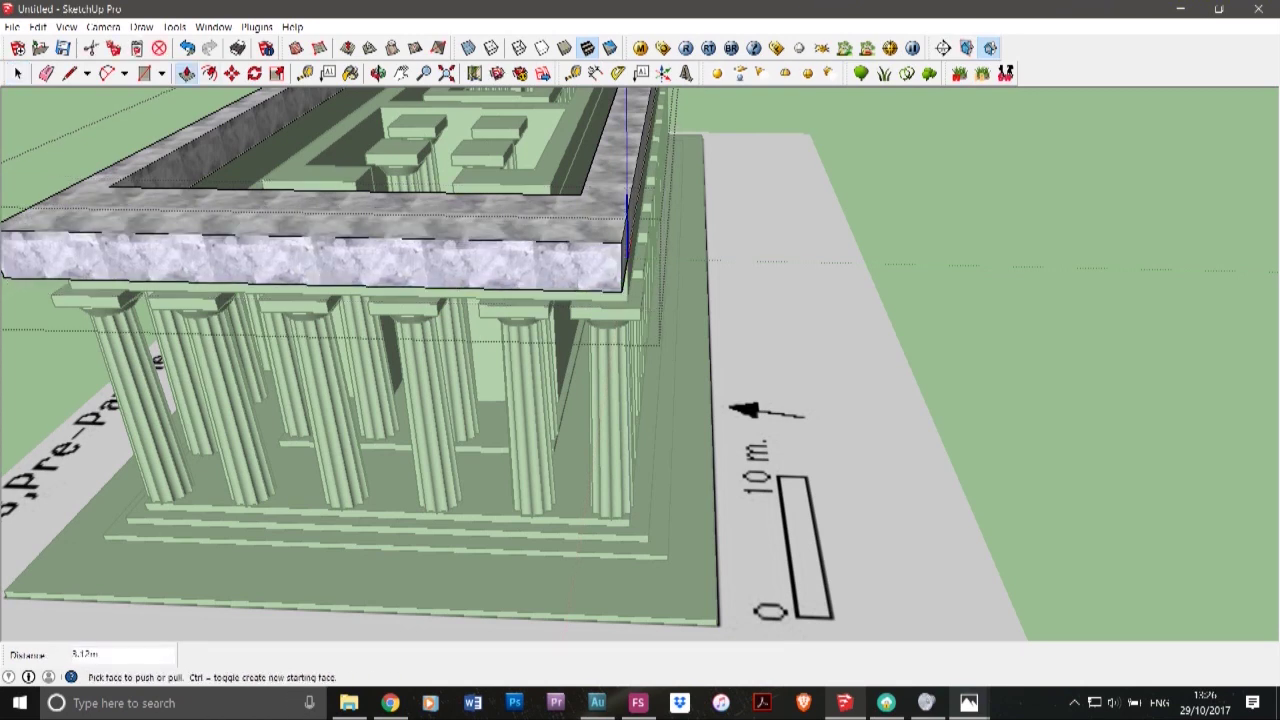
key(ctrl+z)
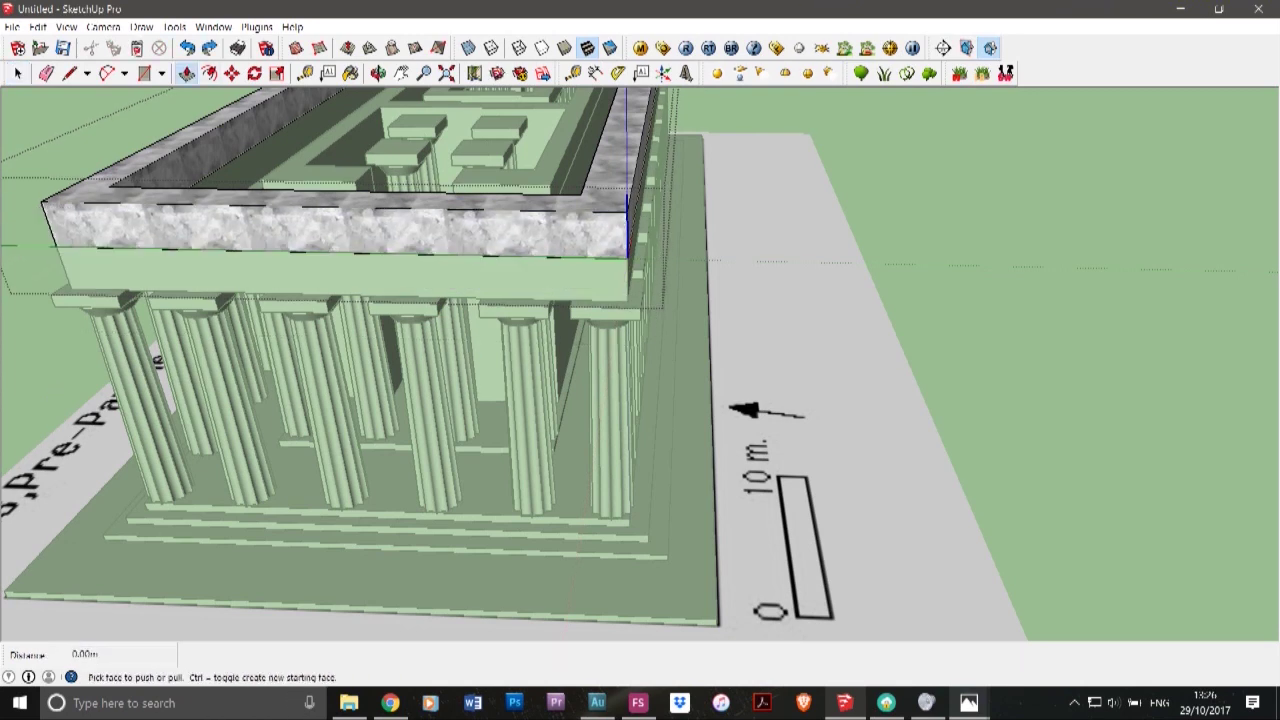
key(space)
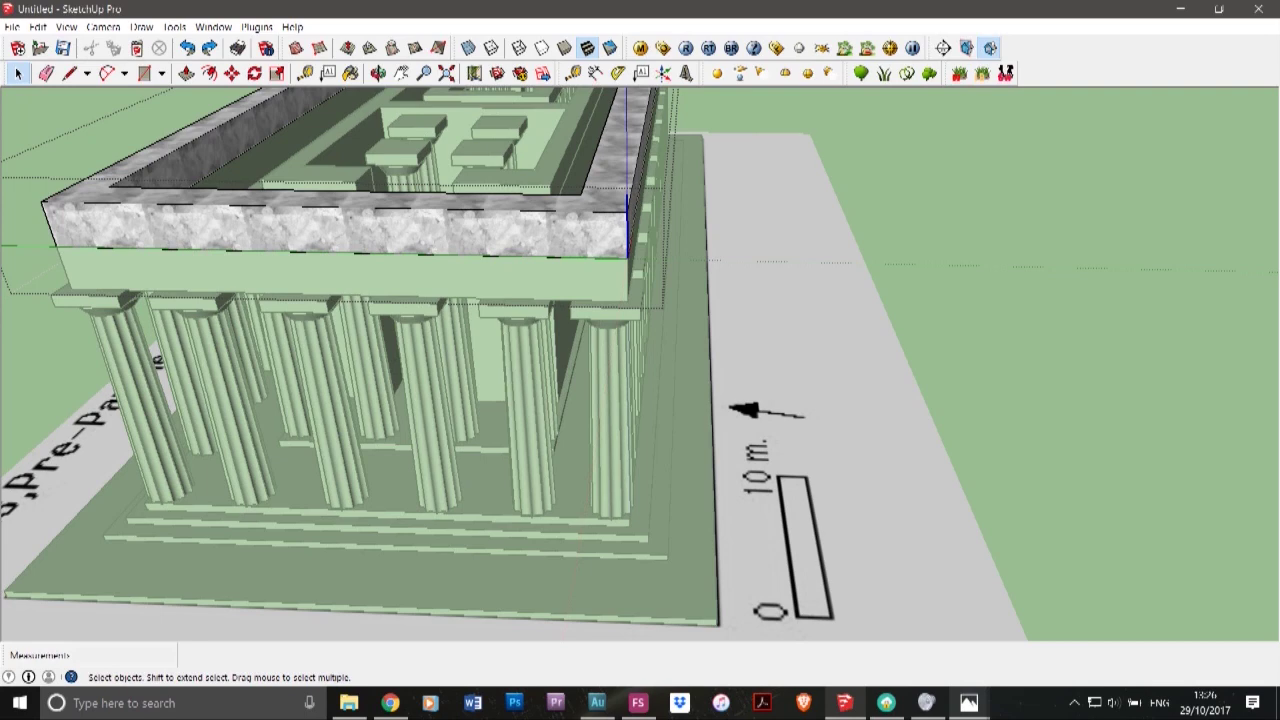
key(Escape)
- Select the upper ring and consult the reference drawing in Photos, returning to SketchUp
click(380, 229)
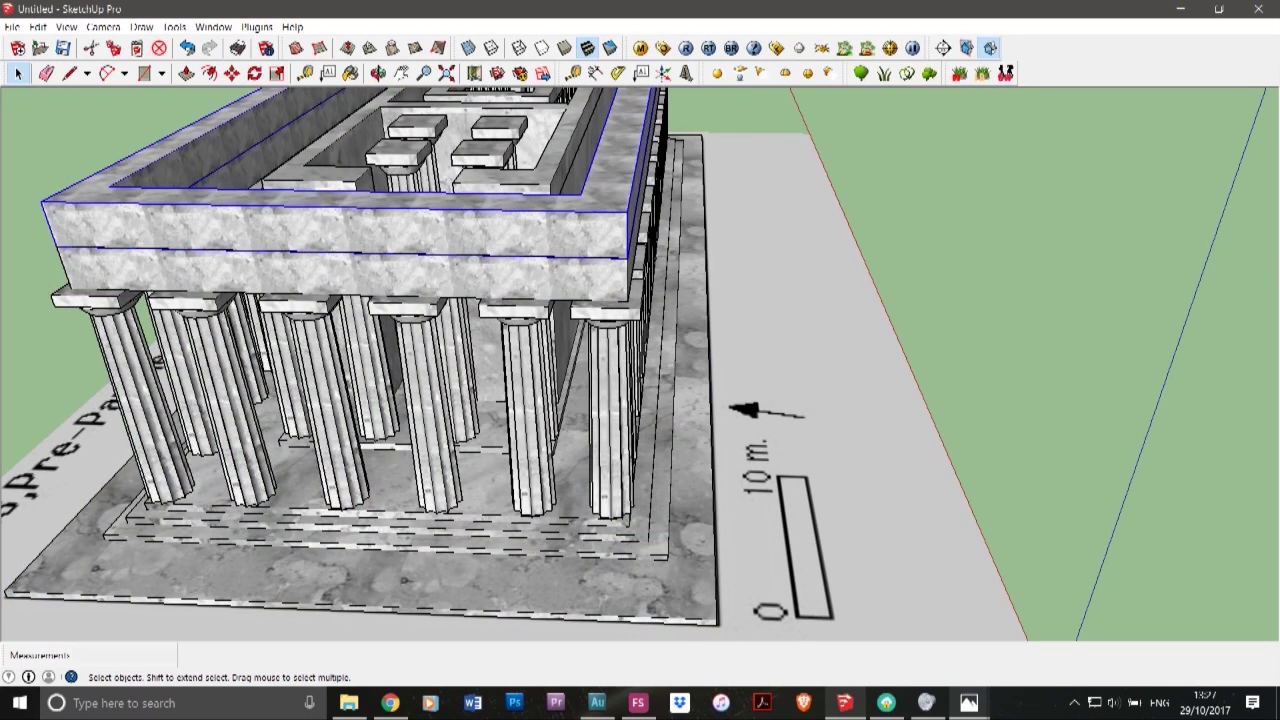
click(968, 703)
click(1034, 630)
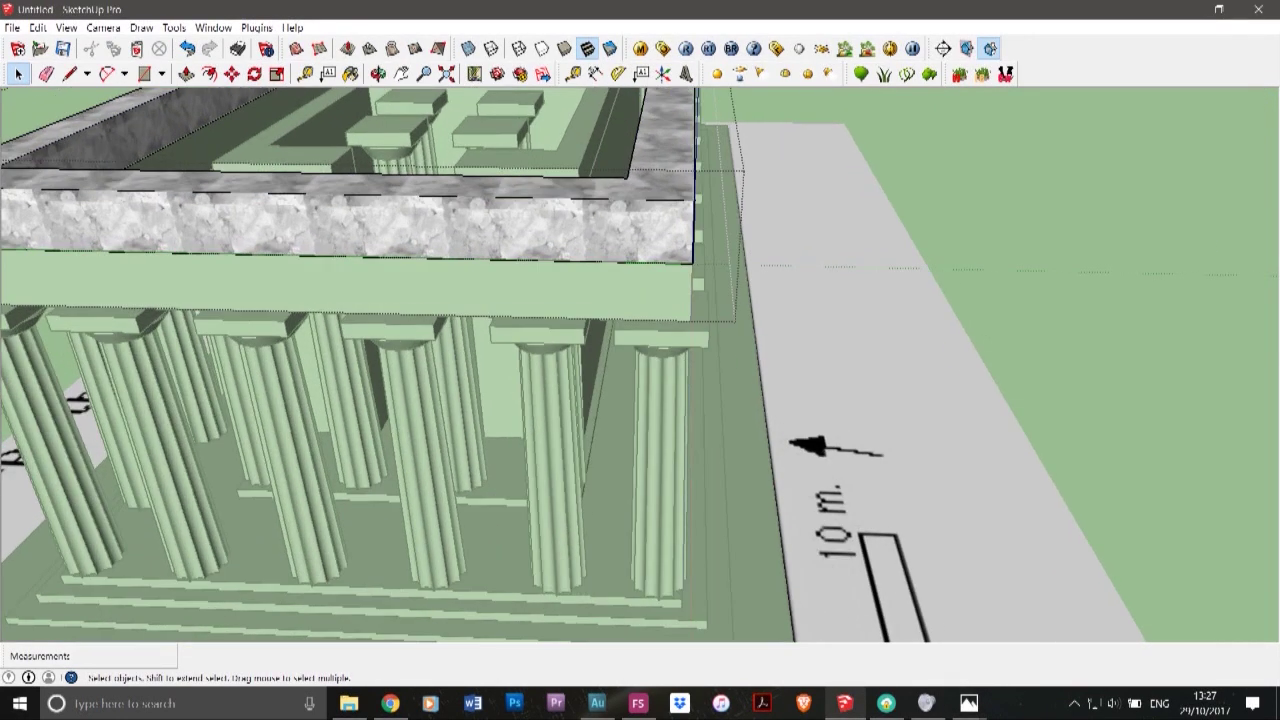
- Try to shift the upper ring's lower corner from inside its component, and undo the move
click(69, 74)
scroll(682, 253, up, 7)
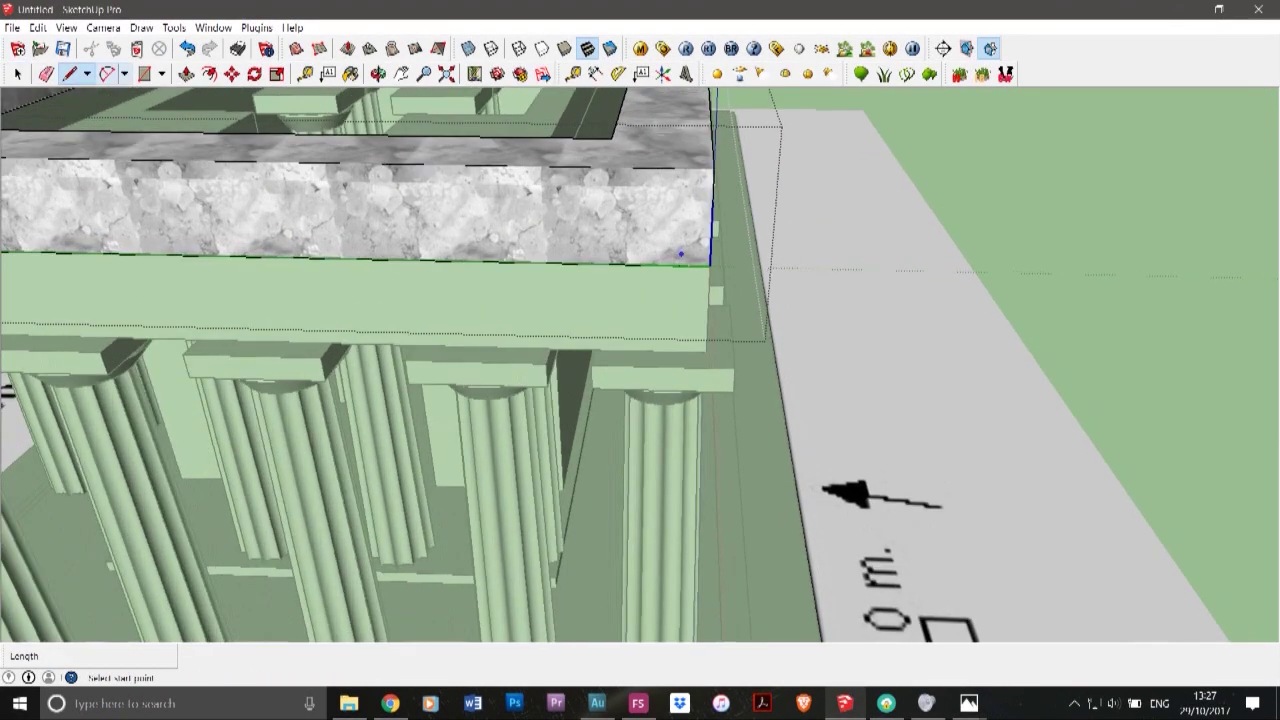
scroll(714, 260, up, 5)
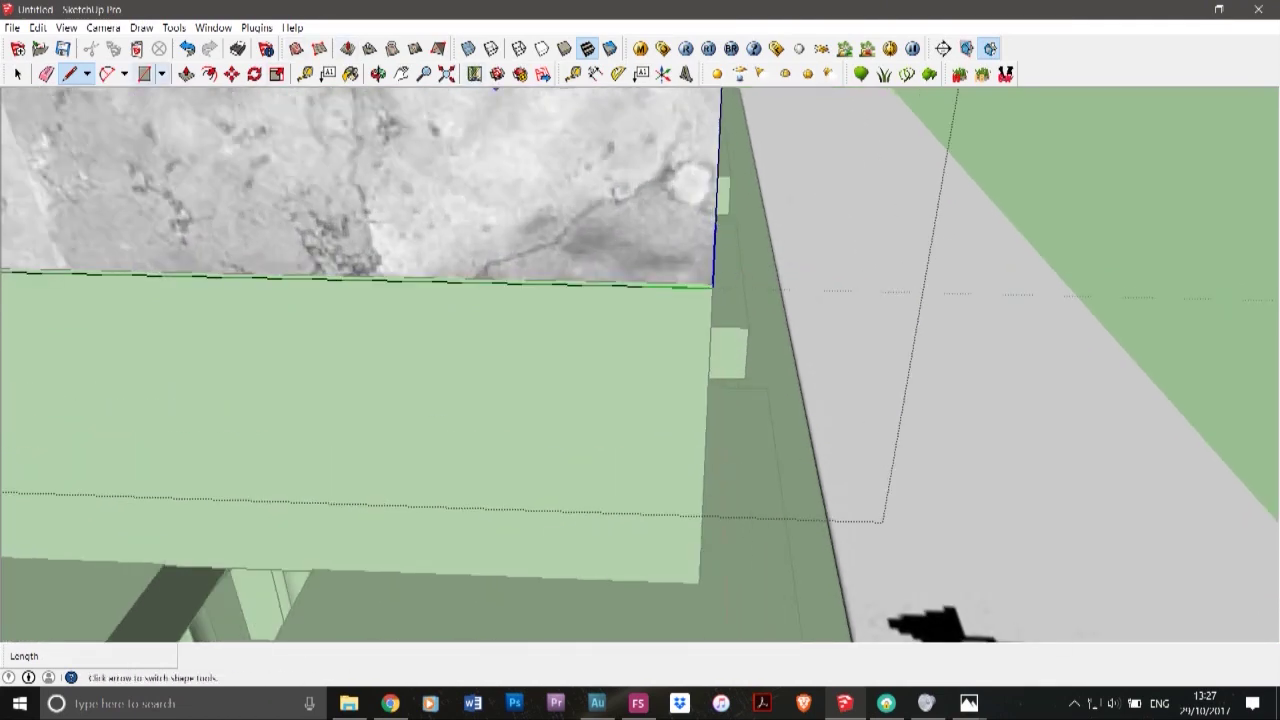
click(231, 74)
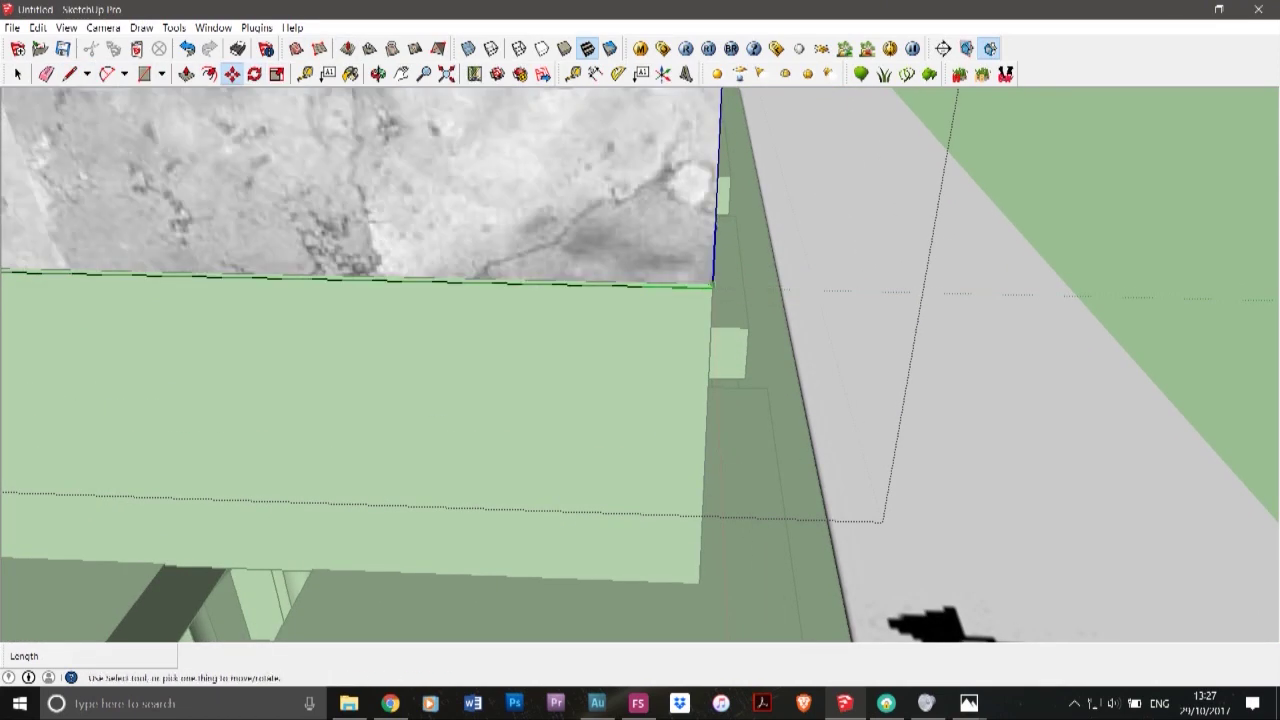
click(713, 276)
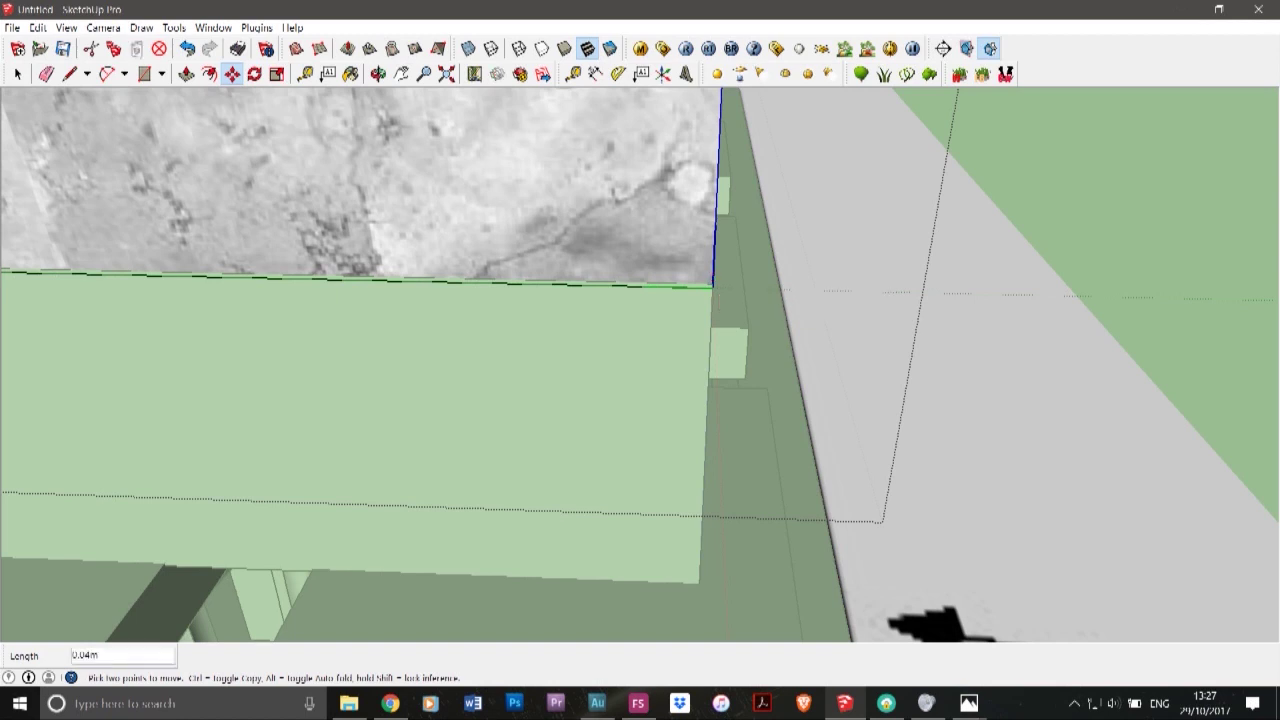
click(672, 264)
key(ctrl+z)
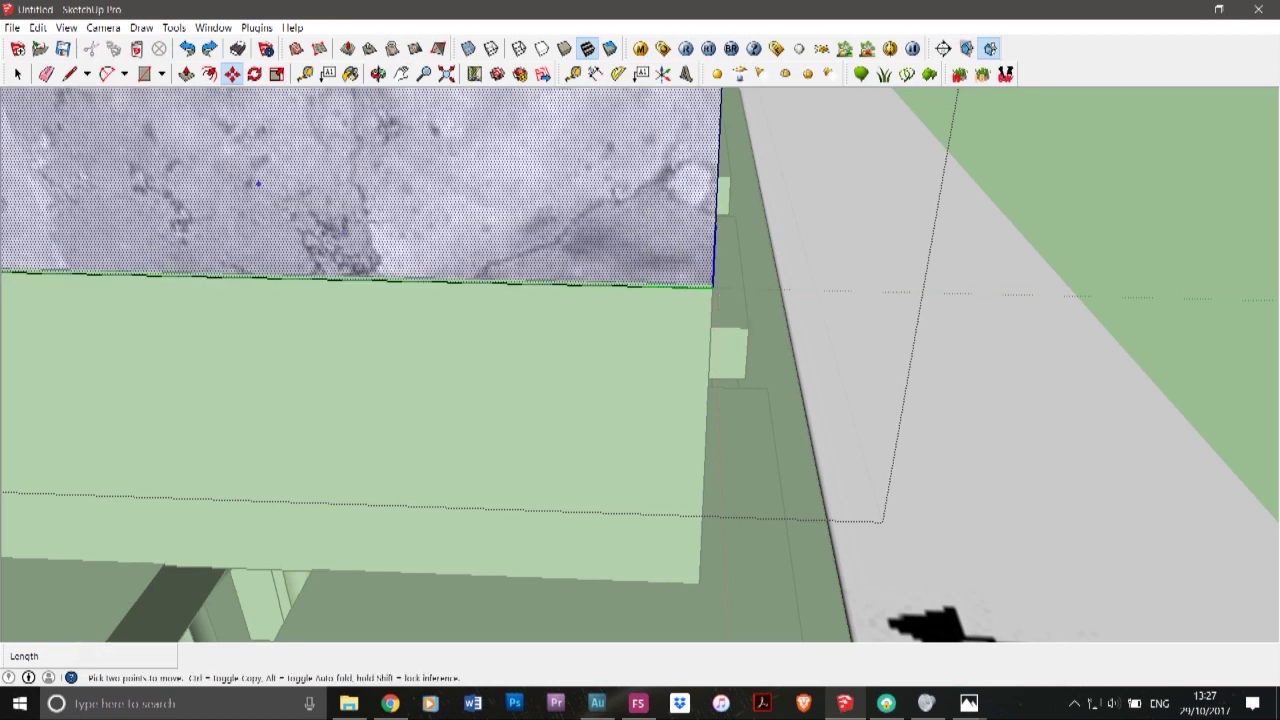
- Move the upper ring so its lower corner sits exactly on the top corner of the ring beneath
click(18, 74)
key(Escape)
click(600, 225)
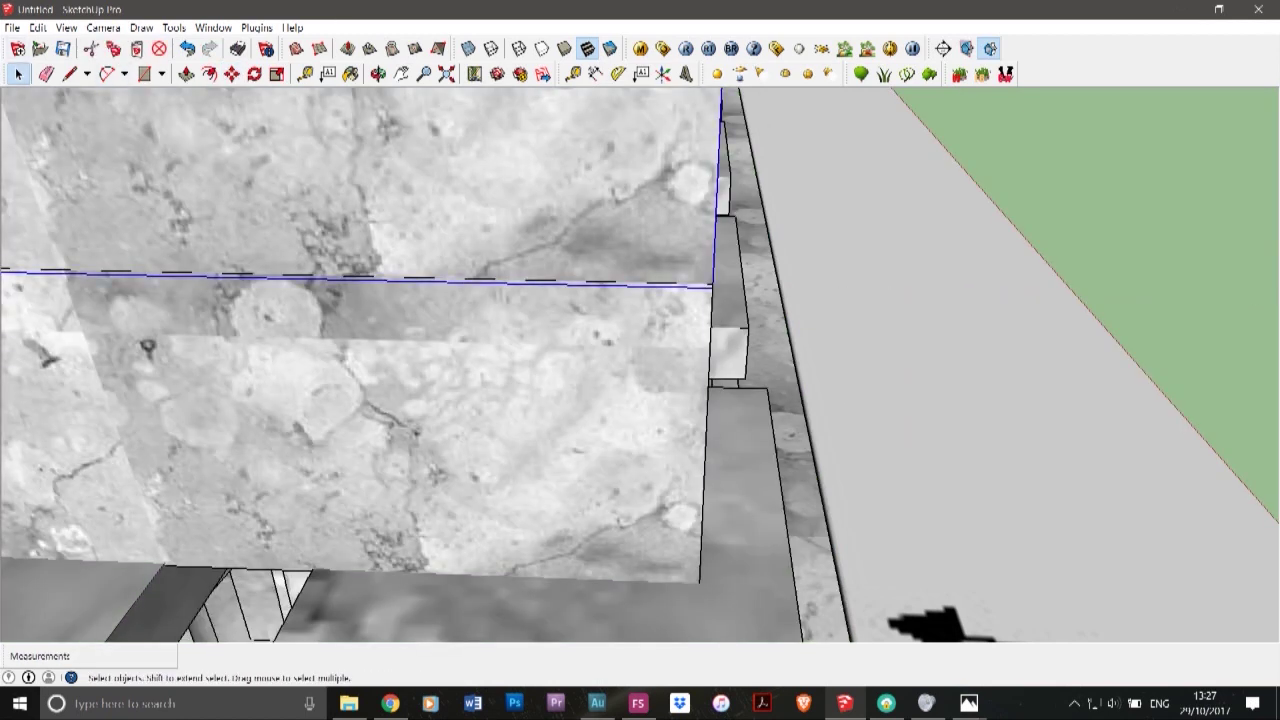
click(232, 74)
scroll(610, 290, up, 4)
scroll(605, 250, down, 6)
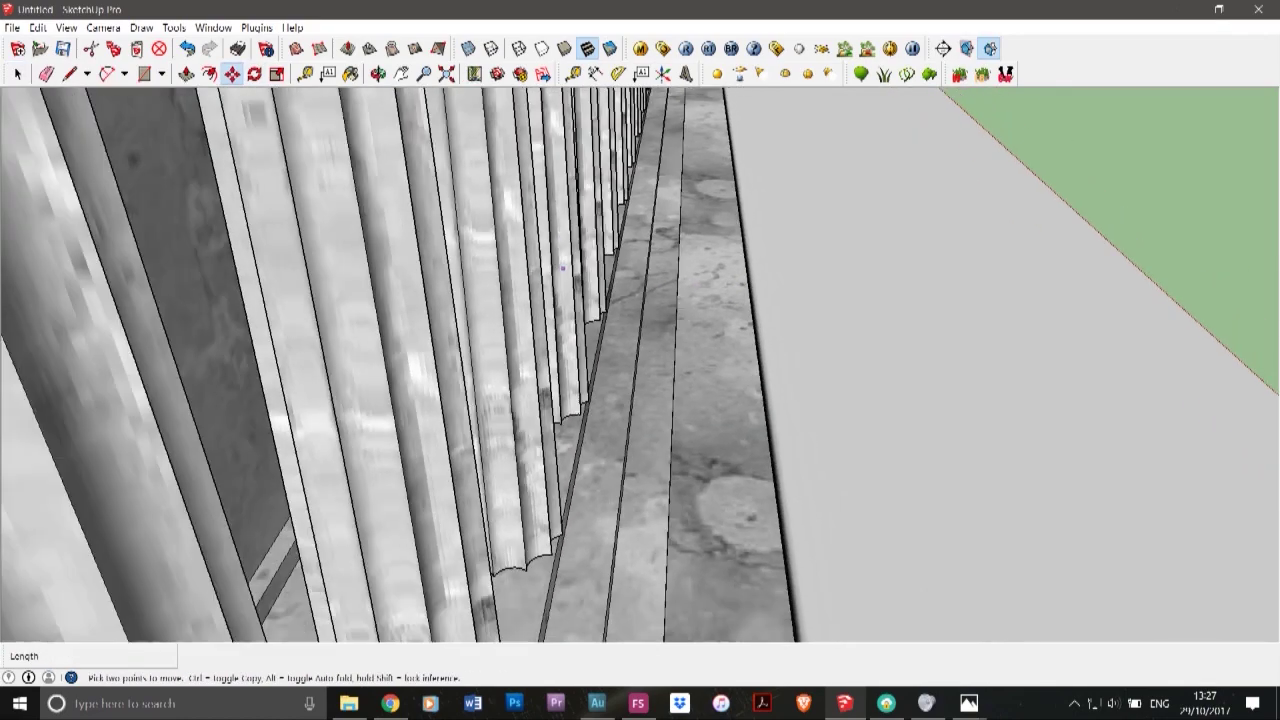
scroll(605, 250, down, 2)
scroll(512, 238, up, 7)
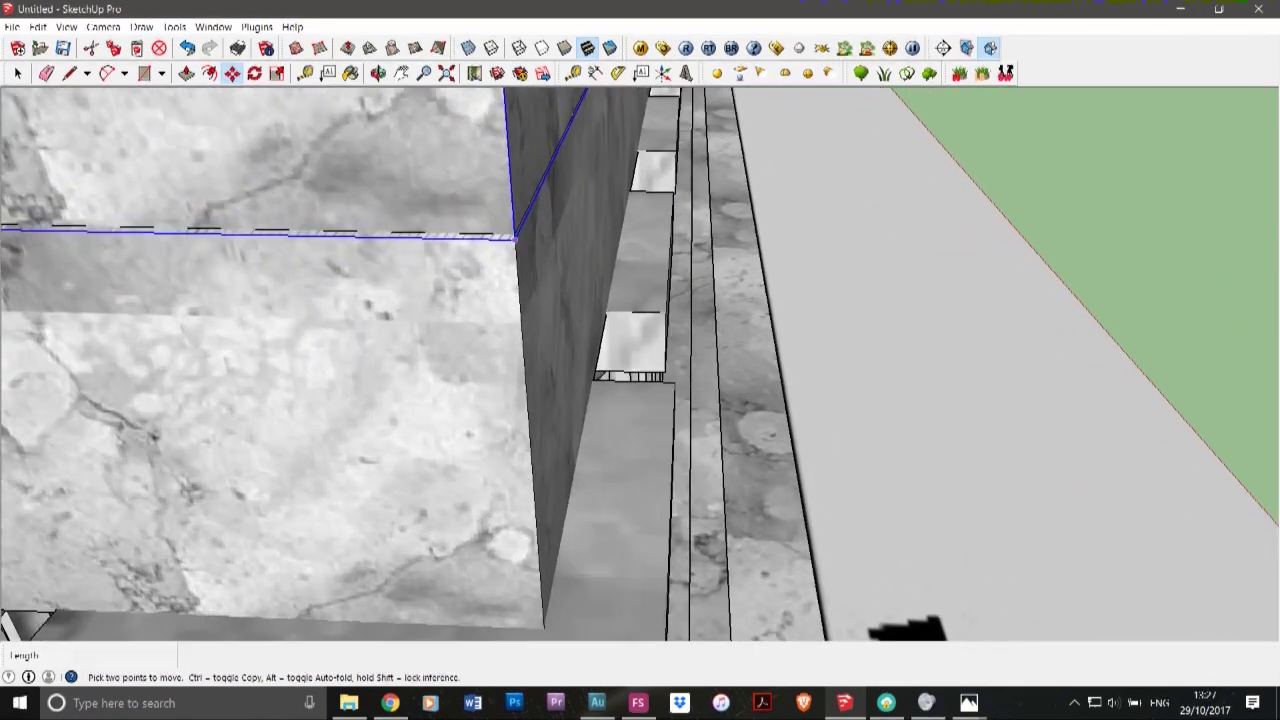
click(513, 236)
scroll(547, 290, down, 2)
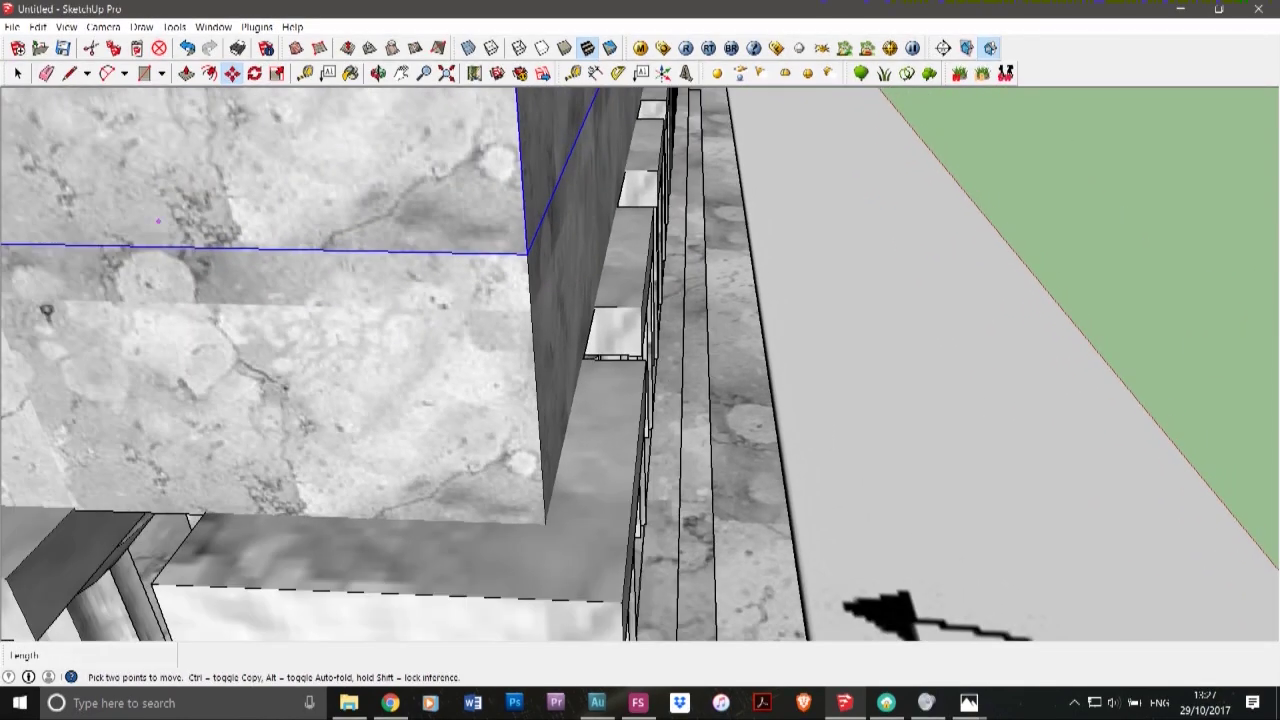
click(18, 74)
- Inside the upper ring component, draw a line about 23.24 m long across its short end face, just above the lower edge
scroll(260, 180, down, 5)
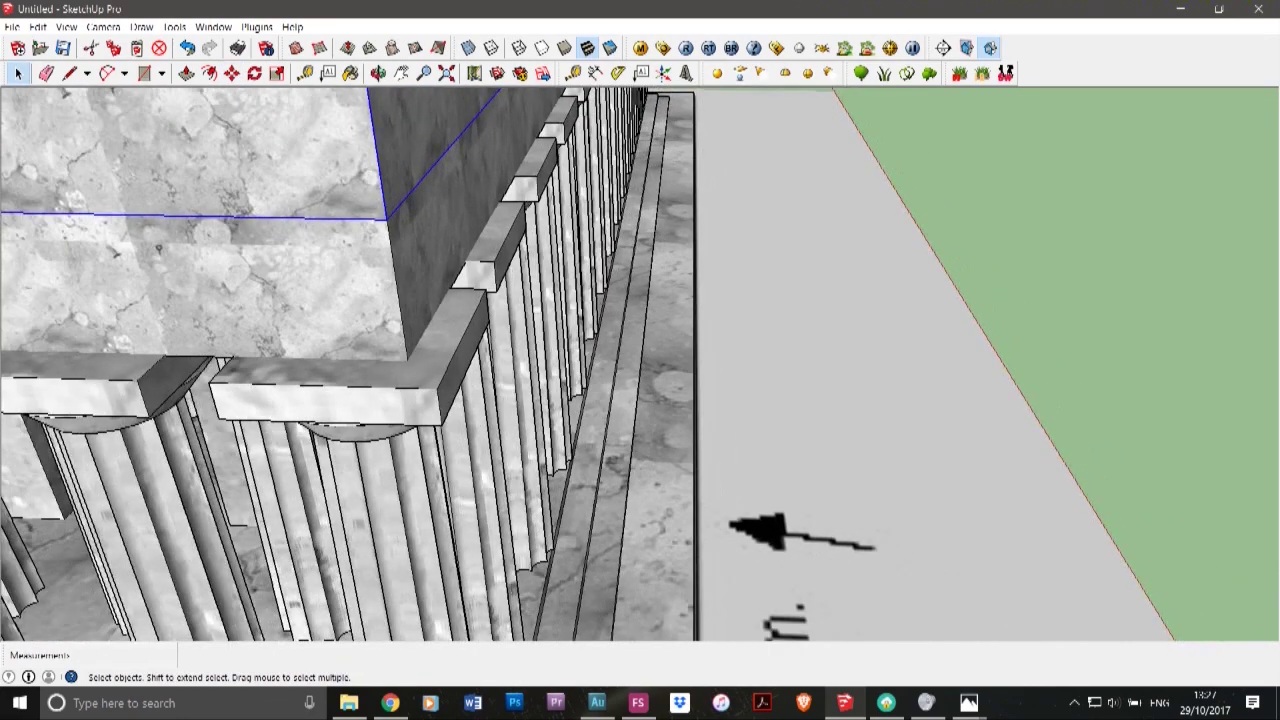
scroll(440, 328, down, 3)
double_click(397, 238)
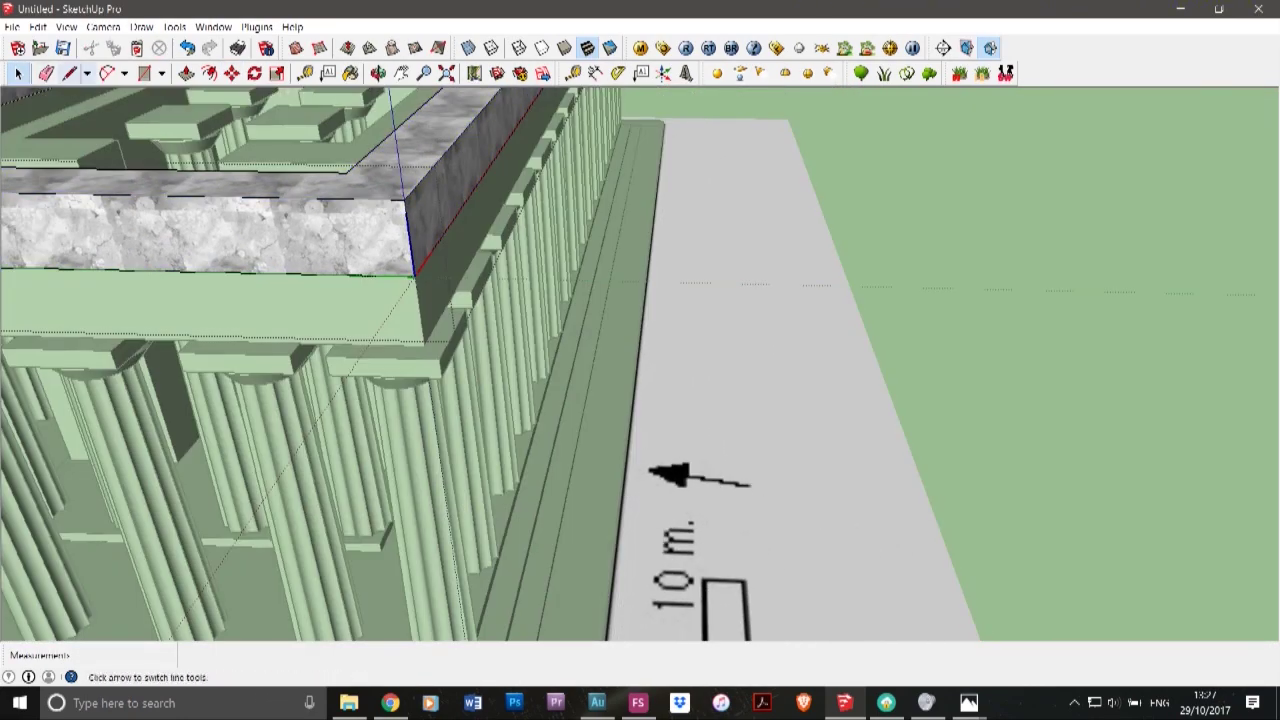
click(70, 74)
scroll(385, 266, up, 5)
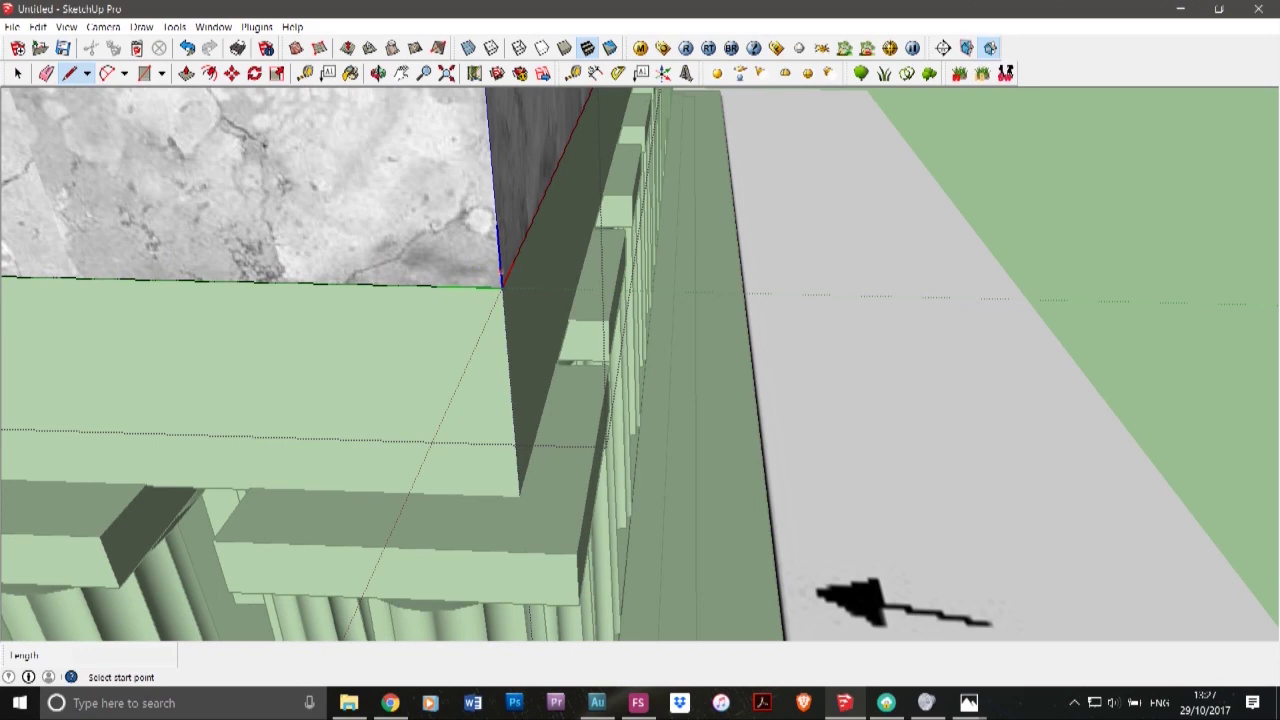
scroll(502, 282, down, 6)
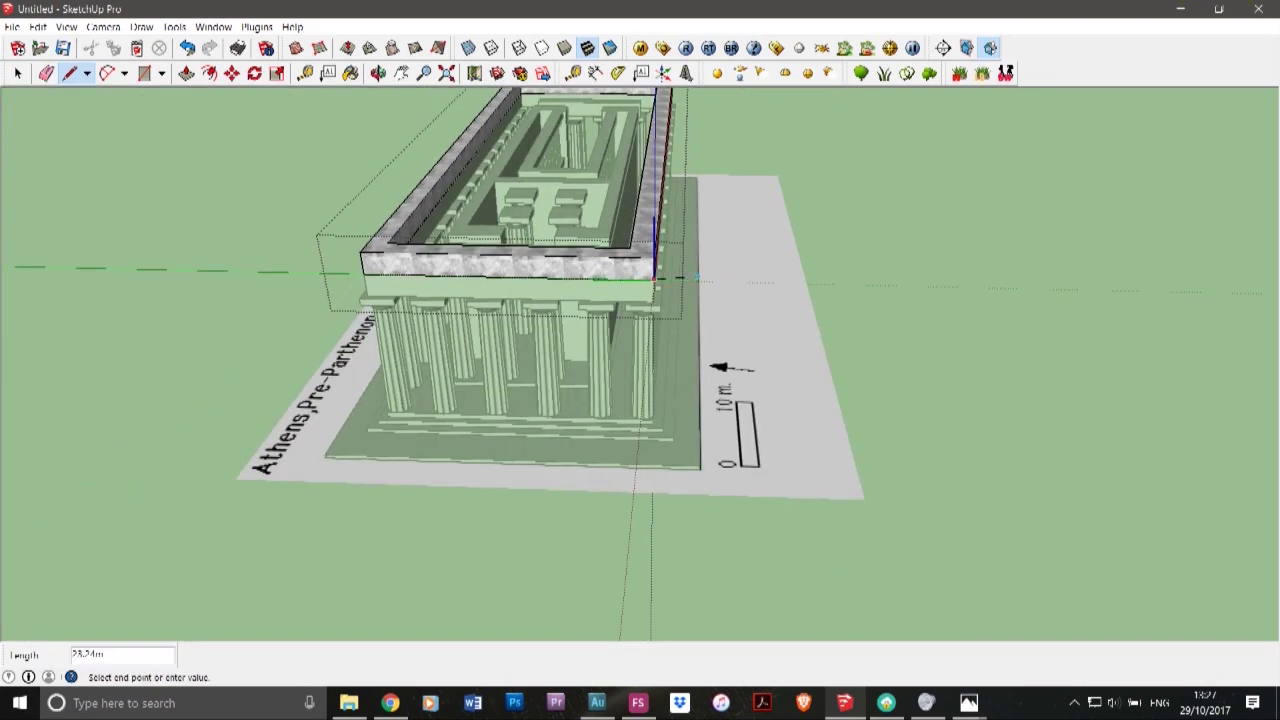
scroll(370, 276, up, 5)
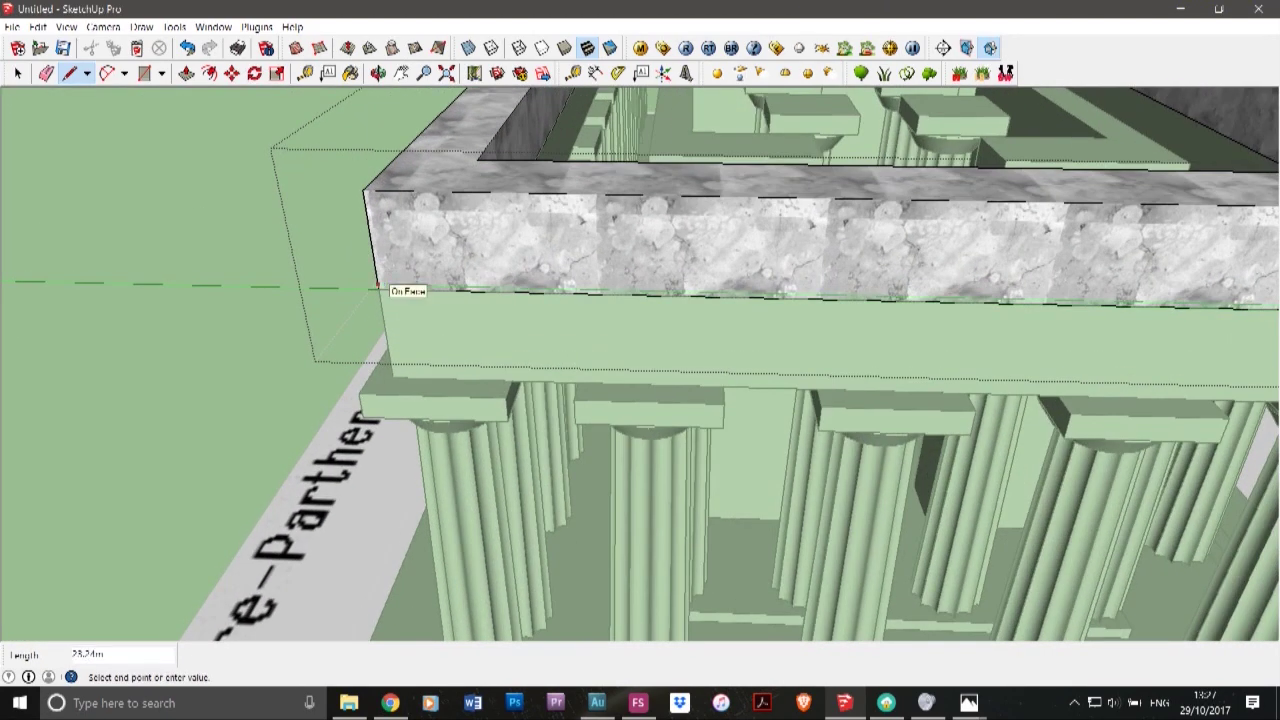
click(378, 288)
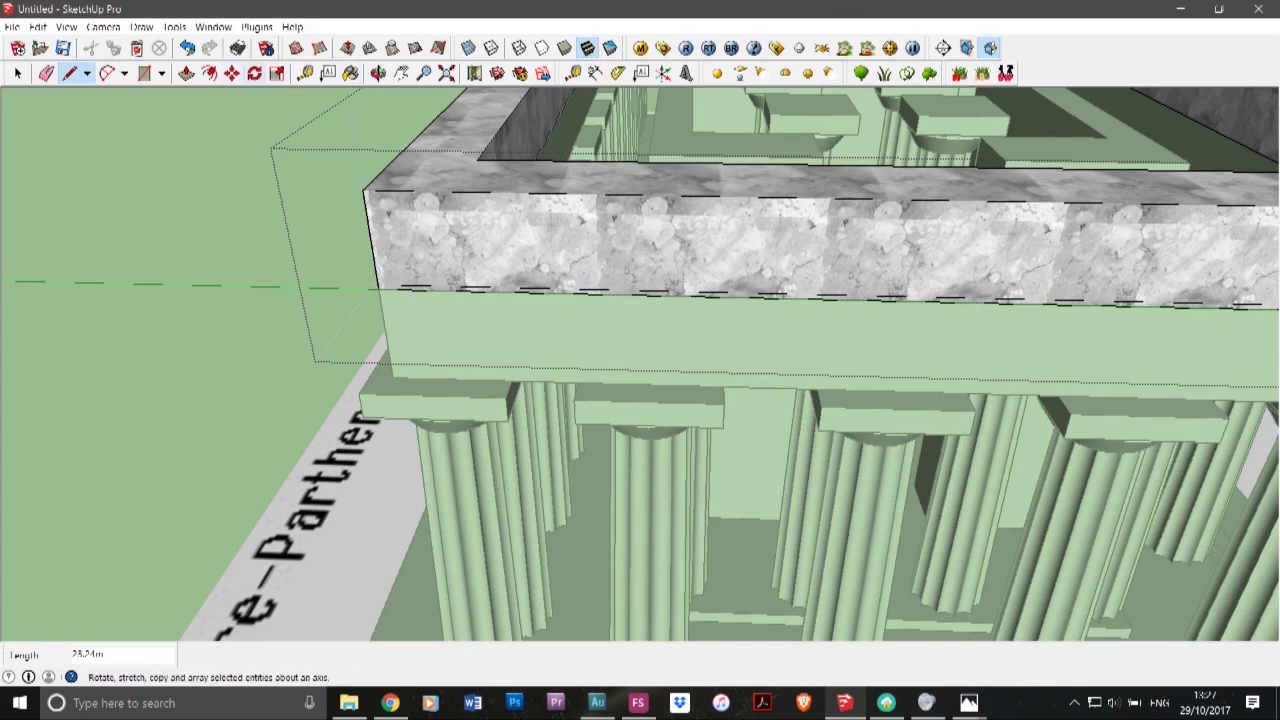
- Continue the line about 66.43 m along the upper ring's adjoining long side, just above its lower edge
click(378, 73)
mouse_move(400, 250)
mouse_down()
mouse_move(570, 265)
mouse_move(720, 250)
mouse_up()
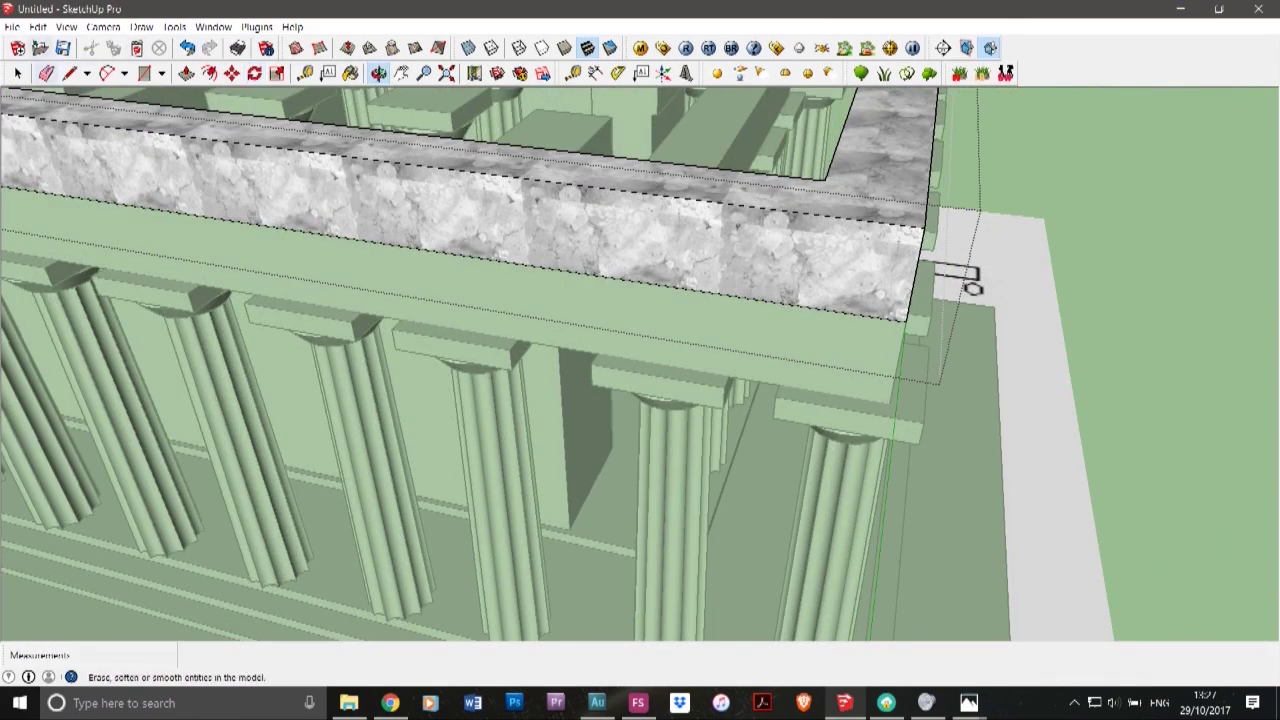
click(70, 73)
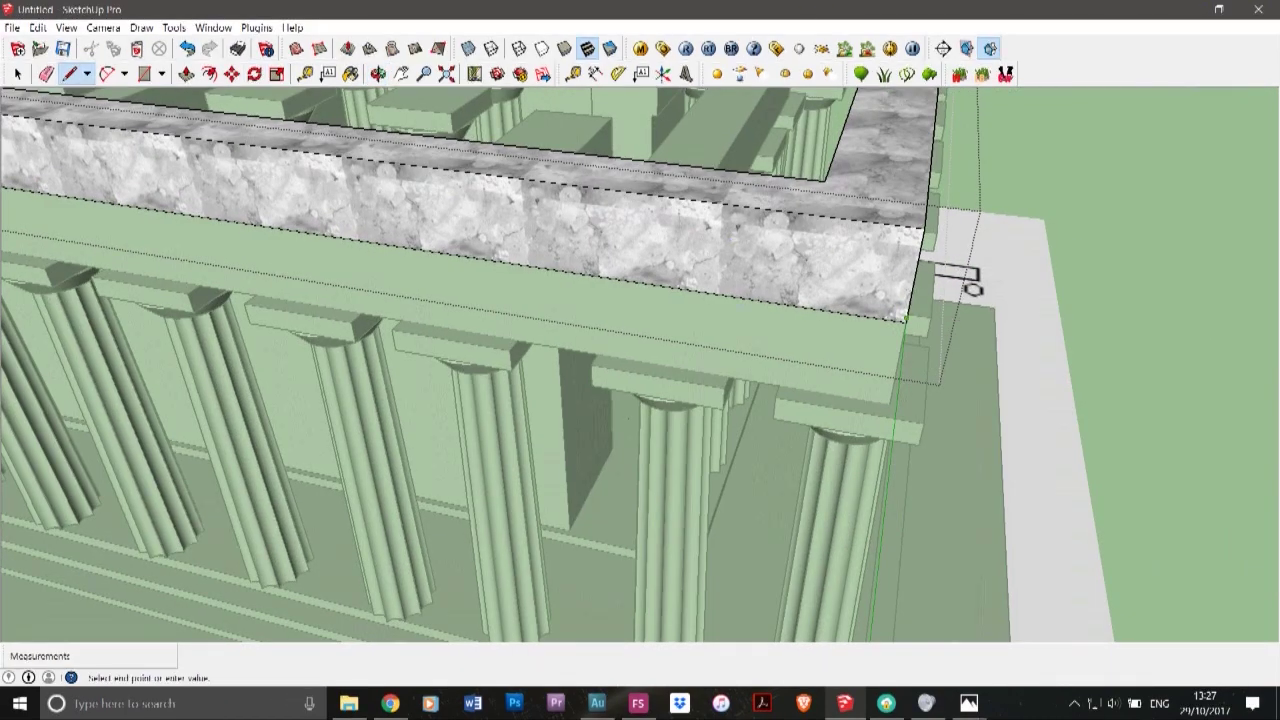
scroll(906, 318, down, 6)
scroll(390, 260, up, 5)
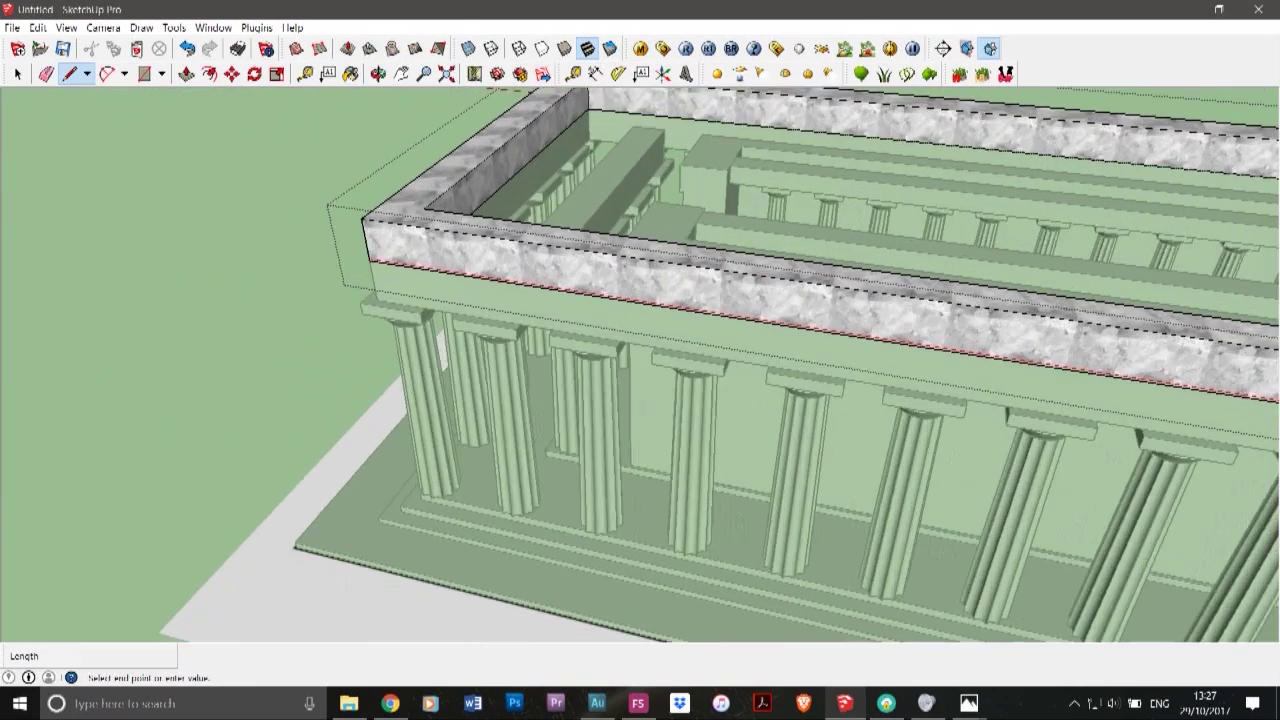
scroll(380, 256, up, 5)
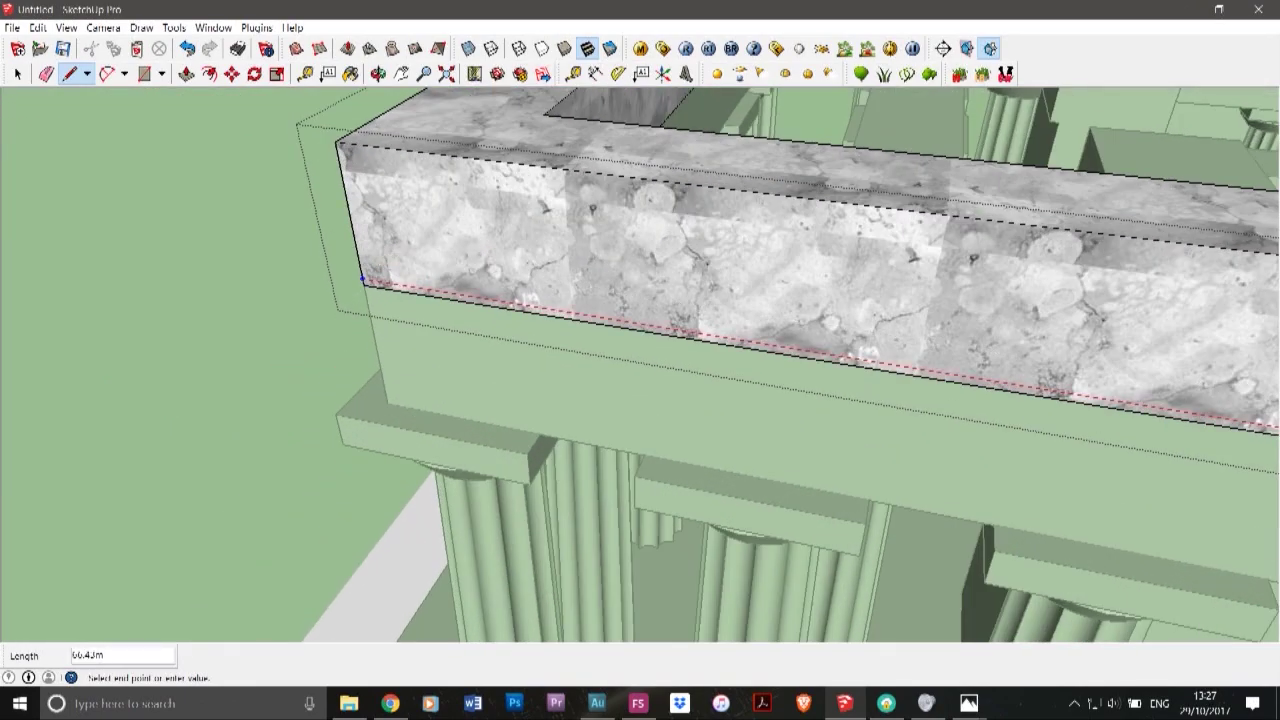
- Draw a line about 23.24 m long across the upper ring's opposite short end face, just above its lower edge
click(378, 74)
drag(430, 250, 755, 315)
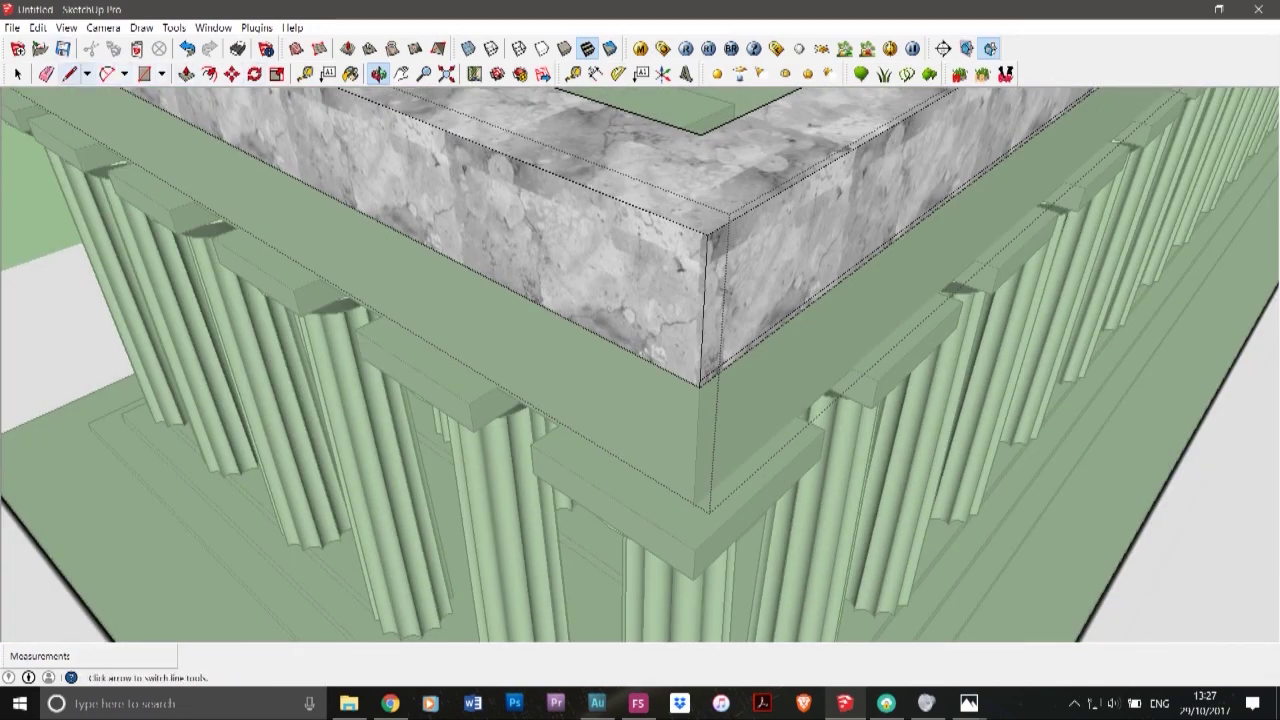
click(69, 73)
click(700, 384)
scroll(788, 398, down, 6)
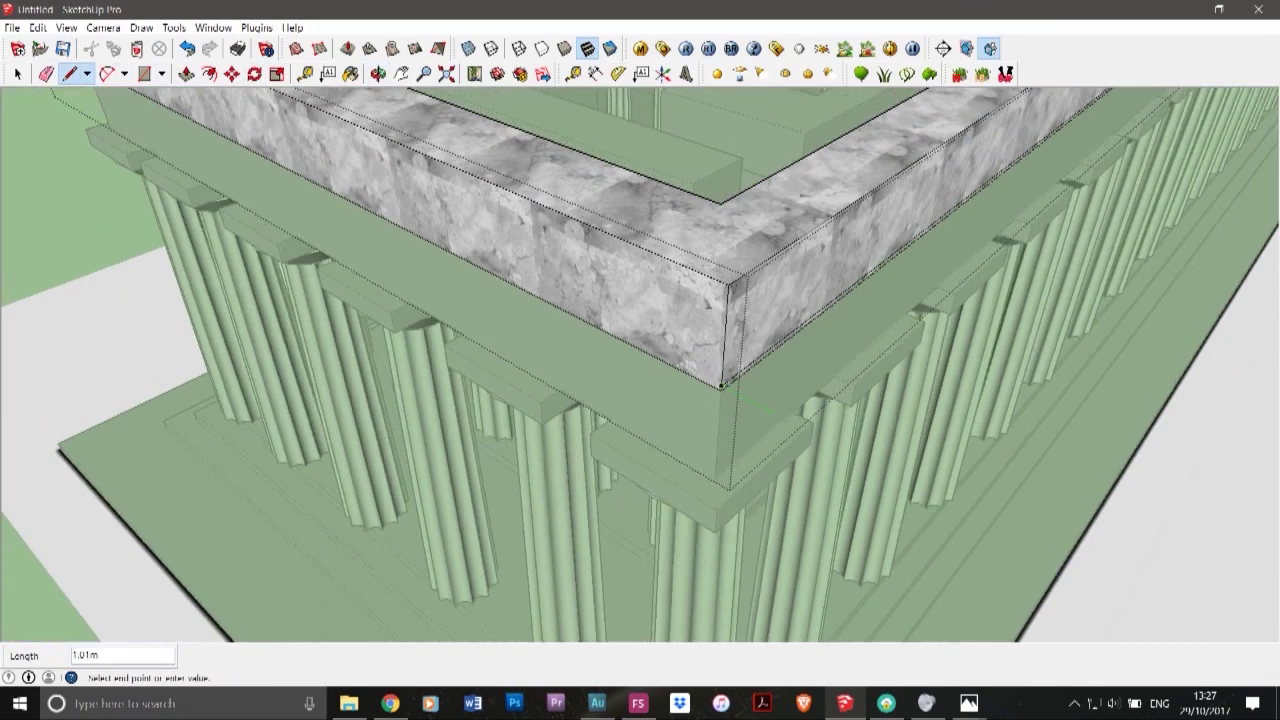
scroll(440, 235, up, 5)
scroll(370, 190, up, 2)
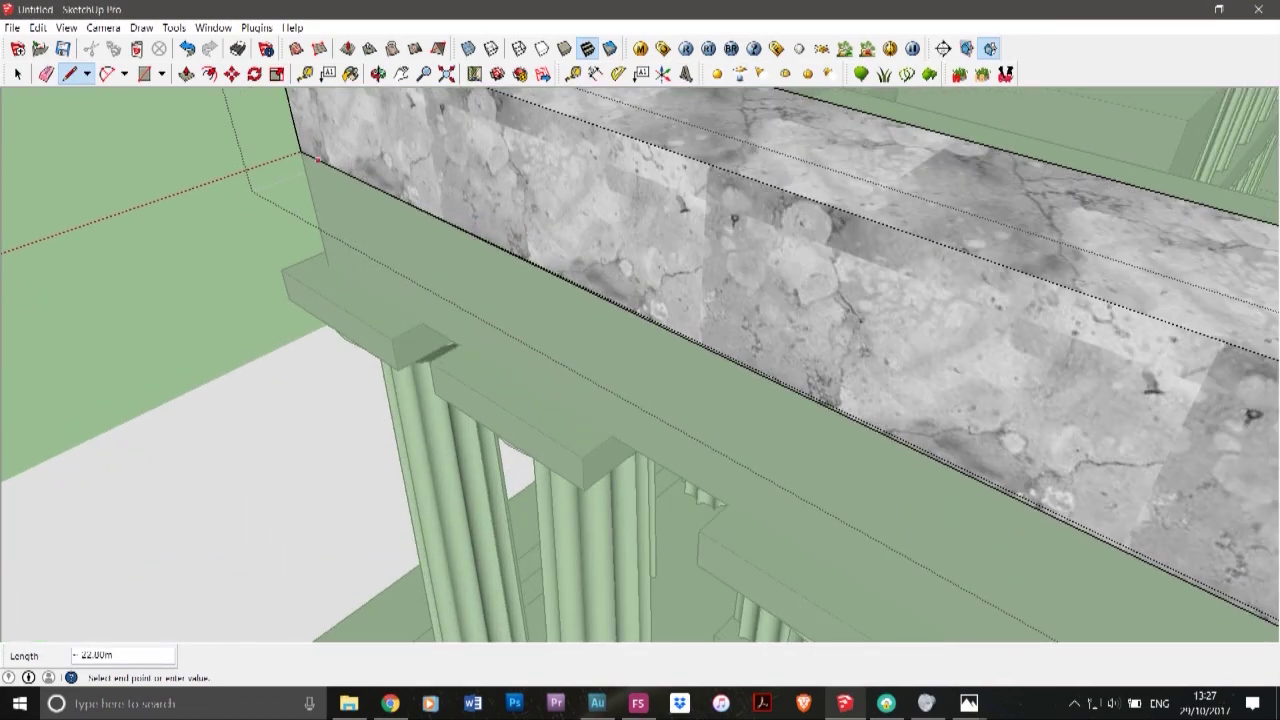
click(301, 148)
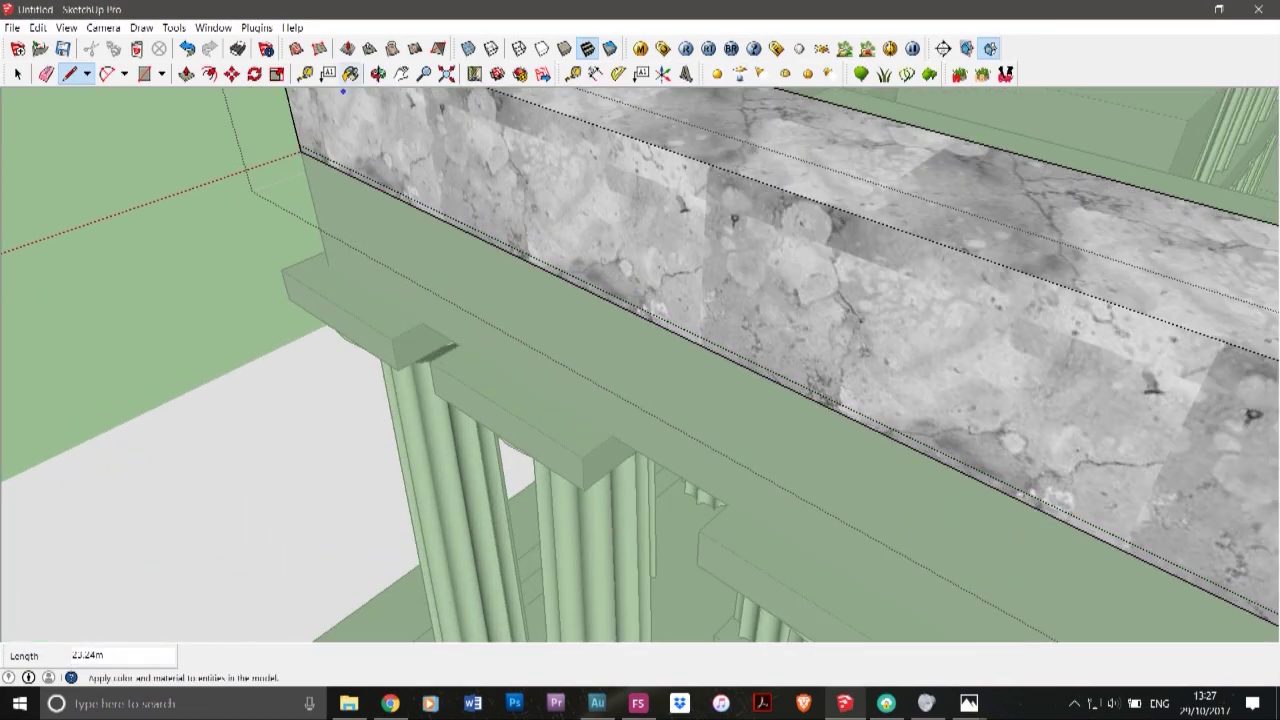
- Close the outline with a line about 66.43 m long along the upper ring's remaining long side, just above its lower edge
click(378, 74)
drag(400, 230, 700, 335)
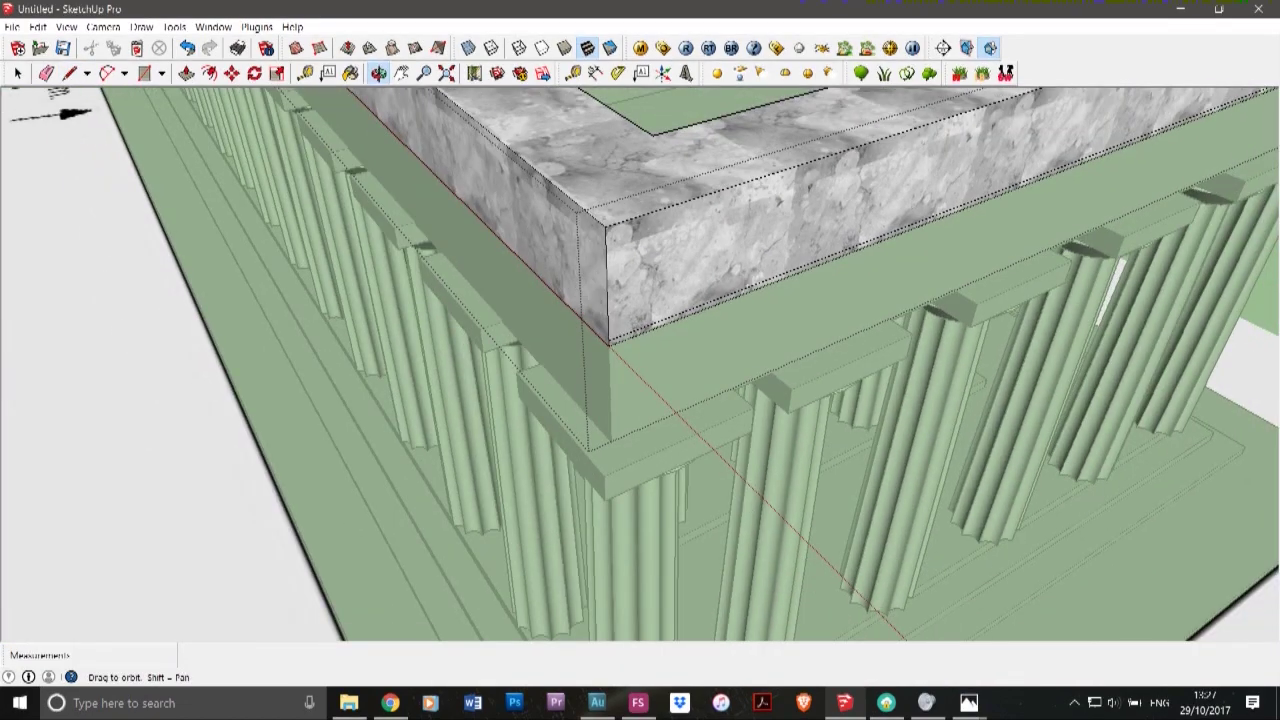
click(70, 73)
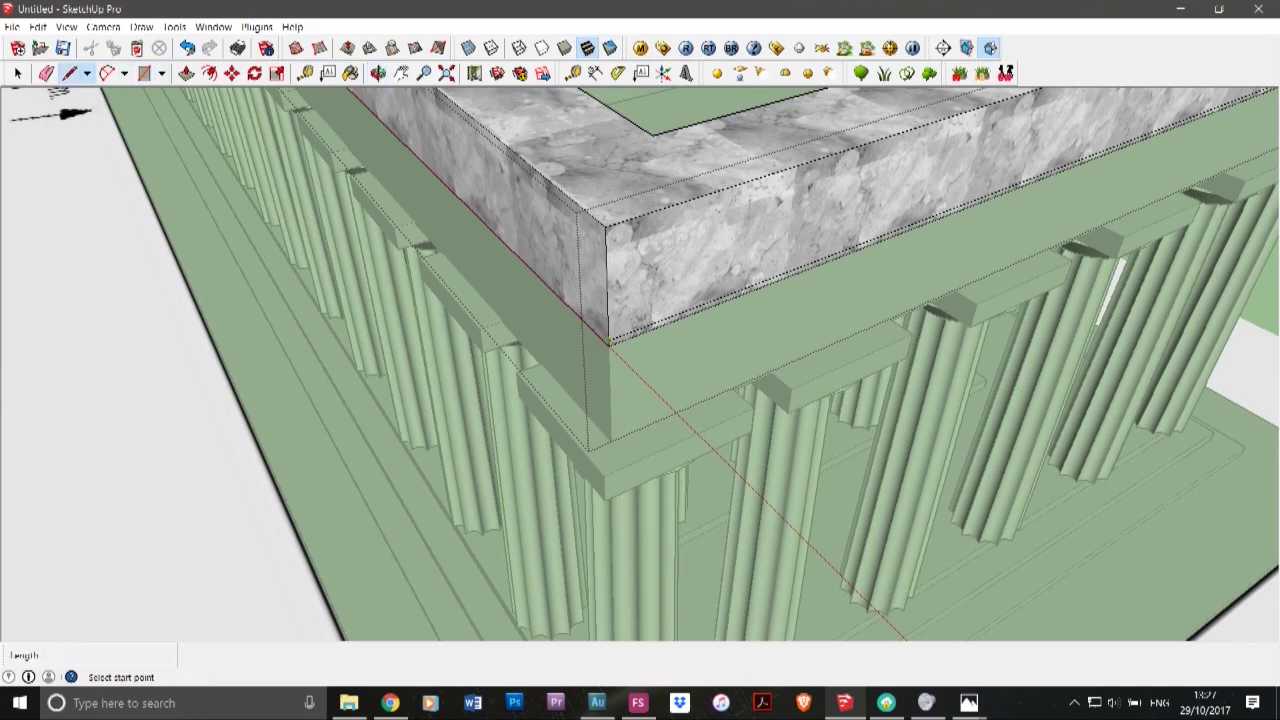
click(609, 343)
scroll(694, 464, down, 8)
scroll(378, 125, up, 3)
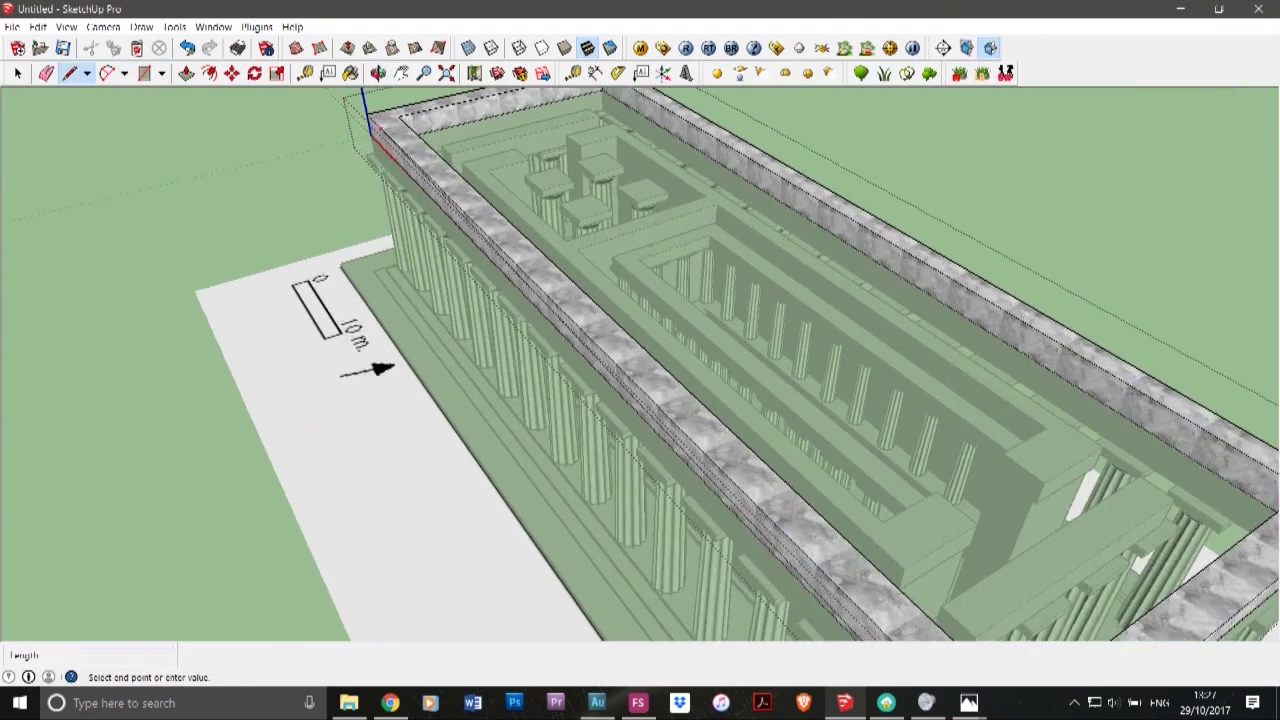
scroll(378, 128, up, 8)
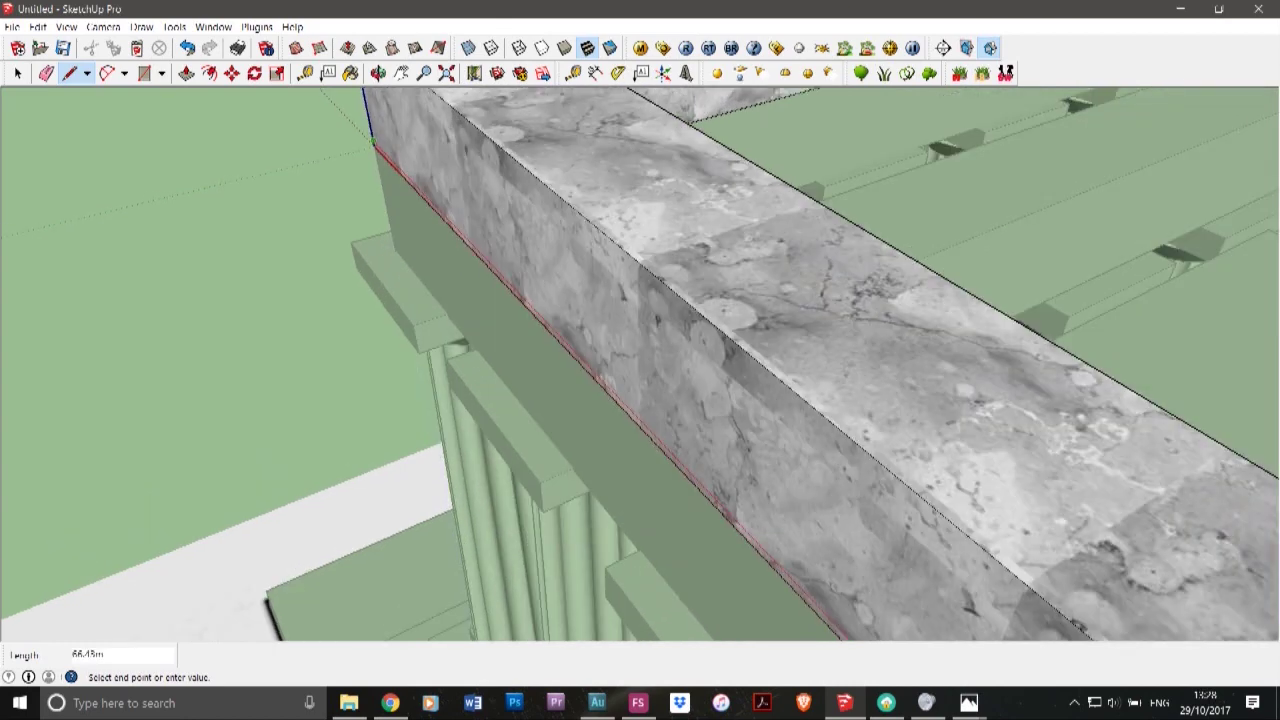
click(374, 143)
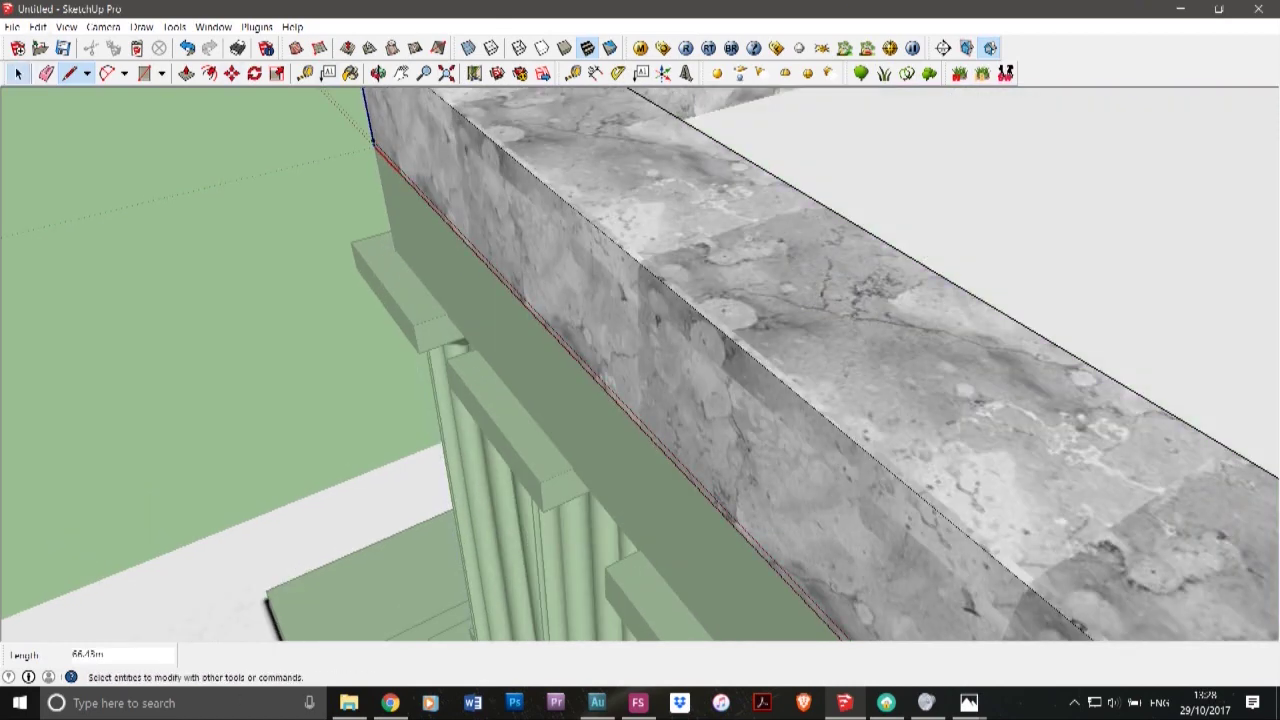
click(18, 74)
key(Delete)
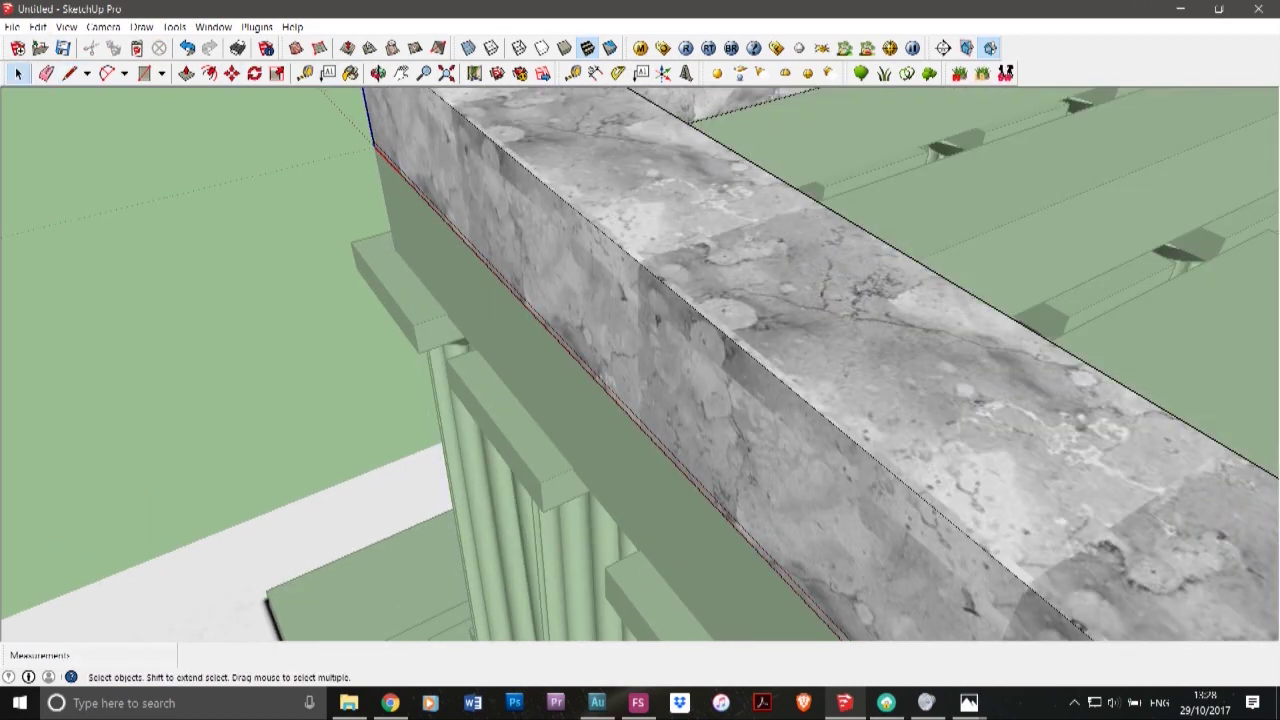
- Push/Pull the thin lower band on this long side of the upper ring outward 0.10 m
click(187, 74)
scroll(432, 206, up, 5)
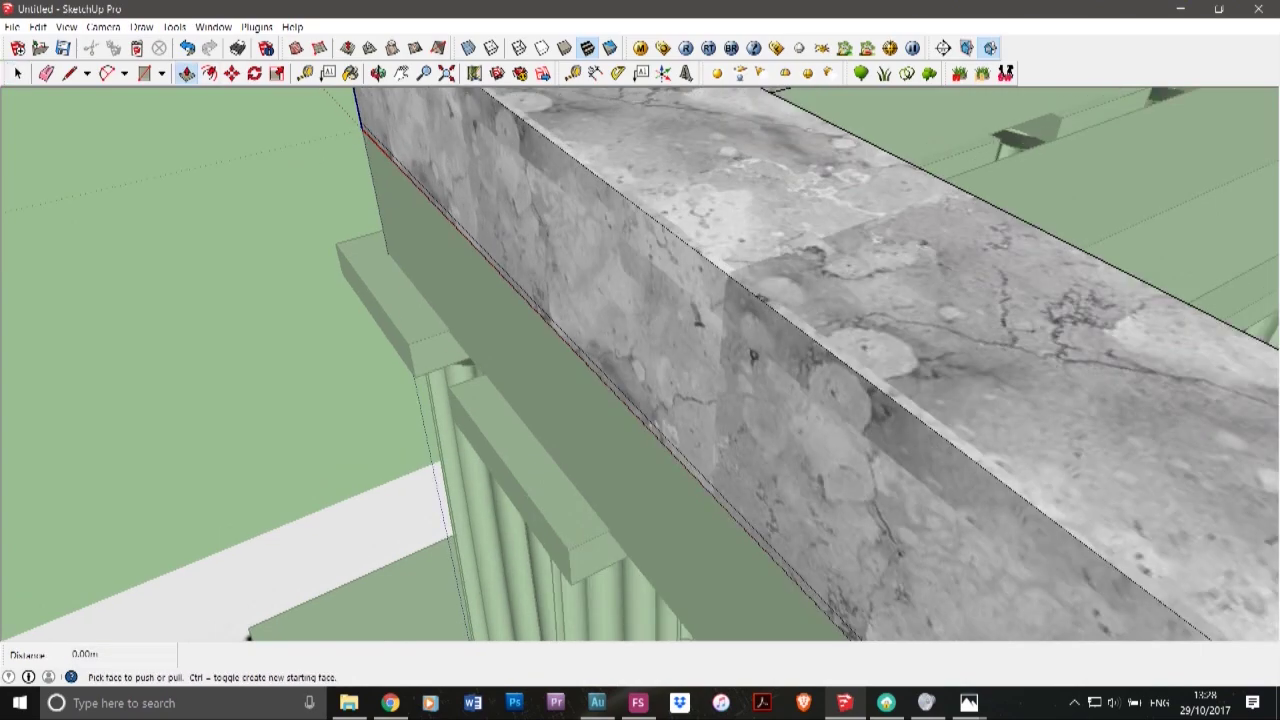
click(432, 208)
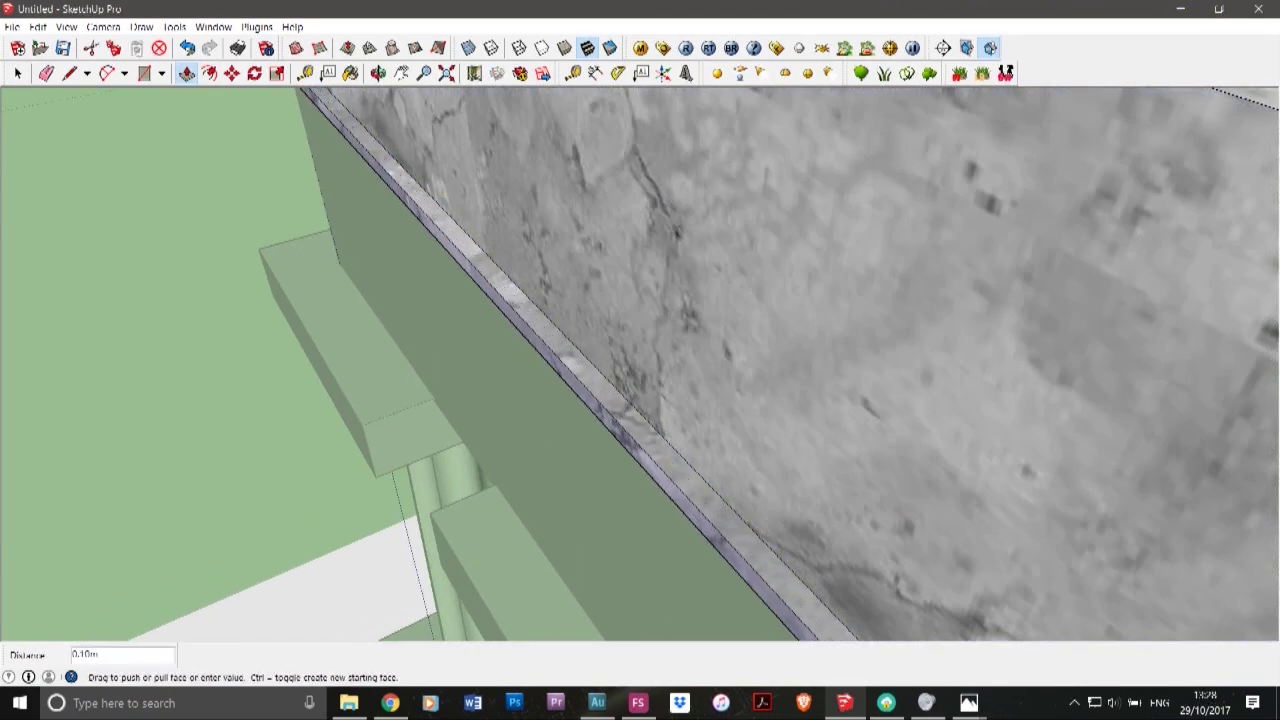
click(472, 262)
- Extend the same long-side band outward by a further 0.10 m with Push/Pull
scroll(472, 258, down, 5)
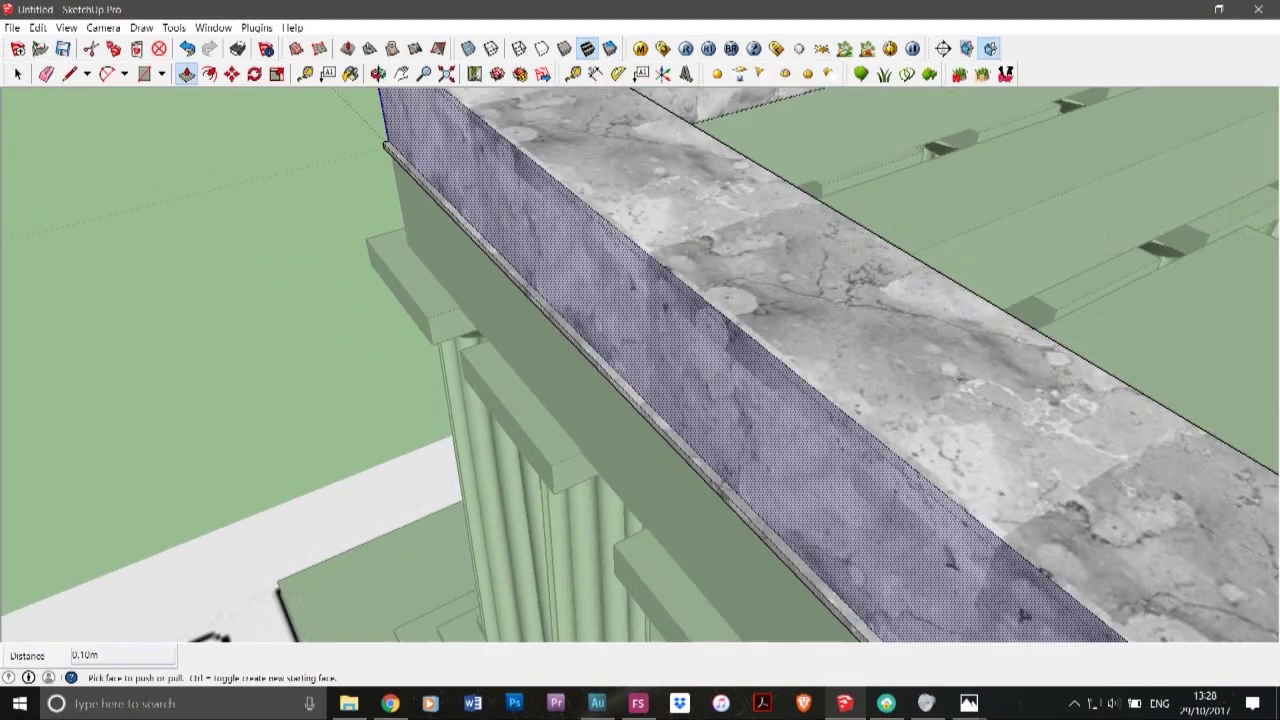
scroll(460, 237, down, 8)
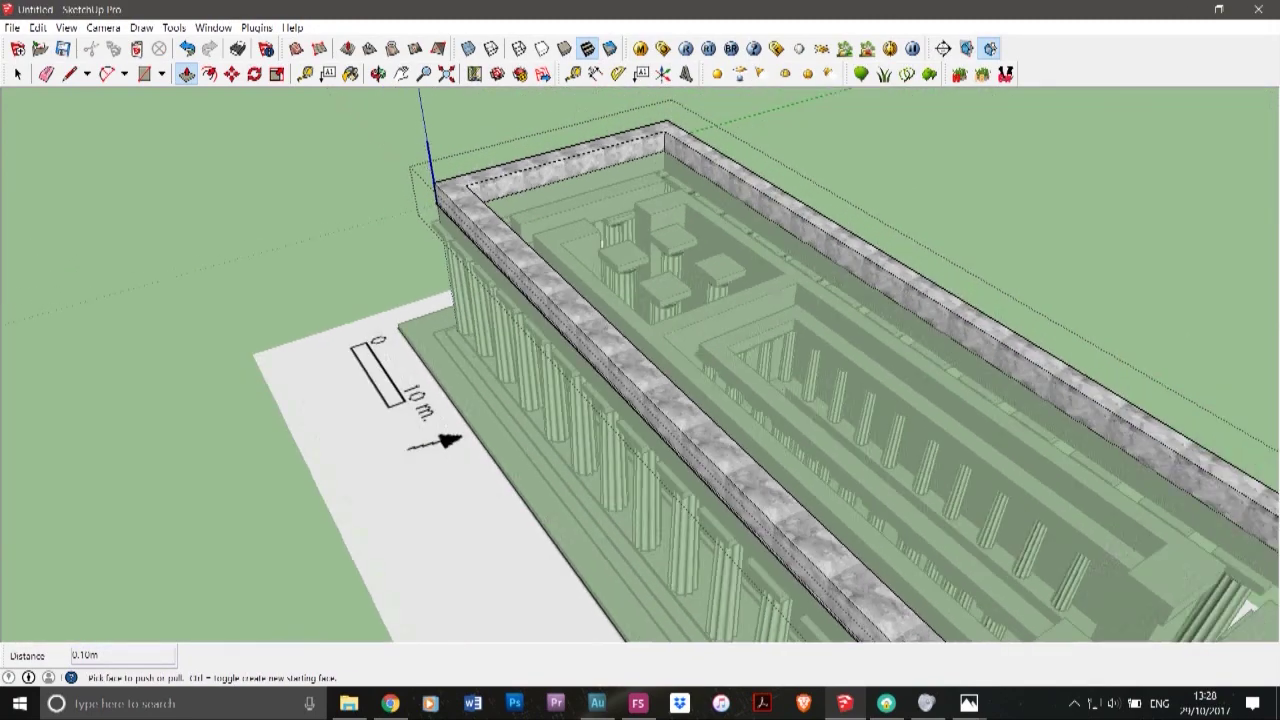
scroll(480, 230, up, 10)
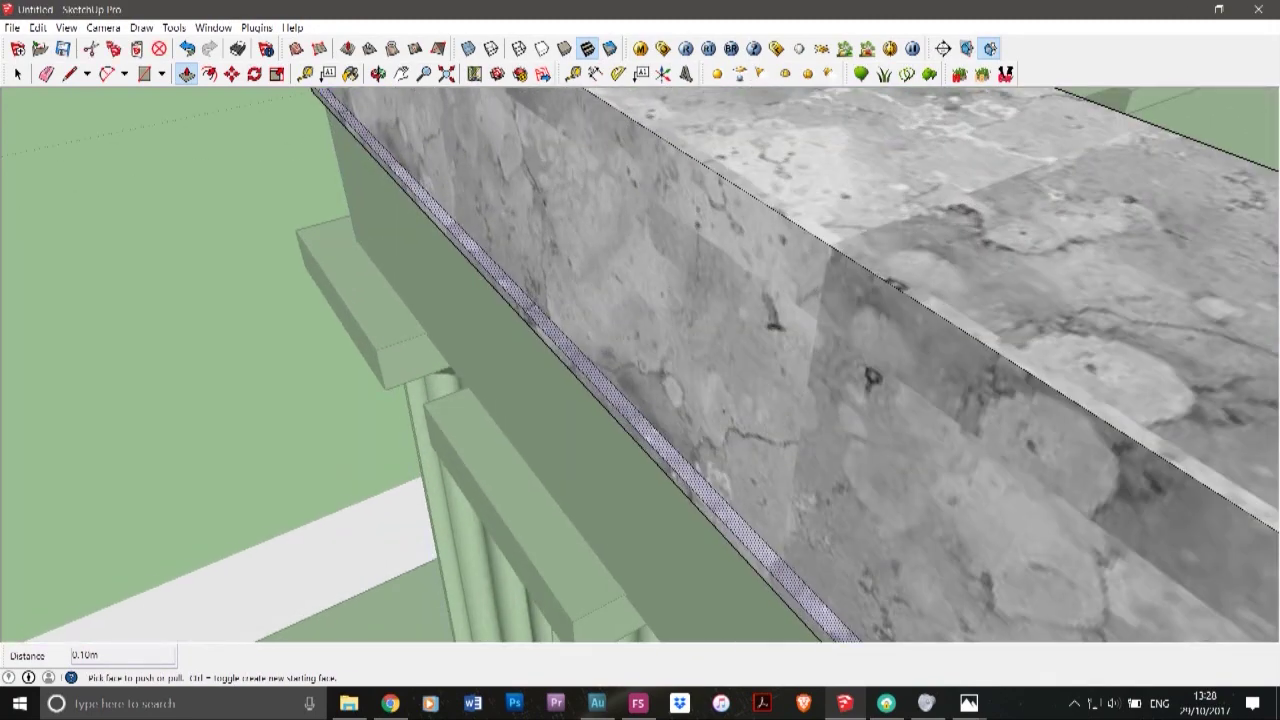
click(528, 313)
click(370, 188)
- Push/Pull the lower band on the adjoining short end of the upper ring outward 0.20 m
scroll(370, 192, down, 10)
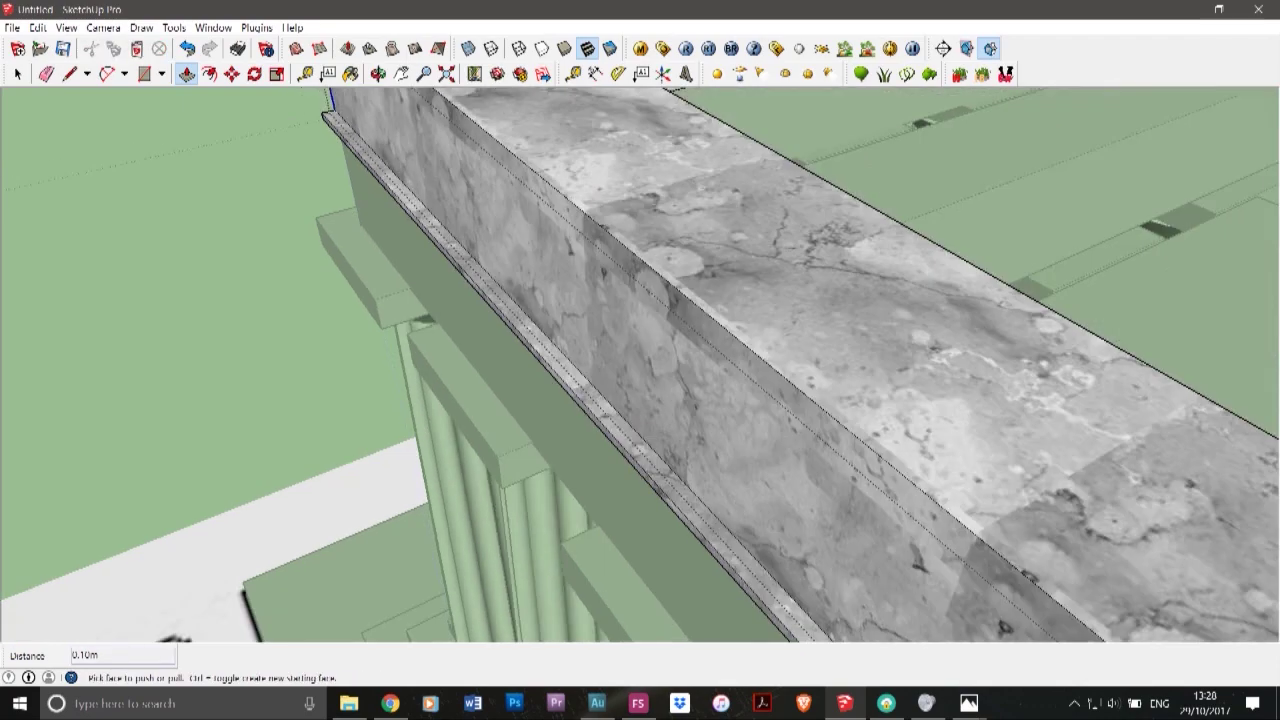
scroll(370, 192, down, 3)
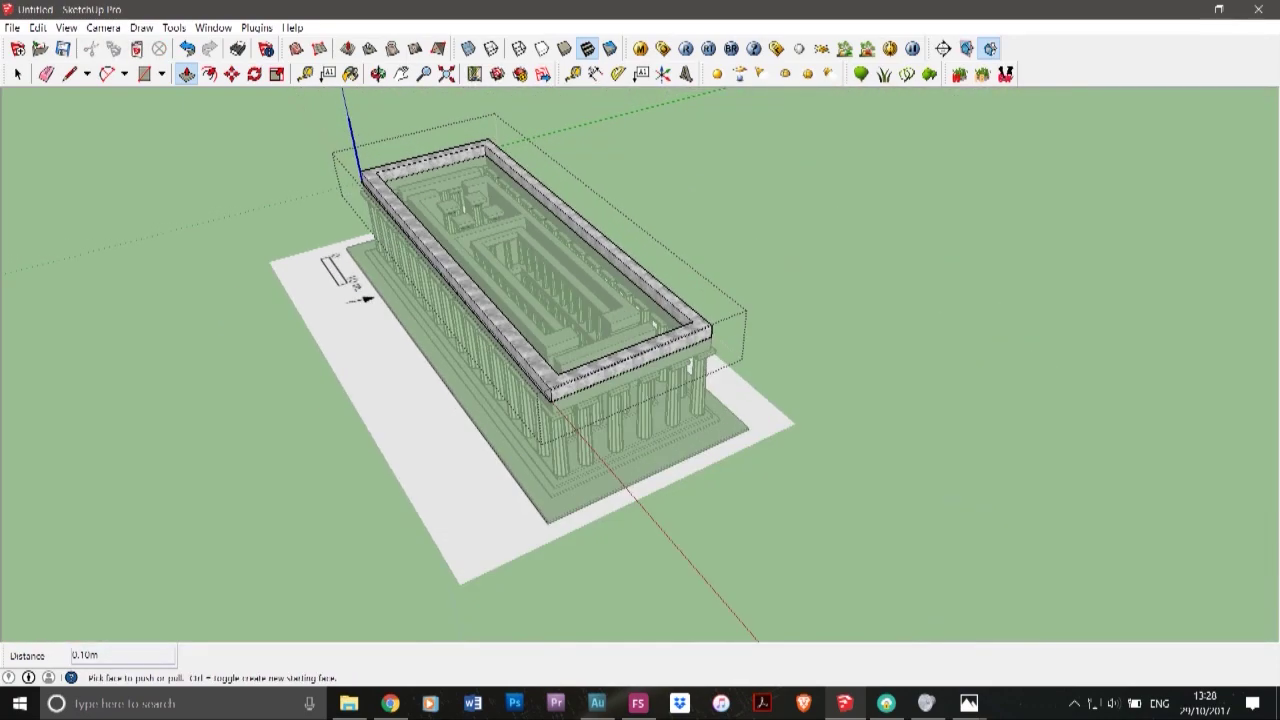
scroll(515, 400, up, 12)
scroll(516, 388, up, 1)
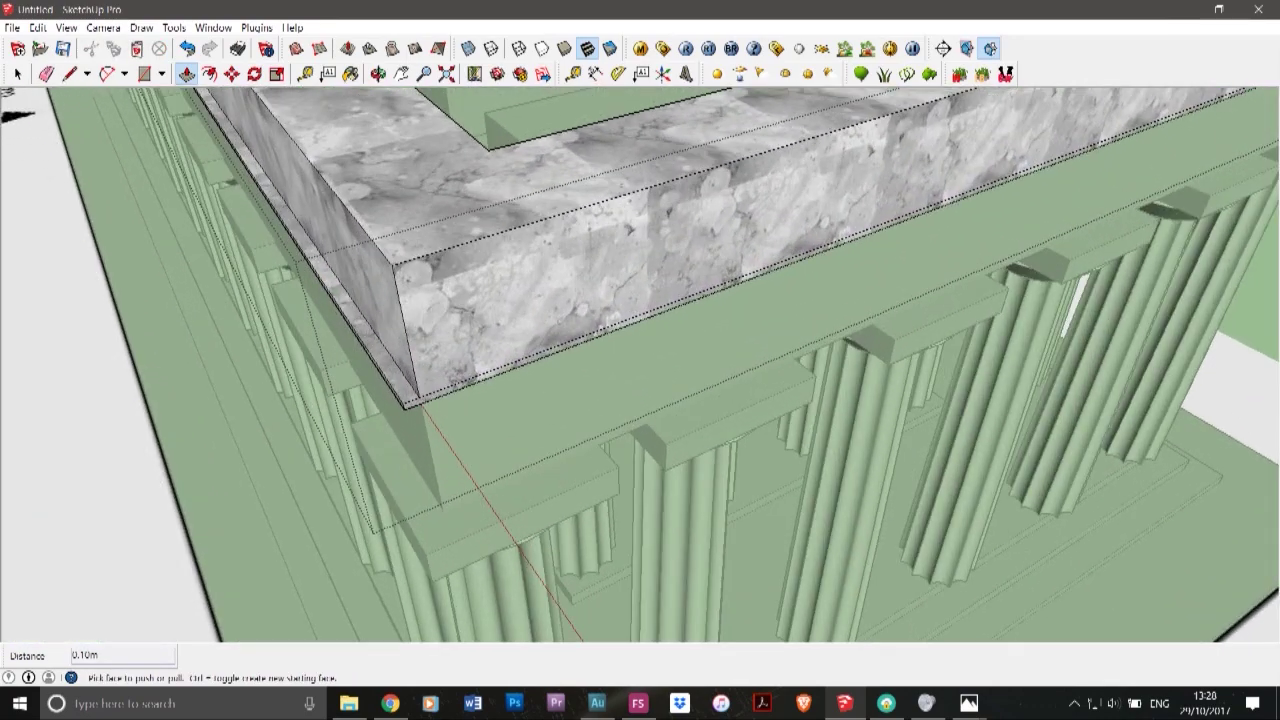
click(516, 366)
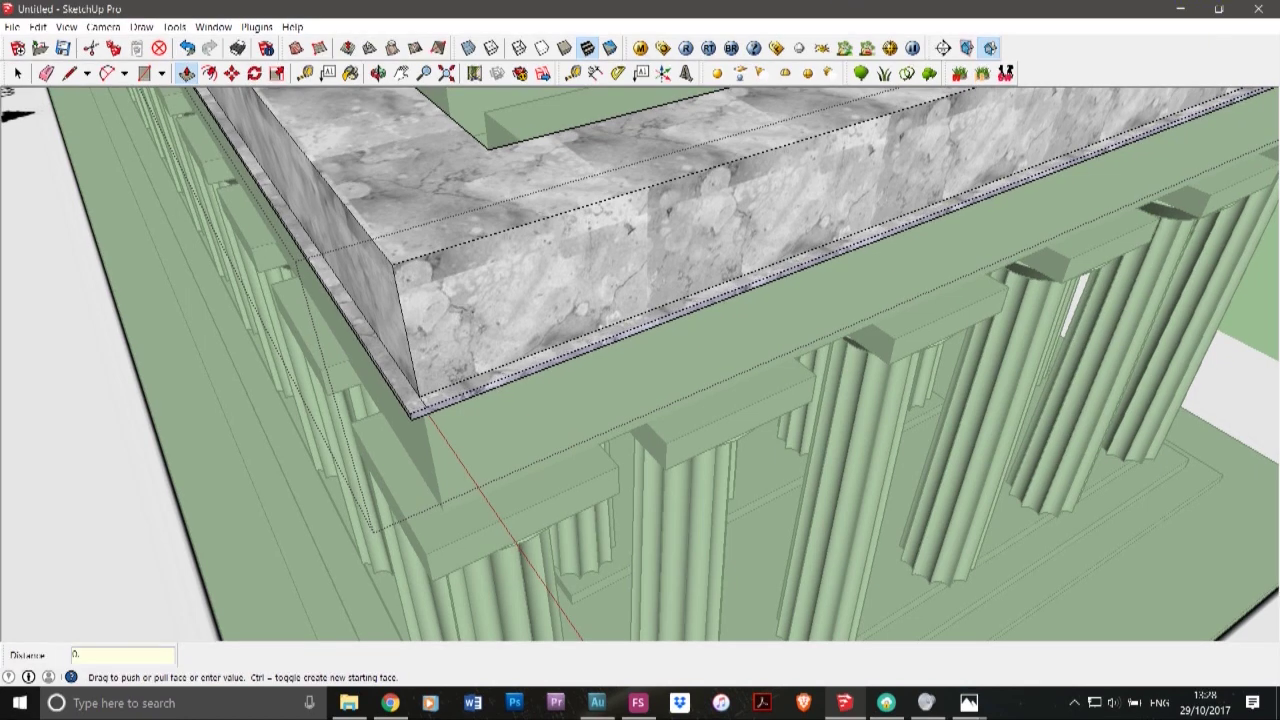
key(Return)
- Push/Pull the lower band on the opposite long side of the upper ring outward 0.20 m
scroll(300, 400, down, 7)
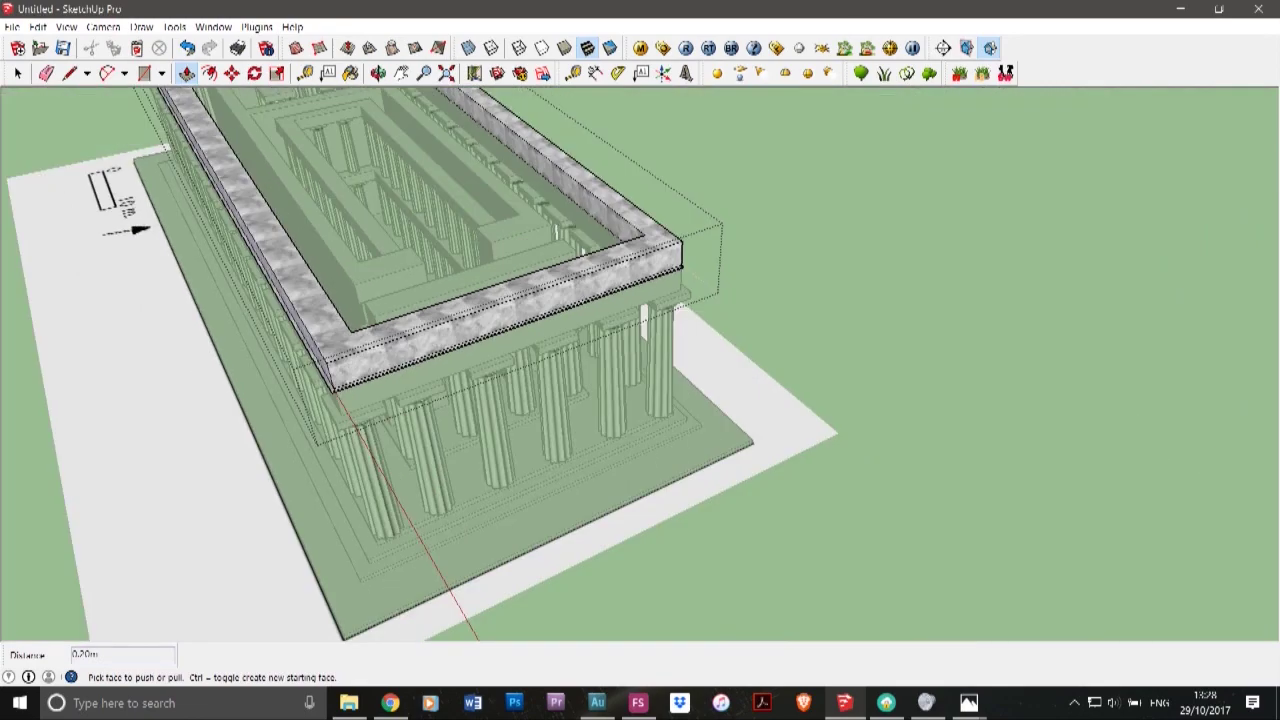
click(378, 73)
drag(500, 370, 310, 270)
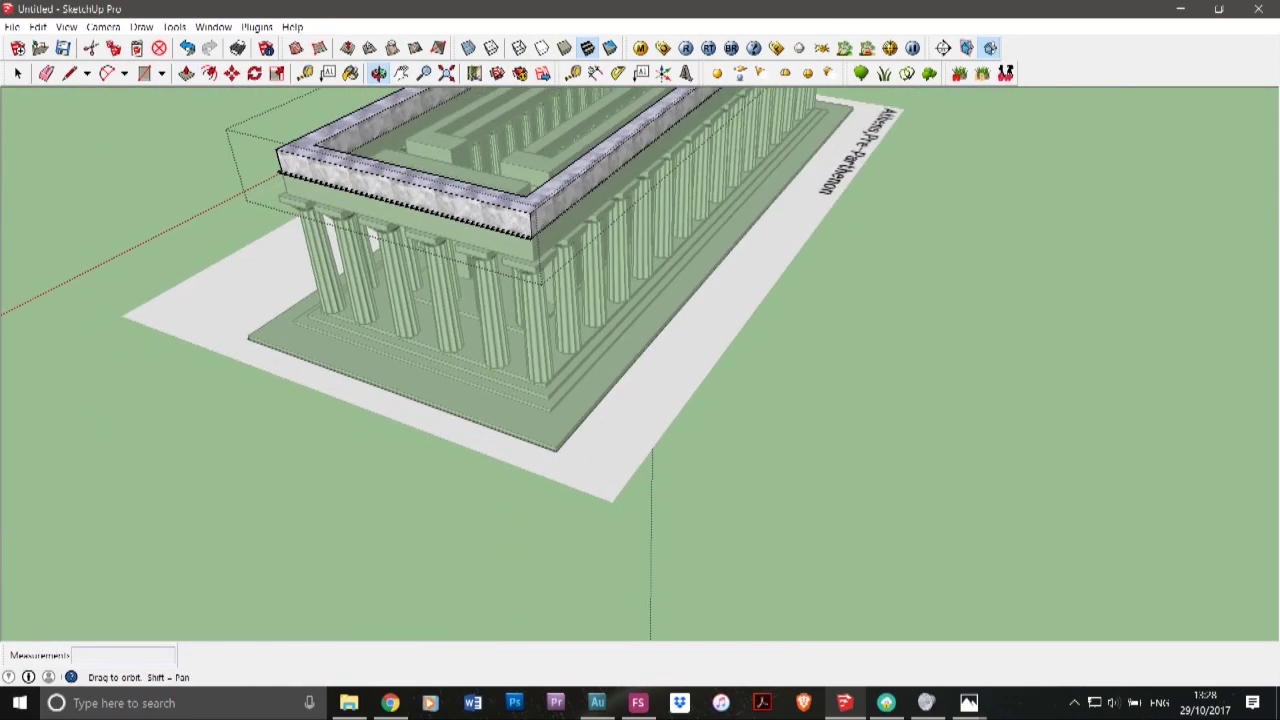
click(187, 73)
scroll(576, 232, up, 8)
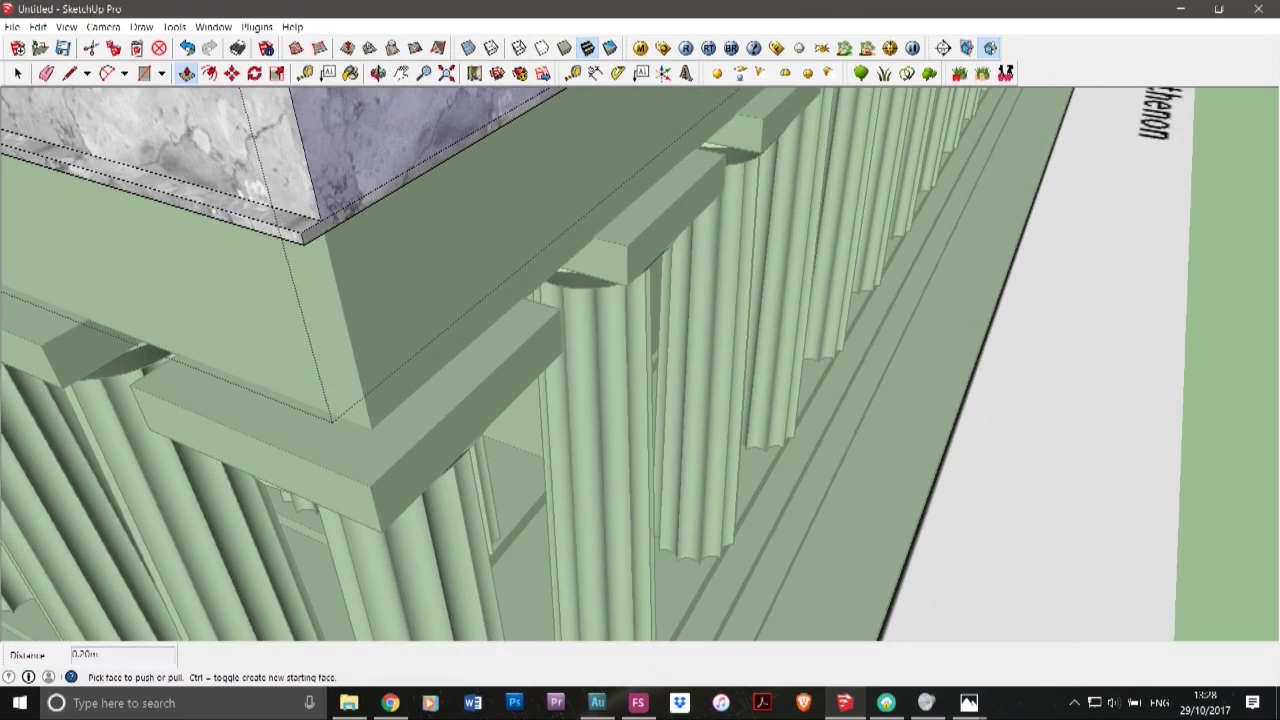
click(390, 186)
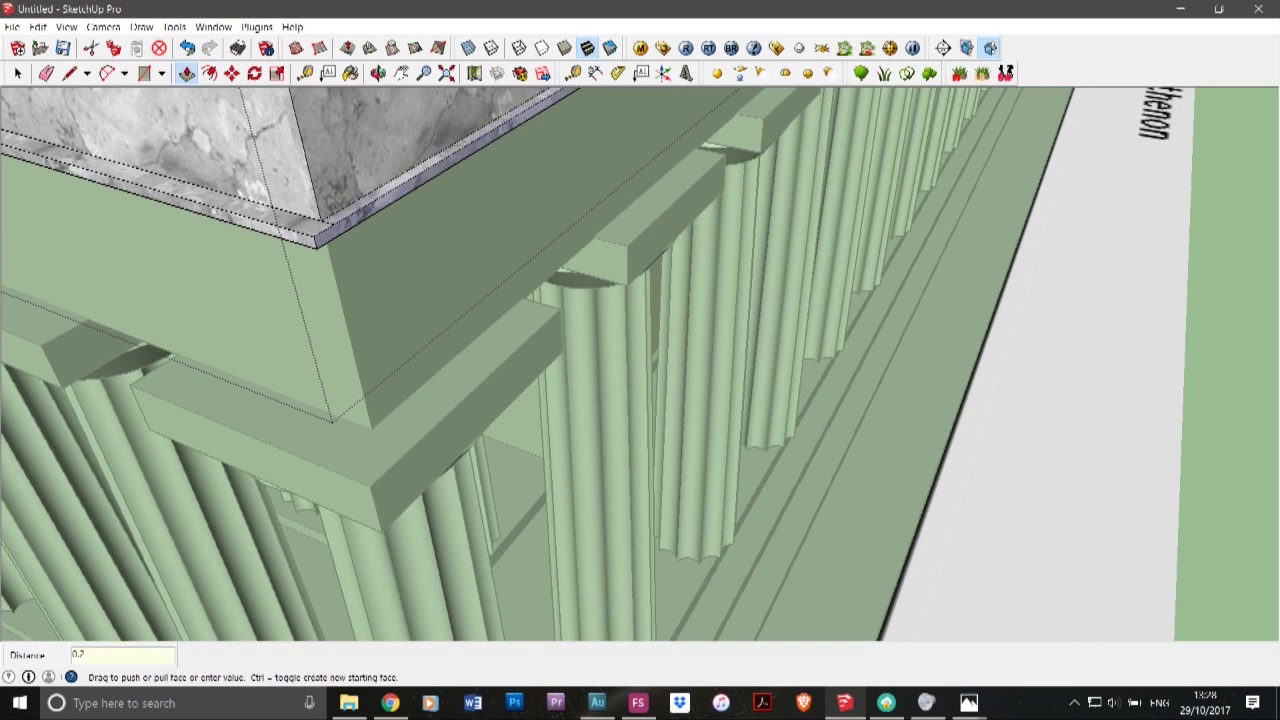
key(Return)
- Push/Pull the lower band on the remaining short end outward 0.20 m, completing the ledge around the upper ring
scroll(336, 230, down, 3)
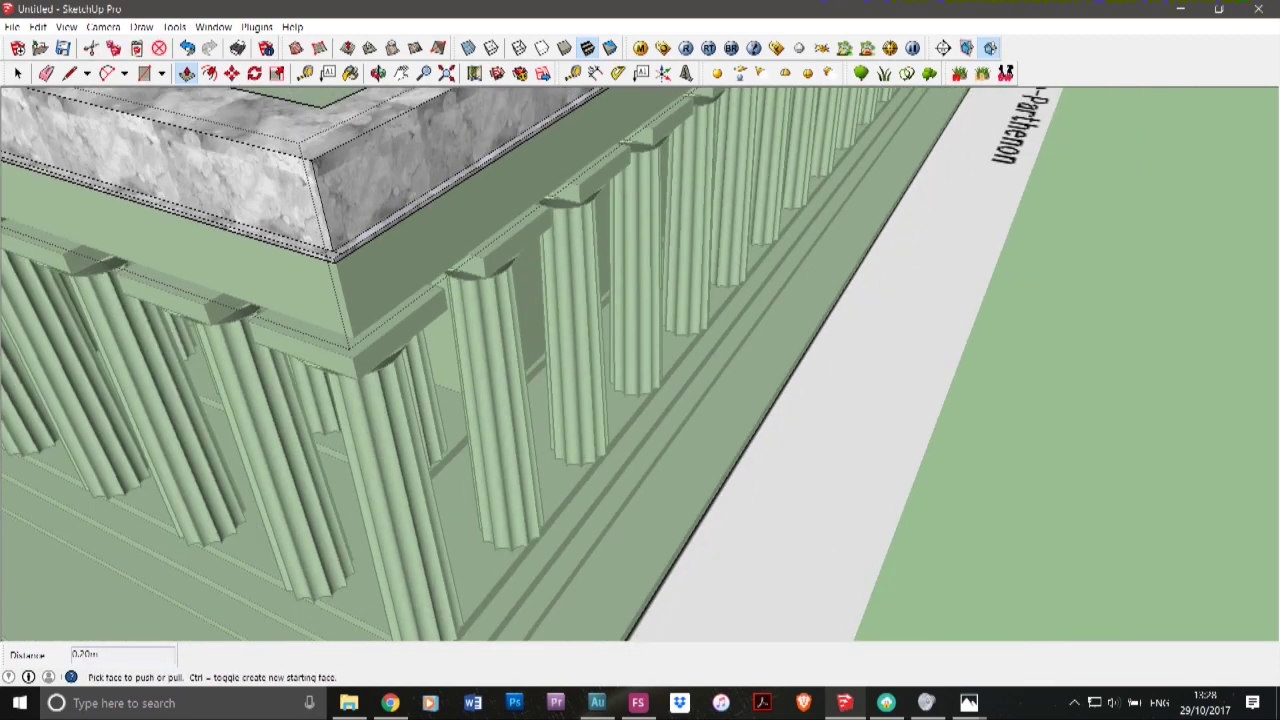
middle_drag(480, 270, 190, 345)
scroll(490, 222, down, 2)
scroll(1066, 214, up, 8)
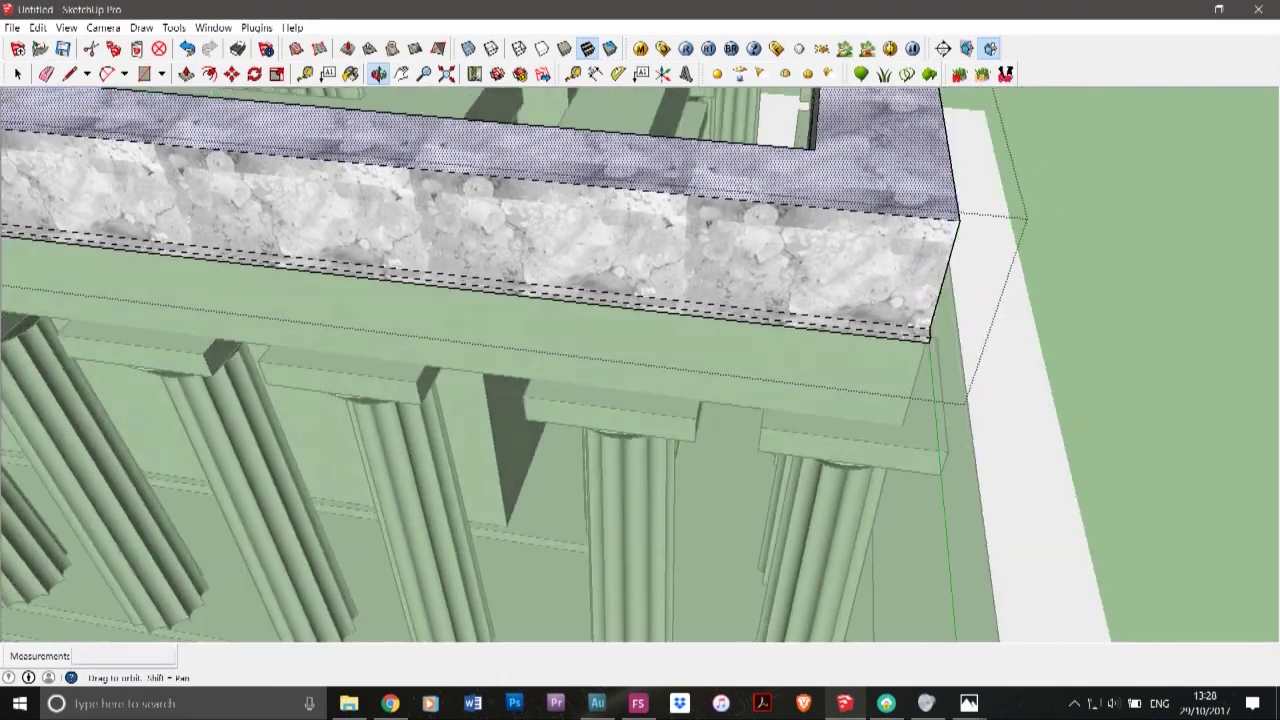
middle_drag(960, 290, 690, 285)
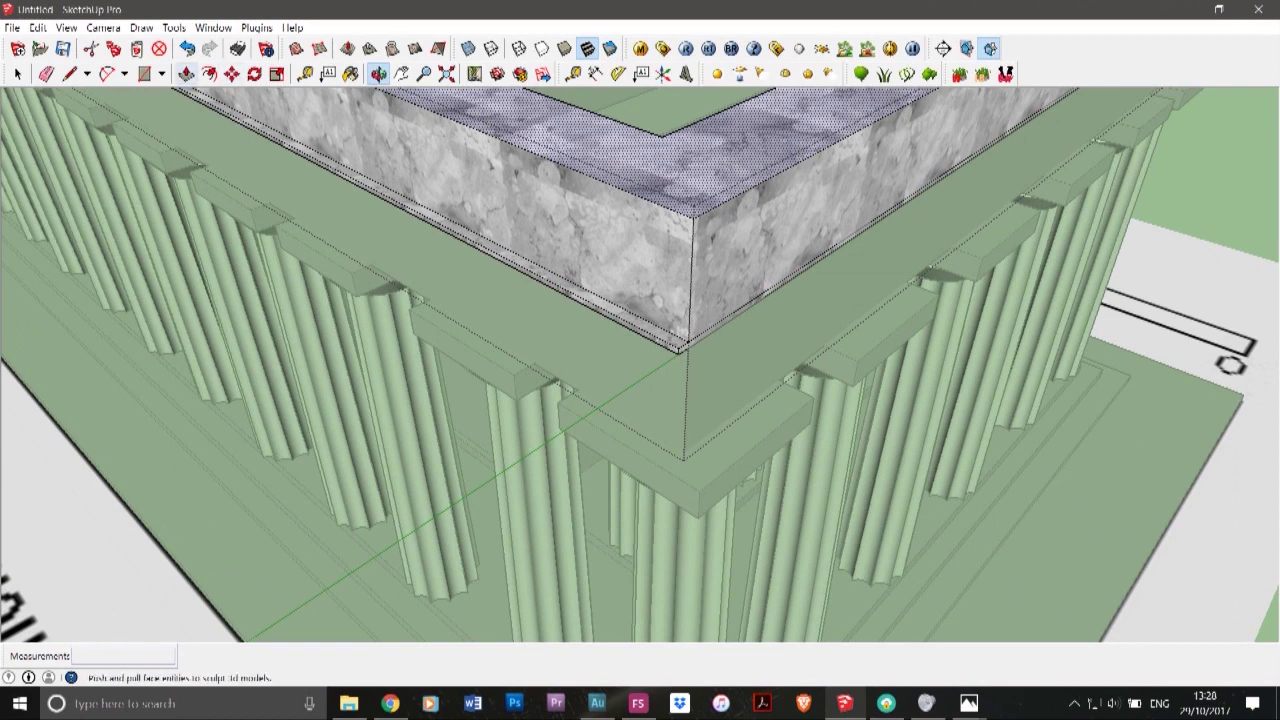
scroll(676, 338, up, 4)
click(716, 337)
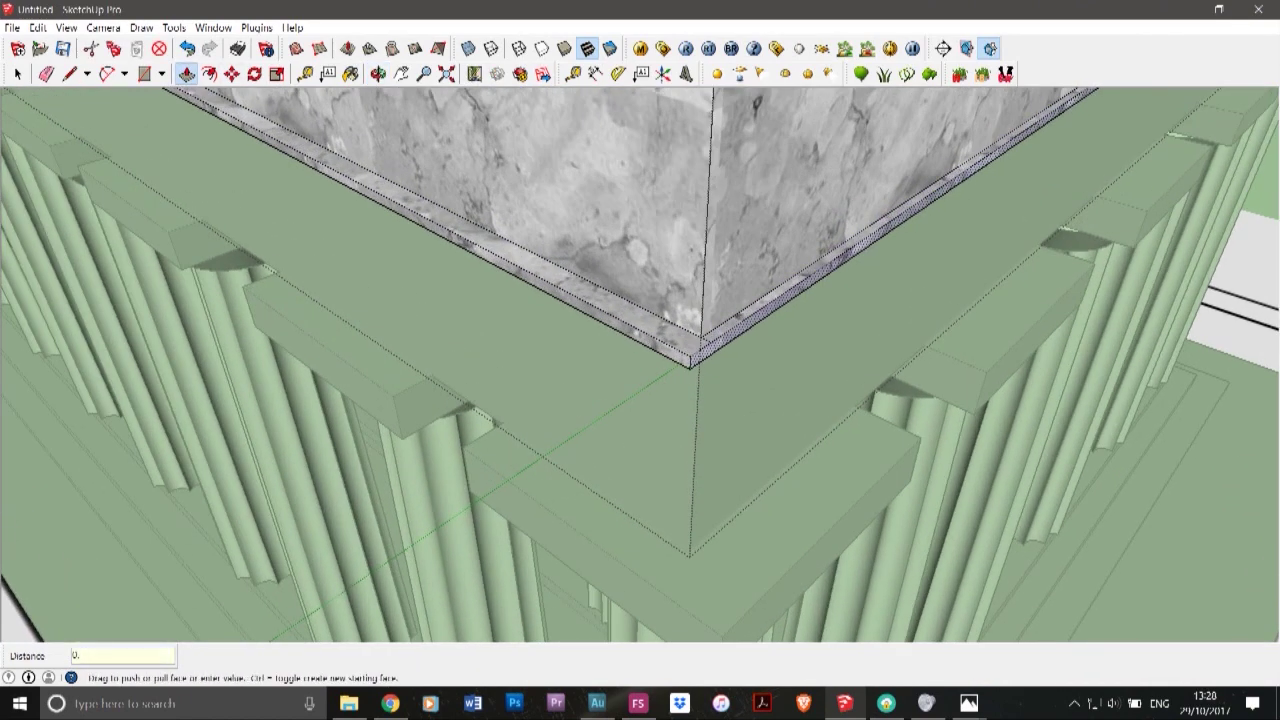
key(Return)
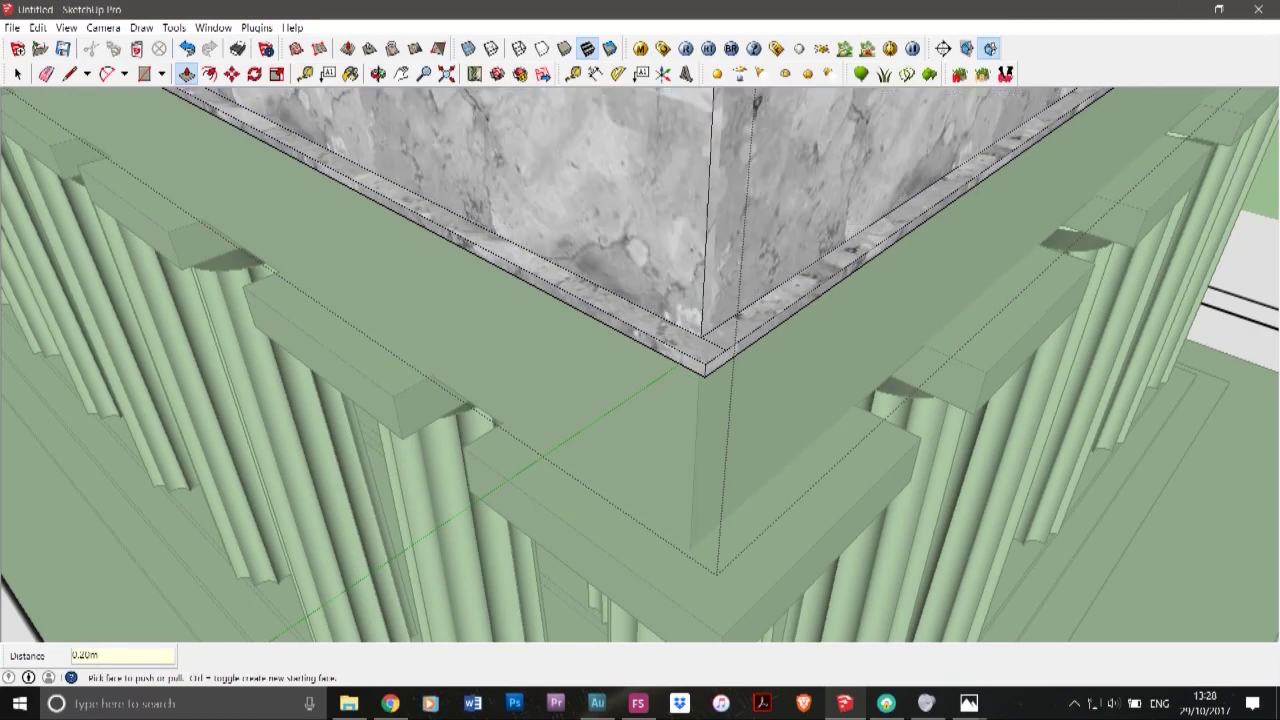
- Compare the upper ring's short end and corner with the frieze shown in the parthenon_crosssection_02.jpg reference image
scroll(814, 514, down, 4)
scroll(768, 482, down, 1)
click(378, 74)
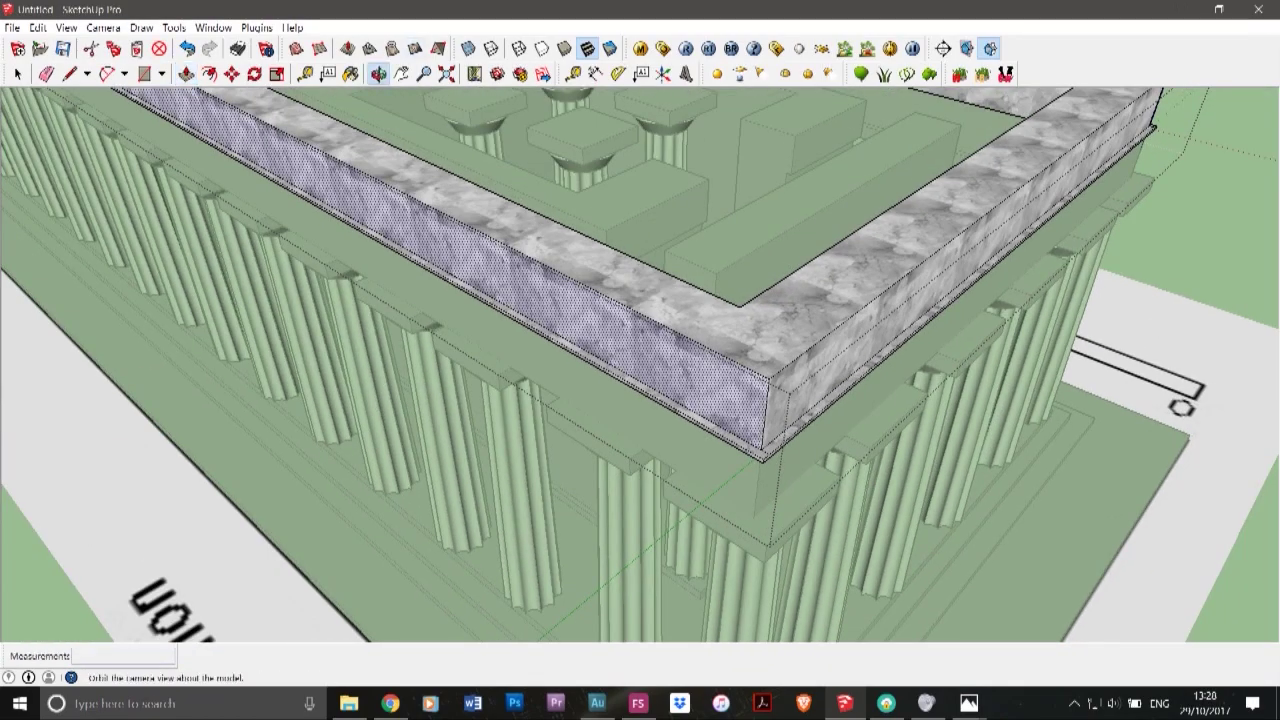
mouse_move(680, 420)
mouse_down()
mouse_move(560, 245)
mouse_move(385, 228)
mouse_move(480, 335)
mouse_up()
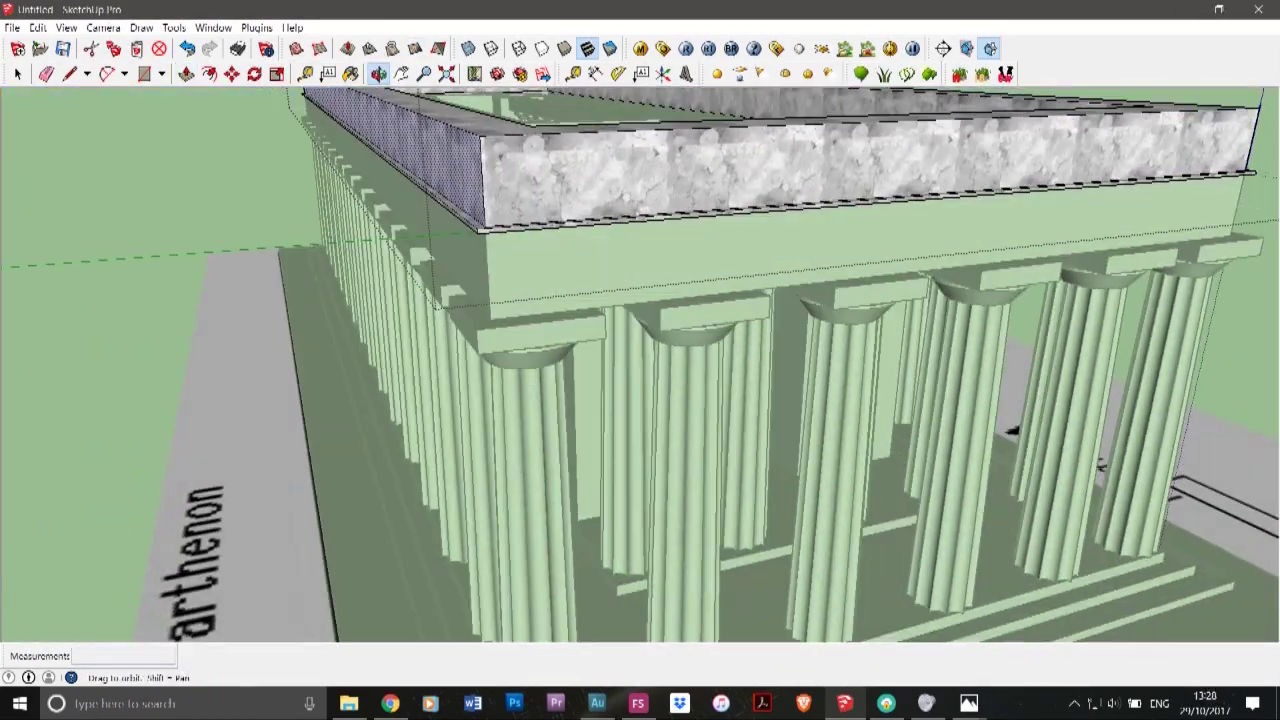
click(845, 704)
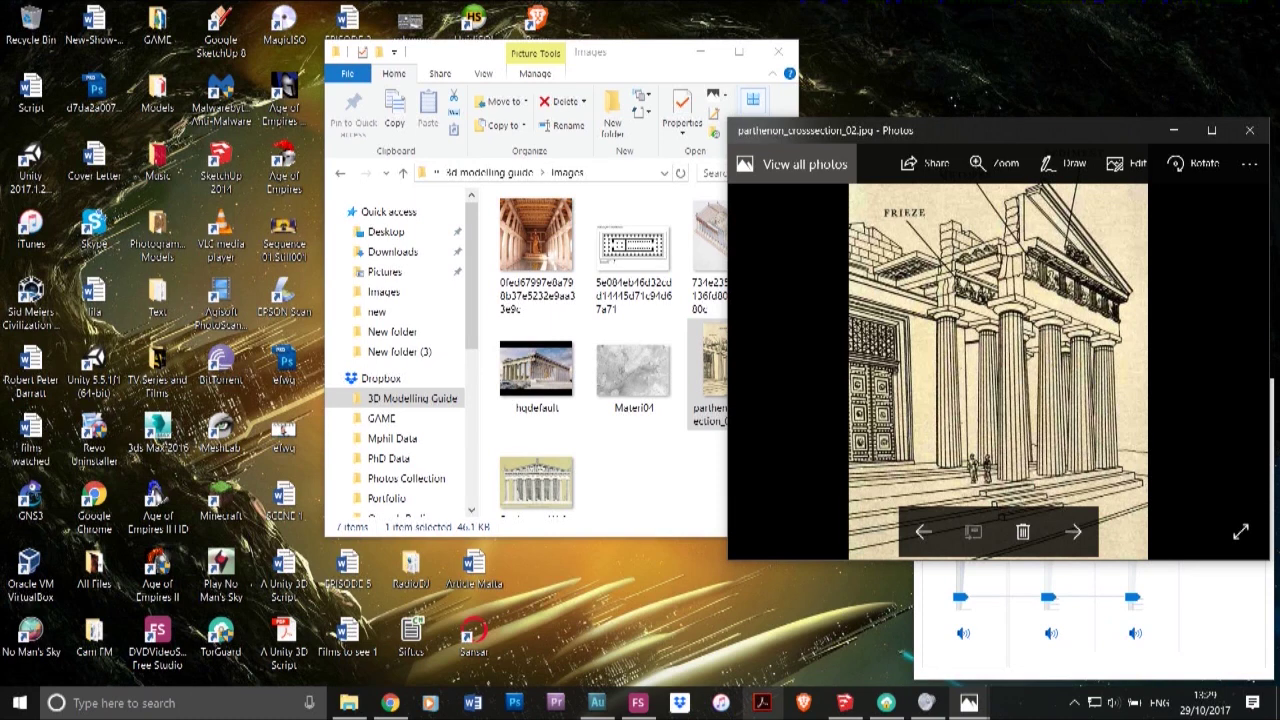
mouse_move(968, 703)
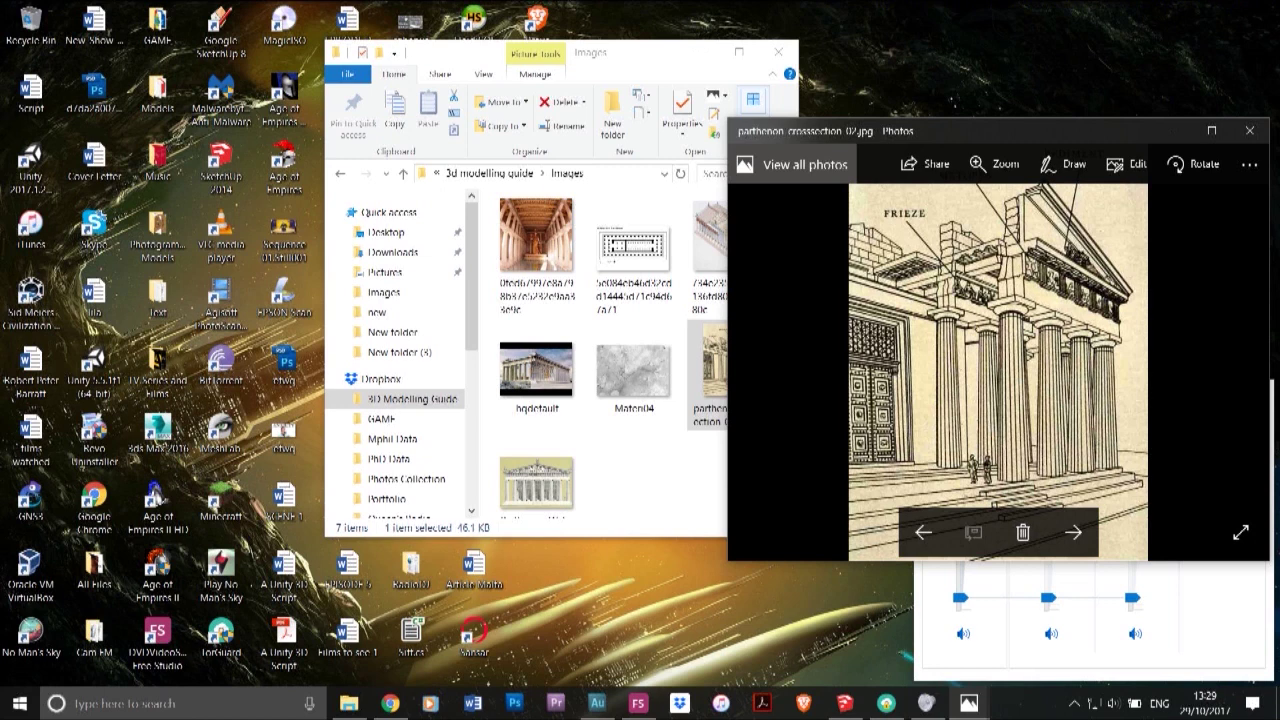
click(968, 703)
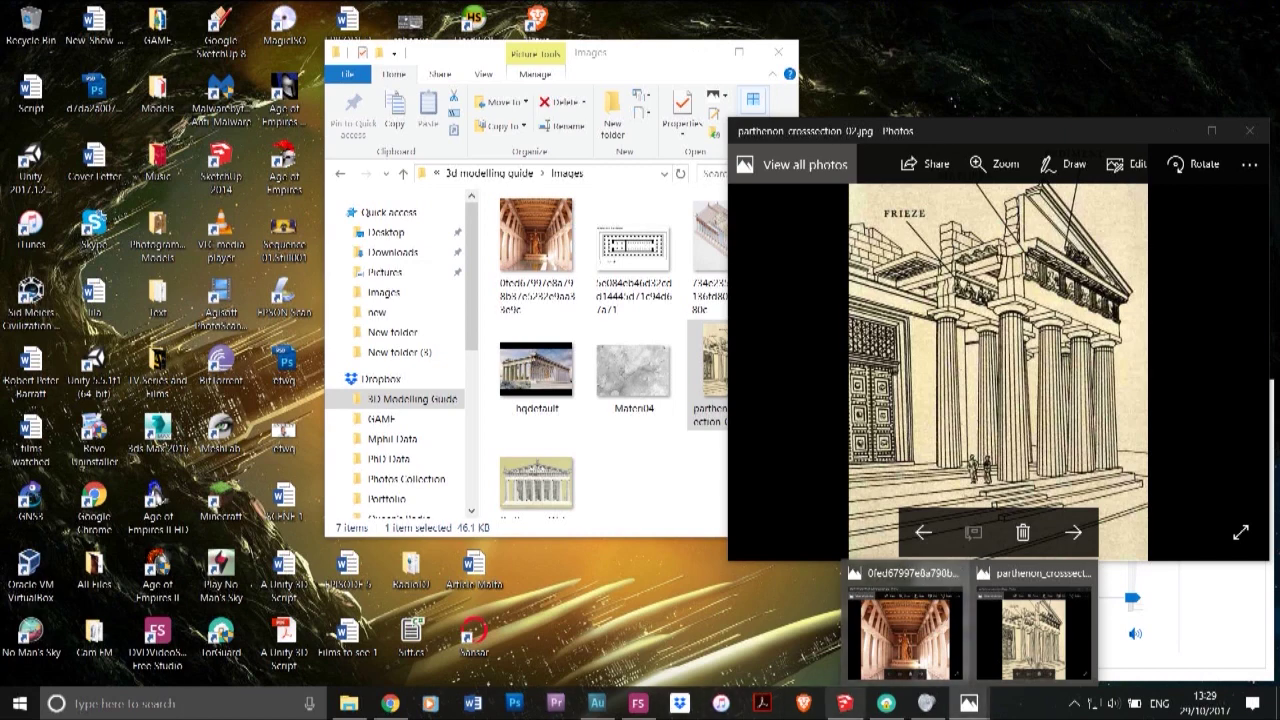
click(845, 703)
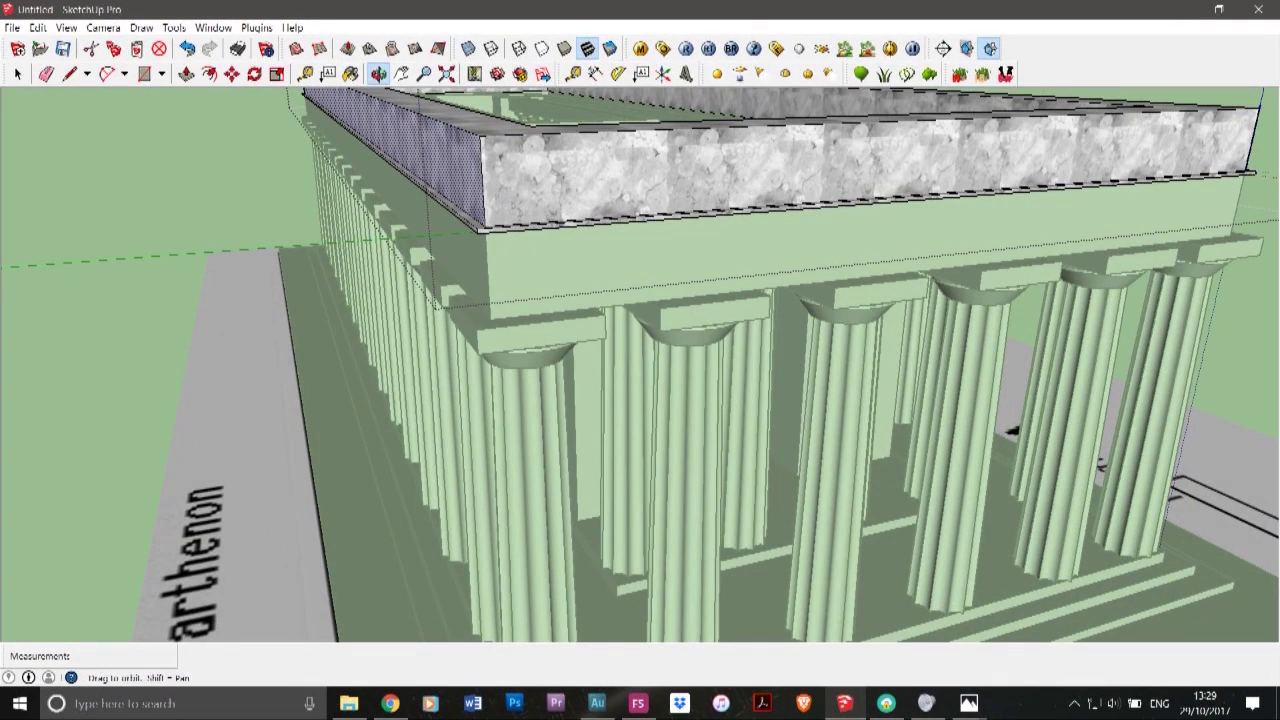
drag(700, 370, 590, 372)
click(968, 703)
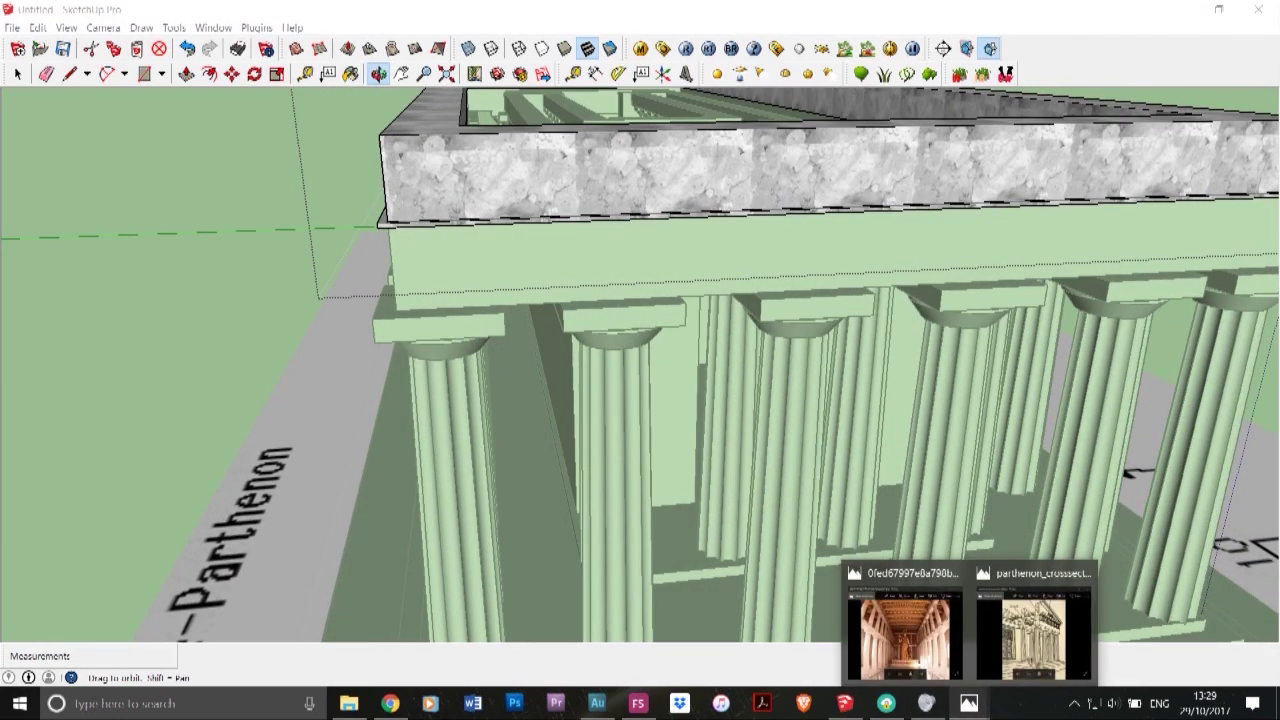
click(1034, 637)
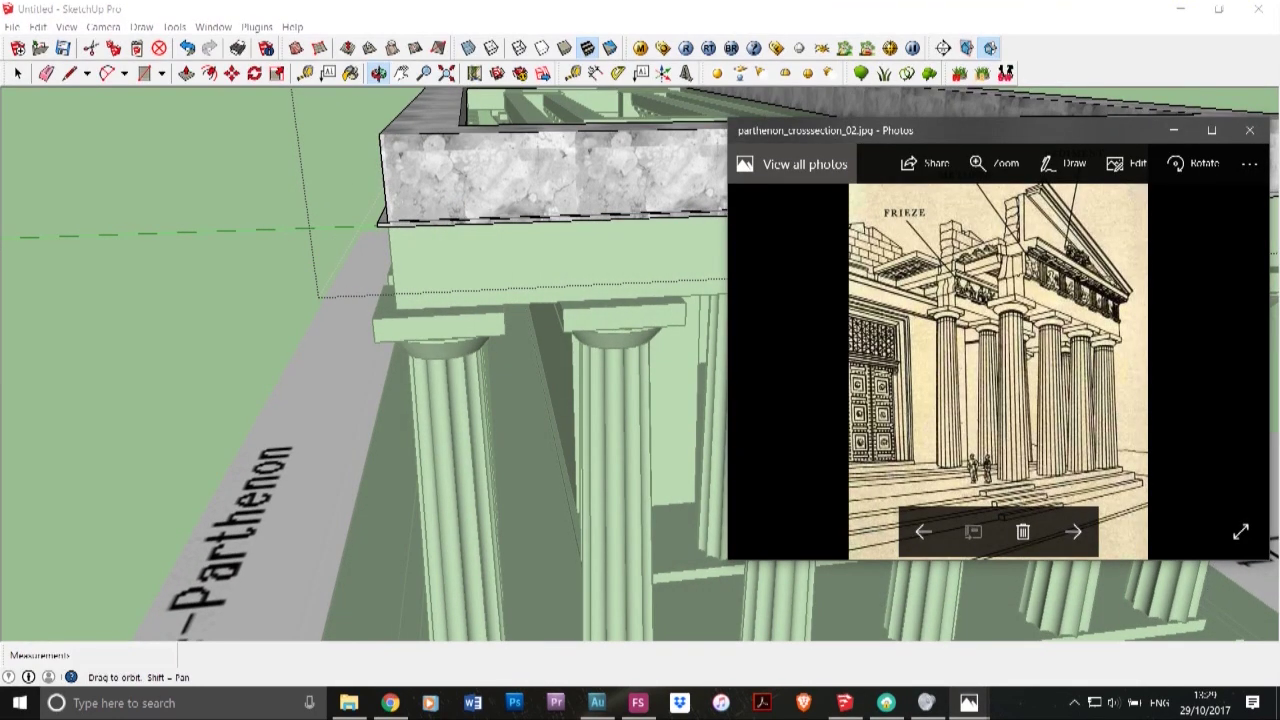
click(928, 100)
scroll(412, 134, up, 3)
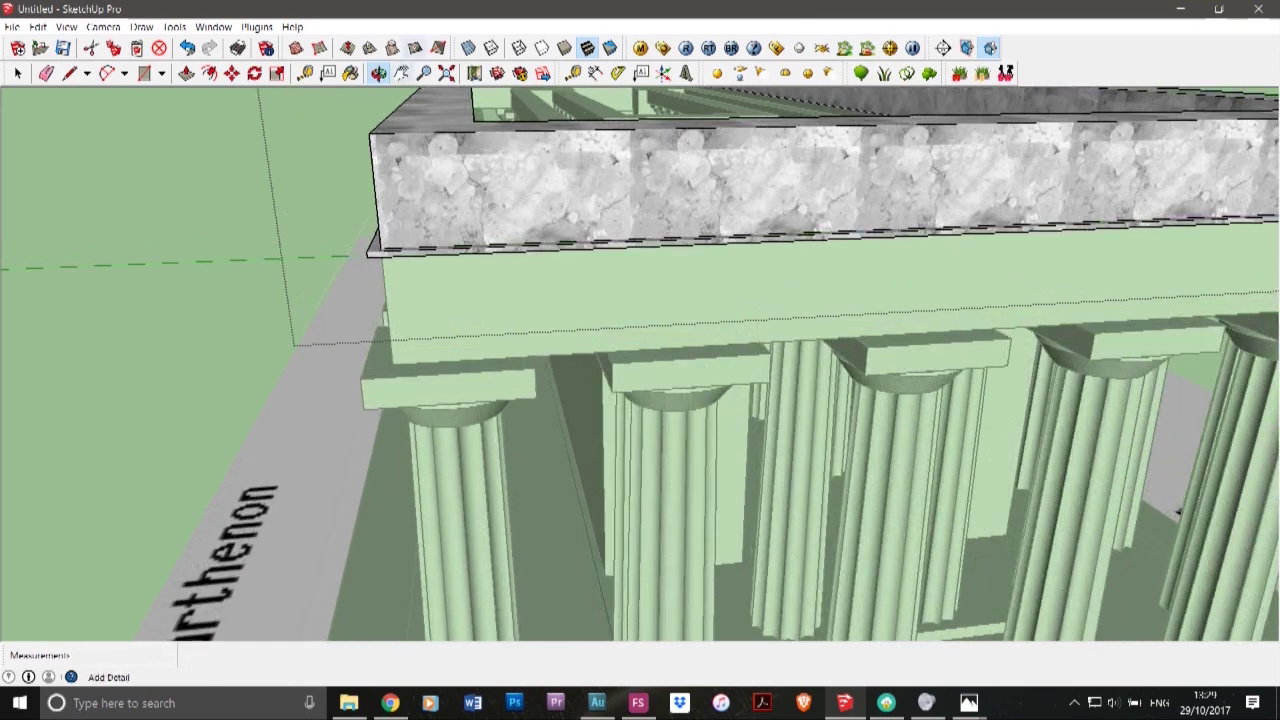
scroll(411, 135, up, 2)
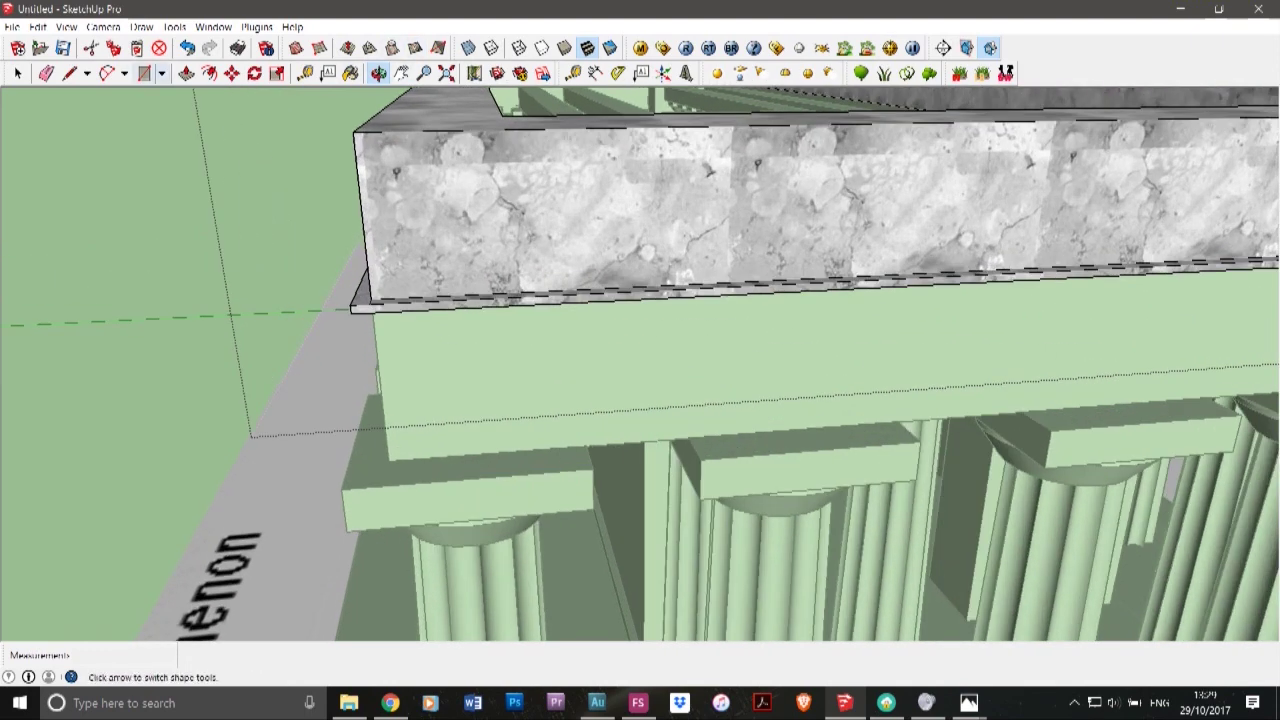
click(69, 73)
scroll(435, 140, up, 2)
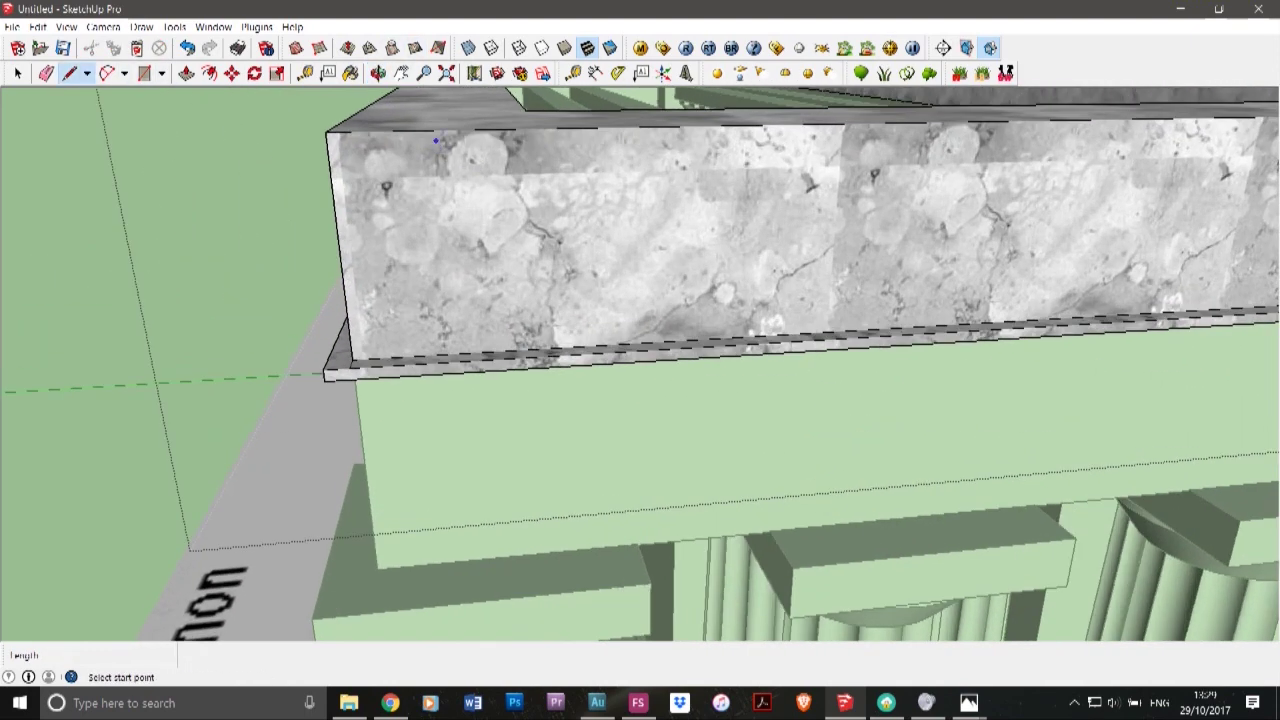
click(422, 130)
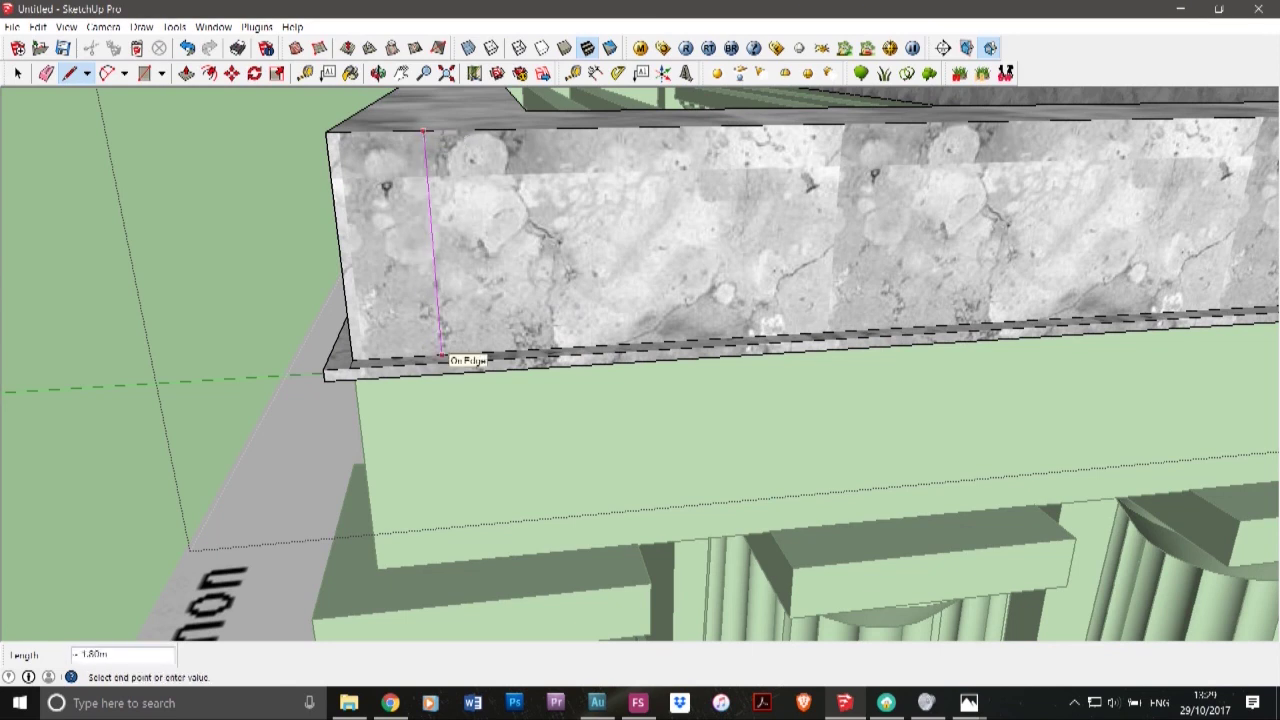
key(Escape)
key(space)
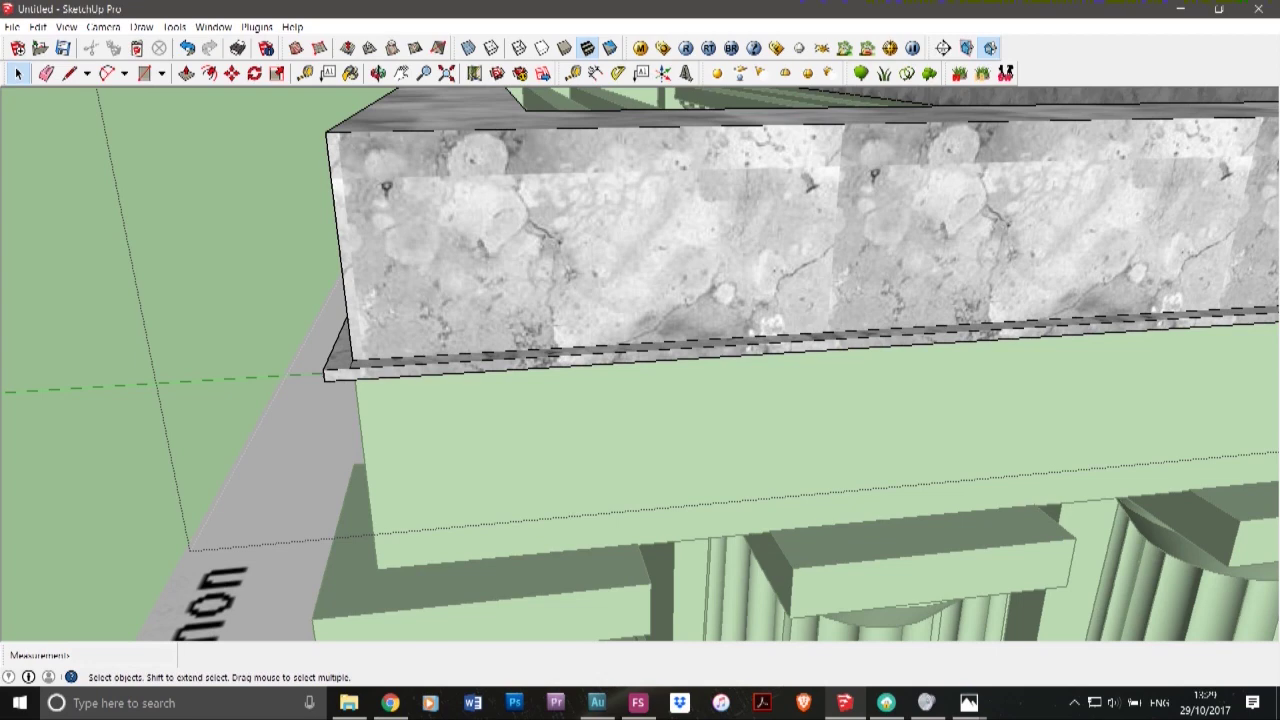
- Turn the entire marble upper ring, including its projecting ledge, into a component with the default name
click(560, 245)
click(250, 240)
triple_click(560, 245)
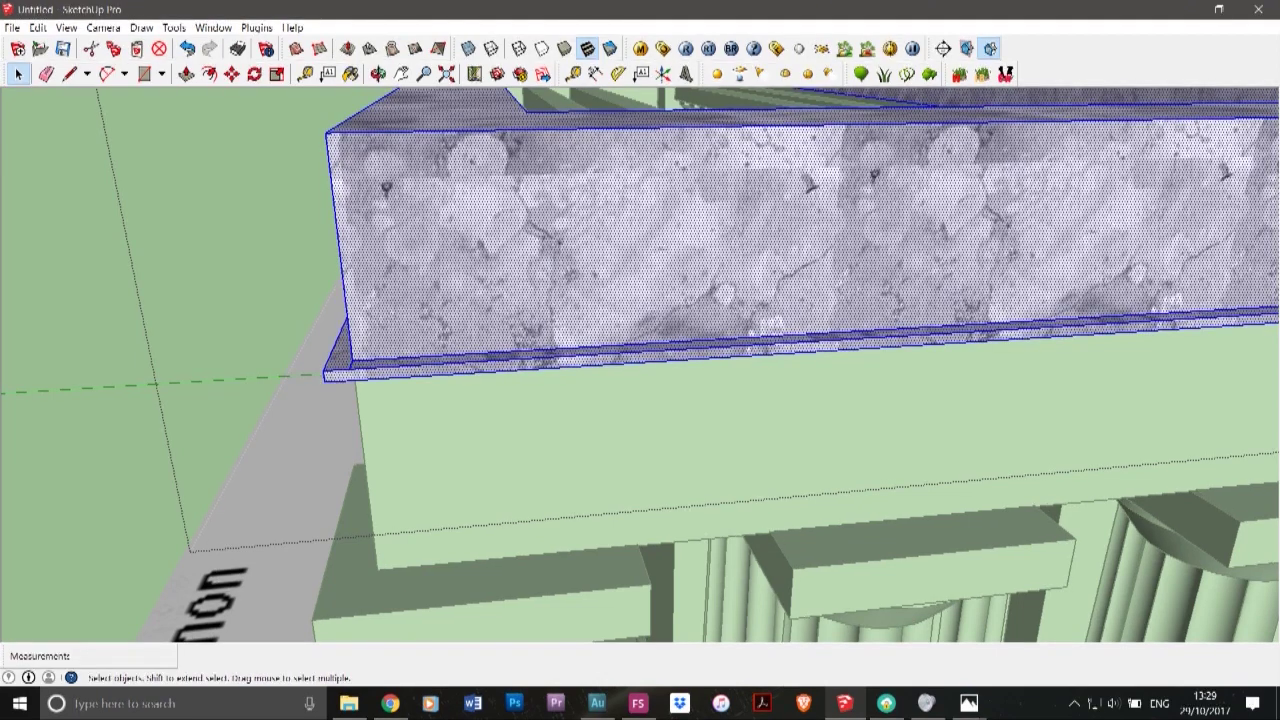
right_click(402, 254)
click(463, 363)
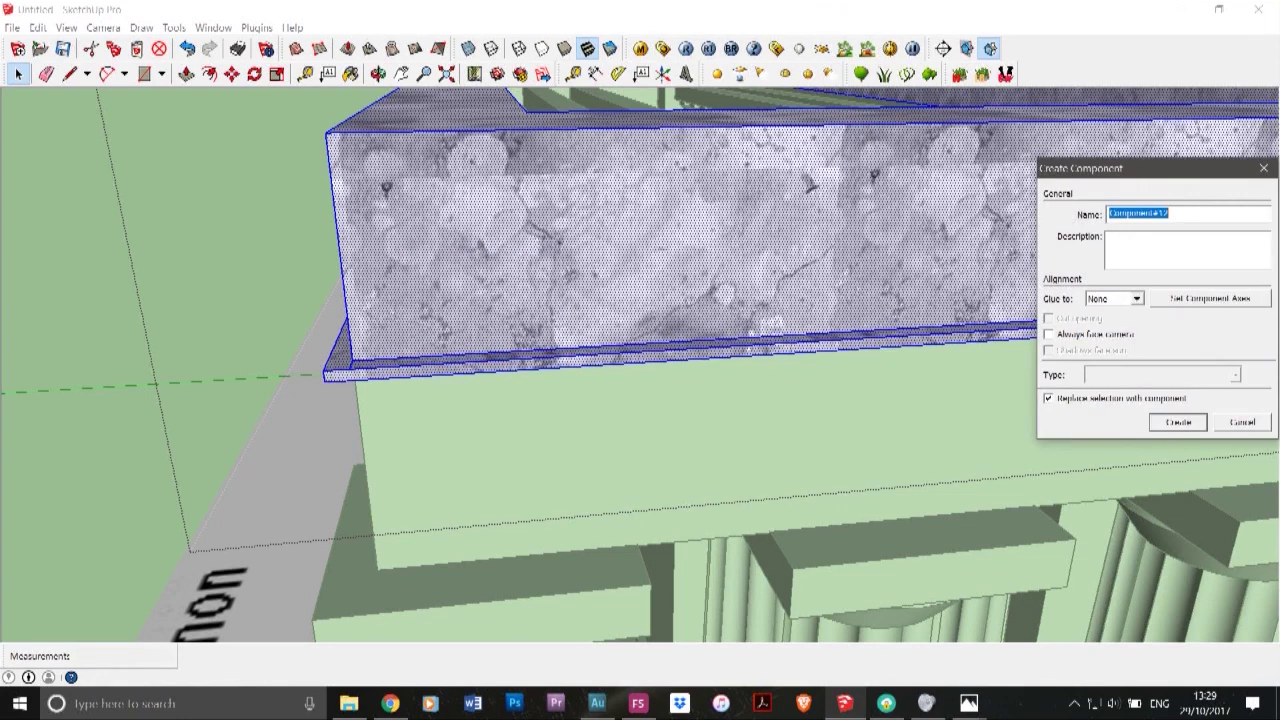
key(Return)
click(110, 160)
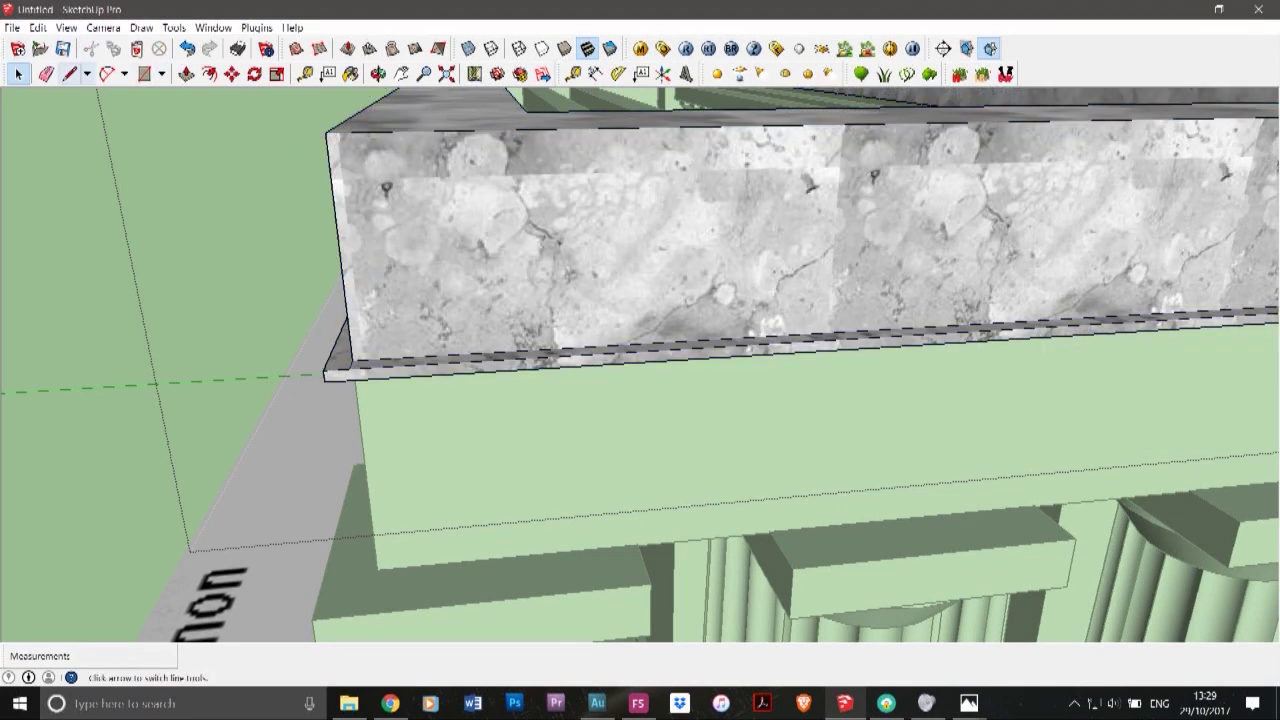
- Draw a vertical line about 1.8 m long on the ring's short-end face near the corner, from the top edge down to the ledge
click(70, 74)
click(419, 133)
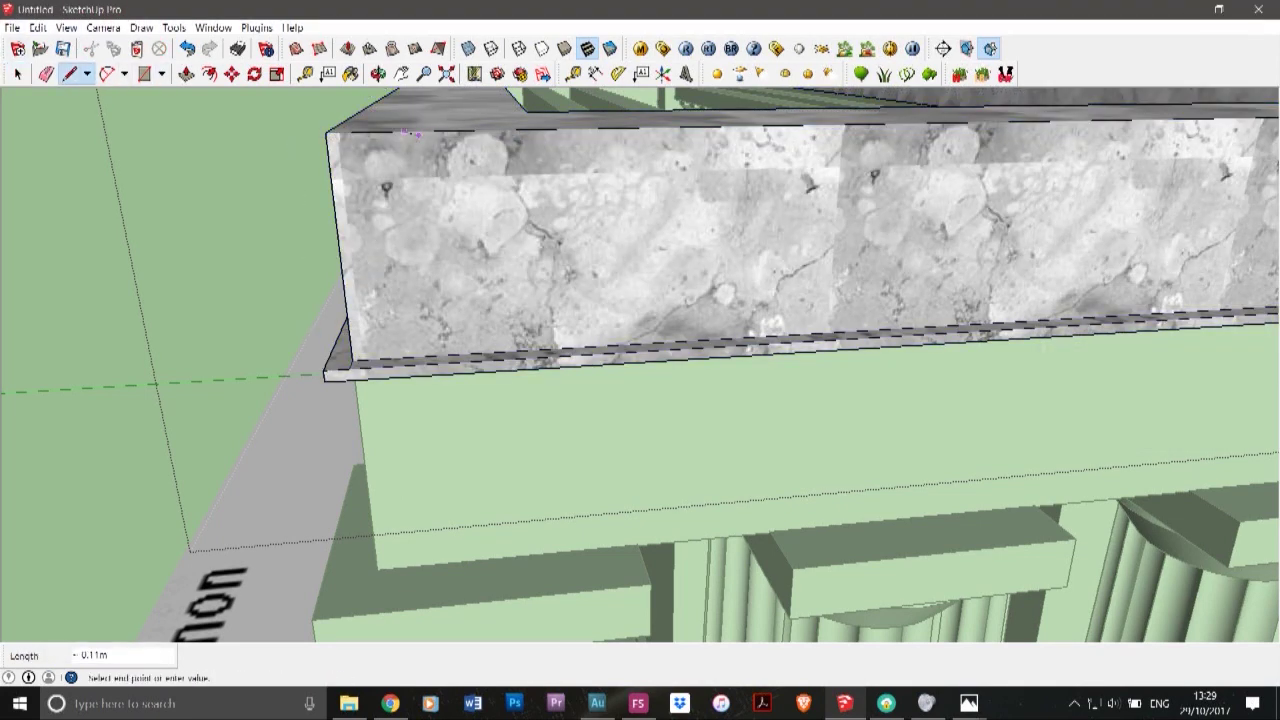
click(404, 131)
click(412, 130)
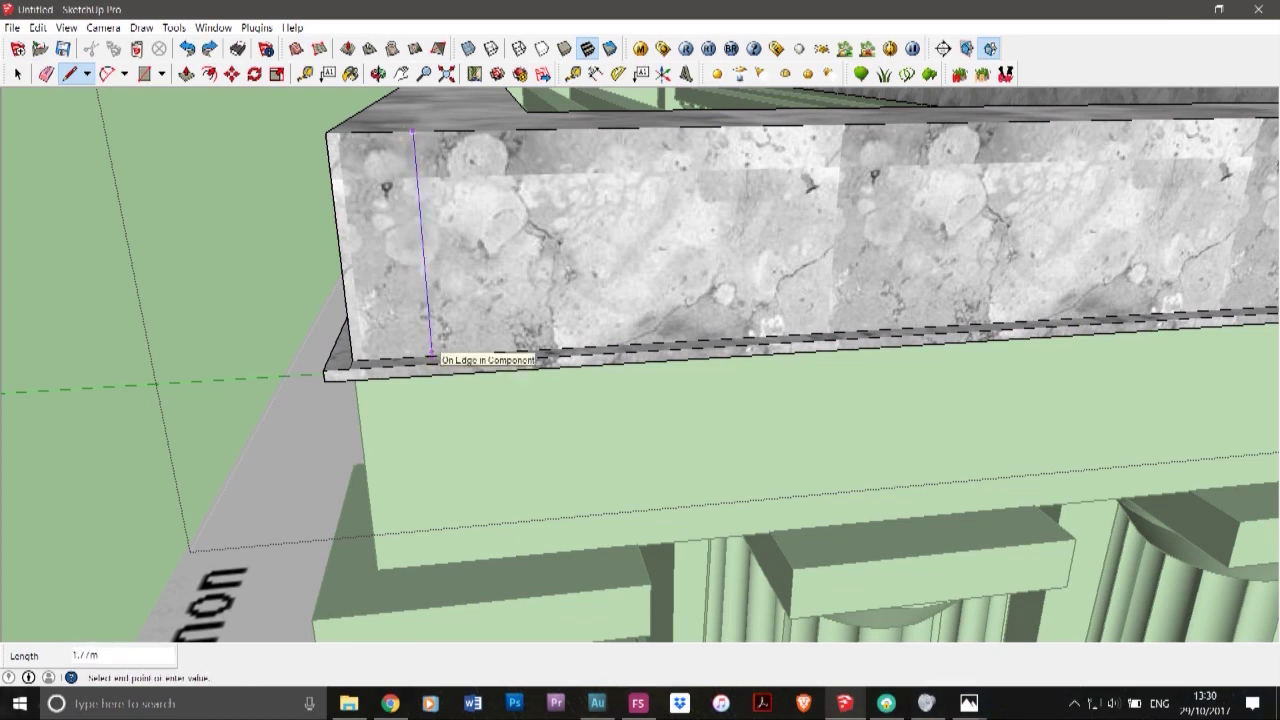
click(431, 358)
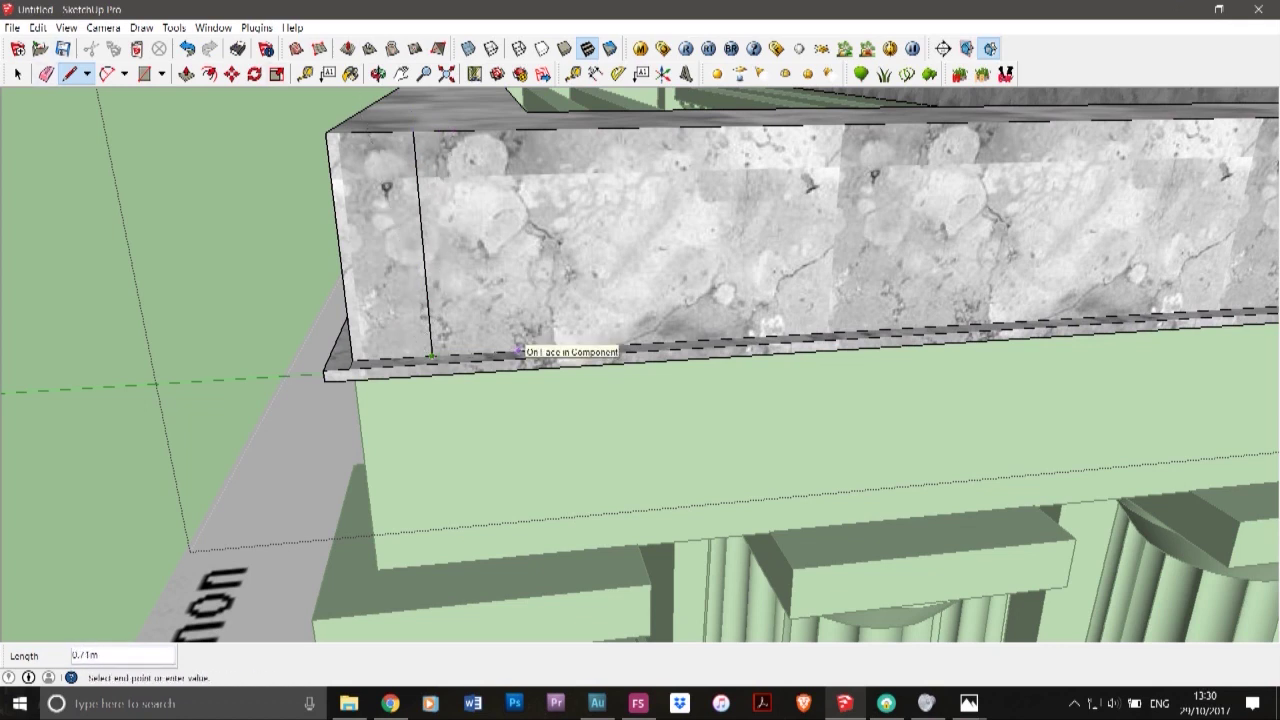
click(18, 73)
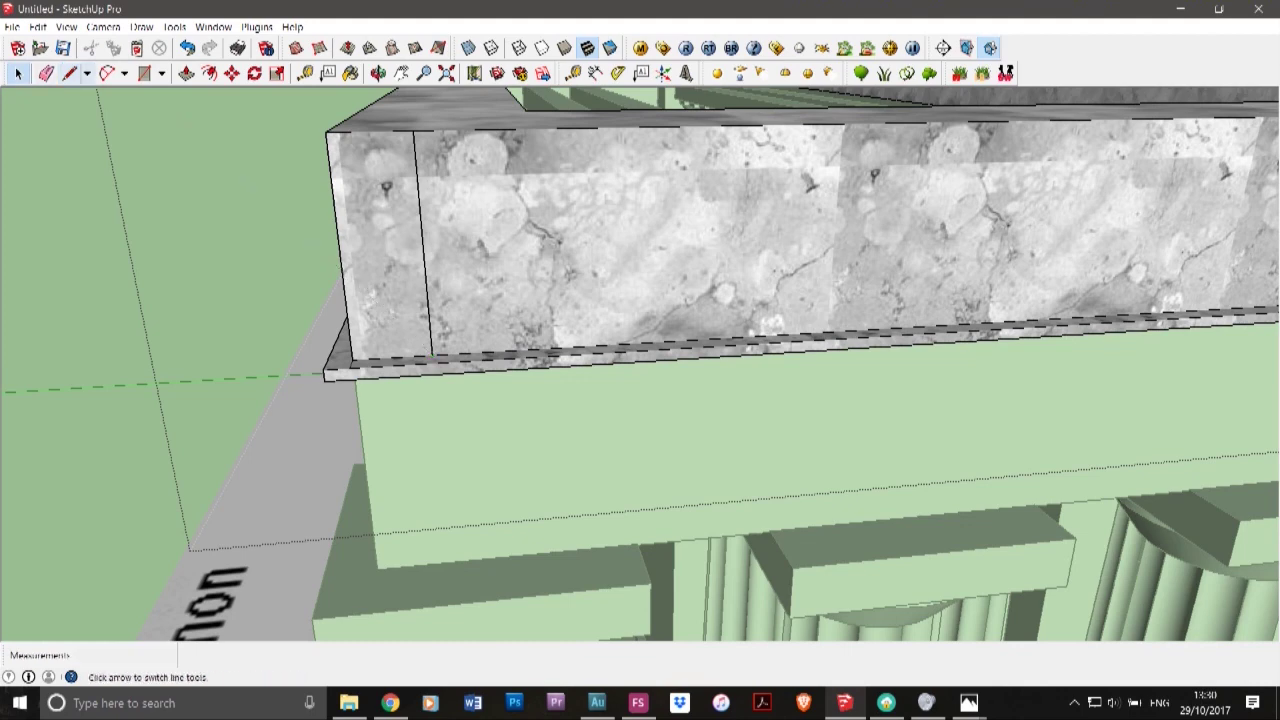
- Close off a vertical strip about 0.20 m wide beside that line, spanning from the top edge to the ledge
click(69, 73)
scroll(419, 152, up, 1)
click(412, 126)
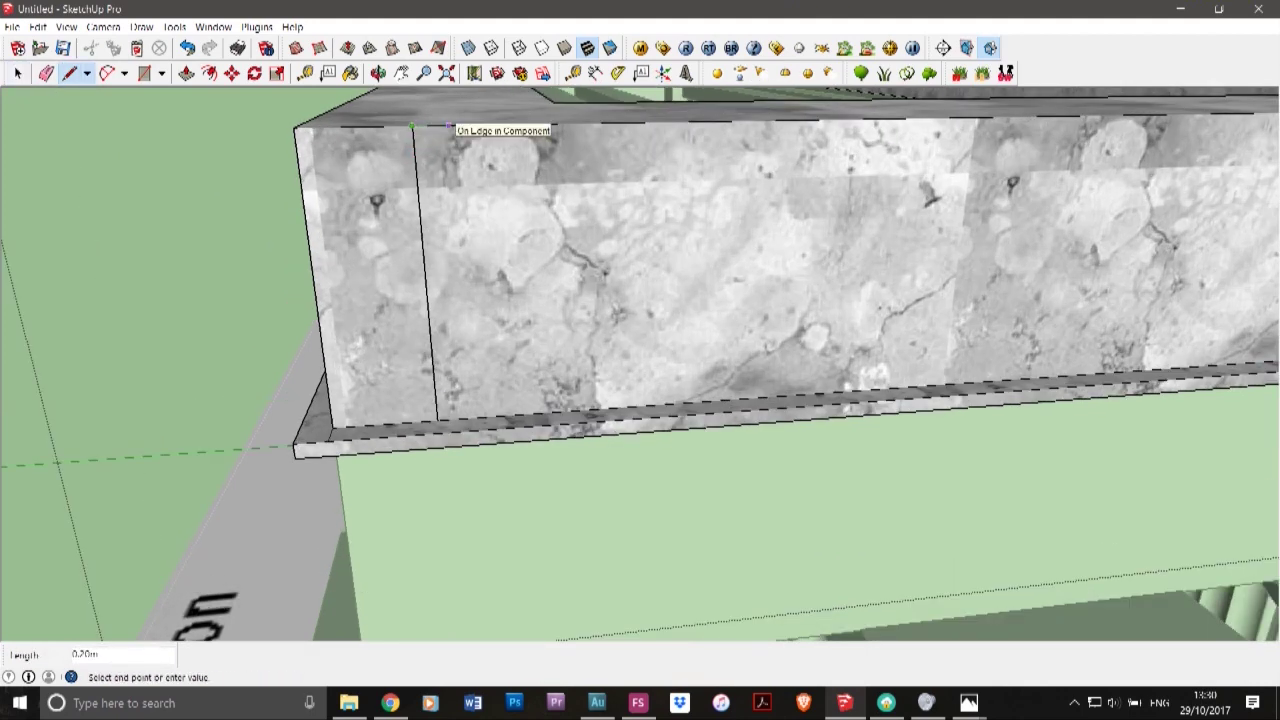
click(449, 125)
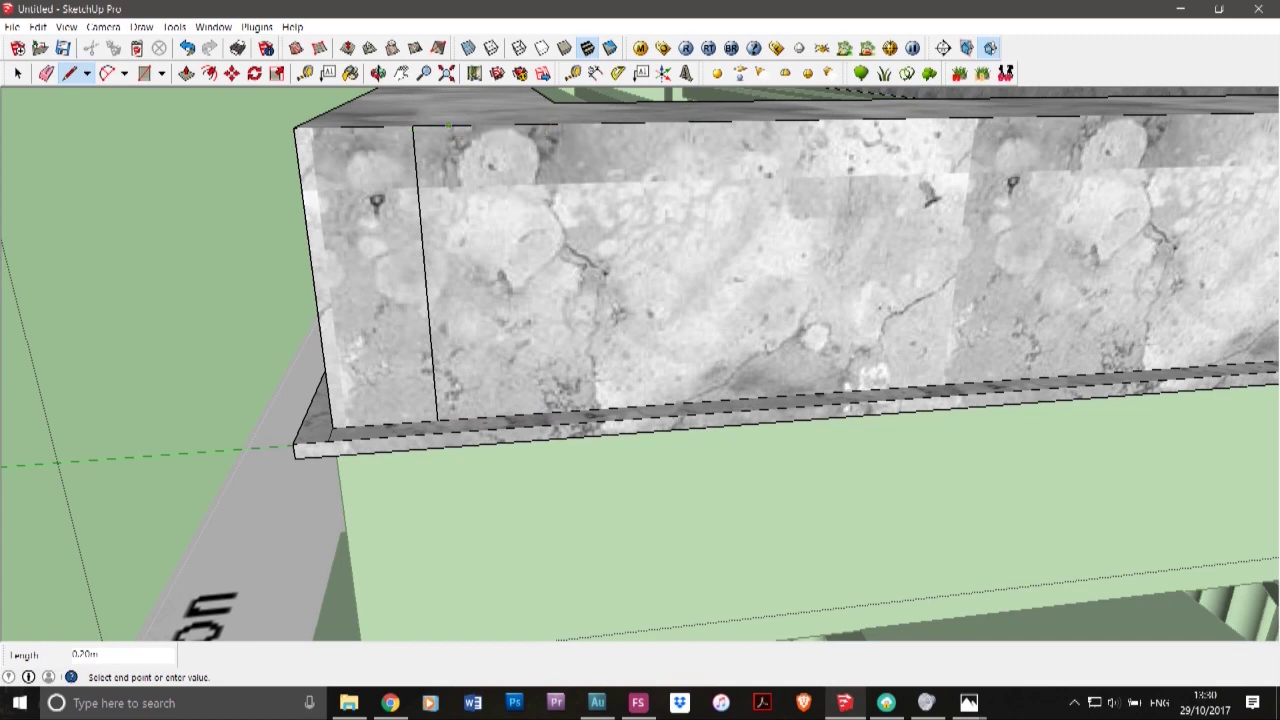
click(449, 127)
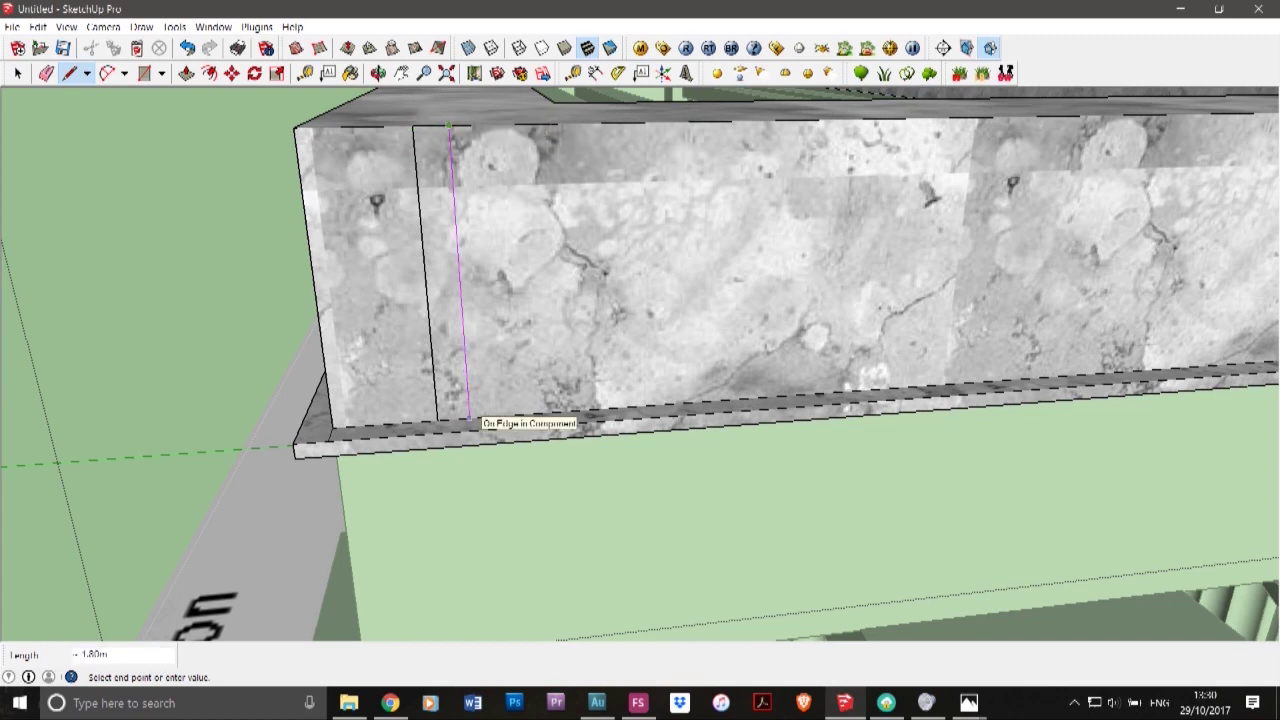
click(469, 419)
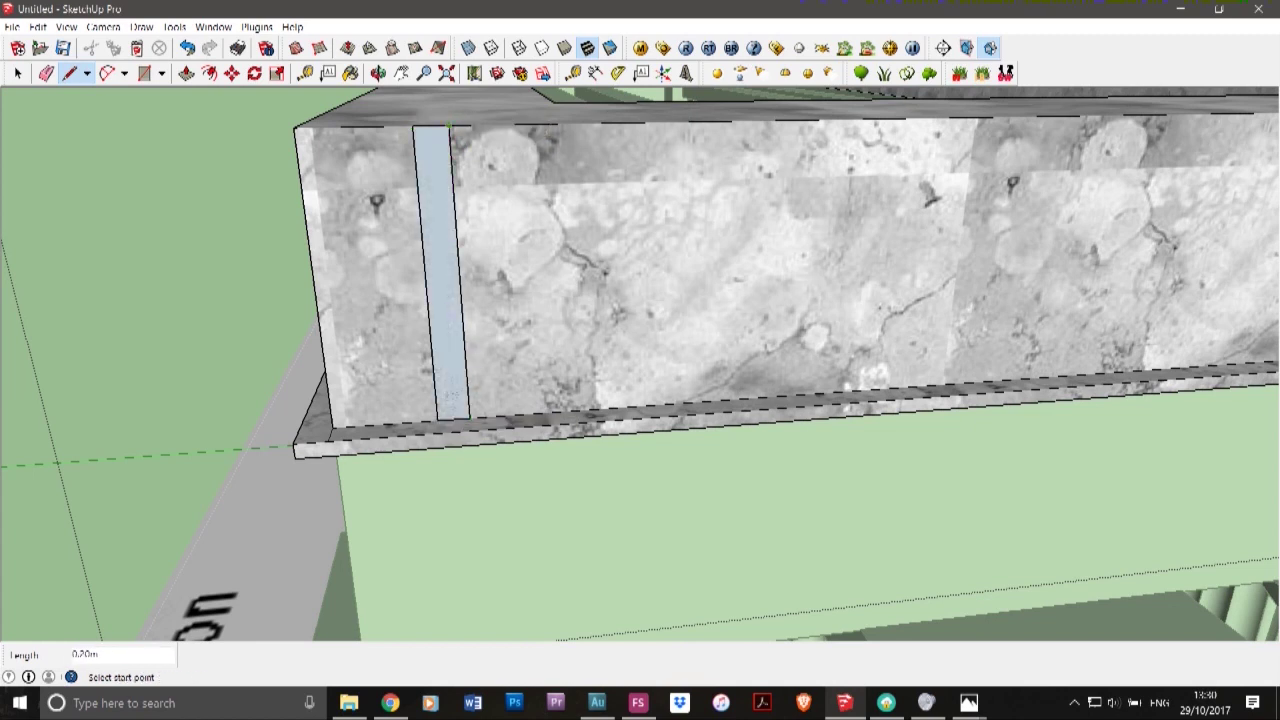
- Outline two more adjoining vertical strips, each about 0.20 m wide, from the top edge down to the ledge
click(449, 126)
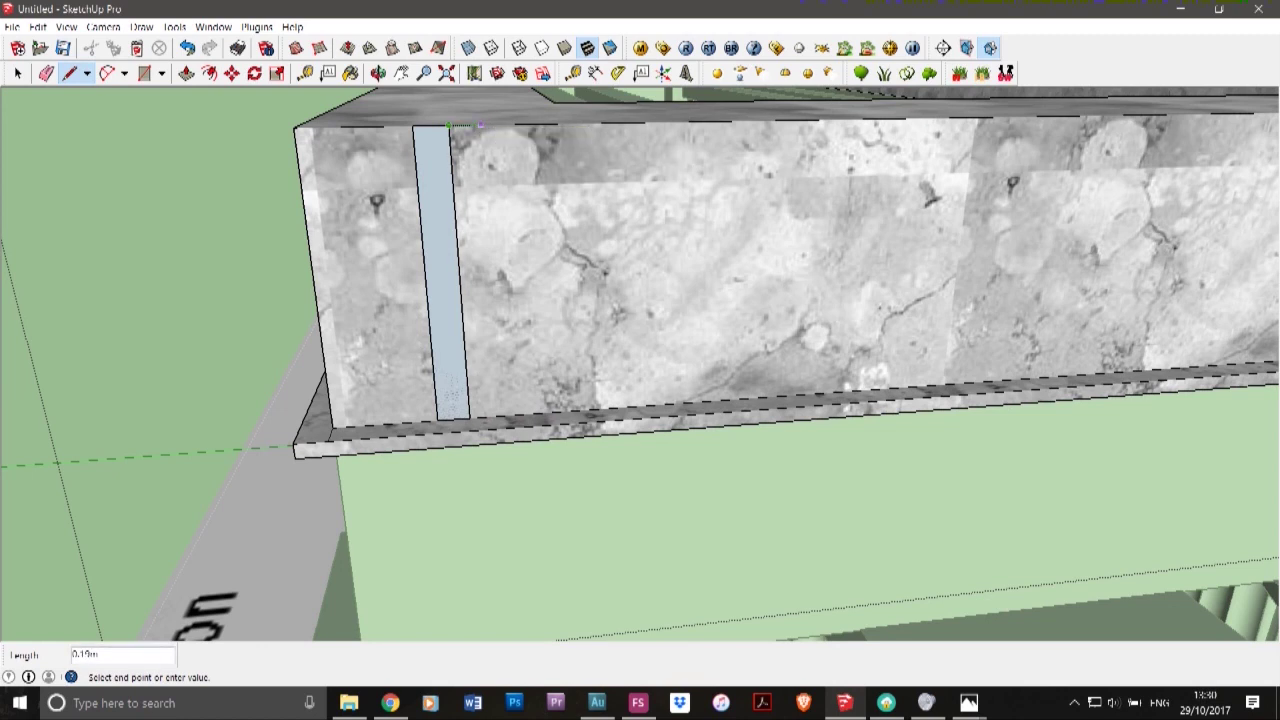
click(485, 125)
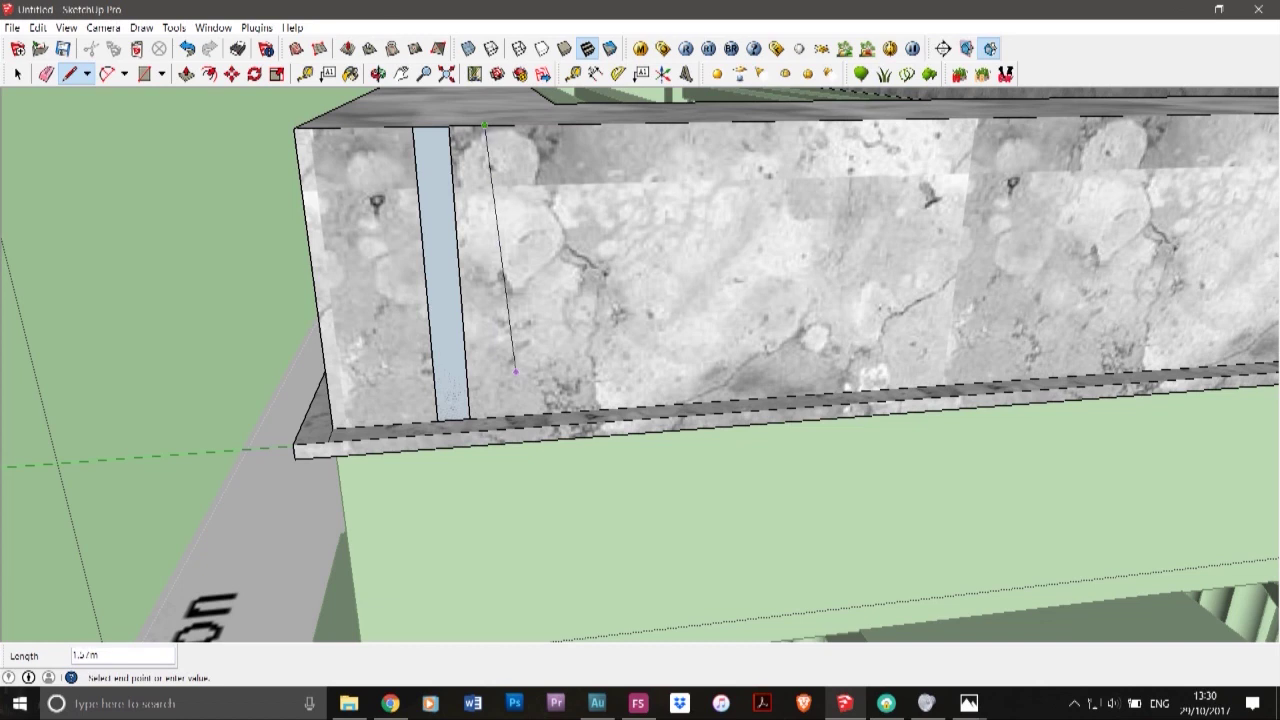
click(500, 418)
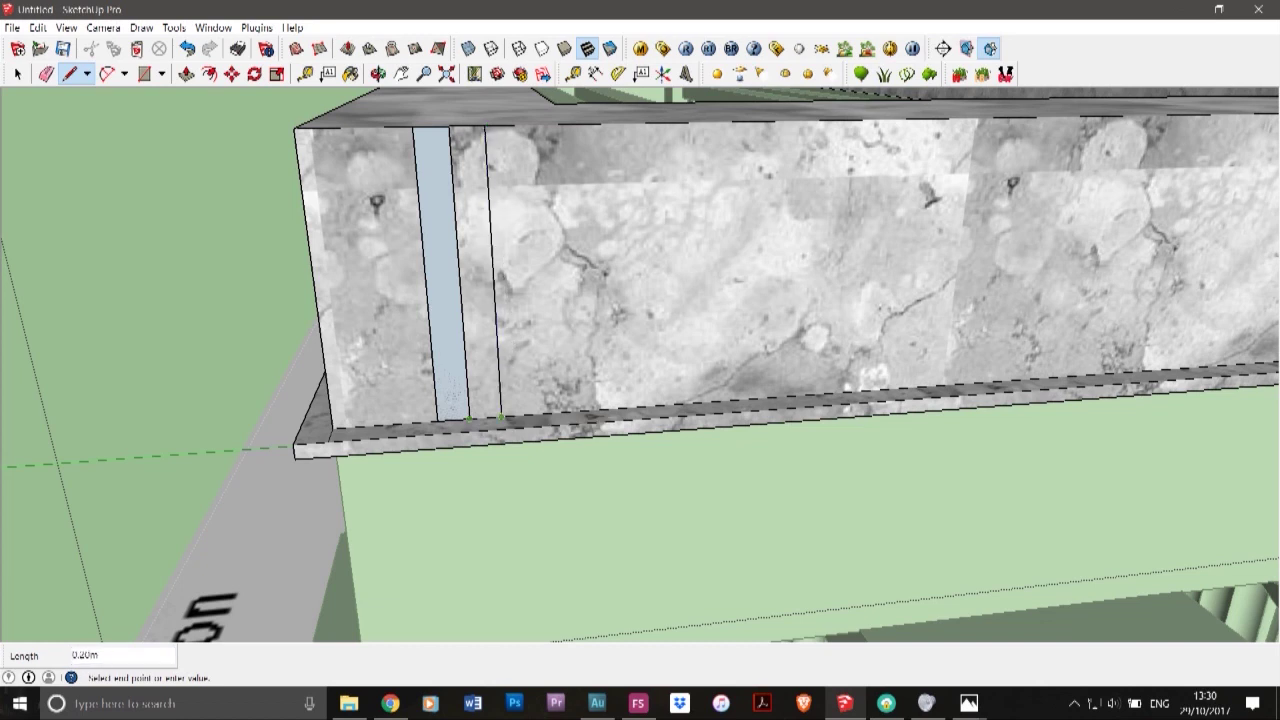
click(486, 126)
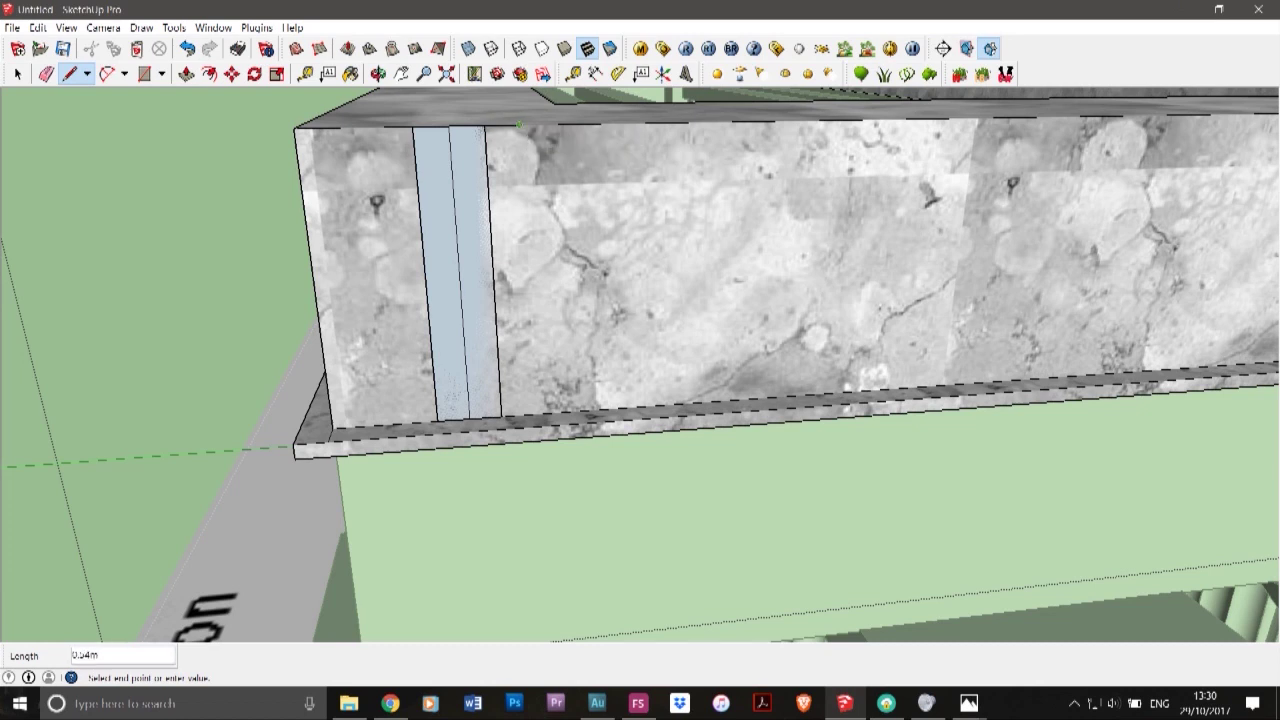
click(531, 418)
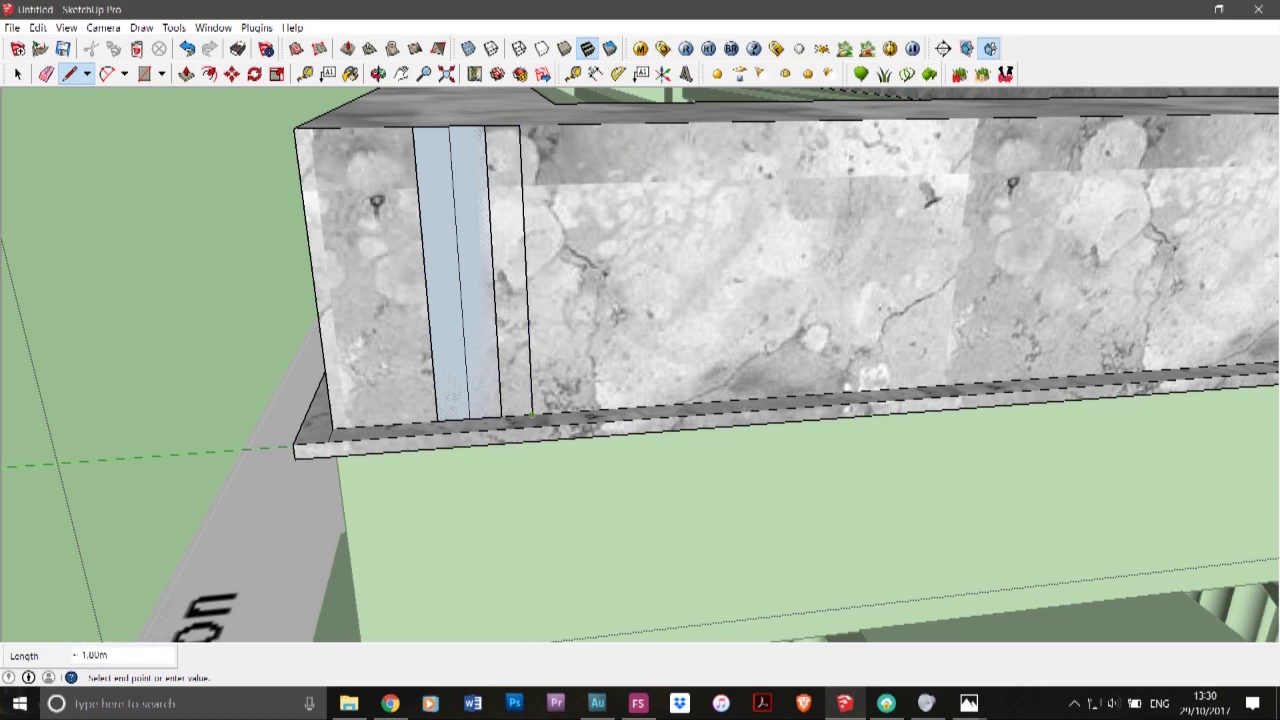
click(502, 417)
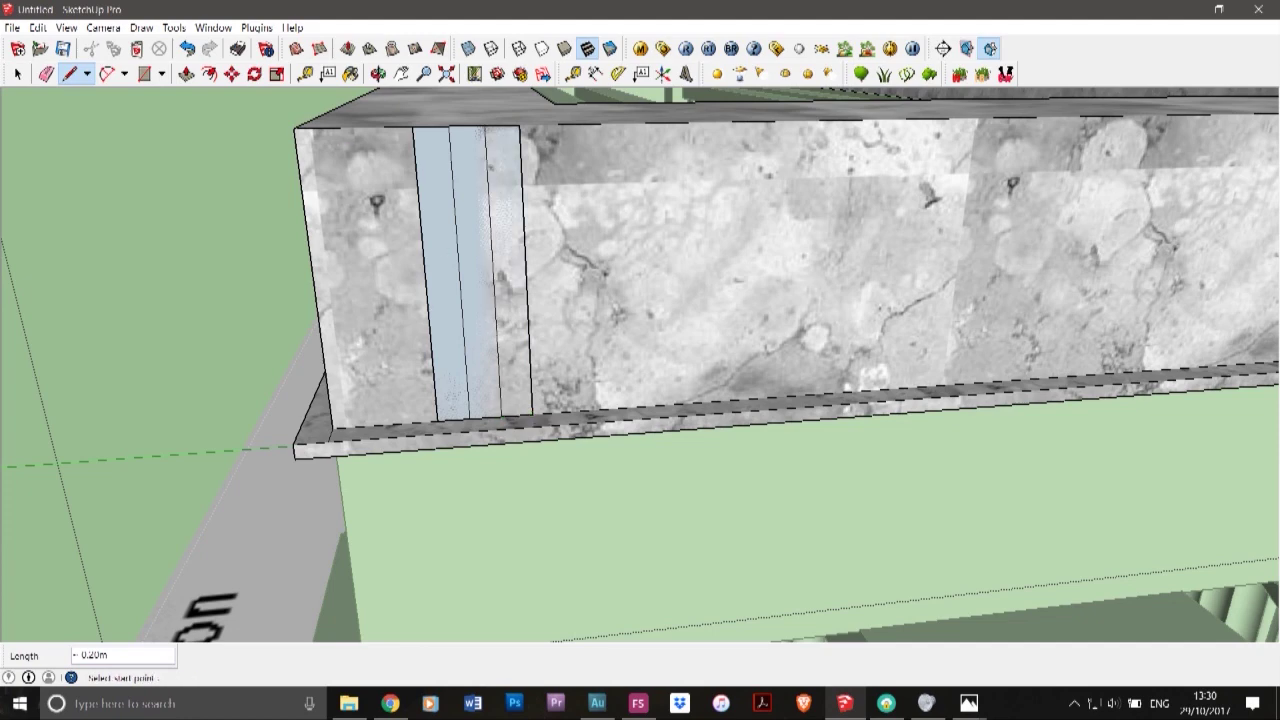
- Push/Pull the three vertical strips outward about 0.20 m so that their front faces are flush
click(186, 74)
click(444, 290)
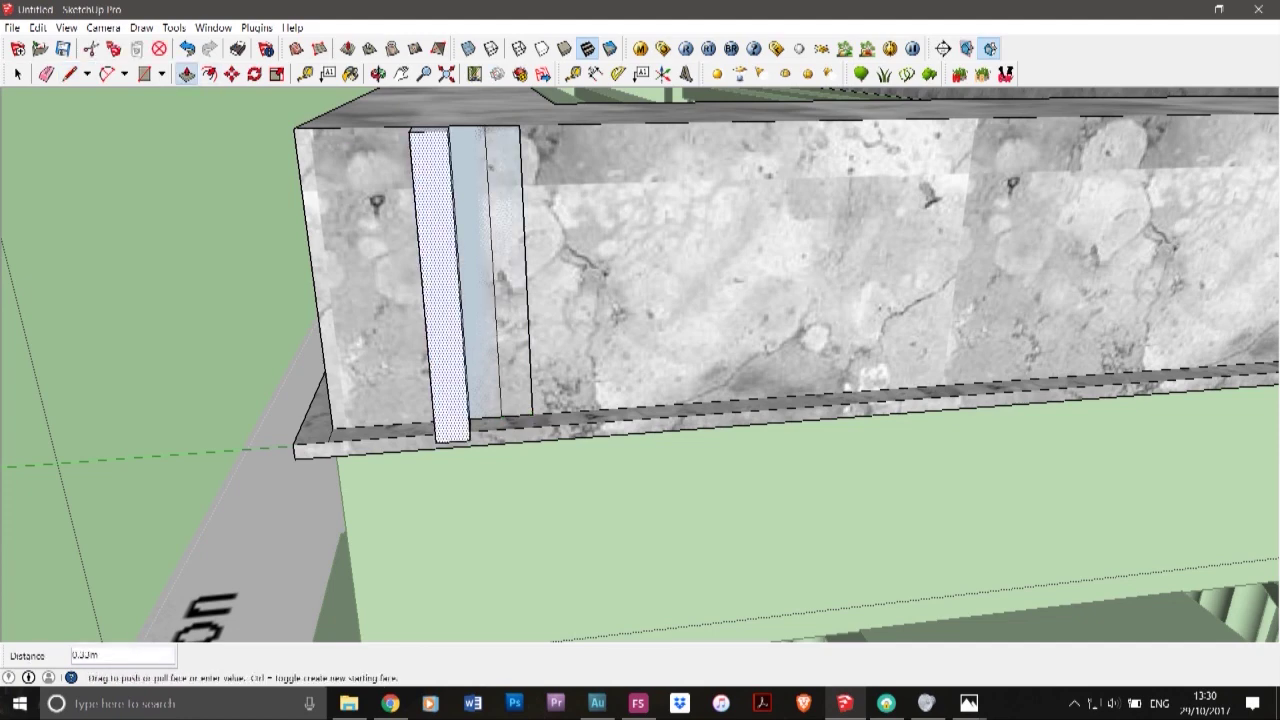
double_click(476, 396)
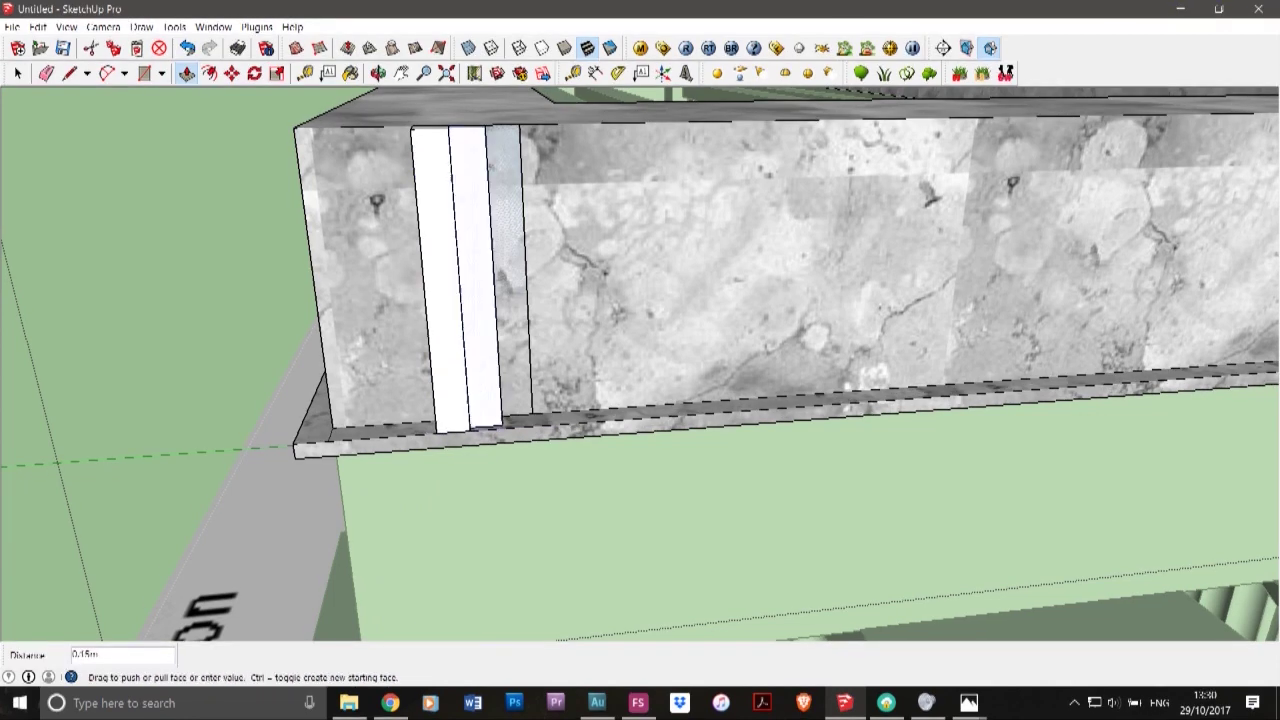
click(468, 420)
click(513, 385)
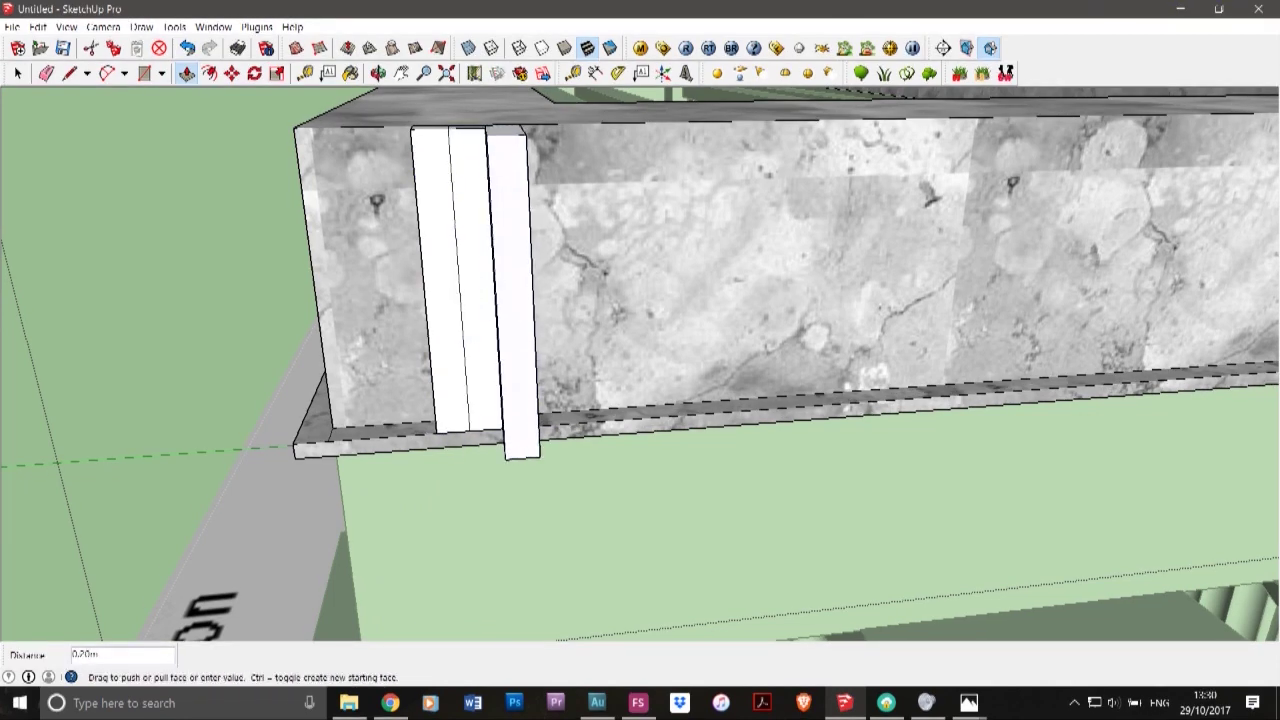
click(500, 412)
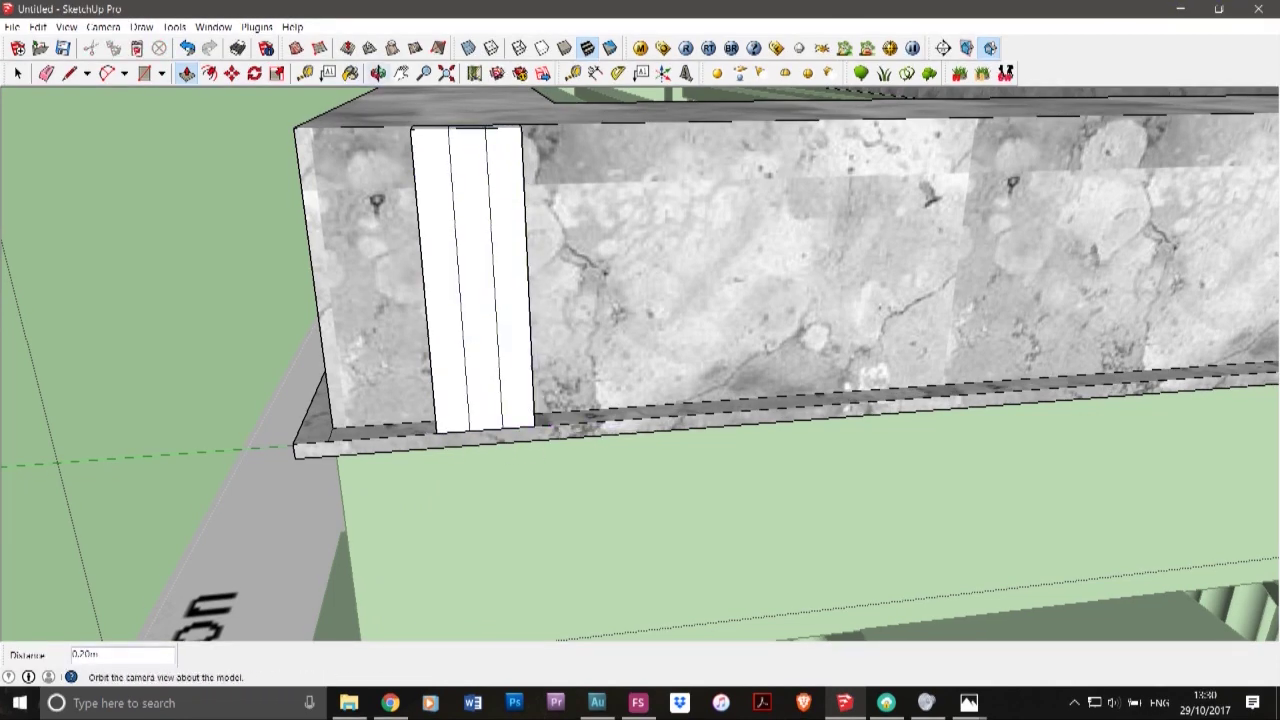
click(378, 73)
drag(425, 210, 448, 299)
click(846, 703)
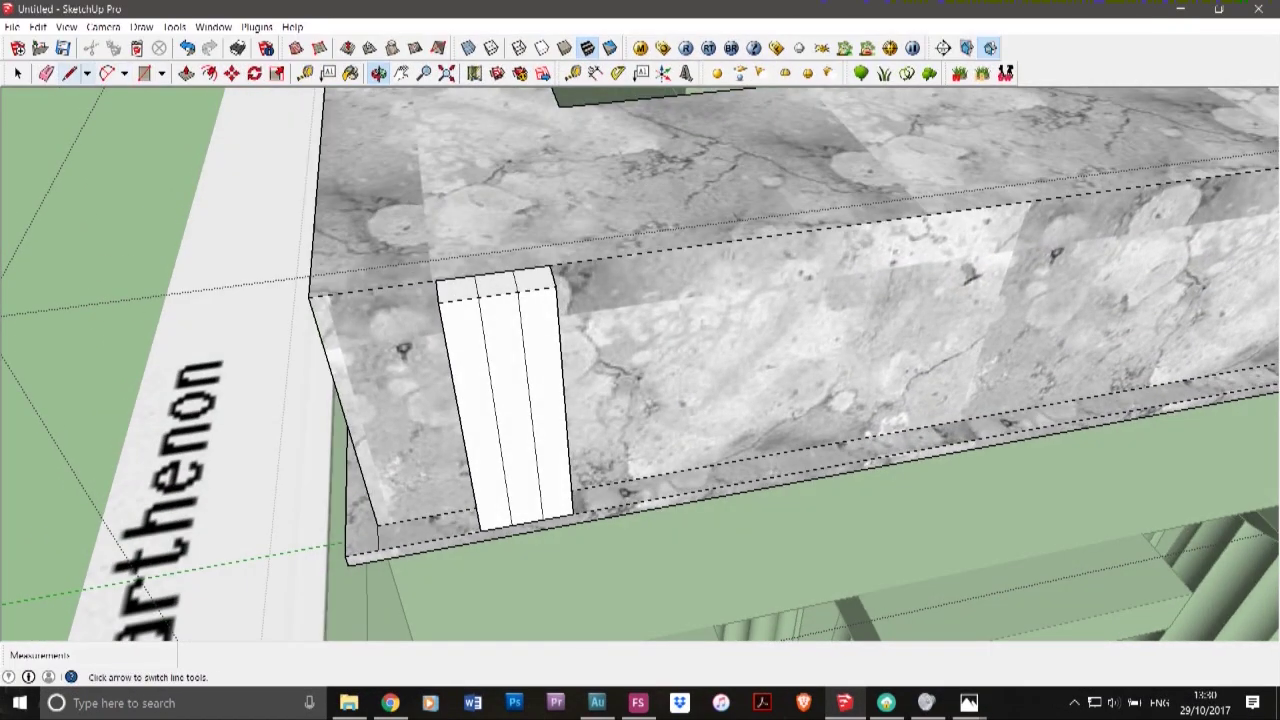
- Draw a diagonal on the block's top face, from the outer back corner to a point about 0.04 m along the front edge
click(69, 73)
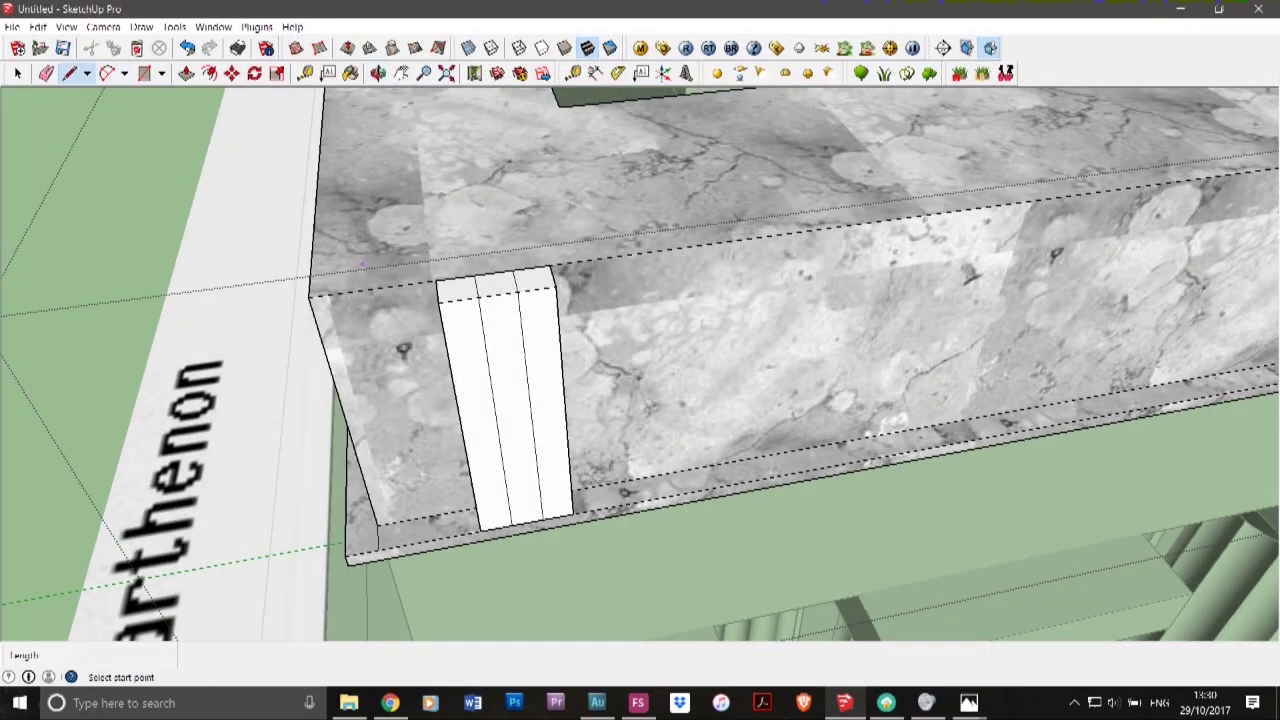
scroll(432, 276, up, 6)
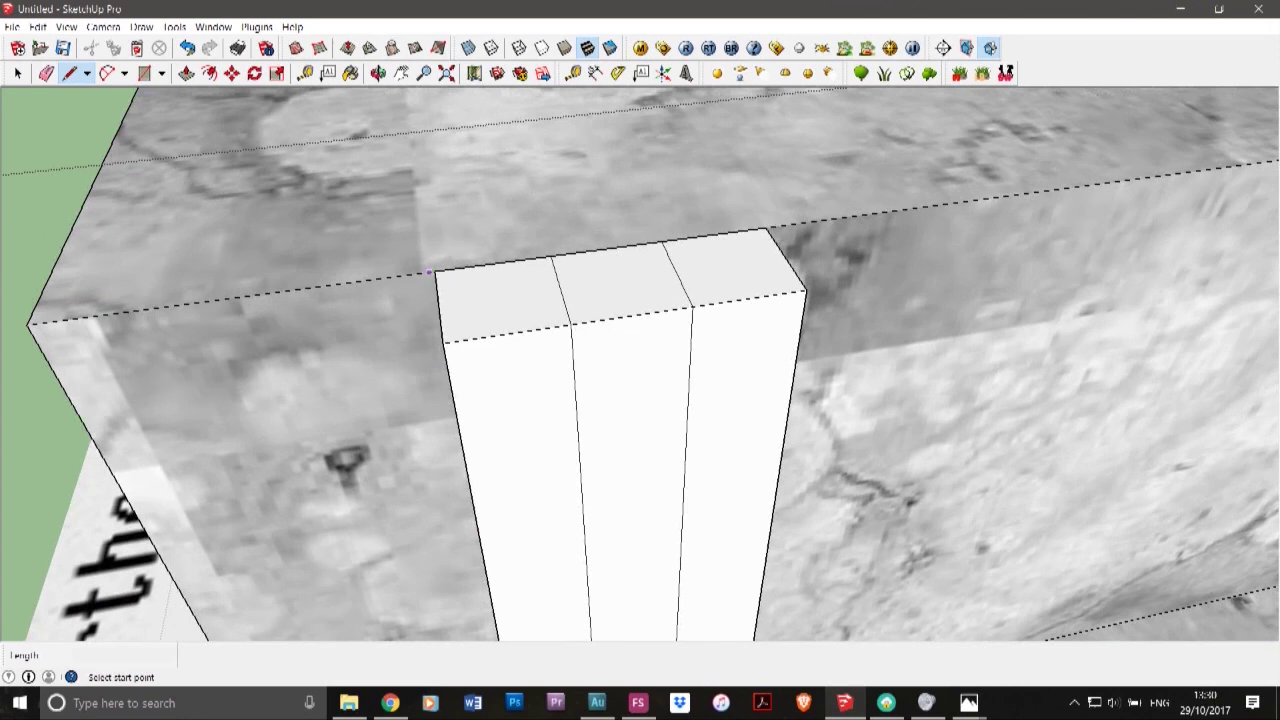
click(435, 272)
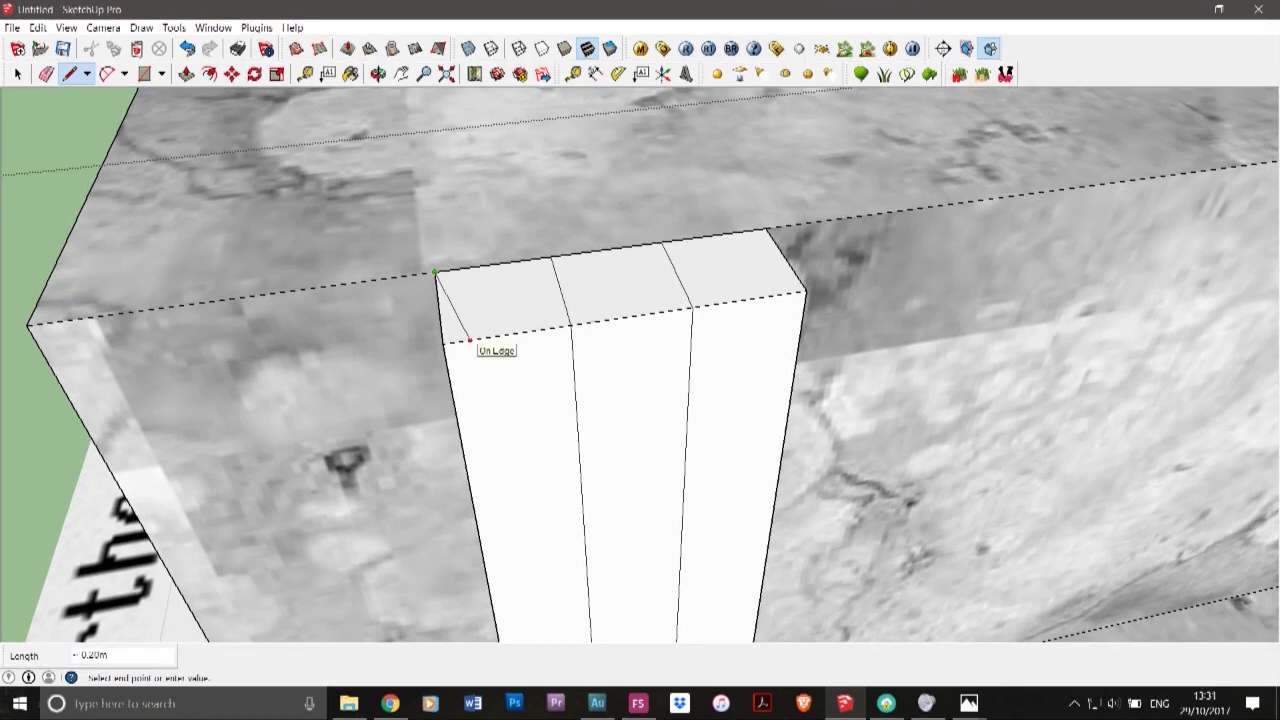
click(18, 74)
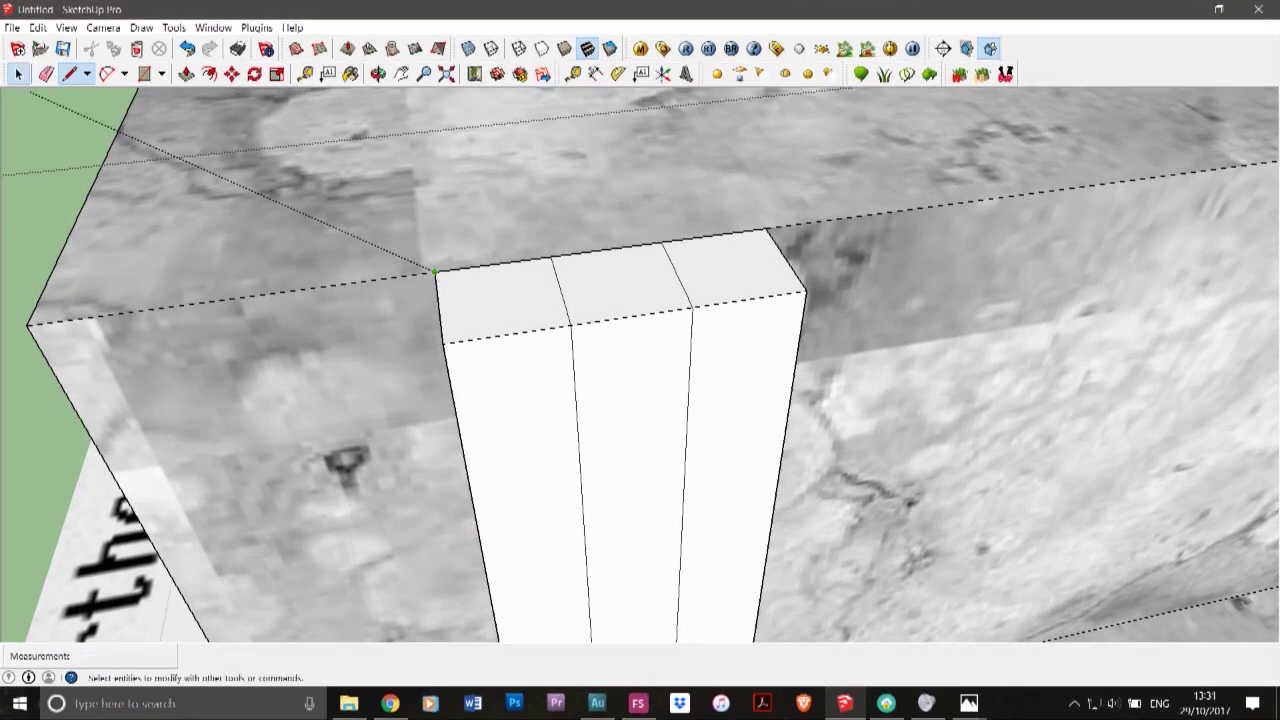
click(70, 74)
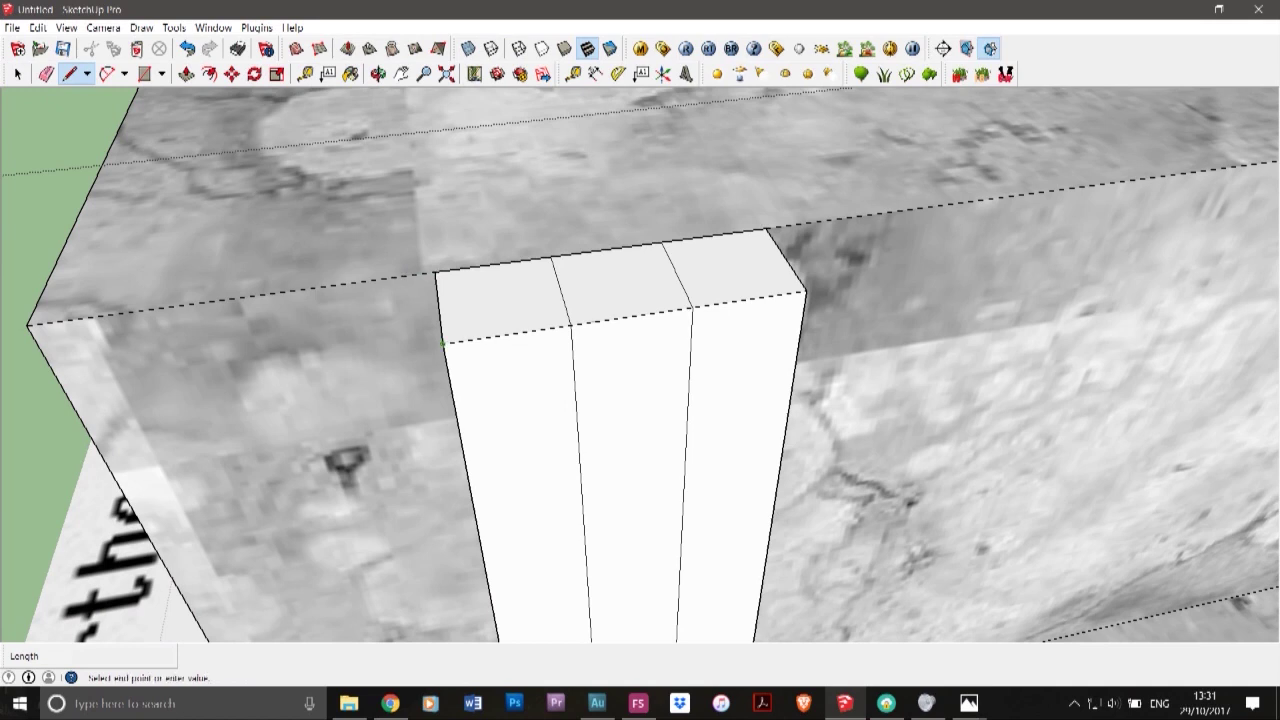
click(441, 343)
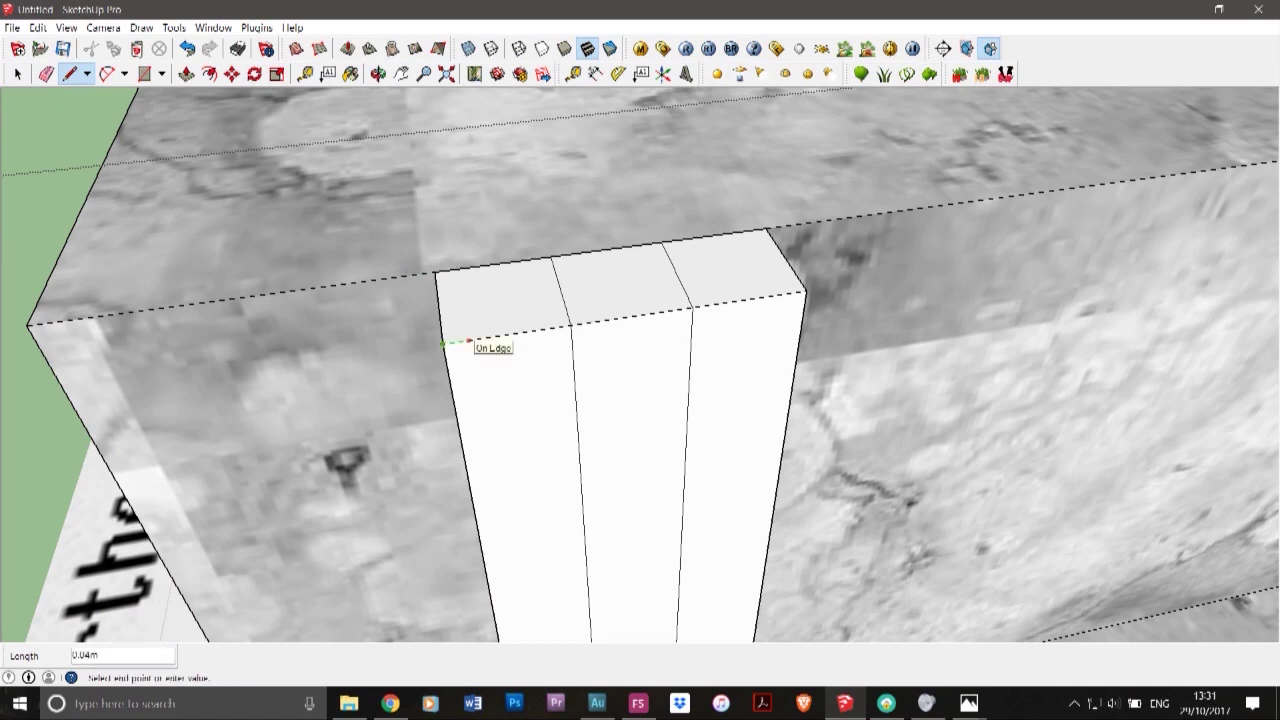
click(470, 342)
click(435, 271)
click(469, 341)
- Add two diagonals about 0.20 m long on the block's top face, fanning out from the back end of the first divider
click(570, 323)
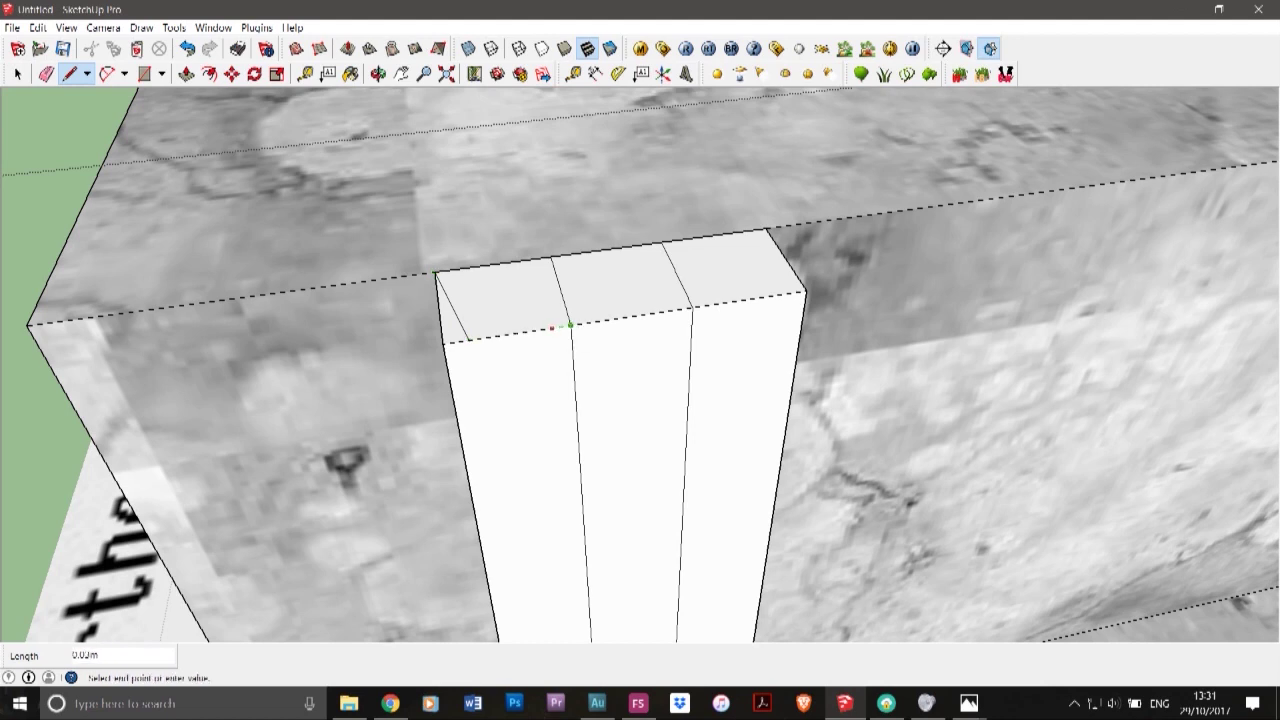
click(546, 328)
click(545, 328)
click(551, 258)
click(570, 325)
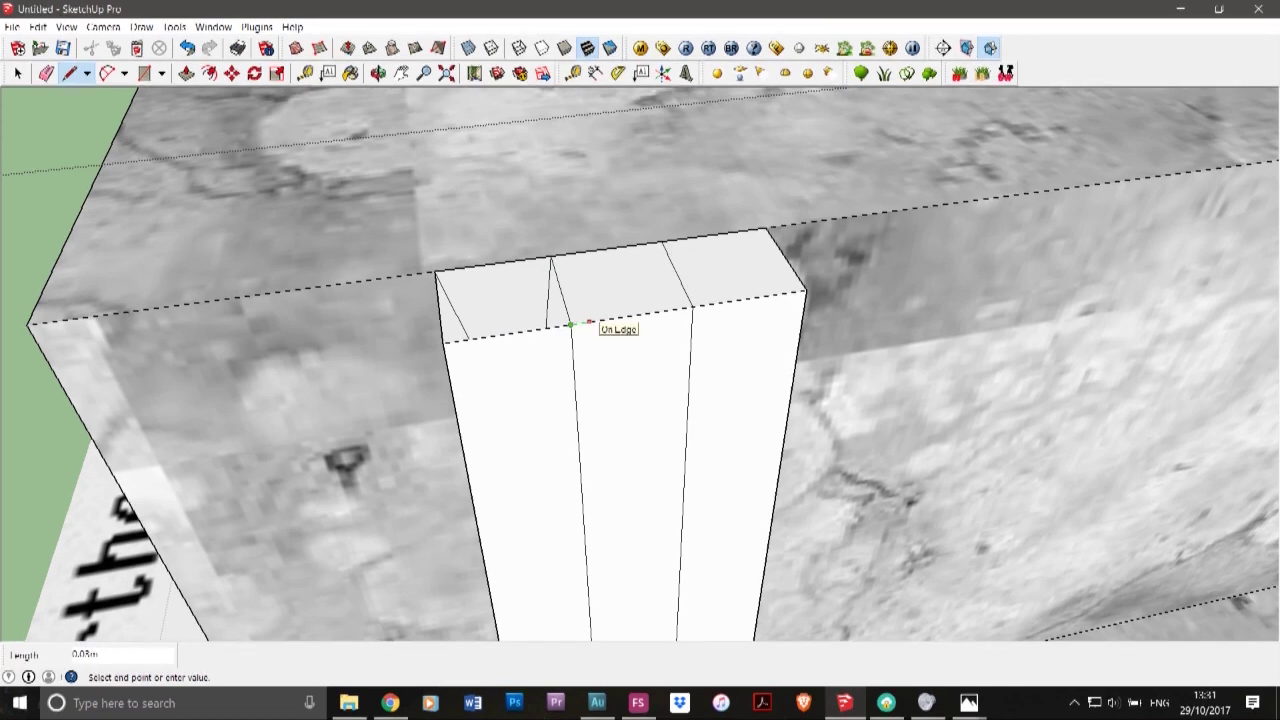
click(595, 321)
click(595, 321)
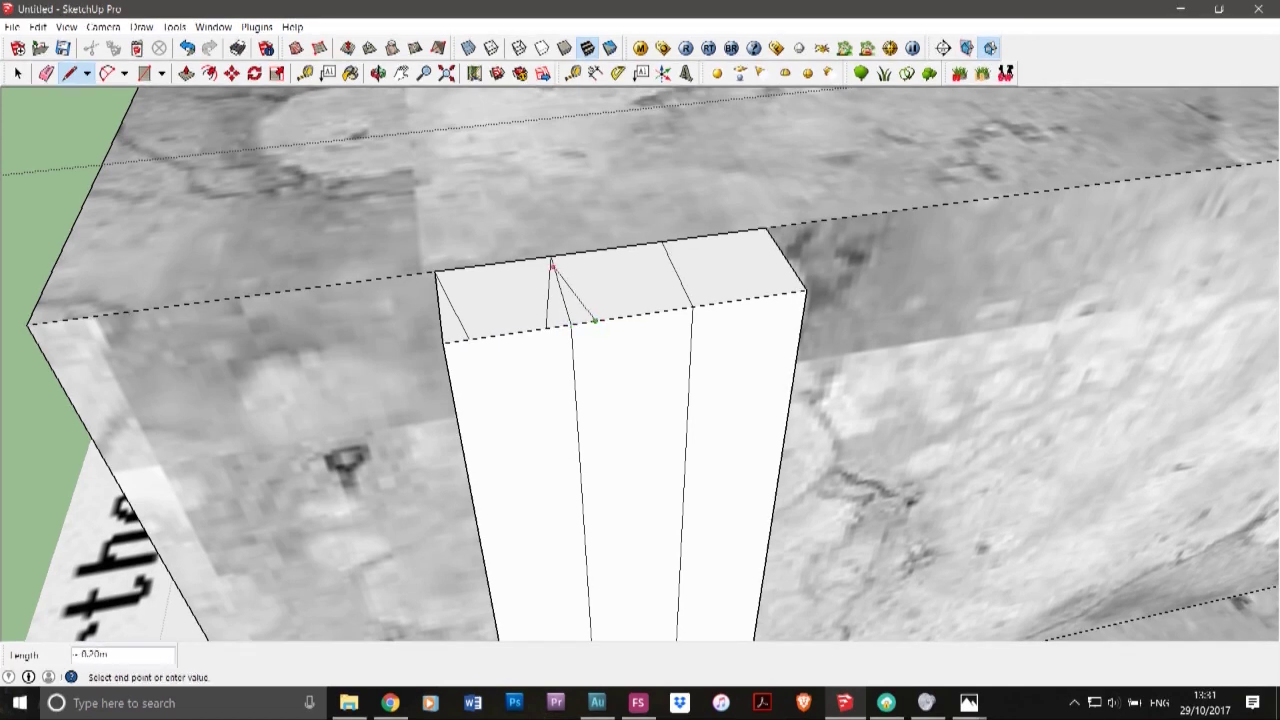
click(551, 263)
- Draw two diagonals from the back end of the second divider to front-edge points on either side of it
click(691, 306)
click(661, 242)
click(661, 242)
click(692, 306)
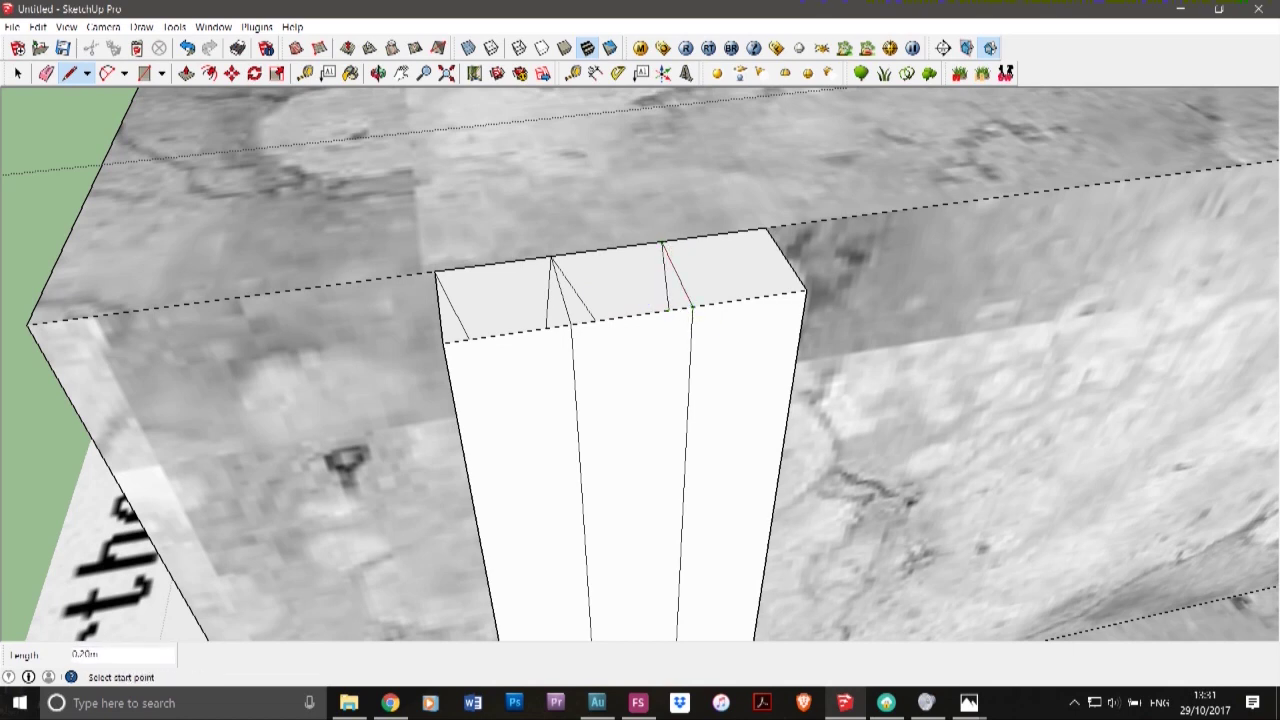
click(692, 306)
click(716, 303)
click(716, 303)
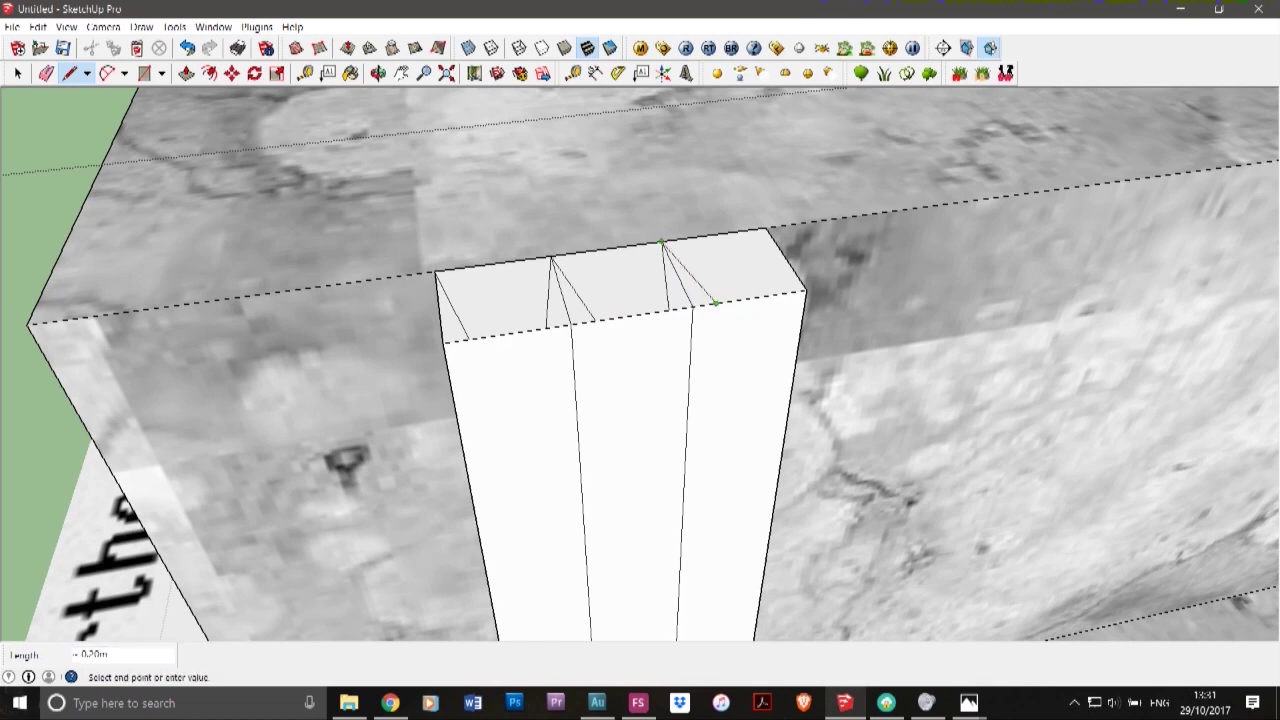
click(661, 242)
- Cut off the third strip's outer front corner with a diagonal starting about 0.04 m in from that corner
click(804, 292)
click(784, 294)
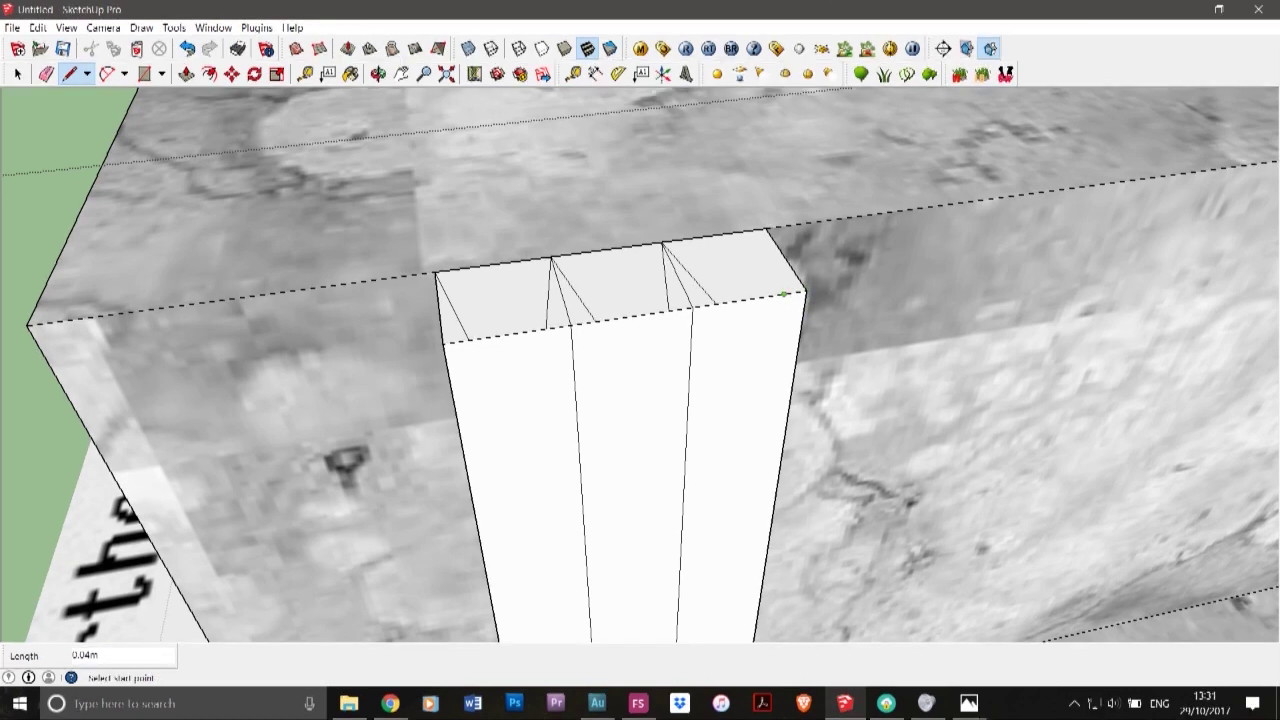
click(784, 294)
click(767, 229)
scroll(573, 146, down, 3)
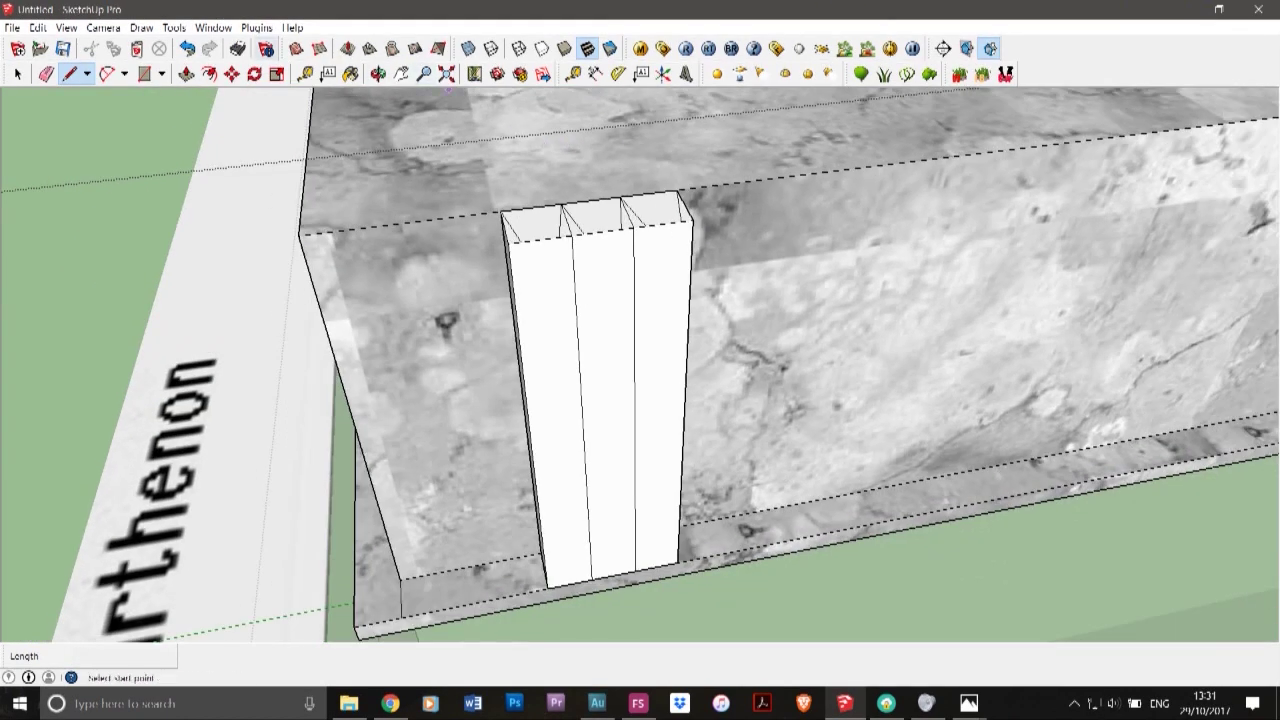
- Push/Pull the triangles at the first strip's outer corner and around the first divider down 1.80 m to the ledge
click(186, 74)
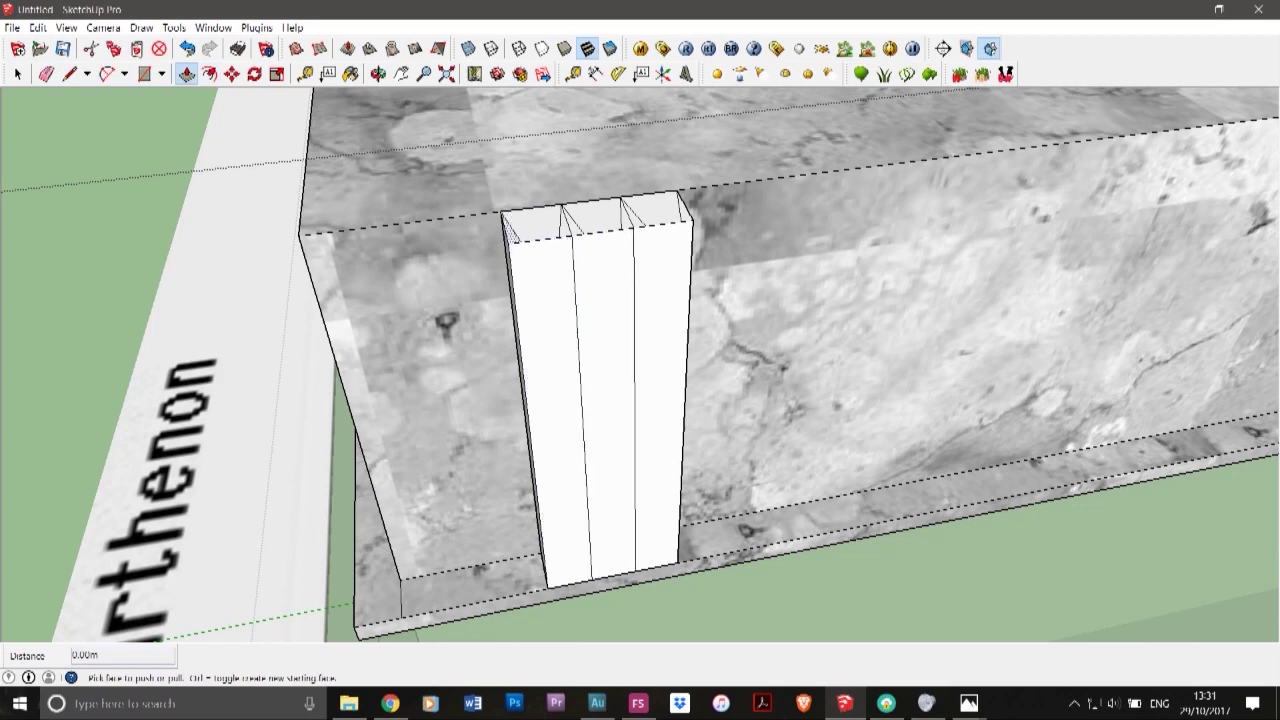
click(513, 235)
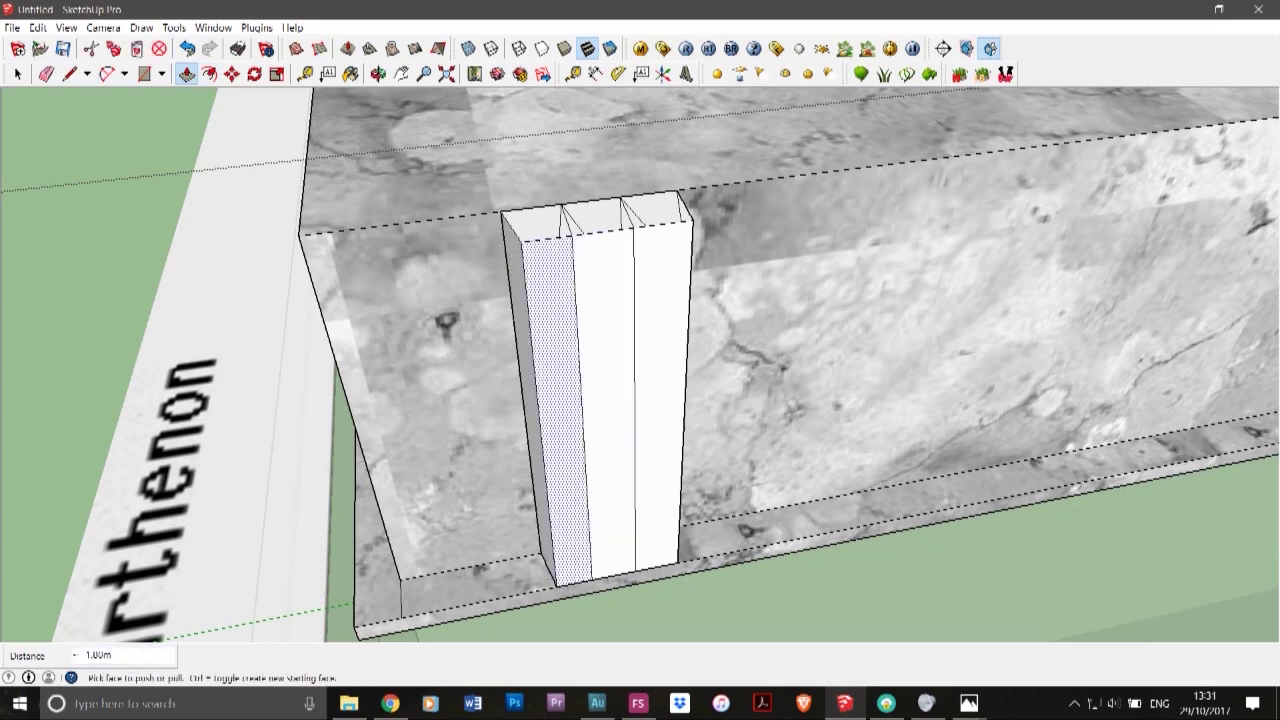
click(491, 600)
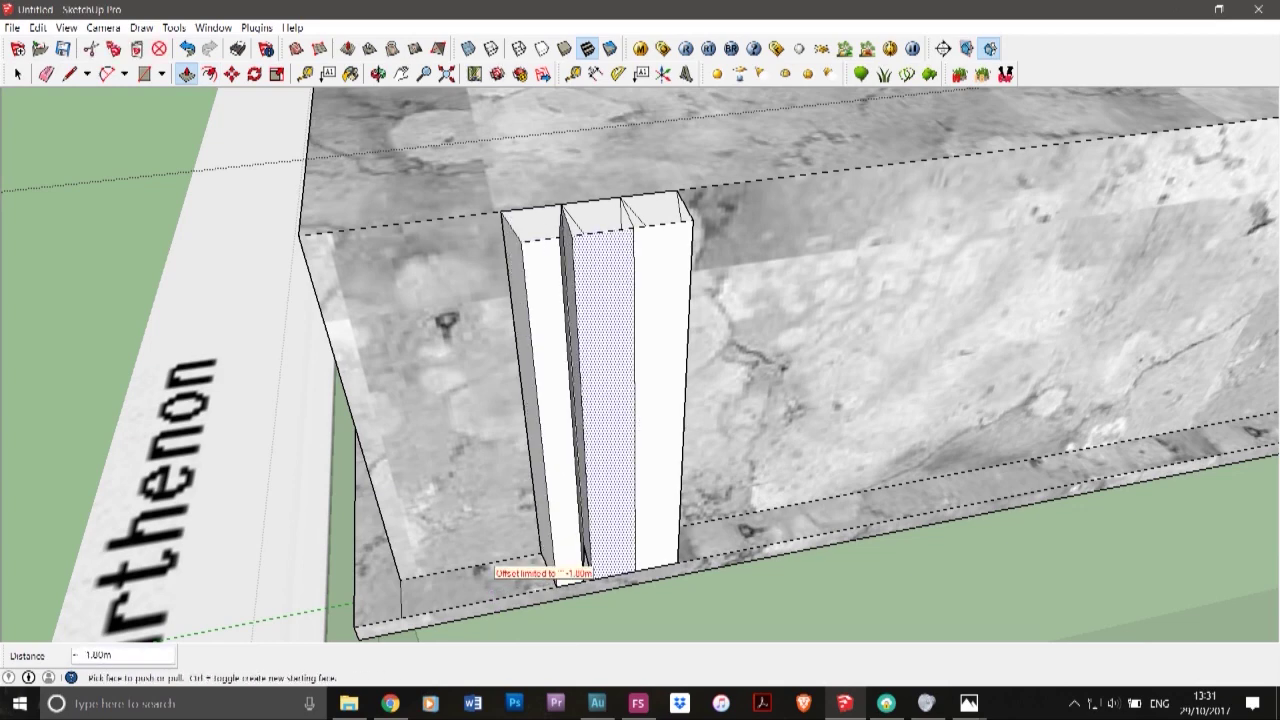
click(575, 230)
click(505, 565)
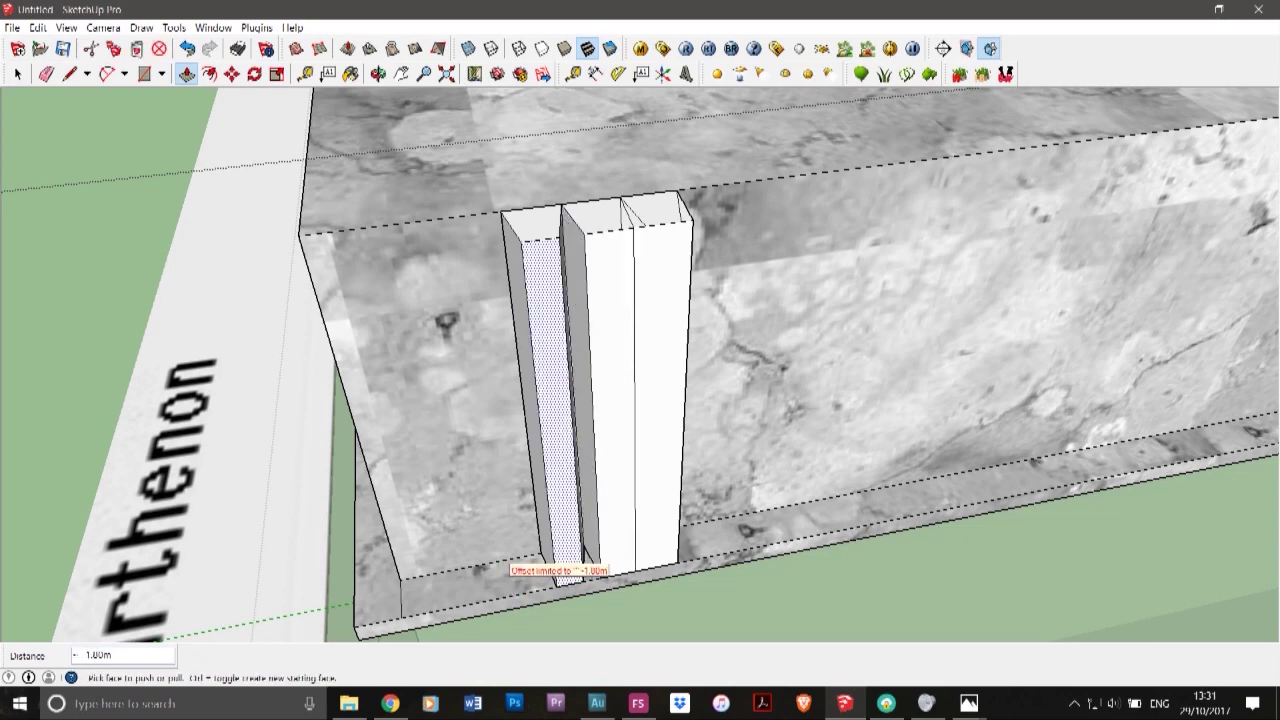
- Push/Pull the triangles around the second divider and at the third strip's outer corner down 1.80 m to the ledge
click(626, 221)
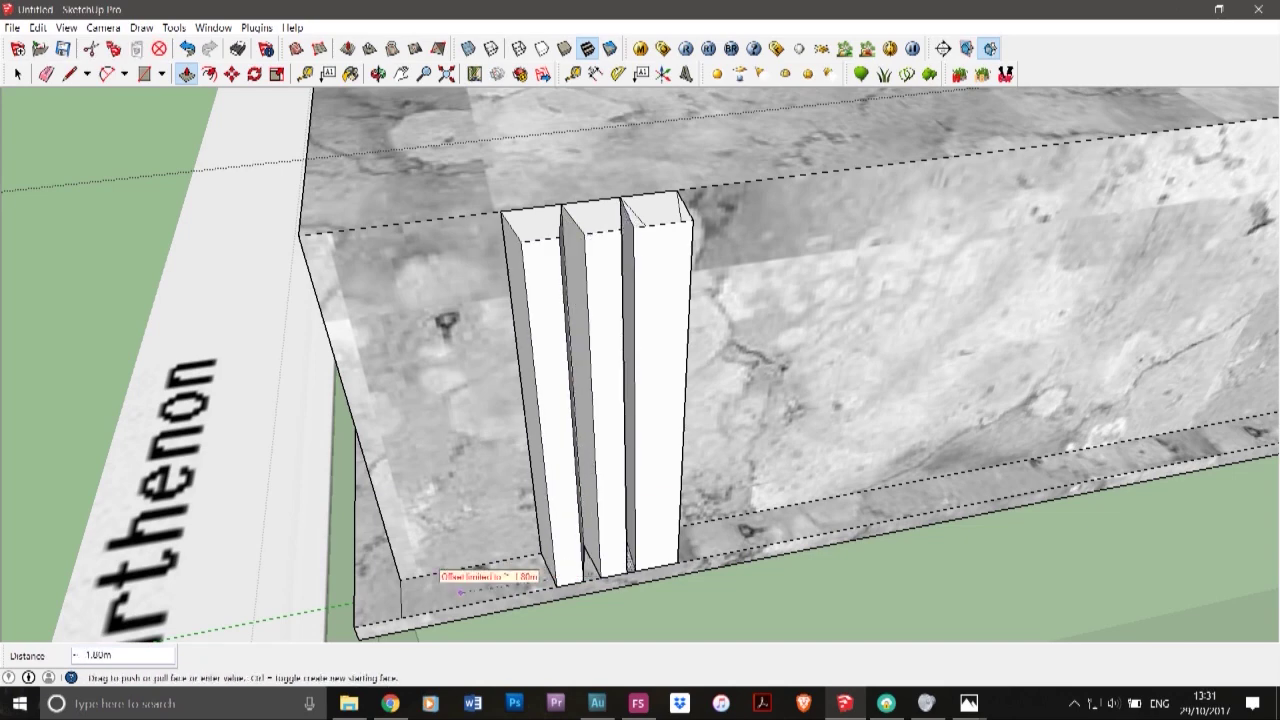
click(436, 565)
click(634, 219)
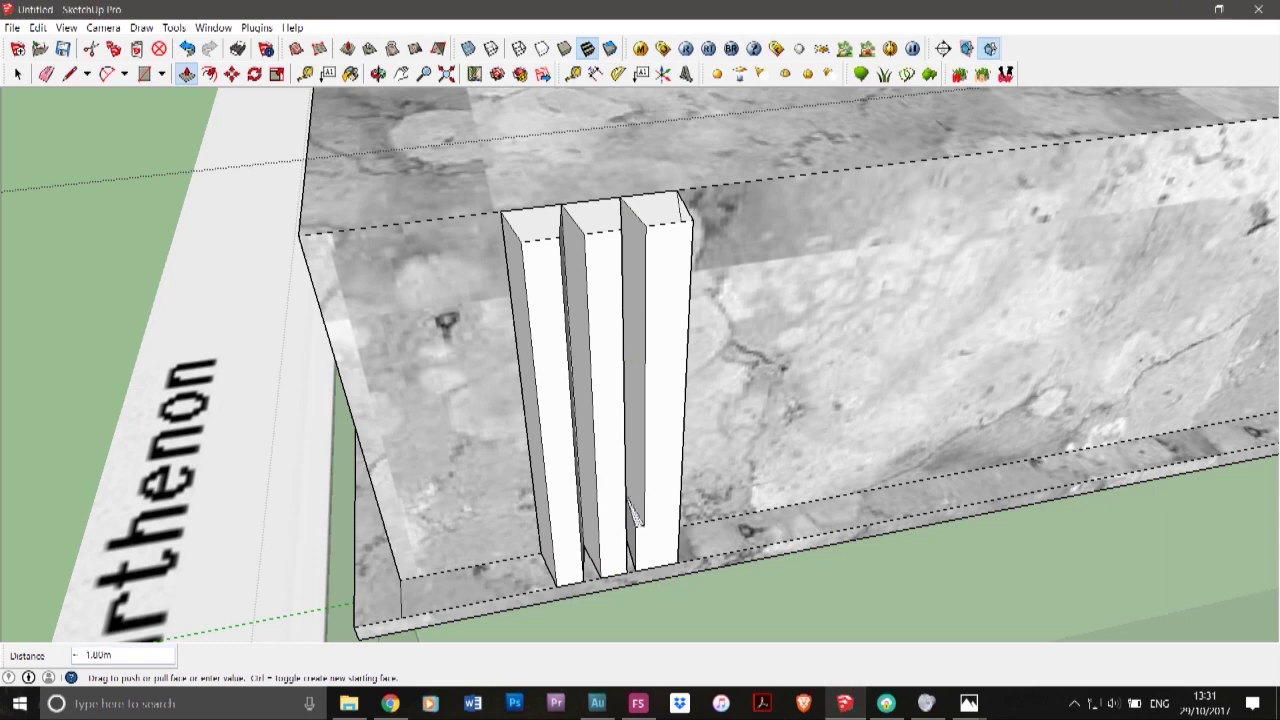
click(518, 549)
click(685, 212)
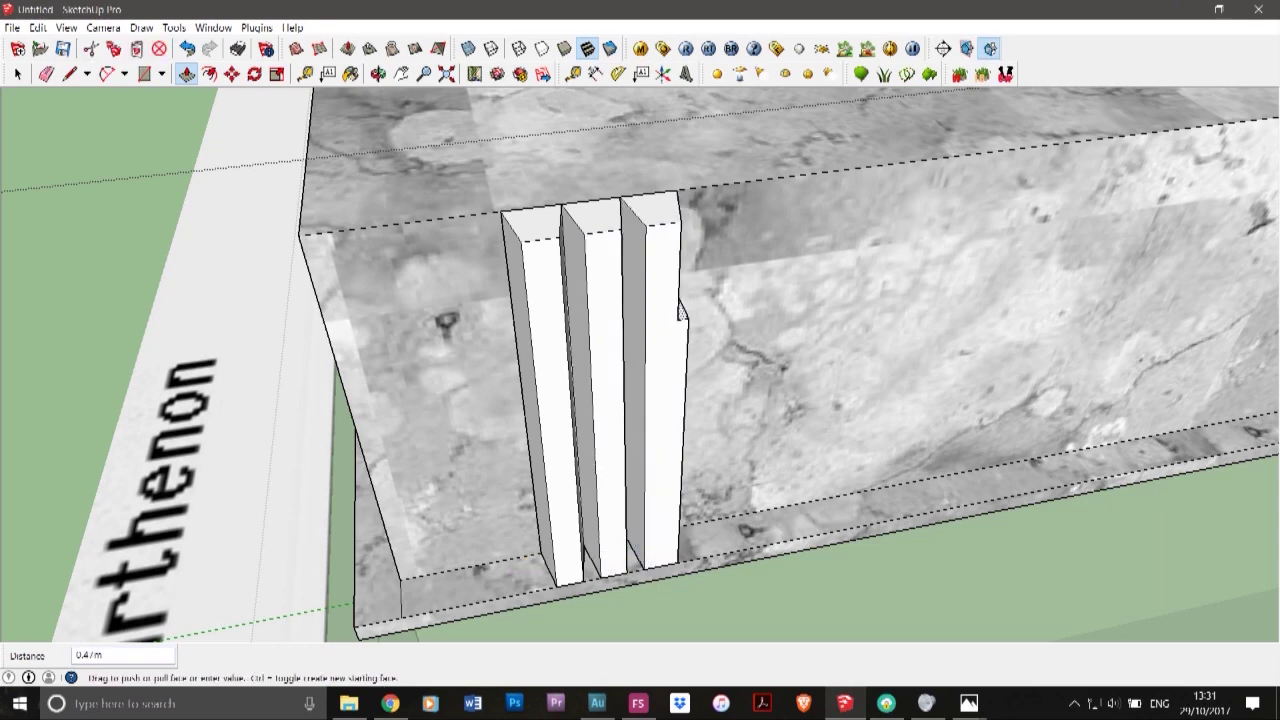
click(833, 513)
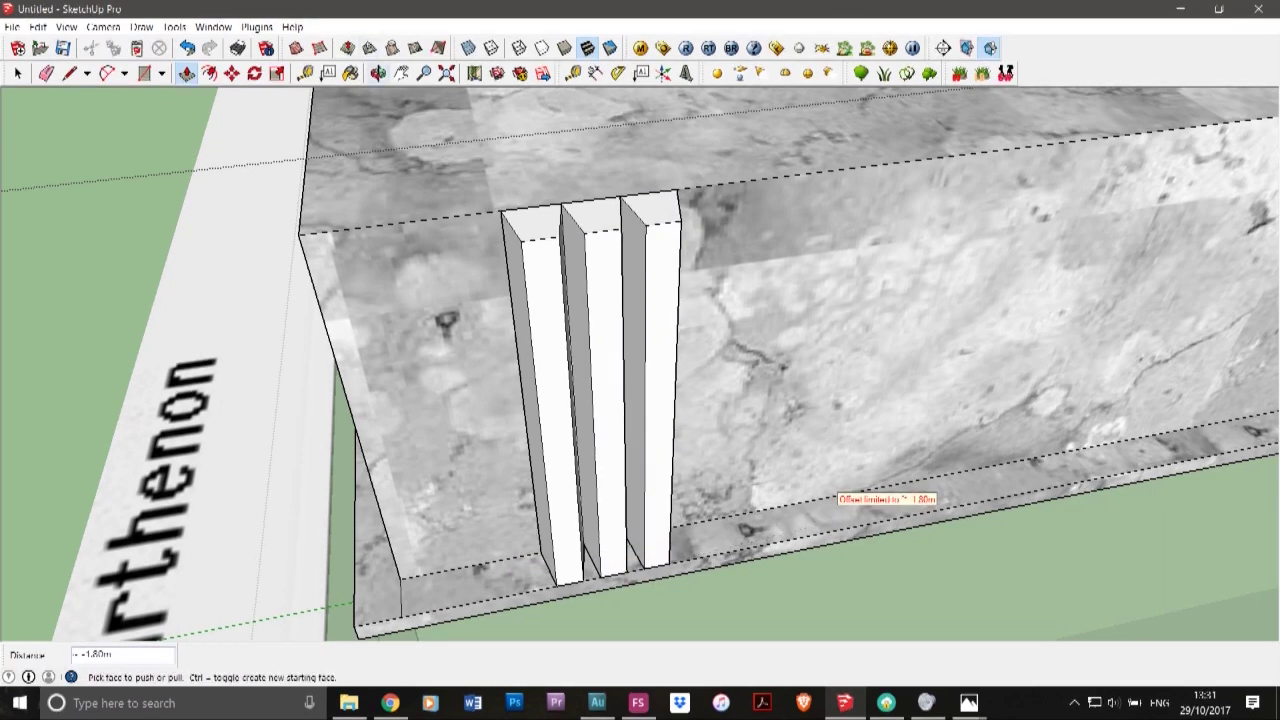
- Examine the grooved block on the temple front and compare the frieze proportions with the Parthenon cross-section reference image
click(378, 74)
drag(480, 400, 410, 350)
drag(672, 425, 640, 315)
scroll(637, 313, down, 7)
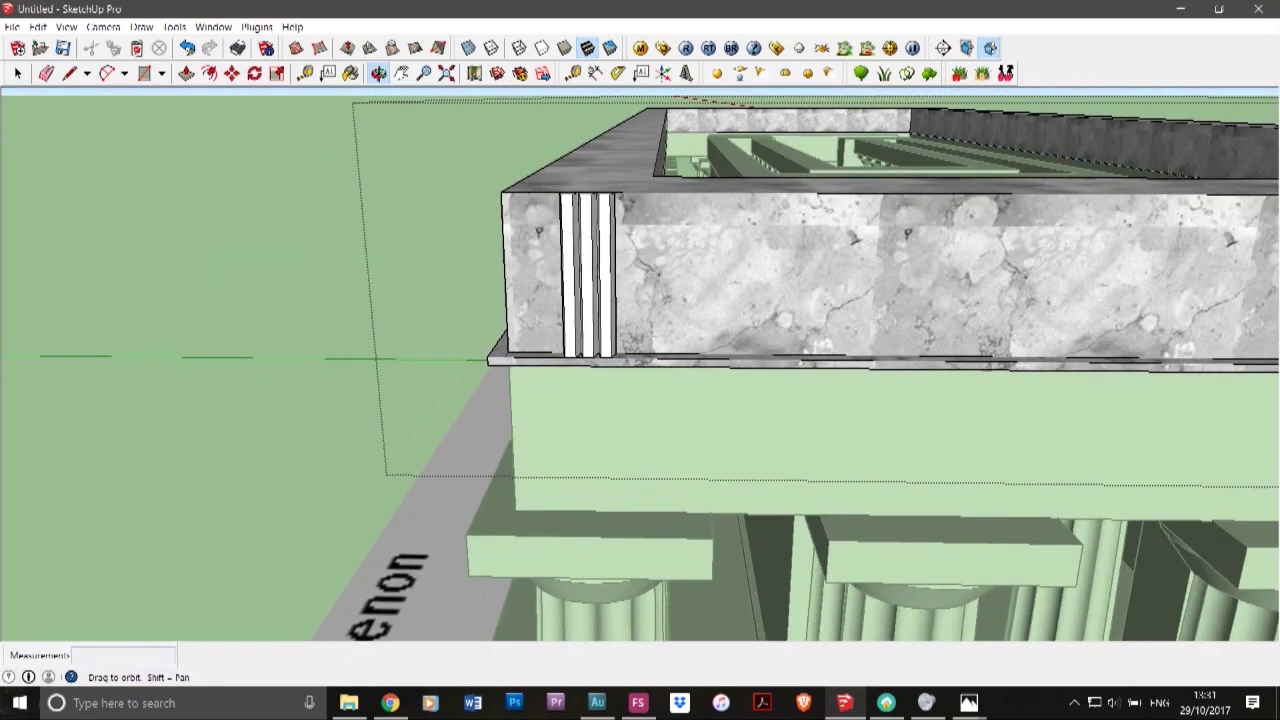
scroll(622, 308, down, 3)
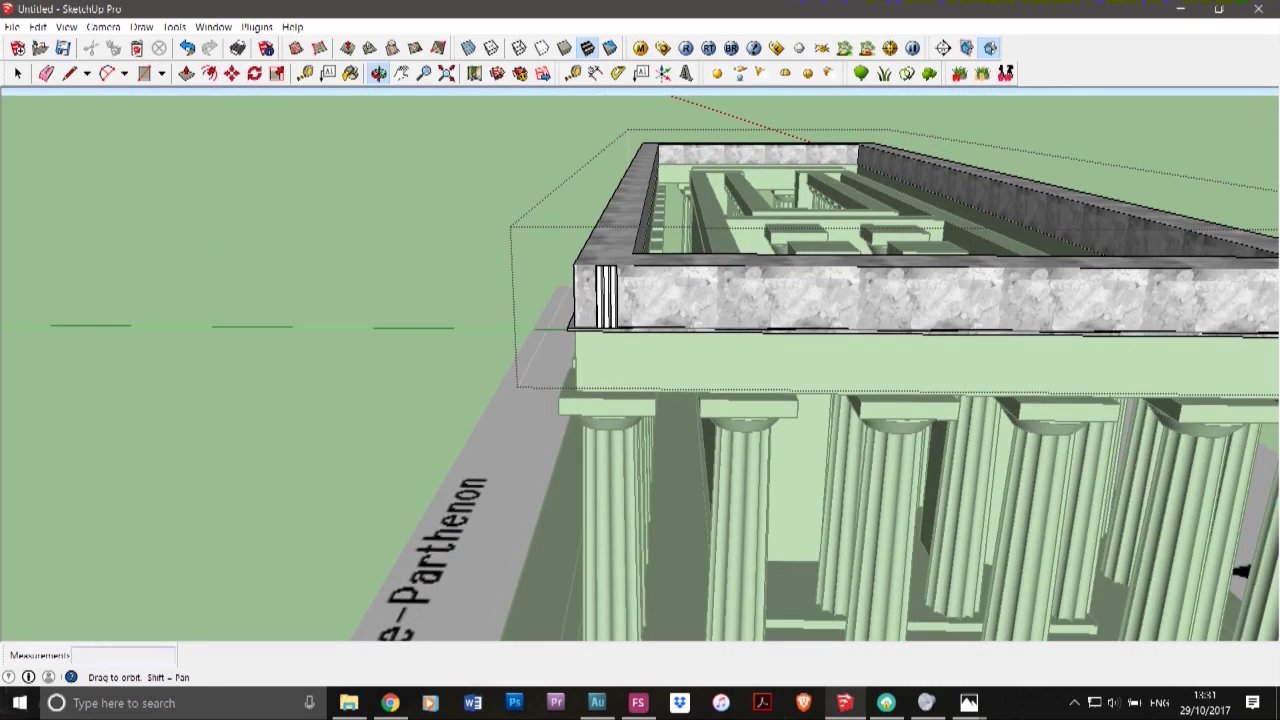
drag(622, 308, 610, 200)
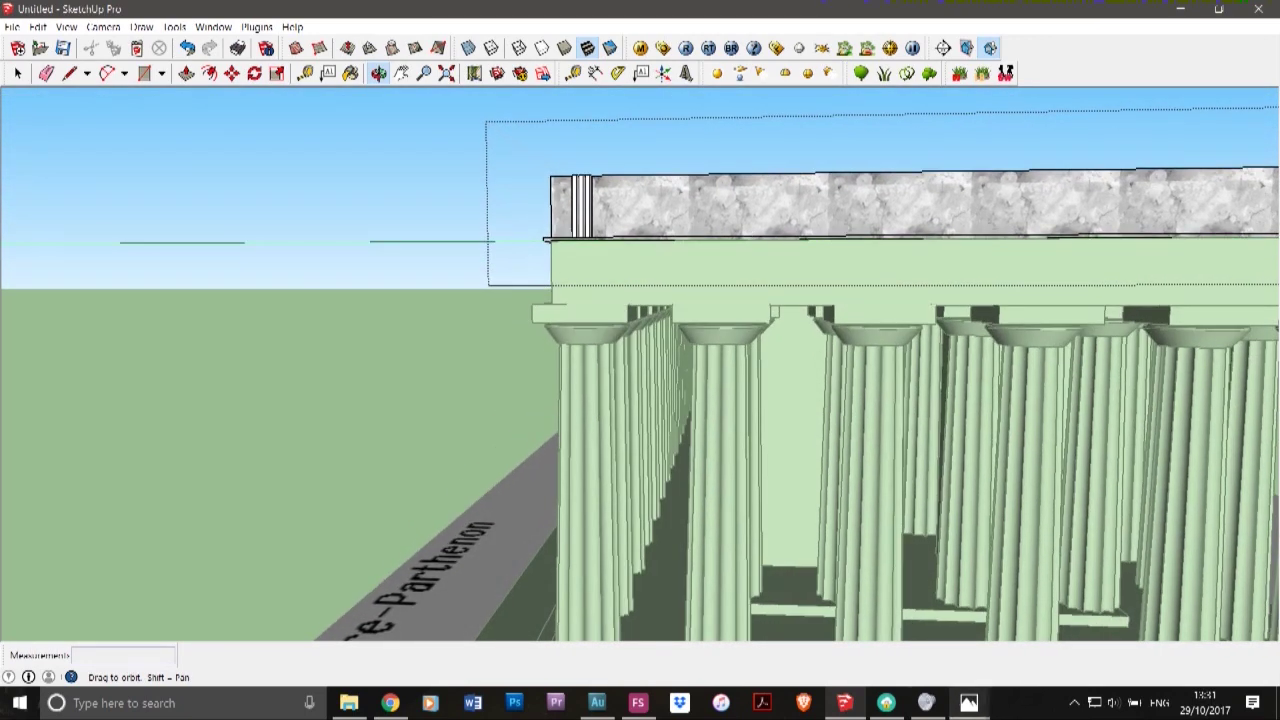
click(968, 703)
click(1030, 636)
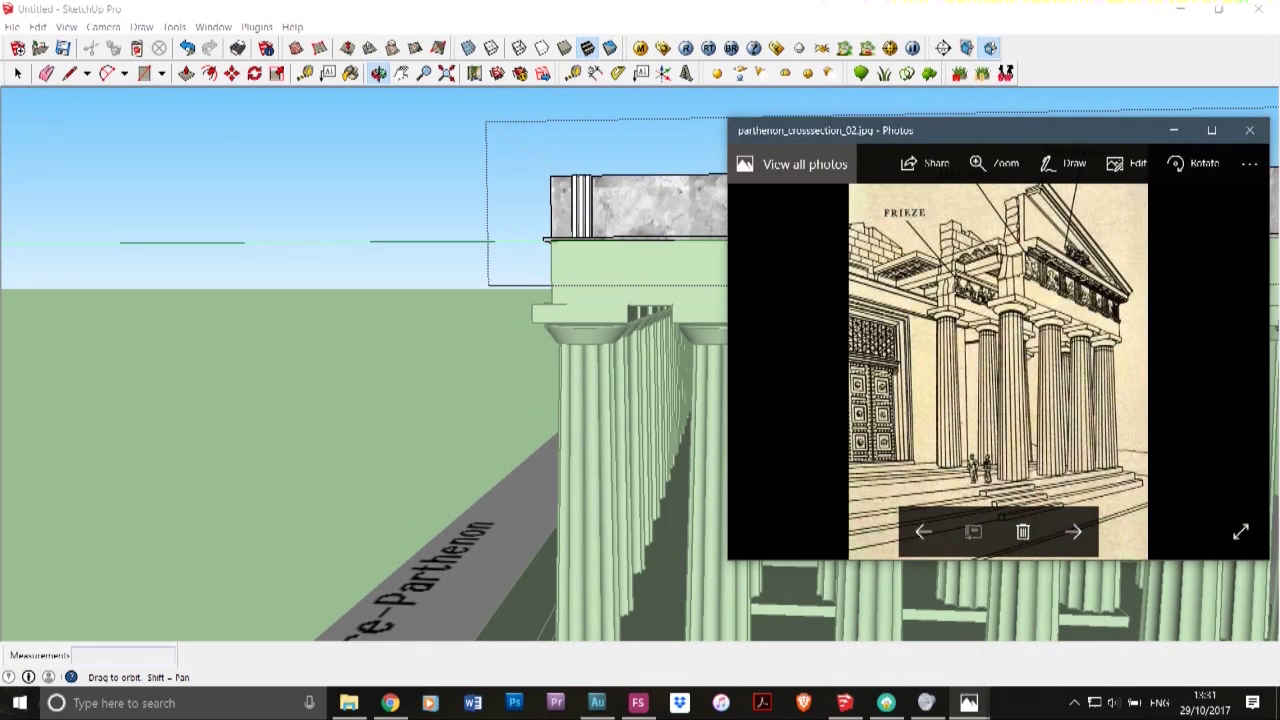
click(622, 300)
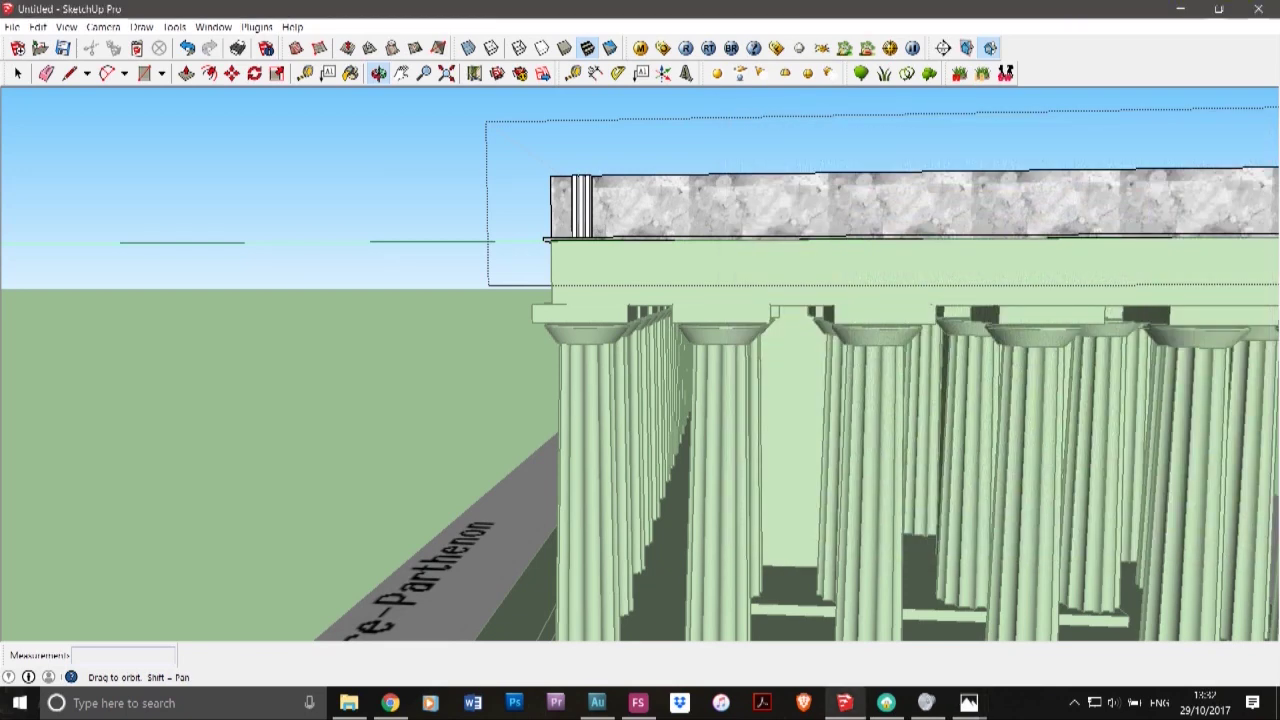
drag(622, 300, 618, 358)
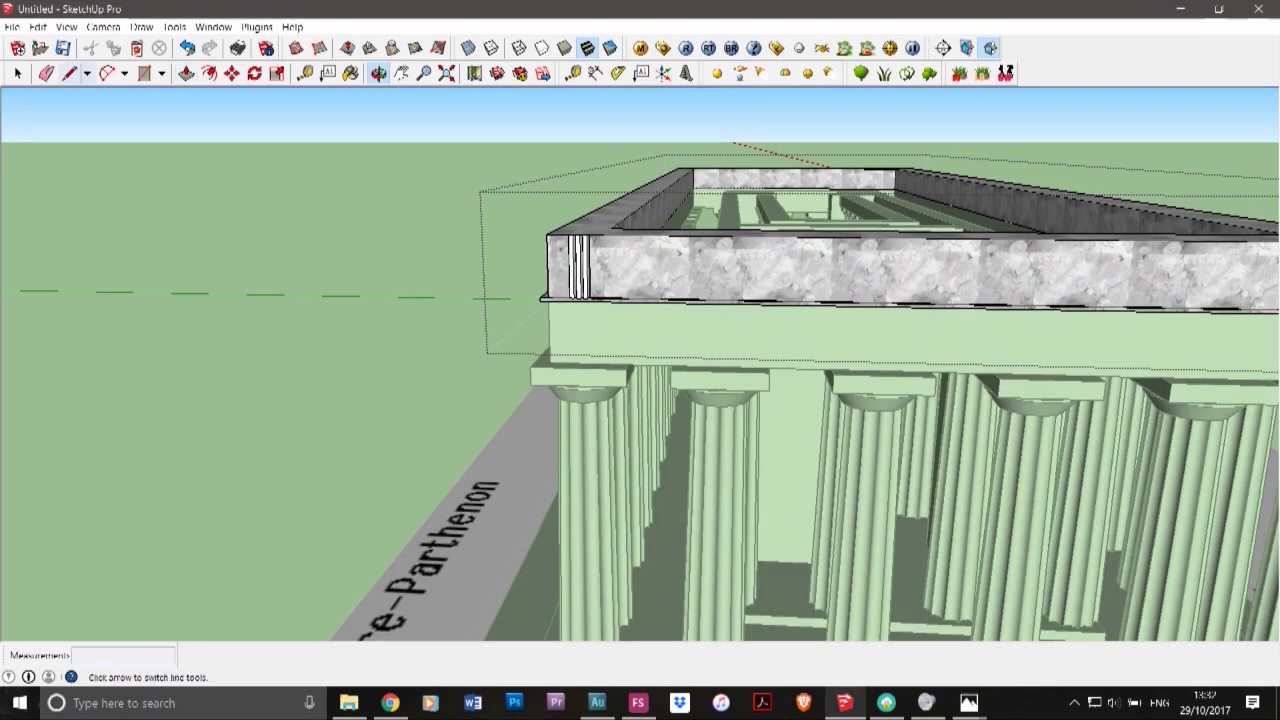
- Scale the frieze ring, its grooved block and the beam ring beneath together to 0.76 of their height
click(18, 74)
click(582, 268)
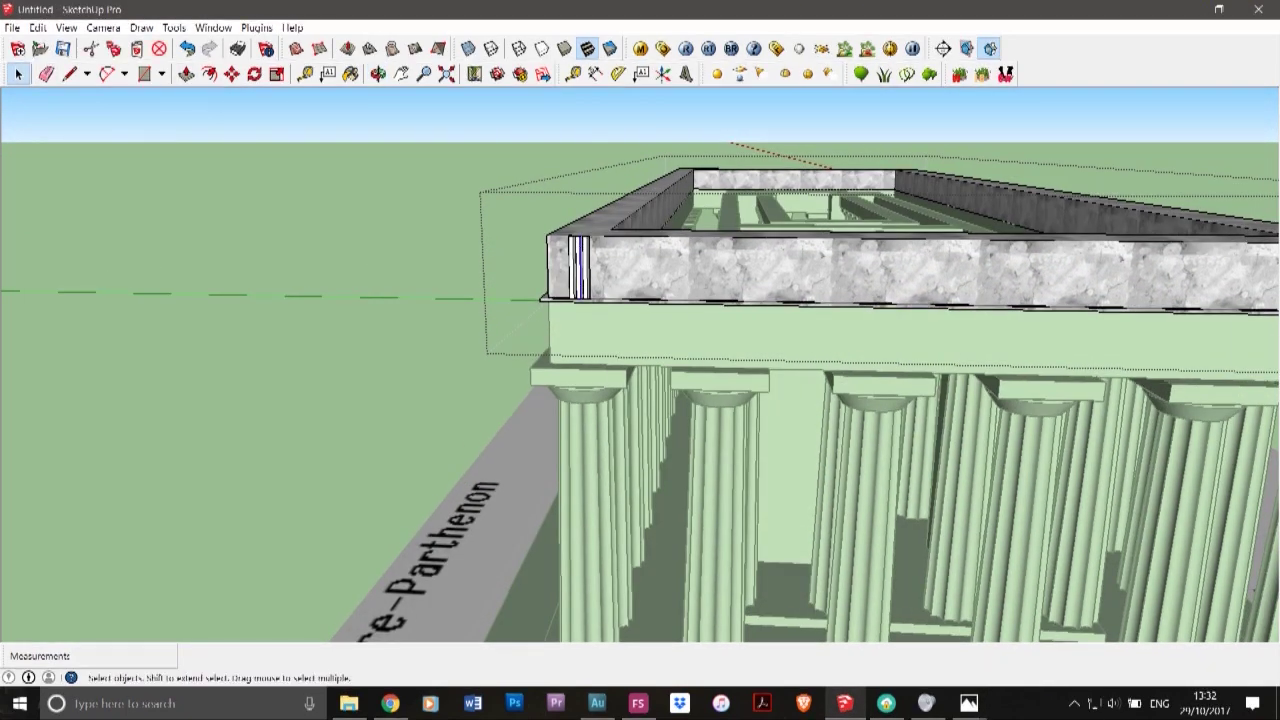
click(608, 336)
click(608, 336)
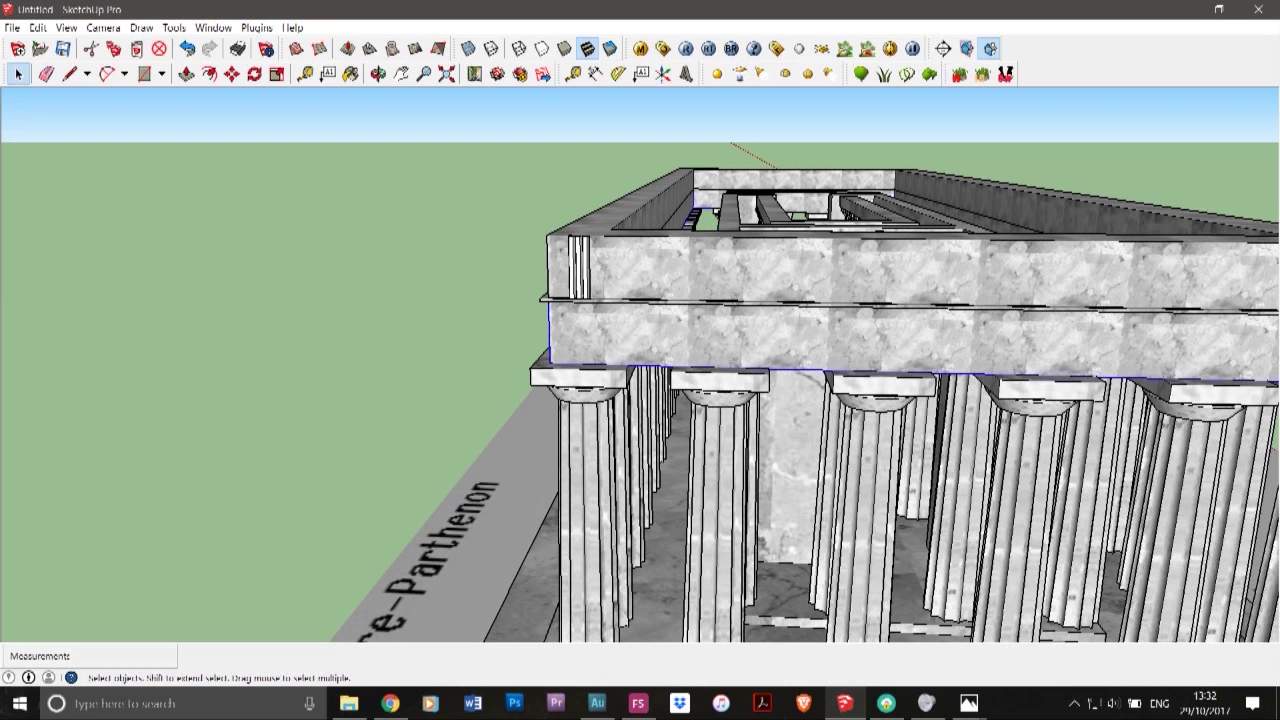
click(607, 272)
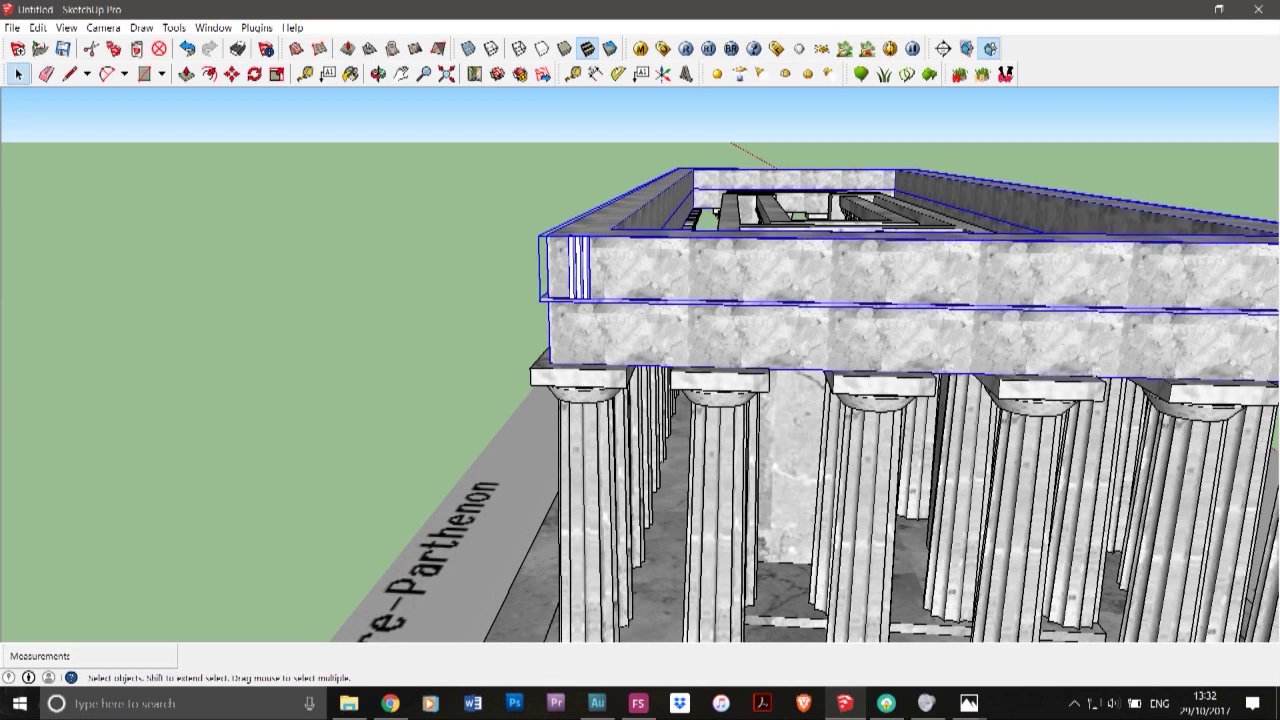
key(s)
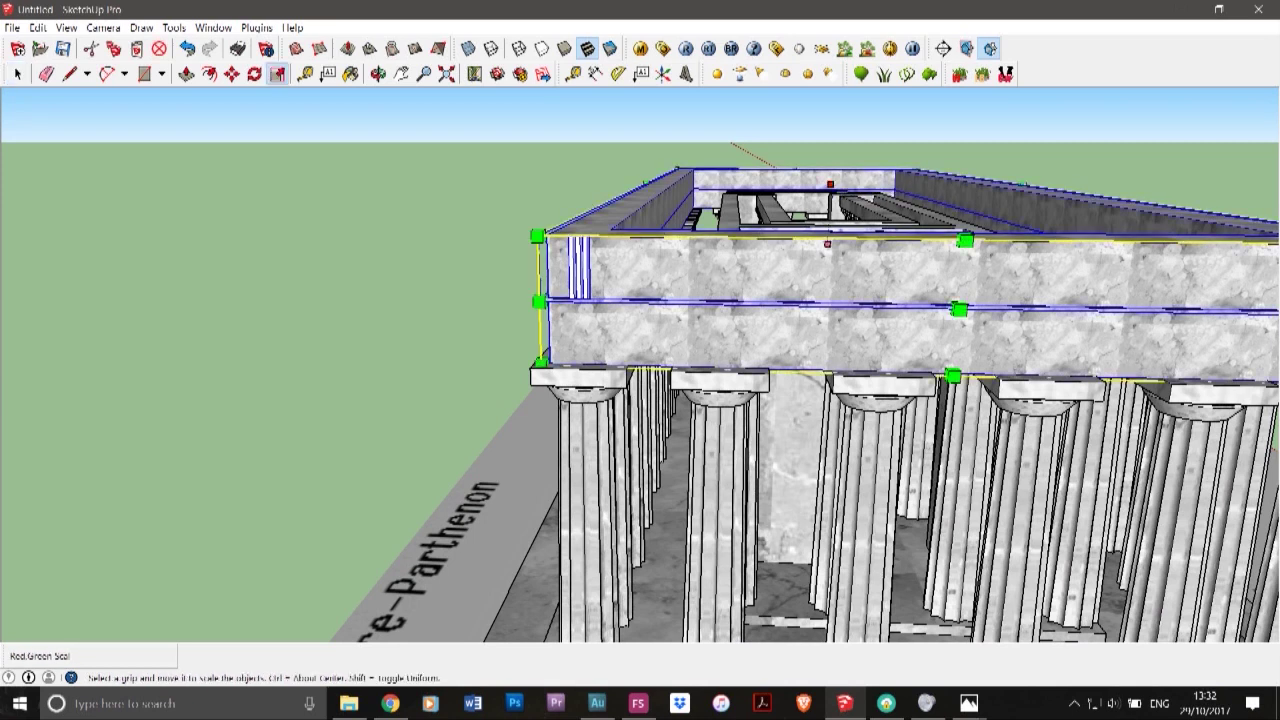
mouse_move(830, 184)
mouse_down()
mouse_move(830, 200)
mouse_move(813, 190)
mouse_up()
mouse_move(829, 214)
mouse_down()
mouse_move(831, 174)
mouse_move(829, 198)
mouse_up()
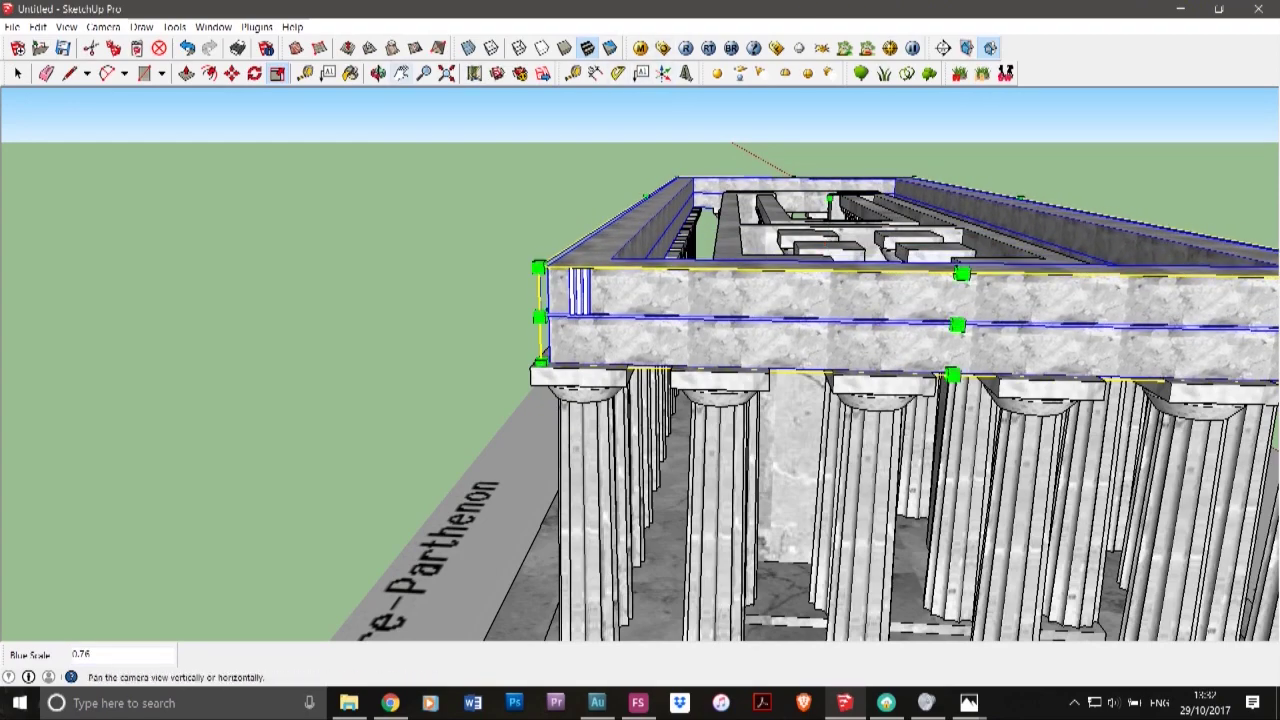
- Inspect the rescaled frieze and beam around the temple corner against the reference image thumbnails
click(378, 73)
mouse_move(480, 400)
mouse_down()
mouse_move(740, 300)
mouse_move(545, 277)
mouse_move(565, 284)
mouse_move(590, 372)
mouse_up()
click(968, 703)
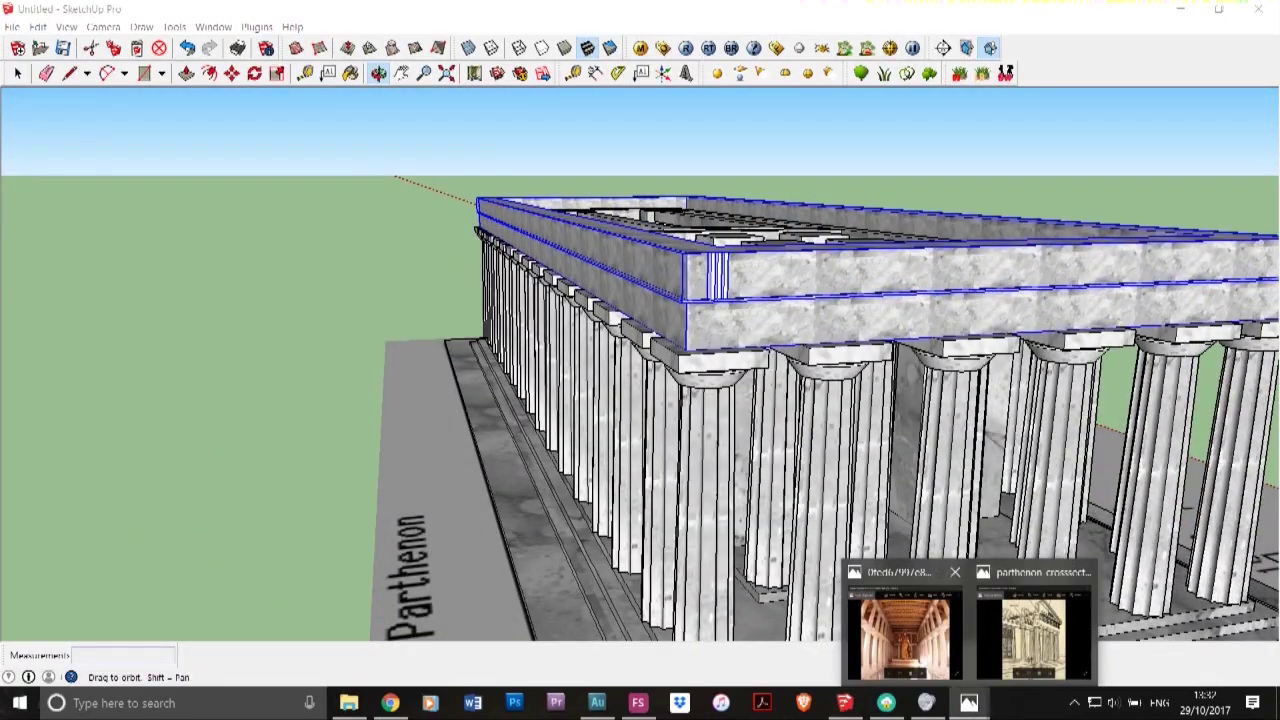
mouse_move(1034, 636)
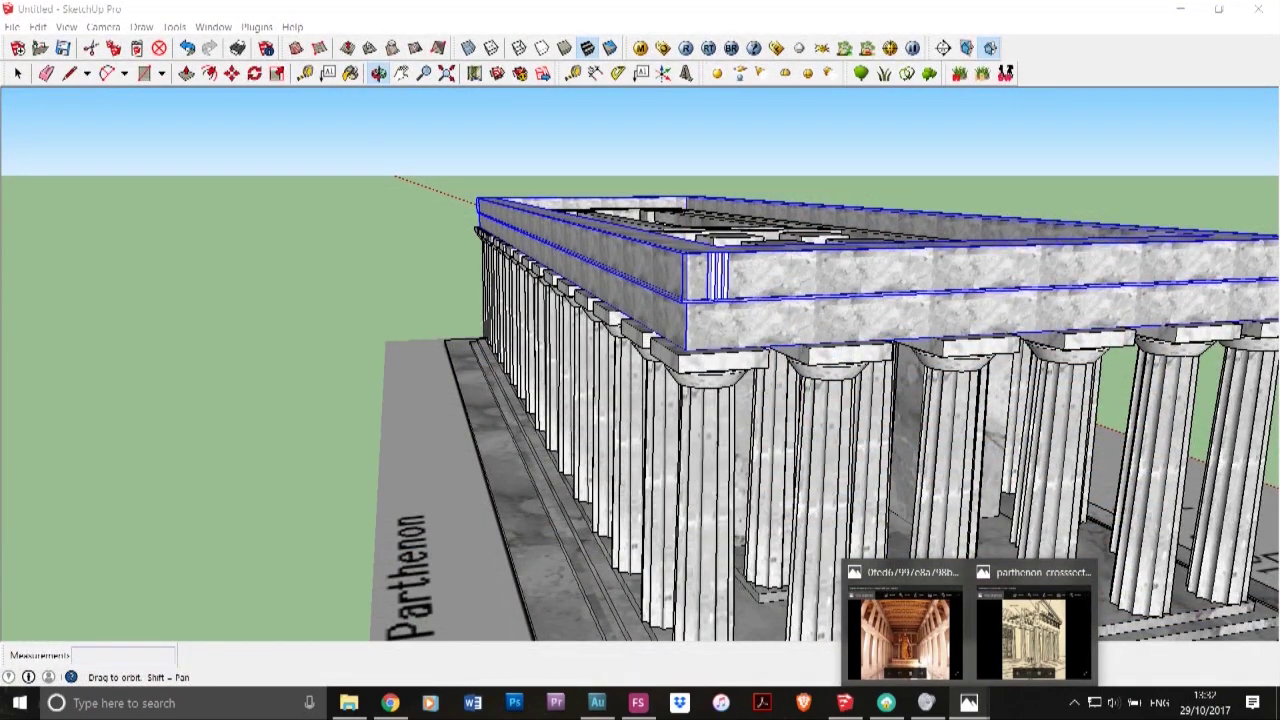
drag(690, 400, 622, 462)
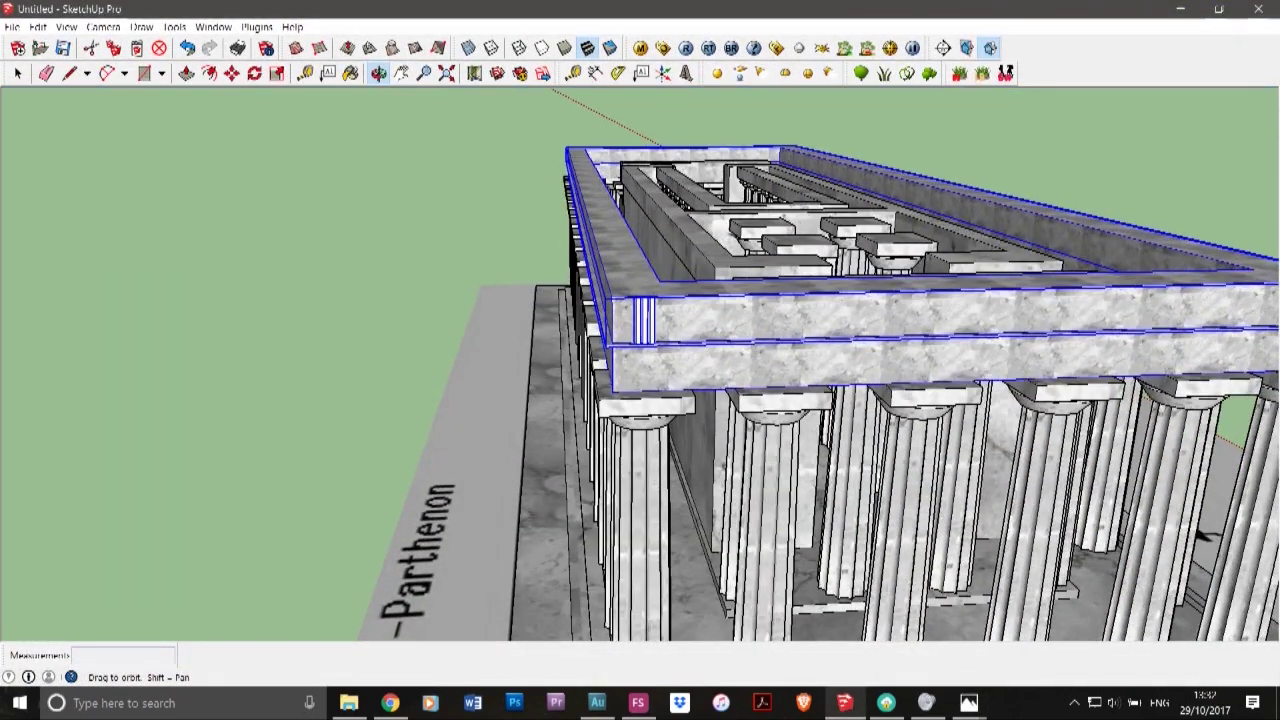
- Inside the frieze ring's group, turn all the geometry of the grooved block into a component
key(space)
double_click(648, 320)
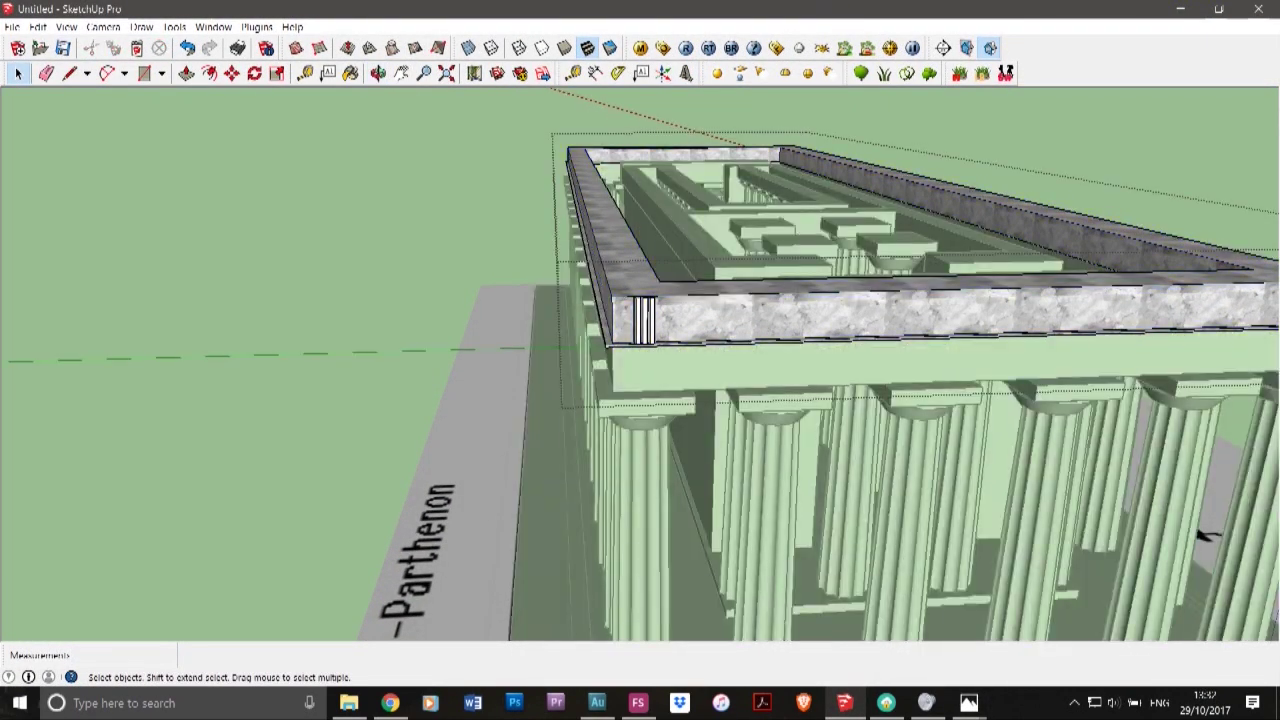
scroll(640, 312, up, 4)
triple_click(648, 316)
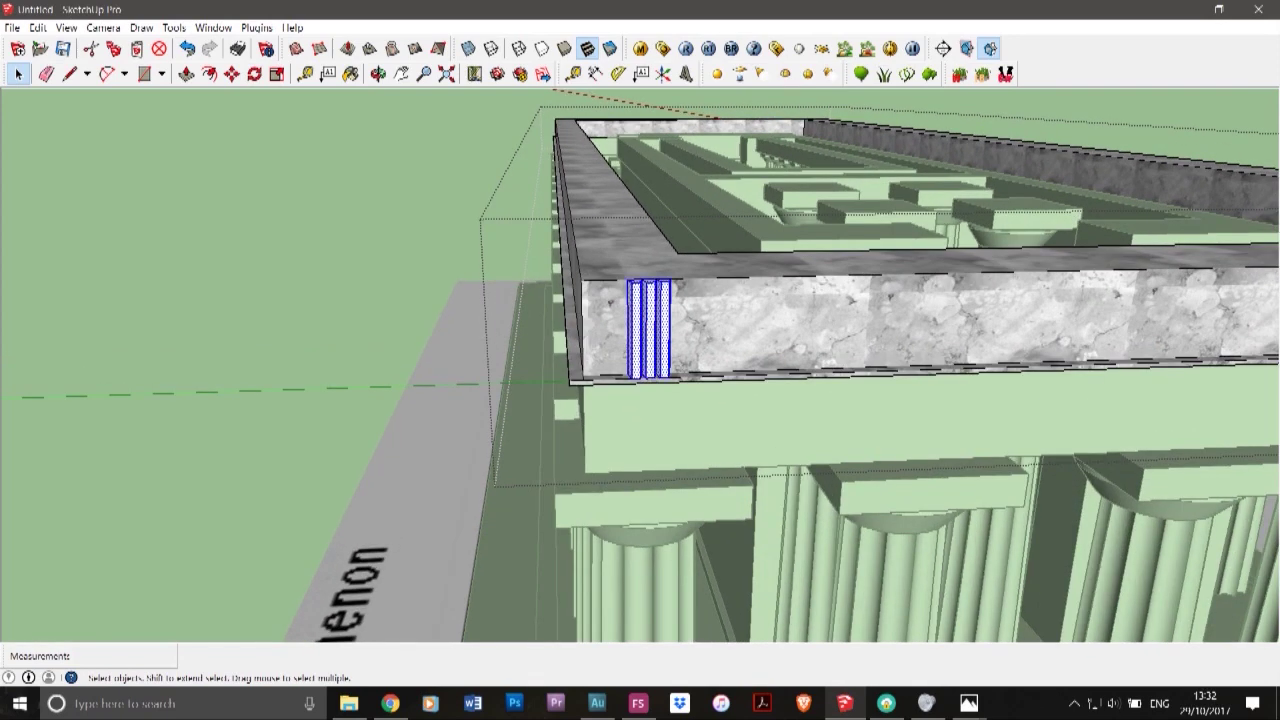
right_click(646, 314)
click(709, 423)
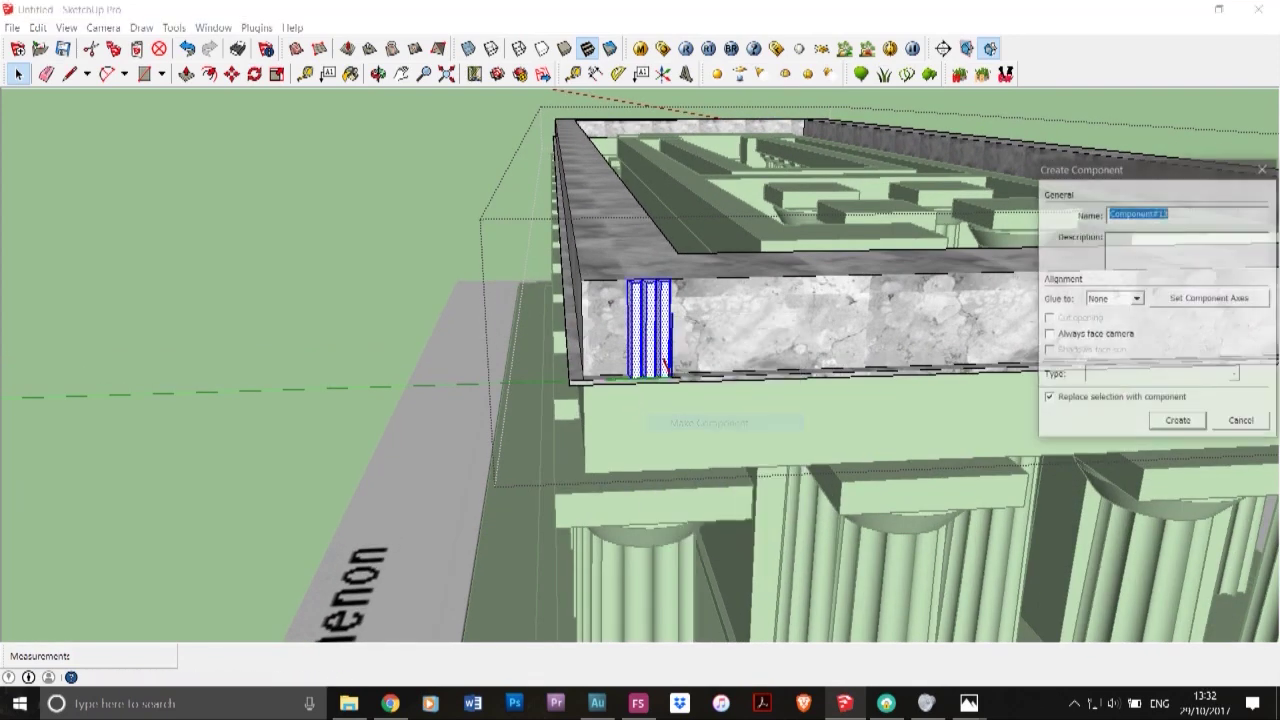
click(1178, 423)
- Scale the grooved block wider along the green axis, extending it away from the nearby frieze corner
scroll(649, 314, up, 4)
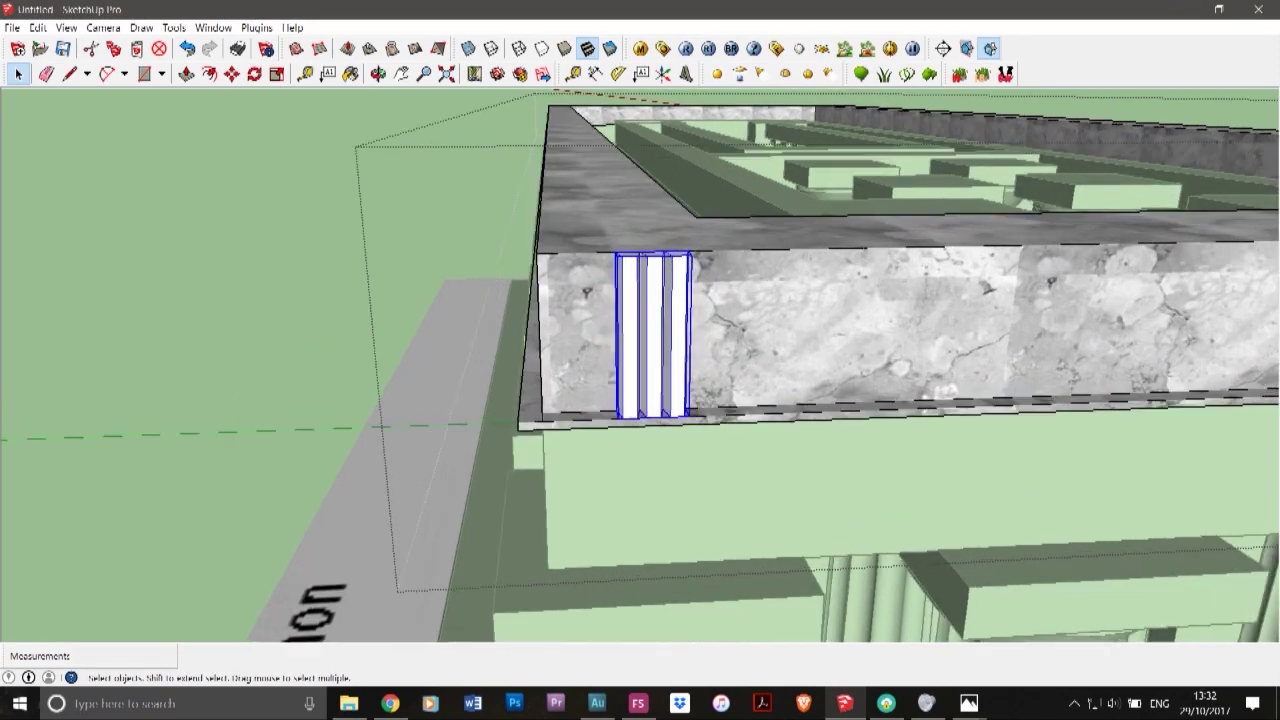
key(s)
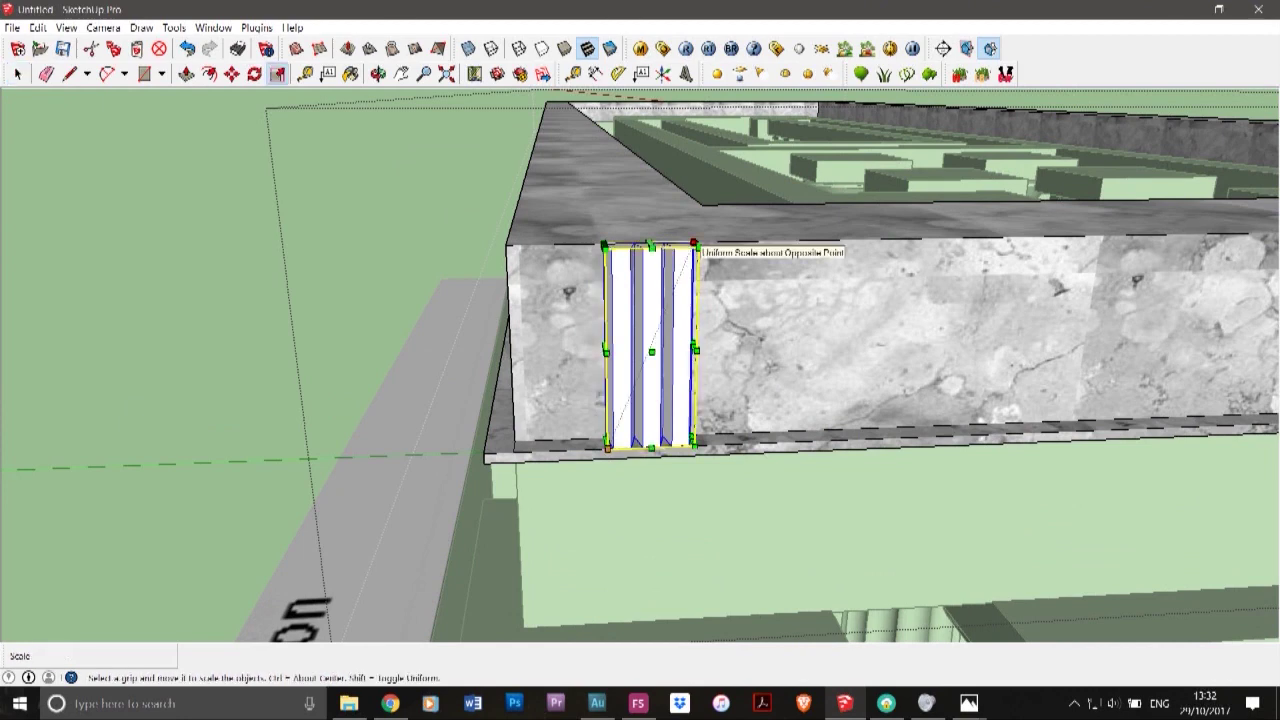
scroll(697, 250, up, 2)
drag(692, 387, 761, 384)
scroll(422, 275, down, 5)
scroll(418, 274, down, 2)
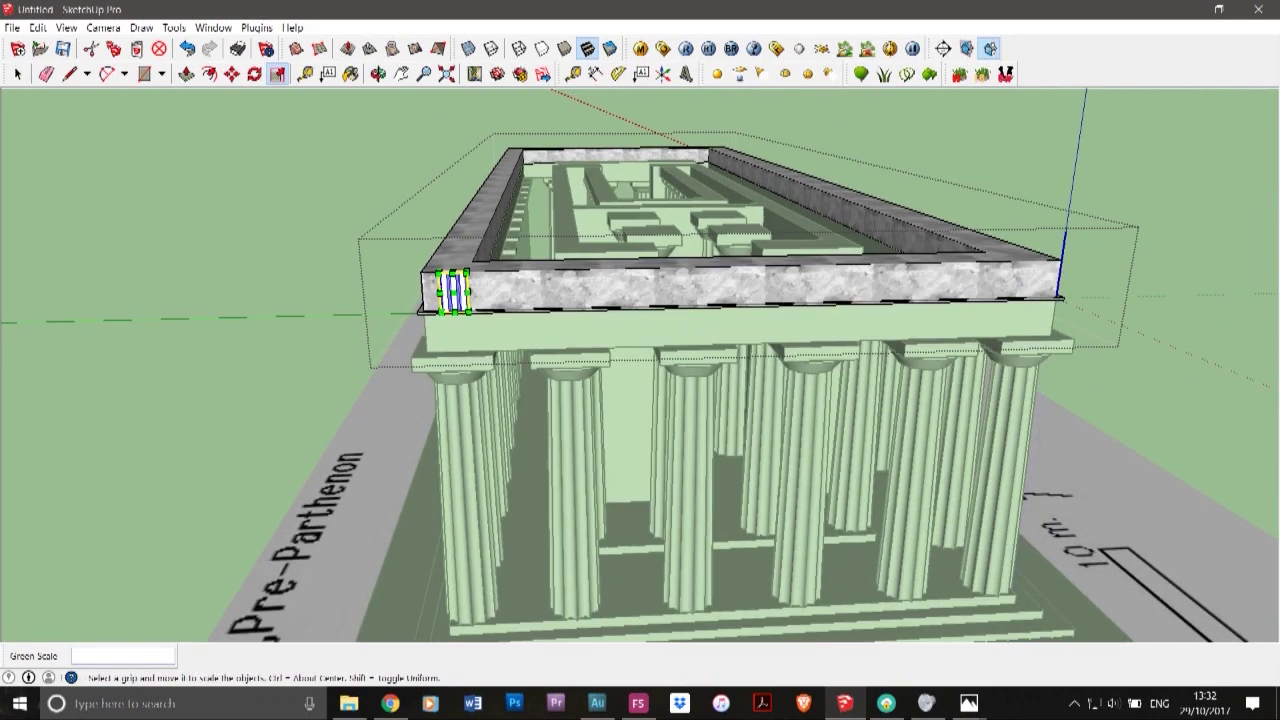
- Trim the grooved block's width by scaling it to about 0.96 along the green axis
scroll(470, 286, up, 6)
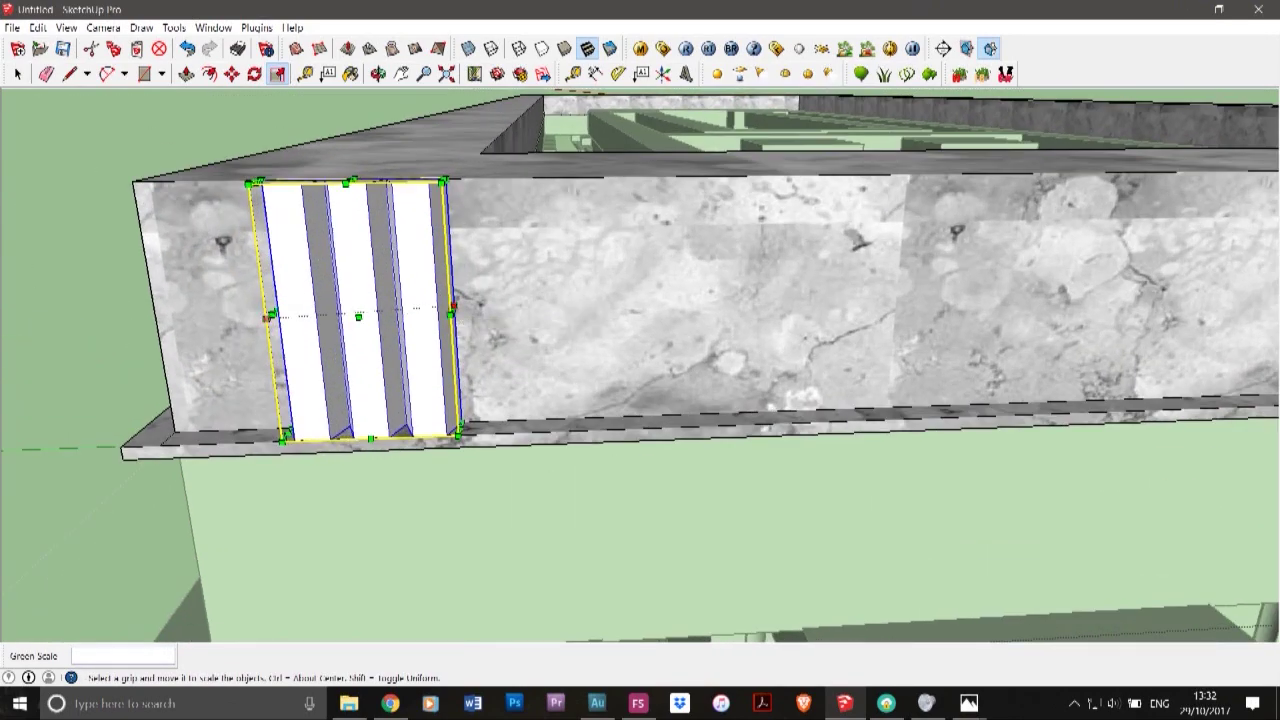
drag(454, 308, 460, 308)
scroll(459, 312, up, 4)
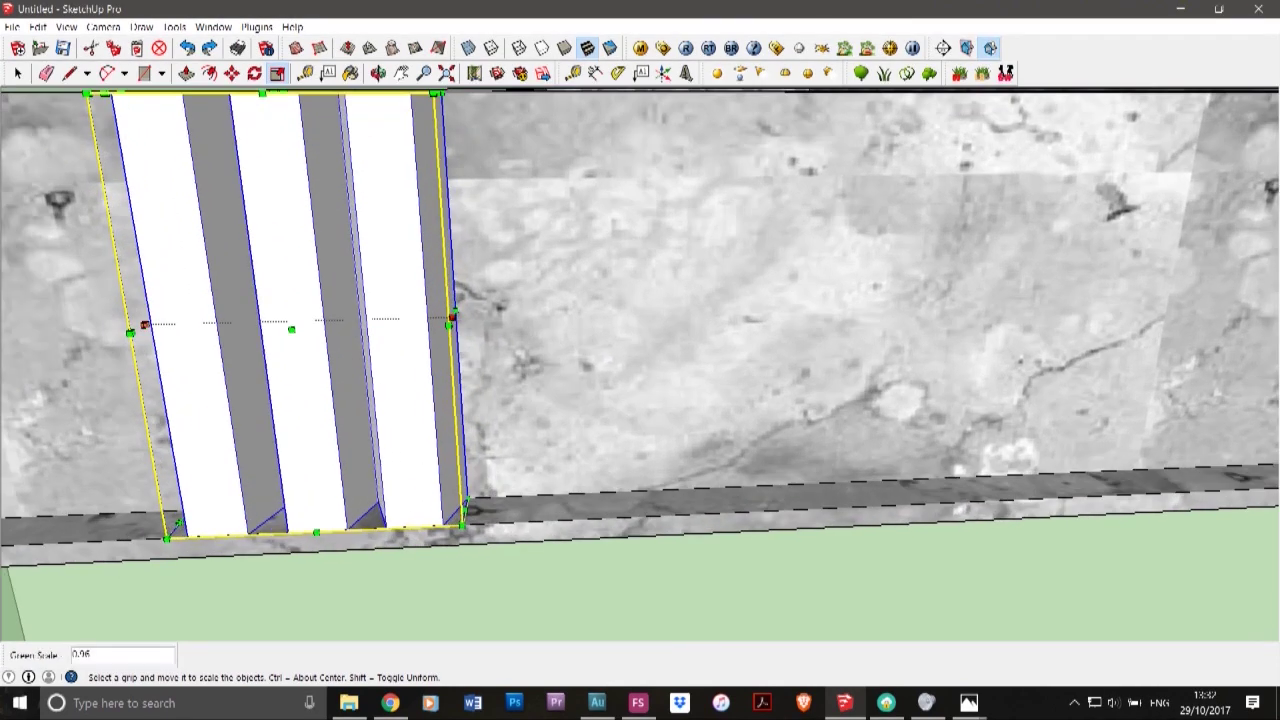
drag(452, 318, 441, 319)
scroll(459, 317, down, 2)
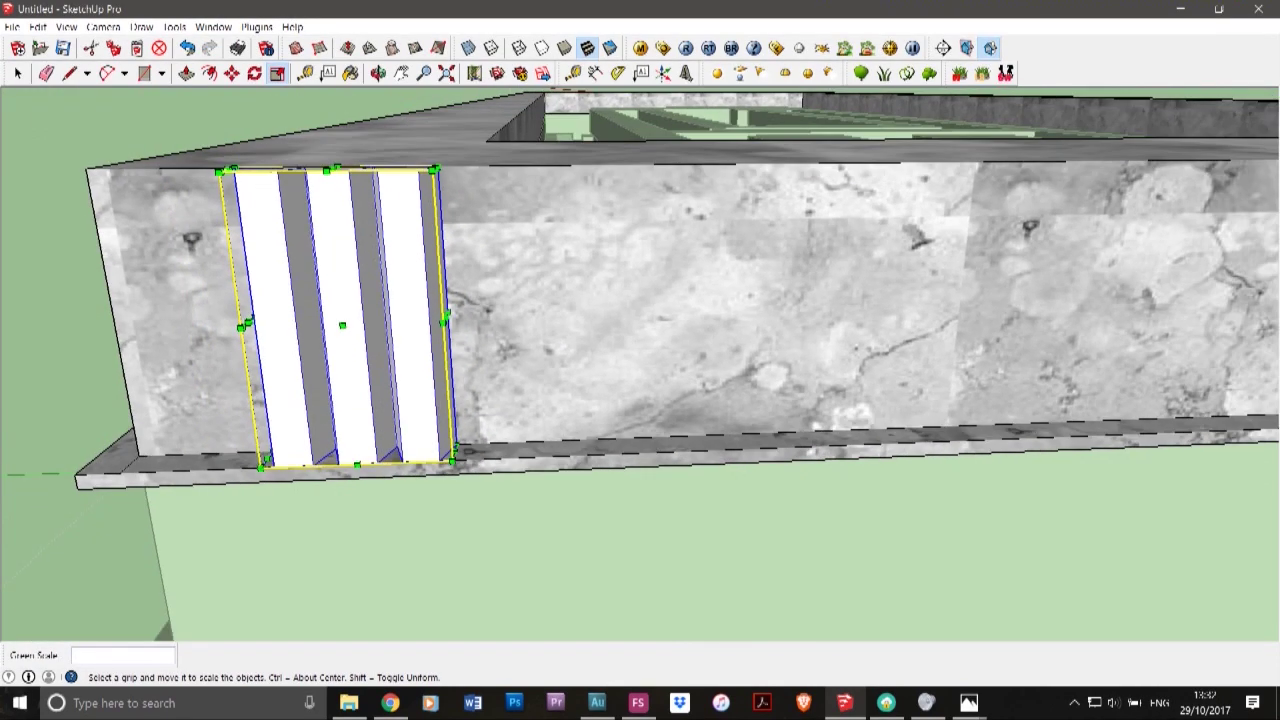
- Check the frieze in the Parthenon cross-section image, then scale the grooved block to about 0.89 of its height, keeping its base on the ledge
click(968, 703)
click(1030, 630)
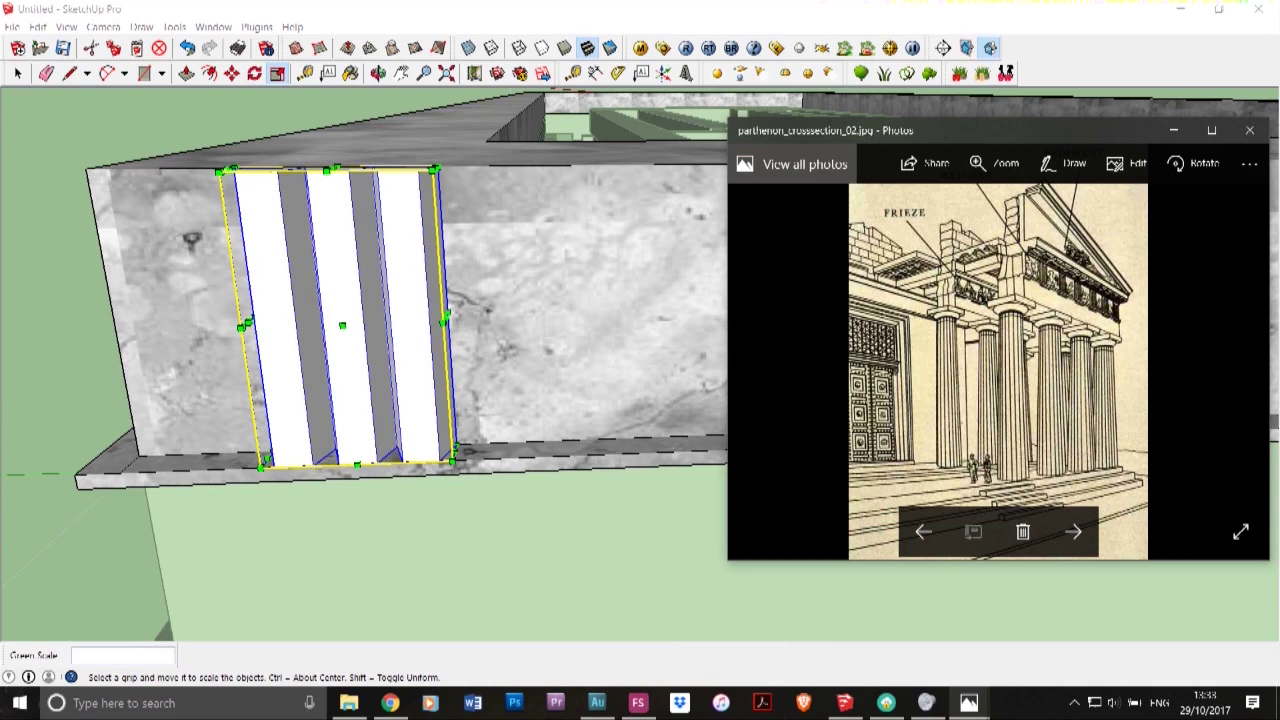
scroll(998, 370, up, 1)
scroll(998, 370, down, 1)
double_click(1030, 297)
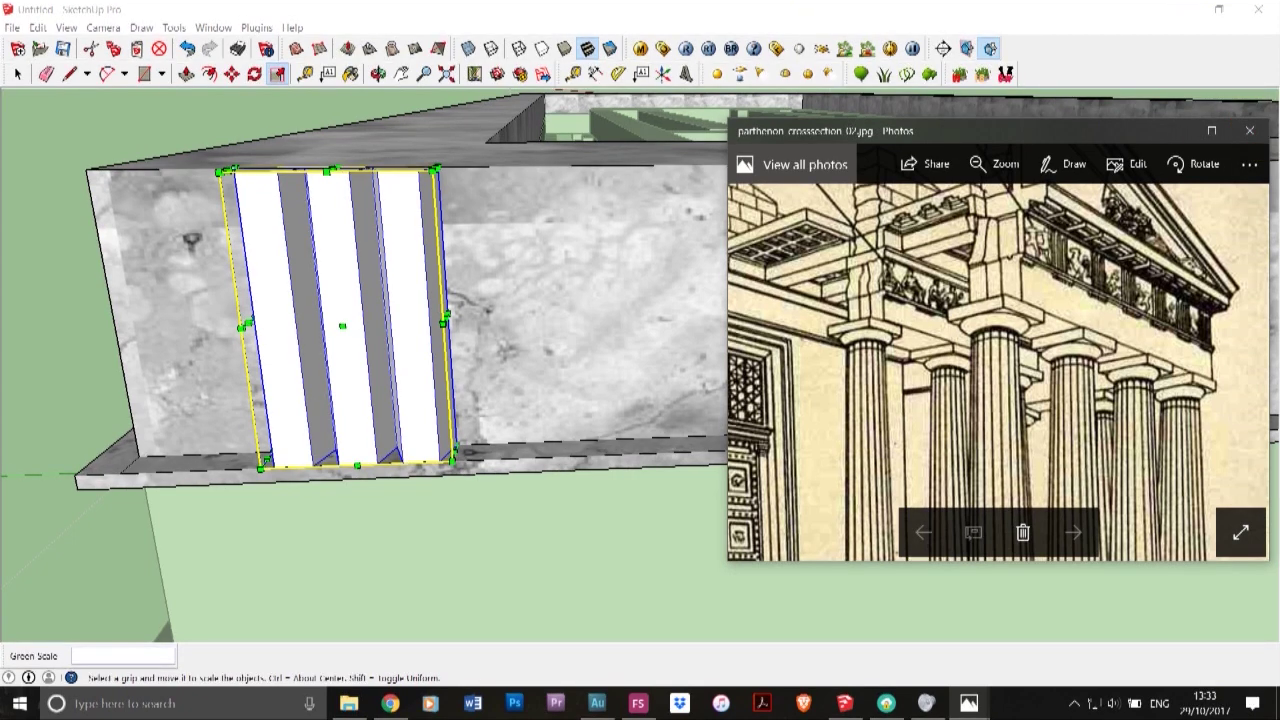
click(1249, 130)
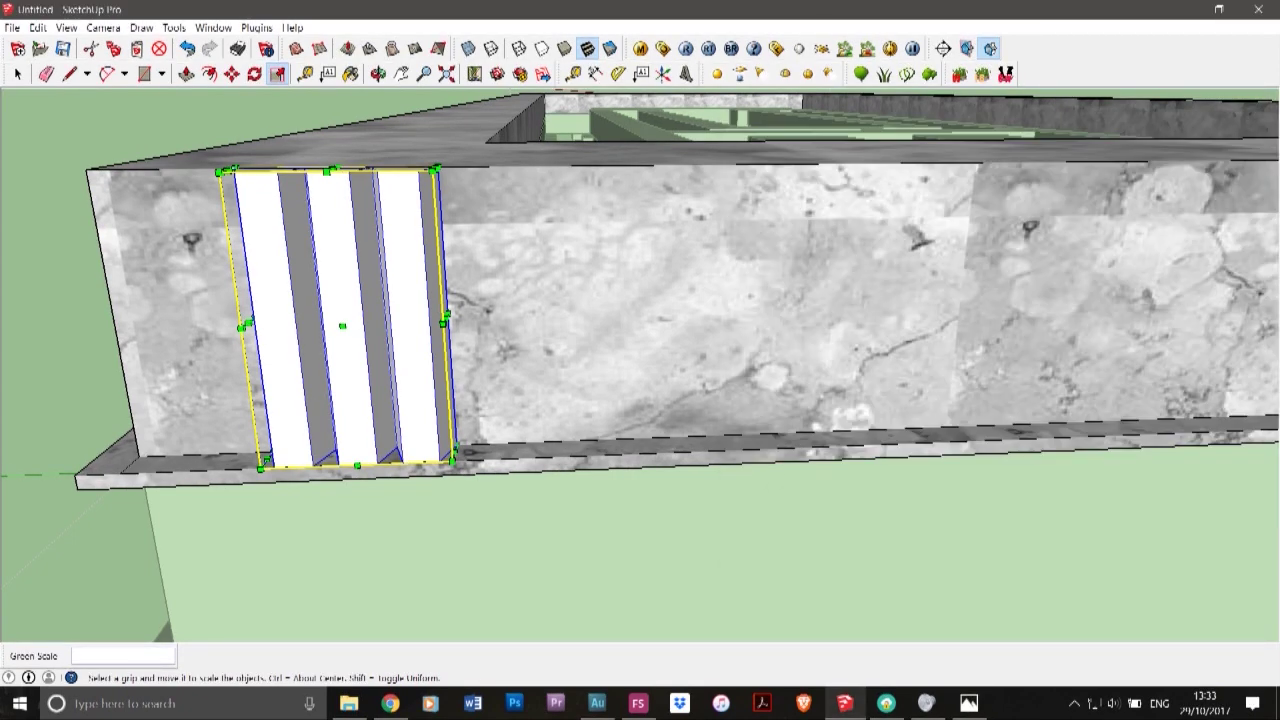
drag(333, 170, 336, 205)
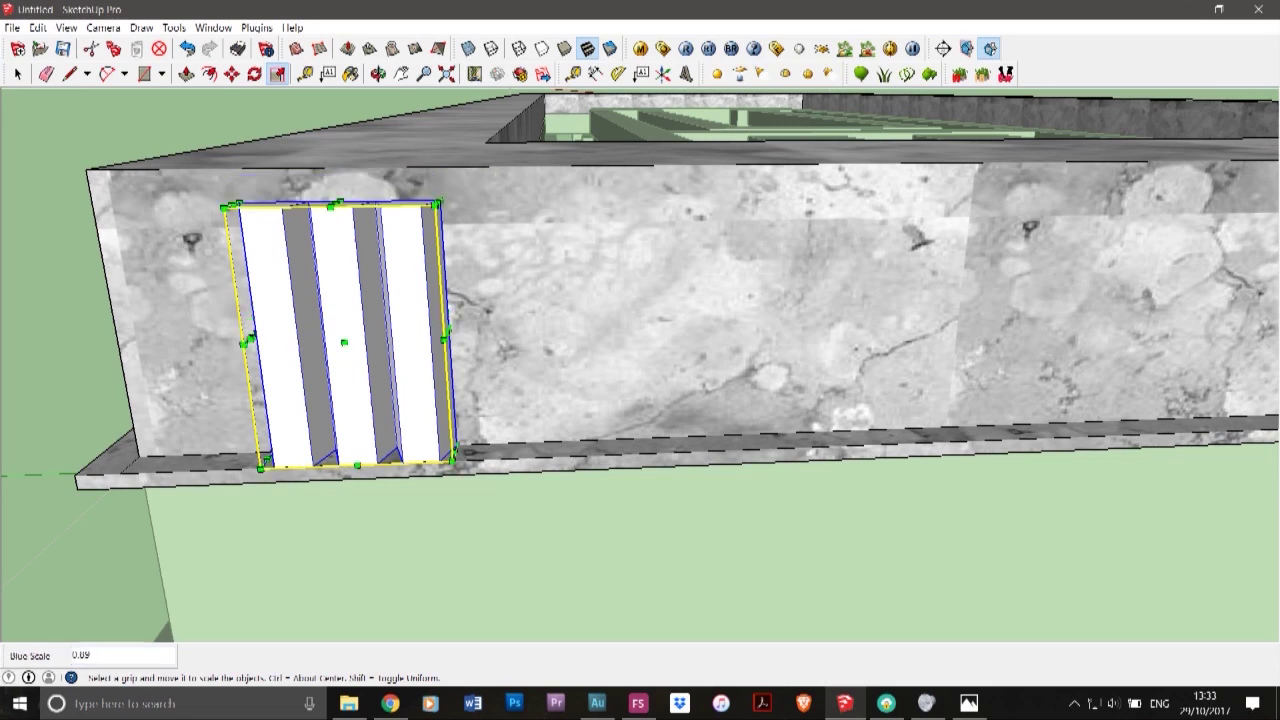
- Inside the frieze ring, draw a line across the front face 0.07 m below its top edge, matching the ledge's thickness
click(18, 75)
double_click(190, 270)
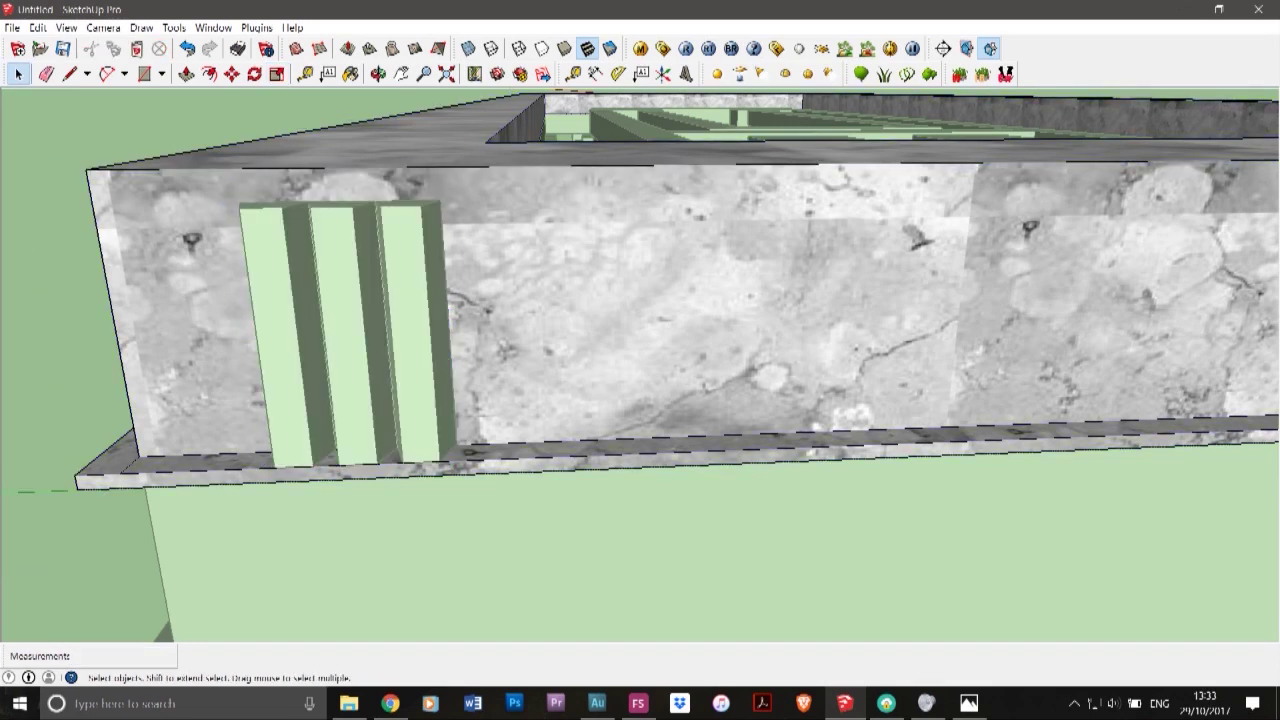
click(70, 74)
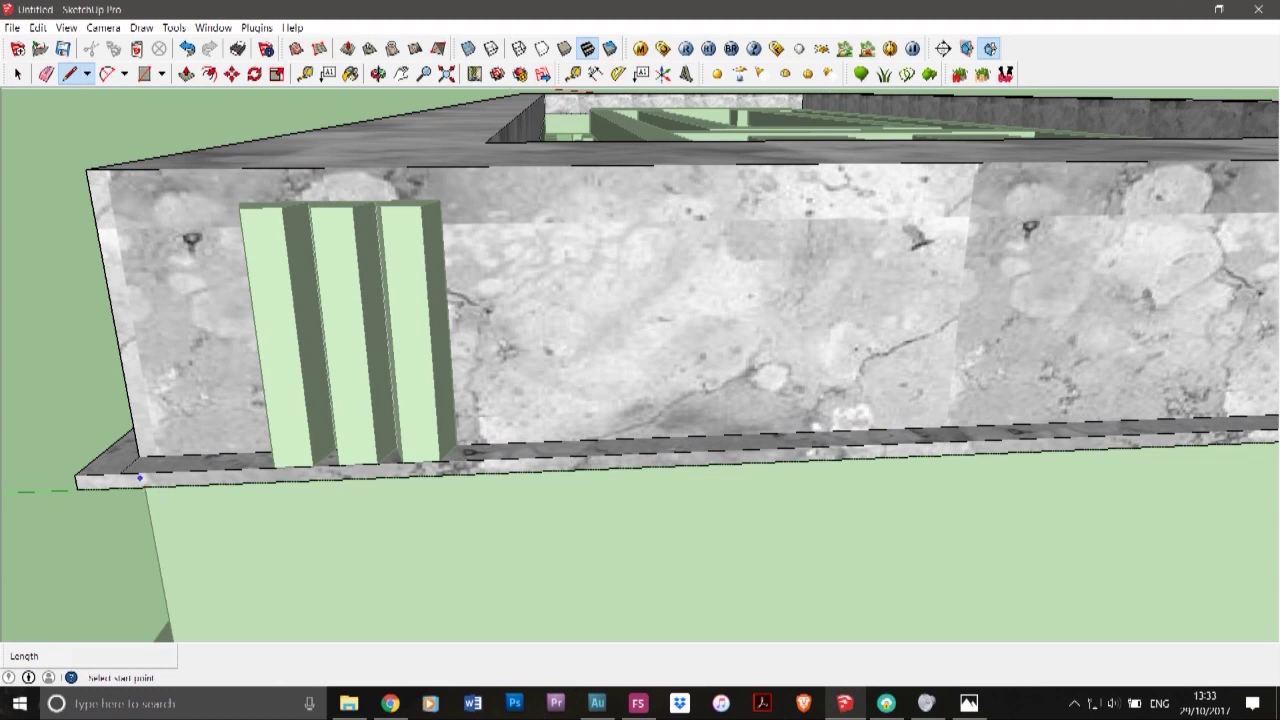
click(141, 475)
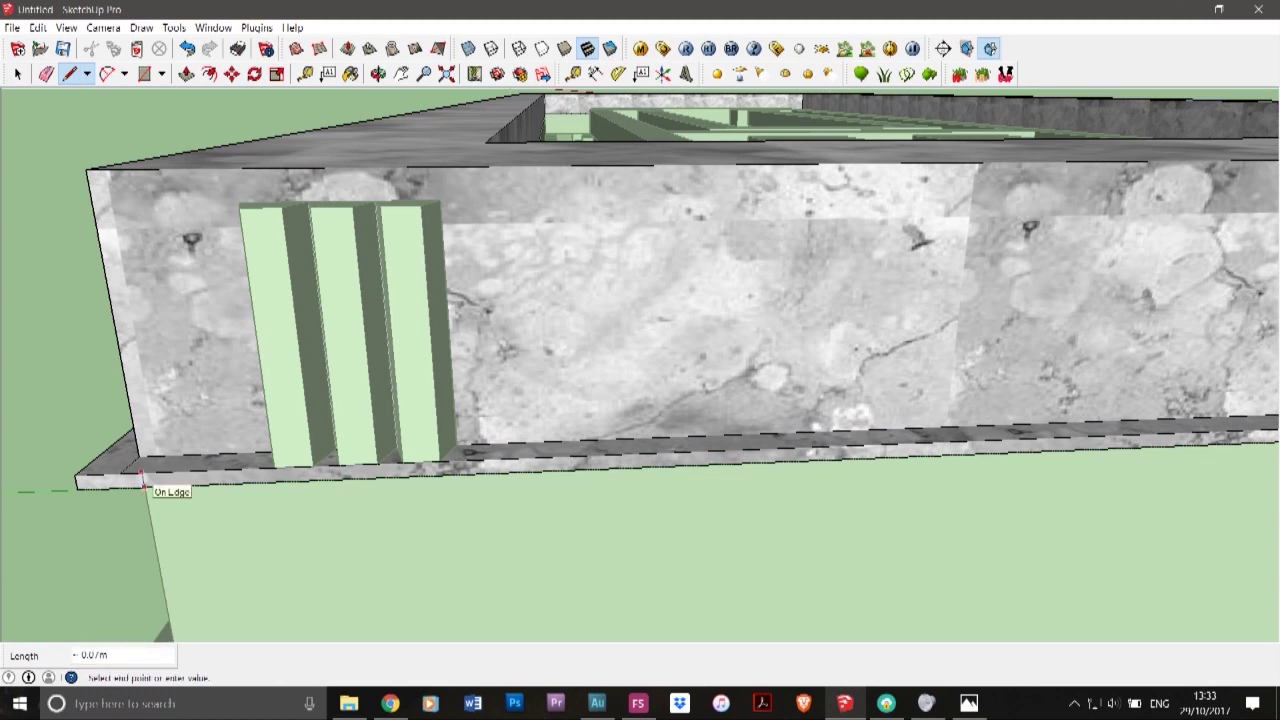
key(space)
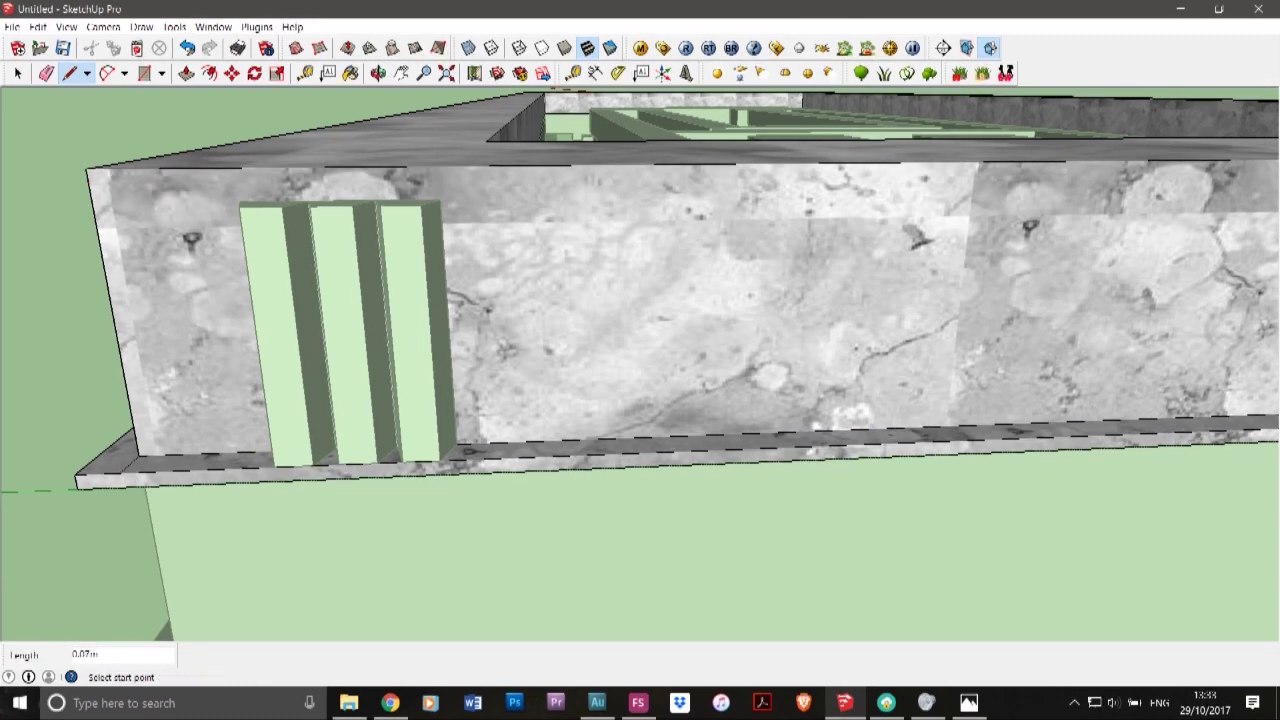
scroll(89, 185, down, 10)
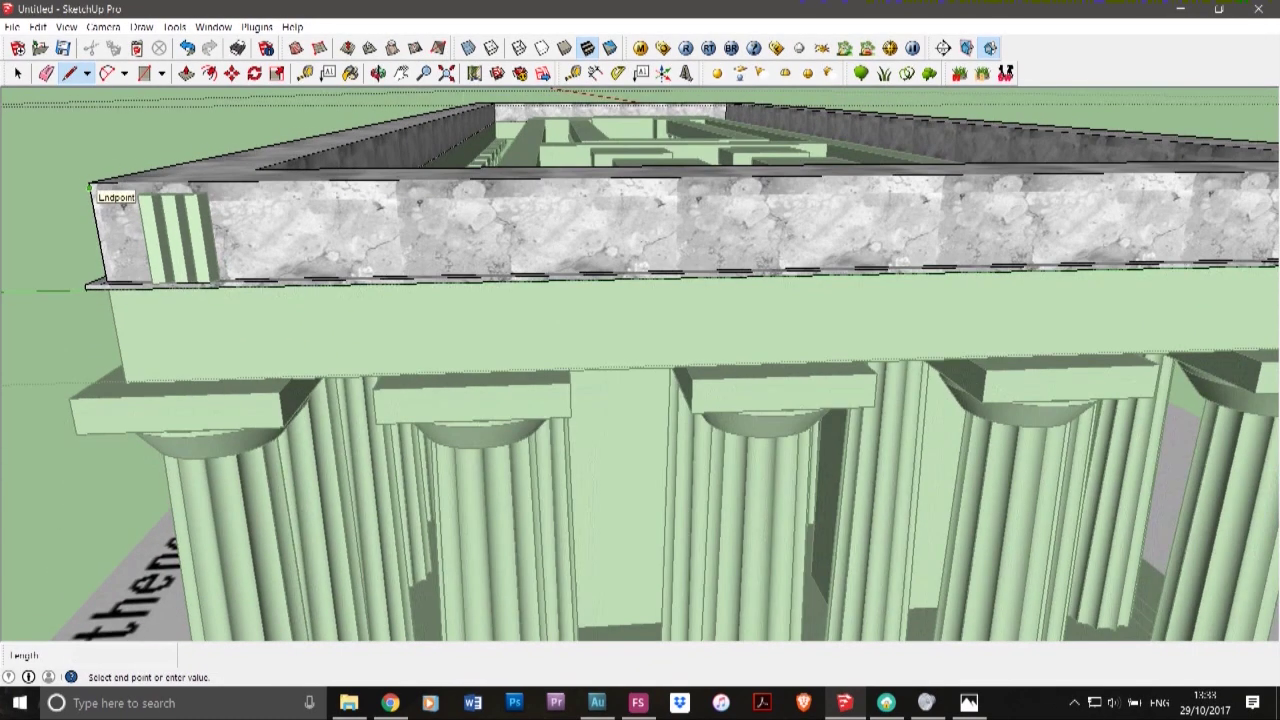
scroll(787, 218, up, 8)
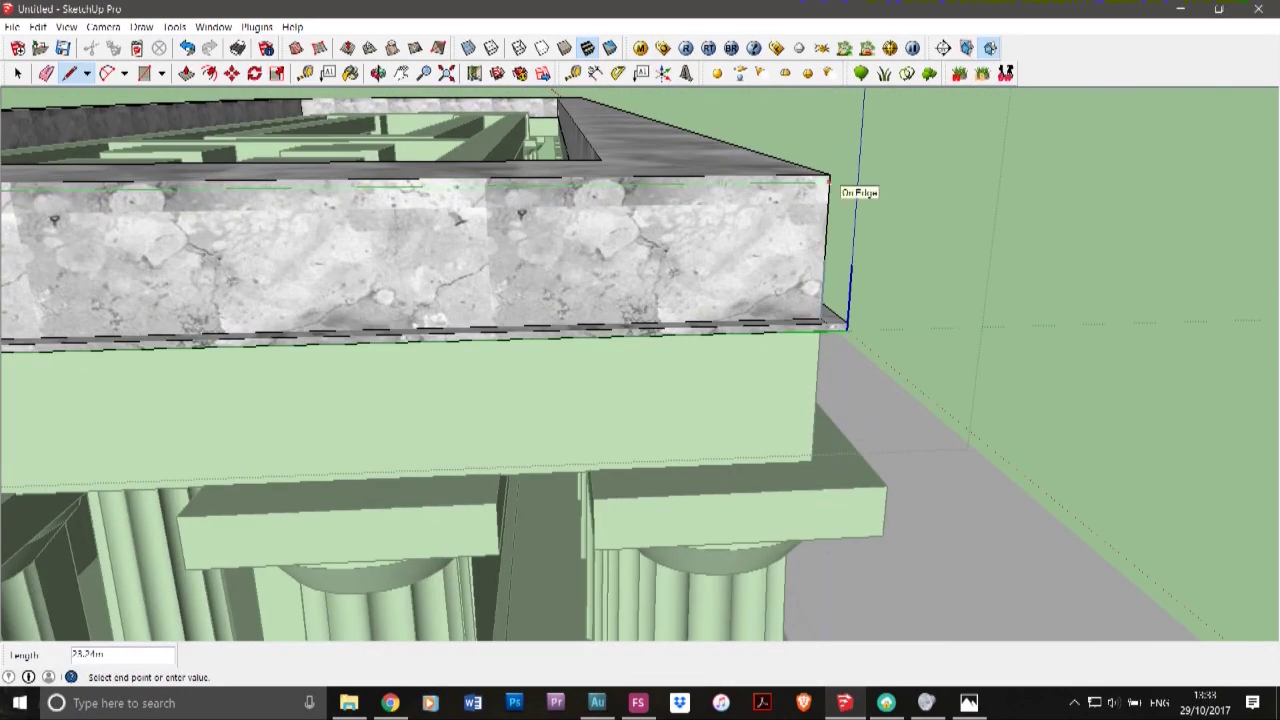
click(829, 182)
- Continue the line from the front corner along the adjoining long side of the frieze, parallel to its top edge
click(379, 73)
drag(760, 360, 370, 385)
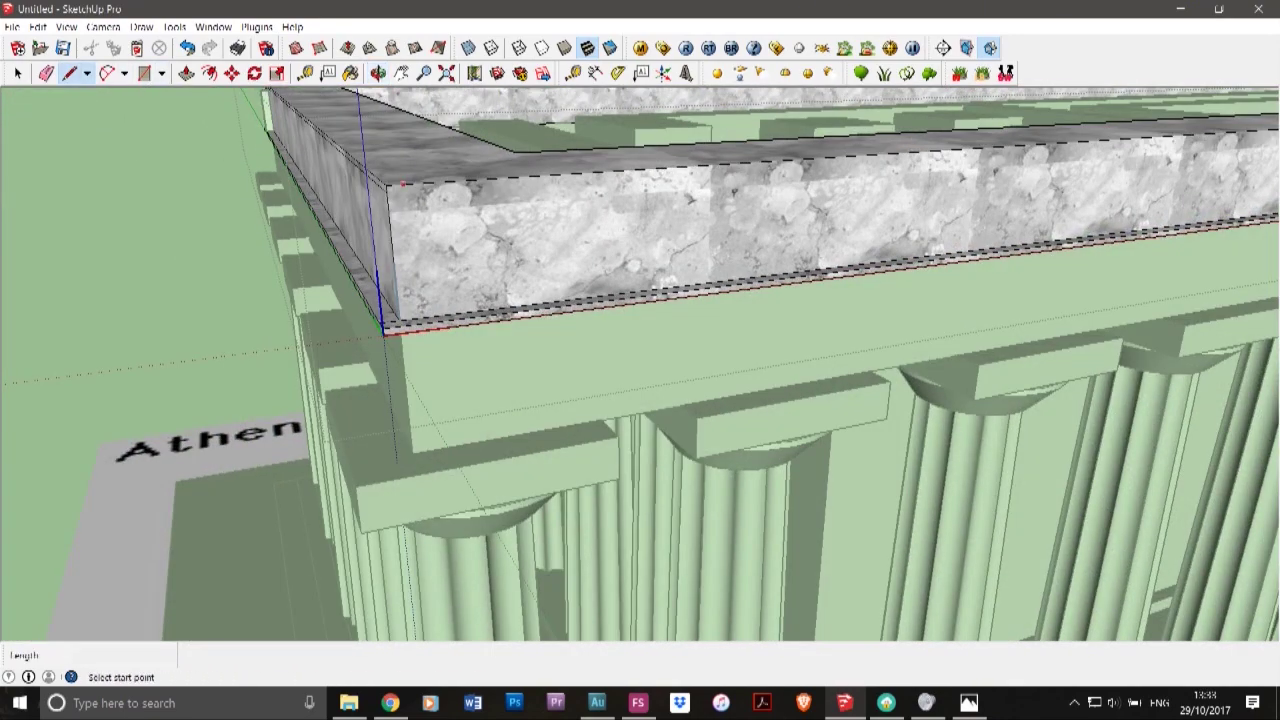
scroll(305, 197, down, 9)
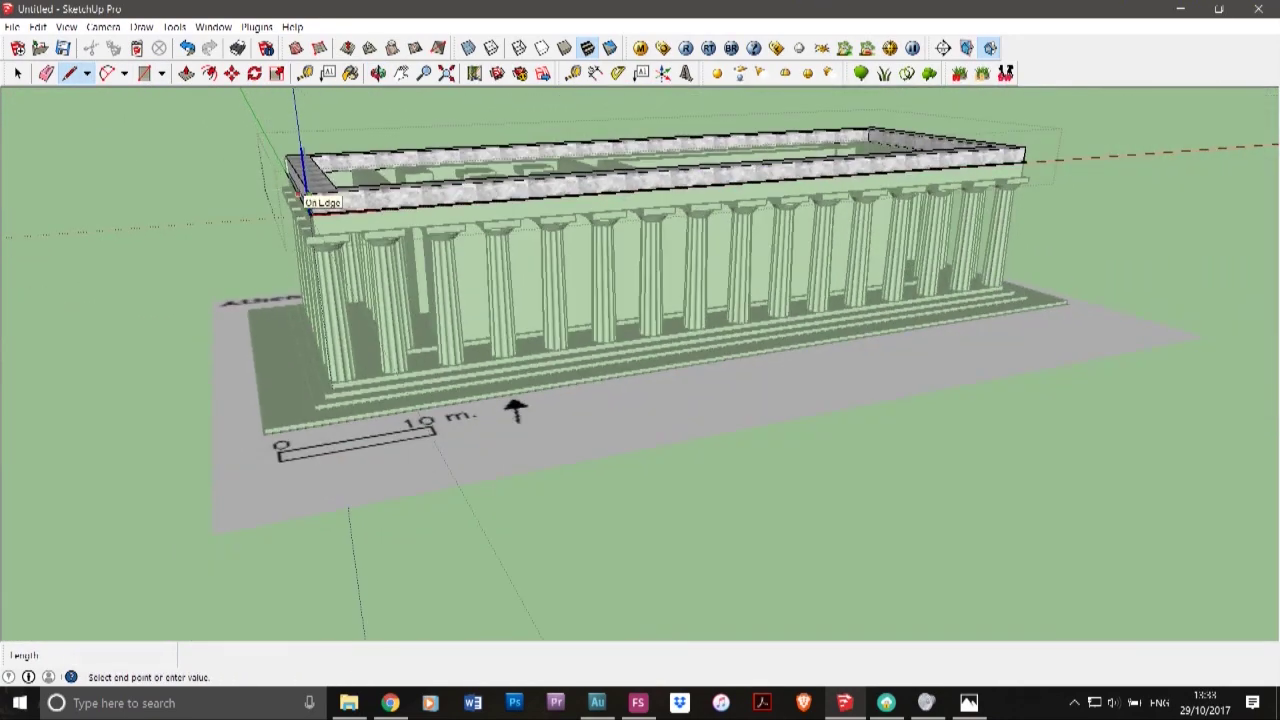
scroll(1023, 152, up, 3)
scroll(1023, 152, up, 6)
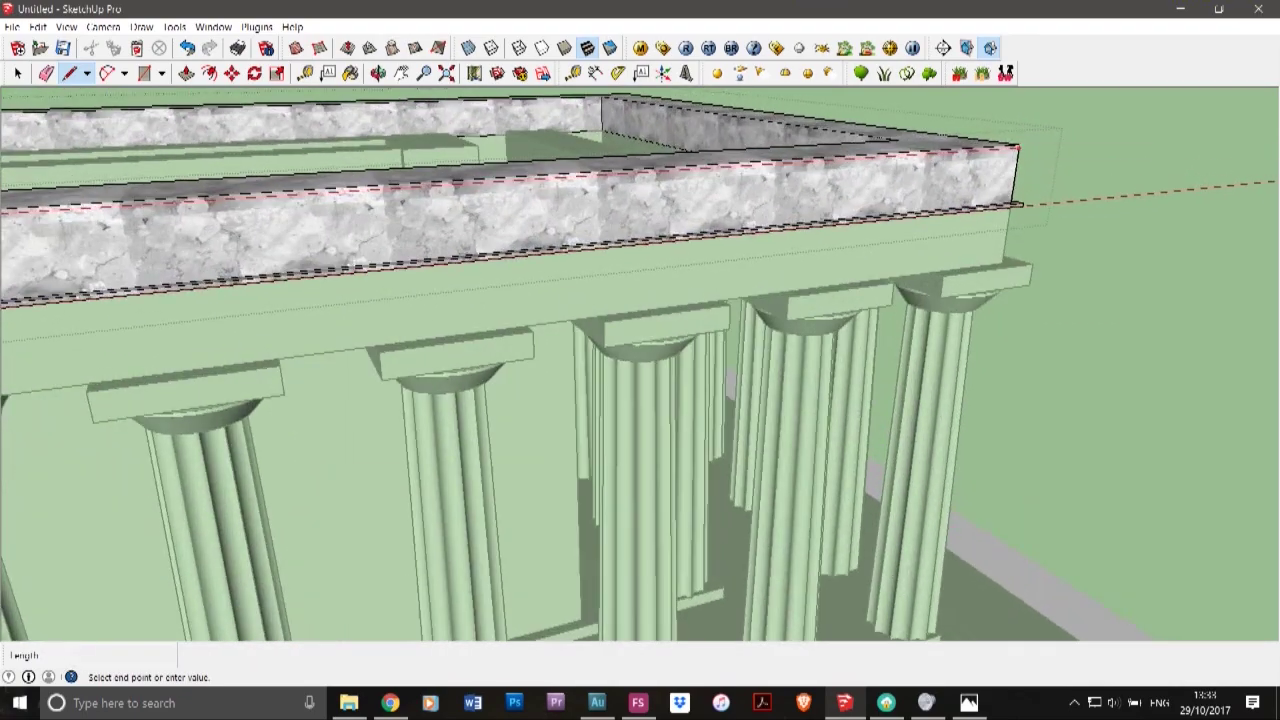
click(1019, 148)
- Draw the line across the rear short side of the frieze, about 23.24 m long, to the far corner
click(379, 73)
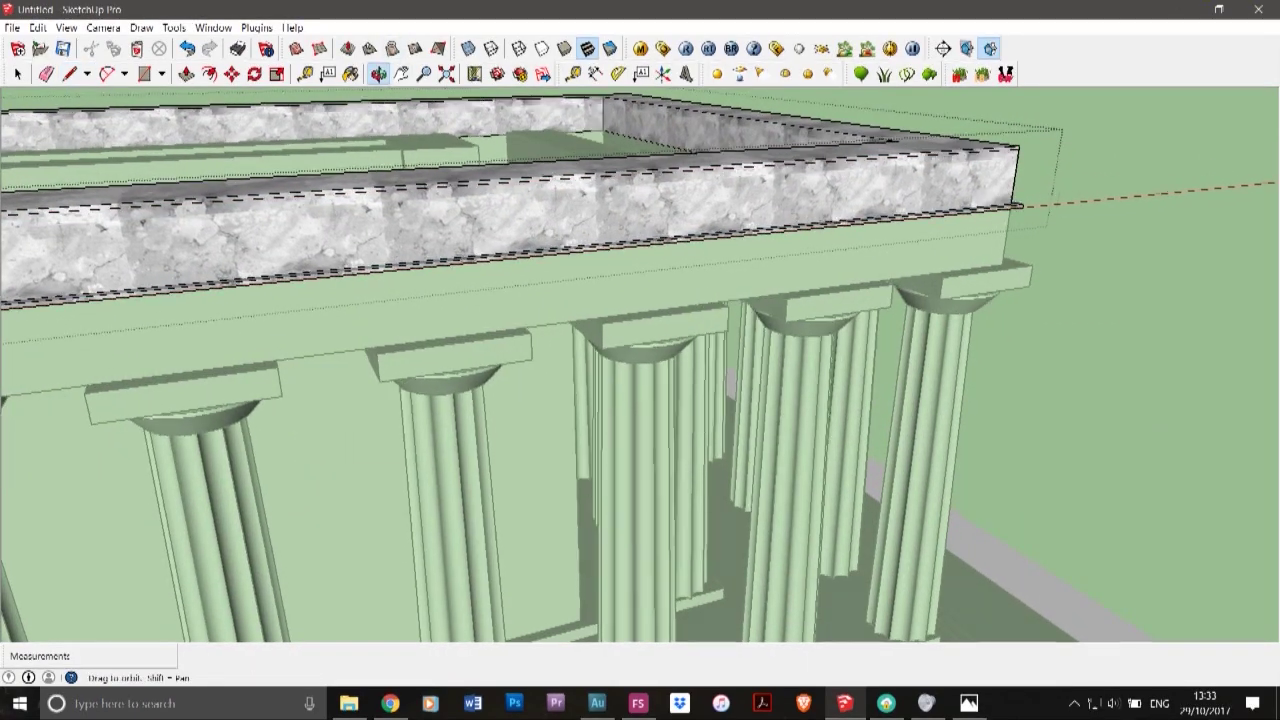
drag(700, 375, 349, 464)
middle_drag(349, 464, 346, 460)
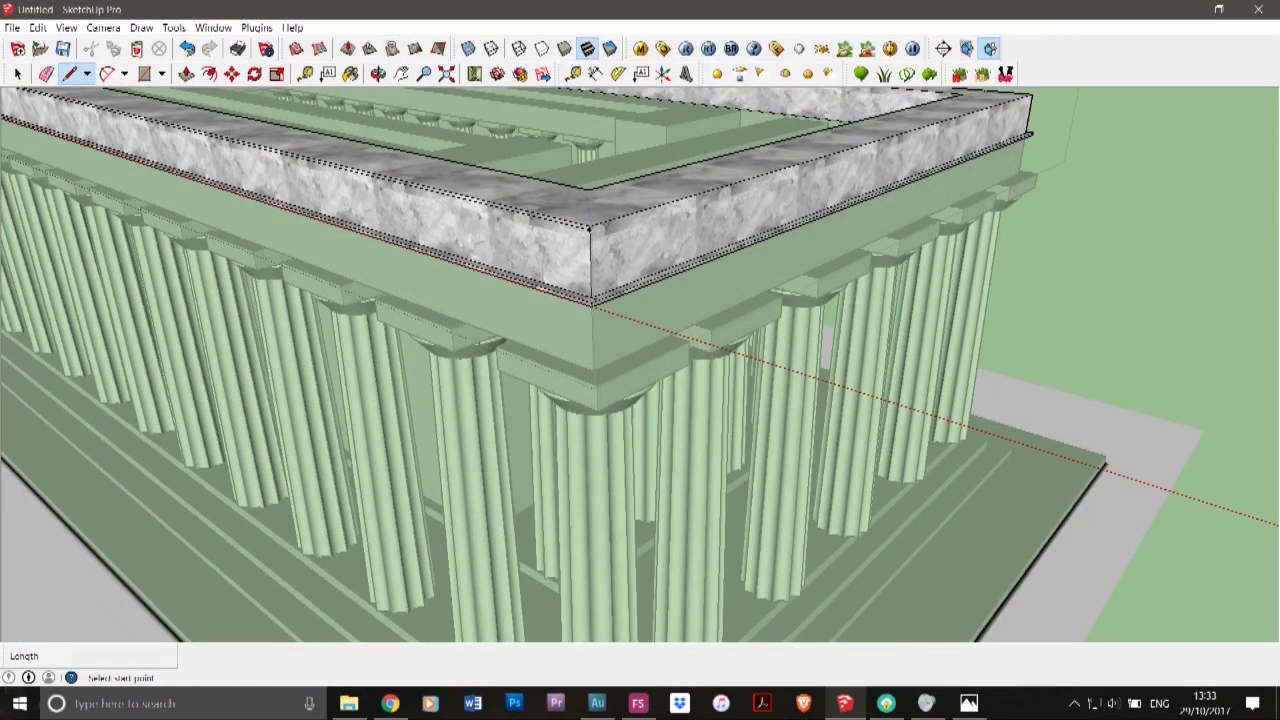
scroll(510, 234, down, 5)
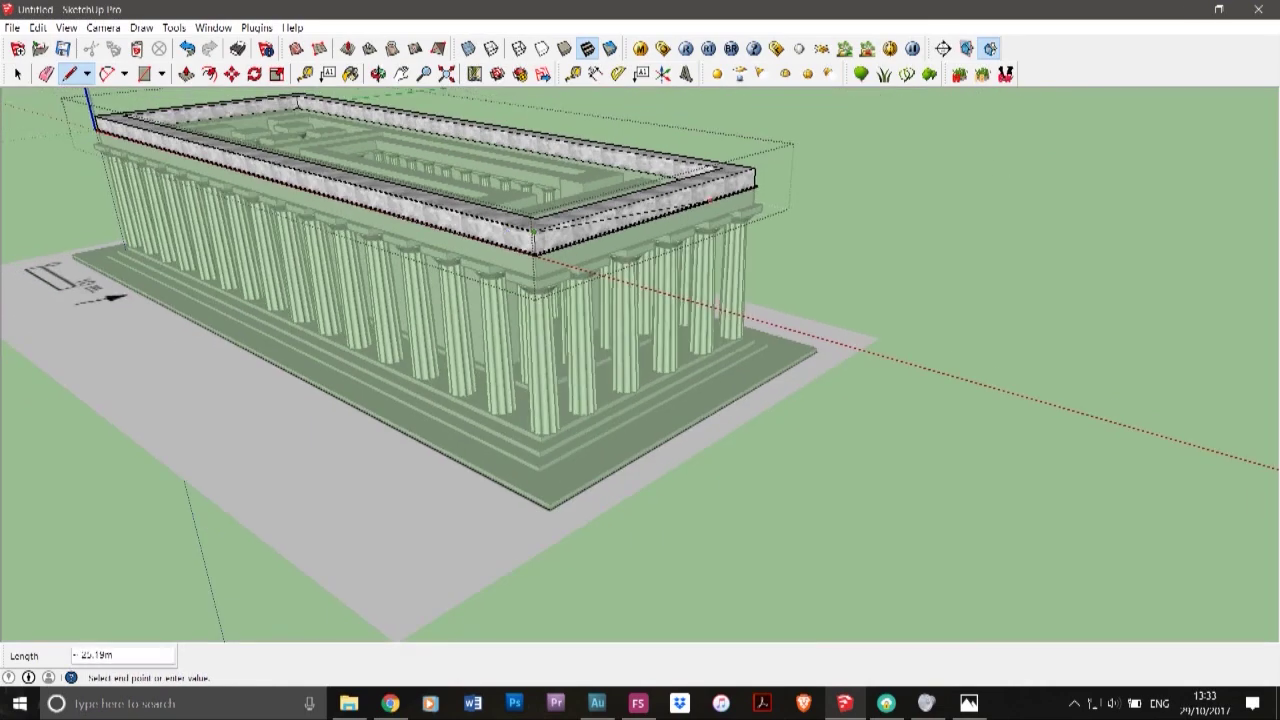
scroll(752, 166, up, 6)
scroll(750, 161, up, 2)
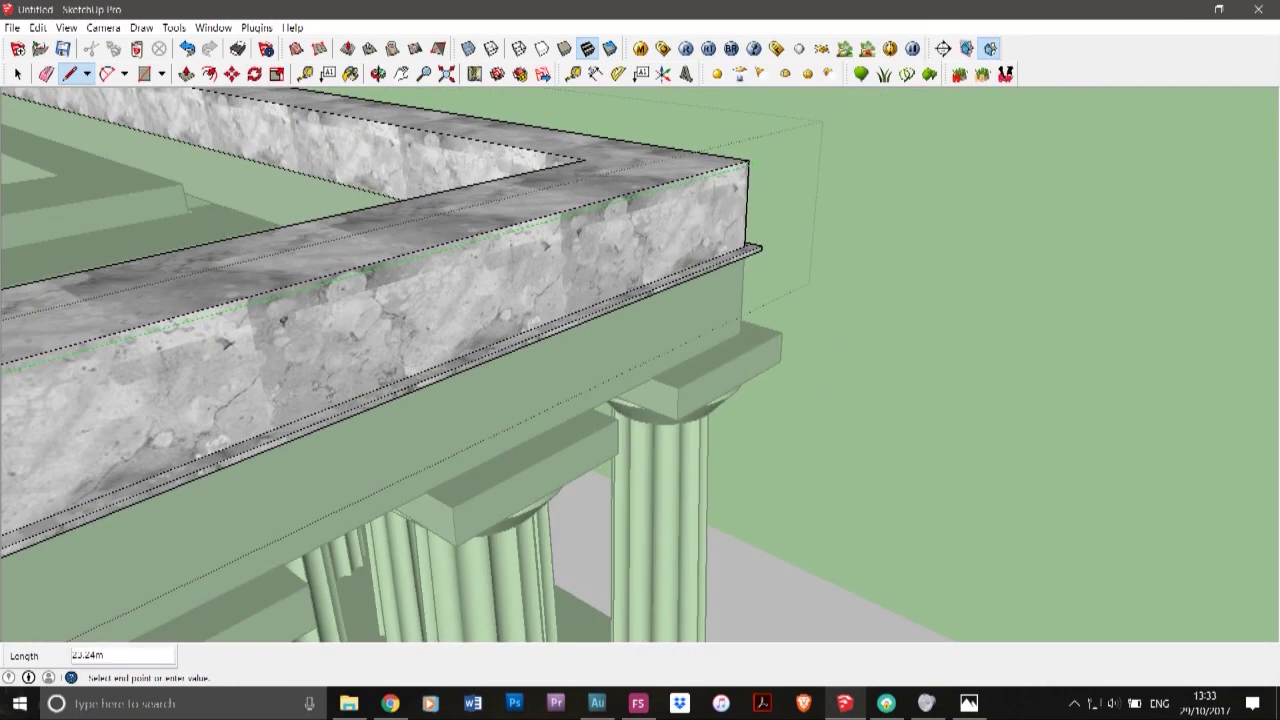
- Close the line loop along the remaining long side of the frieze and delete the face covering the ring's opening
click(378, 74)
drag(520, 300, 190, 280)
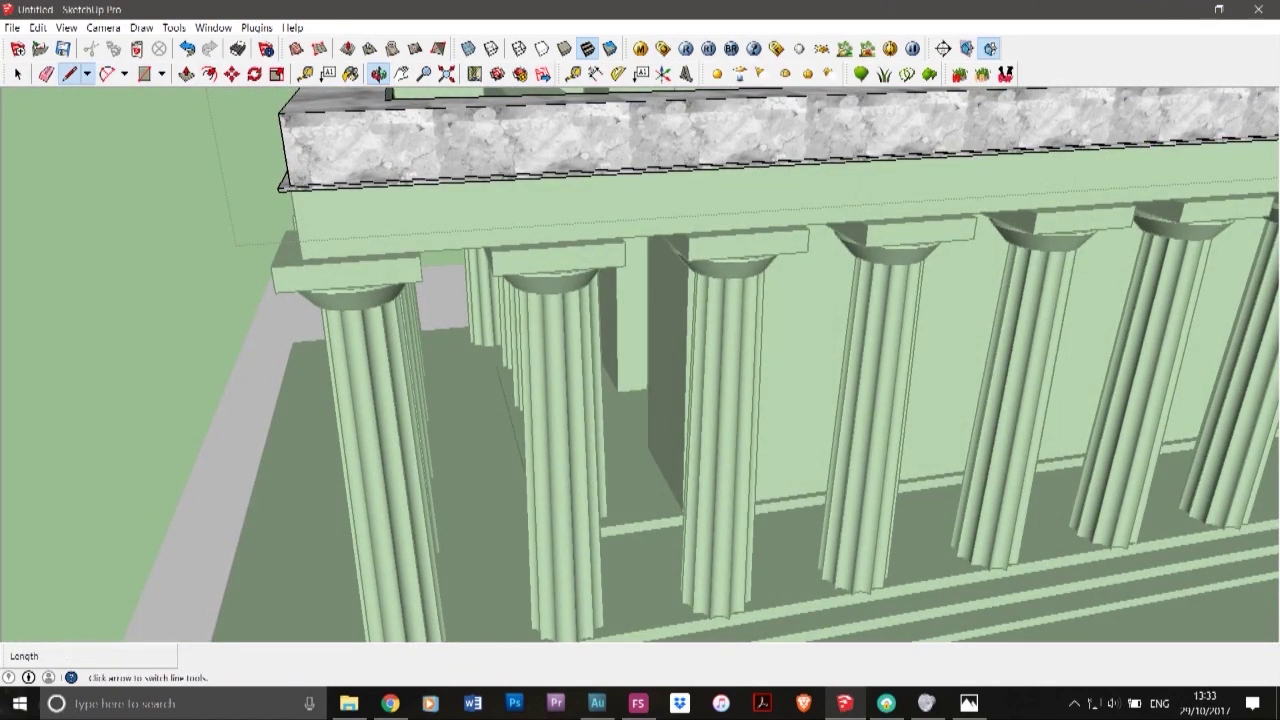
scroll(264, 109, down, 7)
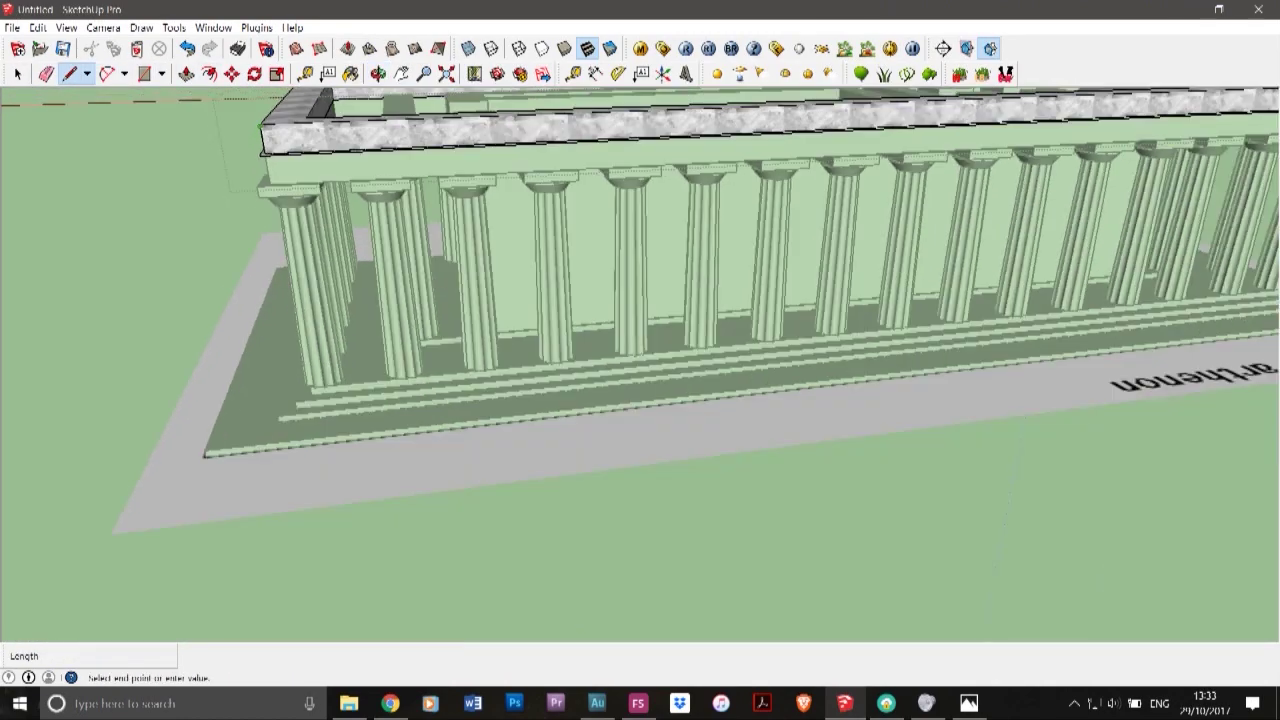
scroll(838, 104, up, 4)
scroll(835, 100, up, 4)
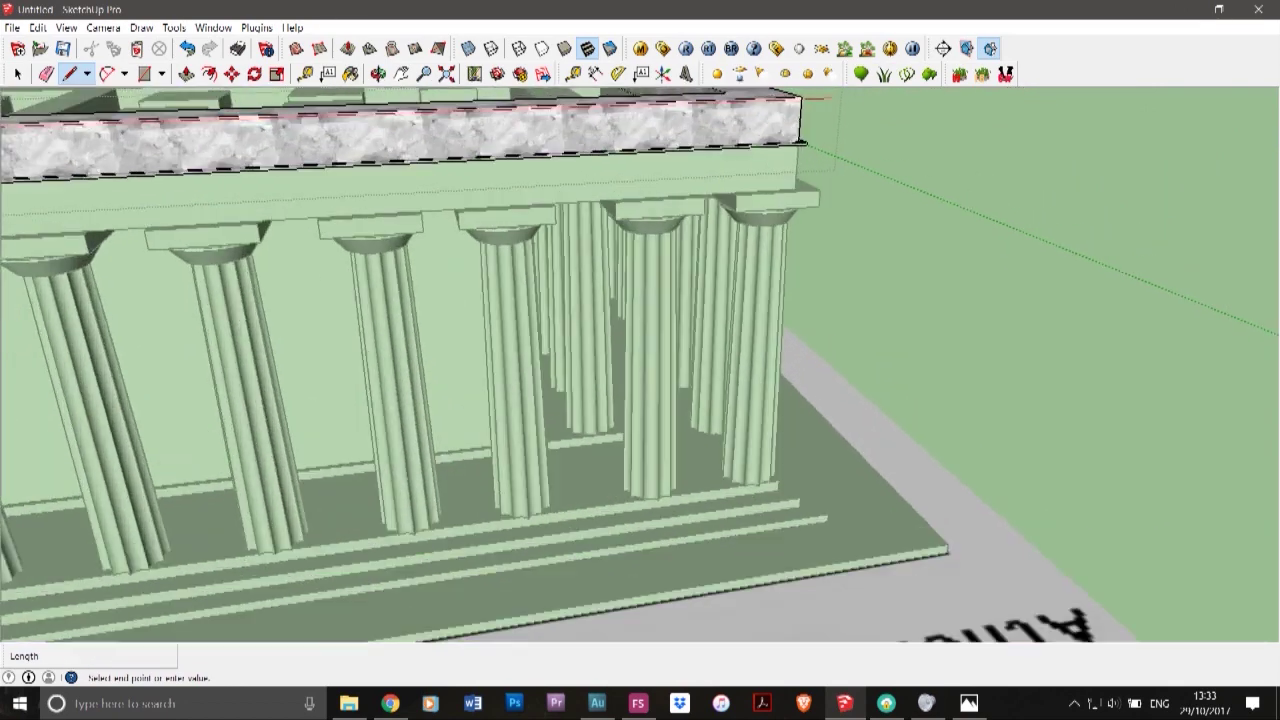
scroll(778, 156, down, 2)
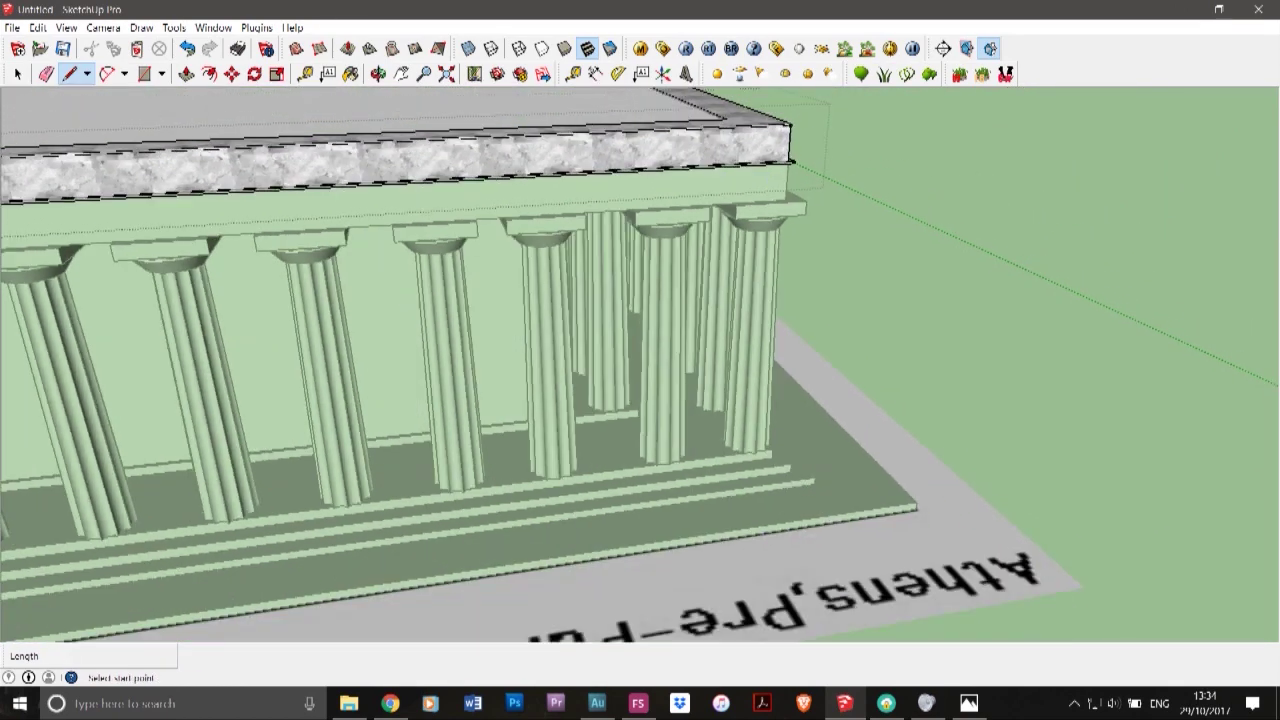
click(18, 74)
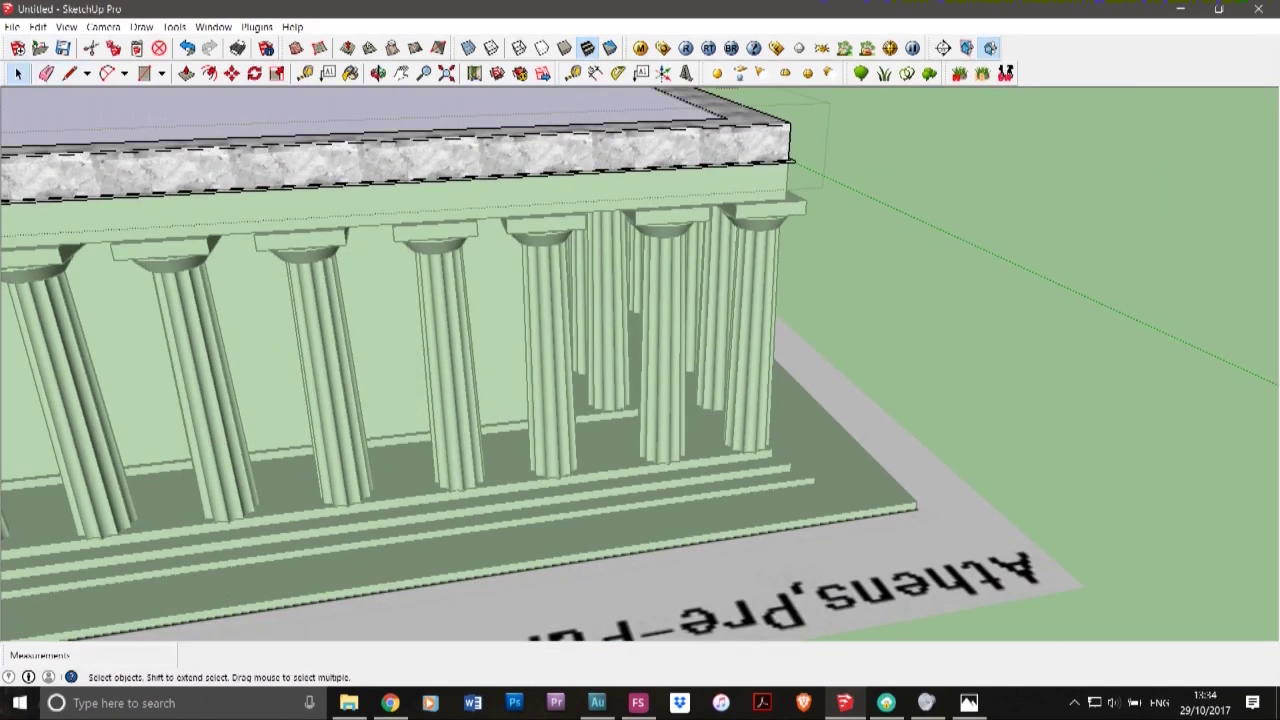
key(Delete)
- Push/Pull the narrow top strip on this long side of the frieze outward 0.20 m, level with the ledge
click(186, 74)
scroll(508, 170, up, 3)
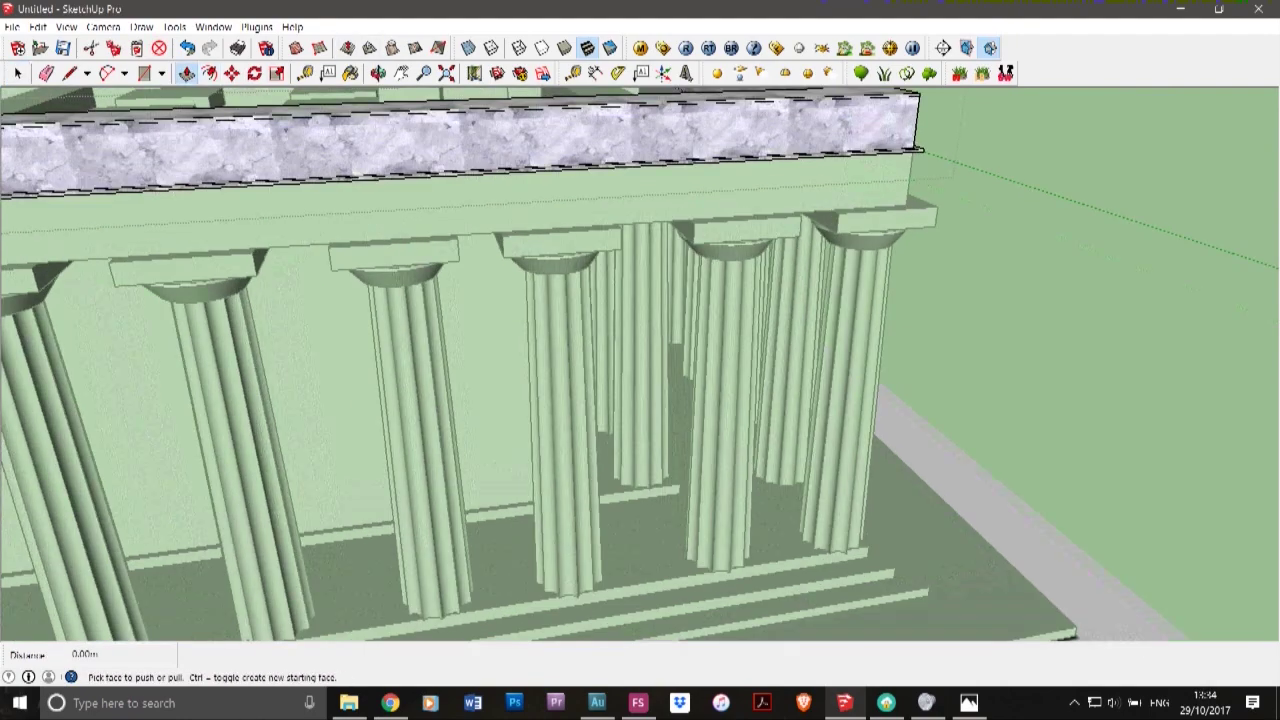
scroll(520, 110, up, 3)
click(520, 112)
click(527, 238)
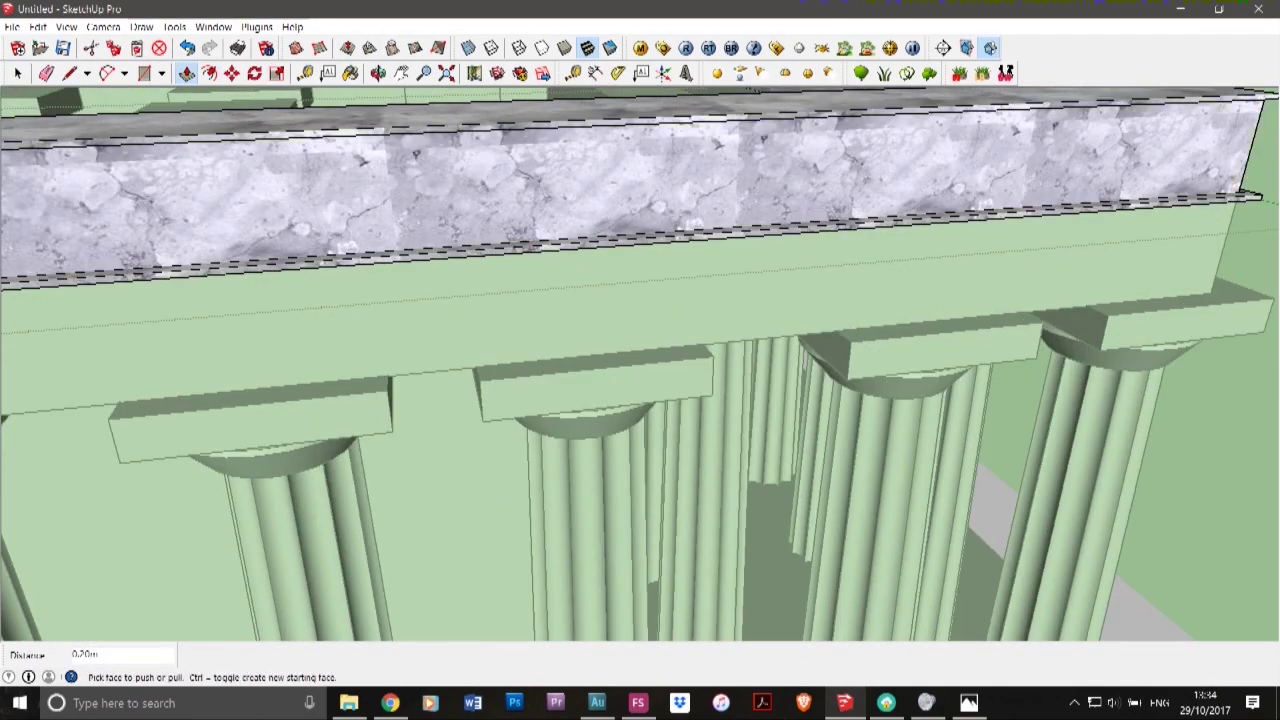
- Push/Pull the narrow top strip above the grooved block on the temple front outward 0.20 m to align with the ledge
scroll(150, 198, down, 2)
click(378, 74)
drag(450, 240, 235, 240)
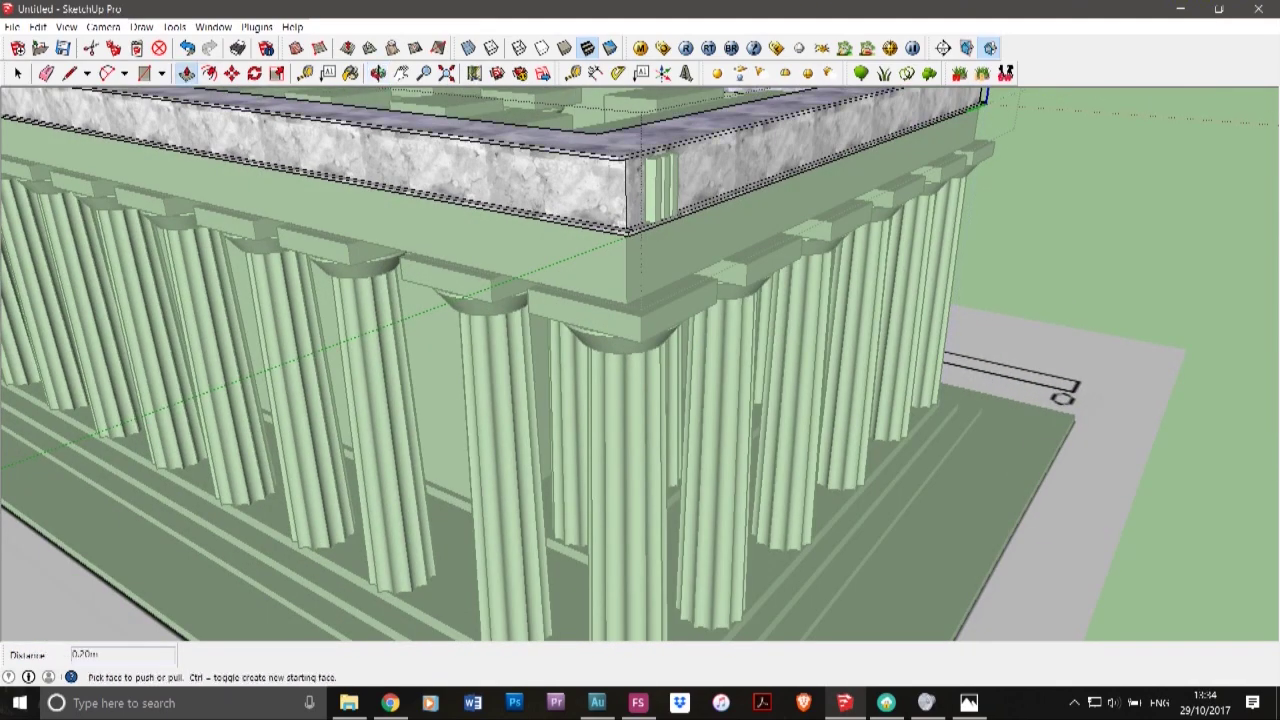
scroll(615, 147, up, 2)
click(680, 153)
click(657, 267)
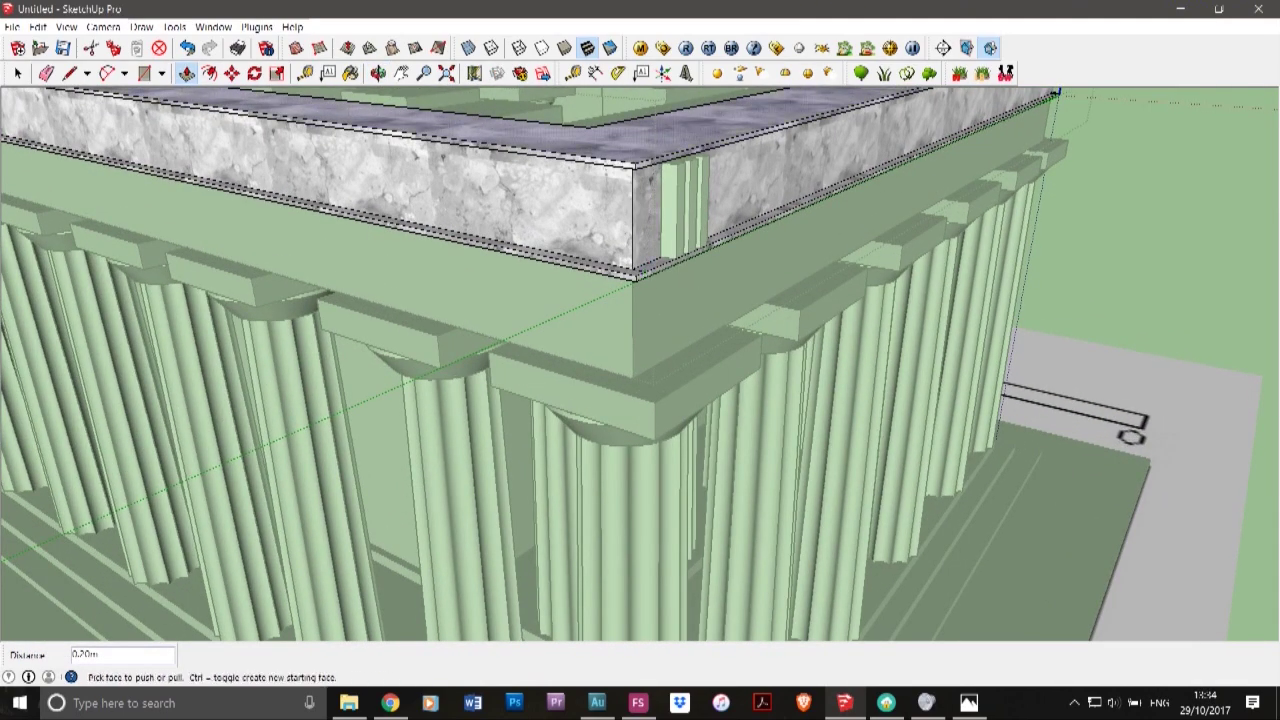
- Push/Pull the narrow top strip on the frieze's other long side outward 0.20 m, level with the ledge below
click(378, 74)
drag(640, 190, 420, 205)
scroll(420, 205, down, 3)
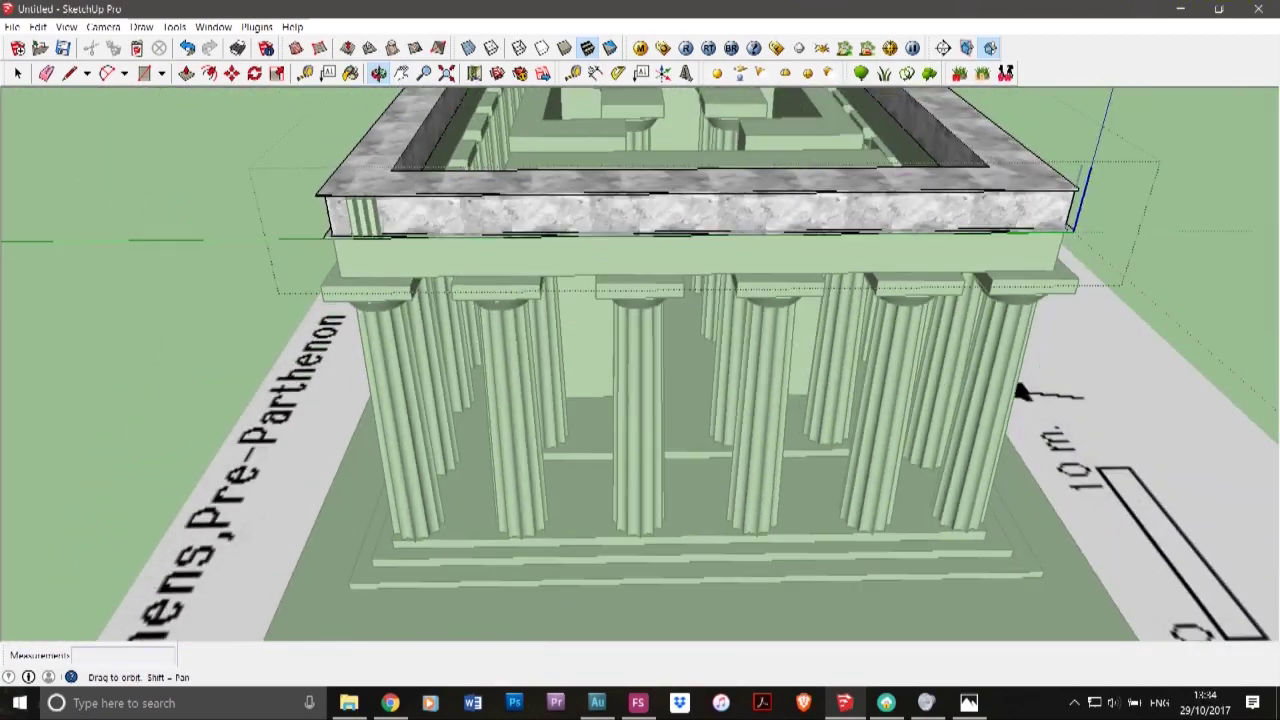
scroll(1115, 200, up, 6)
drag(960, 195, 700, 190)
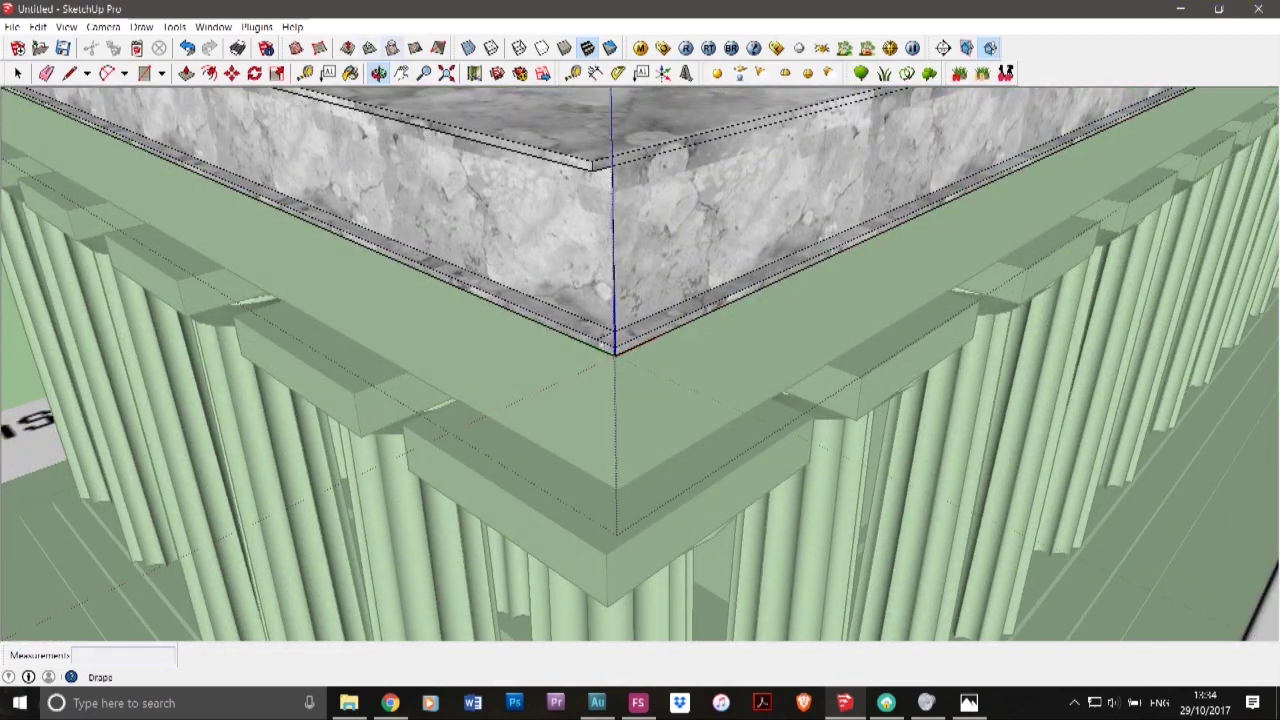
click(187, 74)
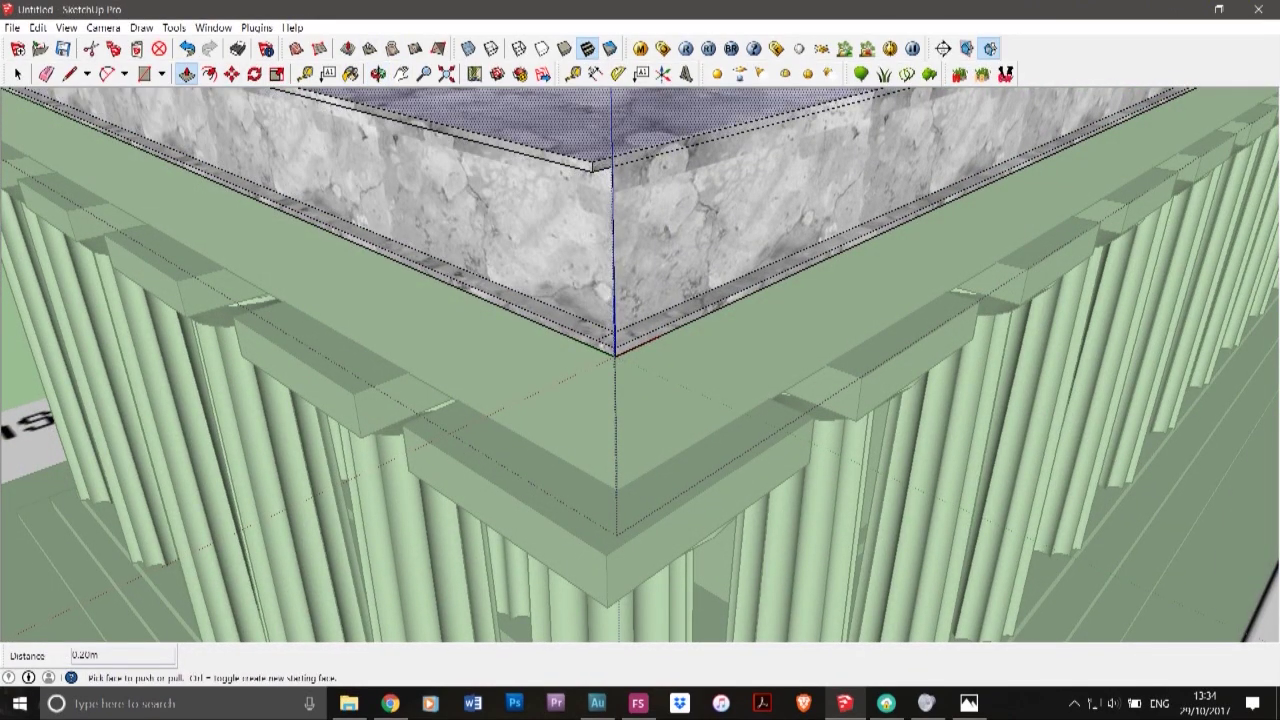
click(606, 166)
click(628, 350)
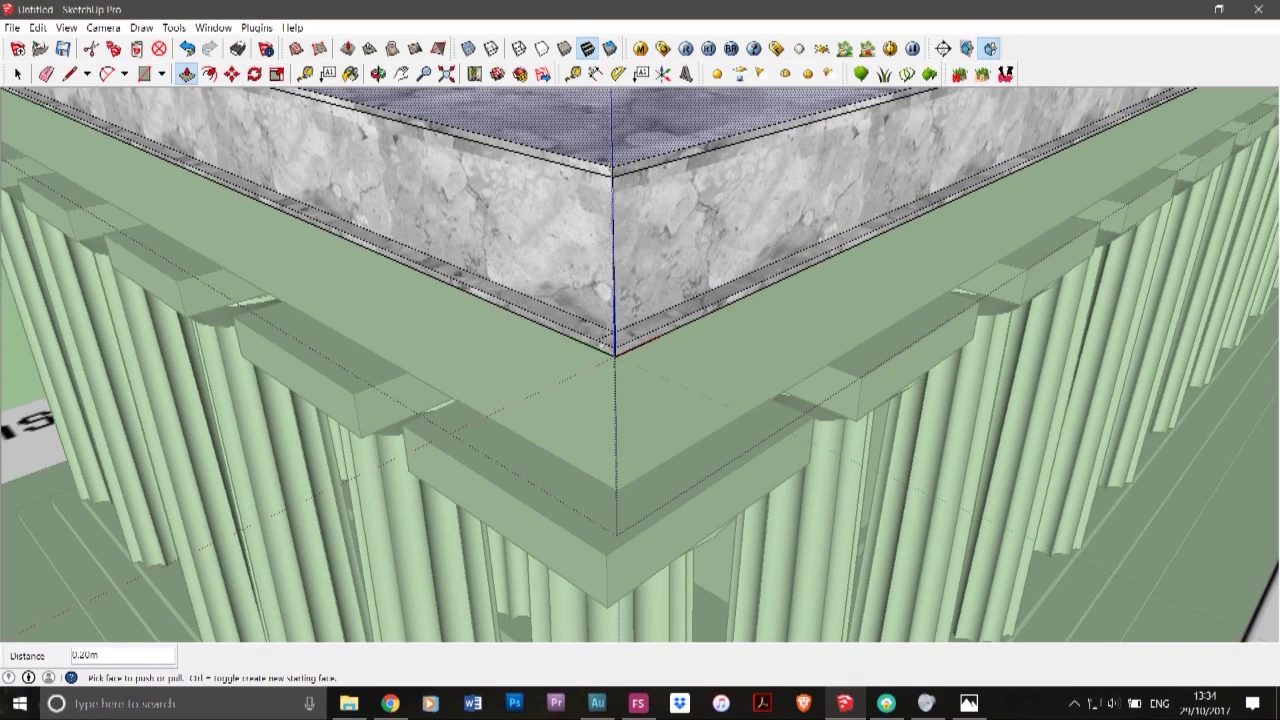
- Push/Pull the narrow top strip on the frieze's rear short side outward 0.20 m to complete the upper ledge
click(378, 74)
drag(590, 300, 410, 243)
scroll(410, 243, down, 6)
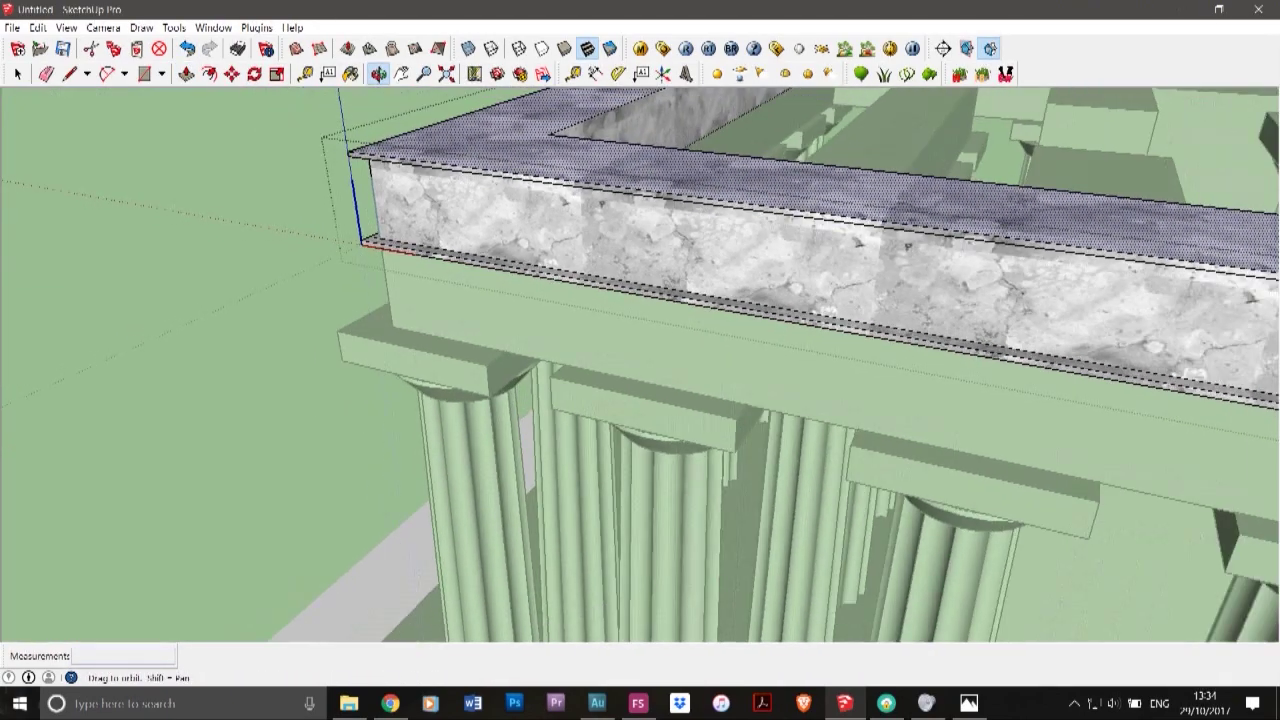
scroll(374, 210, down, 8)
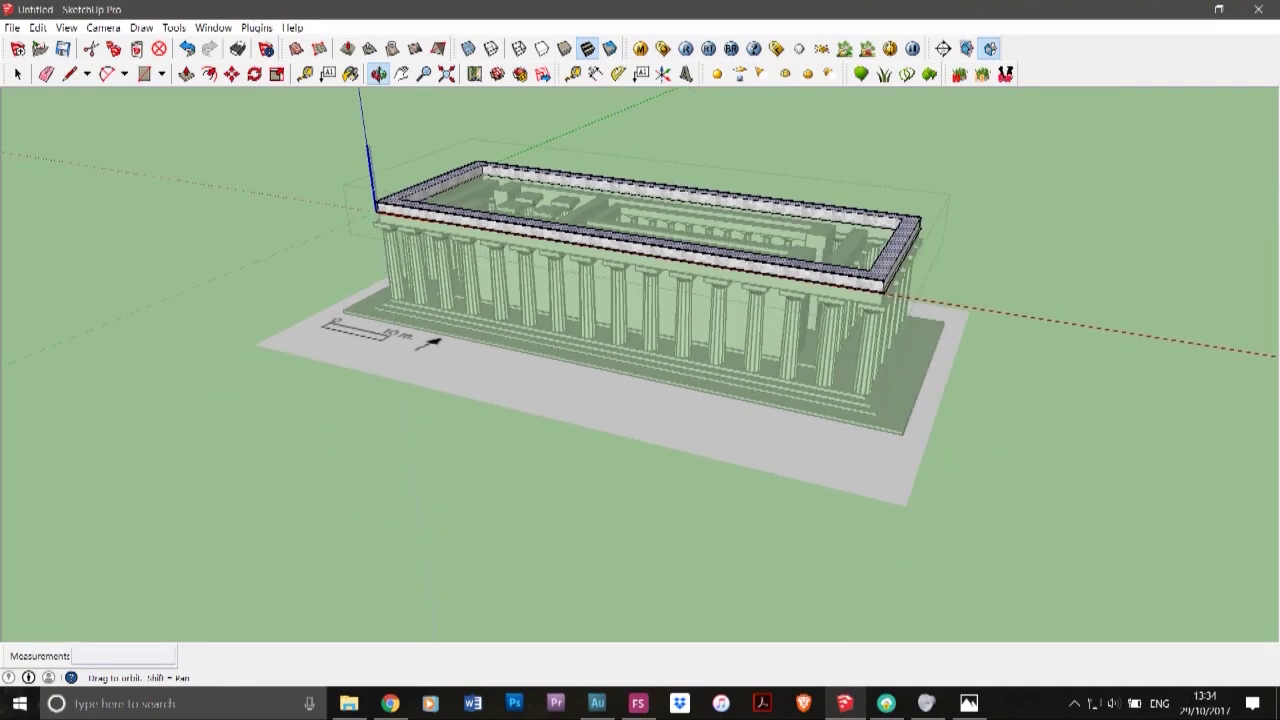
drag(374, 210, 285, 190)
scroll(800, 230, up, 10)
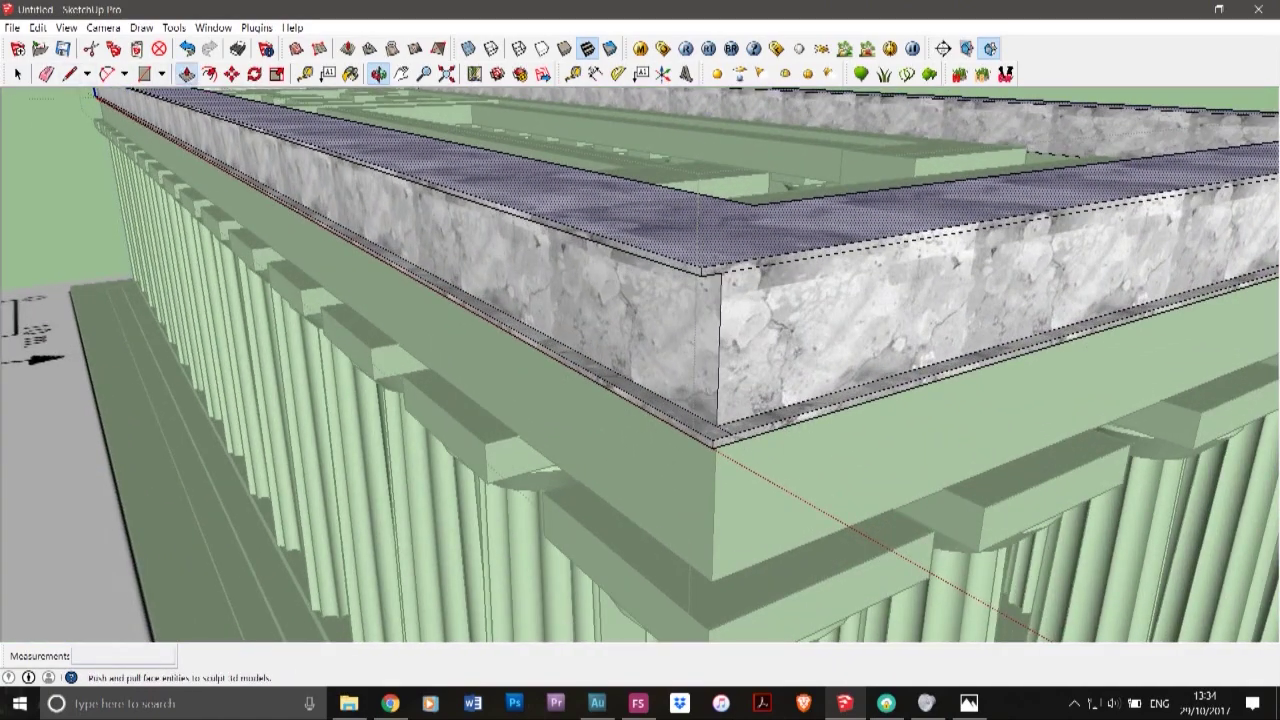
click(187, 74)
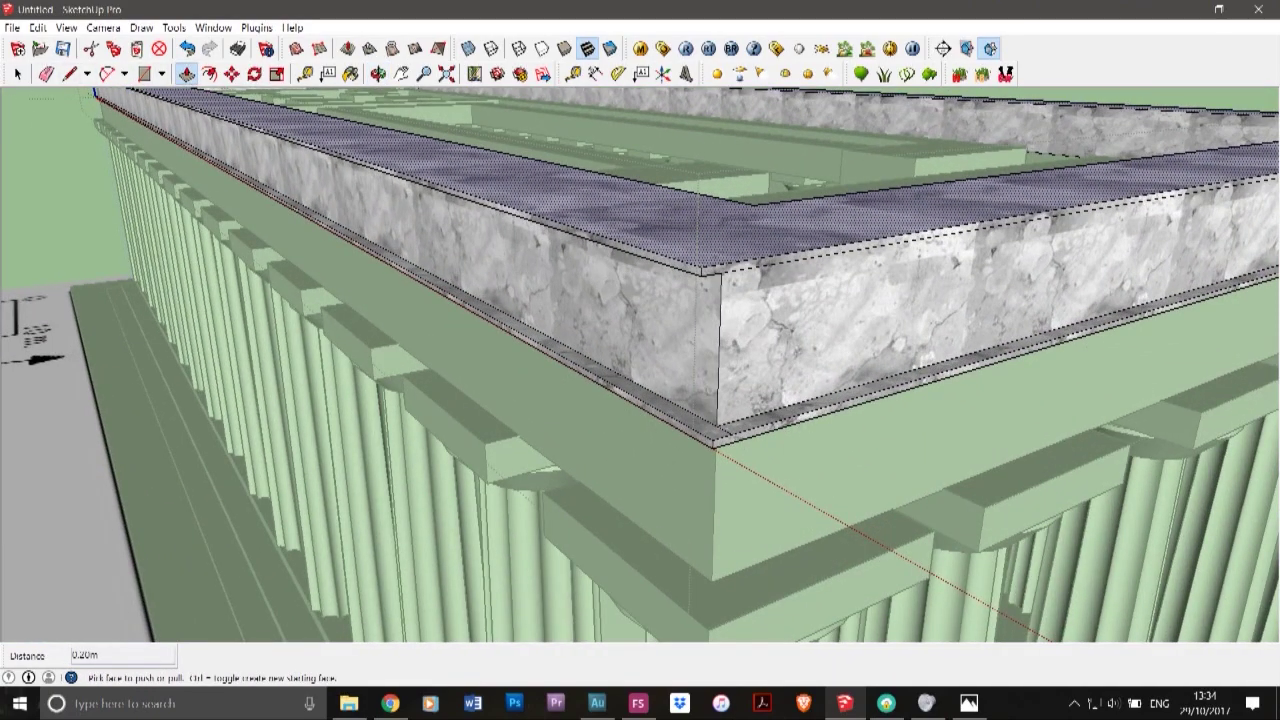
click(850, 248)
click(719, 328)
click(760, 263)
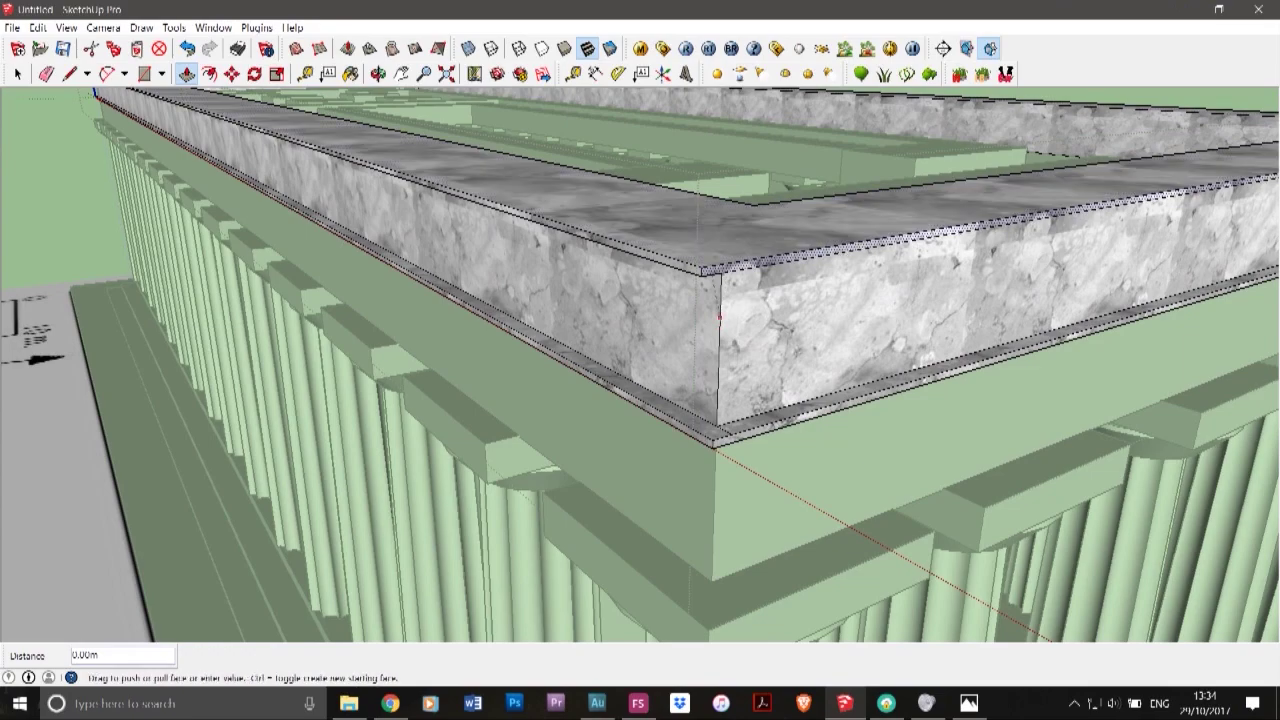
click(719, 328)
scroll(763, 267, down, 2)
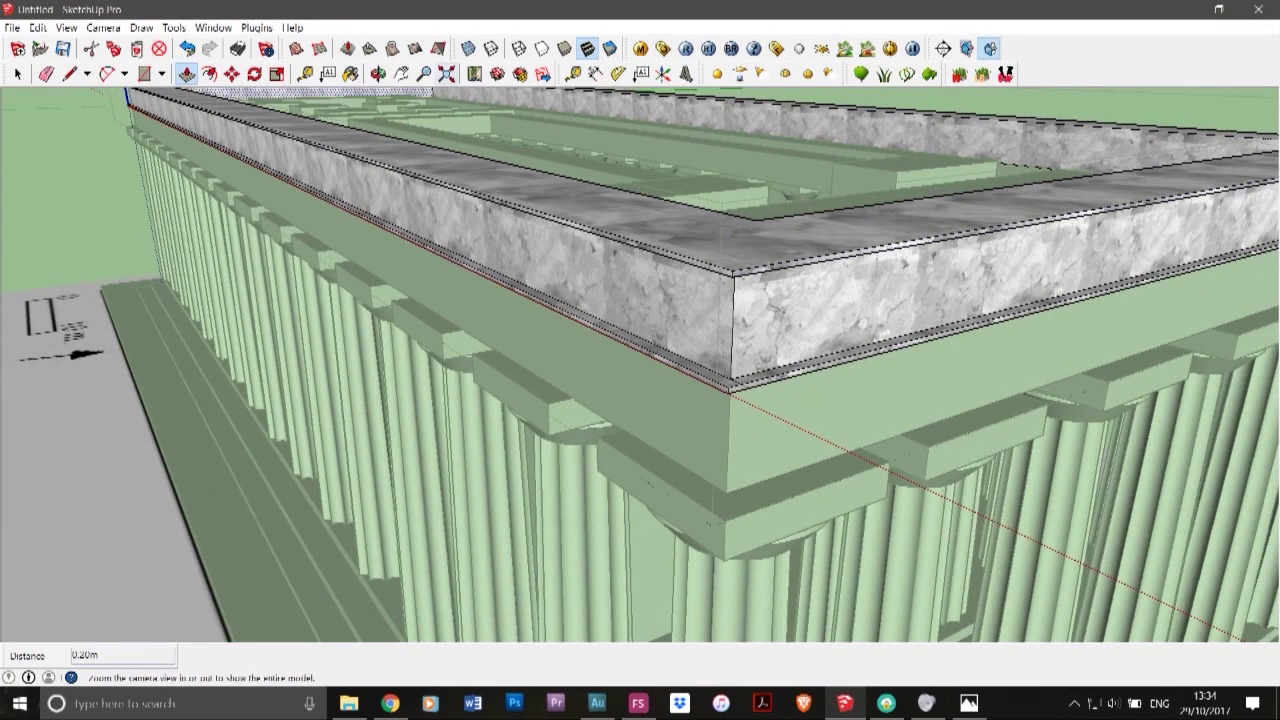
- Leave the frieze ring's editing and scale the grooved block on the temple front vertically by about 1.07 up to the upper ledge
click(378, 74)
drag(500, 300, 860, 390)
scroll(860, 320, down, 6)
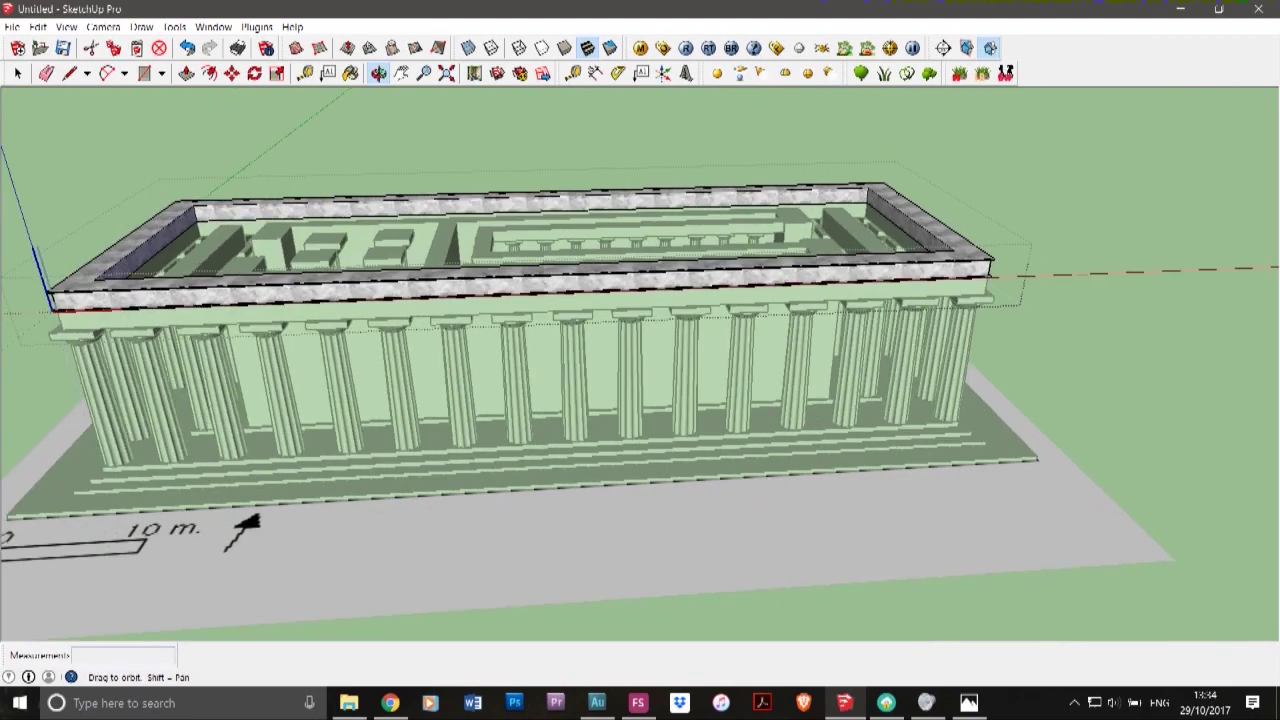
scroll(925, 296, down, 3)
drag(400, 320, 870, 265)
scroll(508, 300, up, 6)
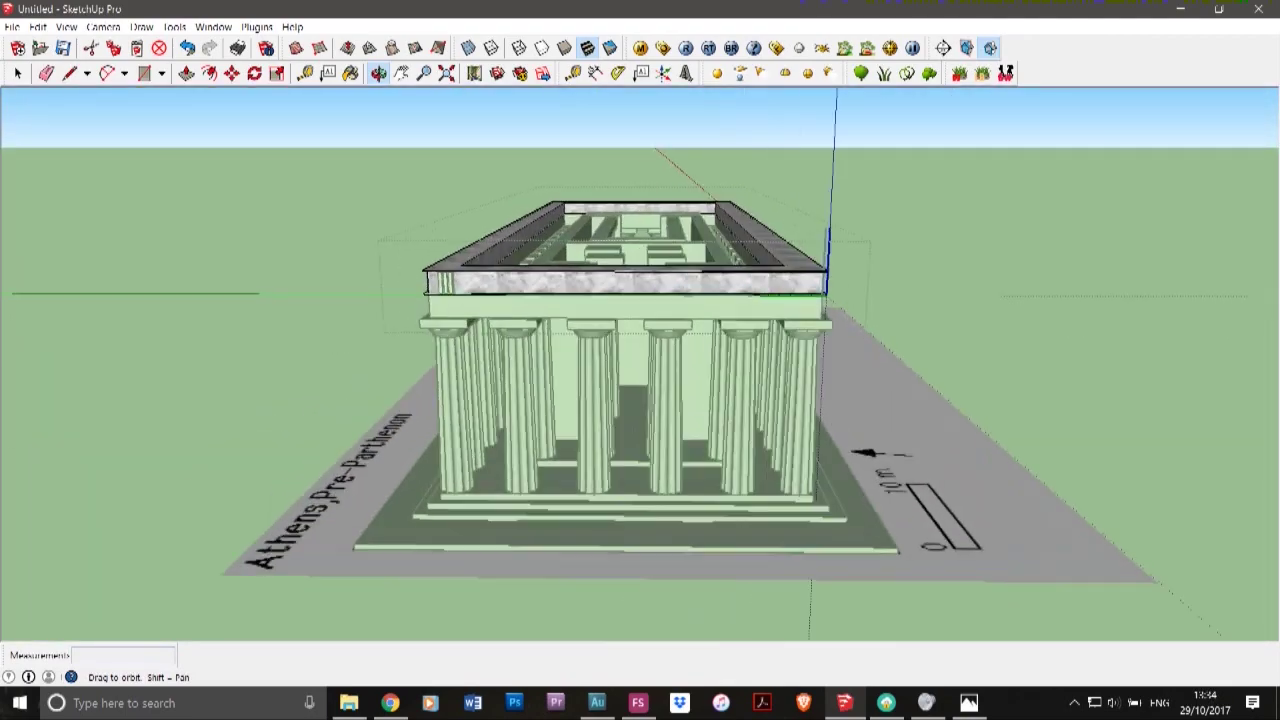
scroll(515, 293, up, 1)
click(18, 74)
key(Escape)
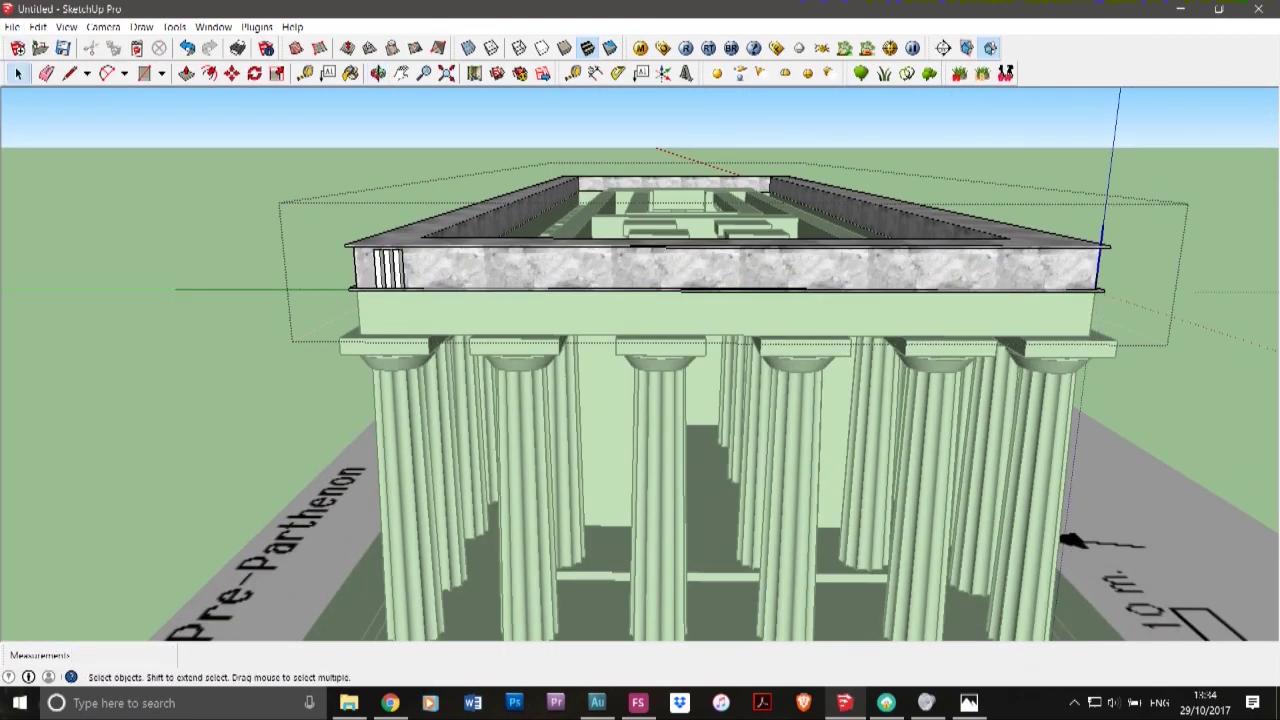
scroll(385, 258, up, 7)
key(s)
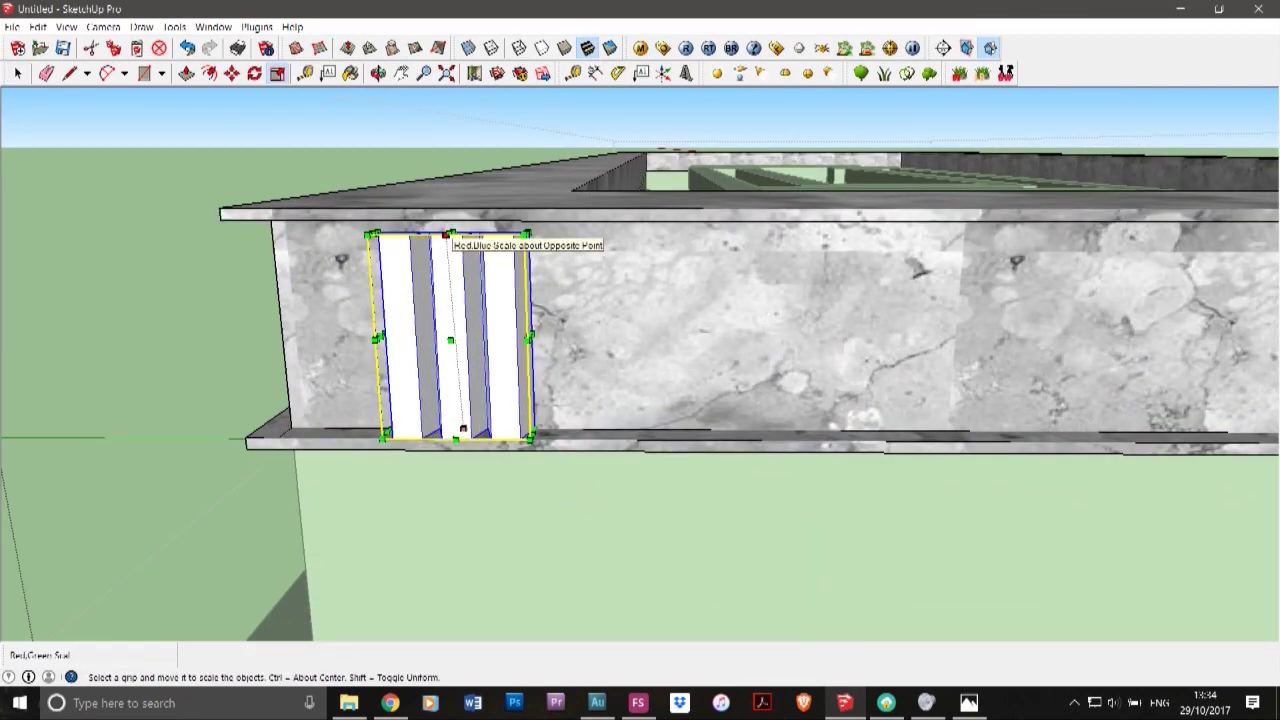
scroll(449, 236, up, 5)
drag(449, 236, 448, 202)
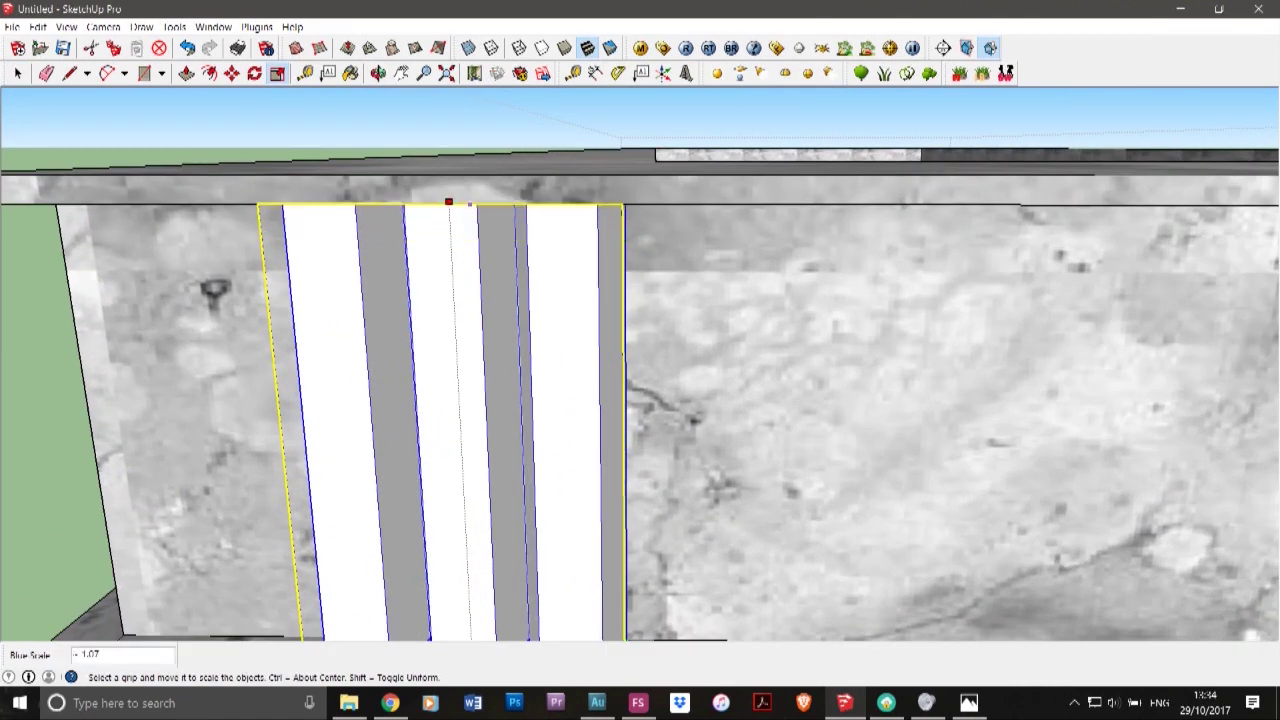
scroll(545, 203, down, 6)
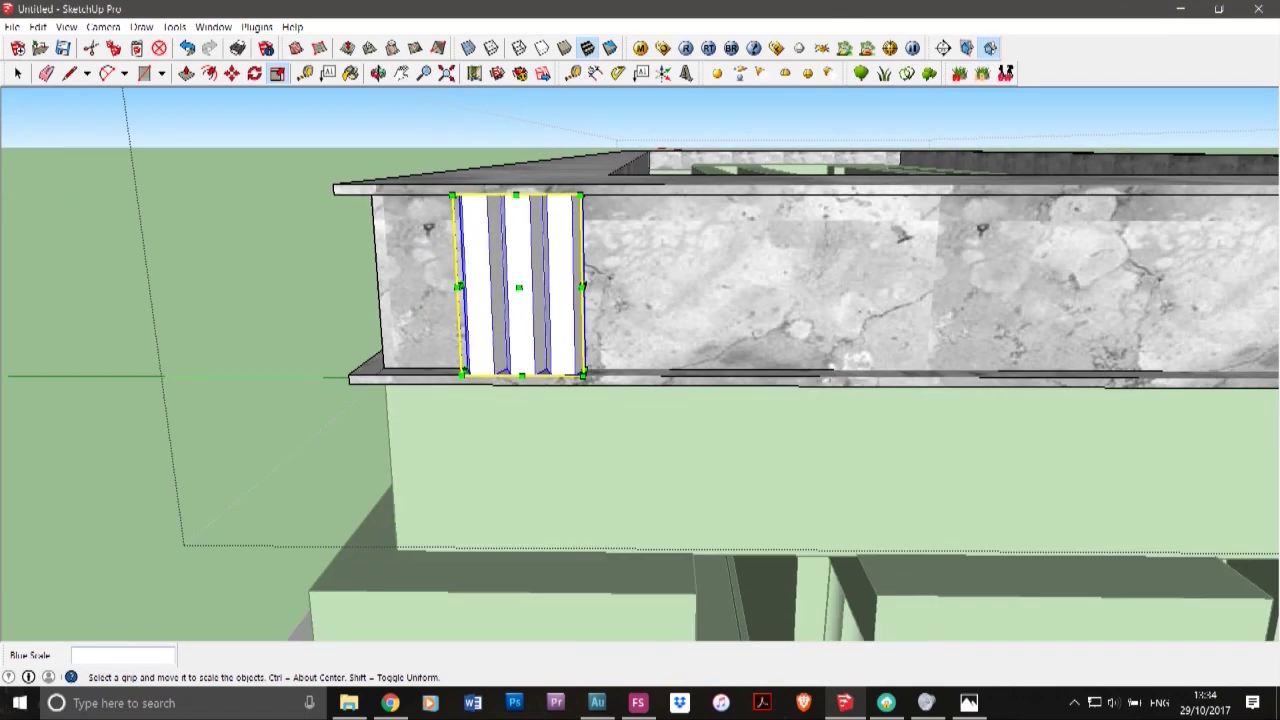
- Draw a thin rectangle about 0.07 by 0.82 m on the beam face, directly under the ledge below the grooved block
middle_drag(545, 290, 548, 234)
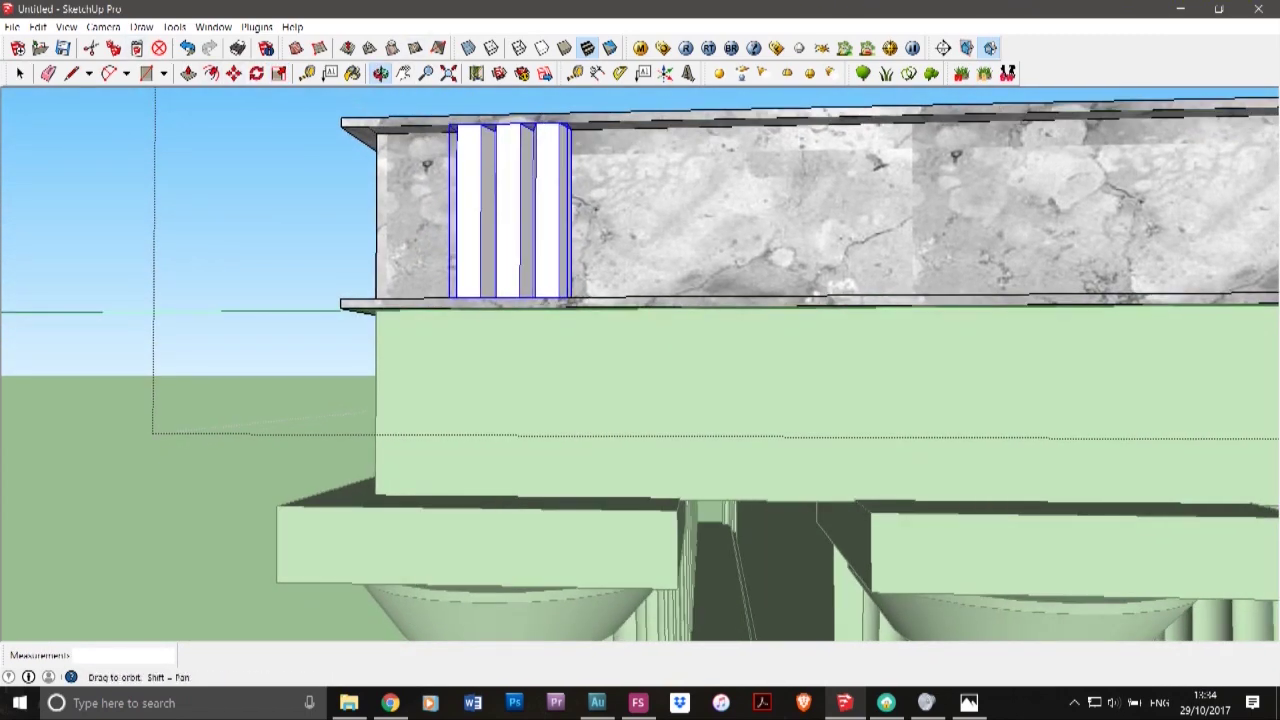
click(147, 74)
scroll(545, 319, up, 4)
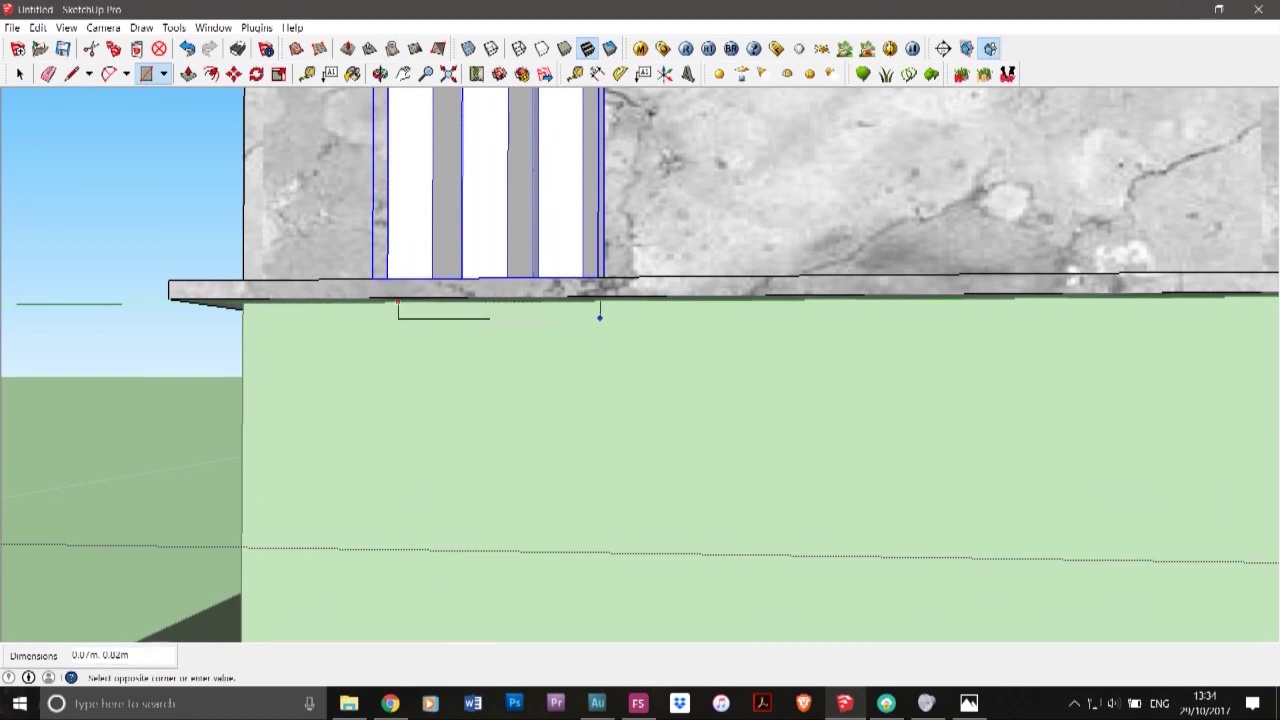
click(600, 317)
- Push/Pull the thin rectangle under the lower ledge outward about 0.12 m into a small block
middle_drag(537, 187, 563, 208)
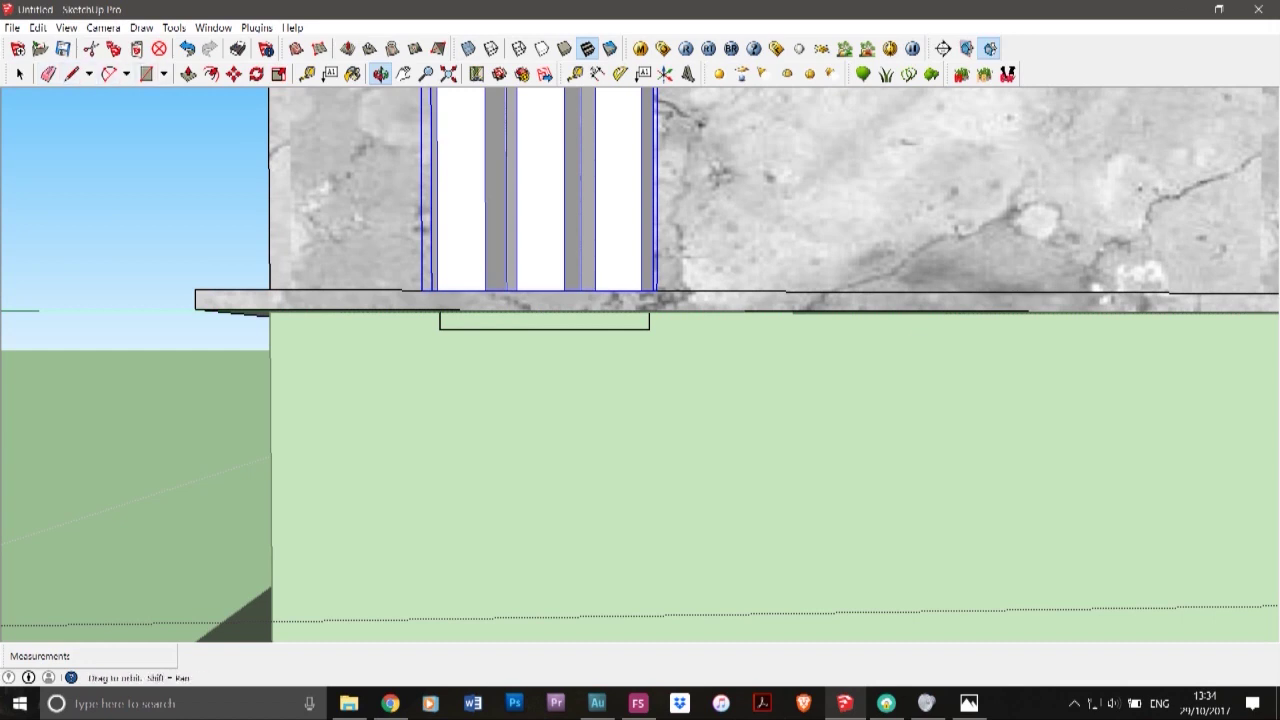
key(p)
click(545, 321)
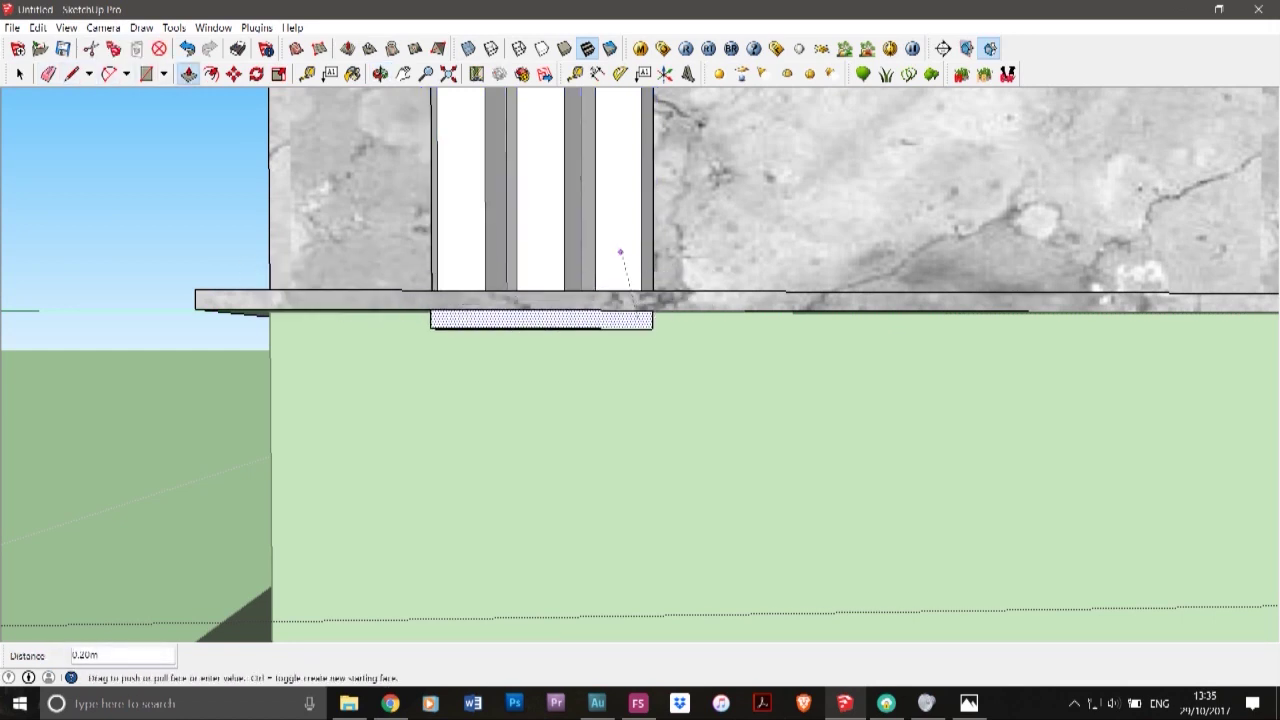
click(621, 256)
scroll(635, 319, up, 6)
click(637, 320)
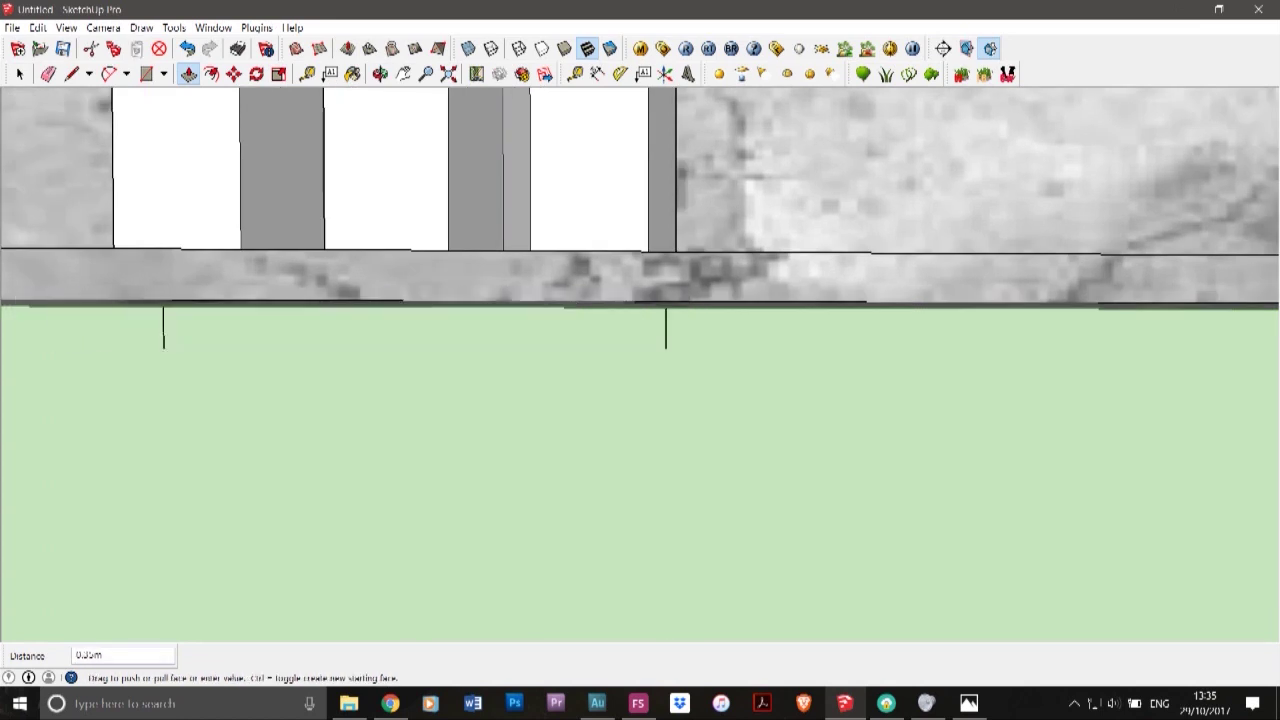
click(637, 321)
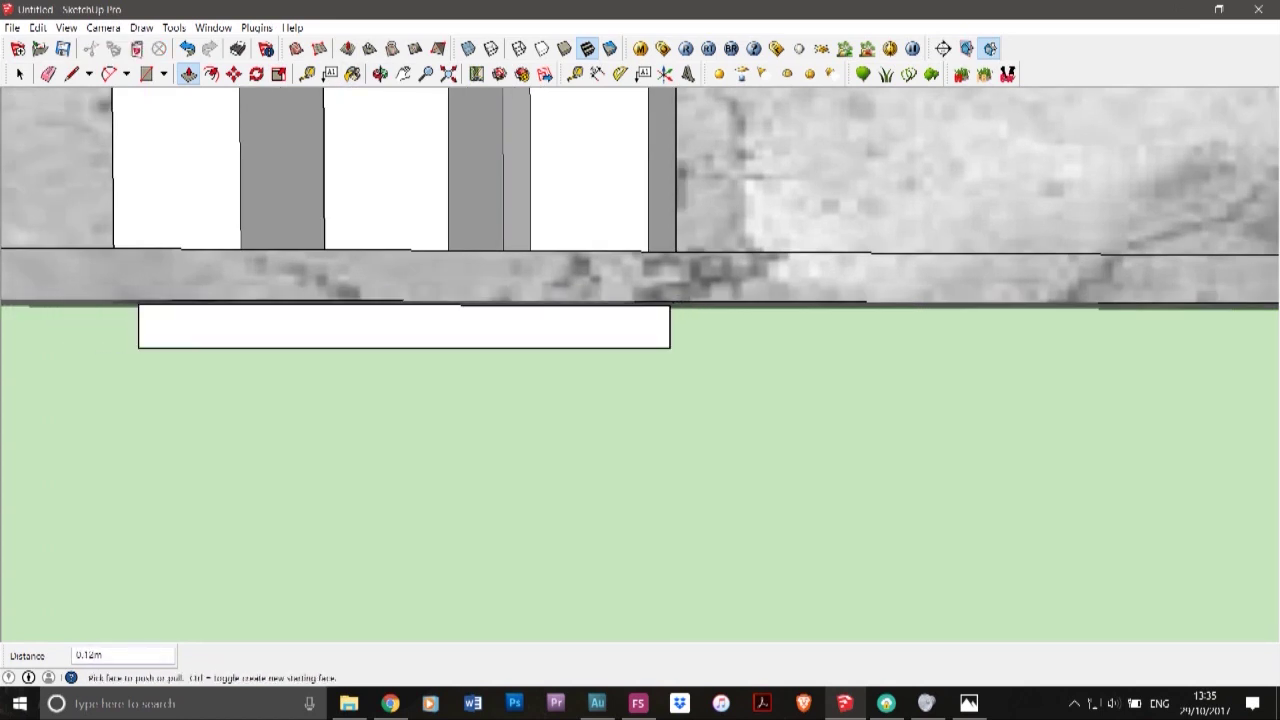
click(380, 74)
drag(460, 330, 760, 225)
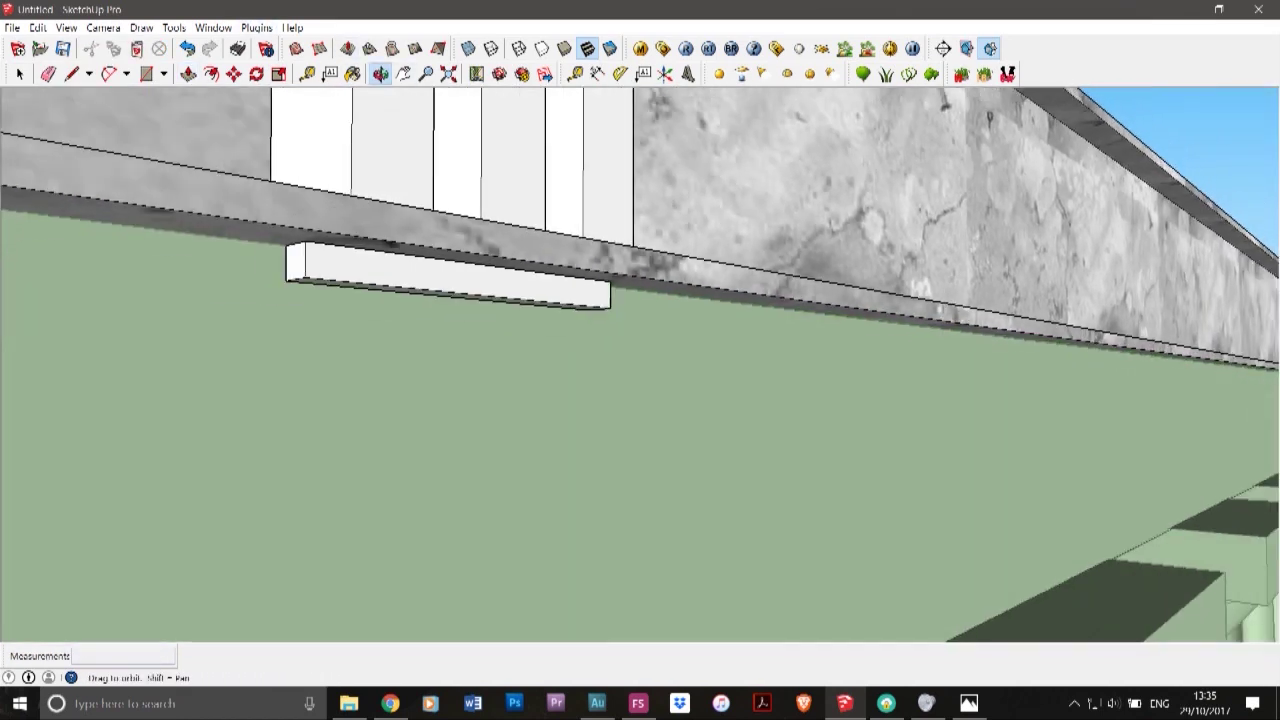
scroll(757, 185, down, 1)
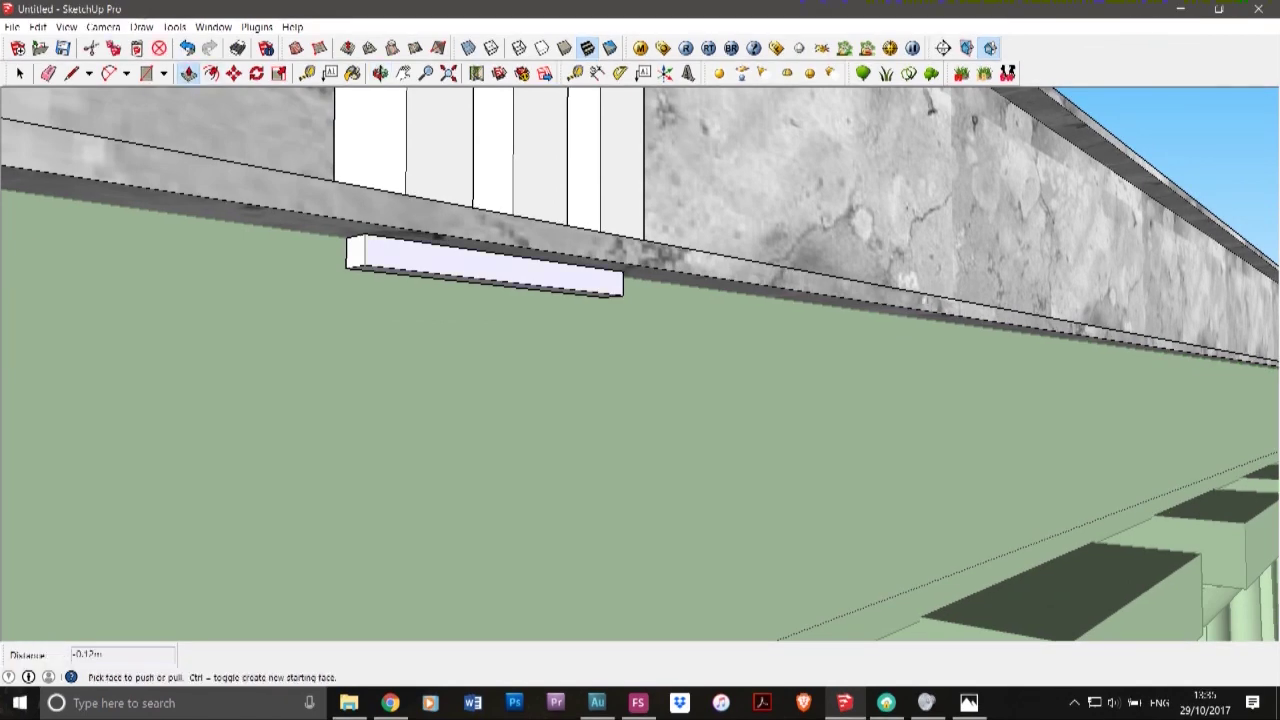
click(490, 267)
click(498, 266)
click(380, 74)
drag(620, 205, 396, 235)
scroll(390, 277, down, 5)
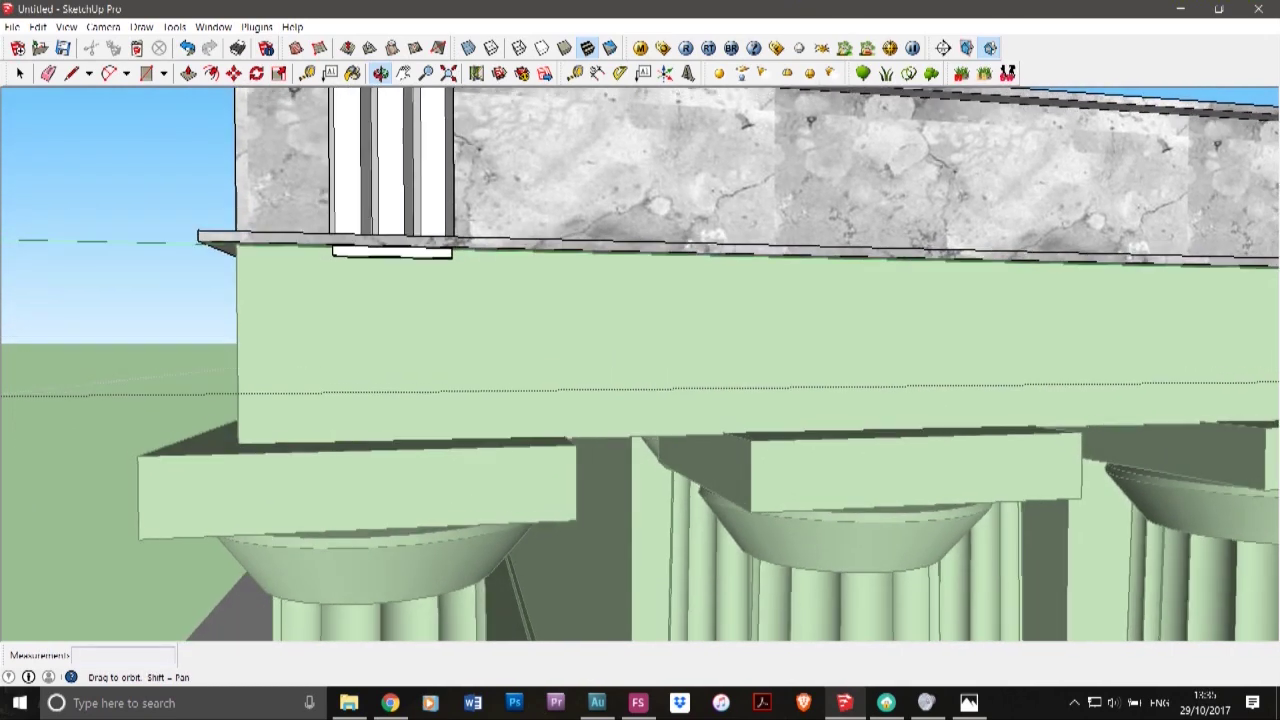
click(20, 74)
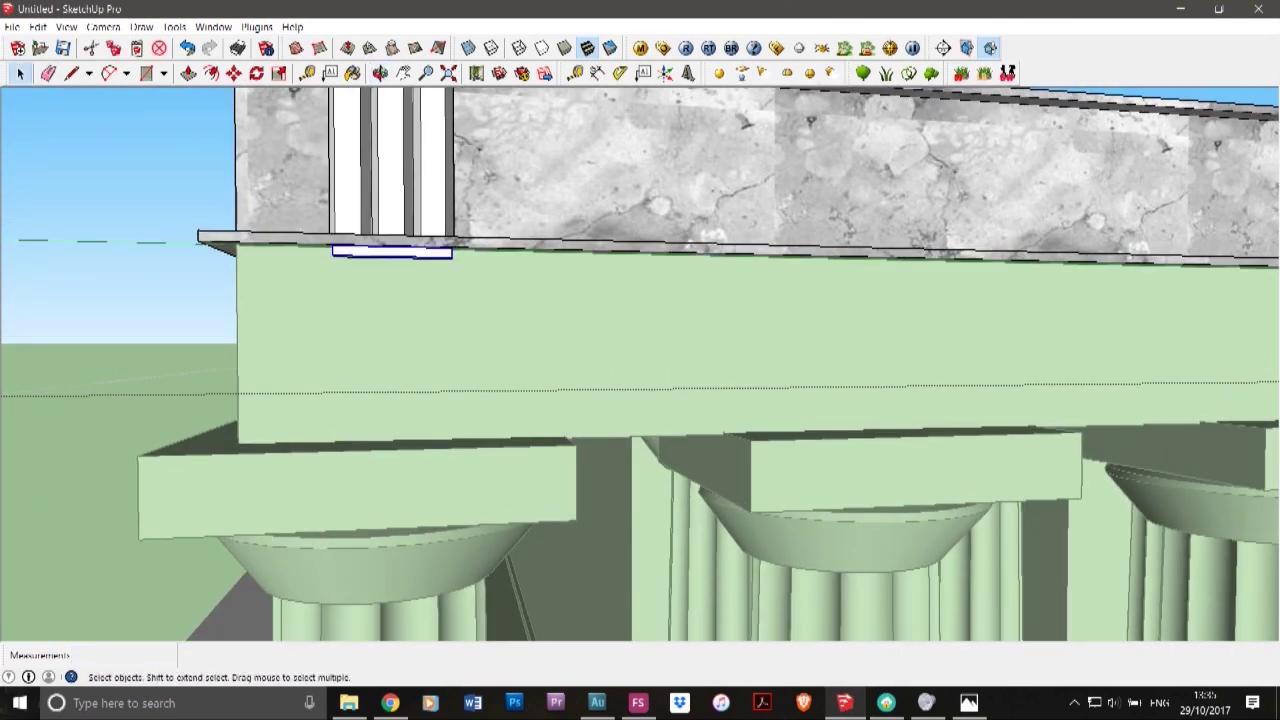
right_click(408, 249)
click(480, 361)
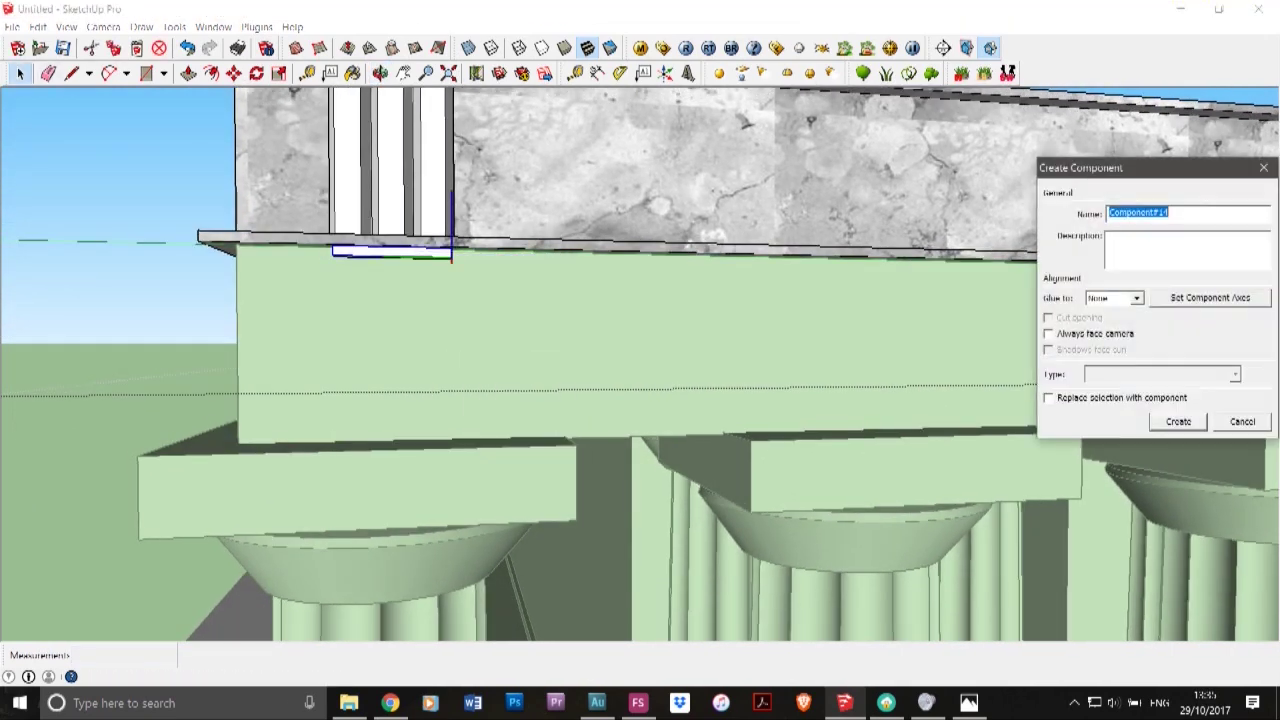
key(Escape)
- Make the thin block beneath the lower ledge a component, replacing the selected geometry with it
scroll(354, 206, up, 6)
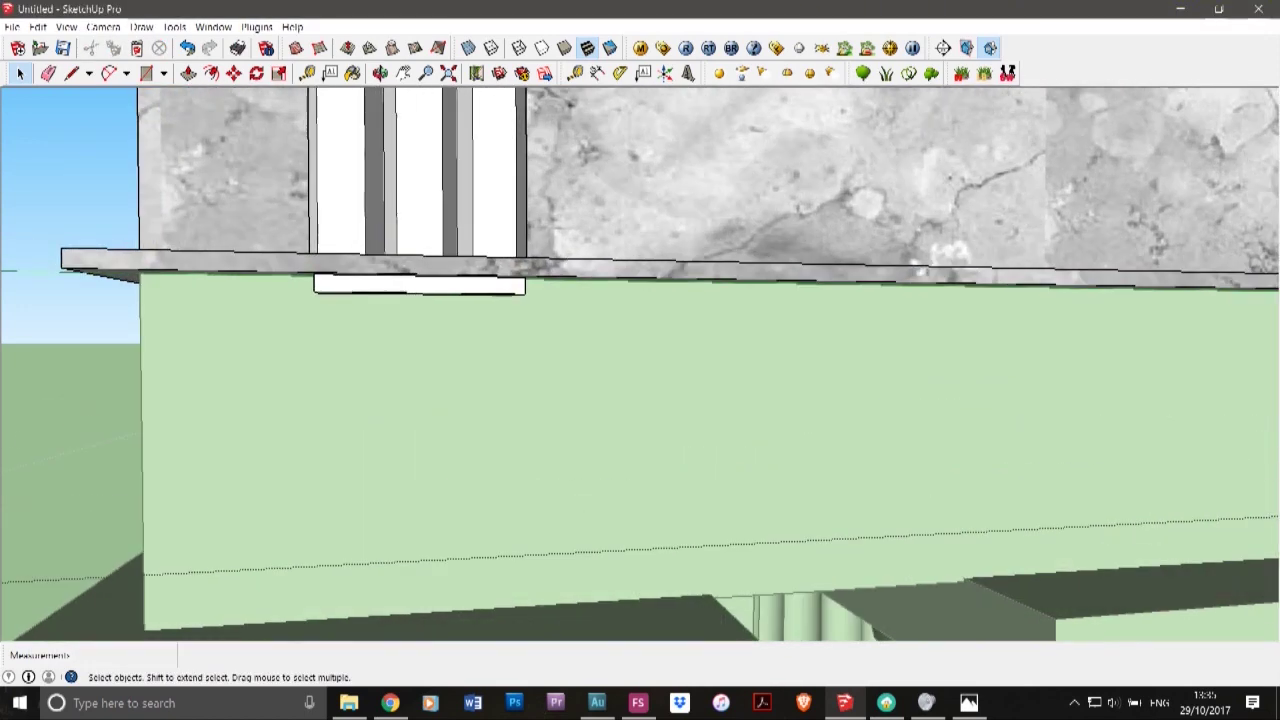
click(380, 74)
drag(520, 330, 480, 300)
middle_drag(480, 300, 510, 390)
key(space)
click(484, 232)
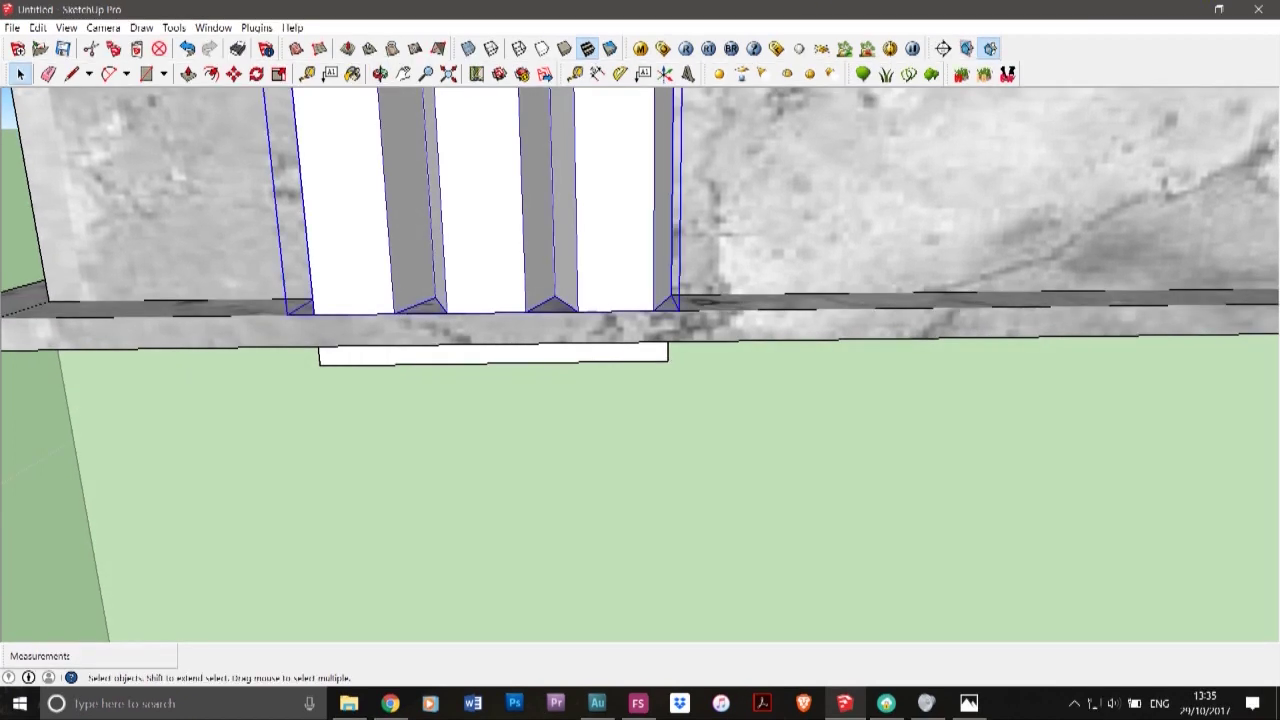
shift+double_click(431, 355)
right_click(431, 355)
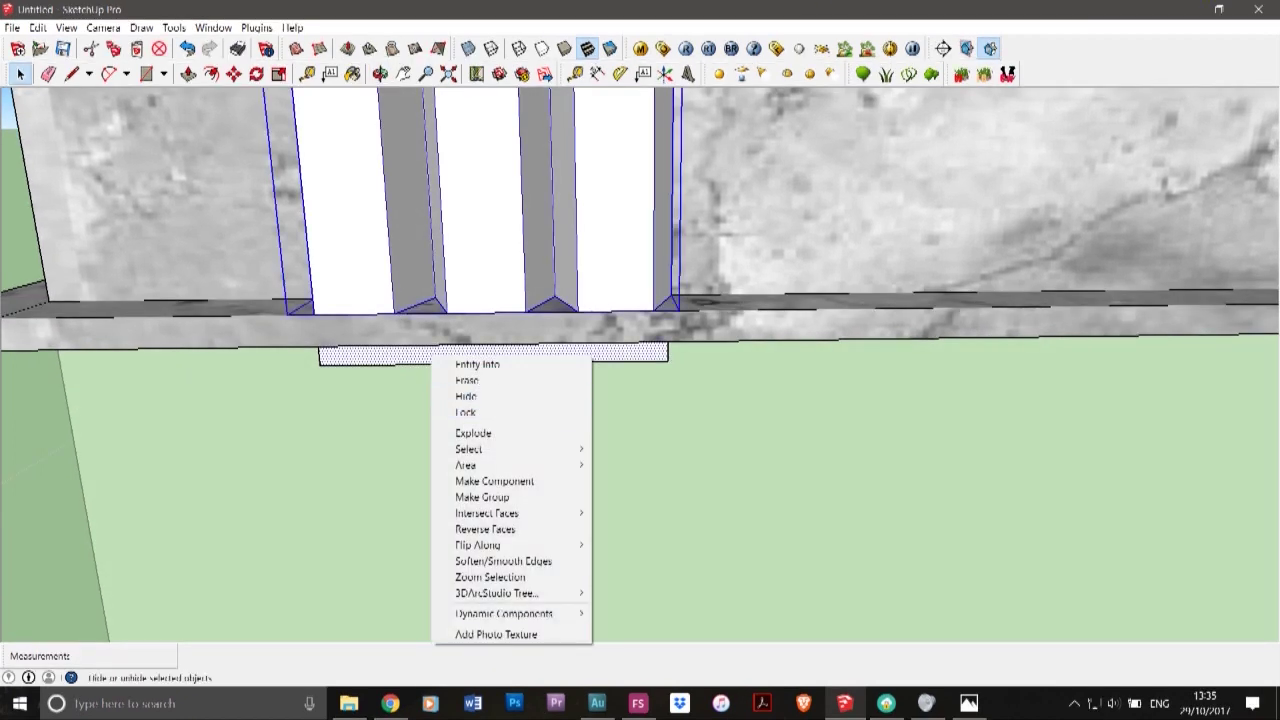
click(472, 434)
right_click(402, 356)
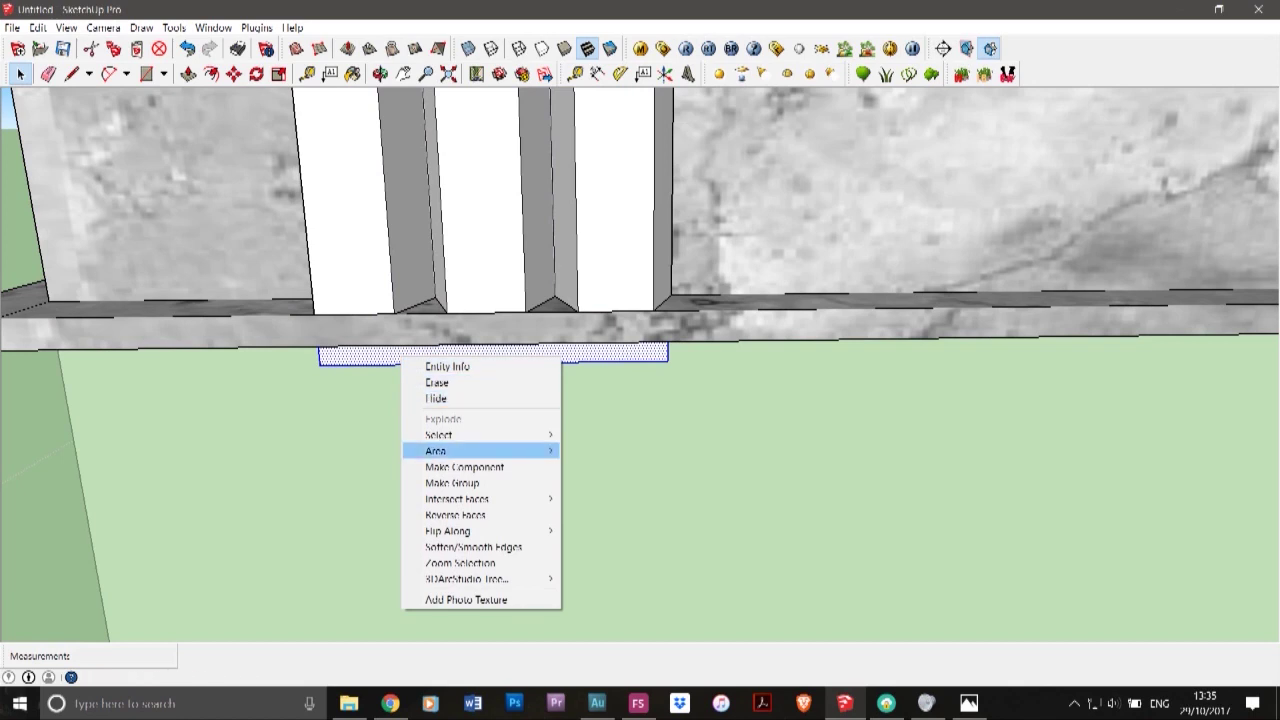
click(464, 467)
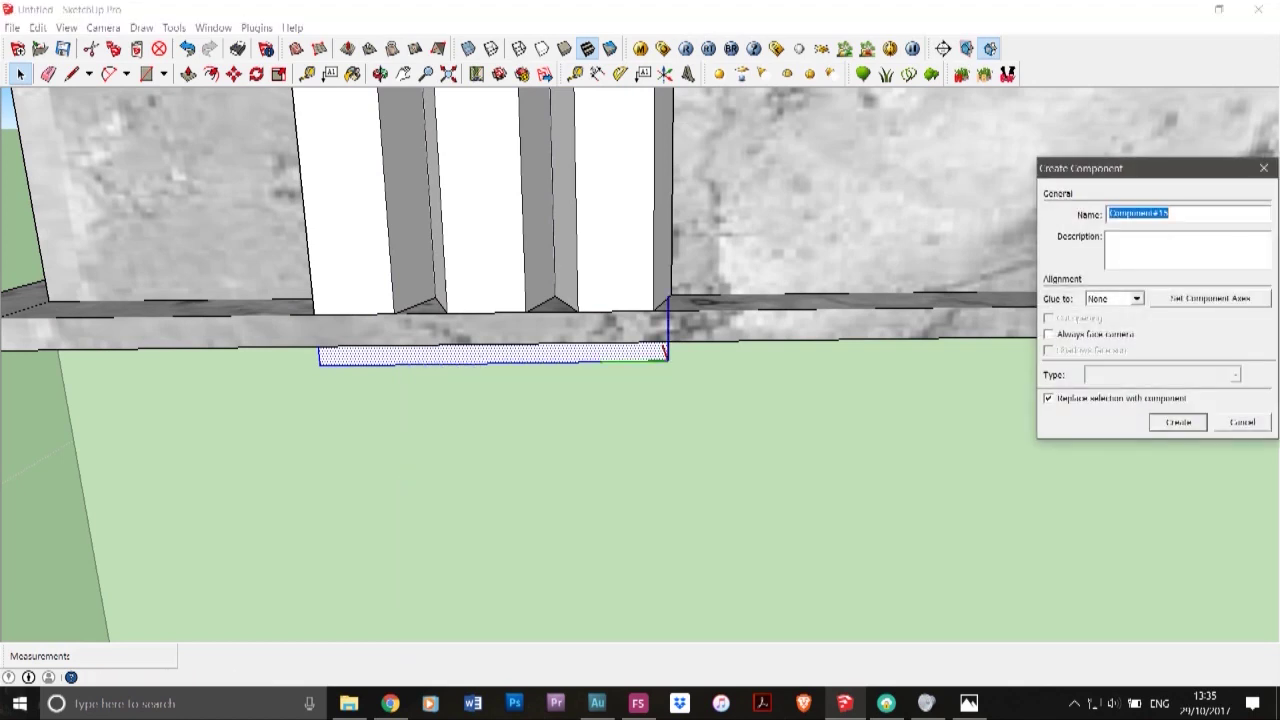
click(1179, 422)
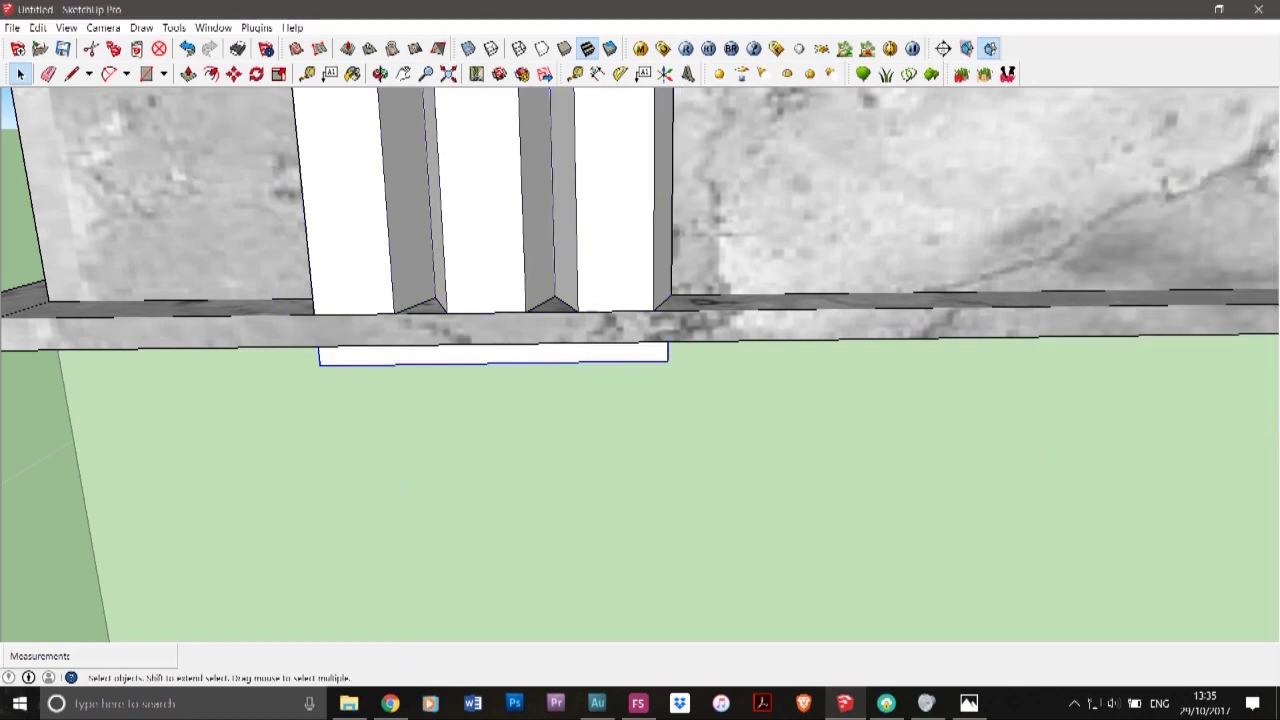
- Group the grooved block with the thin block below it and paint the group with the frieze's marble texture
right_click(629, 287)
click(692, 413)
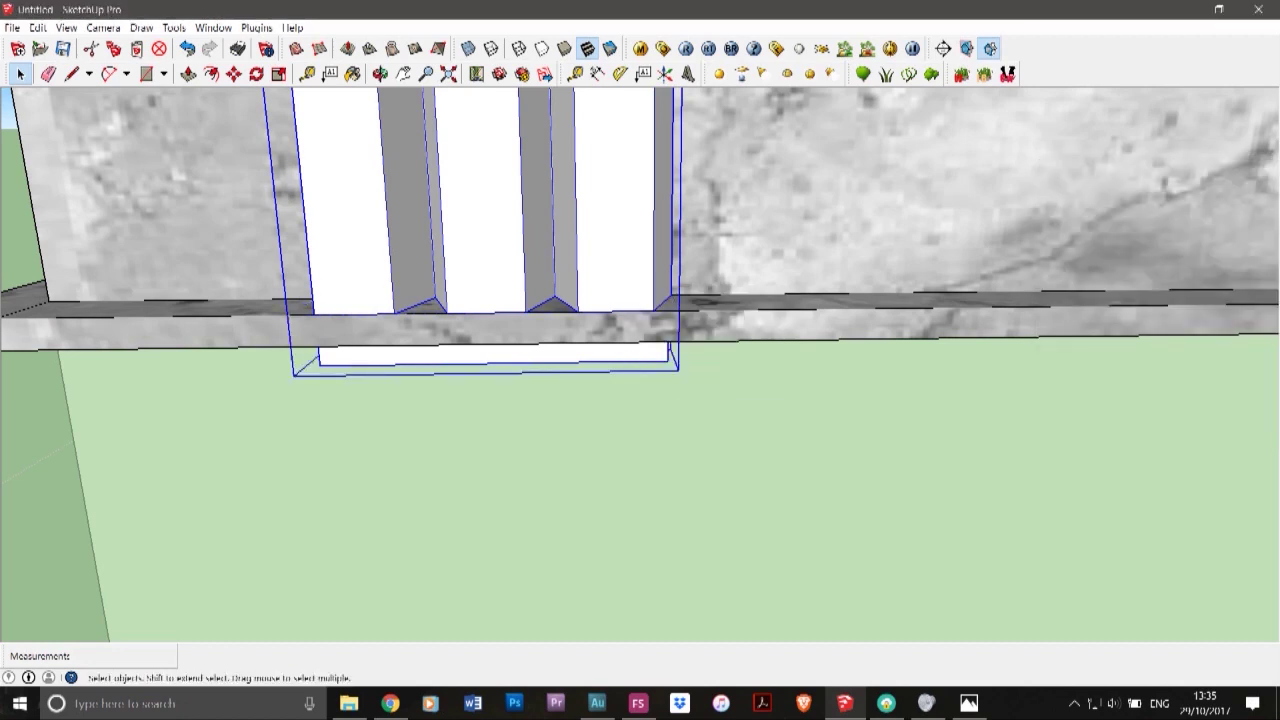
key(b)
click(484, 220)
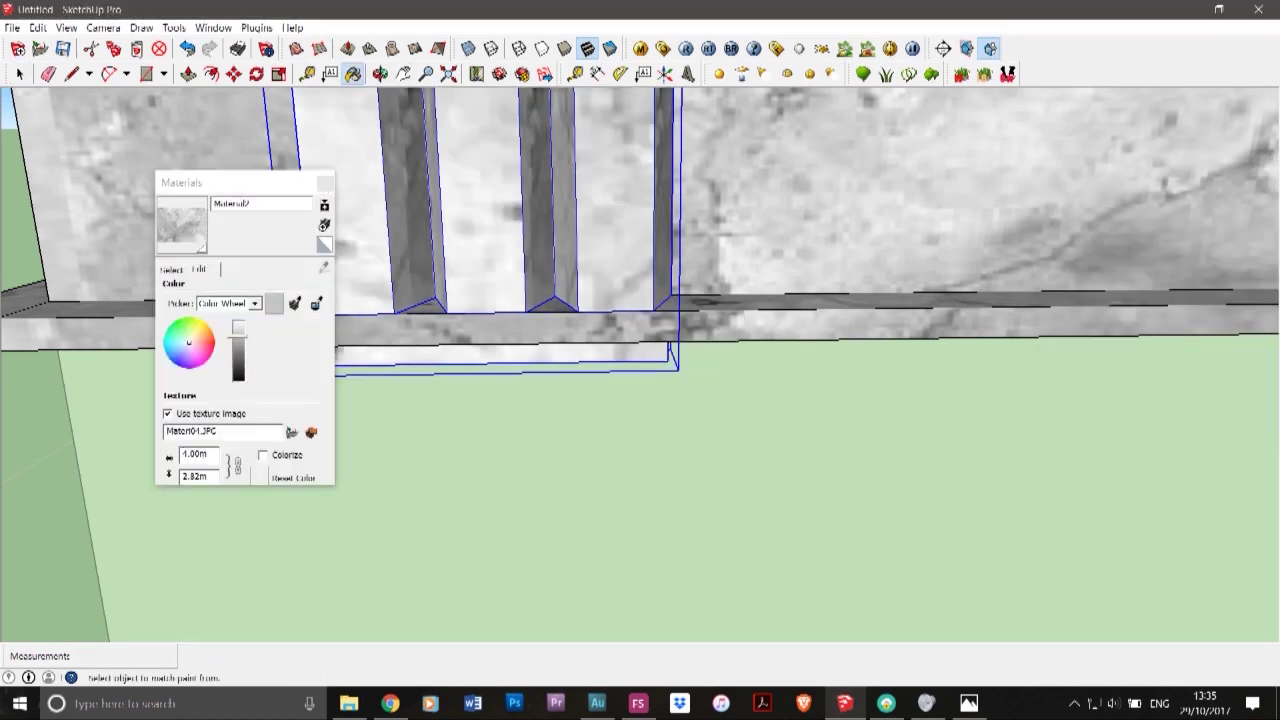
- Try to copy the textured triglyph group about 2.75 m along the front frieze
click(240, 183)
click(325, 183)
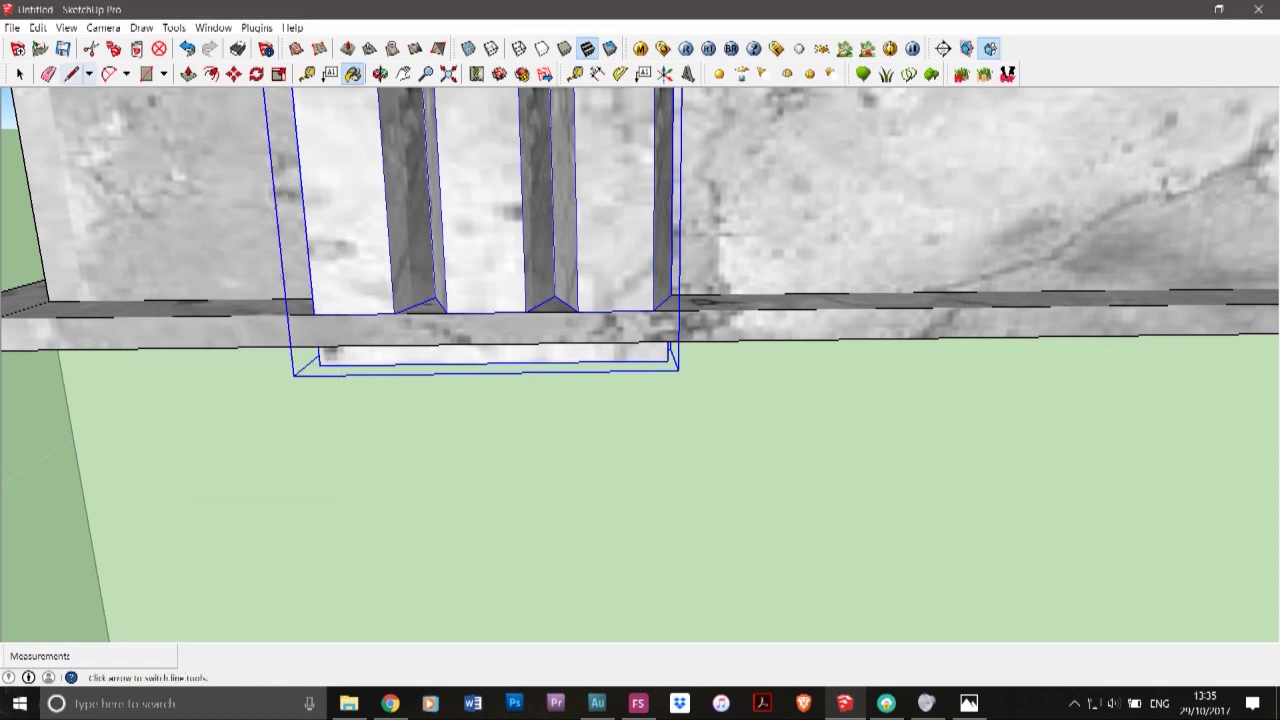
click(20, 73)
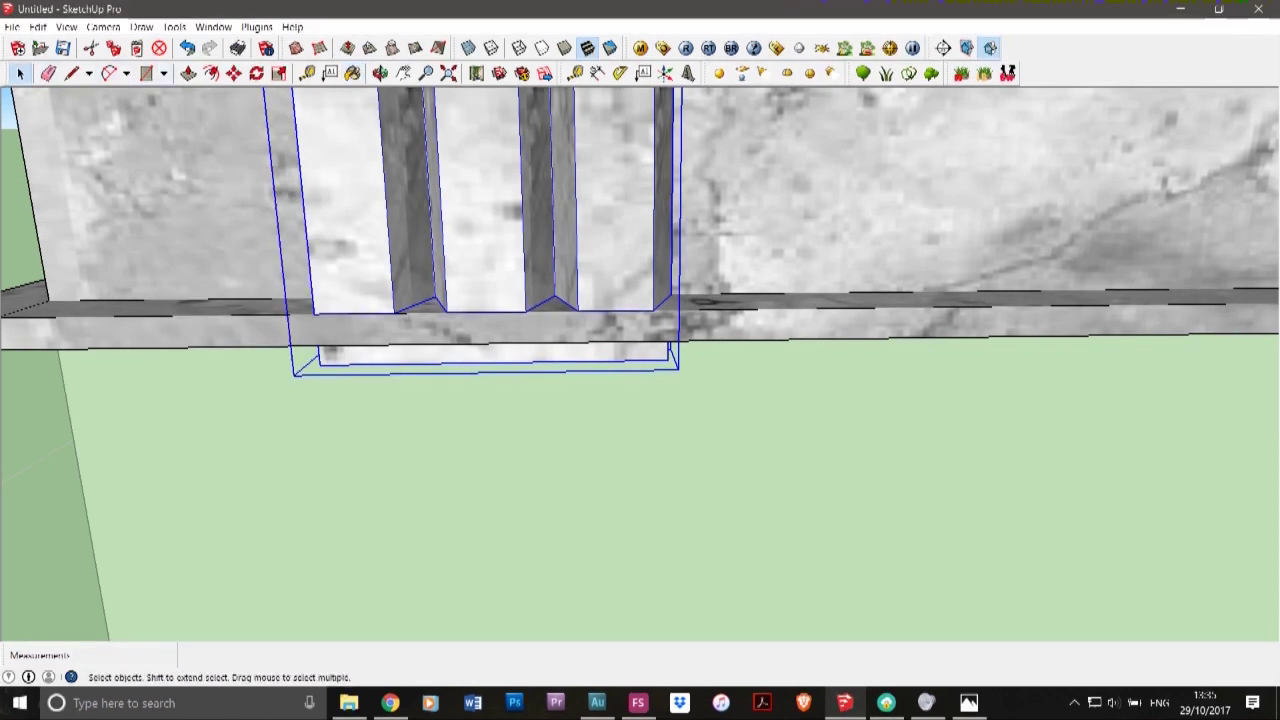
key(m)
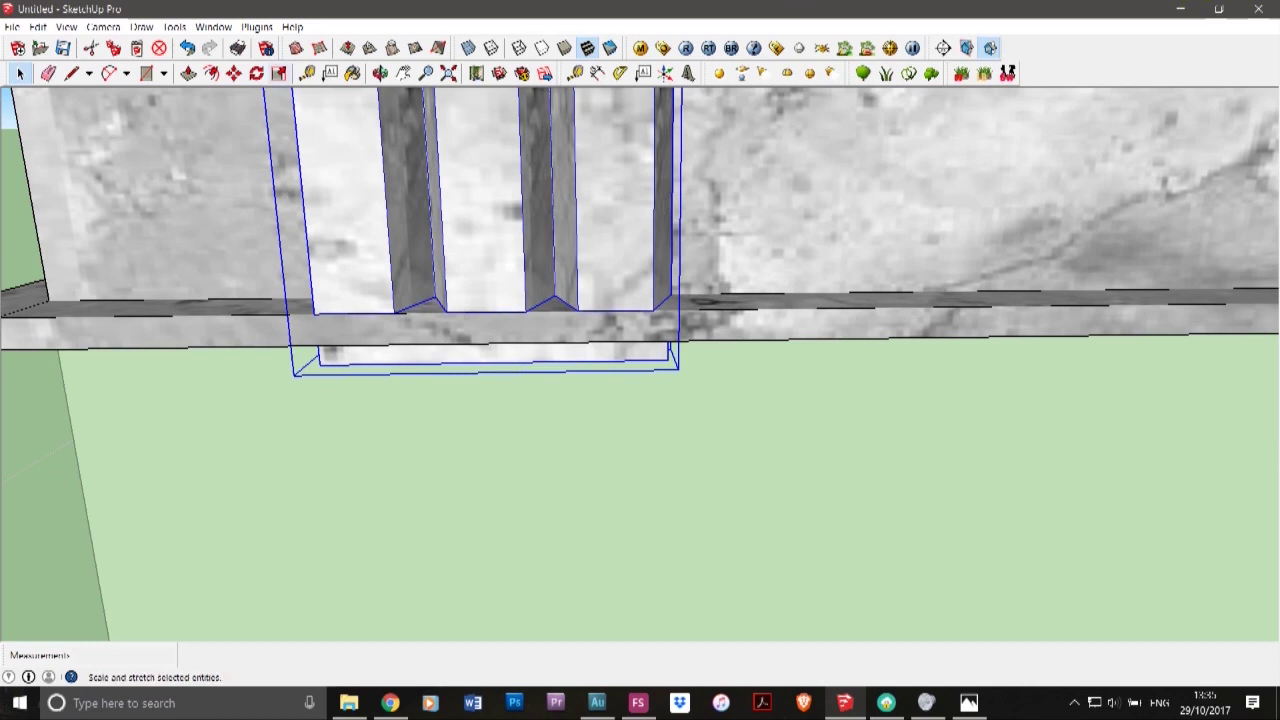
scroll(308, 225, down, 3)
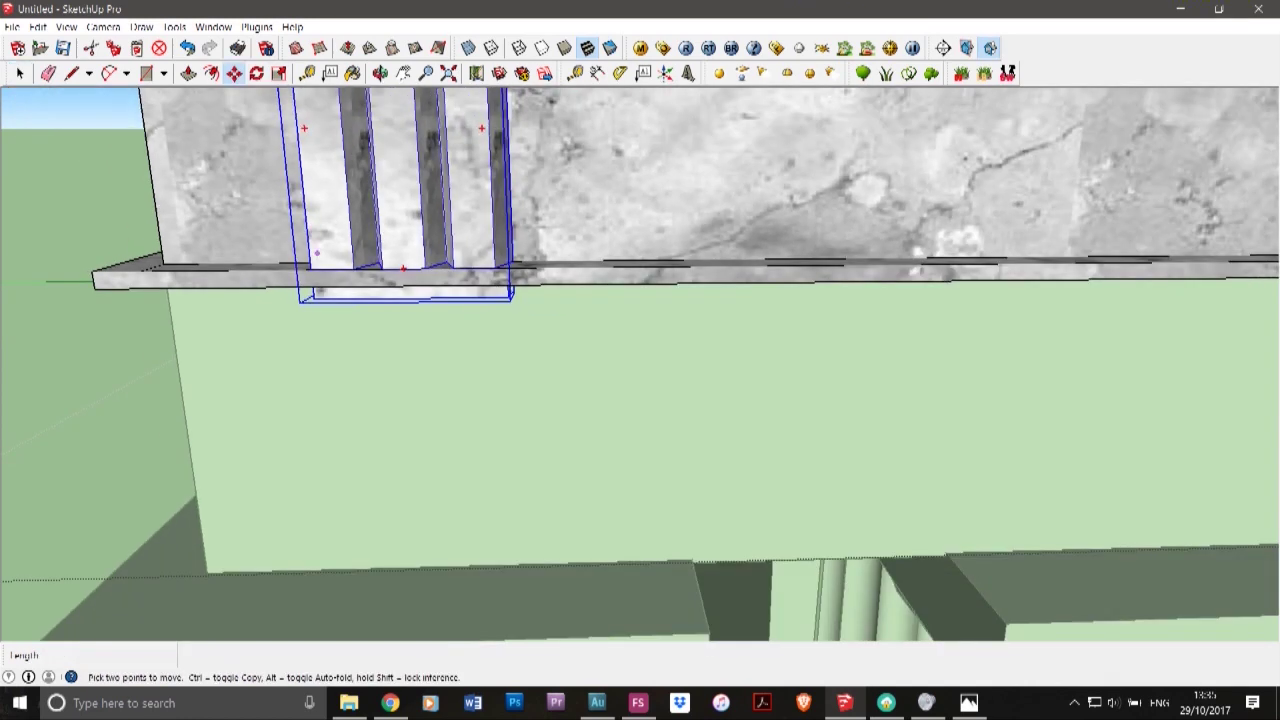
key(ctrl)
click(338, 266)
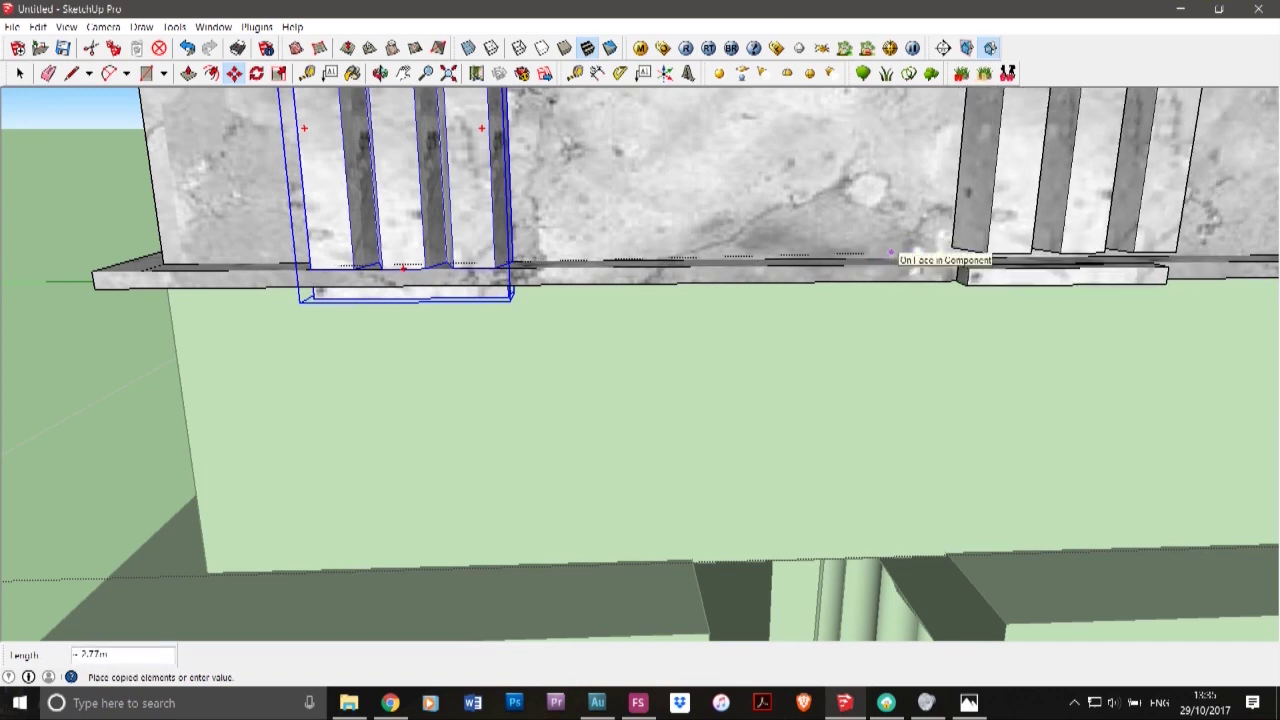
click(887, 258)
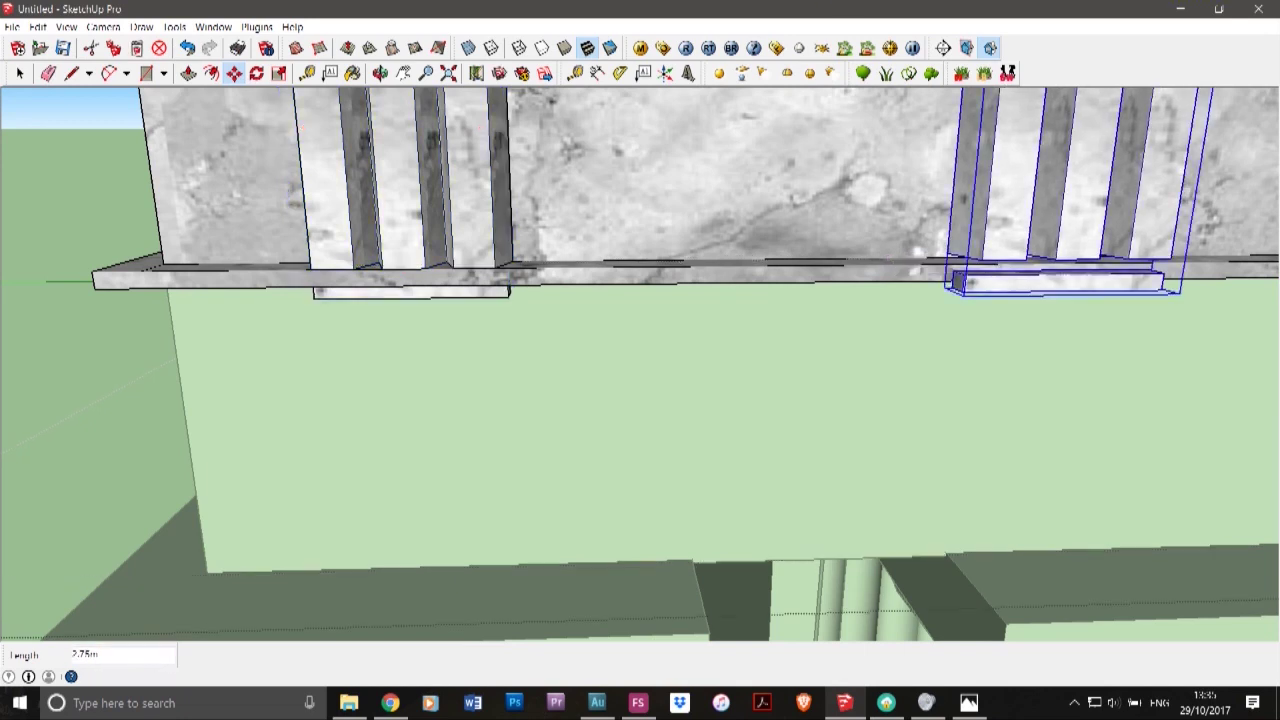
key(ctrl+z)
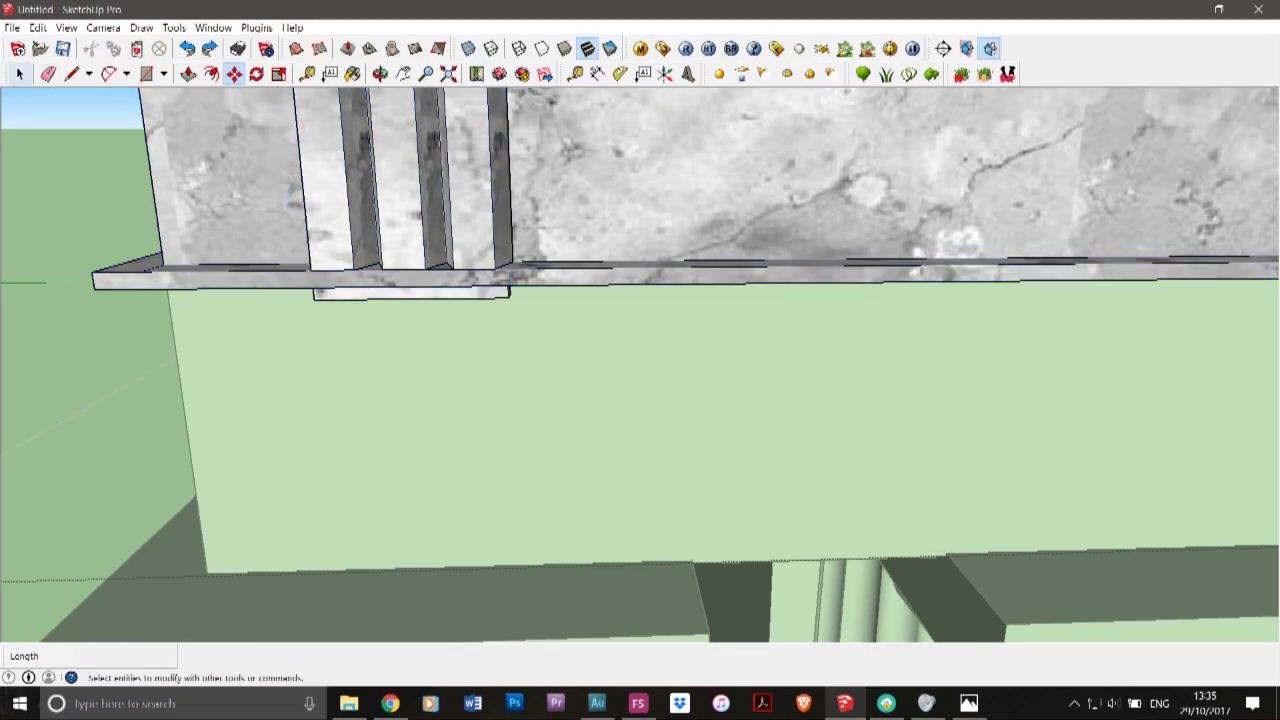
- Copy the triglyph group from its lower front corner about 2.2 m along the front frieze, keeping it against the ledge
click(20, 74)
click(324, 140)
click(234, 74)
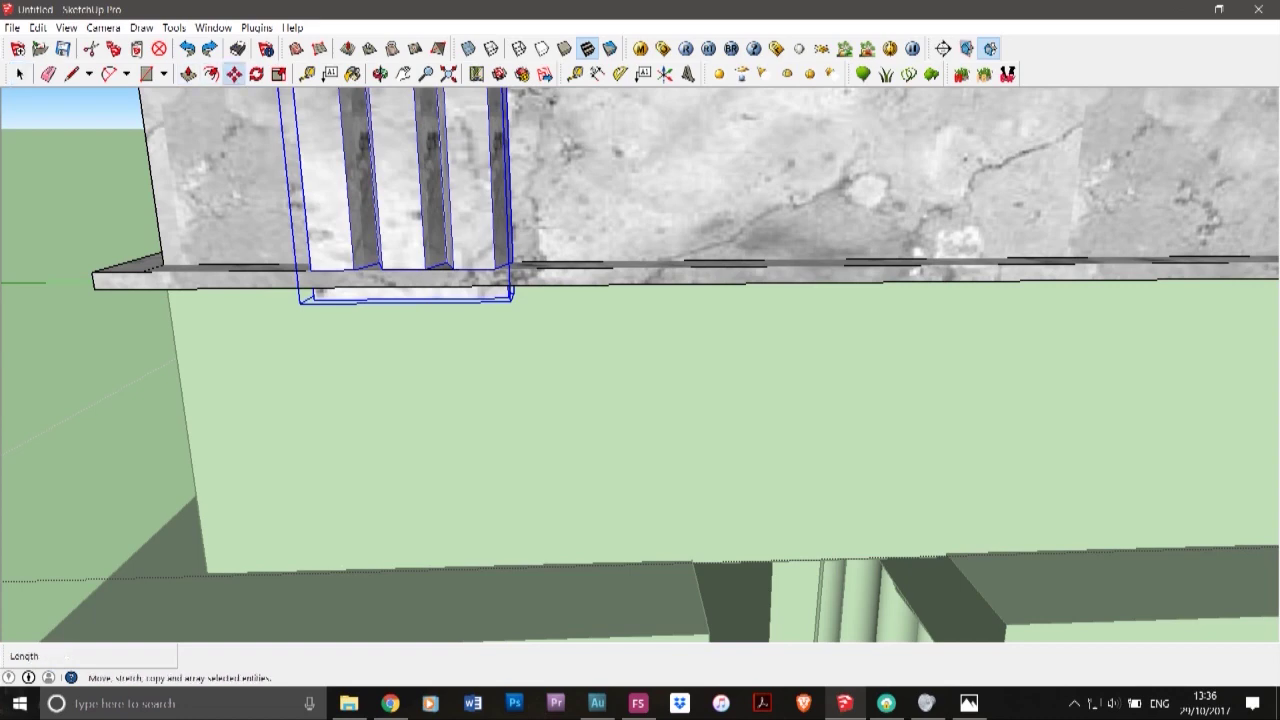
scroll(307, 276, up, 5)
scroll(307, 277, up, 1)
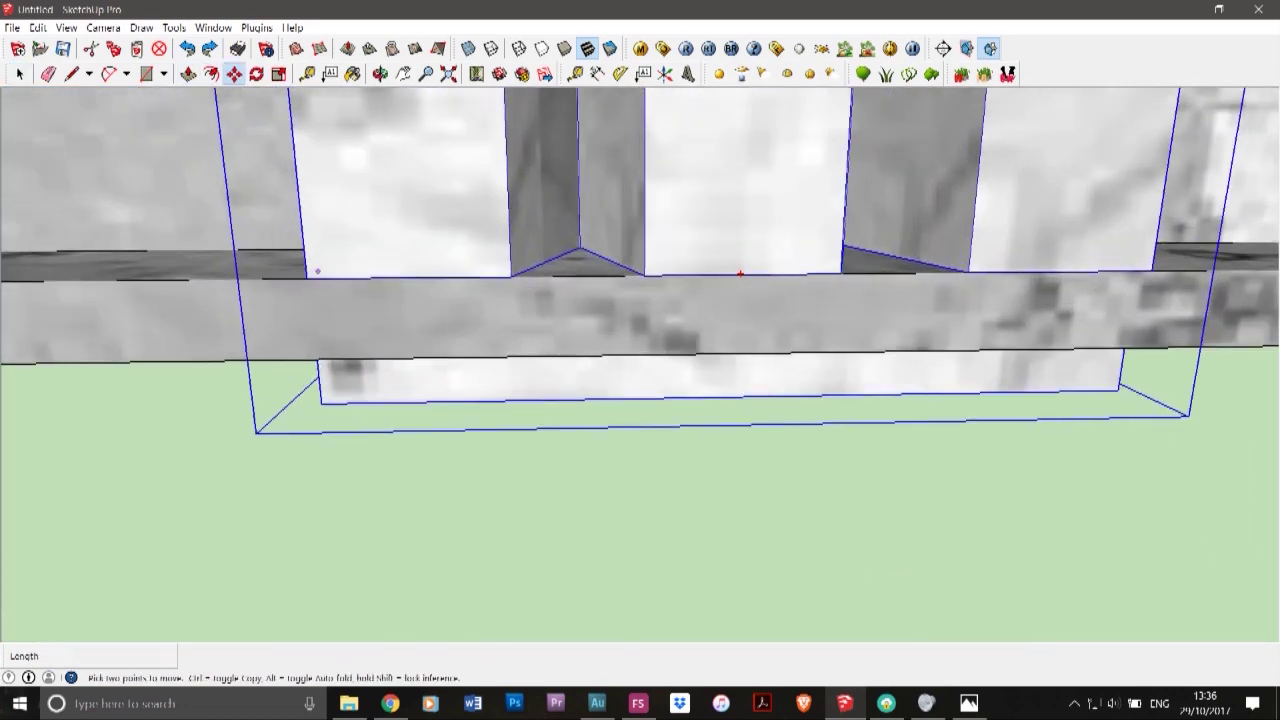
click(307, 278)
key(ctrl)
scroll(278, 276, down, 8)
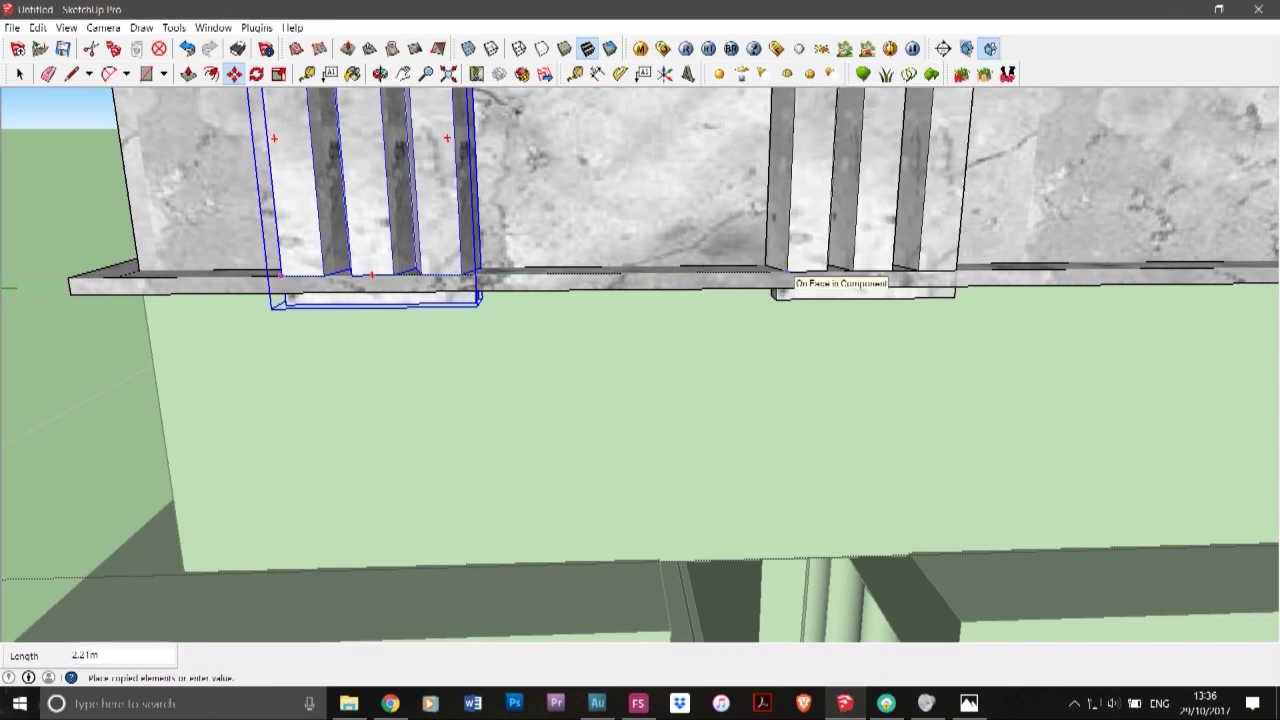
click(773, 283)
scroll(773, 283, down, 3)
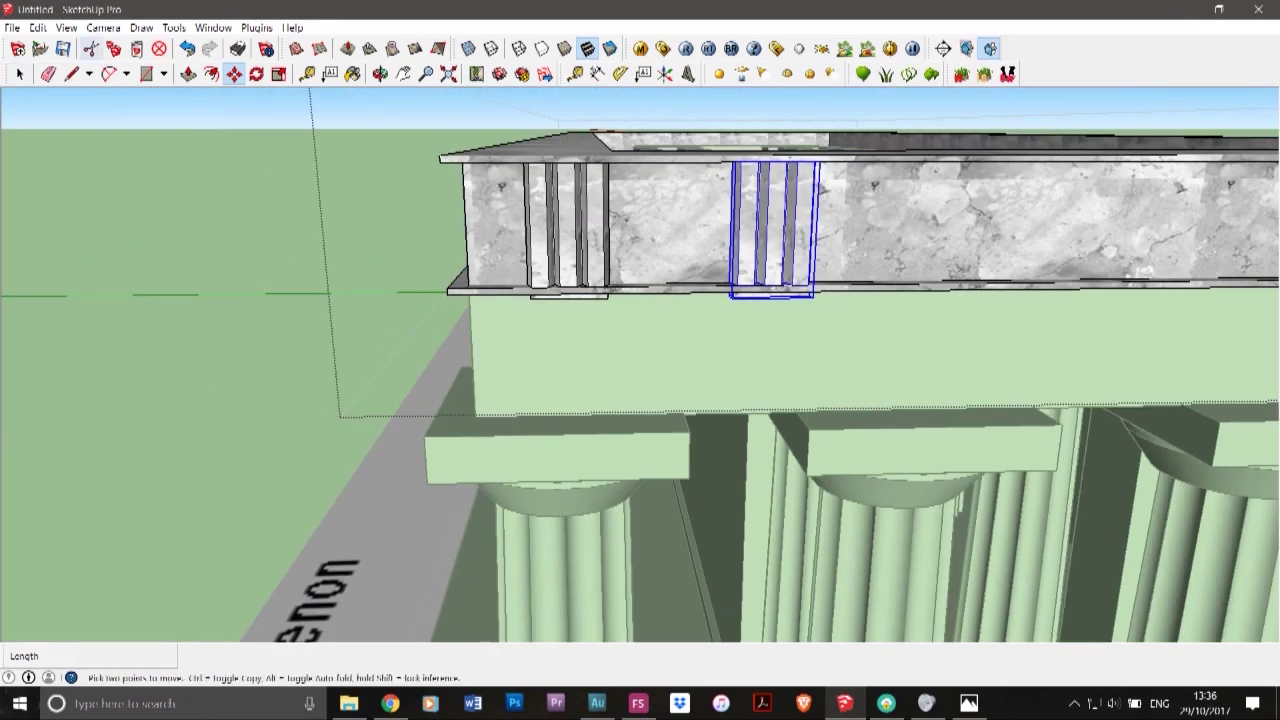
- Examine the frieze in the parthenon_crosssection_02.jpg reference image, and return to the SketchUp model
key(space)
click(969, 703)
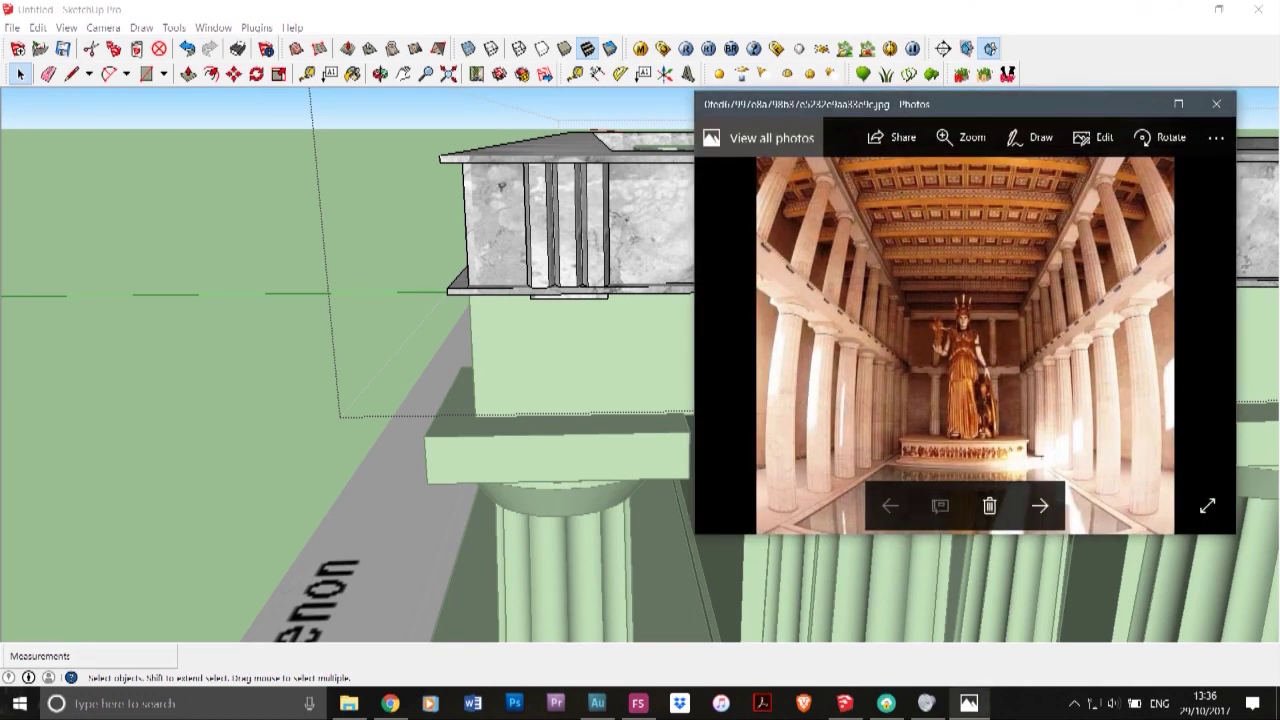
click(969, 703)
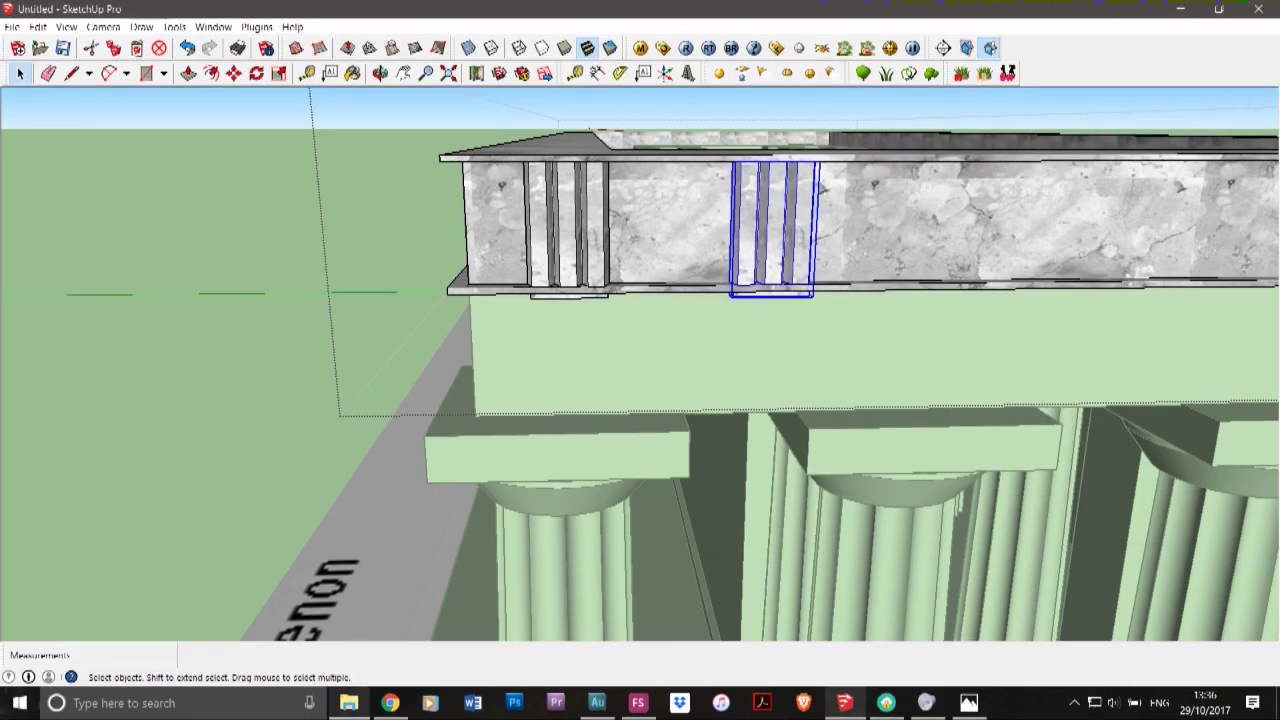
click(349, 703)
click(969, 703)
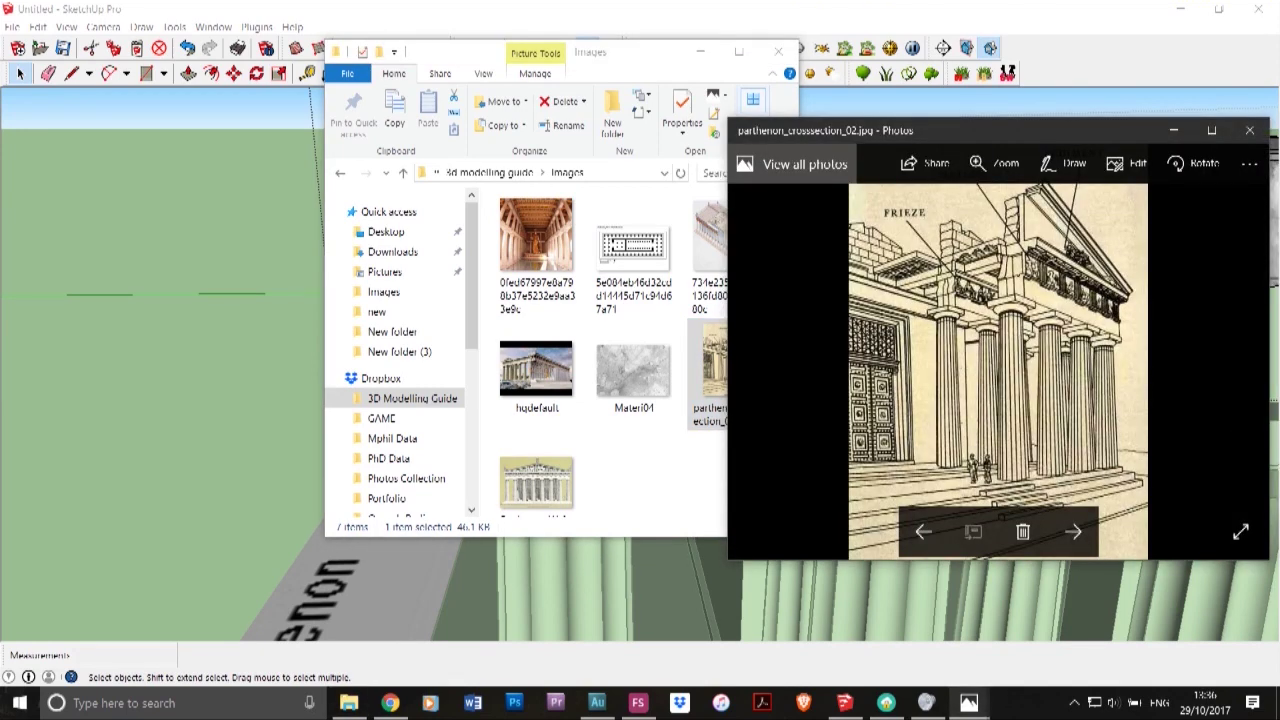
click(845, 703)
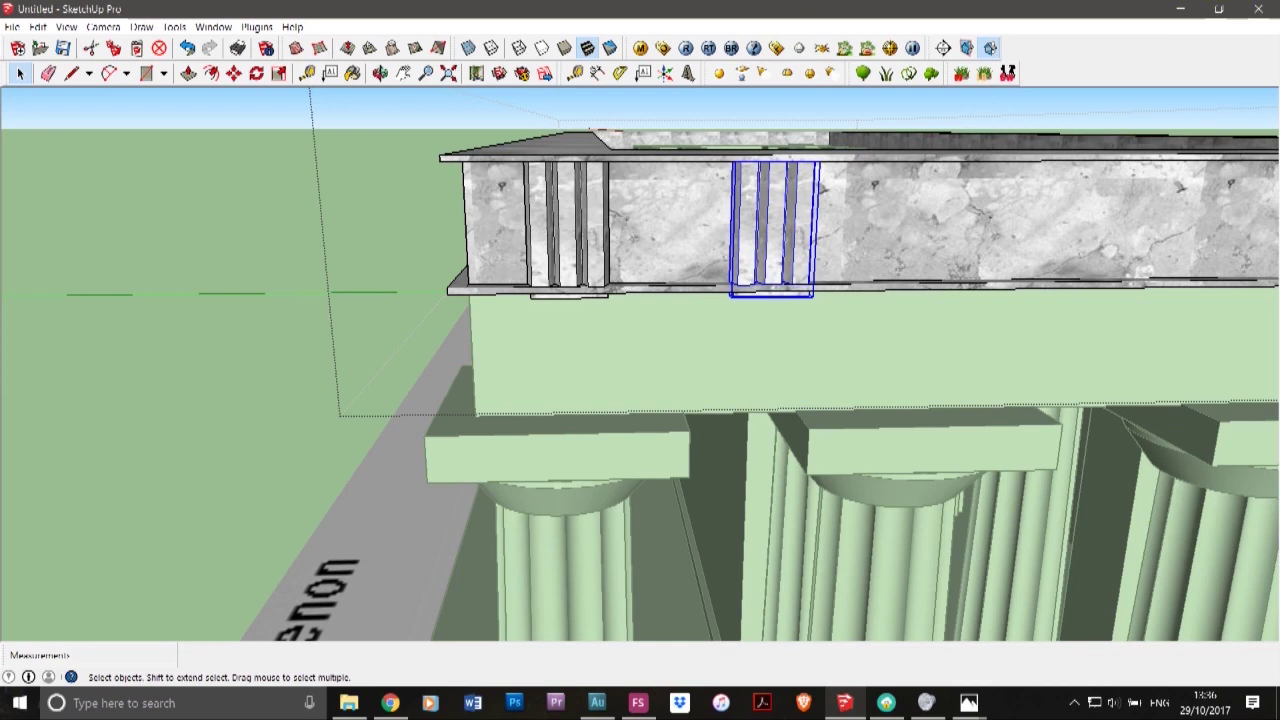
- Copy the pair of triglyph groups about 4.4 m along the front frieze, continuing the same spacing
click(234, 73)
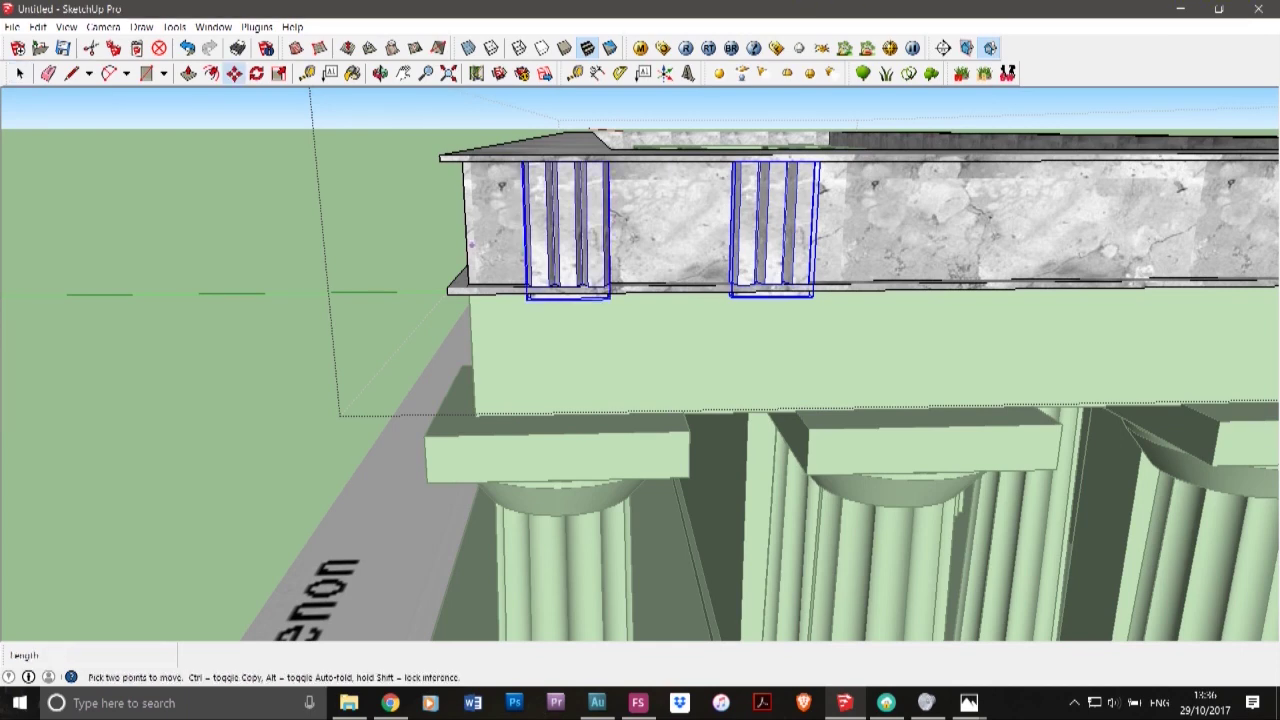
scroll(528, 292, up, 5)
click(542, 280)
key(ctrl)
scroll(542, 280, down, 7)
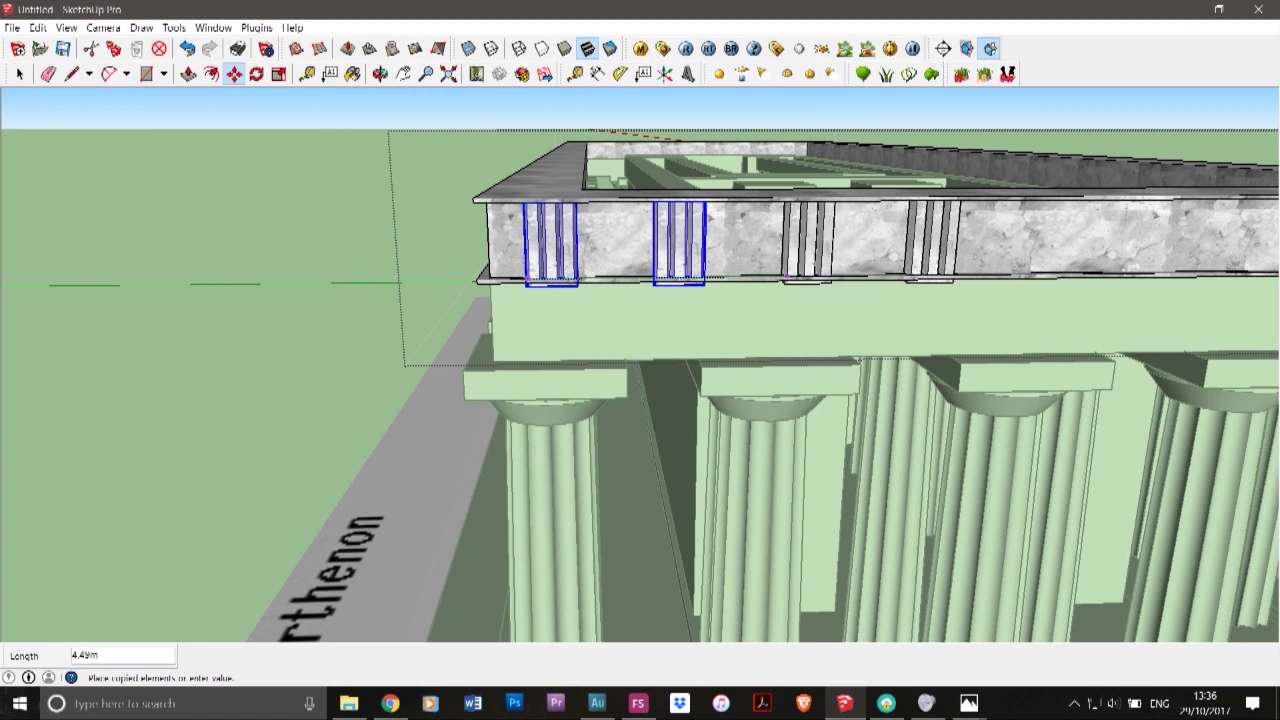
click(783, 278)
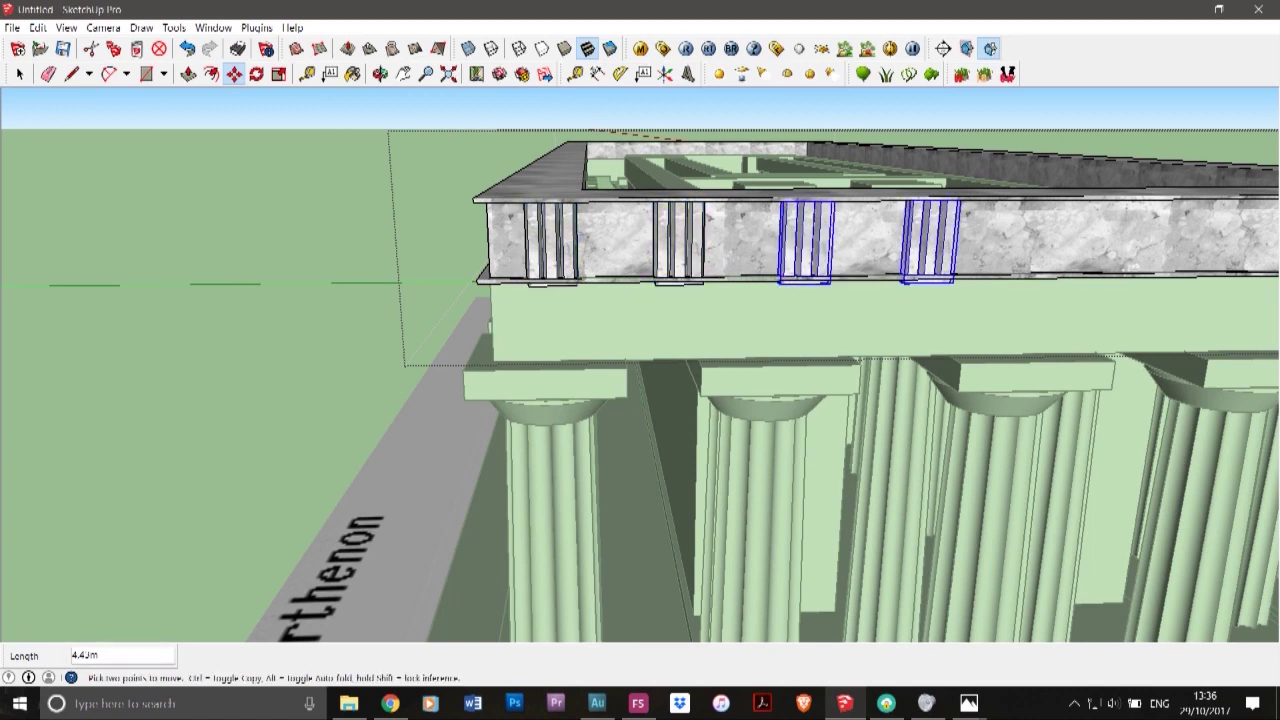
- Copy all four triglyph groups together about 8.9 m along the front frieze, continuing the even row
key(space)
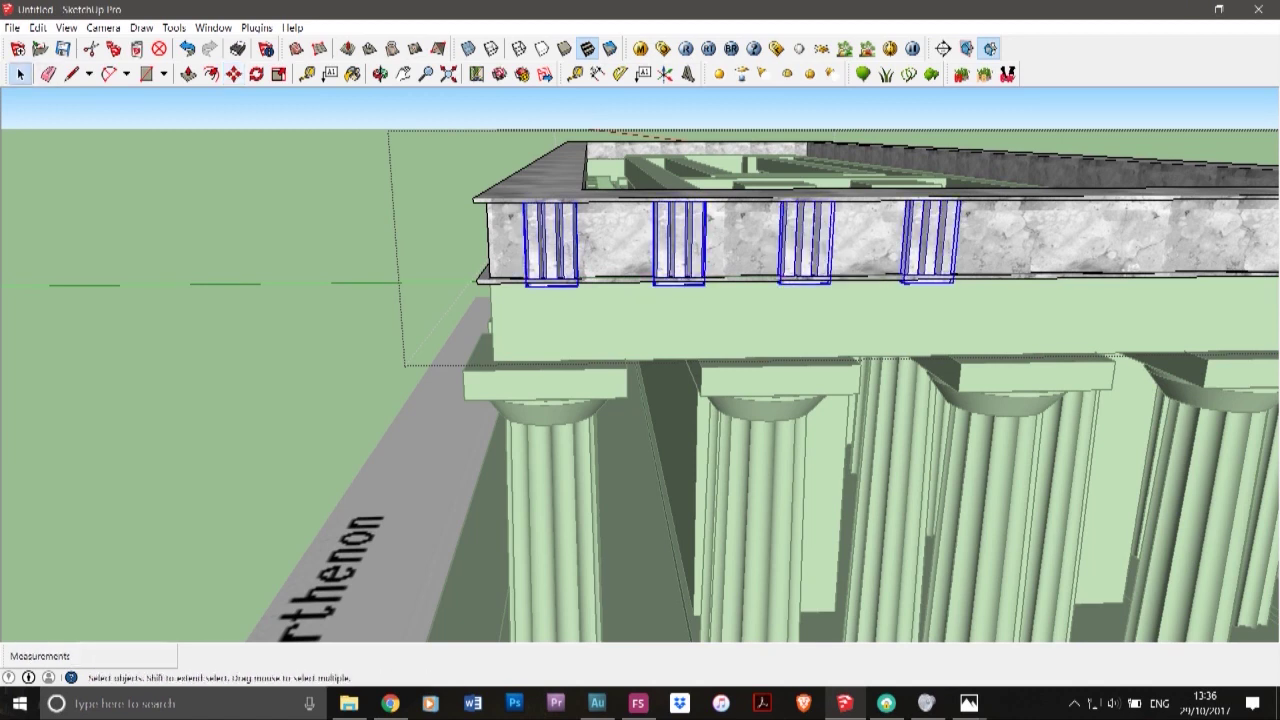
click(234, 74)
scroll(476, 329, up, 6)
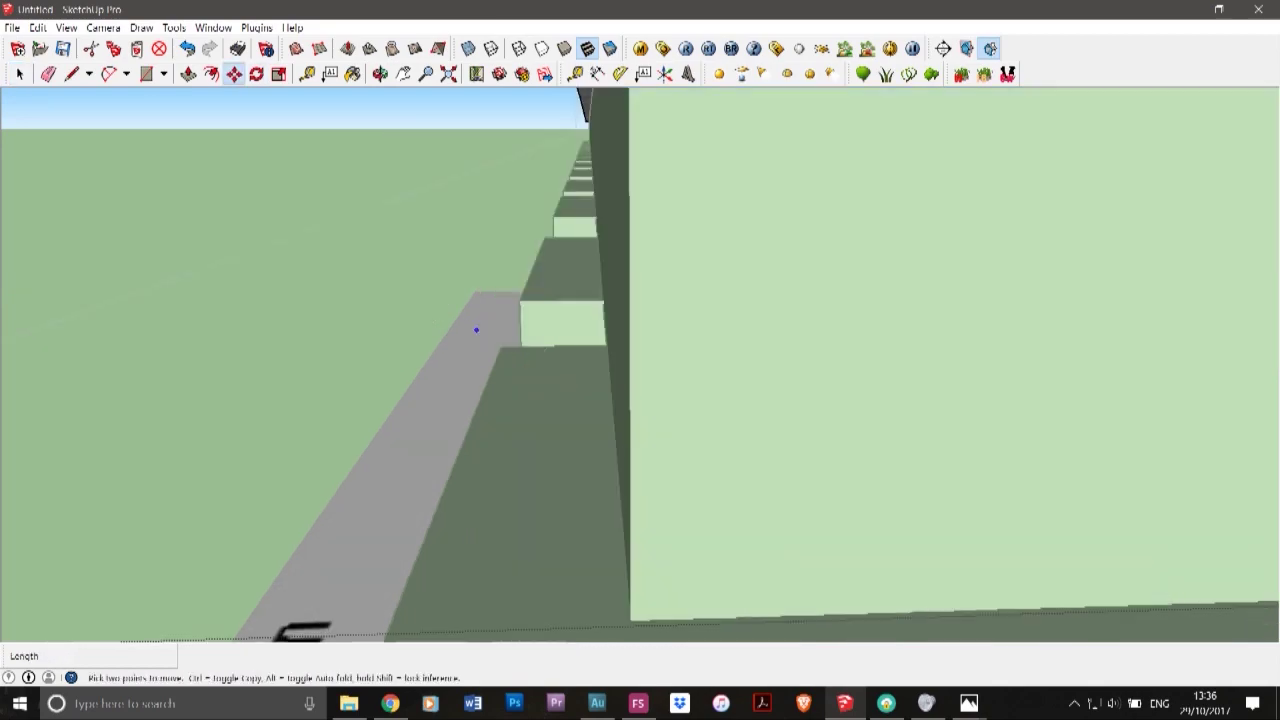
scroll(600, 285, down, 4)
scroll(650, 250, up, 7)
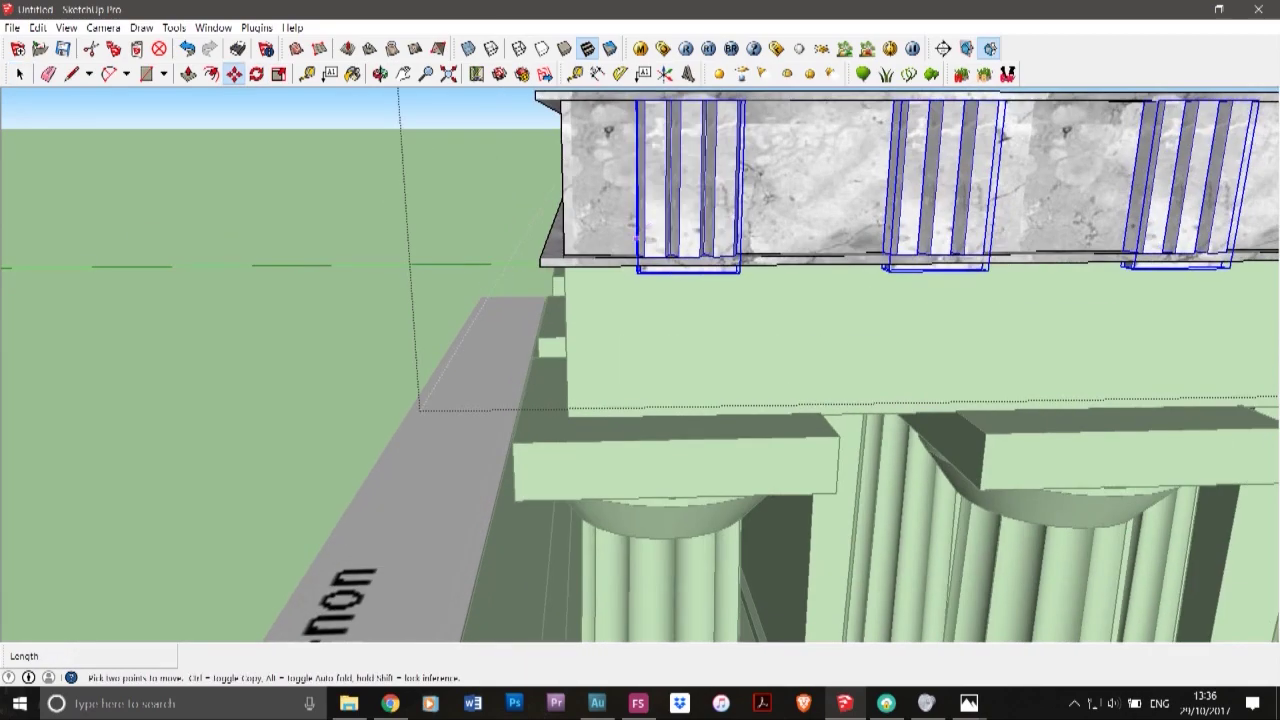
key(ctrl)
click(641, 291)
scroll(525, 268, down, 7)
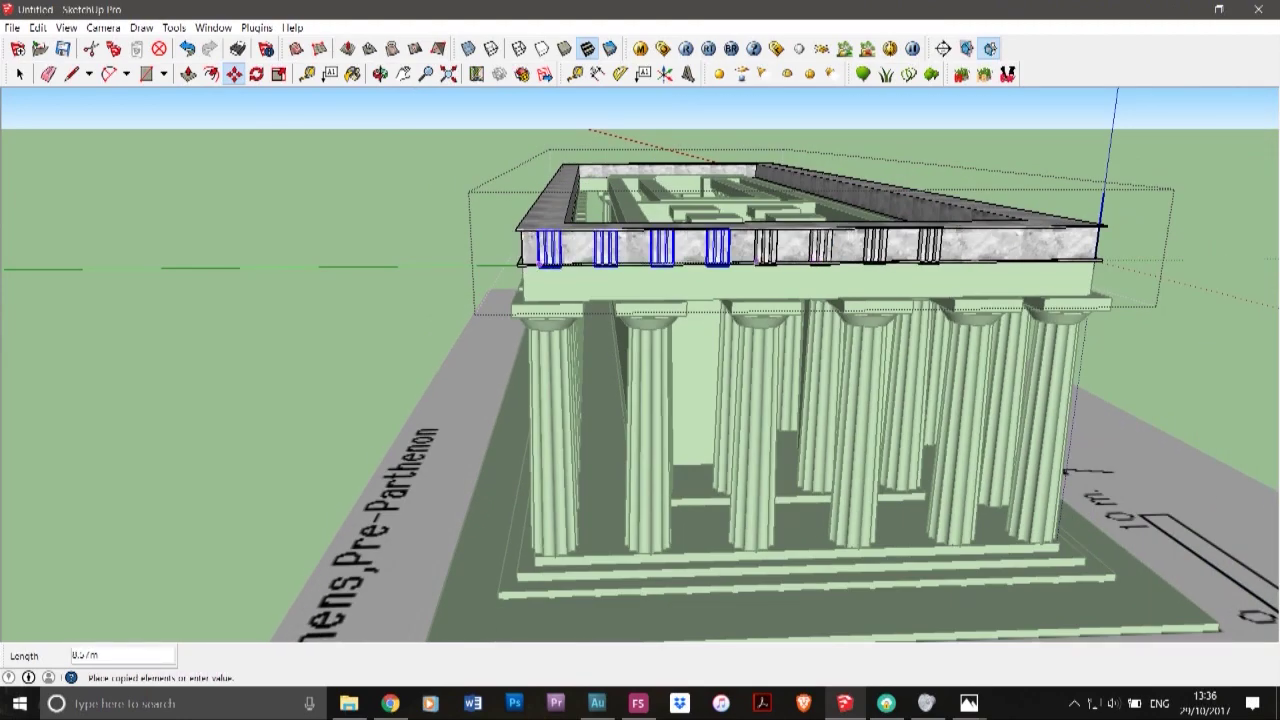
scroll(752, 264, up, 4)
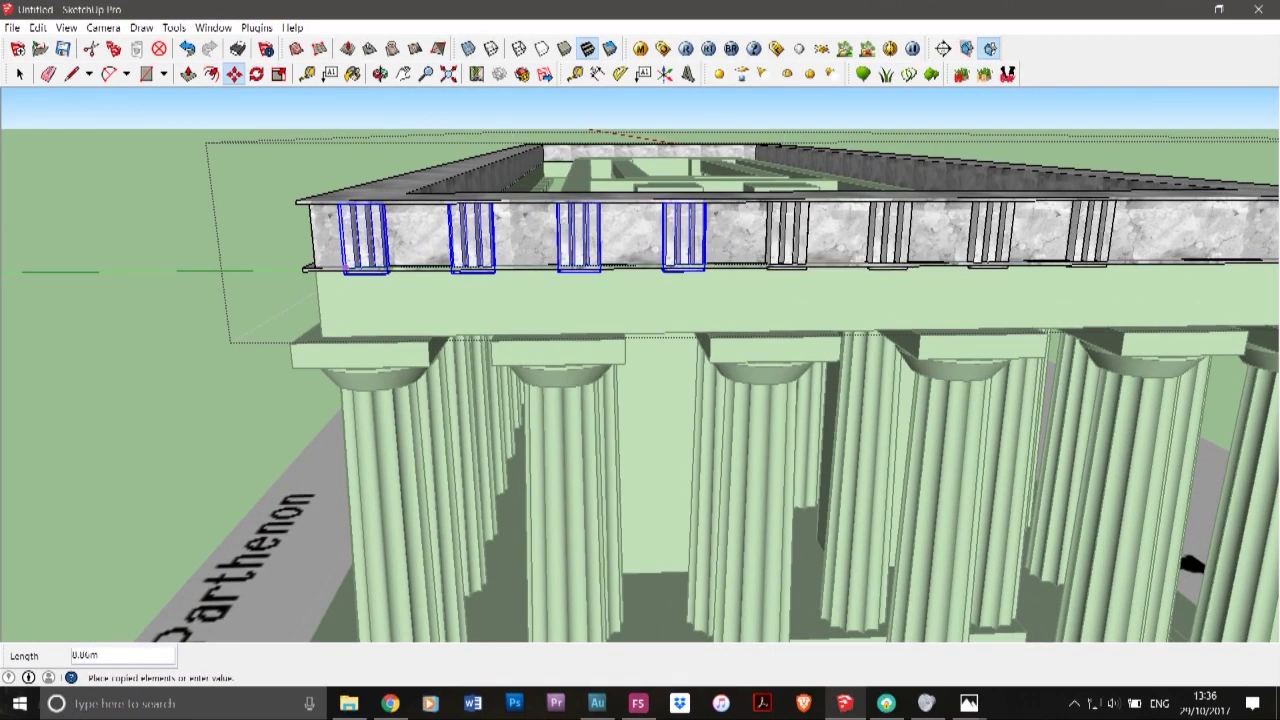
click(768, 267)
- Copy the newest four triglyph groups about 8.9 m onward so the row reaches the far end of the front frieze
scroll(685, 267, down, 3)
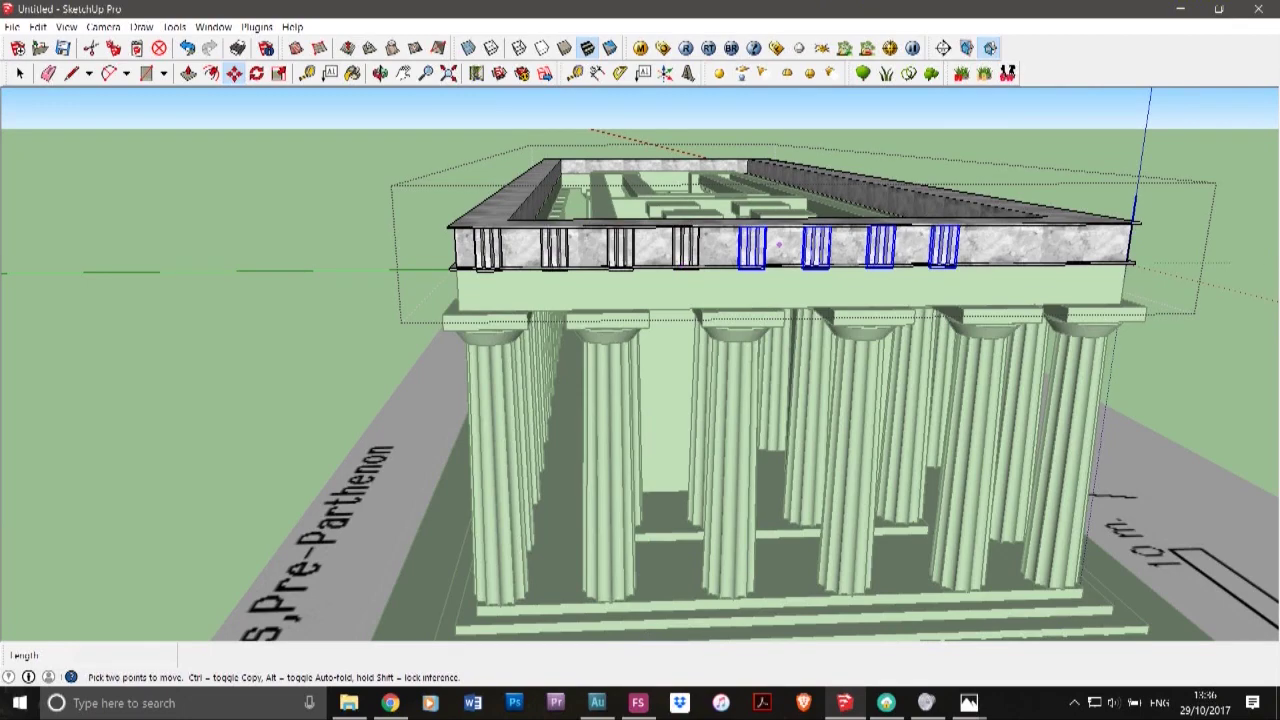
scroll(779, 245, up, 5)
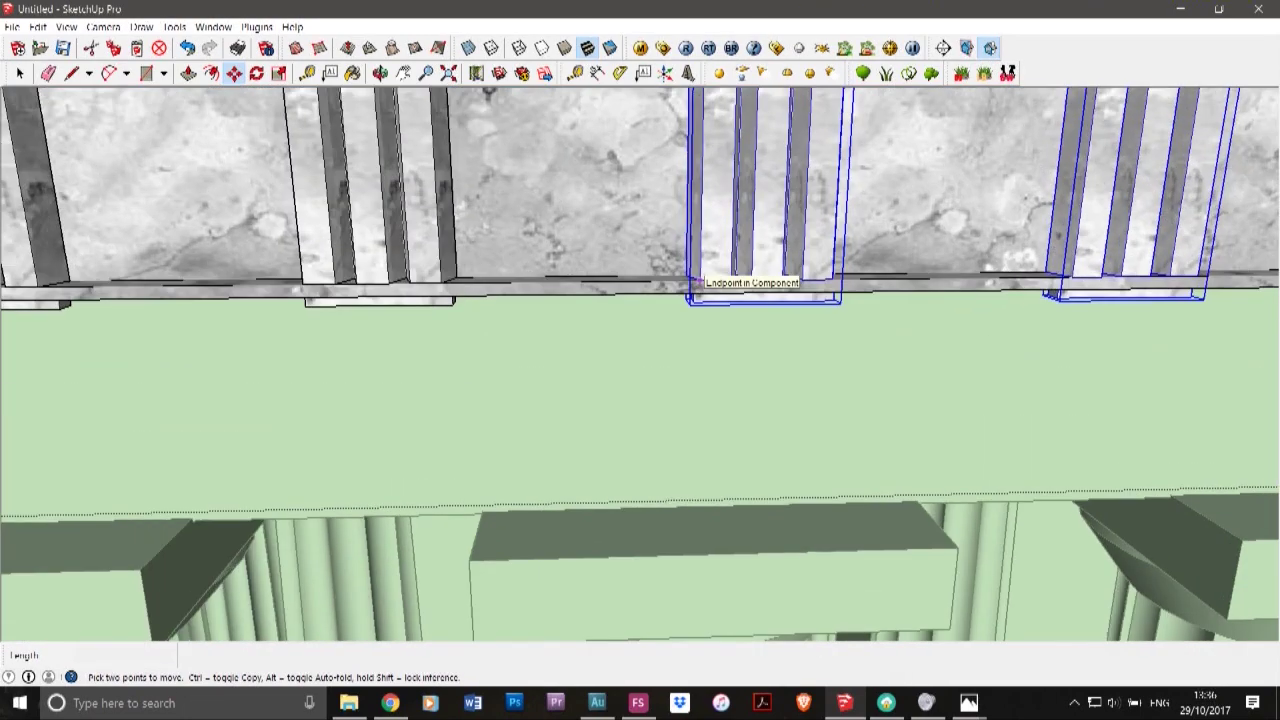
click(700, 283)
scroll(700, 275, down, 5)
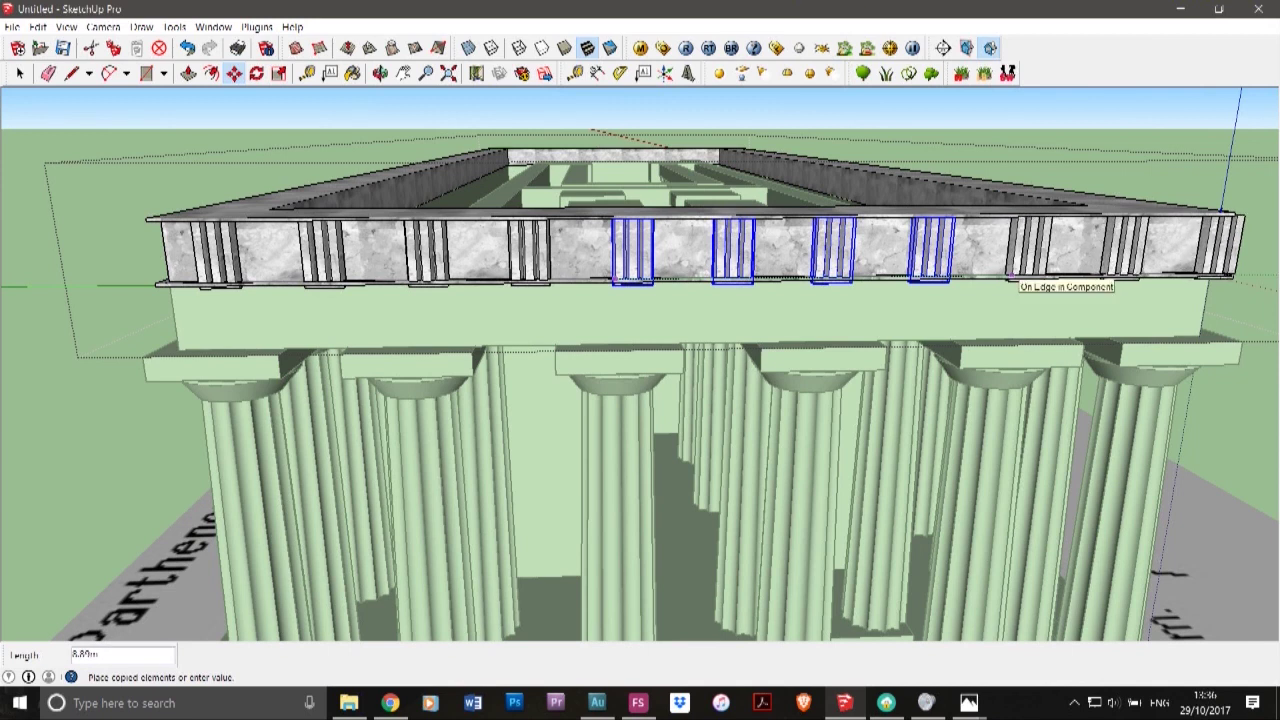
click(1011, 273)
key(space)
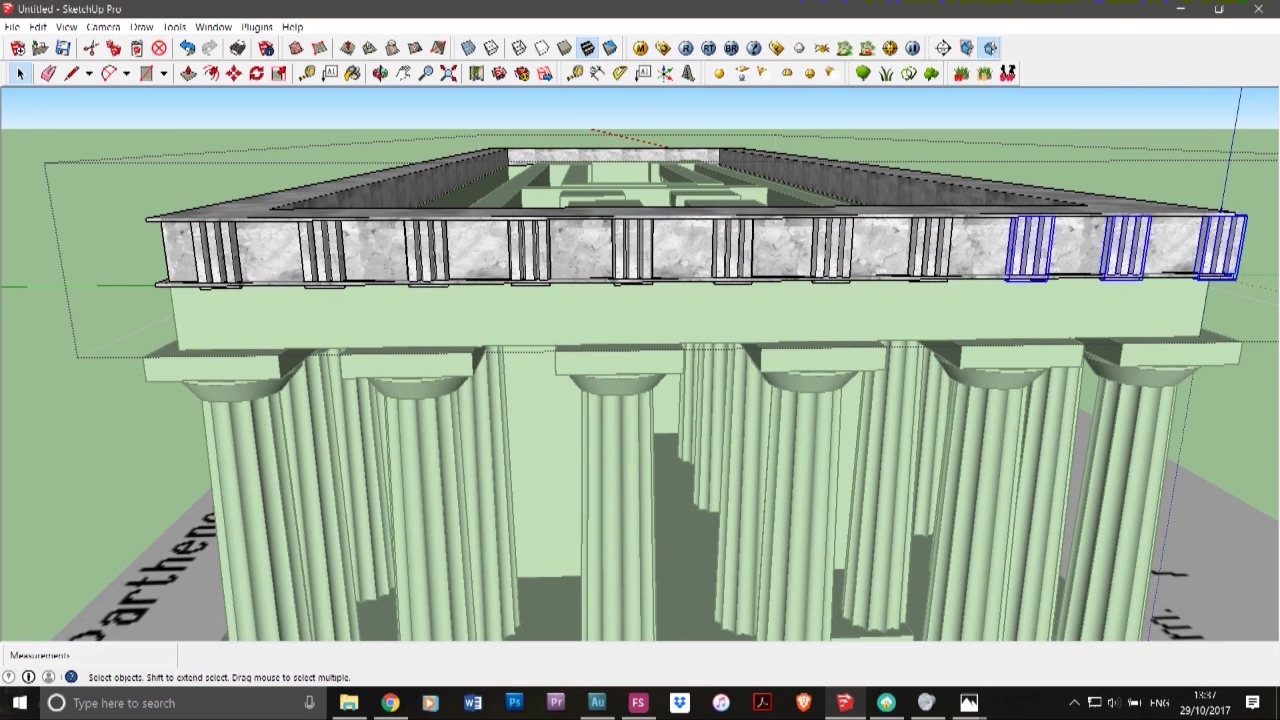
- Move the row of eleven front triglyph groups about 0.64 m so the first one sits flush with the frieze's near corner
shift+click(530, 252)
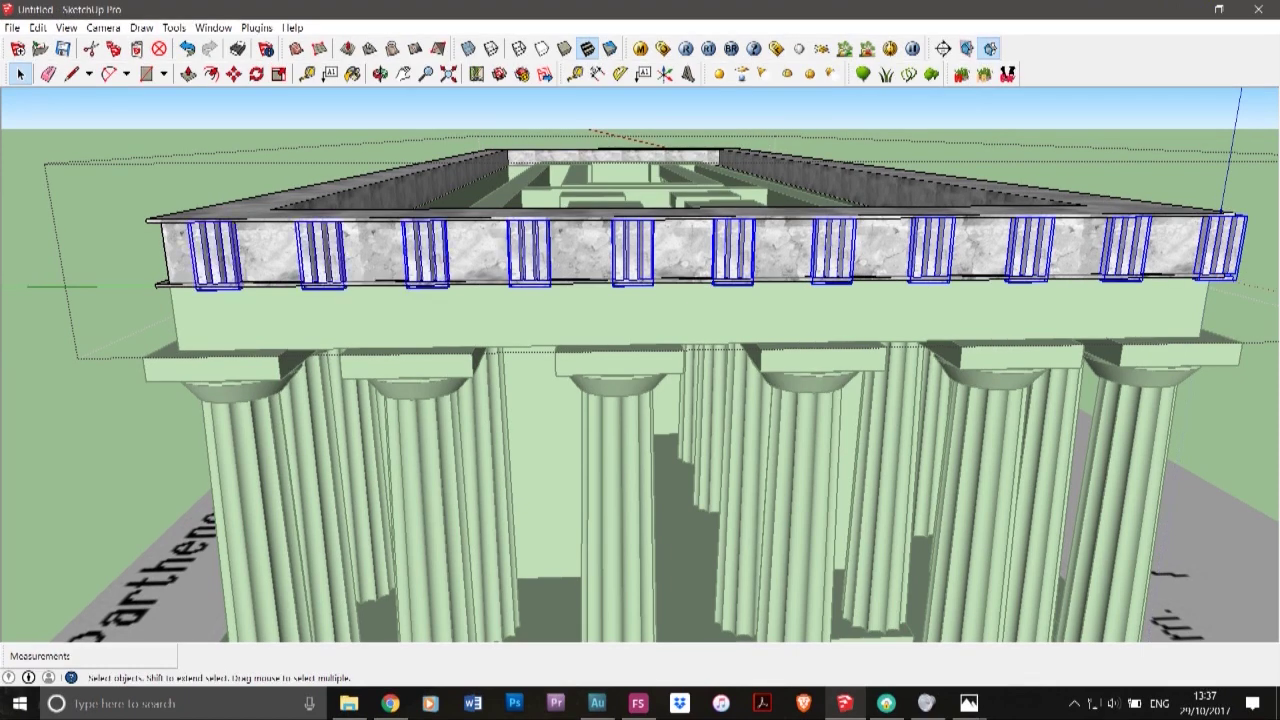
click(968, 703)
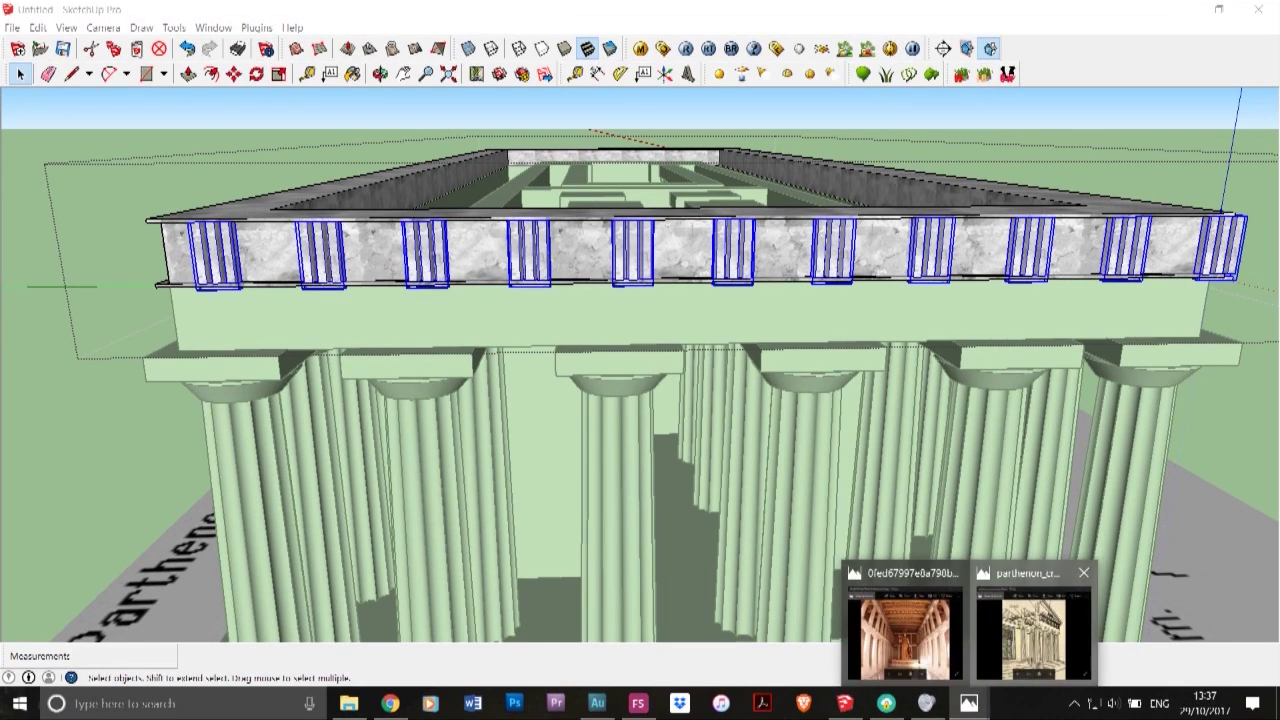
click(1034, 635)
click(942, 10)
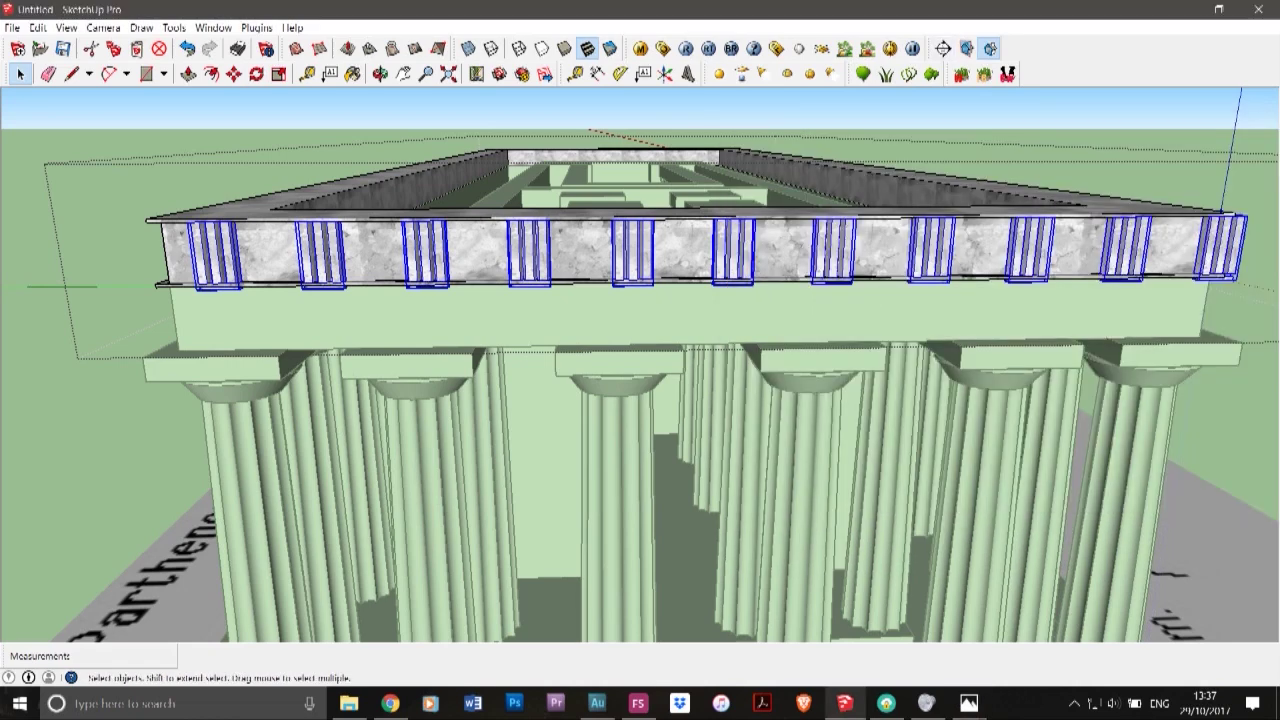
click(234, 74)
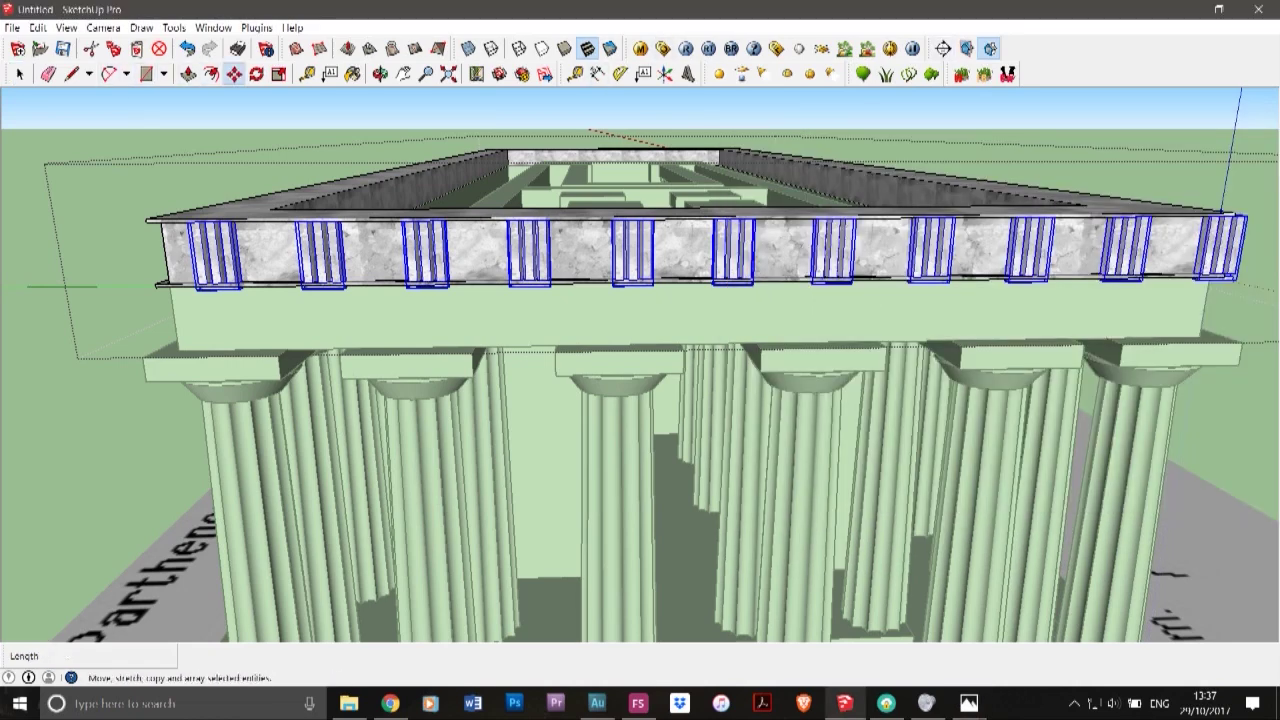
scroll(178, 269, up, 3)
scroll(76, 296, up, 4)
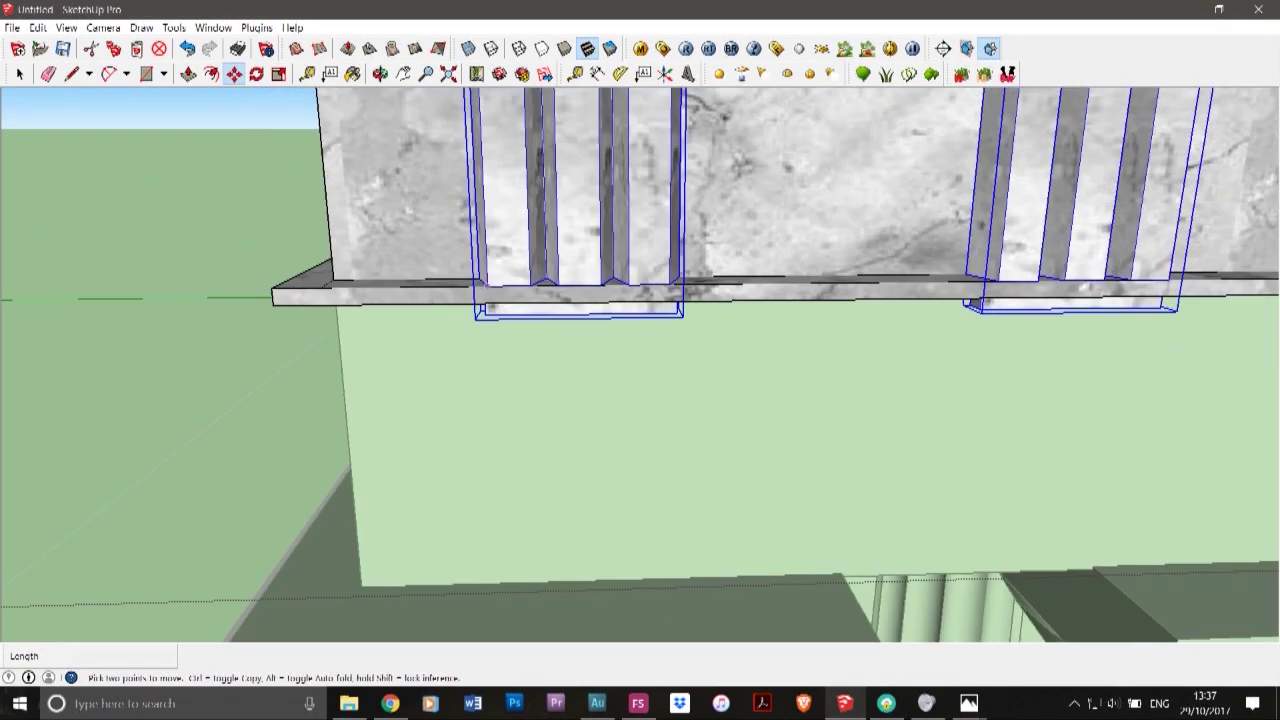
click(486, 275)
click(332, 274)
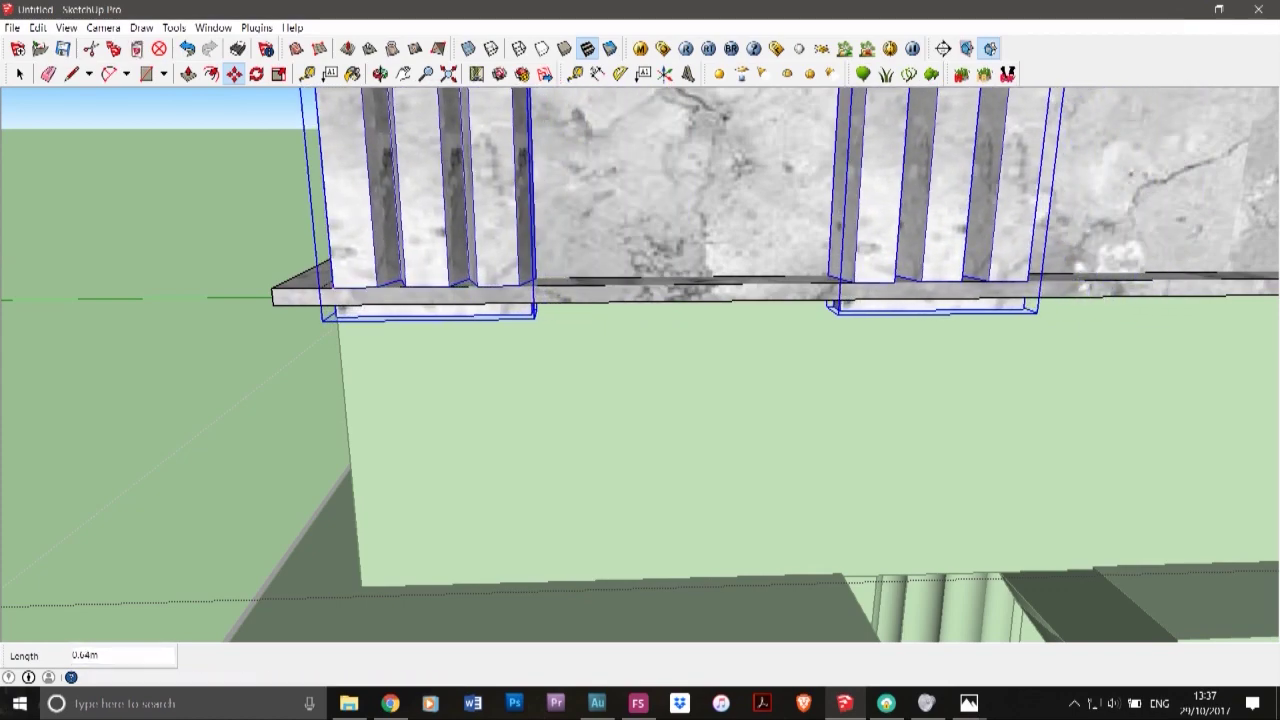
scroll(779, 280, down, 10)
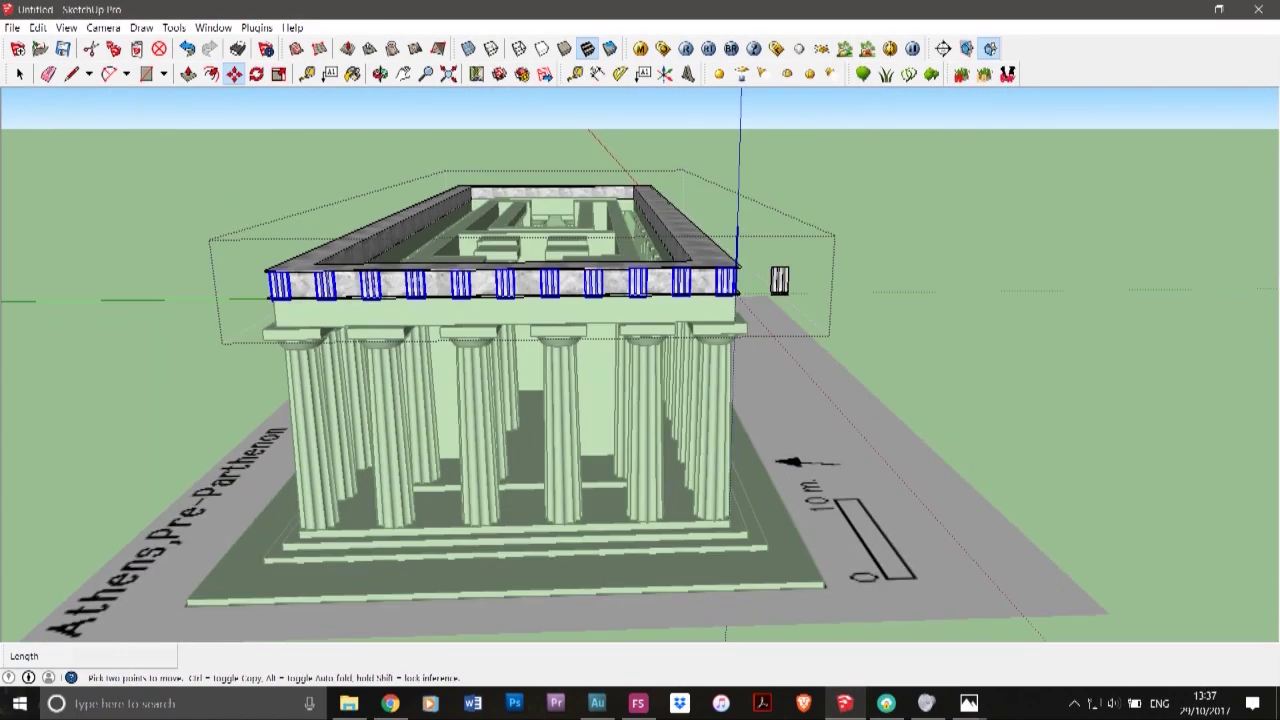
click(20, 74)
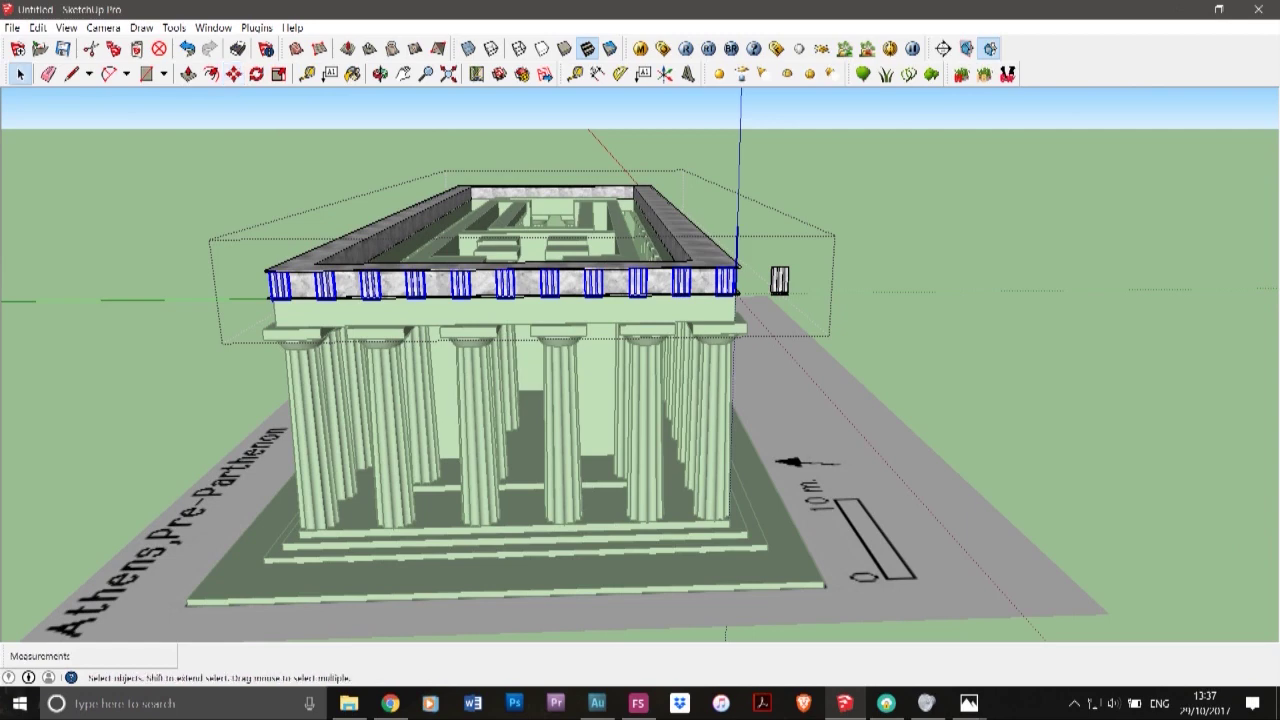
- Delete the stray triglyph group beside the temple and shift the front corner triglyph group about 0.15 m outward, flush with the frieze's end
click(780, 281)
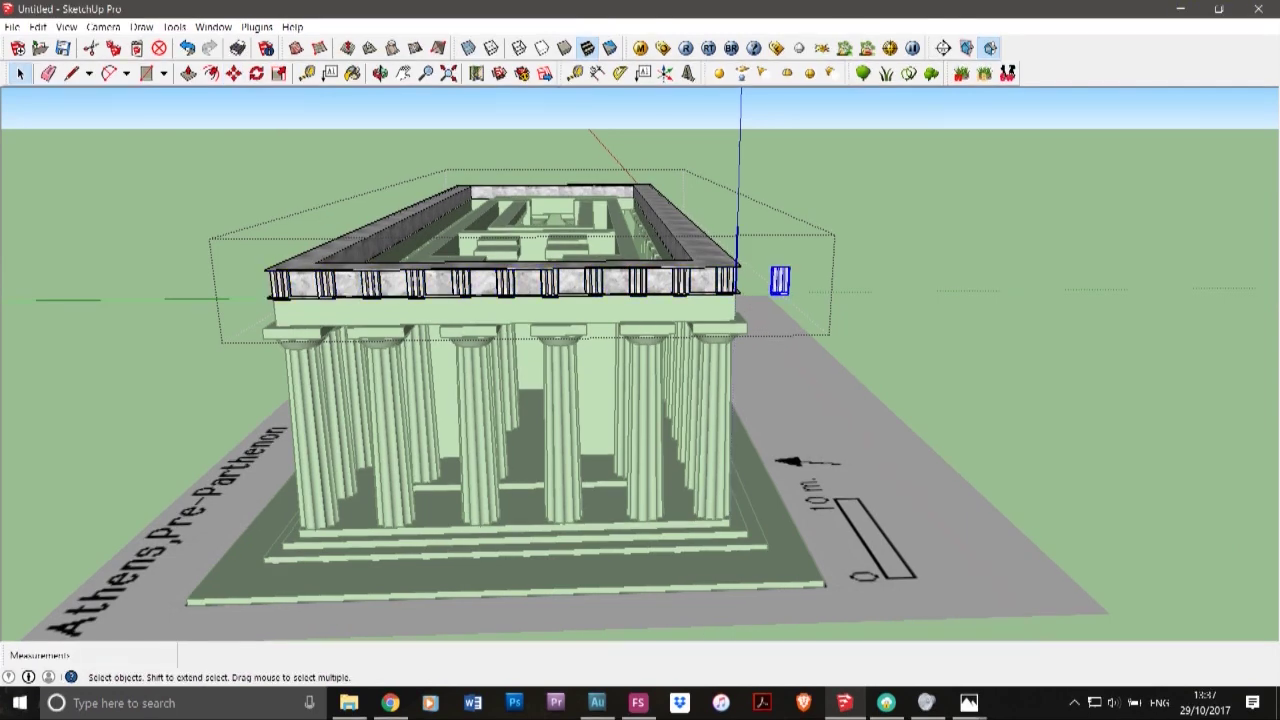
key(Delete)
click(727, 282)
scroll(735, 282, up, 9)
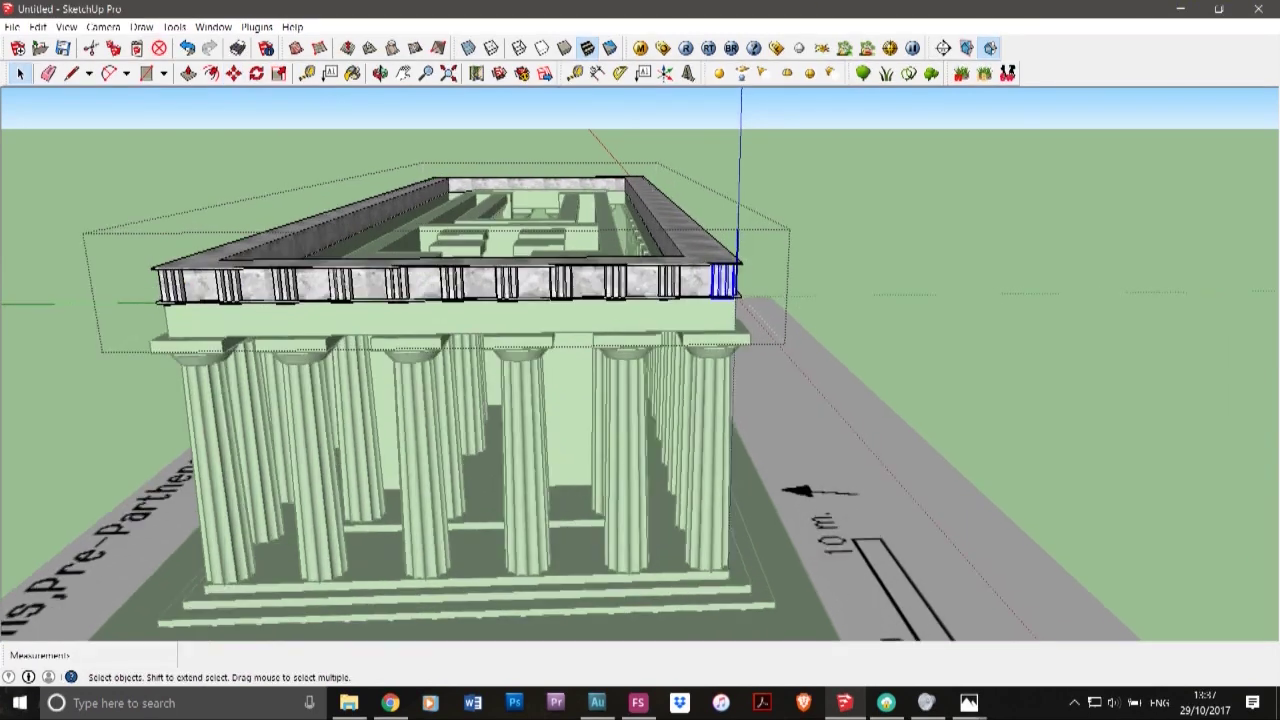
scroll(735, 282, down, 2)
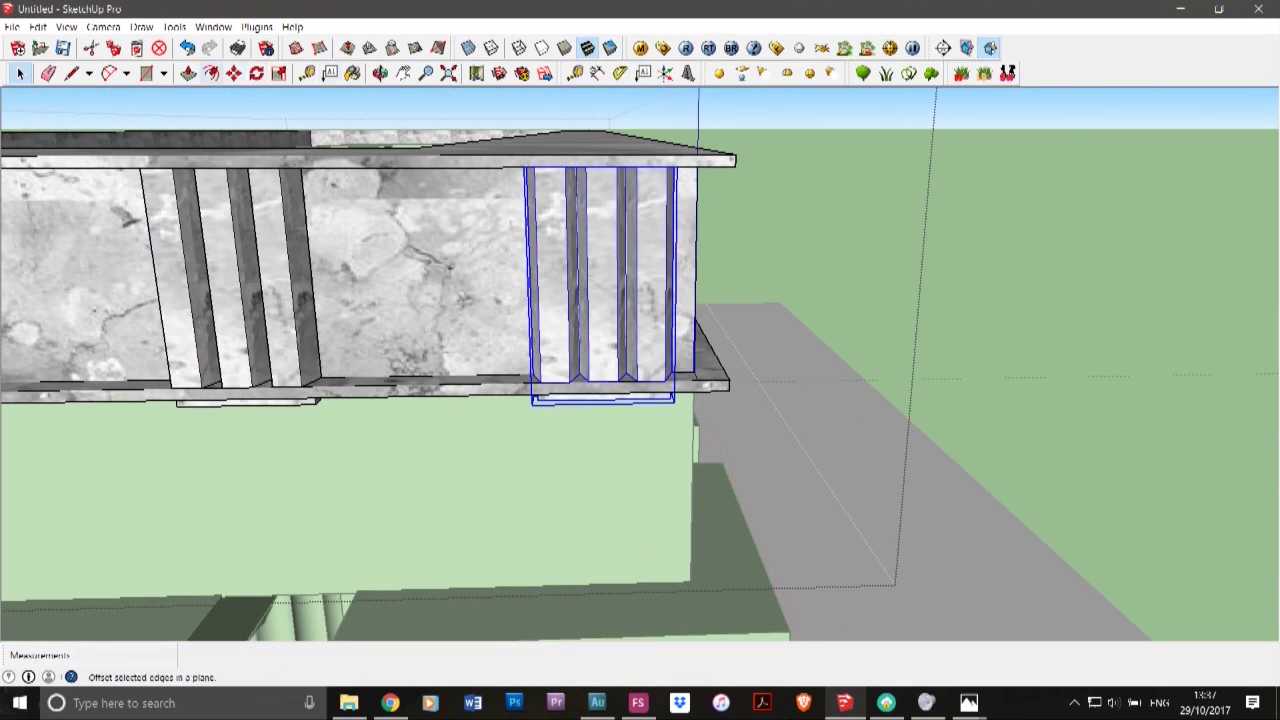
click(233, 73)
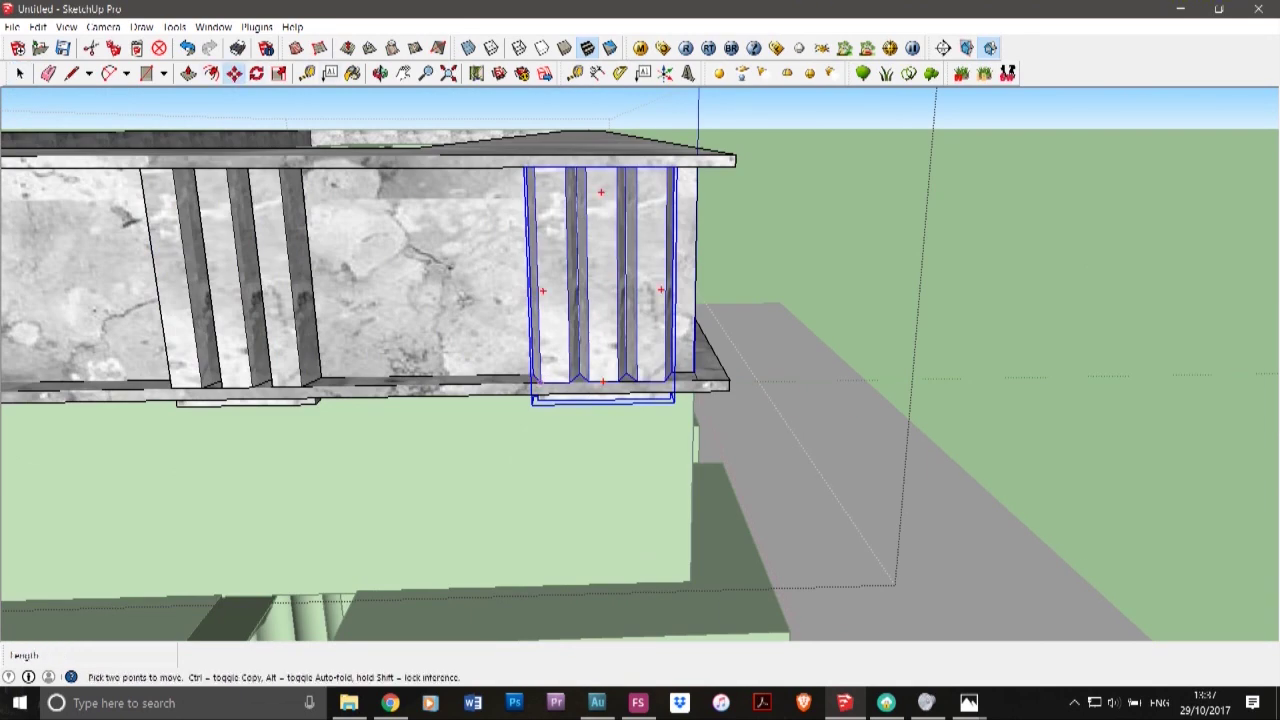
click(541, 382)
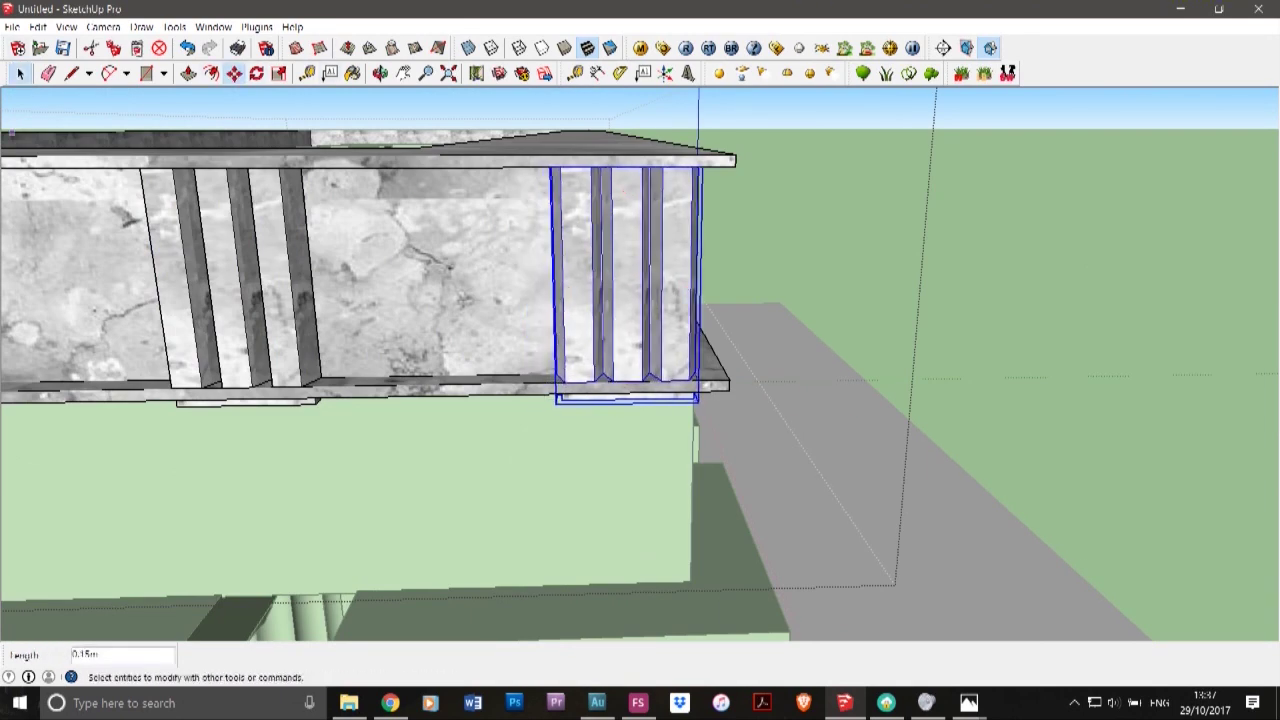
- Move the triglyph group next to the corner one about 0.07 m toward the corner and leave frieze group editing
click(19, 73)
click(110, 108)
click(235, 275)
click(233, 73)
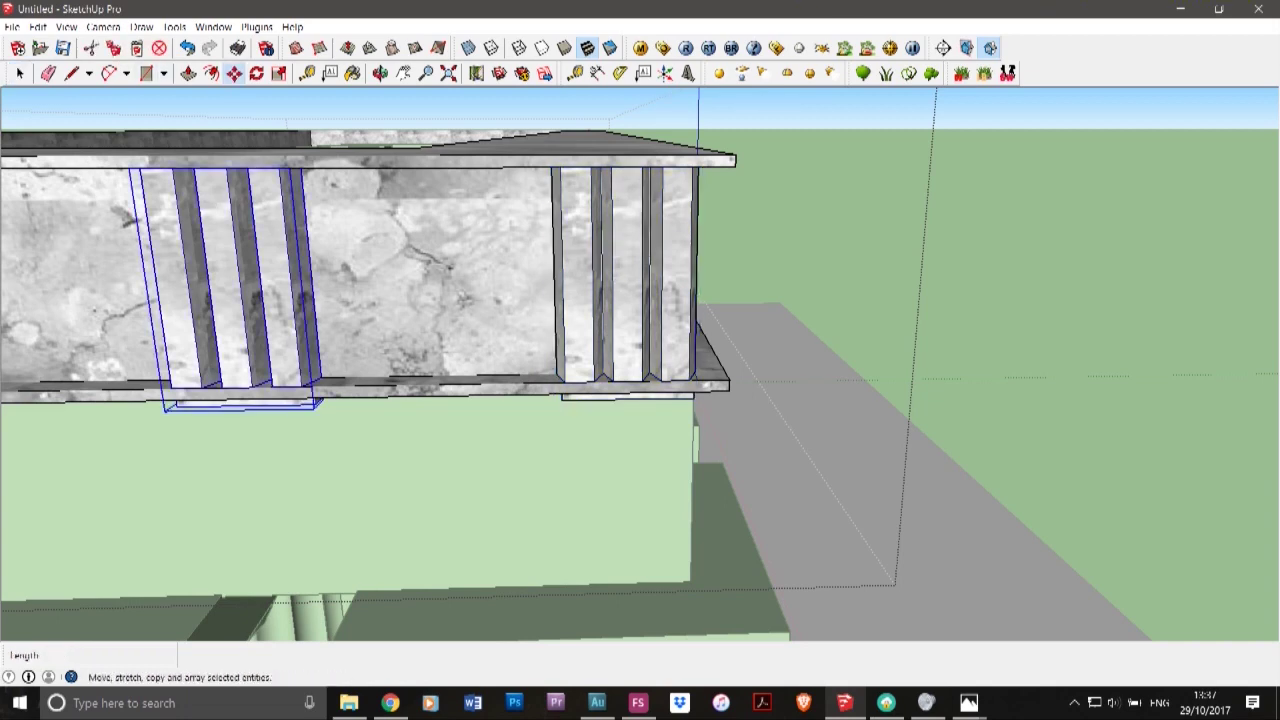
click(313, 387)
key(ctrl+z)
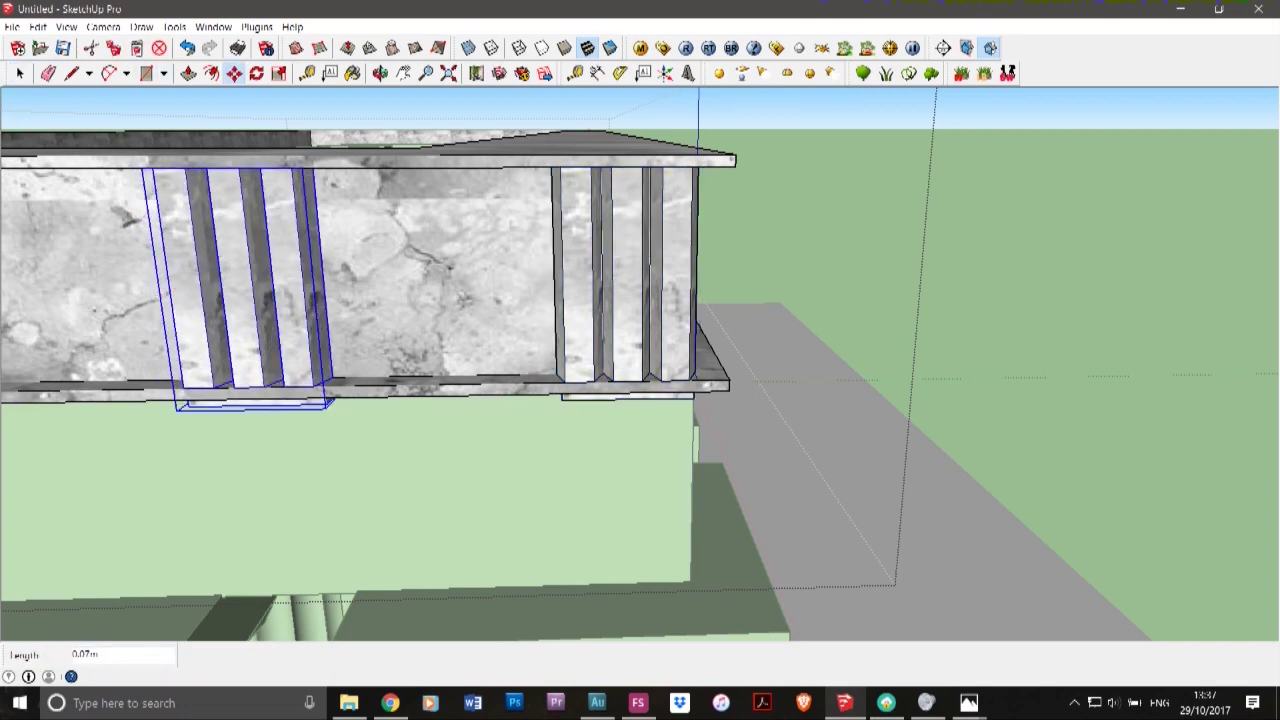
scroll(490, 315, down, 4)
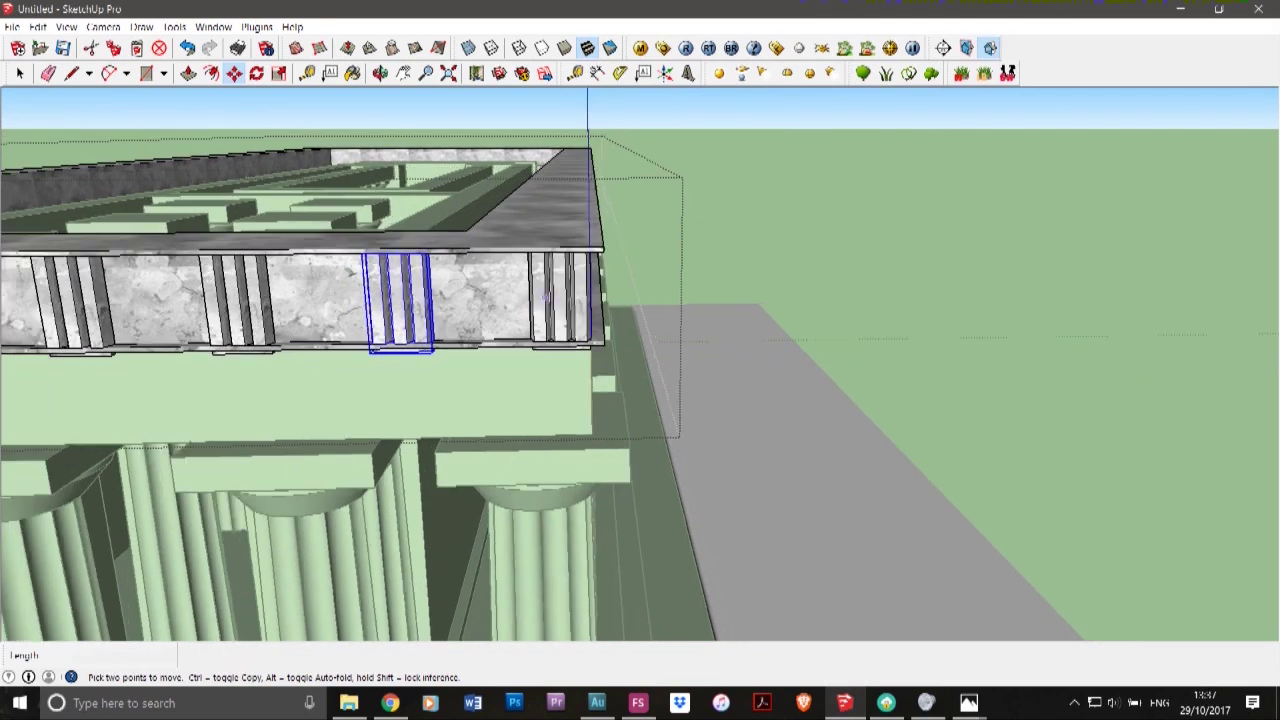
scroll(660, 270, down, 6)
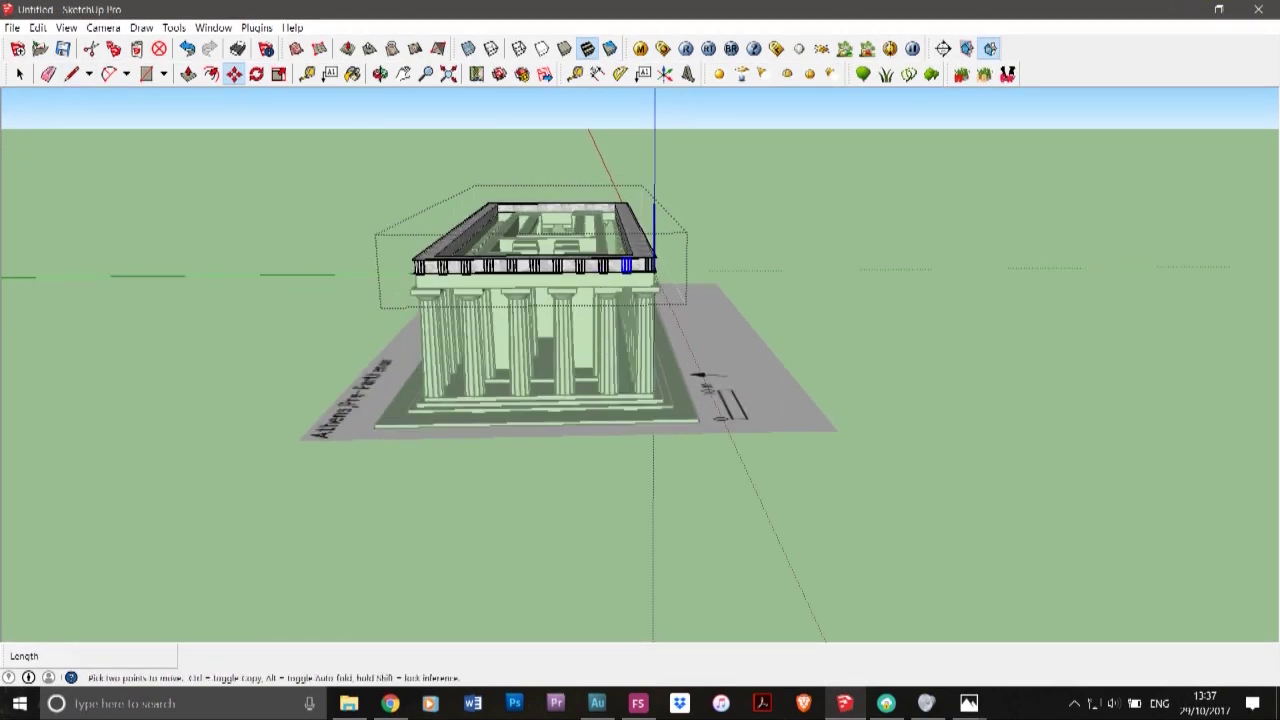
key(space)
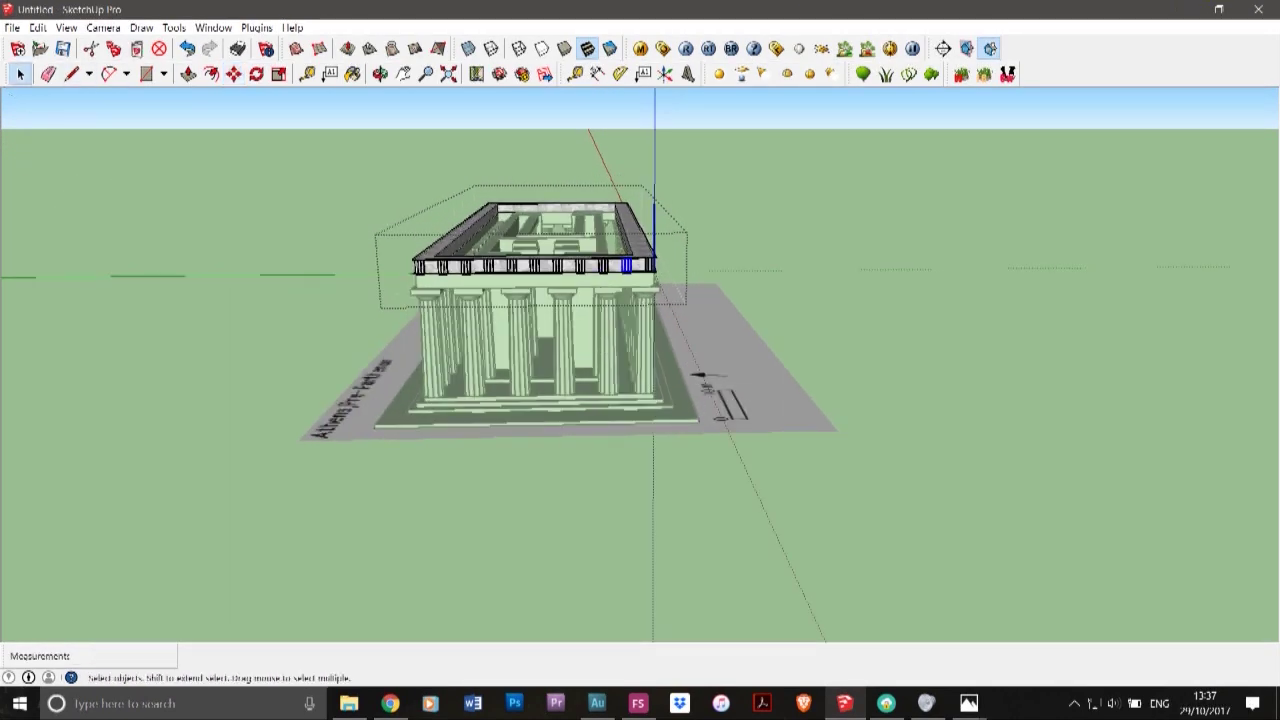
key(Escape)
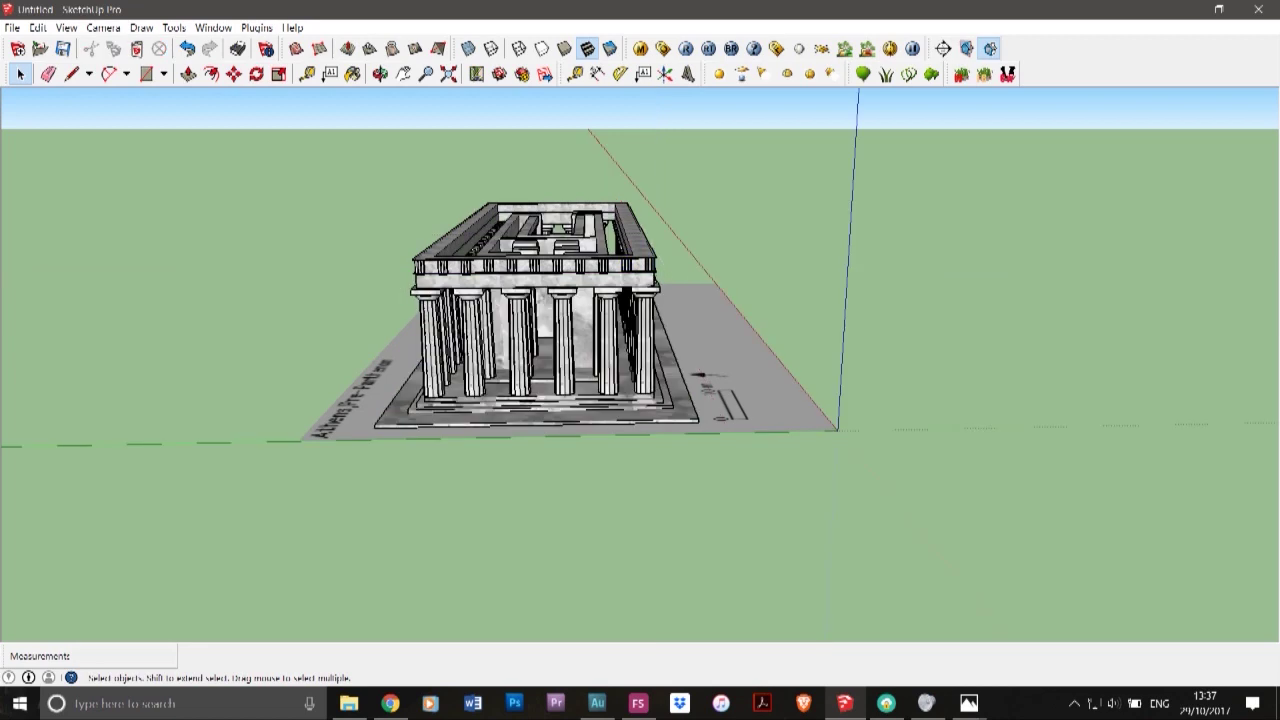
- Open the frieze group for editing at the corner between the front and the long side
click(380, 74)
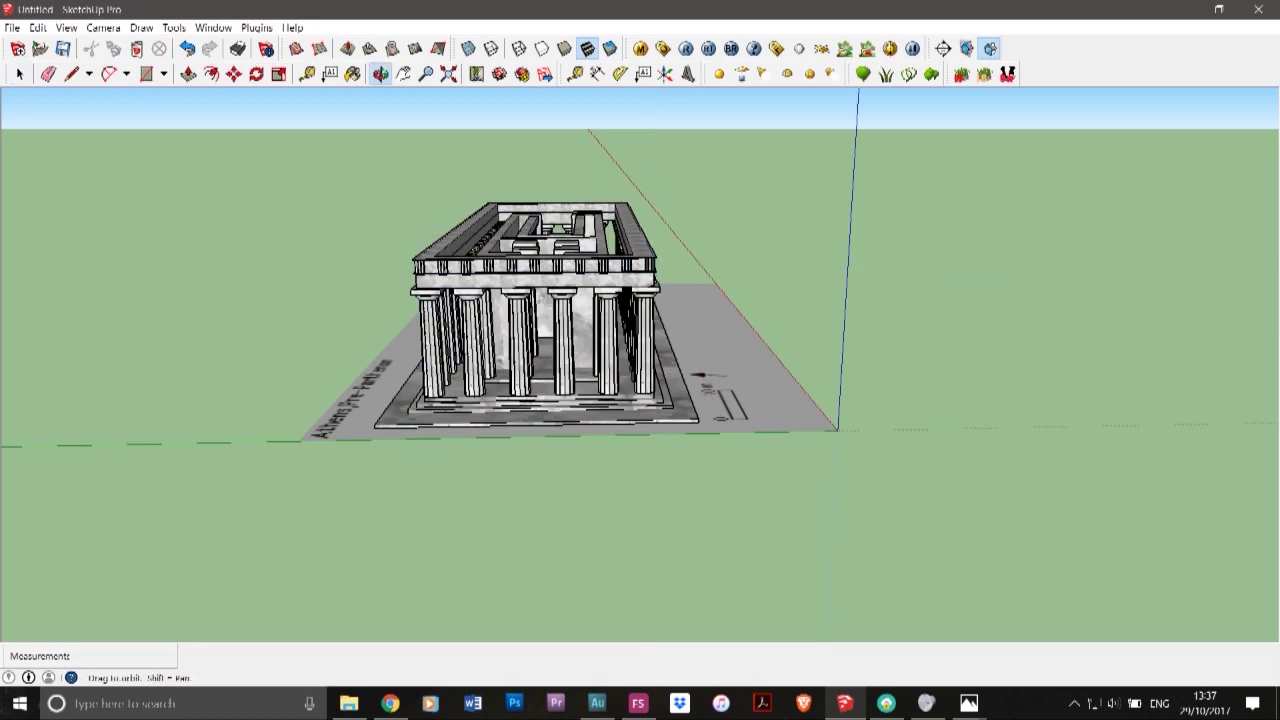
drag(630, 280, 502, 288)
scroll(502, 288, up, 6)
scroll(510, 248, up, 2)
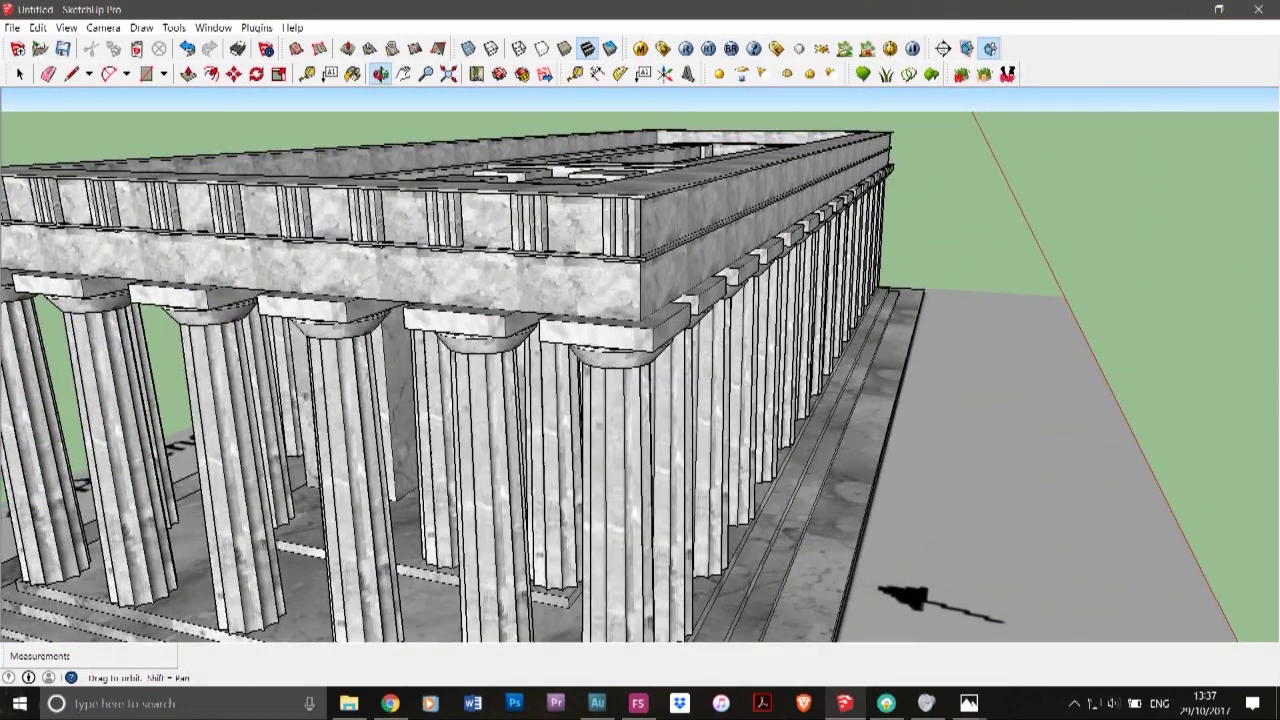
click(20, 74)
click(620, 230)
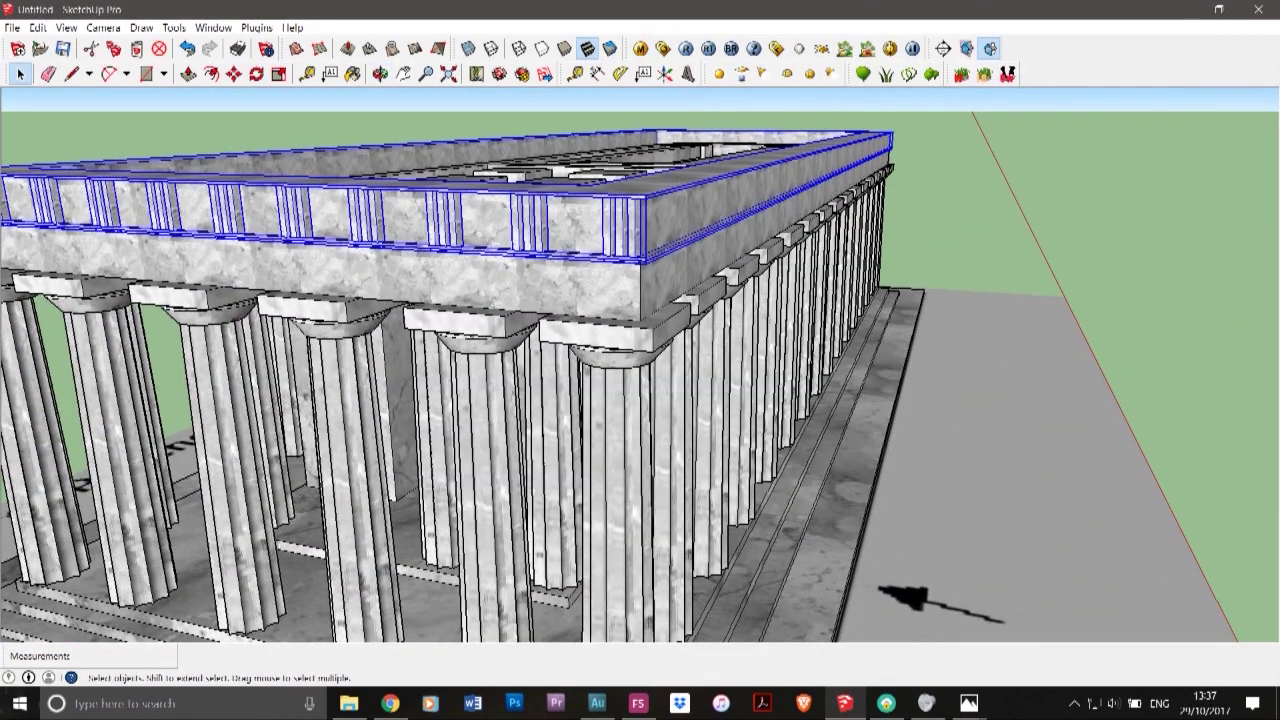
double_click(620, 230)
- Copy the front corner triglyph group about 1.04 m along the front direction, just past the frieze corner
click(625, 232)
scroll(635, 242, up, 3)
scroll(665, 200, up, 3)
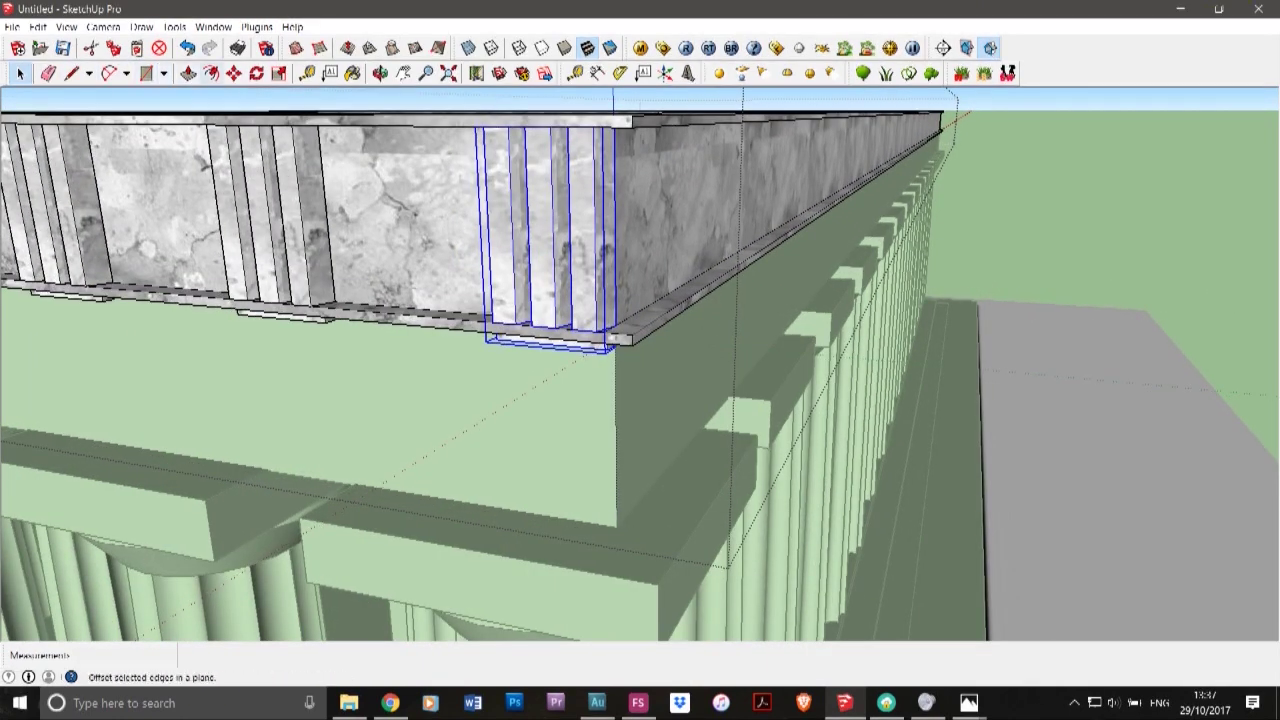
click(233, 74)
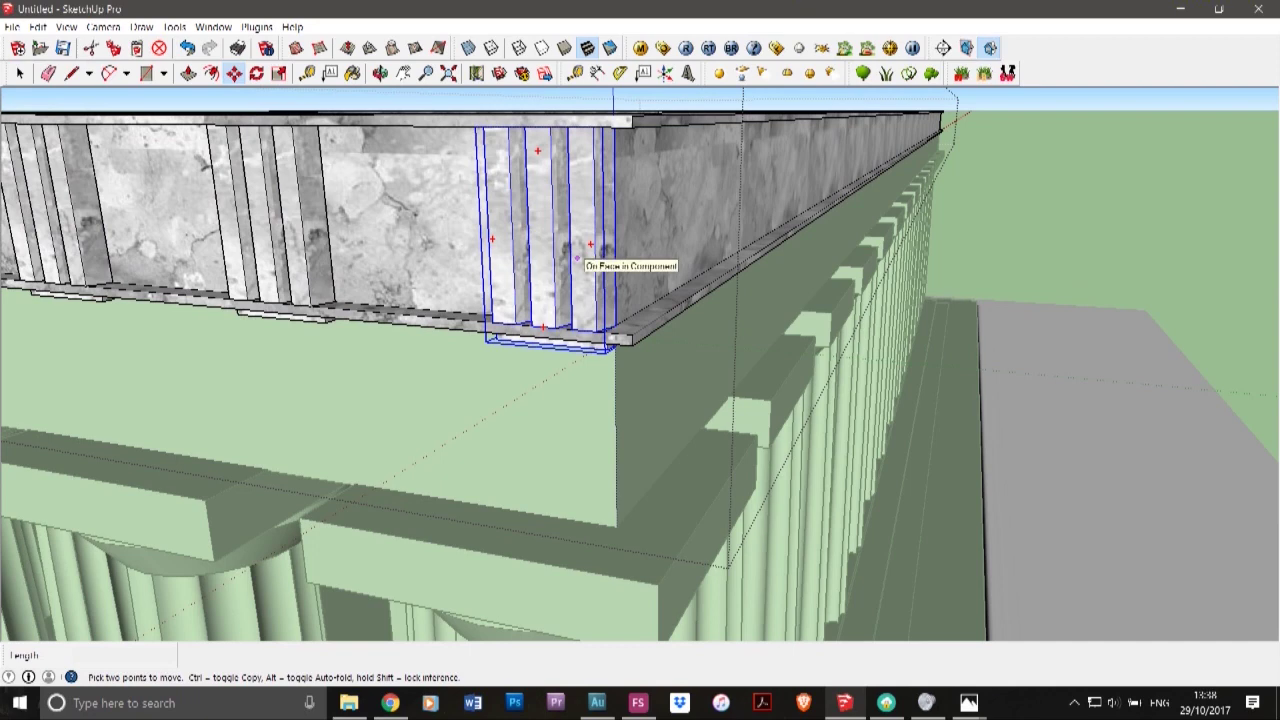
scroll(512, 326, up, 4)
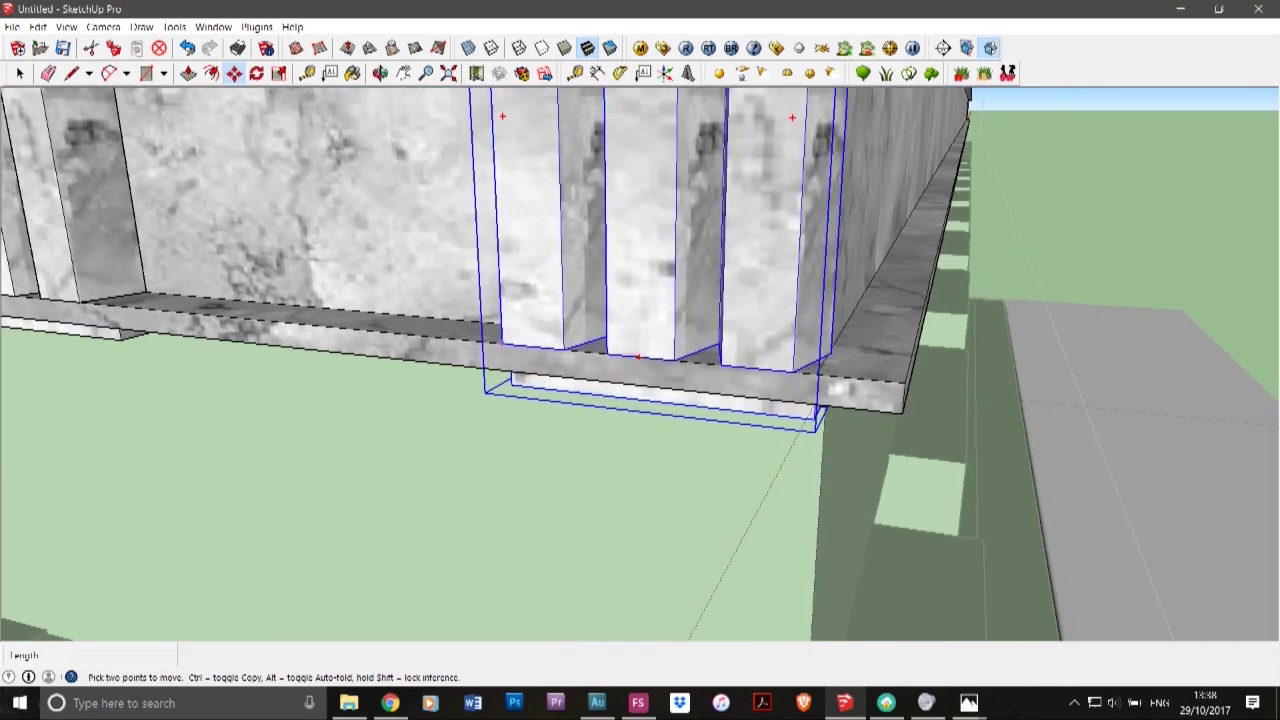
click(502, 344)
key(ctrl)
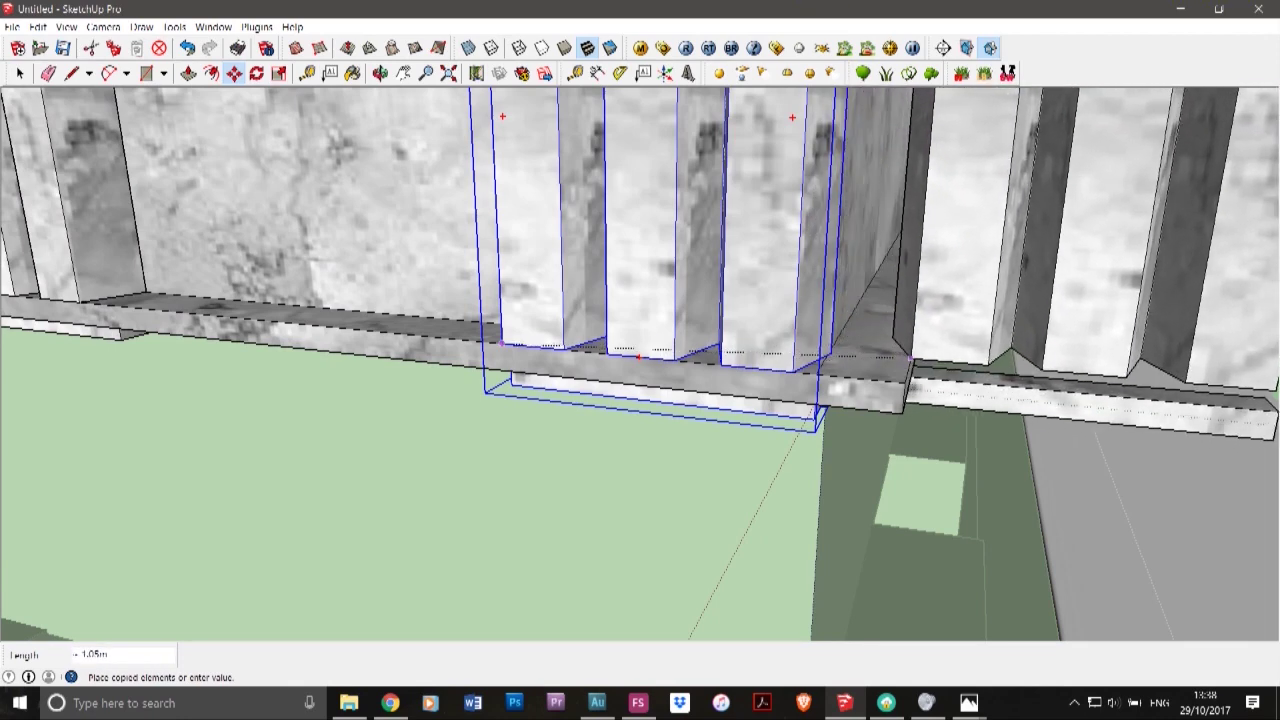
click(908, 360)
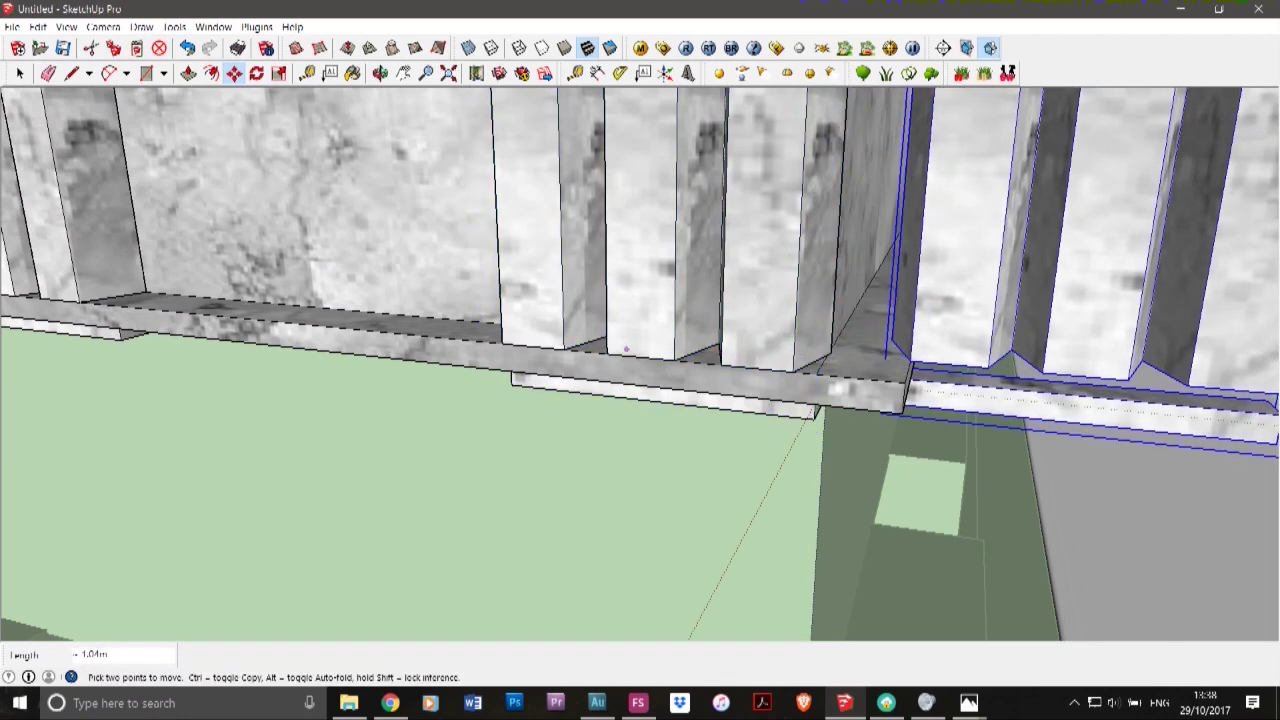
scroll(489, 355, down, 4)
click(380, 73)
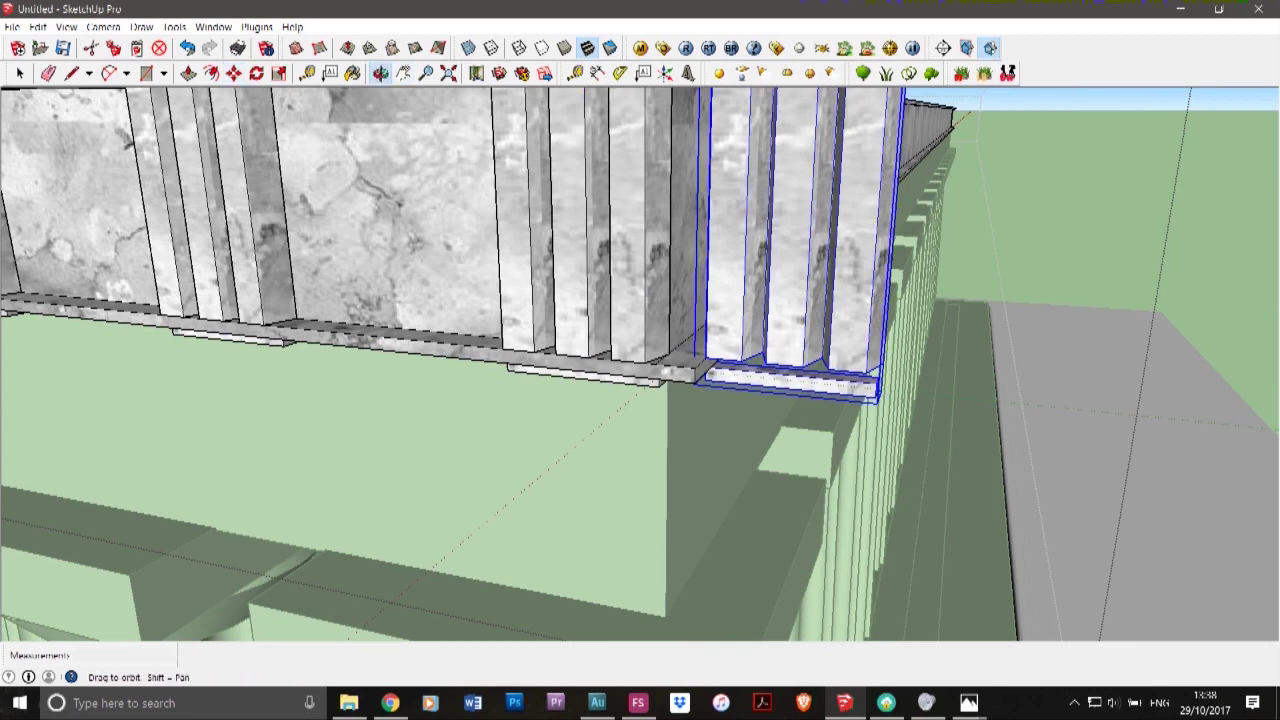
drag(440, 200, 393, 314)
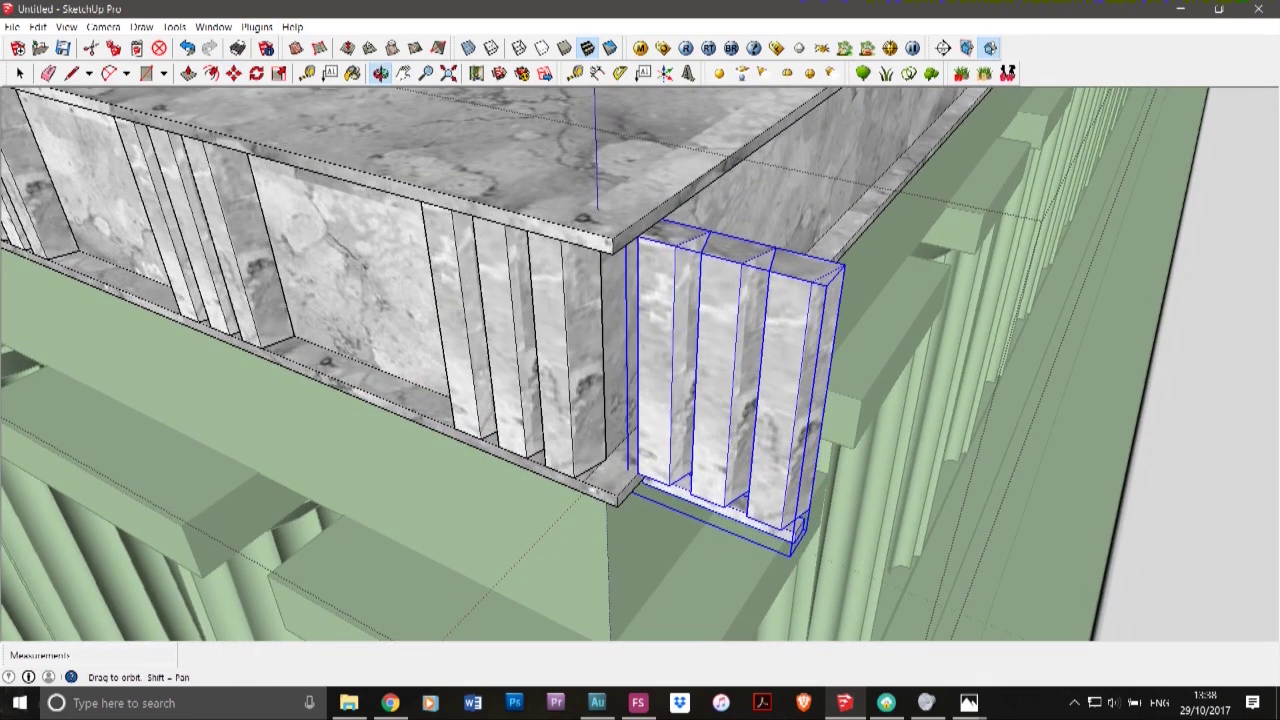
key(q)
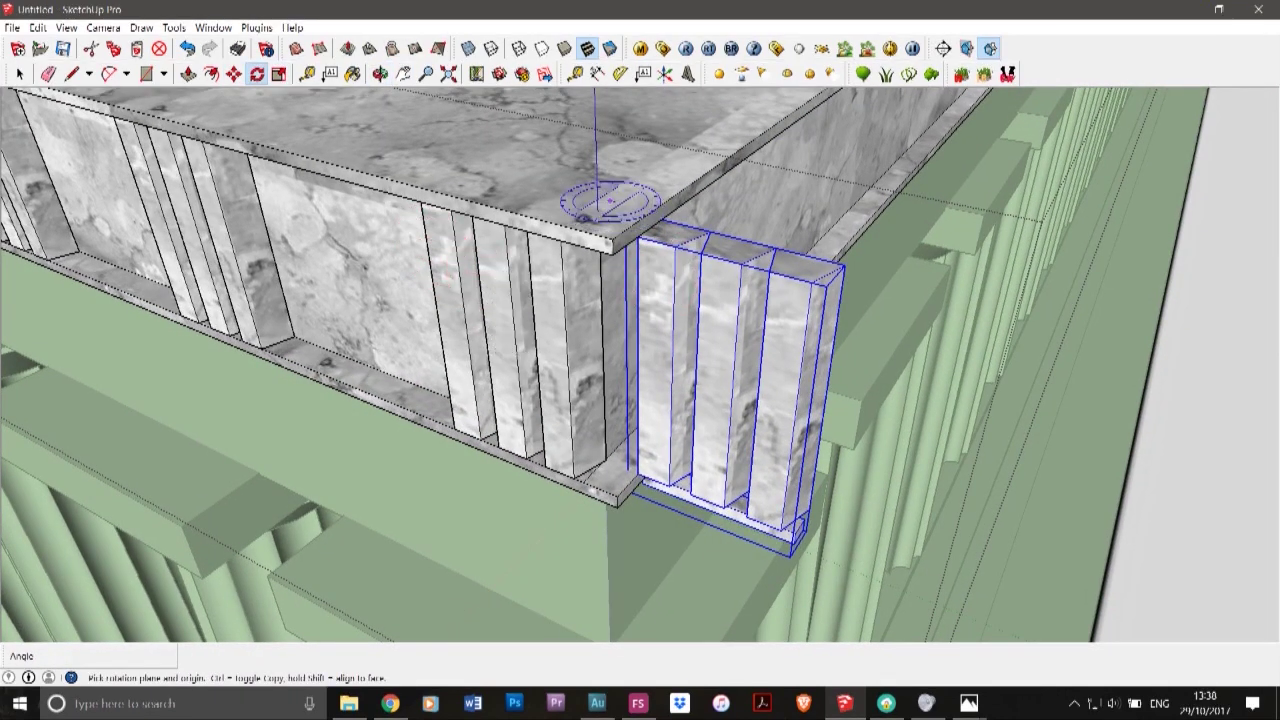
click(591, 204)
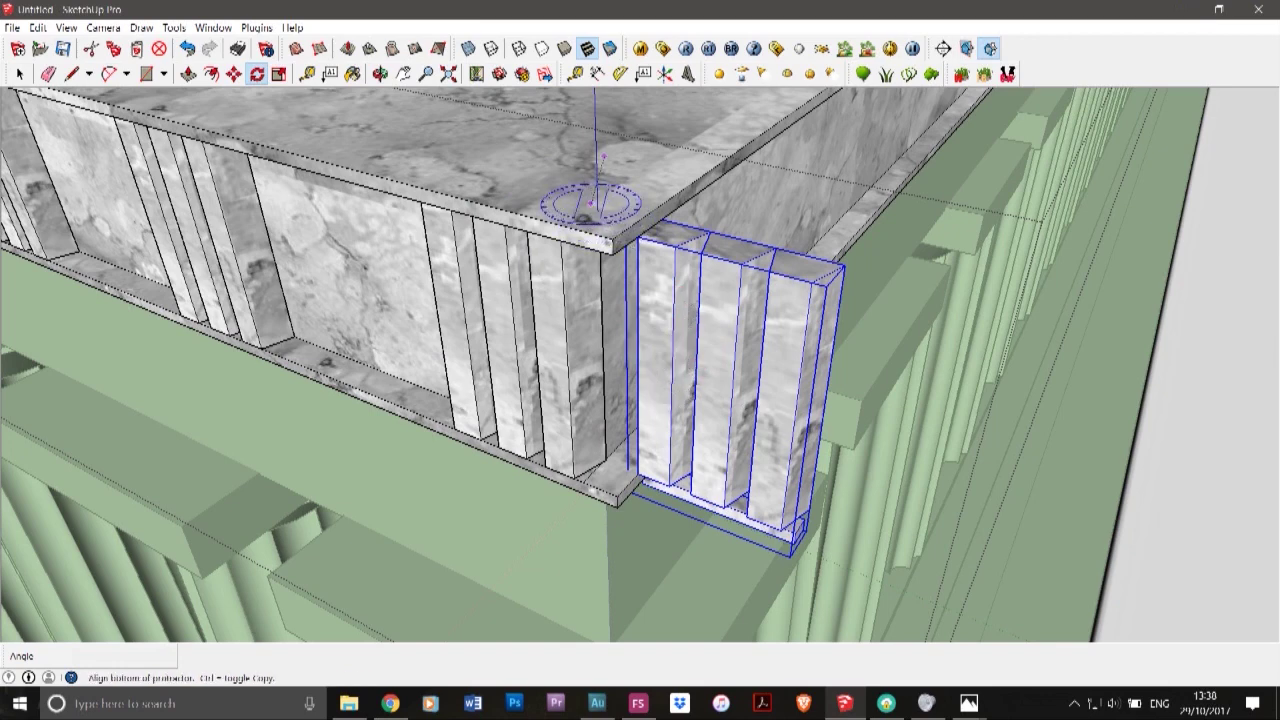
click(558, 135)
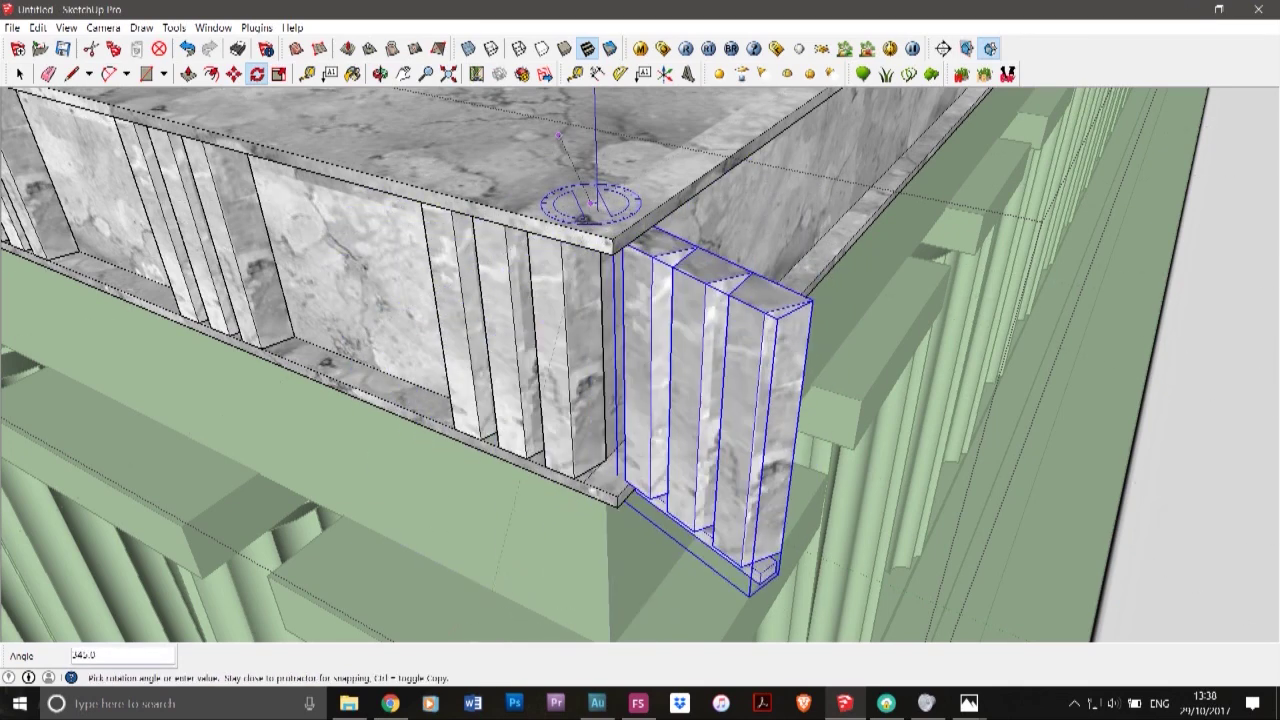
key(Escape)
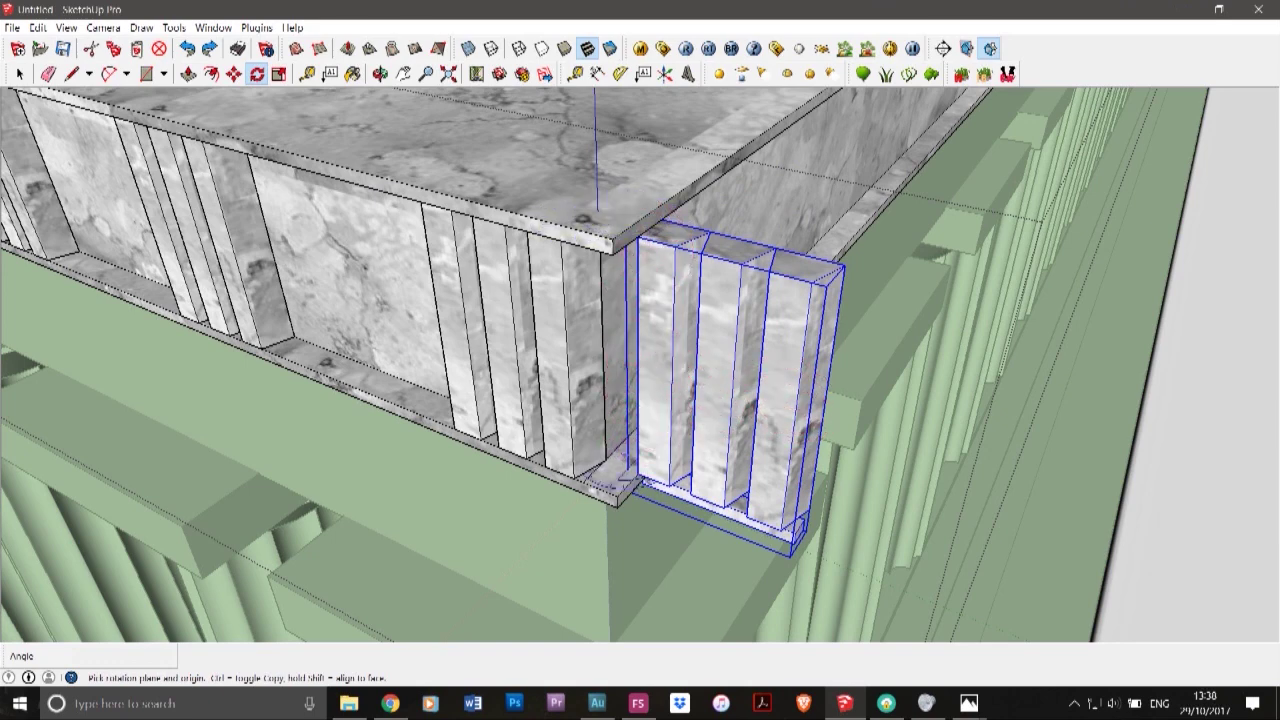
- Rotate the copied triglyph group 90° horizontally about its upper front corner so it lies against the long side of the frieze
scroll(668, 268, up, 5)
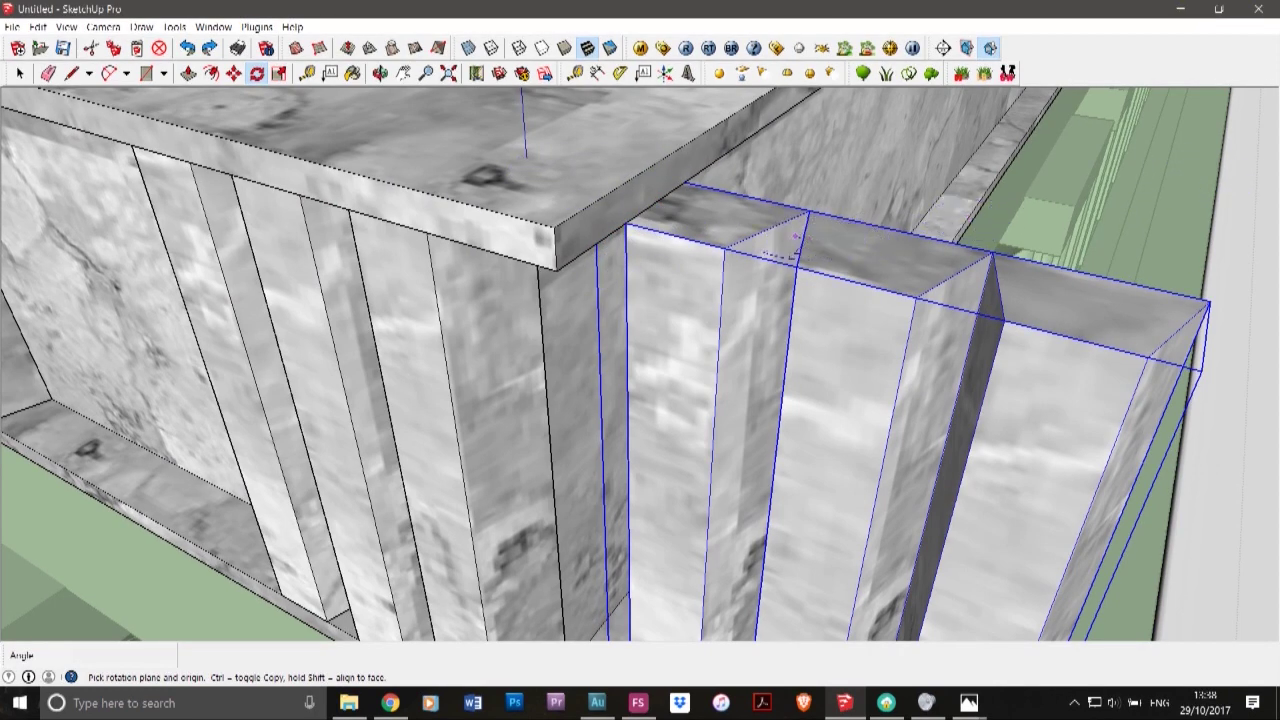
click(630, 236)
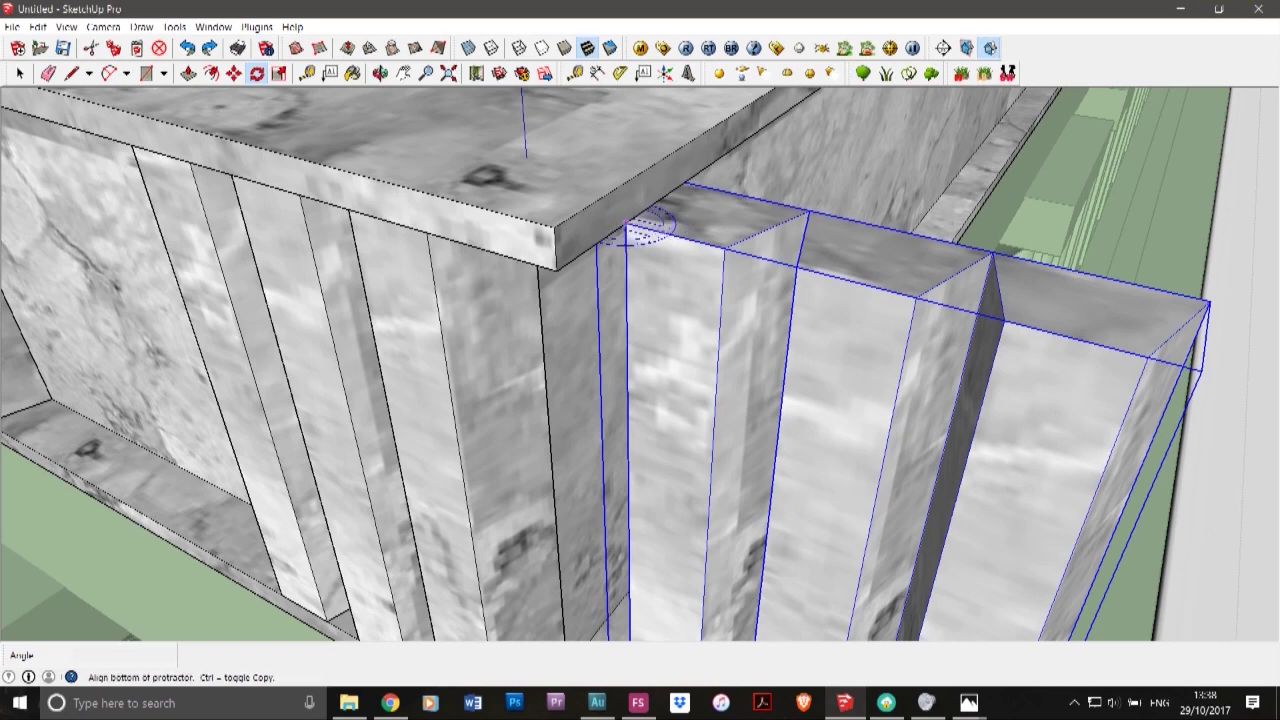
click(1148, 357)
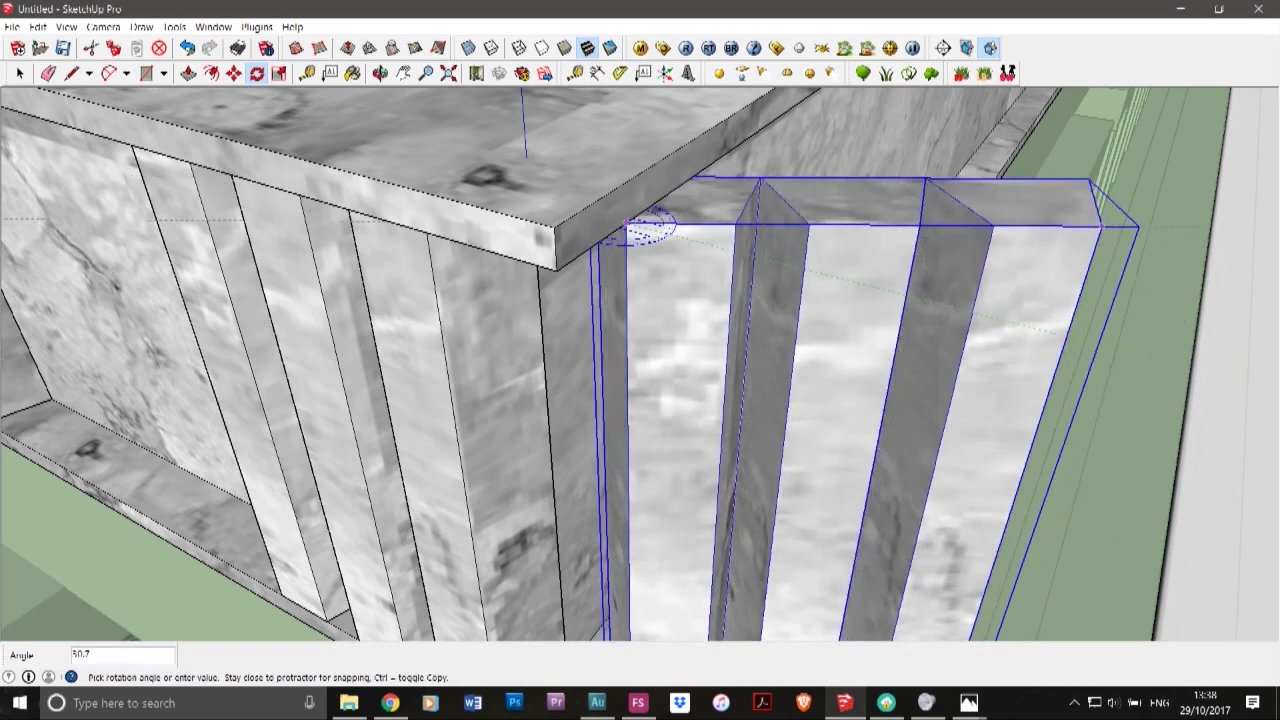
click(626, 223)
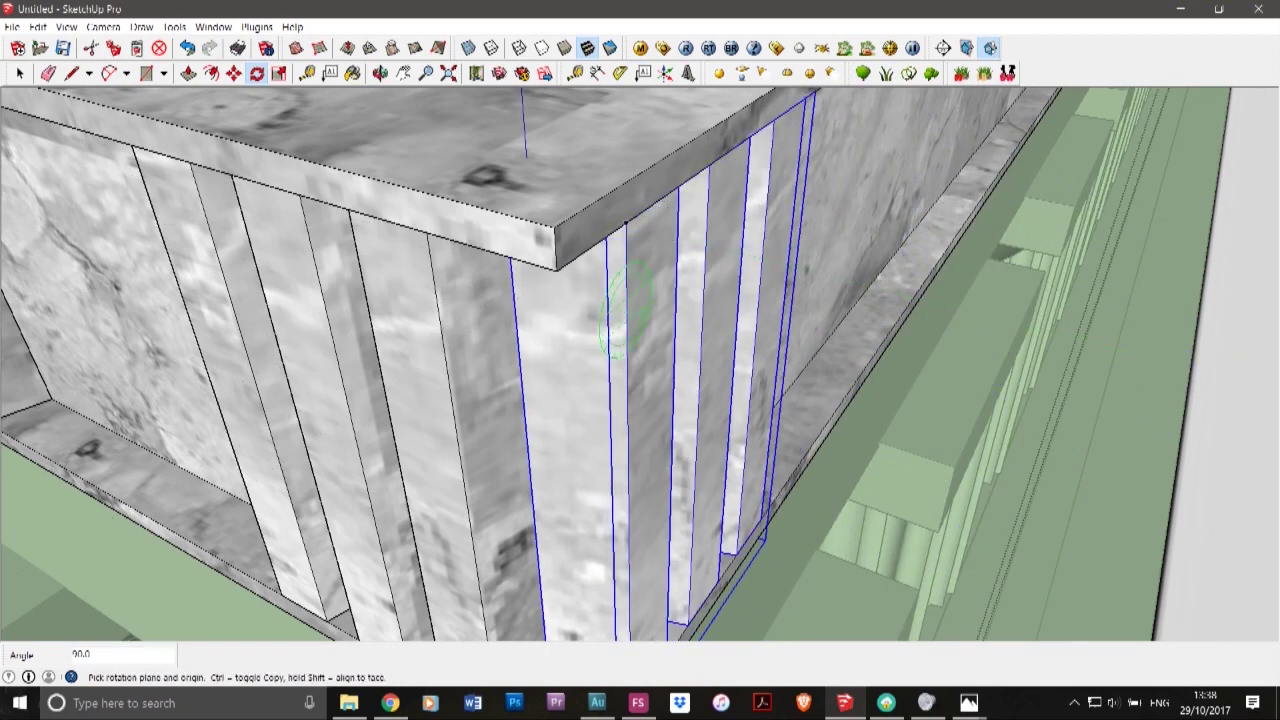
- Move the rotated triglyph group along the long side so its lower corner meets the base corner of the front corner triglyph
scroll(612, 315, down, 2)
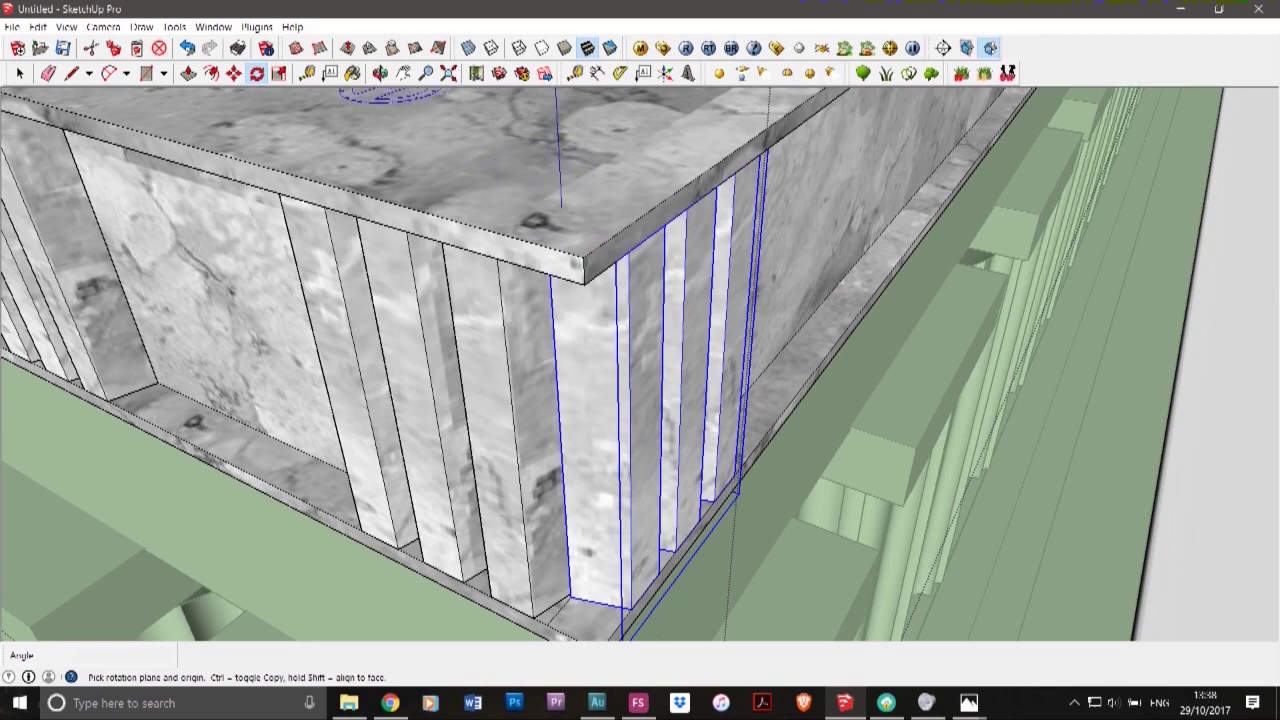
click(234, 73)
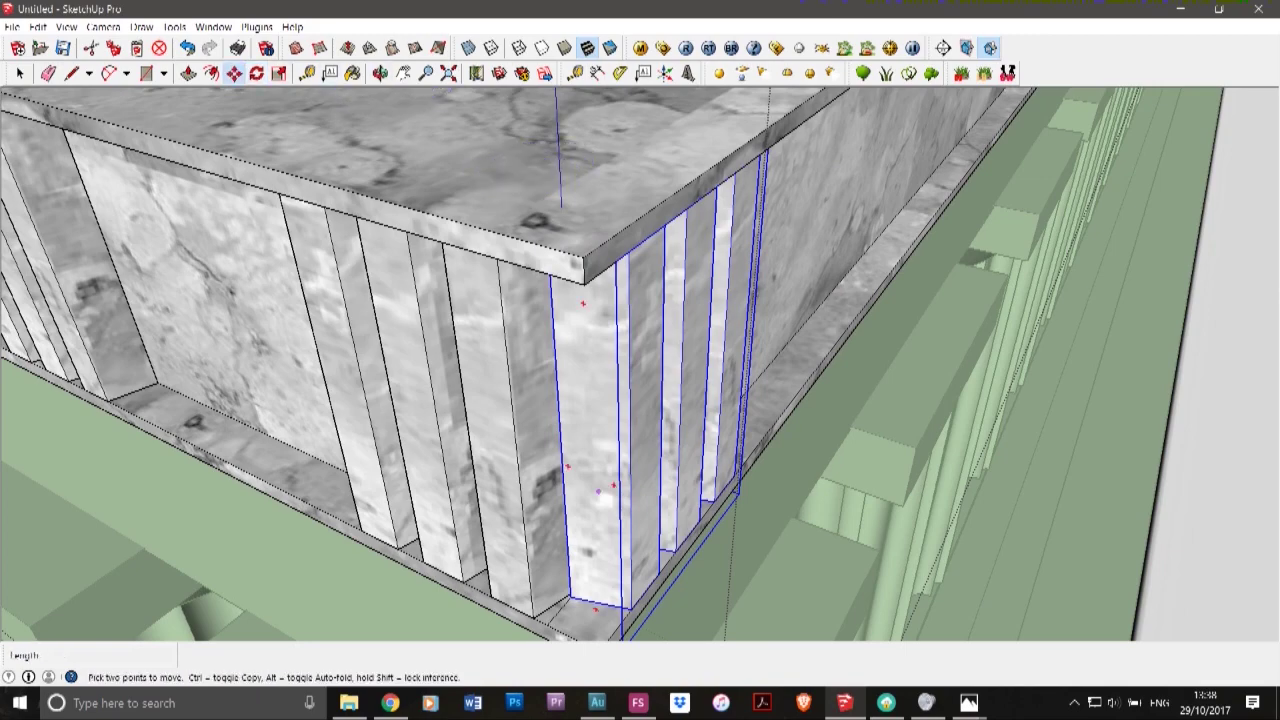
scroll(603, 522, up, 2)
scroll(540, 507, down, 4)
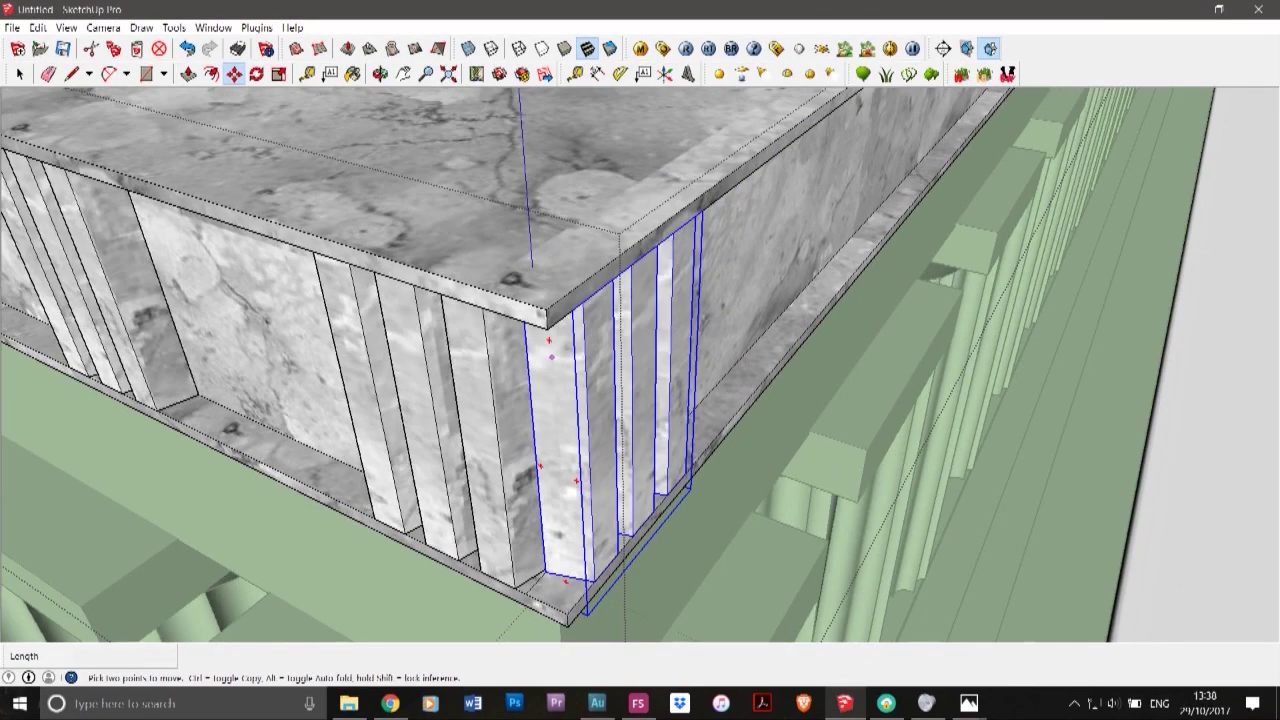
scroll(550, 572, up, 4)
click(547, 560)
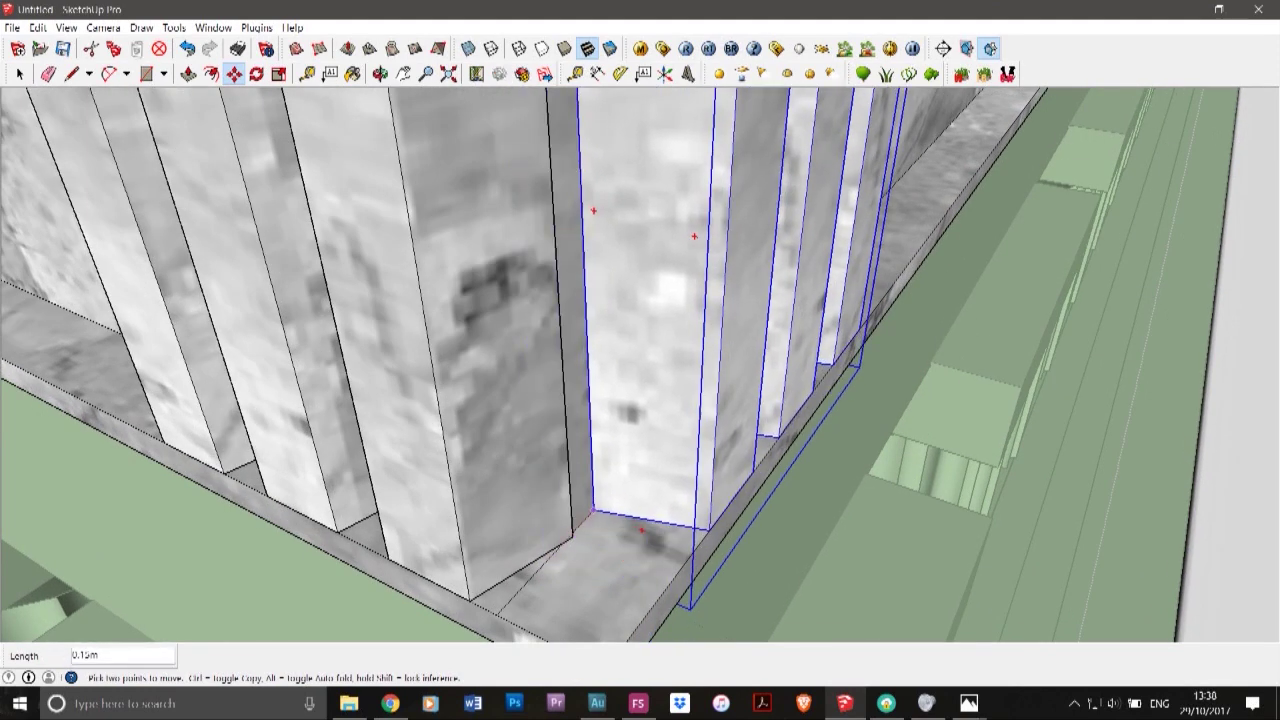
click(572, 537)
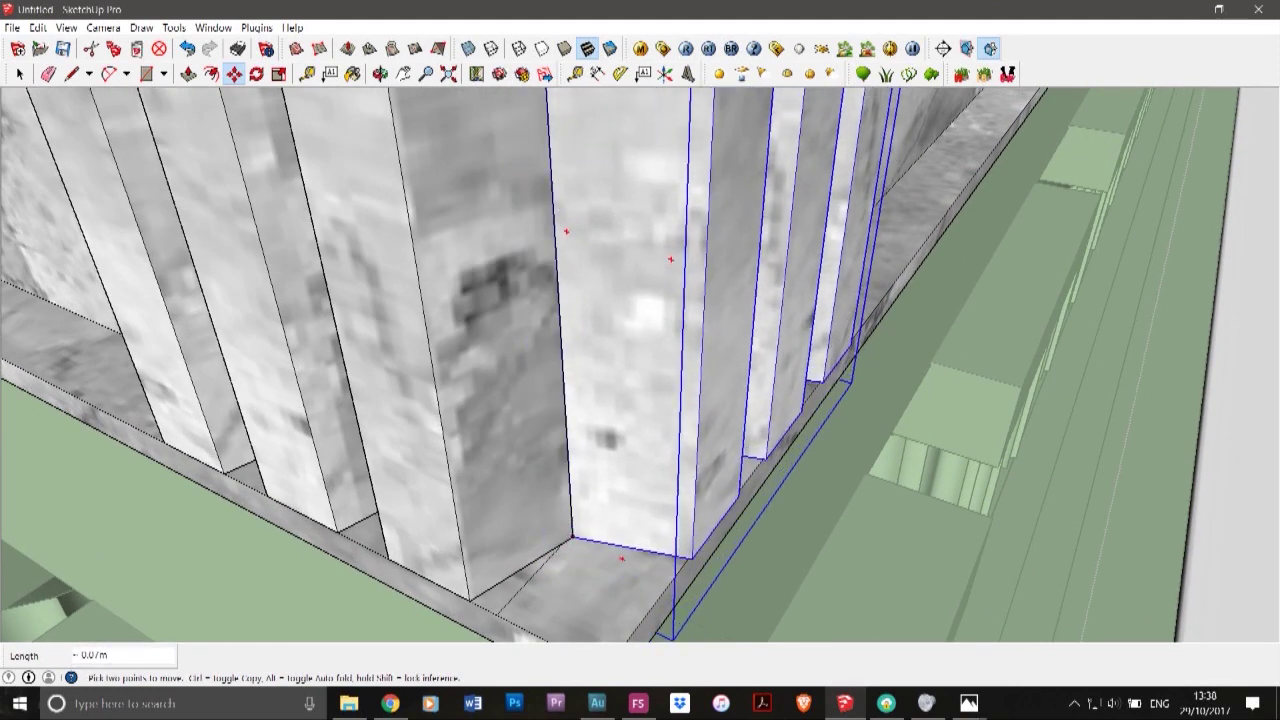
scroll(684, 569, up, 3)
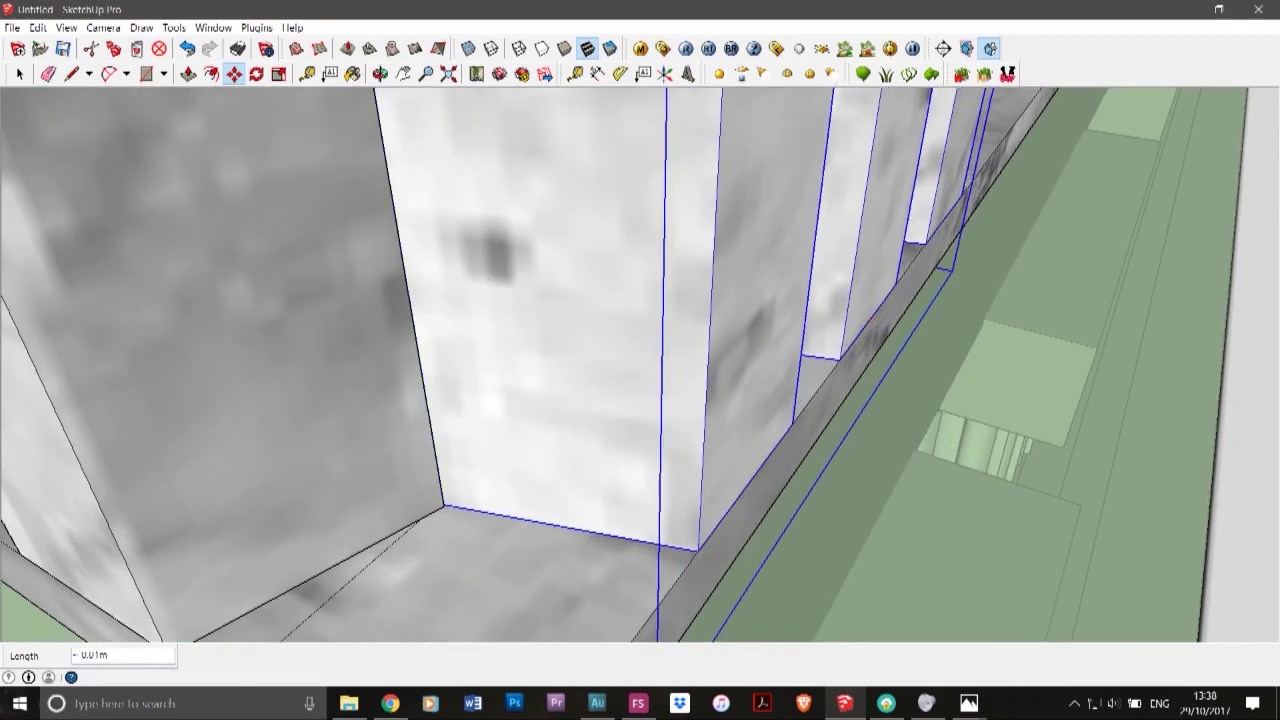
- Settle the rotated triglyph group against the corner triglyph's base corner and copy it about 2.32 m along the long side of the frieze
click(444, 505)
scroll(512, 535, down, 6)
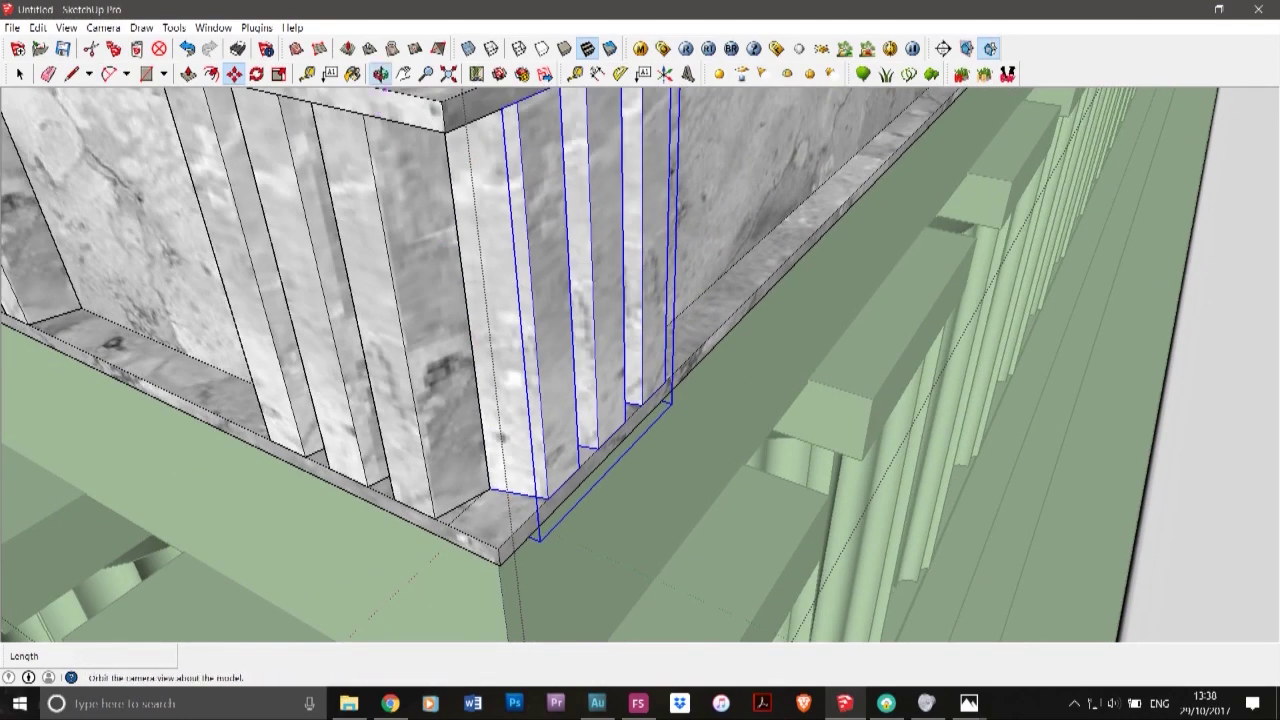
click(380, 74)
drag(580, 300, 310, 260)
scroll(310, 260, down, 4)
mouse_move(560, 390)
middle_down()
mouse_move(680, 335)
mouse_move(840, 355)
mouse_move(490, 385)
middle_up()
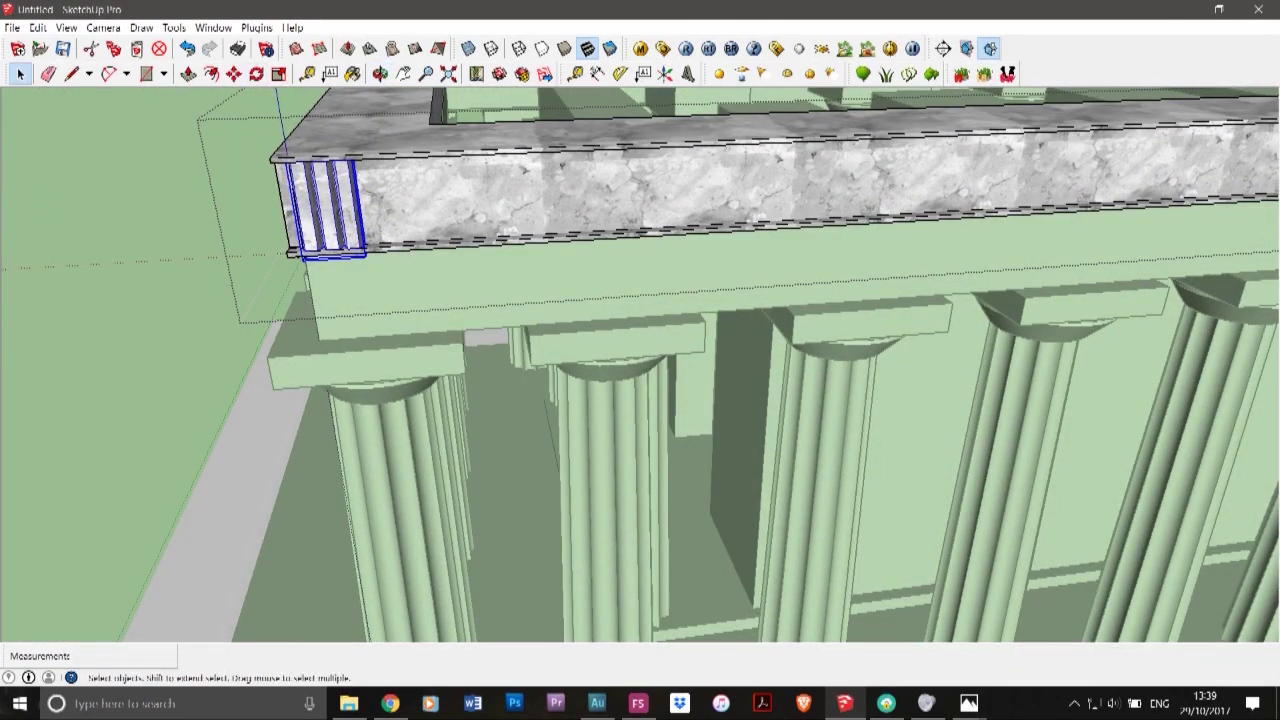
key(m)
scroll(290, 350, up, 5)
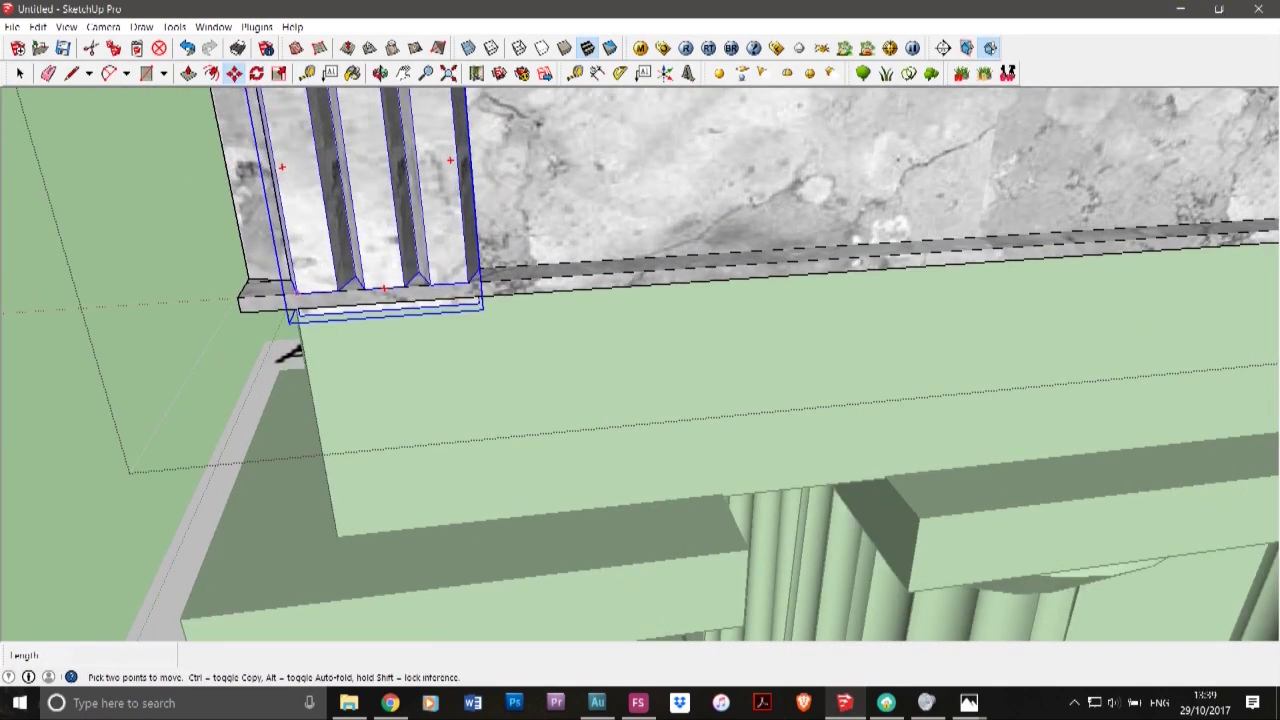
key(ctrl)
click(297, 293)
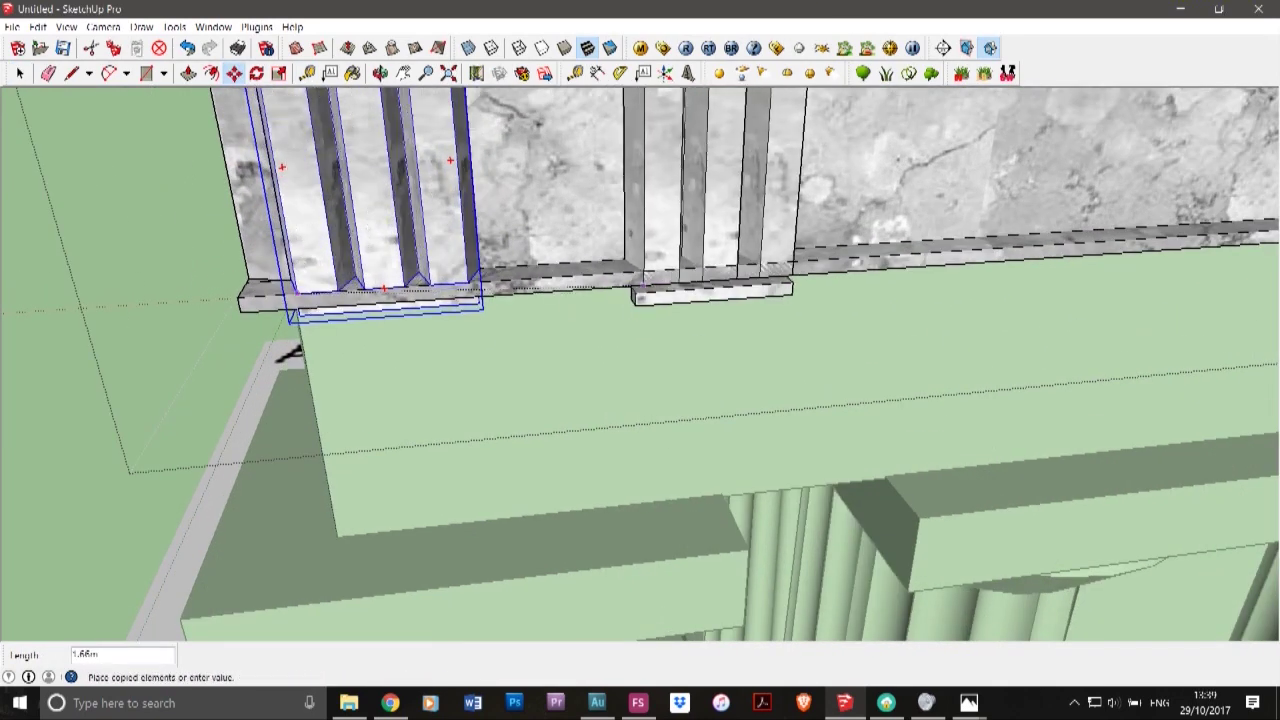
click(780, 262)
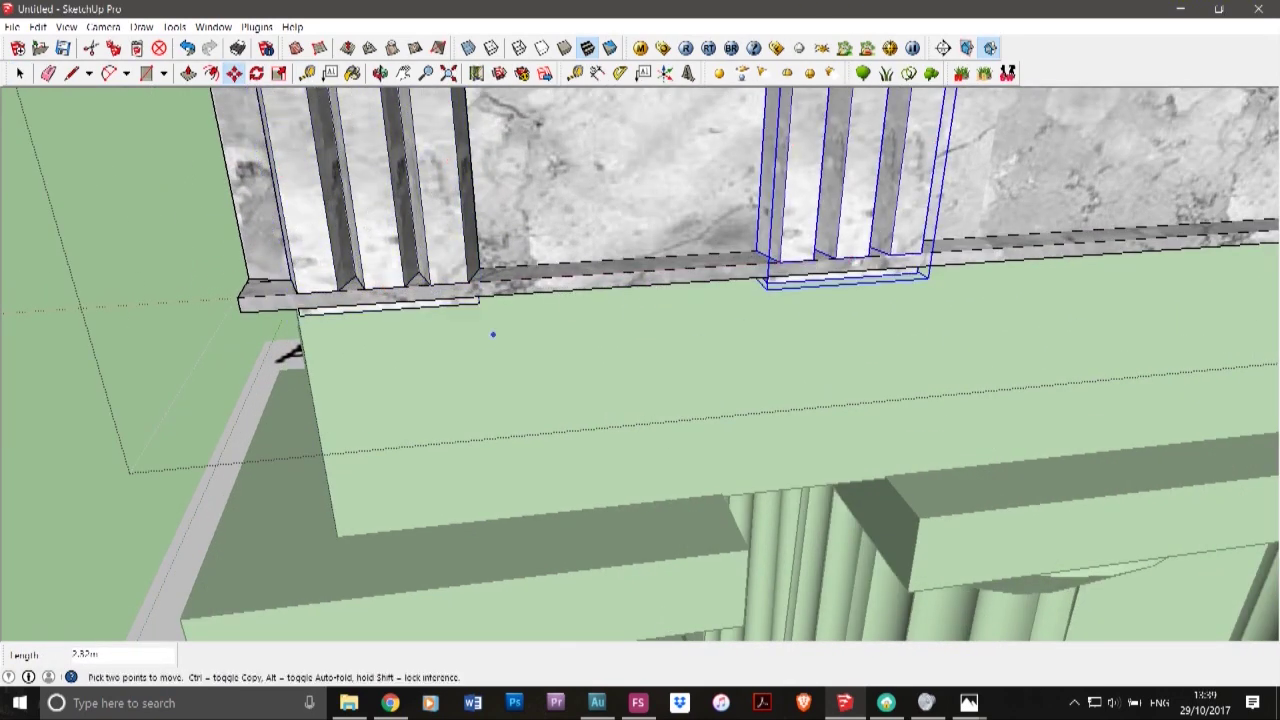
- Select both long-side triglyph groups and copy the pair about 4.74 m along the frieze, continuing the same spacing
scroll(460, 328, down, 4)
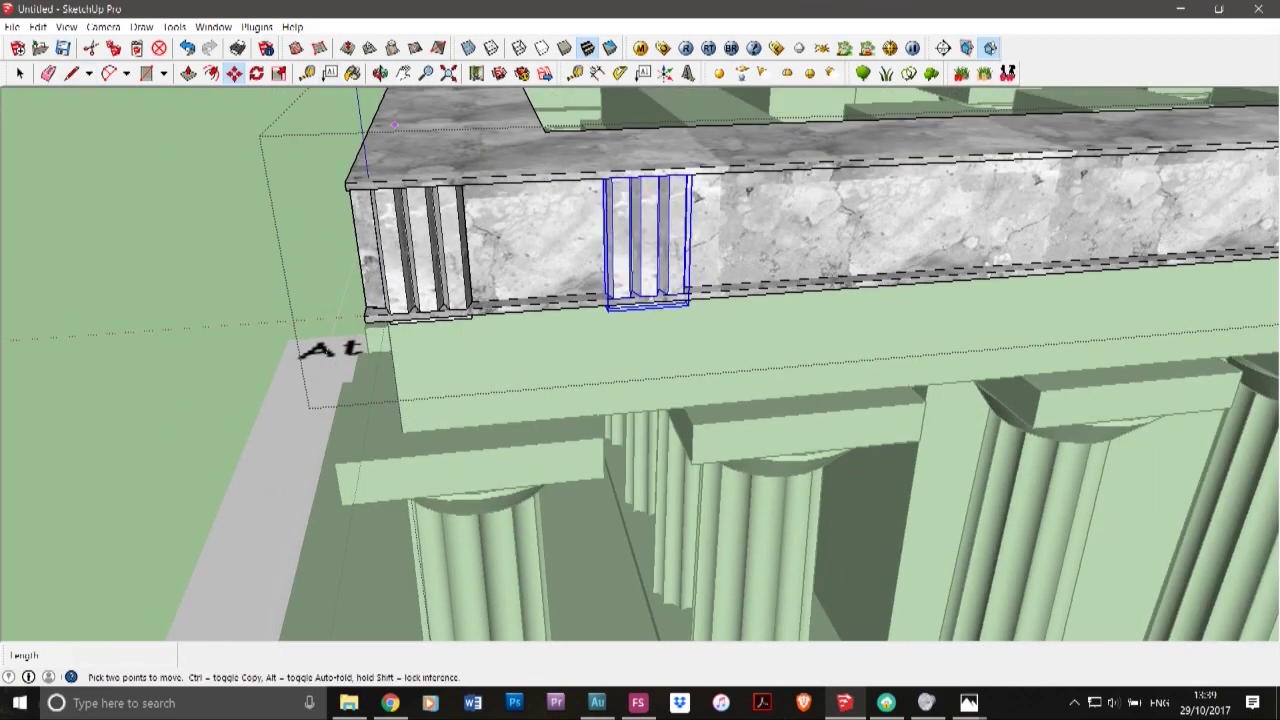
key(space)
shift+click(425, 255)
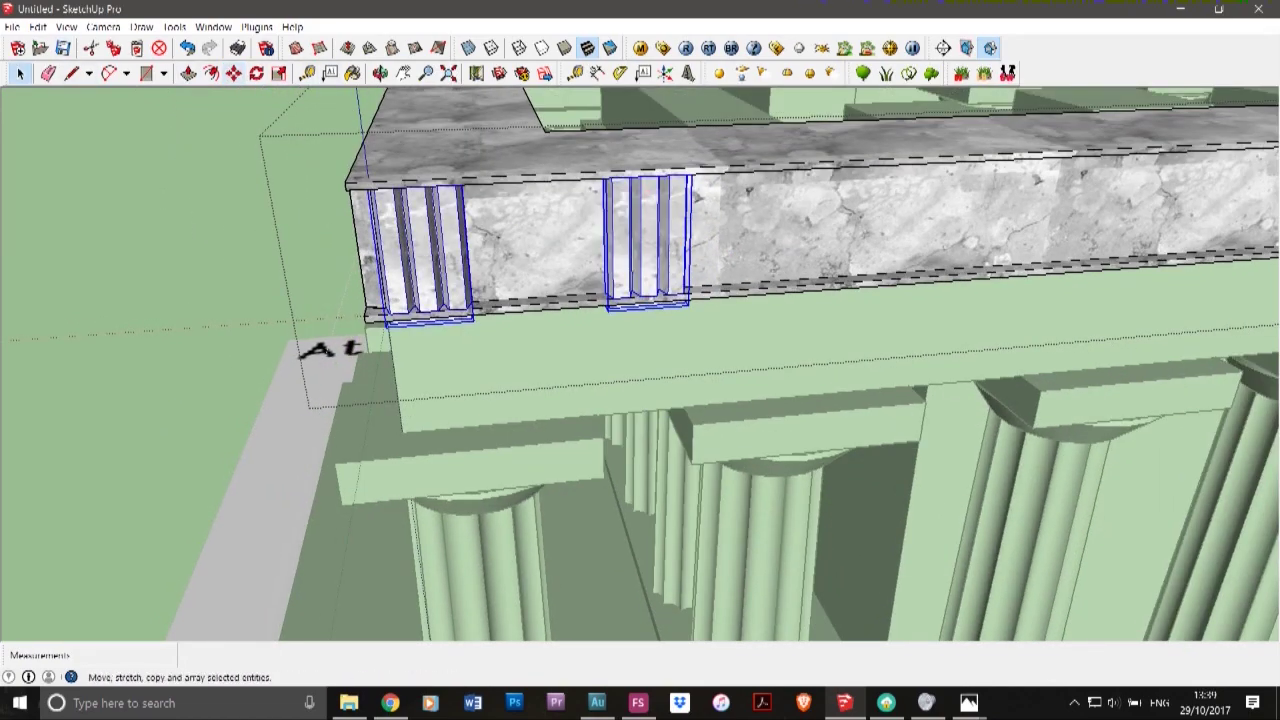
click(234, 73)
scroll(395, 282, up, 4)
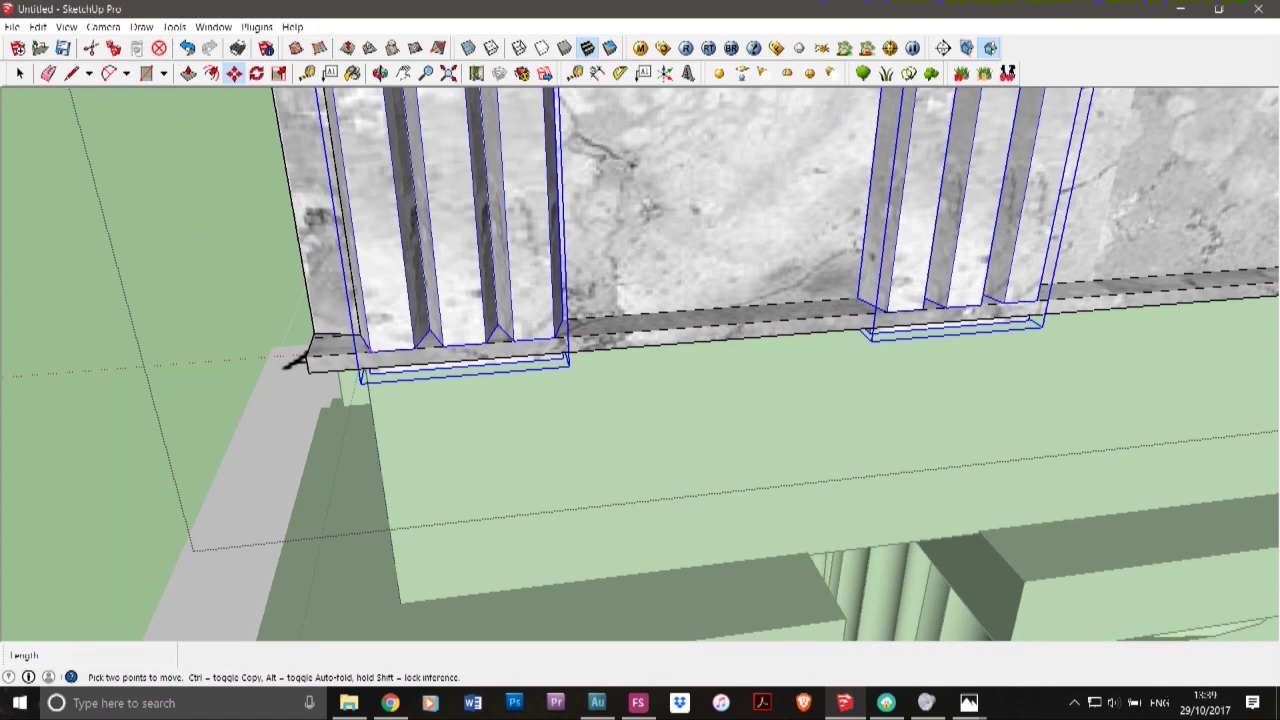
key(ctrl)
click(371, 352)
scroll(300, 347, down, 7)
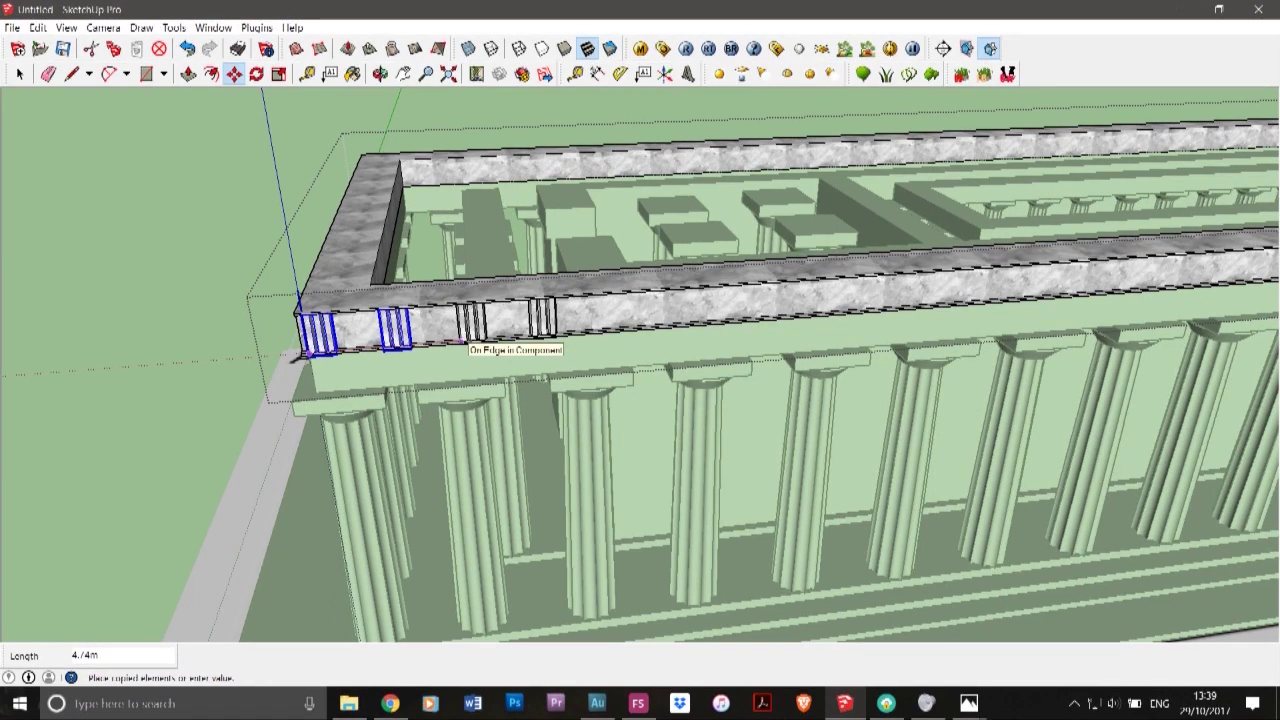
click(457, 342)
- Select all four long-side triglyph groups and copy them about 9.46 m along the frieze, continuing the even spacing
key(space)
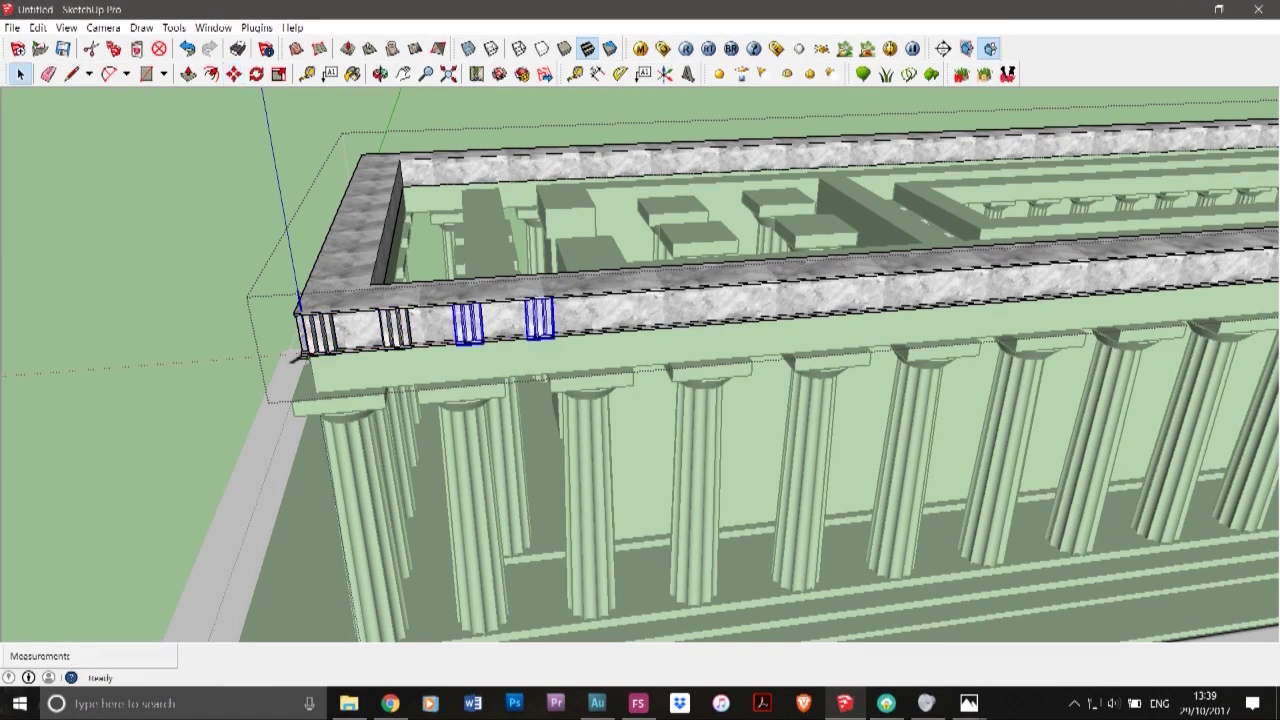
scroll(456, 350, up, 5)
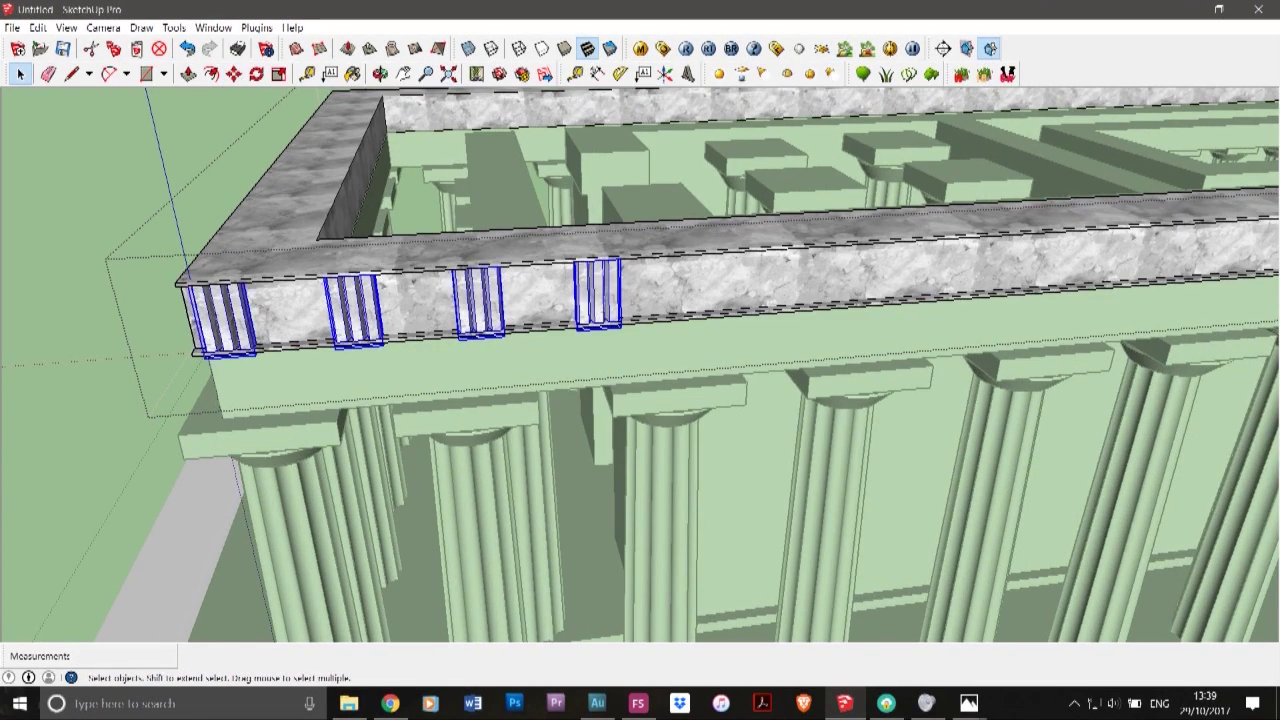
click(234, 74)
scroll(229, 335, up, 5)
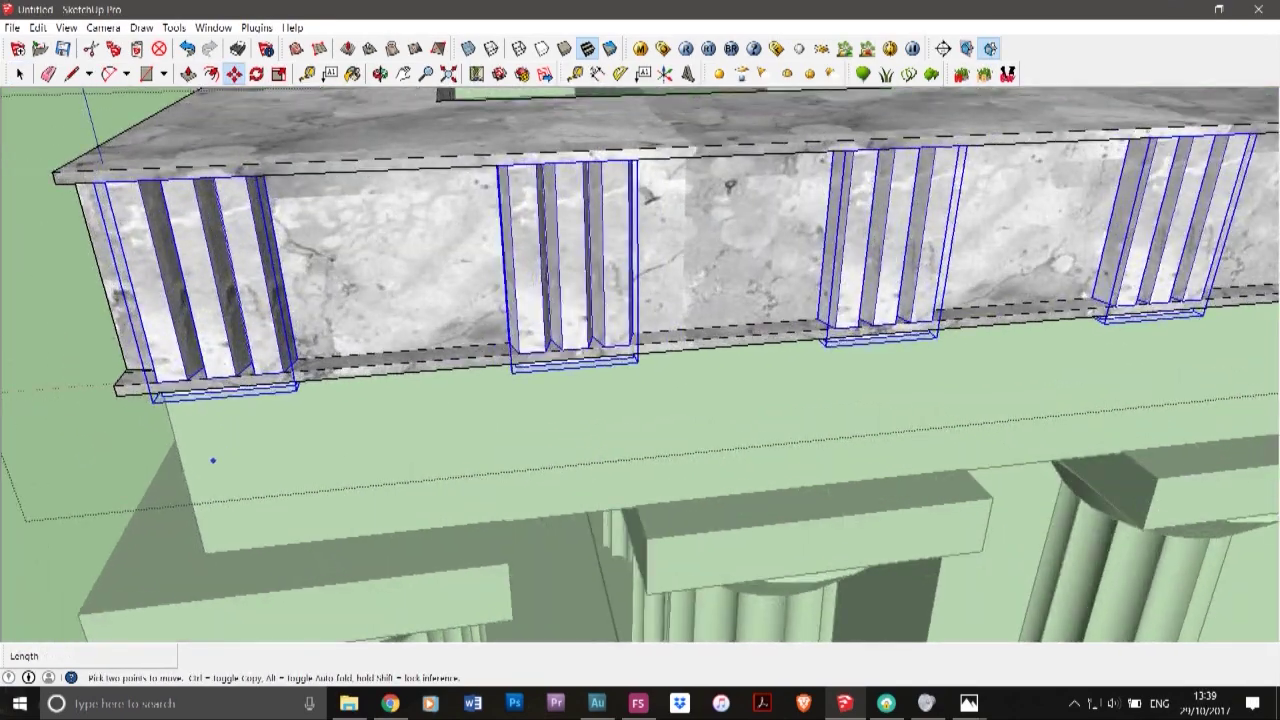
scroll(212, 460, up, 2)
click(132, 361)
key(ctrl)
scroll(126, 362, down, 6)
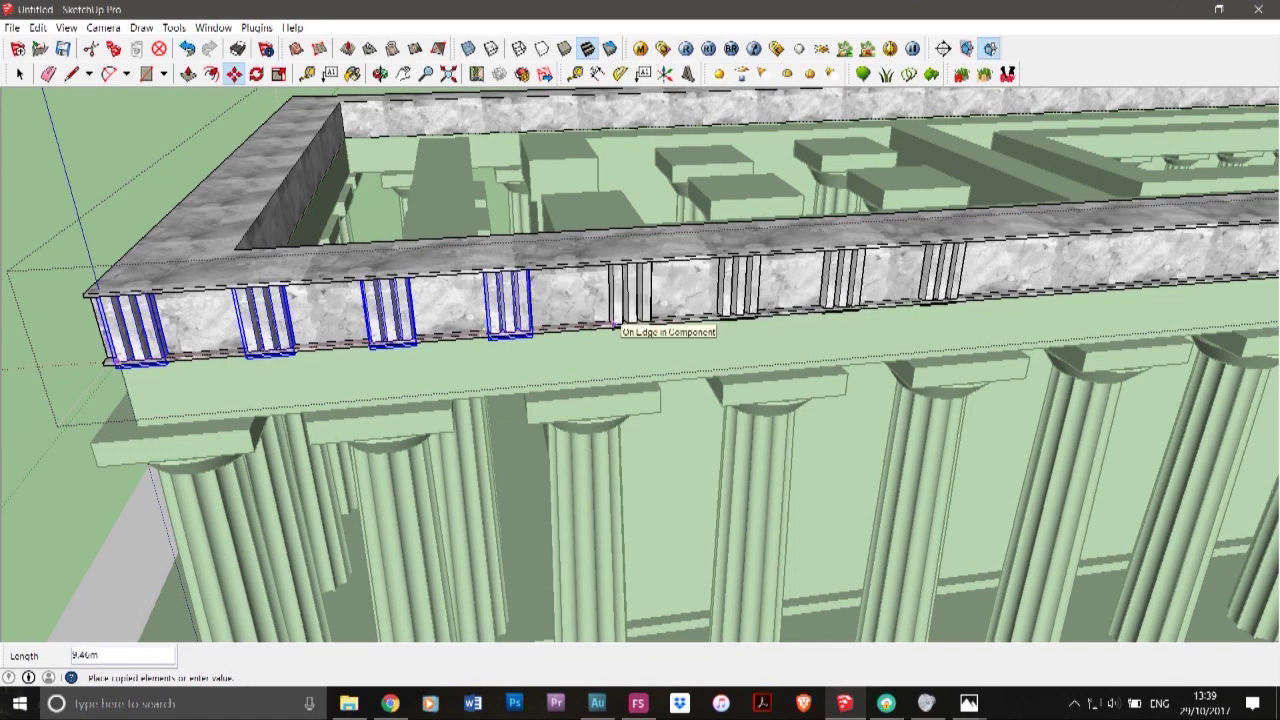
- Place the copied four triglyphs about 9.39 m along the long frieze and extend the selection to all eight
click(614, 326)
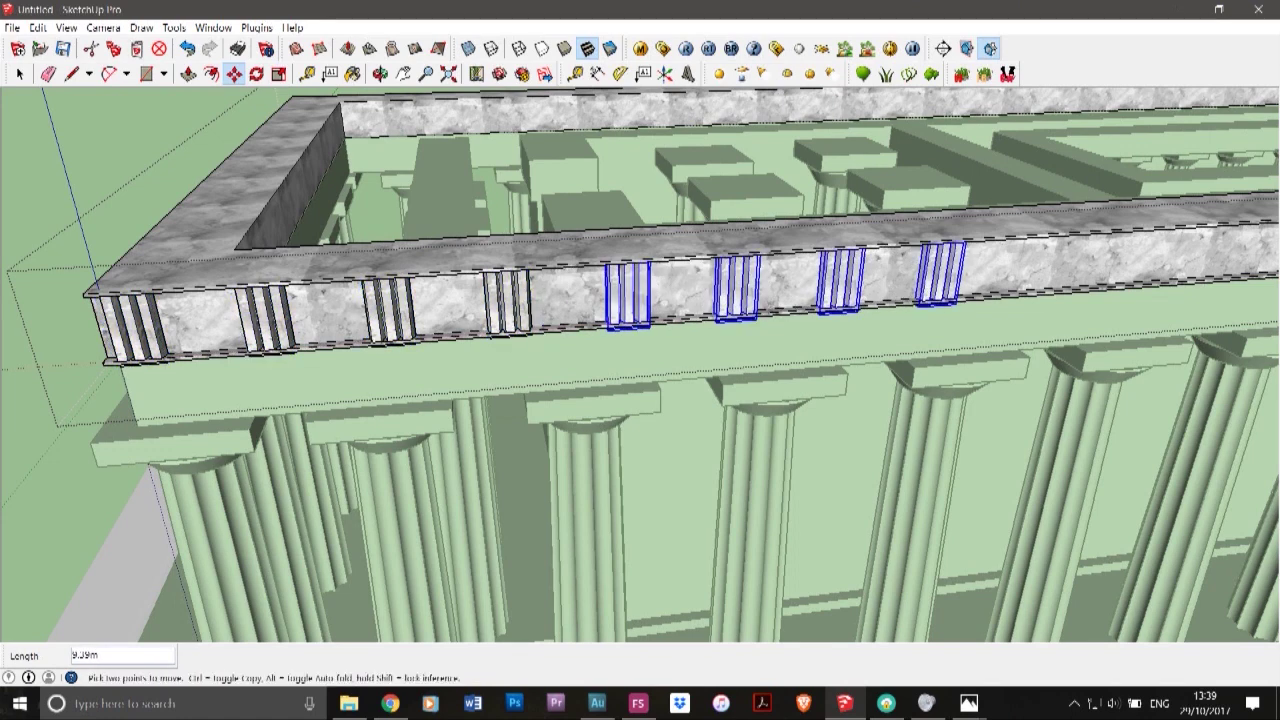
key(space)
shift+click(134, 328)
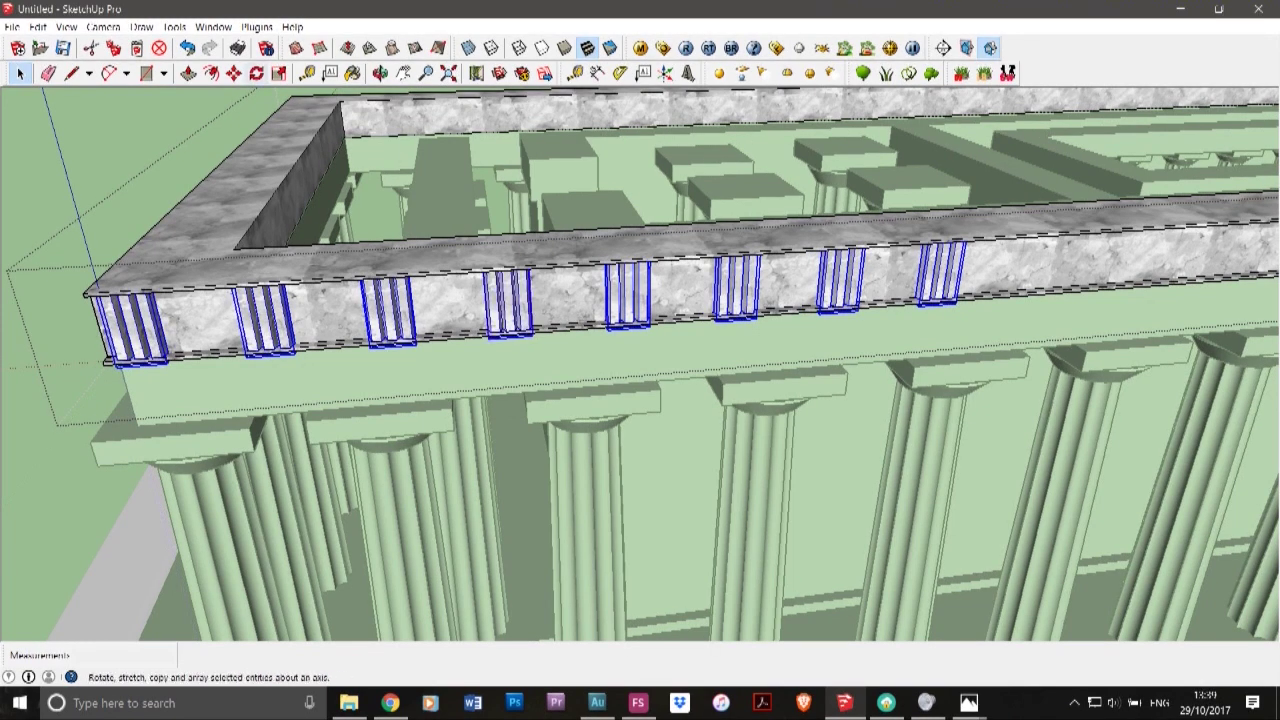
- Copy the eight selected triglyphs about 18.7 m along the long side of the frieze, continuing the row
click(234, 73)
scroll(113, 364, up, 4)
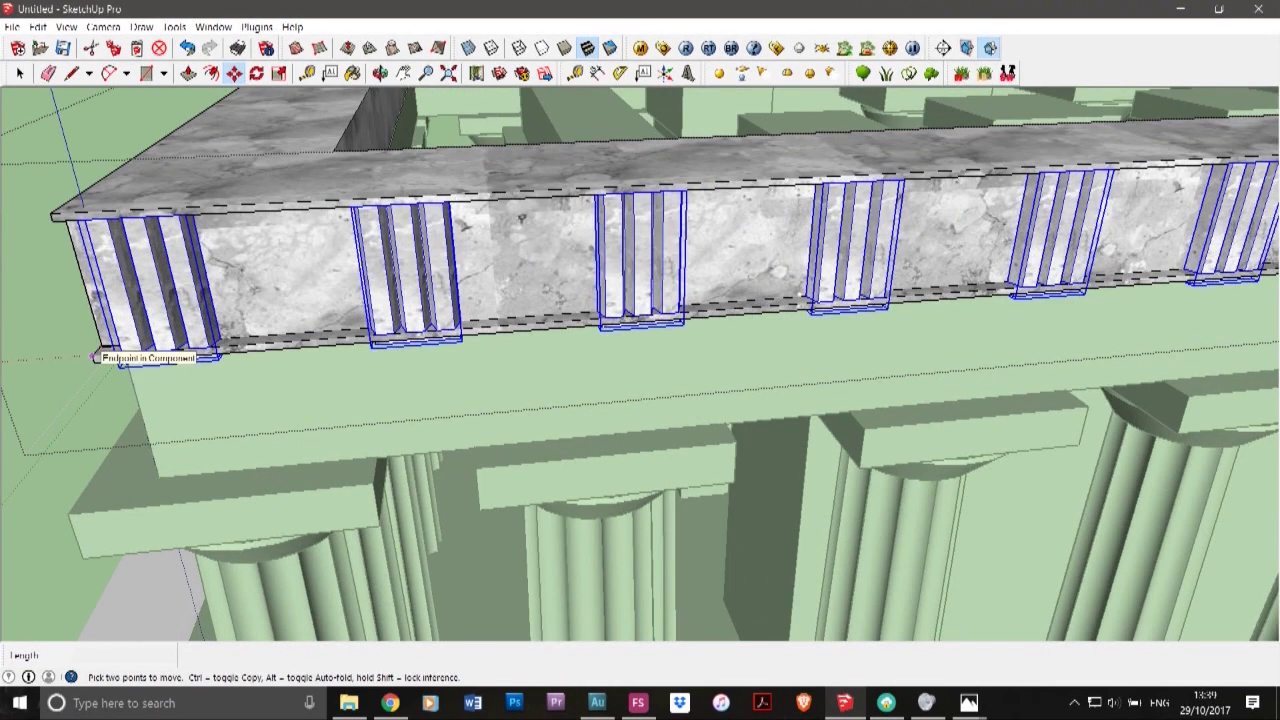
scroll(97, 357, up, 4)
key(ctrl)
click(100, 357)
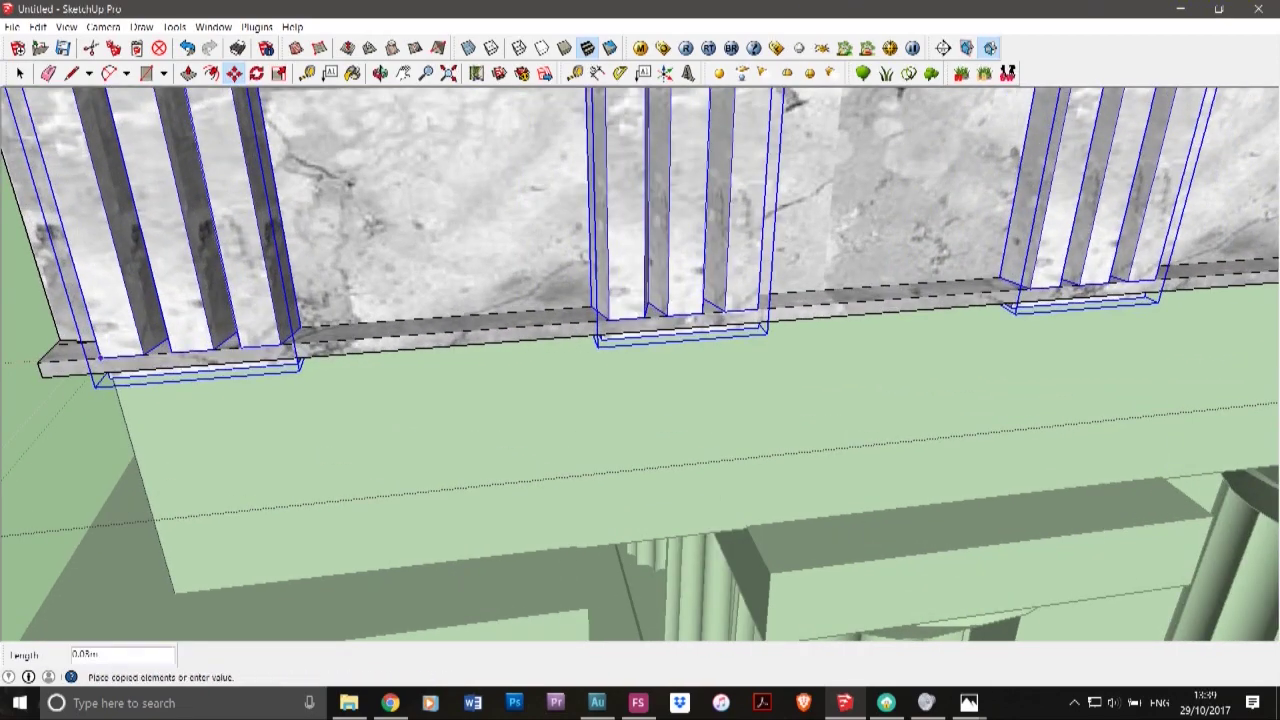
scroll(52, 357, down, 7)
scroll(51, 357, down, 3)
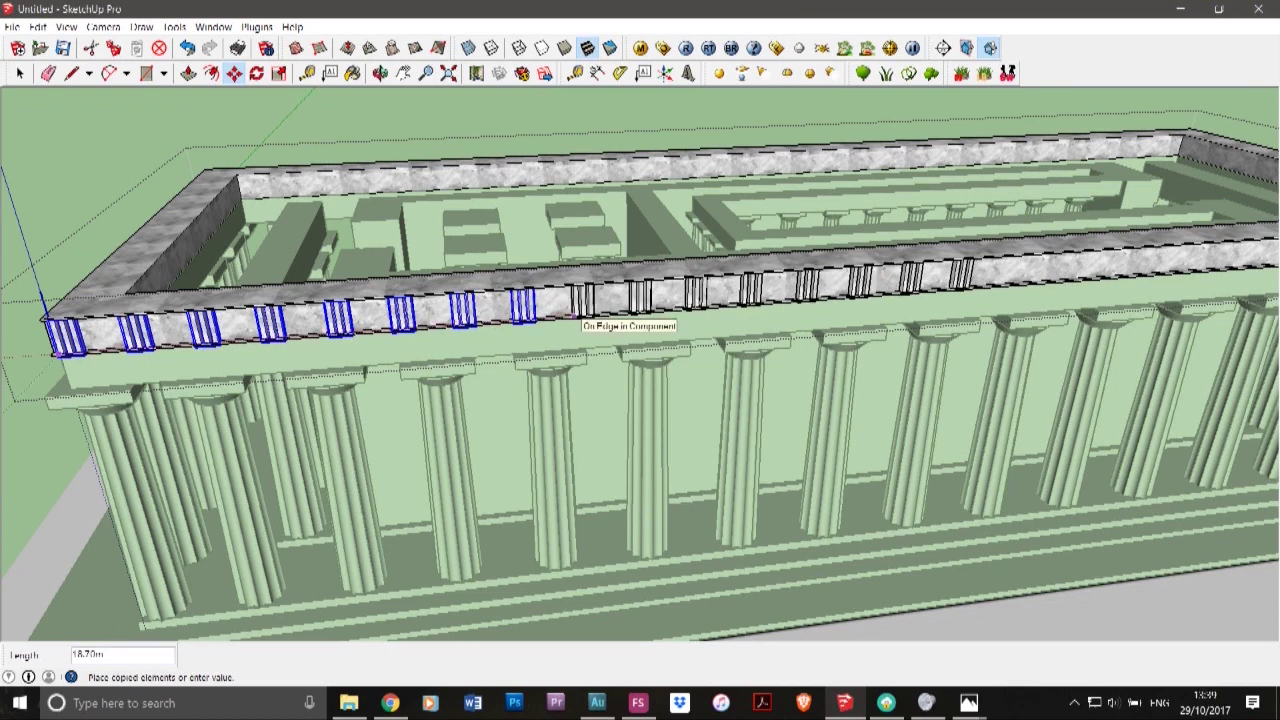
click(578, 318)
- Copy the latest set of eight triglyphs about 18.6 m further along the frieze, keeping the spacing even
scroll(222, 235, down, 4)
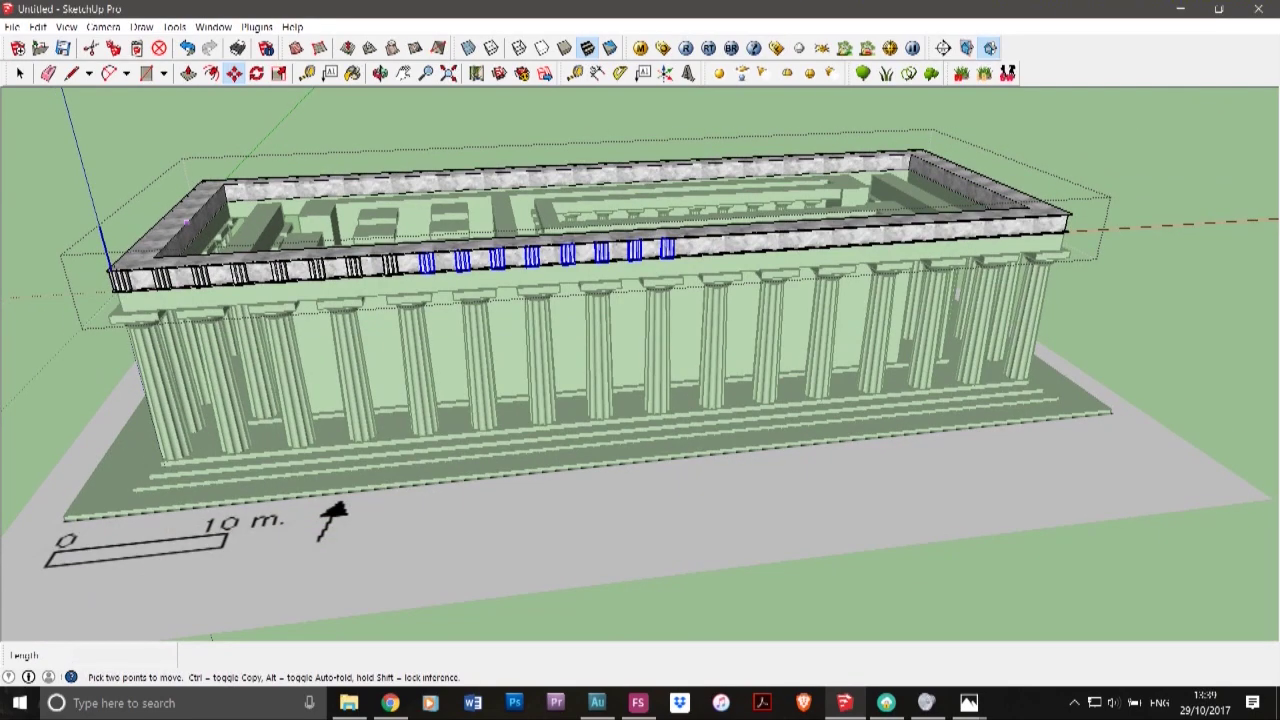
scroll(410, 273, up, 6)
scroll(438, 265, up, 5)
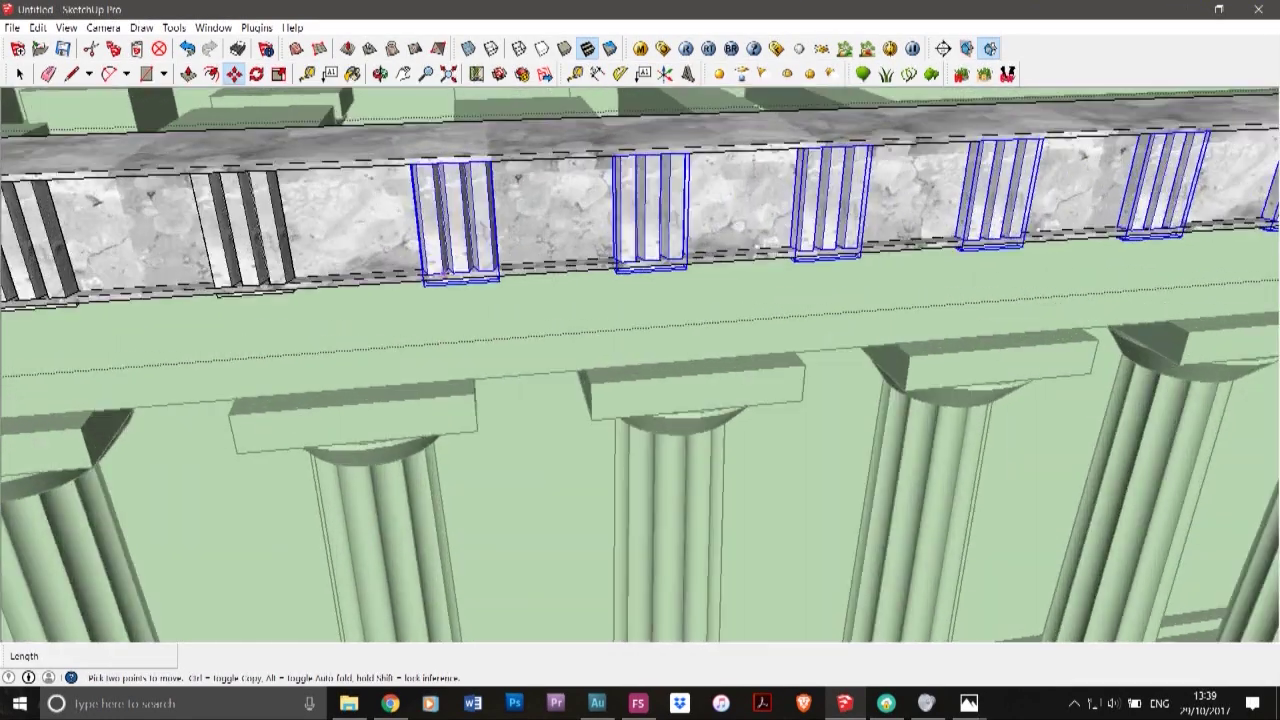
click(424, 273)
key(ctrl)
scroll(382, 268, down, 8)
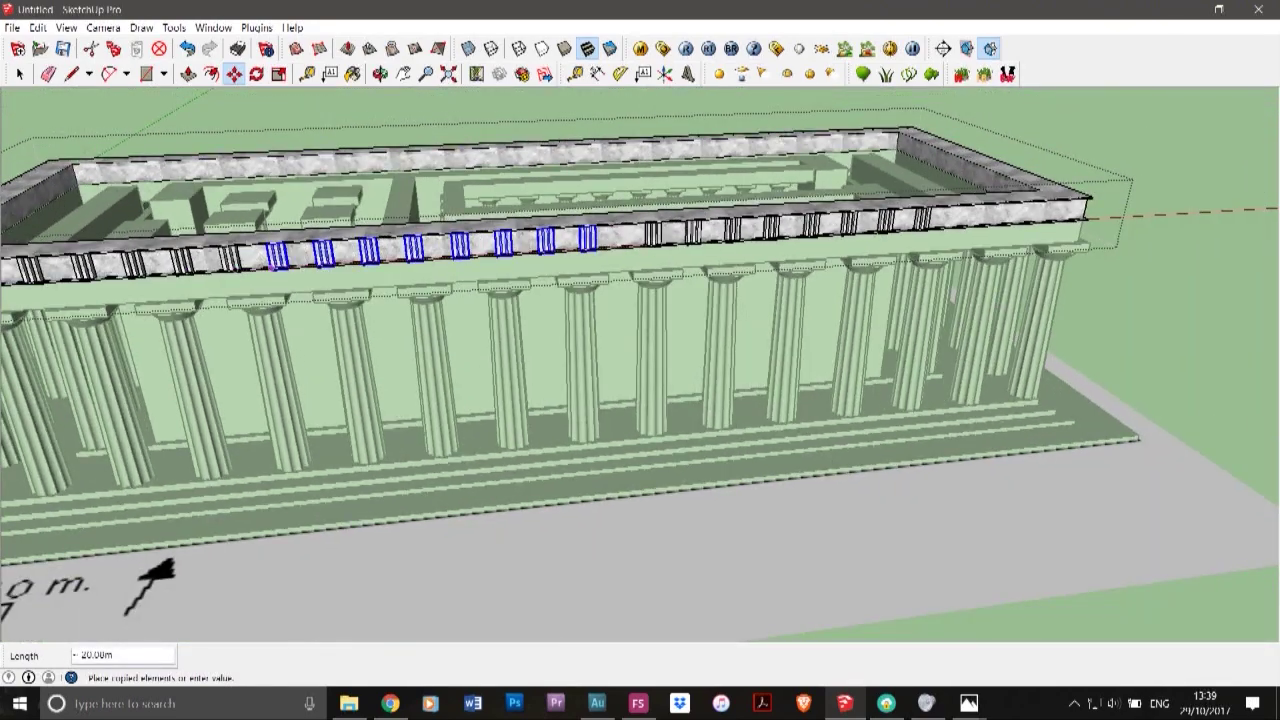
click(620, 252)
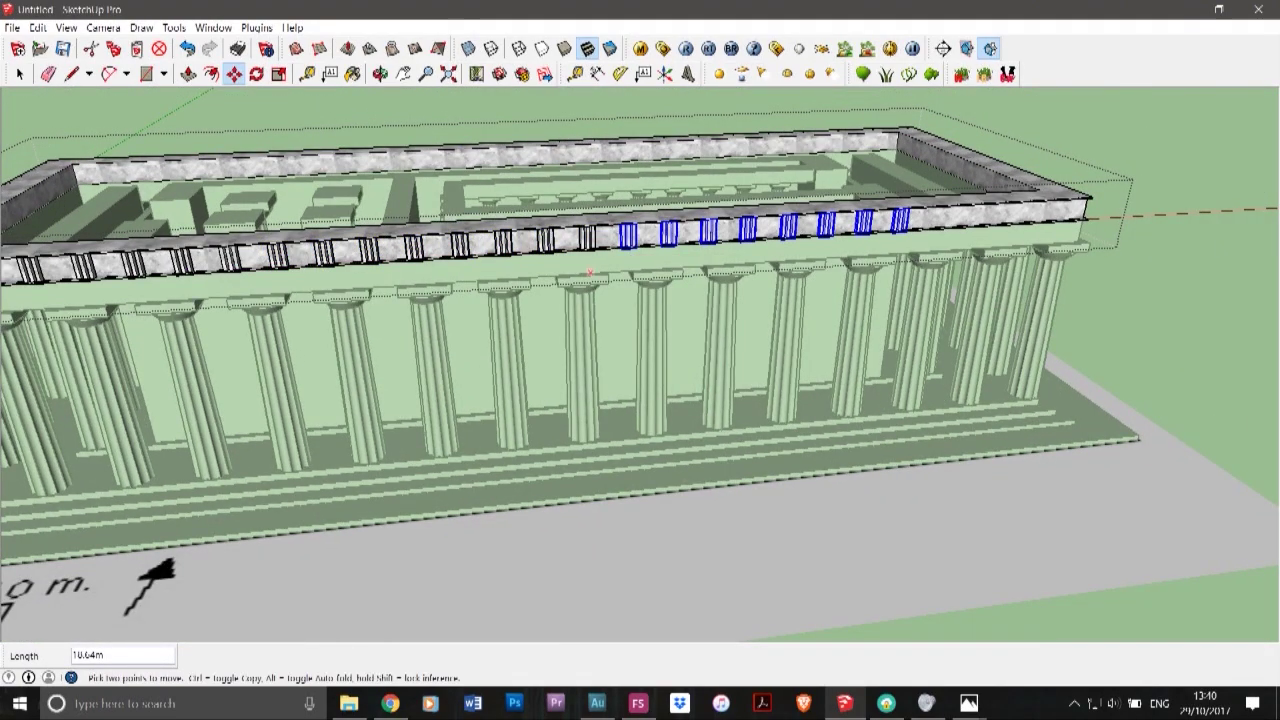
- Copy the newest eight triglyphs about 18.4 m onward so the row reaches past the frieze's far corner
scroll(680, 232, up, 6)
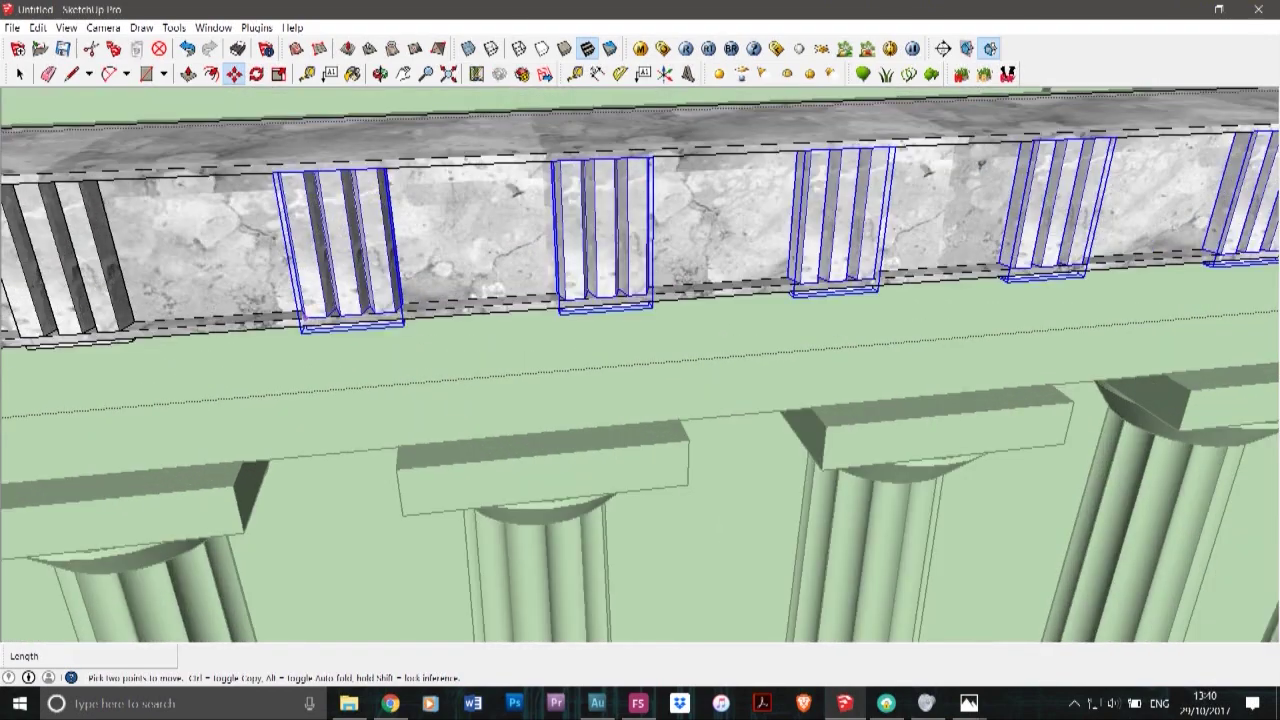
key(ctrl)
click(303, 318)
scroll(294, 318, down, 7)
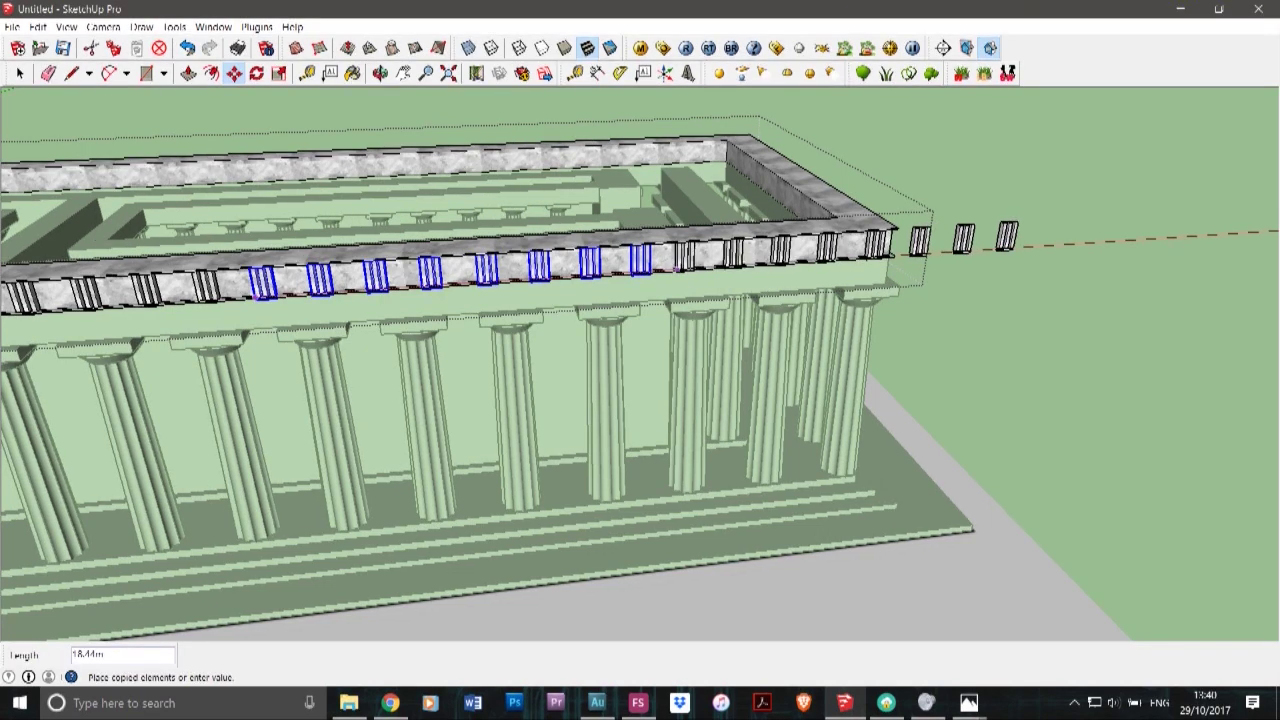
click(690, 255)
- Nudge the last eight triglyphs slightly towards the far corner to adjust the gap to the preceding one
scroll(690, 255, up, 6)
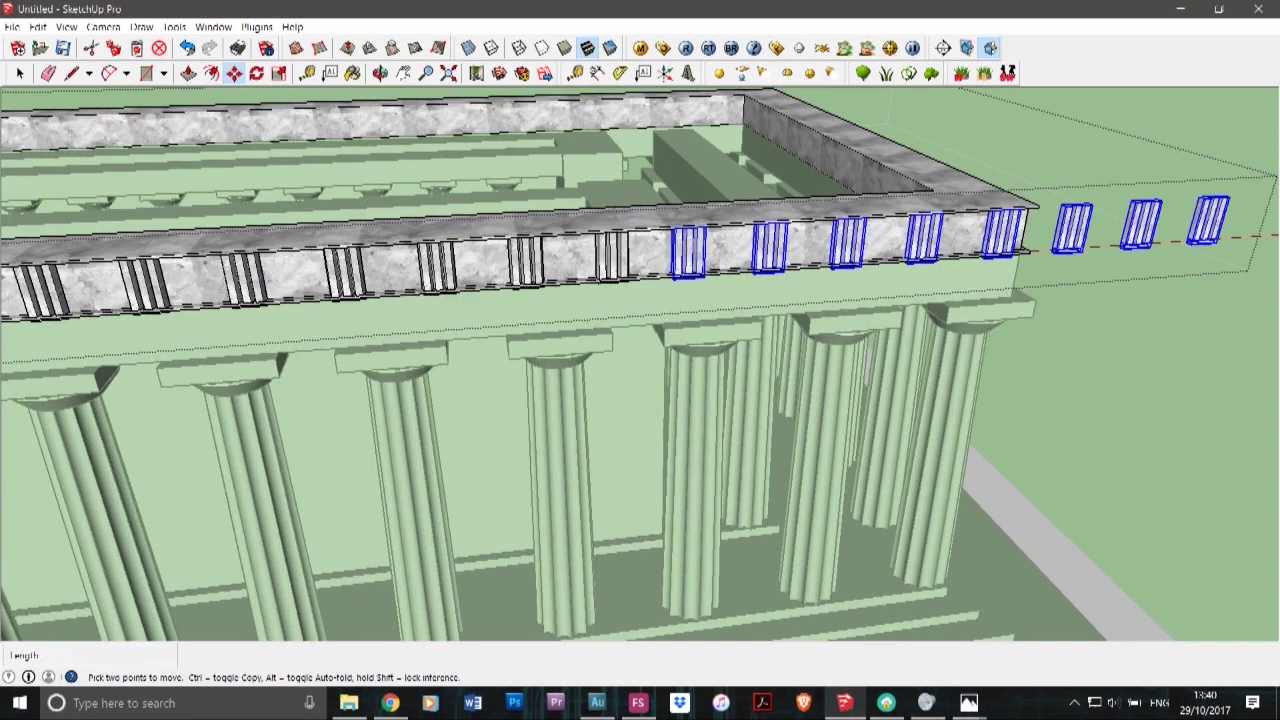
scroll(655, 298, up, 3)
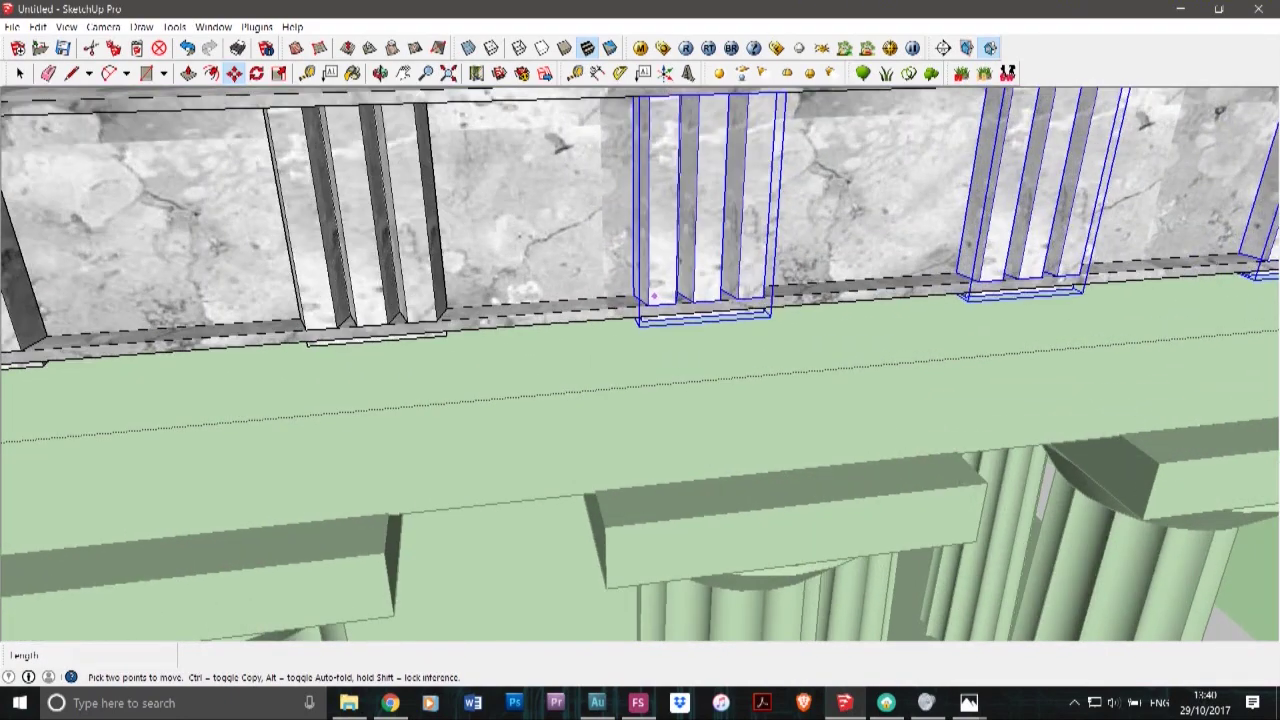
click(648, 304)
click(666, 303)
scroll(525, 289, down, 1)
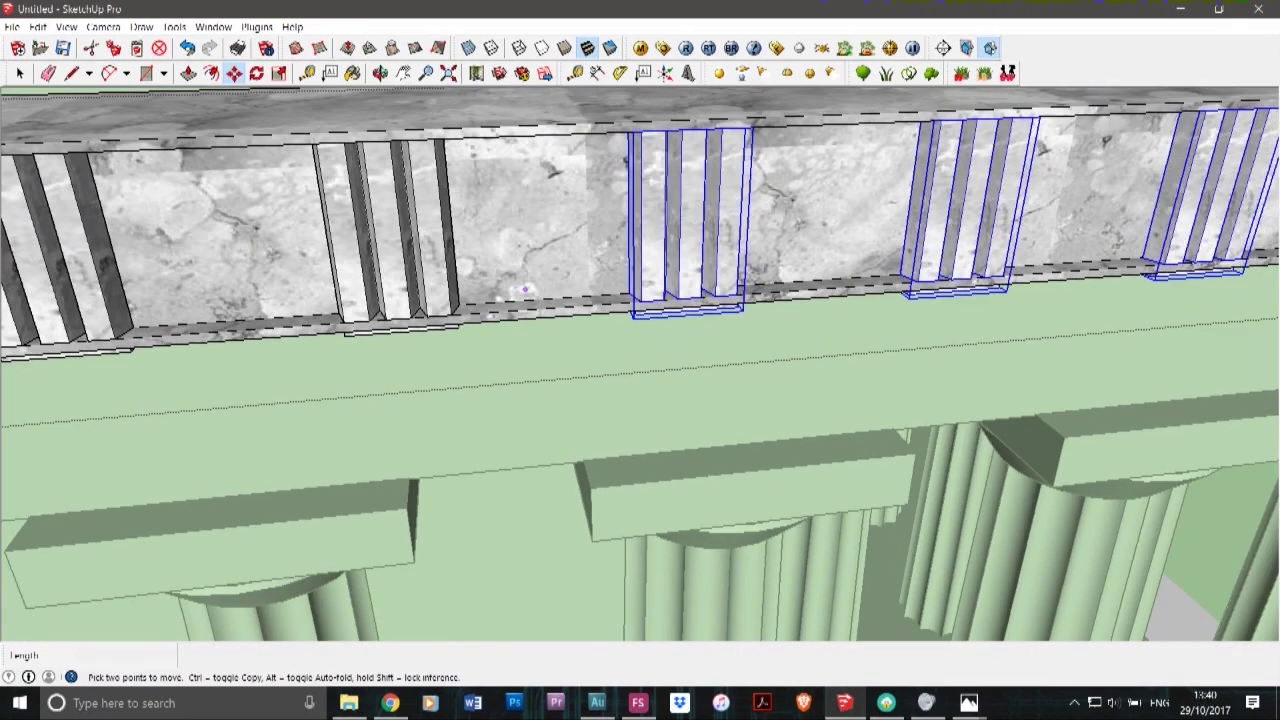
click(640, 300)
click(660, 299)
- Delete the three surplus triglyphs floating beyond the frieze's far corner and leave the frieze's editing mode
scroll(305, 212, down, 5)
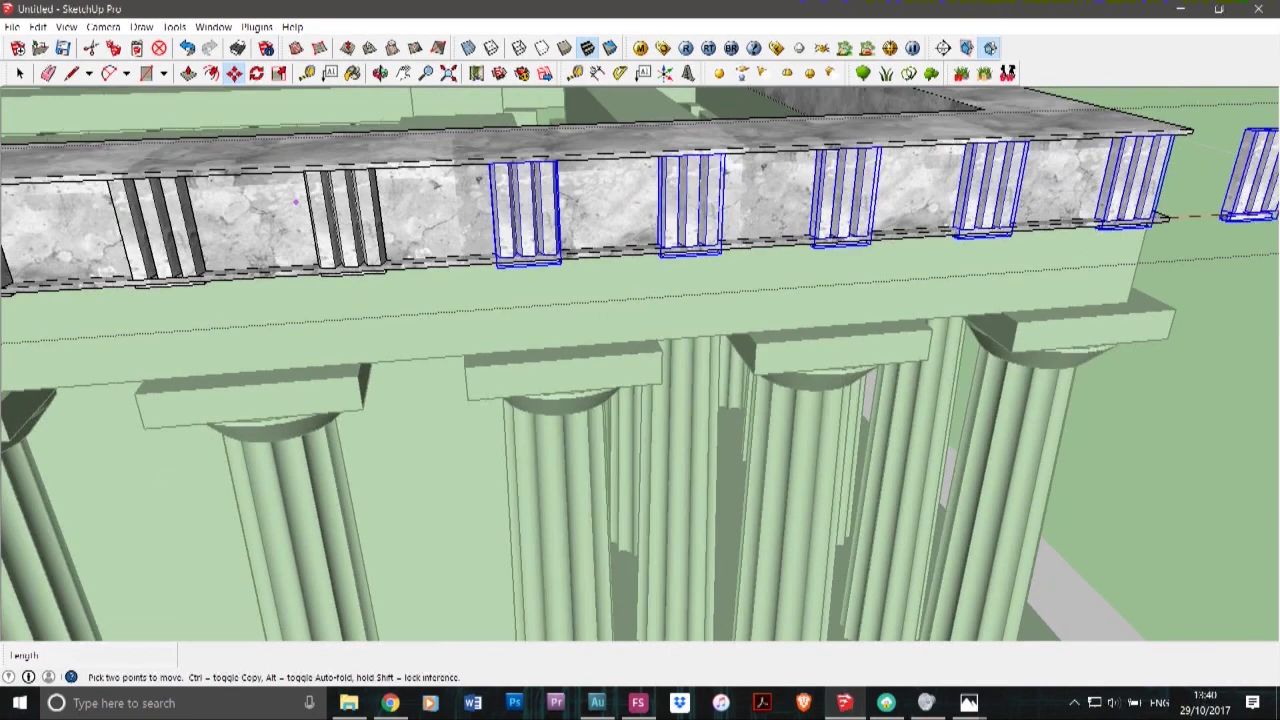
scroll(305, 212, down, 1)
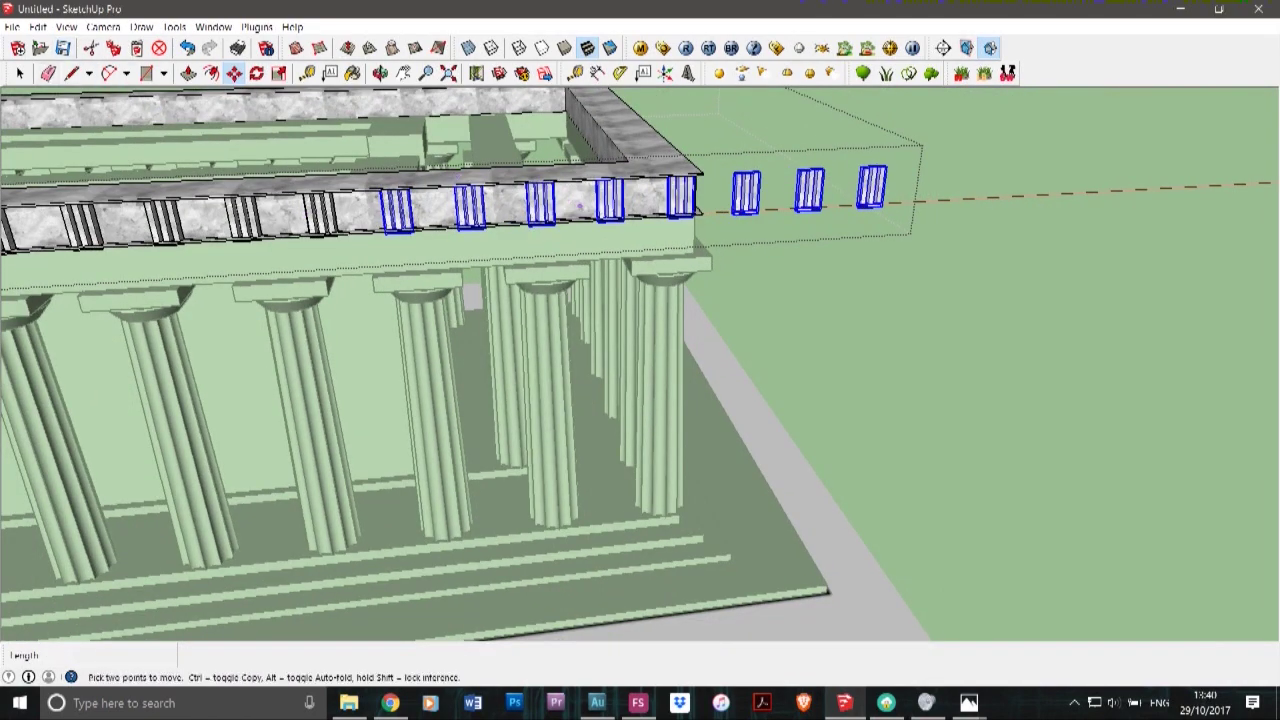
scroll(578, 205, up, 8)
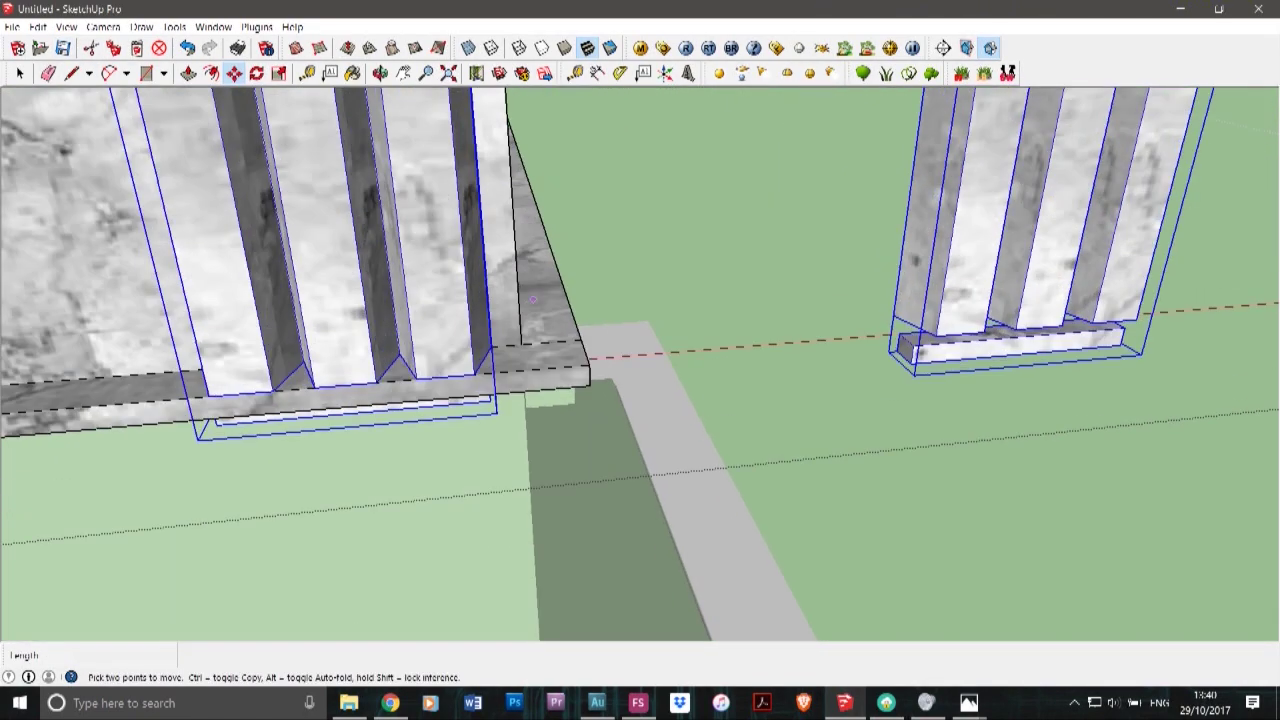
scroll(490, 348, down, 6)
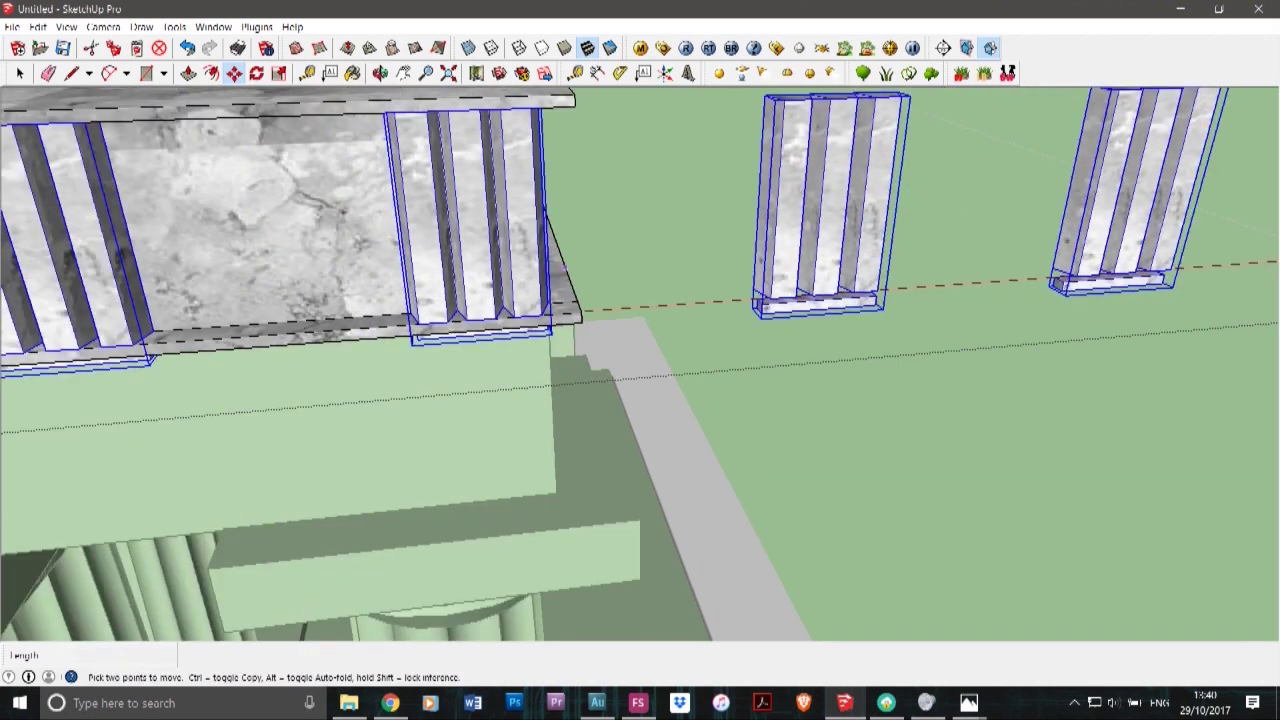
scroll(553, 259, down, 4)
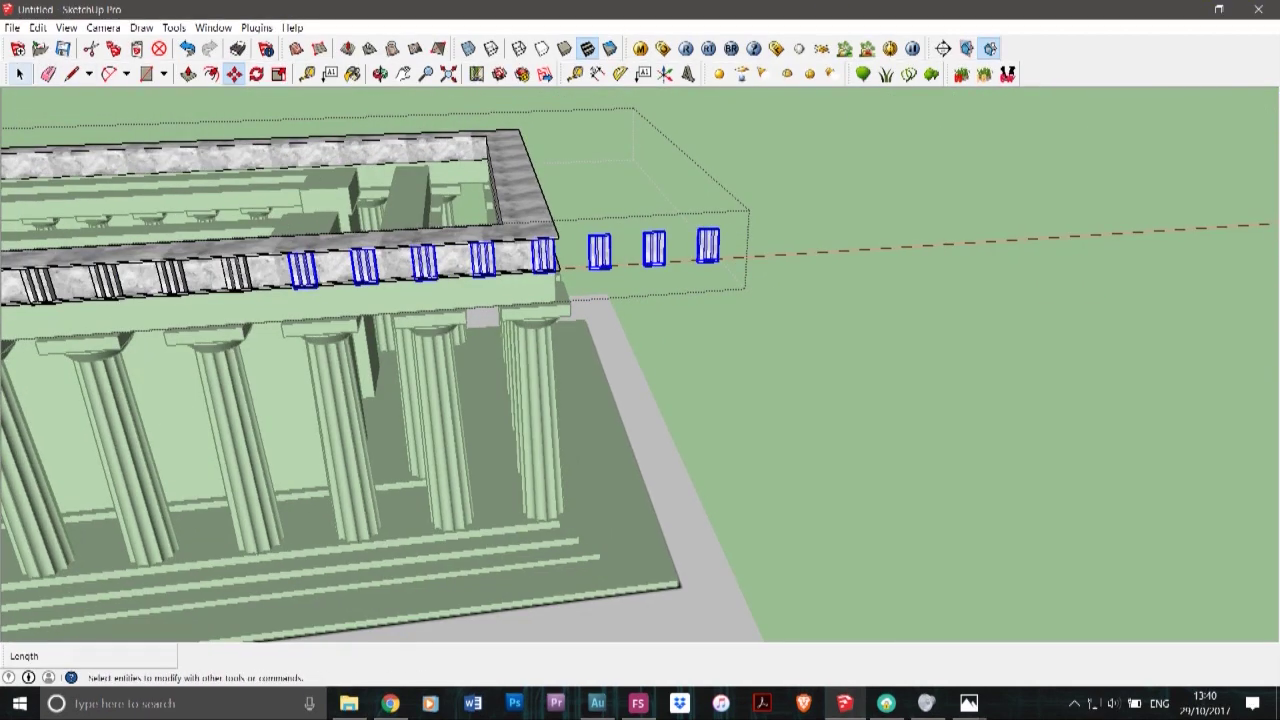
click(20, 74)
drag(773, 300, 556, 201)
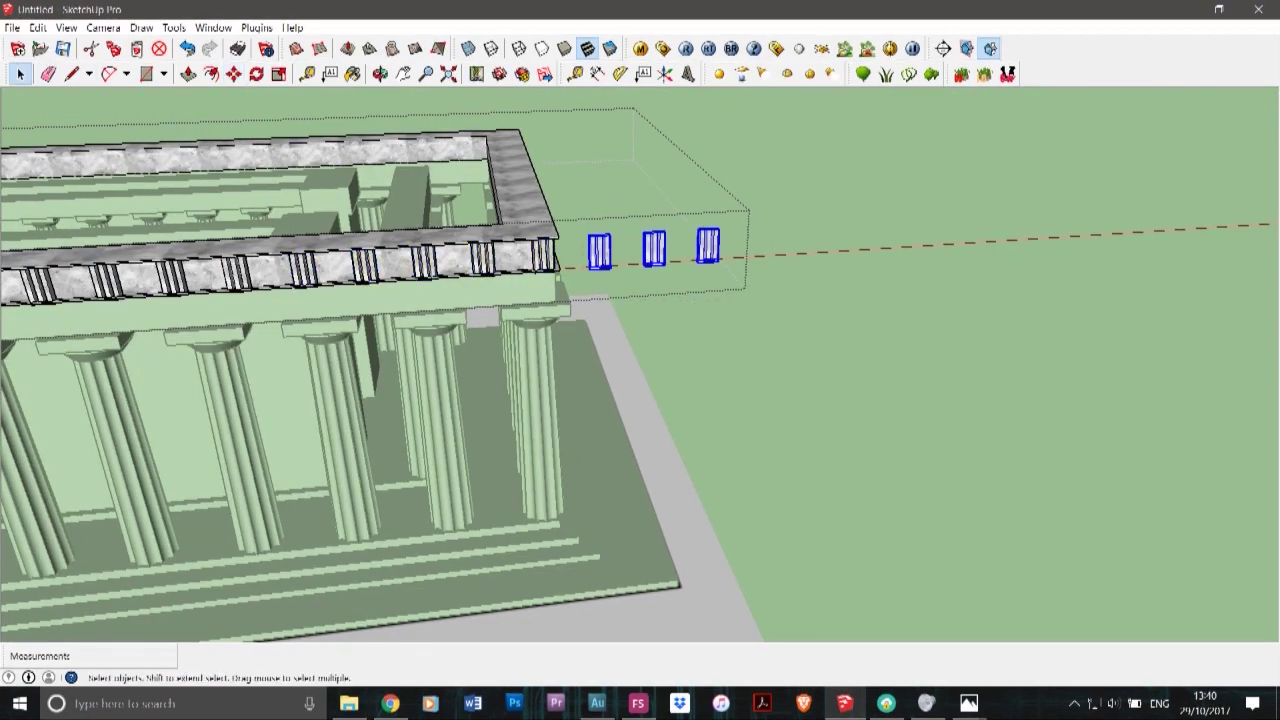
key(Delete)
click(690, 190)
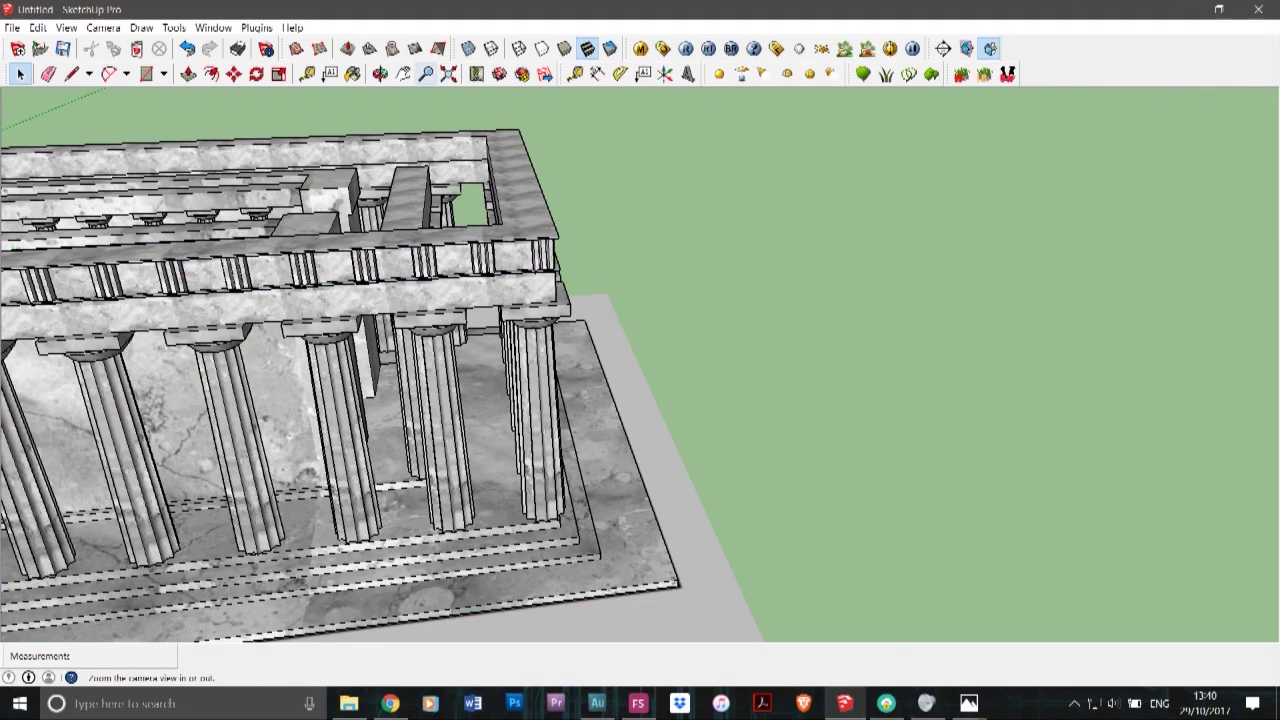
- Open the frieze for editing and ready its corner triglyph, next to the still undecorated long side, for moving
click(380, 74)
scroll(798, 317, down, 3)
scroll(798, 317, down, 5)
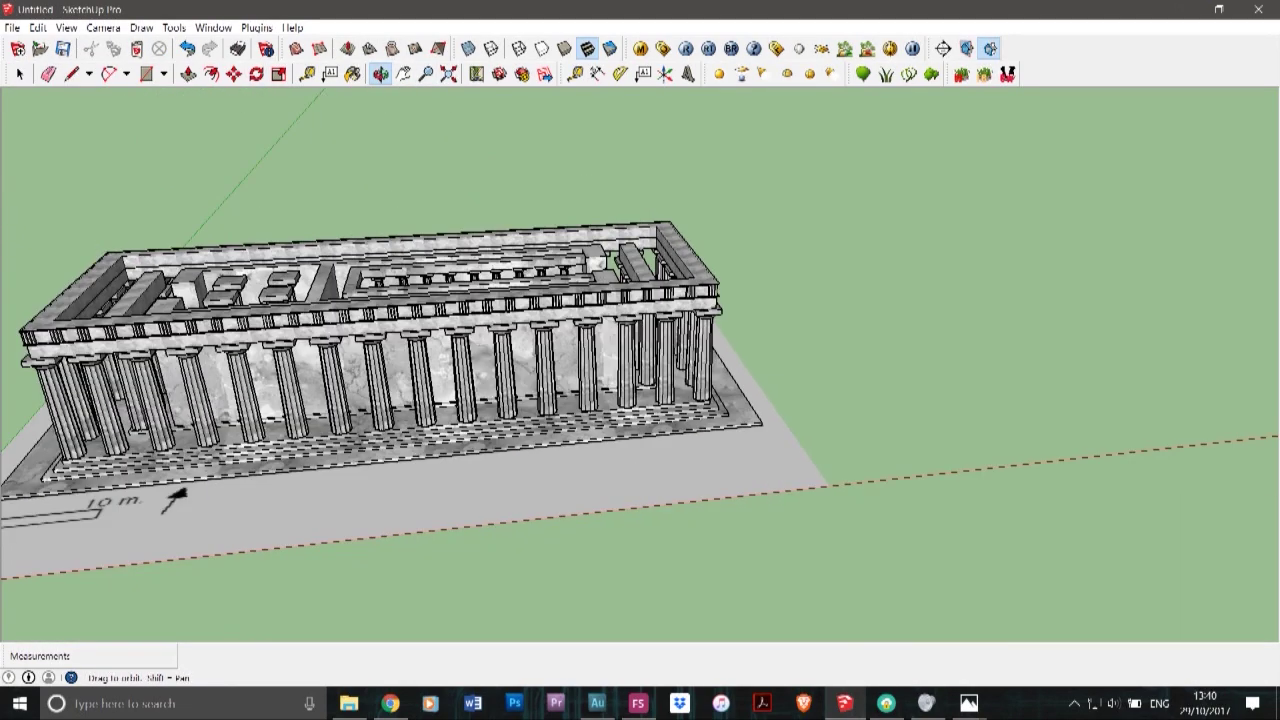
drag(570, 370, 730, 326)
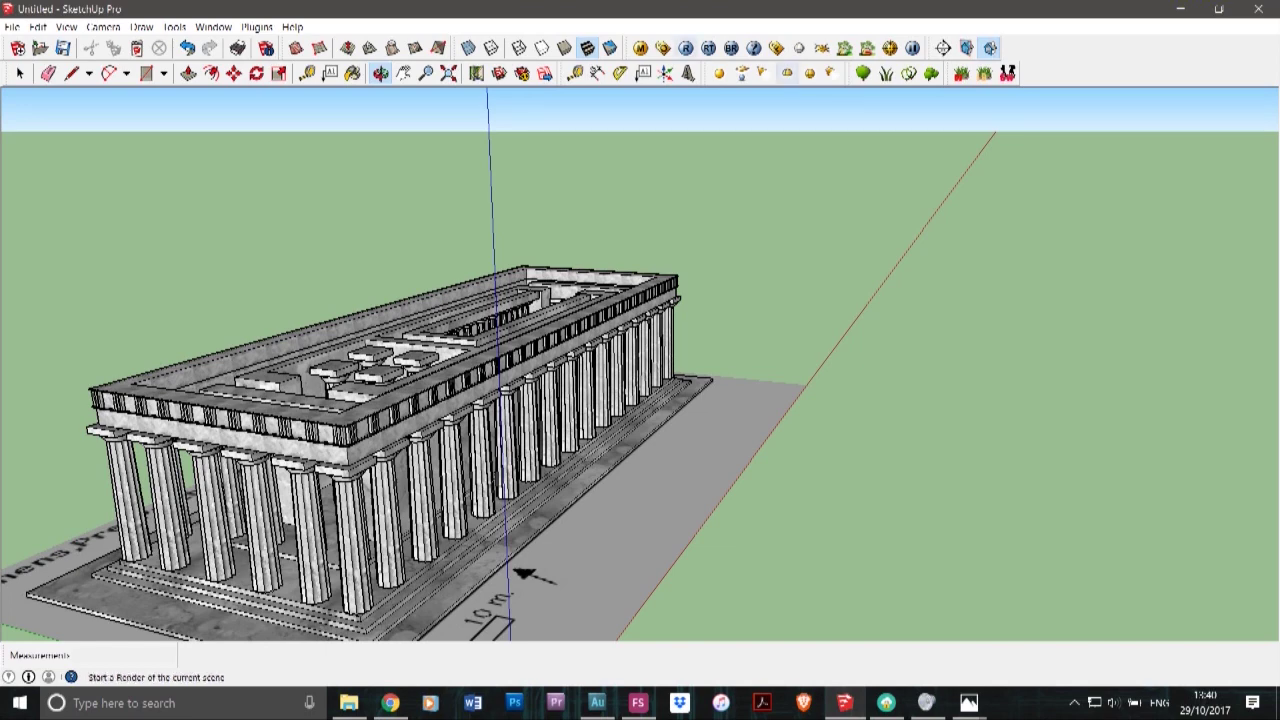
middle_drag(480, 420, 870, 375)
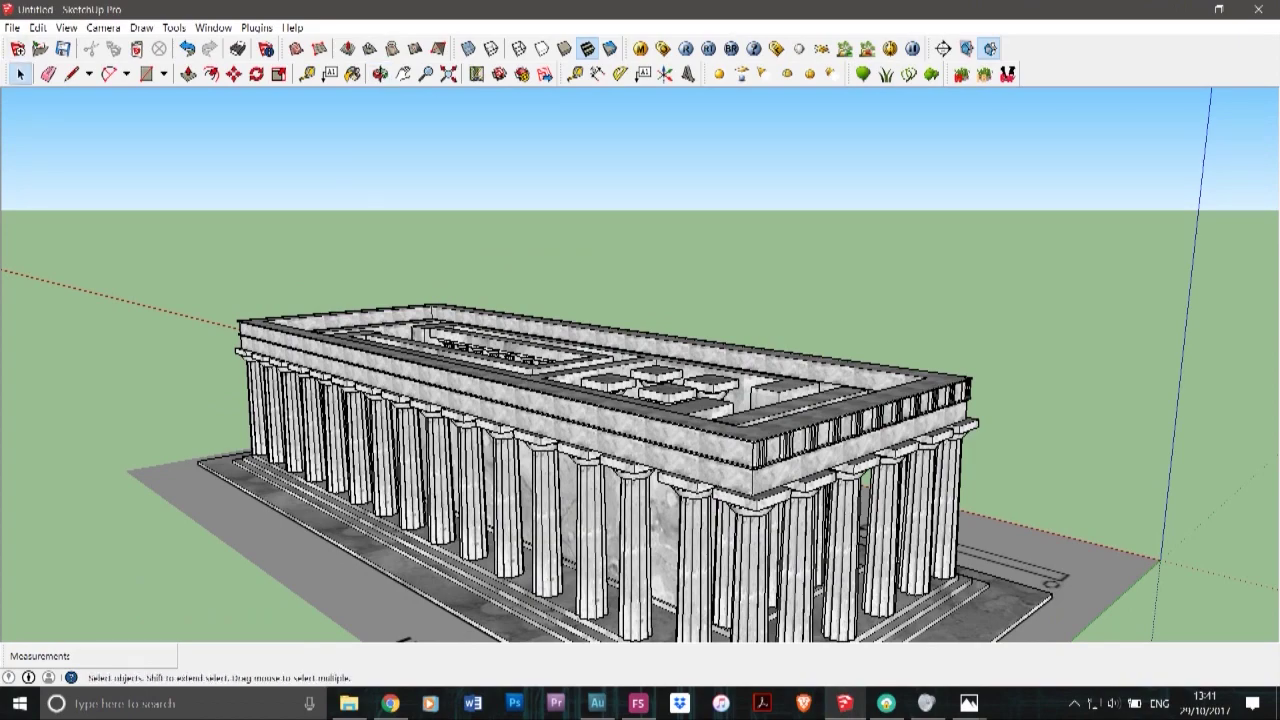
scroll(758, 460, up, 7)
click(758, 460)
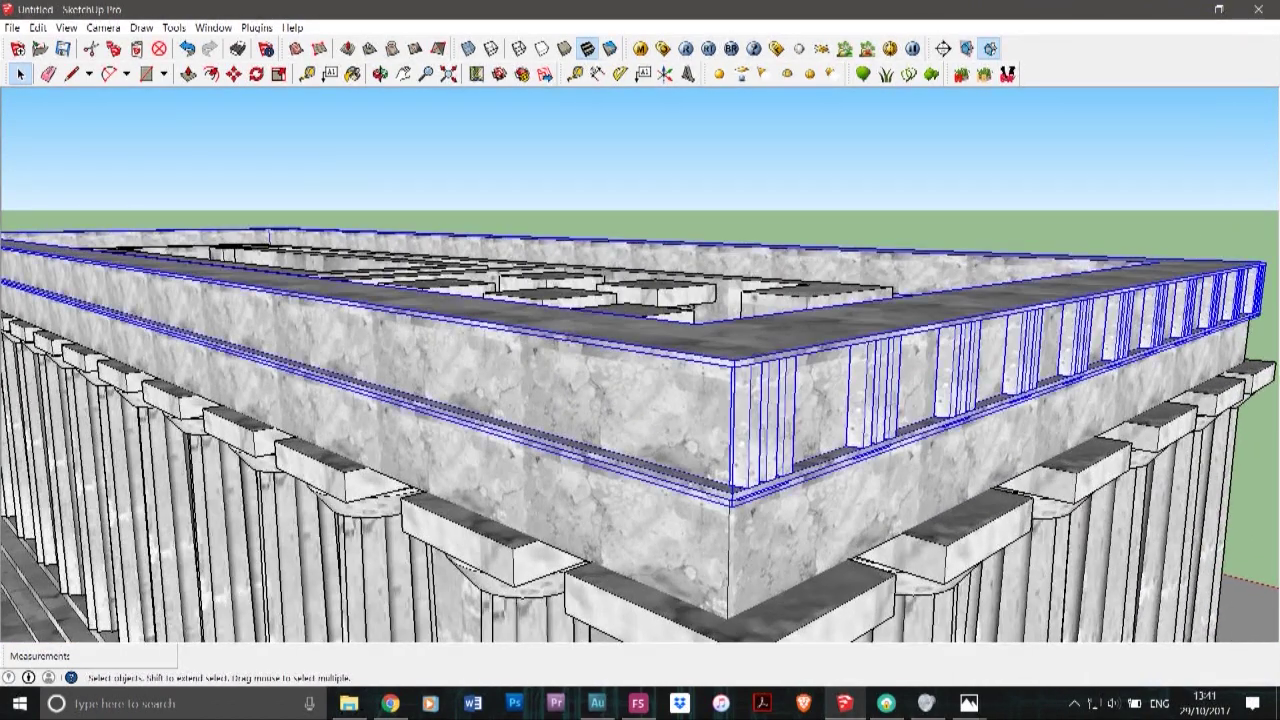
double_click(762, 445)
click(762, 445)
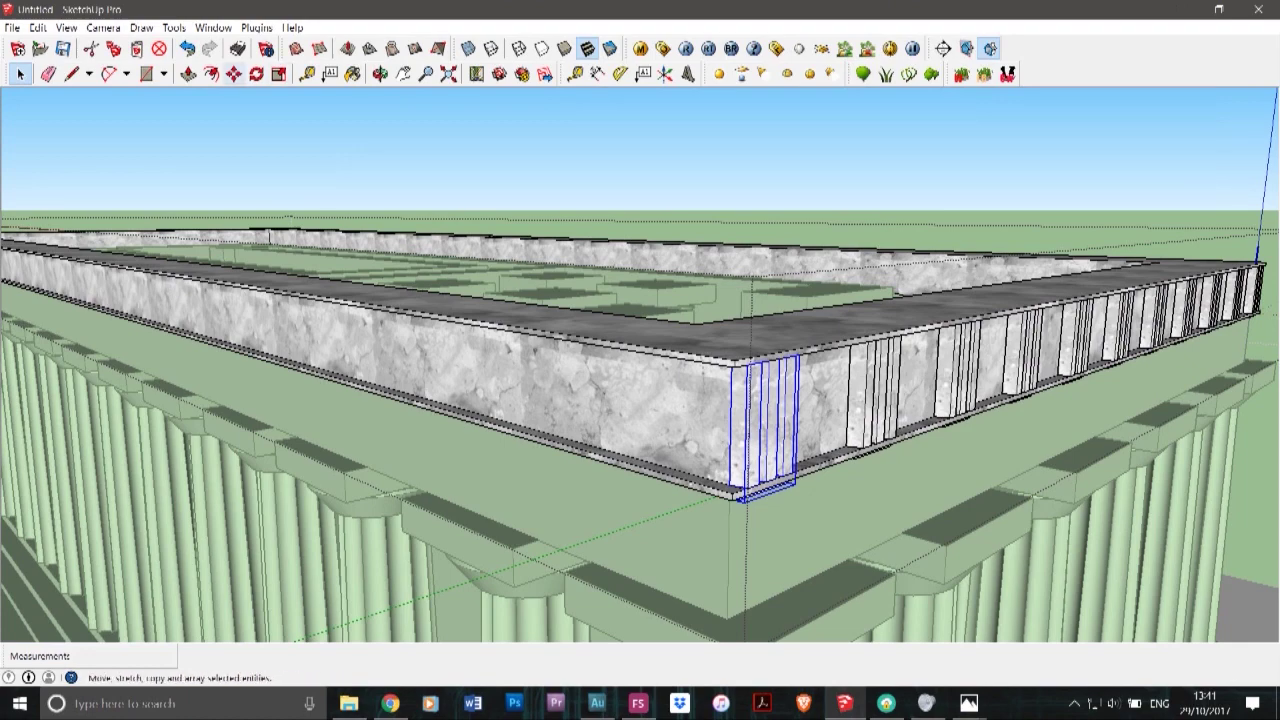
click(234, 74)
scroll(745, 485, up, 5)
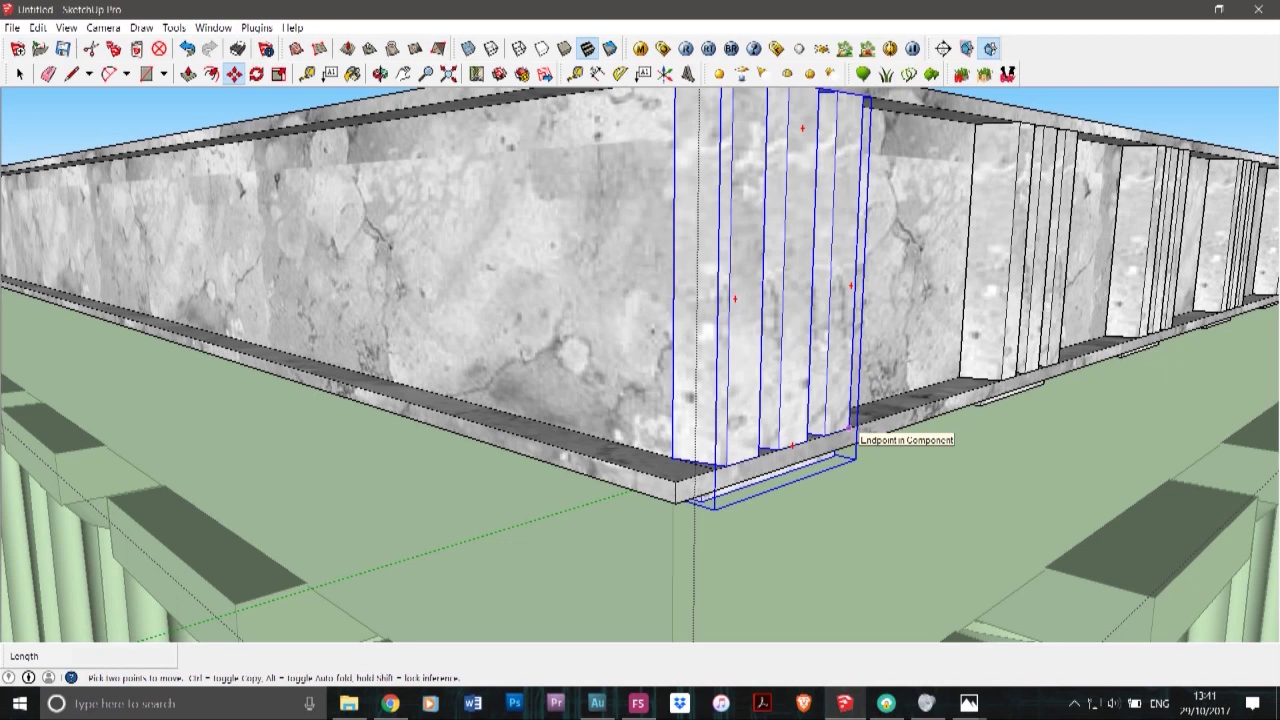
click(850, 428)
click(653, 468)
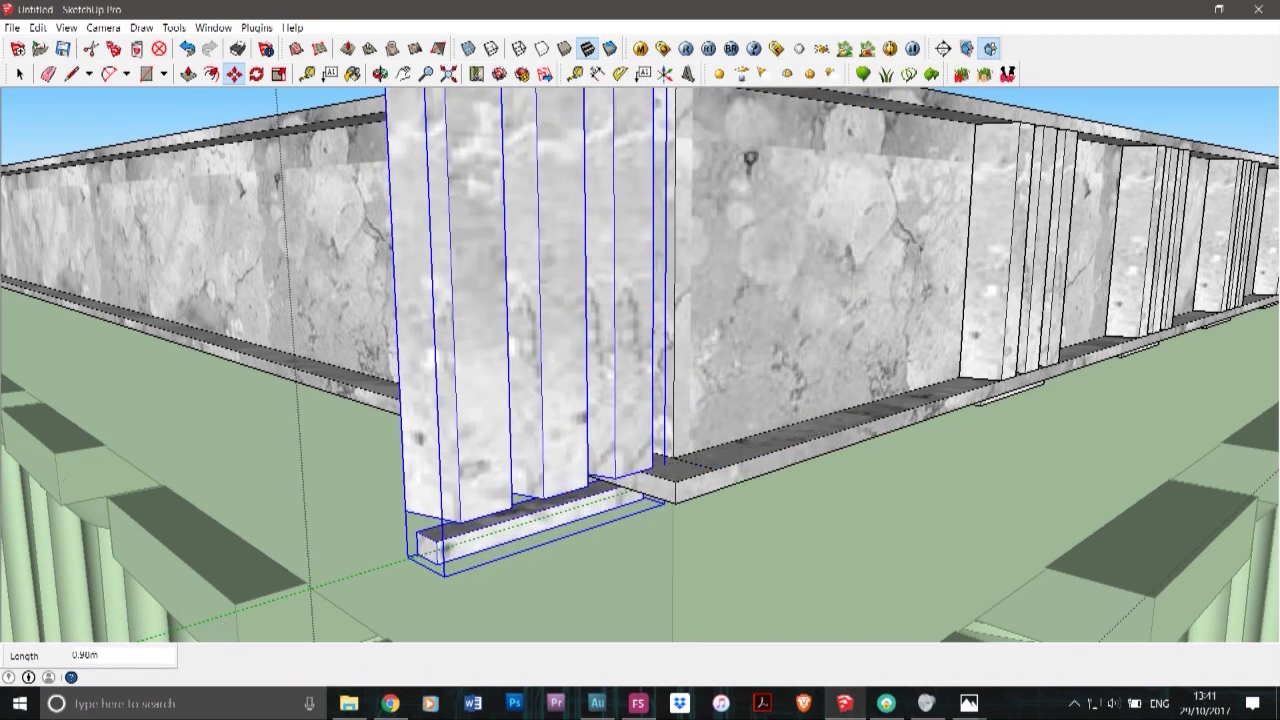
key(Escape)
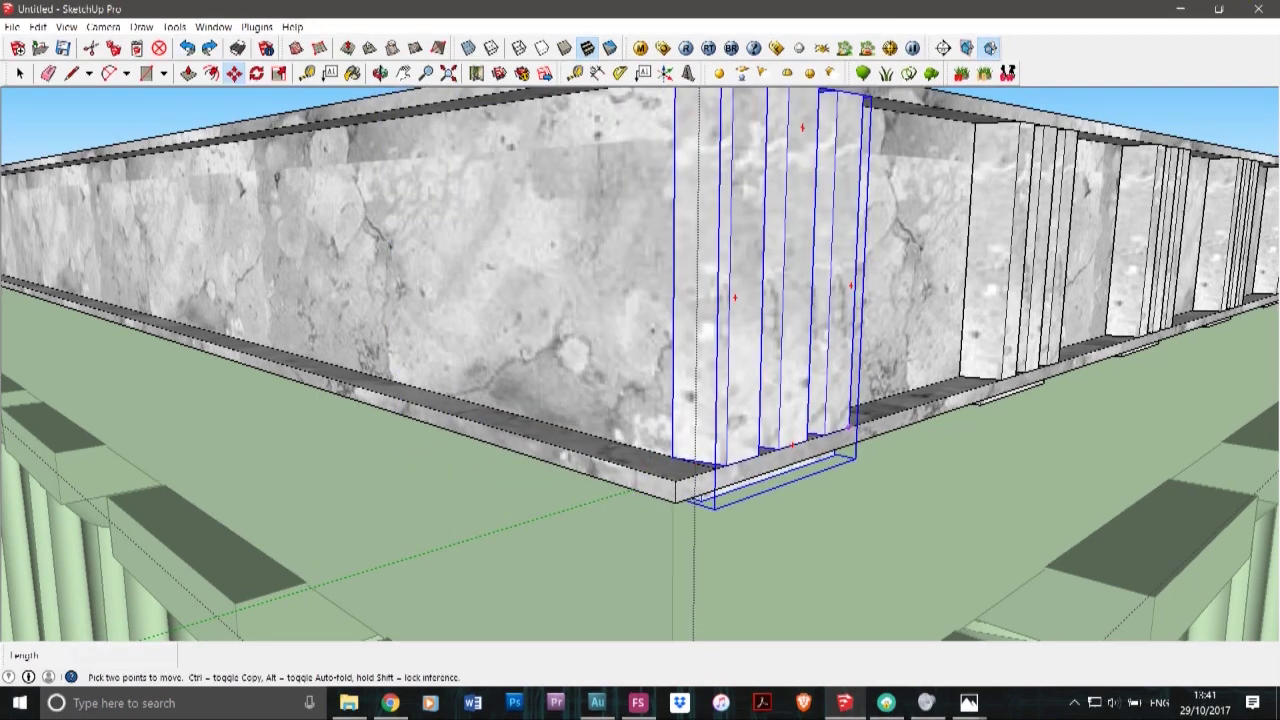
- Copy the corner triglyph about 1.05 m outward past the frieze's corner, in line with its own row
key(ctrl)
click(850, 428)
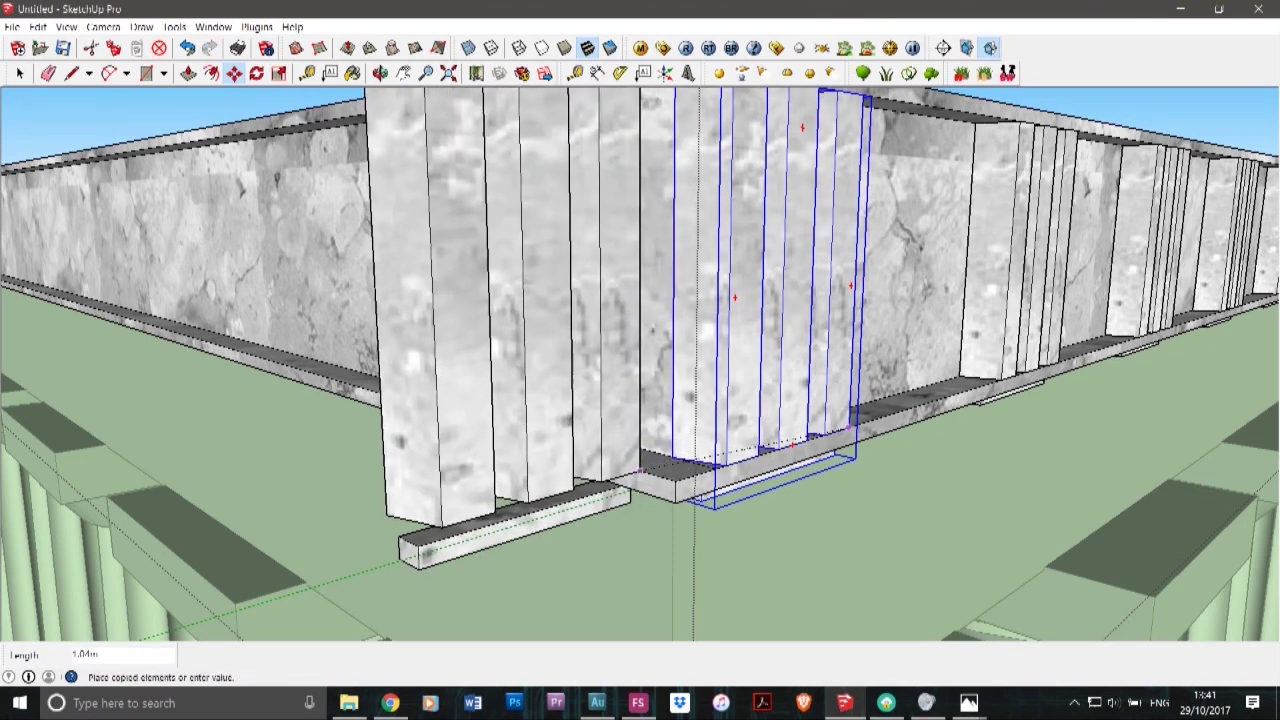
click(629, 467)
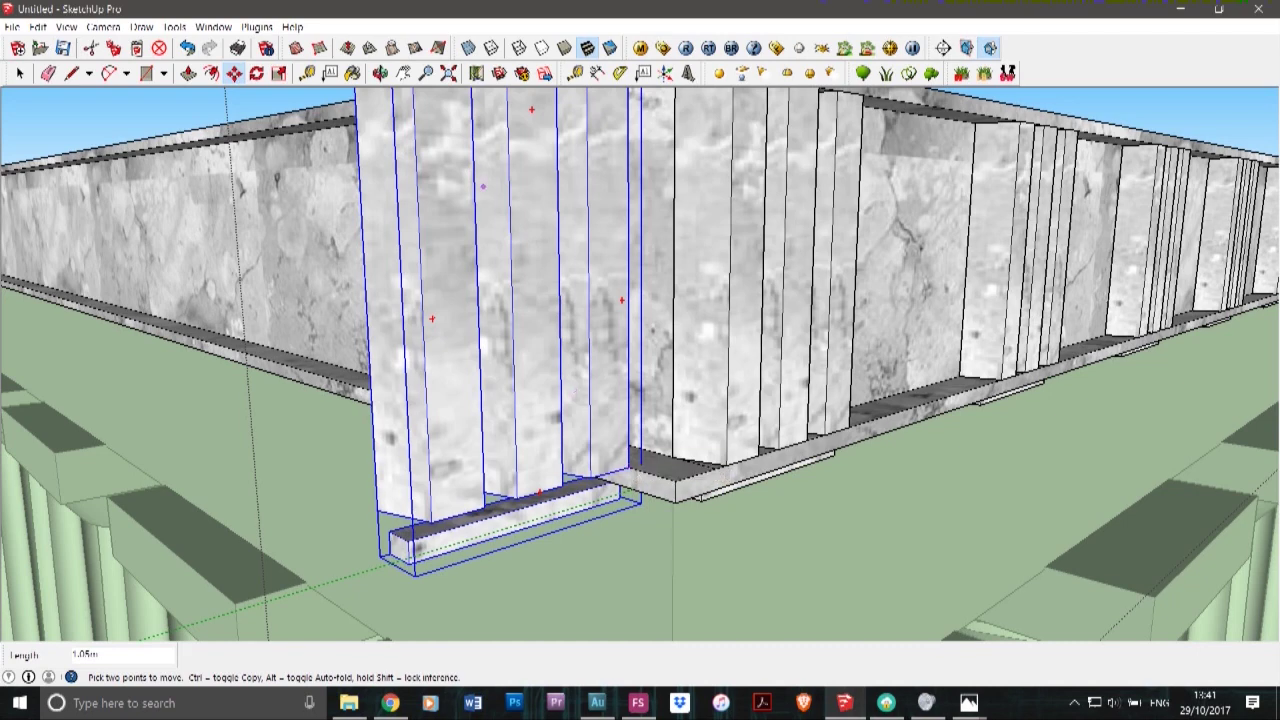
- Rotate the copied triglyph 90° about its inner top corner so it lies against the undecorated long side
click(257, 74)
scroll(463, 352, down, 2)
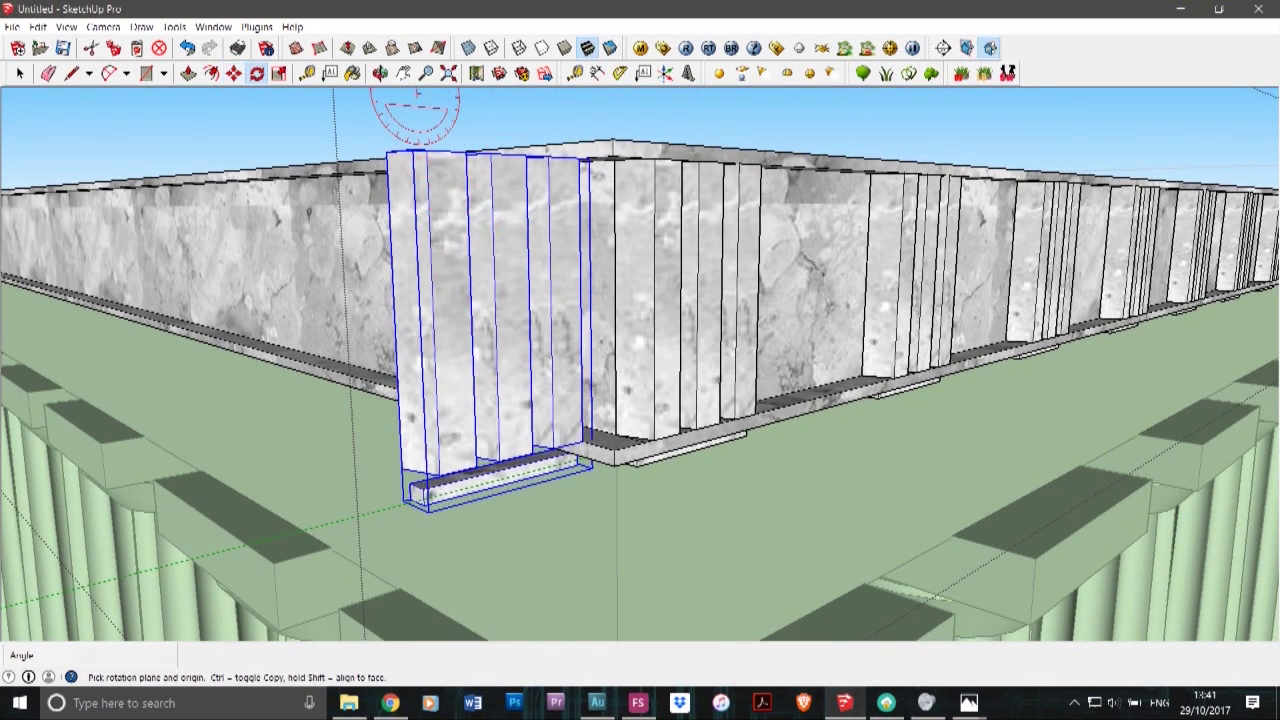
click(380, 74)
drag(400, 200, 406, 325)
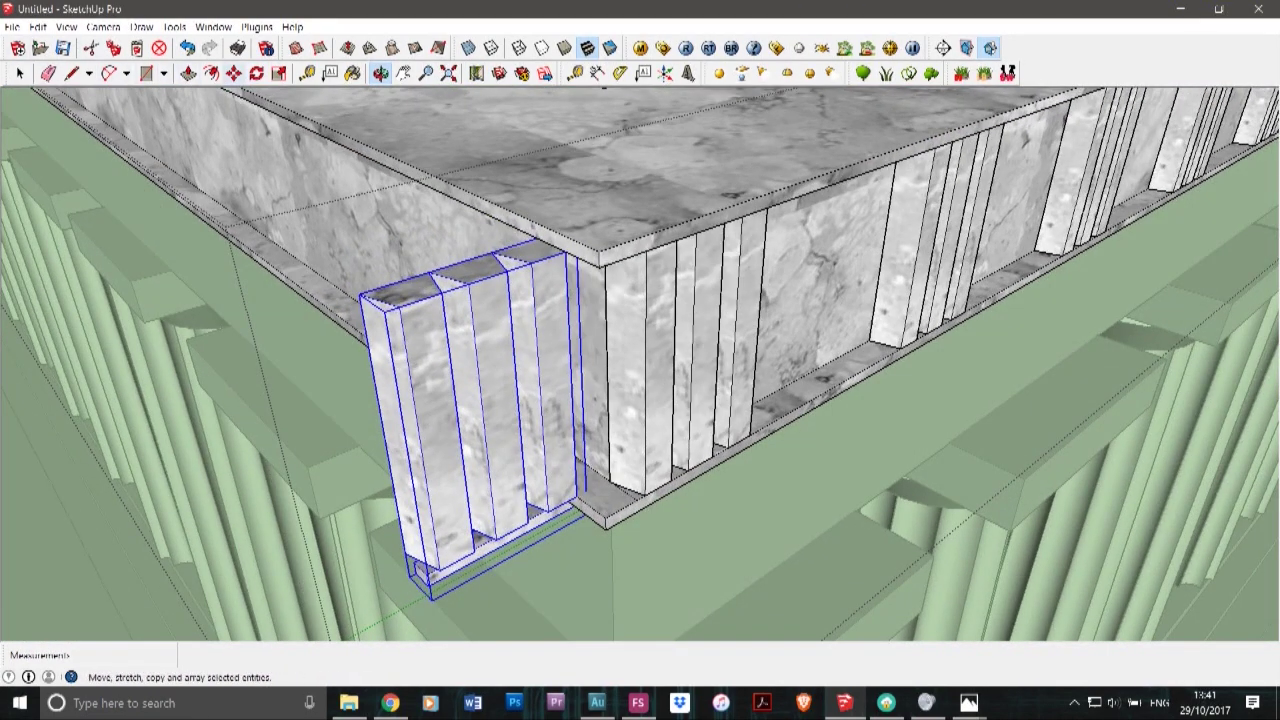
click(256, 73)
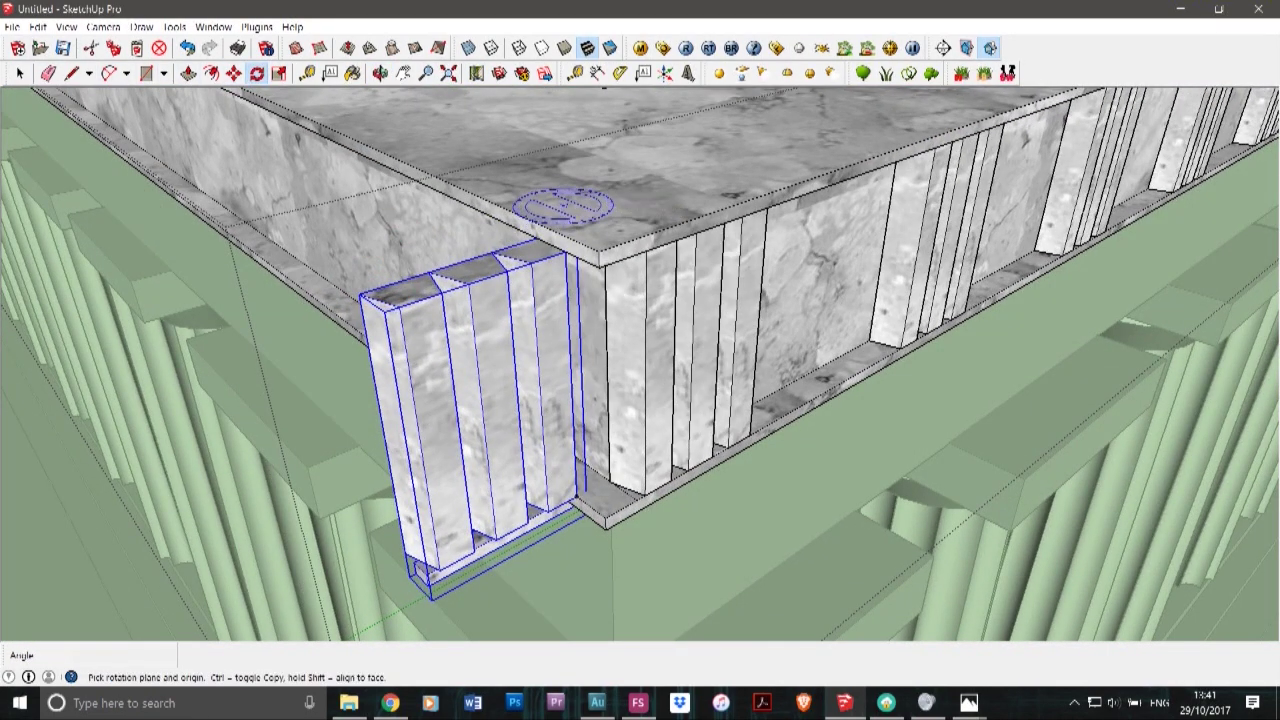
click(566, 262)
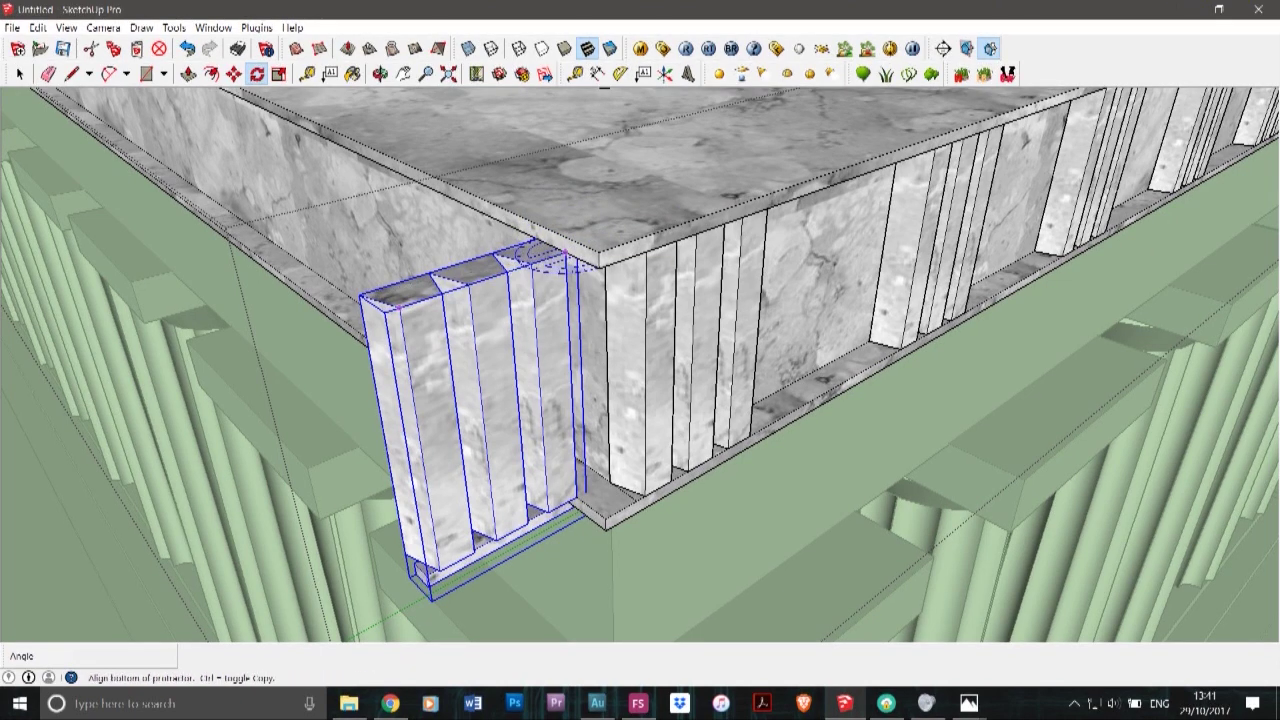
click(399, 307)
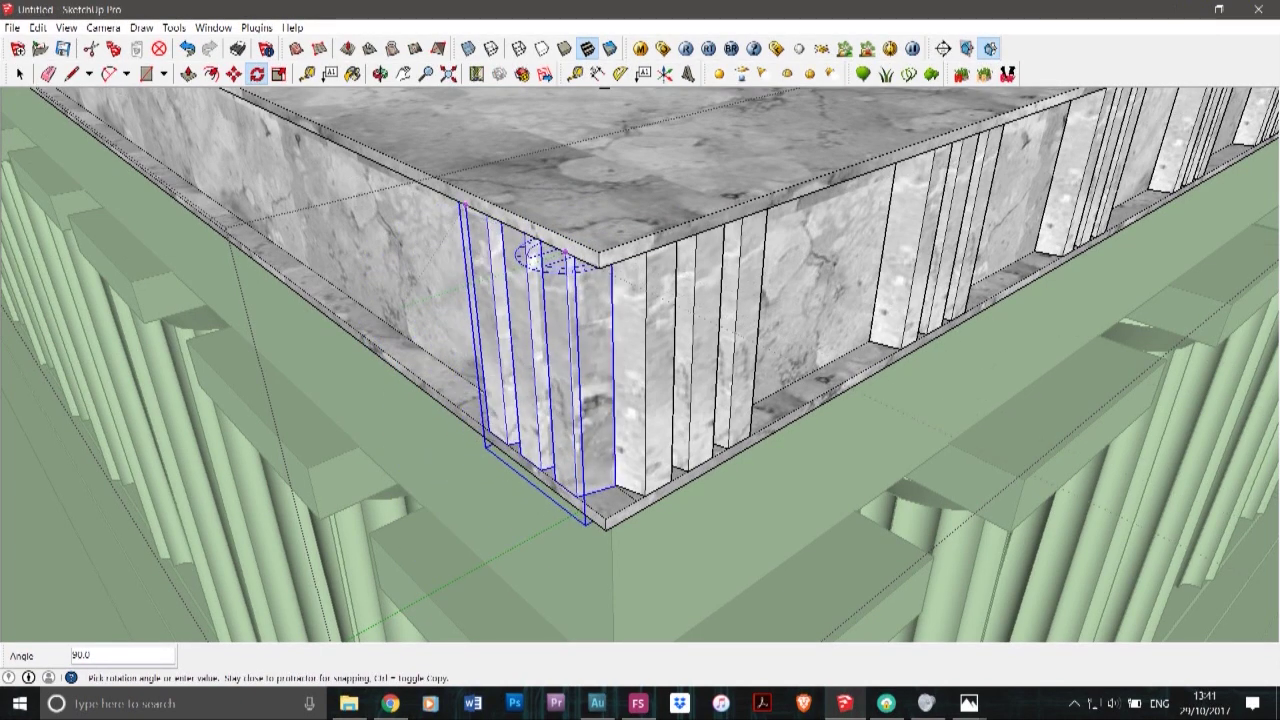
click(533, 258)
scroll(858, 242, down, 2)
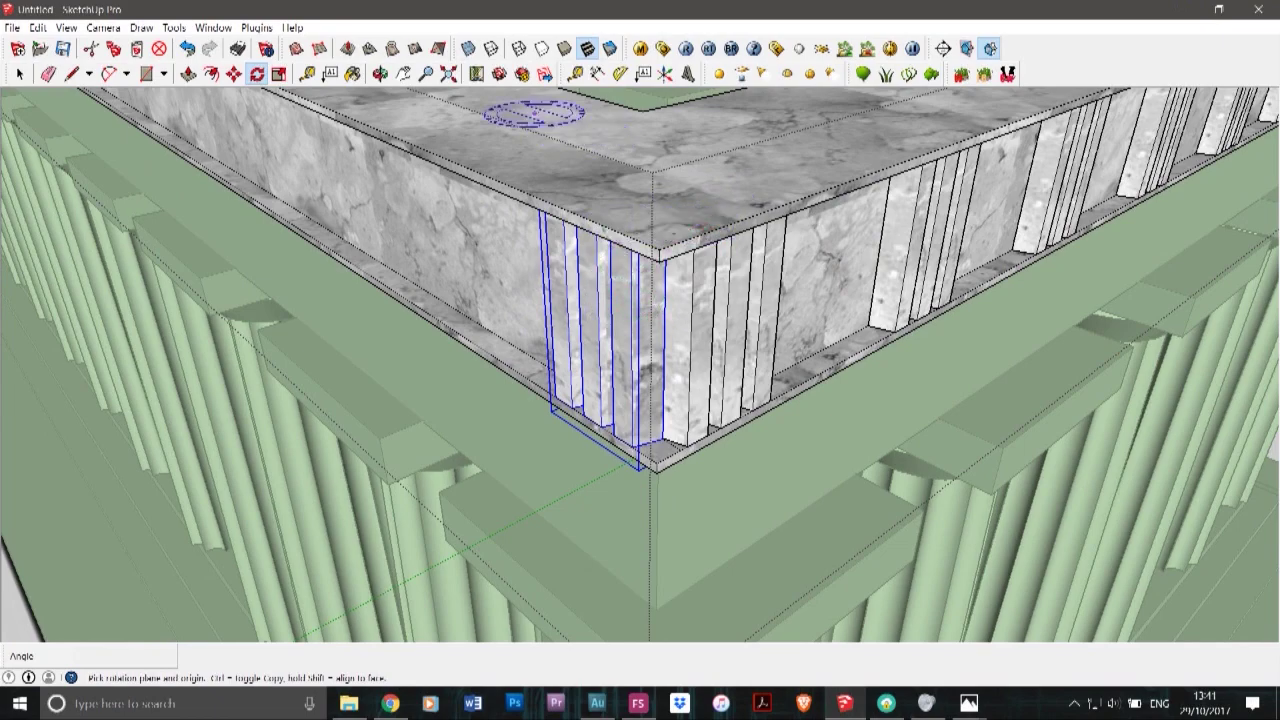
- Copy the rotated corner triglyph about 2.42 m along the long side of the frieze
click(380, 74)
drag(420, 270, 690, 285)
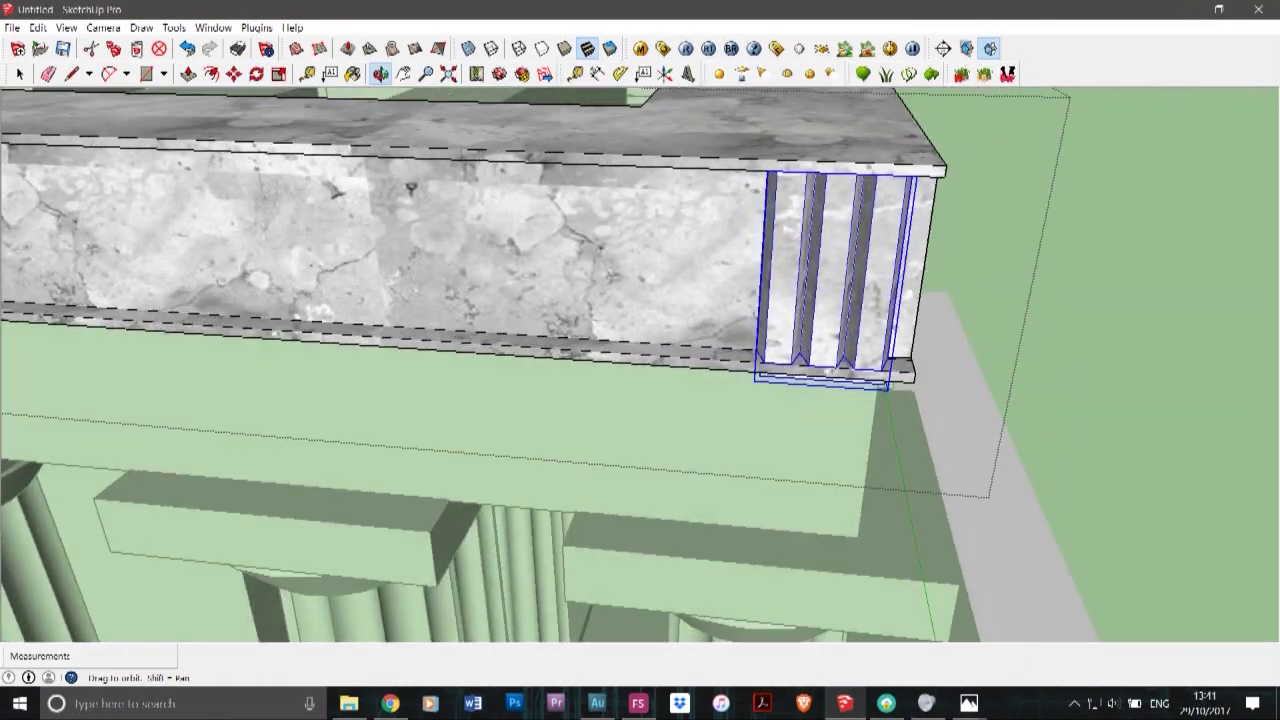
key(space)
key(Escape)
double_click(832, 275)
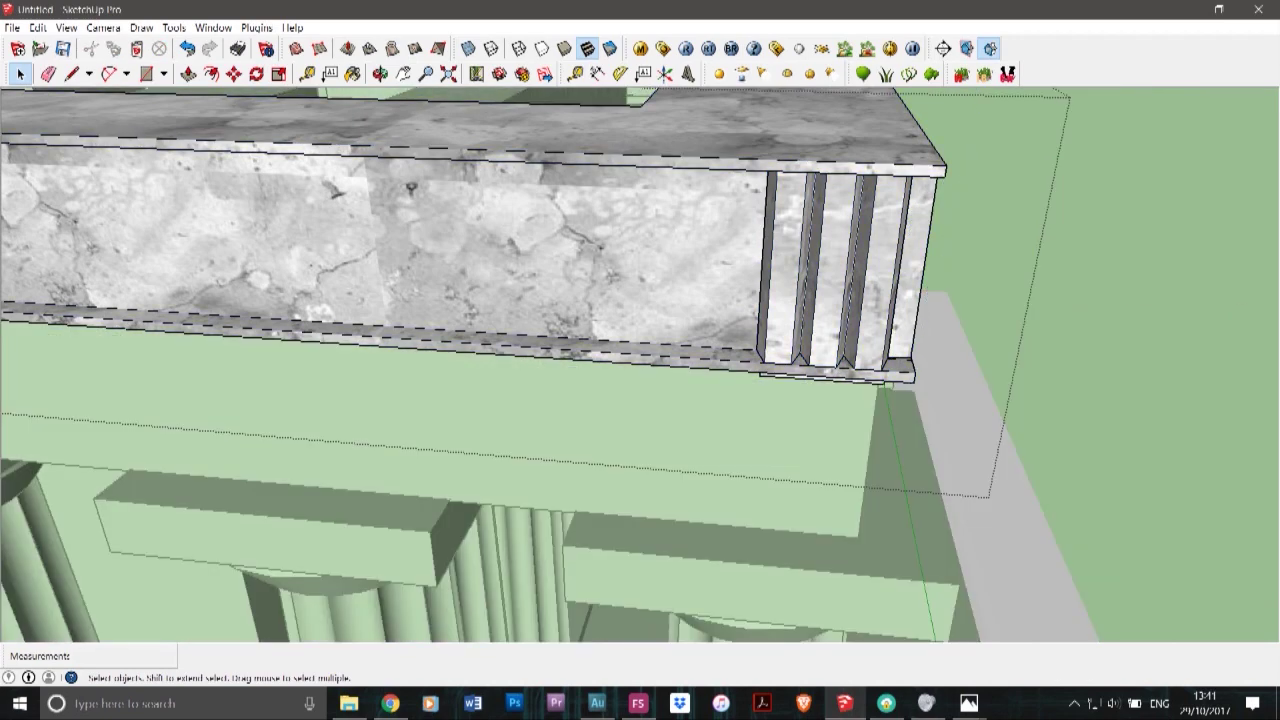
click(832, 275)
key(m)
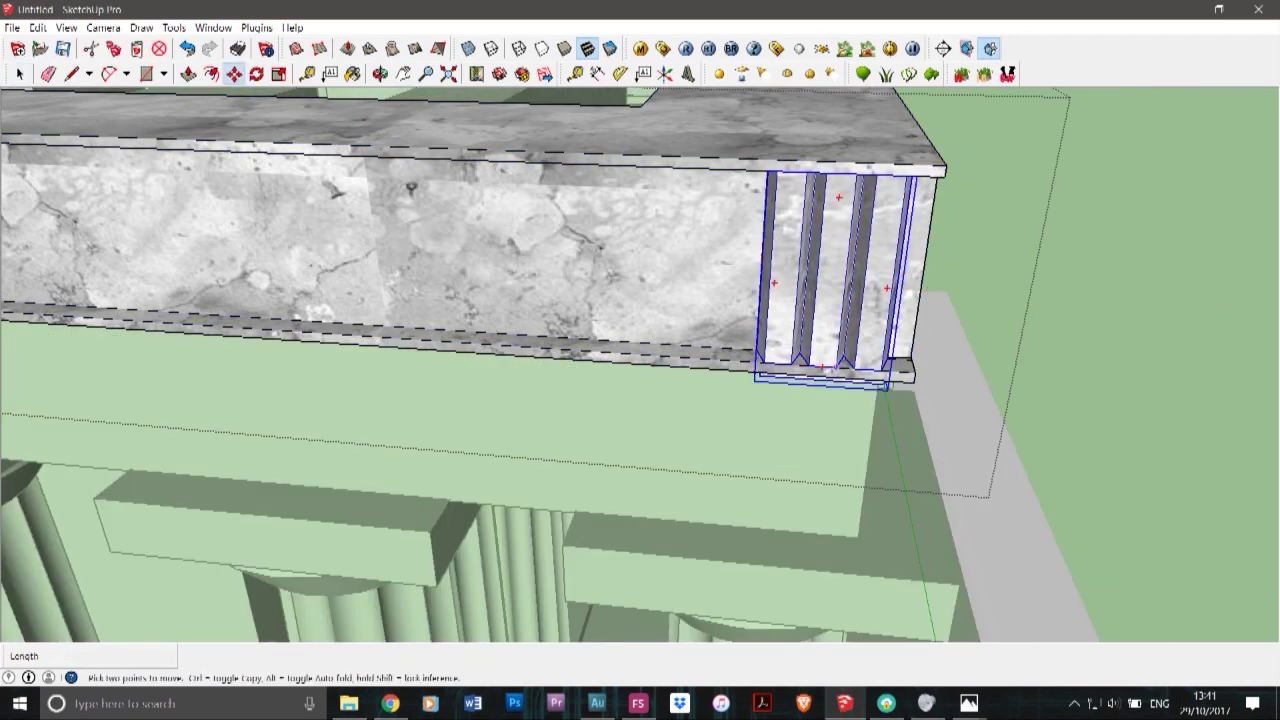
scroll(887, 386, up, 3)
key(ctrl)
click(904, 368)
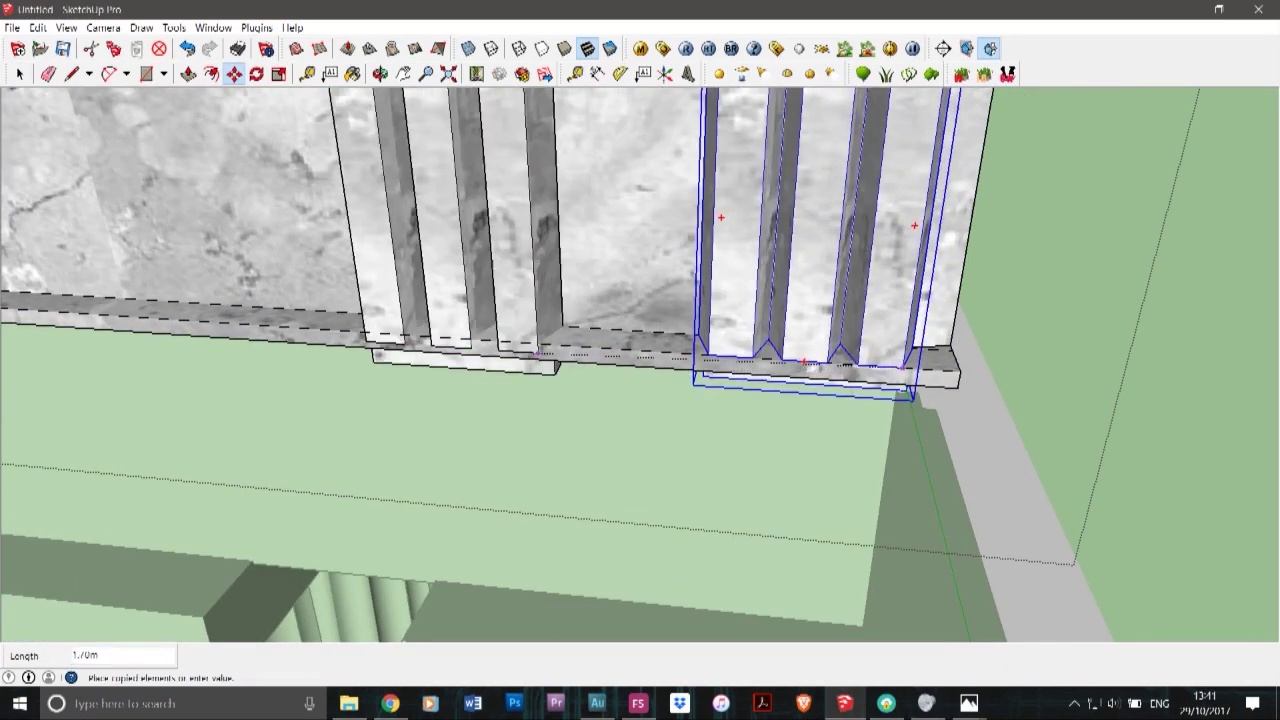
click(332, 330)
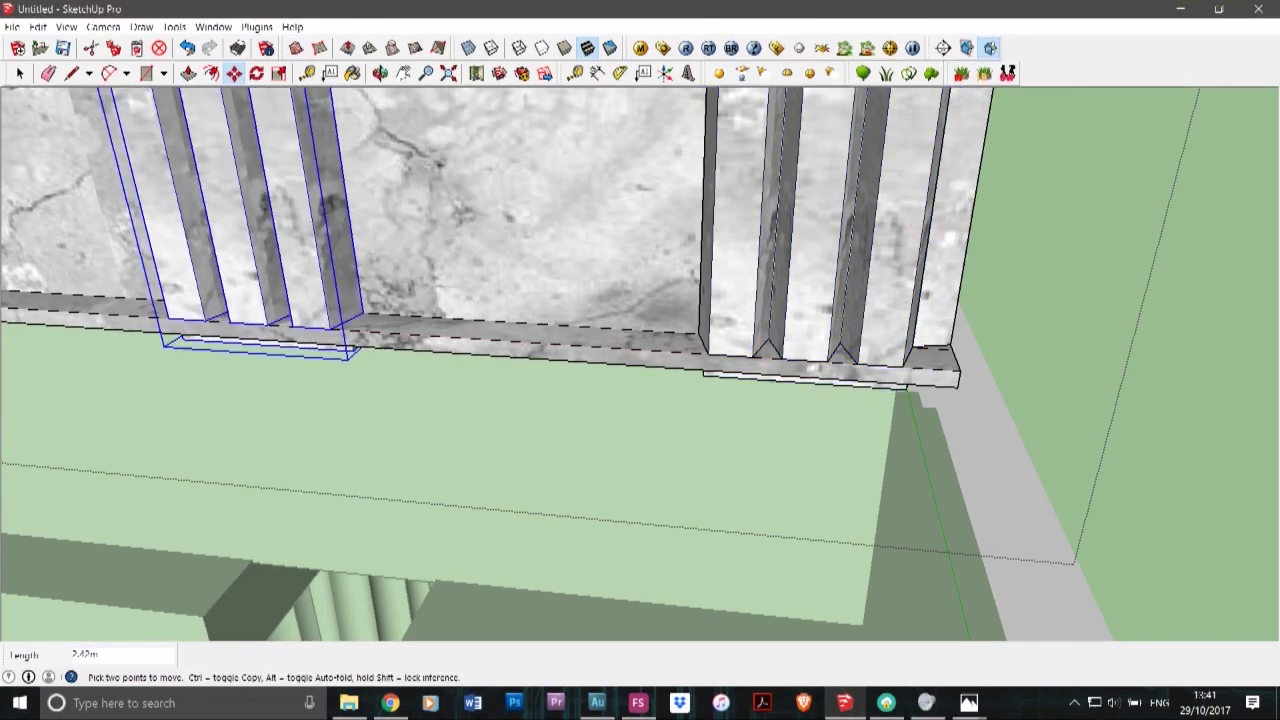
- Select both triglyphs on the long side and copy them further along the frieze, continuing the spacing
scroll(795, 343, down, 4)
scroll(865, 360, down, 4)
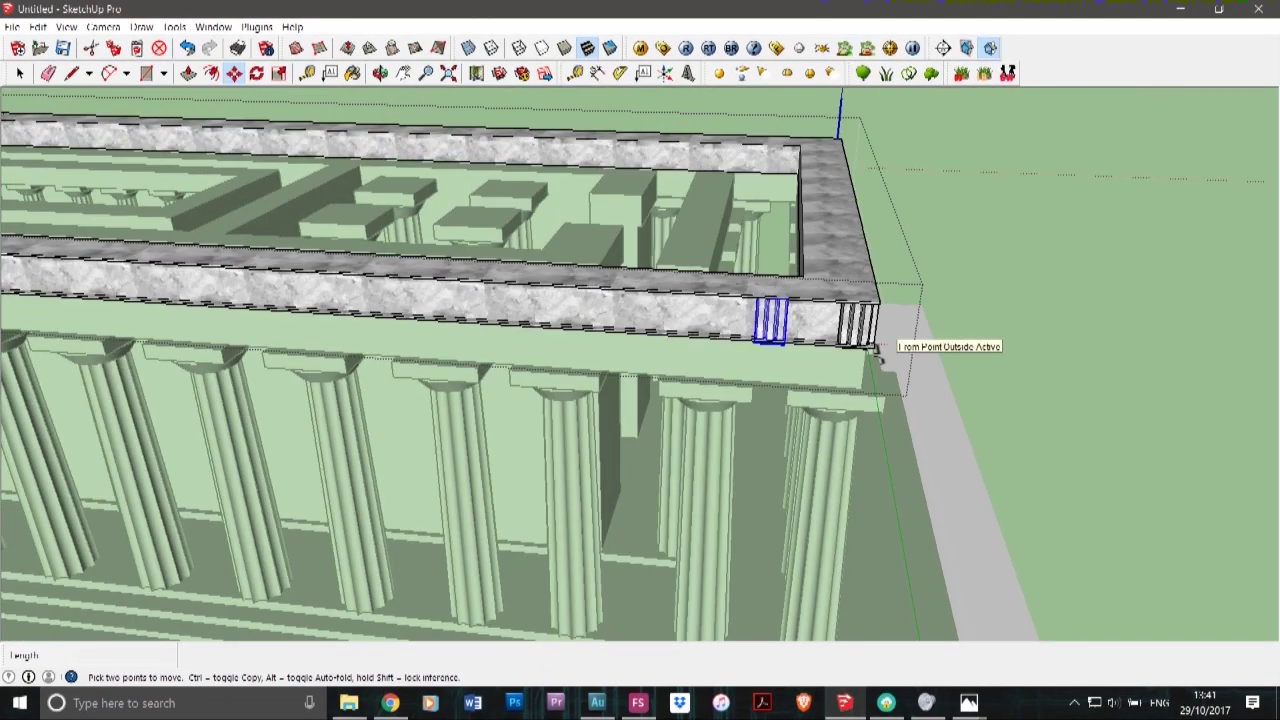
scroll(860, 335, up, 5)
click(19, 73)
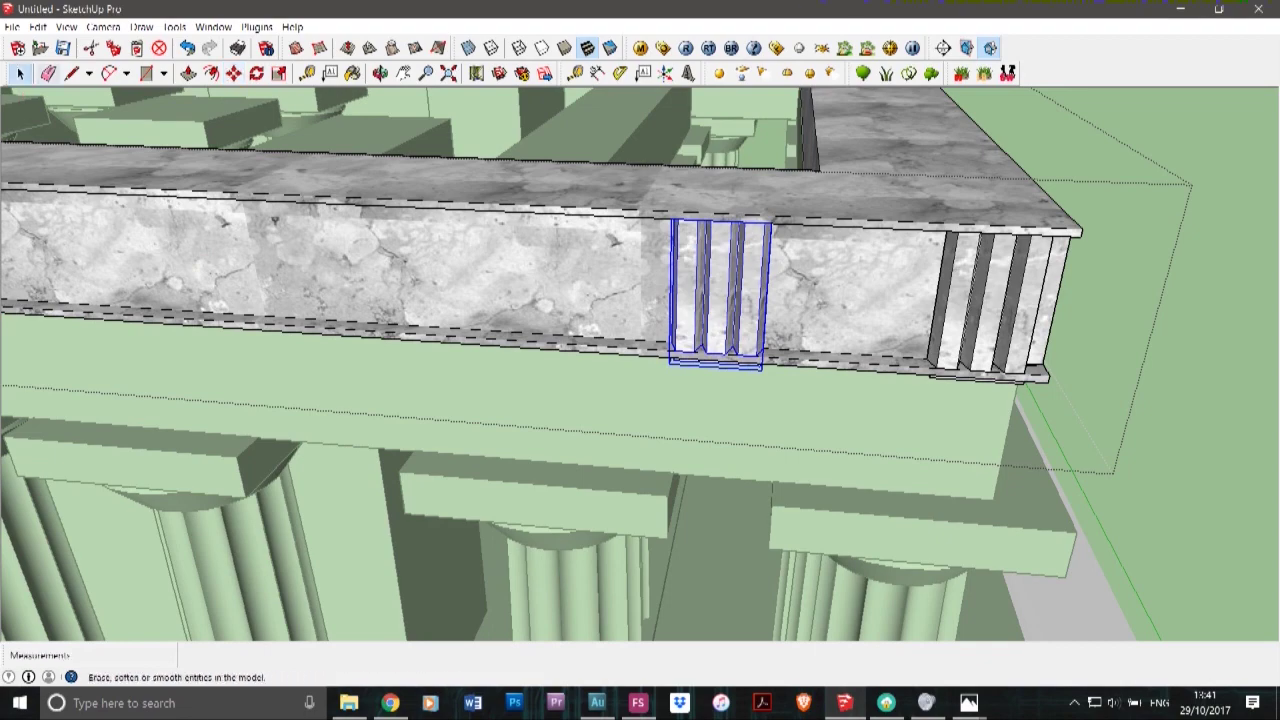
shift+click(985, 305)
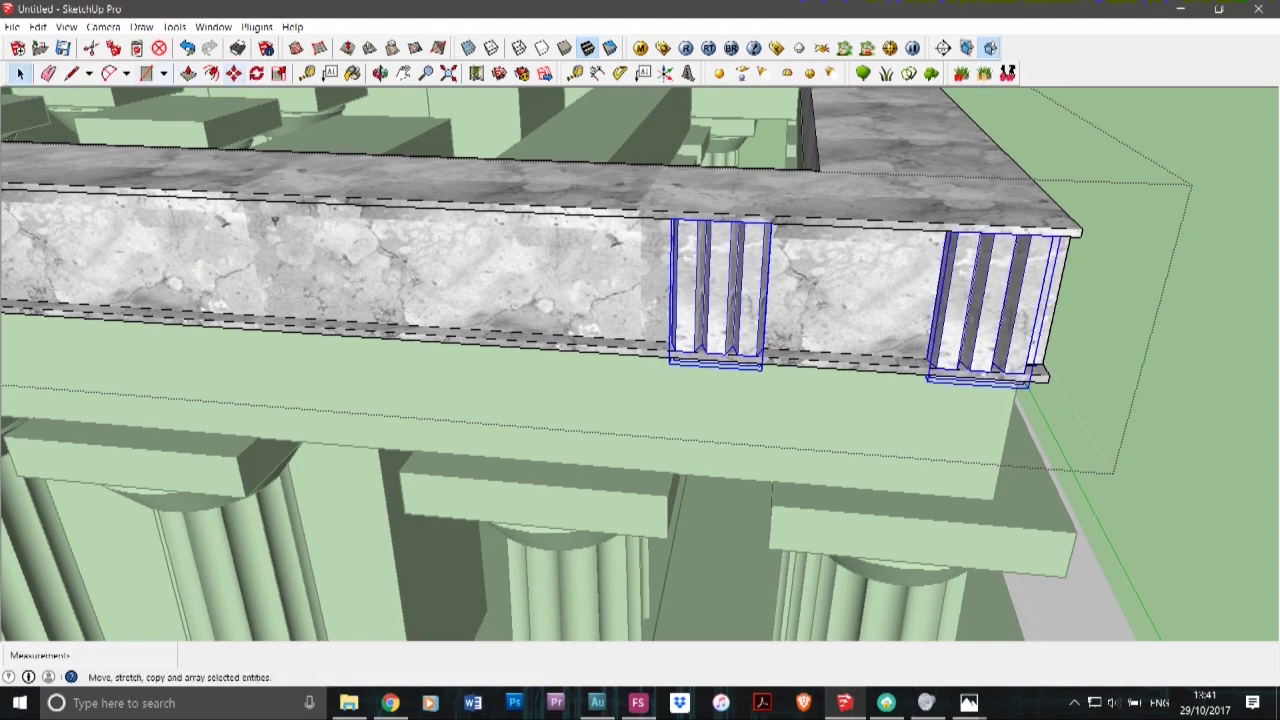
click(234, 73)
scroll(997, 378, up, 4)
click(982, 343)
key(ctrl)
scroll(984, 344, down, 6)
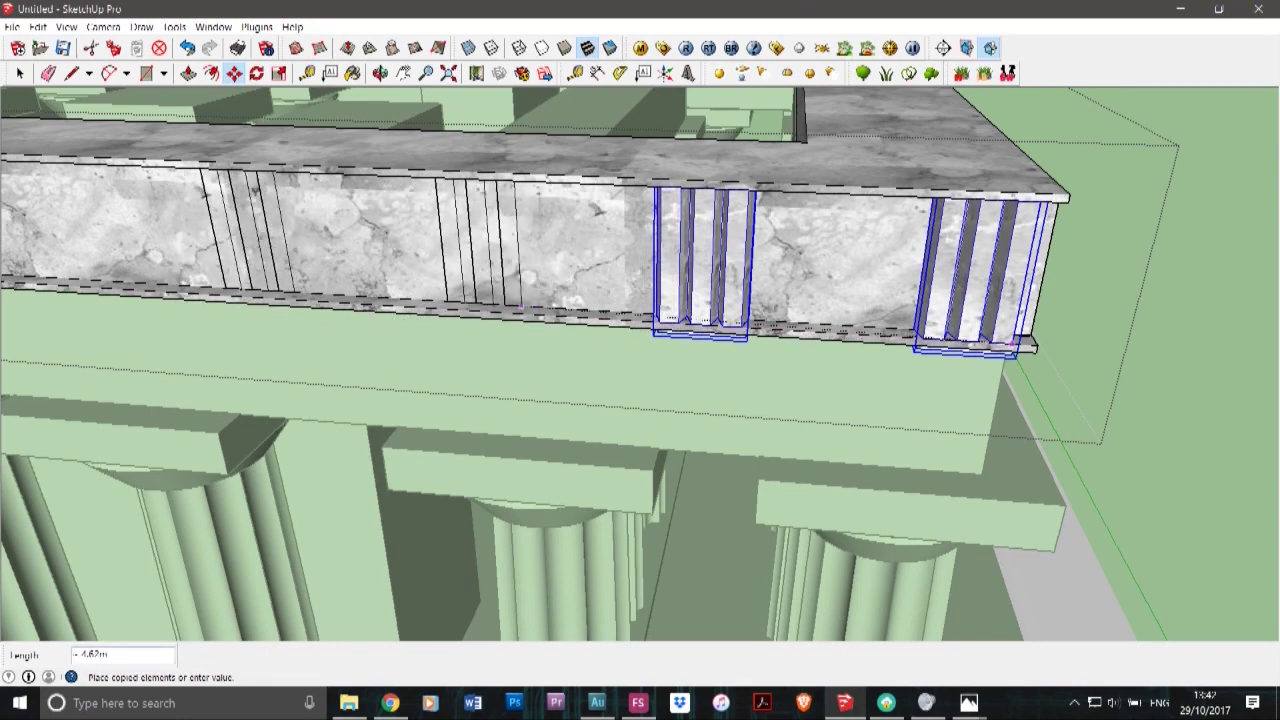
click(482, 311)
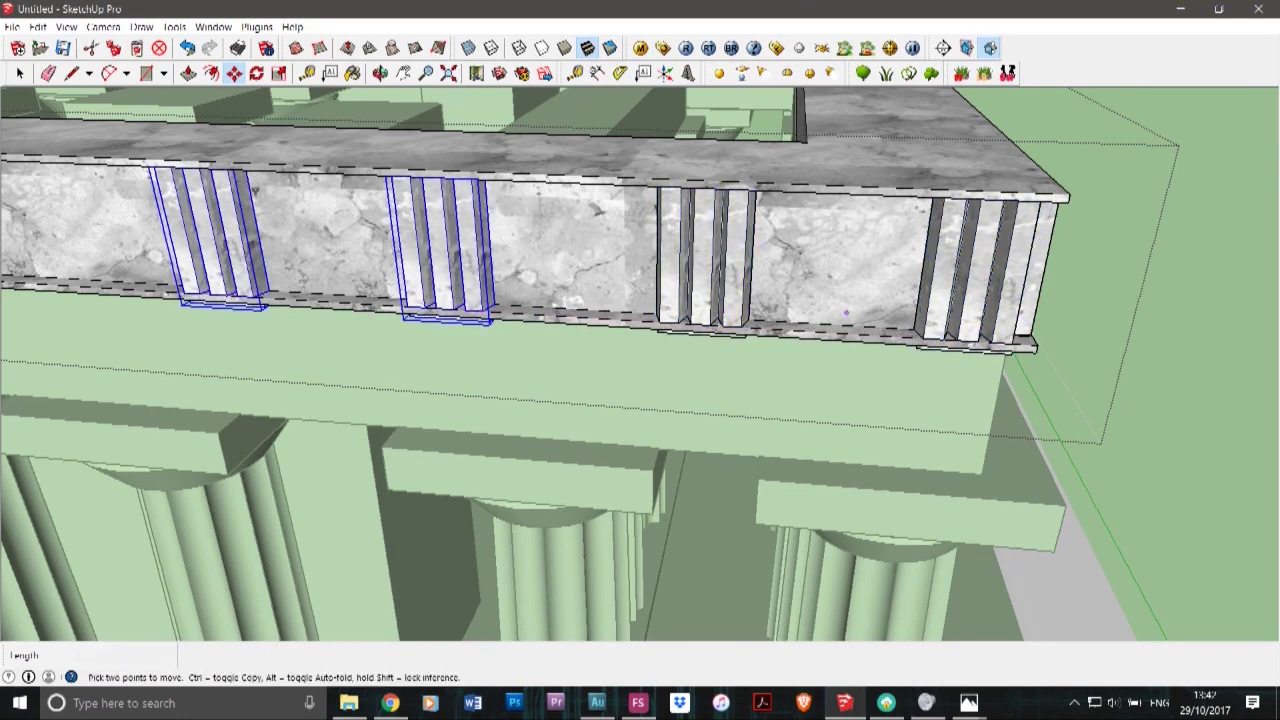
- Select the four triglyphs on the long side and copy them as a group further along the frieze
scroll(938, 328, down, 5)
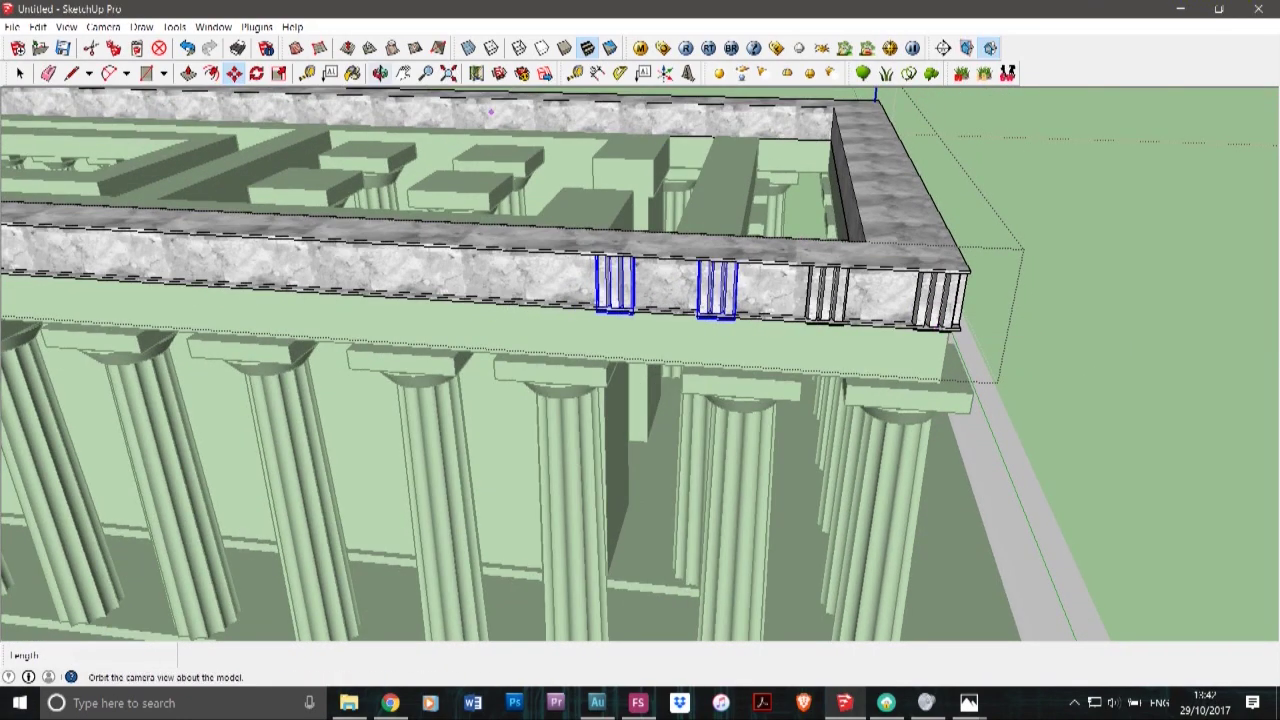
drag(690, 330, 610, 298)
drag(947, 372, 1003, 362)
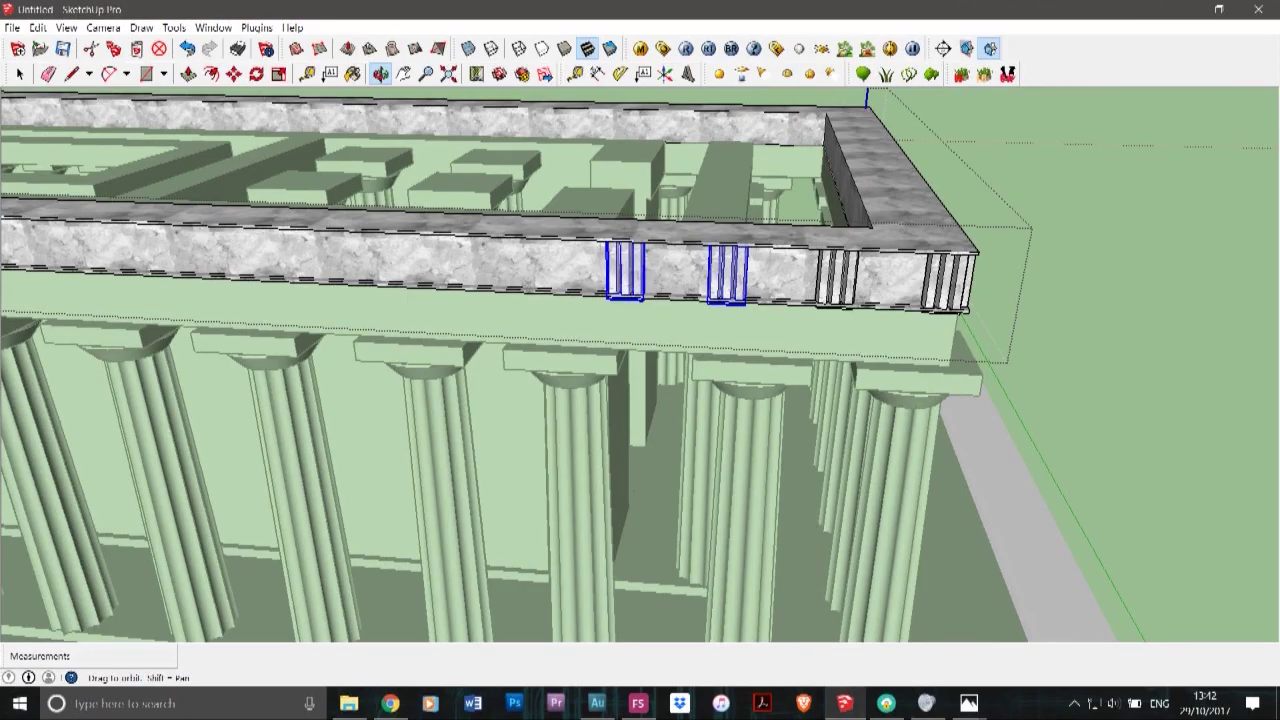
middle_drag(1003, 362, 735, 385)
middle_drag(1088, 464, 1070, 490)
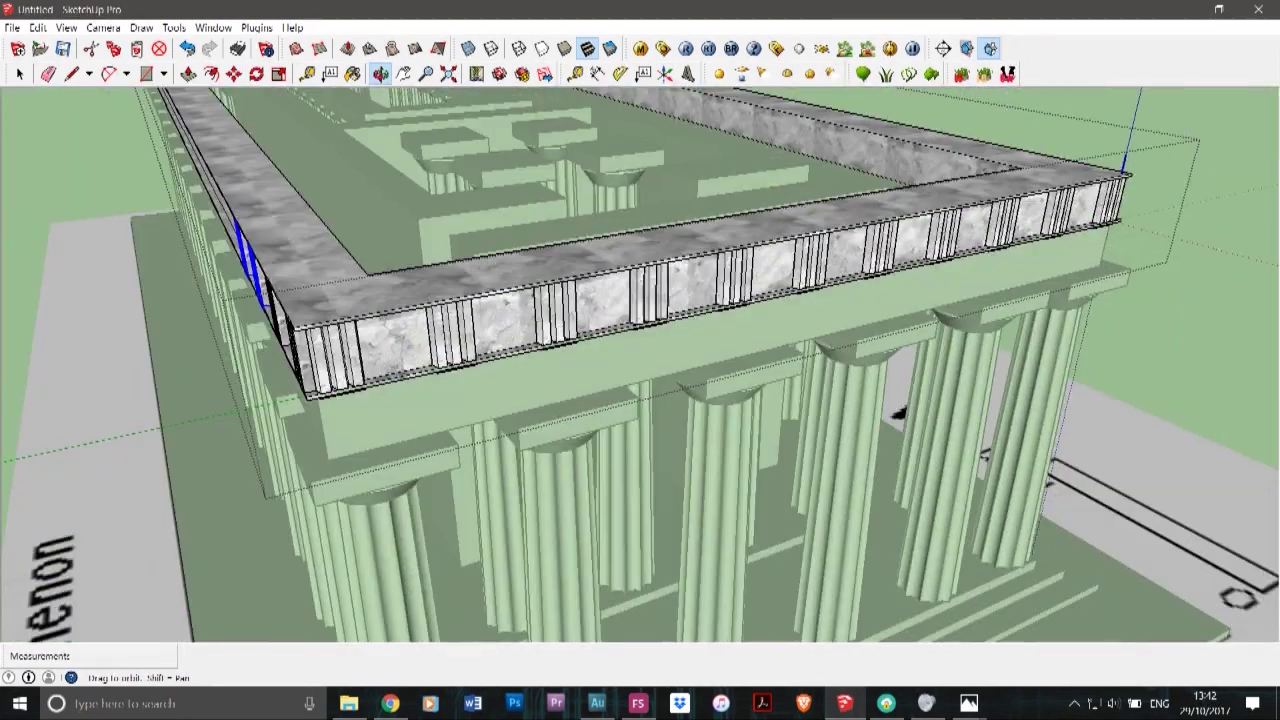
middle_drag(339, 382, 594, 417)
key(space)
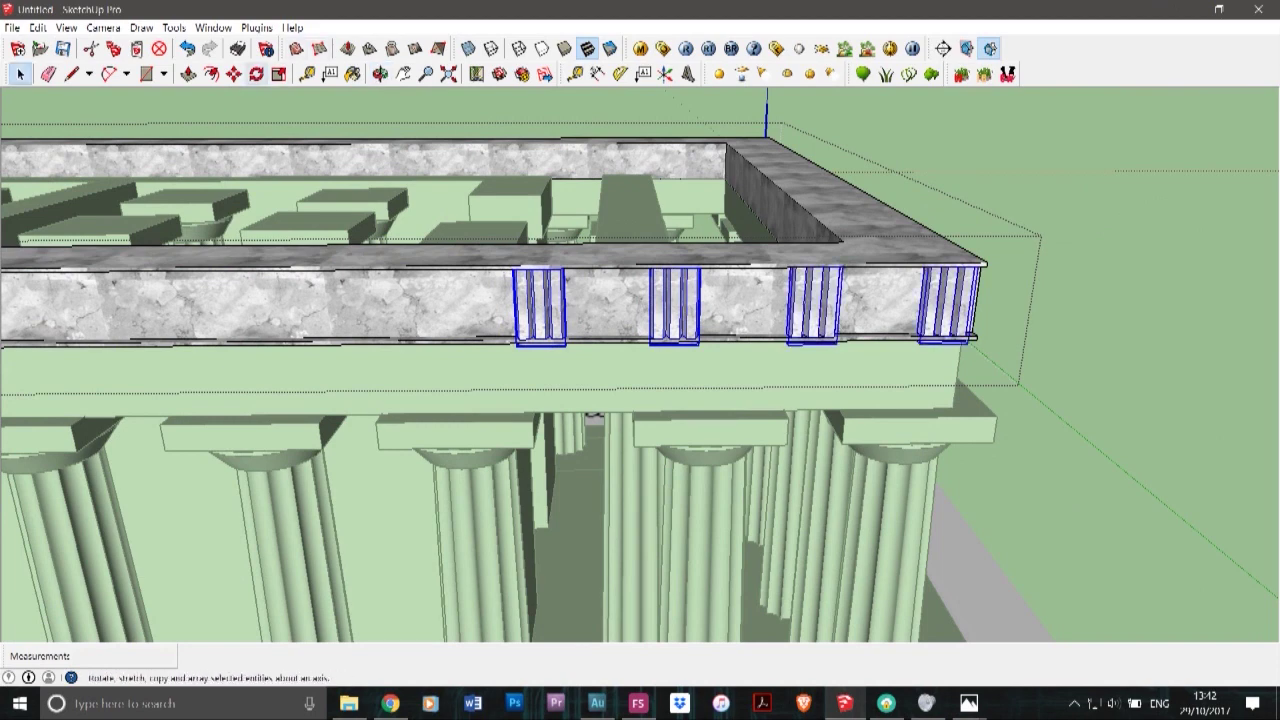
click(234, 74)
scroll(938, 339, up, 3)
scroll(956, 335, up, 2)
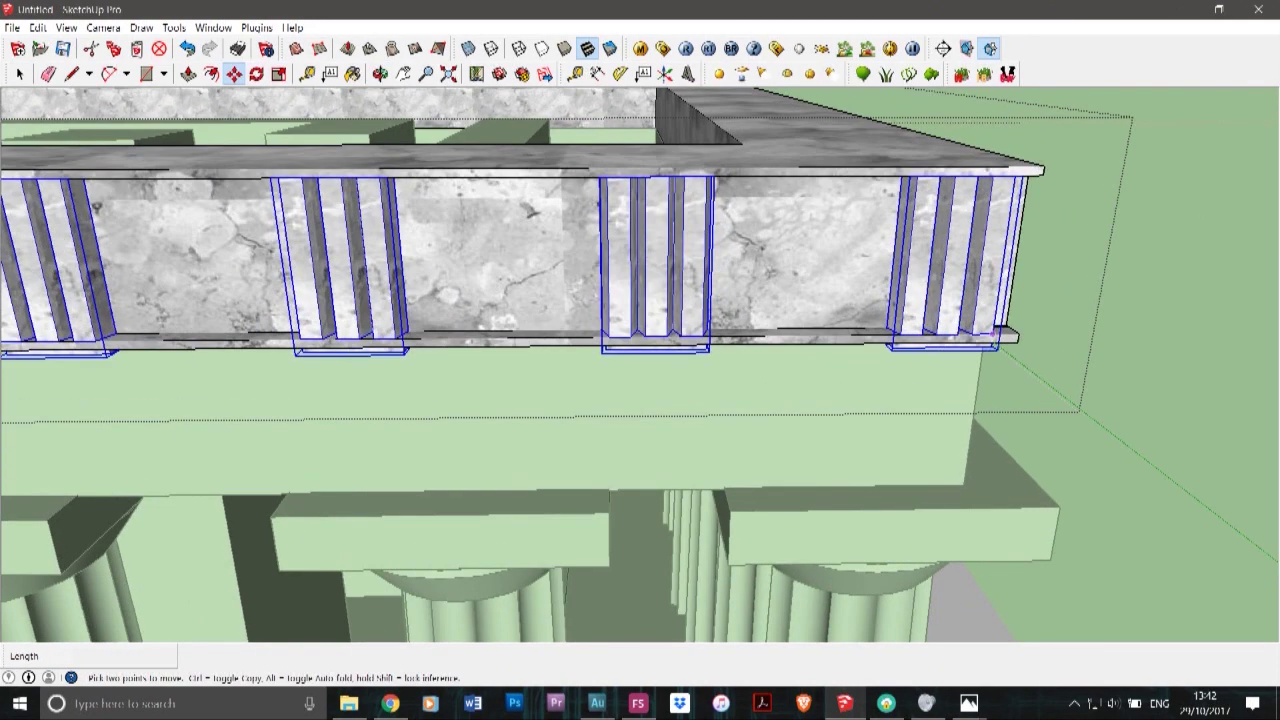
click(1004, 341)
scroll(1002, 340, down, 5)
key(ctrl)
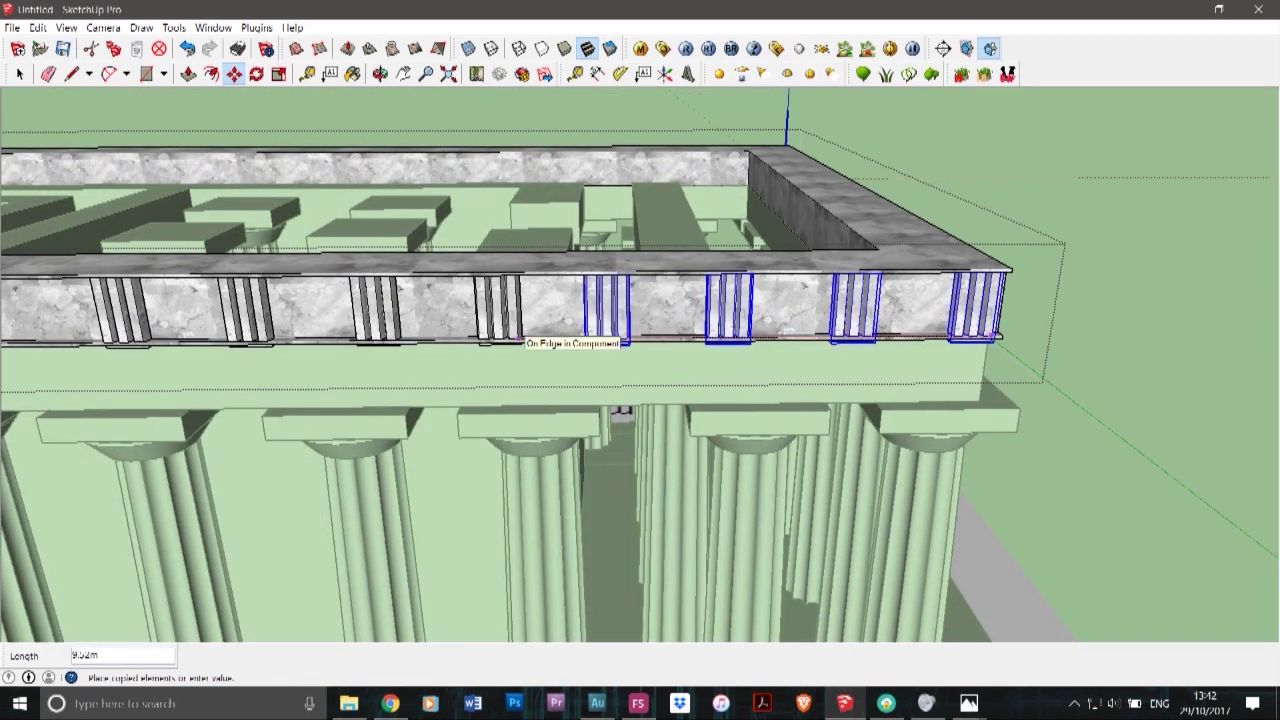
click(534, 335)
- Select all eight triglyphs on the long side and copy them about 19.64 m along the frieze
scroll(745, 338, down, 2)
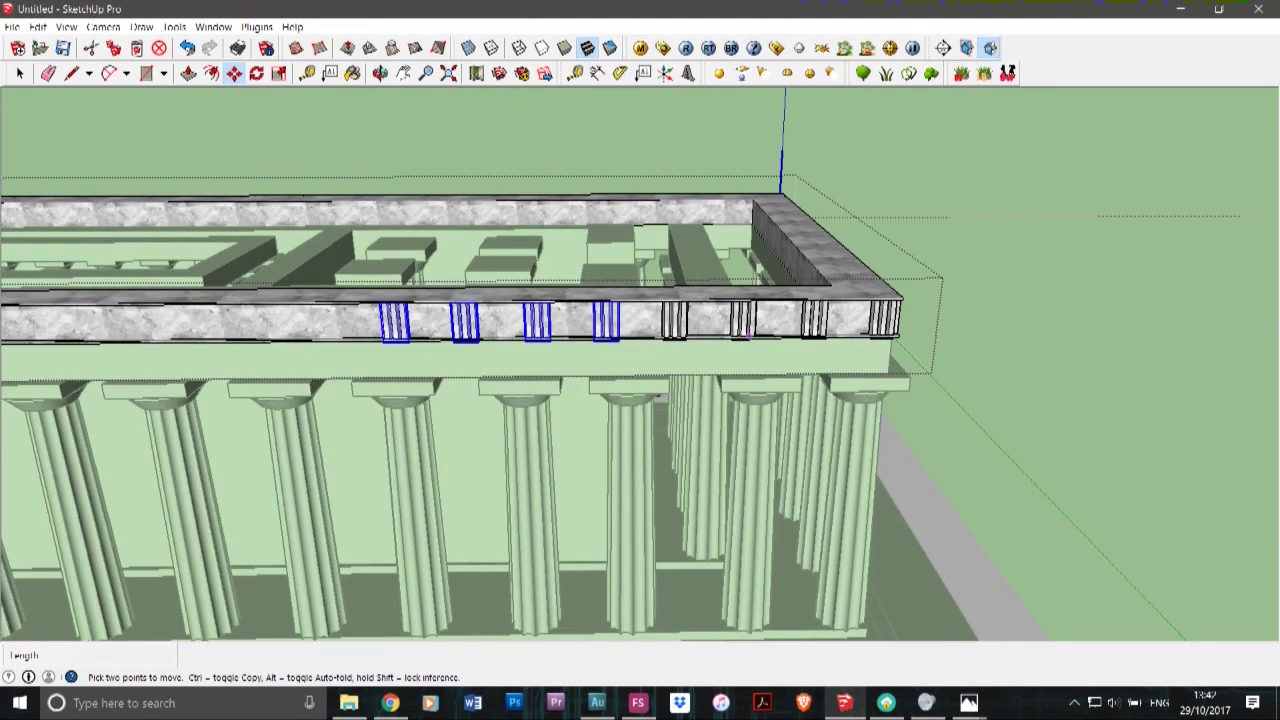
click(20, 74)
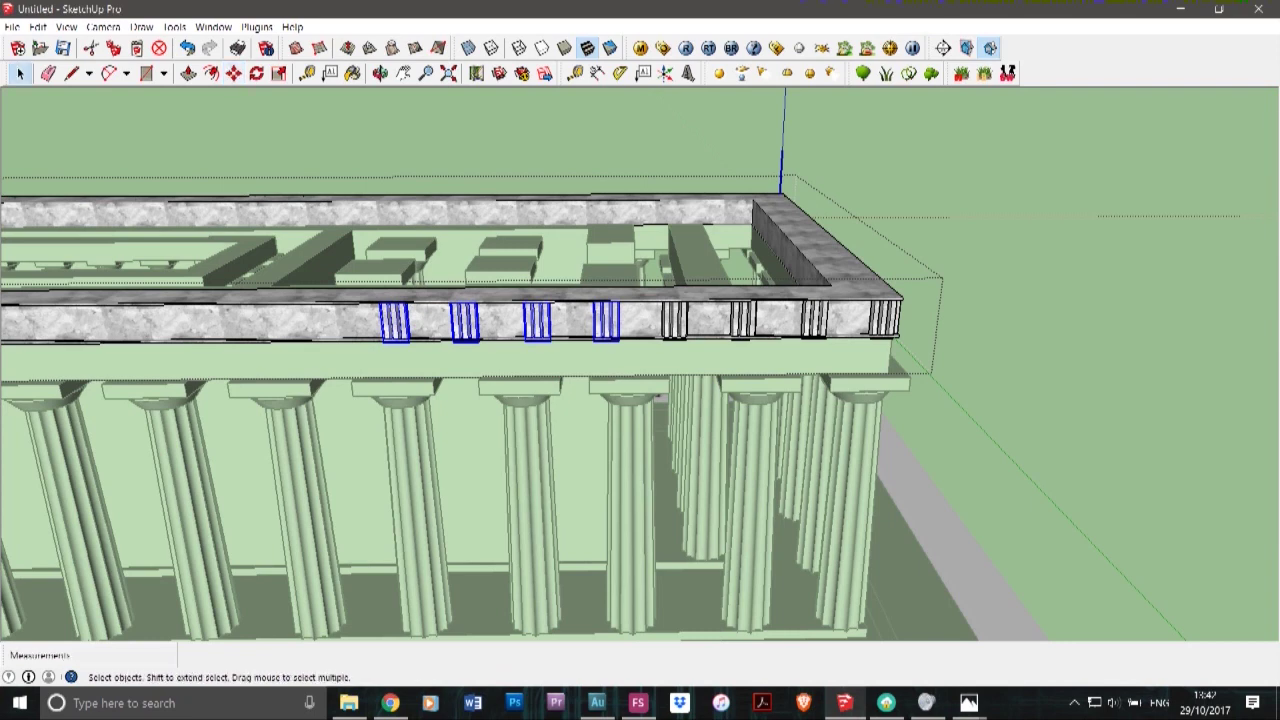
scroll(537, 290, up, 3)
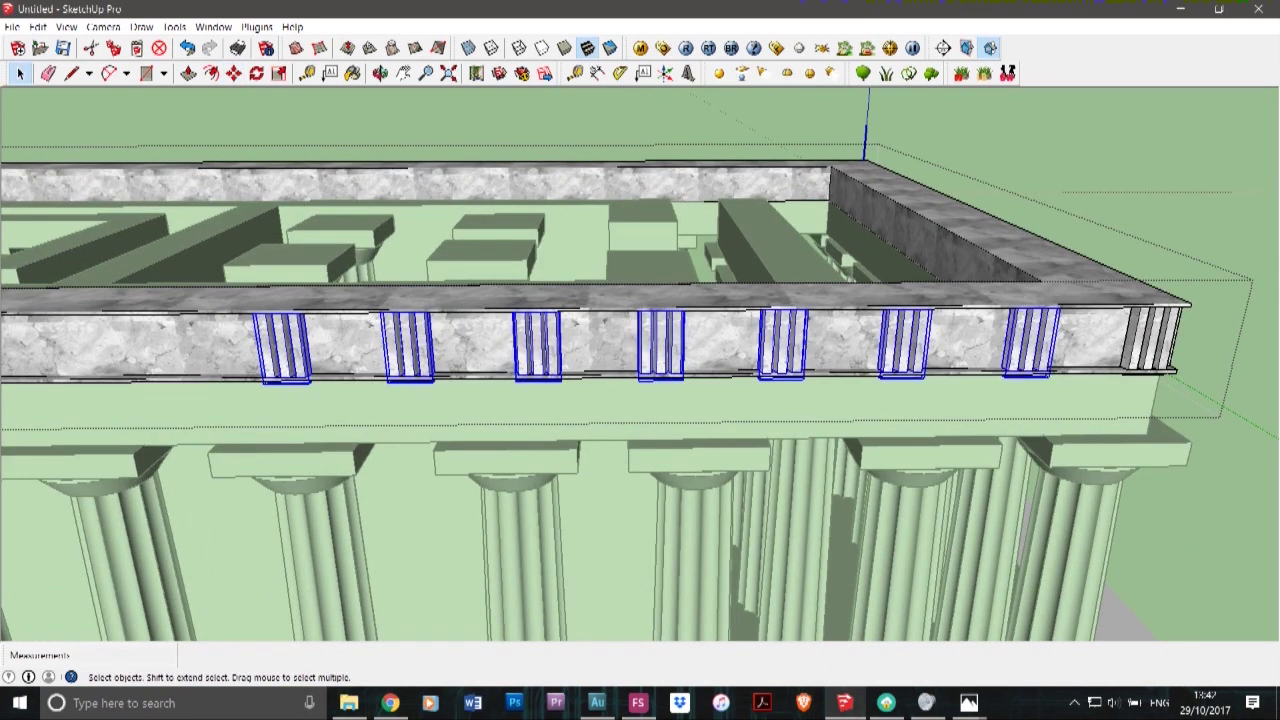
click(234, 74)
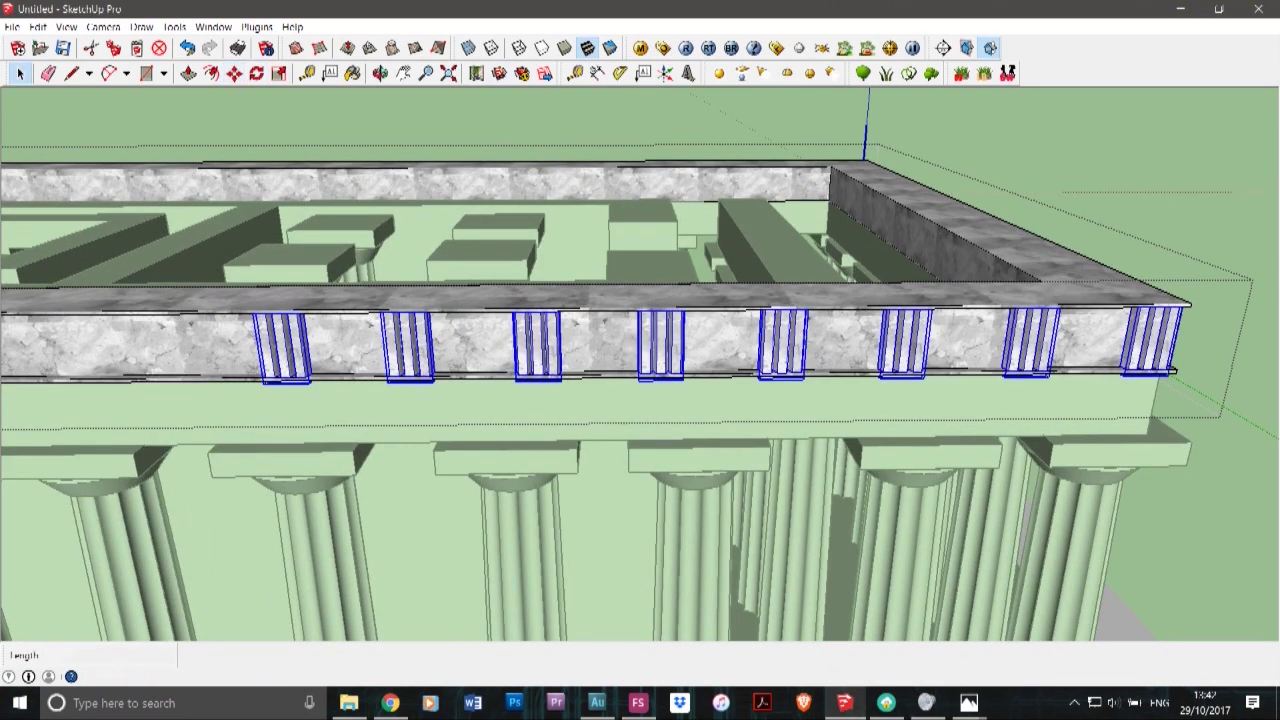
scroll(1155, 368, up, 5)
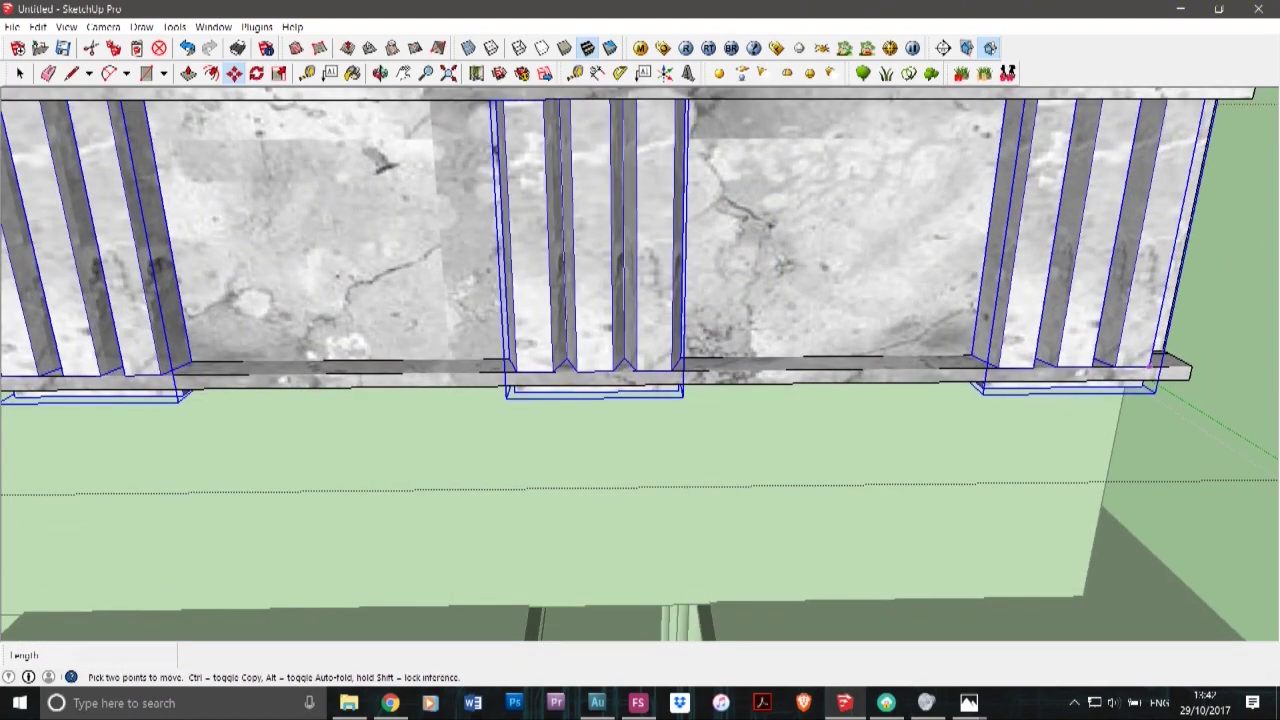
key(ctrl)
click(1149, 367)
scroll(1152, 367, down, 8)
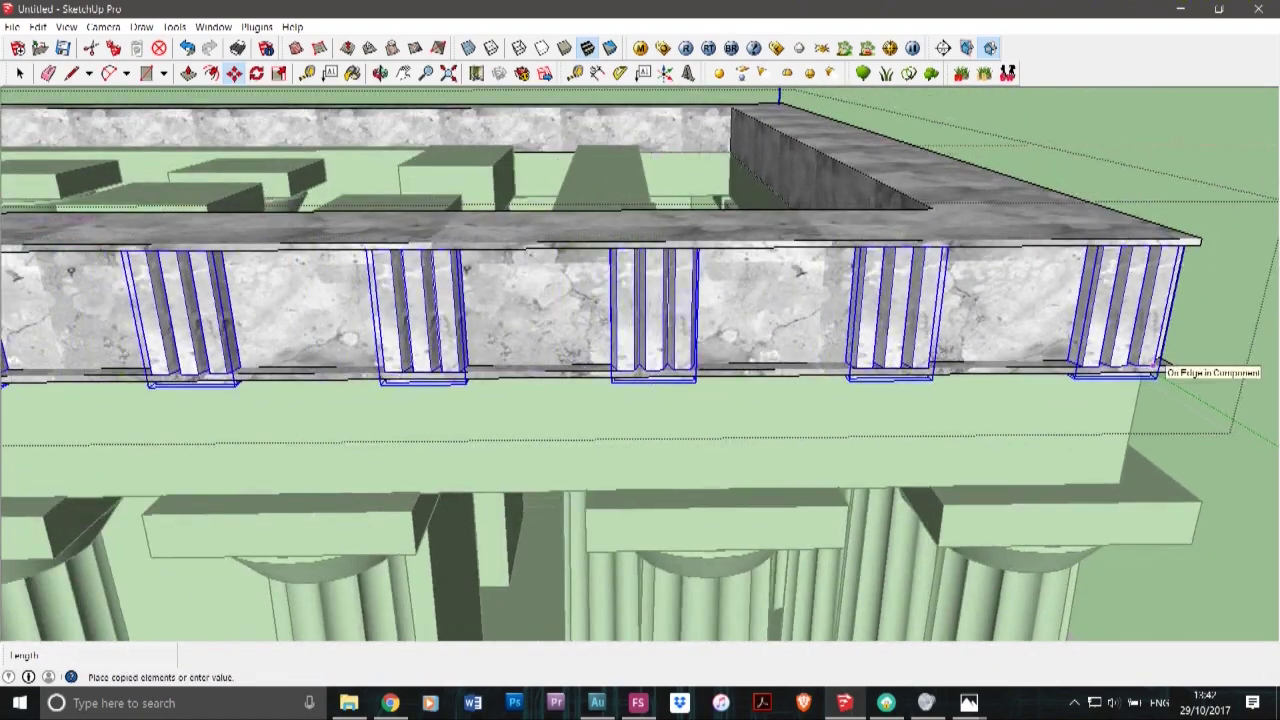
scroll(1158, 366, down, 2)
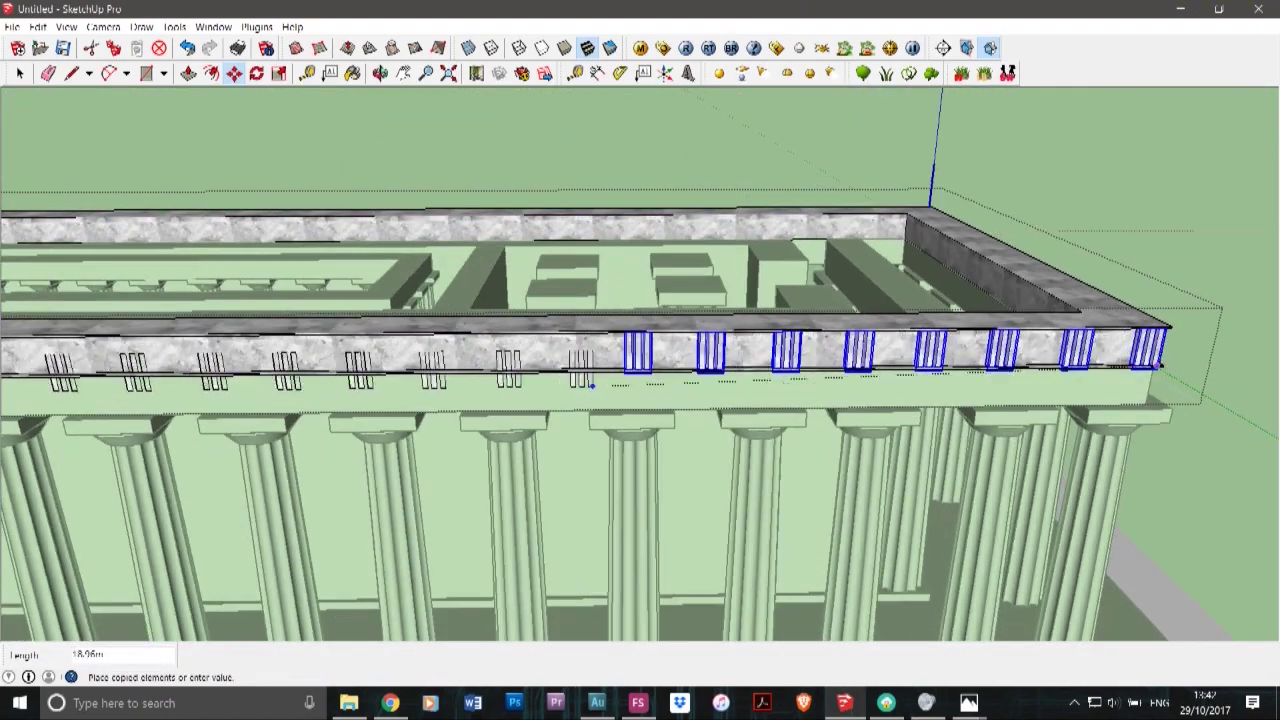
scroll(594, 371, up, 2)
scroll(594, 371, up, 1)
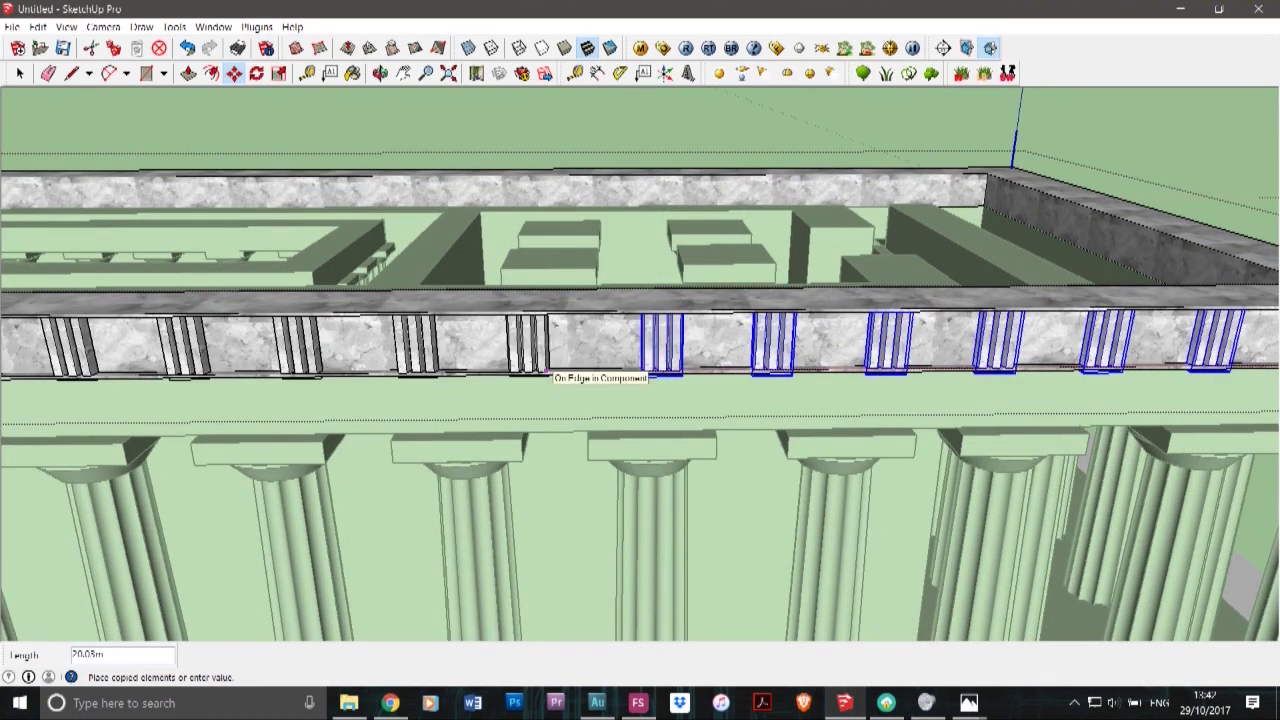
click(560, 371)
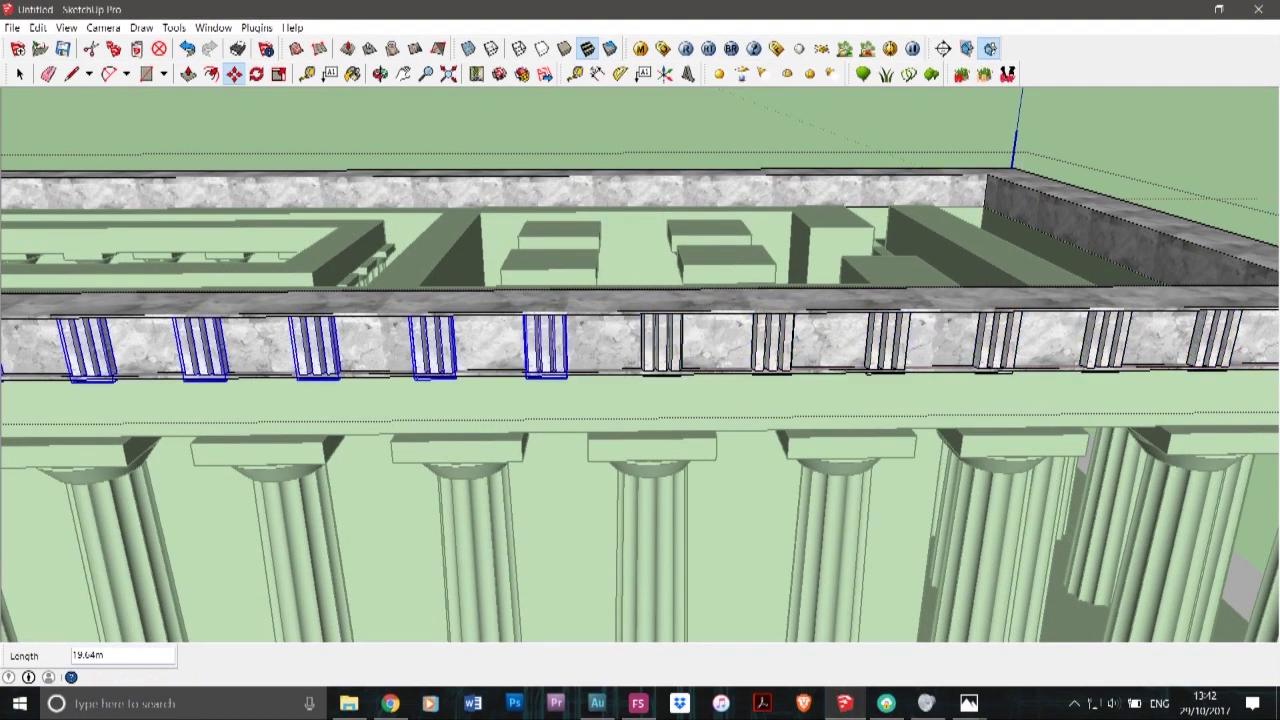
- Copy the eight selected triglyphs further along the long side of the frieze, continuing the spacing
scroll(690, 355, down, 4)
scroll(690, 357, down, 2)
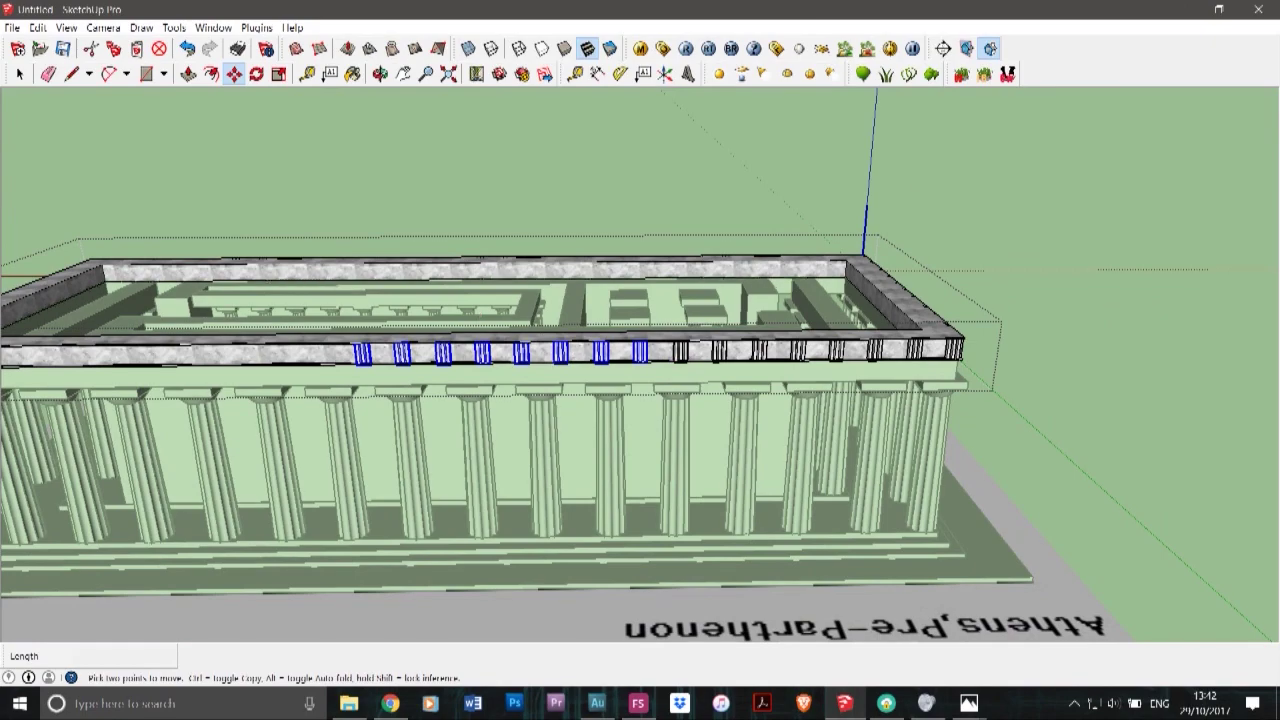
scroll(638, 357, up, 8)
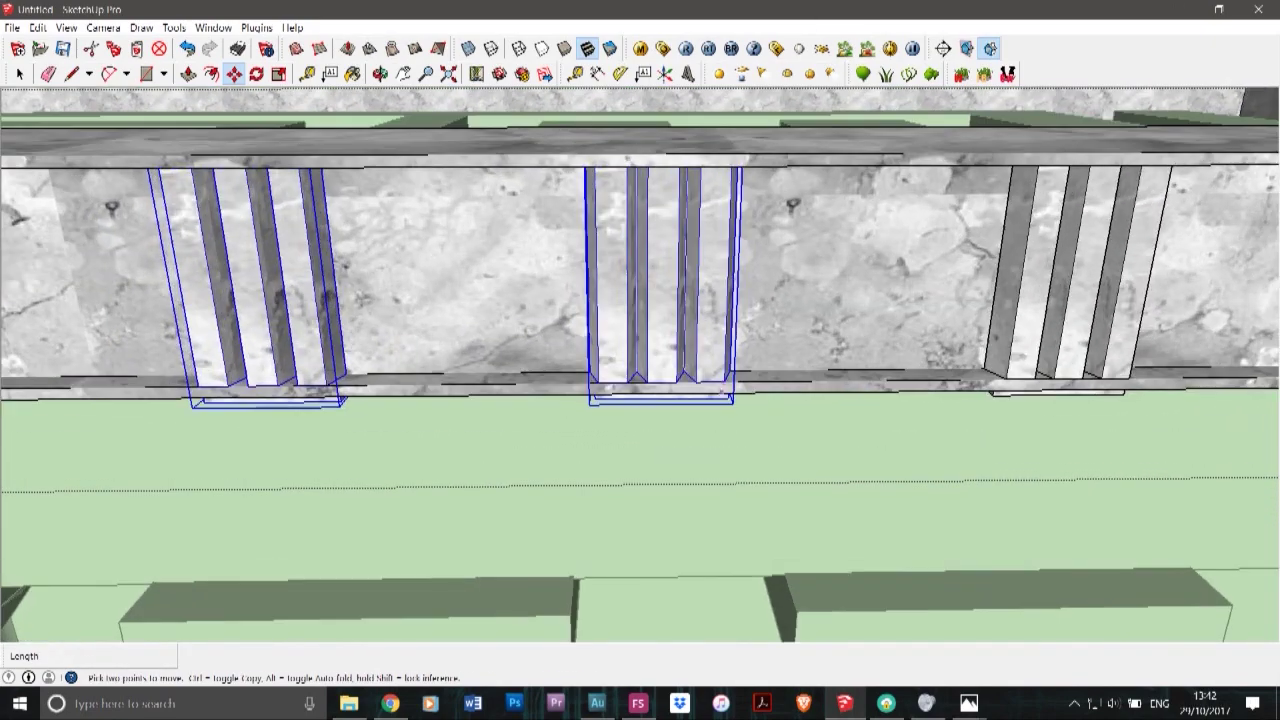
click(728, 385)
scroll(728, 385, down, 6)
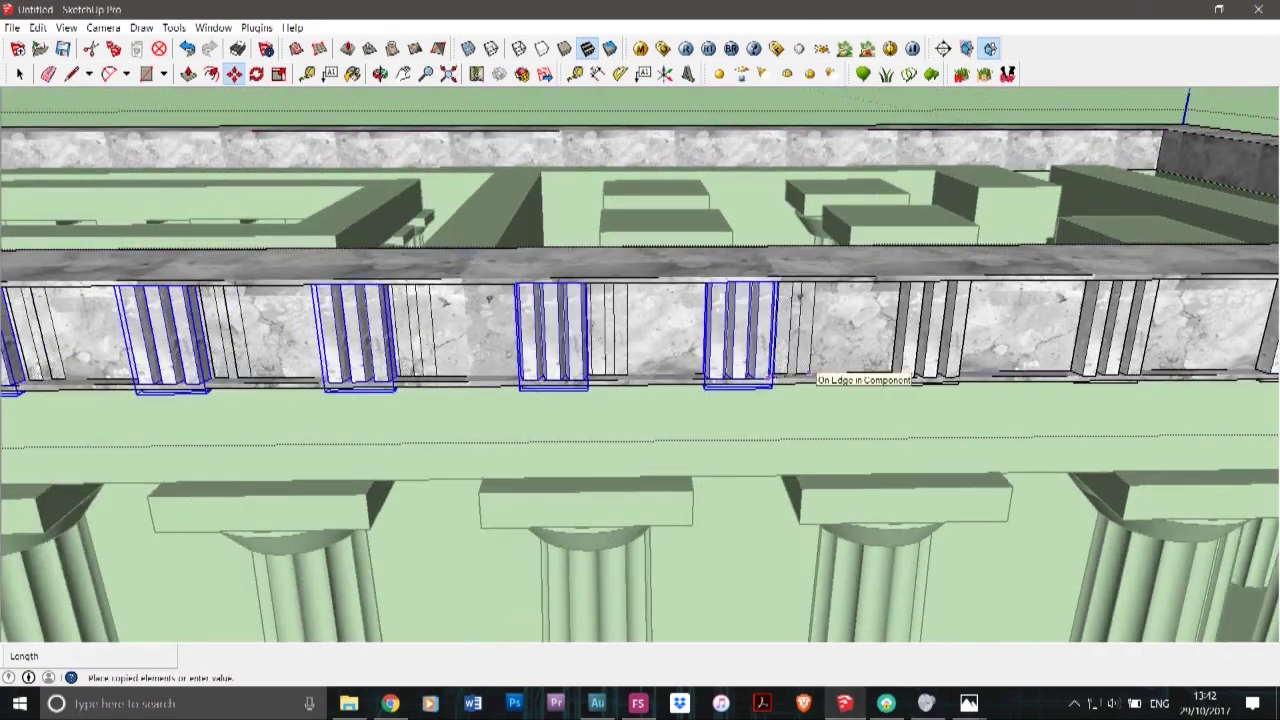
scroll(808, 372, down, 3)
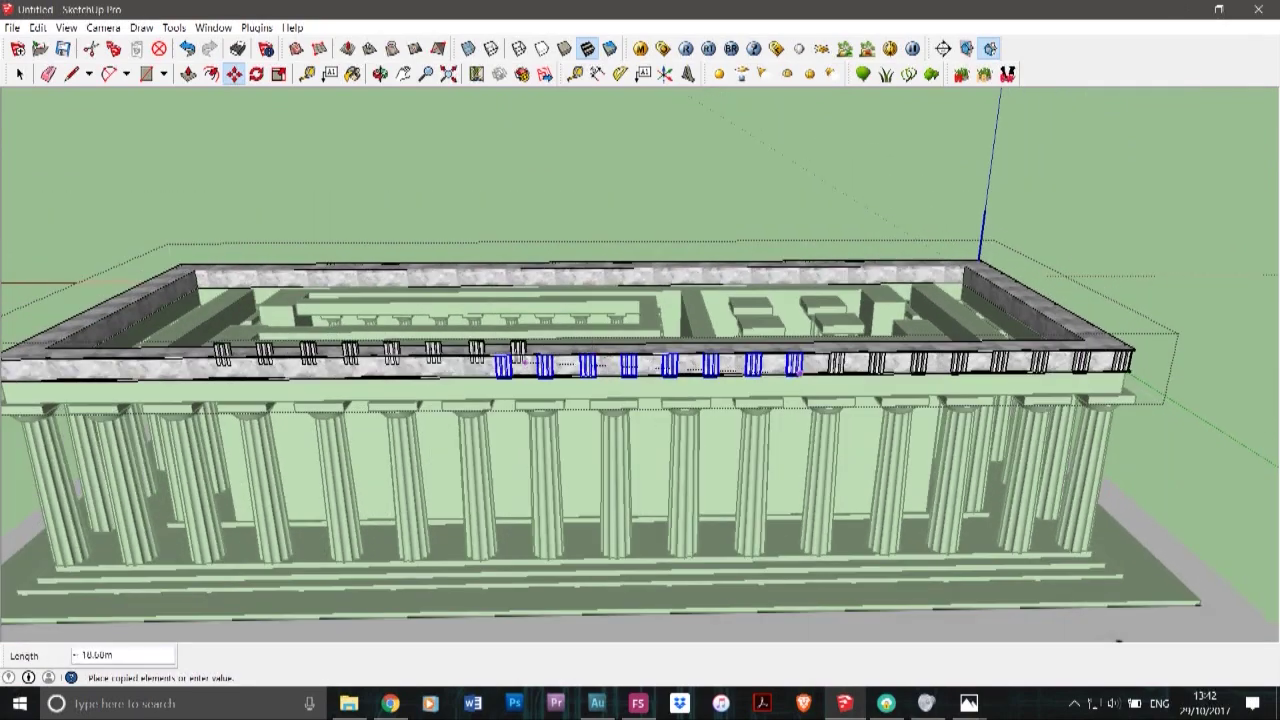
scroll(468, 373, up, 4)
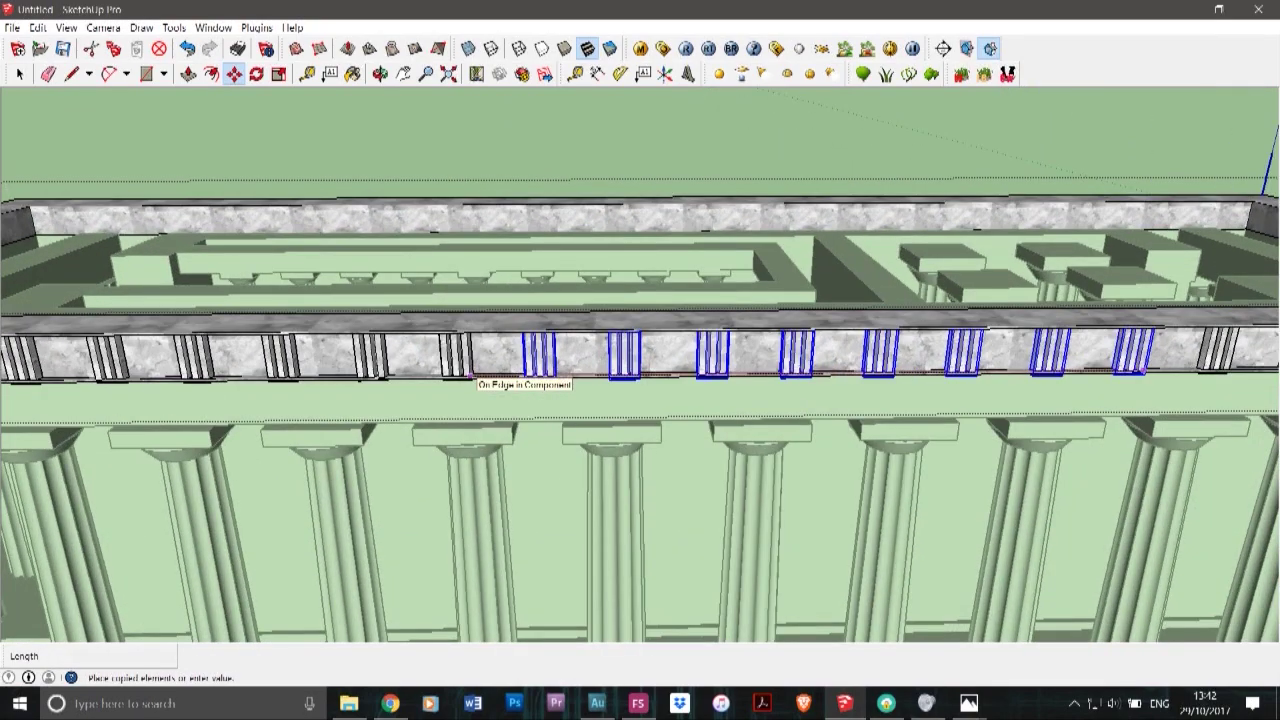
click(470, 378)
scroll(470, 378, down, 5)
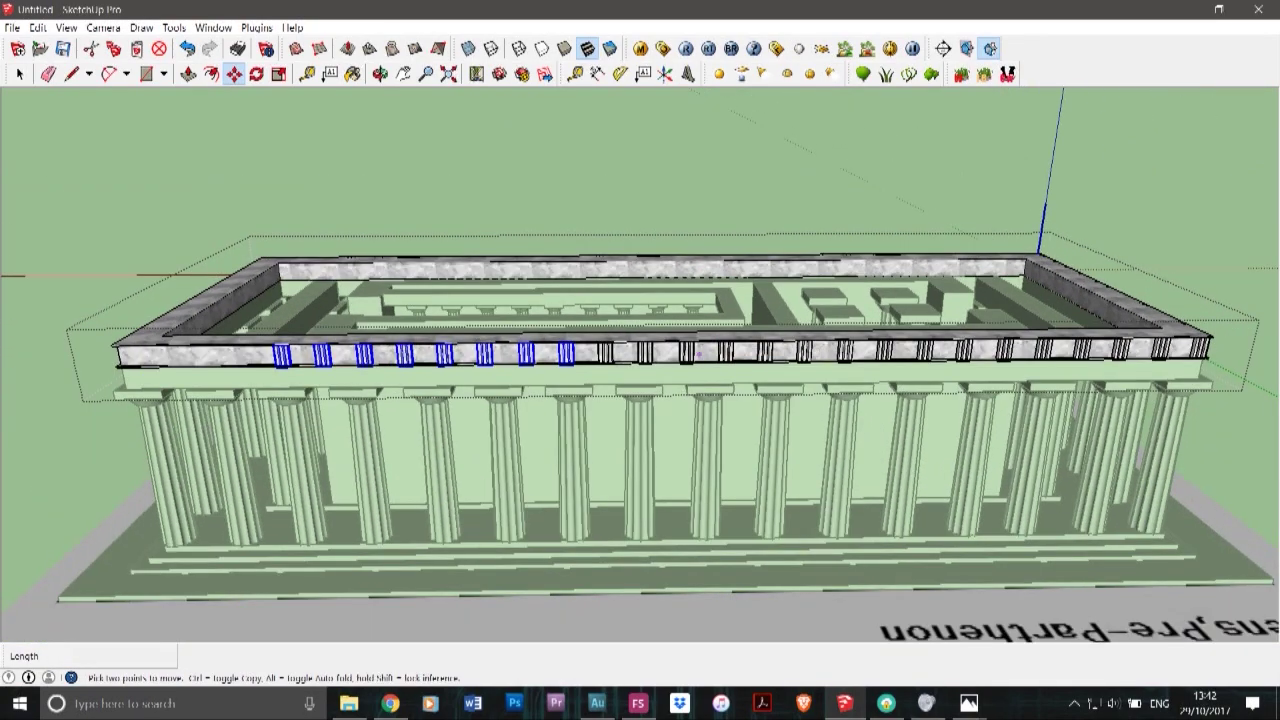
- Copy the eight newest triglyphs 19.64 m along the long side so they run past the far corner
scroll(578, 366, up, 6)
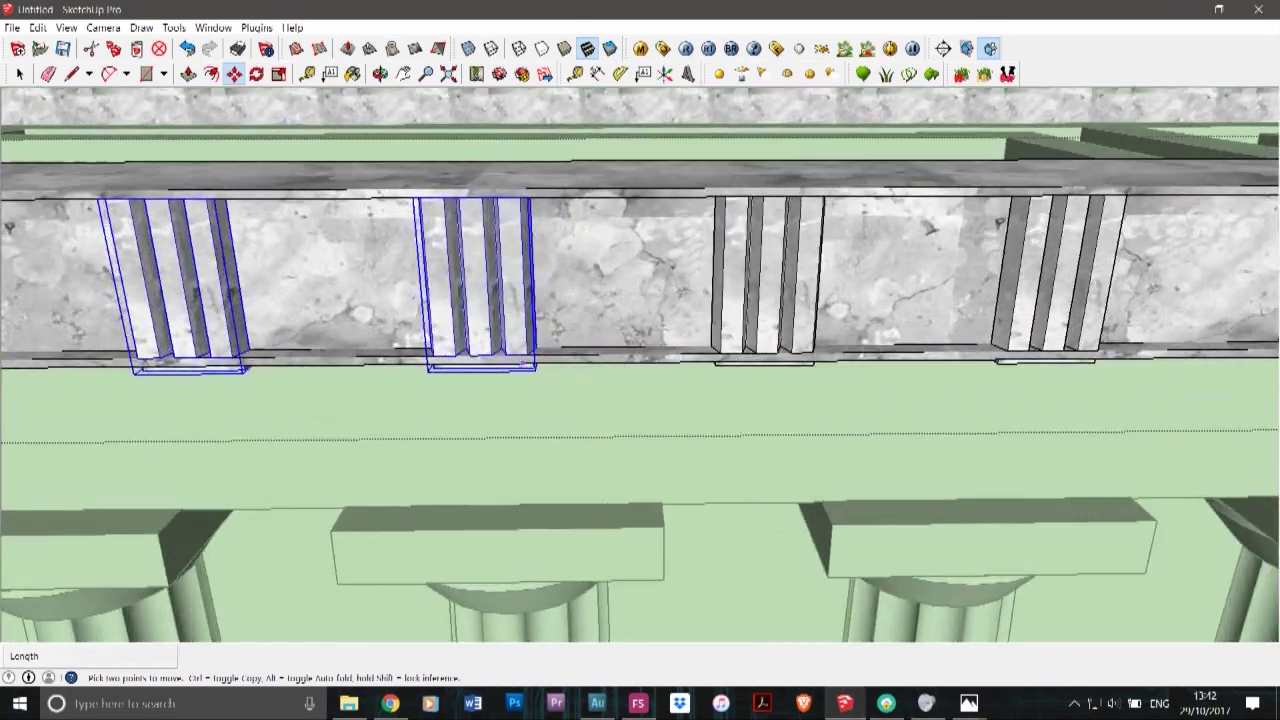
scroll(525, 364, up, 2)
click(525, 365)
key(ctrl)
scroll(735, 350, down, 6)
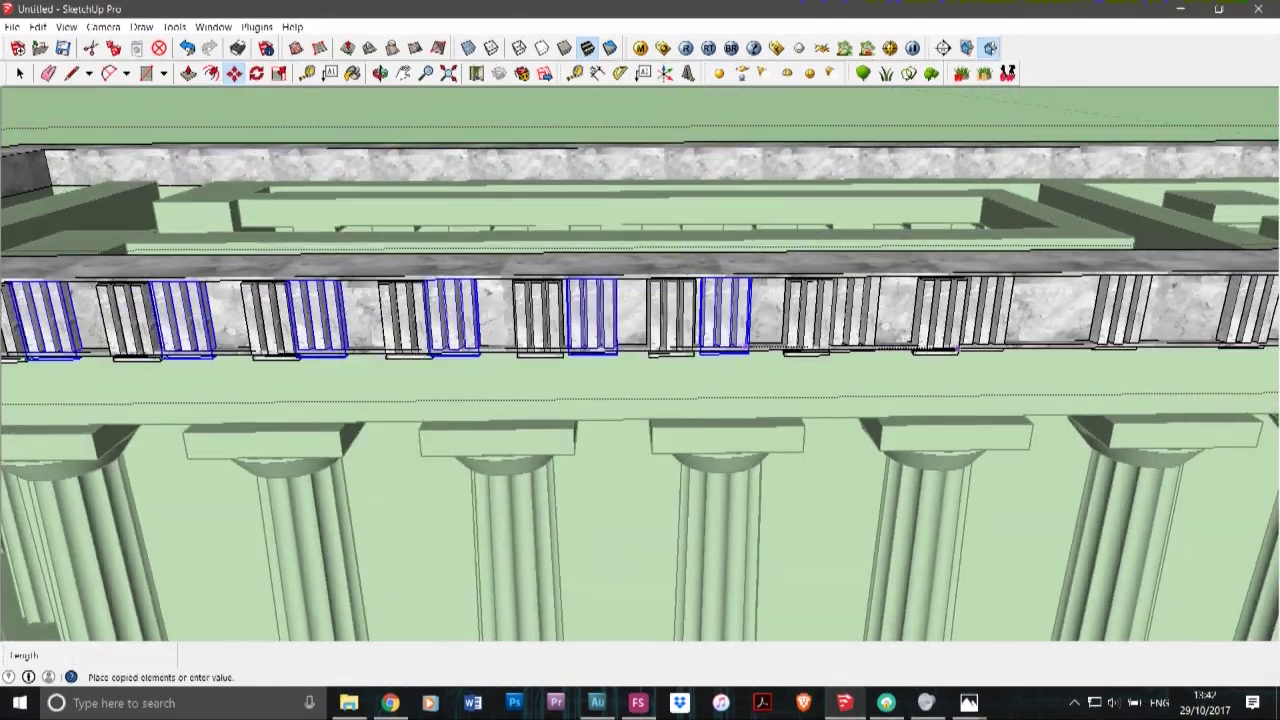
scroll(502, 354, down, 4)
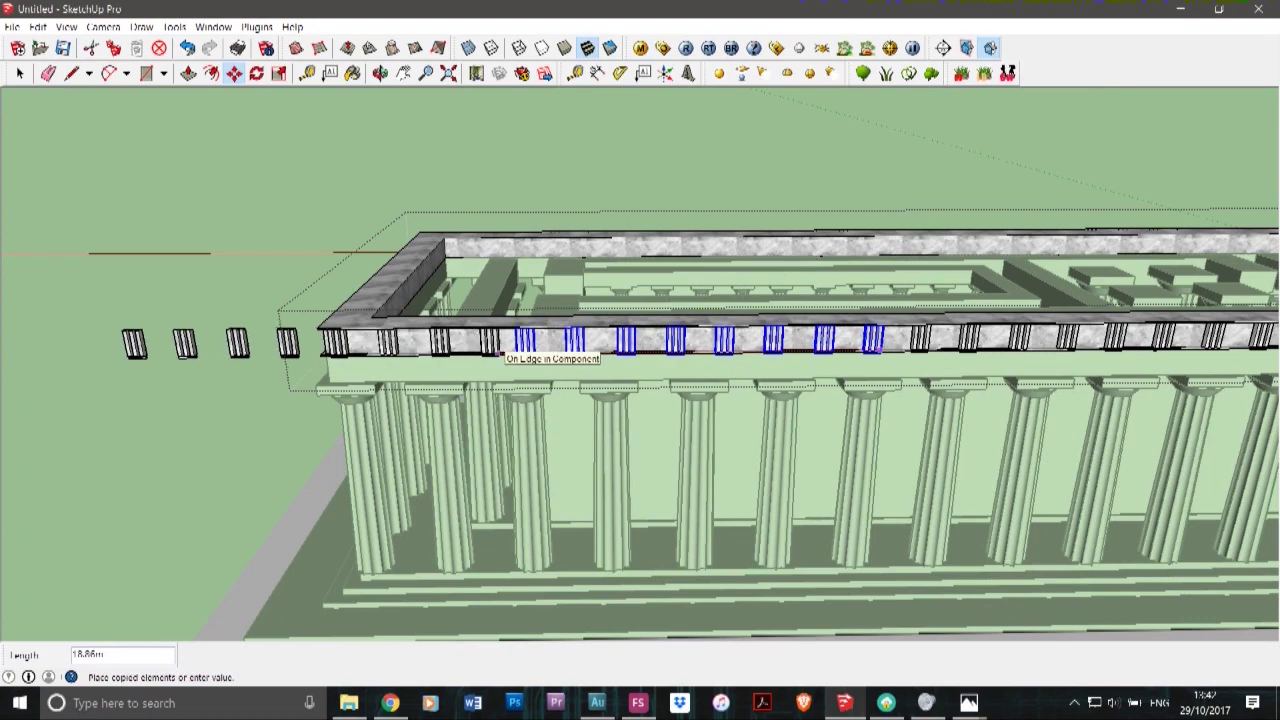
scroll(502, 354, up, 4)
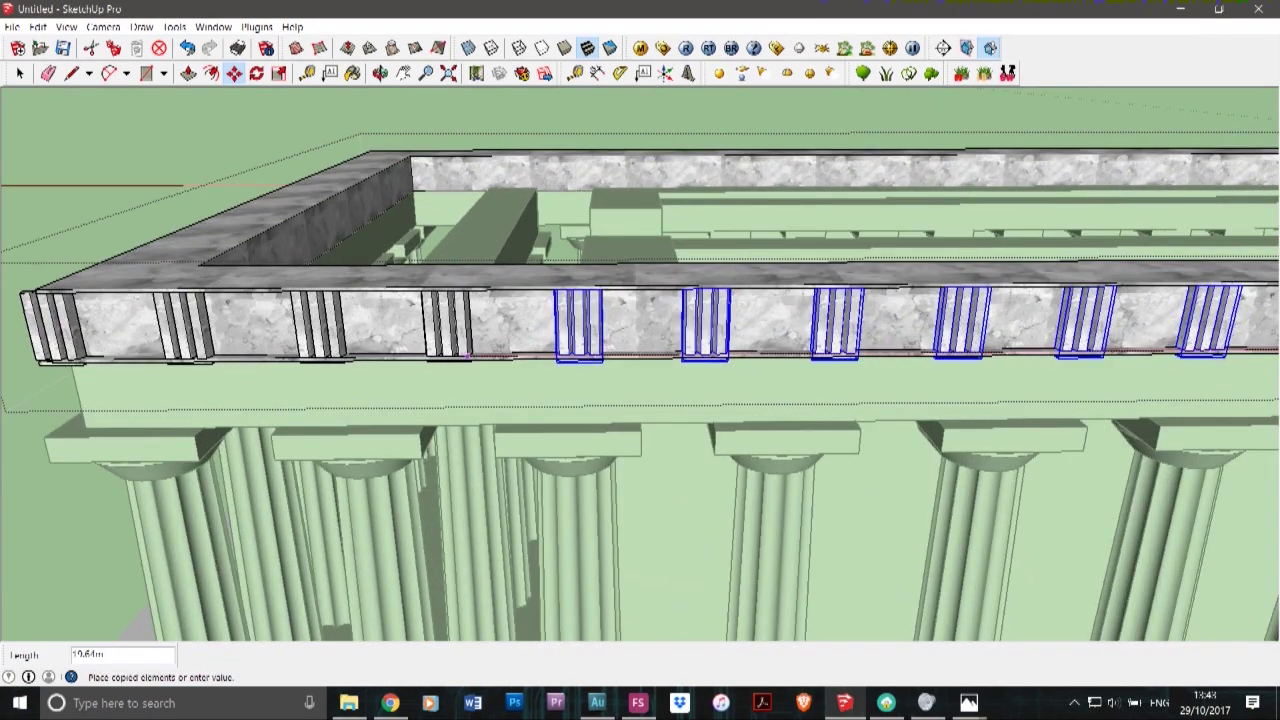
click(468, 356)
- Move the last copied group about 0.49 m along the frieze so one triglyph lines up with the far corner
scroll(506, 261, down, 3)
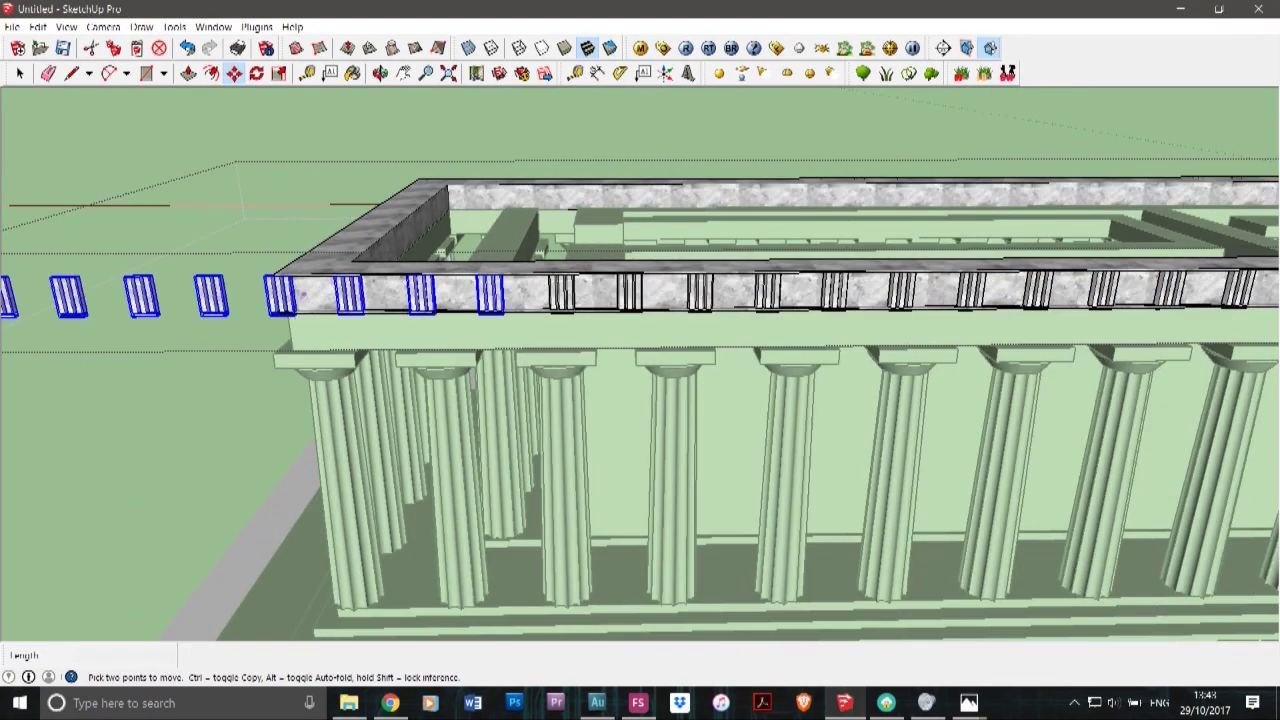
scroll(507, 262, up, 5)
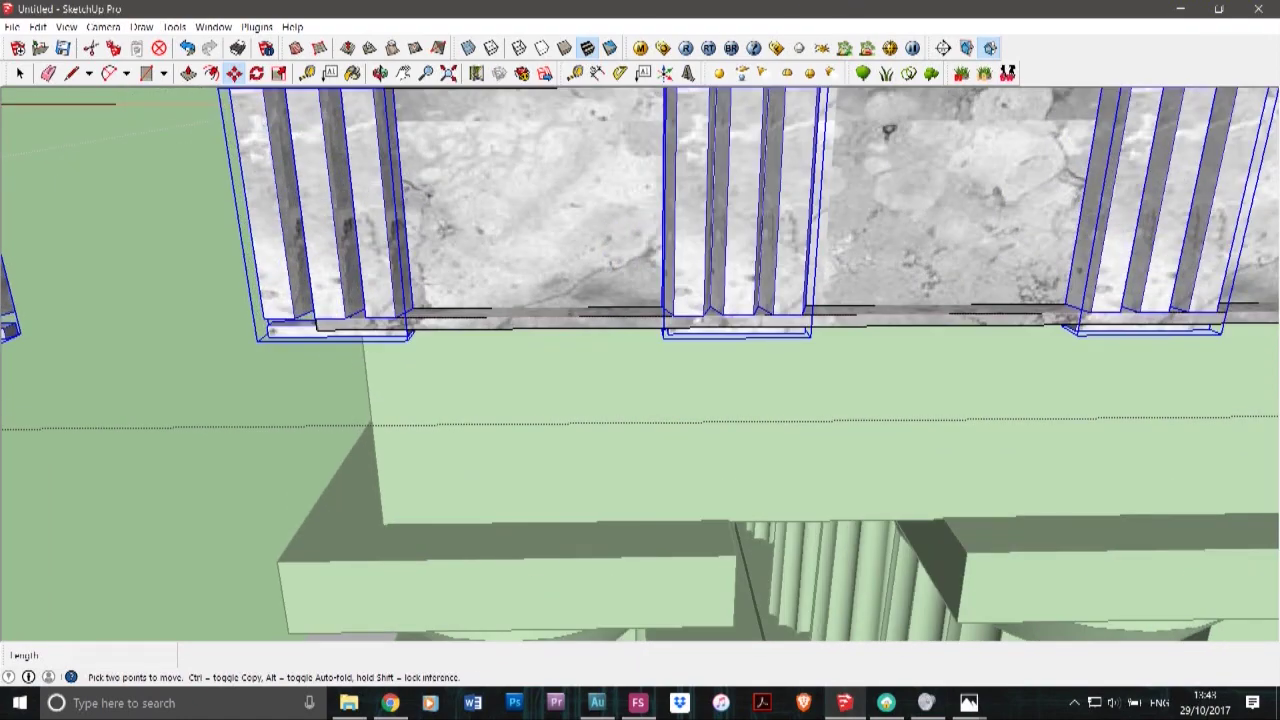
click(265, 318)
click(346, 317)
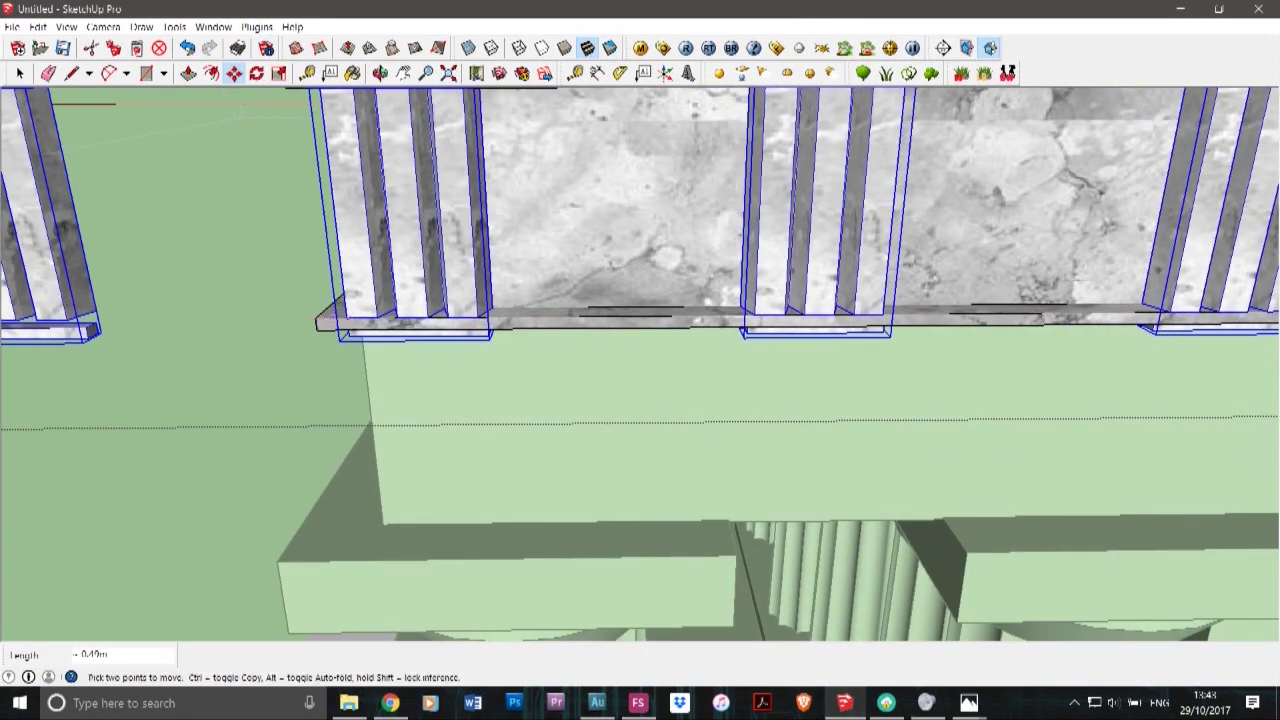
scroll(310, 332, down, 5)
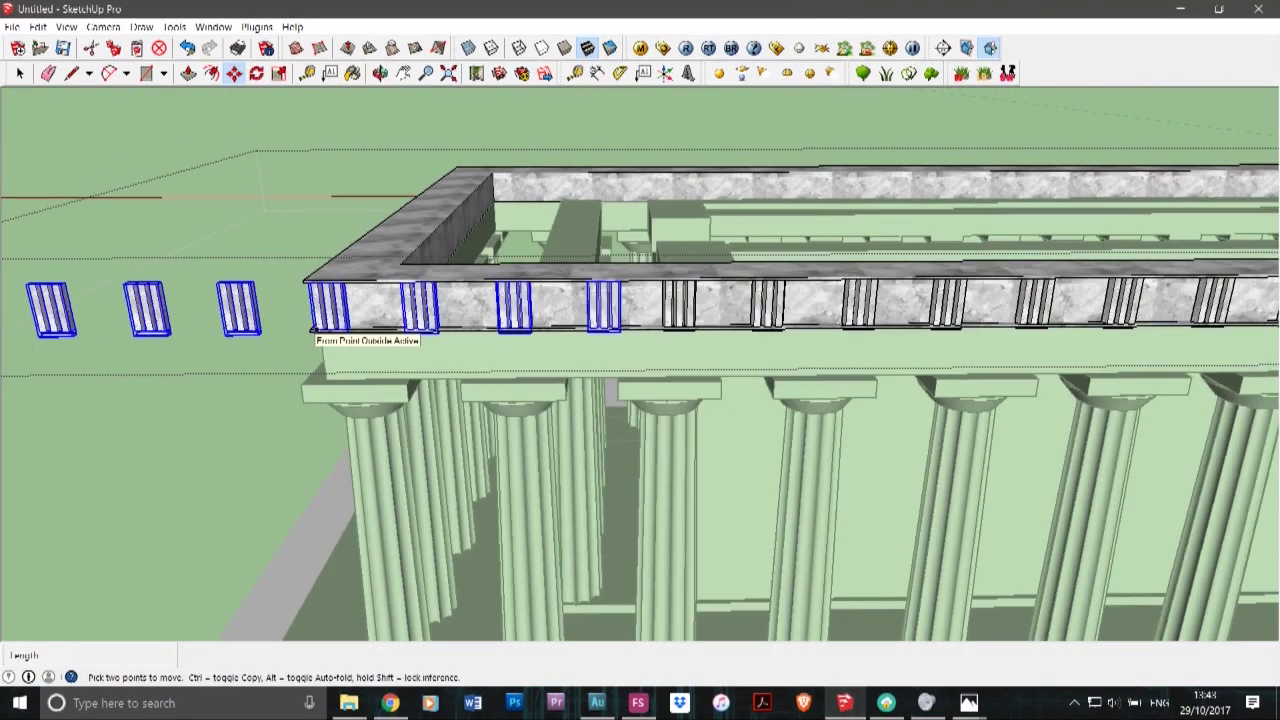
- Select and delete the surplus triglyphs floating beyond the far corner of the frieze
key(space)
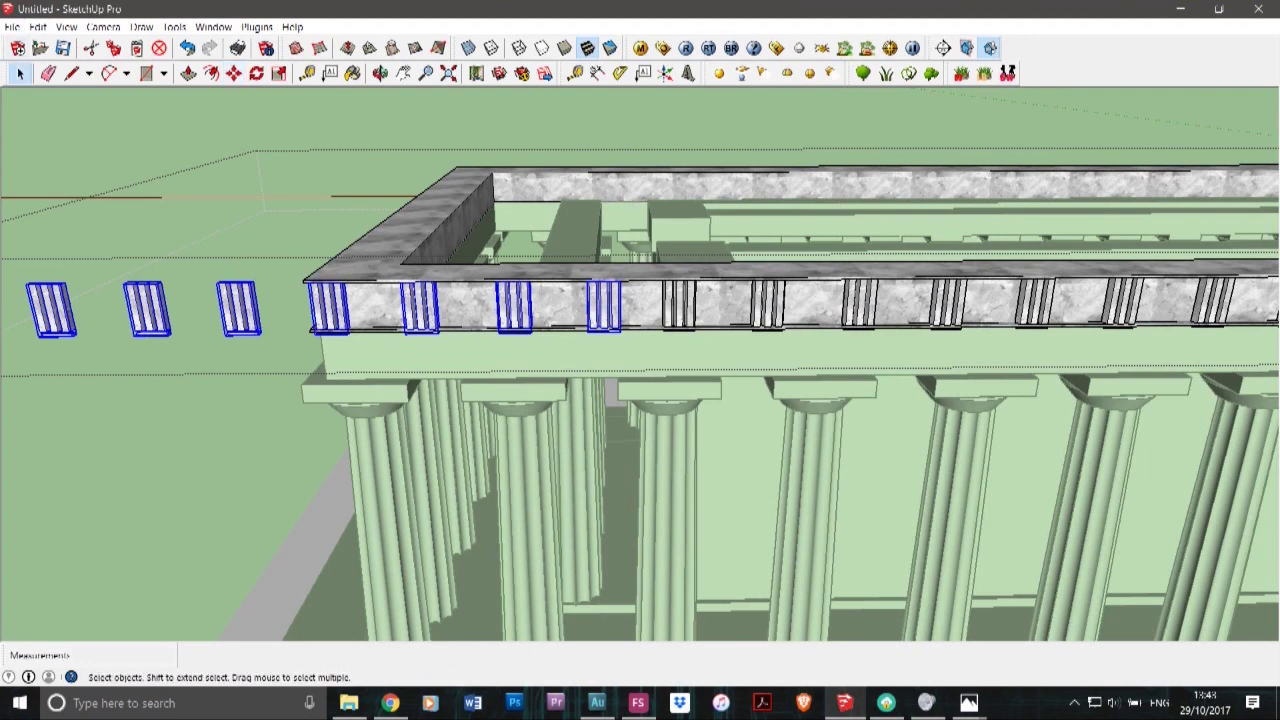
drag(80, 326, 62, 326)
scroll(72, 325, down, 4)
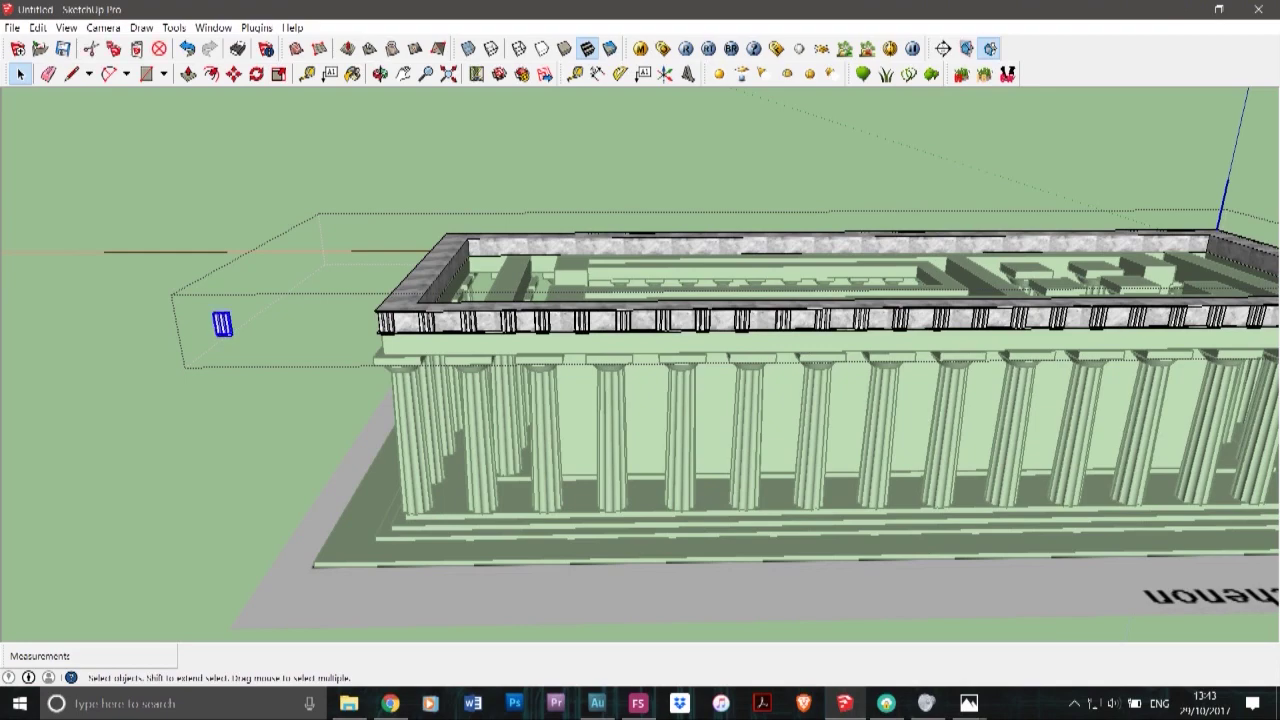
key(Delete)
- Shift the fifth triglyph from the far corner 0.21 m to even out the spacing, and close the frieze group
scroll(535, 322, up, 5)
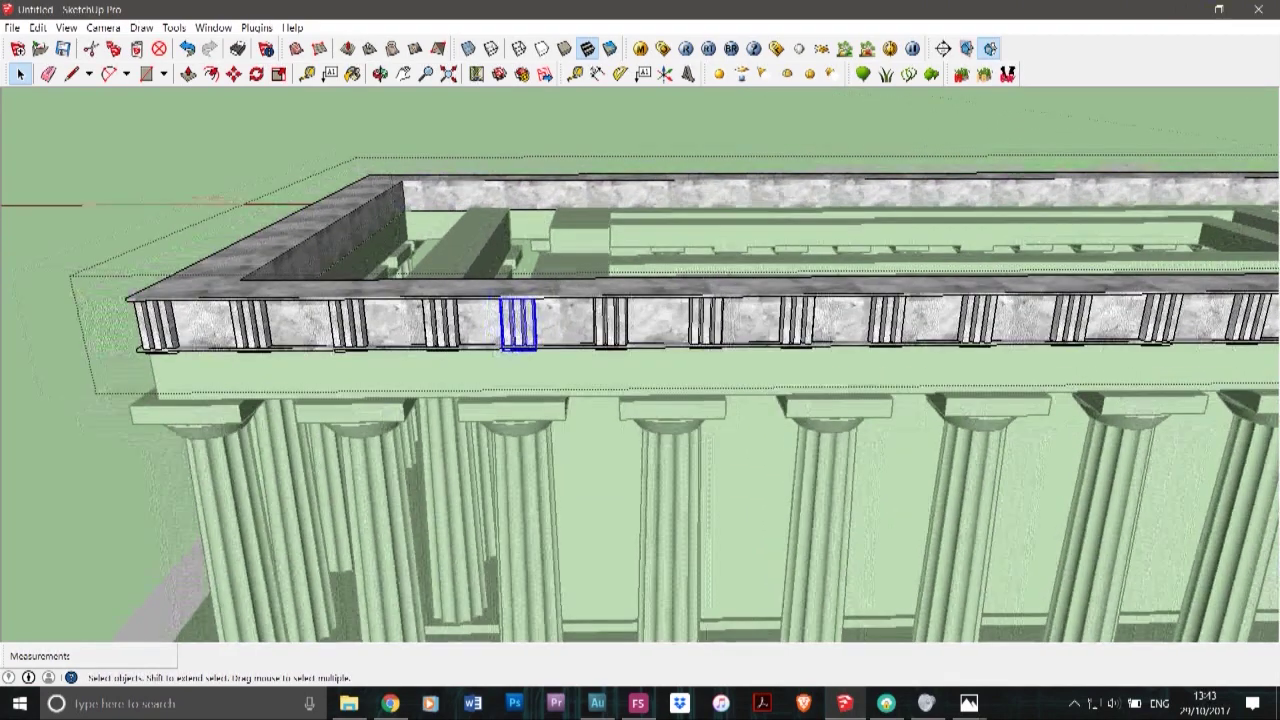
key(m)
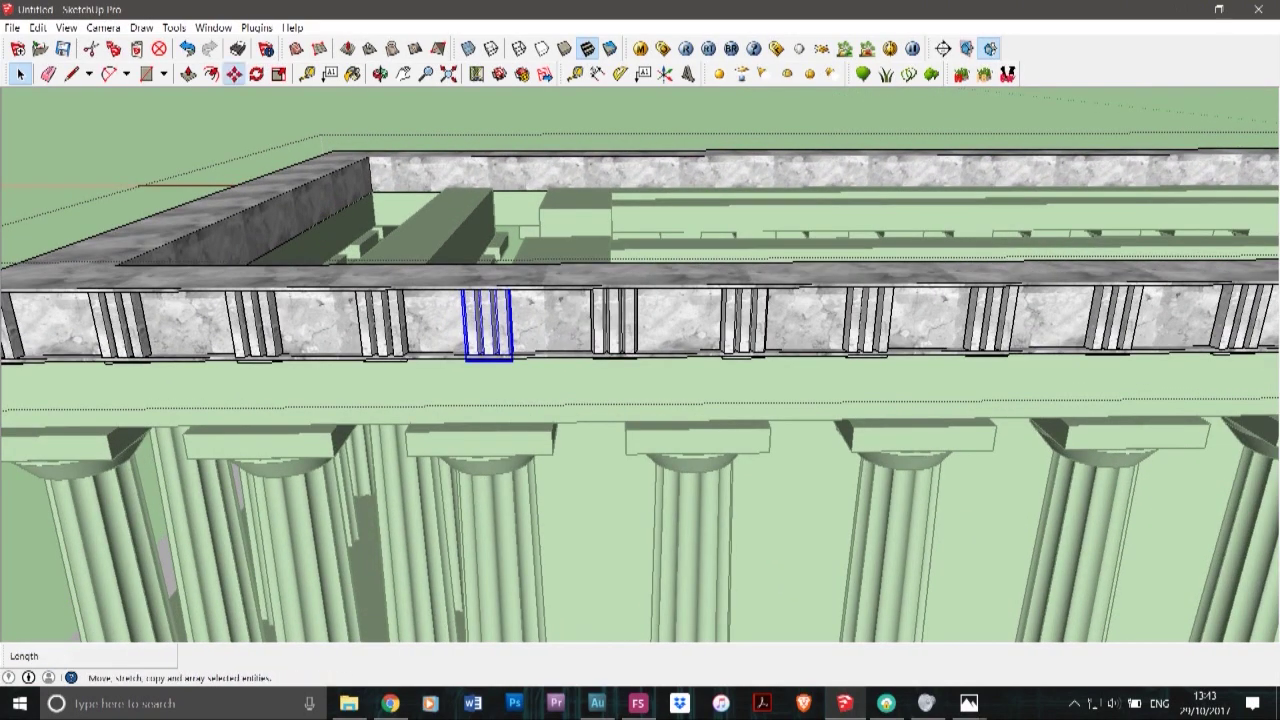
scroll(487, 316, up, 3)
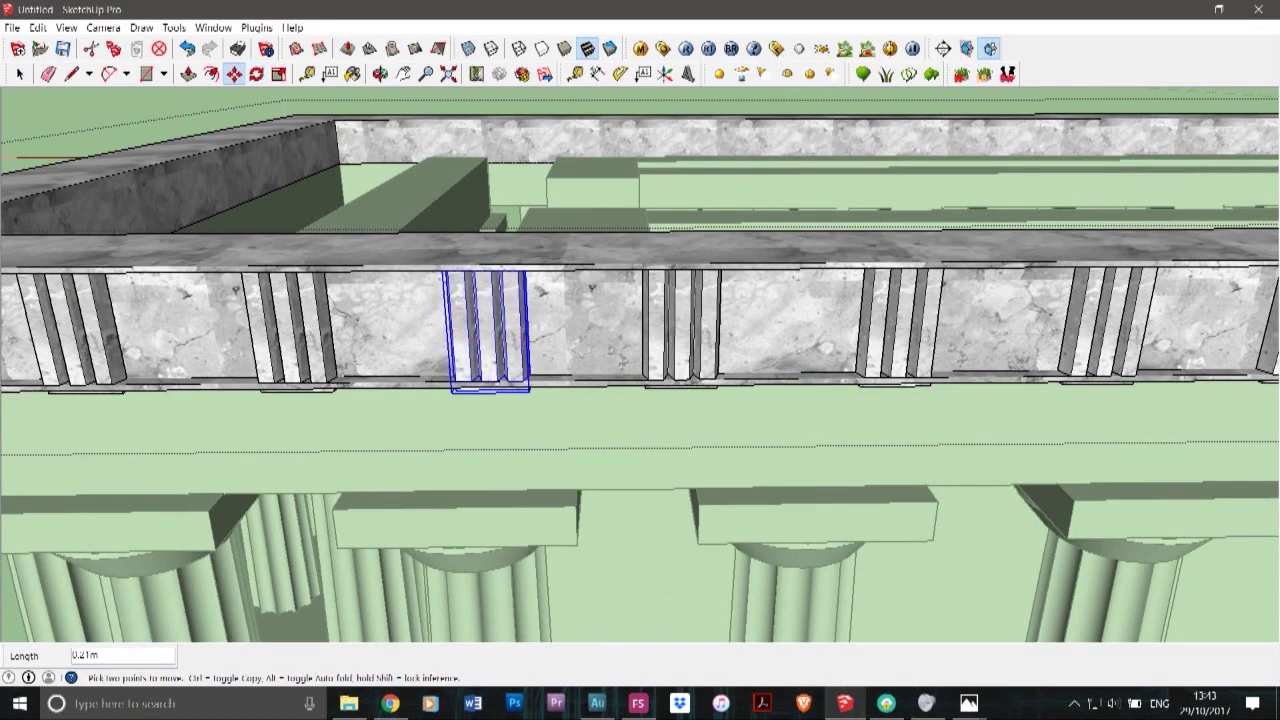
click(20, 74)
scroll(900, 415, down, 7)
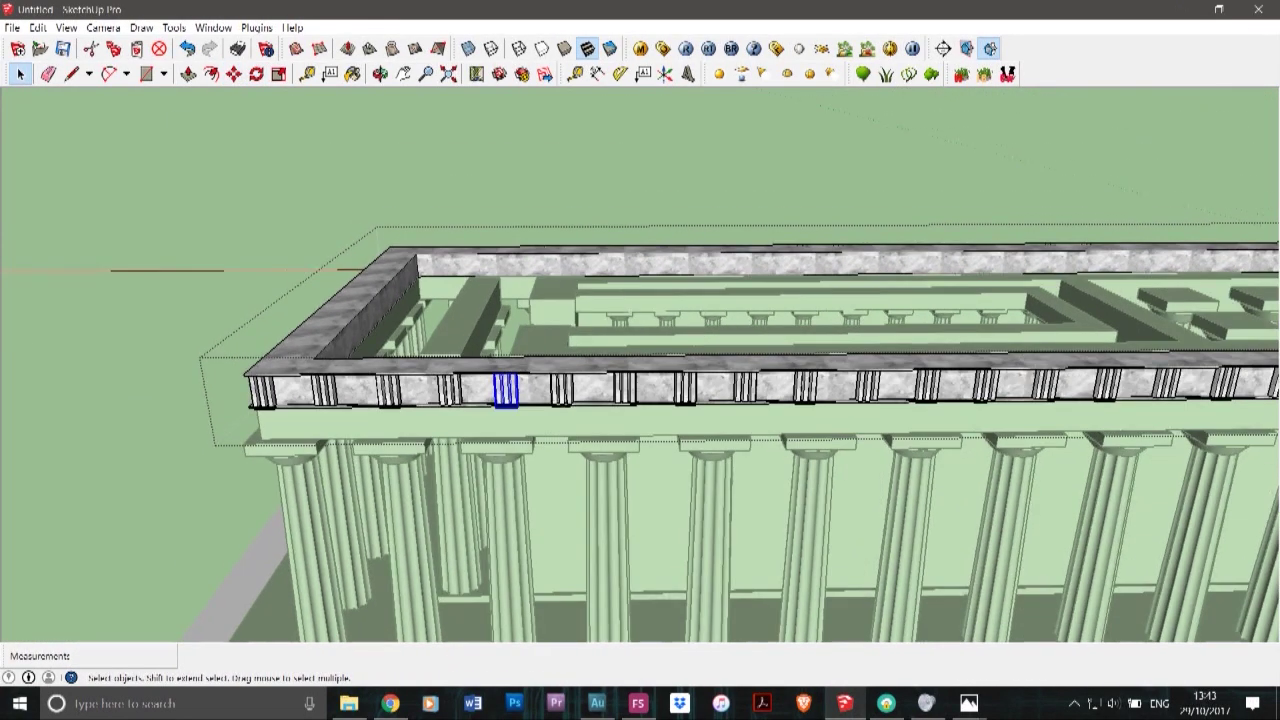
scroll(155, 378, down, 5)
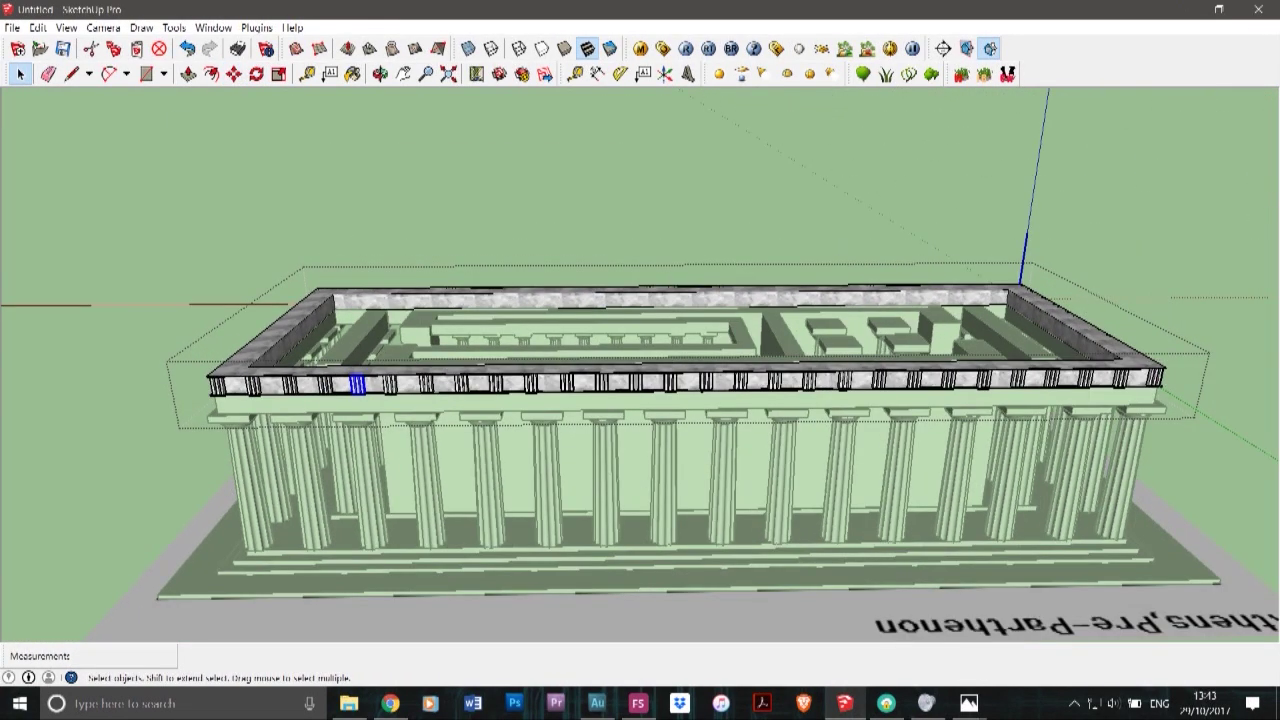
key(Escape)
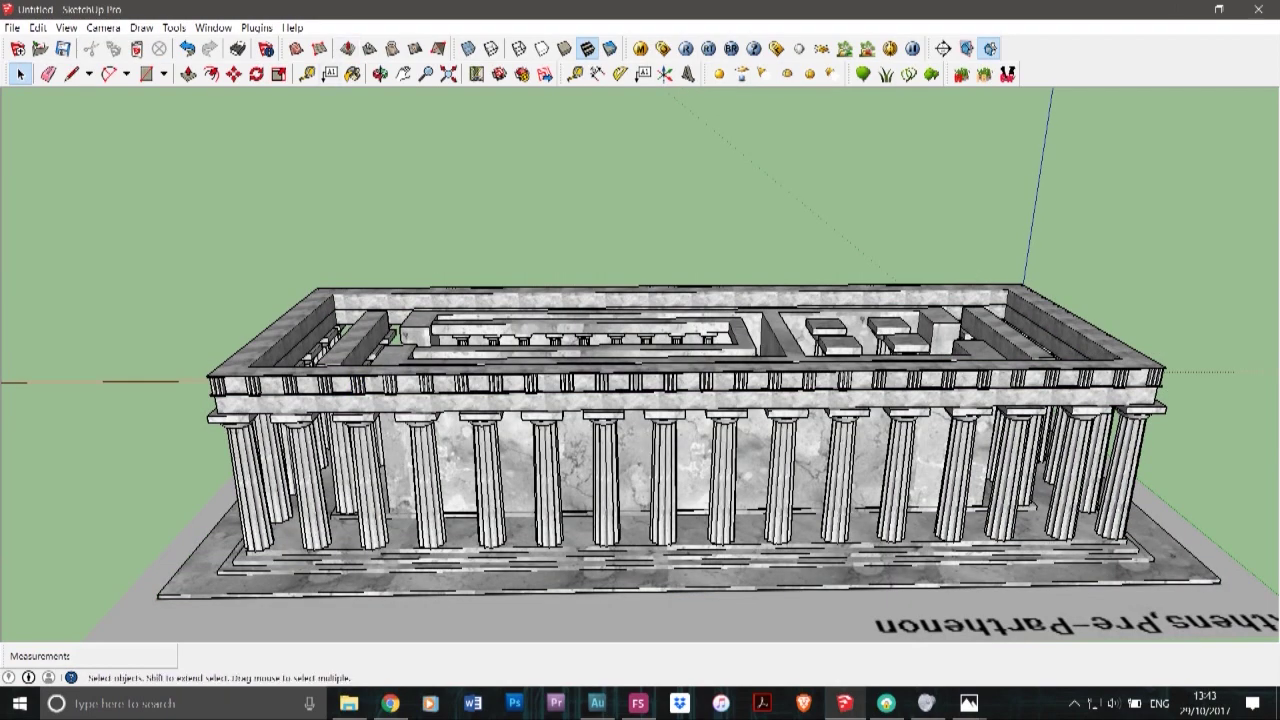
- Open the frieze group for editing at the bare short side and select the long side's corner triglyph
click(352, 74)
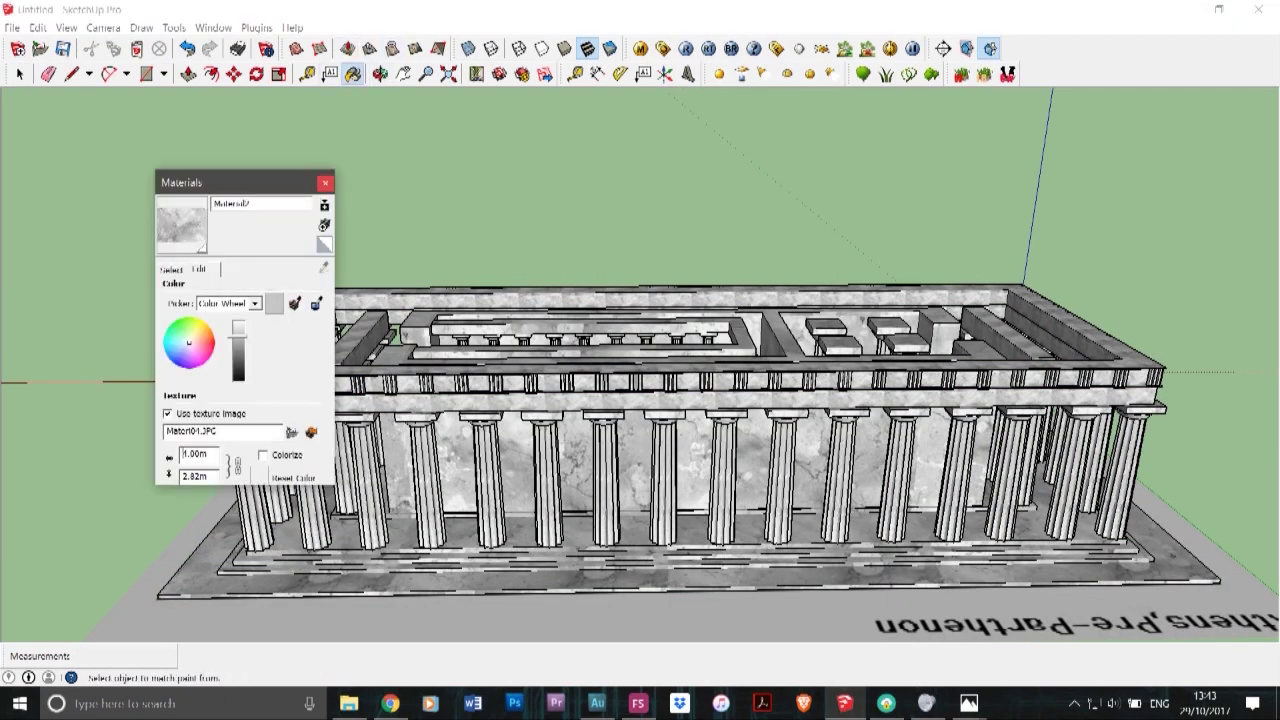
click(325, 183)
drag(240, 480, 502, 447)
scroll(502, 447, up, 5)
key(space)
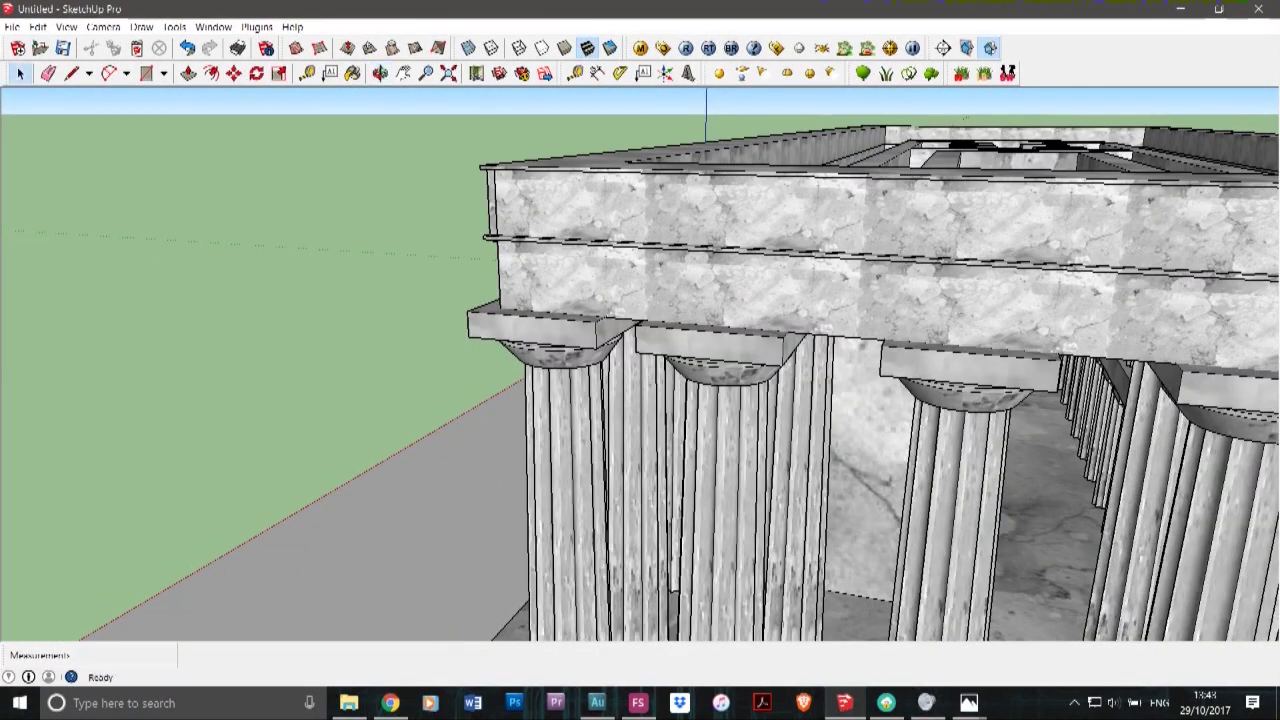
click(600, 212)
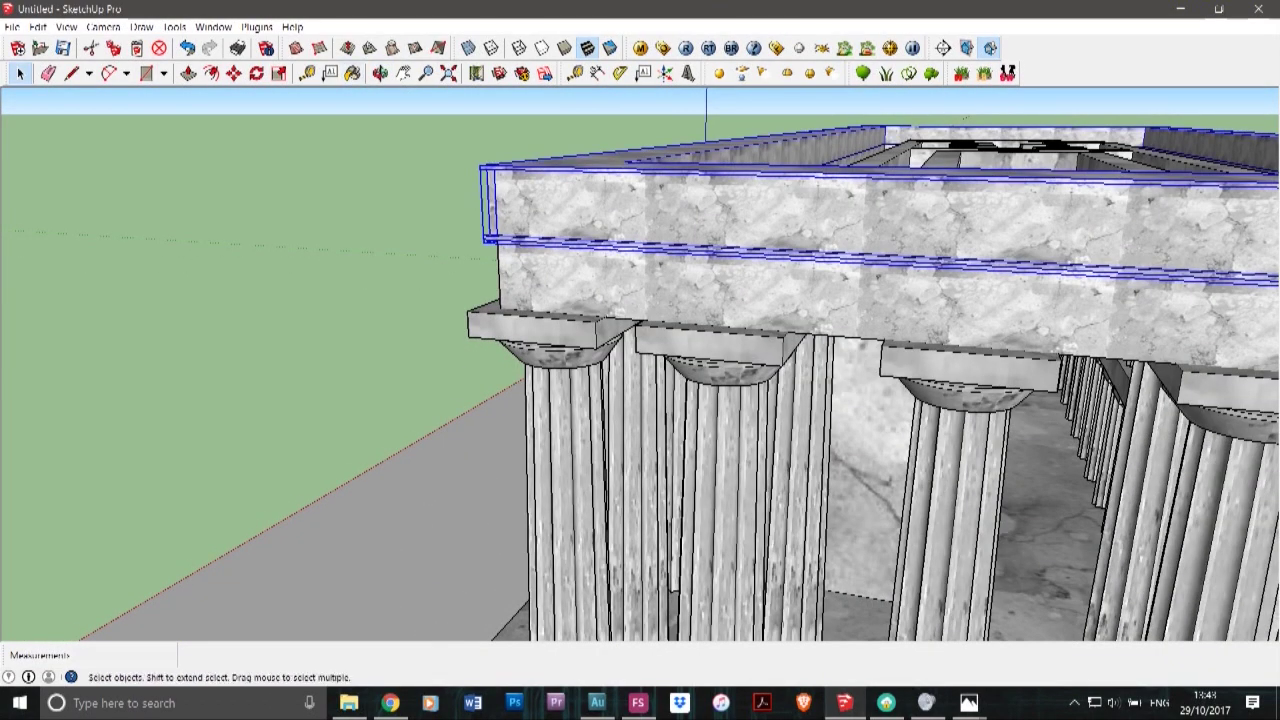
double_click(600, 212)
scroll(362, 101, up, 5)
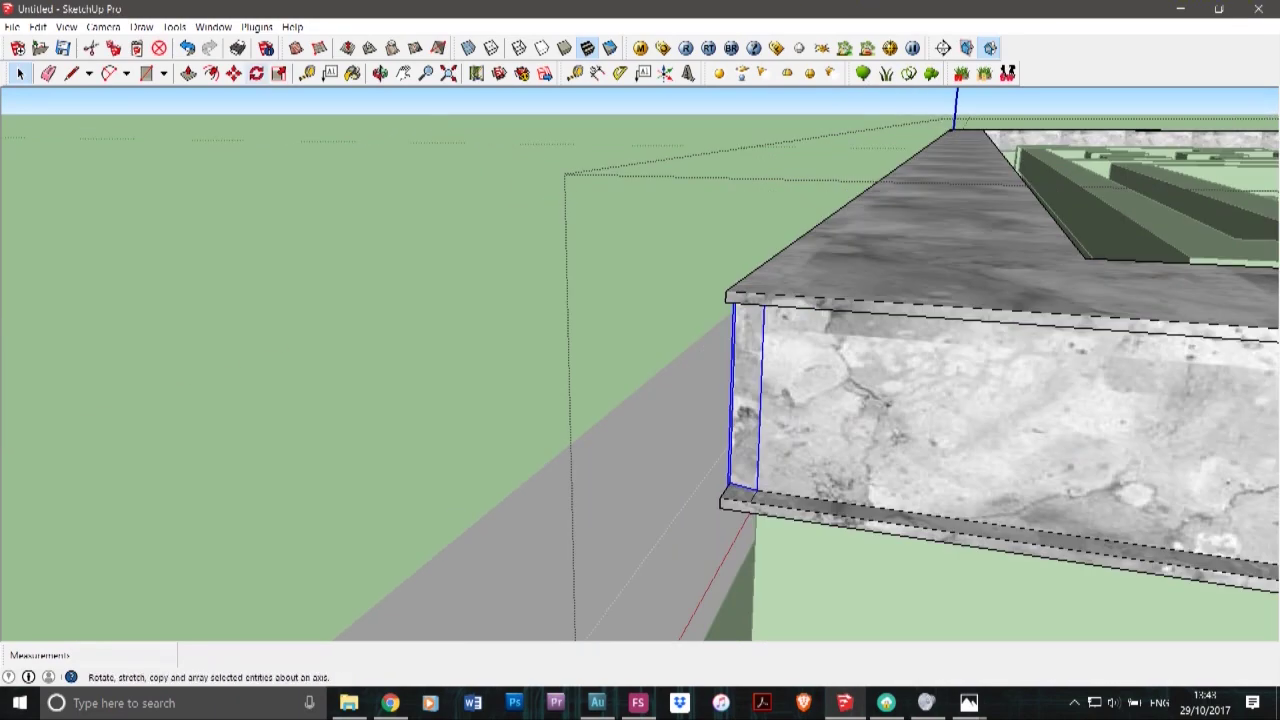
click(234, 73)
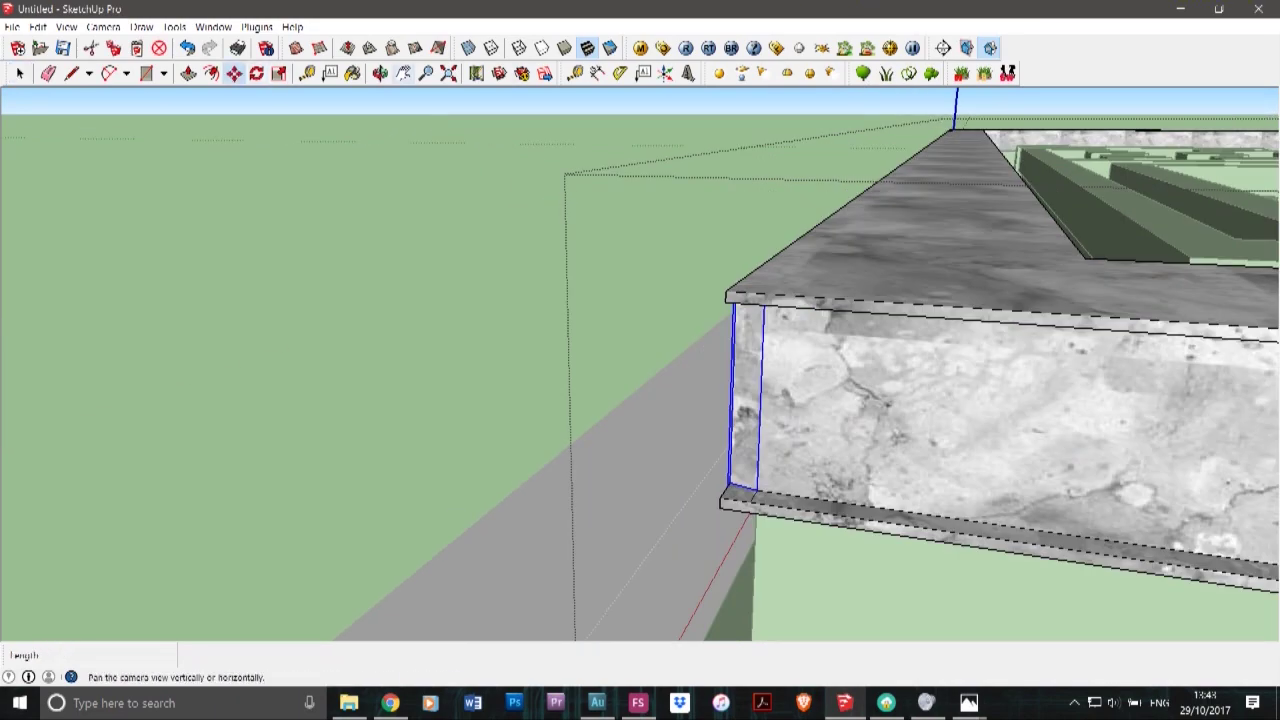
click(403, 73)
- Select the nine long-side triglyphs nearest the corner and copy them about 19.8 m along the same axis, past the corner
click(380, 73)
drag(420, 230, 650, 370)
scroll(706, 303, down, 5)
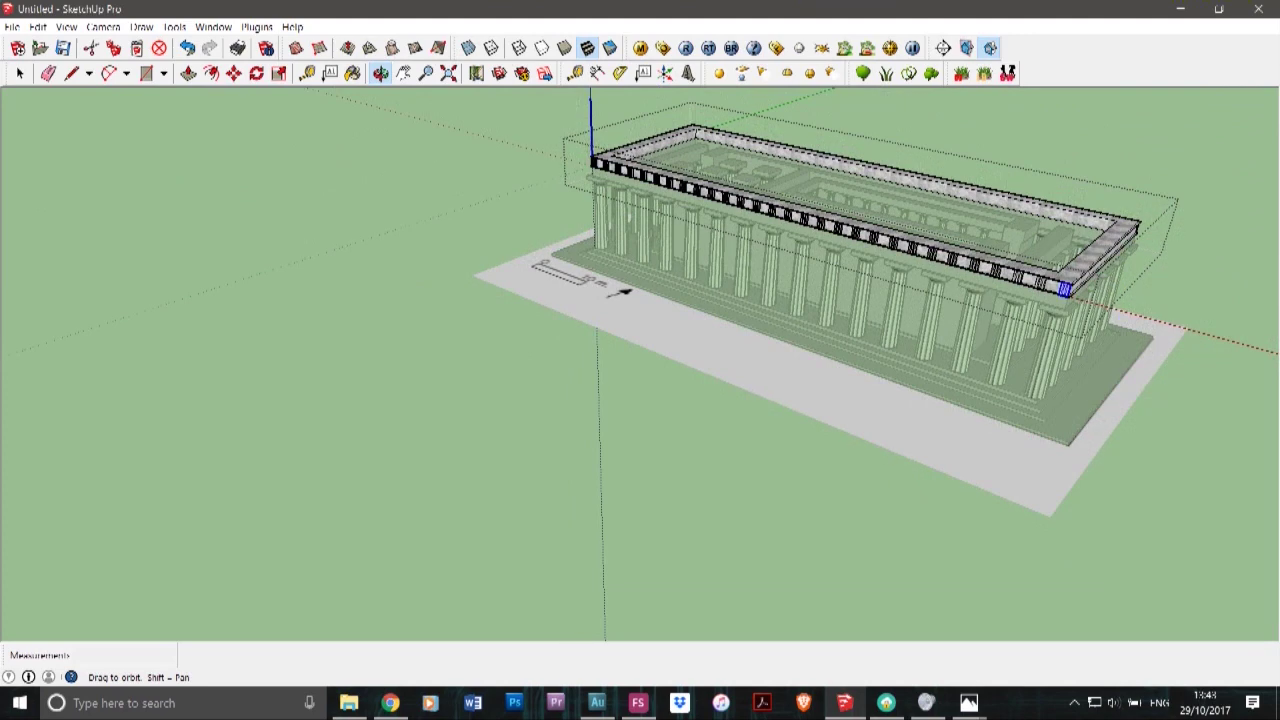
click(19, 73)
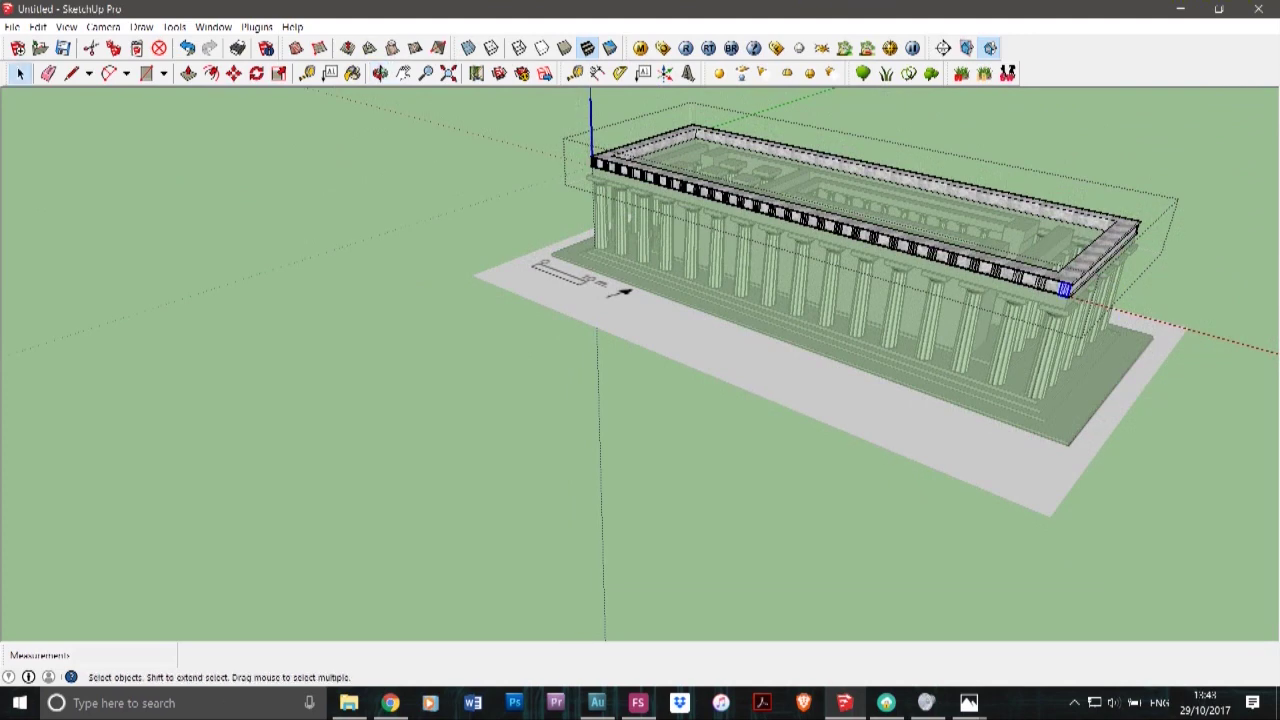
scroll(1003, 285, up, 5)
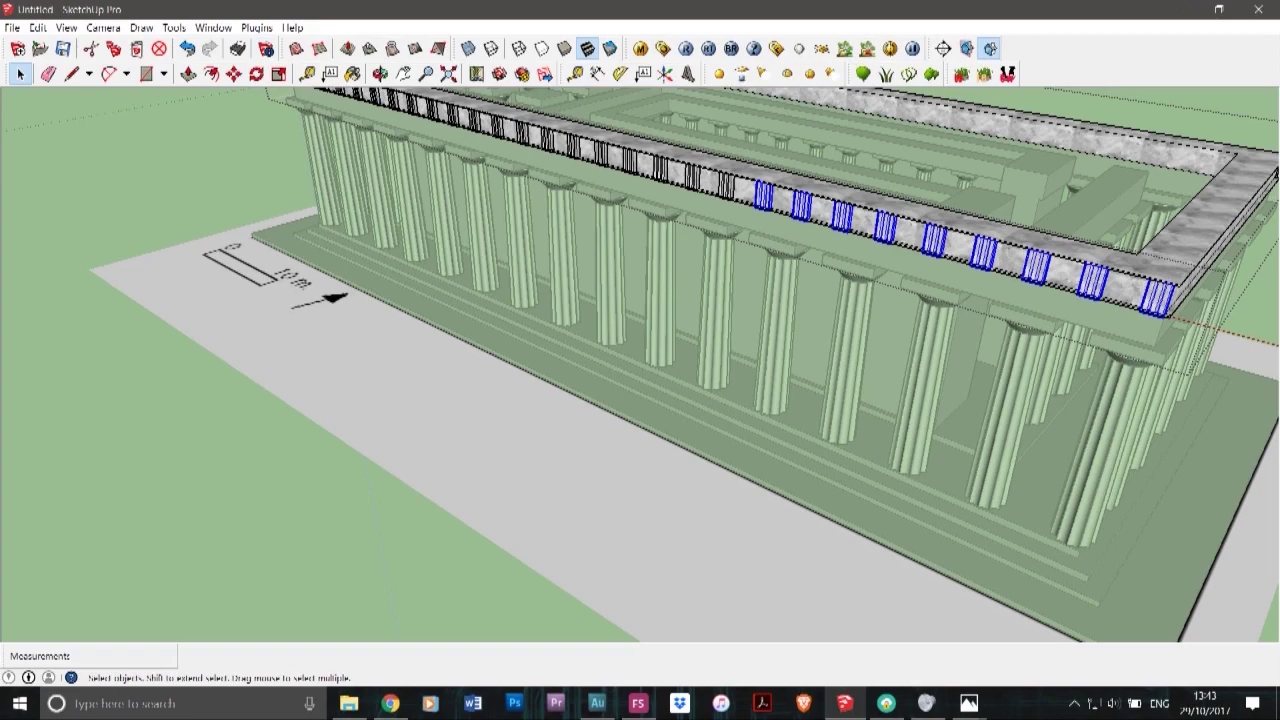
key(m)
scroll(731, 182, up, 5)
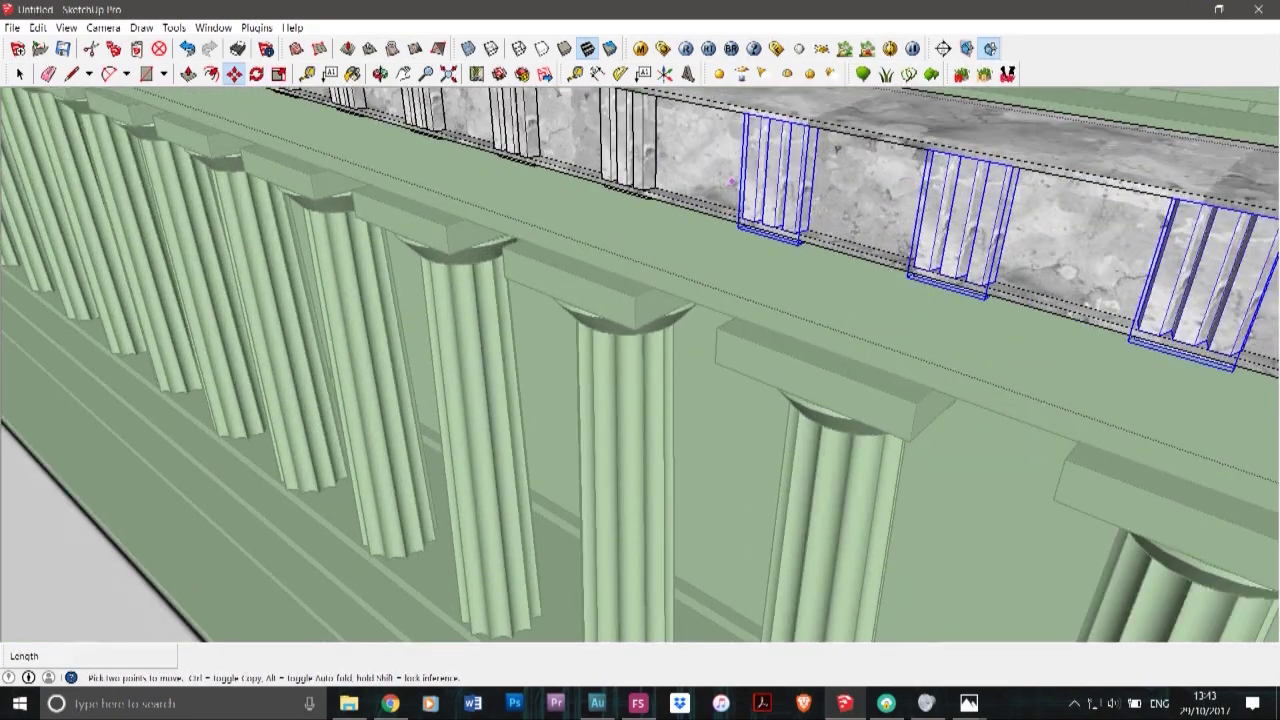
scroll(733, 180, up, 3)
key(ctrl)
click(739, 250)
scroll(532, 231, down, 7)
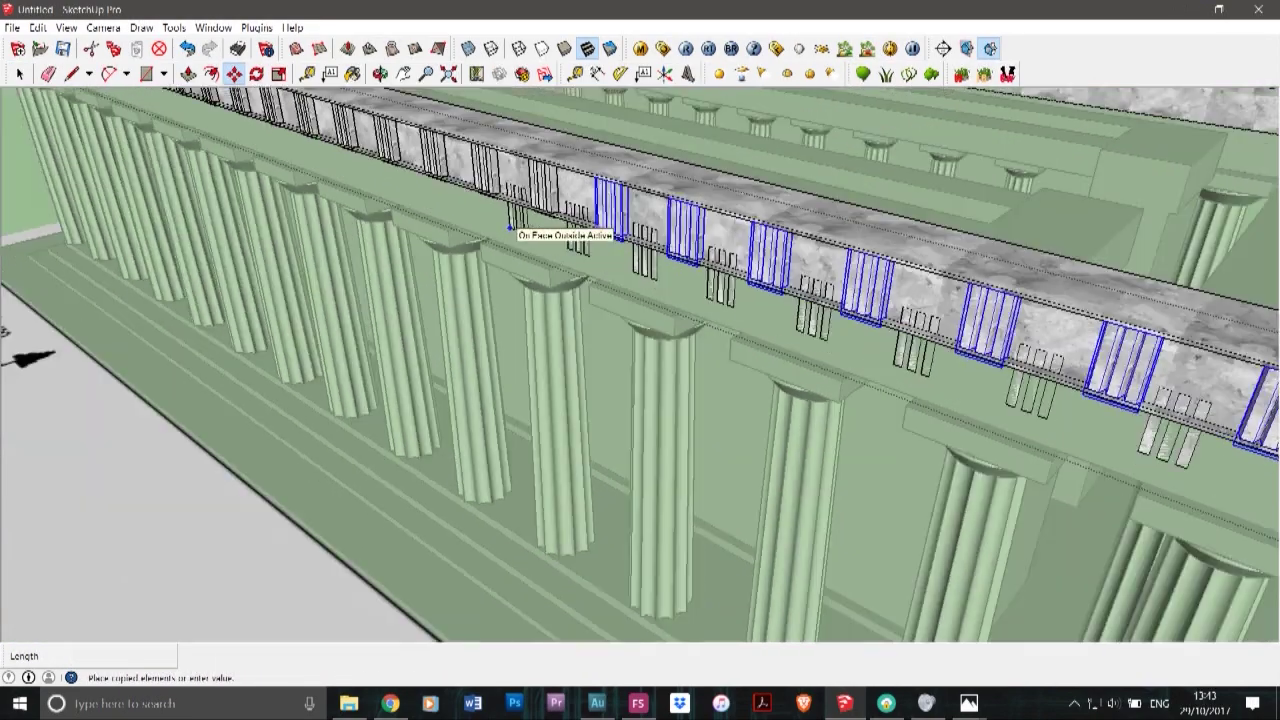
scroll(510, 228, down, 7)
scroll(772, 300, up, 3)
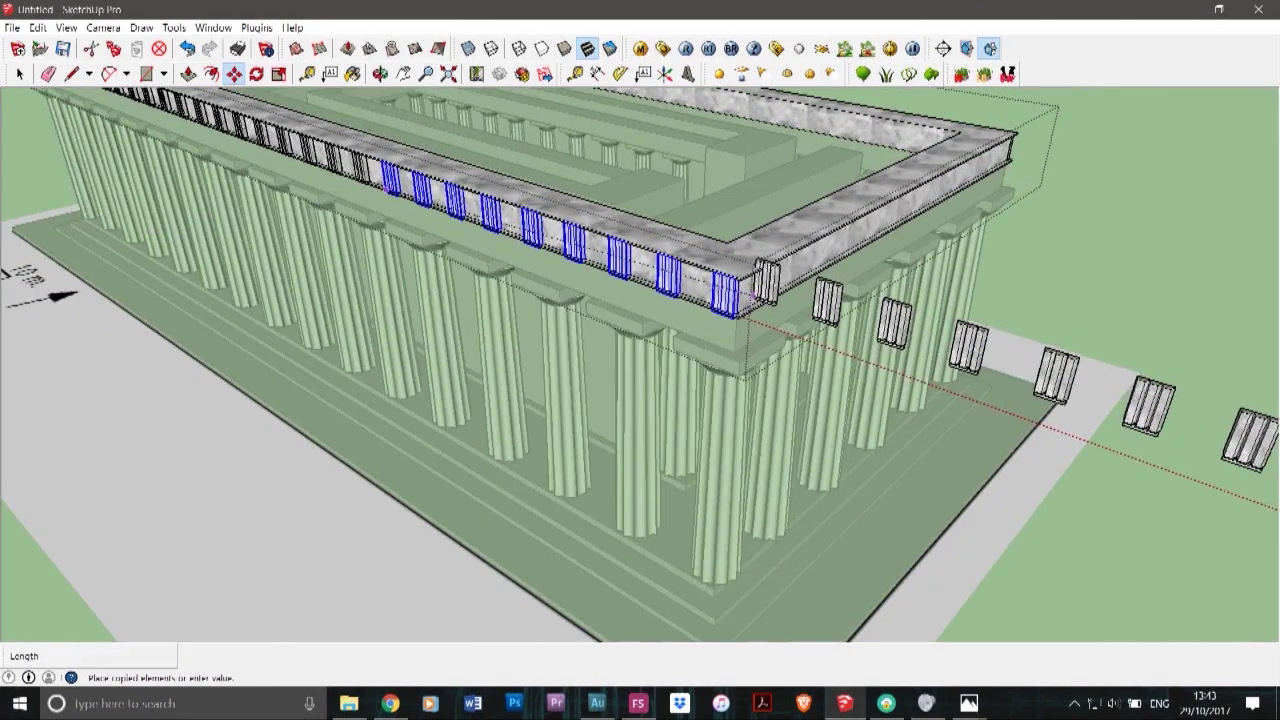
scroll(742, 312, up, 2)
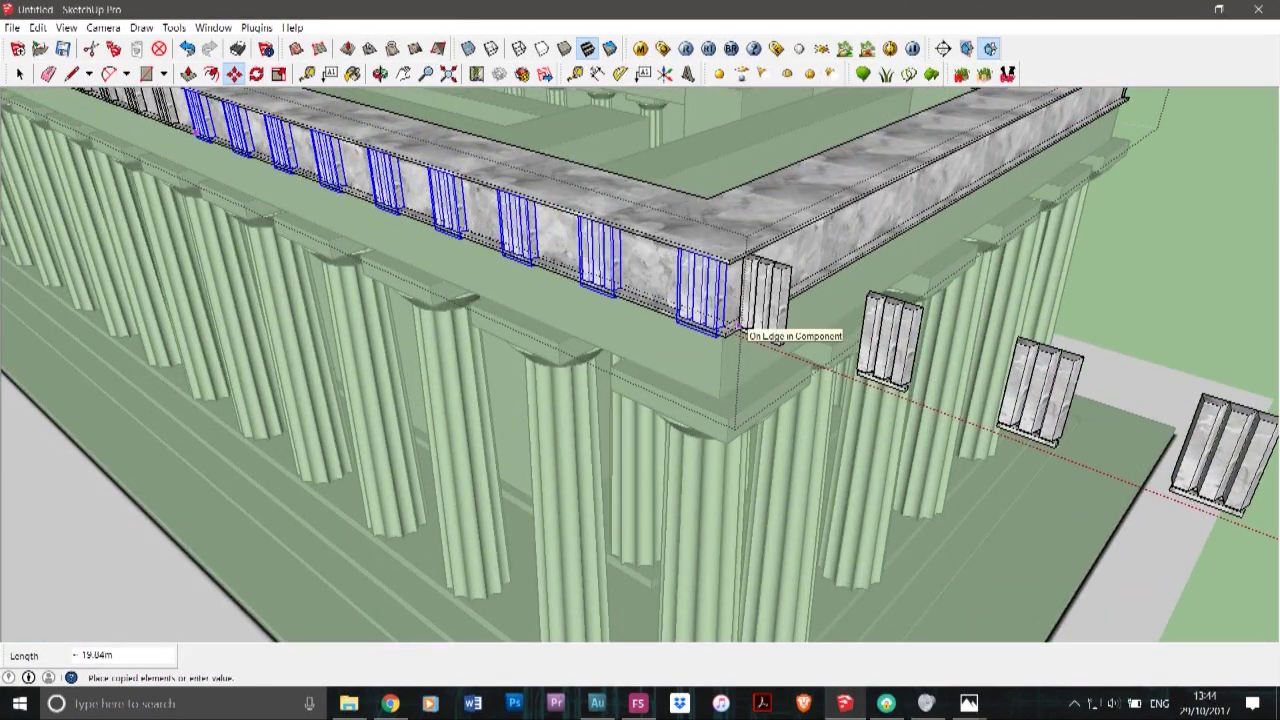
scroll(740, 326, up, 4)
click(739, 323)
scroll(650, 368, down, 3)
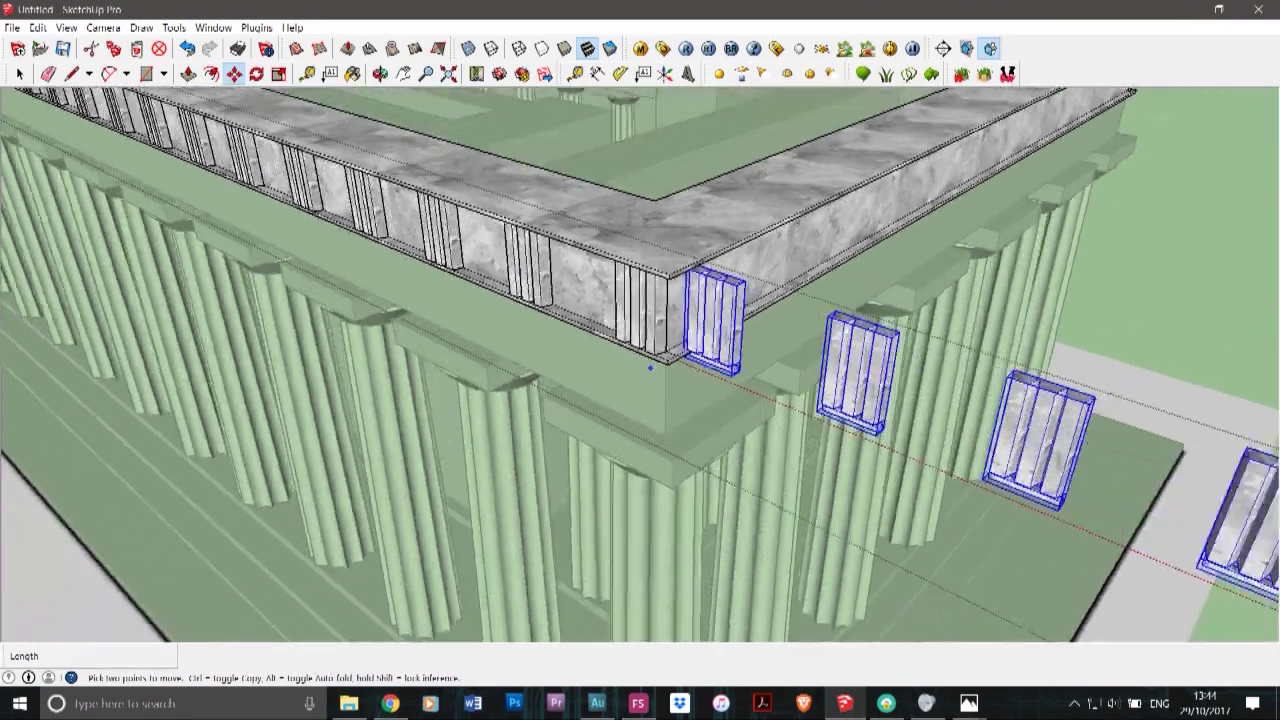
- Try to rotate the nine copied triglyphs around the first copy's top corner onto the frieze's short side
scroll(650, 368, down, 3)
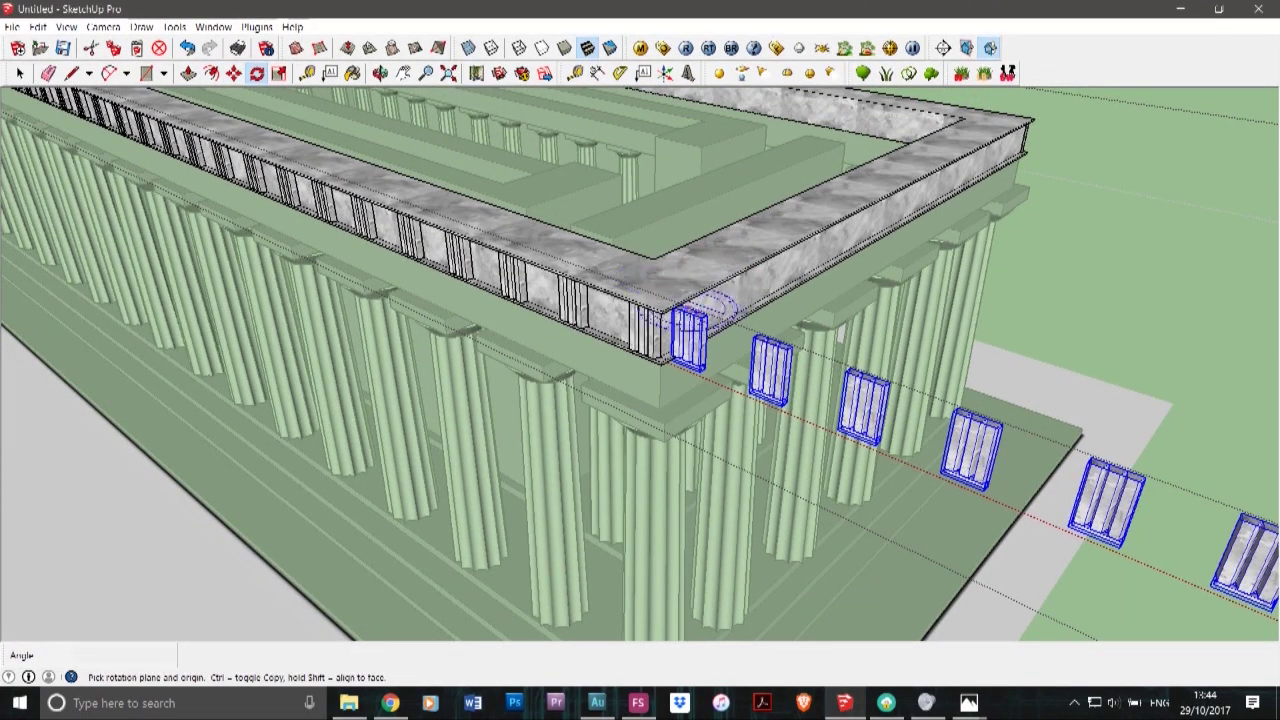
scroll(668, 277, up, 6)
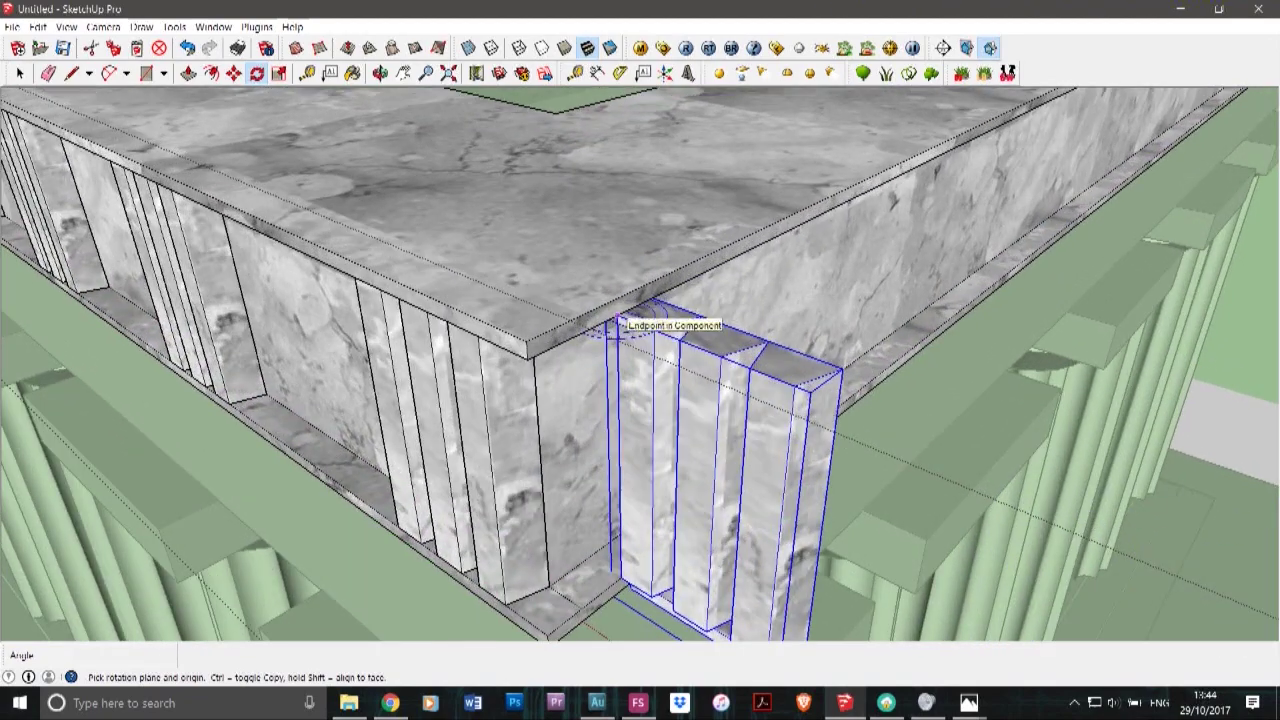
scroll(615, 325, down, 8)
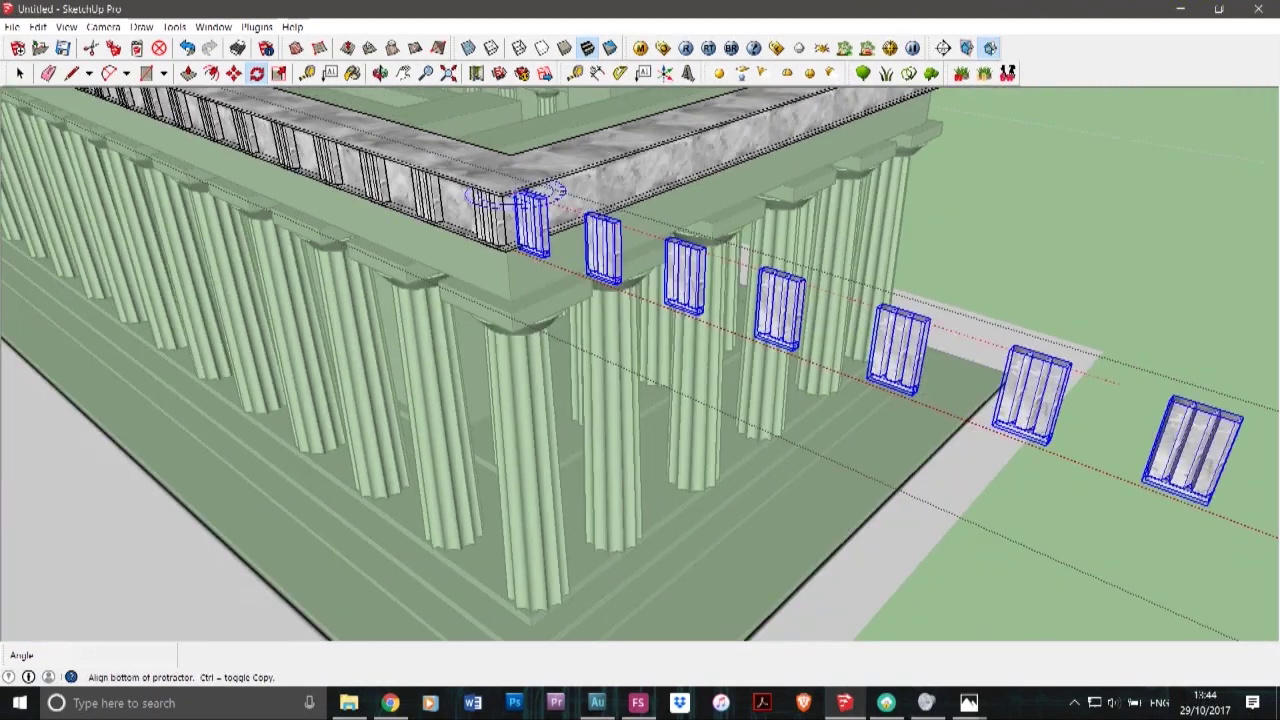
scroll(535, 195, down, 3)
scroll(860, 376, up, 6)
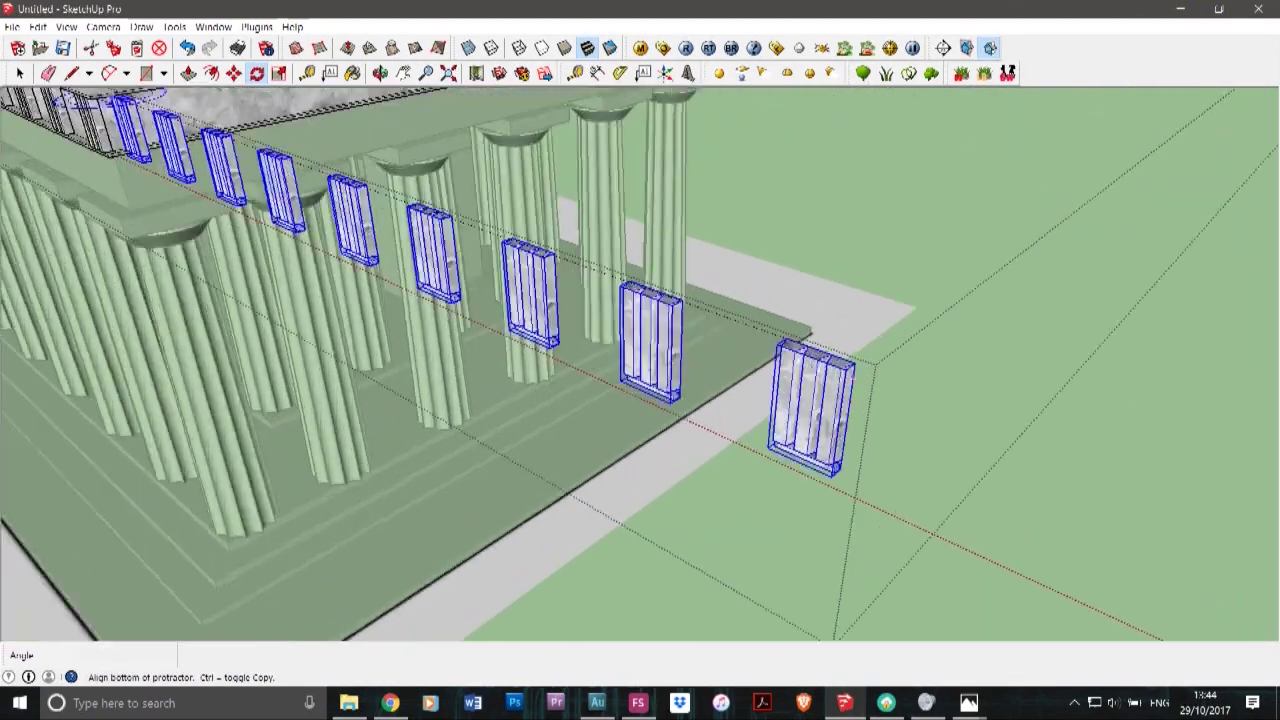
click(806, 347)
scroll(700, 455, down, 8)
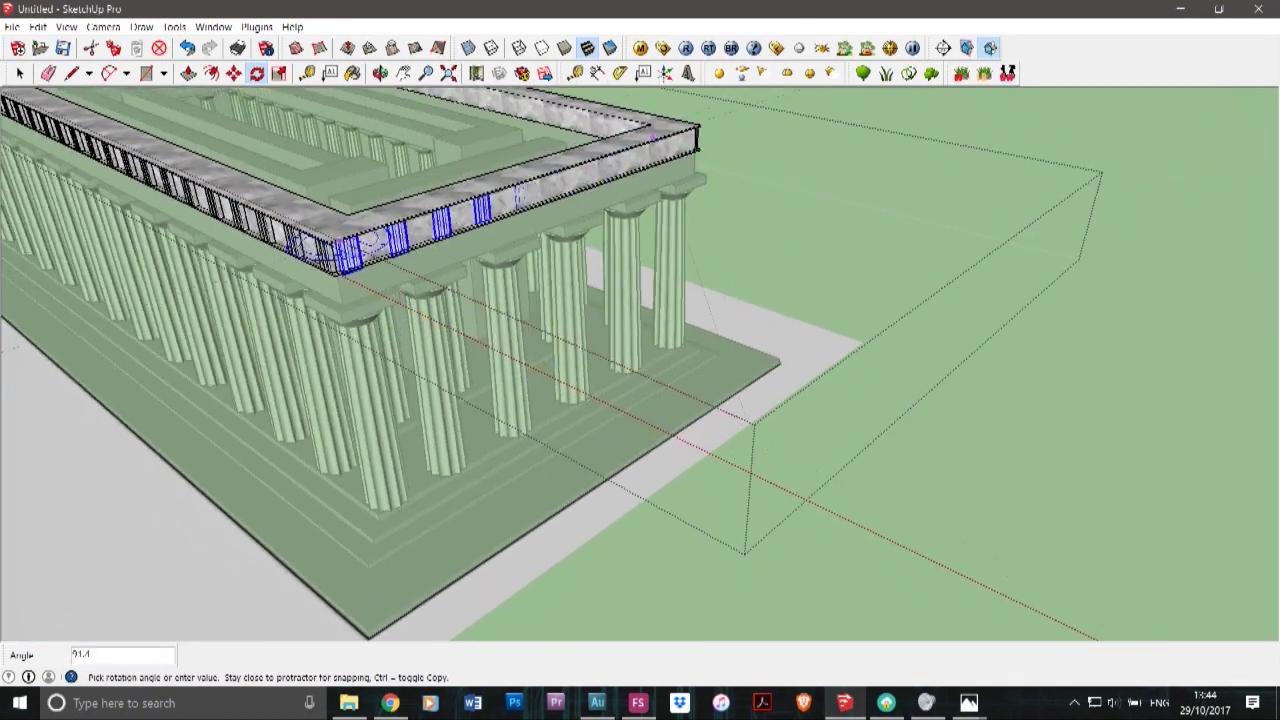
scroll(680, 138, up, 8)
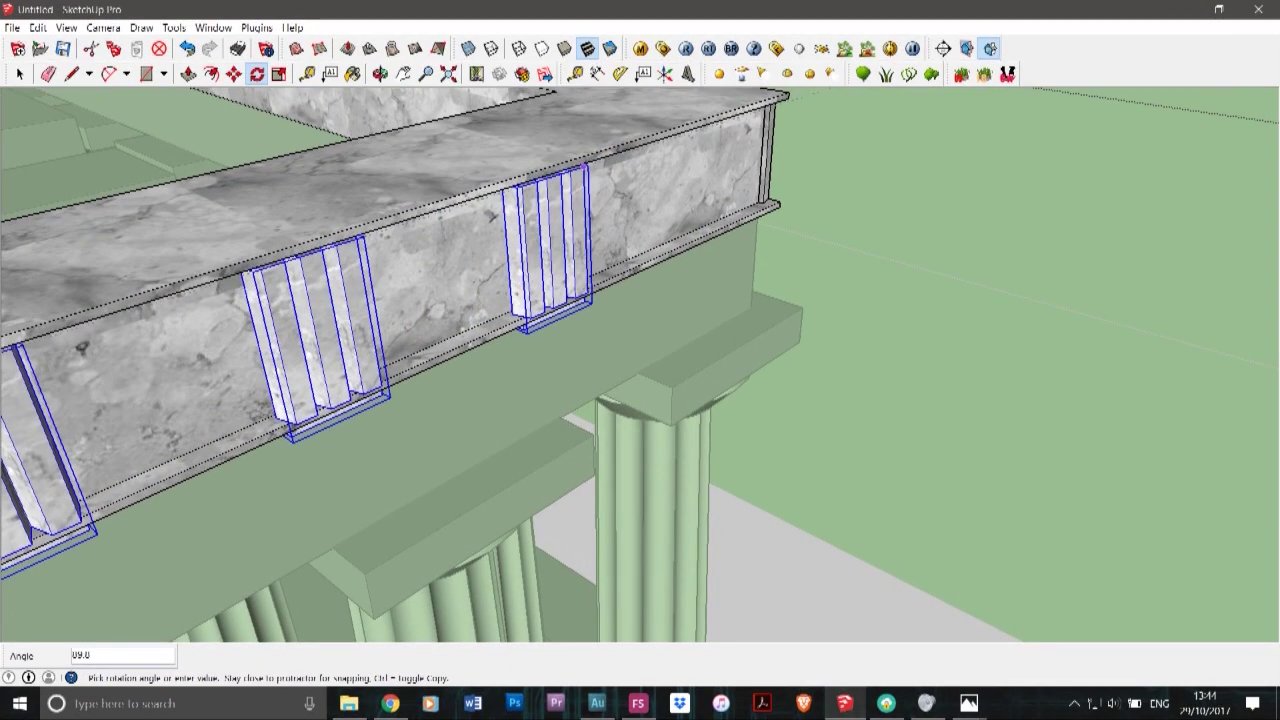
click(681, 130)
scroll(577, 180, down, 10)
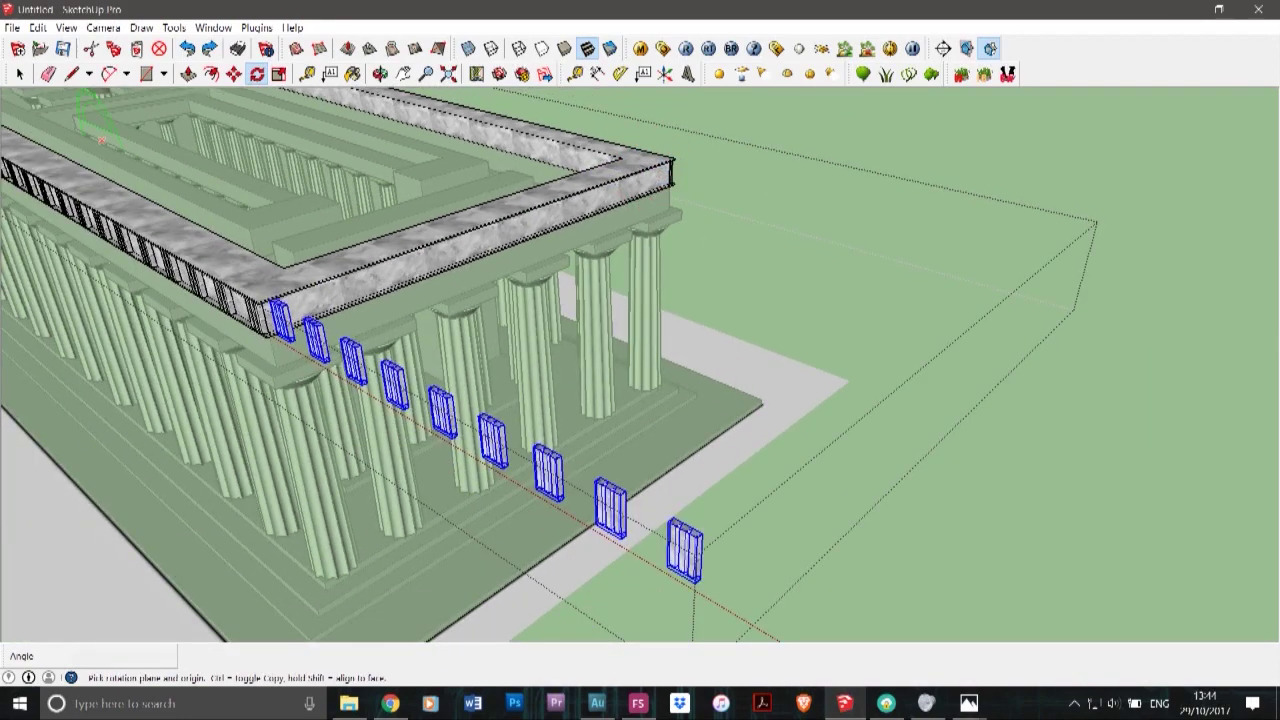
- Rotate the nine copied triglyphs about 90° around the first copy's inner top corner so they lie along the short side of the frieze
scroll(101, 140, up, 10)
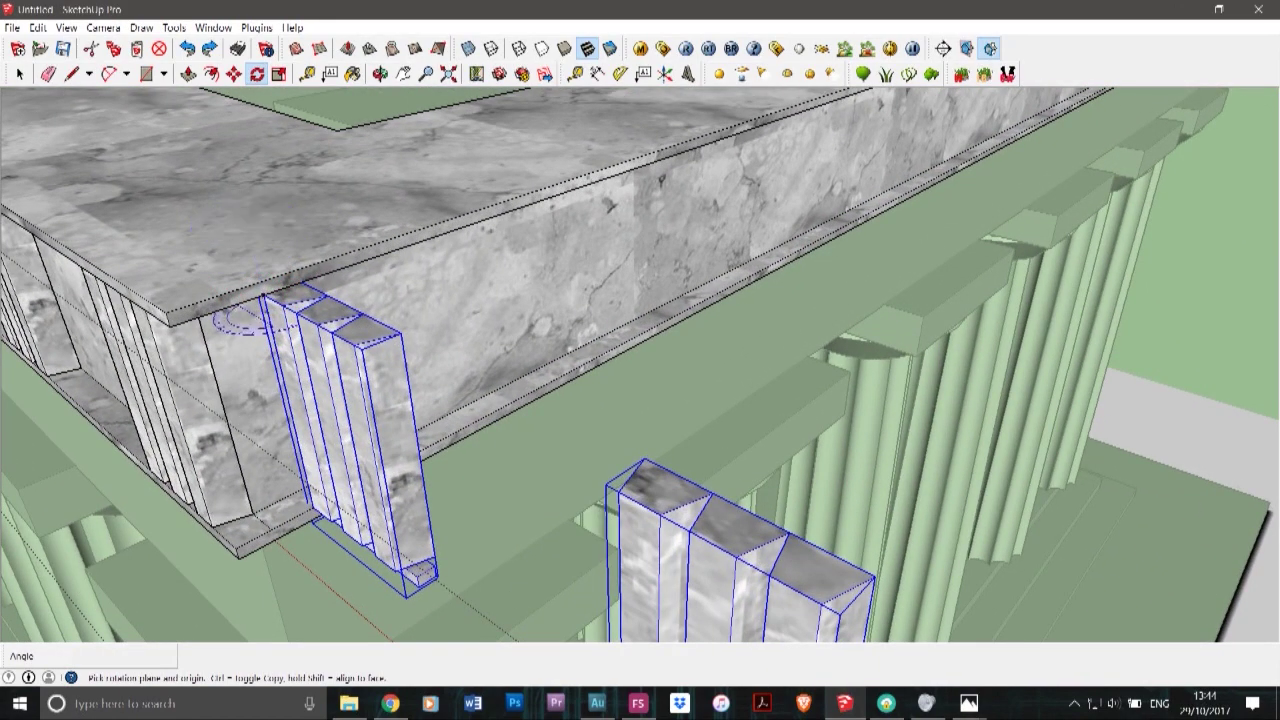
click(264, 297)
scroll(187, 178, down, 10)
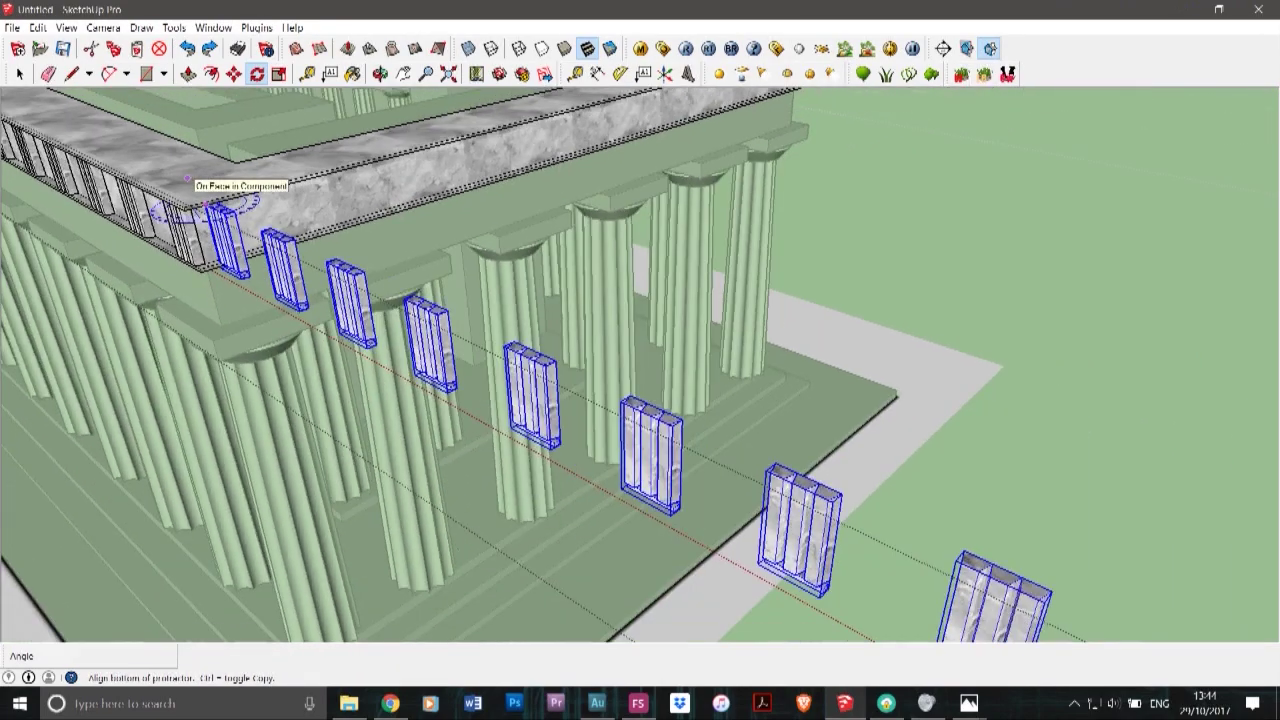
scroll(665, 408, up, 6)
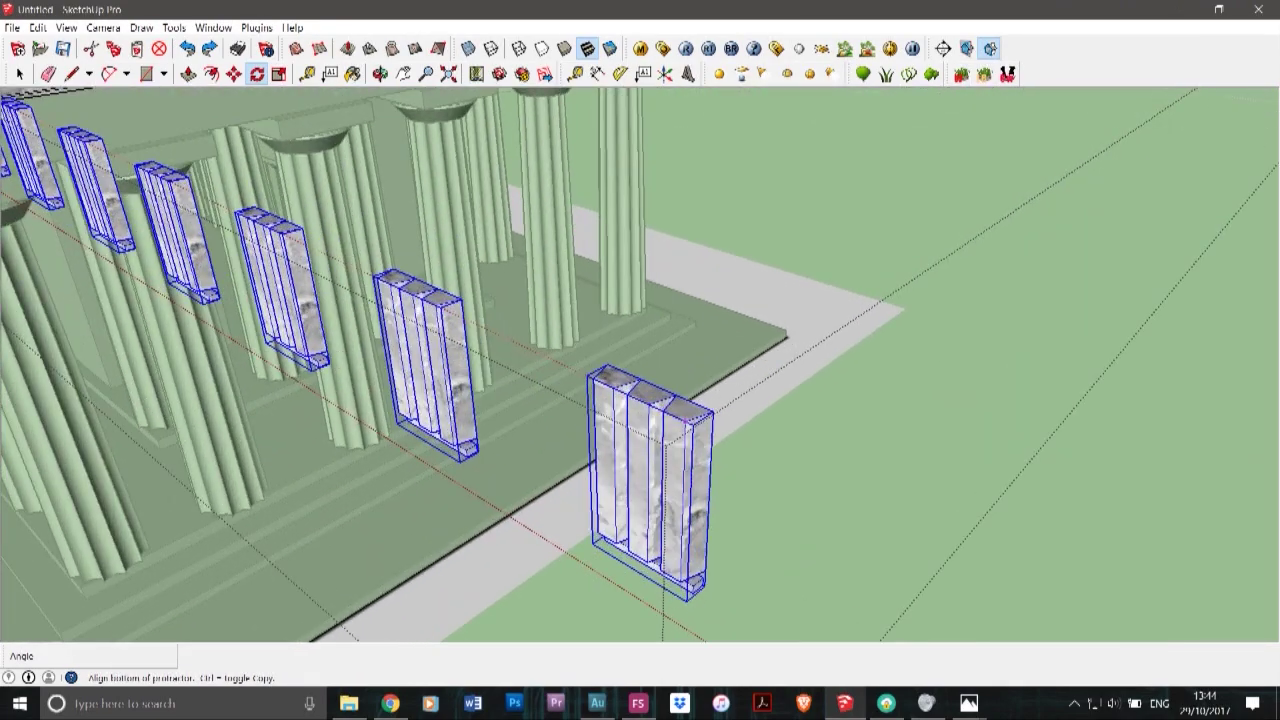
click(671, 408)
scroll(440, 480, down, 3)
scroll(380, 484, down, 3)
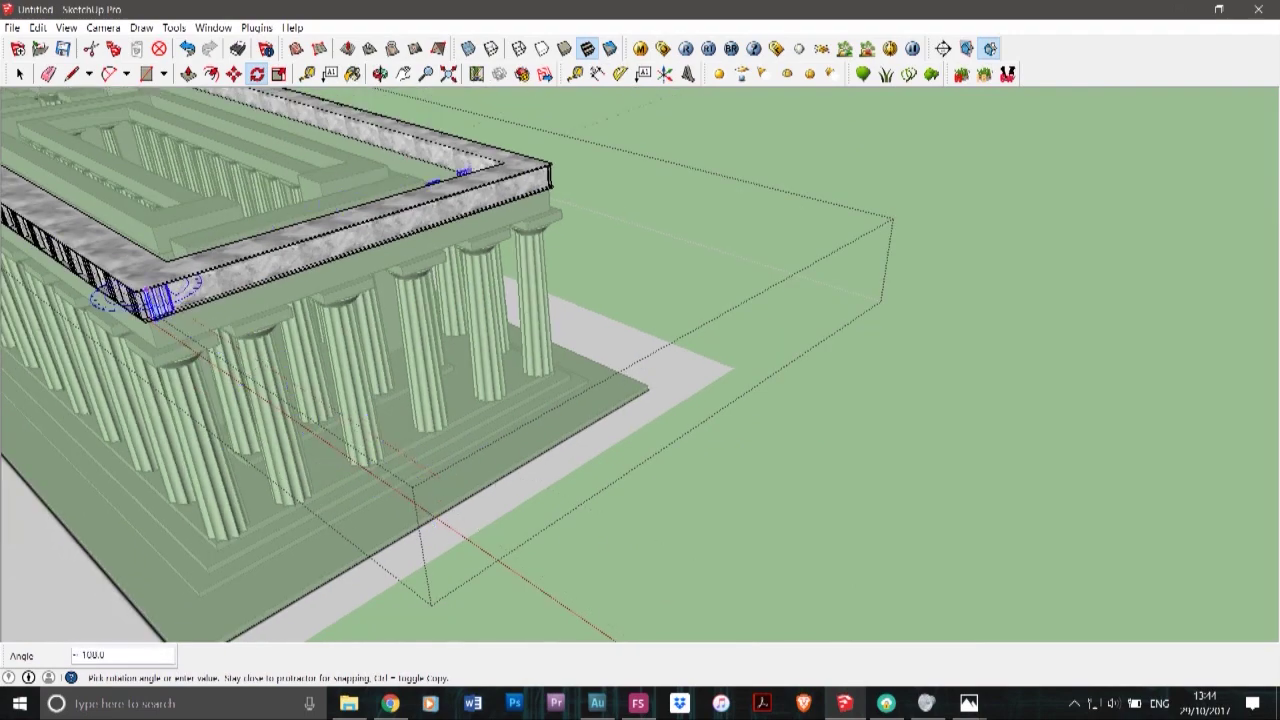
scroll(480, 179, up, 4)
scroll(498, 180, up, 3)
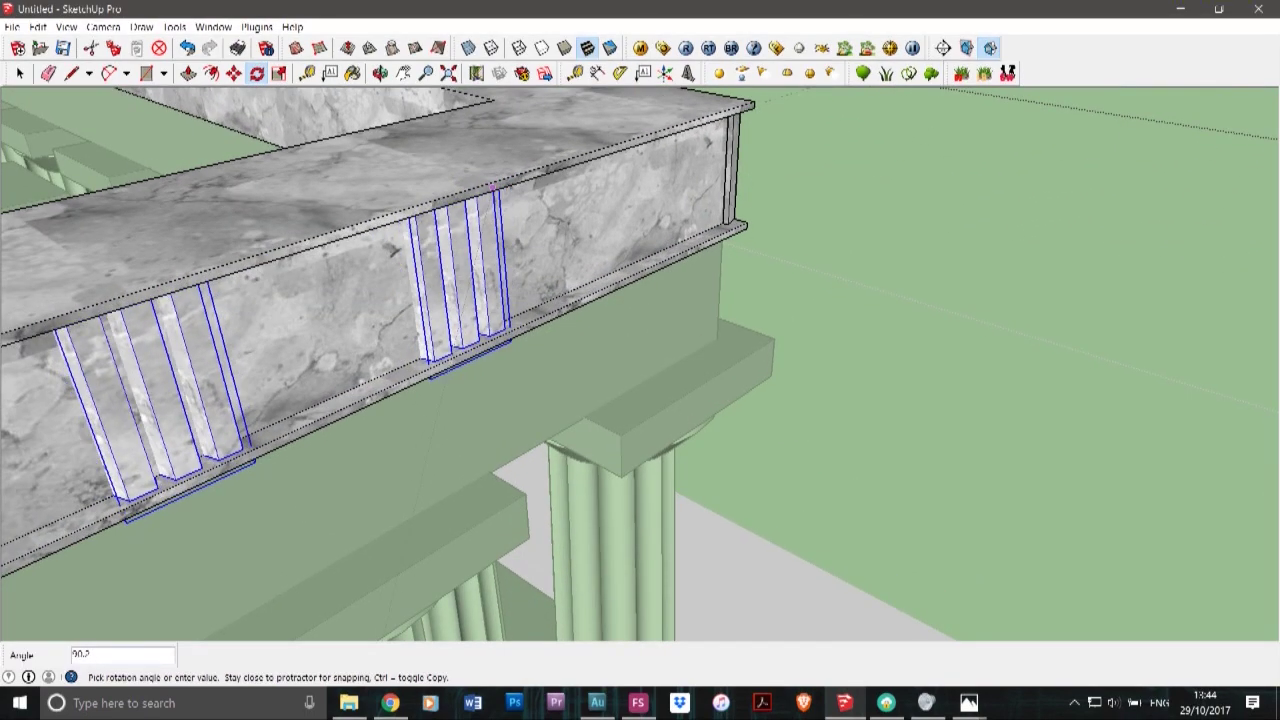
click(499, 188)
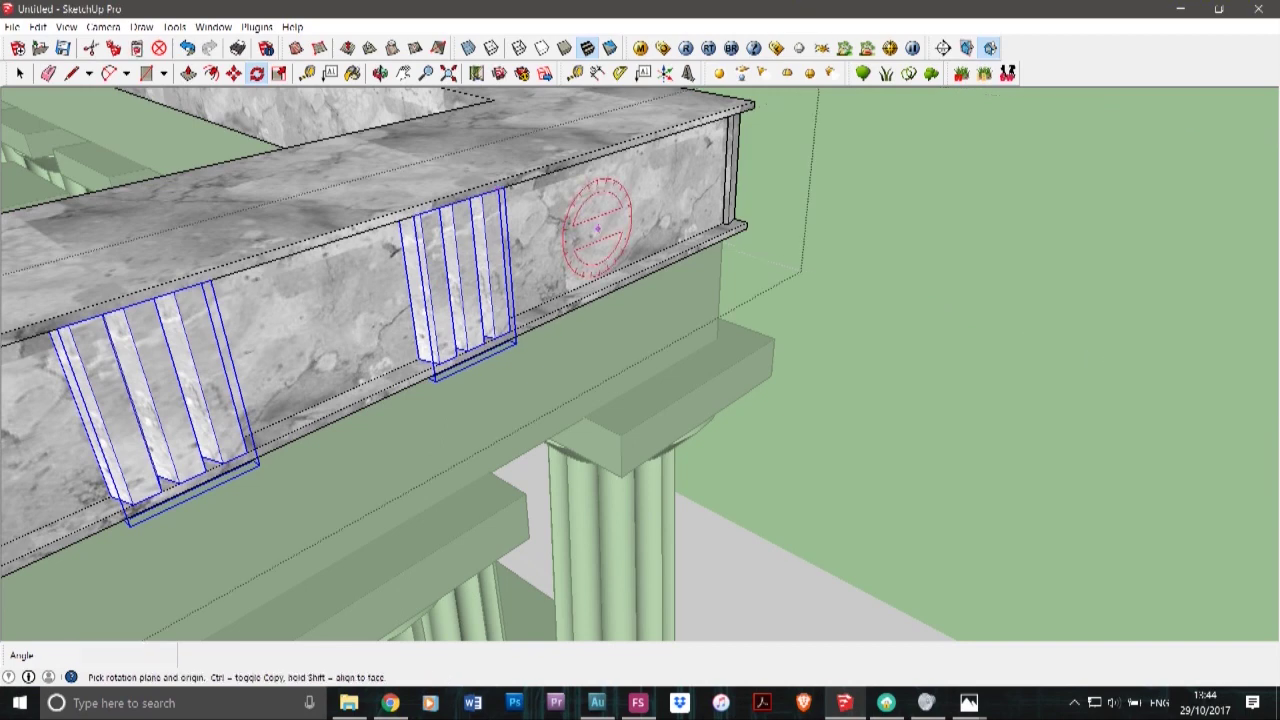
scroll(597, 221, down, 3)
- Copy the last triglyph of the rotated row 3.25 m along the short side to the frieze's far corner
click(20, 73)
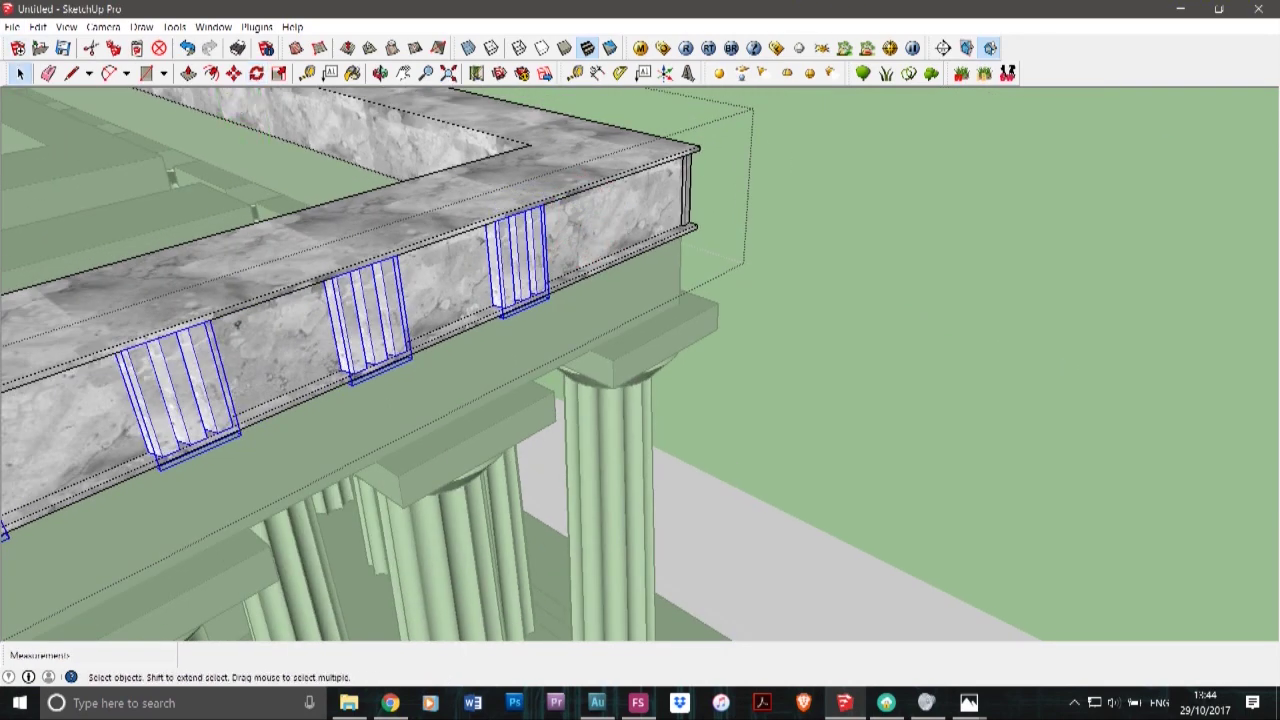
click(519, 262)
scroll(490, 210, up, 3)
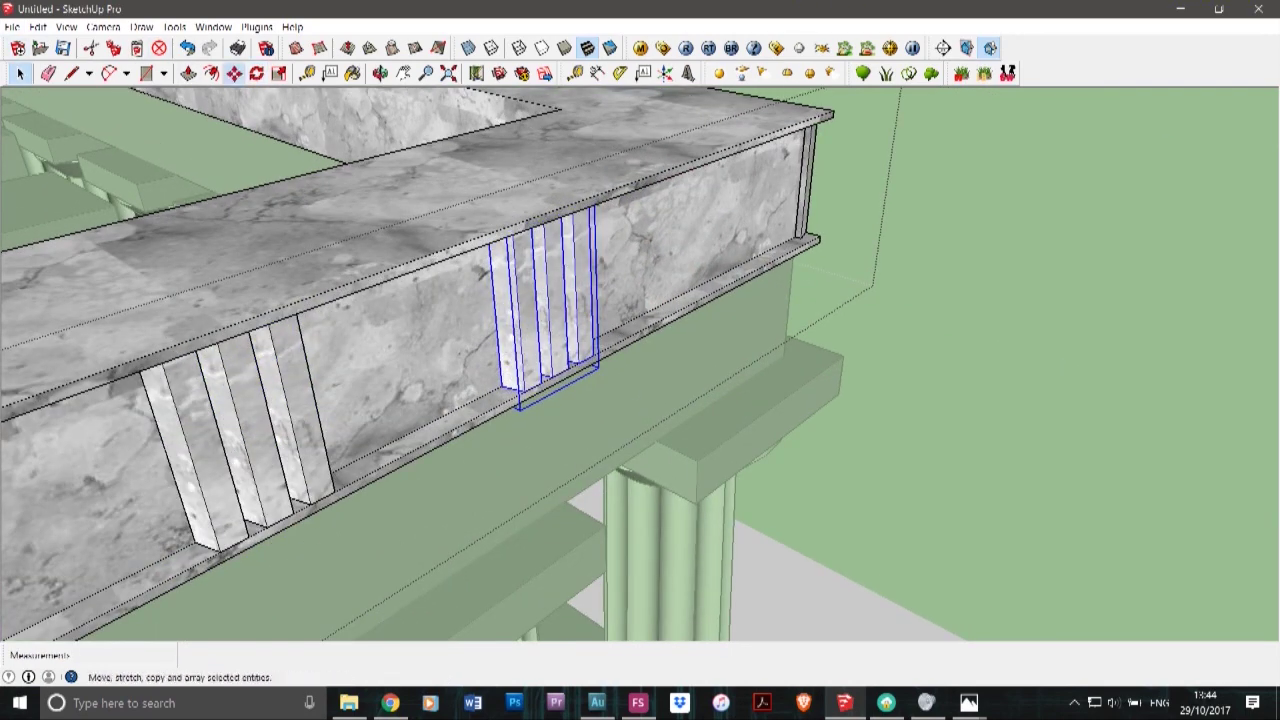
click(234, 73)
scroll(590, 300, up, 2)
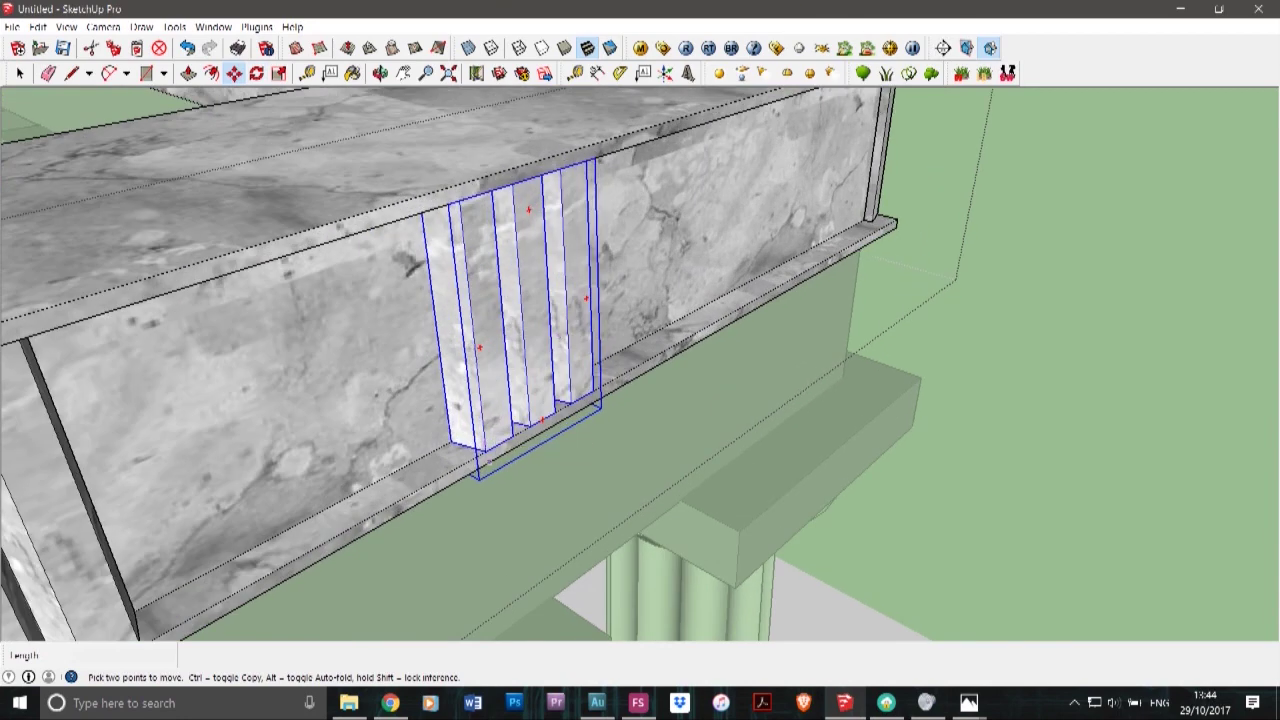
click(485, 452)
key(ctrl)
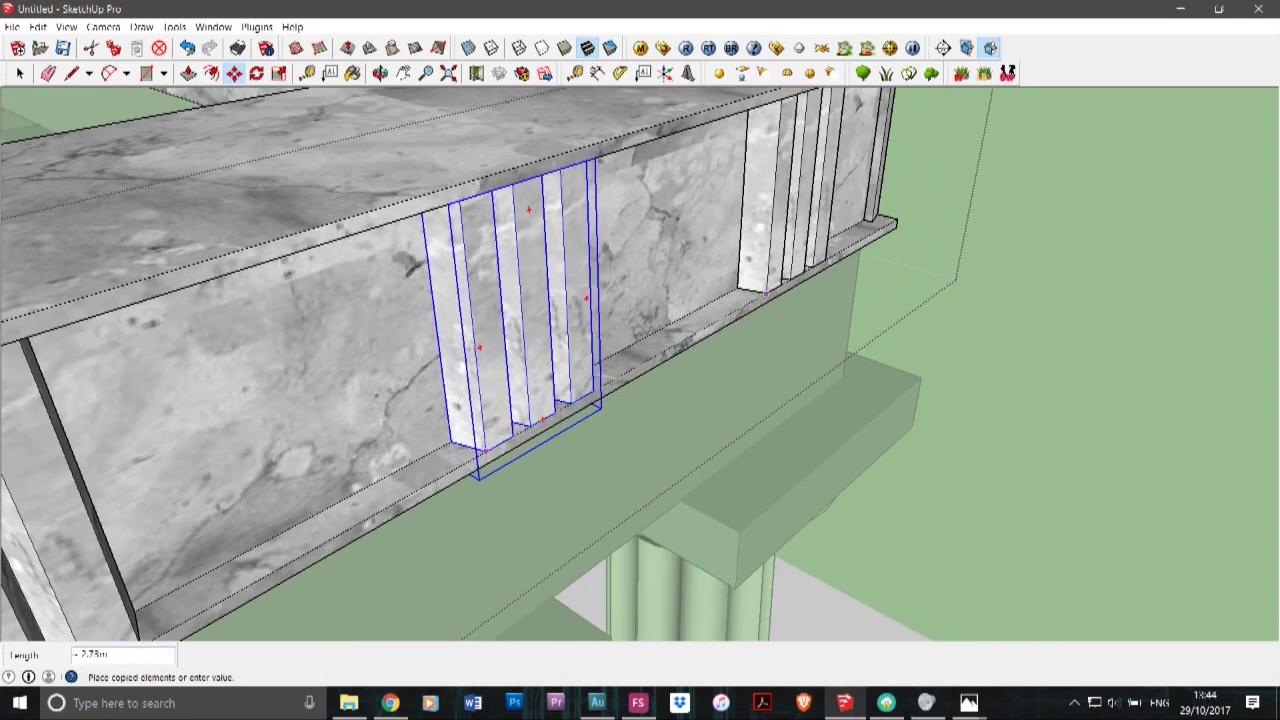
click(818, 277)
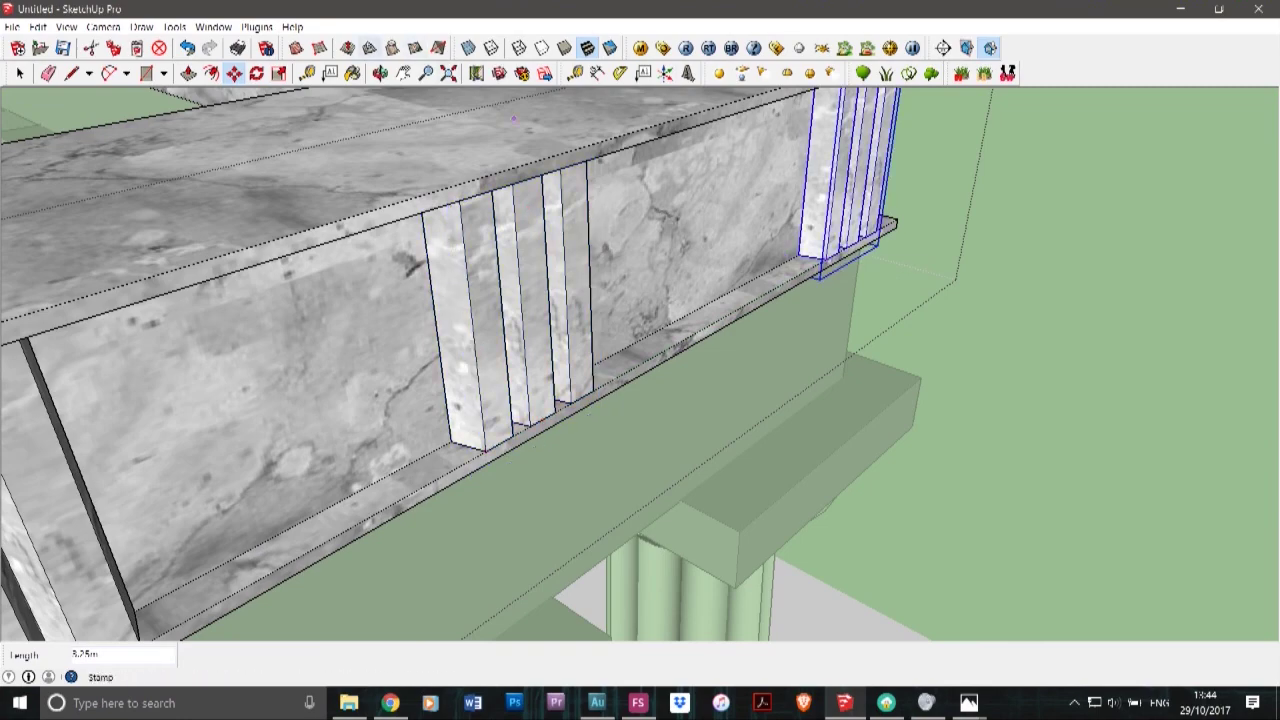
- Move the triglyph next to the far corner one about 0.69 m toward that corner to even out the spacing
click(380, 73)
drag(740, 390, 630, 260)
scroll(630, 260, down, 6)
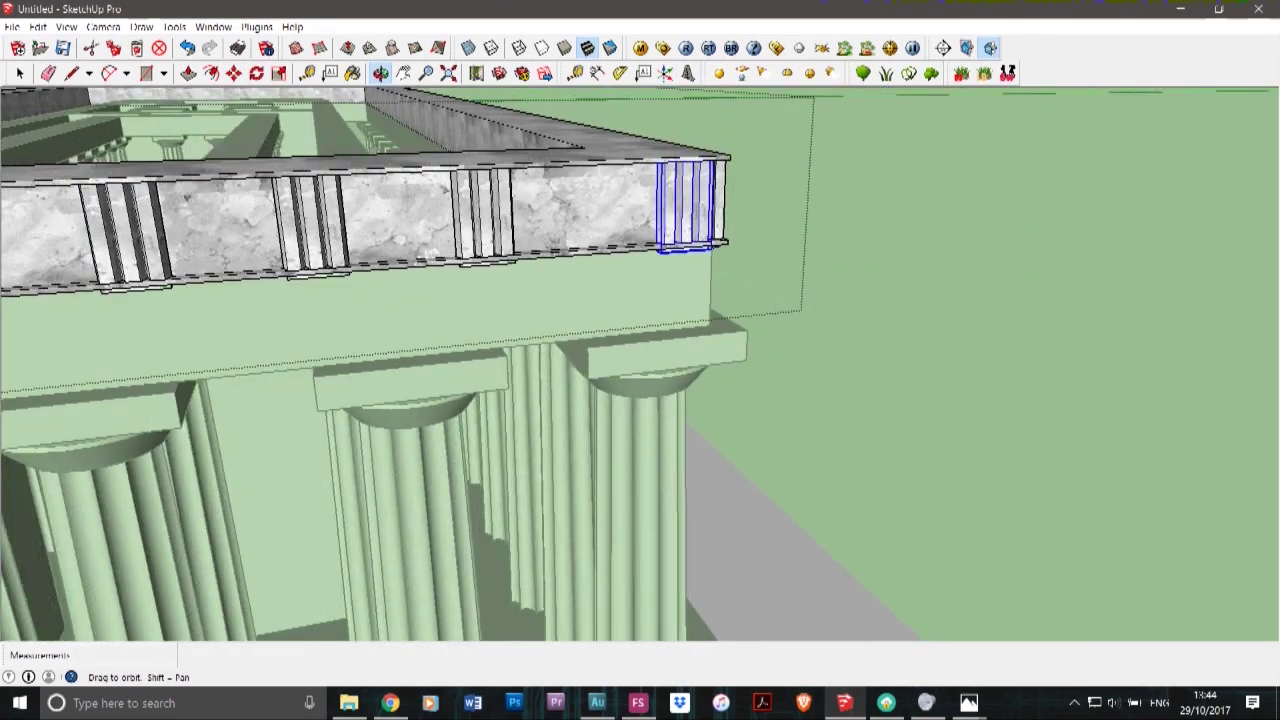
scroll(658, 254, down, 4)
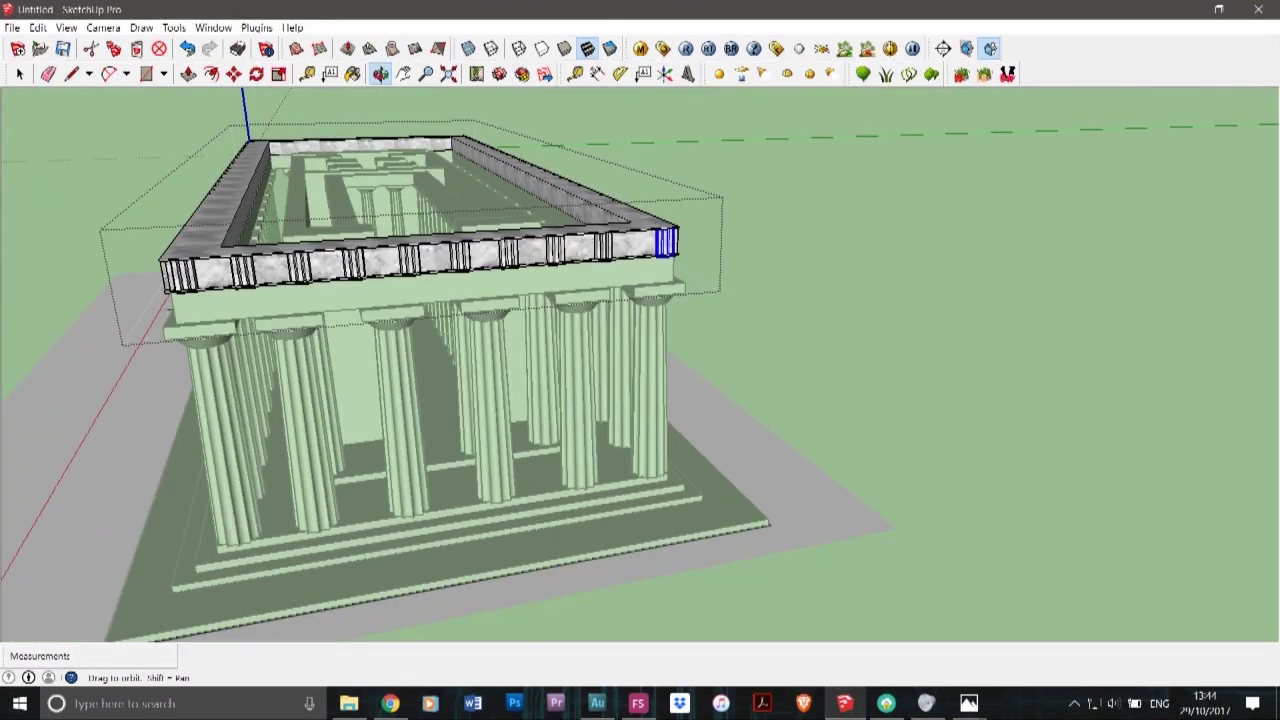
key(space)
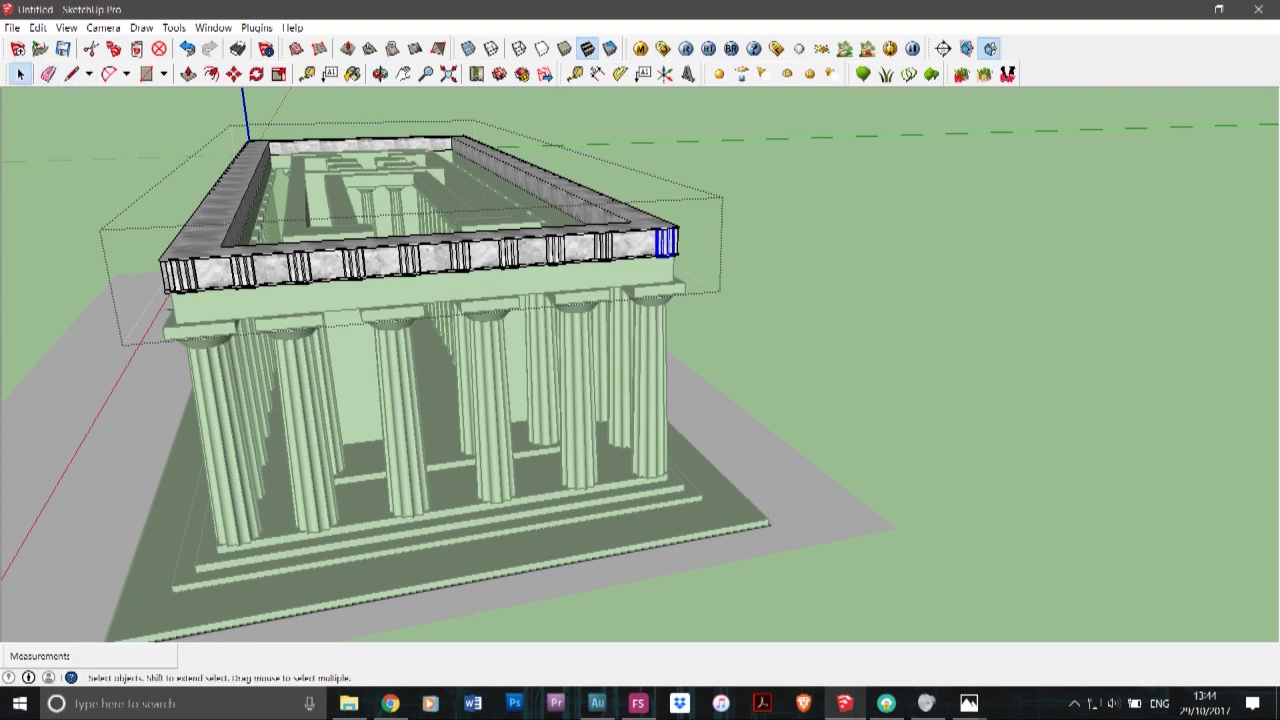
scroll(738, 370, up, 3)
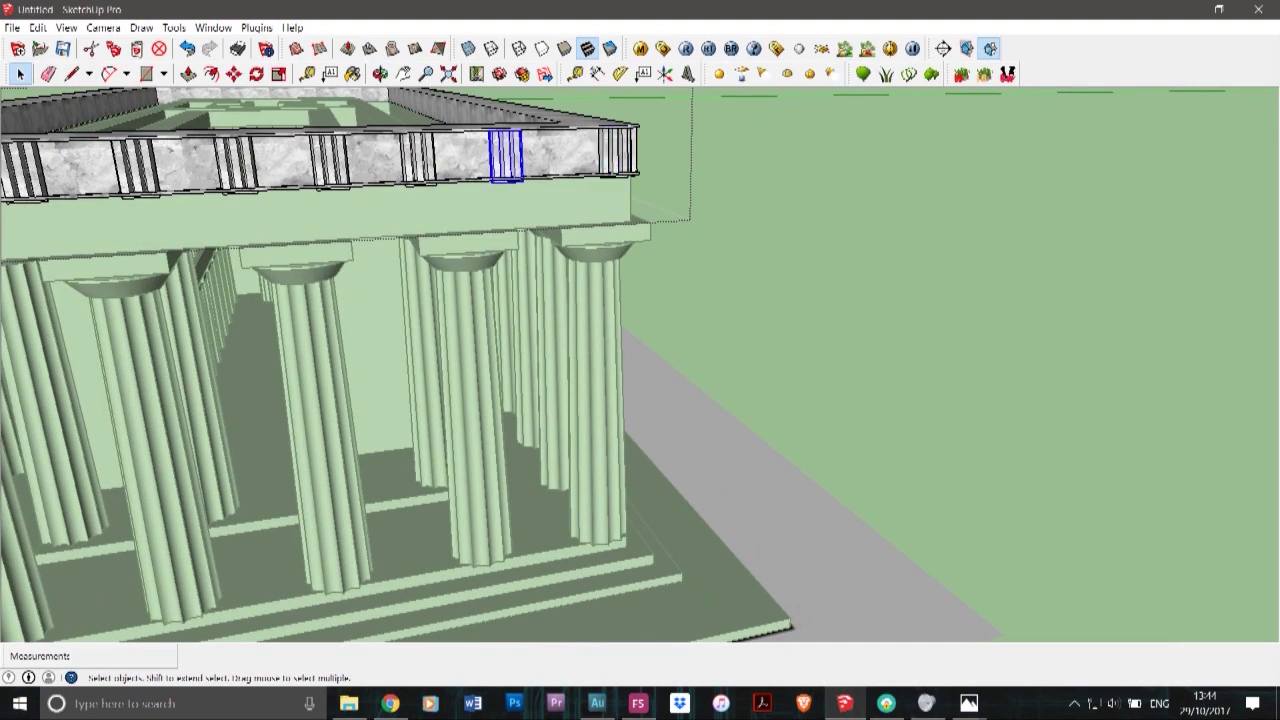
scroll(415, 148, up, 5)
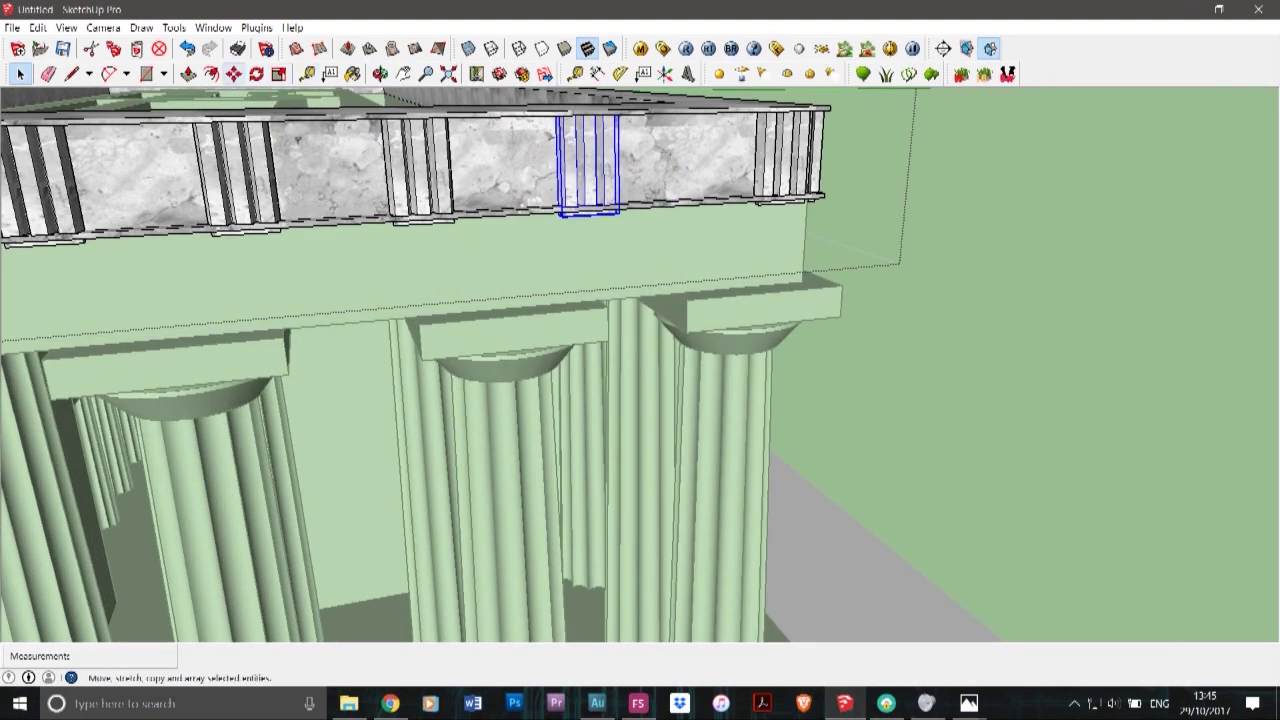
click(234, 74)
click(588, 154)
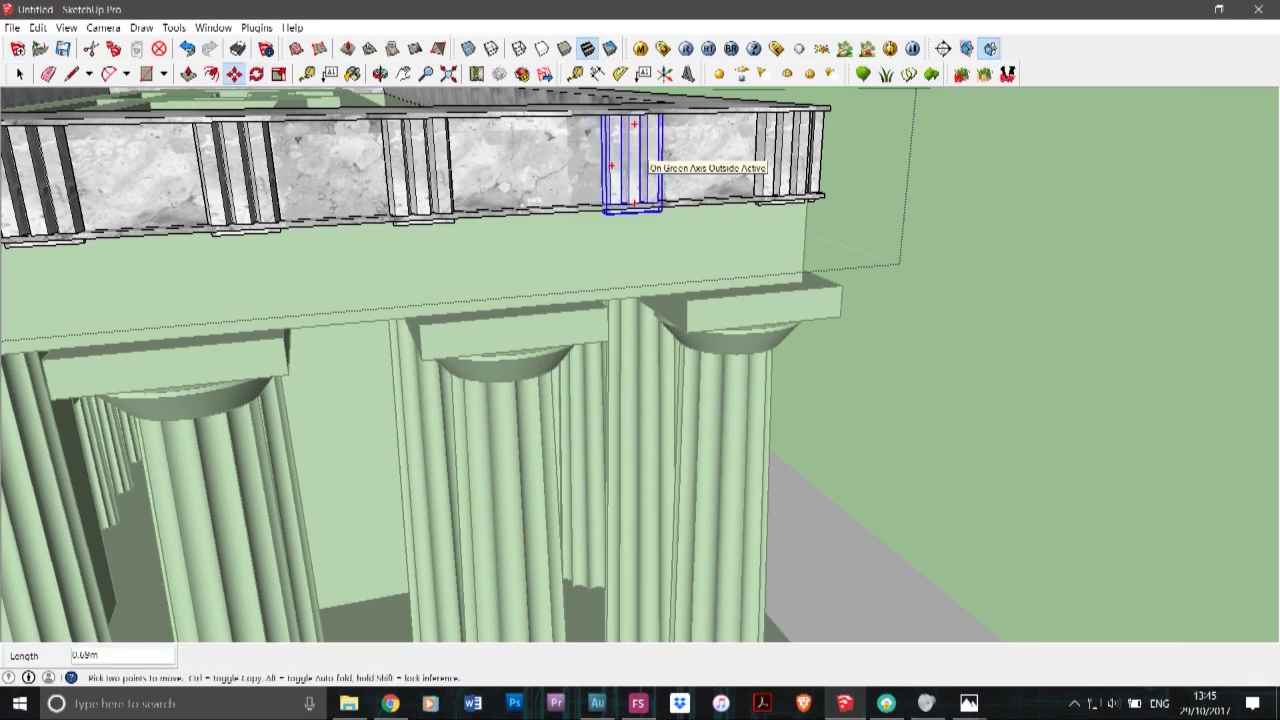
click(630, 152)
- Close the frieze group
click(380, 74)
drag(412, 190, 424, 206)
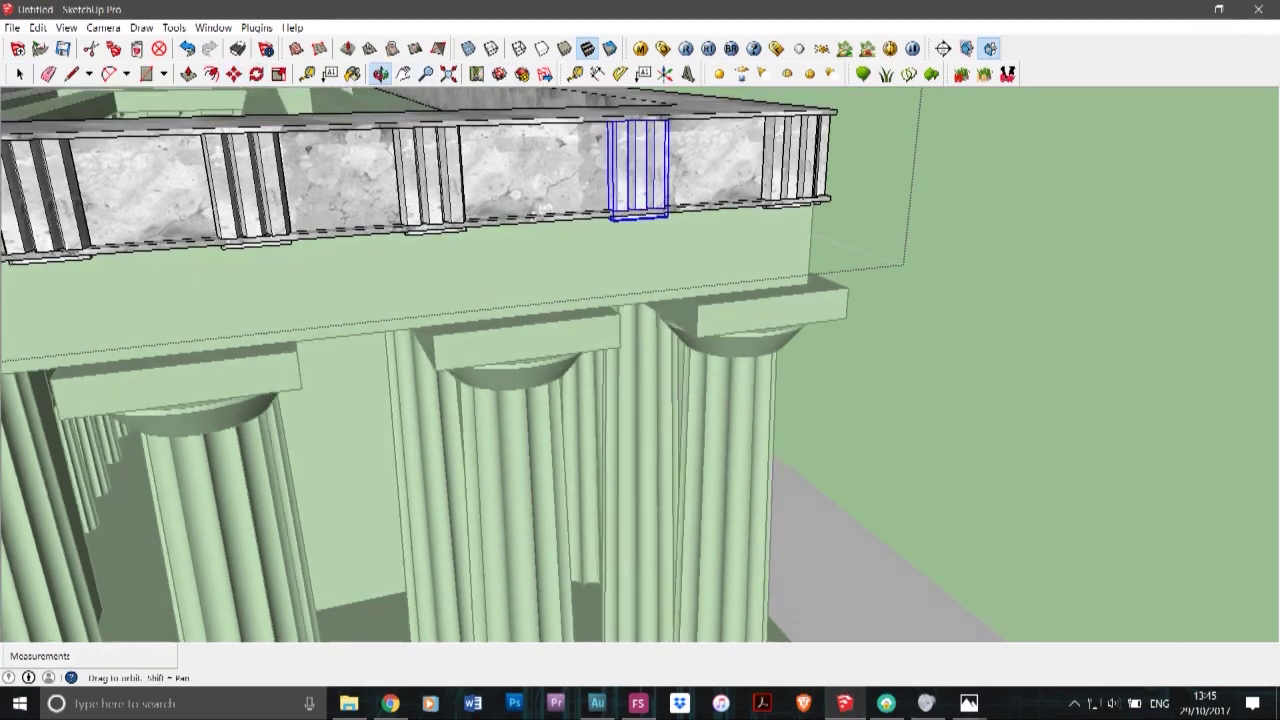
drag(545, 210, 850, 215)
scroll(668, 308, down, 7)
key(space)
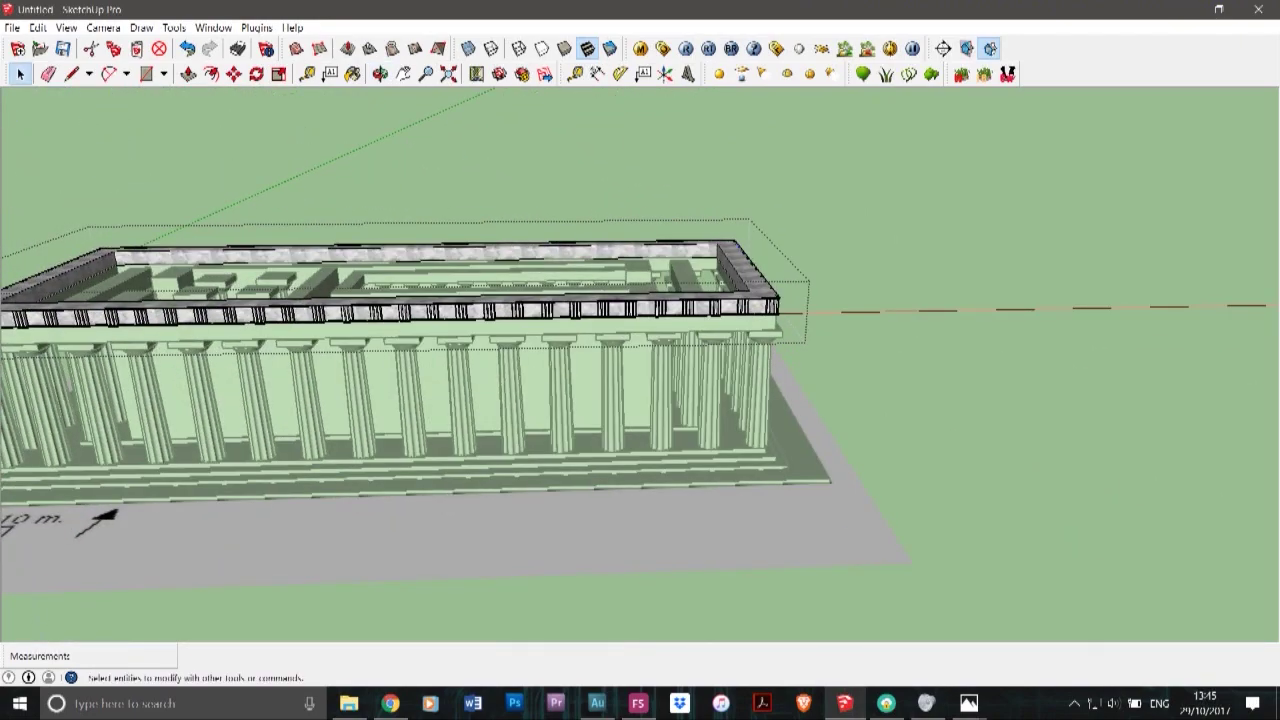
click(330, 160)
- Compare the temple's short side with the parthenon_crosssection_02.jpg reference image, and return to the model
click(380, 74)
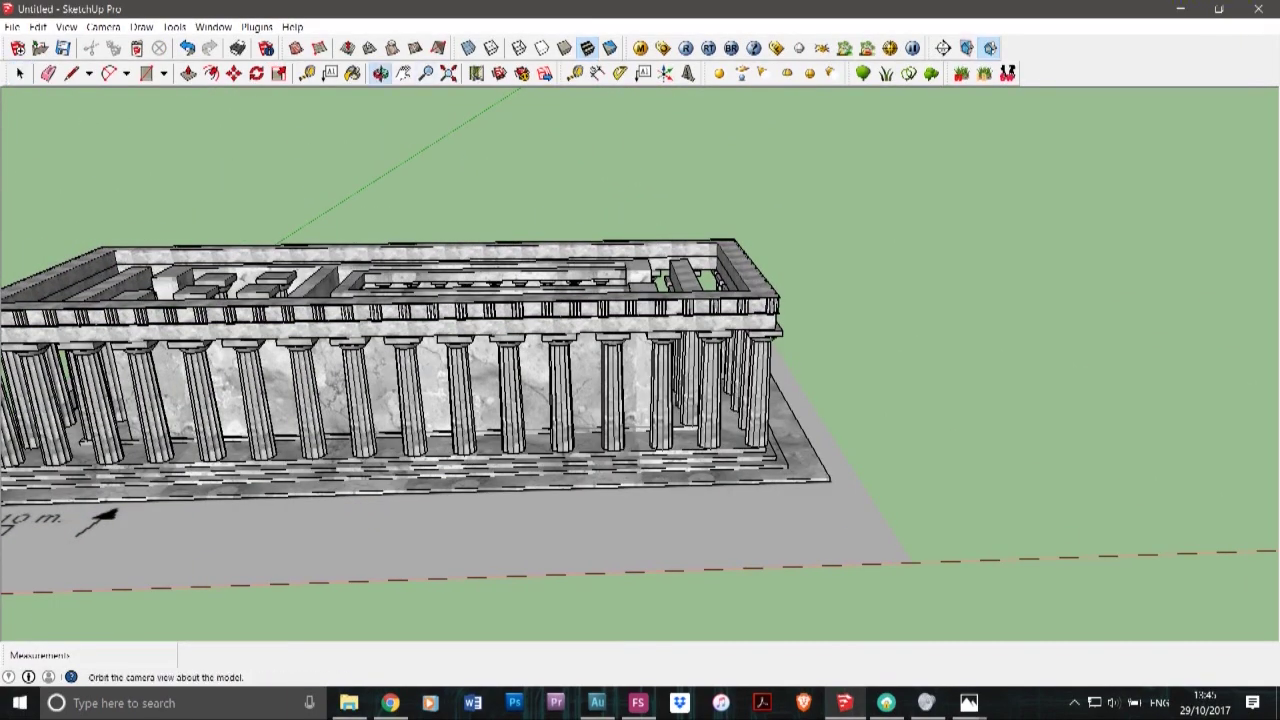
drag(460, 240, 965, 202)
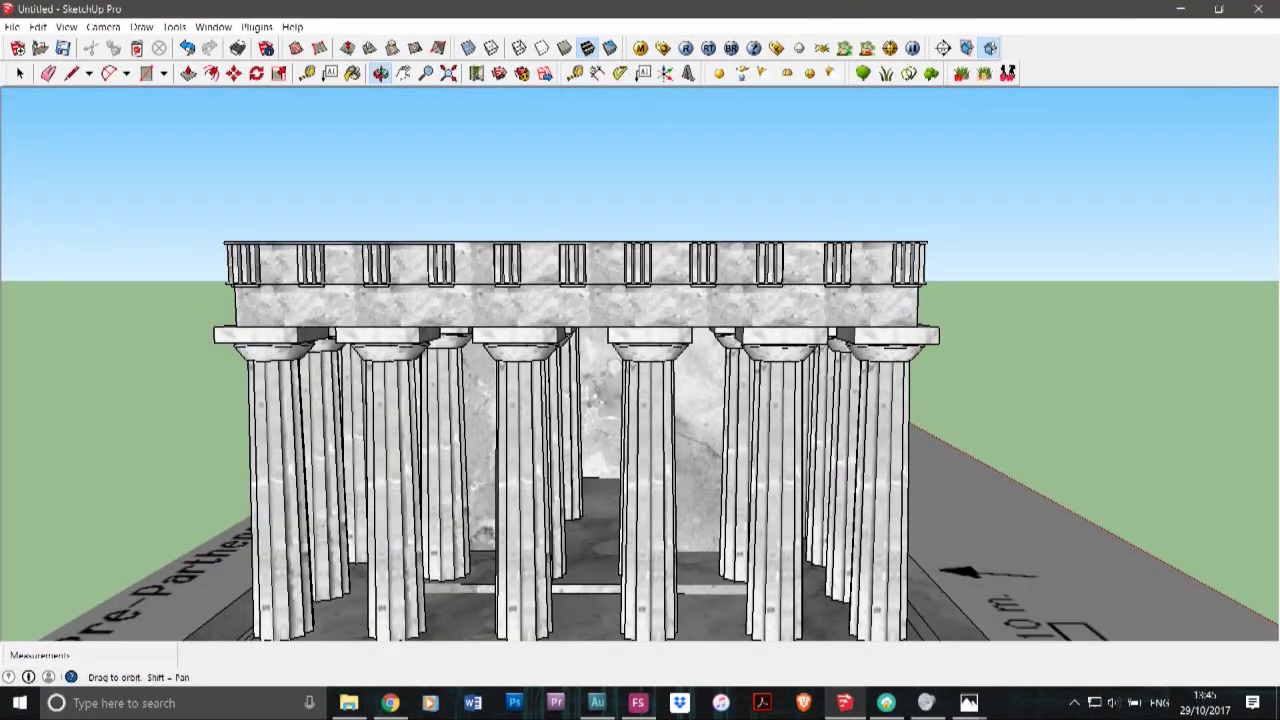
click(969, 703)
click(1034, 632)
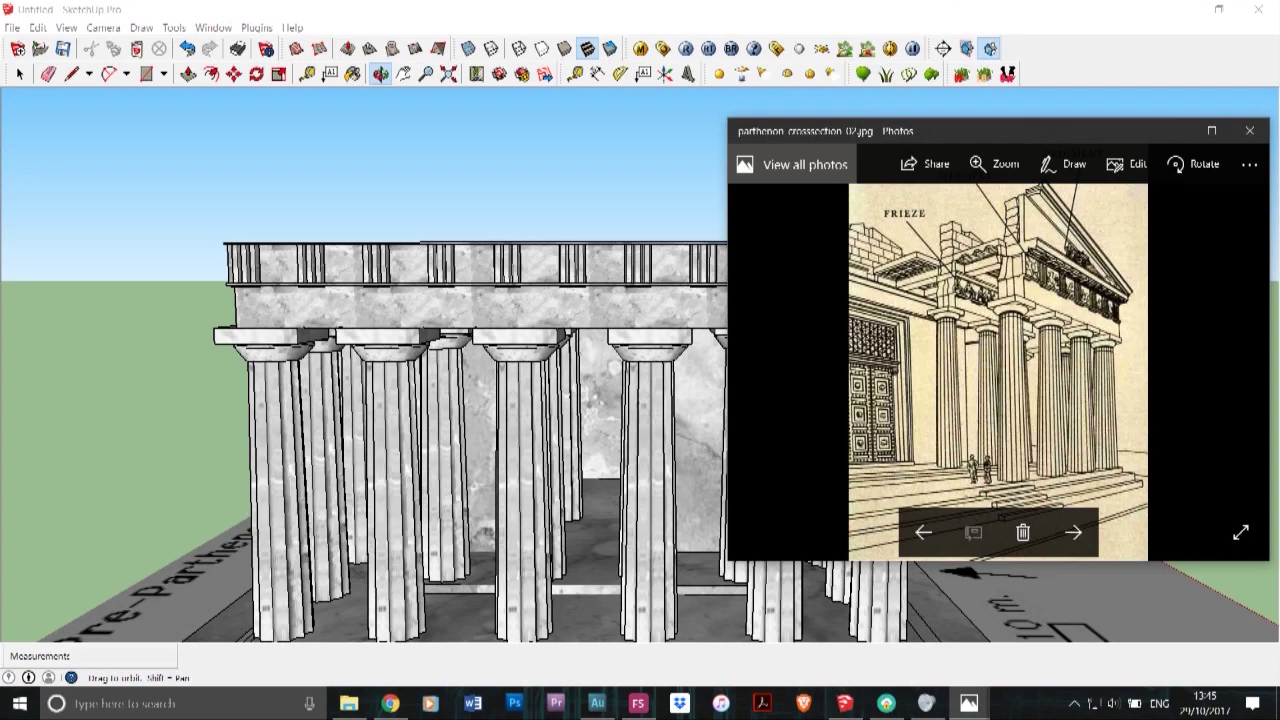
click(390, 12)
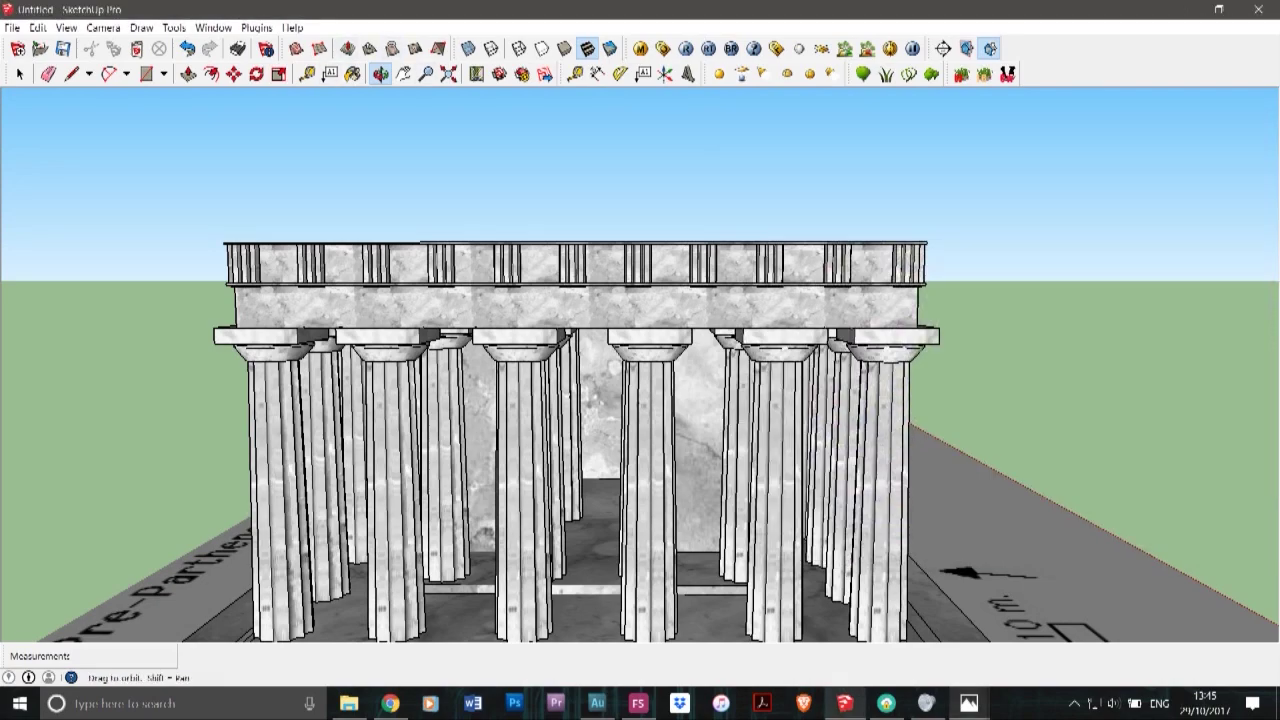
- Draw a rectangle about 8.82 by 4.41 m on the ground plan image beside the temple's long side
middle_drag(640, 320, 632, 474)
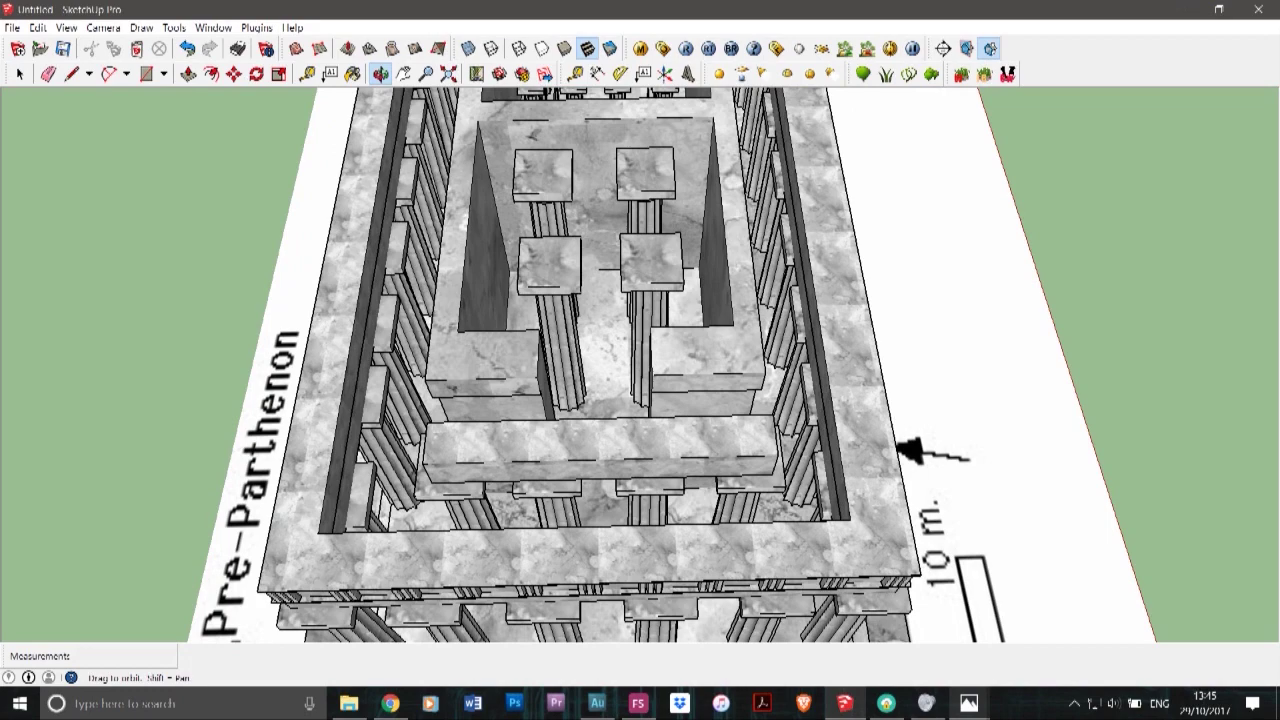
scroll(506, 247, down, 6)
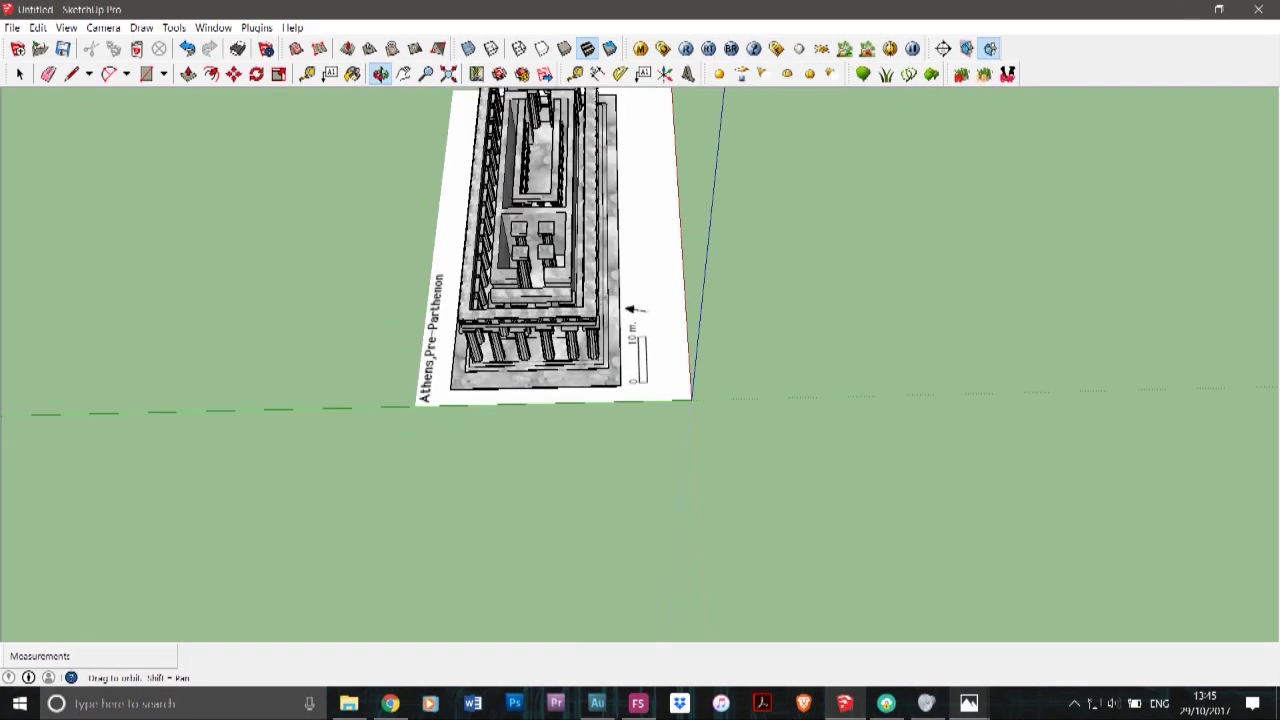
scroll(662, 262, up, 6)
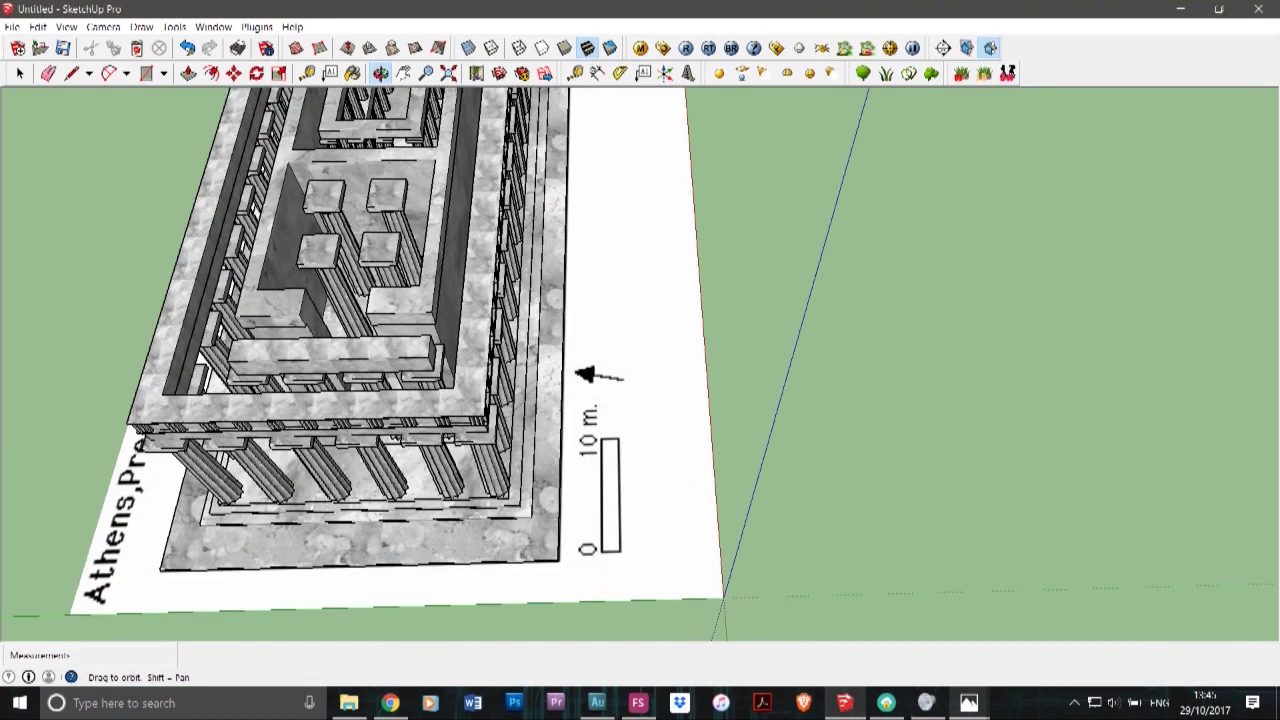
click(147, 73)
scroll(583, 246, up, 3)
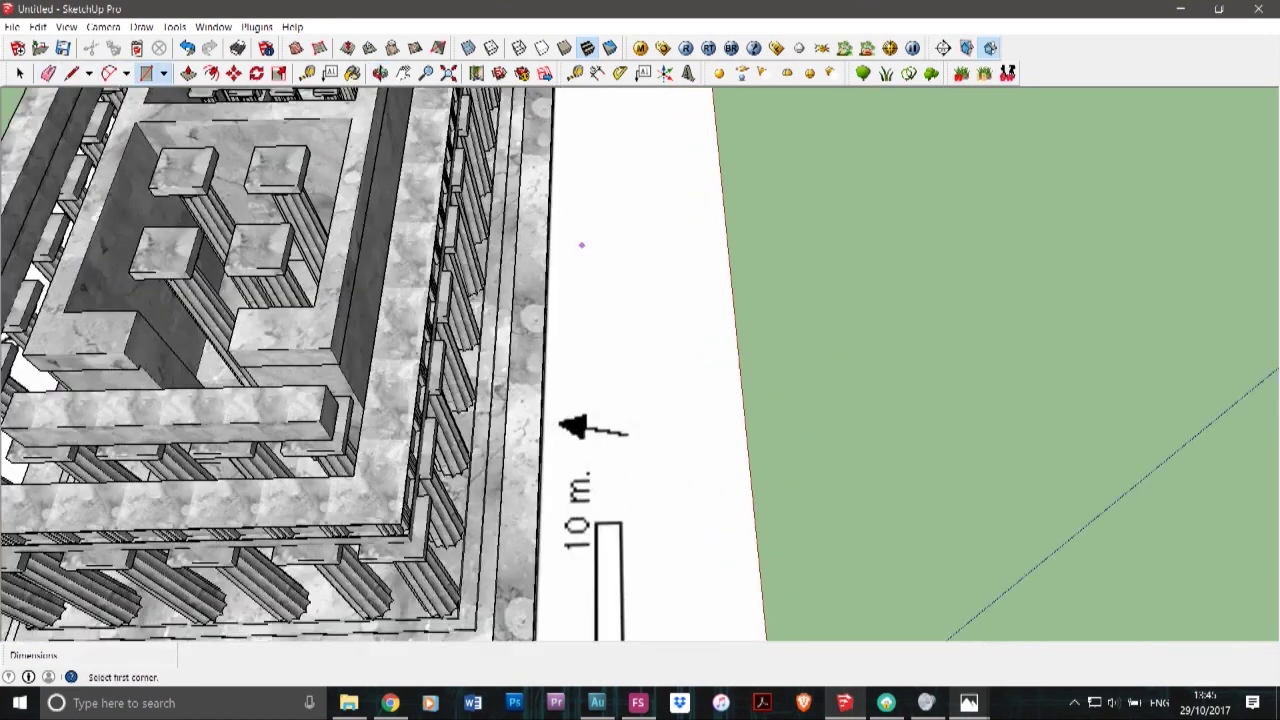
click(624, 186)
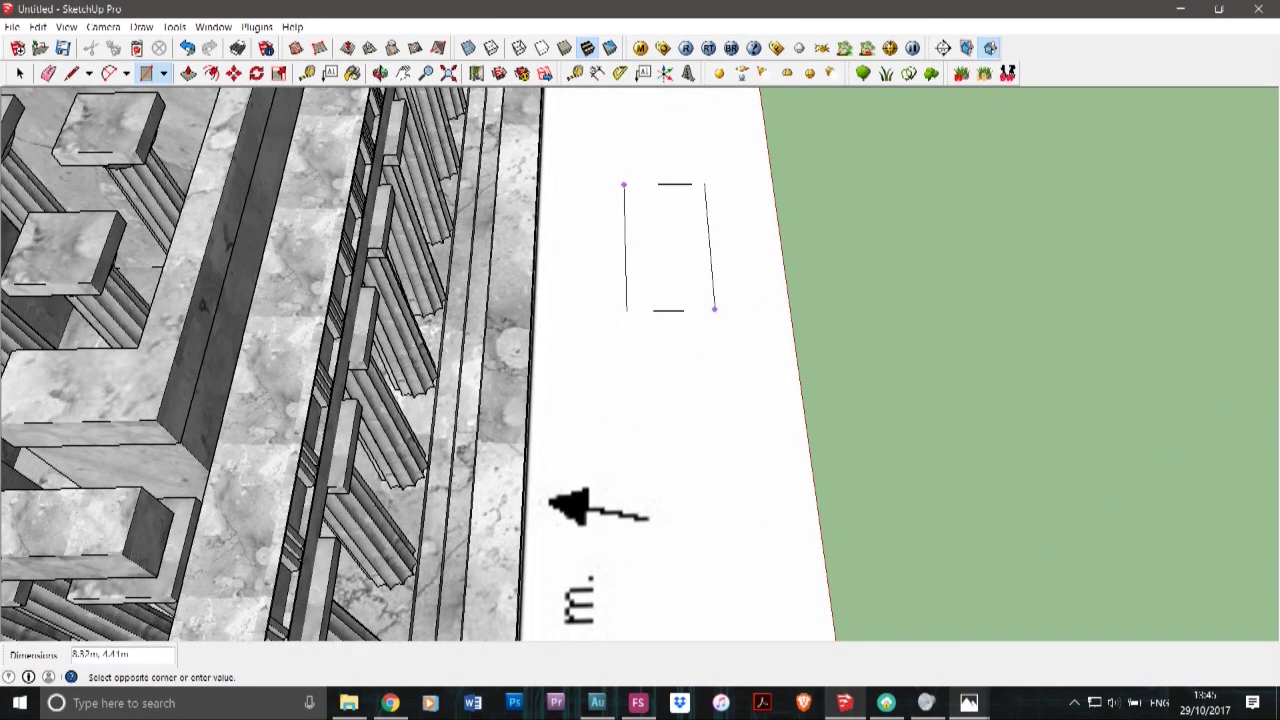
click(715, 310)
- Check the parthenon_crosssection_02.jpg reference and draw a second rectangle about 7.86 by 3.95 m just inside the first one
click(968, 703)
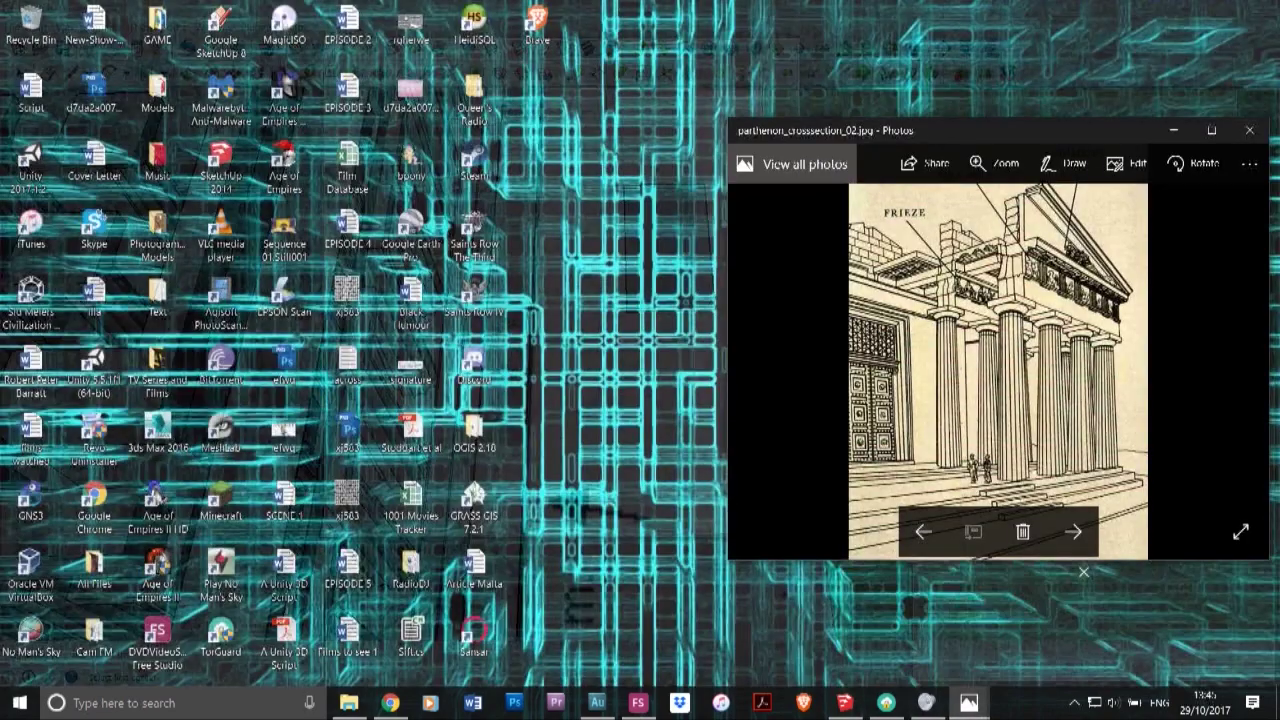
click(1034, 636)
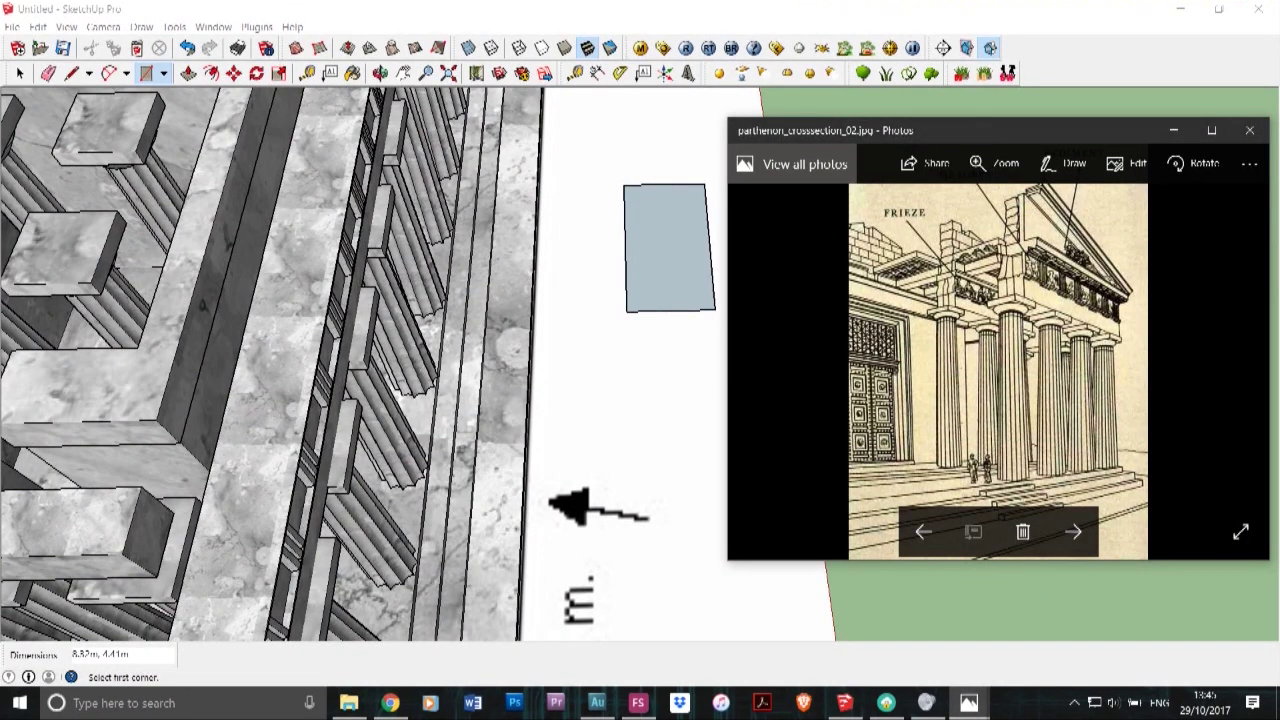
key(alt+Tab)
scroll(628, 192, up, 5)
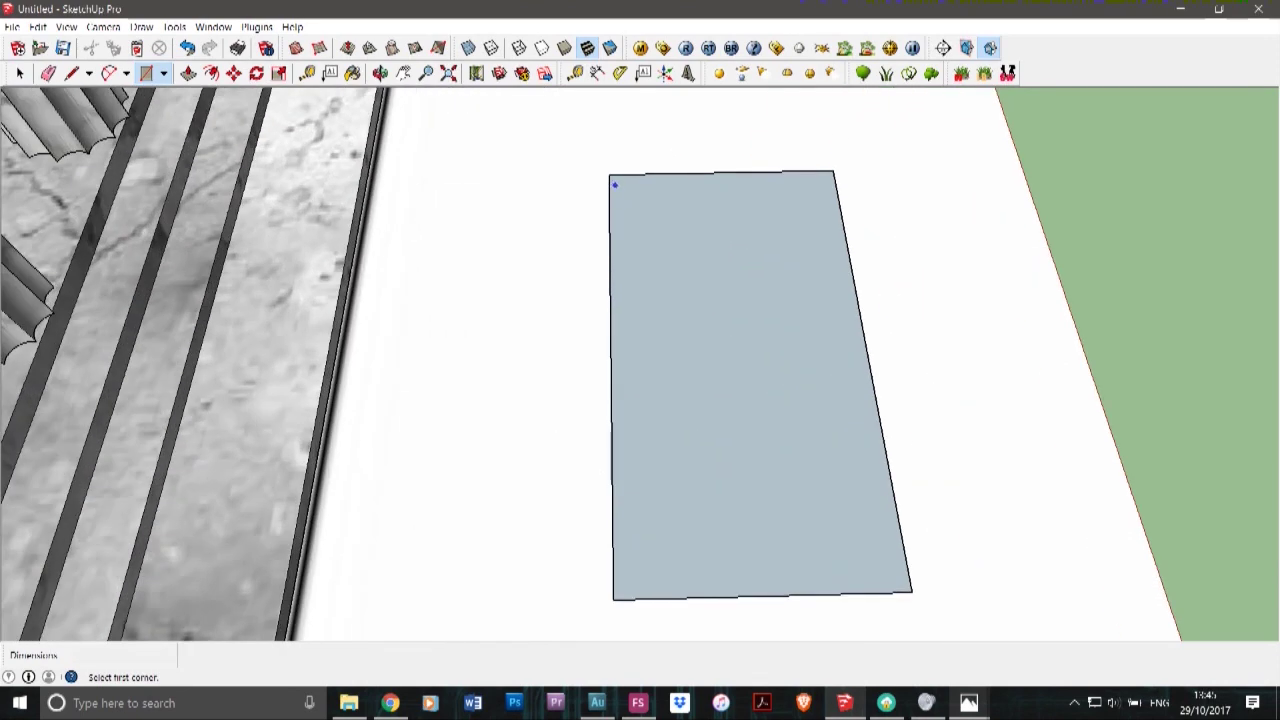
click(619, 187)
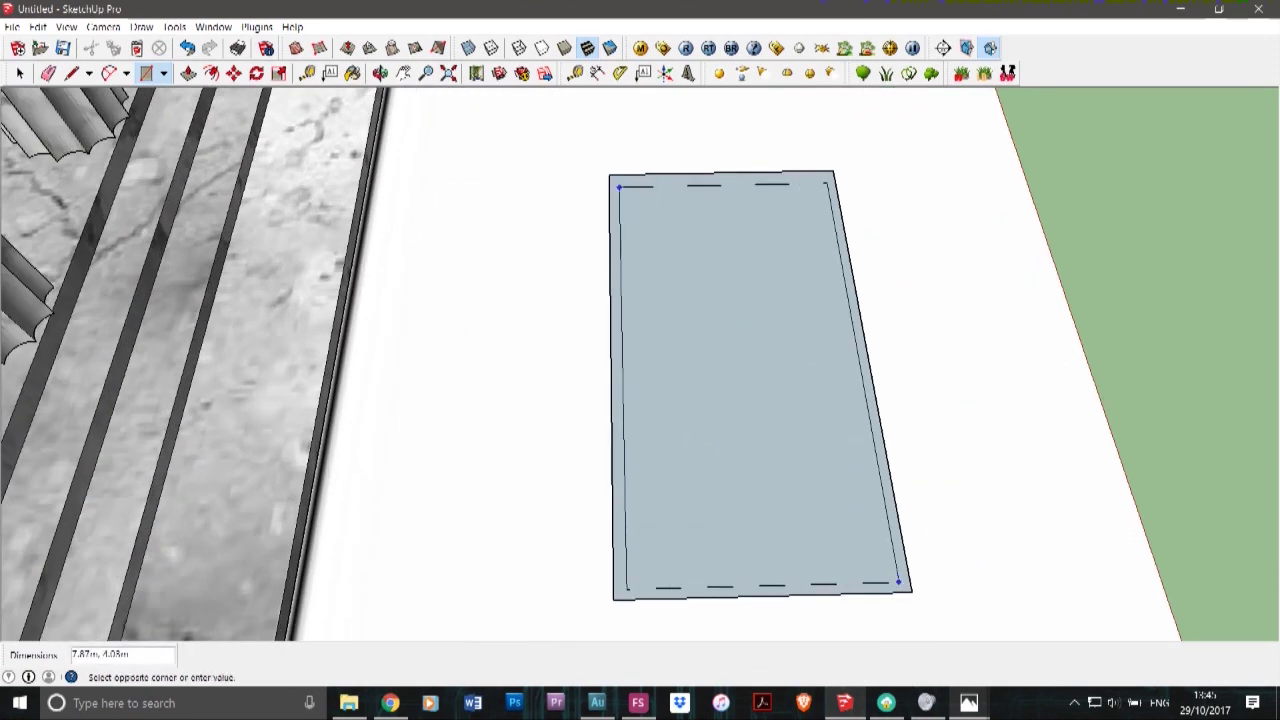
click(893, 581)
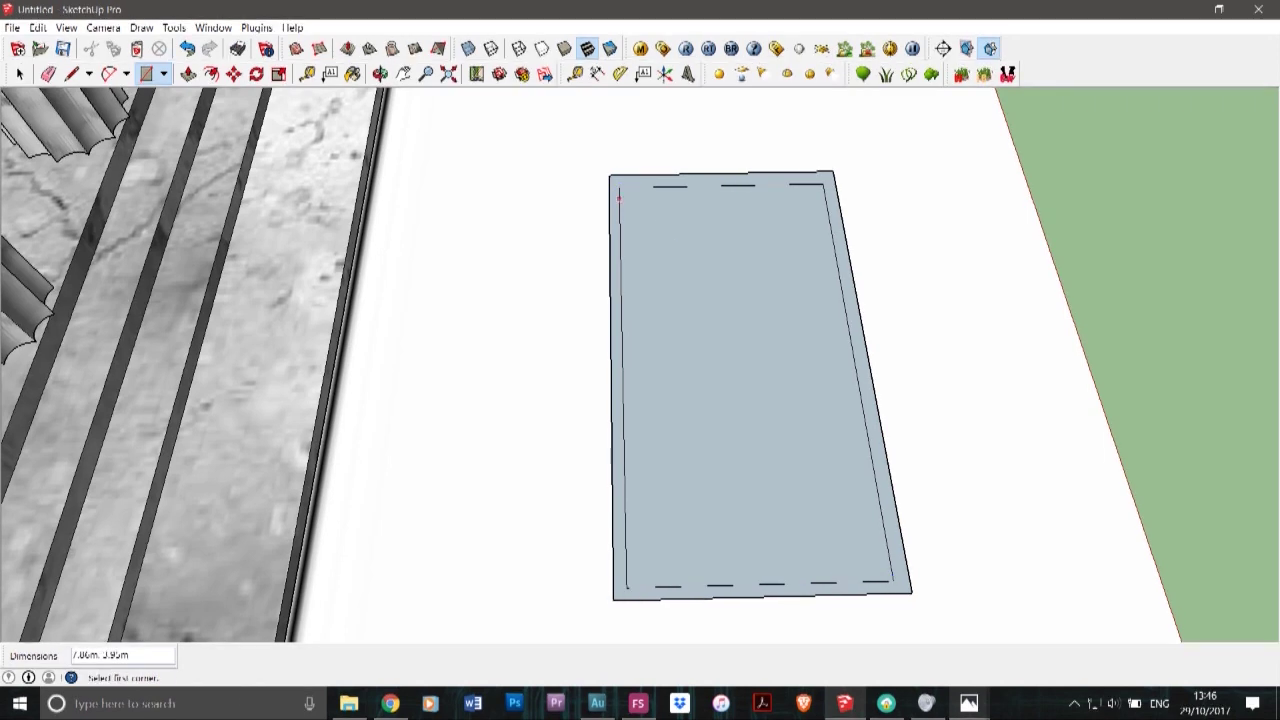
- Check the reference image again and draw a lengthwise centre line about 7.85 m long between the inner rectangle's short edges
key(l)
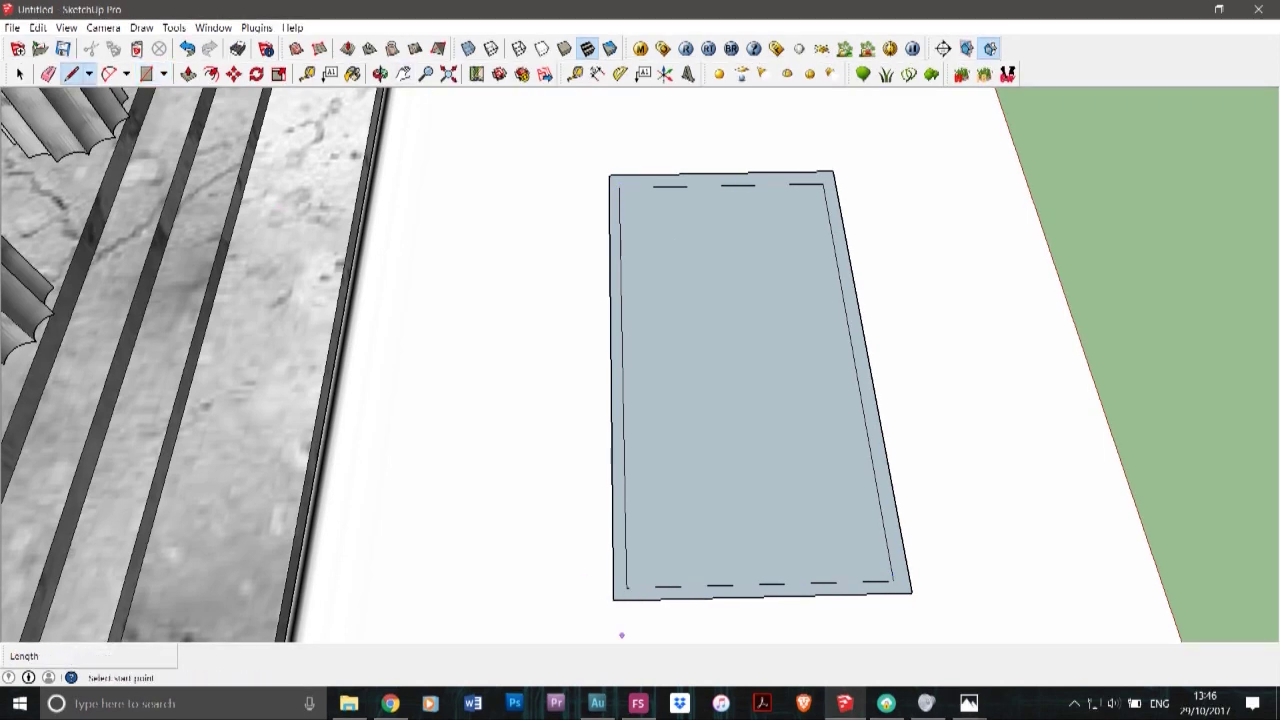
click(969, 703)
click(1032, 645)
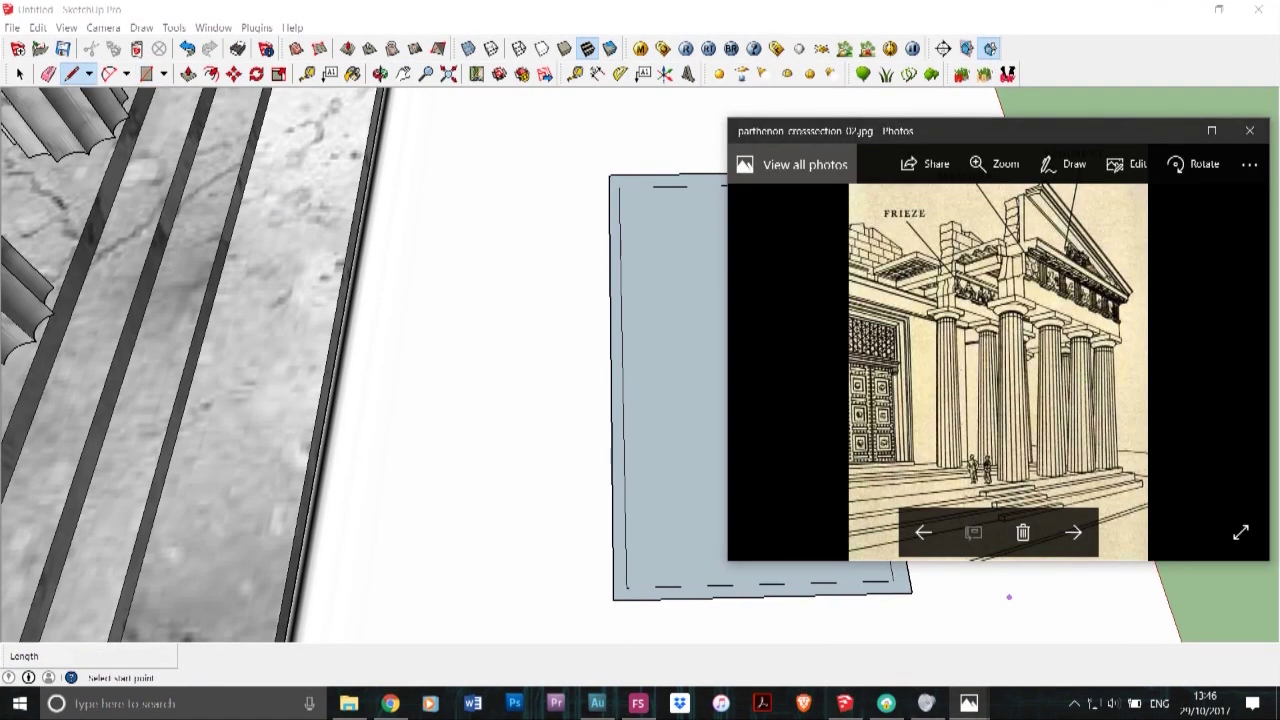
click(845, 10)
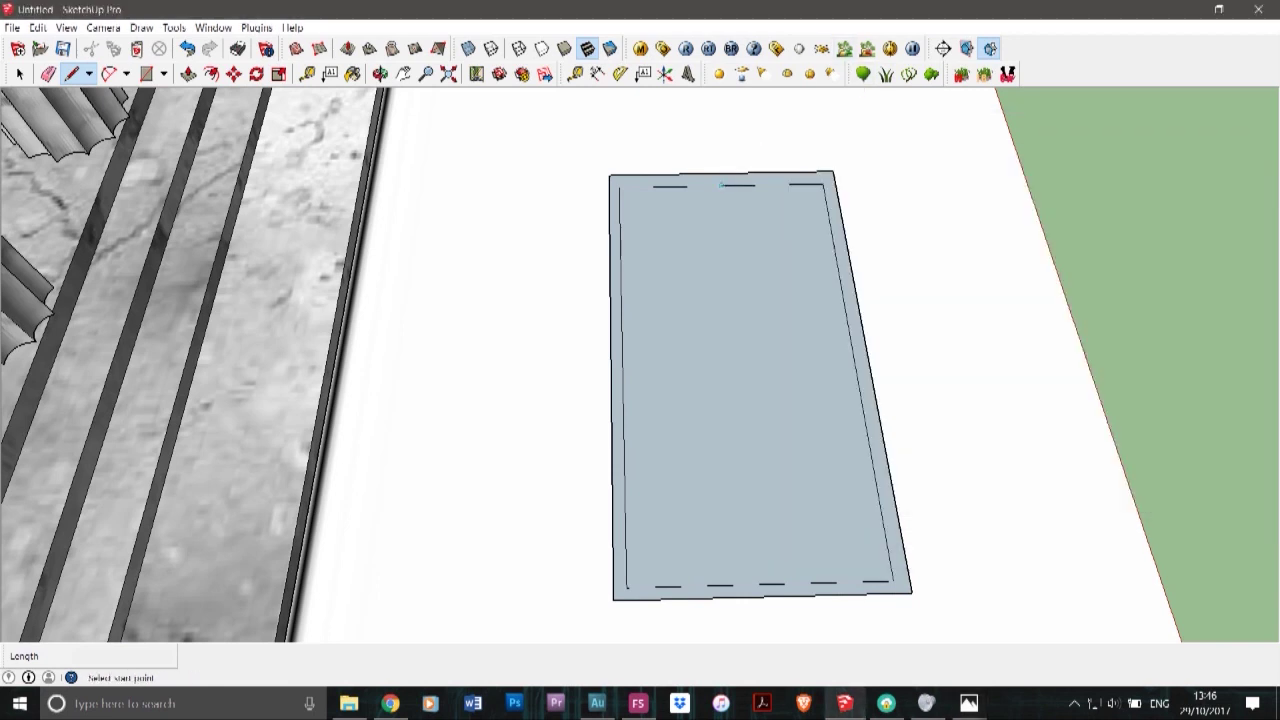
click(721, 185)
click(759, 584)
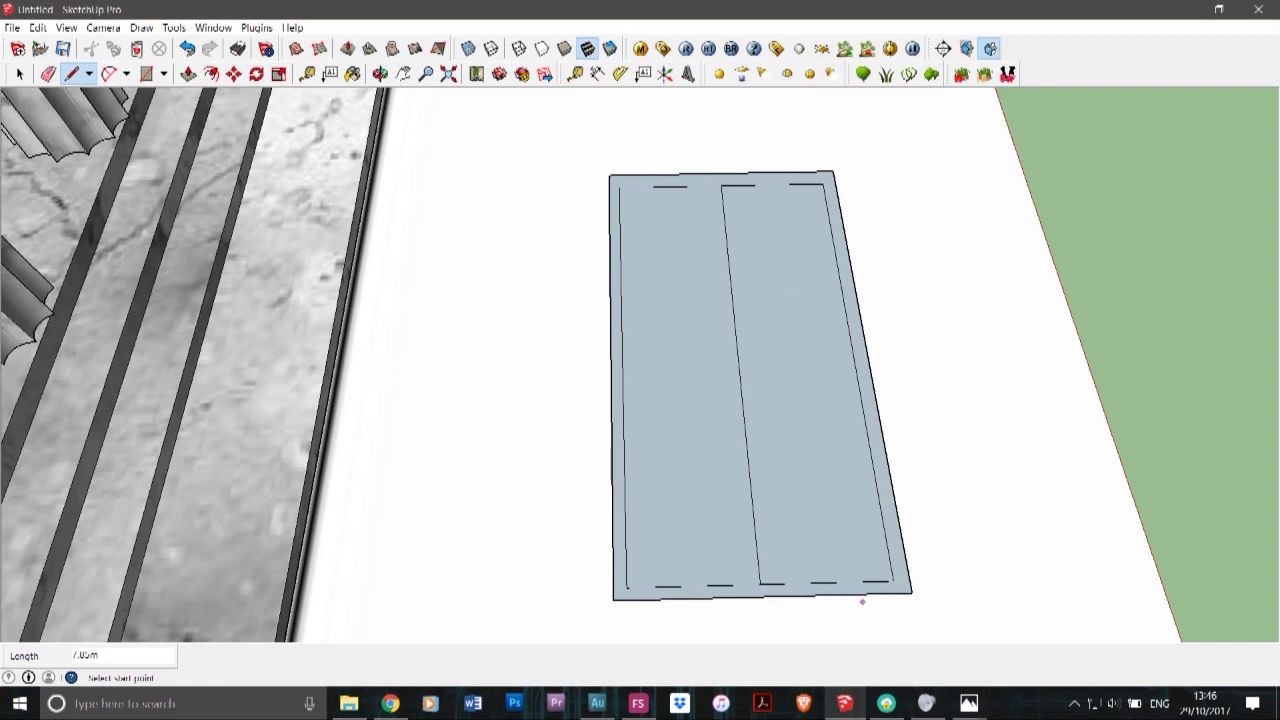
- Consult the reference image and trace the inner rectangle's long edge nearest the temple with a line
click(969, 703)
click(1036, 636)
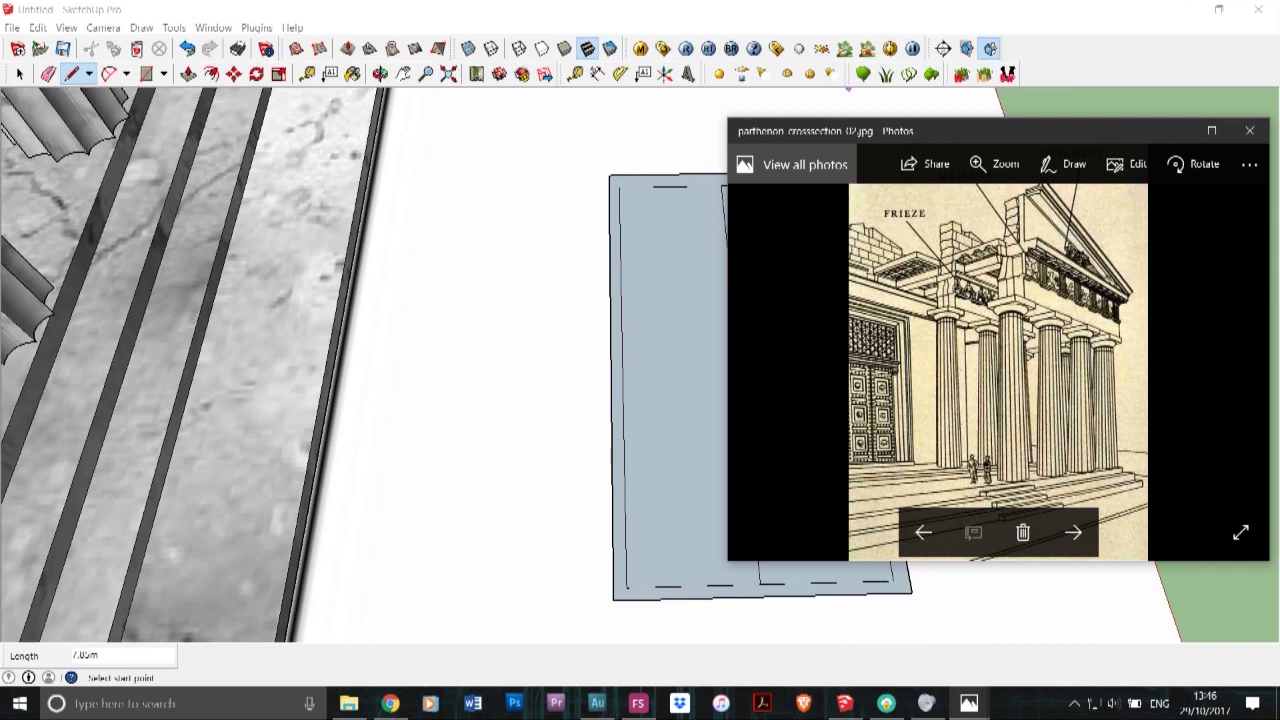
click(838, 10)
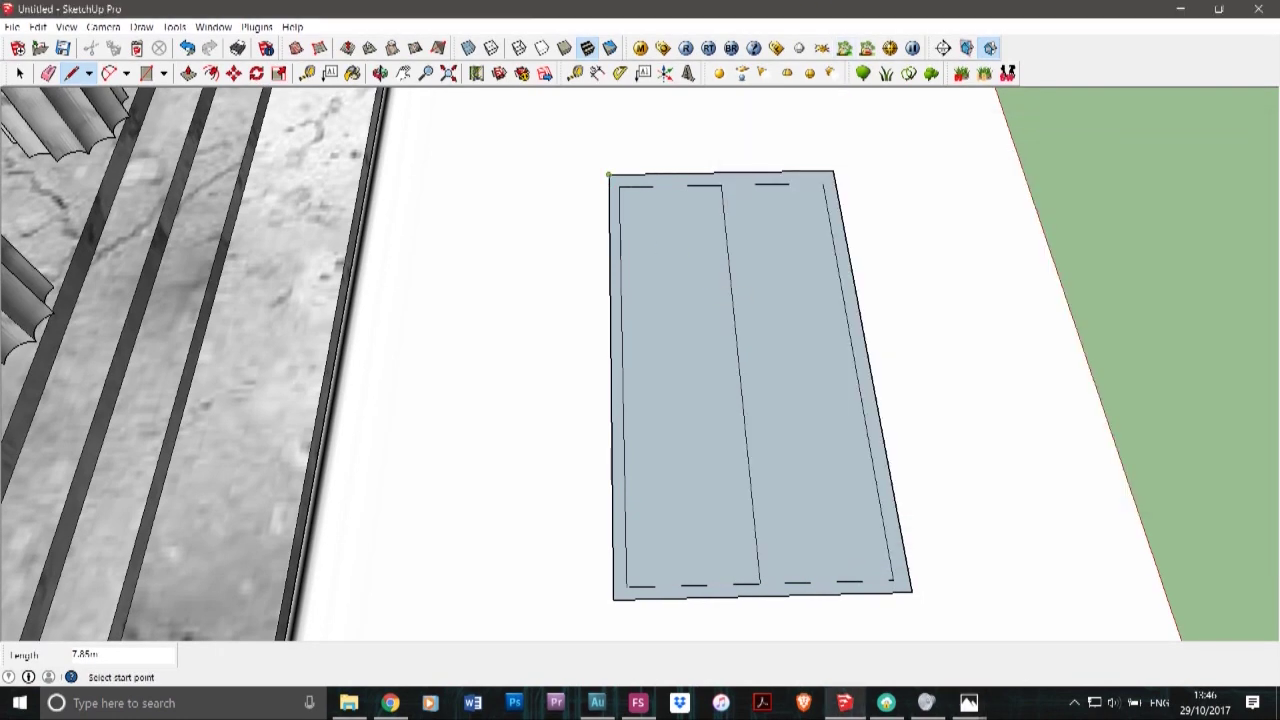
click(619, 187)
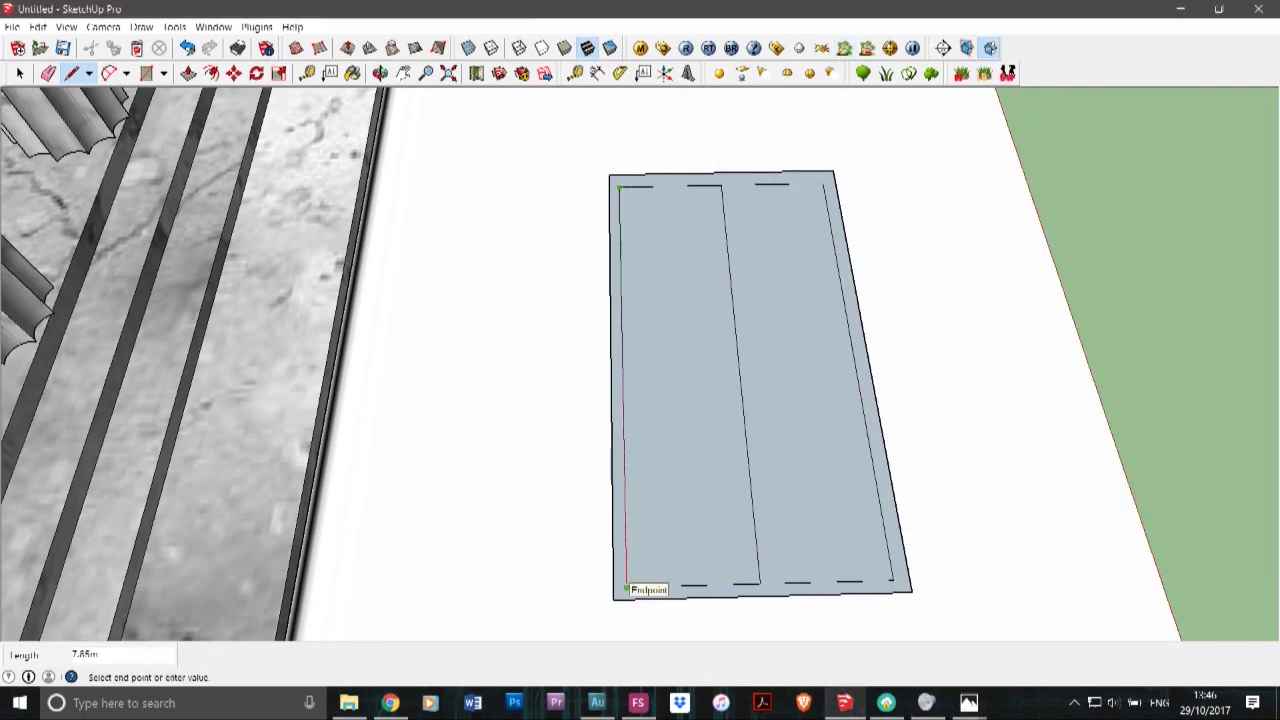
click(626, 588)
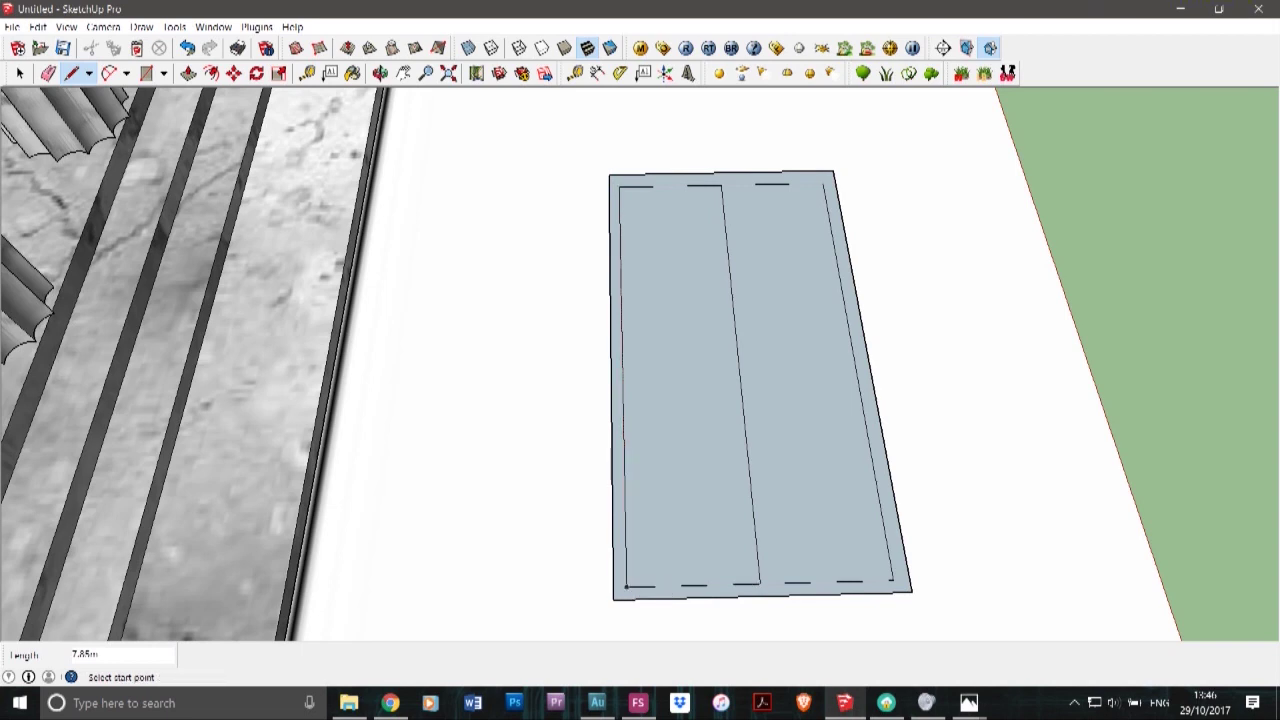
- Undo the rectangles and lines drawn beside the temple
key(ctrl+z)
key(ctrl+z)
key(ctrl+z)
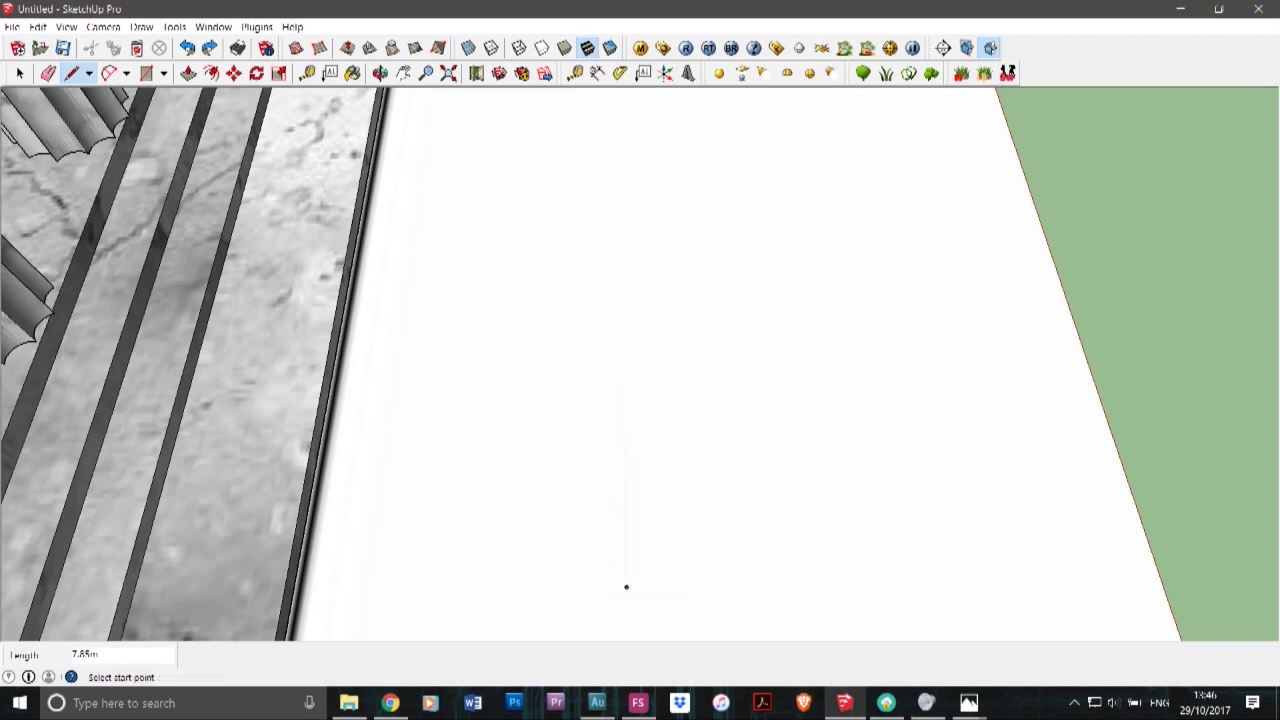
- Try to draw a 10 by 4 m rectangle beside the temple by entering its dimensions
key(r)
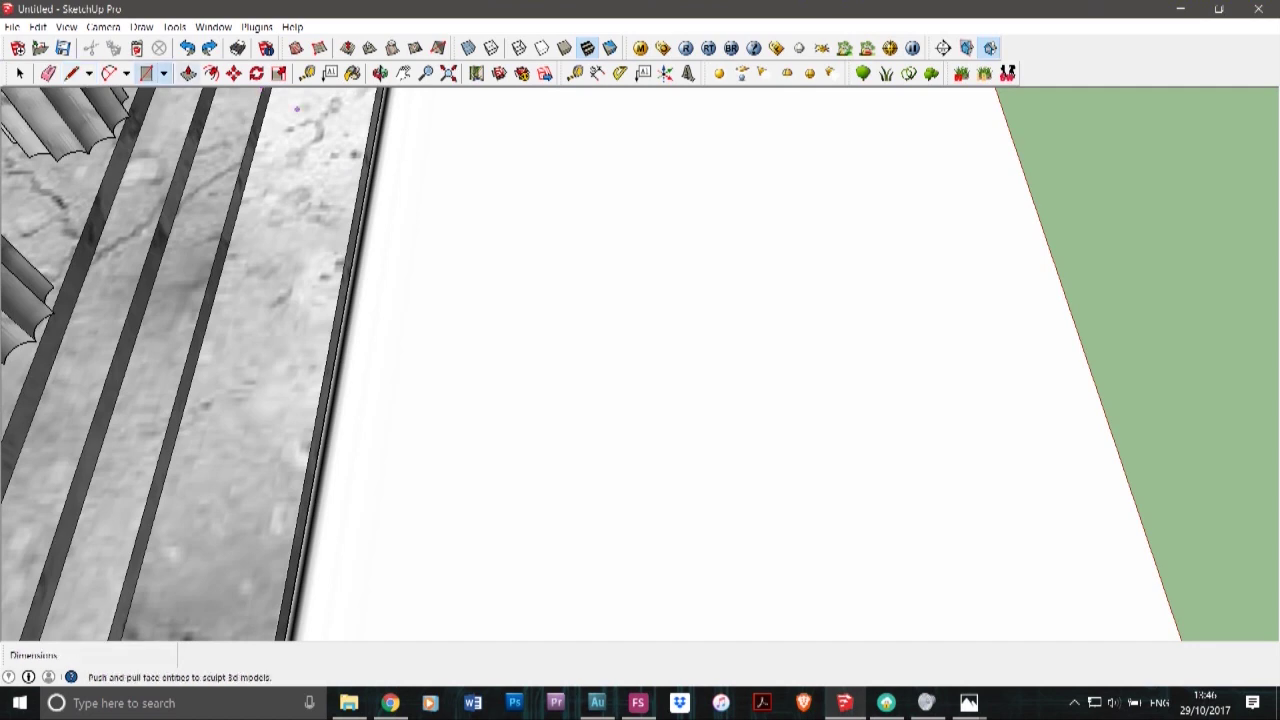
click(596, 155)
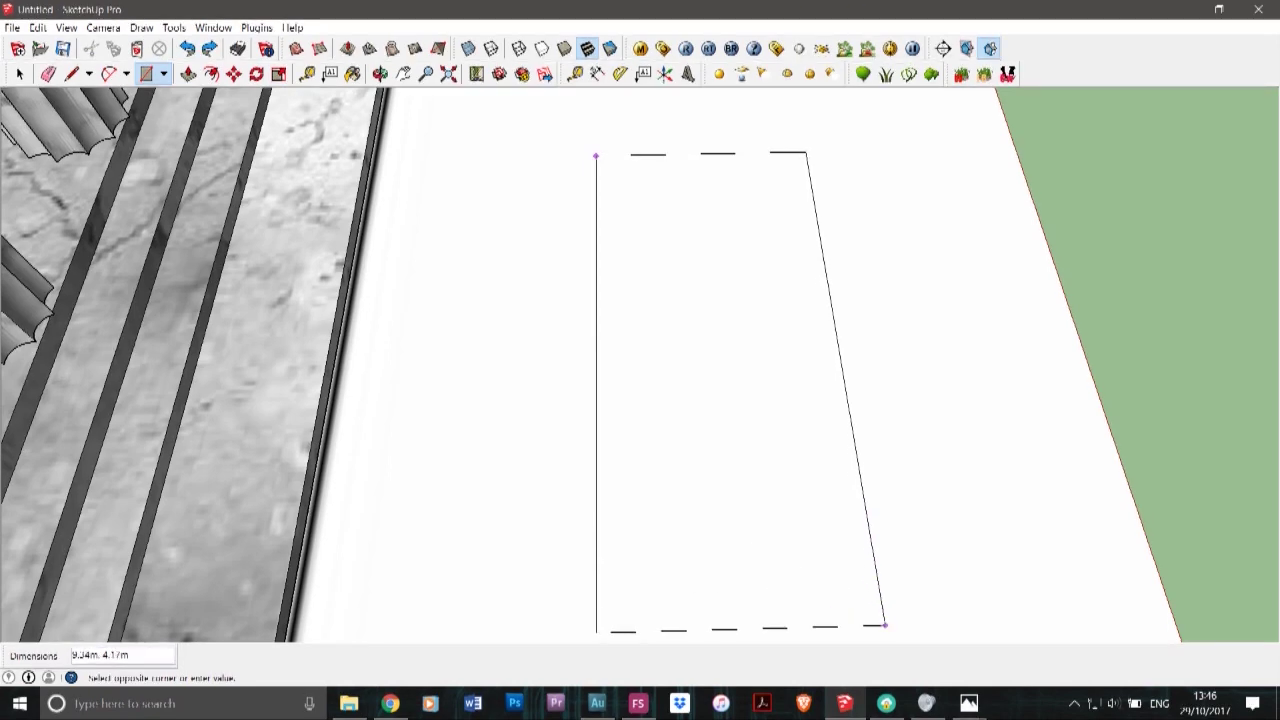
scroll(836, 503, down, 2)
scroll(877, 587, up, 1)
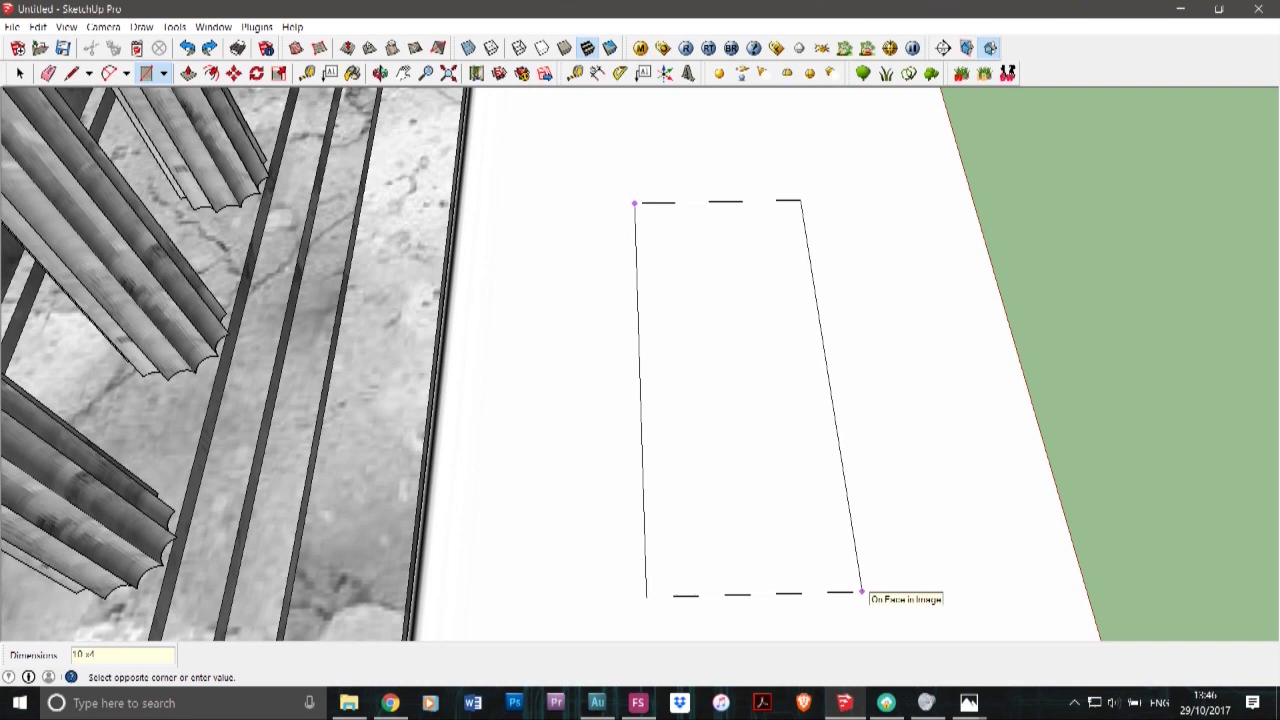
key(Return)
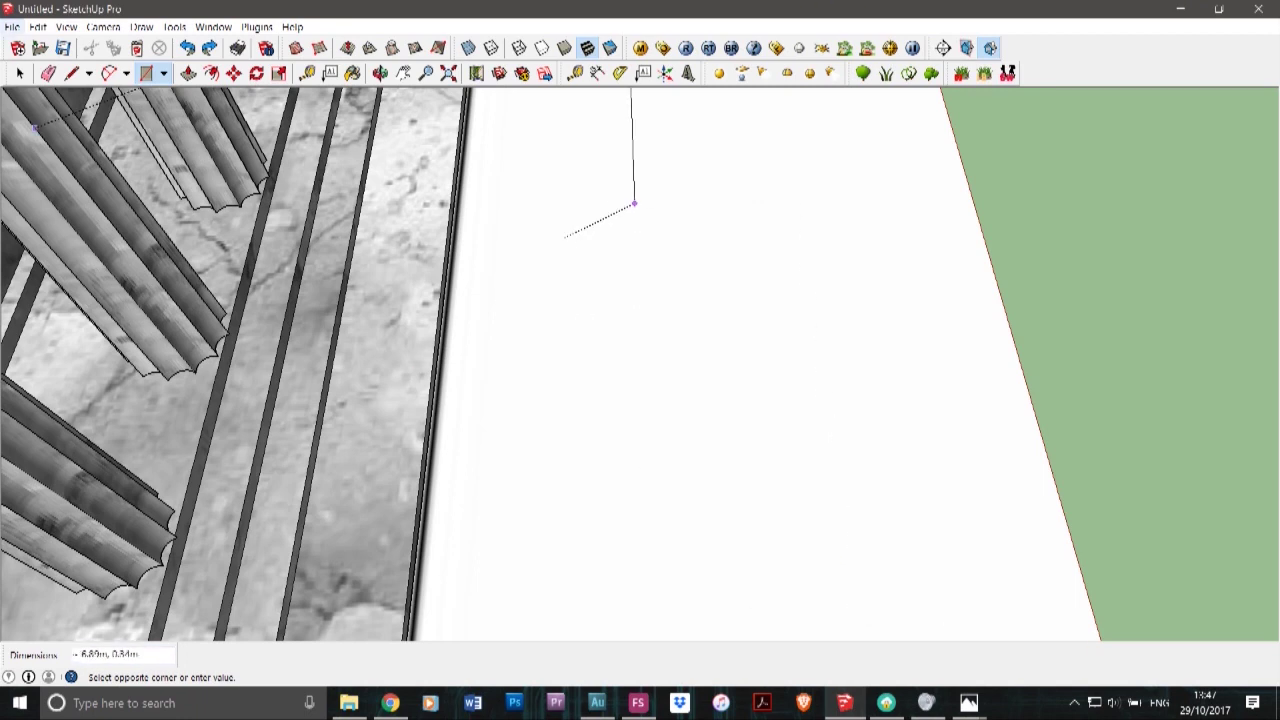
- Outline a 10 by 4 m rectangle beside the temple with lines and split it lengthwise down the middle
click(72, 74)
click(596, 183)
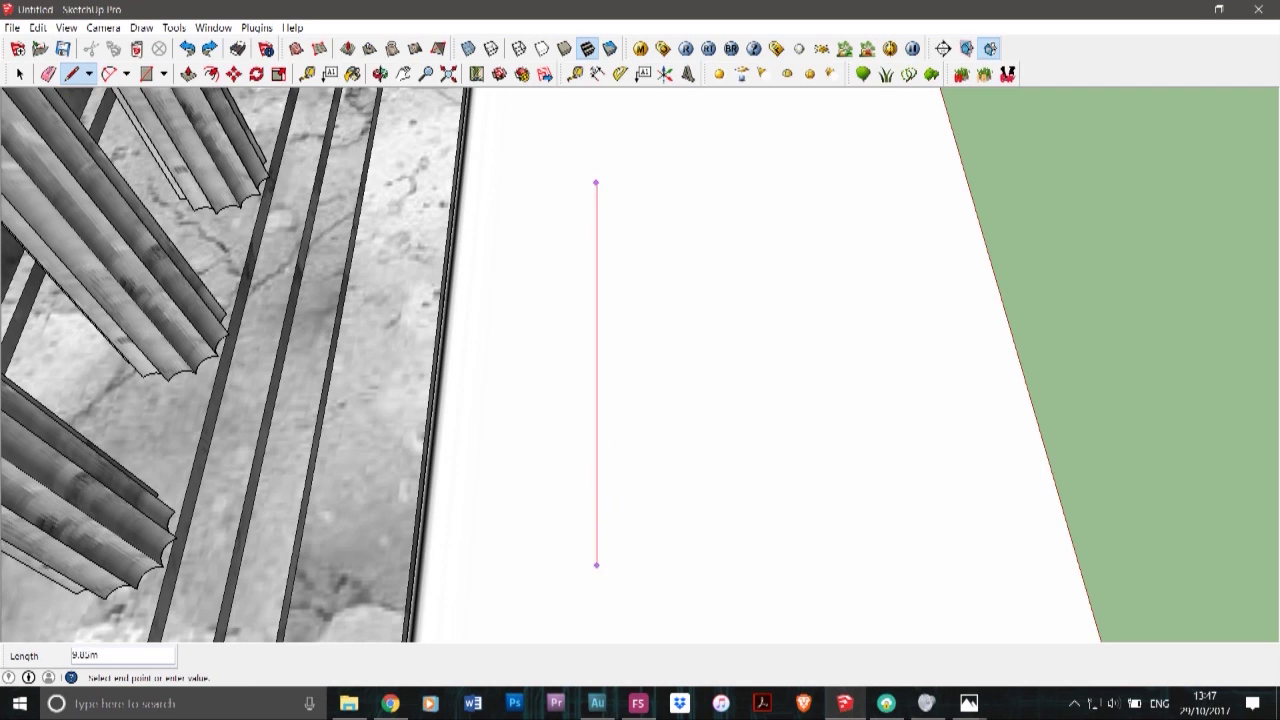
click(596, 571)
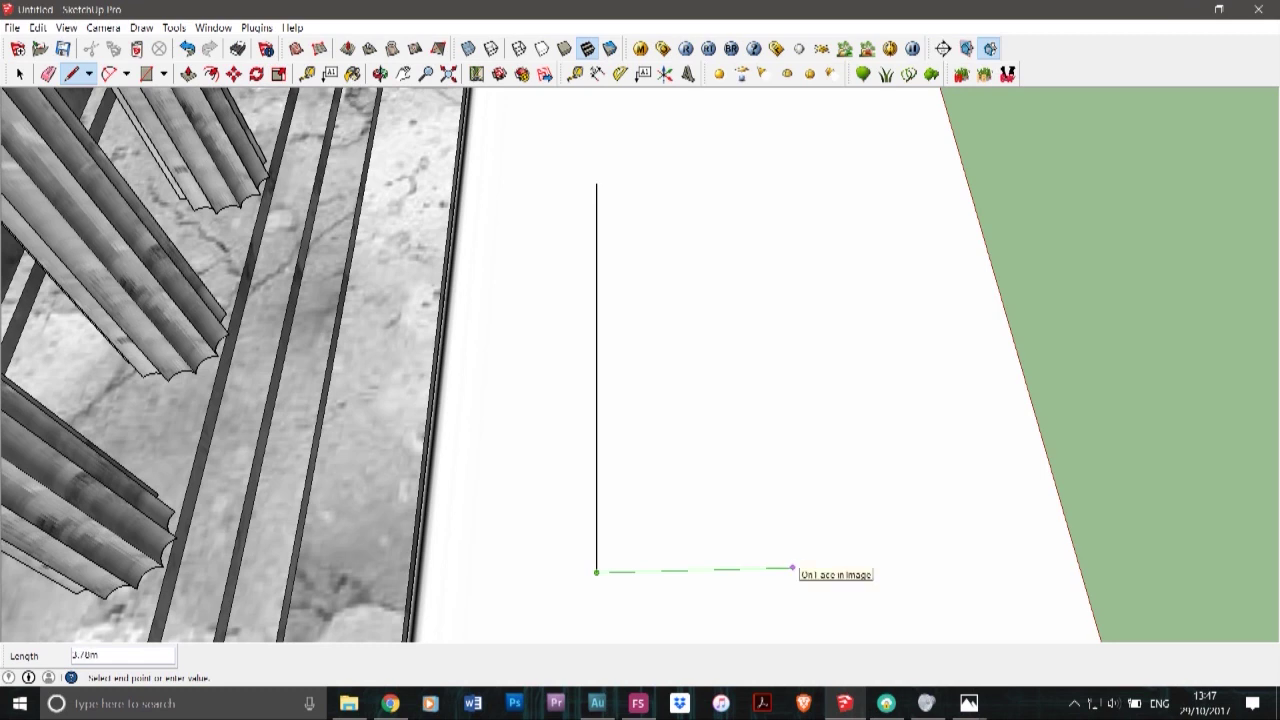
text(4)
key(Return)
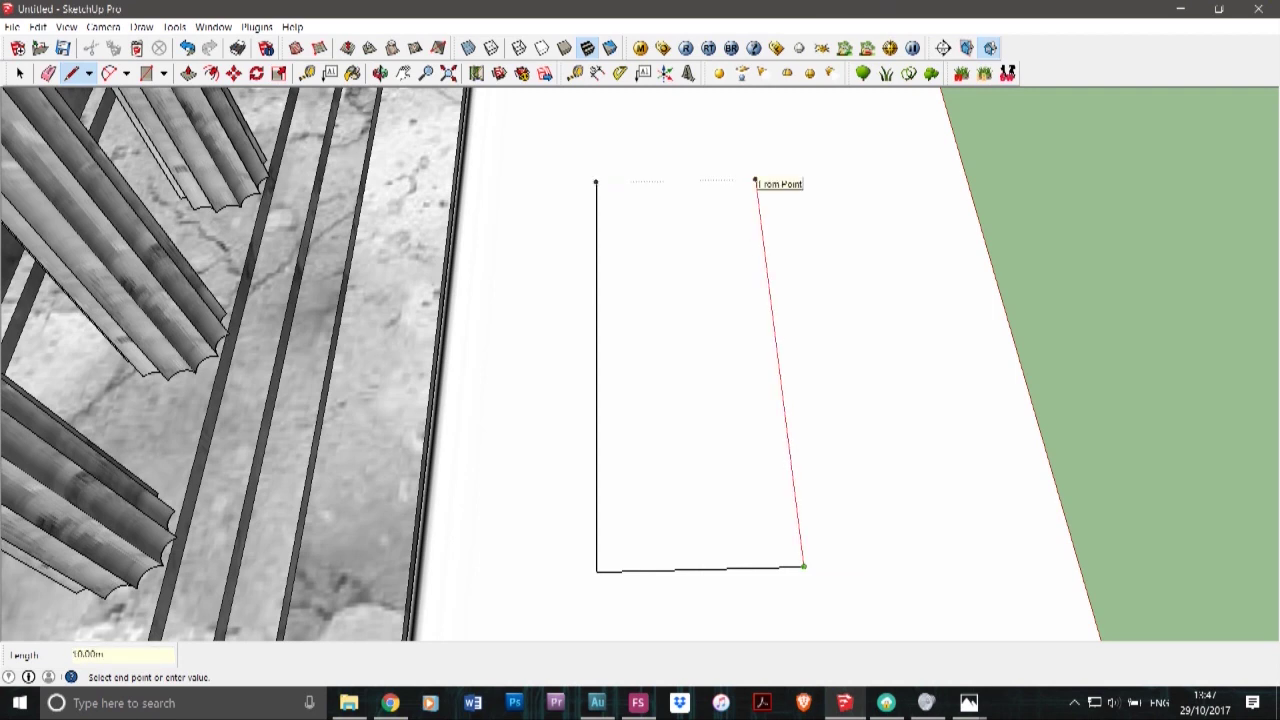
click(755, 181)
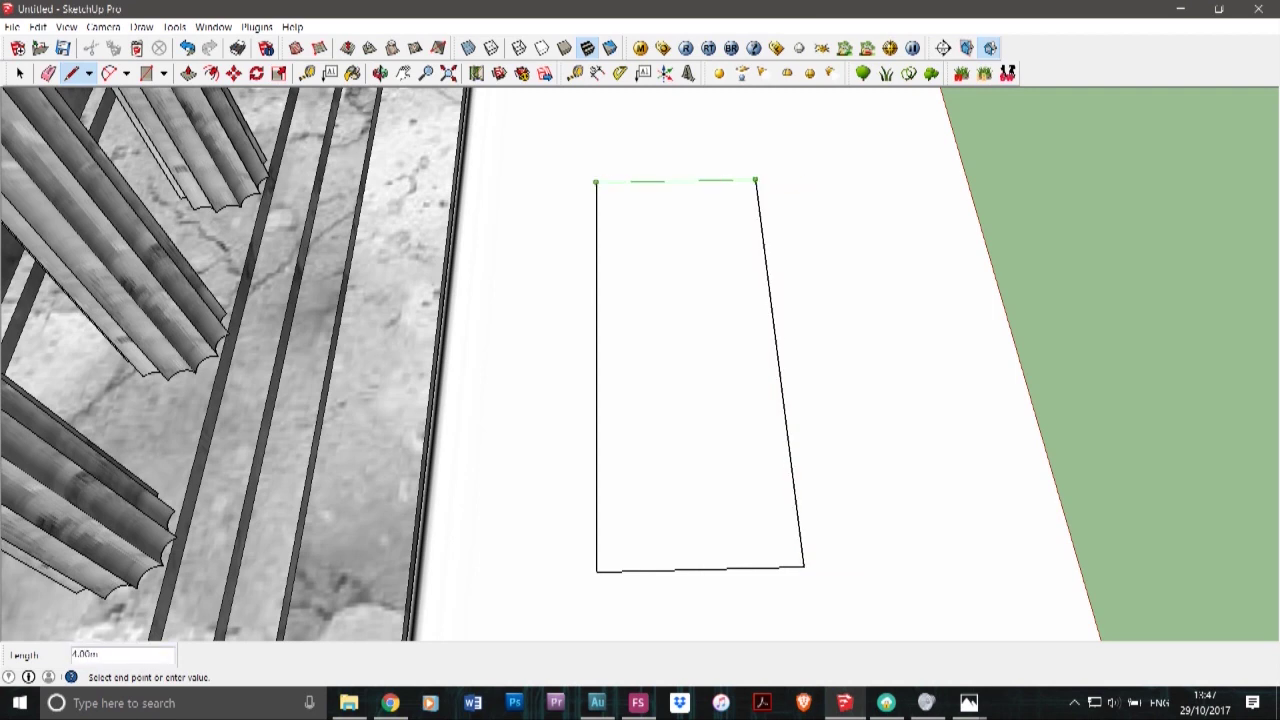
click(596, 182)
click(677, 181)
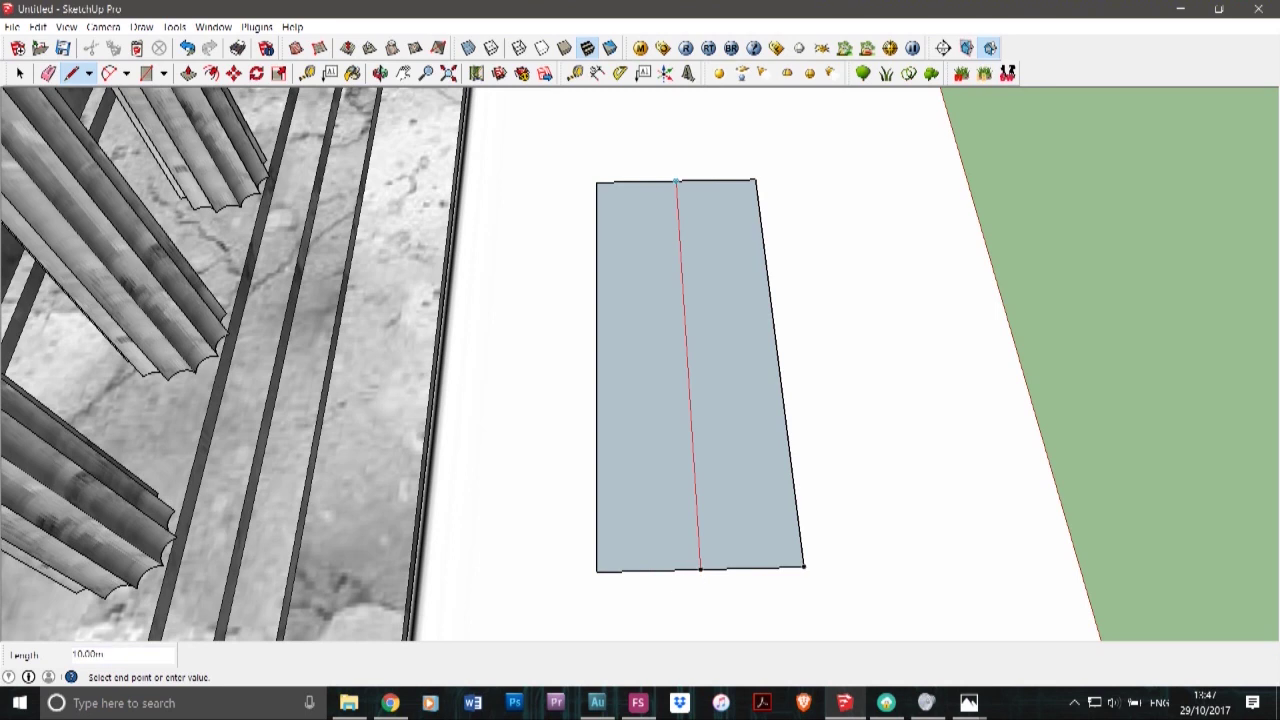
click(700, 569)
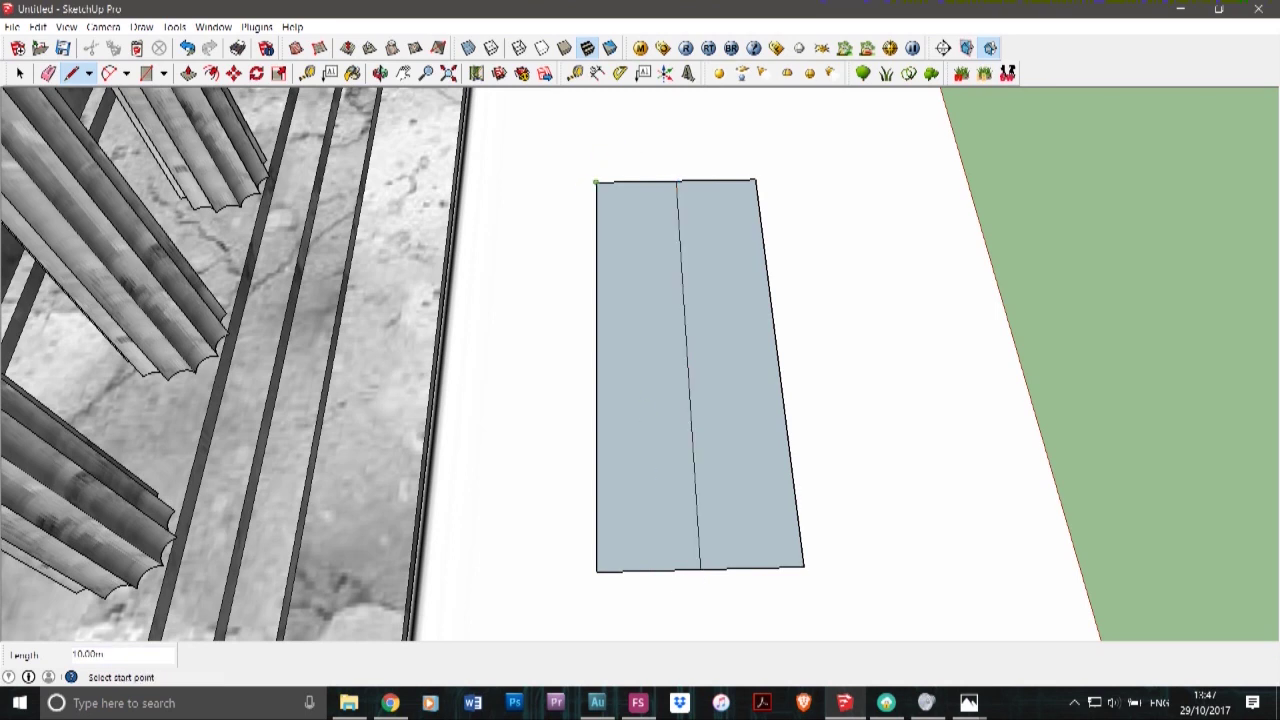
- Divide the rectangle crosswise into five roughly equal strips with four 4 m lines, the first about 2 m from the far short edge
click(596, 182)
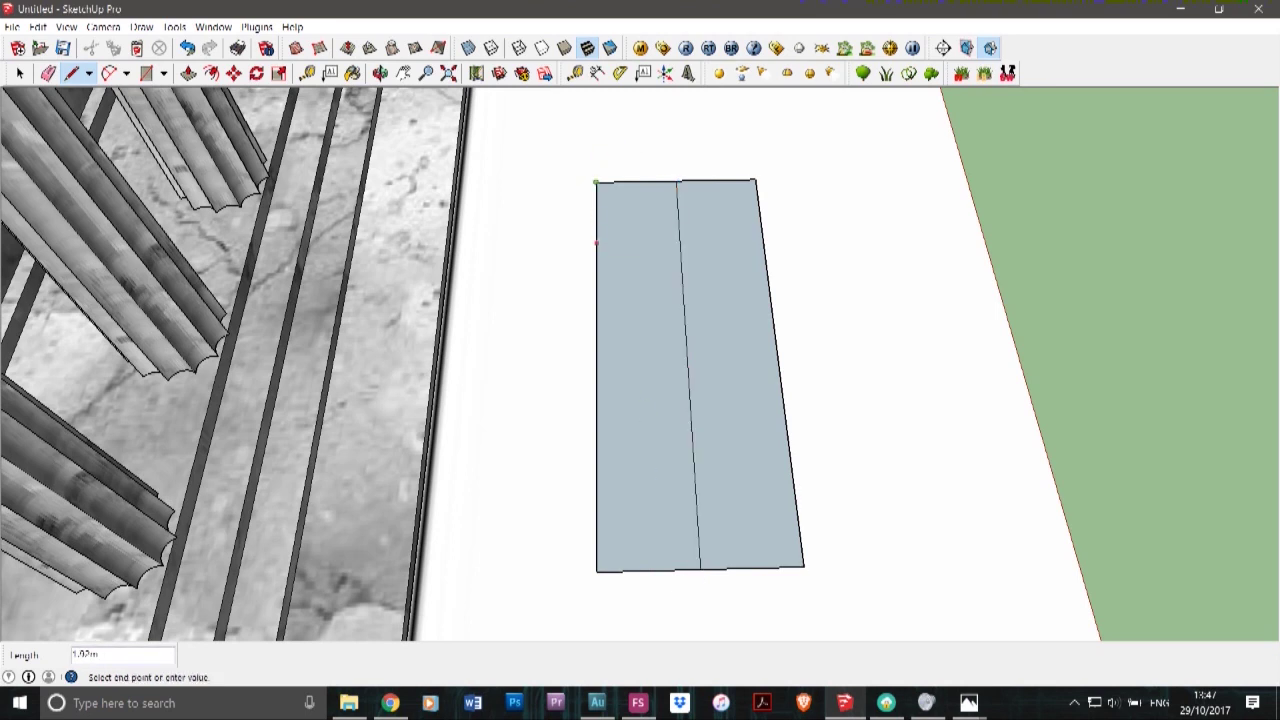
click(597, 246)
click(763, 242)
click(597, 245)
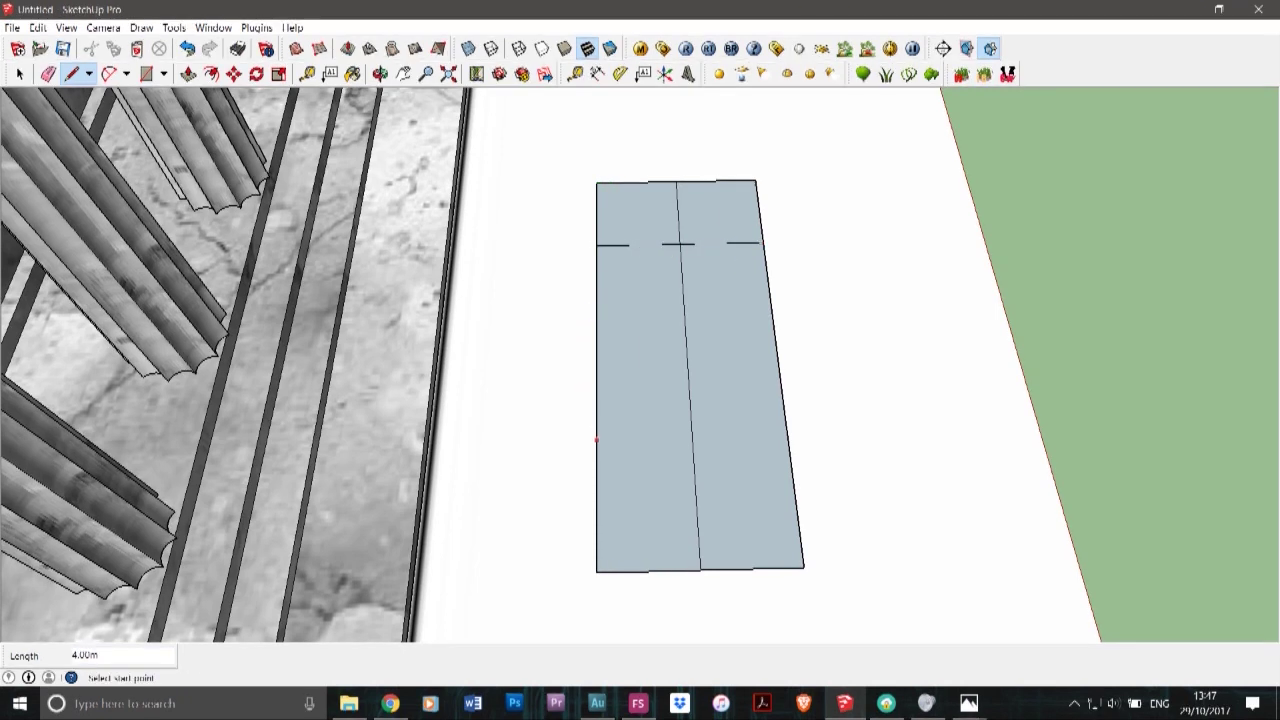
click(596, 391)
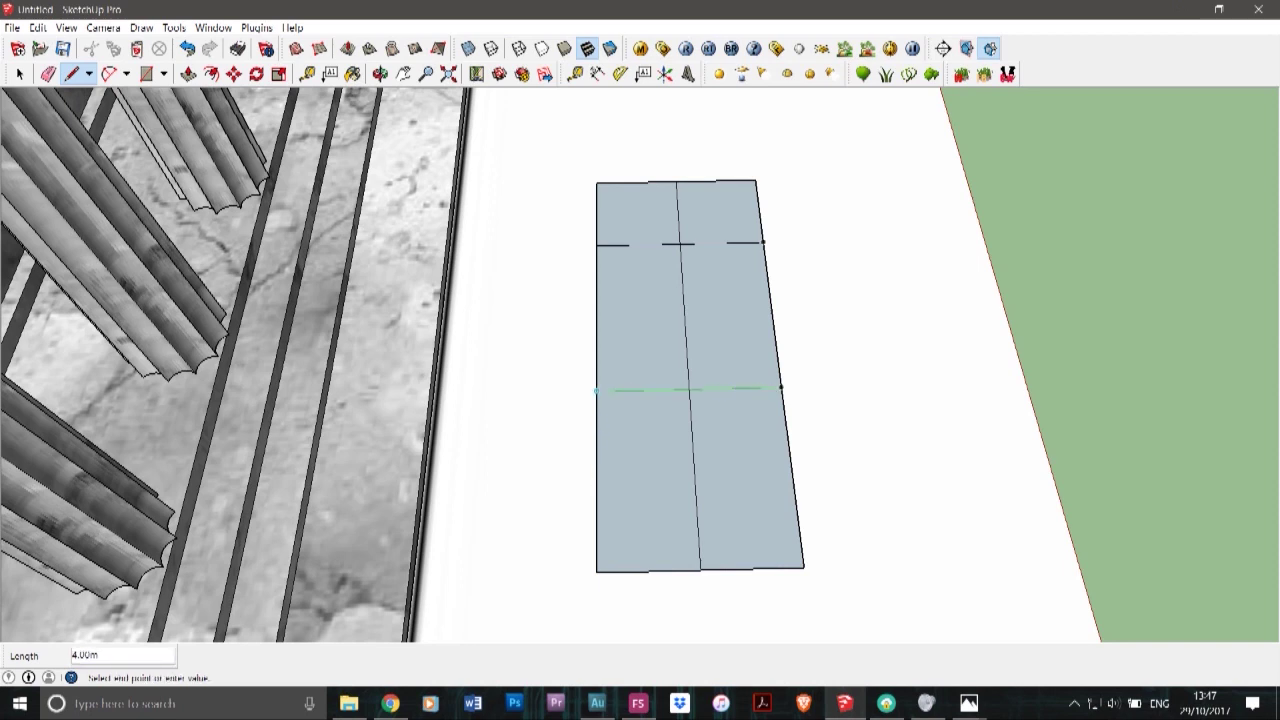
click(781, 388)
click(596, 314)
click(772, 312)
click(596, 476)
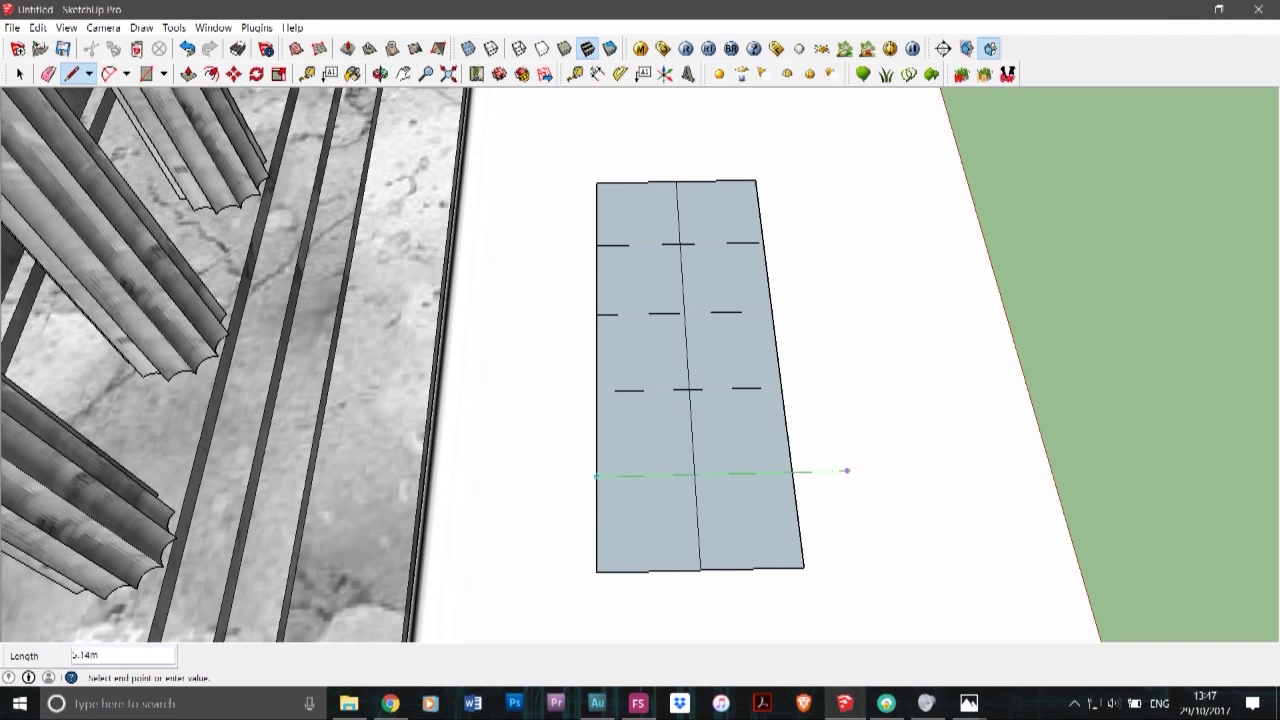
click(790, 472)
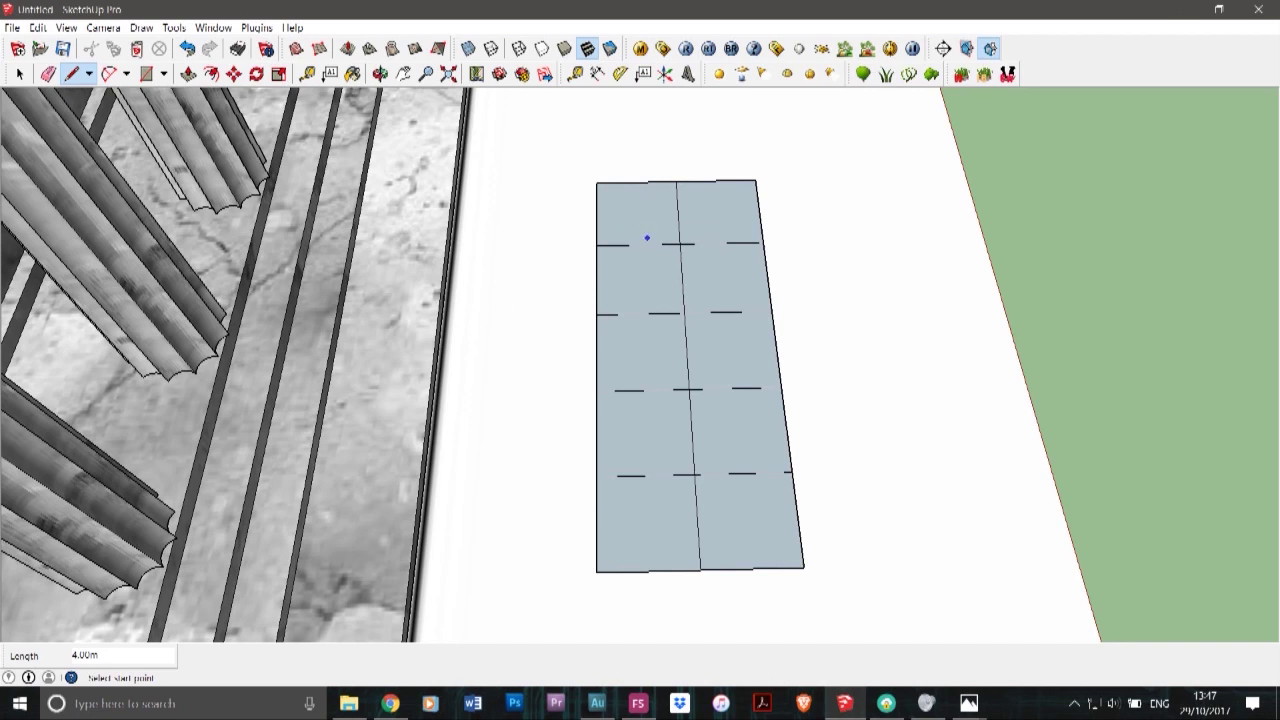
- Draw a 10 m lengthwise line 0.3 m inside the rectangle's long edge nearest the temple
click(596, 183)
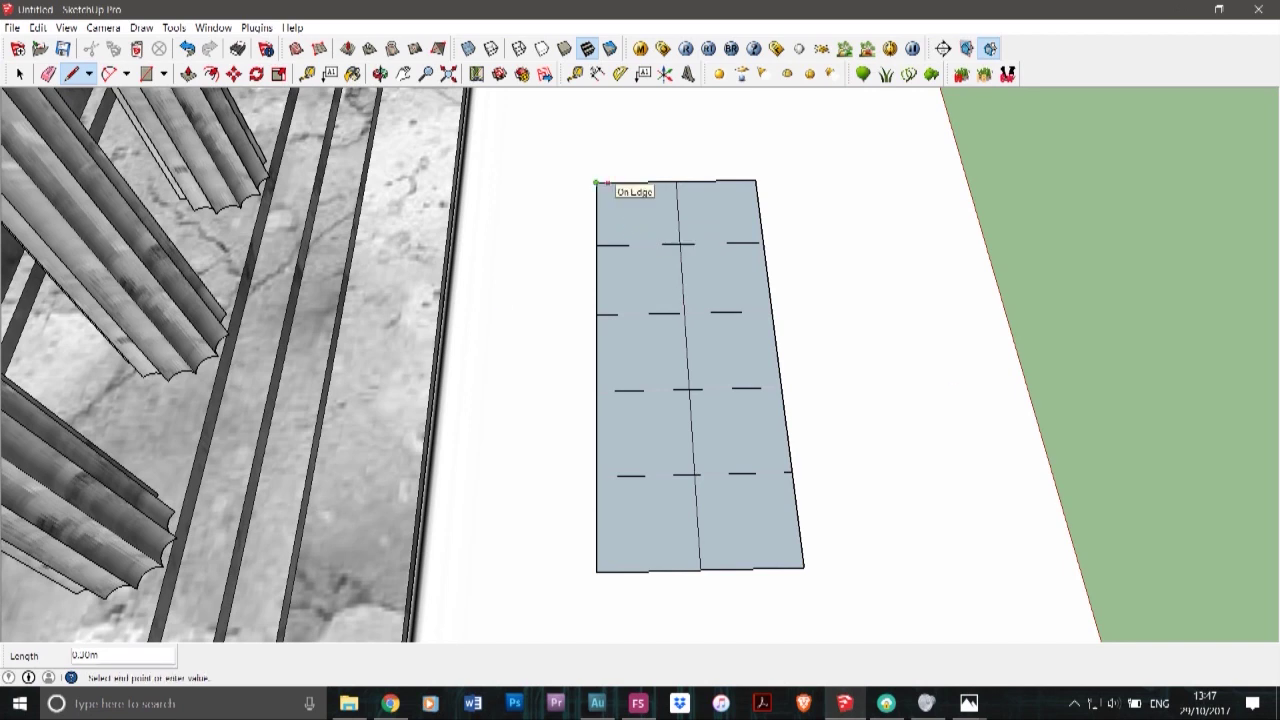
click(608, 183)
click(608, 183)
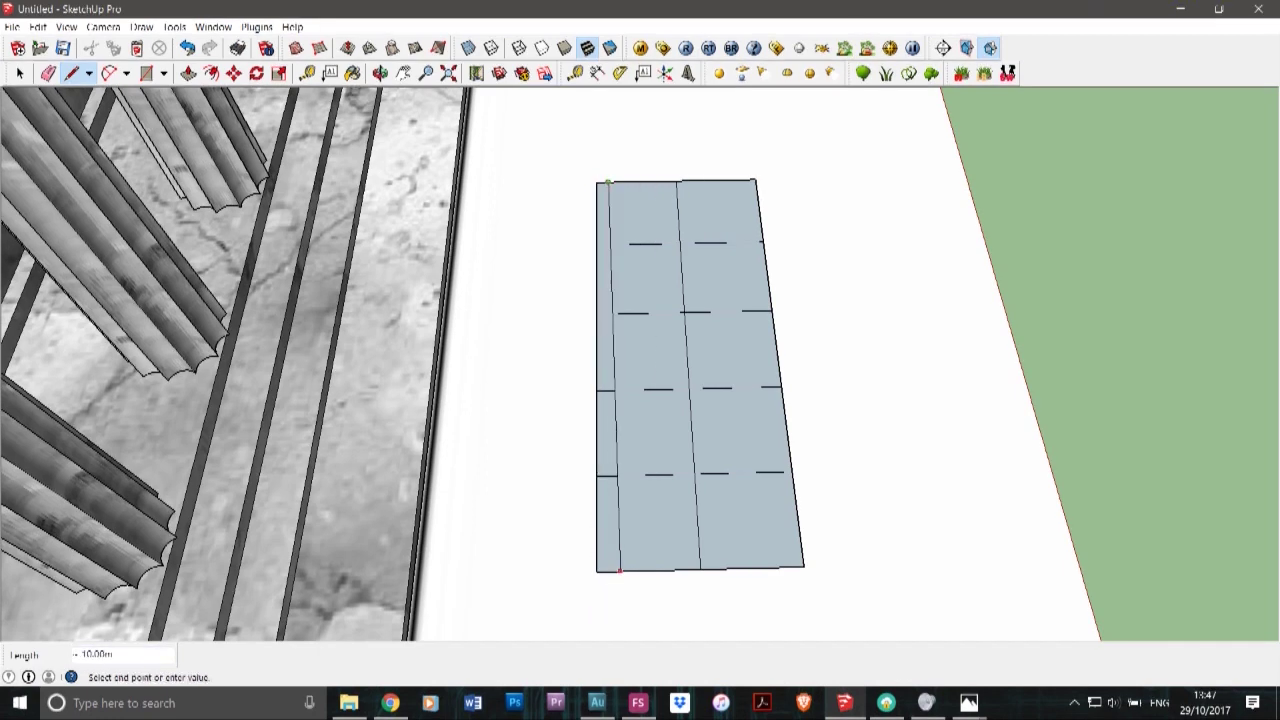
click(610, 571)
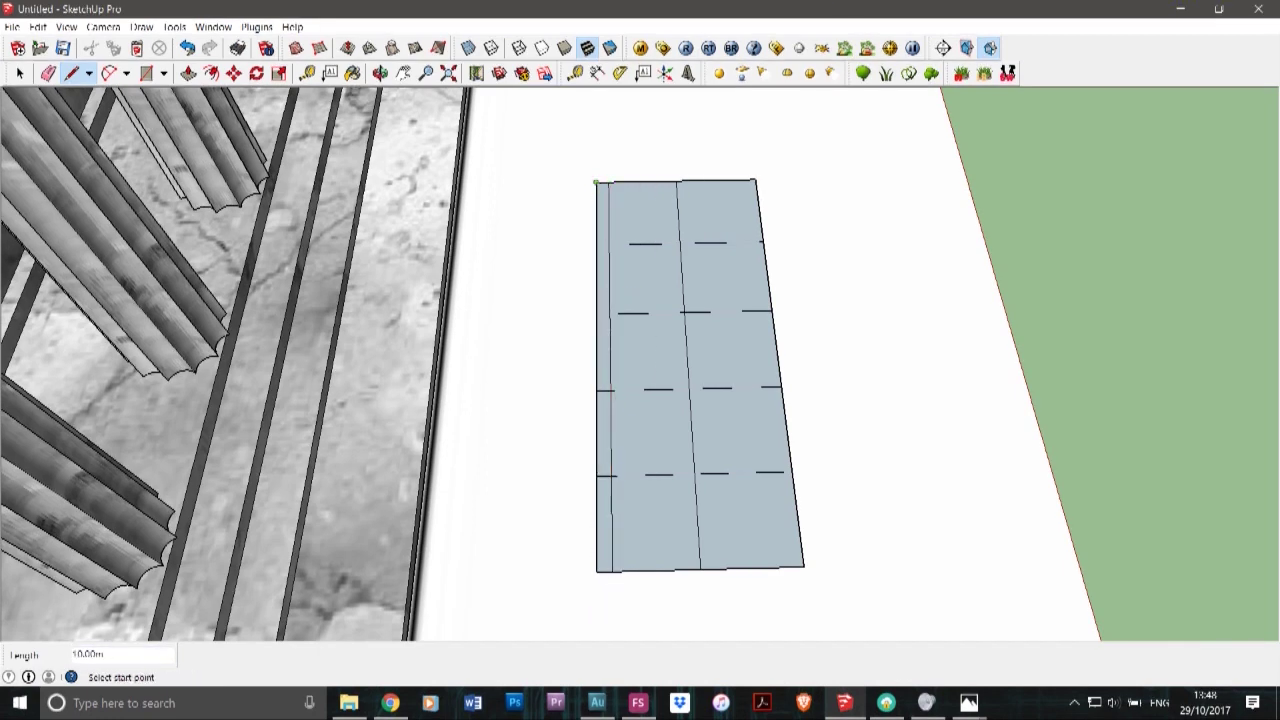
- Draw a crosswise line 0.3 m inside the rectangle's far short edge, spanning its full width
click(596, 183)
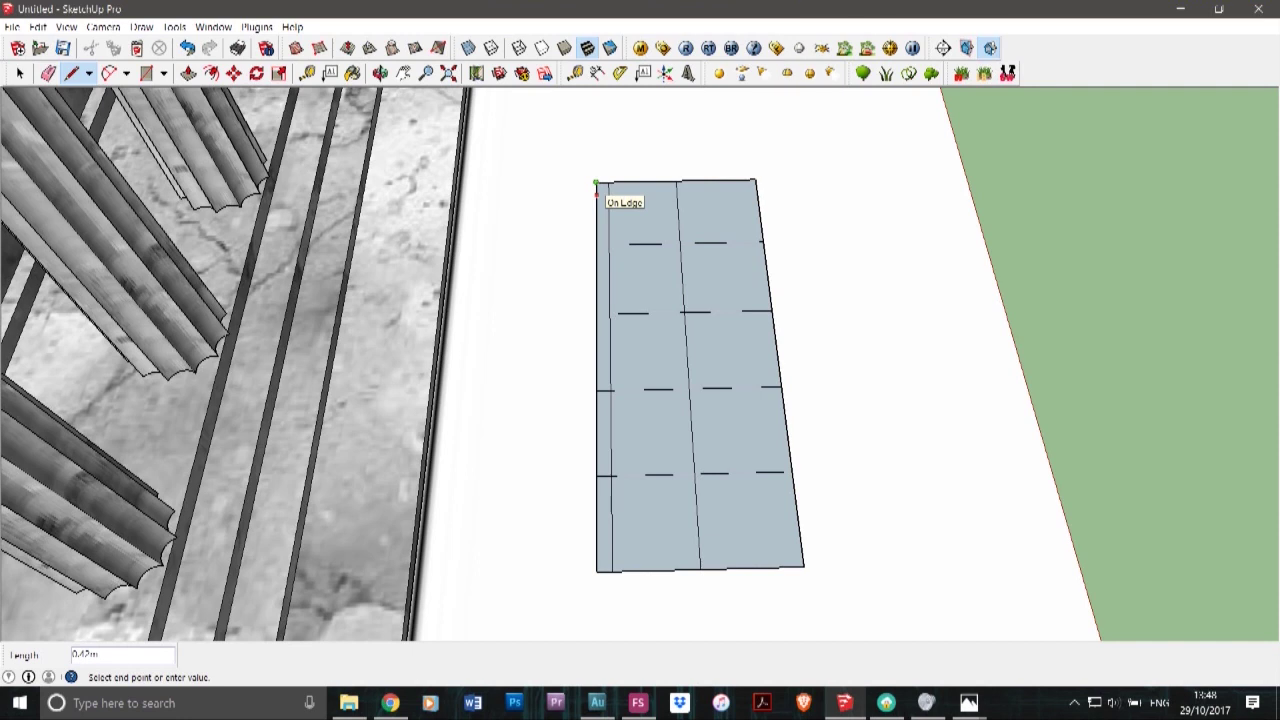
text(0.3)
key(Return)
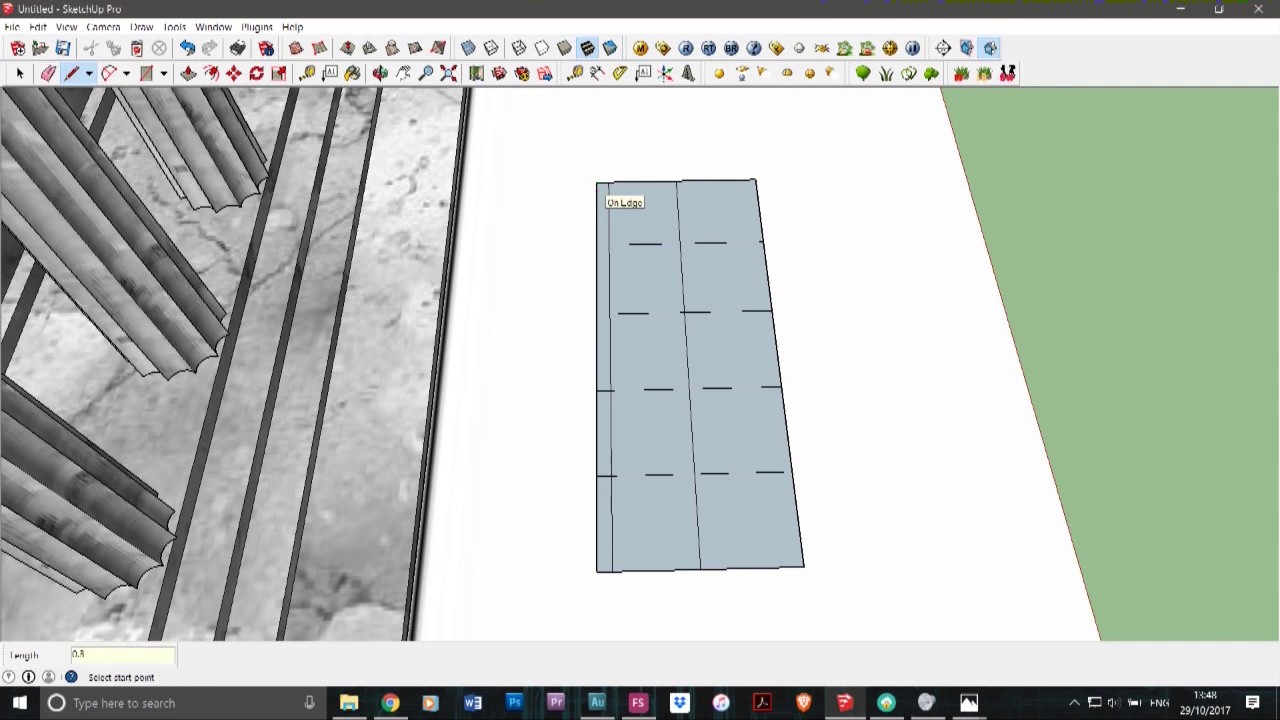
click(597, 190)
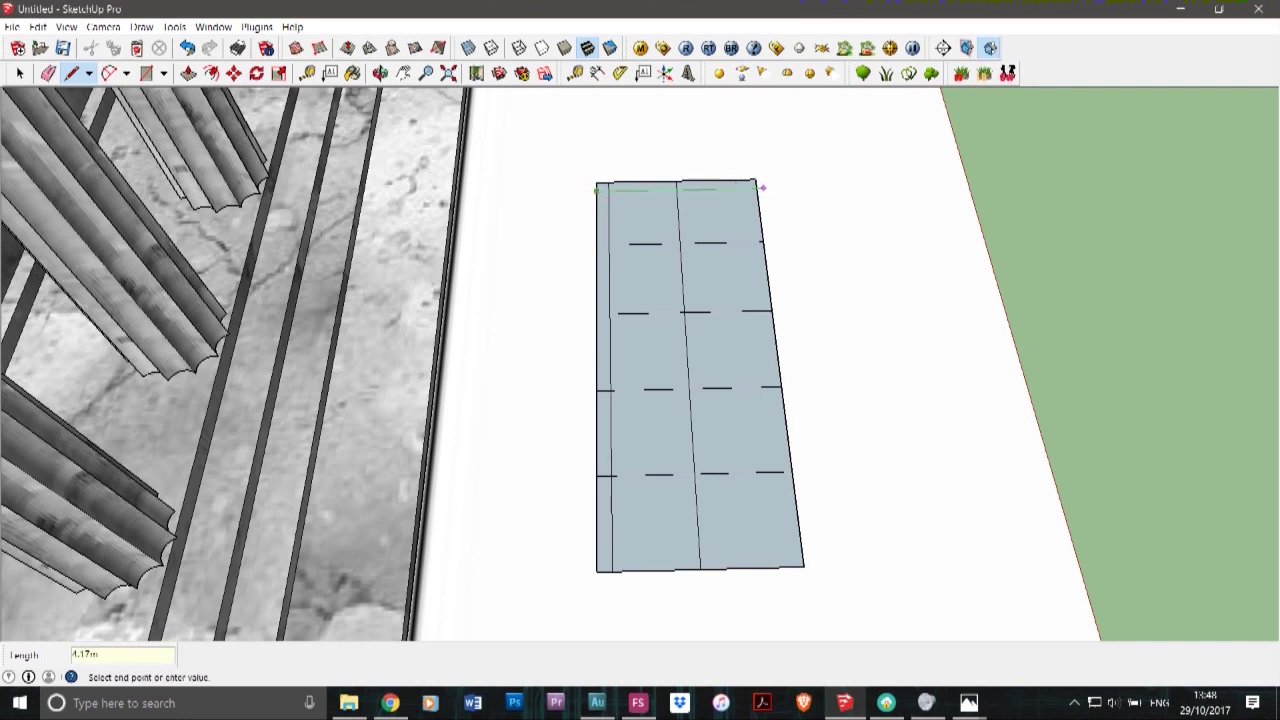
click(756, 188)
- Draw a 10 m lengthwise line 0.3 m inside the long edge farthest from the temple
click(755, 180)
text(0.)
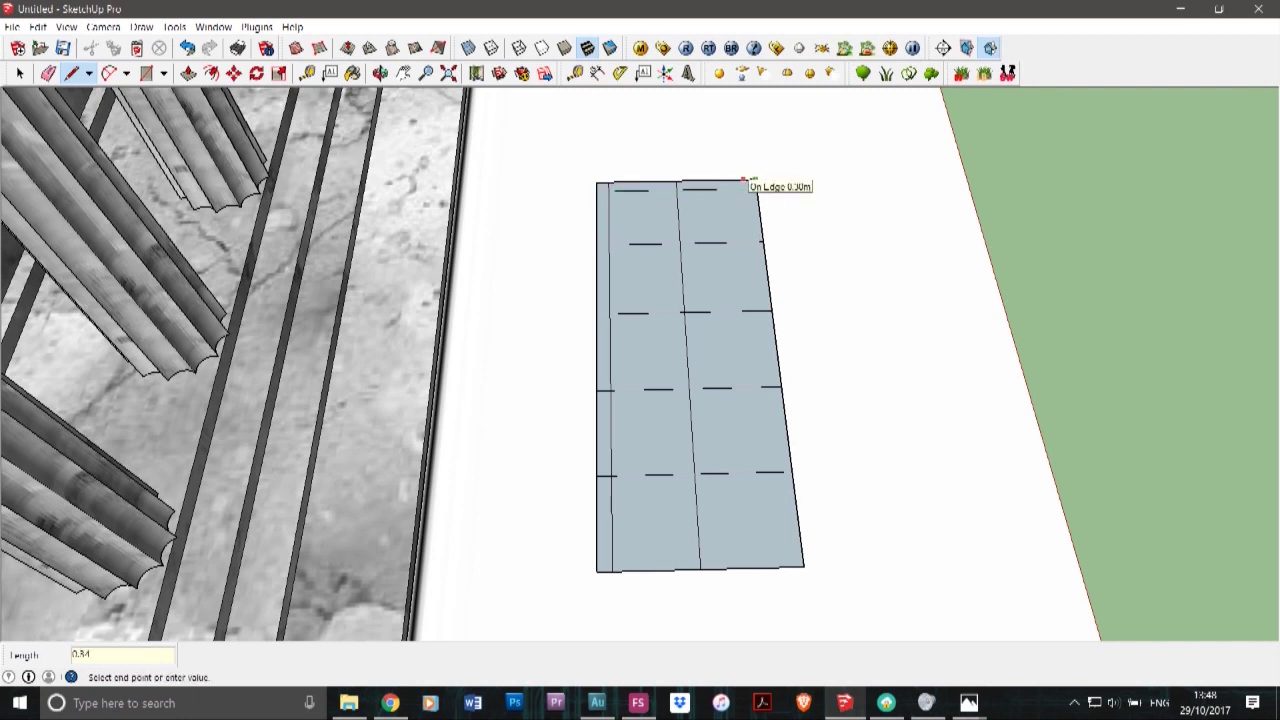
key(Return)
click(742, 182)
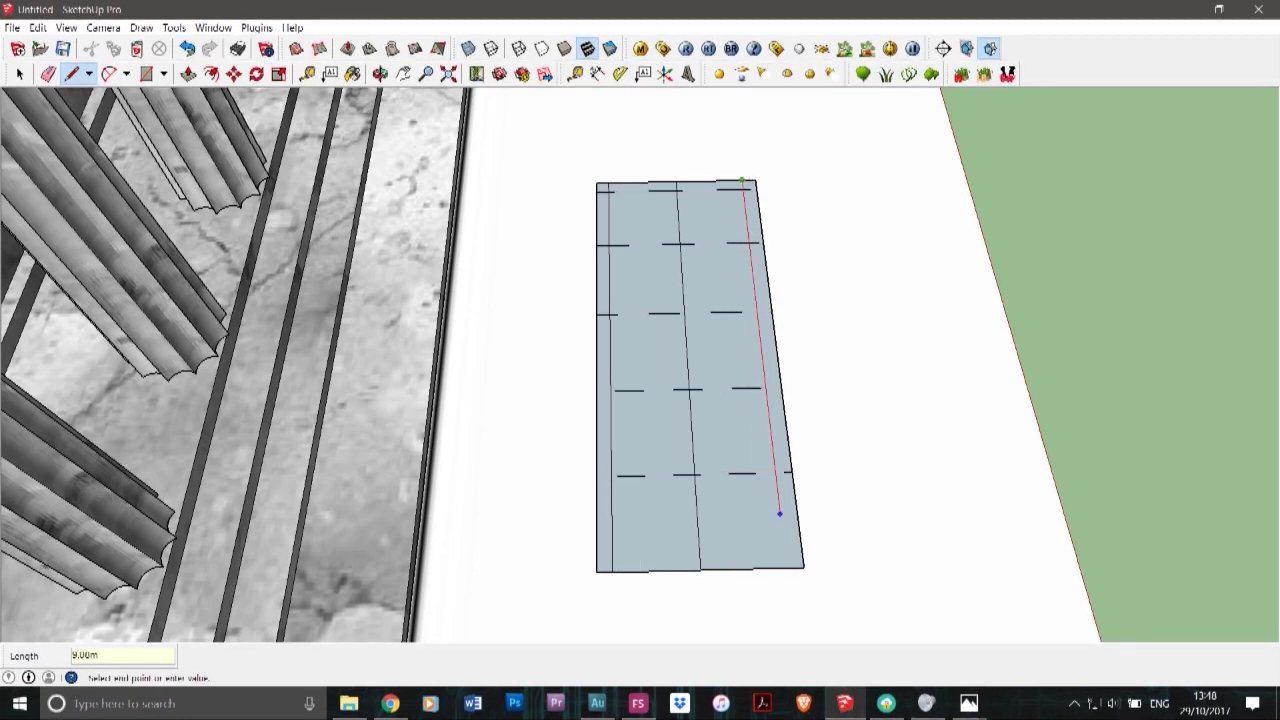
click(786, 569)
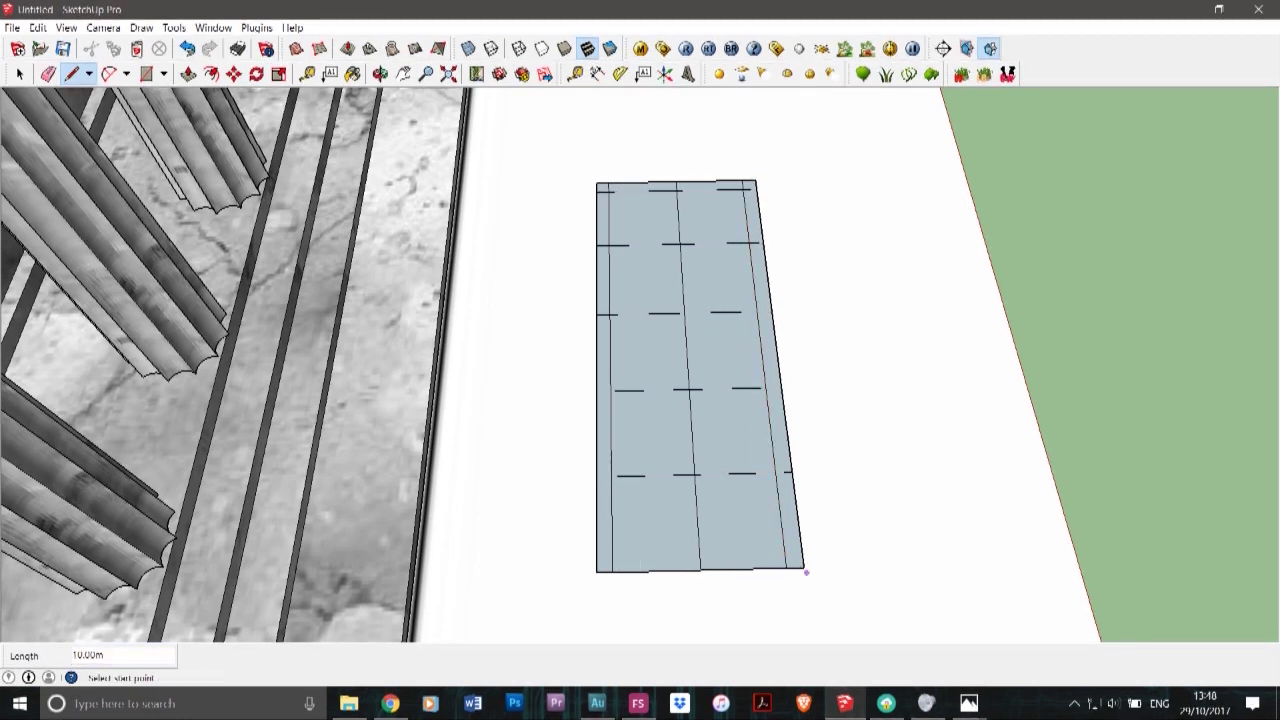
- Draw a 4 m crosswise line 0.3 m inside the rectangle's near short edge
click(806, 571)
key(ctrl+z)
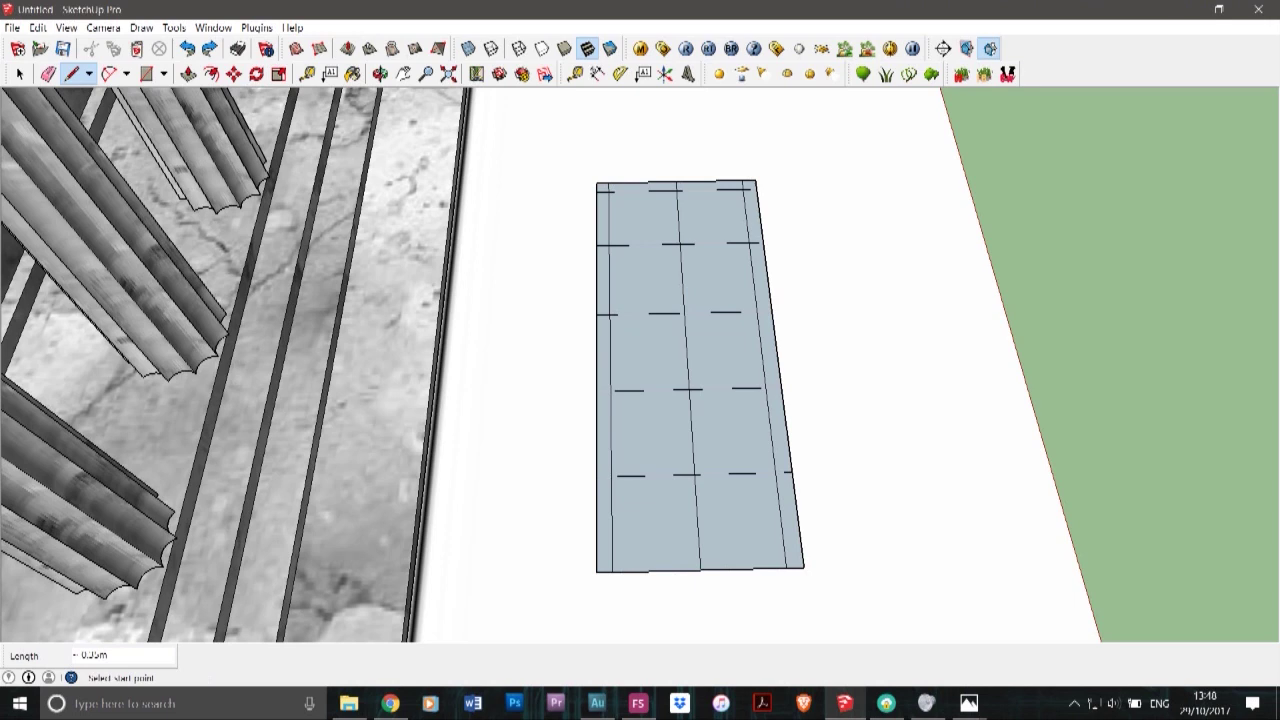
click(805, 569)
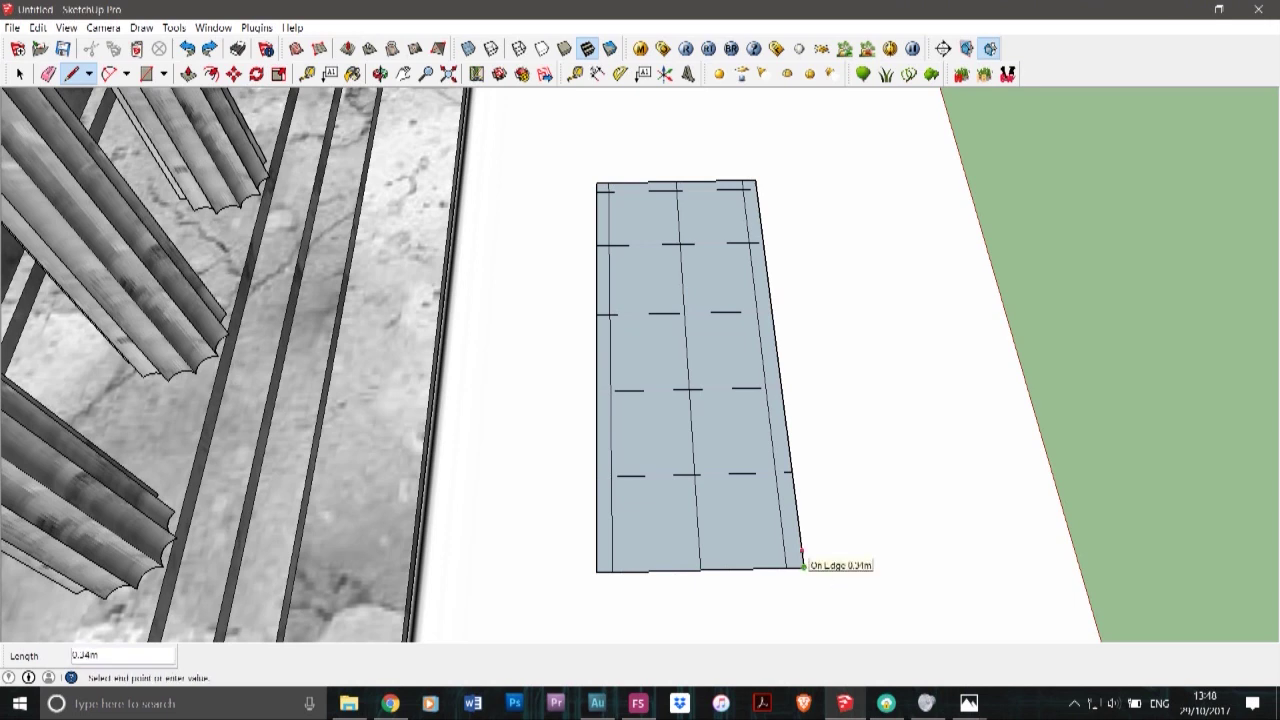
text(0.3)
key(Return)
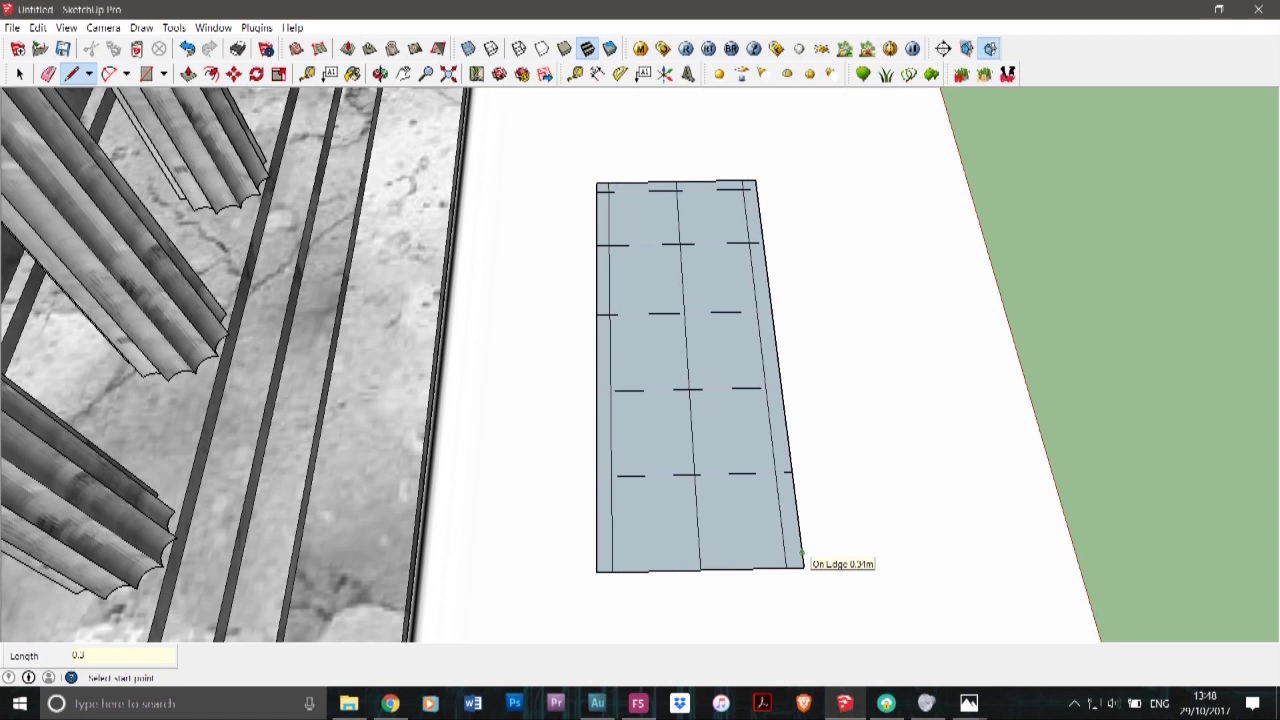
click(802, 552)
click(597, 557)
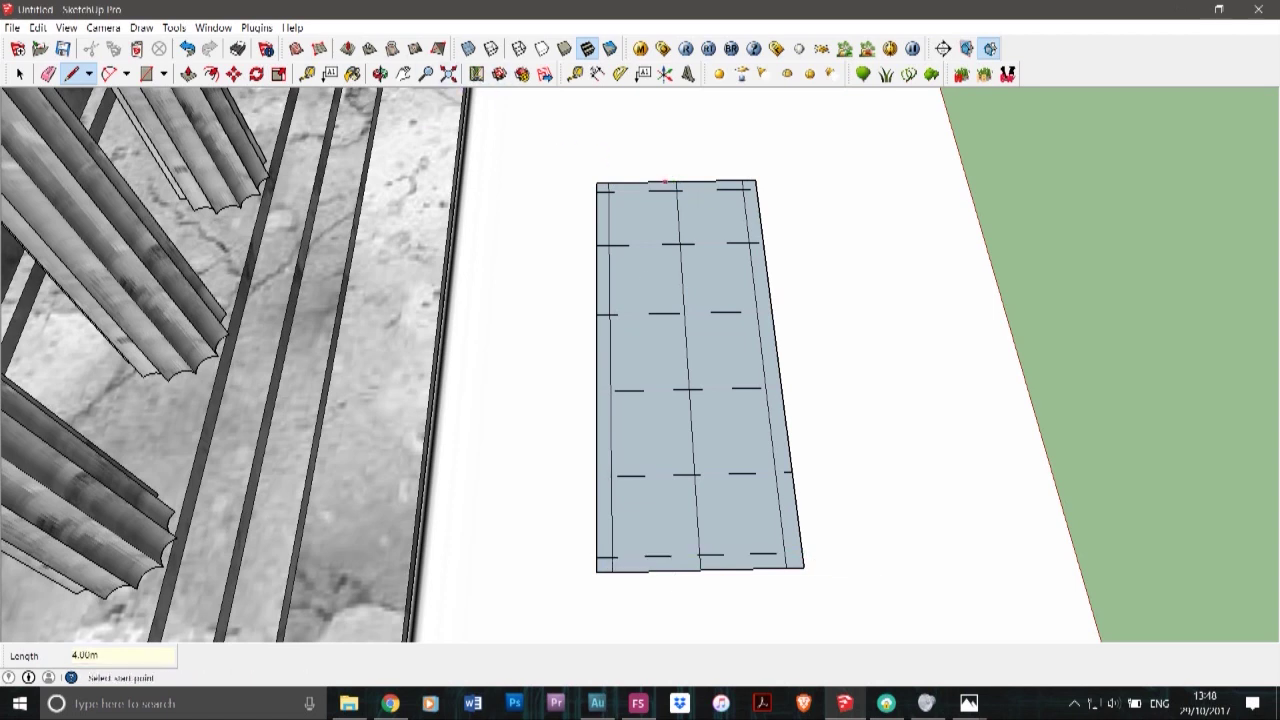
- Draw a 10 m lengthwise line 0.3 m from the centre line, on the side towards the temple
click(665, 182)
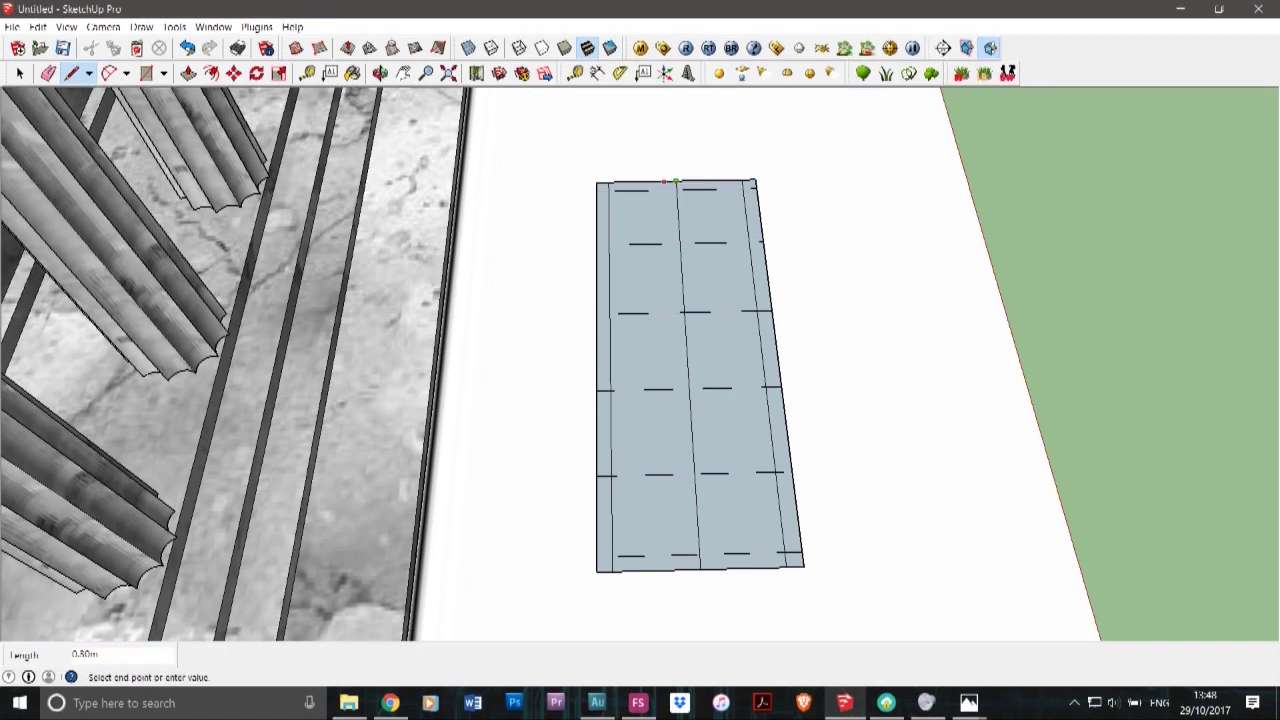
text(0)
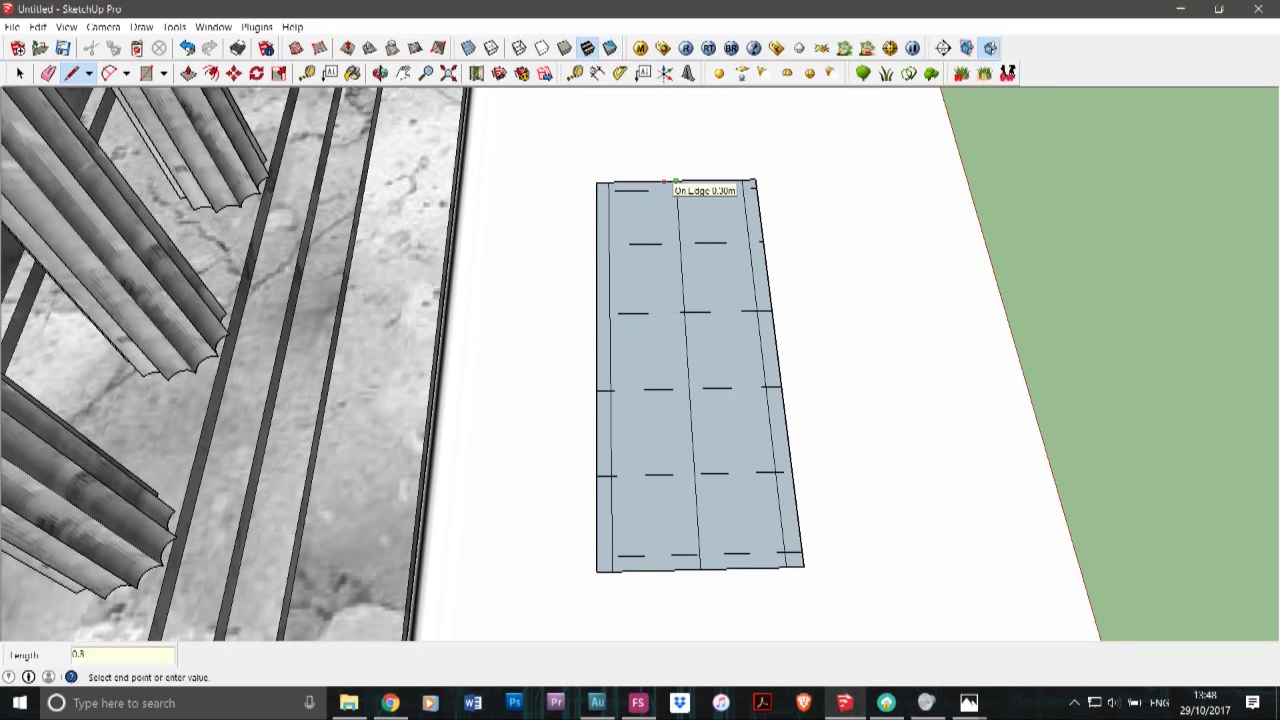
text(.3)
key(Return)
click(664, 182)
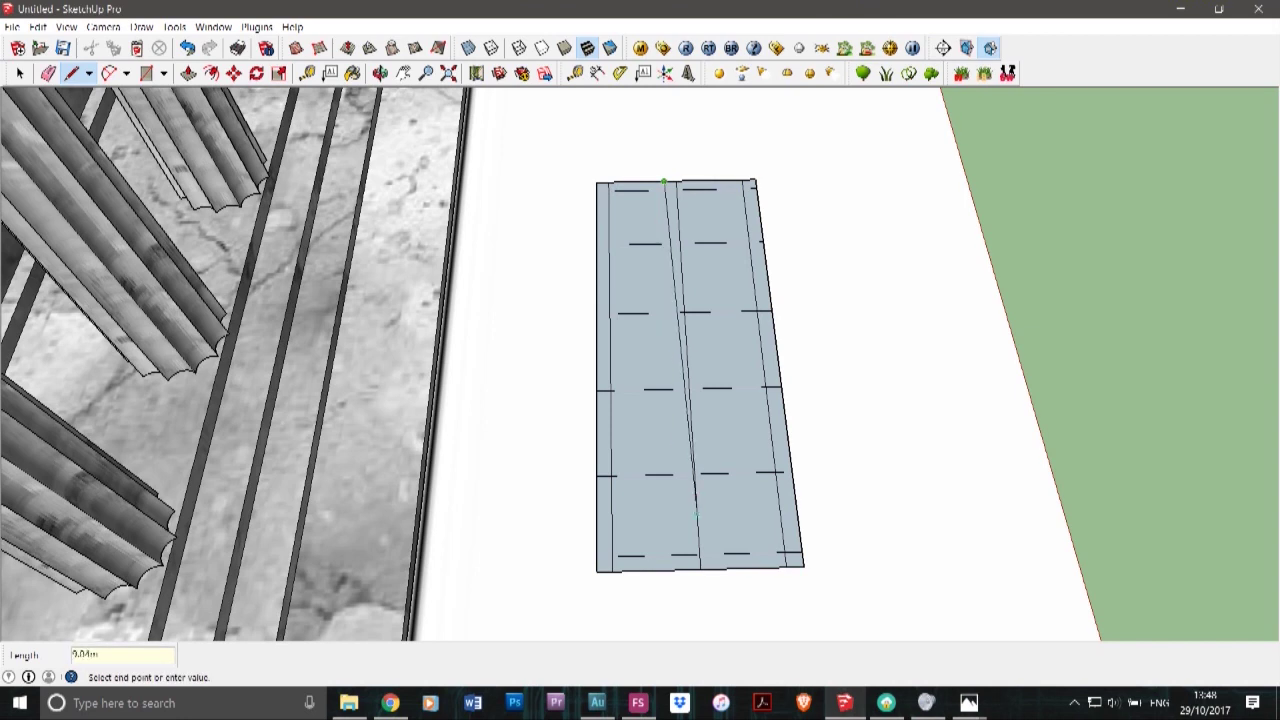
click(685, 570)
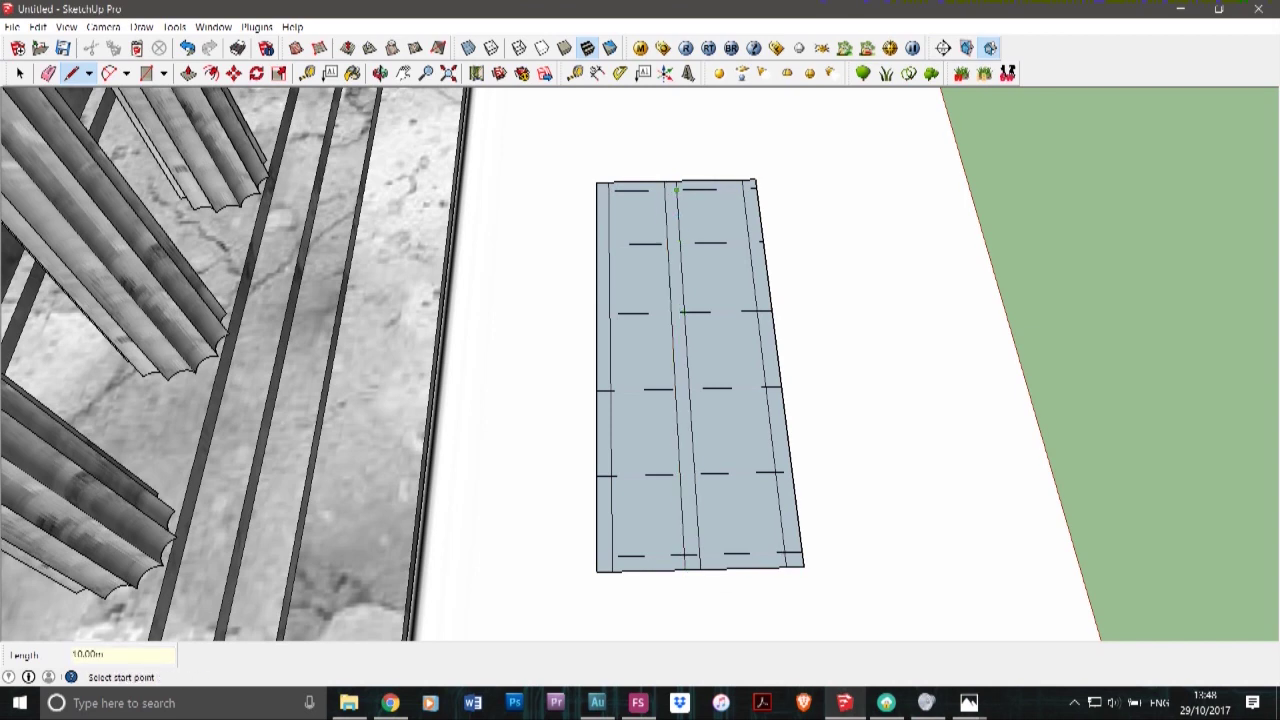
- Draw a 10 m lengthwise line 0.3 m from the centre line, on the side away from the temple
click(676, 182)
text(0.)
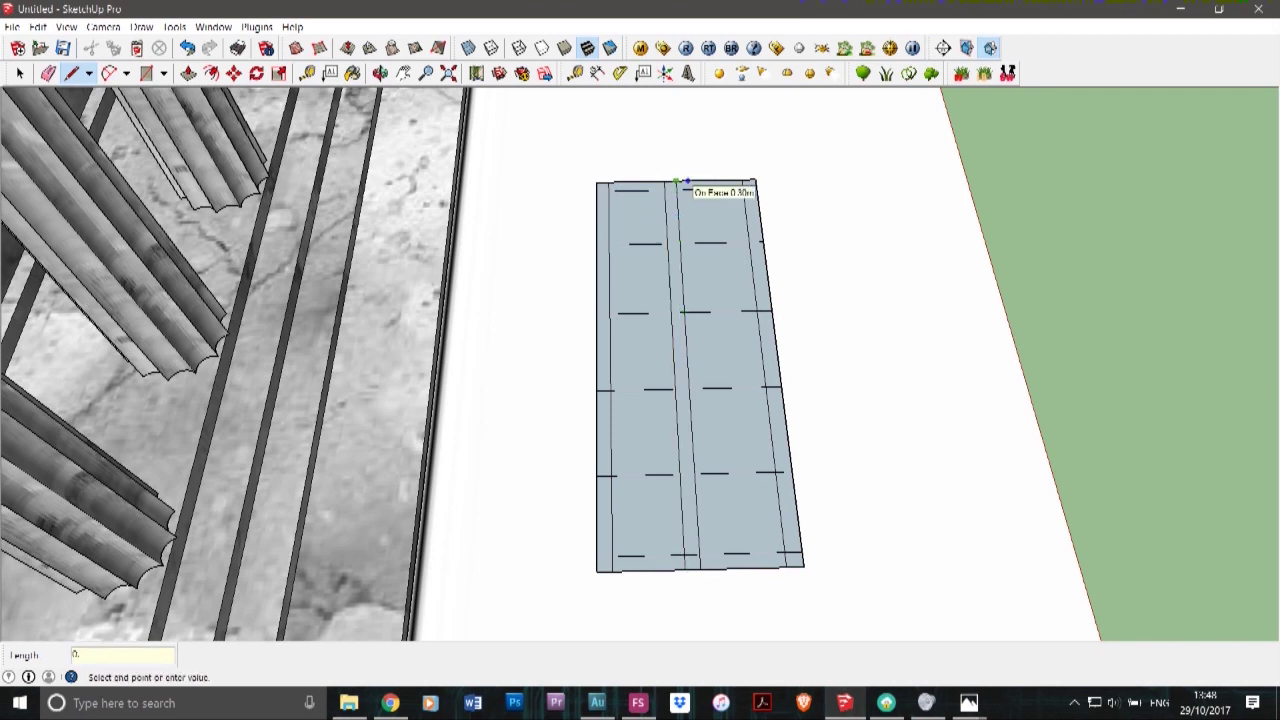
text(3)
key(Return)
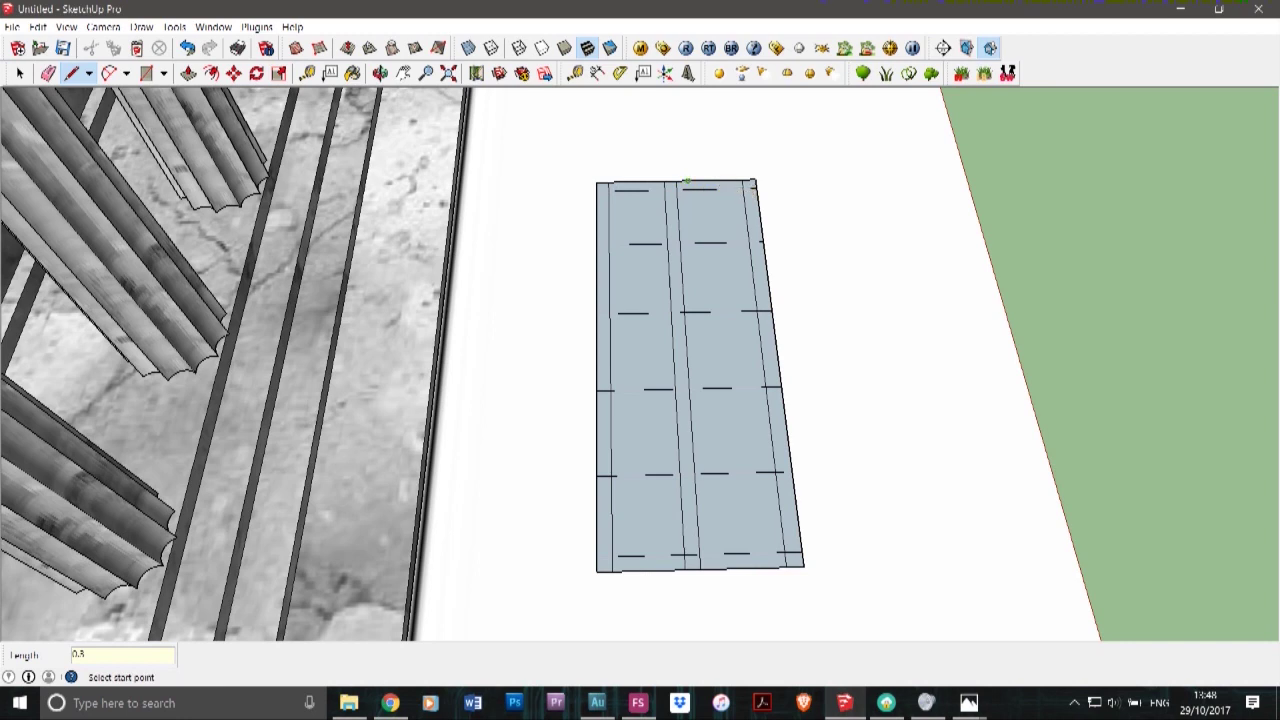
click(687, 182)
click(715, 568)
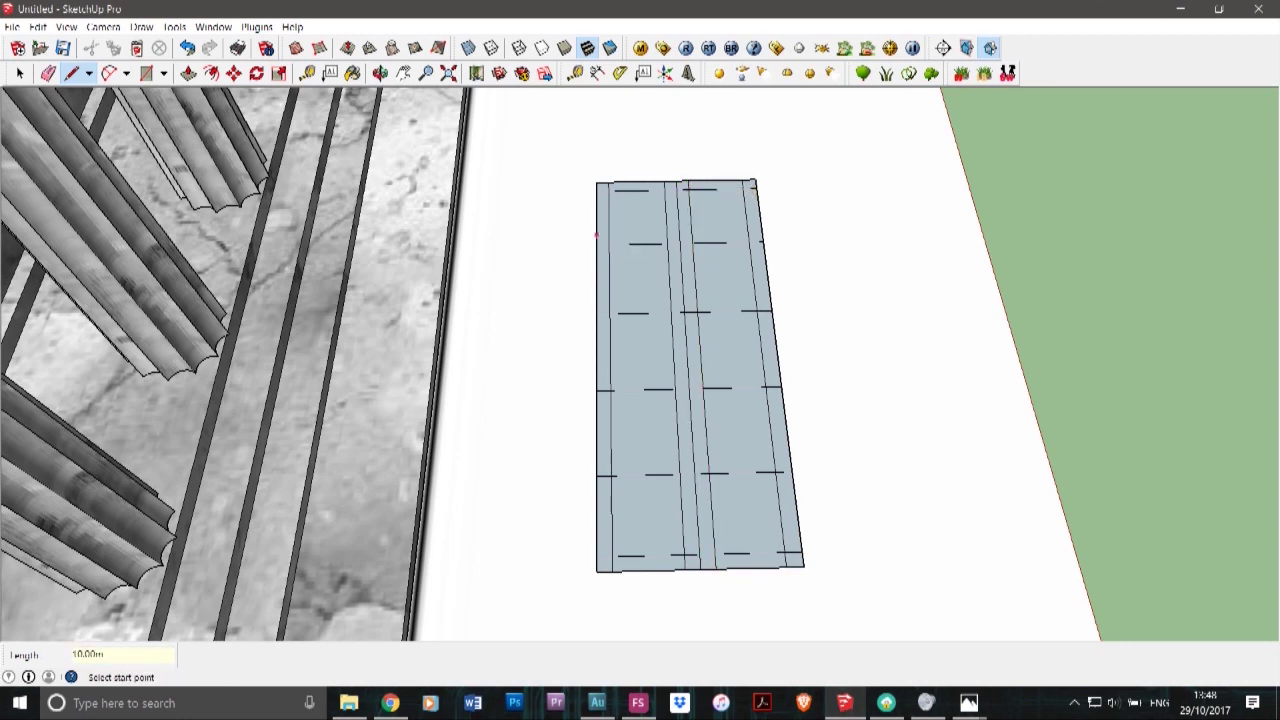
- Draw a 4 m crosswise line 0.3 m from the first strip divider, towards the far short edge
click(596, 243)
text(0.)
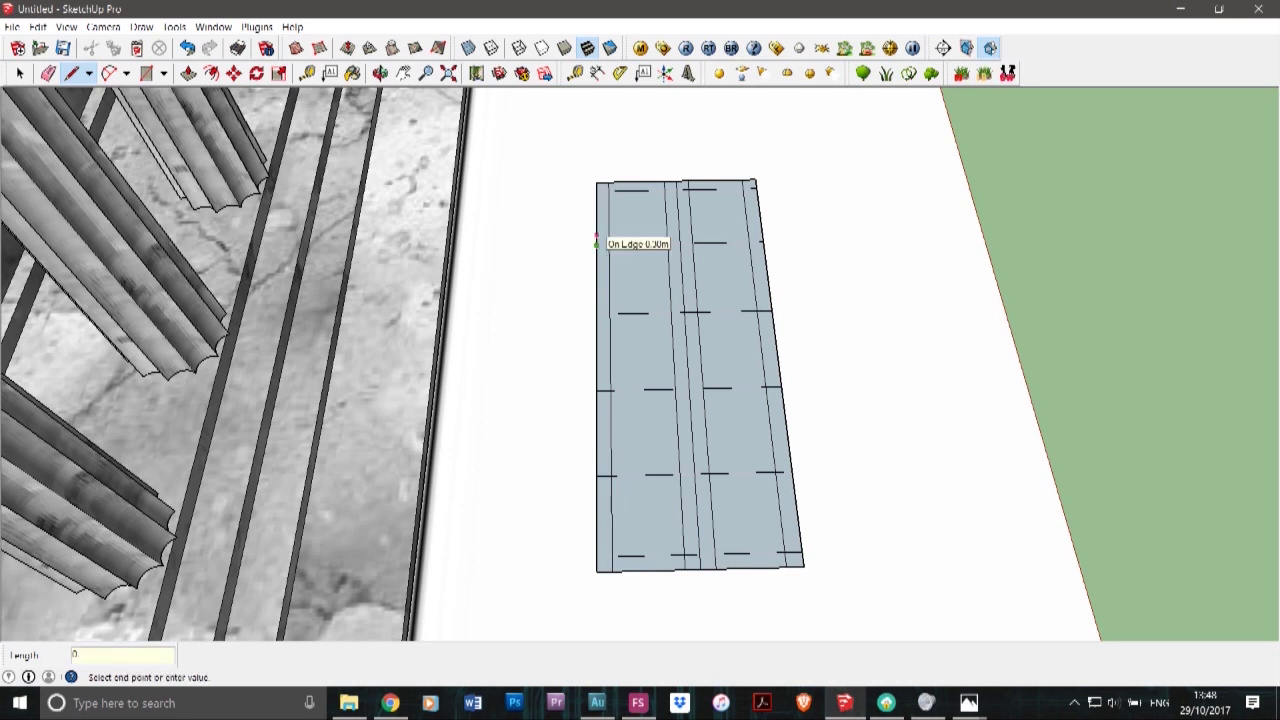
text(3)
key(Return)
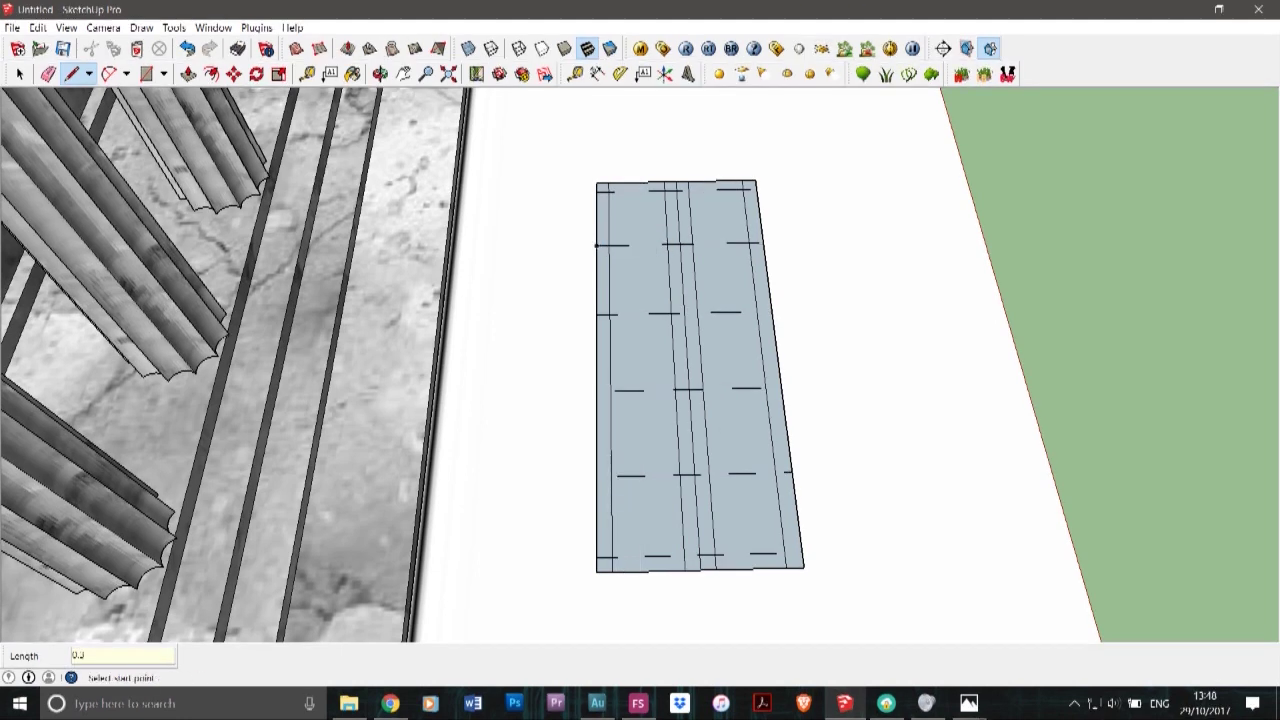
click(596, 236)
key(ctrl+z)
click(597, 236)
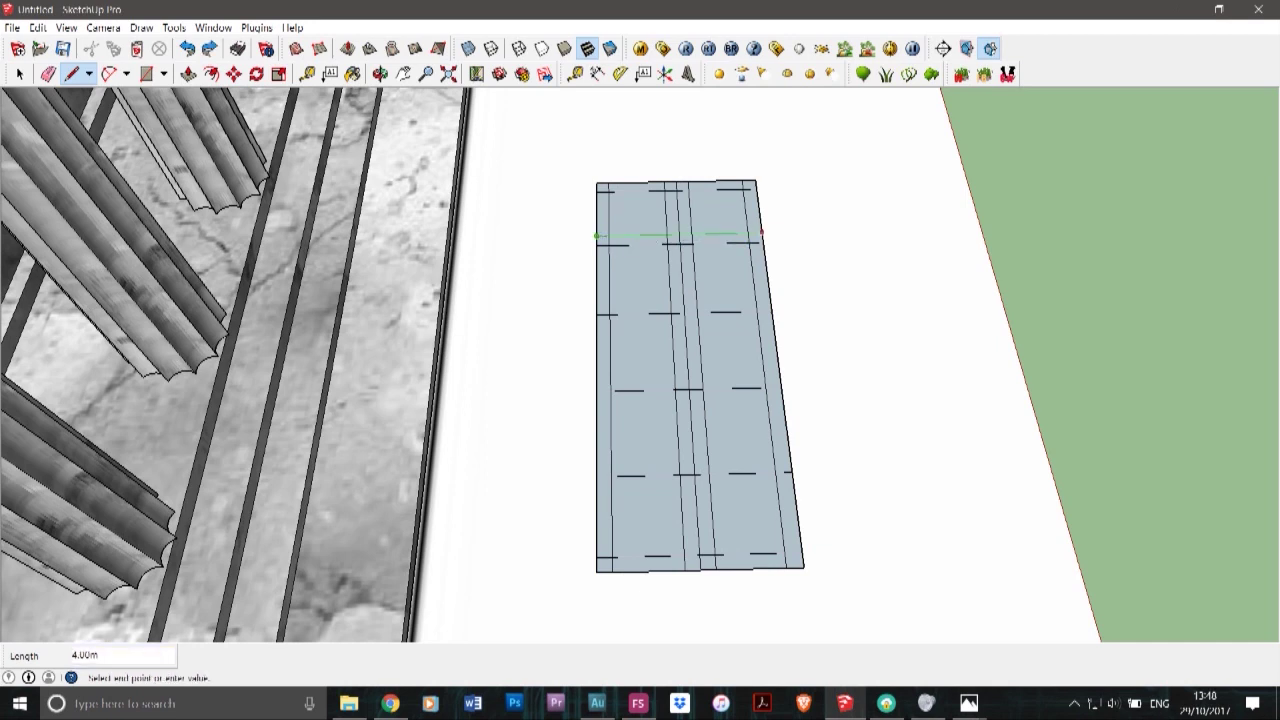
click(762, 233)
- Draw a 4 m crosswise line 0.3 m from the second strip divider, towards the far short edge
click(597, 315)
text(0.3)
key(Return)
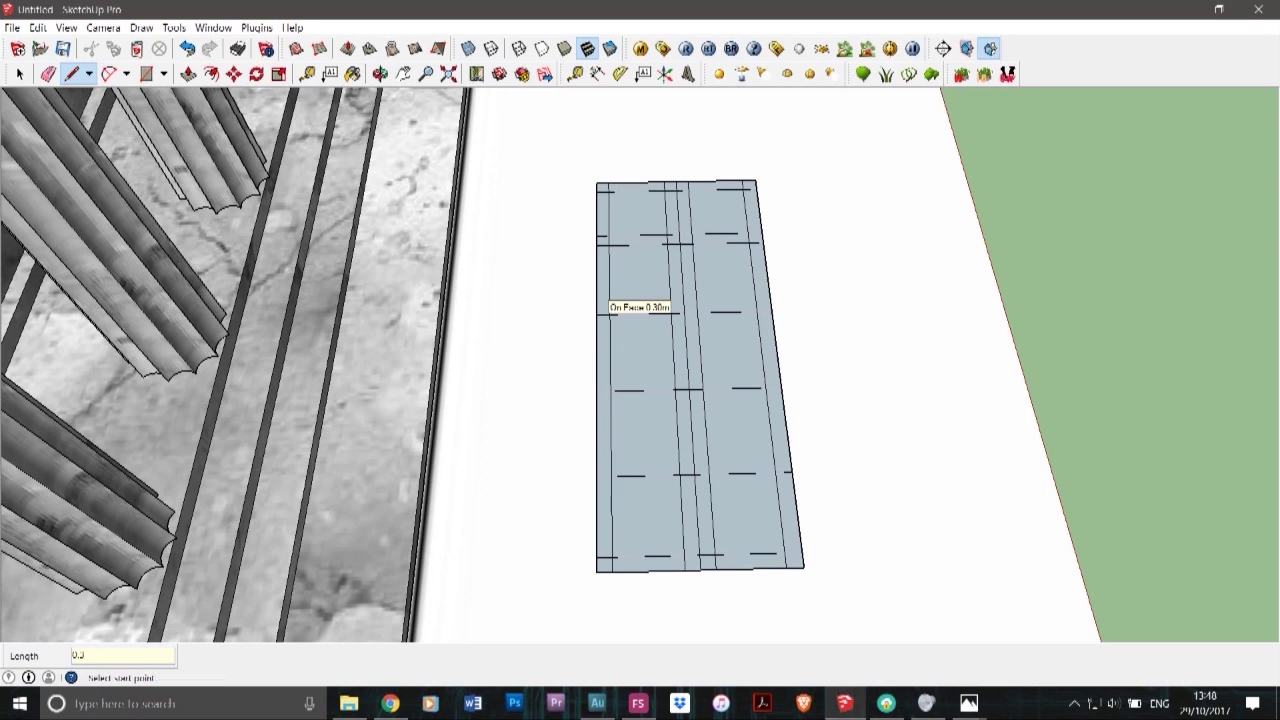
text(4)
key(Return)
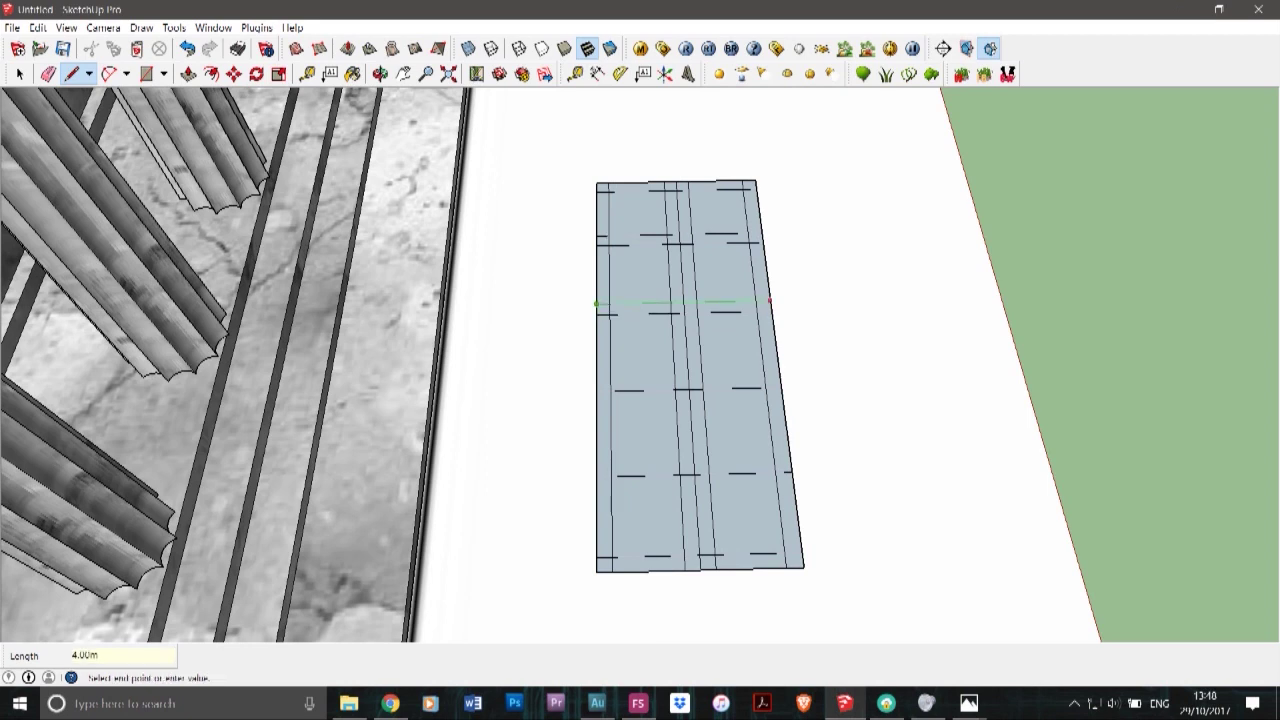
- Draw a full-width crosswise line 0.3 m from the second strip divider, towards the near short edge
click(609, 324)
text(0.)
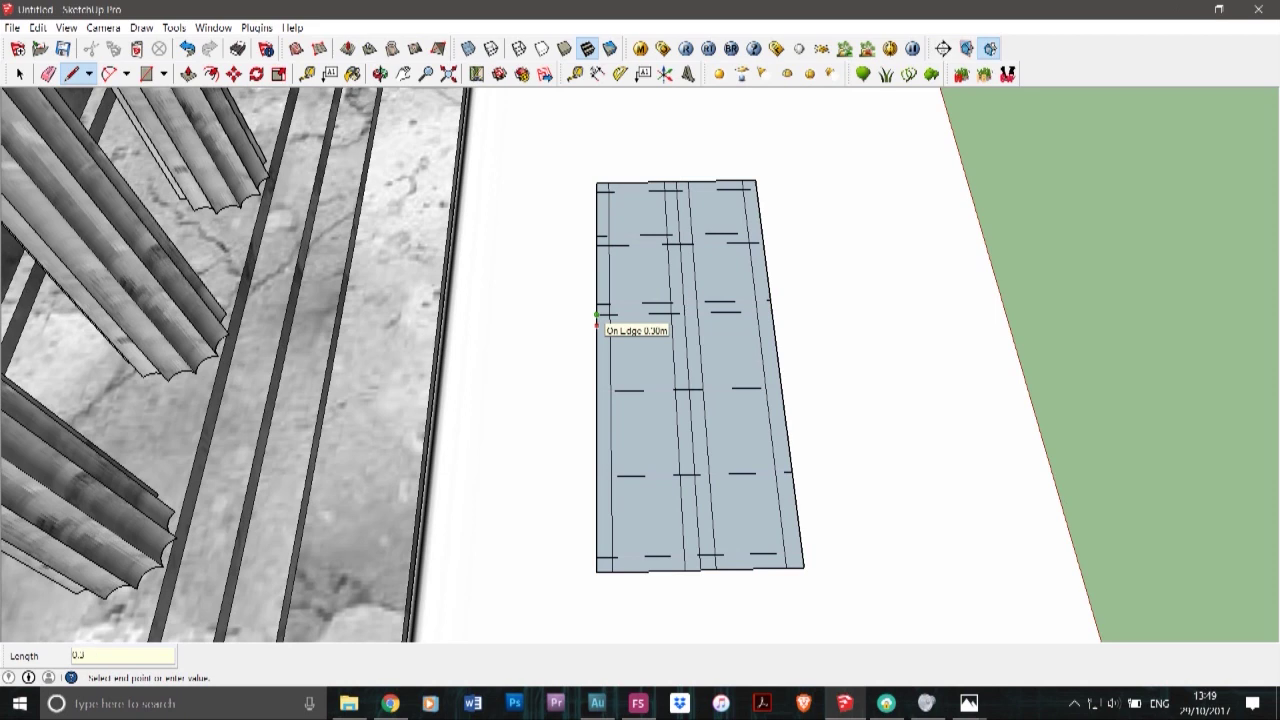
text(3)
key(Return)
click(596, 325)
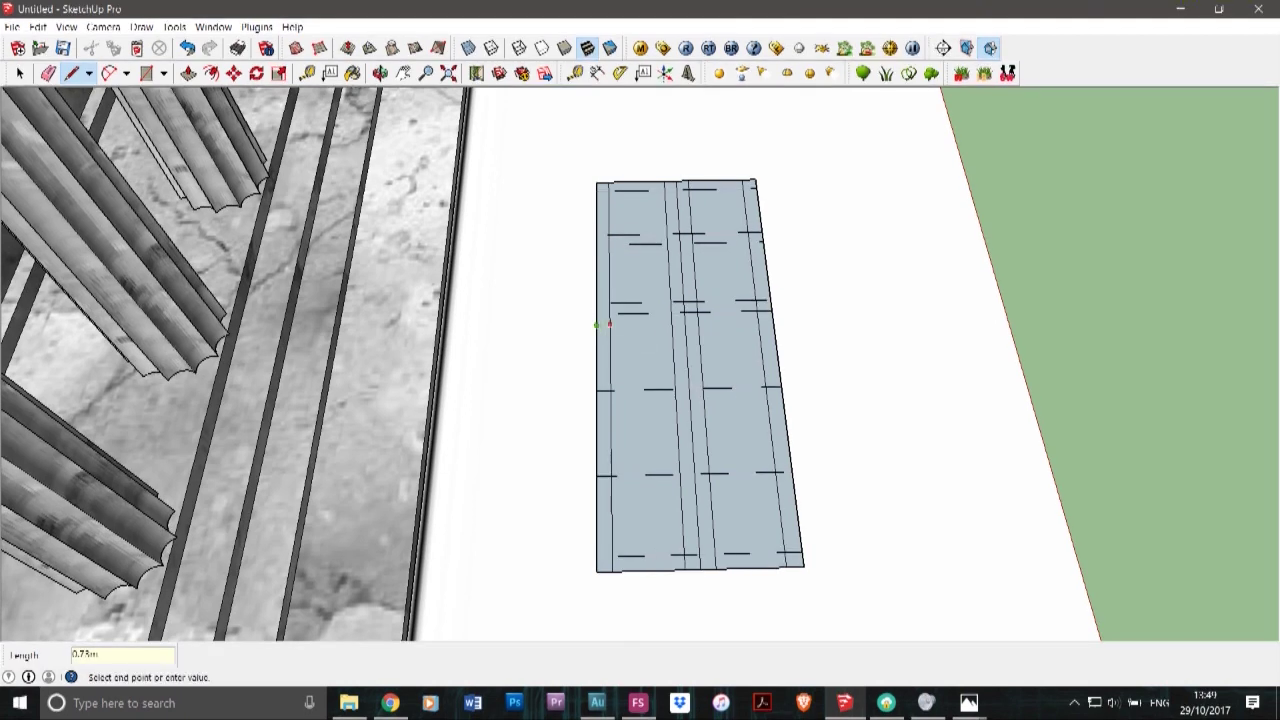
click(773, 321)
- Draw a full-width crosswise line 0.3 m from the third strip divider, towards the far short edge
click(597, 395)
text(0.)
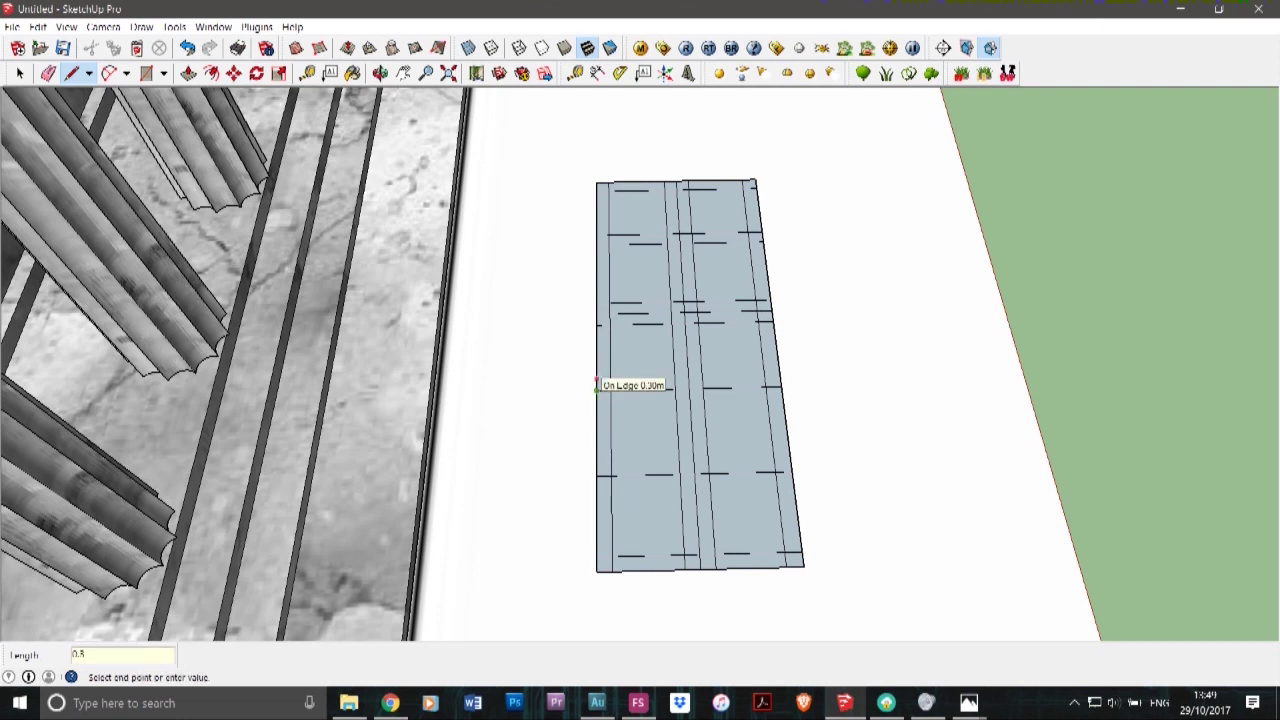
text(3)
key(Return)
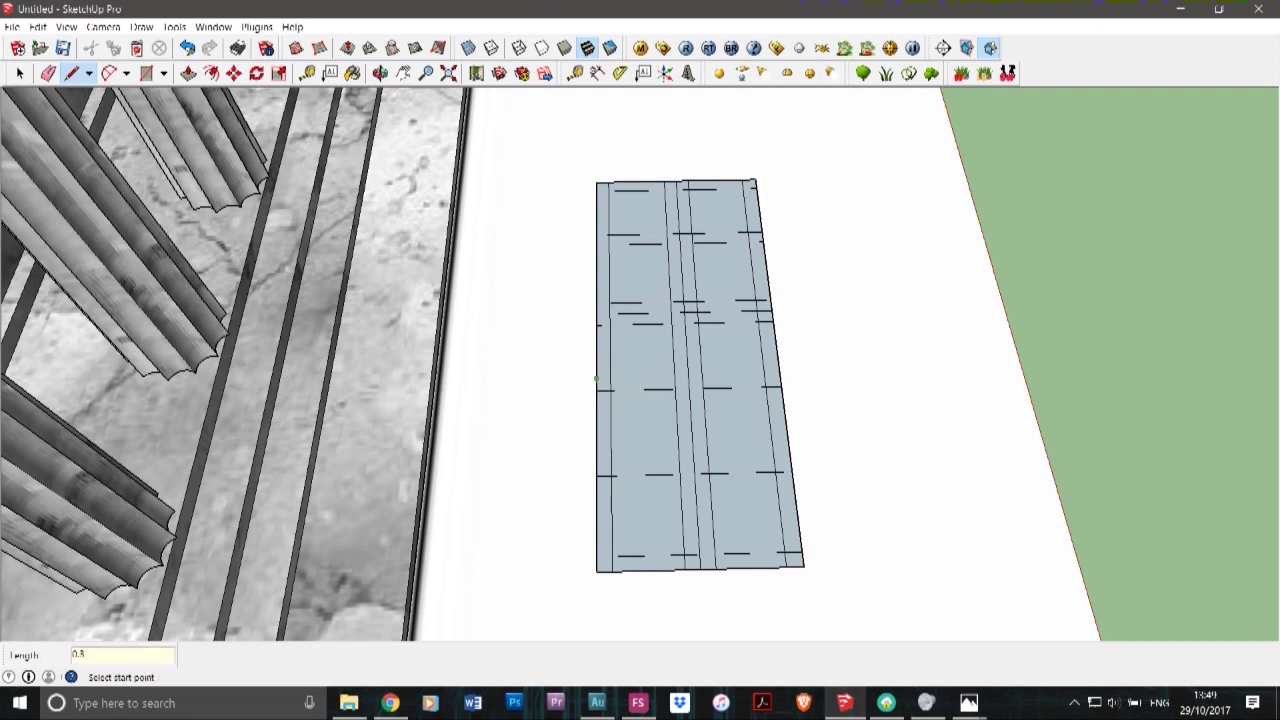
click(596, 379)
click(779, 377)
- Draw a 4 m crosswise line 0.3 m from the third strip divider, towards the near short edge
click(596, 390)
text(0.)
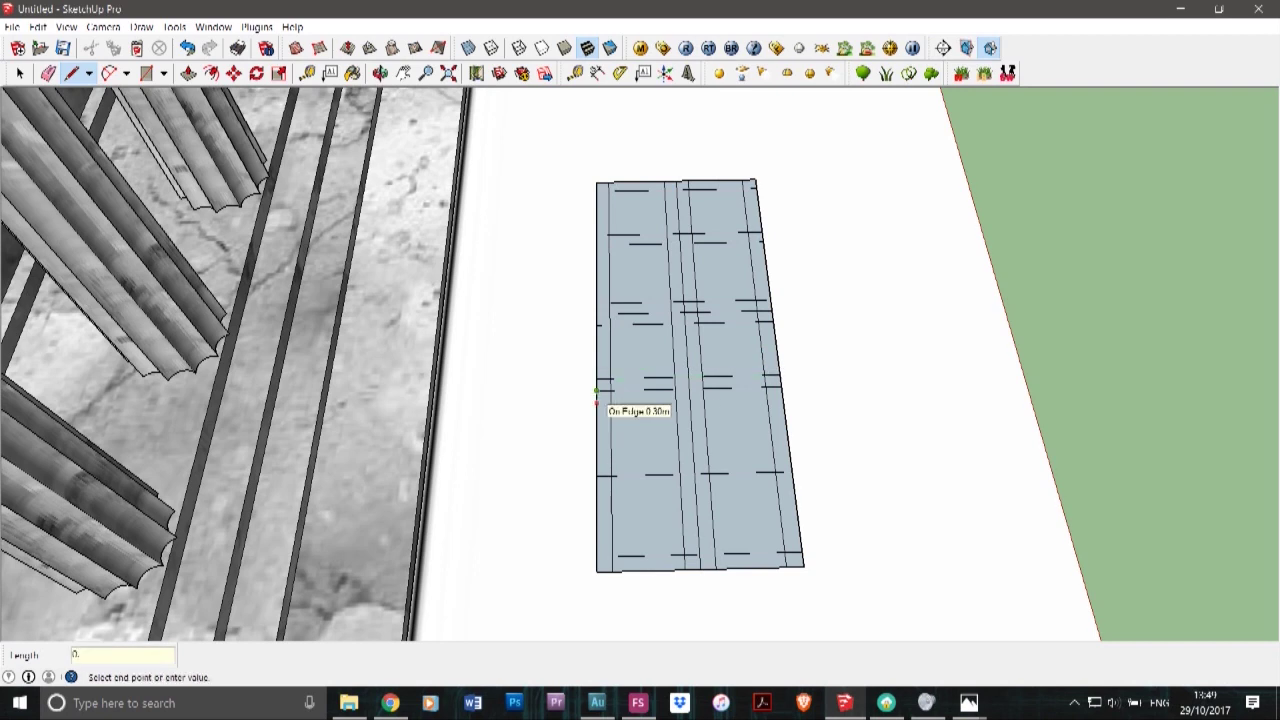
key(Return)
click(597, 403)
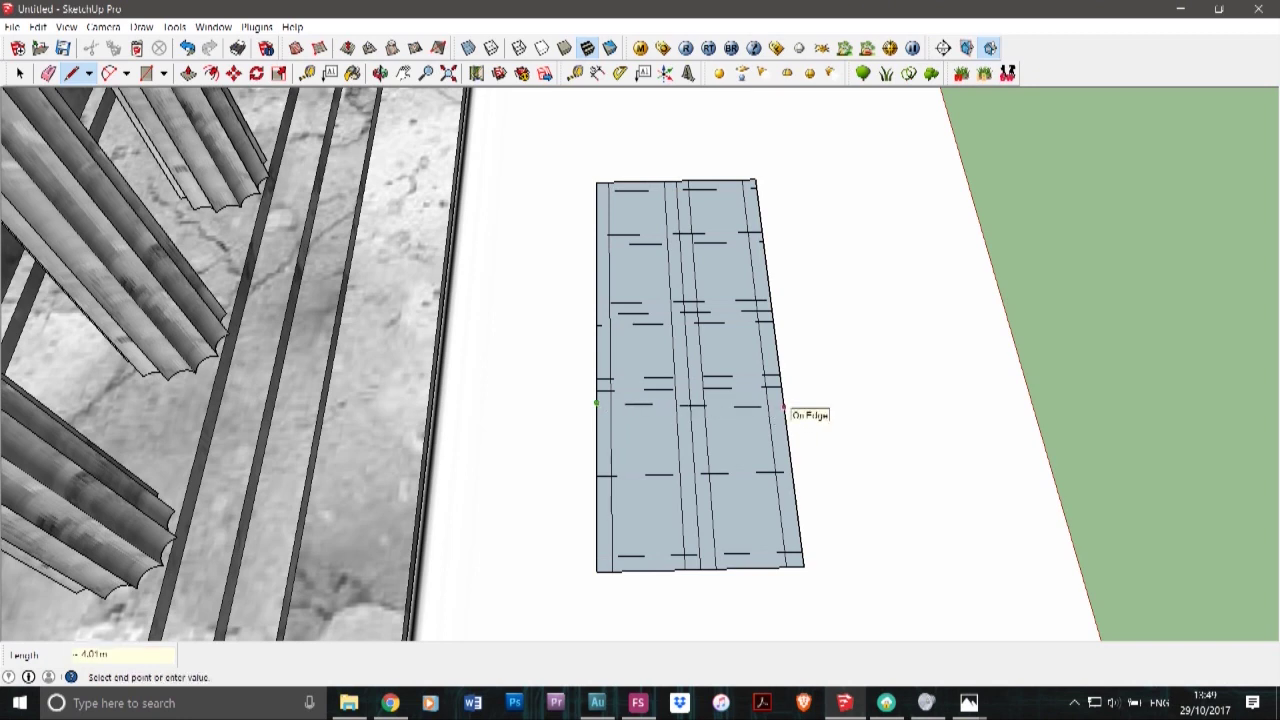
click(783, 400)
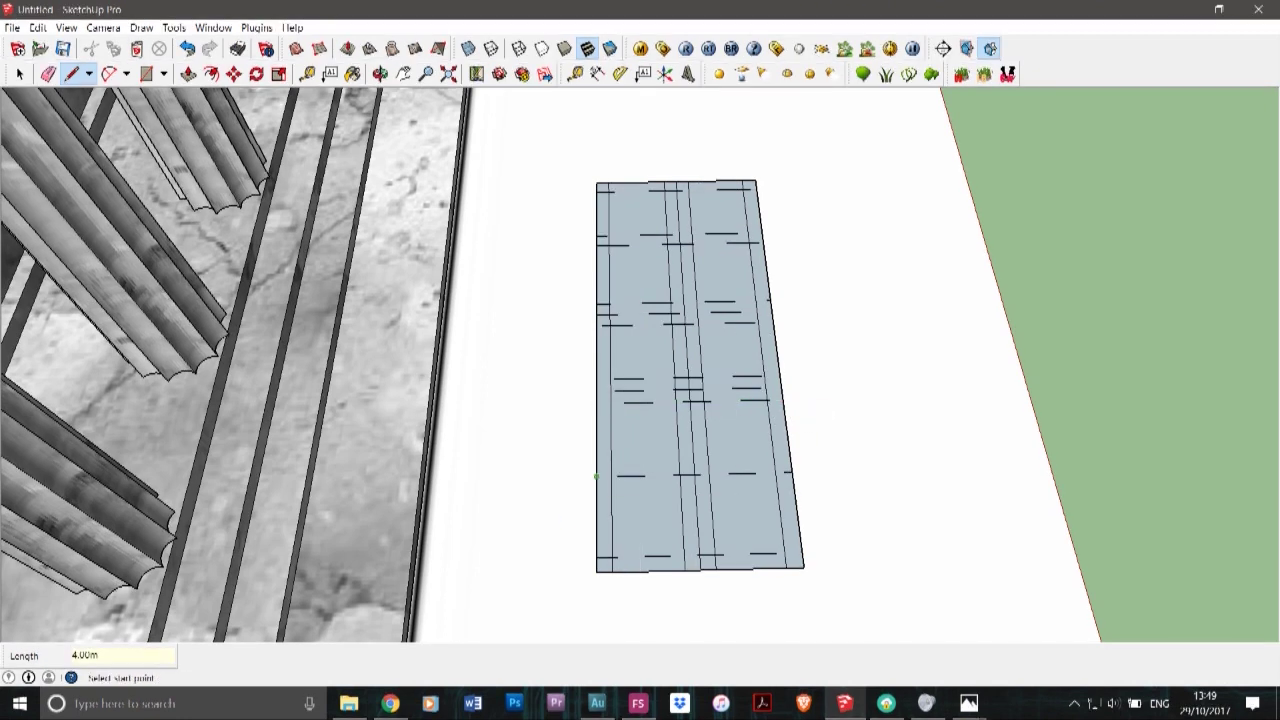
click(596, 477)
text(0.)
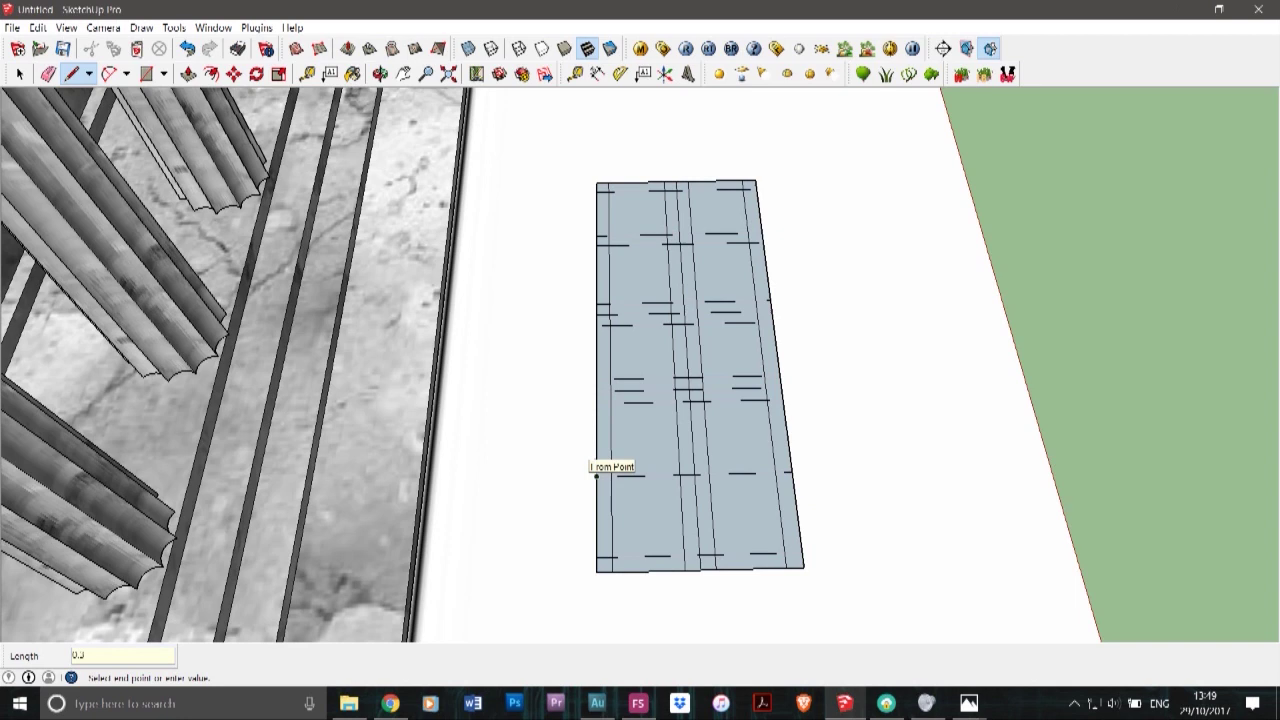
text(3)
key(Return)
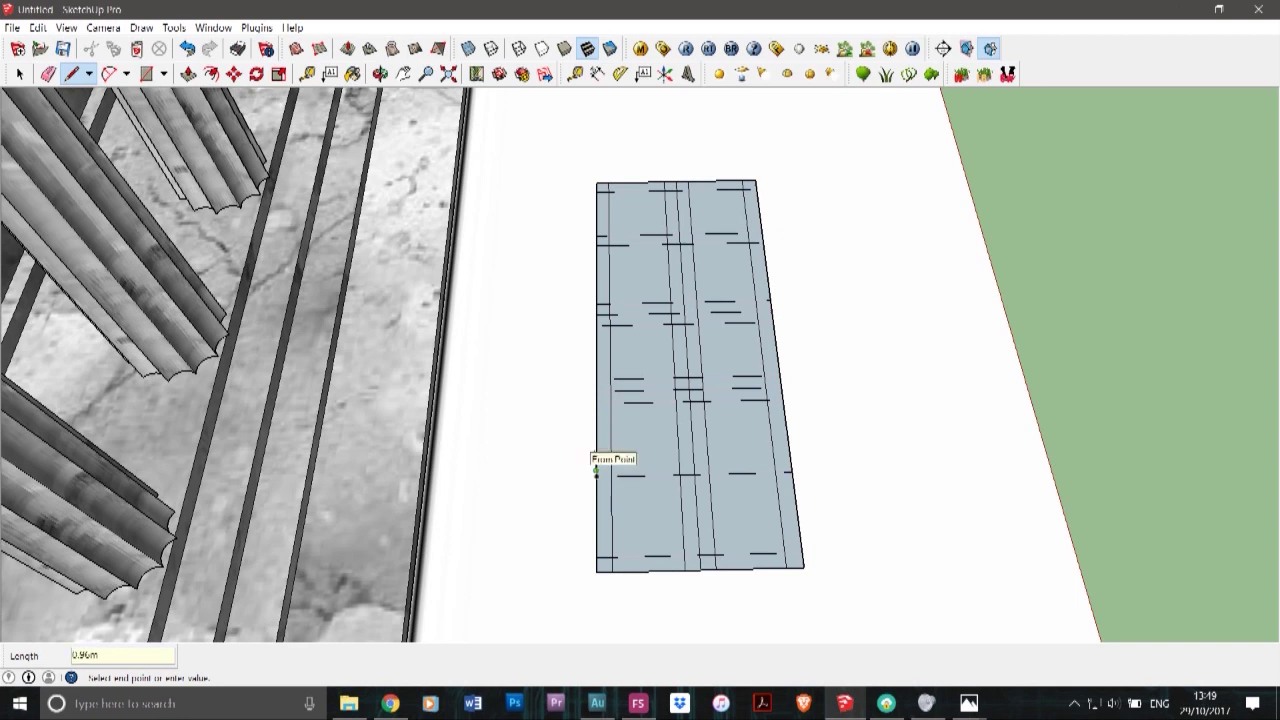
key(ctrl+z)
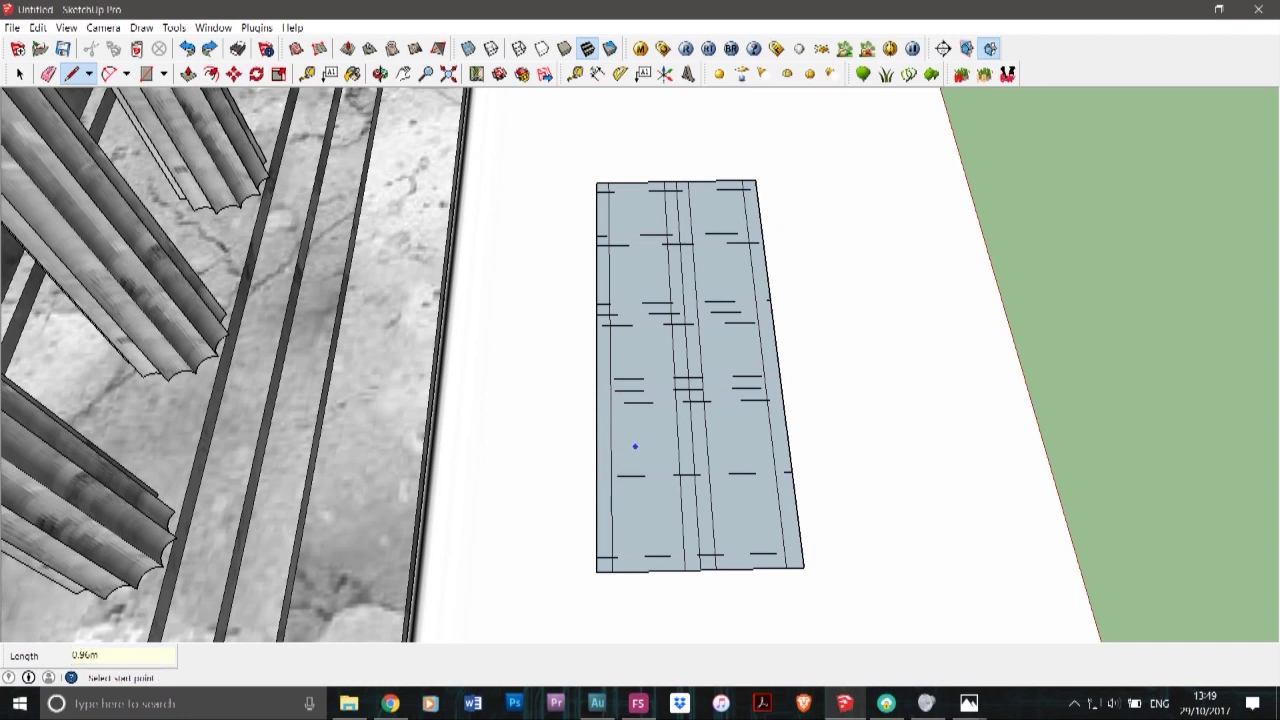
- Draw a full-width crosswise line 0.3 m from the fourth strip divider, towards the far short edge
click(597, 474)
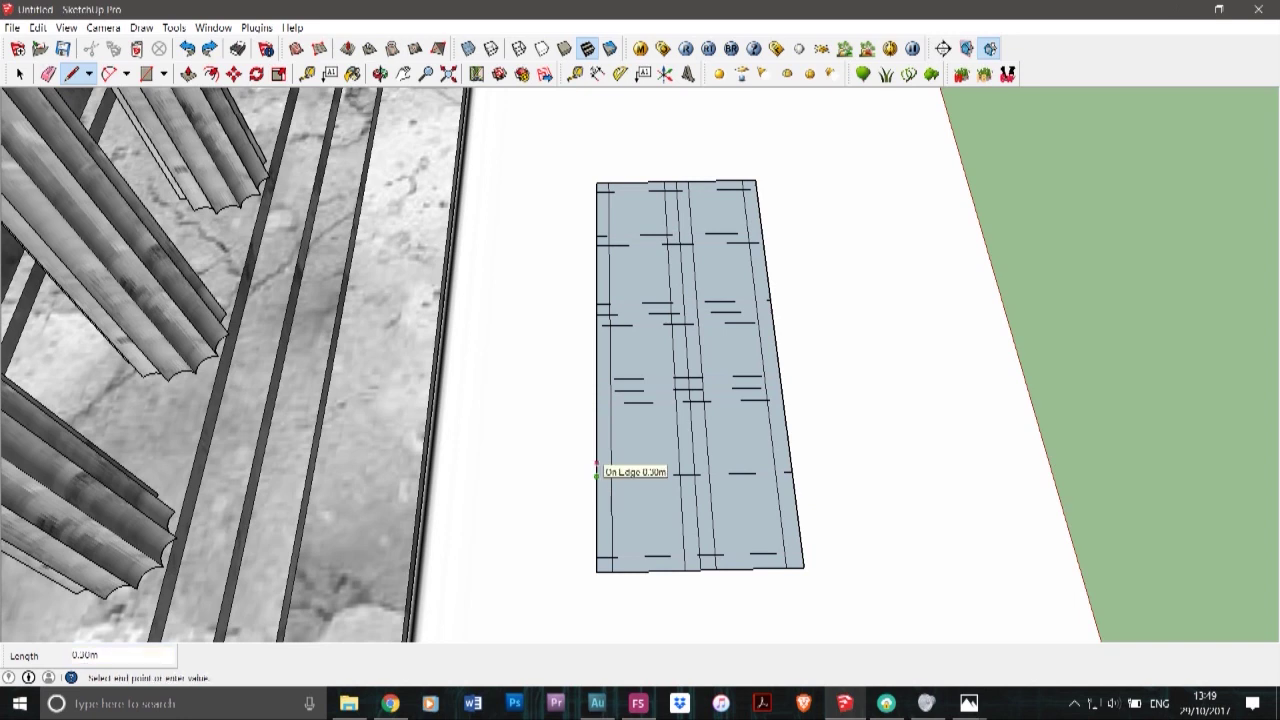
key(Return)
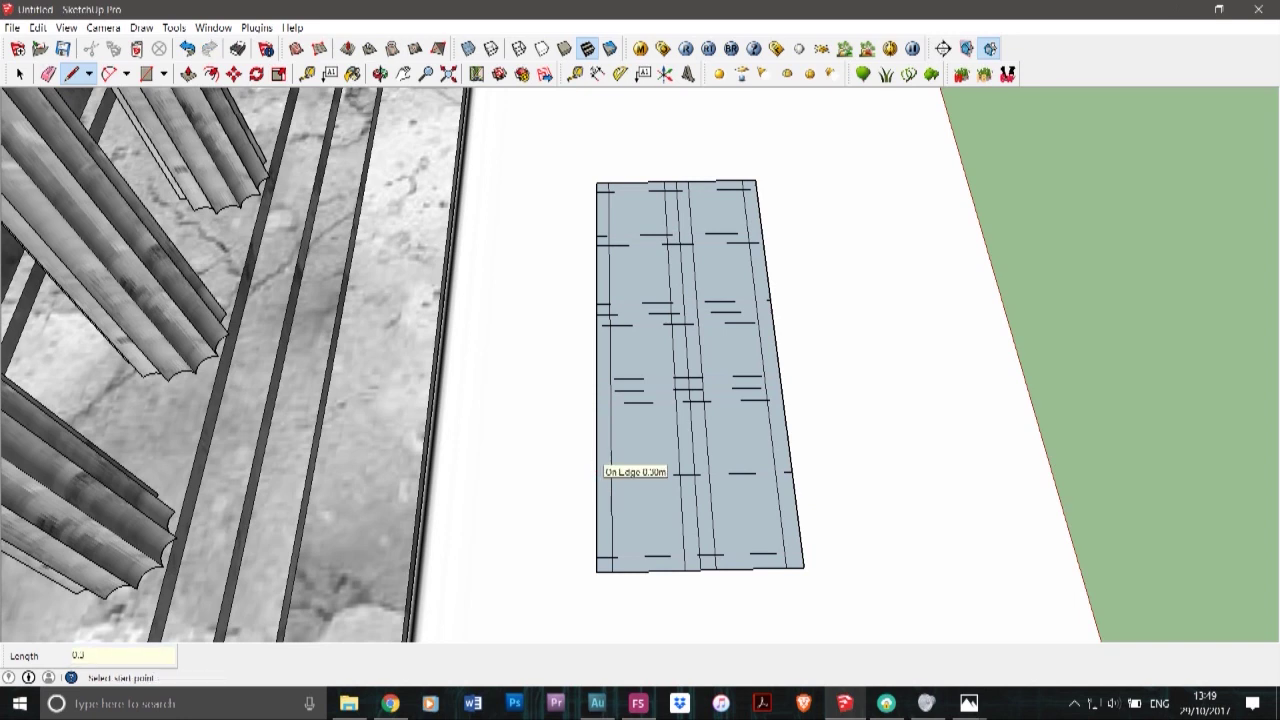
click(597, 463)
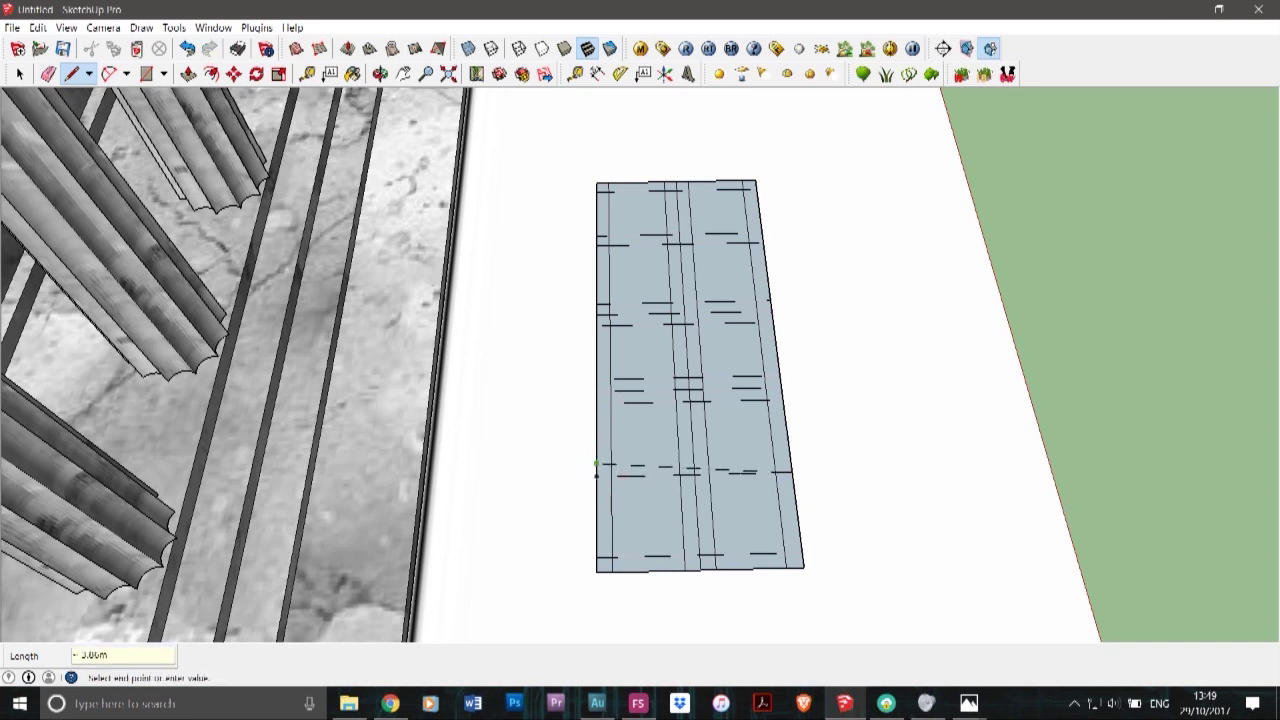
click(791, 459)
- Draw a 4 m crosswise line 0.3 m from the fourth strip divider, towards the near short edge
click(596, 477)
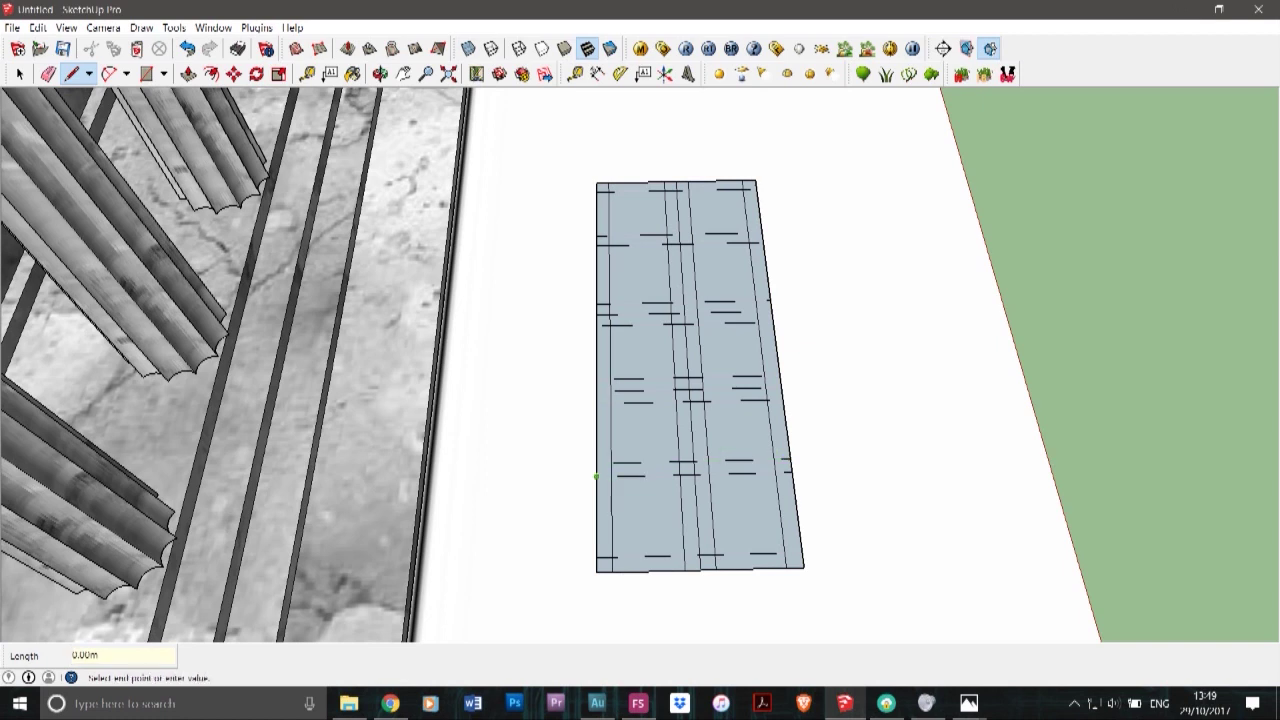
text(0.3)
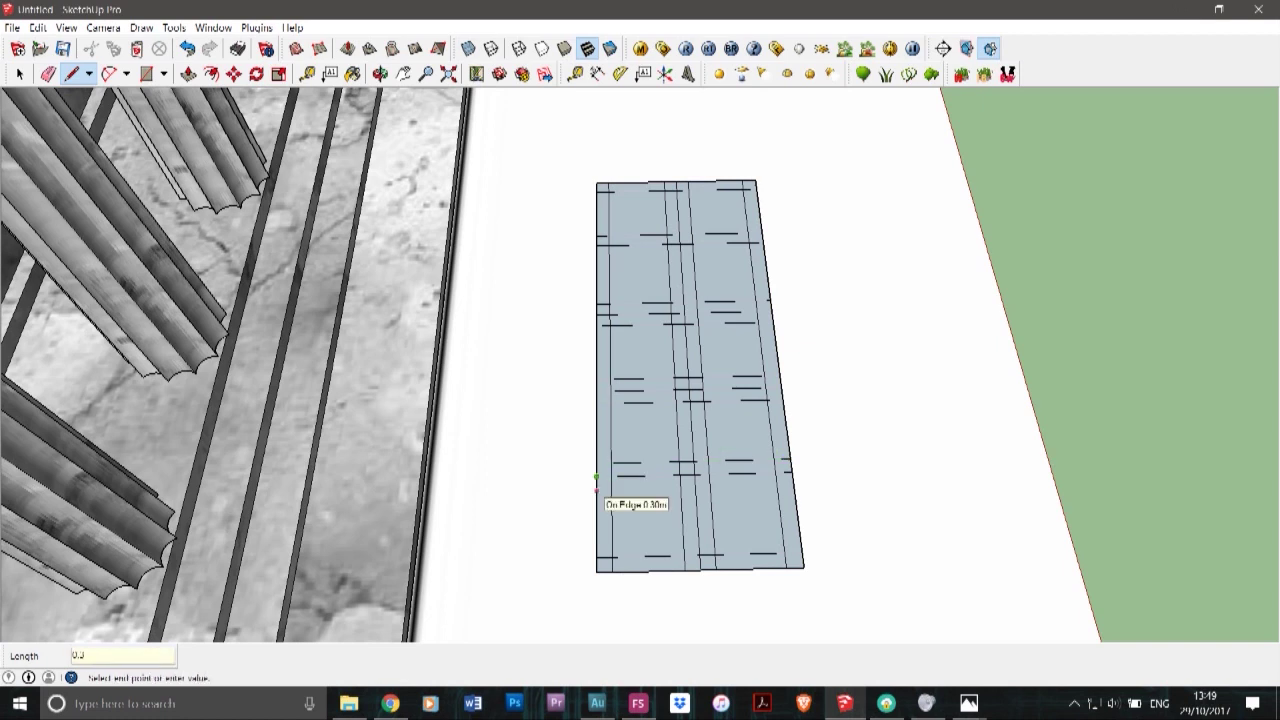
key(Return)
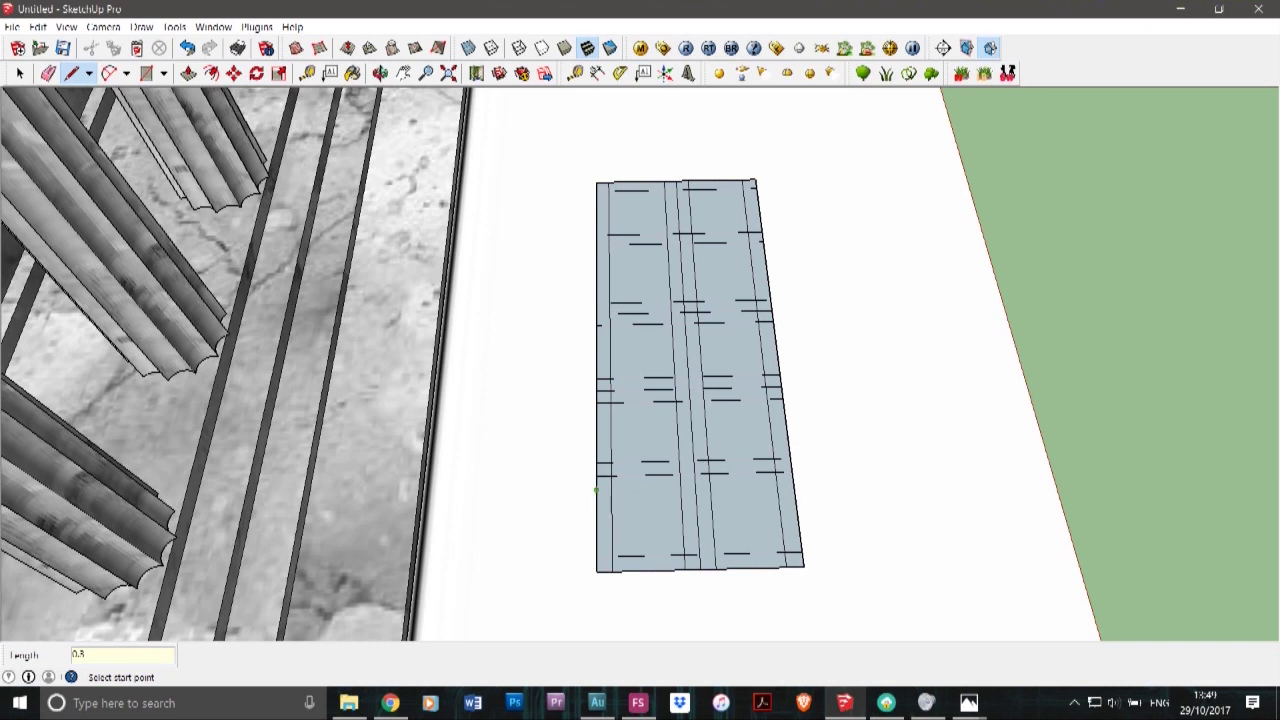
click(597, 489)
click(795, 485)
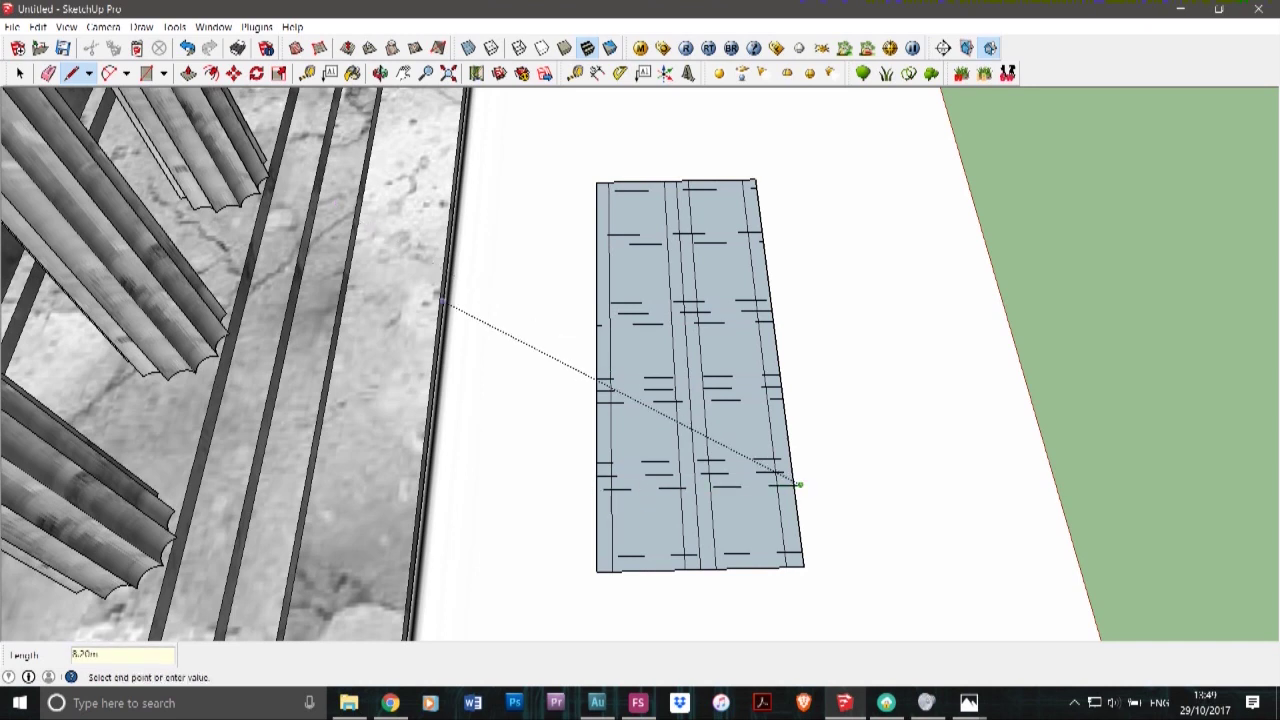
key(ctrl+z)
click(596, 489)
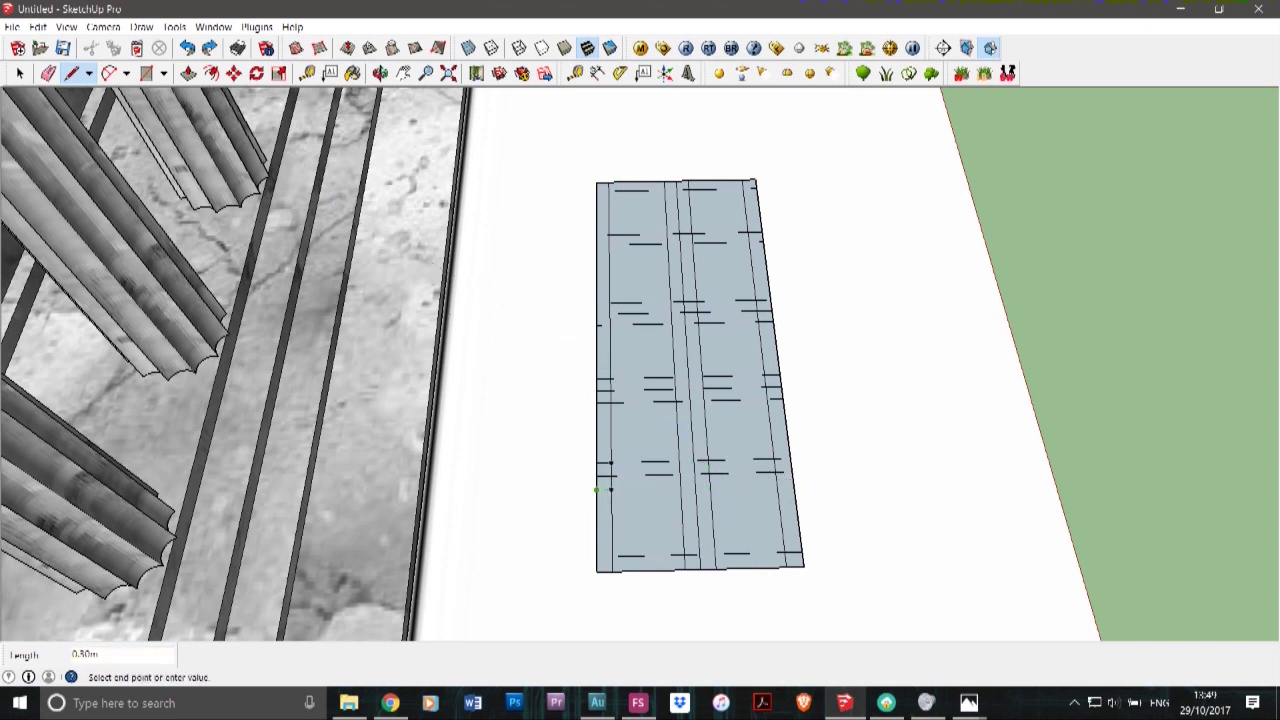
click(792, 487)
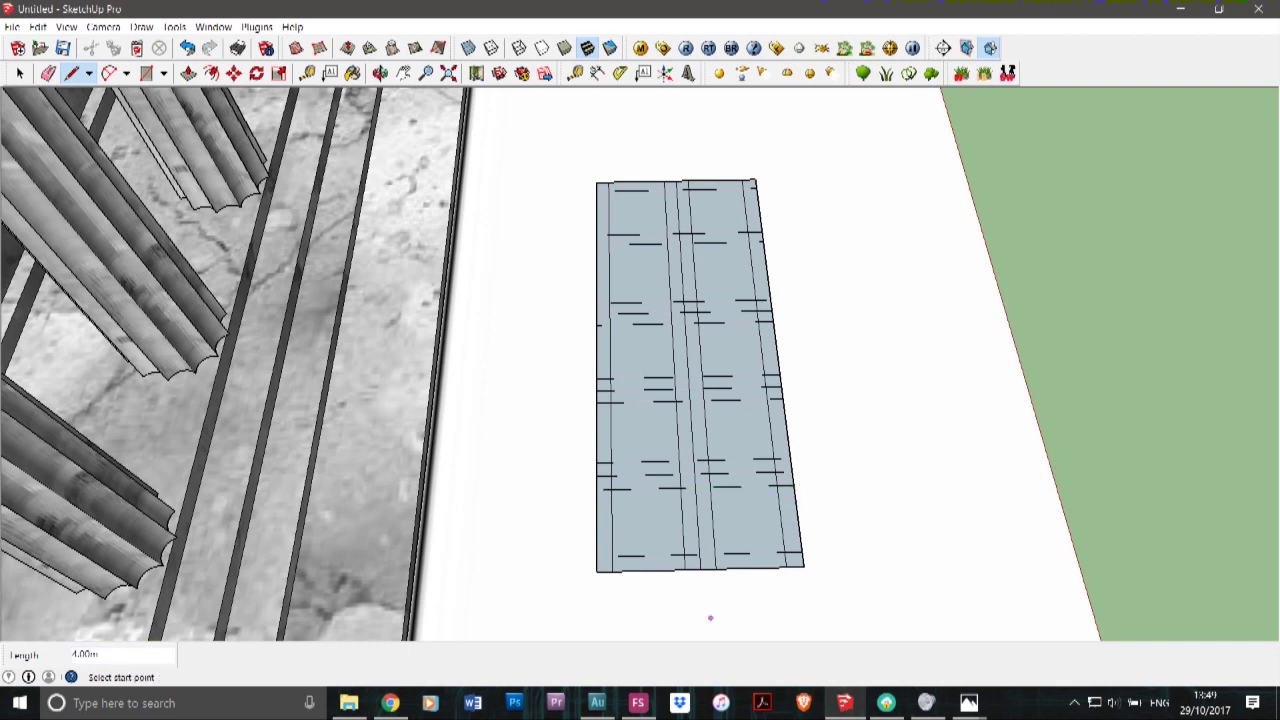
- Delete the lengthwise centre-line segments that split the central strip beside the two farthest panel rows
key(space)
click(748, 520)
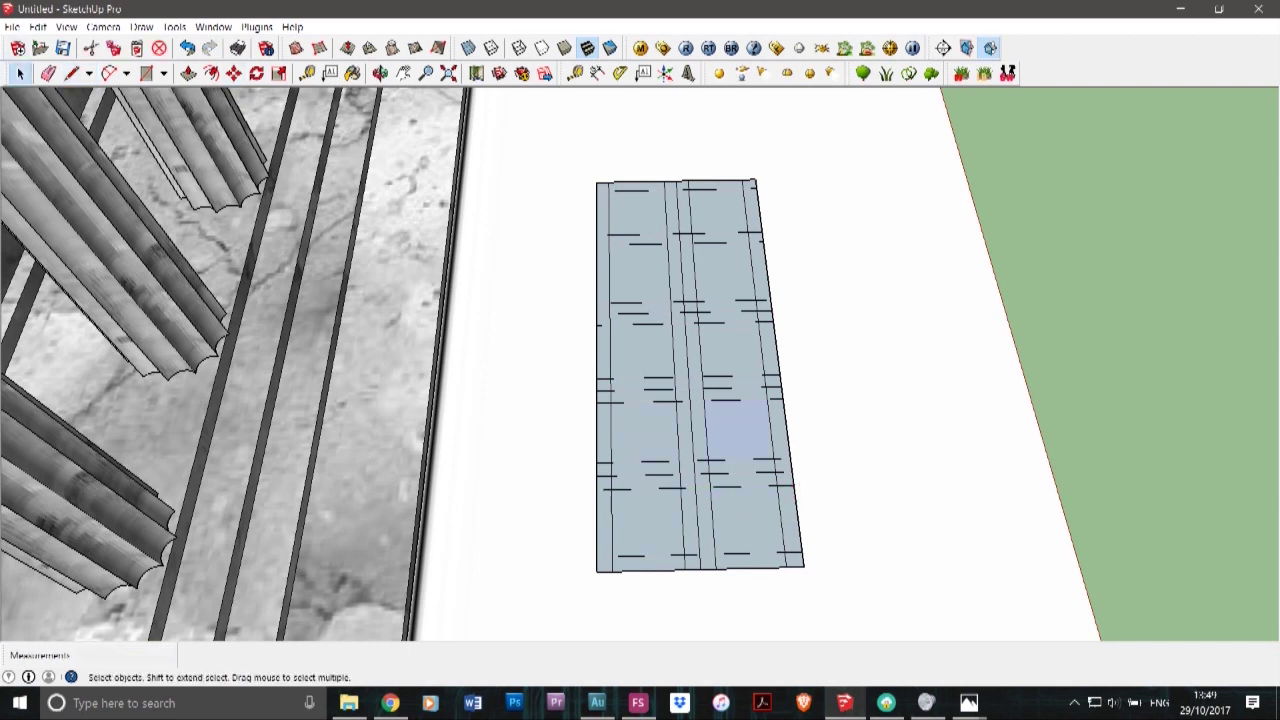
click(678, 211)
key(Delete)
click(685, 243)
key(Delete)
click(682, 273)
key(Delete)
- Delete the centre-line pieces and middle divider segments where the second crosswise strip crosses the central strip
click(690, 307)
key(Delete)
click(686, 318)
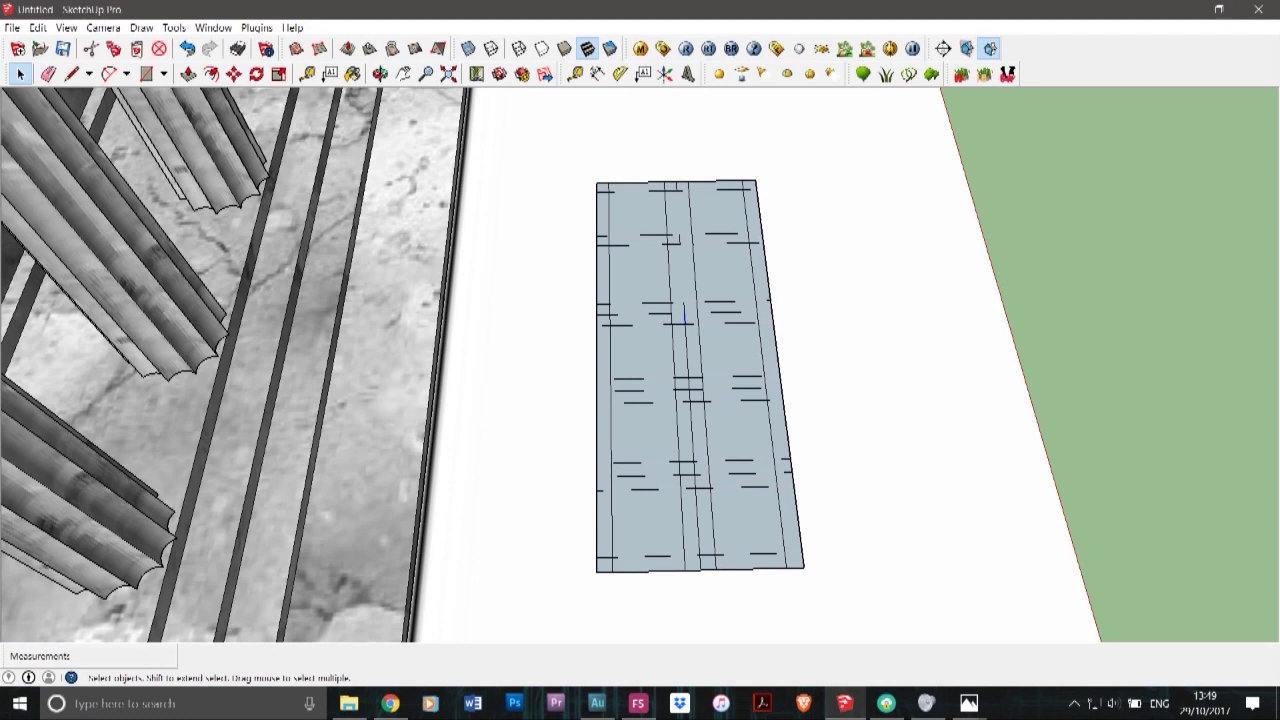
key(Delete)
click(690, 307)
click(690, 313)
key(Delete)
- Try to delete the remaining lines inside the central strip together with one area selection
click(699, 338)
drag(689, 291, 681, 413)
key(Delete)
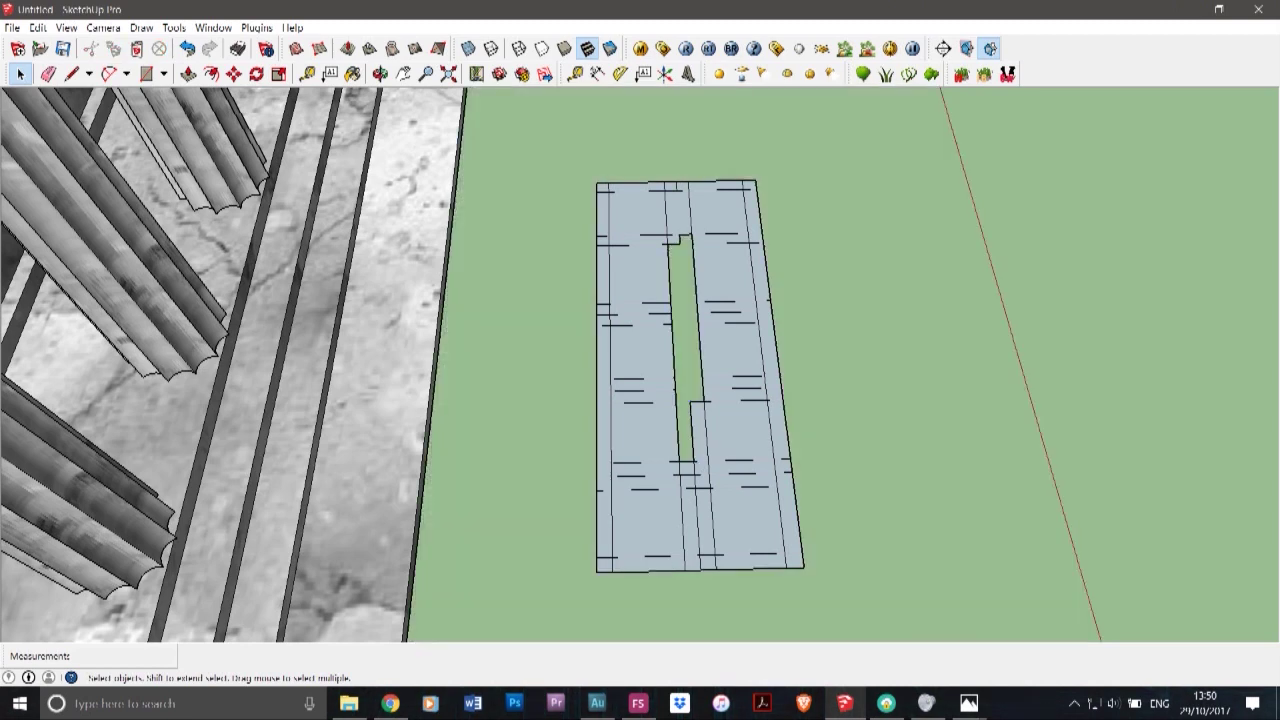
key(ctrl+z)
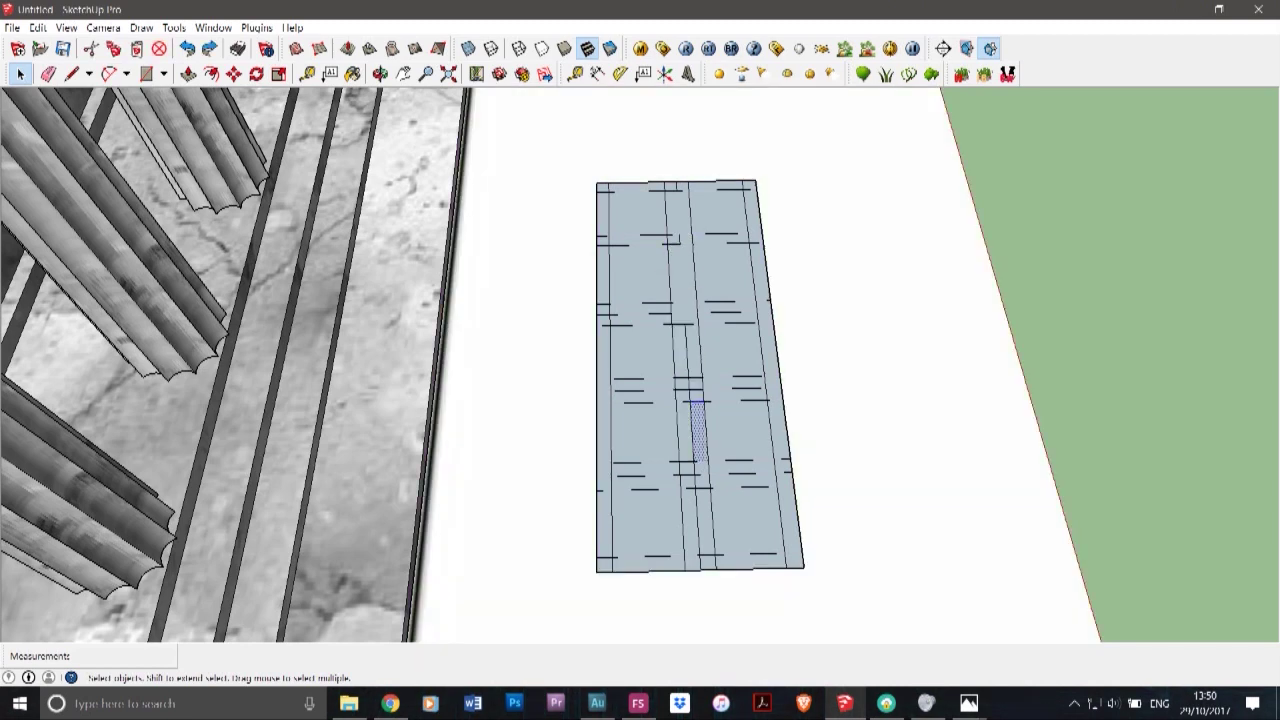
- Delete the centre-line segment beside the third panel row and the short crosswise segment at the third strip's near edge
click(680, 352)
click(694, 352)
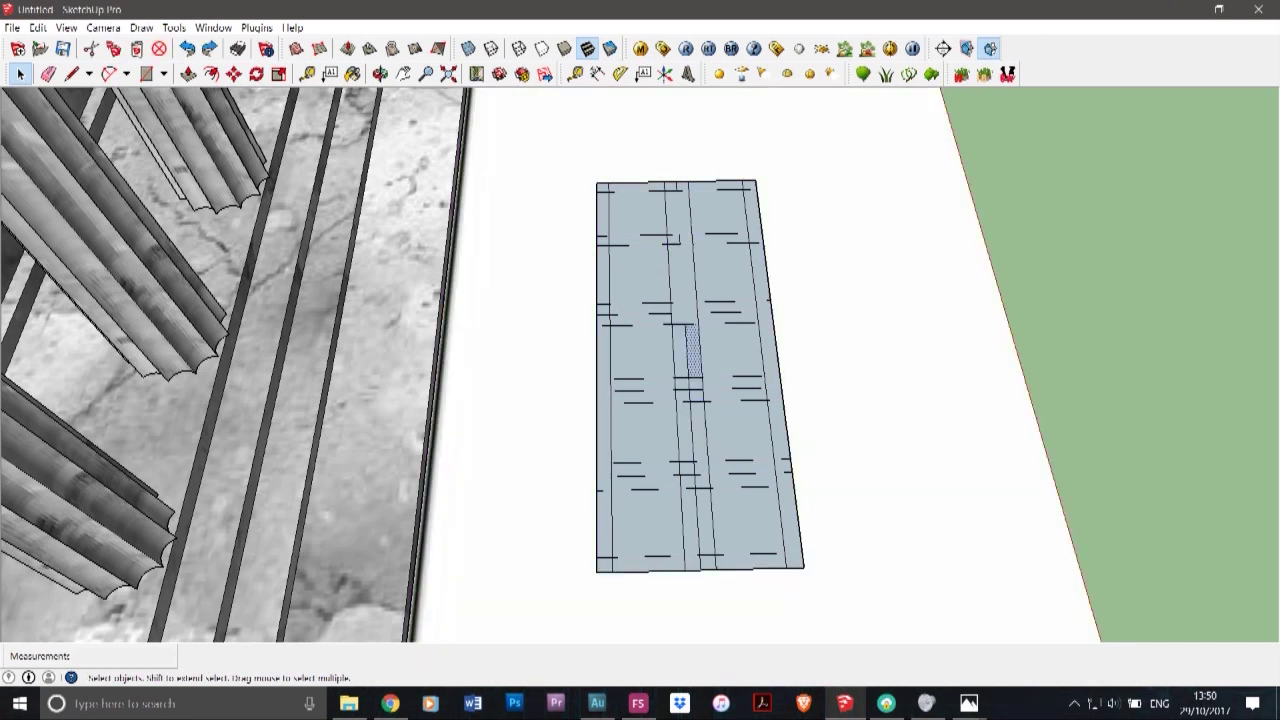
click(687, 350)
key(Delete)
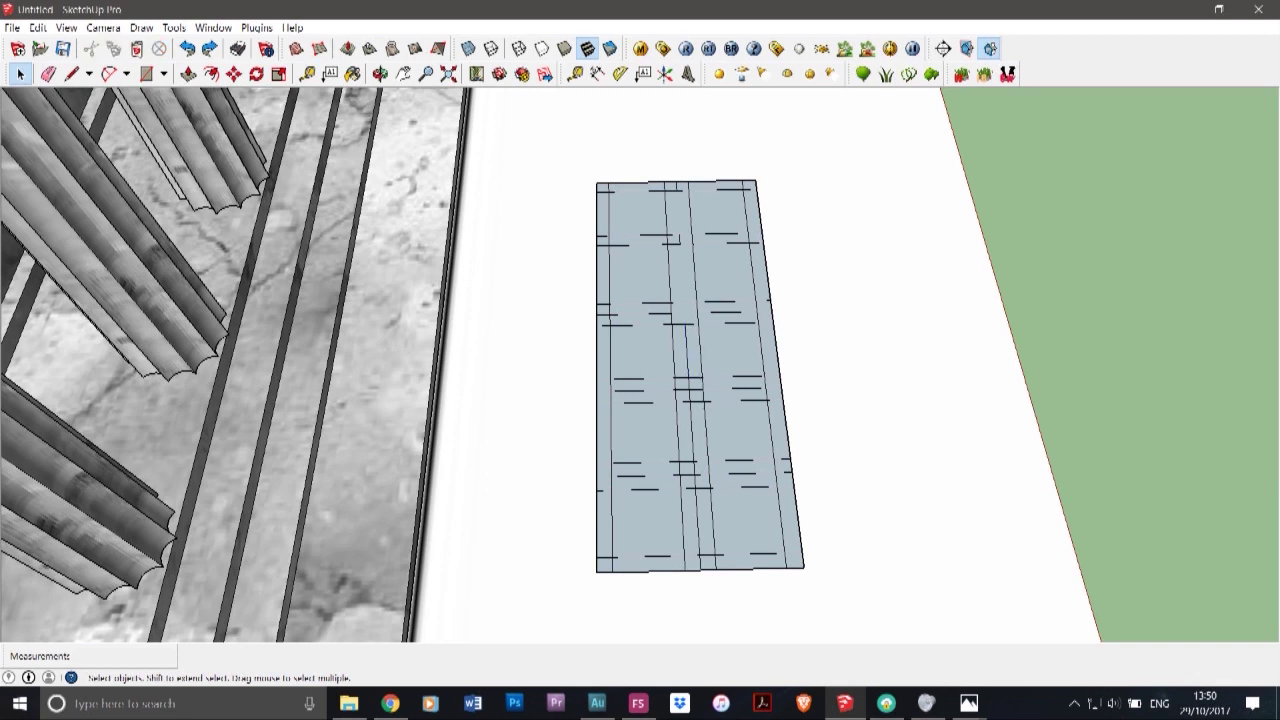
click(697, 401)
key(Delete)
- Try to delete the small faces and edges where the third crosswise strip crosses the central strip
click(696, 384)
key(Delete)
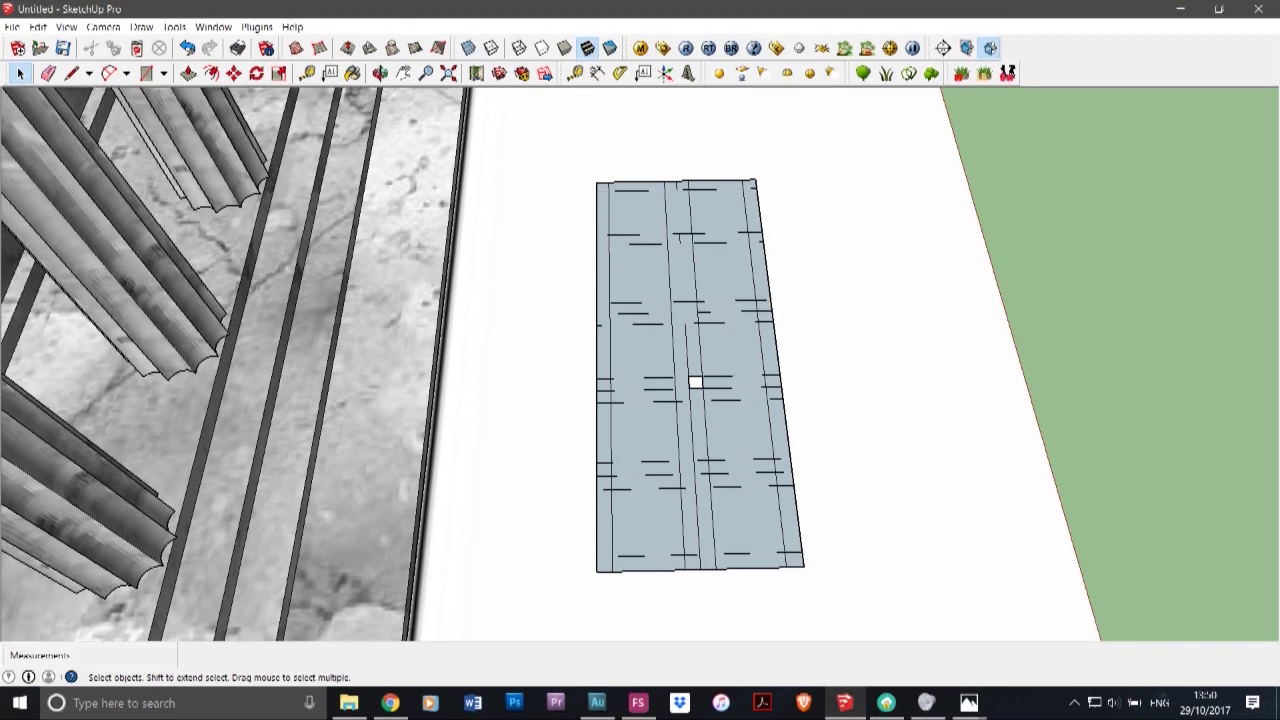
click(690, 395)
key(Delete)
click(695, 384)
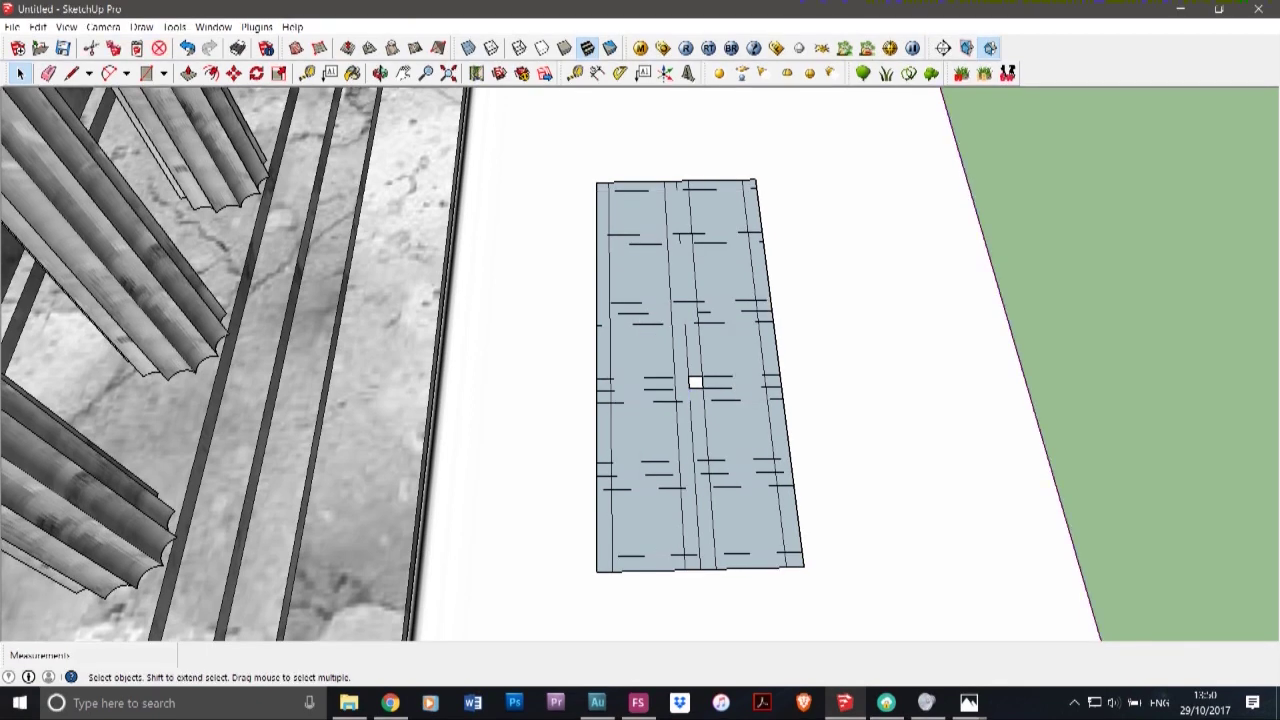
key(Delete)
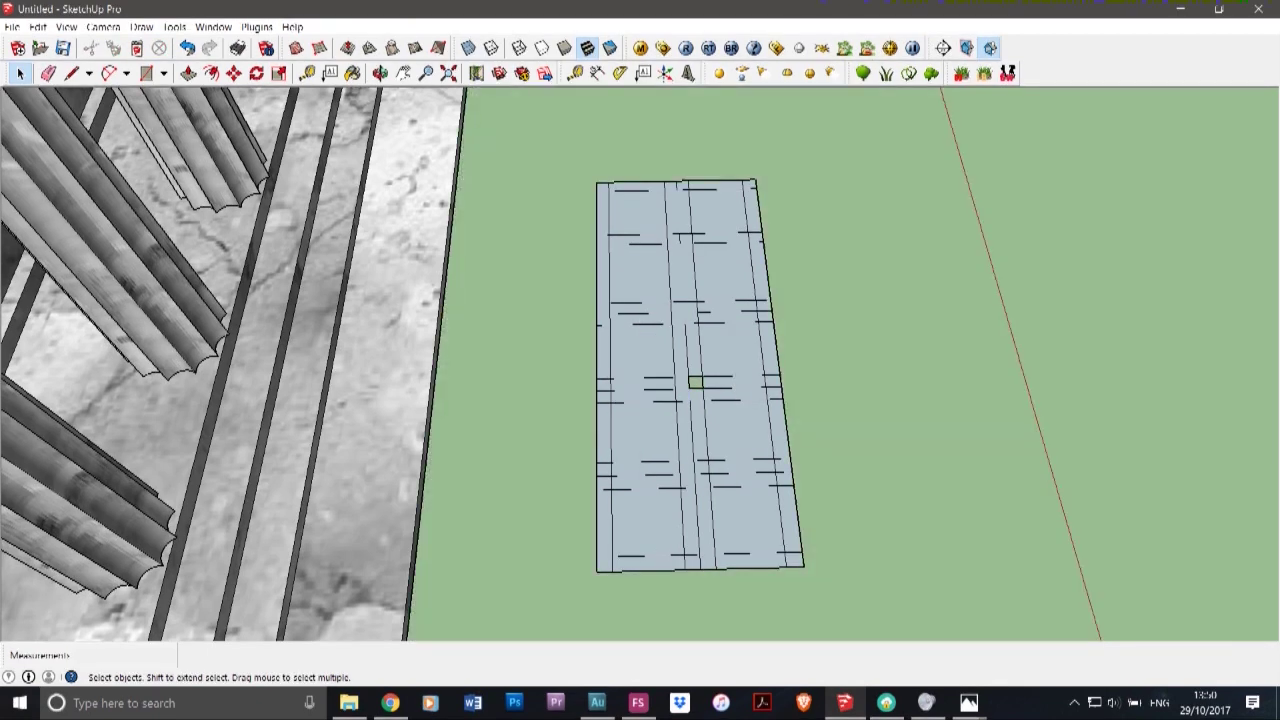
key(ctrl+z)
click(696, 388)
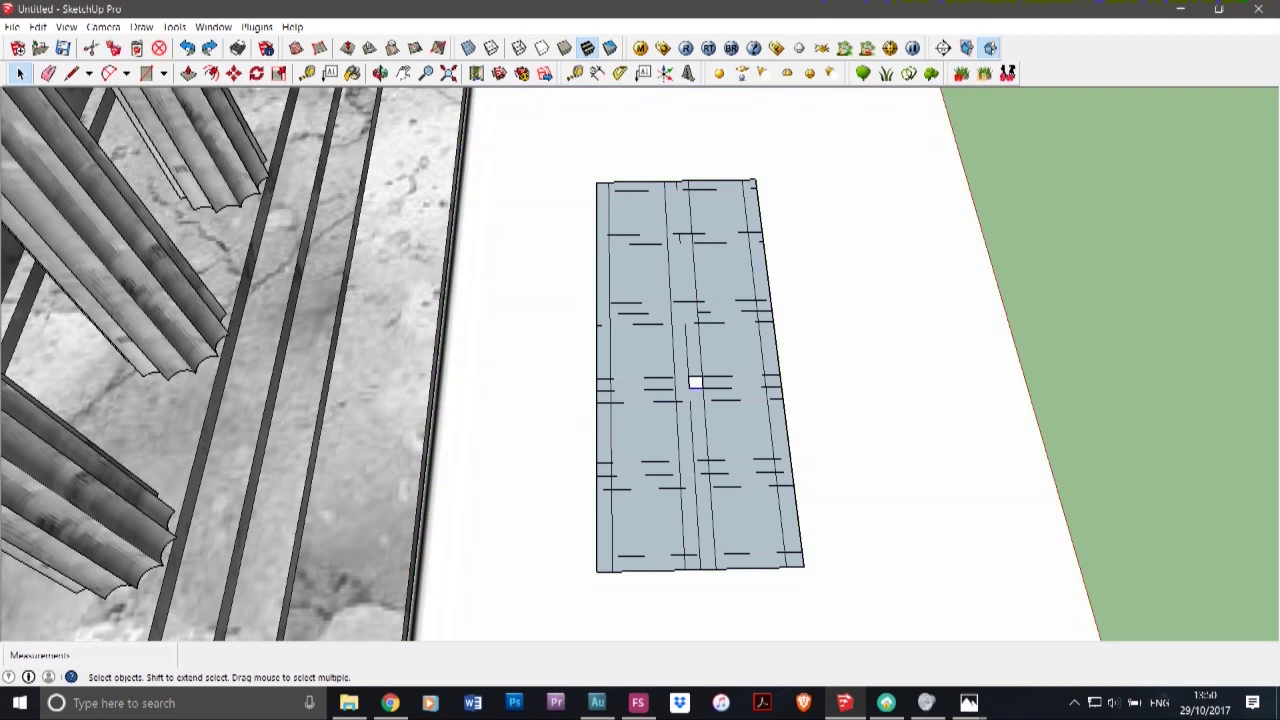
key(Delete)
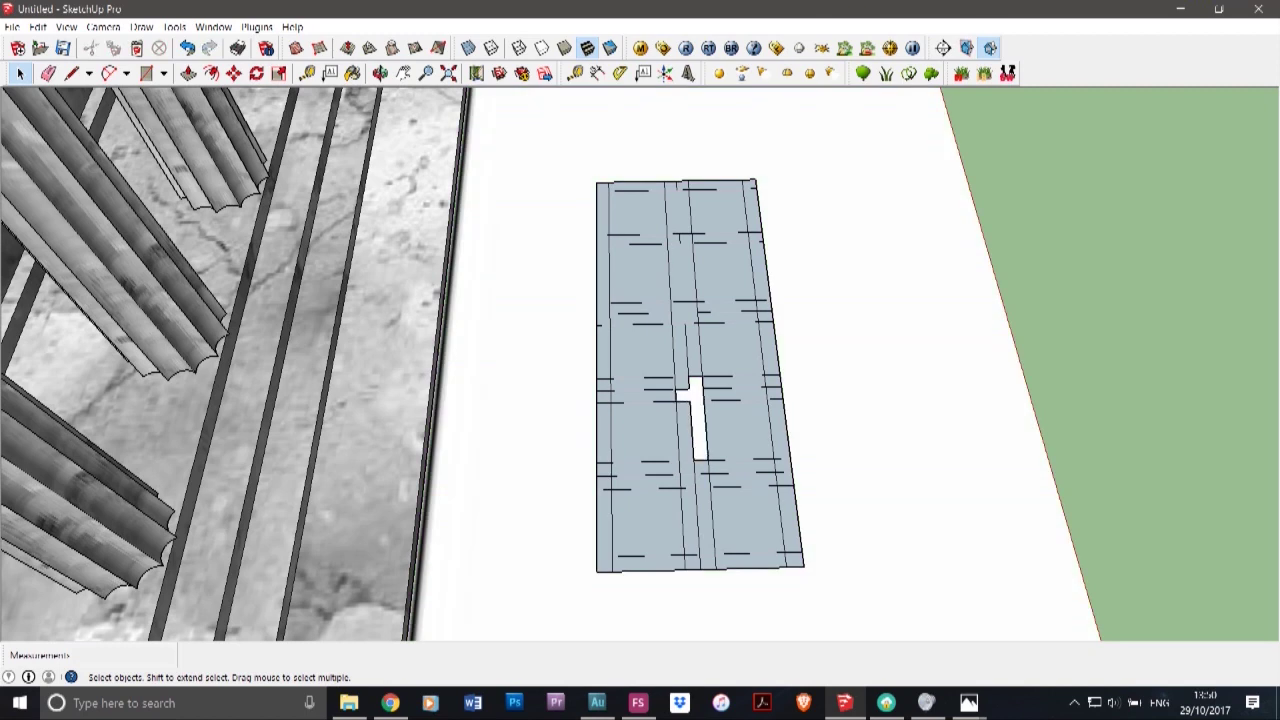
key(ctrl+z)
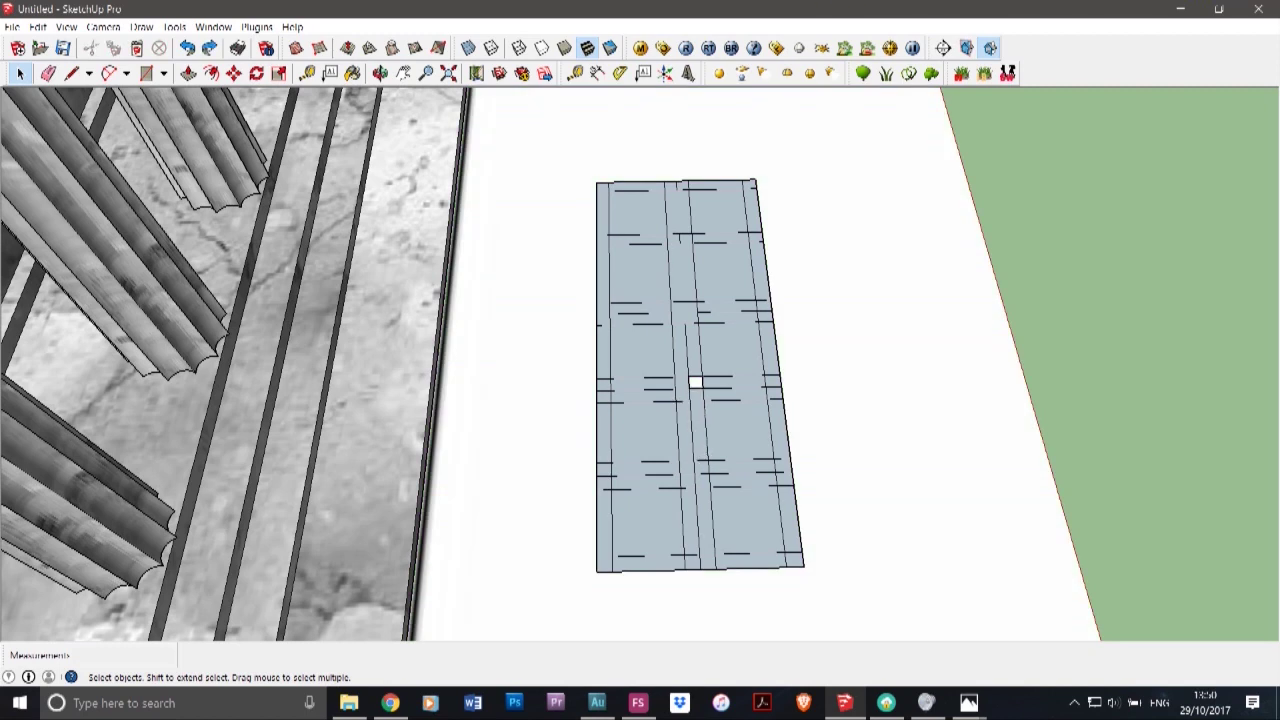
key(ctrl+z)
- Delete the middle divider and leftover border segments where the third crosswise strip meets the right long border
click(726, 388)
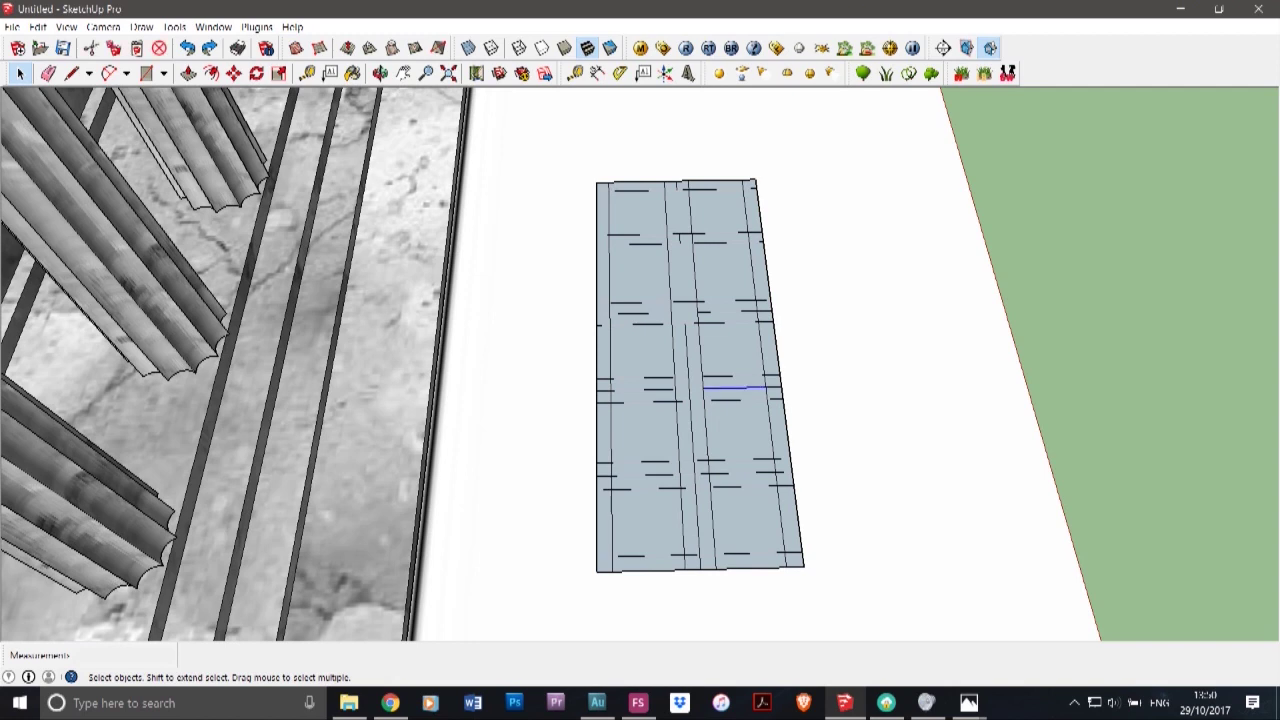
key(Delete)
click(773, 381)
key(Delete)
click(766, 388)
key(Delete)
click(772, 376)
key(Delete)
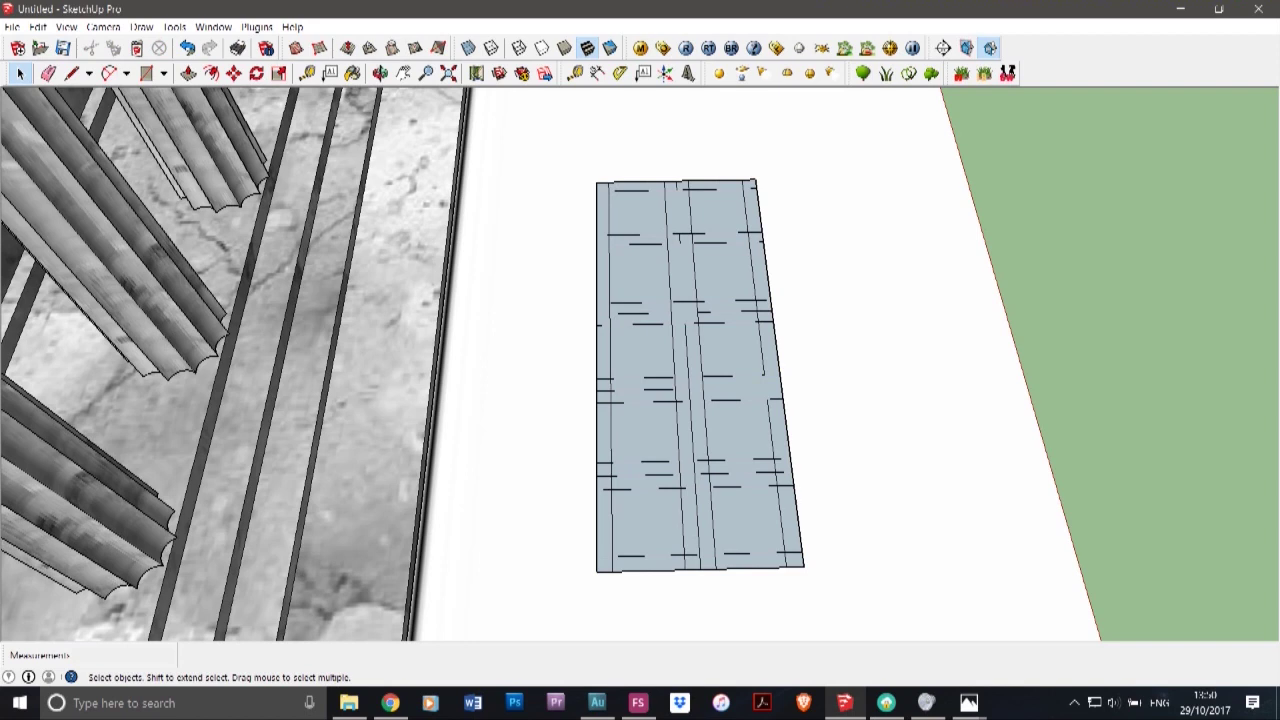
click(775, 400)
key(Delete)
- Delete the crosswise segments that cut through the right long border at the fourth crosswise strip
click(780, 452)
click(782, 459)
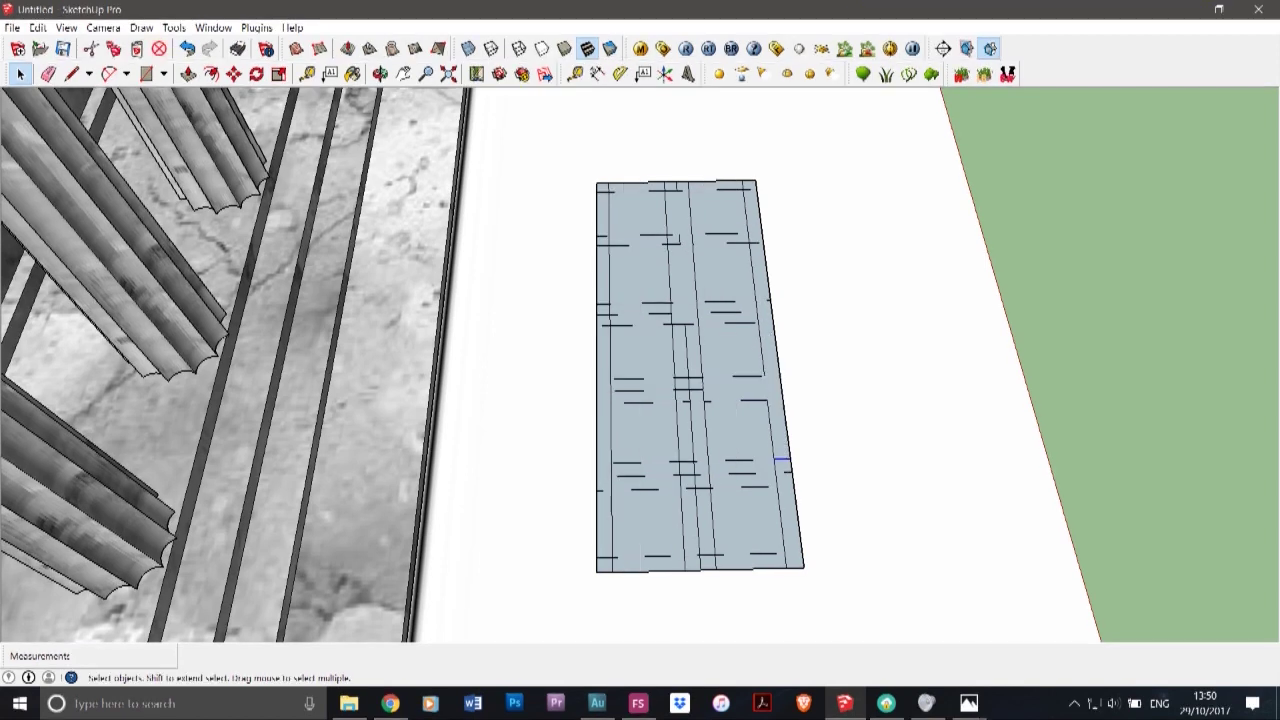
key(Delete)
key(ctrl+z)
key(Delete)
key(ctrl+z)
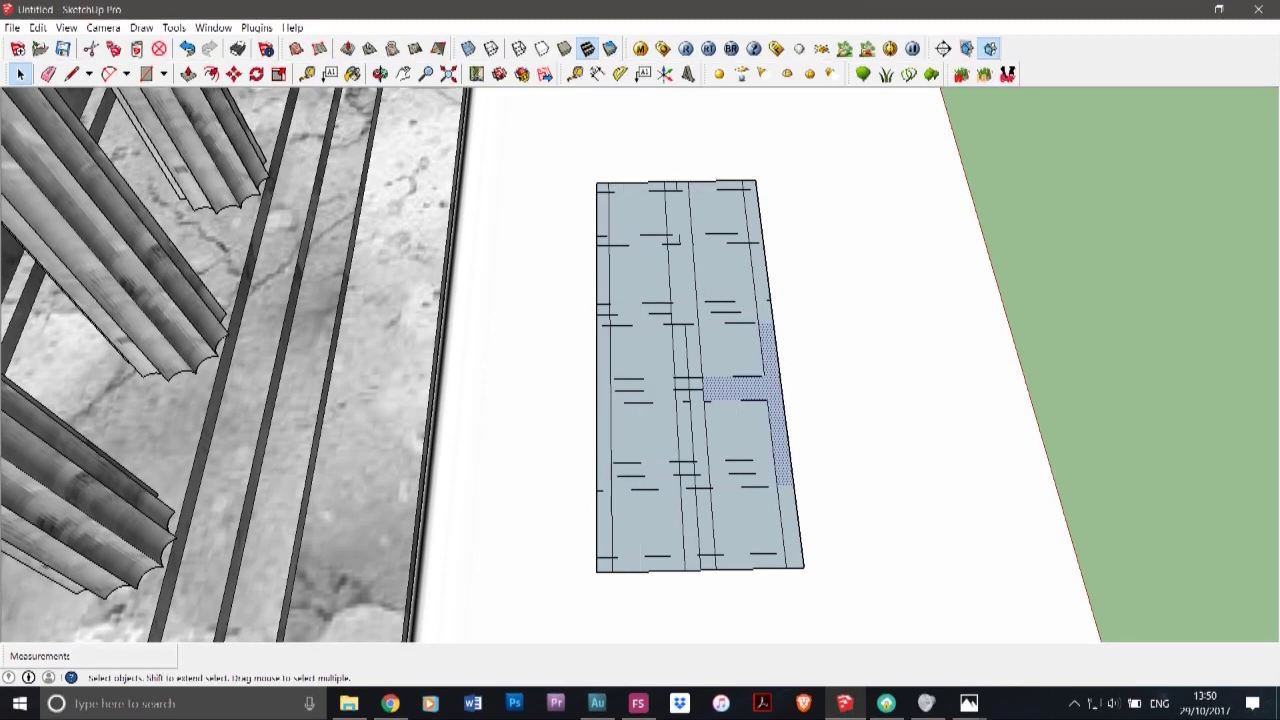
click(790, 520)
click(785, 485)
key(Delete)
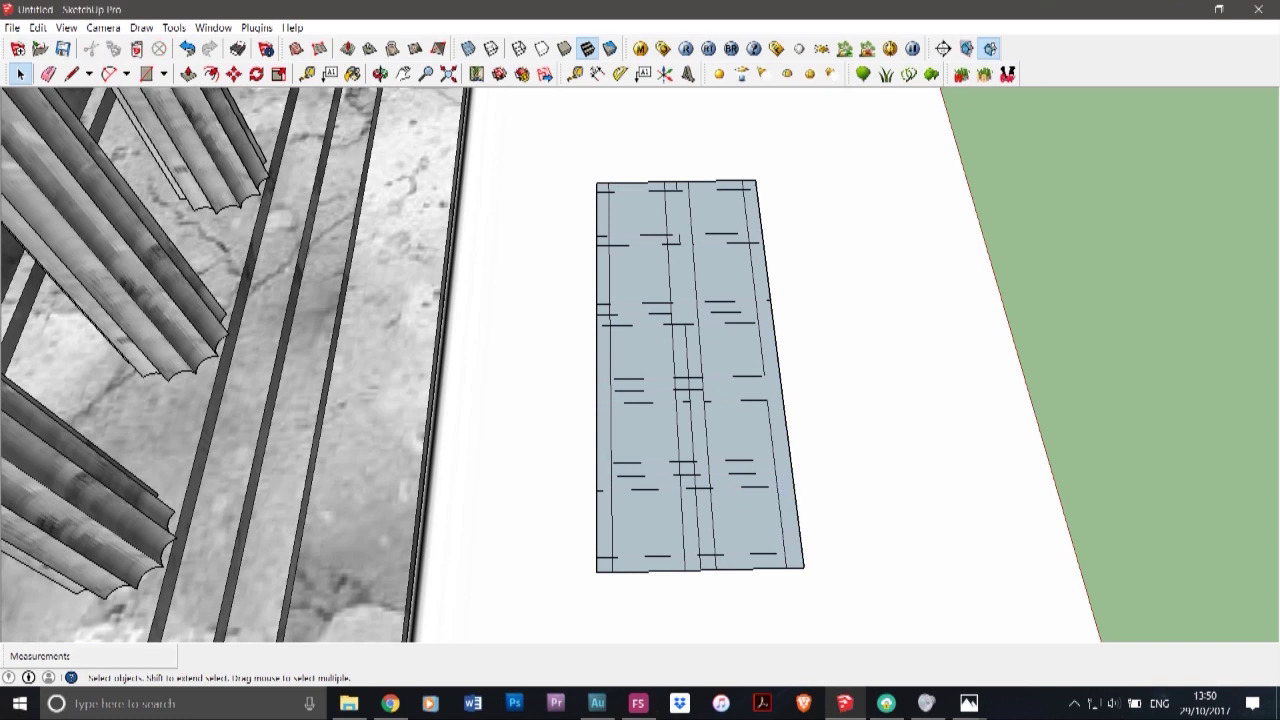
- Delete the two line stubs crossing the border at the door's near right corner
click(794, 560)
click(786, 560)
key(Delete)
click(794, 552)
key(Delete)
double_click(793, 548)
- Delete the three lengthwise line stubs of the central strip that cross the near short border
click(708, 402)
shift+click(716, 562)
key(Delete)
click(701, 563)
key(Delete)
click(685, 563)
key(Delete)
click(692, 525)
key(Delete)
key(ctrl+z)
- Delete the two line stubs crossing the border at the door's near left corner
click(612, 565)
key(Delete)
click(604, 557)
key(Delete)
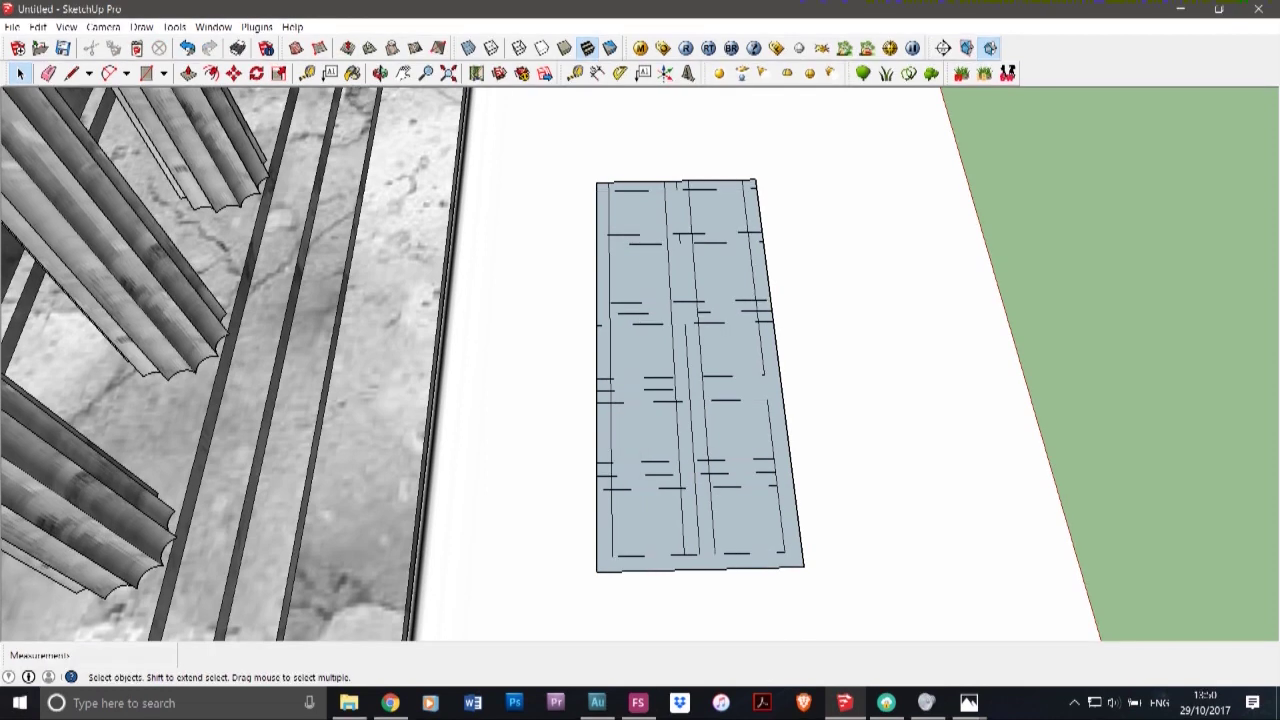
- Delete the crosswise segments that cut through the left long border at the fourth crosswise strip
click(607, 490)
key(Delete)
click(605, 475)
key(Delete)
click(603, 397)
key(Delete)
key(ctrl+z)
- Delete the line stubs crossing the border at the door's far left corner
click(603, 188)
key(Delete)
click(609, 187)
key(Delete)
- Delete the central strip's lengthwise line stubs that cross the far short border
click(665, 186)
key(Delete)
click(677, 186)
key(Delete)
key(ctrl+z)
click(694, 188)
click(688, 185)
key(Delete)
key(ctrl+z)
key(Delete)
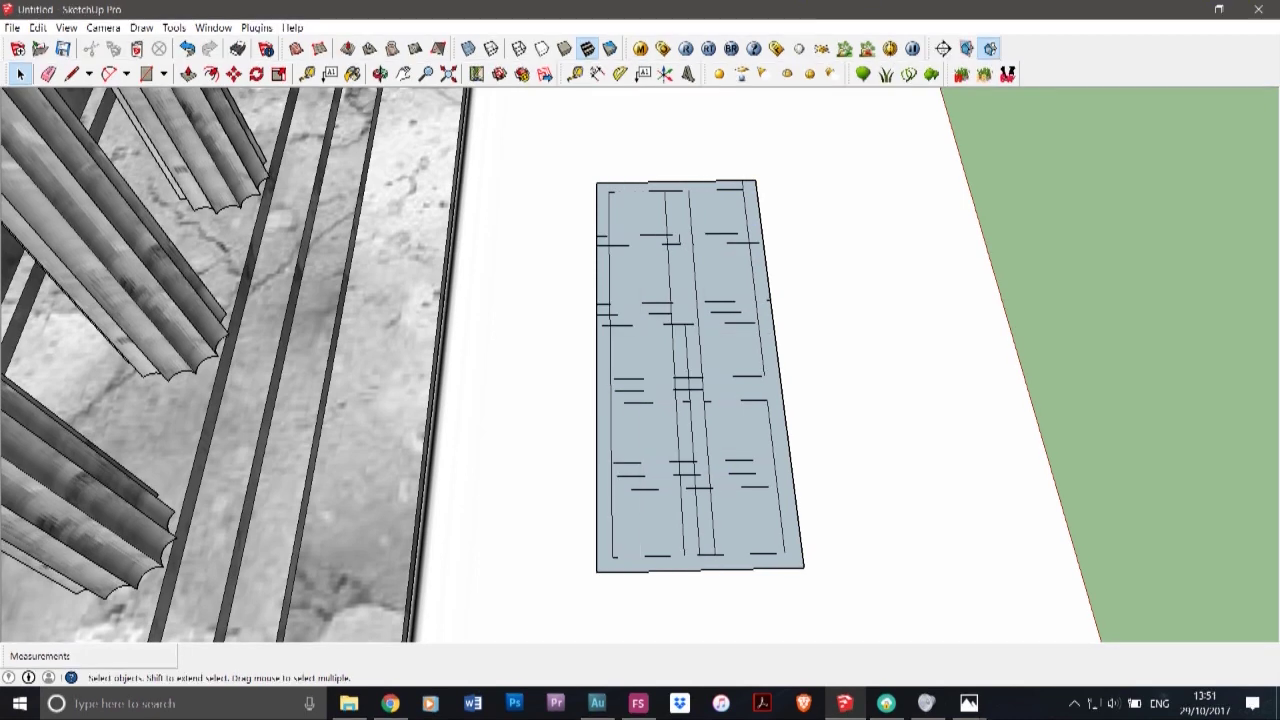
- Delete the crosswise segment separating the central strip from the far short border
click(603, 190)
key(Delete)
click(676, 187)
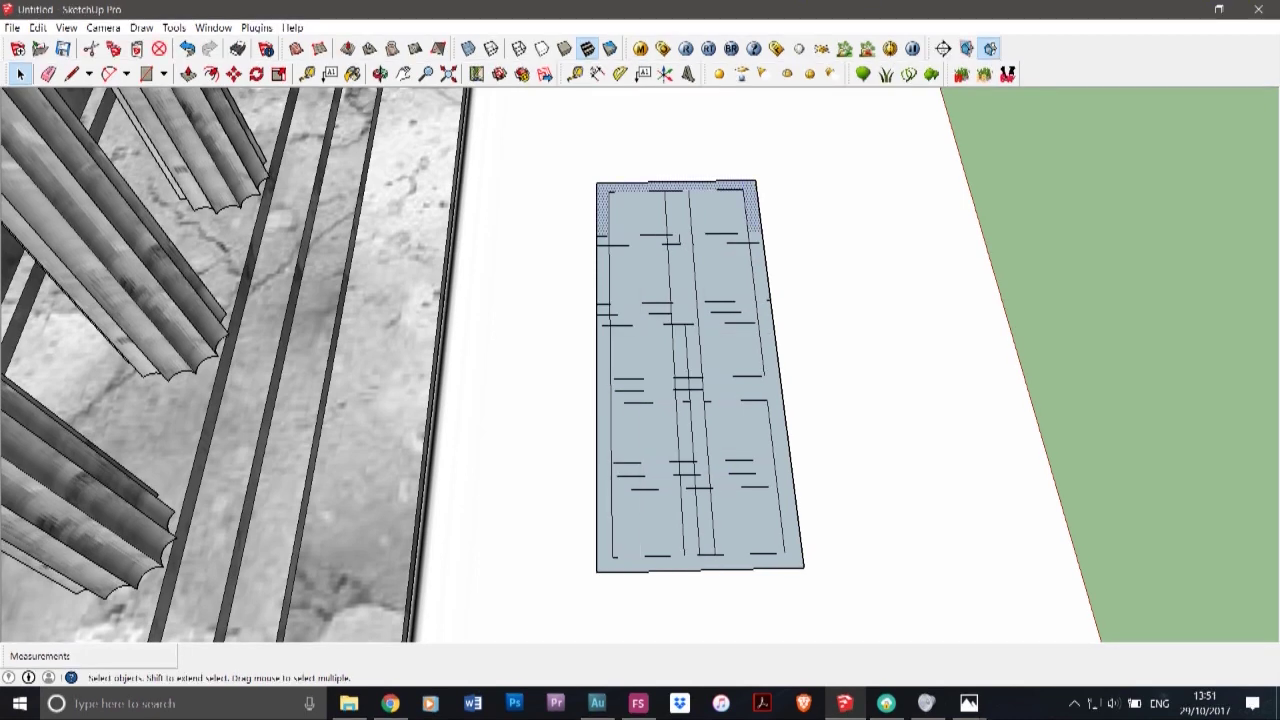
click(674, 191)
key(Delete)
- Delete leftover segments at the first crosswise strip, including the one crossing the right long border
click(682, 237)
key(Delete)
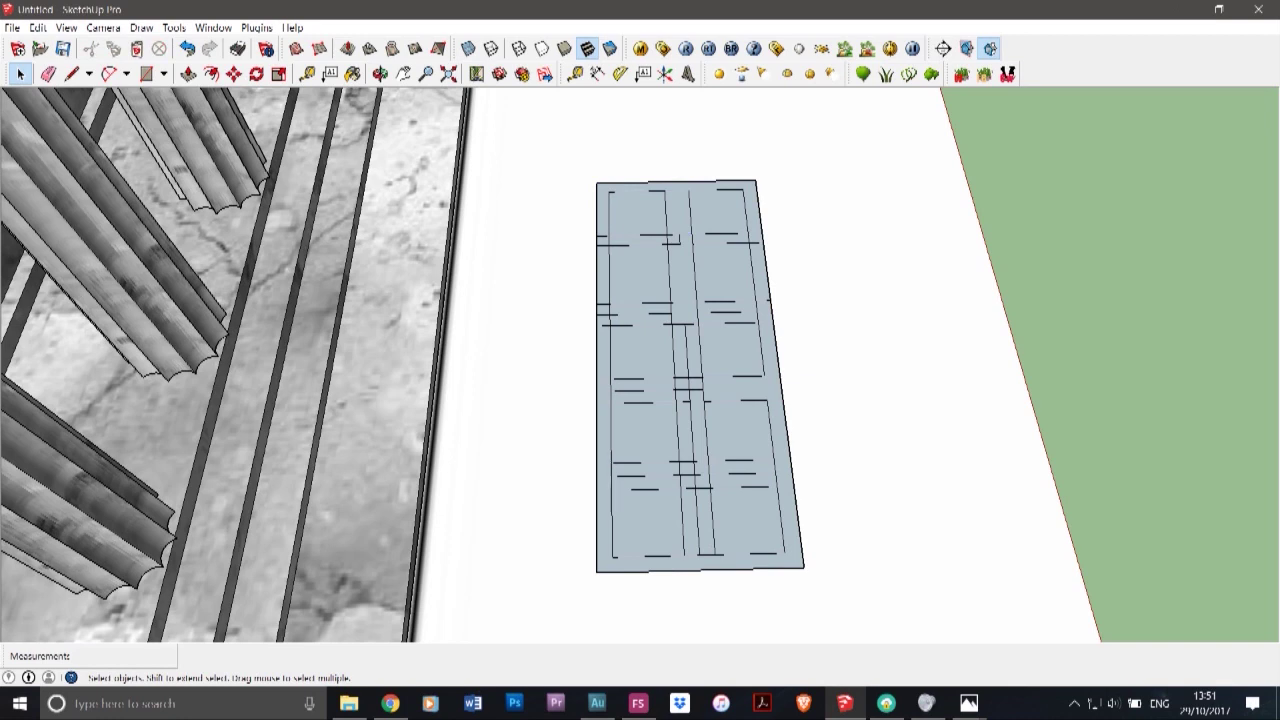
click(684, 236)
key(Delete)
key(ctrl+z)
click(755, 233)
key(Delete)
- Delete the line segments where the first crosswise strip crosses the central strip
click(692, 238)
key(Delete)
click(680, 240)
key(Delete)
click(676, 237)
click(673, 235)
key(Delete)
click(679, 244)
key(Delete)
- Delete the crosswise segments that cut through the left long border around the second crosswise strip
click(655, 244)
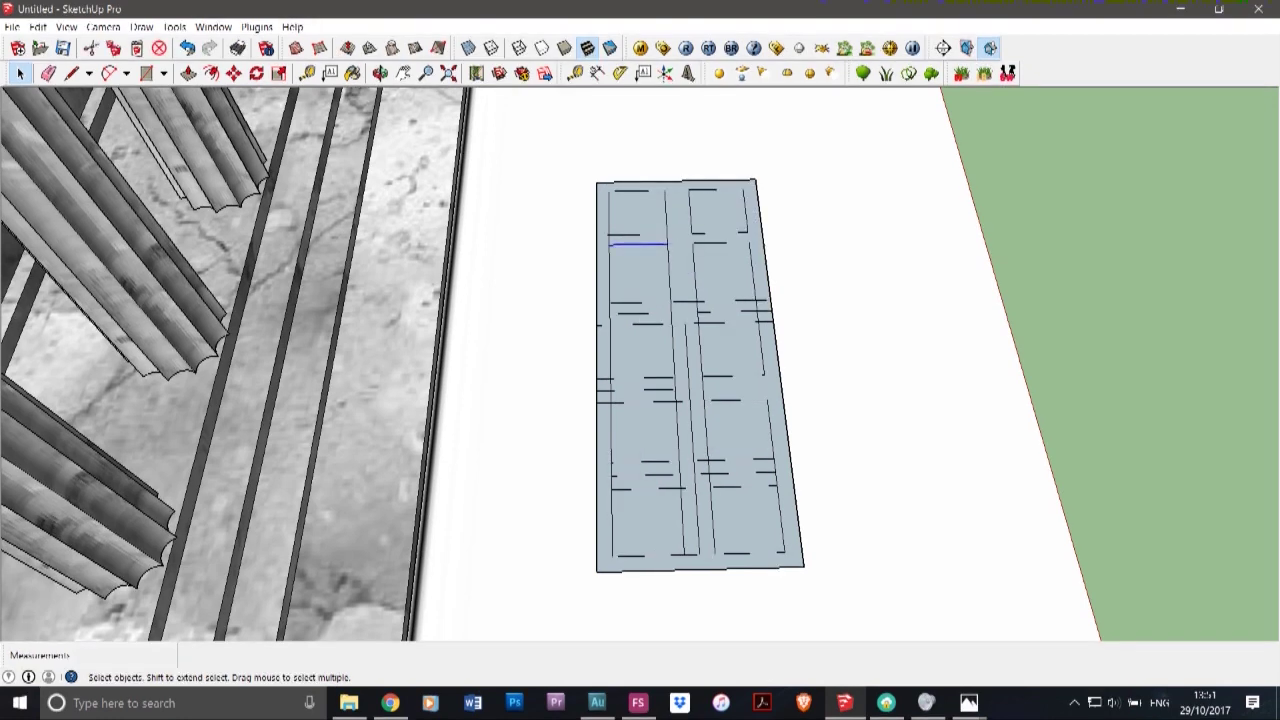
key(Delete)
click(598, 290)
key(Delete)
click(599, 325)
key(Delete)
- Delete the left inner border stubs and the left half of the middle divider inside the second crosswise strip
click(610, 308)
key(Delete)
click(634, 313)
key(Delete)
click(602, 314)
key(Delete)
click(610, 319)
key(Delete)
click(610, 323)
key(Delete)
click(632, 314)
key(Delete)
- Delete the remaining segments where the second crosswise strip crosses the central strip, plus its middle divider's right half
click(686, 301)
key(Delete)
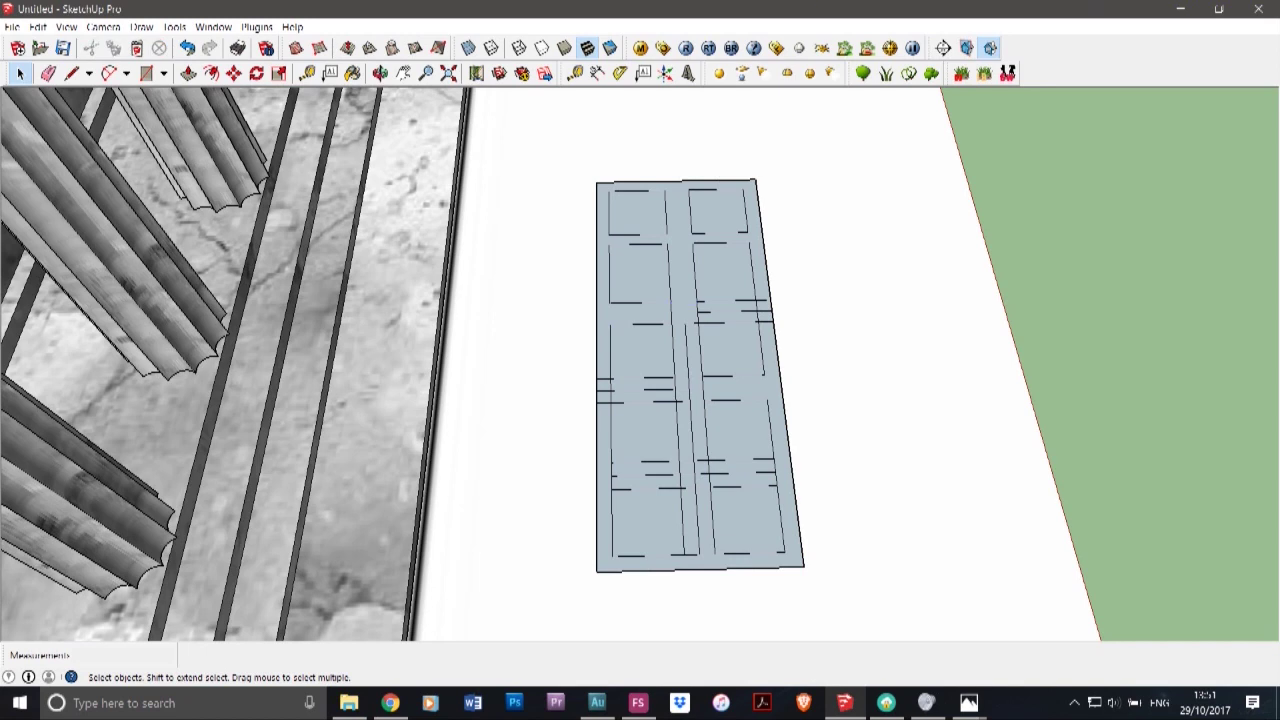
click(697, 307)
key(Delete)
click(722, 311)
key(Delete)
click(698, 317)
key(Delete)
click(692, 323)
key(Delete)
click(679, 323)
key(Delete)
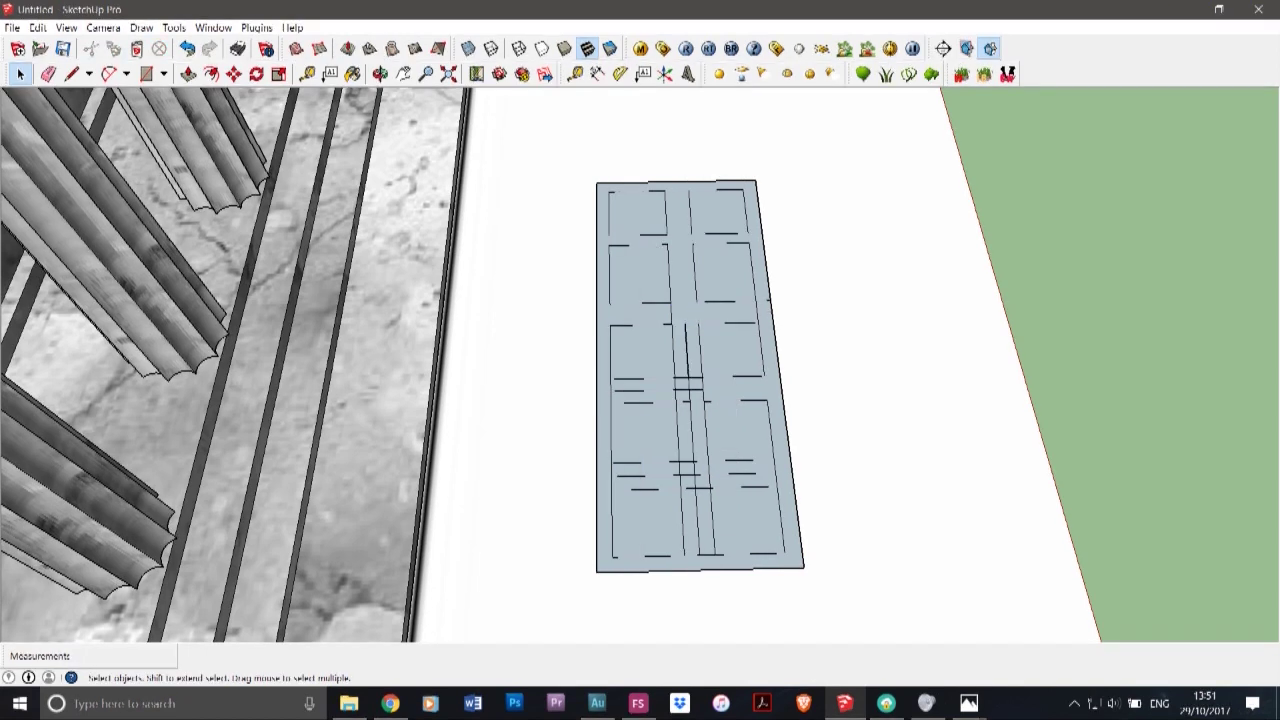
- Delete the remaining edge segments where the second crosswise strip meets the central strip and the right long border
click(671, 313)
key(Delete)
click(765, 316)
key(Delete)
key(ctrl+z)
click(764, 308)
key(Delete)
click(759, 312)
click(757, 312)
key(Delete)
click(755, 313)
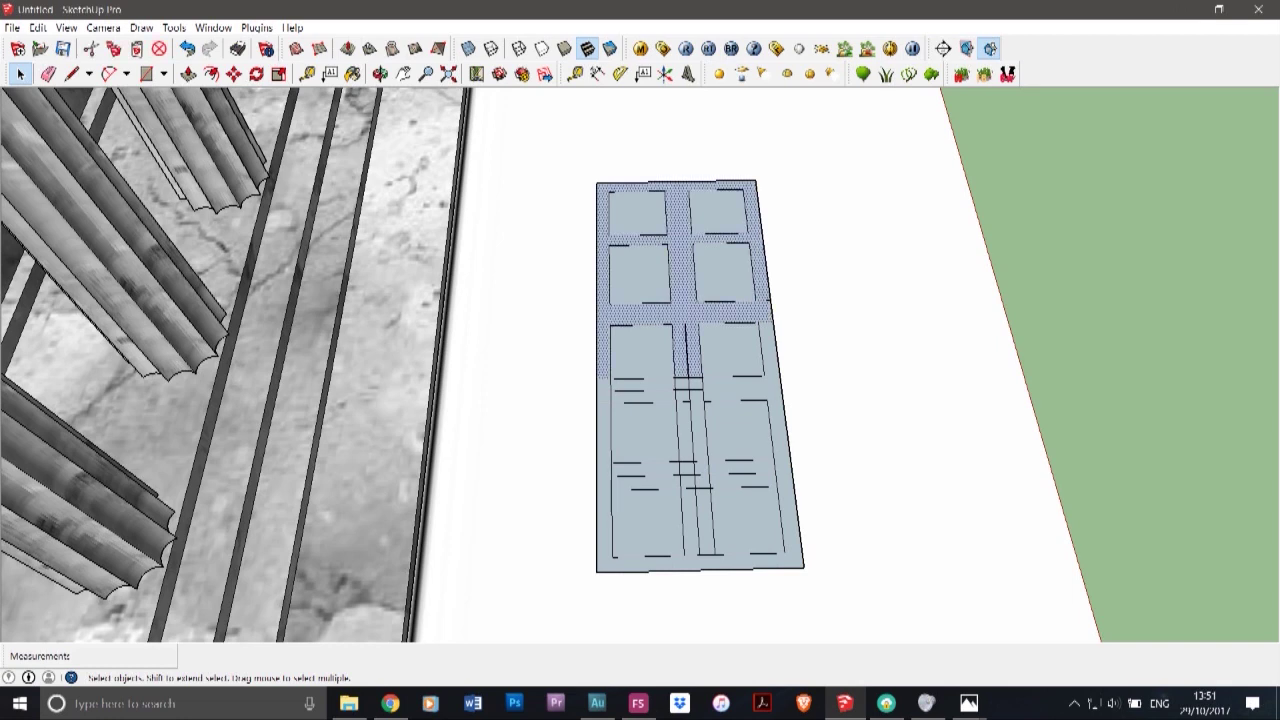
key(Delete)
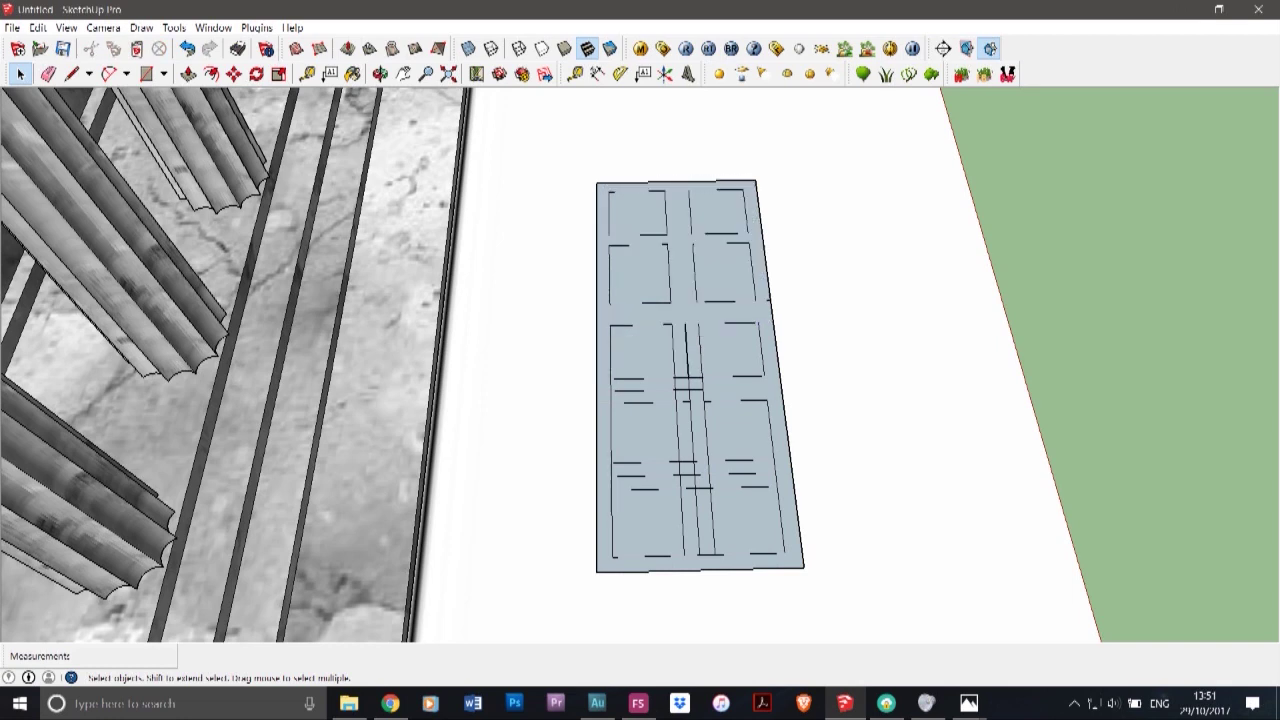
- Delete the segments where the third crosswise strip crosses the right half of the central strip
click(696, 377)
key(Delete)
click(703, 384)
key(Delete)
click(697, 389)
key(Delete)
click(704, 396)
key(Delete)
- Delete the third crosswise strip's segments in the left half of the central strip and nearby leftover lines in that strip
click(682, 389)
key(Delete)
click(682, 377)
key(Delete)
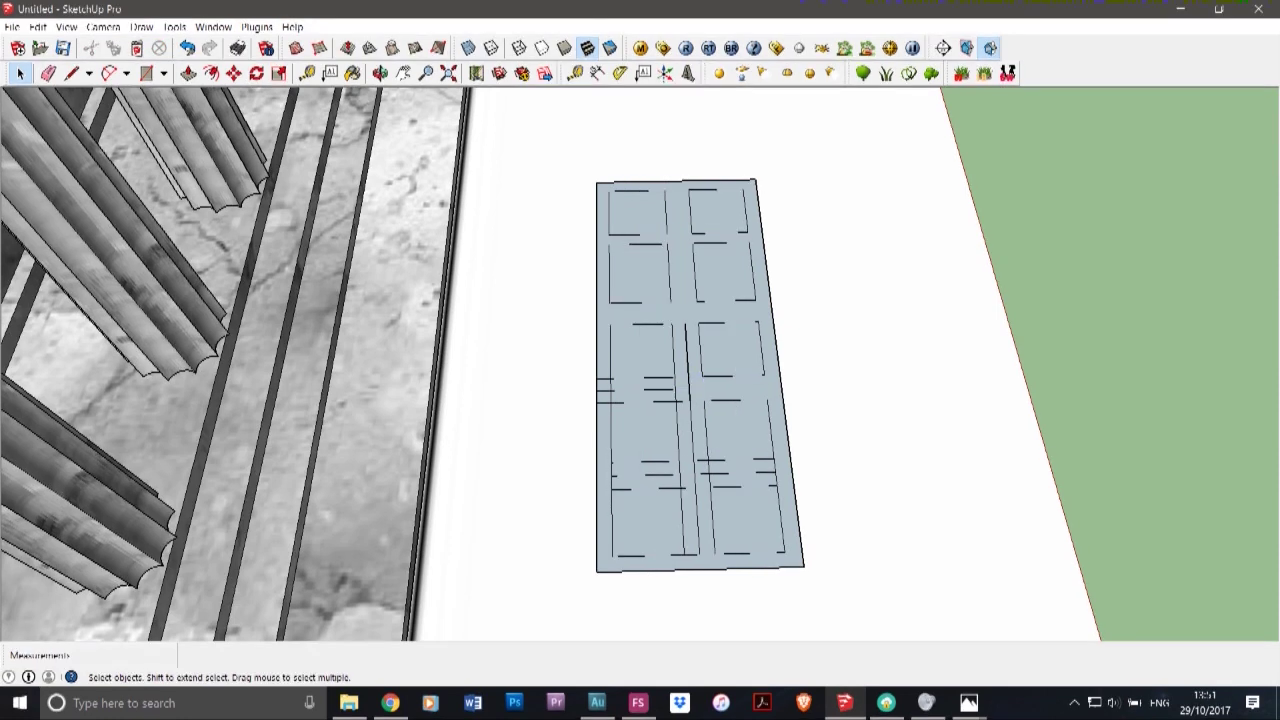
click(682, 366)
key(Delete)
click(687, 461)
key(Delete)
click(1020, 364)
key(Delete)
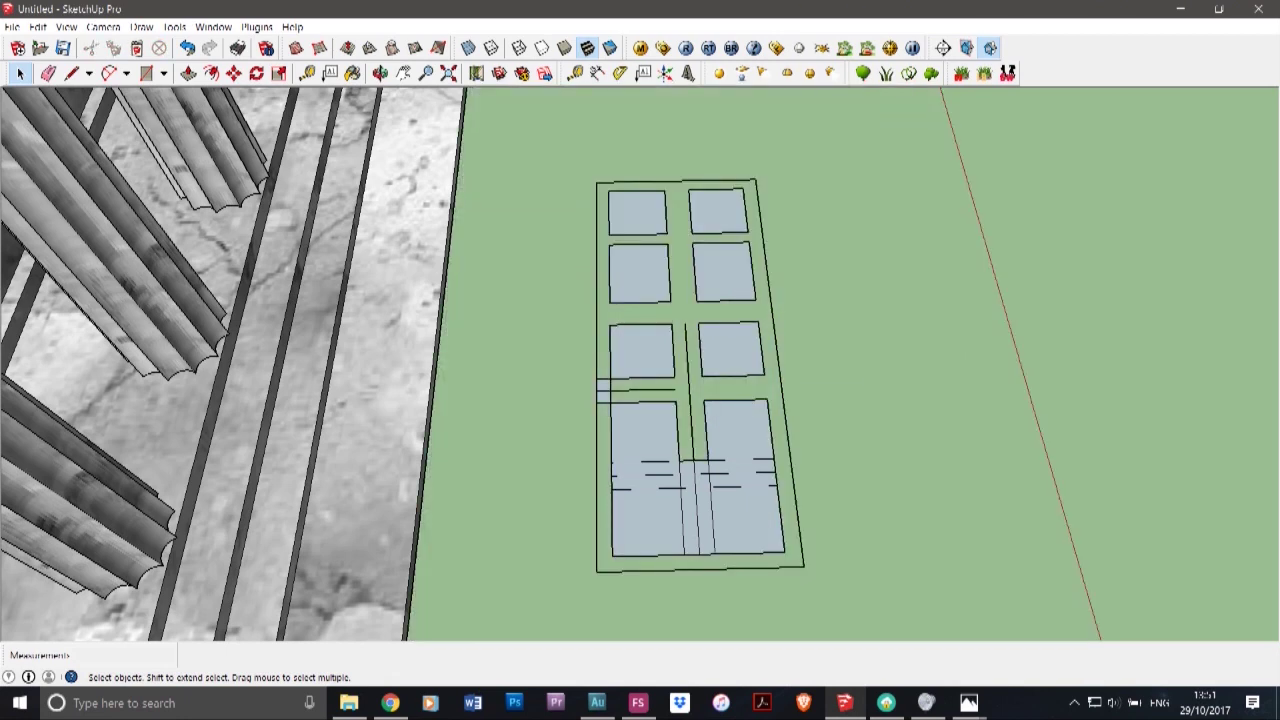
key(ctrl+z)
- Delete the third crosswise strip's leftover segments at the central strip and left border, plus its middle divider
click(676, 396)
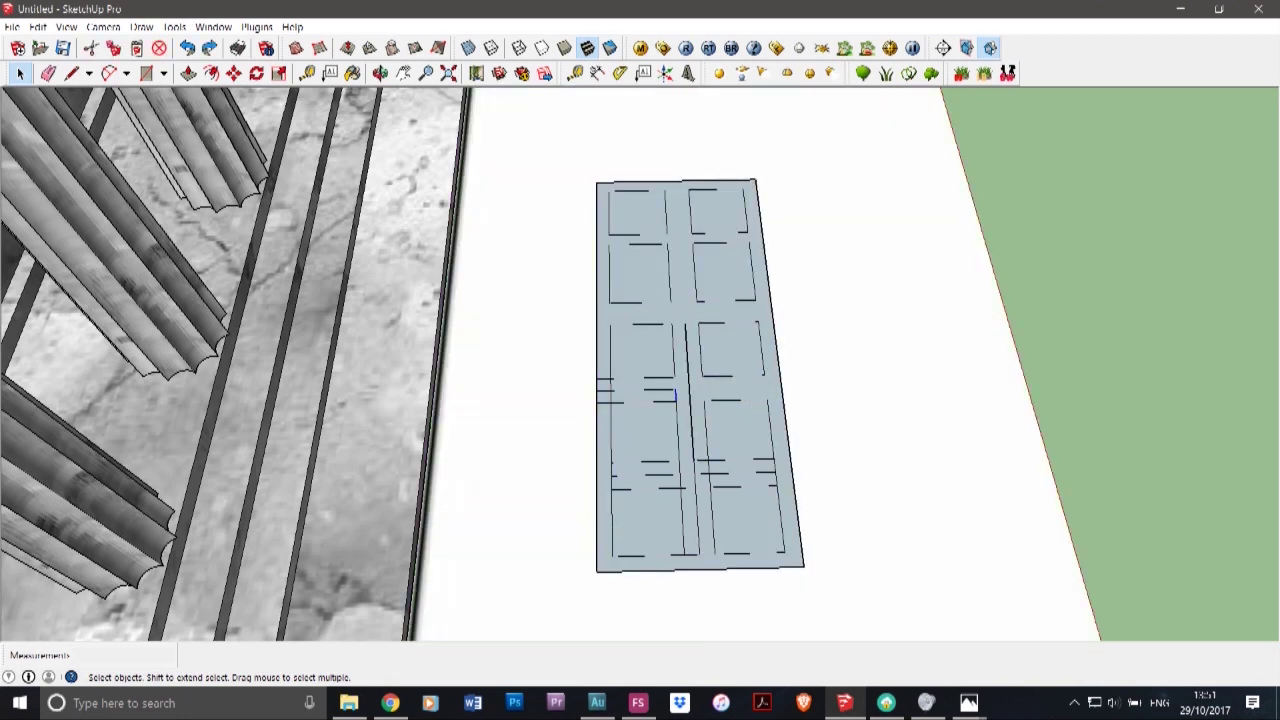
key(Delete)
click(611, 396)
key(Delete)
click(611, 408)
click(604, 402)
key(Delete)
click(611, 385)
key(Delete)
click(604, 379)
key(Delete)
click(606, 386)
click(607, 390)
key(Delete)
- Delete the stubs where the fourth crosswise strip meets the left border and the left half of the central strip
click(695, 467)
key(Delete)
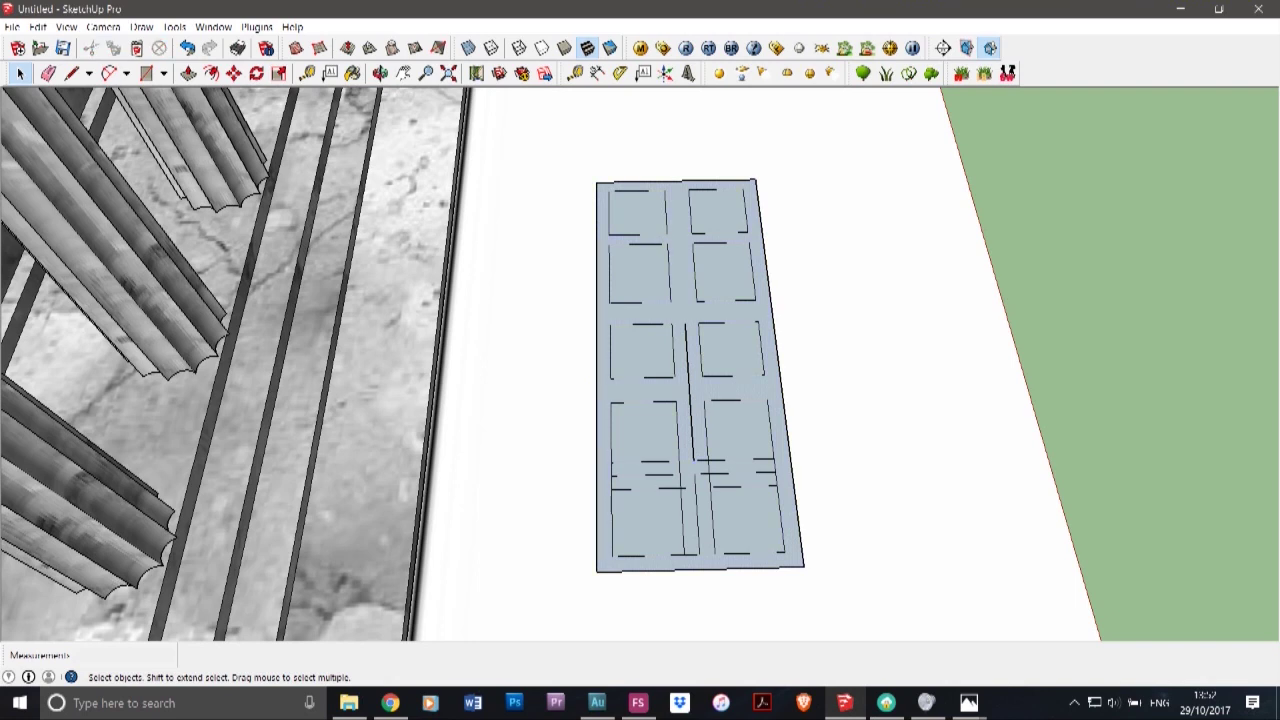
click(679, 468)
key(Delete)
click(613, 482)
key(Delete)
click(680, 481)
key(Delete)
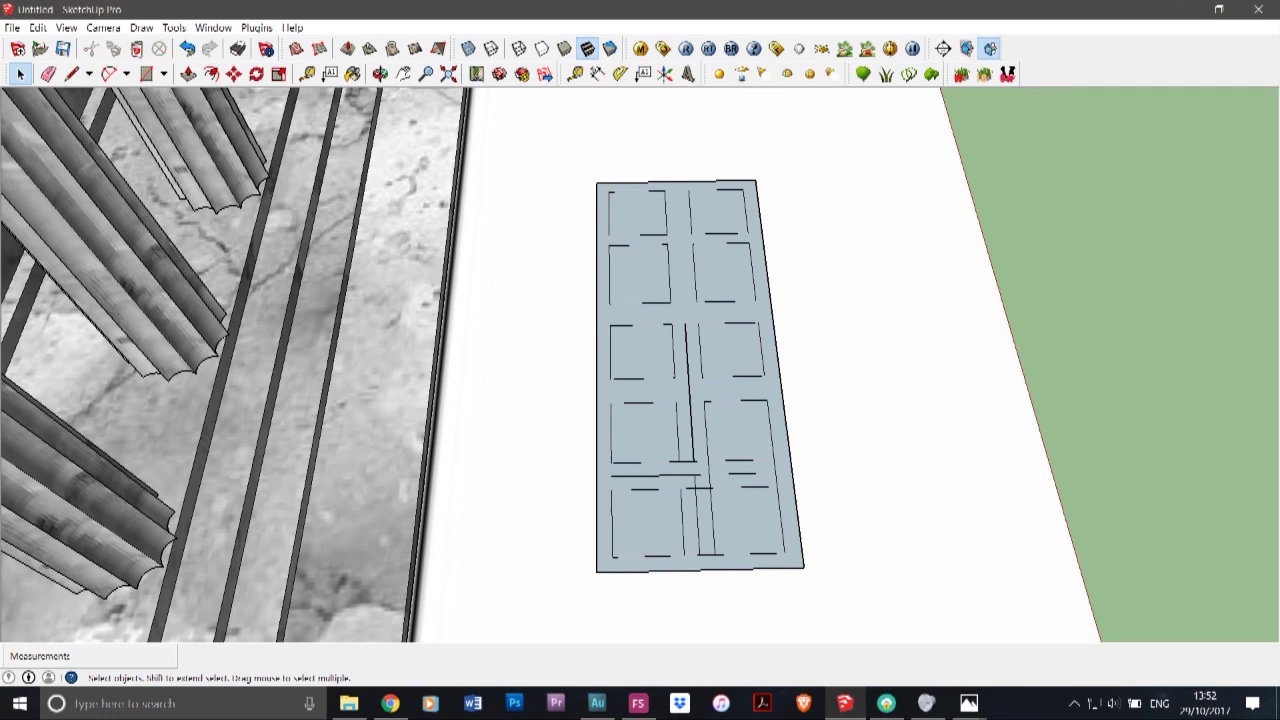
- Delete the remaining segments where the fourth crosswise strip crosses the central strip
click(697, 481)
key(Delete)
click(711, 481)
key(Delete)
click(709, 467)
key(Delete)
click(700, 461)
key(Delete)
click(687, 462)
key(Delete)
- Delete the central strip's middle divider, the right border stub and the divider running along the fourth crosswise strip
click(692, 436)
key(Delete)
click(776, 480)
key(Delete)
click(735, 473)
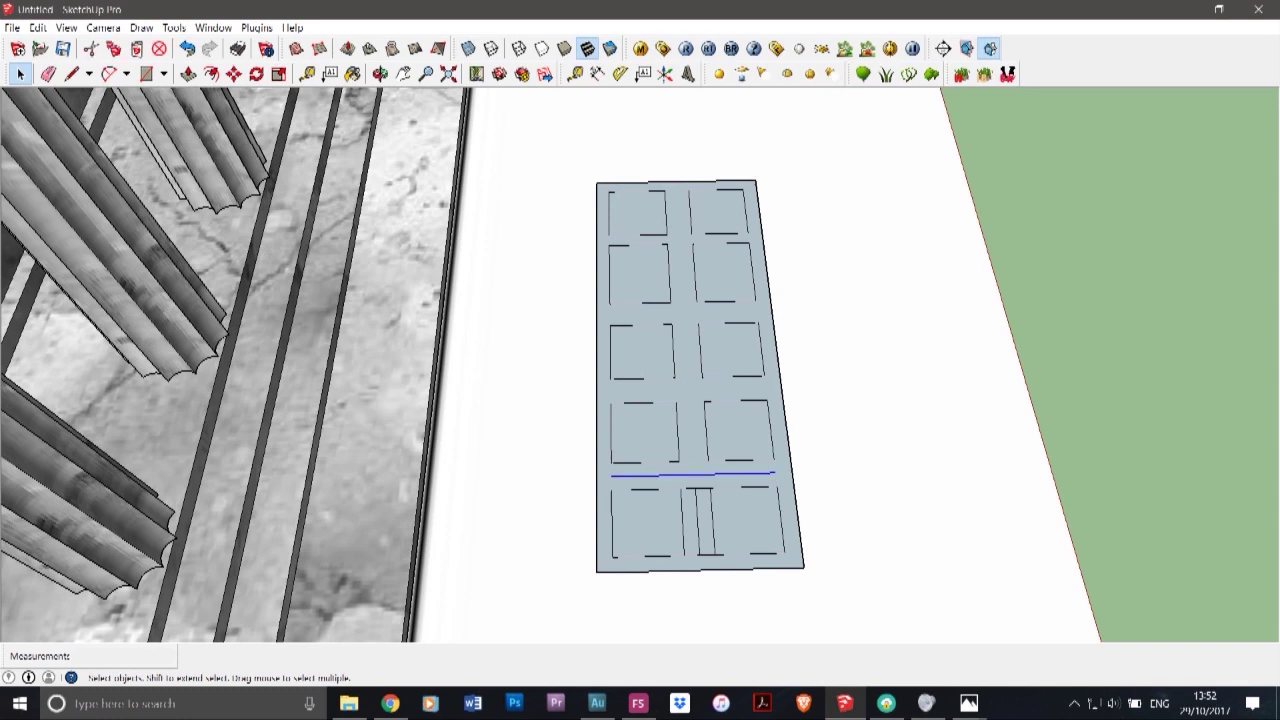
key(Delete)
- Delete the leftover edges of the central strip between the last two panels, keeping the frame face
click(706, 522)
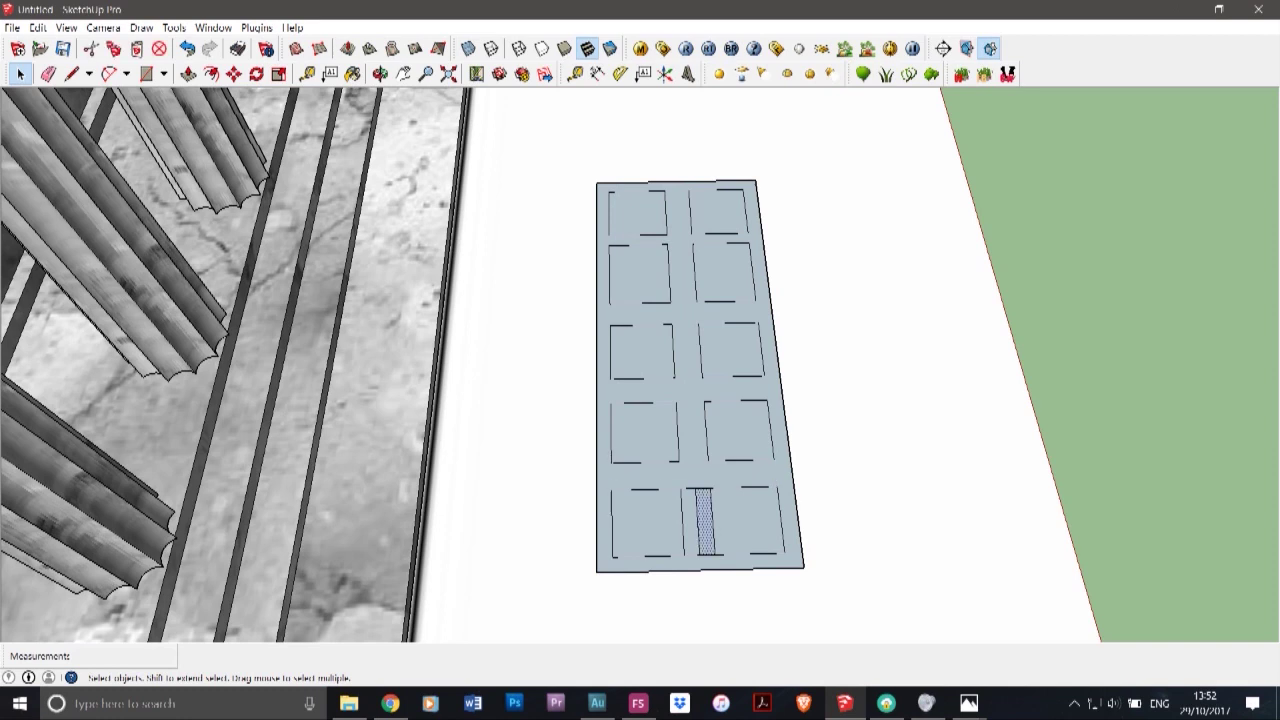
click(703, 488)
key(Delete)
click(698, 522)
click(687, 390)
key(Delete)
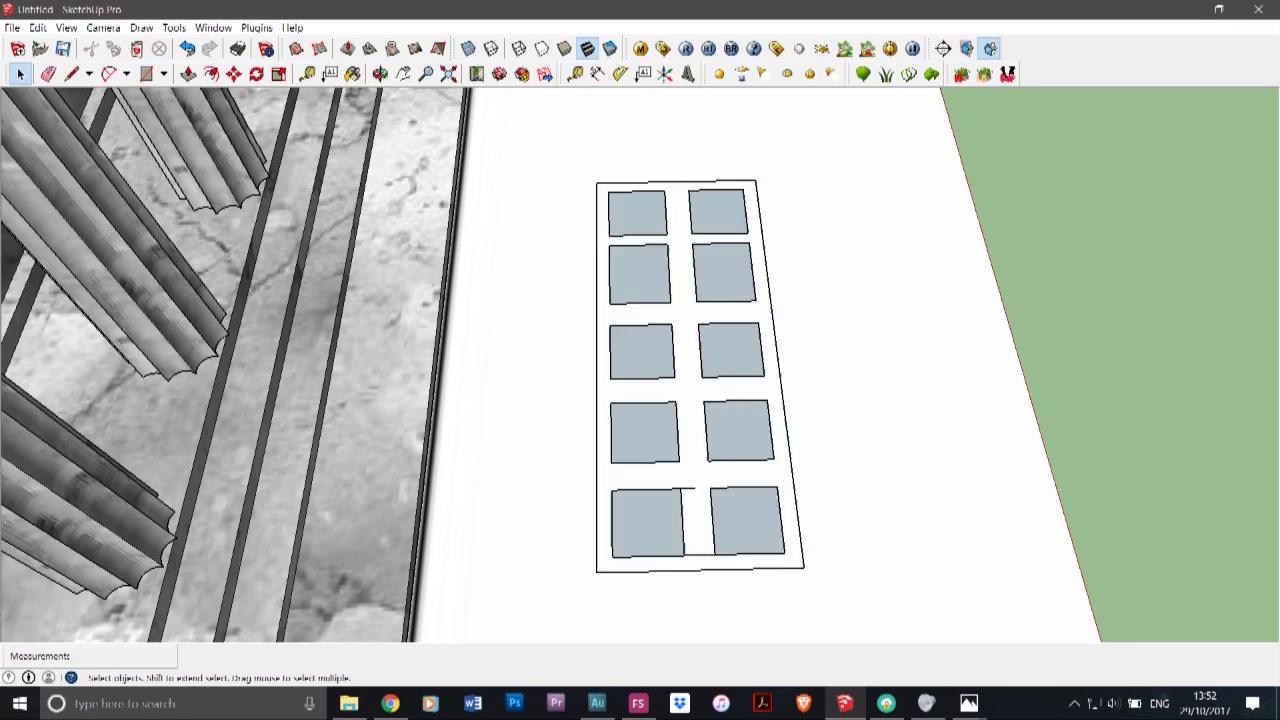
key(ctrl+z)
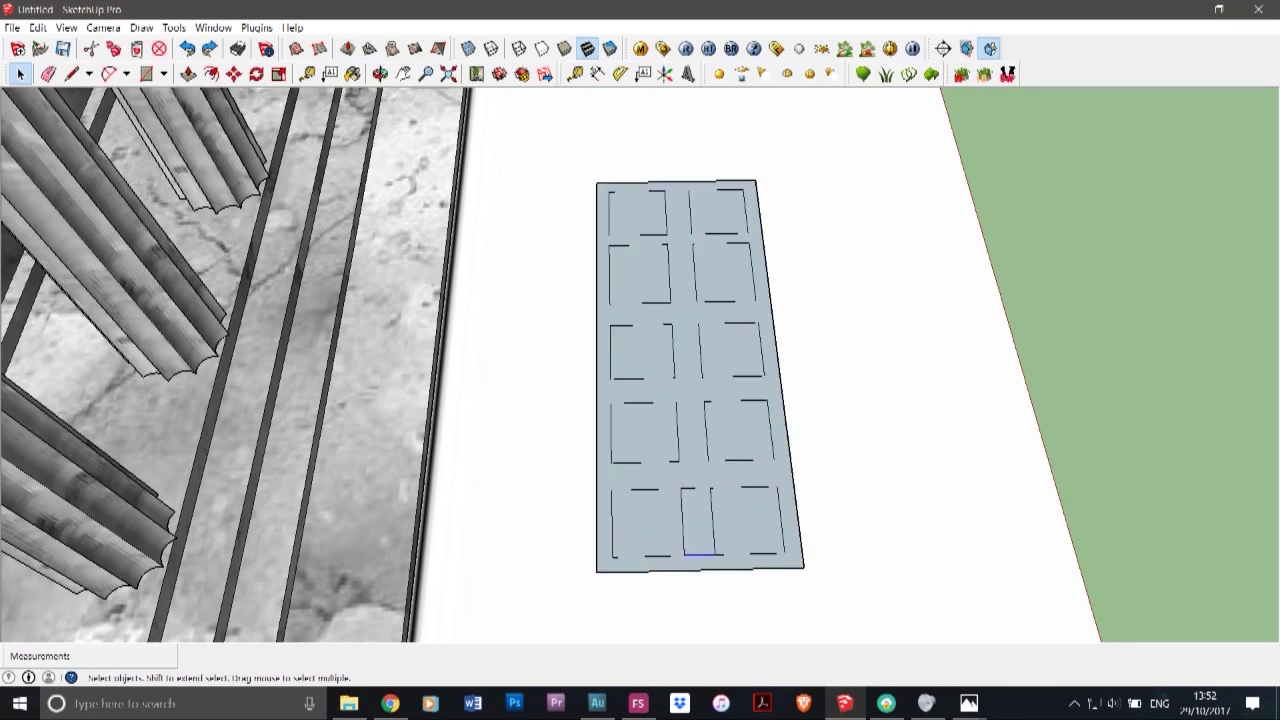
click(687, 390)
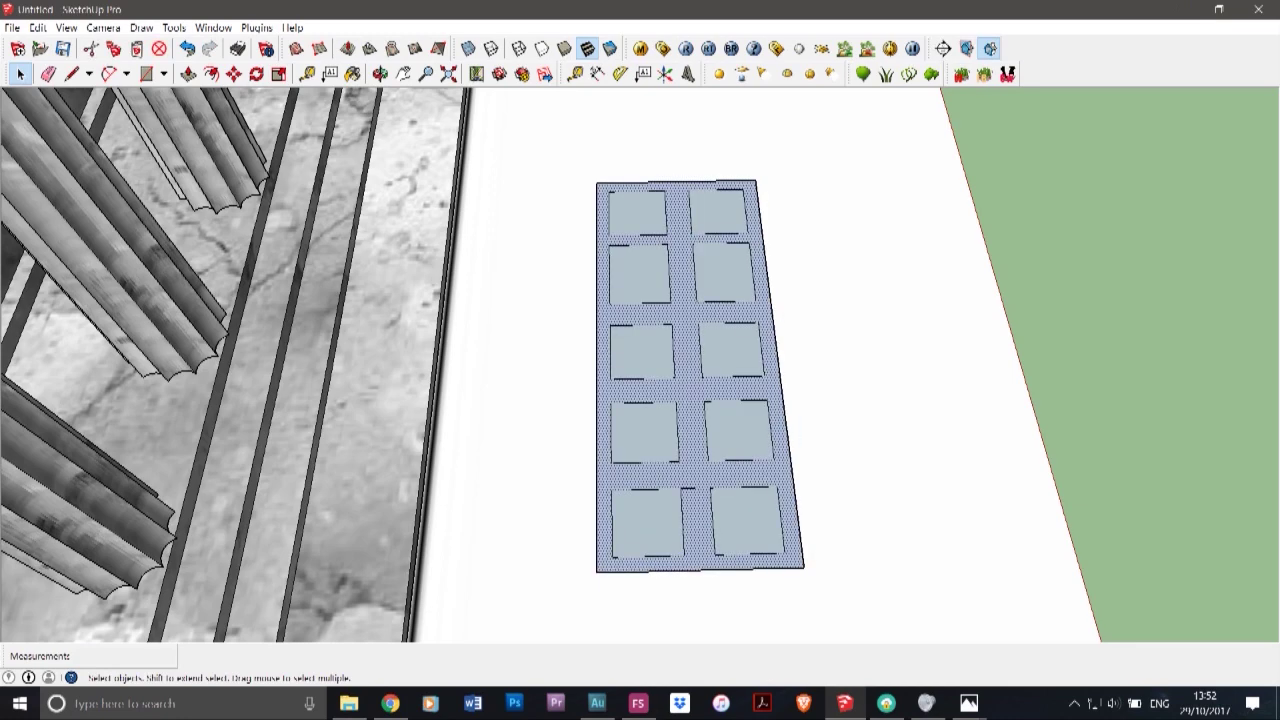
click(688, 489)
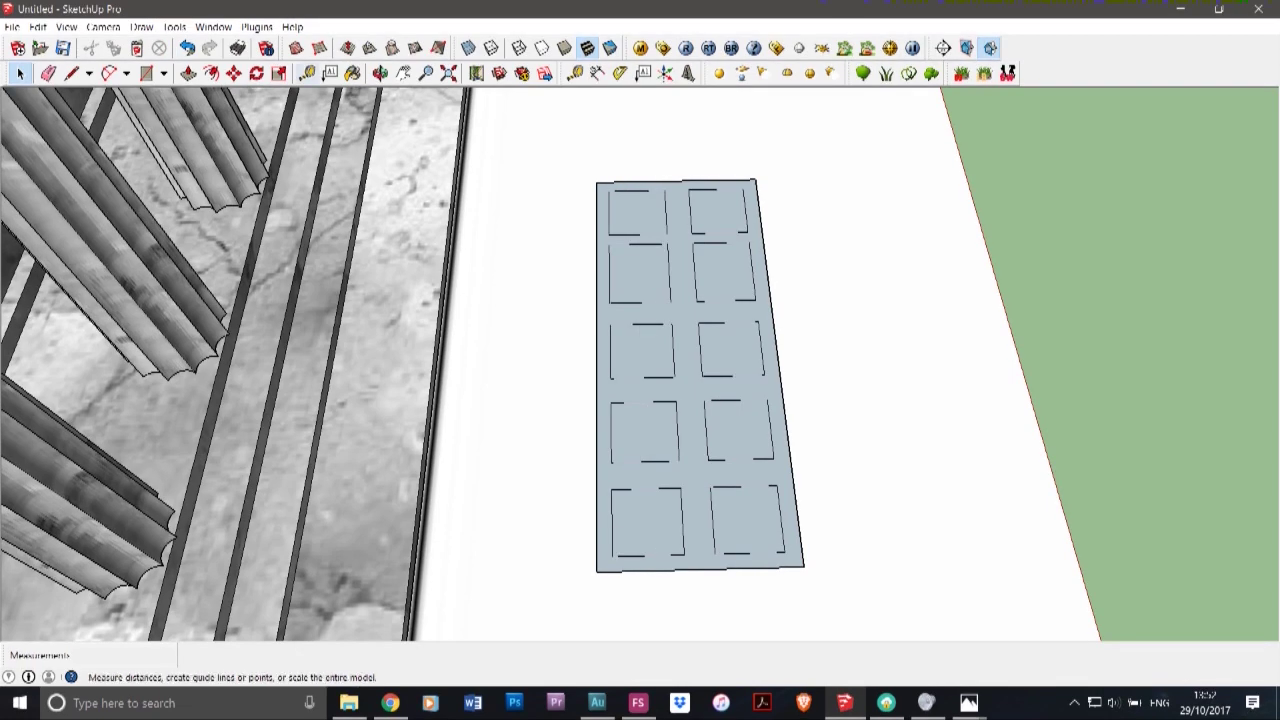
- Extrude the door's frame face upward about 0.74 m with Push/Pull
click(188, 74)
click(690, 432)
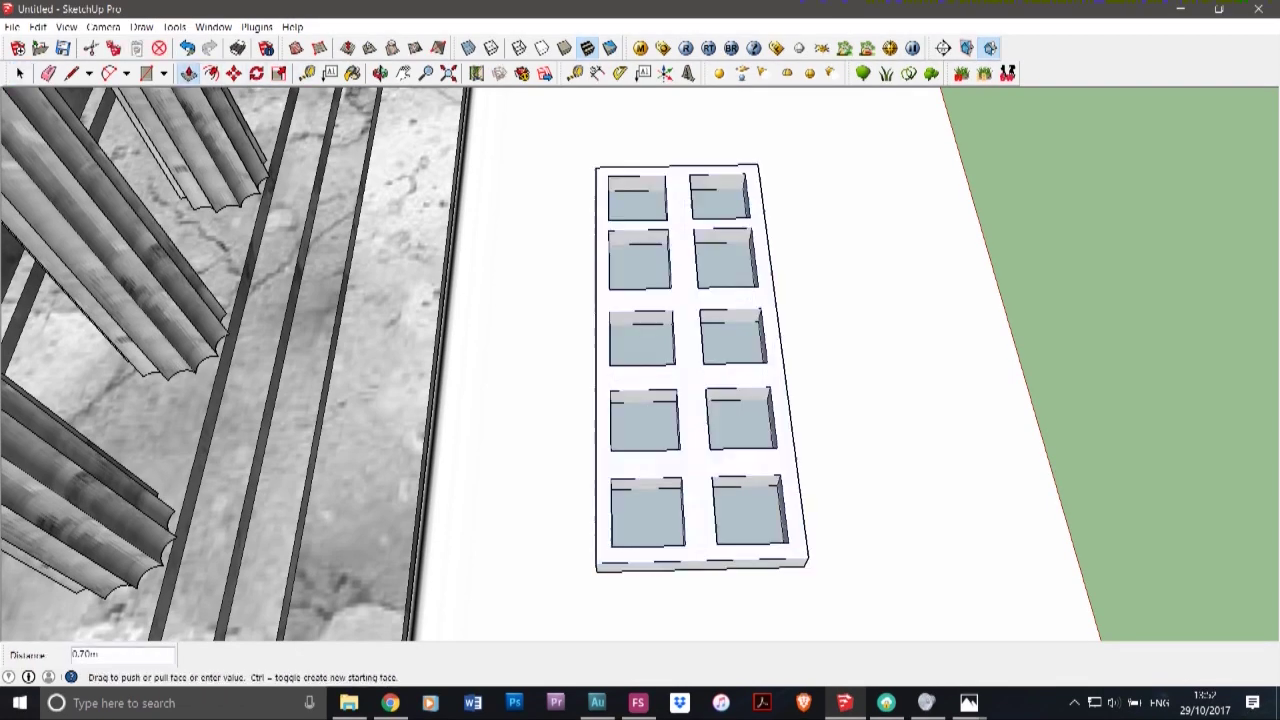
click(690, 416)
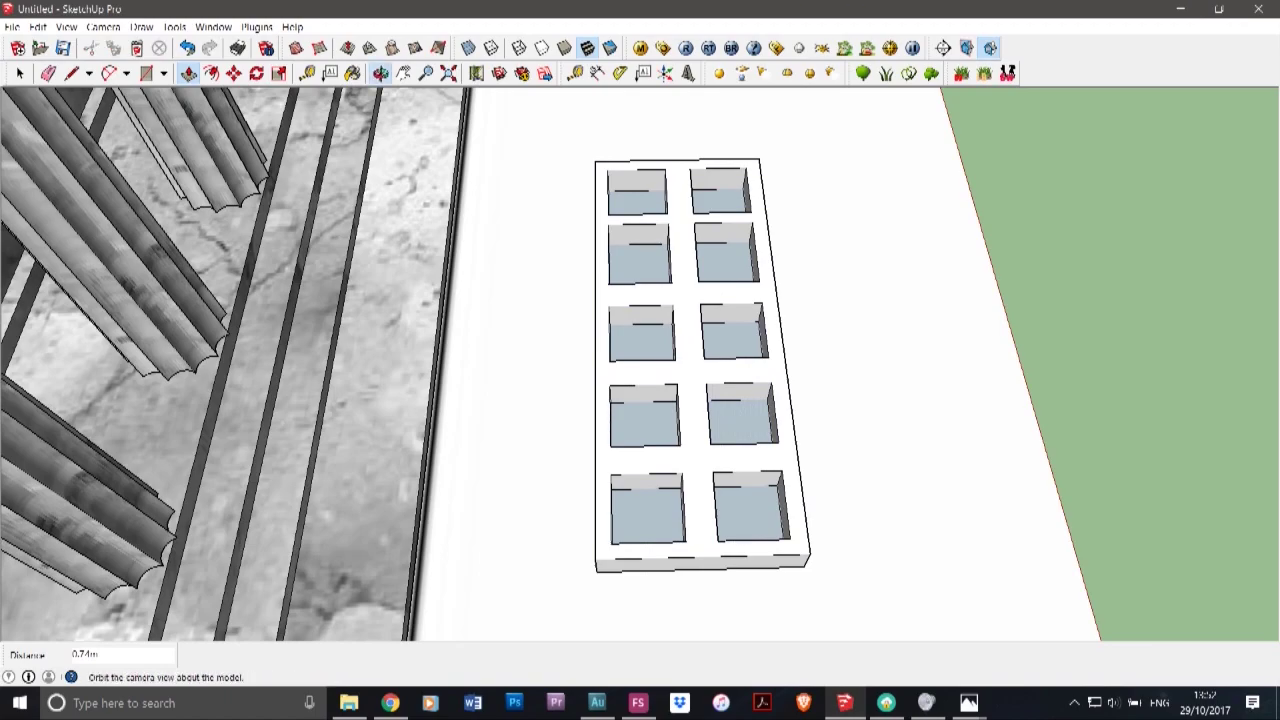
- Raise the two recessed panels in the door's far end row by about 0.41 m with Push/Pull
click(380, 74)
drag(740, 390, 420, 340)
mouse_move(420, 340)
middle_down()
mouse_move(490, 430)
mouse_move(725, 445)
mouse_move(580, 400)
mouse_move(430, 290)
mouse_move(450, 175)
mouse_move(530, 290)
mouse_move(660, 430)
mouse_move(800, 335)
mouse_move(785, 415)
mouse_move(650, 415)
middle_up()
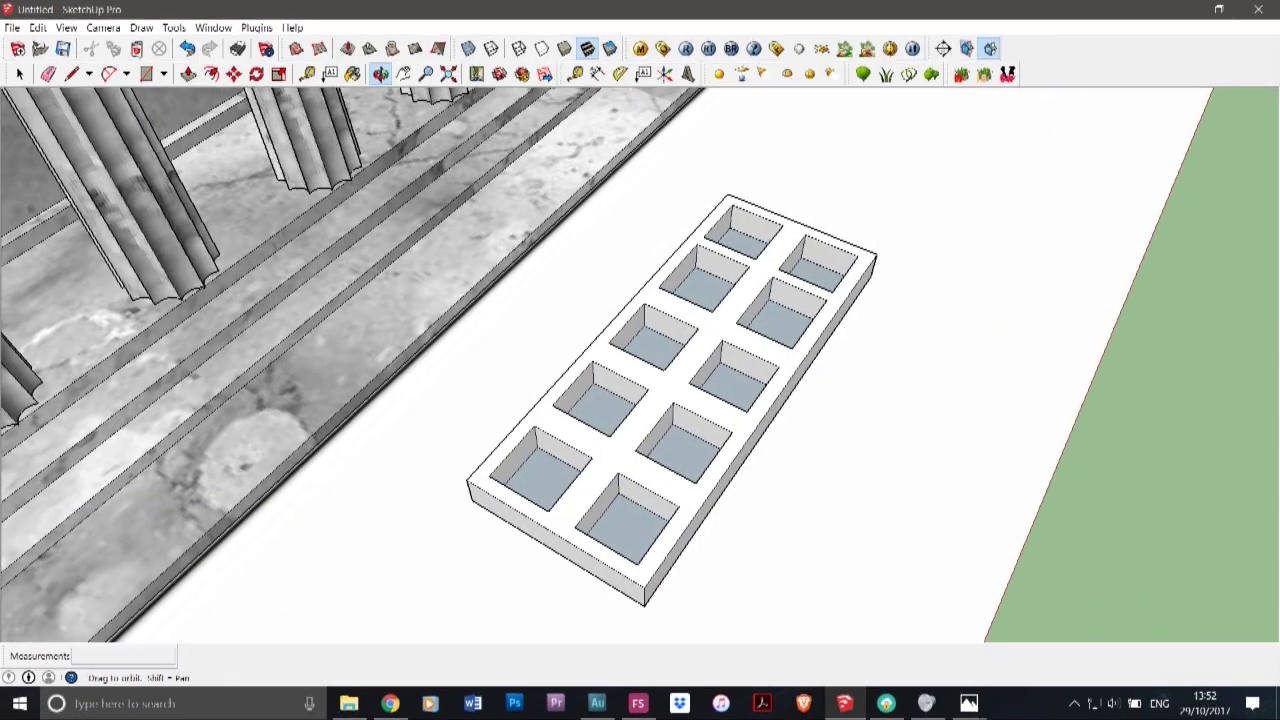
click(188, 74)
click(743, 243)
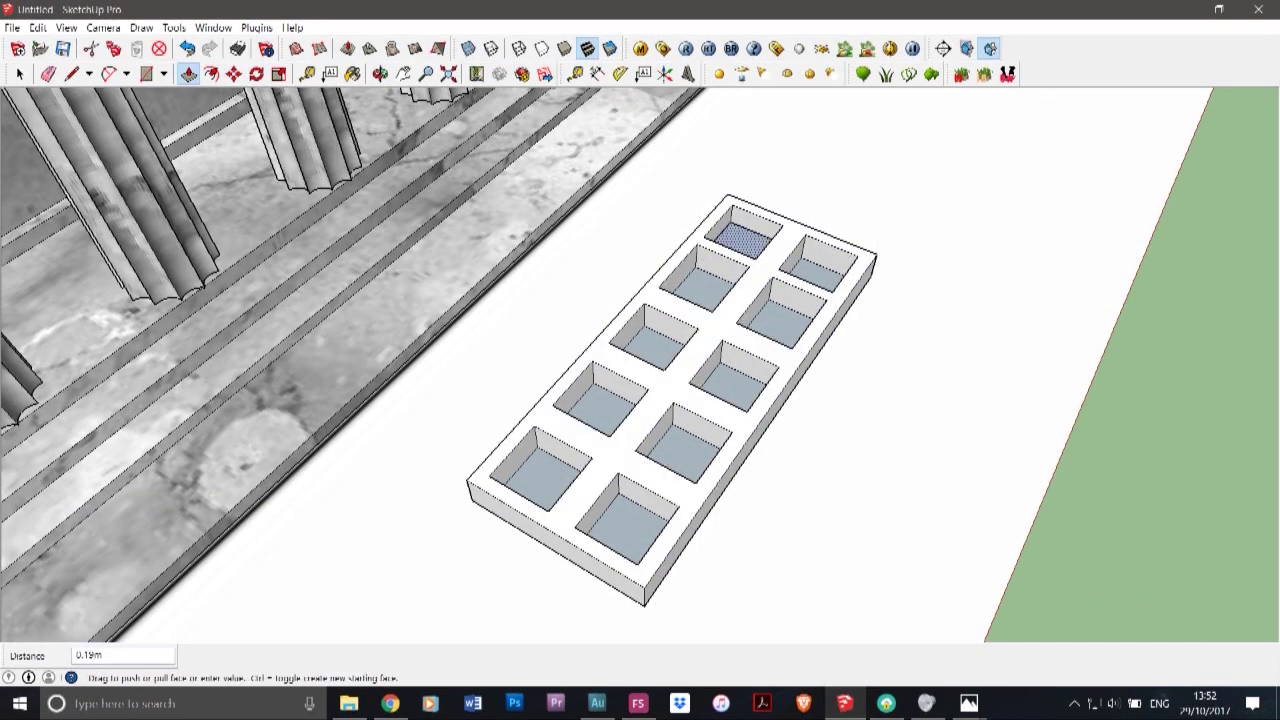
click(743, 238)
click(817, 274)
click(758, 255)
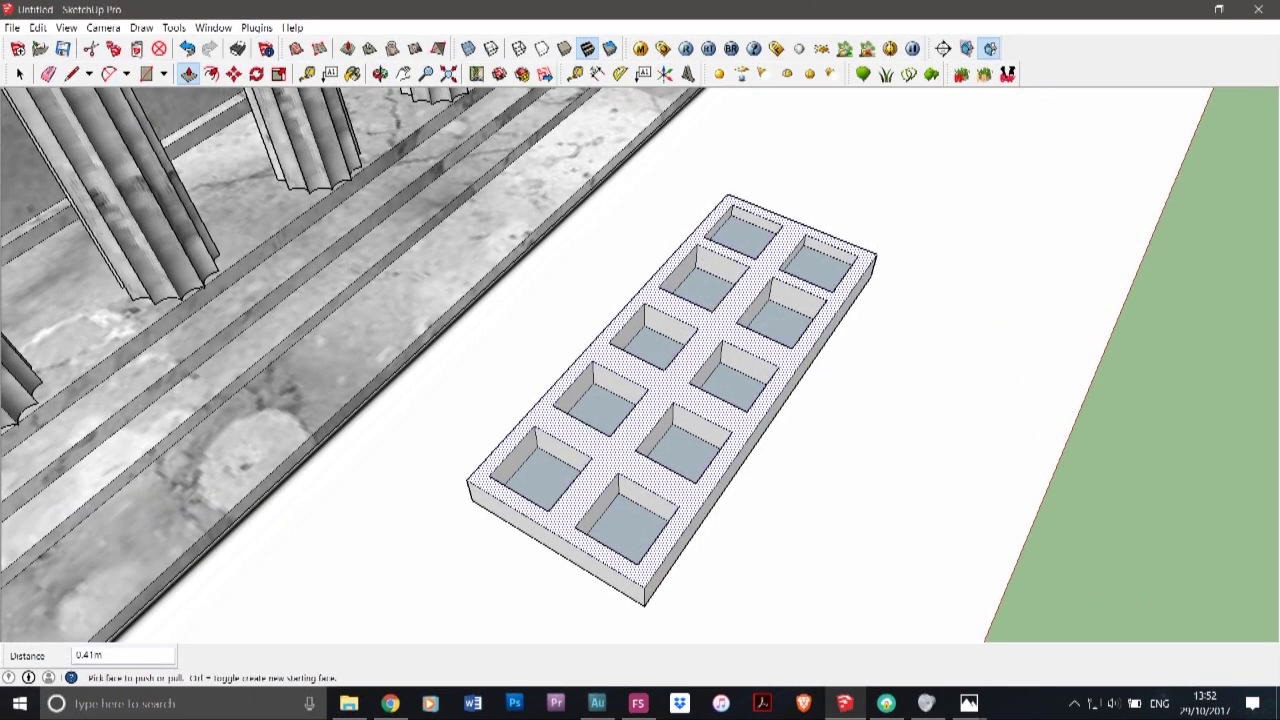
- Raise both panels of the second row and the third row's left panel to match the first row's recess depth
click(707, 287)
click(801, 276)
click(781, 316)
click(730, 290)
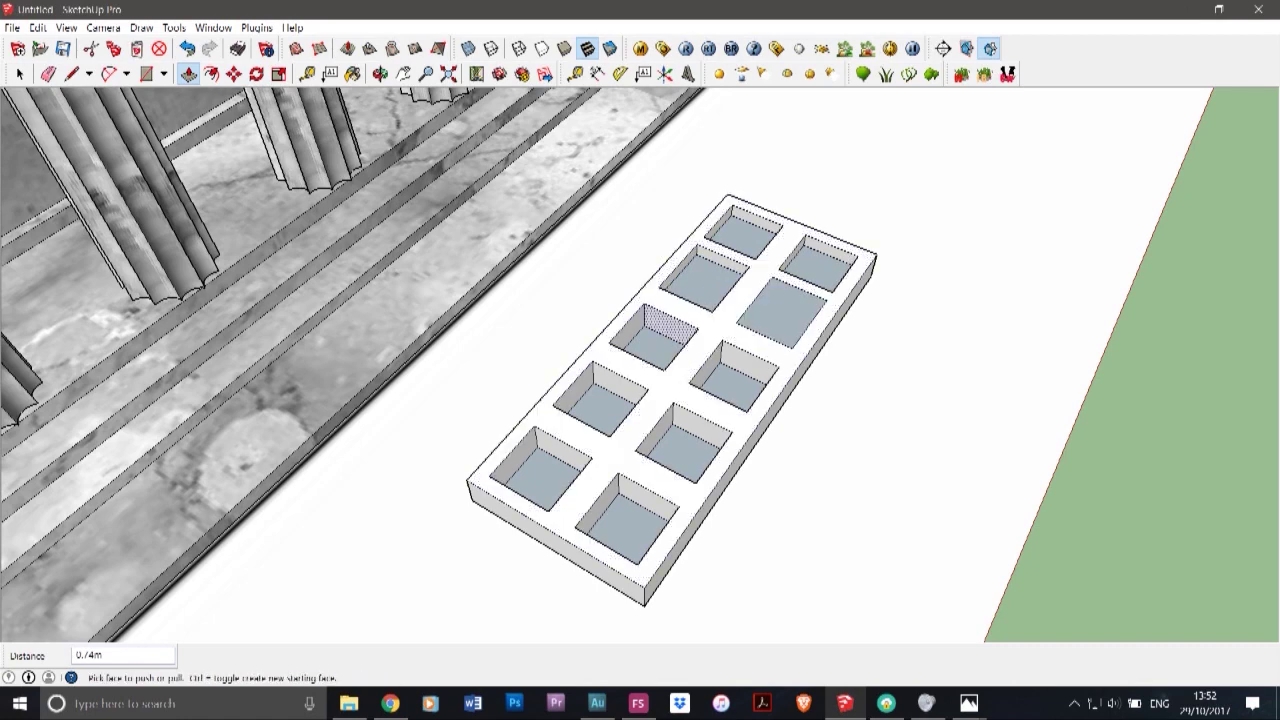
click(660, 343)
click(714, 291)
click(778, 310)
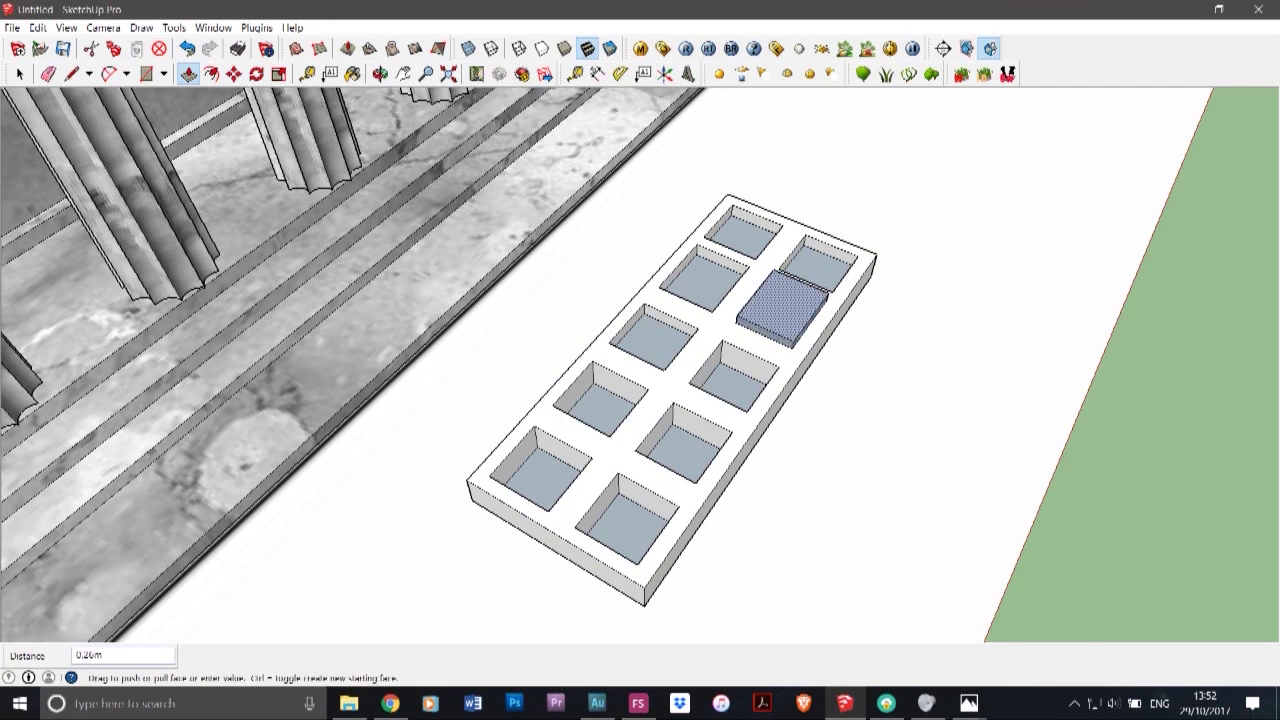
click(696, 293)
- Raise the five remaining recessed panels by about 0.41 m to match the others
click(734, 384)
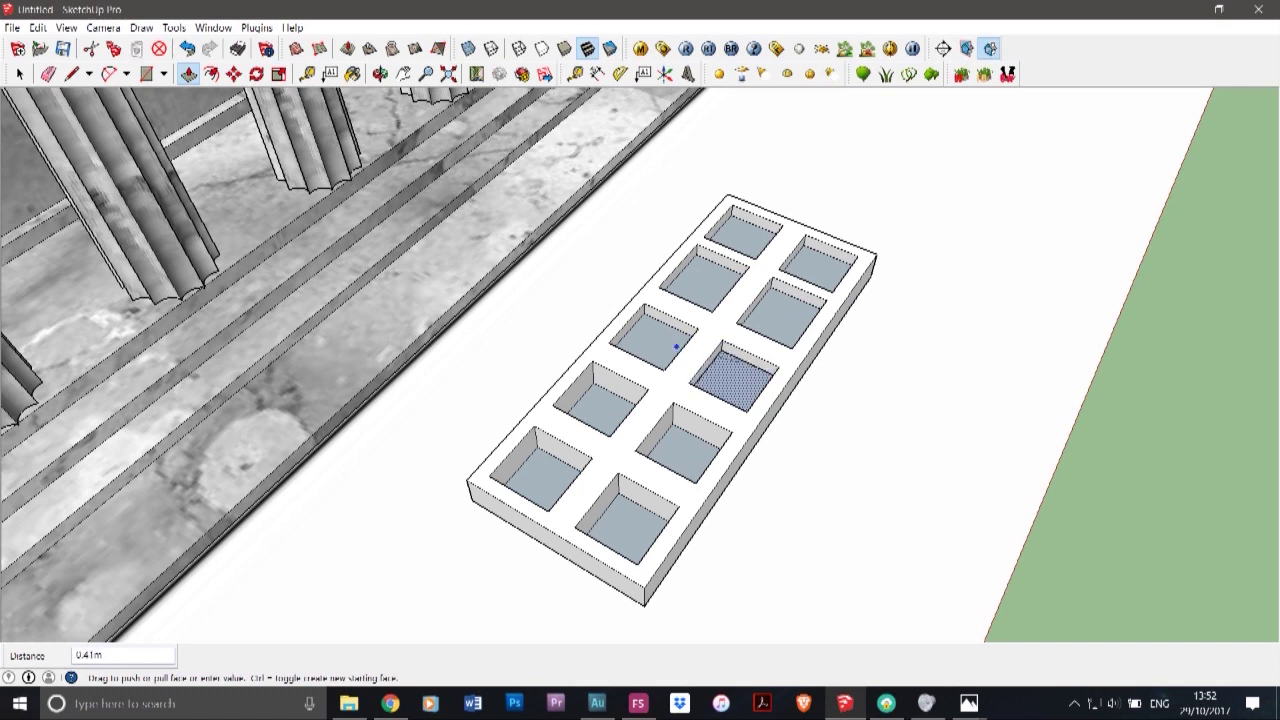
click(677, 345)
click(606, 406)
click(725, 387)
click(683, 450)
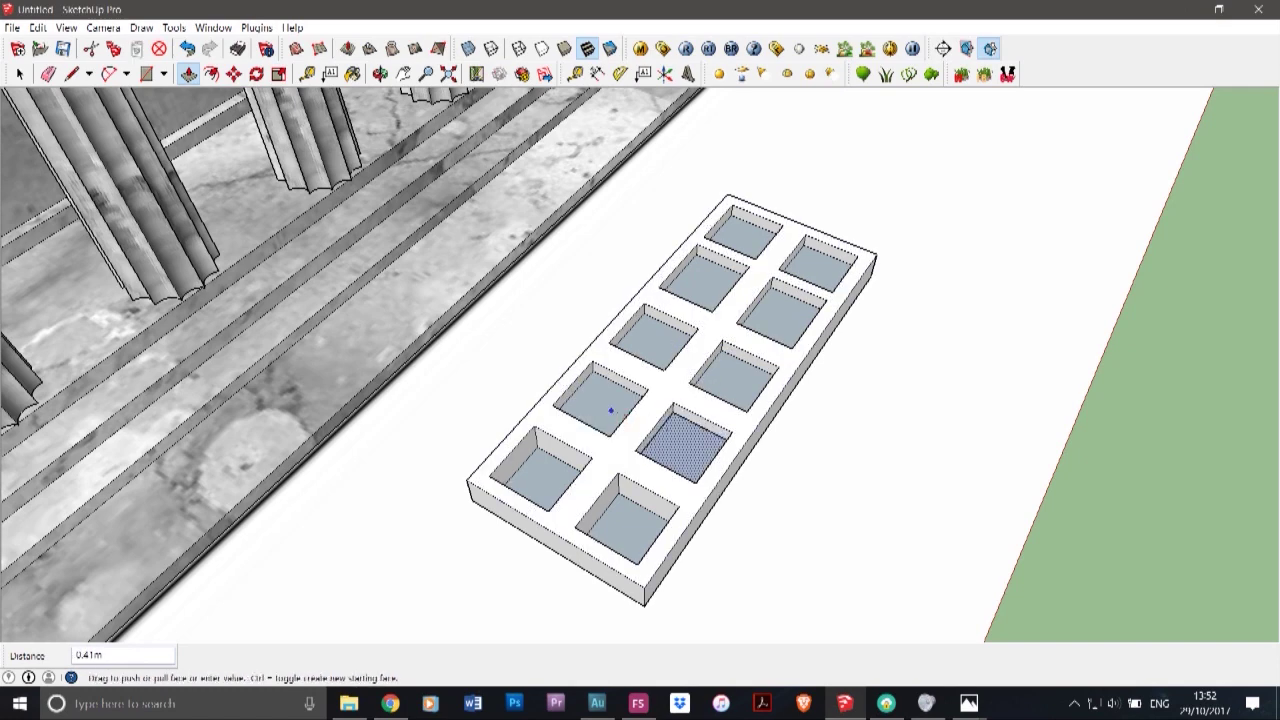
click(611, 409)
click(535, 465)
click(684, 441)
click(627, 528)
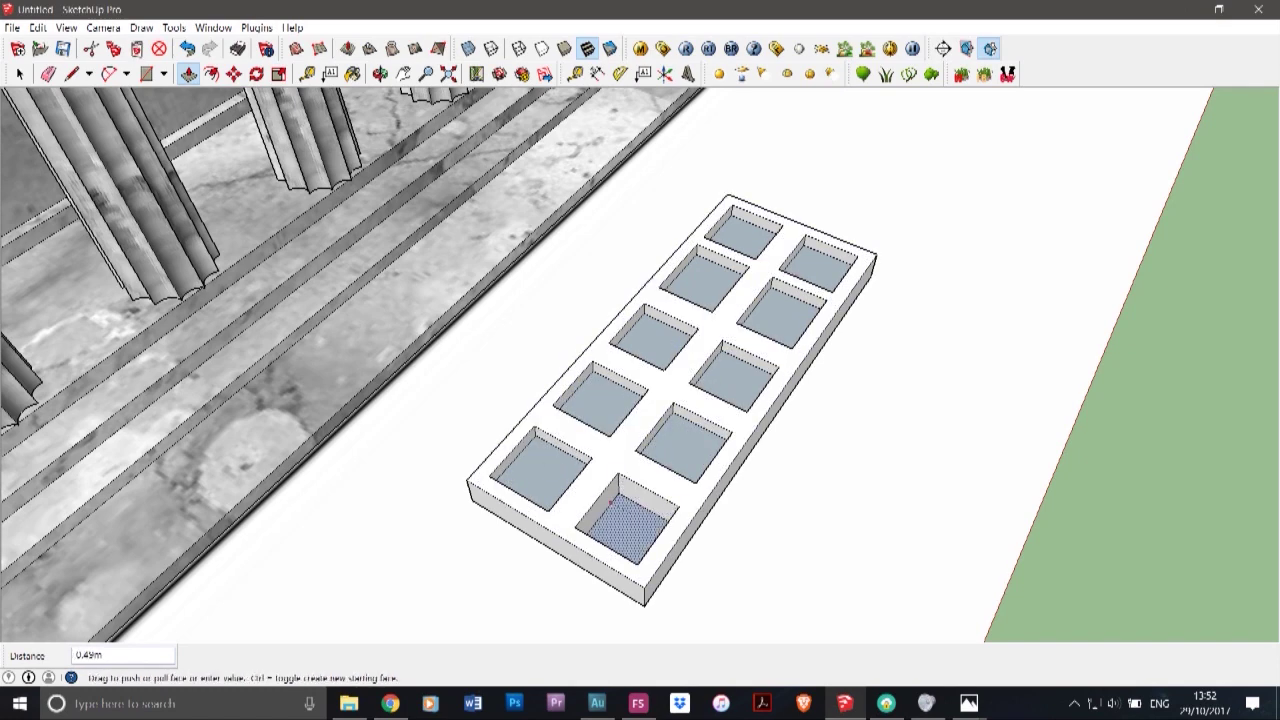
click(549, 481)
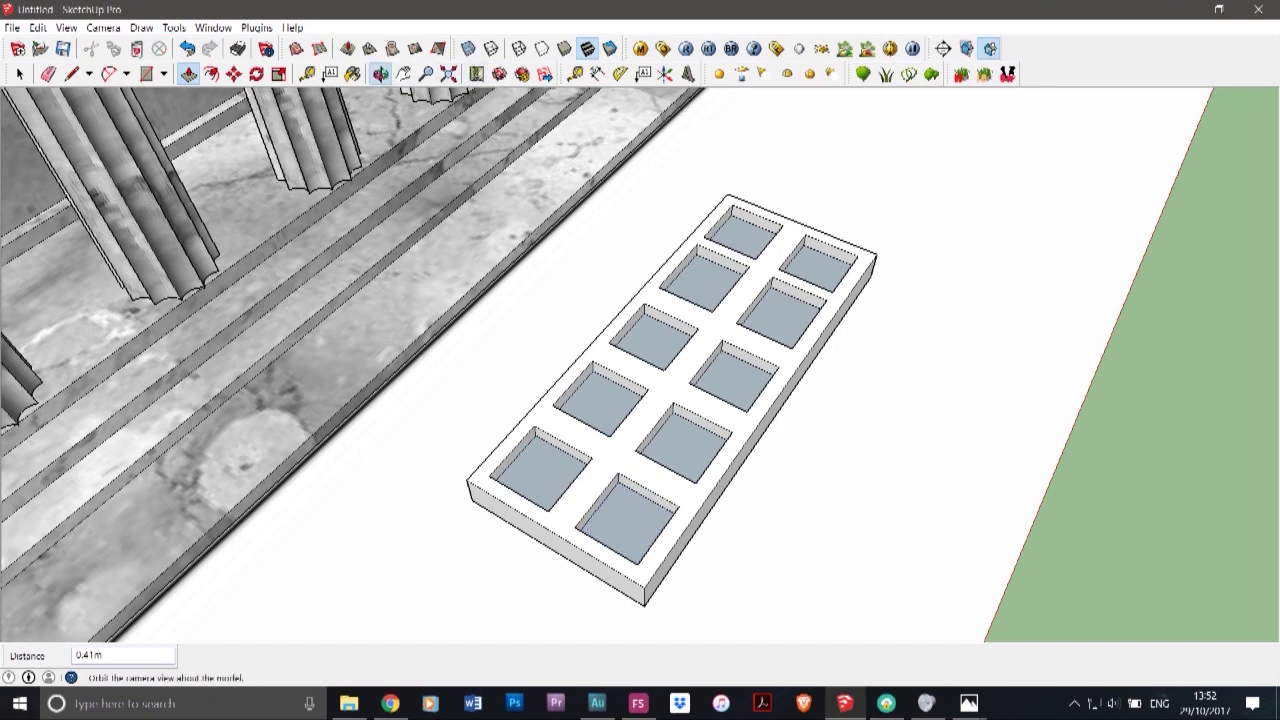
- Select the entire panelled door and make it a component
click(380, 74)
key(space)
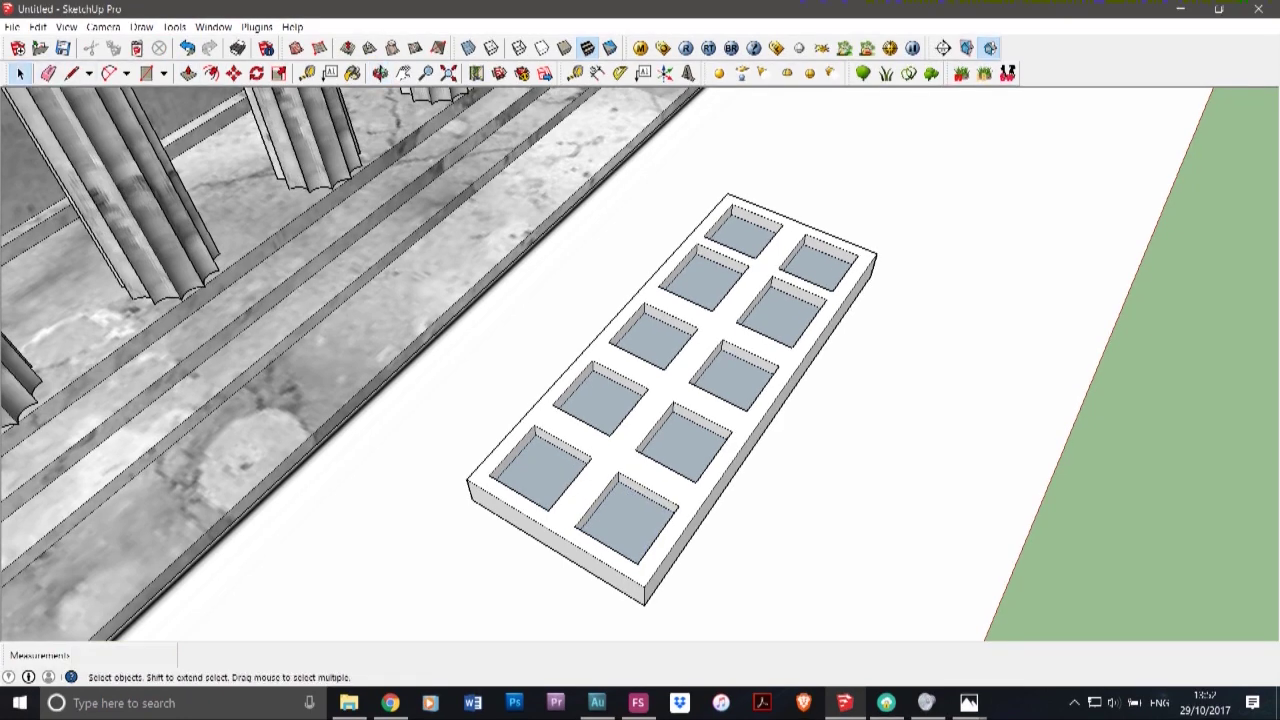
triple_click(711, 314)
right_click(711, 314)
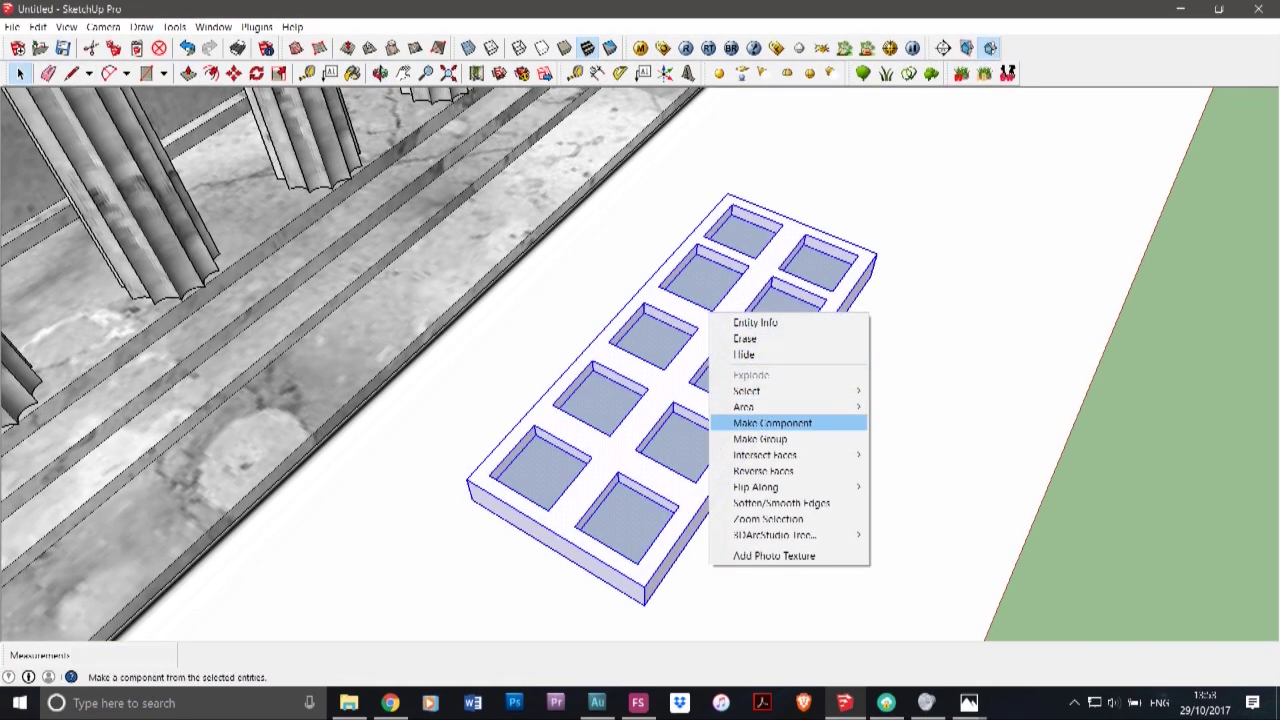
click(772, 423)
key(Return)
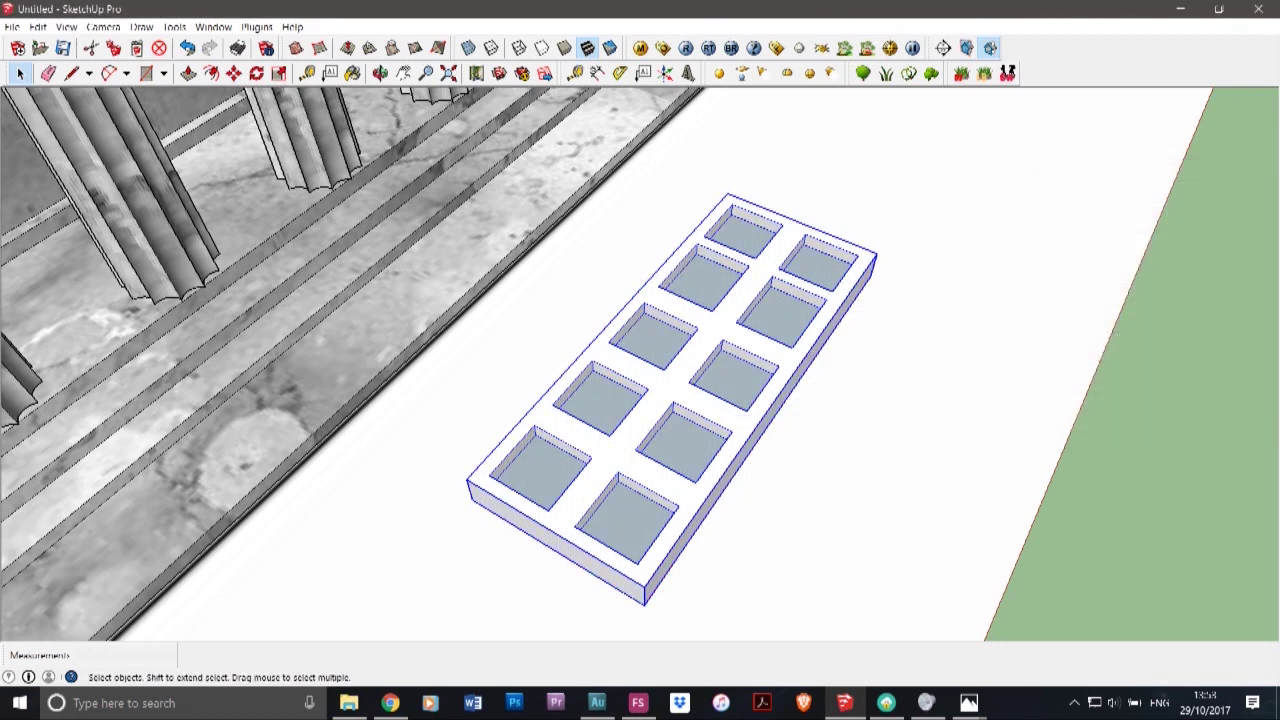
- Rotate the door component 180° about a bottom corner of its short side so it flips over
click(256, 73)
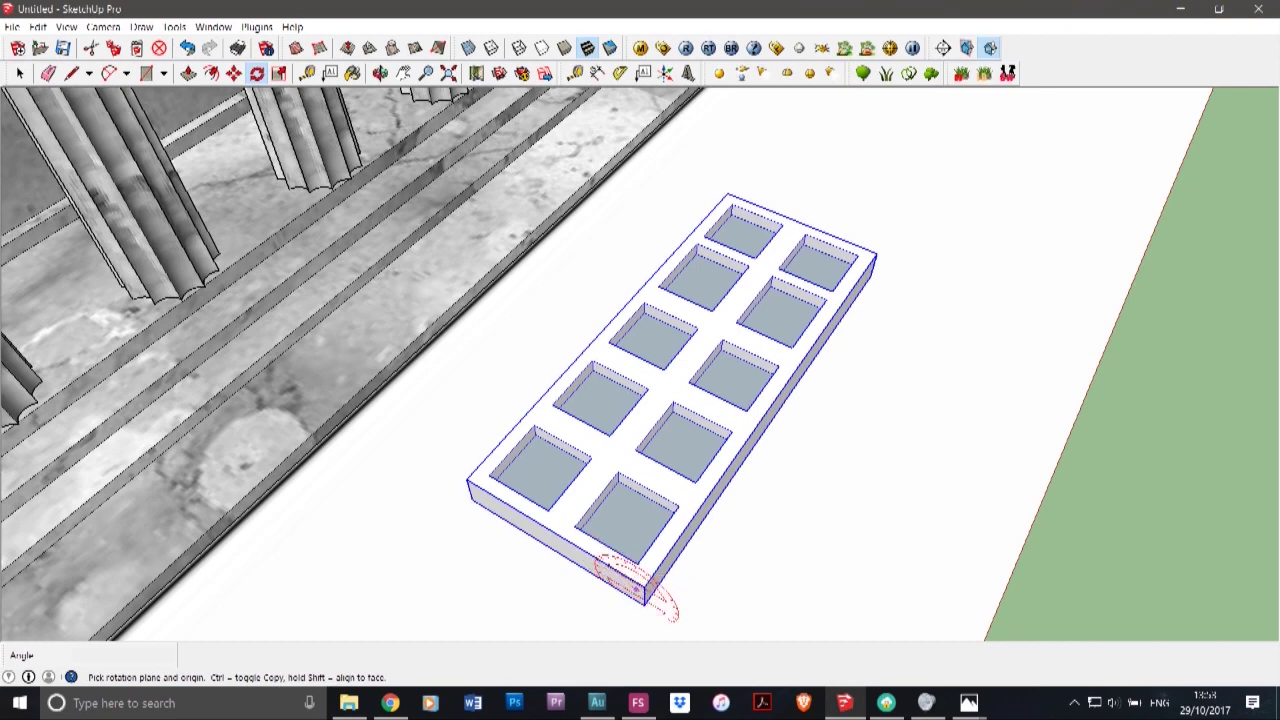
click(645, 604)
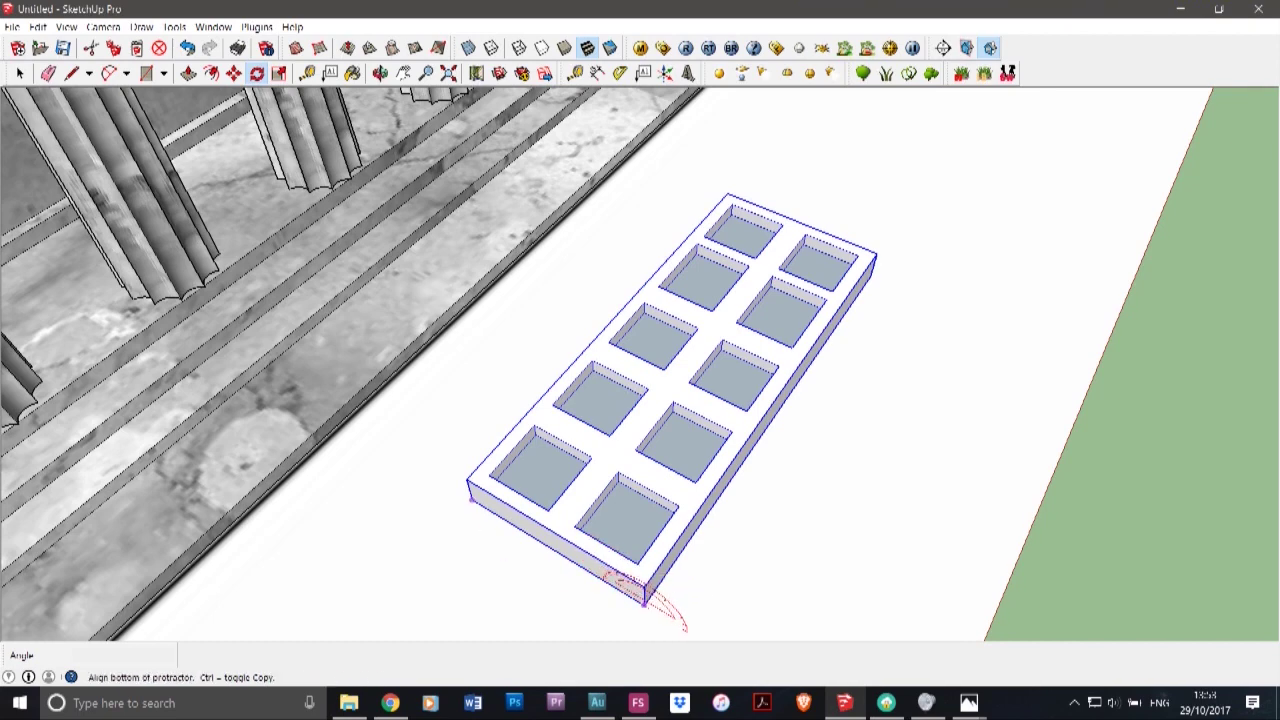
click(472, 499)
scroll(784, 394, down, 3)
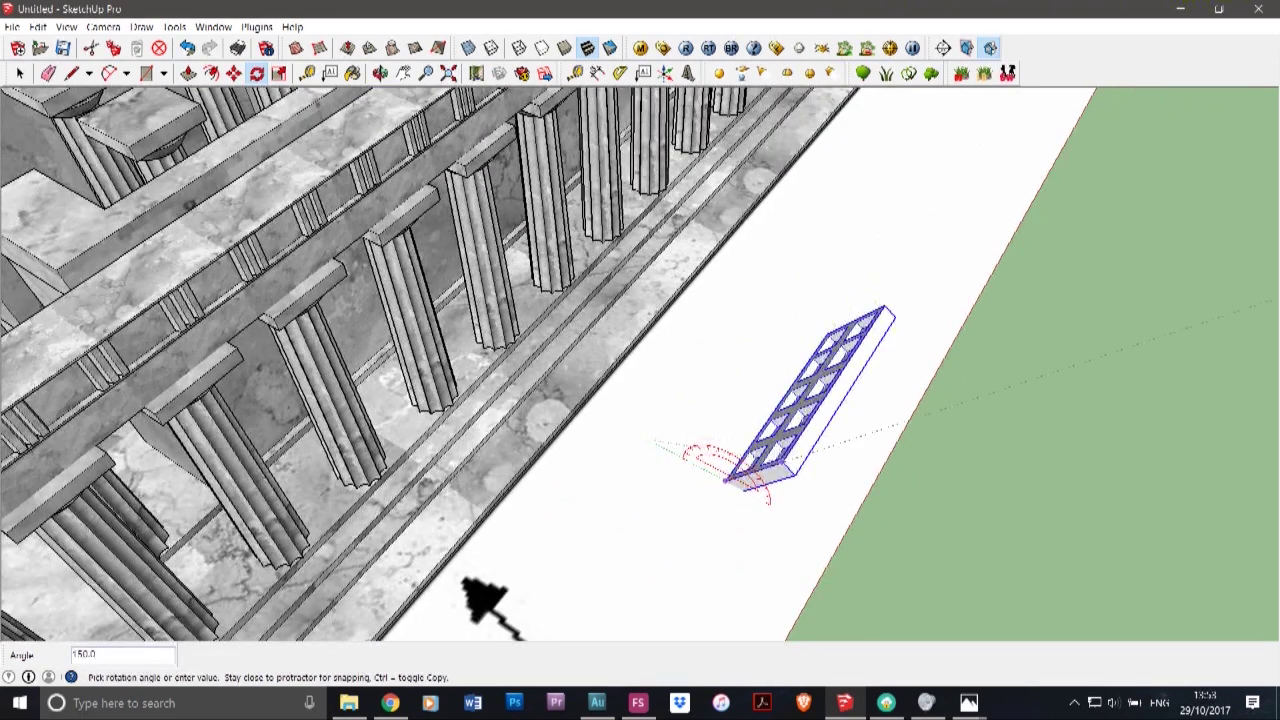
click(840, 541)
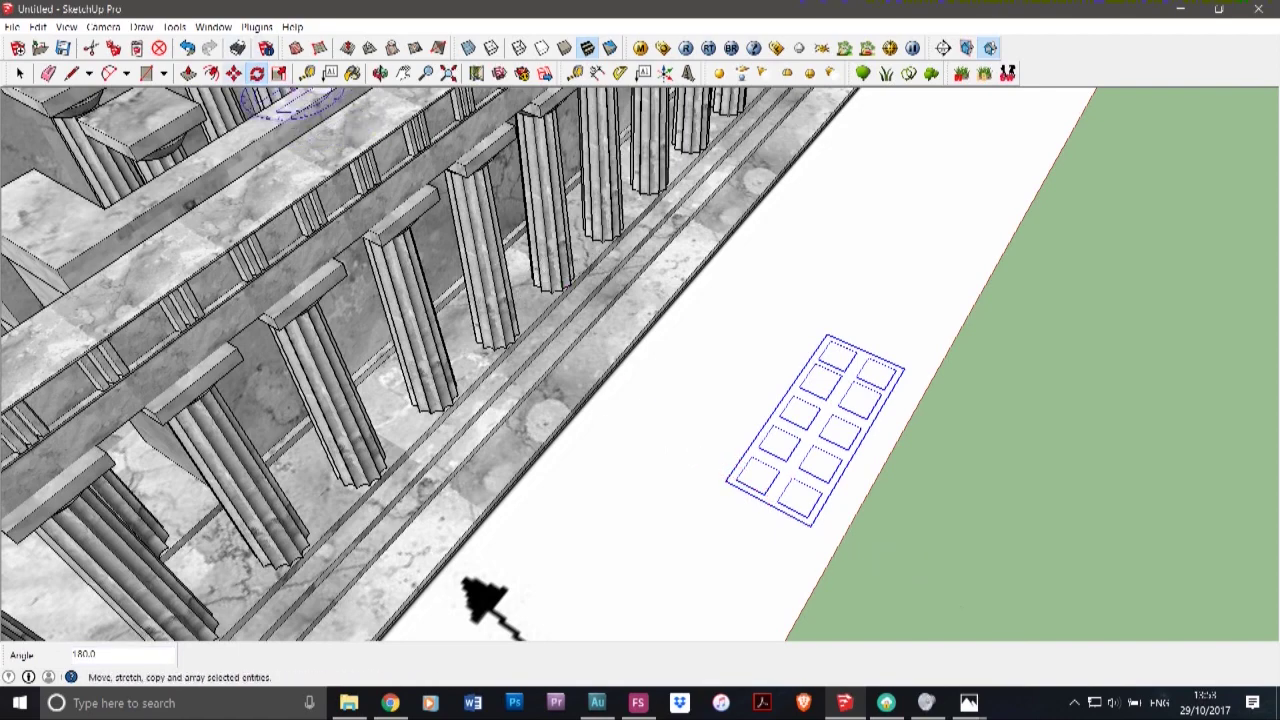
- Lift the flipped door vertically clear of the white ground face in two moves, the first about 2.4 m
click(234, 73)
scroll(904, 457, up, 2)
scroll(768, 445, up, 3)
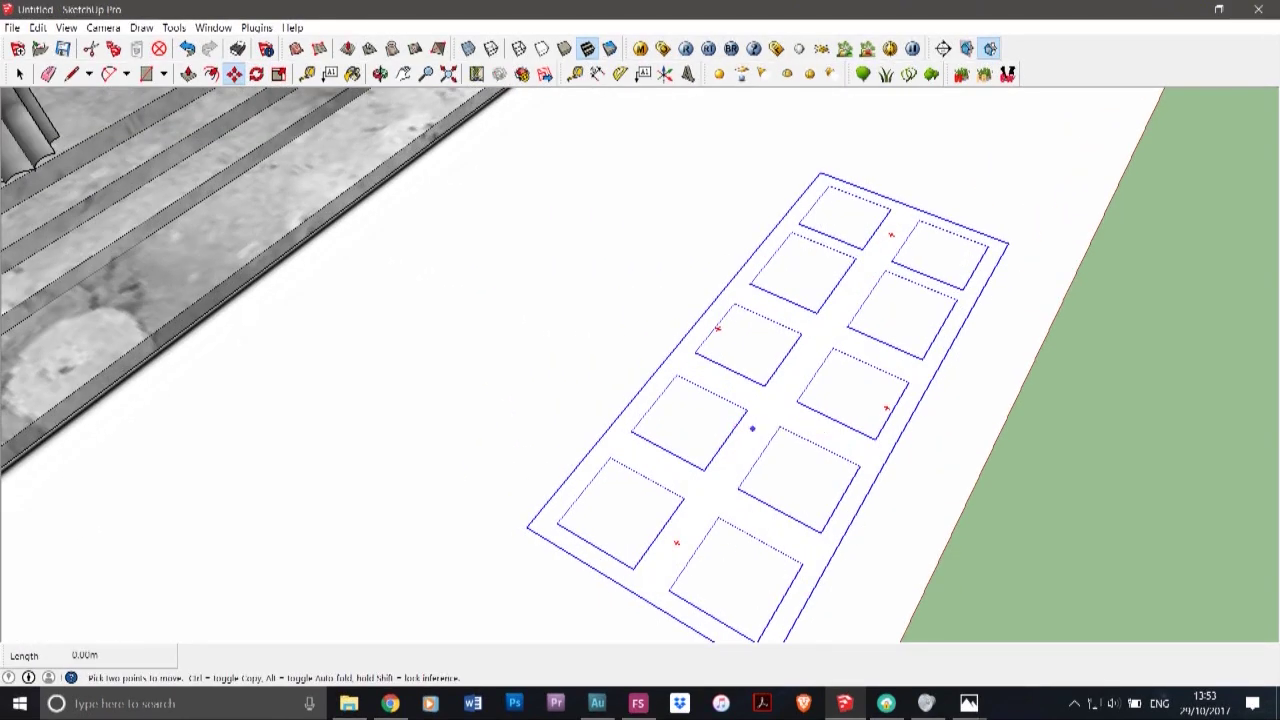
click(752, 428)
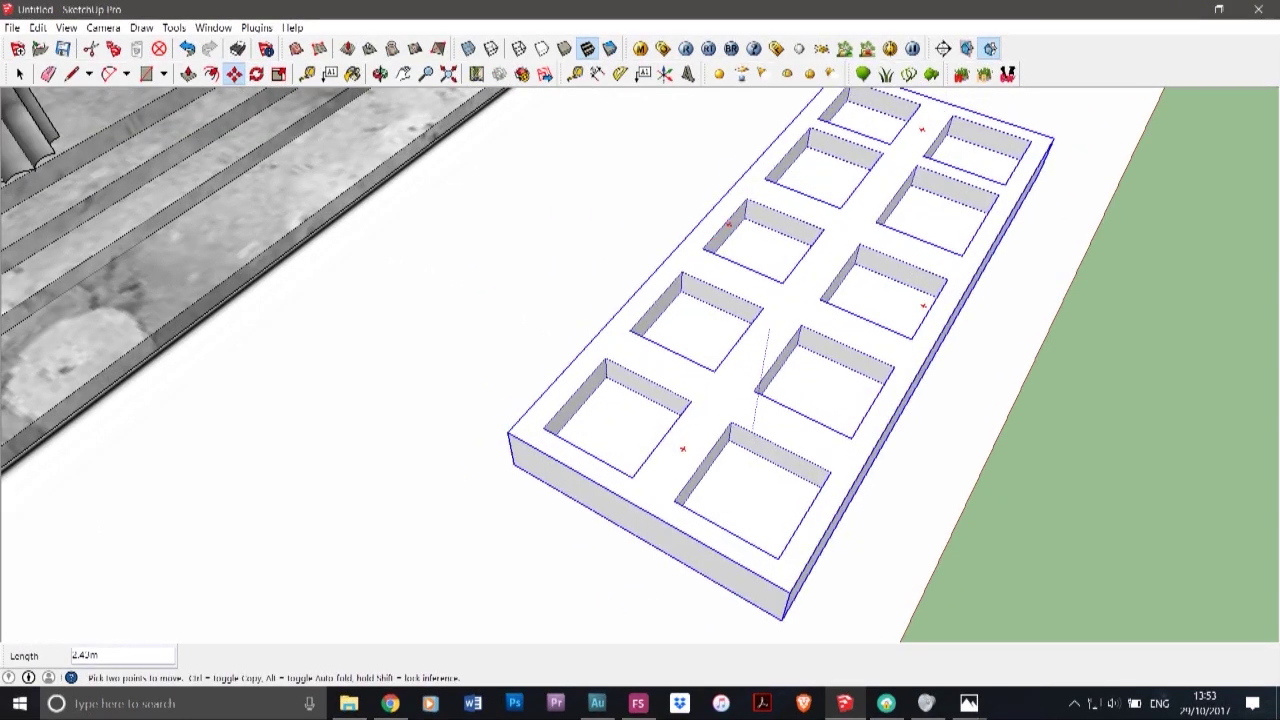
click(769, 328)
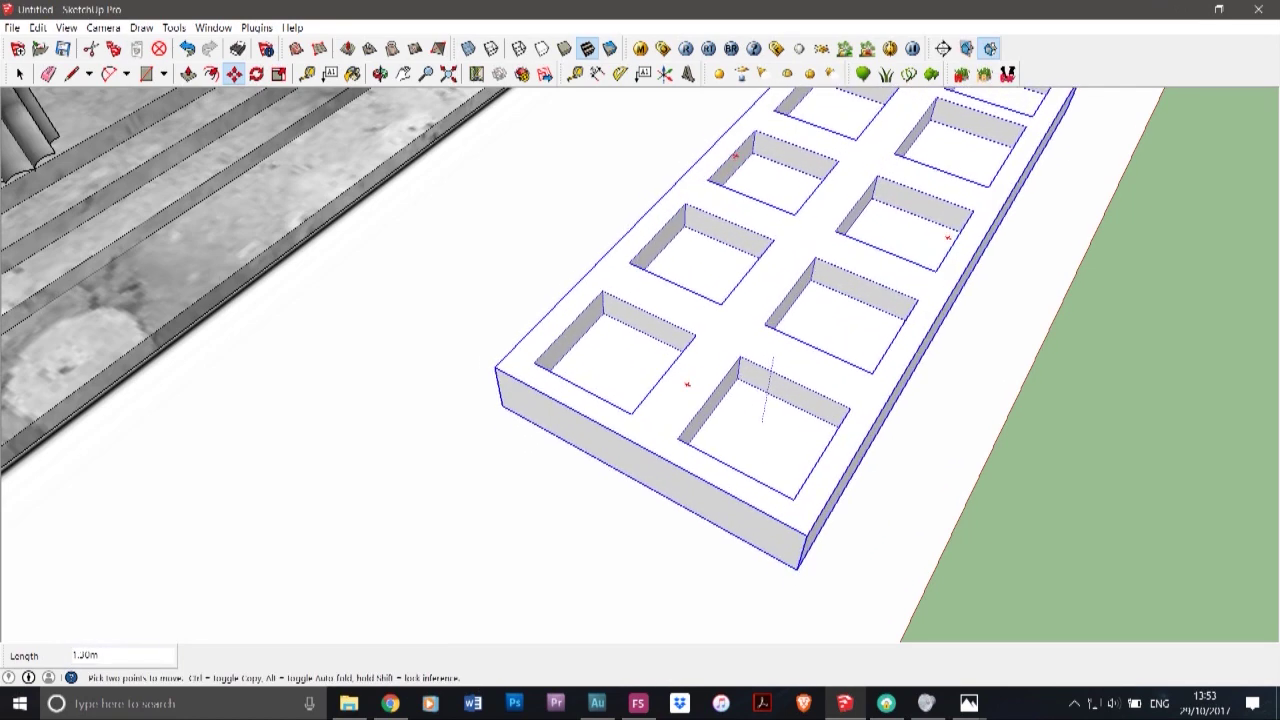
click(777, 341)
scroll(560, 320, down, 1)
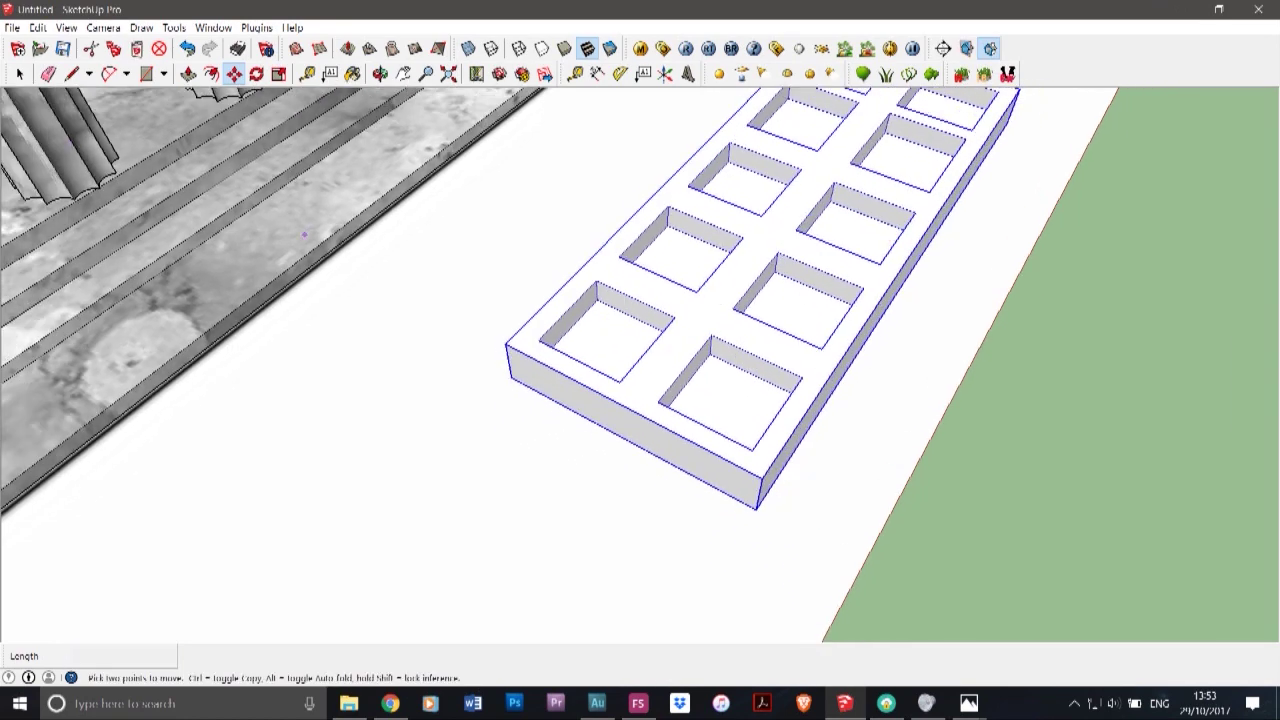
- Inside the door component, draw a rectangle between opposite corners of the door's 10 by 4 m upper face
key(space)
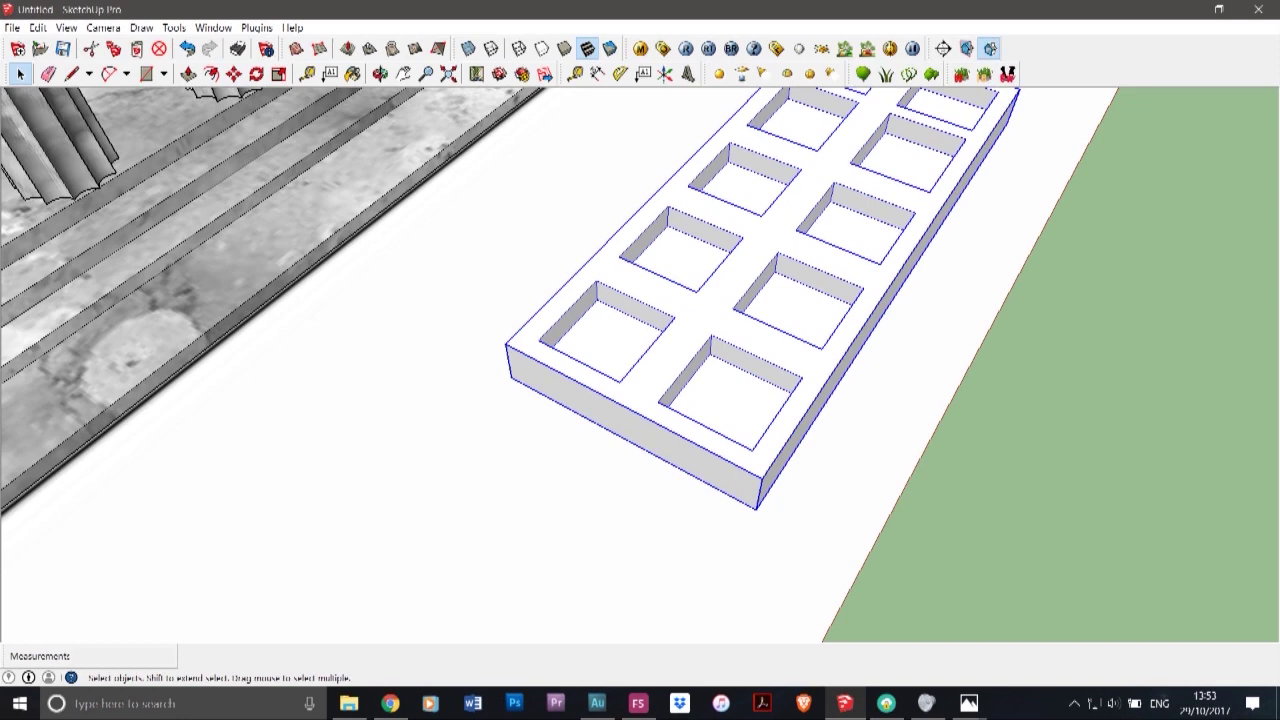
double_click(700, 310)
click(147, 74)
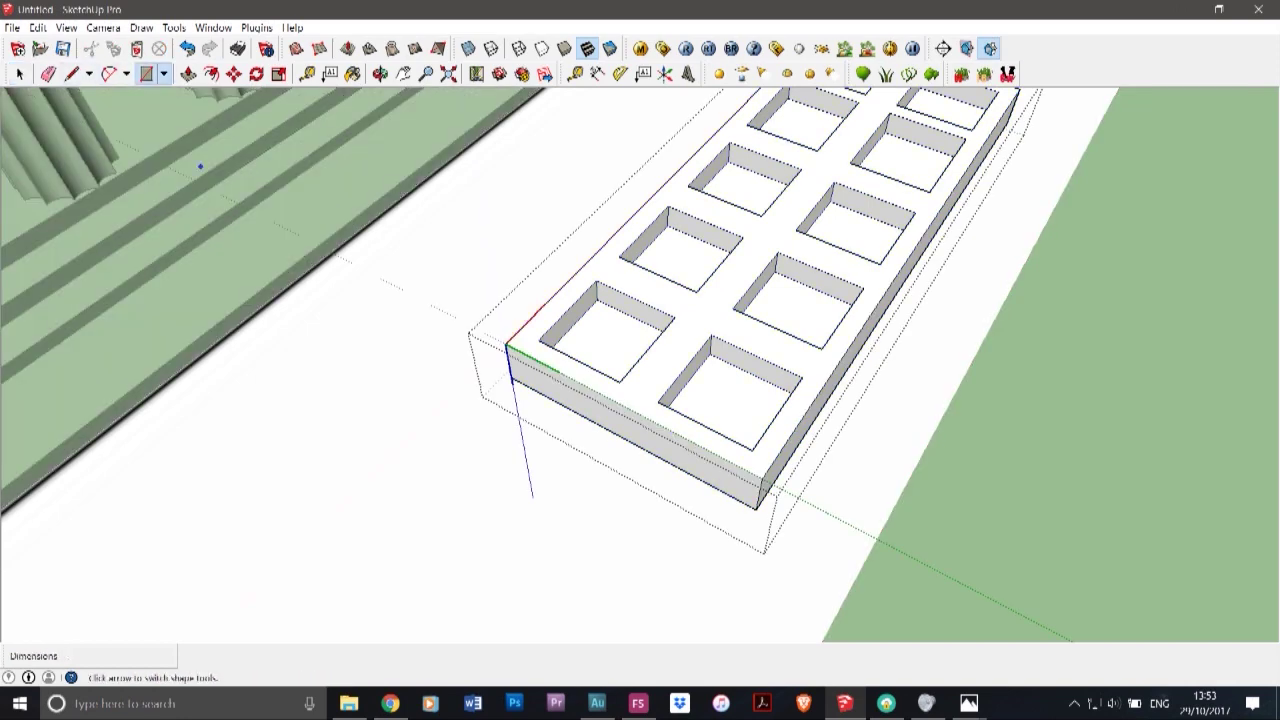
scroll(515, 432, down, 3)
click(698, 202)
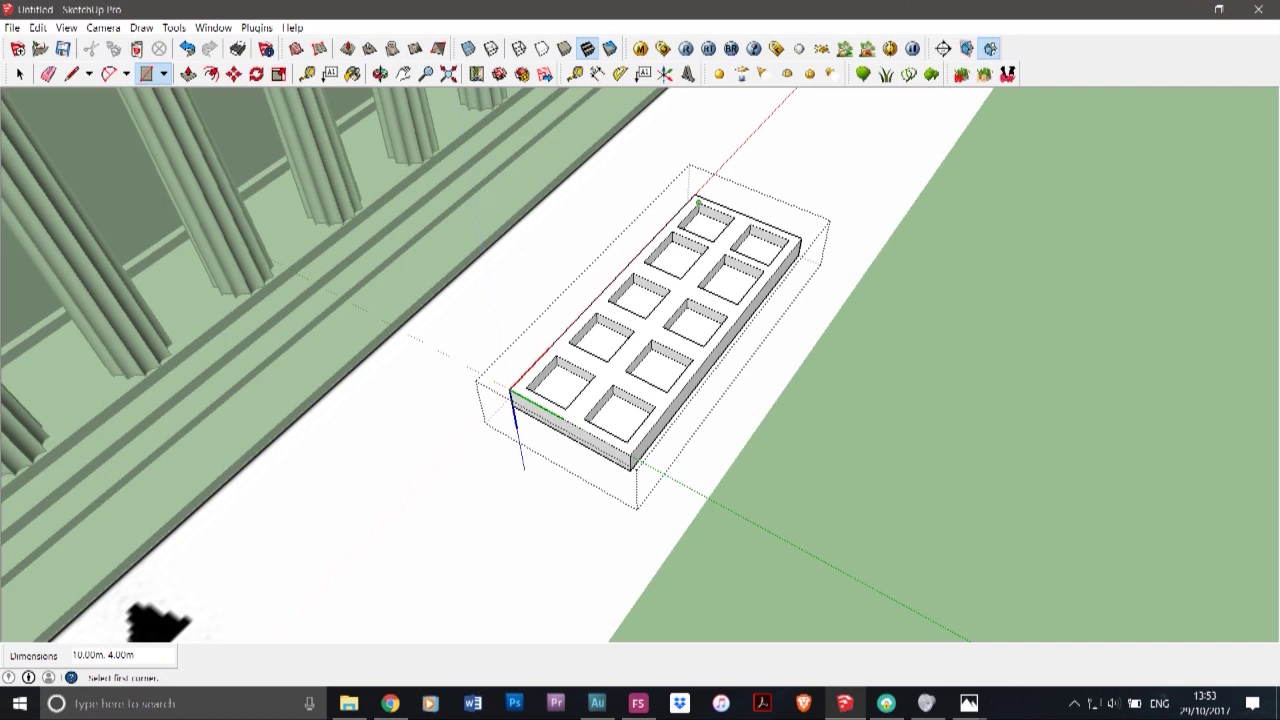
click(695, 196)
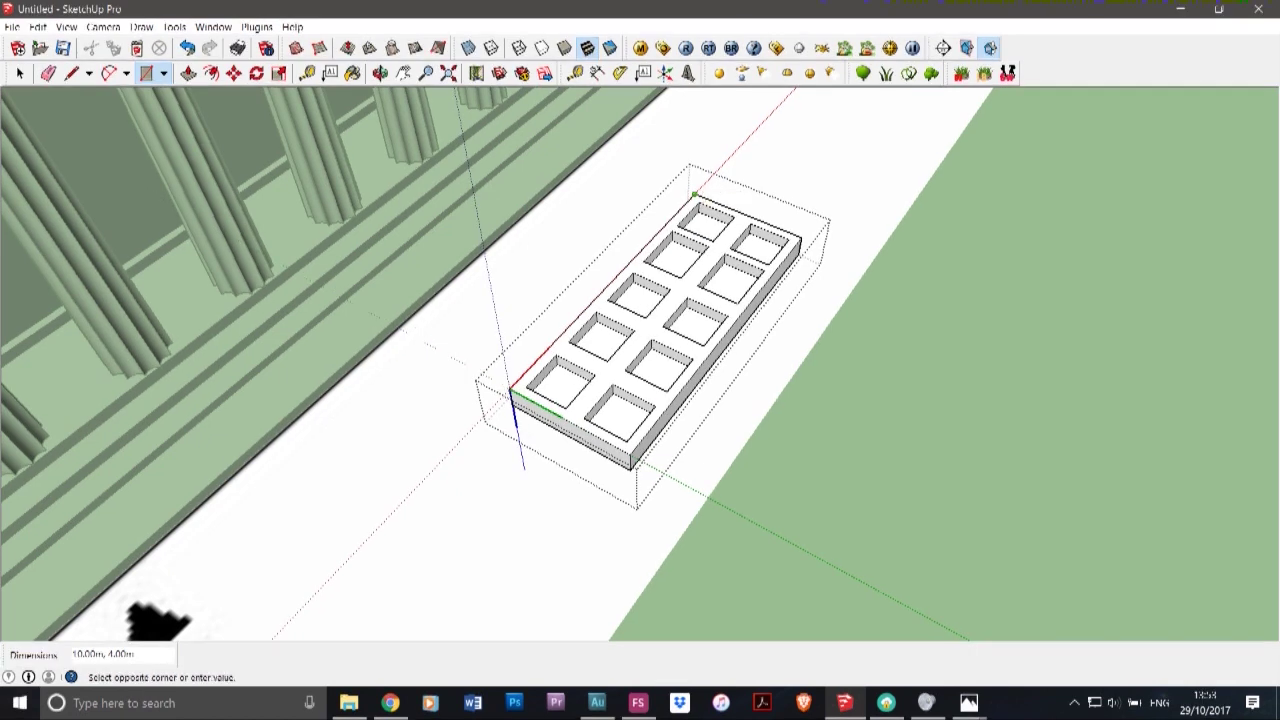
click(631, 457)
key(space)
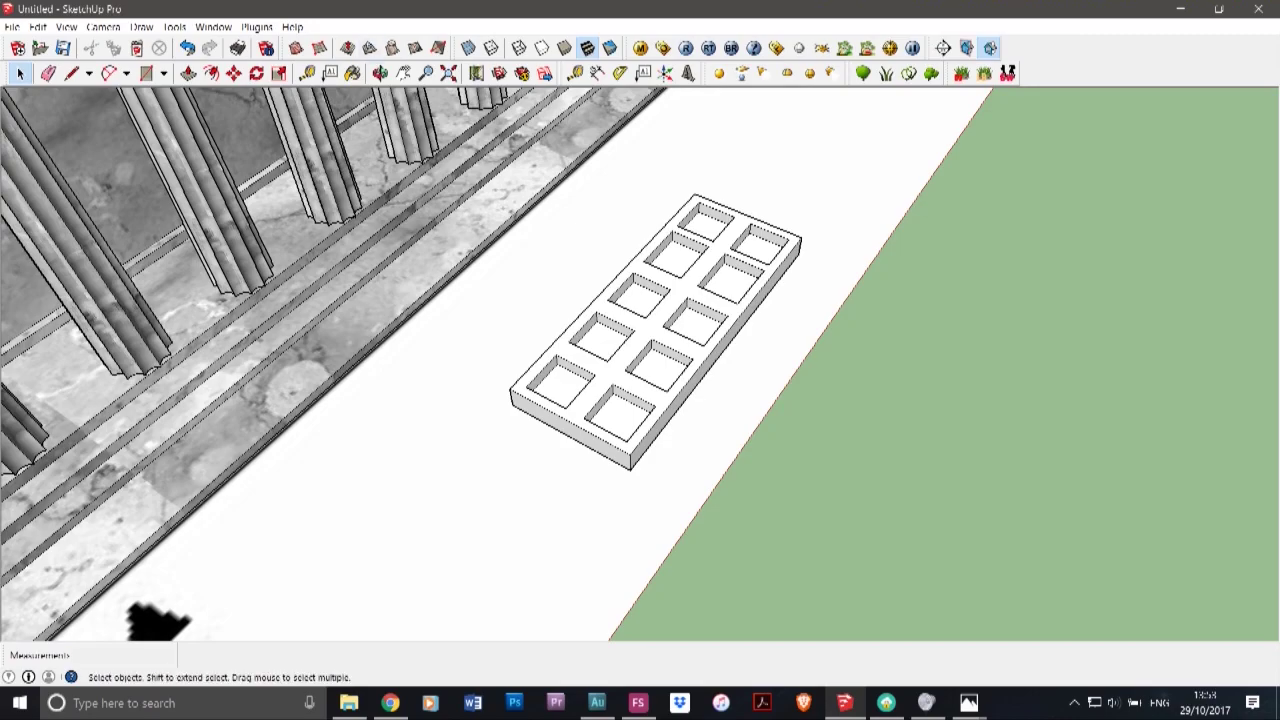
- Check the door design against the Parthenon cross-section reference image and examine the door component from above and below
mouse_move(700, 400)
middle_down()
mouse_move(390, 175)
mouse_move(500, 185)
mouse_move(620, 320)
mouse_move(610, 335)
mouse_move(680, 400)
middle_up()
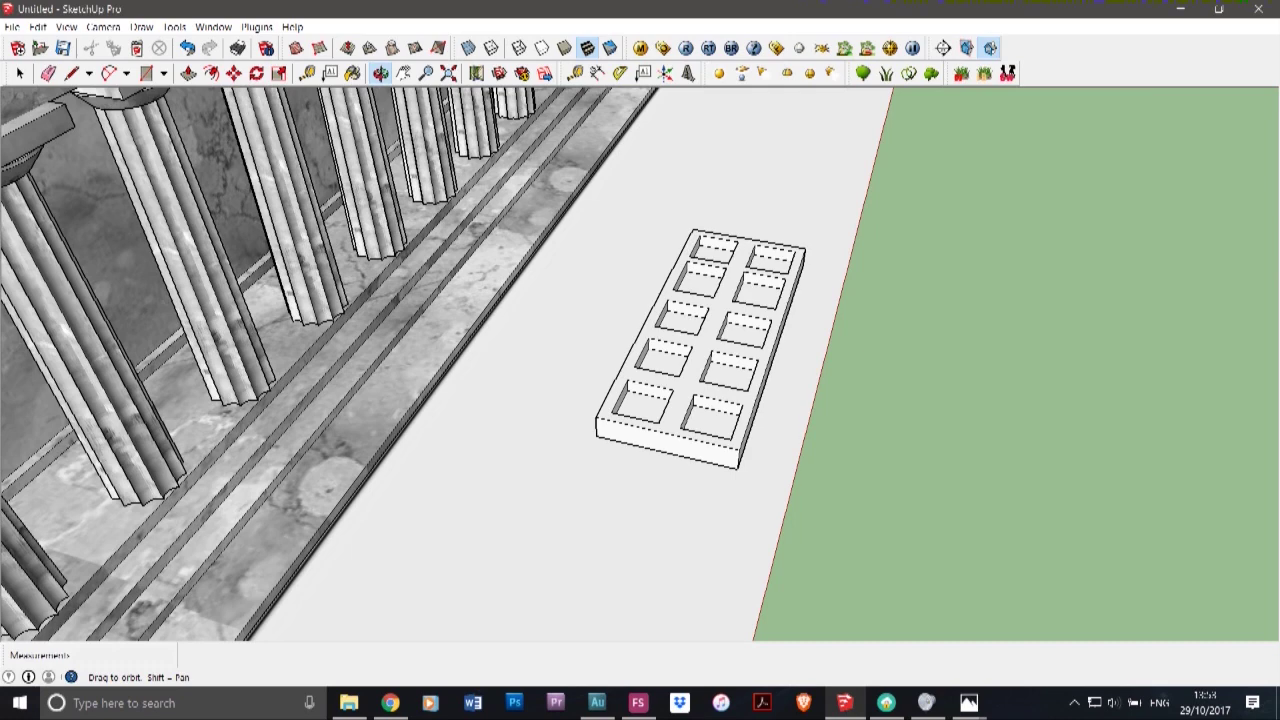
mouse_move(969, 703)
click(1034, 622)
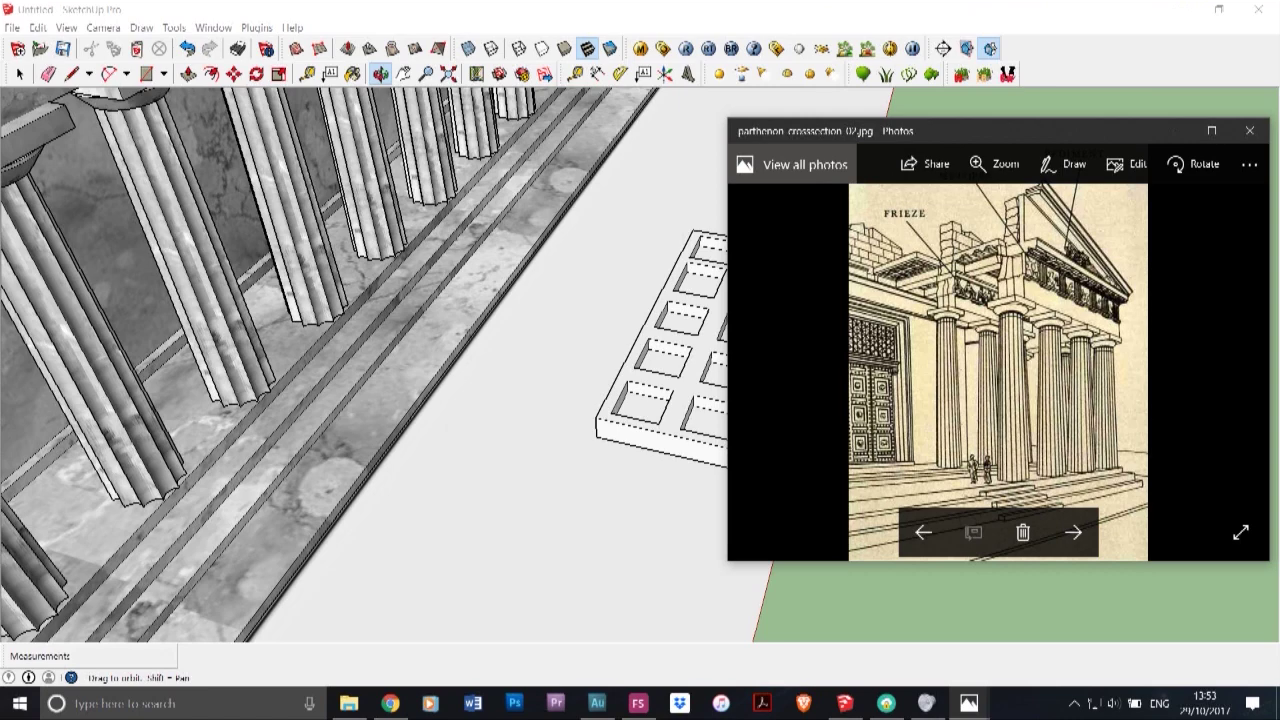
click(620, 430)
mouse_move(620, 430)
mouse_down()
mouse_move(605, 365)
mouse_move(700, 350)
mouse_move(640, 120)
mouse_up()
scroll(740, 348, up, 4)
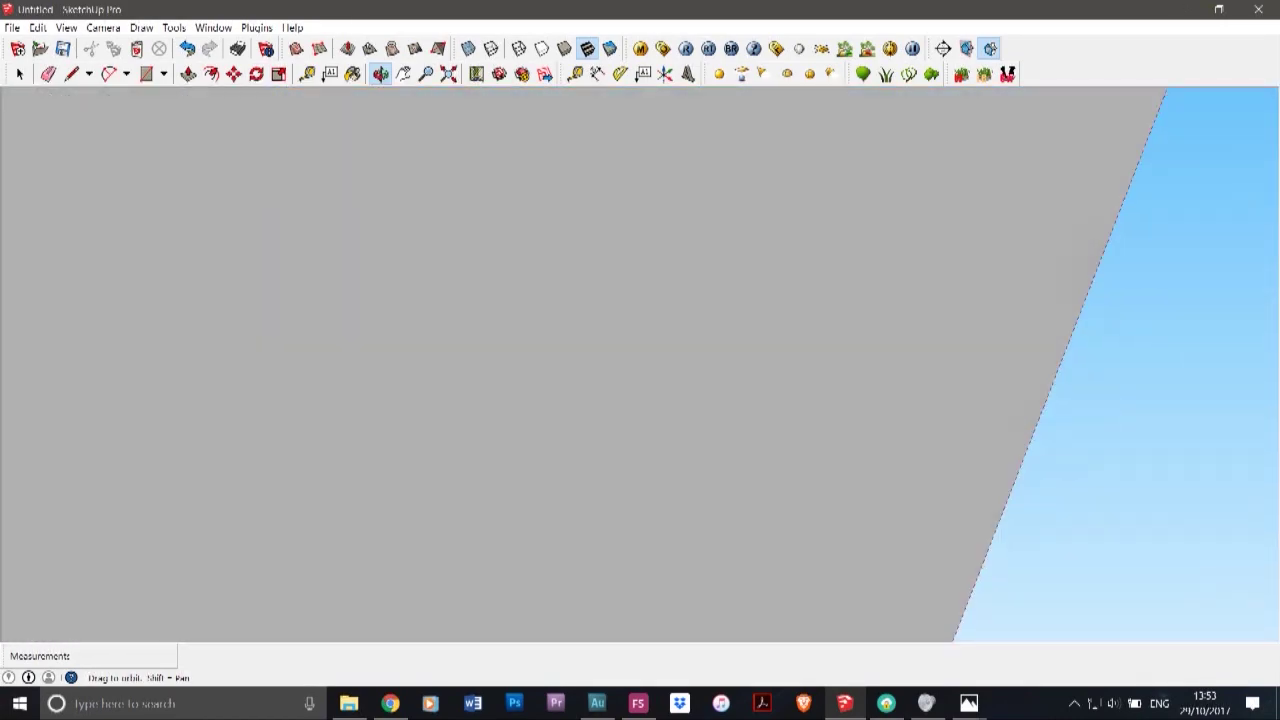
middle_drag(640, 150, 600, 320)
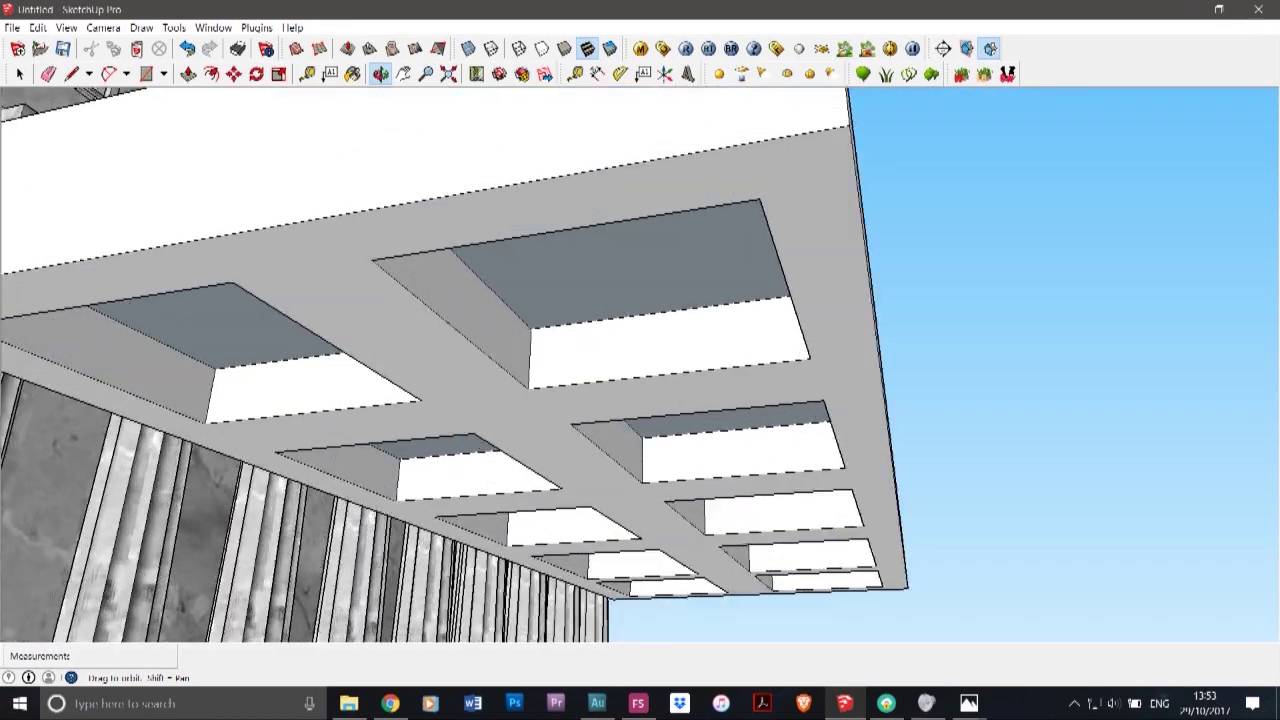
drag(610, 330, 743, 488)
scroll(743, 488, down, 5)
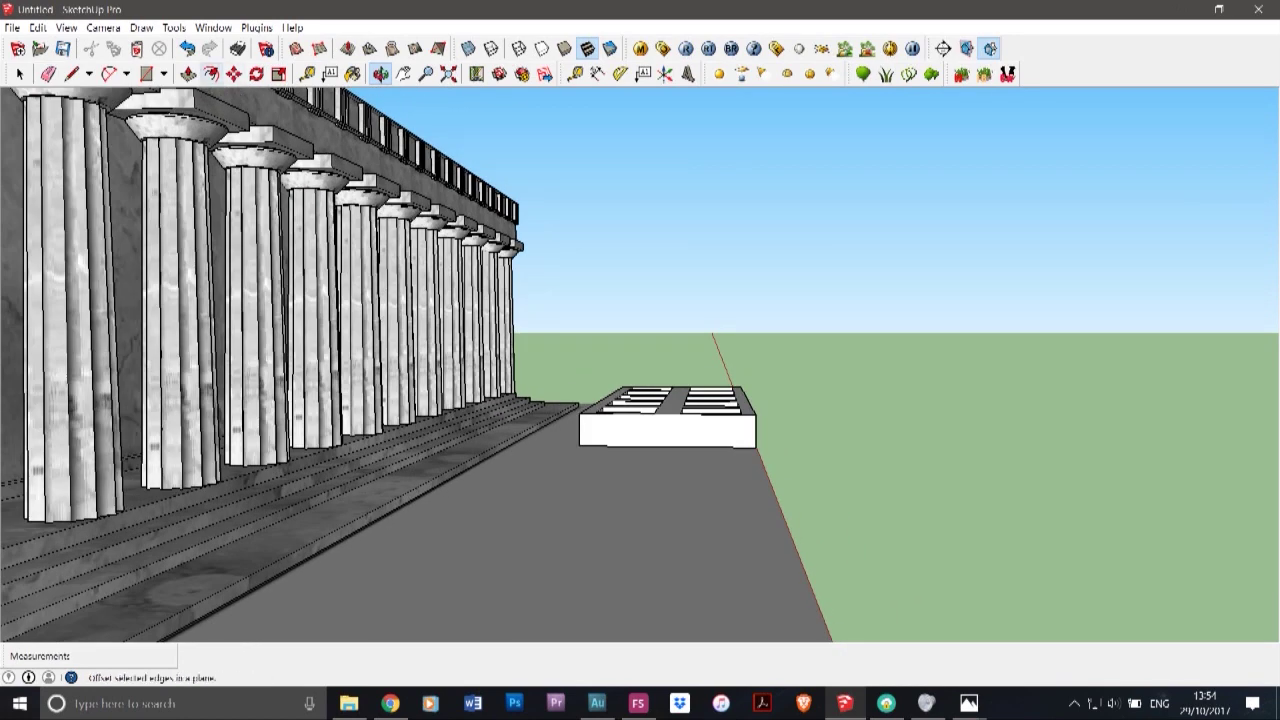
- Lift the door component vertically well above the ground face so its panelled underside is accessible
click(234, 74)
click(672, 424)
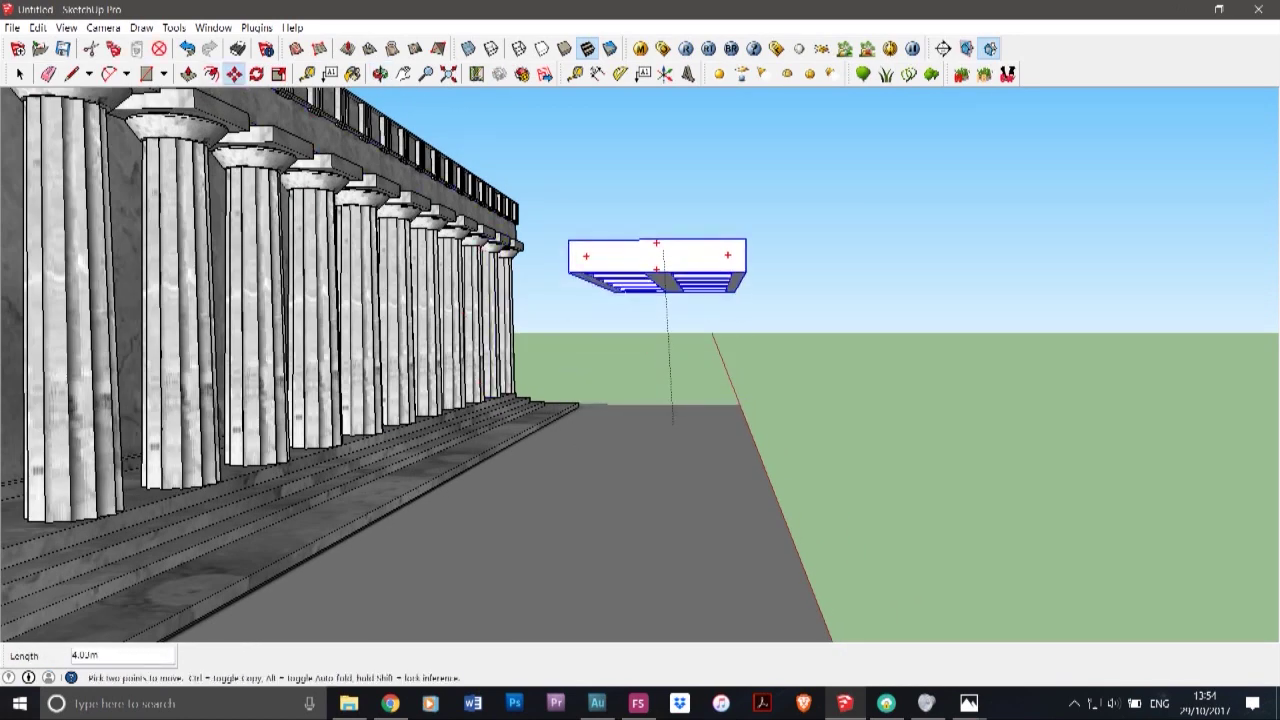
click(673, 207)
click(380, 74)
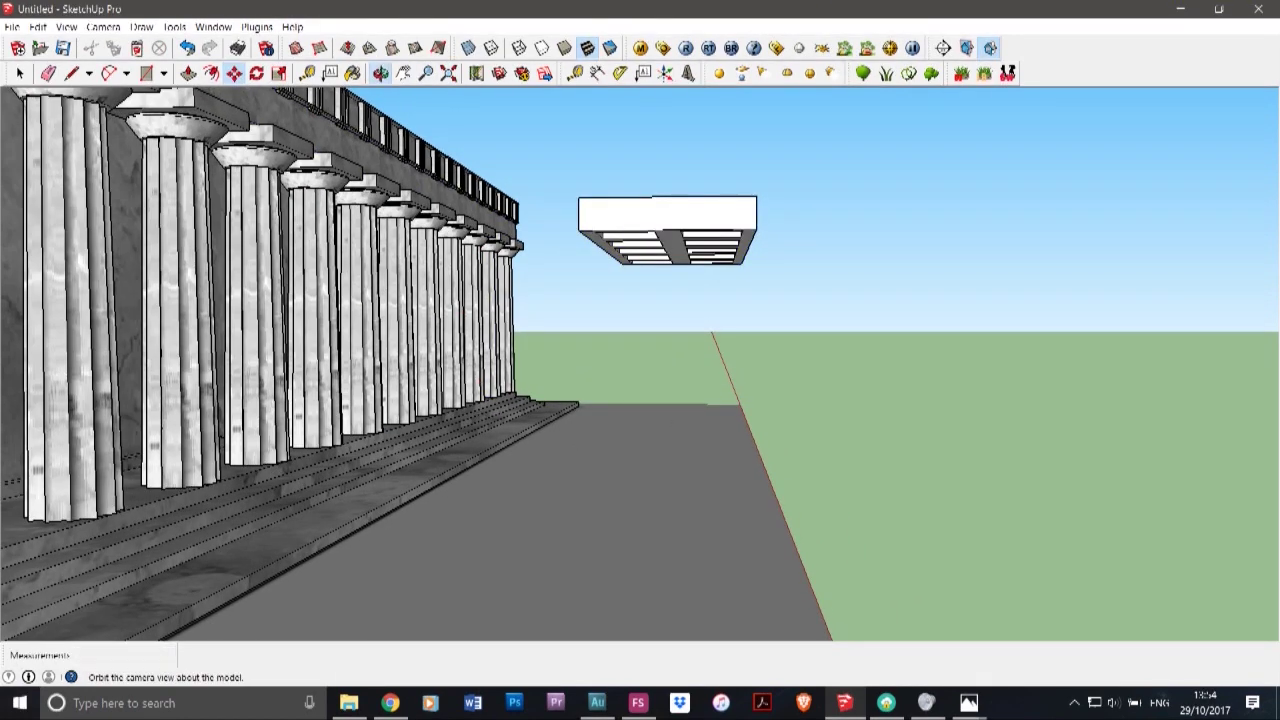
scroll(648, 226, up, 6)
drag(648, 226, 584, 104)
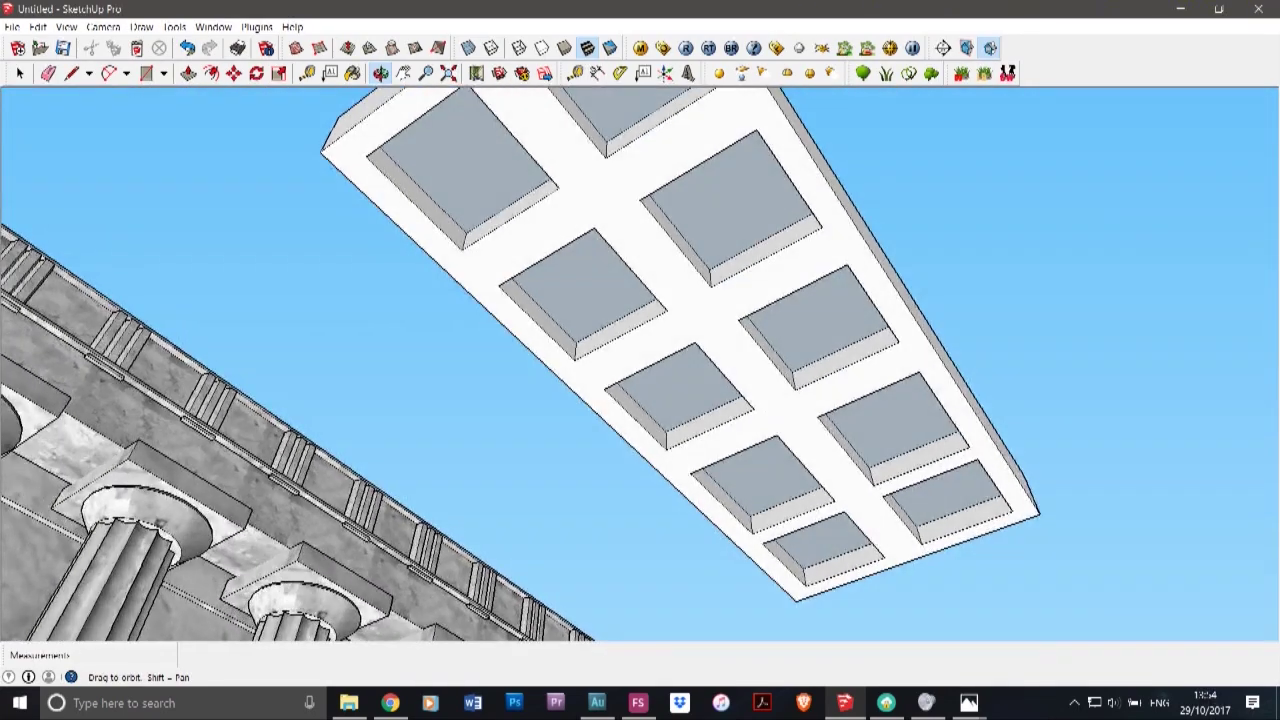
scroll(822, 230, down, 3)
scroll(822, 230, up, 5)
scroll(822, 230, down, 1)
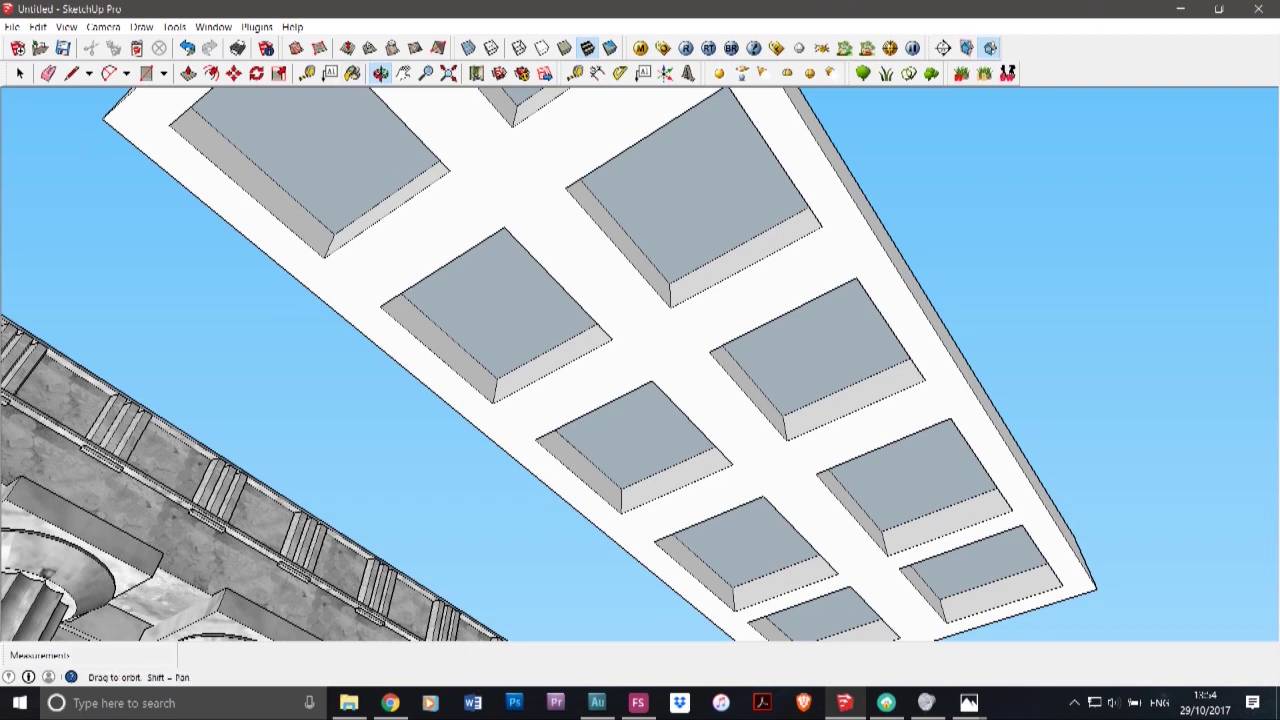
- Open the Colors collection of materials for painting and browse to its orange and brown swatches
click(353, 73)
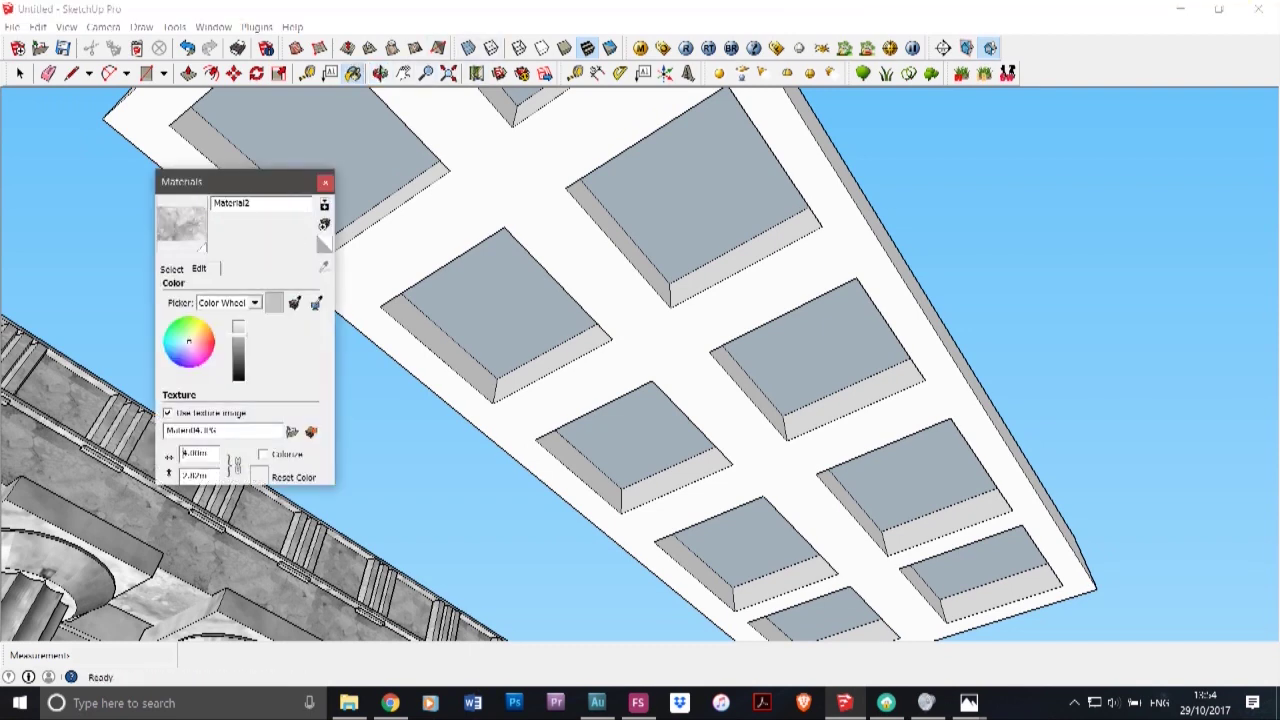
click(172, 269)
click(306, 287)
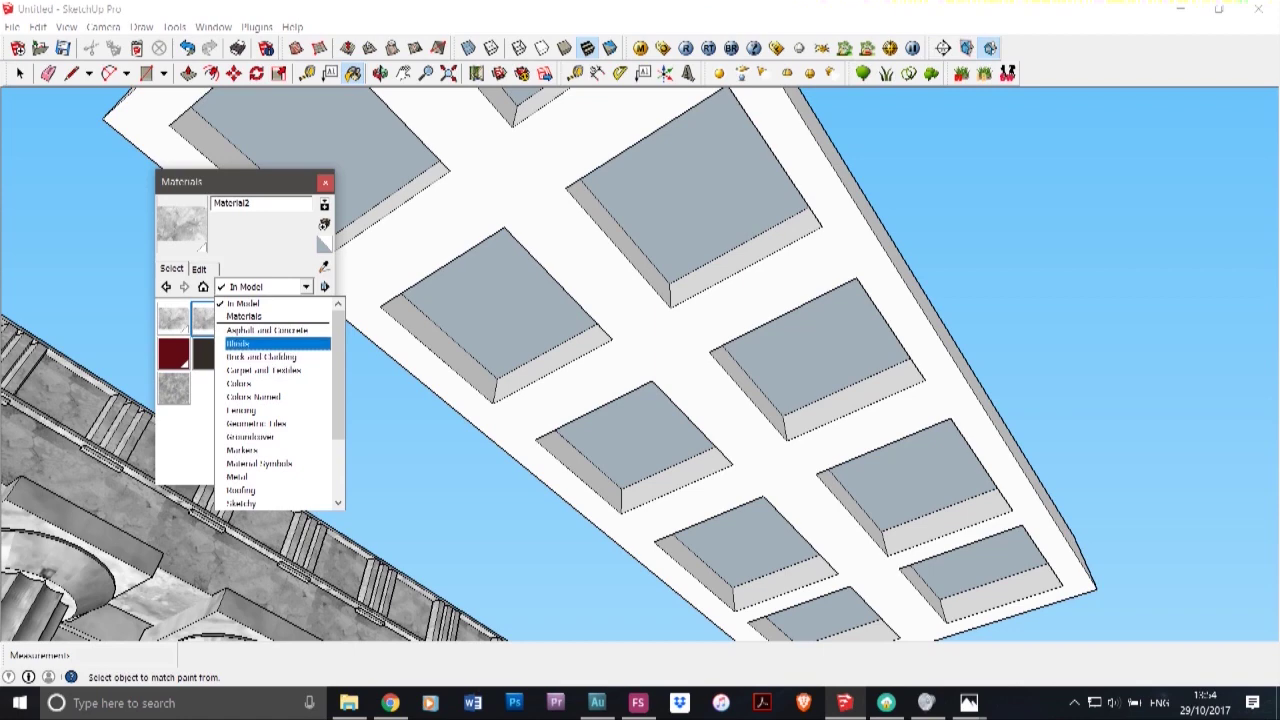
scroll(272, 493, down, 3)
scroll(272, 400, up, 3)
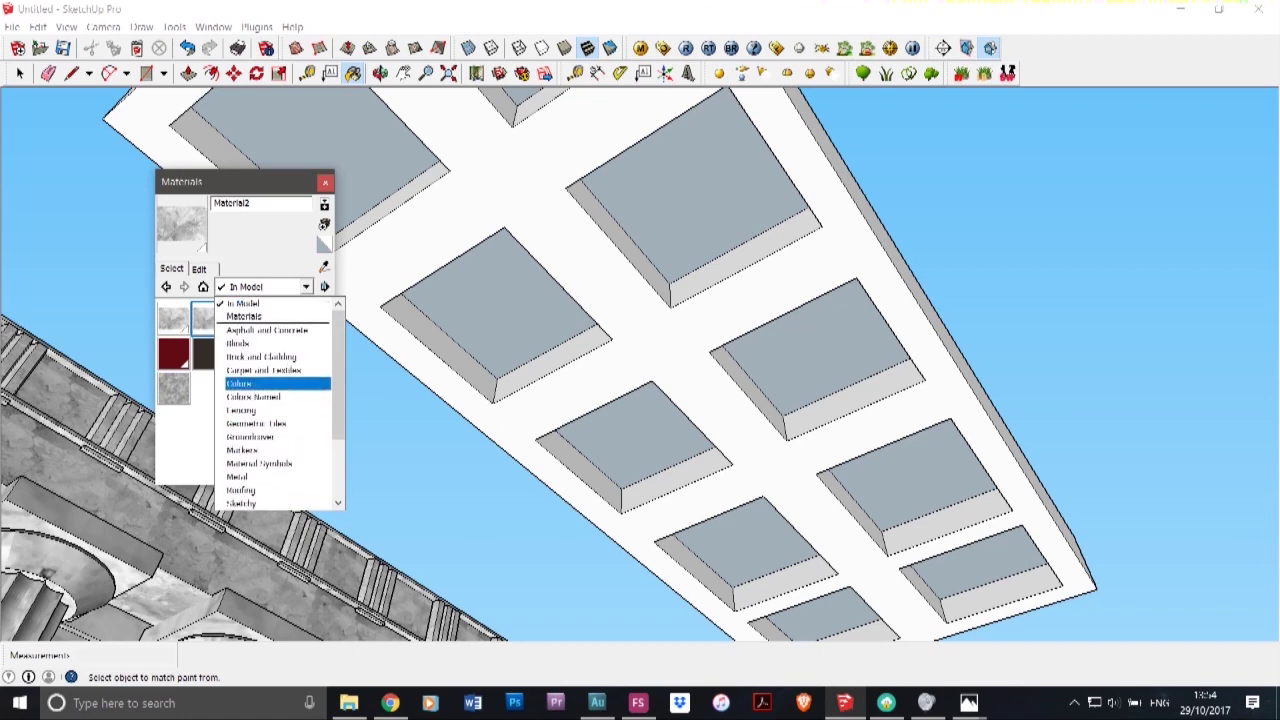
click(240, 384)
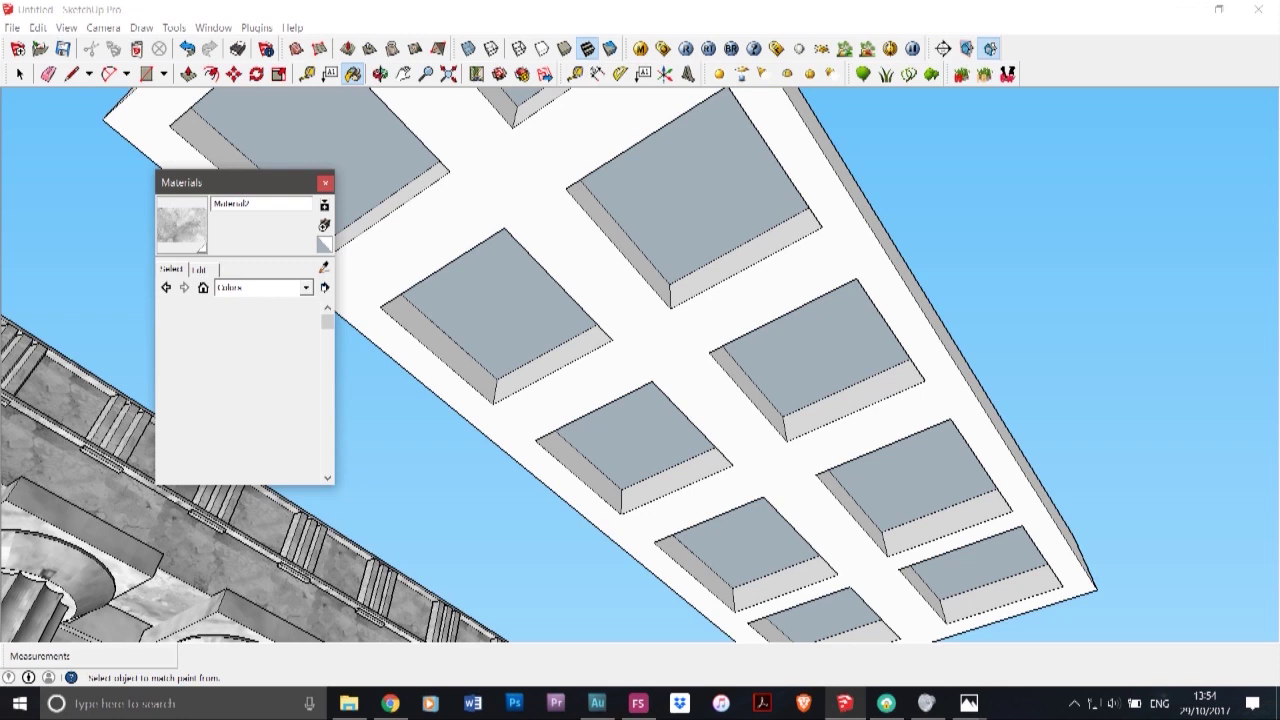
scroll(225, 393, down, 4)
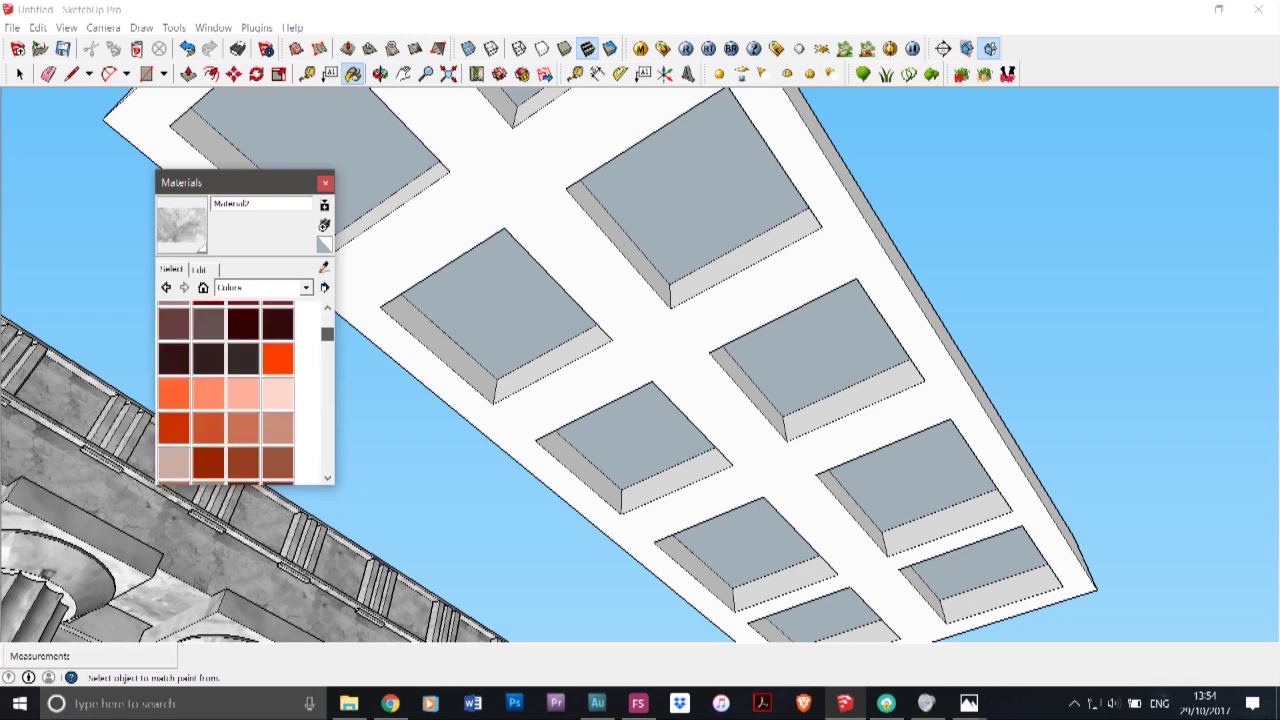
- Try painting the whole door component with the light orange Color_C03, and undo the paint
click(239, 402)
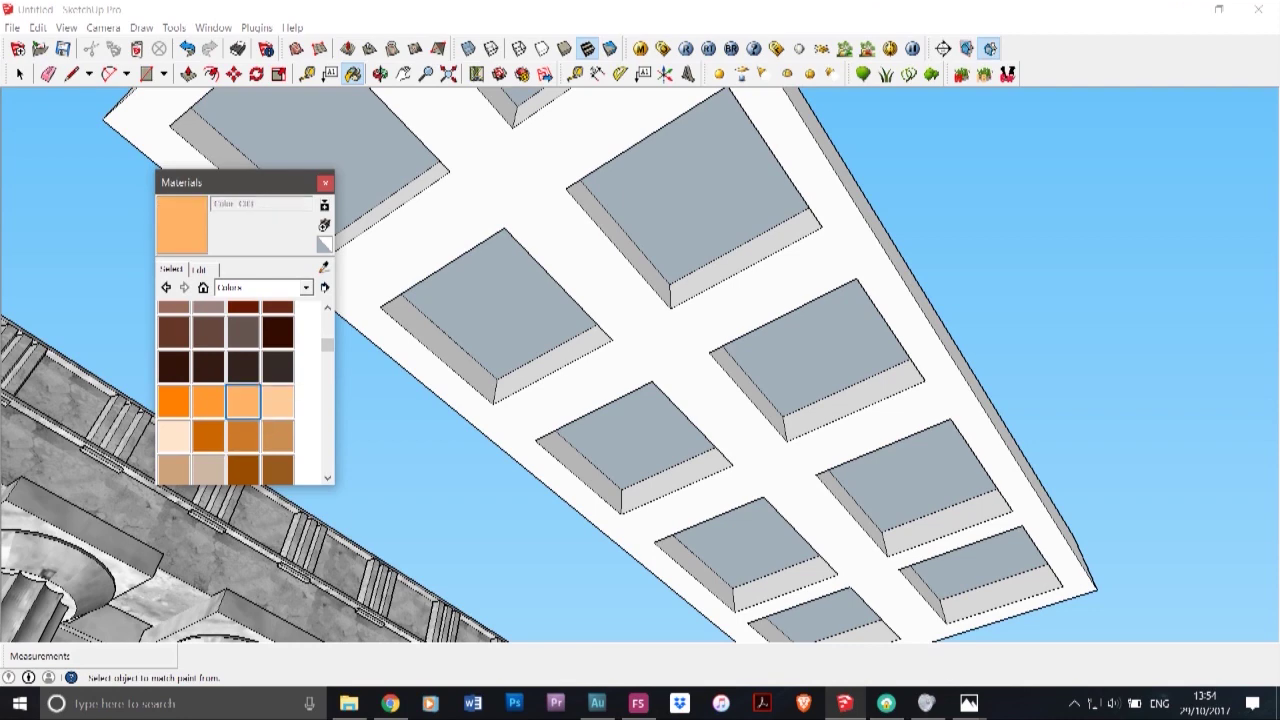
click(447, 240)
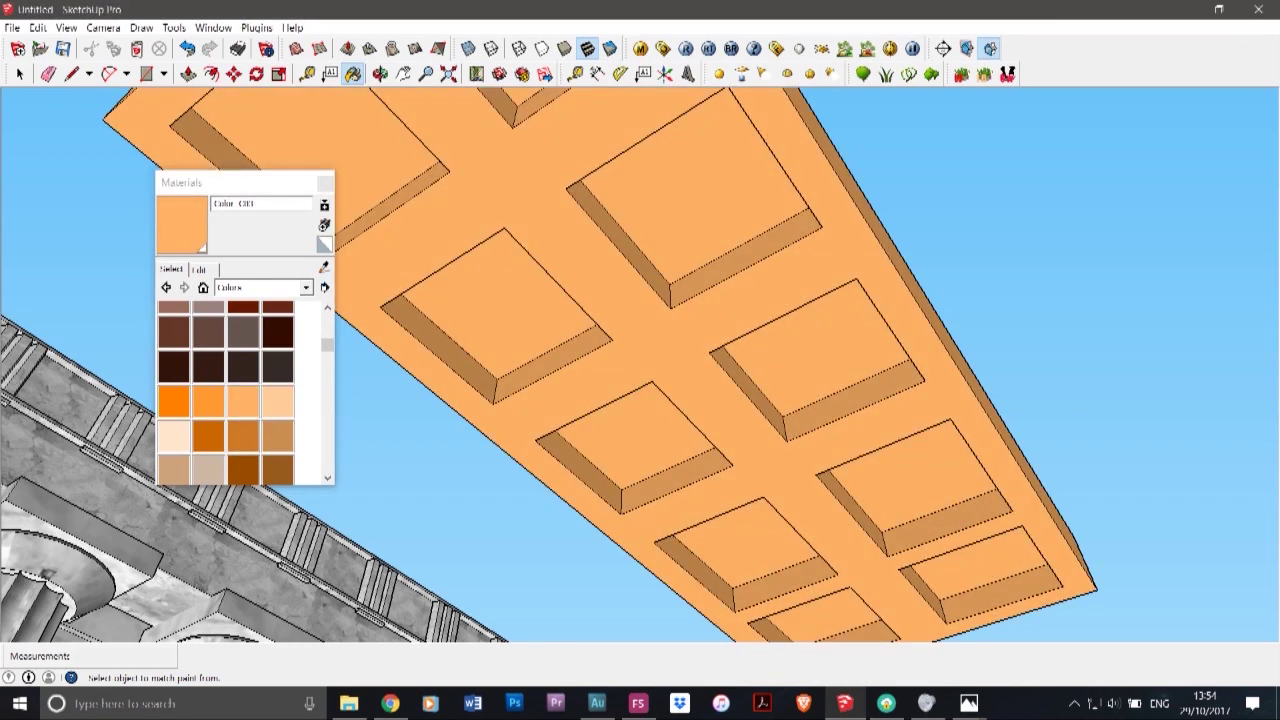
key(space)
click(447, 240)
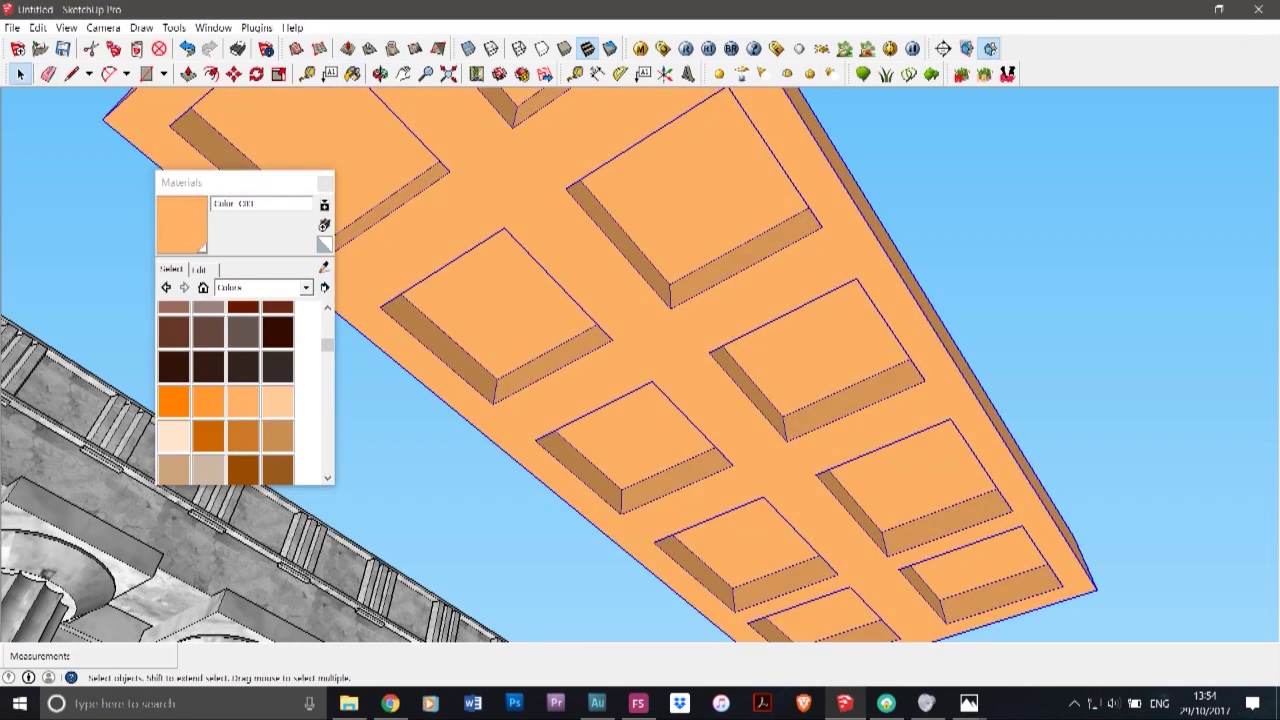
double_click(447, 240)
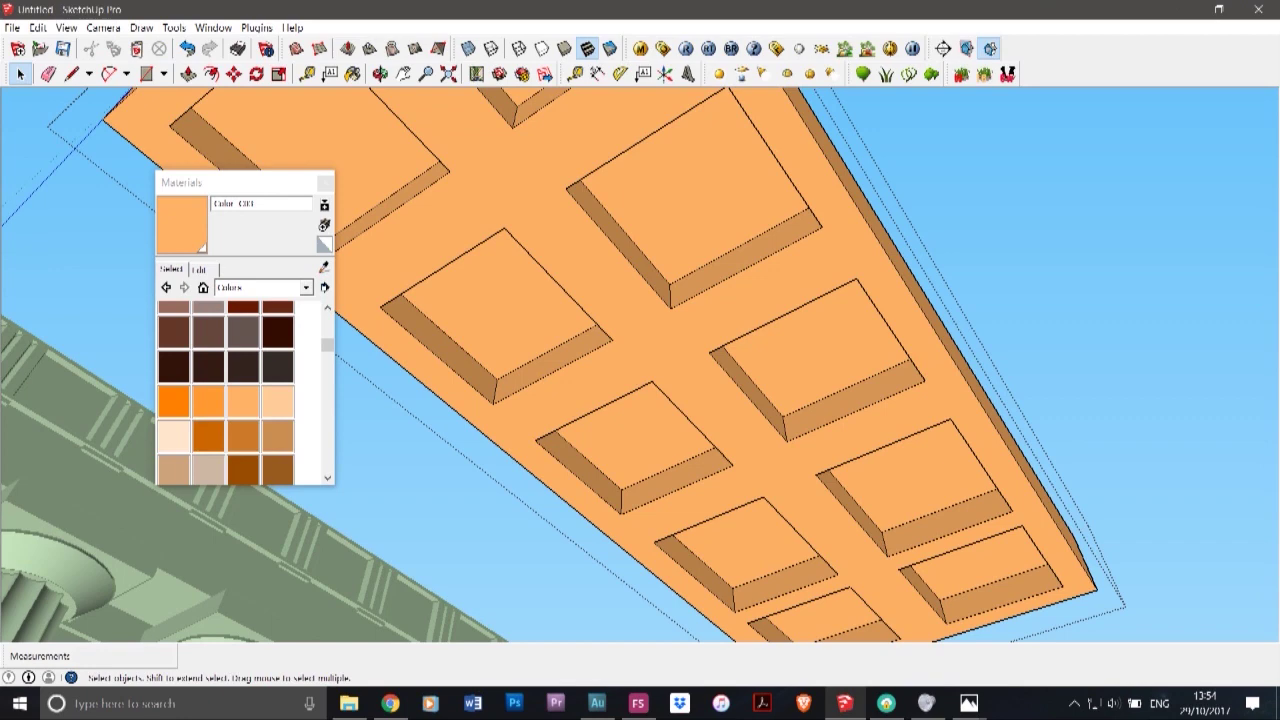
key(ctrl+z)
key(ctrl+z)
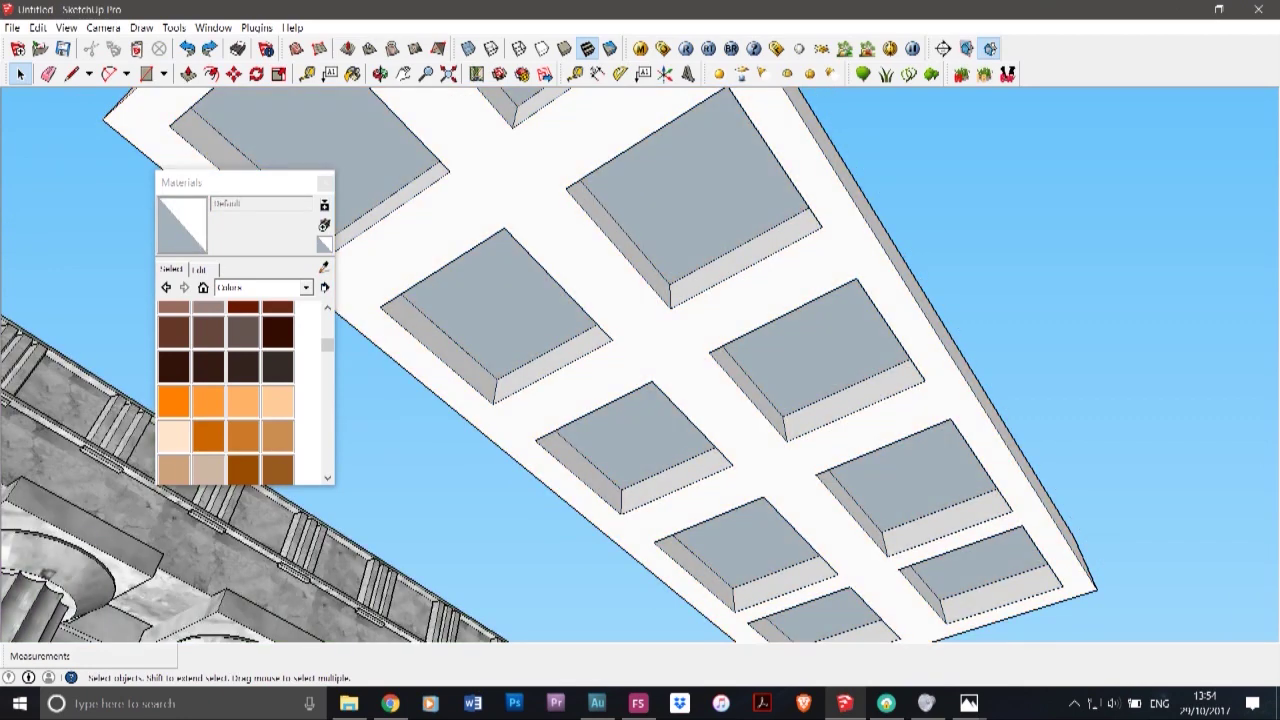
- Inside the door component, paint the recessed panel faces with Color_C07, leaving the surrounding frame unpainted
double_click(447, 240)
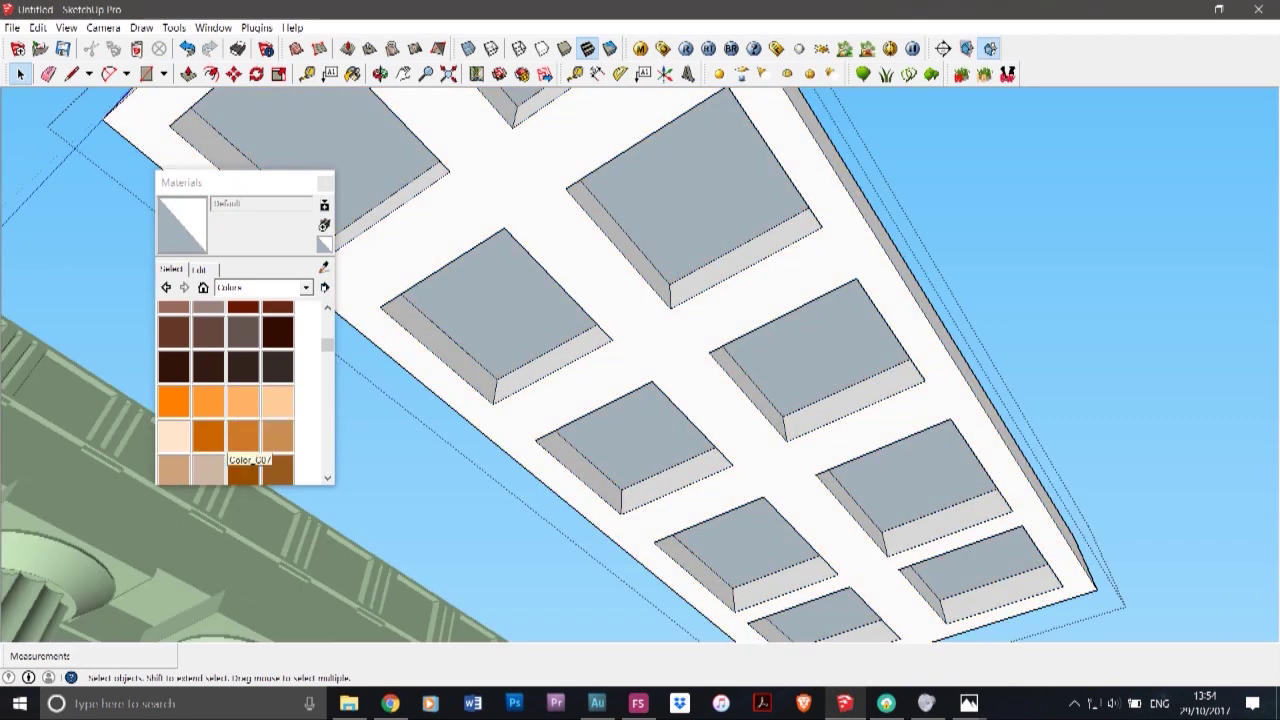
click(238, 436)
click(335, 140)
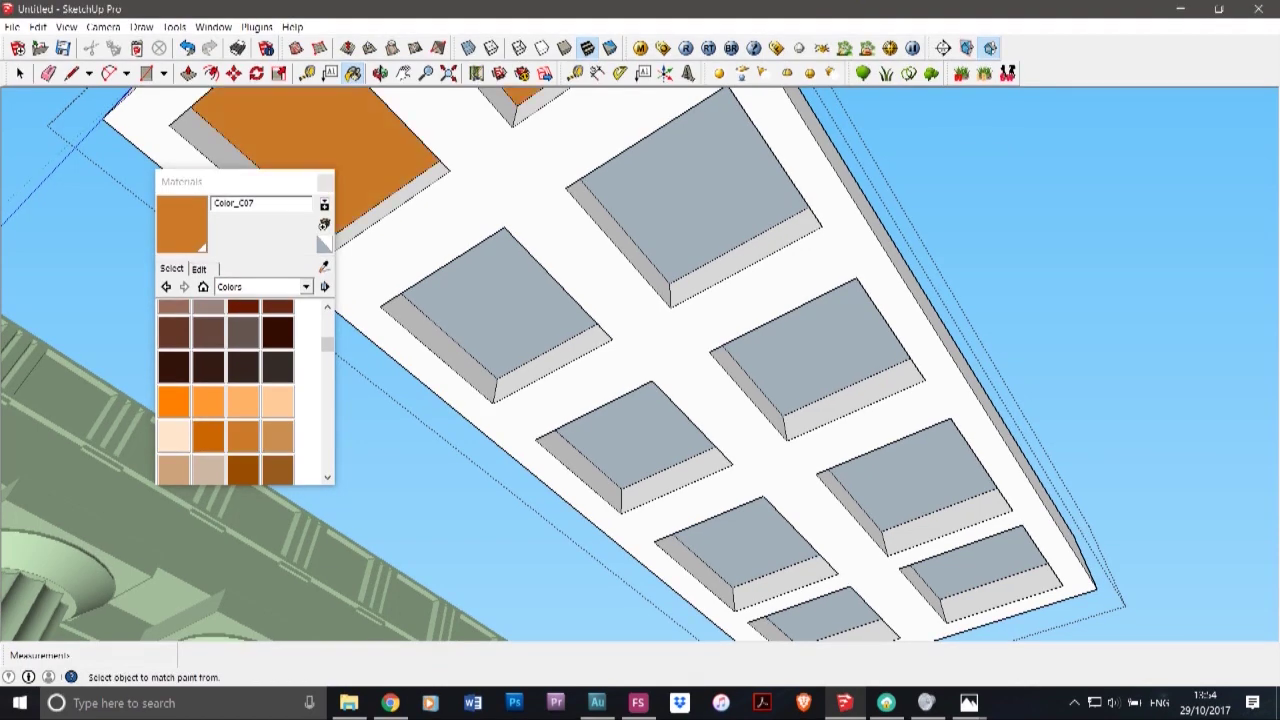
click(695, 190)
click(588, 258)
key(ctrl+z)
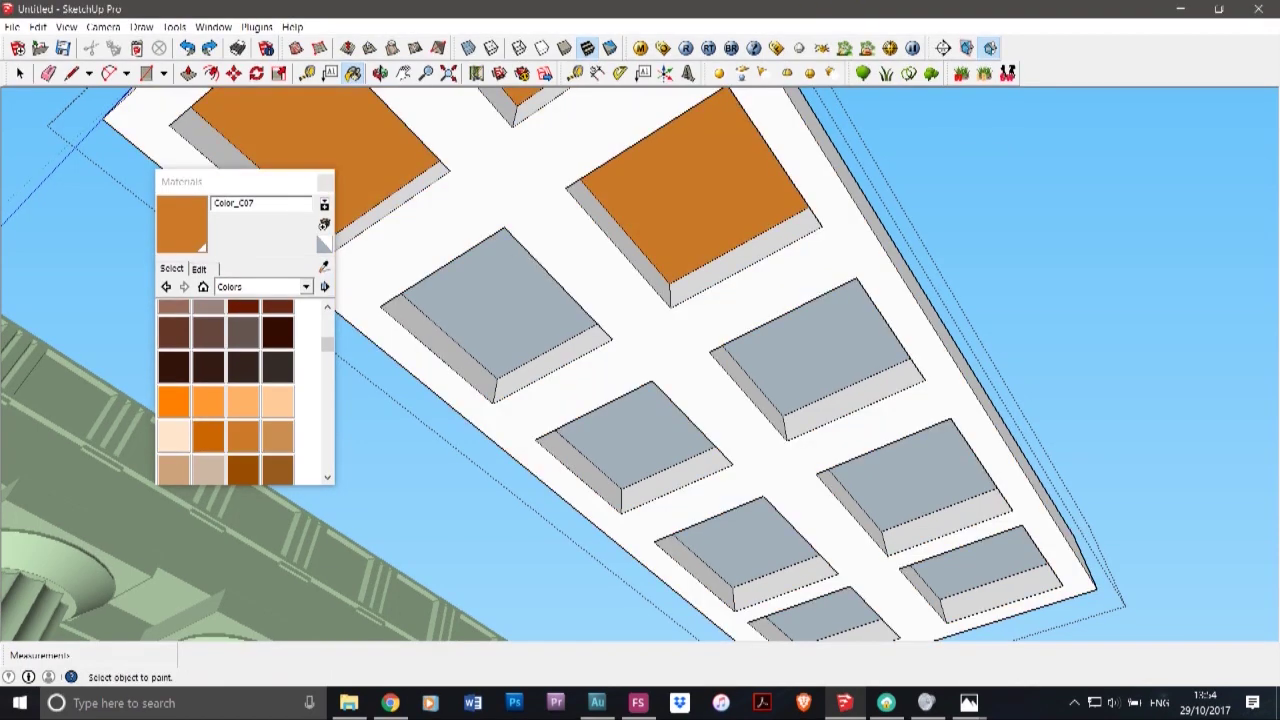
click(502, 308)
click(638, 438)
click(818, 350)
click(914, 478)
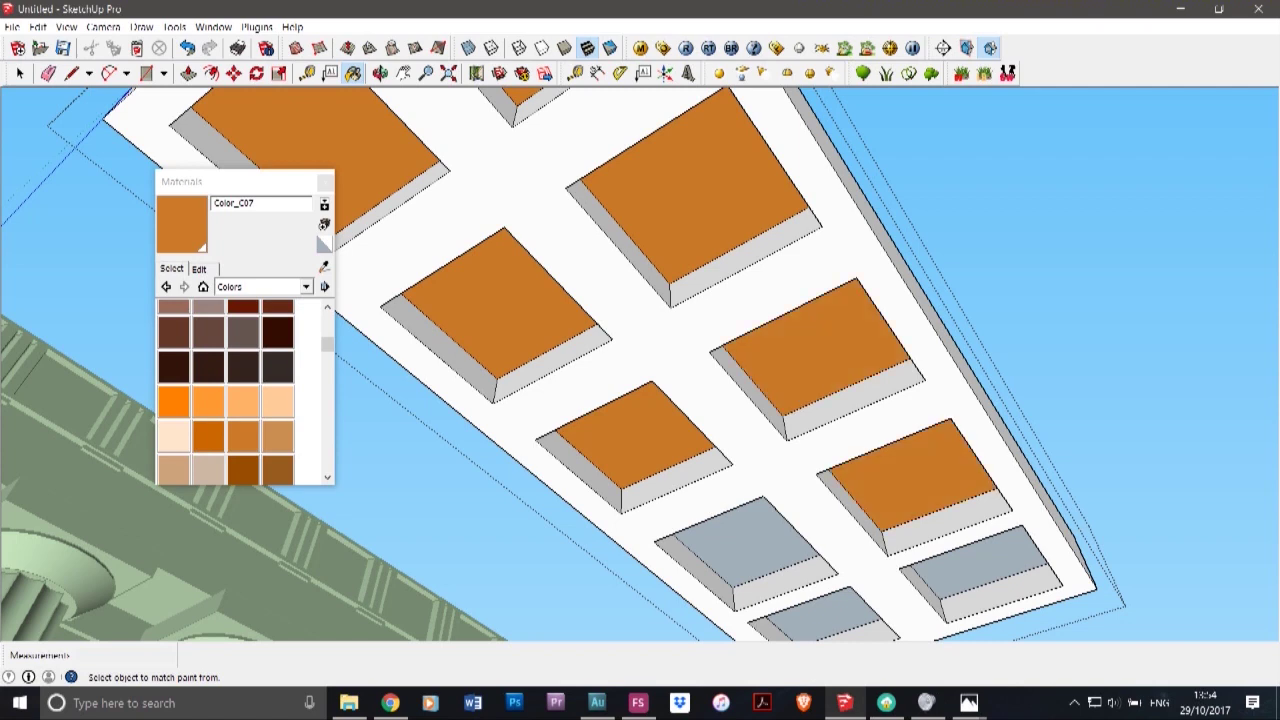
click(742, 545)
click(820, 612)
click(975, 560)
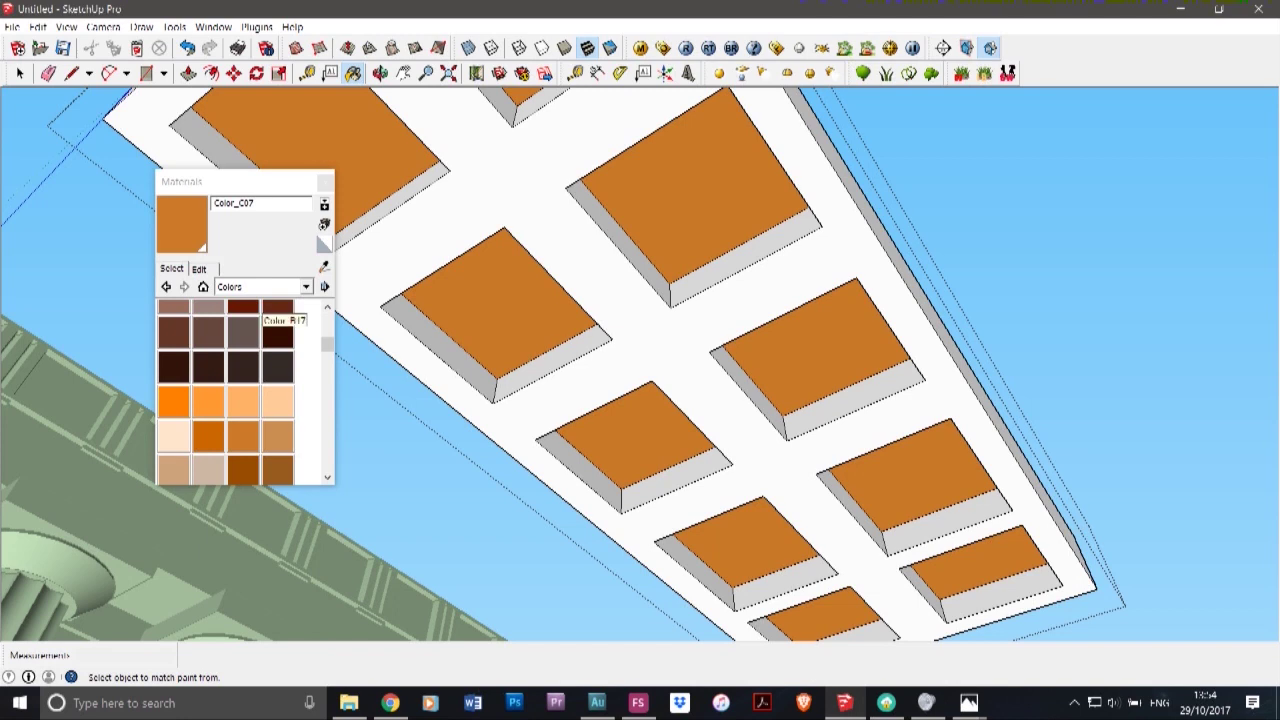
- Paint the door's frame face around the panels with Wood Cherry Original from the Wood collection
click(264, 286)
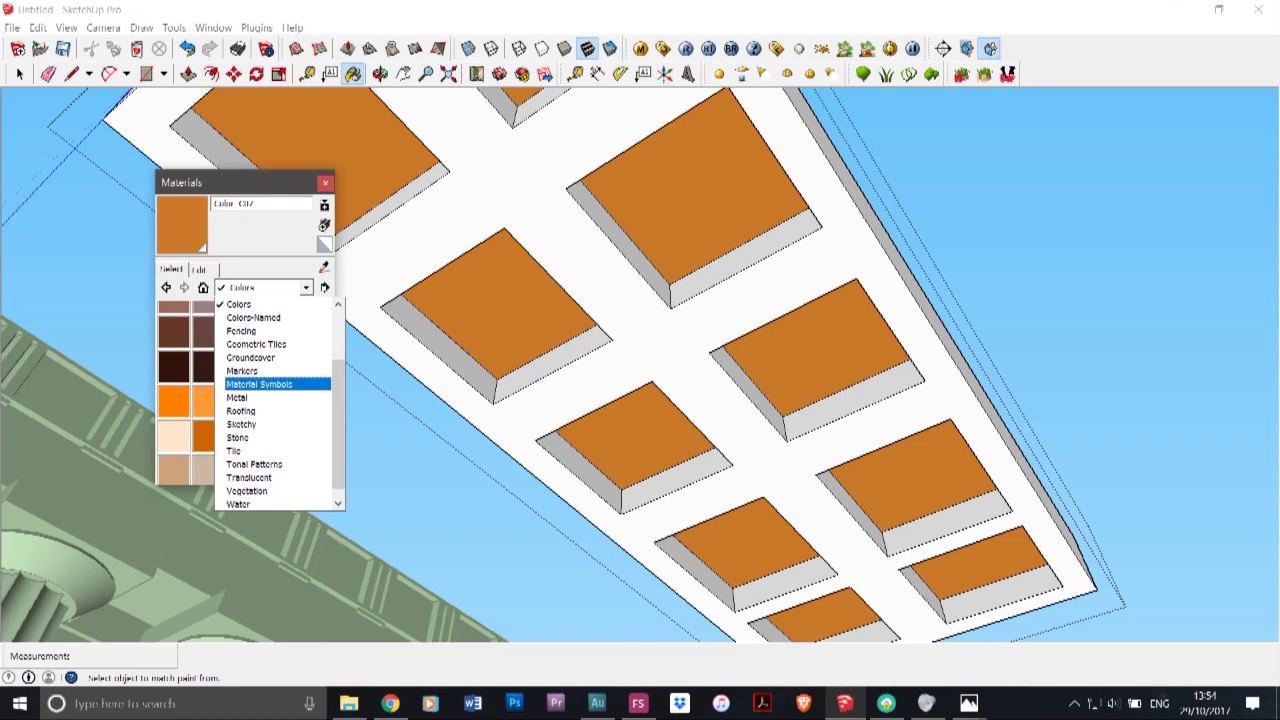
scroll(262, 464, down, 1)
click(250, 504)
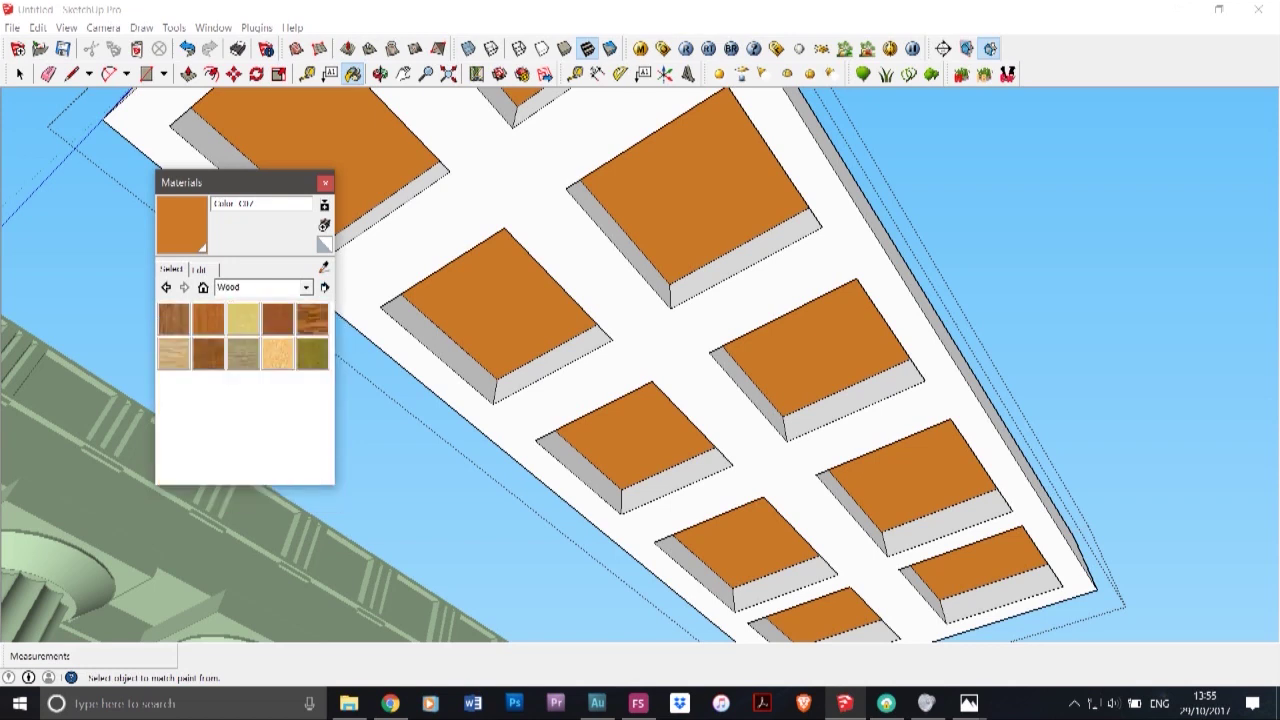
click(278, 318)
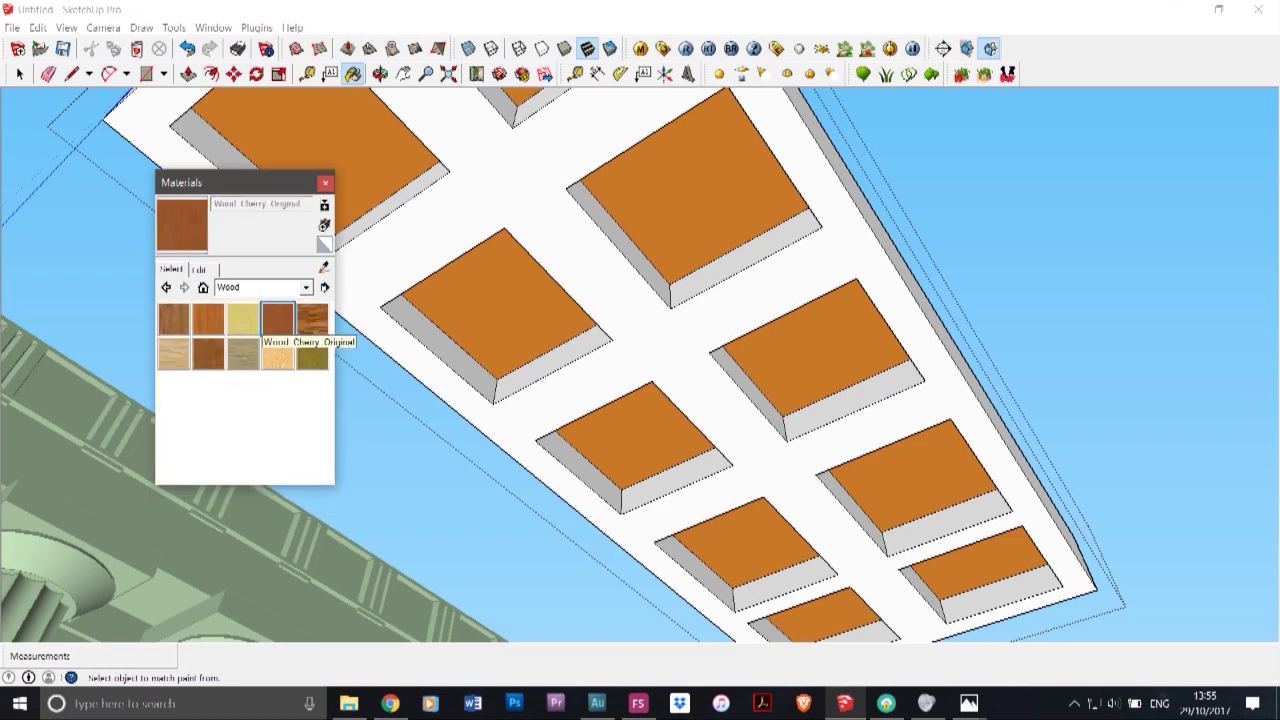
click(370, 290)
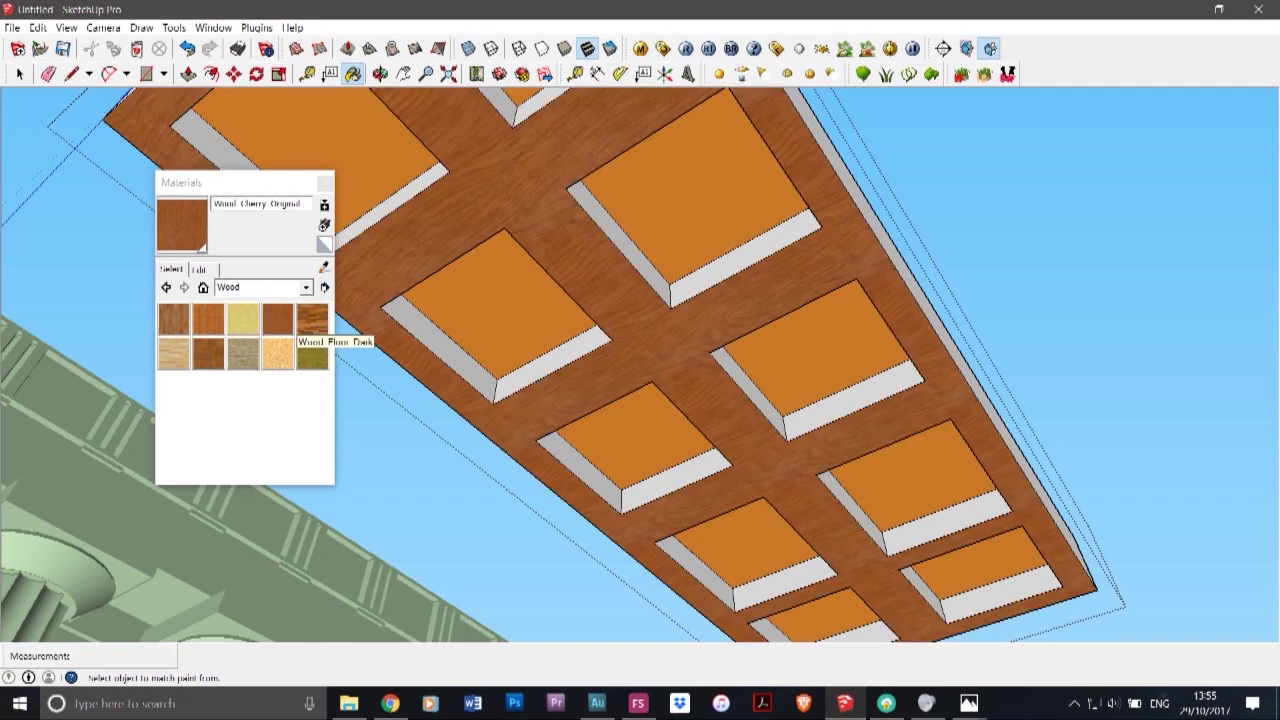
- Select all geometry inside the door component, paint it with Wood Cherry Original, close the materials and leave the component
click(20, 74)
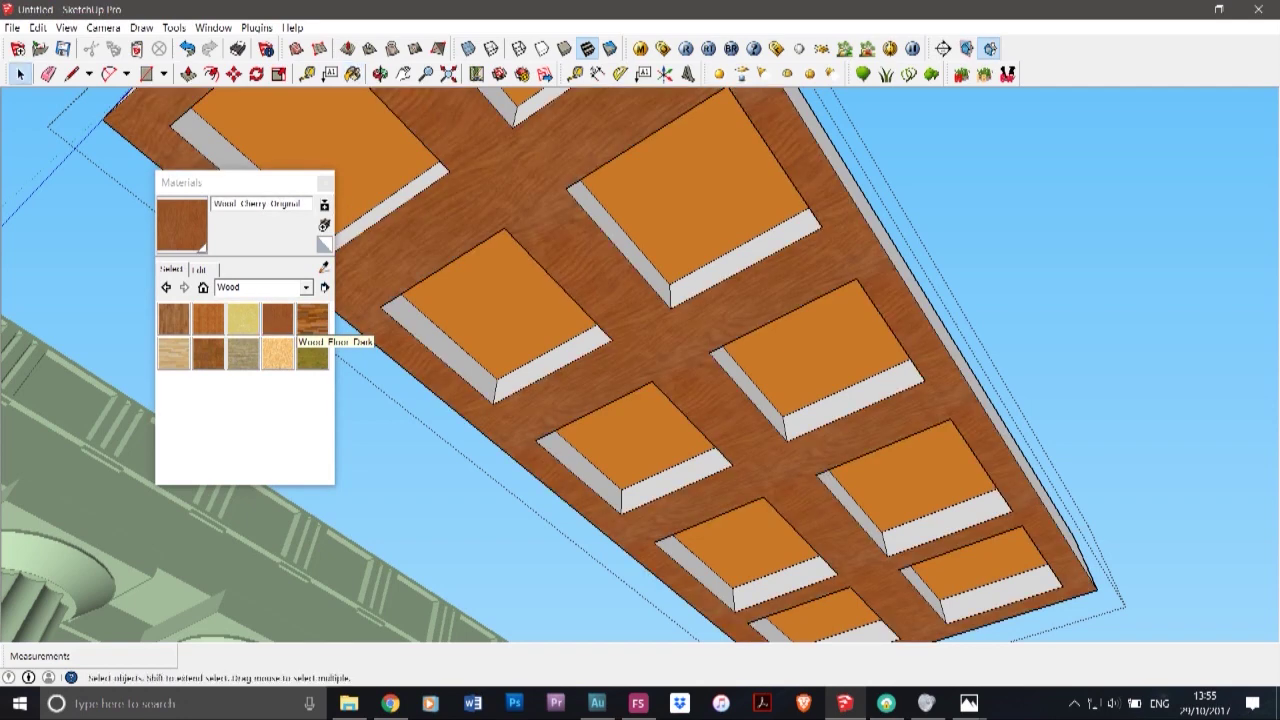
triple_click(505, 190)
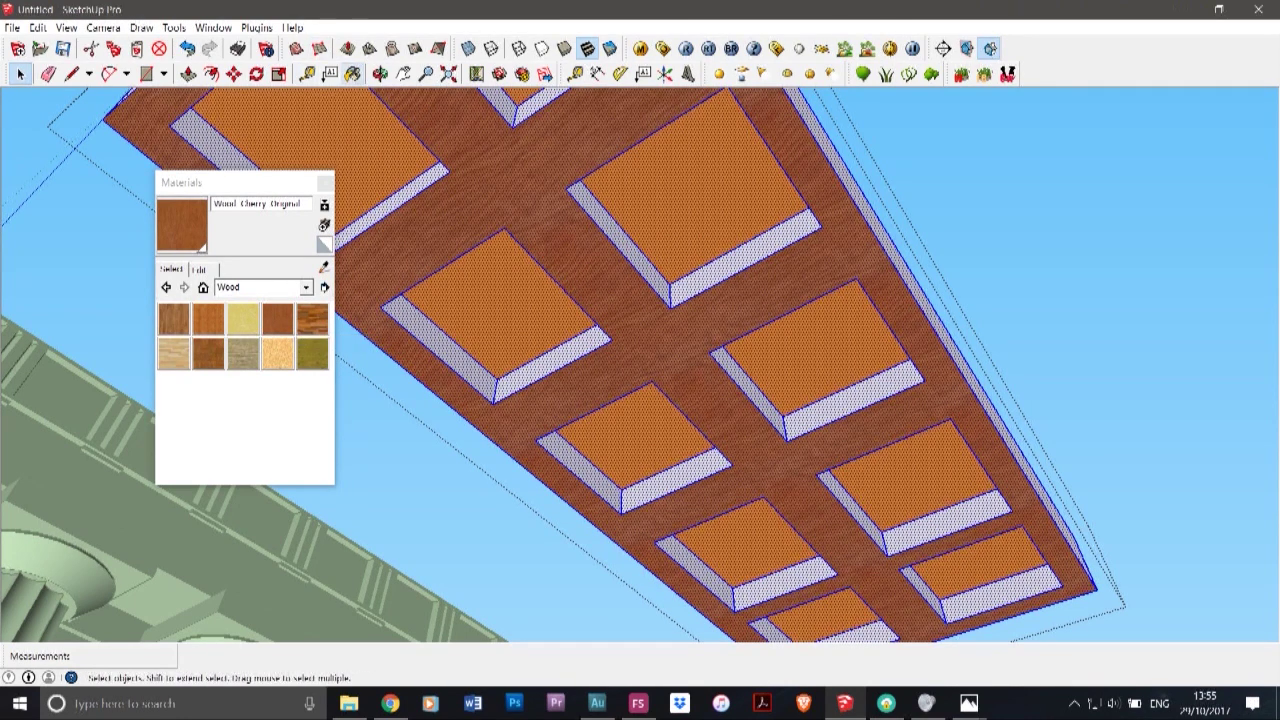
click(352, 74)
click(400, 198)
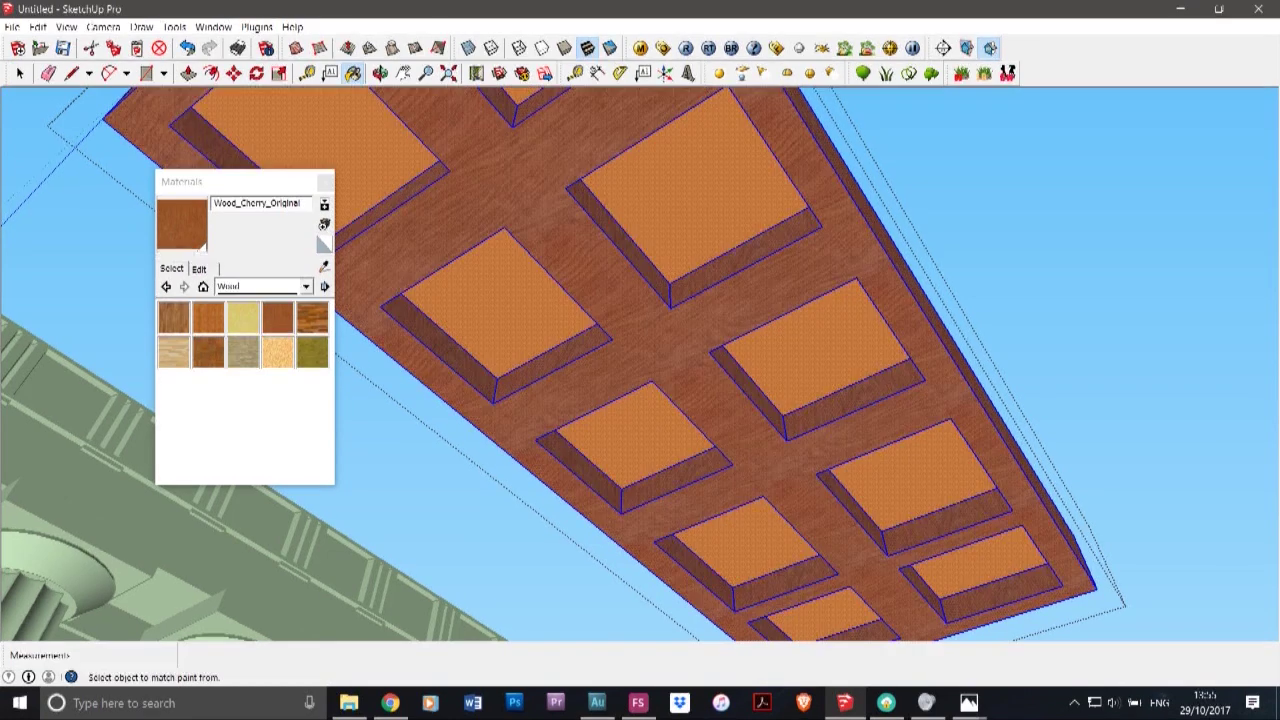
click(325, 182)
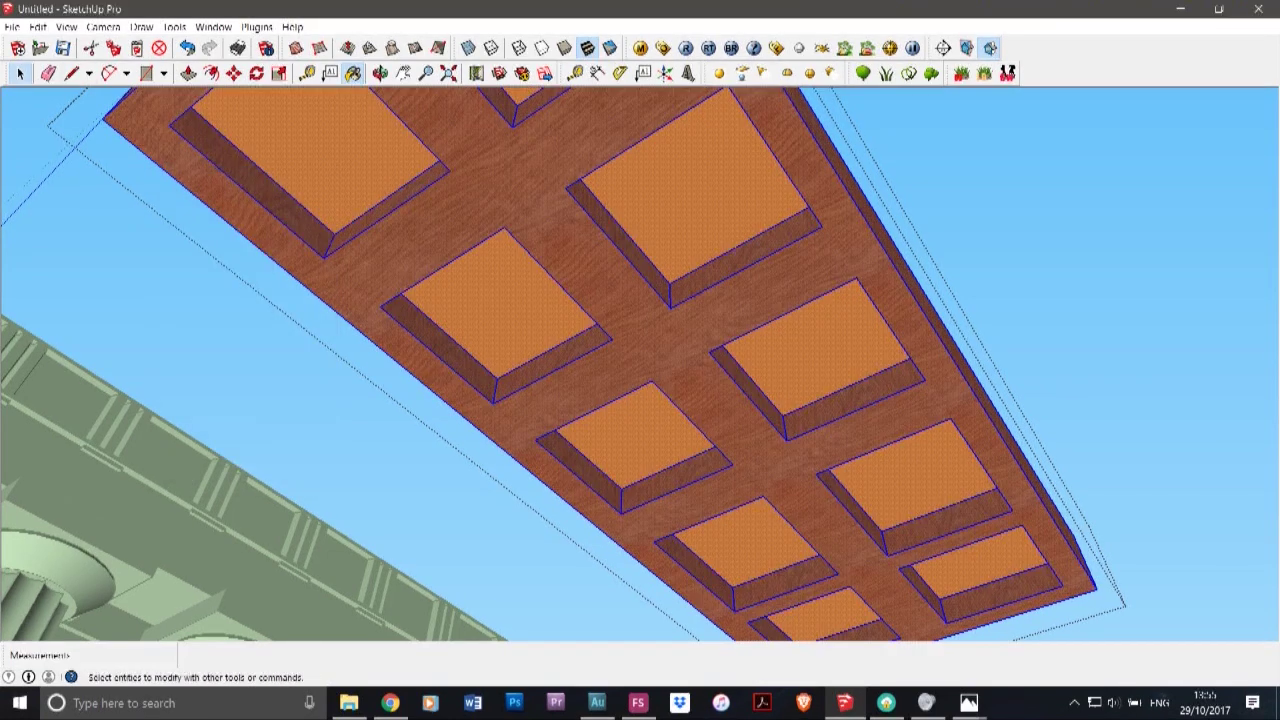
click(20, 74)
click(110, 230)
- Check the parthenon_crosssection_02.jpg reference against the finished door and the temple
click(380, 74)
drag(430, 220, 540, 330)
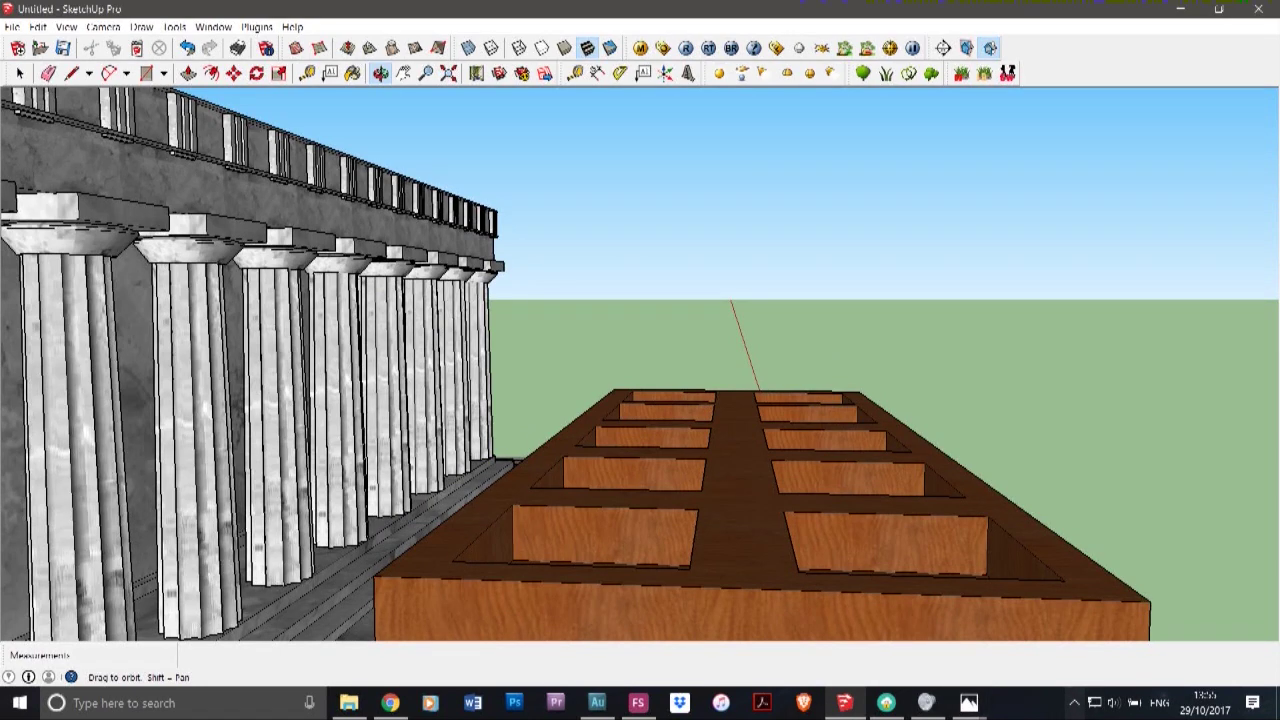
click(969, 703)
click(1034, 640)
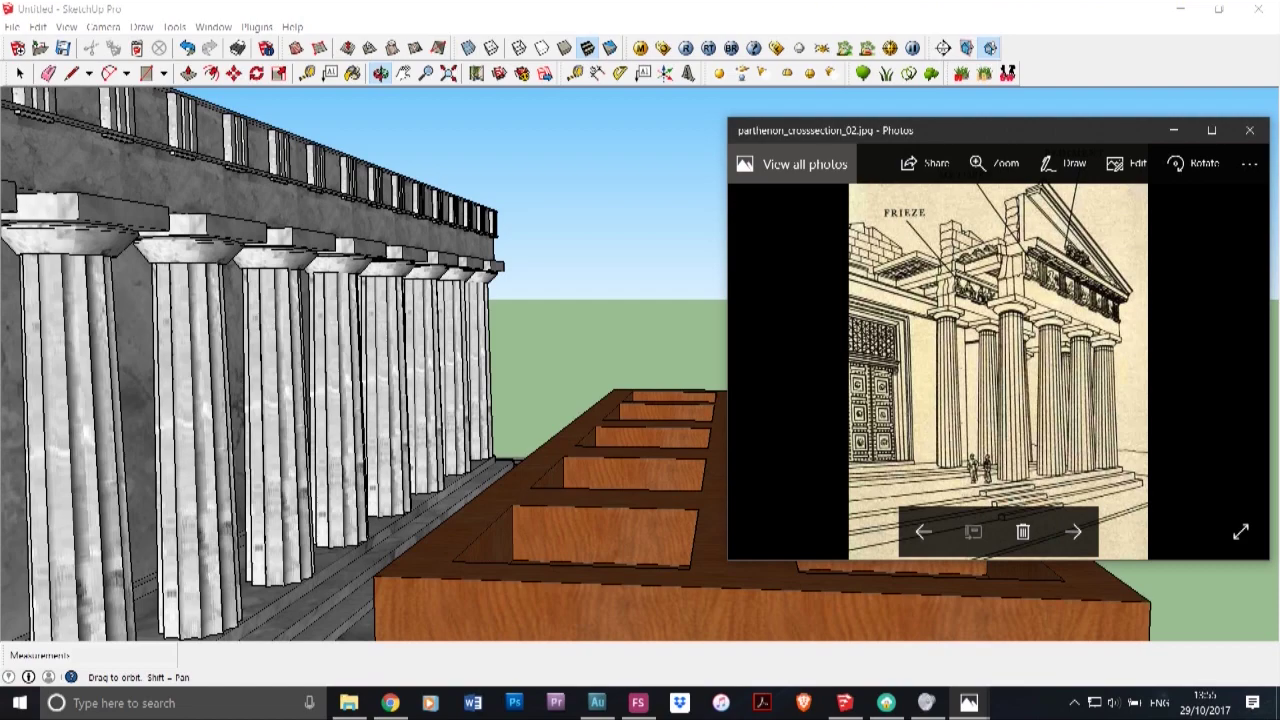
click(1174, 130)
- Examine the whole temple from the side and above, down to the beams over the inner porch columns, and consult the cross-section reference
mouse_move(600, 400)
mouse_down()
mouse_move(582, 345)
mouse_move(610, 440)
mouse_up()
scroll(788, 428, down, 6)
scroll(840, 610, up, 6)
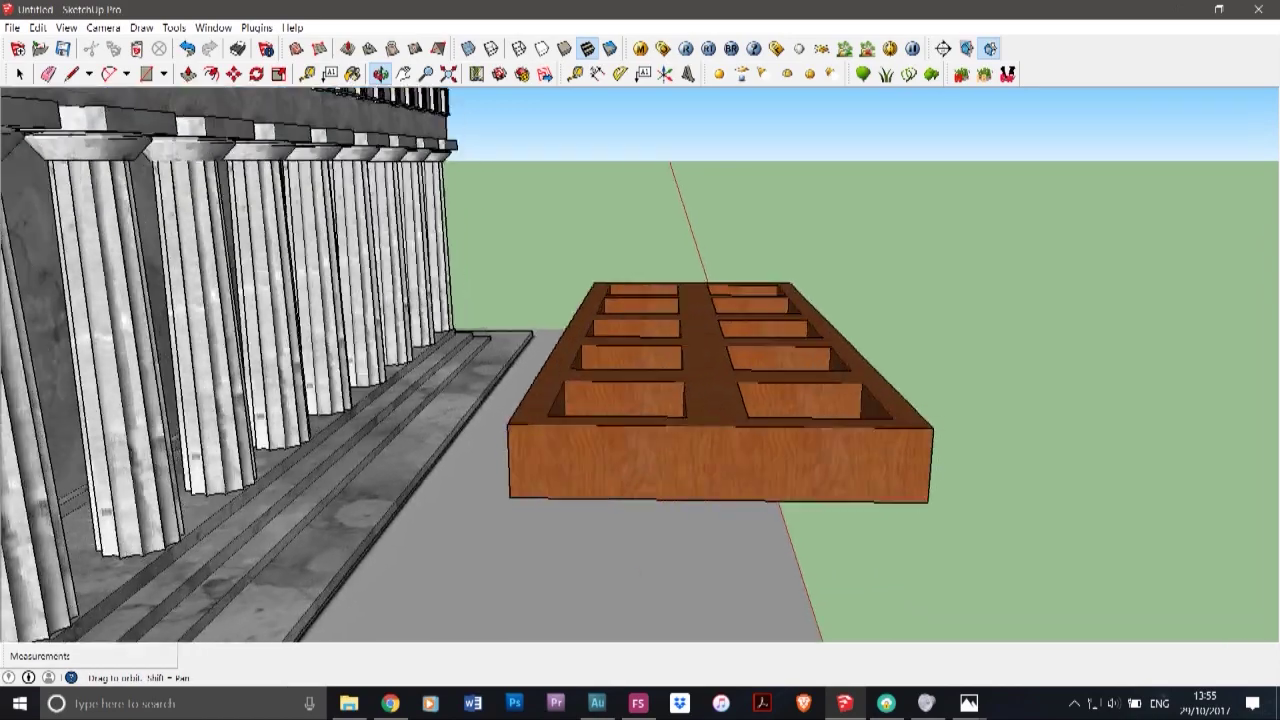
drag(840, 610, 836, 575)
mouse_move(820, 448)
mouse_down()
mouse_move(797, 386)
mouse_move(811, 431)
mouse_up()
scroll(811, 431, down, 6)
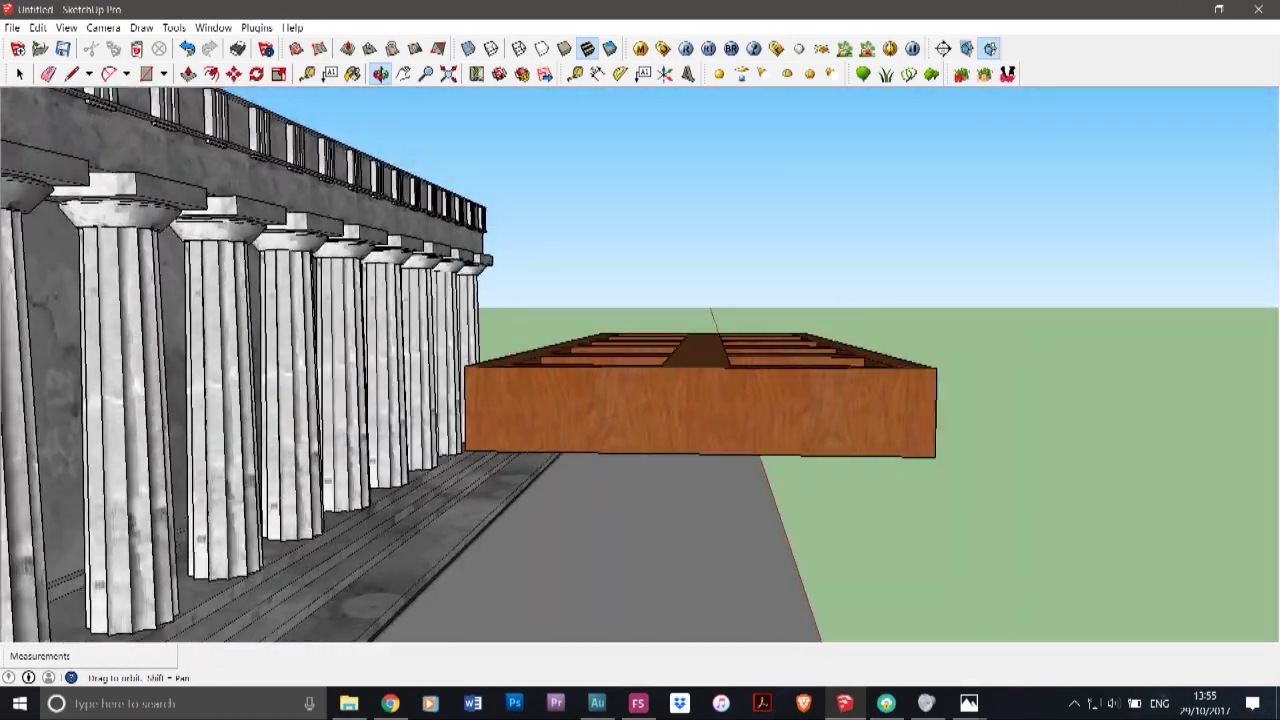
scroll(733, 410, down, 5)
drag(726, 392, 715, 520)
scroll(742, 432, down, 5)
scroll(740, 422, down, 3)
scroll(622, 588, up, 6)
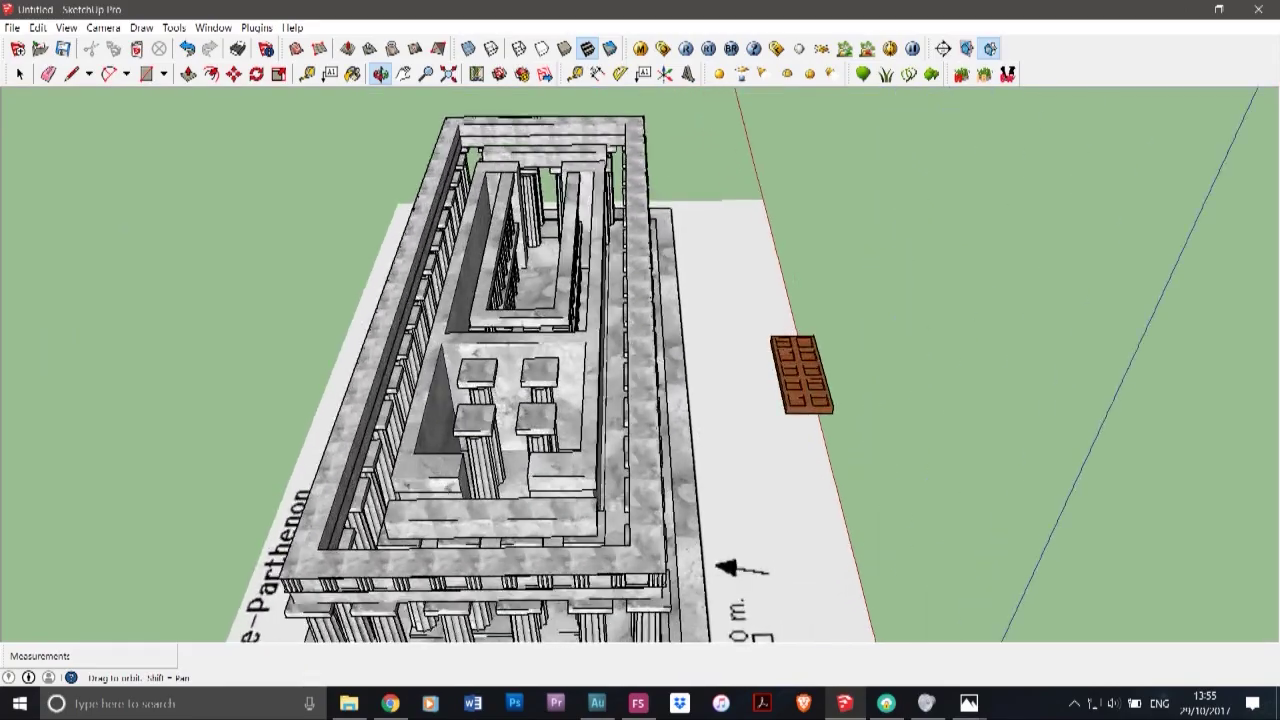
drag(622, 530, 610, 572)
drag(700, 628, 680, 633)
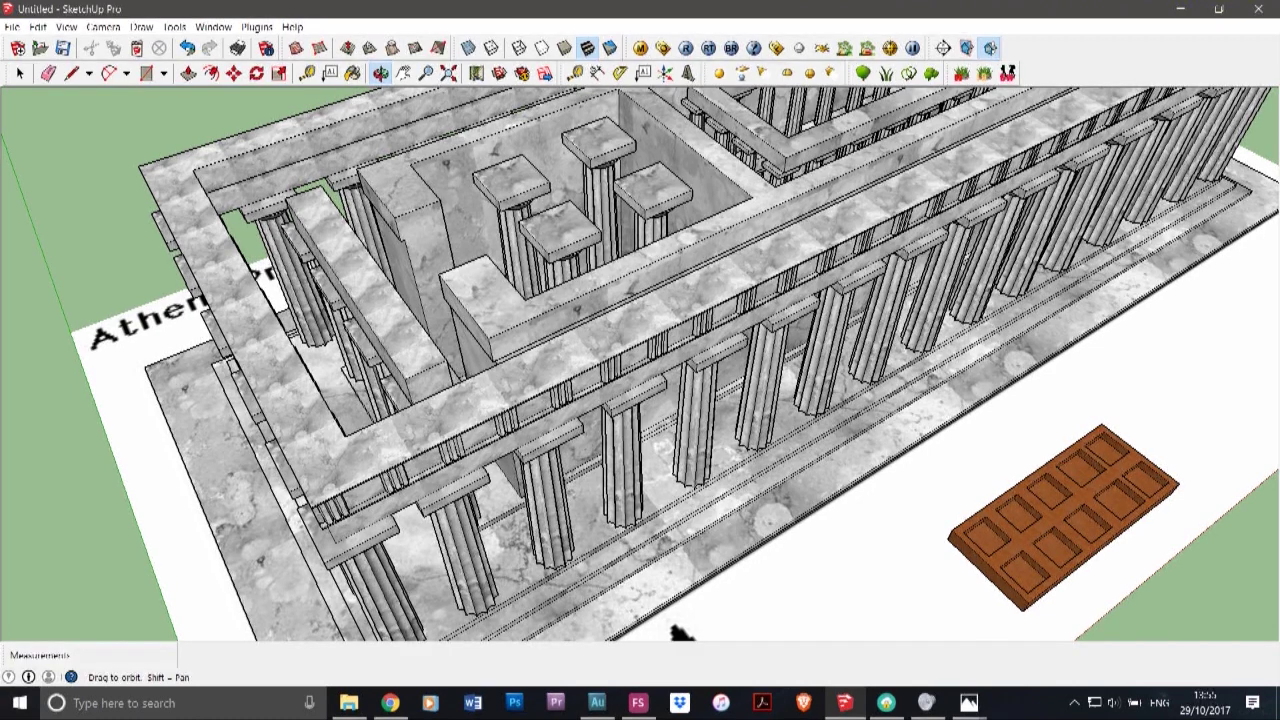
drag(680, 633, 580, 625)
click(969, 703)
click(1034, 627)
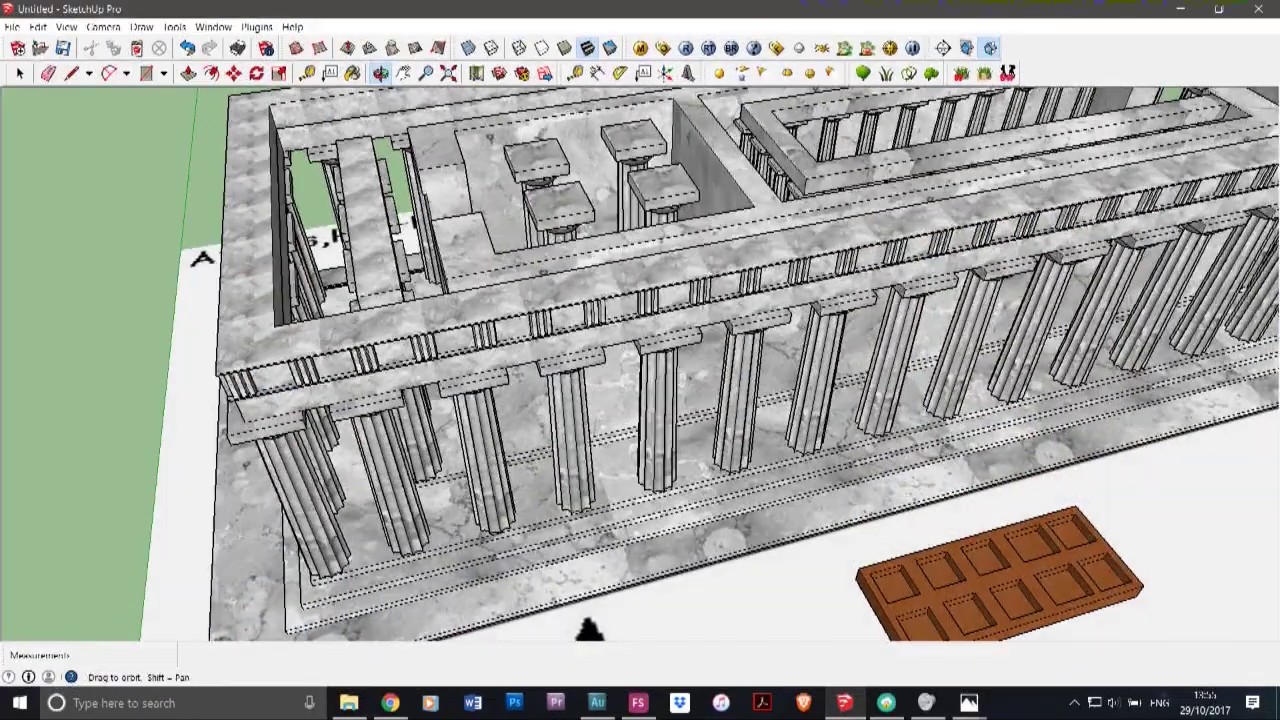
- Copy the beam above the inner porch columns straight up, so the copy sits directly on the original
key(e)
click(20, 73)
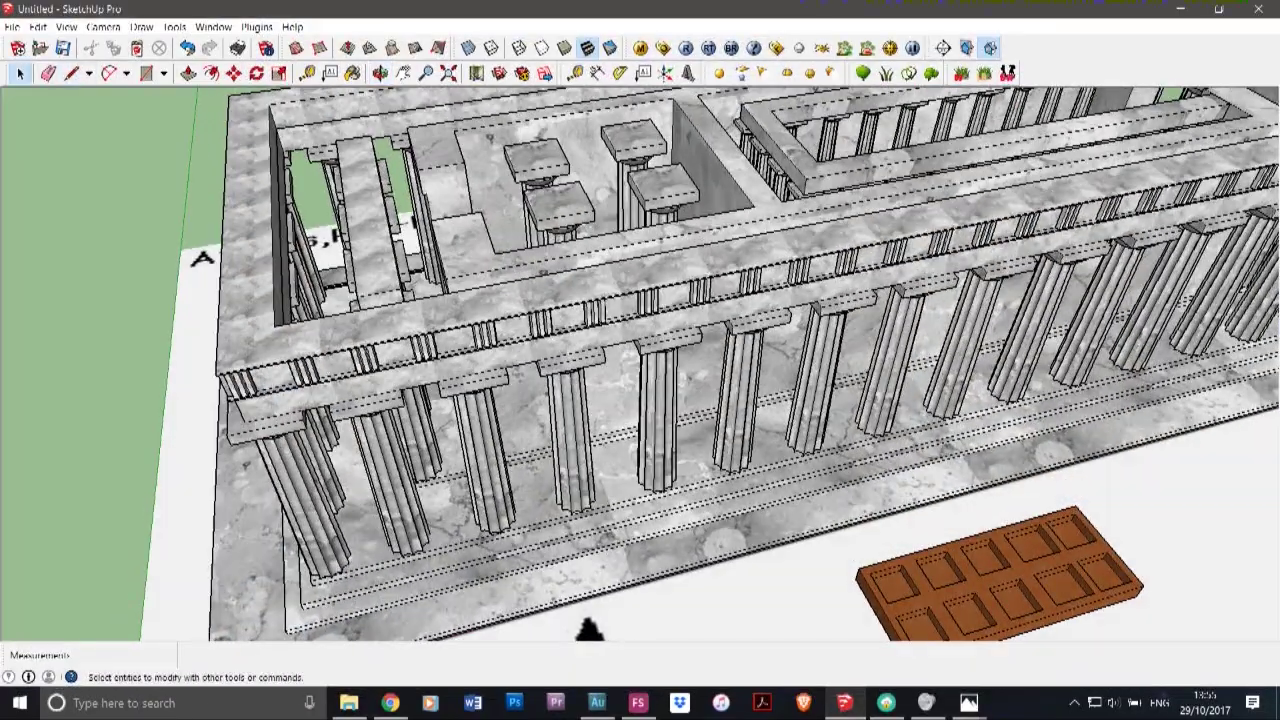
click(382, 264)
scroll(392, 270, up, 2)
scroll(345, 189, up, 5)
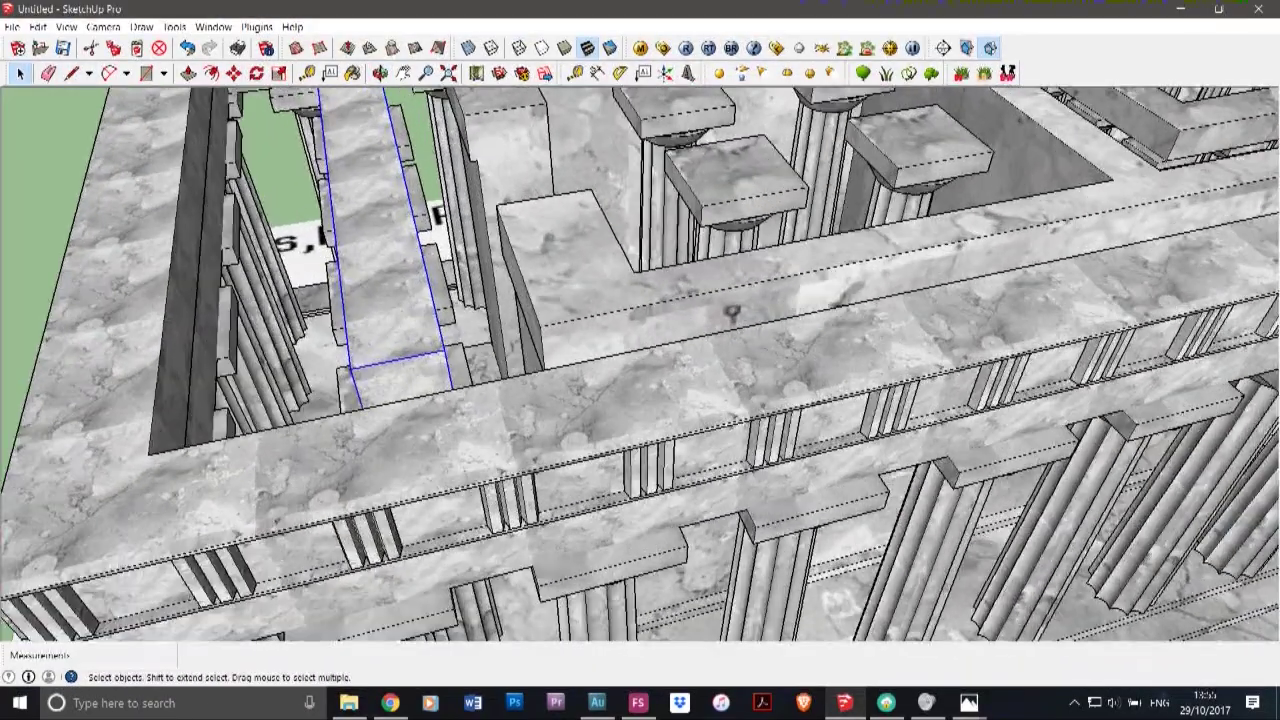
click(234, 73)
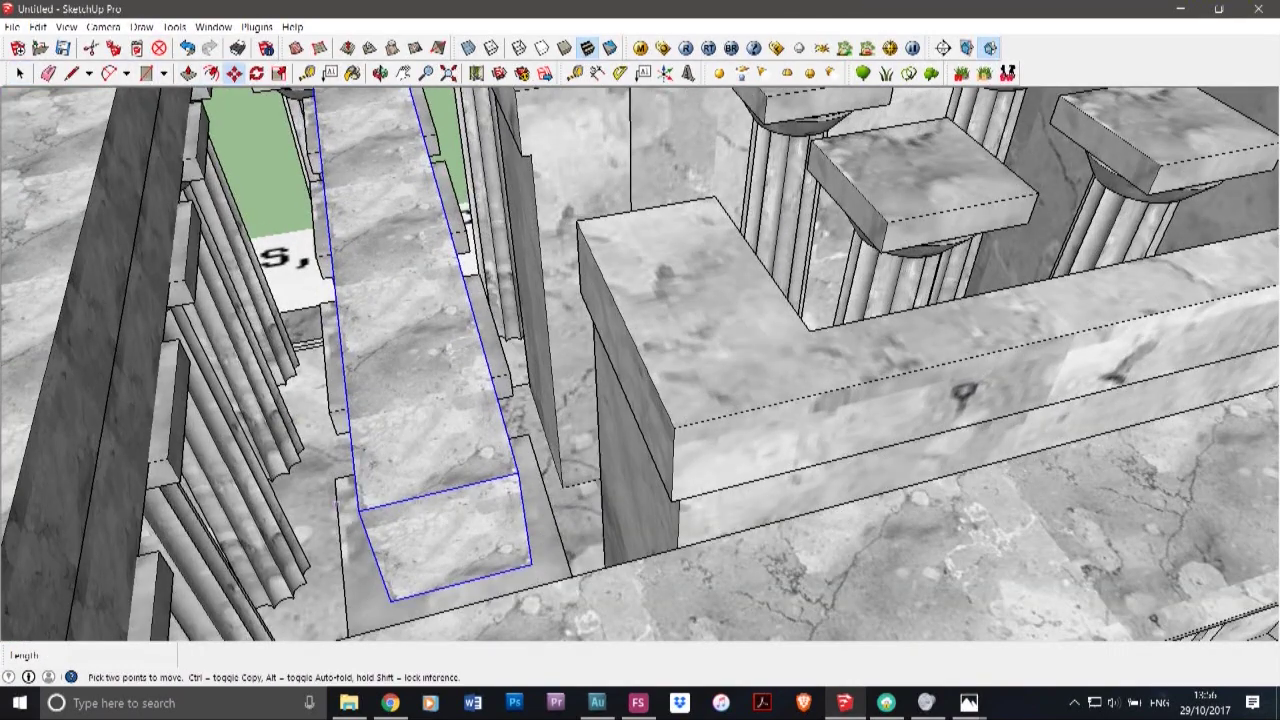
click(390, 601)
key(ctrl)
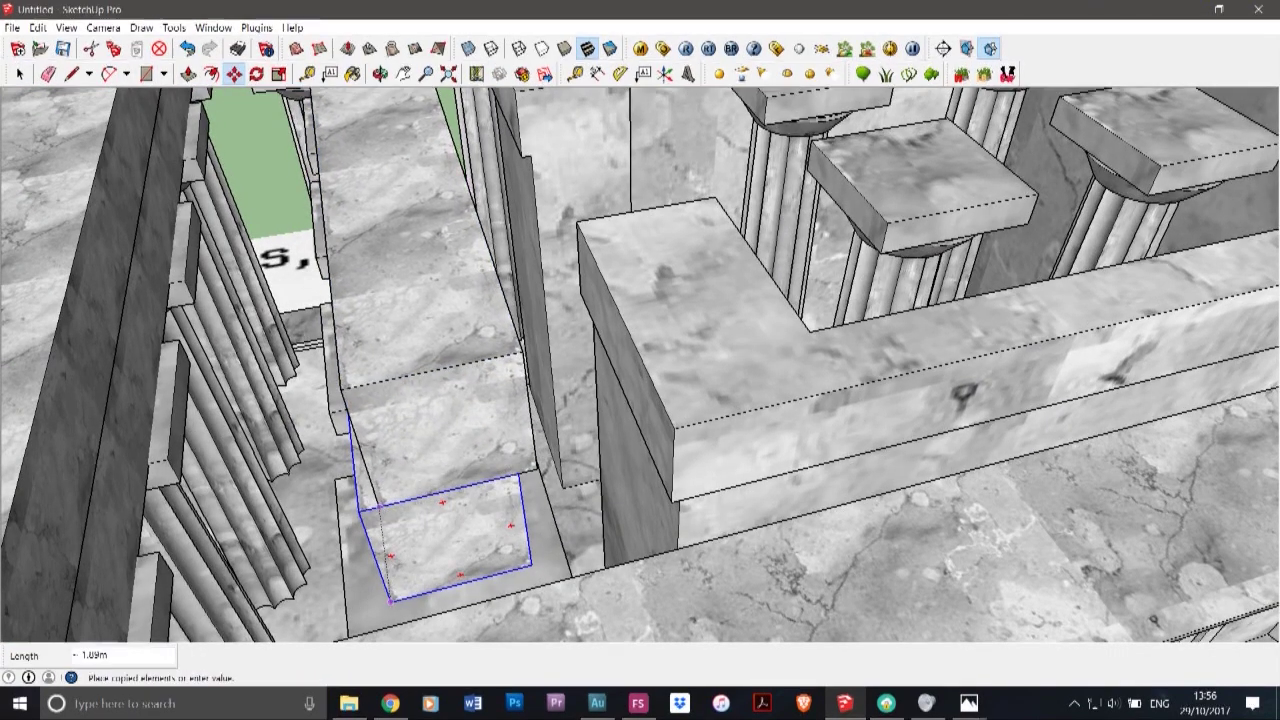
click(360, 511)
key(space)
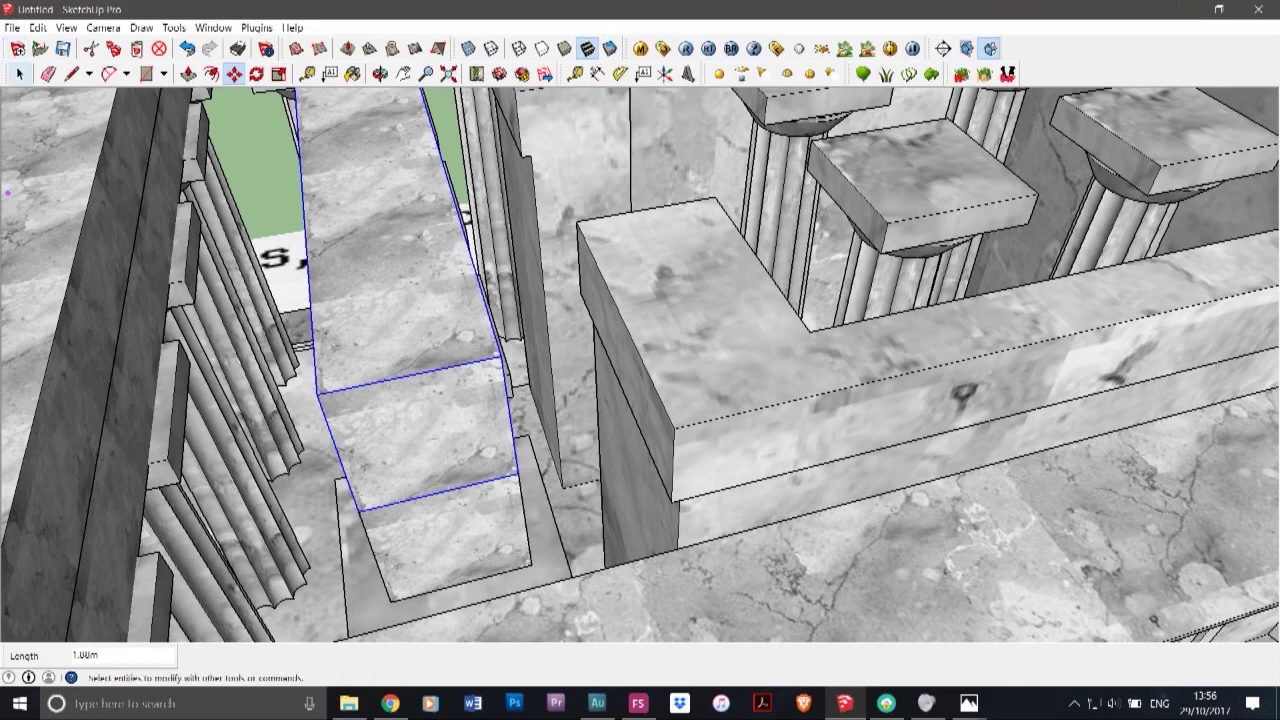
- Make the upper copy of the porch beam a unique component and open it for editing
click(847, 703)
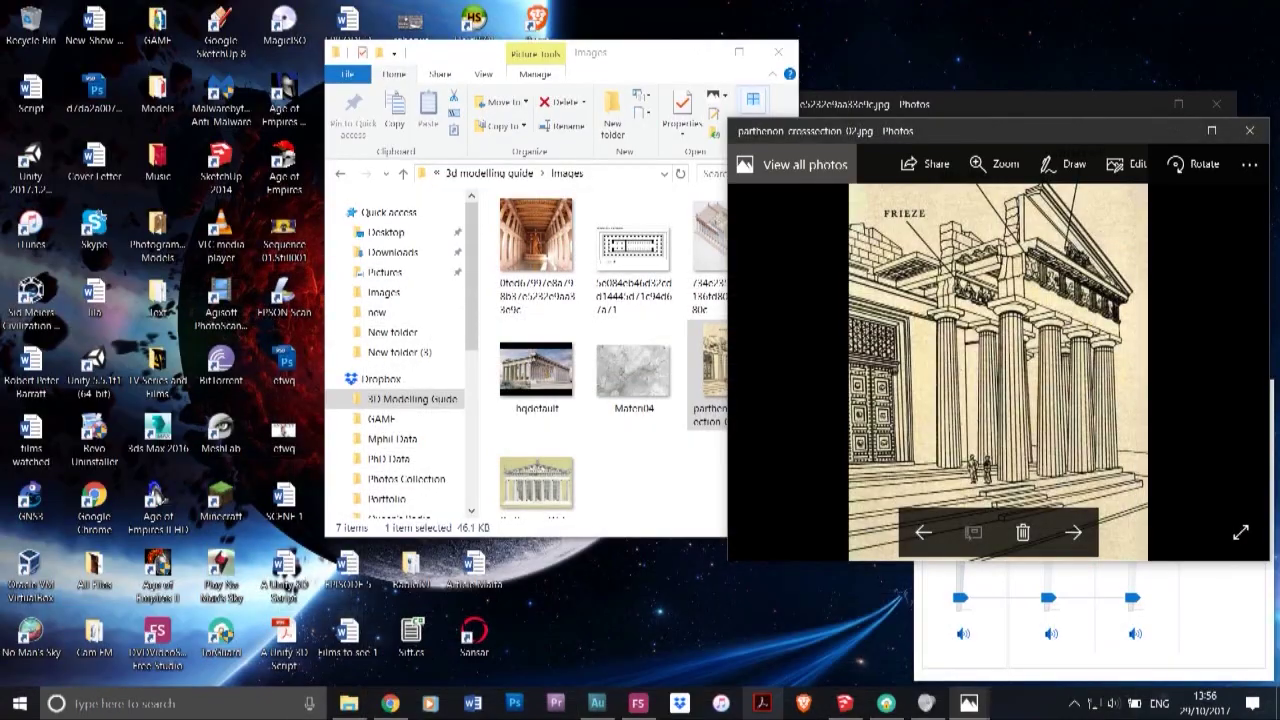
click(845, 703)
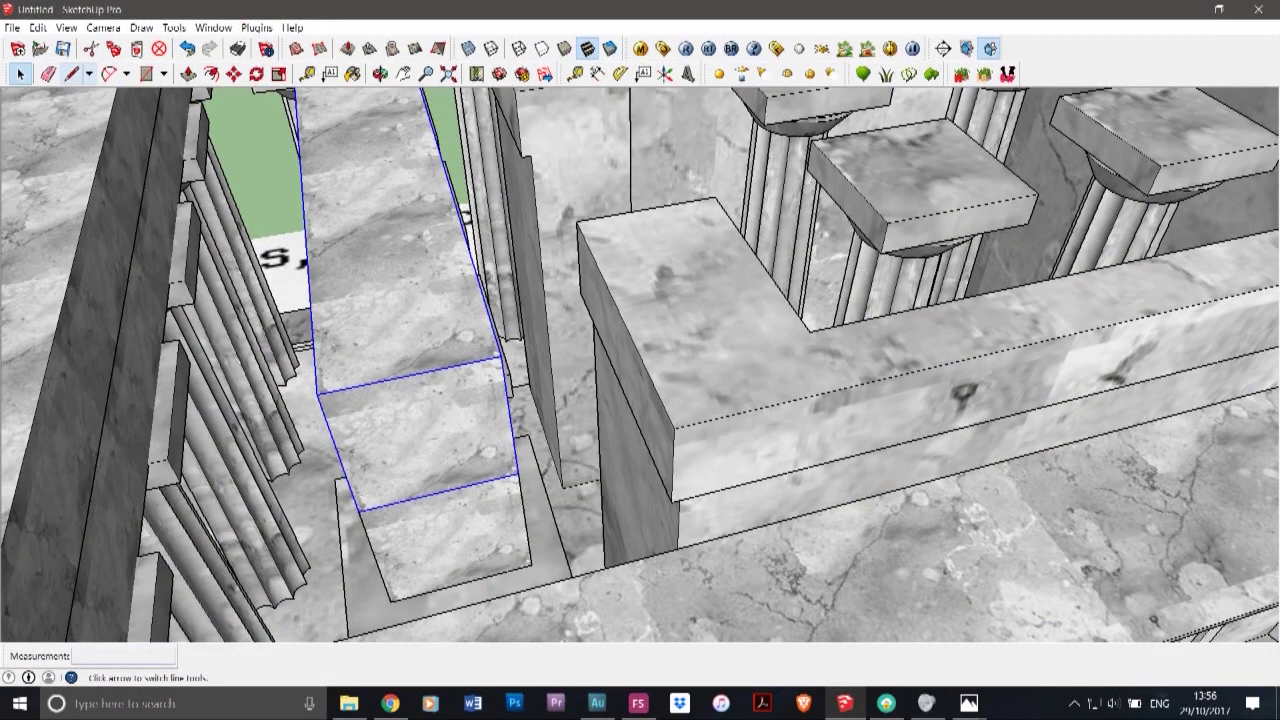
click(257, 185)
right_click(343, 221)
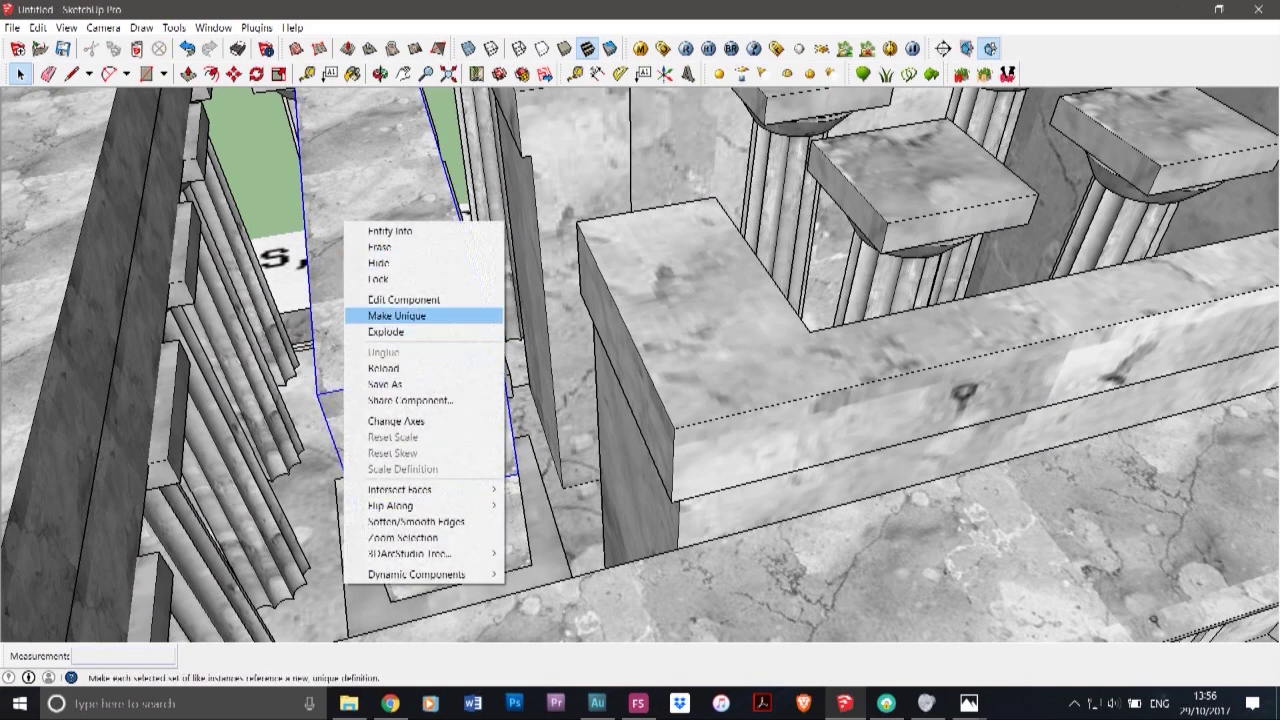
click(398, 315)
click(71, 73)
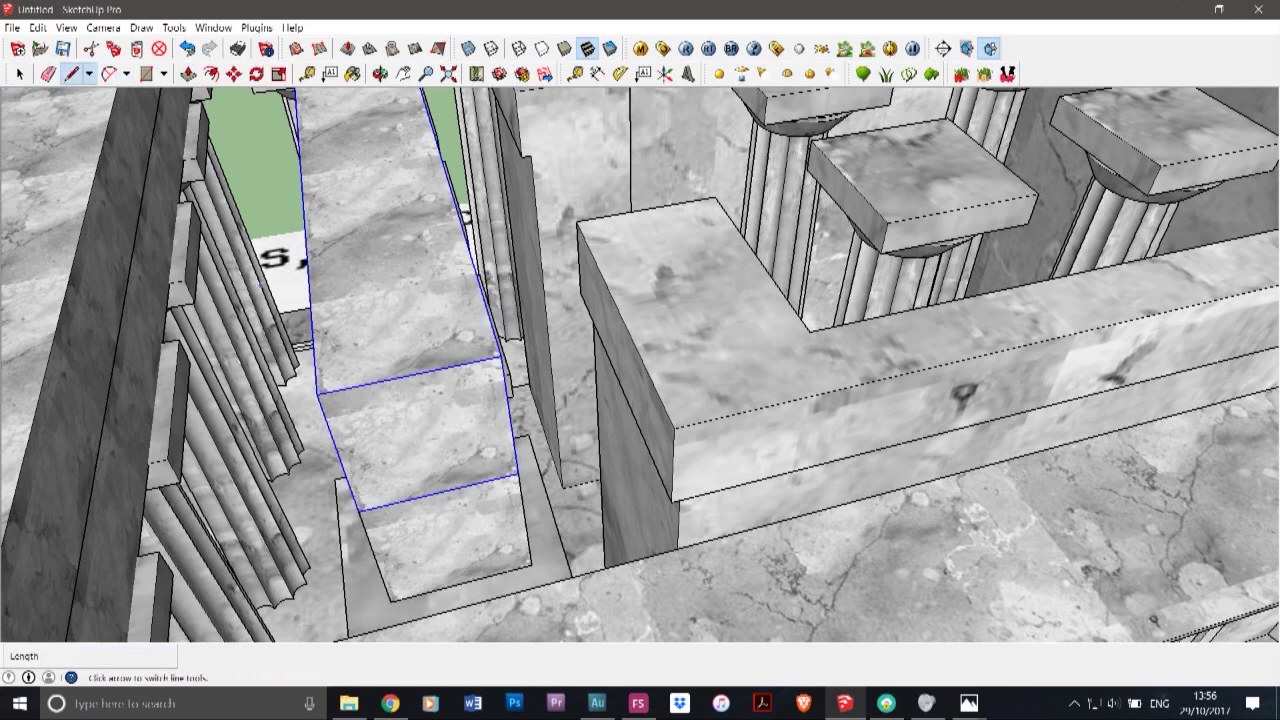
click(20, 74)
double_click(410, 250)
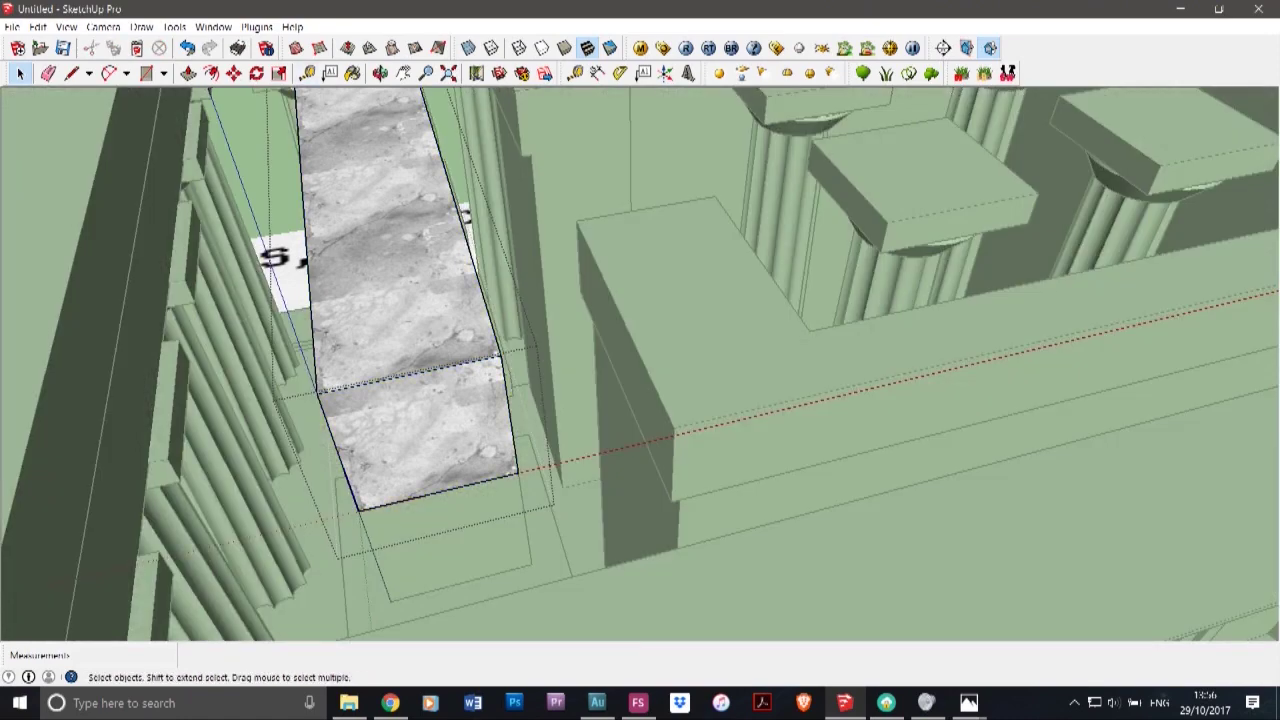
- Try drawing a 0.25 m line from the top corner of the upper beam's end face, and undo it
scroll(628, 218, down, 4)
click(71, 73)
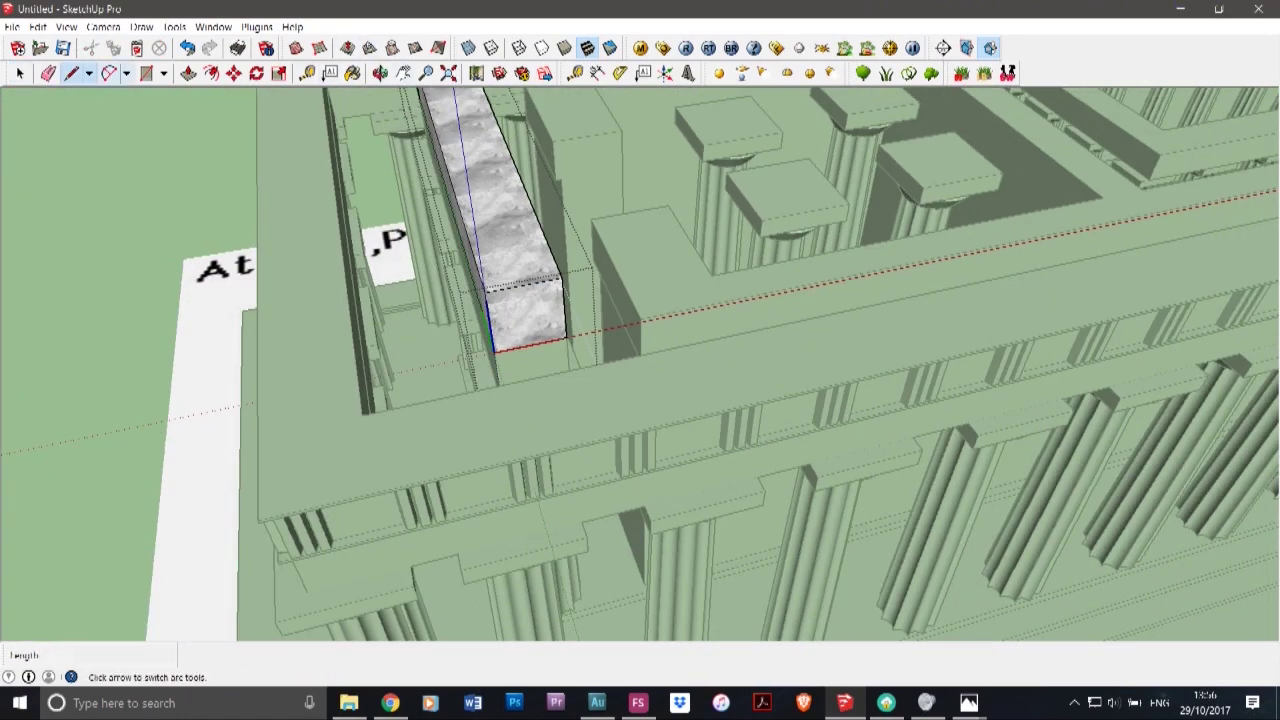
scroll(505, 287, up, 6)
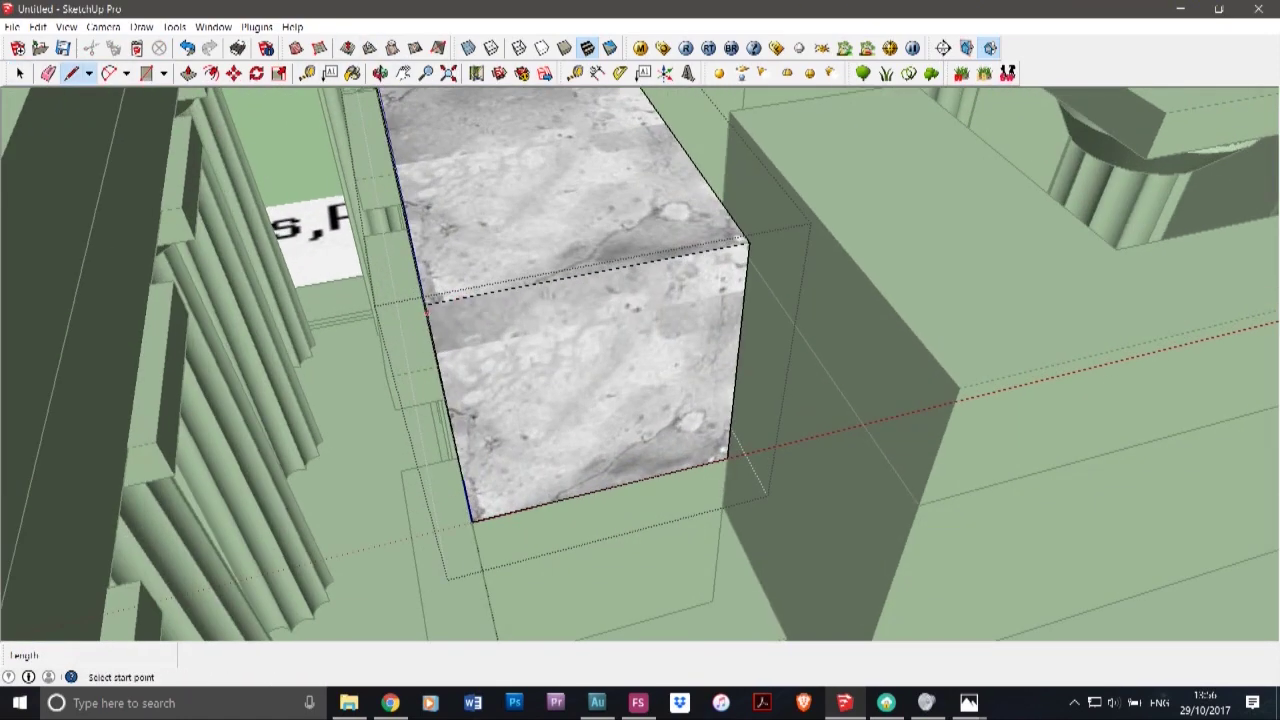
click(427, 312)
scroll(428, 326, up, 2)
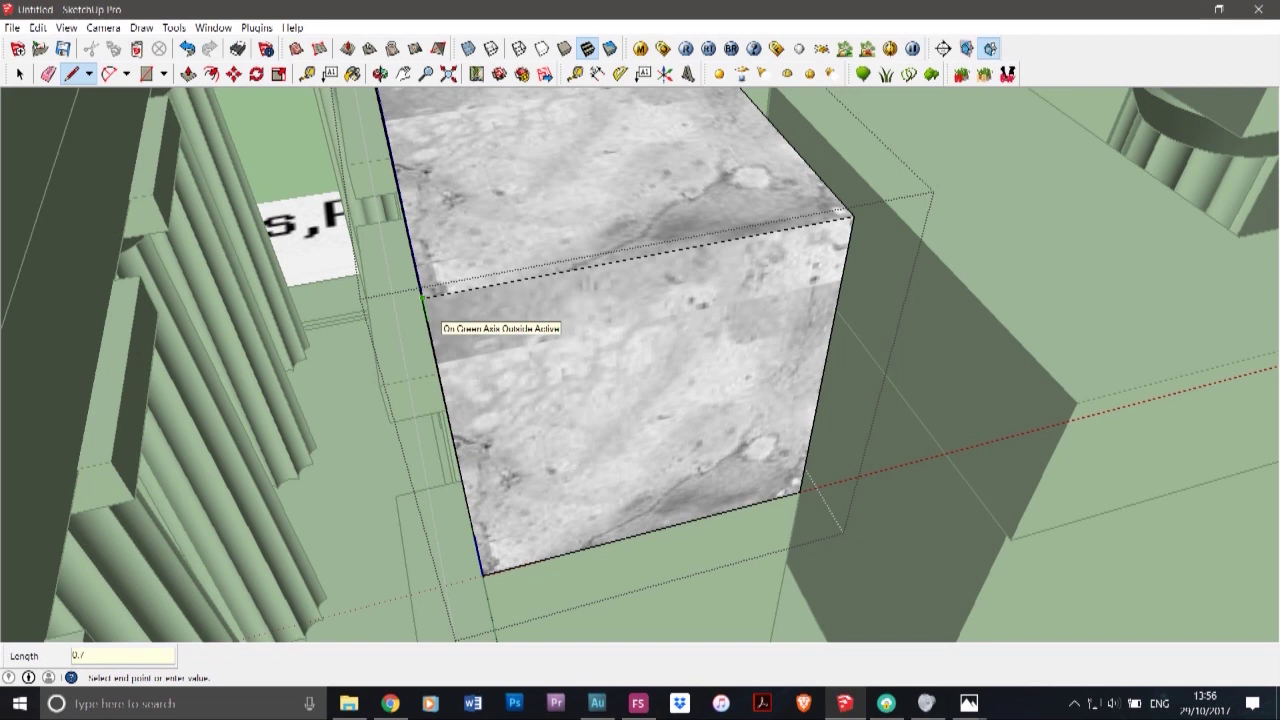
text(0.55m)
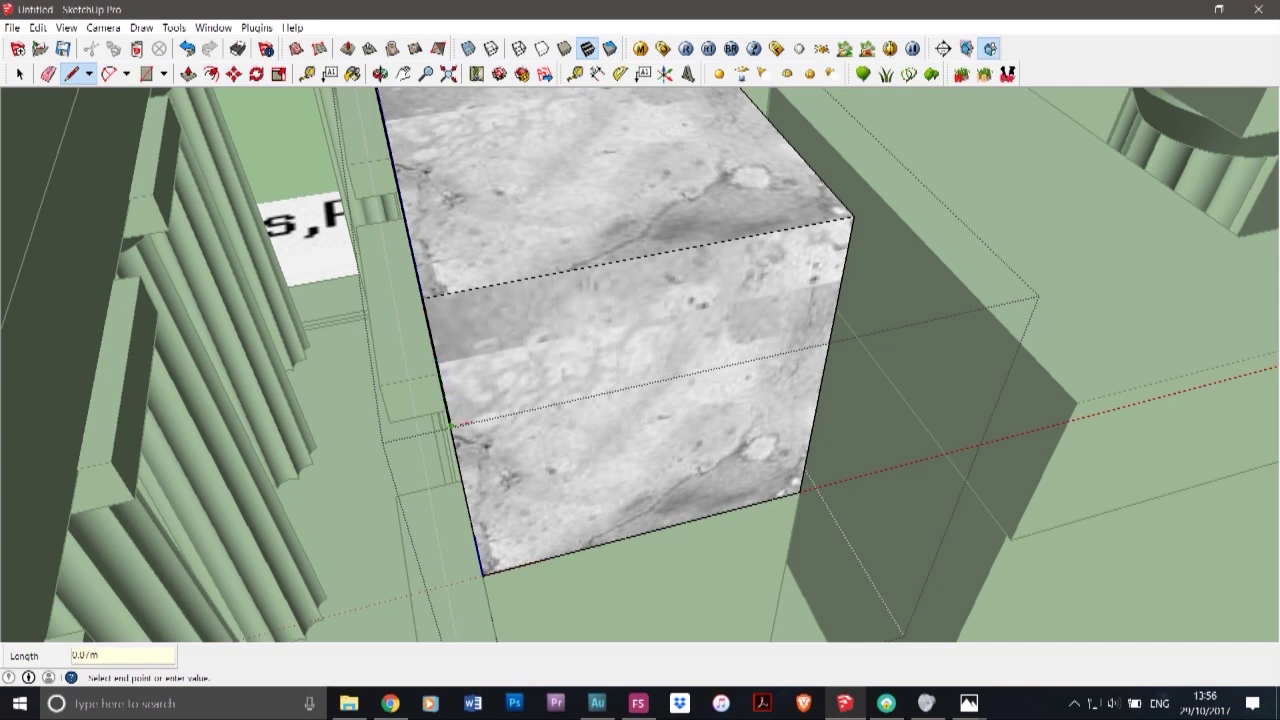
text(0.25m)
key(Return)
key(ctrl+z)
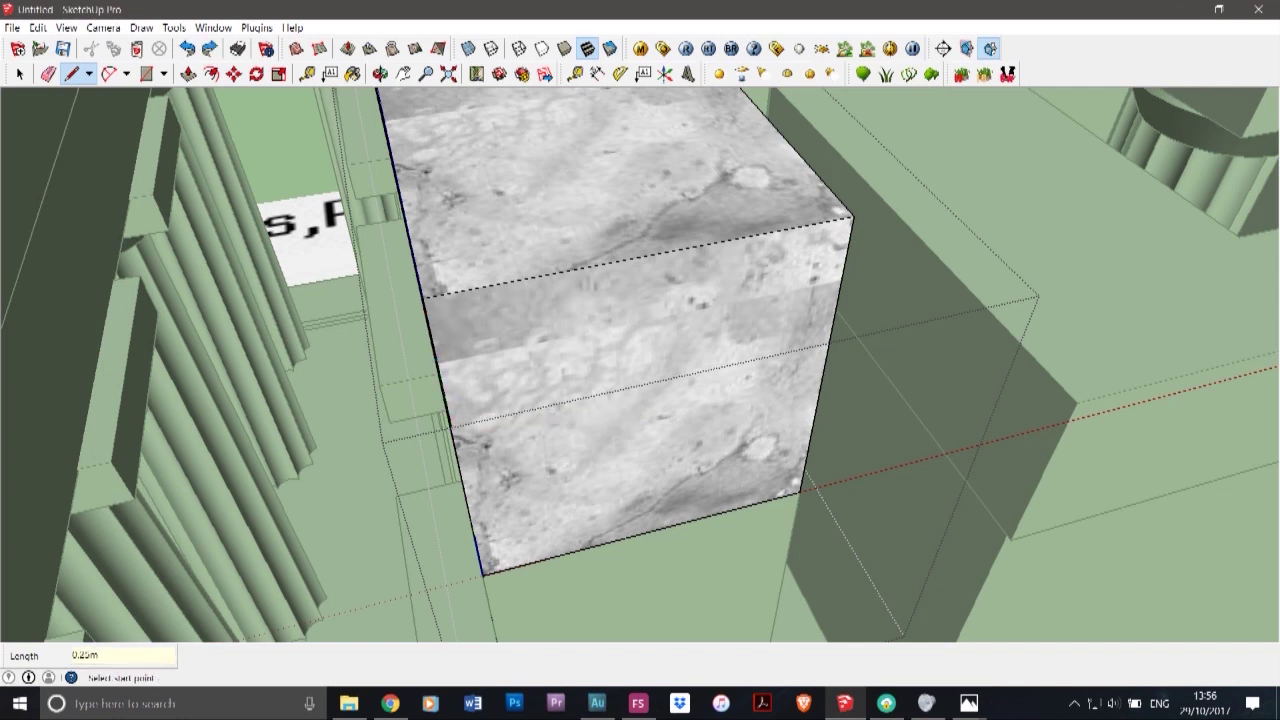
key(ctrl+z)
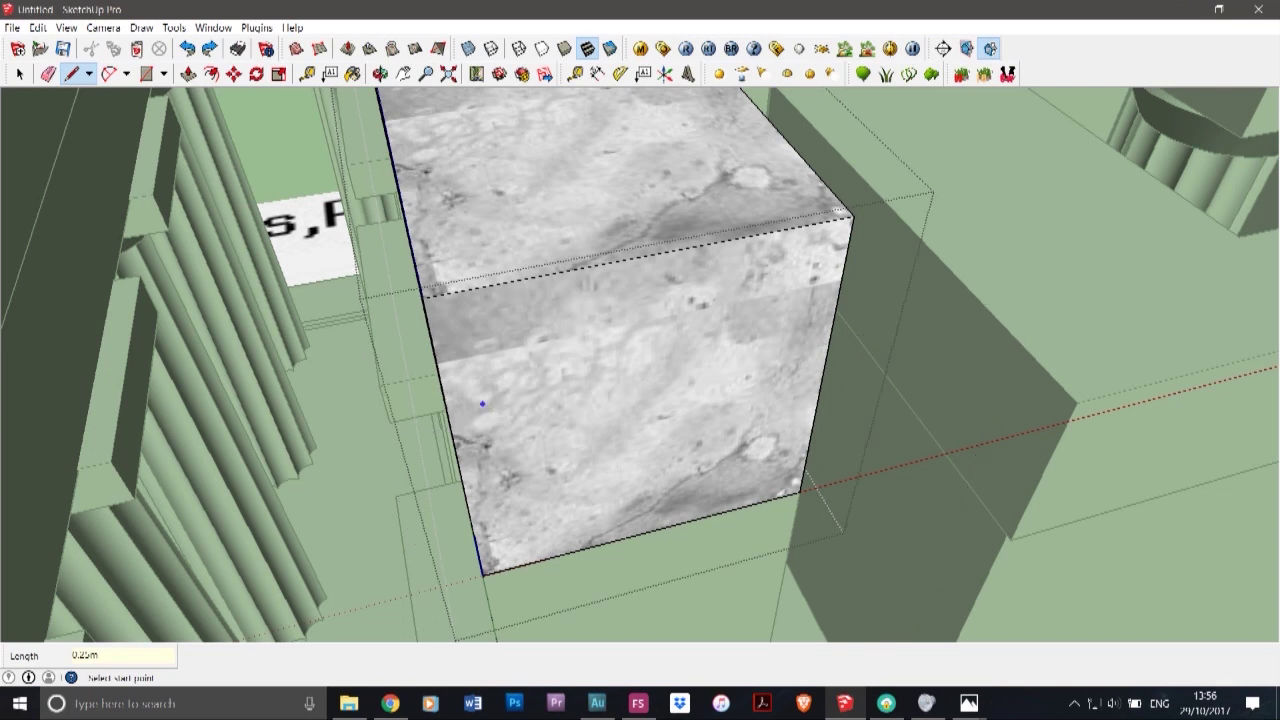
- Draw a line across the upper beam's end face, parallel to its top edge and about 0.06 m below it
click(422, 297)
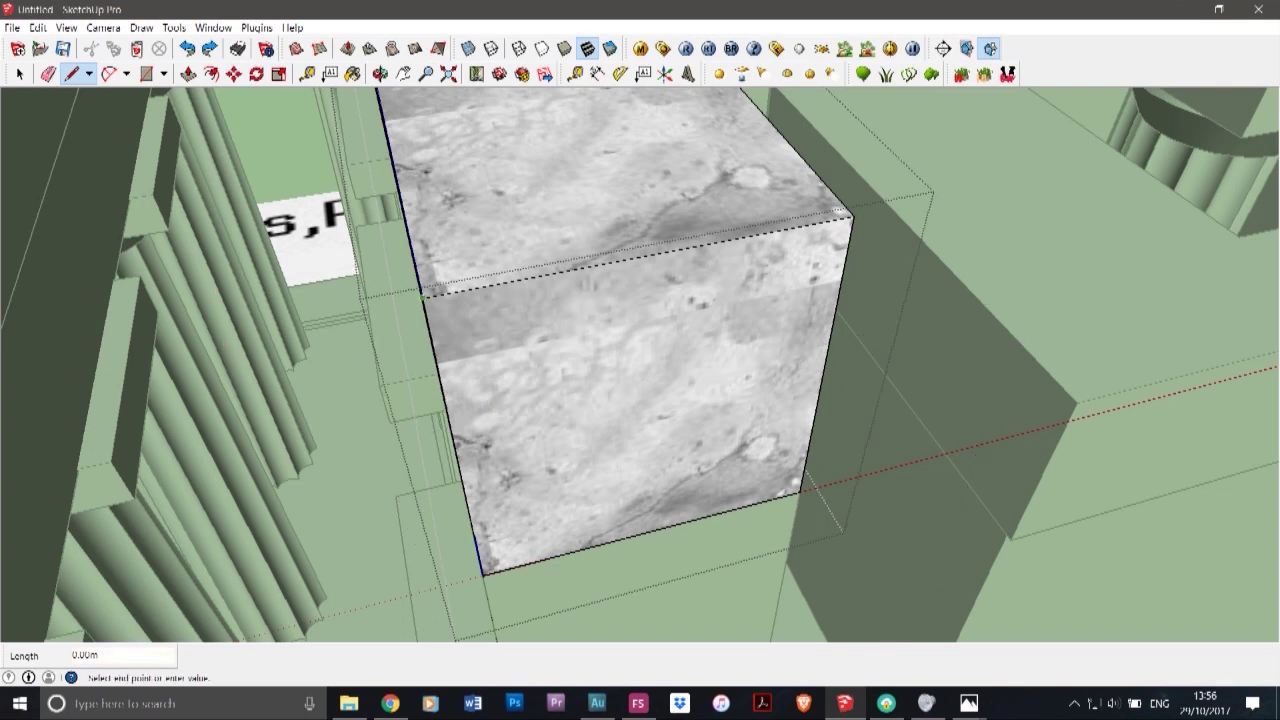
scroll(428, 322, up, 6)
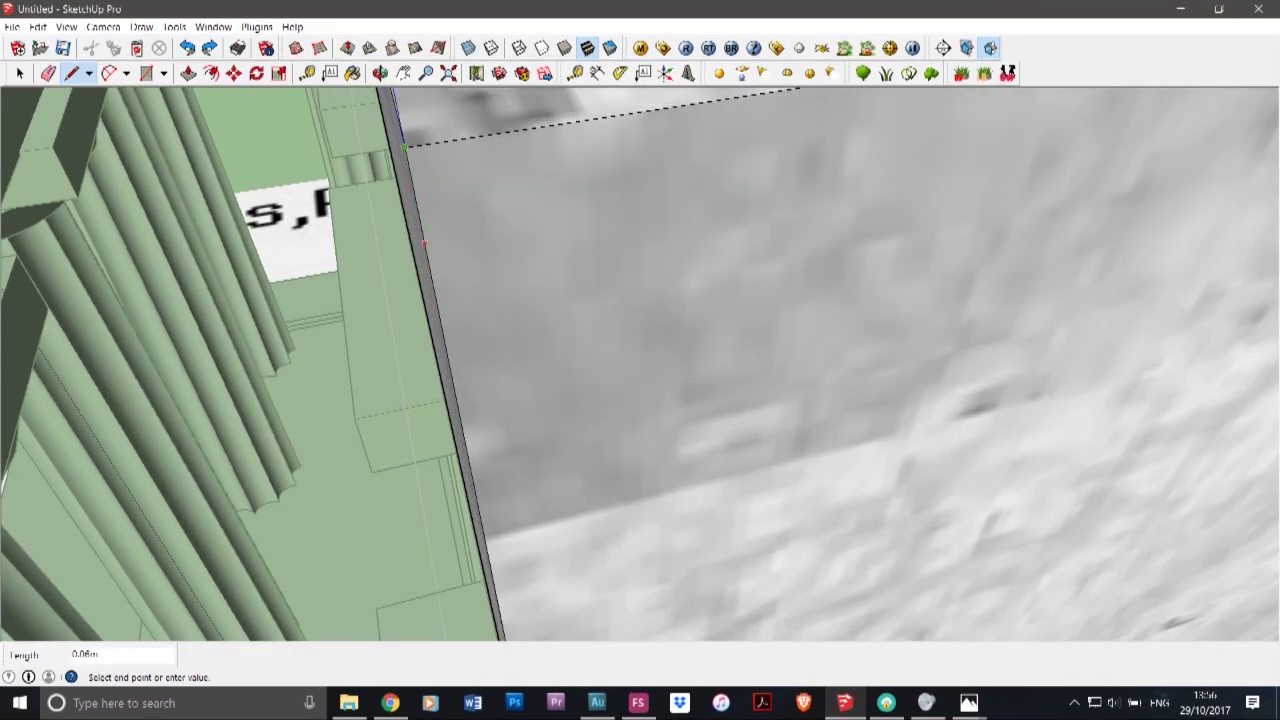
click(427, 258)
click(397, 288)
scroll(397, 288, down, 5)
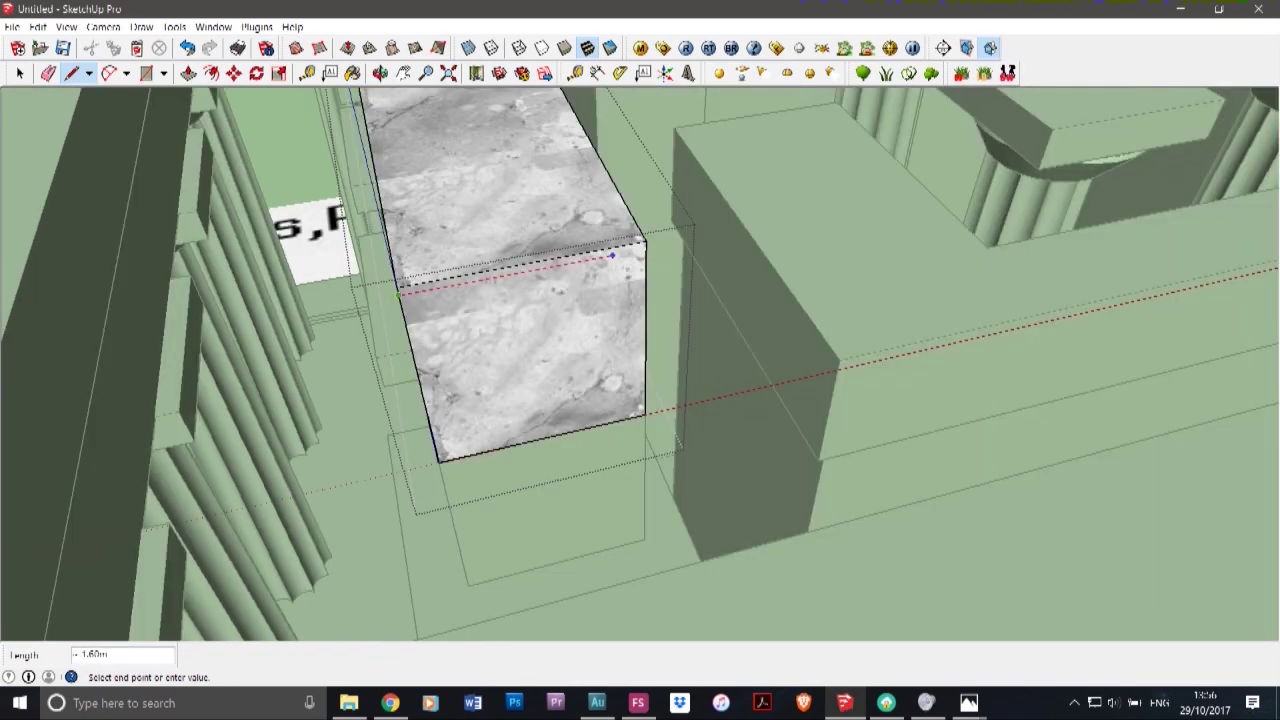
click(646, 248)
- Draw a second line across the upper beam's end face, parallel to its bottom edge and about 0.06 m above it
scroll(440, 444, up, 6)
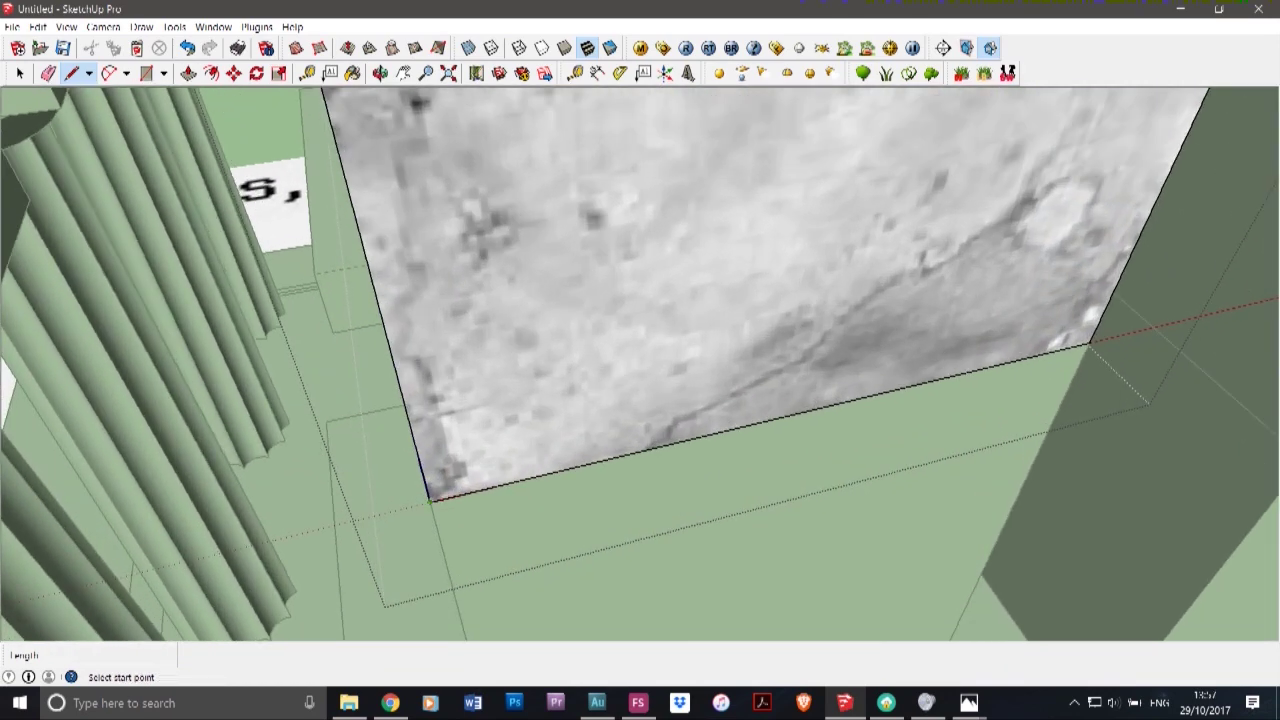
click(430, 502)
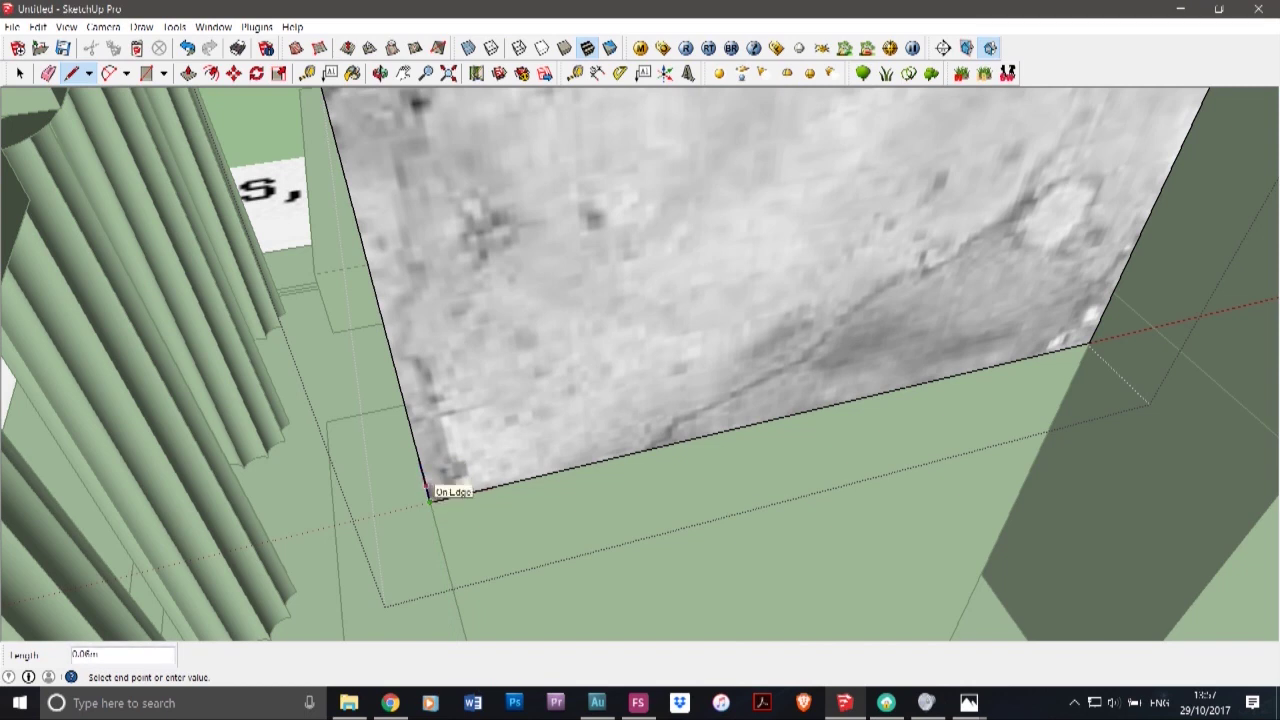
click(425, 483)
click(427, 489)
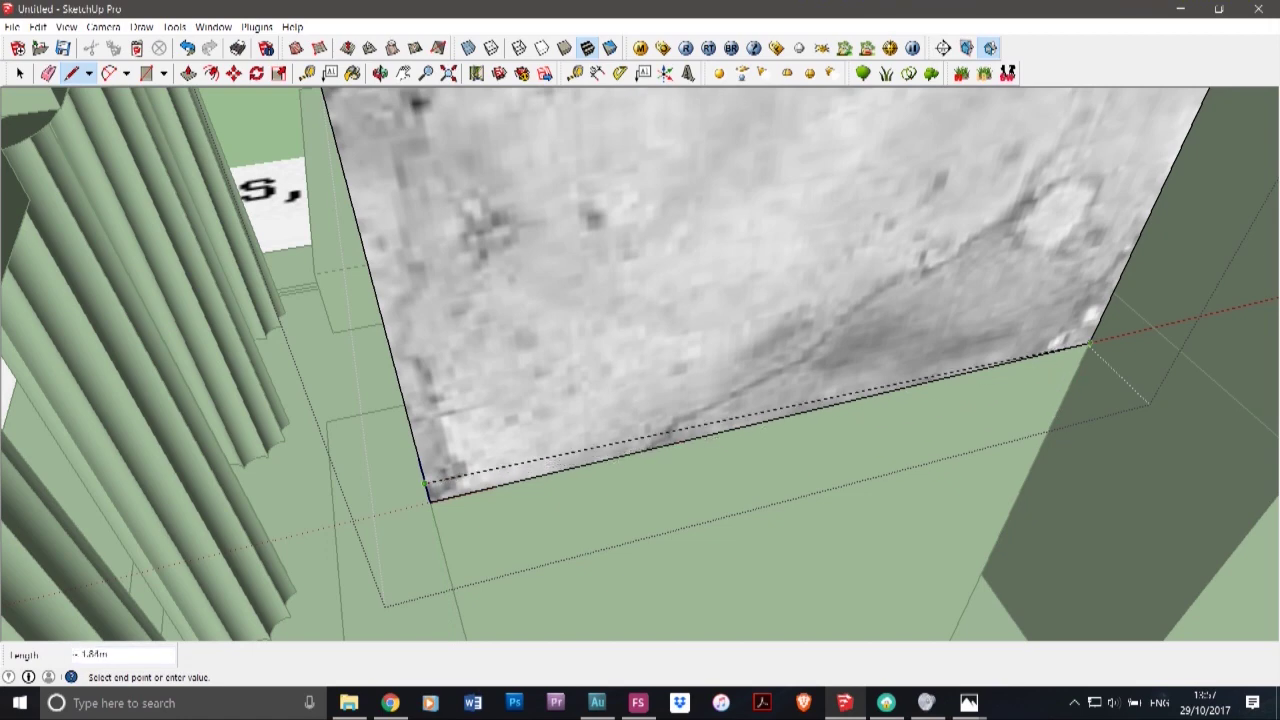
click(1097, 325)
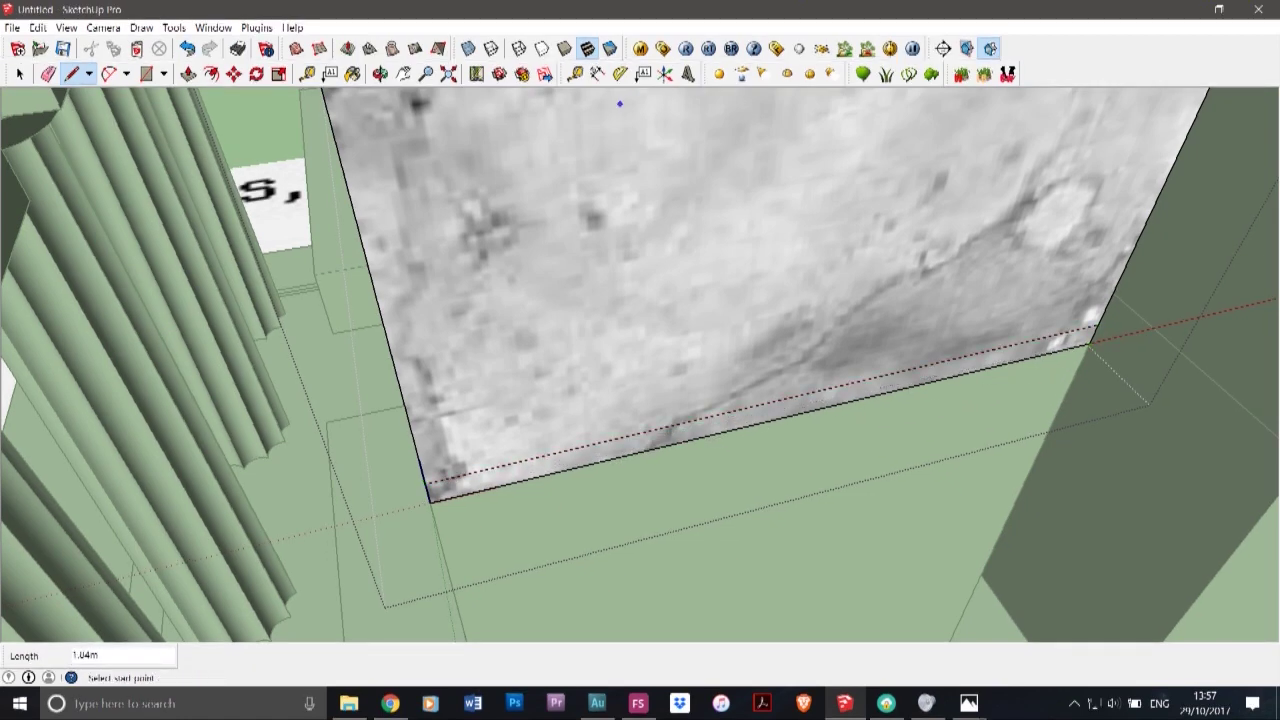
- Draw a 14.11 m line along the upper beam's outward-facing long side, just below its top edge, from one end to the other
middle_drag(620, 104, 830, 105)
drag(628, 222, 637, 249)
click(73, 74)
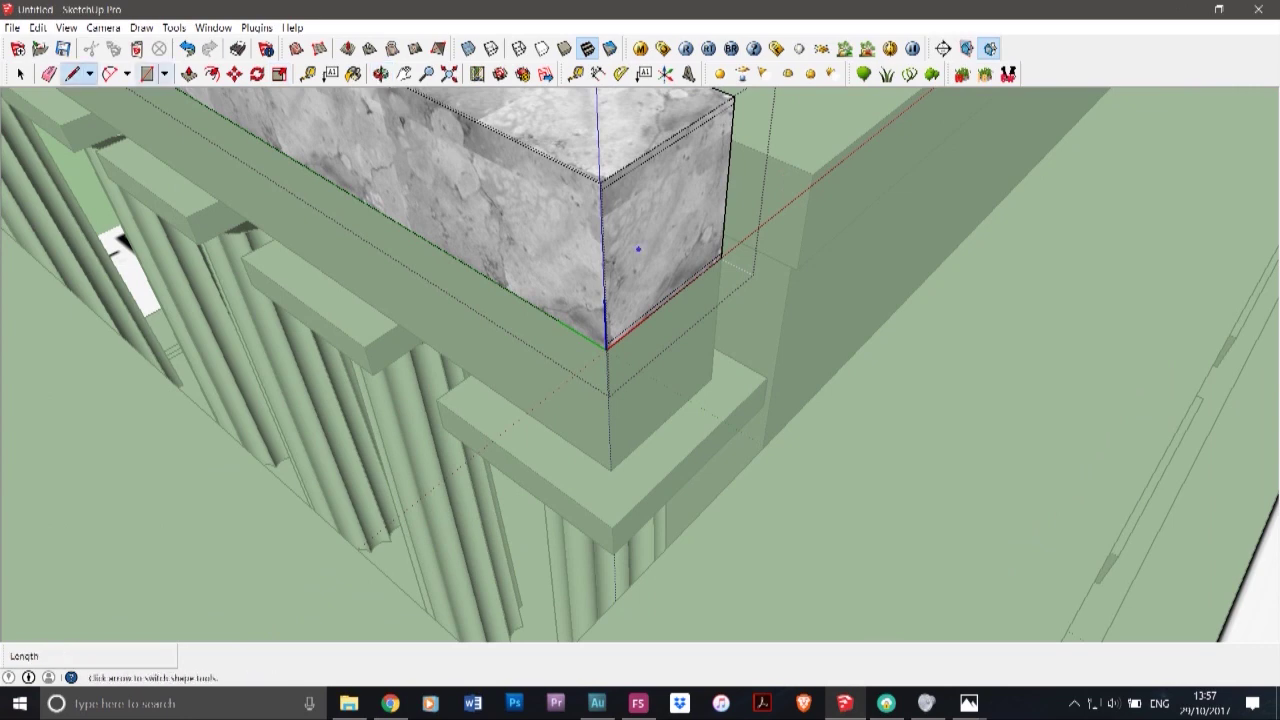
click(606, 346)
scroll(610, 330, down, 5)
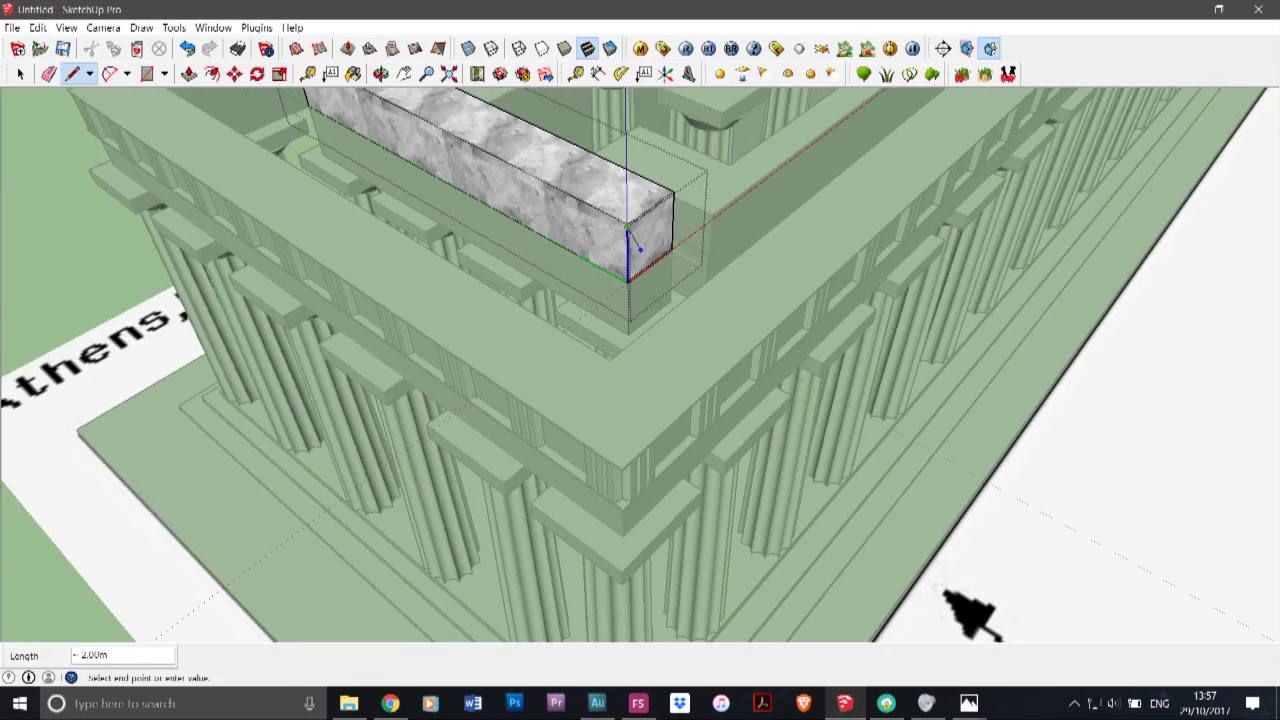
scroll(484, 280, down, 3)
scroll(375, 165, up, 6)
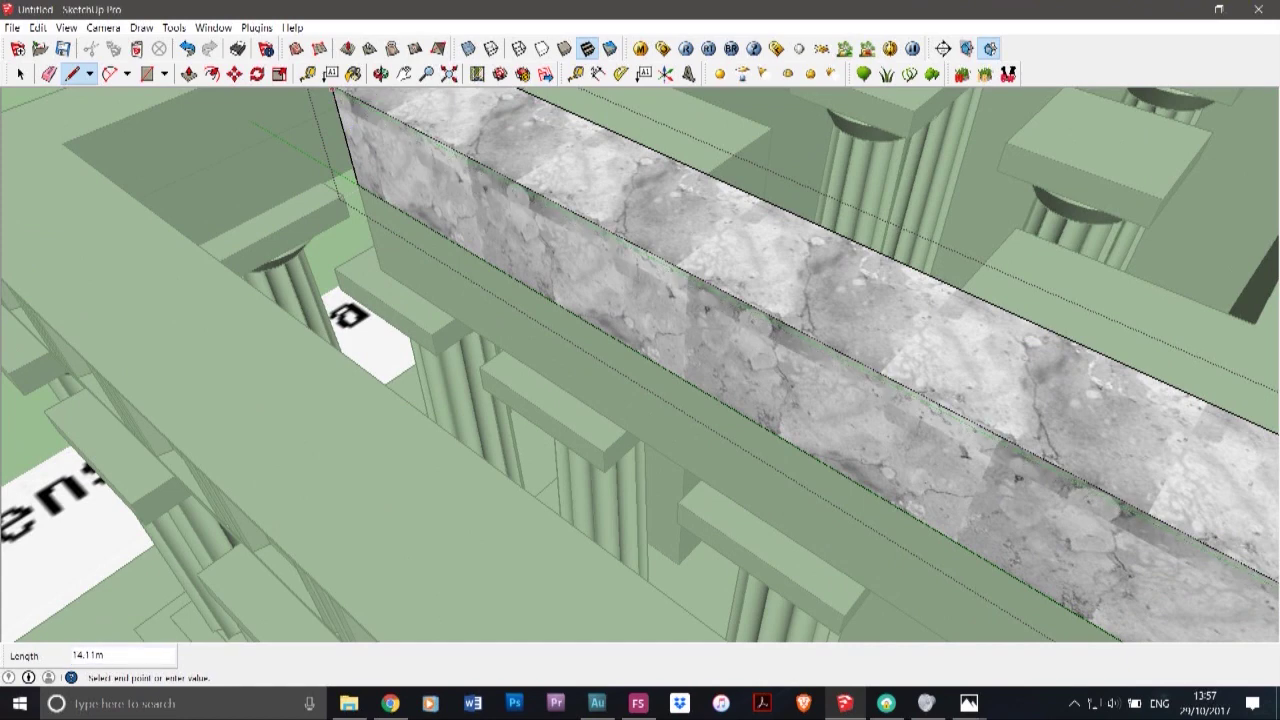
click(335, 100)
- Draw a matching 14.11 m line along the outward-facing long side, just above the upper beam's bottom edge
scroll(530, 245, down, 3)
scroll(915, 508, up, 2)
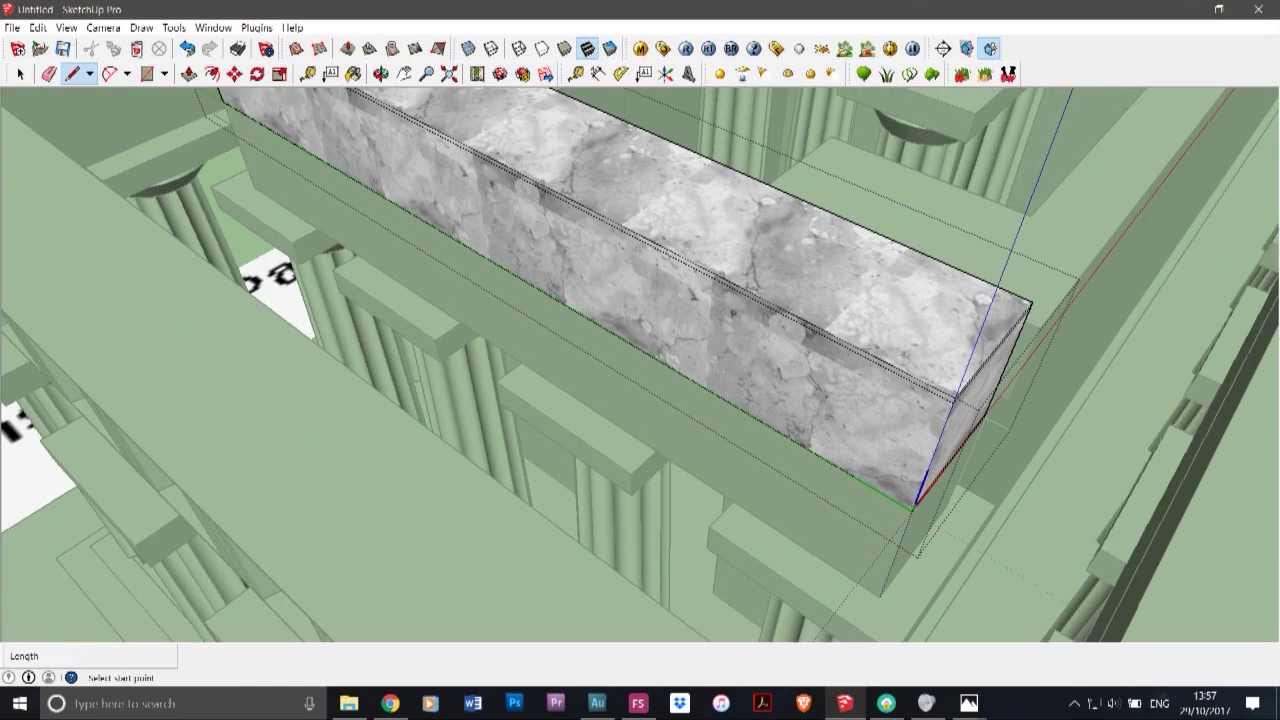
click(915, 503)
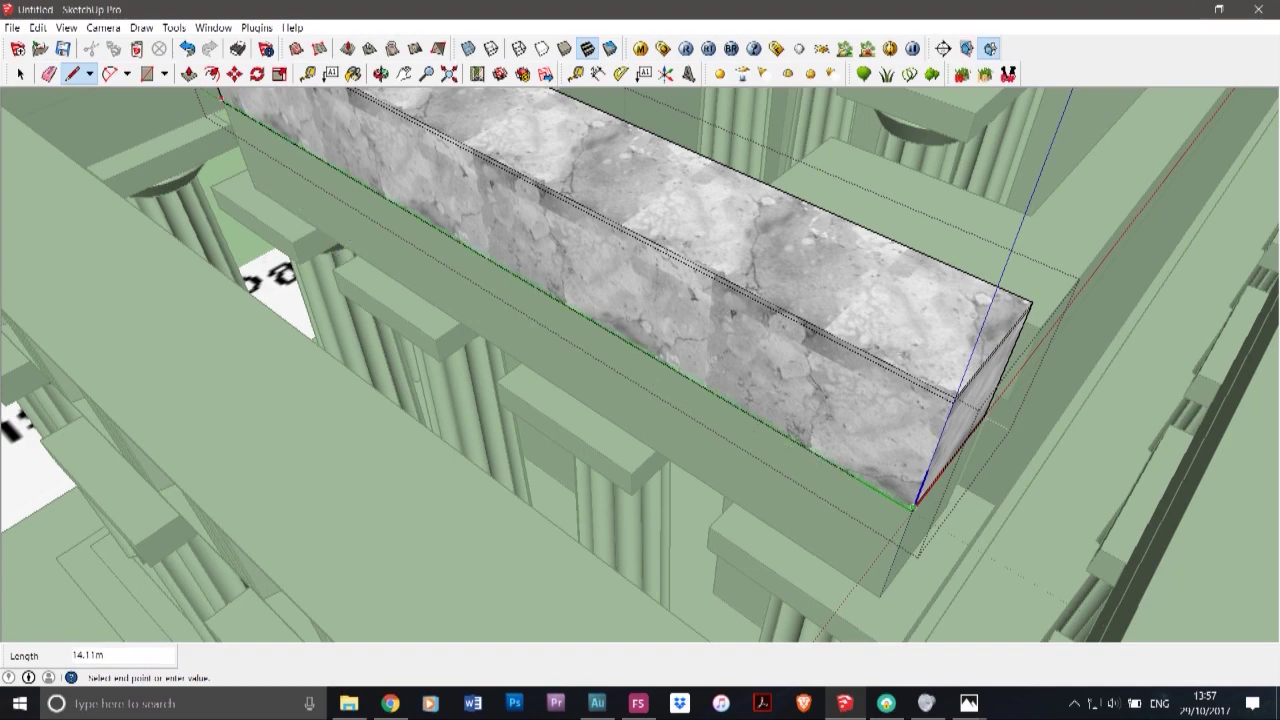
click(221, 98)
- Draw a 14.11 m line along the upper beam's inward-facing long side, just below its top edge
click(381, 74)
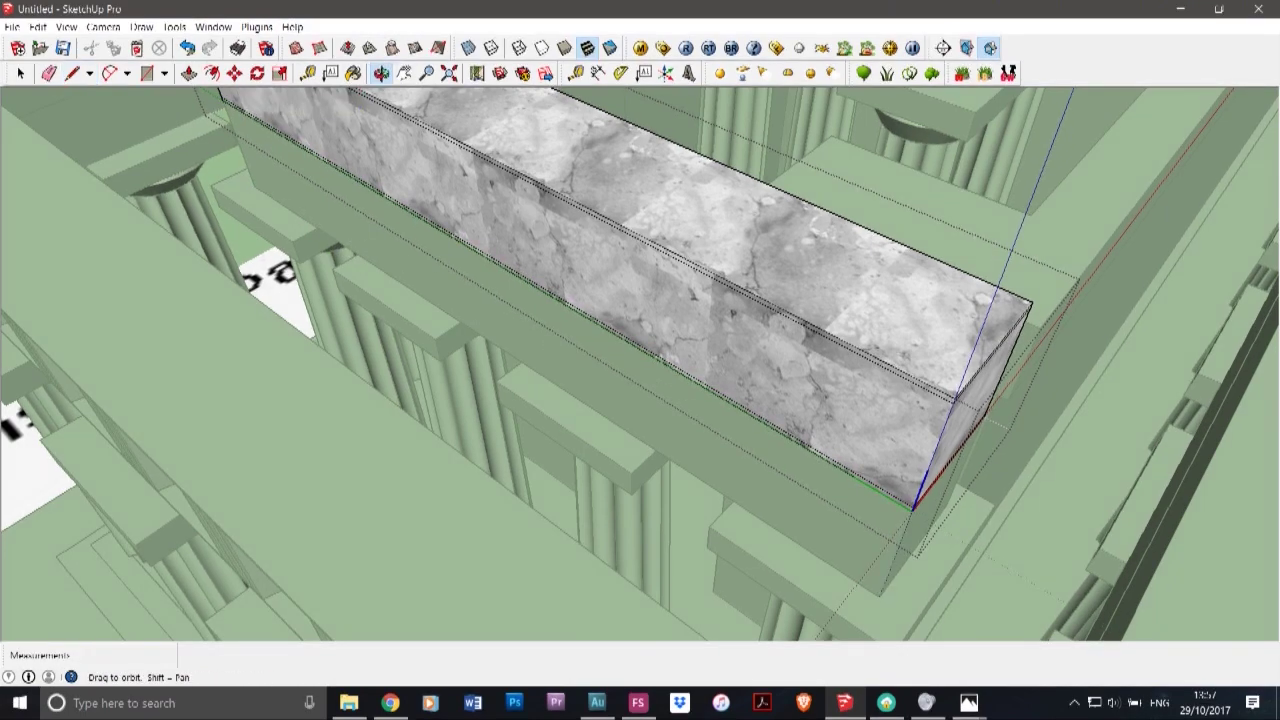
mouse_move(850, 400)
mouse_down()
mouse_move(480, 385)
mouse_move(442, 402)
mouse_up()
click(72, 74)
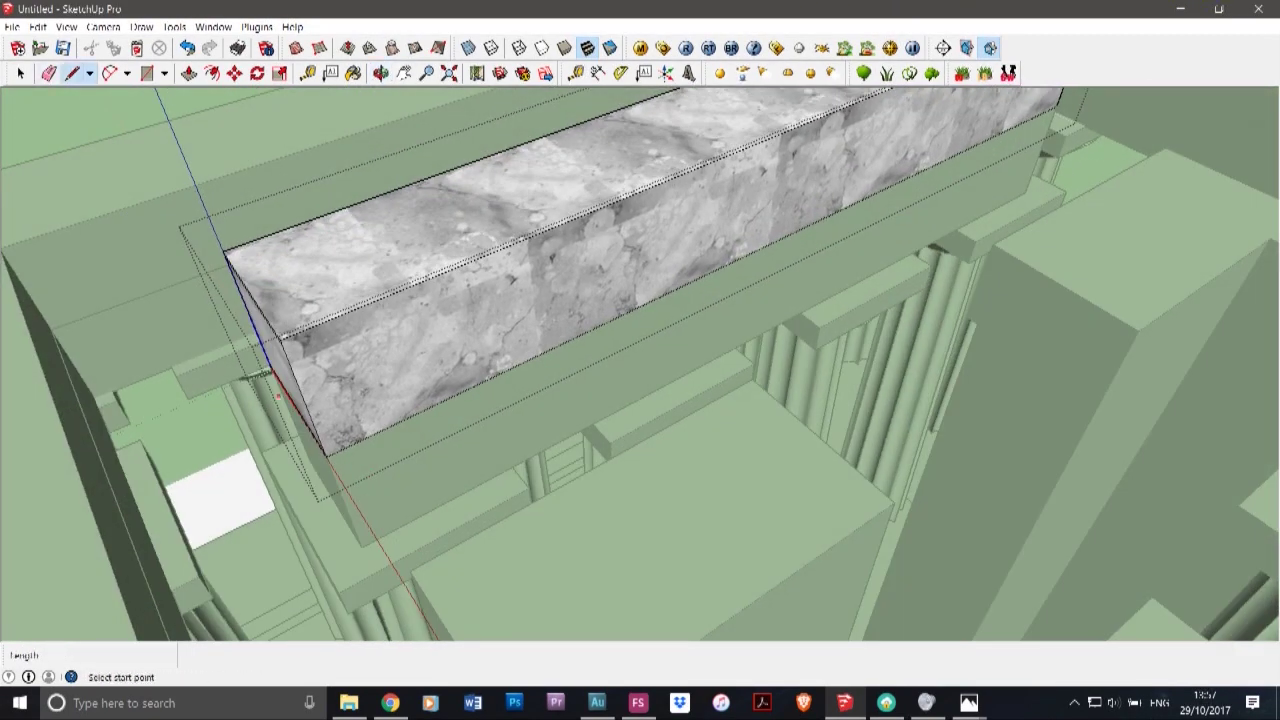
click(281, 340)
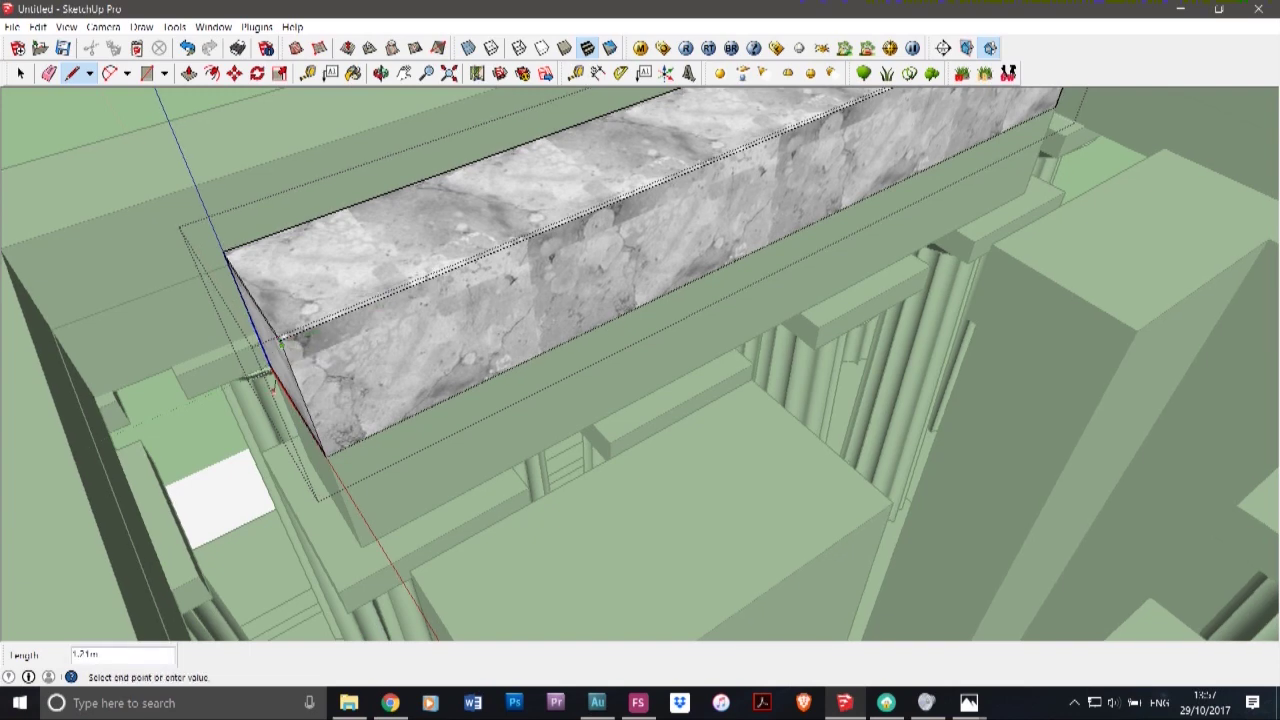
scroll(367, 435, down, 4)
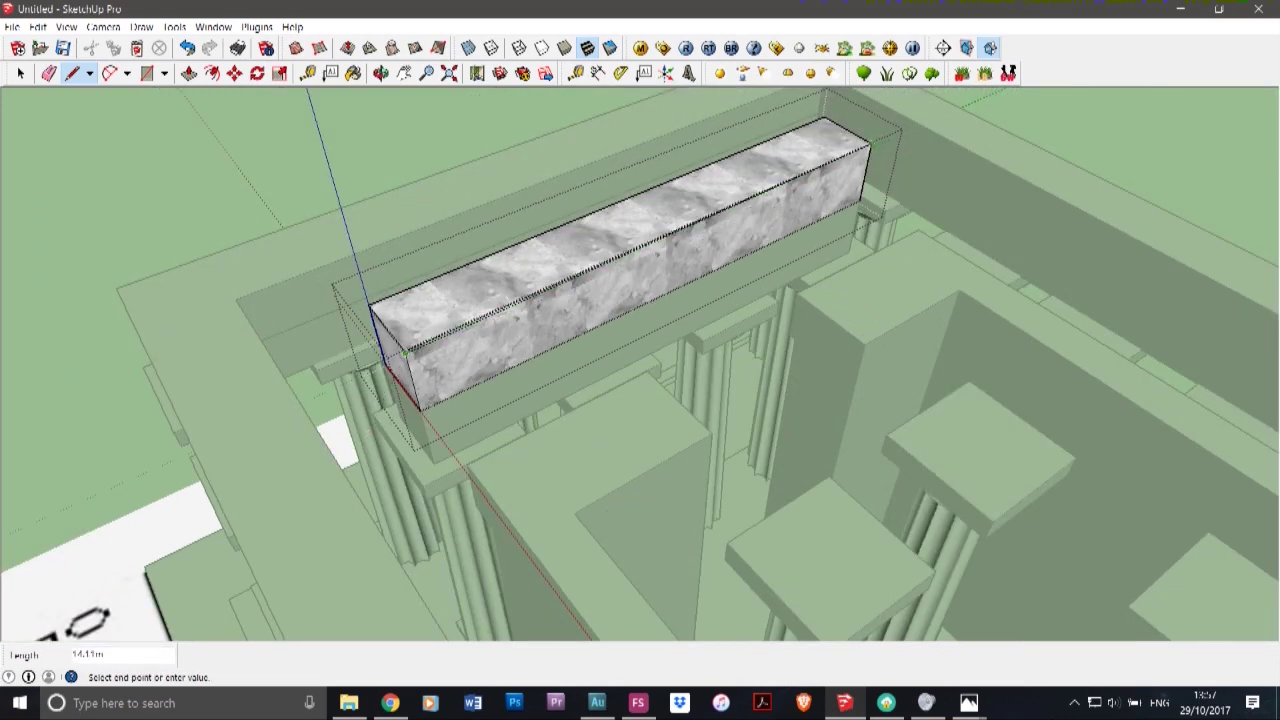
click(871, 144)
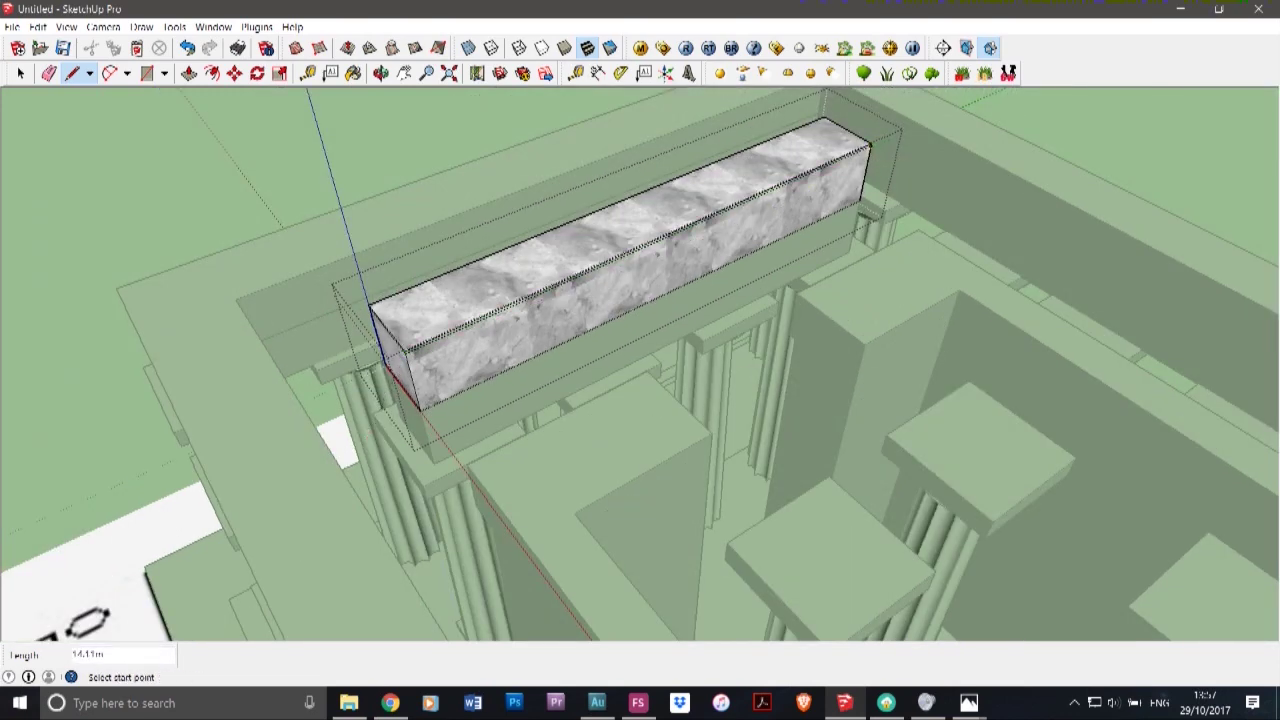
- Draw a 14.11 m line along the inward-facing long side, just above the upper beam's bottom edge
scroll(432, 404, up, 4)
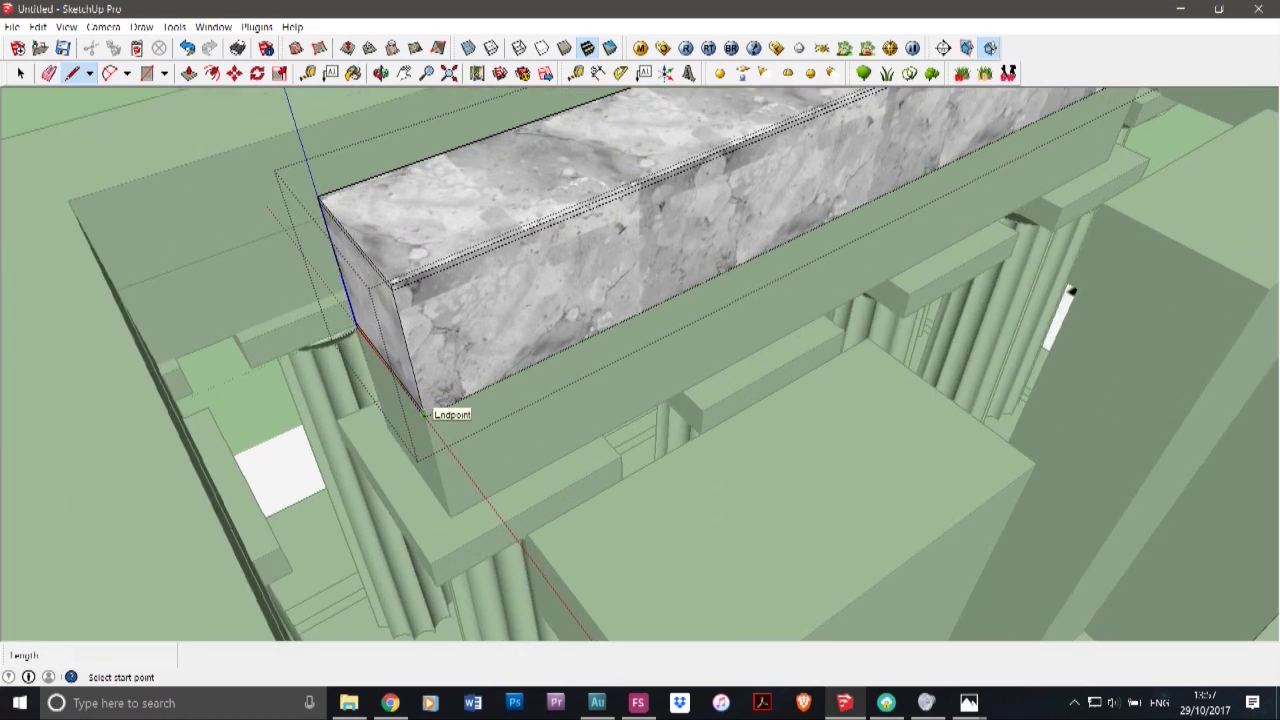
click(425, 416)
scroll(372, 430, down, 4)
scroll(748, 254, up, 4)
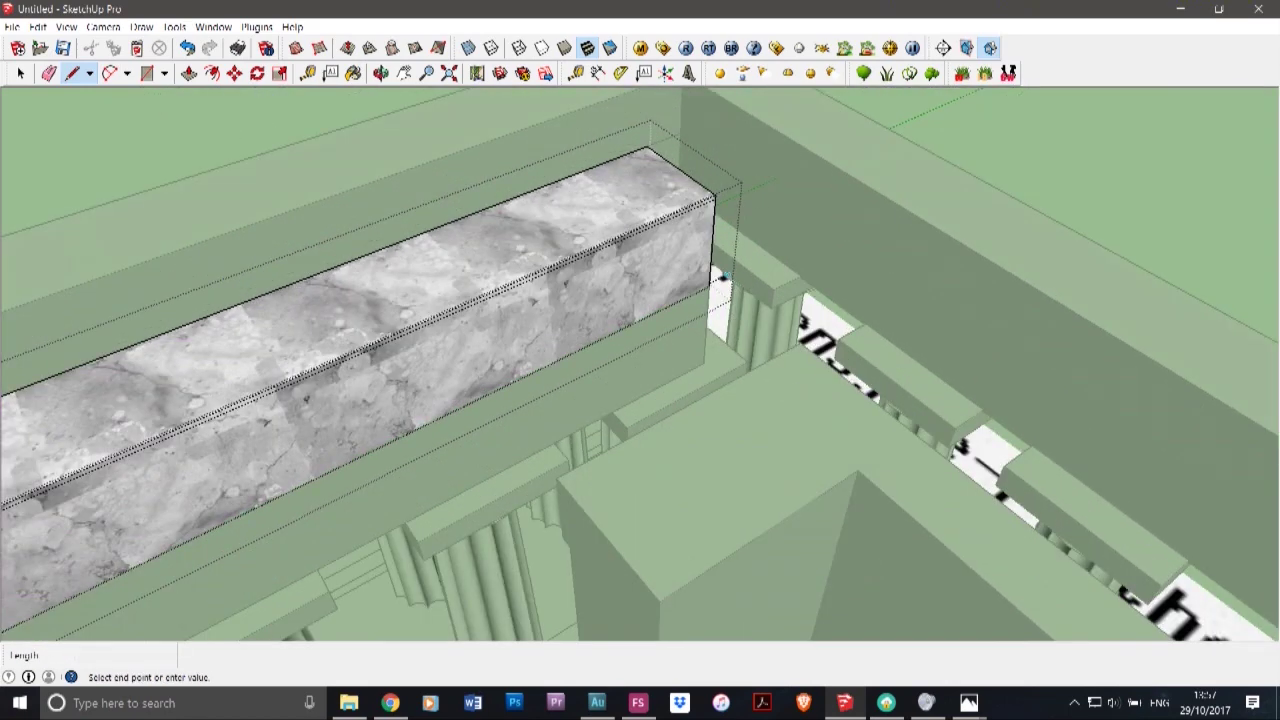
click(706, 288)
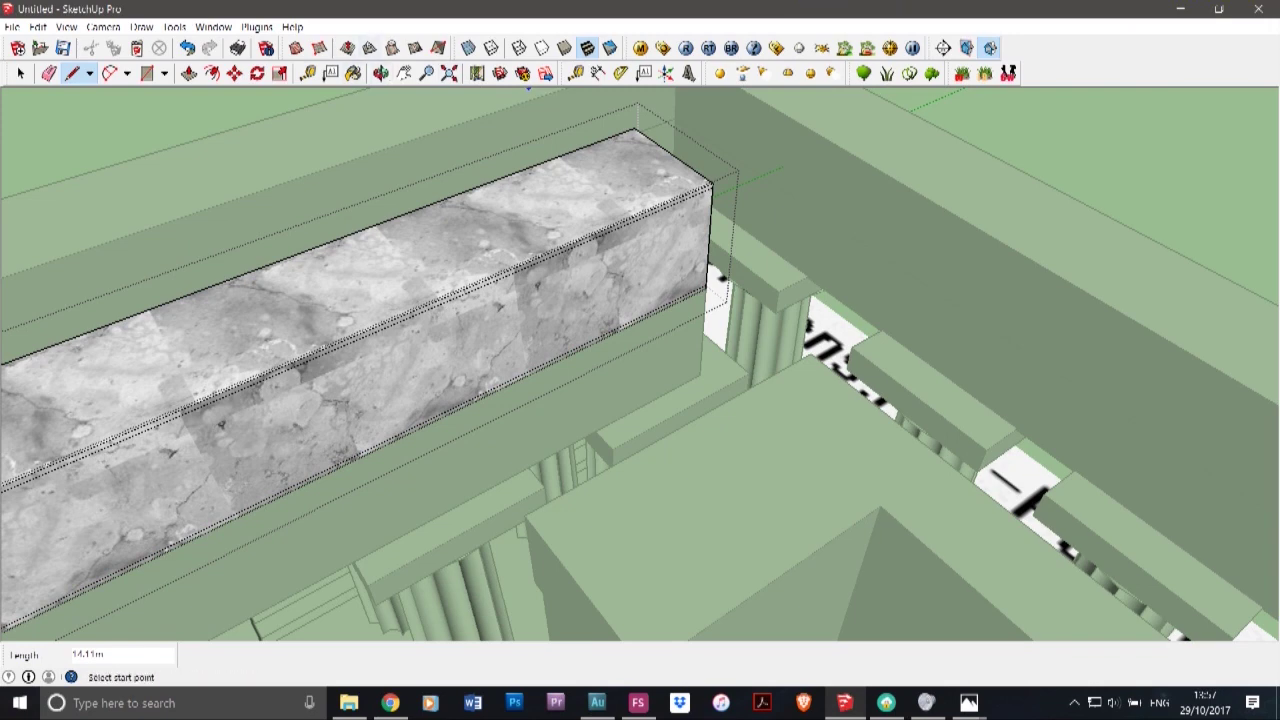
- Draw 1.84 m lines across the upper beam's opposite end face, just below its top edge and just above its bottom edge, joining the side lines
click(381, 73)
drag(800, 330, 420, 320)
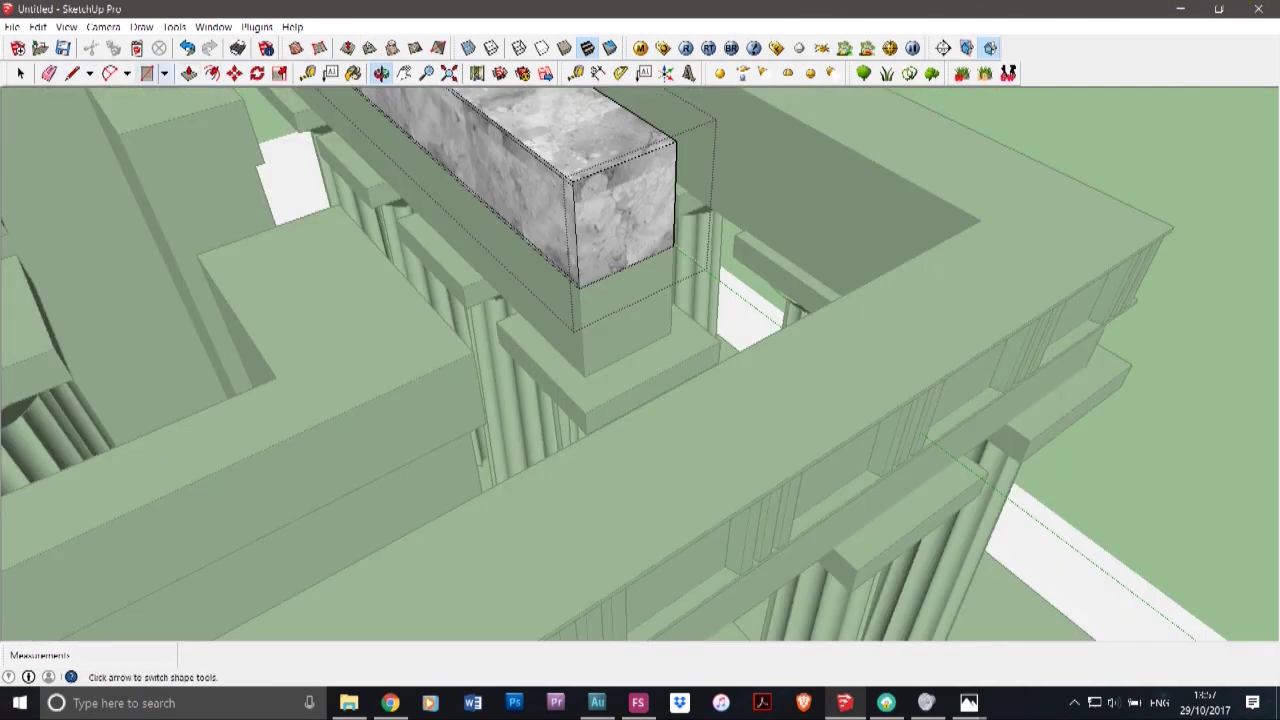
click(72, 74)
click(574, 184)
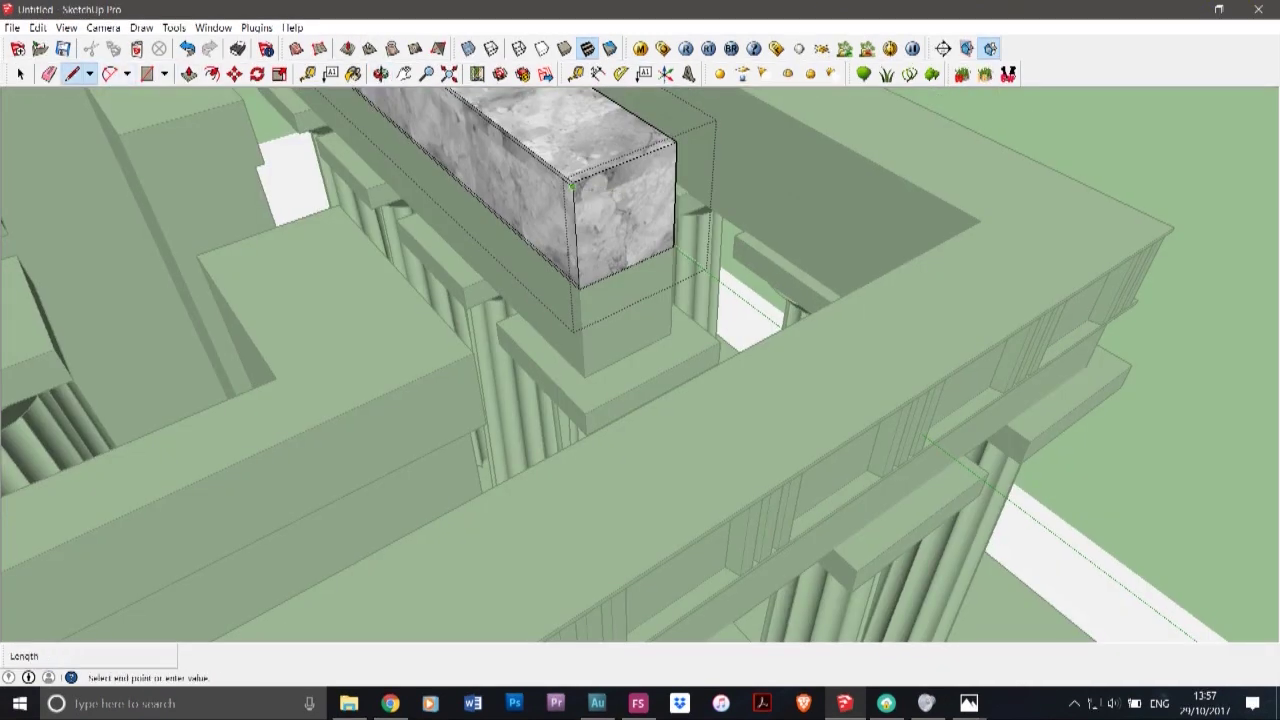
click(675, 147)
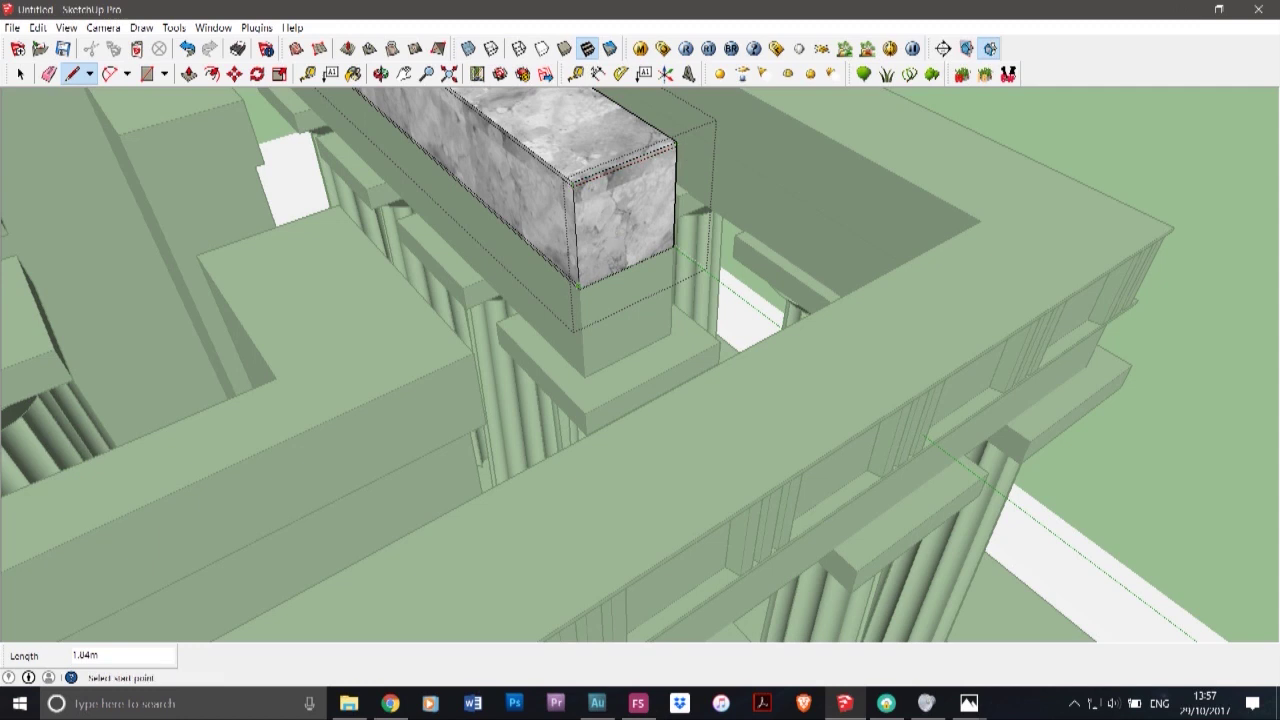
click(578, 287)
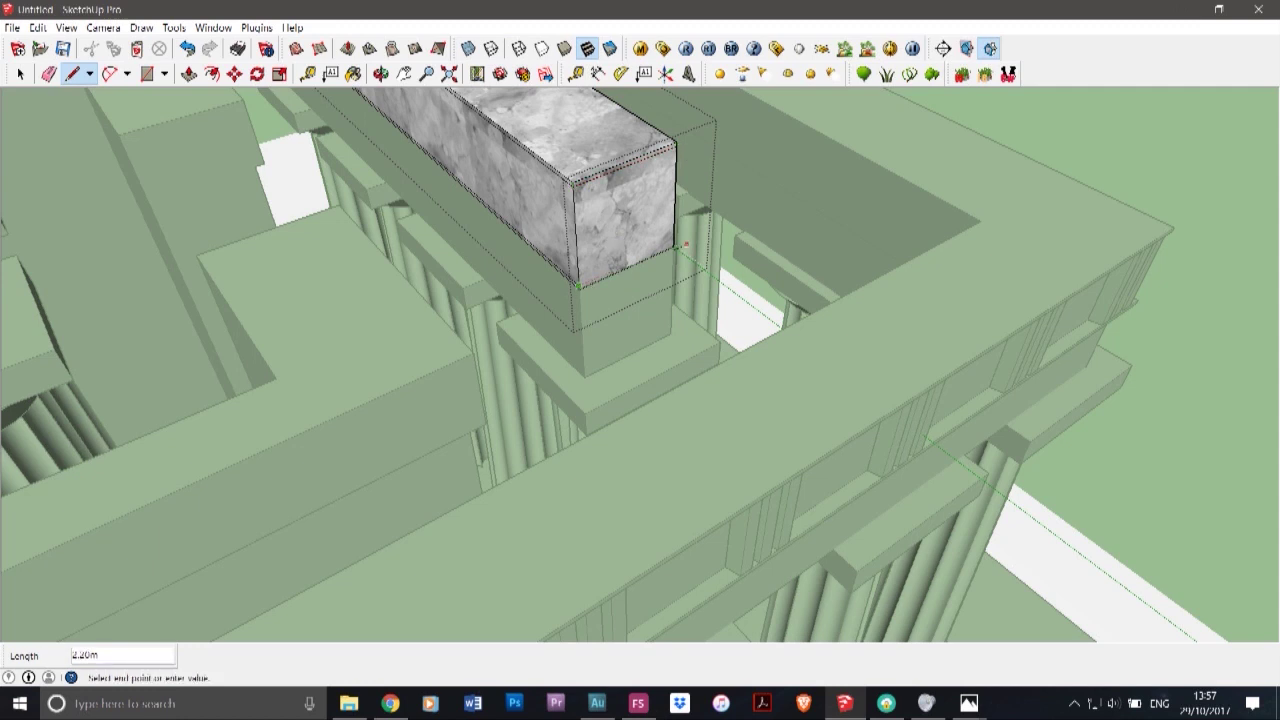
click(675, 248)
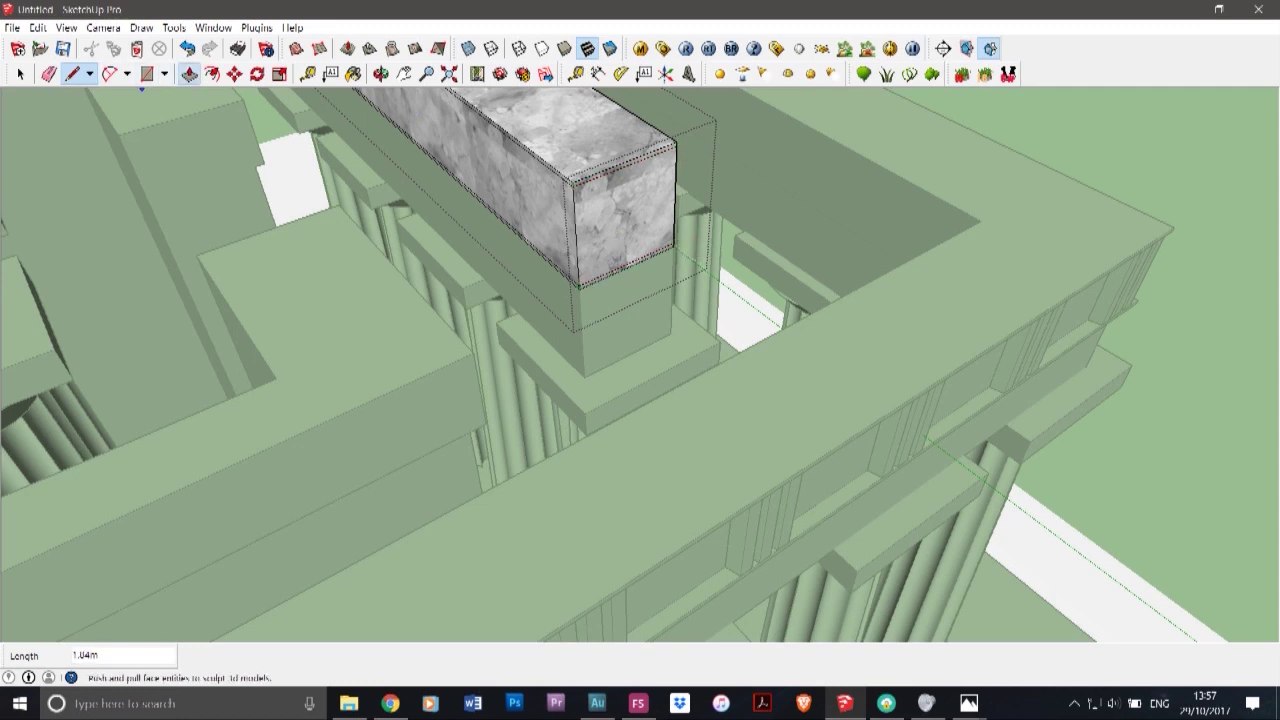
- Push/Pull the narrow top and bottom strips of this end face outward by 0.20 m
click(189, 74)
scroll(600, 172, up, 5)
click(662, 177)
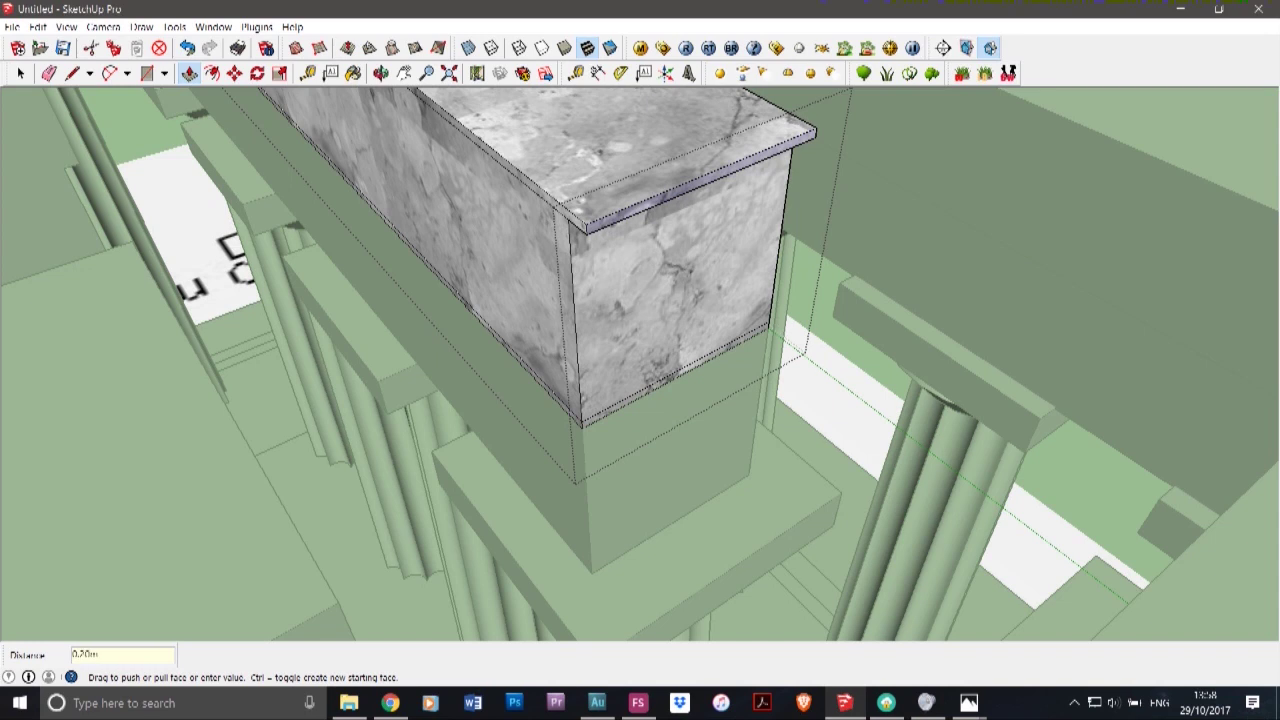
click(700, 185)
click(676, 376)
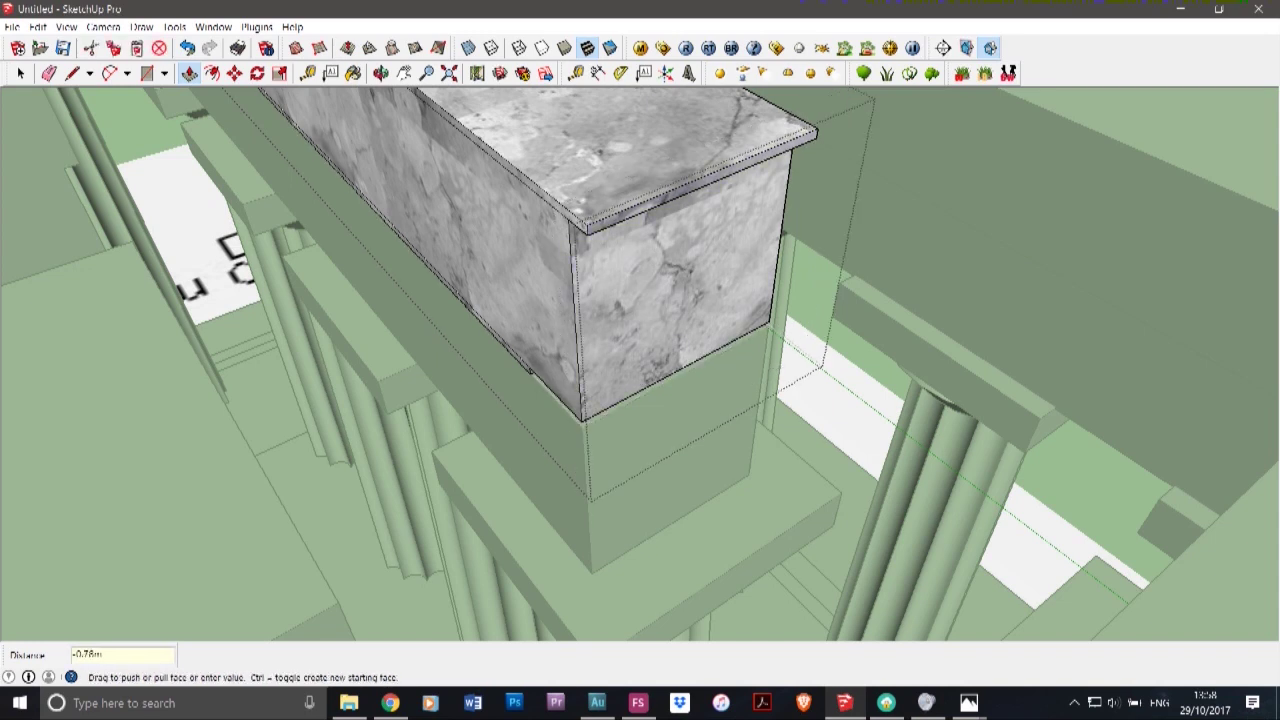
click(588, 230)
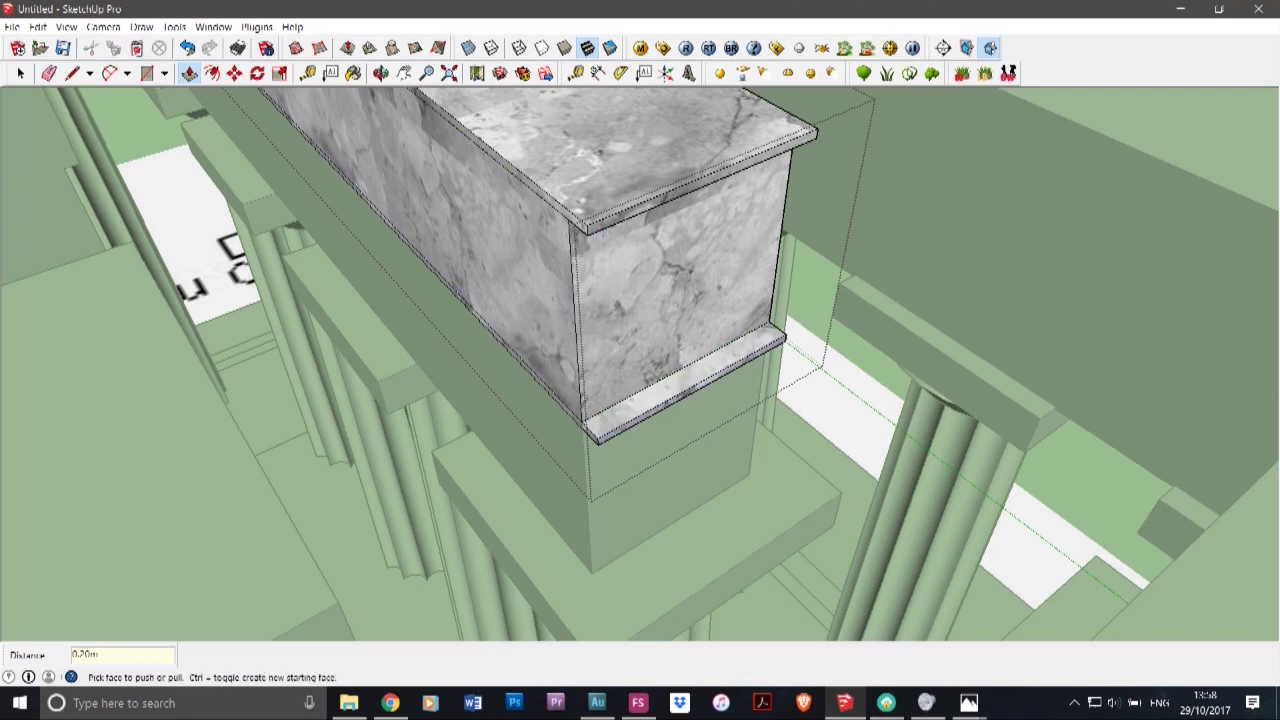
- Push/Pull the bottom and top strips of the upper beam's inward-facing long side outward by 0.20 m
click(473, 309)
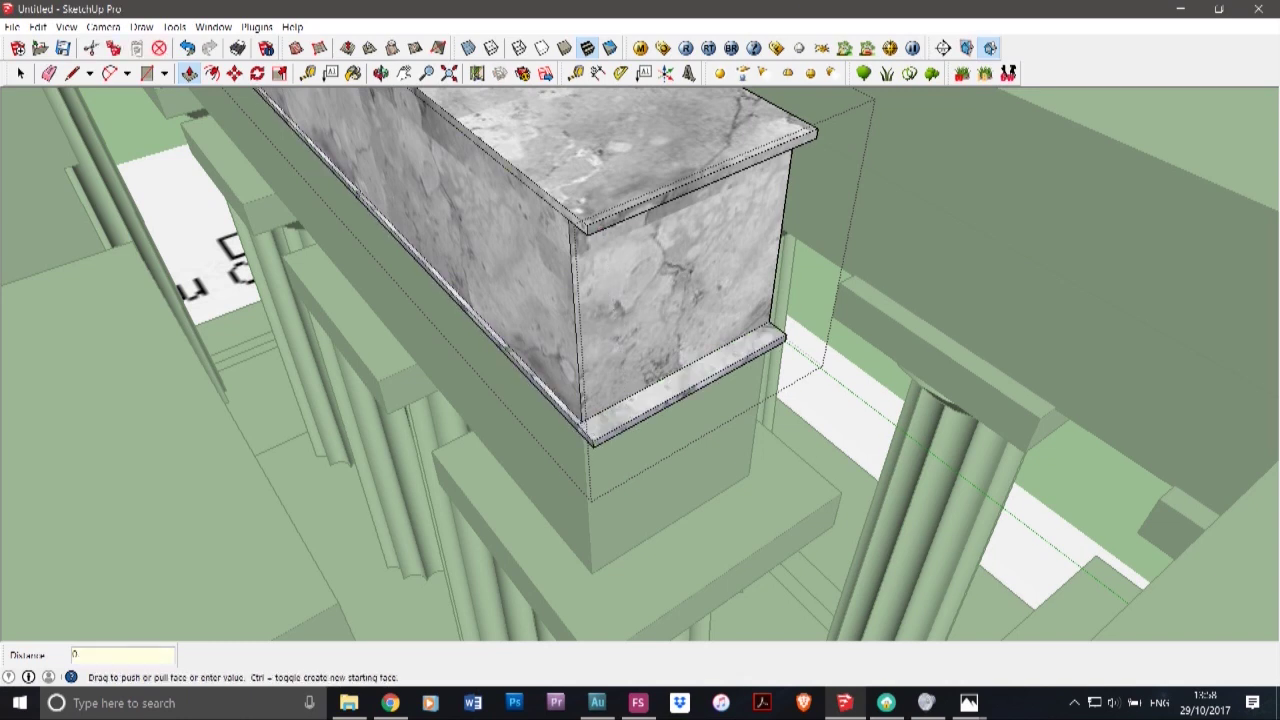
text(0.2)
key(Return)
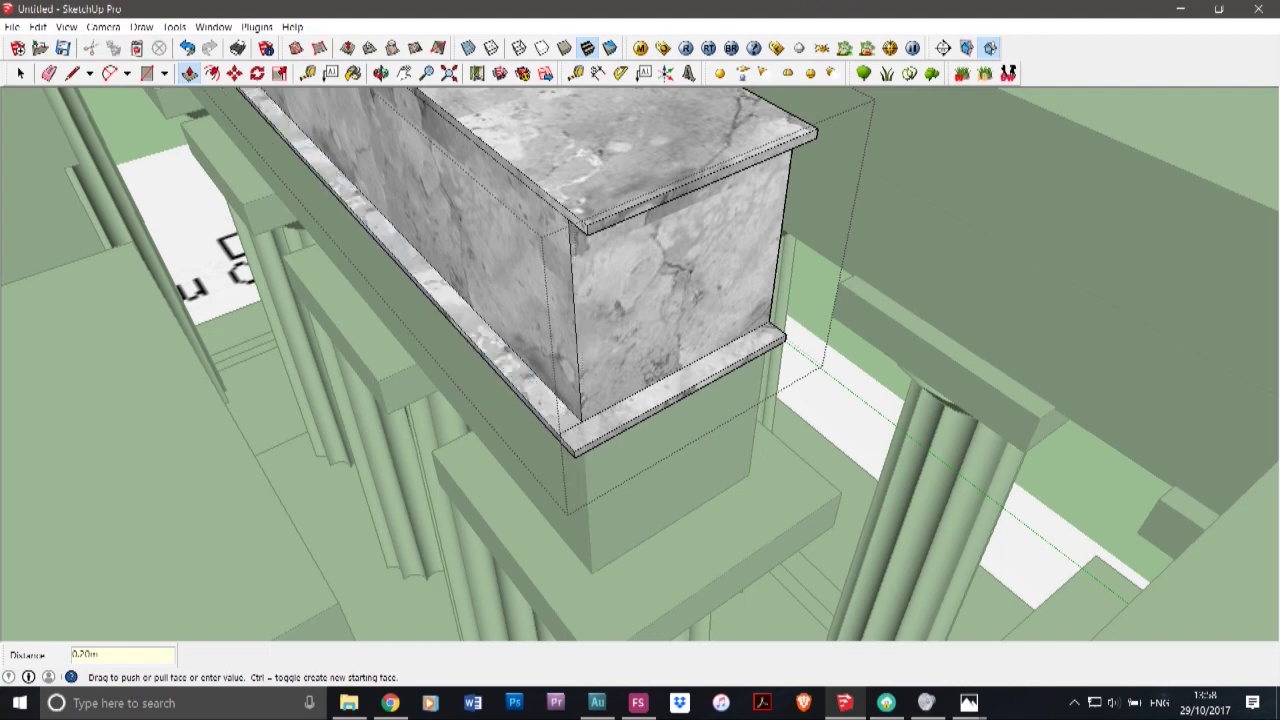
click(502, 161)
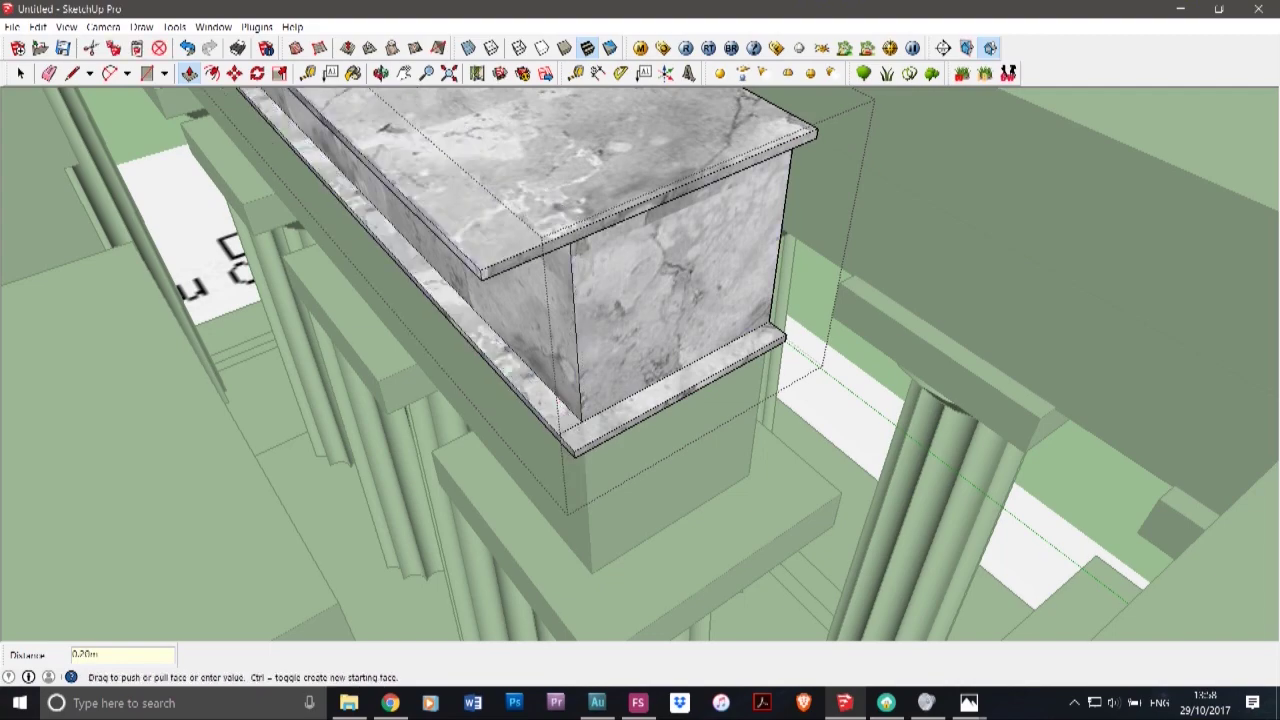
click(558, 434)
- Push/Pull the top and bottom strips of the upper beam's outward-facing long side outward by 0.20 m
click(381, 74)
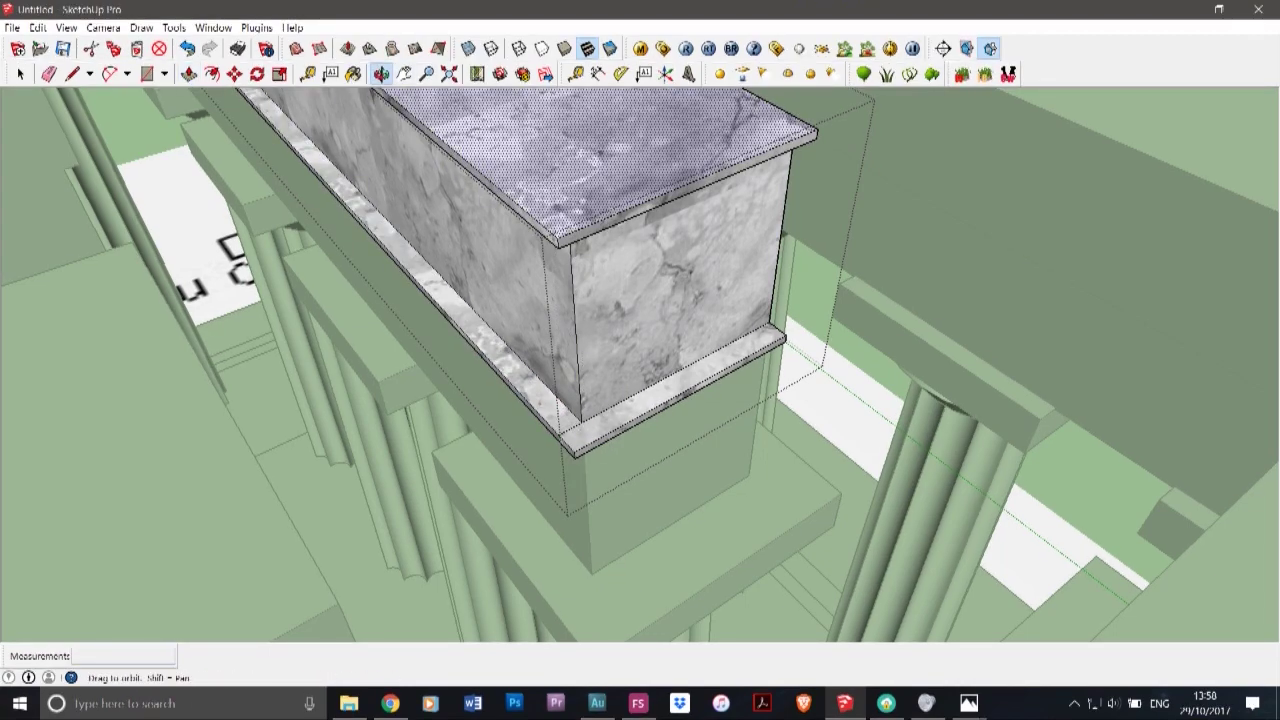
drag(600, 300, 370, 410)
middle_drag(370, 410, 275, 295)
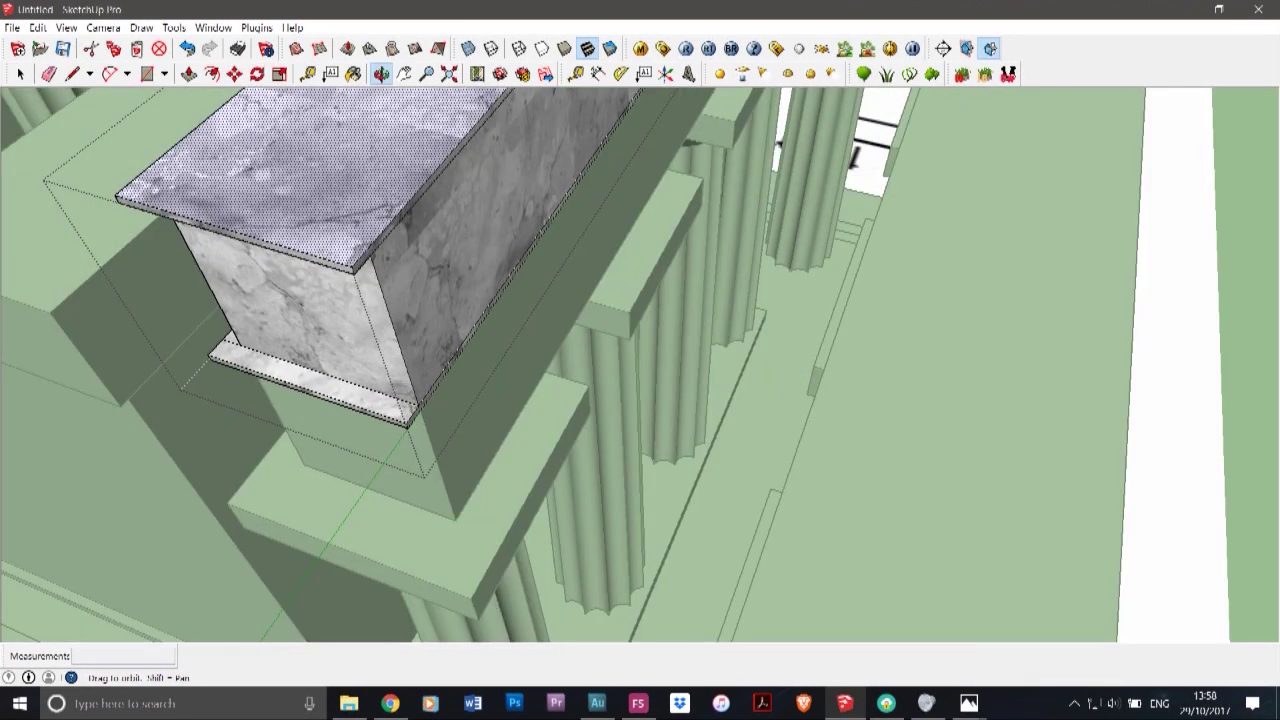
click(189, 74)
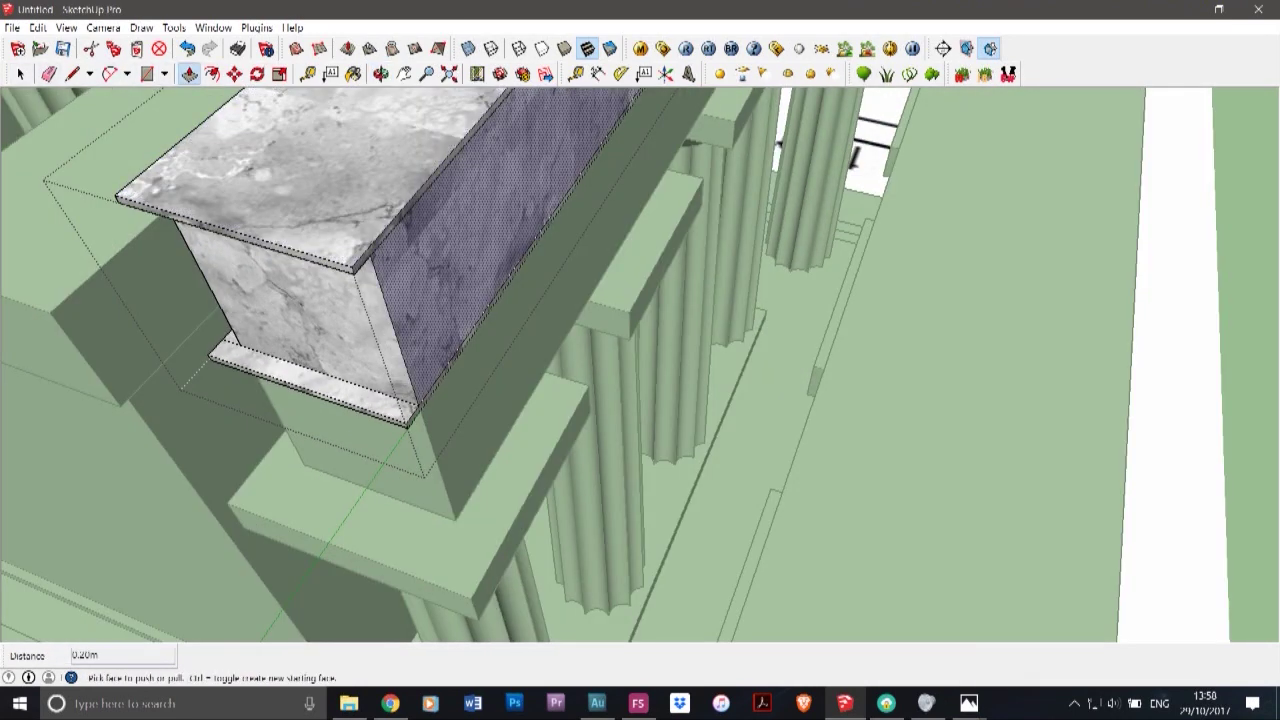
scroll(385, 234, up, 1)
click(388, 236)
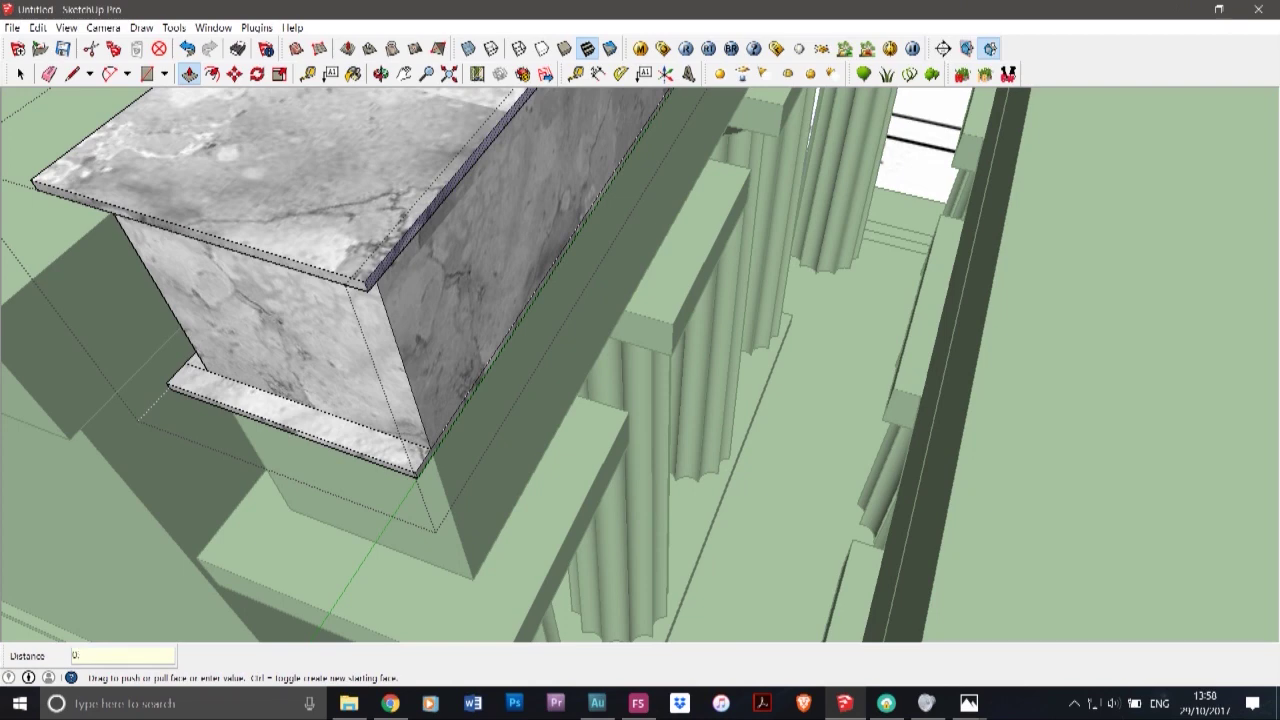
key(Return)
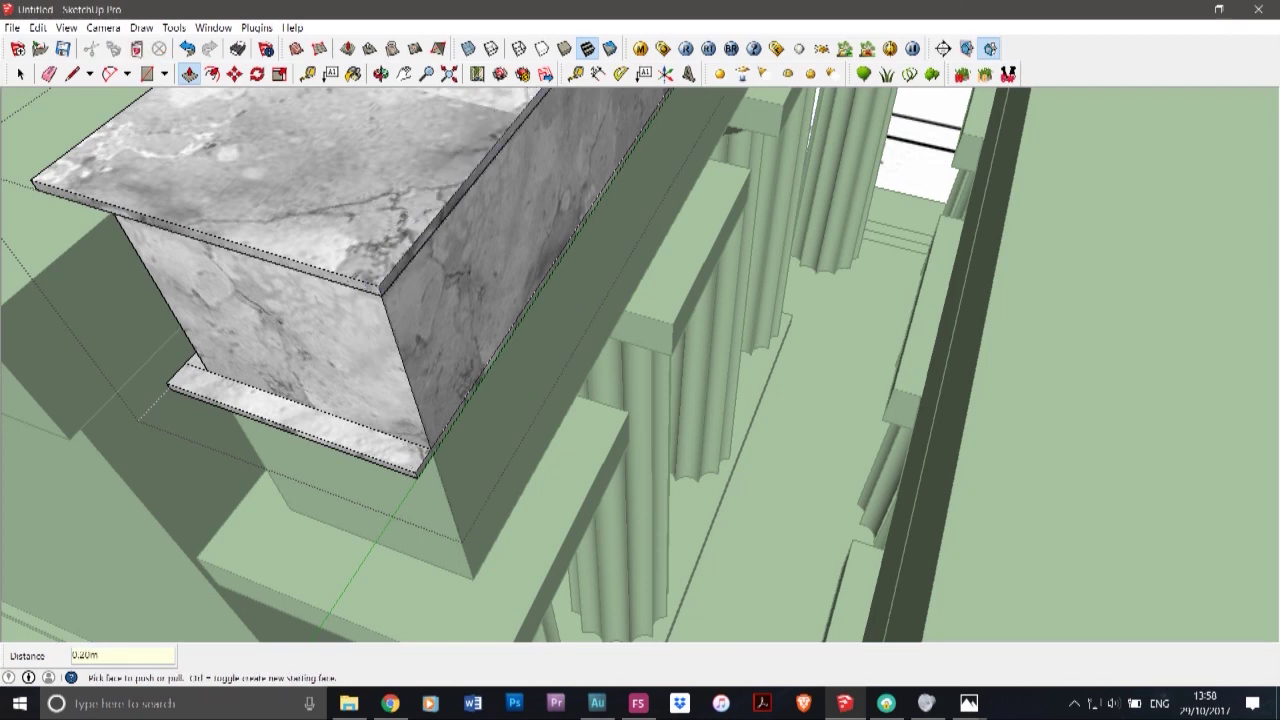
click(484, 376)
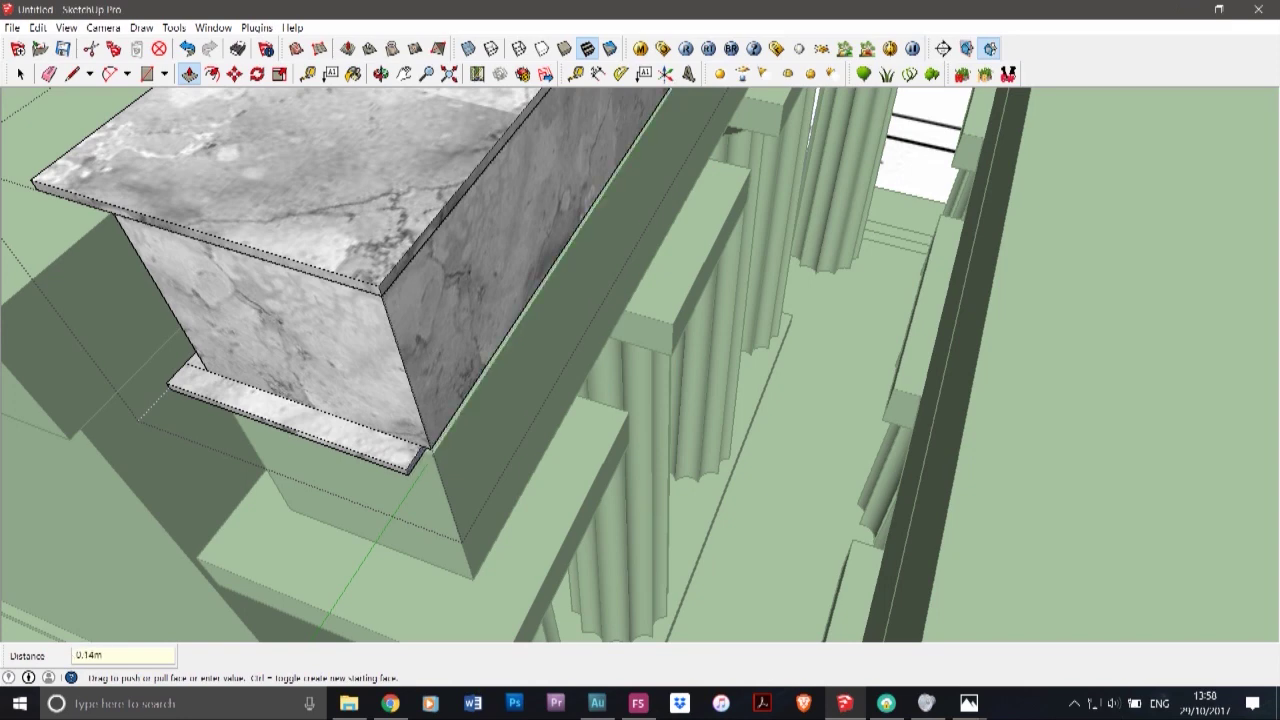
click(383, 291)
- Push/Pull the top and bottom strips of the upper beam's remaining end face outward by 0.20 m, completing both ledges
scroll(412, 448, down, 4)
scroll(408, 458, down, 5)
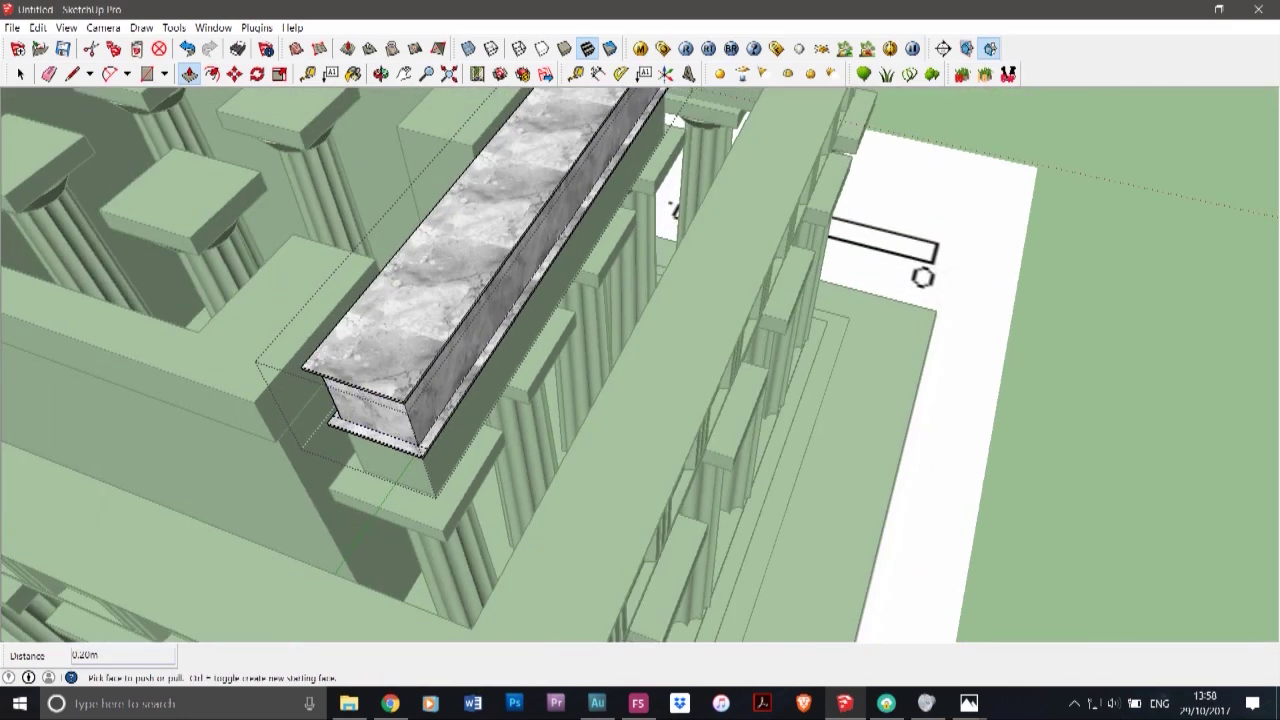
click(381, 74)
middle_drag(600, 400, 280, 415)
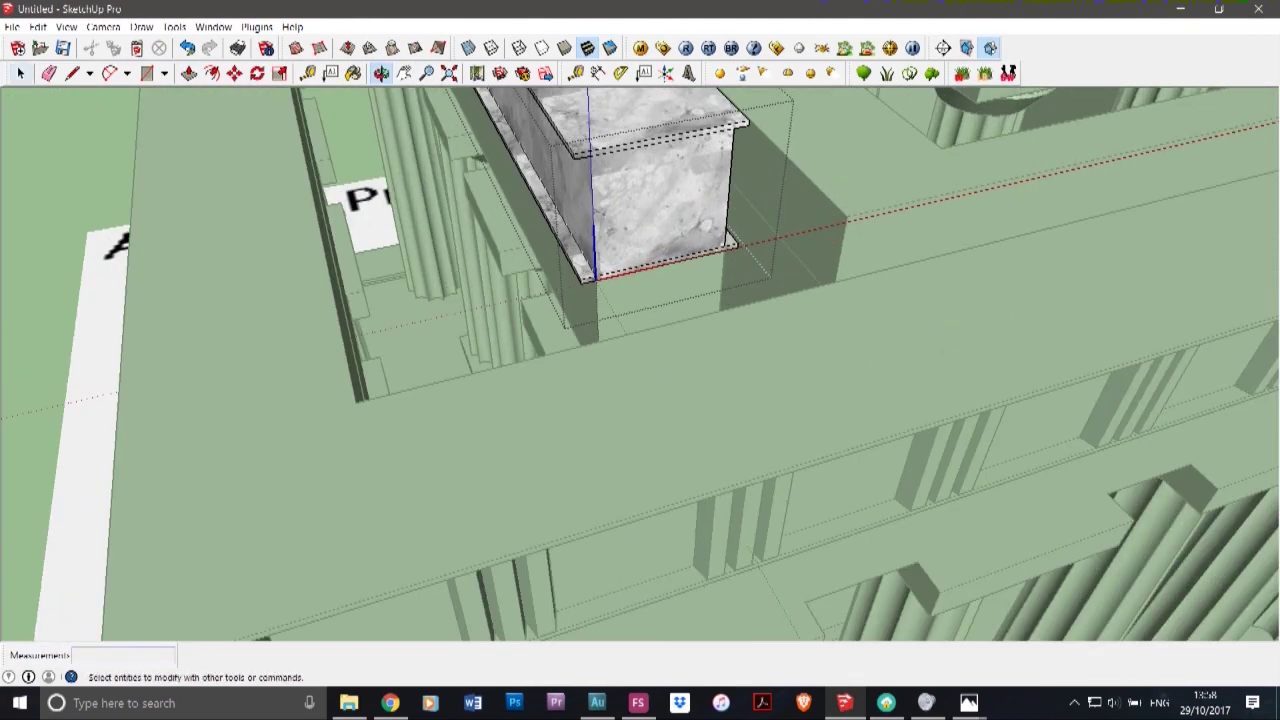
click(189, 74)
scroll(682, 185, up, 4)
click(618, 115)
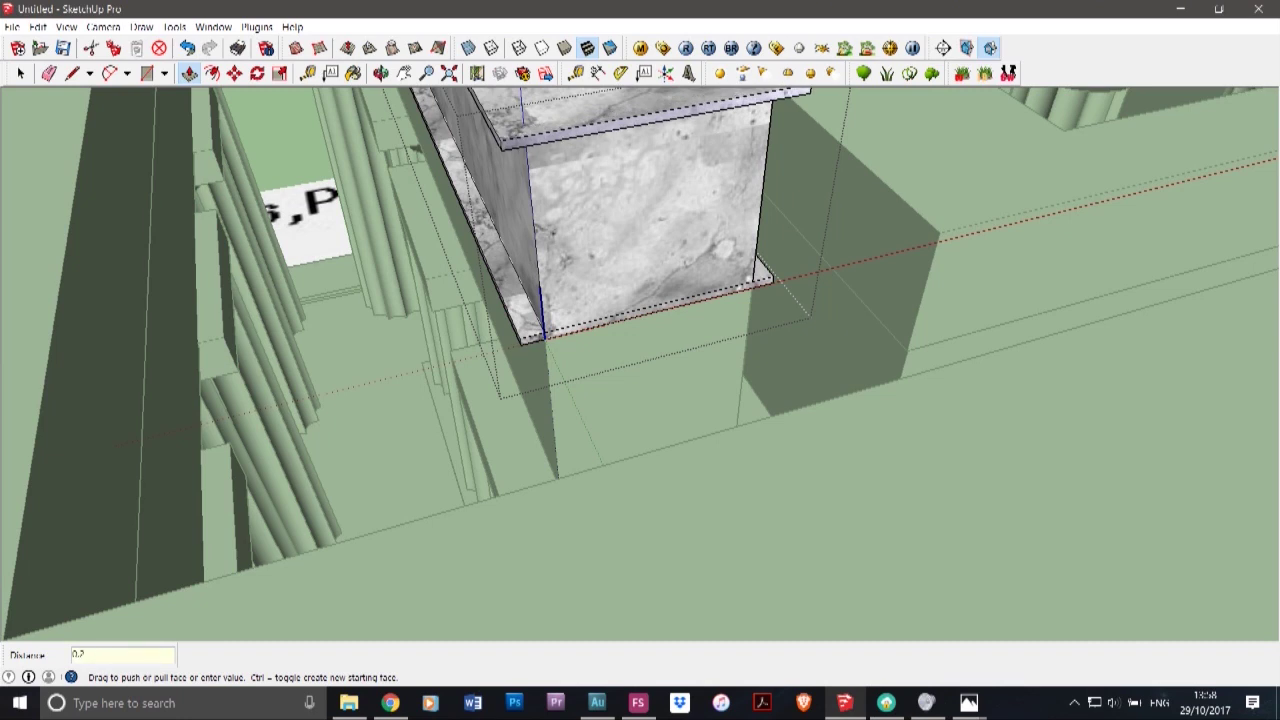
text(0.2)
key(Return)
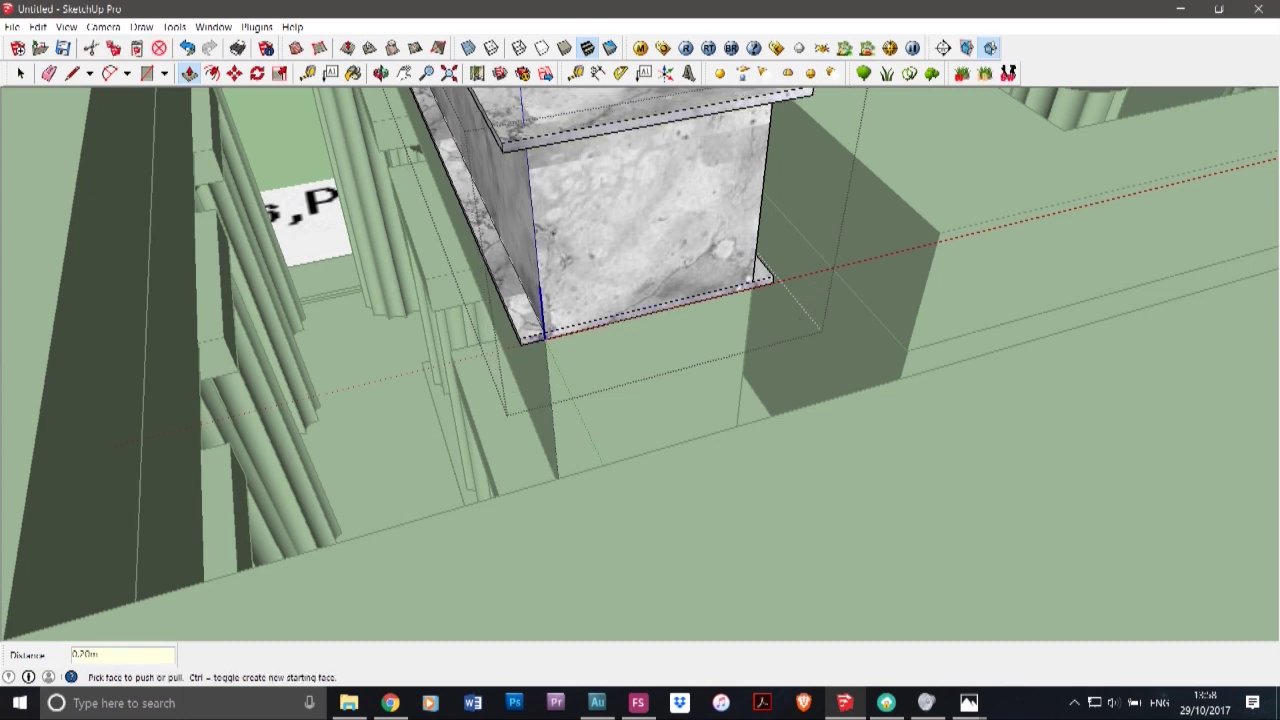
click(590, 325)
click(540, 142)
scroll(503, 212, down, 2)
scroll(550, 240, down, 1)
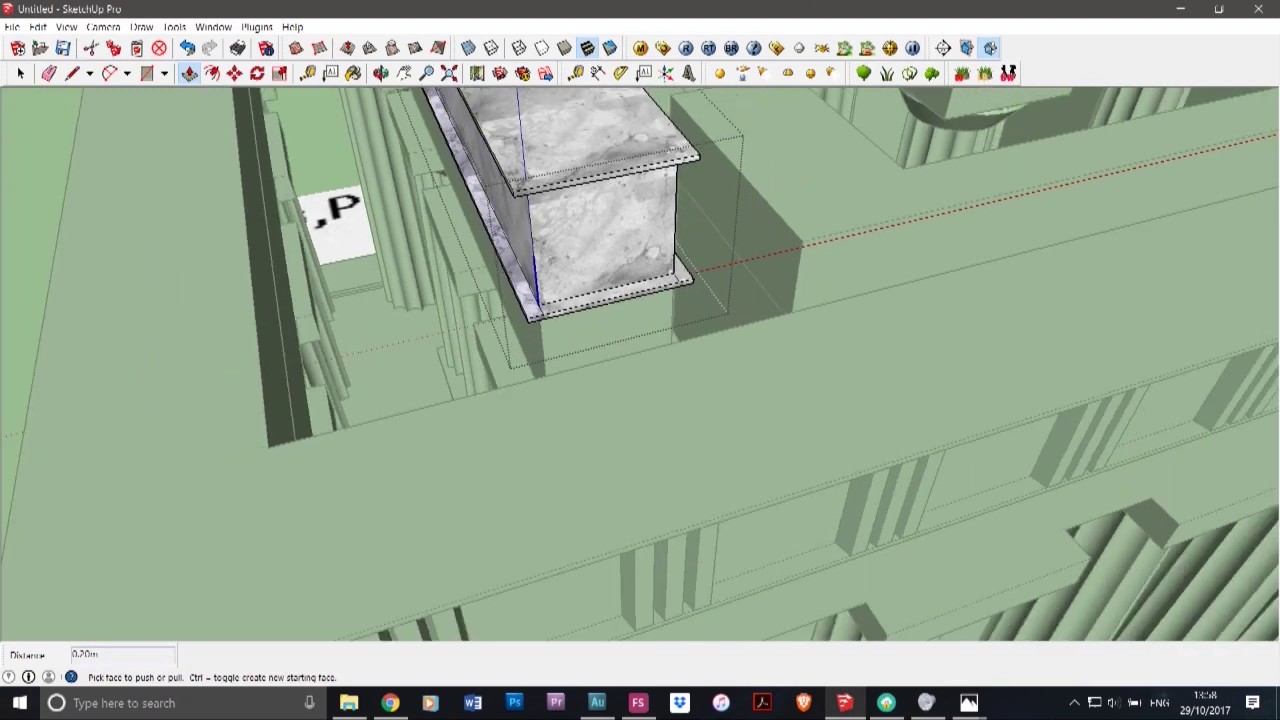
- Exit the upper beam's group and copy the beam about 54 m along the temple onto the matching beam at the opposite porch
key(space)
scroll(190, 205, down, 2)
scroll(397, 213, down, 2)
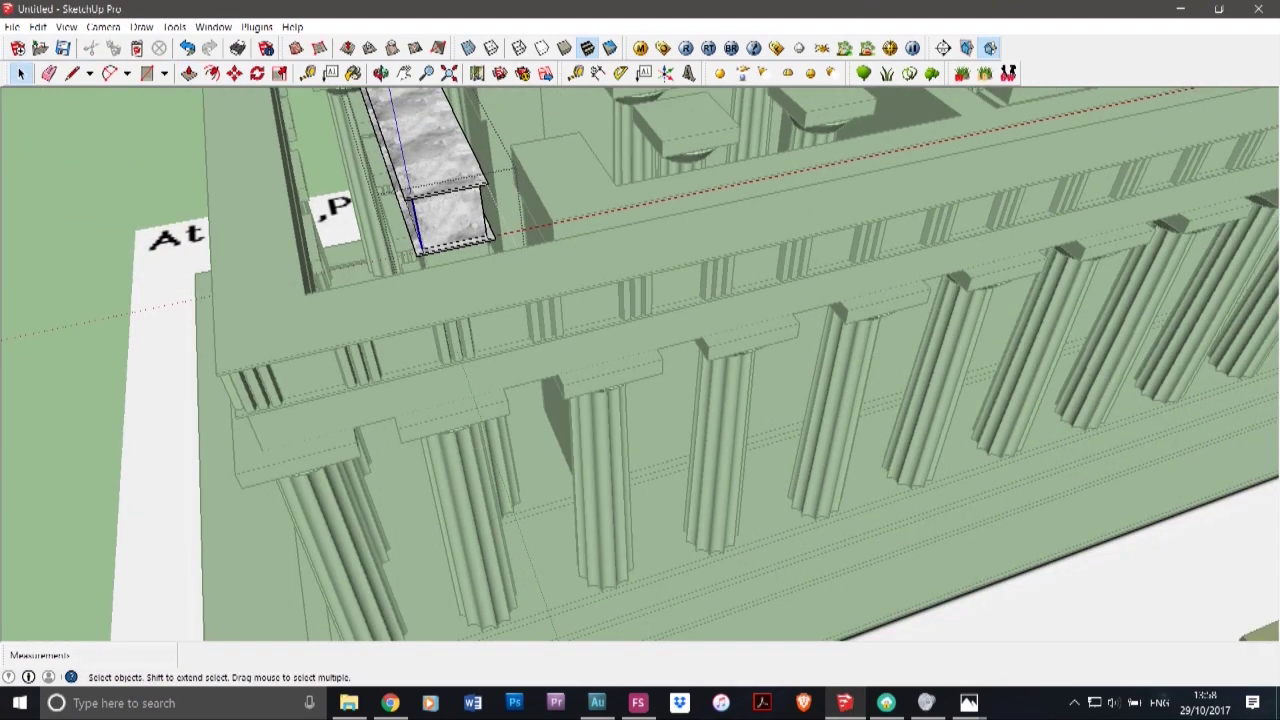
click(385, 222)
click(445, 213)
key(m)
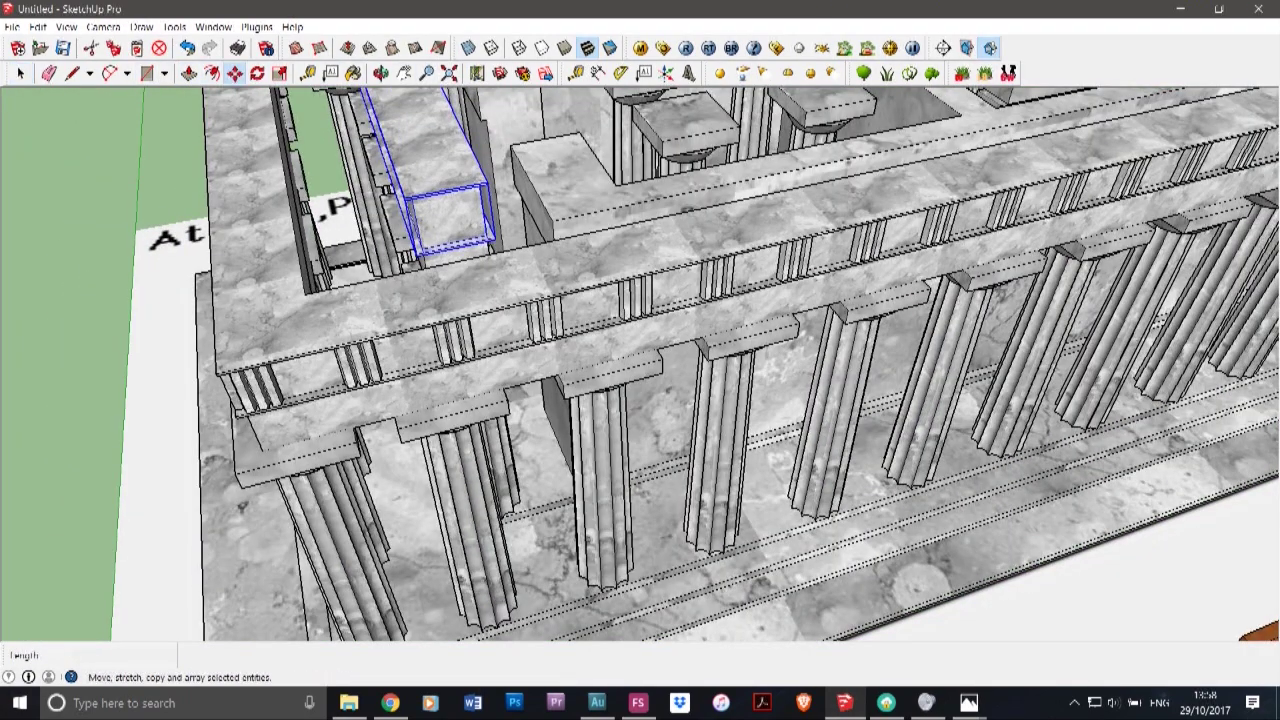
scroll(420, 290, up, 5)
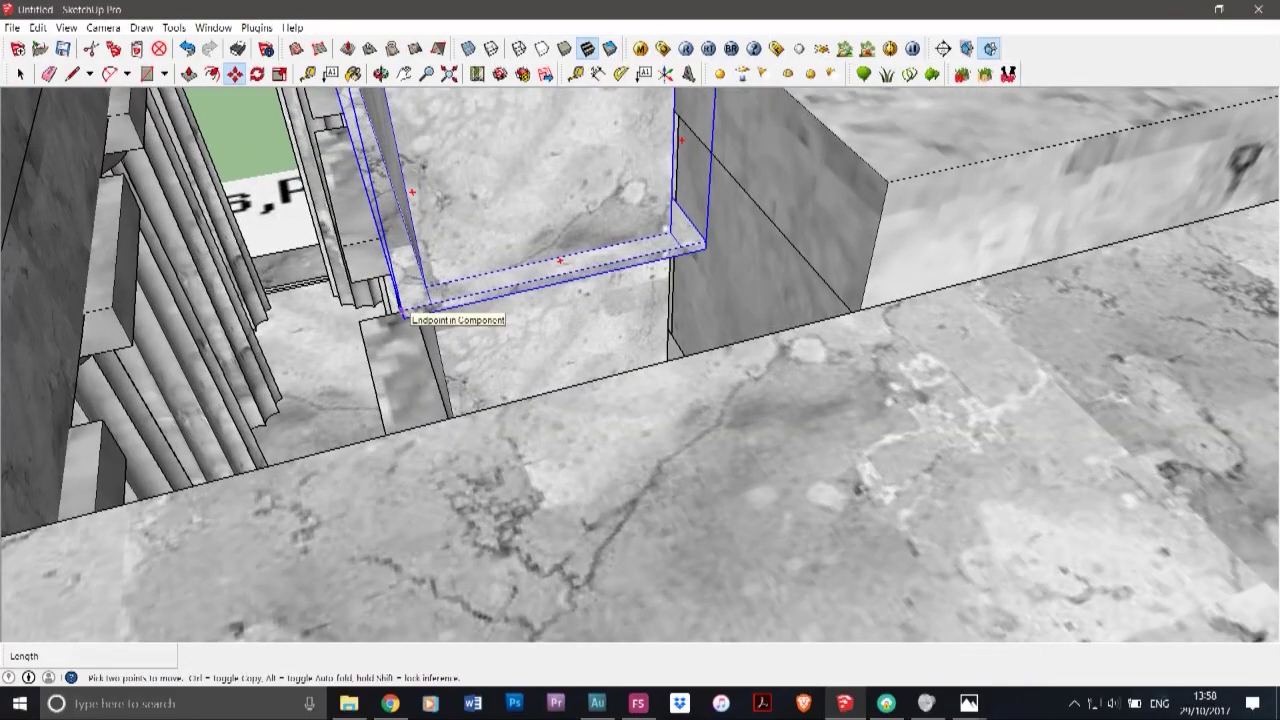
click(403, 316)
key(ctrl)
scroll(405, 314, down, 10)
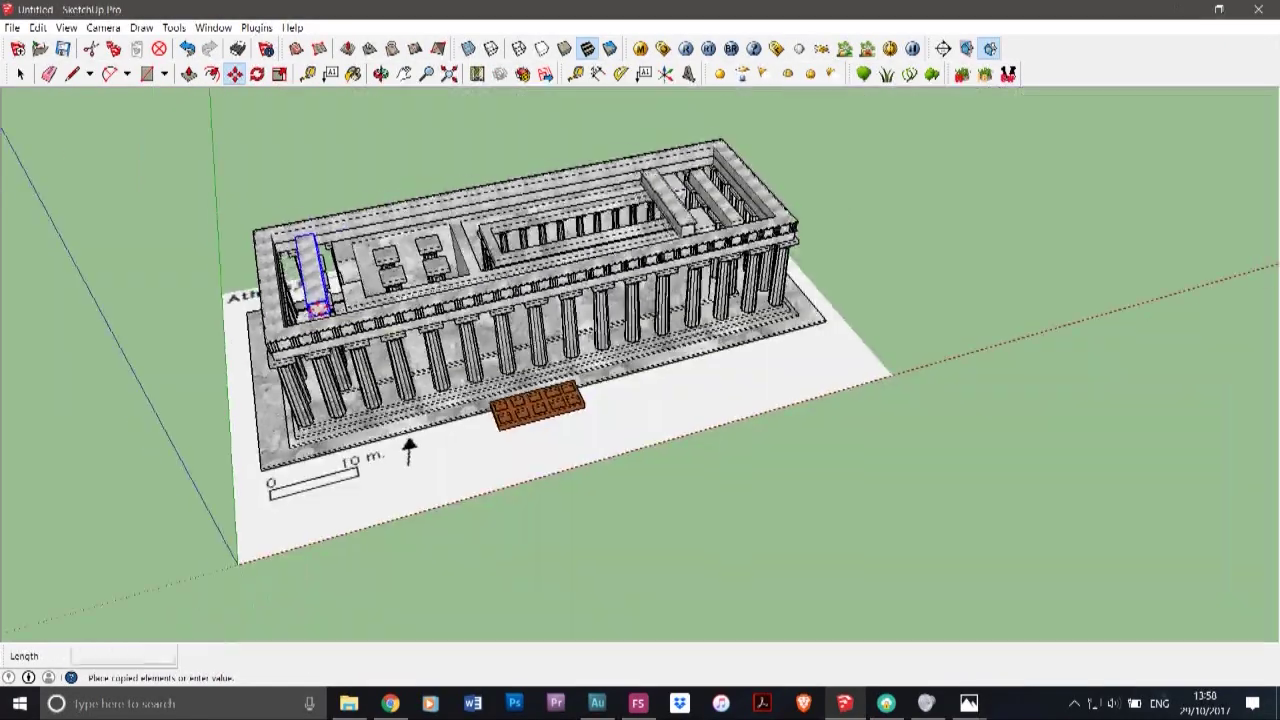
scroll(722, 216, up, 6)
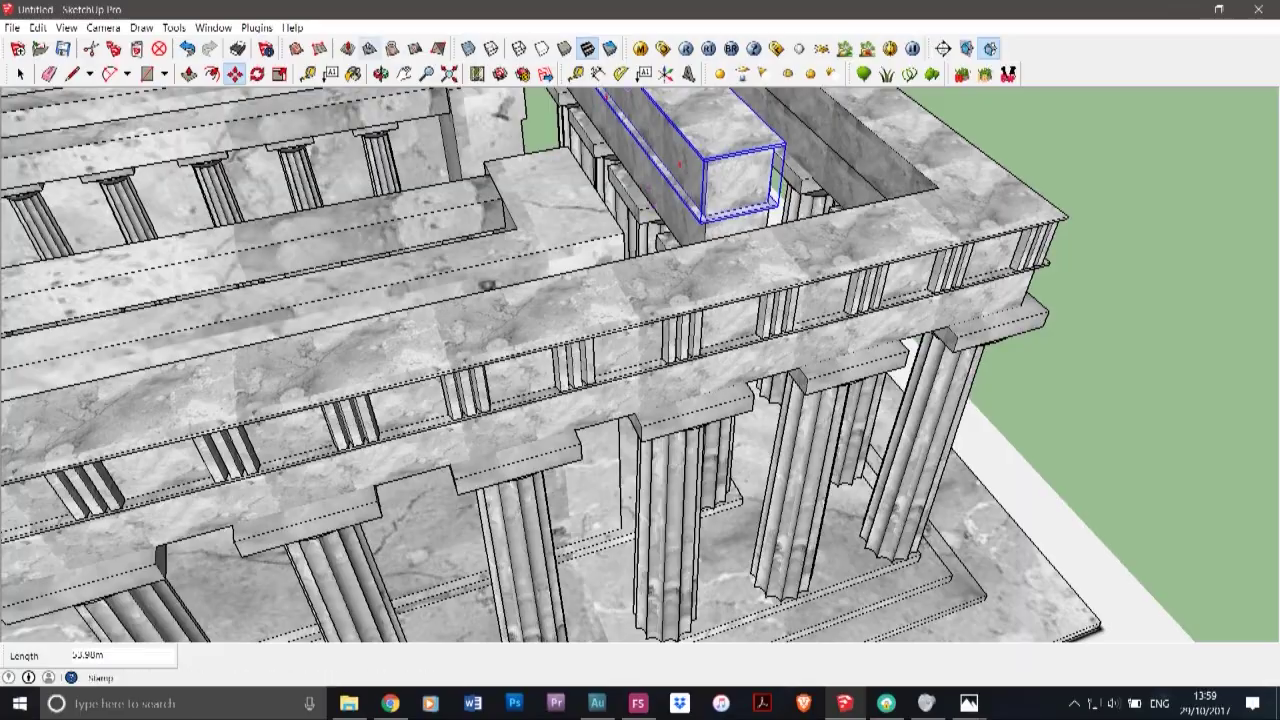
- Examine the copied ledged beam's height and position above the outer entablature from the end and corner of the temple
click(381, 74)
drag(600, 380, 350, 300)
scroll(665, 245, down, 5)
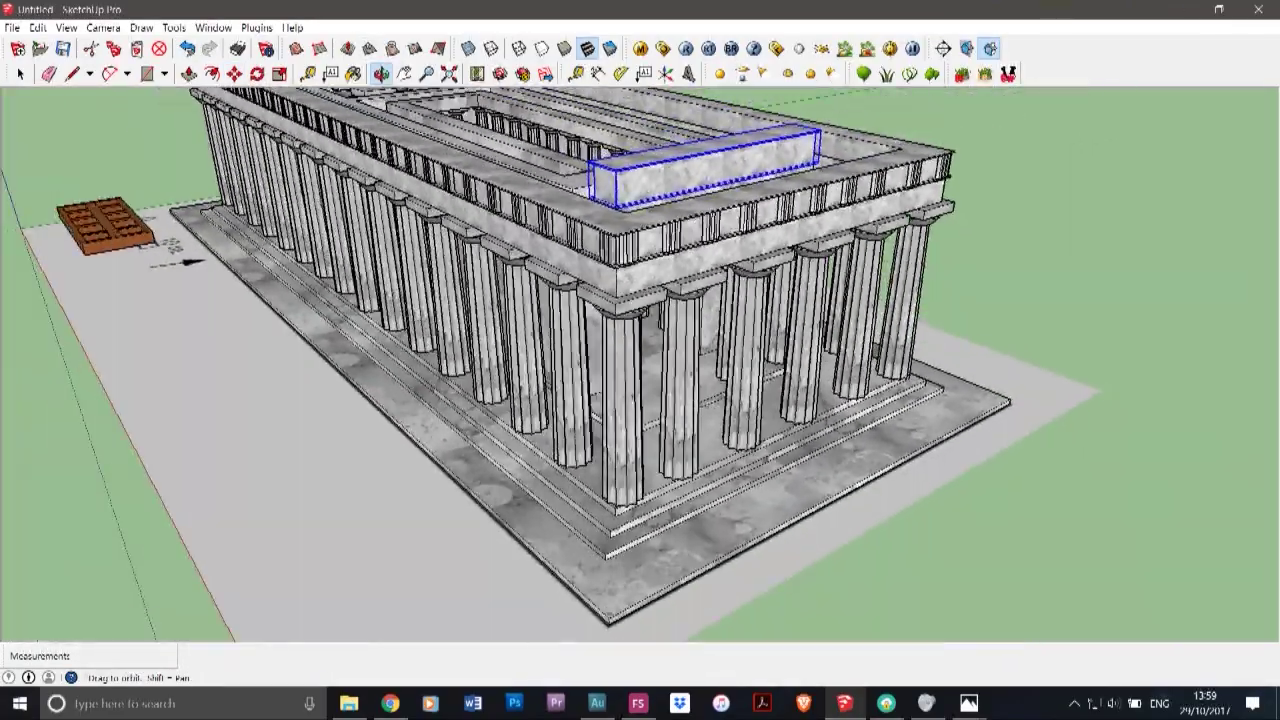
drag(680, 300, 480, 312)
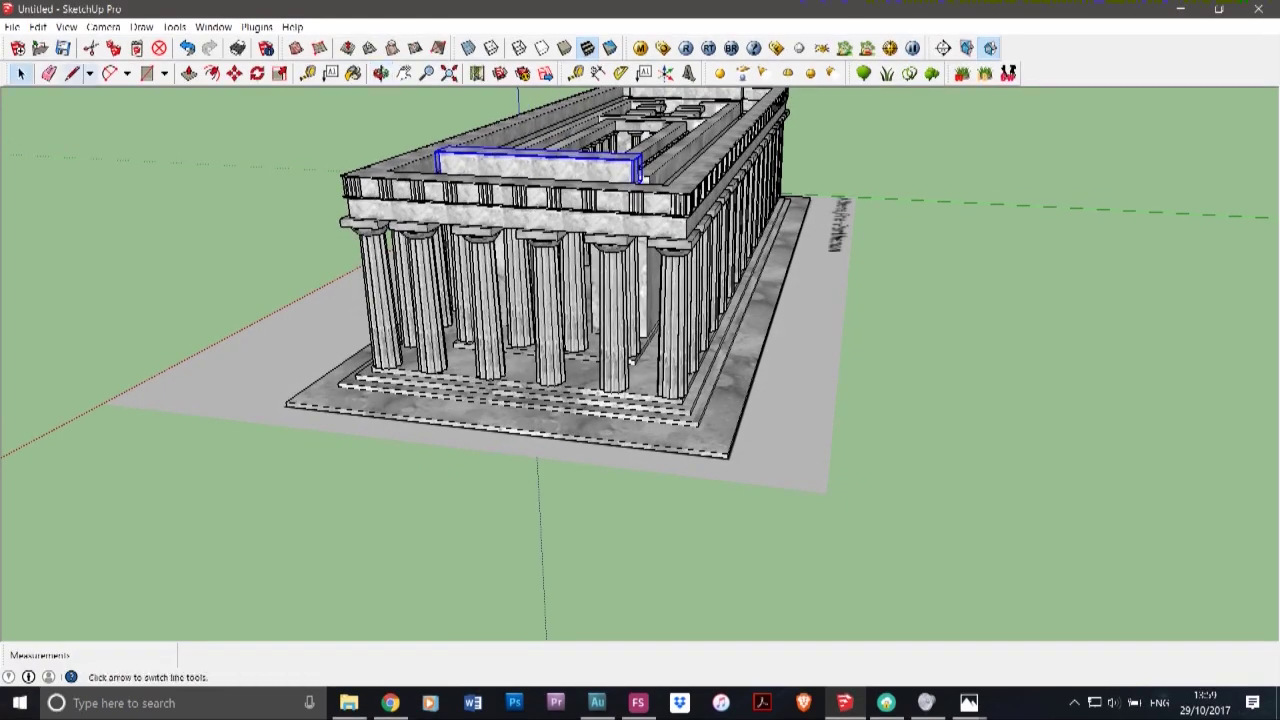
scroll(655, 175, up, 6)
scroll(655, 175, down, 1)
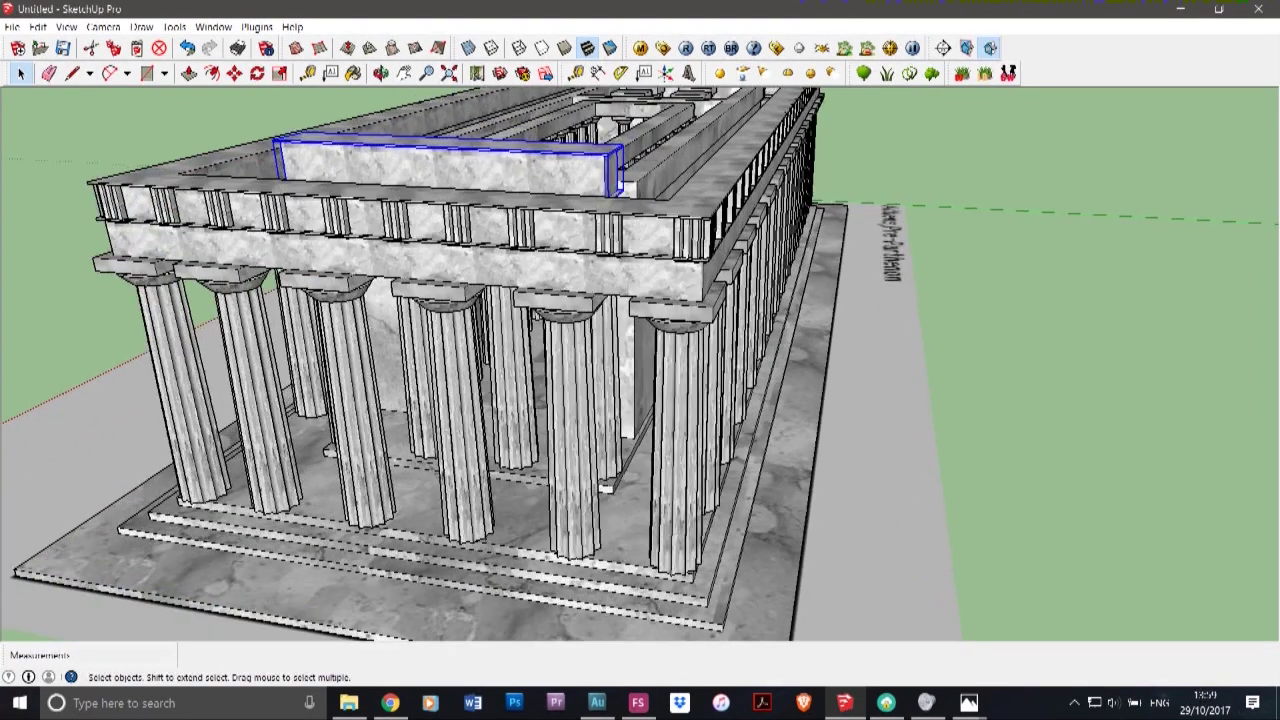
click(405, 73)
click(381, 73)
drag(600, 240, 455, 330)
scroll(440, 320, down, 2)
- Select the upper and lower stacked beams at both porches and scale them together vertically to about 0.76
click(20, 73)
scroll(278, 365, down, 1)
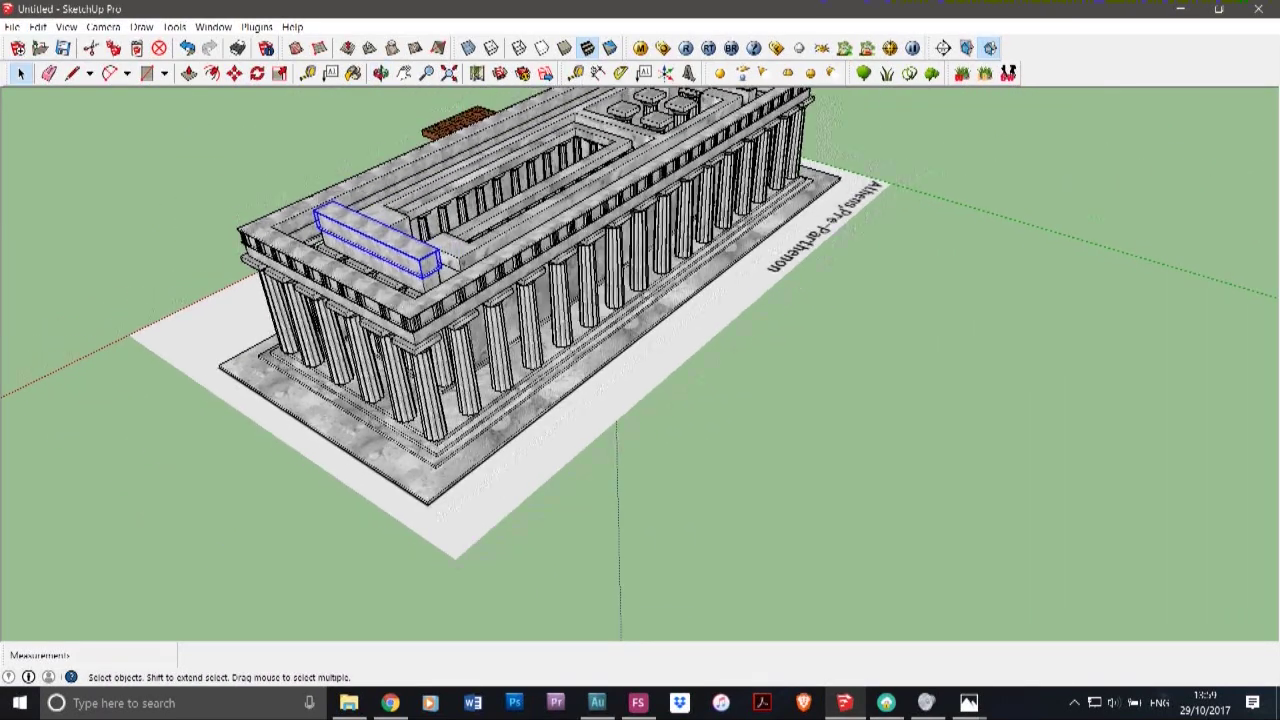
scroll(445, 275, down, 1)
scroll(440, 272, up, 3)
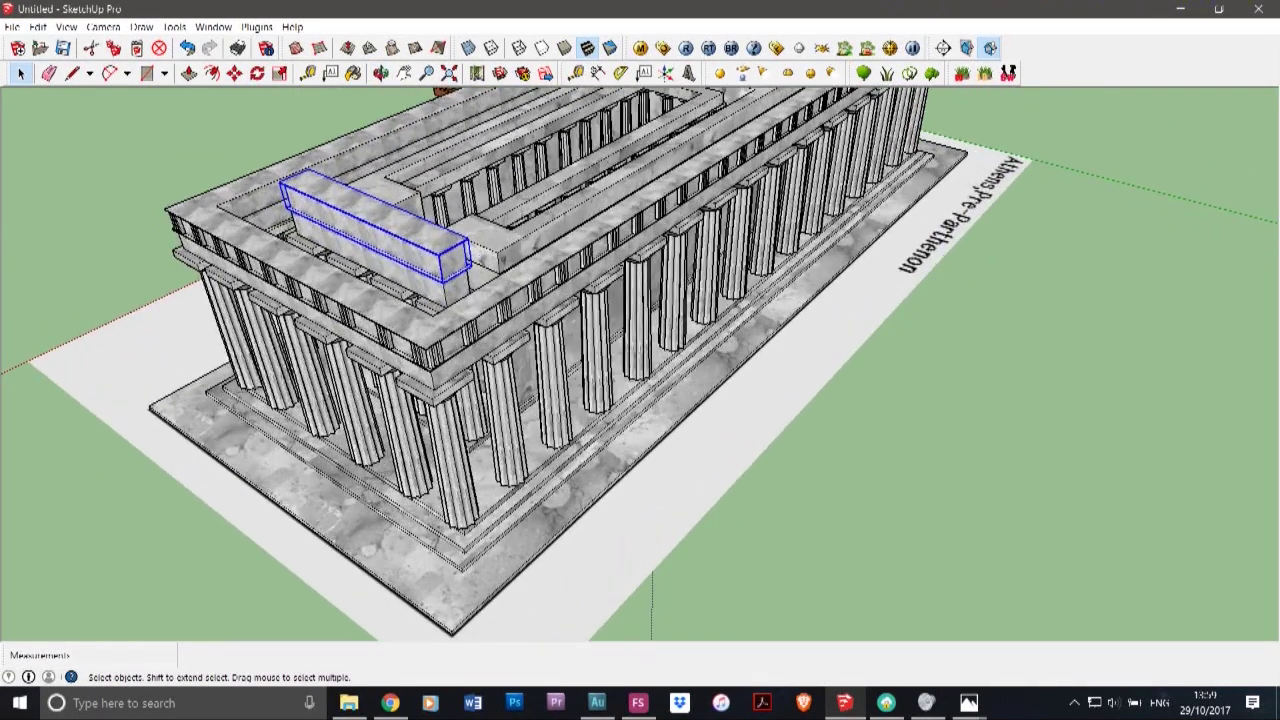
shift+click(402, 274)
scroll(400, 275, down, 3)
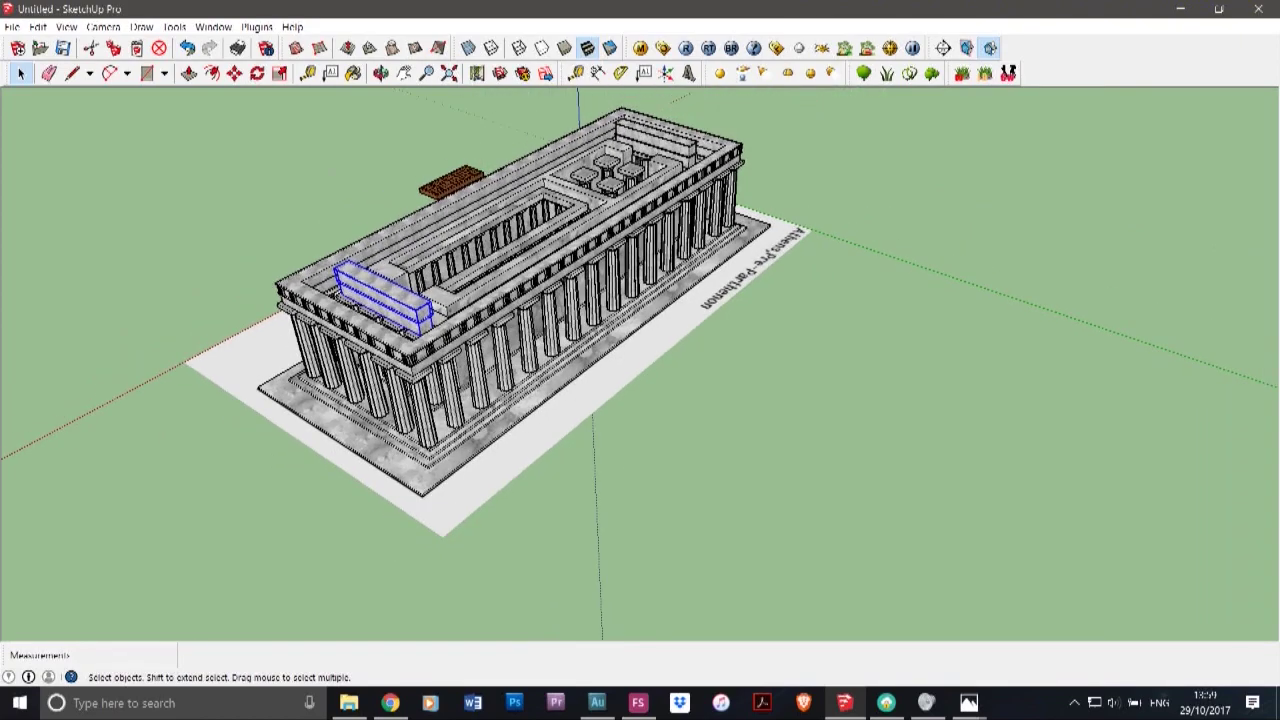
scroll(680, 143, up, 3)
shift+click(675, 147)
shift+click(702, 186)
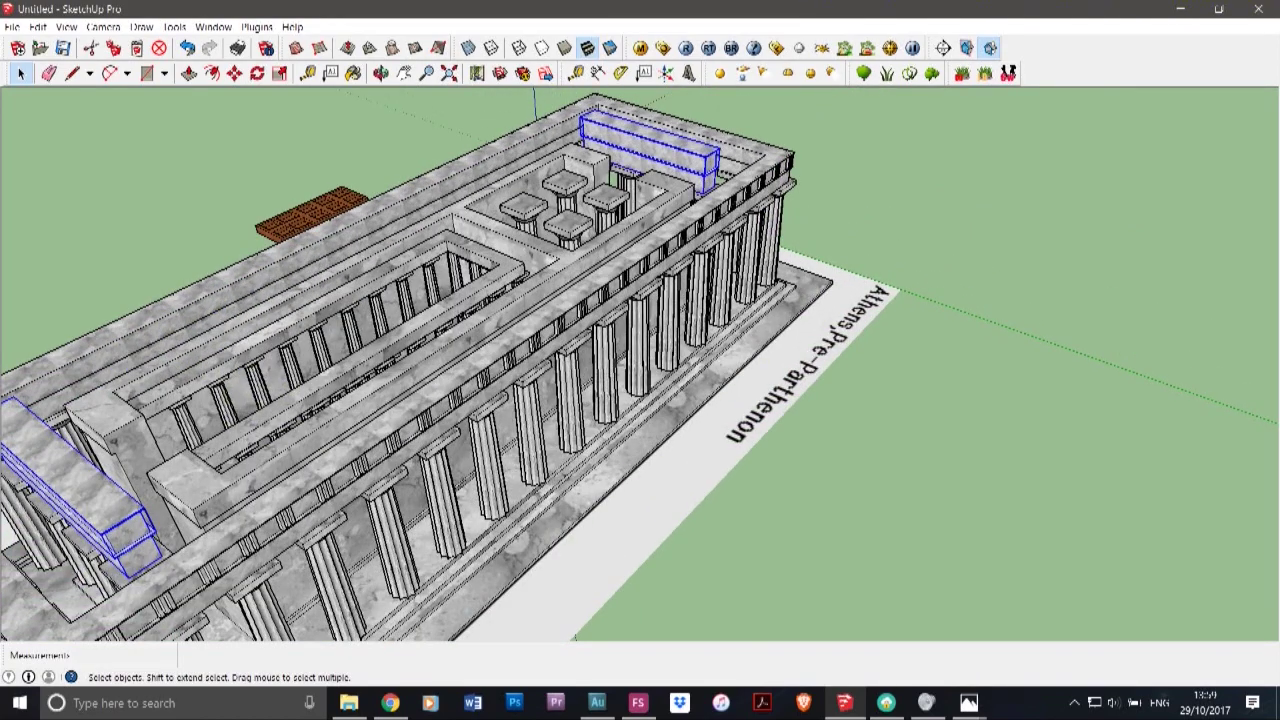
scroll(703, 184, down, 3)
scroll(335, 345, up, 5)
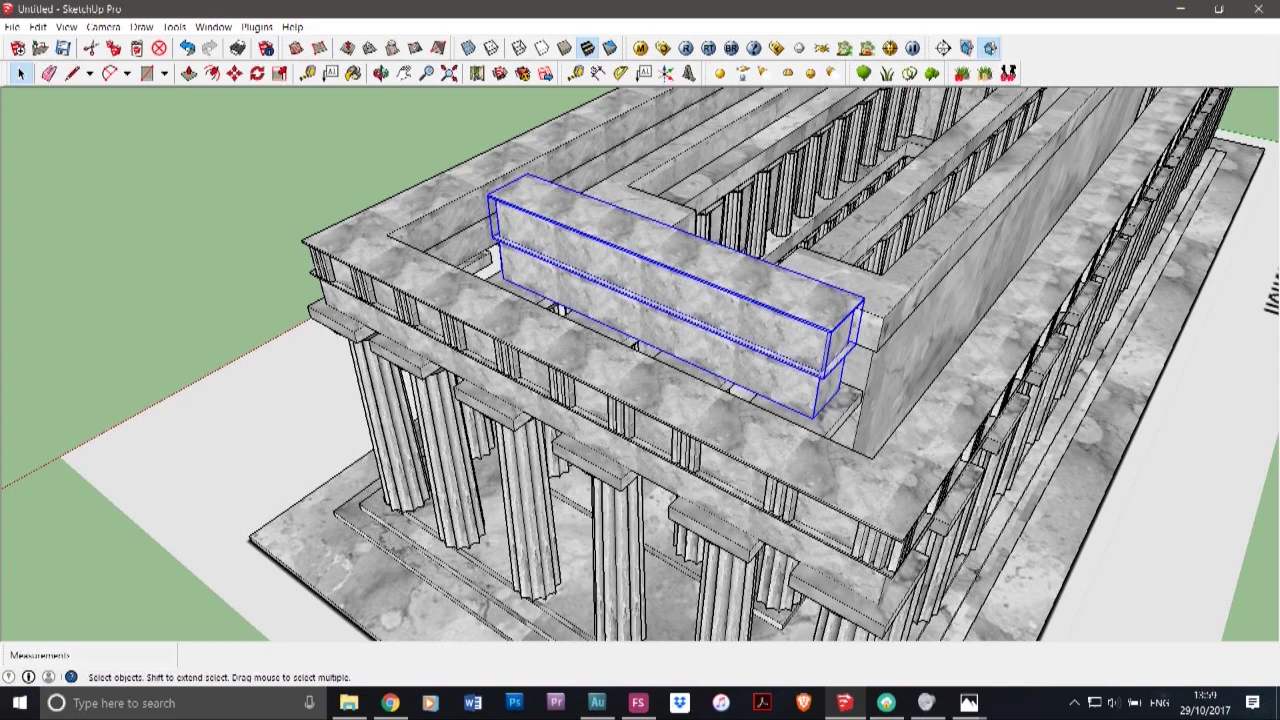
middle_drag(335, 345, 500, 240)
key(s)
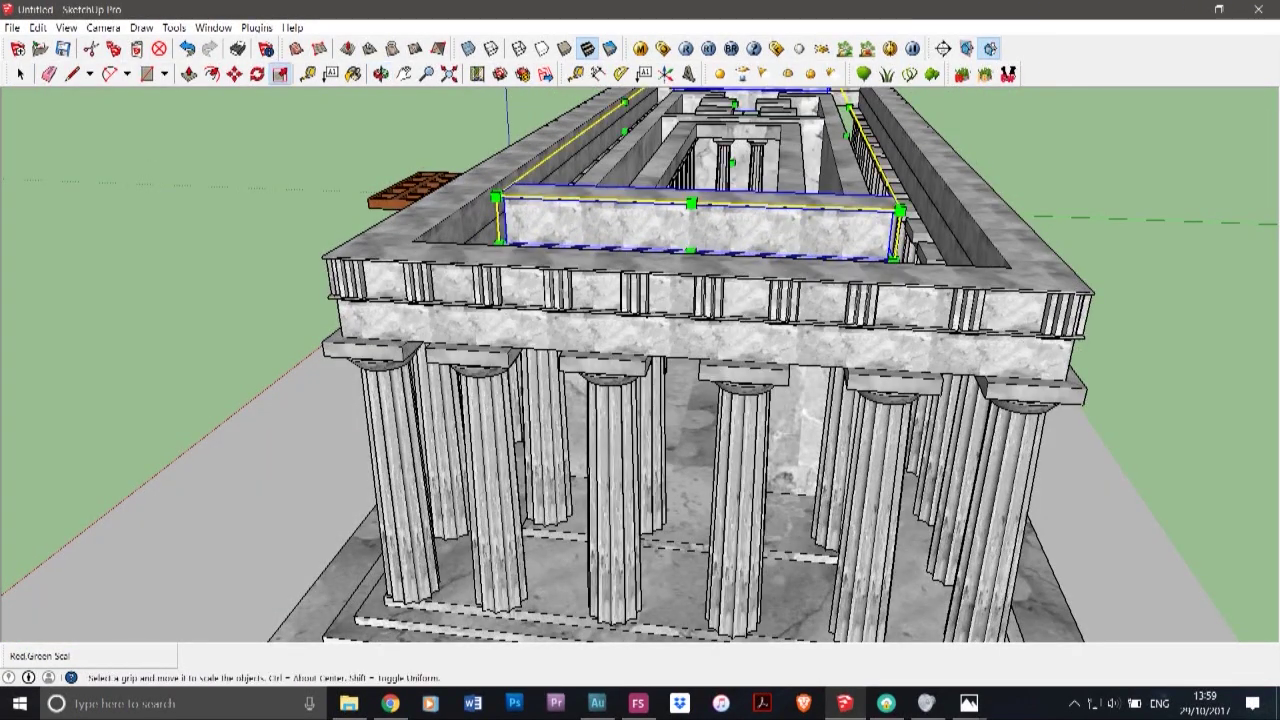
drag(734, 103, 571, 131)
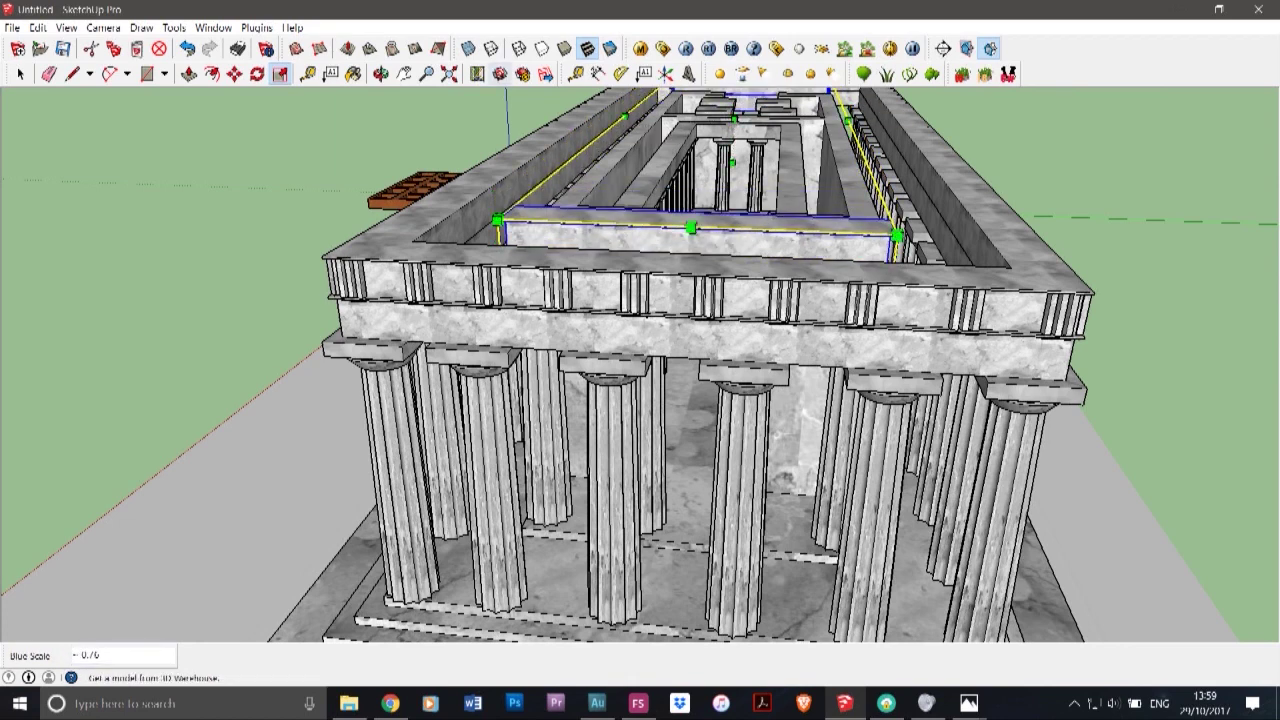
- Inspect the scaled porch beams and the whole temple from above and from the opposite end
click(381, 75)
middle_drag(840, 340, 370, 170)
drag(602, 146, 910, 430)
click(20, 74)
click(405, 195)
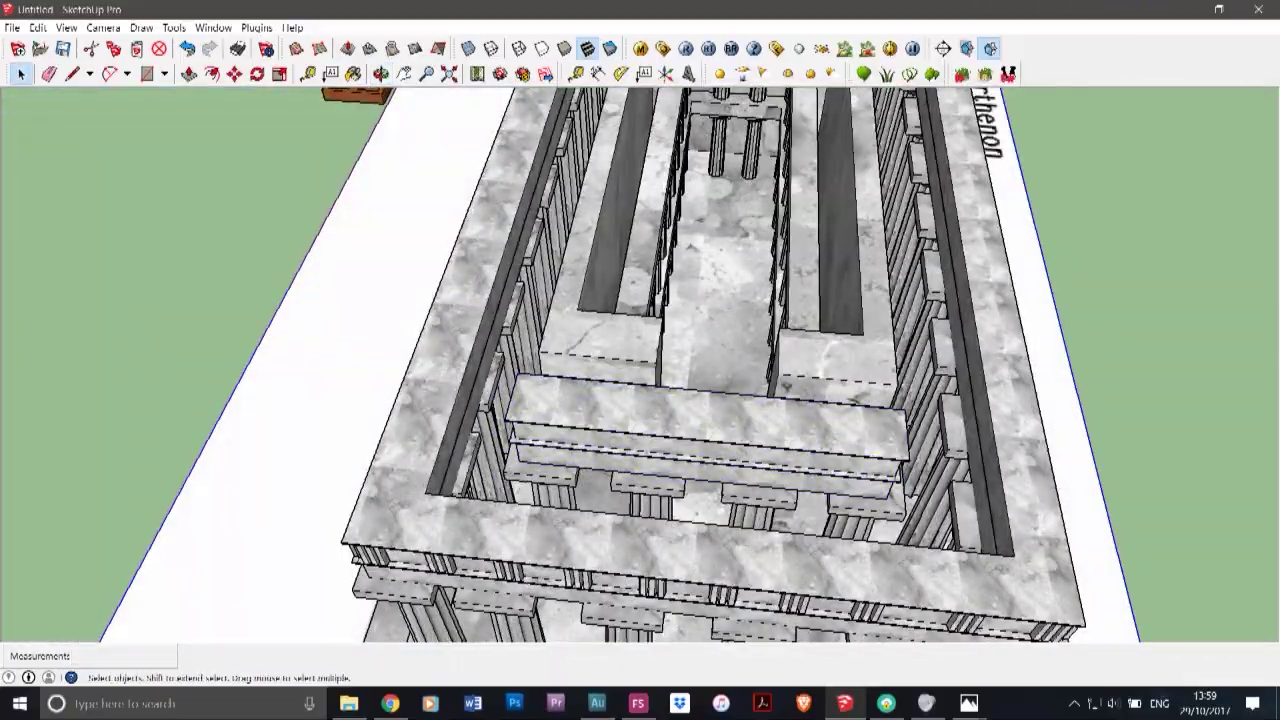
scroll(758, 302, down, 8)
scroll(940, 245, up, 4)
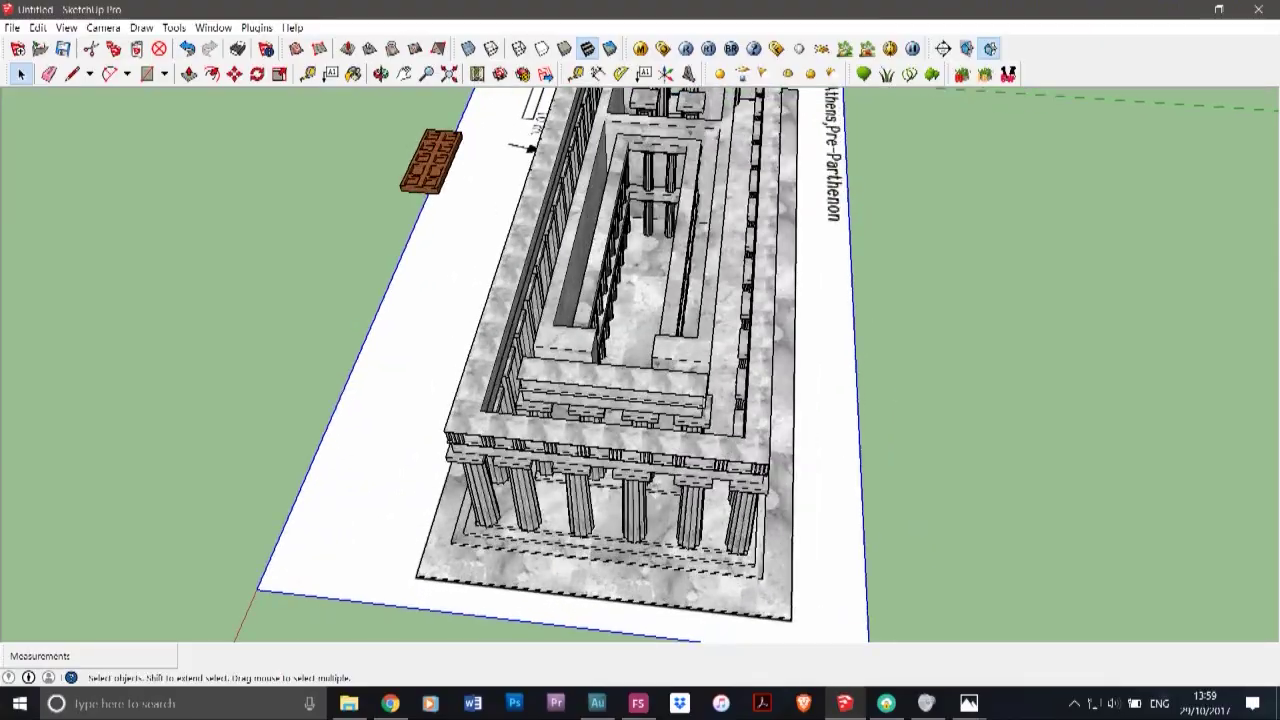
click(381, 74)
drag(730, 250, 500, 245)
drag(700, 290, 230, 150)
drag(650, 340, 720, 435)
scroll(560, 300, down, 4)
drag(560, 340, 736, 380)
scroll(943, 439, up, 3)
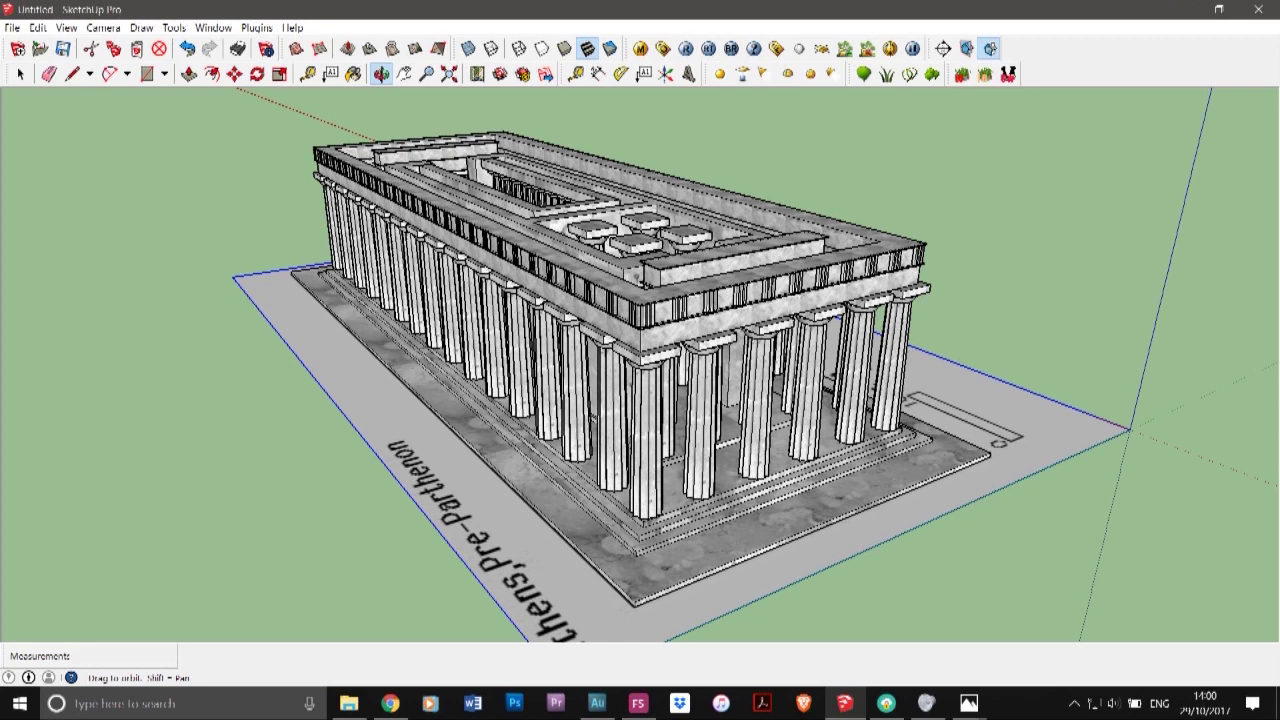
- Start saving the untitled temple model to a file
click(12, 28)
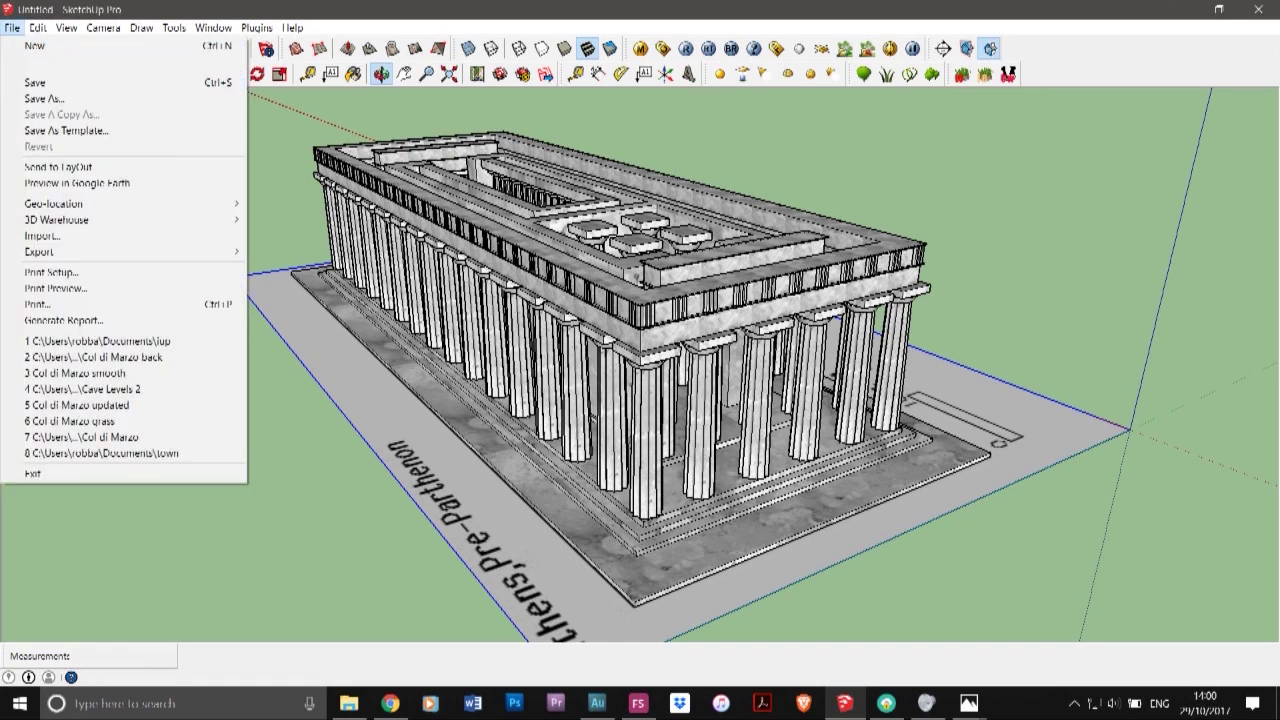
click(35, 82)
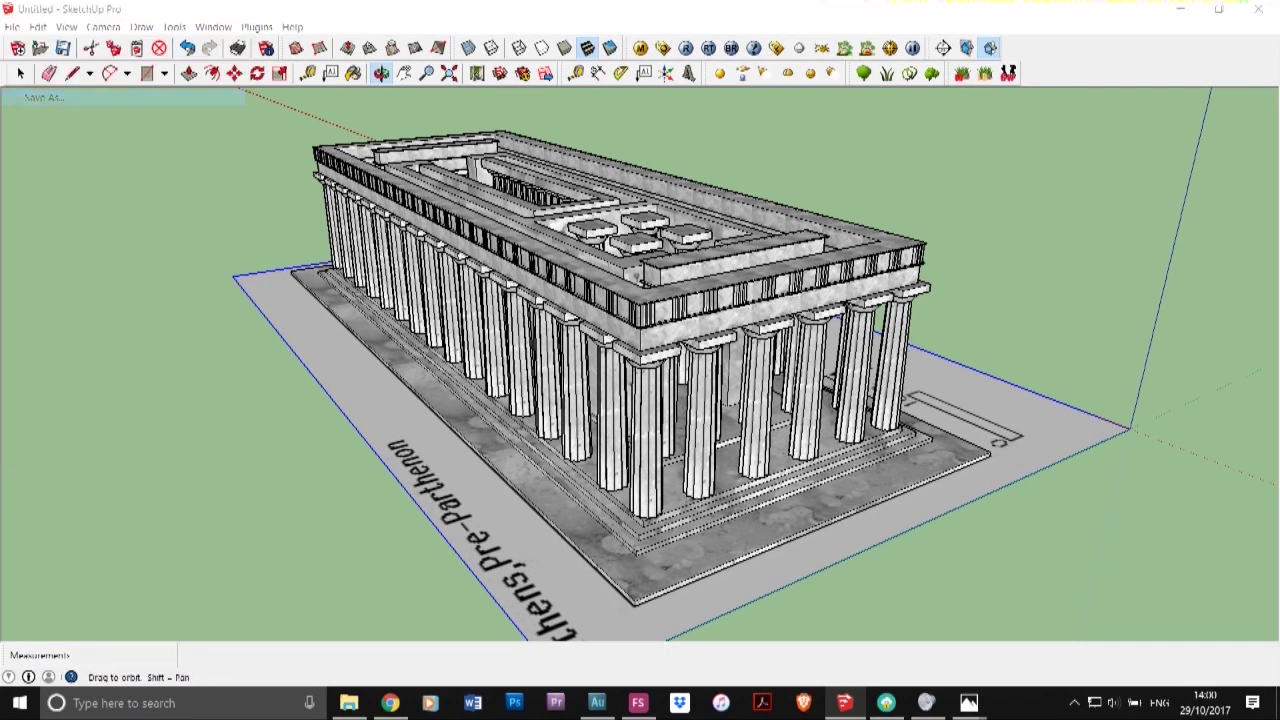